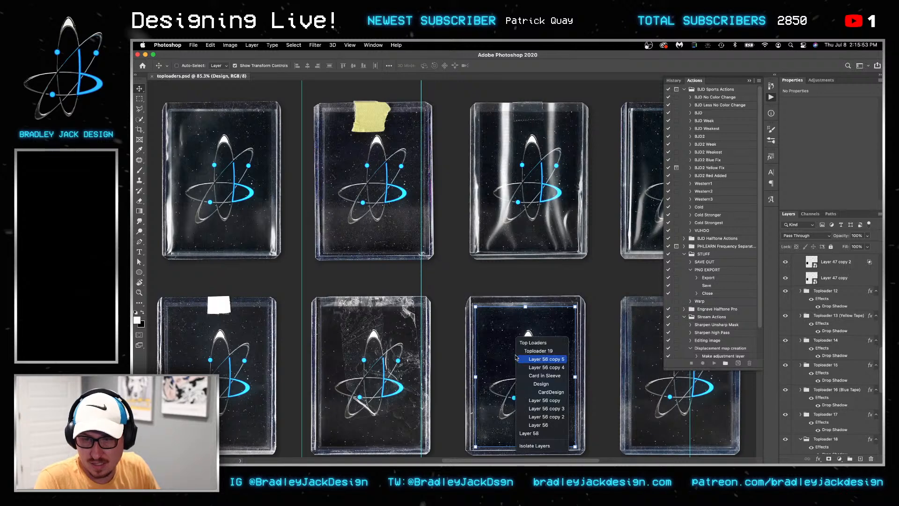
# Open the contents of the CardDesign smart object in the Toploader 19 group and check its image size
pyautogui.click(543, 411)
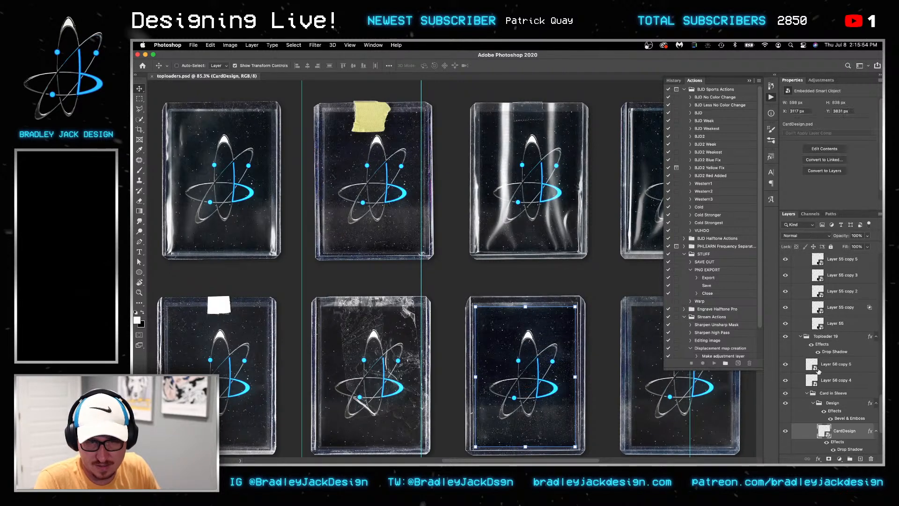
pyautogui.doubleClick(820, 432)
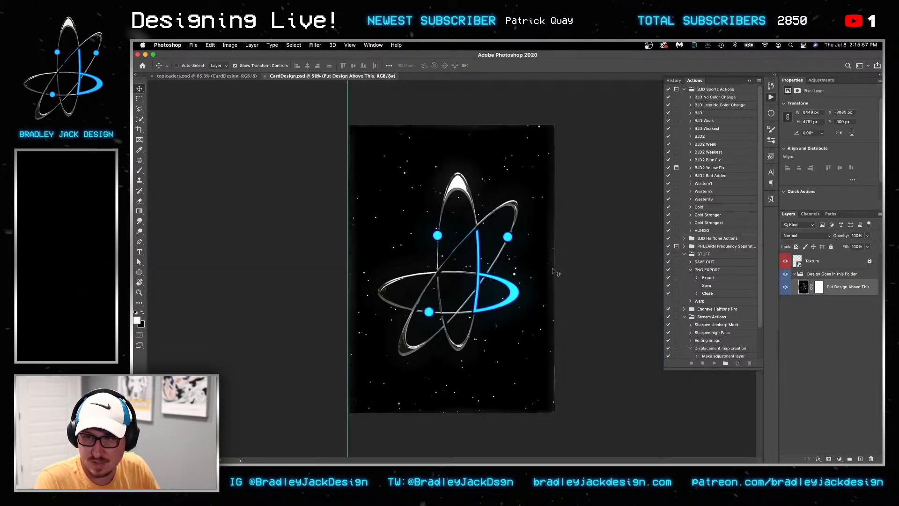
pyautogui.press('super+alt+i')
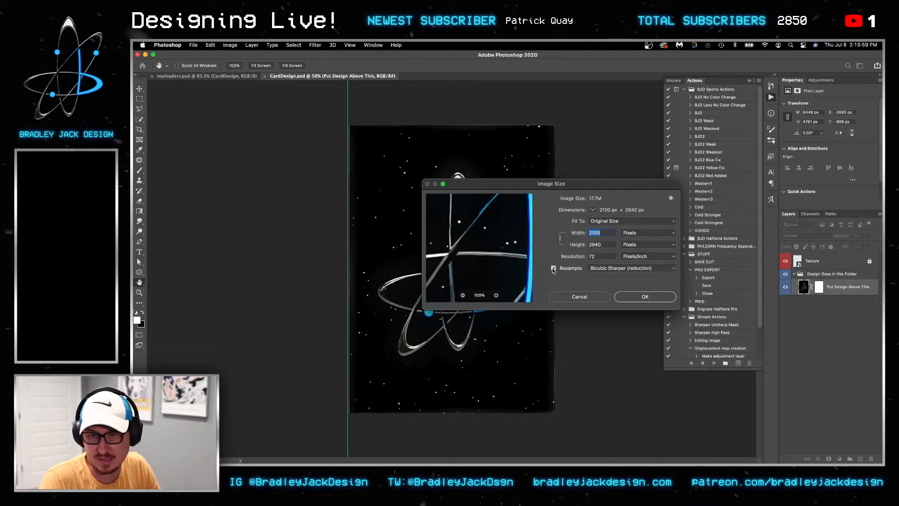
pyautogui.press('Escape')
# Create a new RGB document 2100 px wide and 2940 px high at 300 pixels/inch
pyautogui.press('super+n')
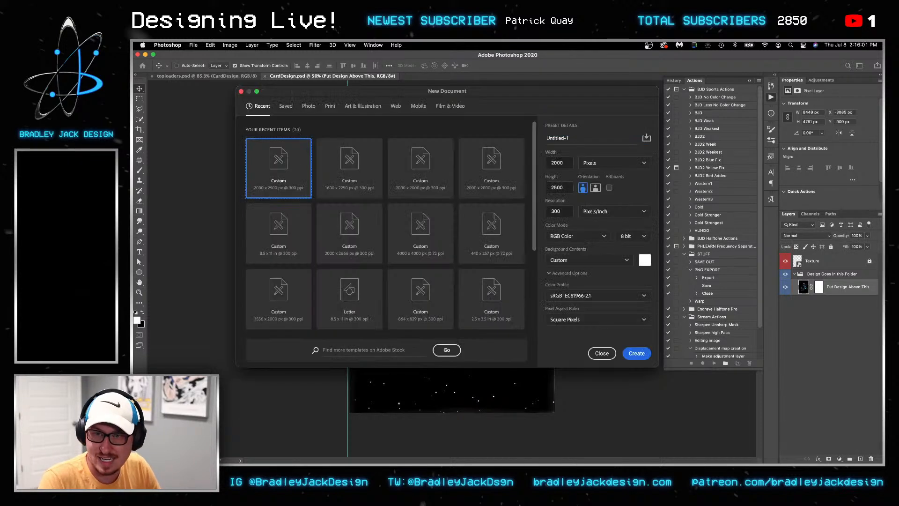
pyautogui.press('Tab')
pyautogui.press('Tab')
pyautogui.write('29')
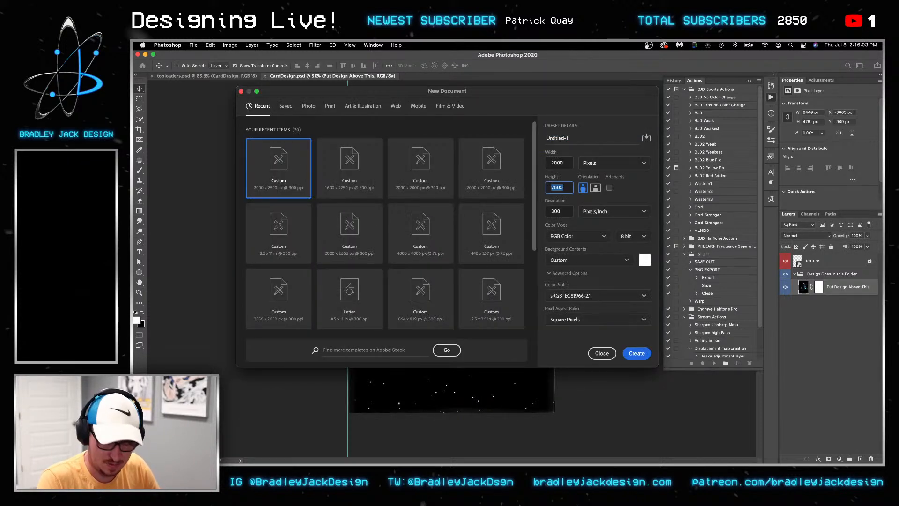
pyautogui.write('40')
pyautogui.hotkey('shift', 'Tab')
pyautogui.hotkey('shift', 'Tab')
pyautogui.write('2100')
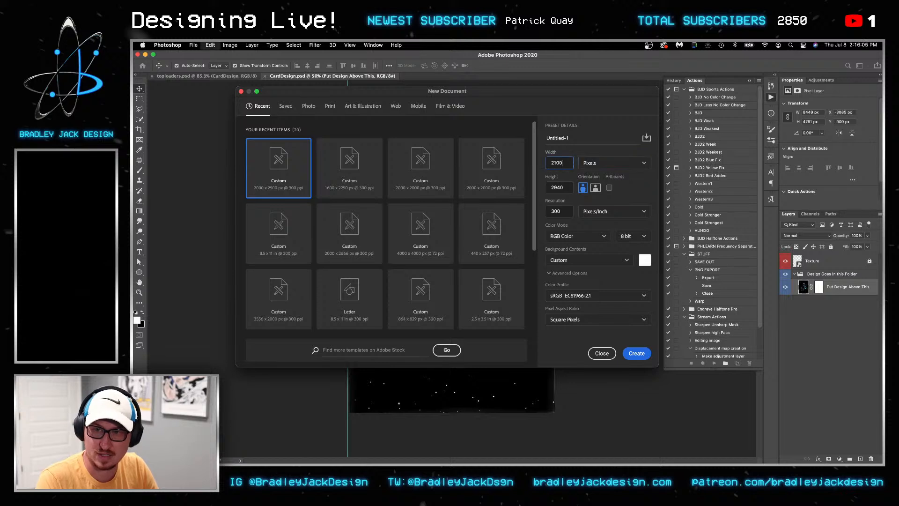
pyautogui.press('Return')
pyautogui.hotkey('ctrl', 'shift', 'Tab')
pyautogui.hotkey('ctrl', 'Tab')
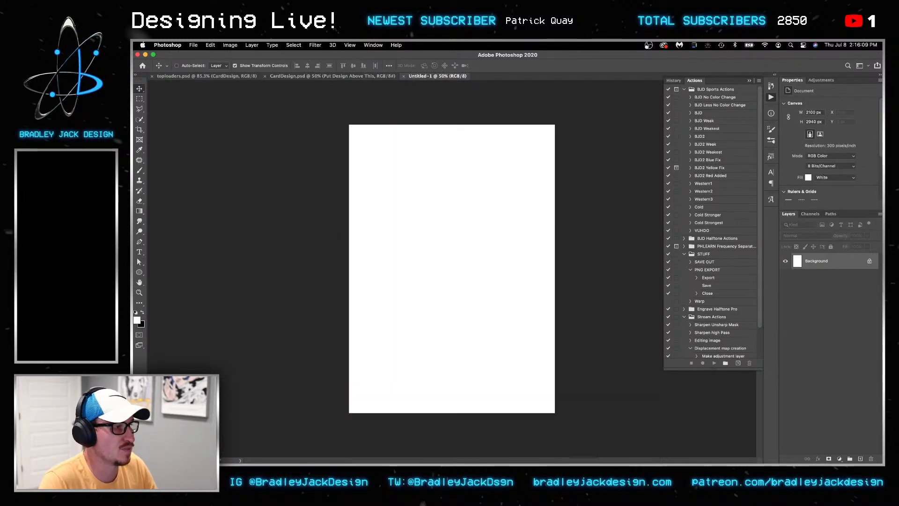
# Switch to Finder and display the contents of the BJD-TradingCard-ParallelPack folder as icons
pyautogui.press('super+Tab')
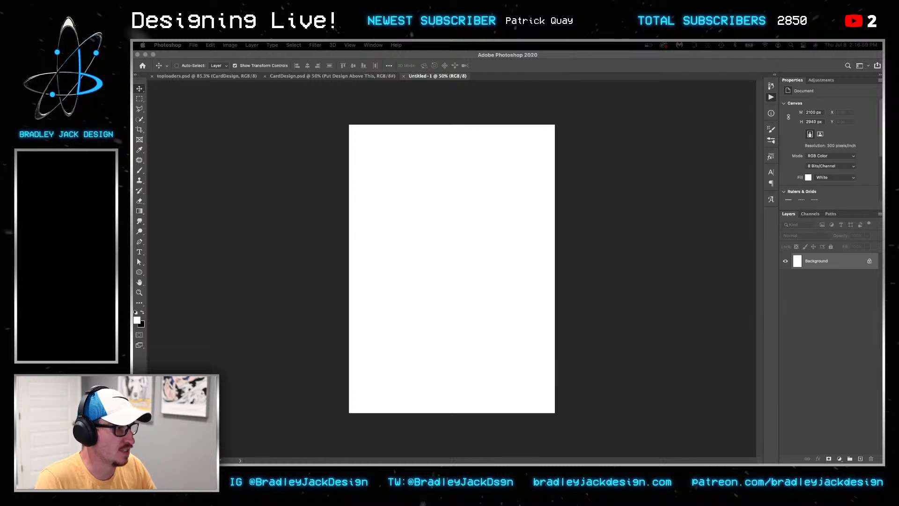
pyautogui.moveTo(882, 273); pyautogui.dragTo(401, 132)
pyautogui.moveTo(529, 292); pyautogui.dragTo(720, 419)
pyautogui.click(507, 133)
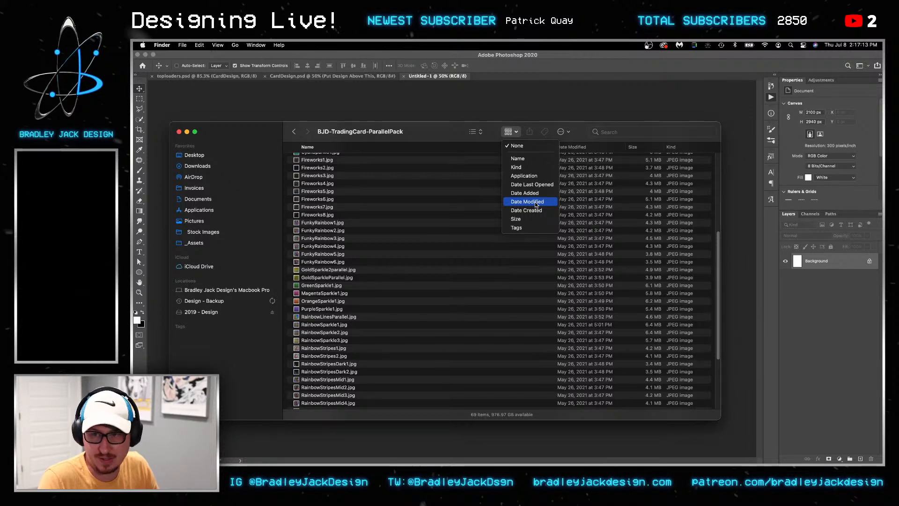
pyautogui.click(476, 133)
pyautogui.click(479, 125)
pyautogui.click(482, 199)
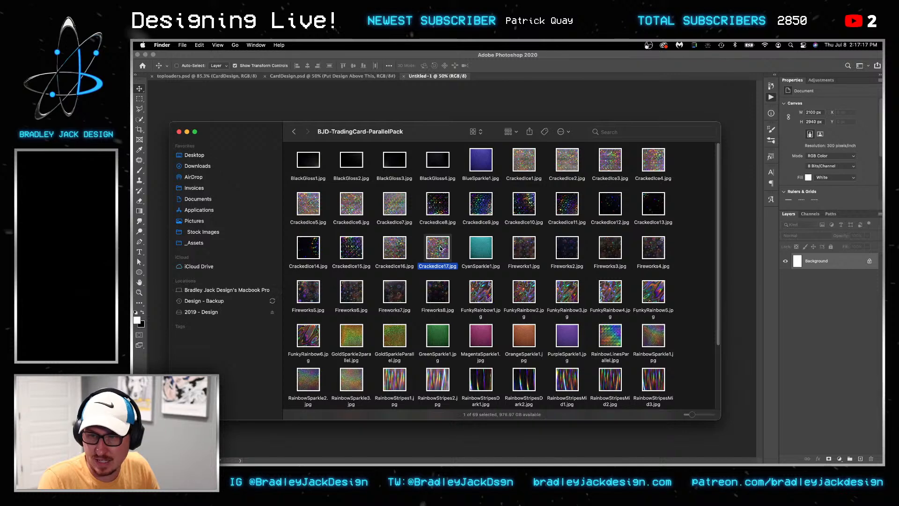
# Preview parallel textures from the folder, including CrackedIce17.jpg, RainbowStripesMid2.jpg and Fireworks6.jpg
pyautogui.press('space')
pyautogui.press('space')
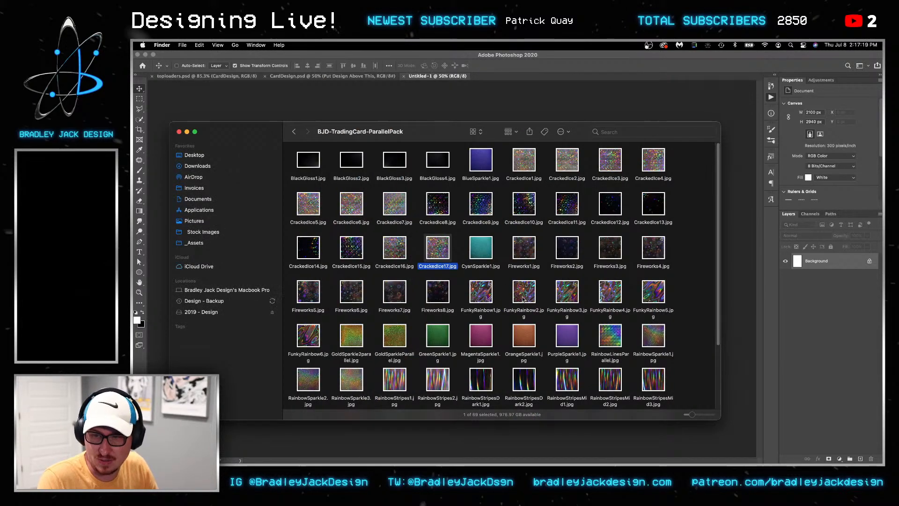
pyautogui.click(523, 299)
pyautogui.click(607, 380)
pyautogui.press('space')
pyautogui.press('space')
pyautogui.click(352, 299)
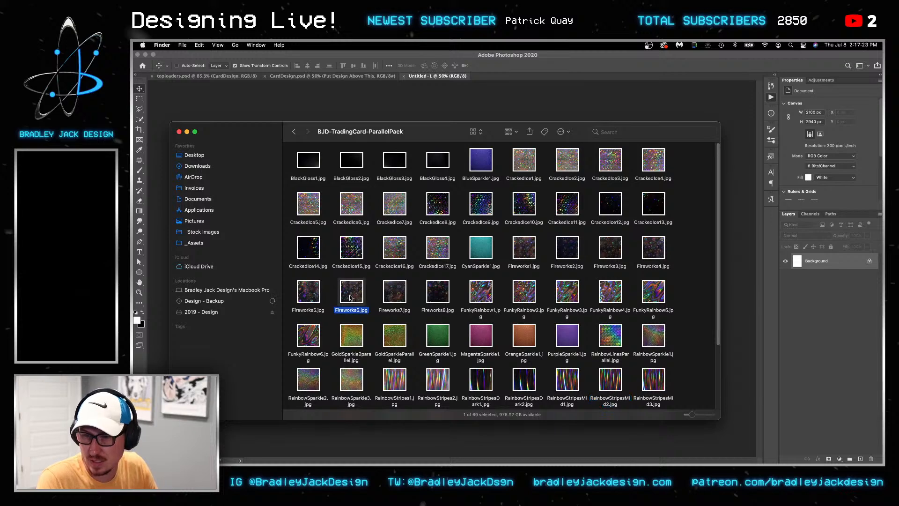
pyautogui.press('space')
pyautogui.press('space')
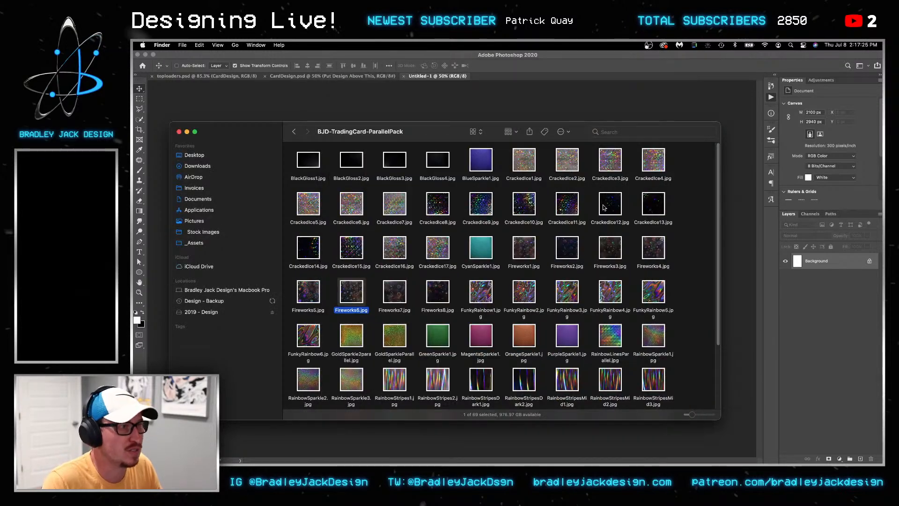
pyautogui.moveTo(508, 122); pyautogui.dragTo(499, 142)
pyautogui.click(444, 123)
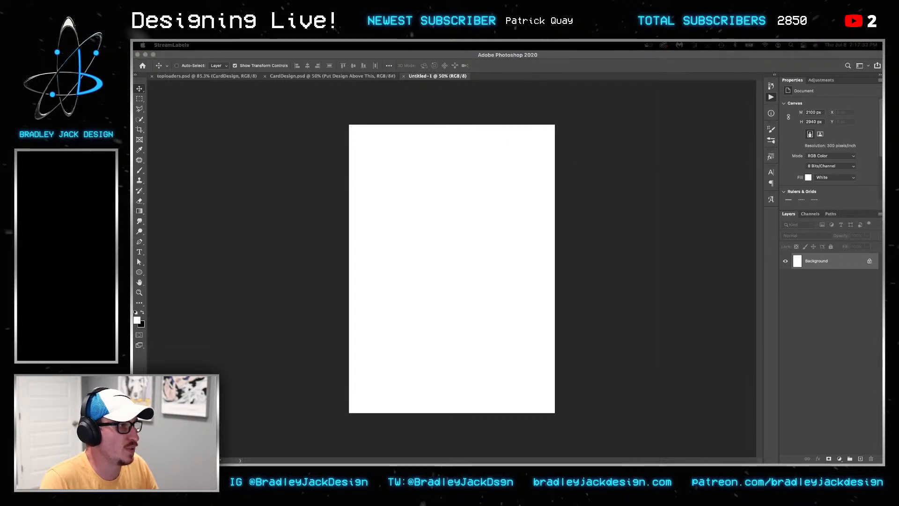
# Switch back to Photoshop and copy the Texture layer from CardDesign.psd into the new document
pyautogui.click(509, 271)
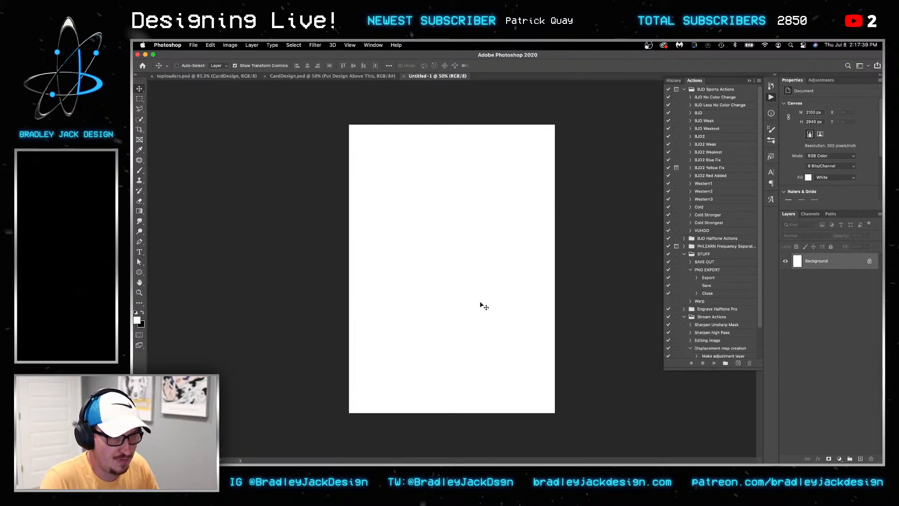
pyautogui.moveTo(451, 450)
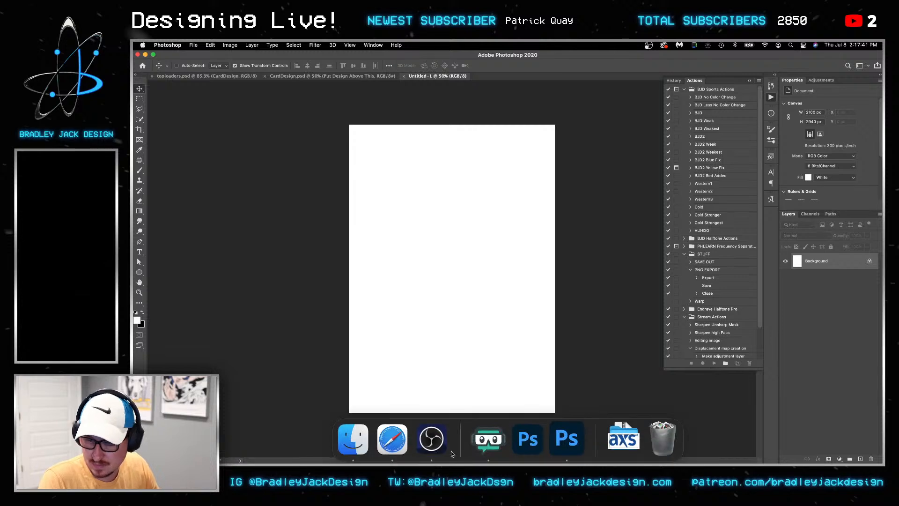
pyautogui.click(360, 75)
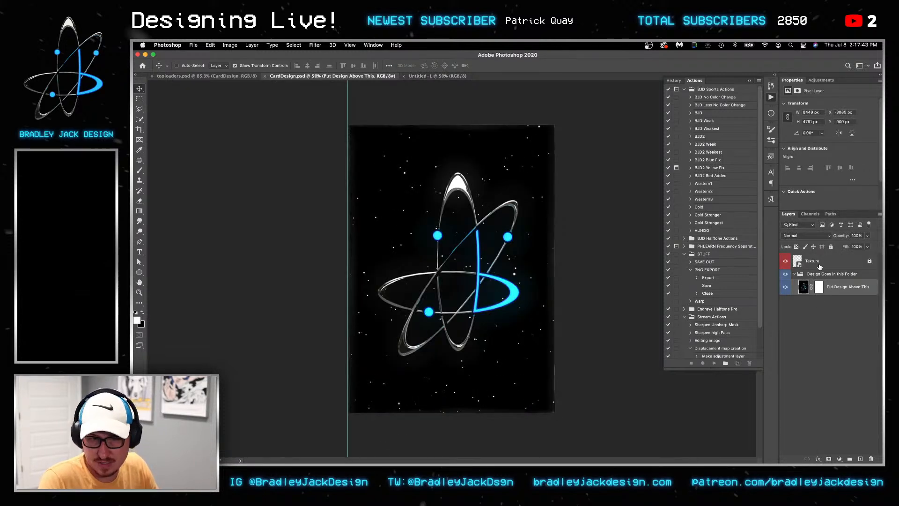
pyautogui.click(819, 266)
pyautogui.press('super+c')
pyautogui.hotkey('ctrl', 'Tab')
pyautogui.press('super+v')
pyautogui.click(815, 301)
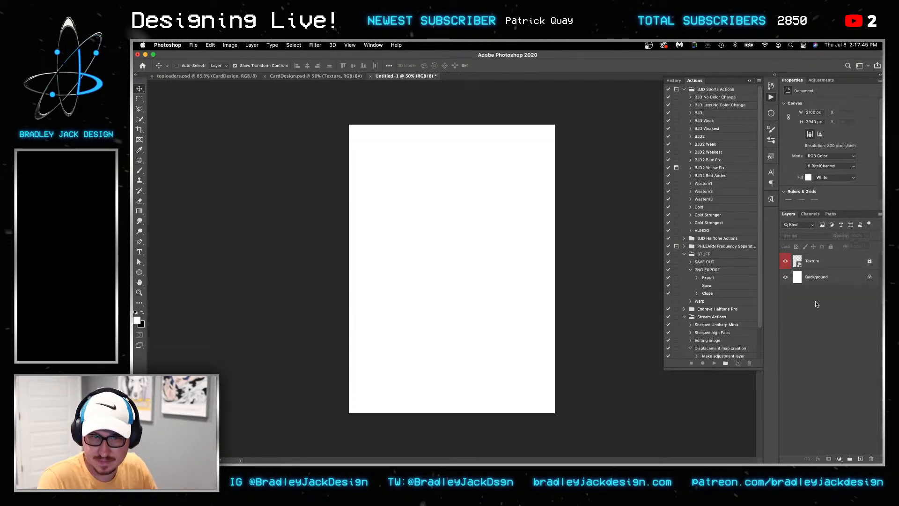
# Add a new layer filled with black and place it directly beneath the Texture layer
pyautogui.press('super+shift+alt+n')
pyautogui.press('g')
pyautogui.press('d')
pyautogui.hotkey('alt', 'BackSpace')
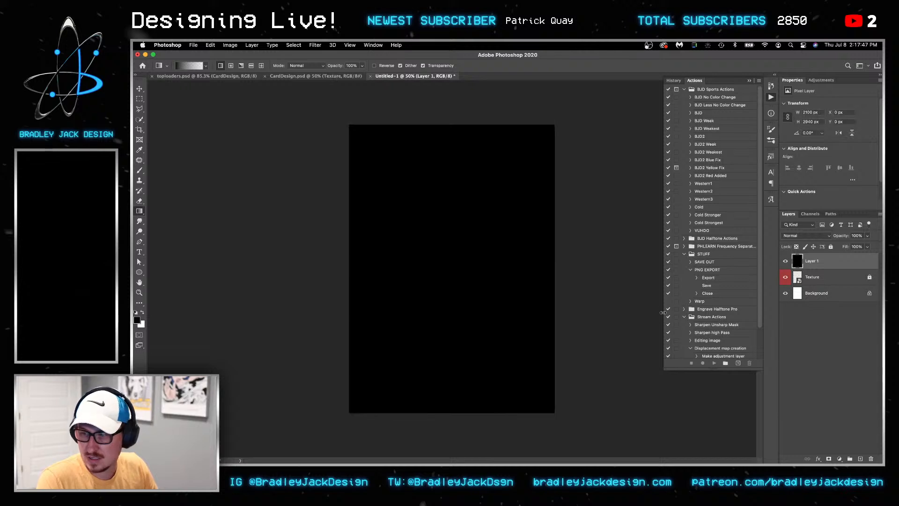
pyautogui.press('v')
pyautogui.press('super+bracketleft')
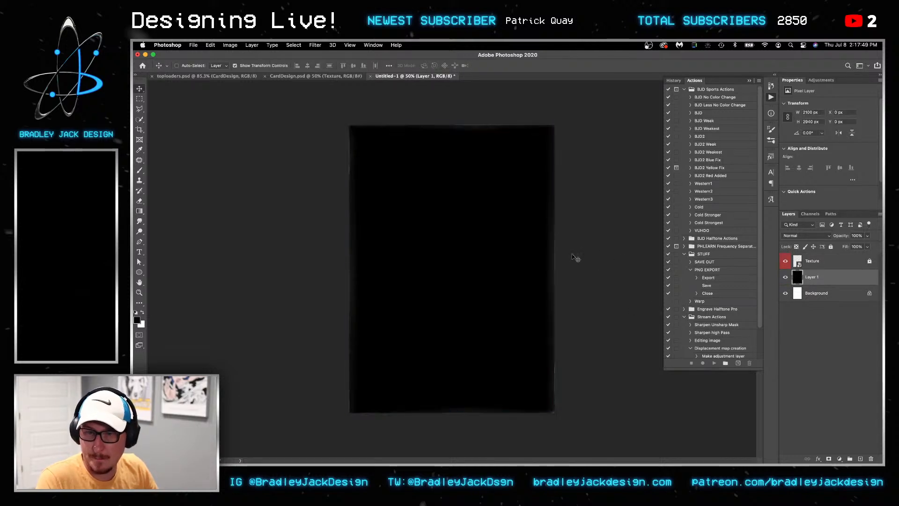
pyautogui.press('z')
pyautogui.moveTo(409, 125)
pyautogui.mouseDown()
pyautogui.moveTo(436, 120)
pyautogui.moveTo(417, 127)
pyautogui.mouseUp()
pyautogui.press('v')
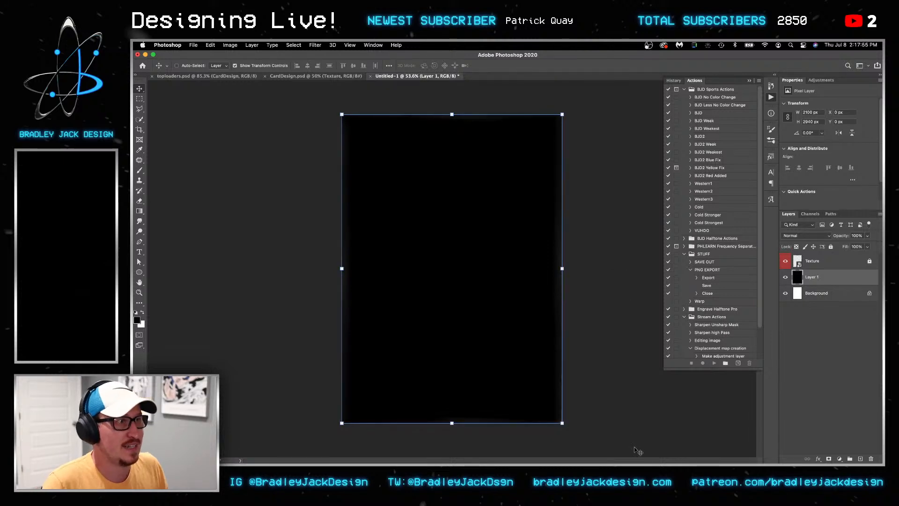
# Switch to Safari and limit the Obi Toppin image results to the past year
pyautogui.click(399, 441)
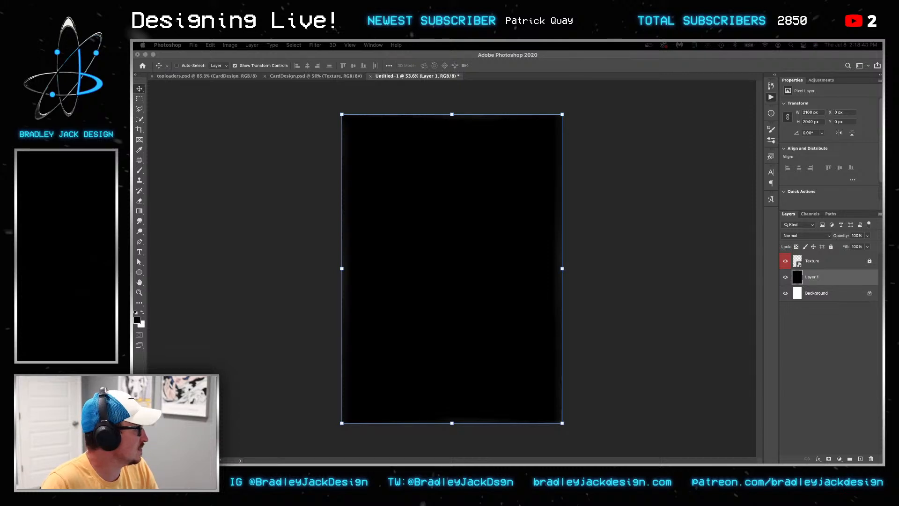
pyautogui.press('super+Tab')
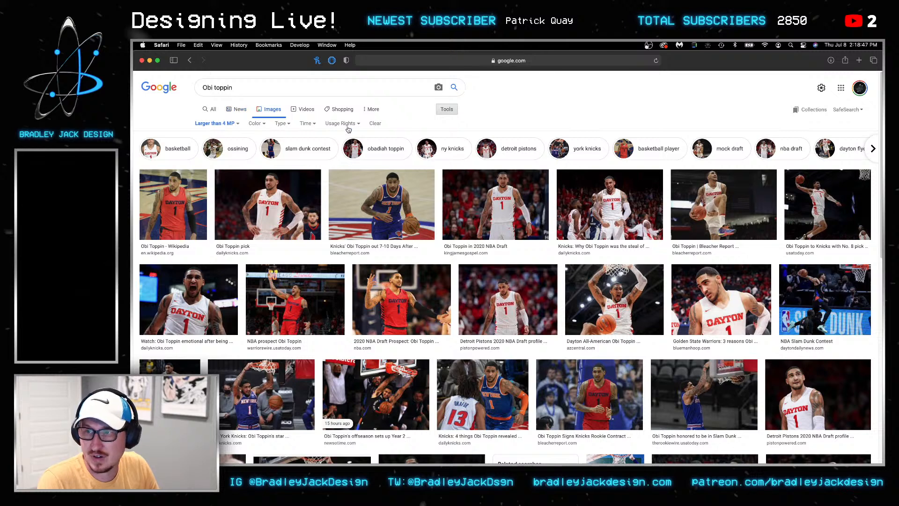
pyautogui.click(308, 124)
pyautogui.click(319, 184)
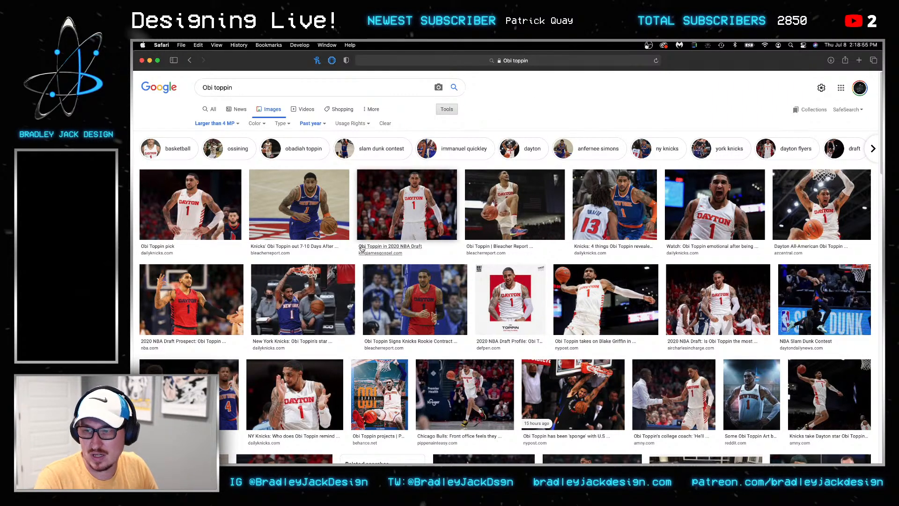
# Look through the filtered image results for an Obi Toppin photo suitable for the card
pyautogui.scroll(-1, 372, 237)
pyautogui.scroll(-5, 372, 237)
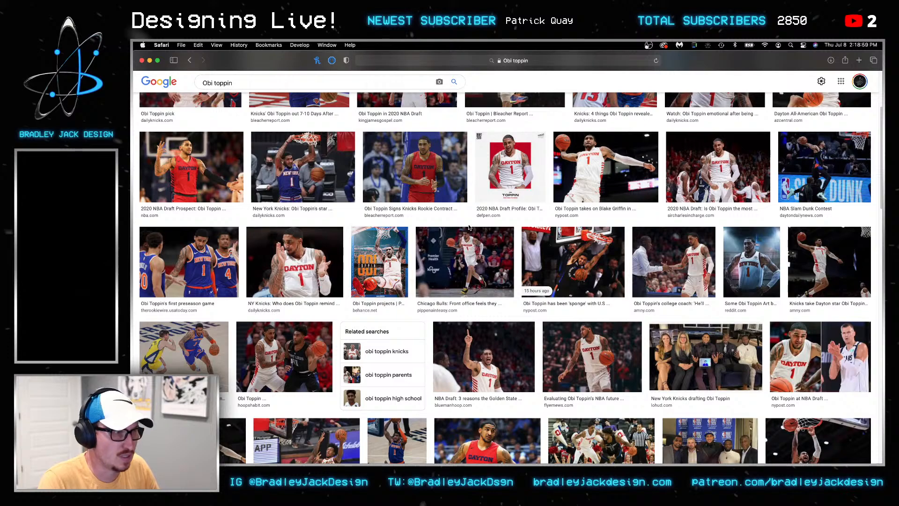
pyautogui.scroll(-7, 438, 199)
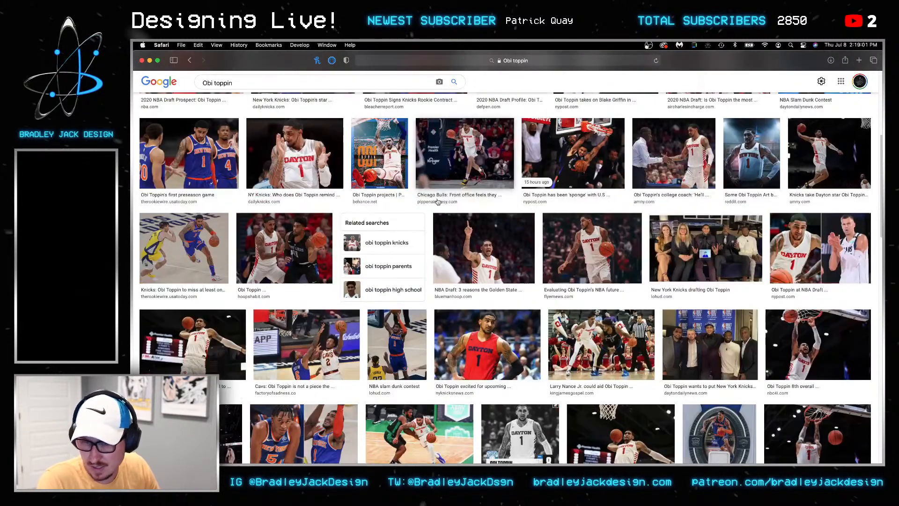
pyautogui.scroll(-9, 437, 201)
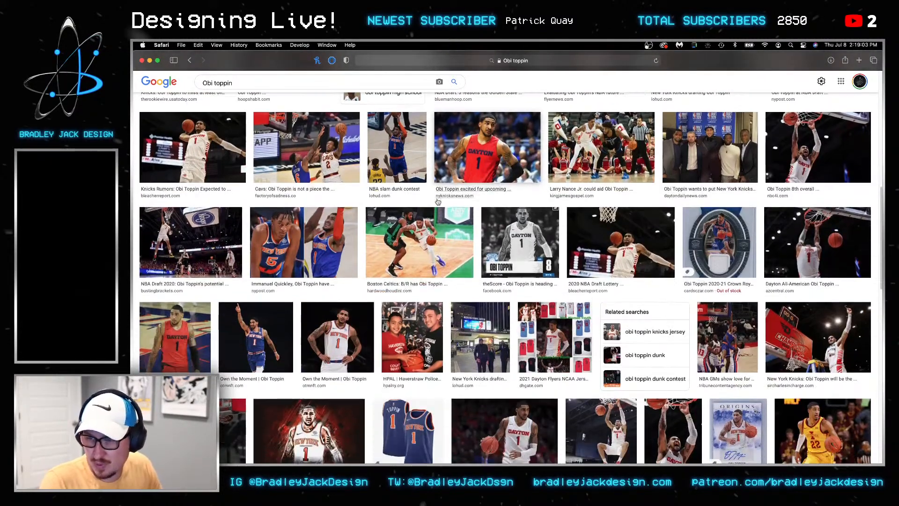
pyautogui.scroll(-11, 438, 202)
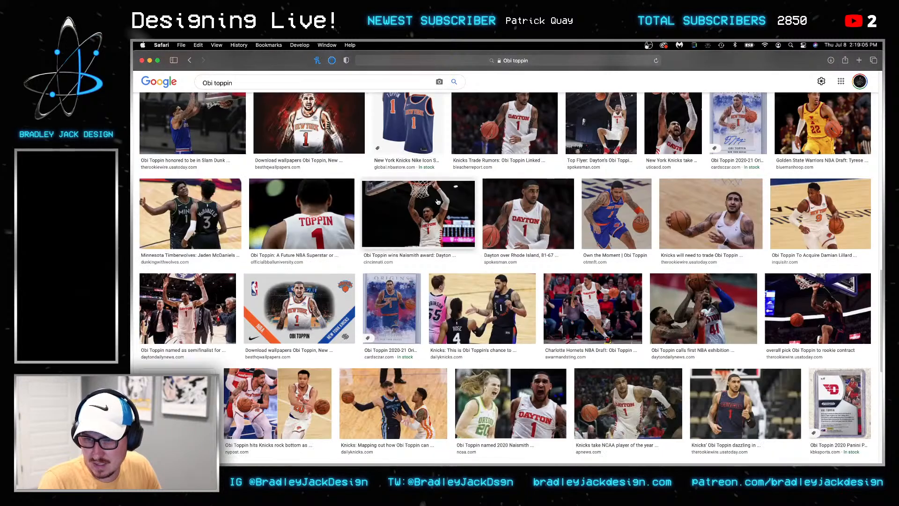
pyautogui.scroll(-4, 438, 202)
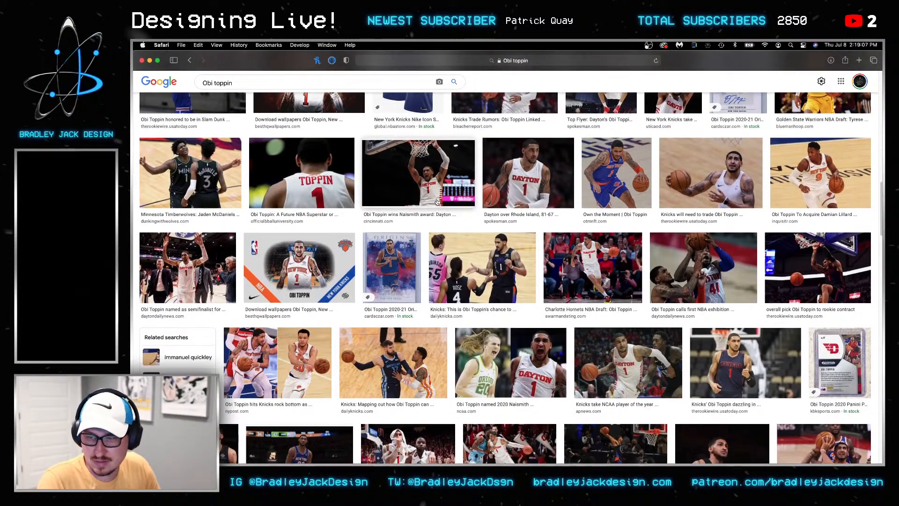
pyautogui.scroll(-3, 436, 202)
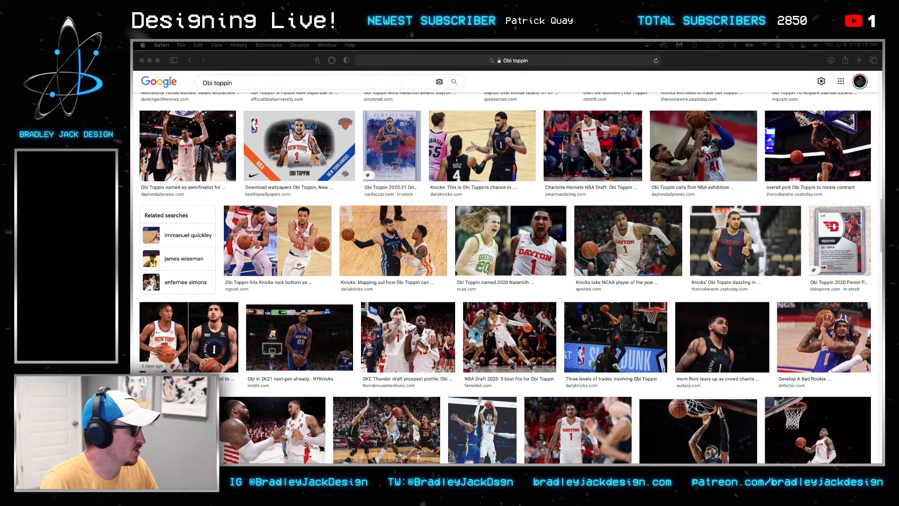
pyautogui.click(691, 77)
pyautogui.scroll(-5, 540, 251)
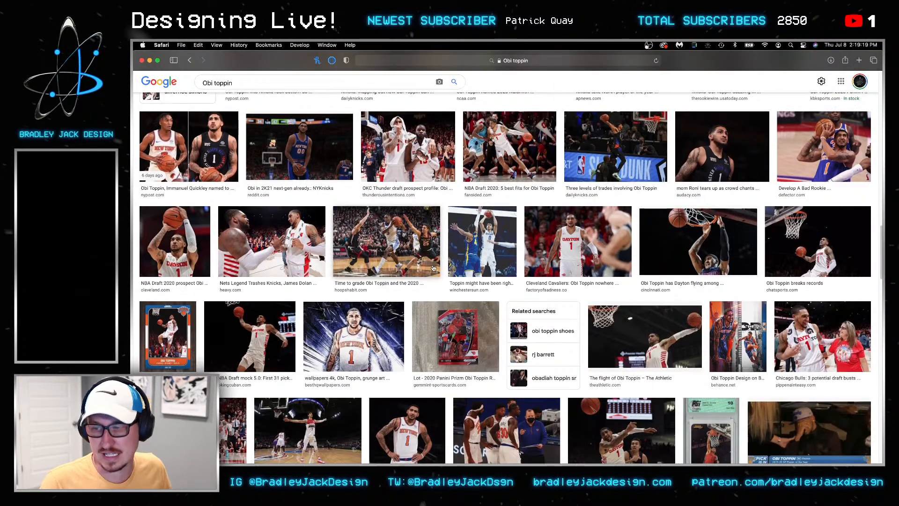
pyautogui.scroll(-1, 434, 267)
pyautogui.scroll(-1, 434, 266)
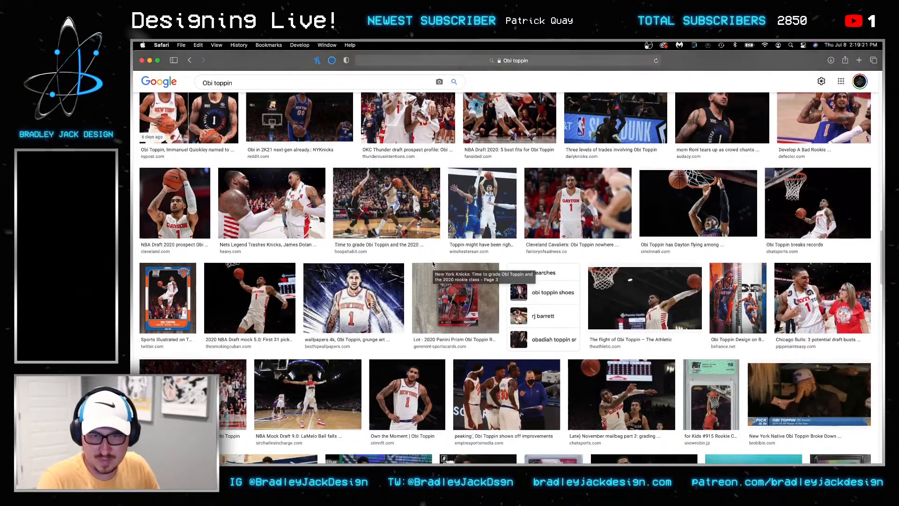
pyautogui.scroll(-1, 416, 258)
pyautogui.scroll(-2, 416, 258)
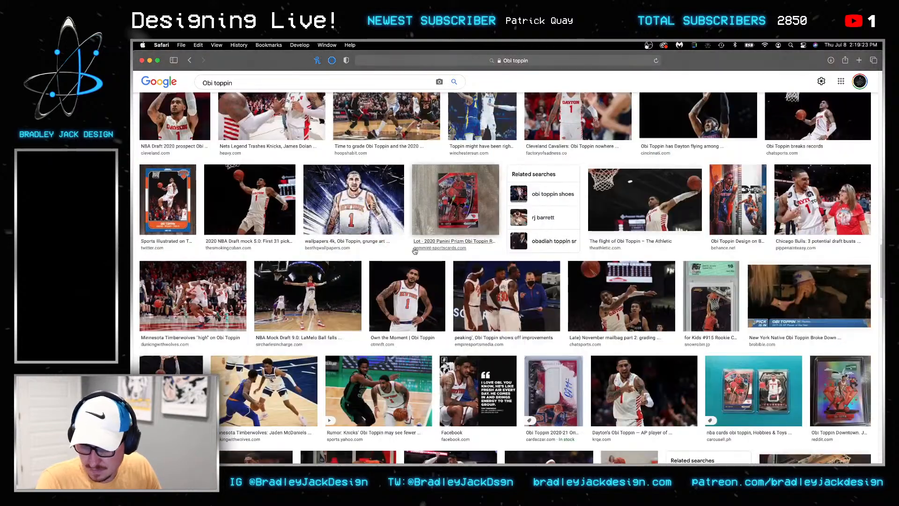
pyautogui.scroll(-2, 415, 255)
pyautogui.scroll(20, 414, 253)
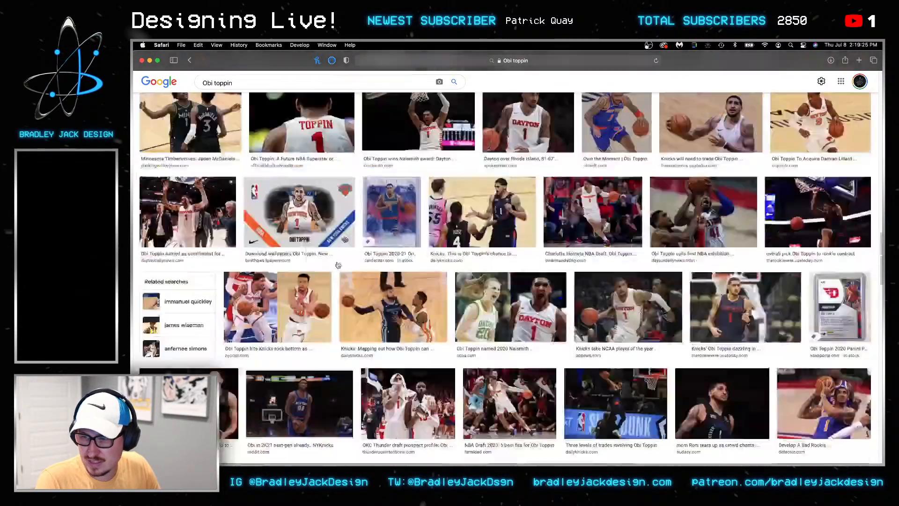
# Run a Google Advanced Image Search for "Obi toppin knicks" limited to images larger than 4 MP
pyautogui.click(269, 90)
pyautogui.press('super+a')
pyautogui.click(239, 45)
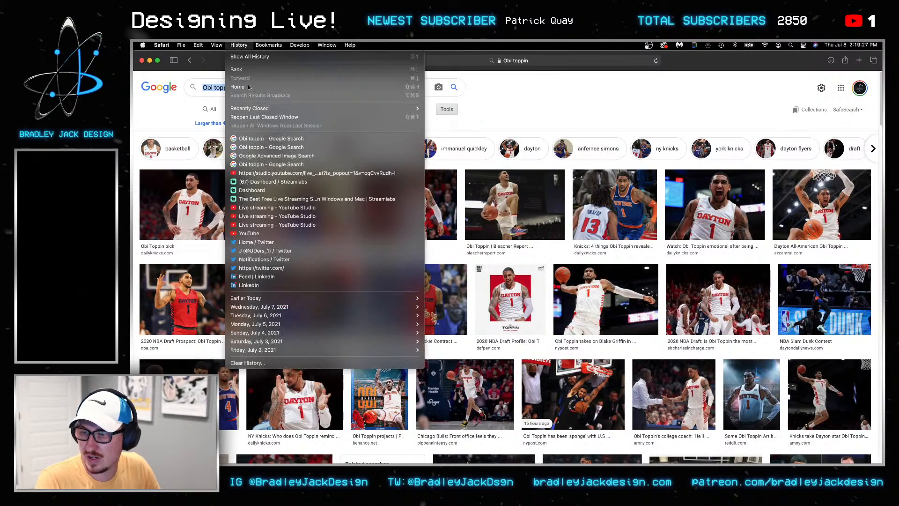
pyautogui.moveTo(269, 45)
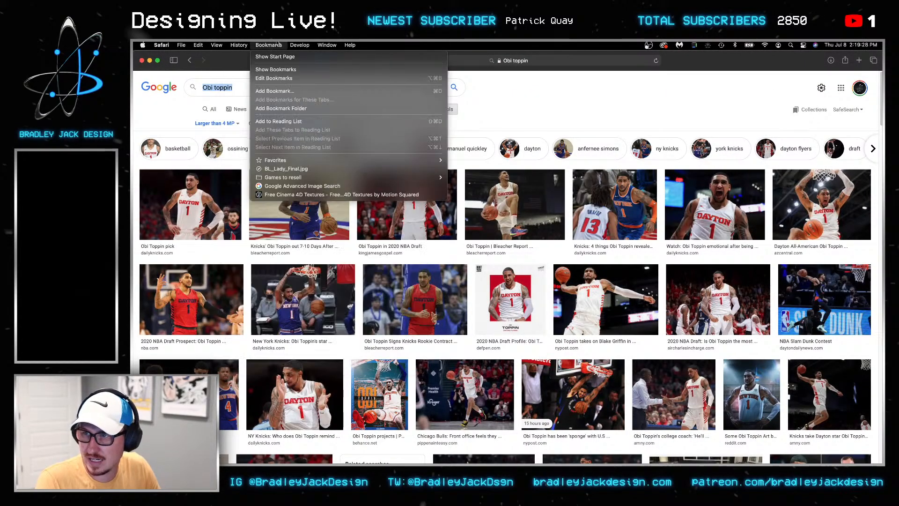
pyautogui.click(291, 186)
pyautogui.write('Obi toppin')
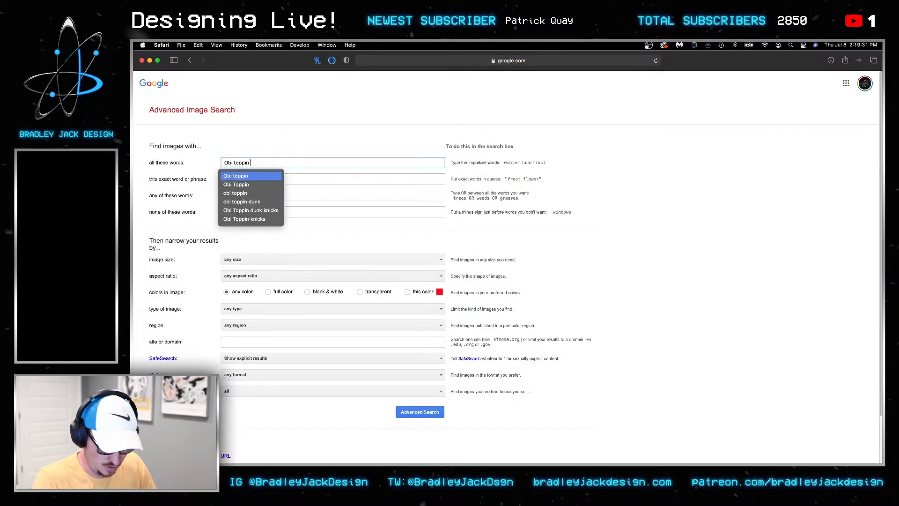
pyautogui.write(' kniksks')
pyautogui.click(269, 260)
pyautogui.scroll(-3, 276, 327)
pyautogui.click(288, 320)
pyautogui.click(423, 412)
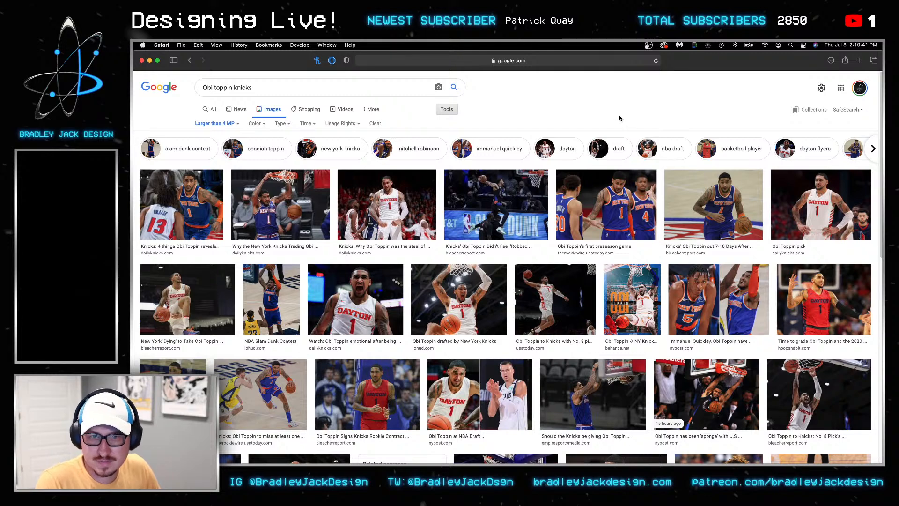
# Open the photo of Toppin in a blue Knicks jersey dribbling against a yellow-clad defender in a new tab
pyautogui.scroll(-1, 619, 114)
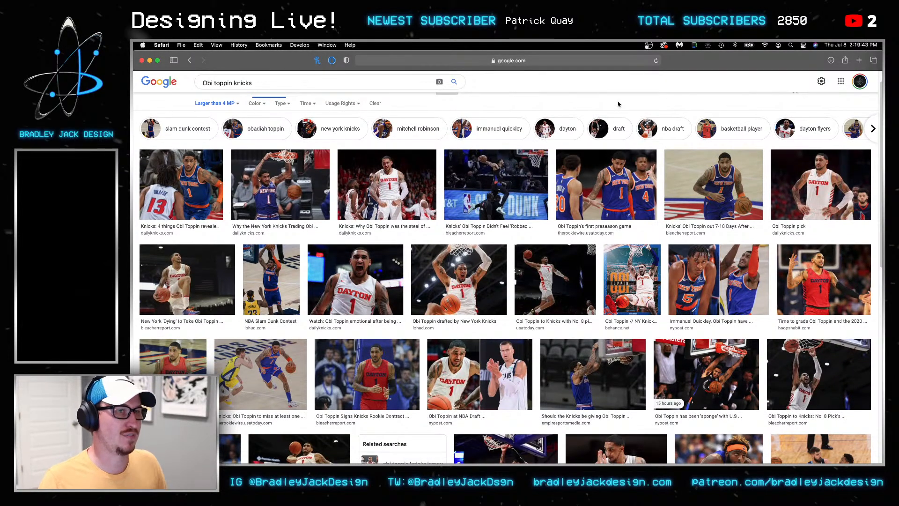
pyautogui.scroll(-3, 619, 104)
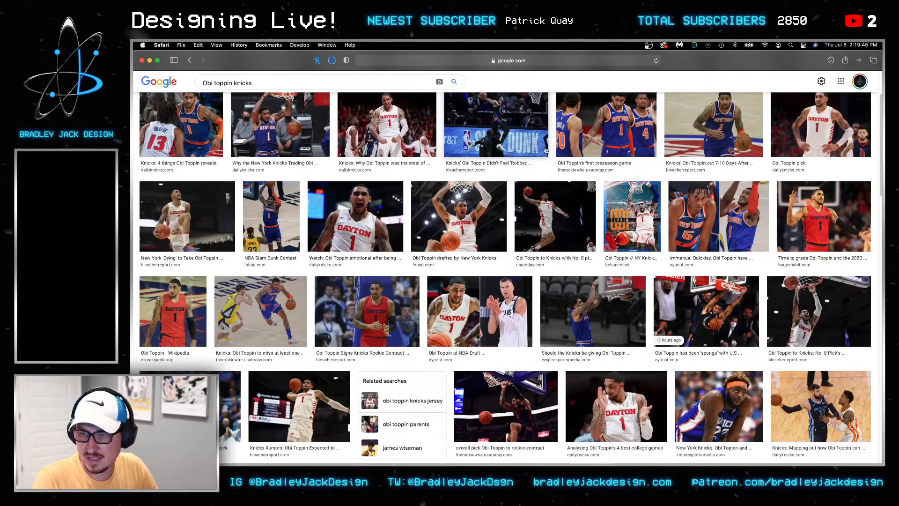
pyautogui.keyDown('super'); pyautogui.click(263, 305); pyautogui.keyUp('super')
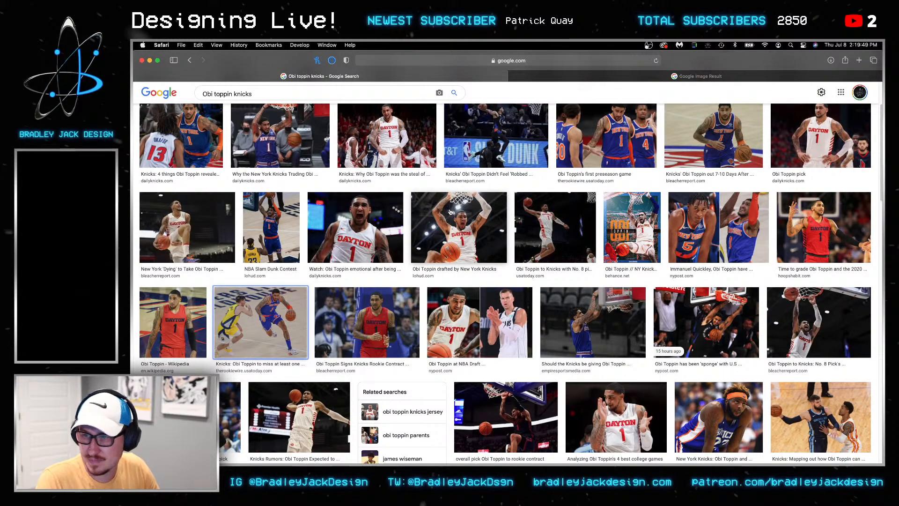
# Look through the larger-than-4 MP results for more Knicks photos of Obi Toppin suitable for the card
pyautogui.scroll(-5, 445, 218)
pyautogui.scroll(-10, 456, 213)
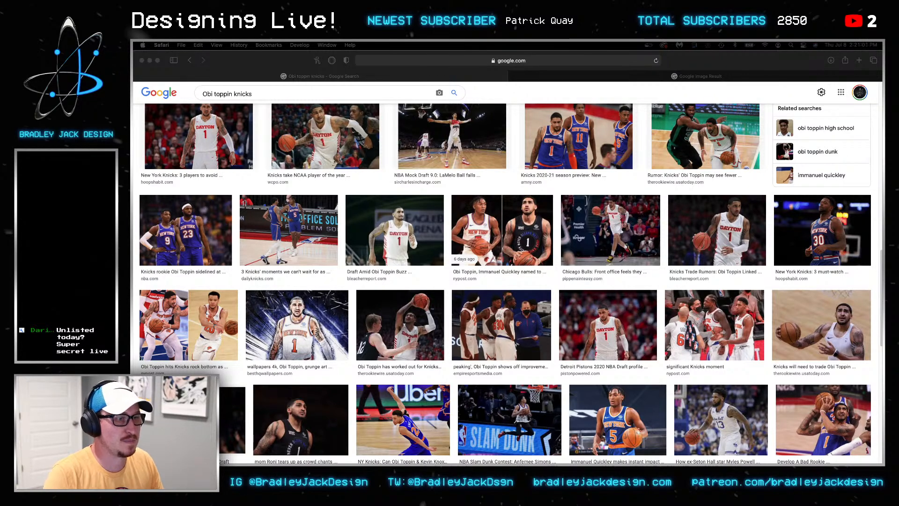
pyautogui.scroll(-2, 503, 168)
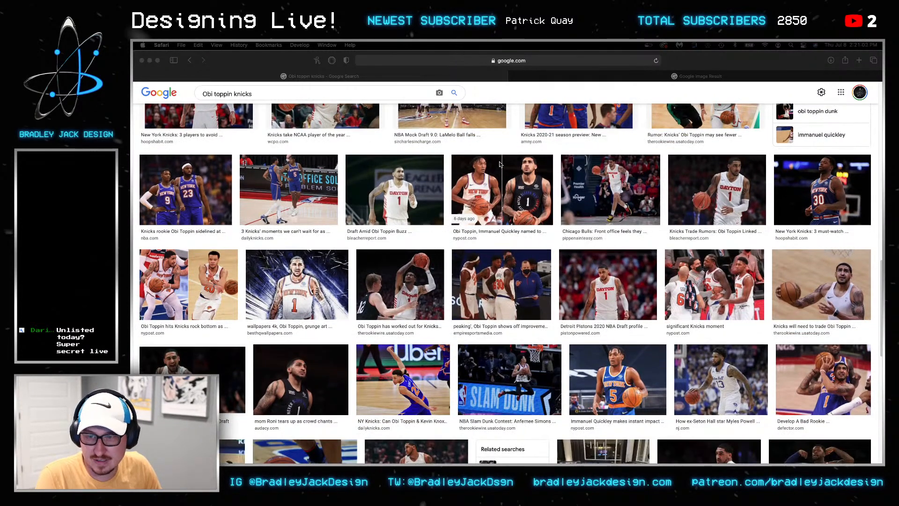
pyautogui.scroll(-5, 500, 164)
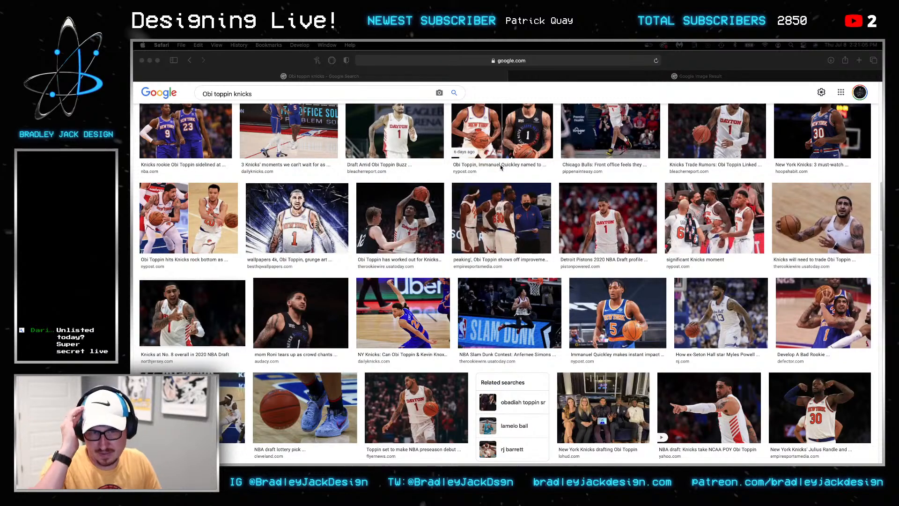
pyautogui.scroll(-4, 499, 184)
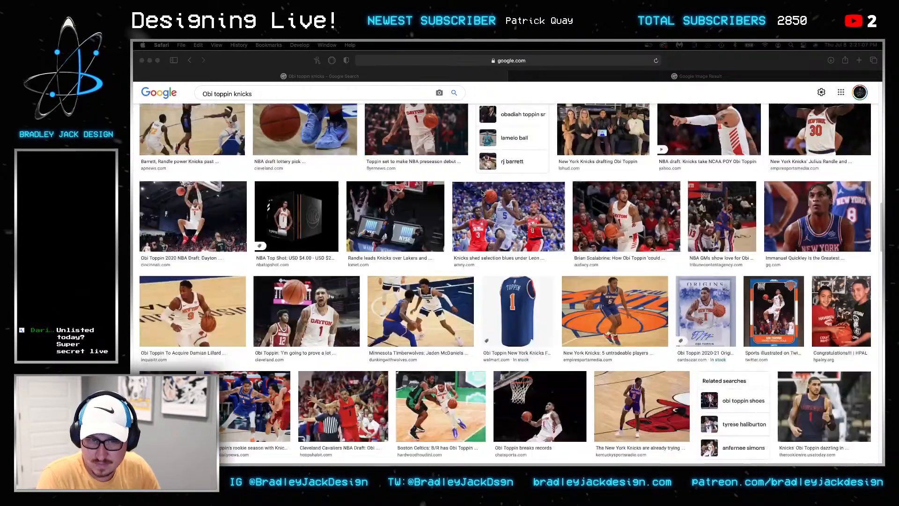
pyautogui.scroll(-4, 449, 197)
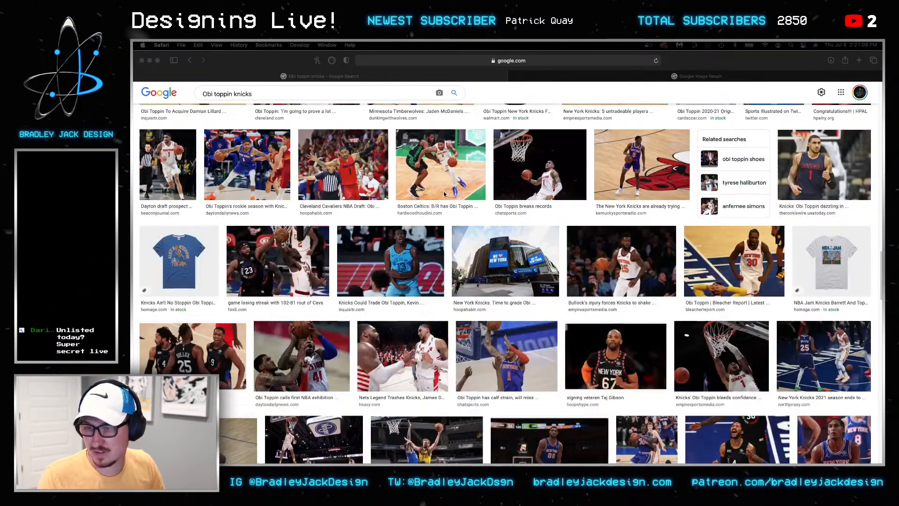
pyautogui.scroll(-1, 443, 192)
pyautogui.scroll(-3, 444, 192)
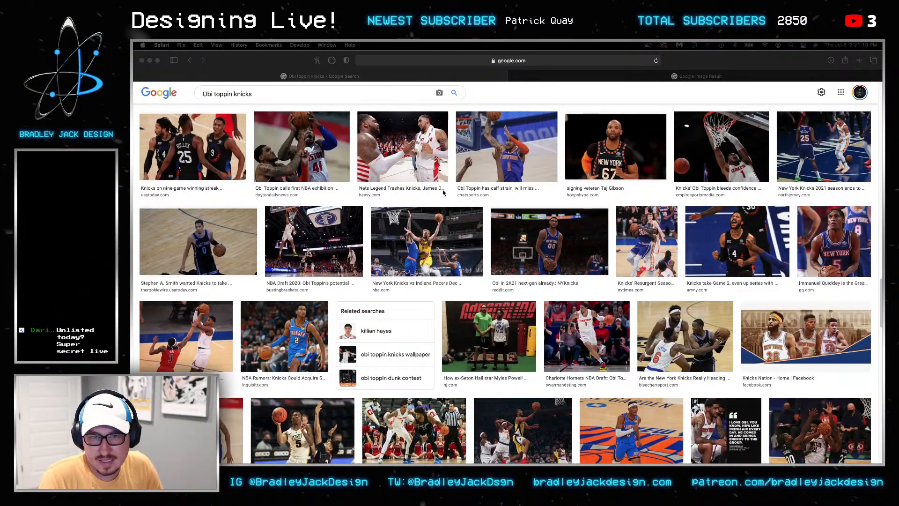
pyautogui.scroll(-4, 444, 192)
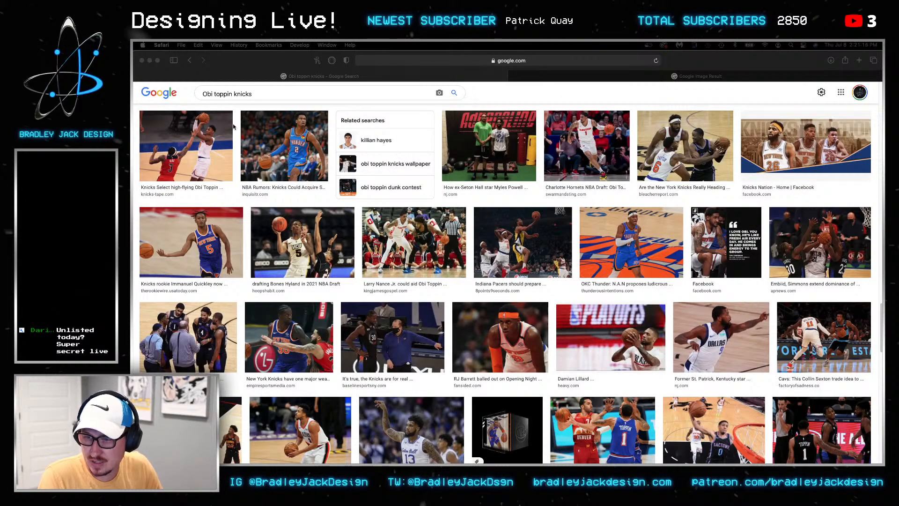
# Return to the advanced image search and rerun it with the minimum image size set to larger than 2 MP
pyautogui.click(189, 60)
pyautogui.click(261, 270)
pyautogui.click(252, 316)
pyautogui.click(418, 424)
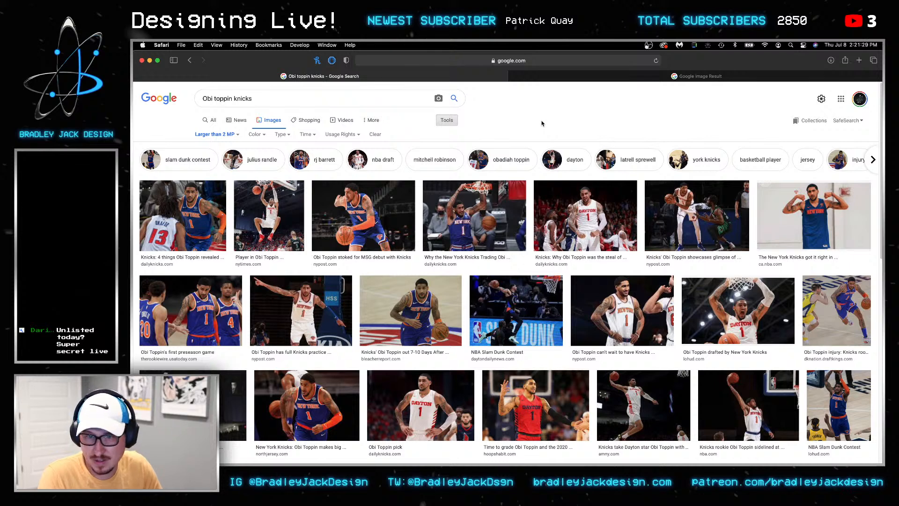
# Look through the larger-than-2 MP results and preview the 2020-2021 Panini Revolution Obi Toppin rookie card
pyautogui.scroll(-2, 542, 123)
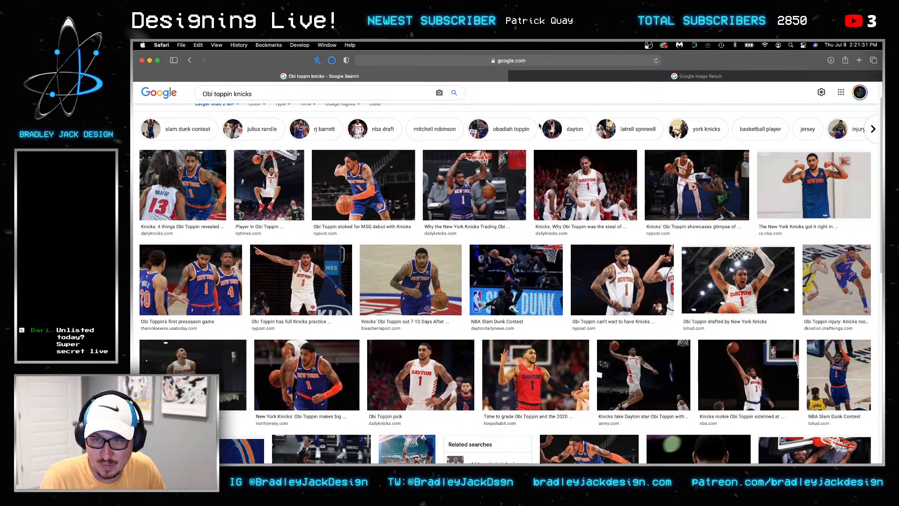
pyautogui.scroll(-1, 538, 125)
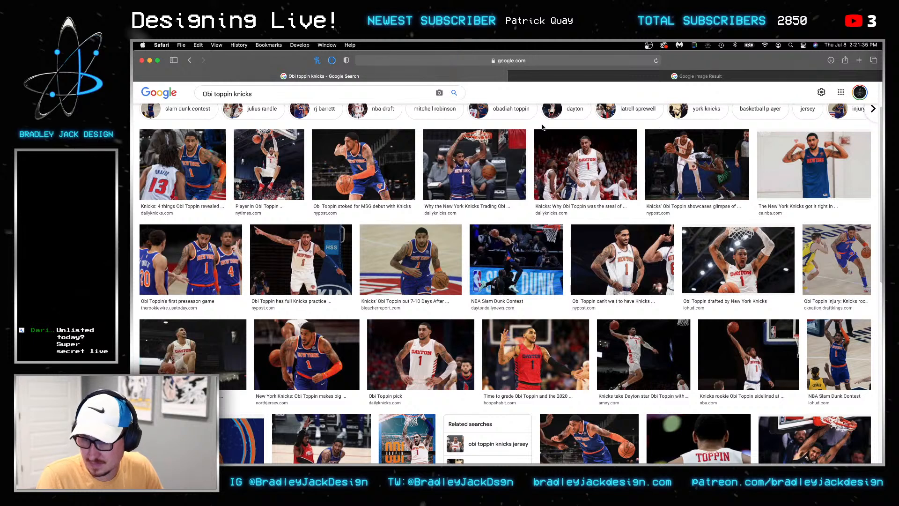
pyautogui.scroll(-3, 543, 127)
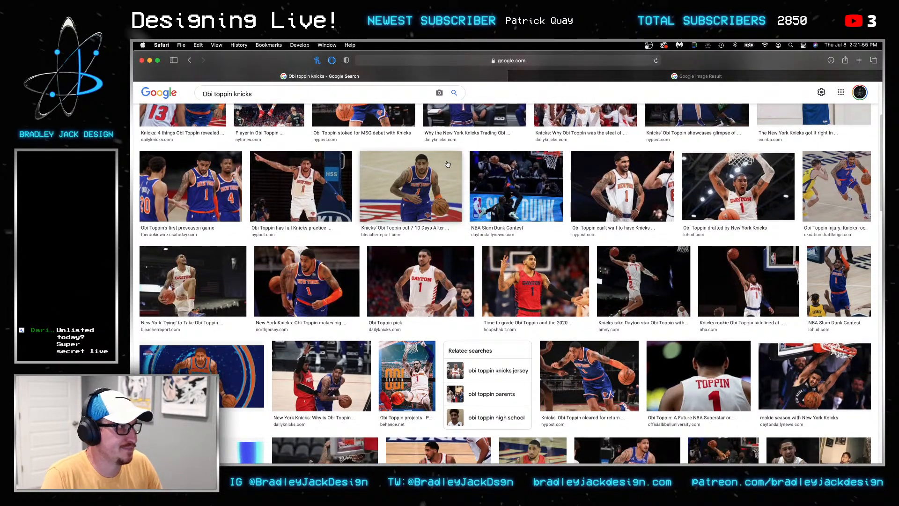
pyautogui.scroll(-5, 449, 168)
pyautogui.scroll(-2, 448, 161)
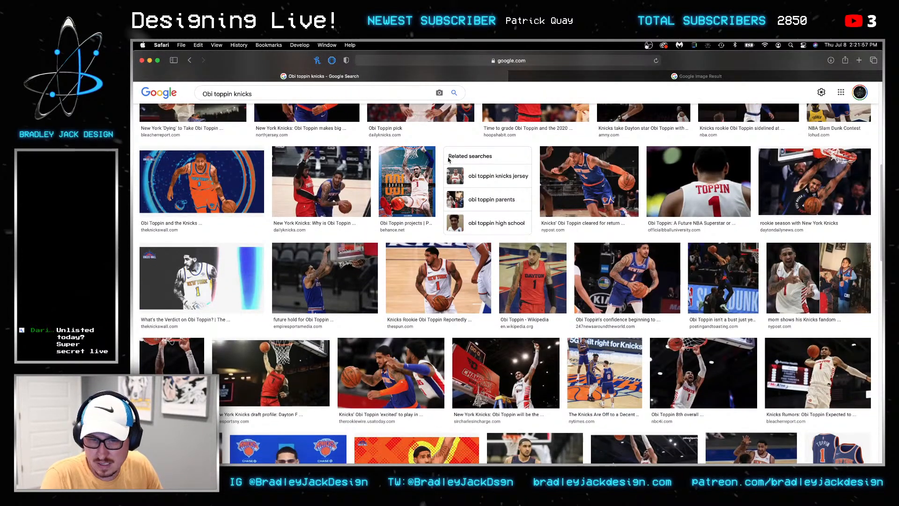
pyautogui.scroll(-1, 448, 158)
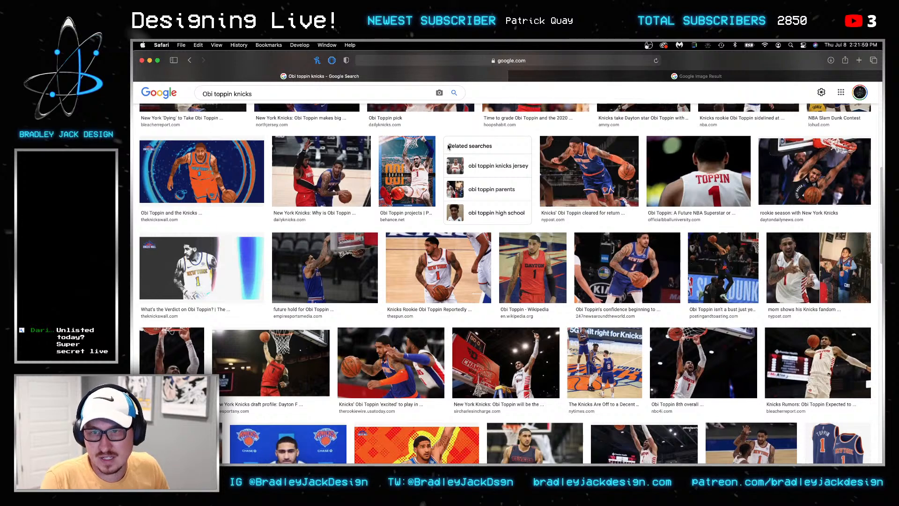
pyautogui.scroll(-4, 447, 150)
pyautogui.scroll(-2, 447, 151)
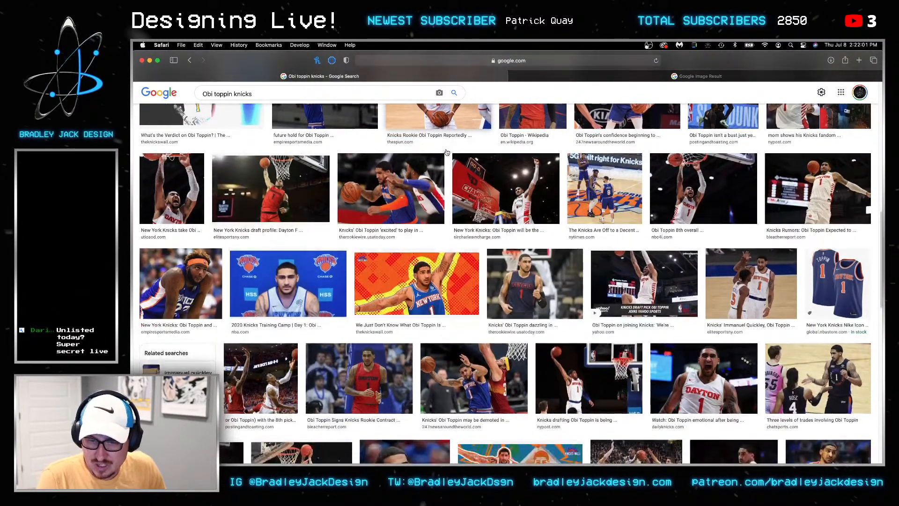
pyautogui.scroll(-1, 447, 151)
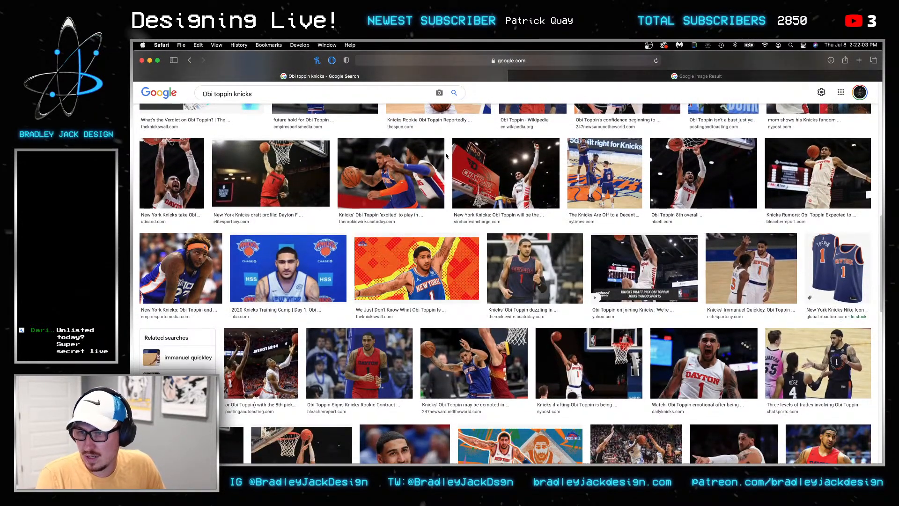
pyautogui.scroll(-3, 446, 154)
pyautogui.scroll(-10, 446, 157)
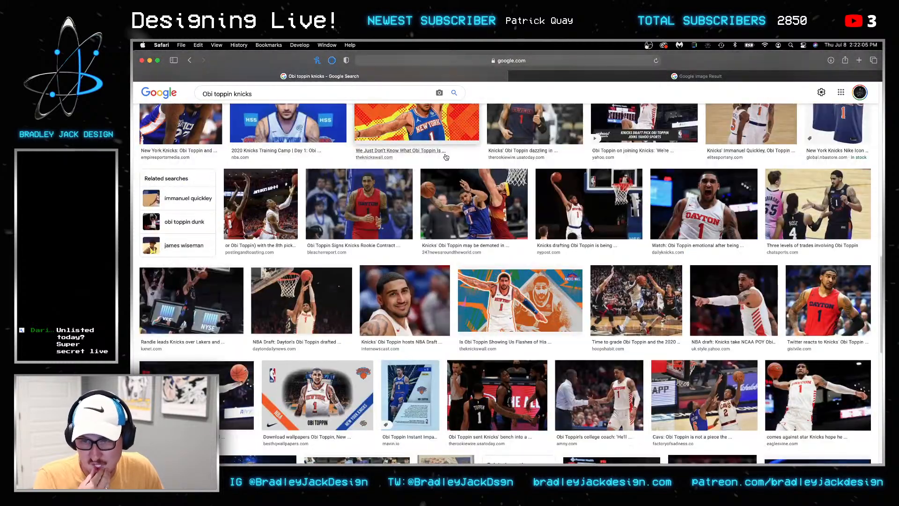
pyautogui.scroll(-7, 419, 159)
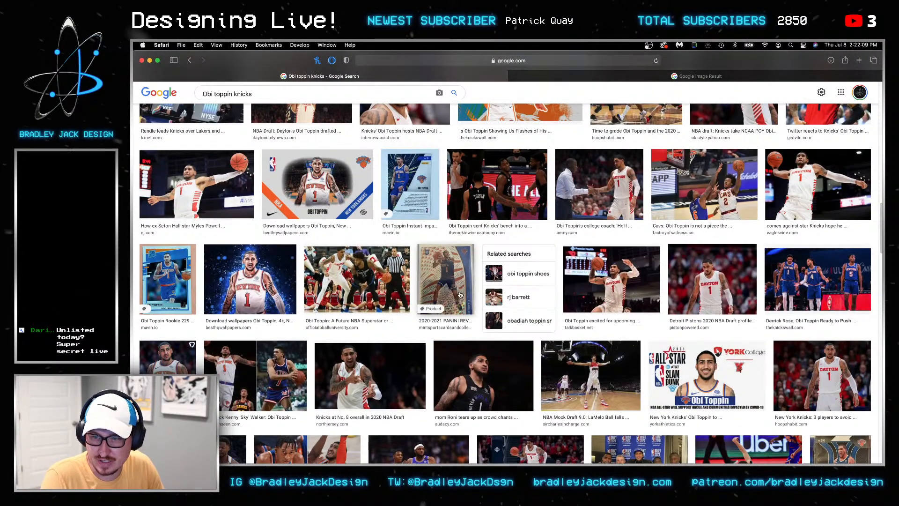
pyautogui.click(444, 277)
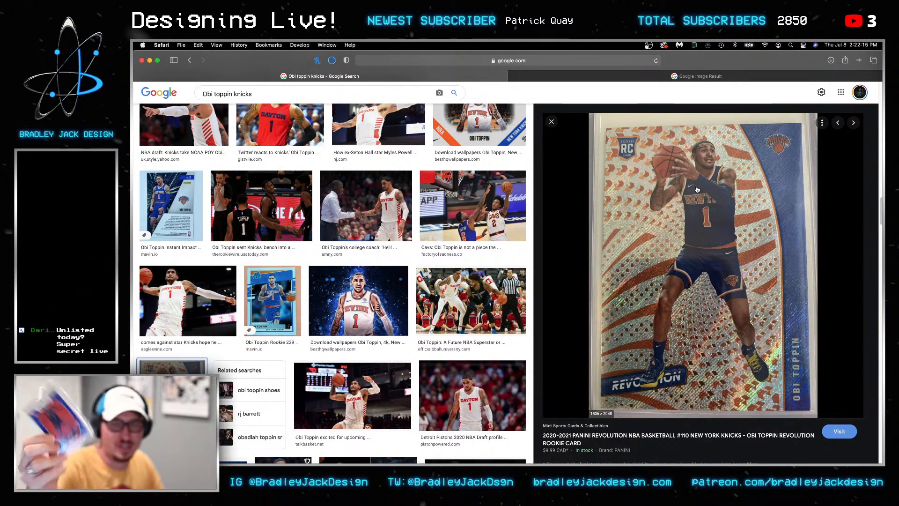
# Look further down the larger-than-2 MP results for Knicks photos of Obi Toppin suitable for the card
pyautogui.scroll(-4, 286, 163)
pyautogui.scroll(-6, 286, 164)
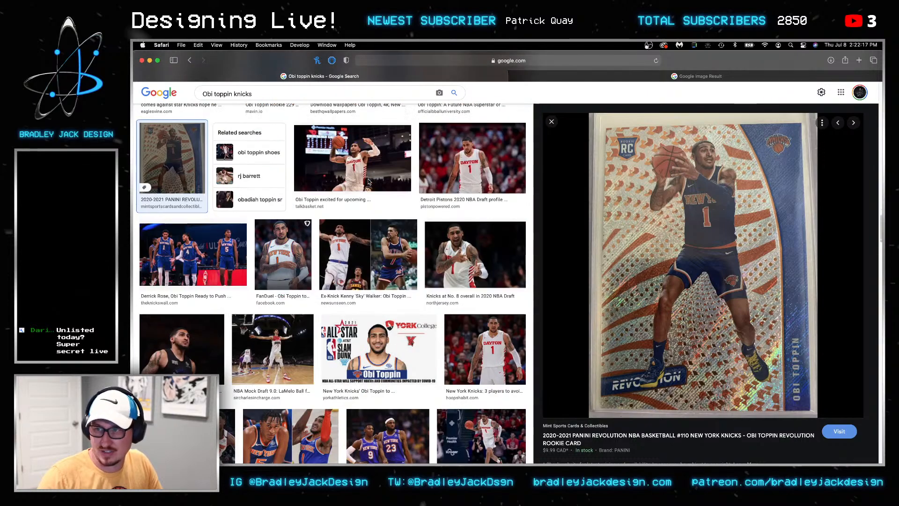
pyautogui.scroll(-6, 368, 205)
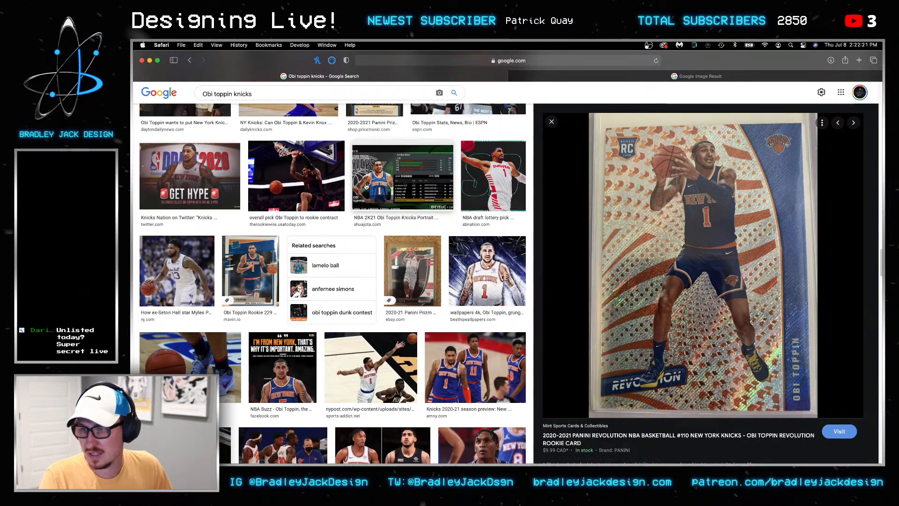
pyautogui.scroll(-3, 368, 188)
pyautogui.scroll(-7, 365, 189)
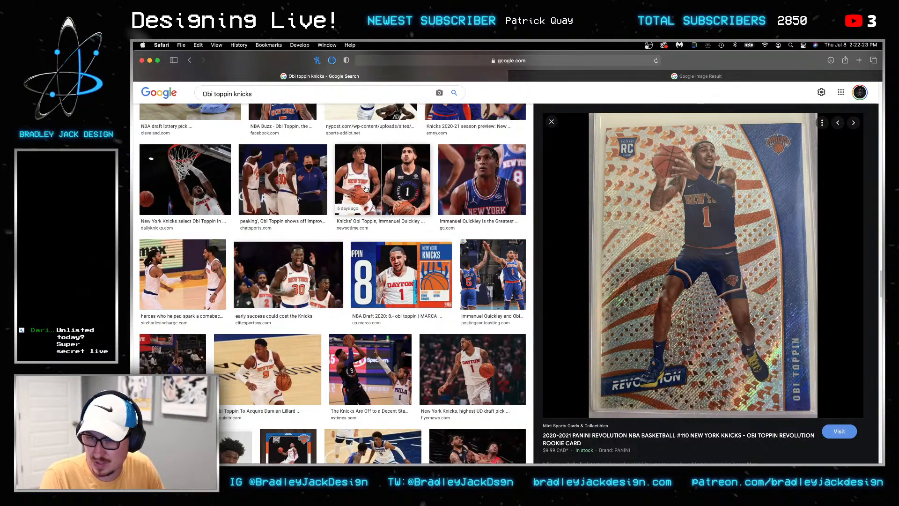
pyautogui.scroll(-5, 391, 247)
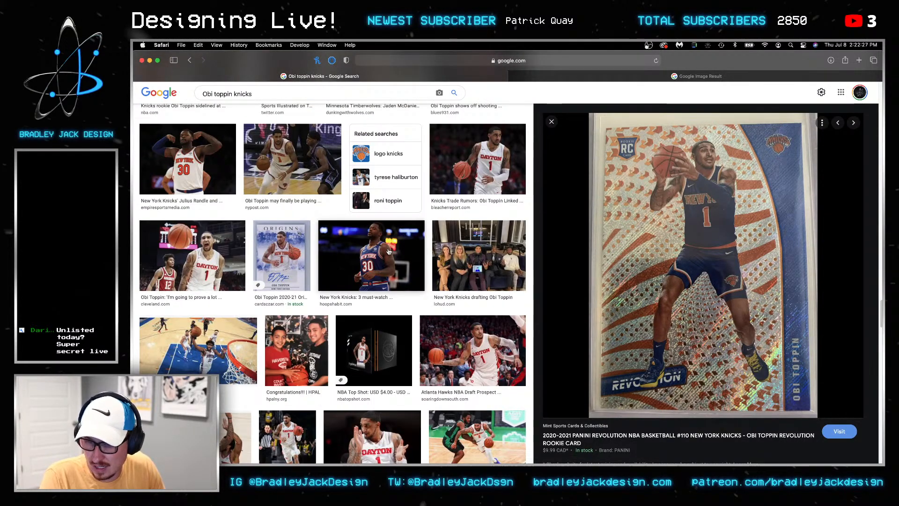
pyautogui.scroll(-3, 389, 255)
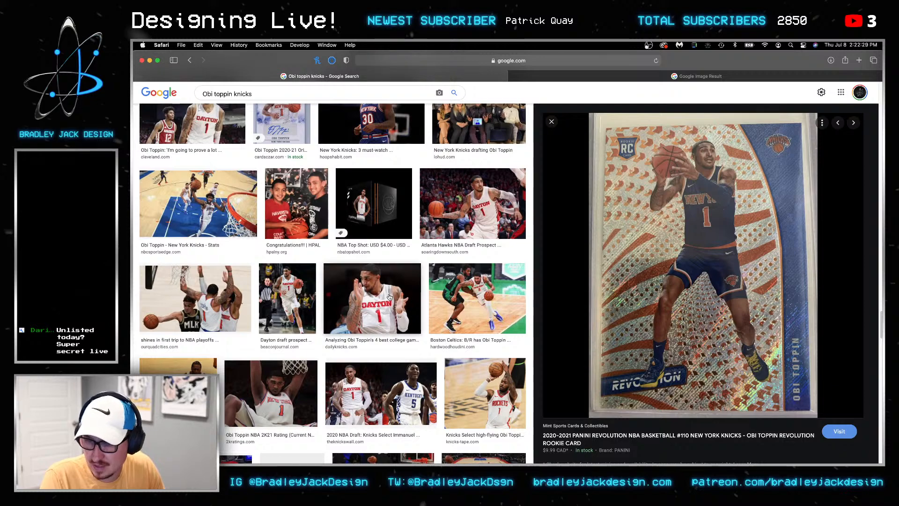
pyautogui.scroll(-6, 389, 252)
pyautogui.scroll(-1, 389, 280)
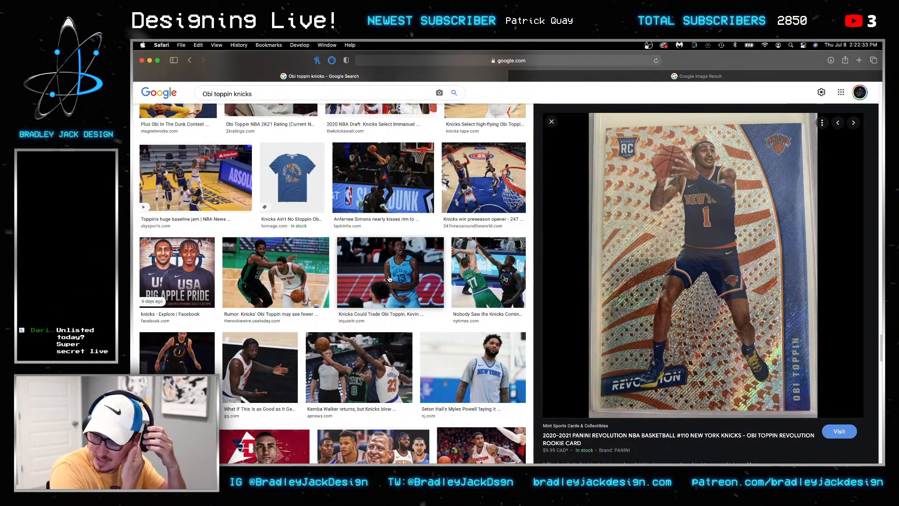
# Return to the start of the larger-than-2 MP results and look through the Obi Toppin photos a second time
pyautogui.scroll(15, 388, 279)
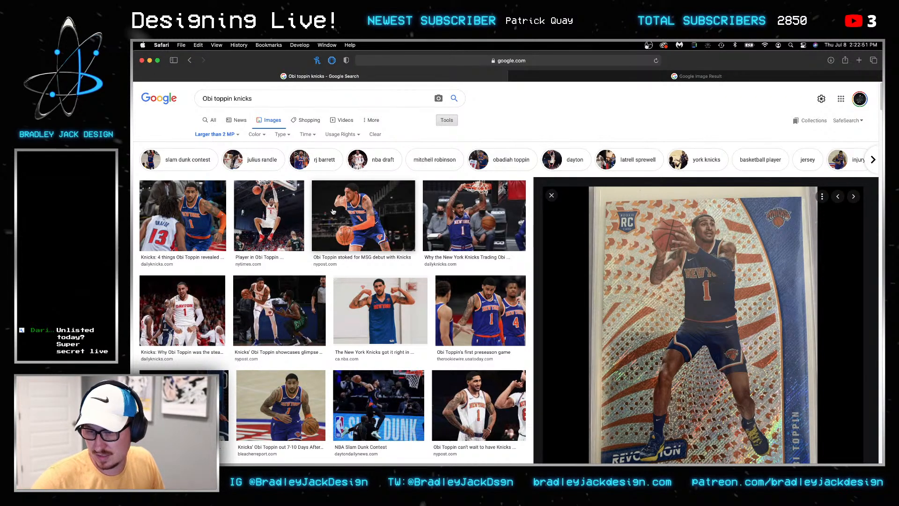
pyautogui.scroll(-5, 332, 213)
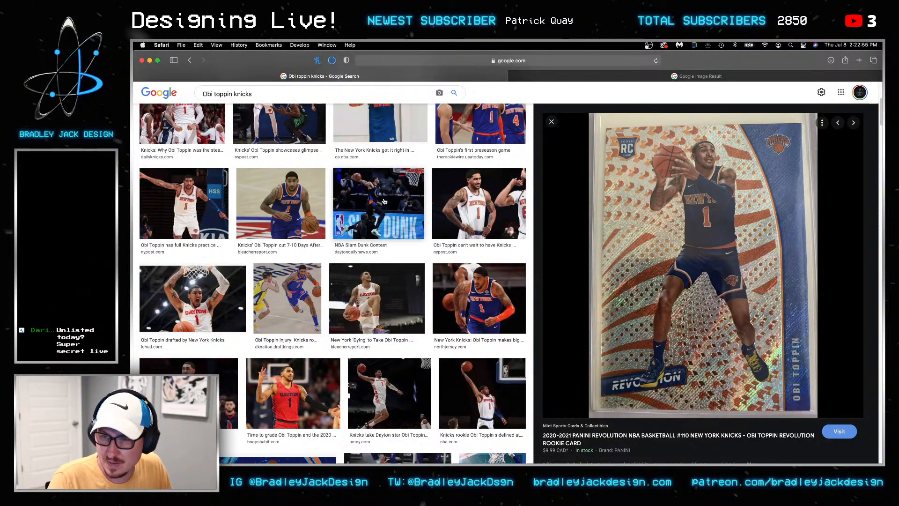
pyautogui.scroll(-3, 370, 192)
pyautogui.scroll(-5, 377, 175)
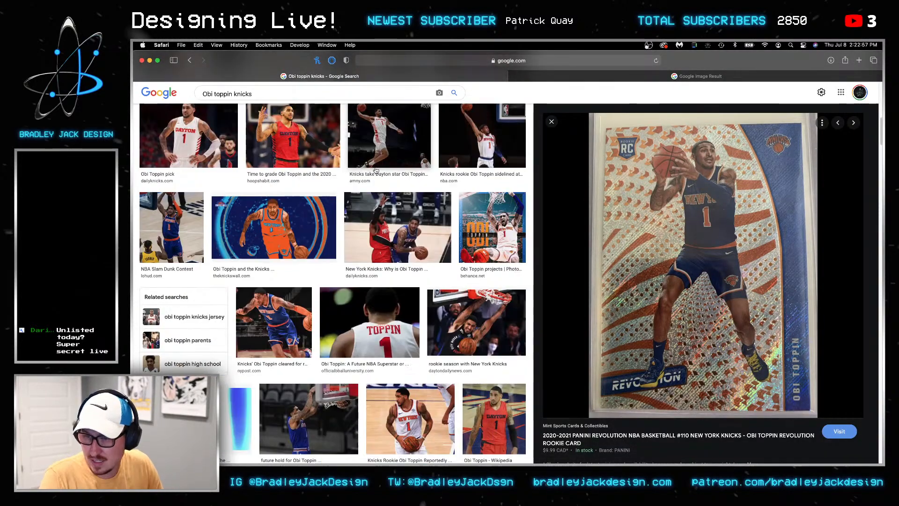
pyautogui.scroll(-7, 376, 183)
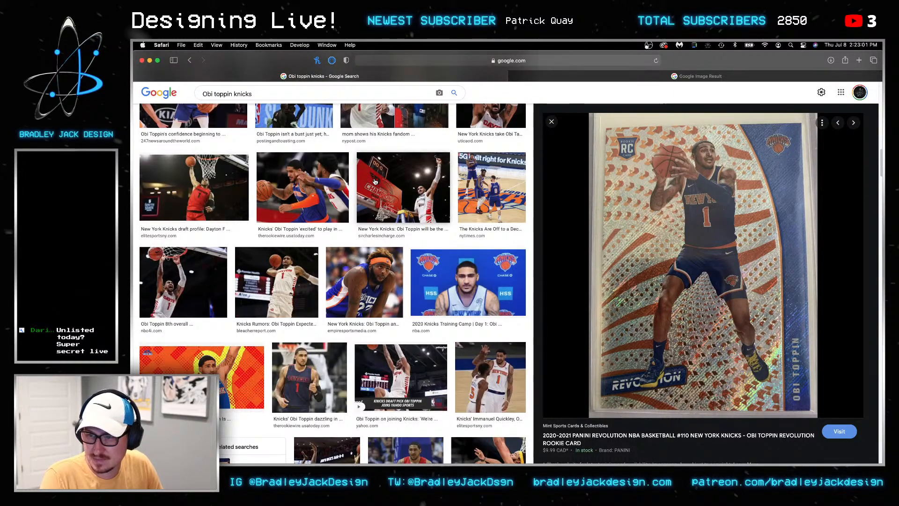
pyautogui.scroll(-10, 374, 181)
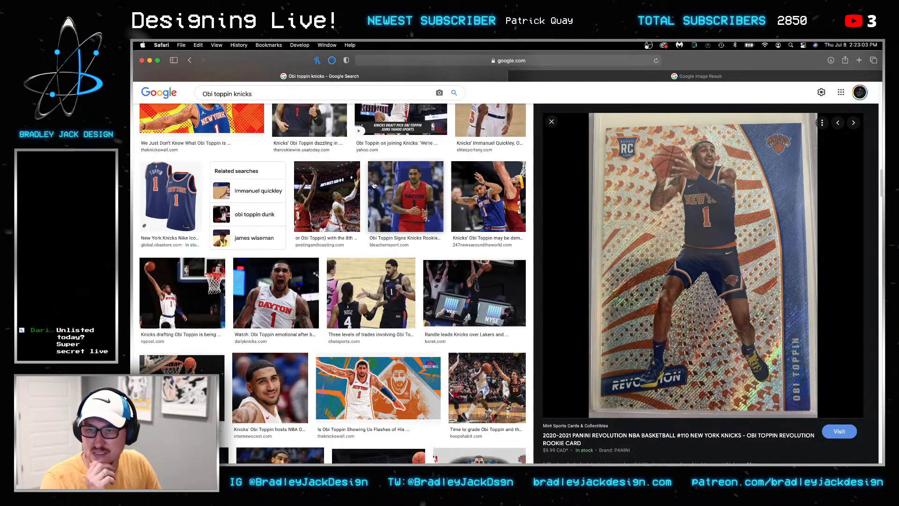
pyautogui.scroll(-1, 374, 184)
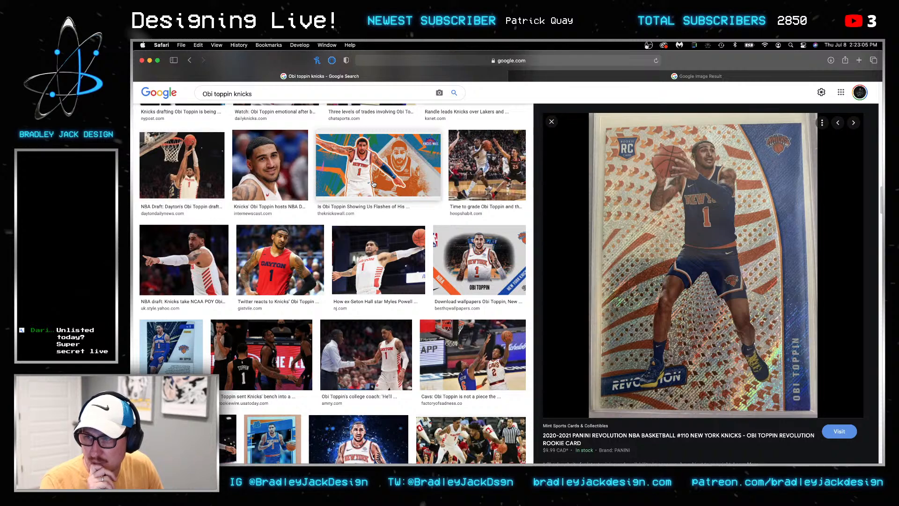
pyautogui.scroll(-7, 373, 183)
pyautogui.scroll(-3, 373, 184)
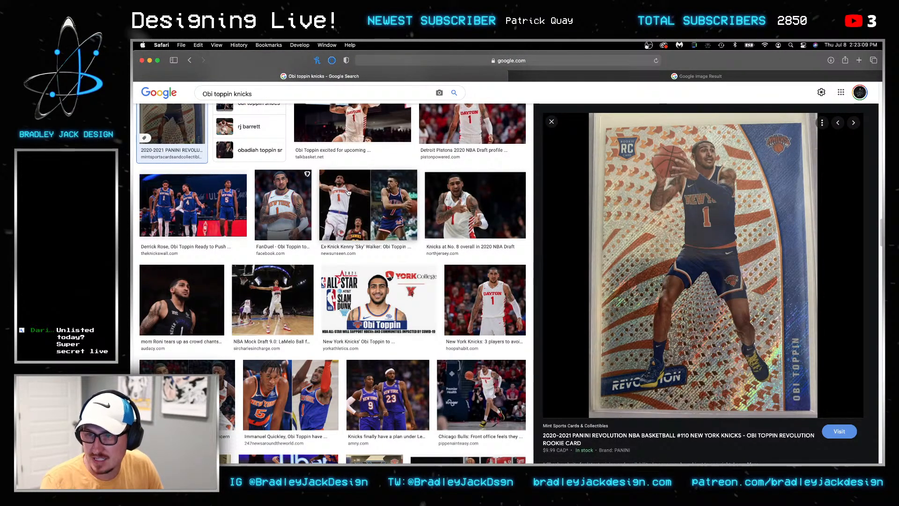
pyautogui.scroll(-7, 328, 178)
# Change the image search query to "Obi toppin knicks dunk" and run it
pyautogui.click(289, 93)
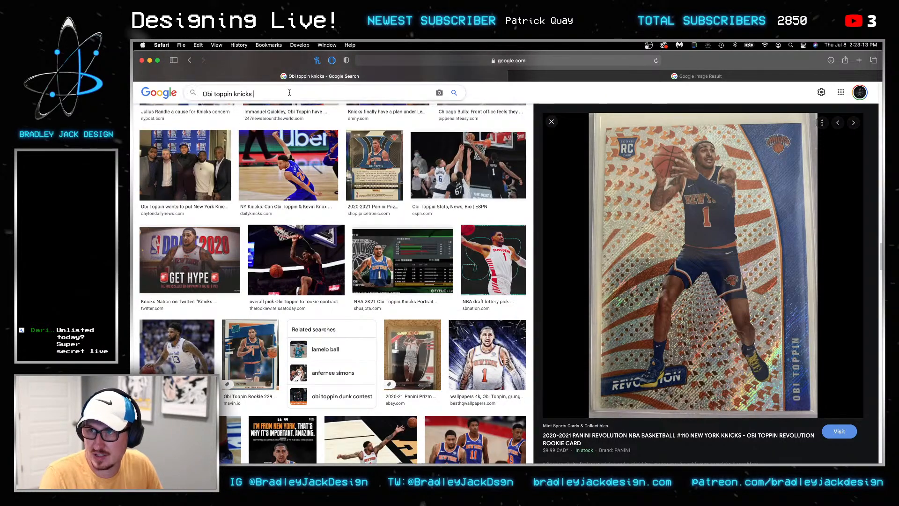
pyautogui.write('dunk')
pyautogui.press('Return')
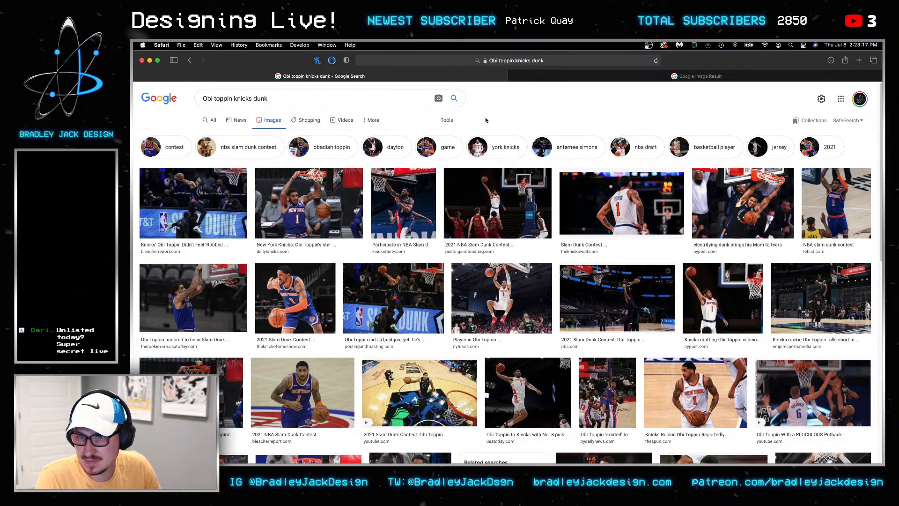
# Preview the first dunk results one after another, from the slam dunk contest photo to the back view of Toppin's white jersey
pyautogui.click(222, 190)
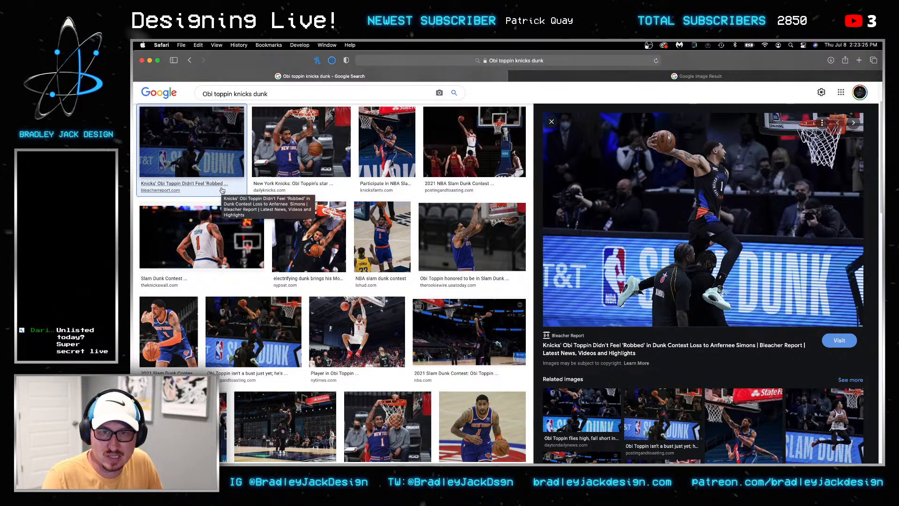
pyautogui.press('Right')
pyautogui.press('Left')
pyautogui.press('Right')
pyautogui.press('Right')
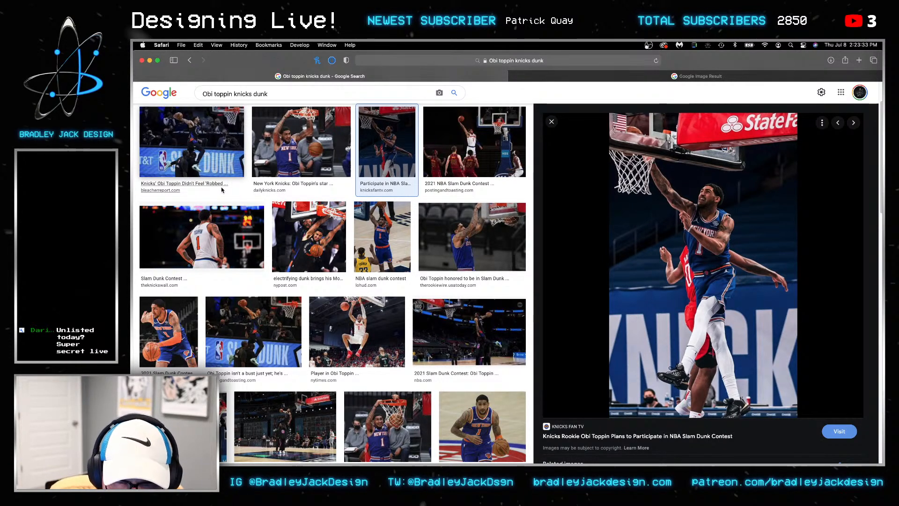
pyautogui.press('Right')
pyautogui.press('Right')
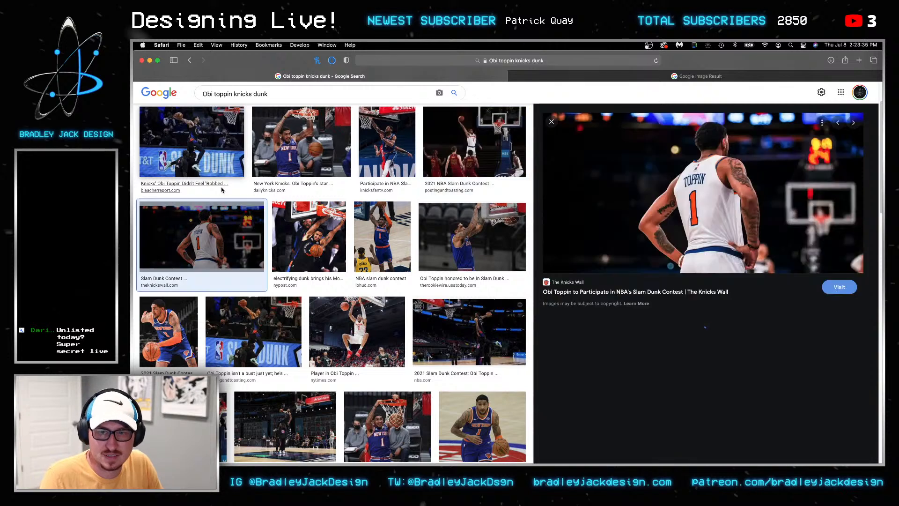
# Open the back-view photo of Toppin in the white number 1 jersey in a new tab and switch to it
pyautogui.rightClick(669, 233)
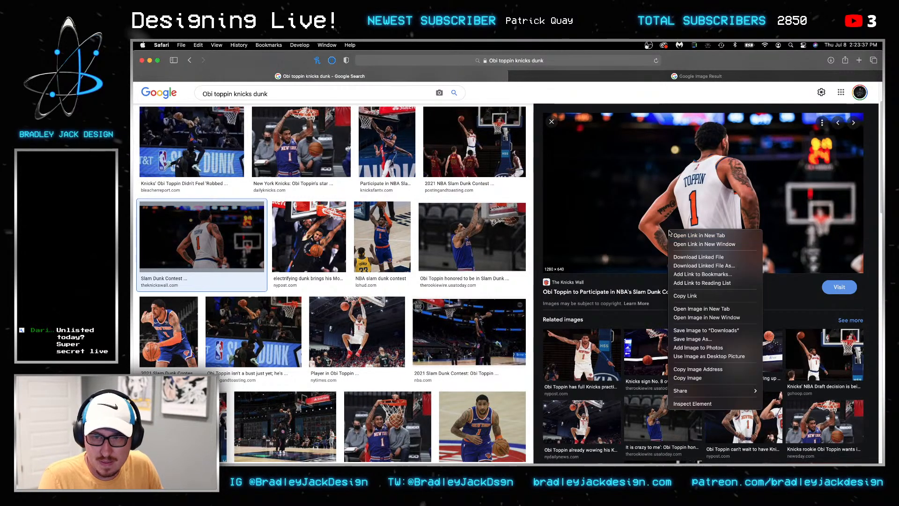
pyautogui.click(715, 305)
pyautogui.click(698, 77)
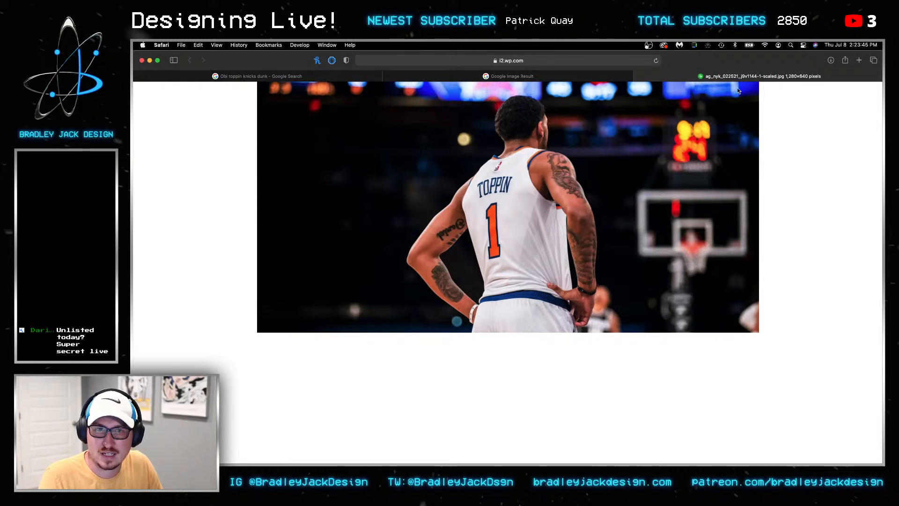
# Remove the resize and ssl parameters after "scaled.jpg?" from the image address and reload the photo at full size
pyautogui.click(602, 60)
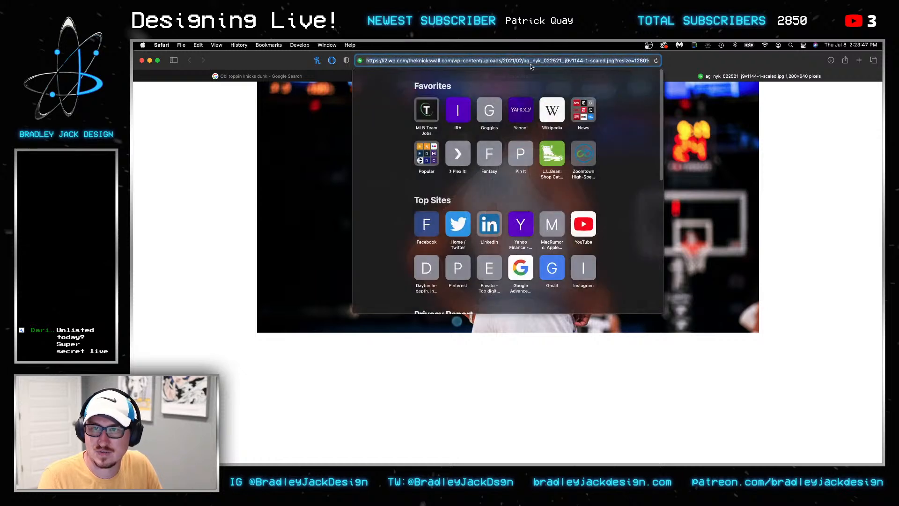
pyautogui.click(617, 60)
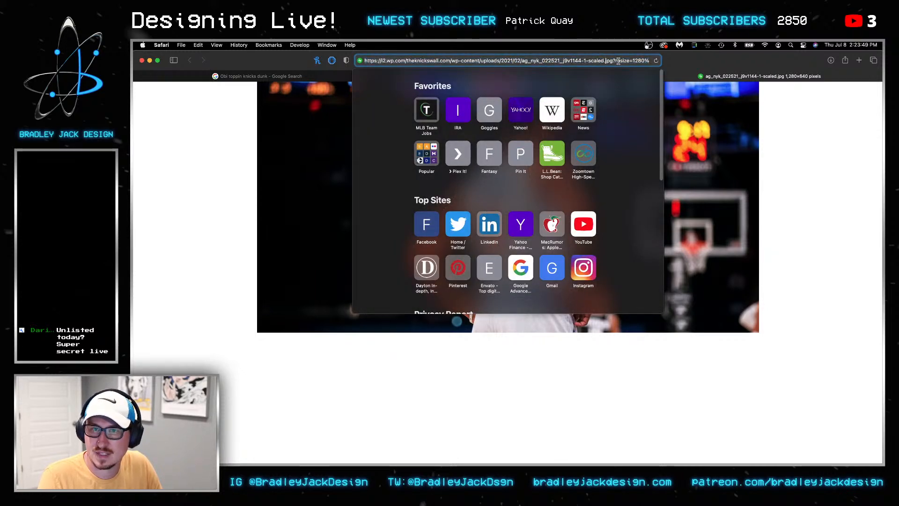
pyautogui.moveTo(617, 60); pyautogui.dragTo(724, 64)
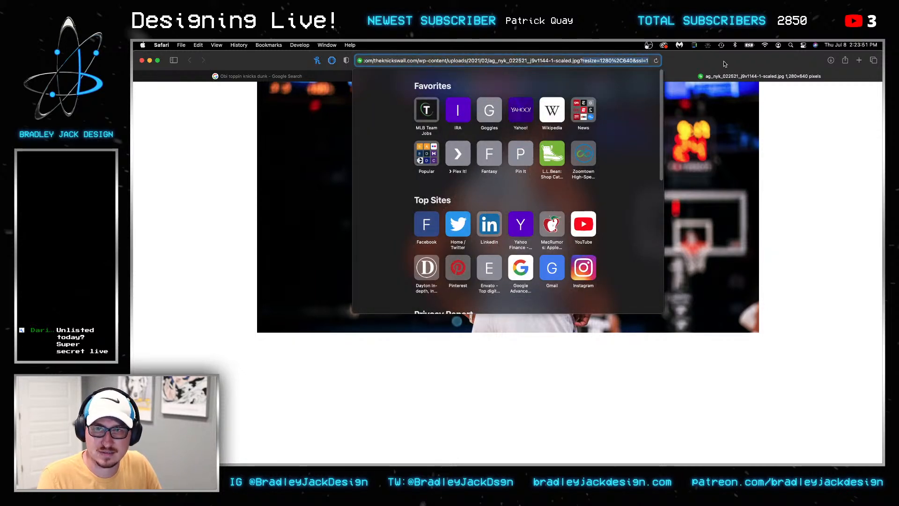
pyautogui.press('BackSpace')
pyautogui.press('Return')
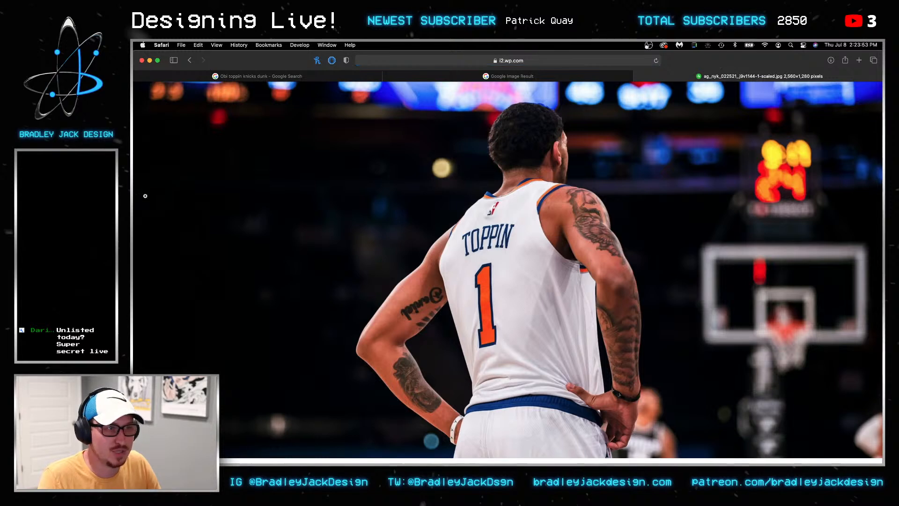
# Save the full-size back-view photo of Toppin to Downloads and close its tab
pyautogui.click(490, 229)
pyautogui.rightClick(501, 261)
pyautogui.click(514, 267)
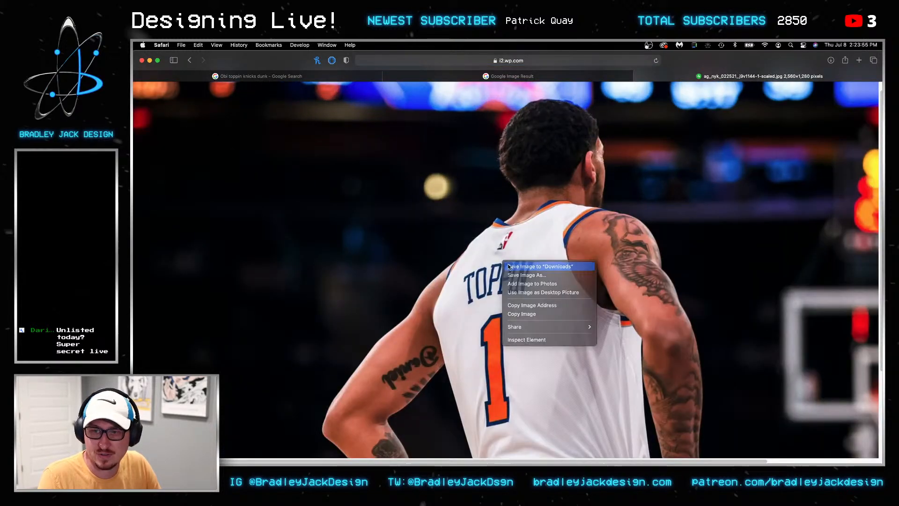
pyautogui.press('super+w')
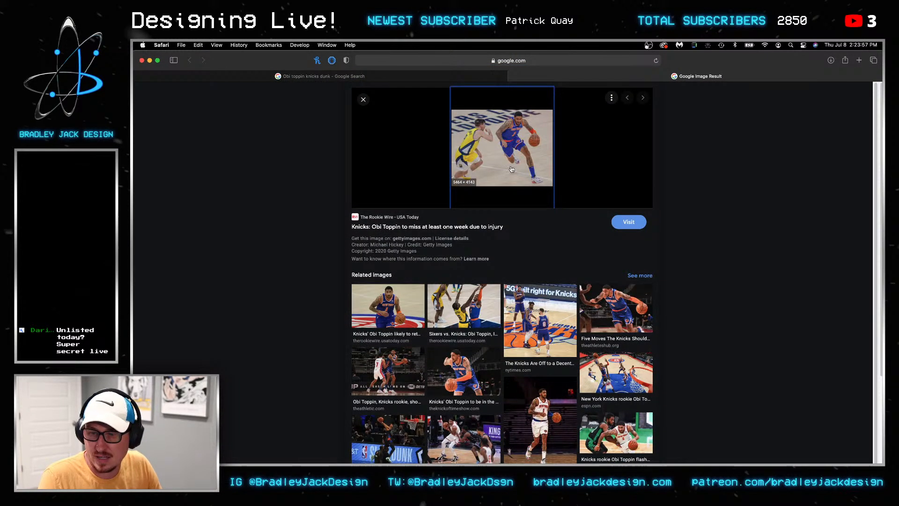
# Open the Rookie Wire article behind the photo of Toppin dribbling against the yellow-clad defender in a new tab
pyautogui.rightClick(512, 164)
pyautogui.click(524, 168)
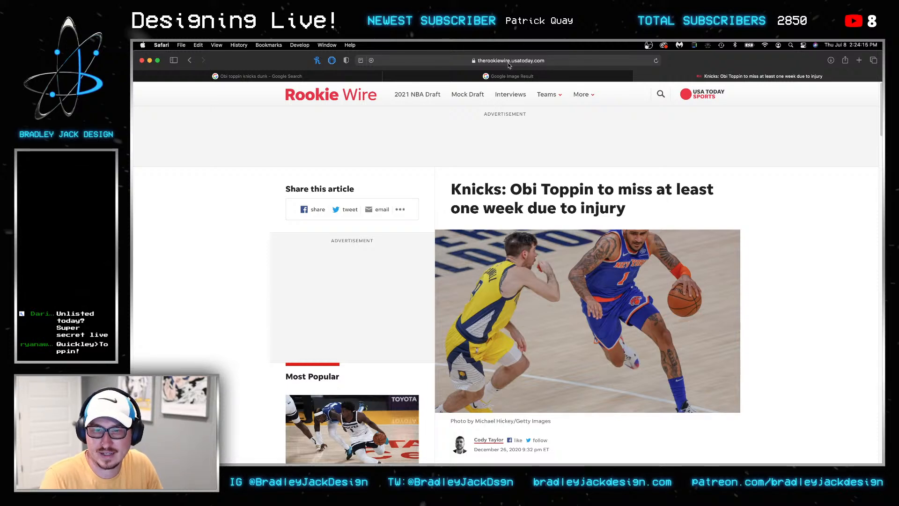
# Visit bearswire.usatoday.com in a new tab for comparison and close it again
pyautogui.press('super+t')
pyautogui.write('bearswire.usatoday.com')
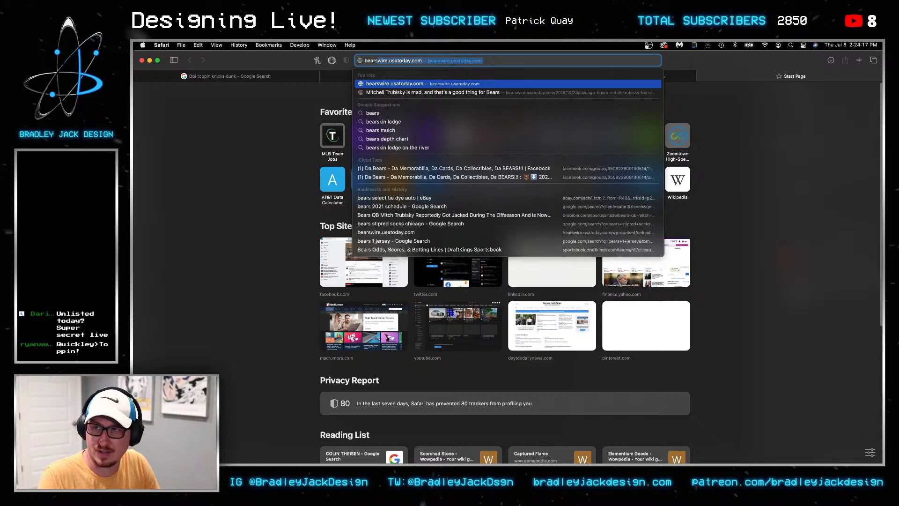
pyautogui.press('Return')
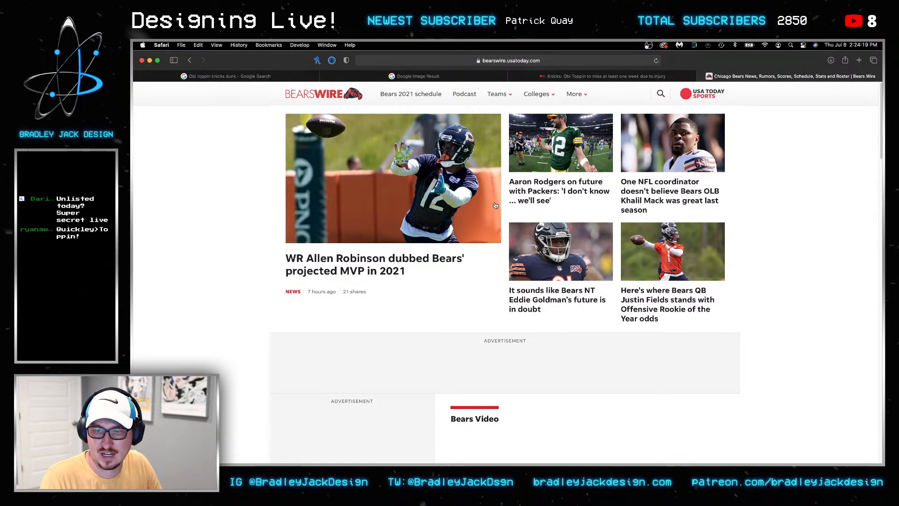
pyautogui.press('super+w')
# Look through the Rookie Wire article on Toppin's injury down to the footer, dismissing the newsletter sign-up
pyautogui.scroll(-10, 593, 209)
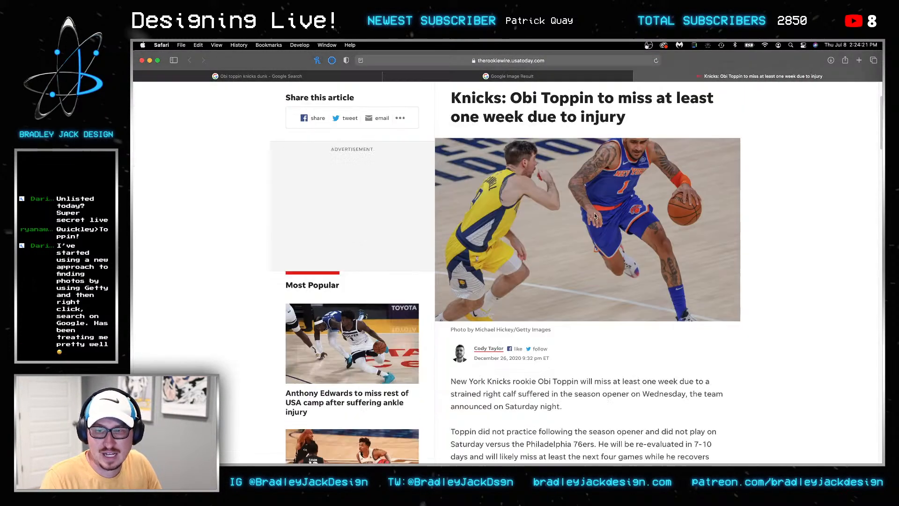
pyautogui.scroll(-15, 593, 210)
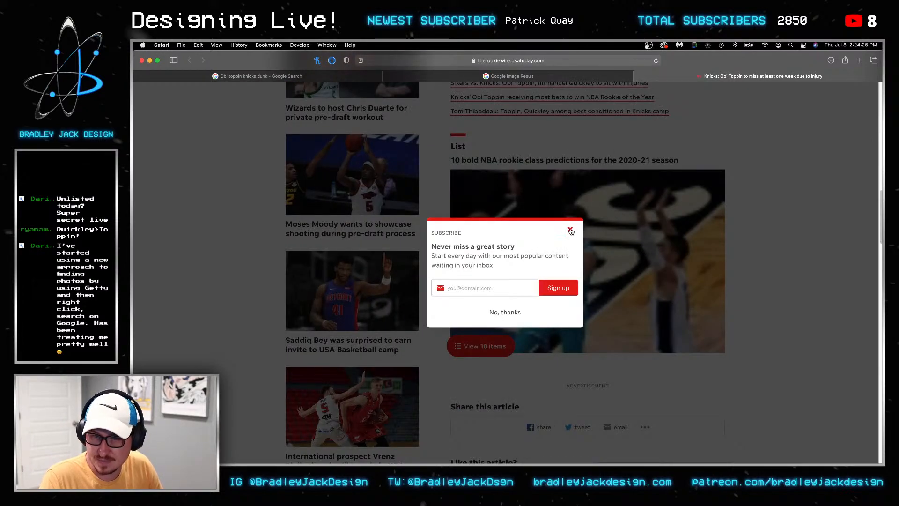
pyautogui.click(570, 230)
pyautogui.scroll(-5, 610, 197)
pyautogui.scroll(-10, 611, 196)
pyautogui.scroll(-5, 609, 196)
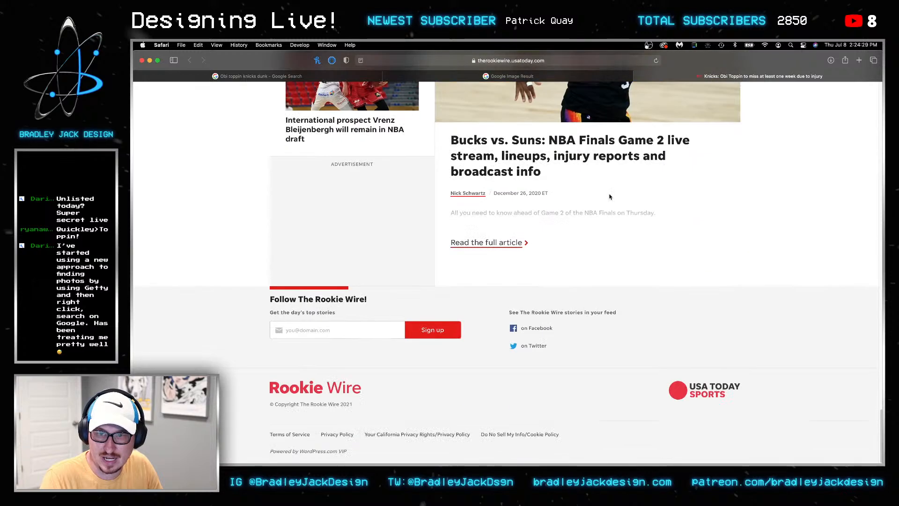
# Reopen the Rookie Wire article from the image result and open its lead photo of Toppin dribbling in a new tab
pyautogui.press('super+w')
pyautogui.click(527, 155)
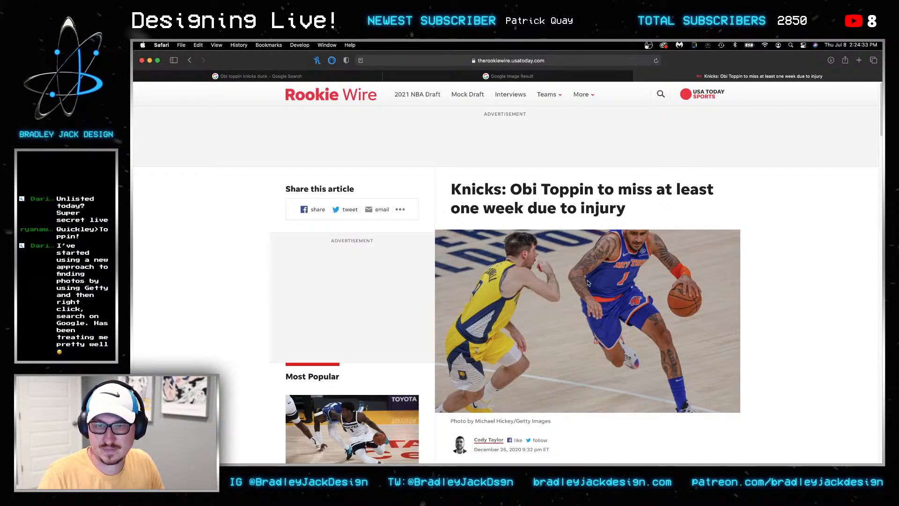
pyautogui.rightClick(587, 283)
pyautogui.click(617, 286)
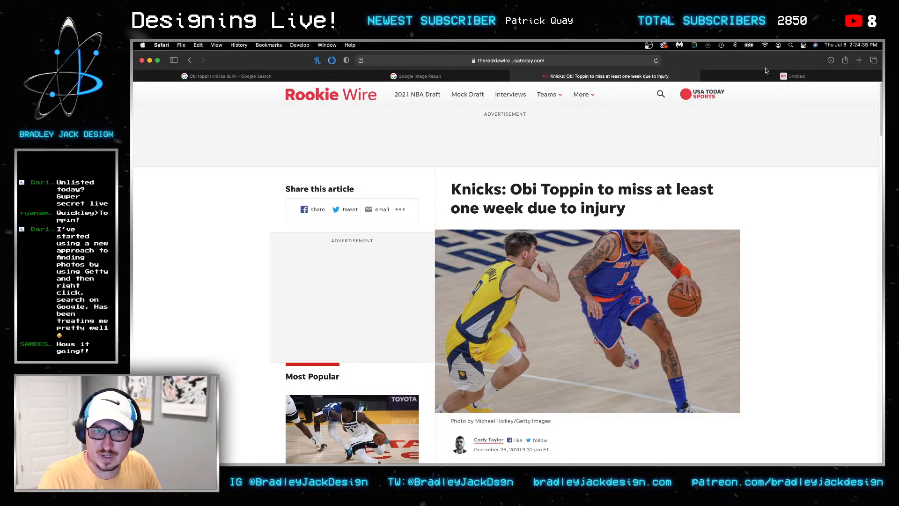
pyautogui.click(763, 73)
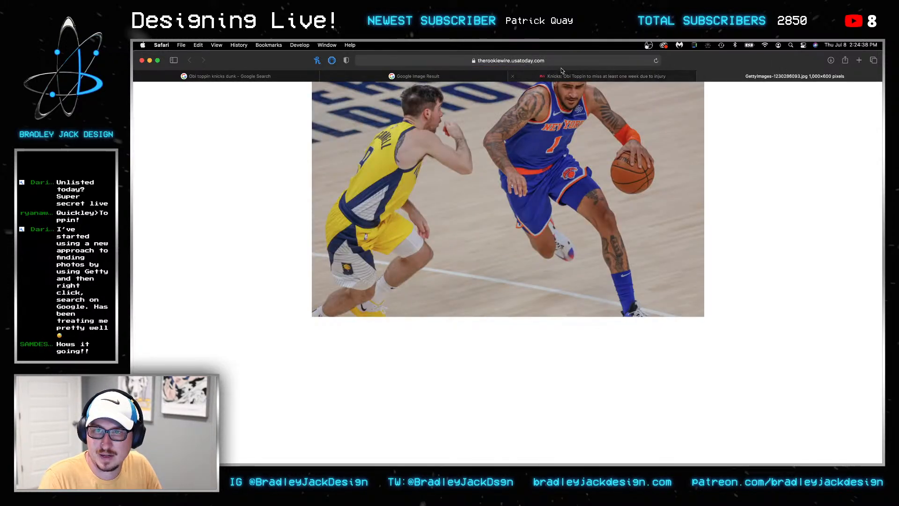
# Load the full-resolution version of the dribbling photo by removing the width and height parameters after .jpg in its address, and view it at actual size
pyautogui.click(561, 61)
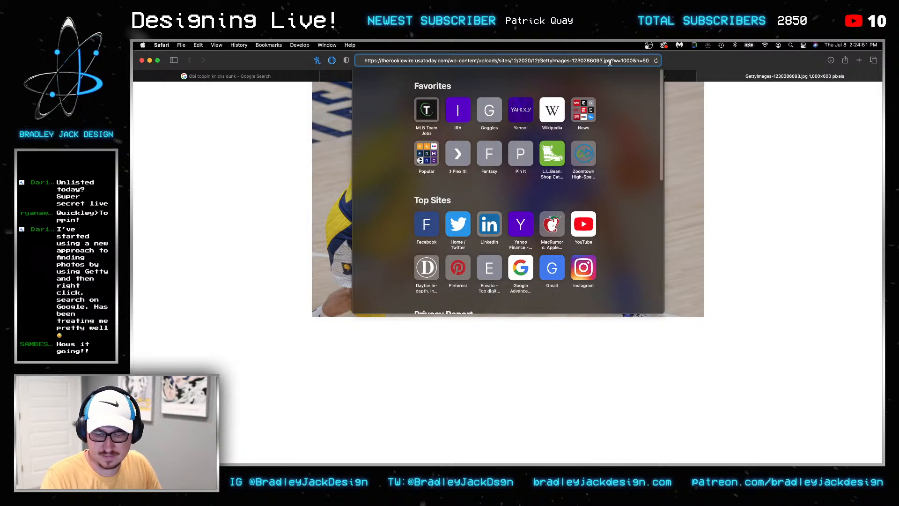
pyautogui.moveTo(613, 61); pyautogui.dragTo(756, 65)
pyautogui.press('BackSpace')
pyautogui.press('Return')
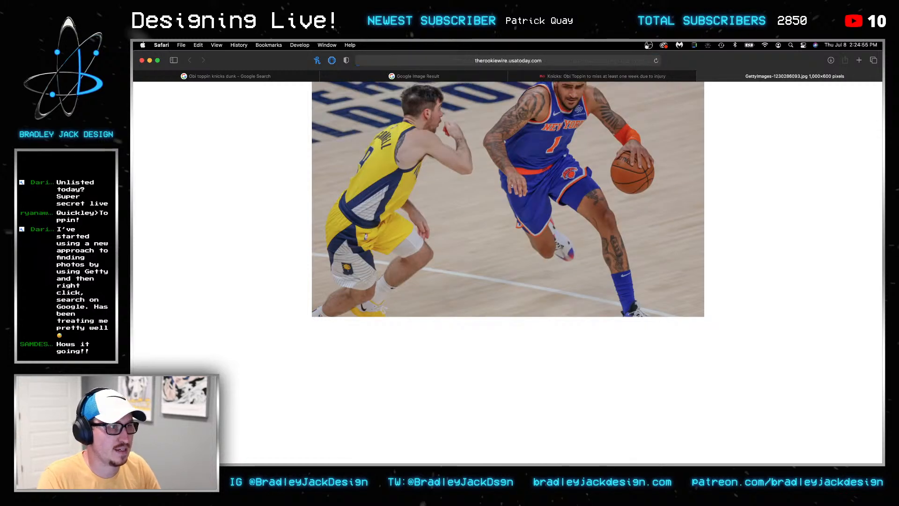
pyautogui.click(538, 174)
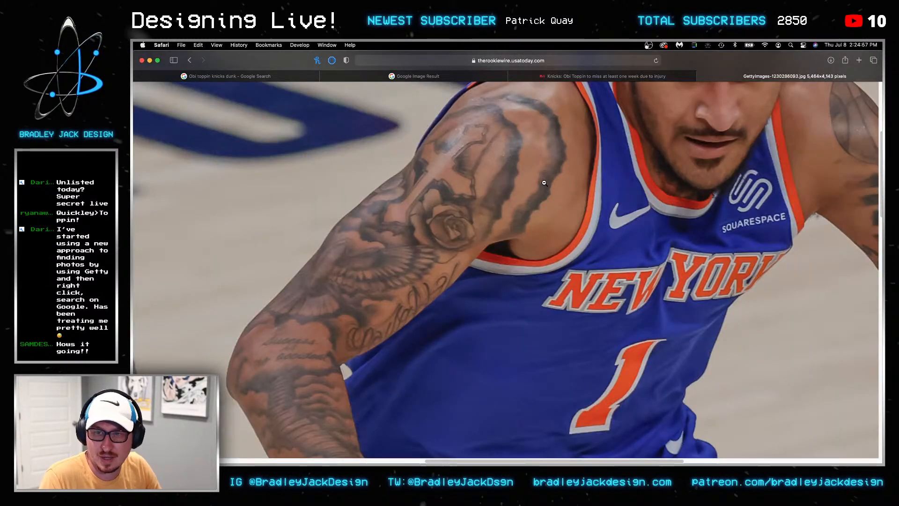
# Save the full-size dribbling photo and close its tab, the article and the image result to return to the search results
pyautogui.rightClick(544, 185)
pyautogui.press('Escape')
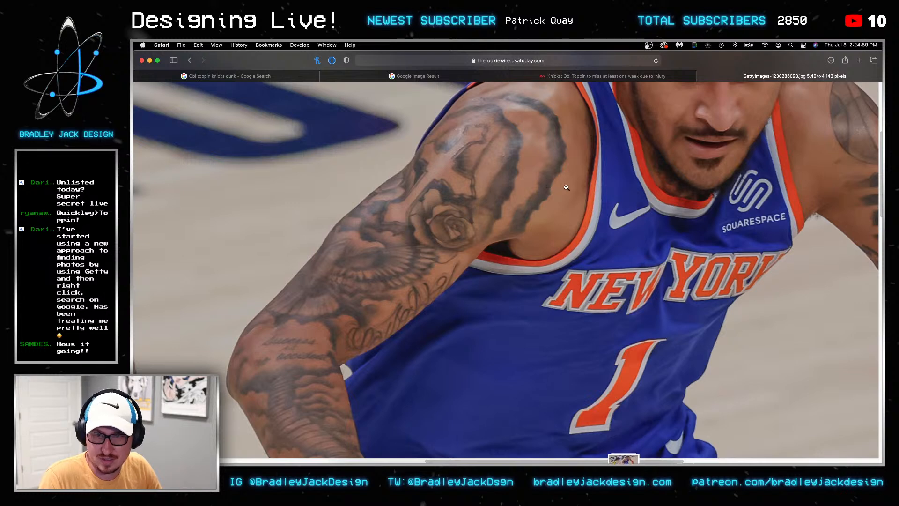
pyautogui.press('super+w')
pyautogui.press('super+w')
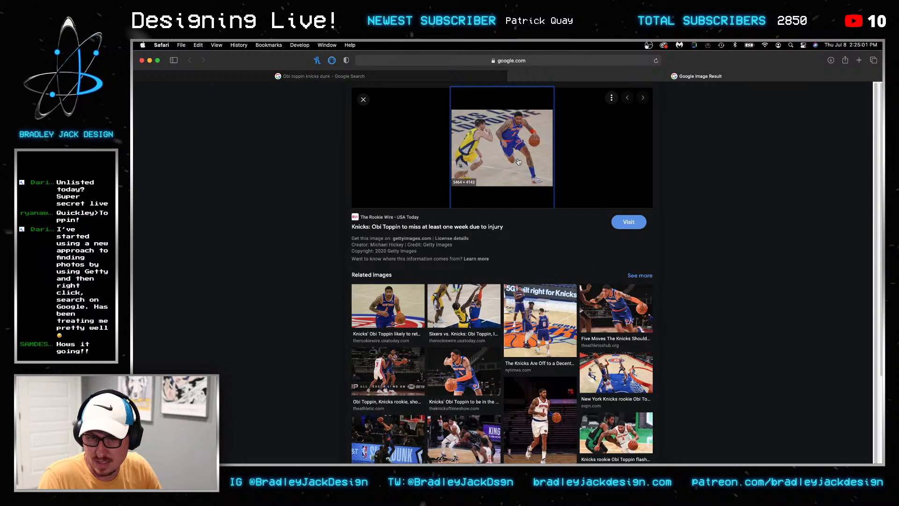
pyautogui.press('super+w')
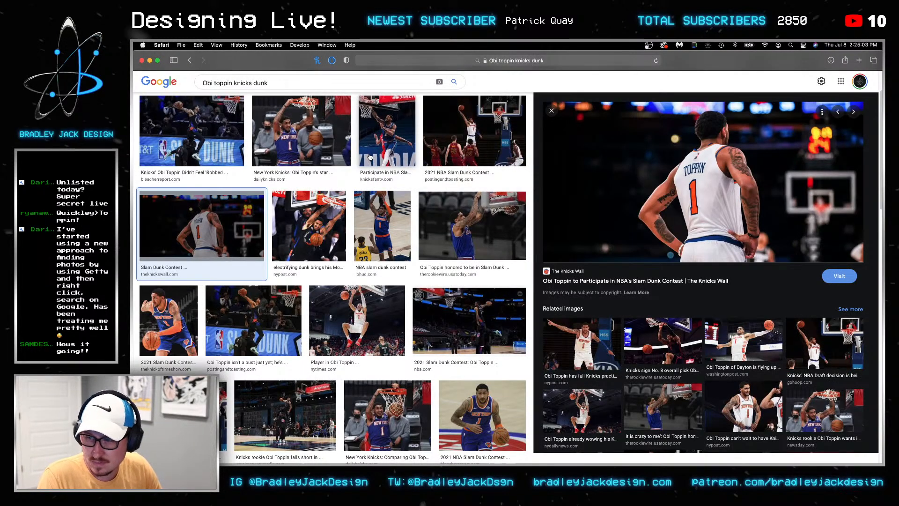
# Look through the "Obi toppin knicks dunk" image results and preview the New York Knicks Facebook poster of Toppin hanging from the rim
pyautogui.scroll(-4, 370, 157)
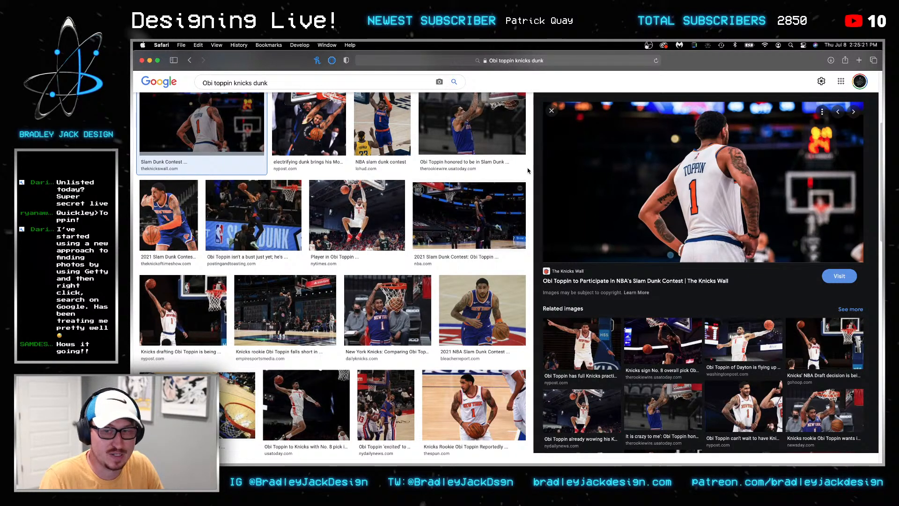
pyautogui.scroll(-1, 528, 171)
pyautogui.scroll(-1, 527, 170)
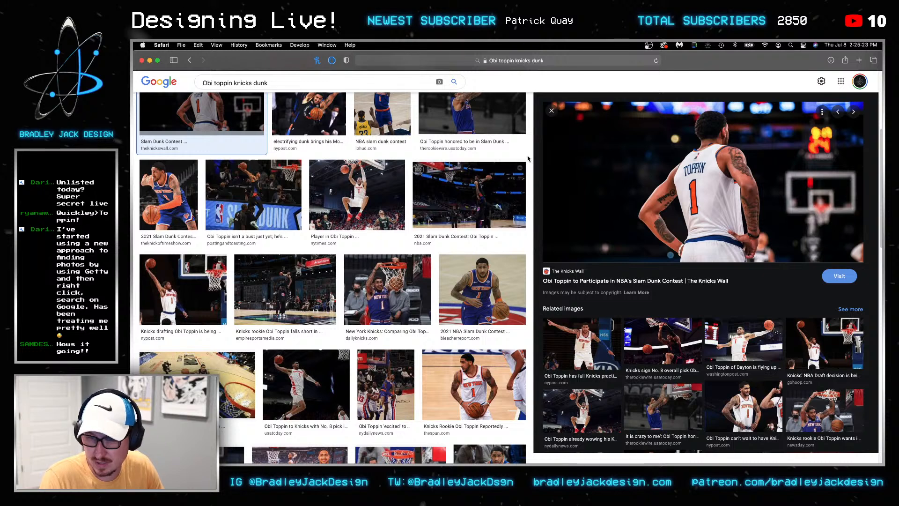
pyautogui.scroll(-1, 528, 158)
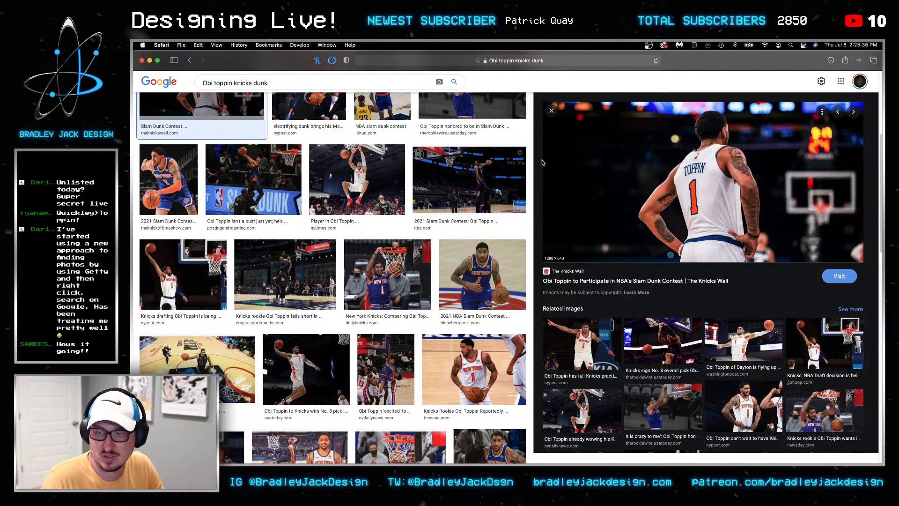
pyautogui.scroll(-1, 426, 202)
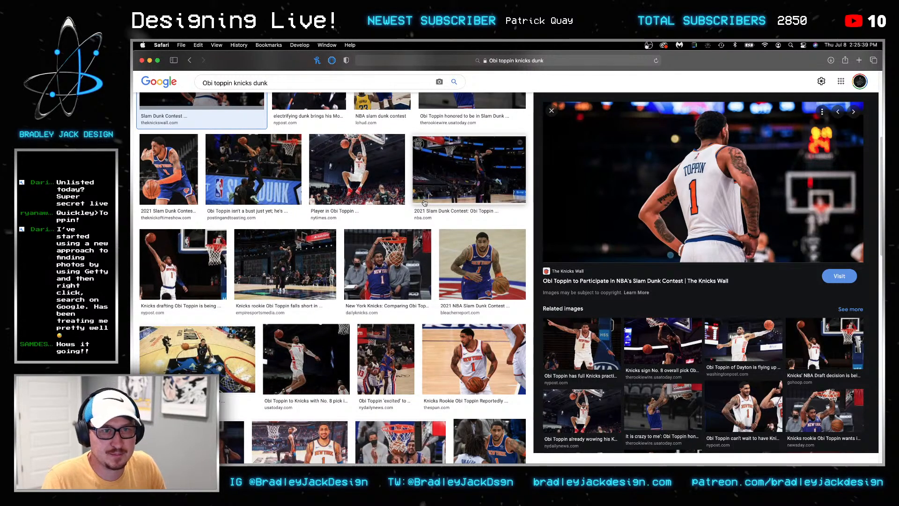
pyautogui.scroll(-5, 426, 203)
pyautogui.scroll(-6, 440, 204)
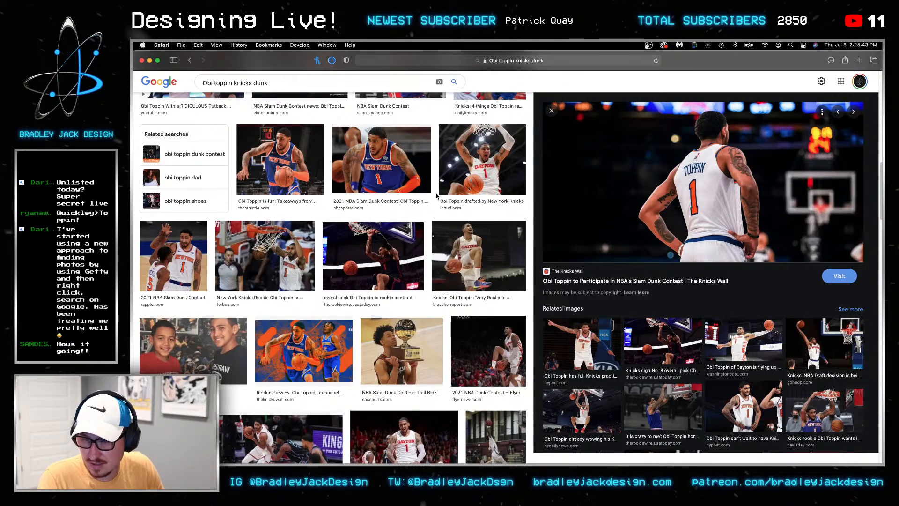
pyautogui.scroll(-4, 436, 196)
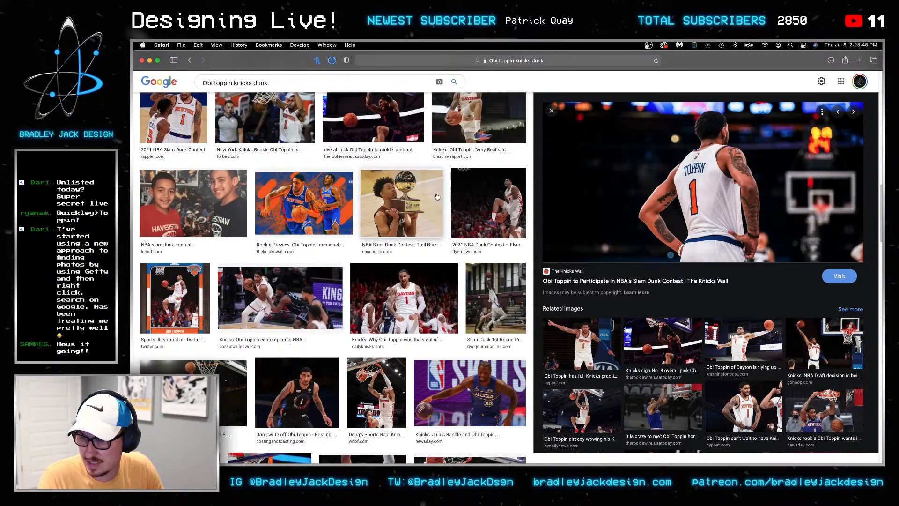
pyautogui.scroll(-3, 436, 196)
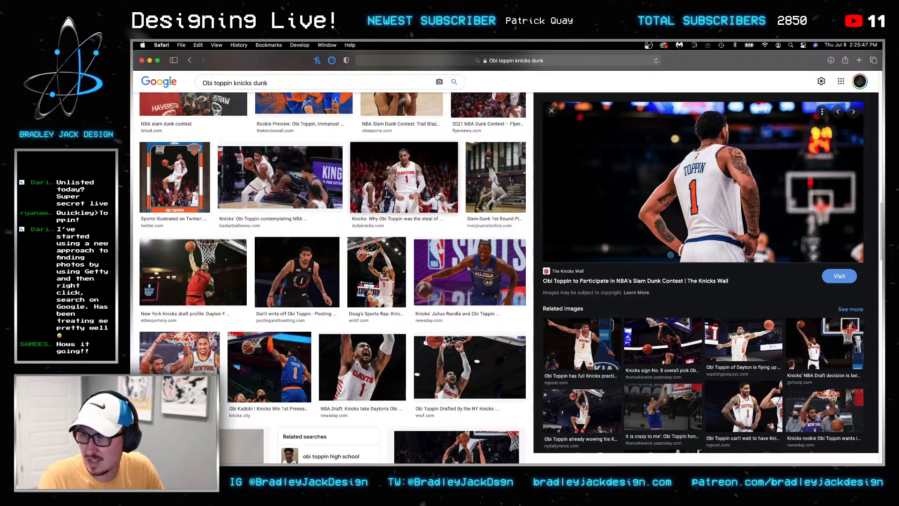
pyautogui.scroll(-2, 437, 196)
pyautogui.scroll(-4, 436, 196)
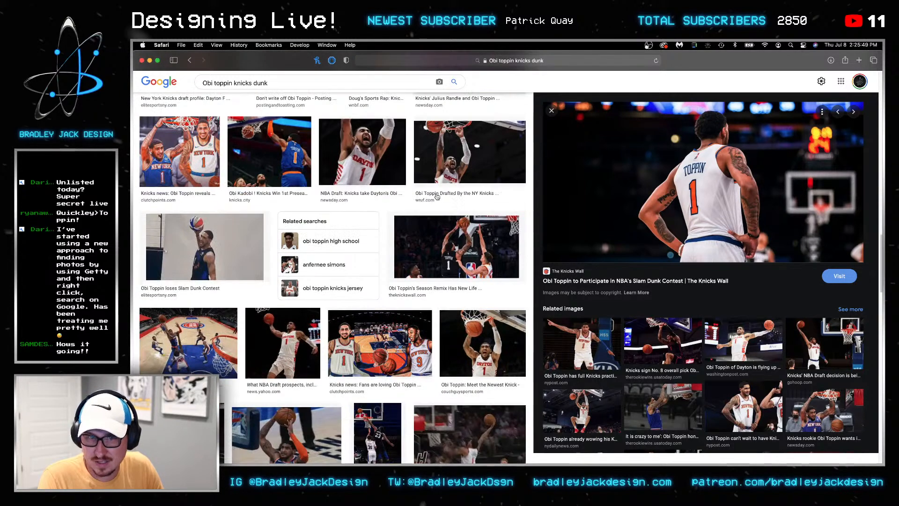
pyautogui.scroll(-3, 386, 194)
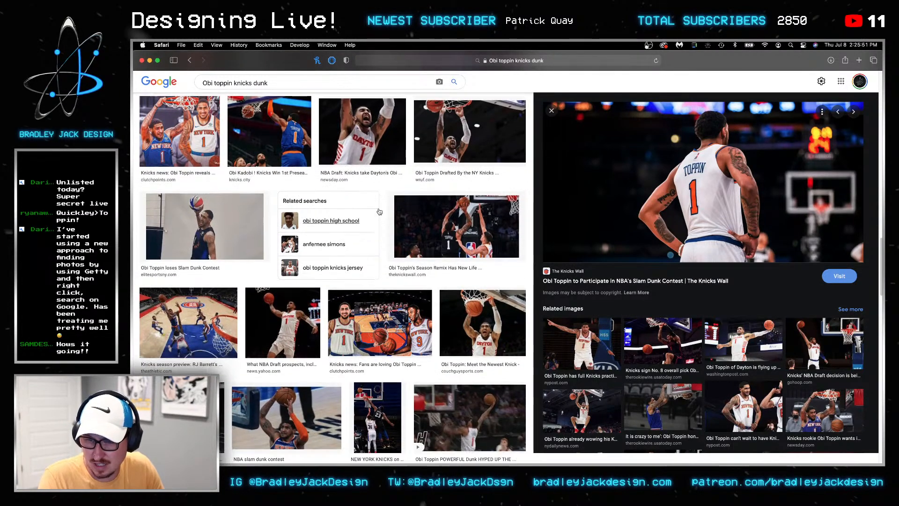
pyautogui.scroll(-3, 386, 194)
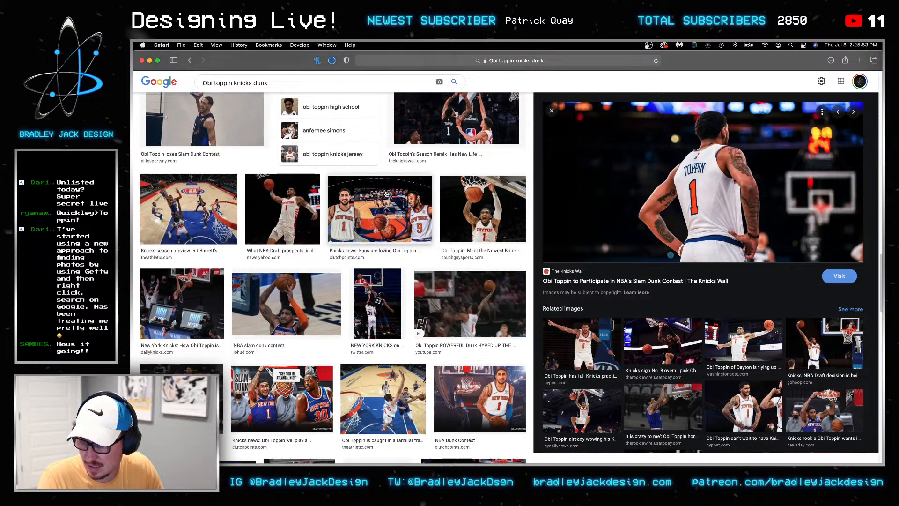
pyautogui.scroll(-3, 386, 193)
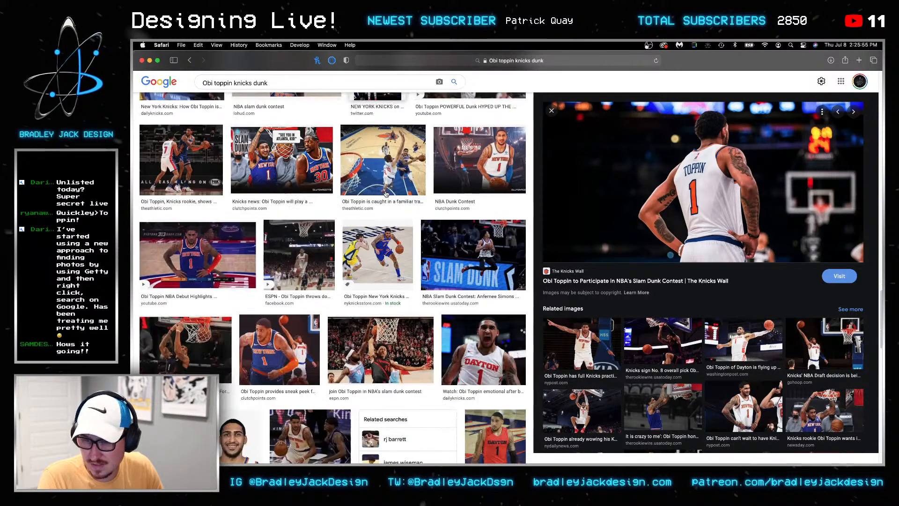
pyautogui.scroll(-2, 387, 194)
pyautogui.scroll(-3, 386, 193)
pyautogui.click(167, 231)
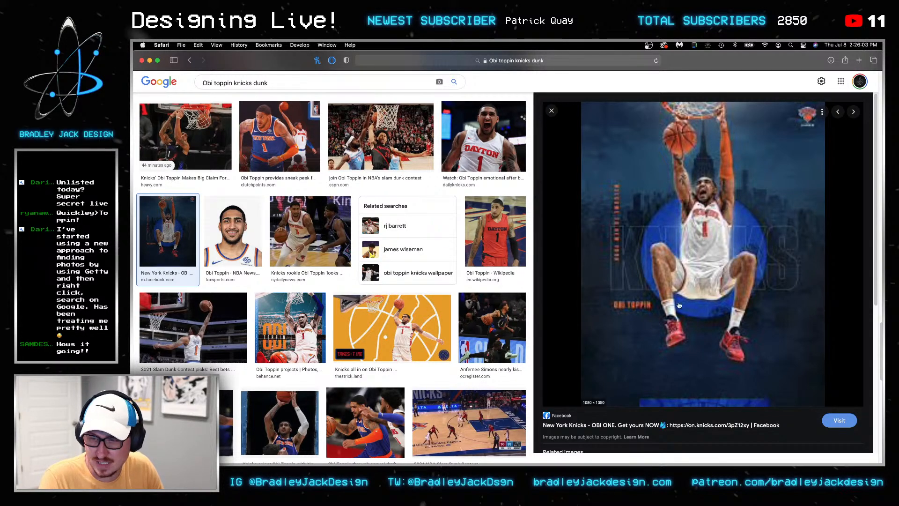
# Examine further image results for usable action shots, previewing the Getty Images photo of Toppin going up for a dunk in the blue jersey
pyautogui.scroll(-4, 367, 216)
pyautogui.scroll(-1, 366, 216)
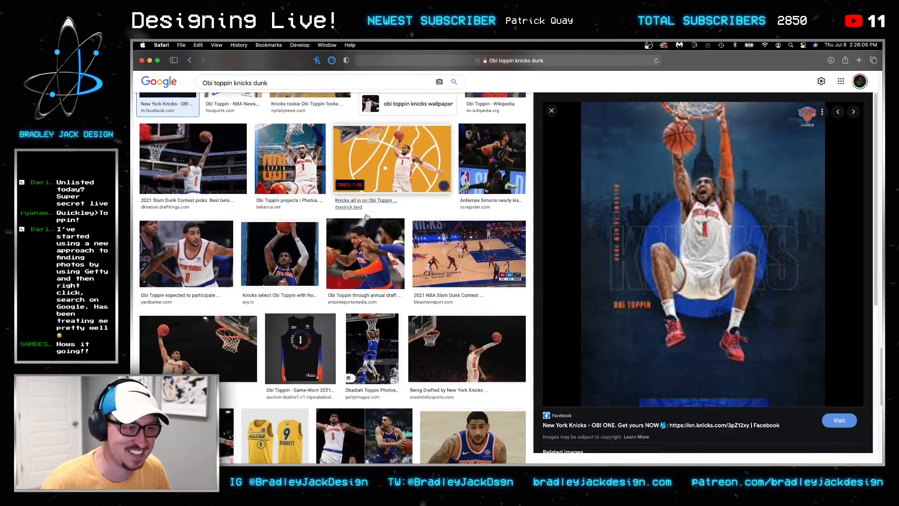
pyautogui.scroll(-4, 369, 213)
pyautogui.scroll(-2, 370, 211)
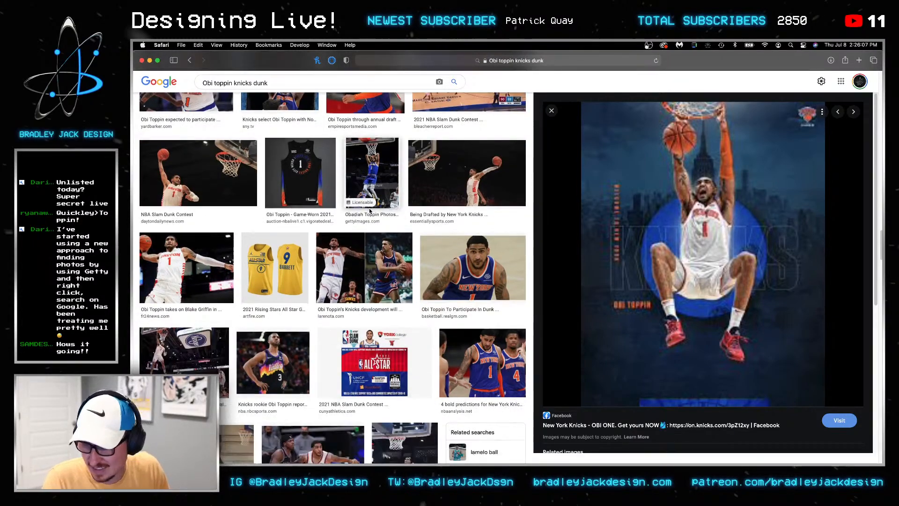
pyautogui.scroll(-3, 369, 211)
pyautogui.scroll(-3, 369, 211)
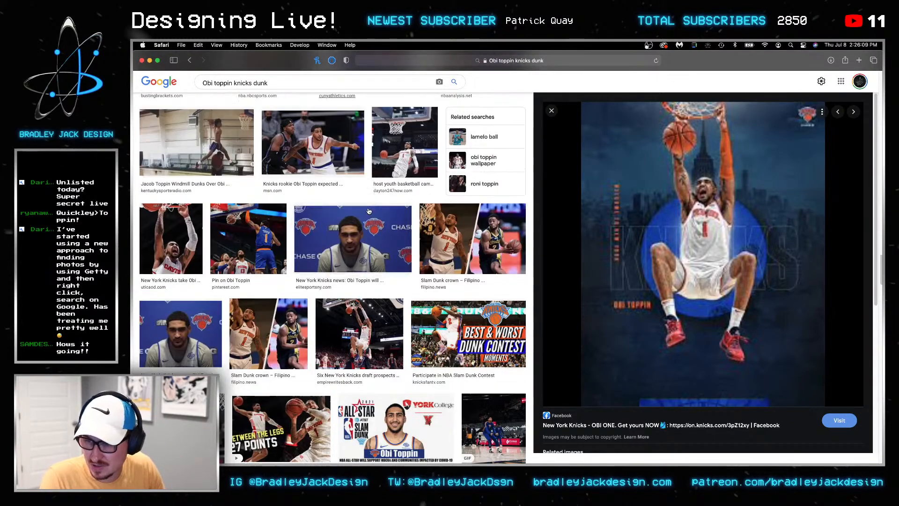
pyautogui.scroll(-3, 368, 212)
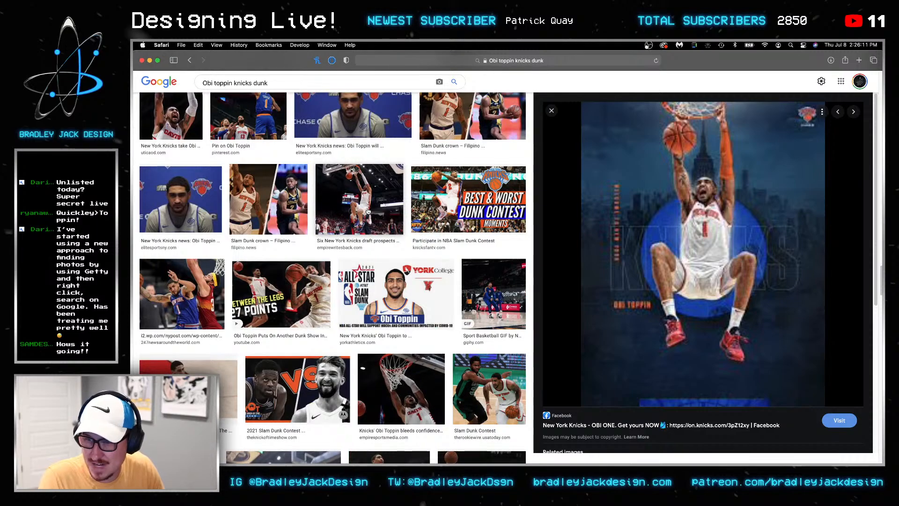
pyautogui.scroll(-5, 367, 213)
pyautogui.scroll(-5, 366, 213)
pyautogui.scroll(-5, 367, 213)
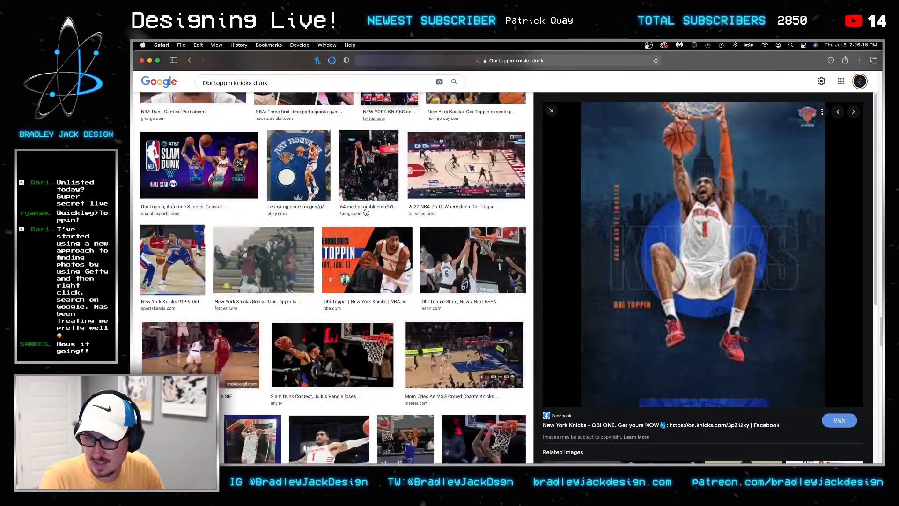
pyautogui.click(405, 318)
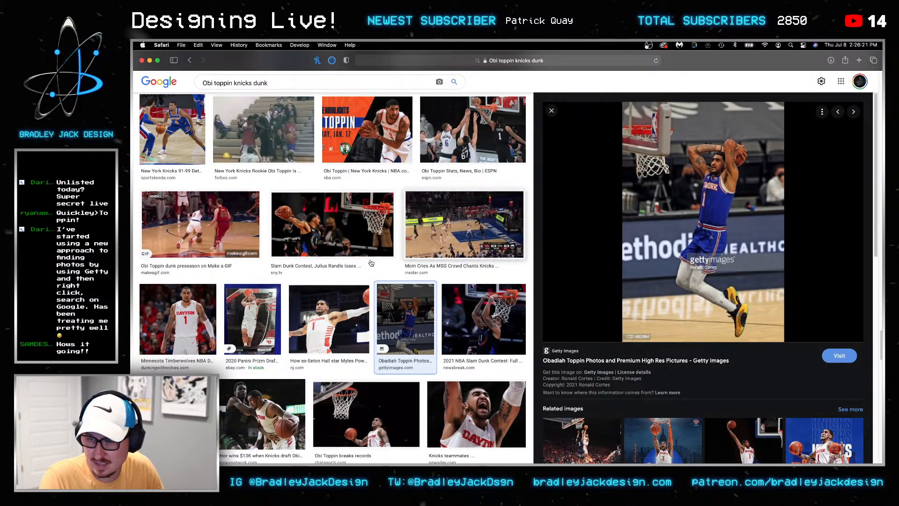
pyautogui.scroll(-10, 322, 251)
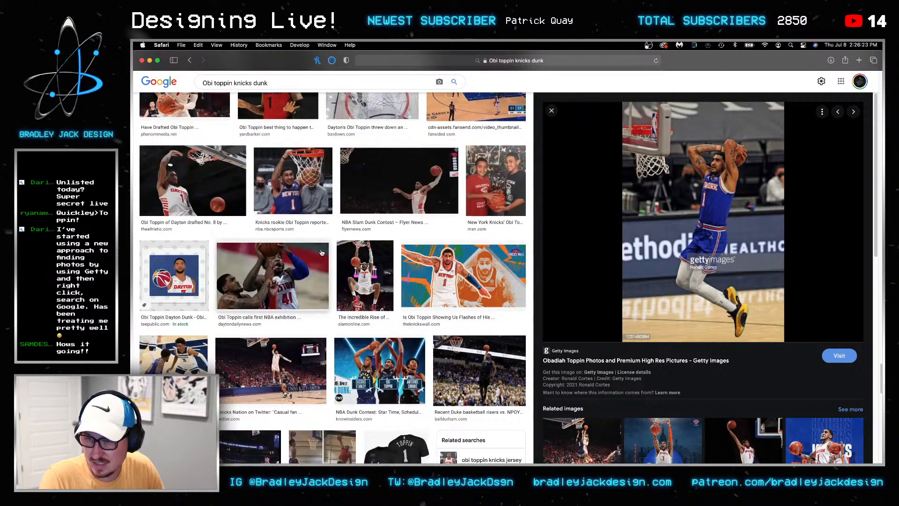
pyautogui.scroll(-5, 322, 253)
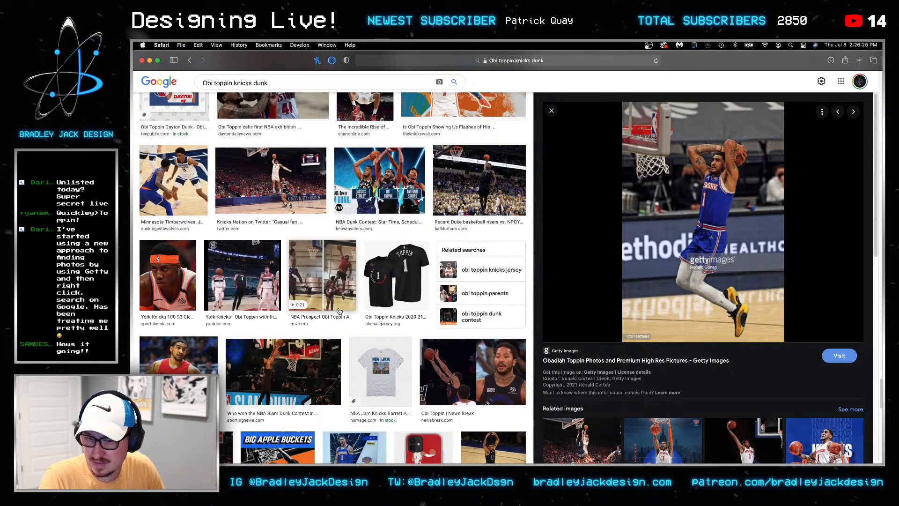
pyautogui.scroll(-4, 340, 310)
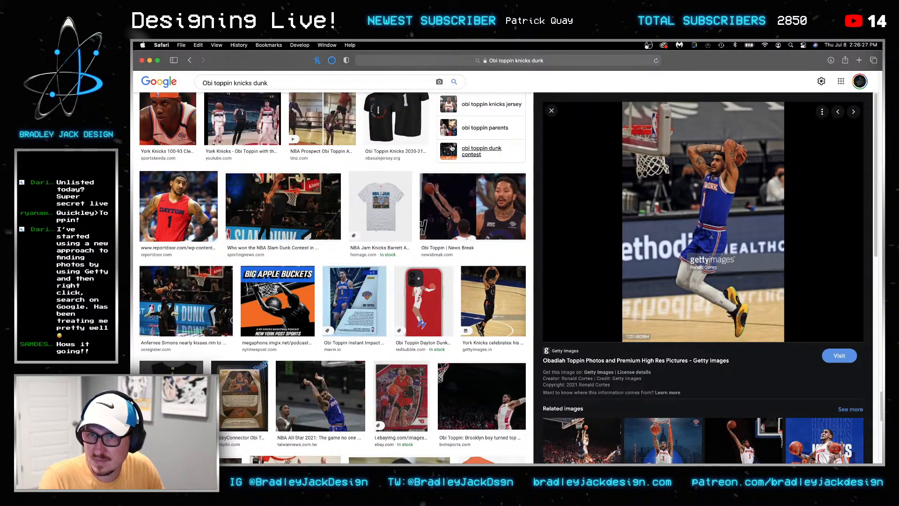
# Try visiting knickswire.usatoday.com in a new tab, then close that tab
pyautogui.press('super+t')
pyautogui.write('knicksw')
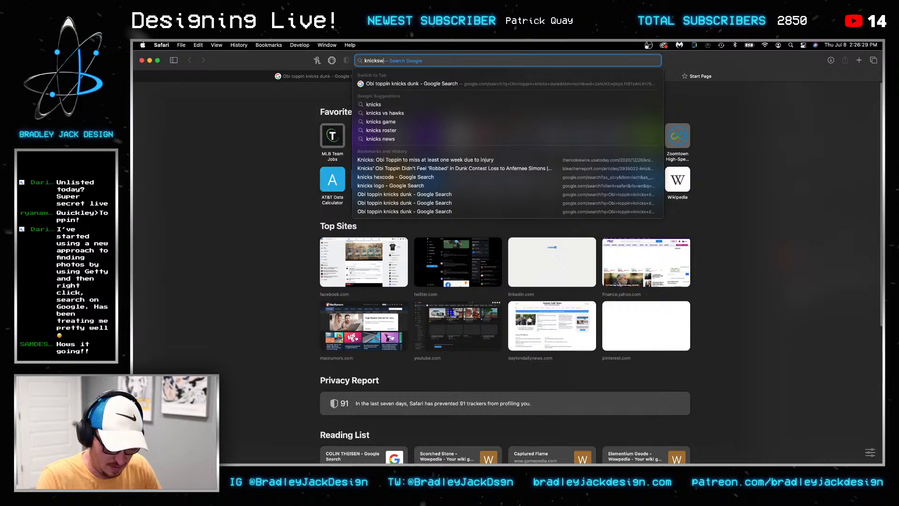
pyautogui.write('ire.usatoday.com')
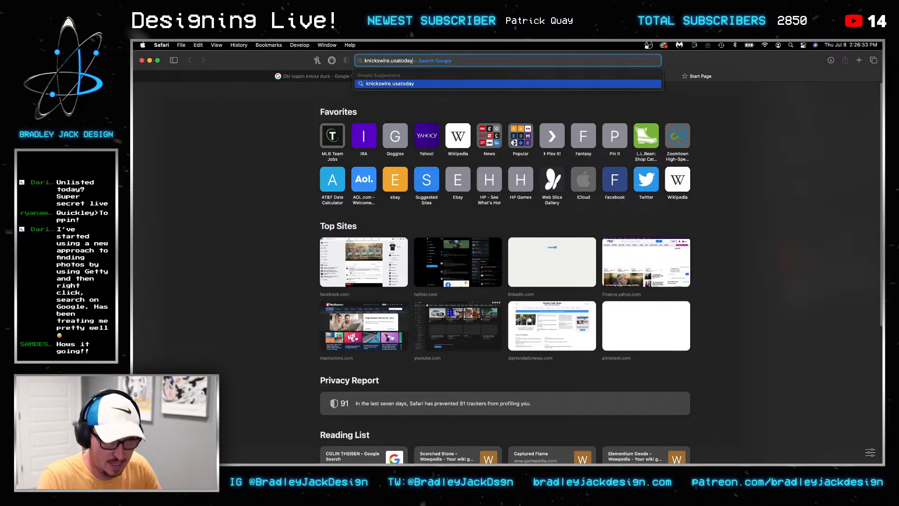
pyautogui.press('Return')
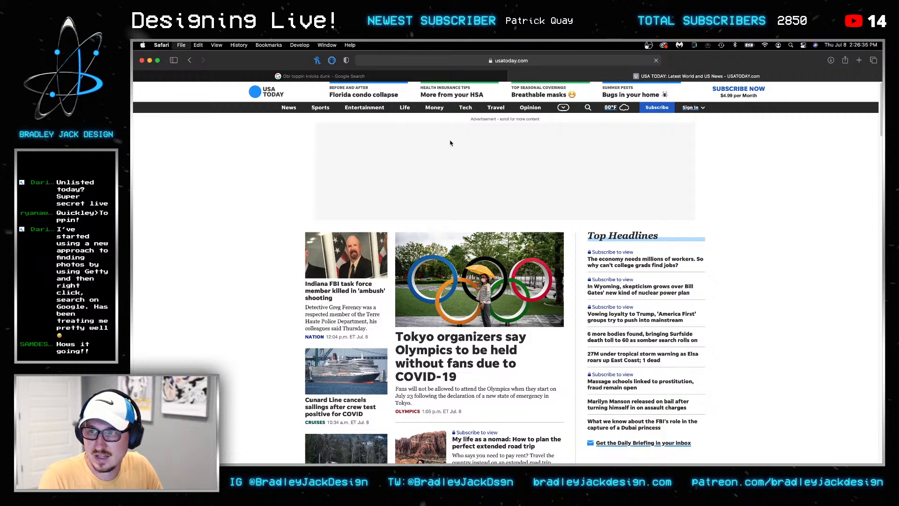
pyautogui.press('super+w')
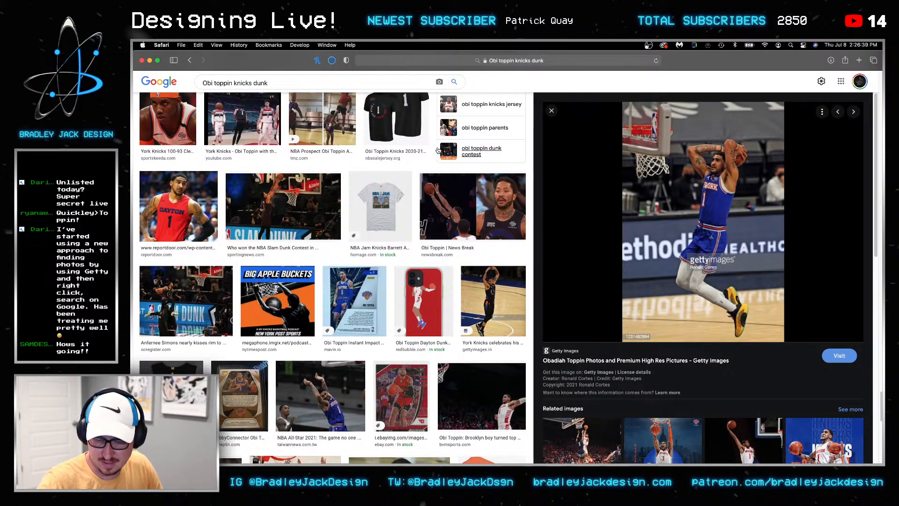
# Look through the "Obi toppin knicks dunk" image results again, previewing the USA Today photo of Toppin dunking in the white Dayton jersey
pyautogui.scroll(-10, 412, 210)
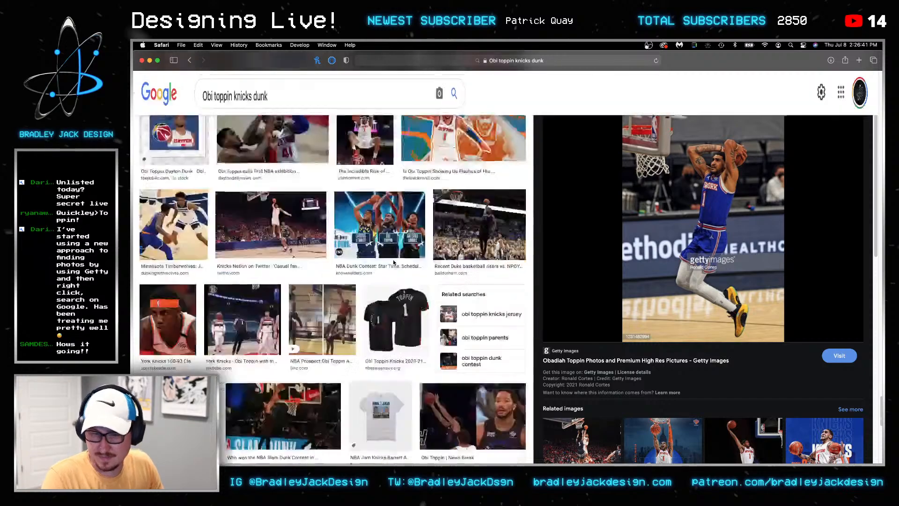
pyautogui.scroll(10, 393, 262)
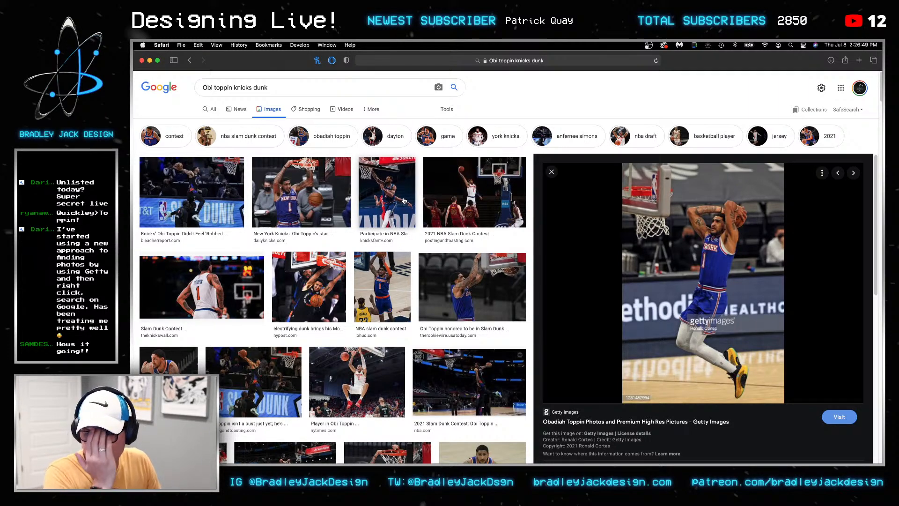
pyautogui.scroll(-3, 437, 221)
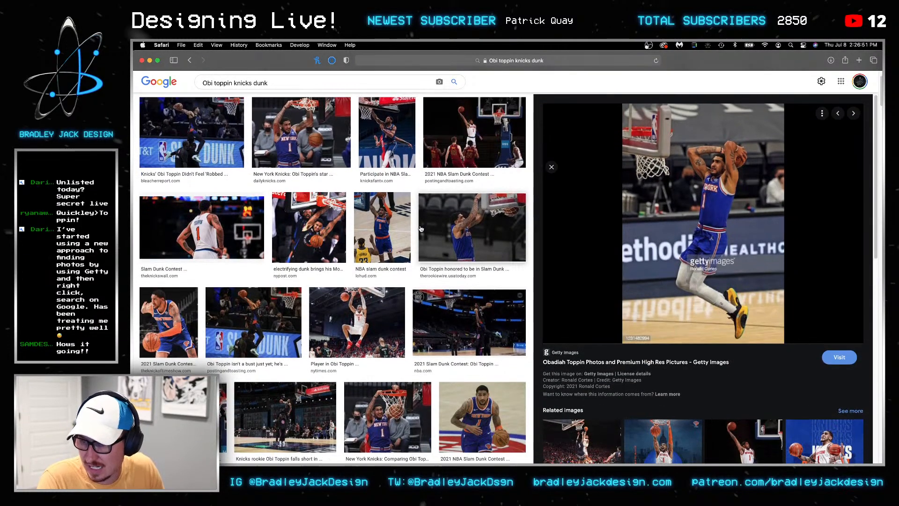
pyautogui.scroll(-5, 419, 232)
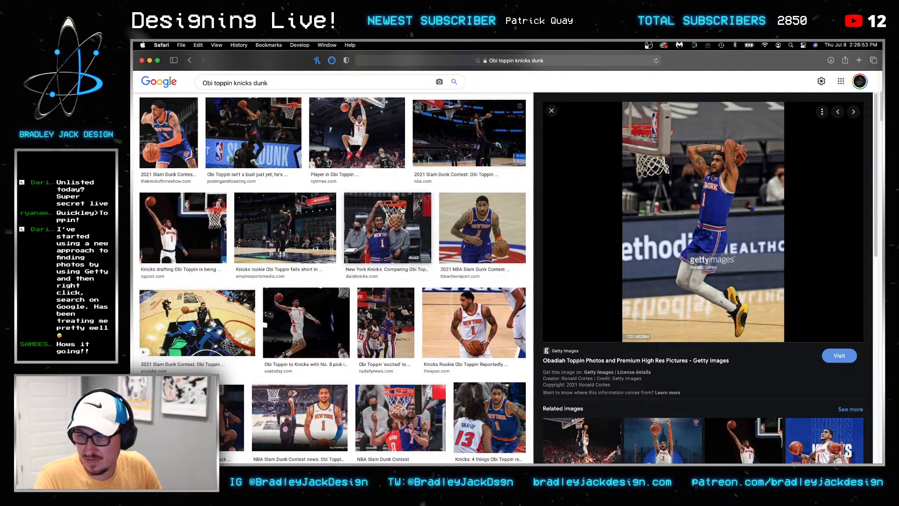
pyautogui.scroll(-2, 374, 239)
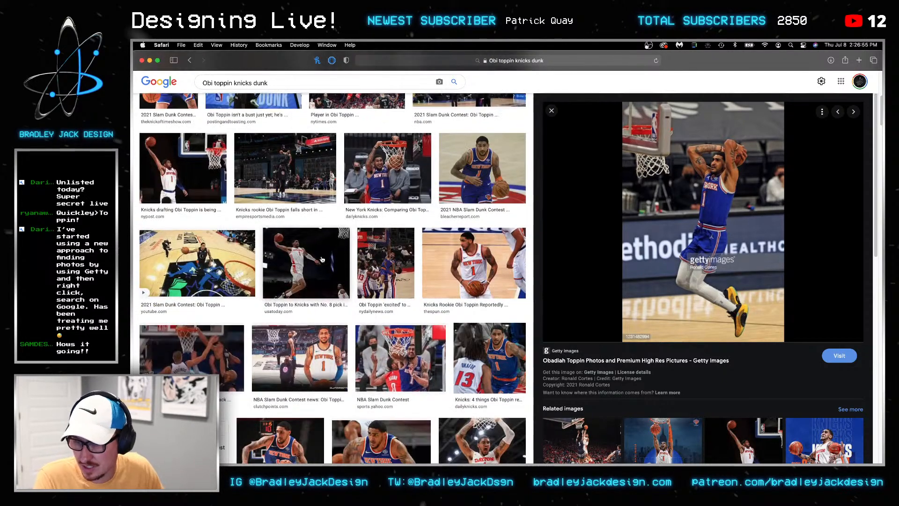
pyautogui.click(324, 254)
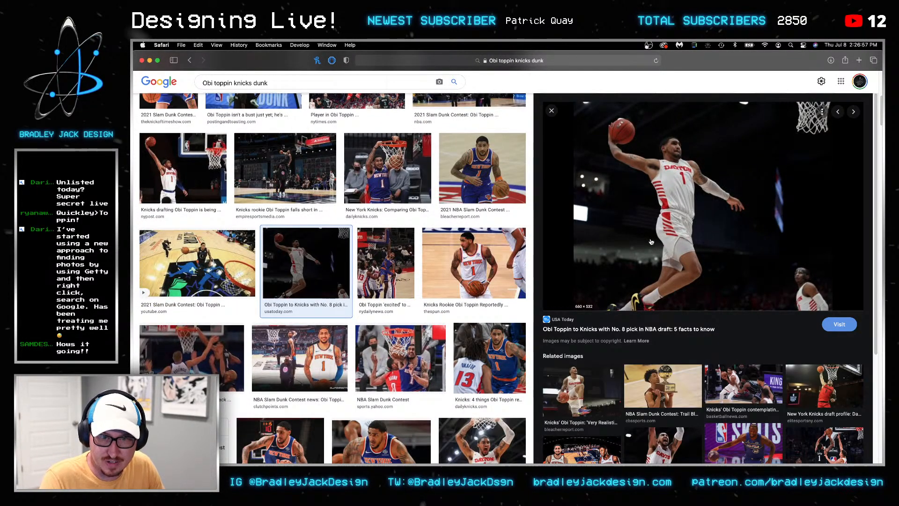
pyautogui.scroll(-6, 419, 129)
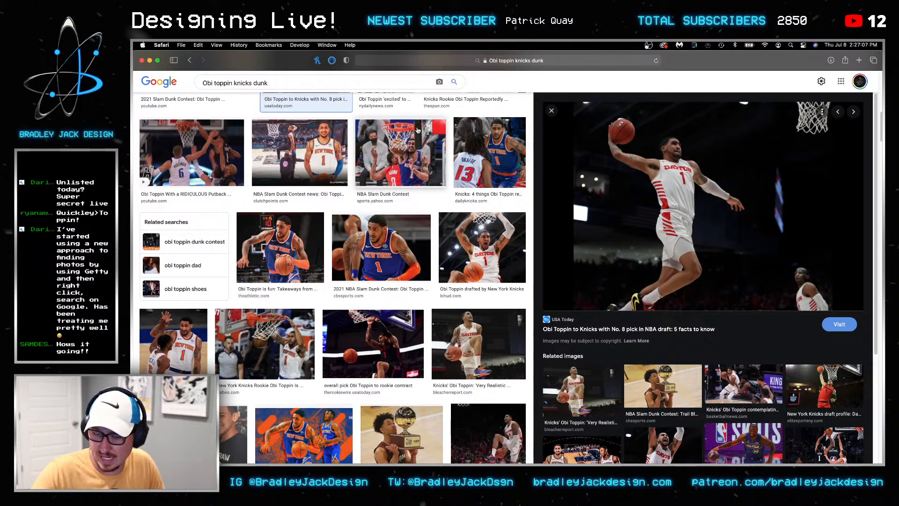
pyautogui.scroll(-10, 418, 132)
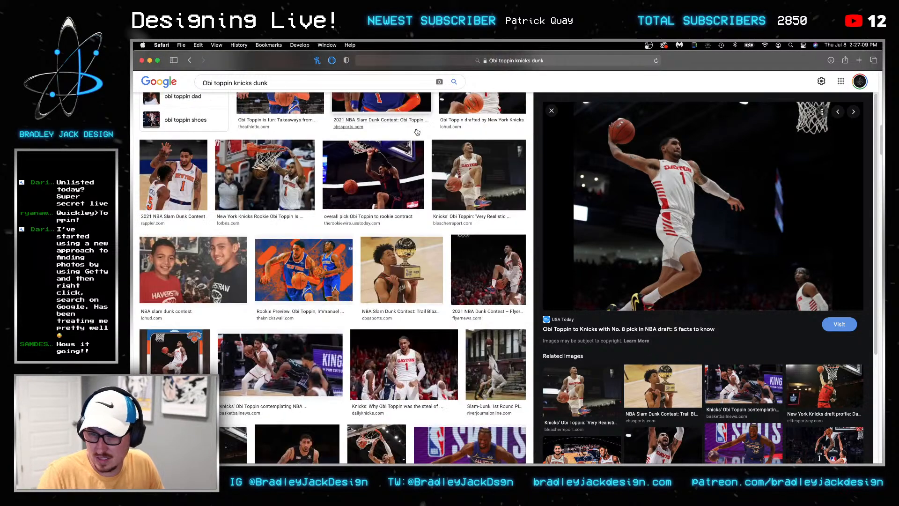
pyautogui.scroll(-3, 414, 126)
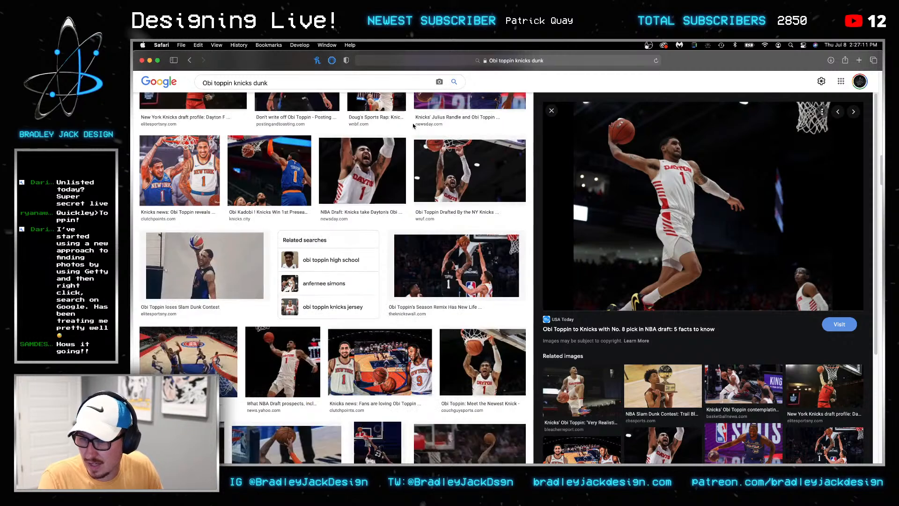
pyautogui.scroll(-6, 414, 125)
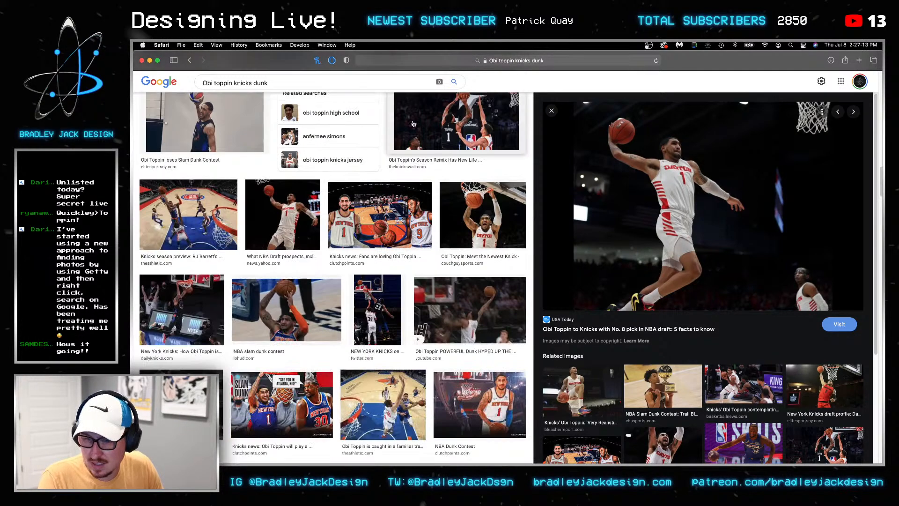
# Try visiting tysonbeck.com in a new tab, retry with a trailing slash in the address, and close that tab
pyautogui.press('super+t')
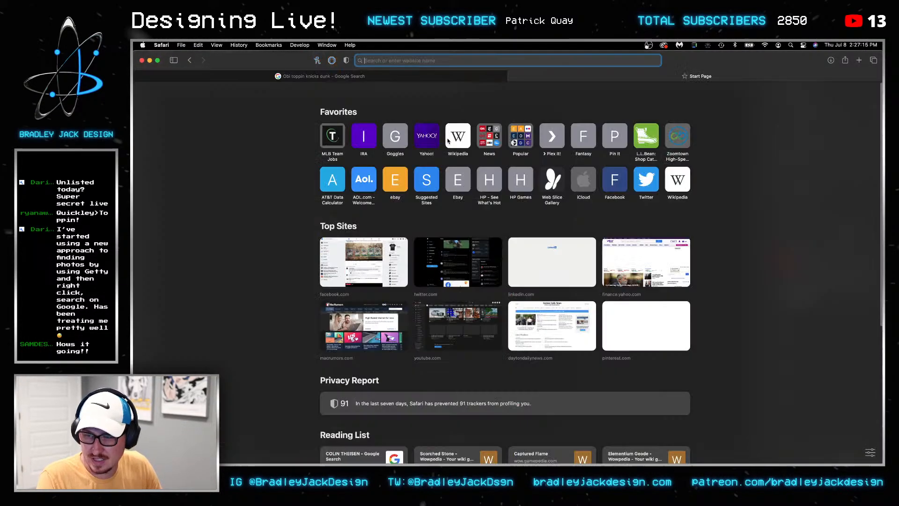
pyautogui.write('tysonbeck.com')
pyautogui.press('Return')
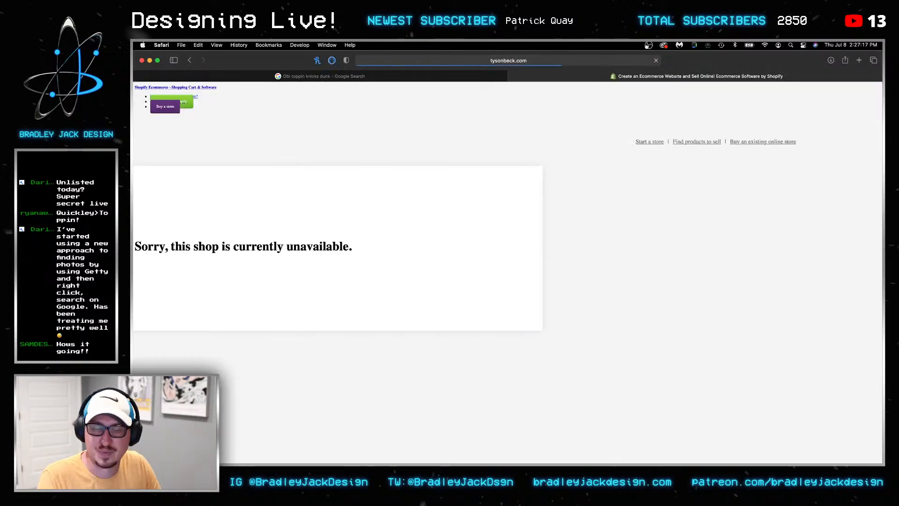
pyautogui.click(546, 63)
pyautogui.press('Right')
pyautogui.write('/')
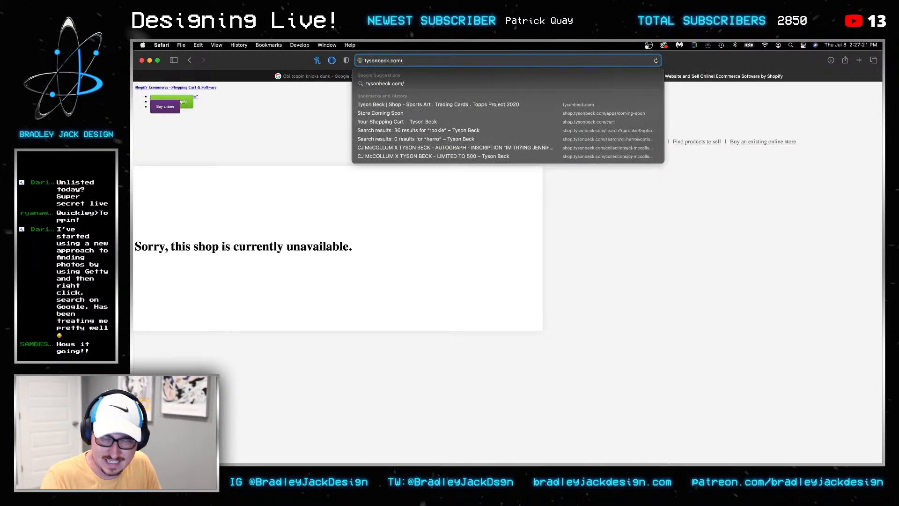
pyautogui.press('Return')
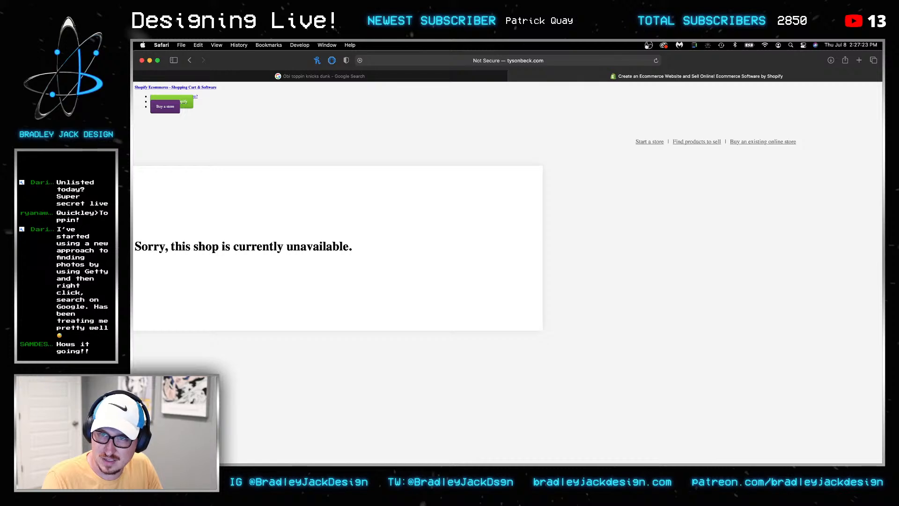
pyautogui.press('super+w')
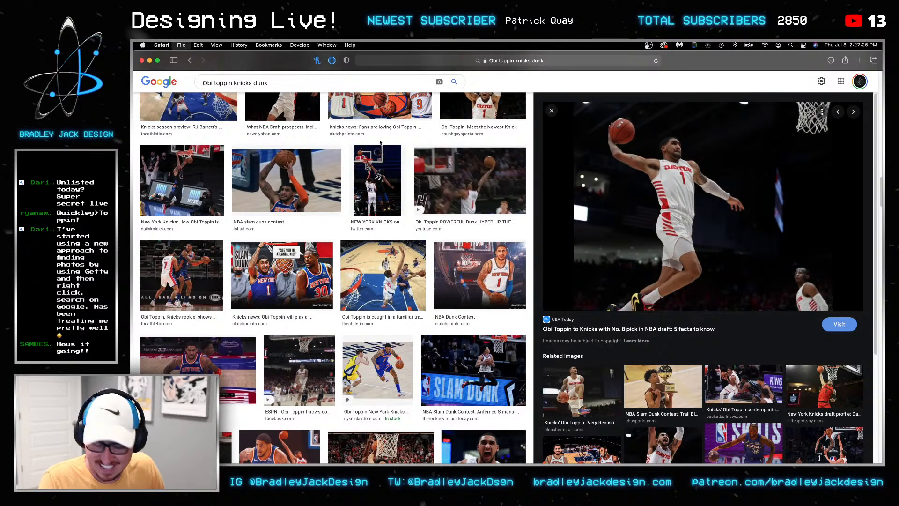
# Go to twitter.com in a new tab, search for "tyson" and open the Tyson Beck profile
pyautogui.press('super+t')
pyautogui.write('twitter.com')
pyautogui.press('Return')
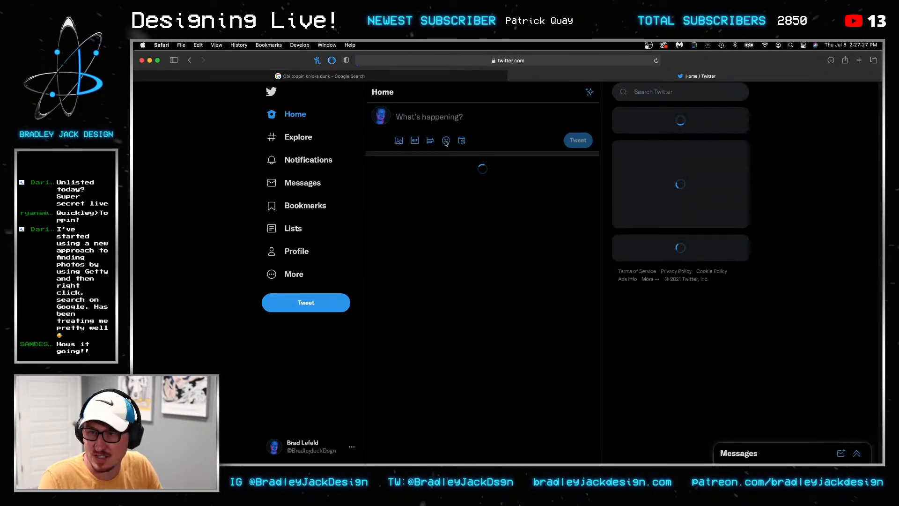
pyautogui.click(657, 93)
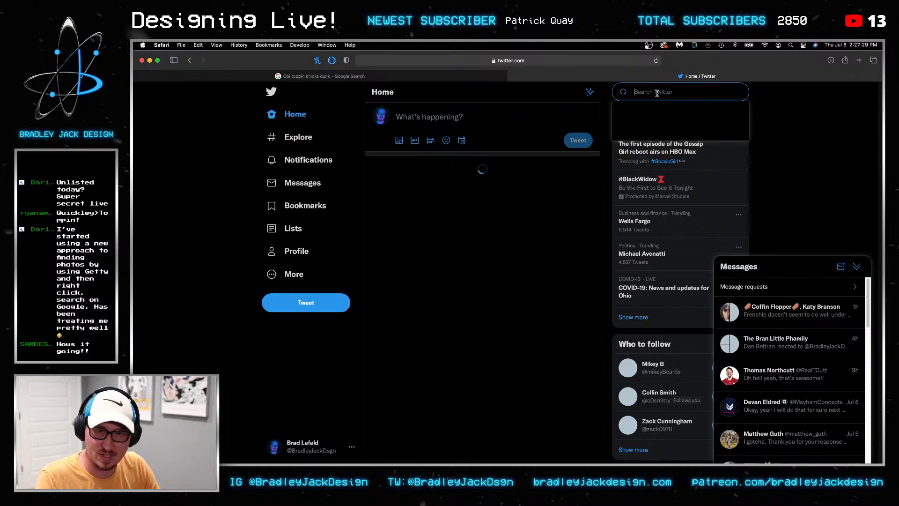
pyautogui.write('tyson')
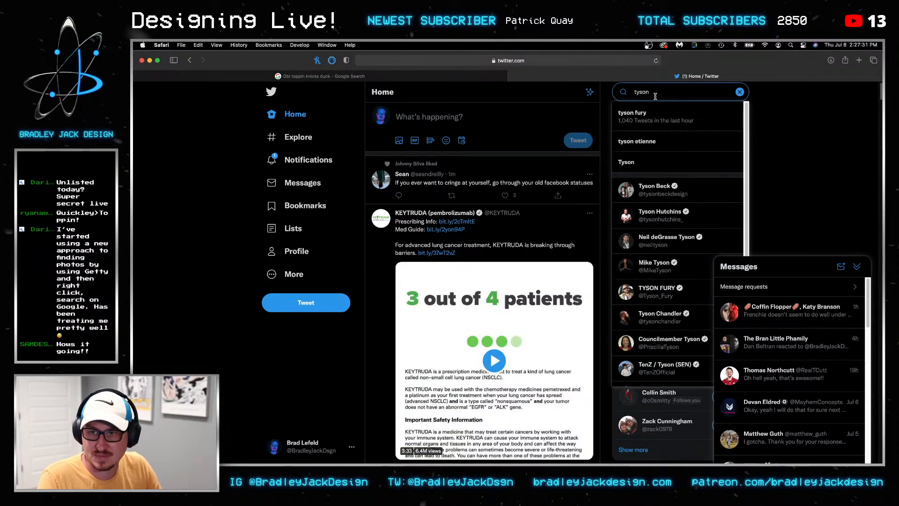
pyautogui.click(647, 197)
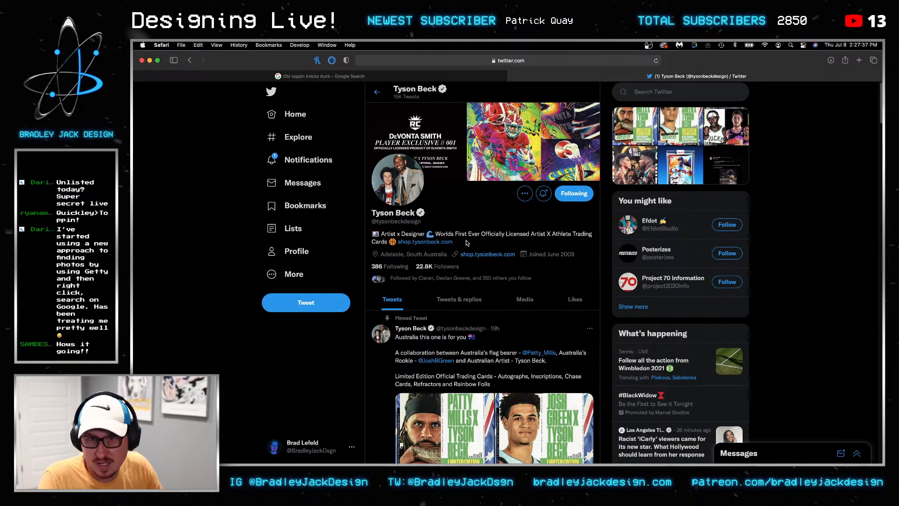
# Find Tyson Beck's Obi Toppin rookie card post, view its three card designs enlarged, and close the Twitter tab
pyautogui.scroll(-15, 453, 250)
pyautogui.scroll(-20, 507, 234)
pyautogui.scroll(-20, 504, 235)
pyautogui.scroll(-15, 504, 235)
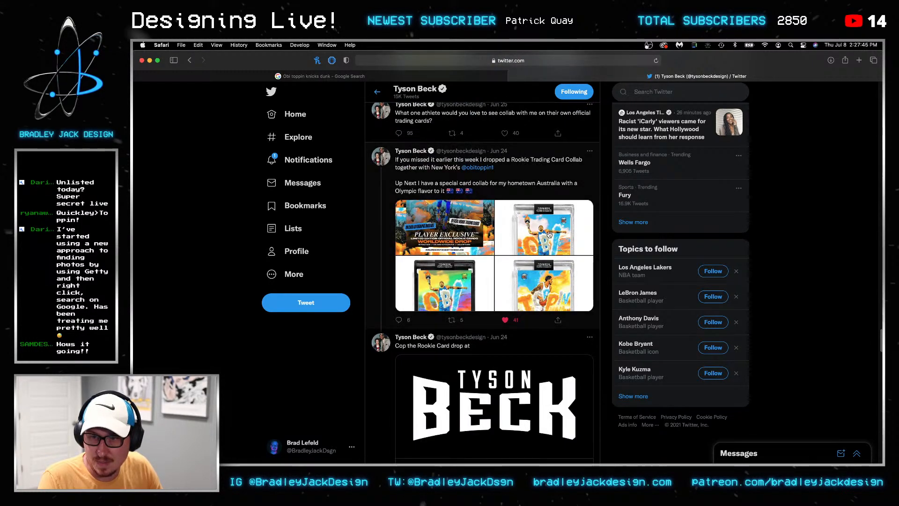
pyautogui.click(548, 234)
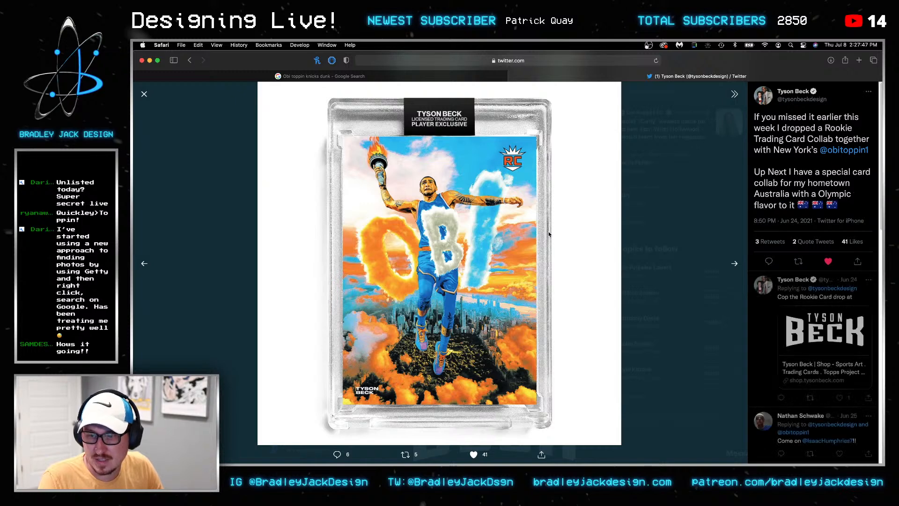
pyautogui.press('Right')
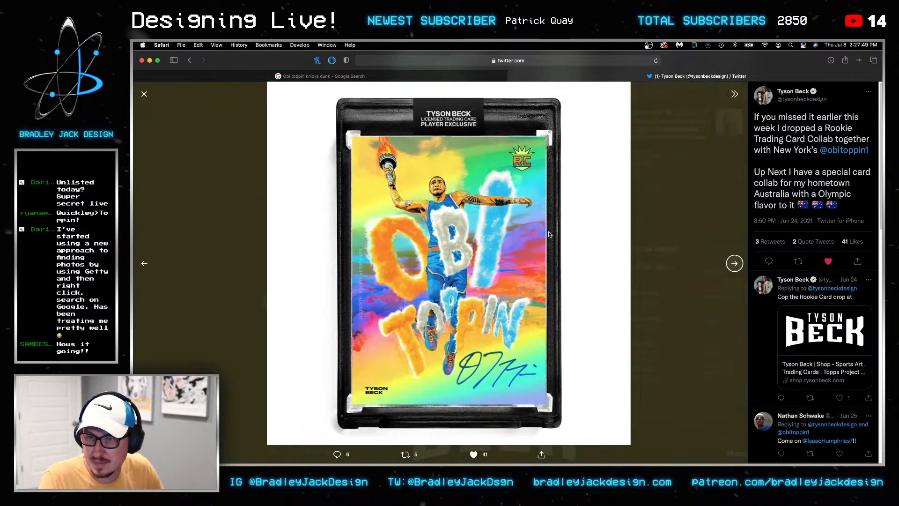
pyautogui.press('Right')
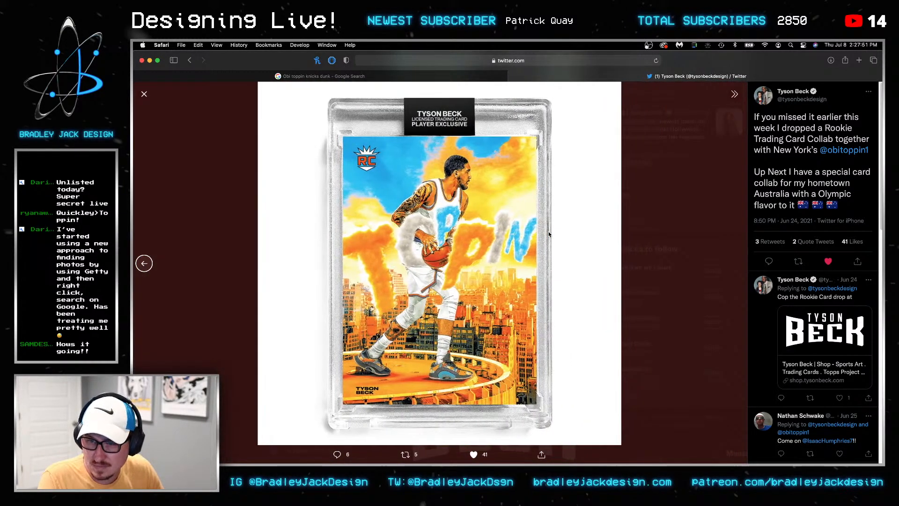
pyautogui.press('Escape')
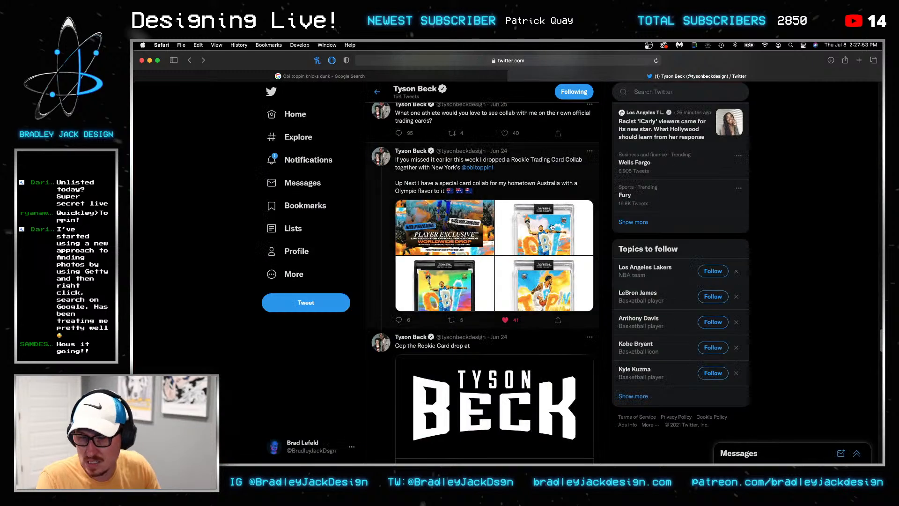
pyautogui.press('super+w')
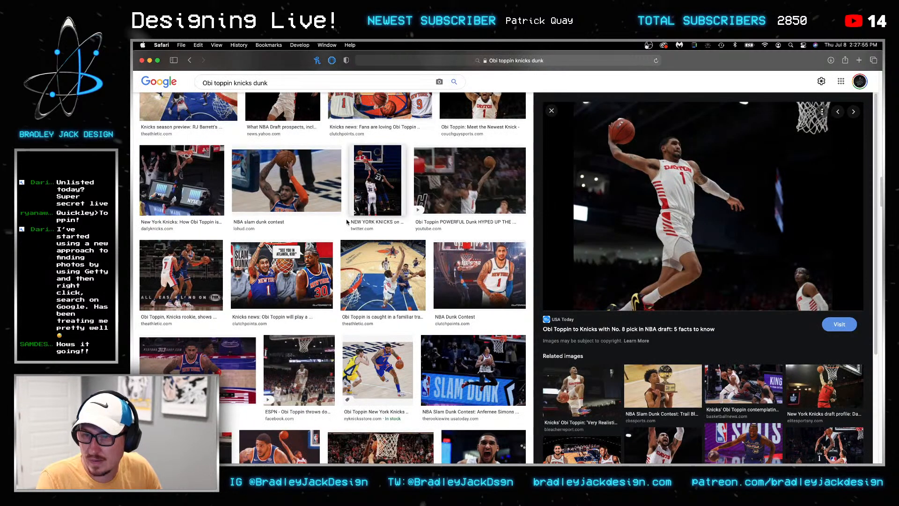
# Look further through the image results and preview the Orange County Register slam dunk contest photo of Toppin in the black jersey
pyautogui.scroll(-2, 341, 206)
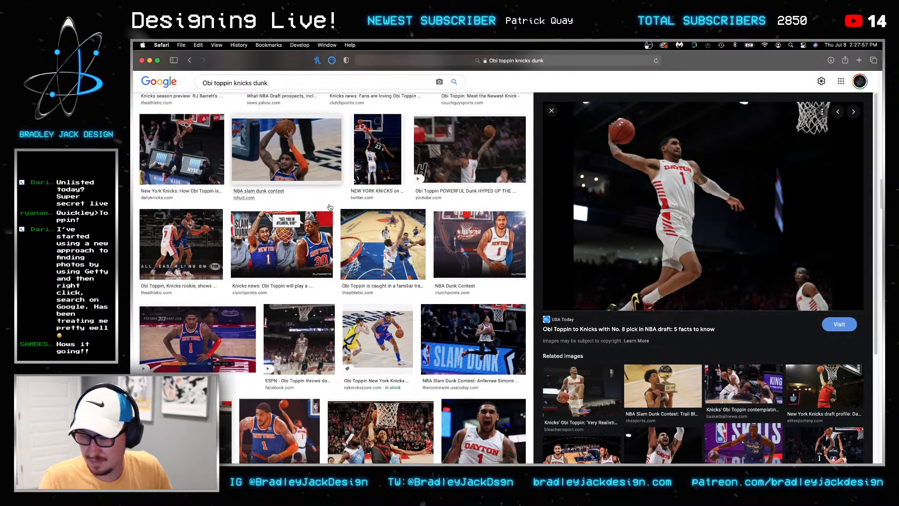
pyautogui.scroll(-6, 329, 205)
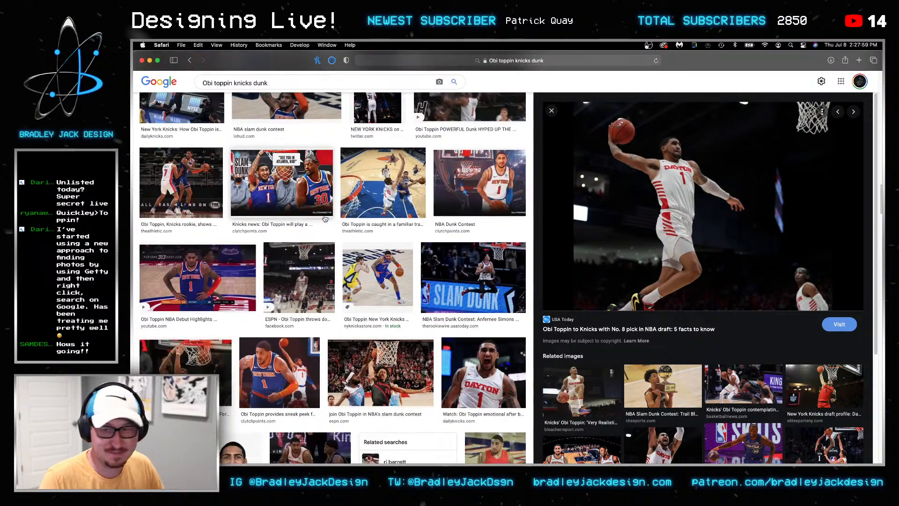
pyautogui.scroll(-6, 325, 217)
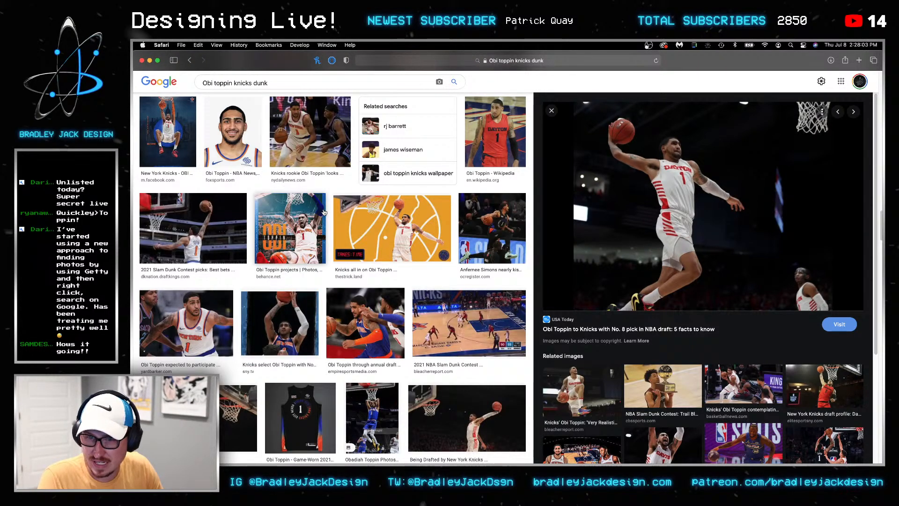
pyautogui.click(494, 245)
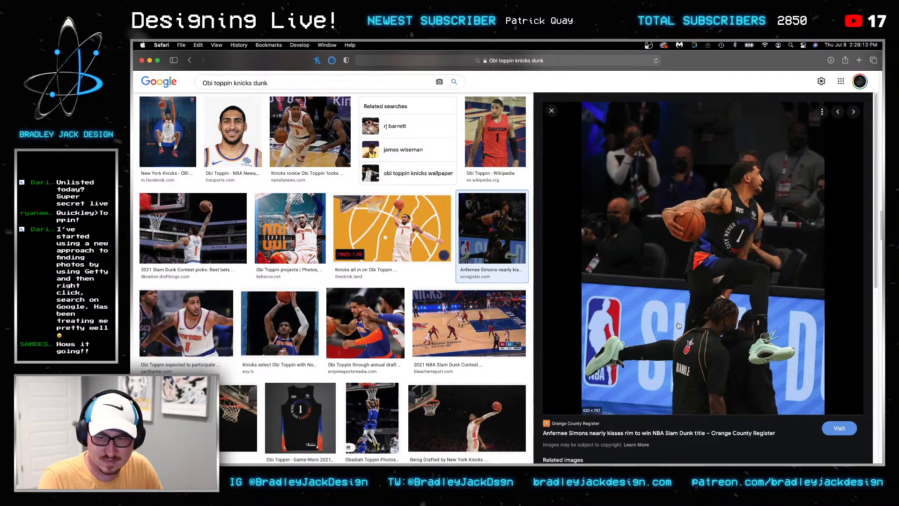
# Open the previewed slam dunk photo in its own tab and load it full size by removing ?w=620 from its address
pyautogui.rightClick(691, 293)
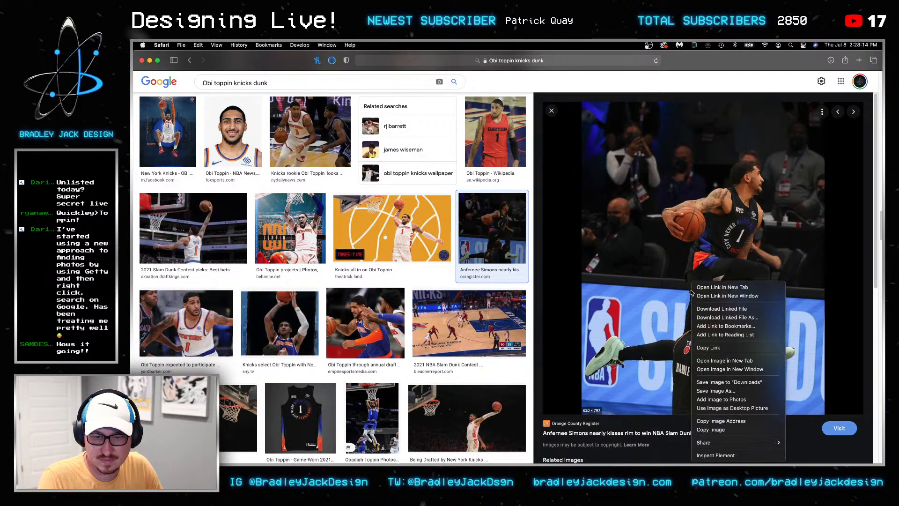
pyautogui.click(754, 360)
pyautogui.click(706, 78)
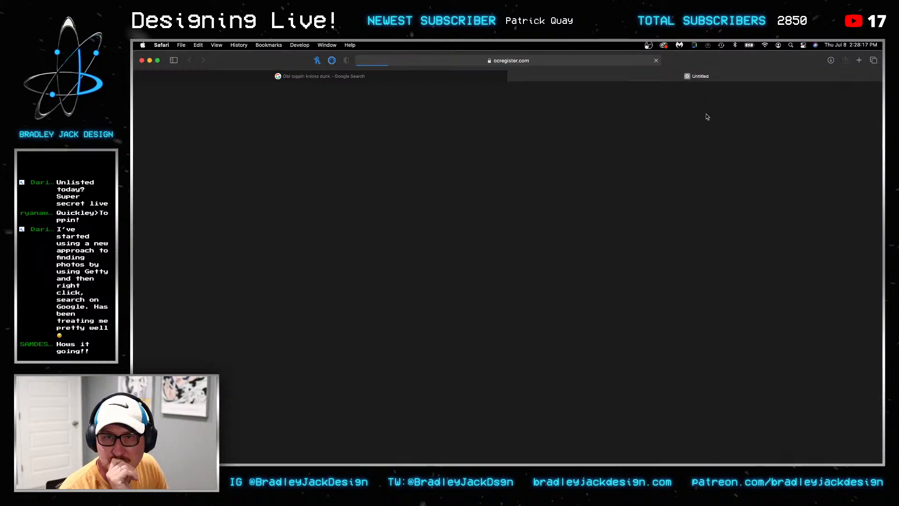
pyautogui.click(545, 60)
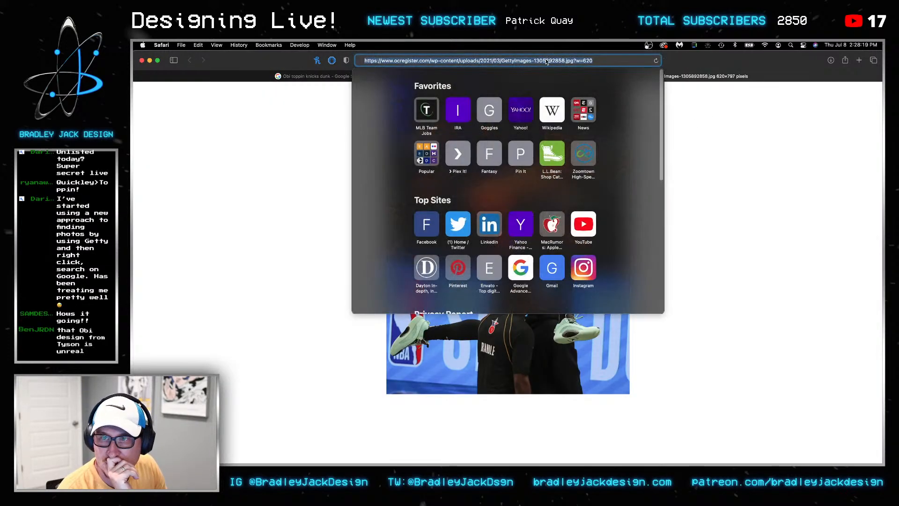
pyautogui.click(610, 60)
pyautogui.press('BackSpace')
pyautogui.press('BackSpace')
pyautogui.press('BackSpace')
pyautogui.press('BackSpace')
pyautogui.press('BackSpace')
pyautogui.press('Return')
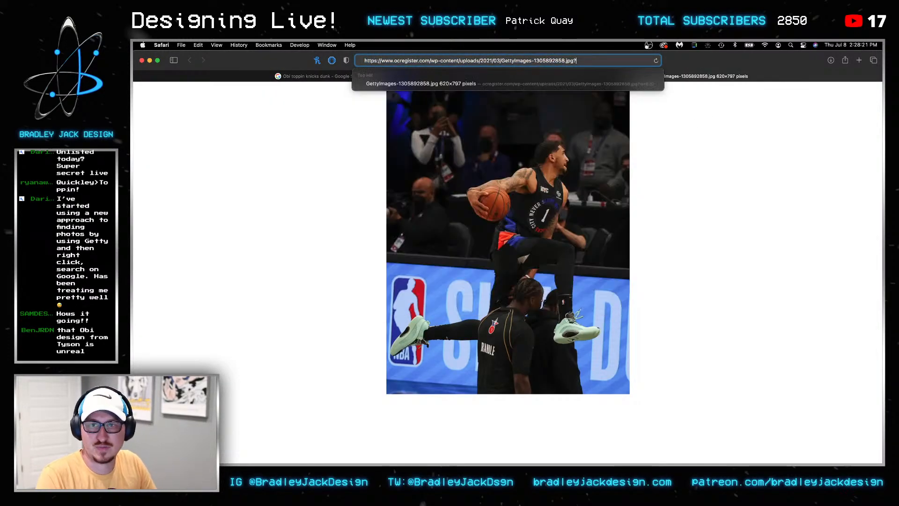
# Enlarge the slam dunk photo to actual size and inspect the detail of the player, ball and jersey
pyautogui.click(587, 191)
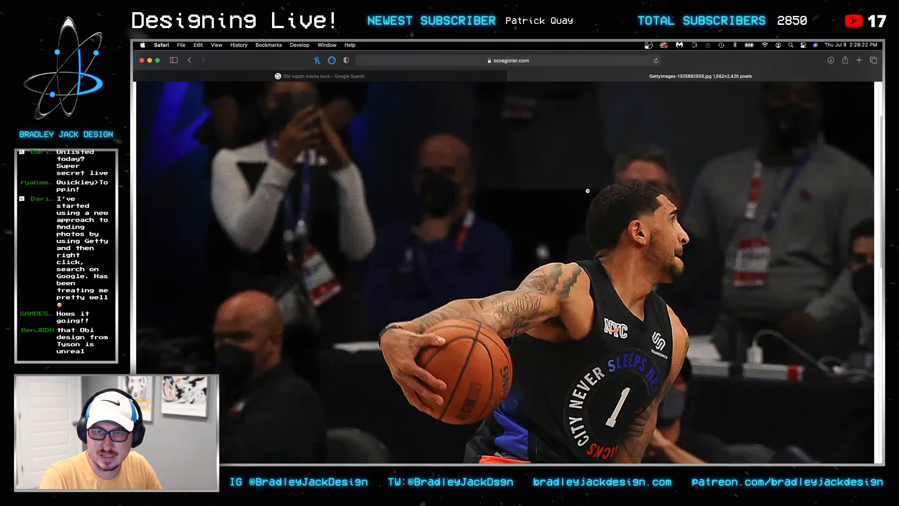
pyautogui.rightClick(575, 257)
pyautogui.press('Escape')
pyautogui.scroll(-5, 576, 281)
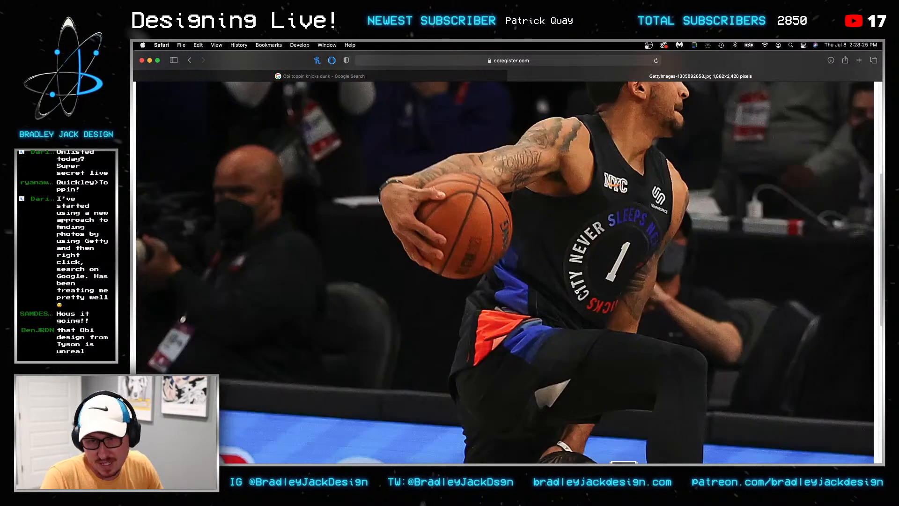
# Inspect the lower part of the slam dunk photo, close its tab, and search the images for "Obi toppin knicks"
pyautogui.scroll(-10, 577, 292)
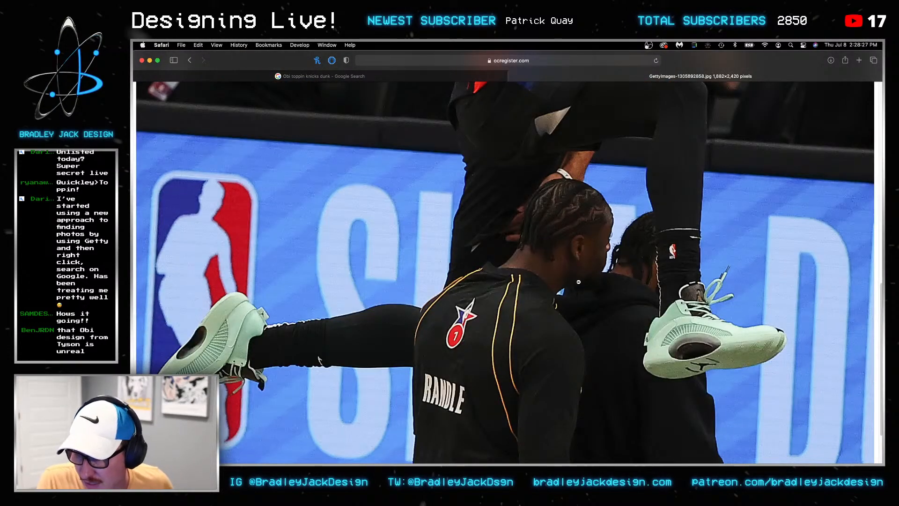
pyautogui.press('super+w')
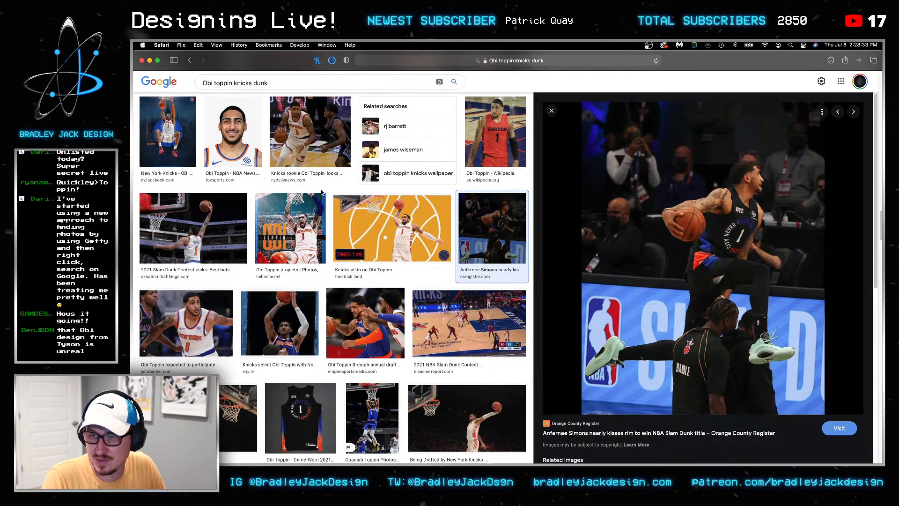
pyautogui.scroll(5, 202, 231)
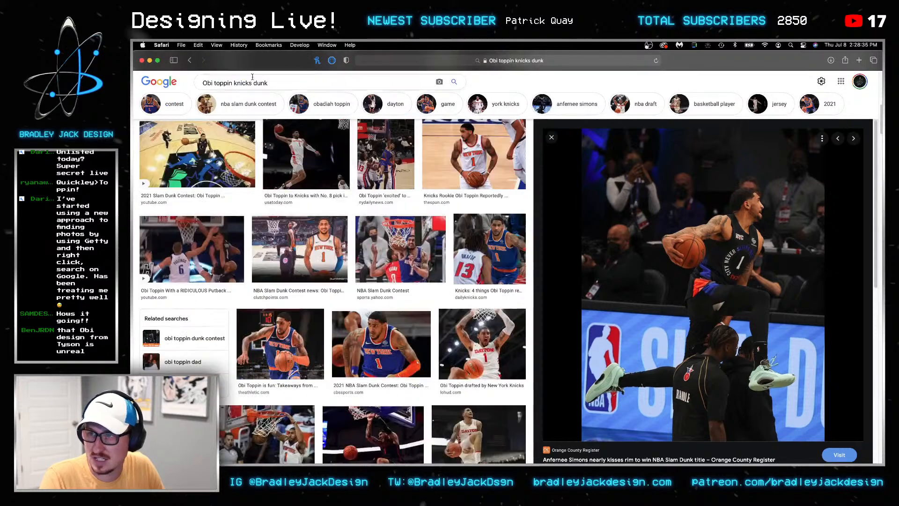
pyautogui.press('BackSpace')
pyautogui.press('Return')
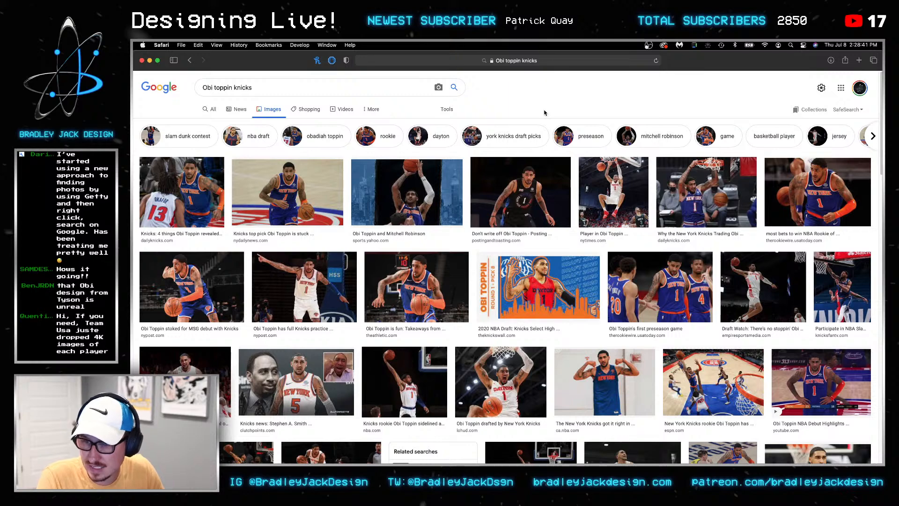
# Open the New York Post photos of Toppin pointing and of him guarded by a Celtics player in background tabs, and browse further results
pyautogui.keyDown('super'); pyautogui.click(302, 289); pyautogui.keyUp('super')
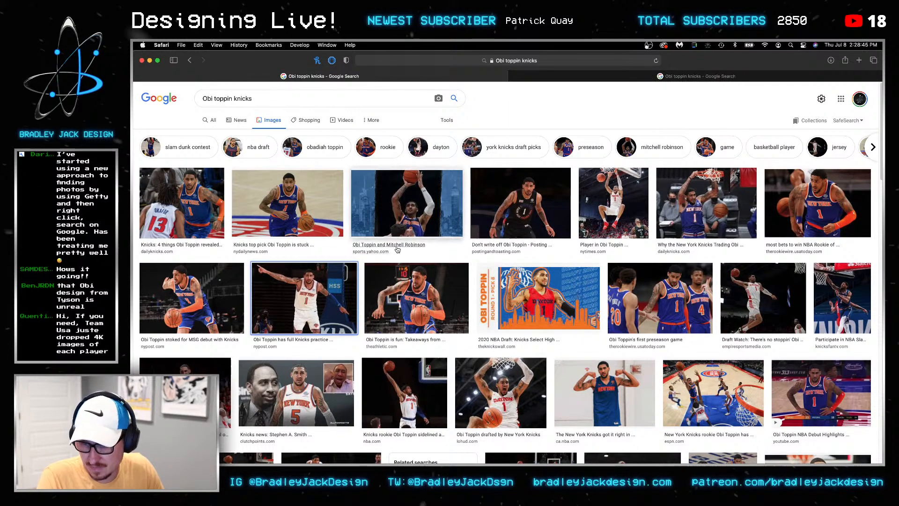
pyautogui.scroll(-3, 397, 250)
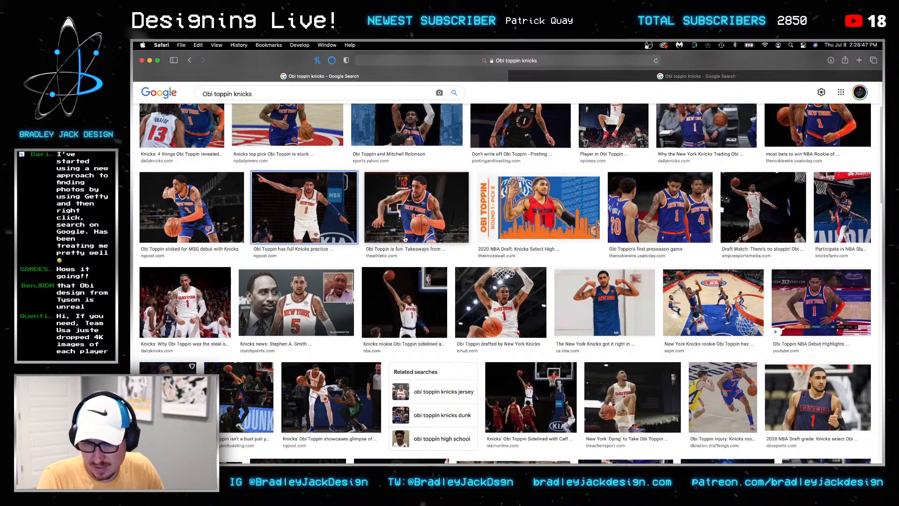
pyautogui.keyDown('super'); pyautogui.click(331, 397); pyautogui.keyUp('super')
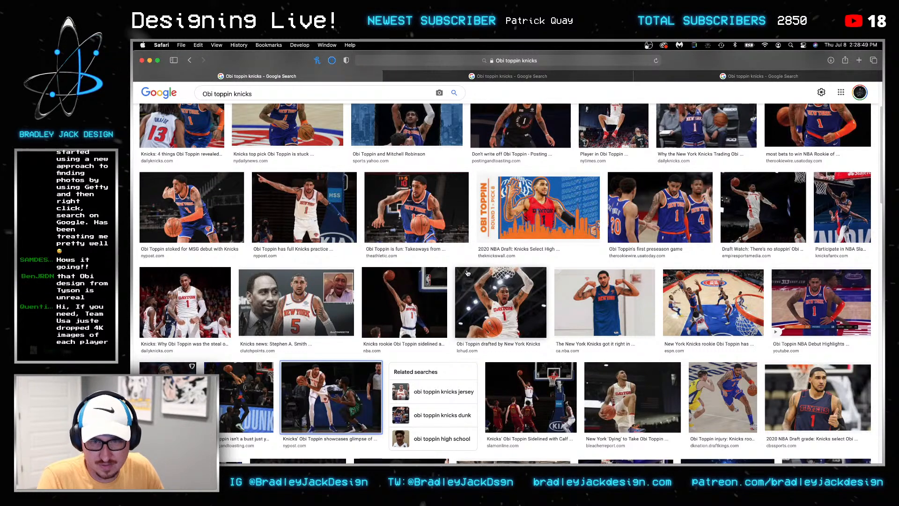
pyautogui.scroll(3, 467, 273)
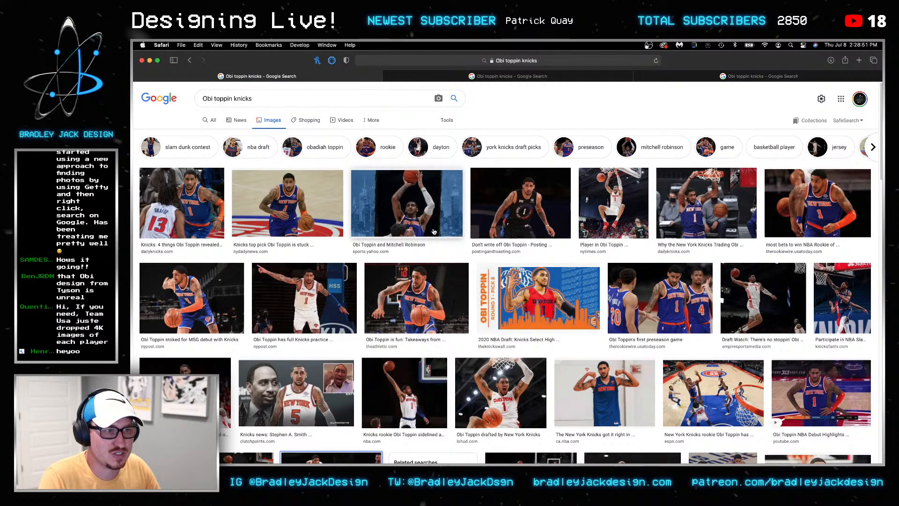
pyautogui.scroll(-5, 433, 231)
pyautogui.scroll(-2, 484, 230)
pyautogui.scroll(-4, 484, 230)
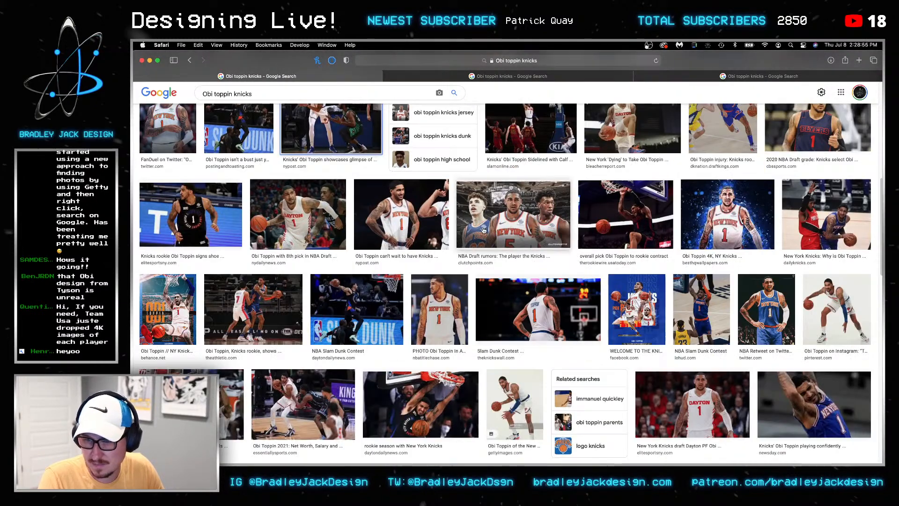
# Open the New York Post photo of Toppin pointing in its own image tab and enlarge it to actual size
pyautogui.click(595, 75)
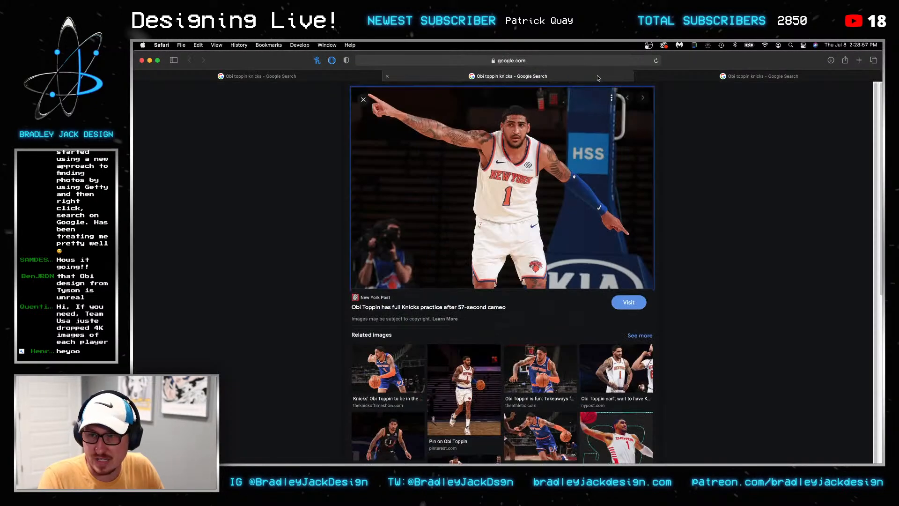
pyautogui.rightClick(512, 190)
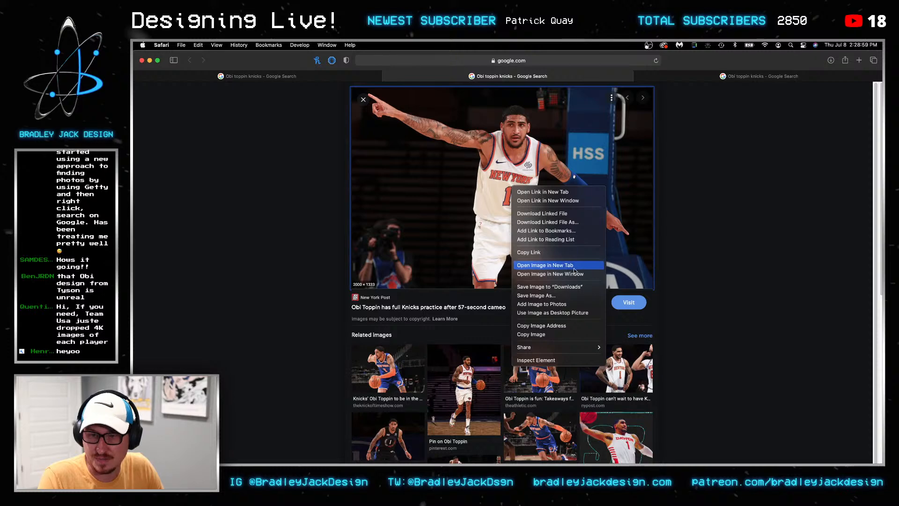
pyautogui.click(576, 268)
pyautogui.click(589, 76)
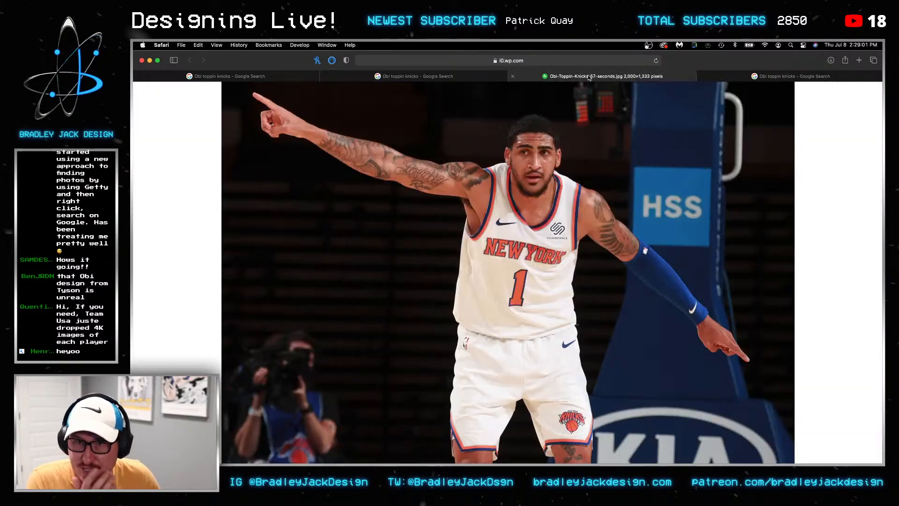
pyautogui.click(537, 208)
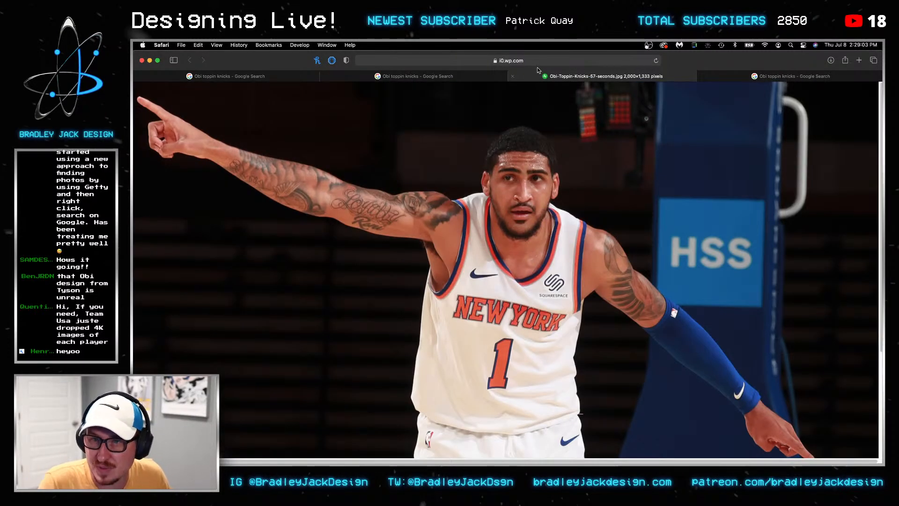
# Reload the pointing photo with the parameters after .jpg? removed from its address
pyautogui.press('super+l')
pyautogui.press('BackSpace')
pyautogui.press('BackSpace')
pyautogui.press('BackSpace')
pyautogui.press('BackSpace')
pyautogui.press('BackSpace')
pyautogui.press('BackSpace')
pyautogui.press('BackSpace')
pyautogui.press('BackSpace')
pyautogui.press('BackSpace')
pyautogui.press('BackSpace')
pyautogui.press('BackSpace')
pyautogui.press('BackSpace')
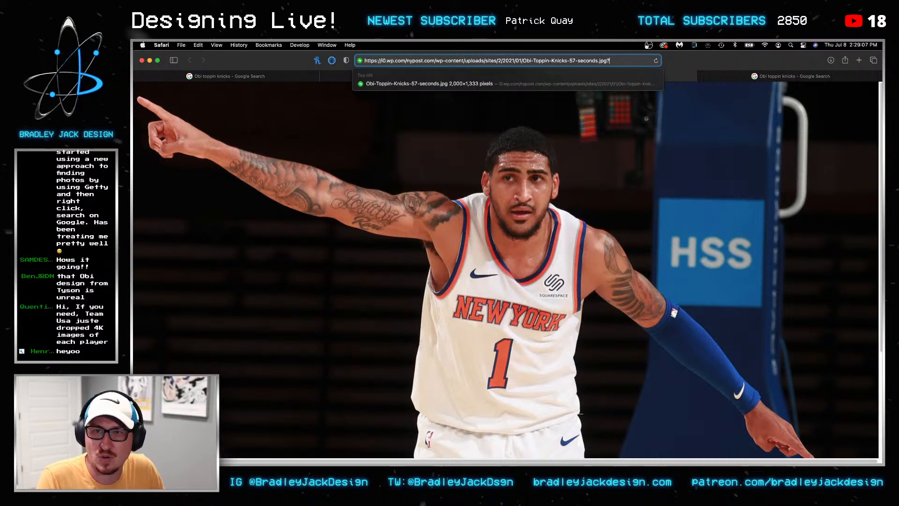
pyautogui.press('Return')
# Enlarge the reloaded pointing photo, save the image, and close its tab
pyautogui.click(543, 181)
pyautogui.rightClick(527, 193)
pyautogui.click(528, 193)
pyautogui.press('super+w')
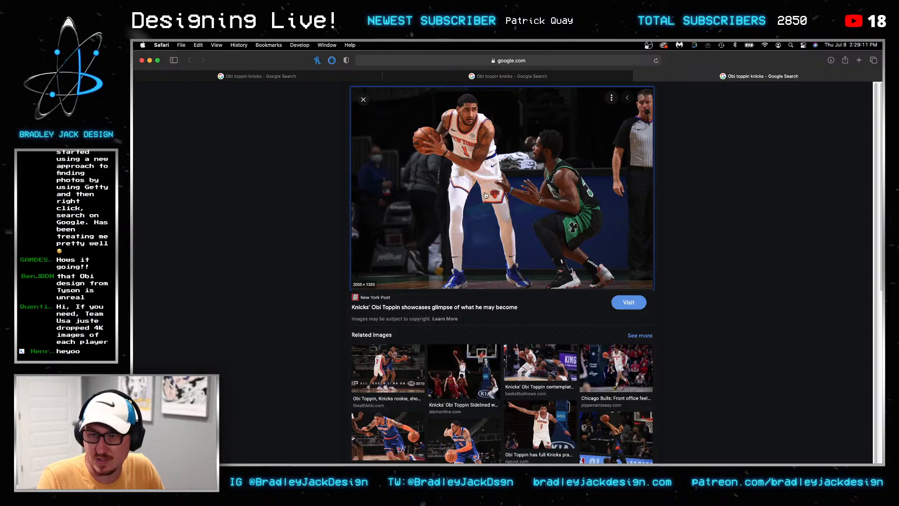
# Open the photo of Toppin guarded by the Celtics player in its own tab and reload it with the trailing address parameters removed
pyautogui.rightClick(486, 195)
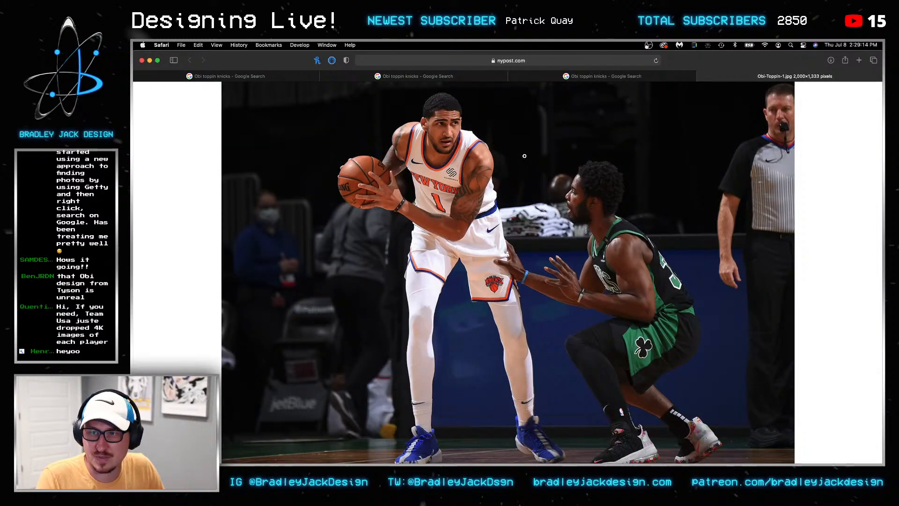
pyautogui.click(524, 156)
pyautogui.click(543, 62)
pyautogui.press('Right')
pyautogui.press('BackSpace')
pyautogui.press('BackSpace')
pyautogui.press('BackSpace')
pyautogui.press('BackSpace')
pyautogui.press('BackSpace')
pyautogui.press('BackSpace')
pyautogui.press('BackSpace')
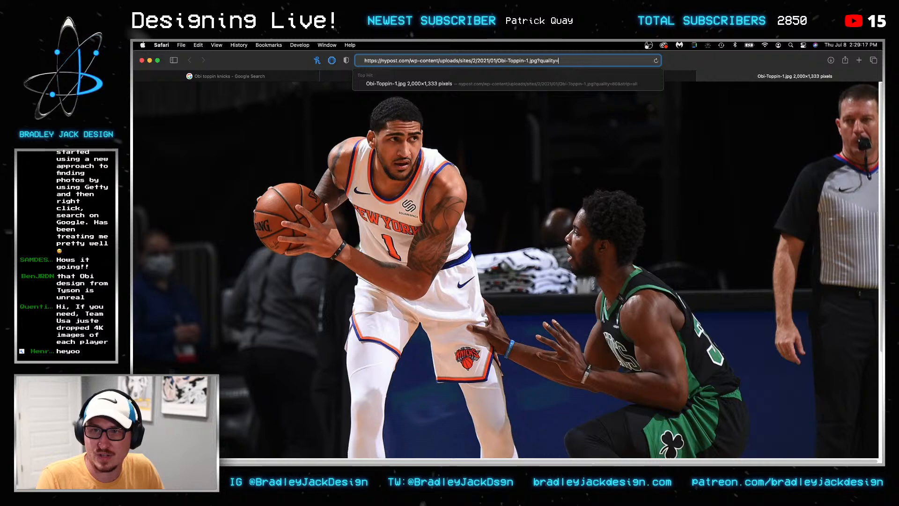
pyautogui.press('Return')
# Save the photo of Toppin holding the ball, and close its tab and both preview tabs
pyautogui.rightClick(452, 187)
pyautogui.click(462, 191)
pyautogui.press('super+w')
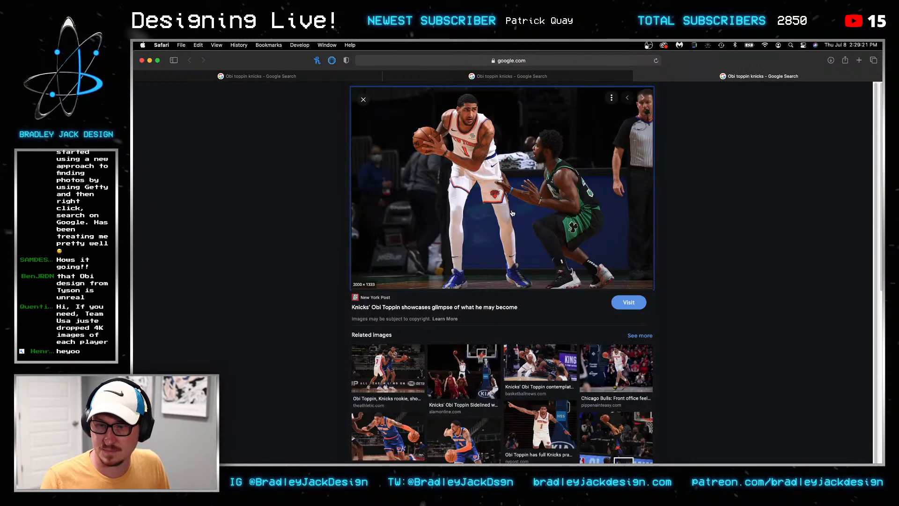
pyautogui.press('super+w')
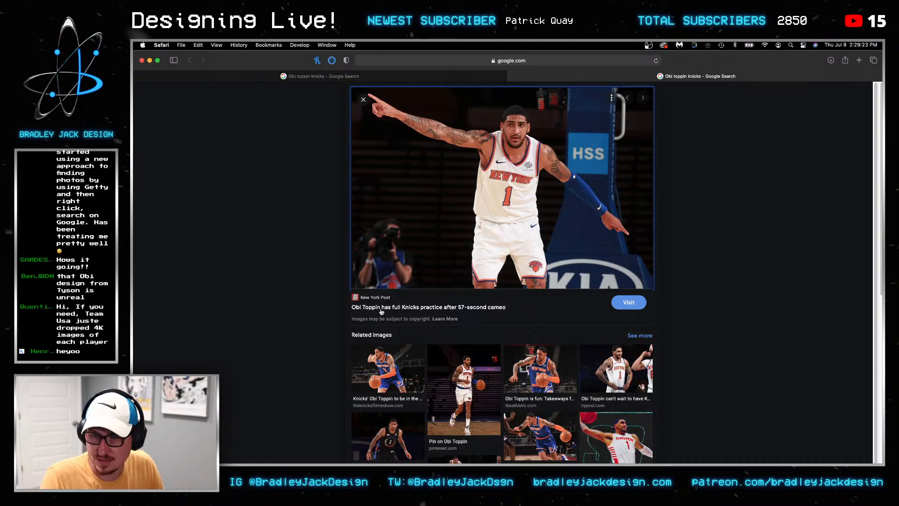
pyautogui.press('super+w')
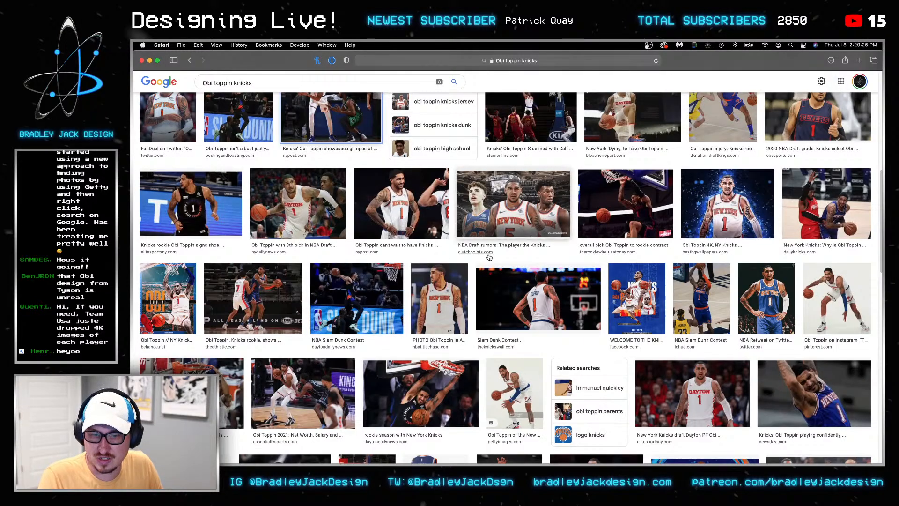
# Search the images for "Obi toppin usa select" and look through the results for Team USA photos
pyautogui.scroll(-2, 490, 253)
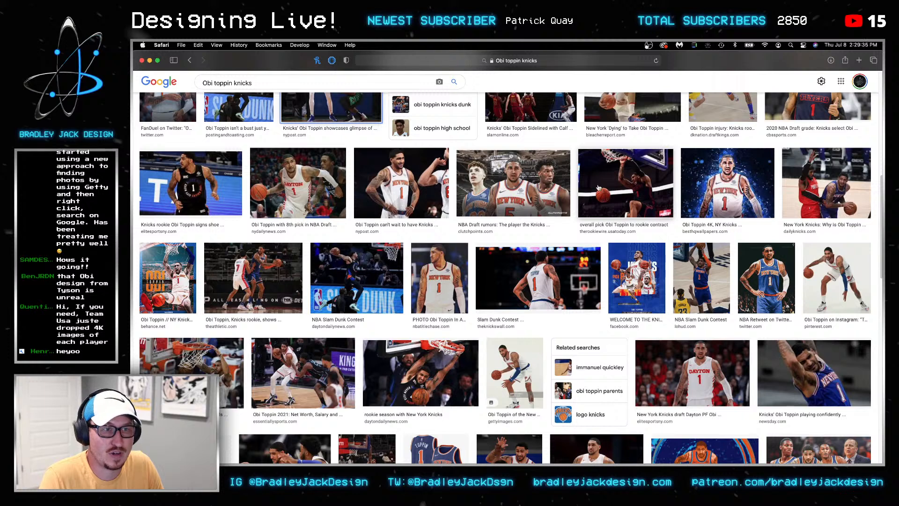
pyautogui.click(379, 83)
pyautogui.press('BackSpace')
pyautogui.press('BackSpace')
pyautogui.press('BackSpace')
pyautogui.press('BackSpace')
pyautogui.press('BackSpace')
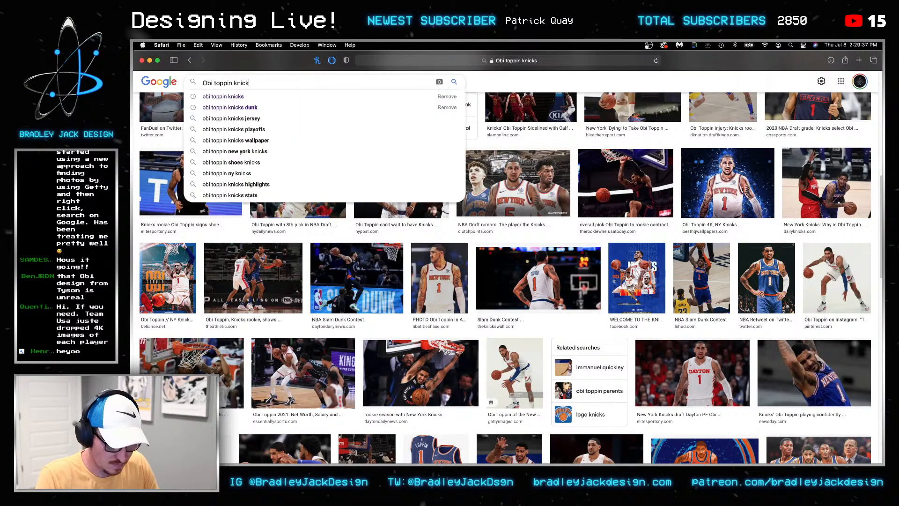
pyautogui.write('usa select')
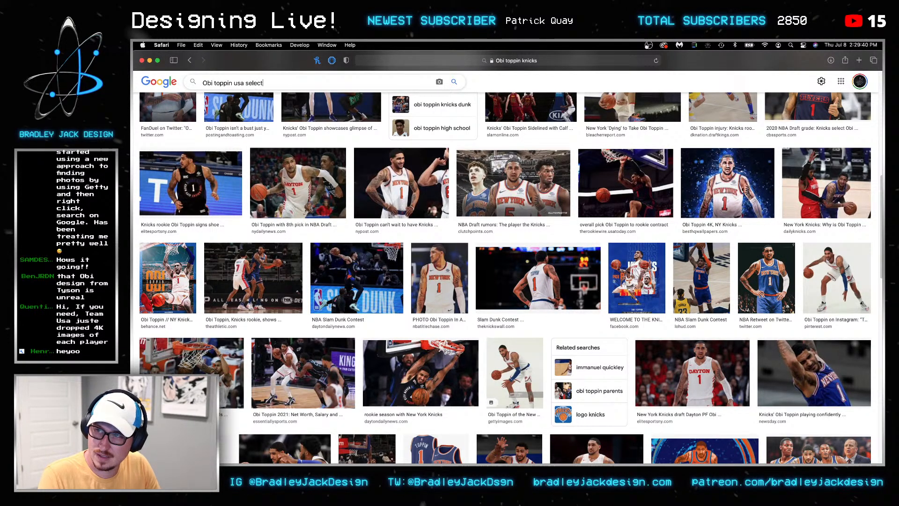
pyautogui.press('Return')
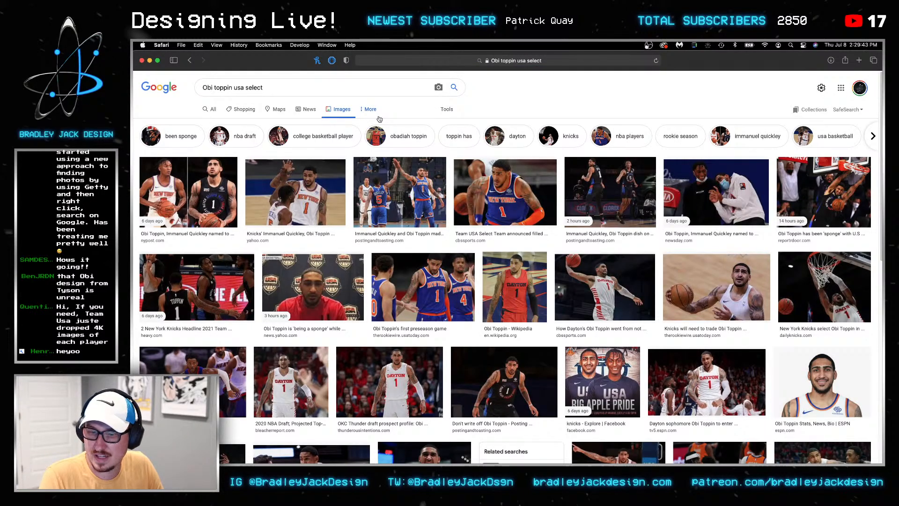
pyautogui.scroll(-5, 375, 116)
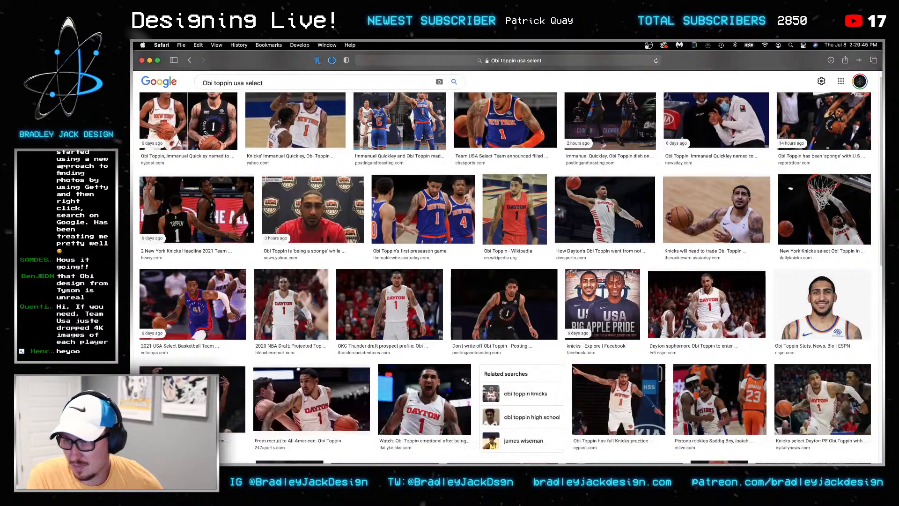
pyautogui.scroll(5, 406, 149)
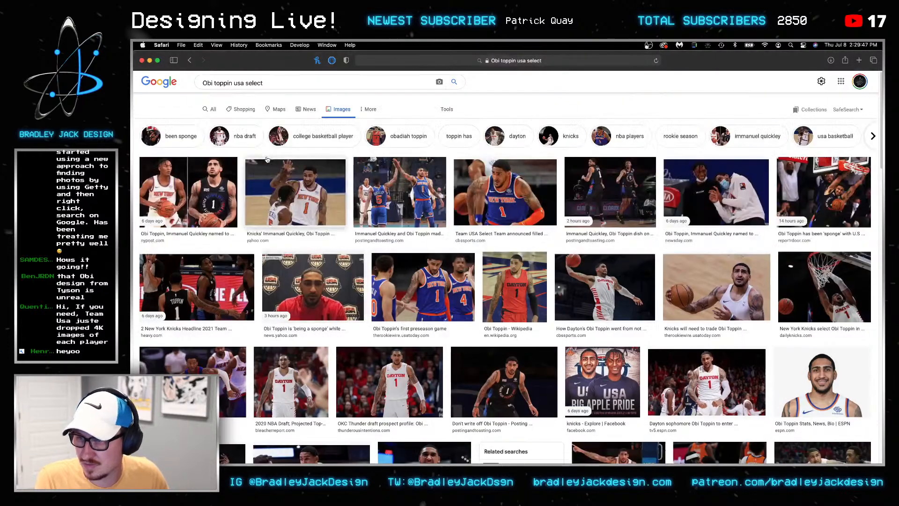
# Return to the "Obi toppin knicks" results and open the ESPN photo of Toppin shooting over a Pistons defender in its own tab
pyautogui.click(190, 60)
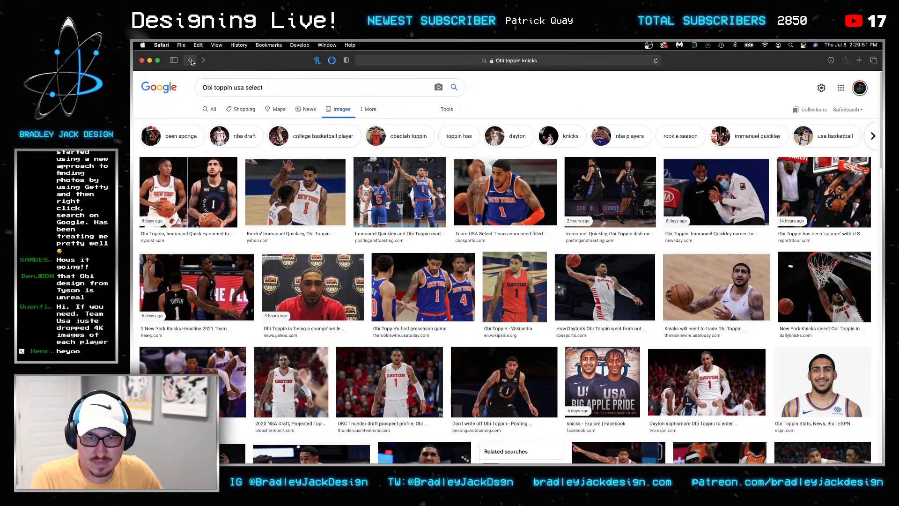
pyautogui.scroll(-2, 471, 251)
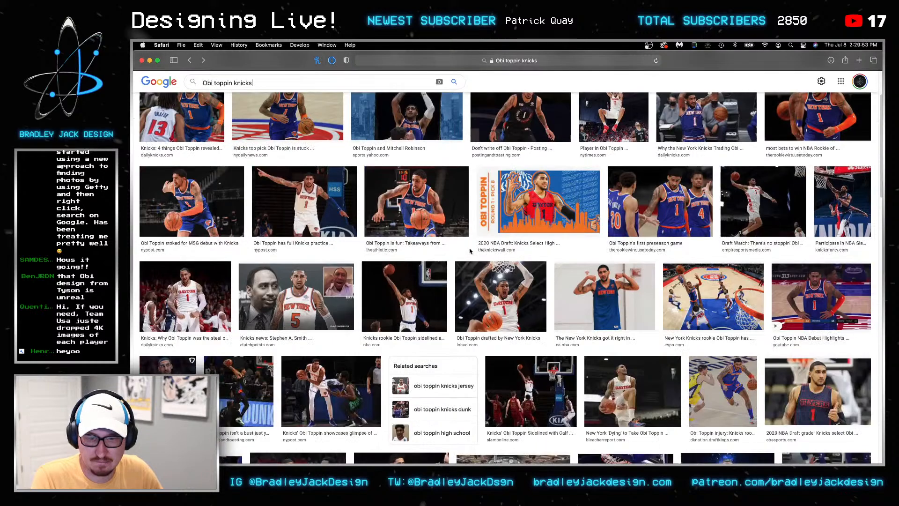
pyautogui.click(709, 302)
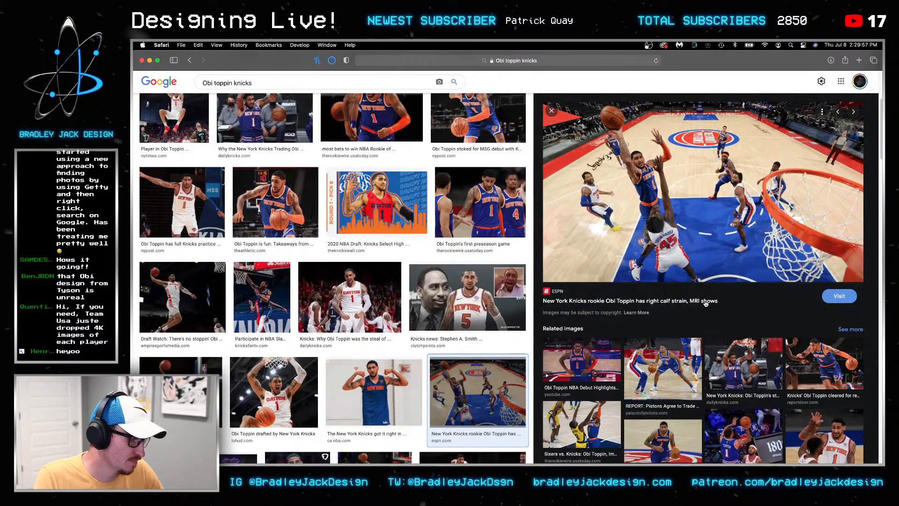
pyautogui.rightClick(711, 232)
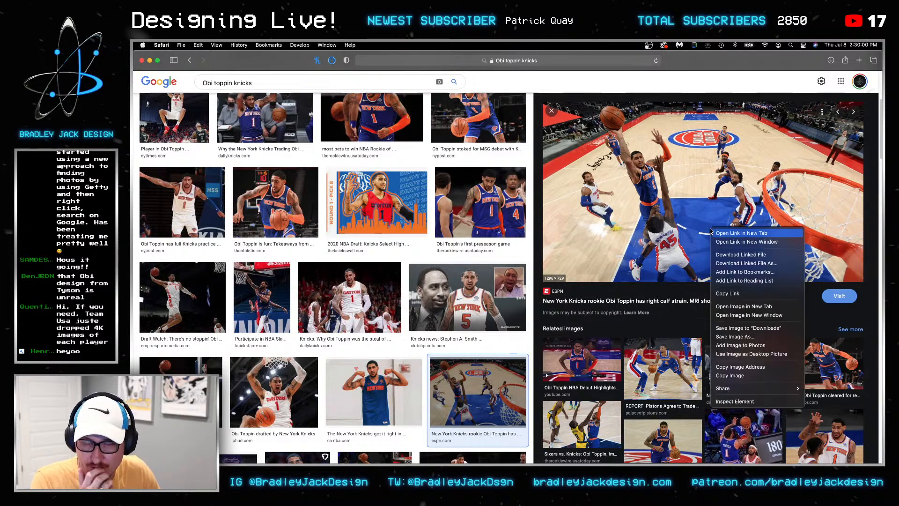
pyautogui.click(756, 307)
pyautogui.click(707, 77)
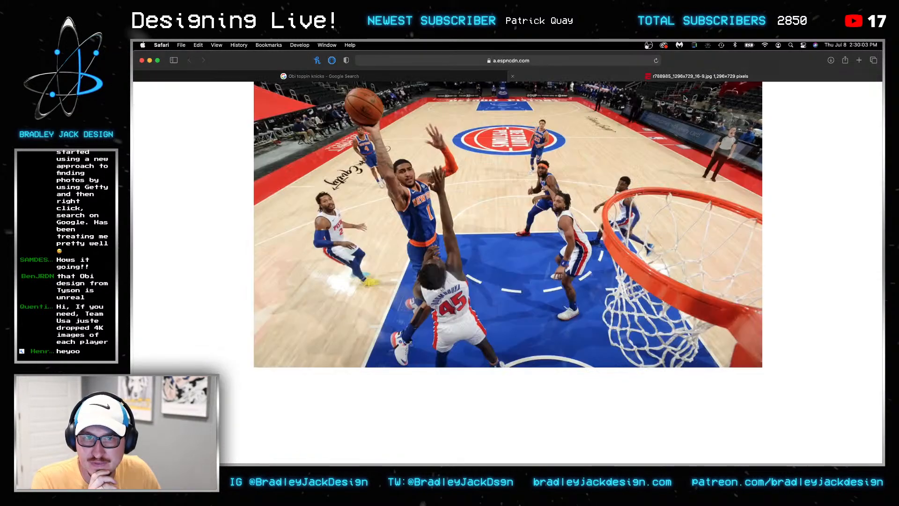
# Load the ESPN photo at full resolution by removing _1296x729_16-9 from its address, leaving r788985.jpg
pyautogui.click(528, 61)
pyautogui.press('BackSpace')
pyautogui.press('BackSpace')
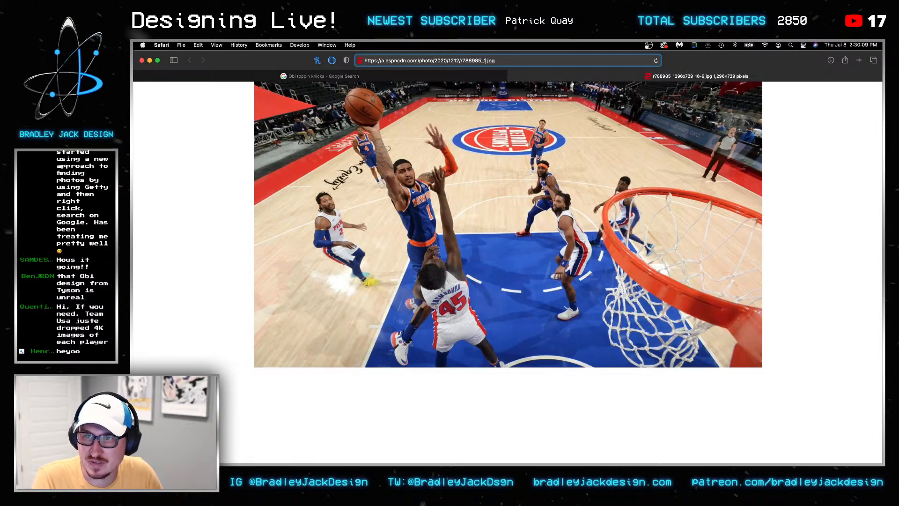
pyautogui.press('Return')
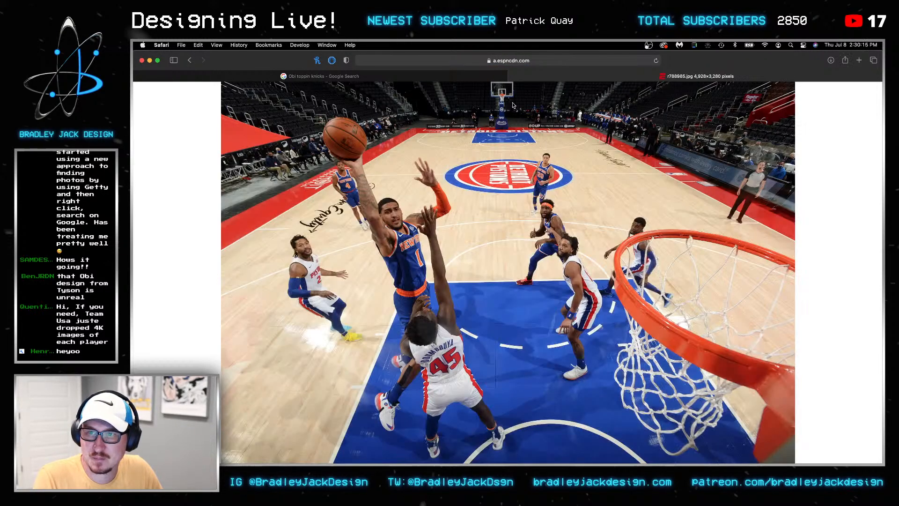
# Enlarge the full-resolution ESPN photo on Toppin, save the image, and close its tab
pyautogui.click(391, 235)
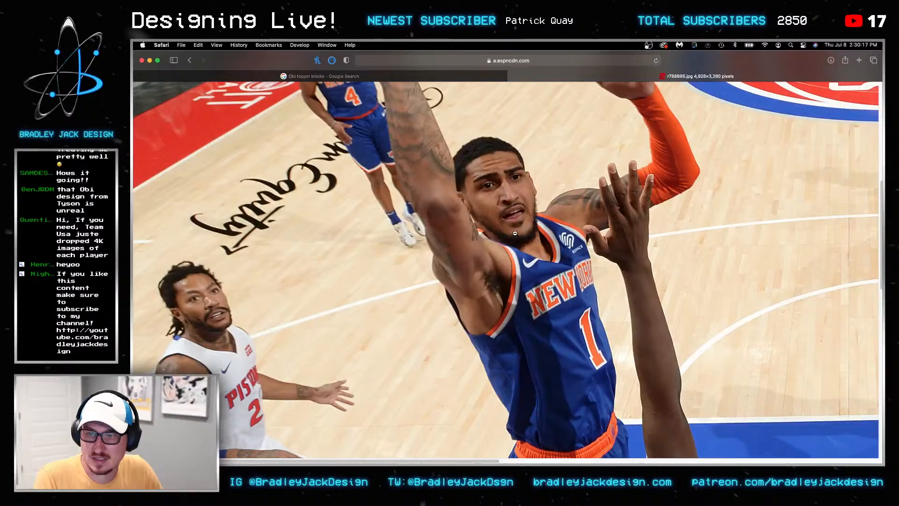
pyautogui.rightClick(515, 233)
pyautogui.click(540, 237)
pyautogui.press('super+w')
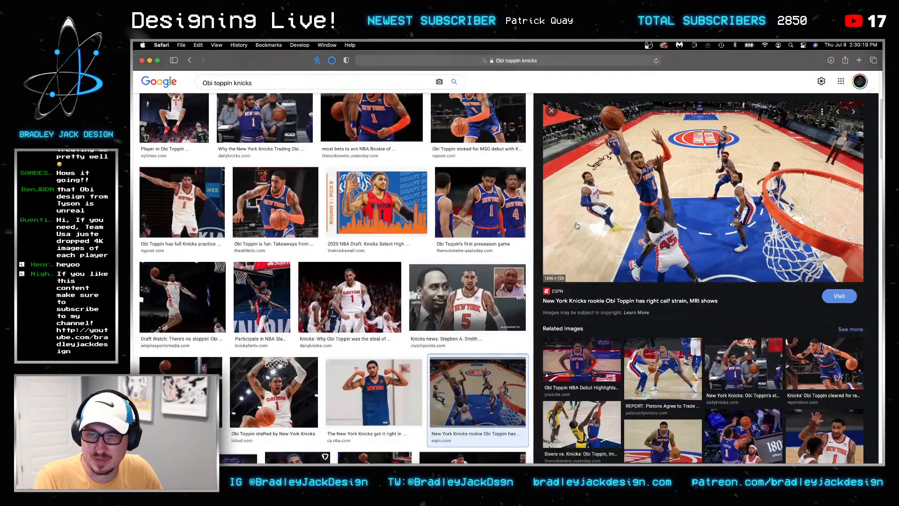
# Look through the "Obi toppin knicks" image results for more usable photos of Toppin in a Knicks uniform
pyautogui.scroll(-2, 316, 259)
pyautogui.scroll(-3, 323, 257)
pyautogui.scroll(-3, 339, 256)
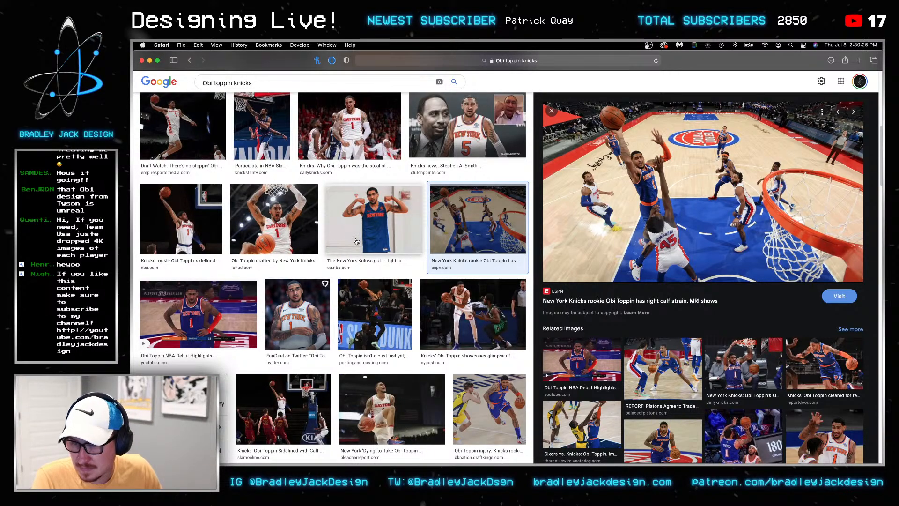
pyautogui.scroll(-3, 357, 240)
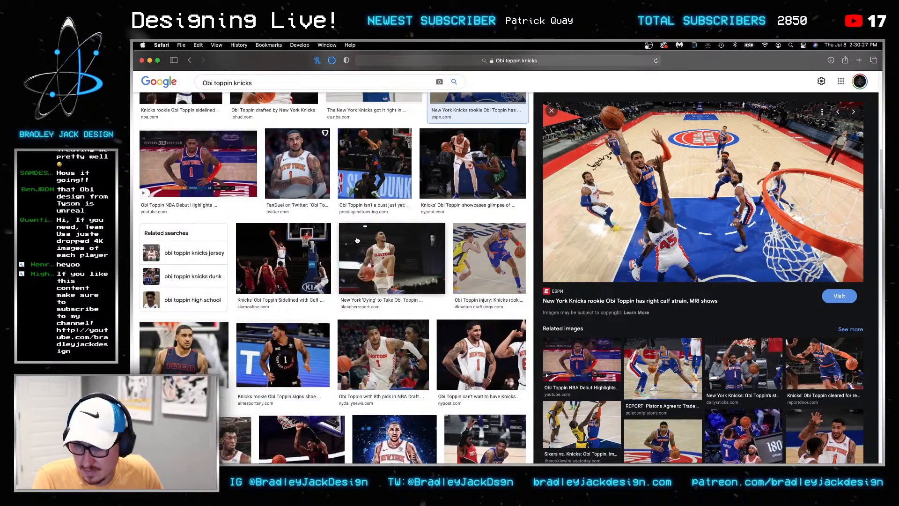
pyautogui.scroll(-3, 356, 240)
pyautogui.scroll(-3, 355, 240)
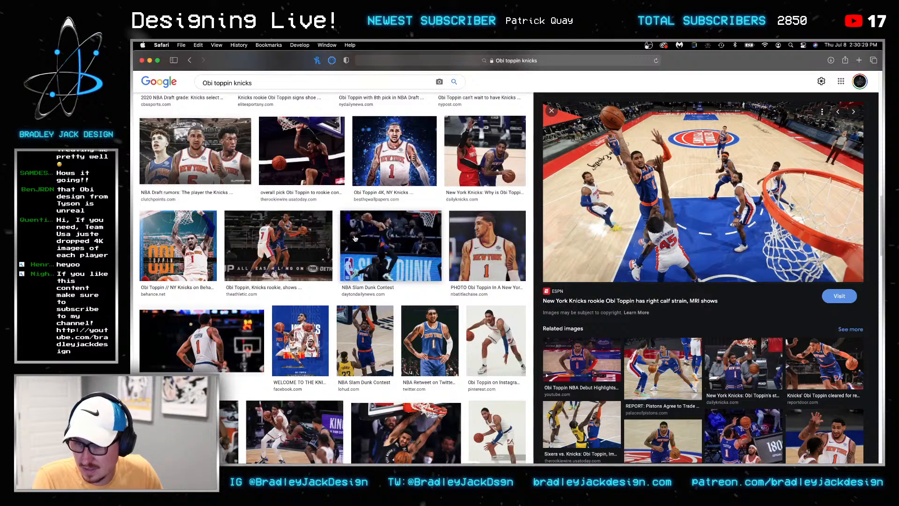
pyautogui.scroll(-3, 353, 239)
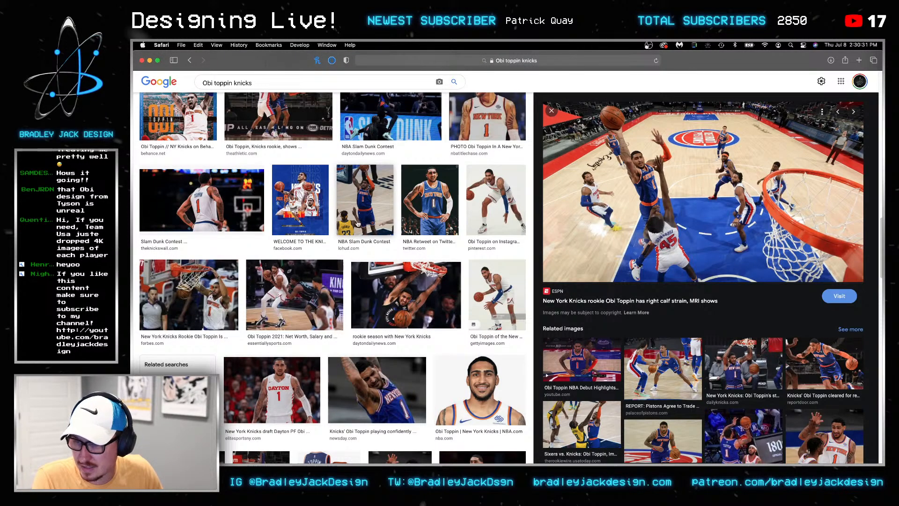
pyautogui.scroll(-2, 357, 223)
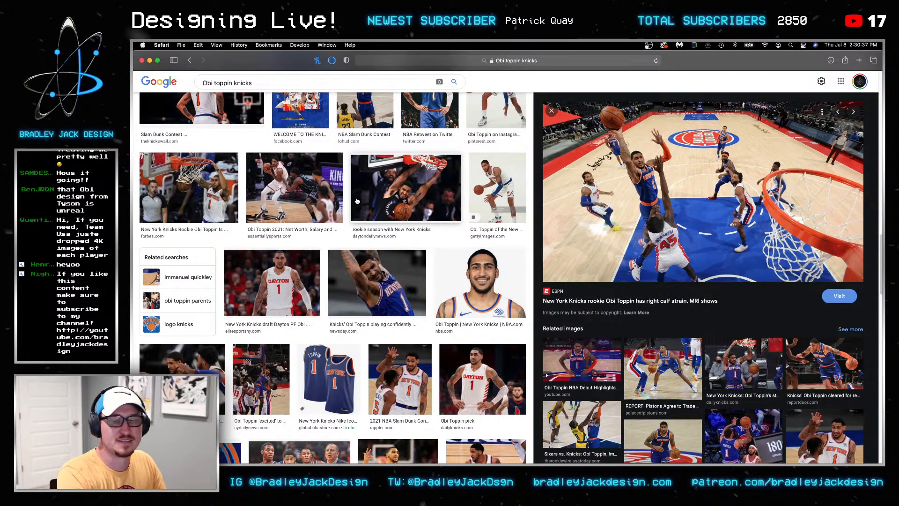
pyautogui.scroll(-5, 357, 201)
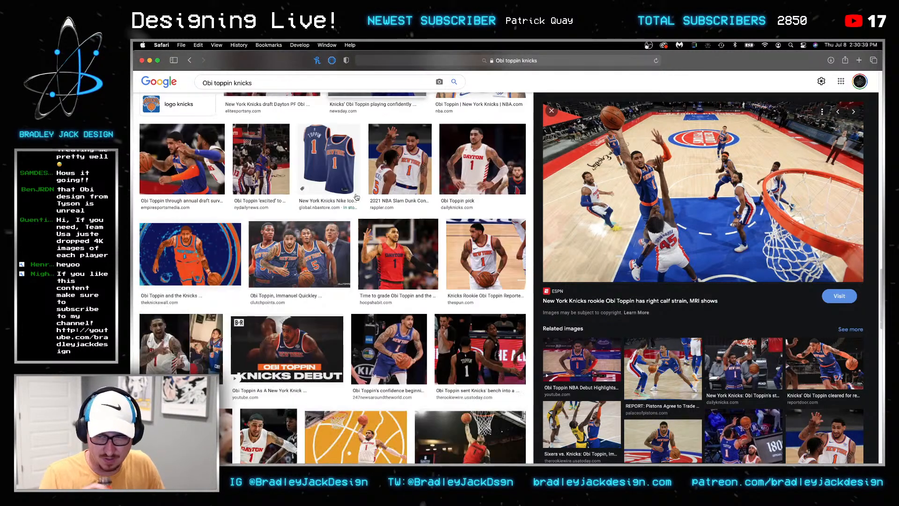
pyautogui.scroll(-2, 357, 198)
pyautogui.scroll(-4, 357, 197)
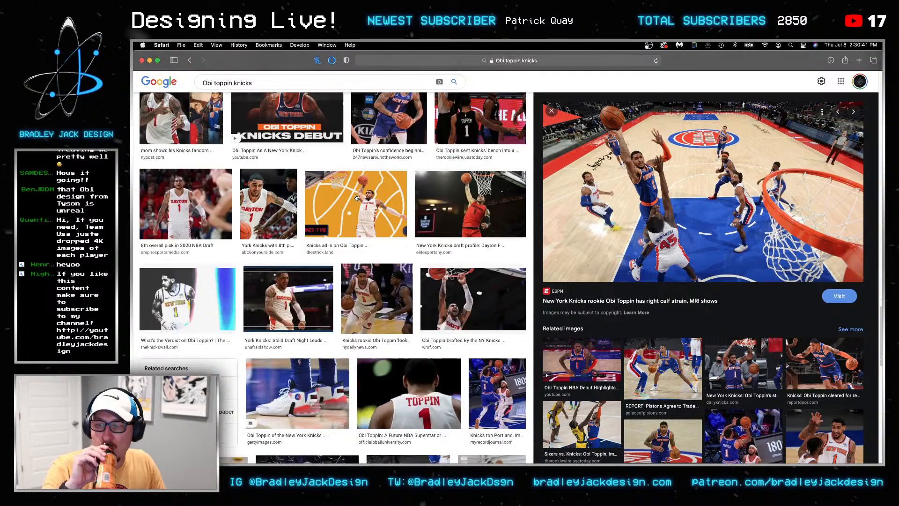
pyautogui.scroll(-1, 357, 196)
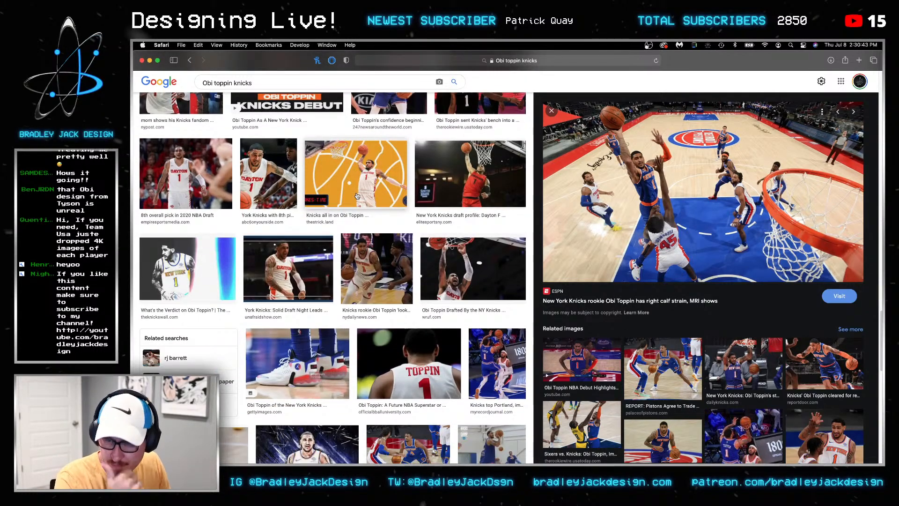
pyautogui.scroll(-12, 357, 196)
pyautogui.scroll(-5, 357, 194)
pyautogui.scroll(-10, 357, 196)
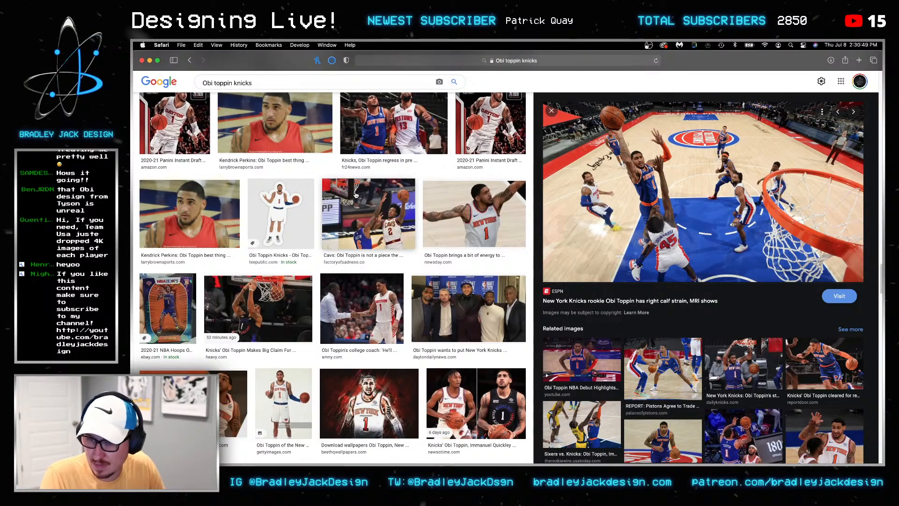
pyautogui.scroll(-10, 356, 194)
pyautogui.scroll(-6, 356, 192)
pyautogui.scroll(1, 352, 189)
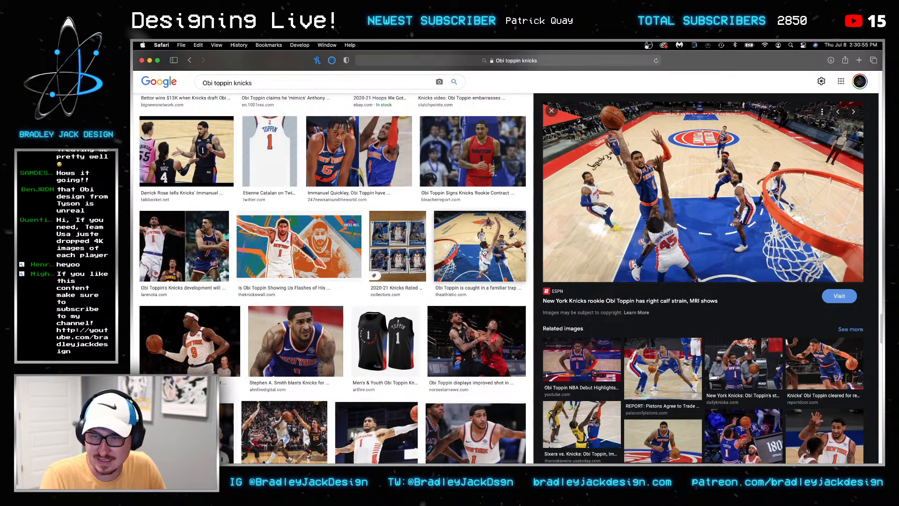
# Preview The Athletic's photo of Toppin driving to the basket and the Pinterest portrait of him in the white Knicks jersey
pyautogui.click(503, 248)
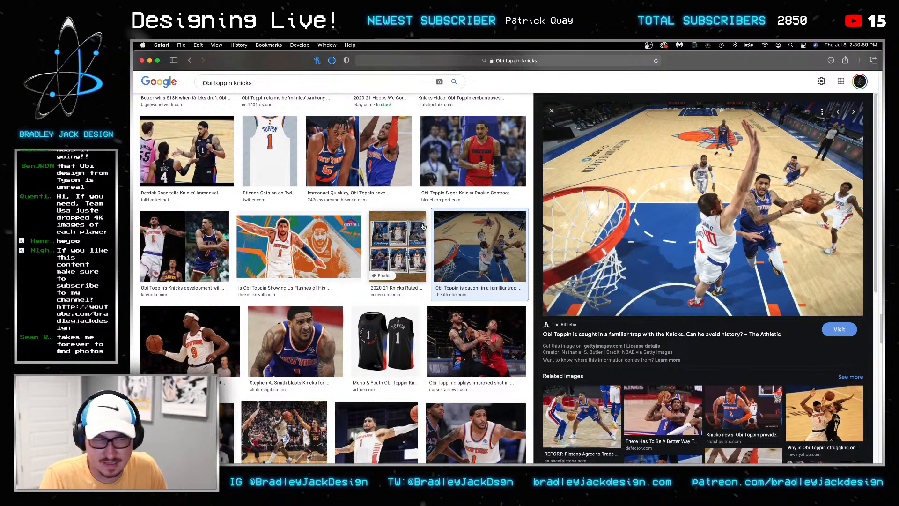
pyautogui.scroll(-3, 422, 223)
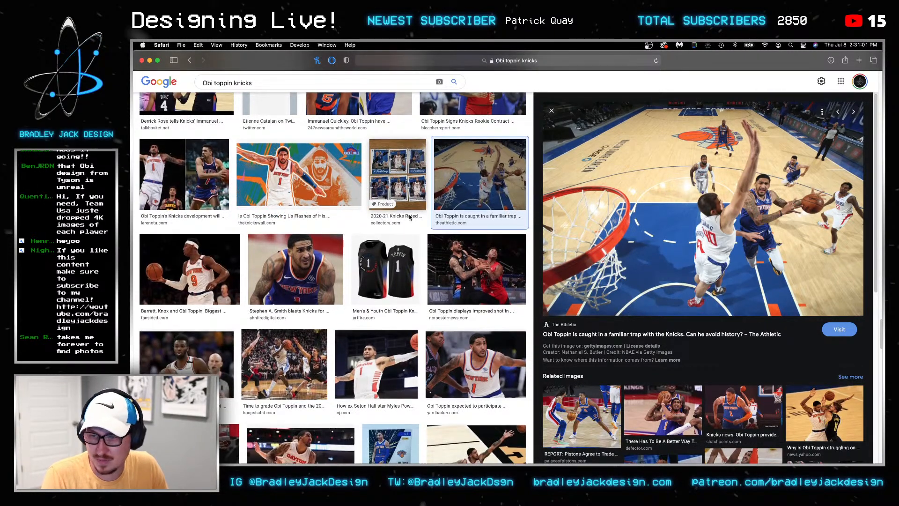
pyautogui.scroll(-8, 412, 218)
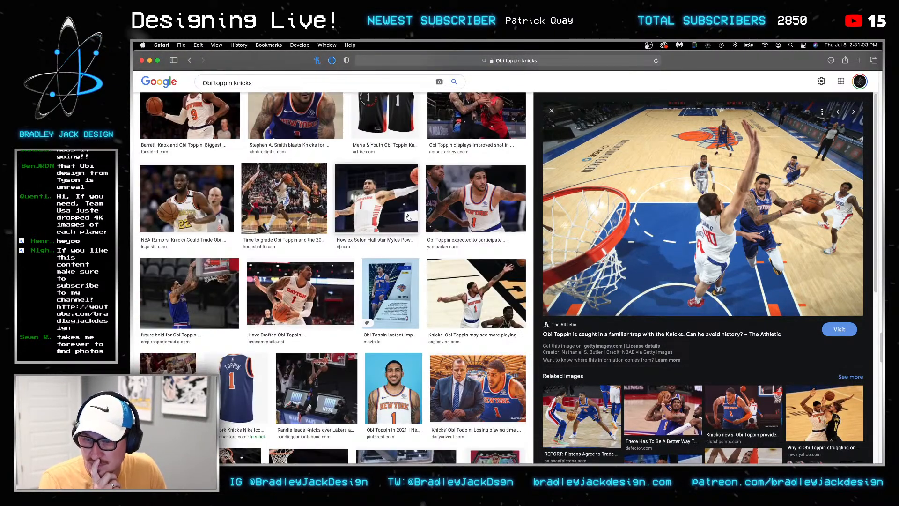
pyautogui.scroll(-5, 408, 217)
pyautogui.click(393, 281)
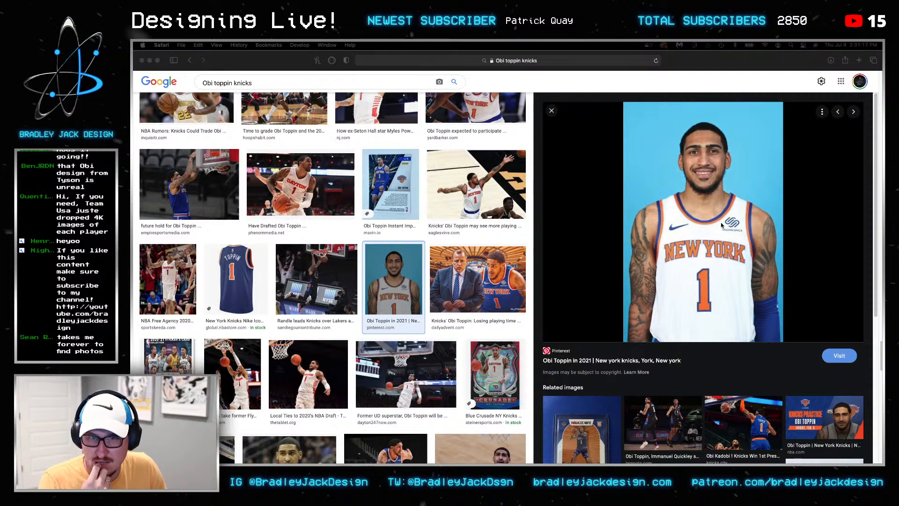
# Open knicks.com in a new tab, dismiss the newsletter sign-up, and go to the team roster page
pyautogui.press('super+t')
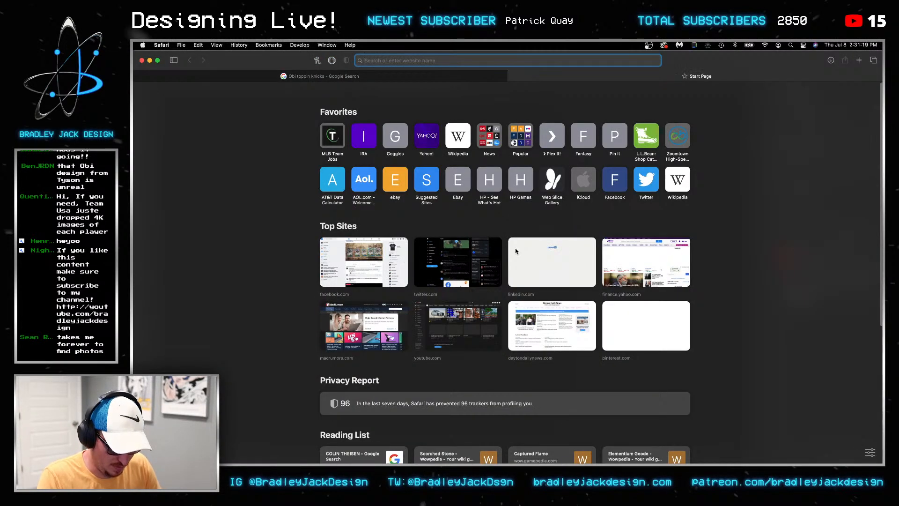
pyautogui.write('knicks.com')
pyautogui.press('Return')
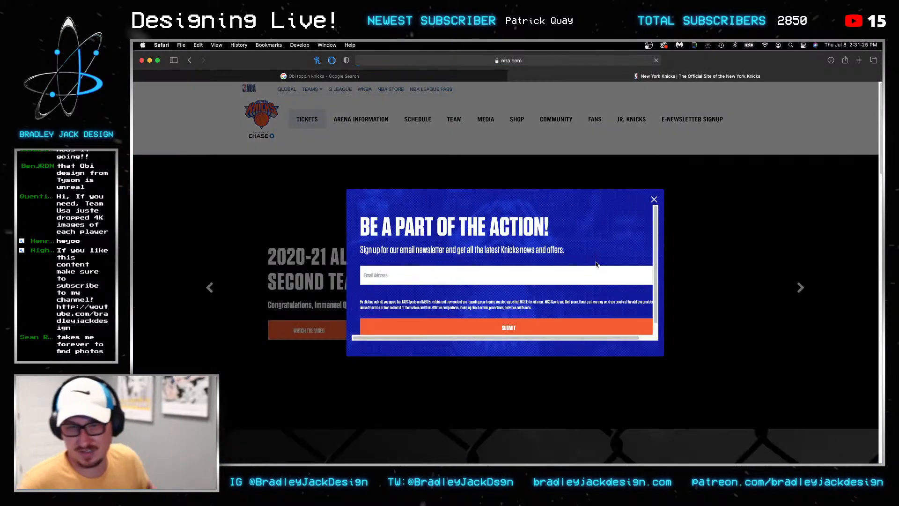
pyautogui.click(656, 202)
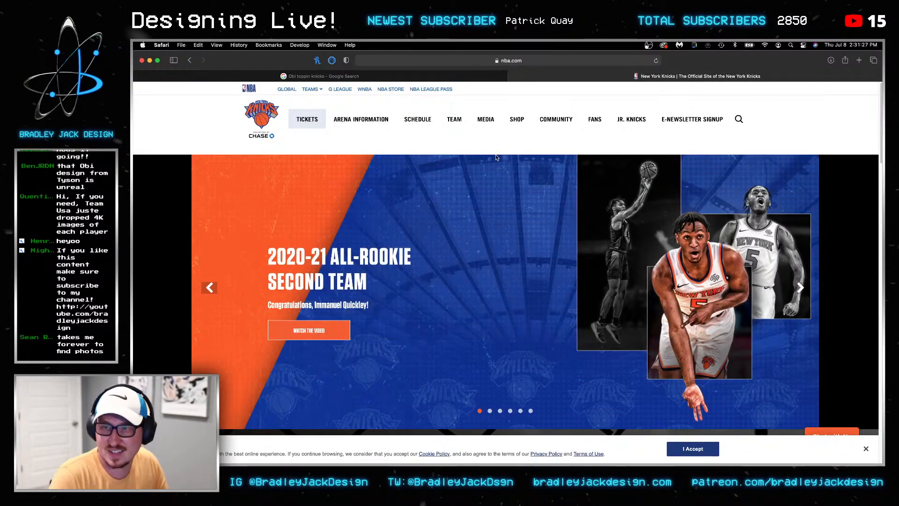
pyautogui.moveTo(412, 121)
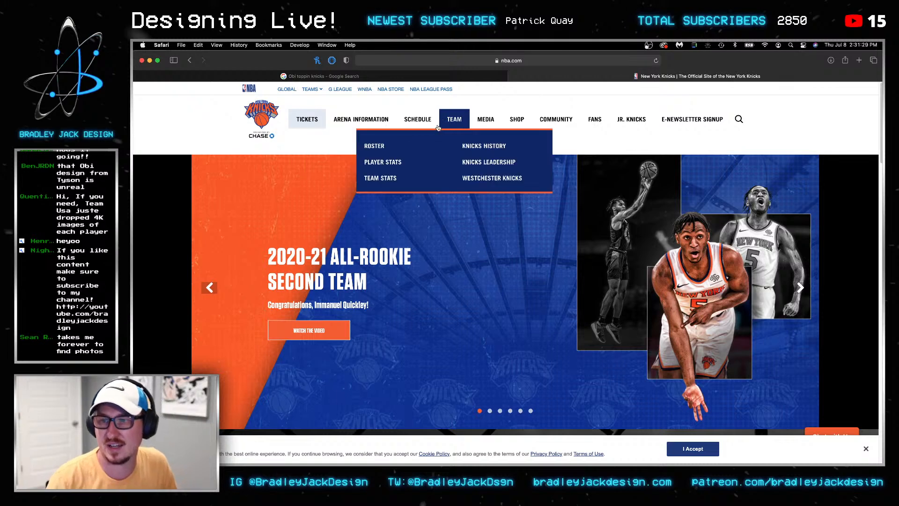
pyautogui.moveTo(454, 120)
pyautogui.click(376, 148)
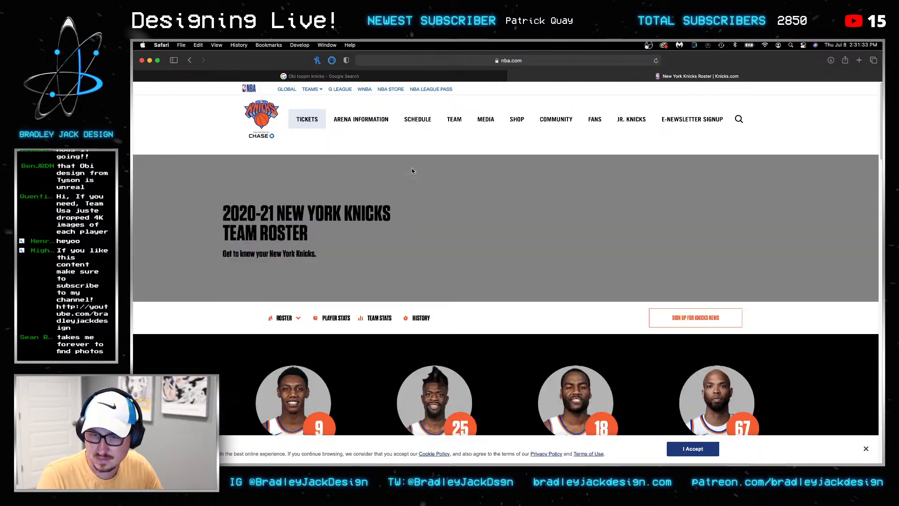
# Inspect Obi Toppin's entry on the roster page and list the image files among the page's sources
pyautogui.scroll(-10, 411, 170)
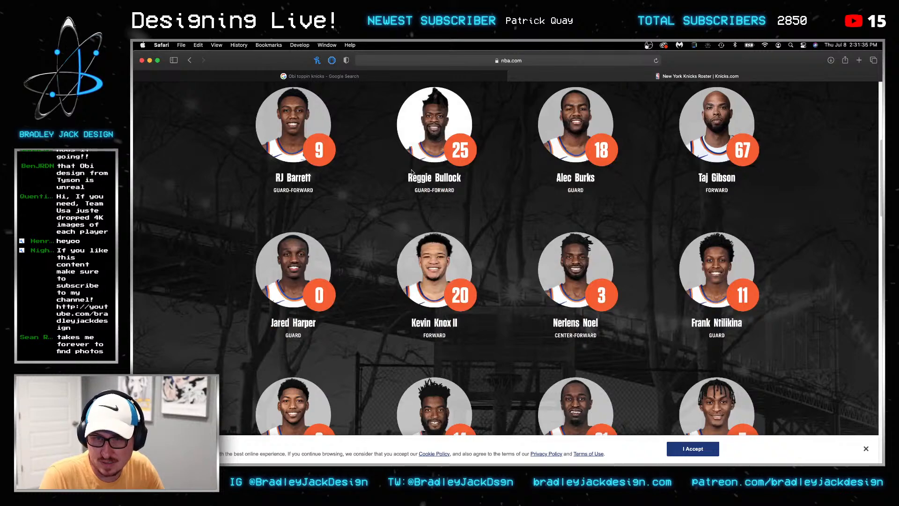
pyautogui.scroll(-3, 411, 172)
pyautogui.scroll(-4, 411, 172)
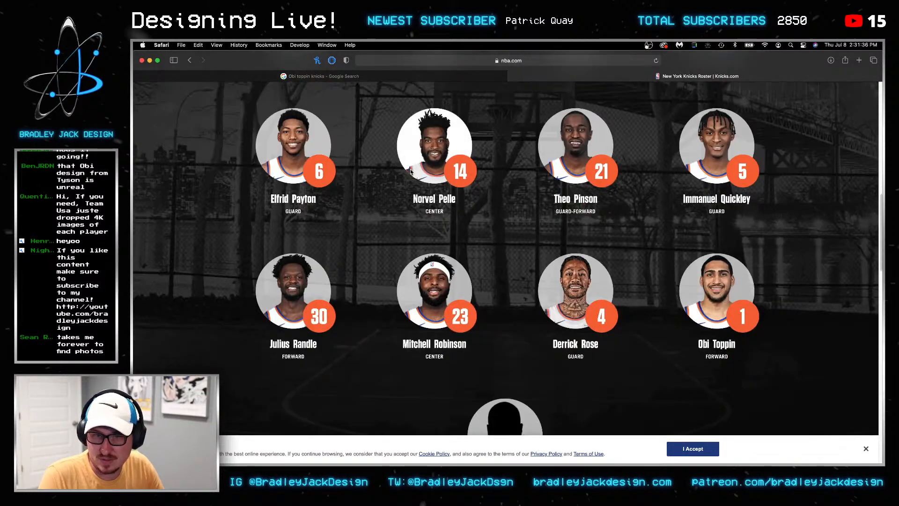
pyautogui.rightClick(721, 284)
pyautogui.click(748, 341)
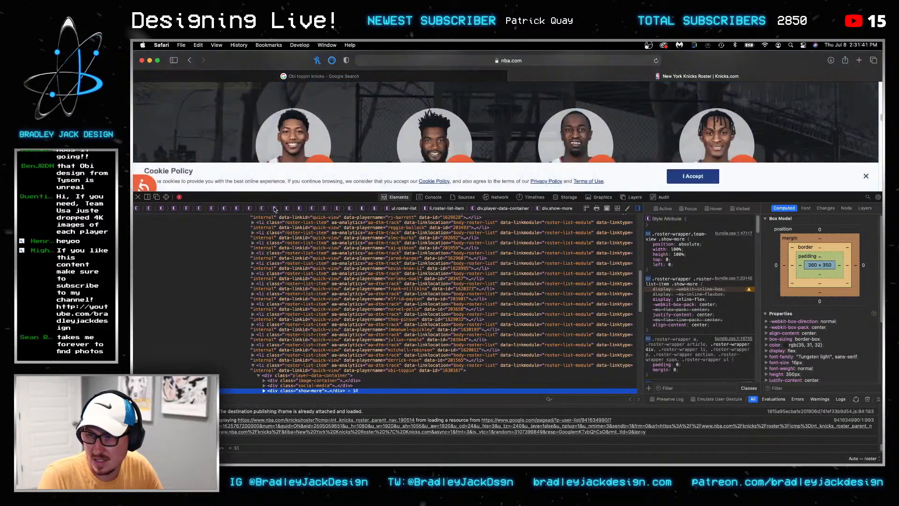
pyautogui.click(466, 198)
pyautogui.doubleClick(158, 294)
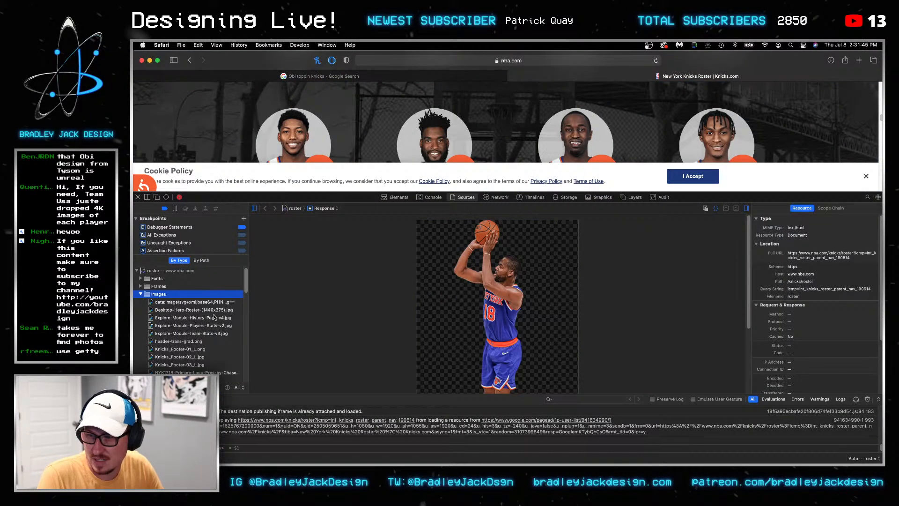
# Go through the roster page's image files to find Toppin's headshot, 1630167.png
pyautogui.scroll(-1, 213, 320)
pyautogui.click(206, 299)
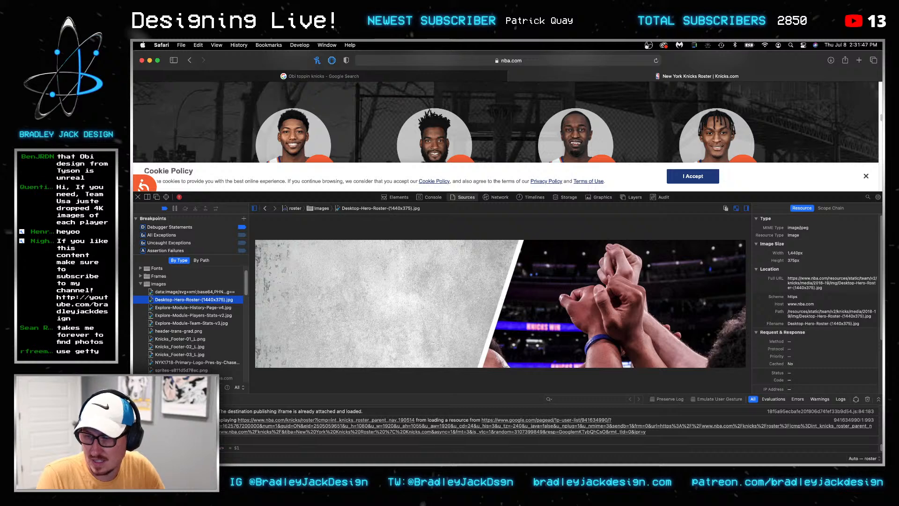
pyautogui.press('Down')
pyautogui.press('Down')
pyautogui.press('Down')
pyautogui.press('Down')
pyautogui.press('Down')
pyautogui.press('Down')
pyautogui.press('Down')
pyautogui.press('Down')
pyautogui.press('Down')
pyautogui.press('Down')
pyautogui.press('Down')
pyautogui.press('Down')
pyautogui.press('Down')
pyautogui.press('Down')
pyautogui.press('Down')
pyautogui.press('Down')
pyautogui.press('Down')
pyautogui.press('Down')
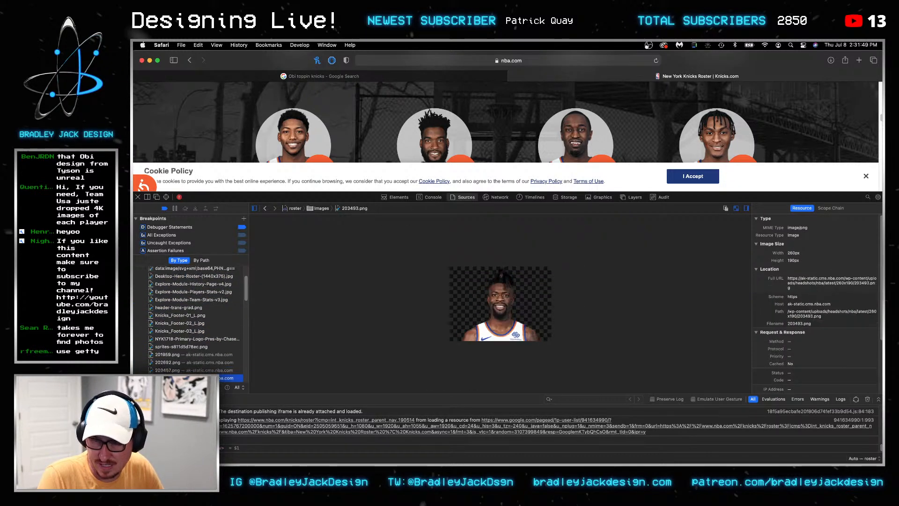
pyautogui.press('Down')
pyautogui.press('Down')
pyautogui.press('Down')
pyautogui.press('Down')
pyautogui.press('Down')
pyautogui.press('Down')
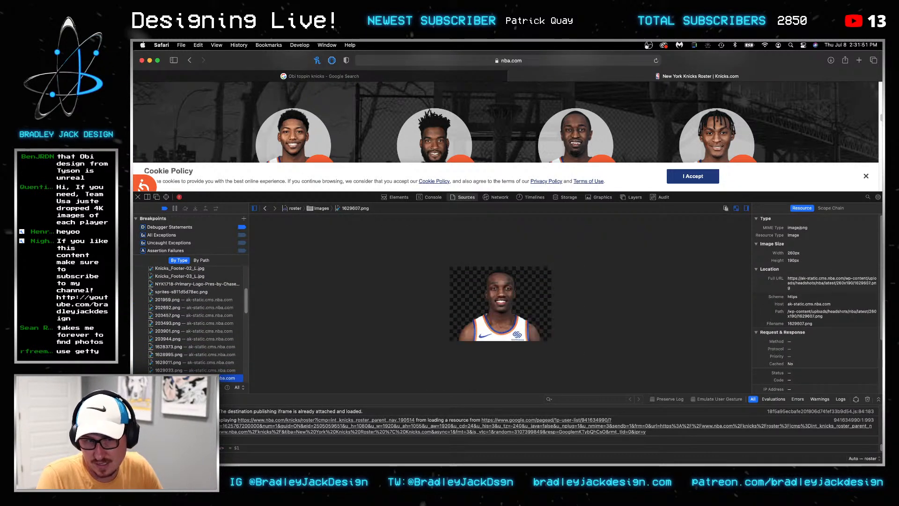
pyautogui.press('Up')
pyautogui.press('Up')
pyautogui.press('Up')
pyautogui.press('Up')
pyautogui.press('Up')
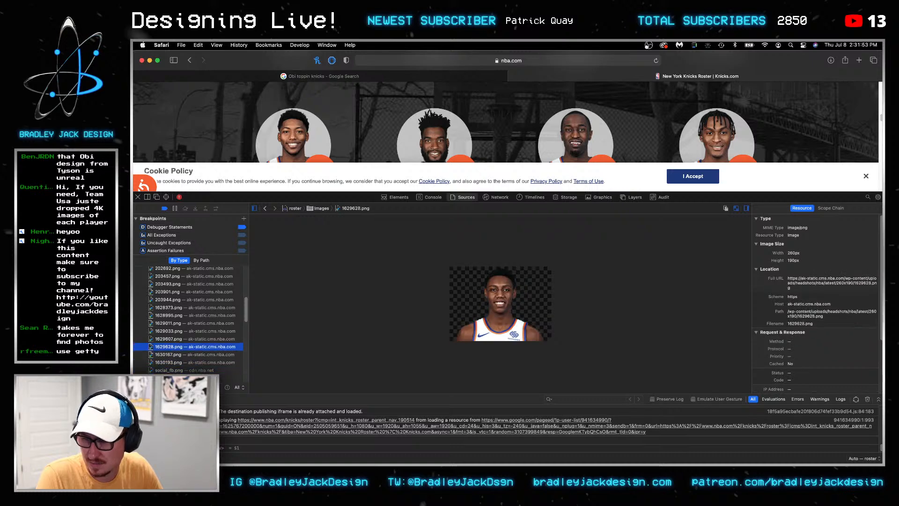
pyautogui.press('Down')
pyautogui.press('Down')
pyautogui.press('Down')
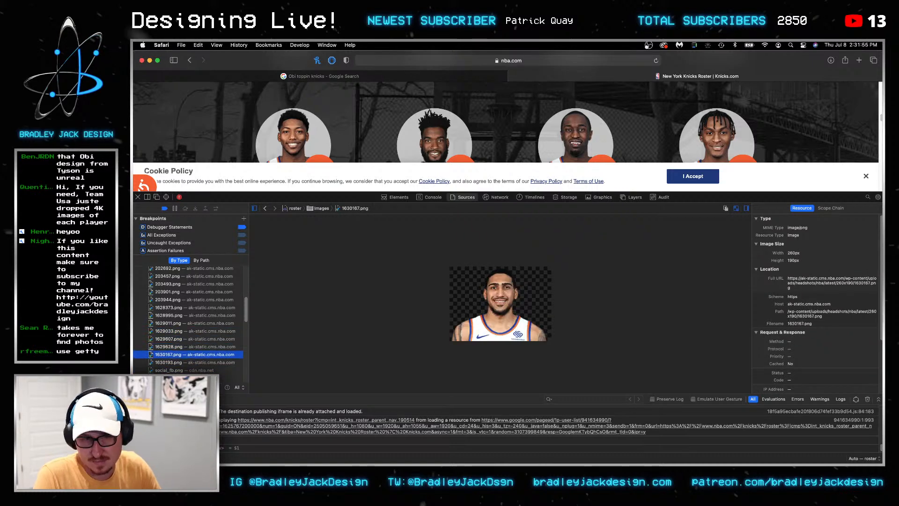
# Copy the full URL of Toppin's headshot 1630167.png and open it in a new tab
pyautogui.moveTo(791, 288); pyautogui.dragTo(783, 276)
pyautogui.press('super+c')
pyautogui.press('super+t')
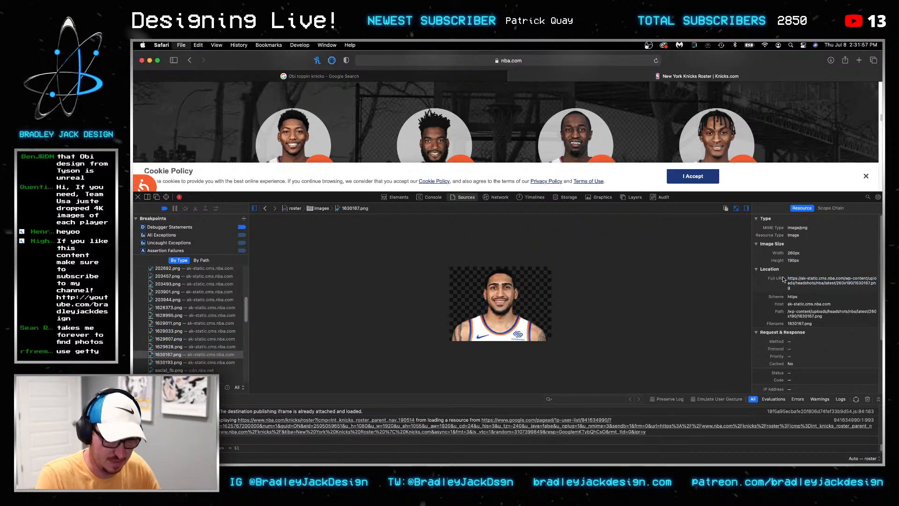
pyautogui.press('super+v')
pyautogui.press('Return')
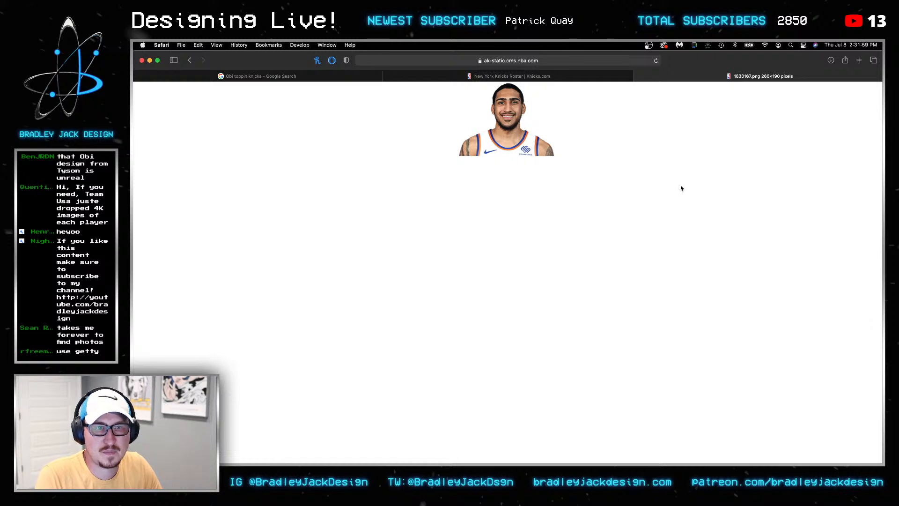
# Try to load a larger version of the headshot by removing the 260x190 folder from its address, and close the tab
pyautogui.click(544, 60)
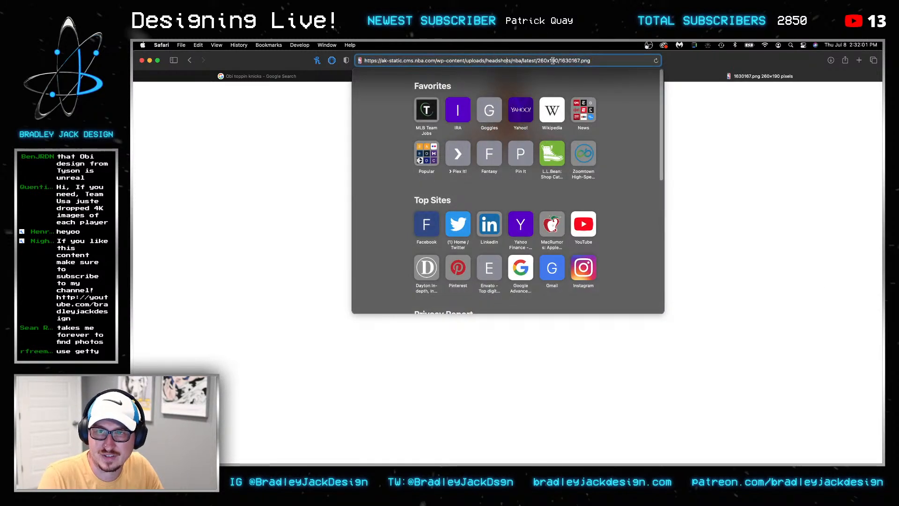
pyautogui.press('BackSpace')
pyautogui.press('BackSpace')
pyautogui.press('BackSpace')
pyautogui.press('BackSpace')
pyautogui.press('BackSpace')
pyautogui.press('BackSpace')
pyautogui.press('BackSpace')
pyautogui.press('BackSpace')
pyautogui.press('Return')
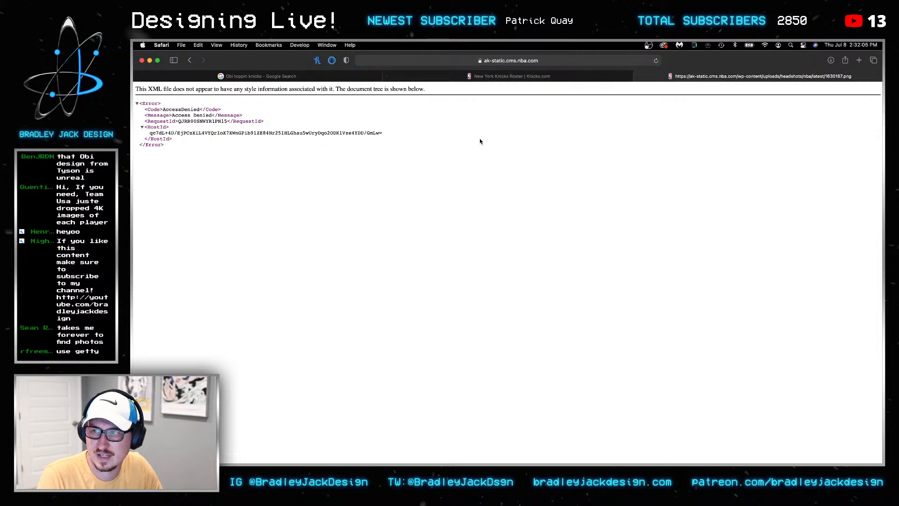
pyautogui.press('super+w')
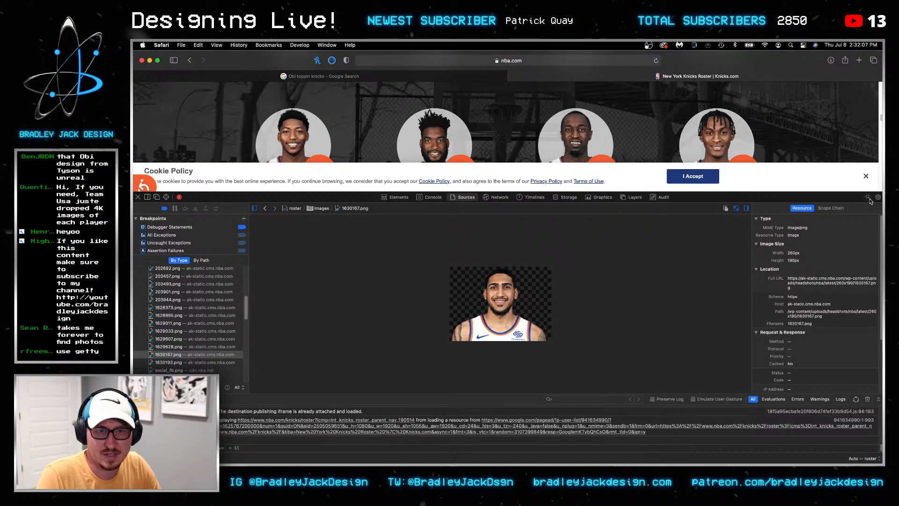
# Close the page inspector and open Obi Toppin's player card on the roster page
pyautogui.click(139, 199)
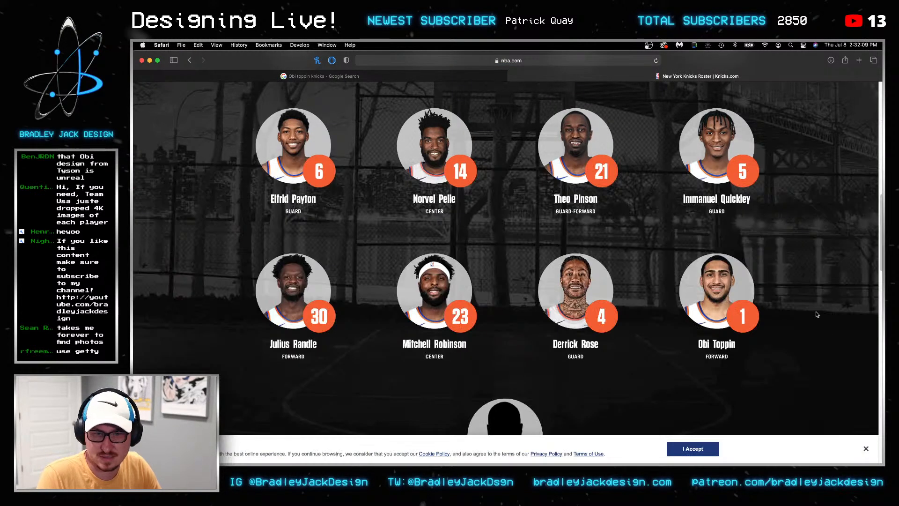
pyautogui.click(718, 286)
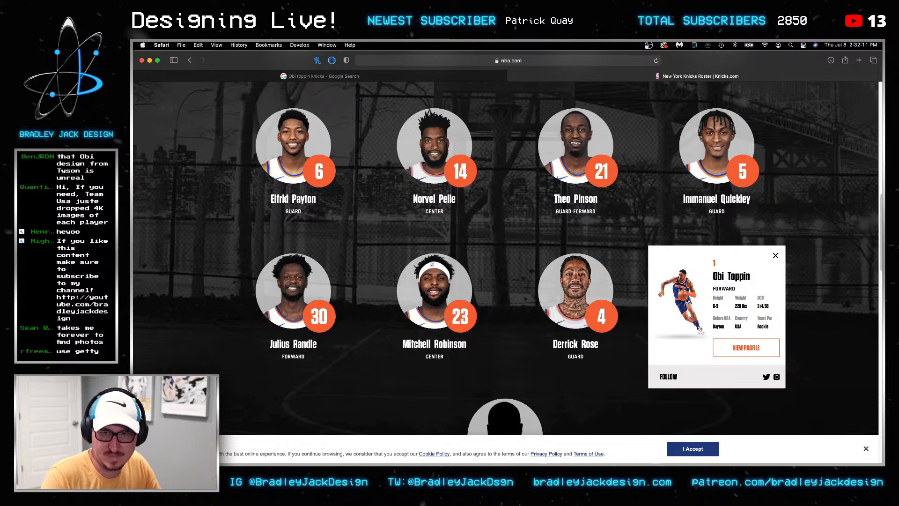
# Open Obi Toppin's full profile page and inspect the source files of the page
pyautogui.click(746, 344)
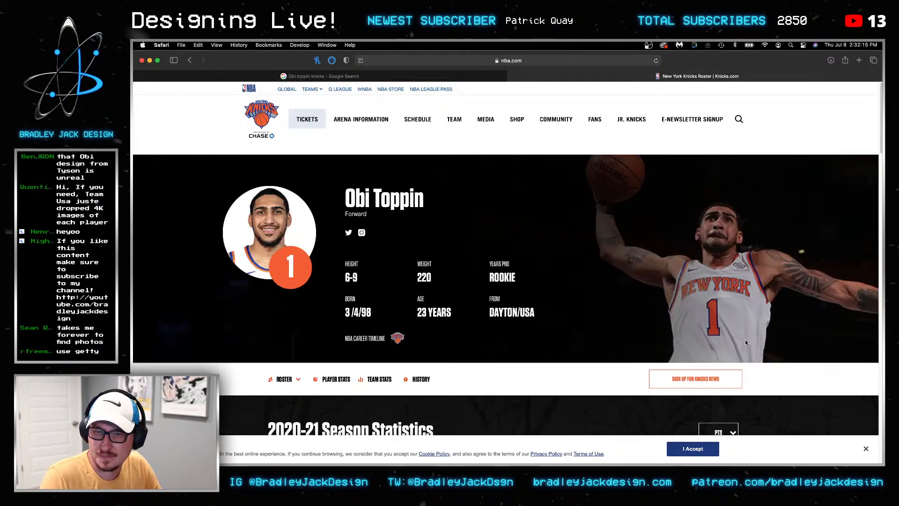
pyautogui.rightClick(688, 272)
pyautogui.click(697, 328)
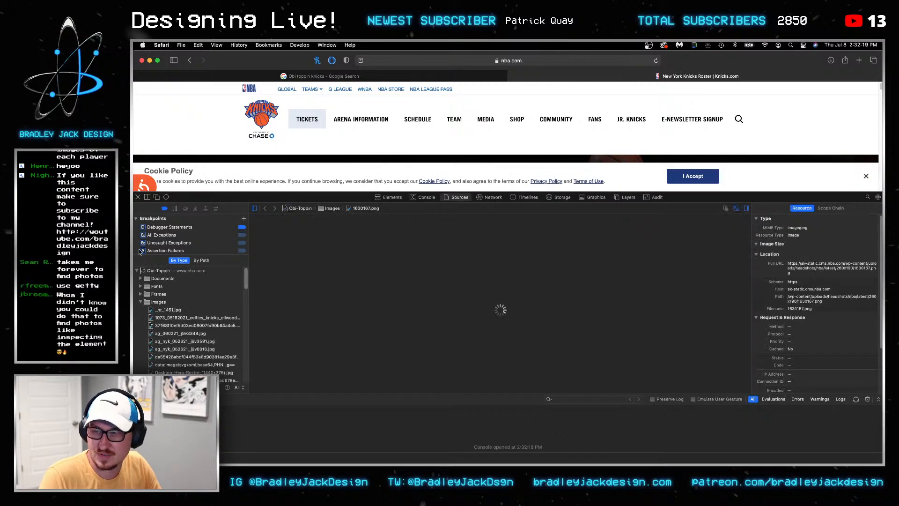
pyautogui.click(464, 197)
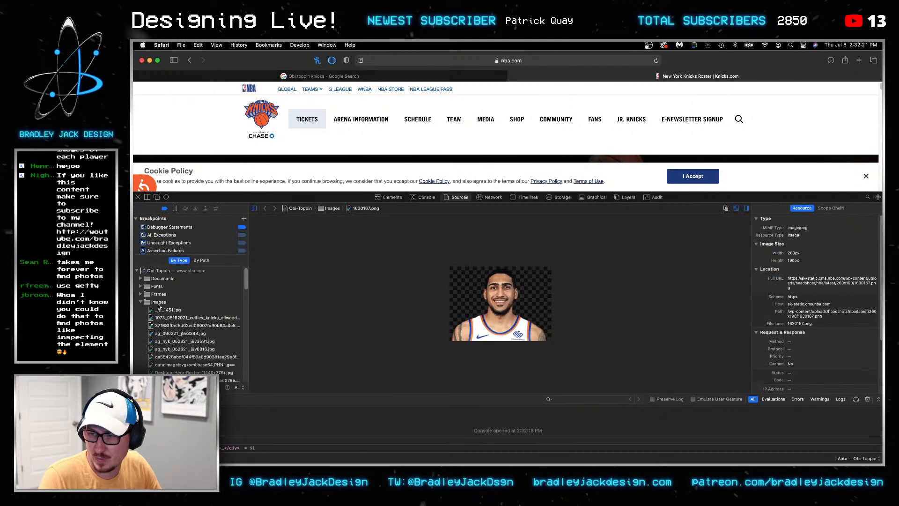
# Go through the profile page's image files, from _nr_1451.jpg down to Toppin's headshot 1630167.png
pyautogui.click(164, 310)
pyautogui.press('Down')
pyautogui.press('Down')
pyautogui.press('Down')
pyautogui.press('Down')
pyautogui.press('Down')
pyautogui.press('Down')
pyautogui.press('Down')
pyautogui.press('Down')
pyautogui.press('Down')
pyautogui.press('Up')
pyautogui.press('Up')
pyautogui.press('Up')
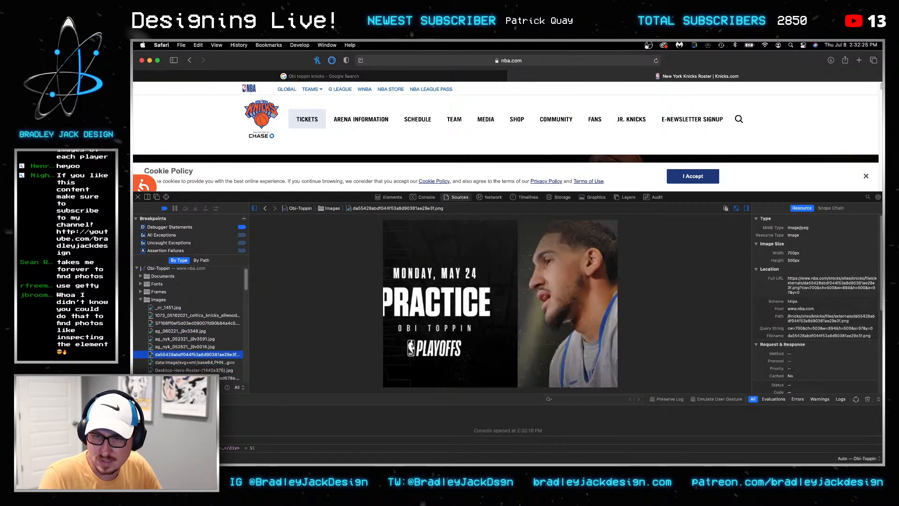
pyautogui.press('Down')
pyautogui.press('Down')
pyautogui.press('Down')
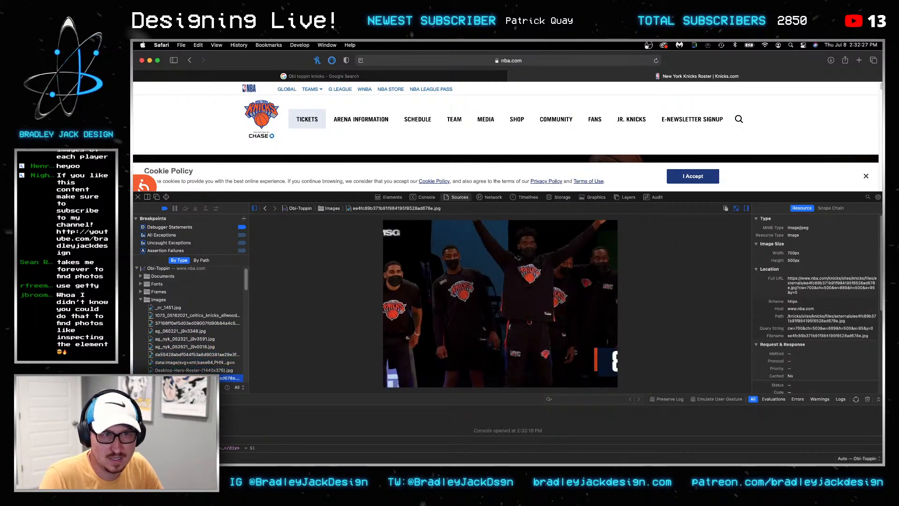
pyautogui.press('Down')
pyautogui.press('Down')
pyautogui.press('Down')
pyautogui.press('Down')
pyautogui.press('Down')
pyautogui.press('Down')
pyautogui.press('Down')
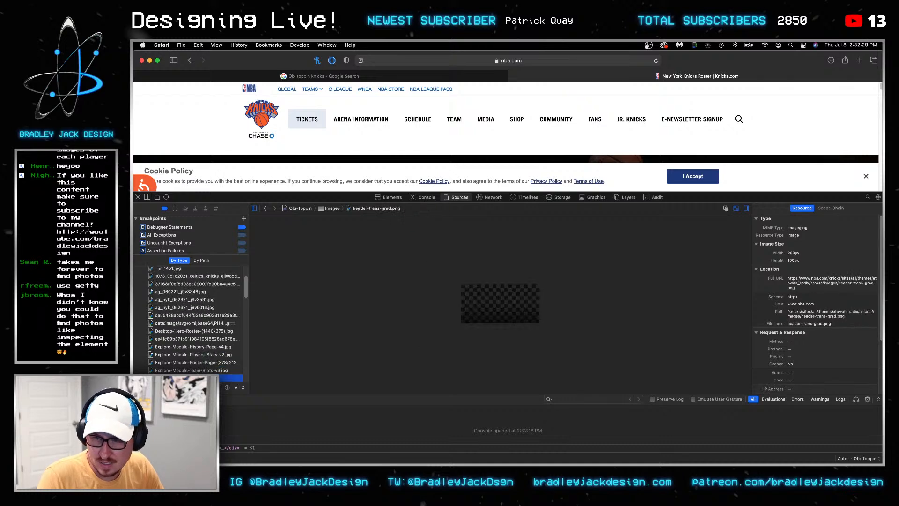
pyautogui.press('Down')
pyautogui.press('Down')
pyautogui.press('Down')
pyautogui.press('Down')
pyautogui.press('Down')
pyautogui.press('Down')
pyautogui.press('Down')
pyautogui.press('Down')
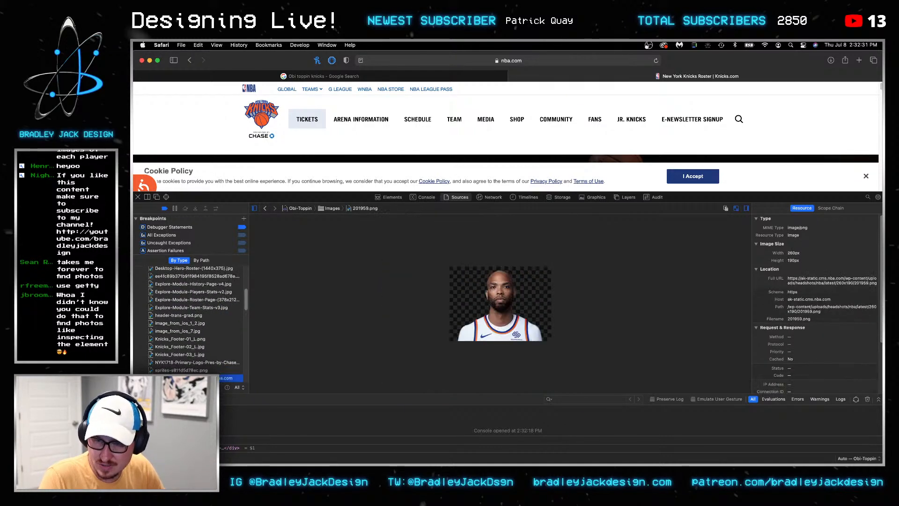
pyautogui.press('Down')
pyautogui.press('Down')
pyautogui.press('Down')
pyautogui.press('Down')
pyautogui.press('Down')
pyautogui.press('Down')
pyautogui.press('Down')
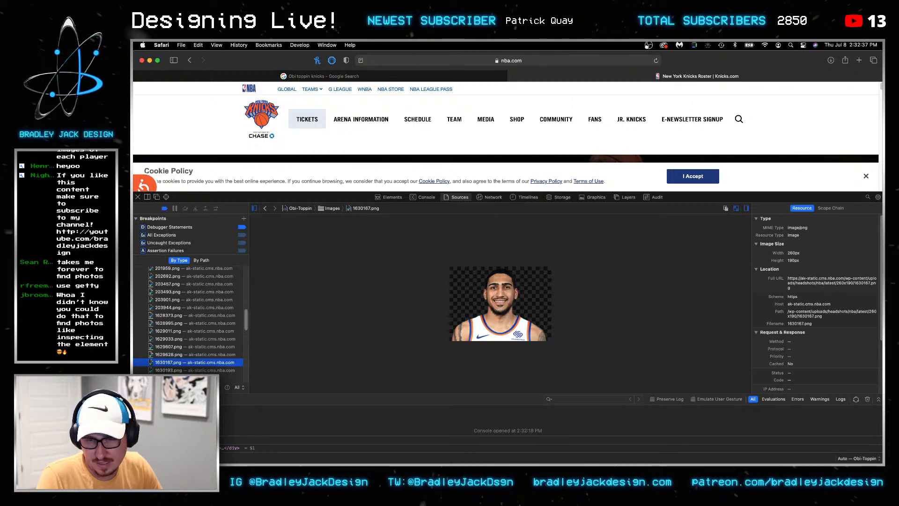
pyautogui.press('Down')
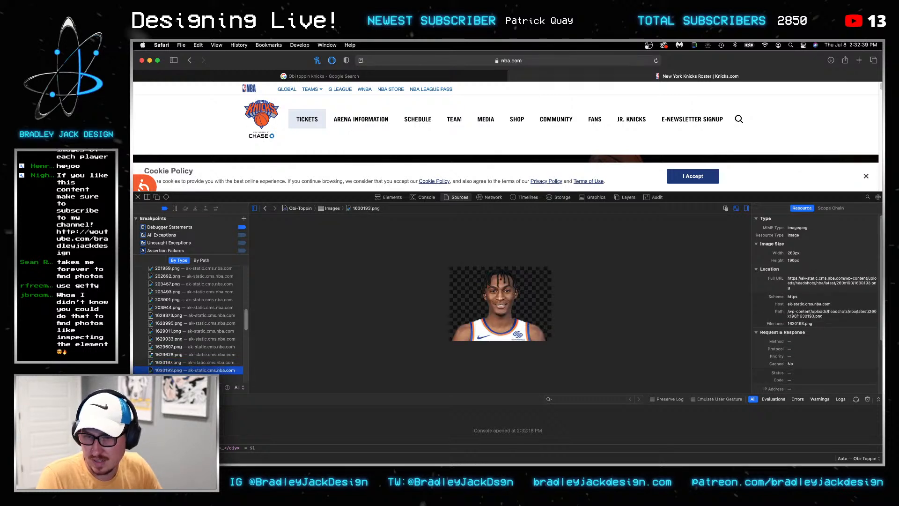
pyautogui.press('Up')
# Try to load a larger headshot in a new tab by replacing 260x190 with "master" in the image's full URL
pyautogui.moveTo(791, 288); pyautogui.dragTo(777, 278)
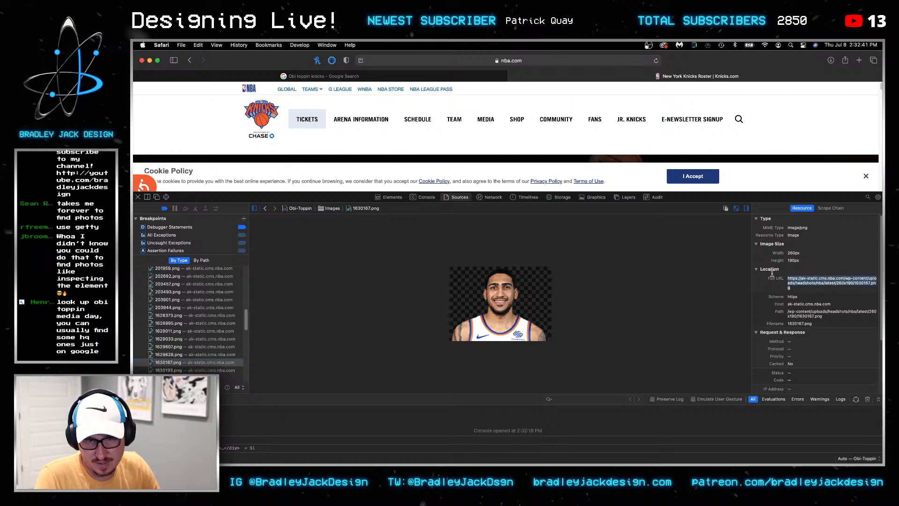
pyautogui.press('super+t')
pyautogui.press('super+v')
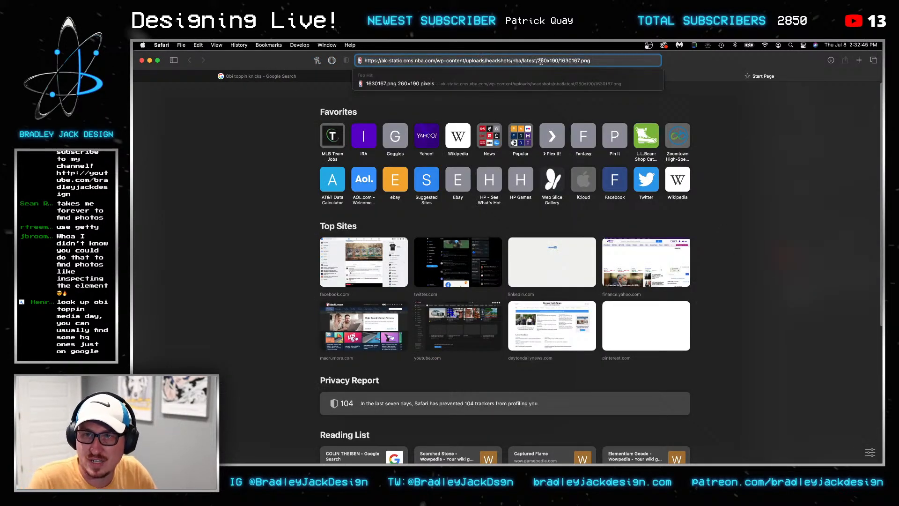
pyautogui.doubleClick(558, 60)
pyautogui.press('BackSpace')
pyautogui.write('master')
pyautogui.press('Return')
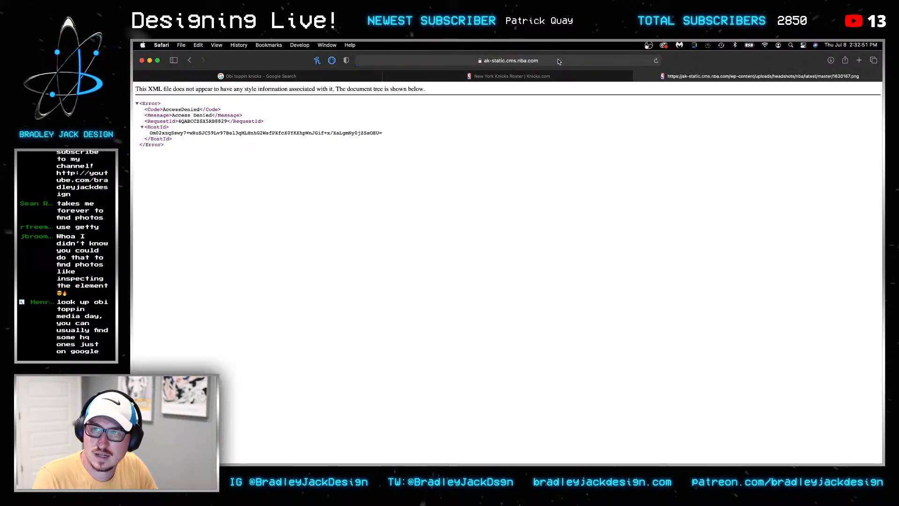
# Try the headshot's address with "original" in place of "master", and close the tab
pyautogui.click(558, 60)
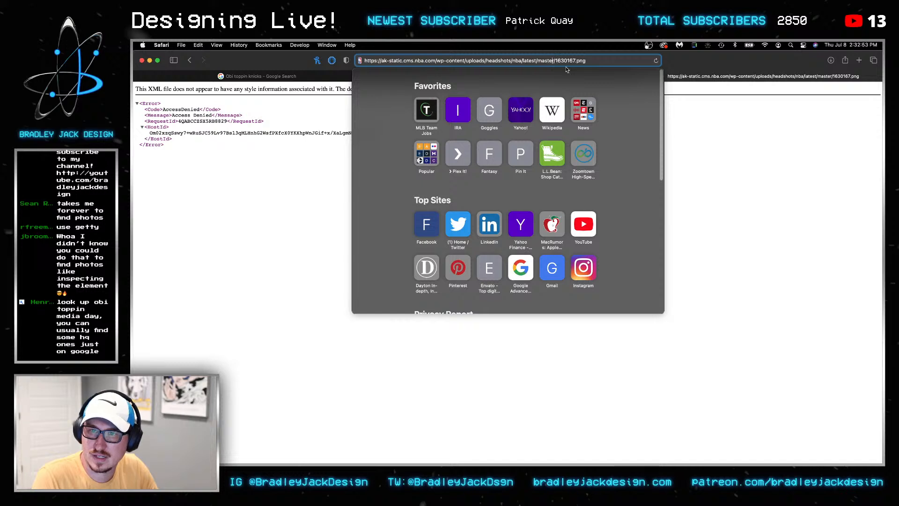
pyautogui.press('BackSpace')
pyautogui.press('BackSpace')
pyautogui.press('BackSpace')
pyautogui.press('BackSpace')
pyautogui.press('BackSpace')
pyautogui.press('BackSpace')
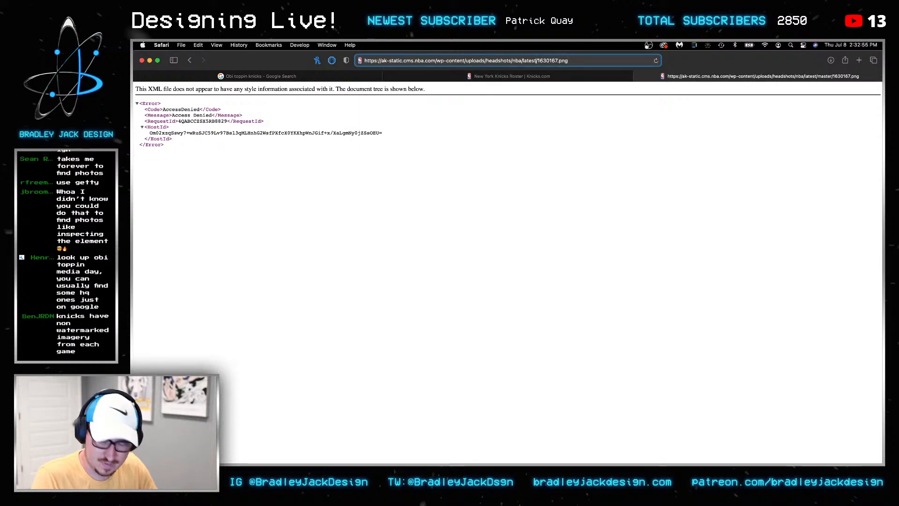
pyautogui.write('or')
pyautogui.write('iginal')
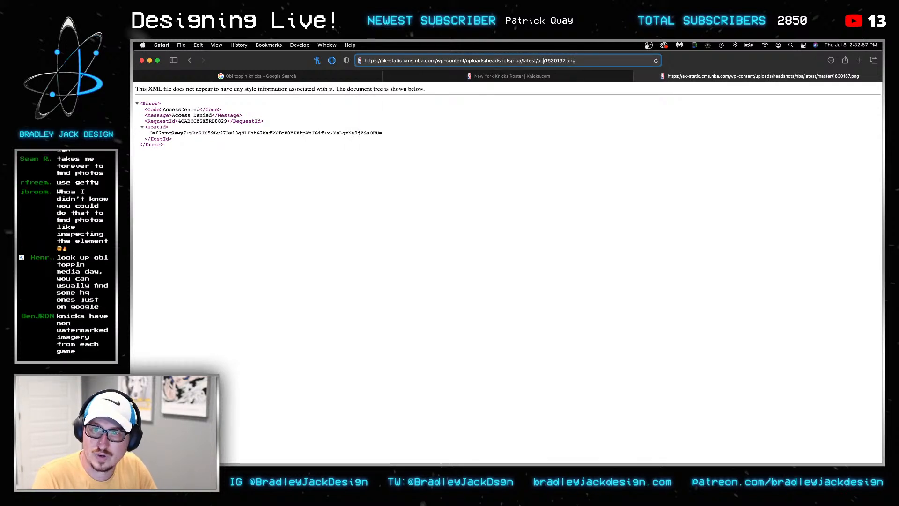
pyautogui.press('Return')
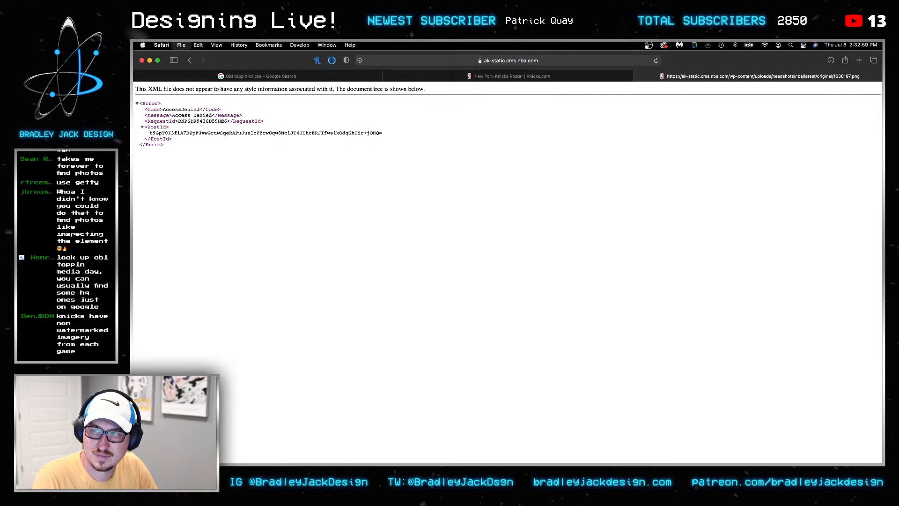
pyautogui.press('super+w')
# Look through the image files after the headshots, including NYK.svg and the action shots, up to Toppin's Player-Profile-Hero-Desktop-Template photo
pyautogui.scroll(-3, 206, 299)
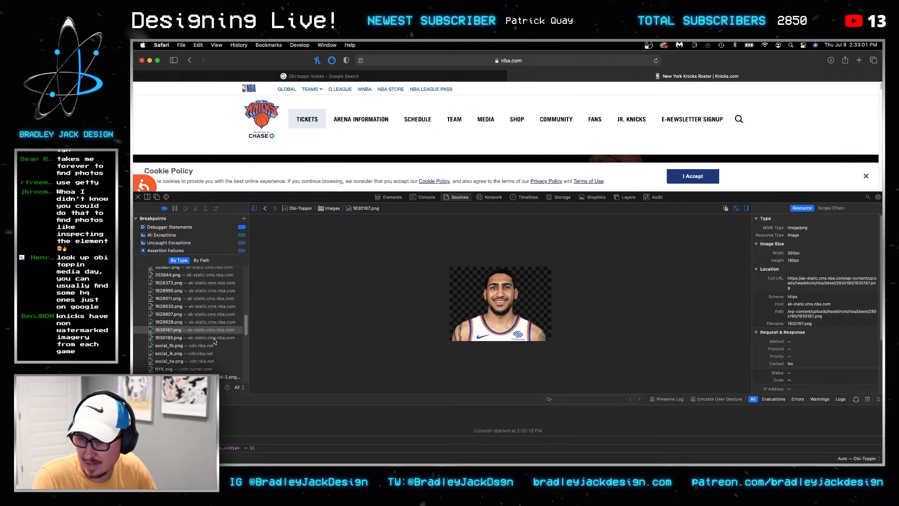
pyautogui.scroll(-2, 506, 126)
pyautogui.click(189, 361)
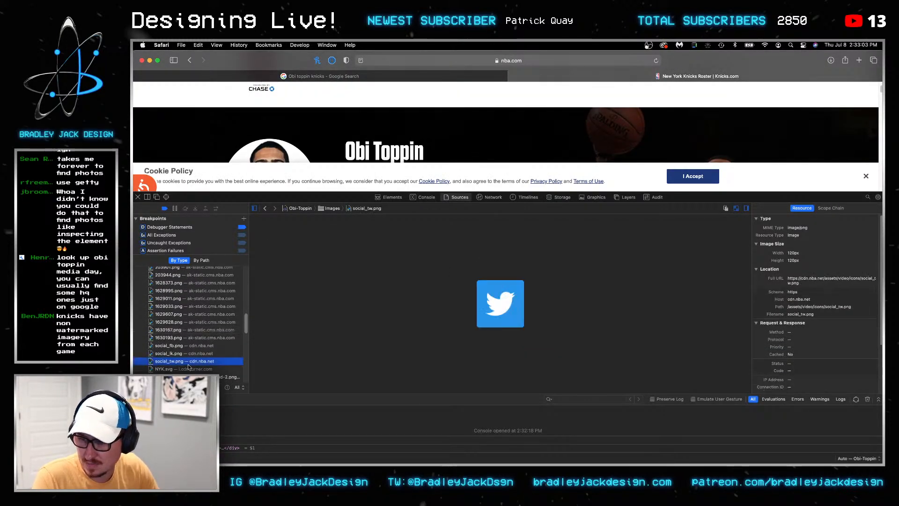
pyautogui.click(189, 368)
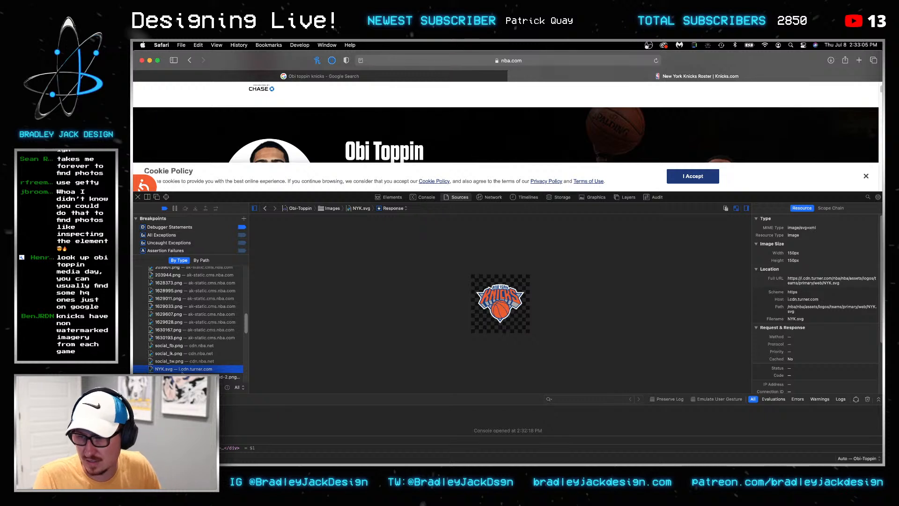
pyautogui.moveTo(189, 368); pyautogui.dragTo(881, 272)
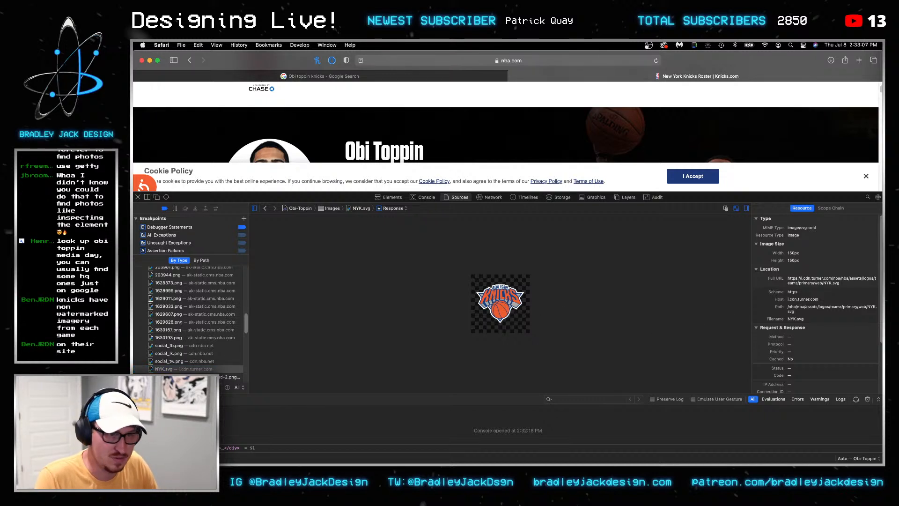
pyautogui.moveTo(342, 404); pyautogui.dragTo(243, 352)
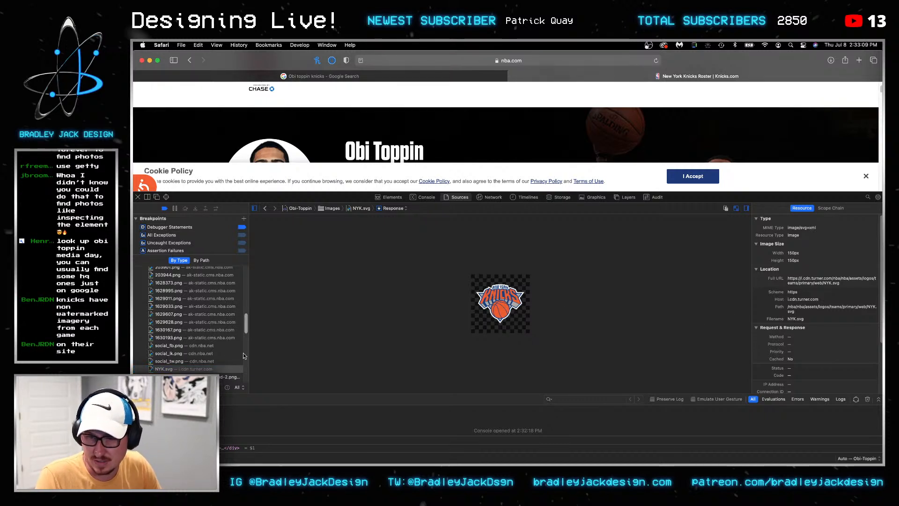
pyautogui.click(224, 361)
pyautogui.press('Down')
pyautogui.press('Down')
pyautogui.press('Down')
pyautogui.press('Down')
pyautogui.press('Down')
pyautogui.press('Down')
pyautogui.press('Down')
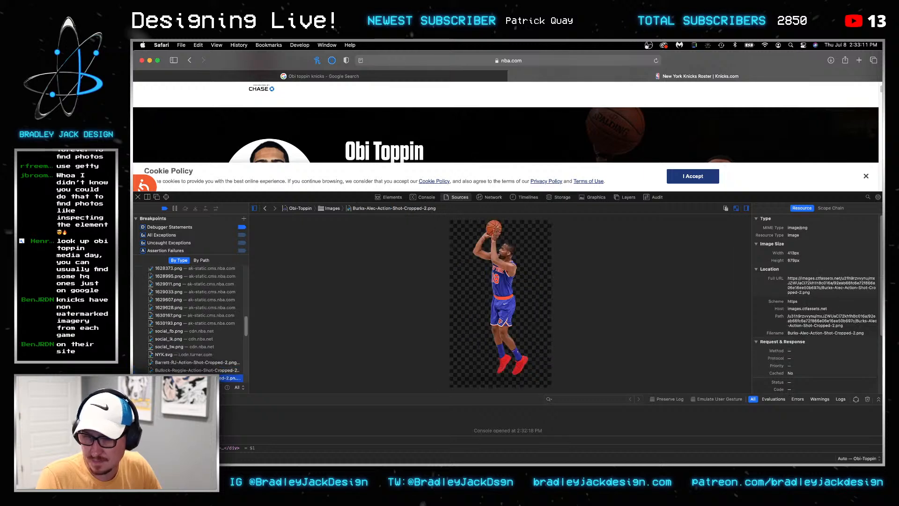
pyautogui.press('Down')
pyautogui.press('Down')
pyautogui.press('Down')
pyautogui.press('Down')
pyautogui.press('Down')
pyautogui.press('Down')
pyautogui.press('Down')
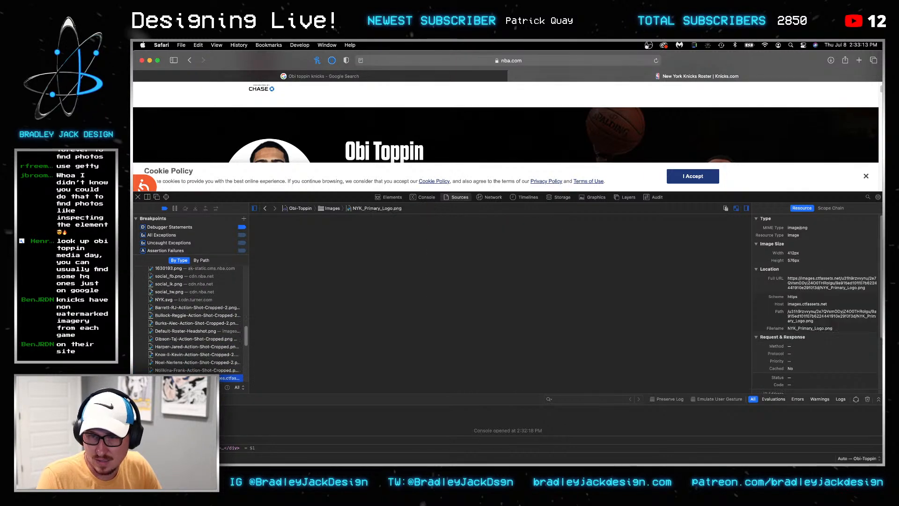
pyautogui.press('Down')
pyautogui.press('Down')
pyautogui.press('Down')
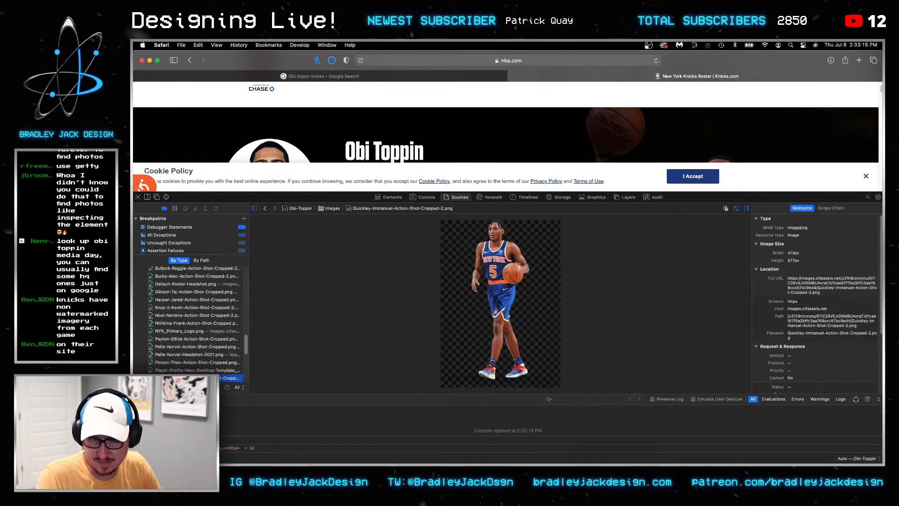
pyautogui.press('Up')
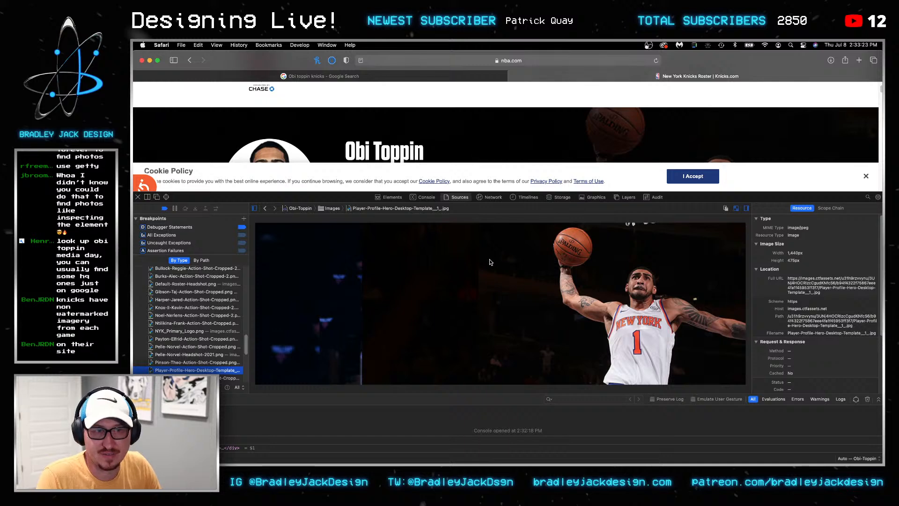
# Go through the remaining player image files to find Toppin-Obi-Action-Shot-Cropped.png
pyautogui.scroll(-3, 222, 299)
pyautogui.press('Down')
pyautogui.press('Down')
pyautogui.press('Down')
pyautogui.press('Down')
pyautogui.press('Down')
pyautogui.press('Down')
pyautogui.press('Down')
pyautogui.press('Down')
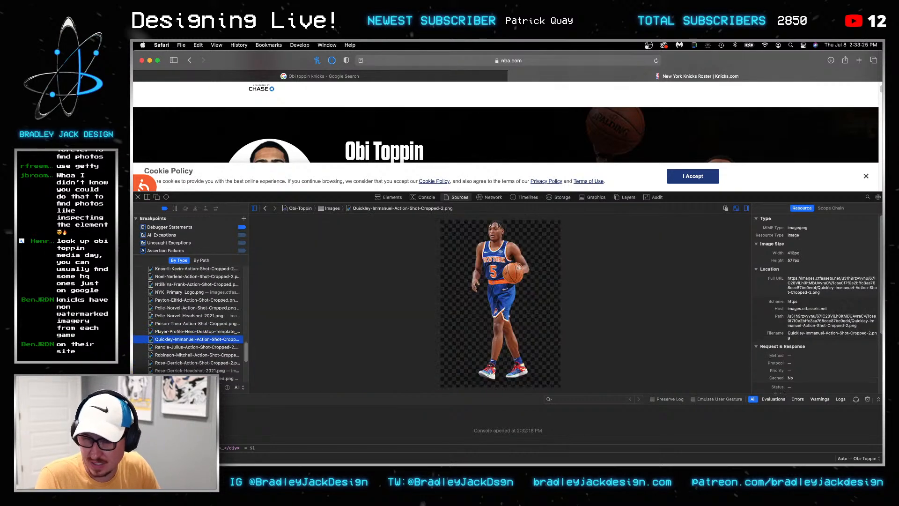
pyautogui.press('Up')
pyautogui.press('Up')
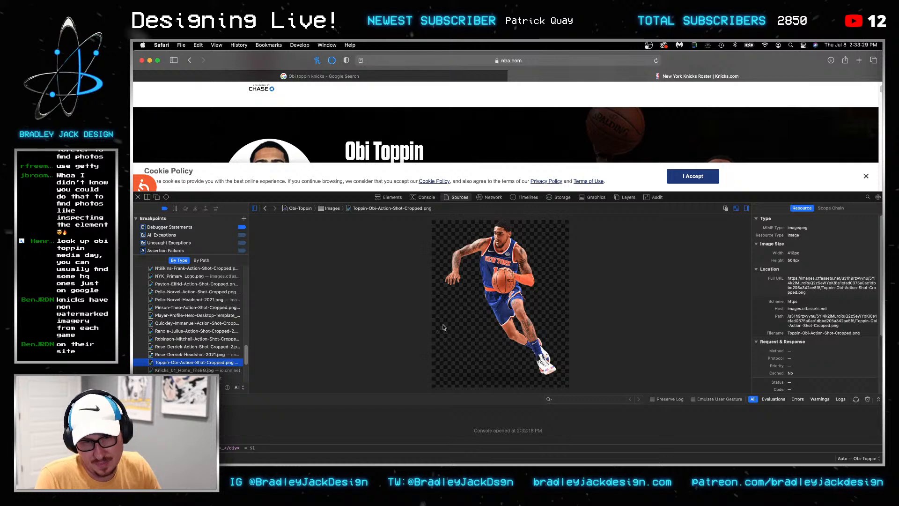
# Open the full URL of Toppin-Obi-Action-Shot-Cropped.png in a new tab, check its address for a size setting, and close the tab
pyautogui.moveTo(809, 296); pyautogui.dragTo(777, 275)
pyautogui.press('super+c')
pyautogui.press('super+t')
pyautogui.press('super+v')
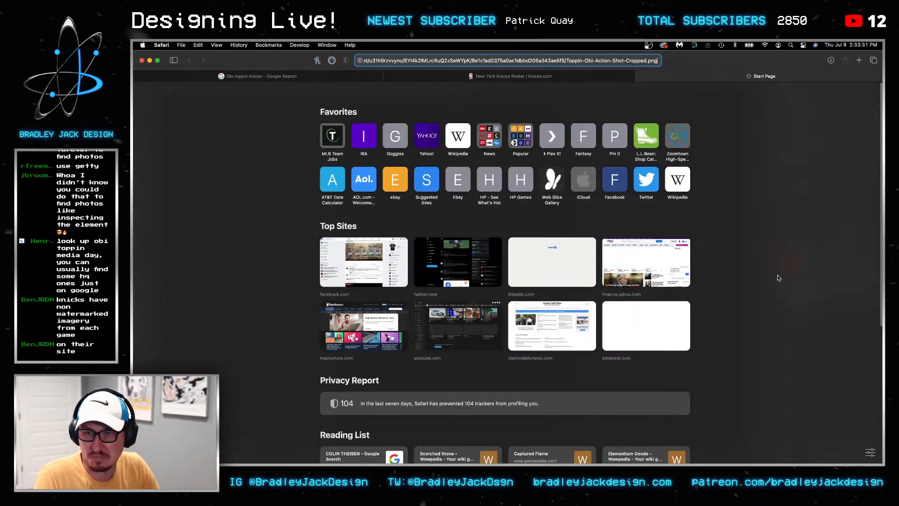
pyautogui.press('Return')
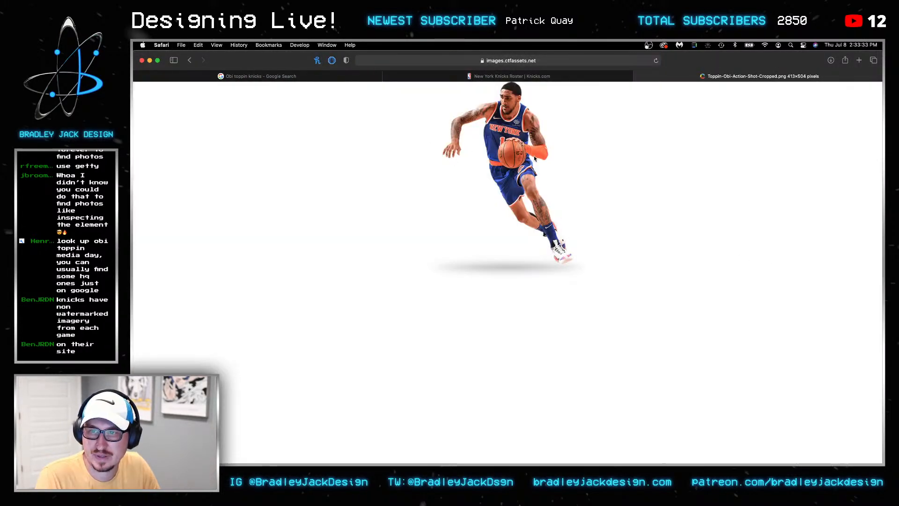
pyautogui.click(505, 60)
pyautogui.press('Right')
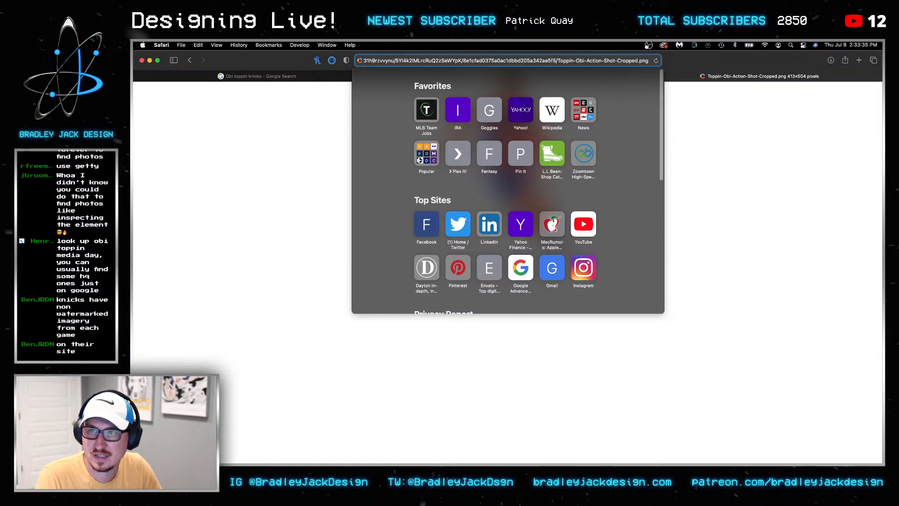
pyautogui.press('Escape')
pyautogui.press('super+w')
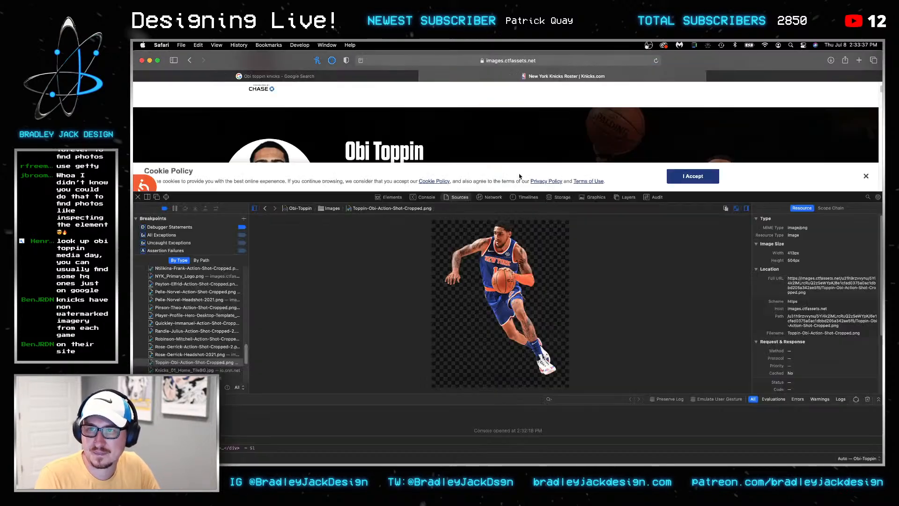
# Close the page inspector and the Knicks roster tab to return to the image search results
pyautogui.click(138, 196)
pyautogui.scroll(-10, 258, 213)
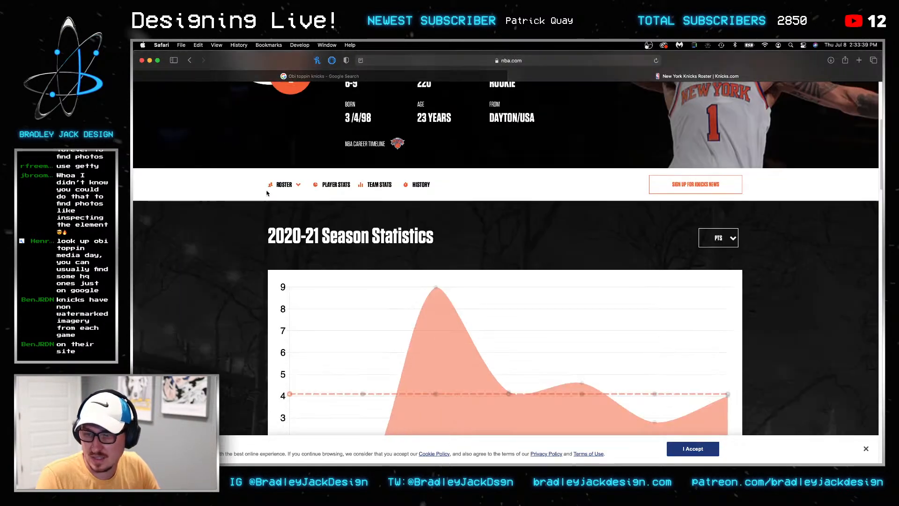
pyautogui.press('super+w')
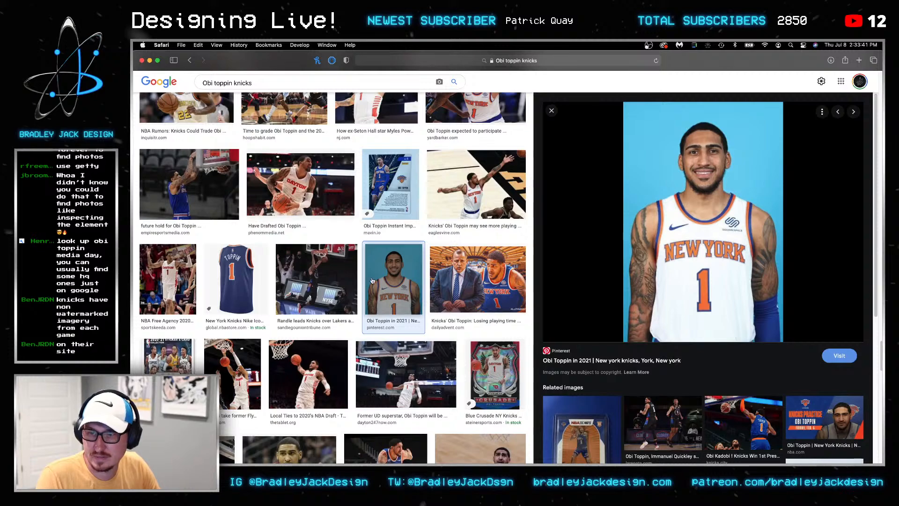
# Look through more of the "Obi toppin knicks" image results for usable photos
pyautogui.scroll(-5, 305, 253)
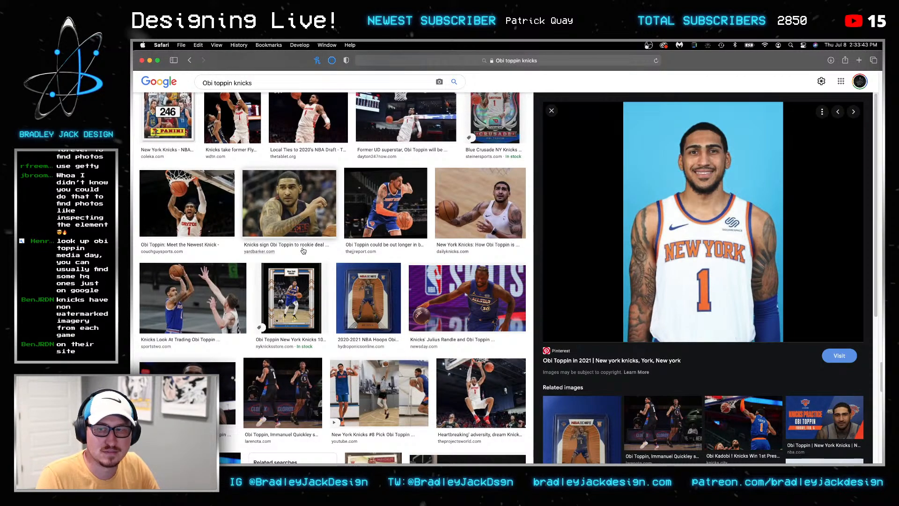
pyautogui.scroll(-3, 307, 246)
pyautogui.scroll(1, 312, 246)
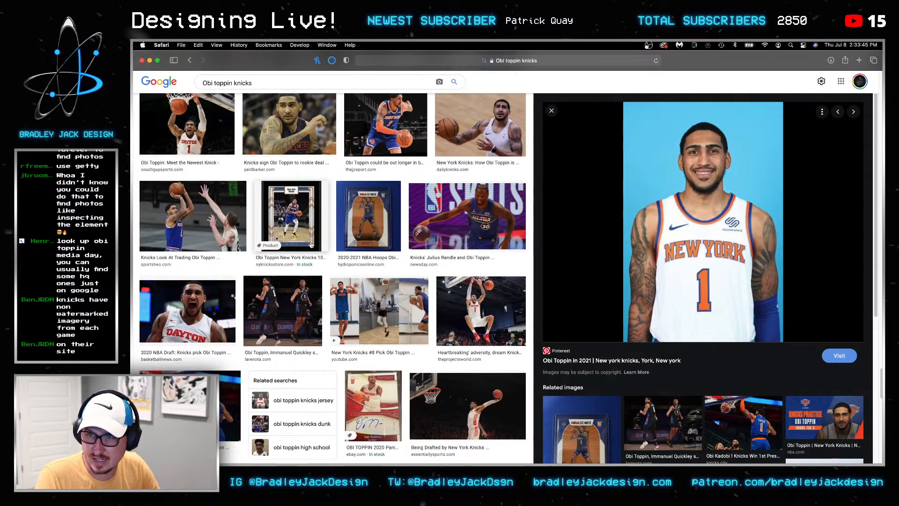
pyautogui.scroll(-6, 311, 245)
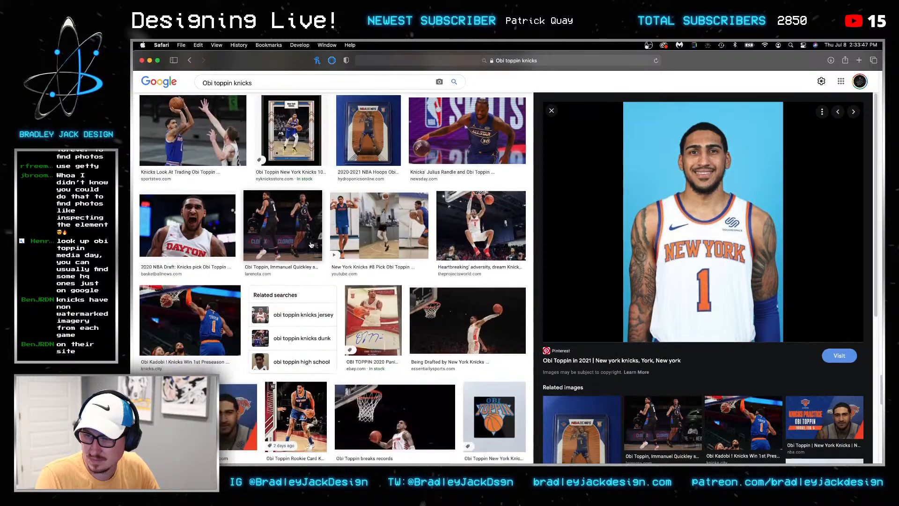
pyautogui.scroll(-6, 311, 247)
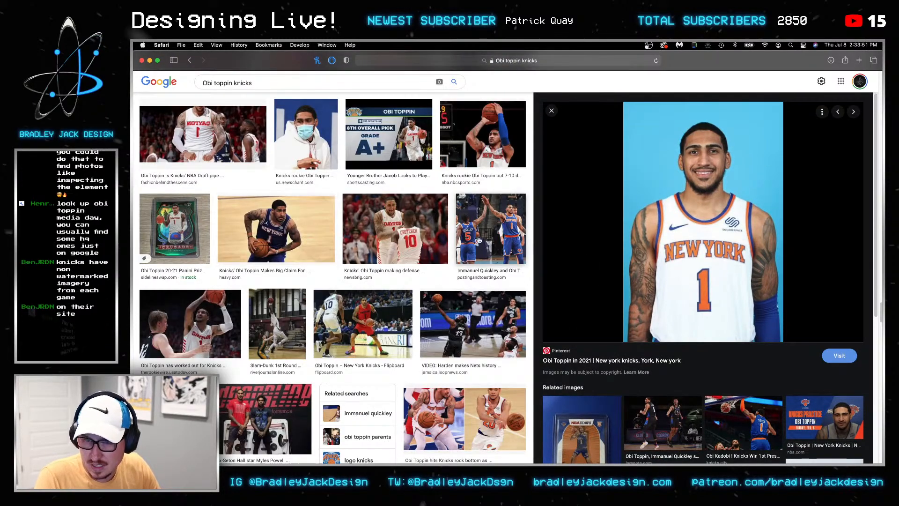
pyautogui.scroll(-6, 318, 253)
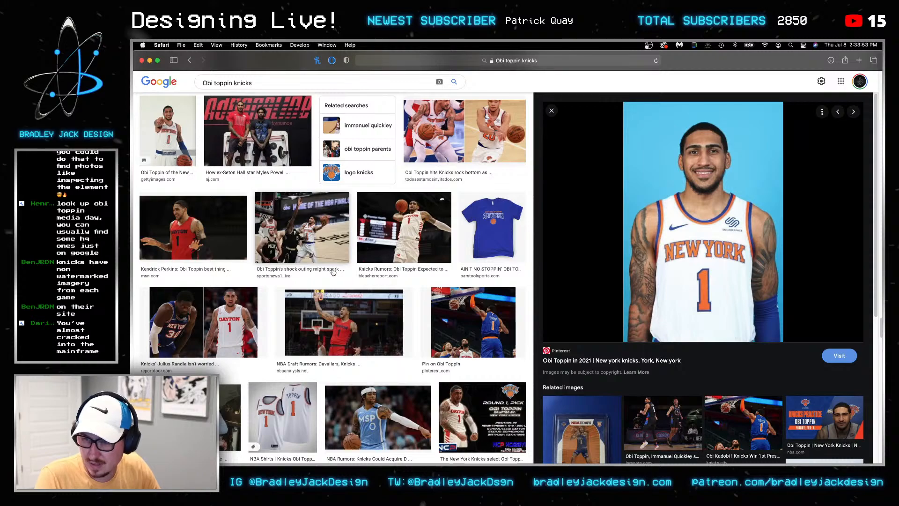
pyautogui.scroll(-4, 334, 272)
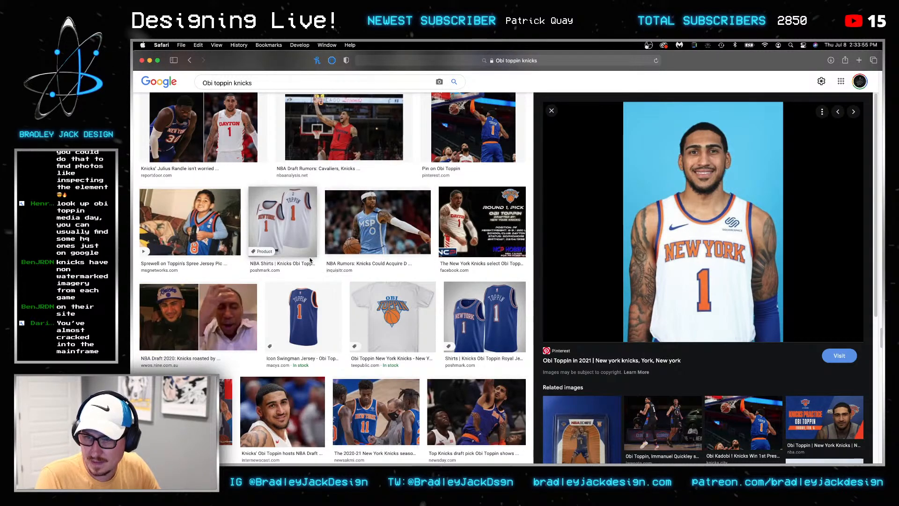
pyautogui.scroll(-6, 333, 273)
pyautogui.scroll(-8, 308, 258)
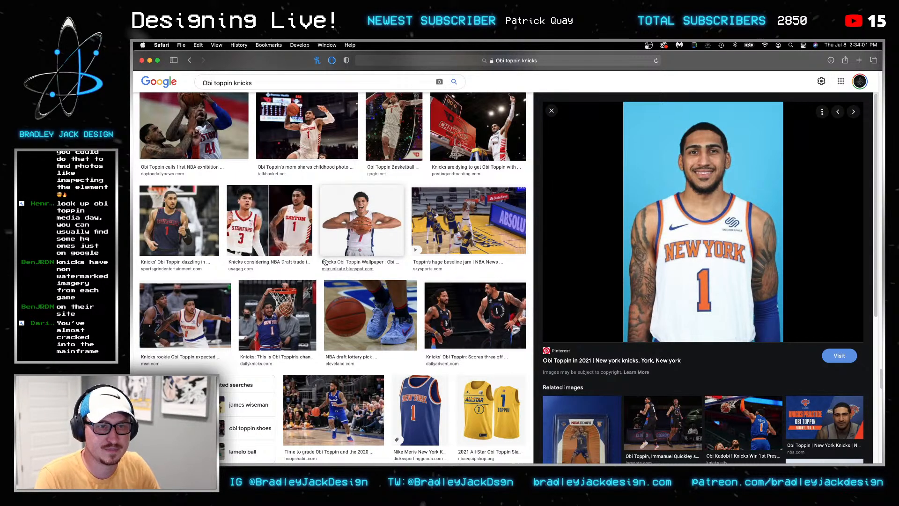
# Switch to Finder and open the Obi folder of saved photos in a new window
pyautogui.moveTo(326, 450)
pyautogui.click(352, 439)
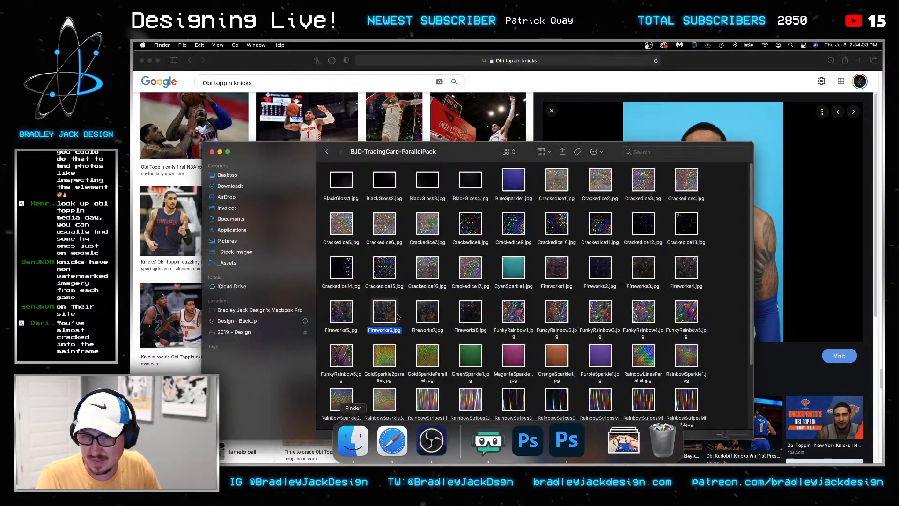
pyautogui.press('super+n')
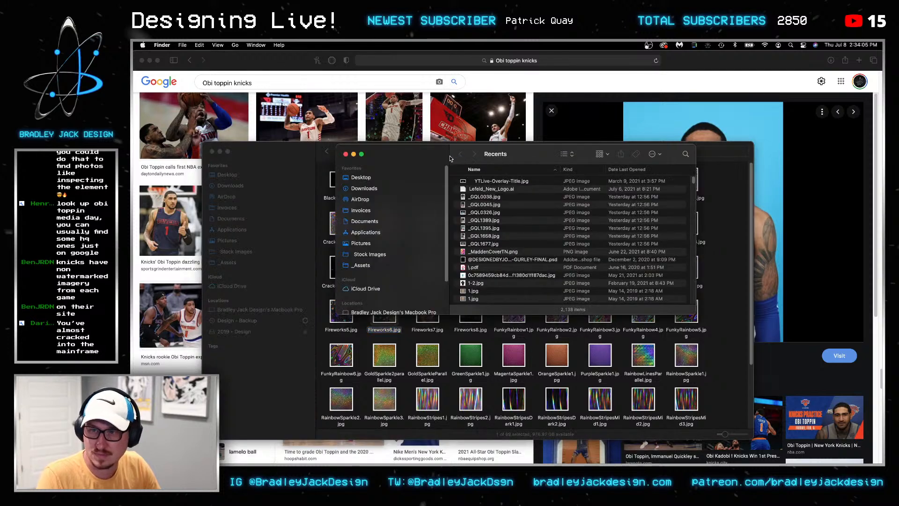
pyautogui.click(363, 190)
pyautogui.moveTo(532, 150); pyautogui.dragTo(898, 155)
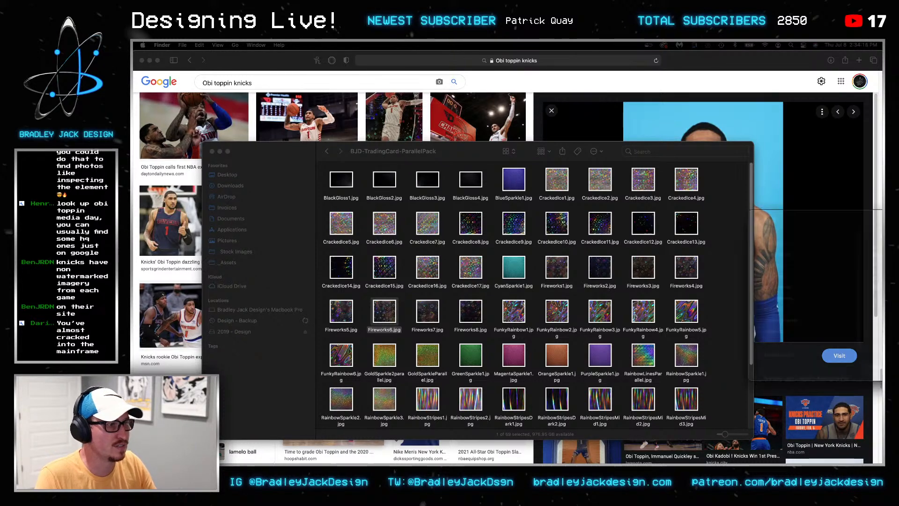
# Show the Obi folder as icons and enlarge its window to compare the six saved photos
pyautogui.click(498, 151)
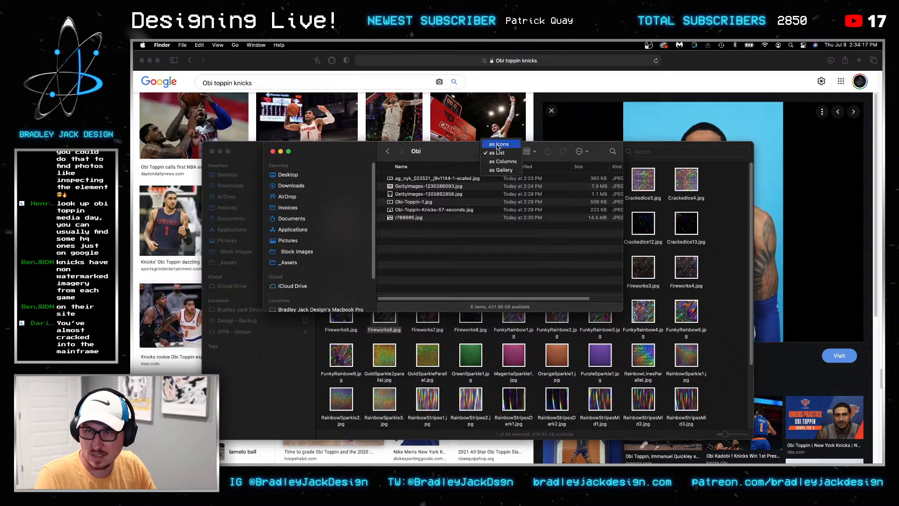
pyautogui.click(498, 143)
pyautogui.moveTo(622, 311); pyautogui.dragTo(849, 399)
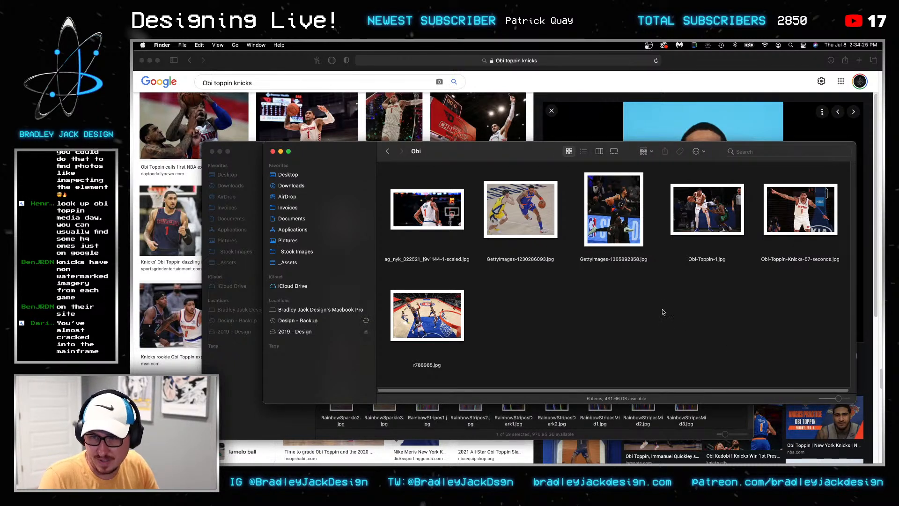
pyautogui.moveTo(806, 340); pyautogui.dragTo(605, 320)
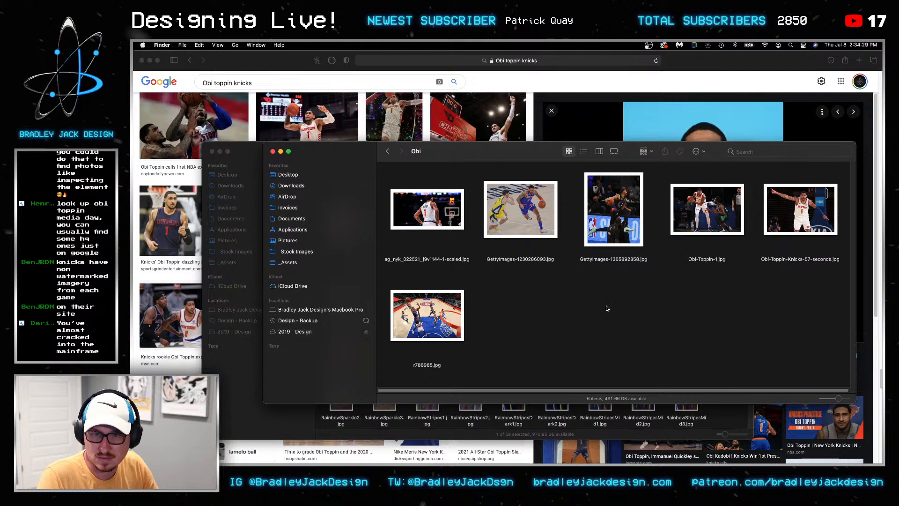
# Open Obi-Toppin-1.jpg in Photoshop and zoom in on the photo to about 116%
pyautogui.click(706, 223)
pyautogui.moveTo(706, 223); pyautogui.dragTo(573, 444)
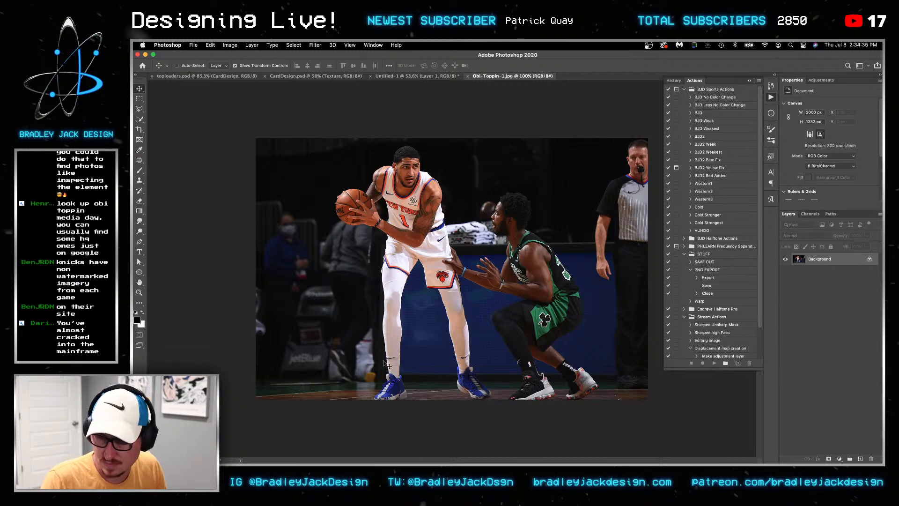
pyautogui.press('w')
pyautogui.press('[')
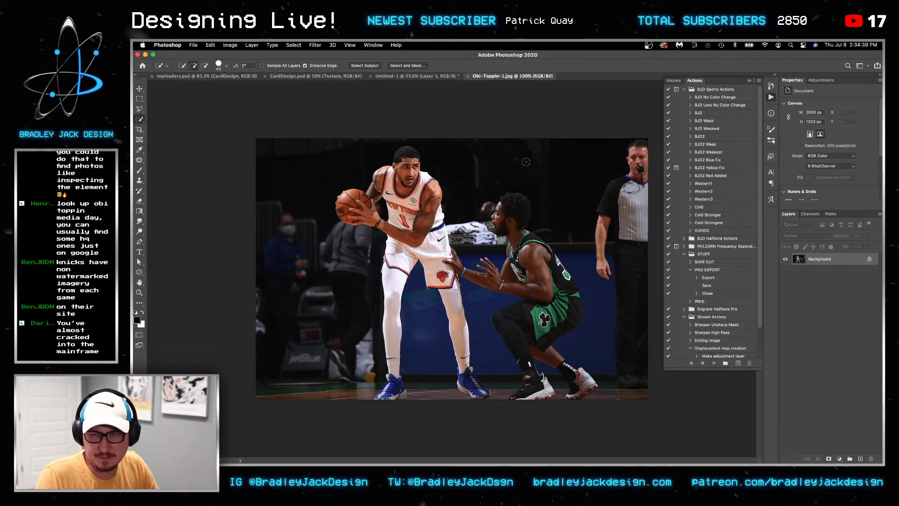
pyautogui.press('z')
pyautogui.moveTo(440, 164)
pyautogui.mouseDown()
pyautogui.moveTo(483, 158)
pyautogui.moveTo(431, 165)
pyautogui.mouseUp()
# Launch Topaz A.I. Gigapixel and switch back to Photoshop
pyautogui.press('super+space')
pyautogui.write('goo')
pyautogui.press('Return')
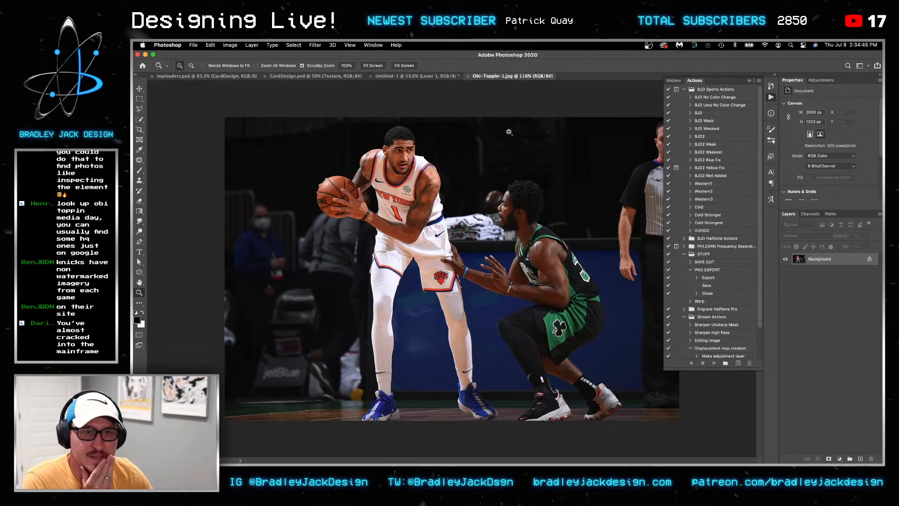
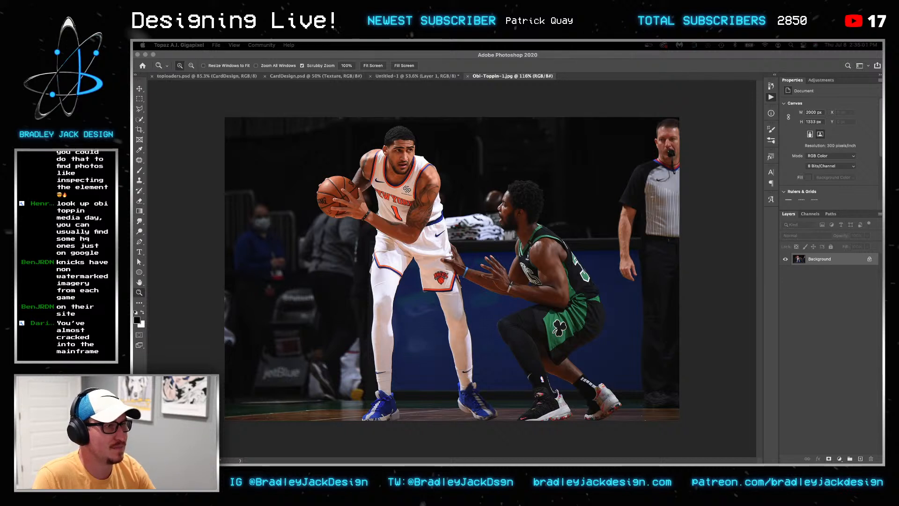
pyautogui.press('super+Tab')
# Run the BJD2 action from the BJD Sports Actions set on the Obi-Toppin-1.jpg photo
pyautogui.press('v')
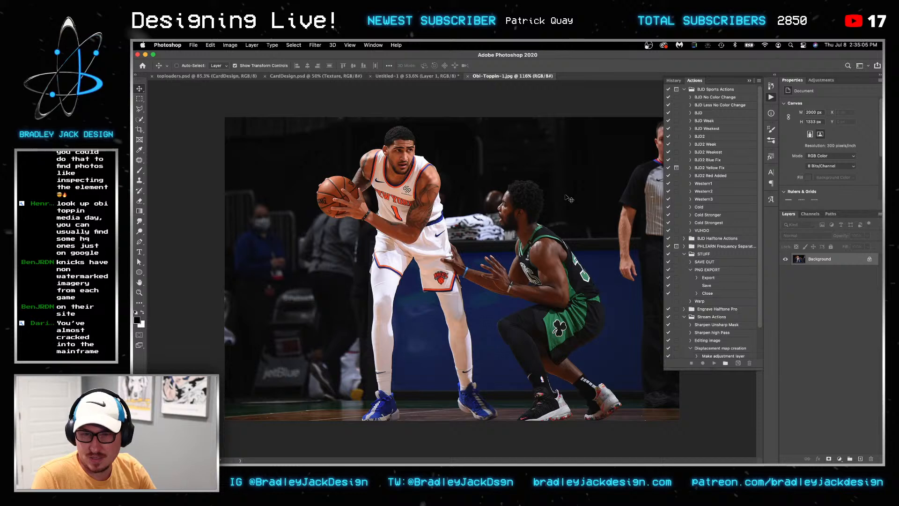
pyautogui.press('w')
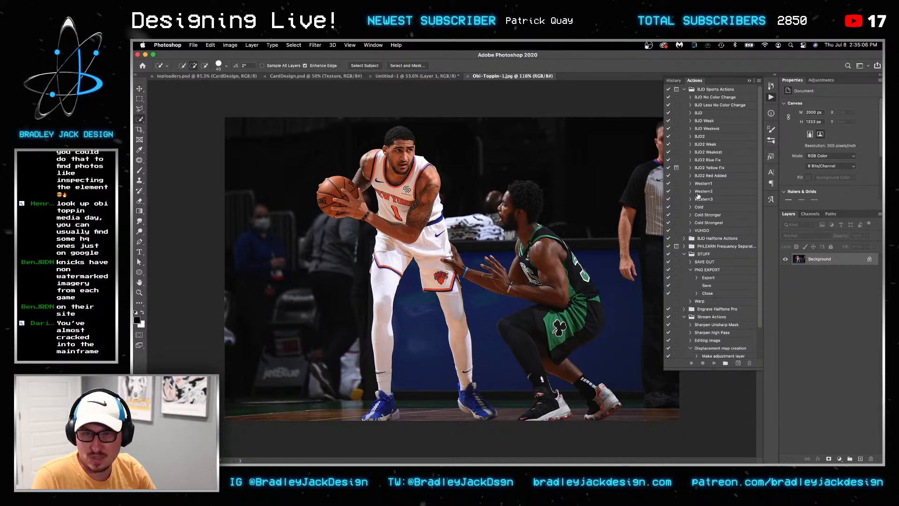
pyautogui.click(705, 136)
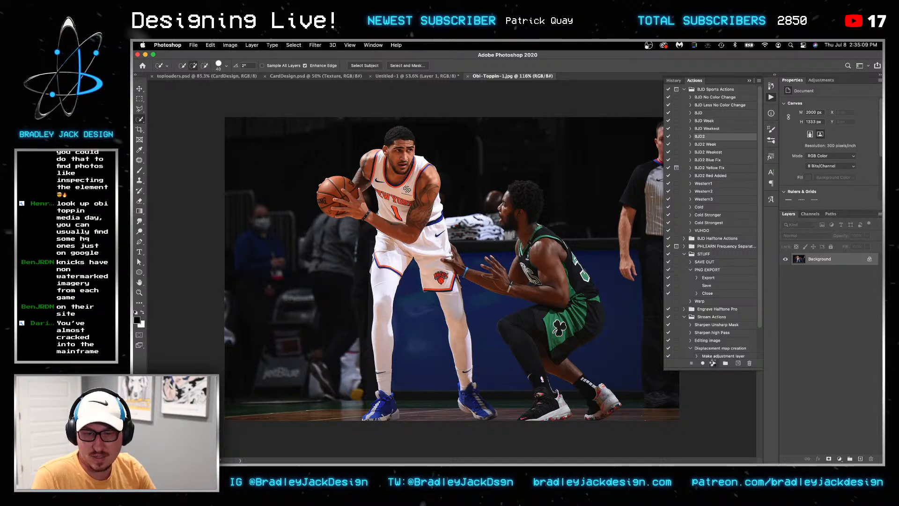
pyautogui.click(714, 362)
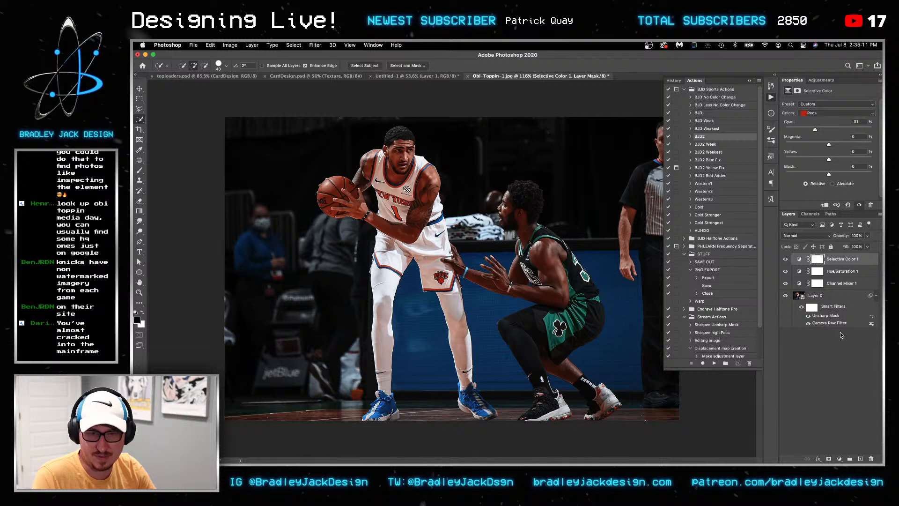
# Set the blending mode of Layer 0's Camera Raw Filter to Luminosity and duplicate Layer 0 in Color mode
pyautogui.click(593, 159)
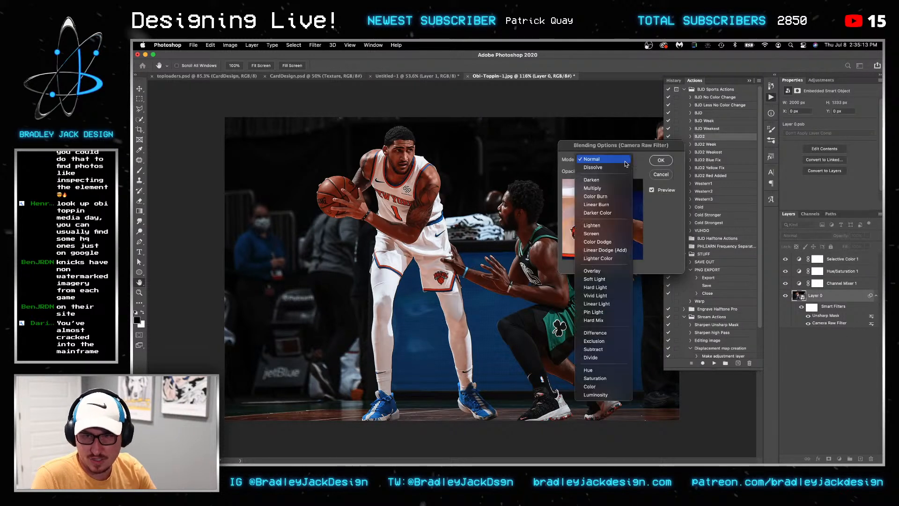
pyautogui.click(601, 396)
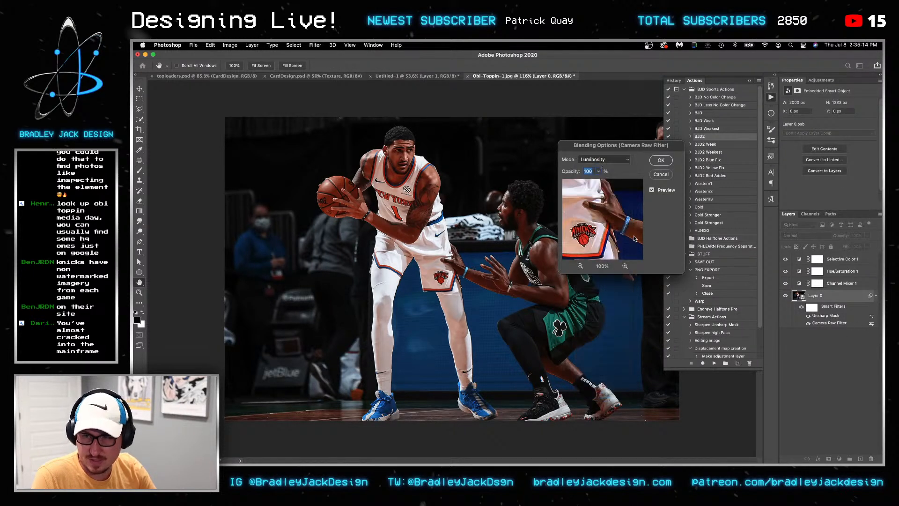
pyautogui.click(660, 161)
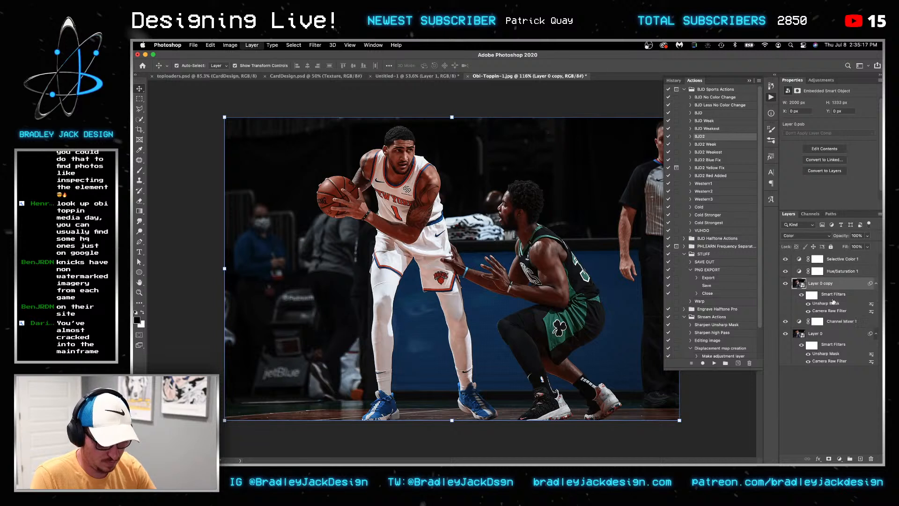
# Place Layer 0 copy directly below Selective Color 1 and turn off its Unsharp Mask filter
pyautogui.click(830, 260)
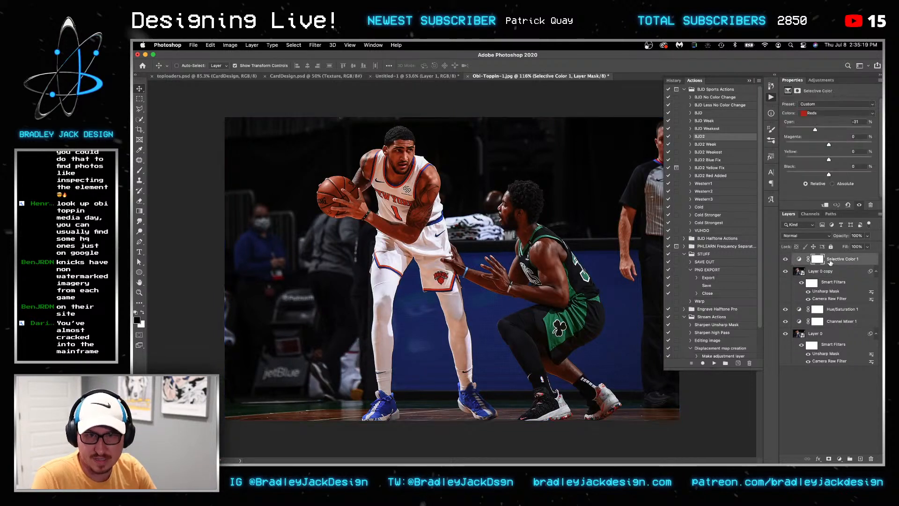
pyautogui.click(809, 293)
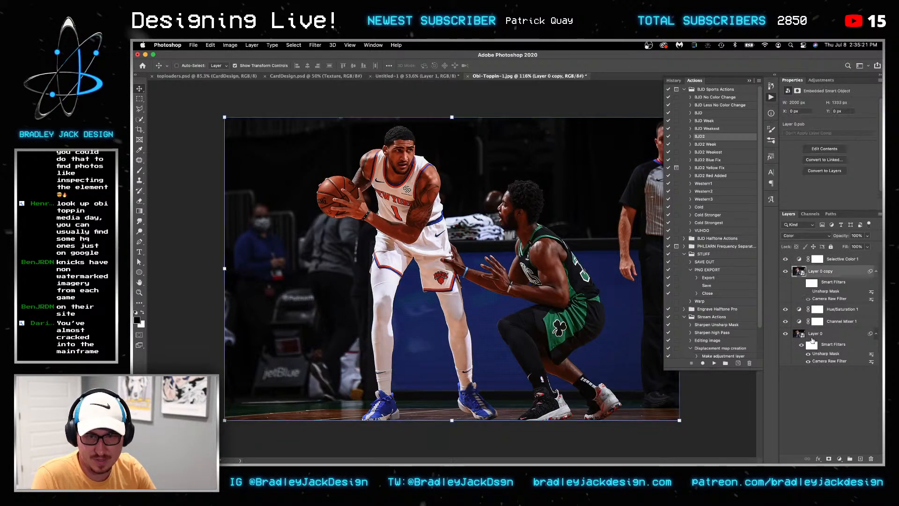
# Edit Layer 0's Camera Raw Filter, setting Contrast to +10, Highlights to -10, Shadows to +10 and Clarity to +10
pyautogui.doubleClick(820, 356)
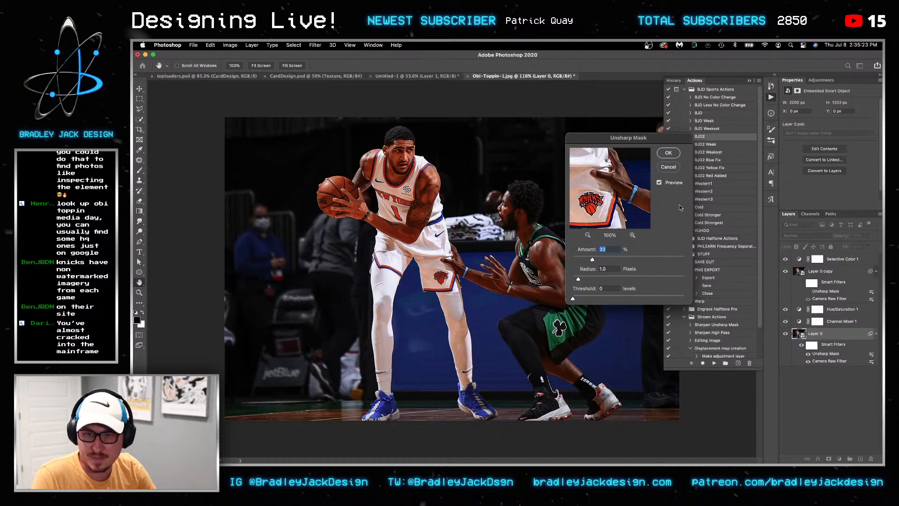
pyautogui.press('Escape')
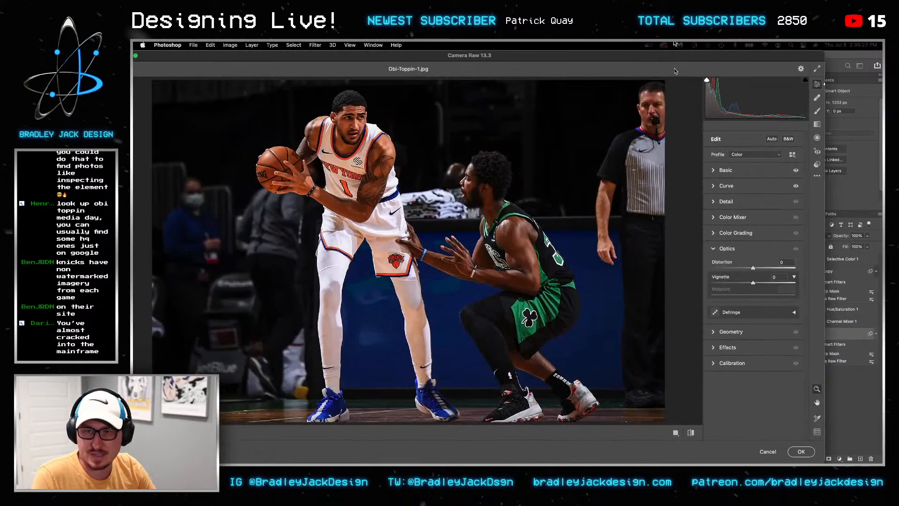
pyautogui.click(714, 170)
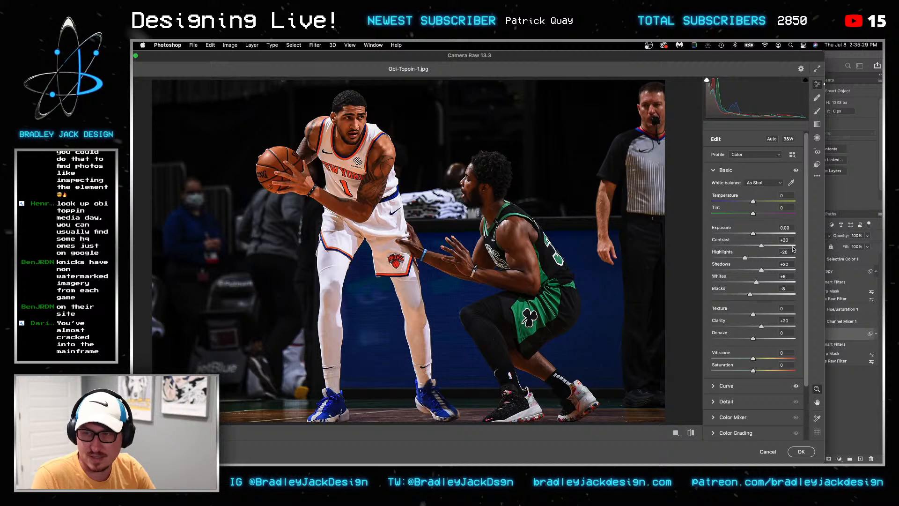
pyautogui.write('10')
pyautogui.press('Tab')
pyautogui.write('-10')
pyautogui.press('Tab')
pyautogui.write('10')
pyautogui.press('Tab')
pyautogui.press('Tab')
pyautogui.write('10')
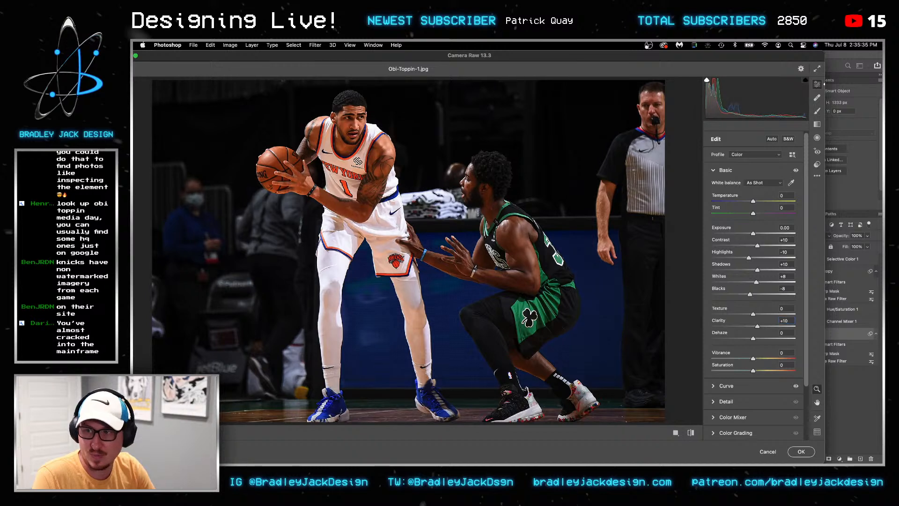
pyautogui.press('Return')
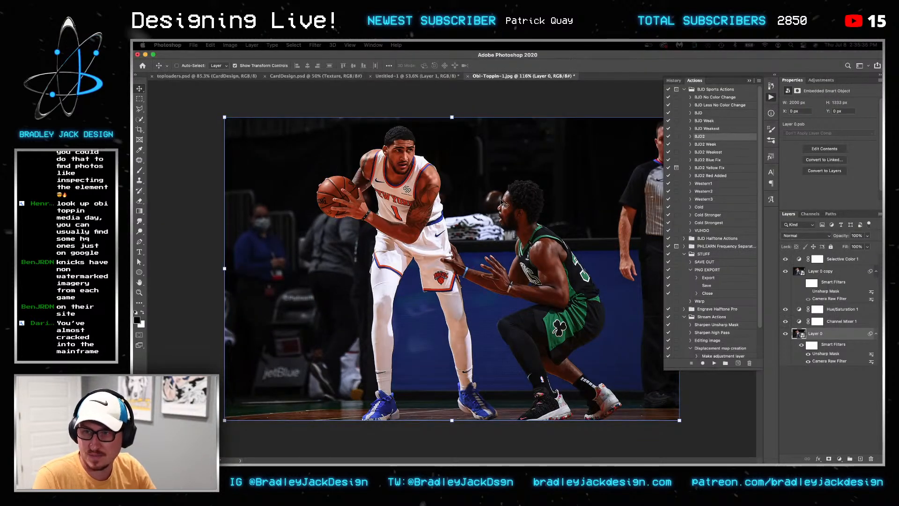
# Hide the Selective Color 1 layer and add a Curves adjustment above it that raises the RGB midtones to brighten the photo
pyautogui.click(836, 261)
pyautogui.click(784, 260)
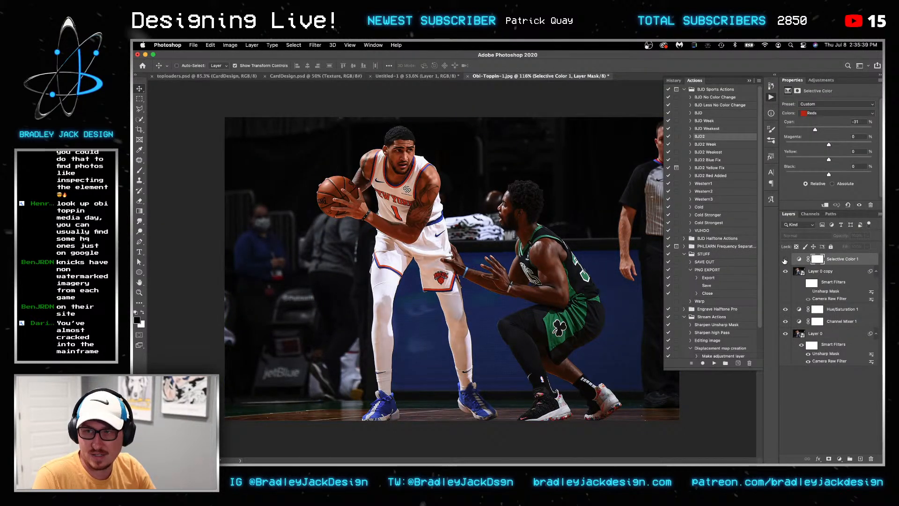
pyautogui.click(821, 80)
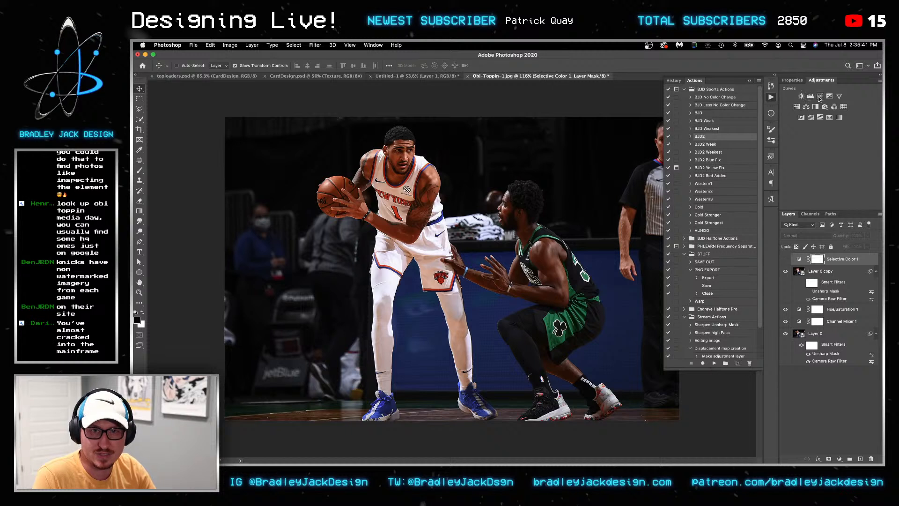
pyautogui.click(808, 99)
pyautogui.moveTo(828, 175); pyautogui.dragTo(830, 154)
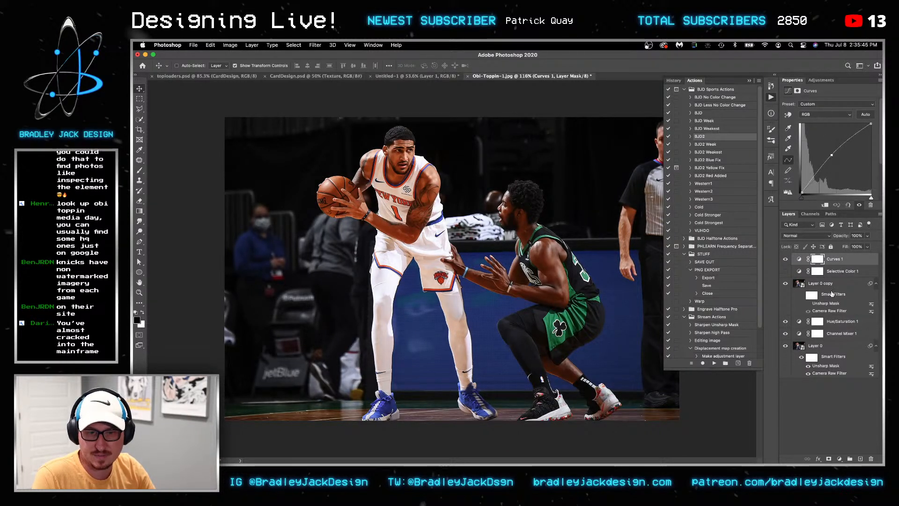
# Duplicate Layer 0 and move the copy to the top of the layer stack
pyautogui.click(826, 347)
pyautogui.press('super+j')
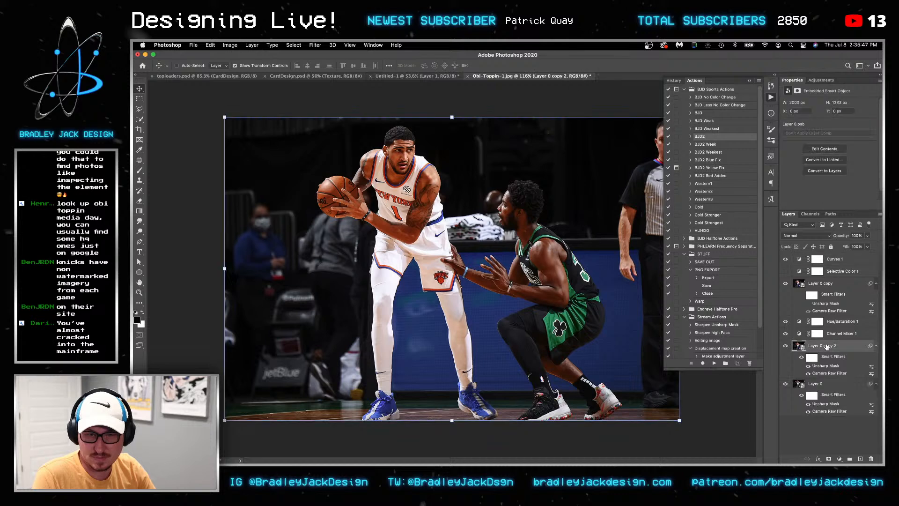
pyautogui.press('super+shift+bracketright')
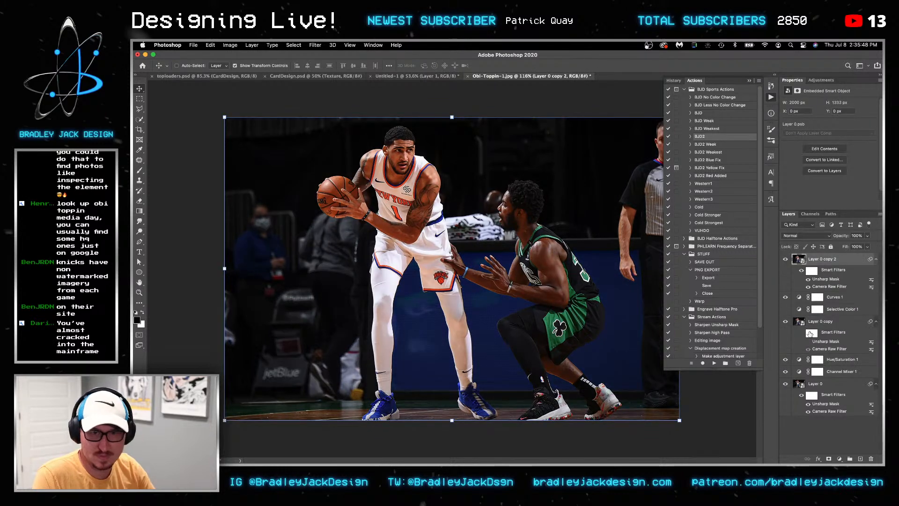
# Compare the graded photo with and without Layer 0 copy 2, leaving that copy hidden
pyautogui.click(786, 261)
pyautogui.click(786, 260)
pyautogui.click(786, 260)
pyautogui.click(786, 260)
pyautogui.click(786, 261)
pyautogui.click(786, 261)
pyautogui.click(787, 261)
pyautogui.click(786, 261)
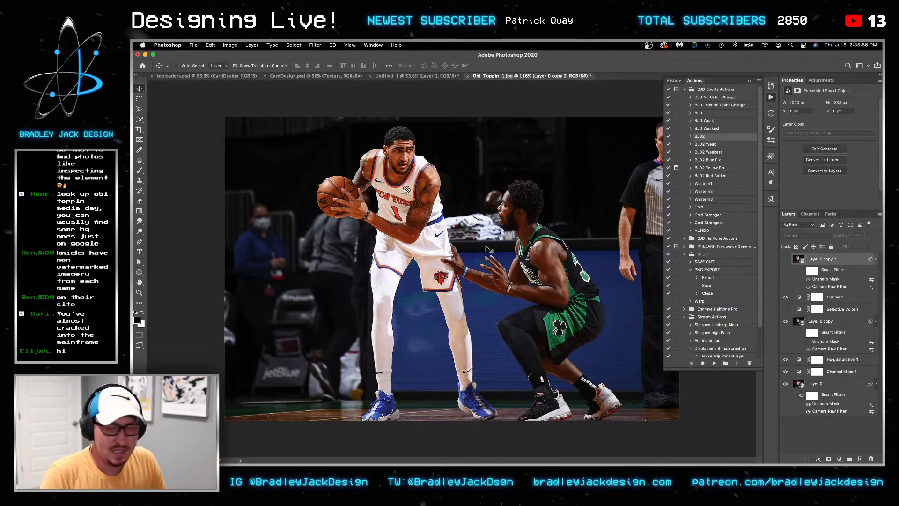
# On Layer 0, run Select Subject and subtract the referee and the Celtics defender so only the Knicks player is selected
pyautogui.click(810, 384)
pyautogui.press('w')
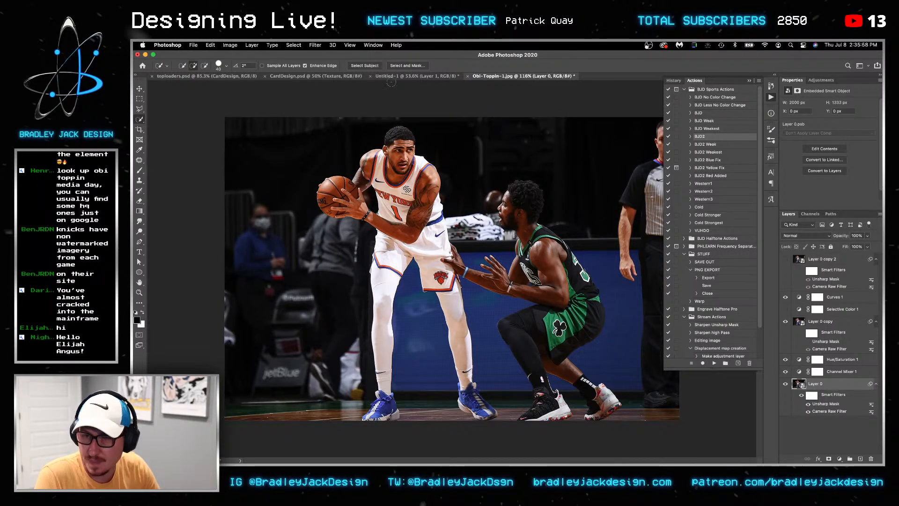
pyautogui.click(370, 65)
pyautogui.scroll(-3, 606, 207)
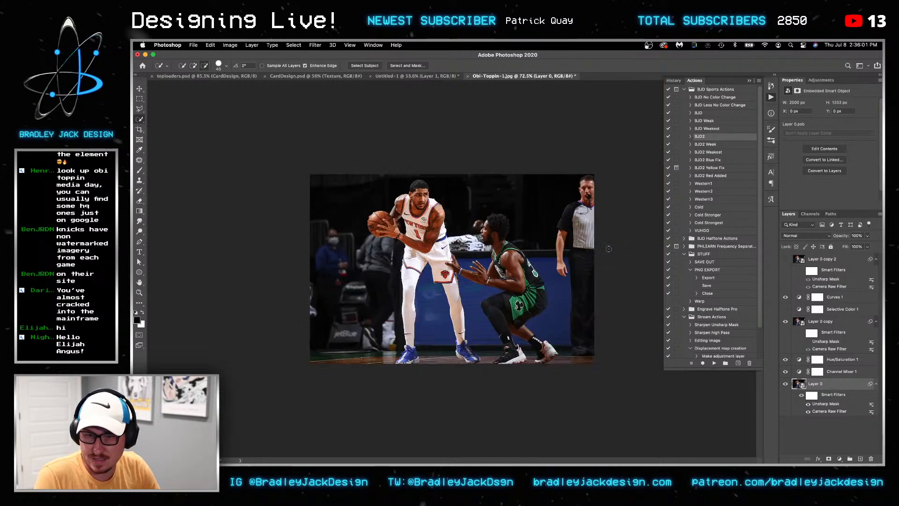
pyautogui.press(']')
pyautogui.press(']')
pyautogui.press(']')
pyautogui.press(']')
pyautogui.press(']')
pyautogui.press(']')
pyautogui.moveTo(580, 328)
pyautogui.mouseDown()
pyautogui.moveTo(561, 234)
pyautogui.moveTo(575, 207)
pyautogui.moveTo(584, 352)
pyautogui.mouseUp()
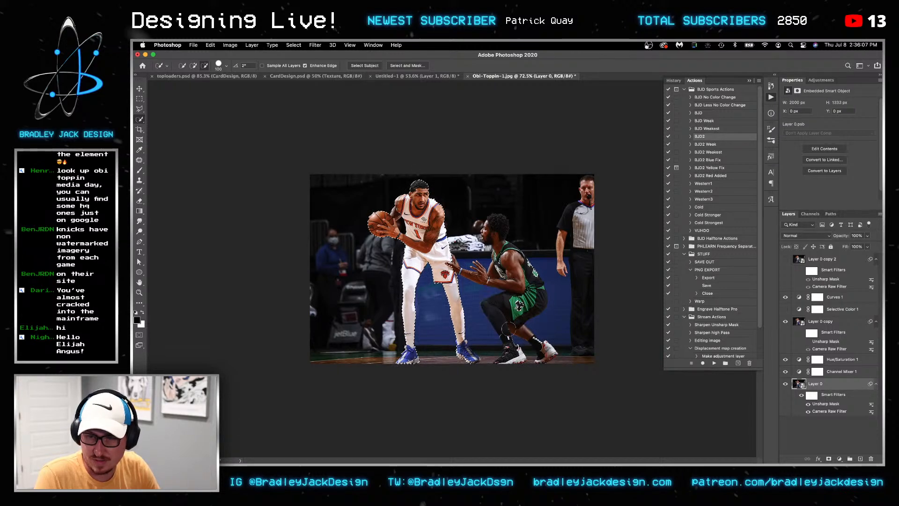
# Refine the quick selection around the Knicks player's blue shoe nearest the defender, using a smaller brush
pyautogui.scroll(3, 452, 269)
pyautogui.scroll(3, 468, 347)
pyautogui.press('[')
pyautogui.press('[')
pyautogui.press('[')
pyautogui.press('[')
pyautogui.press('[')
pyautogui.press('[')
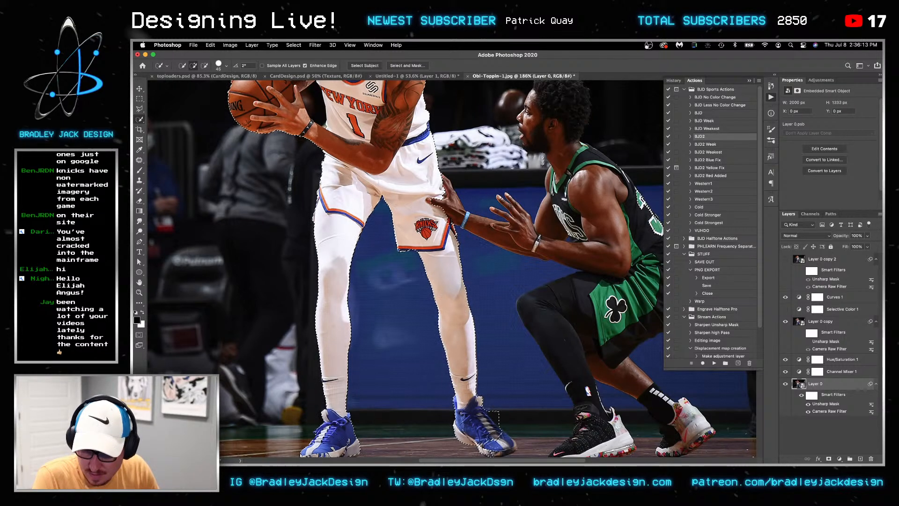
pyautogui.moveTo(488, 432); pyautogui.dragTo(506, 445)
pyautogui.press('[')
pyautogui.moveTo(505, 413); pyautogui.dragTo(512, 432)
pyautogui.press('[')
pyautogui.press('[')
pyautogui.press('[')
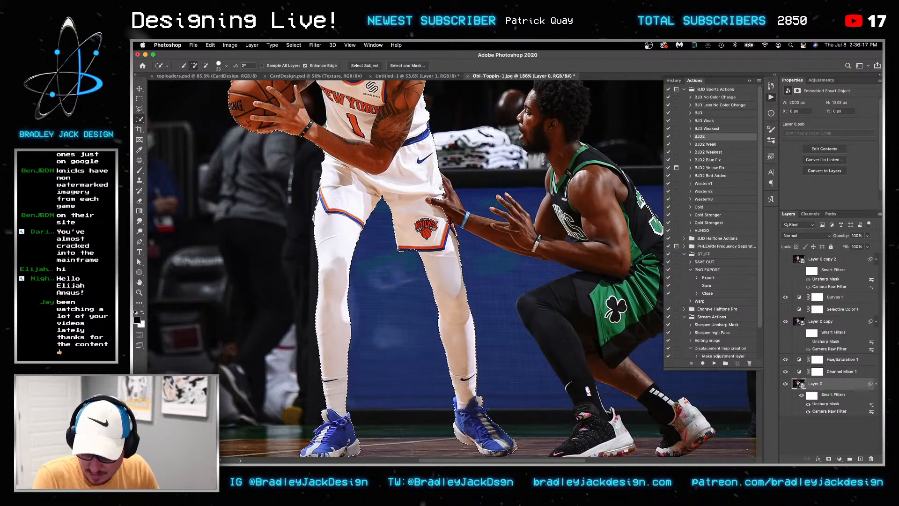
# Correct the selection edge along the Knicks player's waist and beside the defender's hand on the shorts
pyautogui.scroll(5, 452, 269)
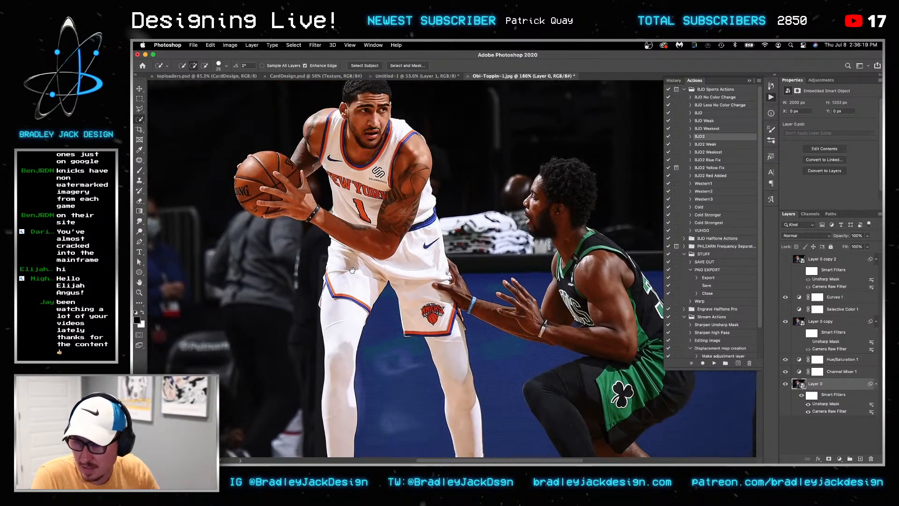
pyautogui.moveTo(442, 286); pyautogui.dragTo(447, 283)
pyautogui.click(445, 227)
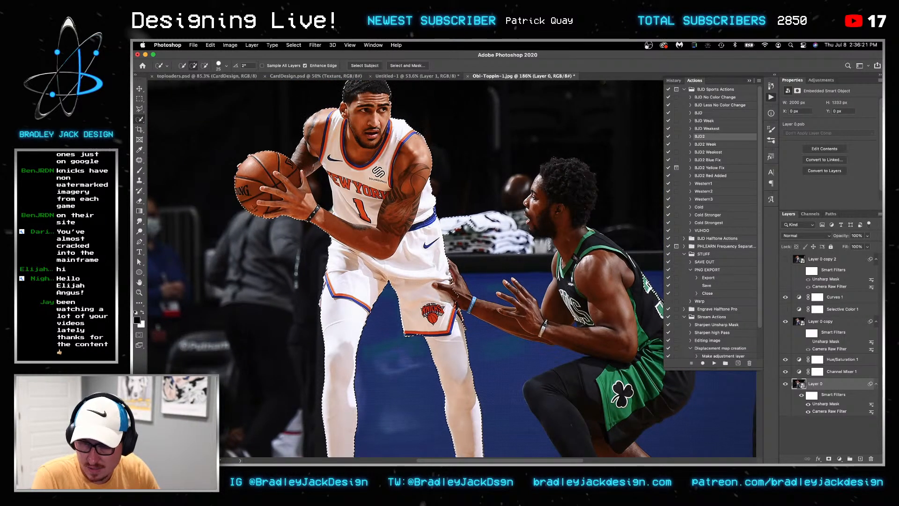
pyautogui.keyDown('alt'); pyautogui.click(449, 226); pyautogui.keyUp('alt')
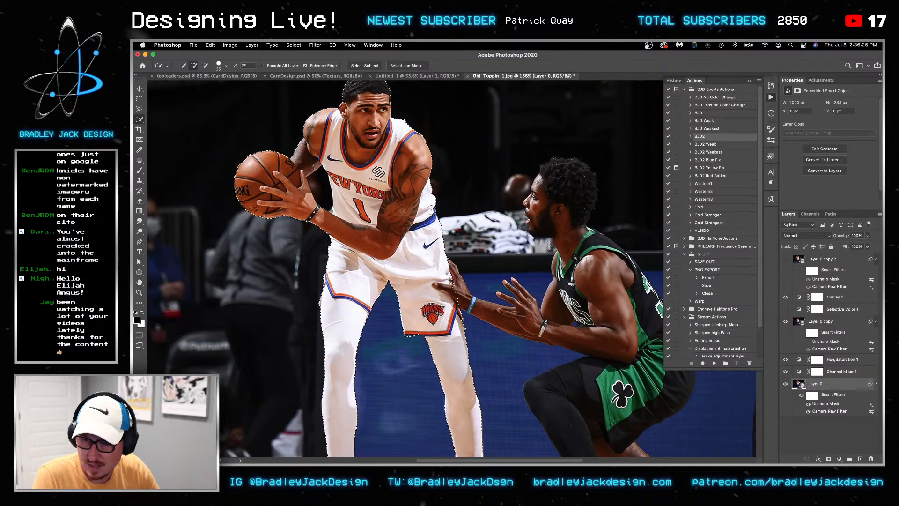
# Subtract the background gap between the ball-holding arm and the Knicks jersey from the selection, using a smaller brush
pyautogui.moveTo(382, 162); pyautogui.dragTo(417, 210)
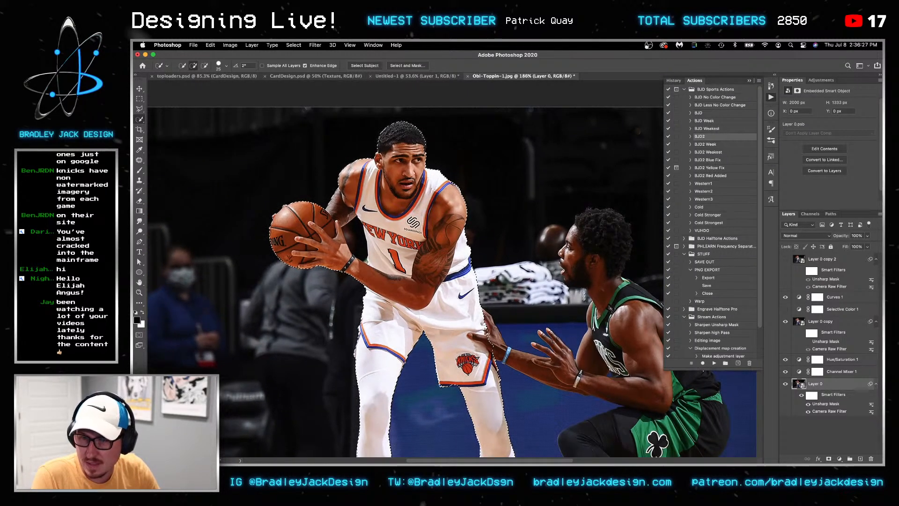
pyautogui.moveTo(362, 240); pyautogui.dragTo(391, 201)
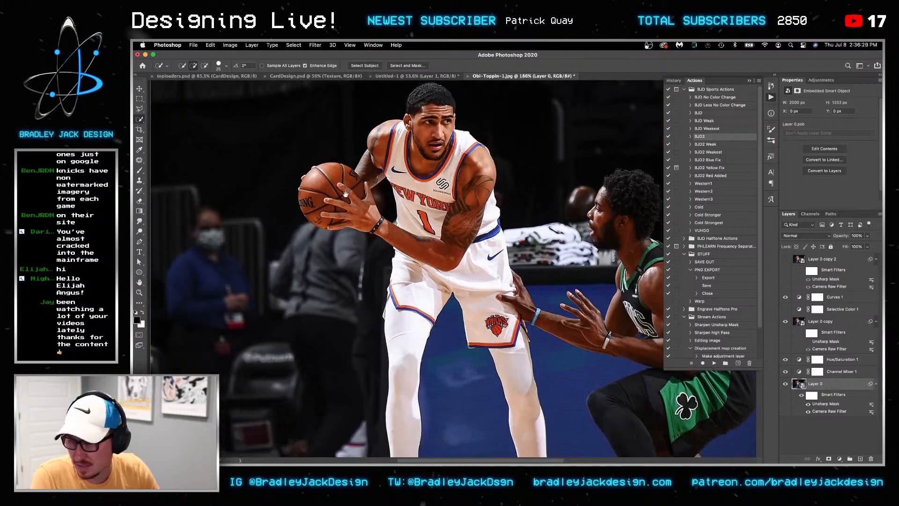
pyautogui.keyDown('alt'); pyautogui.click(391, 202); pyautogui.keyUp('alt')
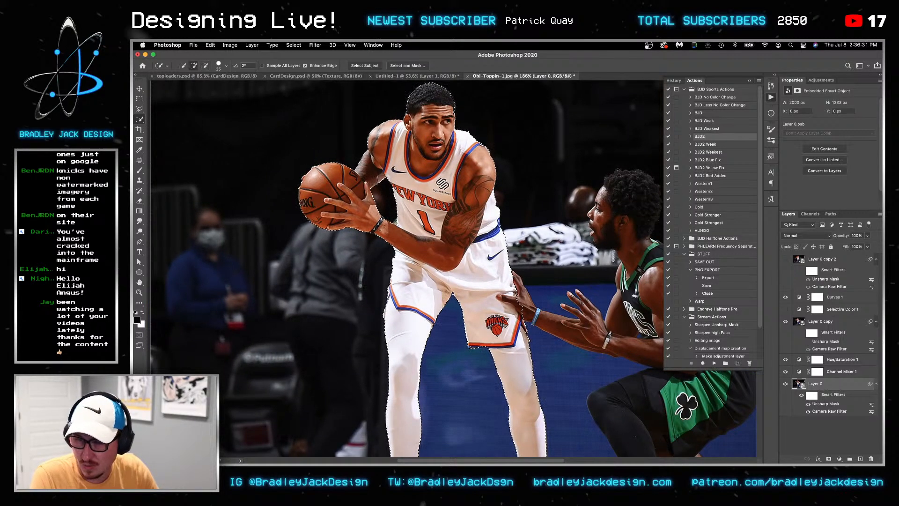
pyautogui.press('[')
pyautogui.press('[')
pyautogui.press('[')
pyautogui.press('[')
pyautogui.press('[')
pyautogui.keyDown('alt'); pyautogui.click(393, 222); pyautogui.keyUp('alt')
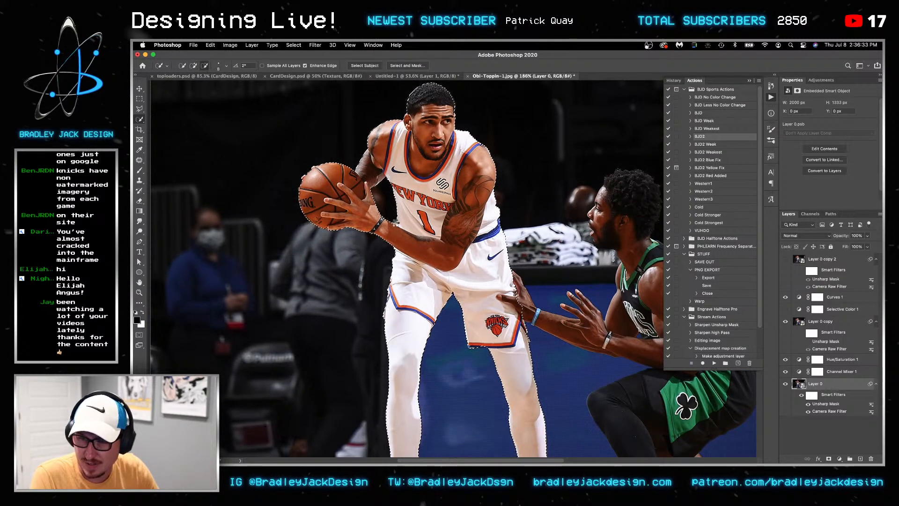
# Open the selection in Select and Mask and clean up the mask around the wristband, forearm and jersey with a small brush
pyautogui.click(407, 65)
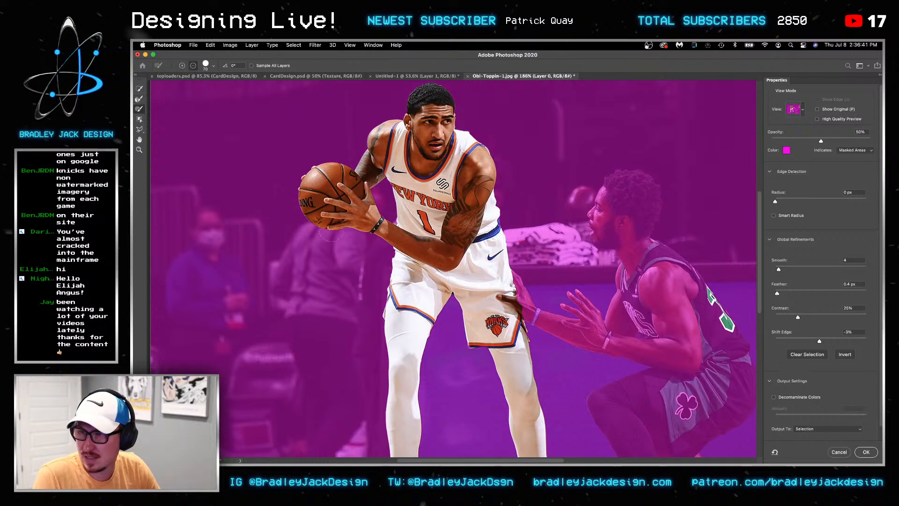
pyautogui.scroll(5, 319, 206)
pyautogui.scroll(3, 320, 206)
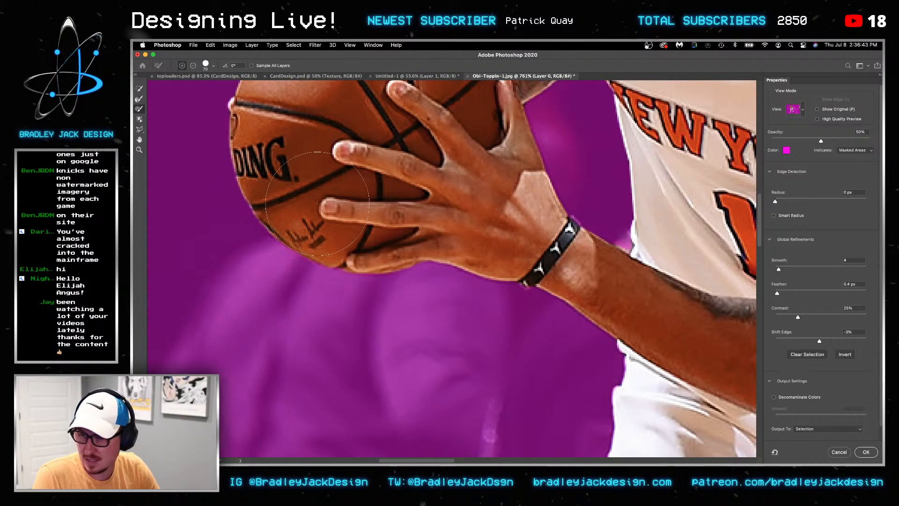
pyautogui.moveTo(558, 215); pyautogui.dragTo(497, 182)
pyautogui.press('[')
pyautogui.press('[')
pyautogui.press('[')
pyautogui.press('[')
pyautogui.press('[')
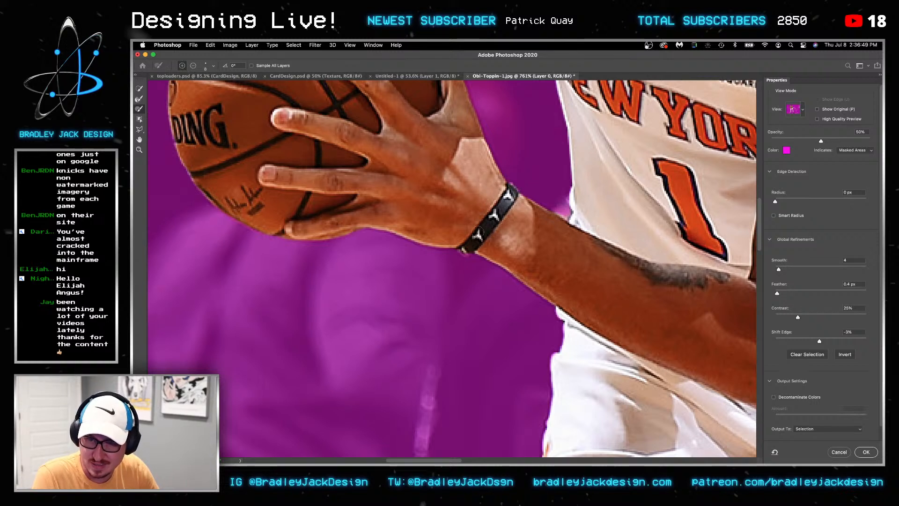
pyautogui.press('alt')
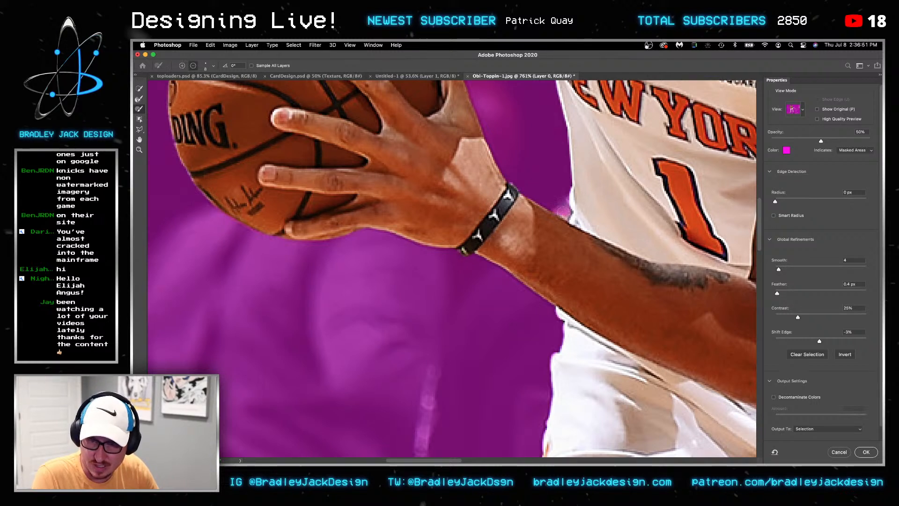
pyautogui.moveTo(567, 213)
pyautogui.mouseDown()
pyautogui.moveTo(576, 222)
pyautogui.moveTo(558, 311)
pyautogui.mouseUp()
pyautogui.keyDown('alt'); pyautogui.click(513, 175); pyautogui.keyUp('alt')
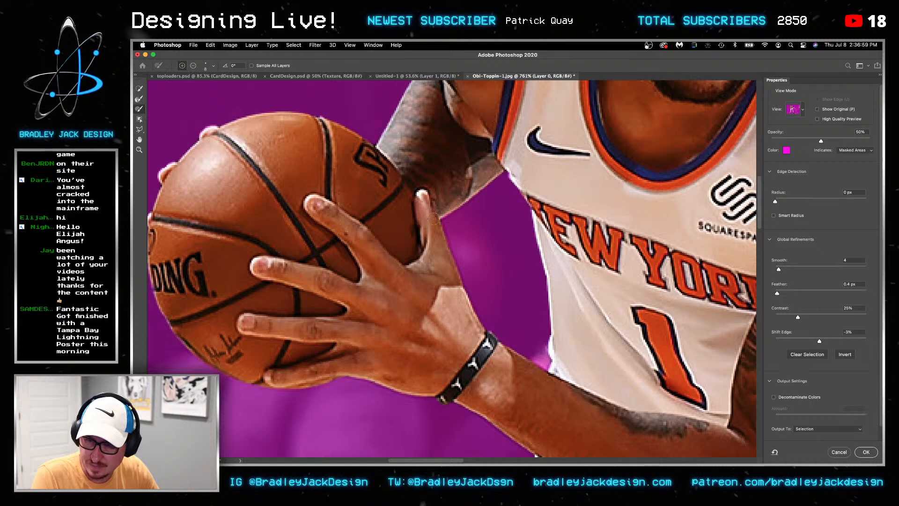
pyautogui.press('[')
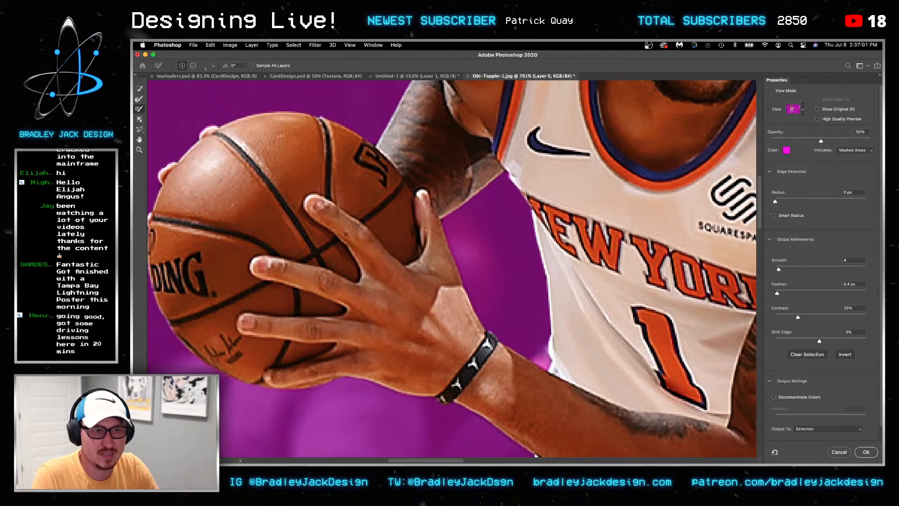
# Touch up the mask corner where the thumb meets the upper arm, using a very fine brush
pyautogui.scroll(5, 427, 228)
pyautogui.press('[')
pyautogui.press('[')
pyautogui.press('[')
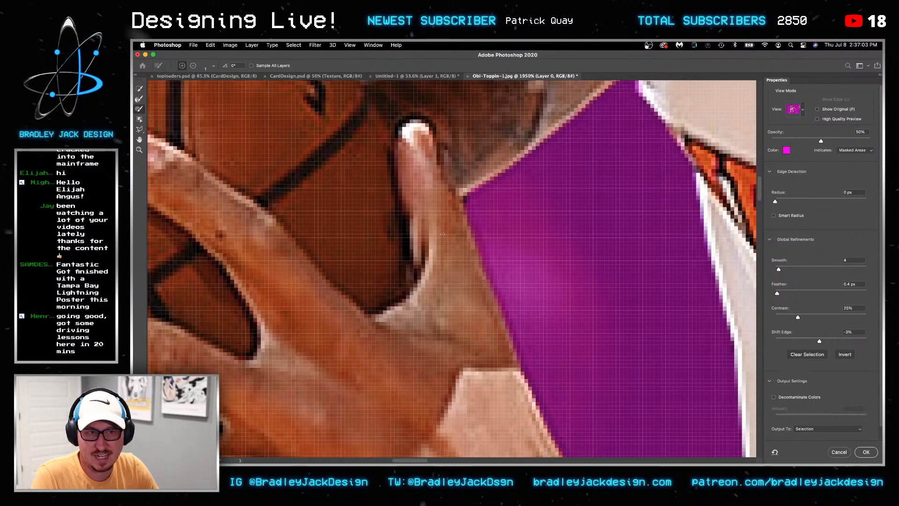
pyautogui.press(']')
pyautogui.press(']')
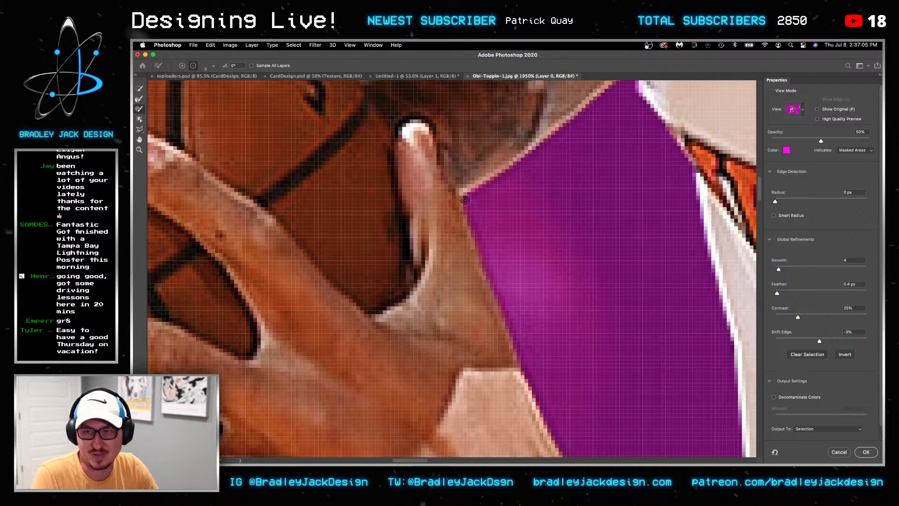
# Brush the edge of the Knicks player's hair into the mask with a larger brush
pyautogui.scroll(-5, 465, 201)
pyautogui.moveTo(408, 200); pyautogui.dragTo(346, 279)
pyautogui.moveTo(424, 184); pyautogui.dragTo(345, 301)
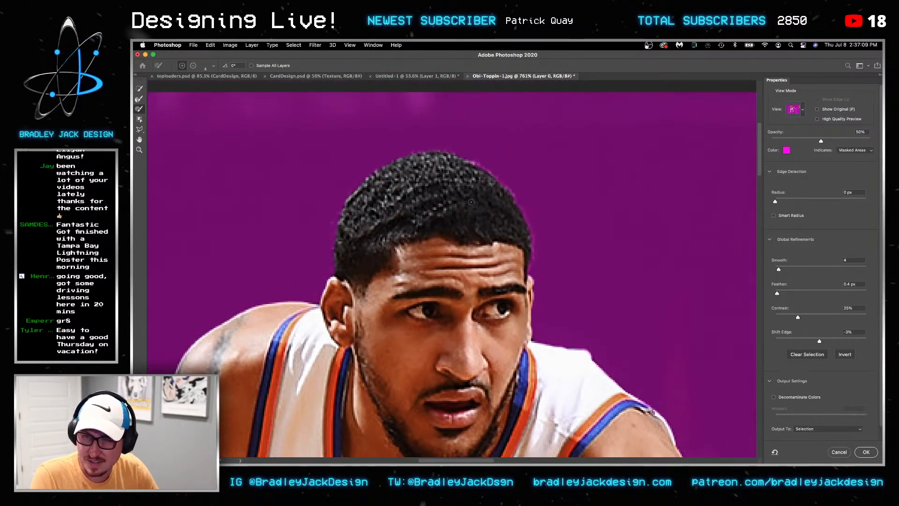
pyautogui.press(']')
pyautogui.press(']')
pyautogui.press(']')
pyautogui.press(']')
pyautogui.press(']')
pyautogui.press(']')
pyautogui.press(']')
pyautogui.press(']')
pyautogui.press(']')
pyautogui.press(']')
pyautogui.press(']')
pyautogui.press(']')
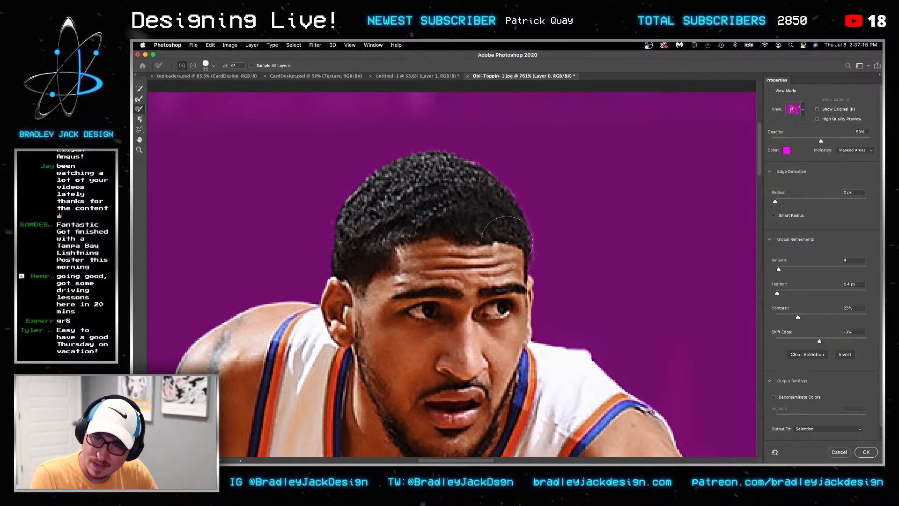
# Clean up the mask edge where the Knicks player's neck meets the jersey shoulder, using a smaller brush
pyautogui.moveTo(560, 361); pyautogui.dragTo(449, 220)
pyautogui.press('[')
pyautogui.press('[')
pyautogui.press('[')
pyautogui.press('[')
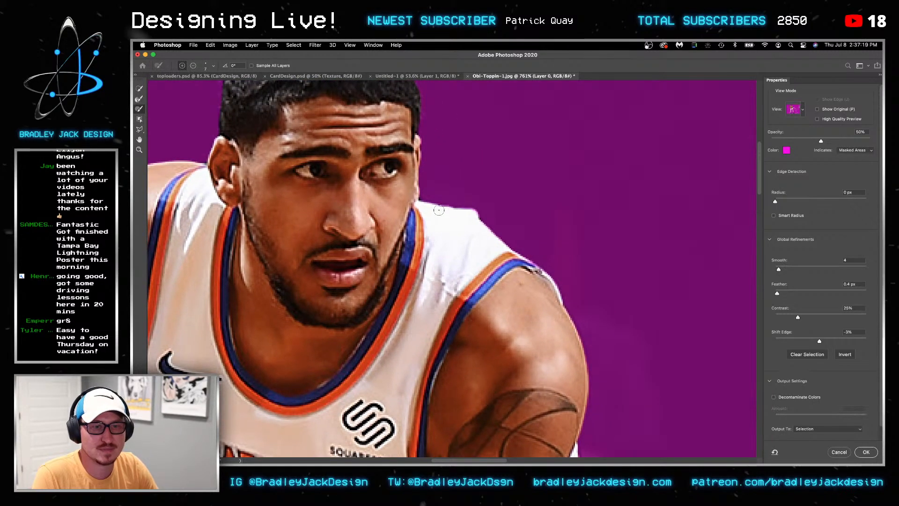
pyautogui.keyDown('alt'); pyautogui.click(421, 201); pyautogui.keyUp('alt')
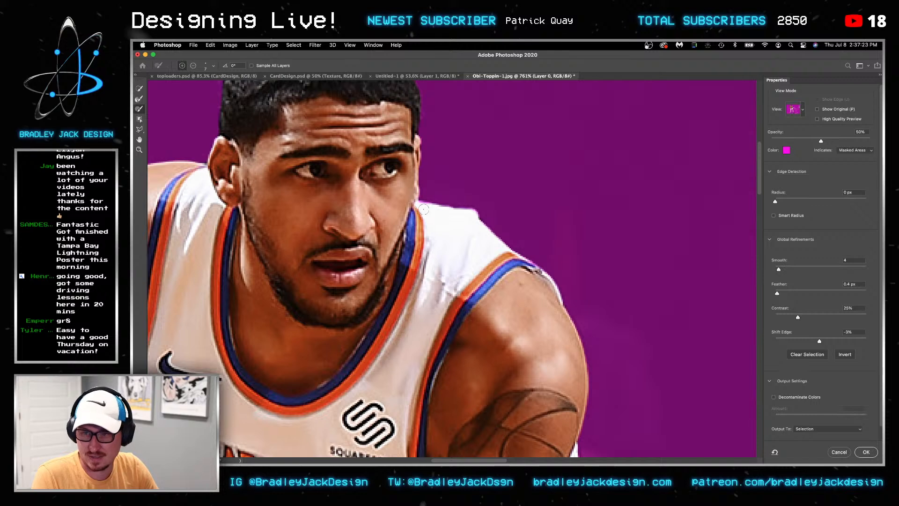
# Clean up the mask edge down the Knicks player's upper arm, waistband and outer side of the shorts
pyautogui.moveTo(516, 295); pyautogui.dragTo(473, 231)
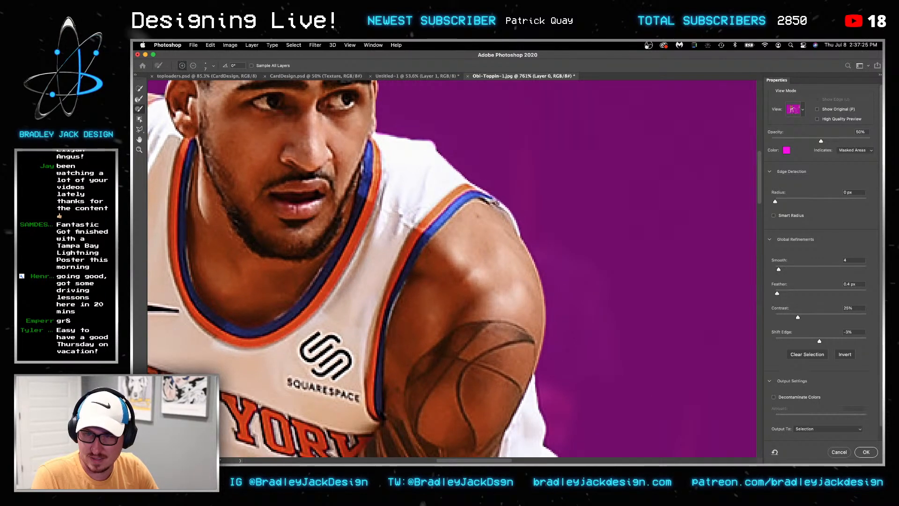
pyautogui.scroll(-10, 523, 293)
pyautogui.scroll(-3, 520, 145)
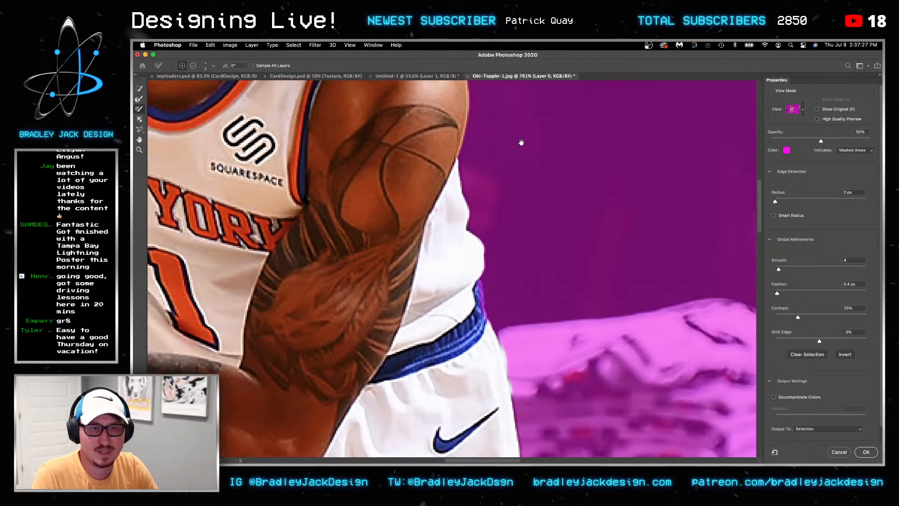
pyautogui.press('space')
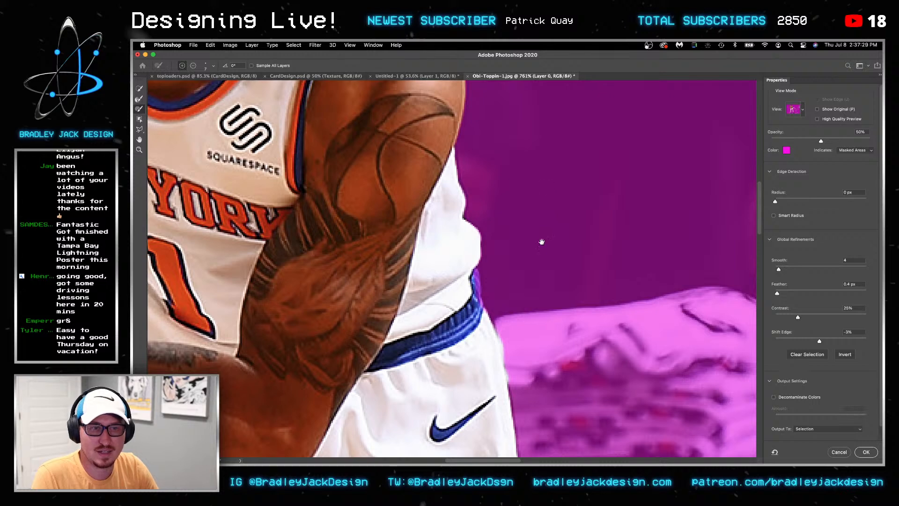
pyautogui.press('space')
pyautogui.moveTo(540, 271); pyautogui.dragTo(527, 207)
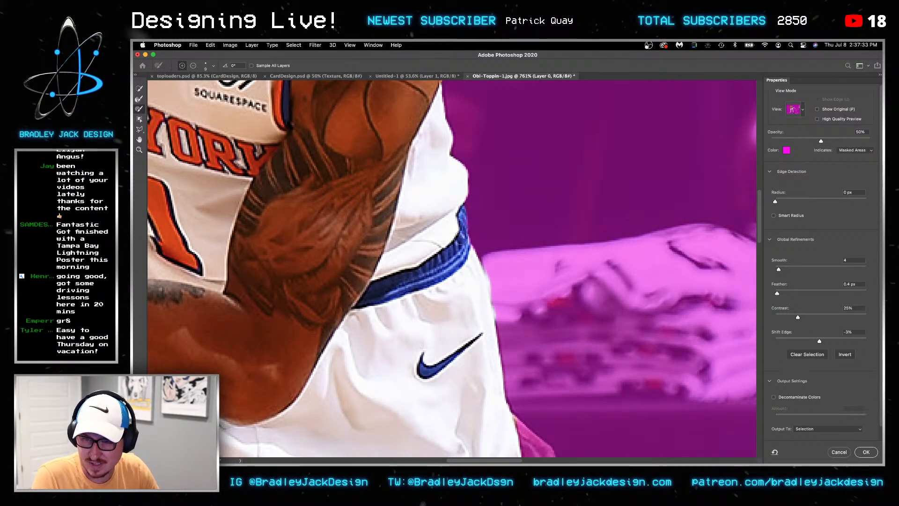
pyautogui.scroll(-5, 473, 287)
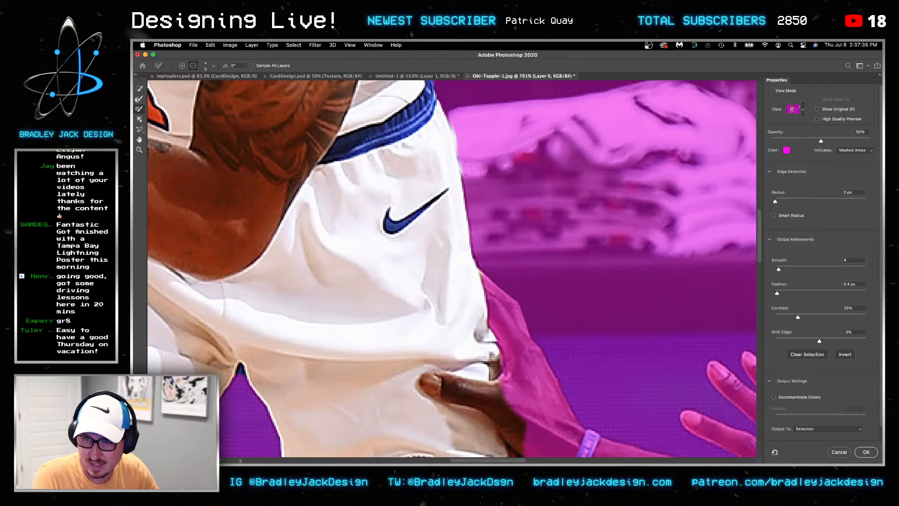
pyautogui.scroll(-5, 470, 156)
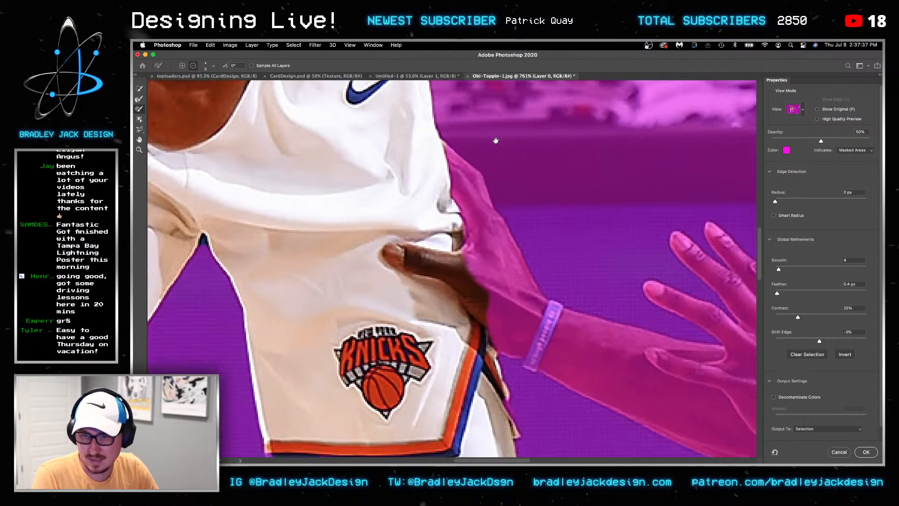
pyautogui.scroll(-2, 482, 239)
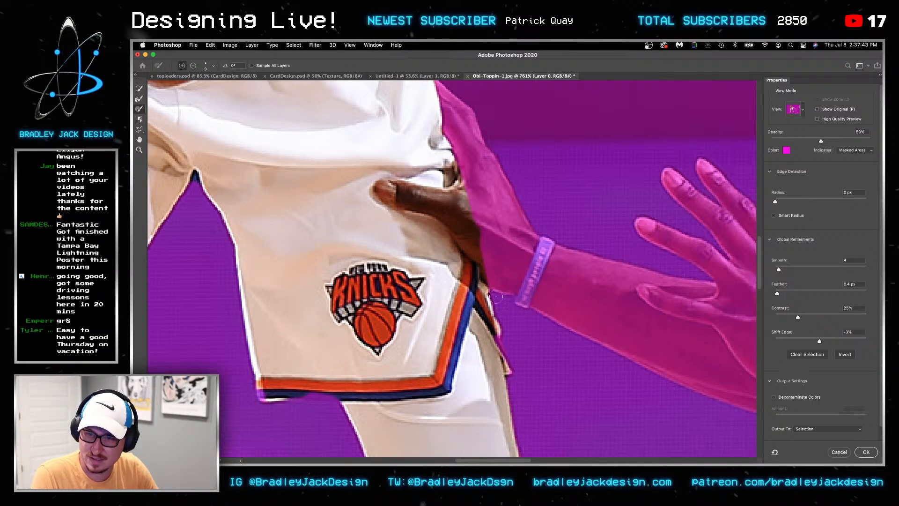
# Clean up the mask along the shorts' lower hem beside the Knicks logo and subtract the dark sliver at the crotch
pyautogui.scroll(-3, 489, 263)
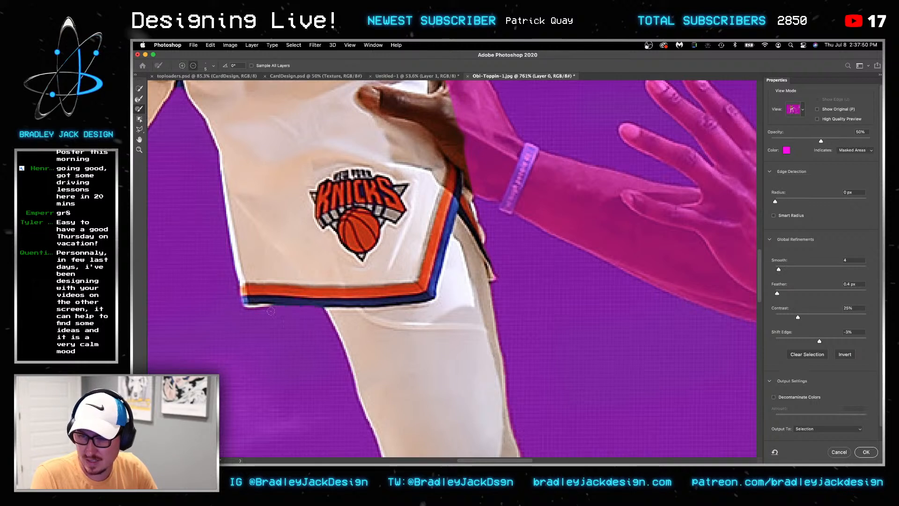
pyautogui.keyDown('alt'); pyautogui.click(328, 311); pyautogui.keyUp('alt')
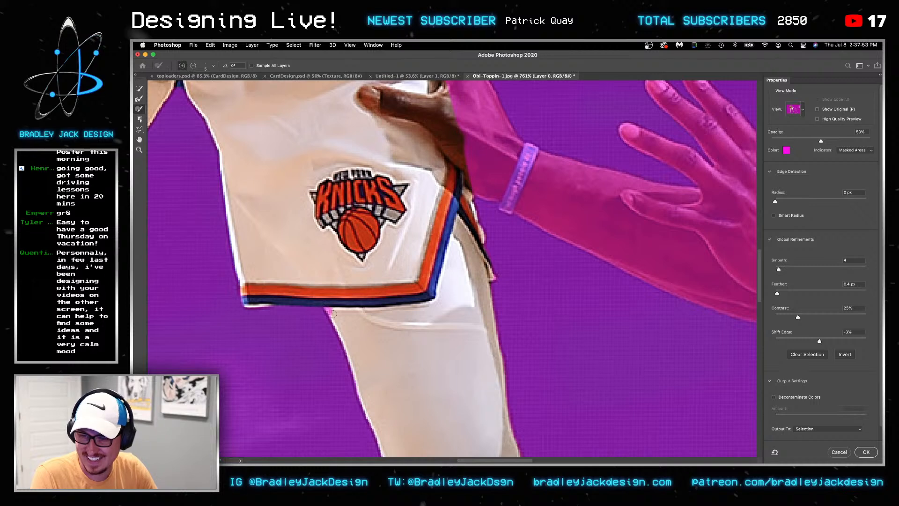
pyautogui.moveTo(309, 259); pyautogui.dragTo(504, 347)
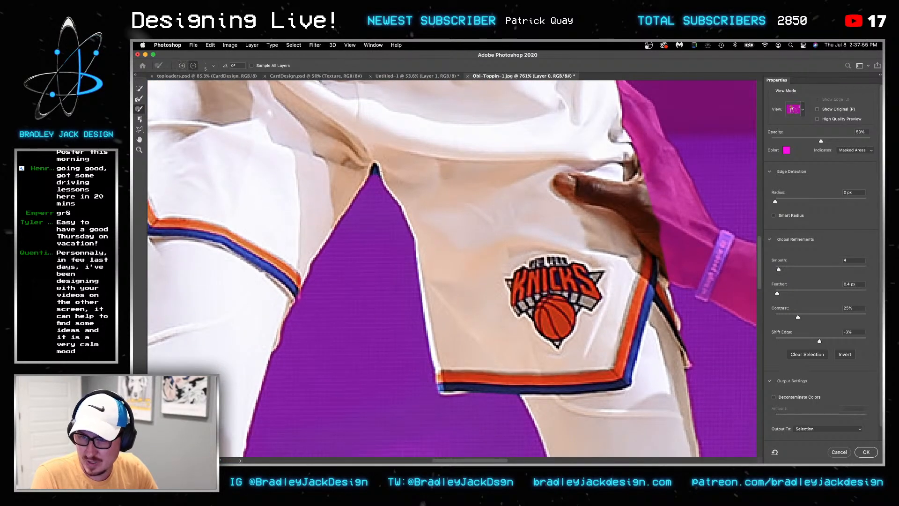
pyautogui.keyDown('alt'); pyautogui.click(373, 169); pyautogui.keyUp('alt')
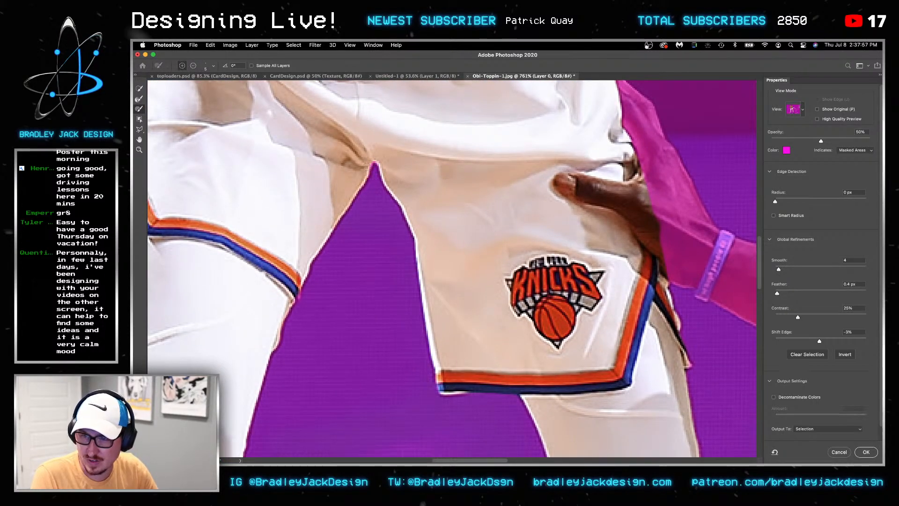
# Touch up the mask along the hem of the other shorts leg and follow the edge down the white legging
pyautogui.moveTo(406, 329); pyautogui.dragTo(456, 171)
pyautogui.moveTo(347, 269); pyautogui.dragTo(509, 319)
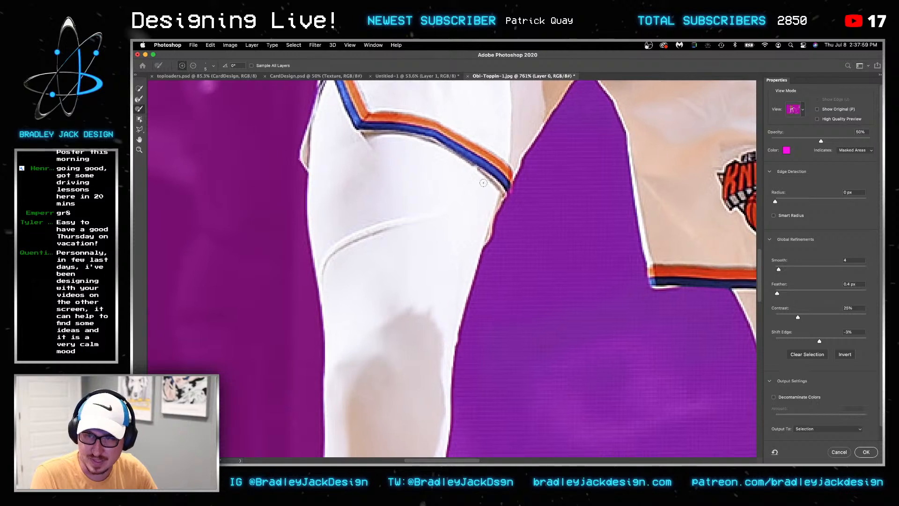
pyautogui.moveTo(529, 233); pyautogui.dragTo(599, 377)
pyautogui.moveTo(388, 243); pyautogui.dragTo(372, 320)
pyautogui.moveTo(466, 352); pyautogui.dragTo(442, 189)
pyautogui.moveTo(460, 360); pyautogui.dragTo(431, 224)
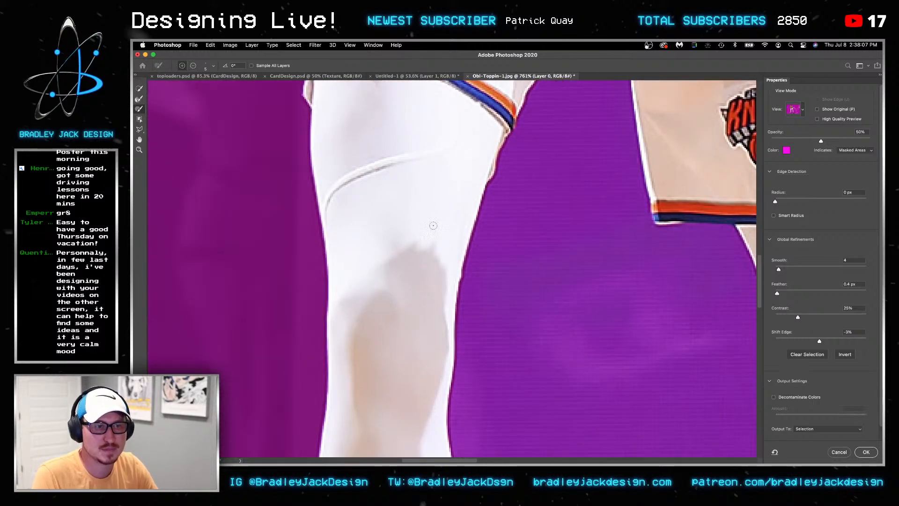
# Touch up the mask edge along the leg below the Knicks logo, from the shorts hem down the calf
pyautogui.moveTo(620, 279); pyautogui.dragTo(438, 229)
pyautogui.moveTo(625, 250); pyautogui.dragTo(544, 281)
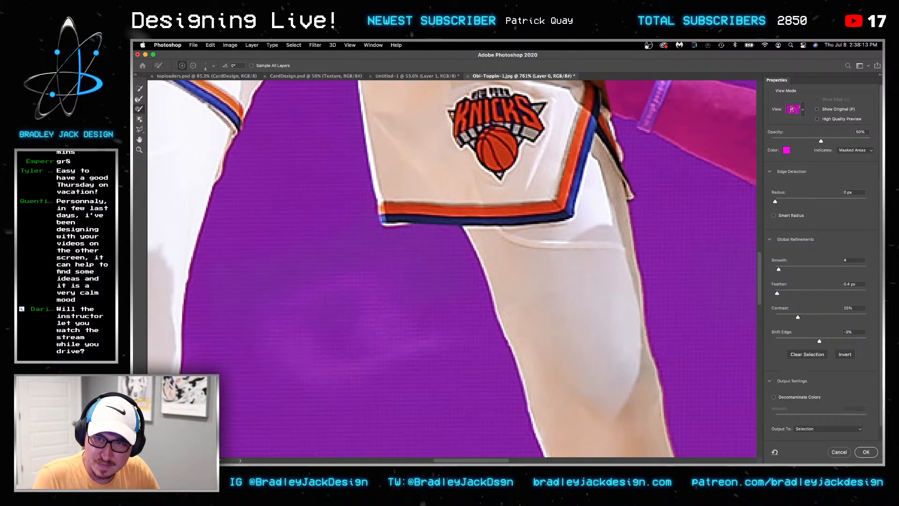
pyautogui.press('alt')
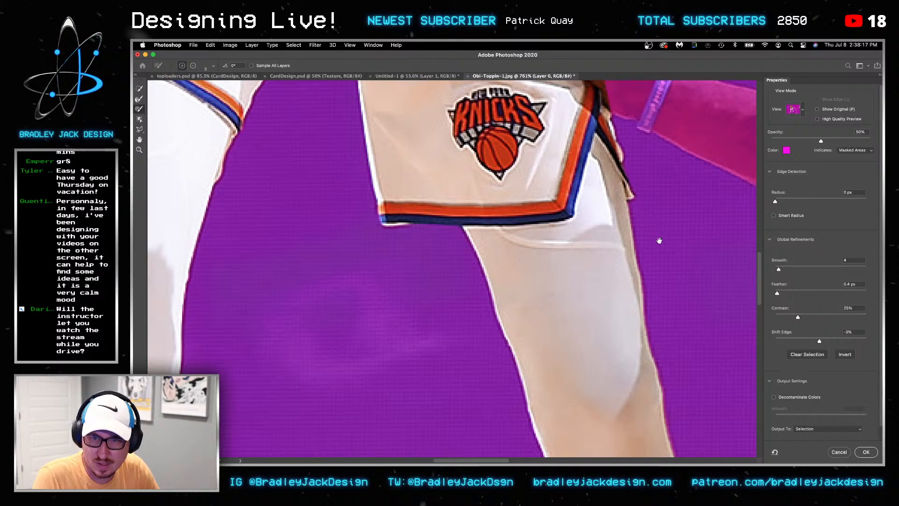
pyautogui.moveTo(479, 280); pyautogui.dragTo(483, 112)
pyautogui.moveTo(557, 347); pyautogui.dragTo(506, 182)
pyautogui.moveTo(629, 398); pyautogui.dragTo(606, 319)
# Refine the mask around the blue shoe and sock of the leg nearest the defender, using a larger brush
pyautogui.press(']')
pyautogui.press(']')
pyautogui.press(']')
pyautogui.press(']')
pyautogui.moveTo(622, 352); pyautogui.dragTo(584, 282)
pyautogui.press(']')
pyautogui.moveTo(660, 351); pyautogui.dragTo(619, 377)
pyautogui.moveTo(538, 375); pyautogui.dragTo(547, 382)
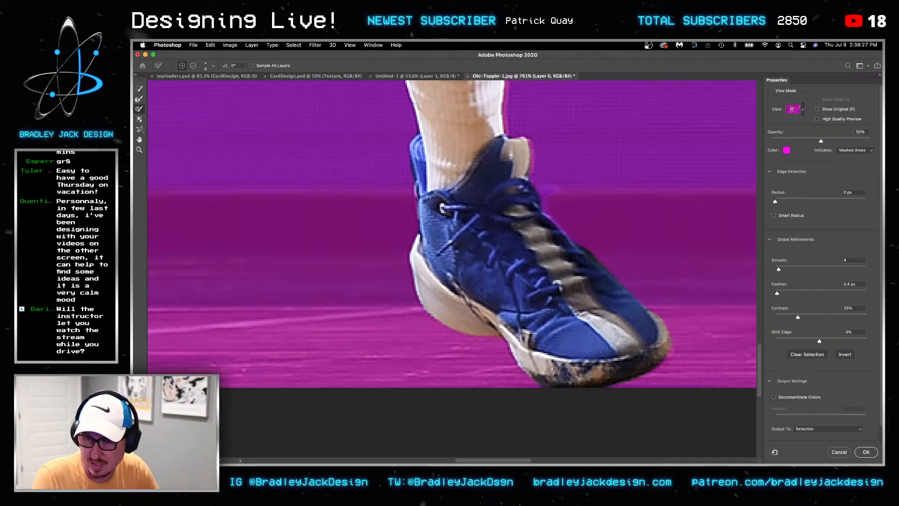
pyautogui.moveTo(512, 154); pyautogui.dragTo(651, 265)
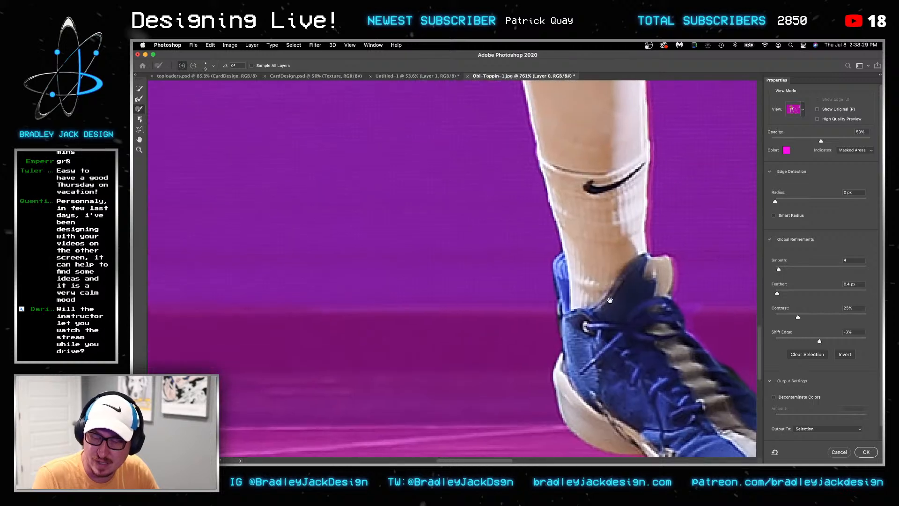
# Brush the protruding lace tips of the player's other blue shoe into the mask
pyautogui.moveTo(290, 260); pyautogui.dragTo(556, 187)
pyautogui.moveTo(337, 390); pyautogui.dragTo(468, 284)
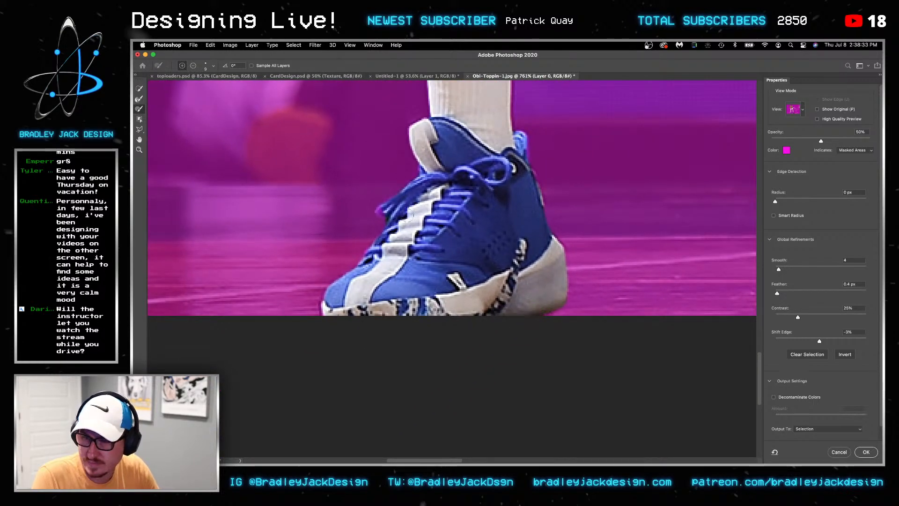
pyautogui.moveTo(388, 218)
pyautogui.mouseDown()
pyautogui.moveTo(397, 224)
pyautogui.moveTo(403, 210)
pyautogui.mouseUp()
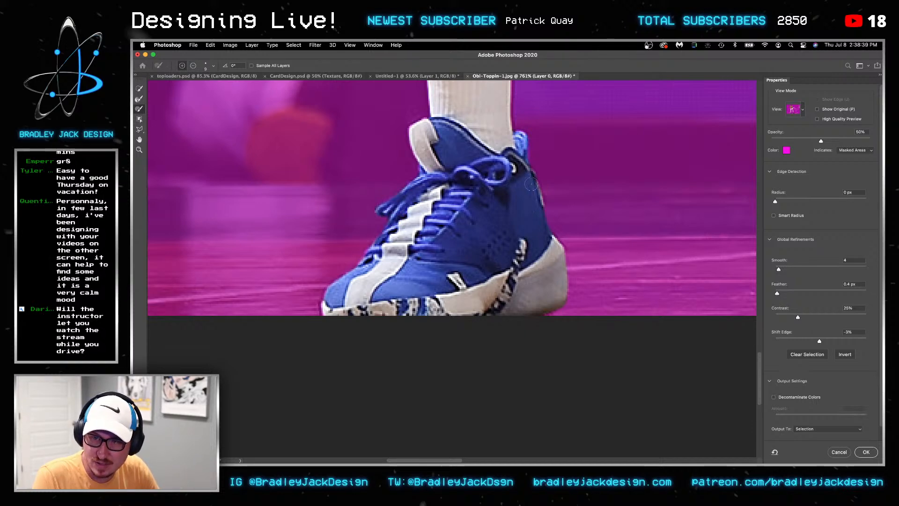
# Brush the edge of the Nike swoosh on that leg's sock into the mask and check the legging above it
pyautogui.moveTo(452, 217); pyautogui.dragTo(455, 398)
pyautogui.moveTo(449, 143); pyautogui.dragTo(452, 373)
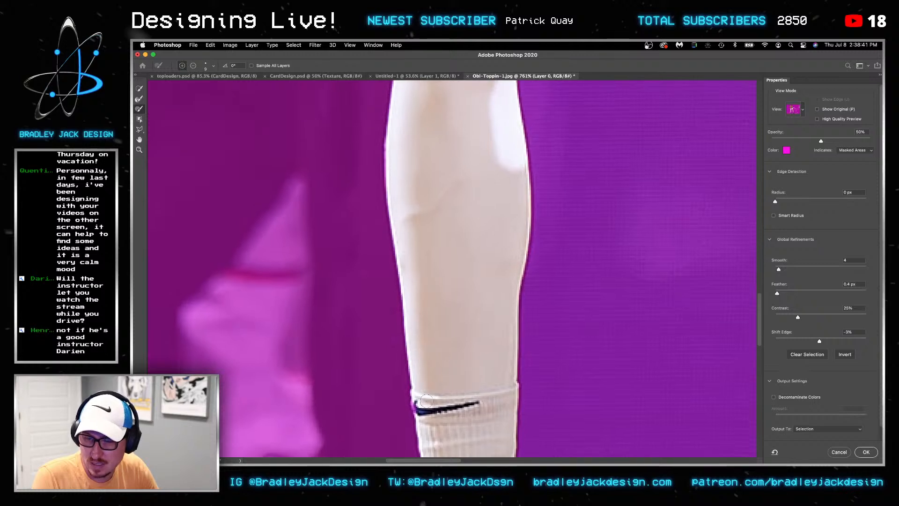
pyautogui.click(416, 405)
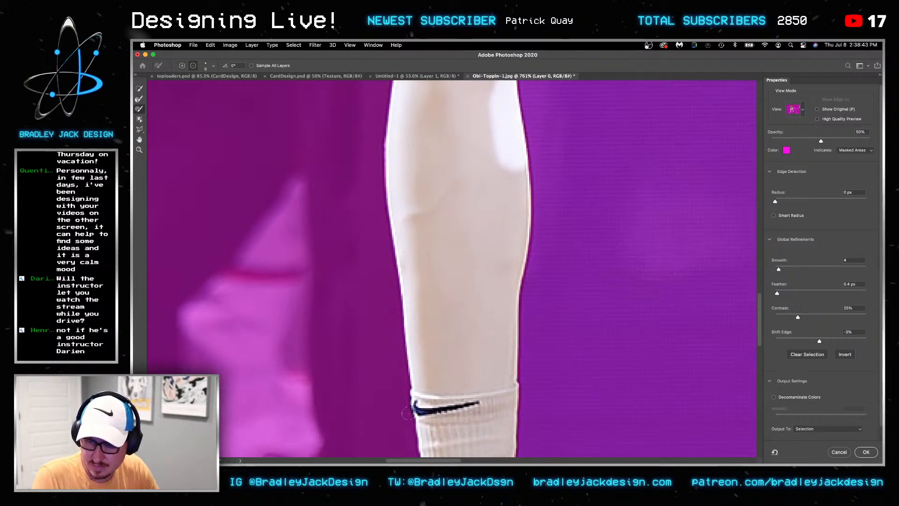
pyautogui.moveTo(453, 219); pyautogui.dragTo(453, 254)
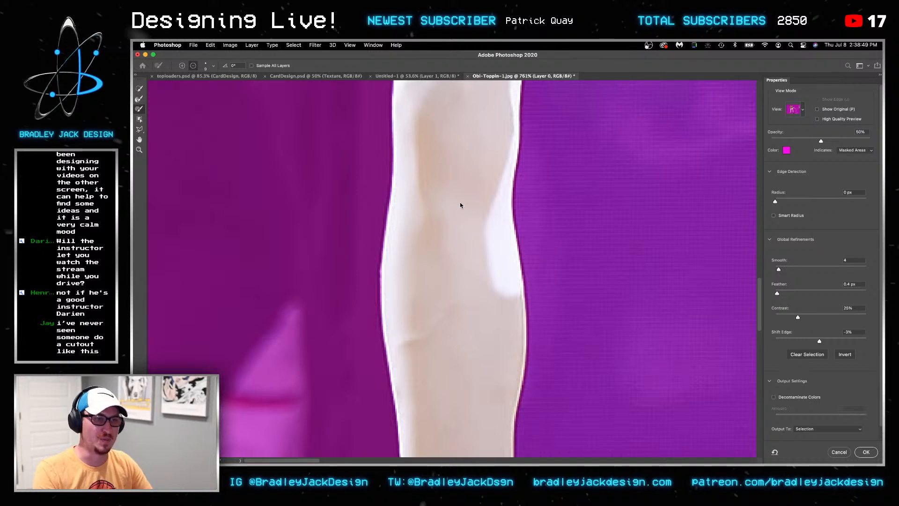
# Accept the refined selection, add it as a layer mask on Layer 0, and save the document as Obi-Toppin-1.psb in Large Document Format
pyautogui.scroll(-4, 460, 203)
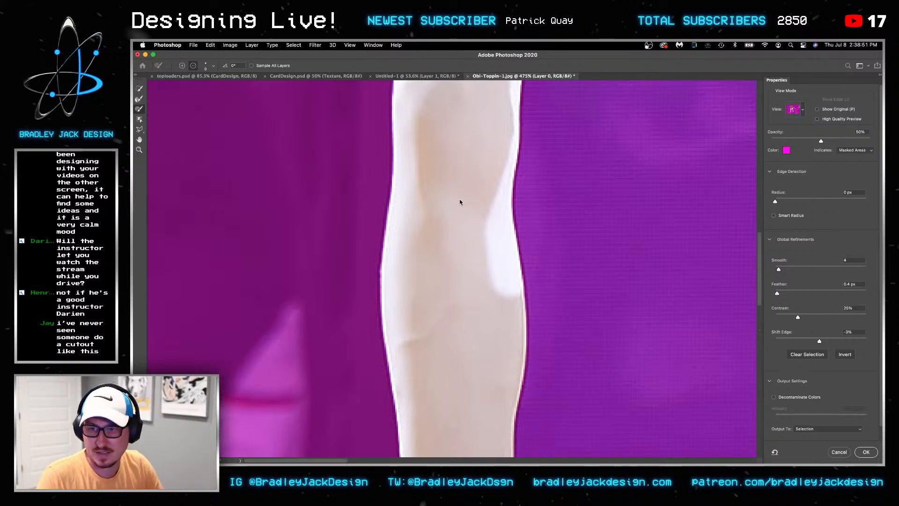
pyautogui.press('Return')
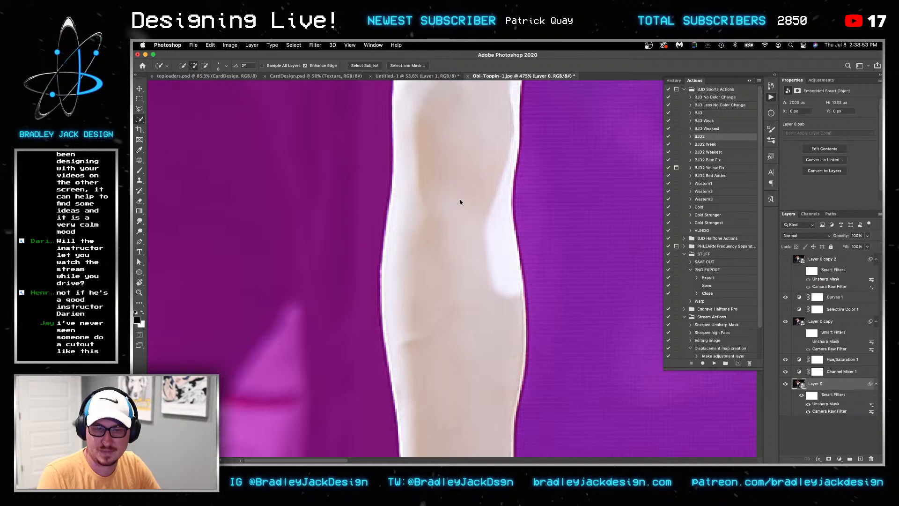
pyautogui.click(830, 460)
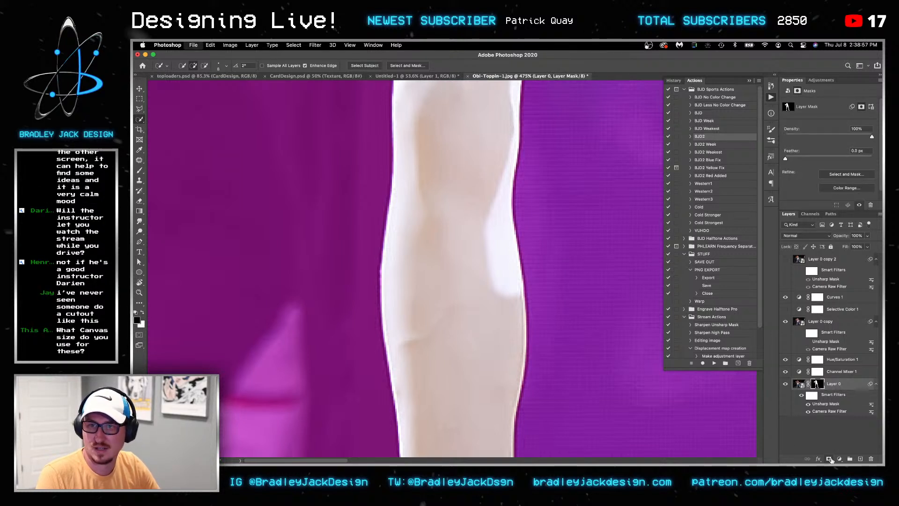
pyautogui.press('super+shift+s')
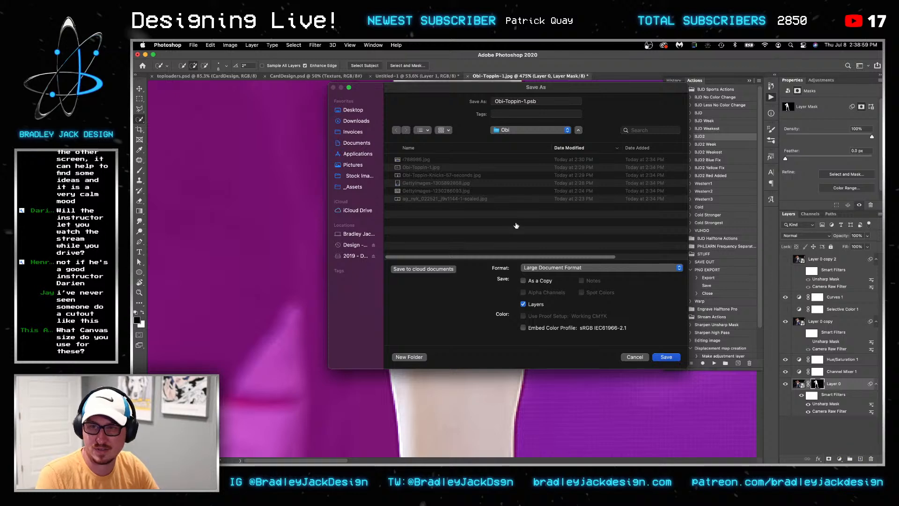
pyautogui.press('Return')
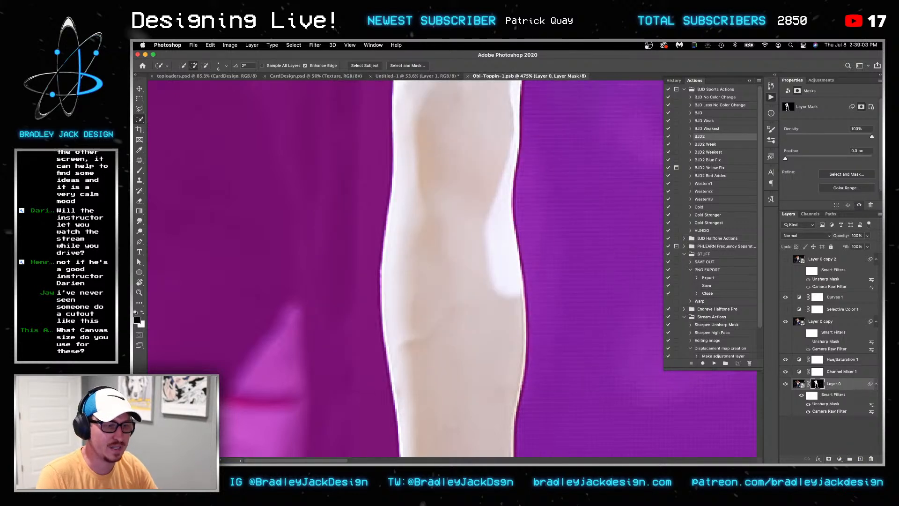
# Close the glitching Obi-Toppin-1.psb document and reopen it from the Obi folder in Finder
pyautogui.press('super+Tab')
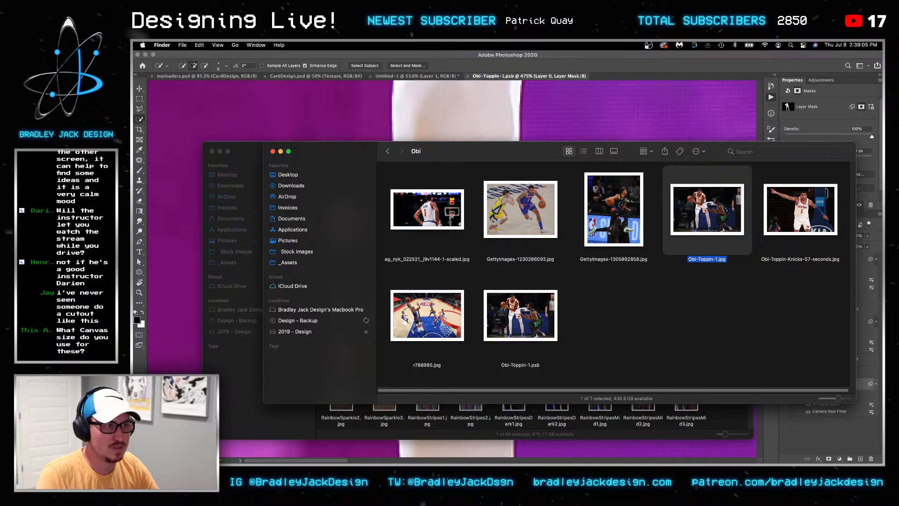
pyautogui.press('super+Tab')
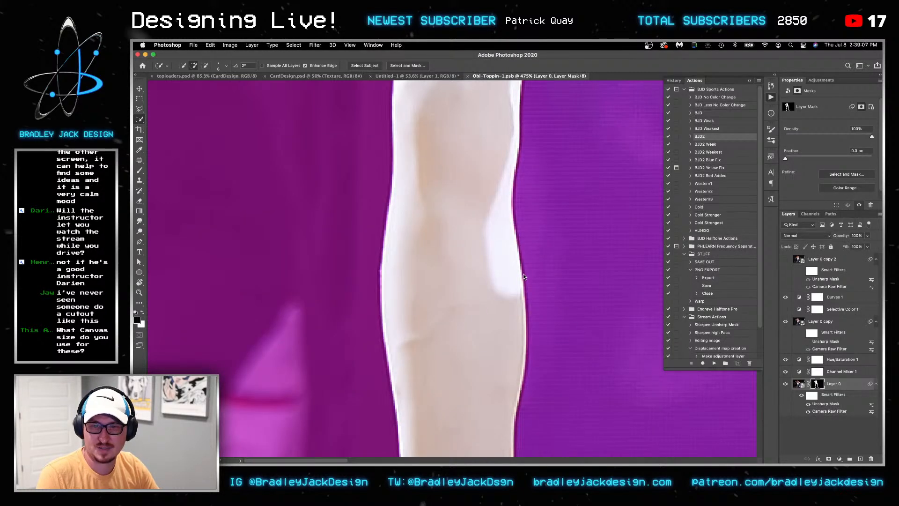
pyautogui.press('super+0')
pyautogui.scroll(10, 405, 138)
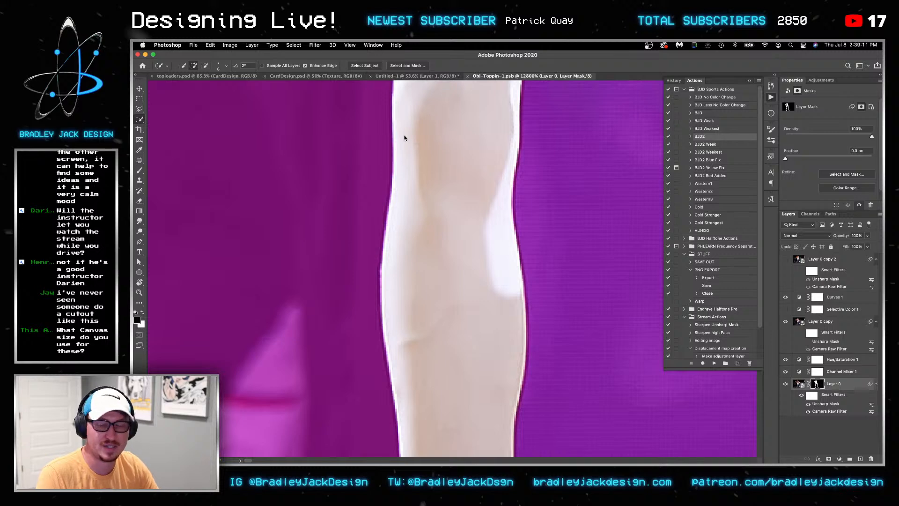
pyautogui.press('super+w')
pyautogui.press('super+Tab')
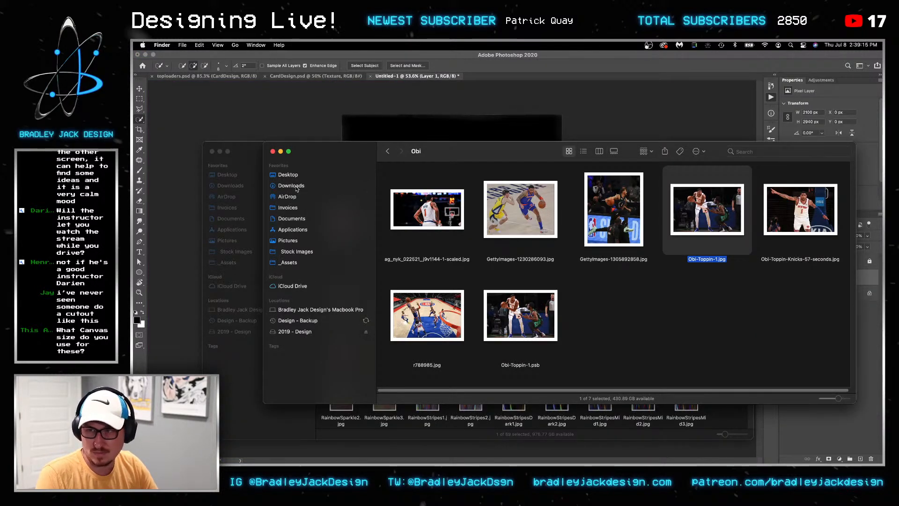
pyautogui.doubleClick(520, 315)
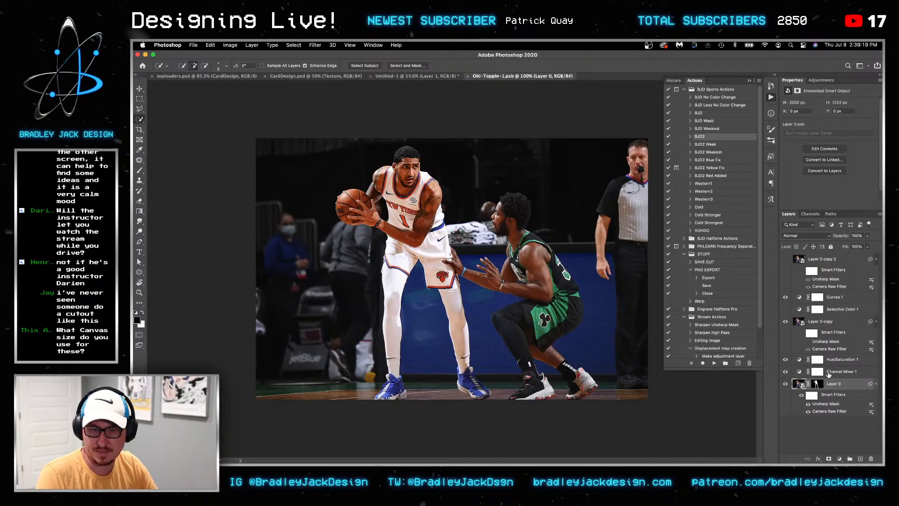
# Clip all layers from Channel Mixer 1 up to Layer 0 copy 2 to the masked Layer 0
pyautogui.click(840, 371)
pyautogui.keyDown('shift'); pyautogui.click(835, 260); pyautogui.keyUp('shift')
pyautogui.rightClick(836, 260)
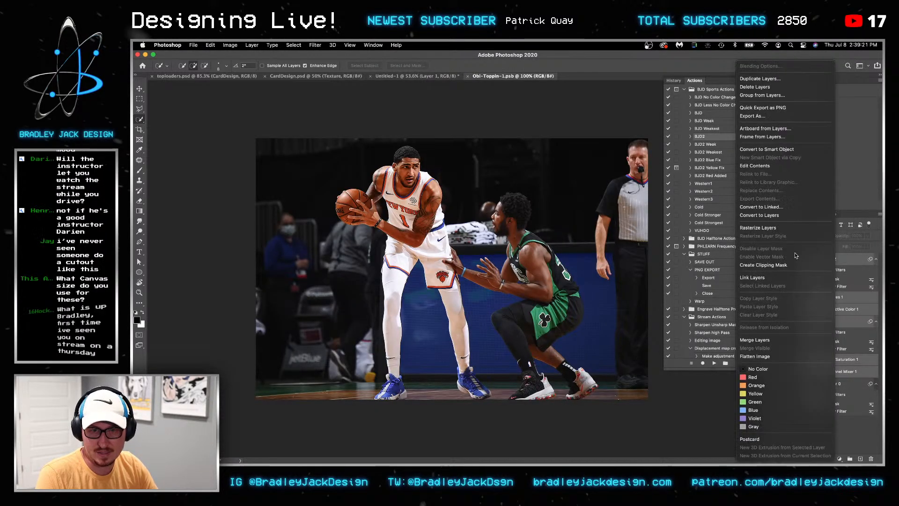
pyautogui.click(772, 264)
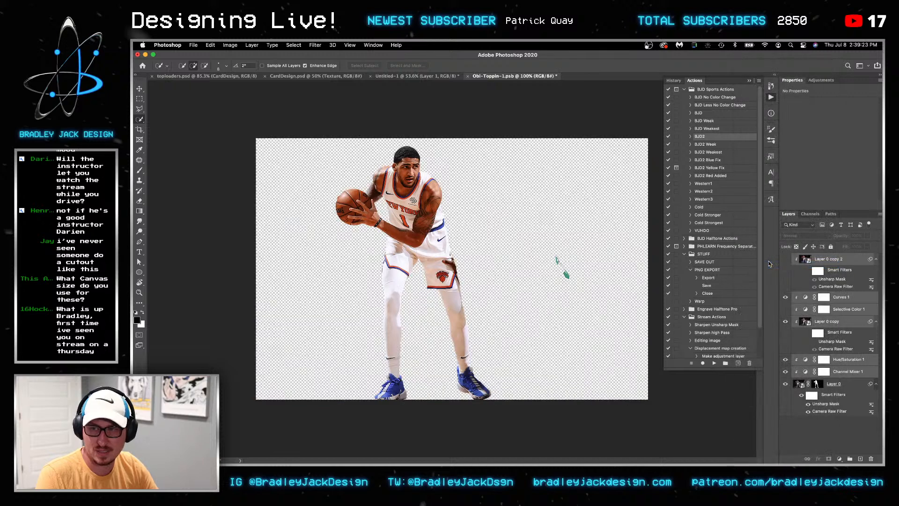
# Turn Layer 0's mask back into a selection, delete the layer mask, and reopen the selection in Select and Mask
pyautogui.rightClick(818, 384)
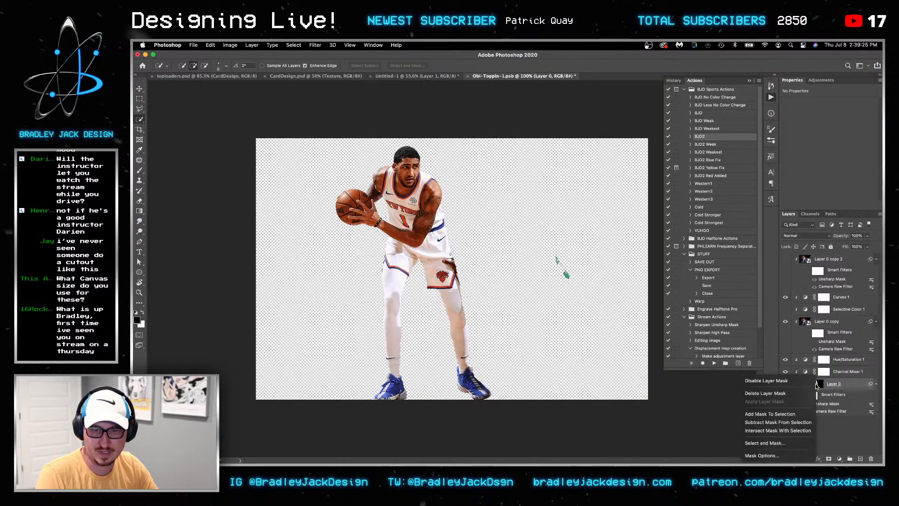
pyautogui.click(797, 393)
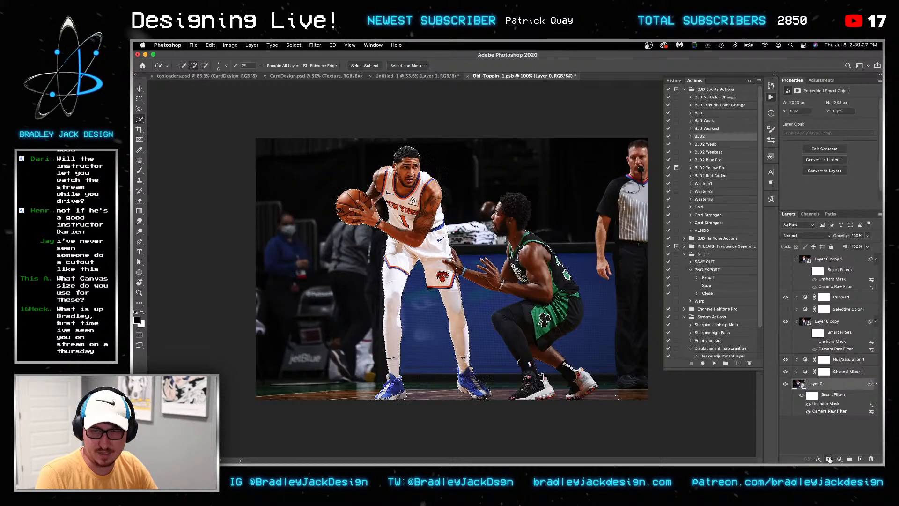
pyautogui.click(405, 66)
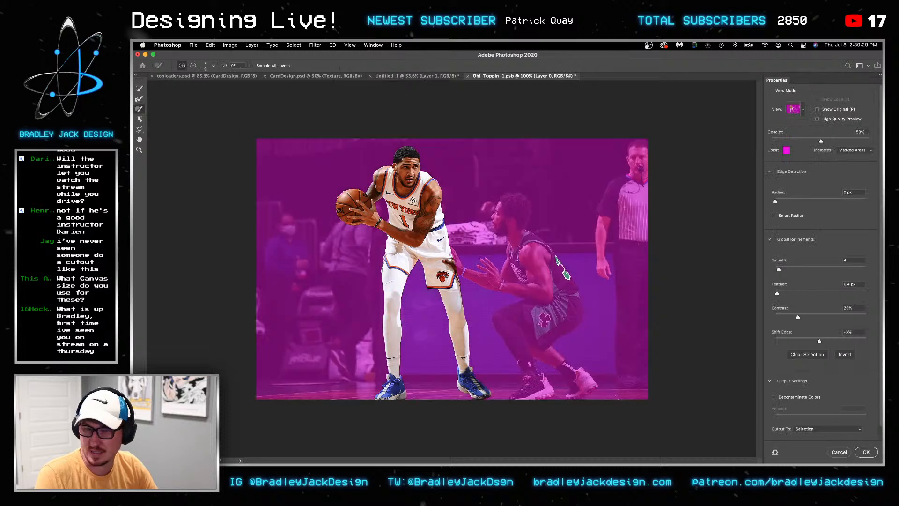
# Subtract the stray patches on the defender's green jersey from the selection with an enlarged brush
pyautogui.press(']')
pyautogui.press(']')
pyautogui.press(']')
pyautogui.press(']')
pyautogui.moveTo(565, 277)
pyautogui.mouseDown()
pyautogui.moveTo(548, 245)
pyautogui.moveTo(562, 276)
pyautogui.mouseUp()
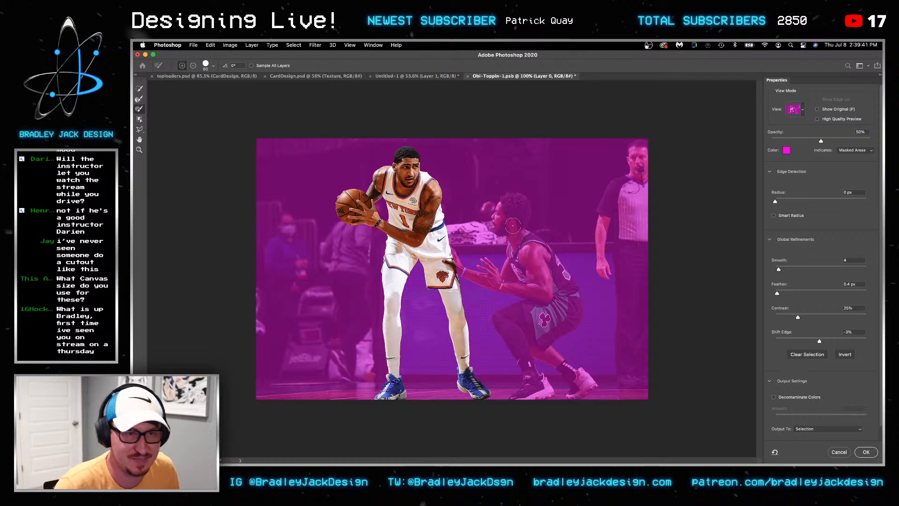
# Check the selection edges along the player's shorts, legs and shoes with a smaller refine brush, and accept the Select and Mask result
pyautogui.scroll(3, 415, 262)
pyautogui.scroll(4, 415, 271)
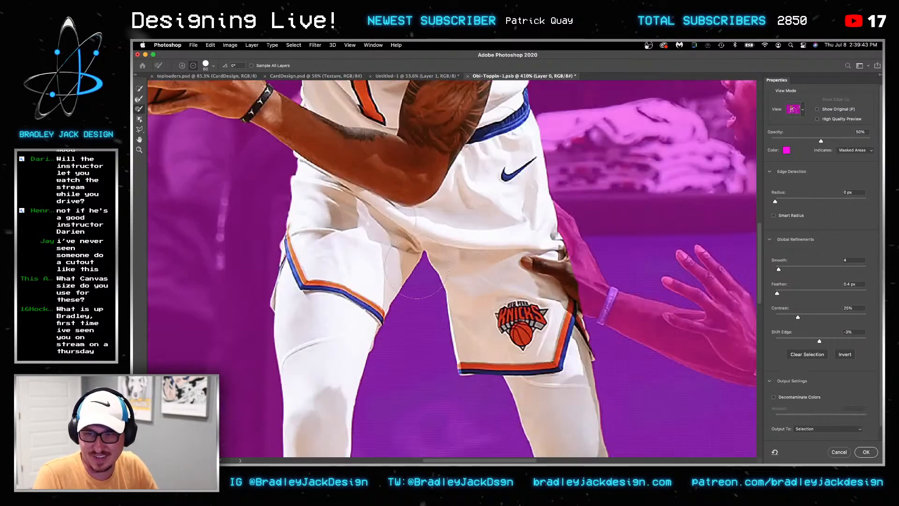
pyautogui.scroll(2, 362, 164)
pyautogui.press('[')
pyautogui.press('[')
pyautogui.press('[')
pyautogui.press('[')
pyautogui.press('[')
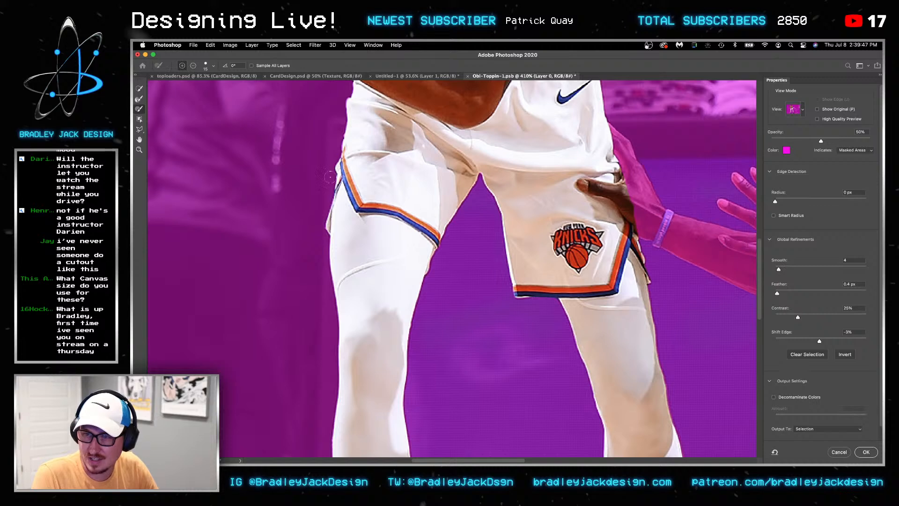
pyautogui.moveTo(382, 251); pyautogui.dragTo(415, 102)
pyautogui.moveTo(406, 326); pyautogui.dragTo(411, 109)
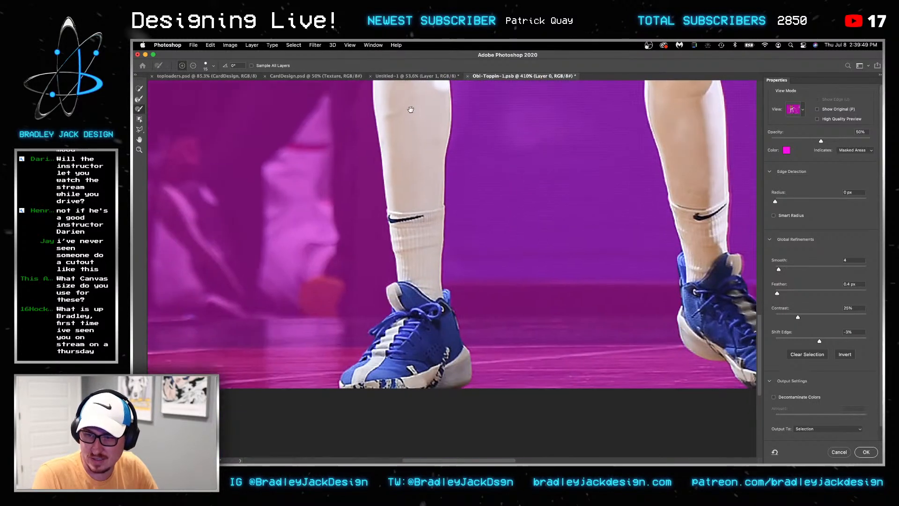
pyautogui.scroll(-5, 506, 225)
pyautogui.scroll(-4, 529, 208)
pyautogui.moveTo(538, 203); pyautogui.dragTo(477, 337)
pyautogui.press('Return')
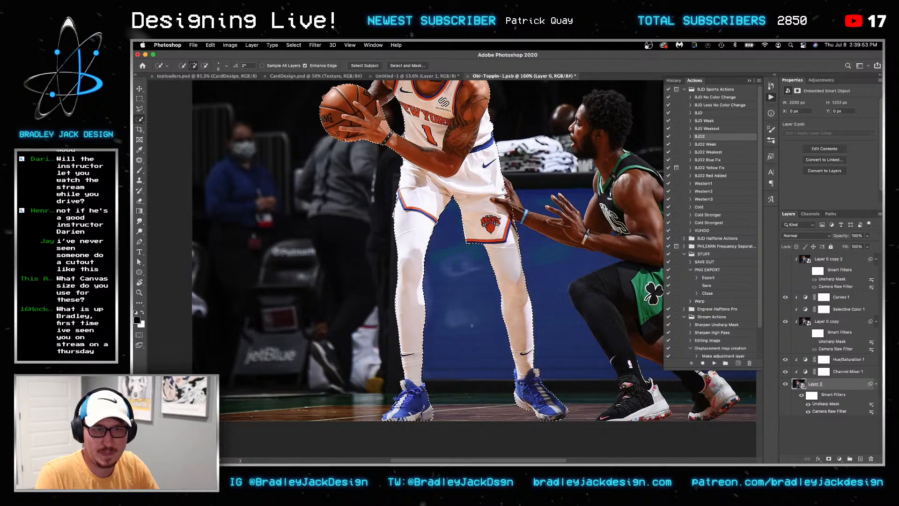
# Mask Layer 0 with the player selection to hide the background, and save the document
pyautogui.click(828, 459)
pyautogui.press('super+1')
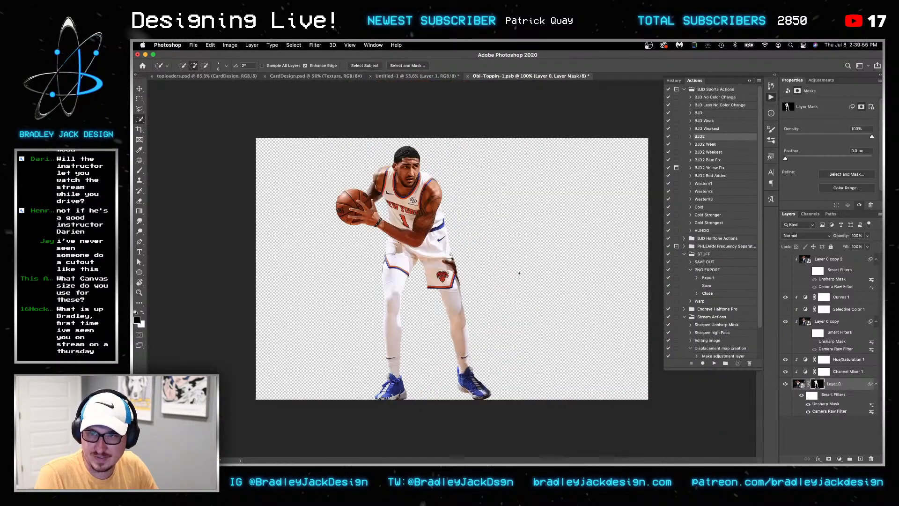
pyautogui.press('v')
pyautogui.press('super+s')
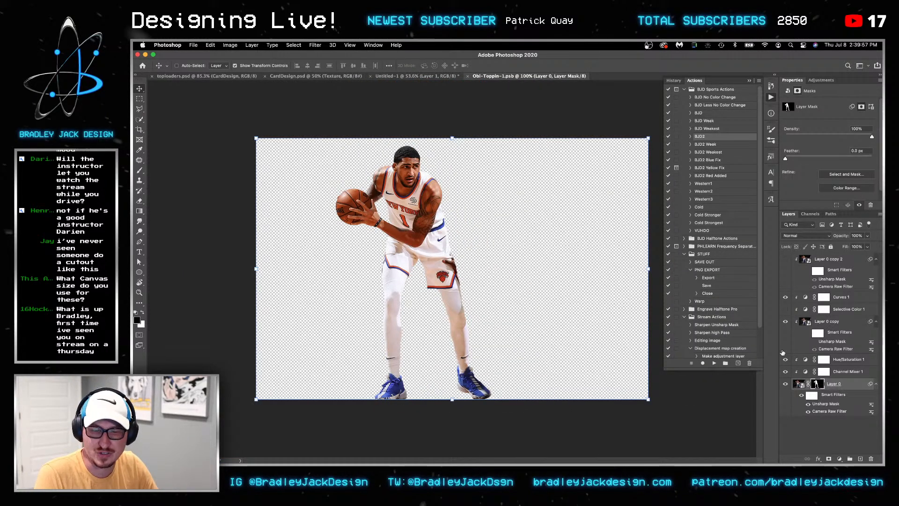
# Load Layer 0's mask as a selection, contract it, and replace the existing layer mask with one made from it
pyautogui.keyDown('super'); pyautogui.click(813, 383); pyautogui.keyUp('super')
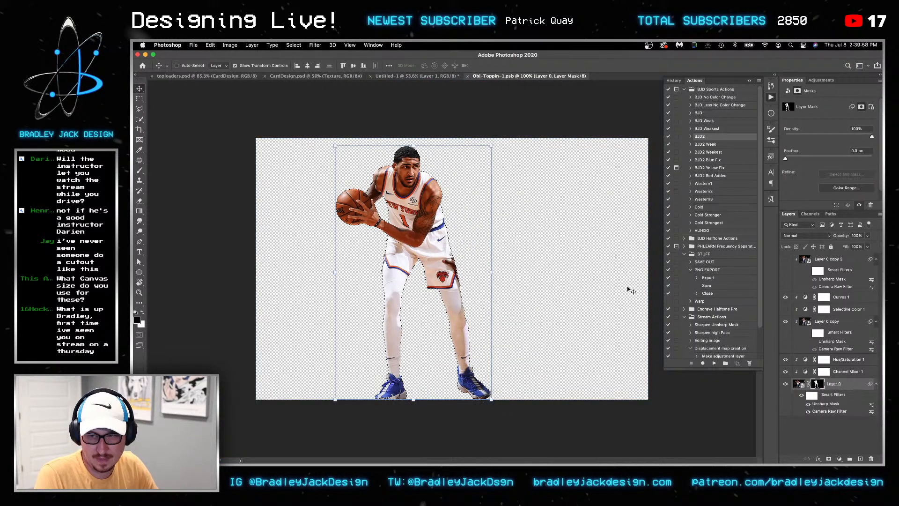
pyautogui.click(294, 45)
pyautogui.moveTo(327, 153)
pyautogui.click(408, 173)
pyautogui.press('Return')
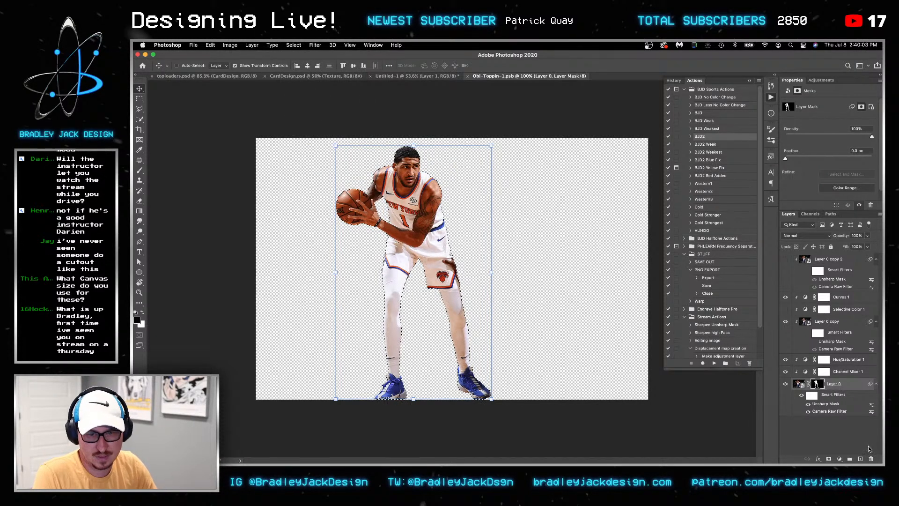
pyautogui.rightClick(811, 383)
pyautogui.click(803, 397)
pyautogui.click(828, 458)
# Add a new empty layer directly above the Curves 1 adjustment
pyautogui.press('z')
pyautogui.moveTo(453, 268); pyautogui.dragTo(598, 266)
pyautogui.click(856, 301)
pyautogui.press('alt+shift+super+n')
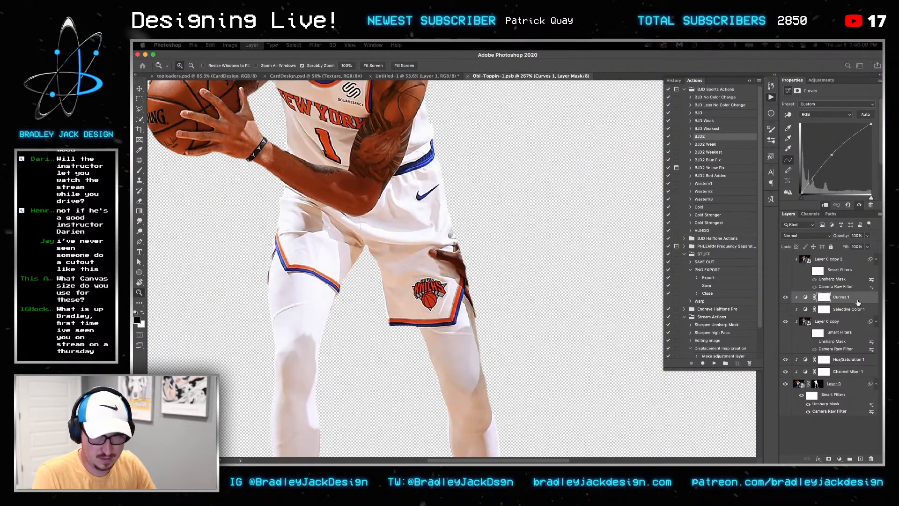
pyautogui.keyDown('alt'); pyautogui.click(854, 304); pyautogui.keyUp('alt')
# Set up the Clone Stamp with a much smaller brush for retouching the opponent's hand on the shorts
pyautogui.press('s')
pyautogui.scroll(5, 489, 262)
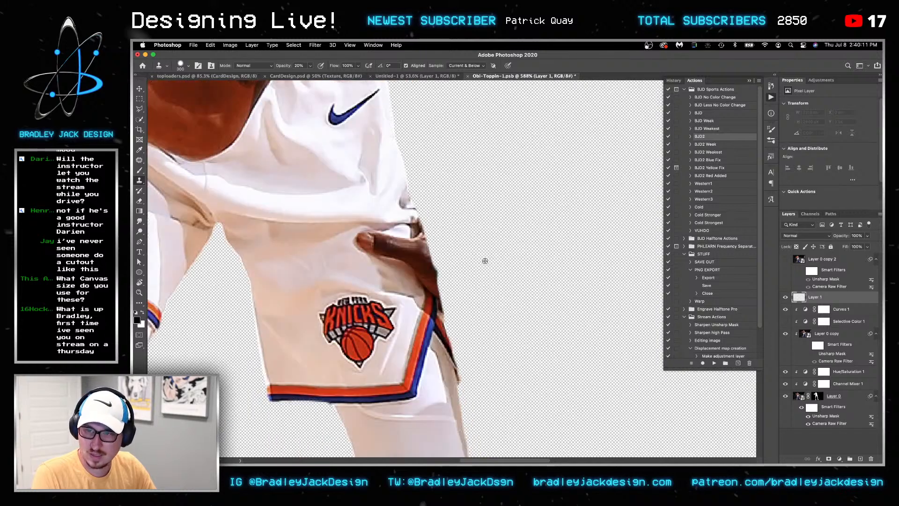
pyautogui.press('[')
pyautogui.press('[')
pyautogui.press('[')
pyautogui.press('[')
pyautogui.press('[')
pyautogui.press('[')
pyautogui.press('[')
pyautogui.press('[')
pyautogui.press('[')
pyautogui.press('[')
pyautogui.press('[')
pyautogui.press('[')
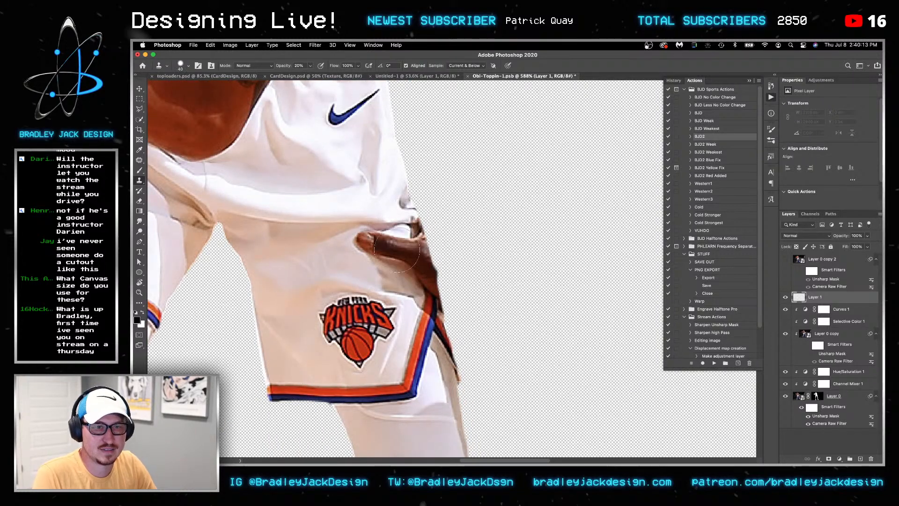
# Check Untitled-1's image size in inches, previewing a 2.5-inch width without applying it, and return to the Obi-Toppin-1 document
pyautogui.press('v')
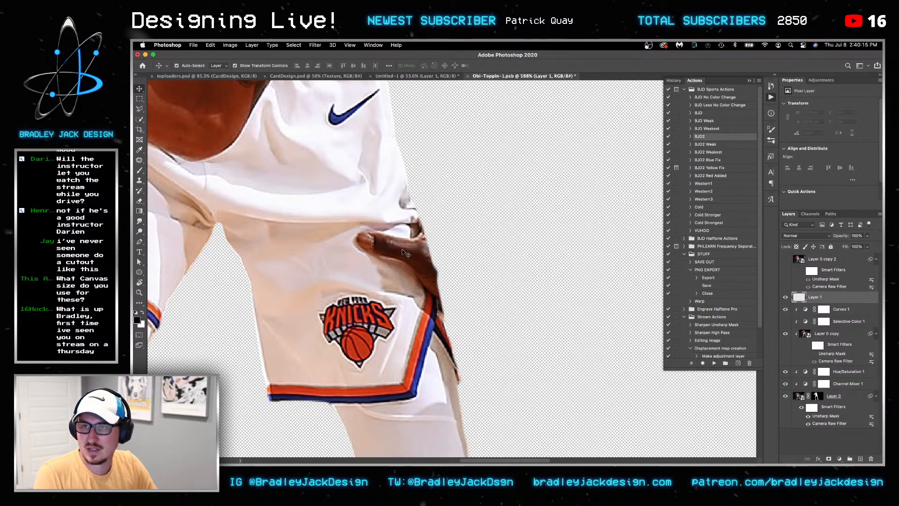
pyautogui.hotkey('ctrl', 'shift', 'Tab')
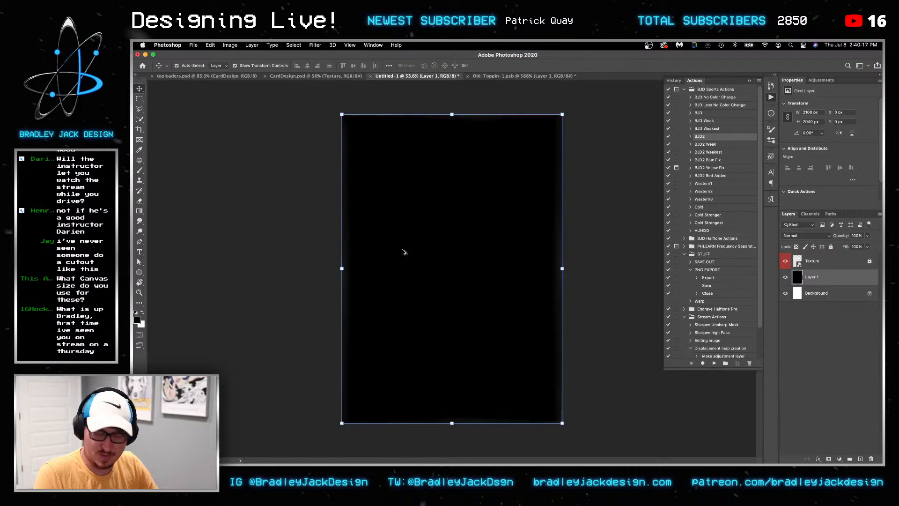
pyautogui.press('super+alt+i')
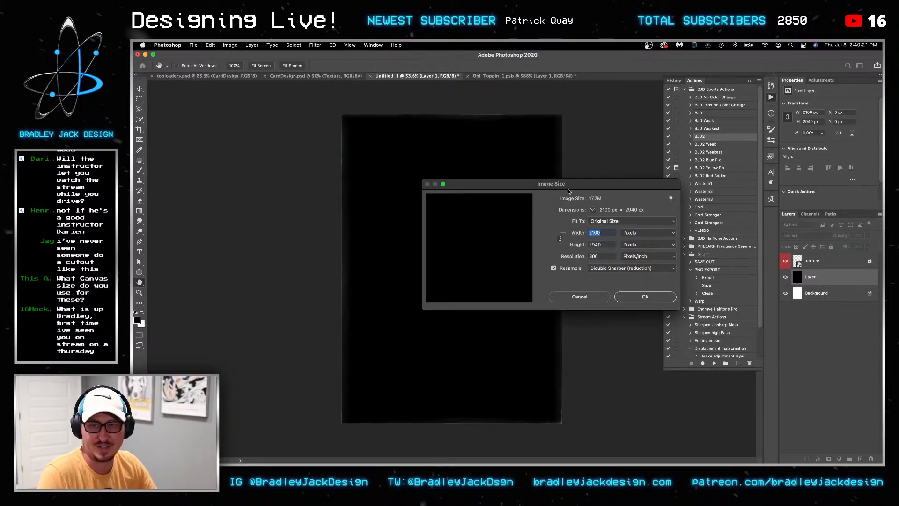
pyautogui.click(638, 232)
pyautogui.click(636, 240)
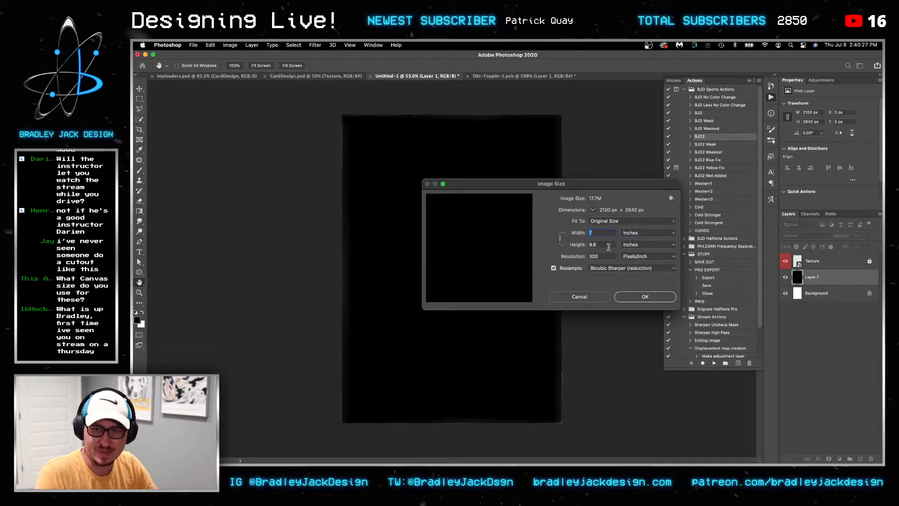
pyautogui.write('2.5')
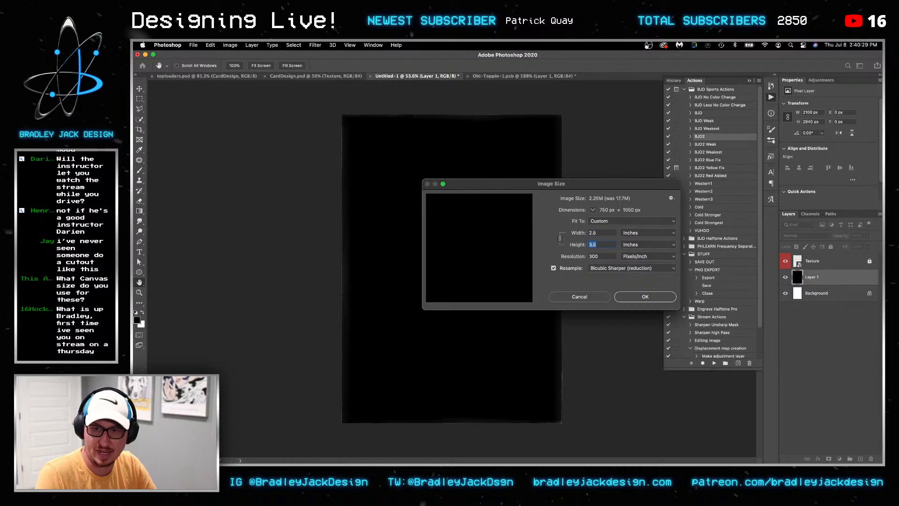
pyautogui.press('Return')
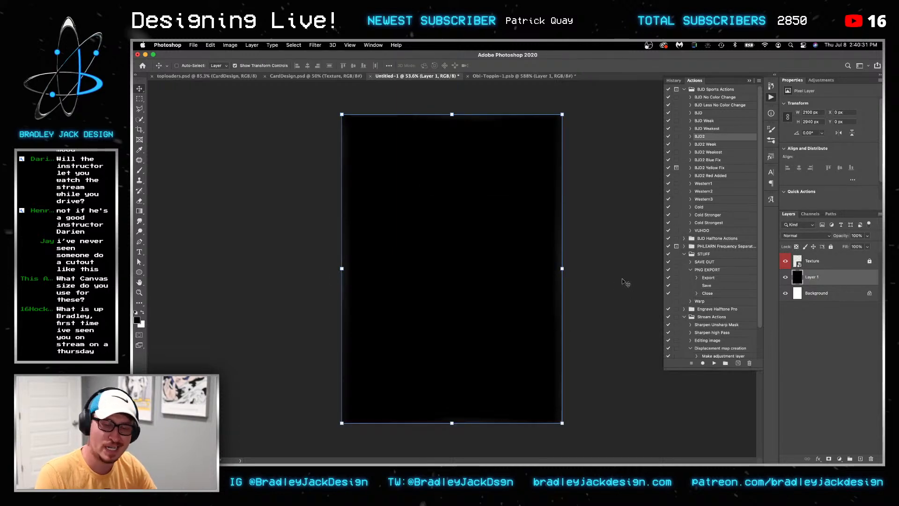
pyautogui.hotkey('ctrl', 'Tab')
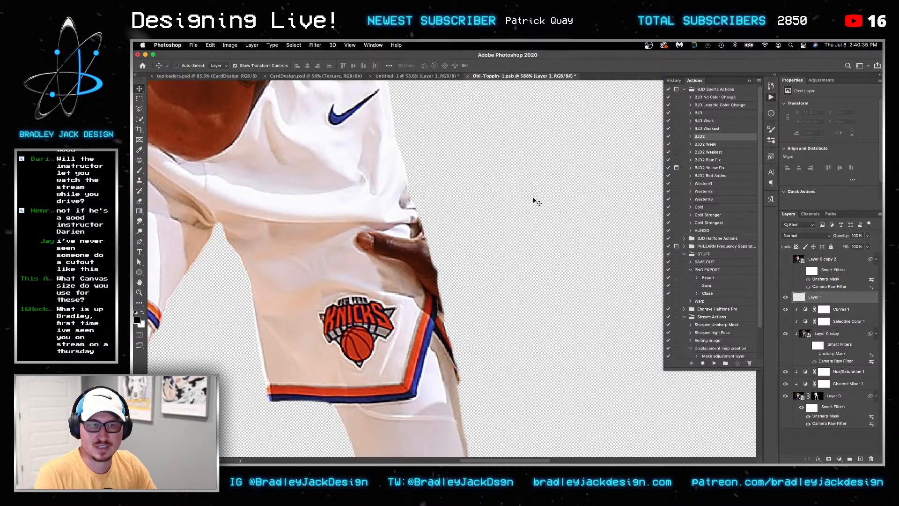
# Clip Layer 1 to the layers below and clone shorts fabric over the opponent's fingertip, raising the stamp opacity to 100%
pyautogui.keyDown('alt'); pyautogui.click(807, 302); pyautogui.keyUp('alt')
pyautogui.press('s')
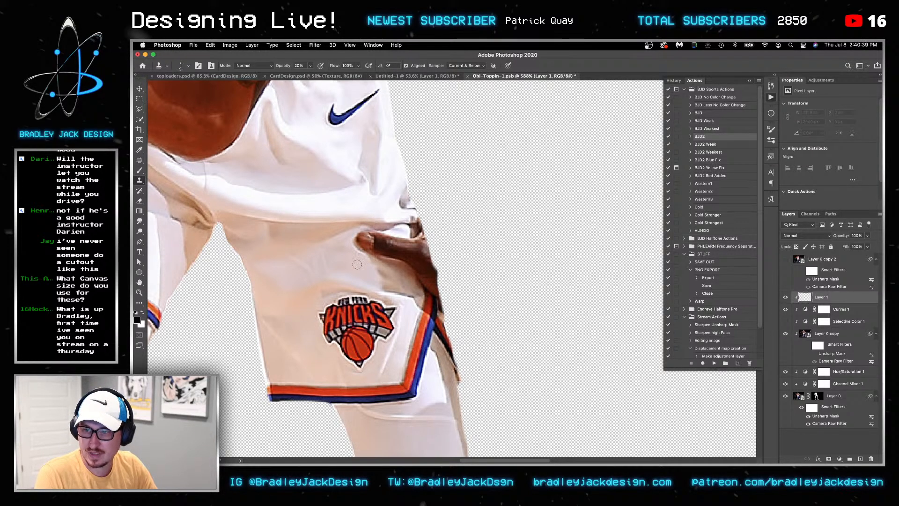
pyautogui.click(358, 248)
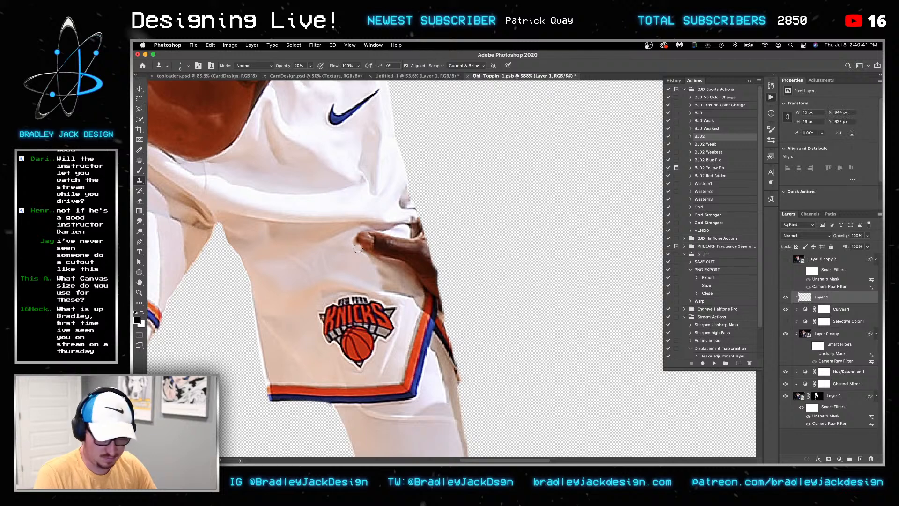
pyautogui.moveTo(361, 251); pyautogui.dragTo(356, 248)
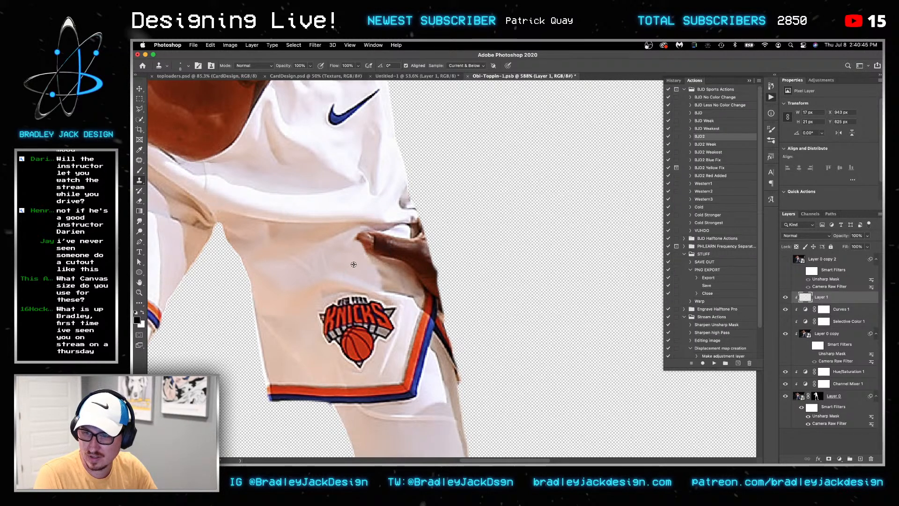
# Clone nearby shorts fabric over the opponent's fingers above the Knicks logo using a slightly larger brush
pyautogui.press(']')
pyautogui.press(']')
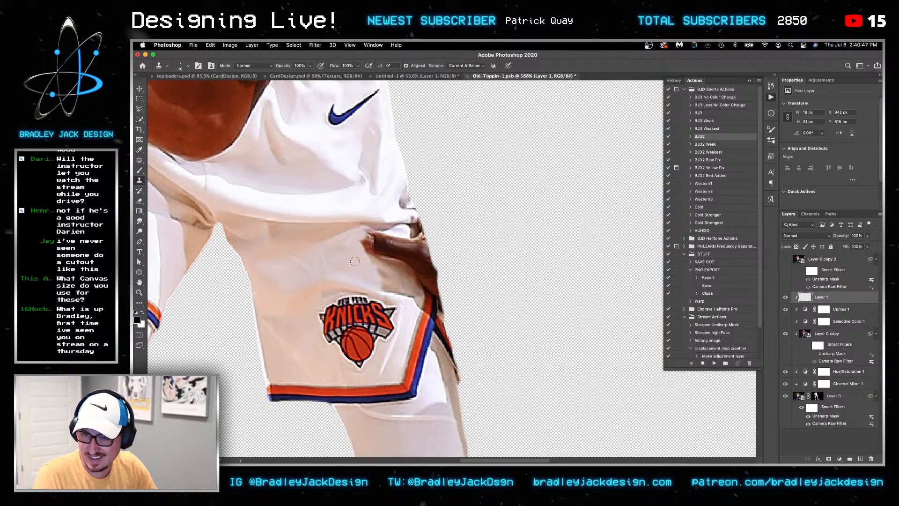
pyautogui.keyDown('alt'); pyautogui.click(353, 264); pyautogui.keyUp('alt')
pyautogui.moveTo(376, 277)
pyautogui.mouseDown()
pyautogui.moveTo(401, 284)
pyautogui.moveTo(386, 286)
pyautogui.moveTo(374, 265)
pyautogui.moveTo(398, 274)
pyautogui.moveTo(359, 258)
pyautogui.moveTo(411, 284)
pyautogui.mouseUp()
pyautogui.keyDown('alt'); pyautogui.click(360, 257); pyautogui.keyUp('alt')
pyautogui.keyDown('alt'); pyautogui.click(355, 260); pyautogui.keyUp('alt')
pyautogui.moveTo(365, 243); pyautogui.dragTo(407, 271)
pyautogui.moveTo(368, 239); pyautogui.dragTo(389, 244)
# Clone shorts fabric over the white patch and remaining finger edge just beneath the fold
pyautogui.press('[')
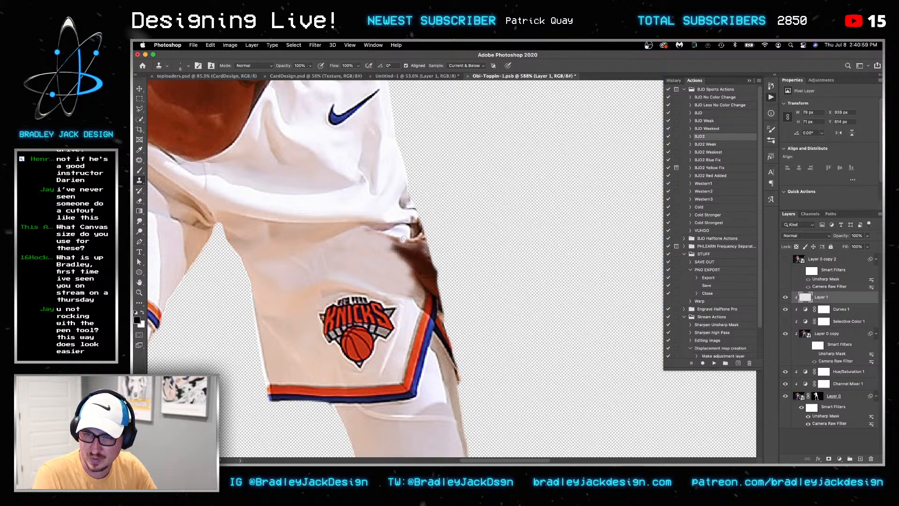
pyautogui.scroll(2, 406, 235)
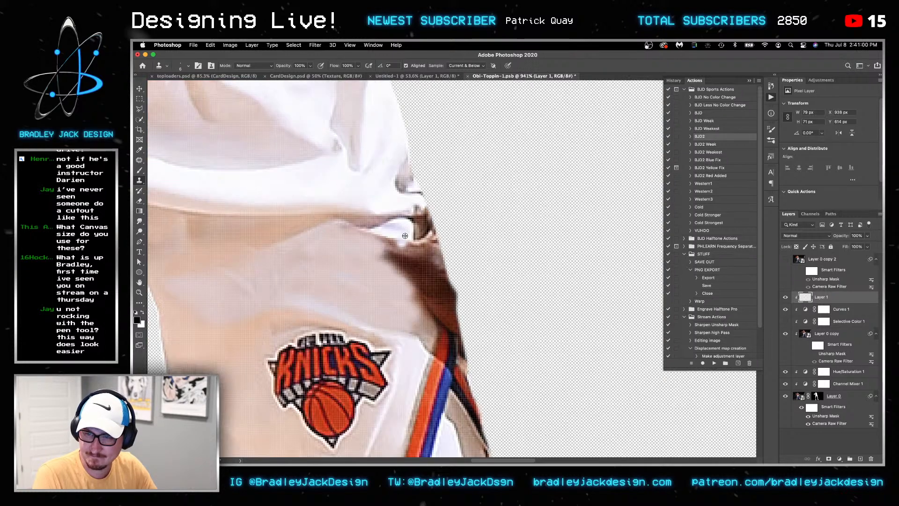
pyautogui.keyDown('alt'); pyautogui.click(360, 289); pyautogui.keyUp('alt')
pyautogui.press(']')
pyautogui.moveTo(376, 269)
pyautogui.mouseDown()
pyautogui.moveTo(408, 292)
pyautogui.moveTo(395, 245)
pyautogui.moveTo(374, 248)
pyautogui.moveTo(341, 230)
pyautogui.moveTo(359, 229)
pyautogui.mouseUp()
pyautogui.press(']')
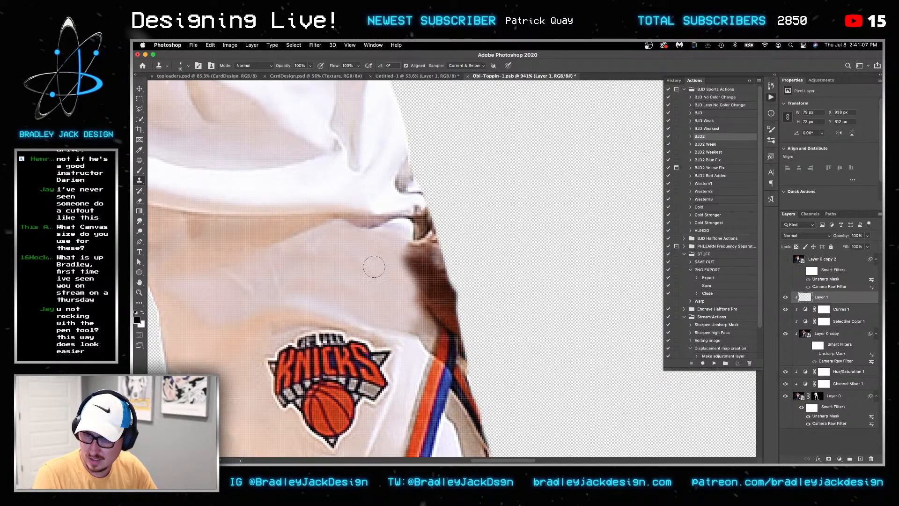
# Clone the orange and blue side trim upward over the hand at the shorts' outer edge, and undo the last stamp
pyautogui.press('[')
pyautogui.scroll(-4, 384, 253)
pyautogui.hscroll(2, 383, 252)
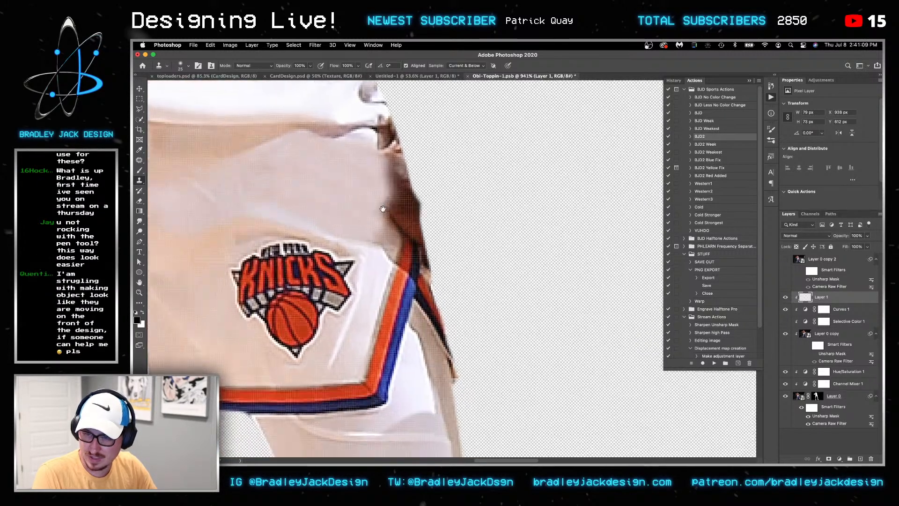
pyautogui.press('[')
pyautogui.press('[')
pyautogui.press('[')
pyautogui.scroll(-2, 391, 285)
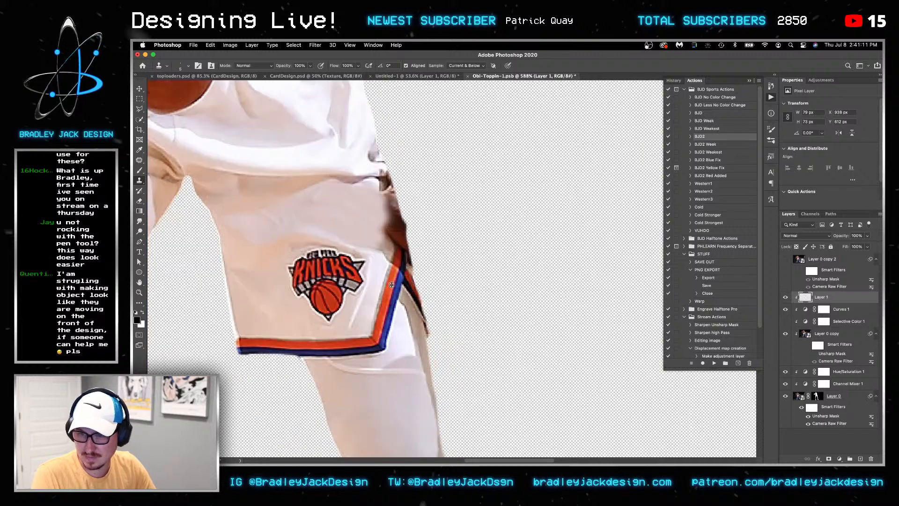
pyautogui.press(']')
pyautogui.press(']')
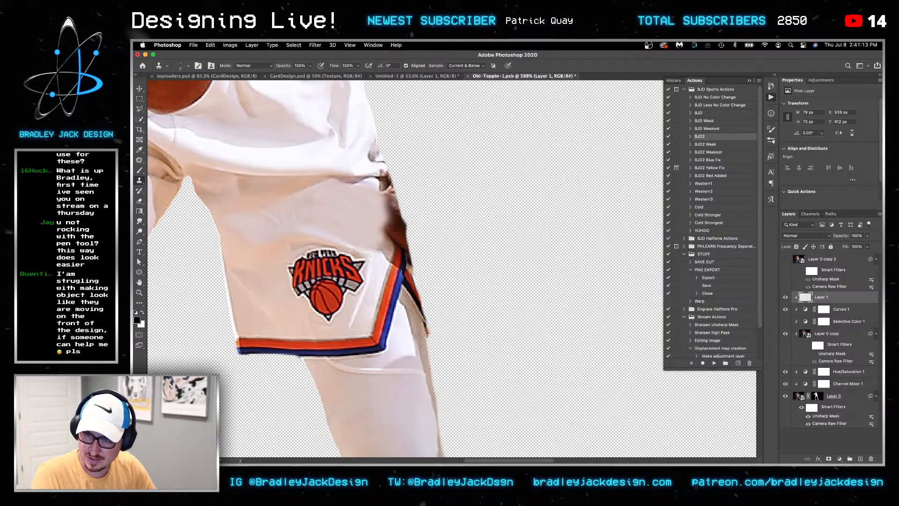
pyautogui.keyDown('alt'); pyautogui.click(399, 271); pyautogui.keyUp('alt')
pyautogui.moveTo(404, 258)
pyautogui.mouseDown()
pyautogui.moveTo(404, 266)
pyautogui.moveTo(406, 231)
pyautogui.mouseUp()
pyautogui.keyDown('alt'); pyautogui.click(396, 274); pyautogui.keyUp('alt')
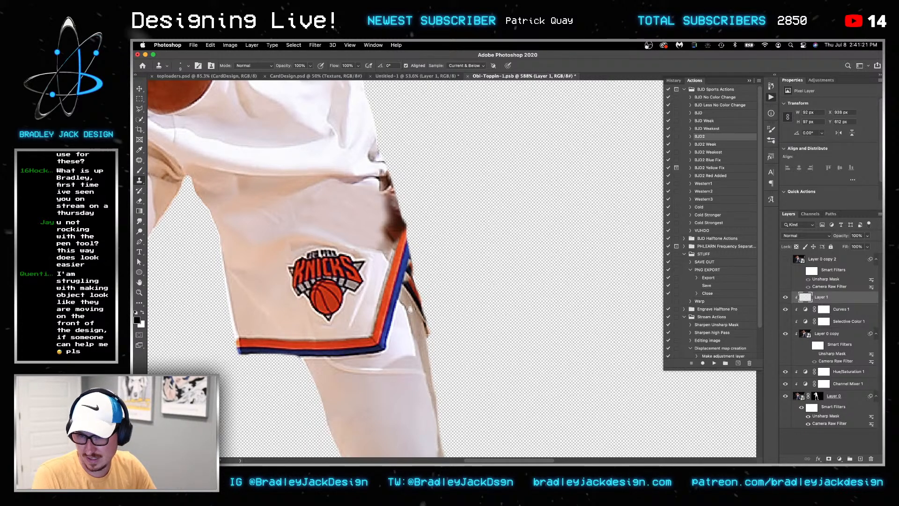
pyautogui.press('super+z')
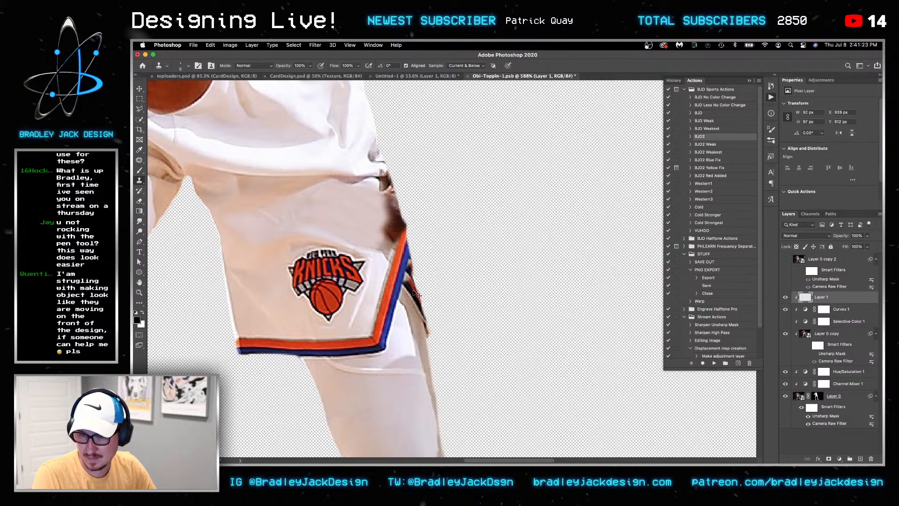
# Clone over the leftover dark area beside the blue trim at the shorts' outer edge
pyautogui.scroll(3, 405, 279)
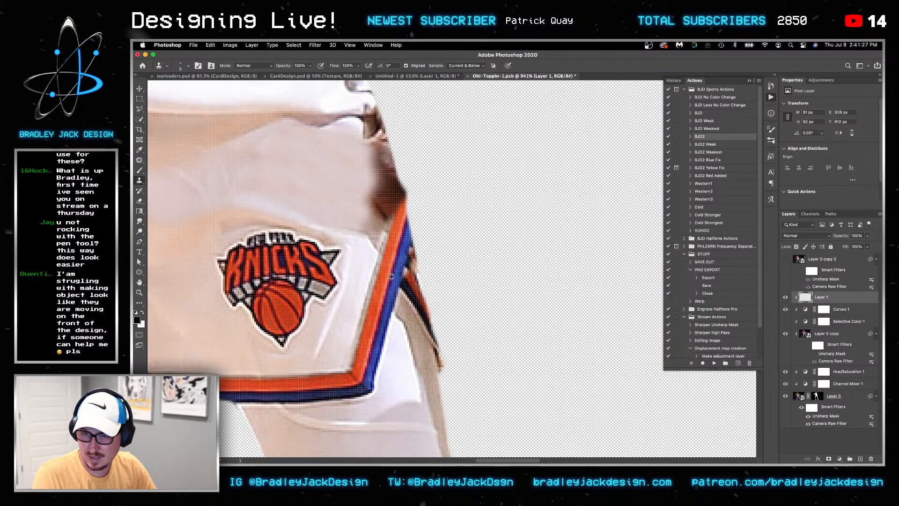
pyautogui.keyDown('alt'); pyautogui.click(407, 313); pyautogui.keyUp('alt')
pyautogui.moveTo(417, 269)
pyautogui.mouseDown()
pyautogui.moveTo(418, 250)
pyautogui.moveTo(421, 270)
pyautogui.mouseUp()
pyautogui.moveTo(387, 241); pyautogui.dragTo(429, 294)
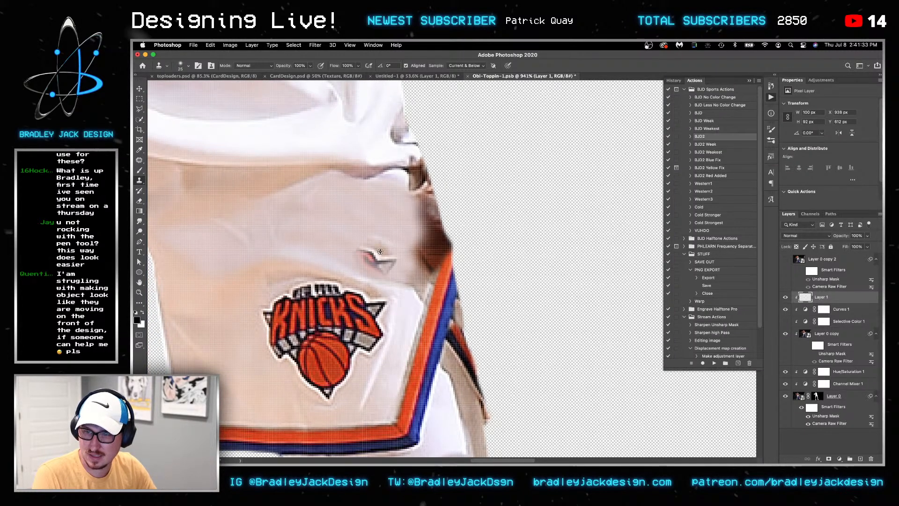
# Try to clone over the dark patch above the trim with the Curves 1 mask active
pyautogui.hotkey('alt', '[')
pyautogui.press('[')
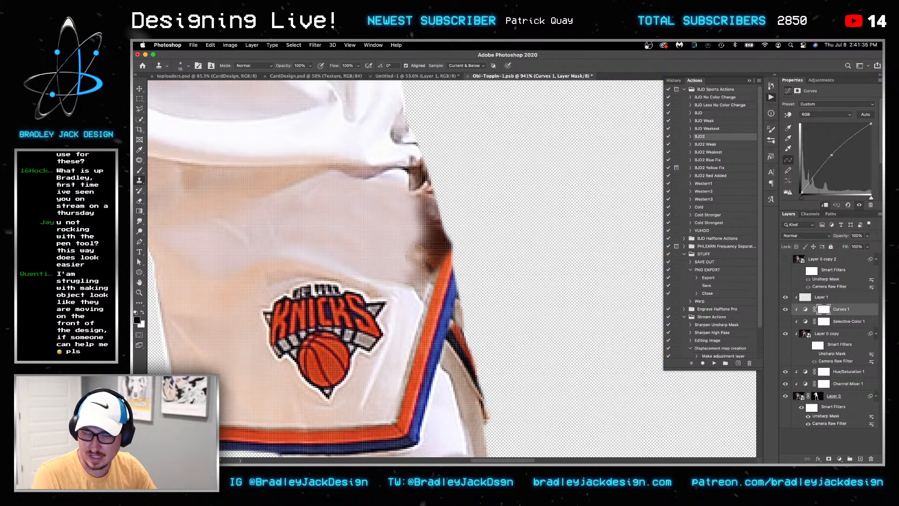
pyautogui.moveTo(401, 251); pyautogui.dragTo(412, 317)
pyautogui.moveTo(421, 269); pyautogui.dragTo(422, 265)
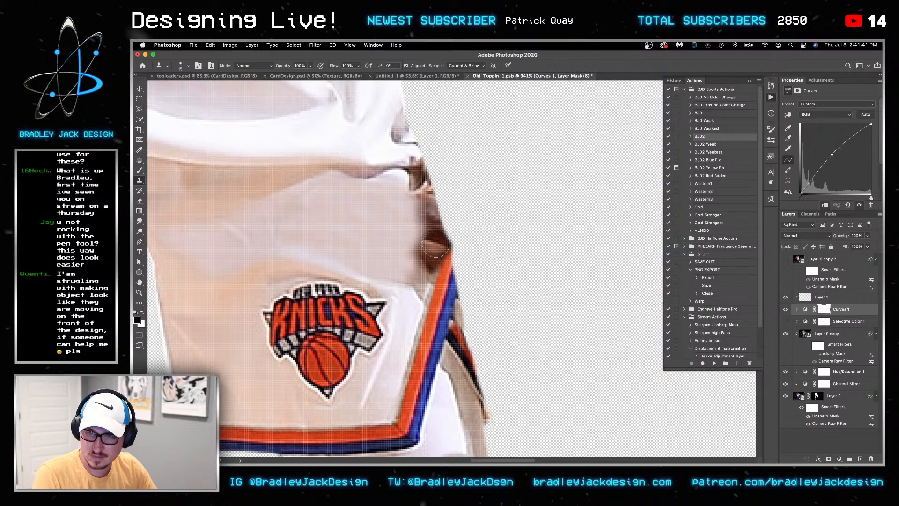
# Select Layer 1 and clone shorts fabric over the rest of the opponent's hand between the fold and the side trim
pyautogui.click(815, 298)
pyautogui.moveTo(411, 258)
pyautogui.mouseDown()
pyautogui.moveTo(442, 237)
pyautogui.moveTo(408, 194)
pyautogui.moveTo(434, 188)
pyautogui.mouseUp()
pyautogui.press('[')
pyautogui.press('[')
pyautogui.moveTo(385, 164)
pyautogui.mouseDown()
pyautogui.moveTo(416, 161)
pyautogui.moveTo(426, 171)
pyautogui.moveTo(419, 178)
pyautogui.moveTo(432, 181)
pyautogui.moveTo(393, 185)
pyautogui.moveTo(427, 187)
pyautogui.mouseUp()
pyautogui.keyDown('alt'); pyautogui.click(391, 185); pyautogui.keyUp('alt')
pyautogui.moveTo(413, 280); pyautogui.dragTo(433, 273)
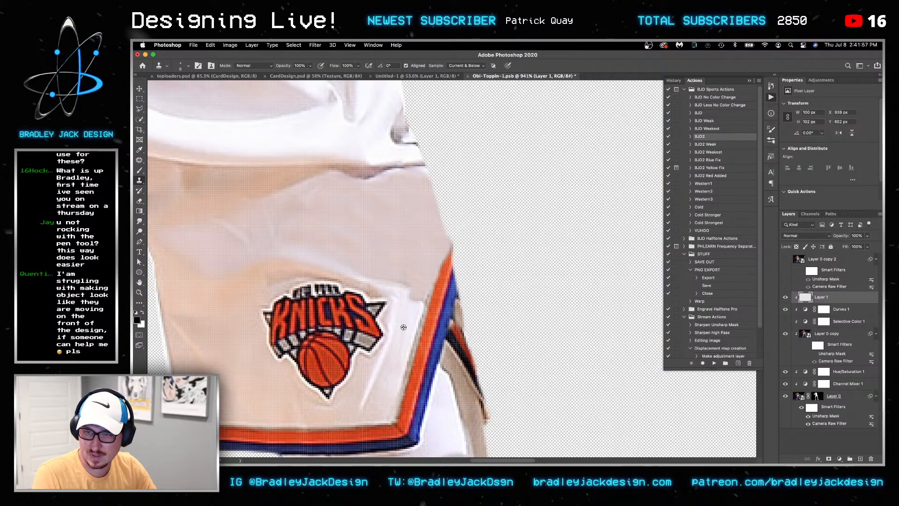
# Clone shorts fabric over the remaining uneven patch between the team logo and the orange side trim
pyautogui.moveTo(410, 305); pyautogui.dragTo(408, 277)
pyautogui.keyDown('alt'); pyautogui.click(389, 258); pyautogui.keyUp('alt')
pyautogui.scroll(-10, 380, 269)
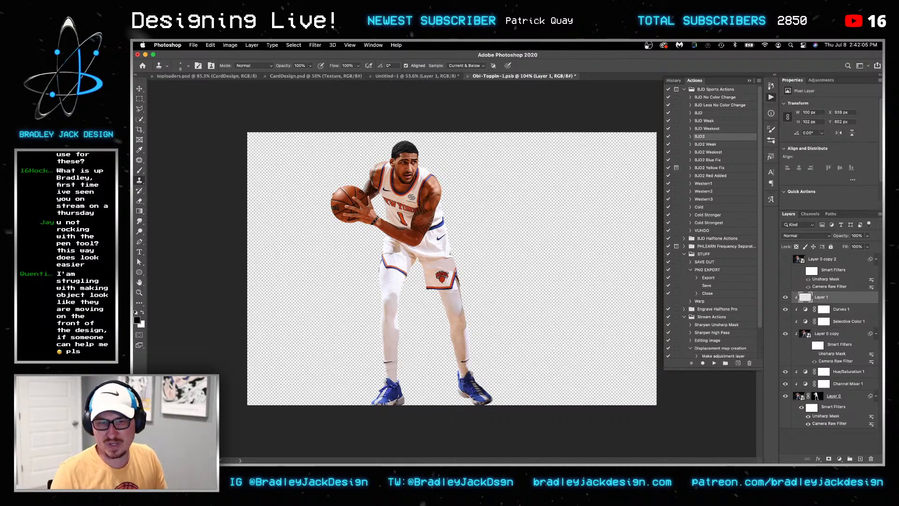
# Add a Curves adjustment clipped to Layer 1, raise its midtones to brighten, and invert its mask to black
pyautogui.click(829, 80)
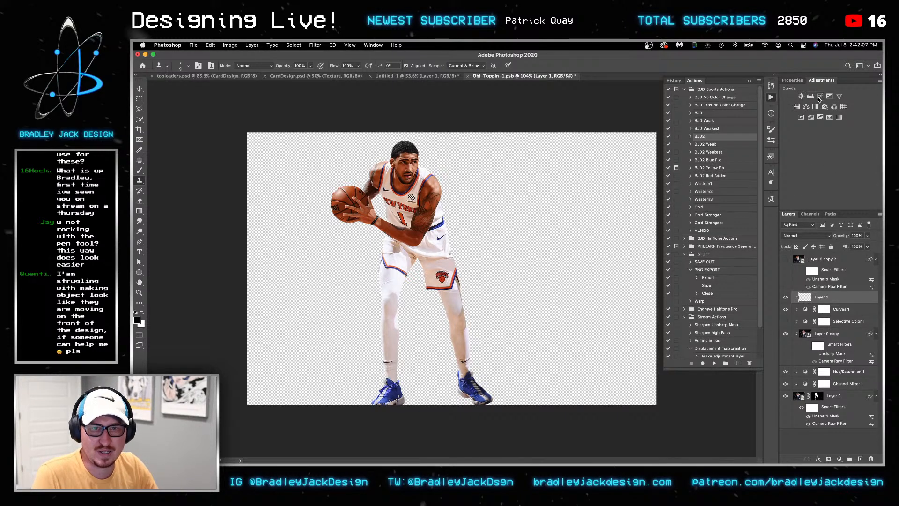
pyautogui.click(819, 96)
pyautogui.moveTo(826, 168); pyautogui.dragTo(826, 153)
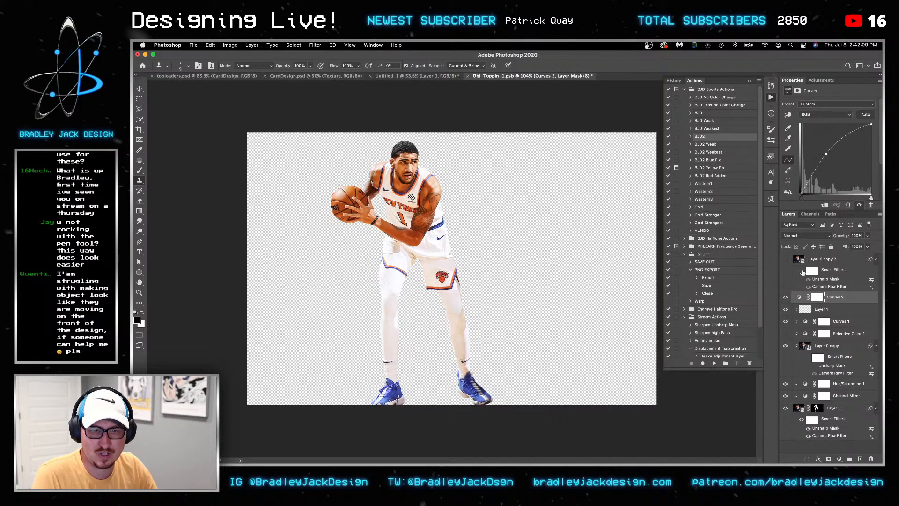
pyautogui.click(816, 297)
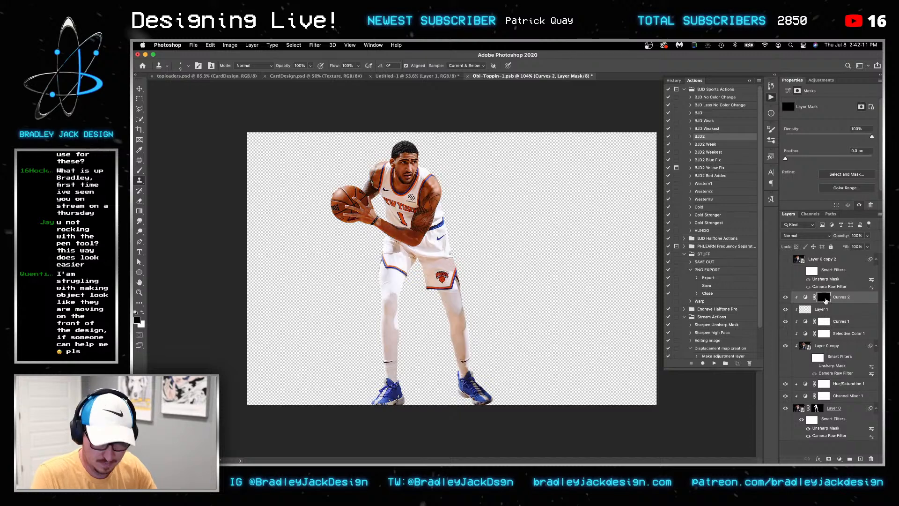
pyautogui.hotkey('ctrl', 'i')
# Paint white at 20% opacity on the Curves 2 mask over the darker retouched fabric at the shorts' outer edge
pyautogui.press('z')
pyautogui.moveTo(456, 267); pyautogui.dragTo(496, 268)
pyautogui.press('b')
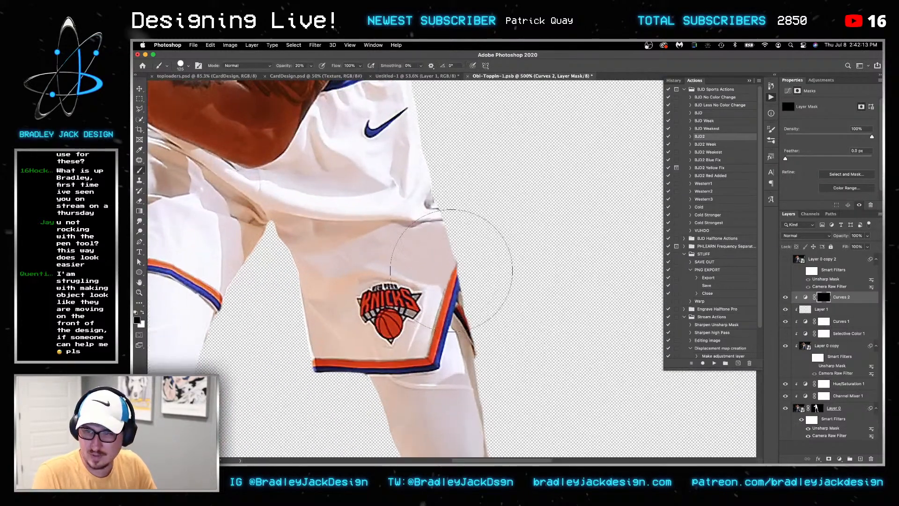
pyautogui.press('x')
pyautogui.moveTo(445, 253); pyautogui.dragTo(433, 97)
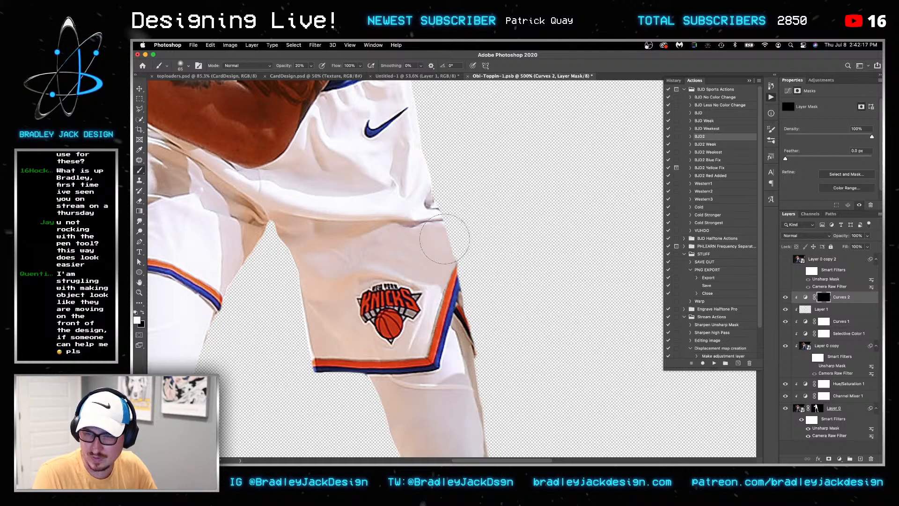
pyautogui.moveTo(445, 240)
pyautogui.mouseDown()
pyautogui.moveTo(448, 277)
pyautogui.moveTo(437, 245)
pyautogui.mouseUp()
pyautogui.press('[')
pyautogui.press('[')
pyautogui.press('[')
pyautogui.press('[')
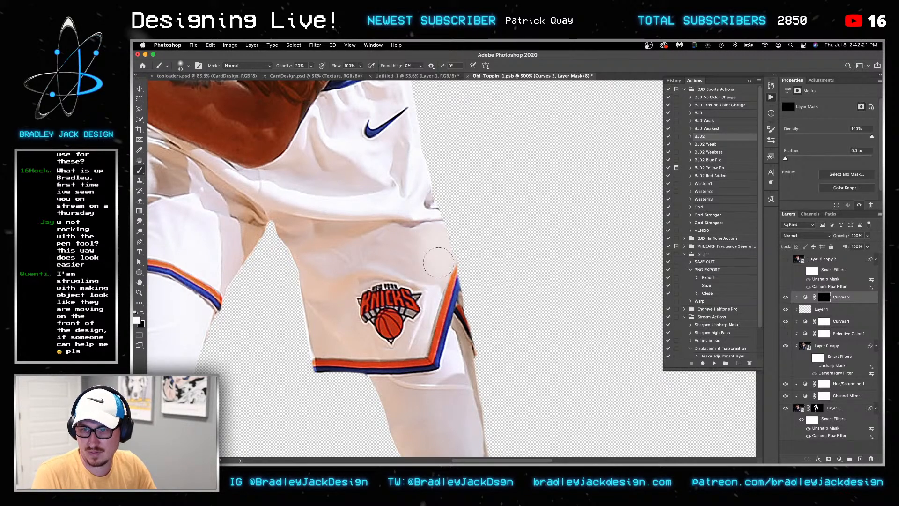
# Raise the midpoint of the Curves 2 curve slightly to brighten the masked shorts area further
pyautogui.click(805, 298)
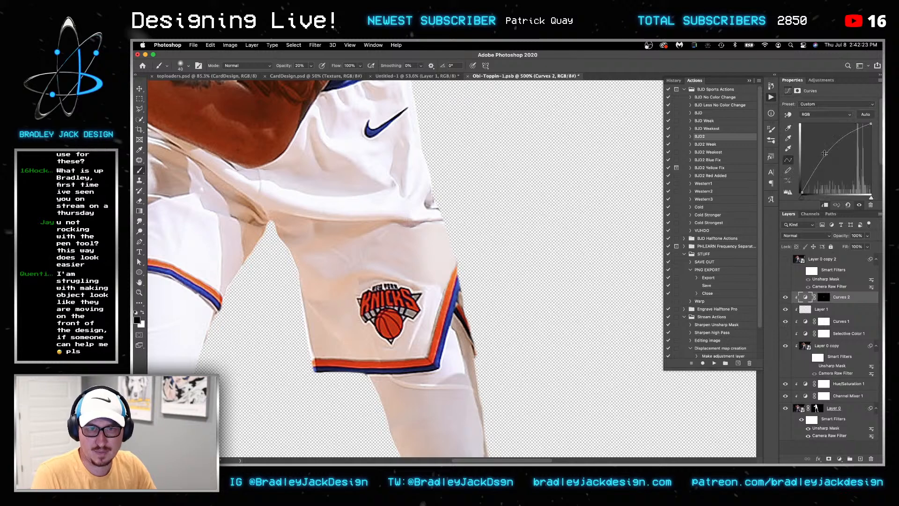
pyautogui.moveTo(823, 153); pyautogui.dragTo(821, 151)
pyautogui.scroll(-10, 468, 221)
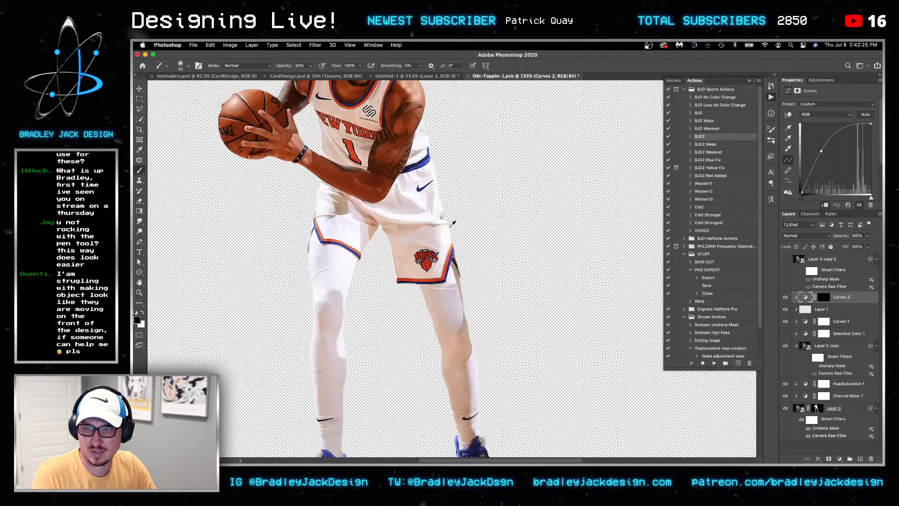
pyautogui.scroll(3, 453, 224)
pyautogui.press('v')
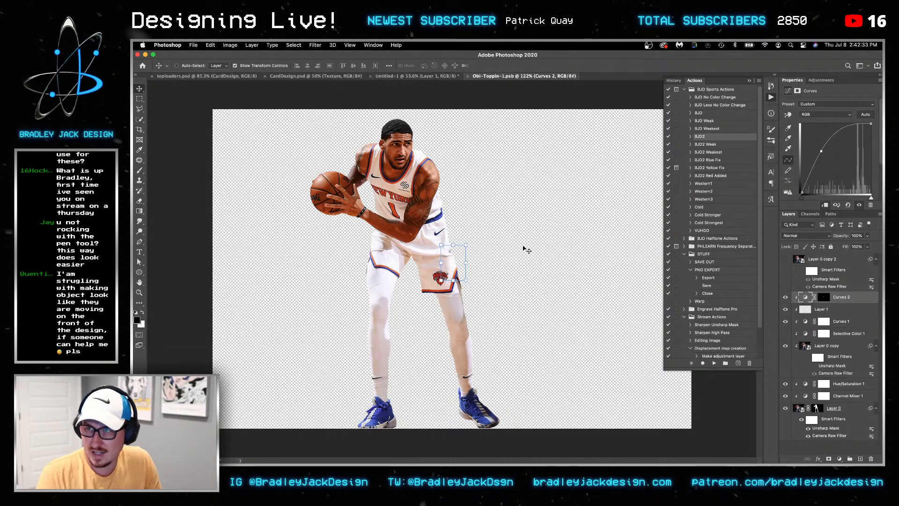
# Open GettyImages-1230286093.jpg from the Obi folder in Finder as a new Photoshop document
pyautogui.moveTo(566, 461)
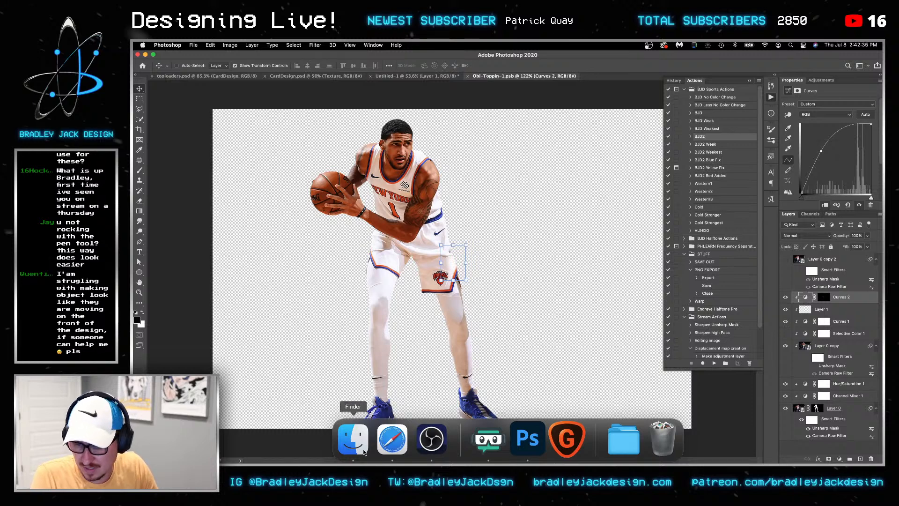
pyautogui.click(353, 440)
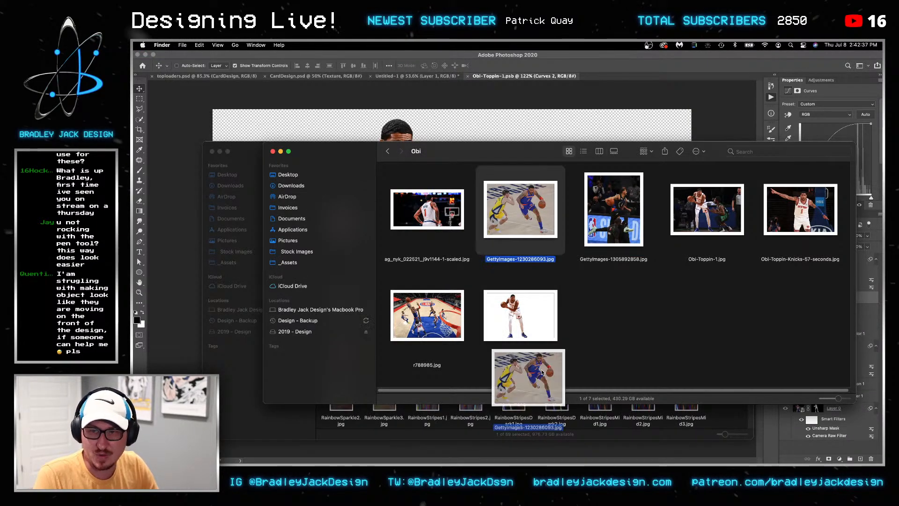
pyautogui.click(528, 433)
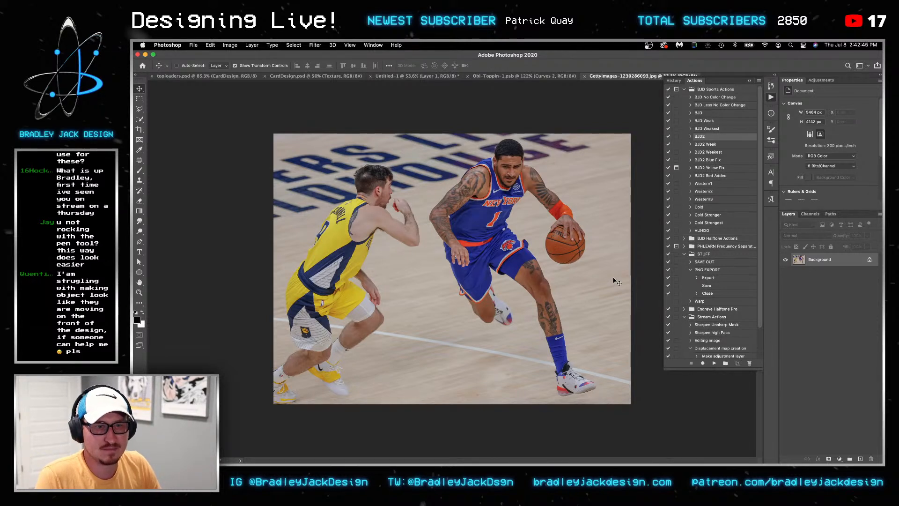
# Start the Quick Selection tool with a larger brush and run Select Subject on the new photo
pyautogui.press('w')
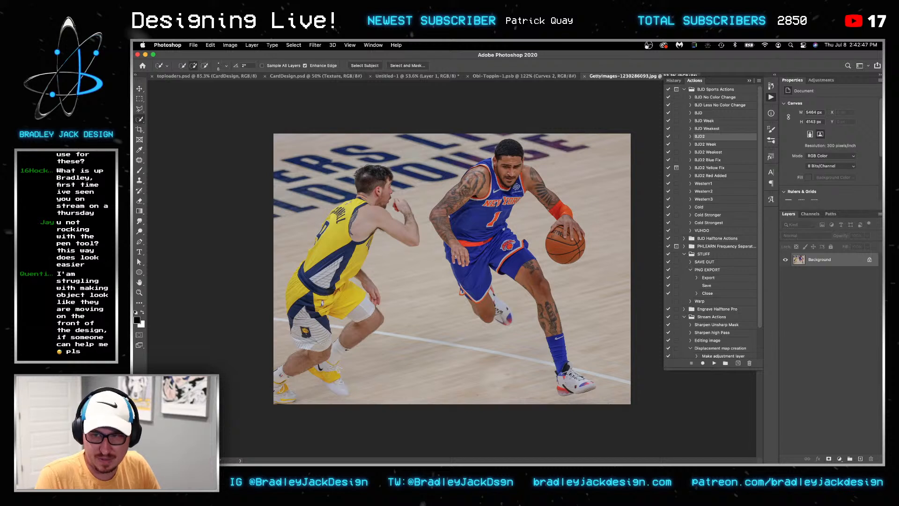
pyautogui.press(']')
pyautogui.press(']')
pyautogui.press(']')
pyautogui.press(']')
pyautogui.press(']')
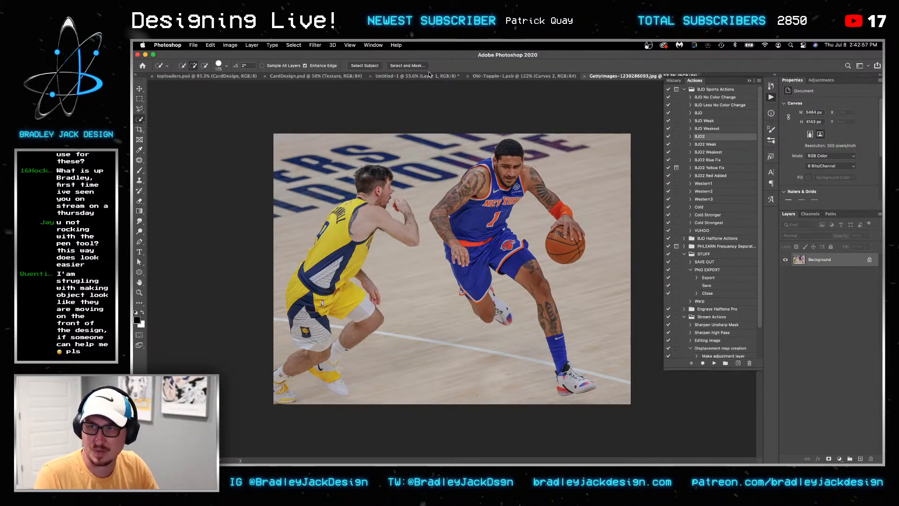
pyautogui.click(364, 66)
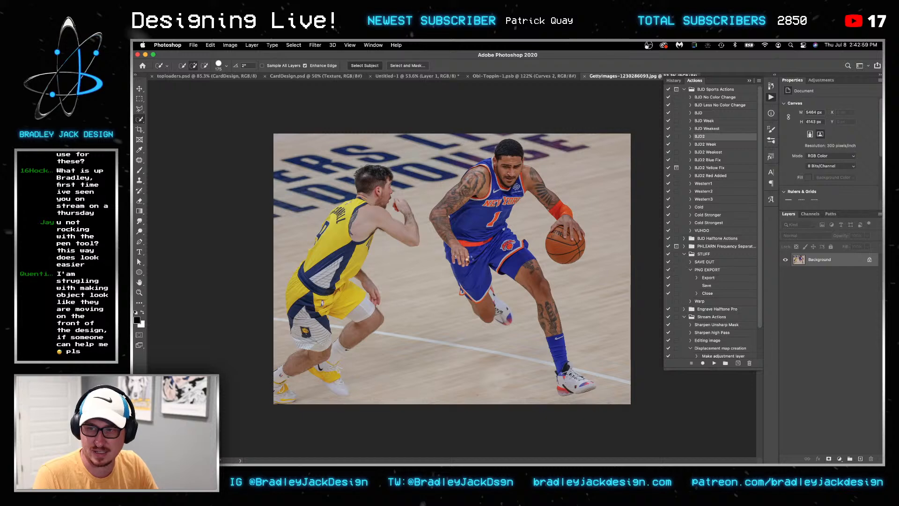
# Subtract the opponent in the yellow jersey from the selection with a 500 px brush
pyautogui.press(']')
pyautogui.press(']')
pyautogui.press(']')
pyautogui.press(']')
pyautogui.press(']')
pyautogui.moveTo(363, 225)
pyautogui.mouseDown()
pyautogui.moveTo(301, 266)
pyautogui.moveTo(302, 239)
pyautogui.mouseUp()
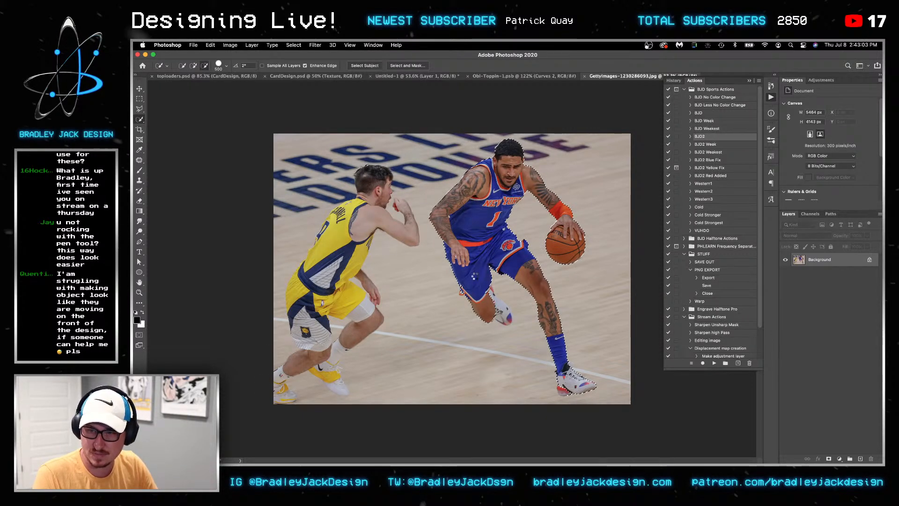
# Use a smaller Quick Selection brush to add the missing parts of the player's back shoe to the selection
pyautogui.press('[')
pyautogui.press('[')
pyautogui.press('[')
pyautogui.press('[')
pyautogui.press('[')
pyautogui.press('[')
pyautogui.press('[')
pyautogui.press('[')
pyautogui.press('[')
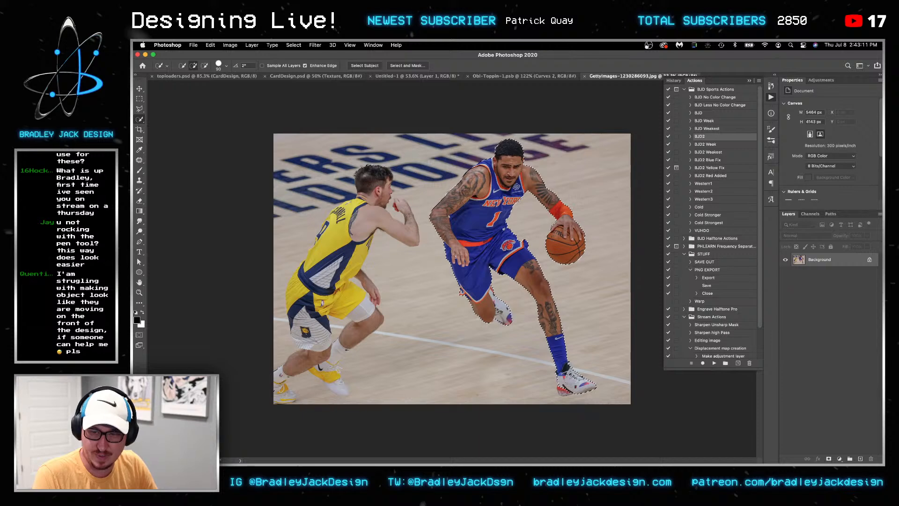
# Open the selection in Select and Mask and check its edge from the player's tattooed arm down to the back leg
pyautogui.click(408, 66)
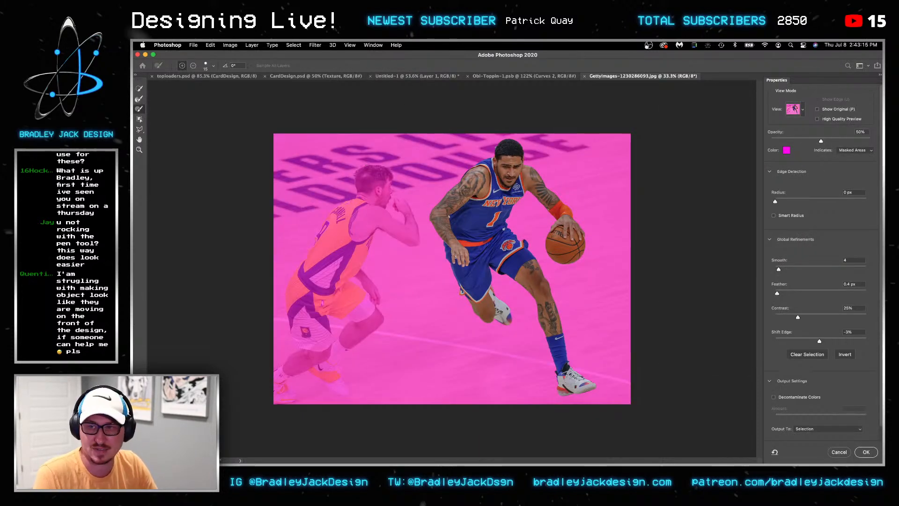
pyautogui.scroll(8, 428, 173)
pyautogui.scroll(3, 468, 302)
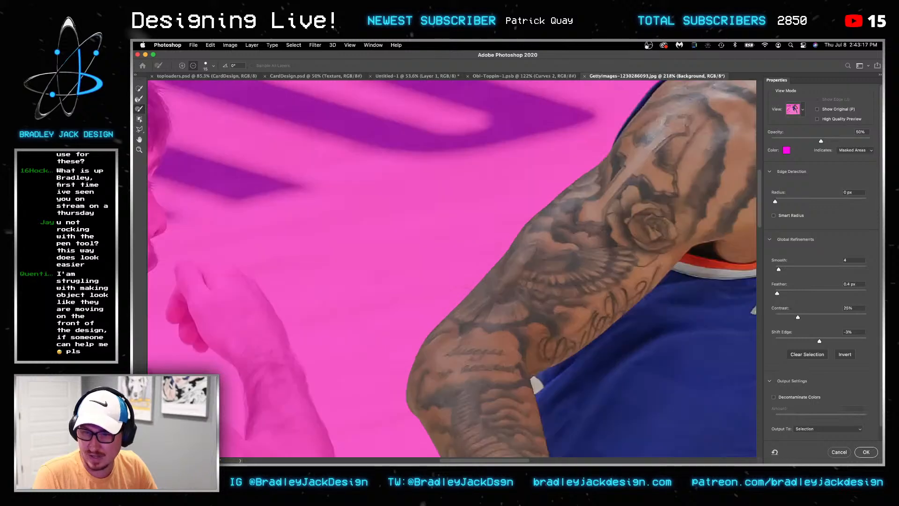
pyautogui.moveTo(463, 281); pyautogui.dragTo(396, 114)
pyautogui.moveTo(419, 290); pyautogui.dragTo(433, 86)
pyautogui.moveTo(519, 318)
pyautogui.mouseDown()
pyautogui.moveTo(470, 225)
pyautogui.moveTo(466, 179)
pyautogui.mouseUp()
pyautogui.press(']')
pyautogui.moveTo(483, 292); pyautogui.dragTo(433, 166)
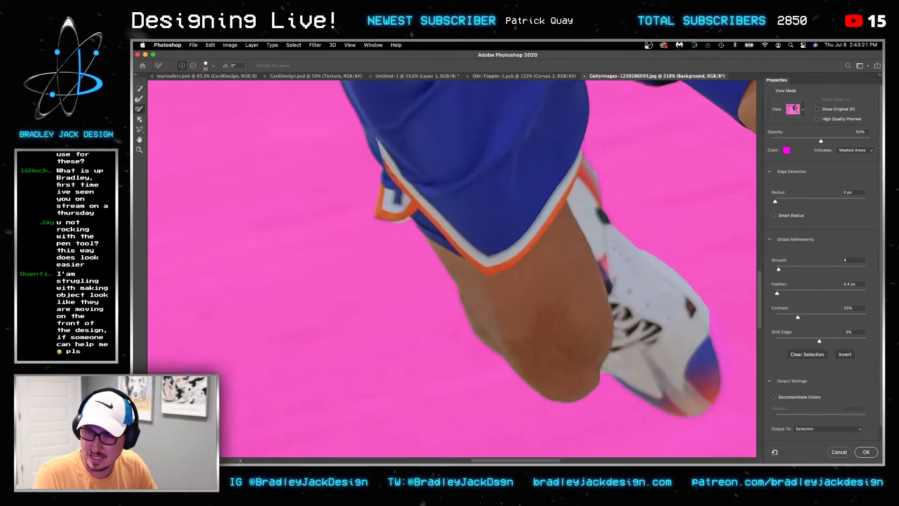
# Refine the selection edge around the rear shorts hem and the back leg below it
pyautogui.scroll(4, 390, 220)
pyautogui.moveTo(390, 218); pyautogui.dragTo(315, 229)
pyautogui.moveTo(511, 287); pyautogui.dragTo(458, 184)
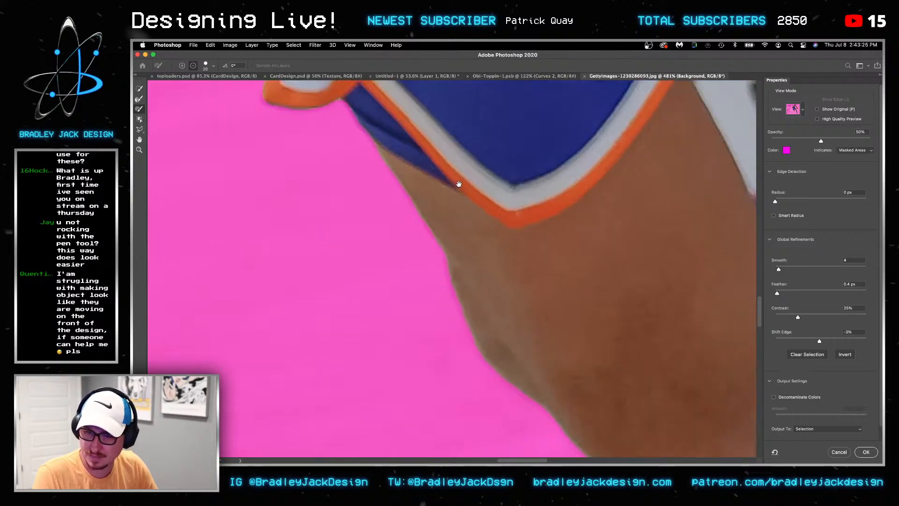
pyautogui.scroll(-3, 459, 188)
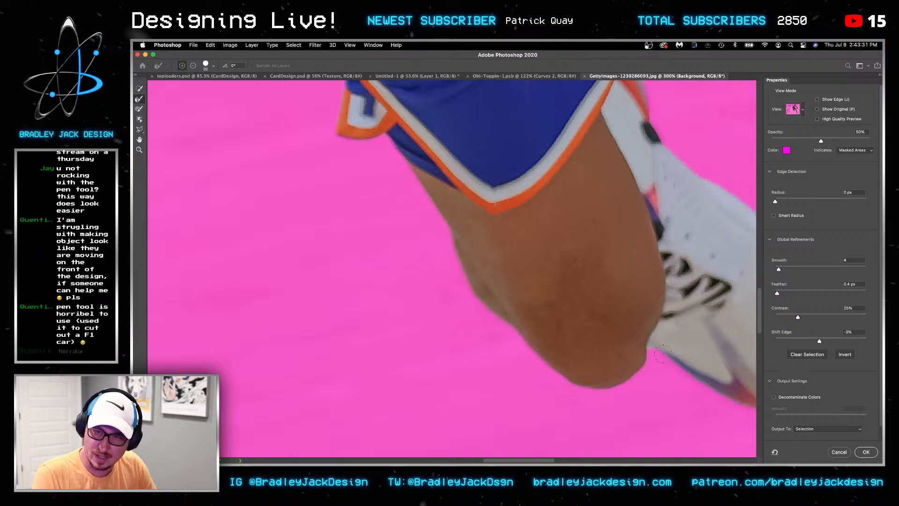
# Paint the missing toe edge of the back shoe into the selection with the Brush tool
pyautogui.moveTo(711, 333); pyautogui.dragTo(500, 270)
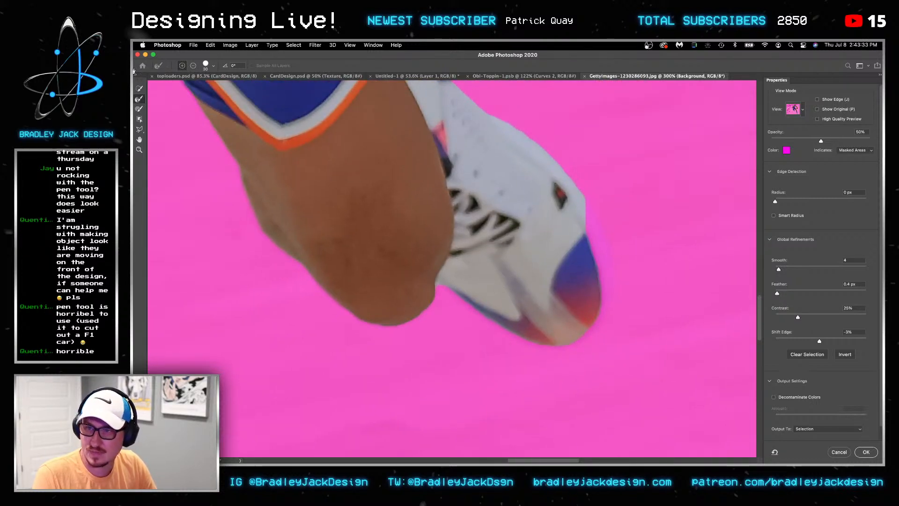
pyautogui.click(139, 109)
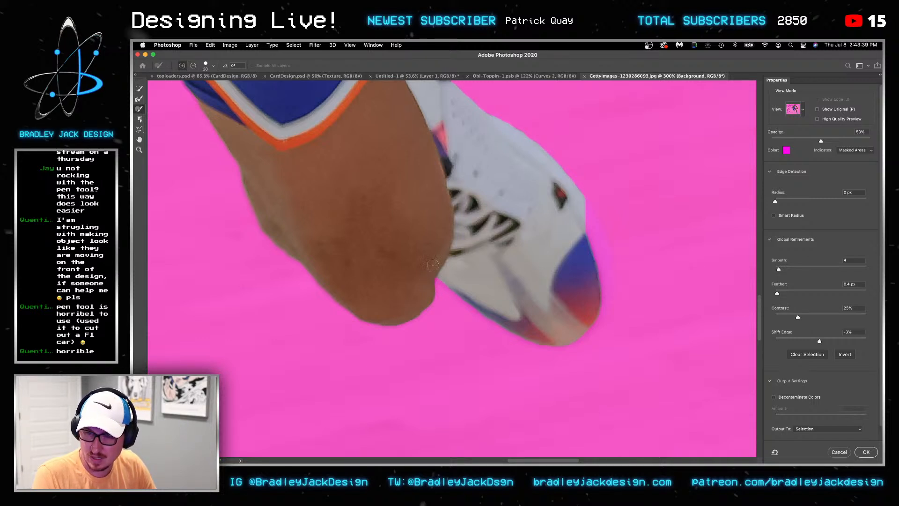
pyautogui.hscroll(3, 501, 280)
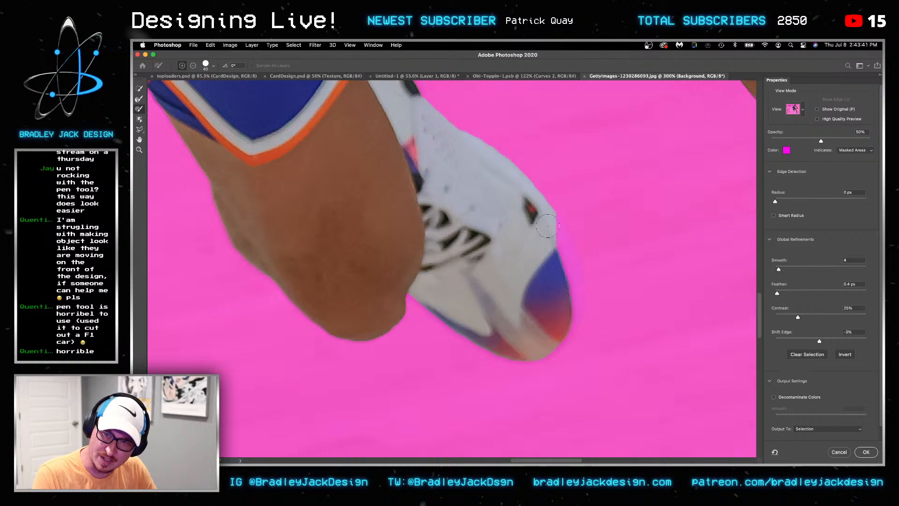
pyautogui.moveTo(547, 224)
pyautogui.mouseDown()
pyautogui.moveTo(557, 284)
pyautogui.moveTo(580, 295)
pyautogui.moveTo(551, 339)
pyautogui.mouseUp()
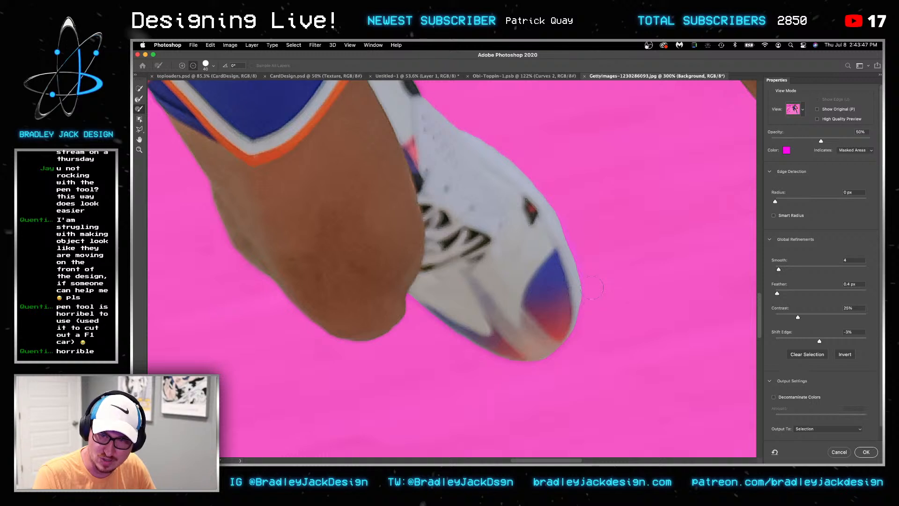
# Touch up the selection along the back shoe's upper edge and heel, enlarging the brush to 90 px
pyautogui.moveTo(481, 228); pyautogui.dragTo(534, 310)
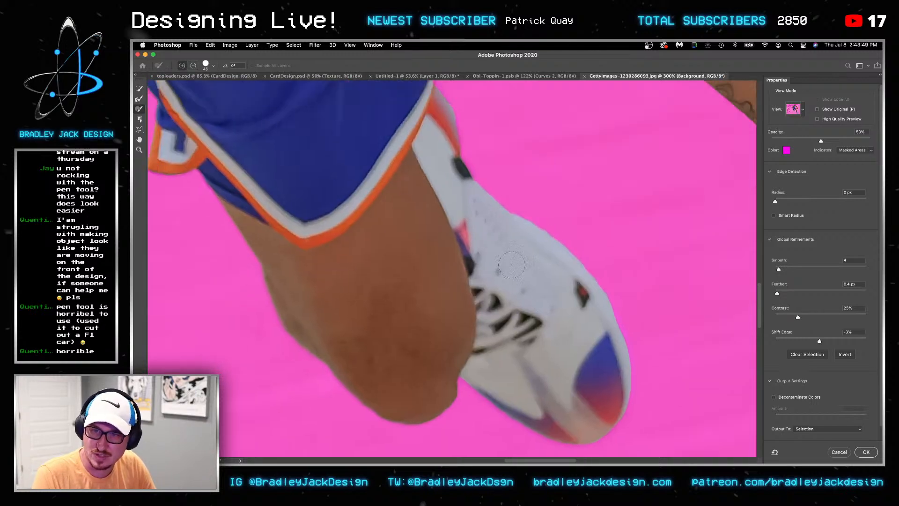
pyautogui.press(']')
pyautogui.press(']')
pyautogui.press(']')
pyautogui.press(']')
pyautogui.press(']')
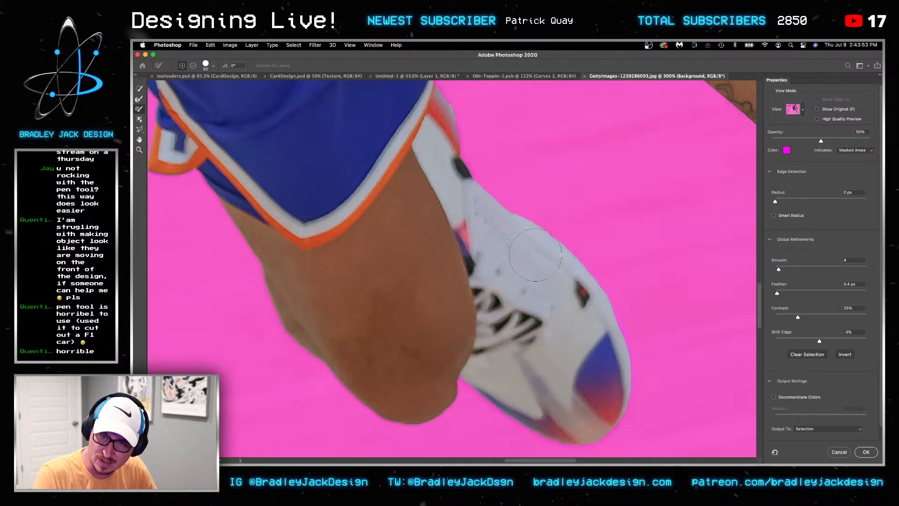
pyautogui.moveTo(472, 162); pyautogui.dragTo(499, 269)
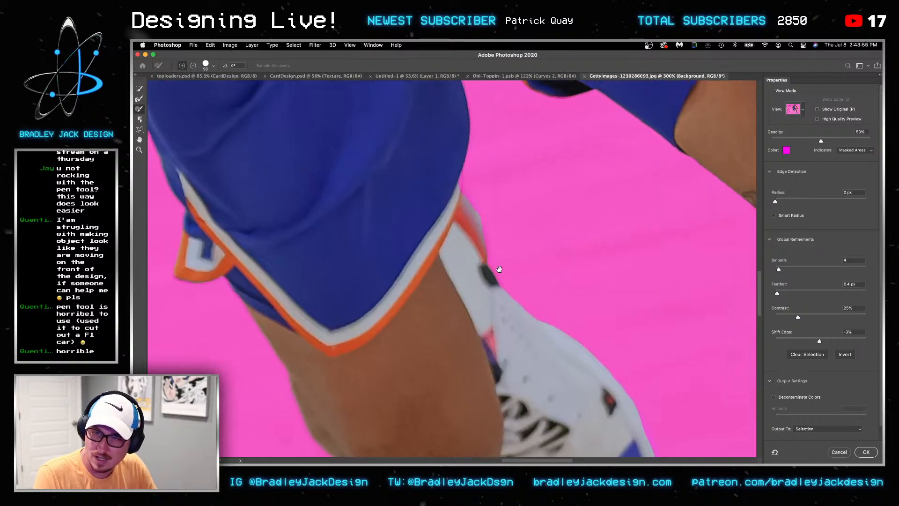
pyautogui.click(140, 98)
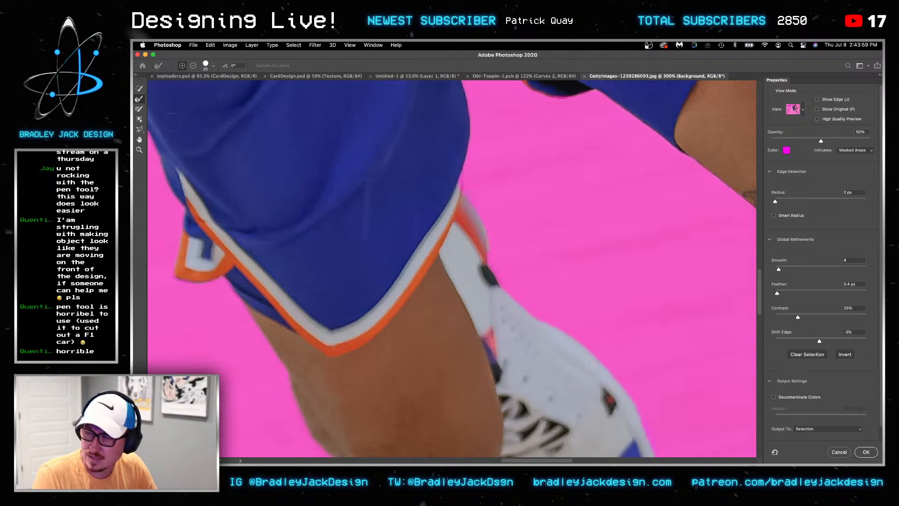
pyautogui.press('b')
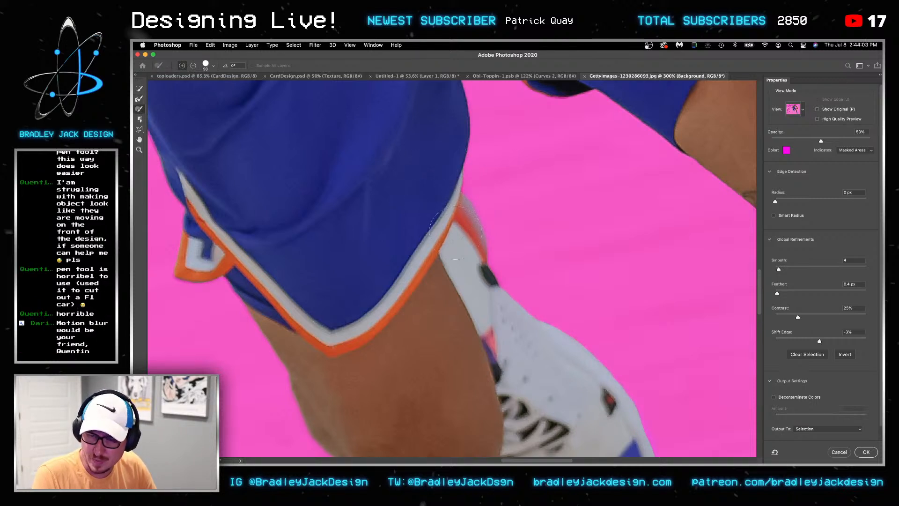
# Check the selection edge along the shorts and front leg, and paint the front shoe's missing heel edge into the selection
pyautogui.scroll(5, 456, 301)
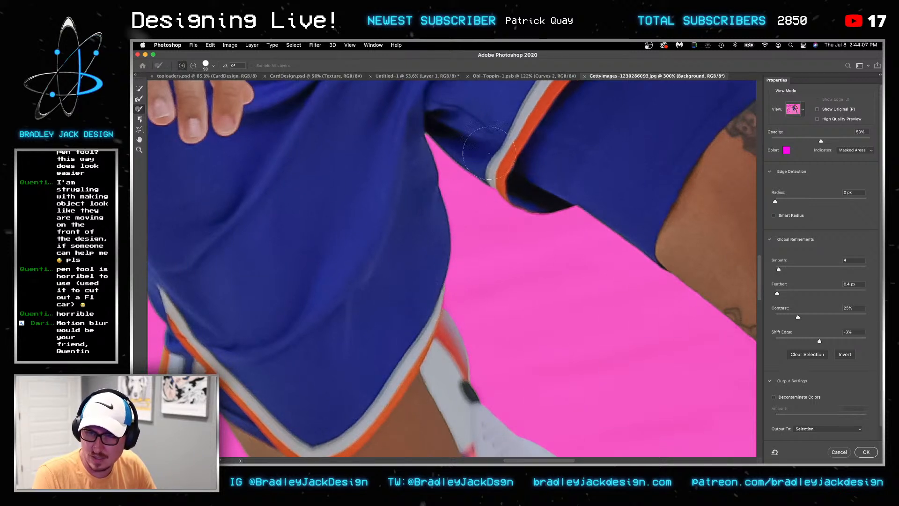
pyautogui.click(139, 98)
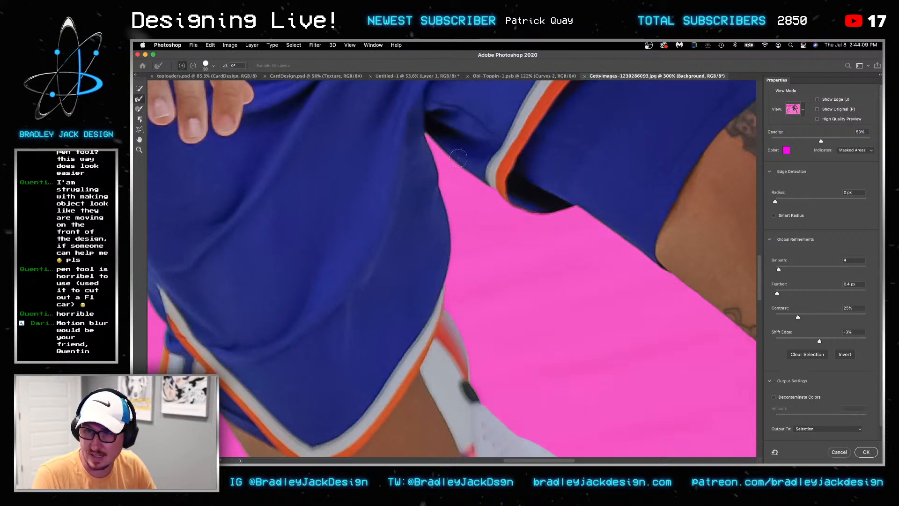
pyautogui.click(139, 109)
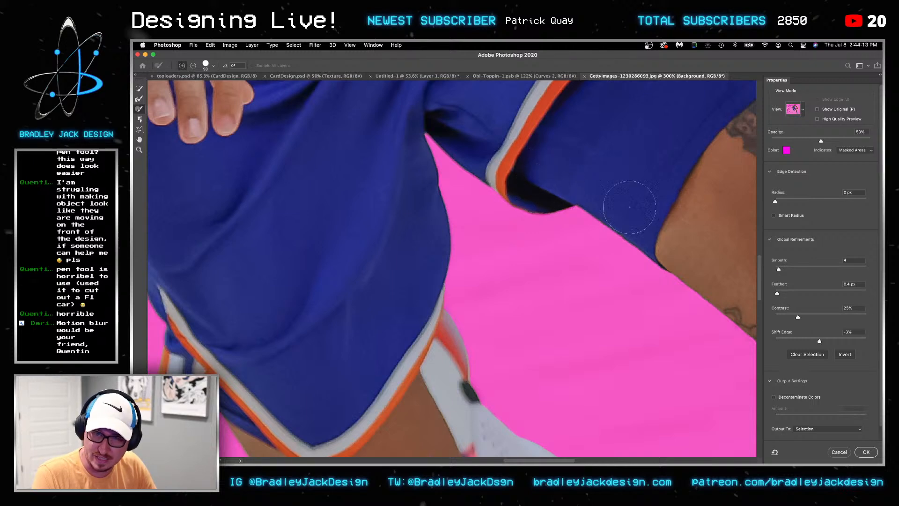
pyautogui.moveTo(712, 206); pyautogui.dragTo(437, 151)
pyautogui.moveTo(646, 393); pyautogui.dragTo(547, 28)
pyautogui.moveTo(604, 296); pyautogui.dragTo(500, 120)
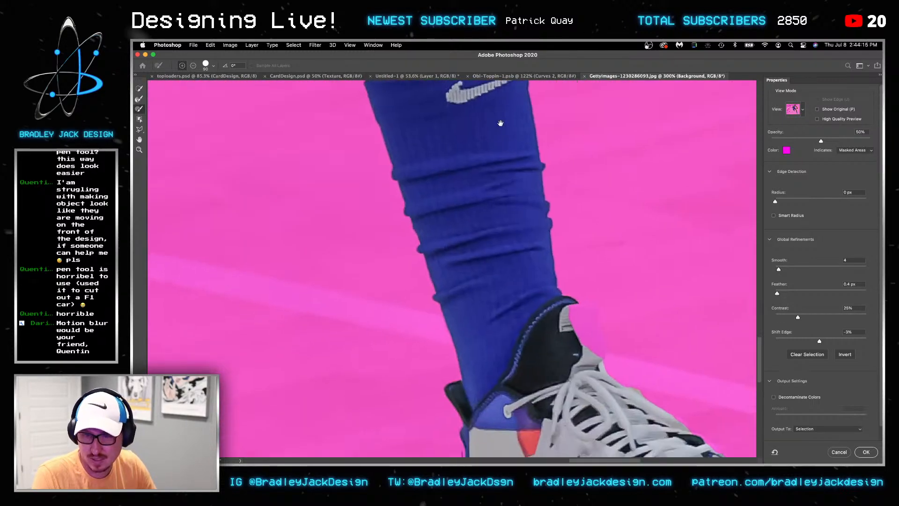
pyautogui.moveTo(526, 267); pyautogui.dragTo(480, 30)
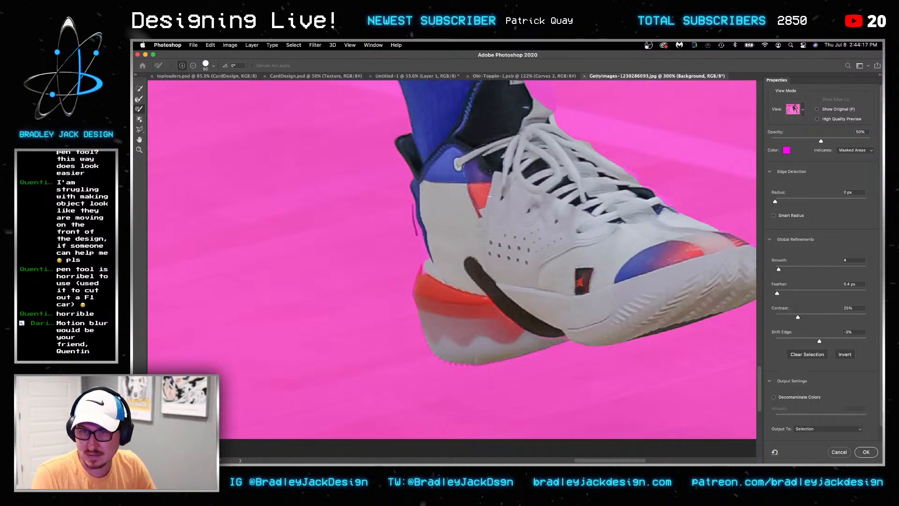
pyautogui.moveTo(437, 201); pyautogui.dragTo(442, 295)
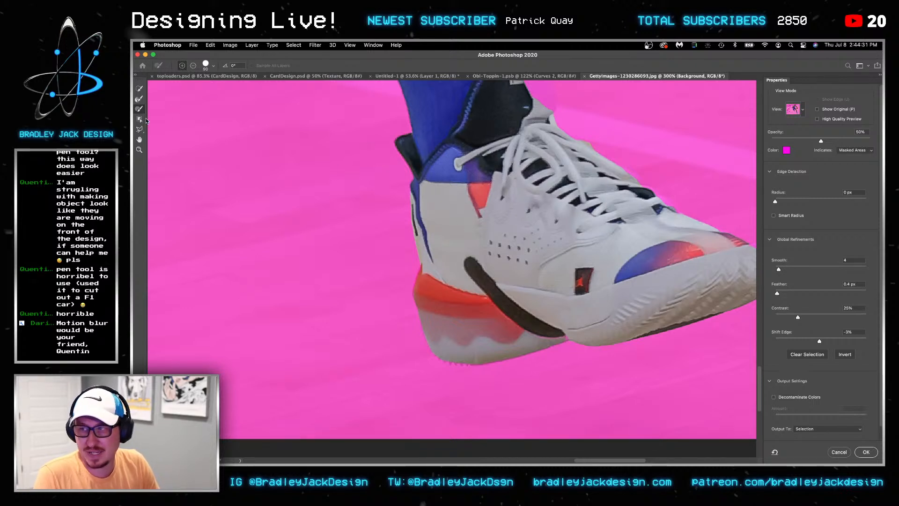
# Paint the missing tongue and pull tab of the front shoe into the selection with a smaller brush
pyautogui.click(139, 99)
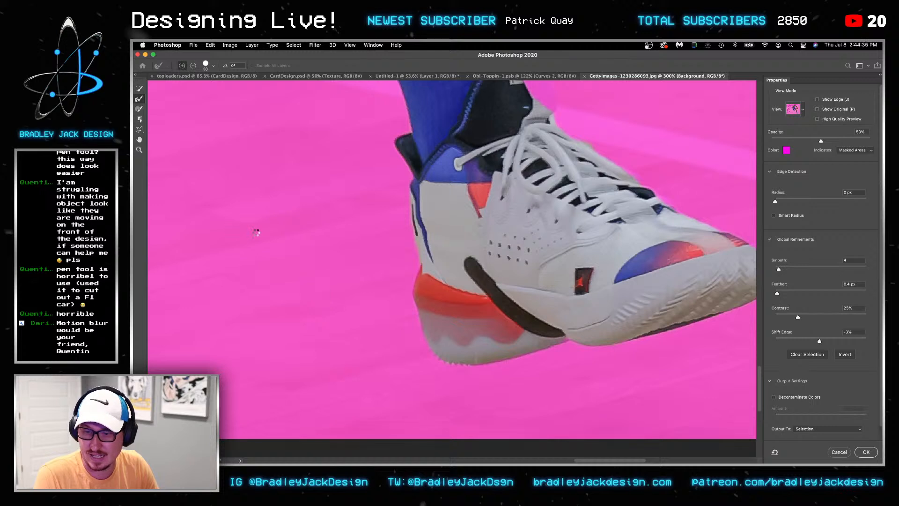
pyautogui.click(139, 109)
pyautogui.moveTo(592, 285); pyautogui.dragTo(499, 259)
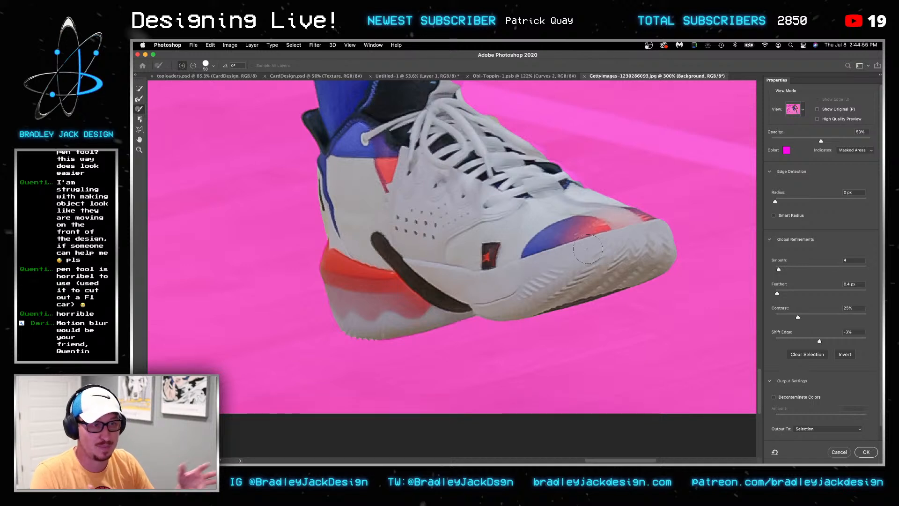
pyautogui.moveTo(411, 188); pyautogui.dragTo(416, 272)
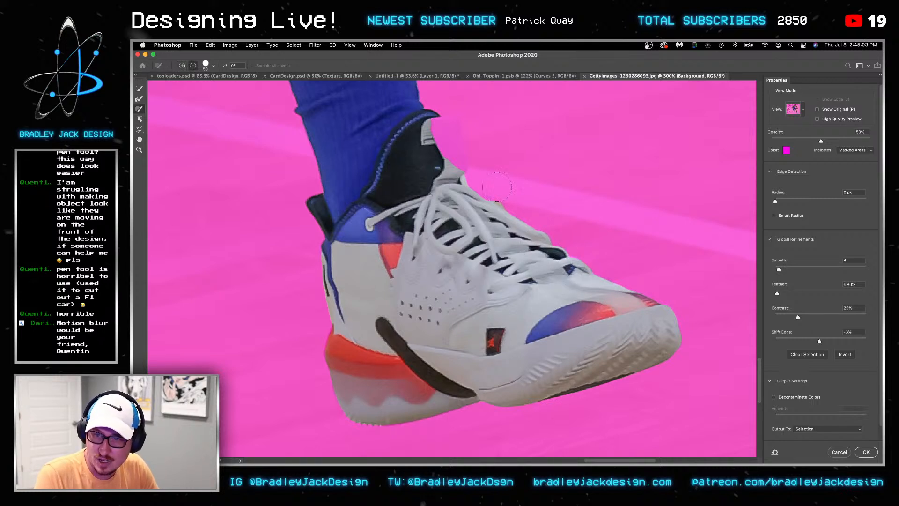
pyautogui.moveTo(449, 161)
pyautogui.mouseDown()
pyautogui.moveTo(440, 121)
pyautogui.moveTo(452, 126)
pyautogui.moveTo(459, 167)
pyautogui.mouseUp()
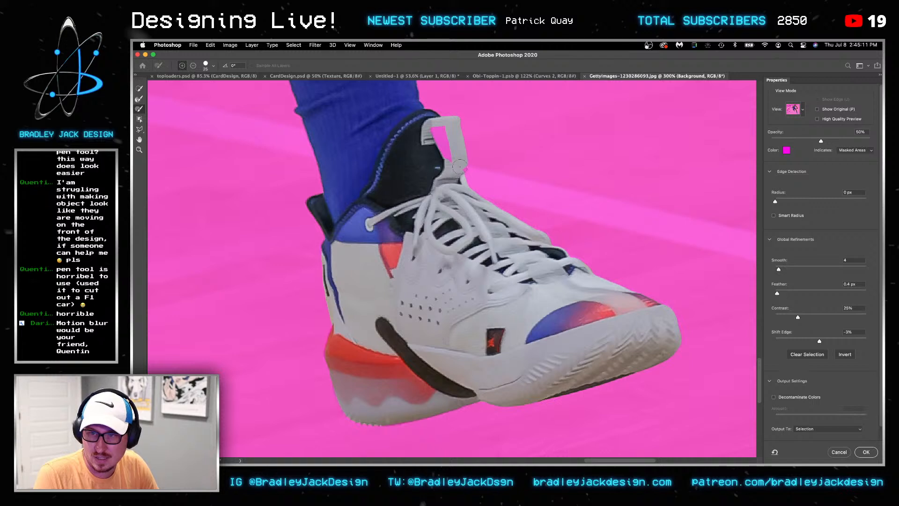
pyautogui.moveTo(436, 130); pyautogui.dragTo(446, 153)
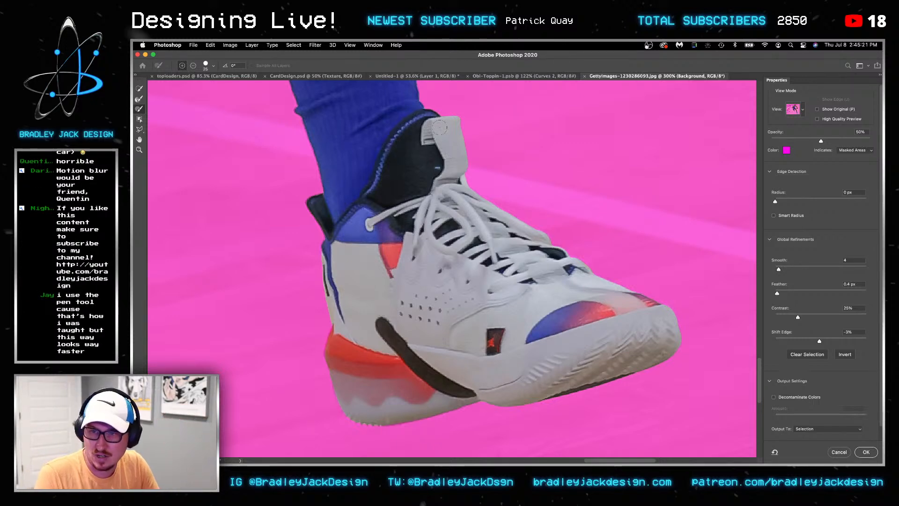
# Examine the selection edge from the front leg up past the shorts and jersey to the armpit of the dribbling arm
pyautogui.moveTo(447, 154); pyautogui.dragTo(412, 304)
pyautogui.moveTo(379, 147); pyautogui.dragTo(409, 331)
pyautogui.moveTo(382, 128); pyautogui.dragTo(391, 281)
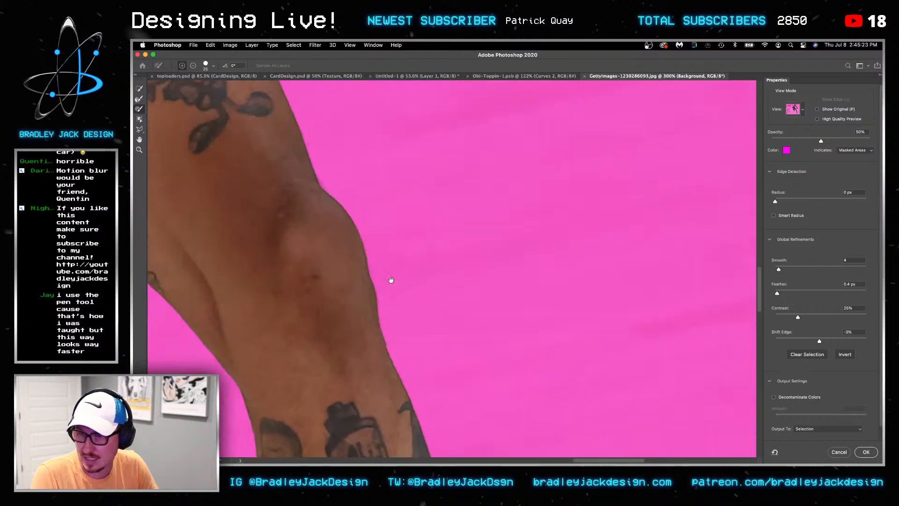
pyautogui.moveTo(356, 145); pyautogui.dragTo(357, 290)
pyautogui.moveTo(398, 210); pyautogui.dragTo(419, 415)
pyautogui.moveTo(276, 216); pyautogui.dragTo(500, 370)
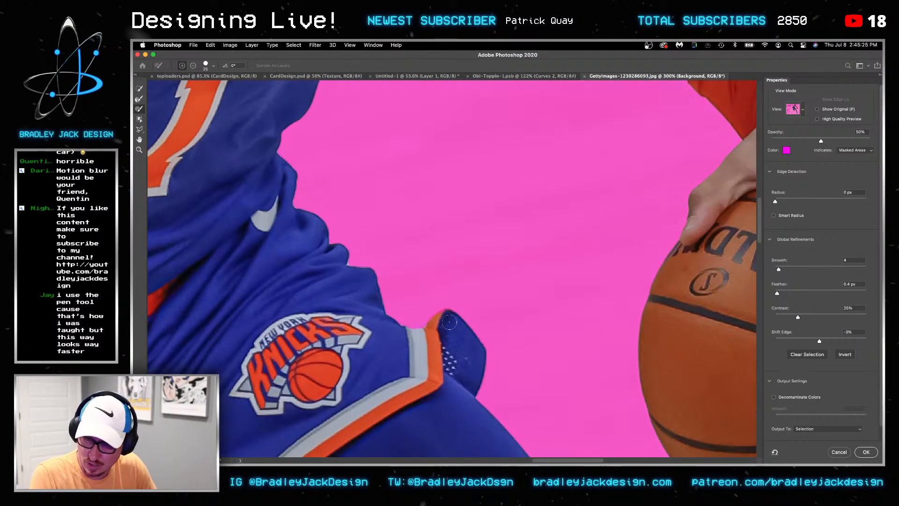
pyautogui.moveTo(349, 253); pyautogui.dragTo(403, 364)
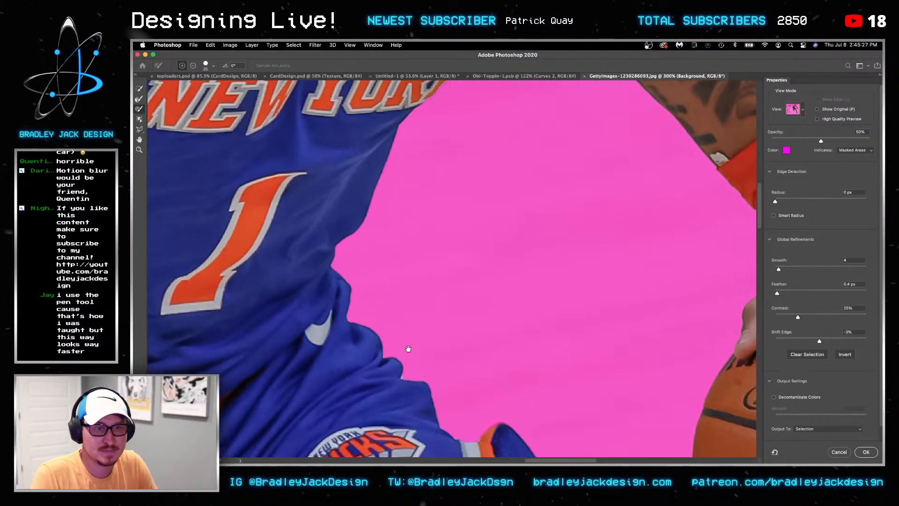
pyautogui.moveTo(511, 230); pyautogui.dragTo(442, 365)
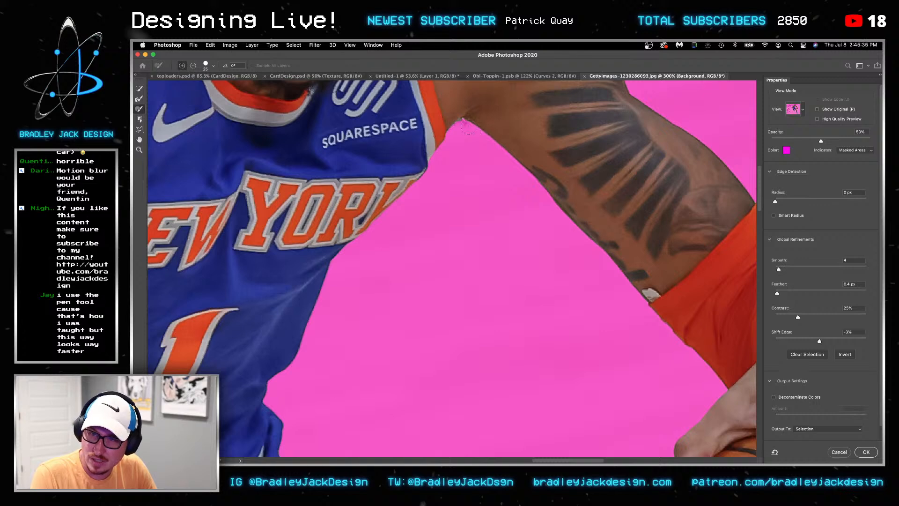
# Clean up the selection at the armpit and go over the dribbling arm and ball area with an enlarged brush
pyautogui.press('alt')
pyautogui.moveTo(702, 305); pyautogui.dragTo(499, 89)
pyautogui.moveTo(553, 295); pyautogui.dragTo(479, 154)
pyautogui.moveTo(526, 286); pyautogui.dragTo(458, 159)
pyautogui.press(']')
pyautogui.press(']')
pyautogui.press(']')
pyautogui.press(']')
pyautogui.press(']')
pyautogui.press(']')
pyautogui.press(']')
pyautogui.press(']')
pyautogui.press(']')
pyautogui.press(']')
pyautogui.press(']')
pyautogui.press(']')
pyautogui.press(']')
pyautogui.press(']')
# Remove the background remnant beside the hair with a smaller brush, and add the missing jersey strap next to the ear
pyautogui.moveTo(545, 156); pyautogui.dragTo(533, 344)
pyautogui.moveTo(517, 224); pyautogui.dragTo(550, 401)
pyautogui.moveTo(444, 252); pyautogui.dragTo(626, 363)
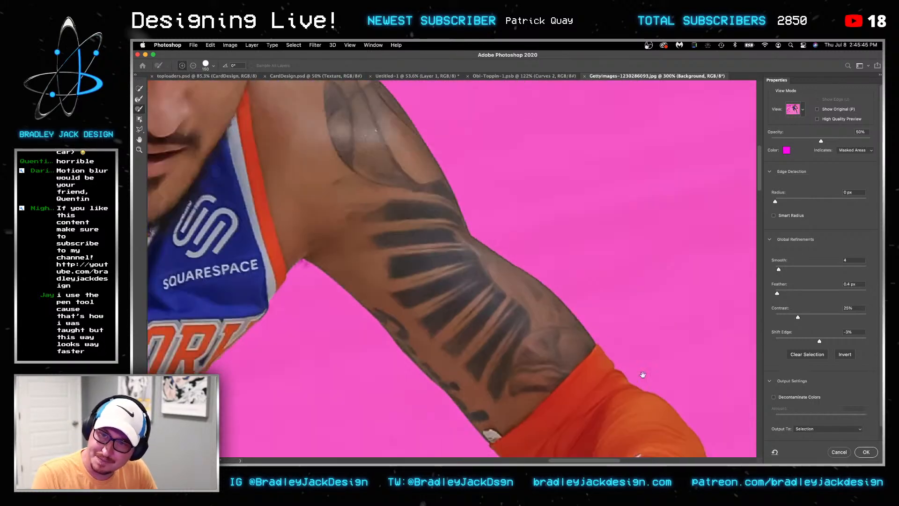
pyautogui.moveTo(431, 225); pyautogui.dragTo(616, 428)
pyautogui.moveTo(478, 276); pyautogui.dragTo(520, 347)
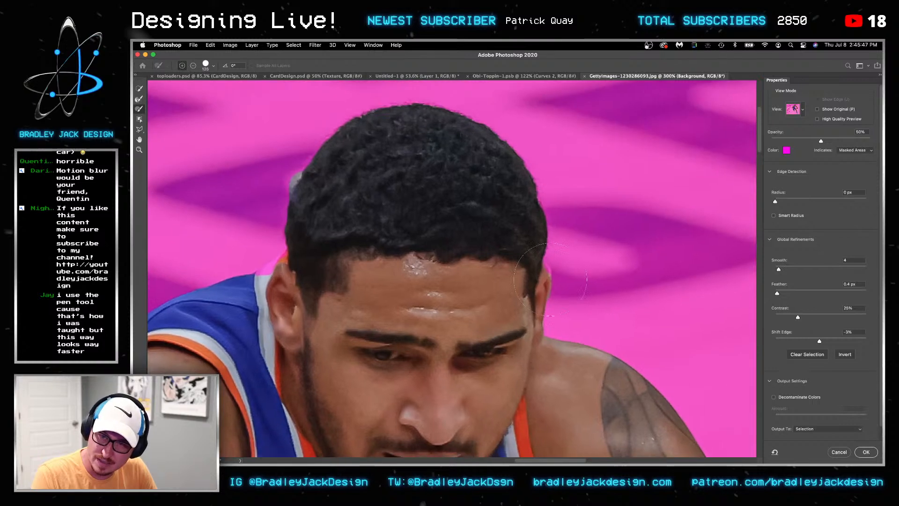
pyautogui.press('[')
pyautogui.press('[')
pyautogui.press('[')
pyautogui.press('[')
pyautogui.press('[')
pyautogui.press('[')
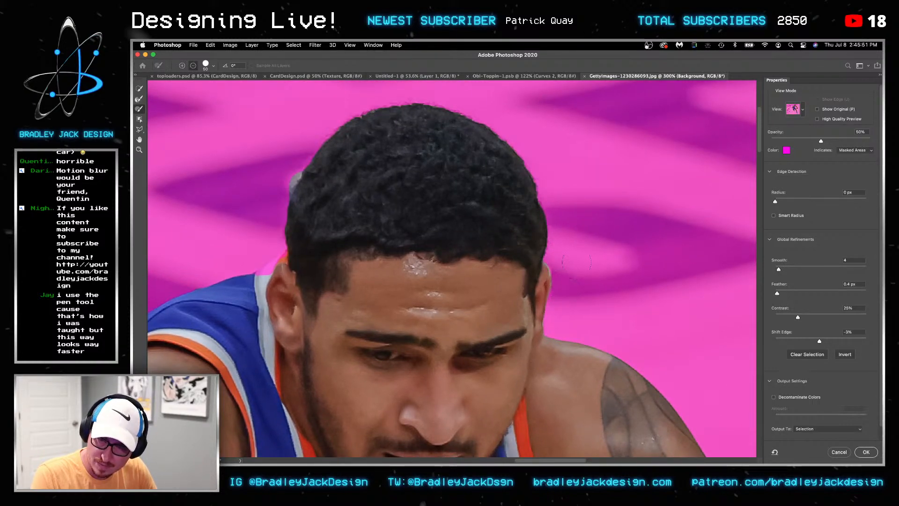
pyautogui.moveTo(279, 186); pyautogui.dragTo(288, 168)
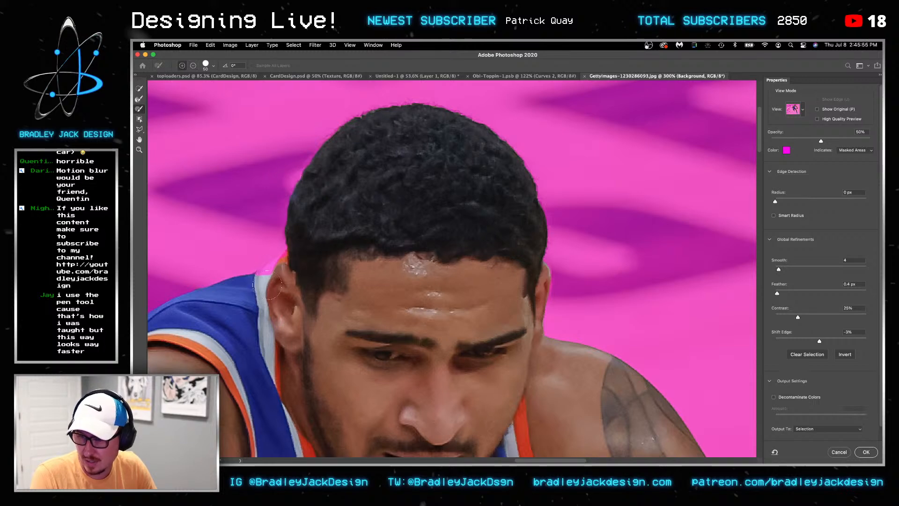
pyautogui.moveTo(266, 283); pyautogui.dragTo(273, 278)
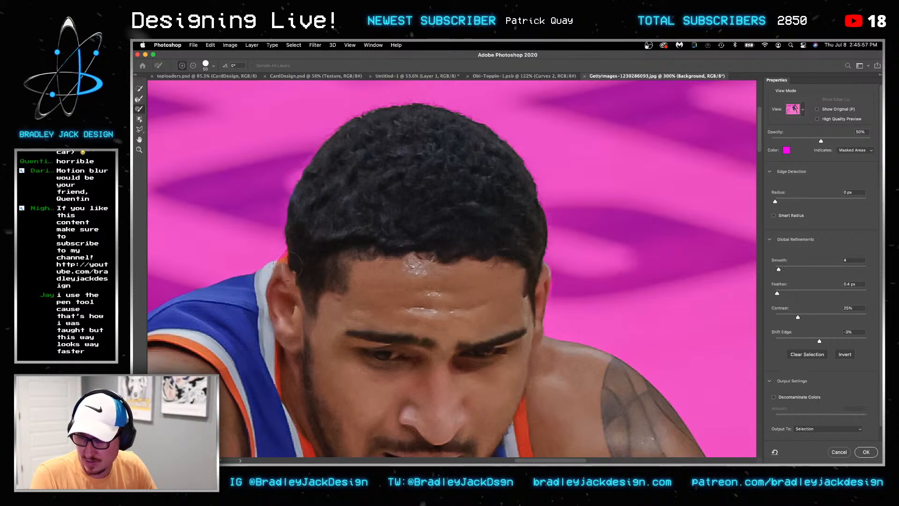
# Check the selection across the tattooed shoulder and upper arm, enlarging the brush to 300 px
pyautogui.moveTo(330, 333); pyautogui.dragTo(474, 217)
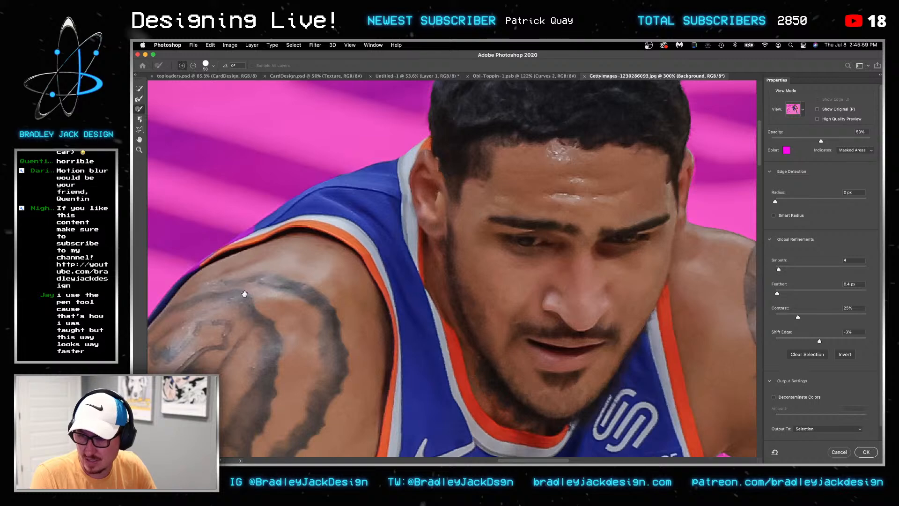
pyautogui.press(']')
pyautogui.press(']')
pyautogui.press(']')
pyautogui.press(']')
pyautogui.press(']')
pyautogui.press(']')
pyautogui.moveTo(266, 323); pyautogui.dragTo(457, 254)
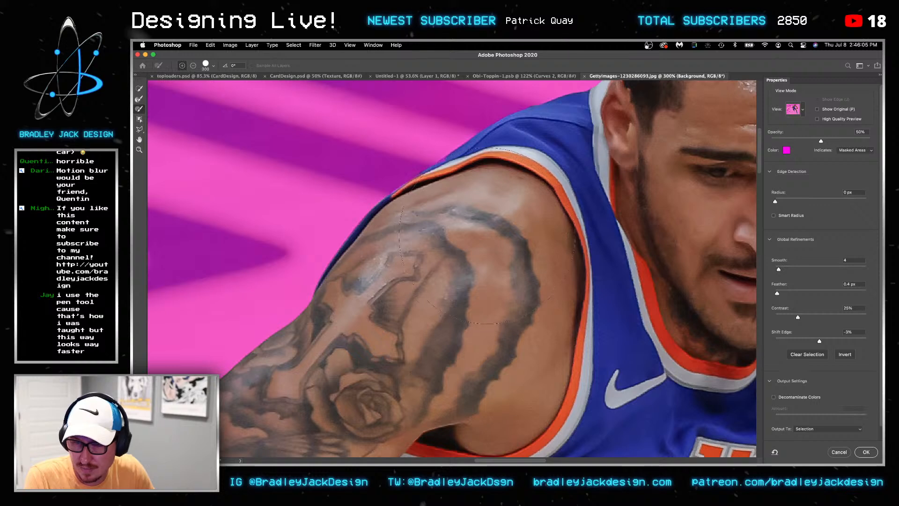
pyautogui.moveTo(491, 298); pyautogui.dragTo(327, 461)
pyautogui.moveTo(451, 171); pyautogui.dragTo(337, 227)
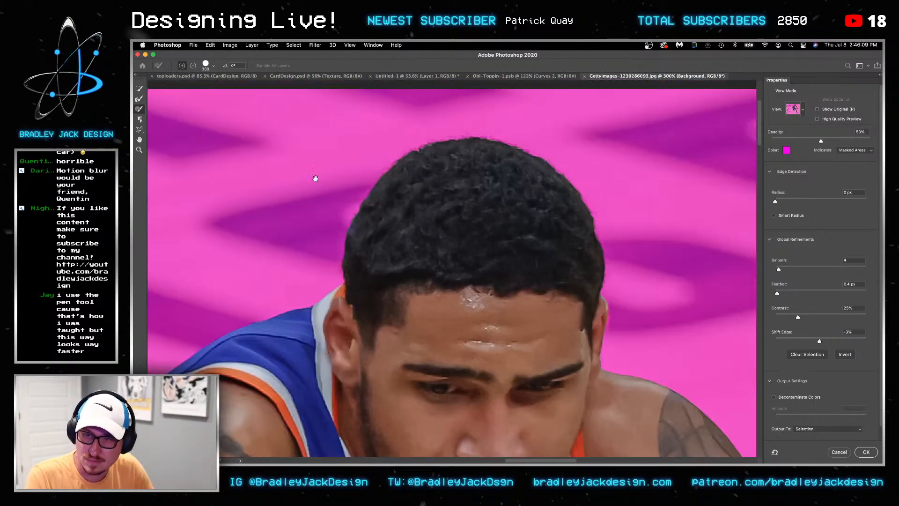
# Refine the selection along the hairline with the Refine Edge Brush and output the result as a selection
pyautogui.click(139, 99)
pyautogui.press('[')
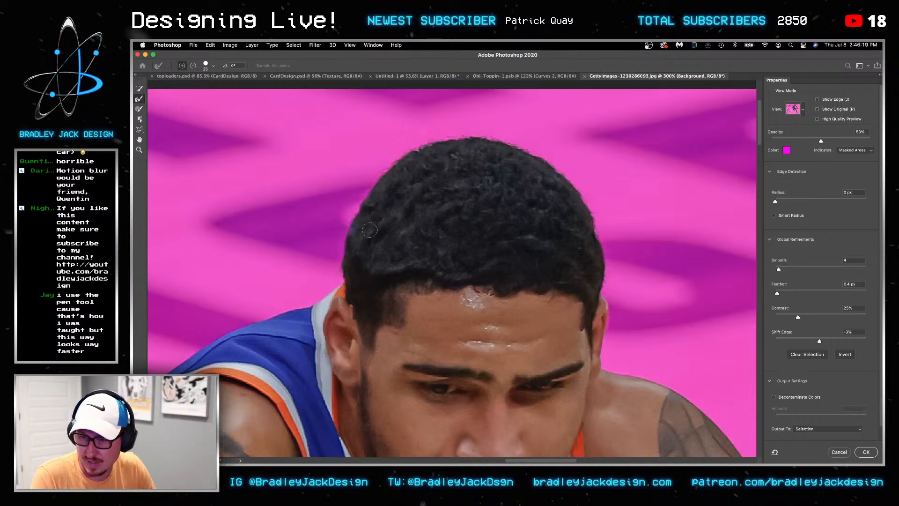
pyautogui.click(139, 108)
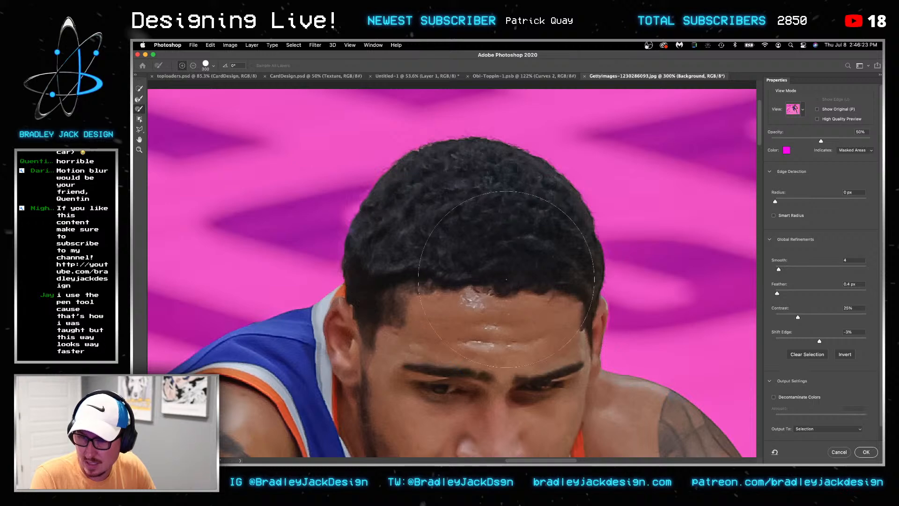
pyautogui.press('Return')
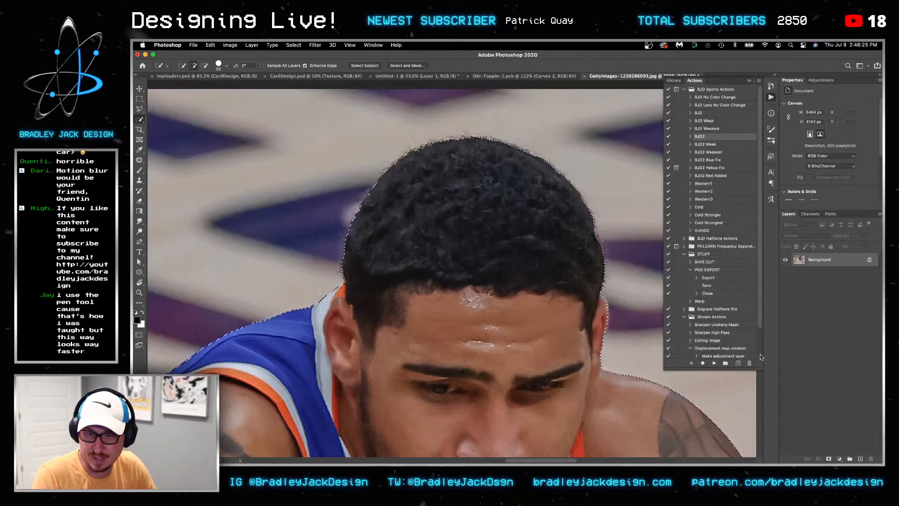
# Turn the selection into a layer mask that hides the background, and fit the whole image in view
pyautogui.click(828, 458)
pyautogui.scroll(-8, 632, 362)
pyautogui.press('super+0')
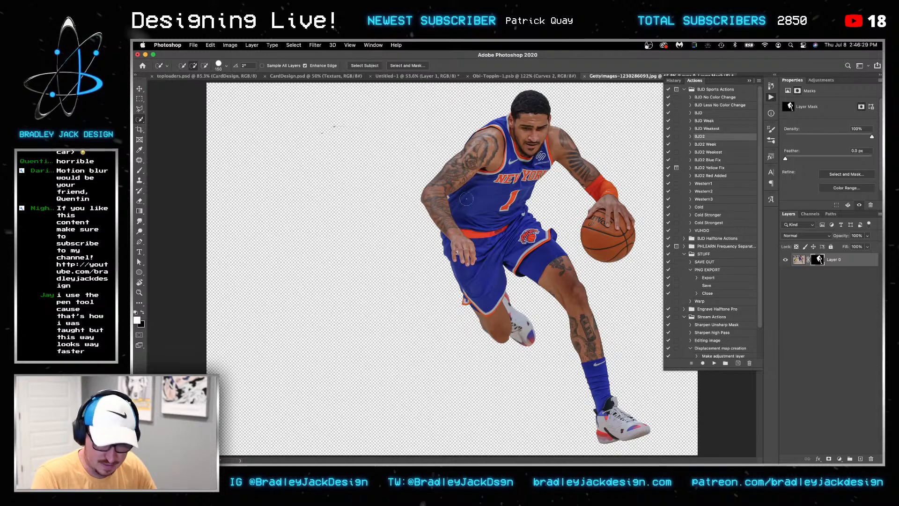
# Paint out the stray speck in the empty area beside the player on the layer mask with a black 400 px brush
pyautogui.press(']')
pyautogui.press(']')
pyautogui.press(']')
pyautogui.press(']')
pyautogui.press(']')
pyautogui.press(']')
pyautogui.press(']')
pyautogui.press(']')
pyautogui.press(']')
pyautogui.press('x')
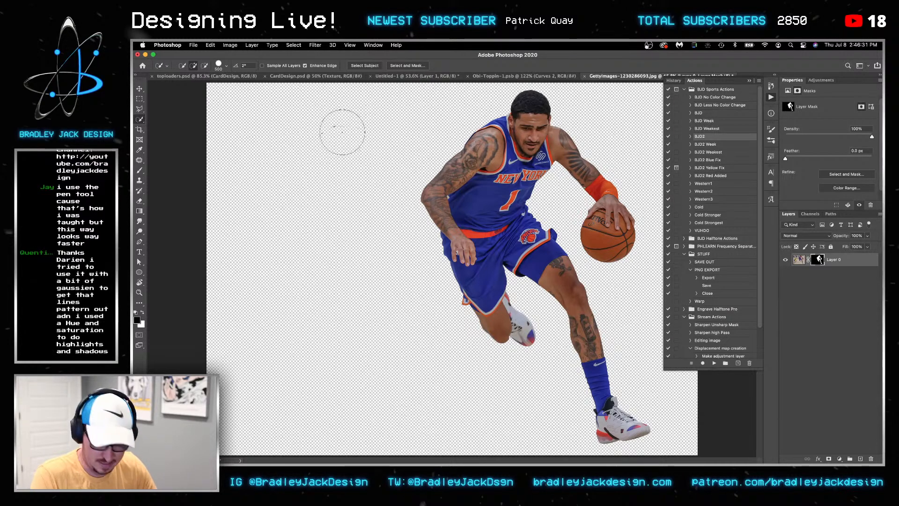
pyautogui.press('b')
pyautogui.press(']')
pyautogui.press(']')
pyautogui.press(']')
pyautogui.press(']')
pyautogui.press(']')
pyautogui.press(']')
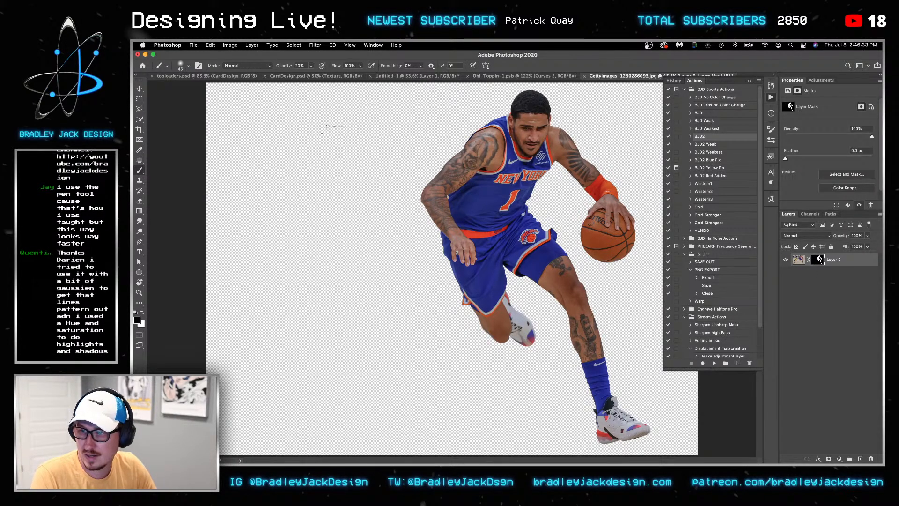
pyautogui.press(']')
pyautogui.press(']')
pyautogui.press(']')
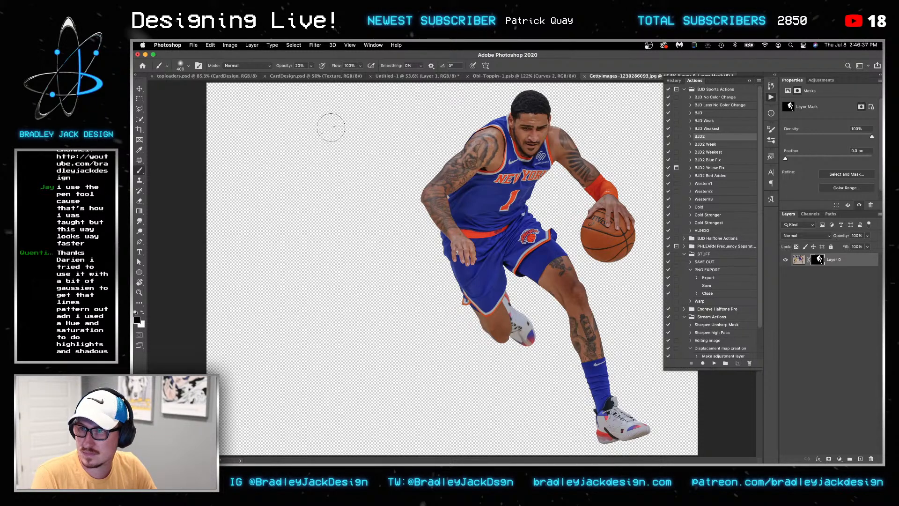
# Save the masked cutout as GettyImages-1230286093.psb in Large Document Format with its layers
pyautogui.press('v')
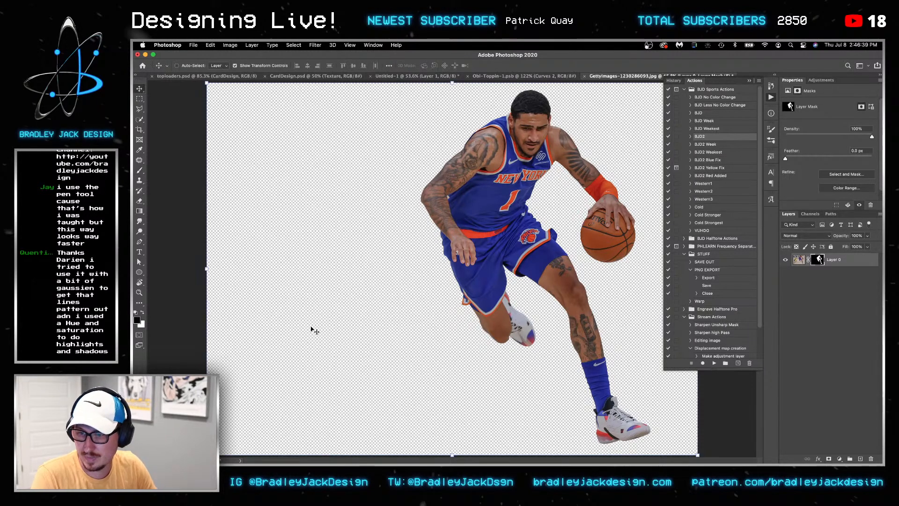
pyautogui.press('super+shift+s')
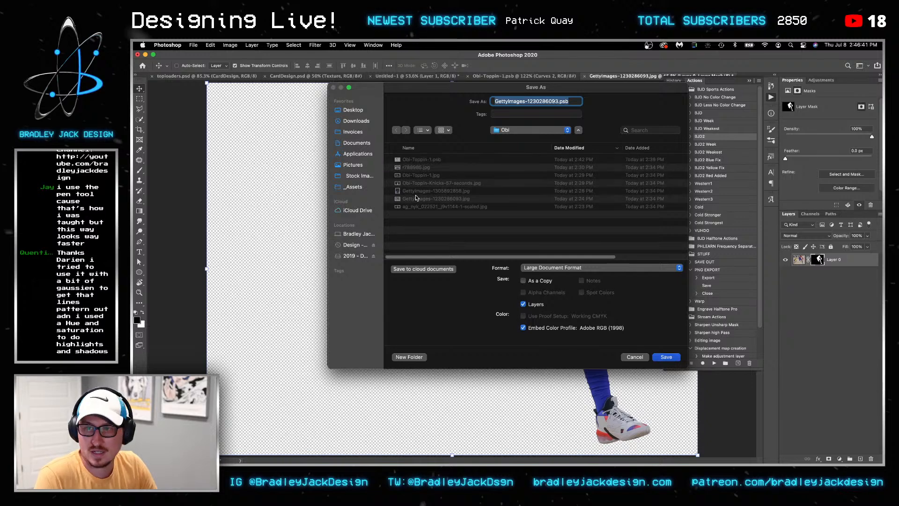
pyautogui.press('Return')
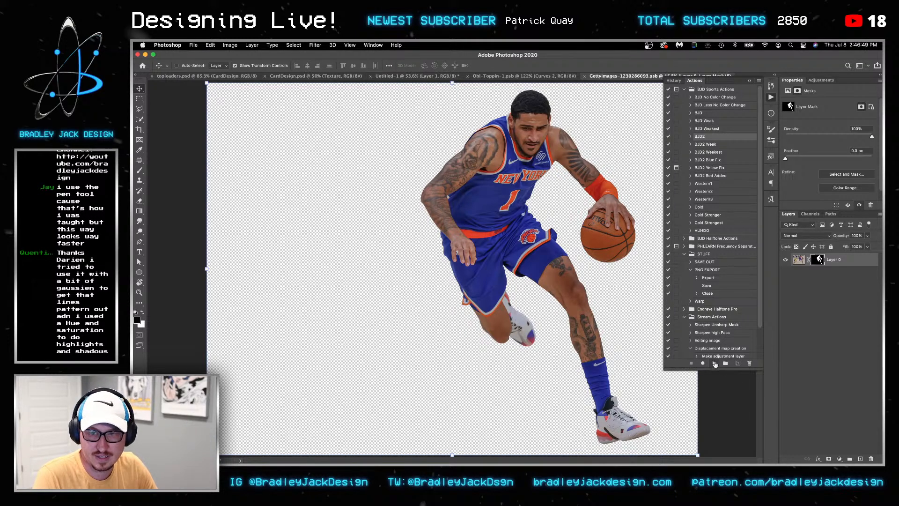
# Run the BJD2 Blue Fix action on the masked player layer
pyautogui.click(690, 160)
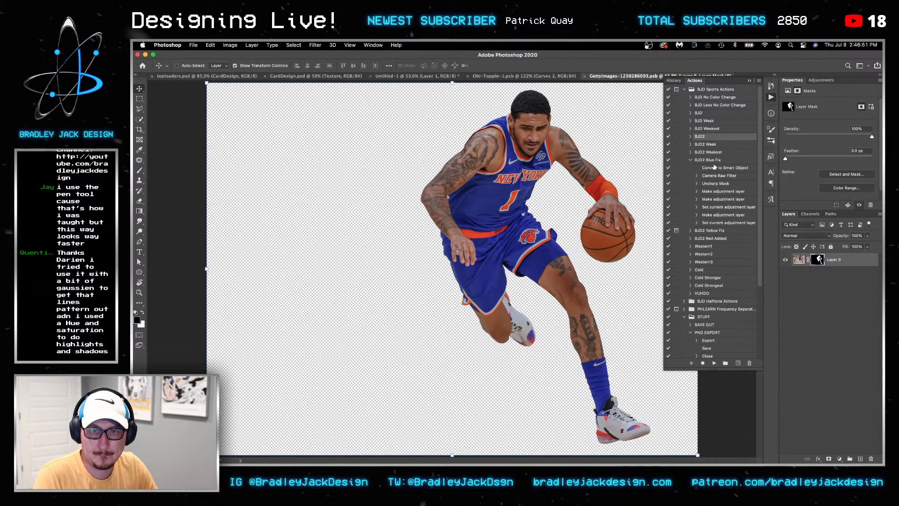
pyautogui.click(710, 160)
pyautogui.click(712, 362)
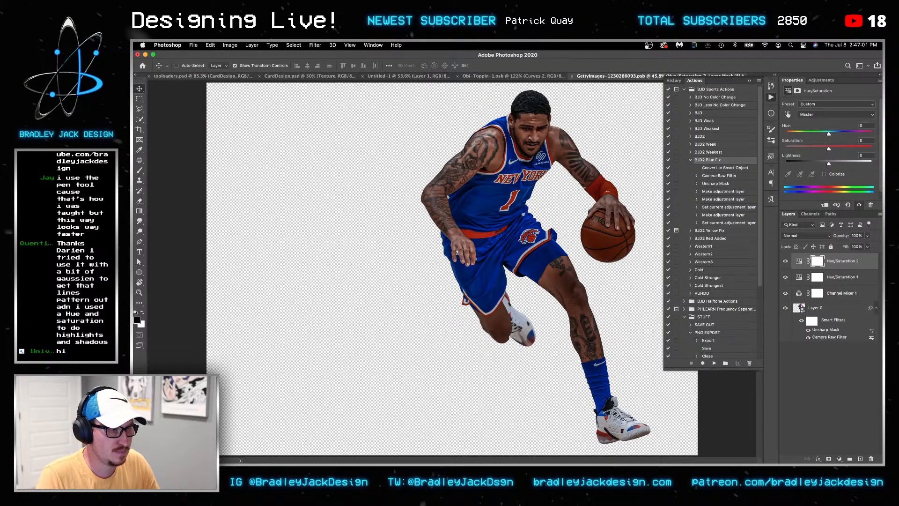
pyautogui.click(824, 297)
pyautogui.press('super+j')
pyautogui.press('super+z')
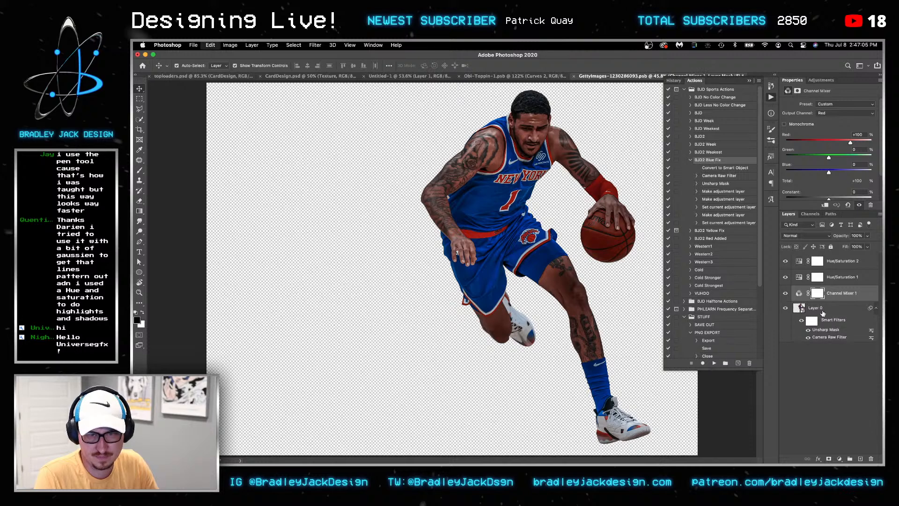
# Duplicate Layer 0, place the copy between the two Hue/Saturation layers, and set its blend mode to Color
pyautogui.click(810, 309)
pyautogui.press('super+j')
pyautogui.press('super+bracketright')
pyautogui.press('super+bracketright')
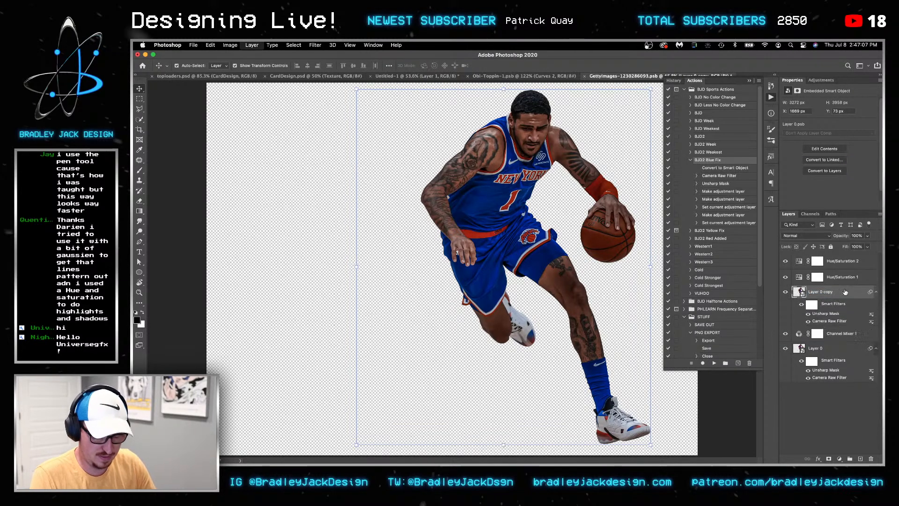
pyautogui.hotkey('shift', 'alt', 'c')
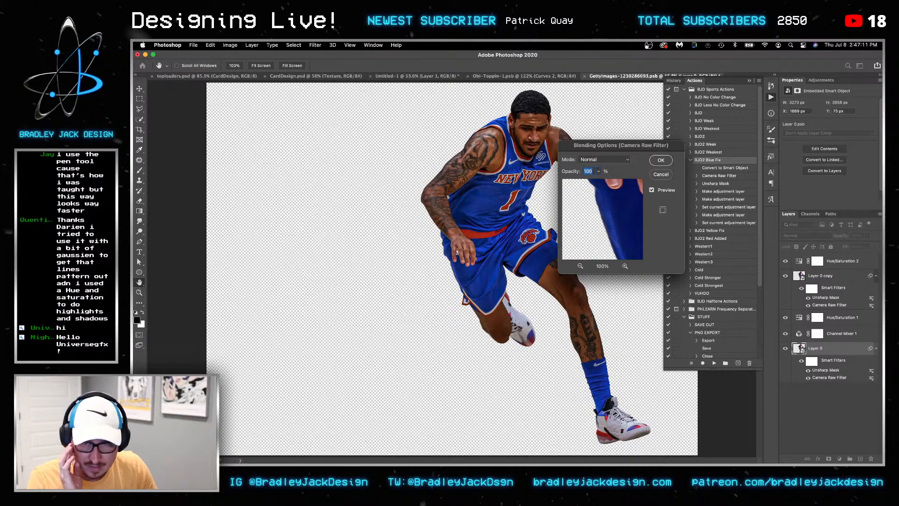
# Change the blend mode of the Camera Raw smart filter on the original Layer 0
pyautogui.click(616, 160)
pyautogui.click(604, 397)
pyautogui.click(661, 160)
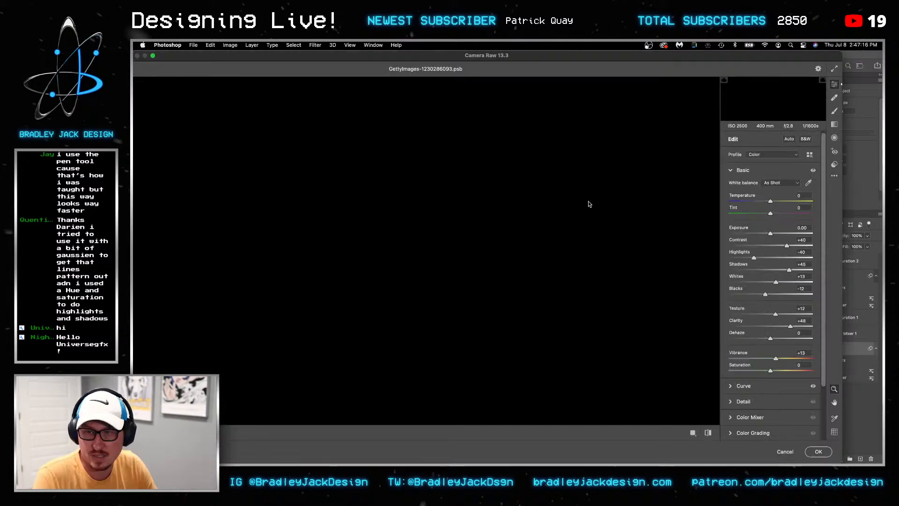
# In Layer 0's Camera Raw filter, set Contrast to +20, Highlights to -20, Shadows to +20, Whites to +8 and Blacks to -8
pyautogui.click(803, 239)
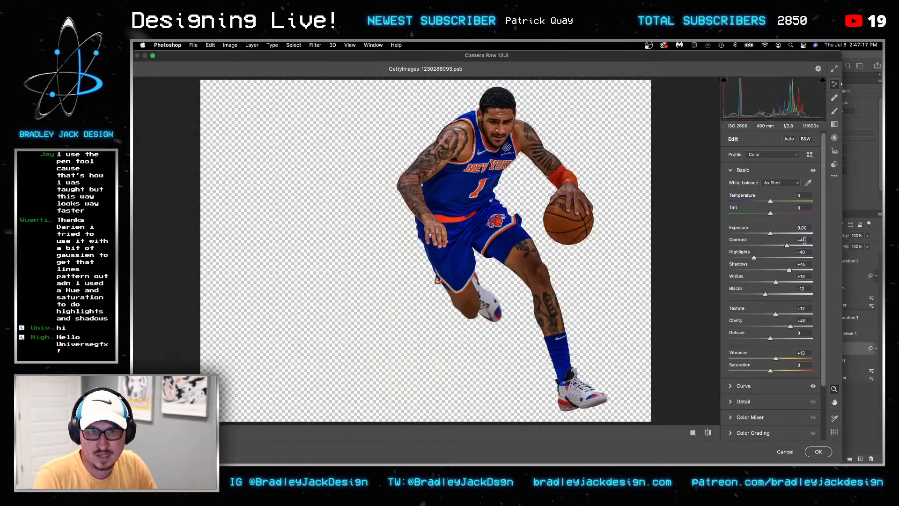
pyautogui.write('20')
pyautogui.press('Tab')
pyautogui.write('02')
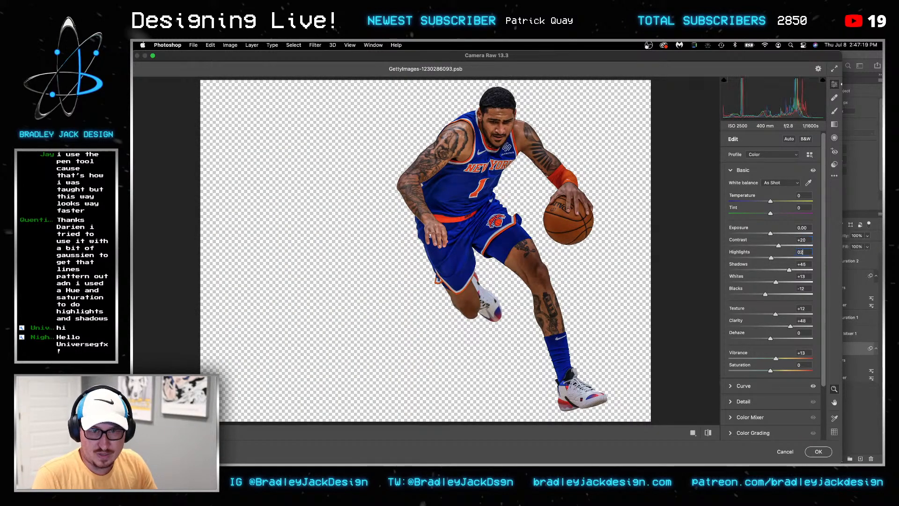
pyautogui.write('0')
pyautogui.press('Tab')
pyautogui.write('20')
pyautogui.press('Tab')
pyautogui.write('8')
pyautogui.press('Tab')
pyautogui.write('-8')
pyautogui.press('Tab')
# Set Texture to +8 and Clarity to +20, and apply the Camera Raw changes
pyautogui.write('8')
pyautogui.press('Tab')
pyautogui.write('20')
pyautogui.press('Tab')
pyautogui.press('Tab')
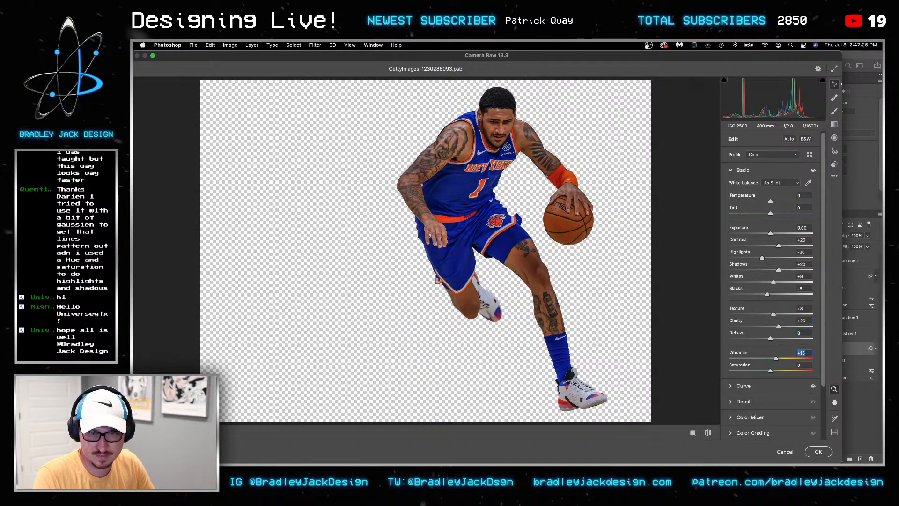
pyautogui.press('Return')
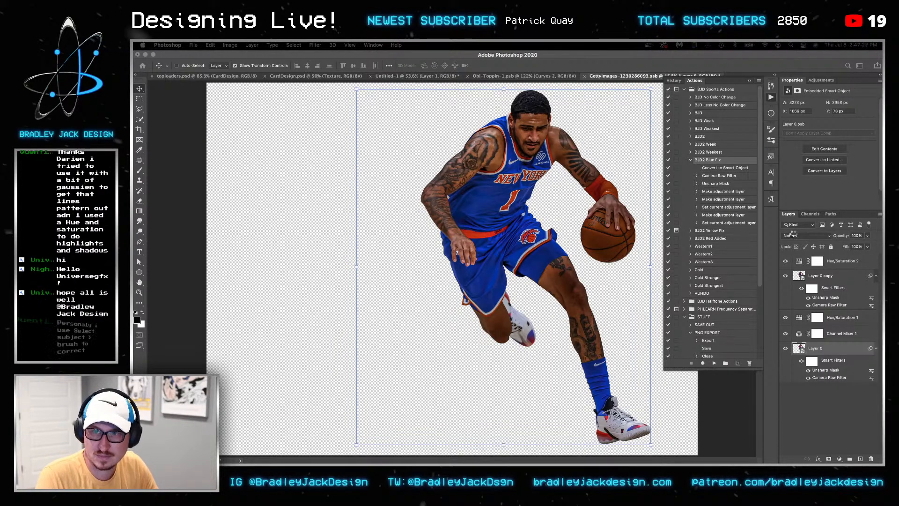
# Add a Curves layer above Hue/Saturation 2, brighten the midtones, and split its underlying-layer shadow slider to 0 / 36 in Blend If
pyautogui.click(824, 260)
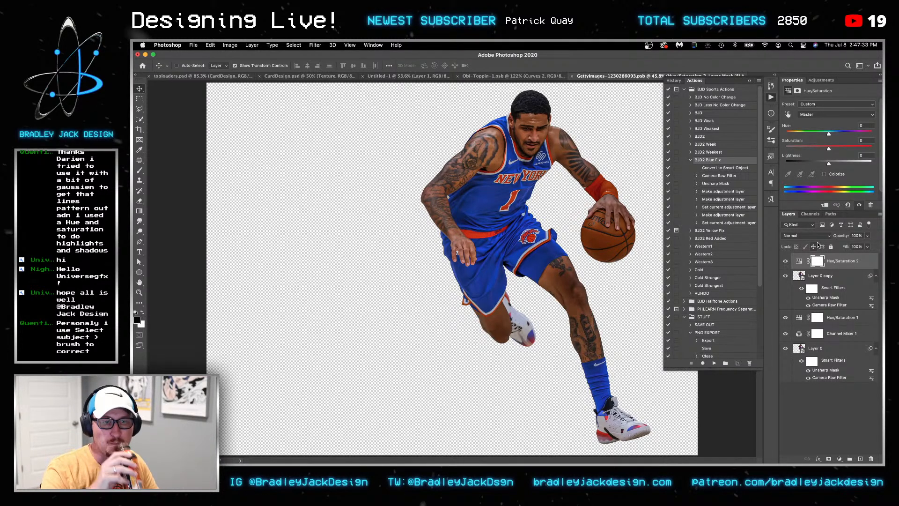
pyautogui.click(820, 80)
pyautogui.click(819, 96)
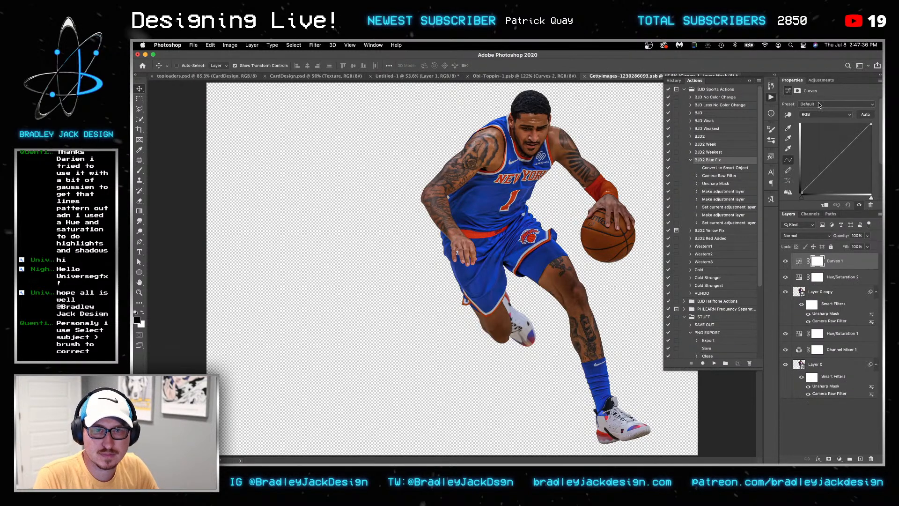
pyautogui.click(831, 157)
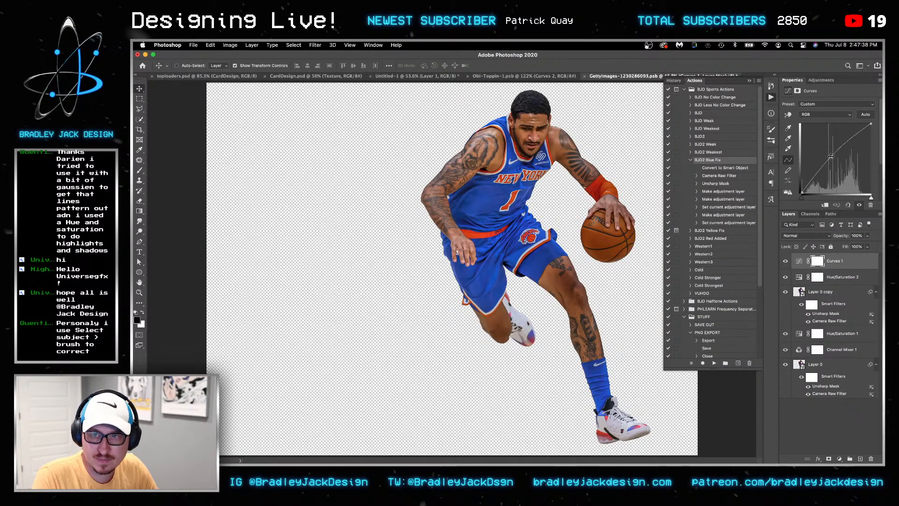
pyautogui.doubleClick(859, 269)
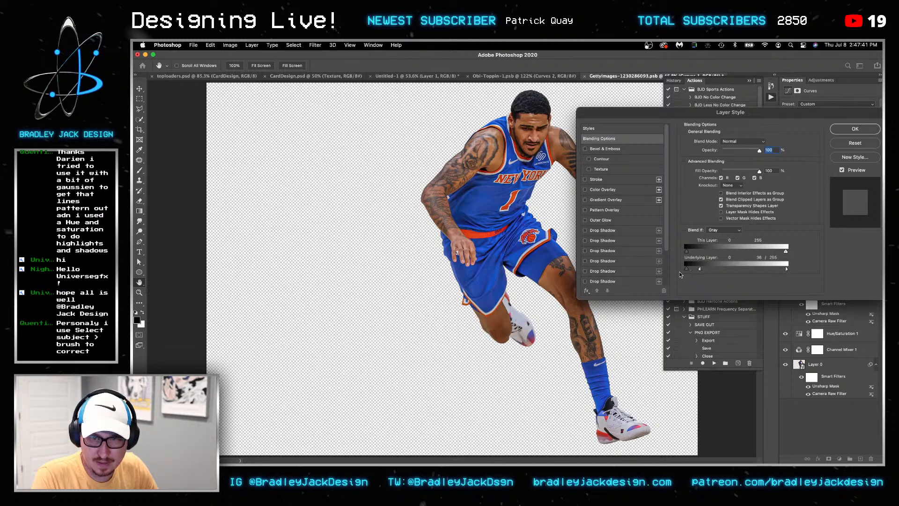
pyautogui.press('Return')
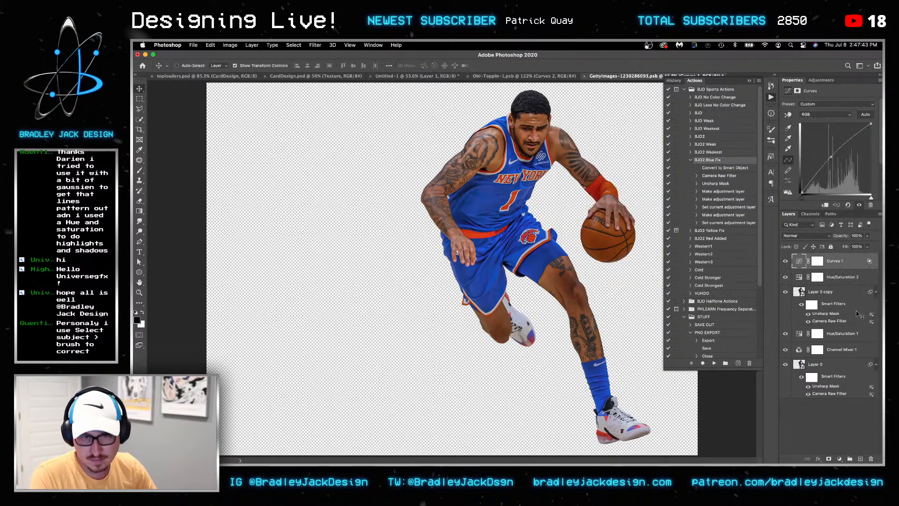
# Run the BJD2 Yellow Fix action above Hue/Saturation 2 and move the Yellow Fix layer below Layer 0 copy
pyautogui.click(837, 282)
pyautogui.click(682, 231)
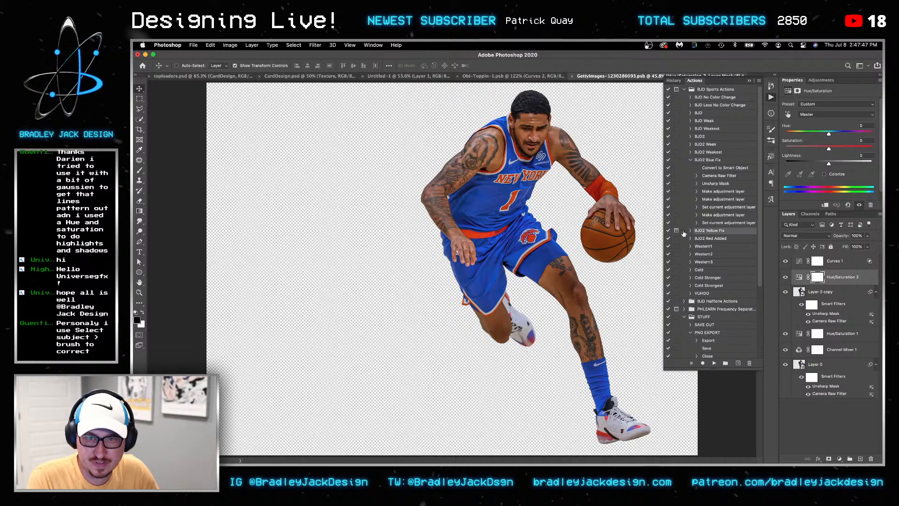
pyautogui.click(689, 231)
pyautogui.click(715, 363)
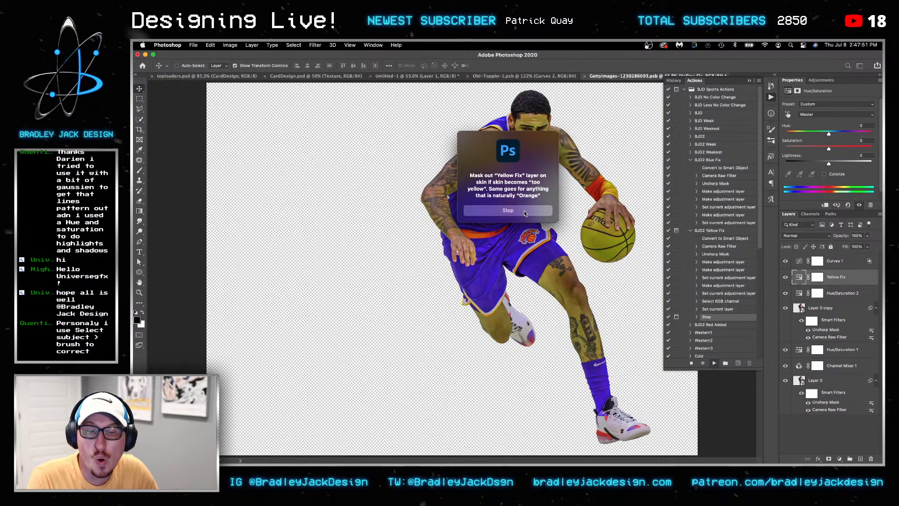
pyautogui.click(524, 210)
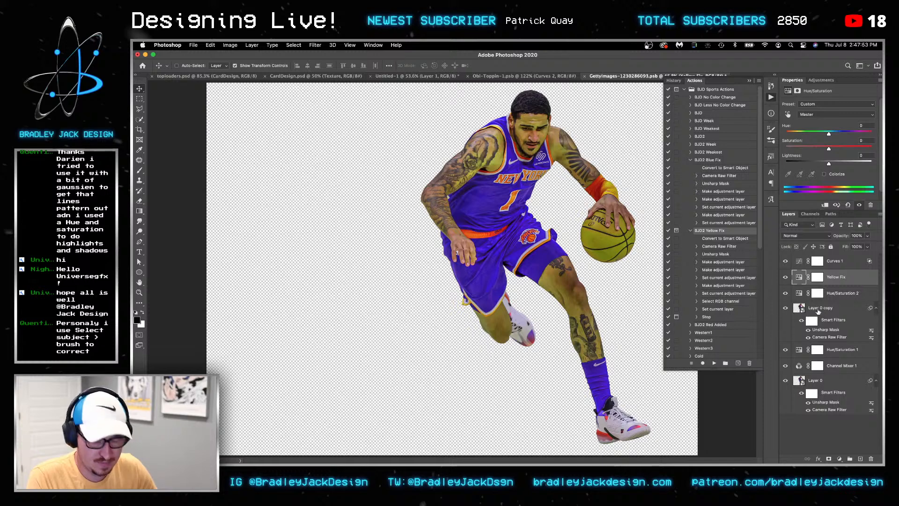
pyautogui.press('super+bracketleft')
pyautogui.press('super+bracketleft')
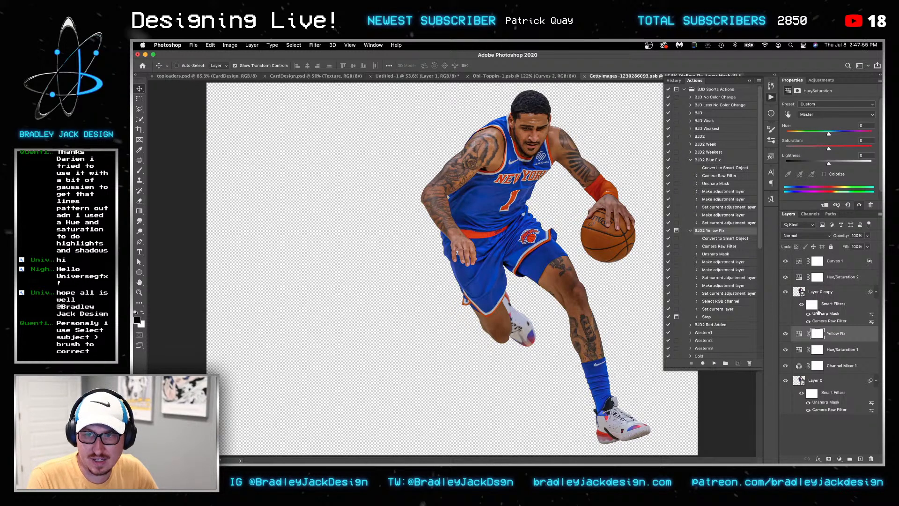
# Compare the player with the Yellow Fix layer hidden and shown, keep it visible, and save the document
pyautogui.click(785, 333)
pyautogui.click(785, 333)
pyautogui.click(785, 333)
pyautogui.click(785, 334)
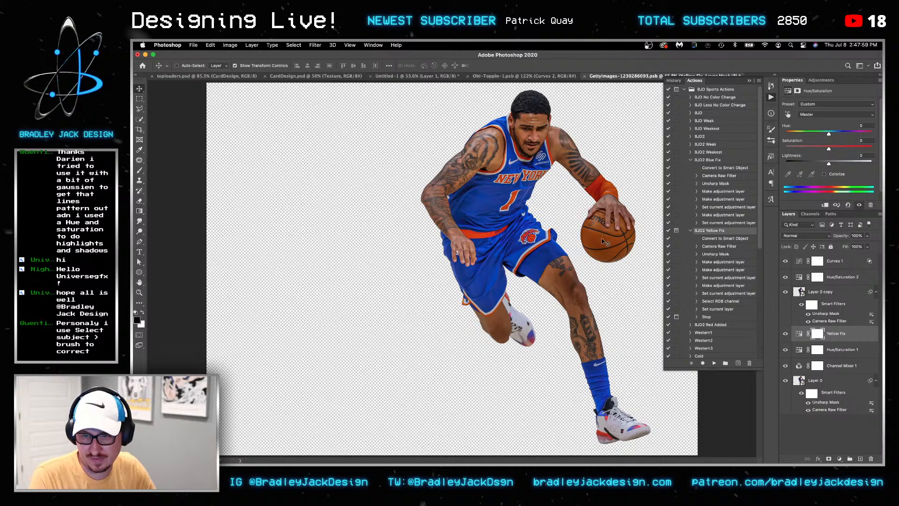
pyautogui.press('super+s')
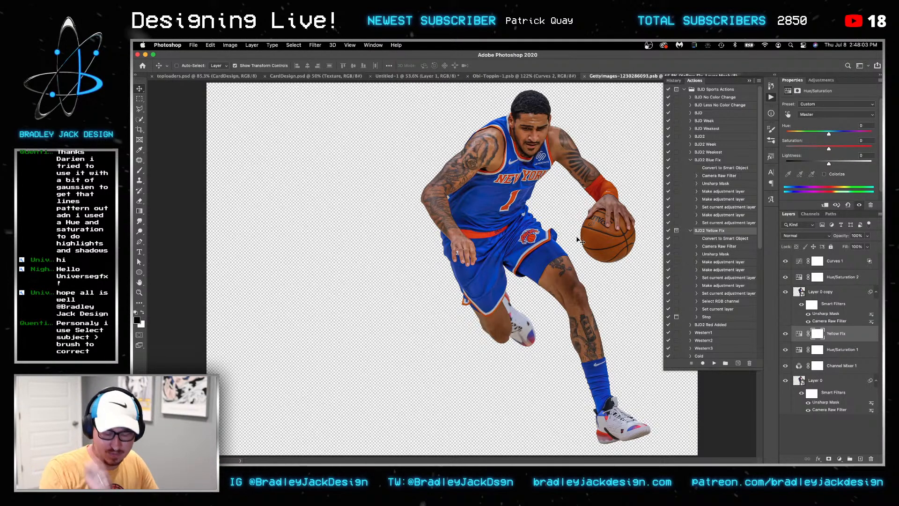
pyautogui.hotkey('ctrl', 'shift', 'Tab')
pyautogui.hotkey('ctrl', 'Tab')
pyautogui.hotkey('ctrl', 'shift', 'Tab')
pyautogui.hotkey('ctrl', 'Tab')
pyautogui.hotkey('ctrl', 'Tab')
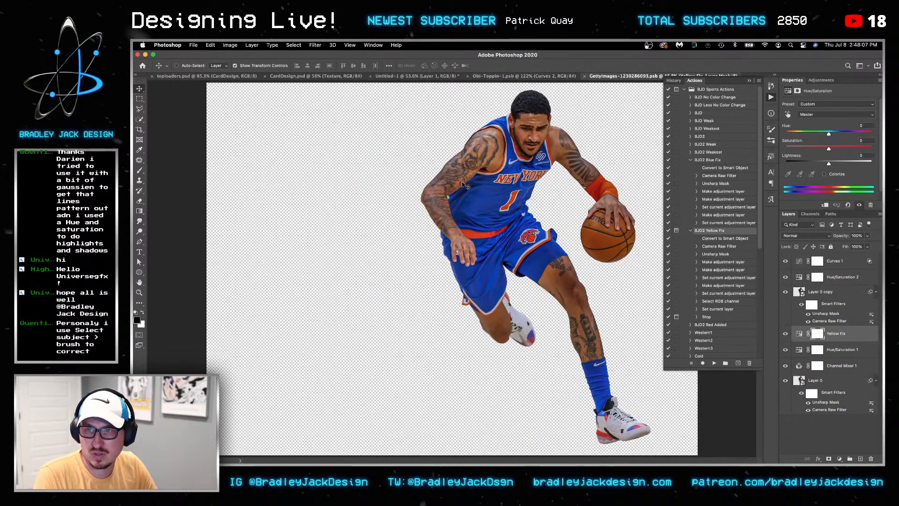
pyautogui.hotkey('ctrl', 'Tab')
pyautogui.hotkey('ctrl', 'Tab')
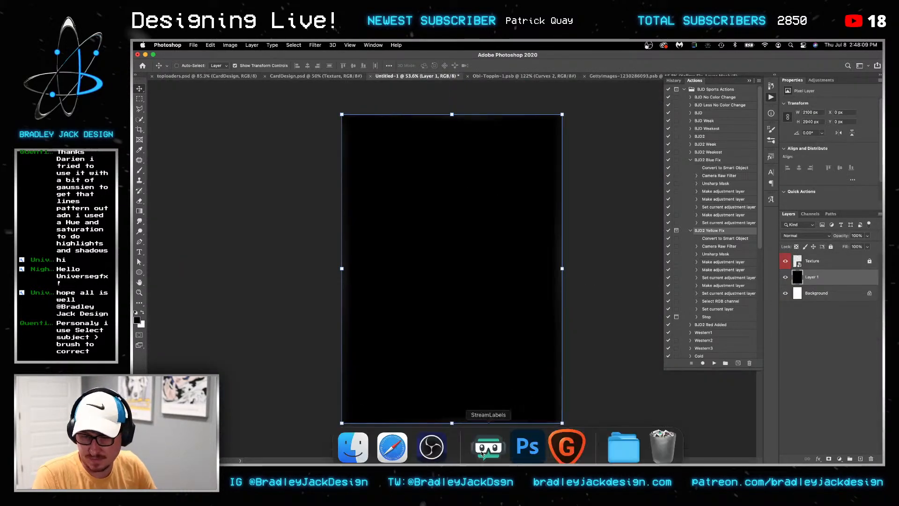
pyautogui.click(359, 445)
pyautogui.click(599, 316)
pyautogui.keyDown('shift'); pyautogui.click(529, 315); pyautogui.keyUp('shift')
pyautogui.moveTo(529, 315); pyautogui.dragTo(491, 113)
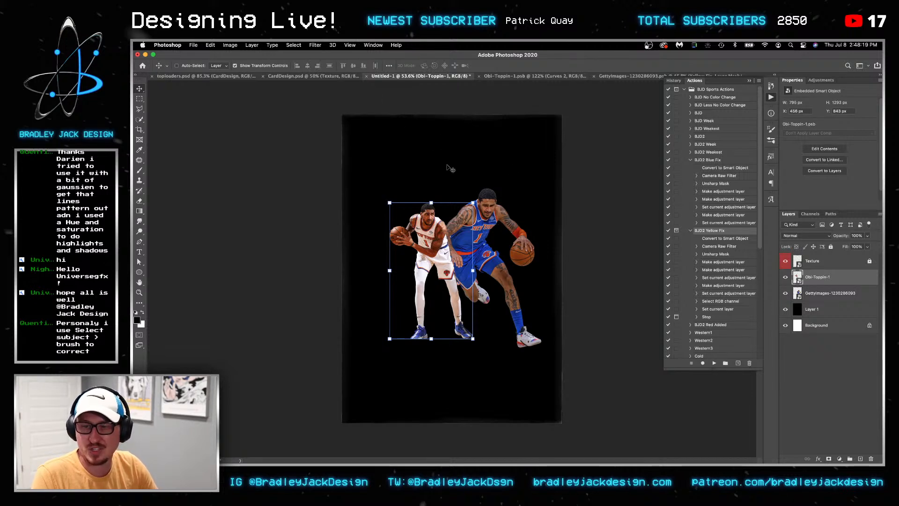
# Add a Selective Color adjustment layer clipped to the Obi-Toppin-1 layer
pyautogui.press('w')
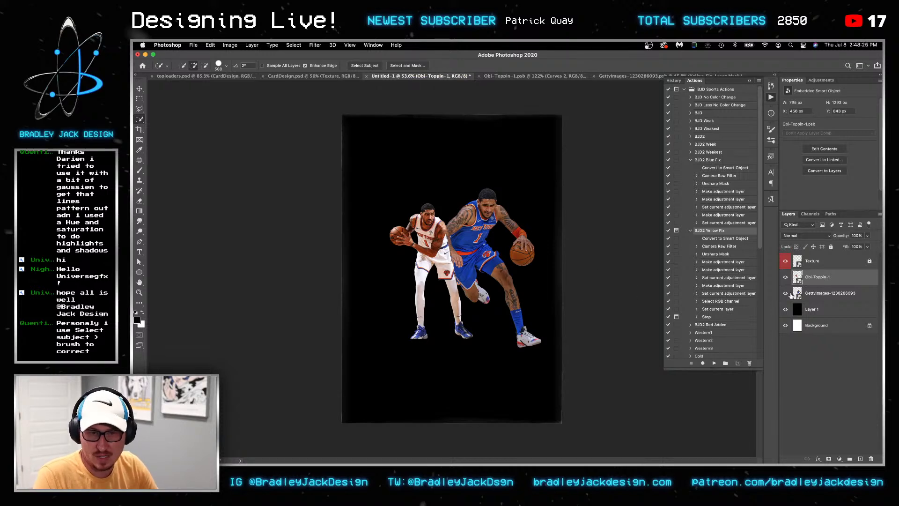
pyautogui.scroll(5, 480, 293)
pyautogui.press('super+space')
pyautogui.moveTo(464, 159); pyautogui.dragTo(510, 166)
pyautogui.press('v')
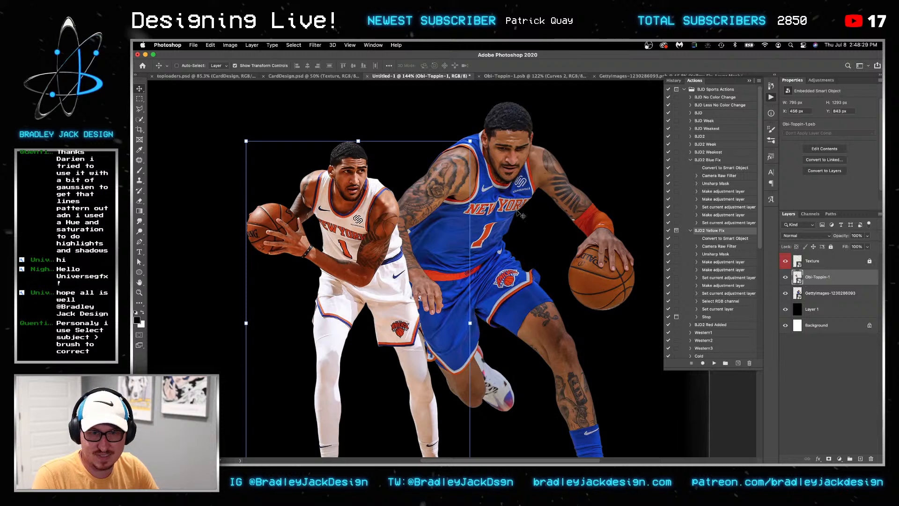
pyautogui.click(800, 296)
pyautogui.click(813, 275)
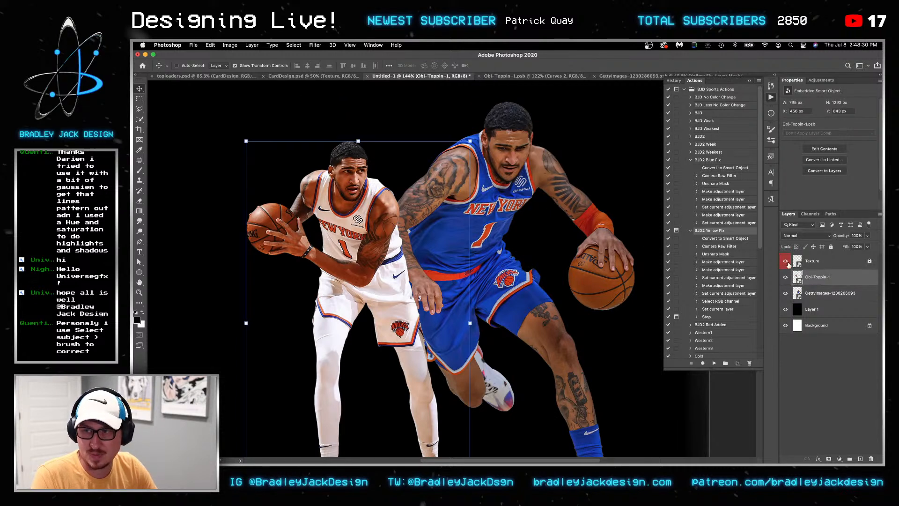
pyautogui.click(824, 80)
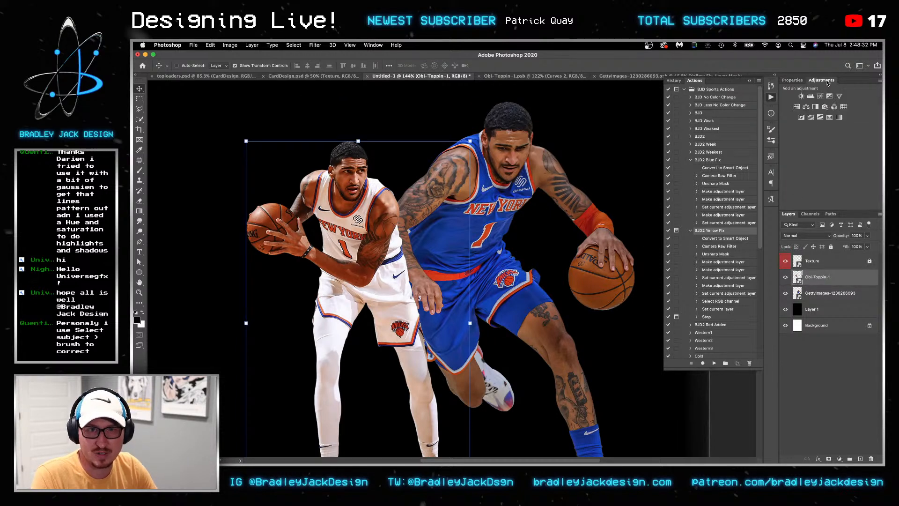
pyautogui.click(825, 117)
pyautogui.keyDown('alt'); pyautogui.click(823, 284); pyautogui.keyUp('alt')
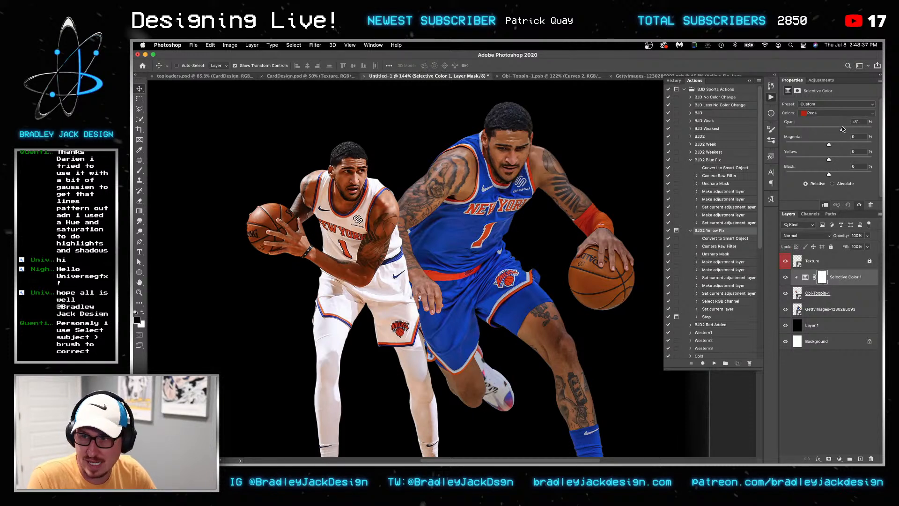
# Tune the reds in the Selective Color layer, set the yellows to Cyan +11 and Yellow +11, and compare before and after
pyautogui.moveTo(828, 159); pyautogui.dragTo(820, 176)
pyautogui.click(836, 113)
pyautogui.click(817, 121)
pyautogui.moveTo(828, 130); pyautogui.dragTo(834, 161)
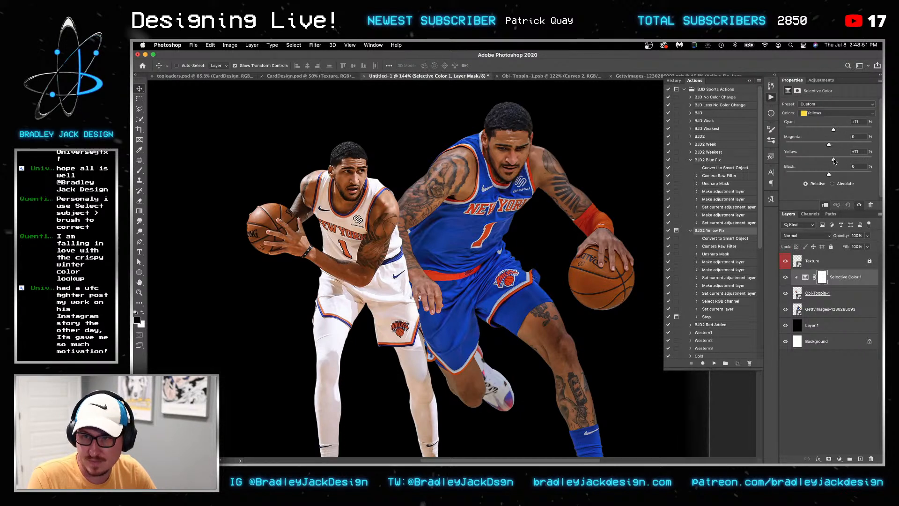
pyautogui.click(786, 277)
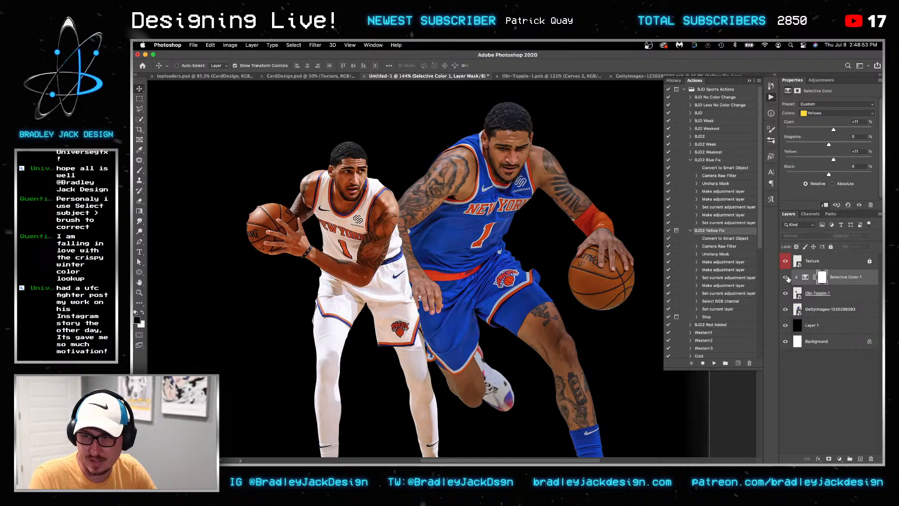
pyautogui.click(786, 277)
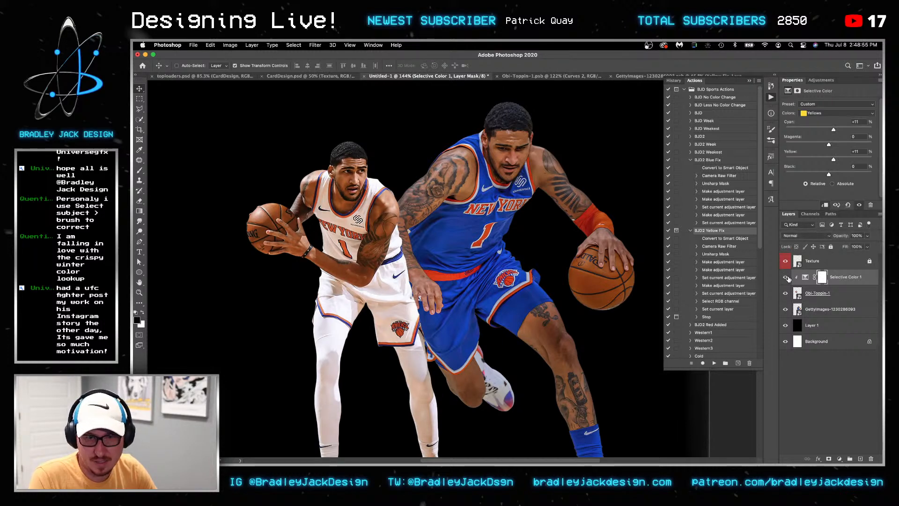
# Mask the Selective Color adjustment off the basketball held by the white-uniform player, painting black with a small brush
pyautogui.click(820, 278)
pyautogui.press('b')
pyautogui.scroll(5, 238, 211)
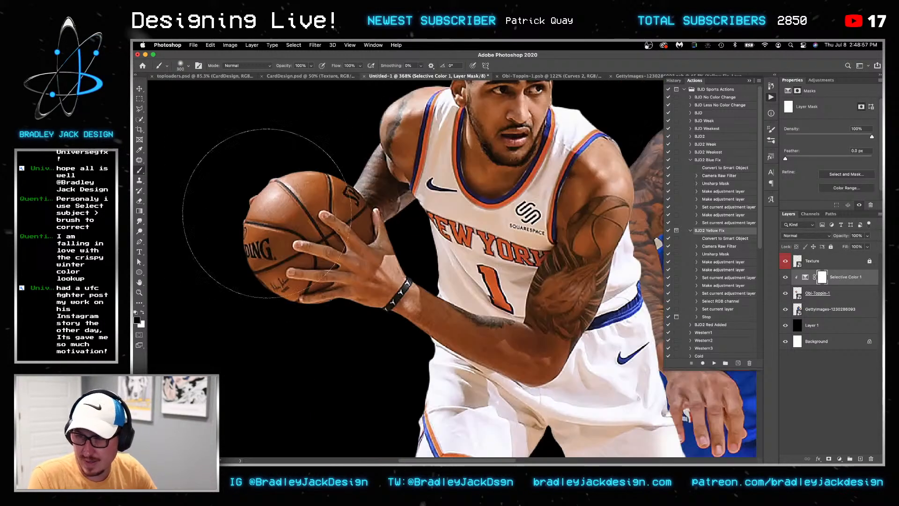
pyautogui.press('[')
pyautogui.press('[')
pyautogui.press('[')
pyautogui.press('[')
pyautogui.press('[')
pyautogui.press('[')
pyautogui.press('[')
pyautogui.press('[')
pyautogui.press('[')
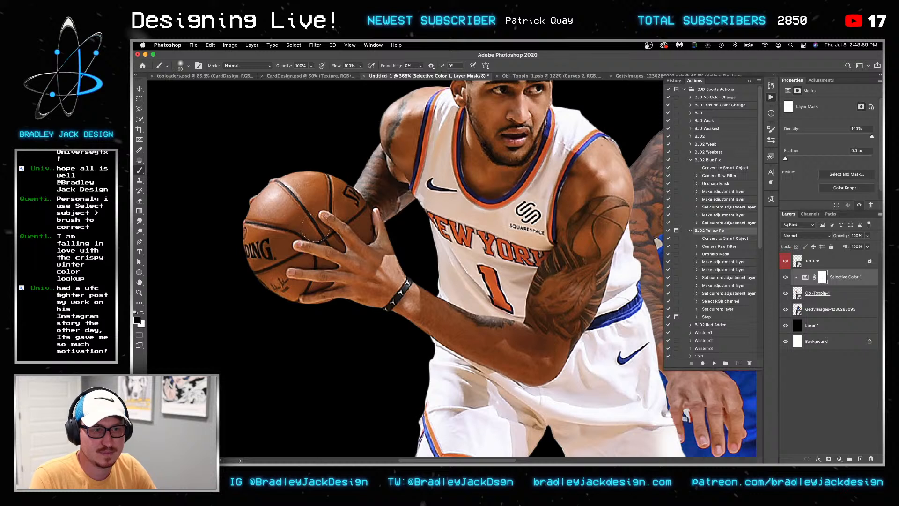
pyautogui.press('[')
pyautogui.press('[')
pyautogui.press('[')
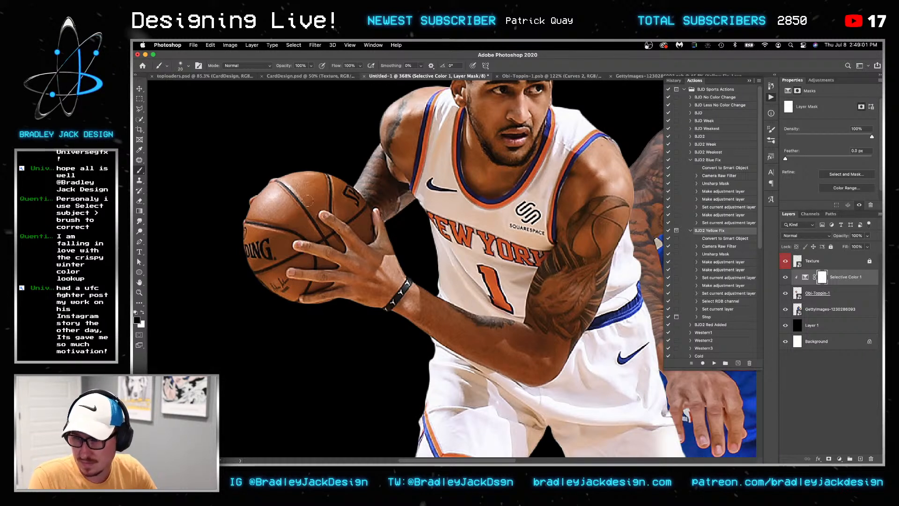
pyautogui.press('x')
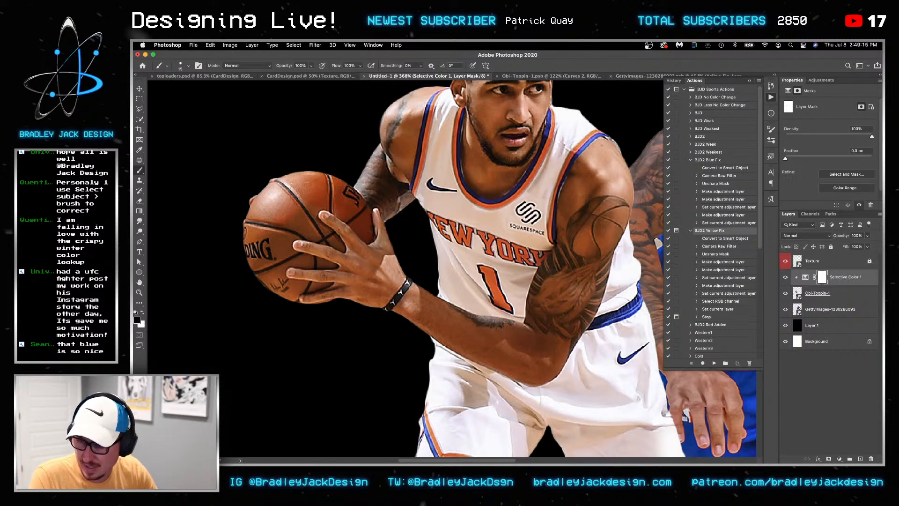
pyautogui.press(']')
pyautogui.press(']')
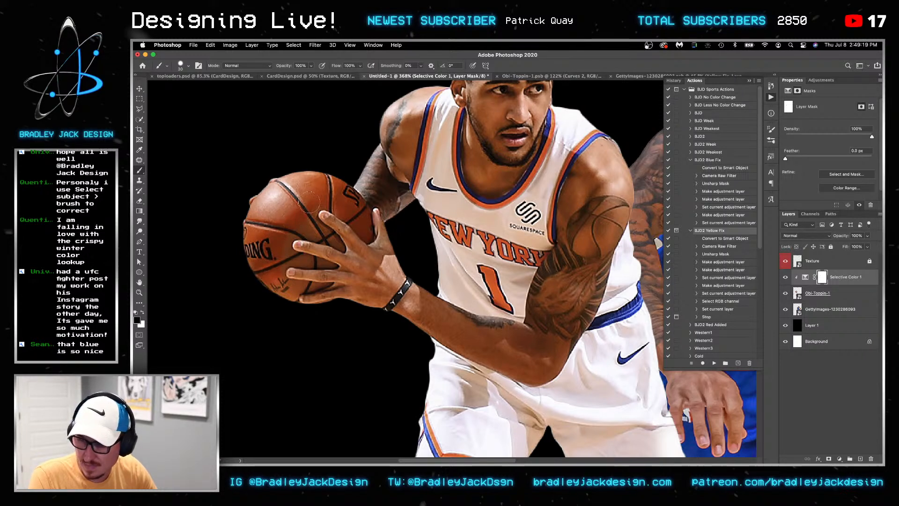
pyautogui.press('[')
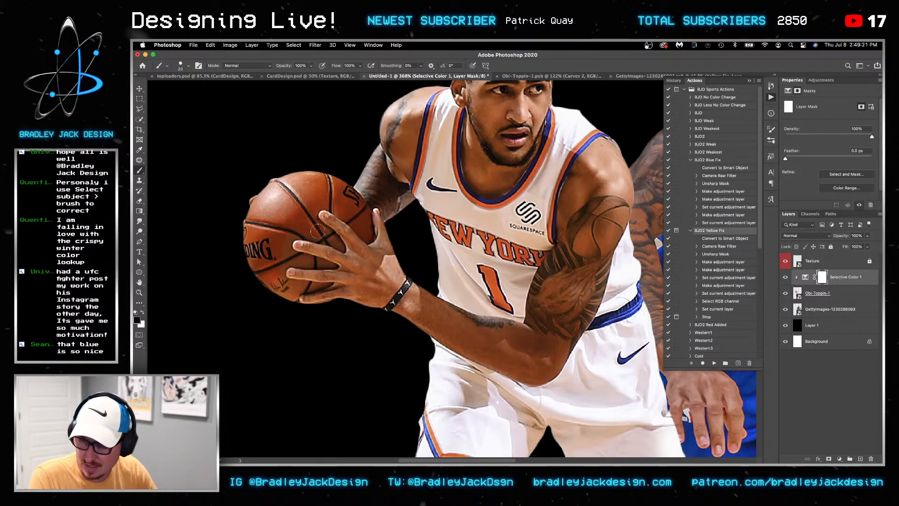
pyautogui.press('[')
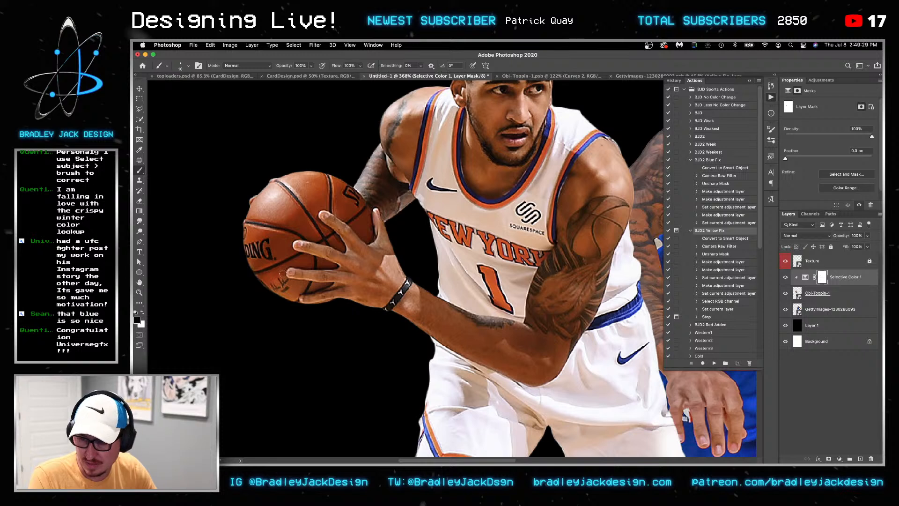
pyautogui.press('[')
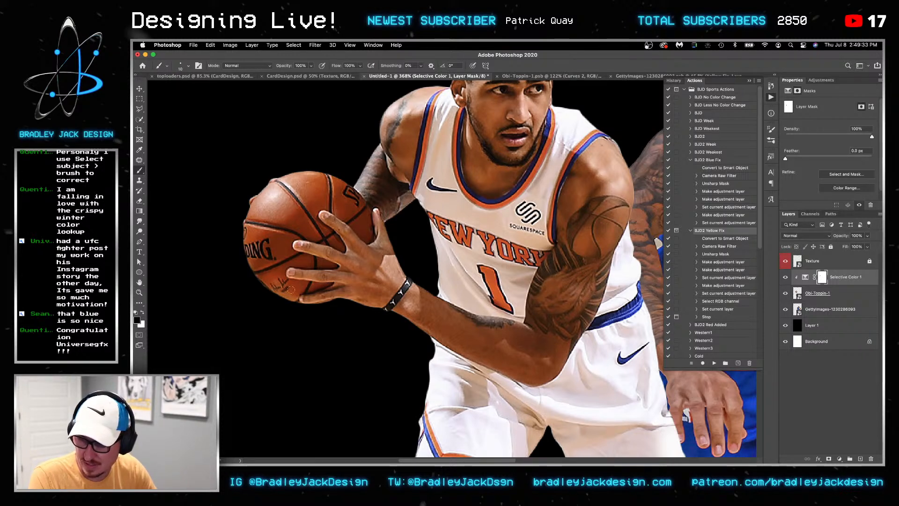
pyautogui.press(']')
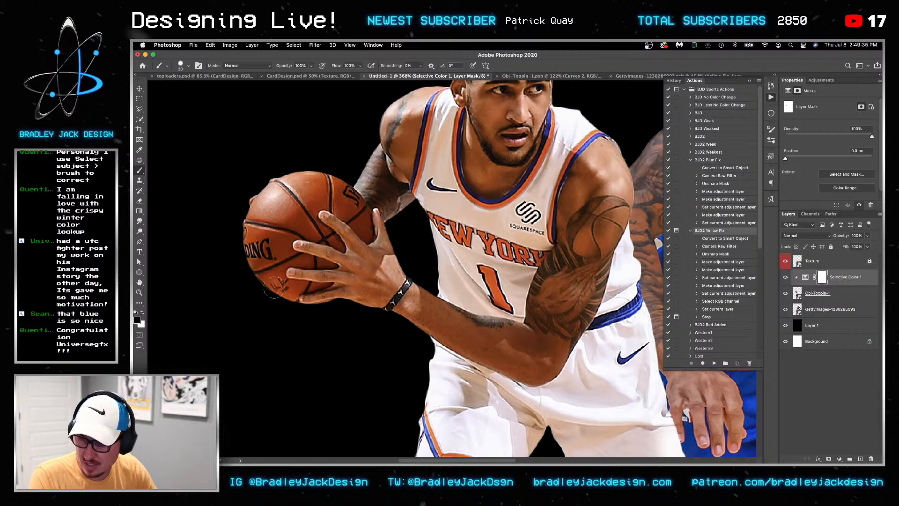
# Mask the Selective Color adjustment off the player's white jersey and shorts, using a progressively larger black brush
pyautogui.scroll(-3, 388, 227)
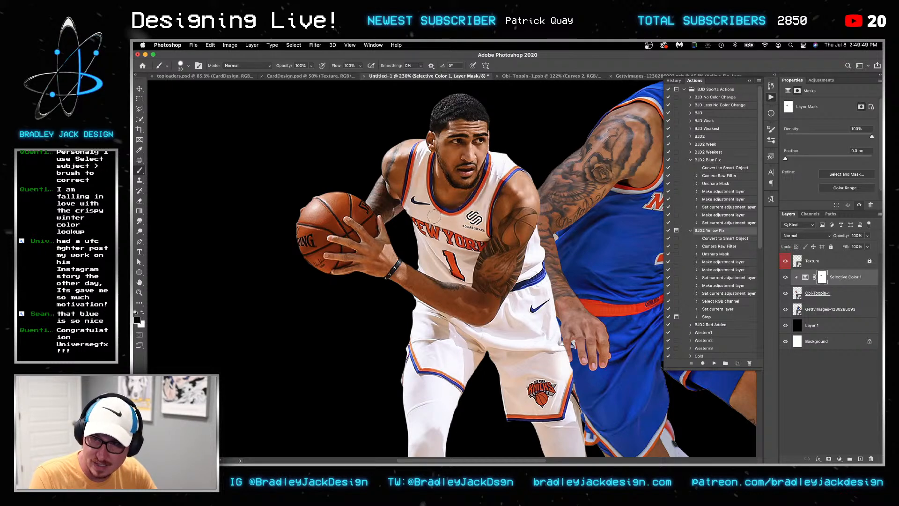
pyautogui.moveTo(543, 396); pyautogui.dragTo(503, 330)
pyautogui.press(']')
pyautogui.press(']')
pyautogui.press(']')
pyautogui.press(']')
pyautogui.moveTo(377, 295); pyautogui.dragTo(348, 151)
pyautogui.scroll(-10, 347, 226)
pyautogui.press('v')
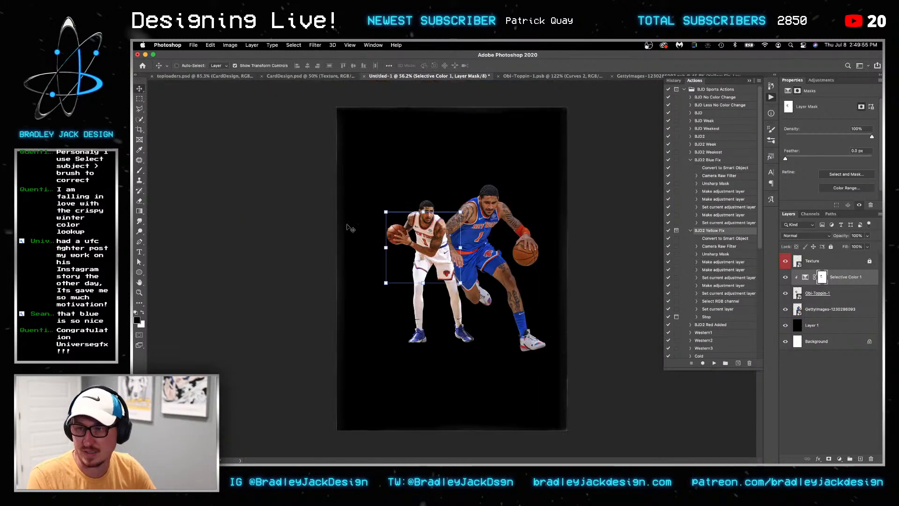
pyautogui.hotkey('ctrl', 'Tab')
pyautogui.press('super+w')
pyautogui.hotkey('ctrl', 'Tab')
pyautogui.press('super+w')
# Save the combined design in the Obi folder as ObiCard.psb
pyautogui.press('super+s')
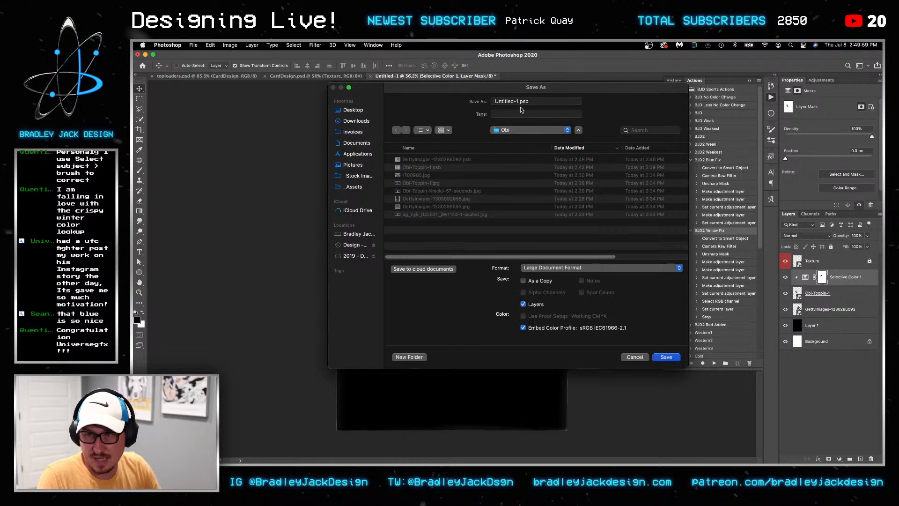
pyautogui.write('O.psb')
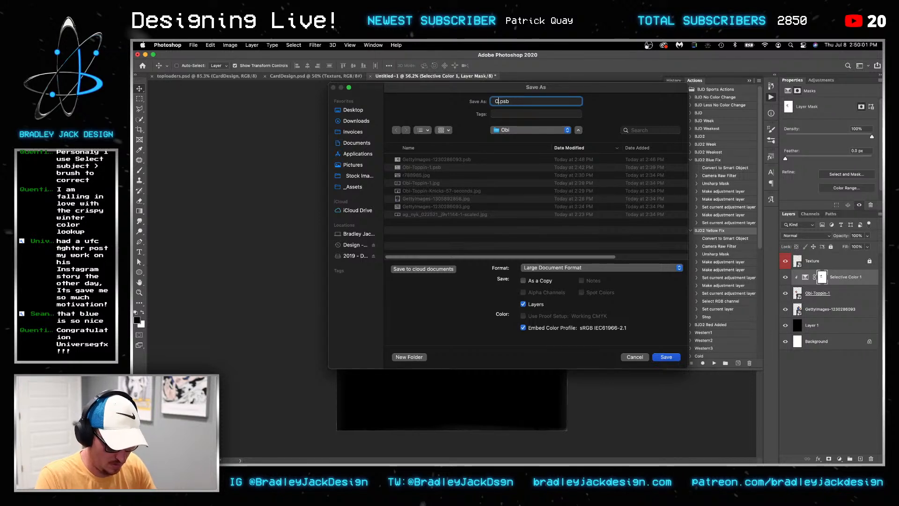
pyautogui.write('iCard')
pyautogui.press('Return')
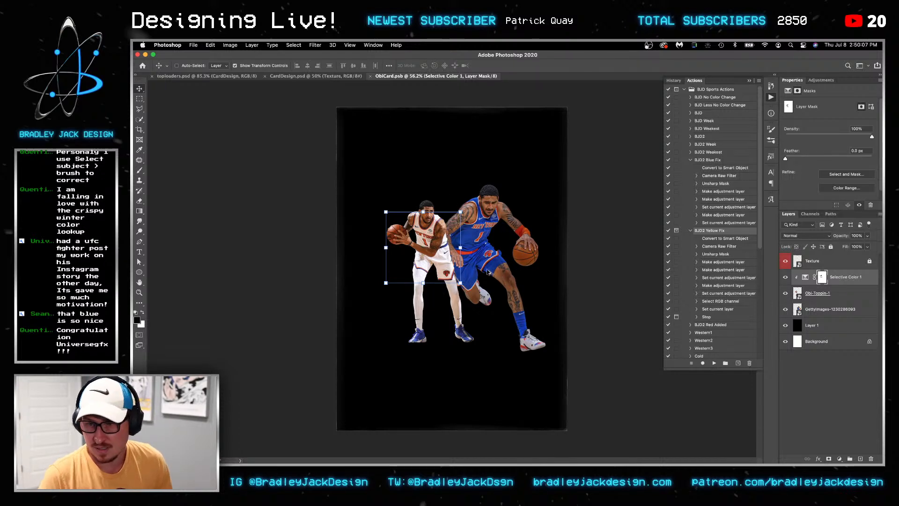
# Switch to Finder and open ag_nyk_022521_j9v1144-1-scaled.jpg from the Obi folder in Photoshop as a new document
pyautogui.scroll(3, 488, 273)
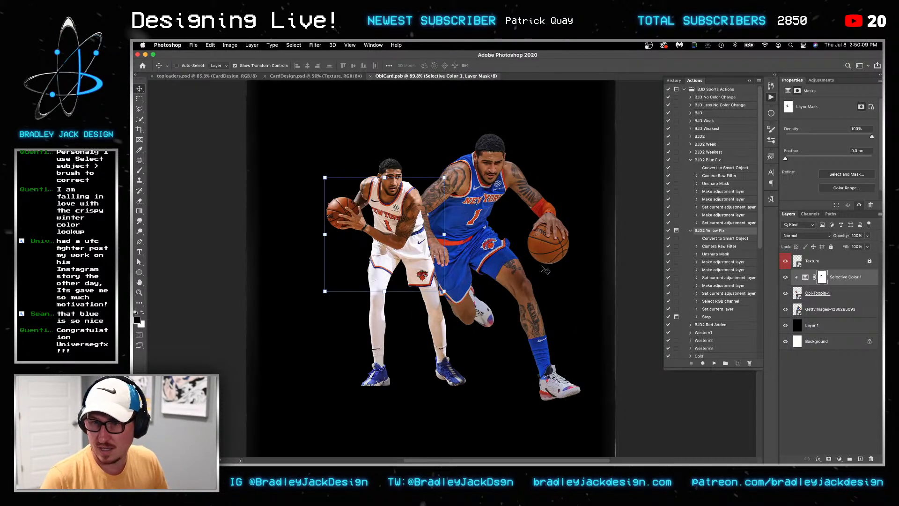
pyautogui.scroll(-3, 514, 266)
pyautogui.press('super+Tab')
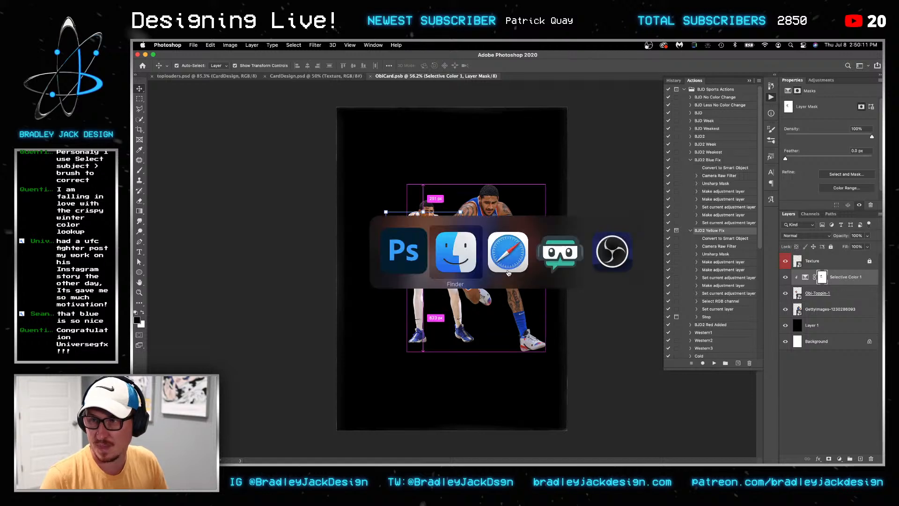
pyautogui.press('super+shift+Tab')
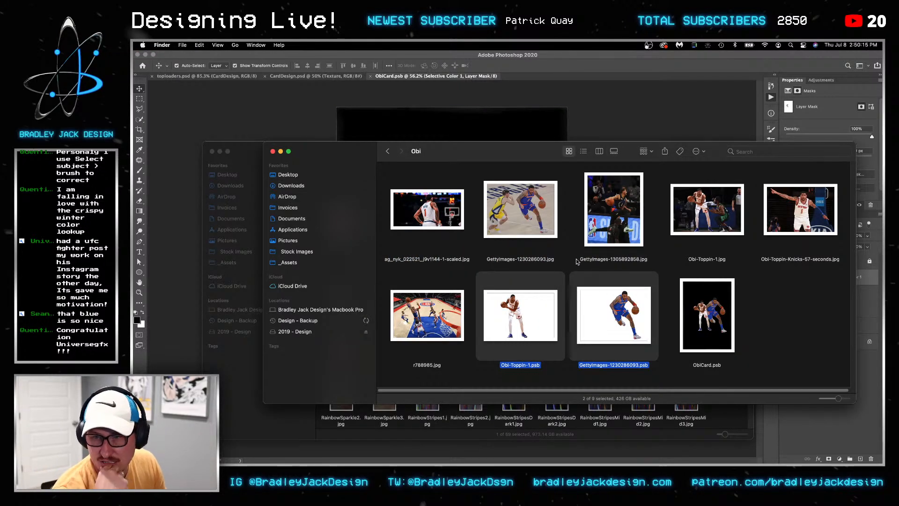
pyautogui.click(449, 219)
pyautogui.moveTo(447, 219); pyautogui.dragTo(528, 445)
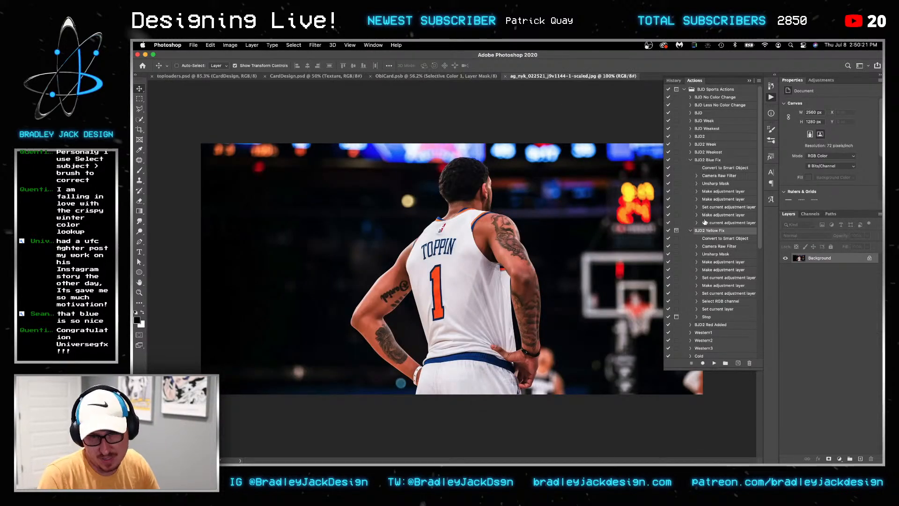
# Run the BJD2 Yellow Fix action plus the closing adjustment of BJD2 Blue Fix, placing that Hue/Saturation layer beneath Yellow Fix
pyautogui.click(715, 364)
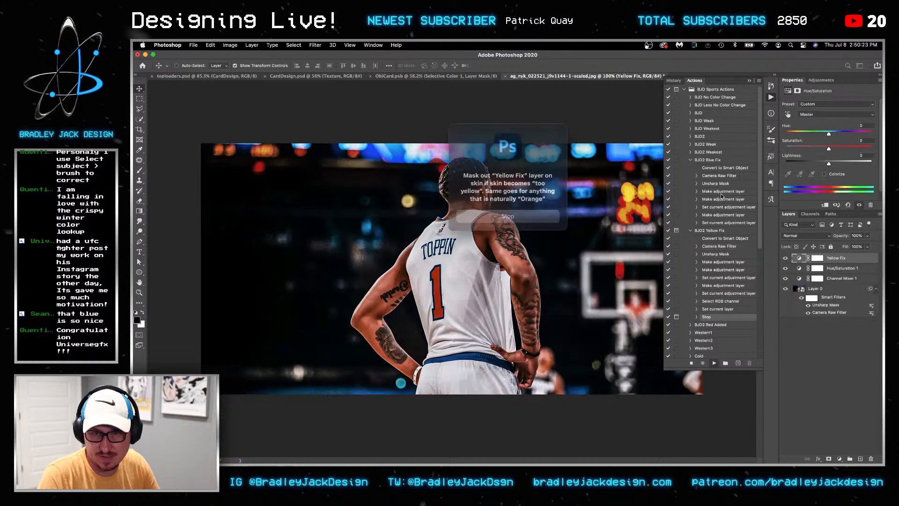
pyautogui.press('Return')
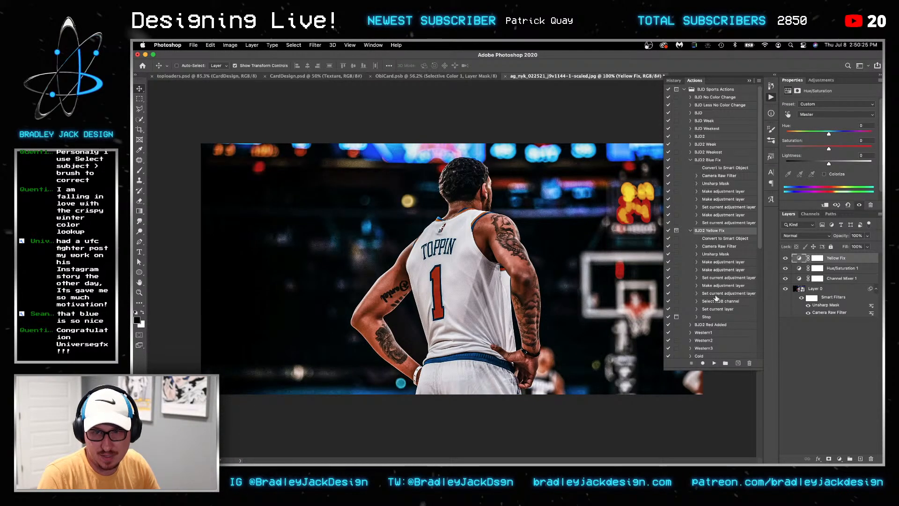
pyautogui.click(720, 215)
pyautogui.click(714, 362)
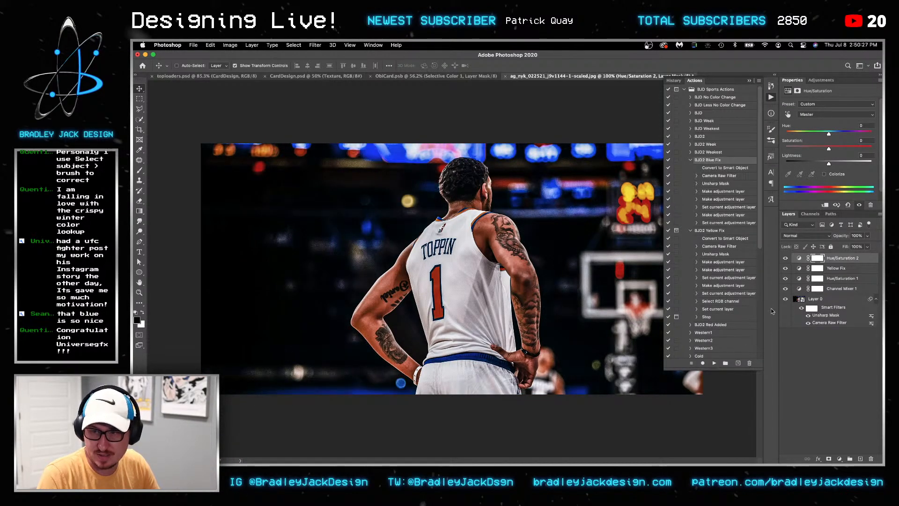
pyautogui.press('super+bracketleft')
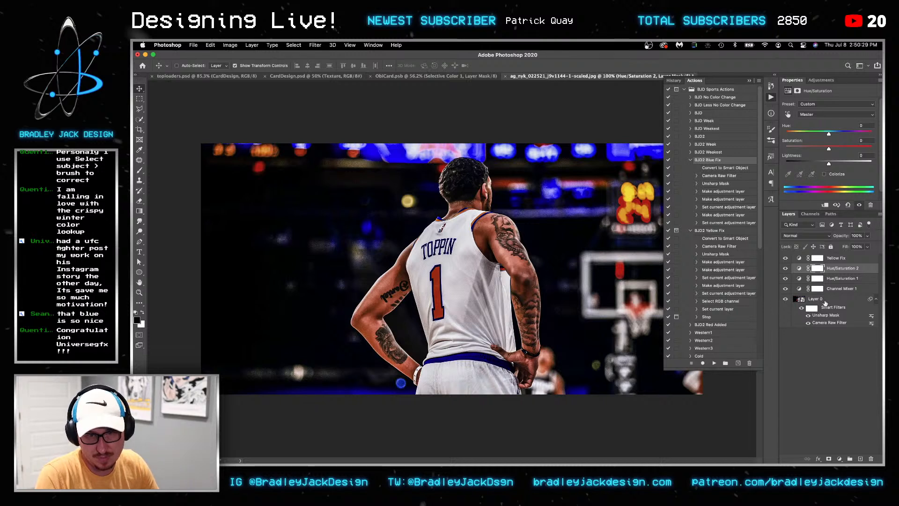
# Duplicate Layer 0, set the copy's blend mode to Color, and stack it above all the adjustment layers
pyautogui.click(825, 301)
pyautogui.press('super+j')
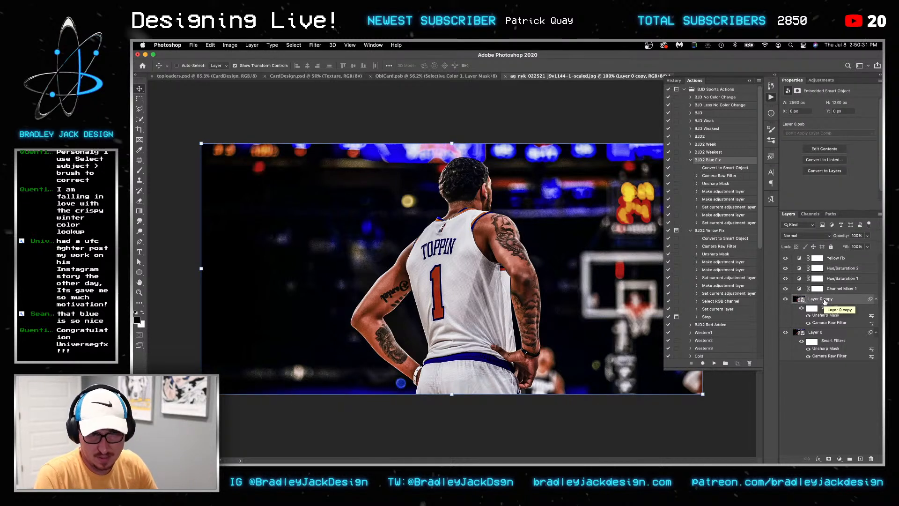
pyautogui.hotkey('shift', 'alt', 'c')
pyautogui.moveTo(830, 300)
pyautogui.mouseDown()
pyautogui.moveTo(834, 277)
pyautogui.moveTo(834, 294)
pyautogui.mouseUp()
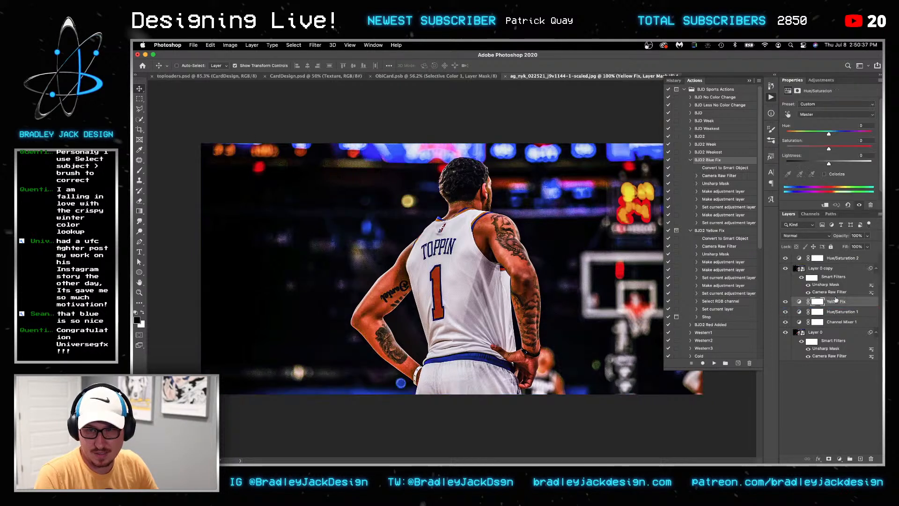
pyautogui.moveTo(833, 258); pyautogui.dragTo(835, 294)
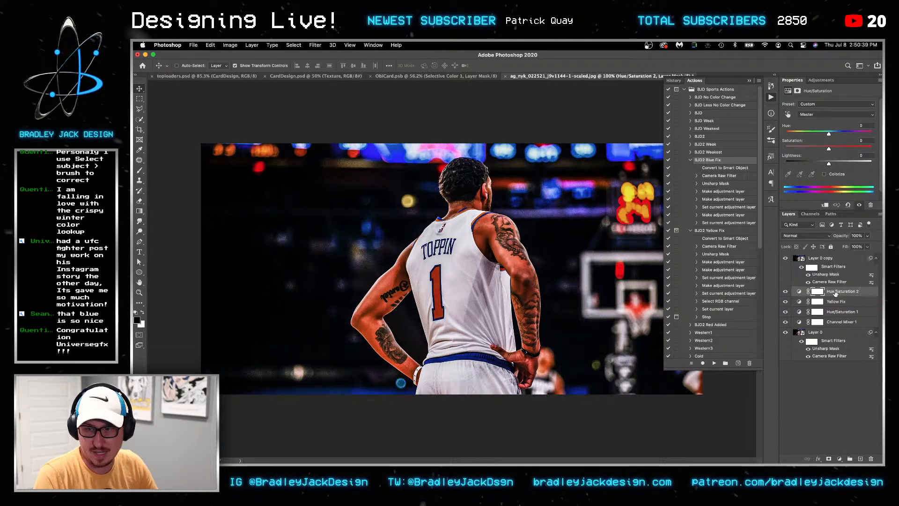
pyautogui.hotkey('ctrl', 'z')
pyautogui.moveTo(834, 260); pyautogui.dragTo(834, 298)
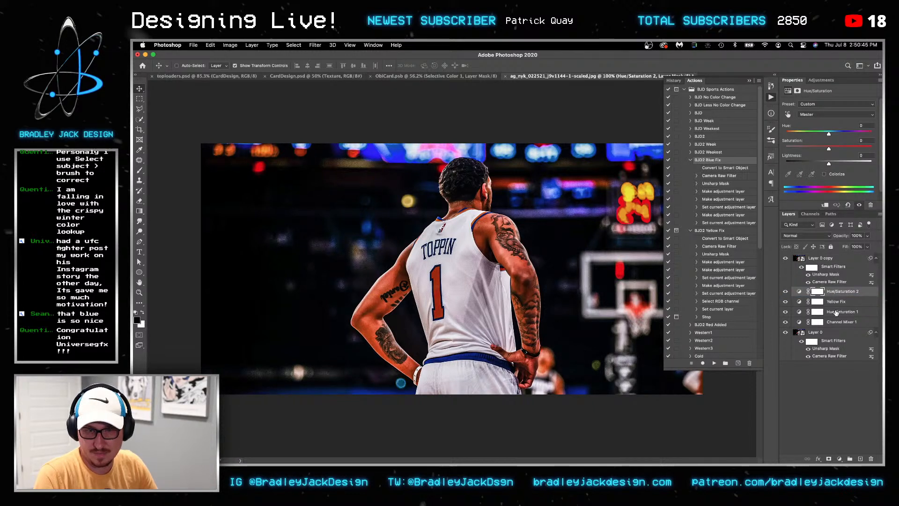
# Turn off the smart filters on Layer 0 copy
pyautogui.click(836, 313)
pyautogui.click(820, 258)
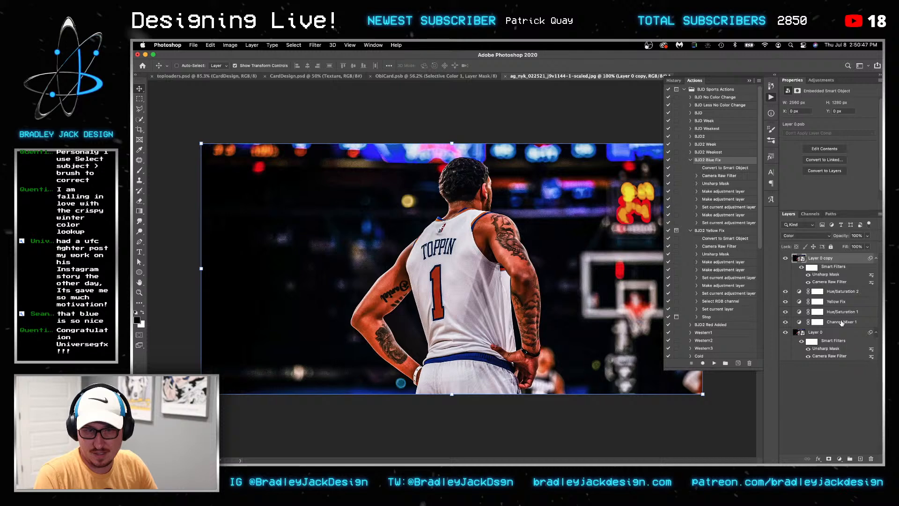
pyautogui.click(801, 269)
# Set the blending mode of Layer 0's Camera Raw Filter to Luminosity
pyautogui.doubleClick(872, 357)
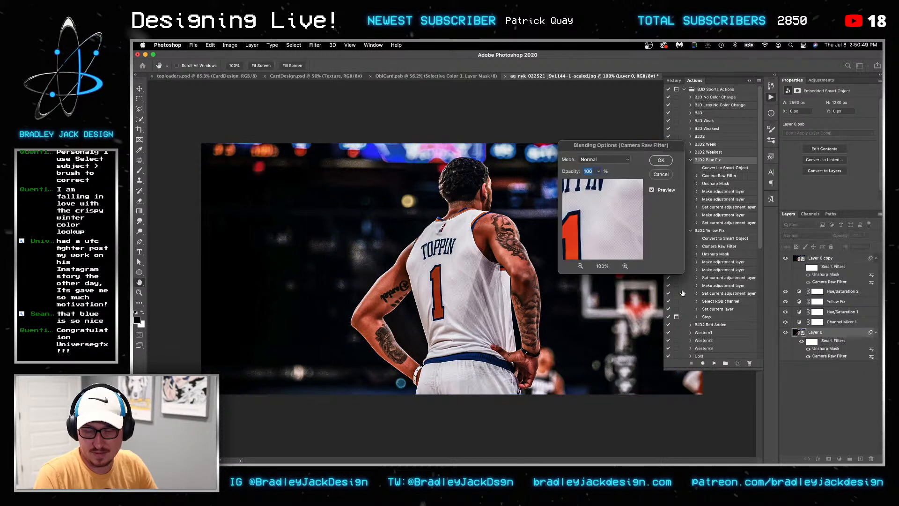
pyautogui.click(604, 159)
pyautogui.click(596, 394)
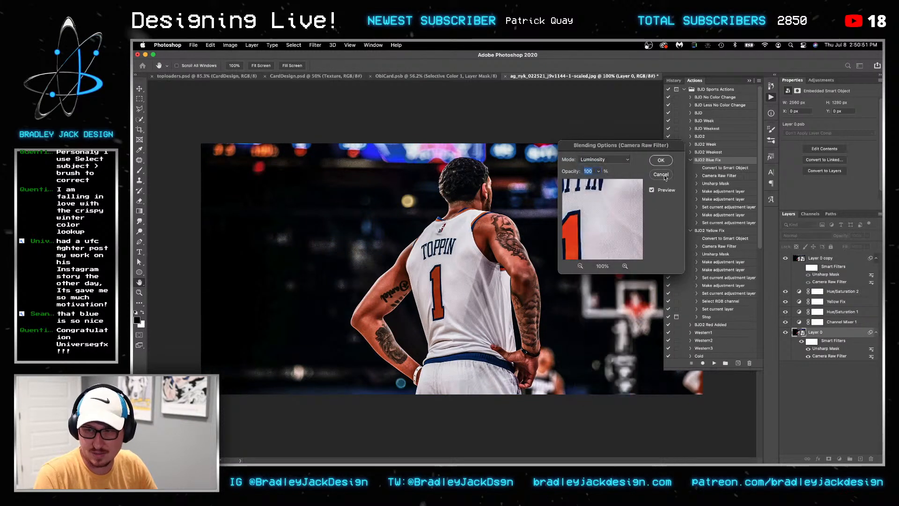
pyautogui.click(664, 160)
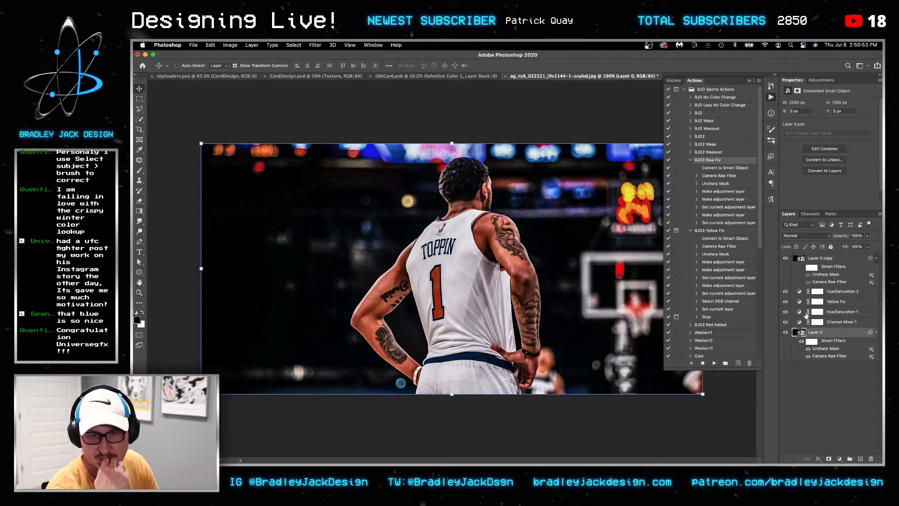
# Move the Yellow Fix layer above Hue/Saturation 2 and compare the photo with the adjustments hidden and shown
pyautogui.moveTo(817, 301); pyautogui.dragTo(844, 291)
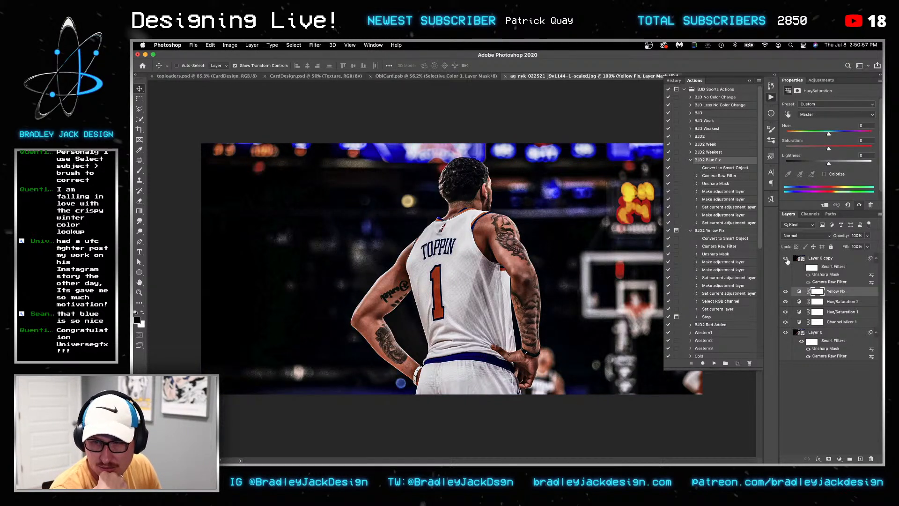
pyautogui.moveTo(786, 292)
pyautogui.mouseDown()
pyautogui.moveTo(787, 323)
pyautogui.moveTo(785, 298)
pyautogui.mouseUp()
pyautogui.click(826, 293)
# Reopen Layer 0's Camera Raw Filter and set Exposure to 0, Contrast to +20, Highlights to -20 and Shadows to +20
pyautogui.click(821, 357)
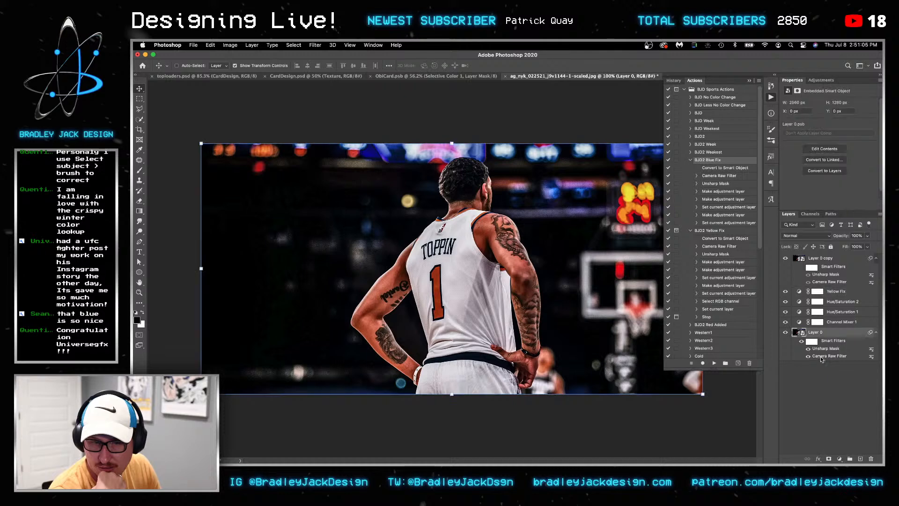
pyautogui.doubleClick(824, 357)
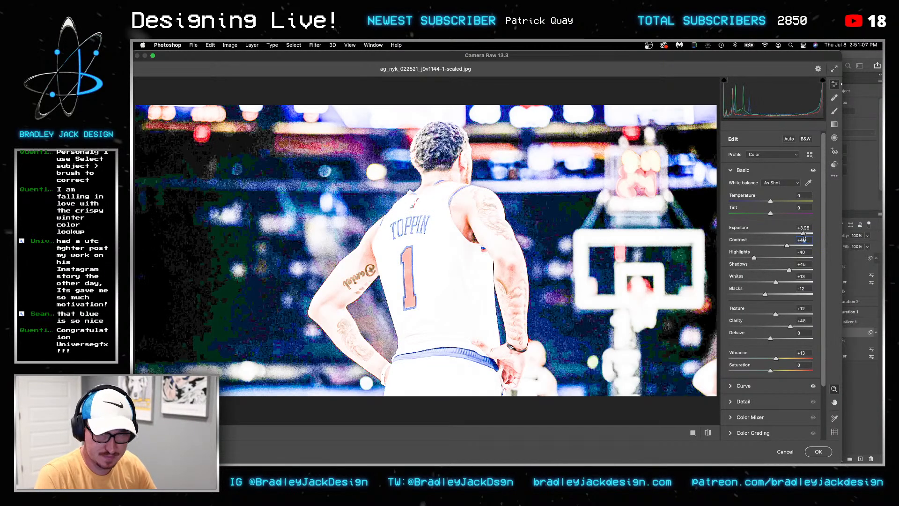
pyautogui.click(804, 228)
pyautogui.write('0')
pyautogui.press('Tab')
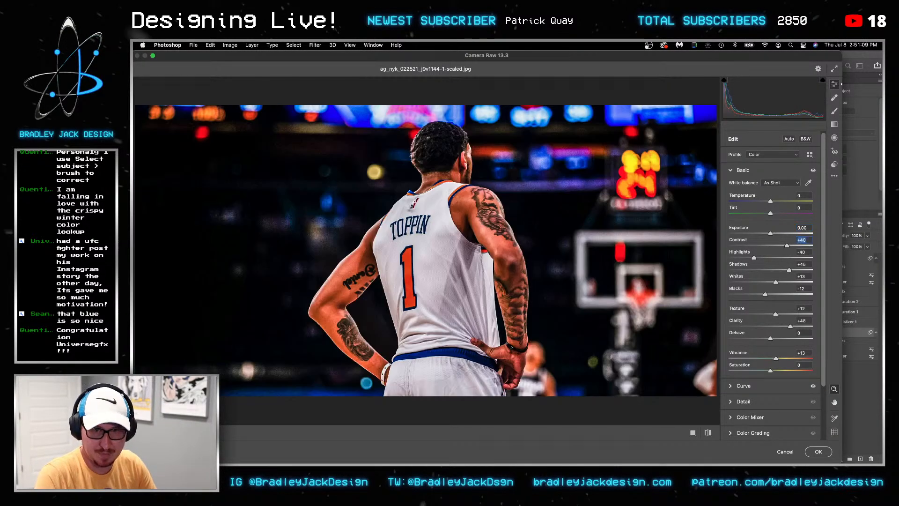
pyautogui.write('20')
pyautogui.press('Tab')
pyautogui.write('-20')
pyautogui.press('Tab')
pyautogui.write('20')
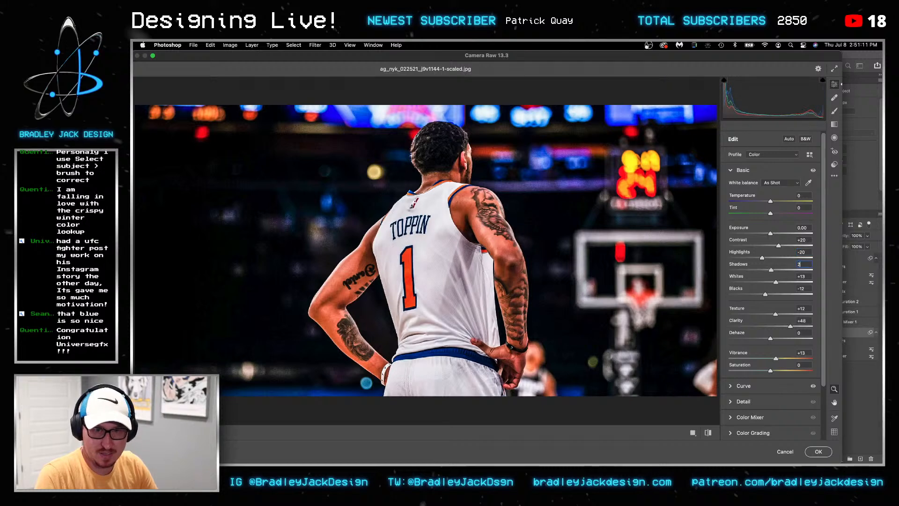
# Set Whites to +8, Blacks to -8, Clarity to +20 and Texture to 0, and apply the Camera Raw Filter
pyautogui.press('Tab')
pyautogui.write('8')
pyautogui.press('Tab')
pyautogui.write('-8')
pyautogui.press('Tab')
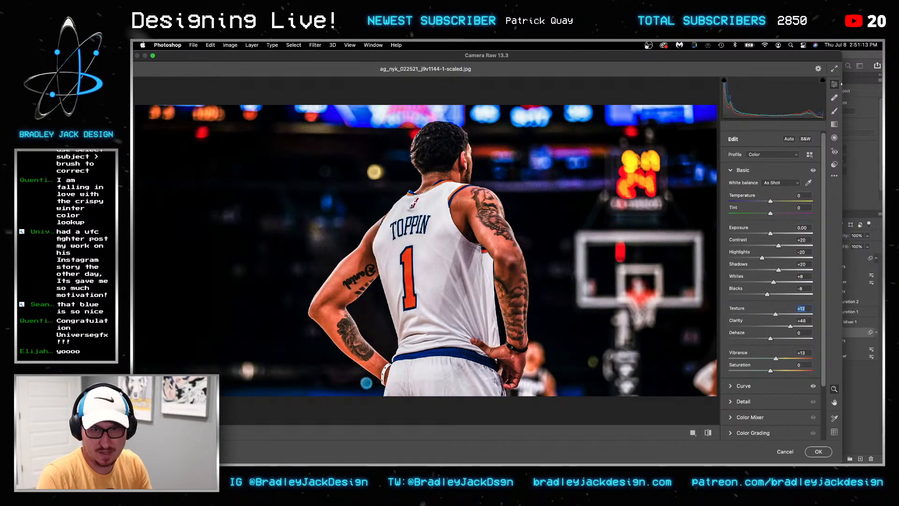
pyautogui.press('Tab')
pyautogui.write('20')
pyautogui.hotkey('shift', 'Tab')
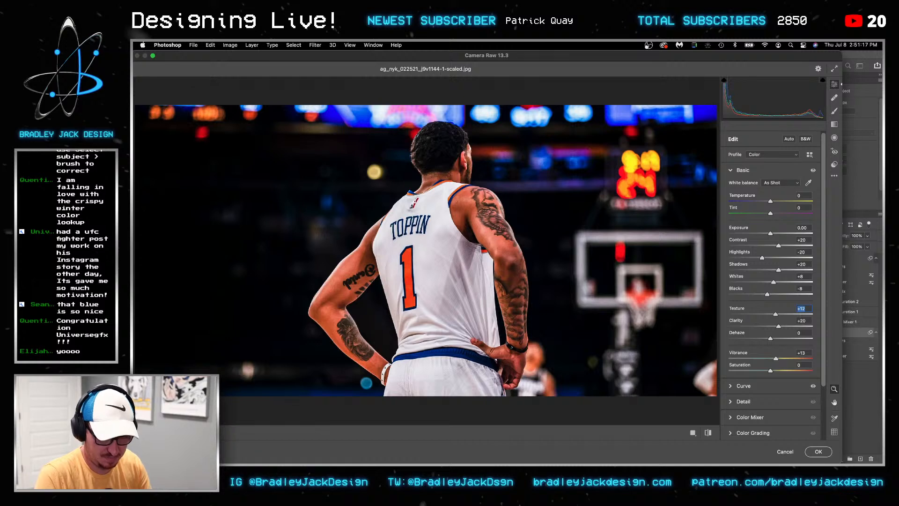
pyautogui.write('0')
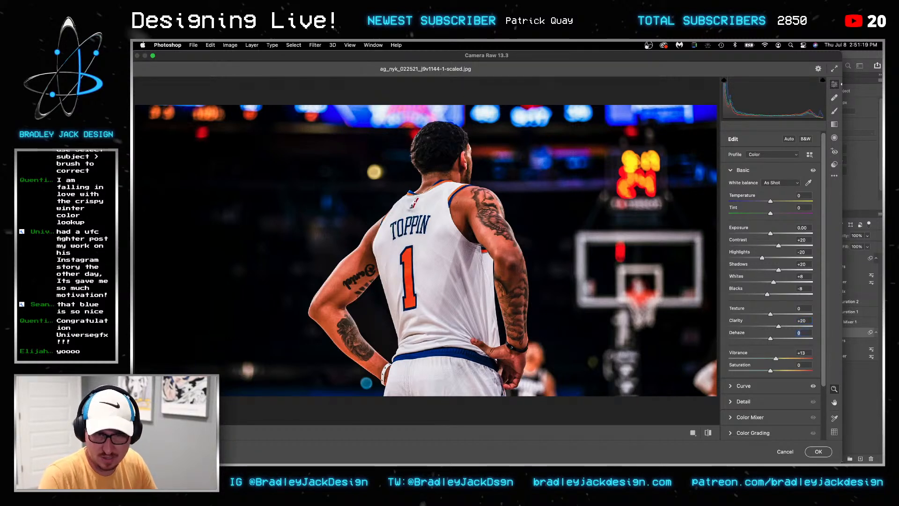
pyautogui.press('Return')
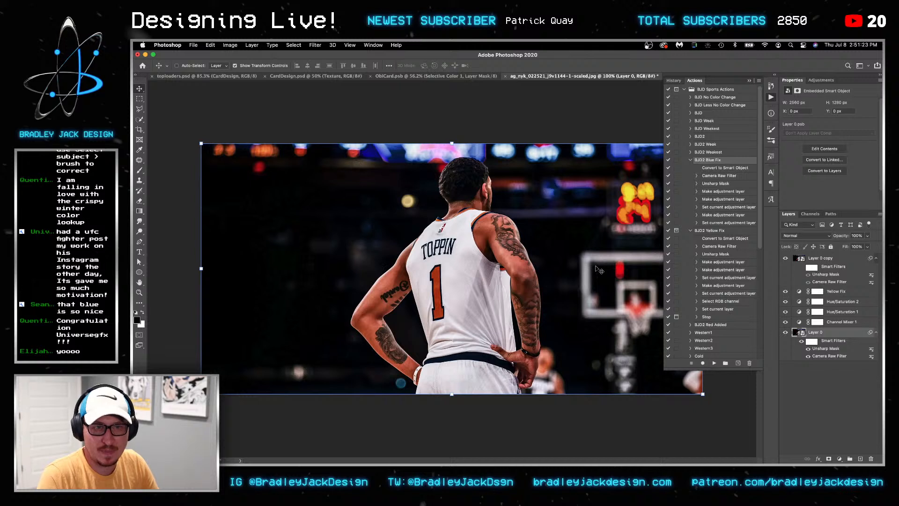
# Move Hue/Saturation 2 above Layer 0 copy and add a Curves layer on top that brightens the midtones
pyautogui.click(823, 260)
pyautogui.moveTo(829, 302); pyautogui.dragTo(829, 261)
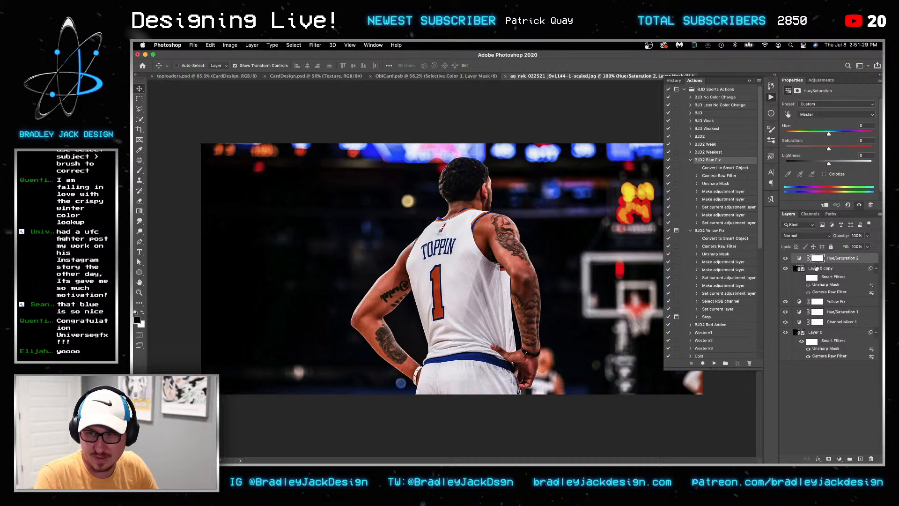
pyautogui.click(821, 80)
pyautogui.click(806, 98)
pyautogui.moveTo(833, 162); pyautogui.dragTo(829, 157)
# Split the Curves layer's Blend If white slider for the underlying layer, with its lower half at 0, so the brightening fades through the highlights
pyautogui.doubleClick(856, 258)
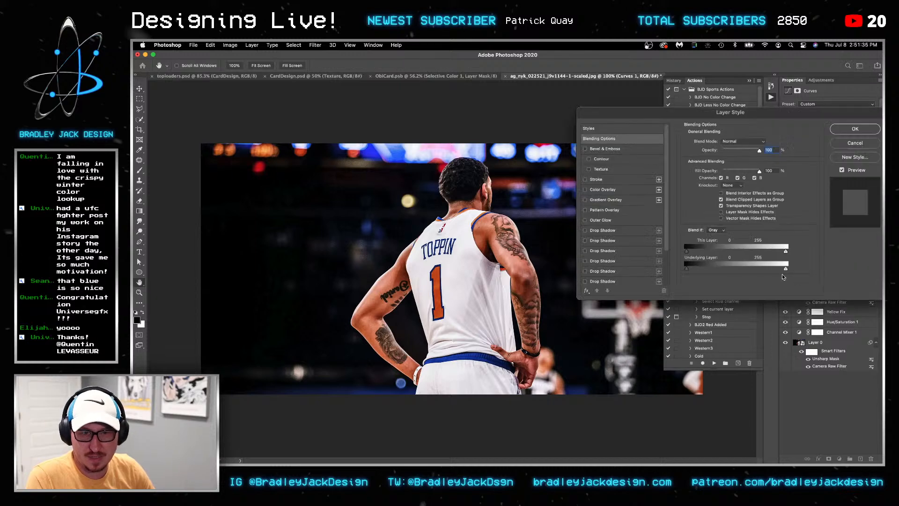
pyautogui.moveTo(785, 272); pyautogui.dragTo(643, 264)
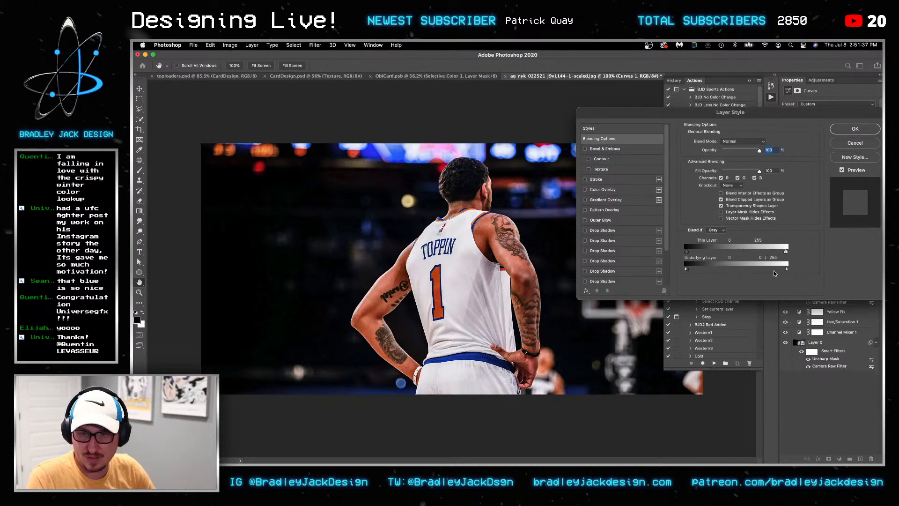
pyautogui.moveTo(788, 268); pyautogui.dragTo(760, 266)
pyautogui.press('Return')
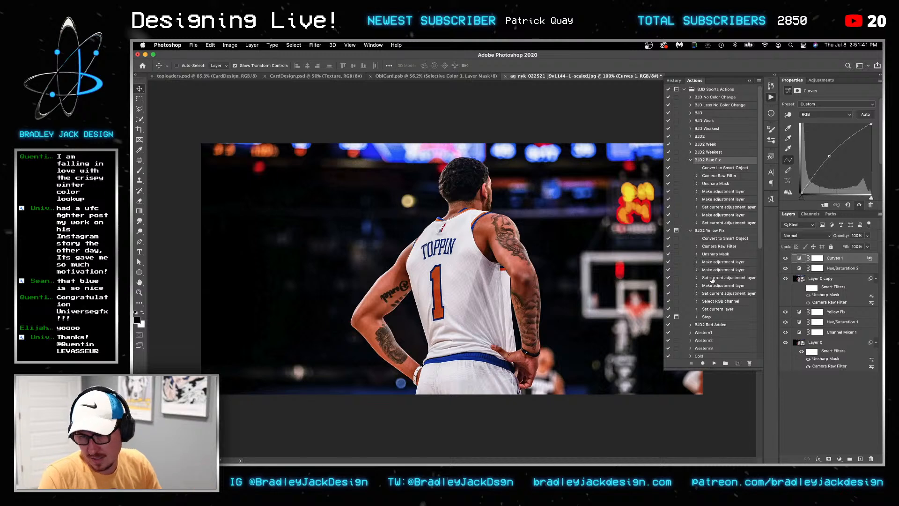
# Add a Selective Color layer with Cyan at +67 in the Yellows and +41 in the Reds
pyautogui.moveTo(483, 299)
pyautogui.mouseDown()
pyautogui.moveTo(497, 299)
pyautogui.moveTo(490, 300)
pyautogui.mouseUp()
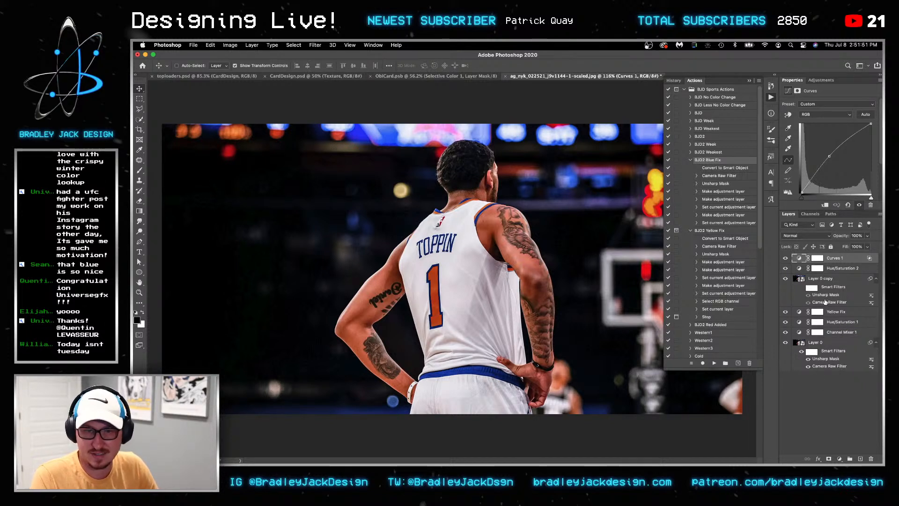
pyautogui.click(822, 80)
pyautogui.click(829, 117)
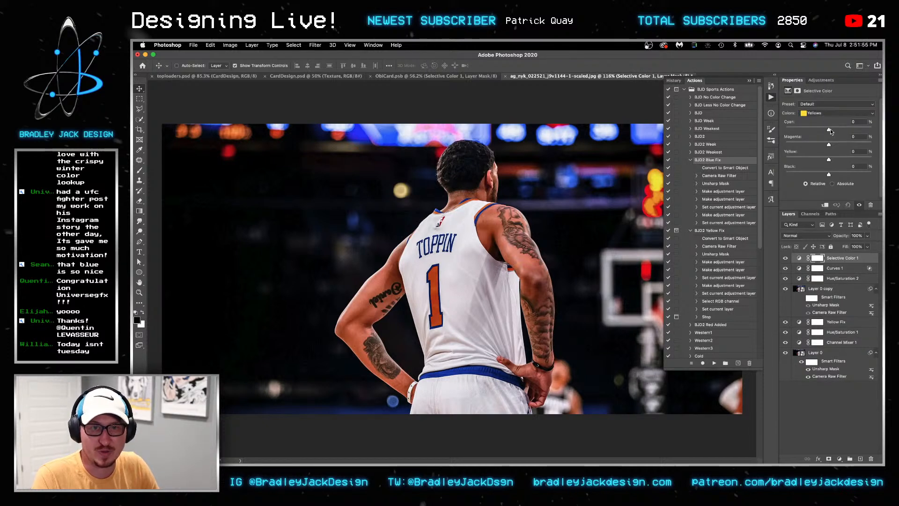
pyautogui.moveTo(851, 131); pyautogui.dragTo(859, 132)
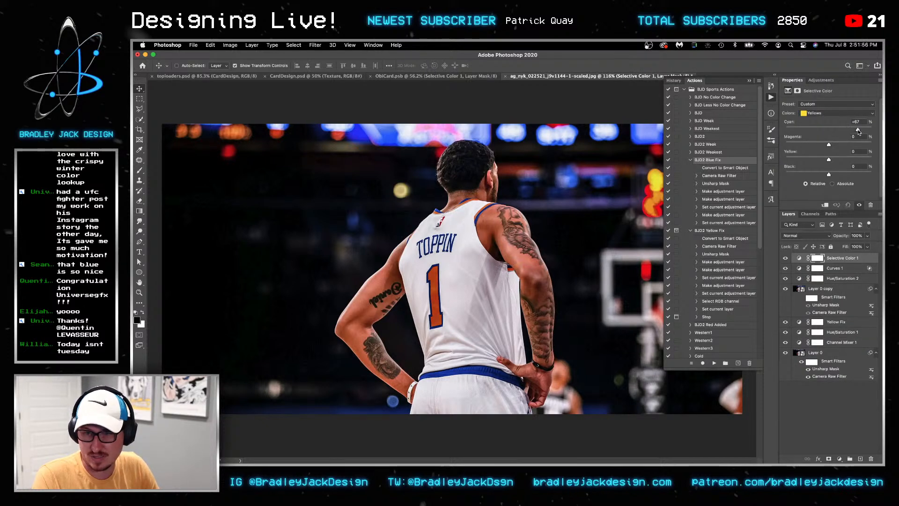
pyautogui.click(820, 114)
pyautogui.click(822, 106)
pyautogui.moveTo(830, 129); pyautogui.dragTo(847, 129)
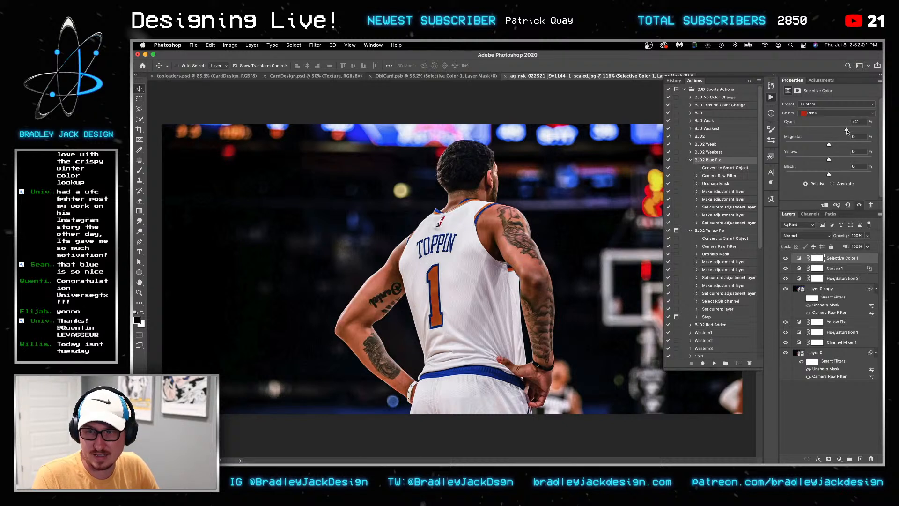
# Invert the Selective Color mask and paint the correction back in with white over the player's skin on both arms
pyautogui.hotkey('ctrl', 'i')
pyautogui.press('b')
pyautogui.press('x')
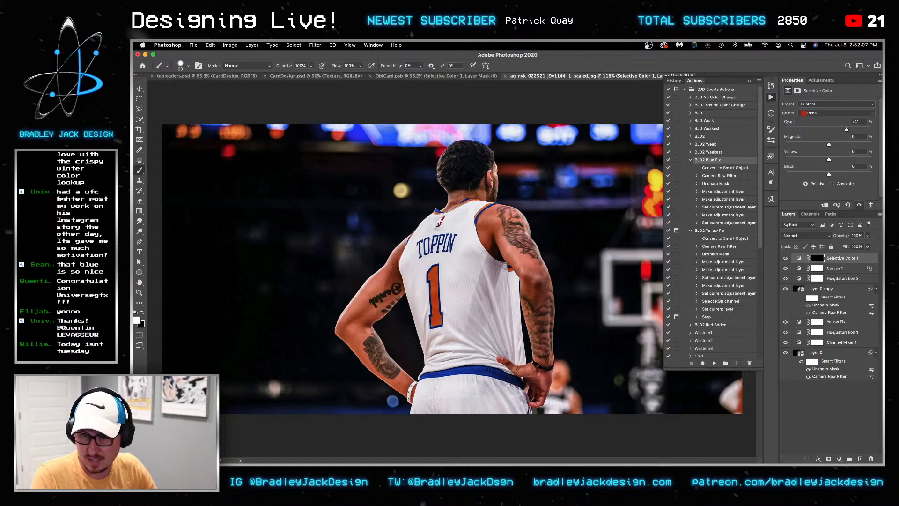
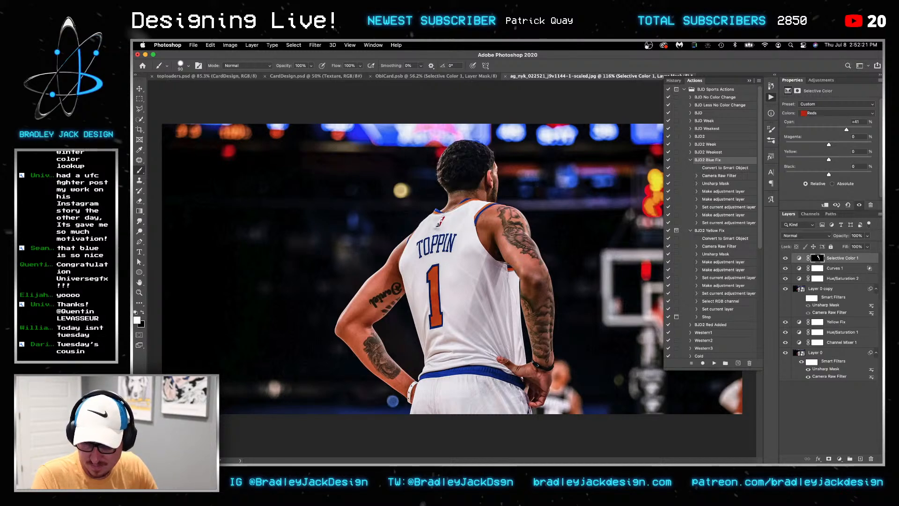
pyautogui.scroll(3, 518, 362)
pyautogui.scroll(3, 496, 342)
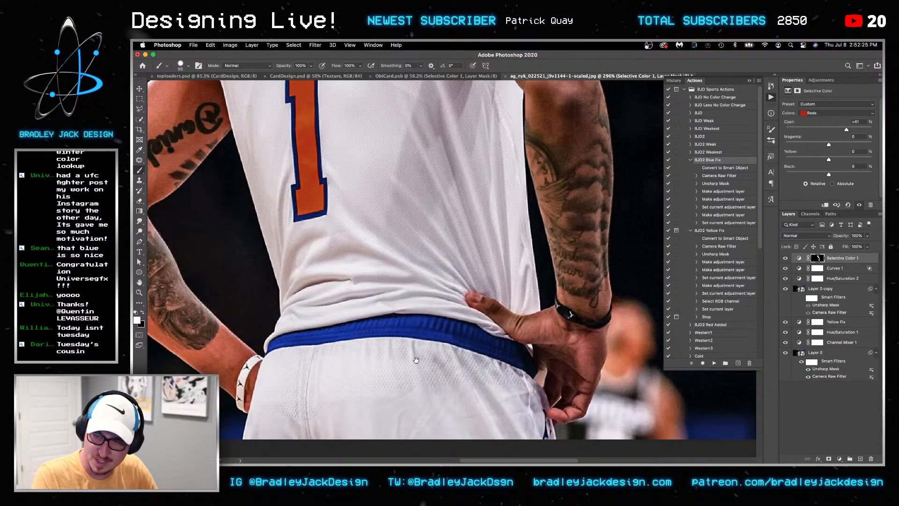
pyautogui.moveTo(421, 359); pyautogui.dragTo(546, 335)
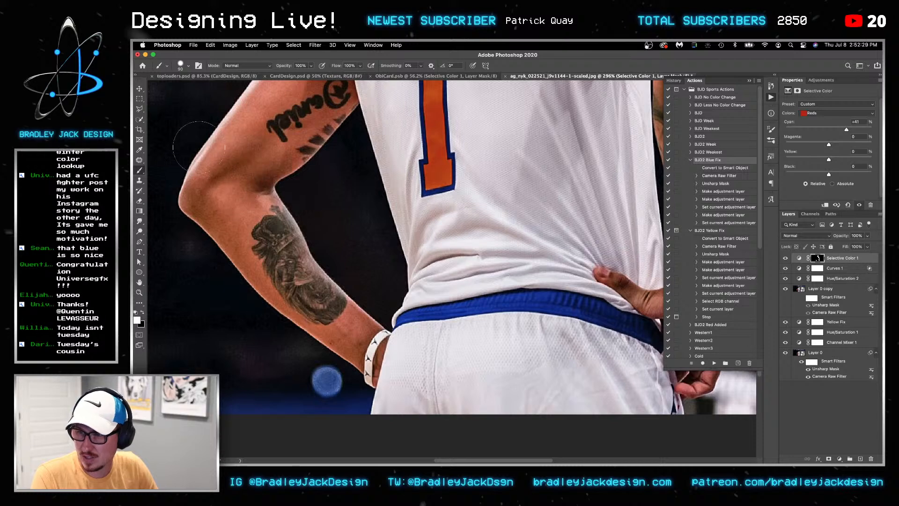
pyautogui.scroll(5, 261, 152)
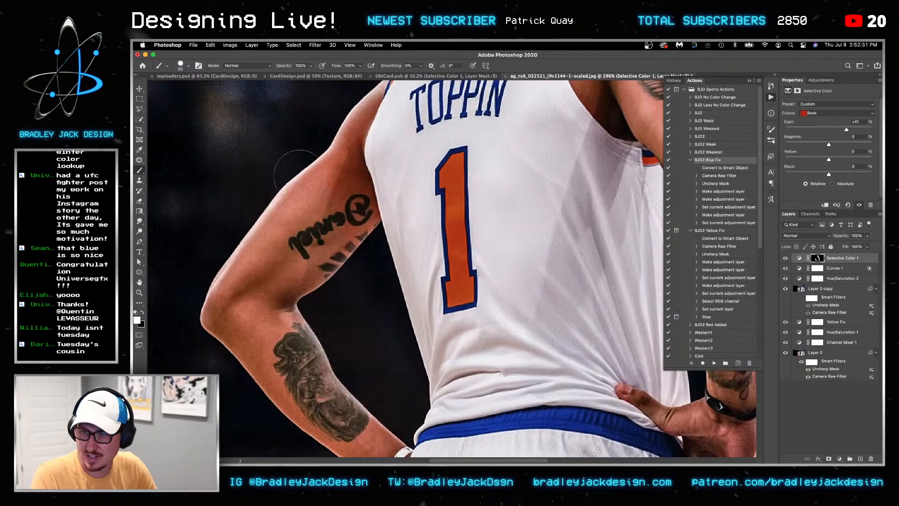
pyautogui.scroll(5, 344, 201)
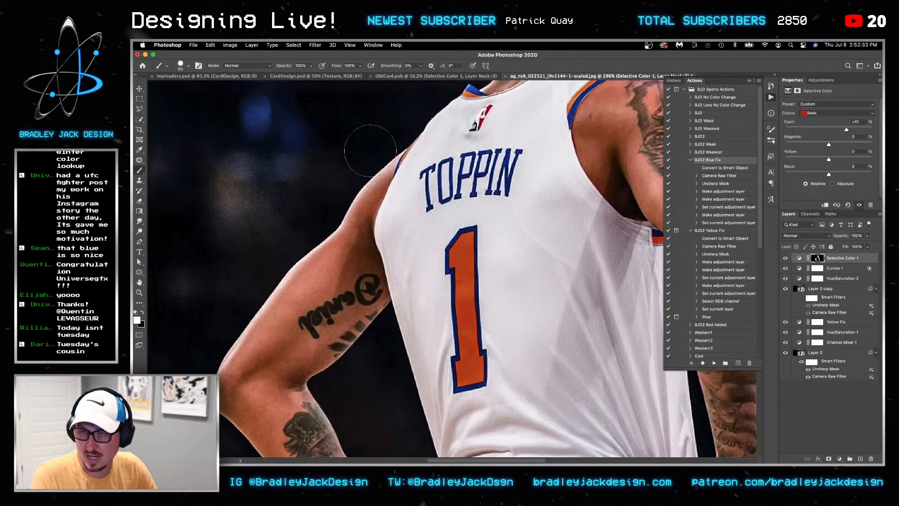
pyautogui.hotkey('ctrl', '0')
pyautogui.press('v')
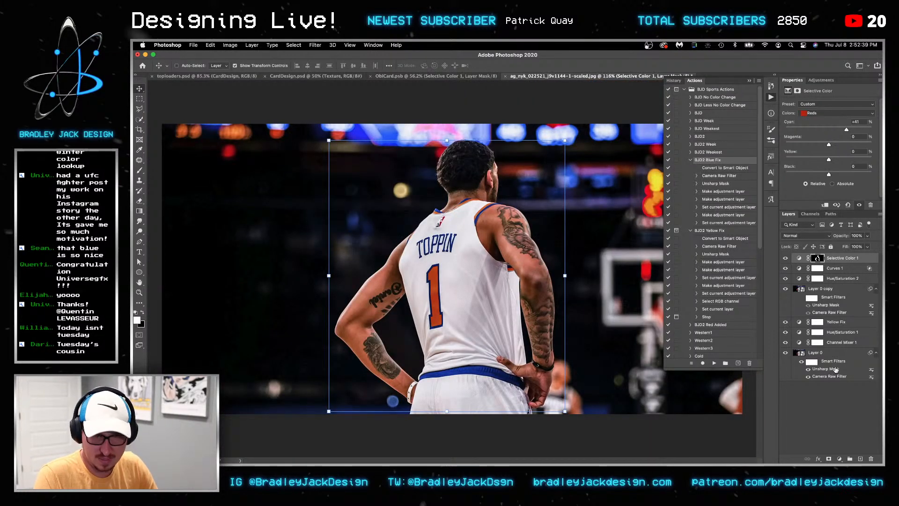
# Select the player on Layer 0 with Select Subject and open the selection in Select and Mask
pyautogui.click(836, 352)
pyautogui.press('w')
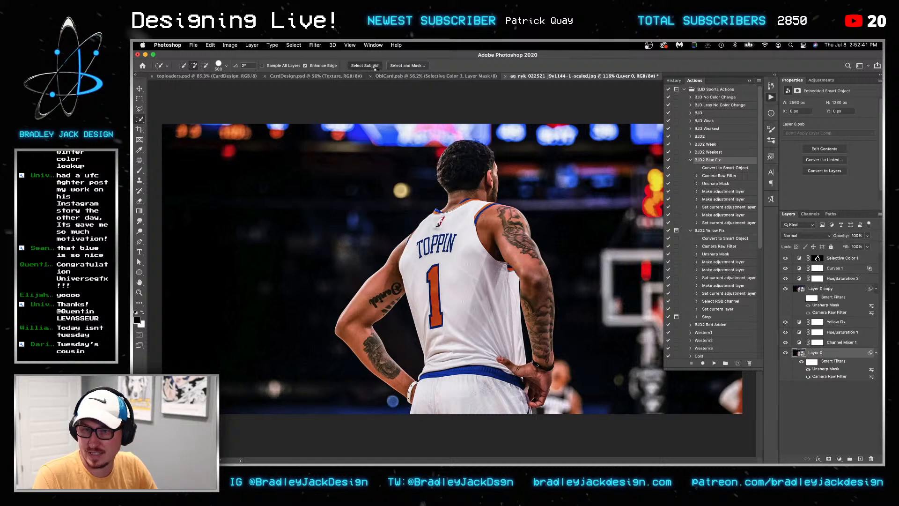
pyautogui.click(375, 65)
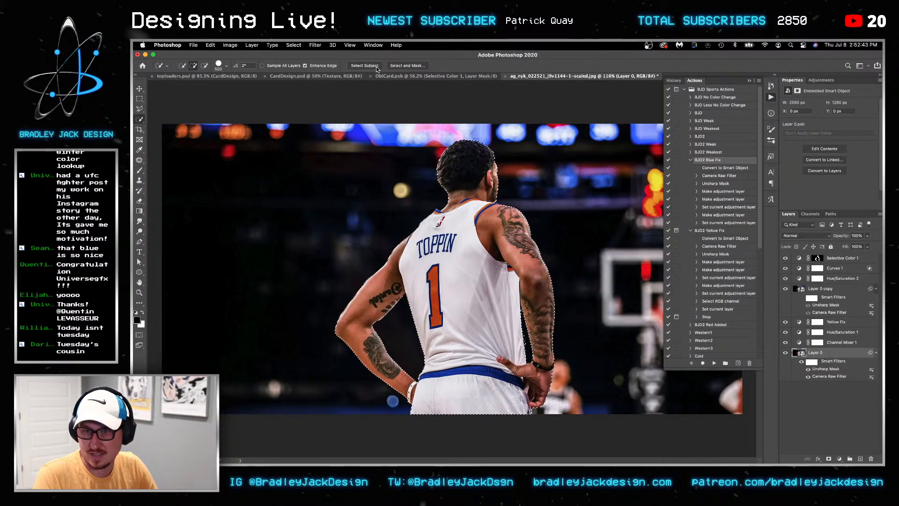
pyautogui.click(407, 66)
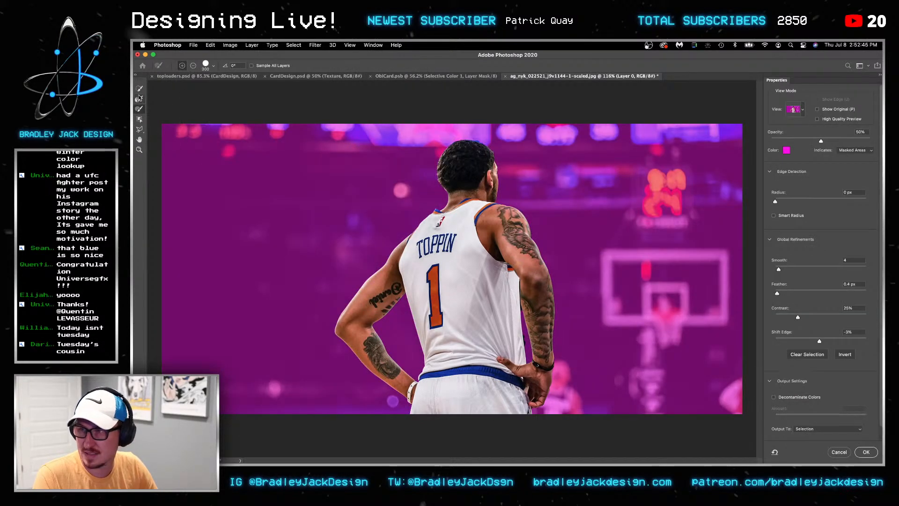
# Subtract the corner where the jersey meets the wrist from the player's selection with a small brush
pyautogui.scroll(10, 376, 342)
pyautogui.moveTo(468, 440); pyautogui.dragTo(451, 284)
pyautogui.hscroll(10, 451, 284)
pyautogui.press('[')
pyautogui.press('[')
pyautogui.press('[')
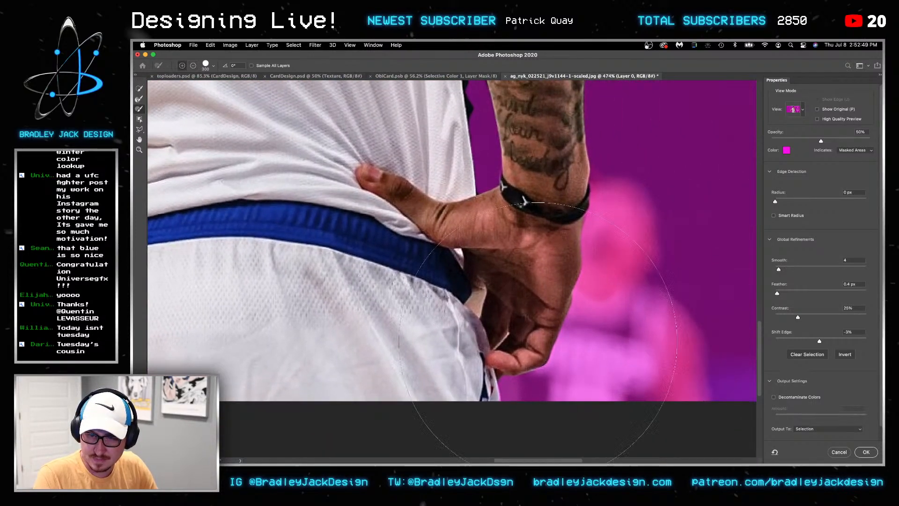
pyautogui.press('[')
pyautogui.press('[')
pyautogui.press('[')
pyautogui.press('[')
pyautogui.press('[')
pyautogui.press('[')
pyautogui.press('[')
pyautogui.press('[')
pyautogui.press('[')
pyautogui.press('[')
pyautogui.press('[')
pyautogui.press('[')
pyautogui.press('[')
pyautogui.press('[')
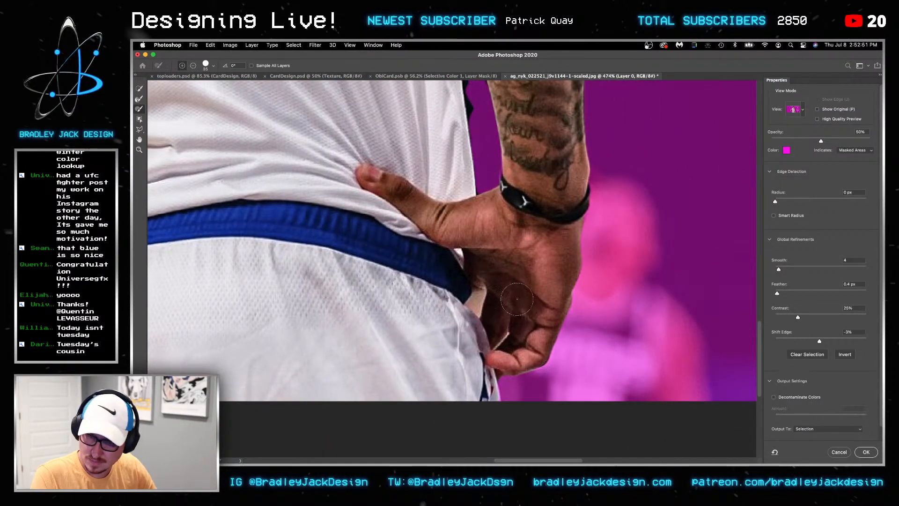
pyautogui.scroll(-3, 534, 344)
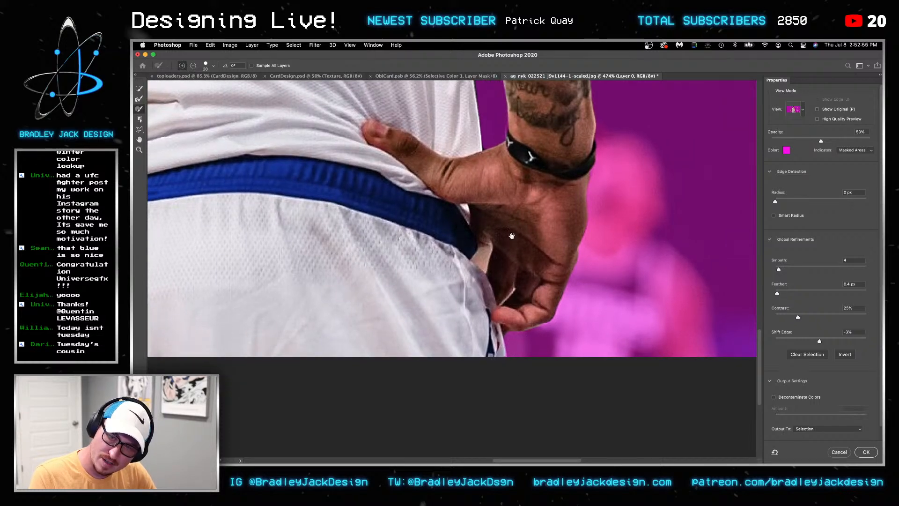
pyautogui.scroll(8, 515, 327)
pyautogui.press(']')
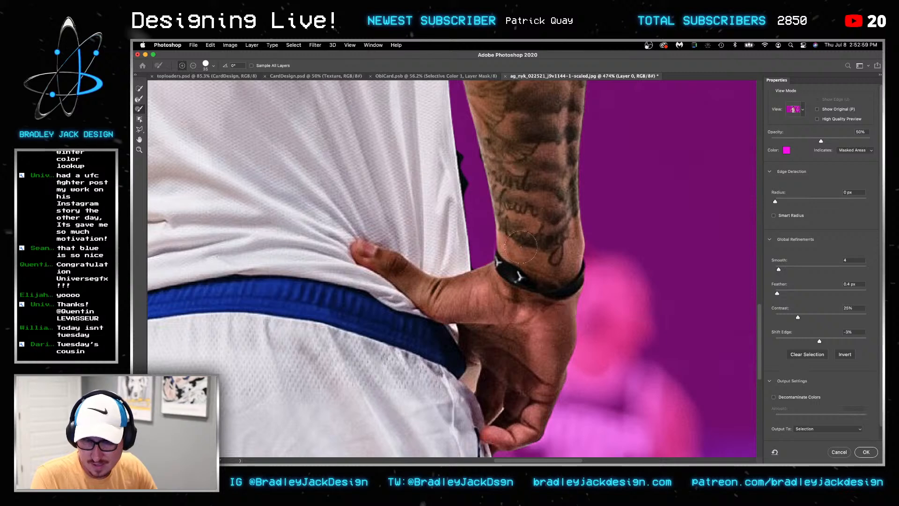
pyautogui.scroll(5, 552, 328)
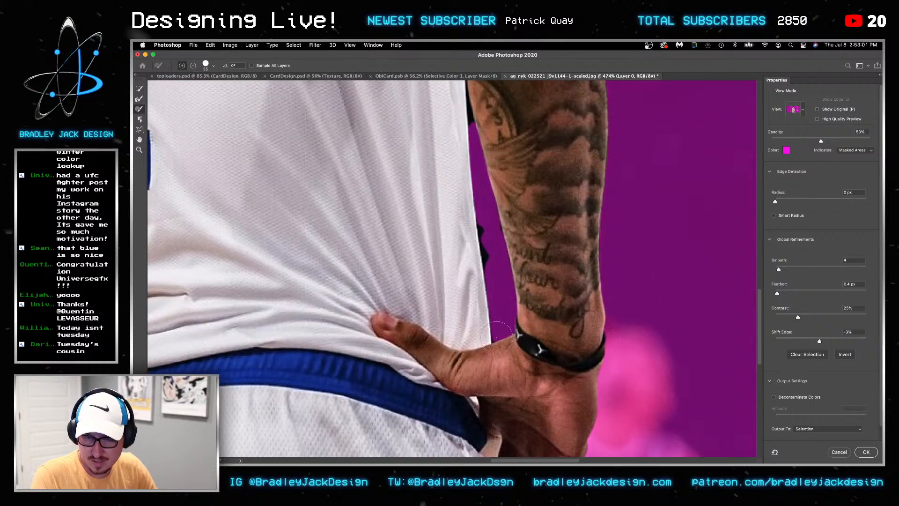
pyautogui.scroll(4, 530, 321)
pyautogui.press('[')
pyautogui.moveTo(499, 344); pyautogui.dragTo(494, 366)
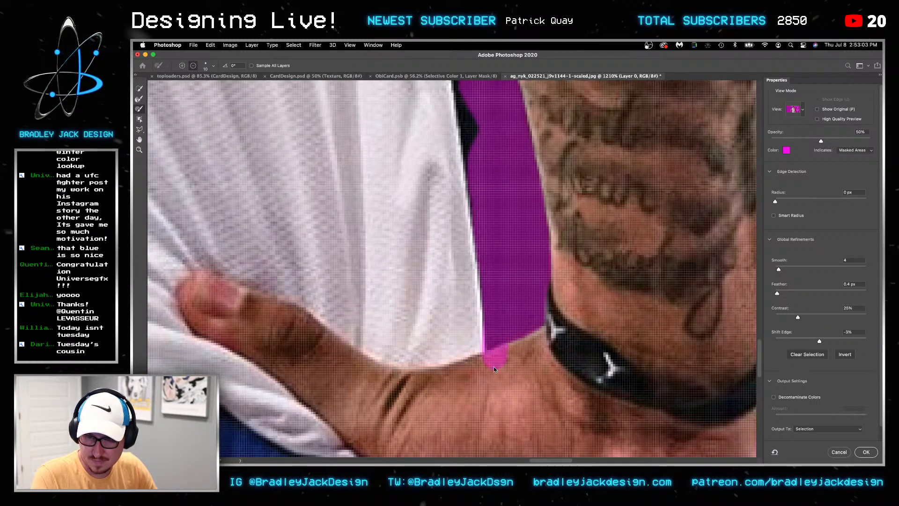
# Subtract the background gap between the jersey and the tattooed forearm from the player's selection, working up toward the elbow
pyautogui.scroll(4, 501, 356)
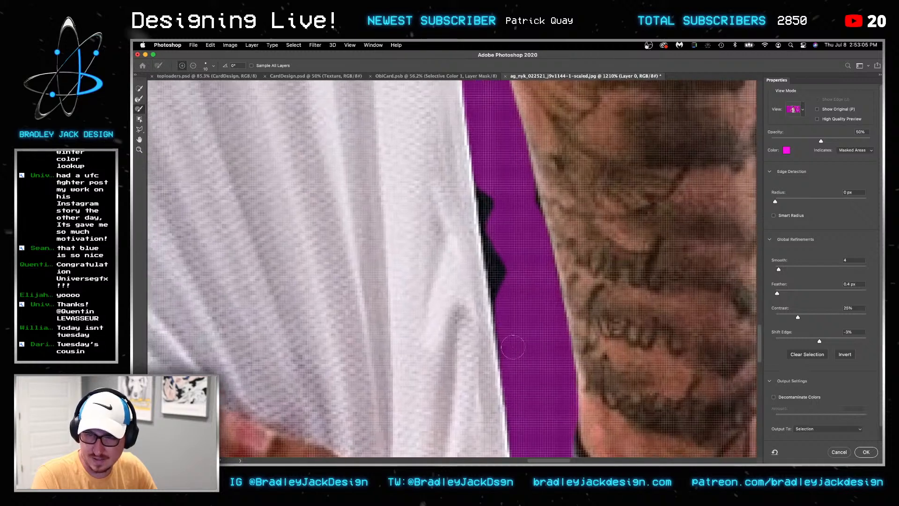
pyautogui.moveTo(511, 346)
pyautogui.mouseDown()
pyautogui.moveTo(499, 255)
pyautogui.moveTo(473, 180)
pyautogui.mouseUp()
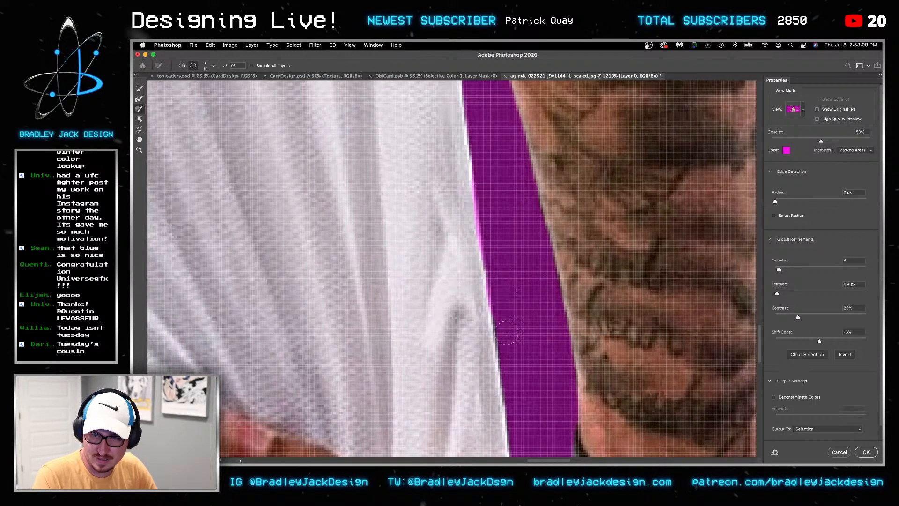
pyautogui.scroll(5, 483, 277)
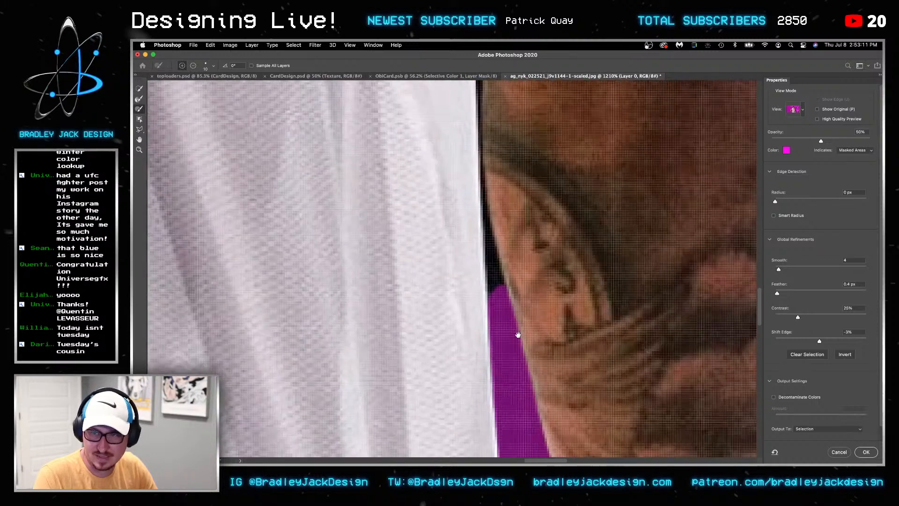
pyautogui.moveTo(498, 279); pyautogui.dragTo(493, 143)
pyautogui.moveTo(531, 176); pyautogui.dragTo(542, 293)
pyautogui.scroll(-4, 542, 293)
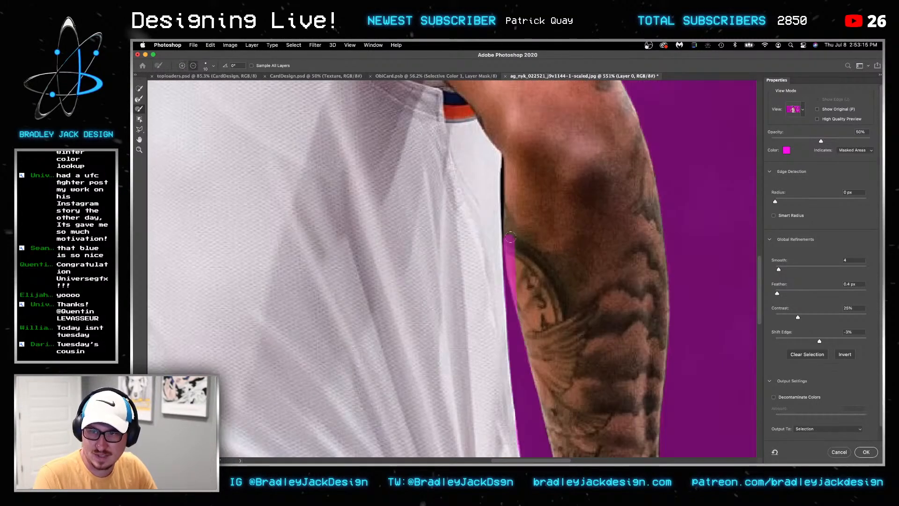
pyautogui.moveTo(507, 238); pyautogui.dragTo(507, 164)
# Paint the inner edge of the forearm below the elbow back into the selection with an 80 px brush
pyautogui.press(']')
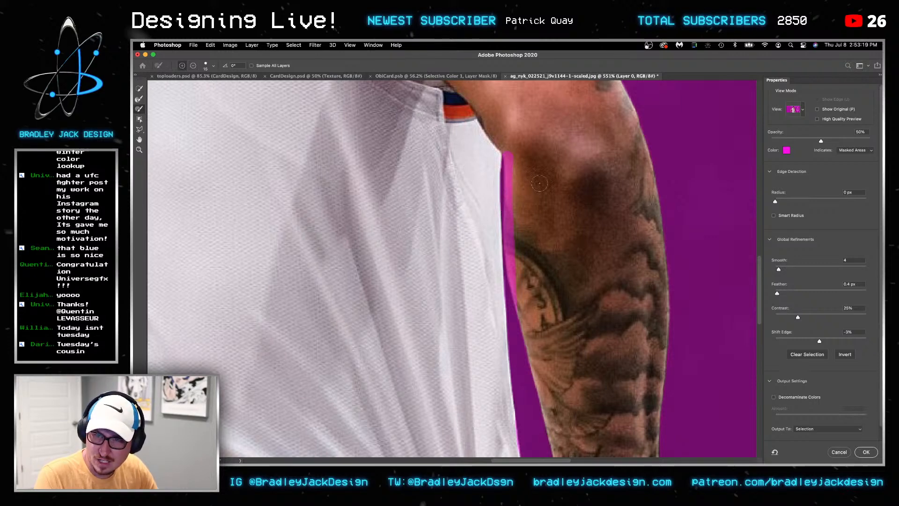
pyautogui.press(']')
pyautogui.press(']')
pyautogui.press(']')
pyautogui.press(']')
pyautogui.press(']')
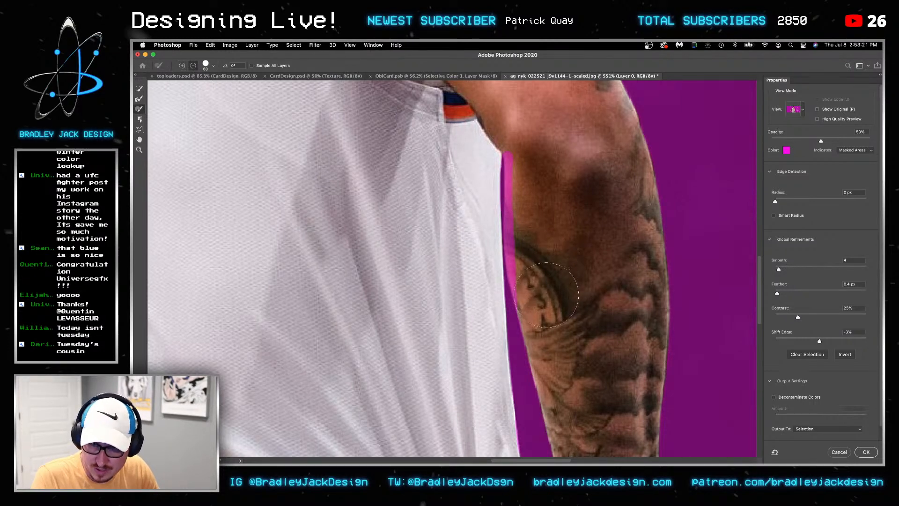
pyautogui.scroll(3, 547, 295)
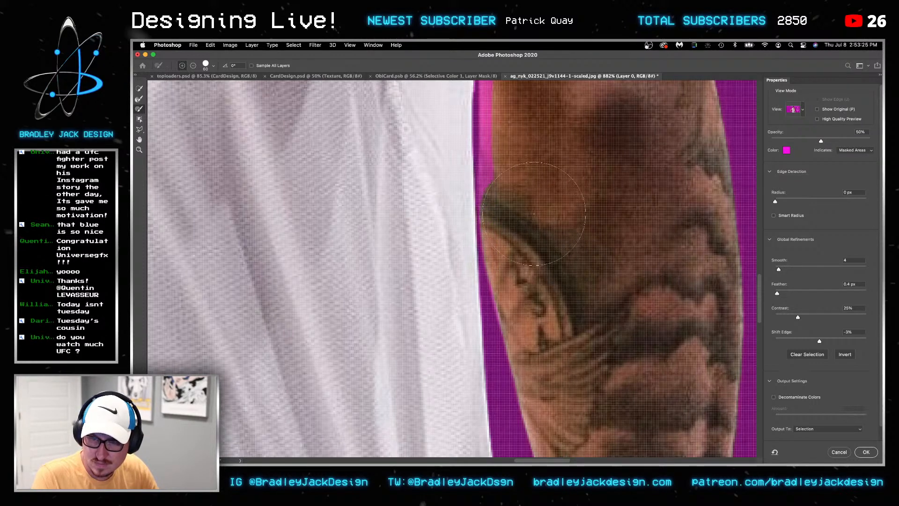
pyautogui.moveTo(531, 143); pyautogui.dragTo(557, 260)
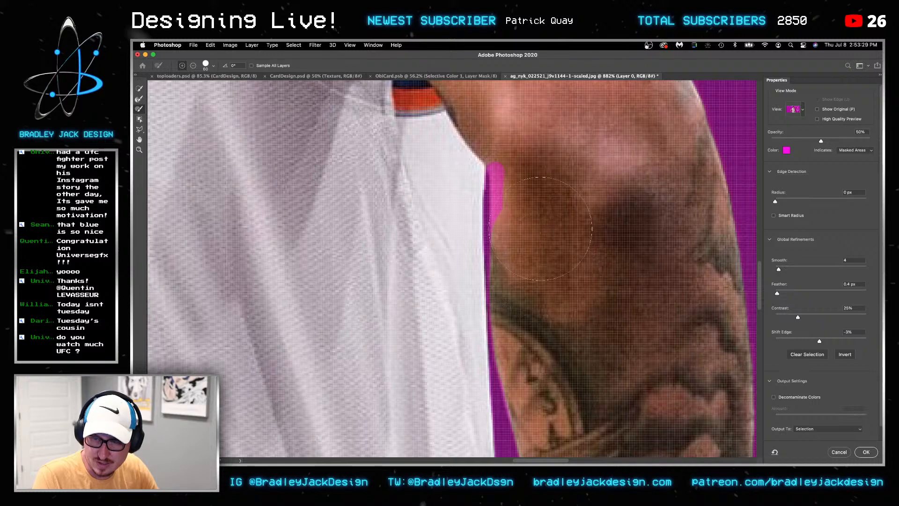
pyautogui.moveTo(542, 223); pyautogui.dragTo(543, 194)
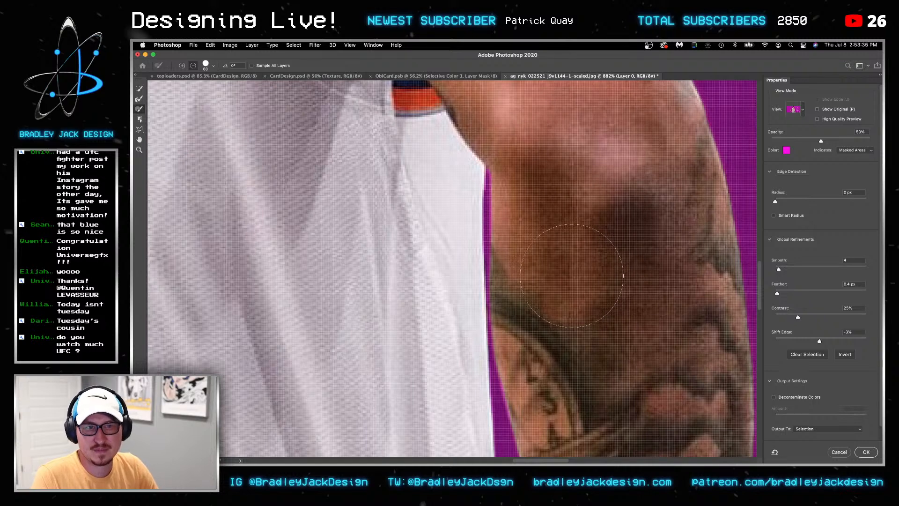
# Examine the selection edge around the shoulders, neck and hair for areas that need refining
pyautogui.scroll(-3, 574, 292)
pyautogui.scroll(-3, 578, 269)
pyautogui.moveTo(587, 310); pyautogui.dragTo(573, 402)
pyautogui.moveTo(454, 130); pyautogui.dragTo(487, 252)
pyautogui.scroll(2, 487, 251)
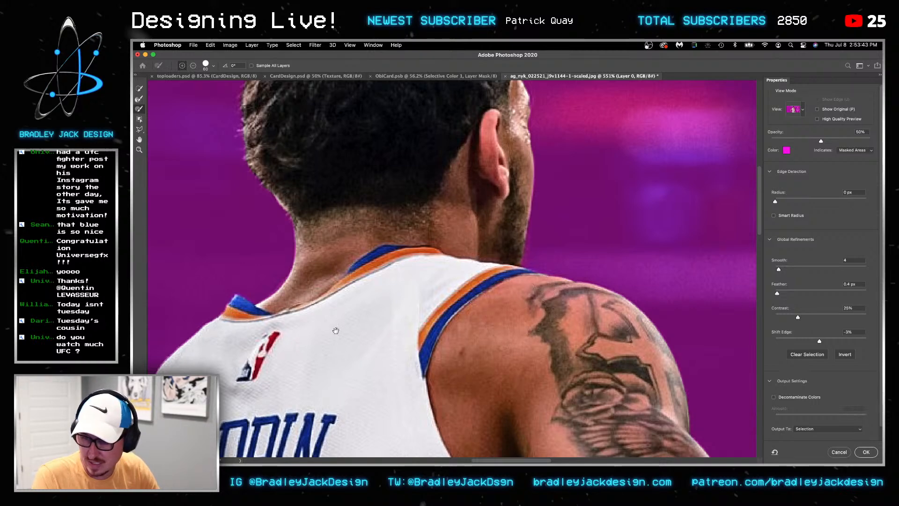
pyautogui.moveTo(308, 296); pyautogui.dragTo(381, 412)
pyautogui.moveTo(479, 190); pyautogui.dragTo(474, 231)
pyautogui.press('r')
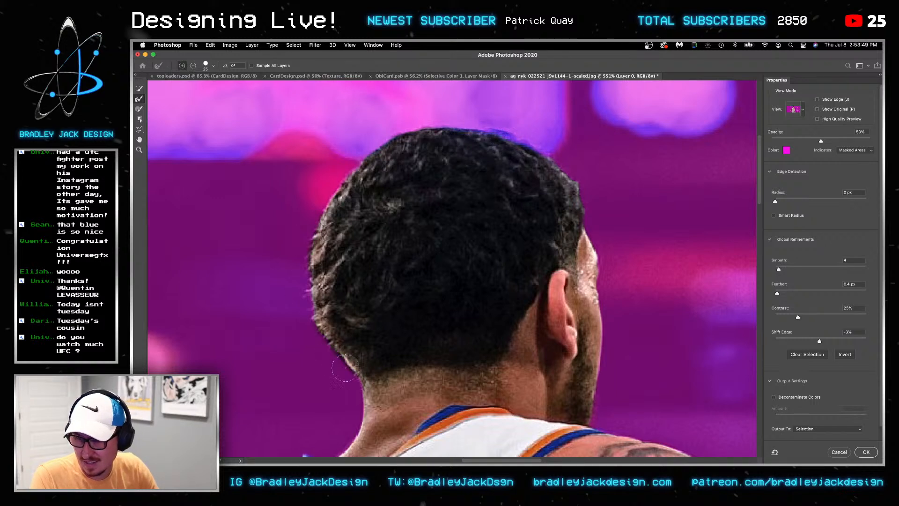
pyautogui.click(135, 109)
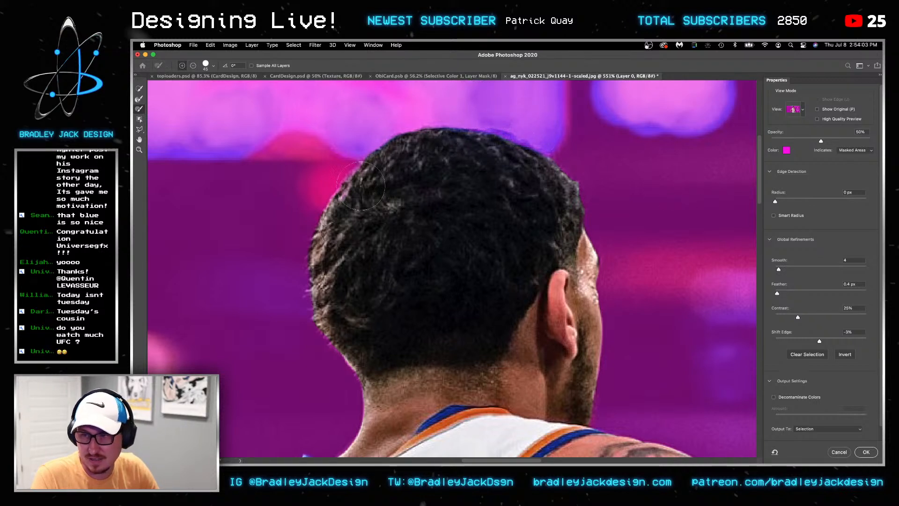
# Try green and red as the mask overlay color and return it to magenta
pyautogui.click(786, 150)
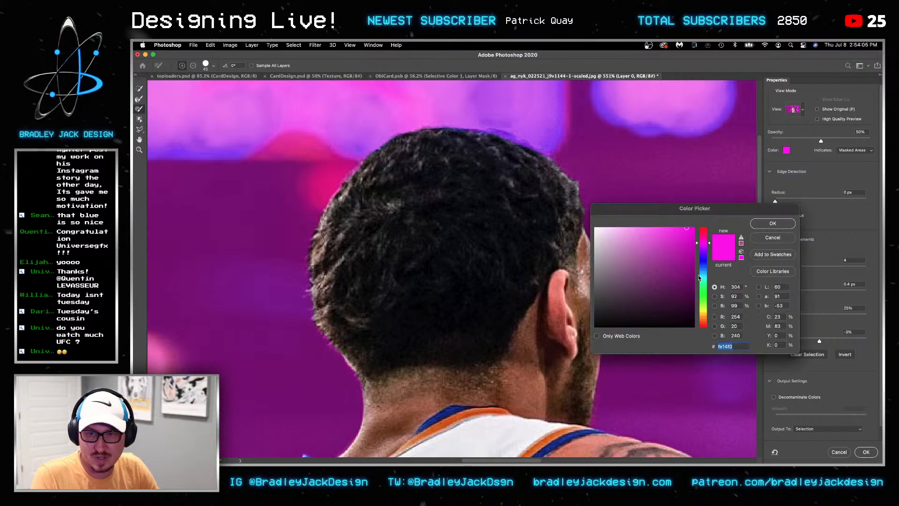
pyautogui.click(703, 295)
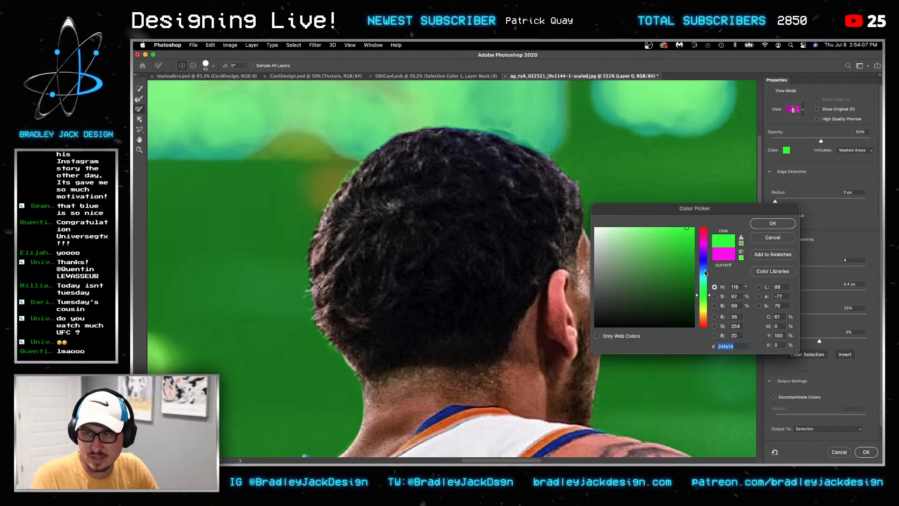
pyautogui.moveTo(703, 295); pyautogui.dragTo(702, 208)
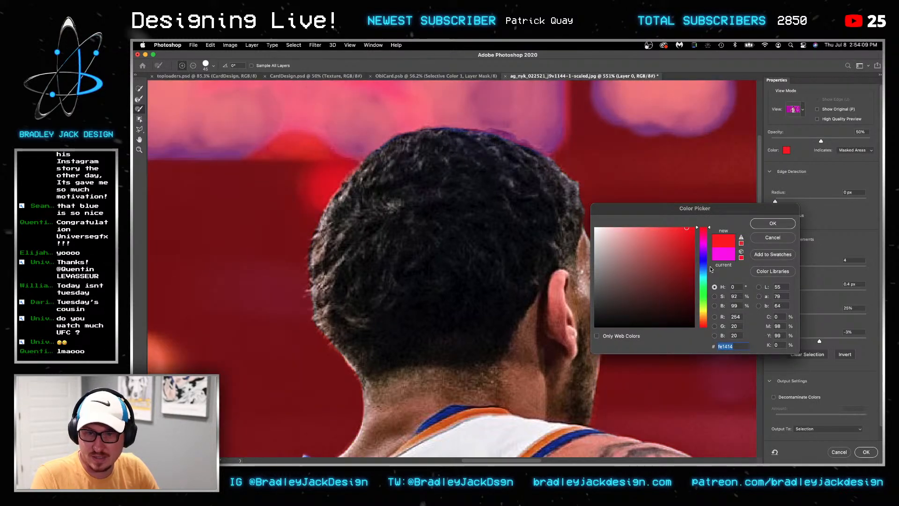
pyautogui.click(703, 294)
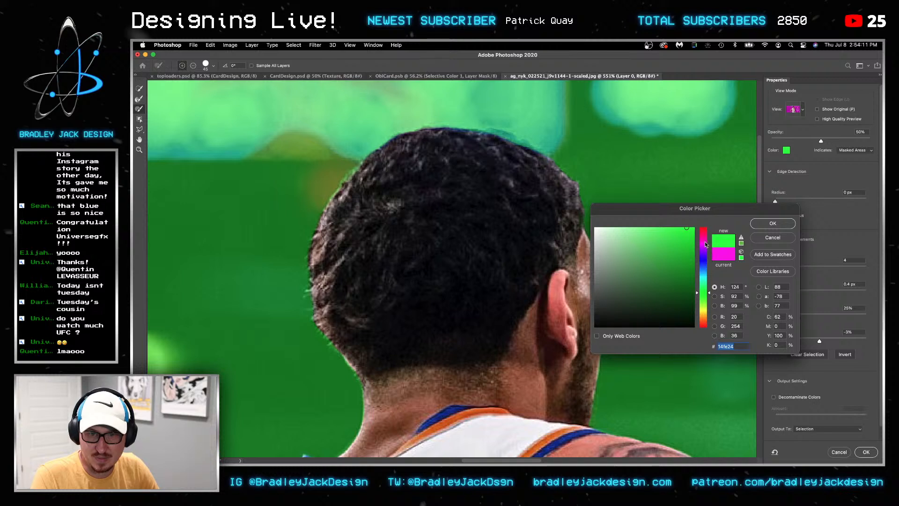
pyautogui.click(705, 245)
pyautogui.click(773, 223)
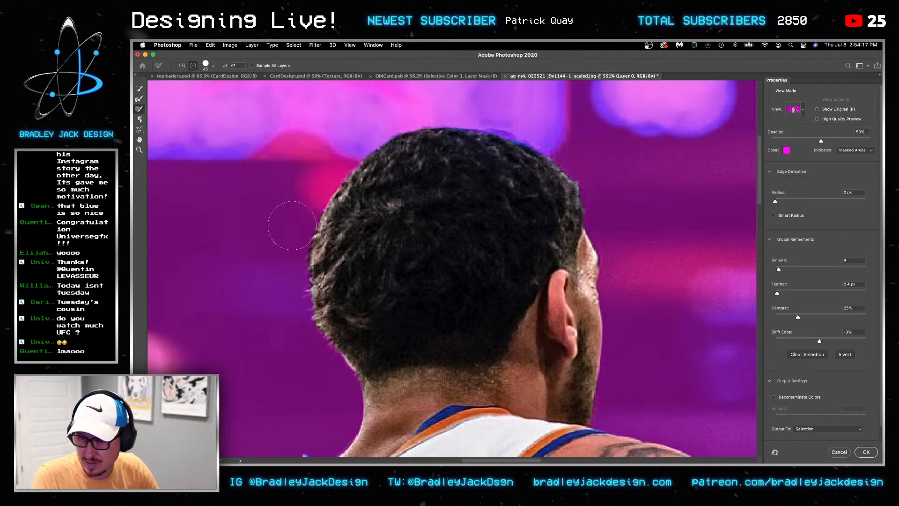
# Touch up the selection along the jersey edge just below the armpit of the arm with the name tattoo
pyautogui.moveTo(403, 323); pyautogui.dragTo(477, 105)
pyautogui.moveTo(421, 291); pyautogui.dragTo(605, 109)
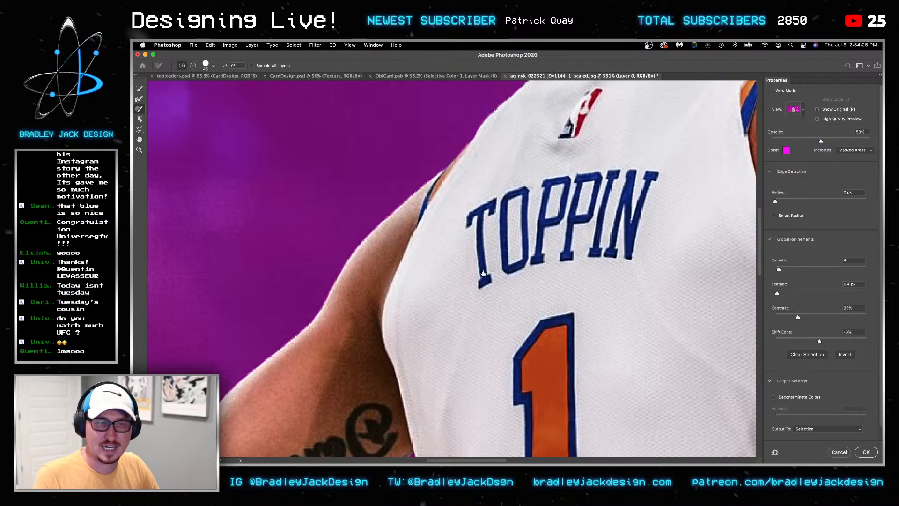
pyautogui.moveTo(475, 280); pyautogui.dragTo(544, 229)
pyautogui.moveTo(532, 269); pyautogui.dragTo(601, 127)
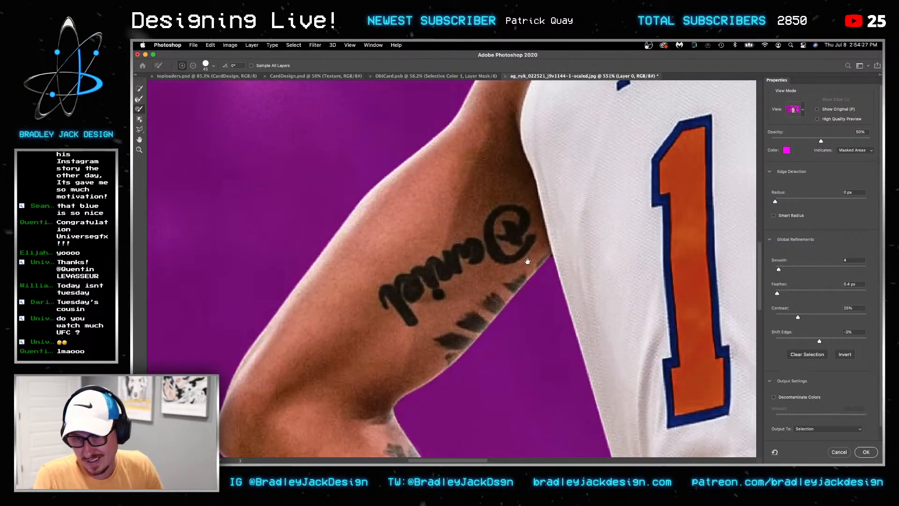
pyautogui.click(572, 271)
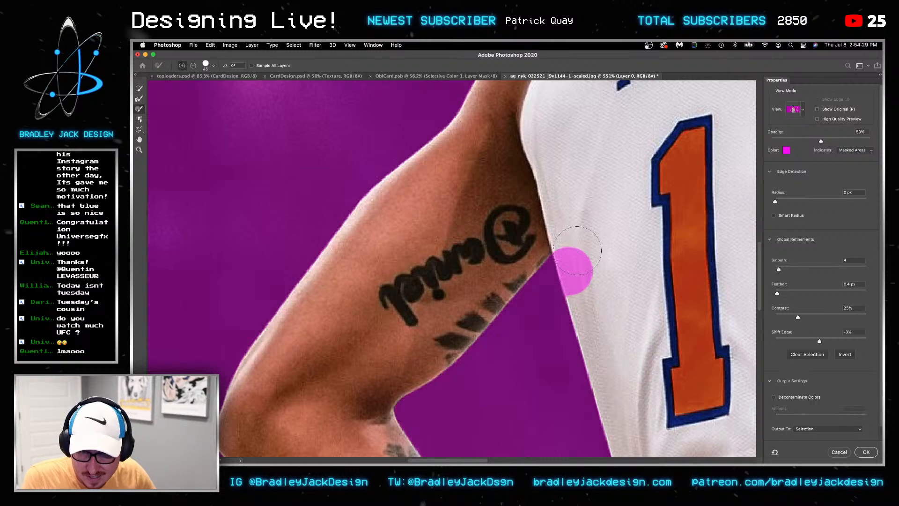
pyautogui.click(578, 251)
pyautogui.click(580, 266)
pyautogui.click(586, 281)
# Check the selection edge down to the wrist and shorts, accept the refinement and add it to Layer 0 as a layer mask
pyautogui.moveTo(603, 332); pyautogui.dragTo(614, 129)
pyautogui.moveTo(594, 273); pyautogui.dragTo(543, 126)
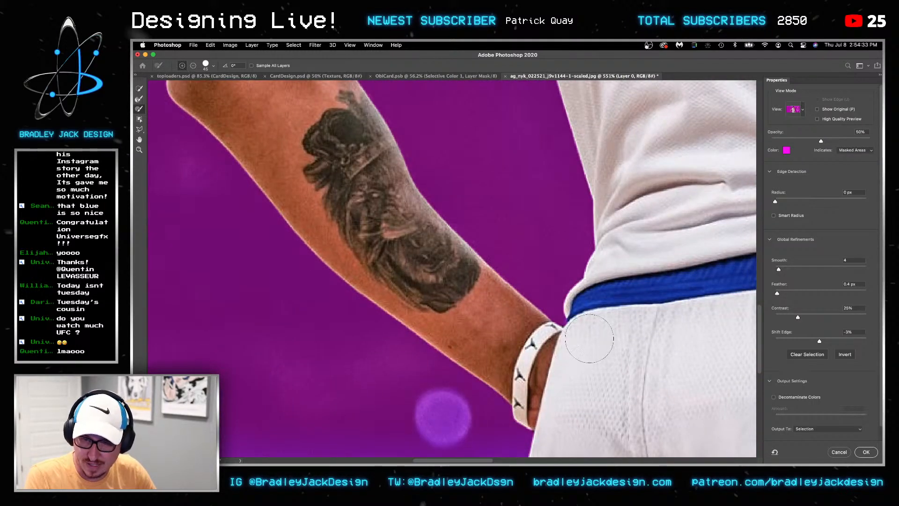
pyautogui.moveTo(610, 357); pyautogui.dragTo(557, 112)
pyautogui.scroll(-10, 506, 173)
pyautogui.moveTo(529, 156); pyautogui.dragTo(468, 372)
pyautogui.press('Return')
pyautogui.click(828, 459)
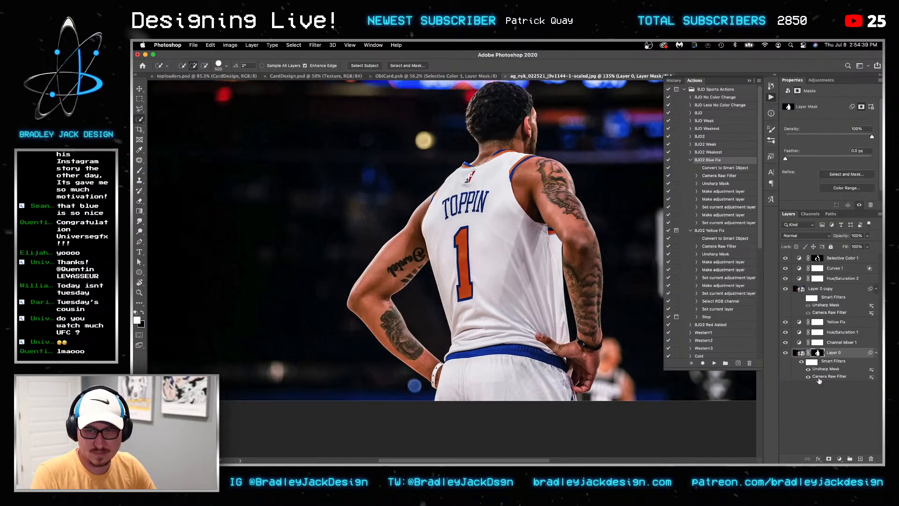
# Clip all layers from Channel Mixer 1 through Selective Color 1 to Layer 0 and compare the cutout with them hidden and shown
pyautogui.click(834, 352)
pyautogui.keyDown('shift'); pyautogui.click(843, 257); pyautogui.keyUp('shift')
pyautogui.rightClick(843, 259)
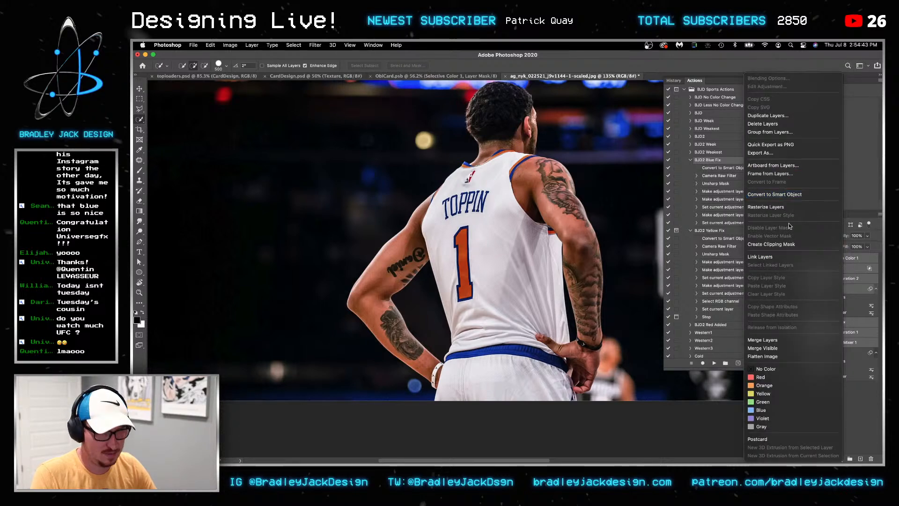
pyautogui.click(785, 244)
pyautogui.click(787, 352)
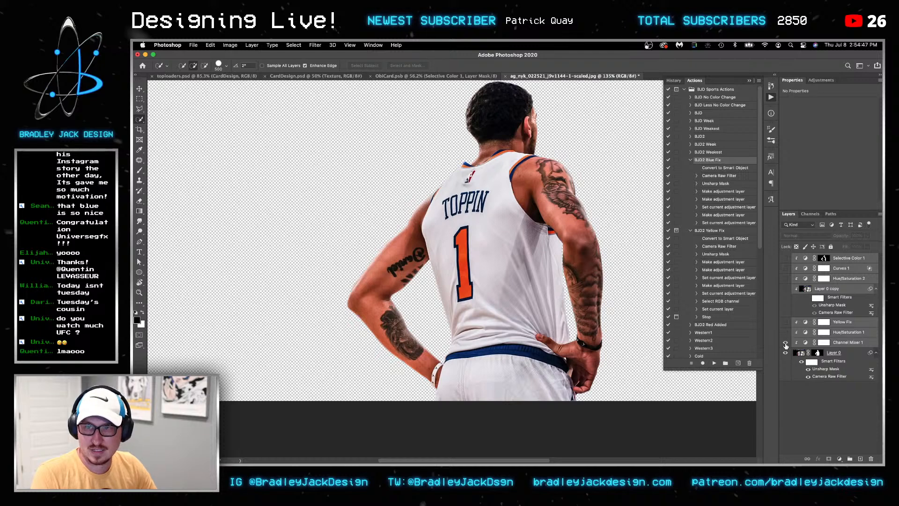
pyautogui.click(787, 257)
pyautogui.press('v')
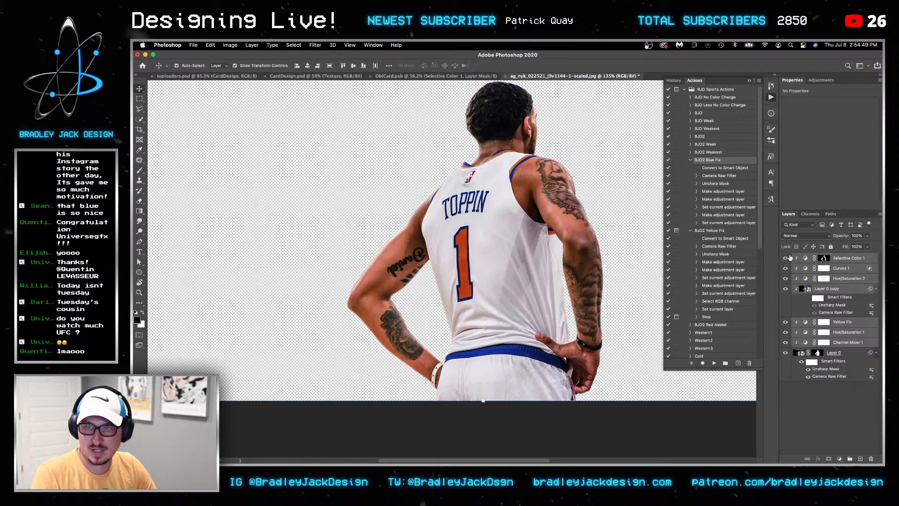
# Save the cutout in Large Document Format in the Obi folder and place the saved file into ObiCard.psb
pyautogui.press('super+shift+s')
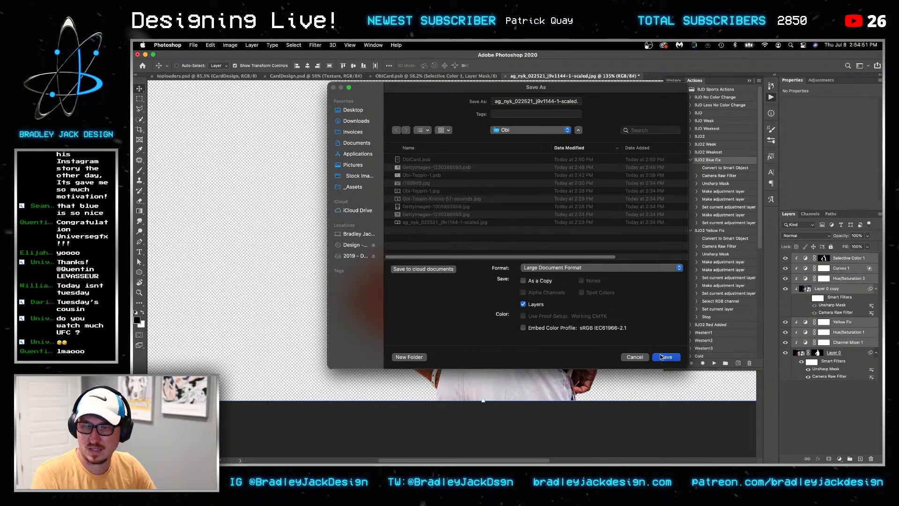
pyautogui.click(664, 356)
pyautogui.hotkey('ctrl', 'shift', 'Tab')
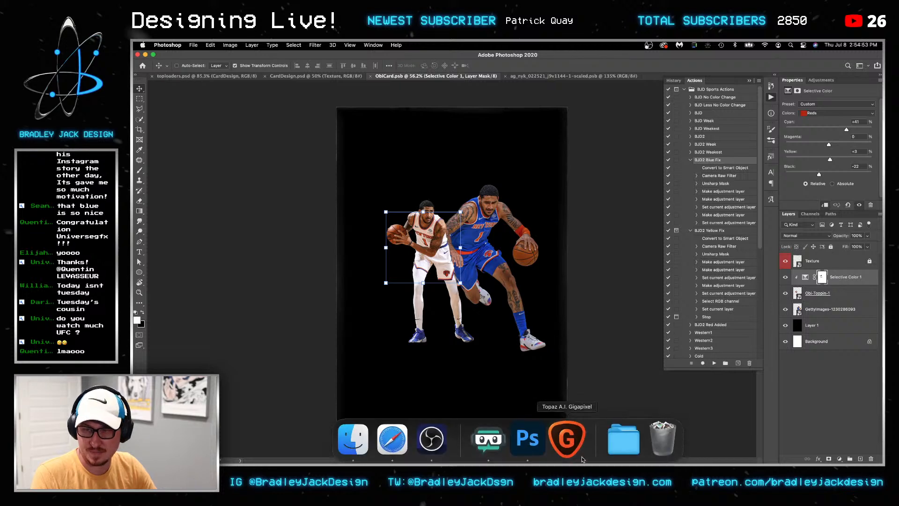
pyautogui.click(617, 443)
pyautogui.click(447, 127)
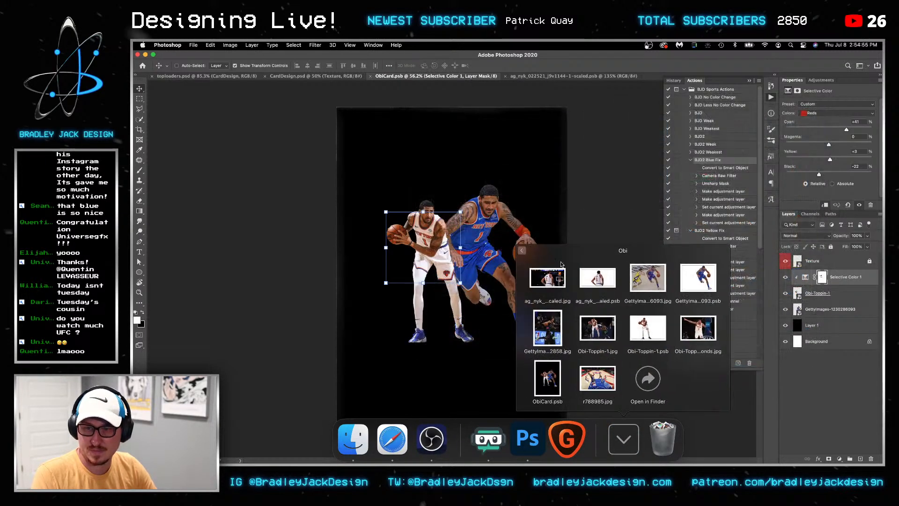
pyautogui.moveTo(592, 294); pyautogui.dragTo(515, 290)
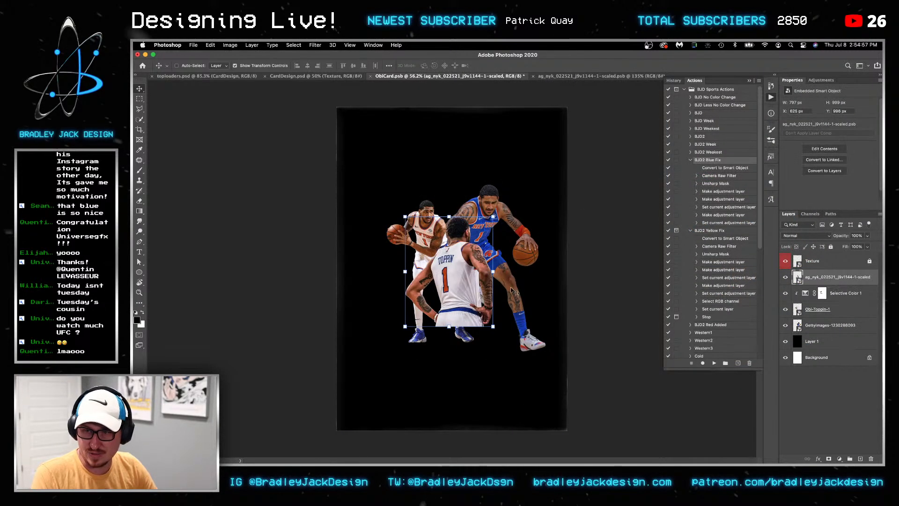
# Scale the placed back-view player up to nearly the full card width and nudge it up and to the left
pyautogui.moveTo(495, 326); pyautogui.dragTo(771, 424)
pyautogui.press('Return')
pyautogui.hotkey('shift', 'Left')
pyautogui.hotkey('shift', 'Left')
pyautogui.hotkey('shift', 'Up')
pyautogui.hotkey('shift', 'Up')
pyautogui.hotkey('shift', 'Left')
pyautogui.hotkey('shift', 'Left')
pyautogui.hotkey('shift', 'Left')
pyautogui.hotkey('shift', 'Up')
pyautogui.hotkey('shift', 'Up')
pyautogui.hotkey('shift', 'Up')
# Hide the black Layer 1 and preview Fireworks1.jpg from the BJD-TradingCard-ParallelPack folder in Finder
pyautogui.click(815, 347)
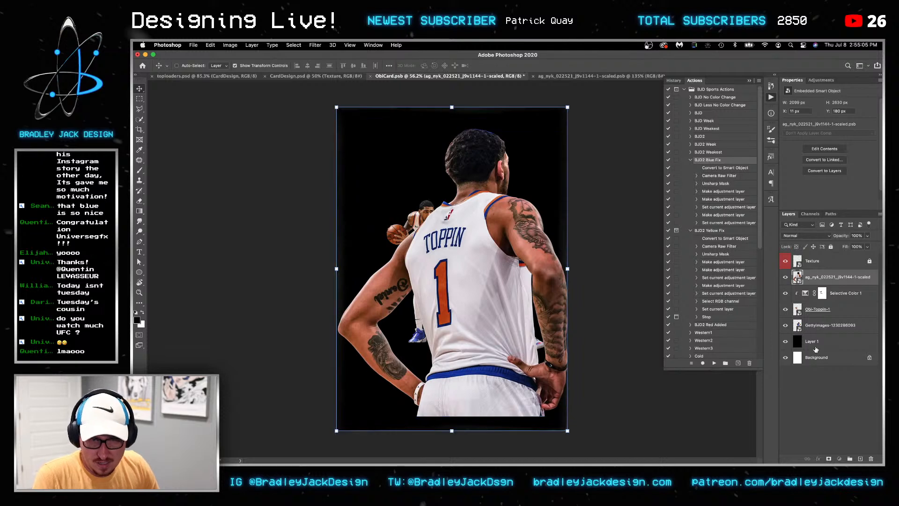
pyautogui.click(785, 341)
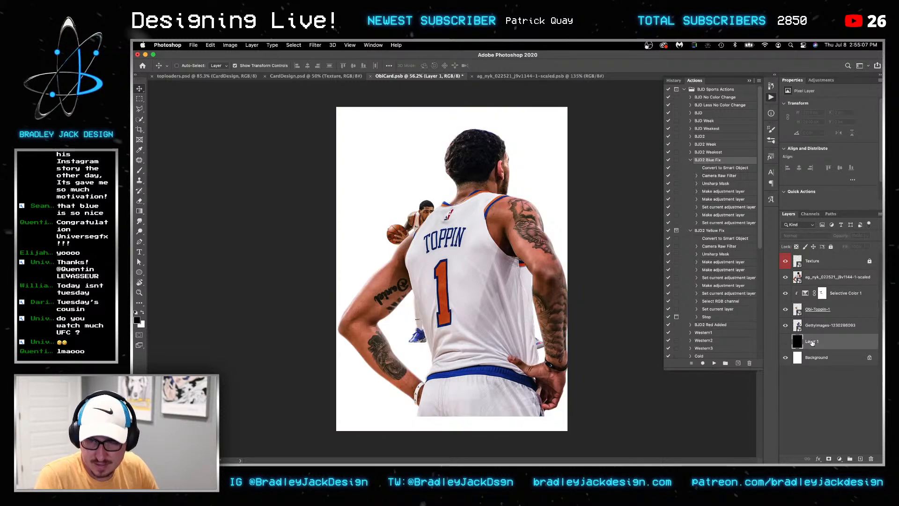
pyautogui.moveTo(356, 461)
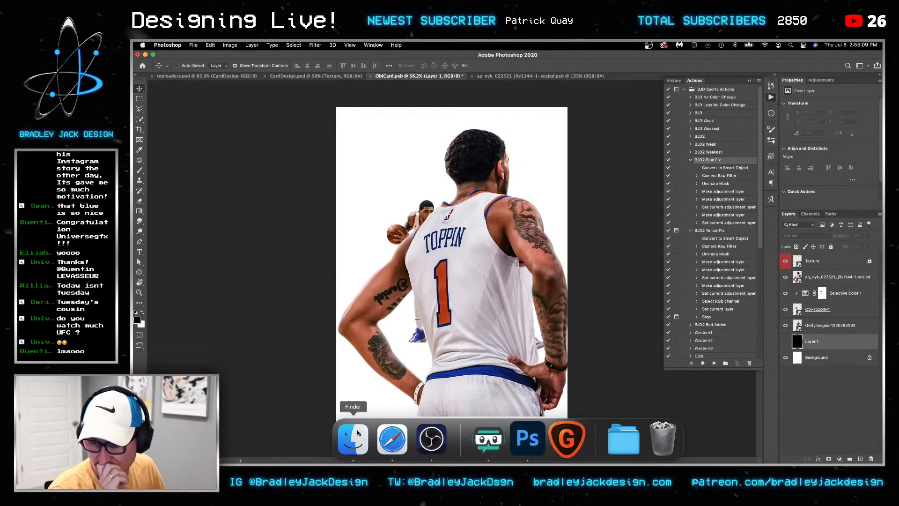
pyautogui.click(360, 446)
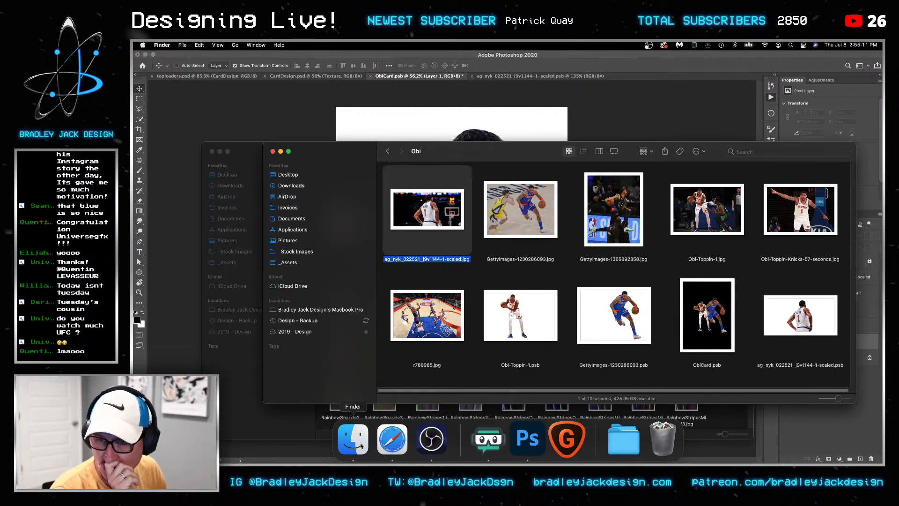
pyautogui.click(244, 151)
pyautogui.click(519, 281)
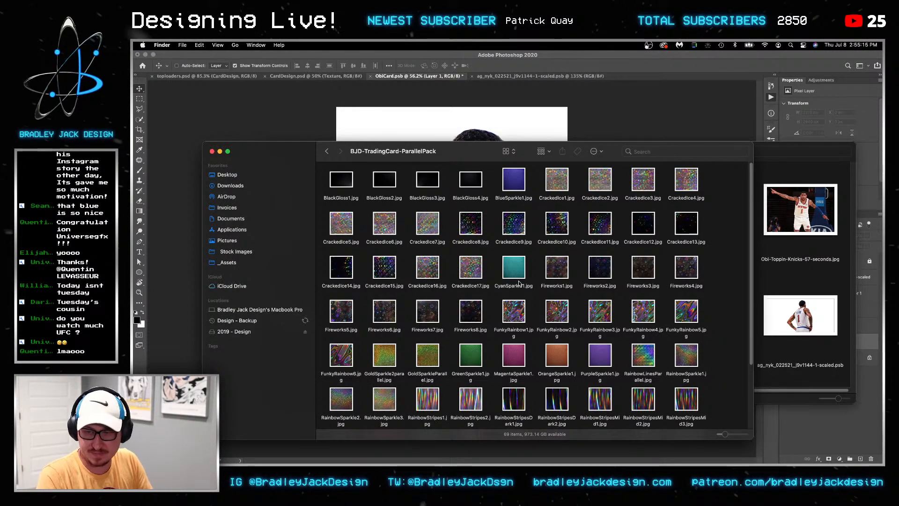
pyautogui.moveTo(555, 265); pyautogui.dragTo(554, 214)
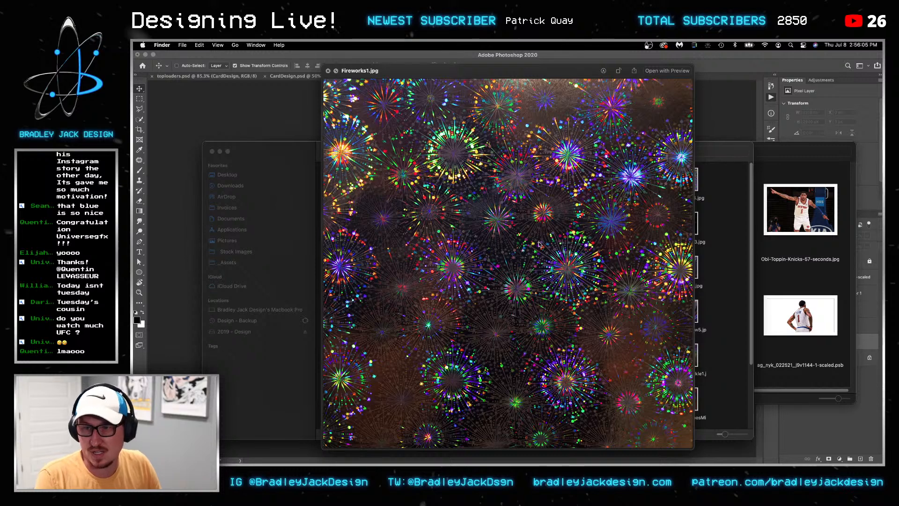
# Close the Fireworks1.jpg preview and search the web in a new Safari tab for "knicks color code"
pyautogui.press('space')
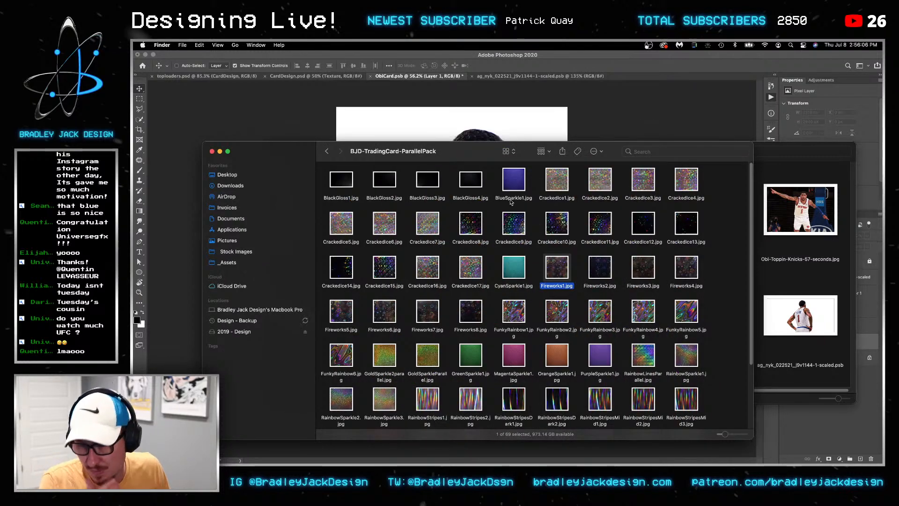
pyautogui.click(597, 106)
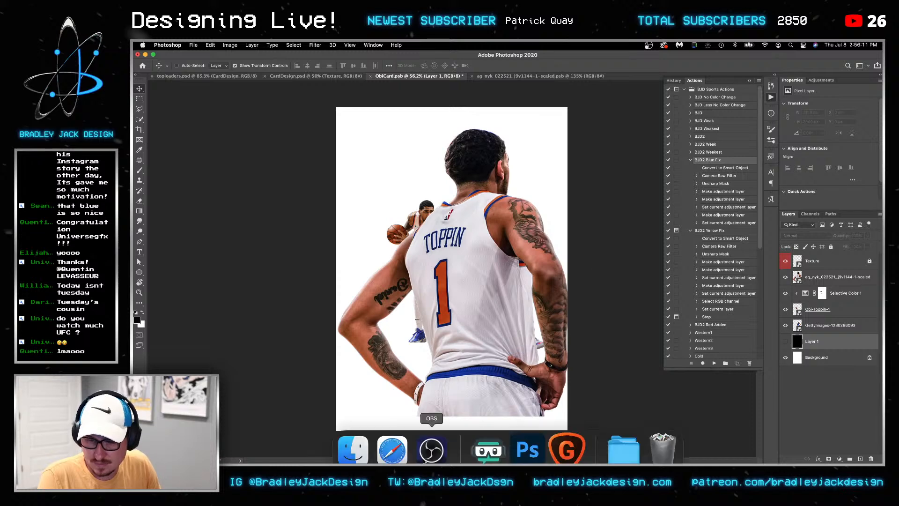
pyautogui.click(390, 440)
pyautogui.press('super+t')
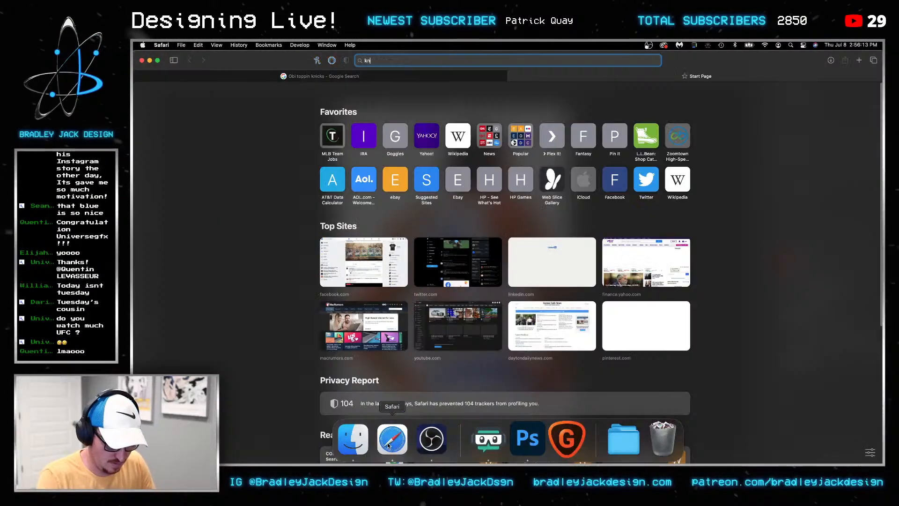
pyautogui.write('knicks color code')
pyautogui.press('Return')
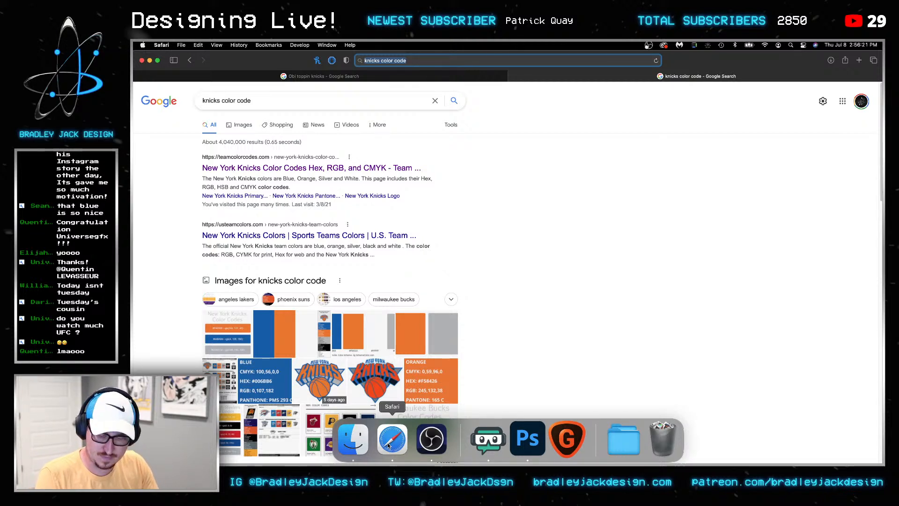
# Open the New York Knicks page on Team Color Codes and select the Knicks Blue hex value 006BB6
pyautogui.click(358, 170)
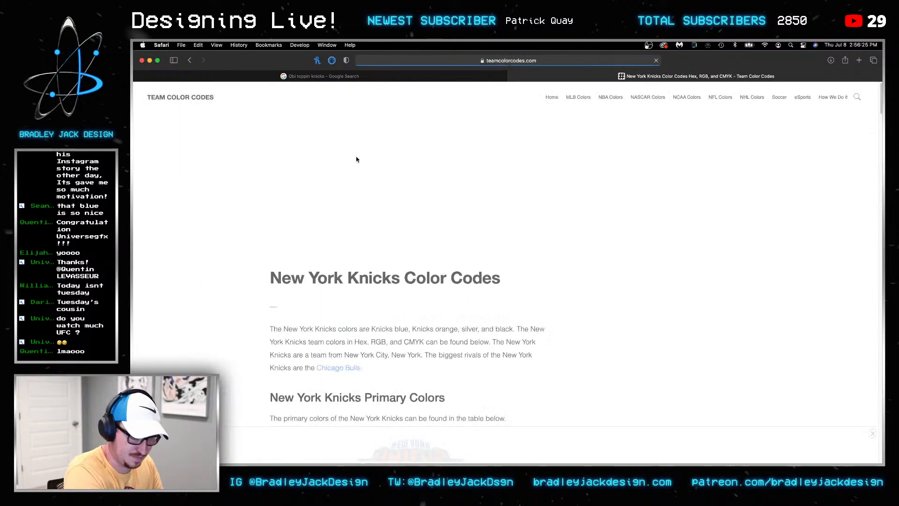
pyautogui.scroll(-10, 363, 197)
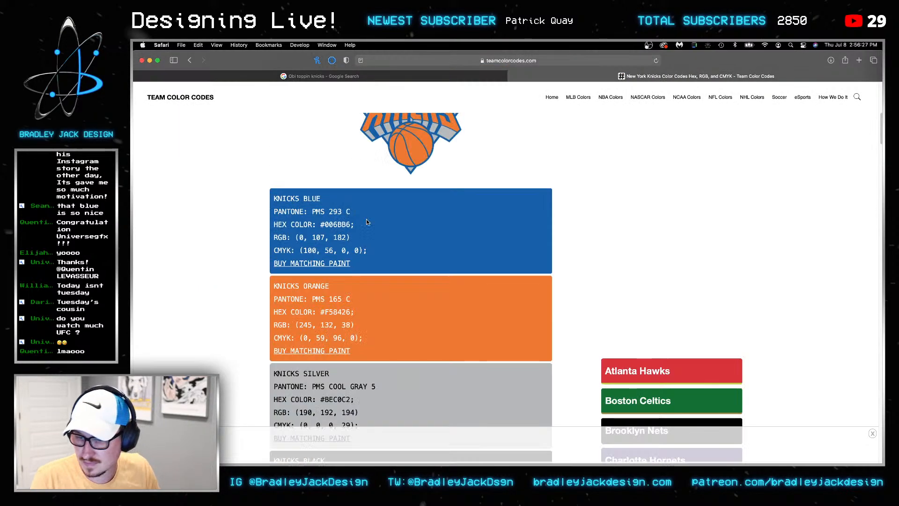
pyautogui.moveTo(323, 225); pyautogui.dragTo(350, 227)
pyautogui.press('super+Tab')
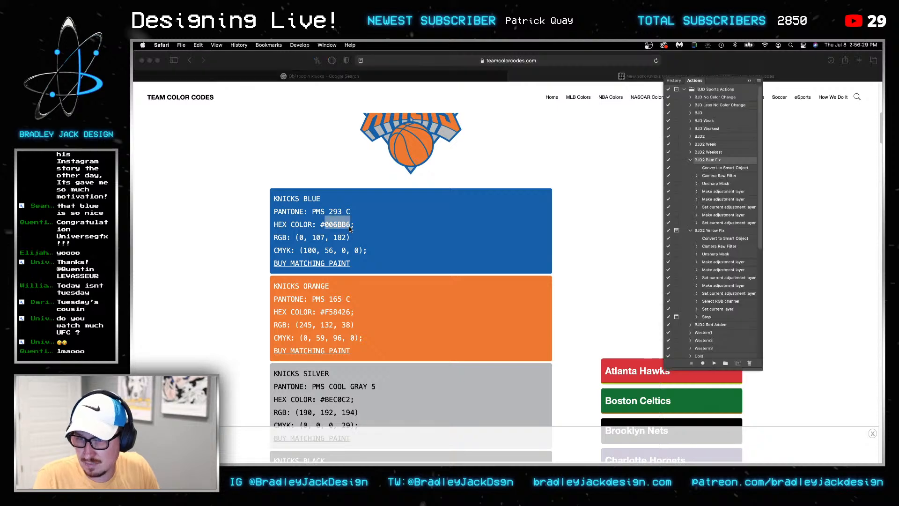
# Place NYK.svg from the Desktop into ObiCard.psb and scale the logo up to about 1541 px wide
pyautogui.moveTo(430, 444)
pyautogui.click(353, 439)
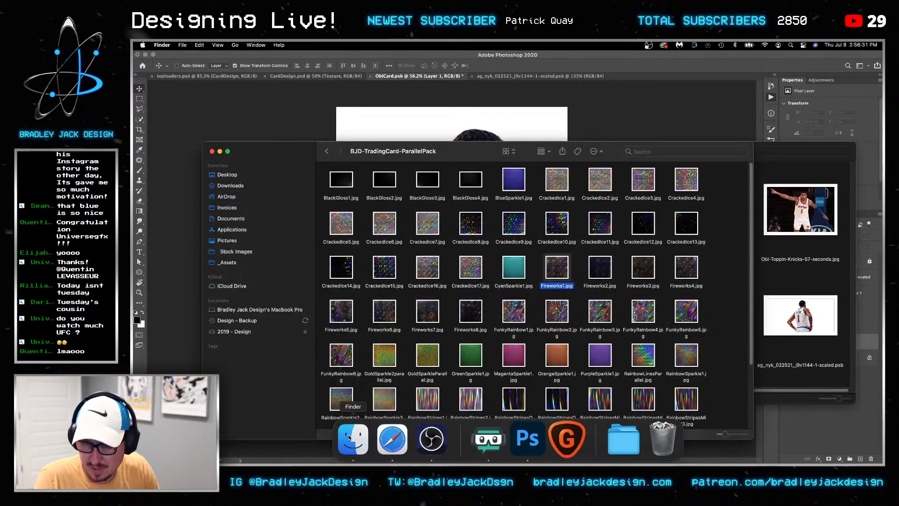
pyautogui.click(229, 175)
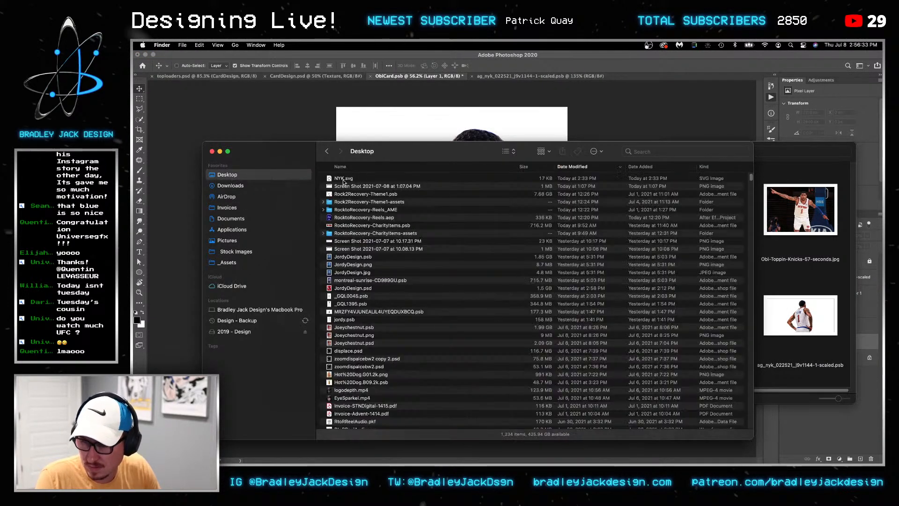
pyautogui.moveTo(343, 180); pyautogui.dragTo(332, 126)
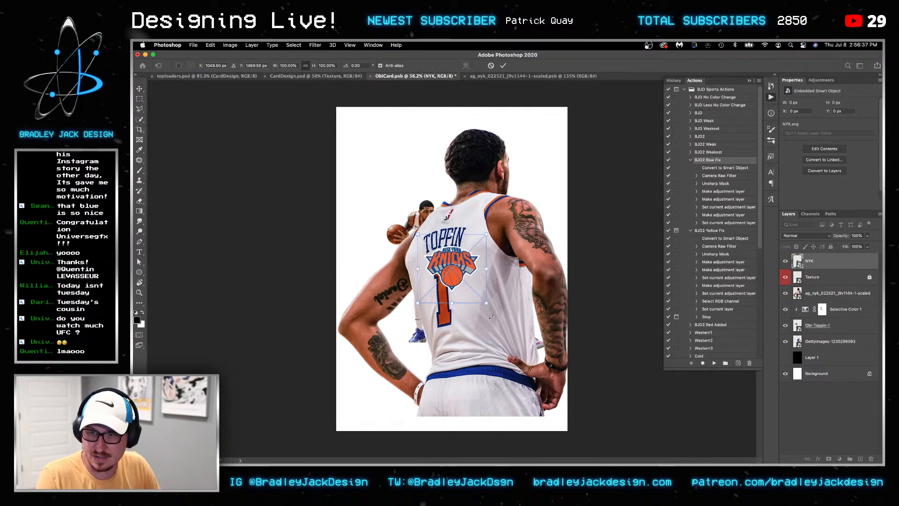
pyautogui.moveTo(484, 303); pyautogui.dragTo(566, 367)
pyautogui.press('Return')
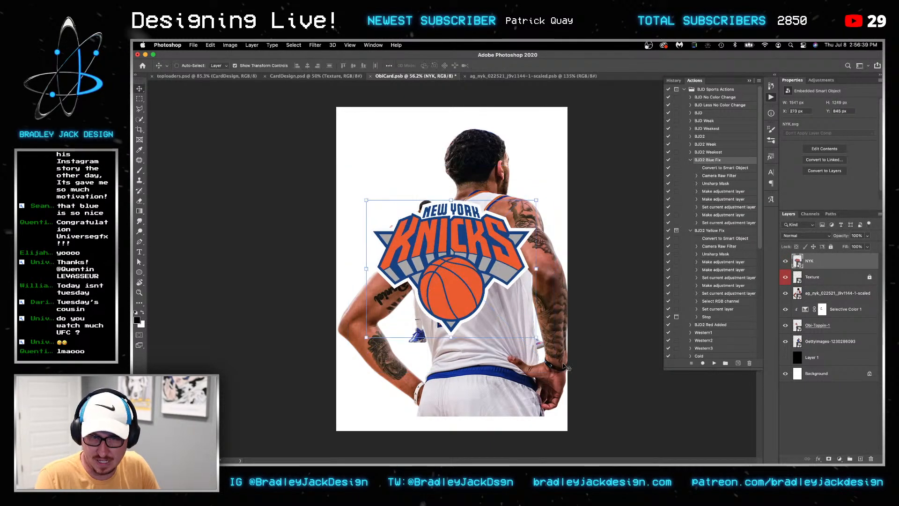
# Sample the blue from the Knicks logo, show Layer 1 and fill it with that color
pyautogui.press('i')
pyautogui.click(468, 233)
pyautogui.click(815, 363)
pyautogui.click(785, 357)
pyautogui.press('v')
pyautogui.hotkey('alt', 'BackSpace')
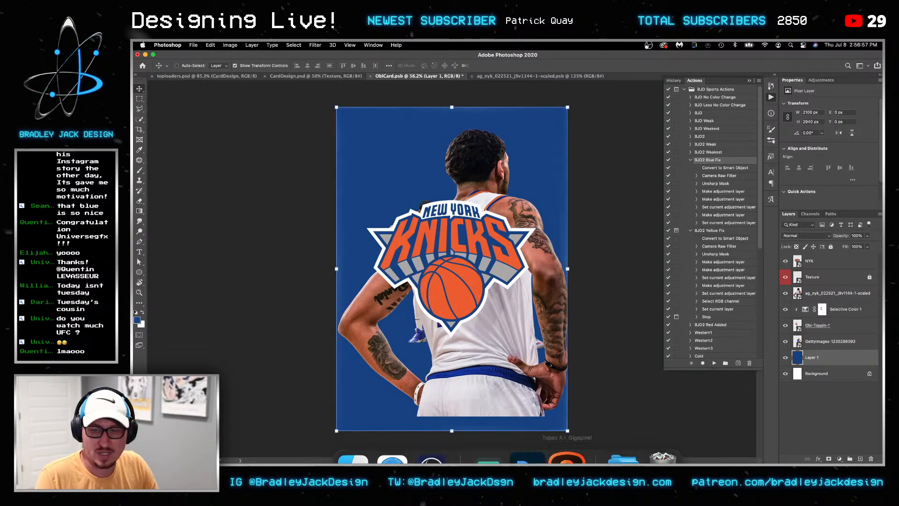
# Open pinterest.com in a new Safari tab and search it for "sports card design"
pyautogui.click(393, 436)
pyautogui.press('super+t')
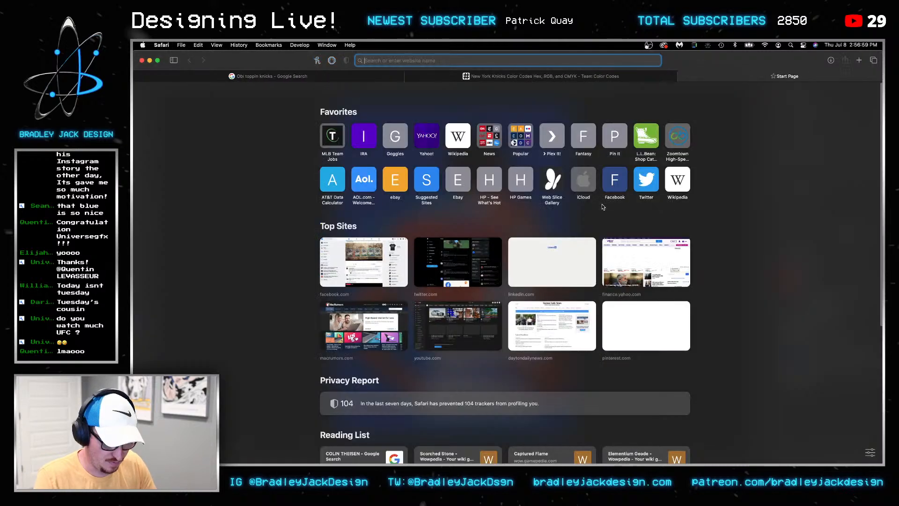
pyautogui.write('pinterest.cm')
pyautogui.press('Return')
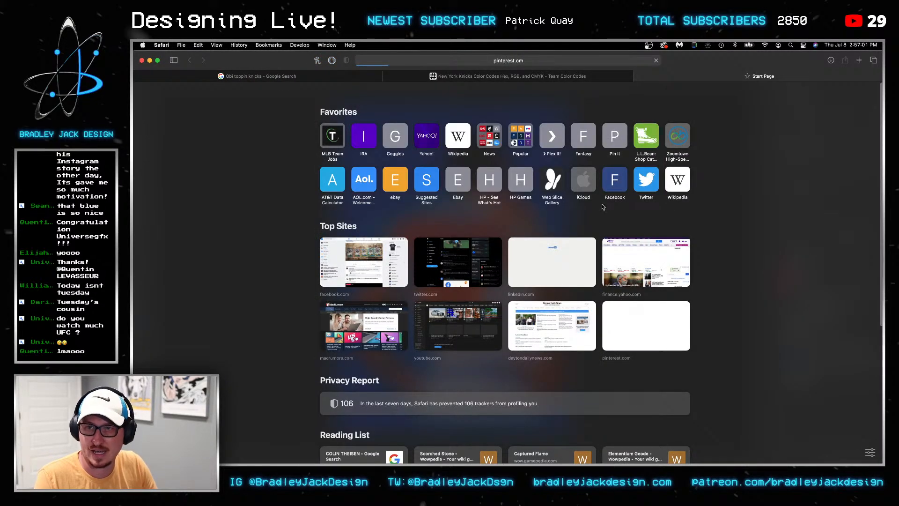
pyautogui.press('super+w')
pyautogui.press('super+t')
pyautogui.write('pinterest.com')
pyautogui.press('Return')
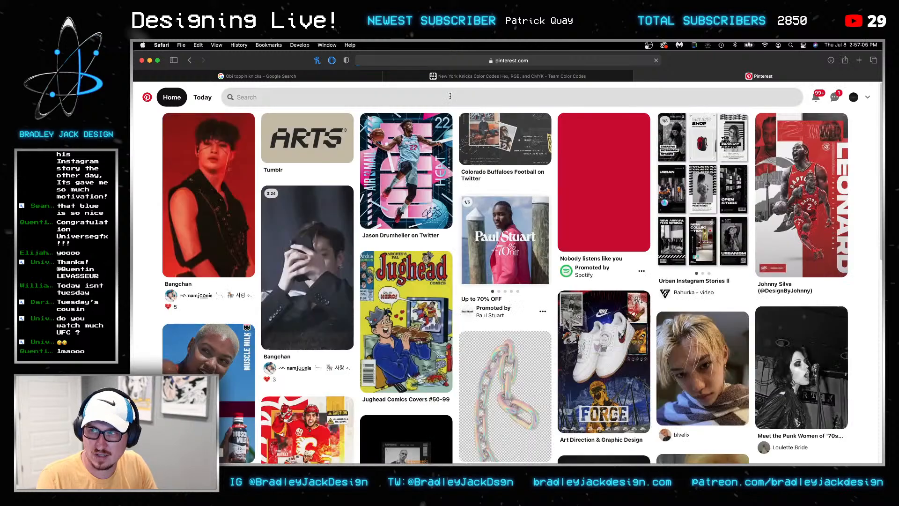
pyautogui.click(449, 96)
pyautogui.write('sports card design')
pyautogui.press('Return')
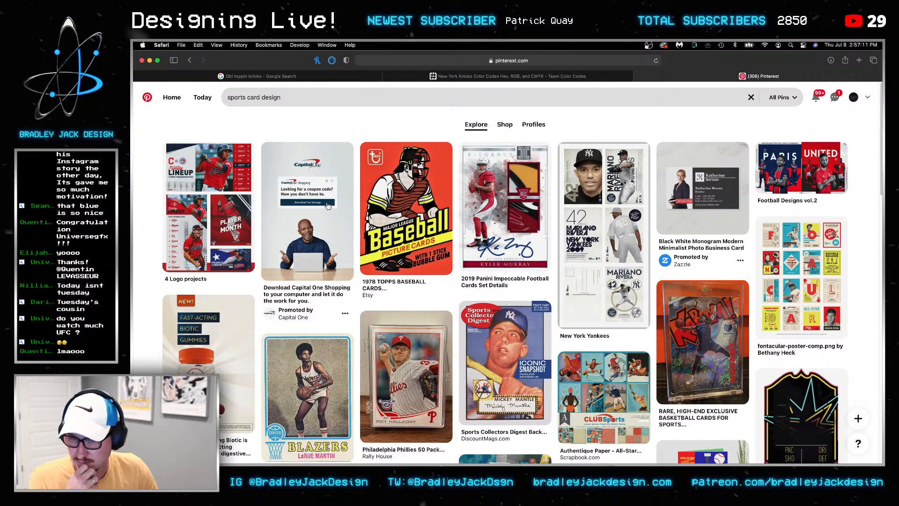
# Examine the rare basketball cards pin, its related pins and the 1995-96 Michael Jordan Refractors pin, and return to the search results
pyautogui.click(721, 335)
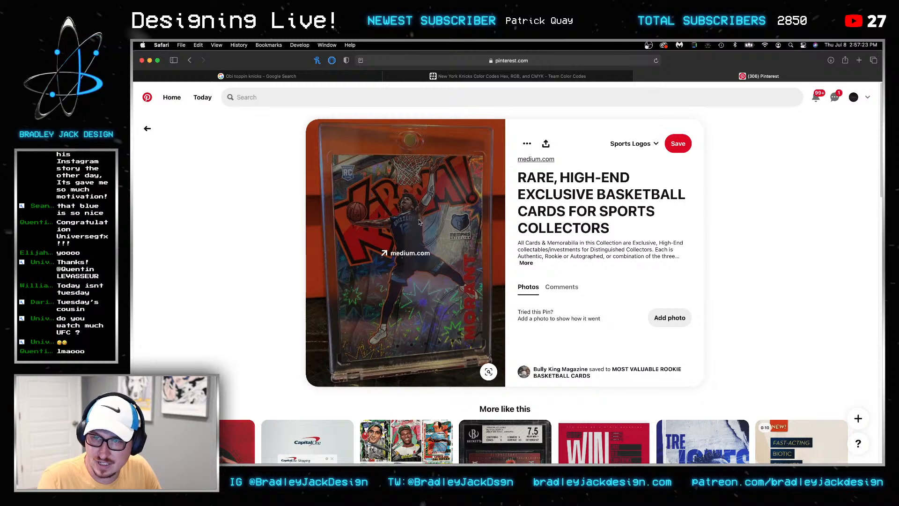
pyautogui.scroll(-4, 310, 248)
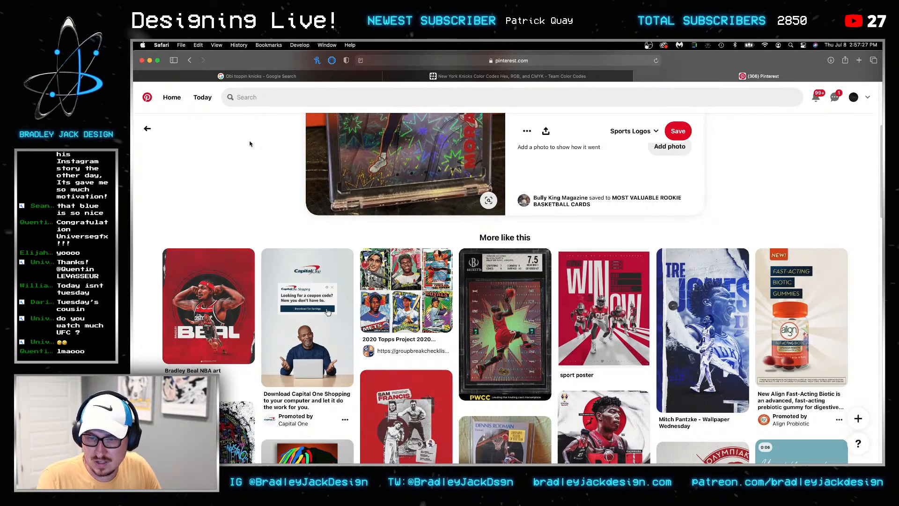
pyautogui.scroll(-1, 268, 169)
pyautogui.scroll(-7, 268, 169)
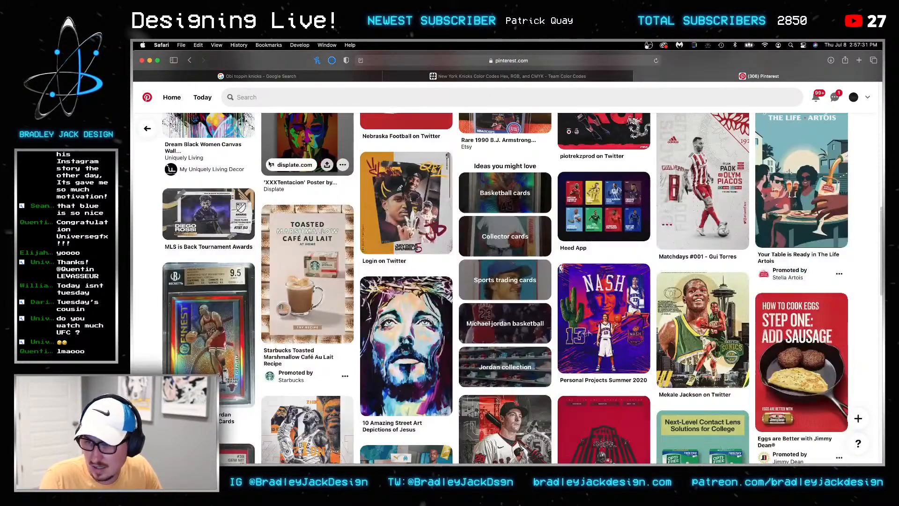
pyautogui.scroll(-1, 234, 211)
pyautogui.click(208, 281)
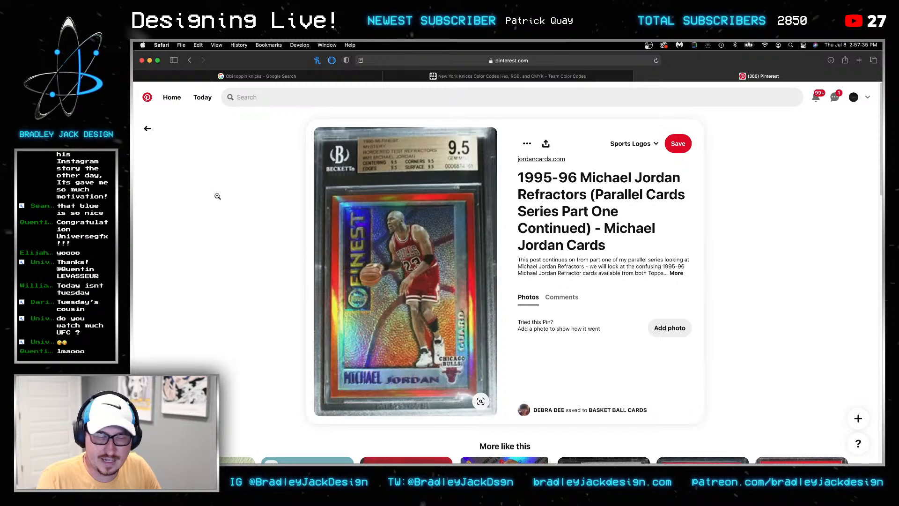
pyautogui.click(188, 60)
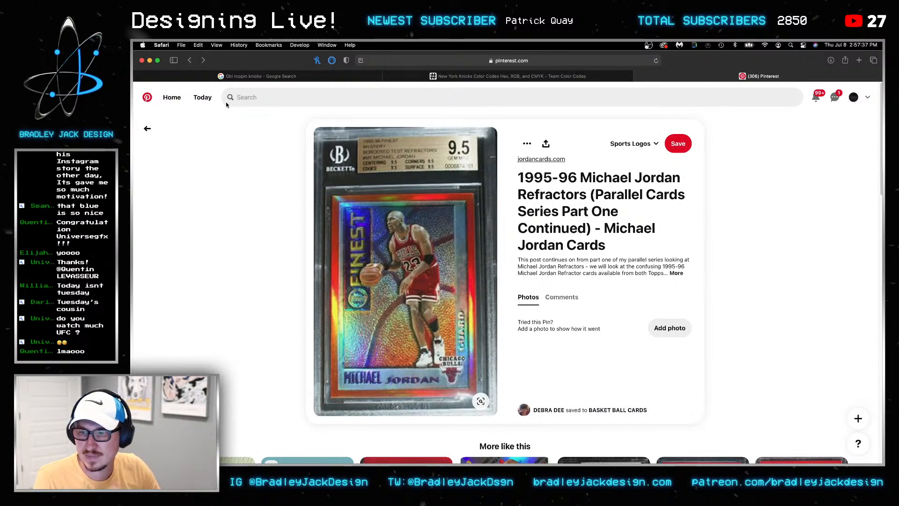
pyautogui.scroll(-5, 269, 183)
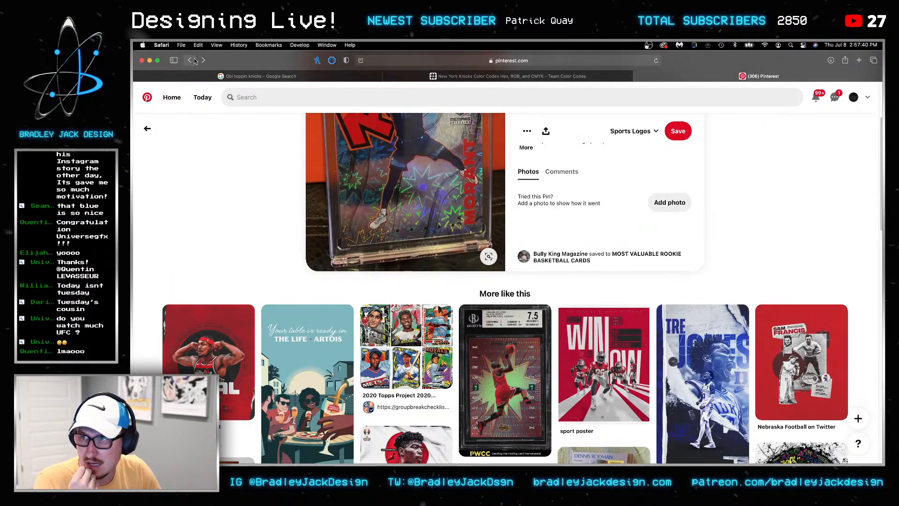
pyautogui.click(190, 60)
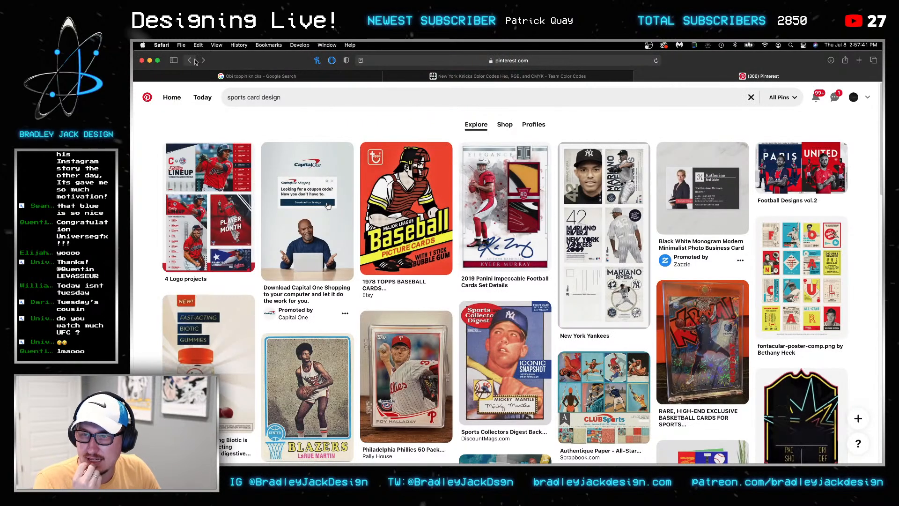
# View the 2019 Panini Impeccable football card pin and its related pins, and return to the search results
pyautogui.click(494, 209)
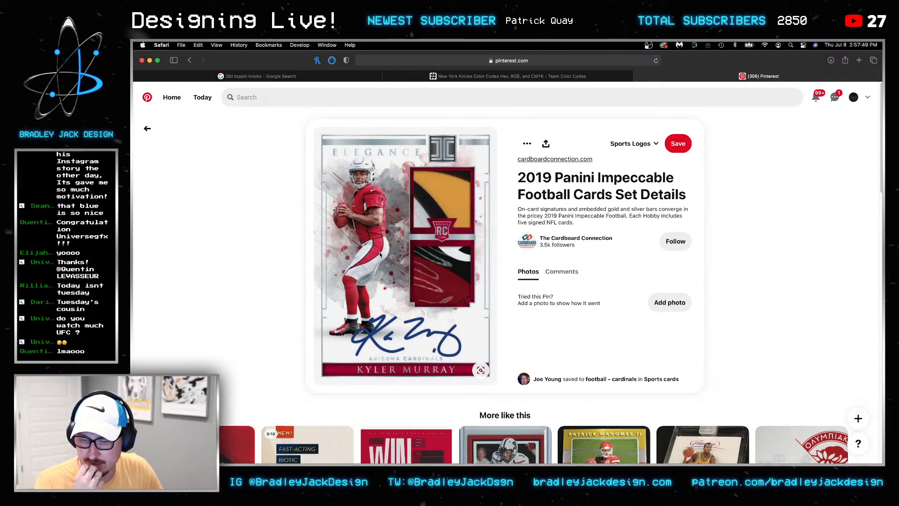
pyautogui.scroll(-4, 380, 253)
pyautogui.scroll(4, 380, 254)
pyautogui.click(147, 129)
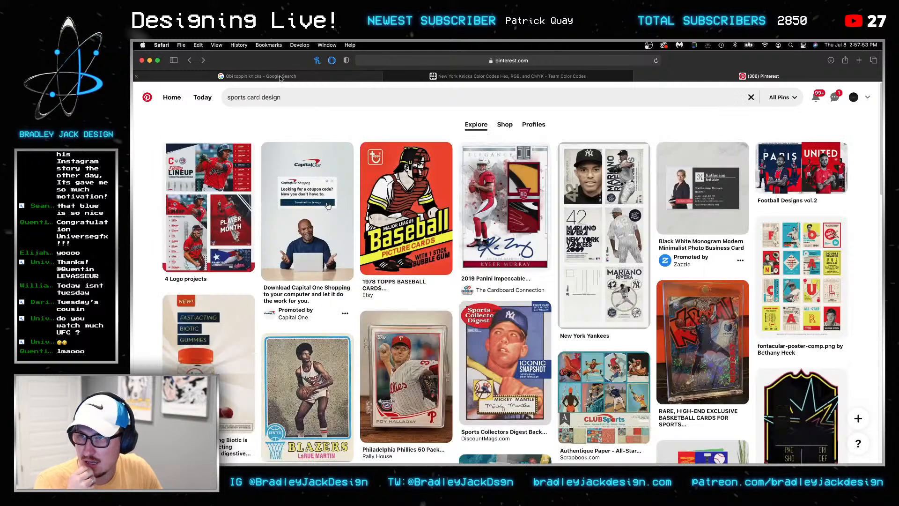
# Search Google Images for "obi topin singature" in the existing player search tab and look over the signed cards
pyautogui.click(280, 78)
pyautogui.click(469, 77)
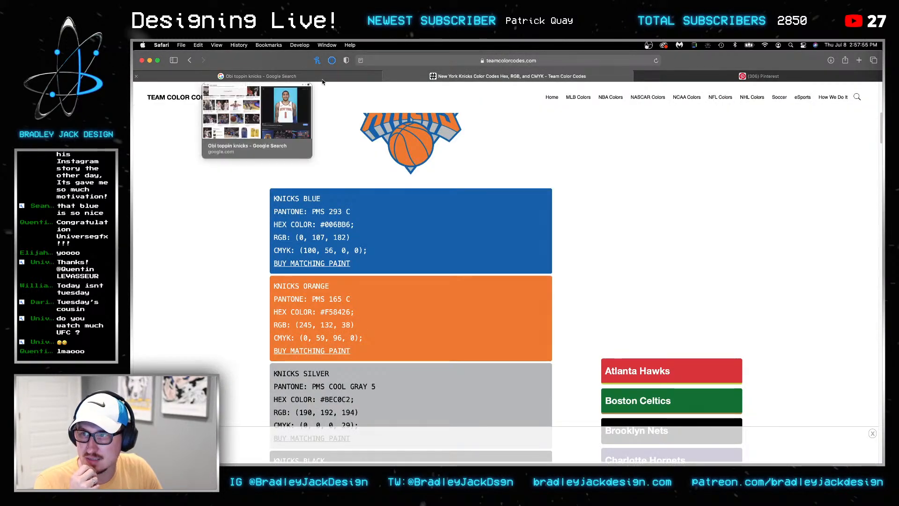
pyautogui.click(322, 80)
pyautogui.click(517, 97)
pyautogui.click(372, 91)
pyautogui.press('super+a')
pyautogui.write('obi topin singature')
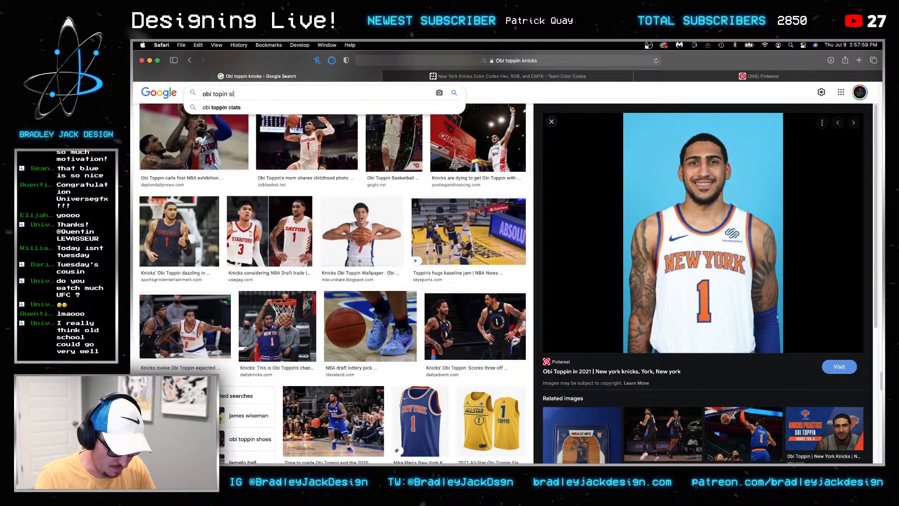
pyautogui.press('Return')
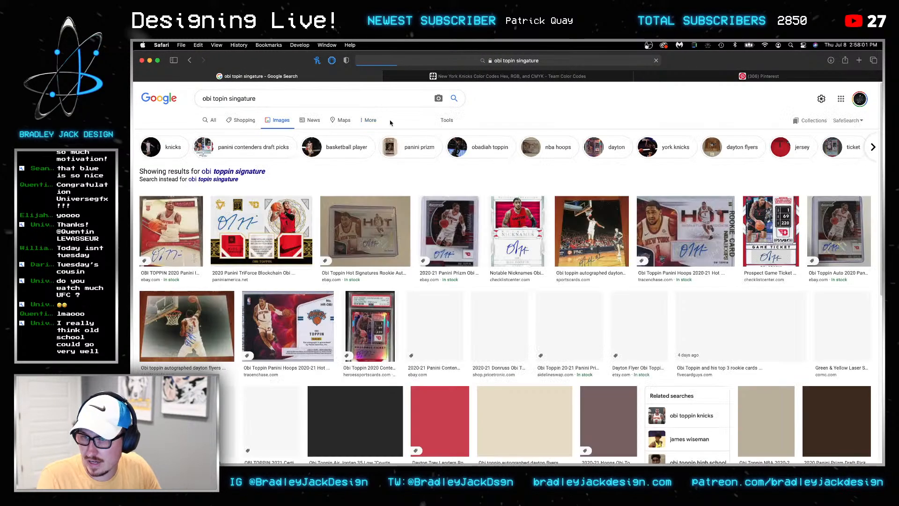
pyautogui.scroll(-1, 249, 176)
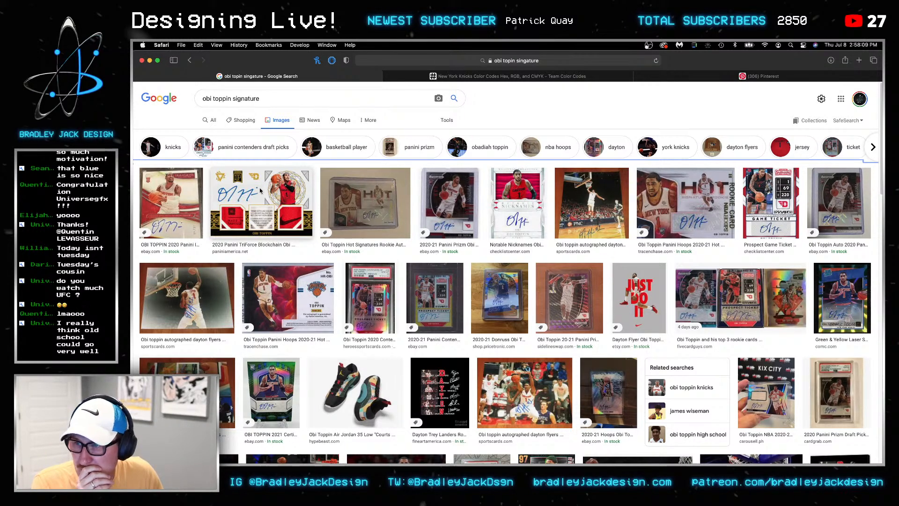
# Open ebay.com in the current tab and search it for "obi toppin national treasures auto"
pyautogui.click(515, 61)
pyautogui.write('ebay.com')
pyautogui.press('Return')
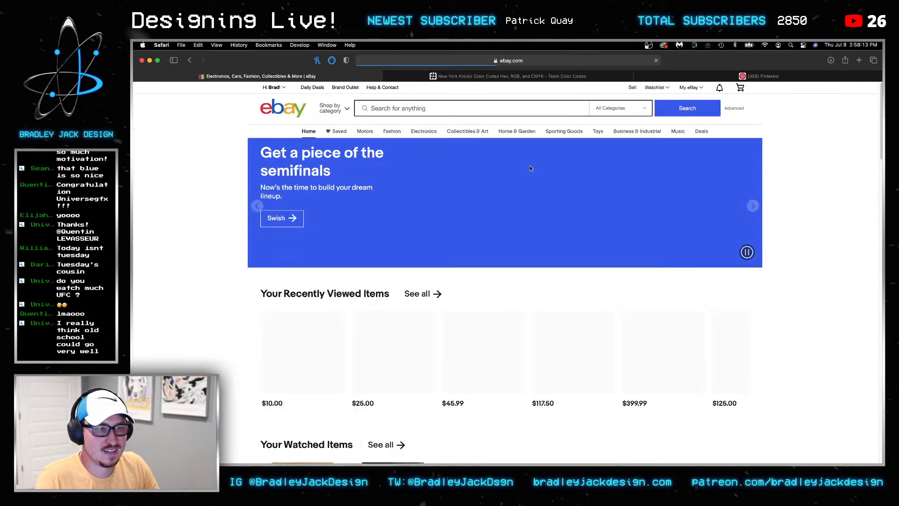
pyautogui.click(470, 104)
pyautogui.write('obi toop')
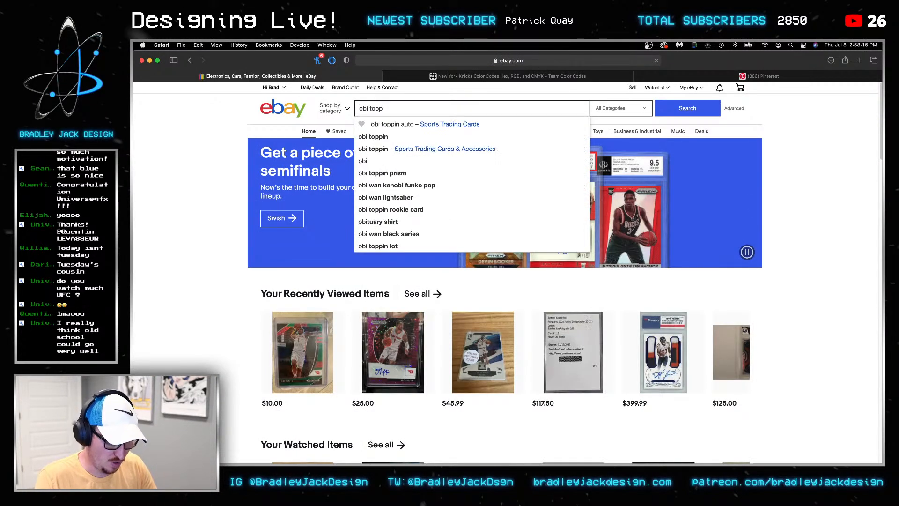
pyautogui.write('in national treasures auto')
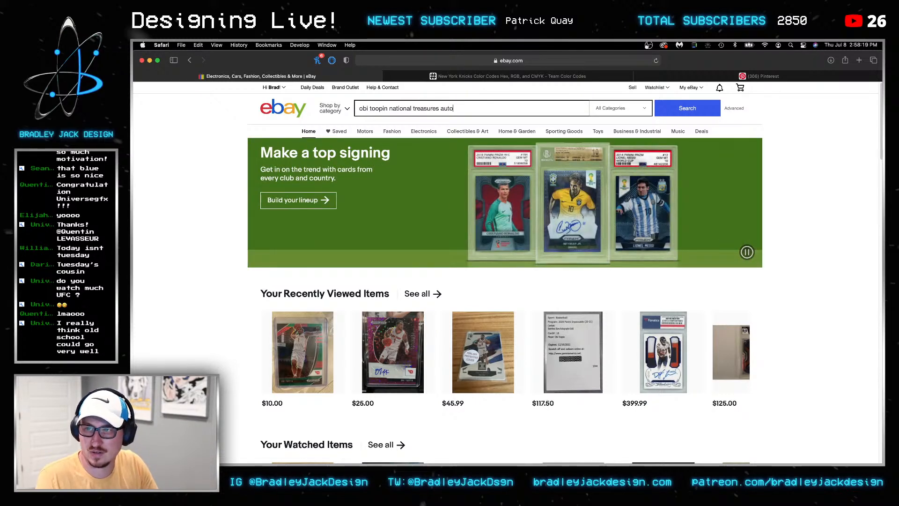
pyautogui.press('Down')
pyautogui.press('super+a')
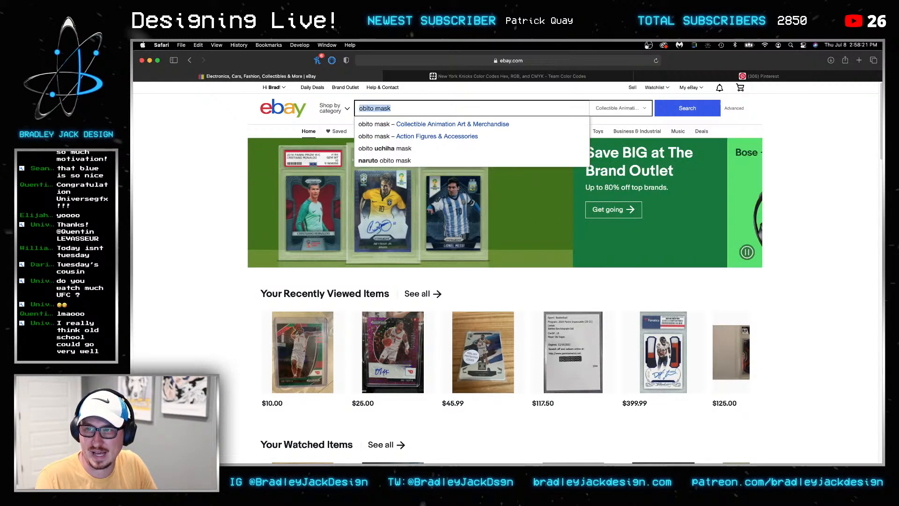
pyautogui.write('obi toppin natio')
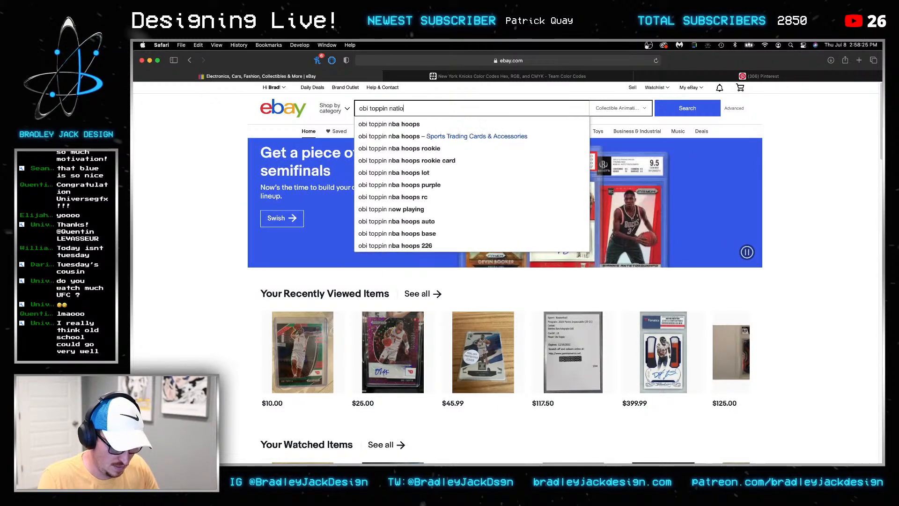
pyautogui.write('nal treasures auto')
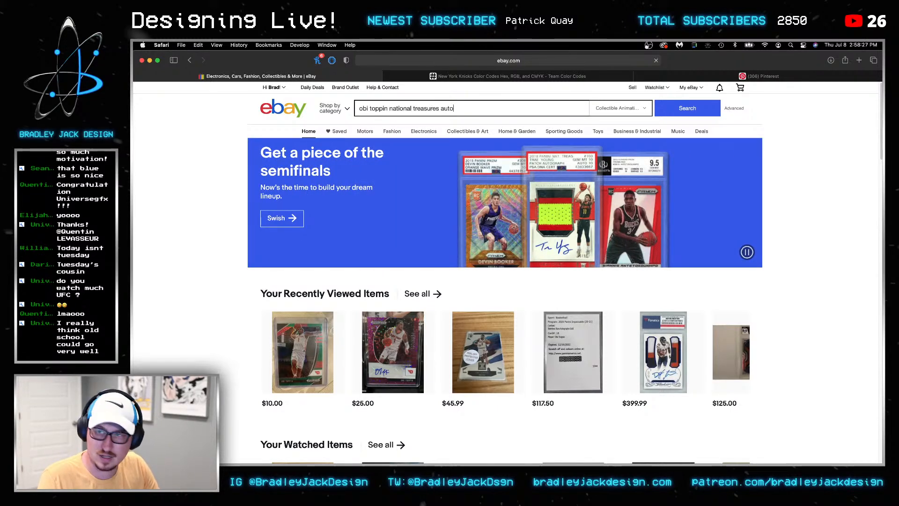
pyautogui.press('Return')
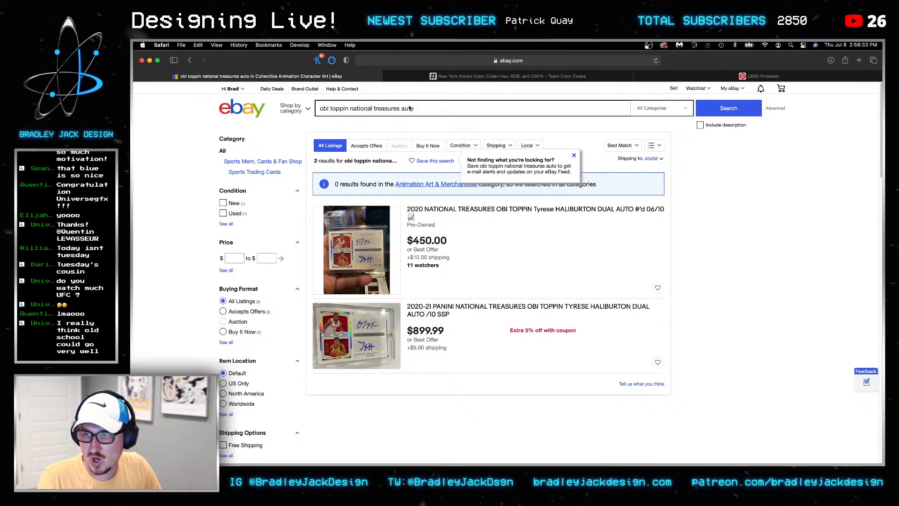
# Try to filter for Sold Items, rerun the search across all categories and look over the listings
pyautogui.scroll(-5, 223, 353)
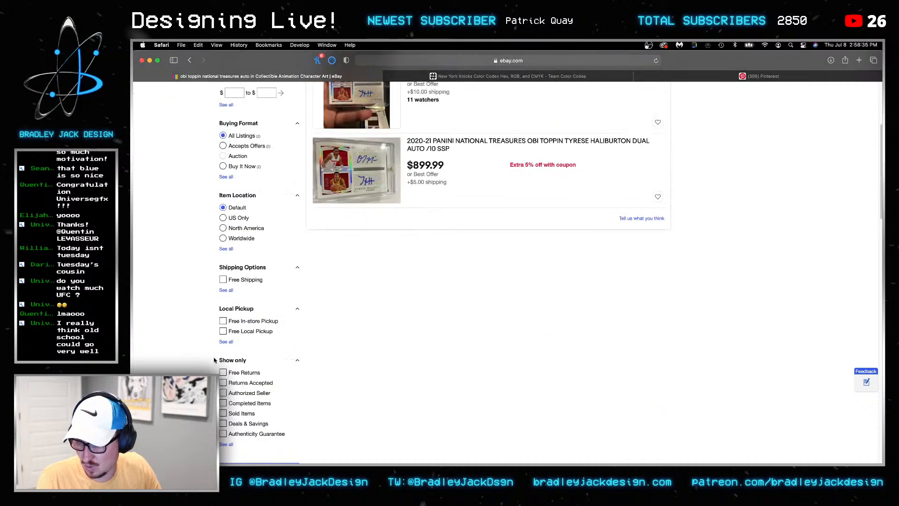
pyautogui.click(234, 413)
pyautogui.scroll(5, 318, 370)
pyautogui.click(706, 111)
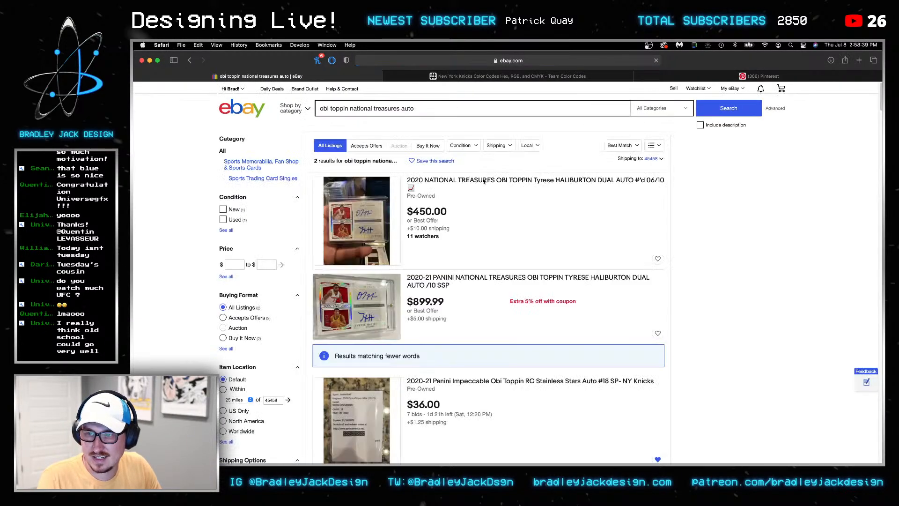
pyautogui.scroll(-15, 450, 196)
pyautogui.scroll(15, 445, 206)
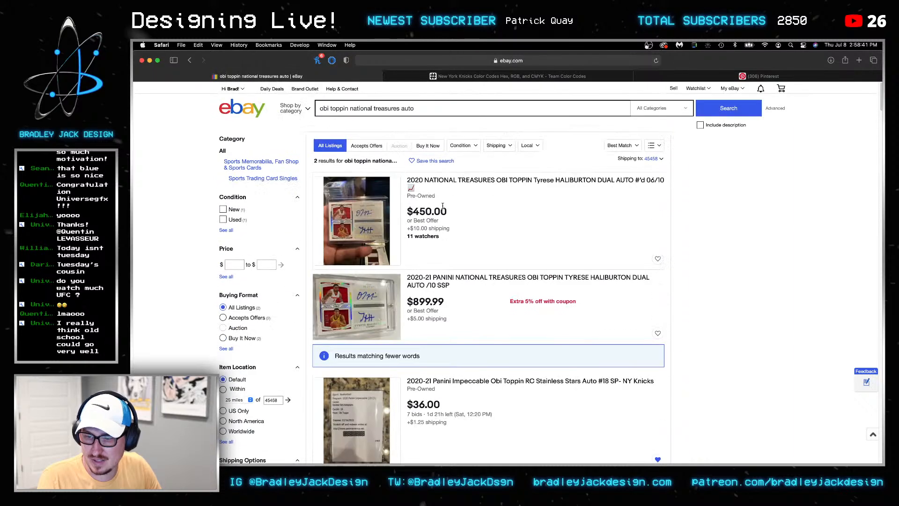
# Change the eBay search to "obi toppin impeccable auto"
pyautogui.moveTo(400, 109); pyautogui.dragTo(364, 108)
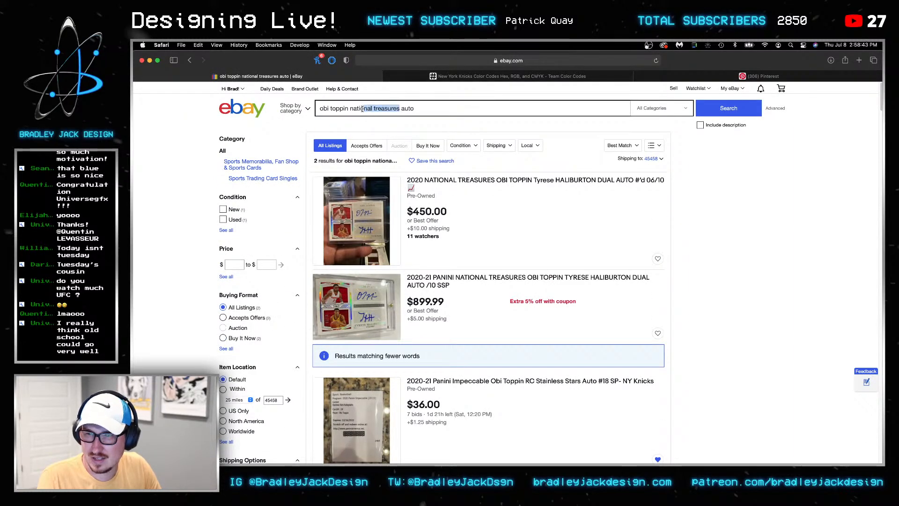
pyautogui.write('impecc')
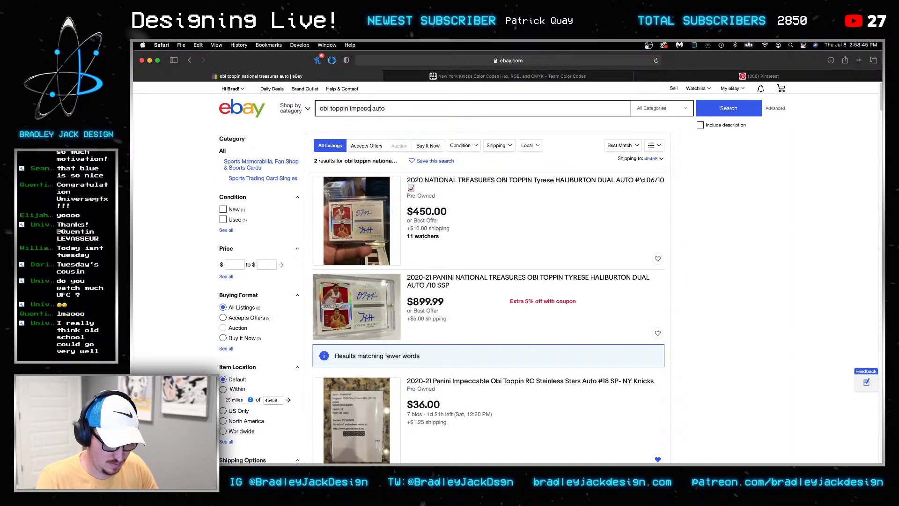
pyautogui.write('able')
pyautogui.press('Return')
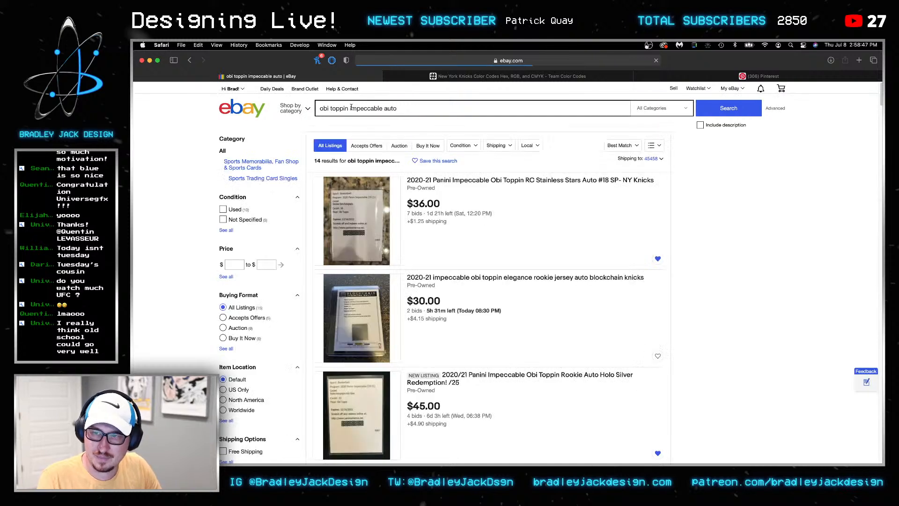
# Change the eBay search to "obi toppin immaculate auto"
pyautogui.moveTo(378, 112); pyautogui.dragTo(357, 112)
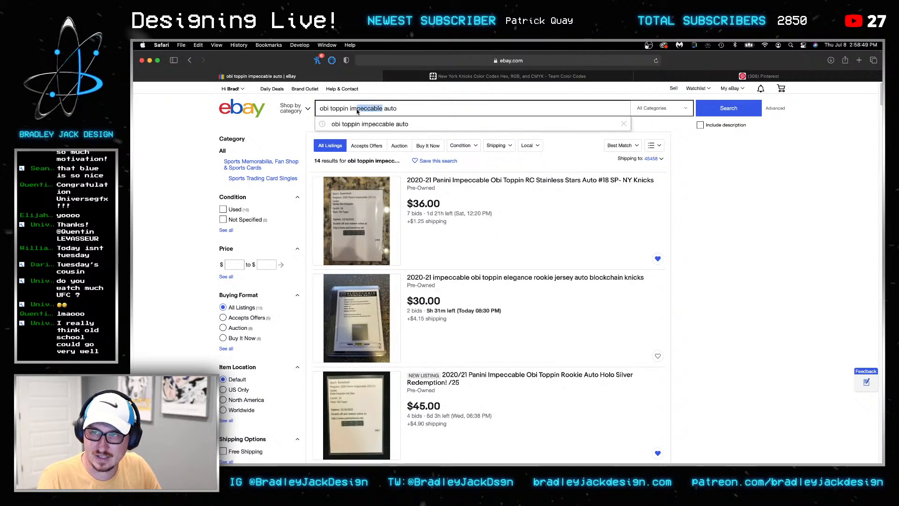
pyautogui.write('maculat')
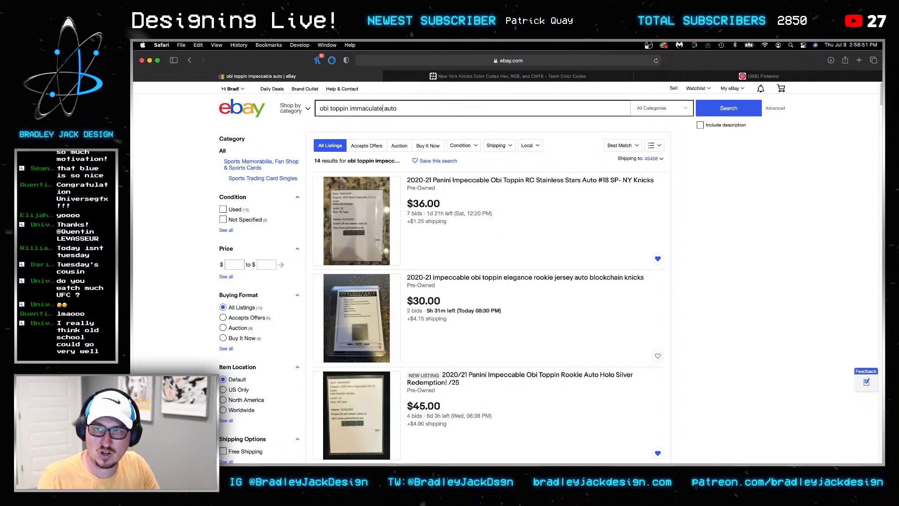
pyautogui.press('Return')
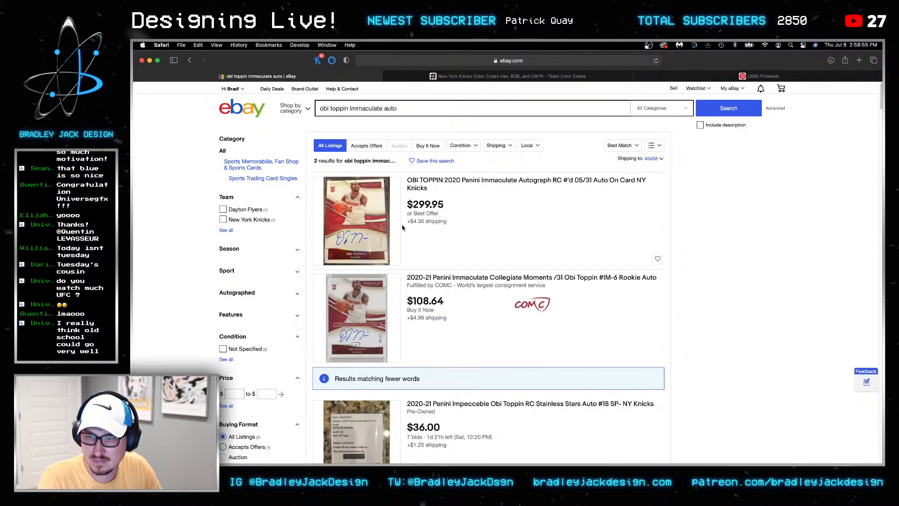
# Open the 2020-21 Panini Immaculate Collegiate Moments listing and enlarge its front card photo
pyautogui.click(369, 314)
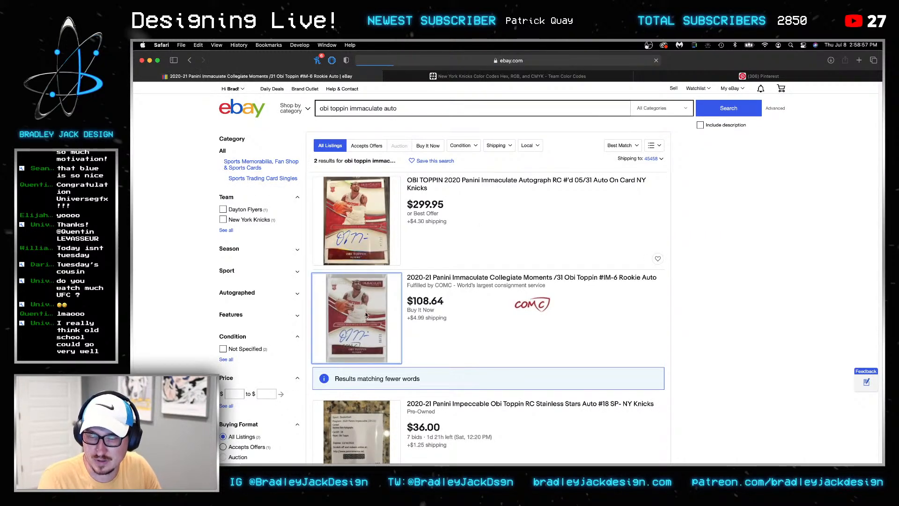
pyautogui.moveTo(323, 242)
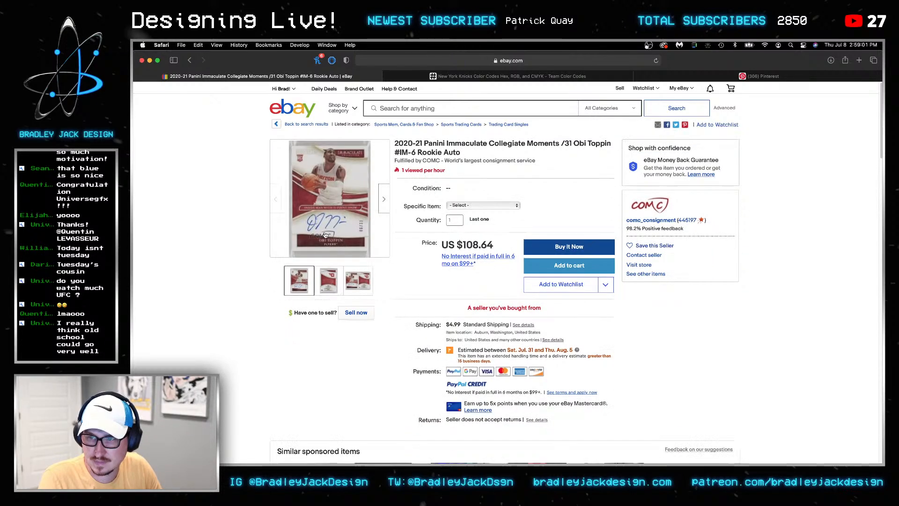
pyautogui.click(350, 201)
pyautogui.rightClick(507, 333)
pyautogui.click(489, 328)
# Inspect the enlarged photo's page in the Web Inspector and list the image files among its sources
pyautogui.rightClick(488, 328)
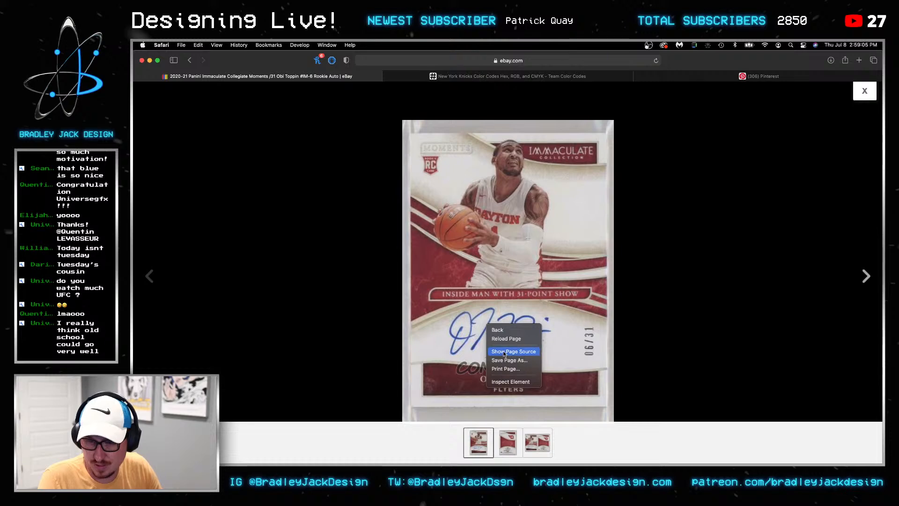
pyautogui.click(508, 382)
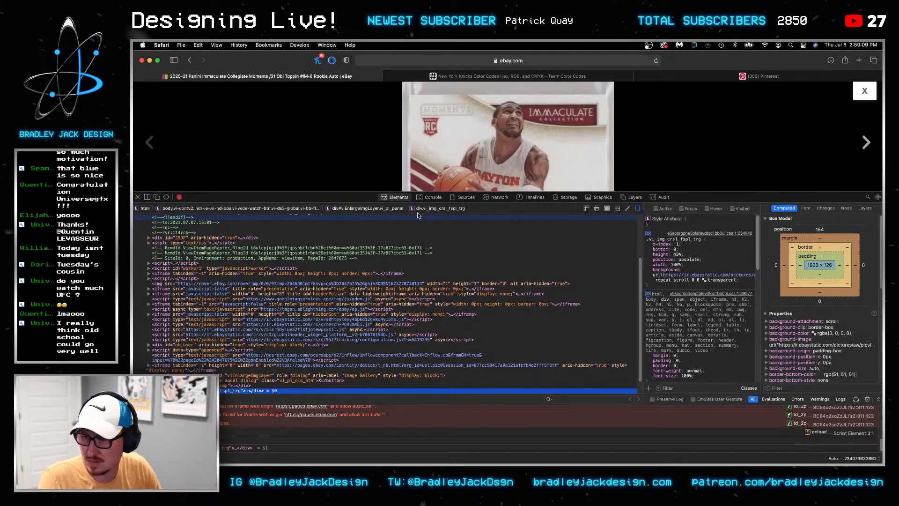
pyautogui.click(431, 198)
pyautogui.click(396, 197)
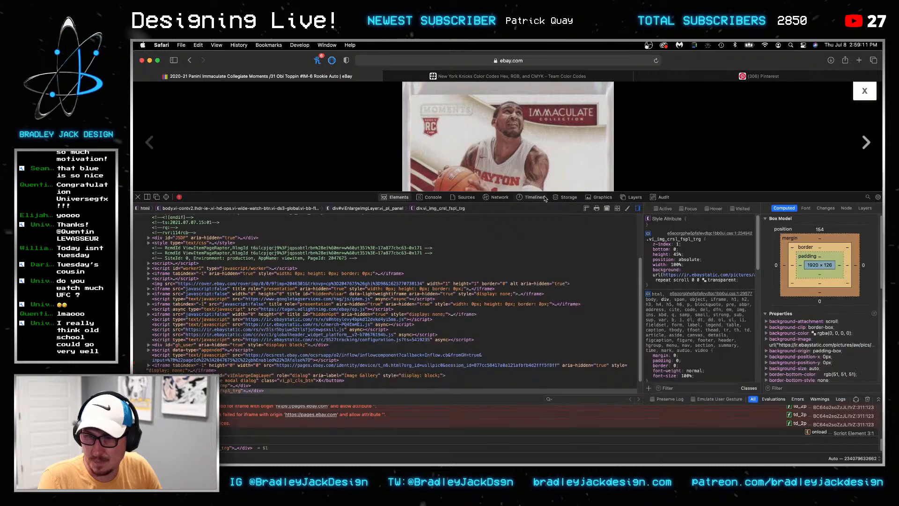
pyautogui.click(465, 197)
pyautogui.doubleClick(158, 294)
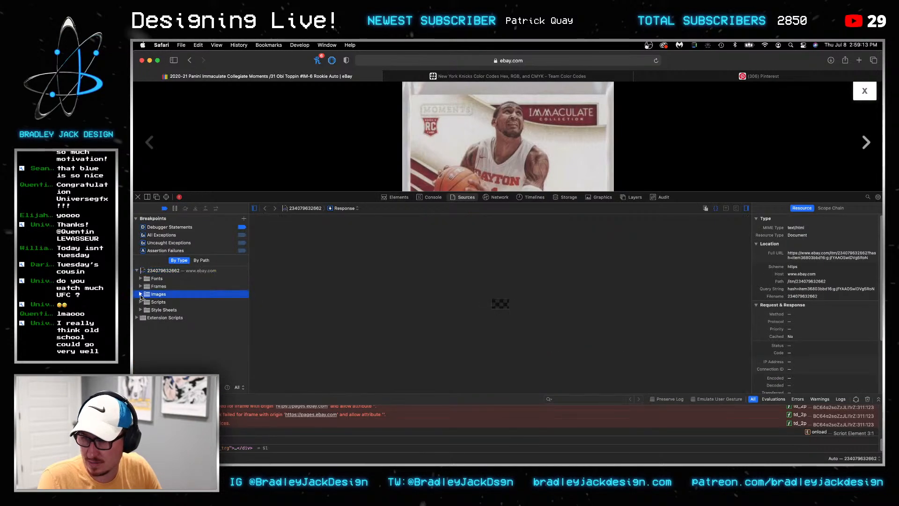
# Go through the page's image files to the full-size front card photo, s-l1600.jpg
pyautogui.click(182, 302)
pyautogui.press('Down')
pyautogui.press('Down')
pyautogui.press('Down')
pyautogui.press('Down')
pyautogui.press('Down')
pyautogui.press('Down')
pyautogui.press('Down')
pyautogui.press('Down')
pyautogui.press('Down')
pyautogui.press('Down')
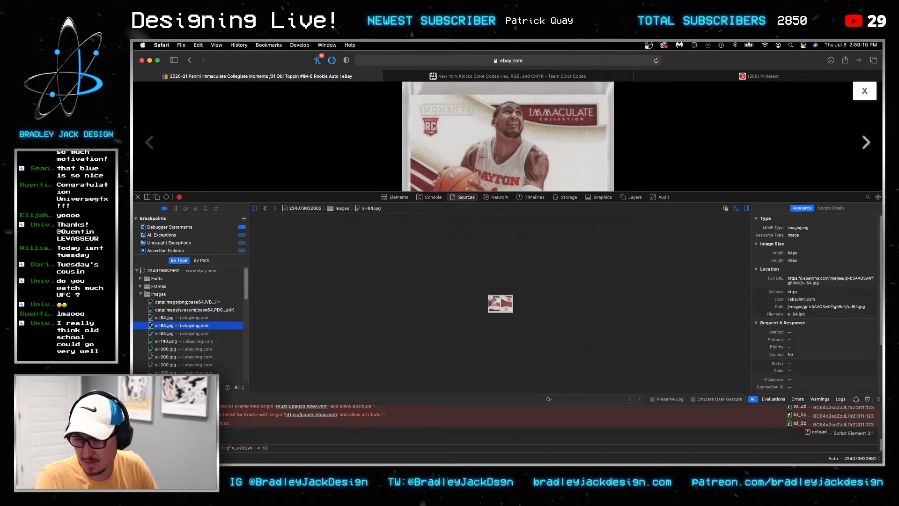
pyautogui.press('Down')
pyautogui.press('Down')
pyautogui.press('Down')
pyautogui.press('Down')
pyautogui.press('Down')
pyautogui.press('Down')
pyautogui.press('Down')
pyautogui.press('Down')
pyautogui.press('Down')
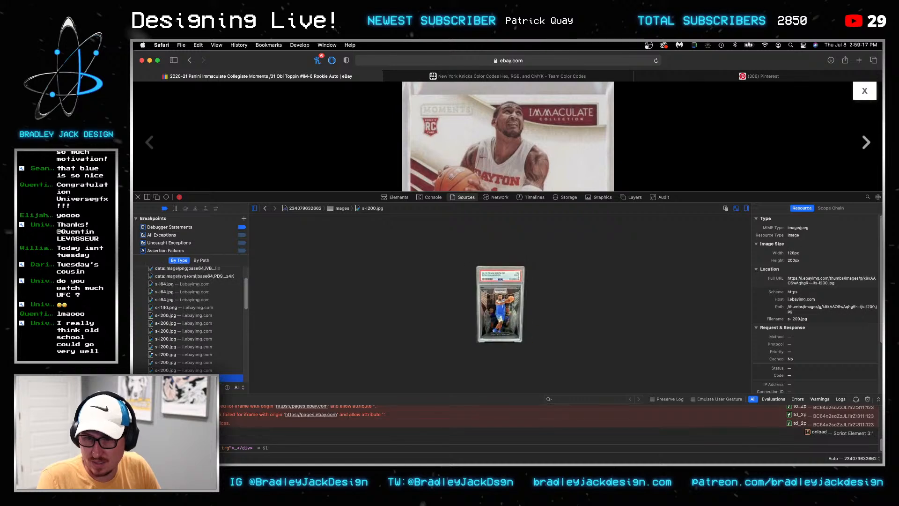
pyautogui.press('Up')
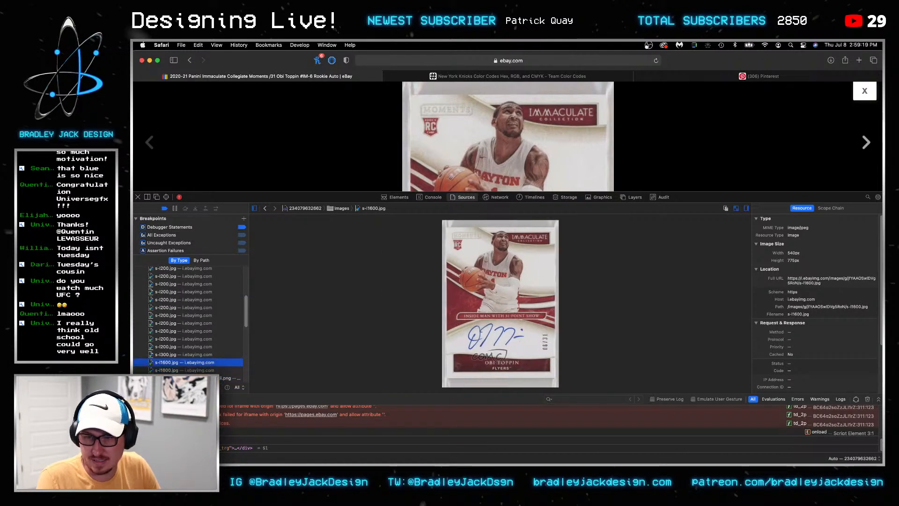
# Open the s-l1600.jpg image by its full URL in a new tab and save it to Downloads
pyautogui.tripleClick(788, 278)
pyautogui.press('super+c')
pyautogui.press('super+t')
pyautogui.press('super+v')
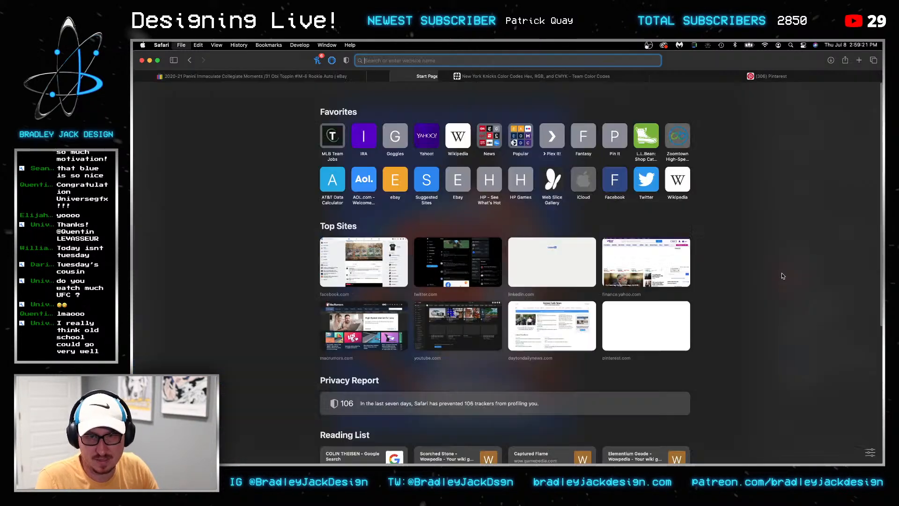
pyautogui.press('Return')
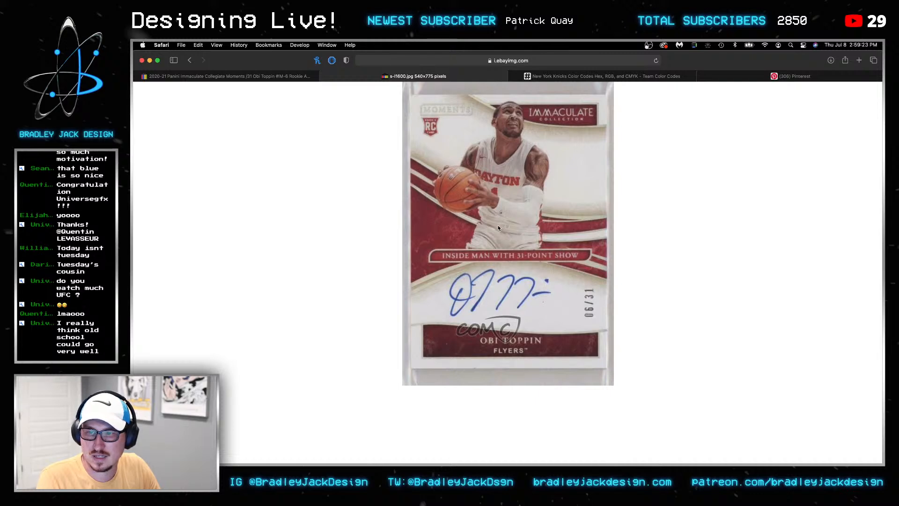
pyautogui.rightClick(501, 236)
pyautogui.click(525, 239)
# Switch to Photoshop, place s-l1600-55.jpg from Downloads into the ObiCard document and bring it to the top of the layer stack
pyautogui.press('super+Tab')
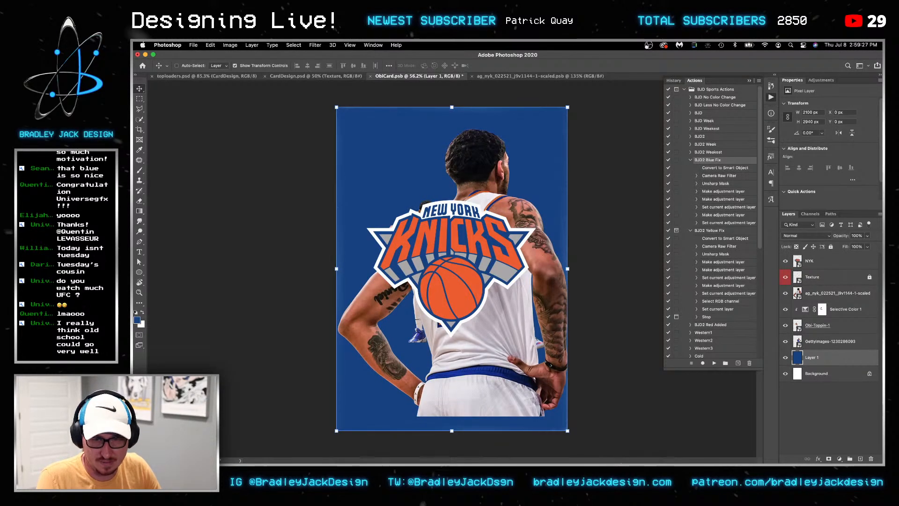
pyautogui.moveTo(623, 501)
pyautogui.click(624, 439)
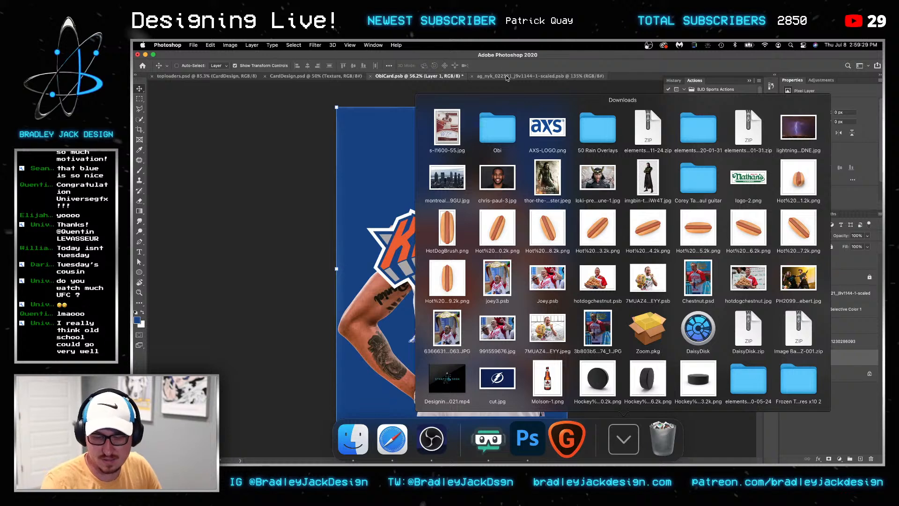
pyautogui.moveTo(447, 127); pyautogui.dragTo(377, 180)
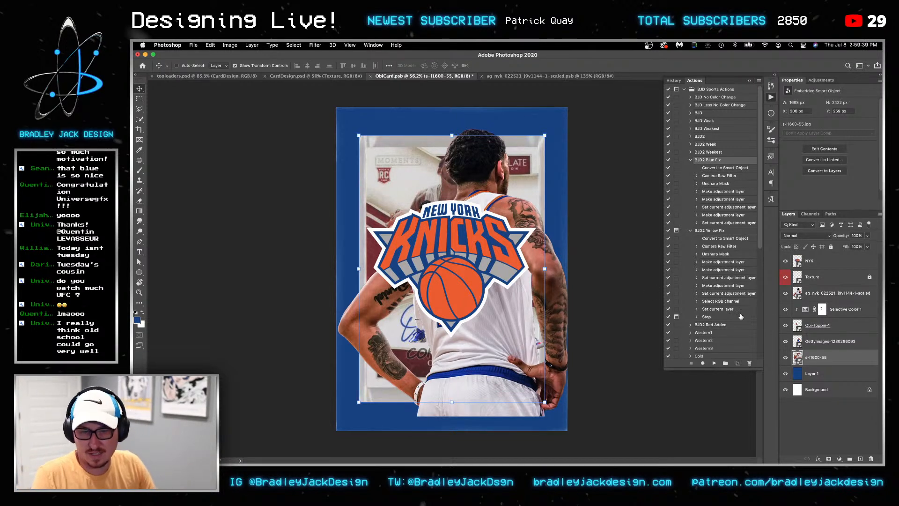
pyautogui.press('super+shift+bracketright')
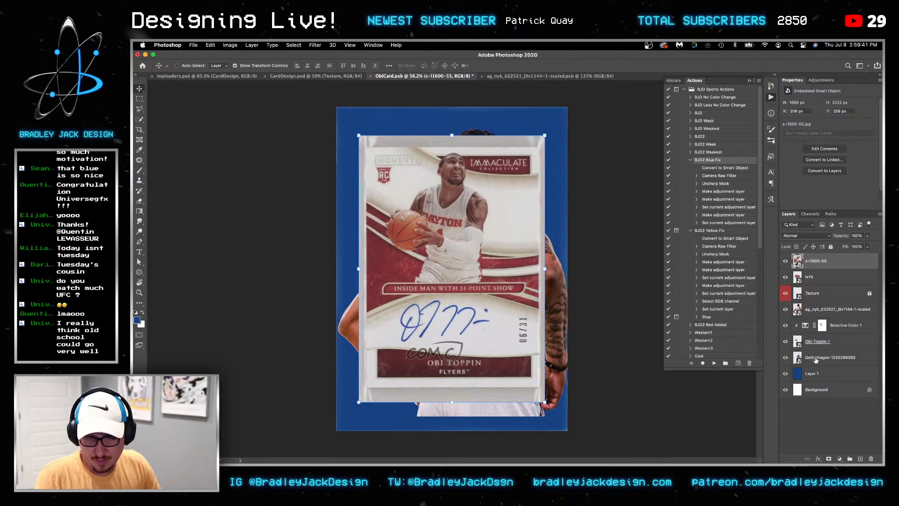
# Examine the blue signature on the placed card up close
pyautogui.press('z')
pyautogui.moveTo(472, 319); pyautogui.dragTo(485, 315)
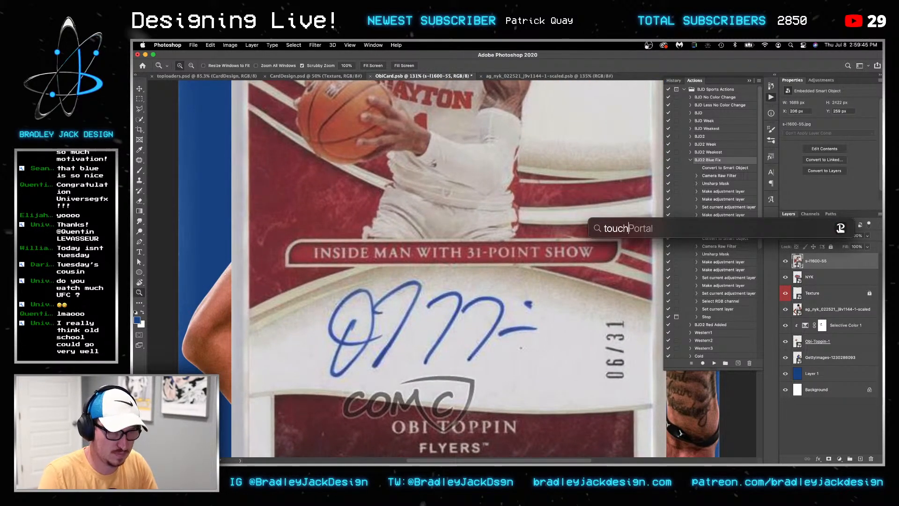
pyautogui.click(493, 312)
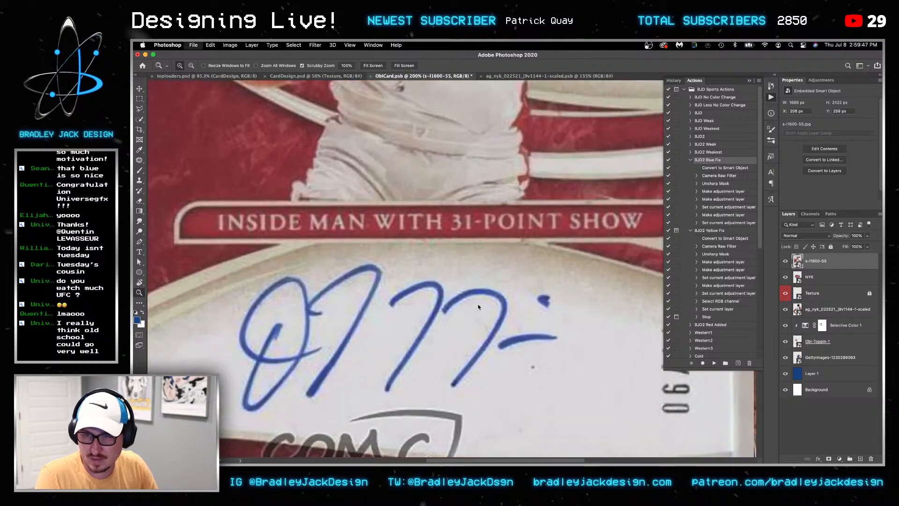
# Remove the placed s-l1600-55 card layer from the ObiCard document and switch back to Safari
pyautogui.press('super+w')
pyautogui.press('Return')
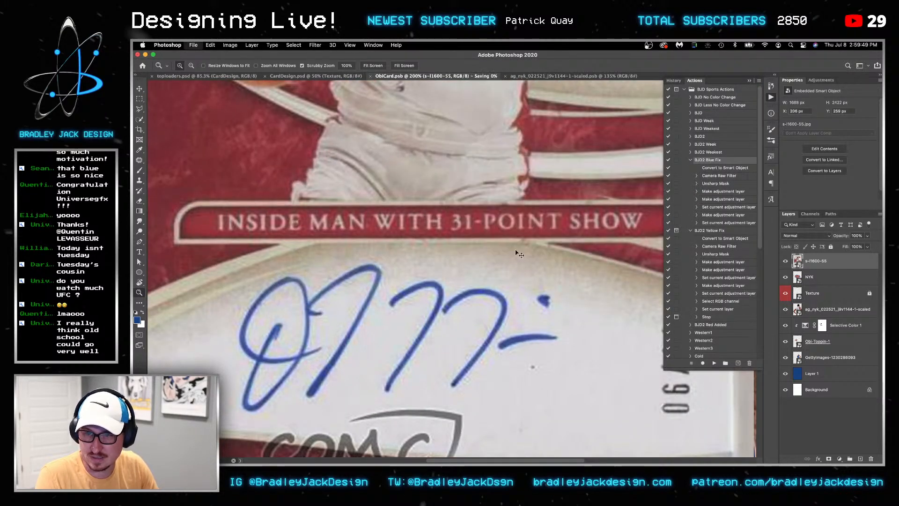
pyautogui.press('super+Tab')
pyautogui.press('super+Tab')
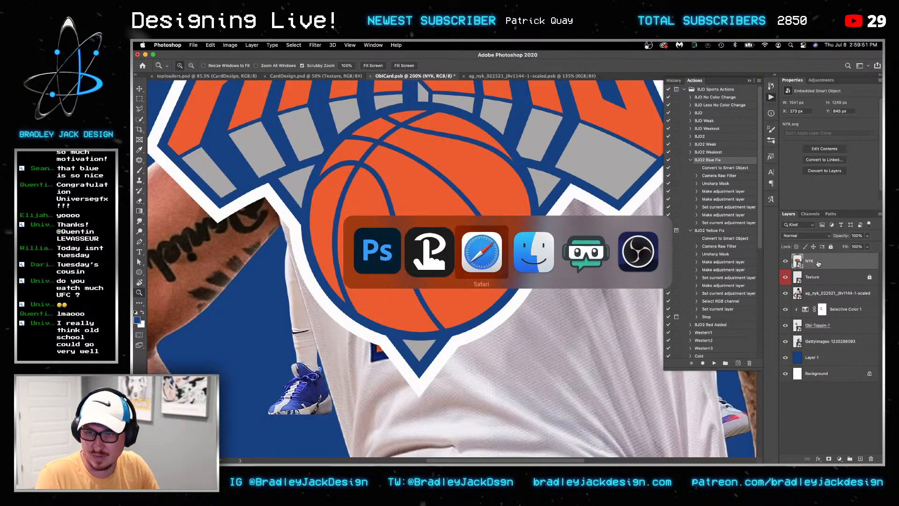
# Switch to Safari, leave the enlarged listing image and web inspector, and search eBay for "obi toppin auto on card"
pyautogui.press('super+w')
pyautogui.hotkey('ctrl', 'shift', 'Tab')
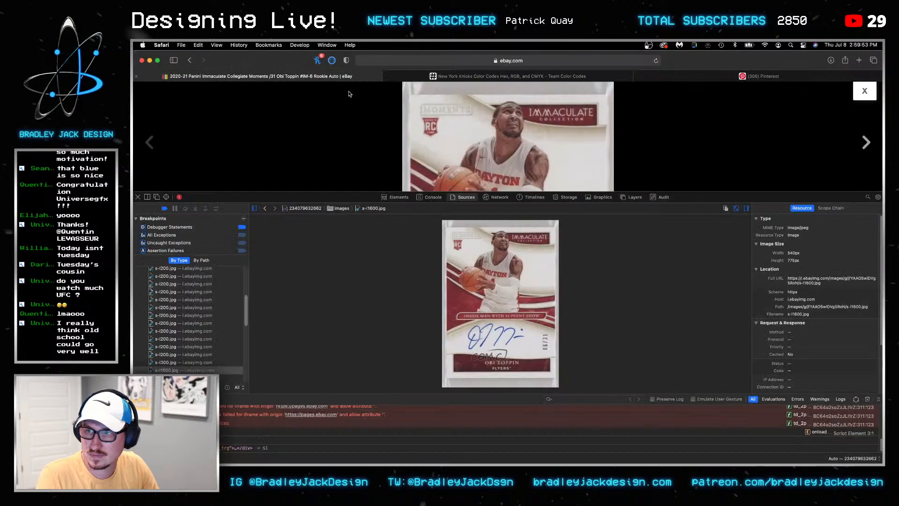
pyautogui.press('Escape')
pyautogui.click(425, 112)
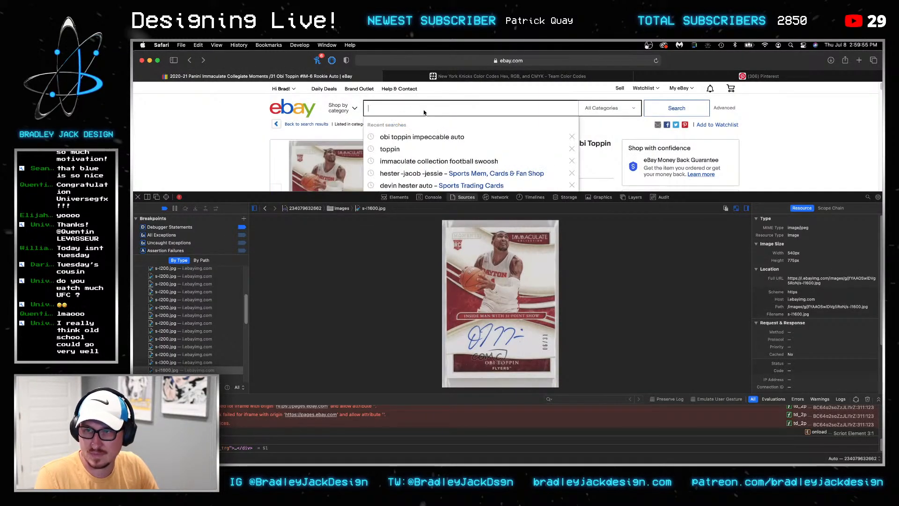
pyautogui.write('obi toopin auto on card')
pyautogui.press('Return')
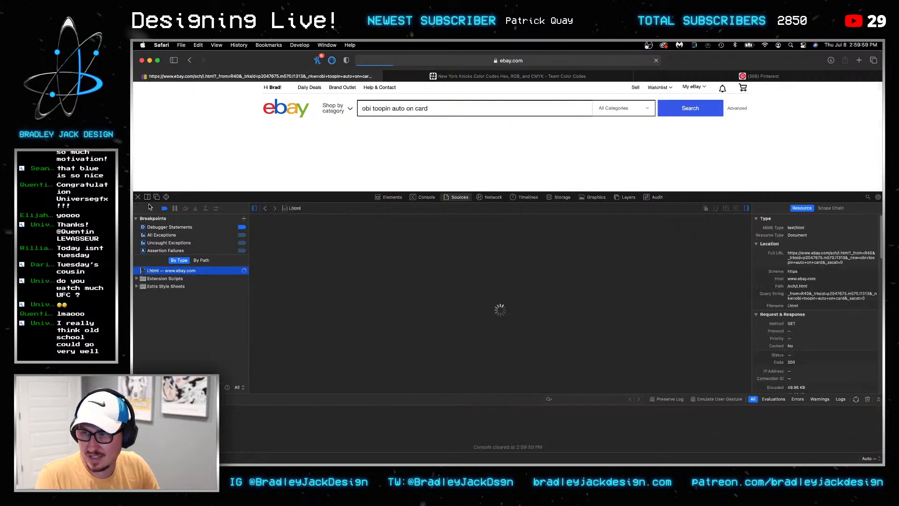
pyautogui.click(138, 198)
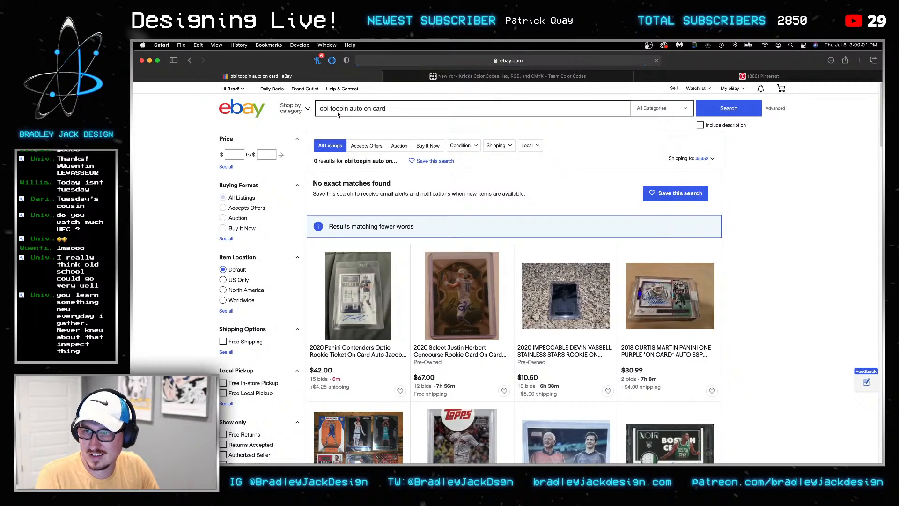
pyautogui.press('Return')
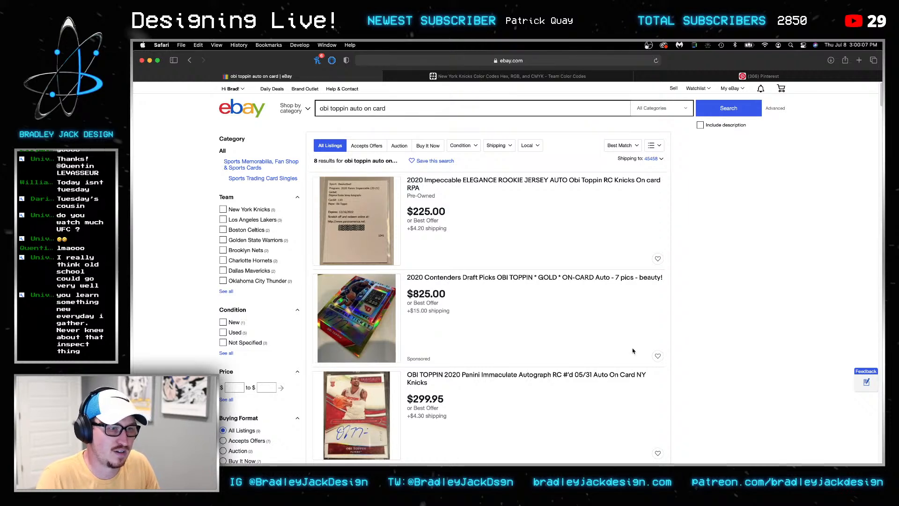
# Open the 2020 Panini Contenders Draft Picks Obi Toppin Knicks On Card Auto RC 10/10 1/1 listing and enlarge its main photo
pyautogui.scroll(-3, 462, 230)
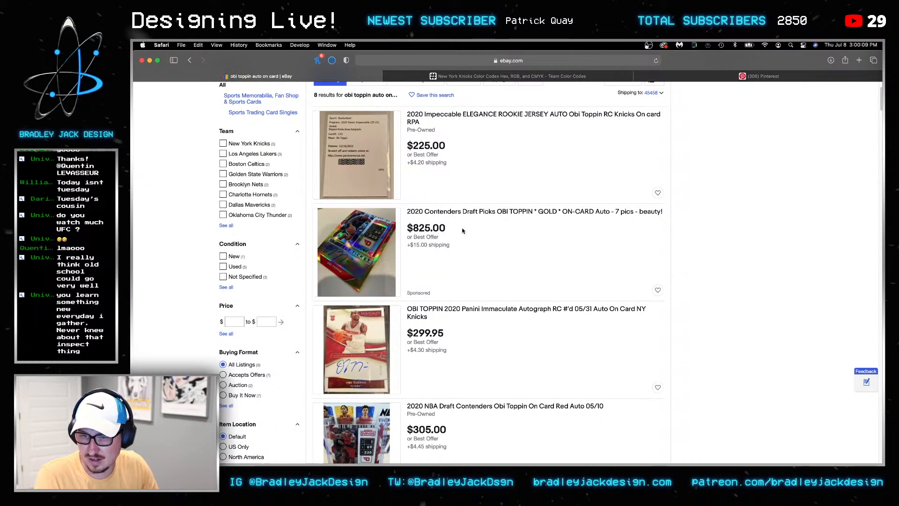
pyautogui.scroll(-10, 370, 347)
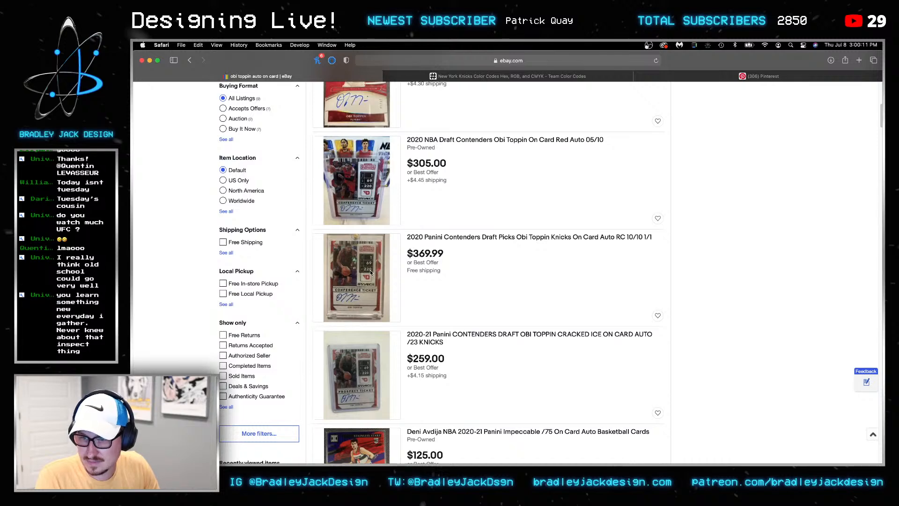
pyautogui.click(369, 272)
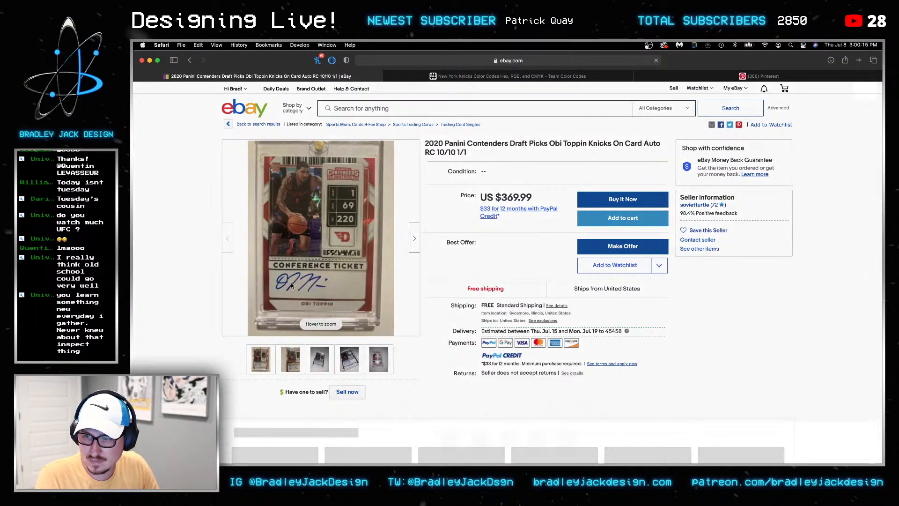
pyautogui.click(291, 285)
# Extract the listing's full-size card photo through the web inspector, save it to Downloads and open s-l1600-56.jpg in Photoshop
pyautogui.rightClick(471, 330)
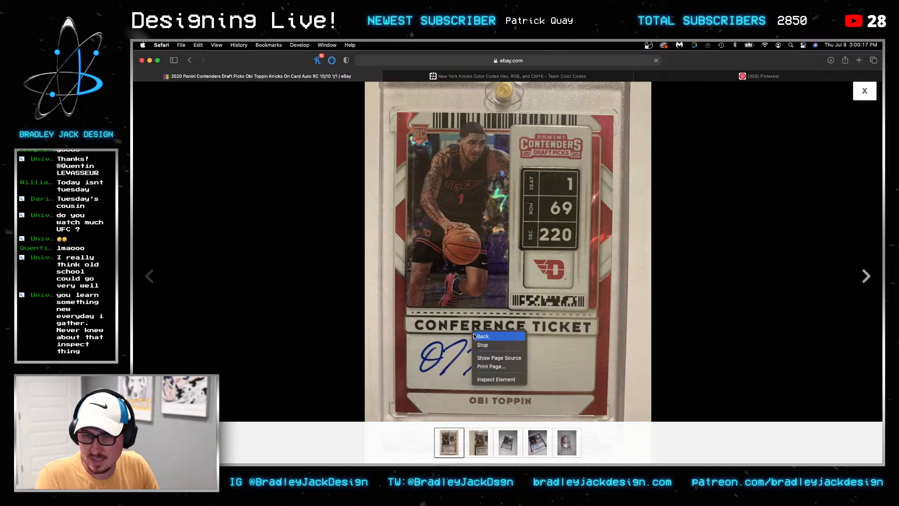
pyautogui.click(486, 378)
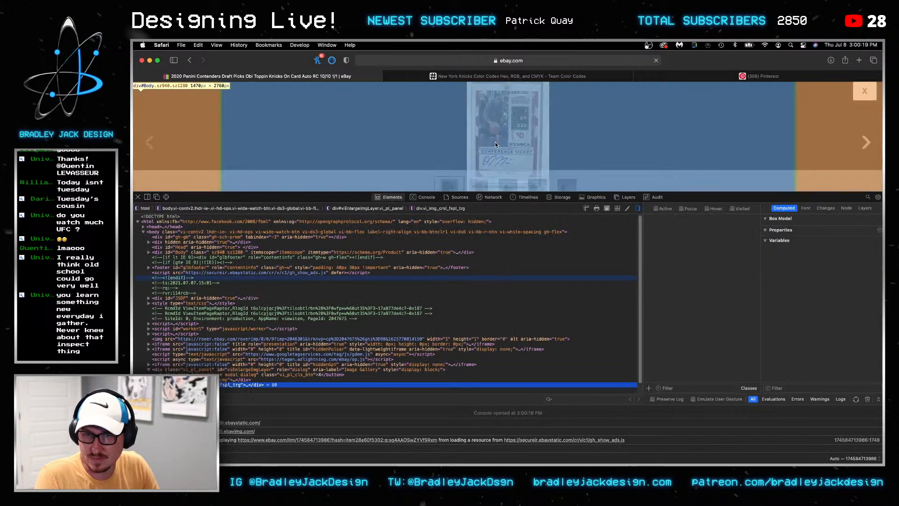
pyautogui.rightClick(496, 133)
pyautogui.click(534, 157)
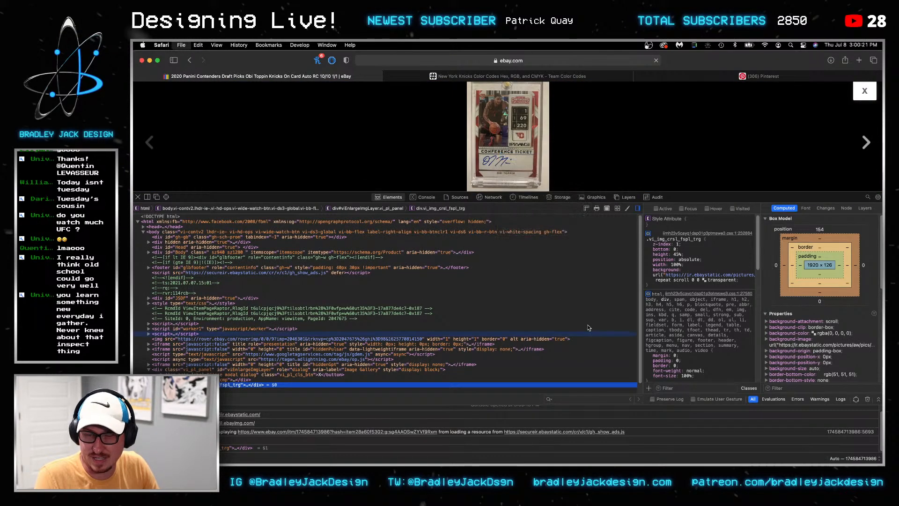
pyautogui.press('super+w')
pyautogui.click(625, 428)
pyautogui.moveTo(445, 124); pyautogui.dragTo(538, 440)
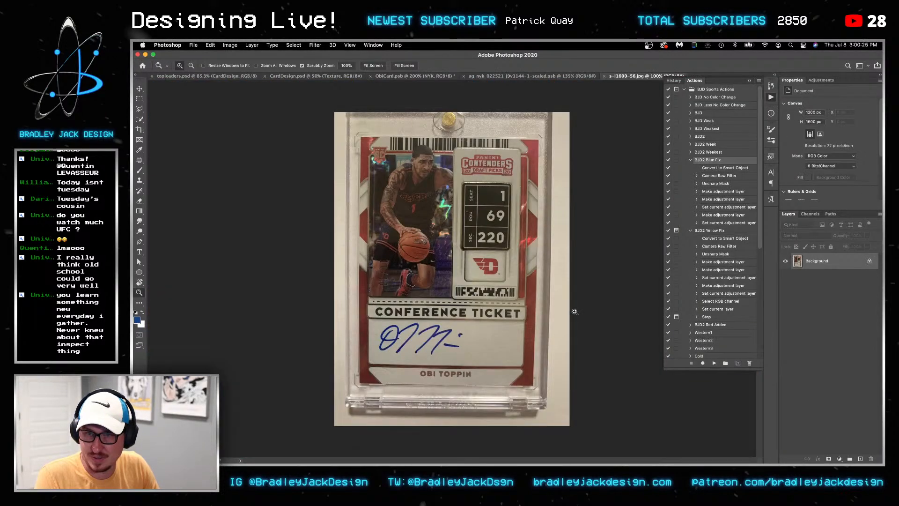
# Crop the card photo tightly around the blue signature below CONFERENCE TICKET
pyautogui.click(419, 357)
pyautogui.click(139, 99)
pyautogui.moveTo(306, 271)
pyautogui.mouseDown()
pyautogui.moveTo(470, 327)
pyautogui.moveTo(539, 366)
pyautogui.moveTo(547, 359)
pyautogui.mouseUp()
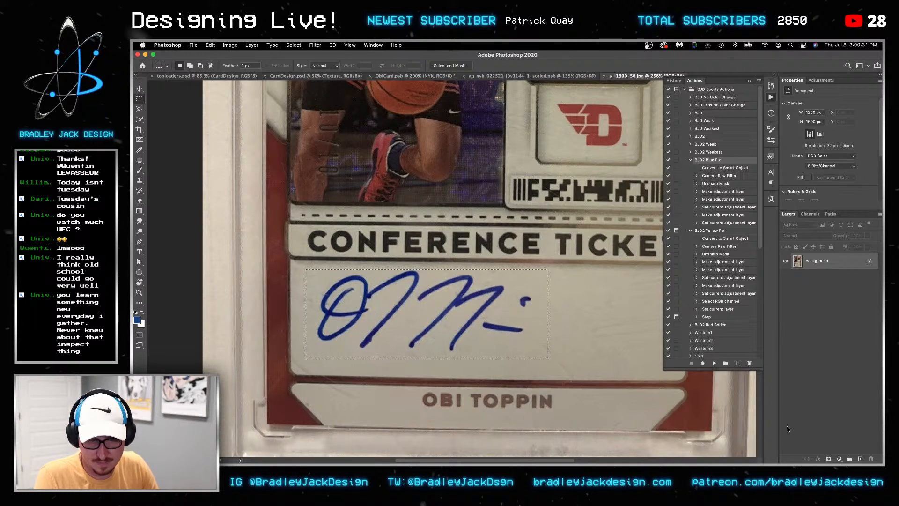
pyautogui.press('c')
pyautogui.press('Return')
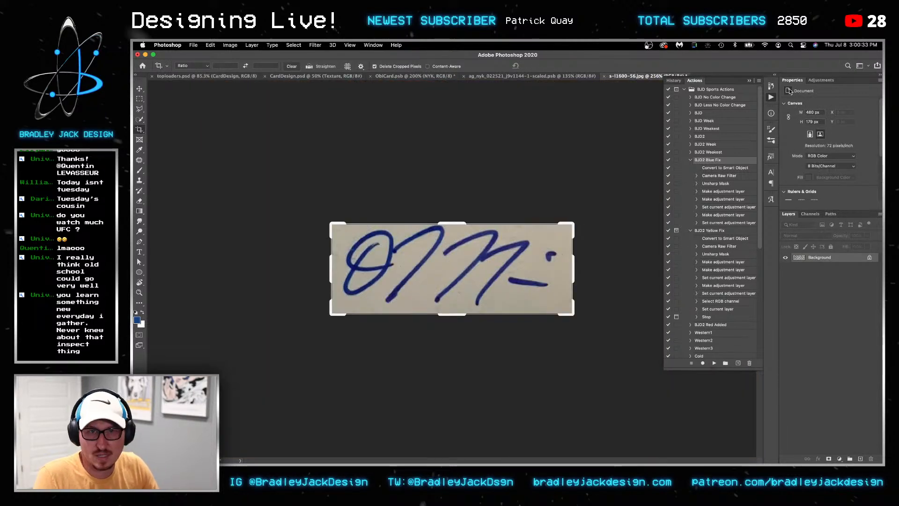
# Try a Threshold adjustment layer on the cropped signature
pyautogui.click(821, 80)
pyautogui.click(825, 118)
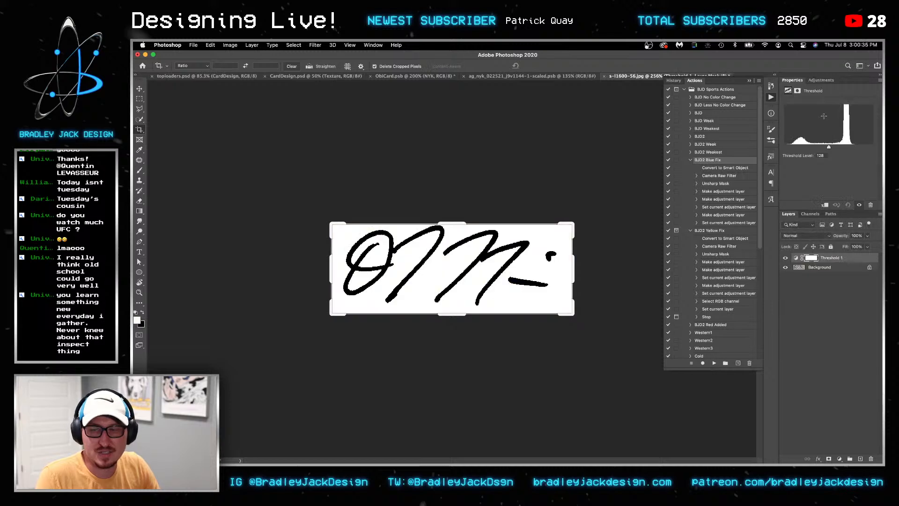
pyautogui.press('super+z')
# Add a Gradient Map adjustment layer above the signature using the white-to-black Foreground to Background preset
pyautogui.click(821, 80)
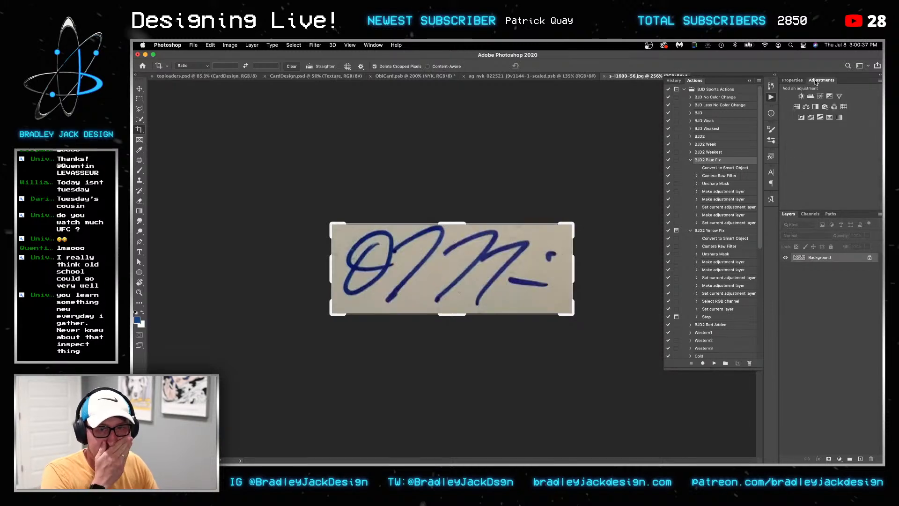
pyautogui.click(839, 118)
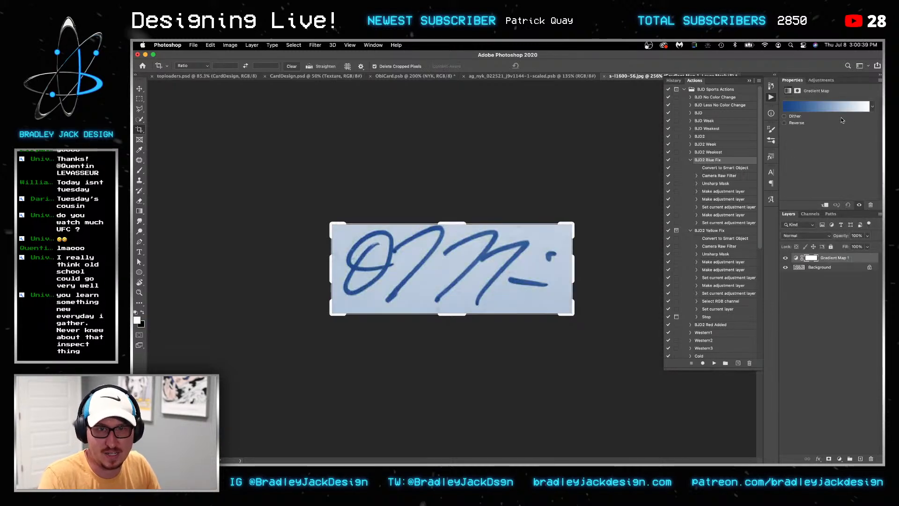
pyautogui.click(829, 112)
pyautogui.click(609, 129)
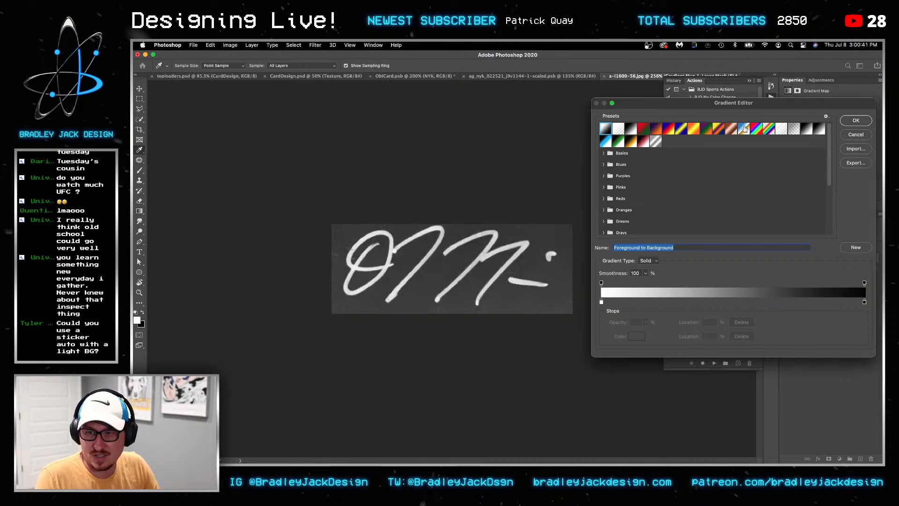
pyautogui.click(841, 122)
pyautogui.press('c')
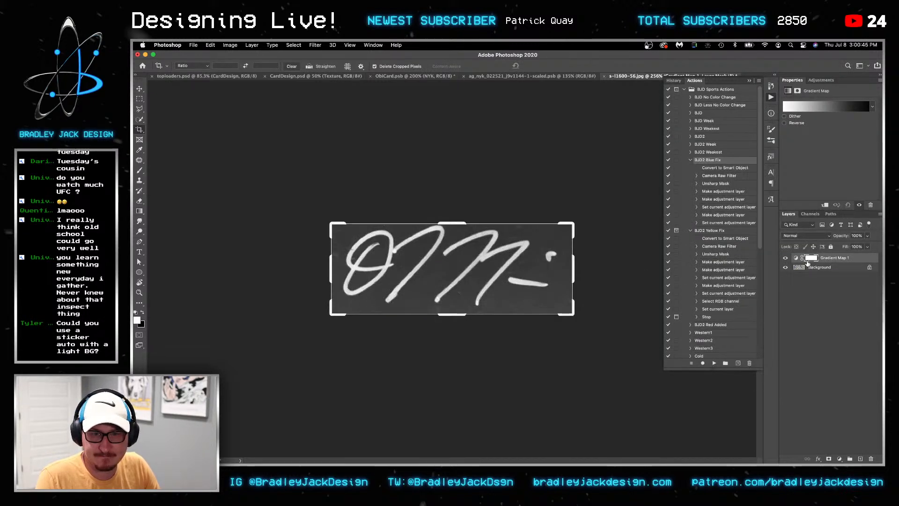
# Tighten the gradient map for a white signature on solid black, with the white stop at 26% and the black stop moved inward
pyautogui.click(824, 107)
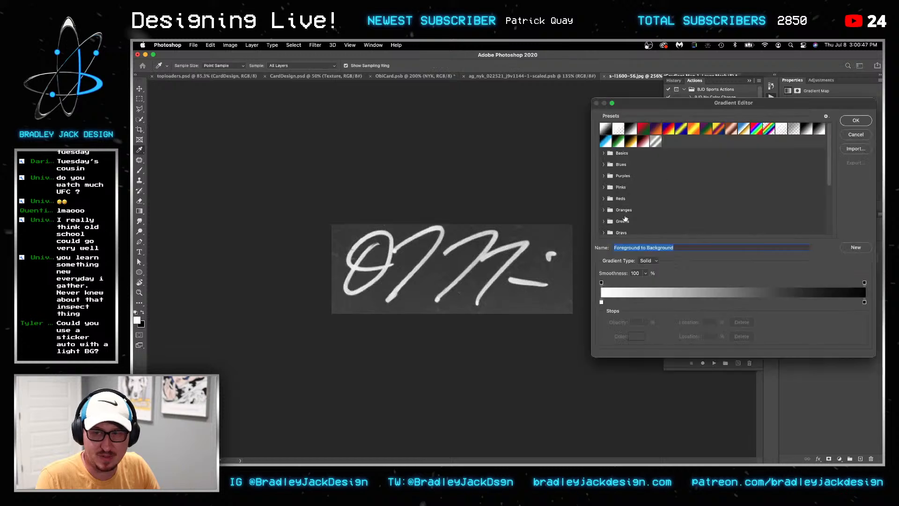
pyautogui.moveTo(601, 302); pyautogui.dragTo(696, 302)
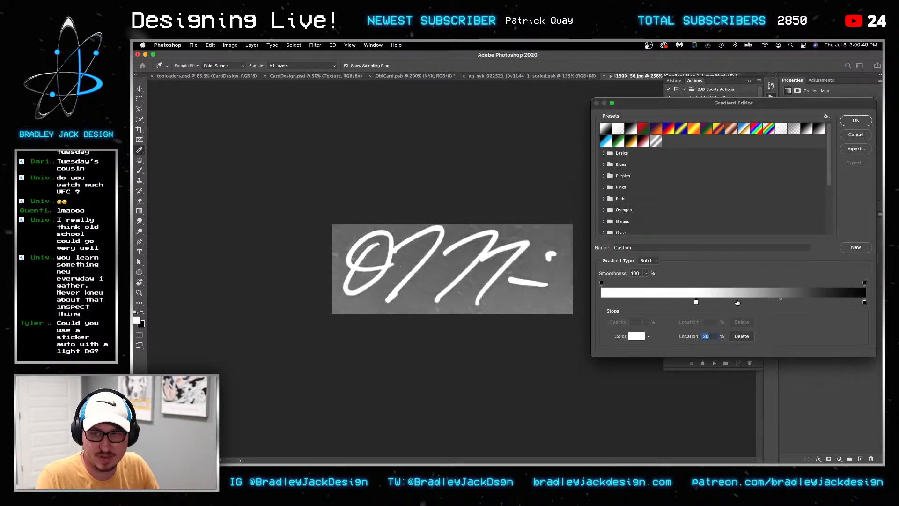
pyautogui.moveTo(864, 304); pyautogui.dragTo(737, 304)
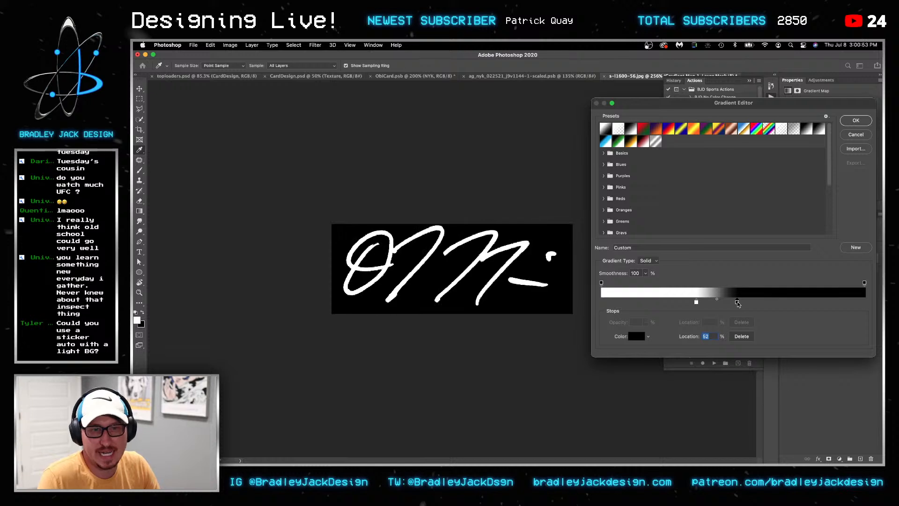
pyautogui.moveTo(738, 304); pyautogui.dragTo(762, 304)
pyautogui.moveTo(696, 302); pyautogui.dragTo(676, 303)
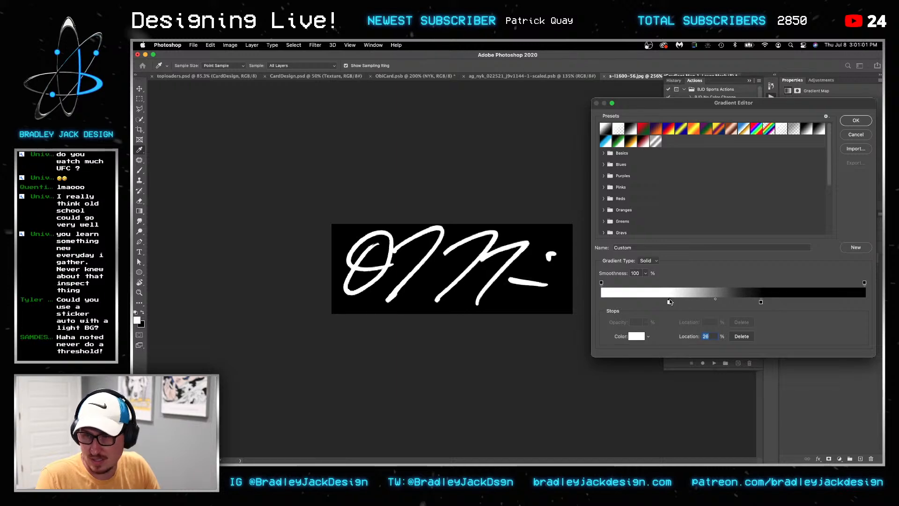
pyautogui.press('Return')
pyautogui.press('c')
# Save the signature document as s-l1600-56.psb in the Obi folder inside Downloads
pyautogui.press('super+shift+s')
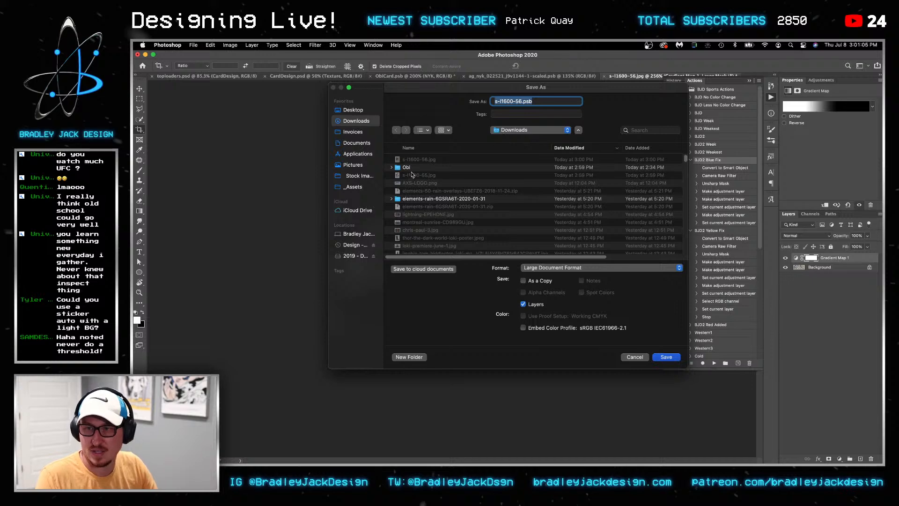
pyautogui.doubleClick(410, 167)
pyautogui.press('Return')
pyautogui.press('v')
# Return to the ObiCard document and place s-l1600-56.psb into it from the Obi folder in Finder
pyautogui.hotkey('ctrl', 'Tab')
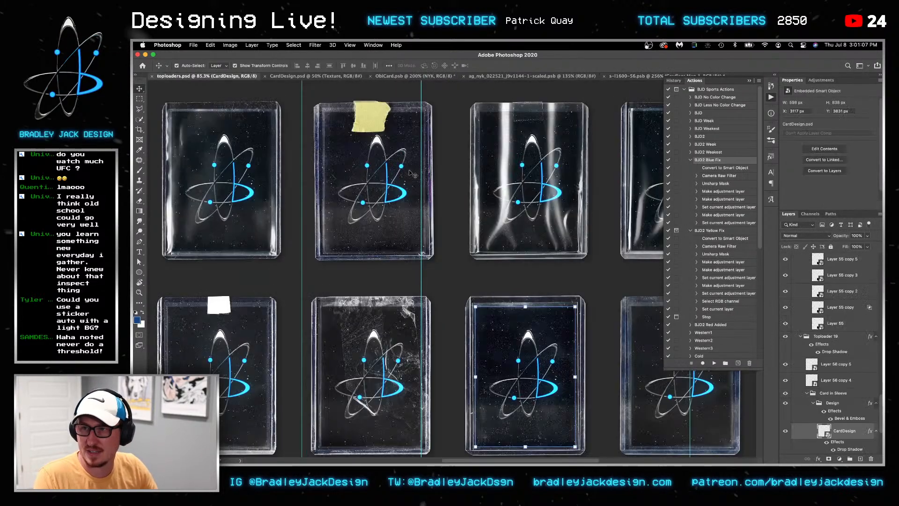
pyautogui.hotkey('ctrl', 'Tab')
pyautogui.hotkey('ctrl', 'Tab')
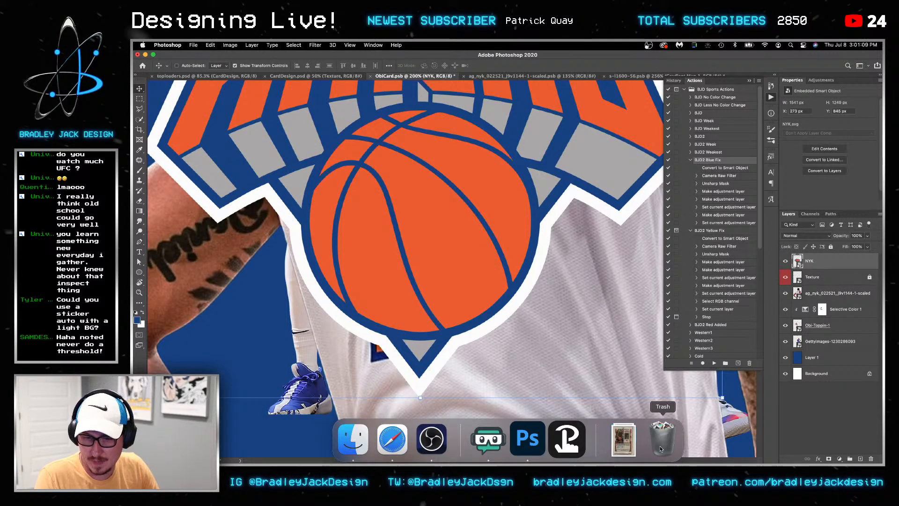
pyautogui.click(354, 440)
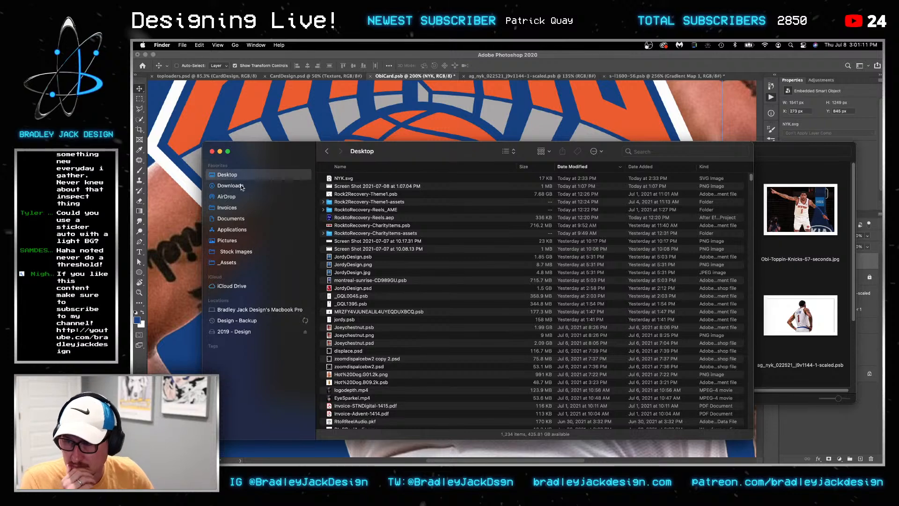
pyautogui.click(791, 270)
pyautogui.scroll(-5, 620, 327)
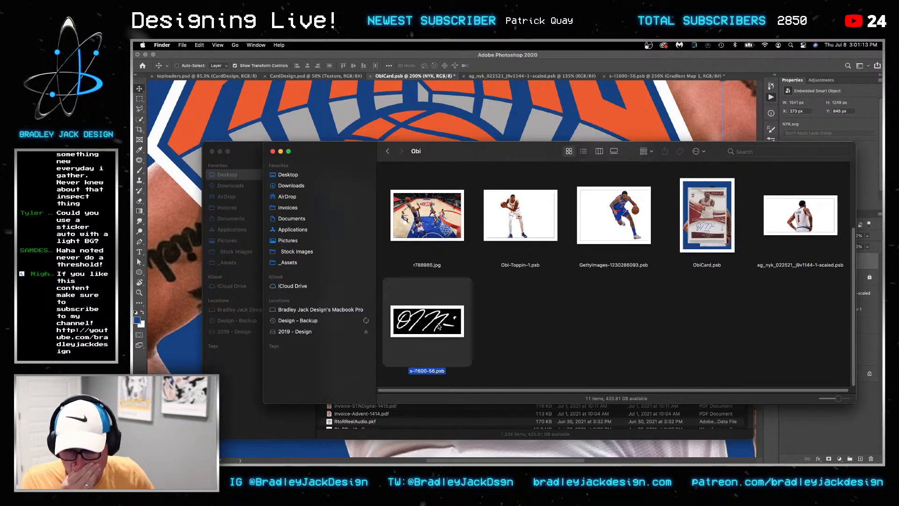
pyautogui.moveTo(438, 326); pyautogui.dragTo(455, 113)
# Scale the signature to about 1302 px wide, set its blend mode to Screen and move it just below the Knicks logo
pyautogui.scroll(-8, 508, 239)
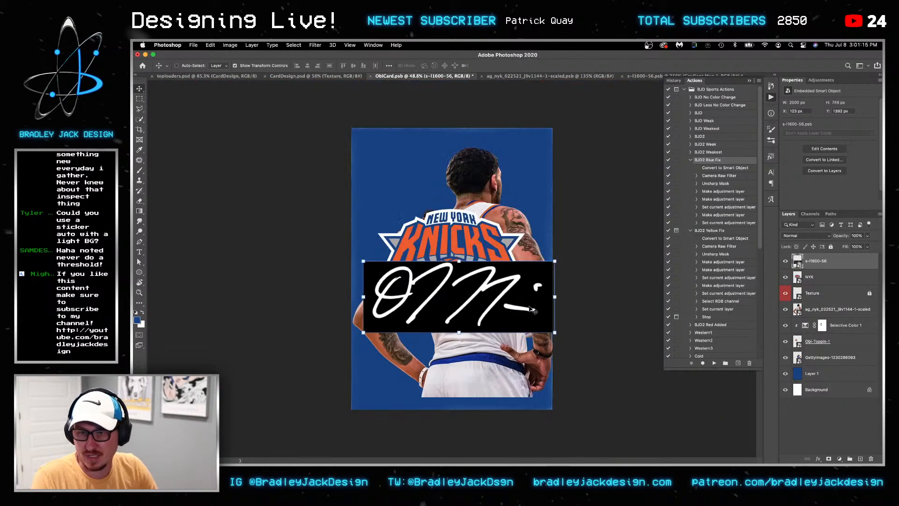
pyautogui.moveTo(551, 329); pyautogui.dragTo(521, 320)
pyautogui.press('Return')
pyautogui.hotkey('shift', 'alt', 's')
pyautogui.moveTo(475, 299); pyautogui.dragTo(489, 353)
# Switch to CardDesign.psd, select the Put Design Above This layer and bring up a Finder window
pyautogui.hotkey('ctrl', 'shift', 'Tab')
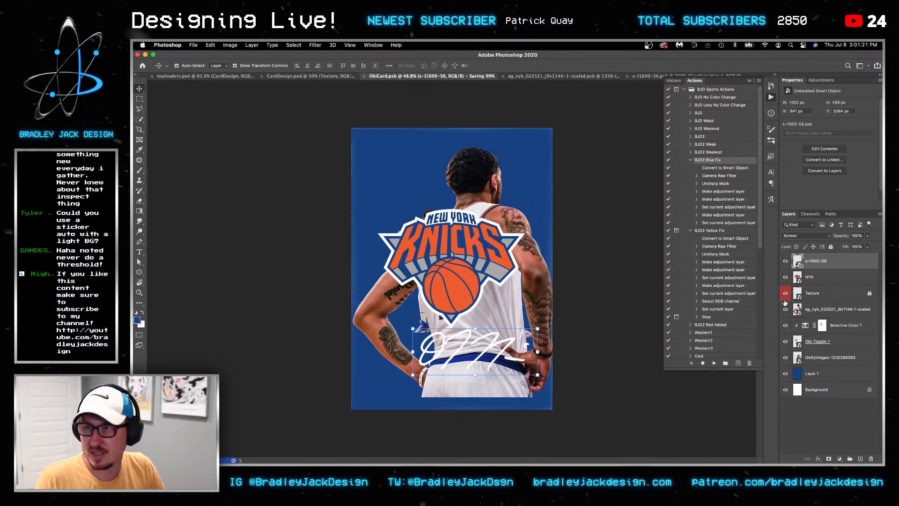
pyautogui.click(816, 286)
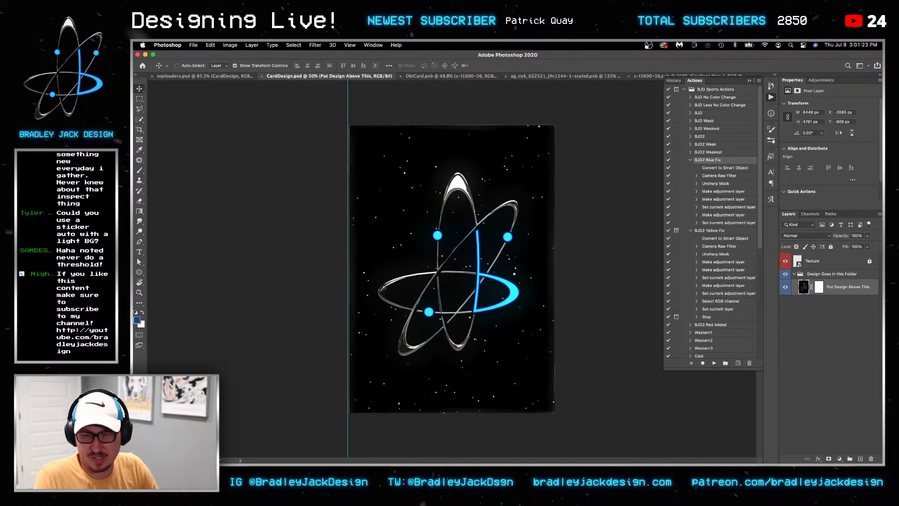
pyautogui.click(351, 436)
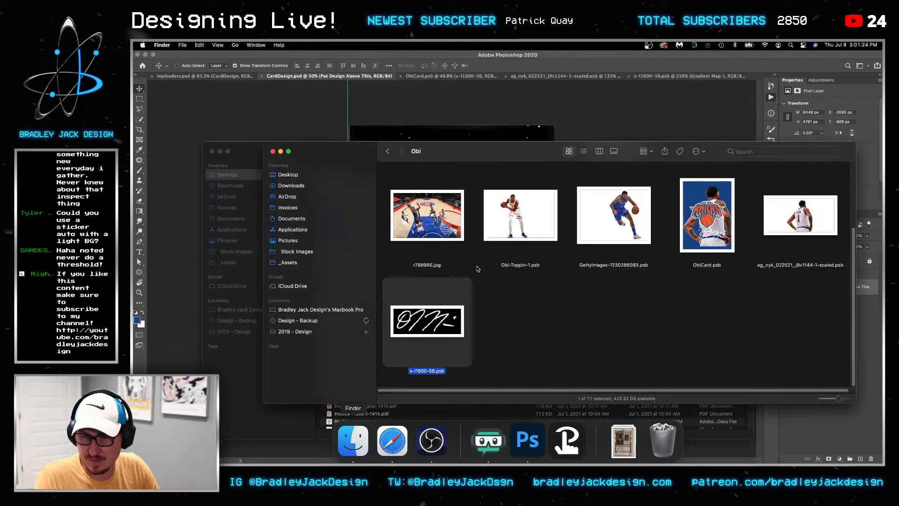
pyautogui.click(280, 176)
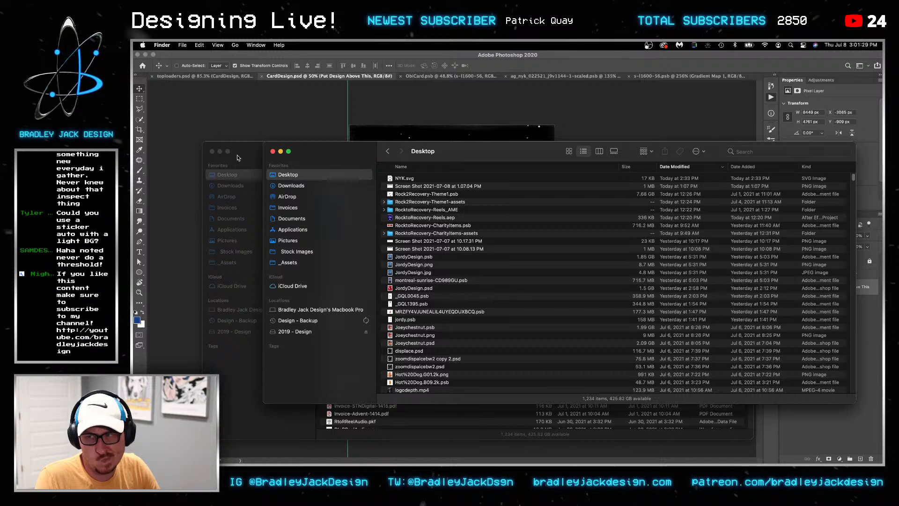
pyautogui.press('super+w')
pyautogui.click(328, 114)
pyautogui.press('super+Tab')
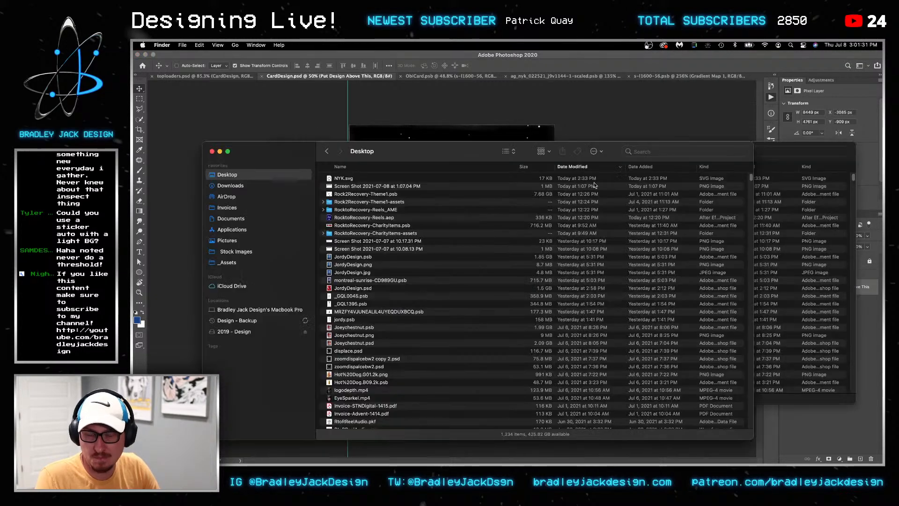
pyautogui.press('super+n')
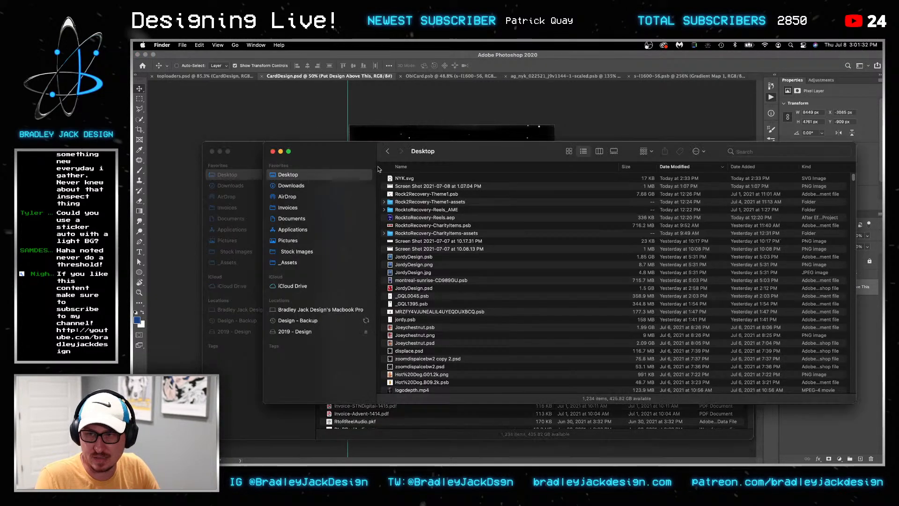
# Place ObiCard.psb from the Obi folder inside Downloads into CardDesign.psd
pyautogui.click(291, 185)
pyautogui.click(288, 175)
pyautogui.click(291, 185)
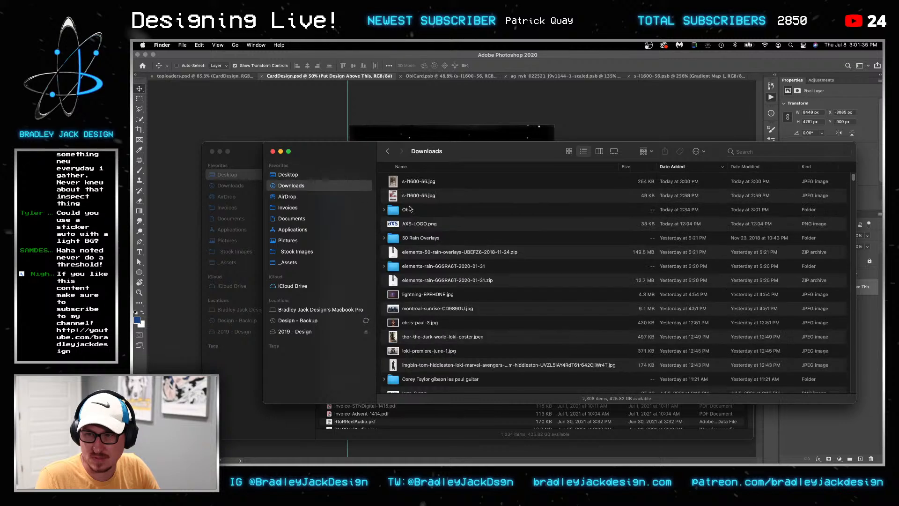
pyautogui.click(407, 209)
pyautogui.doubleClick(407, 210)
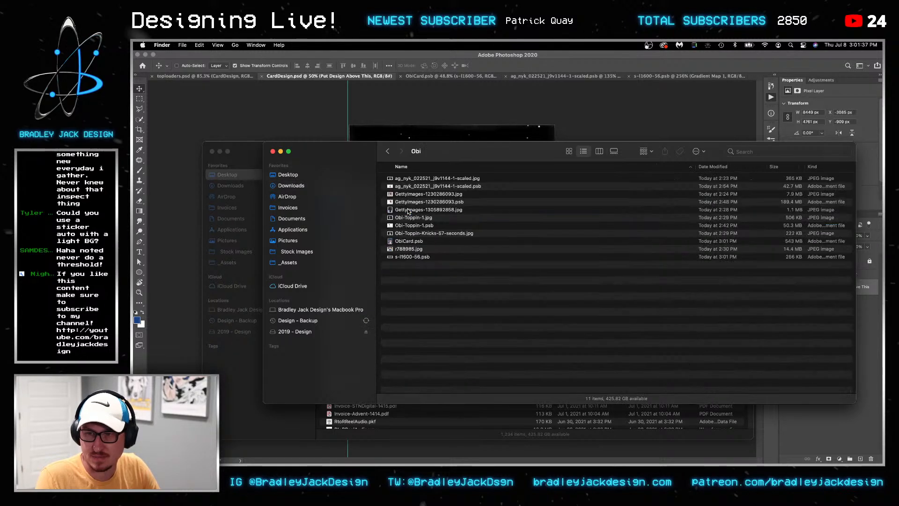
pyautogui.moveTo(411, 242); pyautogui.dragTo(447, 119)
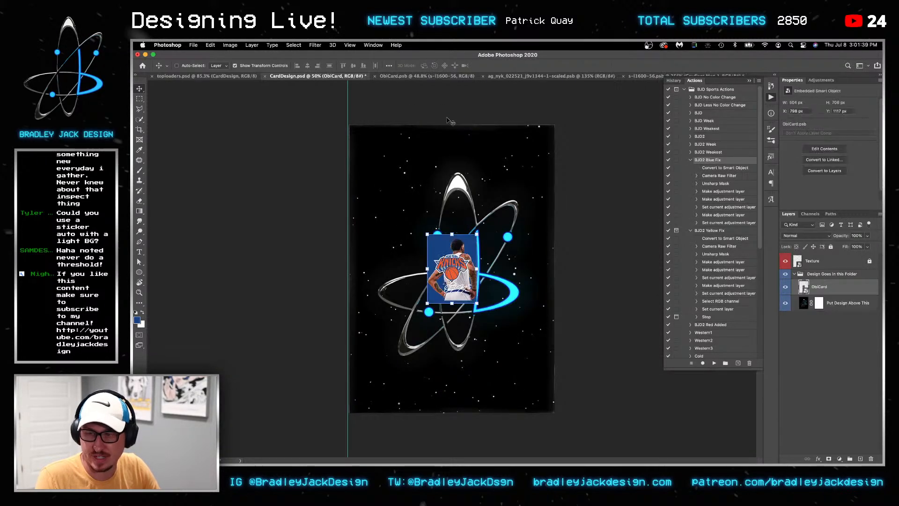
# Scale the placed ObiCard to about 2110 px wide so it covers the whole card, and save to update the toploaders mockup
pyautogui.moveTo(476, 303); pyautogui.dragTo(564, 401)
pyautogui.press('Return')
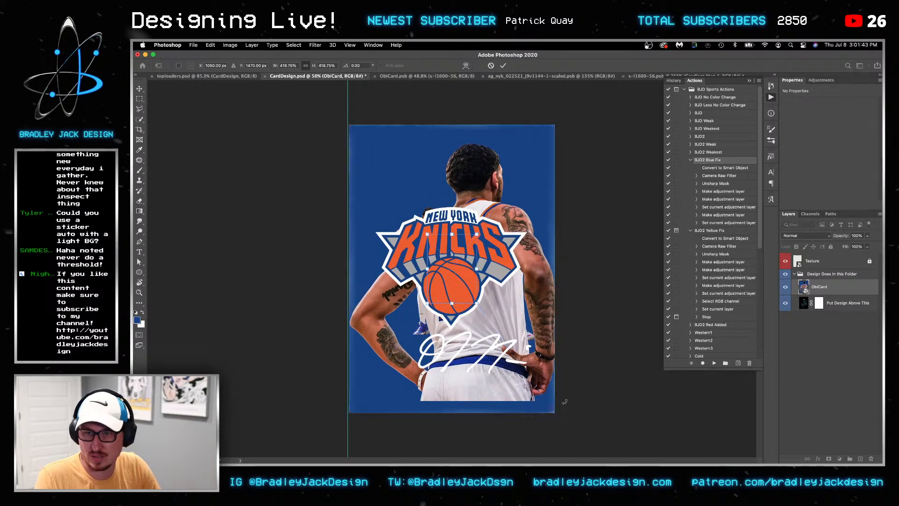
pyautogui.press('super+s')
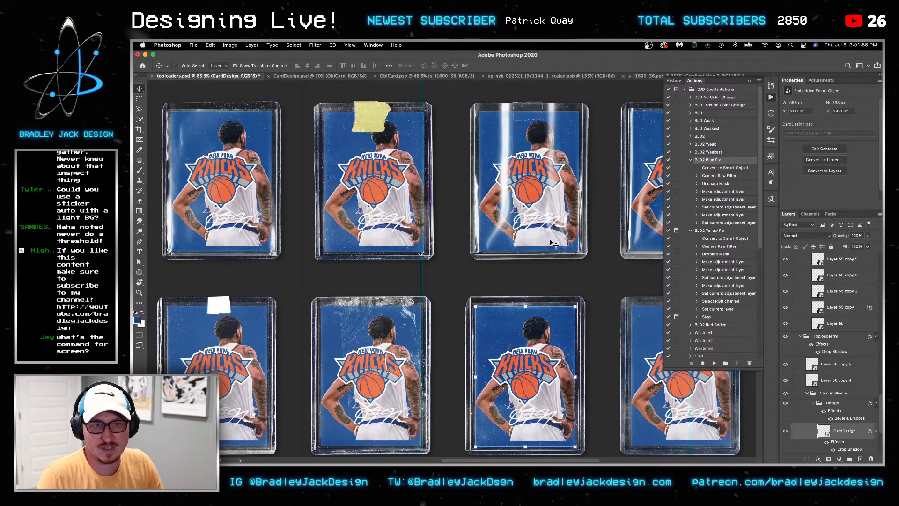
pyautogui.press('super+minus')
pyautogui.press('super+minus')
# Return to ObiCard.psb, hide the logo, texture and player layers, and move the signature slightly down on the blue background
pyautogui.hotkey('ctrl', 'Tab')
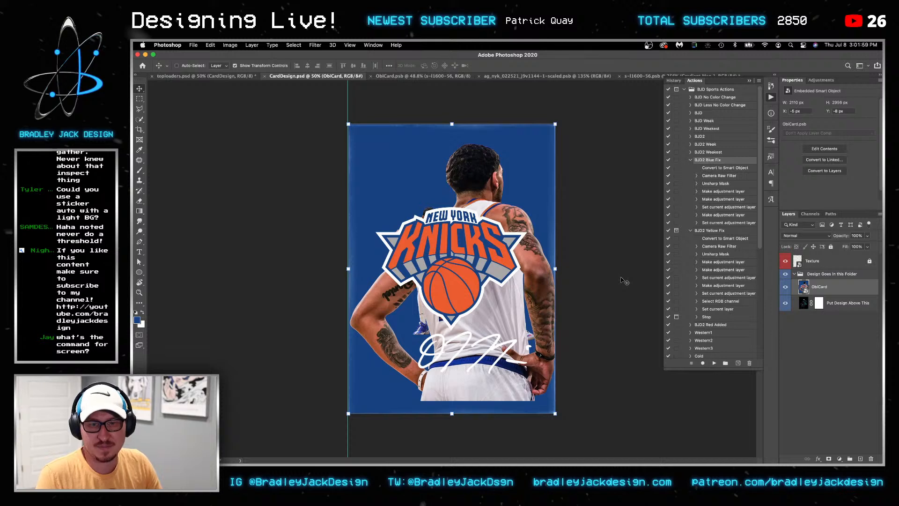
pyautogui.hotkey('ctrl', 'Tab')
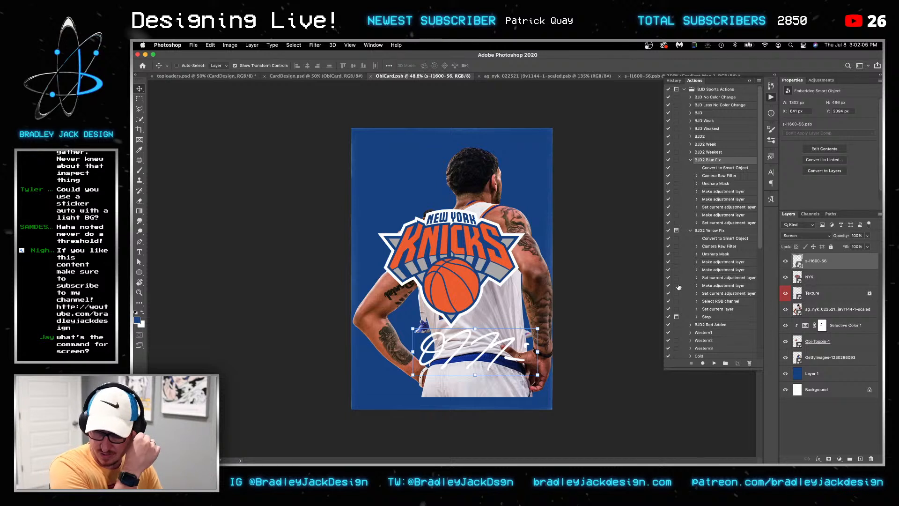
pyautogui.moveTo(784, 262); pyautogui.dragTo(784, 358)
pyautogui.click(784, 262)
pyautogui.moveTo(527, 348); pyautogui.dragTo(528, 355)
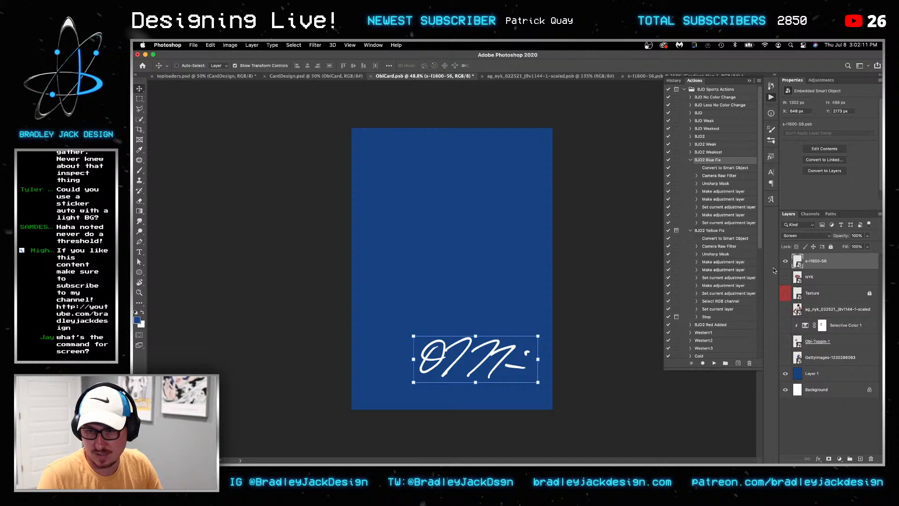
# Add a Levels adjustment clipped to the signature layer with the white input at 223, and save the document
pyautogui.click(818, 81)
pyautogui.click(797, 97)
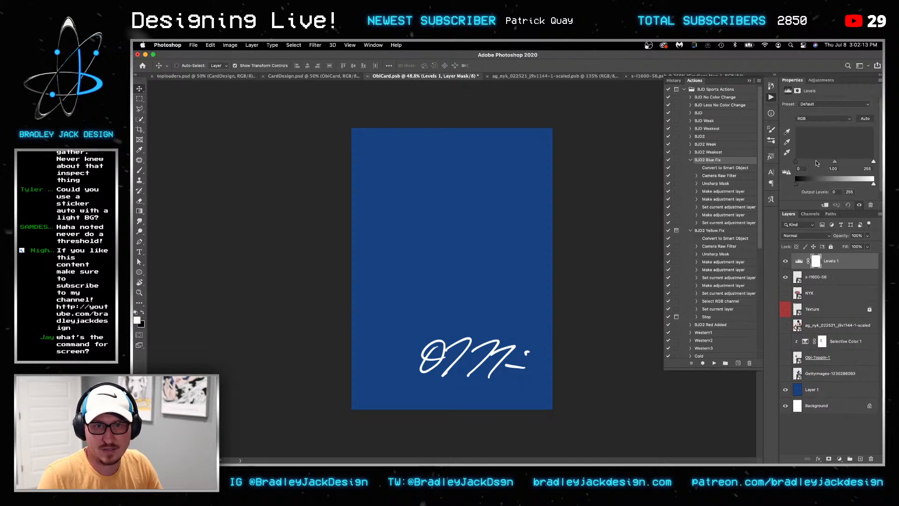
pyautogui.click(825, 205)
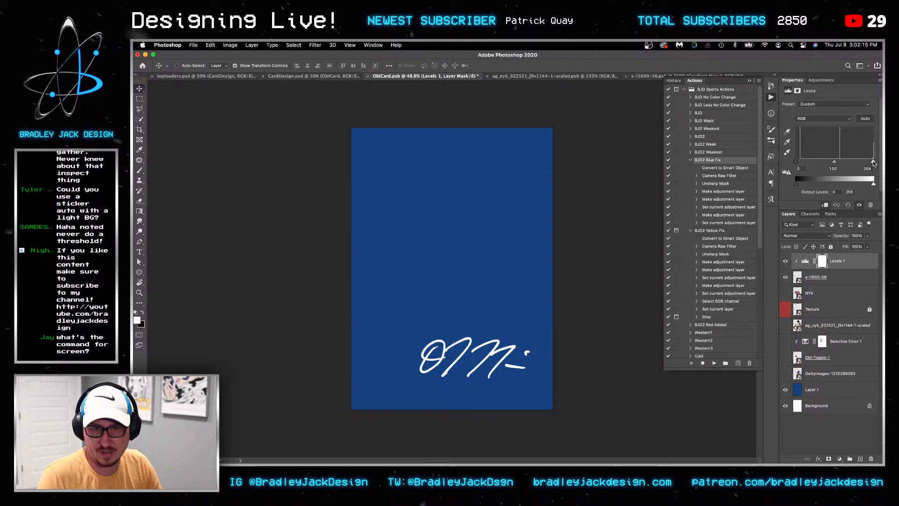
pyautogui.scroll(3, 484, 376)
pyautogui.scroll(-3, 484, 376)
pyautogui.press('super+s')
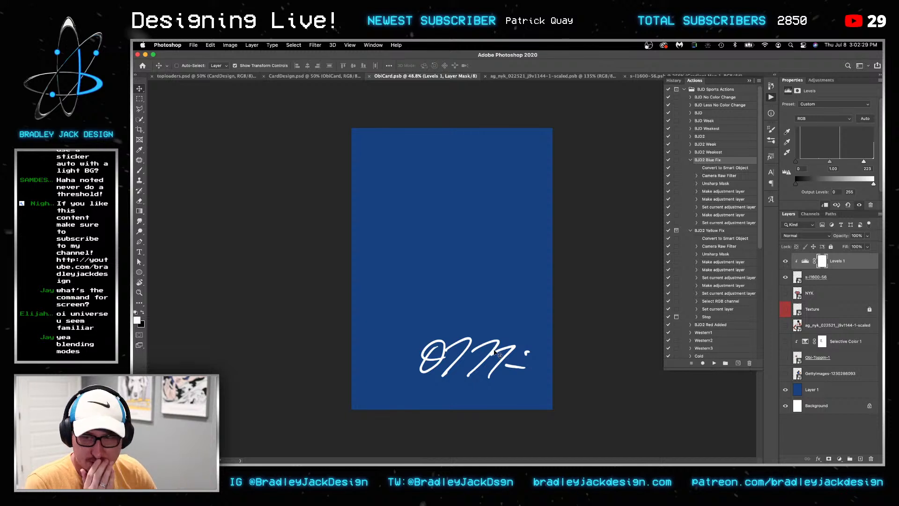
# Try the Screen and Multiply blend modes on the Levels adjustment layer
pyautogui.moveTo(496, 365); pyautogui.dragTo(481, 310)
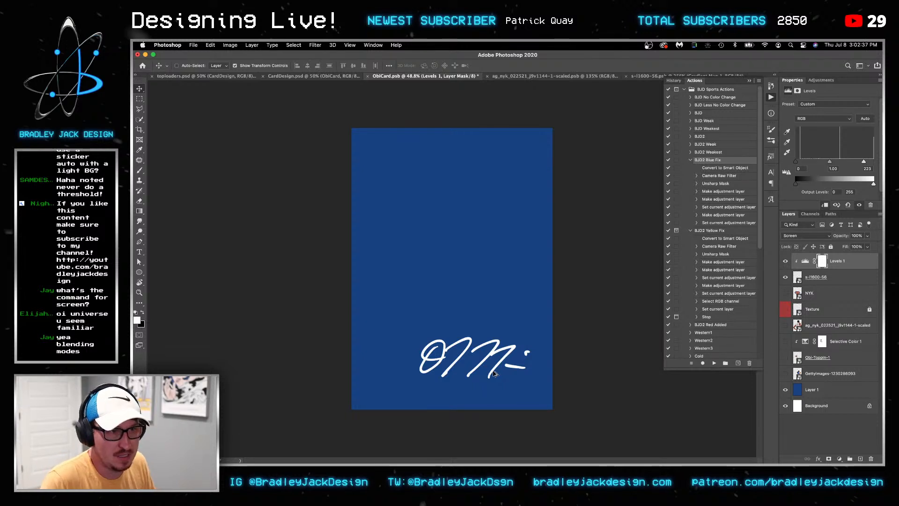
pyautogui.hotkey('alt', 'shift', 'm')
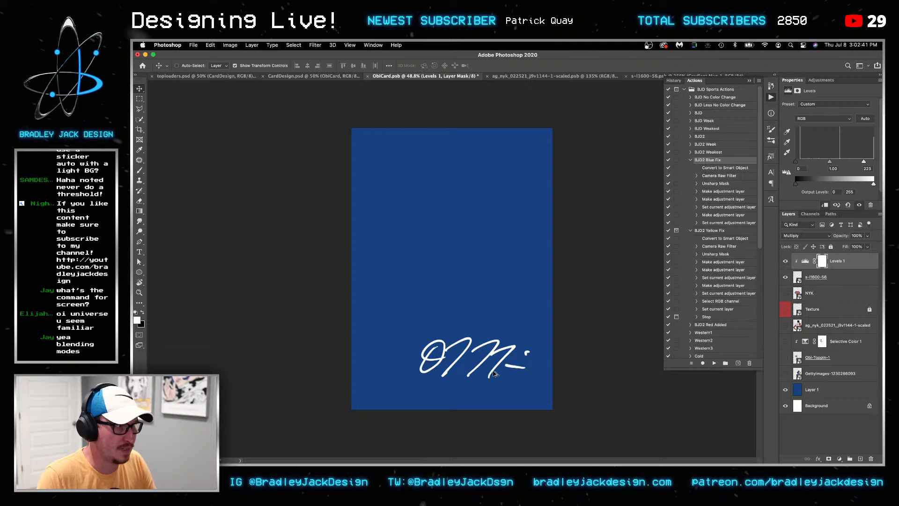
pyautogui.hotkey('alt', 'shift', 's')
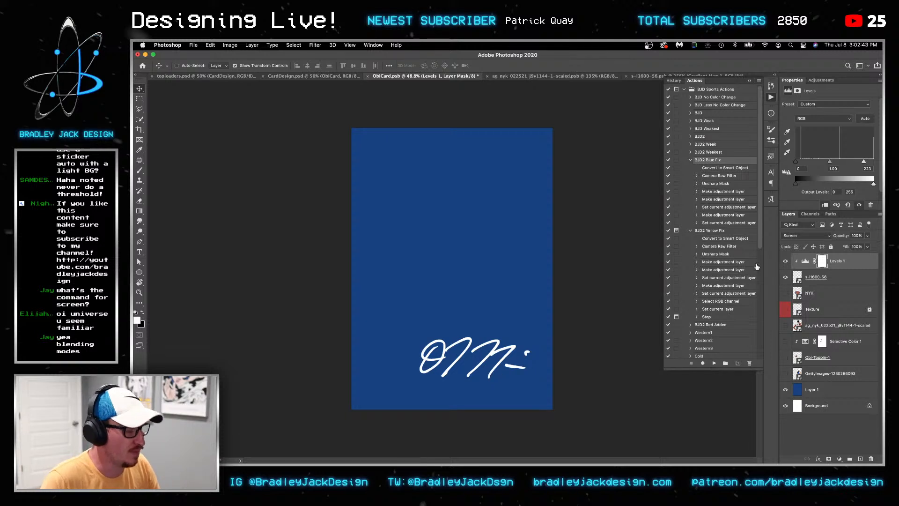
# Show the NYK logo layer and try blend modes such as Linear Burn and Difference on it, ending on Normal
pyautogui.click(785, 292)
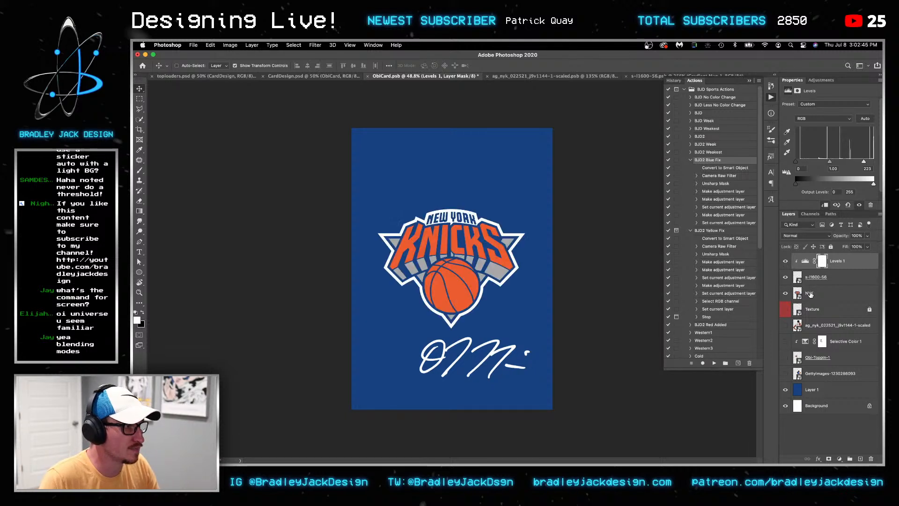
pyautogui.click(810, 293)
pyautogui.hotkey('alt', 'shift', 's')
pyautogui.hotkey('alt', 'shift', 'm')
pyautogui.hotkey('alt', 'shift', 'o')
pyautogui.hotkey('alt', 'shift', 'f')
pyautogui.hotkey('alt', 'shift', 'l')
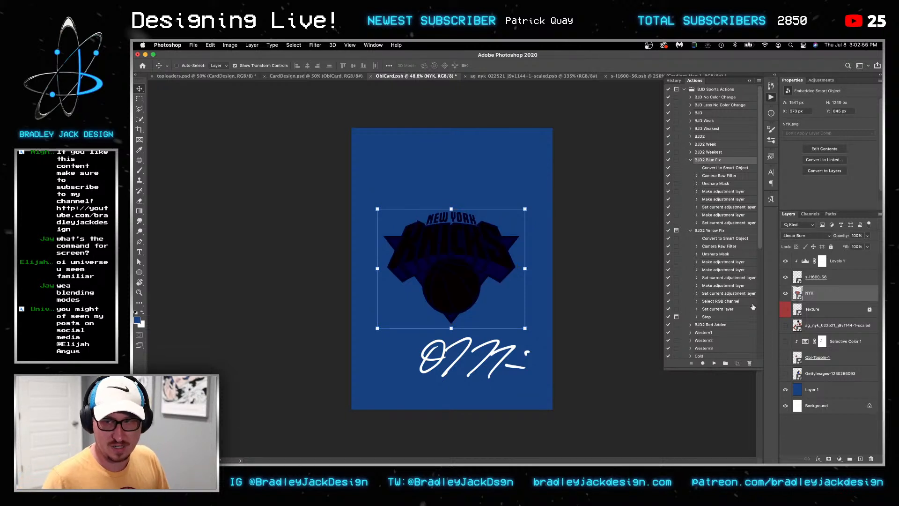
pyautogui.hotkey('alt', 'shift', 'o')
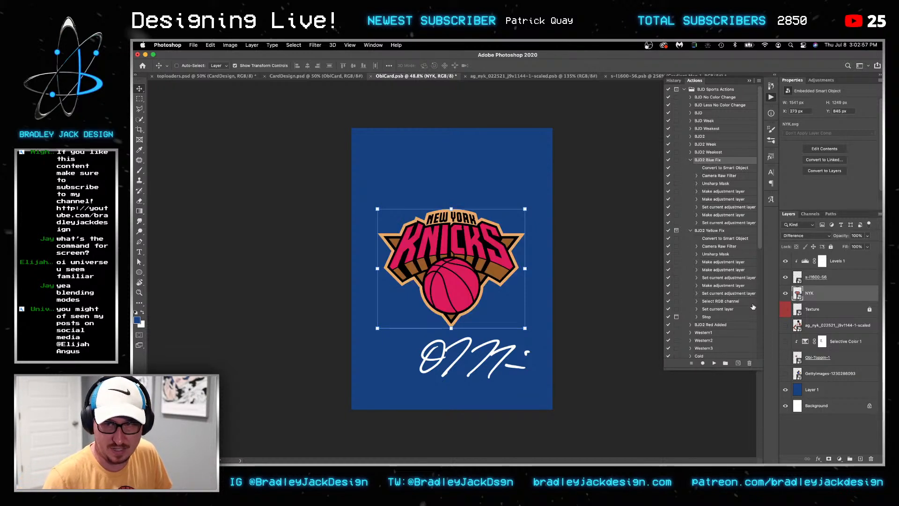
pyautogui.hotkey('alt', 'shift', 'n')
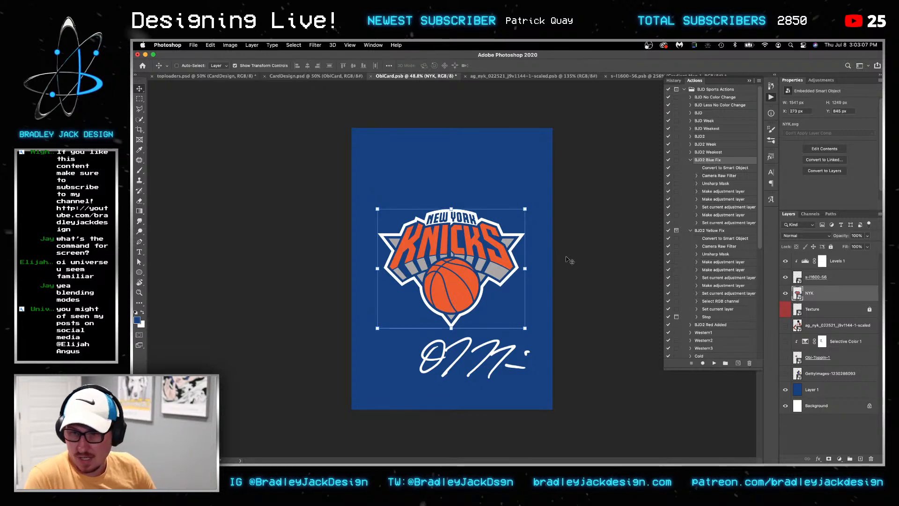
# Switch to Safari and browse the Pinterest results for "sports card design" for layout references
pyautogui.click(393, 439)
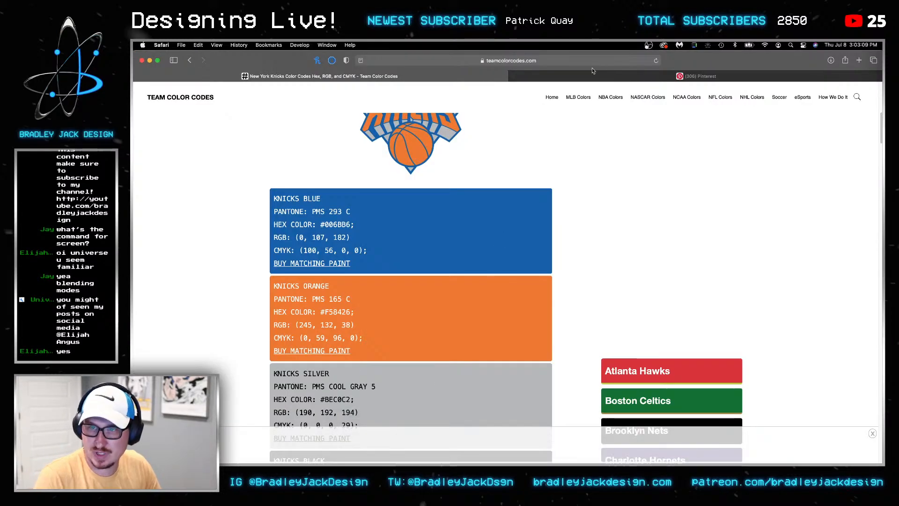
pyautogui.click(622, 72)
pyautogui.scroll(-3, 504, 229)
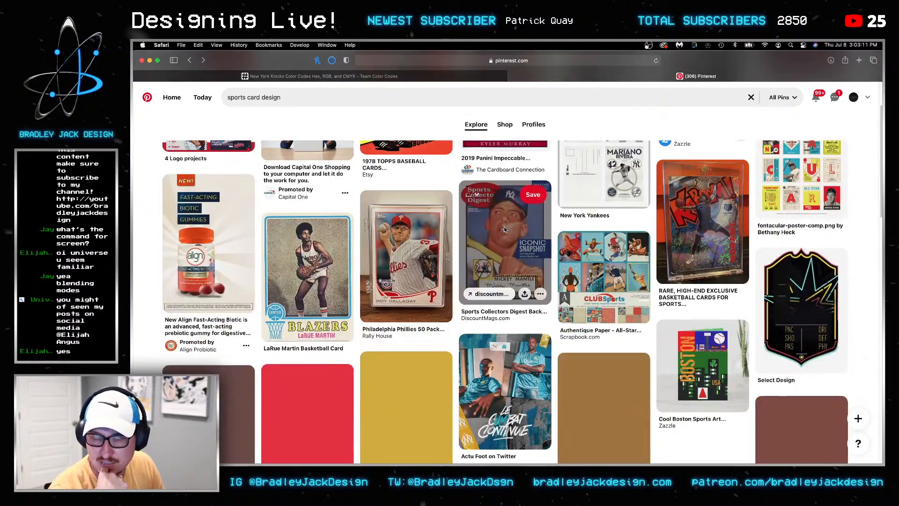
pyautogui.scroll(-3, 504, 227)
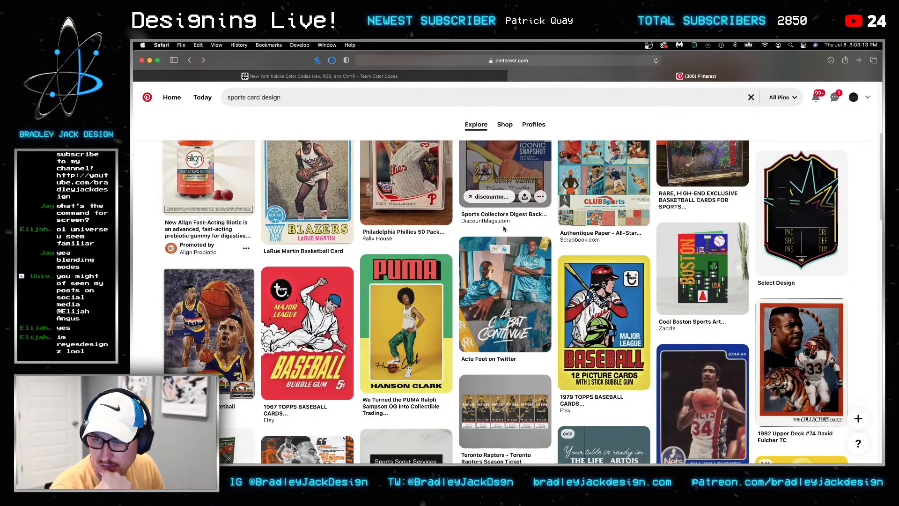
pyautogui.scroll(-6, 503, 228)
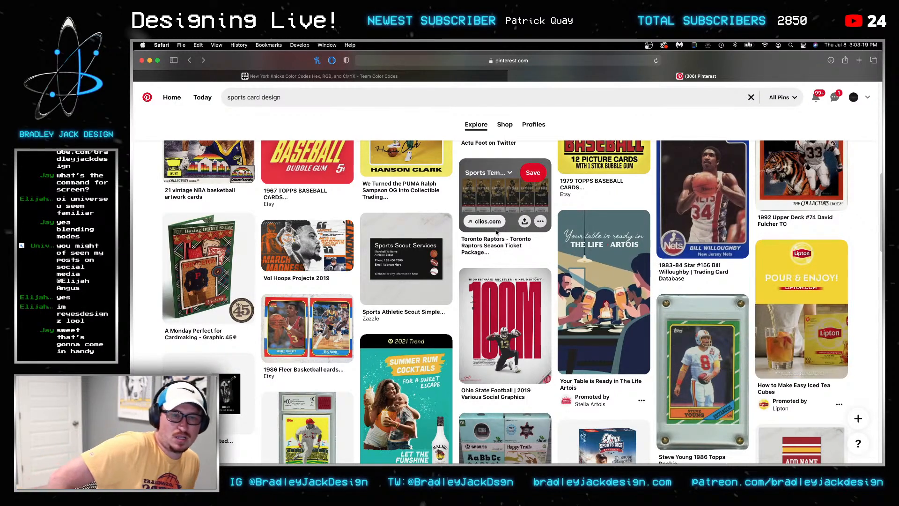
pyautogui.scroll(-2, 498, 236)
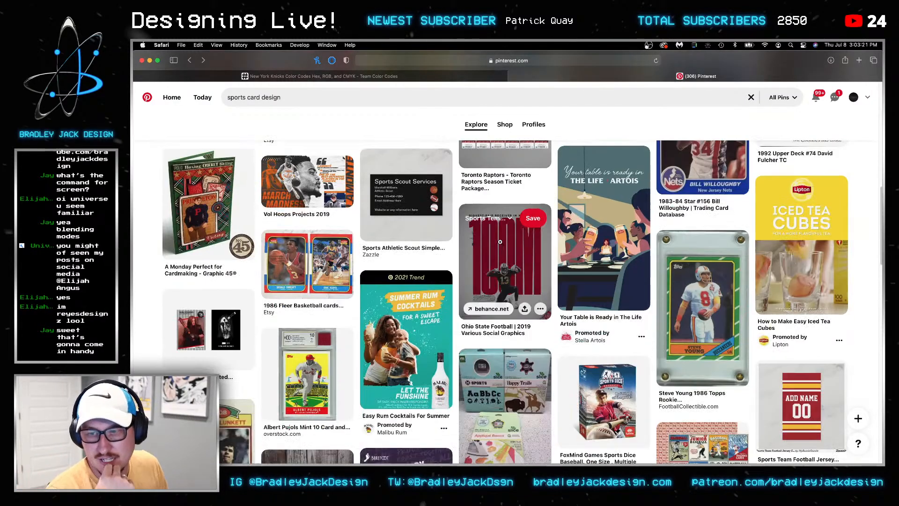
pyautogui.scroll(-3, 500, 242)
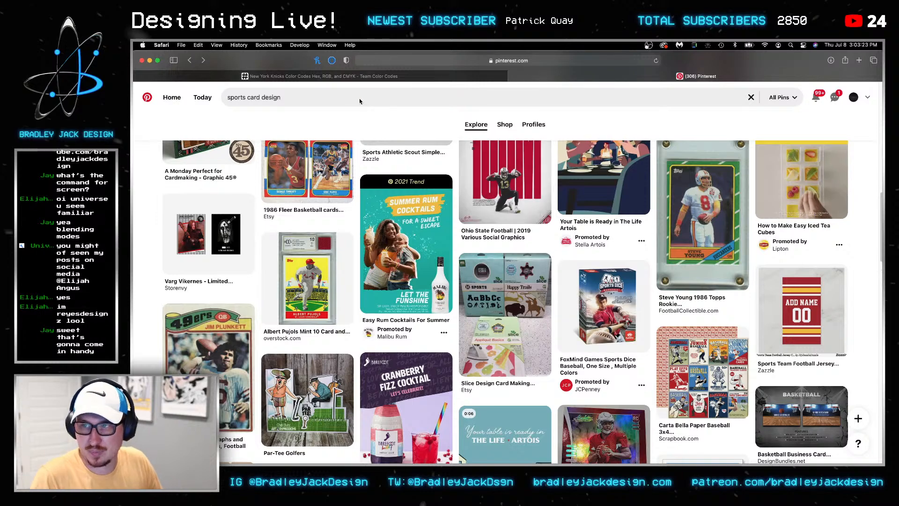
# Search ebay.com for "obi toppin prizm" in a new tab and examine the Fast Break Blue Disco rookie card up close
pyautogui.press('super+t')
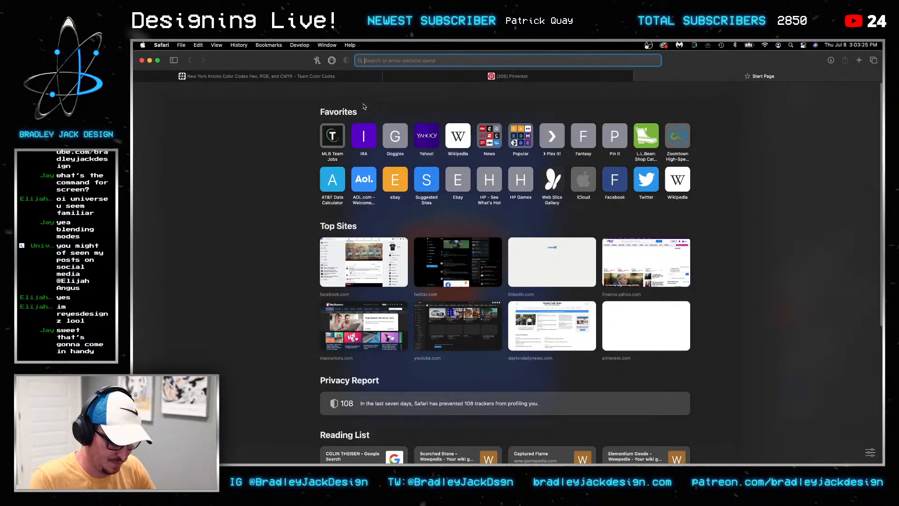
pyautogui.write('ebay.com')
pyautogui.press('Return')
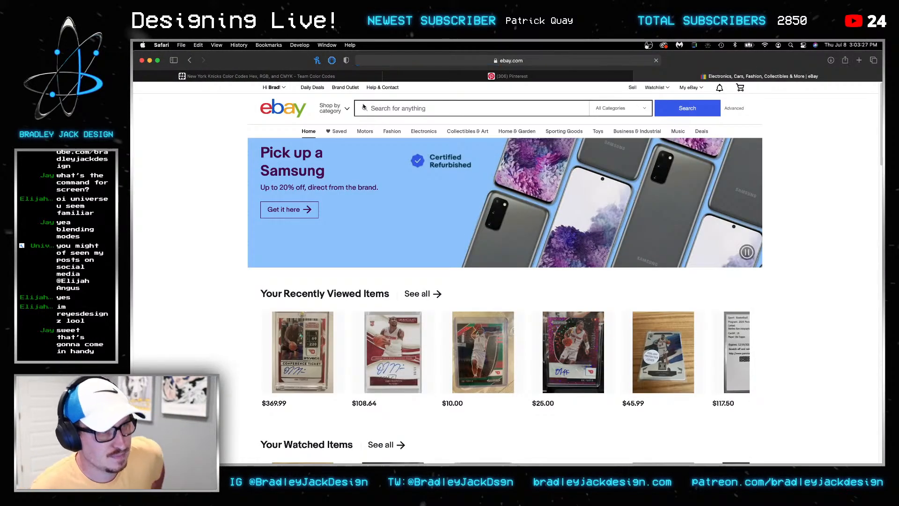
pyautogui.click(409, 112)
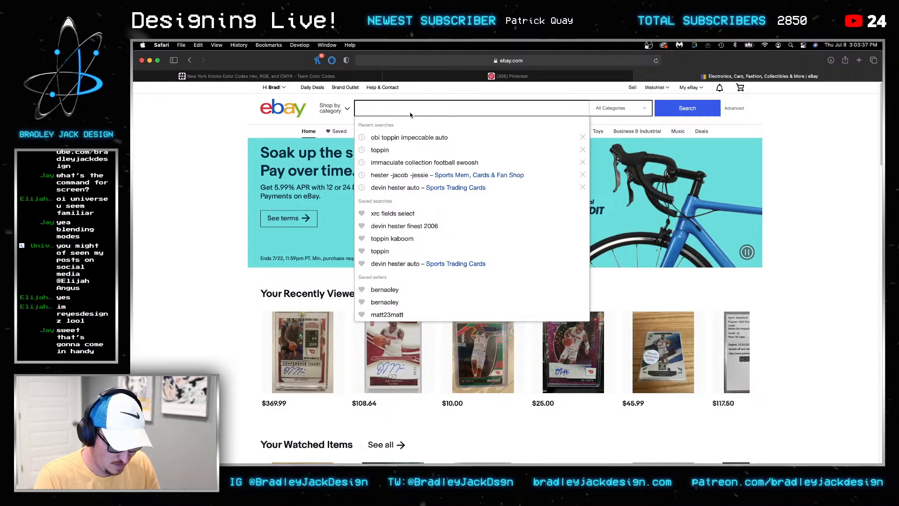
pyautogui.write('obi toppin prizm')
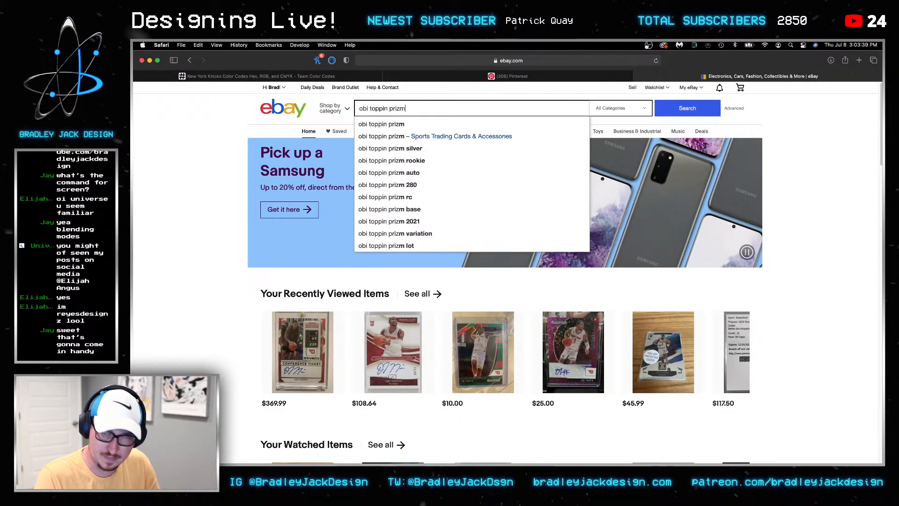
pyautogui.press('Return')
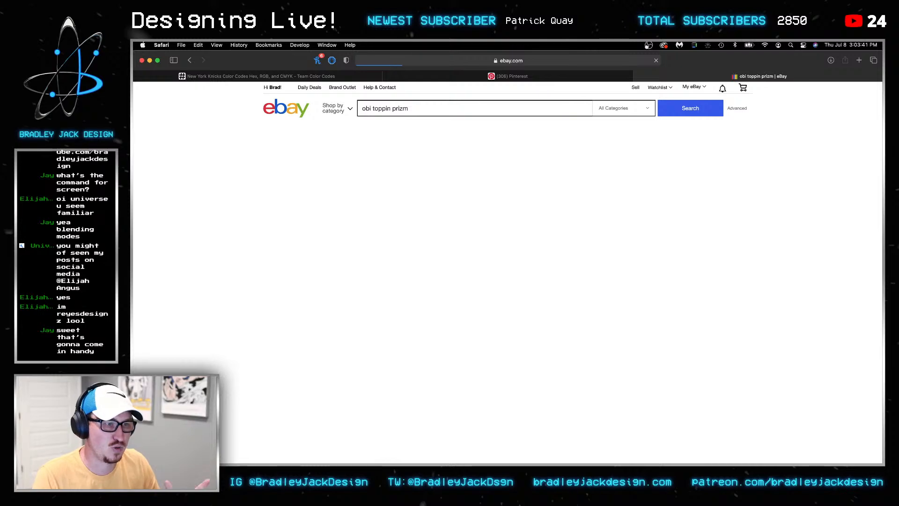
pyautogui.click(352, 346)
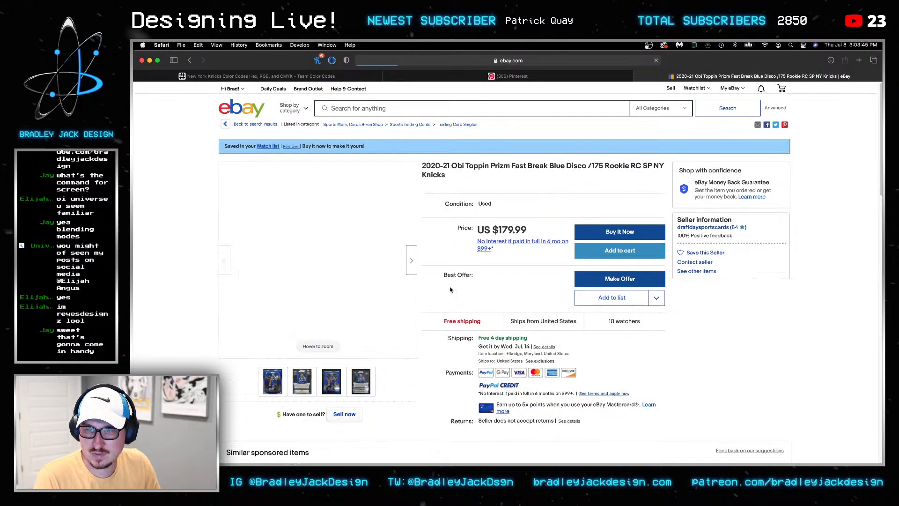
pyautogui.moveTo(310, 246)
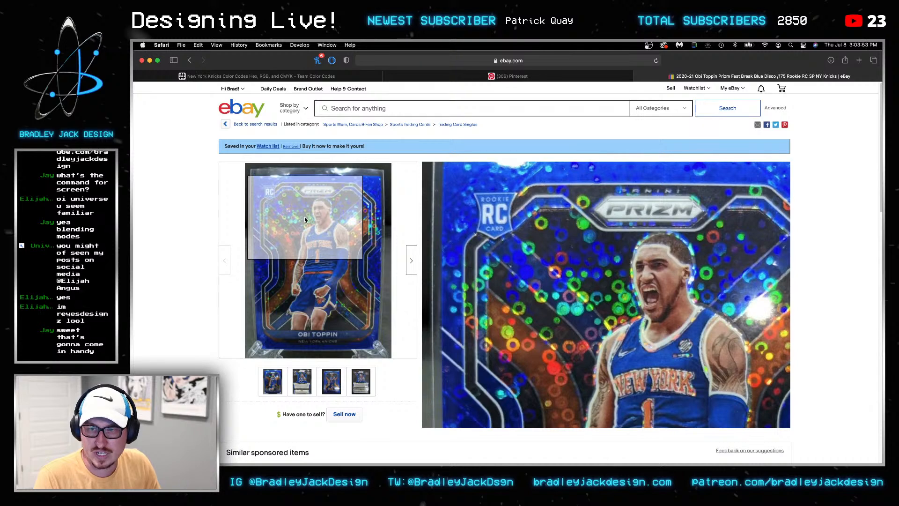
# Search Google for "rookie card logo" in a new tab
pyautogui.press('super+t')
pyautogui.write('rookie')
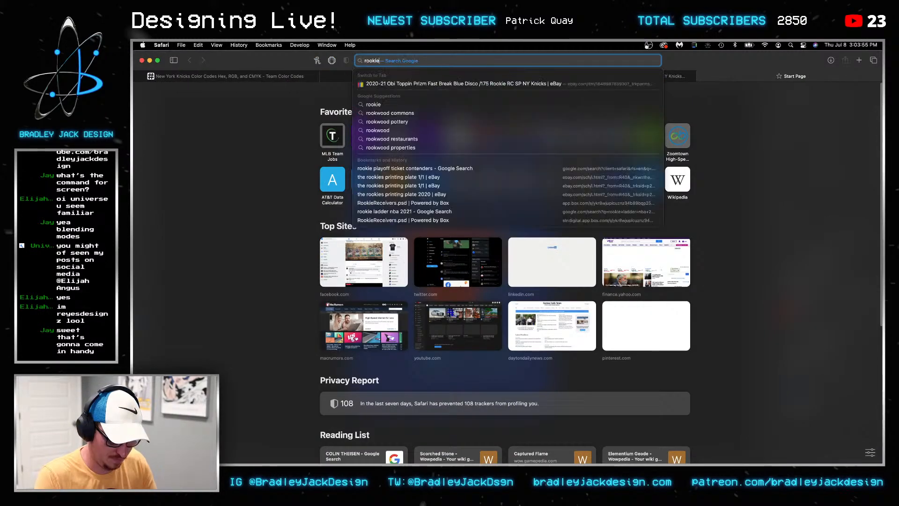
pyautogui.write(' card logo')
pyautogui.press('Return')
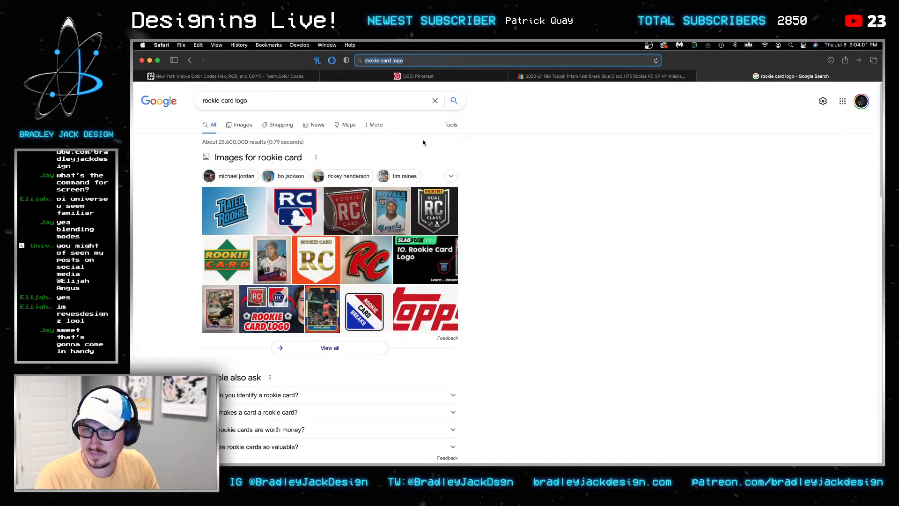
# Look over the rookie card logo images and the open eBay and Pinterest card references, and minimize the browser to return to Photoshop
pyautogui.click(357, 216)
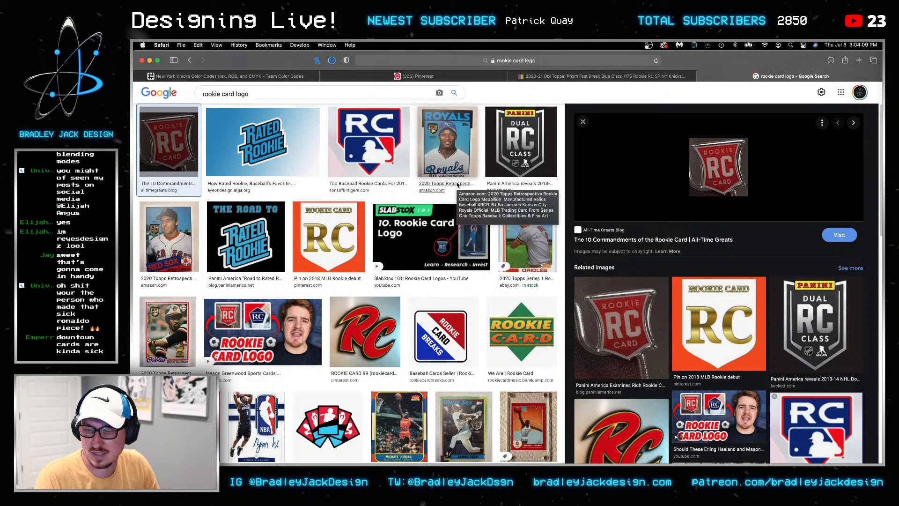
pyautogui.click(574, 74)
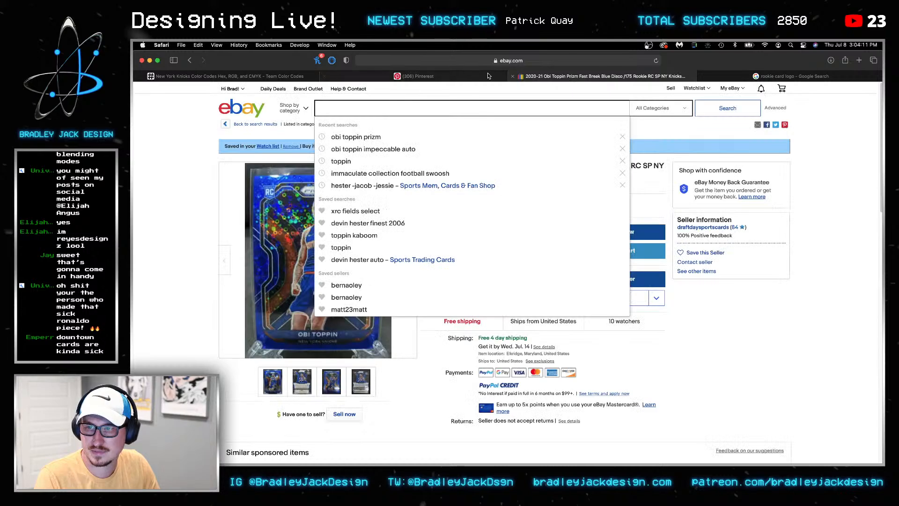
pyautogui.click(462, 75)
pyautogui.press('super+Tab')
pyautogui.press('super+Tab')
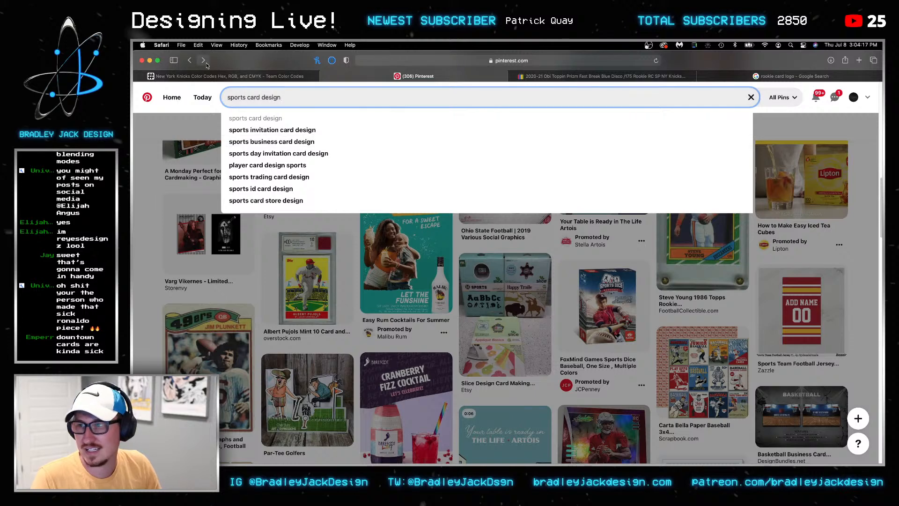
pyautogui.click(150, 60)
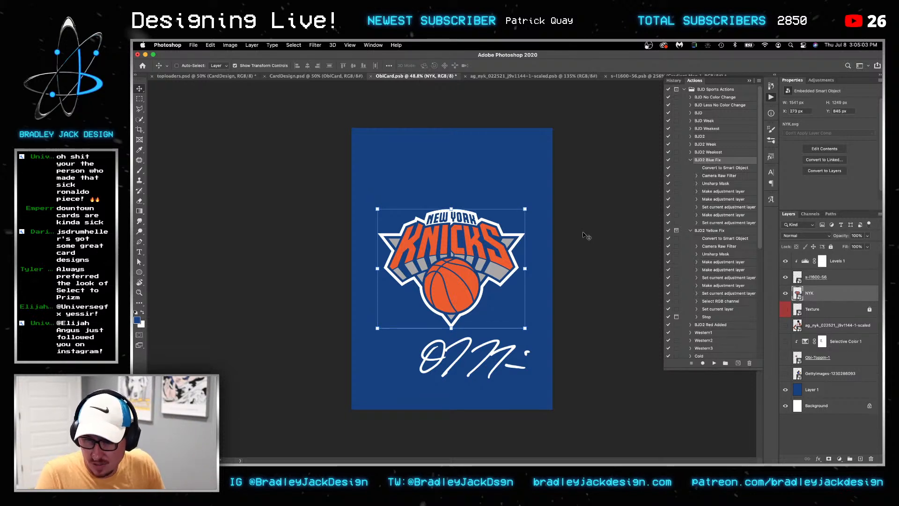
# Enlarge the NYK logo to about 3658 px wide so it fills the card, and center it horizontally on the canvas
pyautogui.moveTo(524, 210); pyautogui.dragTo(681, 75)
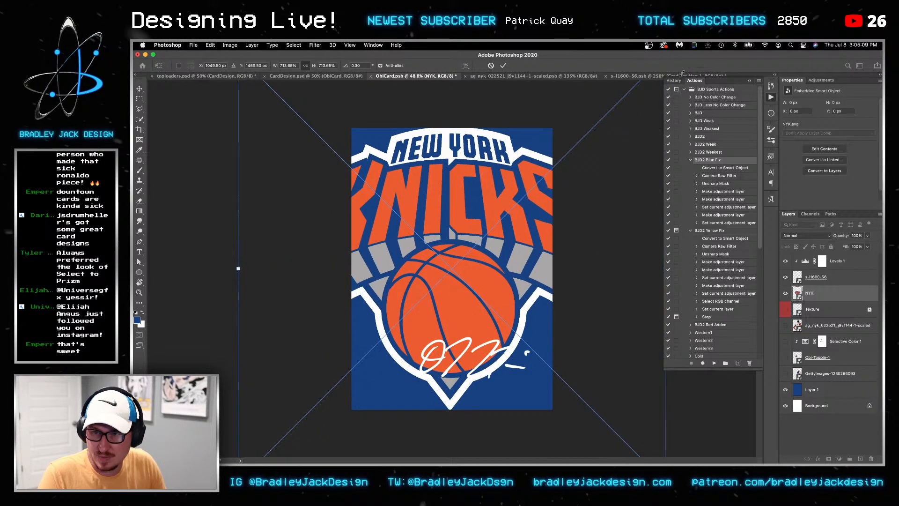
pyautogui.press('Return')
pyautogui.hotkey('shift', 'Down')
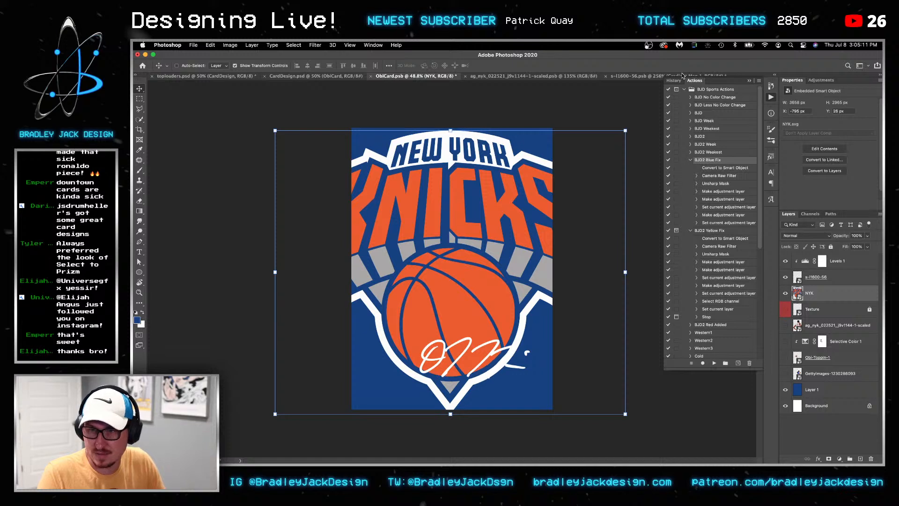
pyautogui.click(389, 65)
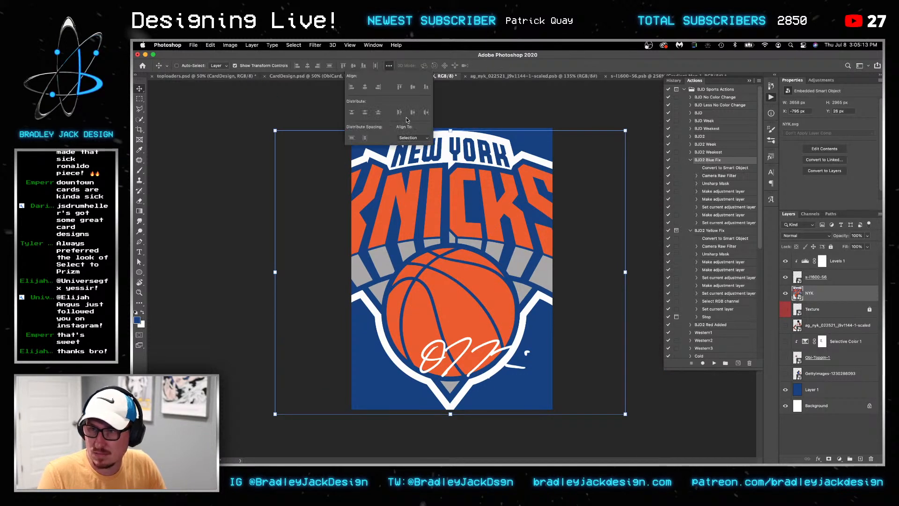
pyautogui.click(368, 89)
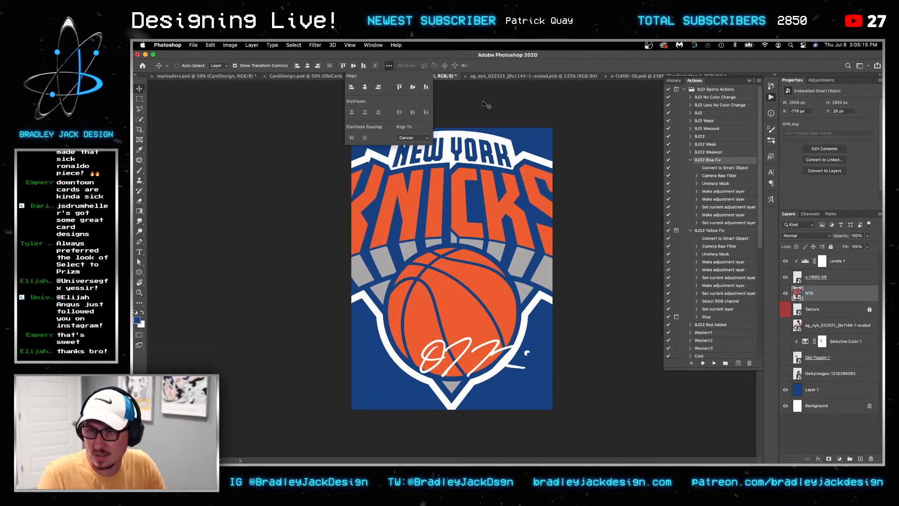
# Scale the NYK logo up slightly to about 3790 px wide, keeping it centered on the card
pyautogui.hotkey('ctrl', 't')
pyautogui.hotkey('ctrl', '0')
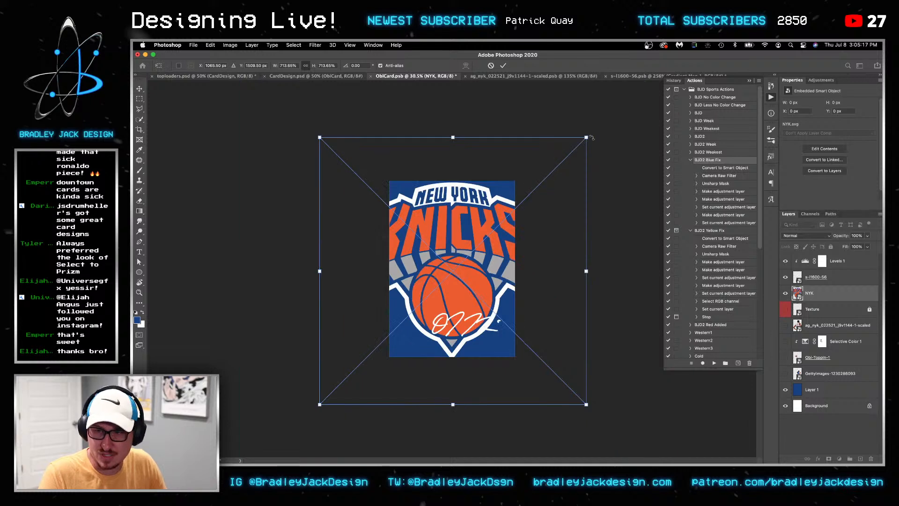
pyautogui.moveTo(589, 136); pyautogui.dragTo(595, 130)
pyautogui.press('Return')
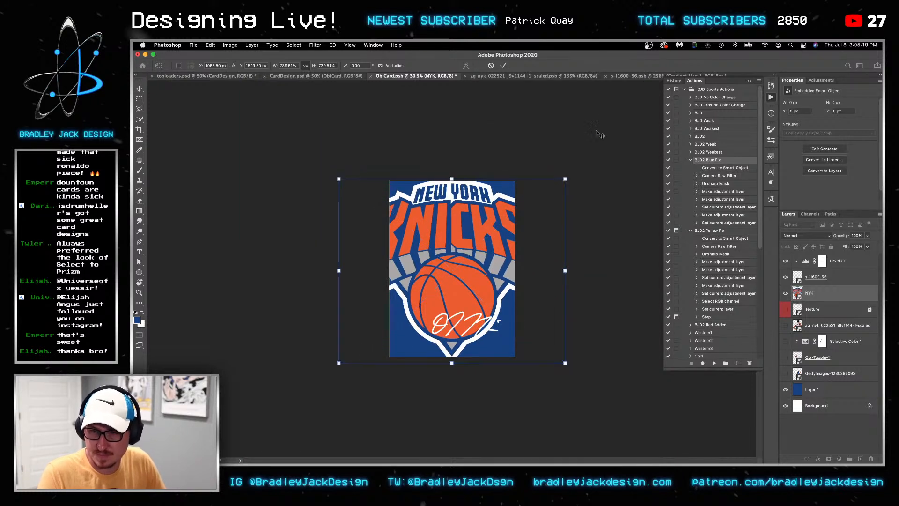
# Duplicate the NYK logo layer and hide the duplicate
pyautogui.click(820, 460)
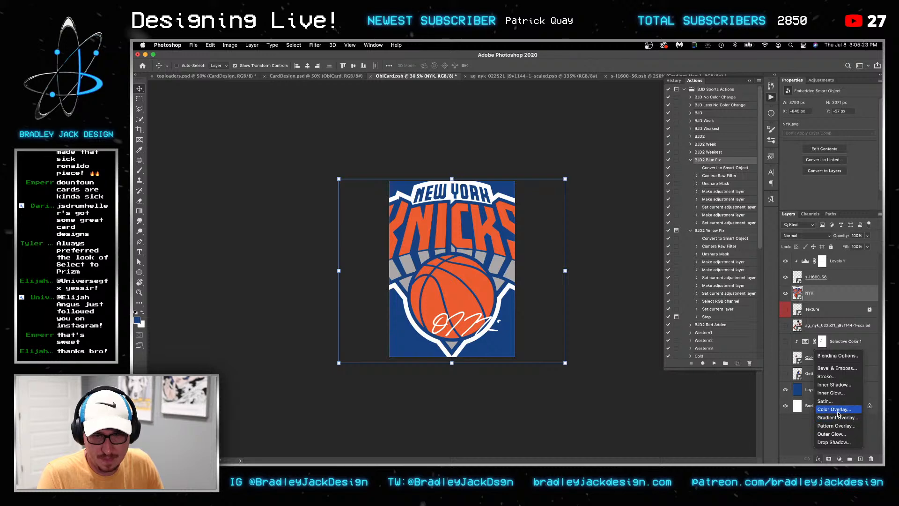
pyautogui.press('Escape')
pyautogui.hotkey('ctrl', 'j')
pyautogui.click(785, 294)
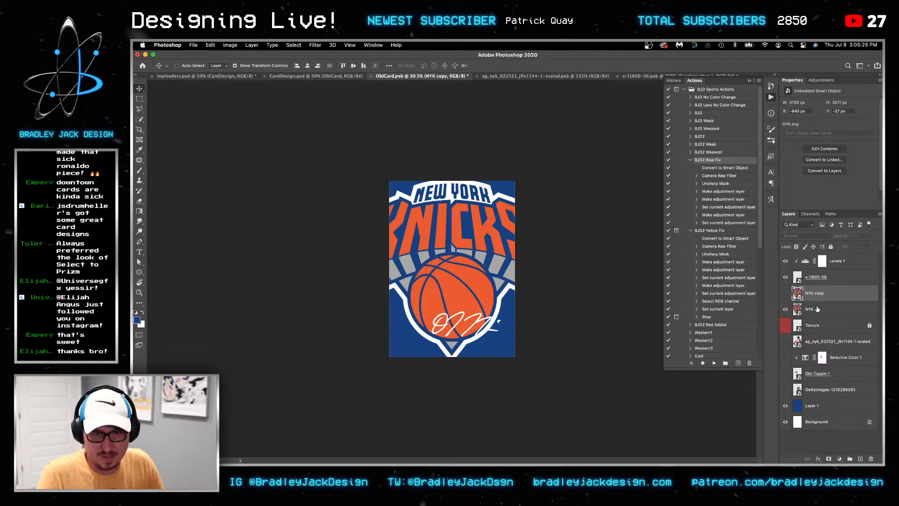
# Give the original NYK layer a white (ffffff) Color Overlay and a 20 px white outside Stroke
pyautogui.rightClick(823, 309)
pyautogui.press('Escape')
pyautogui.click(819, 459)
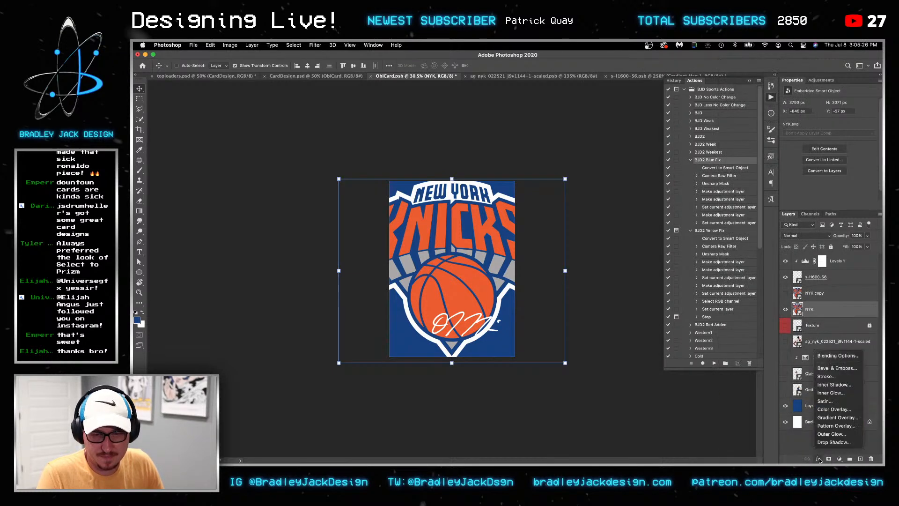
pyautogui.click(833, 410)
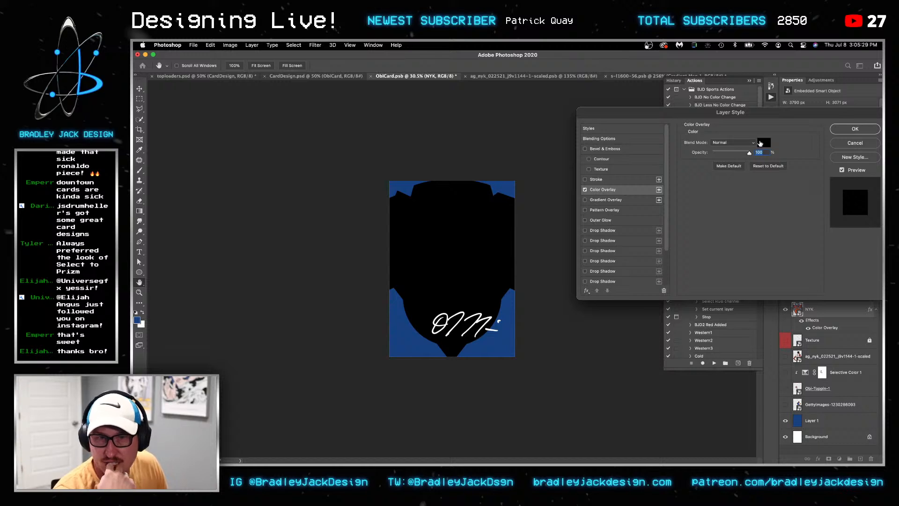
pyautogui.click(763, 142)
pyautogui.moveTo(639, 255); pyautogui.dragTo(578, 211)
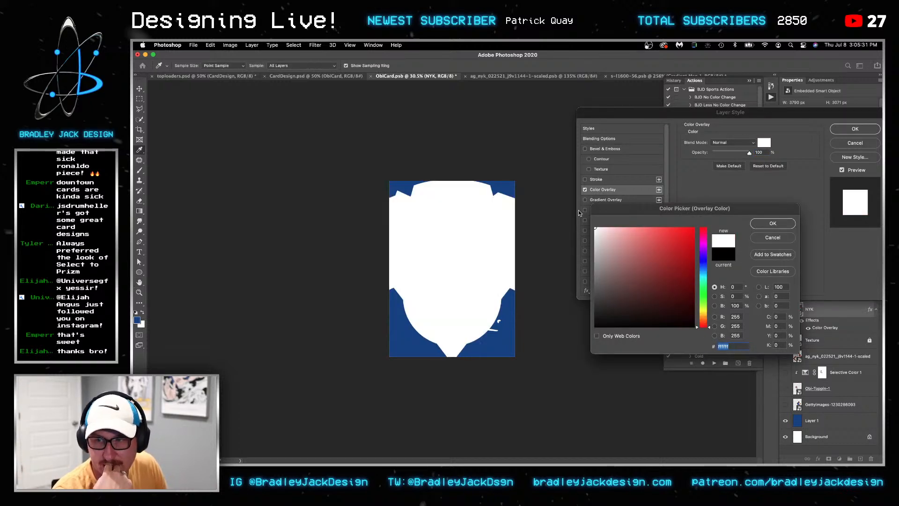
pyautogui.press('Return')
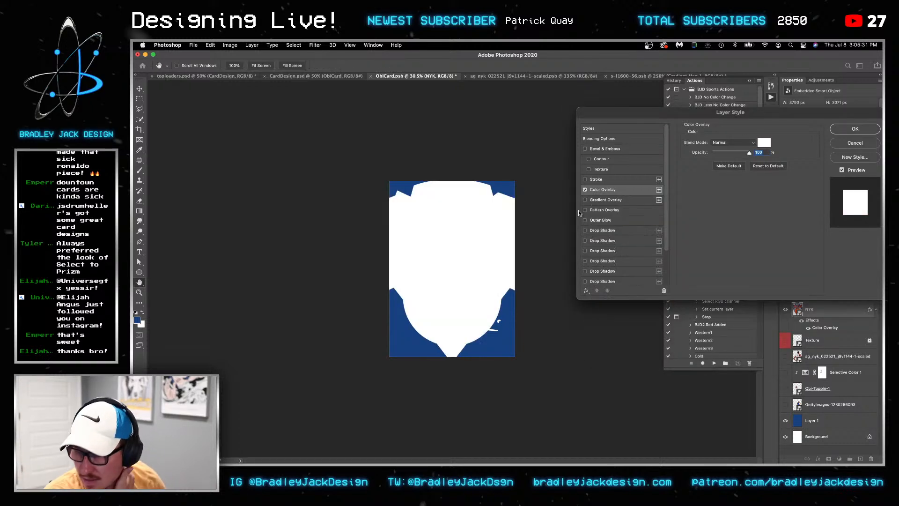
pyautogui.click(596, 179)
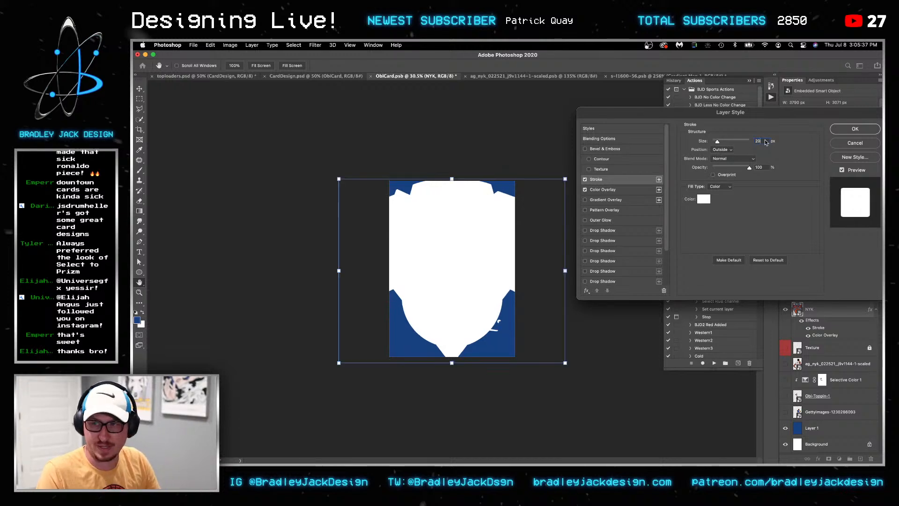
pyautogui.press('Return')
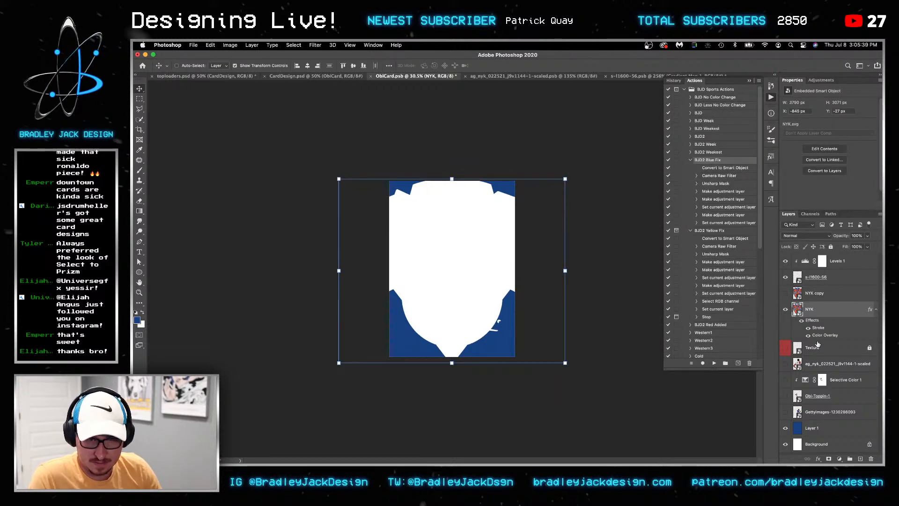
# Show the NYK copy, sample the basketball's orange as the foreground color, and hide the copy again
pyautogui.click(785, 293)
pyautogui.click(798, 293)
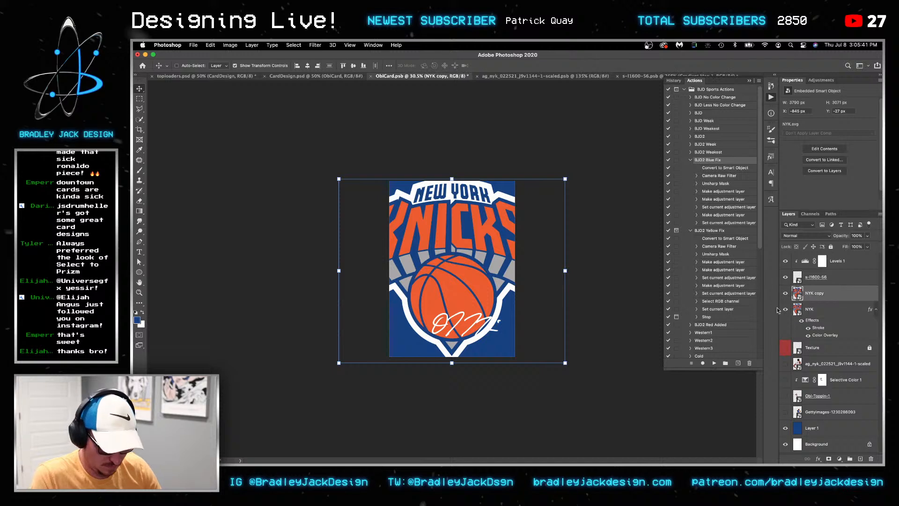
pyautogui.press('i')
pyautogui.click(475, 283)
pyautogui.click(136, 320)
pyautogui.press('Return')
pyautogui.click(786, 293)
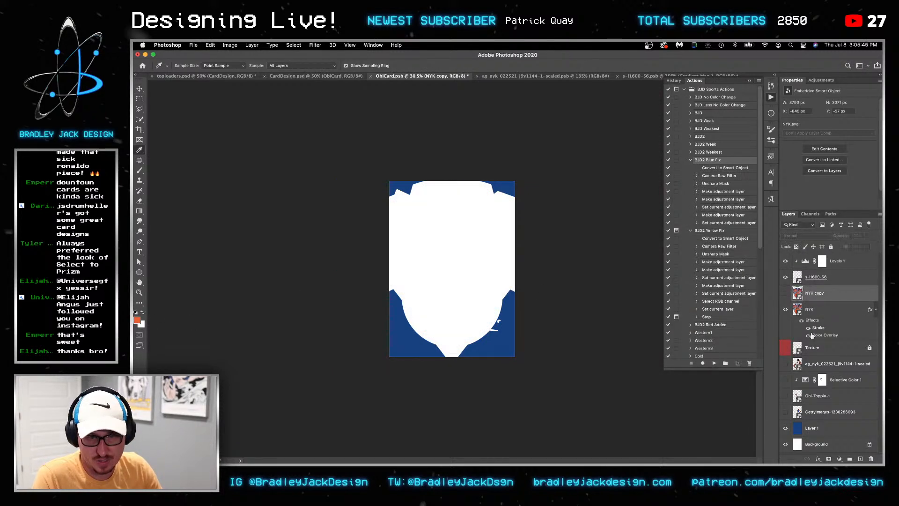
# Try the sampled orange as the Stroke color on the original NYK layer
pyautogui.doubleClick(817, 327)
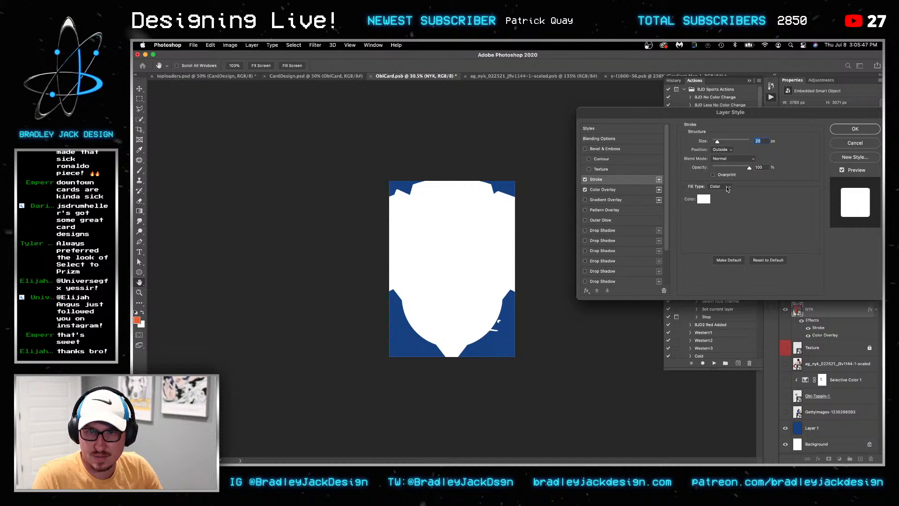
pyautogui.click(703, 202)
pyautogui.press('super+v')
pyautogui.click(773, 223)
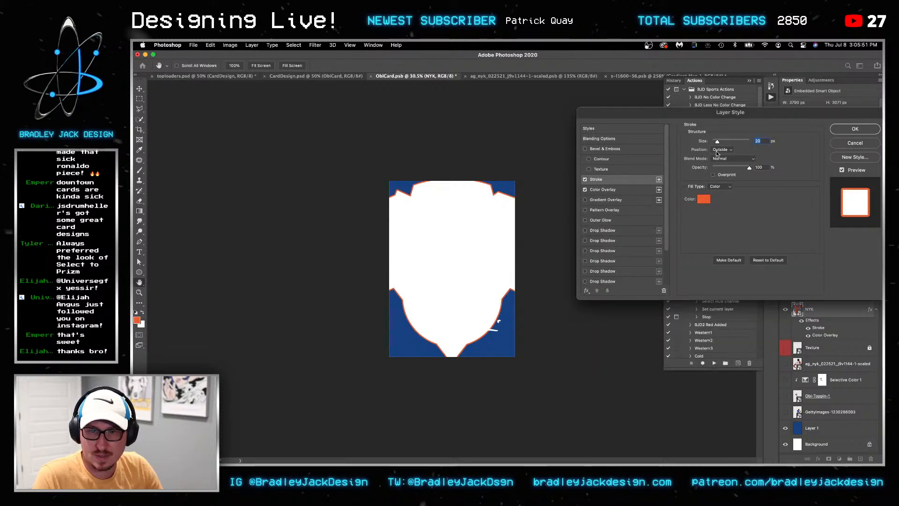
# Try a 40 px Stroke positioned inside the NYK silhouette and inspect its corners
pyautogui.hotkey('shift', 'Up')
pyautogui.hotkey('shift', 'Down')
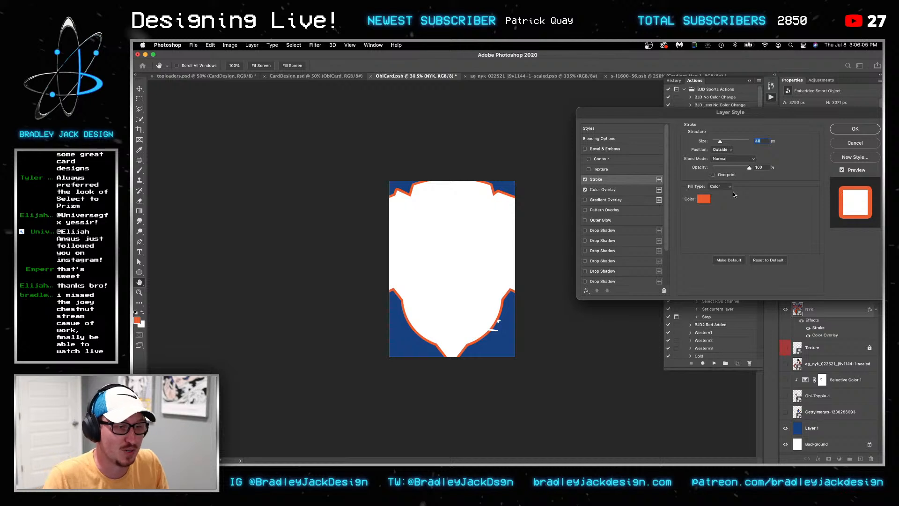
pyautogui.click(721, 150)
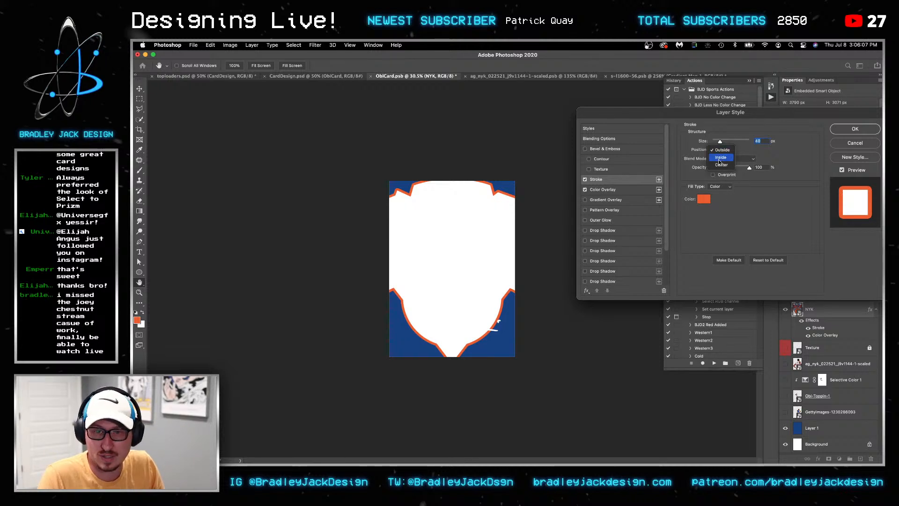
pyautogui.click(719, 159)
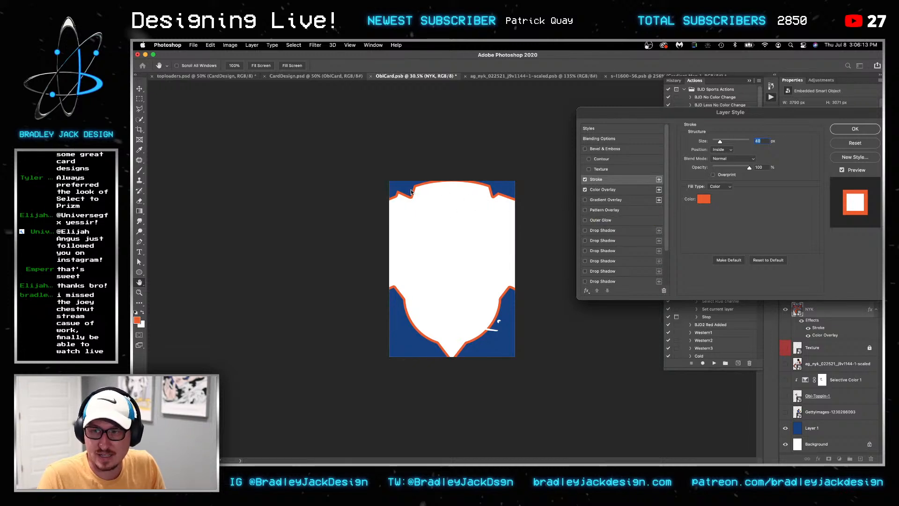
pyautogui.scroll(3, 410, 189)
pyautogui.scroll(2, 407, 190)
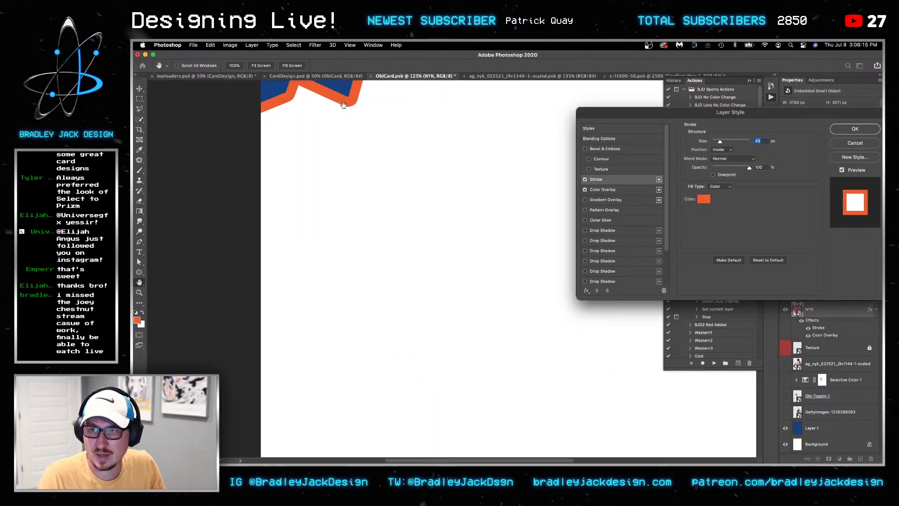
pyautogui.scroll(5, 388, 141)
pyautogui.press('Return')
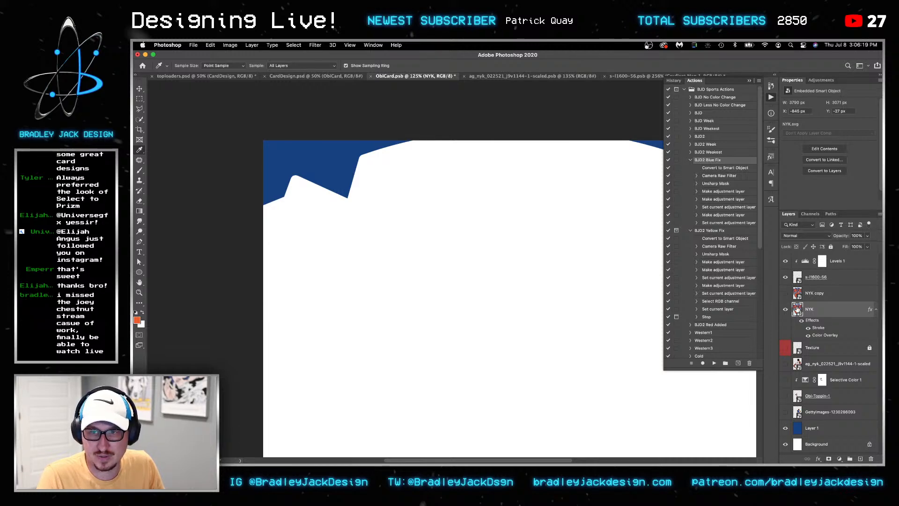
# Open the NYK smart object's contents, create an independent smart object copy of the layer, hide that copy, and select the original
pyautogui.doubleClick(797, 309)
pyautogui.rightClick(832, 309)
pyautogui.click(853, 317)
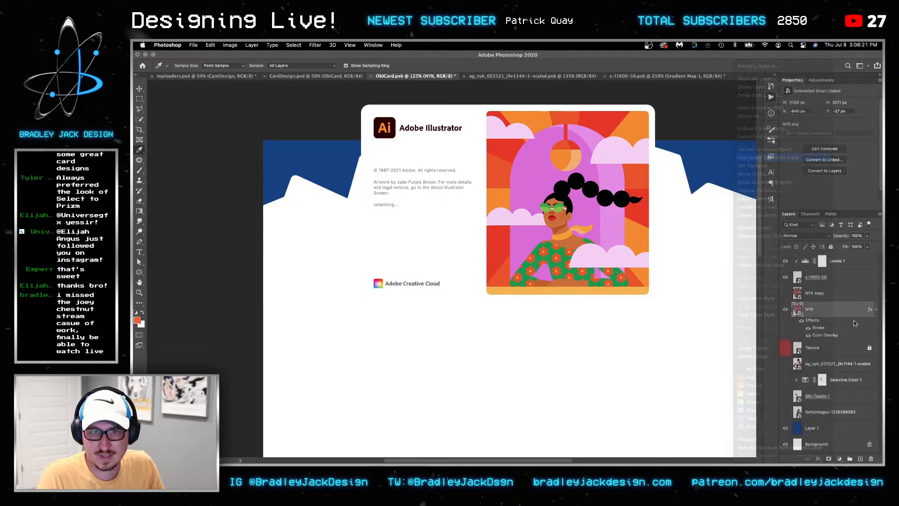
pyautogui.click(802, 304)
pyautogui.click(785, 293)
pyautogui.click(810, 332)
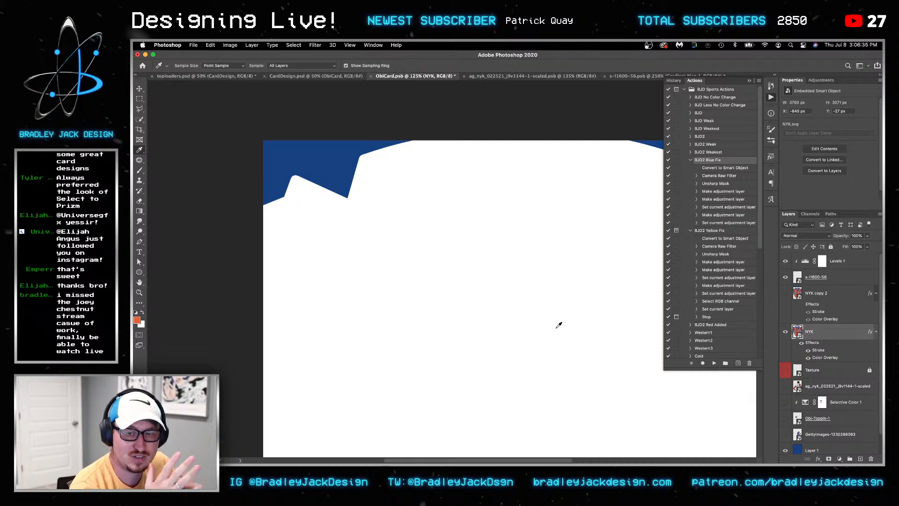
# Switch to Illustrator, where the Knicks logo's SVG artwork is open for editing
pyautogui.press('v')
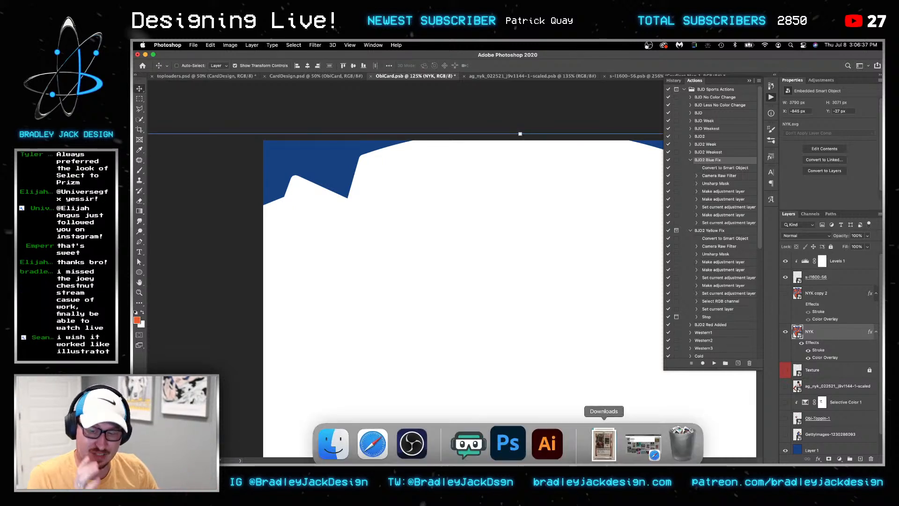
pyautogui.click(539, 443)
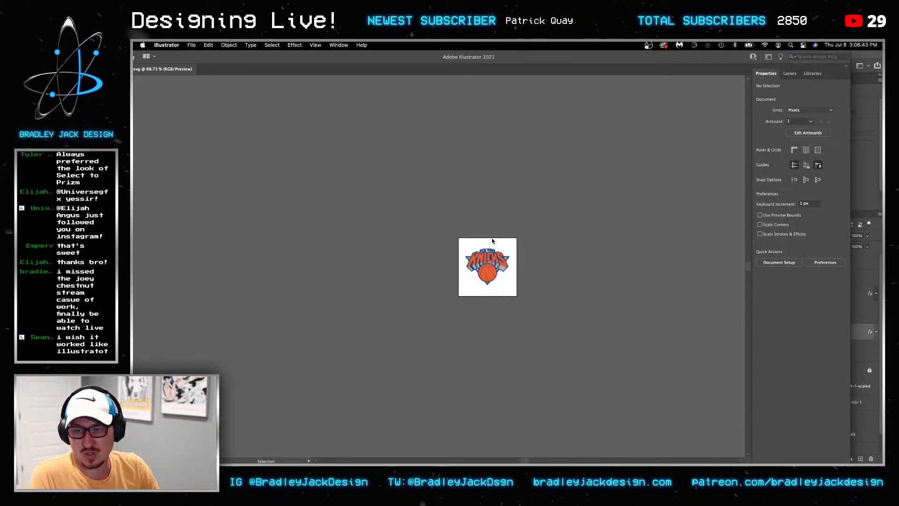
pyautogui.scroll(5, 486, 251)
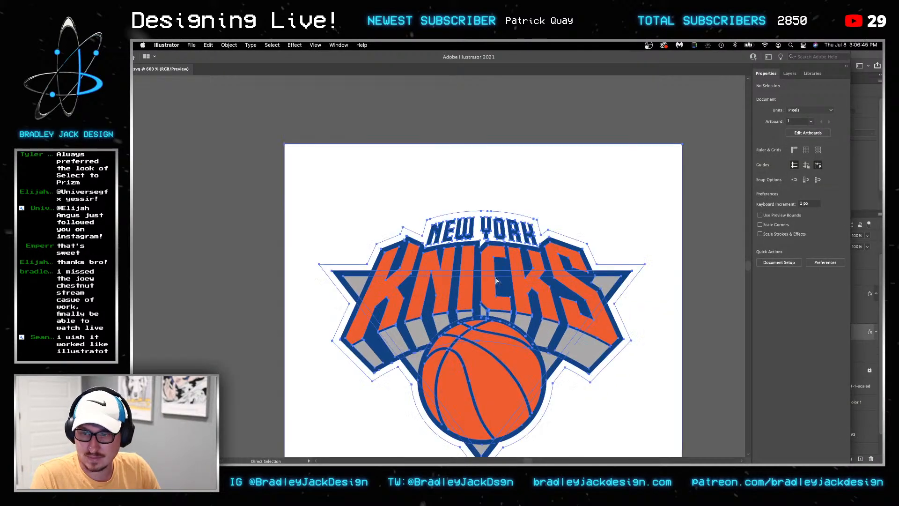
pyautogui.click(496, 276)
pyautogui.click(276, 113)
pyautogui.click(337, 192)
pyautogui.press('Delete')
pyautogui.press('super+z')
pyautogui.press('a')
pyautogui.click(273, 135)
pyautogui.press('v')
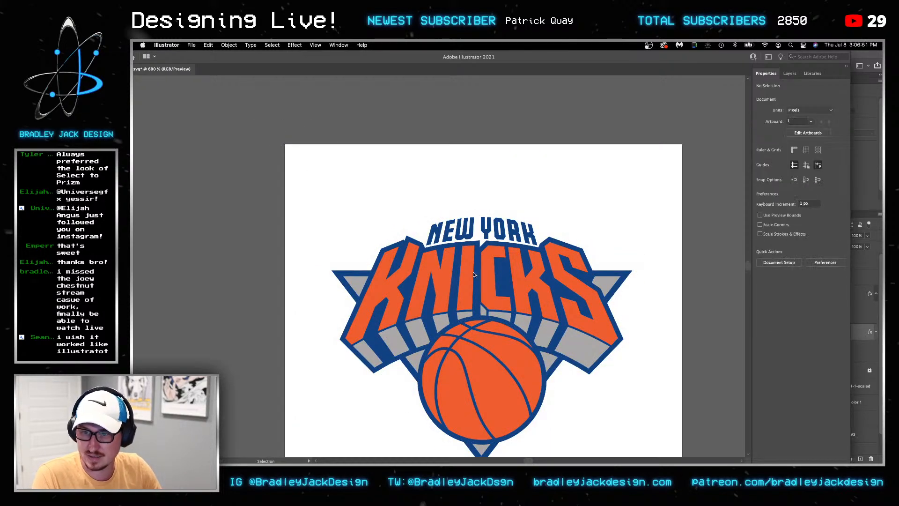
# Copy the orange fill's hex code from the letter I in the KNICKS wordmark
pyautogui.click(462, 256)
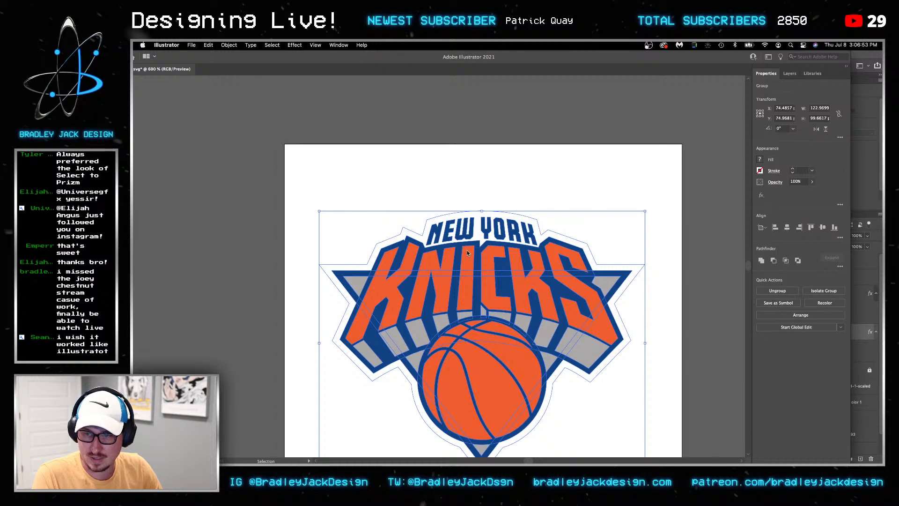
pyautogui.press('a')
pyautogui.click(467, 254)
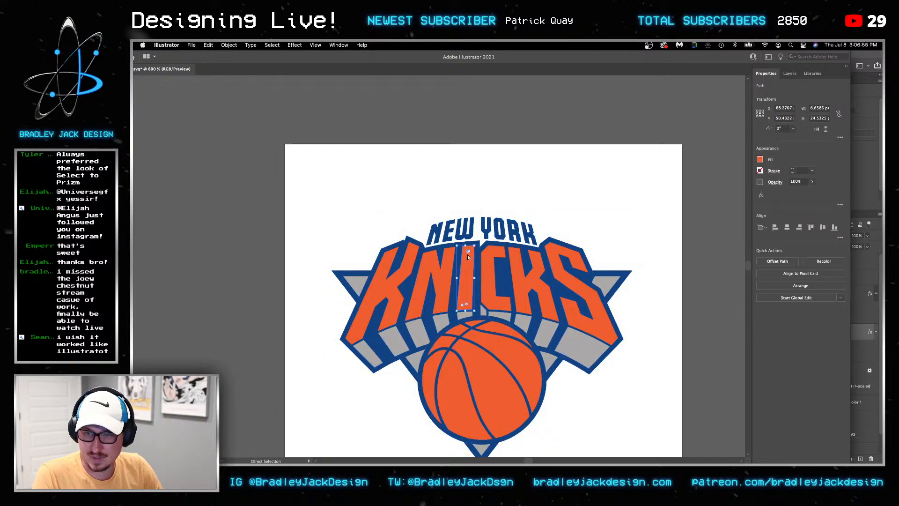
pyautogui.doubleClick(346, 54)
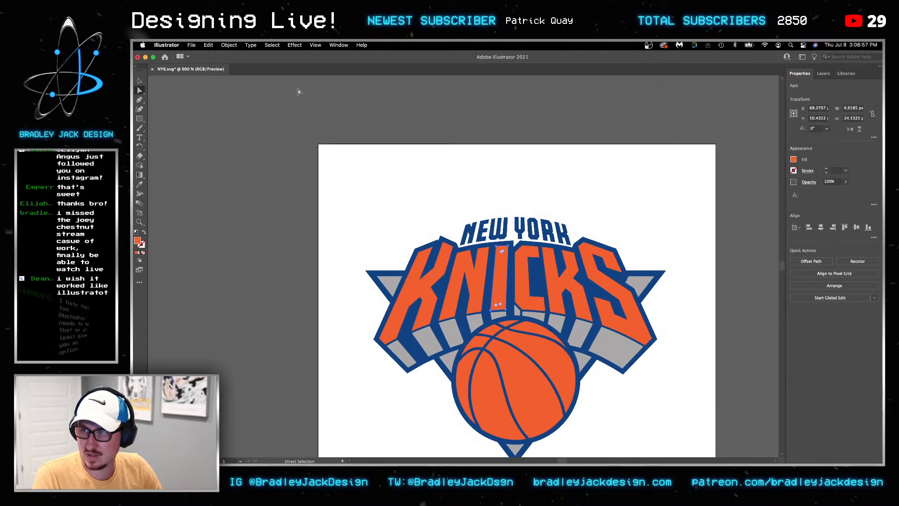
pyautogui.doubleClick(138, 240)
pyautogui.press('Escape')
# Select the whole Knicks logo group and unite its shapes into one solid silhouette
pyautogui.press('v')
pyautogui.click(507, 262)
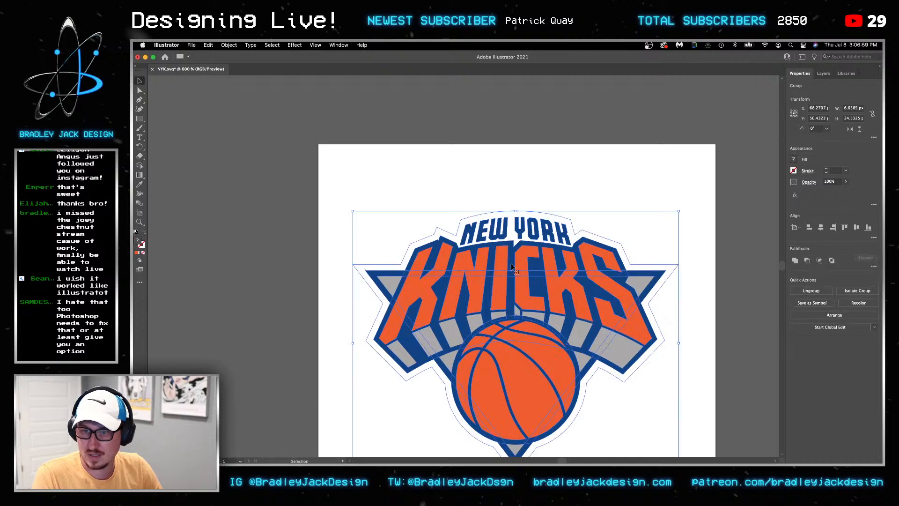
pyautogui.press('i')
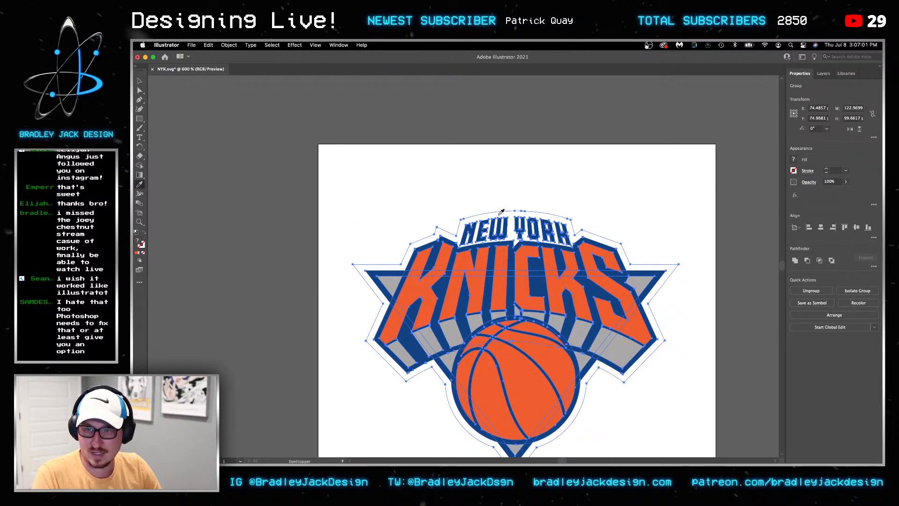
pyautogui.click(795, 260)
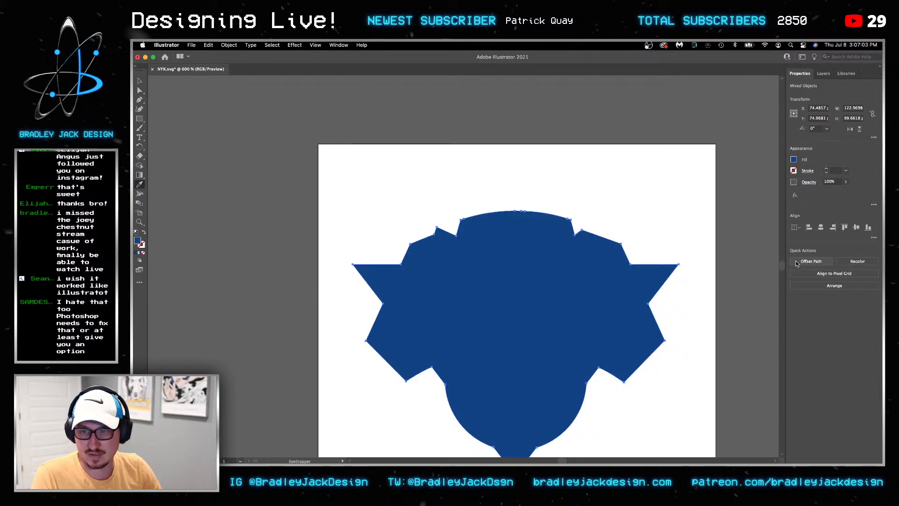
# Give the silhouette the default white fill and set its stroke color to F26729
pyautogui.click(136, 232)
pyautogui.doubleClick(142, 245)
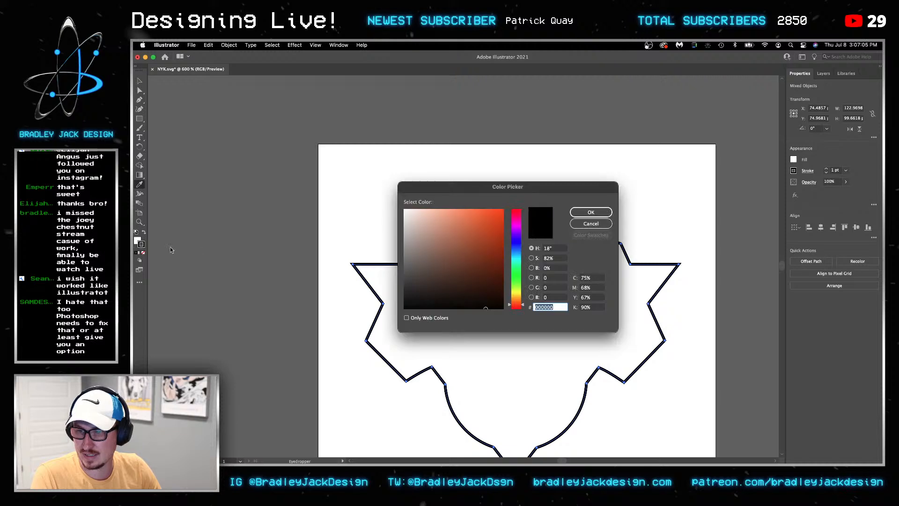
pyautogui.write('f26729')
pyautogui.press('Return')
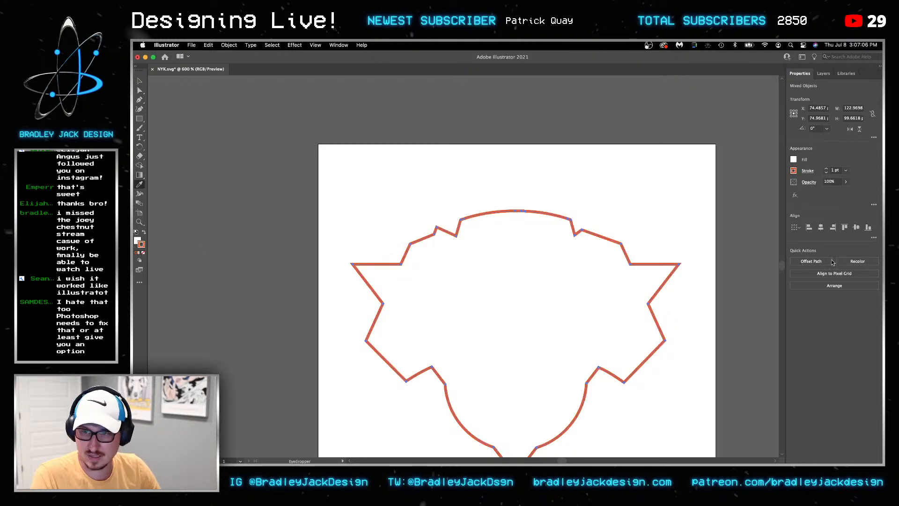
# Align the silhouette's stroke to the outside and set its weight to 8 pt
pyautogui.click(808, 170)
pyautogui.click(773, 212)
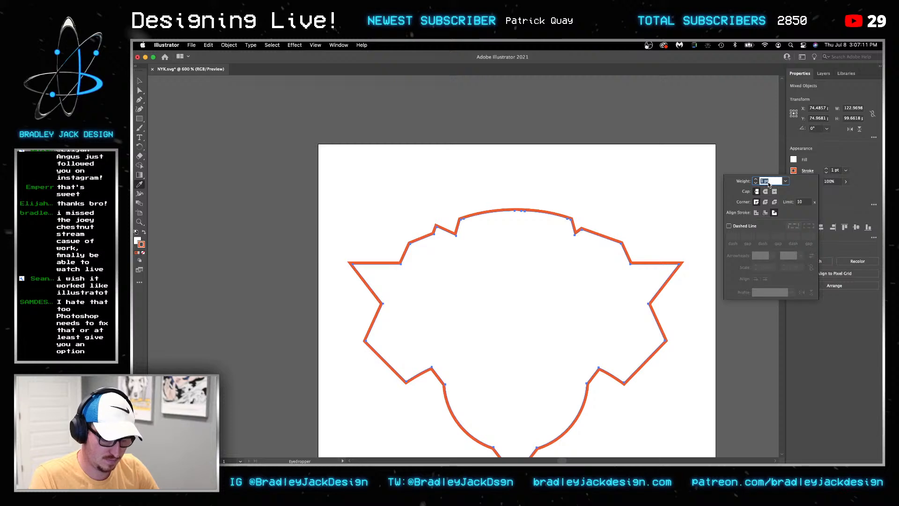
pyautogui.write('8')
pyautogui.press('Return')
# Switch back to Photoshop and turn off the NYK layer's Stroke and Color Overlay effects
pyautogui.press('super+Tab')
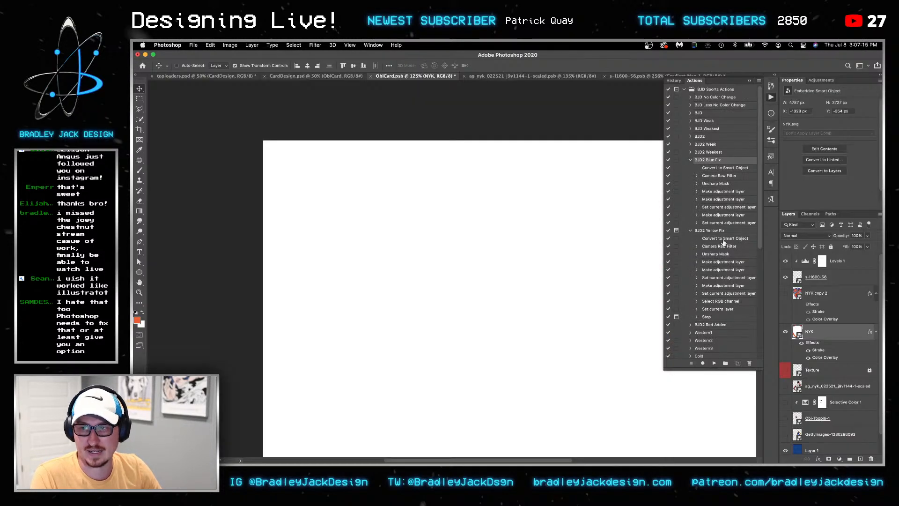
pyautogui.press('super+0')
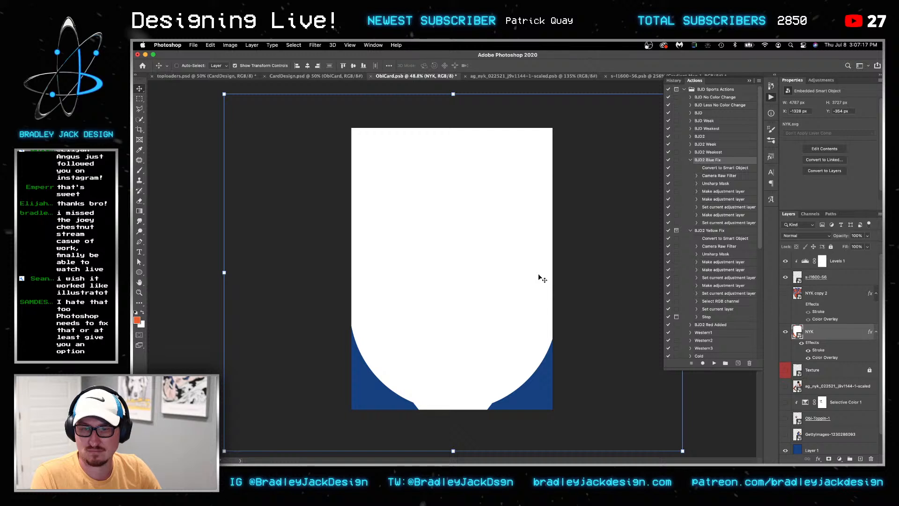
pyautogui.moveTo(808, 350); pyautogui.dragTo(807, 361)
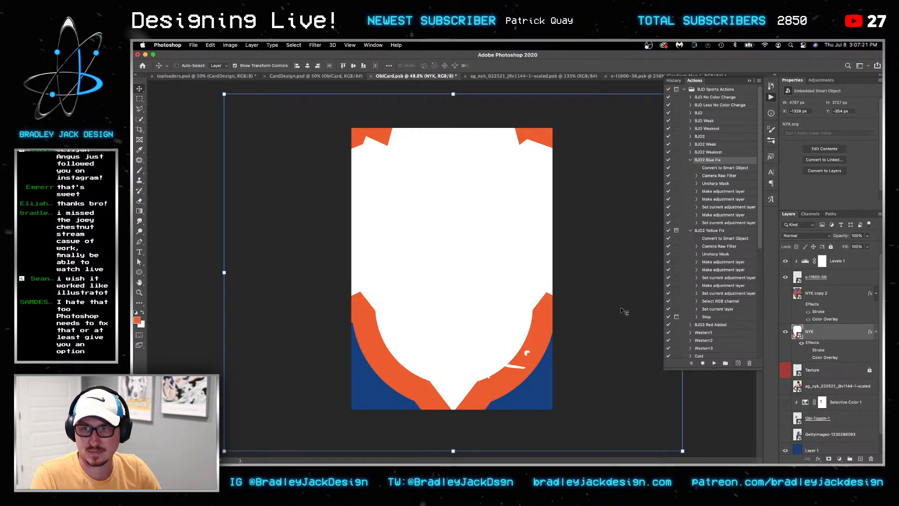
# Reduce the silhouette's stroke weight to 2 pt in Illustrator, save the artwork, and return to the card in Photoshop
pyautogui.press('super+Tab')
pyautogui.click(836, 170)
pyautogui.write('2')
pyautogui.press('Return')
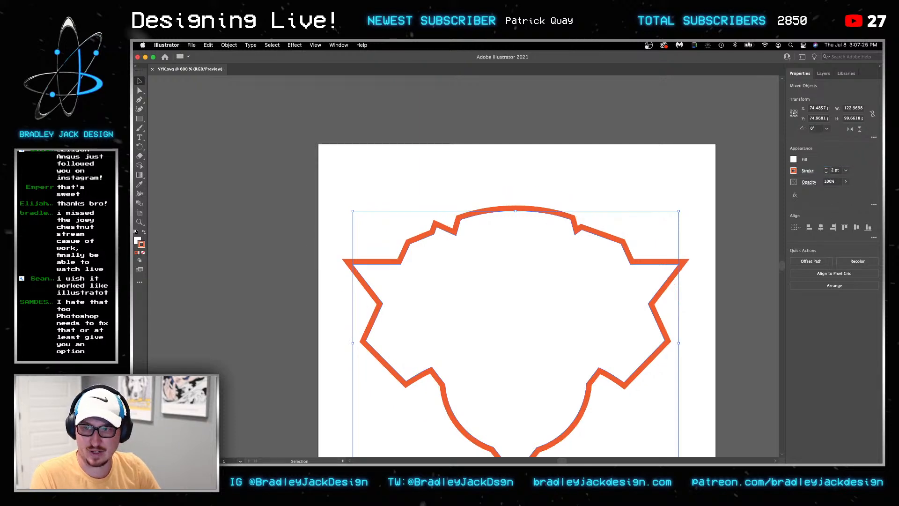
pyautogui.press('super+Tab')
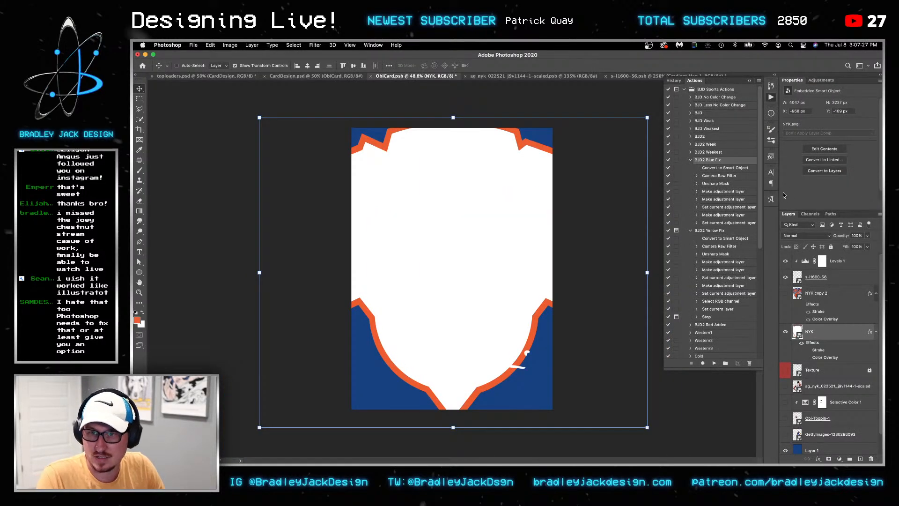
# Enlarge the NYK silhouette to about 4133 px wide and shift it slightly down on the card
pyautogui.moveTo(607, 254)
pyautogui.mouseDown()
pyautogui.moveTo(607, 244)
pyautogui.moveTo(601, 258)
pyautogui.moveTo(600, 251)
pyautogui.mouseUp()
pyautogui.hotkey('ctrl', 't')
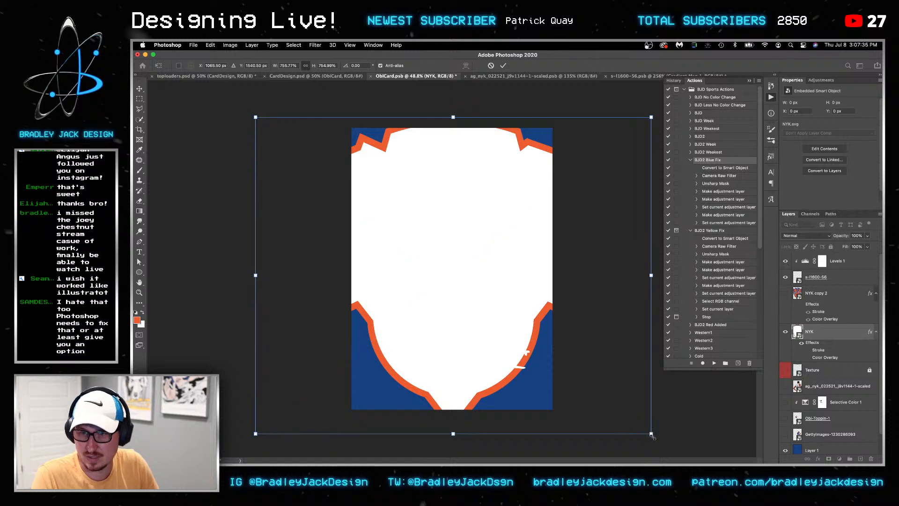
pyautogui.press('Return')
pyautogui.moveTo(652, 436); pyautogui.dragTo(652, 437)
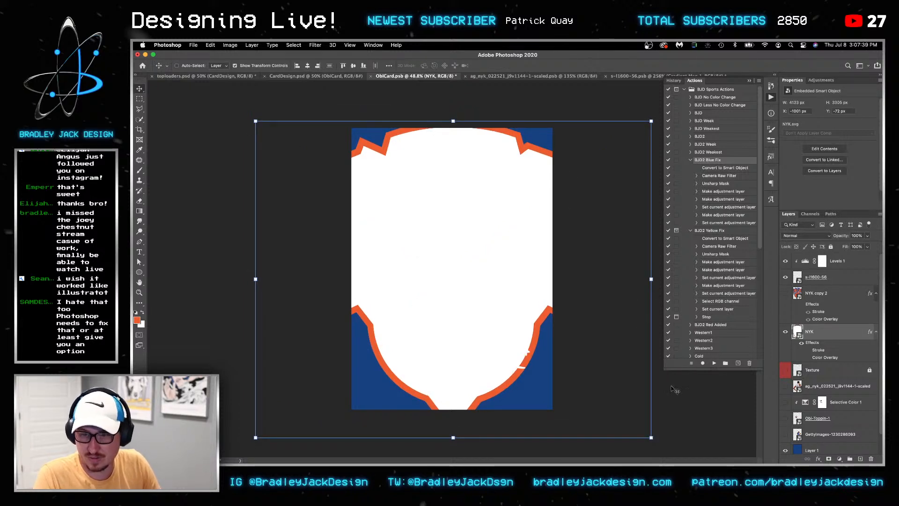
# Invert the signature layer, set its blend mode to Multiply, and center it low on the card at about 1152 px wide
pyautogui.click(814, 283)
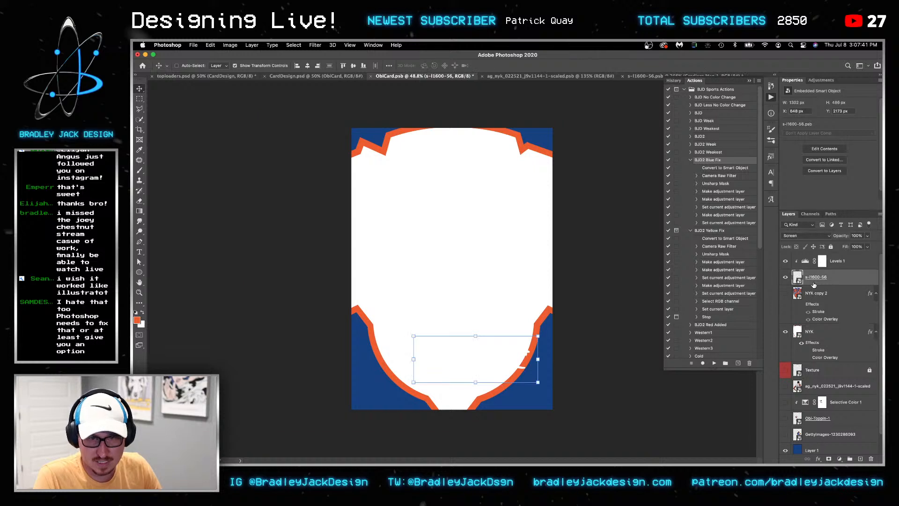
pyautogui.hotkey('shift', 'alt', 'm')
pyautogui.moveTo(476, 360); pyautogui.dragTo(454, 357)
pyautogui.moveTo(515, 378); pyautogui.dragTo(508, 375)
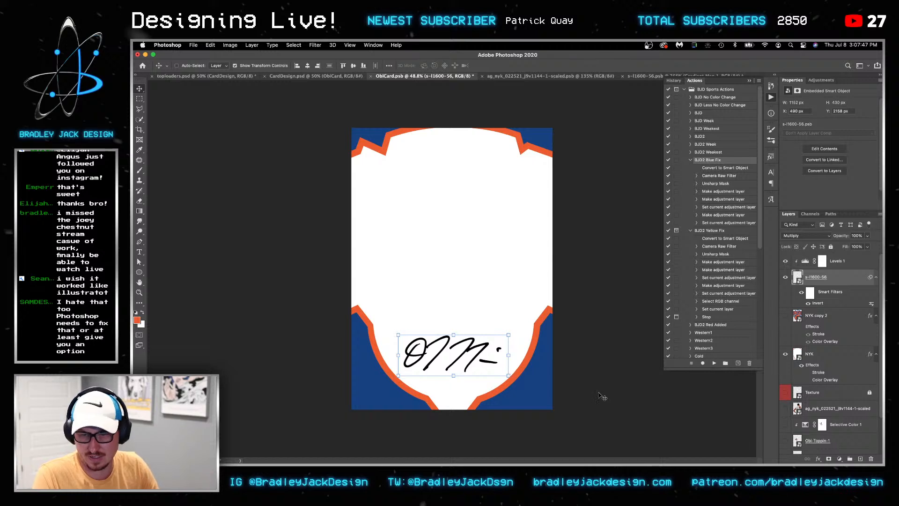
# Move the NYK layer down the stack to sit directly above the blue Layer 1
pyautogui.scroll(-2, 813, 391)
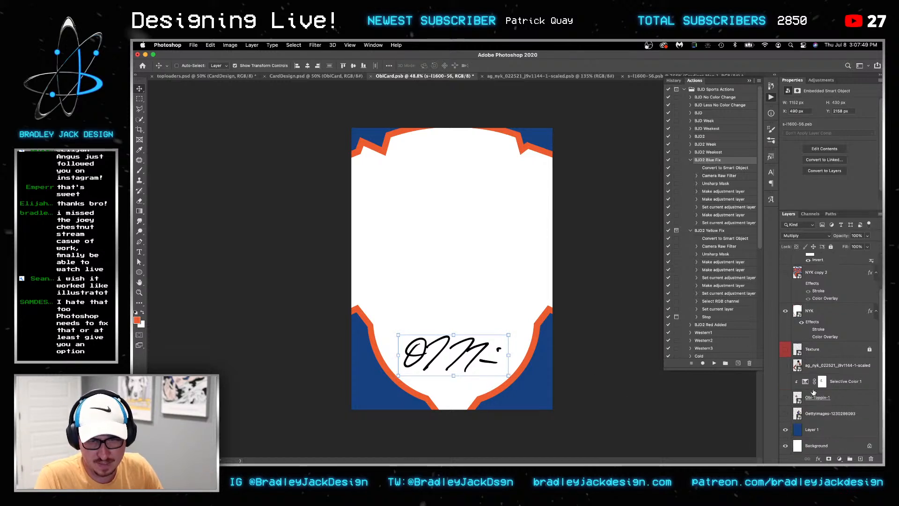
pyautogui.click(815, 428)
pyautogui.scroll(2, 815, 412)
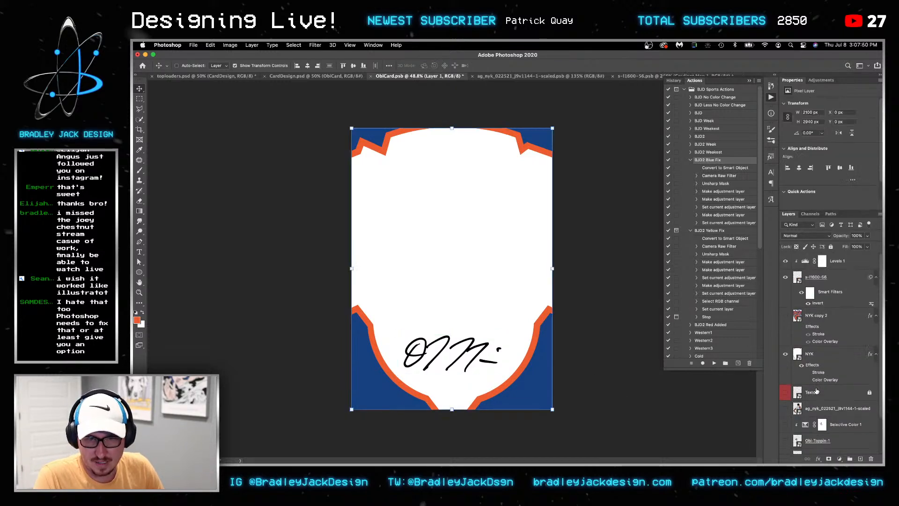
pyautogui.click(816, 361)
pyautogui.press('super+shift+bracketleft')
pyautogui.press('super+bracketright')
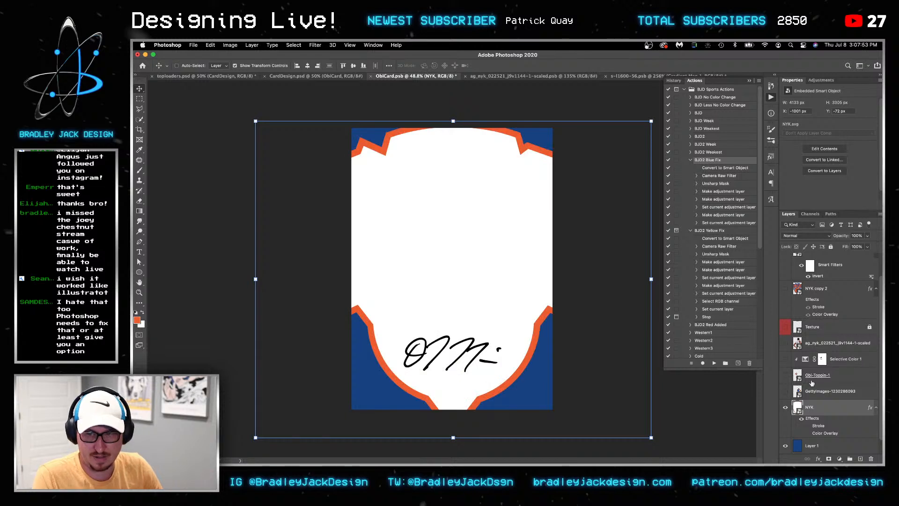
# Group the NYK layer with Layer 1 and name the group Background
pyautogui.keyDown('shift'); pyautogui.click(818, 448); pyautogui.keyUp('shift')
pyautogui.press('super+g')
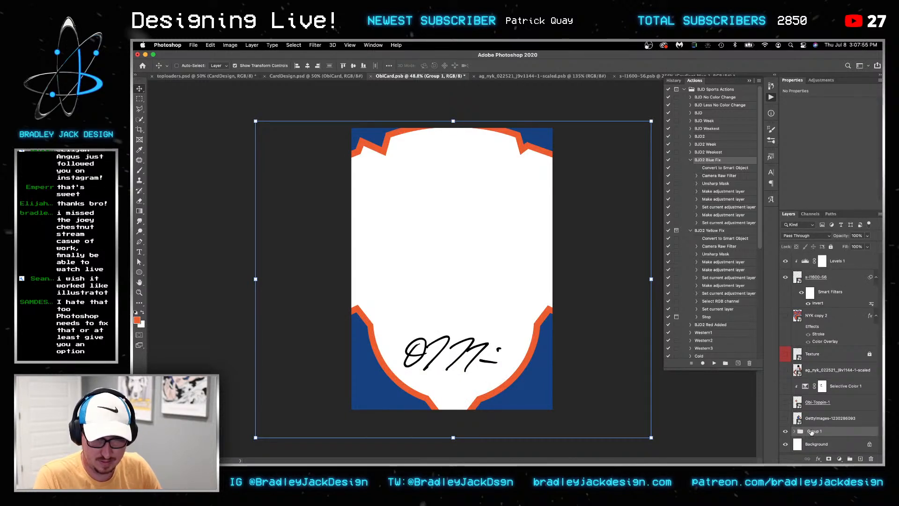
pyautogui.press('super+a')
pyautogui.write('Background')
pyautogui.press('Return')
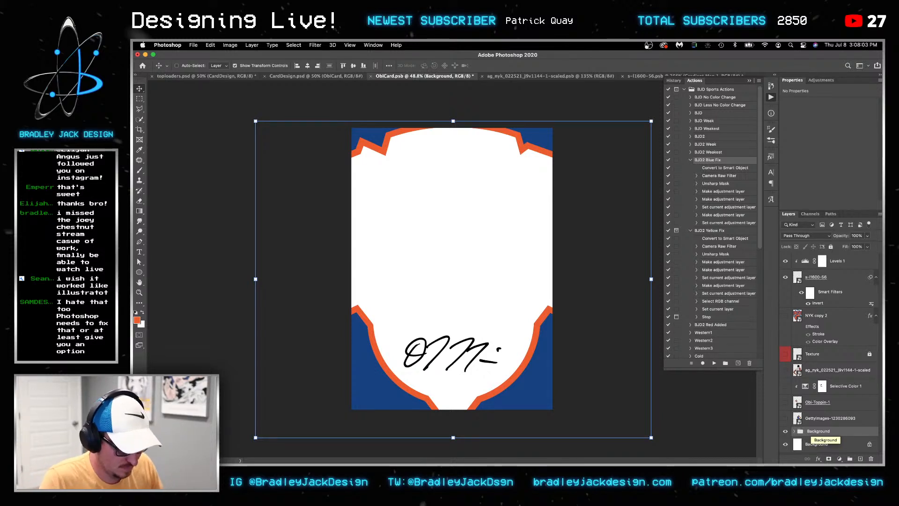
# Preview SilverParallel.jpg in Finder's BJD-TradingCard-ParallelPack folder and place it into the card document above the Background group
pyautogui.moveTo(643, 461)
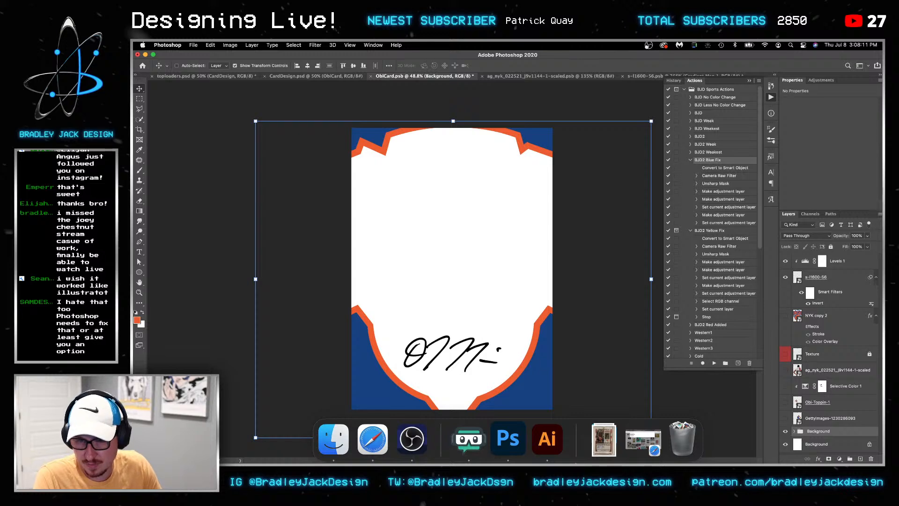
pyautogui.click(334, 444)
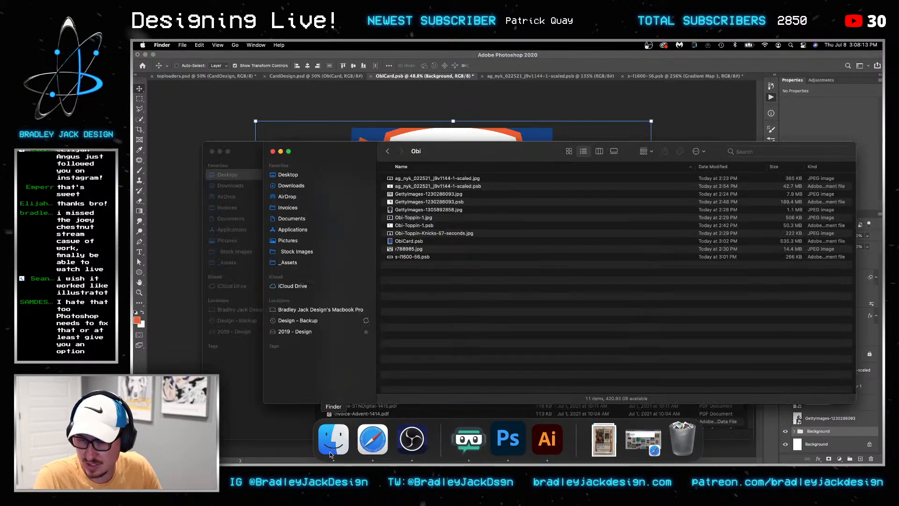
pyautogui.click(248, 154)
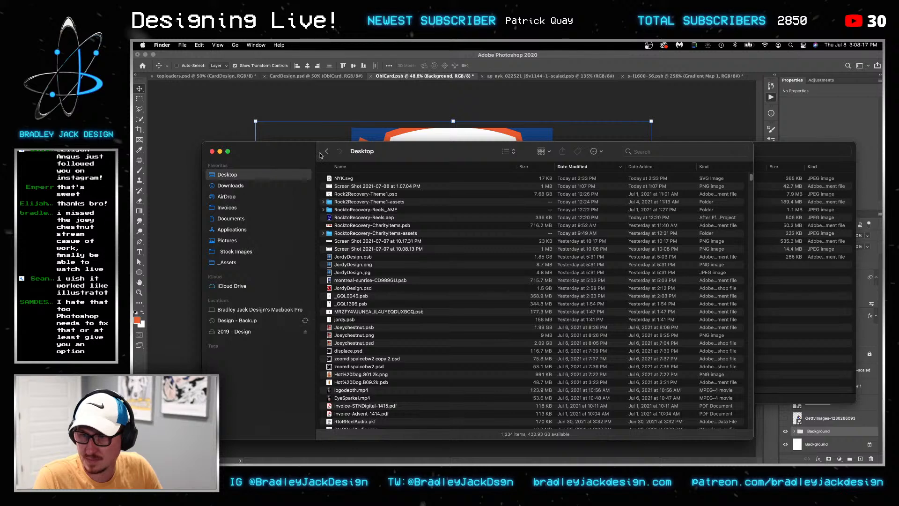
pyautogui.click(340, 151)
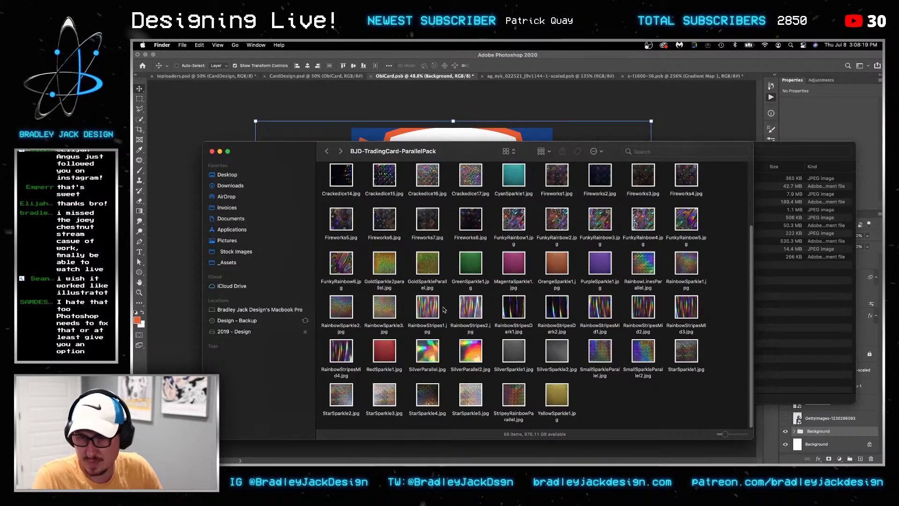
pyautogui.click(427, 355)
pyautogui.press('space')
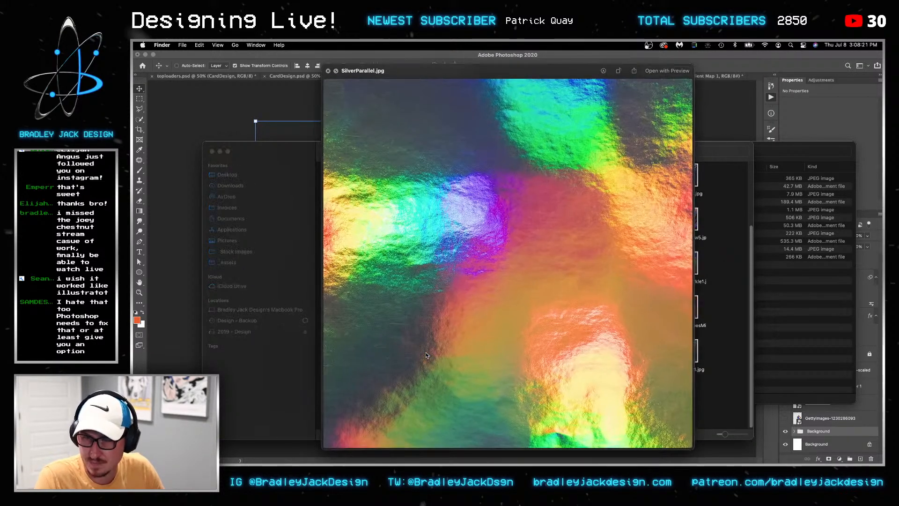
pyautogui.press('space')
pyautogui.press('Return')
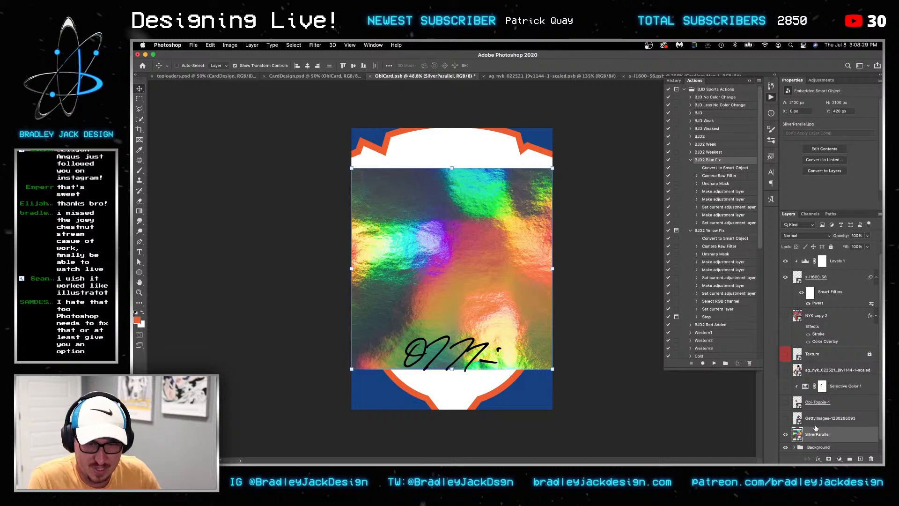
# Expand the Background group and move the SilverParallel layer into it, directly above the NYK layer
pyautogui.scroll(-2, 816, 428)
pyautogui.click(795, 433)
pyautogui.scroll(-2, 805, 425)
pyautogui.moveTo(818, 404); pyautogui.dragTo(818, 420)
pyautogui.scroll(-2, 819, 423)
# Create an independent smart object copy of the NYK layer inside the Background group
pyautogui.click(820, 410)
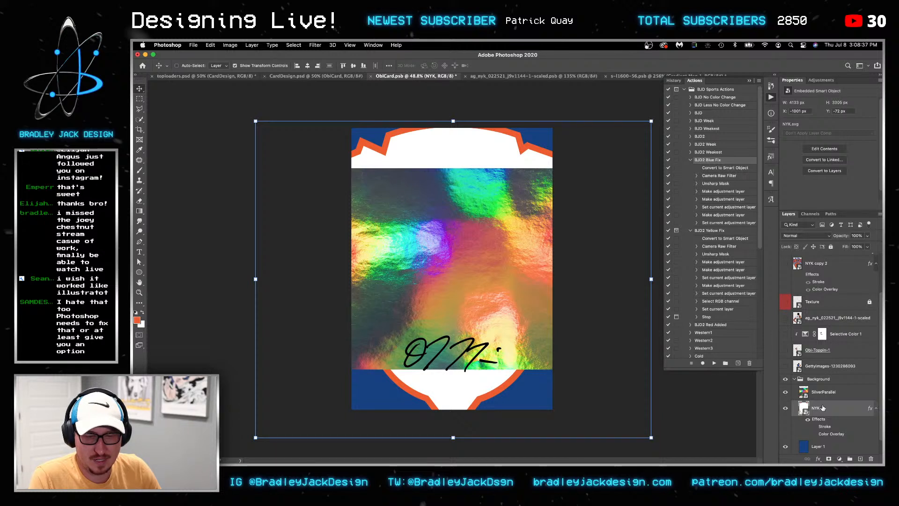
pyautogui.rightClick(823, 408)
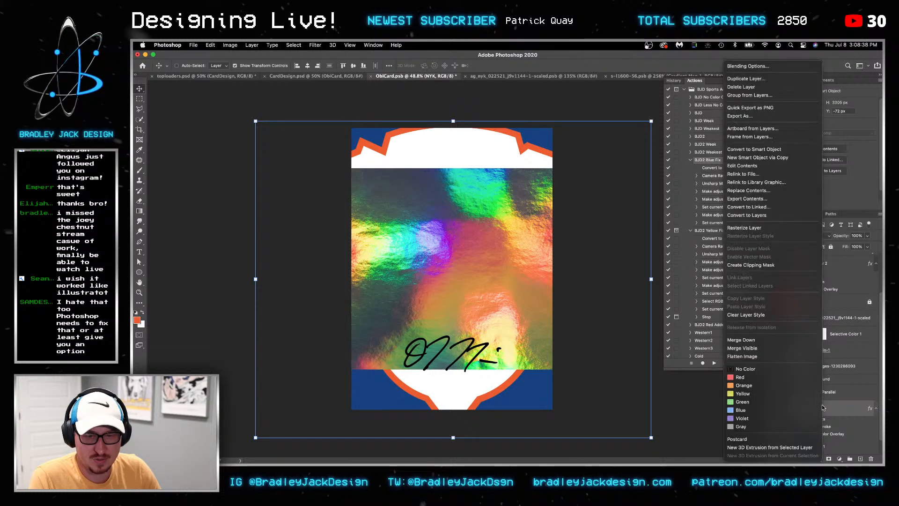
pyautogui.click(799, 159)
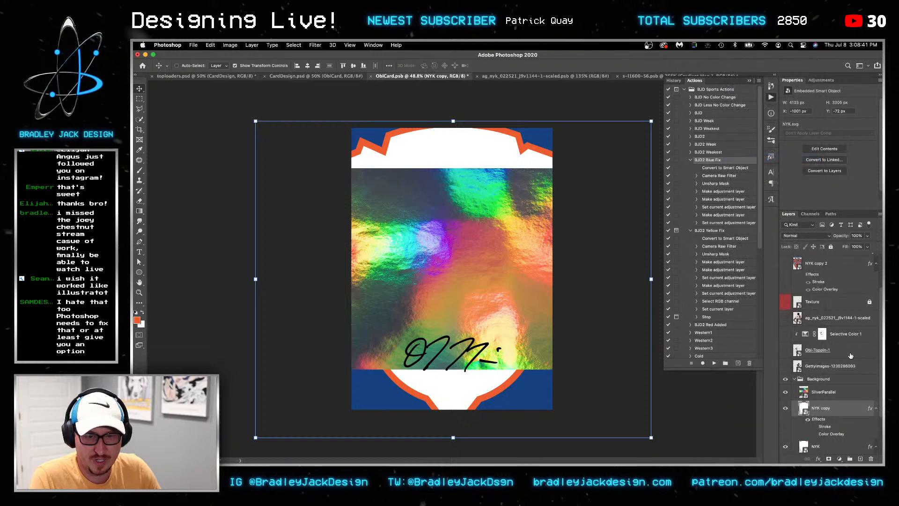
# Open the NYK copy layer's artwork in Illustrator and remove the orange outline, keeping only the white silhouette in its original place
pyautogui.doubleClick(803, 406)
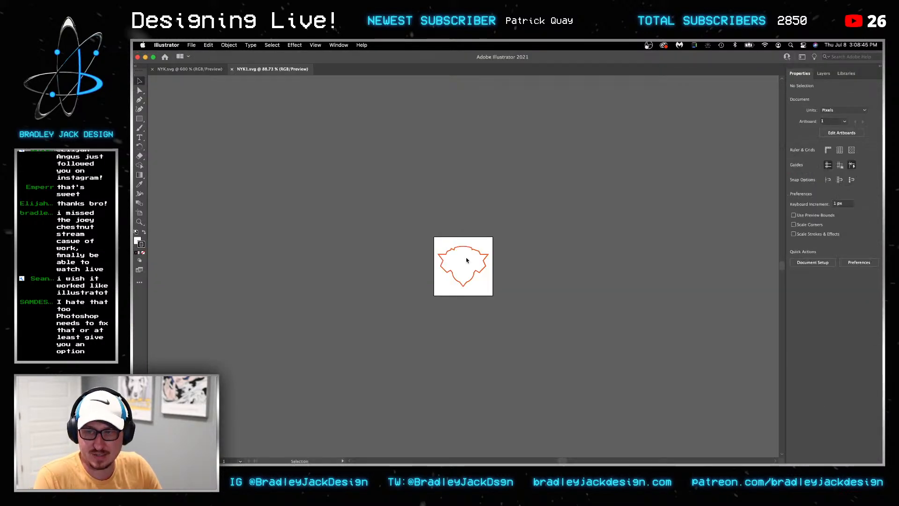
pyautogui.press('a')
pyautogui.click(466, 258)
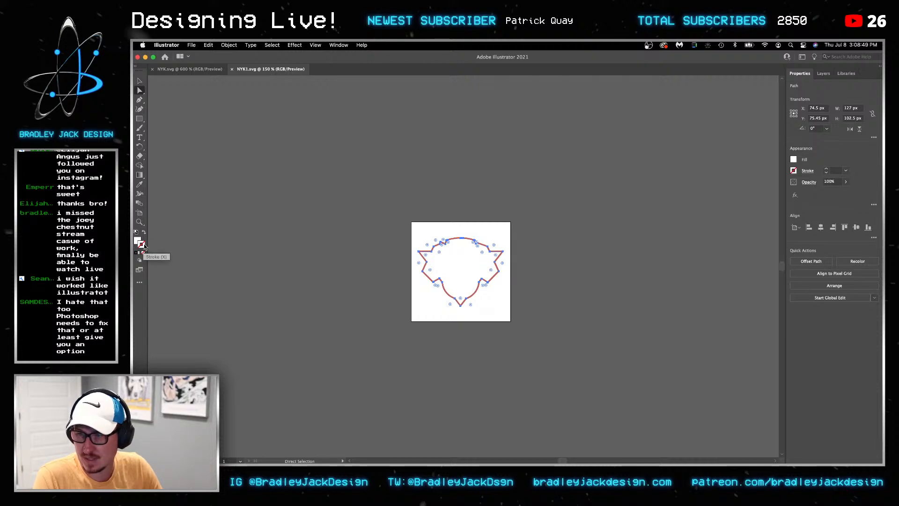
pyautogui.scroll(8, 464, 249)
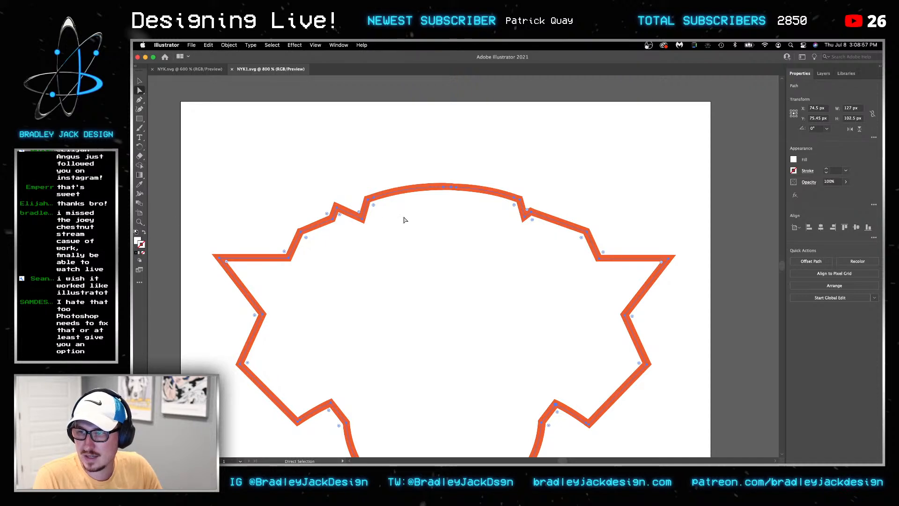
pyautogui.press('v')
pyautogui.click(370, 150)
pyautogui.click(423, 235)
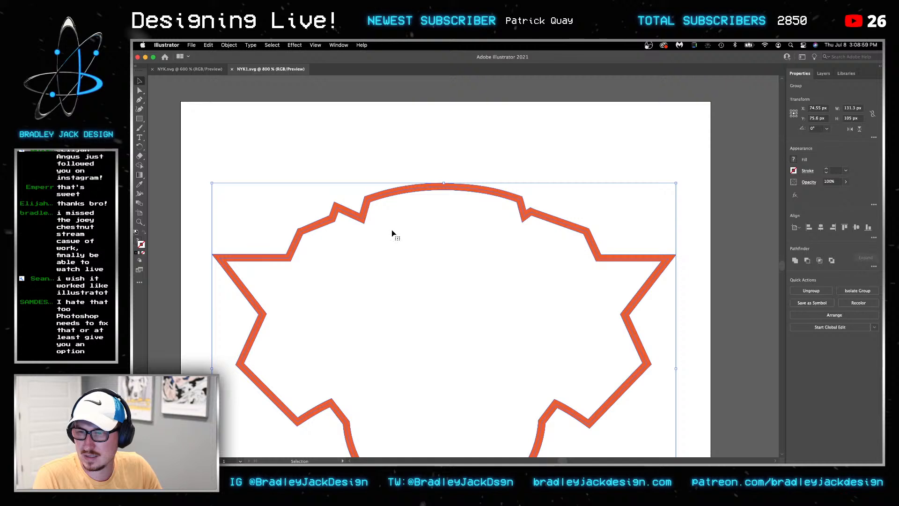
pyautogui.click(411, 242)
pyautogui.press('super+a')
pyautogui.press('a')
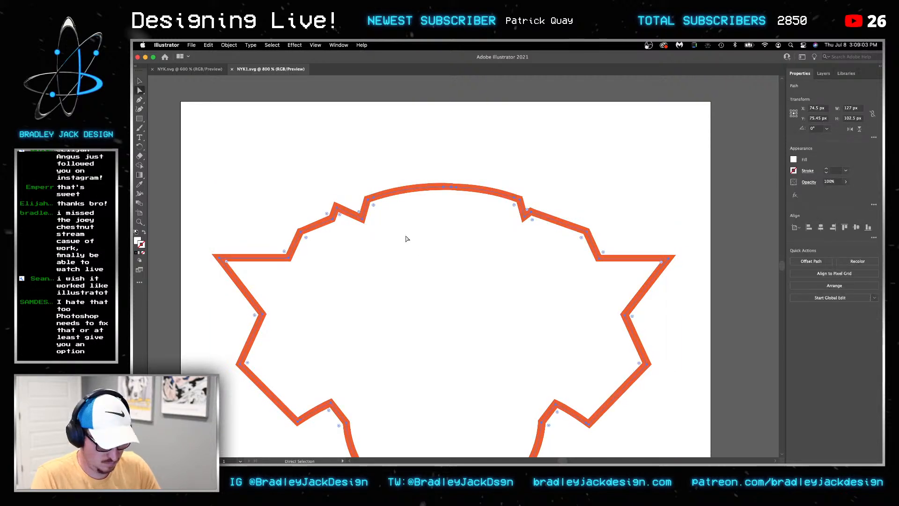
pyautogui.press('super+x')
pyautogui.press('Delete')
pyautogui.press('super+f')
pyautogui.press('v')
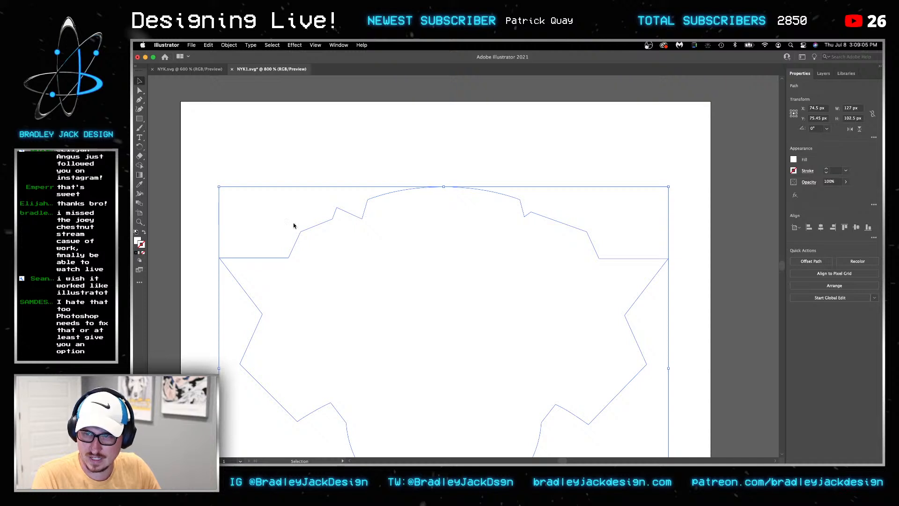
# Turn the silhouette's white fill into a 1 pt white stroke without fill, save the artwork and return to the card in Photoshop
pyautogui.click(143, 232)
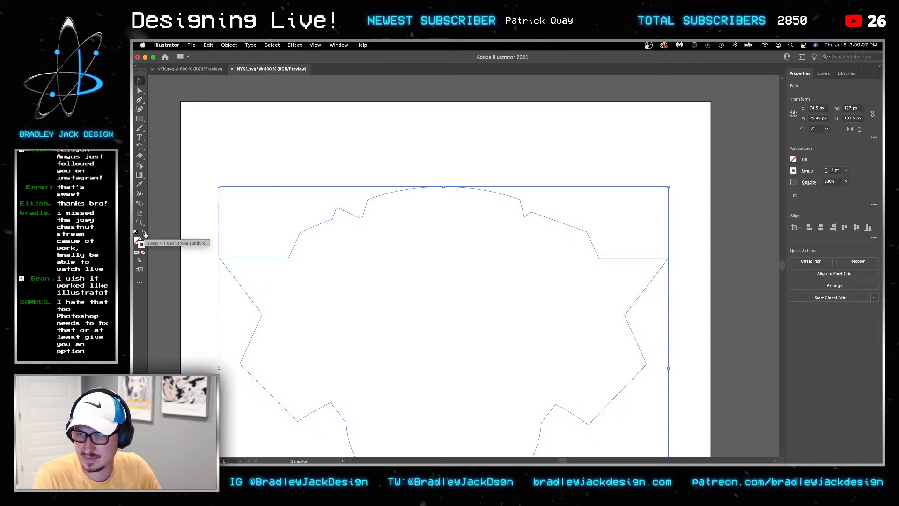
pyautogui.click(808, 172)
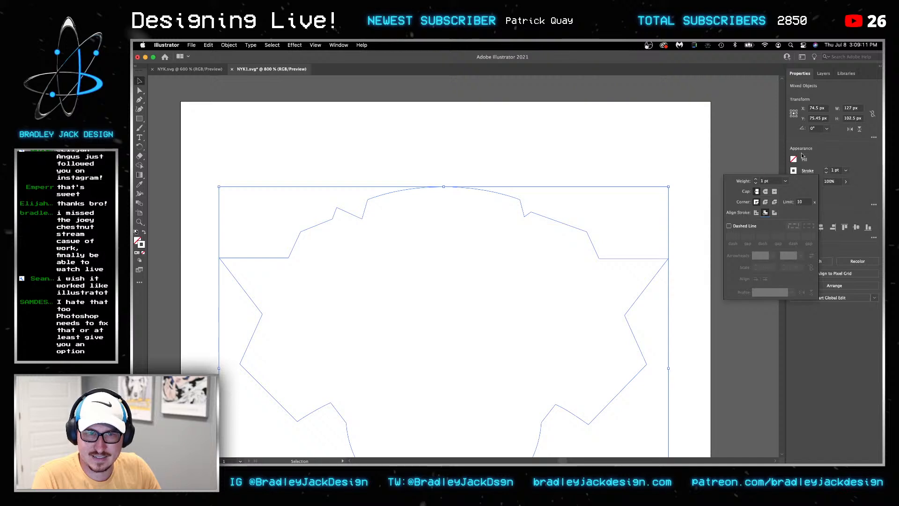
pyautogui.press('super+Tab')
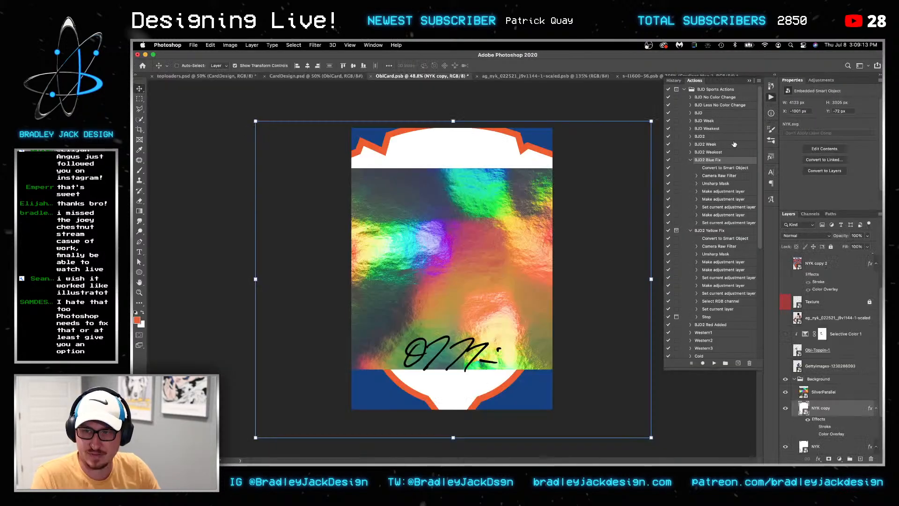
pyautogui.moveTo(813, 405); pyautogui.dragTo(815, 397)
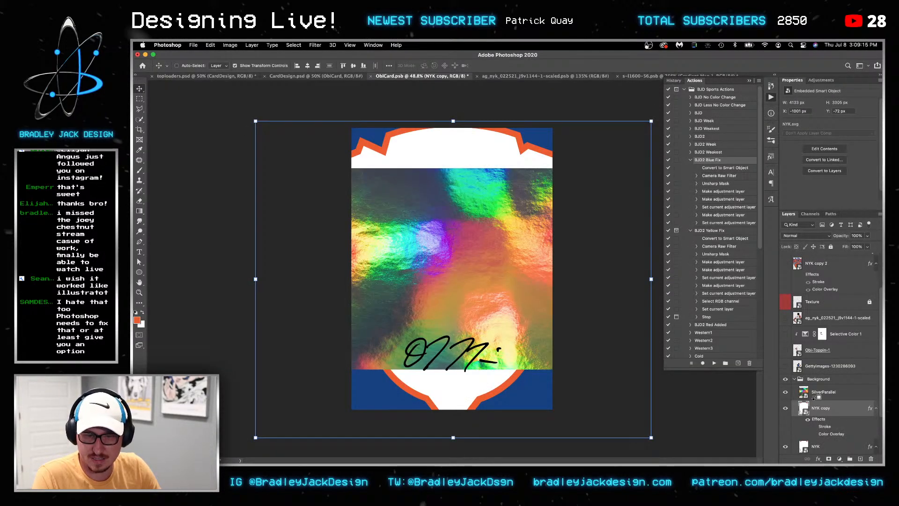
pyautogui.press('super+Tab')
pyautogui.press('super+Tab')
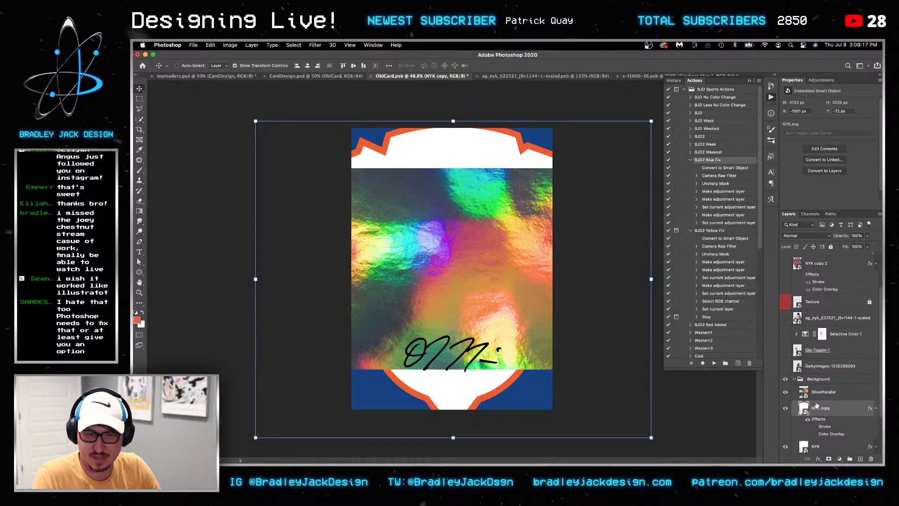
pyautogui.press('super+Tab')
pyautogui.press('super+Tab')
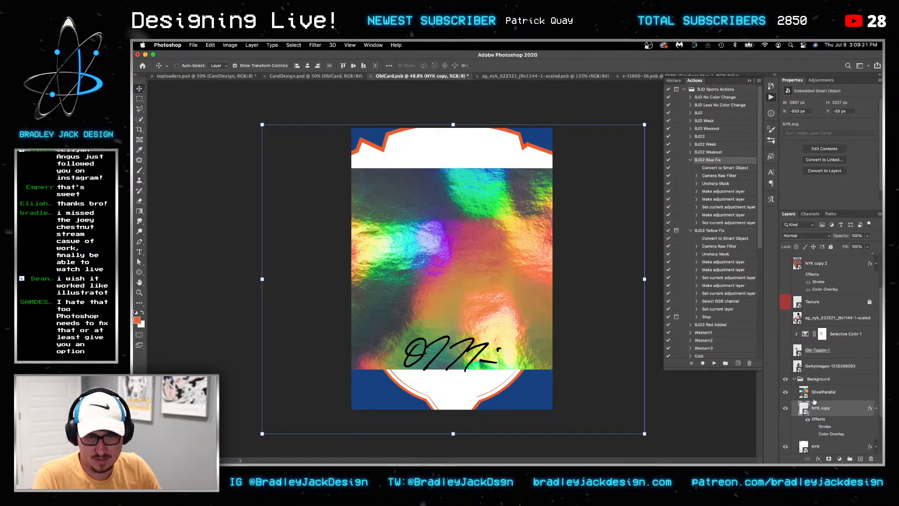
# Clip the SilverParallel layer to the NYK copy layer and scale it up to 3238 × 3238 px, covering the whole card
pyautogui.keyDown('alt'); pyautogui.click(814, 397); pyautogui.keyUp('alt')
pyautogui.click(815, 396)
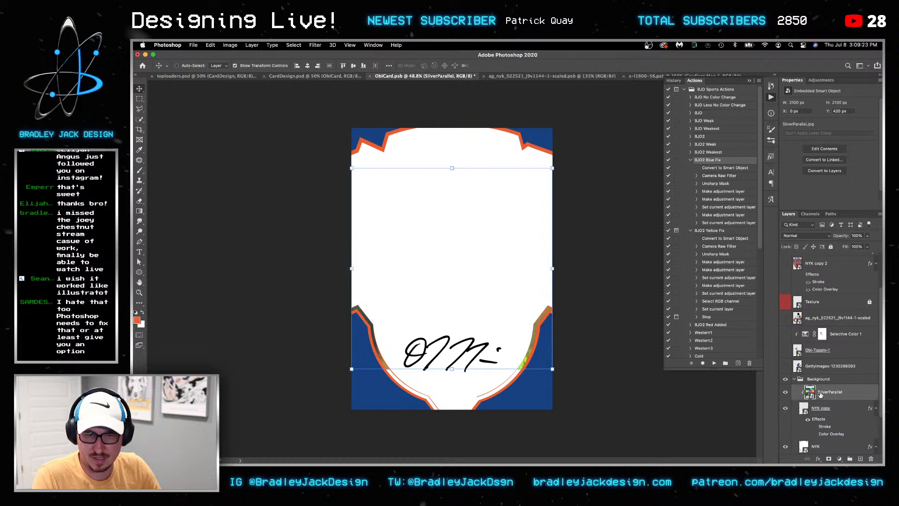
pyautogui.hotkey('ctrl', 't')
pyautogui.moveTo(563, 375); pyautogui.dragTo(611, 415)
pyautogui.press('Return')
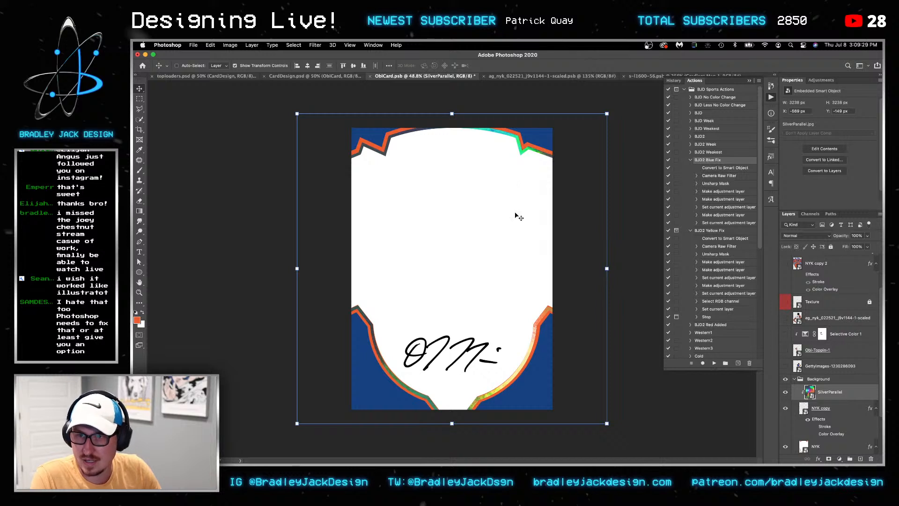
# Nudge the NYK copy layer up and slightly right to X -931 px, Y -44 px, against the orange outline
pyautogui.press('z')
pyautogui.click(838, 410)
pyautogui.moveTo(549, 311); pyautogui.dragTo(598, 314)
pyautogui.press('Up')
pyautogui.press('Up')
pyautogui.press('Up')
pyautogui.press('Up')
pyautogui.press('Up')
pyautogui.press('Up')
pyautogui.press('Up')
pyautogui.press('Right')
pyautogui.press('Right')
# Check the stroke options of the copied silhouette in Illustrator, returning to the card in Photoshop
pyautogui.press('super+Tab')
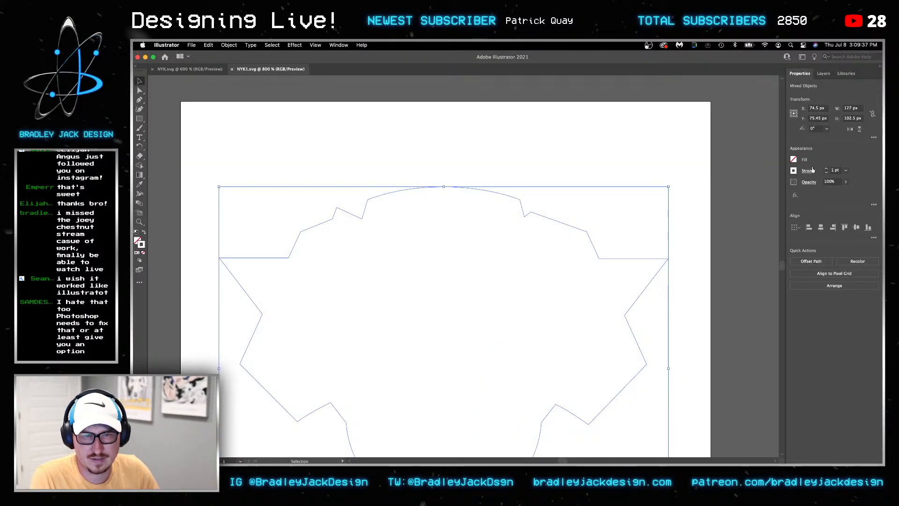
pyautogui.click(809, 171)
pyautogui.click(710, 145)
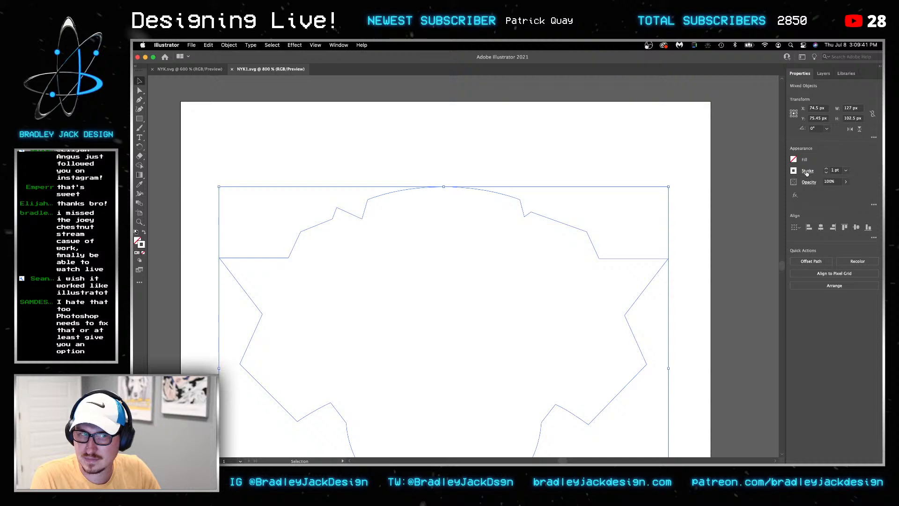
pyautogui.press('super+Tab')
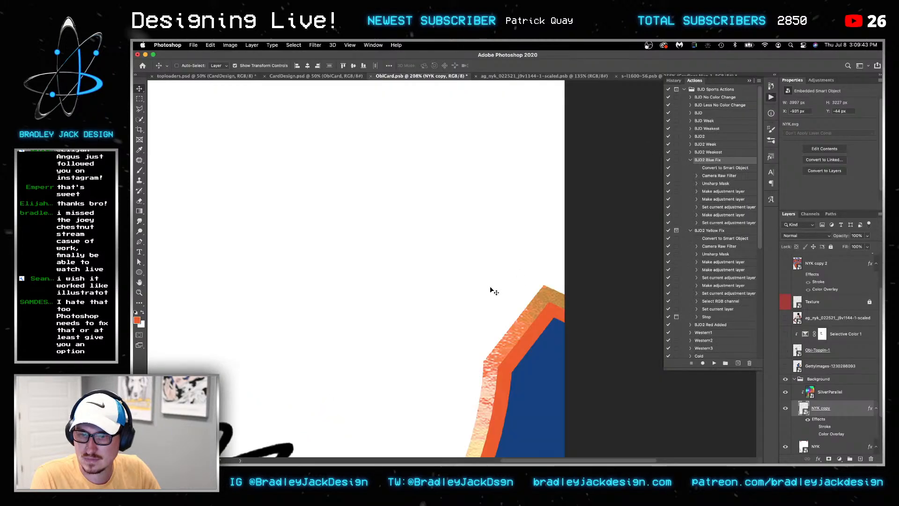
# Nudge the NYK copy layer down and left to X -934 px, Y -38 px, evening out the foil border around the card
pyautogui.scroll(-5, 478, 286)
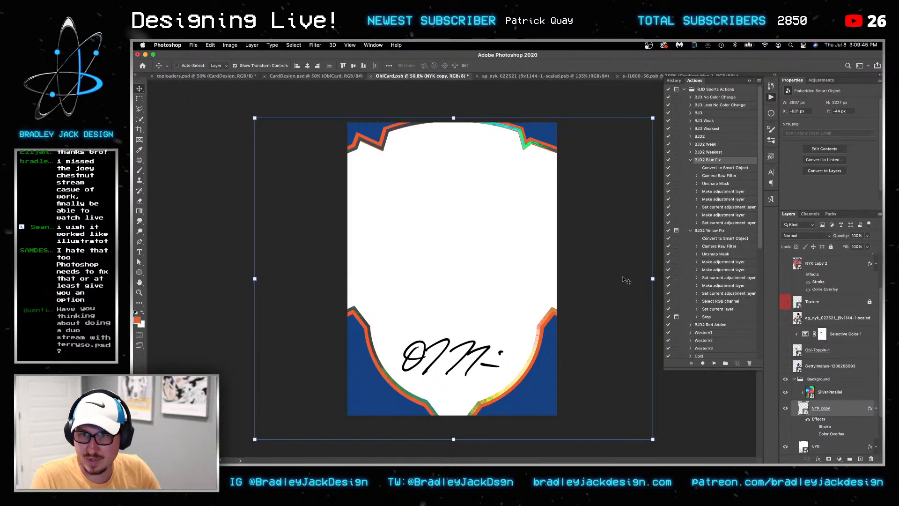
pyautogui.press('Down')
pyautogui.press('Down')
pyautogui.press('Down')
pyautogui.press('Down')
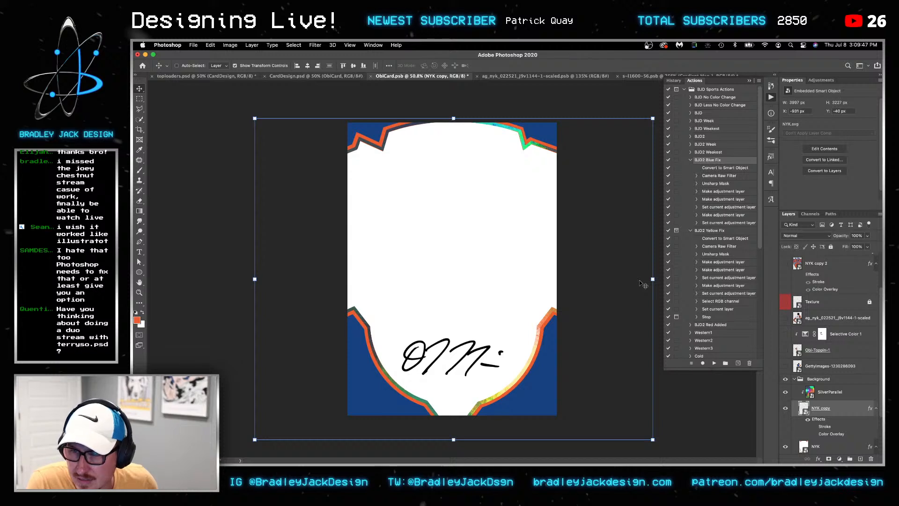
pyautogui.press('Down')
pyautogui.press('Left')
pyautogui.press('Left')
pyautogui.press('Left')
pyautogui.press('Left')
pyautogui.press('Down')
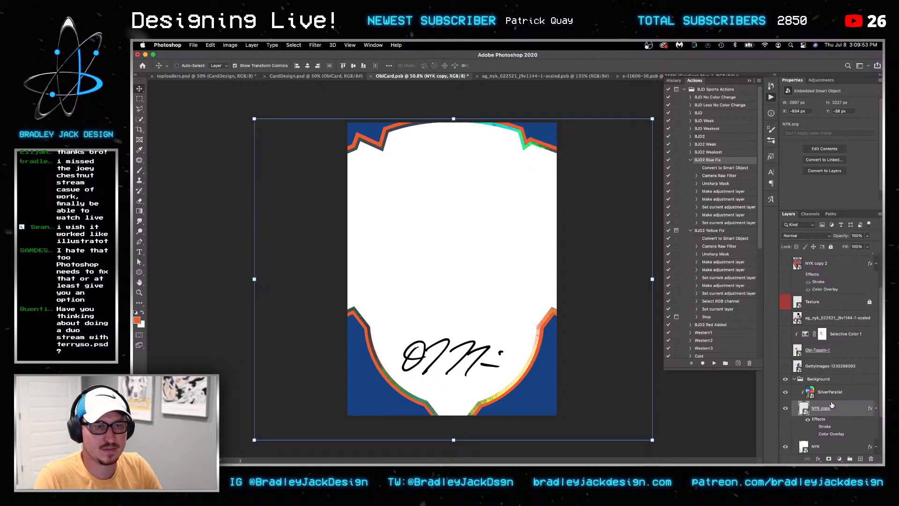
# Delete the NYK copy layer and hide the SilverParallel layer
pyautogui.press('Delete')
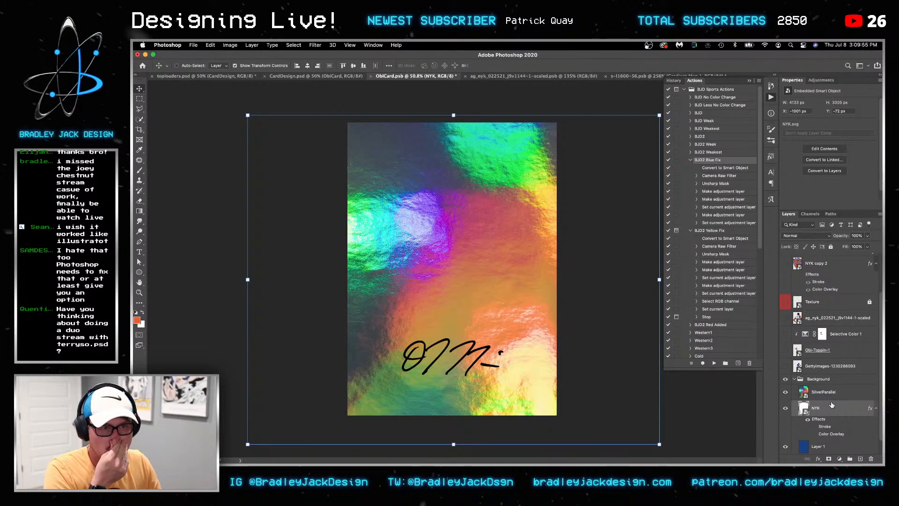
pyautogui.click(785, 392)
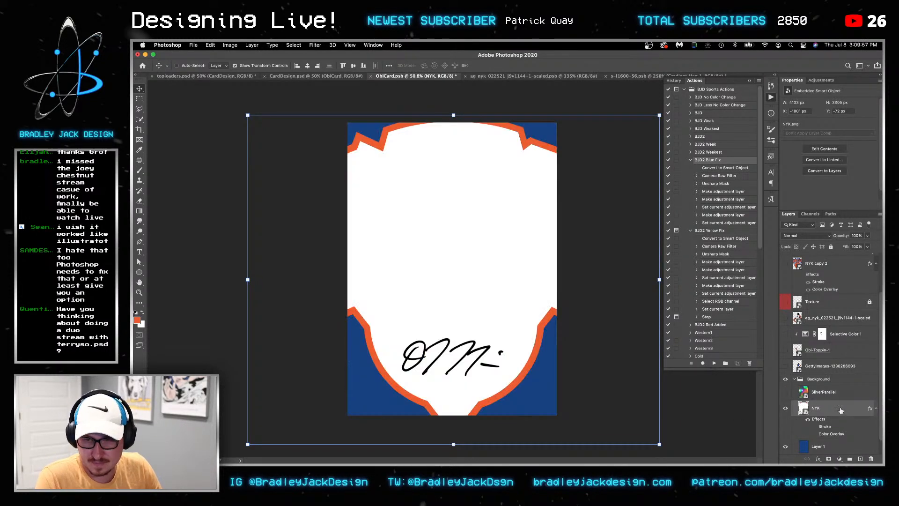
# Open the original NYK layer's artwork in Illustrator to check its stroke weight and alignment, returning to Photoshop without changing it
pyautogui.rightClick(841, 410)
pyautogui.click(791, 158)
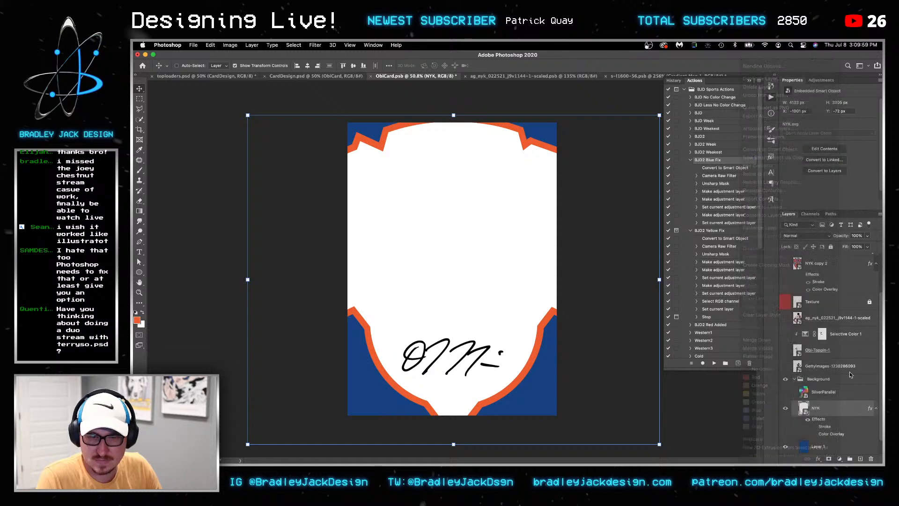
pyautogui.doubleClick(801, 410)
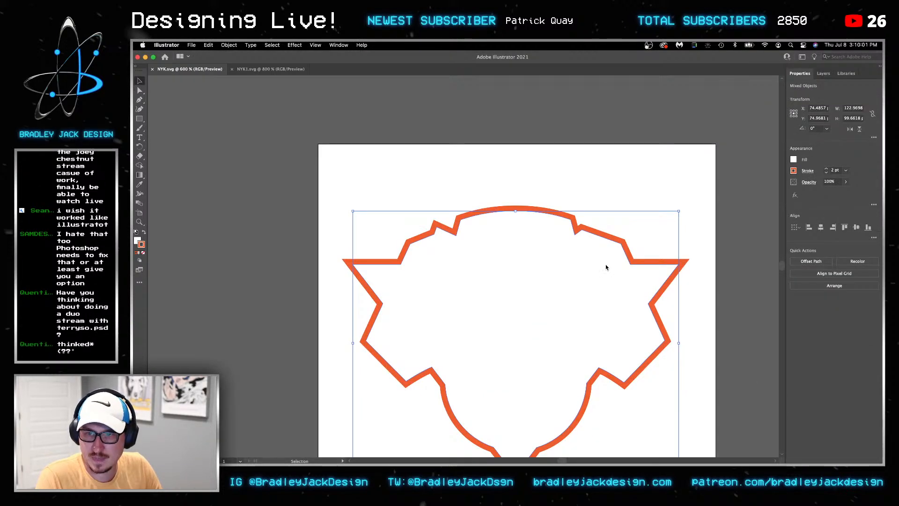
pyautogui.click(810, 171)
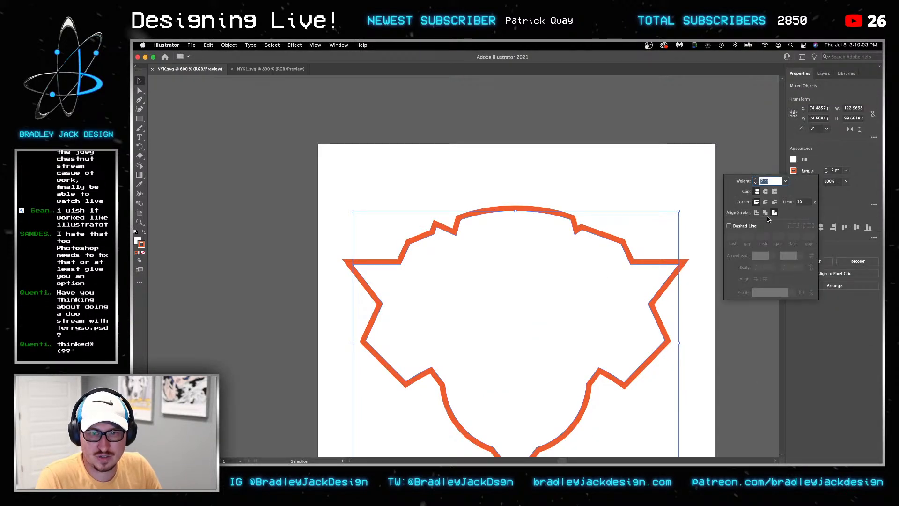
pyautogui.click(650, 186)
pyautogui.press('super+grave')
pyautogui.press('super+grave')
pyautogui.press('super+Tab')
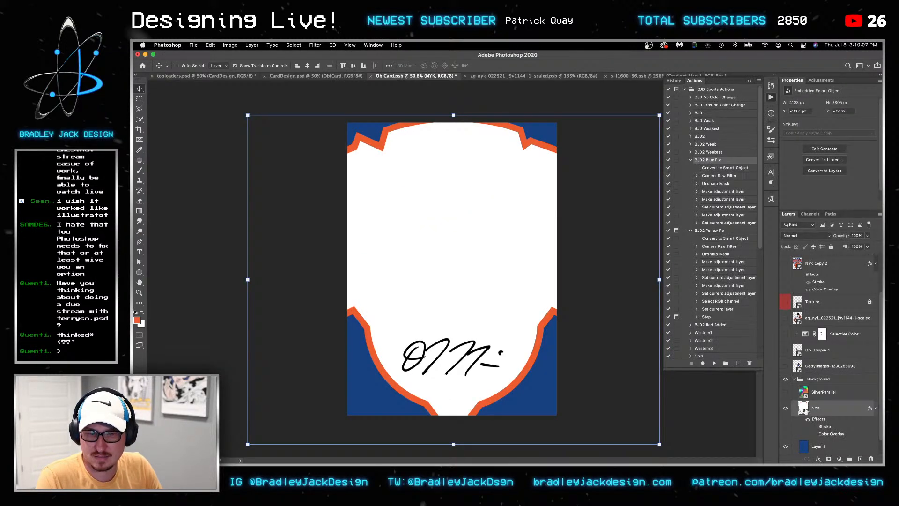
# Create a new independent smart object copy of the NYK layer and open its artwork in Illustrator
pyautogui.rightClick(814, 409)
pyautogui.click(751, 157)
pyautogui.doubleClick(803, 409)
pyautogui.scroll(3, 451, 251)
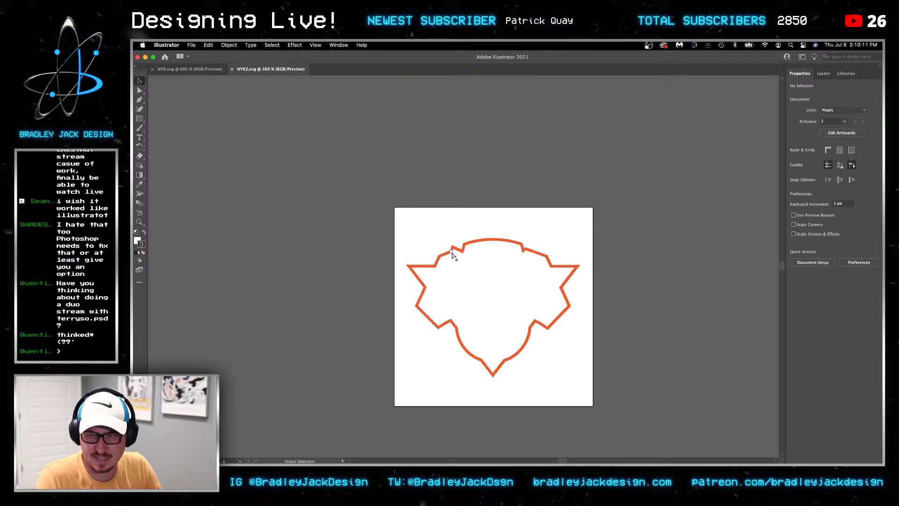
pyautogui.click(505, 269)
pyautogui.scroll(1, 505, 270)
pyautogui.scroll(1, 508, 273)
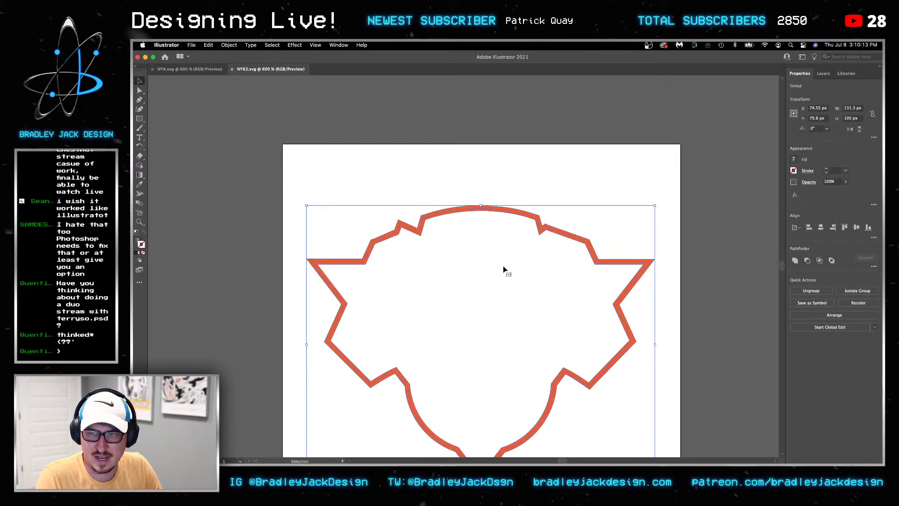
# Separate the white silhouette from its overlapping orange outline with a Pathfinder operation
pyautogui.click(794, 260)
pyautogui.press('super+z')
pyautogui.click(874, 267)
pyautogui.click(822, 308)
pyautogui.click(716, 262)
# Delete only the orange outline, keeping the inner white silhouette path
pyautogui.press('a')
pyautogui.click(553, 231)
pyautogui.press('Delete')
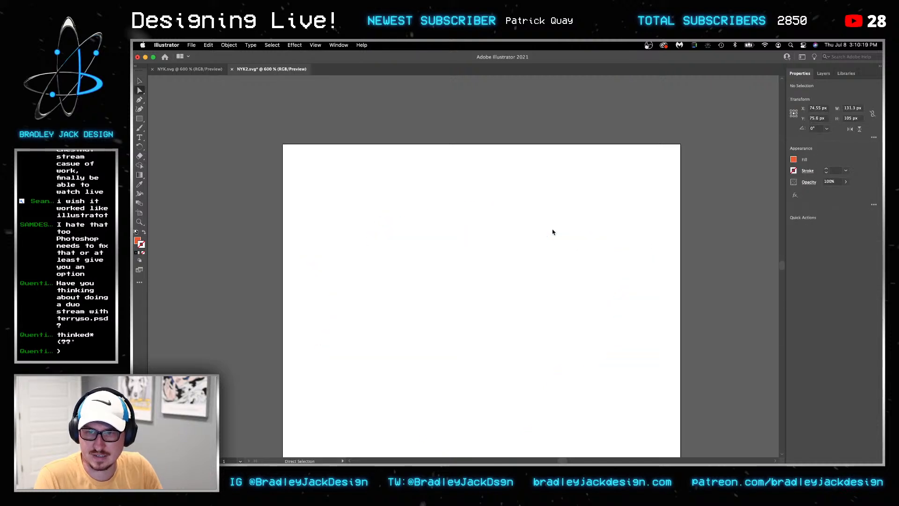
pyautogui.press('super+z')
pyautogui.click(526, 258)
pyautogui.keyDown('super'); pyautogui.click(527, 258); pyautogui.keyUp('super')
pyautogui.press('Delete')
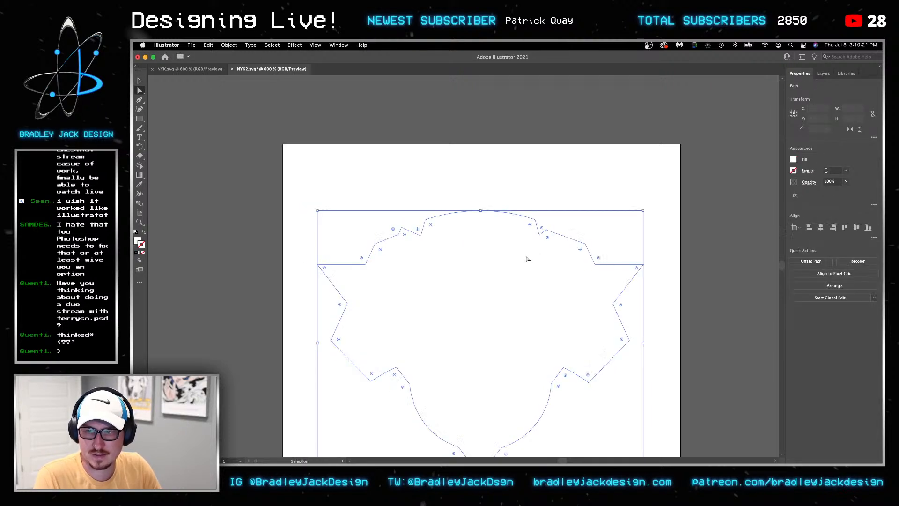
# Swap the silhouette's fill and stroke and recolour the 1 pt stroke dark brown
pyautogui.click(143, 232)
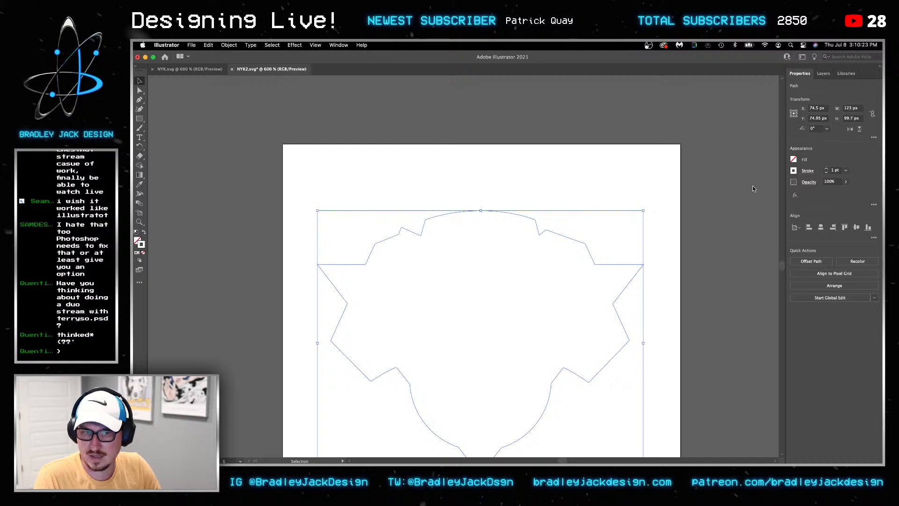
pyautogui.doubleClick(143, 245)
pyautogui.click(502, 266)
pyautogui.click(588, 214)
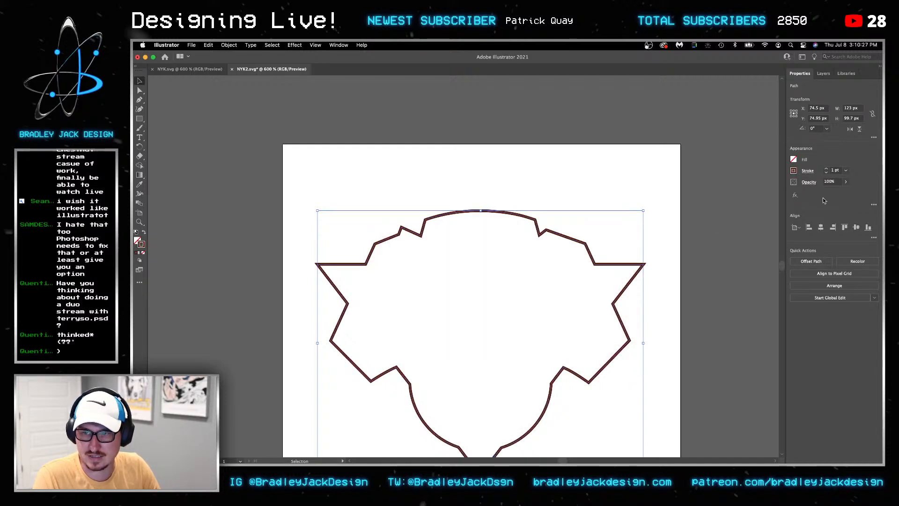
# Align the silhouette's stroke to the inside of the path, save the artwork and return to the card in Photoshop
pyautogui.click(807, 171)
pyautogui.click(766, 212)
pyautogui.click(657, 176)
pyautogui.press('super+s')
pyautogui.press('super+Tab')
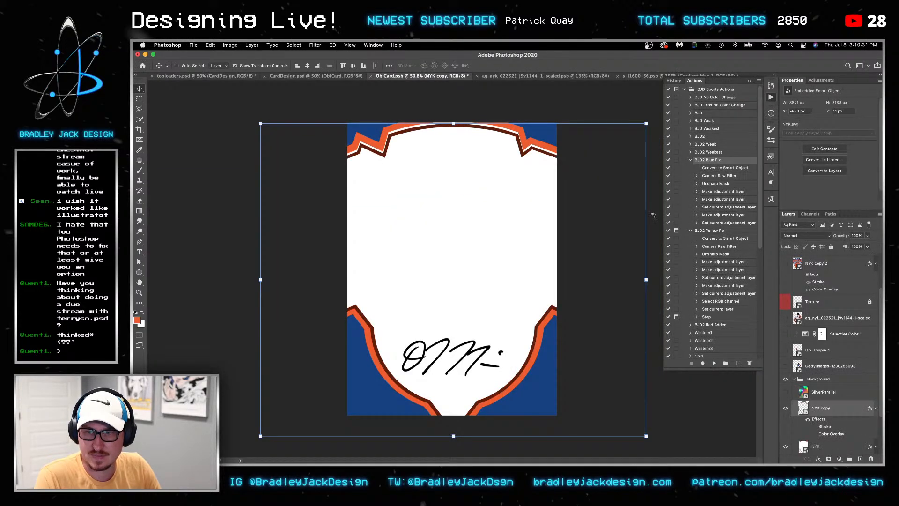
# Nudge the NYK copy layer up and slightly left to X -872 px, Y -8 px, fitting its dark outline inside the orange one
pyautogui.press('Up')
pyautogui.press('Up')
pyautogui.press('Up')
pyautogui.press('Up')
pyautogui.press('Up')
pyautogui.press('Up')
pyautogui.press('Up')
pyautogui.press('Up')
pyautogui.press('Up')
pyautogui.press('Up')
pyautogui.press('Up')
pyautogui.press('Up')
pyautogui.press('Up')
pyautogui.press('Up')
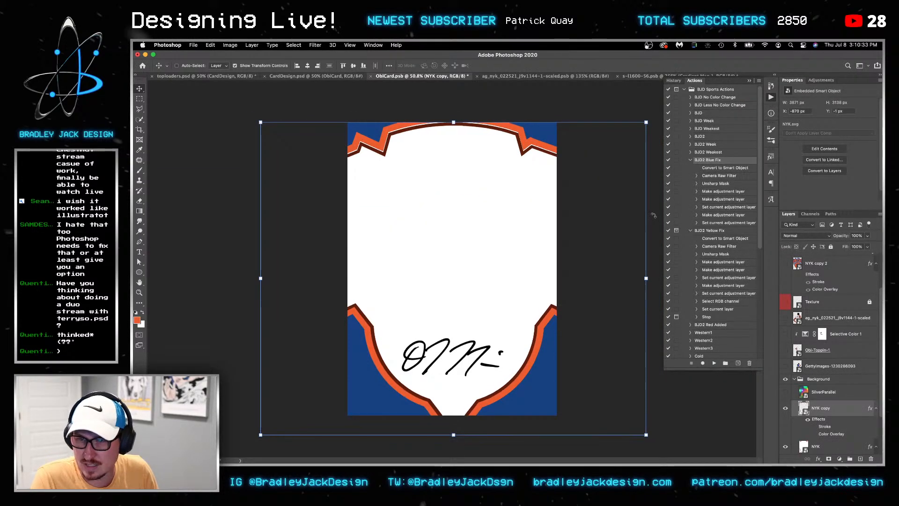
pyautogui.press('Up')
pyautogui.press('Up')
pyautogui.press('Up')
pyautogui.press('Up')
pyautogui.press('Up')
pyautogui.press('Up')
pyautogui.press('Left')
pyautogui.press('Left')
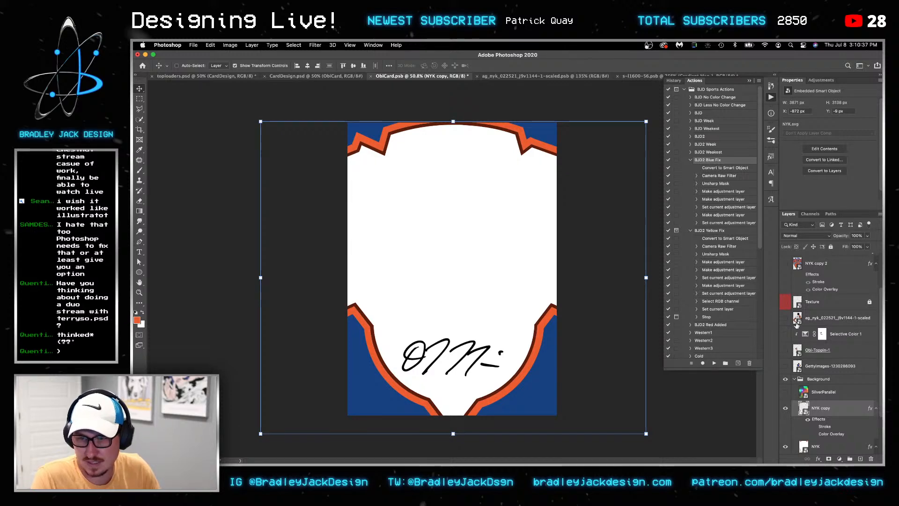
# Show the SilverParallel foil texture clipped to the NYK copy outline, and select the blue background layer, Layer 1
pyautogui.keyDown('alt'); pyautogui.click(806, 393); pyautogui.keyUp('alt')
pyautogui.press('alt+super+g')
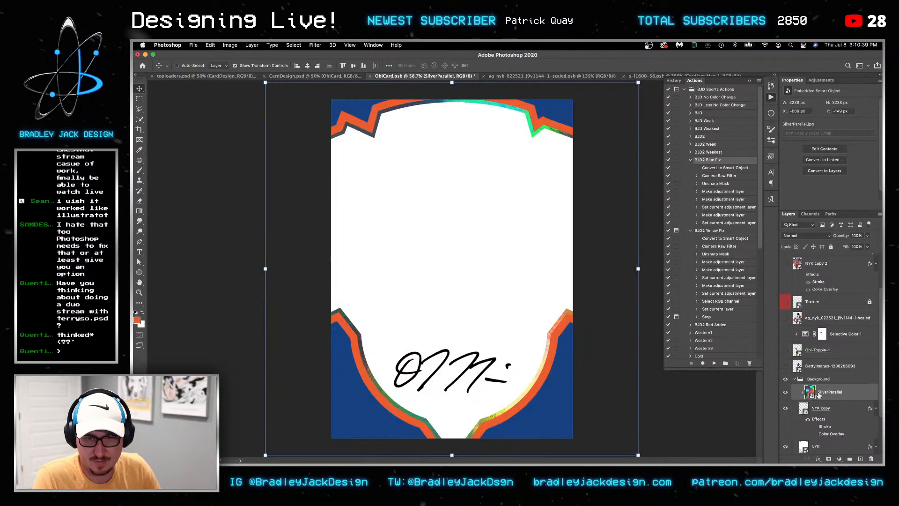
pyautogui.scroll(-3, 596, 332)
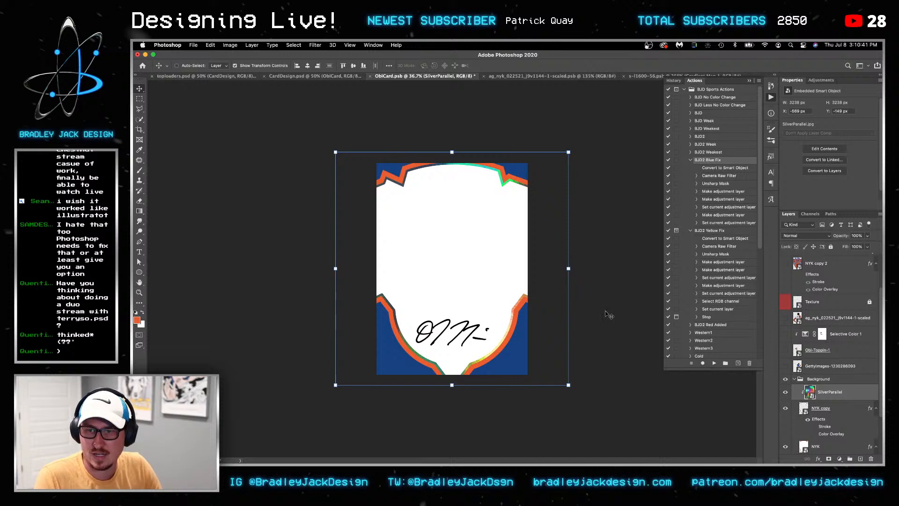
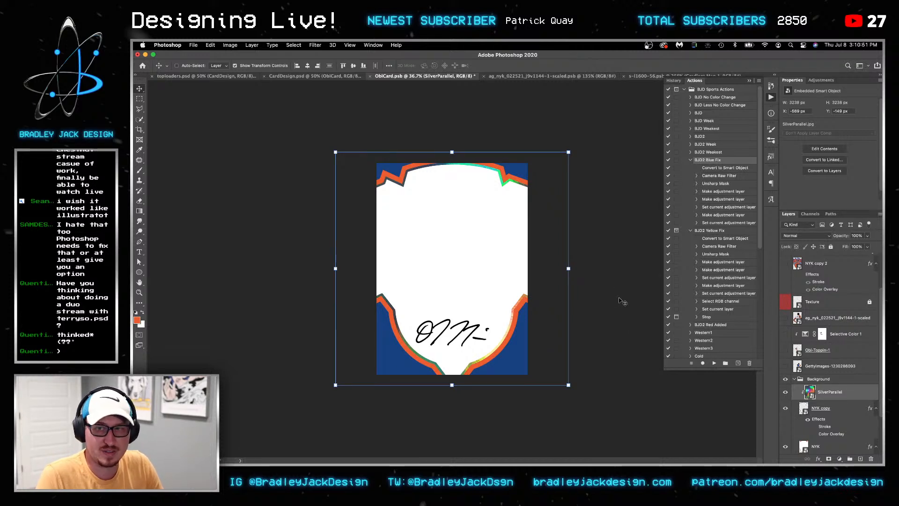
pyautogui.scroll(-2, 799, 391)
pyautogui.press('Tab')
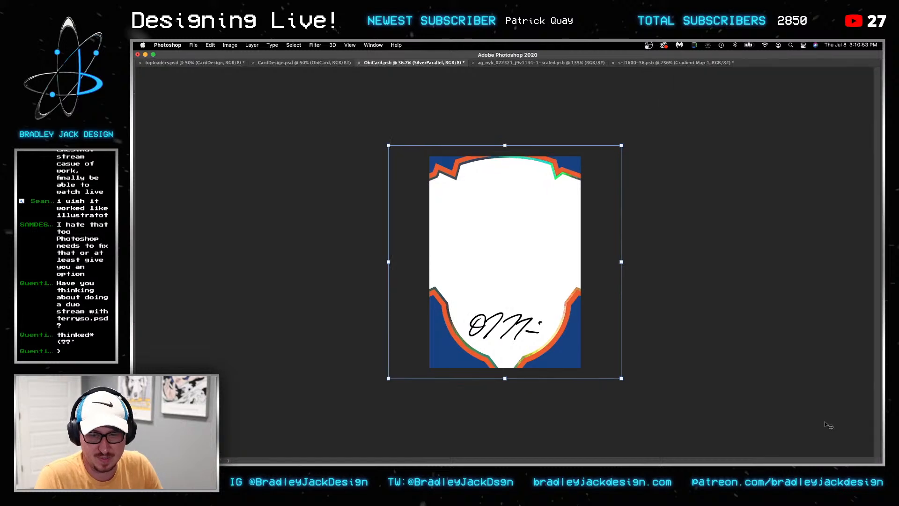
pyautogui.press('Tab')
pyautogui.click(826, 449)
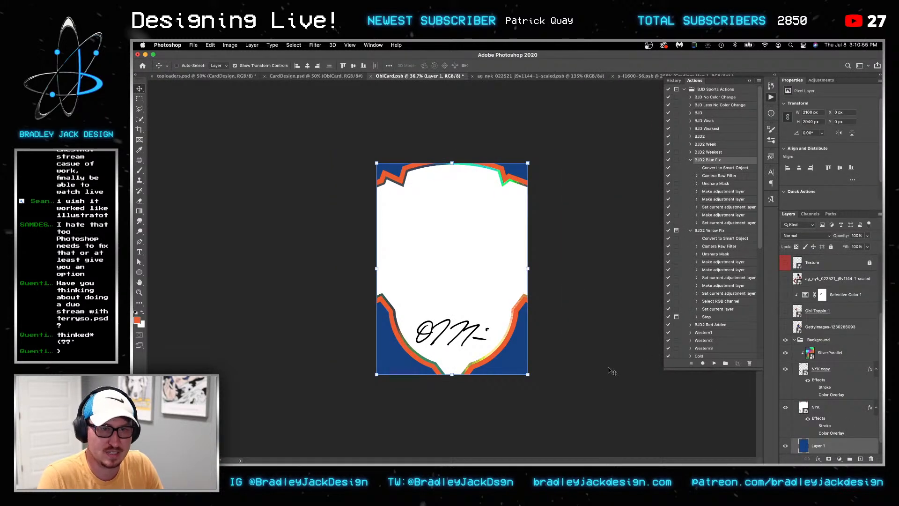
# Switch to Finder and preview the FunkyRainbow6 and CrackedIce15 textures in the BJD-TradingCard-ParallelPack folder
pyautogui.click(340, 451)
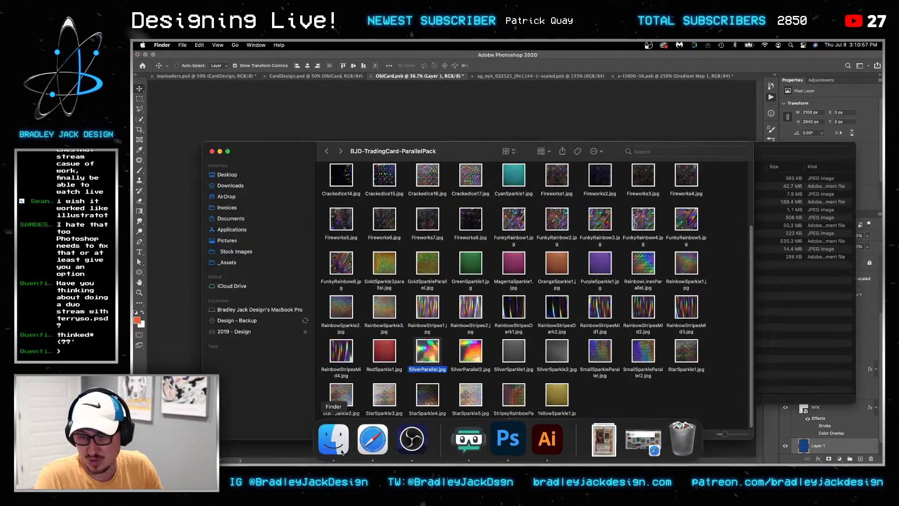
pyautogui.click(346, 266)
pyautogui.press('space')
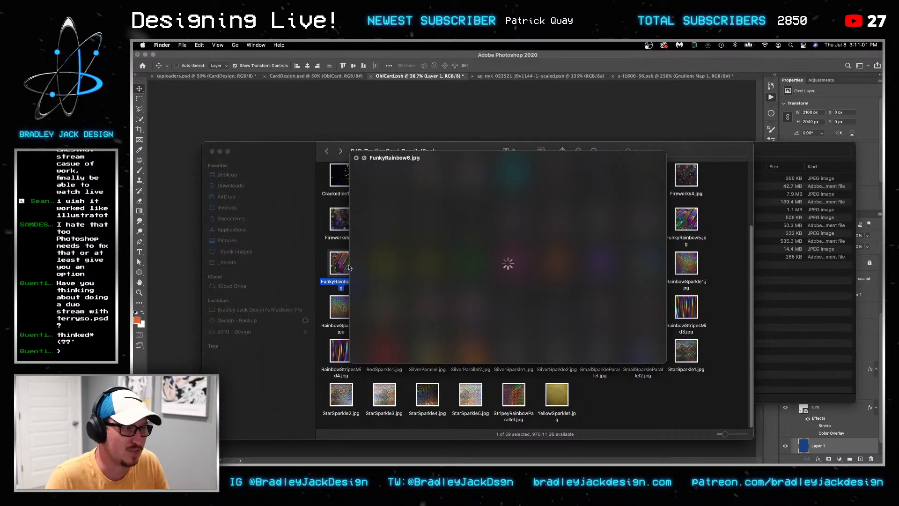
pyautogui.press('space')
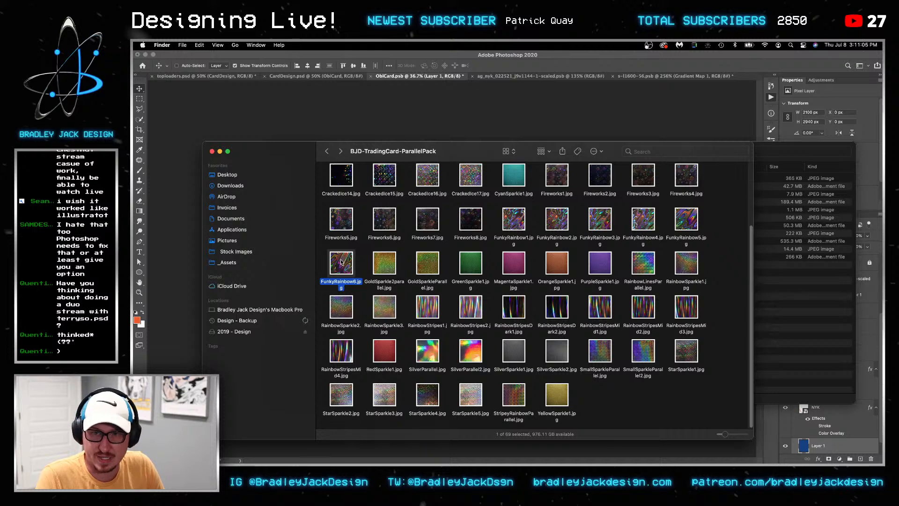
pyautogui.click(390, 182)
pyautogui.click(420, 182)
pyautogui.click(406, 183)
pyautogui.click(382, 182)
pyautogui.press('space')
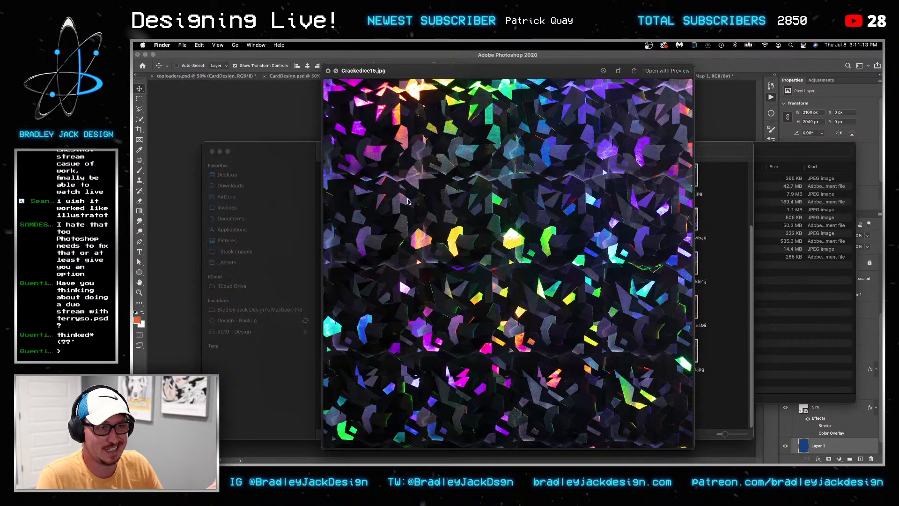
pyautogui.press('space')
# Preview CrackedIce17.jpg, place it above Layer 1 in the Photoshop card and enlarge it from its centre to about 3068 px square
pyautogui.click(460, 176)
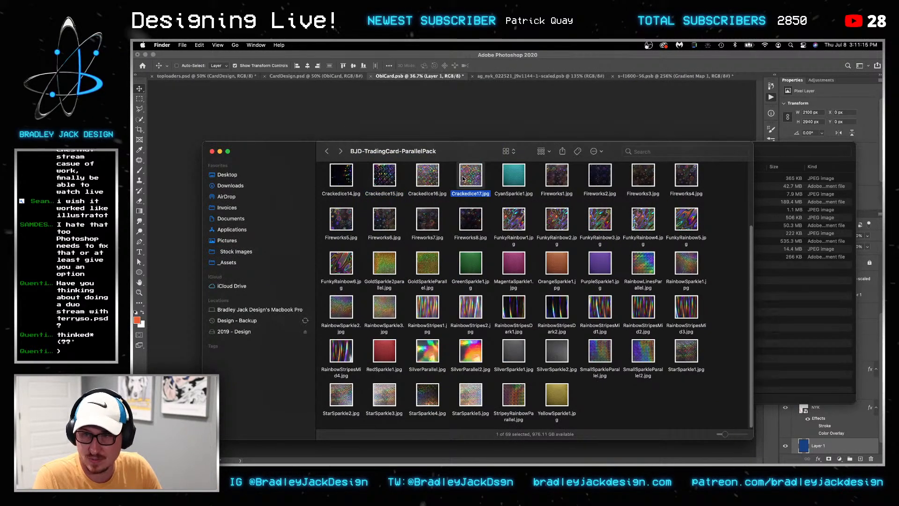
pyautogui.press('space')
pyautogui.press('space')
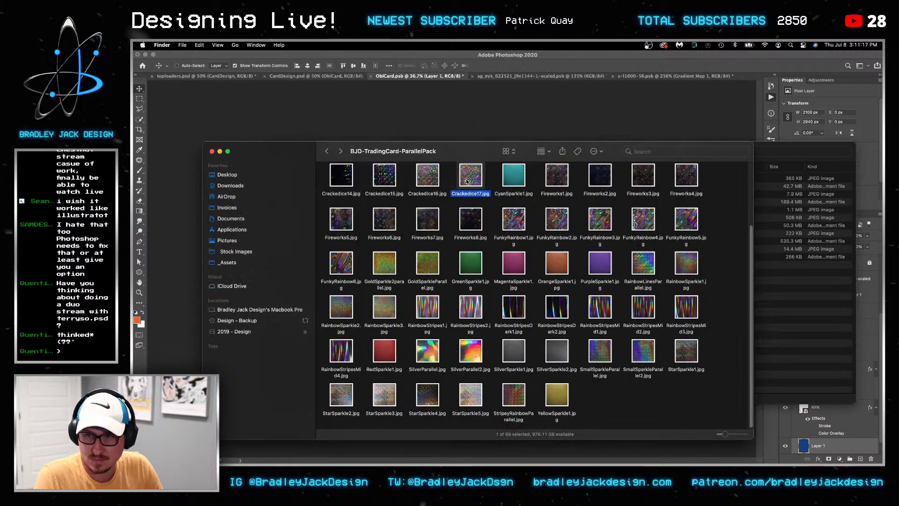
pyautogui.doubleClick(463, 179)
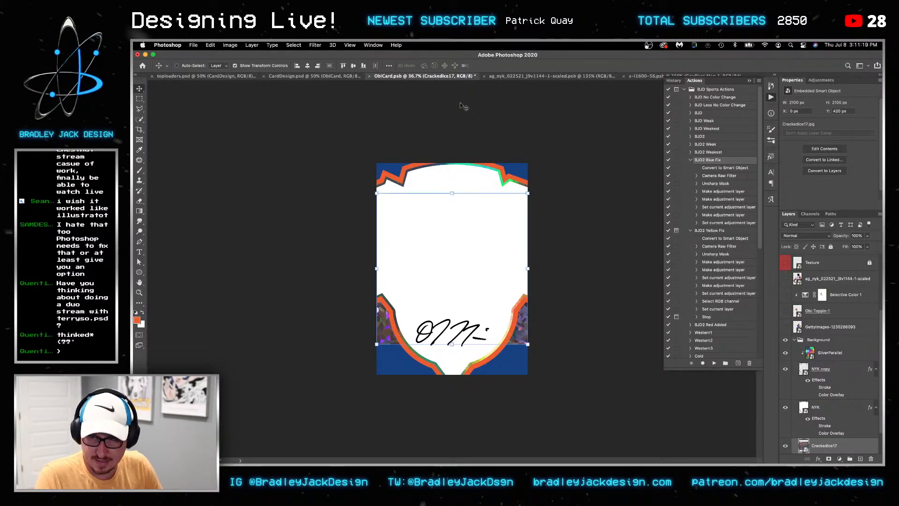
pyautogui.moveTo(528, 345); pyautogui.dragTo(566, 376)
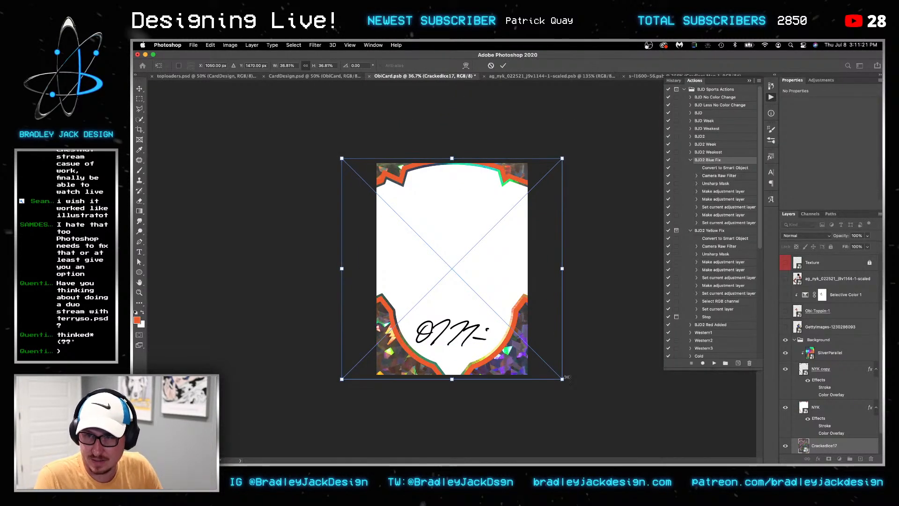
pyautogui.press('Return')
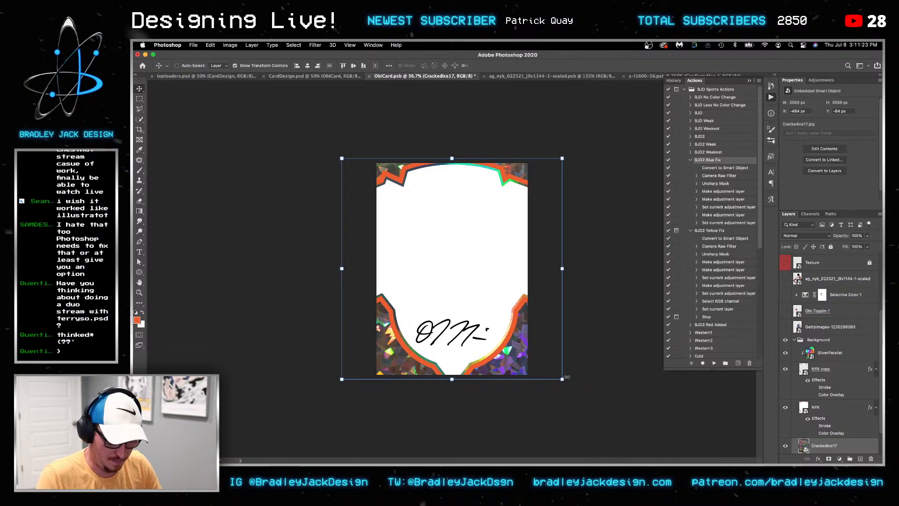
# Switch to Safari, open ebay.com and search for "Cracked ice contedners auto rookie"
pyautogui.press('super+Tab')
pyautogui.press('super+Tab')
pyautogui.press('super+Tab')
pyautogui.press('super+Tab')
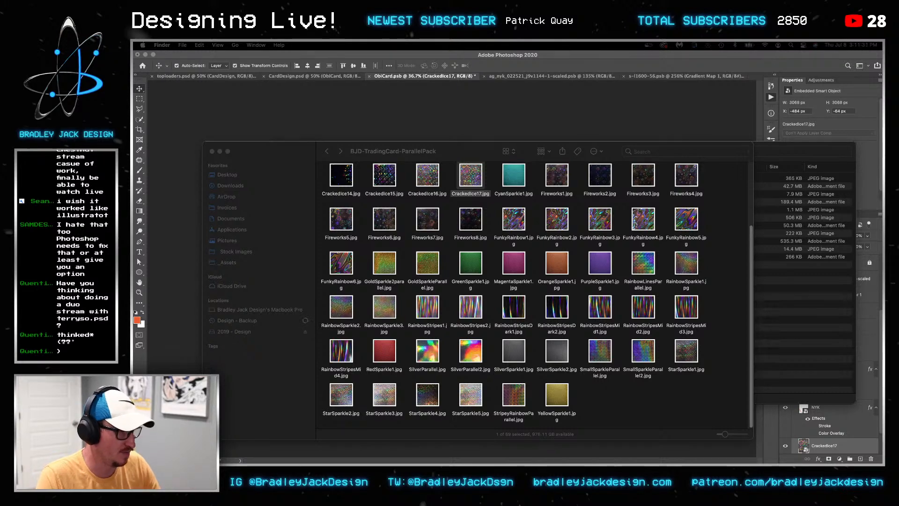
pyautogui.moveTo(882, 53); pyautogui.dragTo(750, 43)
pyautogui.write('ebay.com')
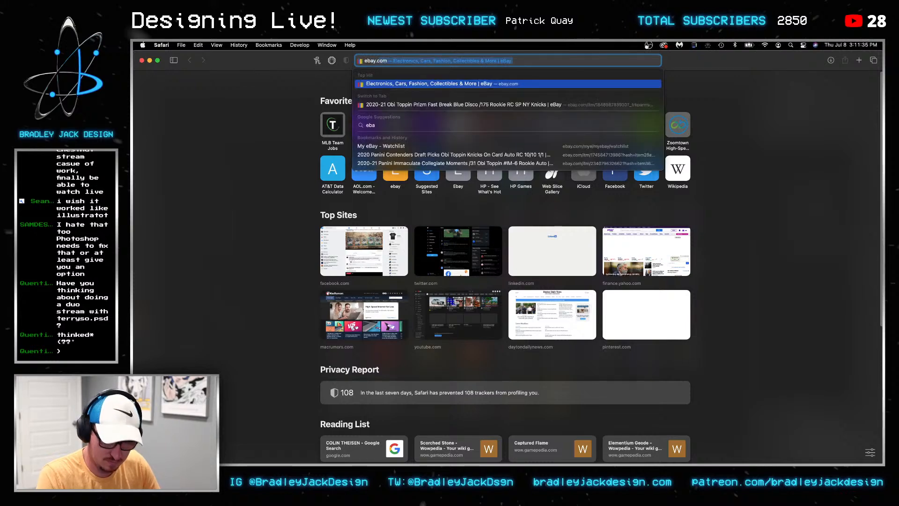
pyautogui.press('Return')
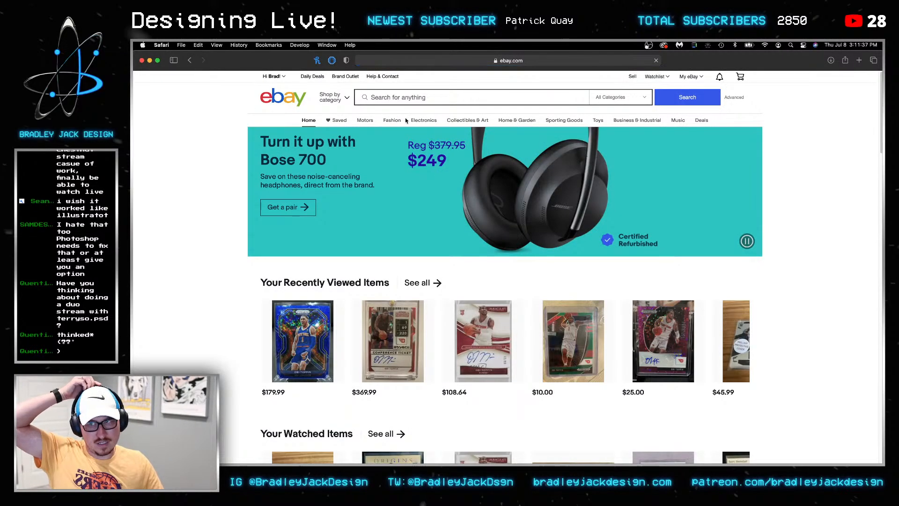
pyautogui.click(417, 100)
pyautogui.write('Cracked')
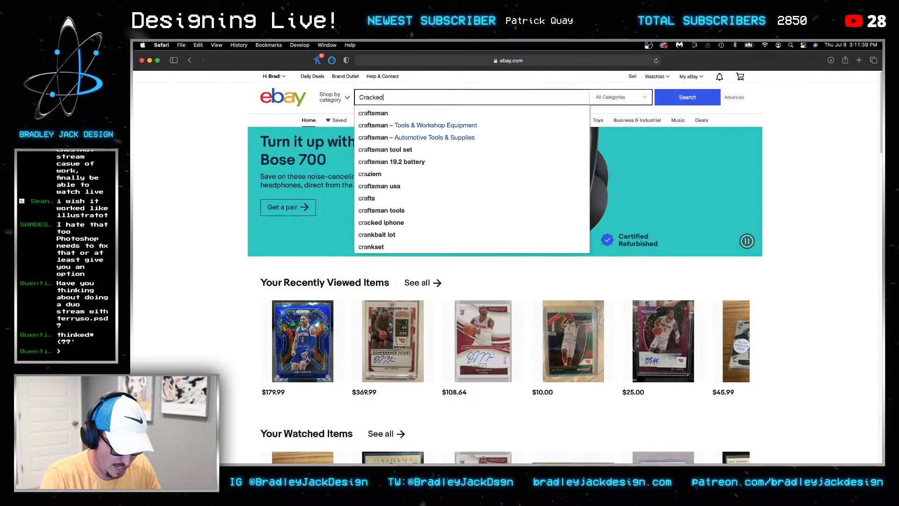
pyautogui.write(' ice contedners auto rookie')
pyautogui.press('Return')
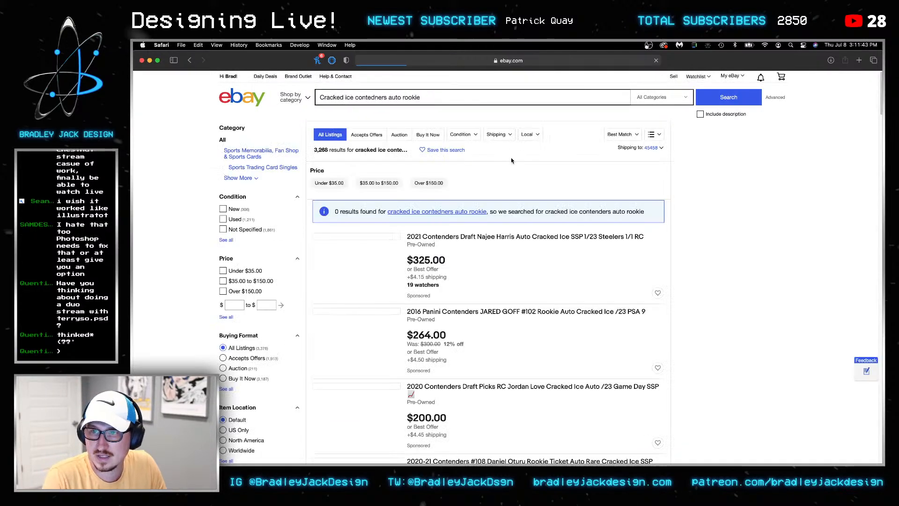
# Sort the listings by Price + Shipping: highest first and open the 2017 Contenders Rookie Ticket Cracked Ice card to inspect its foil
pyautogui.scroll(-5, 583, 239)
pyautogui.scroll(5, 470, 197)
pyautogui.click(621, 134)
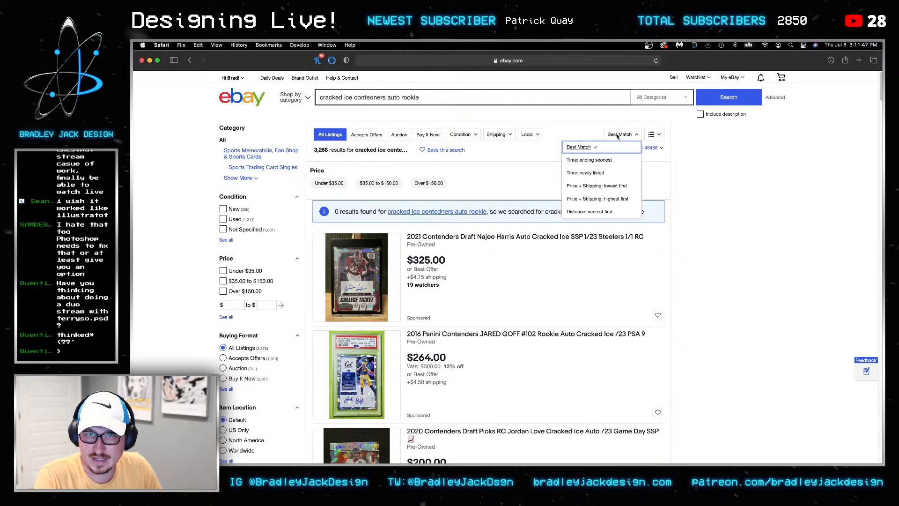
pyautogui.click(625, 198)
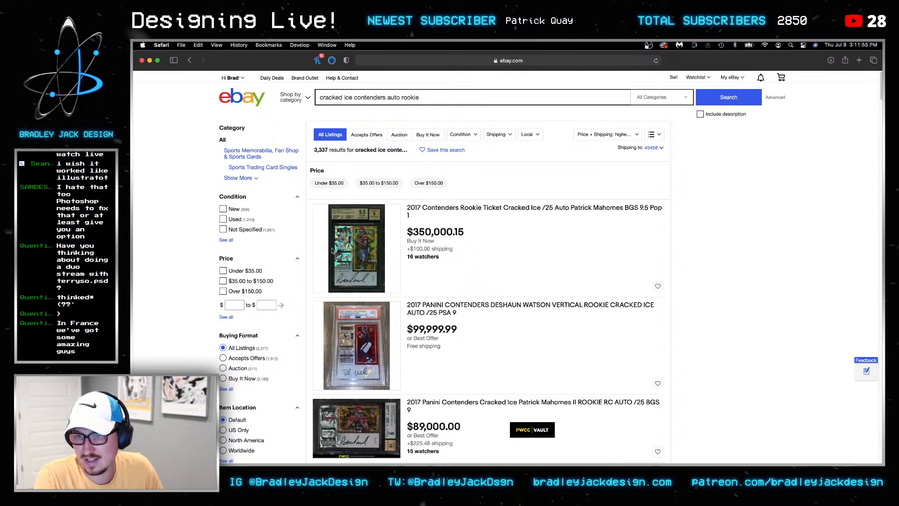
pyautogui.click(357, 245)
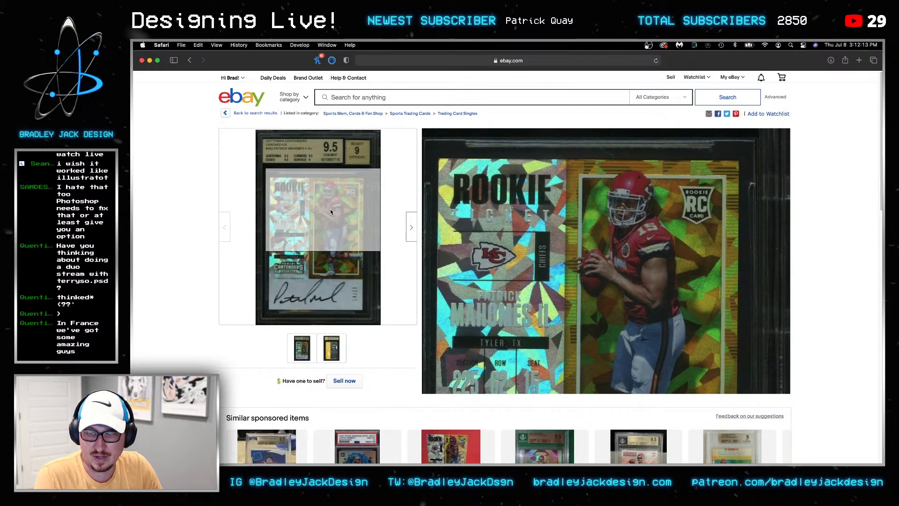
# Return to the parallel pack folder in Finder and preview alternatives such as GoldSparkleParallel, StarSparkle4 and CrackedIce10
pyautogui.press('super+Tab')
pyautogui.press('super+Tab')
pyautogui.press('super+Tab')
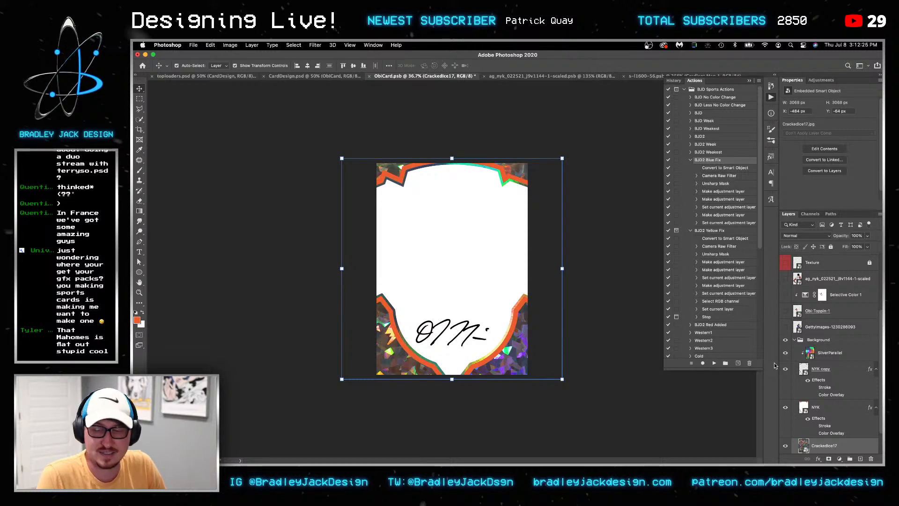
pyautogui.press('super+Tab')
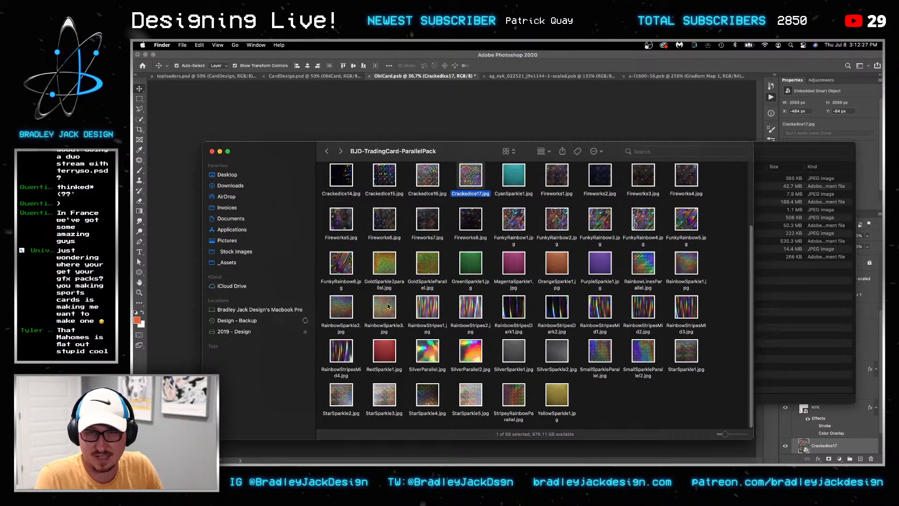
pyautogui.click(411, 300)
pyautogui.press('space')
pyautogui.press('space')
pyautogui.click(417, 264)
pyautogui.press('space')
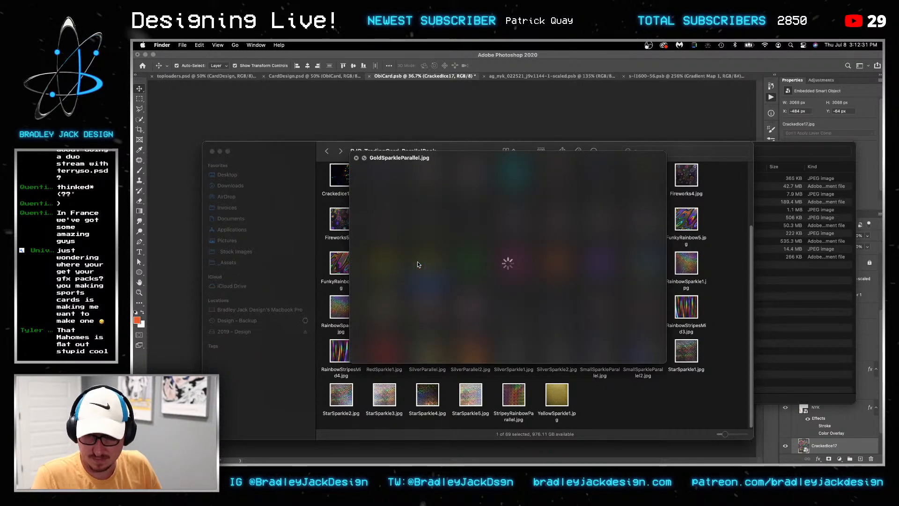
pyautogui.click(428, 395)
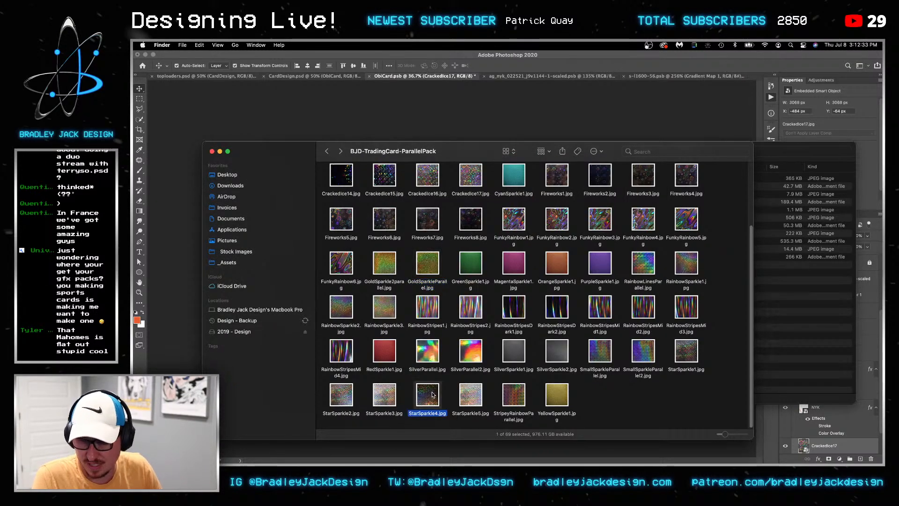
pyautogui.press('space')
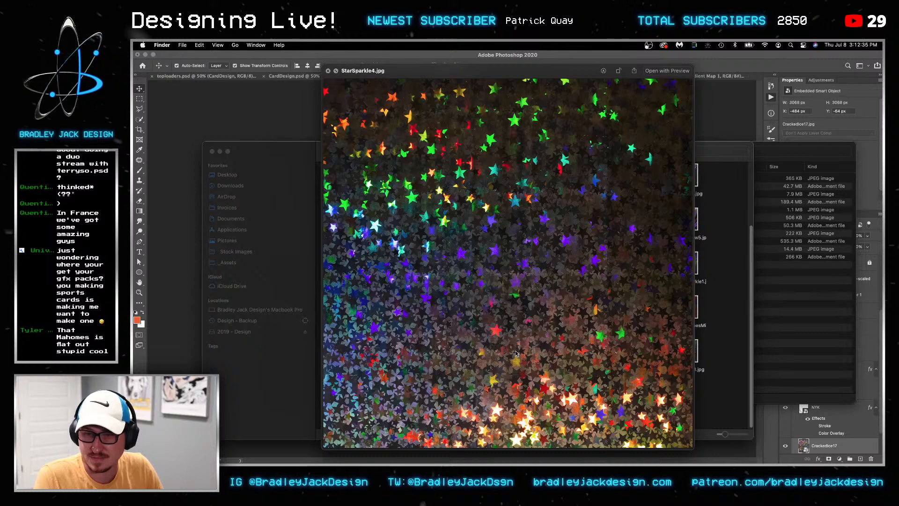
pyautogui.press('space')
pyautogui.scroll(5, 583, 324)
pyautogui.click(556, 225)
pyautogui.press('space')
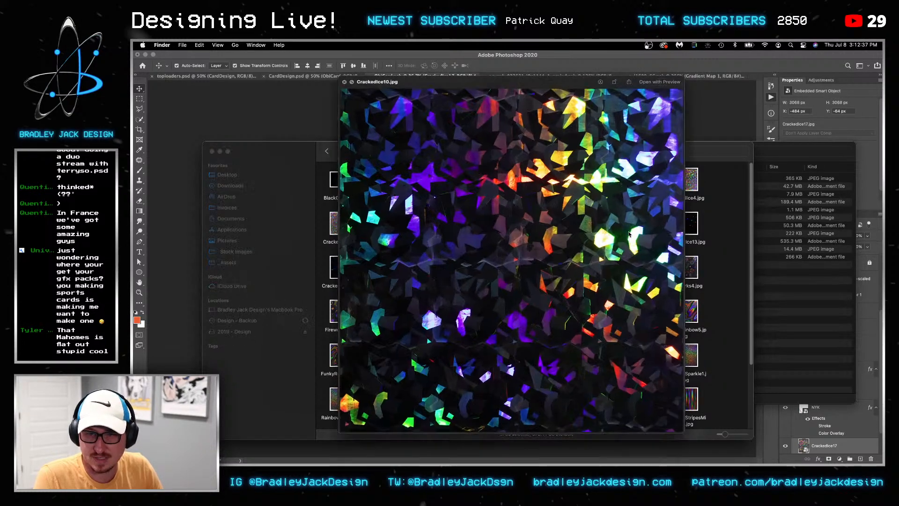
pyautogui.press('space')
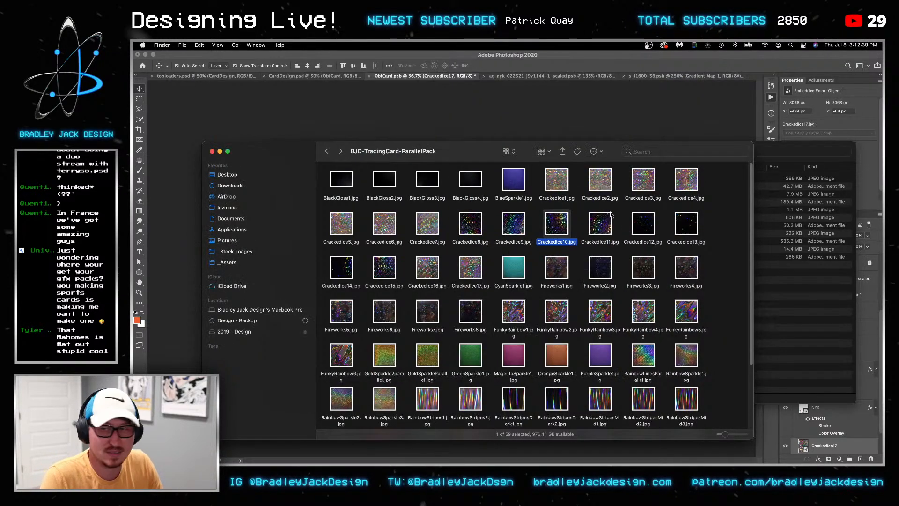
# Return to the card in Photoshop and try the Screen and Overlay blend modes on the CrackedIce17 layer
pyautogui.click(472, 129)
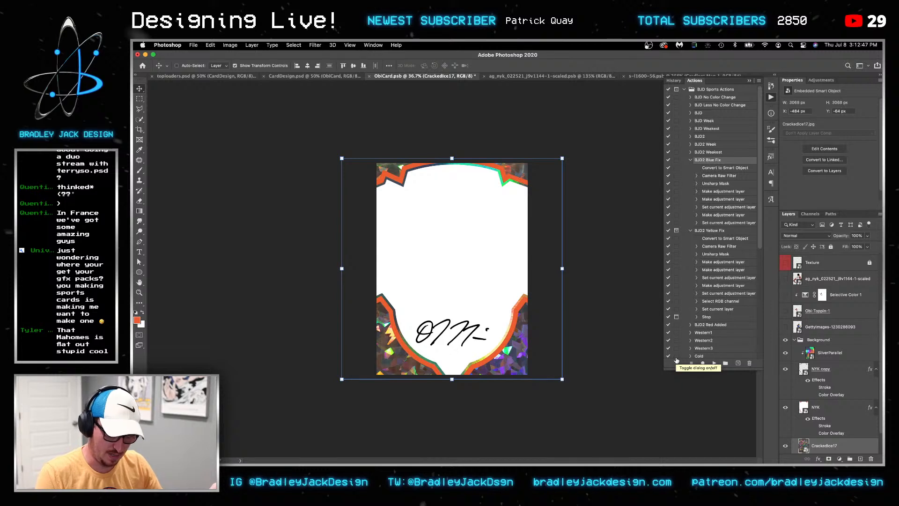
pyautogui.hotkey('alt', 'shift', 's')
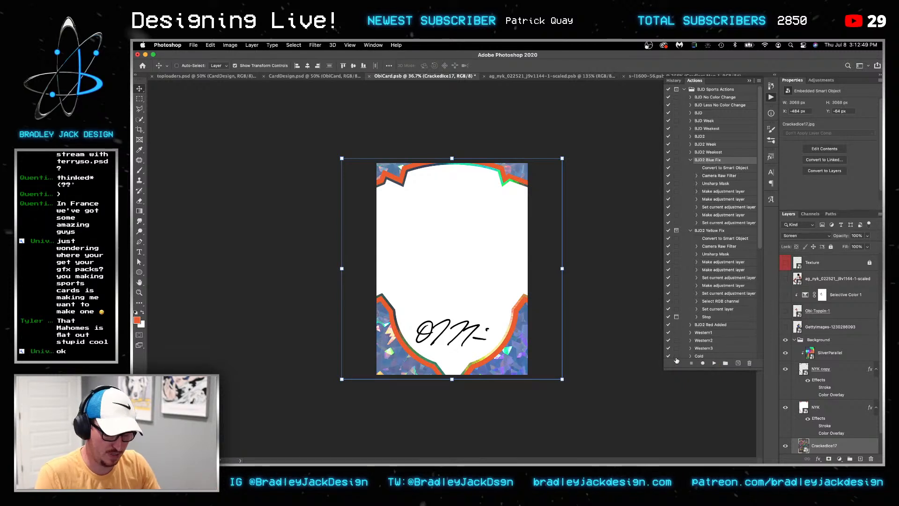
pyautogui.hotkey('alt', 'shift', 'o')
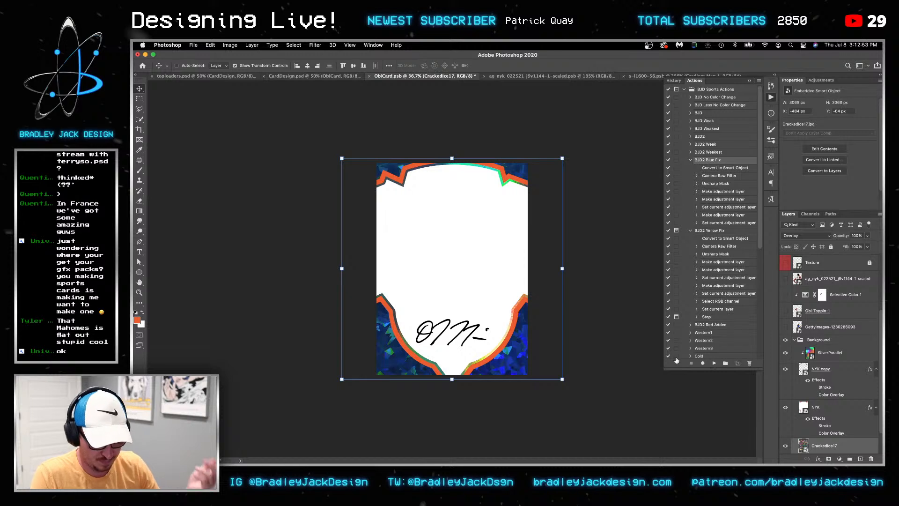
# Cycle the CrackedIce17 layer through the blend modes after Overlay, including Divide, and around to Normal
pyautogui.hotkey('shift', '+')
pyautogui.hotkey('shift', '+')
pyautogui.hotkey('shift', '+')
pyautogui.hotkey('shift', '+')
pyautogui.hotkey('shift', '+')
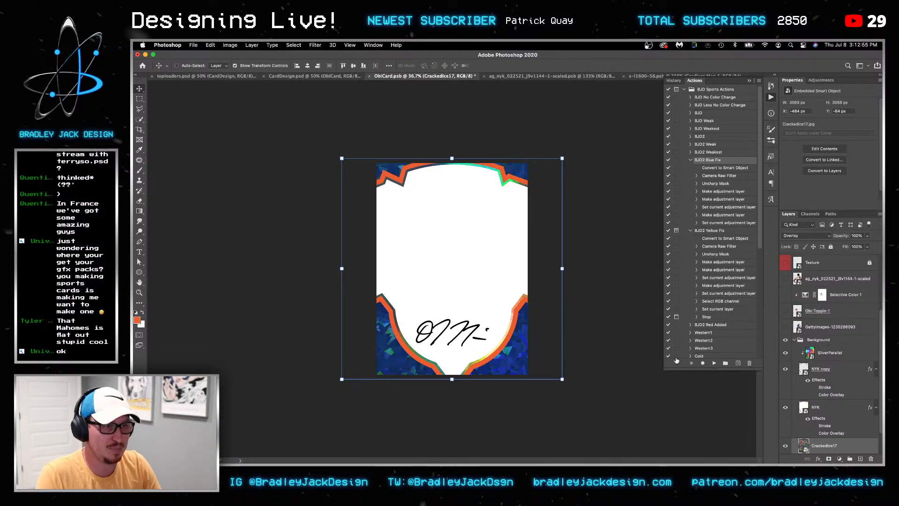
pyautogui.hotkey('shift', '+')
pyautogui.hotkey('shift', '+')
pyautogui.hotkey('shift', '+')
pyautogui.hotkey('shift', '+')
pyautogui.hotkey('shift', '+')
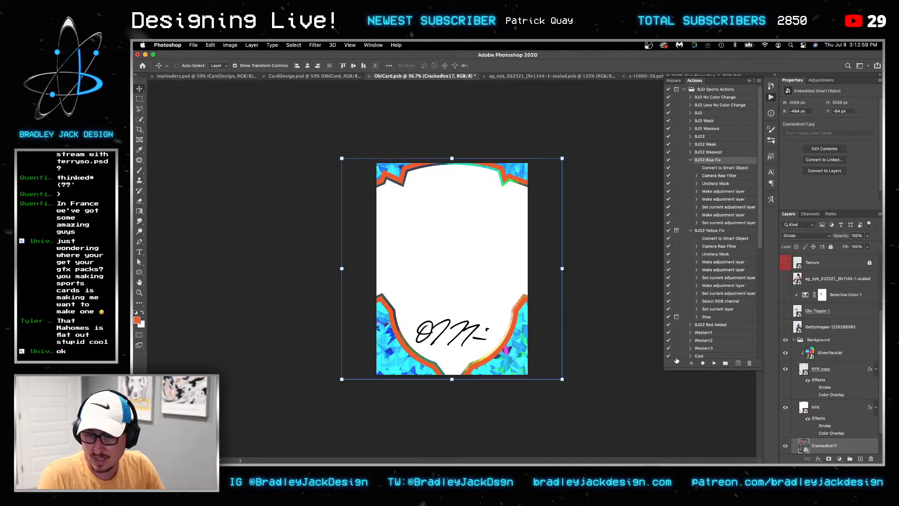
pyautogui.hotkey('shift', '+')
pyautogui.hotkey('shift', '+')
pyautogui.hotkey('shift', '+')
pyautogui.hotkey('shift', '+')
pyautogui.hotkey('shift', '+')
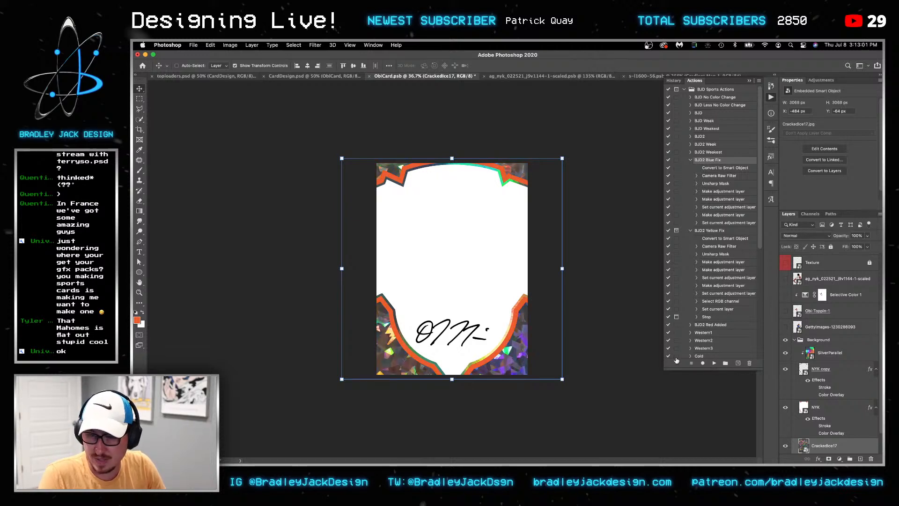
# Cycle the CrackedIce17 layer through the blend modes and settle on Color Dodge
pyautogui.hotkey('shift', '+')
pyautogui.hotkey('shift', '+')
pyautogui.hotkey('shift', '+')
pyautogui.hotkey('shift', '+')
pyautogui.hotkey('shift', '+')
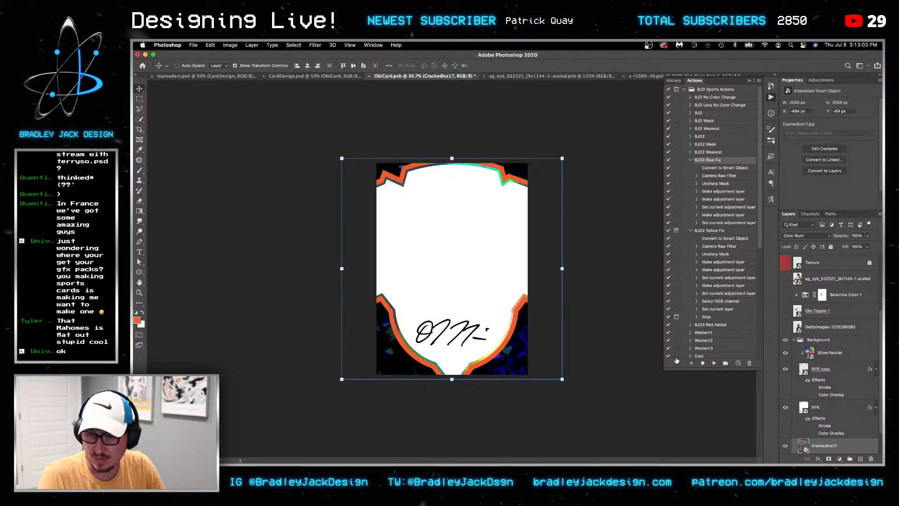
pyautogui.hotkey('shift', '+')
pyautogui.hotkey('shift', '+')
pyautogui.hotkey('shift', '+')
pyautogui.hotkey('shift', '+')
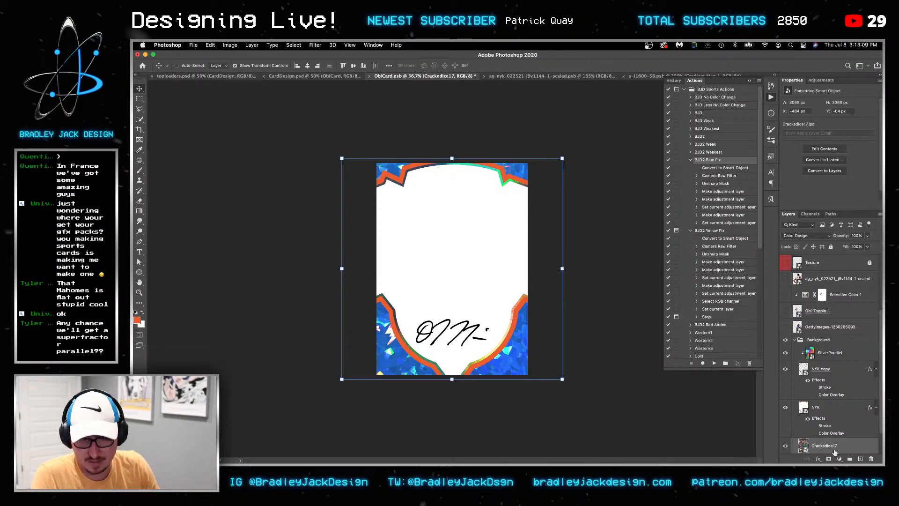
# Split the CrackedIce17 layer's This Layer black Blend If slider to 0 / 255 and duplicate the layer
pyautogui.scroll(-2, 853, 417)
pyautogui.doubleClick(853, 417)
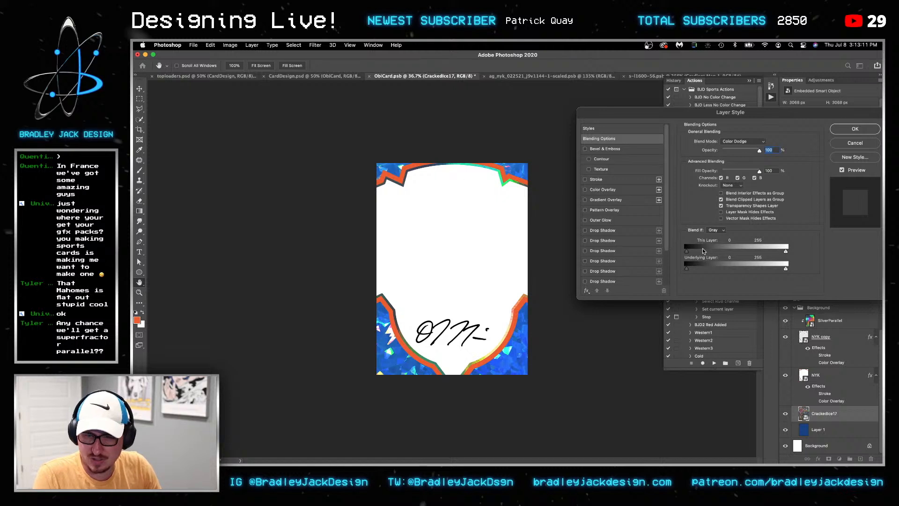
pyautogui.moveTo(688, 253); pyautogui.dragTo(771, 252)
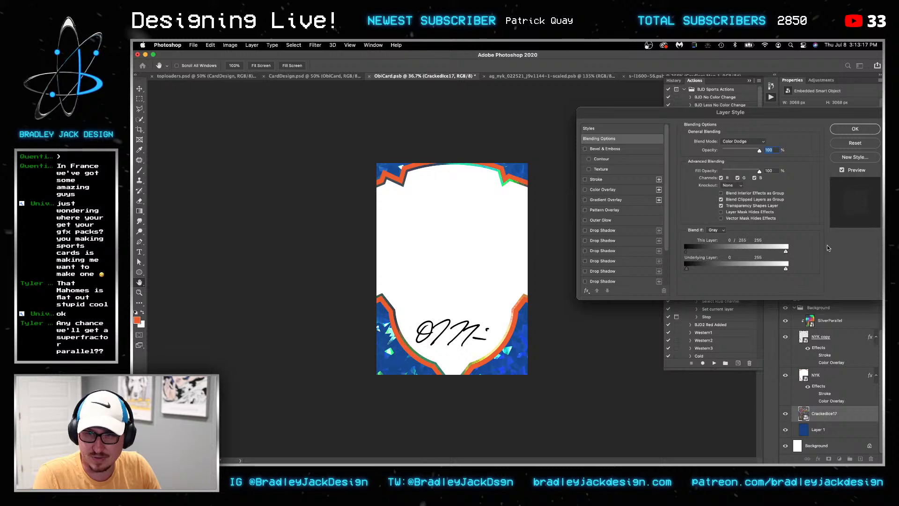
pyautogui.press('Return')
pyautogui.hotkey('ctrl', 'j')
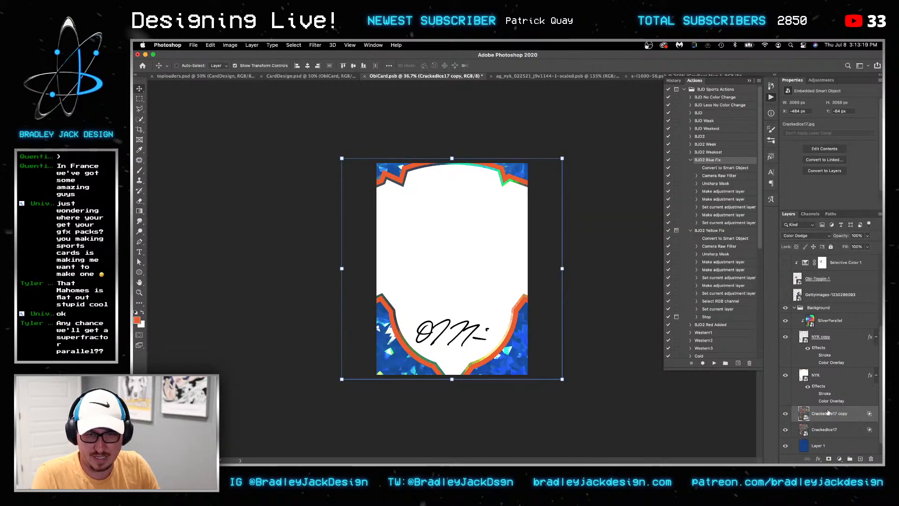
# Reset the This Layer Blend If range of the original CrackedIce17 layer to 0 and 255
pyautogui.doubleClick(828, 426)
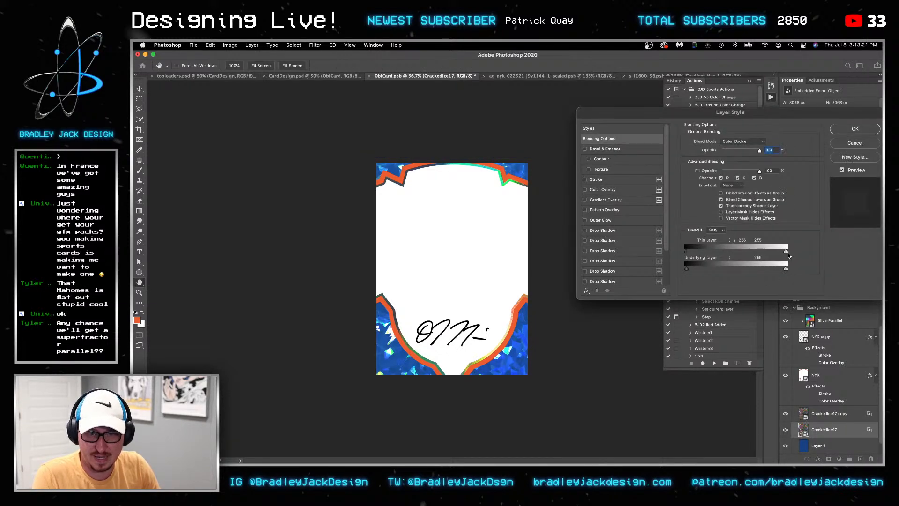
pyautogui.moveTo(774, 252); pyautogui.dragTo(613, 267)
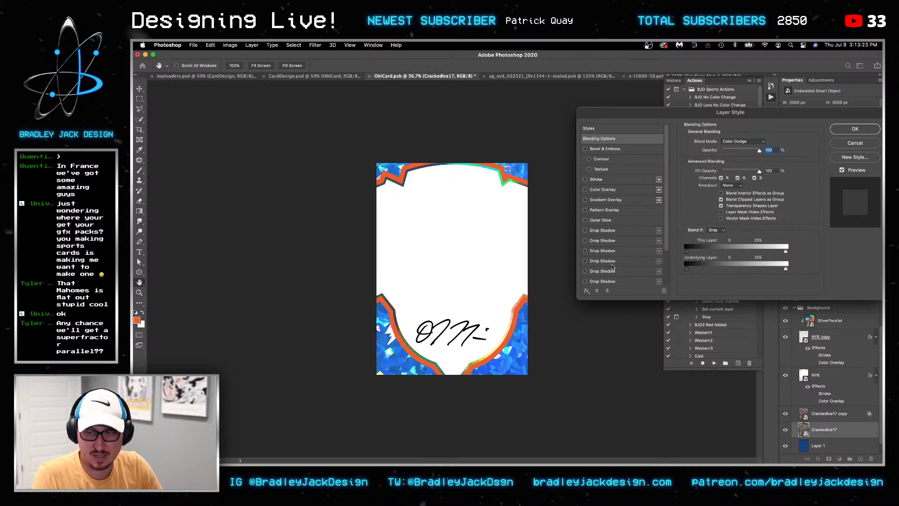
pyautogui.press('Return')
# Try further blend modes on the original CrackedIce17 layer, from Lighter Color through Soft Light, Pin Light and Subtract to Luminosity
pyautogui.hotkey('shift', '+')
pyautogui.hotkey('shift', '+')
pyautogui.hotkey('shift', '+')
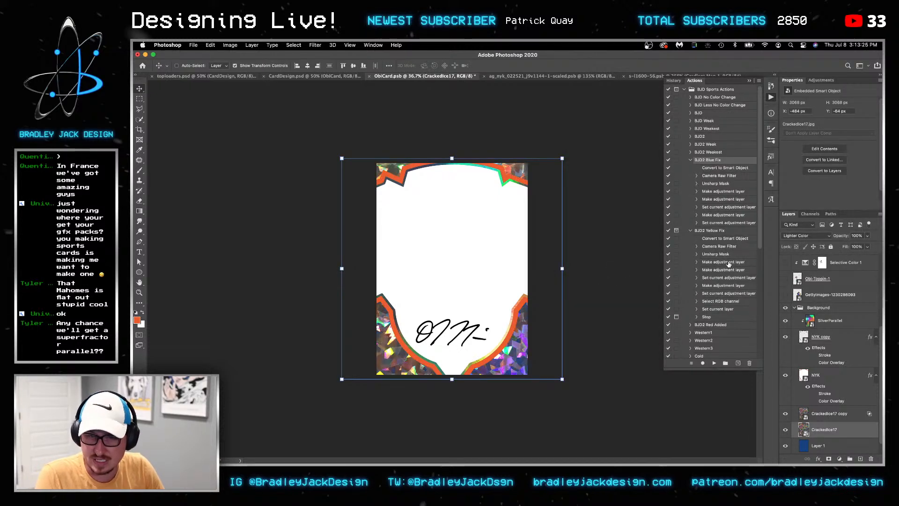
pyautogui.hotkey('shift', '+')
pyautogui.hotkey('shift', '+')
pyautogui.hotkey('shift', '+')
pyautogui.hotkey('shift', '+')
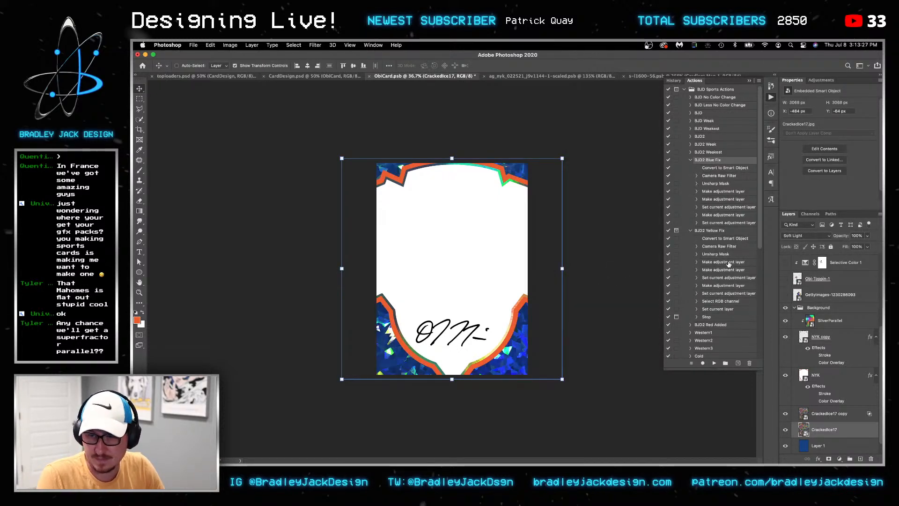
pyautogui.hotkey('shift', '+')
pyautogui.hotkey('shift', '+')
pyautogui.hotkey('shift', '+')
pyautogui.hotkey('shift', '+')
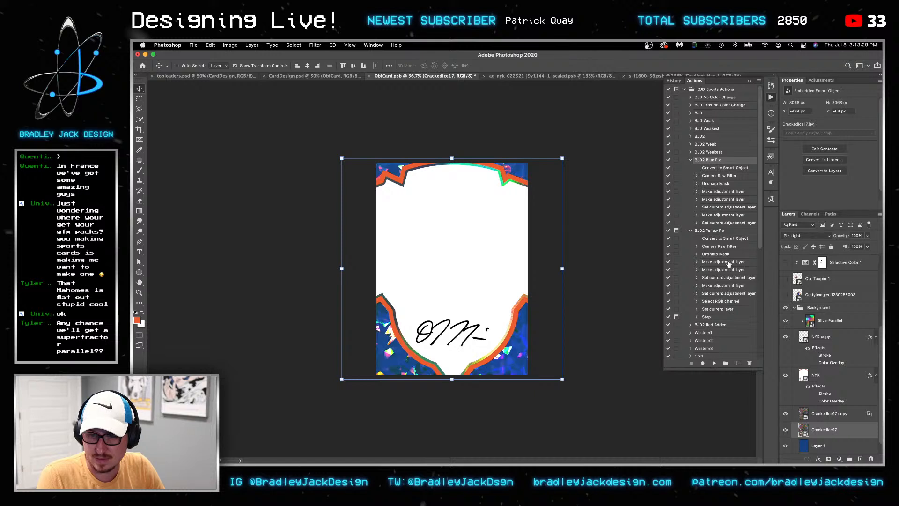
pyautogui.hotkey('shift', '+')
pyautogui.hotkey('shift', '+')
pyautogui.hotkey('shift', '+')
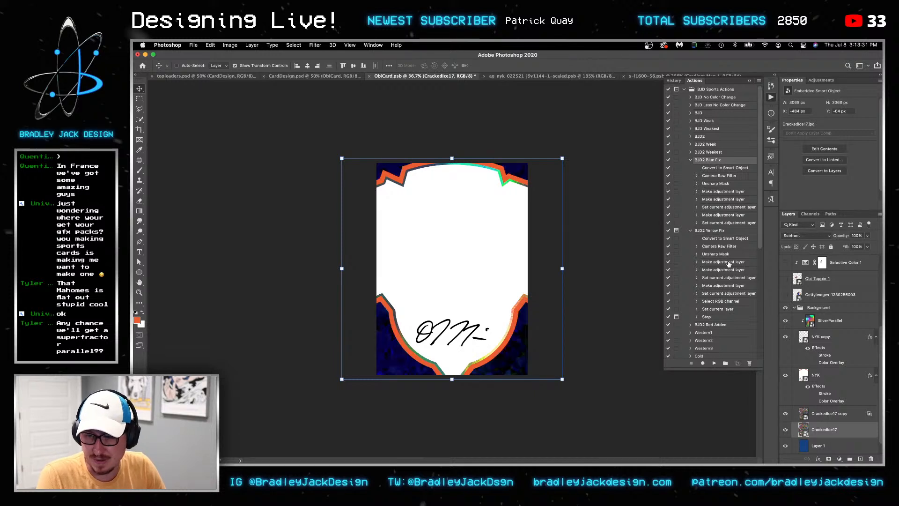
pyautogui.hotkey('ctrl', '0')
pyautogui.hotkey('shift', '+')
pyautogui.hotkey('shift', '+')
pyautogui.hotkey('shift', '+')
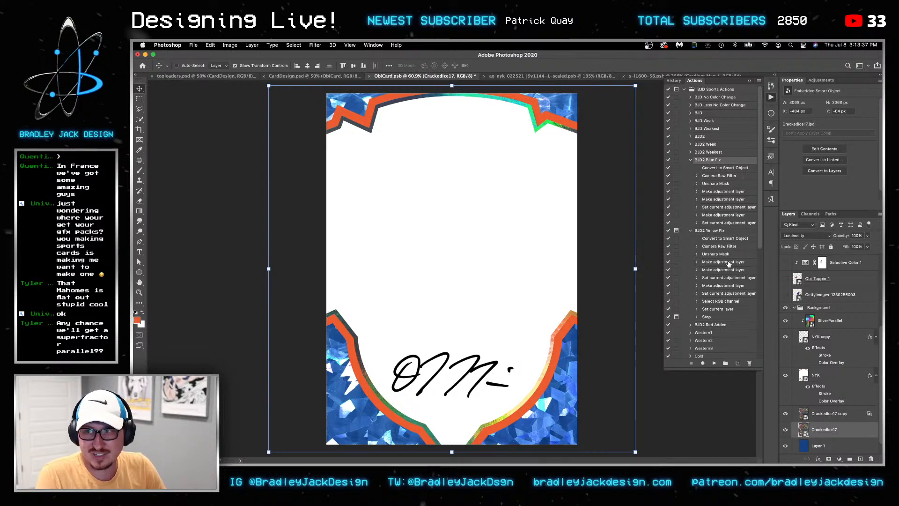
# Compare with the cracked-ice card on eBay in Safari and, back in Photoshop, set the original CrackedIce17 layer to Overlay at 30% opacity
pyautogui.press('super+Tab')
pyautogui.press('super+Tab')
pyautogui.moveTo(322, 226)
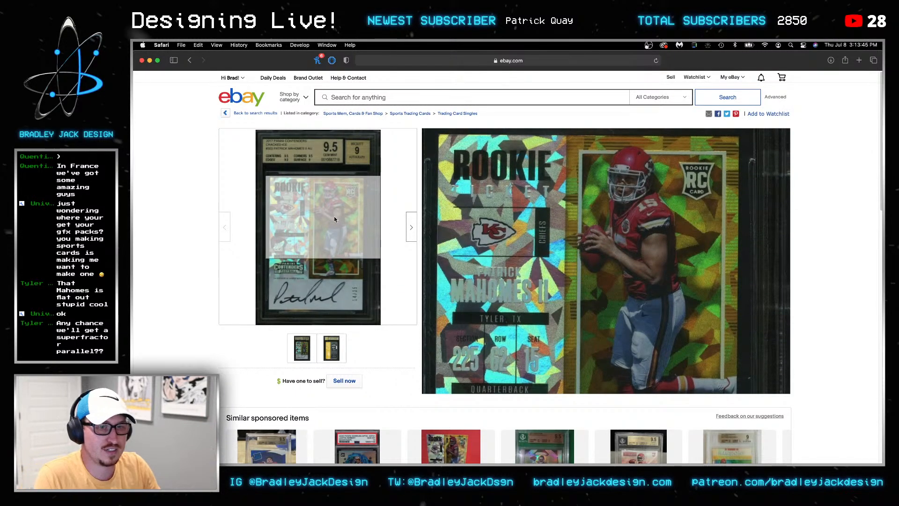
pyautogui.press('super+Tab')
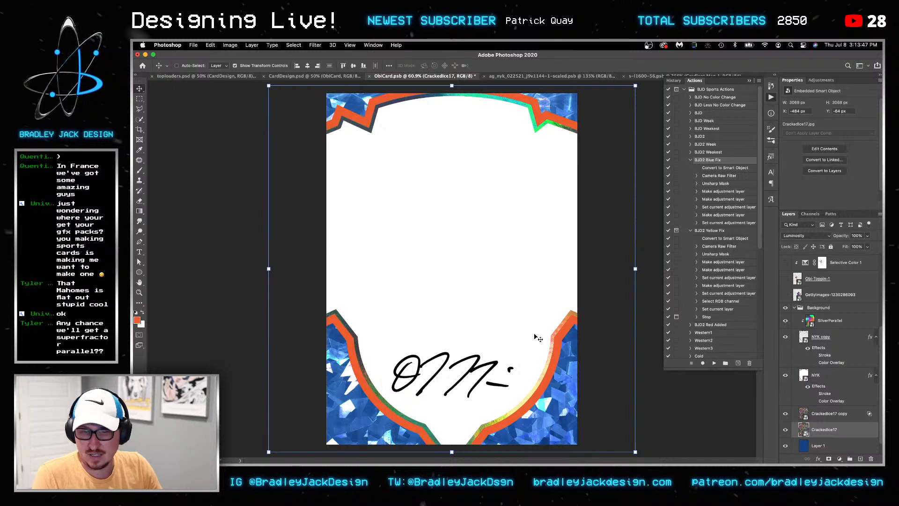
pyautogui.press('5')
pyautogui.press('3')
pyautogui.hotkey('shift', 'alt', 'o')
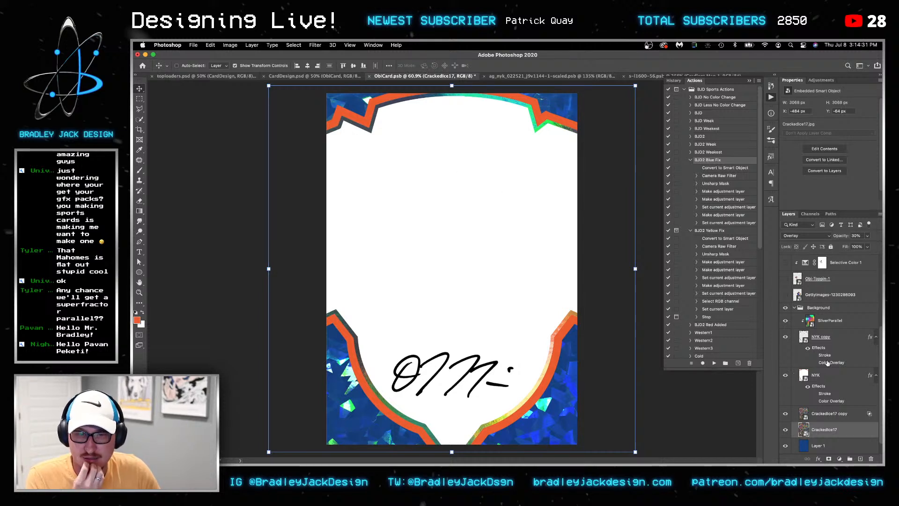
# Duplicate the NYK logo layer as an independent smart object using New Smart Object via Copy
pyautogui.click(830, 414)
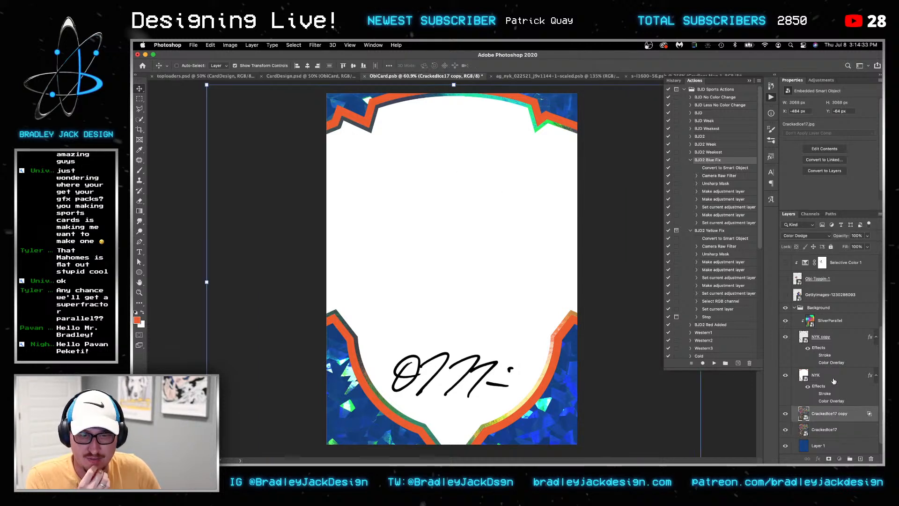
pyautogui.click(834, 377)
pyautogui.click(818, 459)
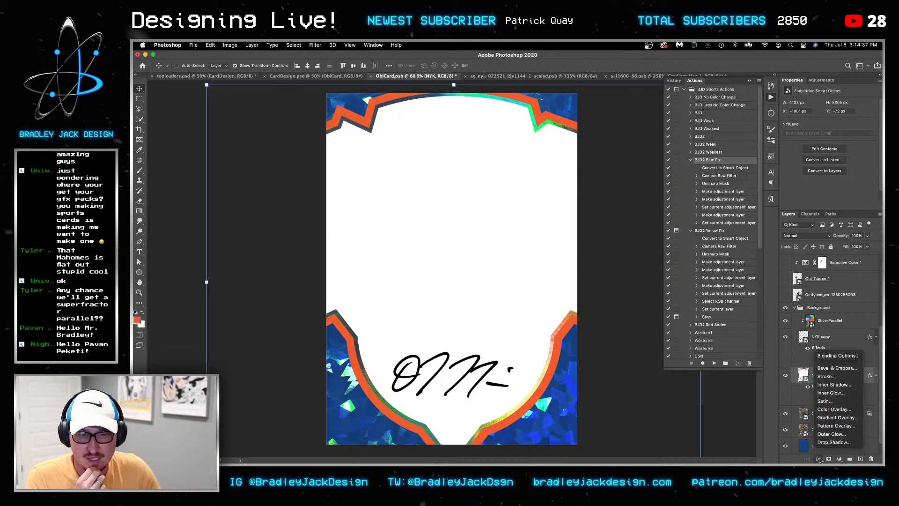
pyautogui.click(819, 460)
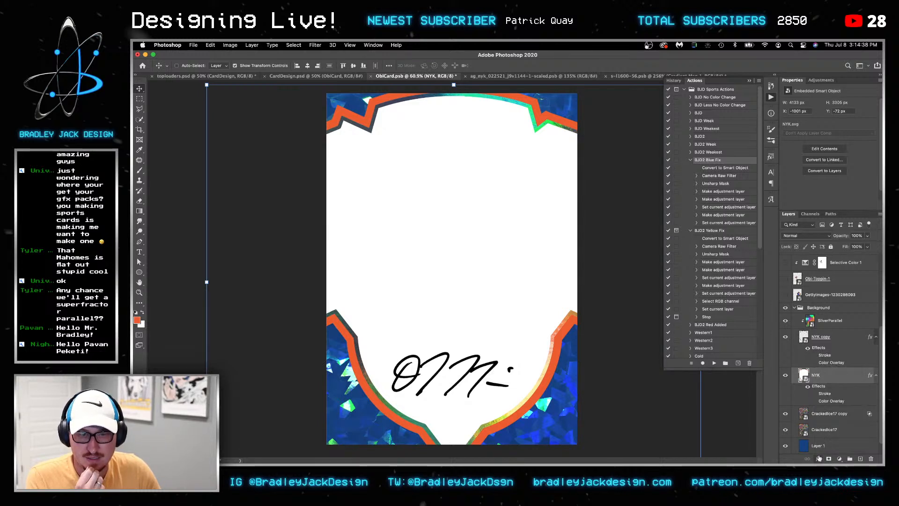
pyautogui.rightClick(803, 377)
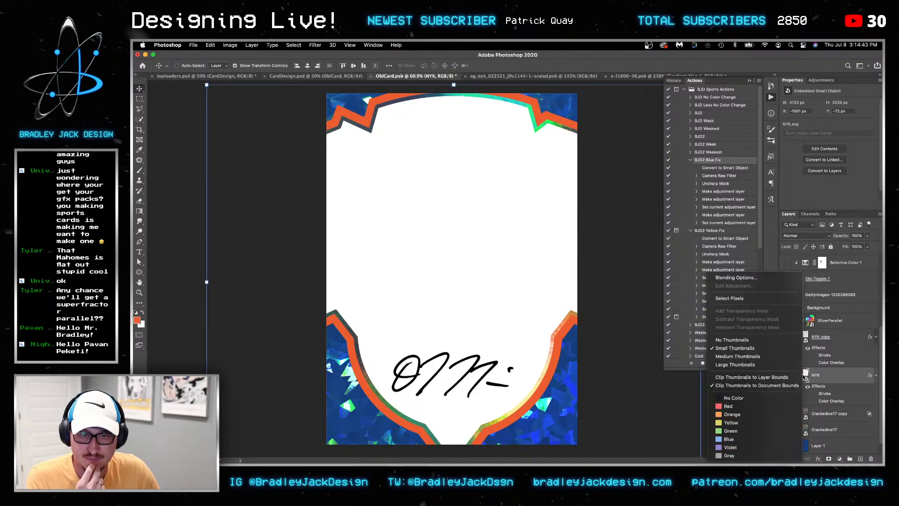
pyautogui.click(822, 376)
pyautogui.rightClick(821, 376)
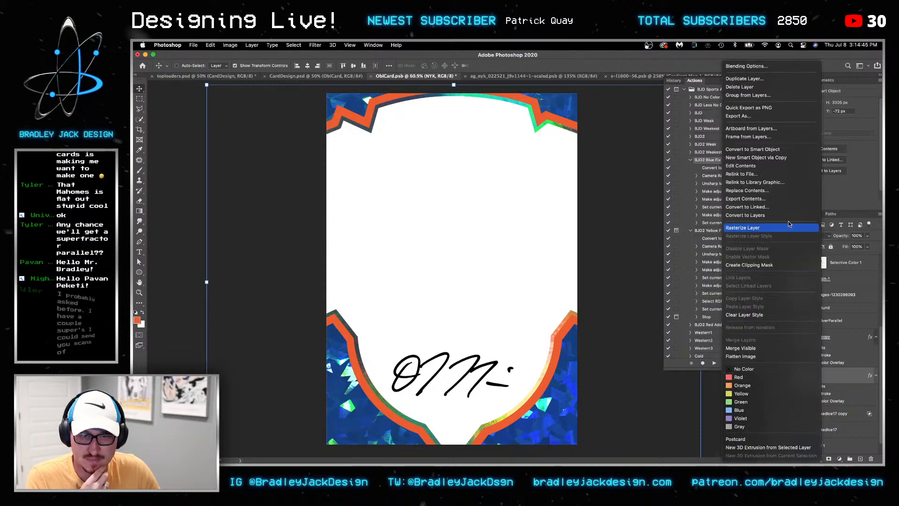
pyautogui.click(778, 160)
# Open the copied logo's contents in Illustrator, separate the white inner shape from the orange outline with Pathfinder, and return to Photoshop
pyautogui.doubleClick(805, 379)
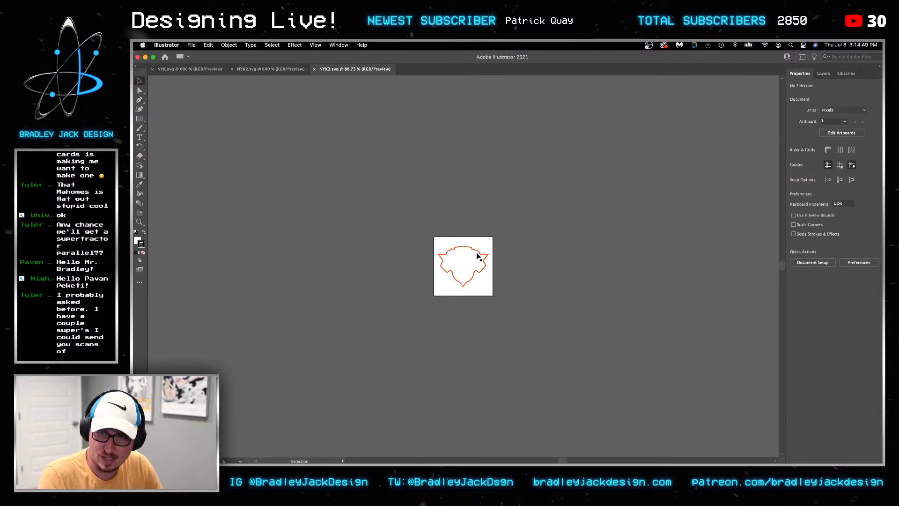
pyautogui.scroll(5, 471, 258)
pyautogui.press('a')
pyautogui.press('super+a')
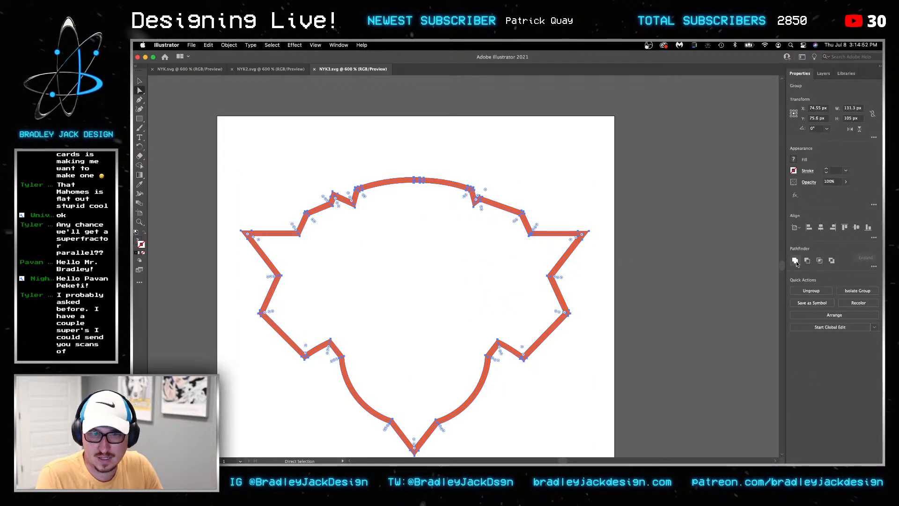
pyautogui.click(874, 266)
pyautogui.click(484, 201)
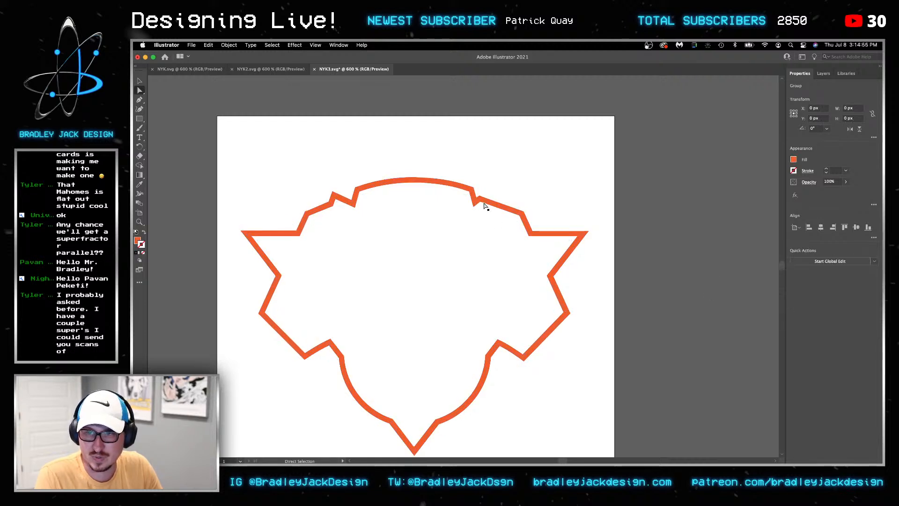
pyautogui.press('super+2')
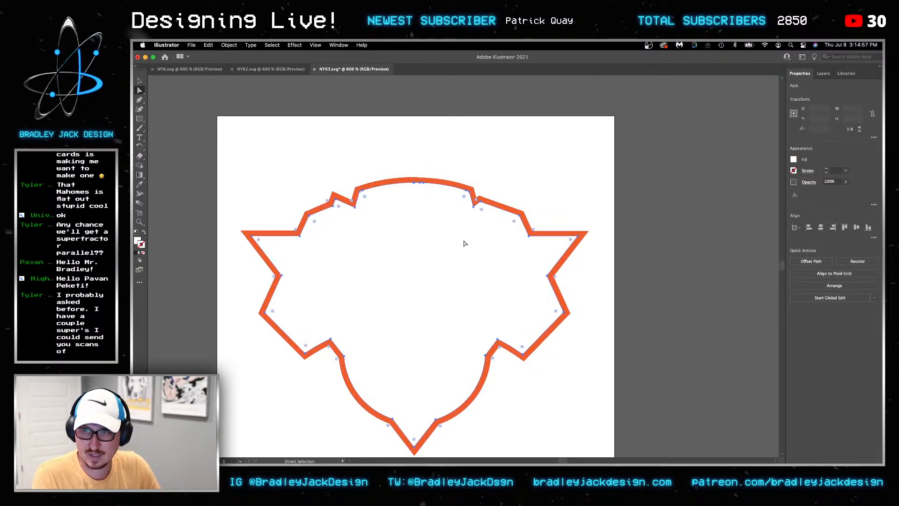
pyautogui.press('super+Tab')
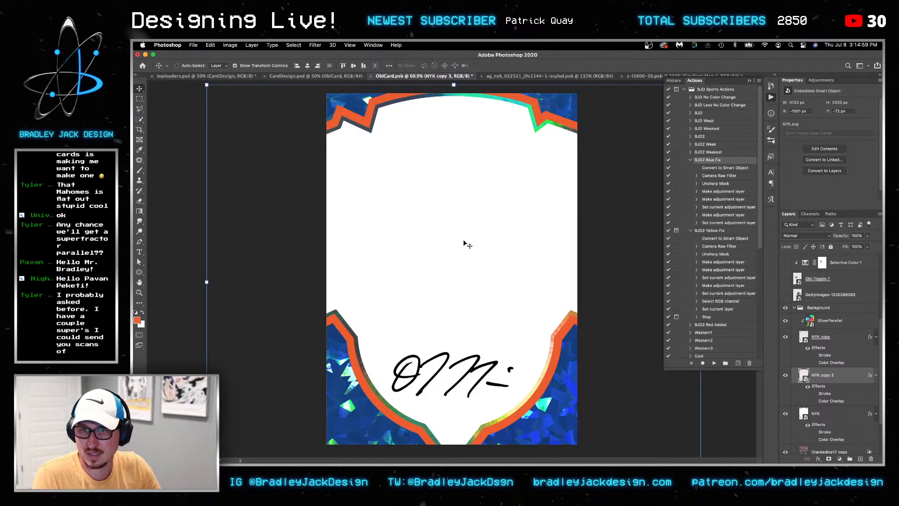
# Add a Bevel & Emboss effect to the NYK copy 3 layer
pyautogui.click(819, 415)
pyautogui.hotkey('alt', ']')
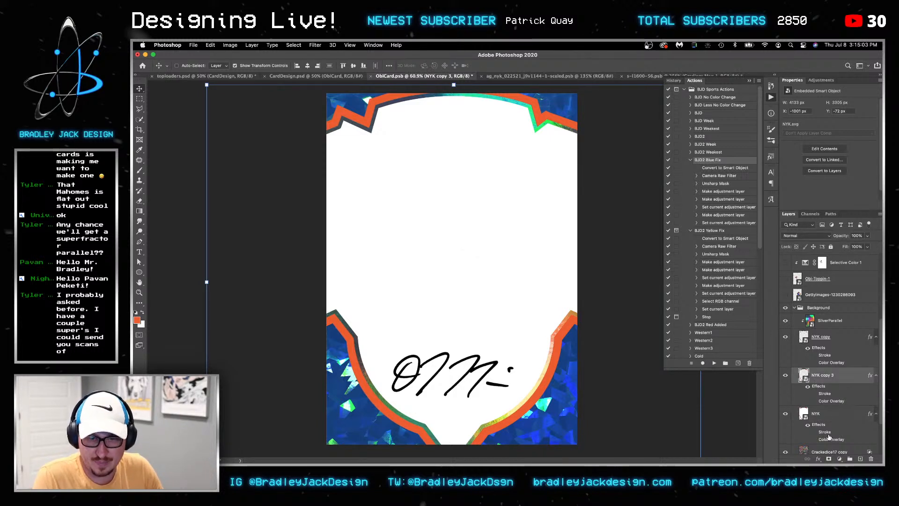
pyautogui.click(818, 459)
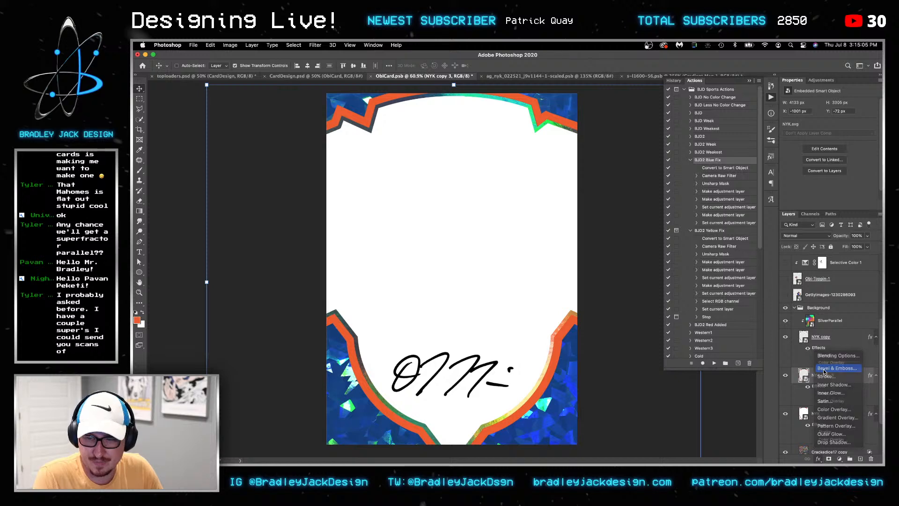
pyautogui.click(829, 371)
pyautogui.scroll(5, 546, 112)
pyautogui.press('super+0')
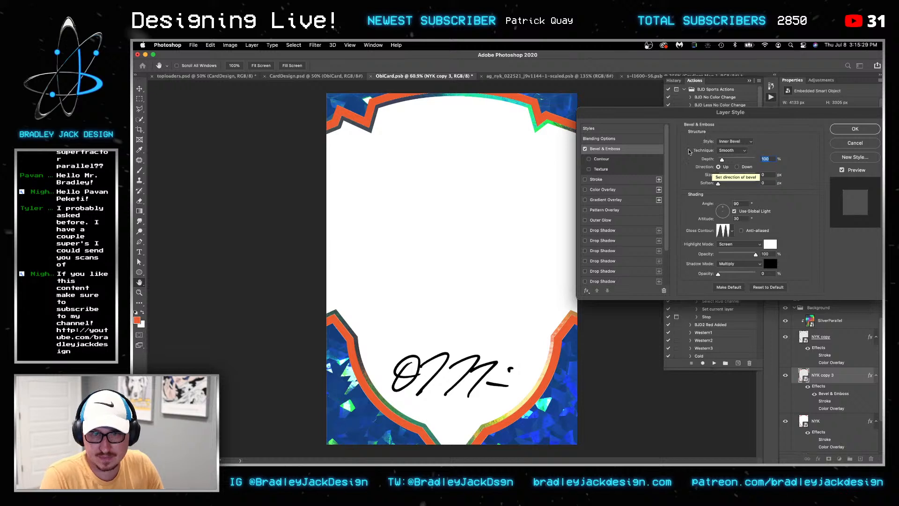
# Set the bevel's size to 3 px and its highlight and shadow opacities to 50% each
pyautogui.click(766, 174)
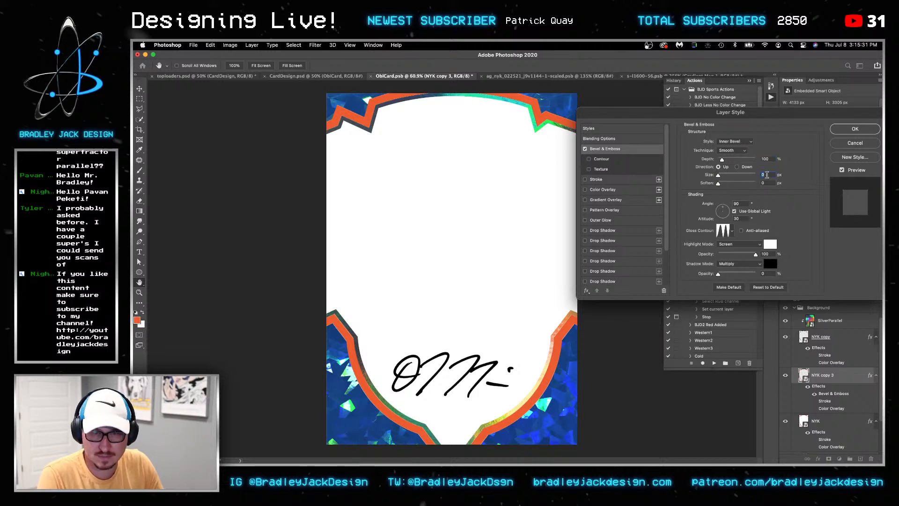
pyautogui.write('3')
pyautogui.press('Tab')
pyautogui.press('Tab')
pyautogui.press('Tab')
pyautogui.press('Tab')
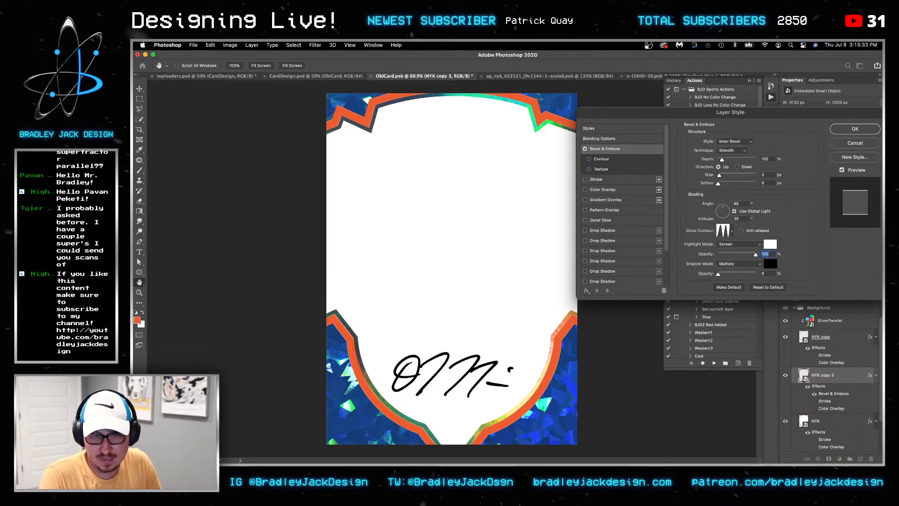
pyautogui.hotkey('shift', 'Tab')
pyautogui.write('50')
pyautogui.press('Tab')
pyautogui.write('50')
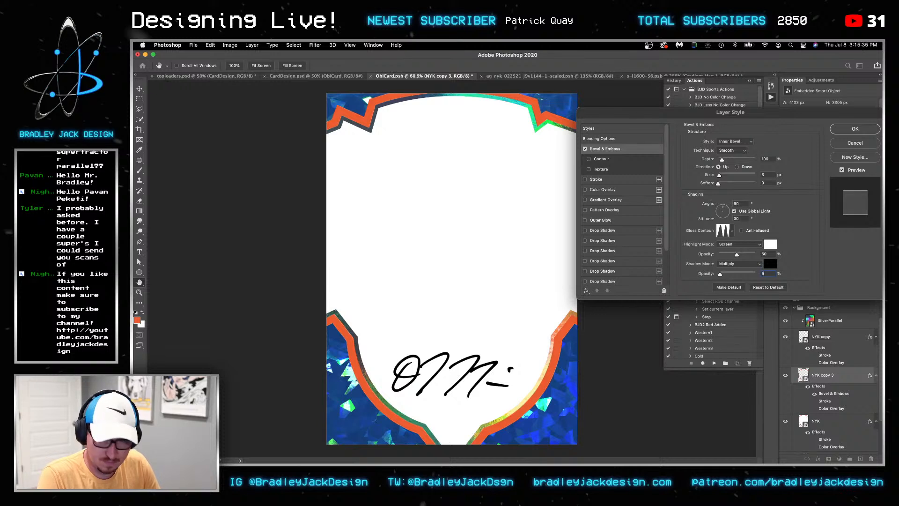
pyautogui.press('Tab')
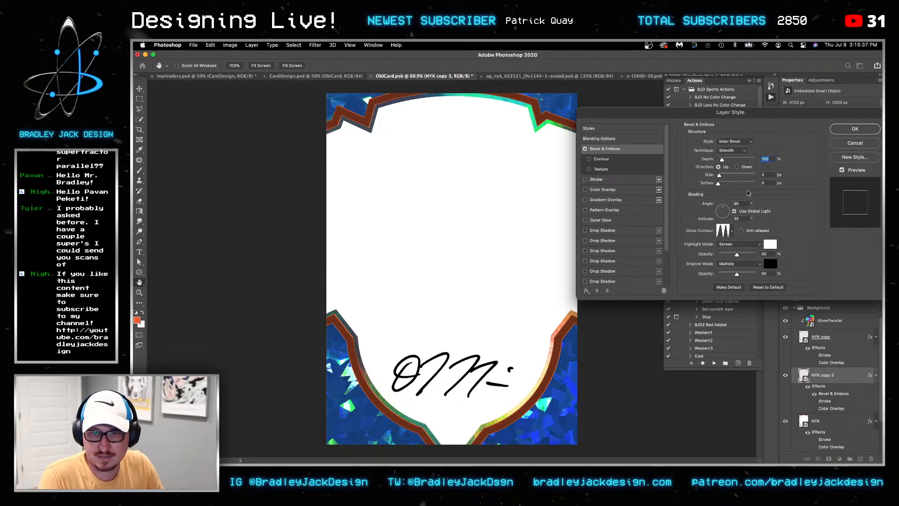
# Switch the bevel's gloss contour to the Linear preset
pyautogui.click(723, 231)
pyautogui.click(624, 177)
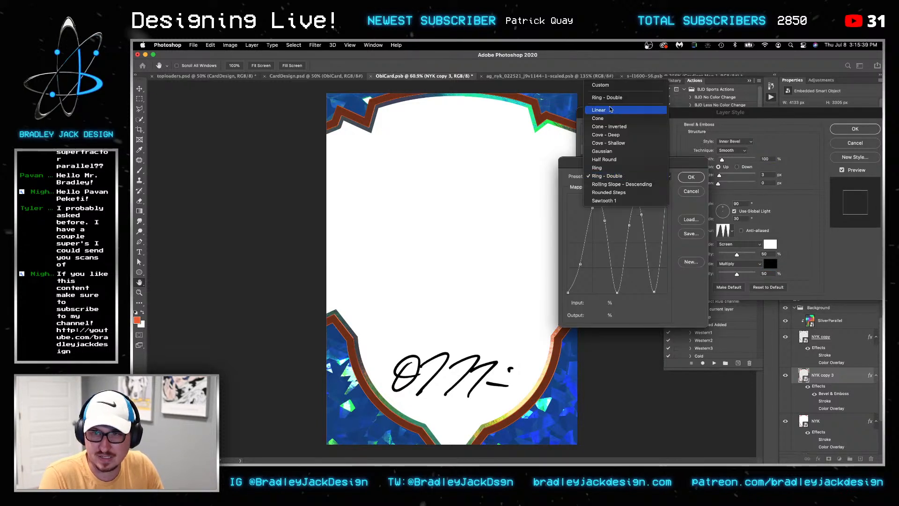
pyautogui.click(628, 110)
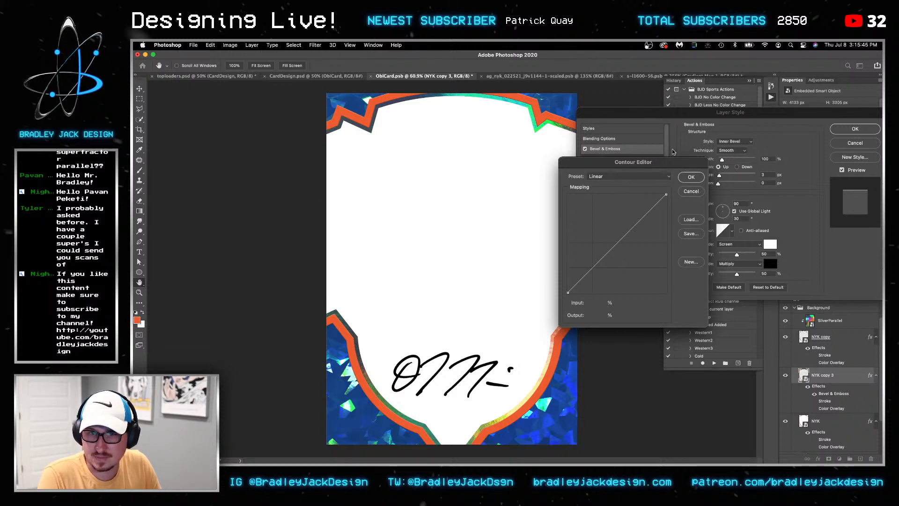
pyautogui.press('Escape')
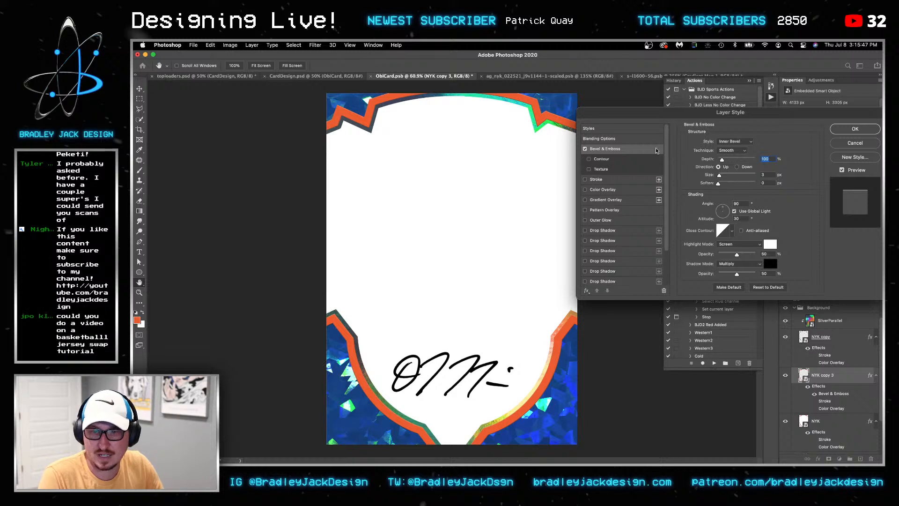
# Try the Cone - Inverted and Cove - Deep presets for the bevel's gloss contour
pyautogui.click(725, 229)
pyautogui.click(650, 183)
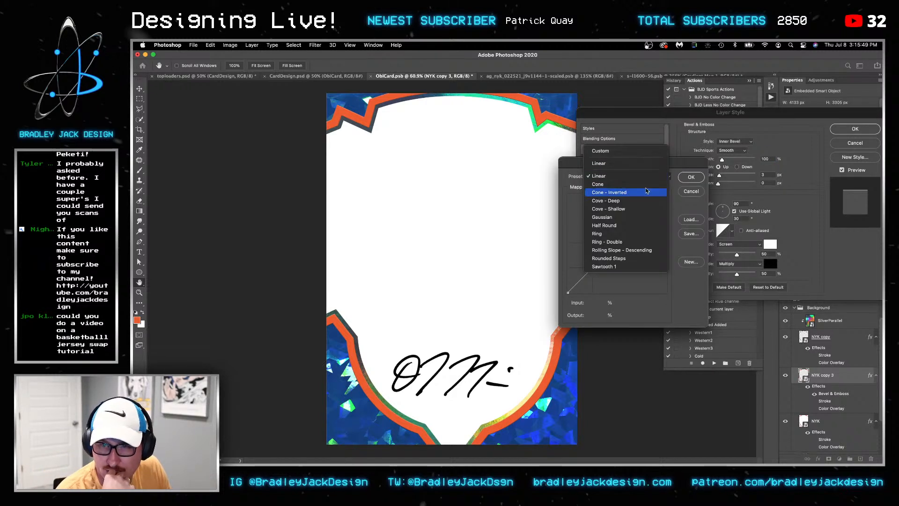
pyautogui.click(648, 195)
pyautogui.click(646, 183)
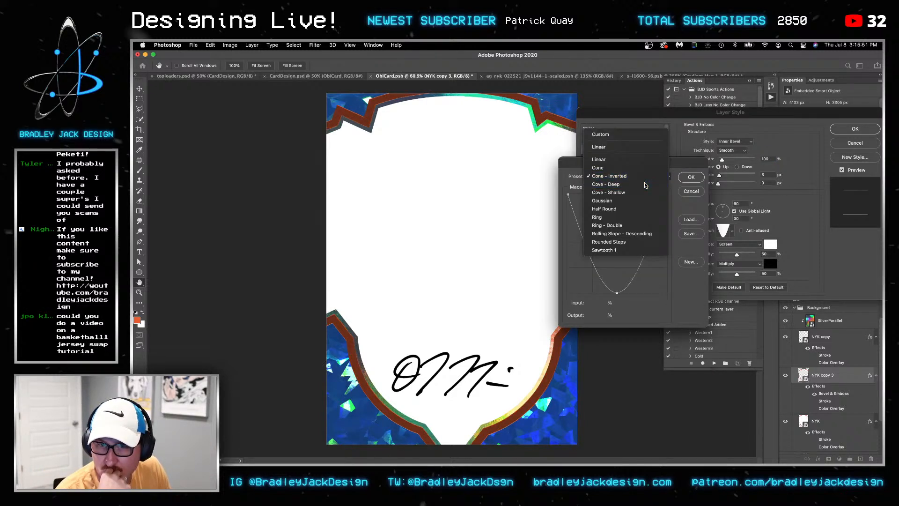
pyautogui.click(644, 184)
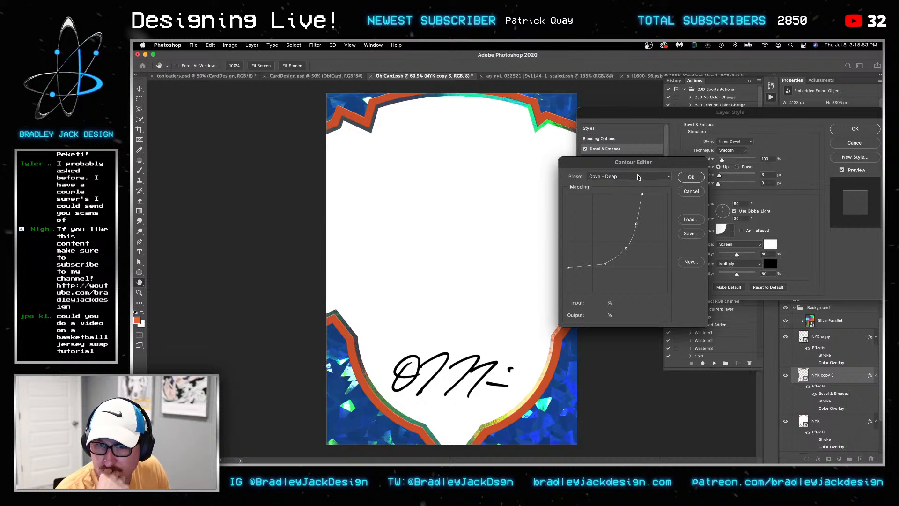
# Set the bevel's gloss contour to Ring with its end point lowered to 0% output, and set the bevel size to 2 px
pyautogui.click(637, 174)
pyautogui.click(636, 207)
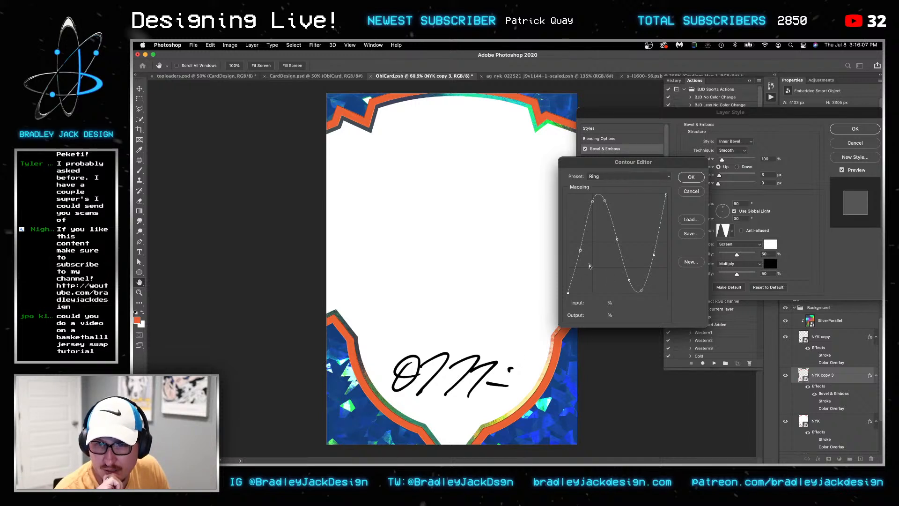
pyautogui.moveTo(568, 292)
pyautogui.mouseDown()
pyautogui.moveTo(567, 201)
pyautogui.moveTo(553, 181)
pyautogui.moveTo(568, 293)
pyautogui.mouseUp()
pyautogui.moveTo(668, 197); pyautogui.dragTo(688, 320)
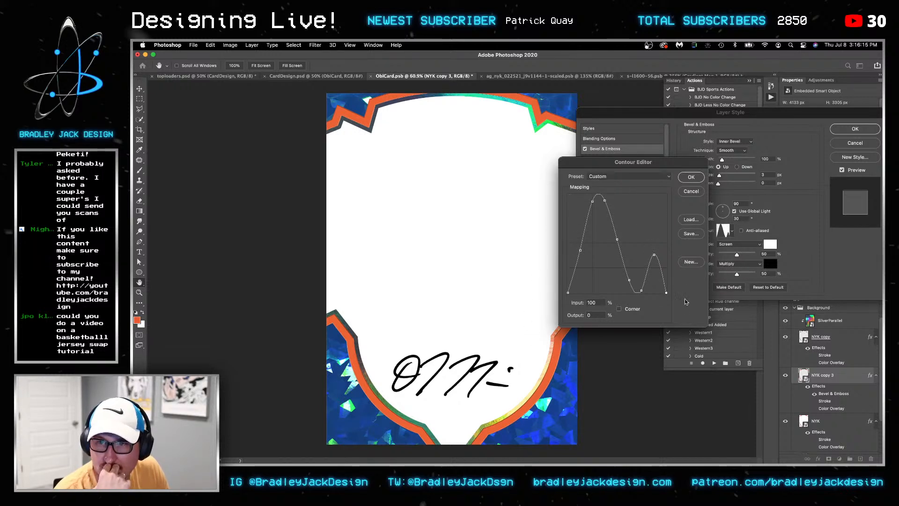
pyautogui.click(691, 177)
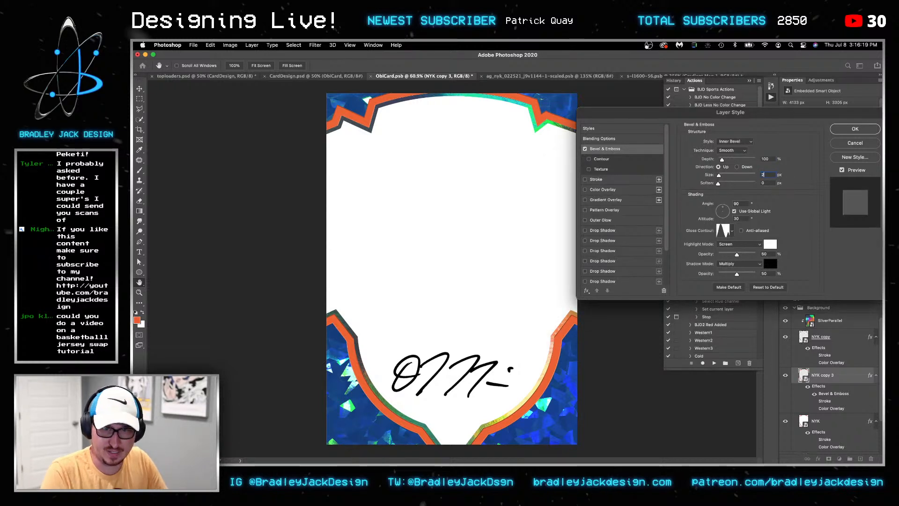
pyautogui.press('Return')
# Copy the Bevel & Emboss effect from the NYK copy 3 layer onto the NYK copy layer
pyautogui.moveTo(822, 388); pyautogui.dragTo(837, 336)
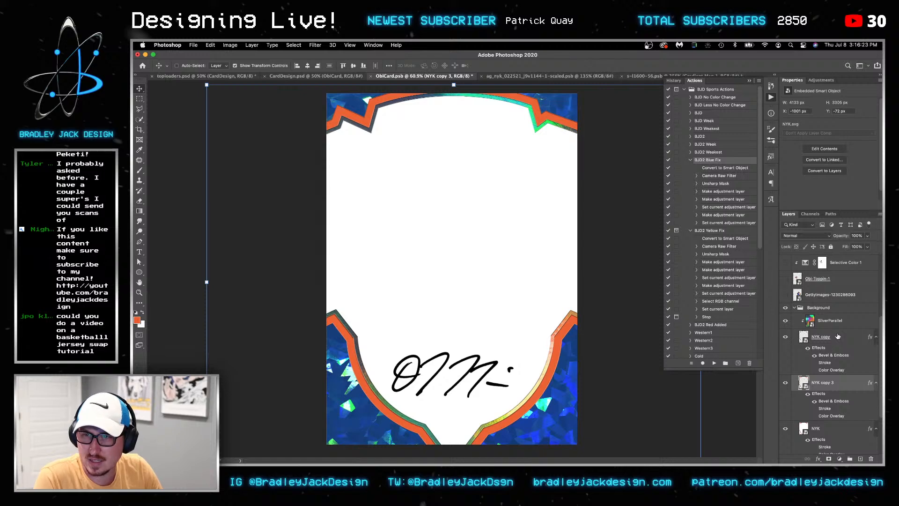
pyautogui.scroll(-1, 829, 347)
pyautogui.press('z')
pyautogui.moveTo(349, 412)
pyautogui.mouseDown()
pyautogui.moveTo(403, 387)
pyautogui.moveTo(355, 376)
pyautogui.moveTo(388, 367)
pyautogui.mouseUp()
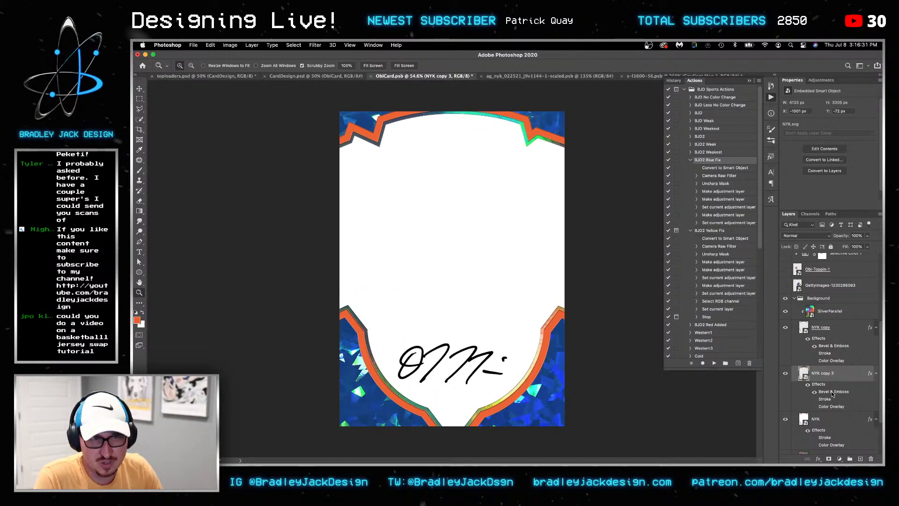
# Set the highlight and shadow opacities of the NYK copy 3 layer's bevel to 25% each
pyautogui.doubleClick(837, 392)
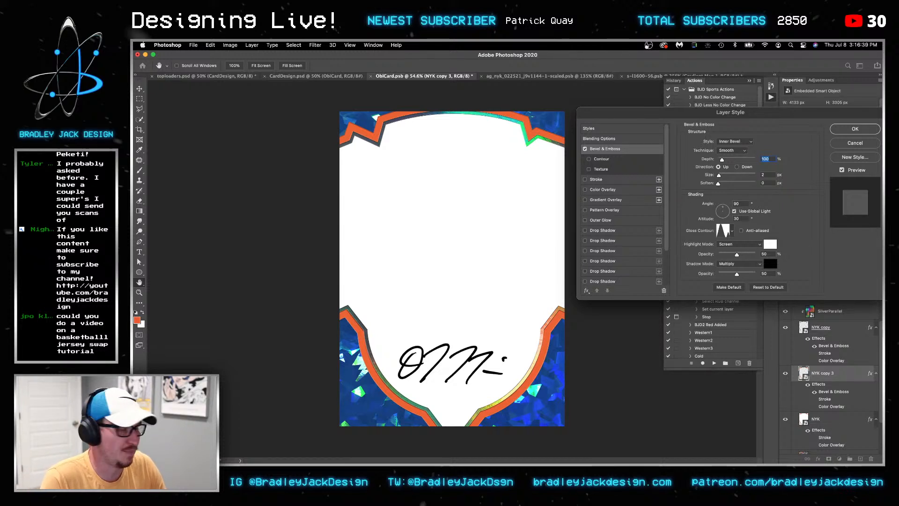
pyautogui.click(765, 254)
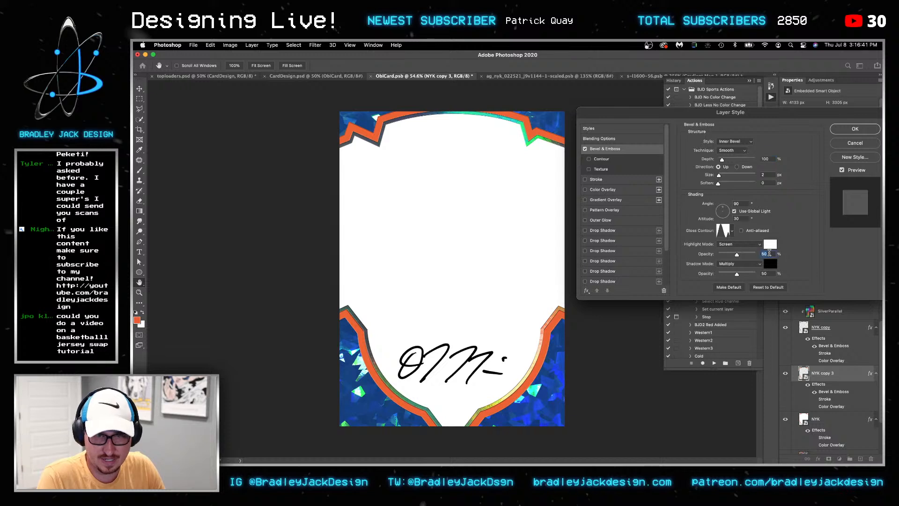
pyautogui.write('25')
pyautogui.press('Tab')
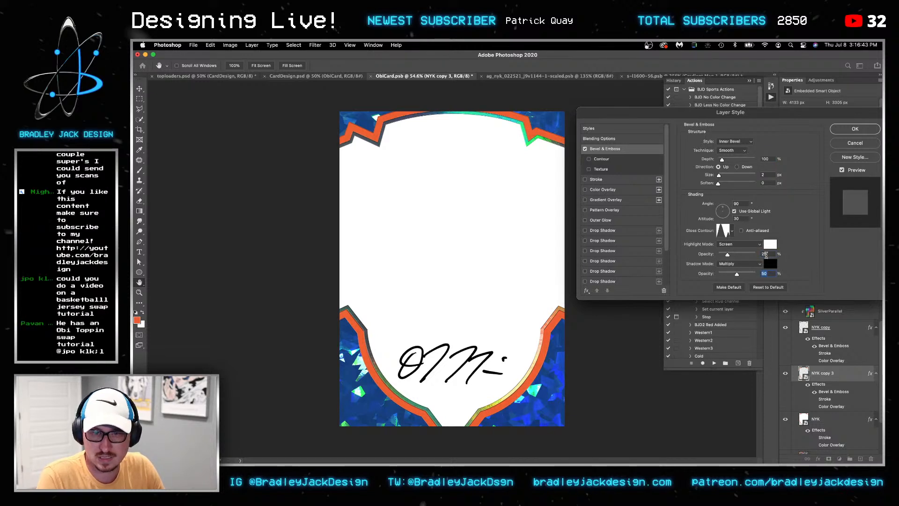
pyautogui.write('25')
pyautogui.press('Tab')
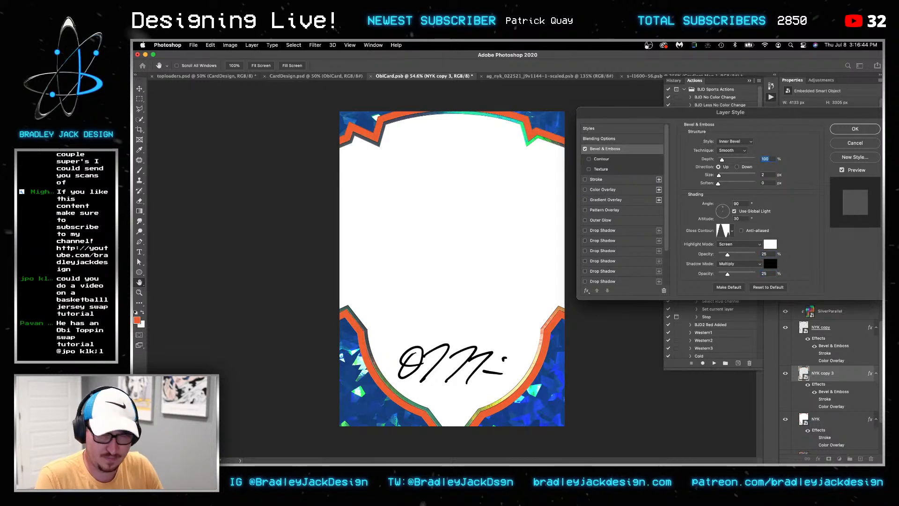
pyautogui.click(848, 129)
# Set the highlight and shadow opacities of the NYK copy layer's bevel to 25% each, keeping its depth at 100%
pyautogui.doubleClick(833, 349)
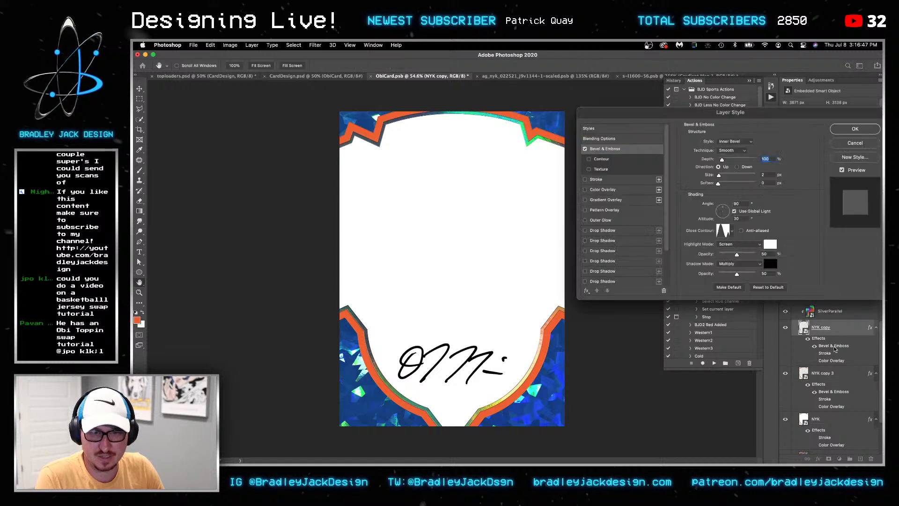
pyautogui.write('25')
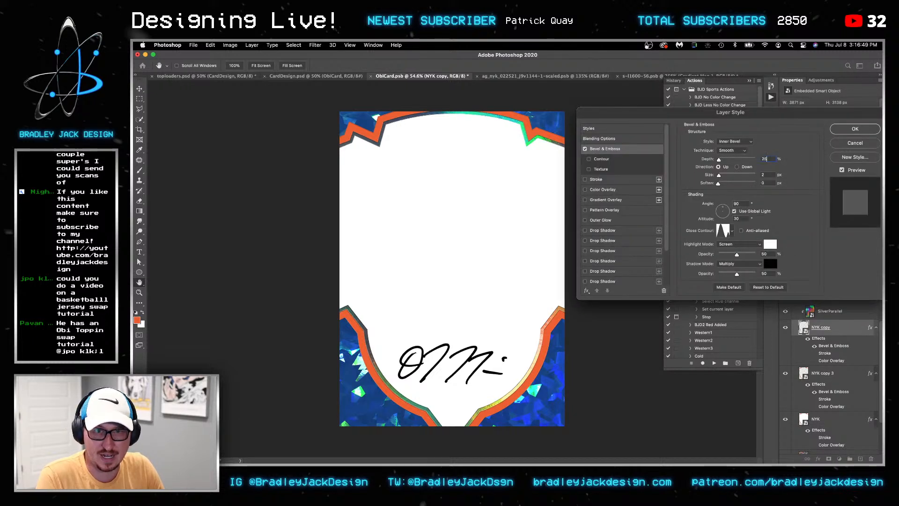
pyautogui.press('BackSpace')
pyautogui.press('BackSpace')
pyautogui.write('100')
pyautogui.press('Tab')
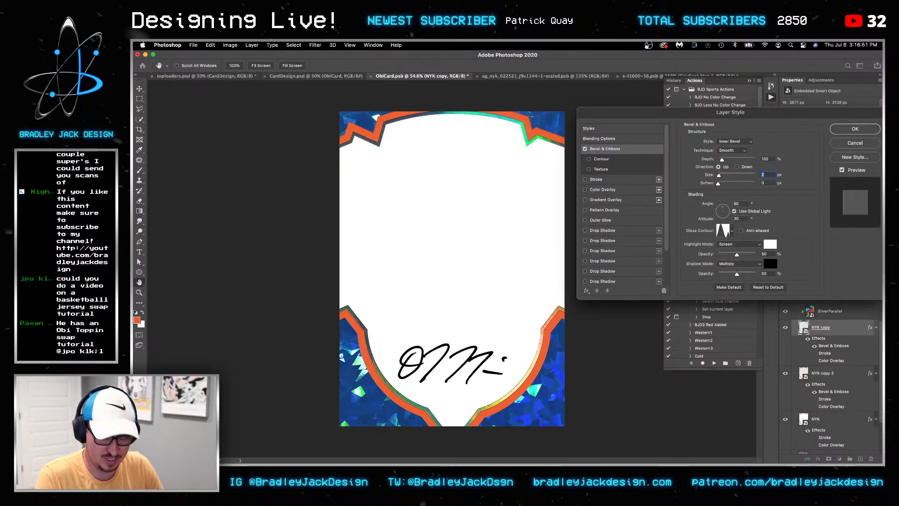
pyautogui.press('Tab')
pyautogui.press('Tab')
pyautogui.write('25')
pyautogui.press('Tab')
pyautogui.write('25')
pyautogui.press('Return')
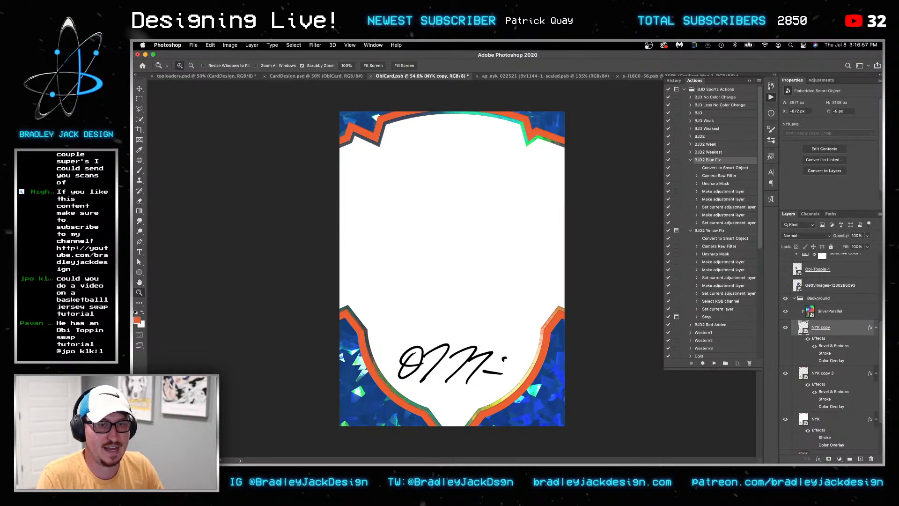
# Switch to Safari, search YouTube for "obi toppin jersey swap", close that page, and return to Photoshop
pyautogui.press('super+Tab')
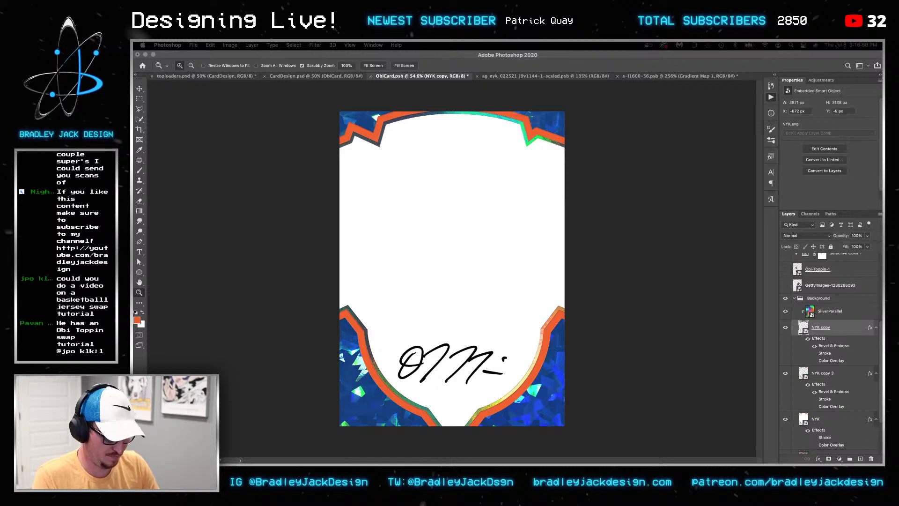
pyautogui.moveTo(492, 461); pyautogui.dragTo(385, 156)
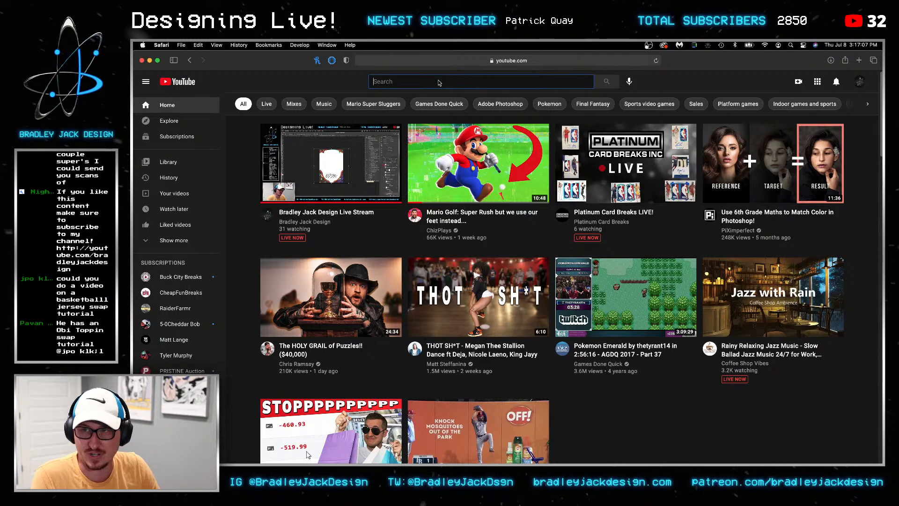
pyautogui.write('o')
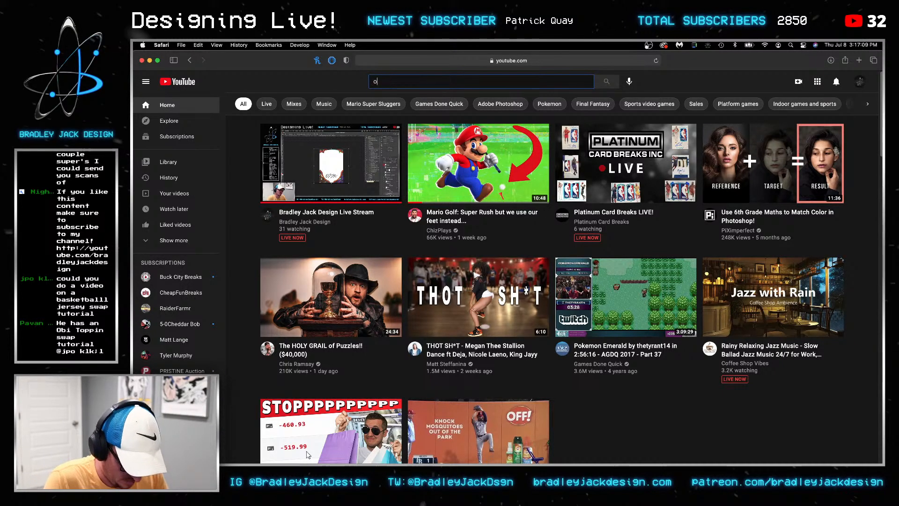
pyautogui.write('bi toppin jersey swap')
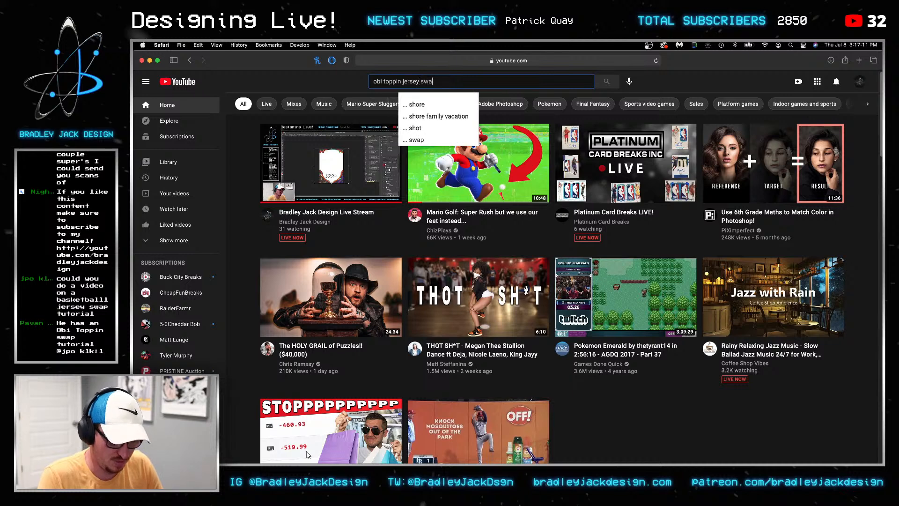
pyautogui.press('Return')
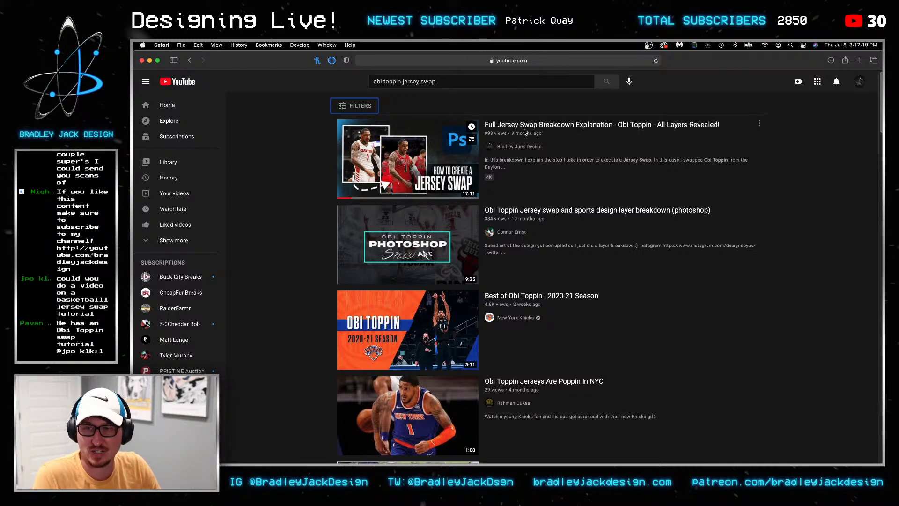
pyautogui.press('super+w')
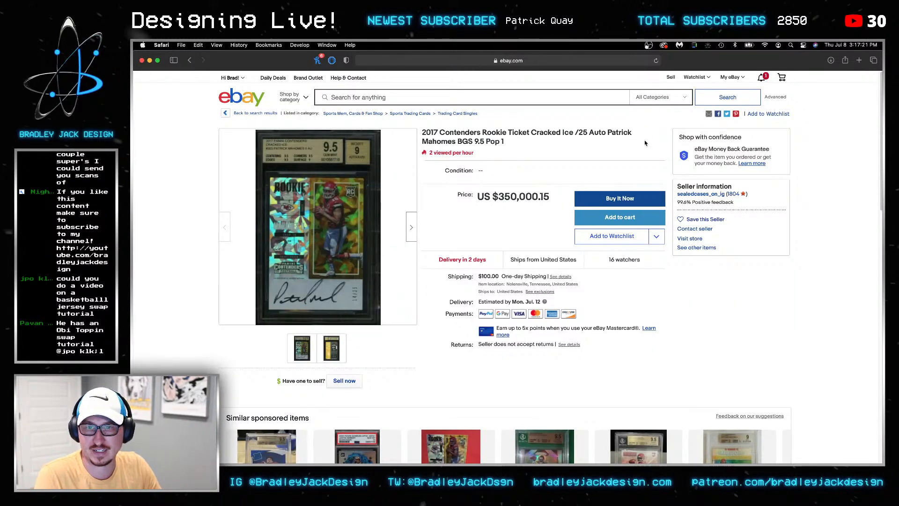
pyautogui.press('super+Tab')
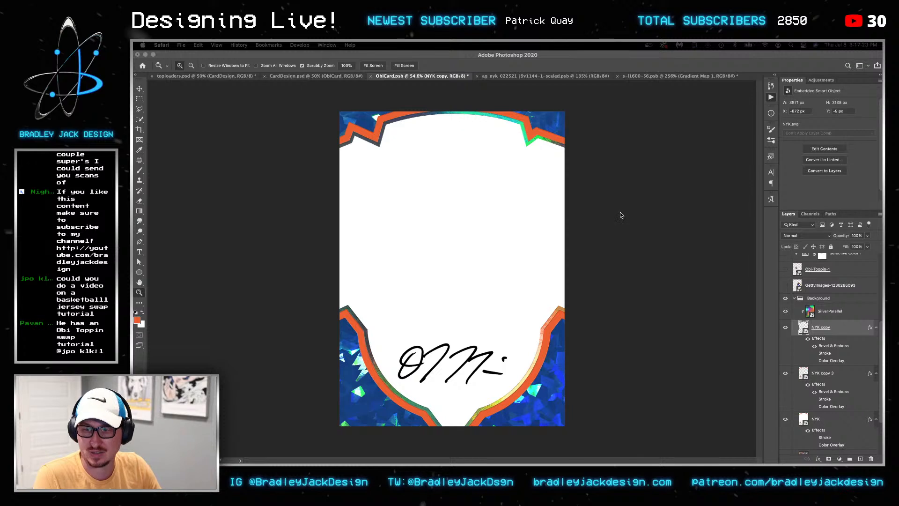
# Duplicate the SilverParallel layer clipped to NYK copy 3, blend it in Luminosity mode at 50% opacity, and save the card
pyautogui.press('v')
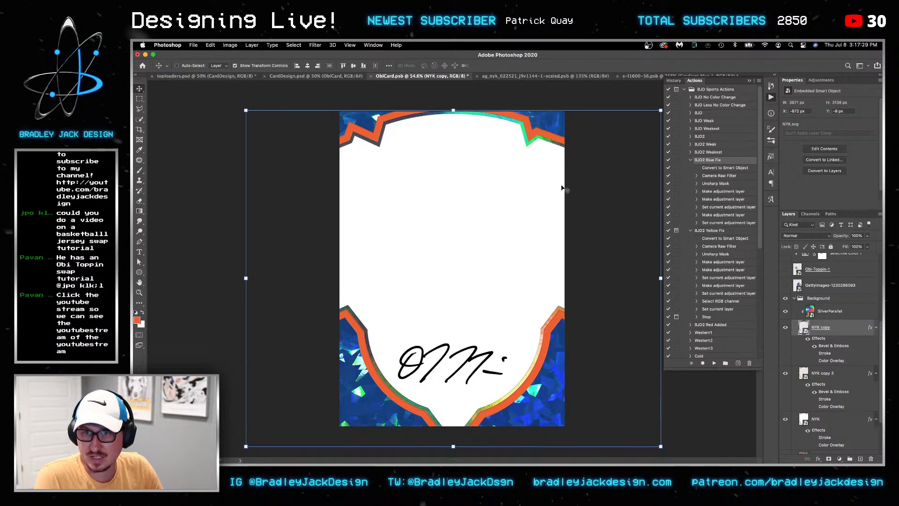
pyautogui.moveTo(825, 315); pyautogui.dragTo(823, 366)
pyautogui.keyDown('alt'); pyautogui.click(824, 380); pyautogui.keyUp('alt')
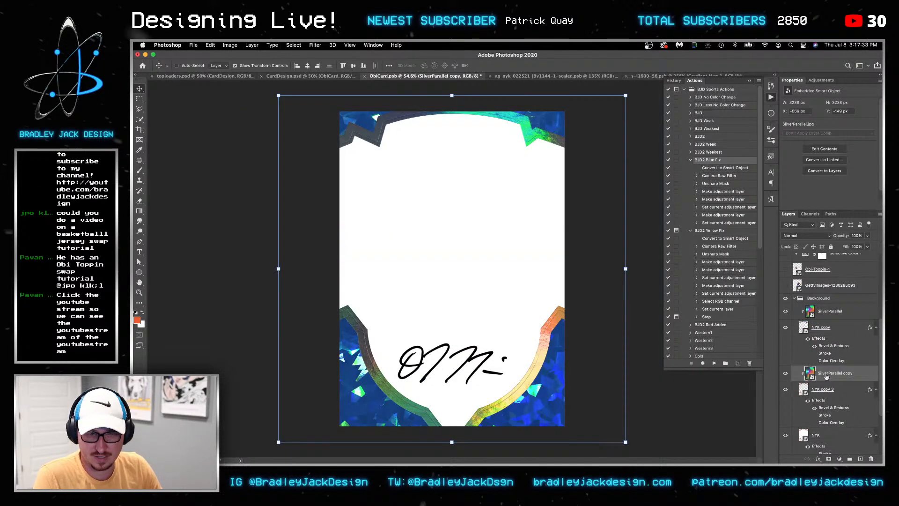
pyautogui.hotkey('shift', 'alt', 'y')
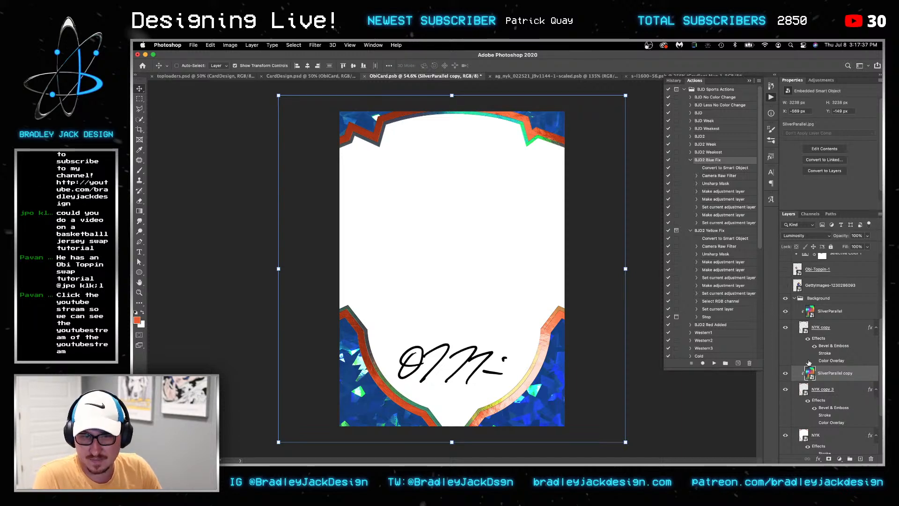
pyautogui.press('5')
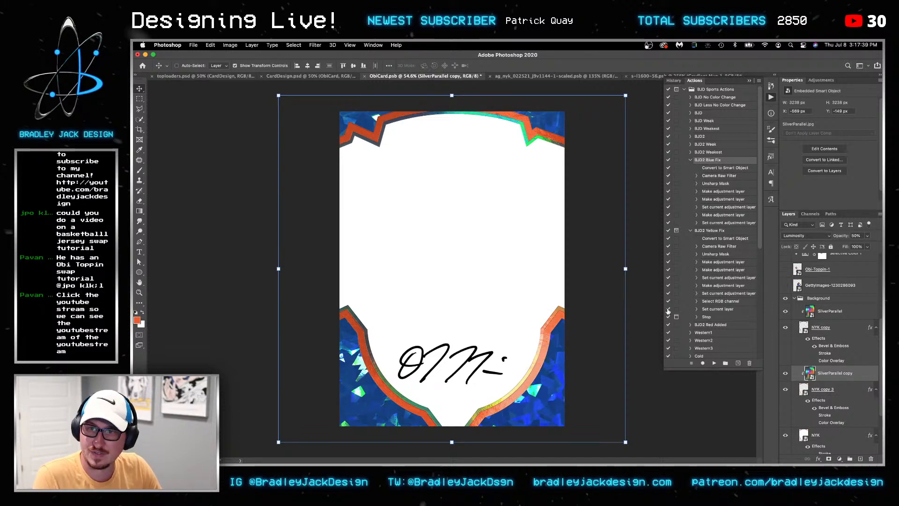
pyautogui.press('z')
pyautogui.moveTo(546, 354)
pyautogui.mouseDown()
pyautogui.moveTo(590, 349)
pyautogui.moveTo(543, 349)
pyautogui.mouseUp()
pyautogui.press('v')
pyautogui.press('super+s')
pyautogui.press('super+t')
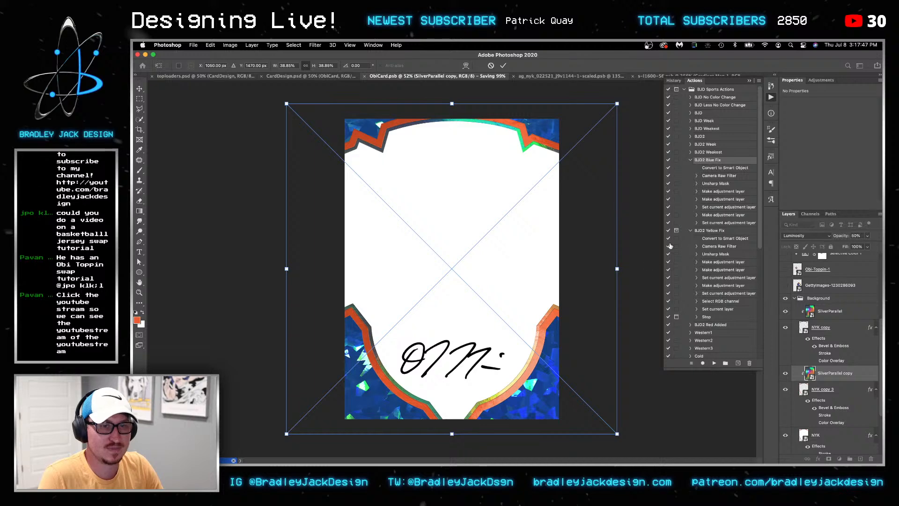
pyautogui.press('super+Tab')
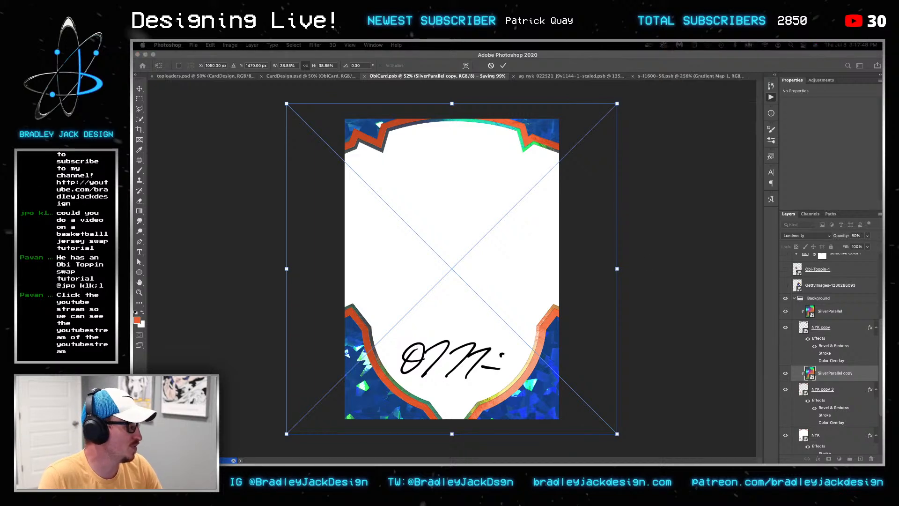
pyautogui.moveTo(501, 192); pyautogui.dragTo(507, 142)
pyautogui.moveTo(273, 63); pyautogui.dragTo(459, 461)
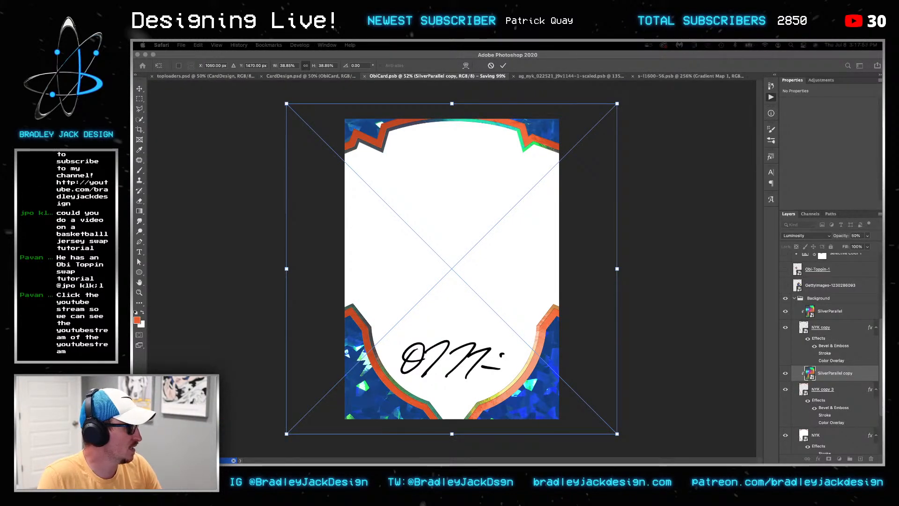
pyautogui.click(625, 203)
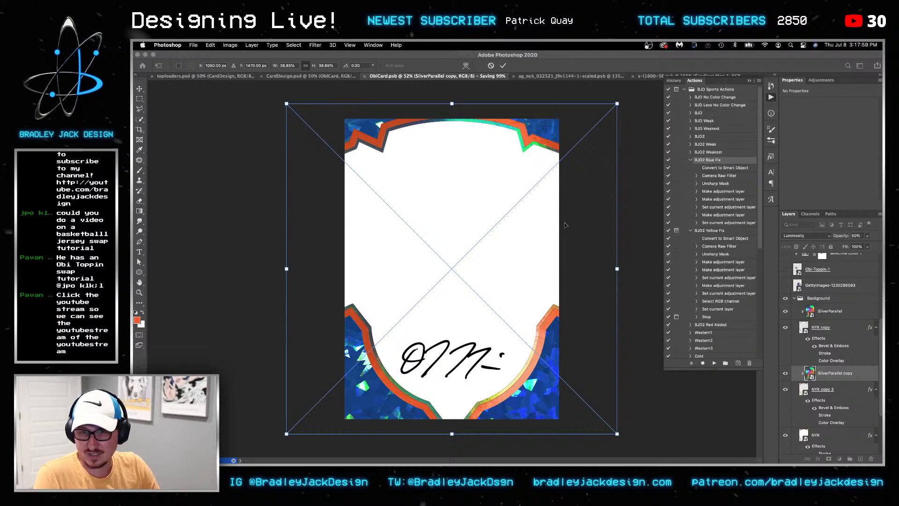
pyautogui.click(532, 220)
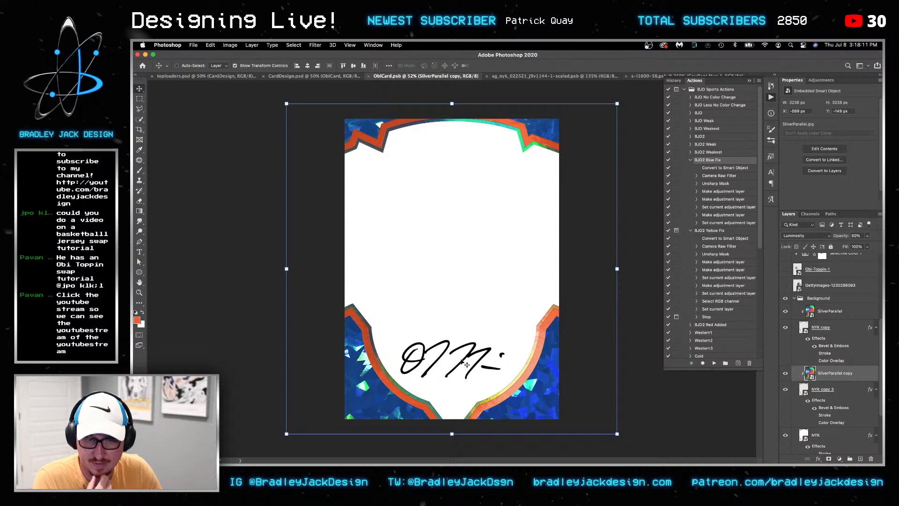
# Hide the Levels 1 adjustment above the signature and open the contents of the s-l1600-56 smart object
pyautogui.scroll(5, 813, 340)
pyautogui.click(785, 264)
pyautogui.doubleClick(797, 277)
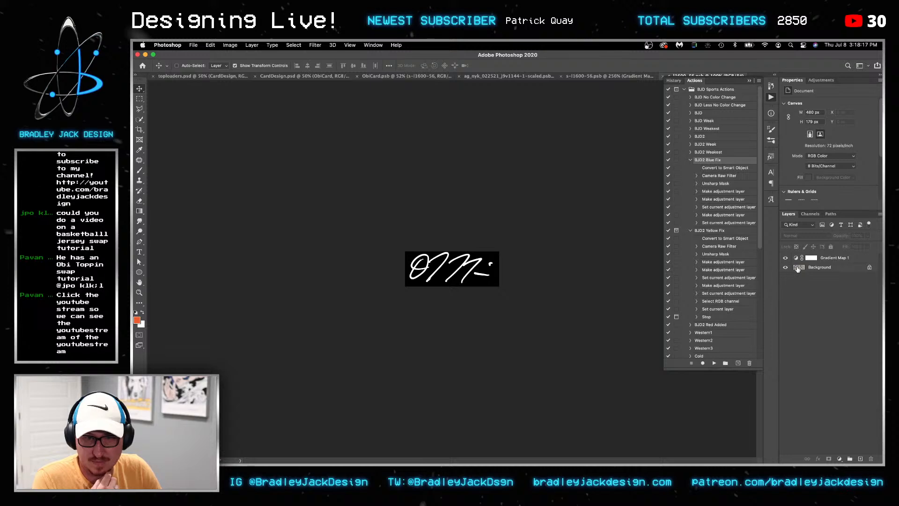
# Hide the Gradient Map 1 adjustment in the signature document, save it, and return to ObiCard.psb
pyautogui.click(785, 258)
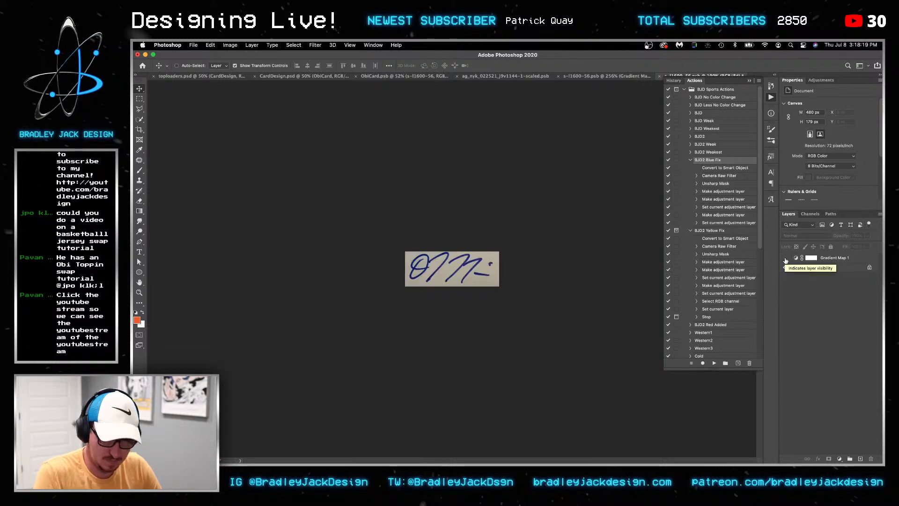
pyautogui.click(785, 259)
pyautogui.click(785, 259)
pyautogui.press('super+s')
pyautogui.hotkey('ctrl', 'shift', 'Tab')
pyautogui.hotkey('ctrl', 'shift', 'Tab')
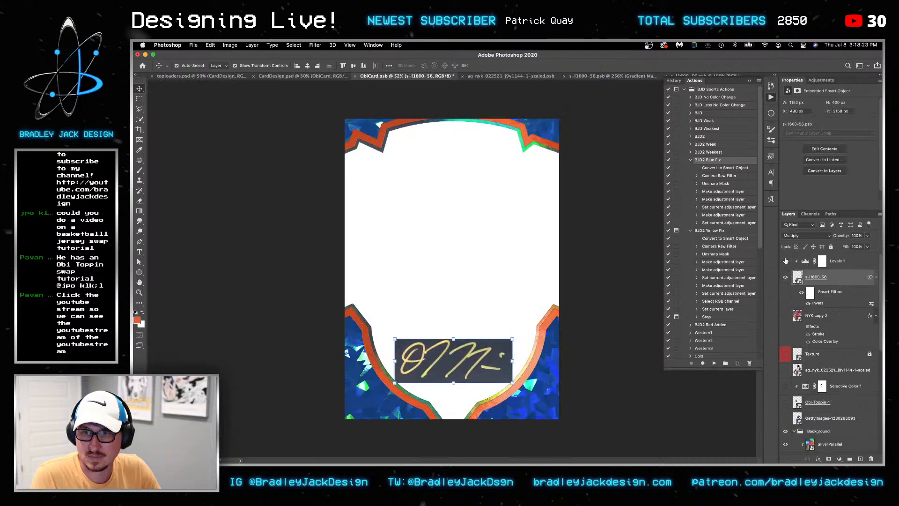
# Turn off the Invert smart filter on the signature layer and delete the Levels 1 adjustment above it
pyautogui.hotkey('ctrl', 'shift', 'Tab')
pyautogui.hotkey('ctrl', 'Tab')
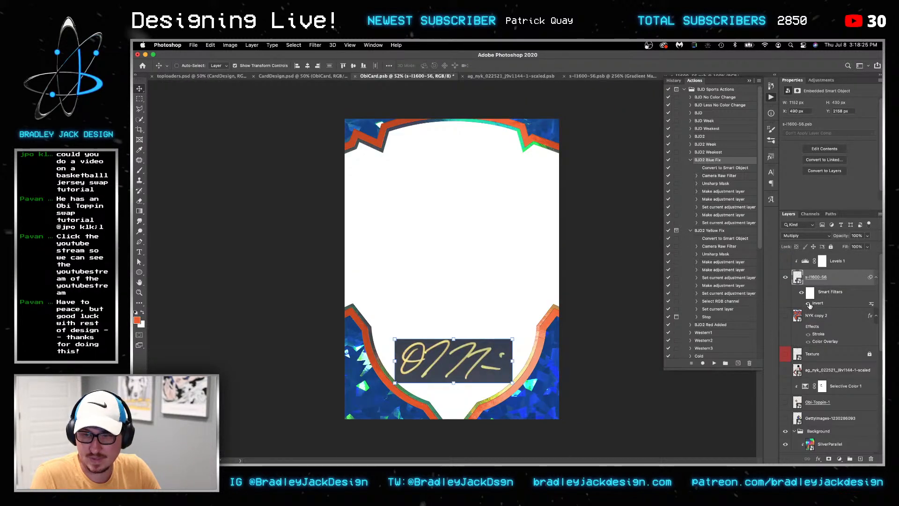
pyautogui.click(808, 303)
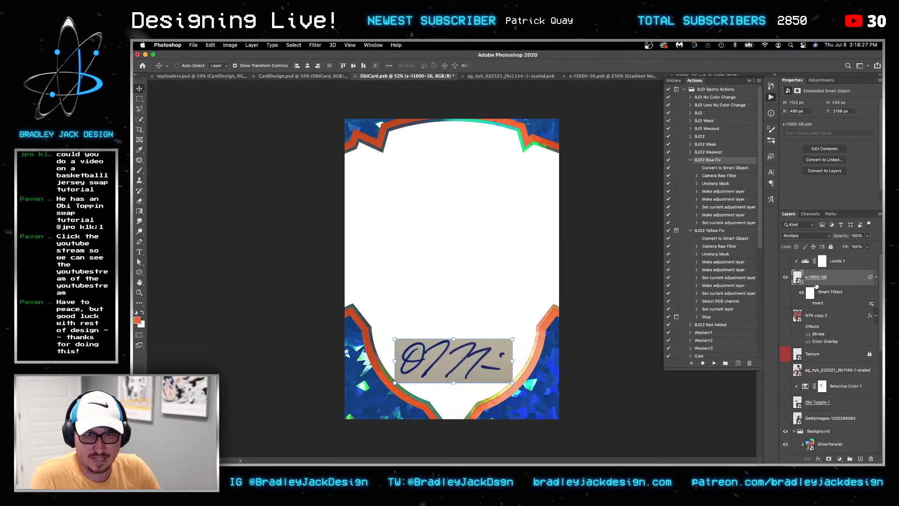
pyautogui.click(841, 266)
pyautogui.press('Delete')
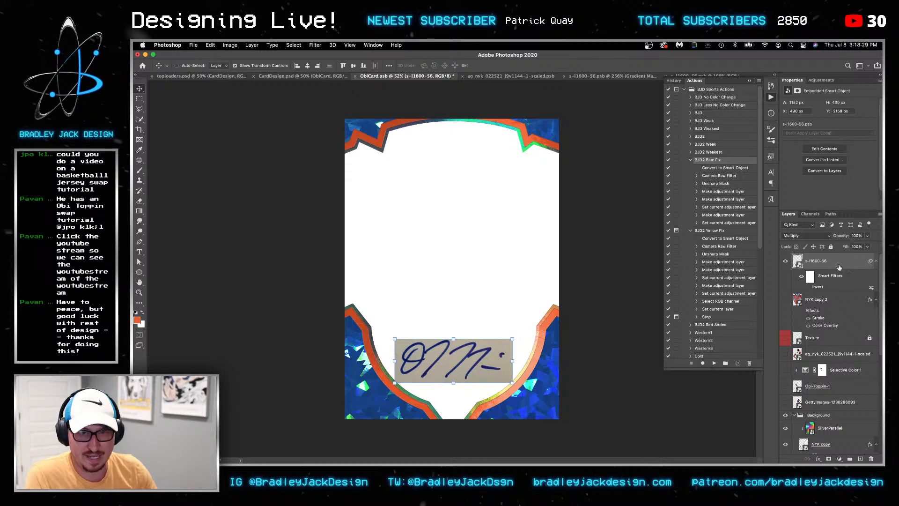
# Add a Curves adjustment clipped to the signature layer and set its white point by sampling the paper just below the ink
pyautogui.click(821, 80)
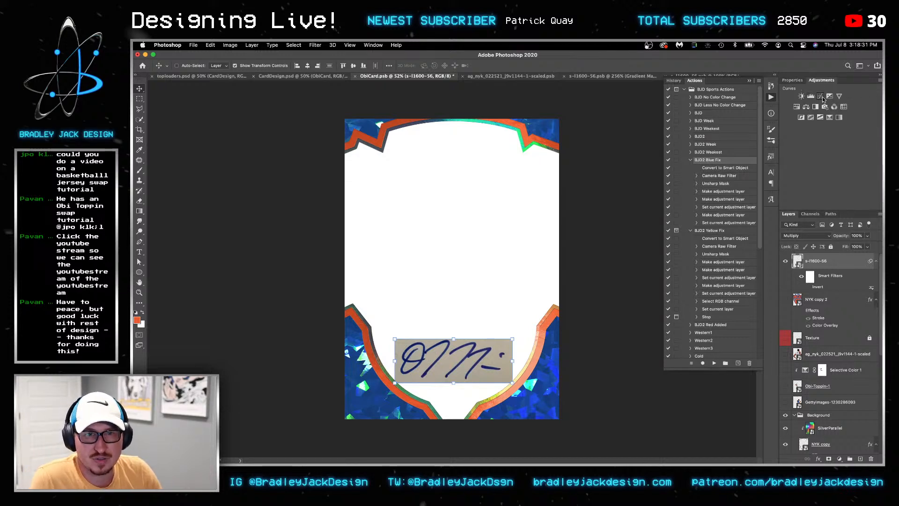
pyautogui.click(820, 97)
pyautogui.keyDown('alt'); pyautogui.click(823, 269); pyautogui.keyUp('alt')
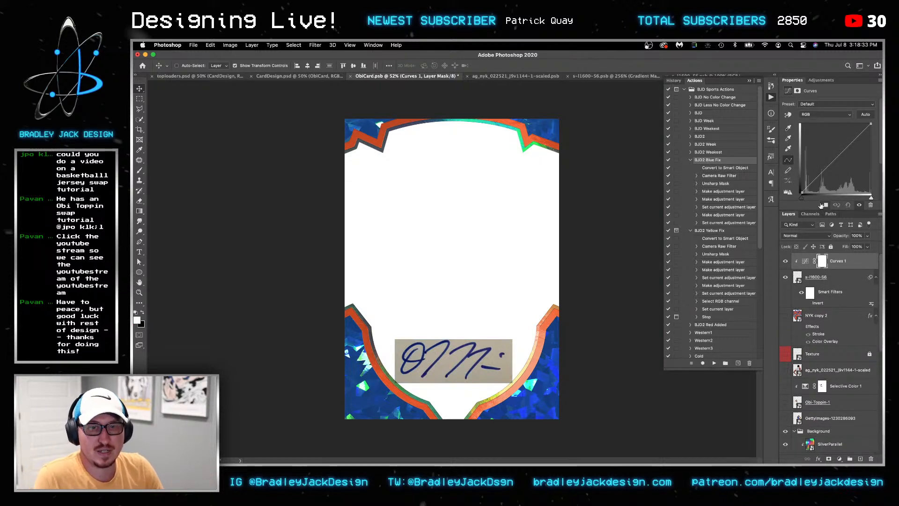
pyautogui.click(788, 148)
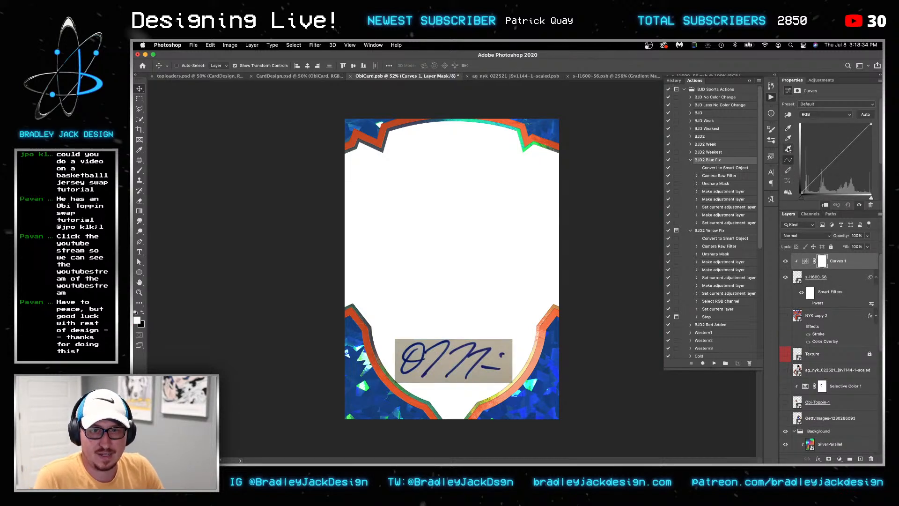
pyautogui.click(506, 365)
pyautogui.press('super+z')
pyautogui.click(486, 380)
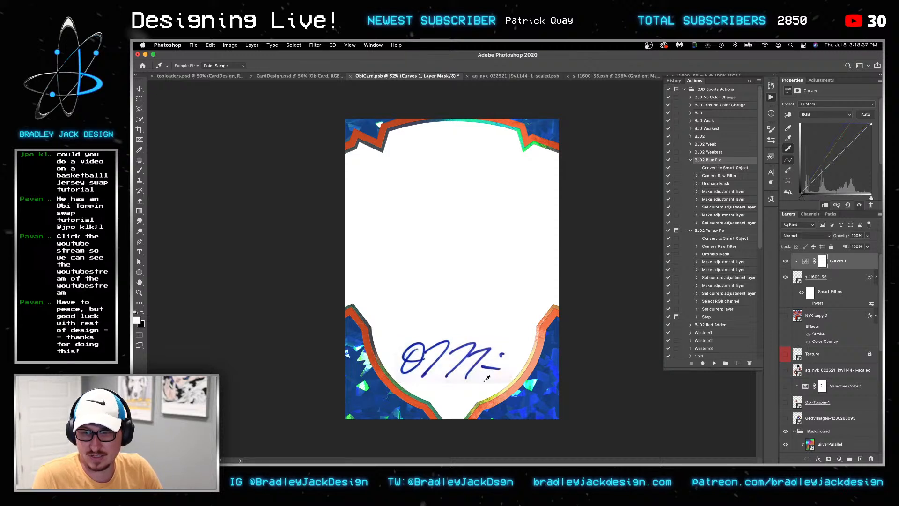
pyautogui.press('super+z')
pyautogui.click(484, 376)
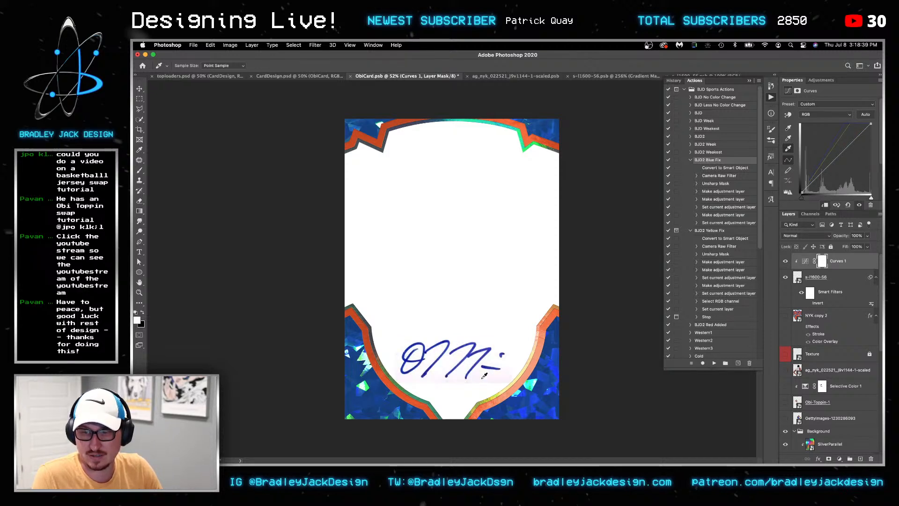
pyautogui.press('v')
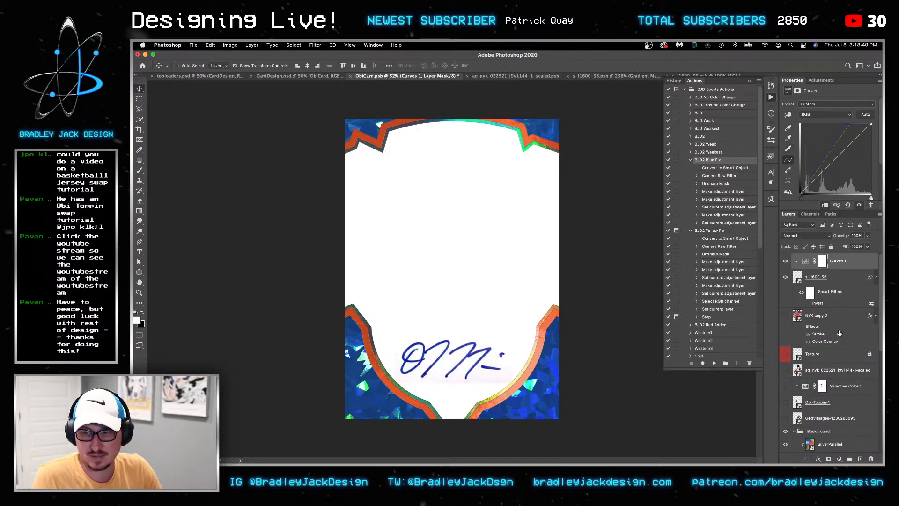
# Split the white end of the signature layer's Blend If This Layer range to about 175 / 255
pyautogui.click(847, 276)
pyautogui.doubleClick(848, 276)
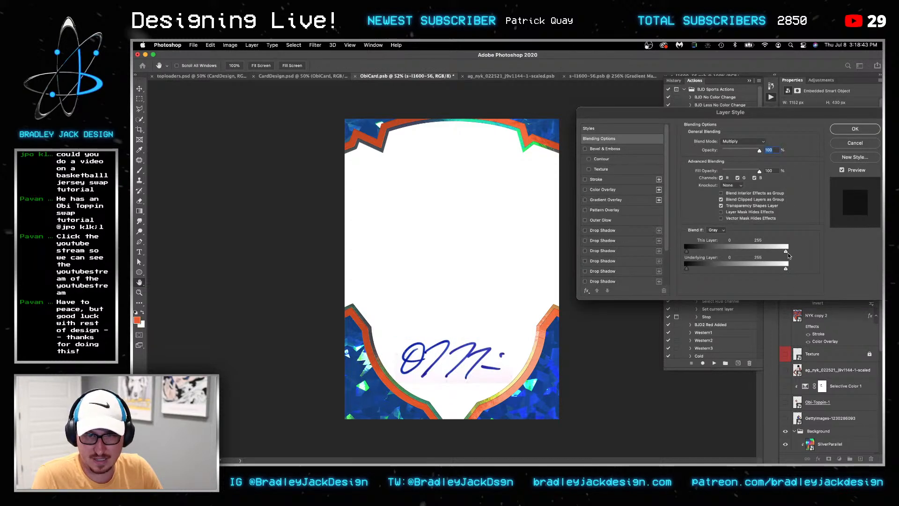
pyautogui.moveTo(785, 253); pyautogui.dragTo(759, 254)
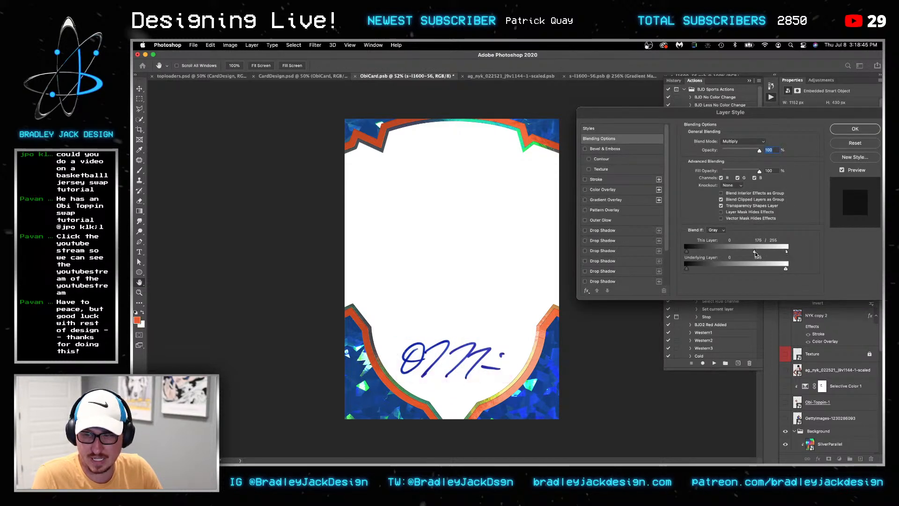
pyautogui.press('Return')
# Nudge the signature up and to the right to X 518 px, Y 2083 px, and save the card
pyautogui.press('Up')
pyautogui.press('Up')
pyautogui.press('Up')
pyautogui.press('Up')
pyautogui.press('Up')
pyautogui.press('Up')
pyautogui.press('Up')
pyautogui.press('Up')
pyautogui.press('Up')
pyautogui.press('Up')
pyautogui.press('Up')
pyautogui.press('Up')
pyautogui.press('Up')
pyautogui.press('Up')
pyautogui.press('Up')
pyautogui.press('Up')
pyautogui.press('Right')
pyautogui.press('Right')
pyautogui.press('Right')
pyautogui.press('Right')
pyautogui.press('super+s')
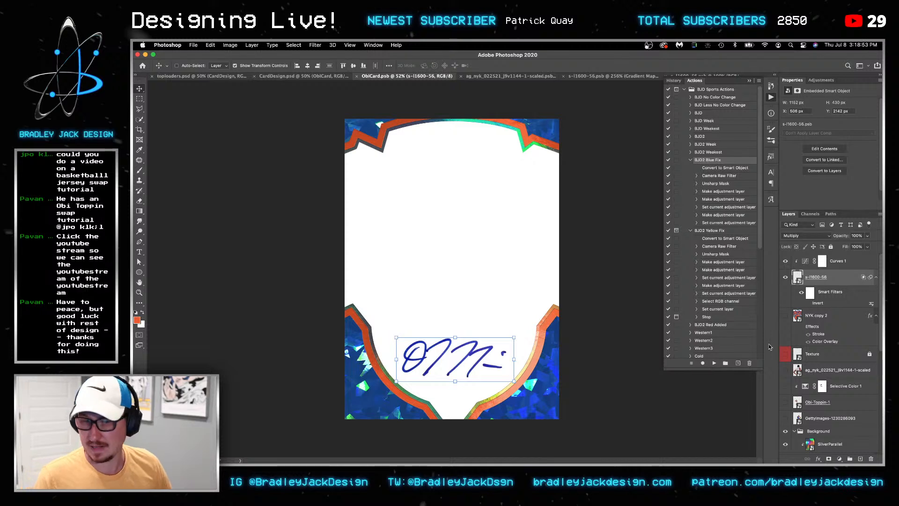
pyautogui.press('Right')
pyautogui.press('Right')
pyautogui.press('Right')
pyautogui.press('Right')
pyautogui.press('Right')
pyautogui.press('Right')
pyautogui.press('Right')
pyautogui.press('Right')
pyautogui.press('Right')
pyautogui.press('Right')
pyautogui.press('Up')
pyautogui.press('Up')
pyautogui.press('Up')
pyautogui.press('Up')
pyautogui.press('Up')
pyautogui.press('Up')
pyautogui.press('Up')
pyautogui.press('Up')
pyautogui.press('Up')
pyautogui.press('Up')
pyautogui.press('Up')
pyautogui.press('Up')
pyautogui.press('Up')
pyautogui.press('Up')
pyautogui.press('Up')
pyautogui.press('Up')
pyautogui.press('Up')
pyautogui.press('Up')
pyautogui.press('Up')
pyautogui.press('Up')
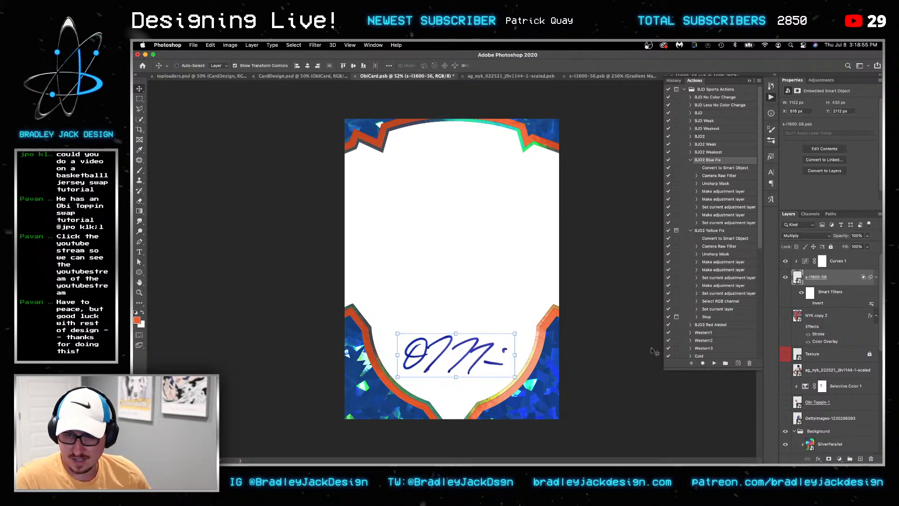
pyautogui.press('super+s')
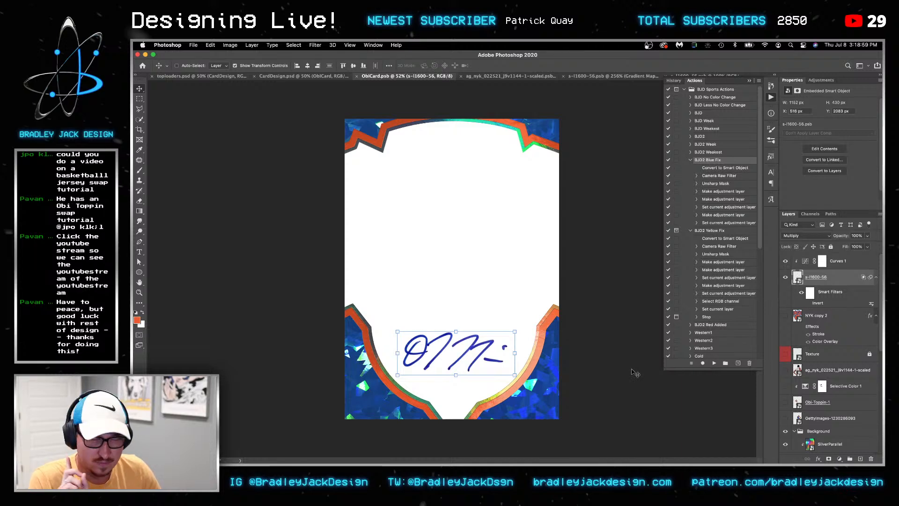
# Switch to Finder, preview BlackGloss1.jpg in the BJD-TradingCard-ParallelPack folder, and look through the other parallel textures
pyautogui.moveTo(349, 501)
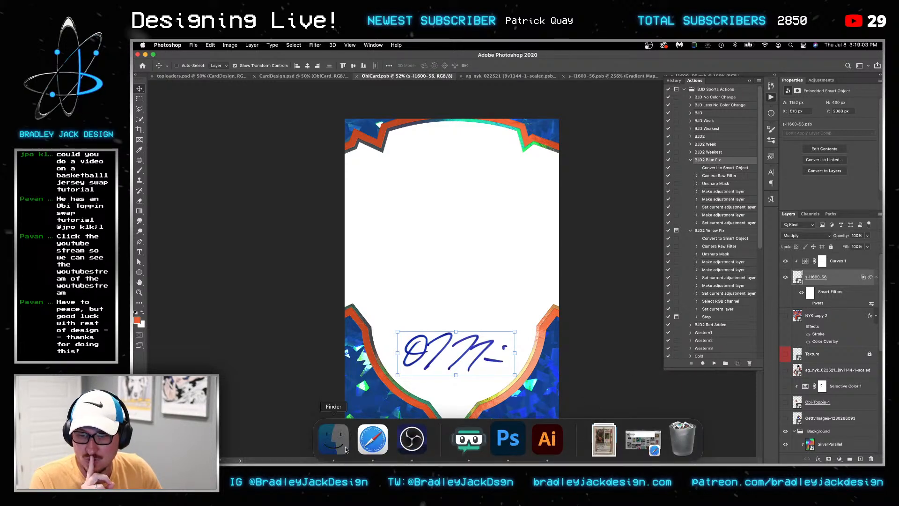
pyautogui.click(333, 439)
pyautogui.click(341, 179)
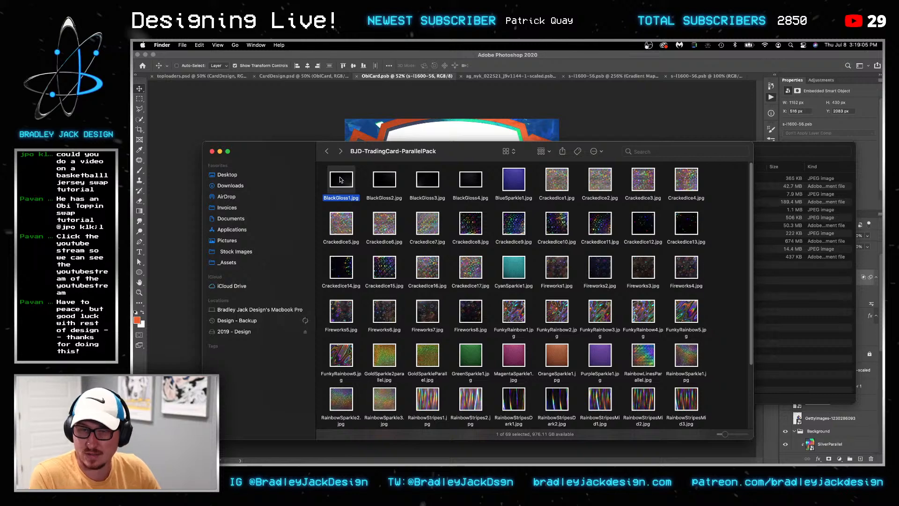
pyautogui.press('space')
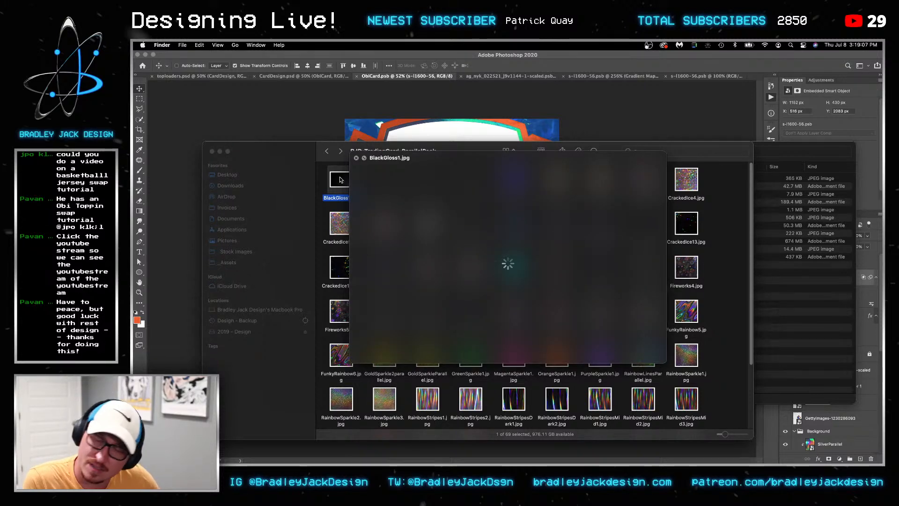
pyautogui.press('space')
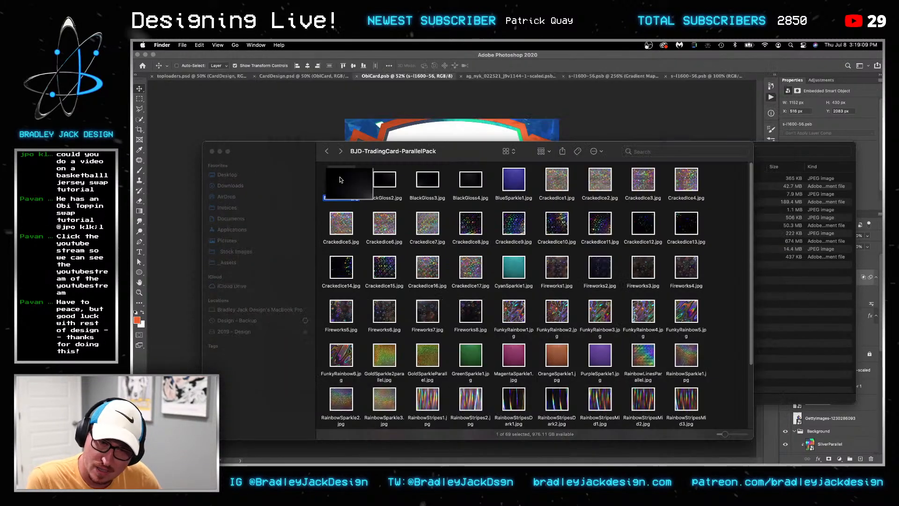
pyautogui.scroll(-5, 403, 188)
pyautogui.scroll(5, 452, 256)
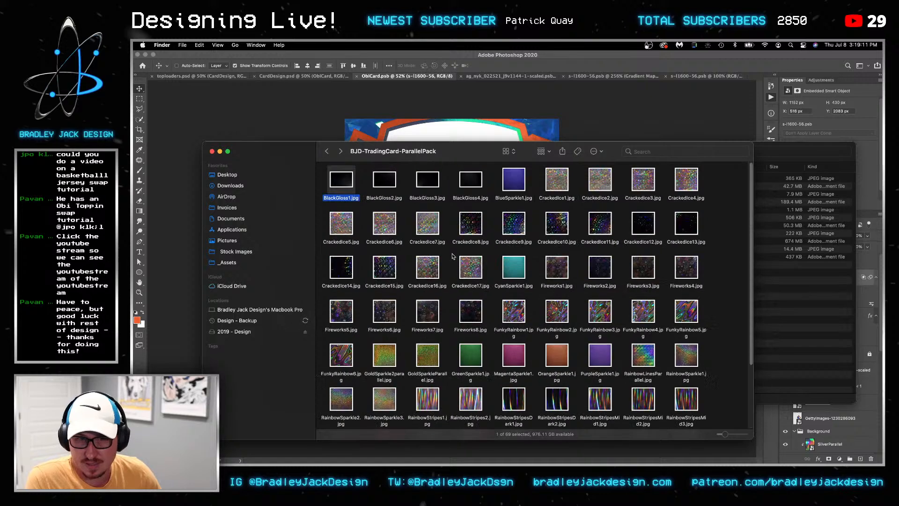
# Open the Paper folder in Stock Images and look through its texture files
pyautogui.click(239, 253)
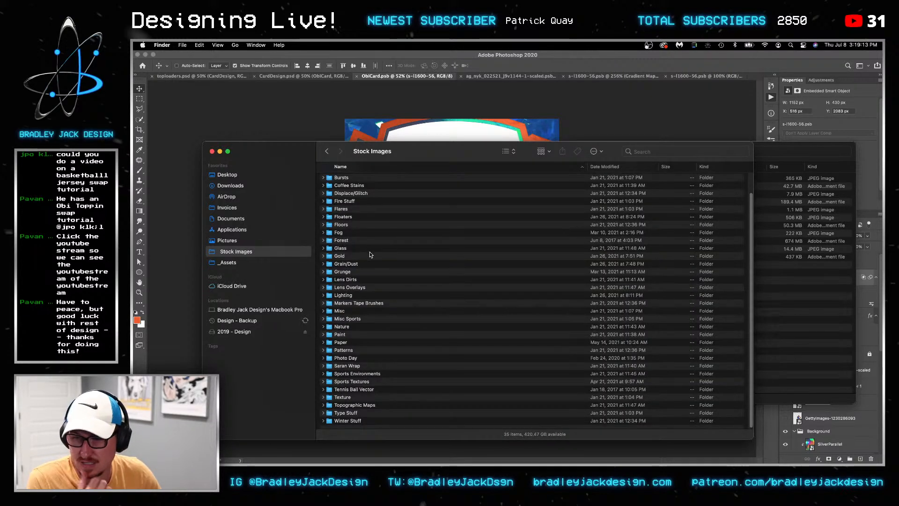
pyautogui.click(343, 344)
pyautogui.doubleClick(352, 338)
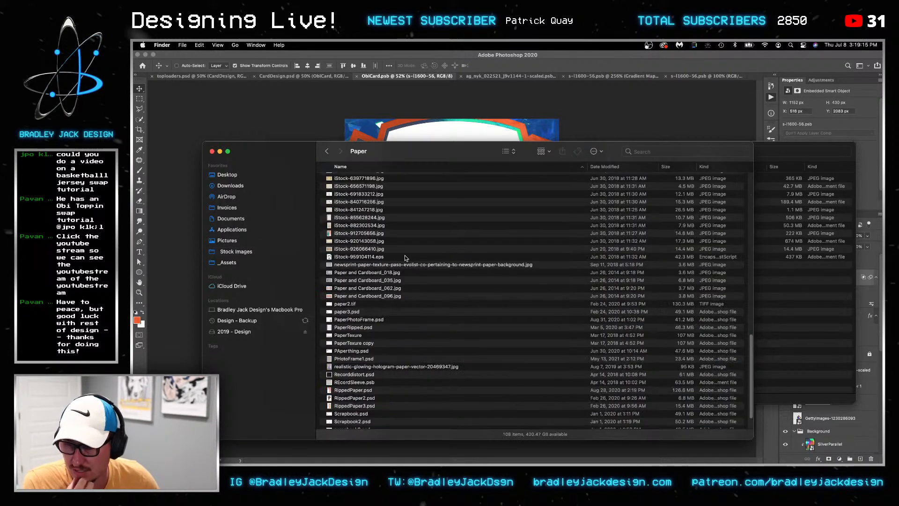
pyautogui.scroll(-5, 370, 352)
pyautogui.scroll(-15, 370, 354)
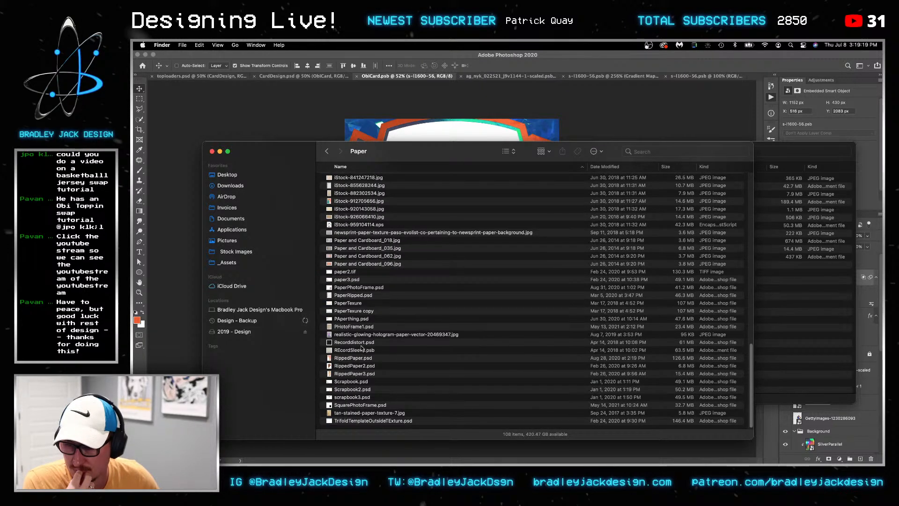
pyautogui.scroll(20, 362, 347)
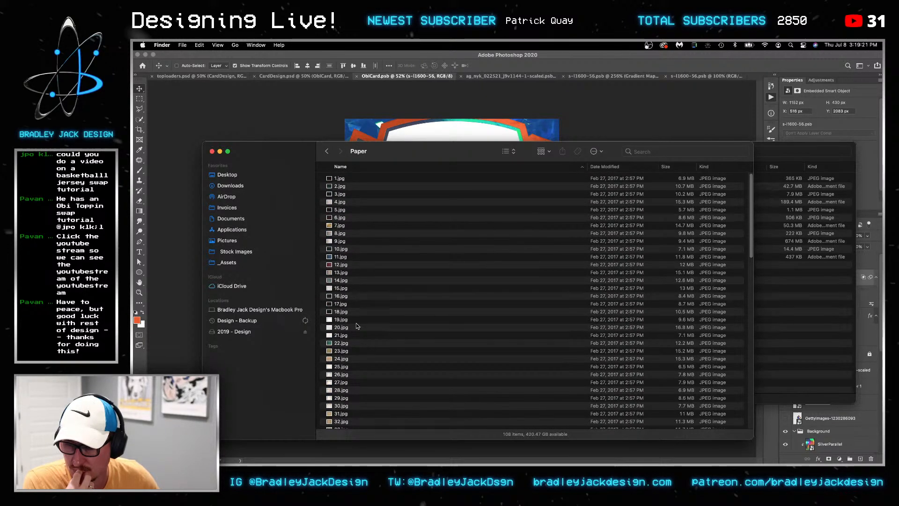
# Examine the files in the Glass folder of Stock Images and return to the Stock Images folder
pyautogui.click(239, 252)
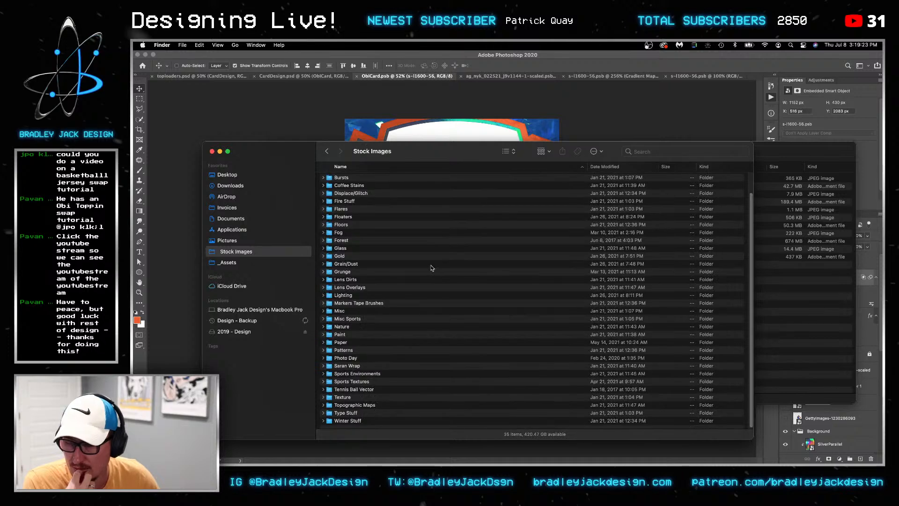
pyautogui.click(323, 248)
pyautogui.click(323, 248)
pyautogui.doubleClick(334, 248)
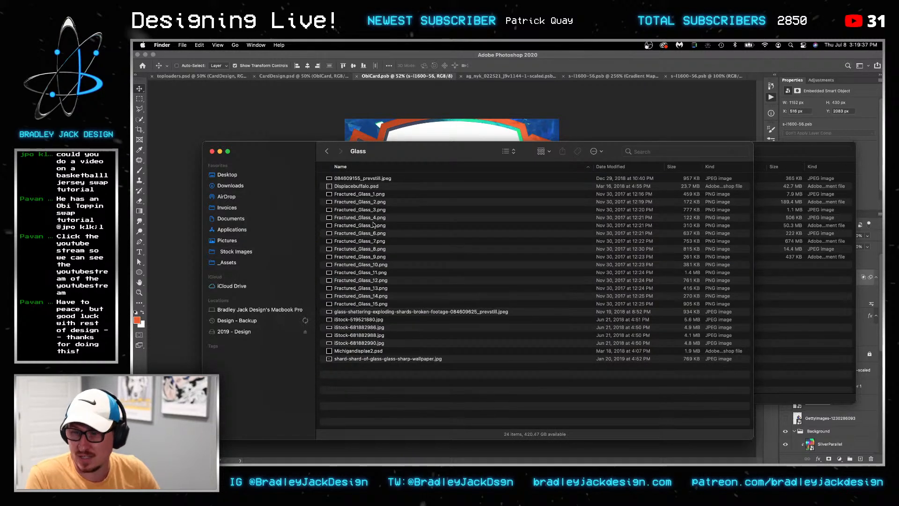
pyautogui.press('super+bracketleft')
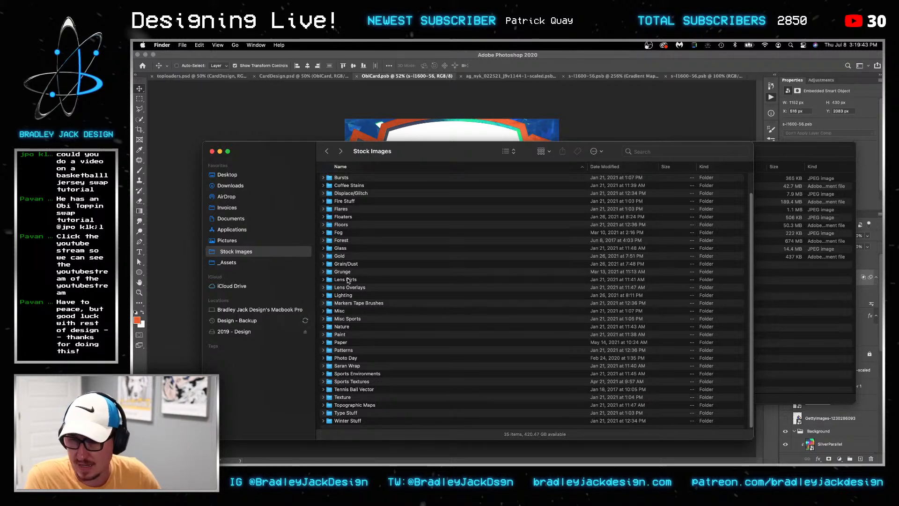
# Open the Lighting folder in Stock Images and select 7.jpg
pyautogui.click(344, 294)
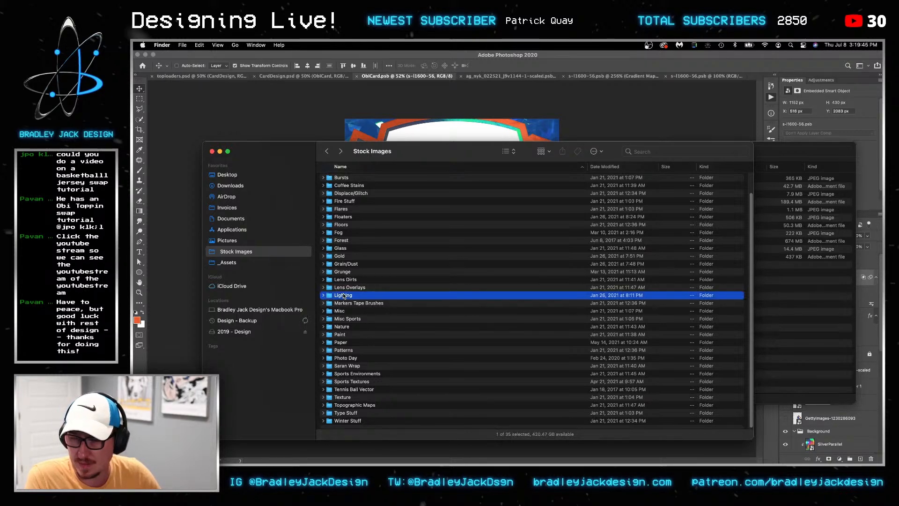
pyautogui.doubleClick(343, 295)
pyautogui.click(347, 227)
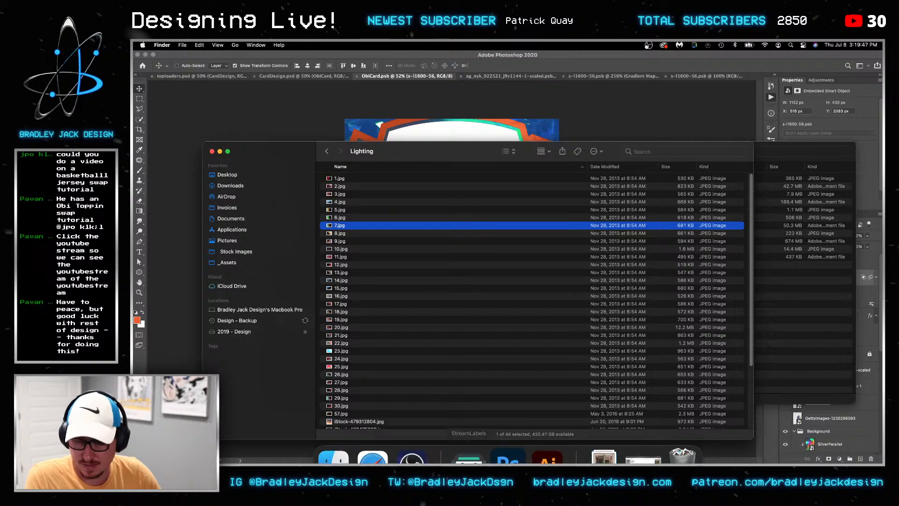
# Search the Mac for "brid" and open the matching application
pyautogui.press('super+space')
pyautogui.write('brid')
pyautogui.press('Return')
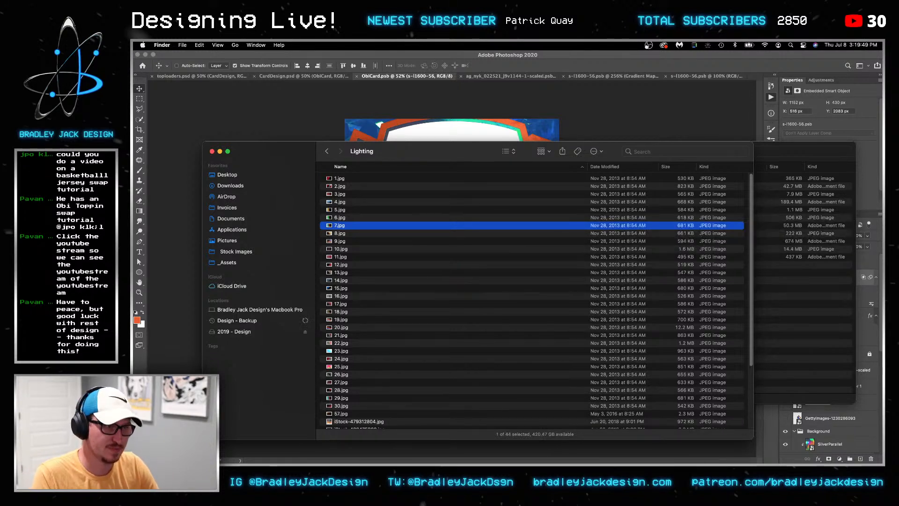
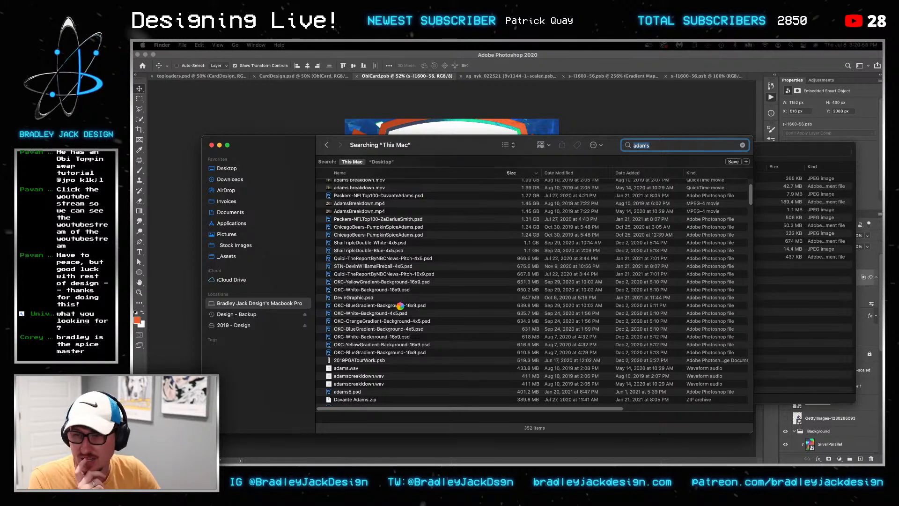
# Look through the Mac's search results for "adams" to find an earlier card design file
pyautogui.scroll(-3, 406, 266)
pyautogui.scroll(-5, 397, 290)
pyautogui.scroll(-1, 398, 290)
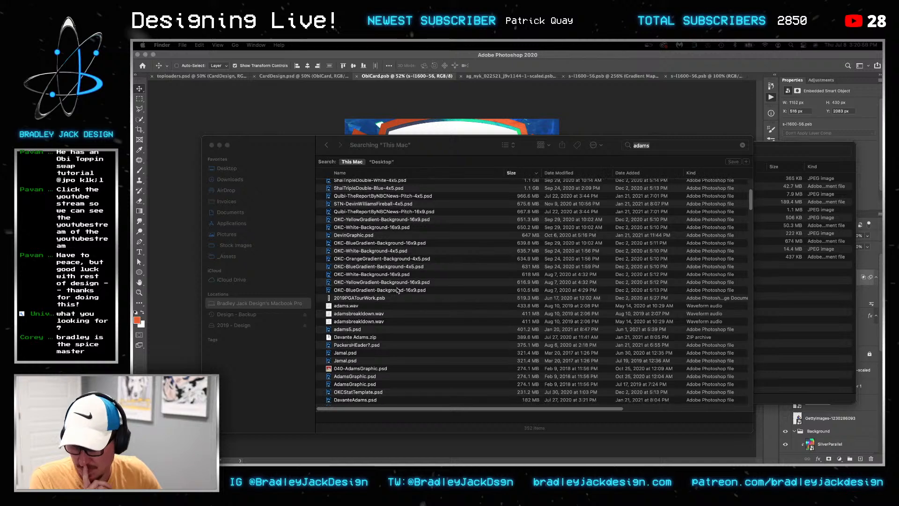
pyautogui.click(365, 377)
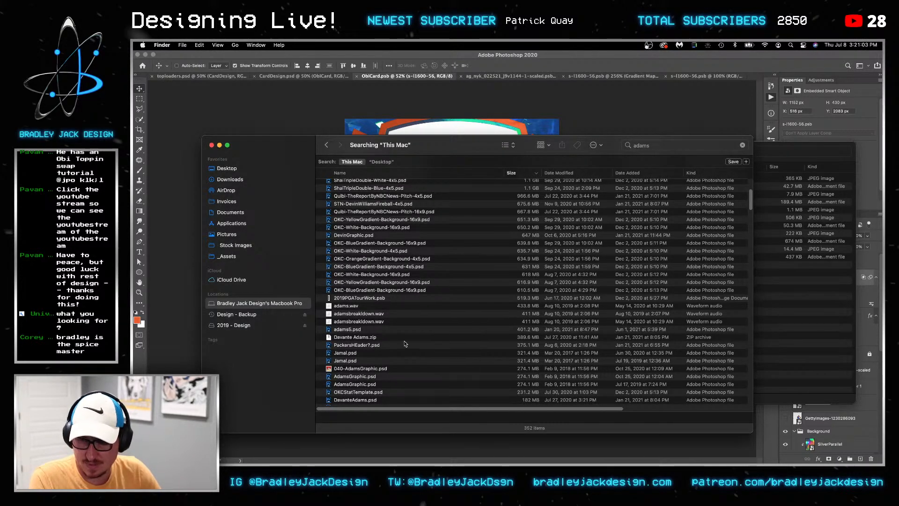
pyautogui.scroll(-4, 405, 344)
pyautogui.scroll(-10, 405, 343)
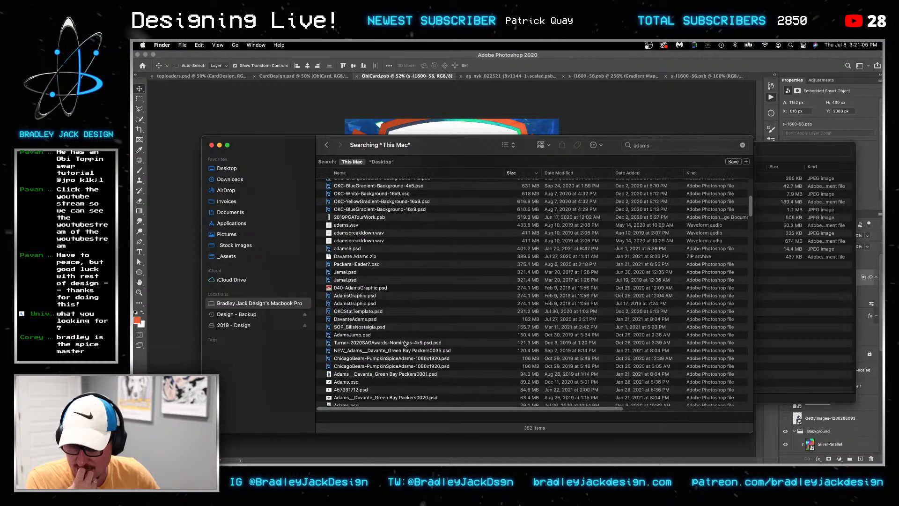
pyautogui.scroll(-1, 405, 343)
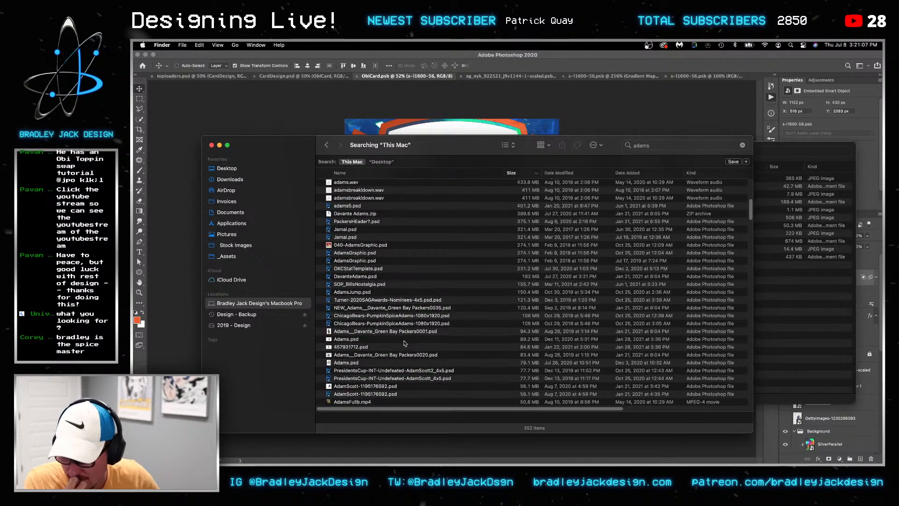
pyautogui.scroll(-15, 405, 343)
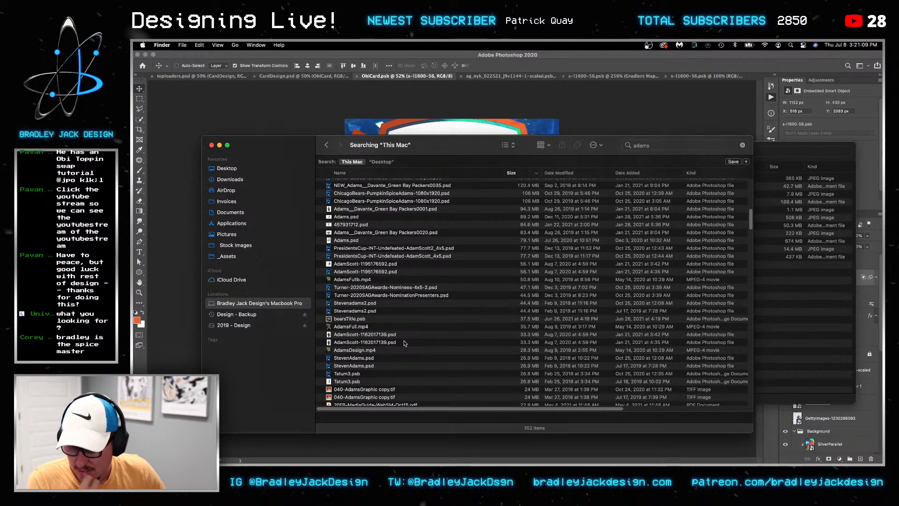
pyautogui.scroll(20, 405, 343)
# Select UrlacherFull.psb in the search results and open it in Photoshop
pyautogui.click(359, 208)
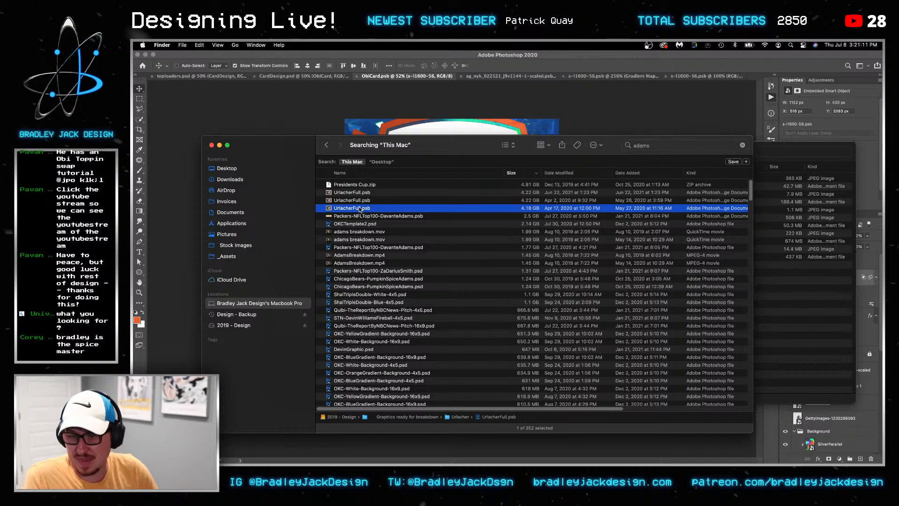
pyautogui.press('Up')
pyautogui.press('Up')
pyautogui.press('Down')
pyautogui.press('Down')
pyautogui.press('Up')
pyautogui.press('Up')
pyautogui.press('Down')
pyautogui.press('Down')
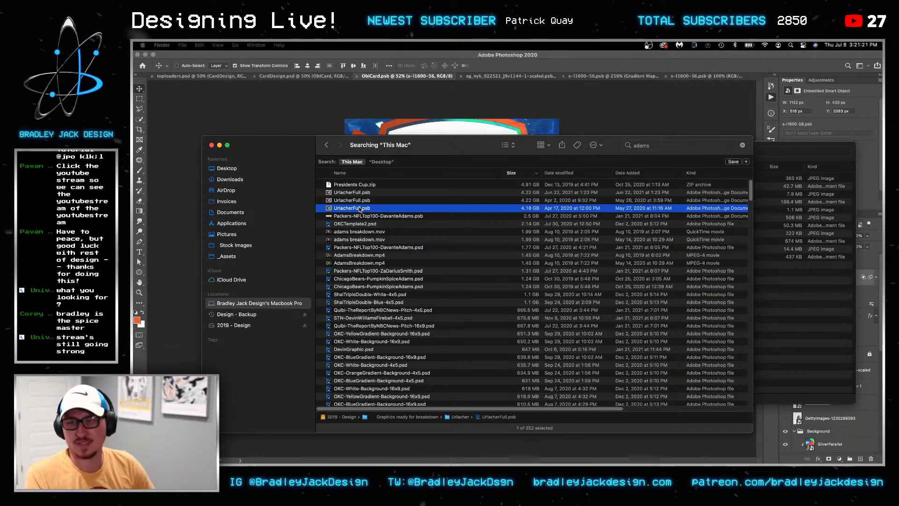
pyautogui.press('super+Tab')
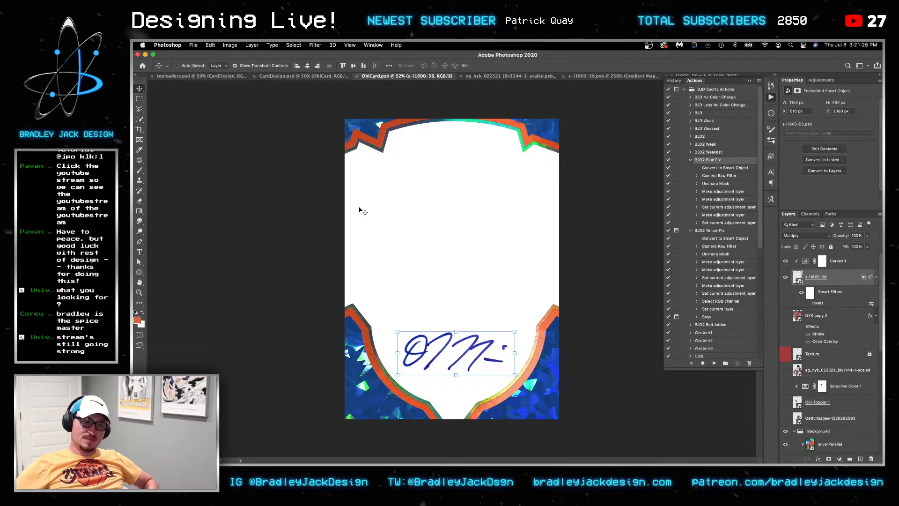
pyautogui.press('super+n')
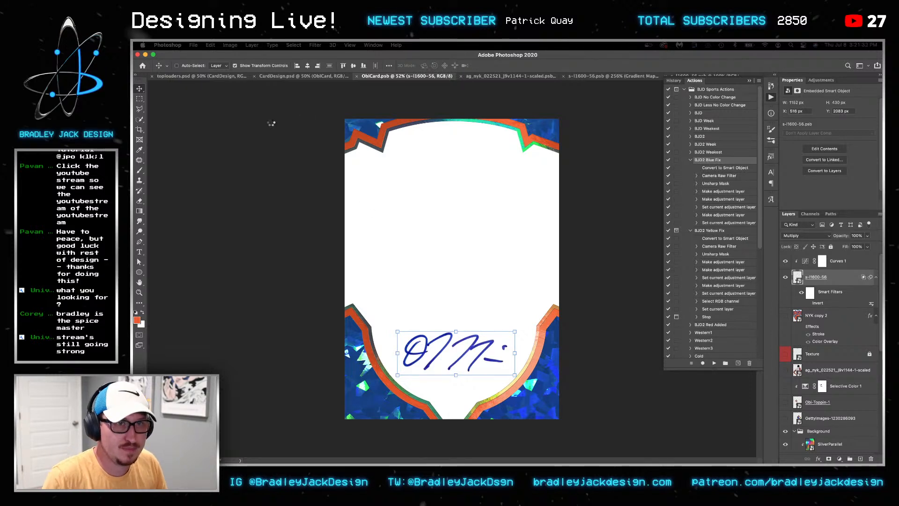
# Switch to Bridge and look through the Lens Dirts, EJD Mega Bundle, Downloads and Stock Images folders
pyautogui.moveTo(882, 164); pyautogui.dragTo(359, 57)
pyautogui.scroll(-10, 354, 220)
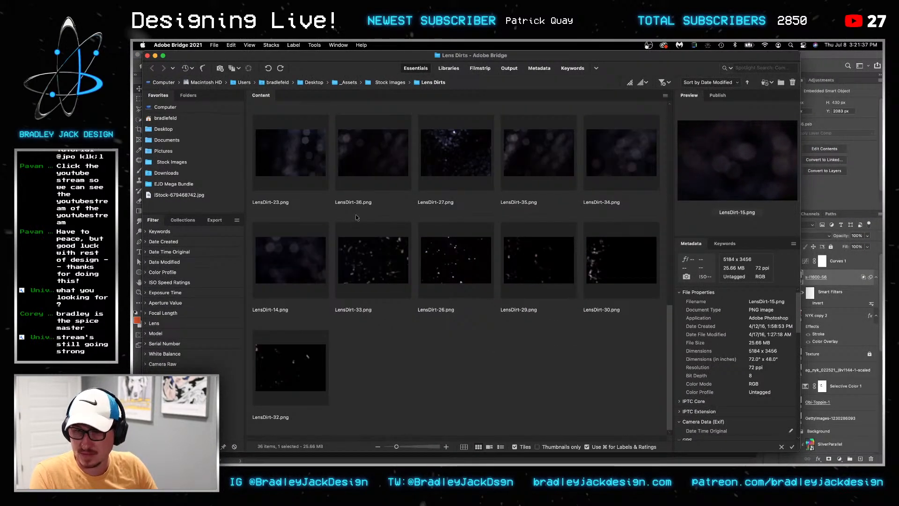
pyautogui.click(176, 184)
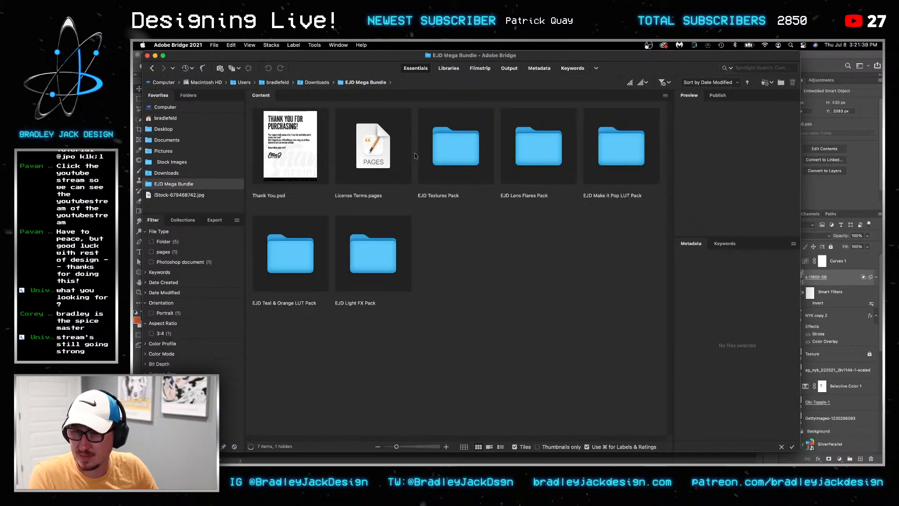
pyautogui.click(182, 173)
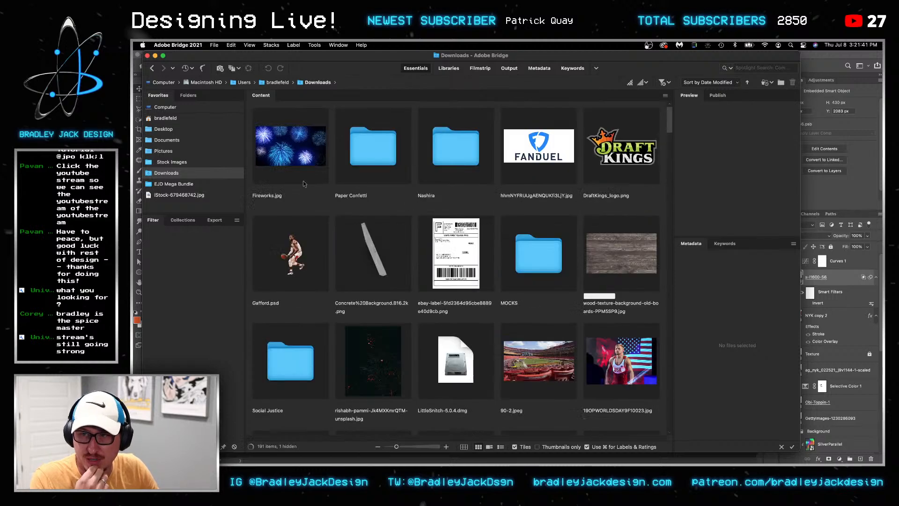
pyautogui.click(172, 162)
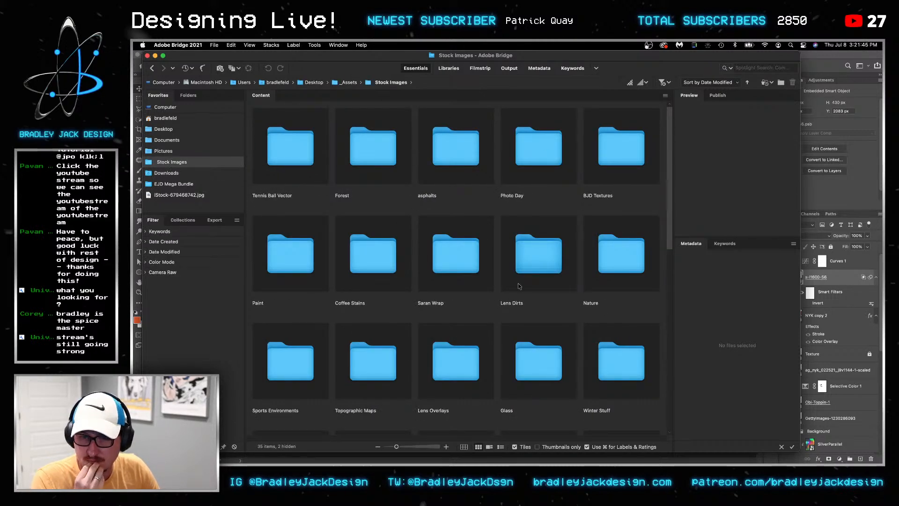
pyautogui.click(538, 258)
pyautogui.doubleClick(531, 260)
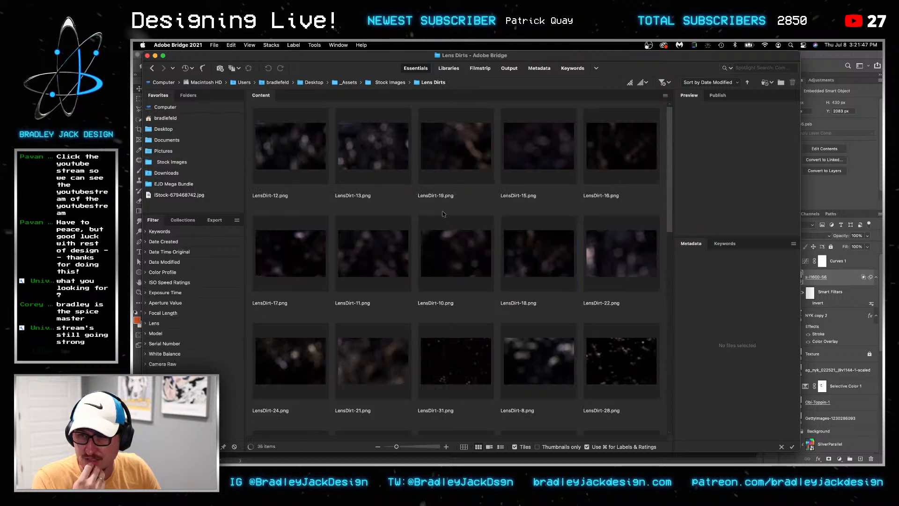
# Examine the contents of the Texture folder in Stock Images and return to the Stock Images folder
pyautogui.click(171, 162)
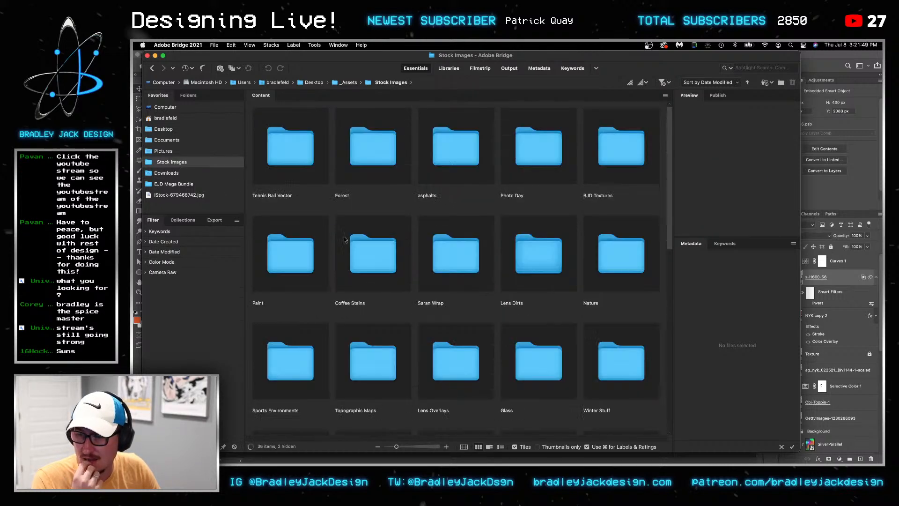
pyautogui.scroll(-6, 346, 239)
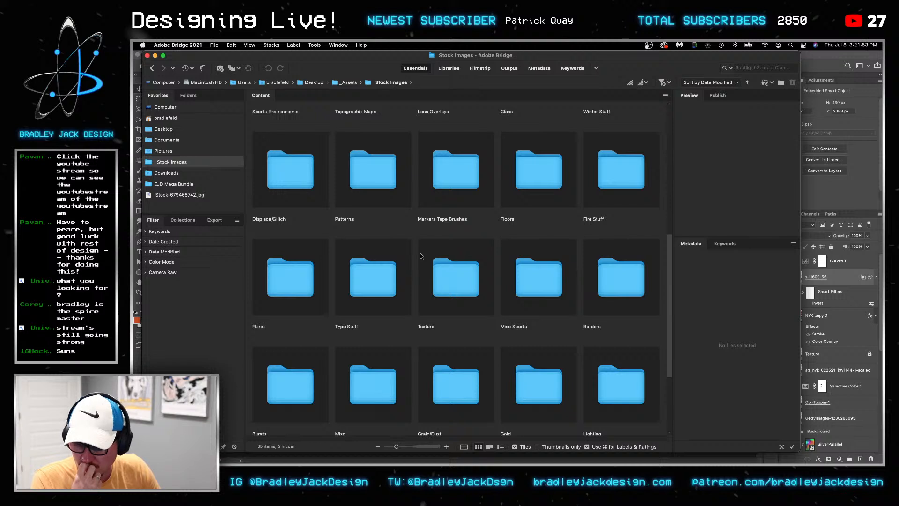
pyautogui.doubleClick(456, 267)
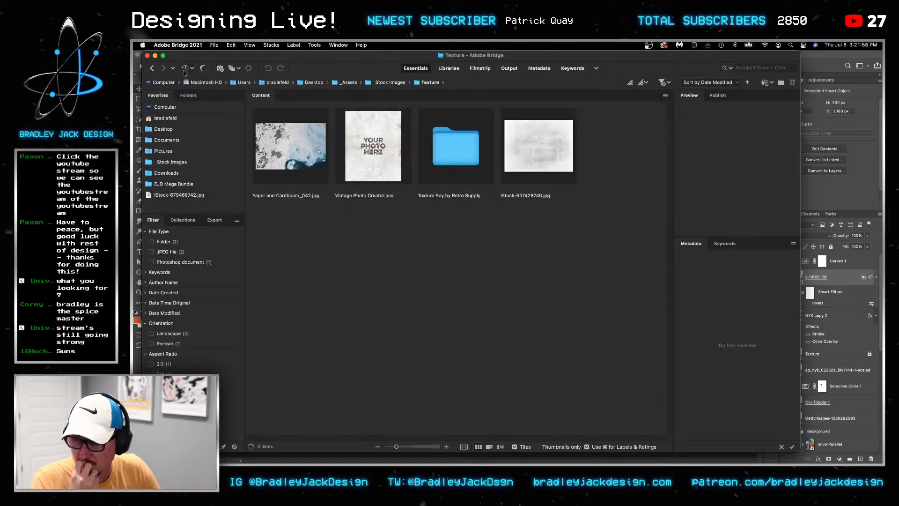
pyautogui.click(152, 68)
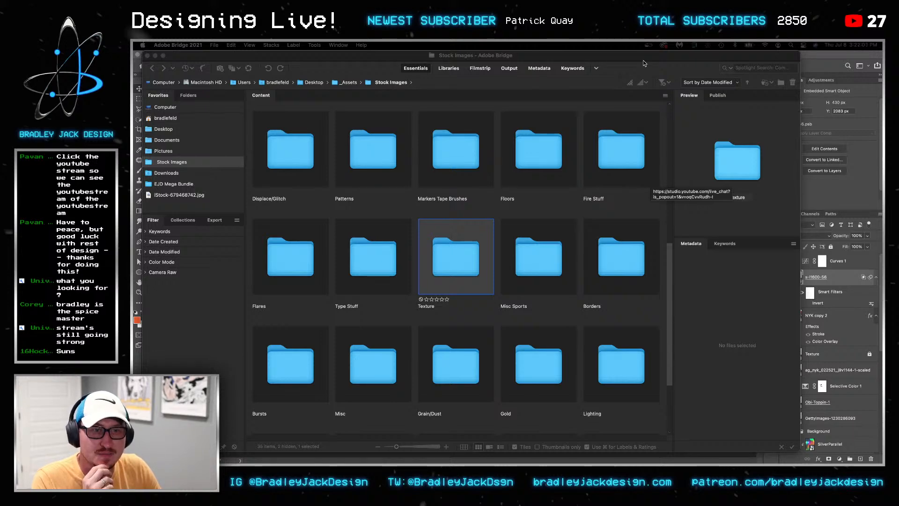
pyautogui.moveTo(642, 61); pyautogui.dragTo(880, 82)
pyautogui.click(631, 71)
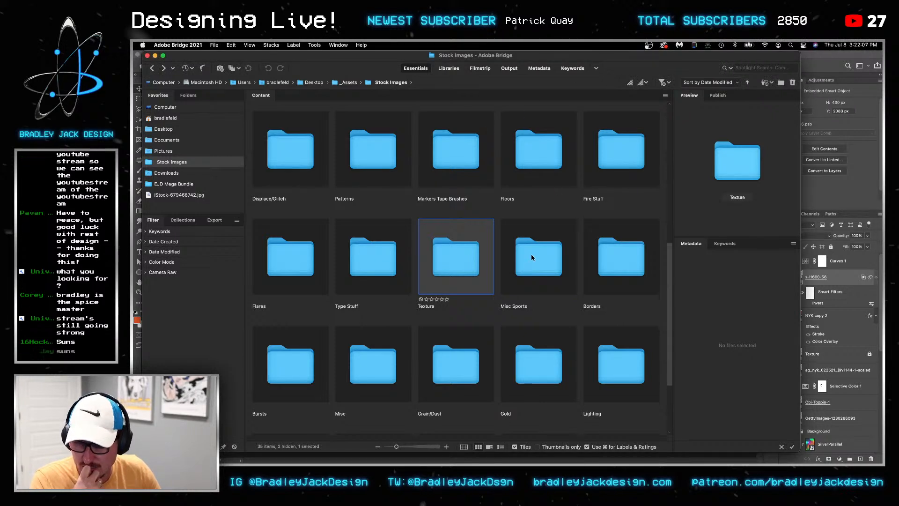
# Look through the Lighting folder's images in Bridge and return to the Stock Images folder
pyautogui.scroll(-2, 545, 302)
pyautogui.doubleClick(619, 264)
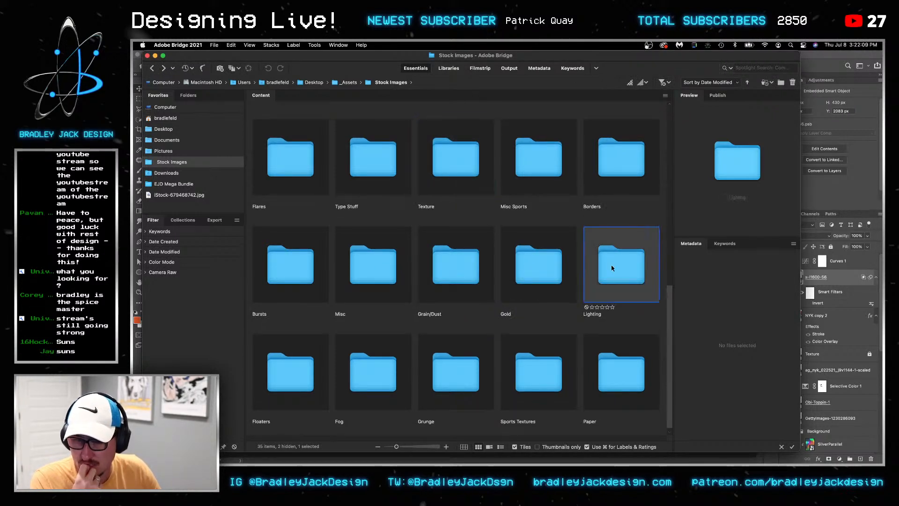
pyautogui.scroll(-10, 491, 220)
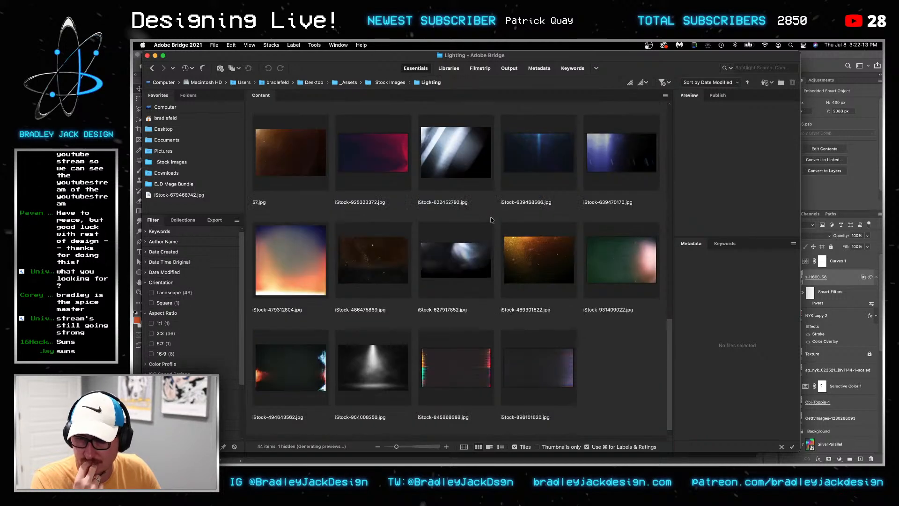
pyautogui.scroll(8, 437, 209)
pyautogui.click(152, 68)
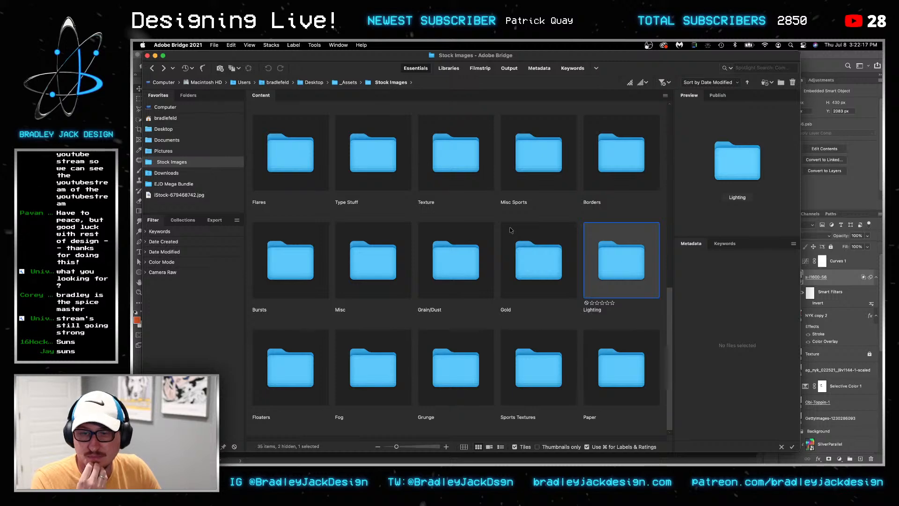
# Open the Grain/Dust folder in Stock Images and look through its grain and scratch textures
pyautogui.click(321, 353)
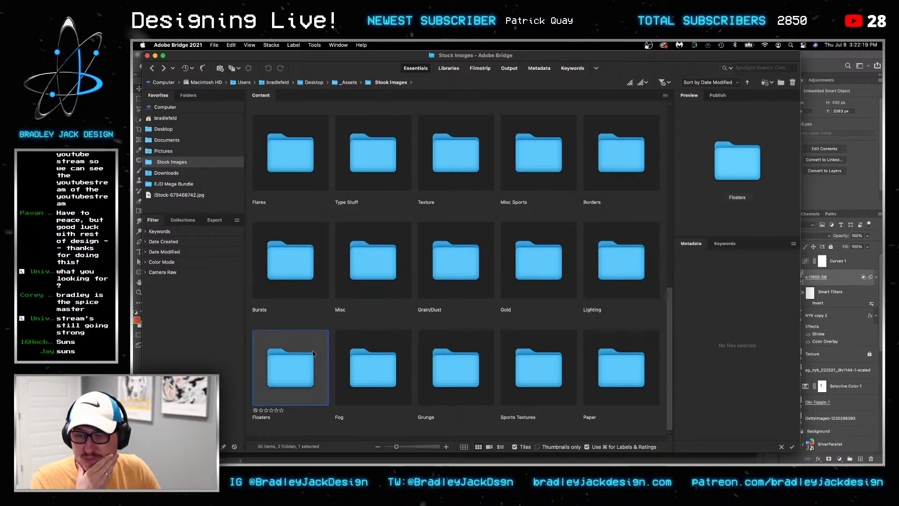
pyautogui.click(442, 354)
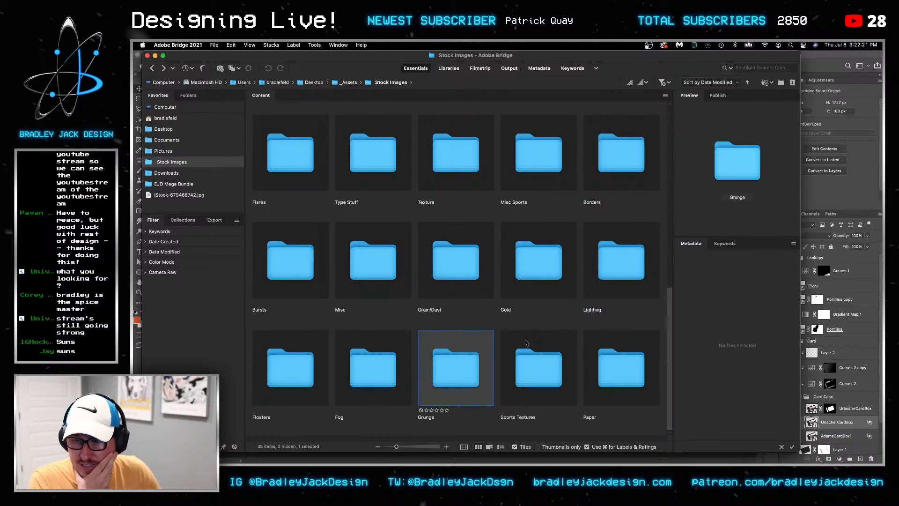
pyautogui.doubleClick(442, 283)
pyautogui.scroll(-5, 422, 243)
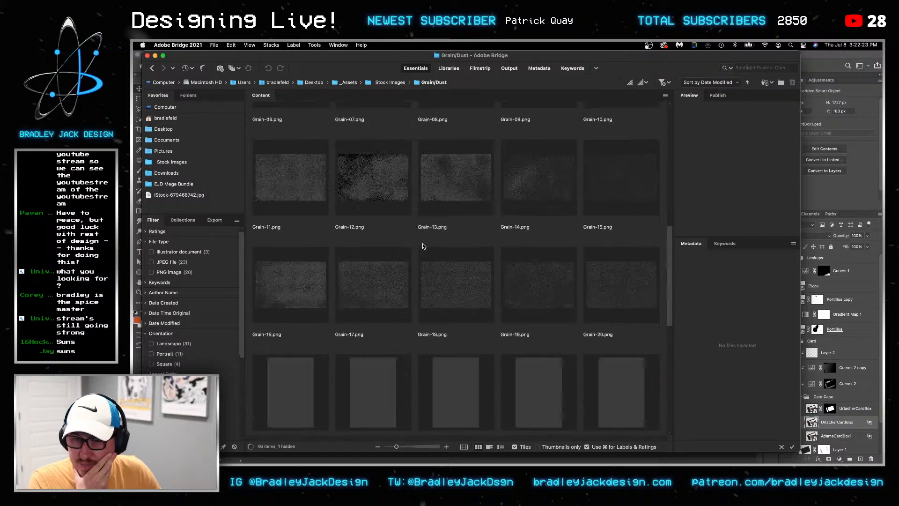
pyautogui.scroll(-2, 422, 243)
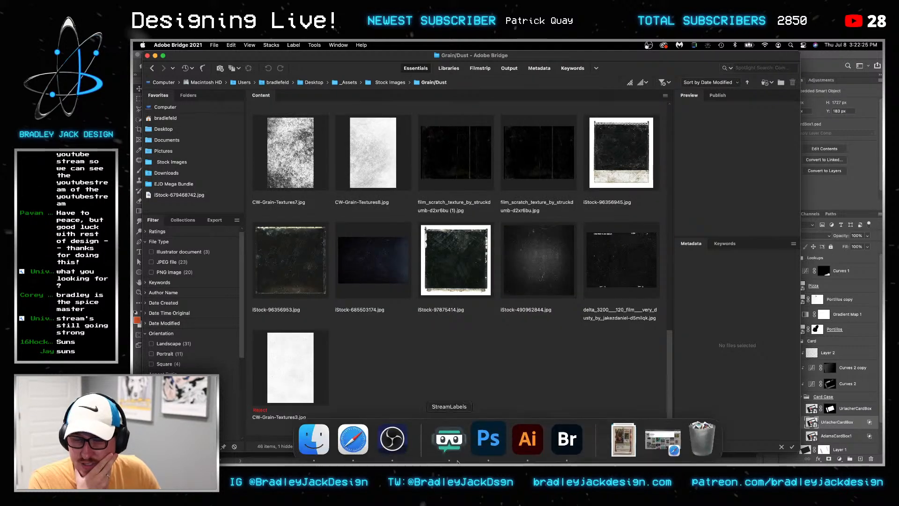
# Switch to Photoshop and open the AdamsCardBox1 copy 2 smart object in UrlacherFull.psb, followed by its nested Card Design smart object
pyautogui.click(487, 435)
pyautogui.rightClick(307, 363)
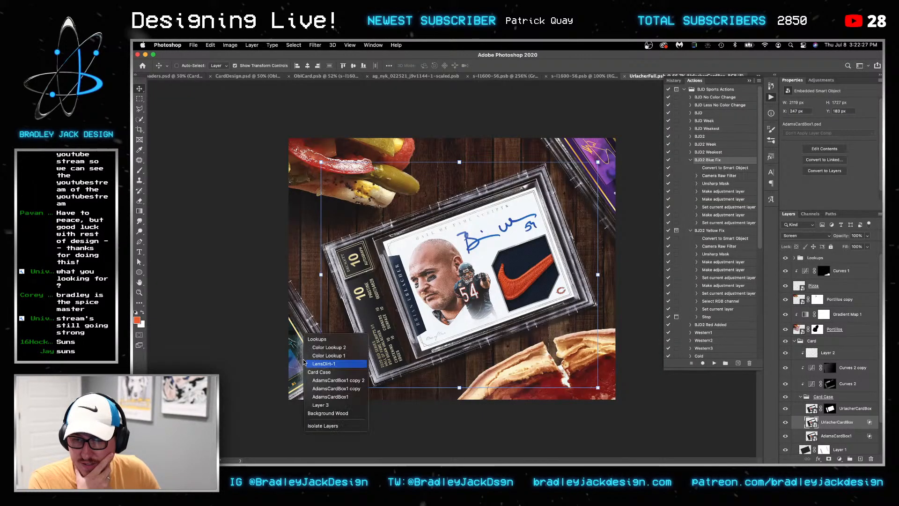
pyautogui.click(330, 375)
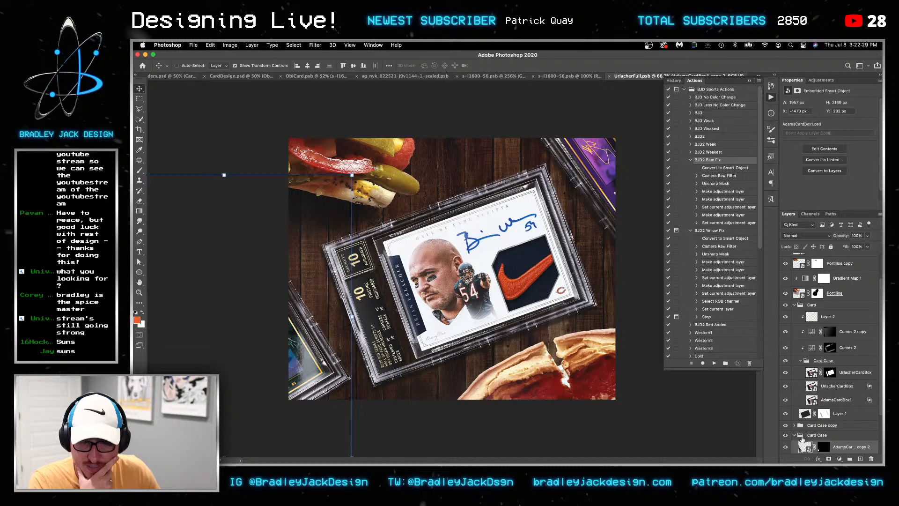
pyautogui.scroll(-1, 801, 439)
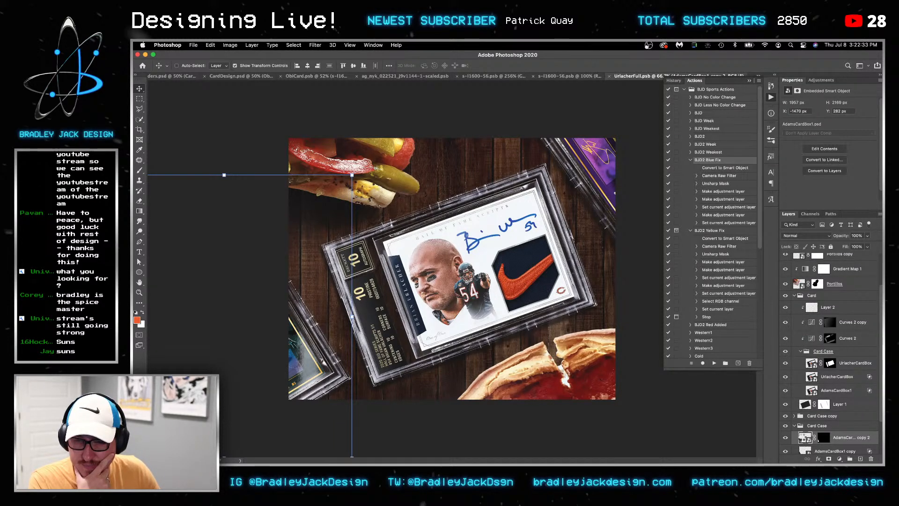
pyautogui.doubleClick(802, 436)
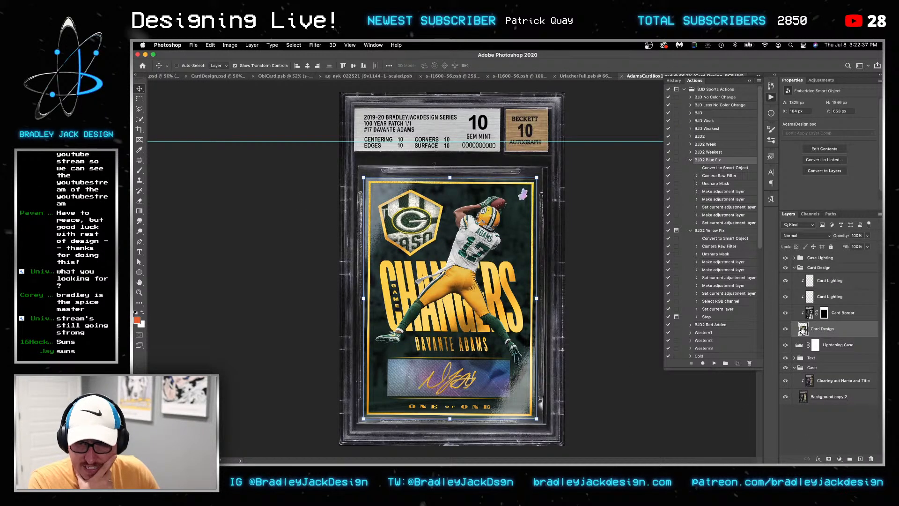
pyautogui.doubleClick(803, 330)
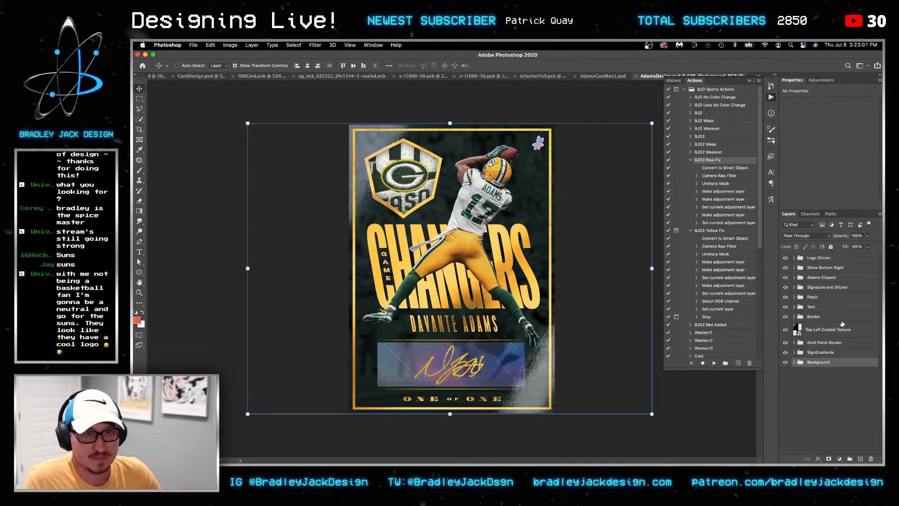
# Copy the Logo Sticker and Shine Bottom Right groups together with the Top Left Coated Texture layer from the Adams card design
pyautogui.click(822, 259)
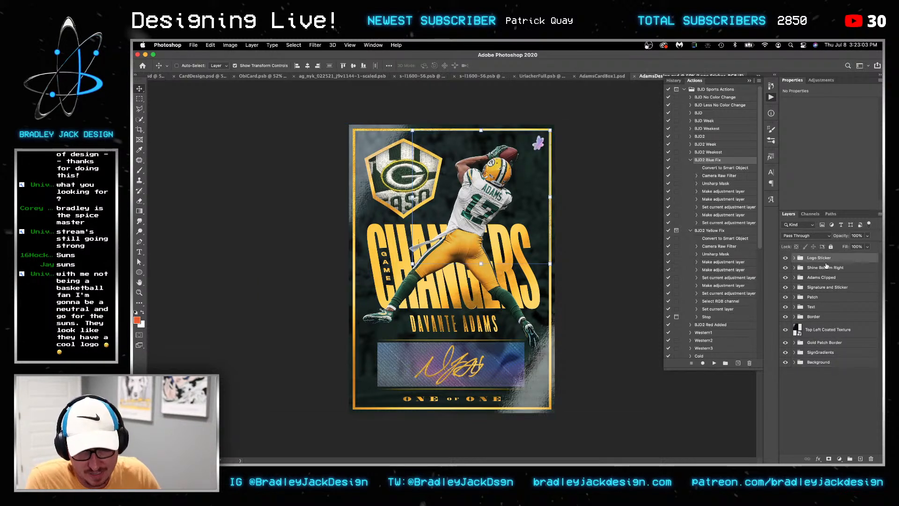
pyautogui.click(840, 268)
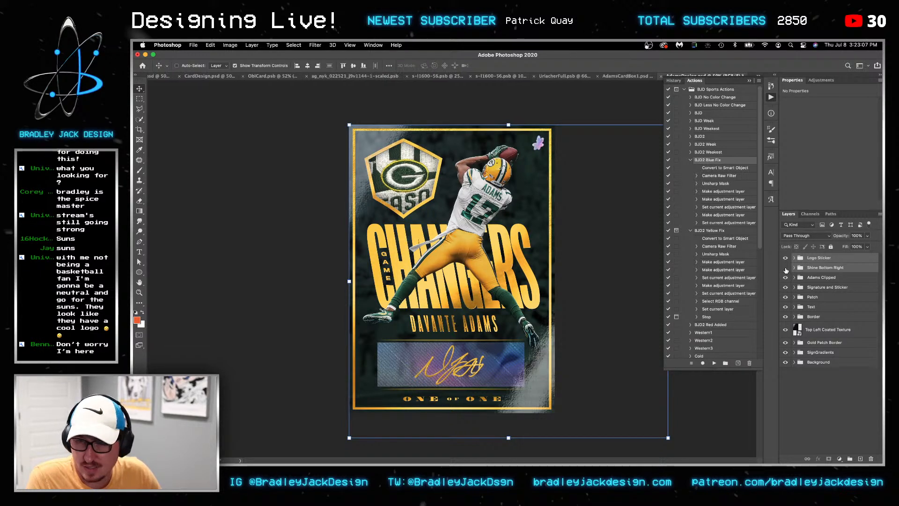
pyautogui.click(785, 269)
pyautogui.click(785, 268)
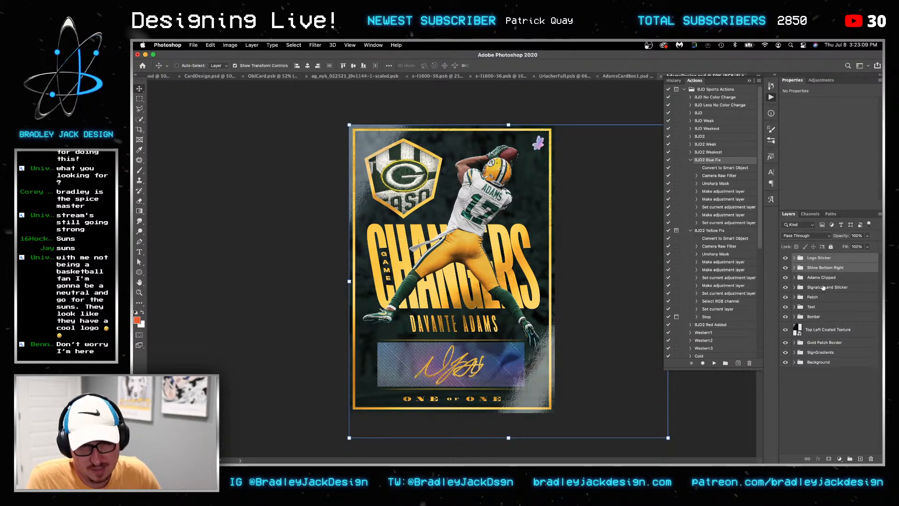
pyautogui.keyDown('super'); pyautogui.click(815, 331); pyautogui.keyUp('super')
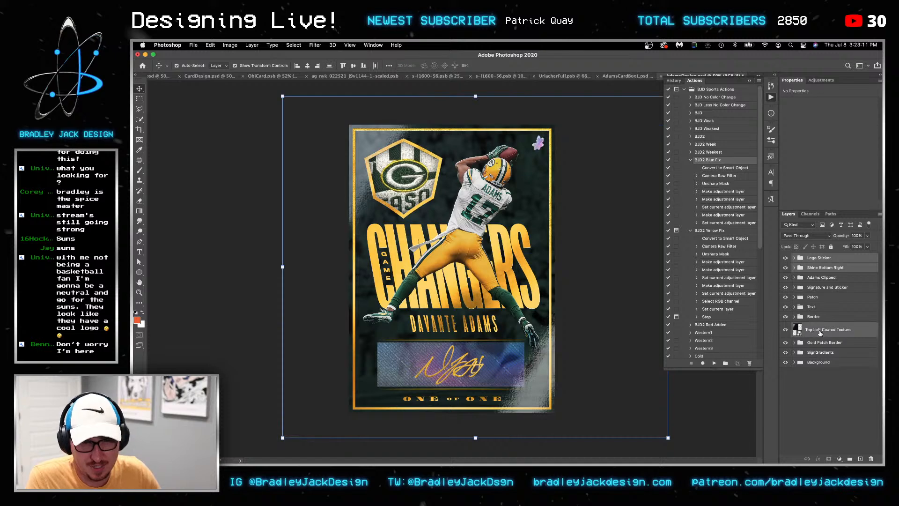
pyautogui.press('super+c')
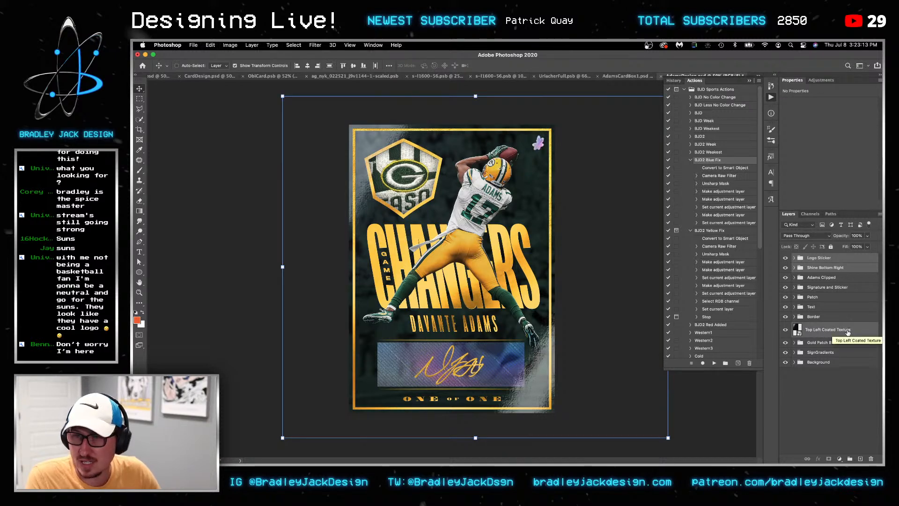
# Switch to ObiCard.psb and paste the copied groups and texture layer above Curves 1
pyautogui.hotkey('ctrl', 'shift', 'Tab')
pyautogui.hotkey('ctrl', 'shift', 'Tab')
pyautogui.hotkey('ctrl', 'shift', 'Tab')
pyautogui.hotkey('ctrl', 'shift', 'Tab')
pyautogui.hotkey('ctrl', 'shift', 'Tab')
pyautogui.hotkey('ctrl', 'shift', 'Tab')
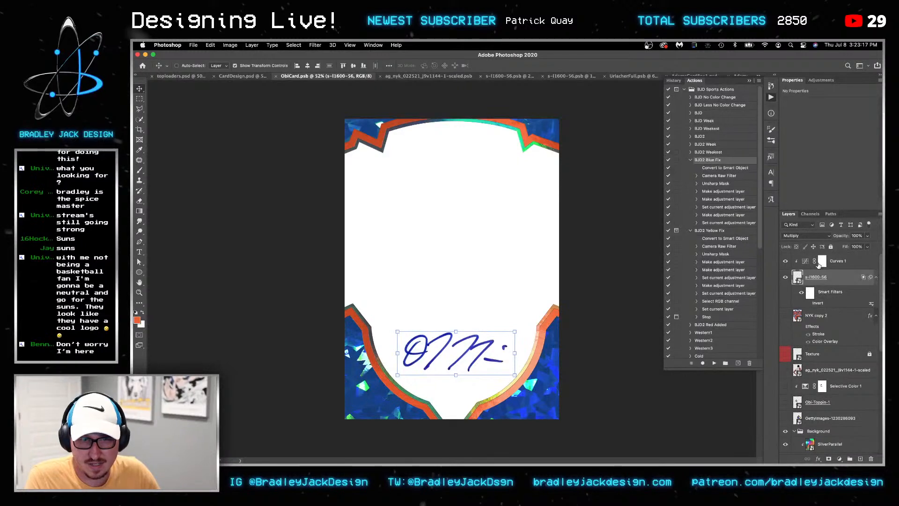
pyautogui.click(832, 266)
pyautogui.press('super+v')
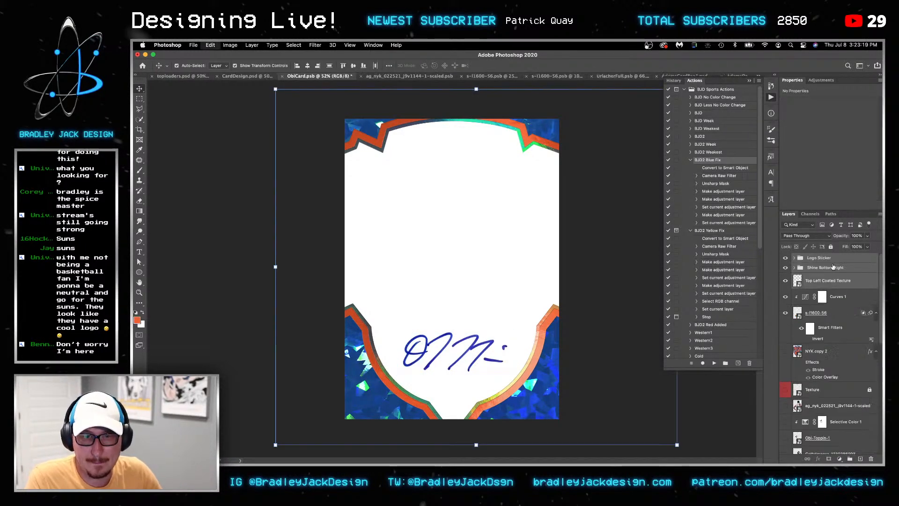
# Scale the pasted sticker, shine and coated texture together to 96.90% about their centre
pyautogui.press('super+t')
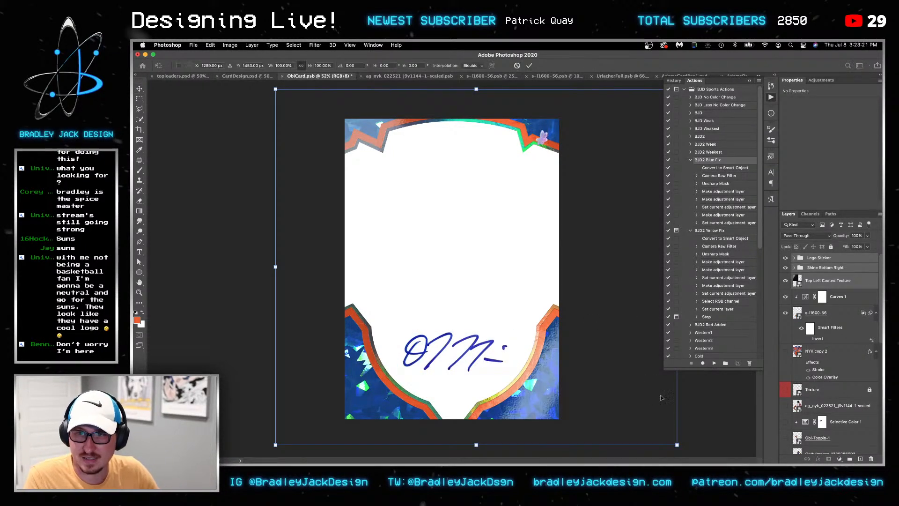
pyautogui.moveTo(677, 444); pyautogui.dragTo(692, 417)
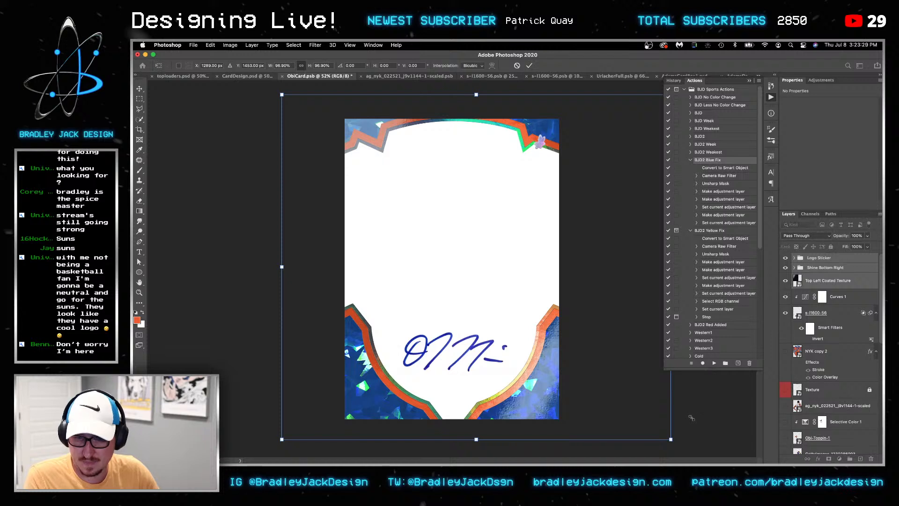
pyautogui.press('Return')
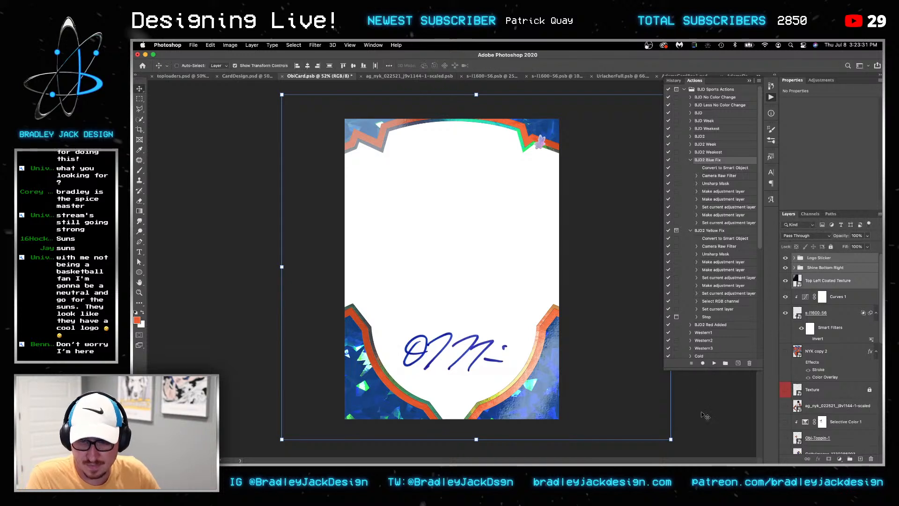
# Move the Logo Sticker group up and to the right so the sticker sits in the card's top-right corner
pyautogui.click(825, 260)
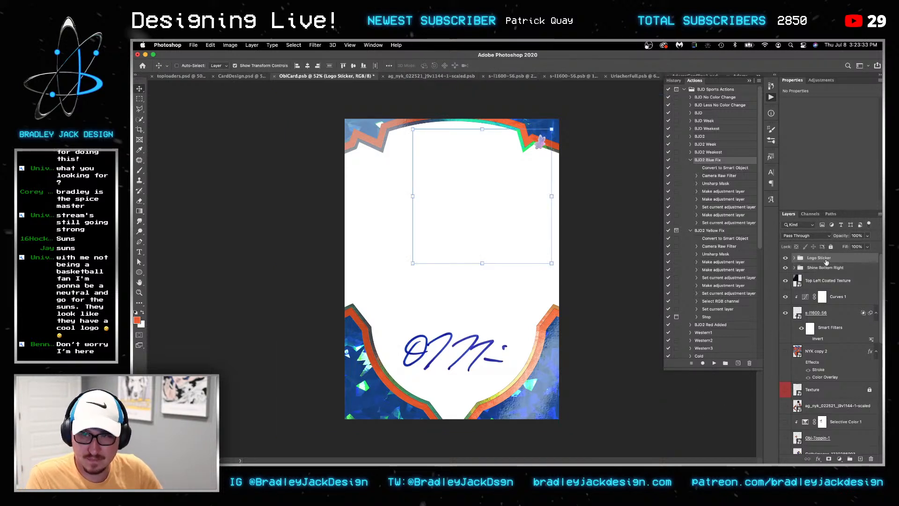
pyautogui.hotkey('shift', 'Up')
pyautogui.hotkey('shift', 'Up')
pyautogui.hotkey('shift', 'Up')
pyautogui.hotkey('shift', 'Up')
pyautogui.hotkey('shift', 'Up')
pyautogui.hotkey('shift', 'Up')
pyautogui.hotkey('shift', 'Up')
pyautogui.hotkey('shift', 'Up')
pyautogui.hotkey('shift', 'Right')
pyautogui.hotkey('shift', 'Right')
pyautogui.hotkey('shift', 'Right')
pyautogui.hotkey('shift', 'Right')
pyautogui.hotkey('shift', 'Right')
pyautogui.hotkey('shift', 'Right')
pyautogui.hotkey('shift', 'Right')
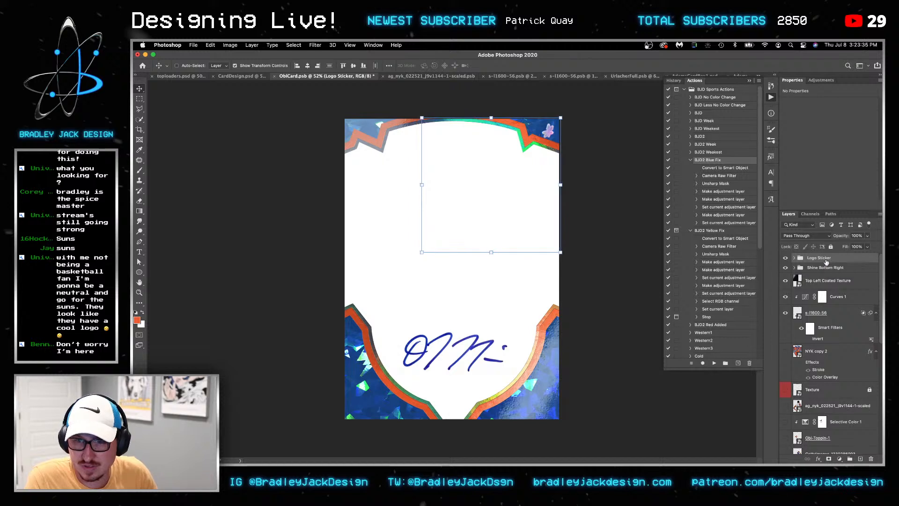
pyautogui.hotkey('shift', 'Left')
pyautogui.press('Up')
pyautogui.press('Up')
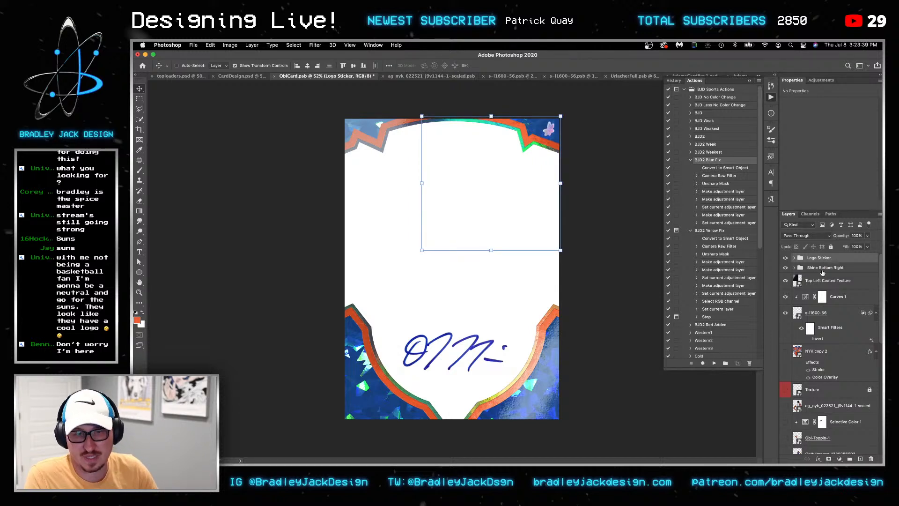
# Scale the Shine Bottom Right group down to about 69% and fit it over the card's lower-right corner
pyautogui.click(819, 268)
pyautogui.hotkey('ctrl', 't')
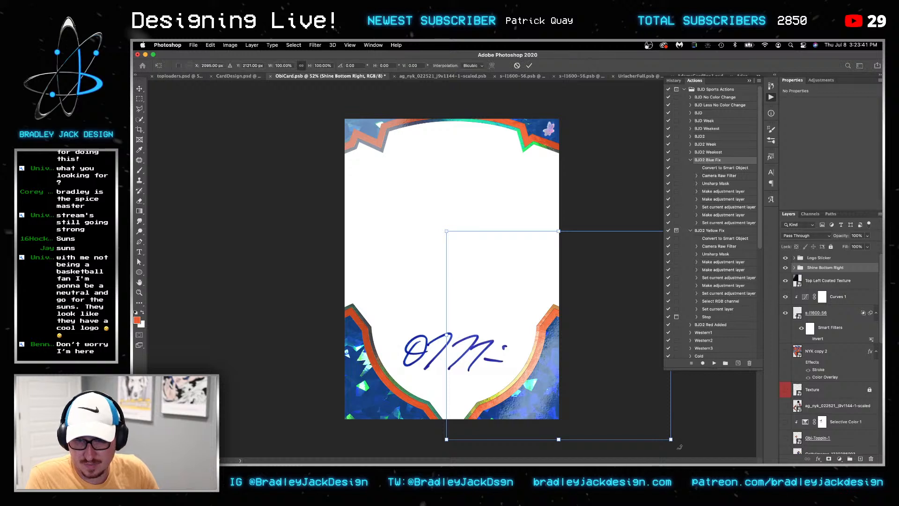
pyautogui.moveTo(670, 439); pyautogui.dragTo(606, 412)
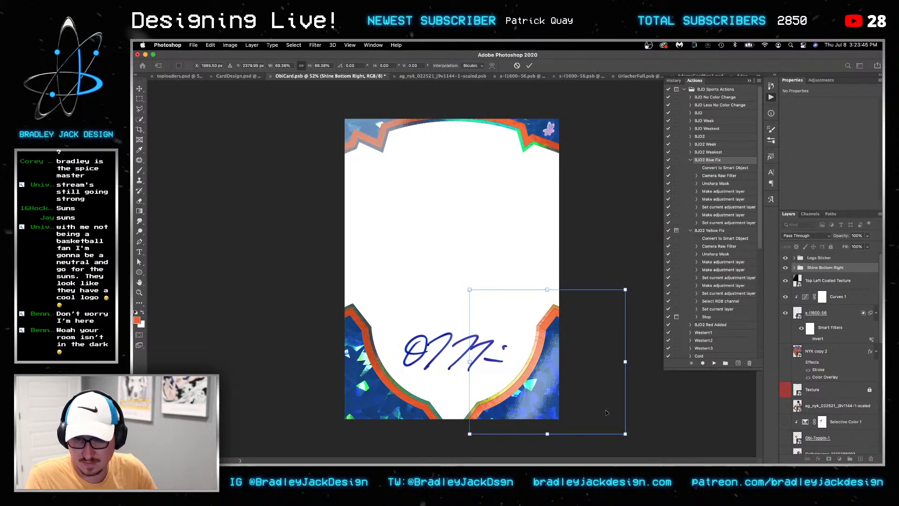
pyautogui.press('Return')
# Scale the Top Left Coated Texture down to about 1524 px square over the card's upper-left corner and save the file
pyautogui.click(828, 280)
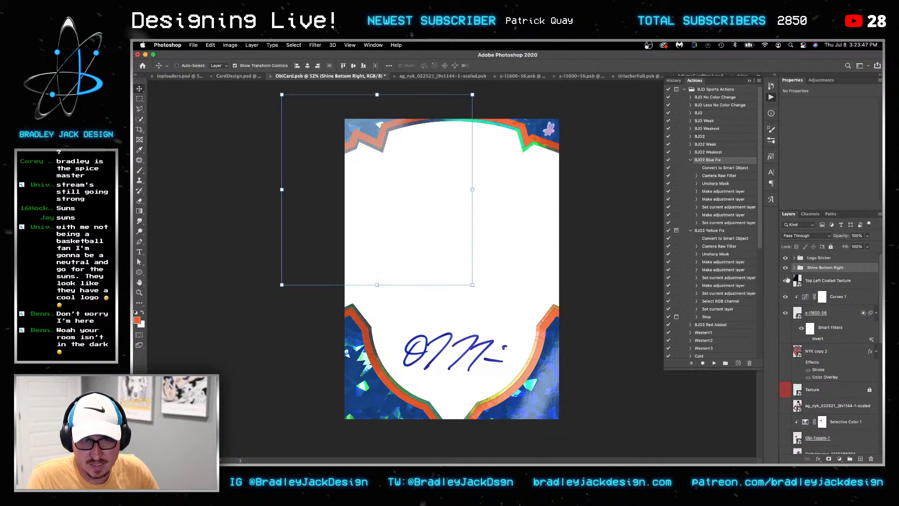
pyautogui.hotkey('ctrl', 't')
pyautogui.moveTo(473, 286); pyautogui.dragTo(436, 248)
pyautogui.press('Return')
pyautogui.hotkey('shift', 'Left')
pyautogui.hotkey('ctrl', 's')
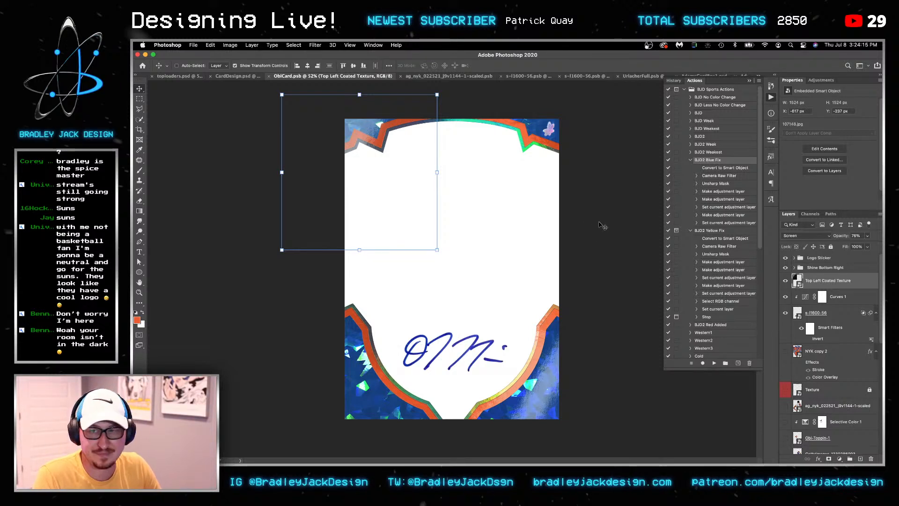
# Duplicate the blue Layer 1, set the copy to Multiply at 20% opacity, and save the card
pyautogui.scroll(-5, 811, 388)
pyautogui.click(817, 431)
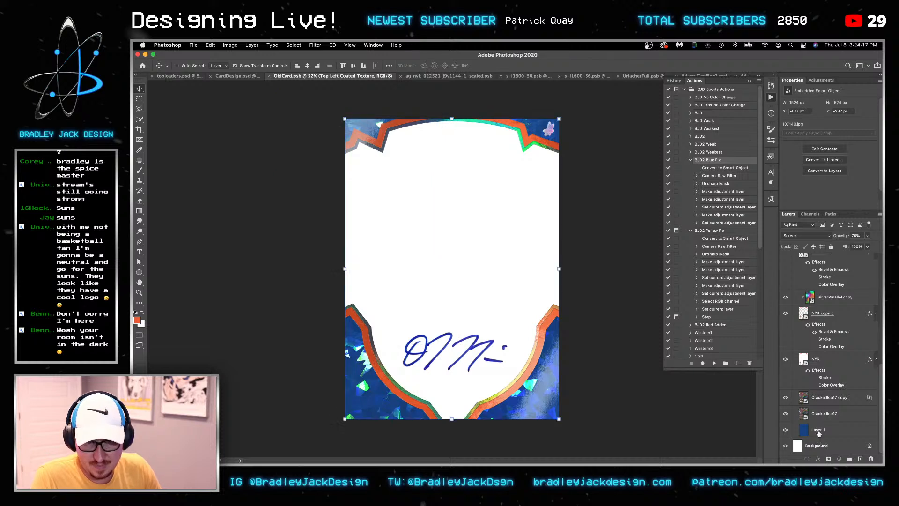
pyautogui.press('super+j')
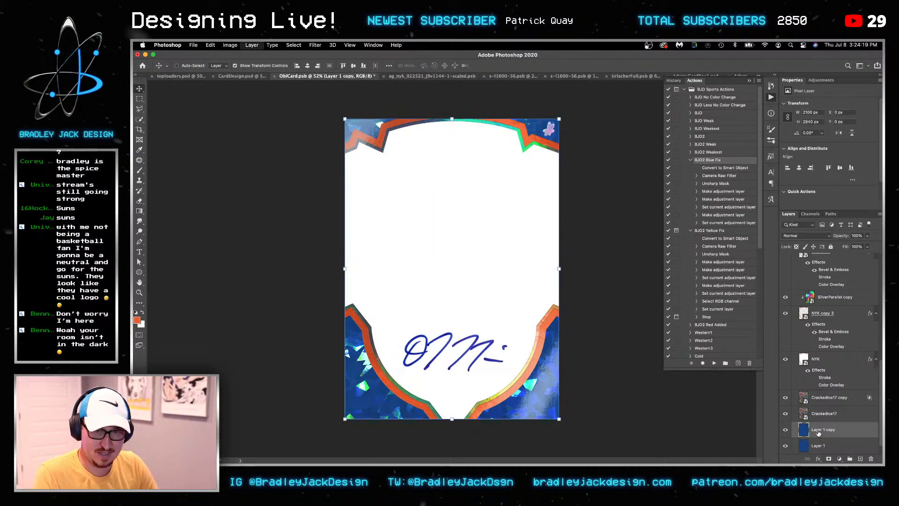
pyautogui.hotkey('alt', 'shift', 'm')
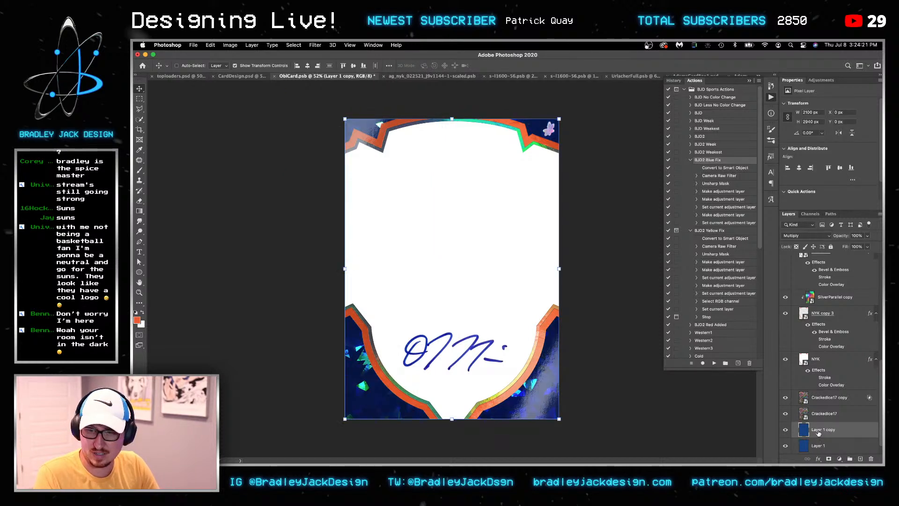
pyautogui.press('2')
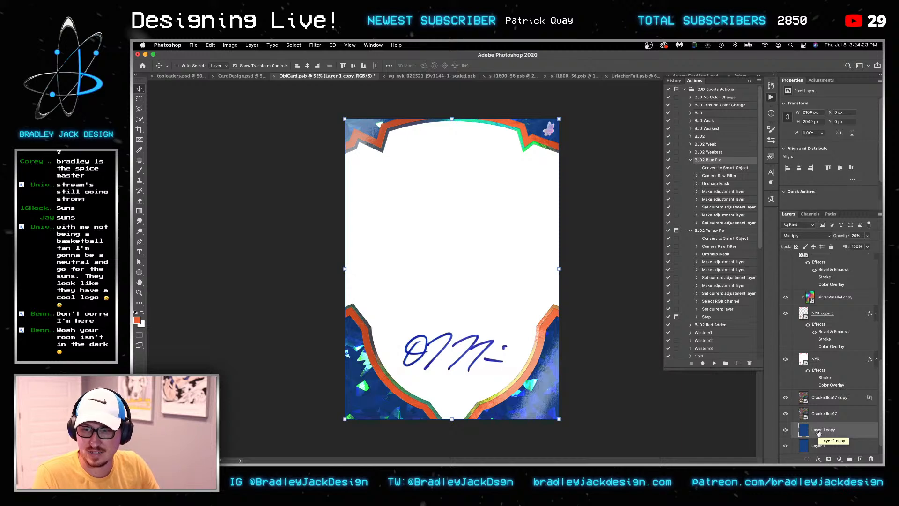
pyautogui.press('super+s')
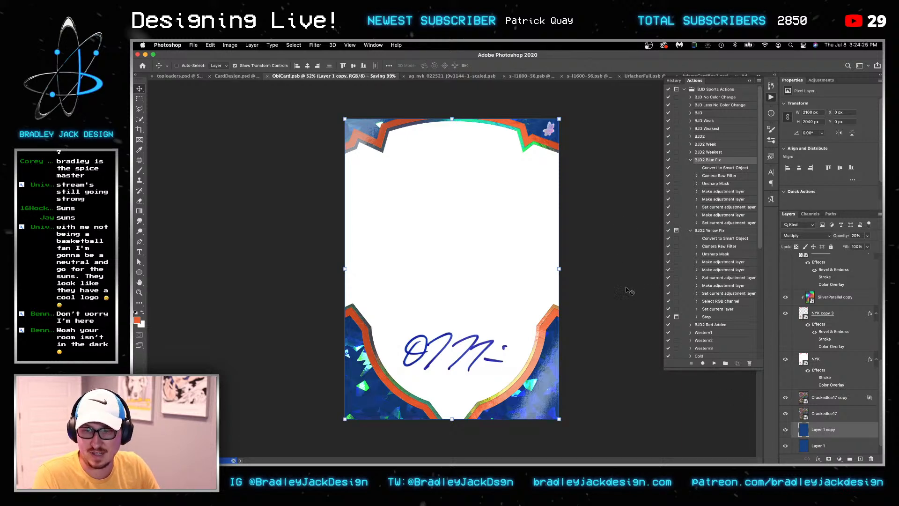
# Check the card in CardDesign.psd and the toploaders.psd mockups, and return to ObiCard.psb
pyautogui.hotkey('ctrl', 'shift', 'Tab')
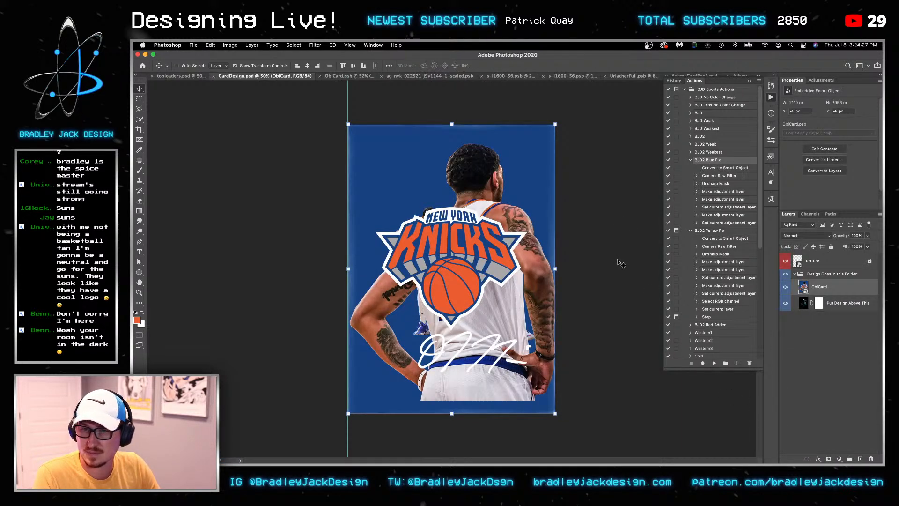
pyautogui.hotkey('ctrl', 'shift', 'Tab')
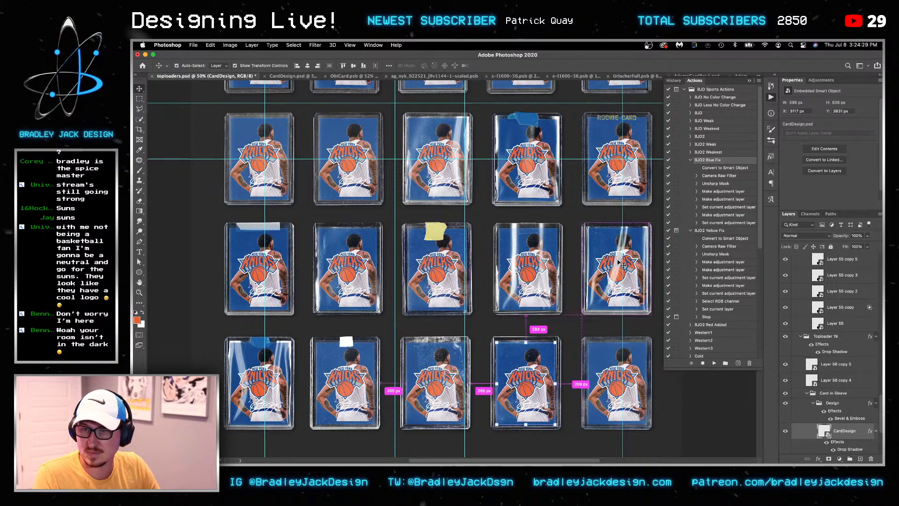
pyautogui.hotkey('ctrl', 'Tab')
pyautogui.hotkey('ctrl', 'Tab')
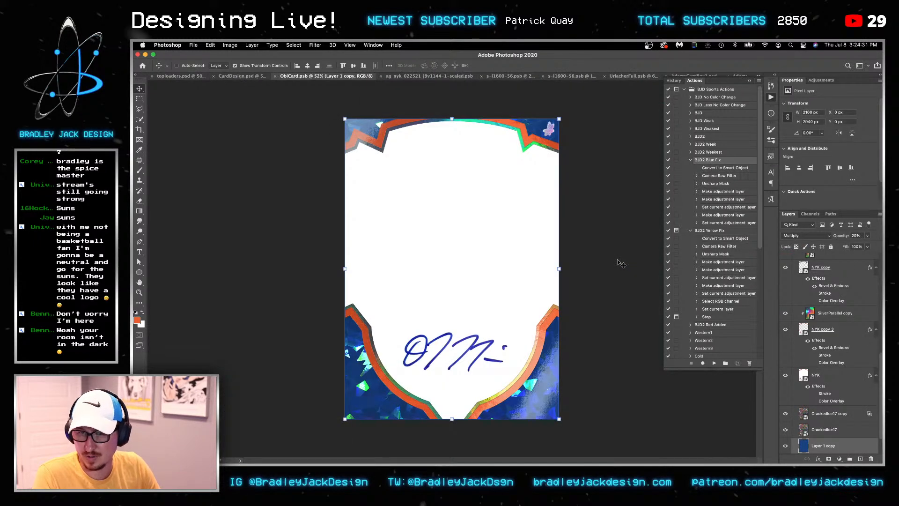
# Collapse the Background group and add a new blank layer inside a new group directly above it
pyautogui.scroll(3, 822, 373)
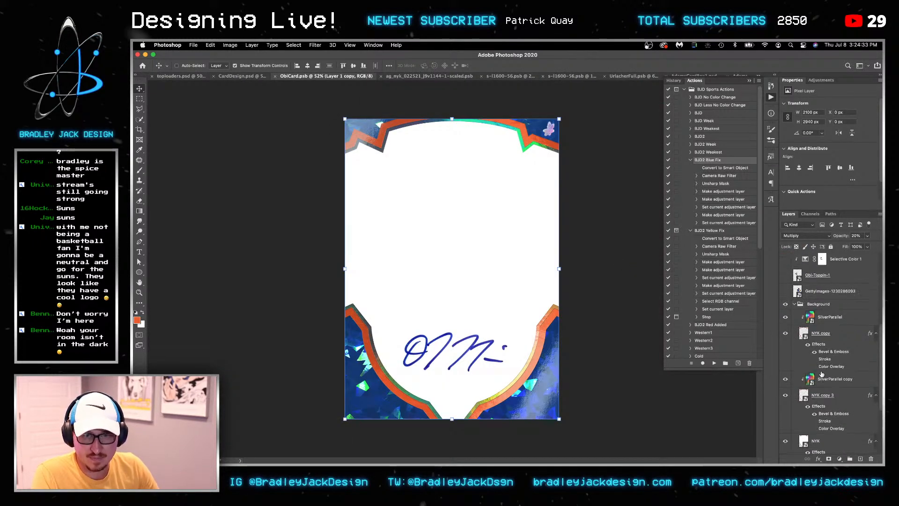
pyautogui.click(797, 304)
pyautogui.scroll(5, 814, 316)
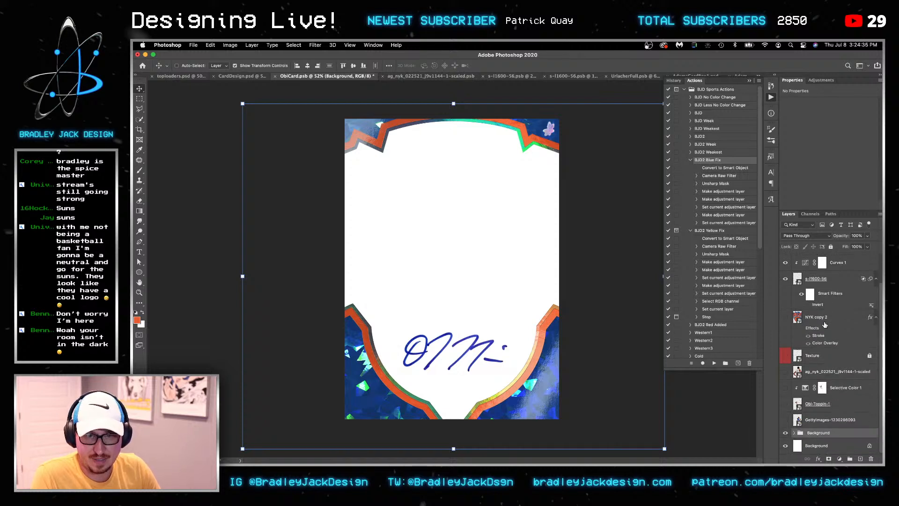
pyautogui.hotkey('ctrl', 'shift', 'alt', 'n')
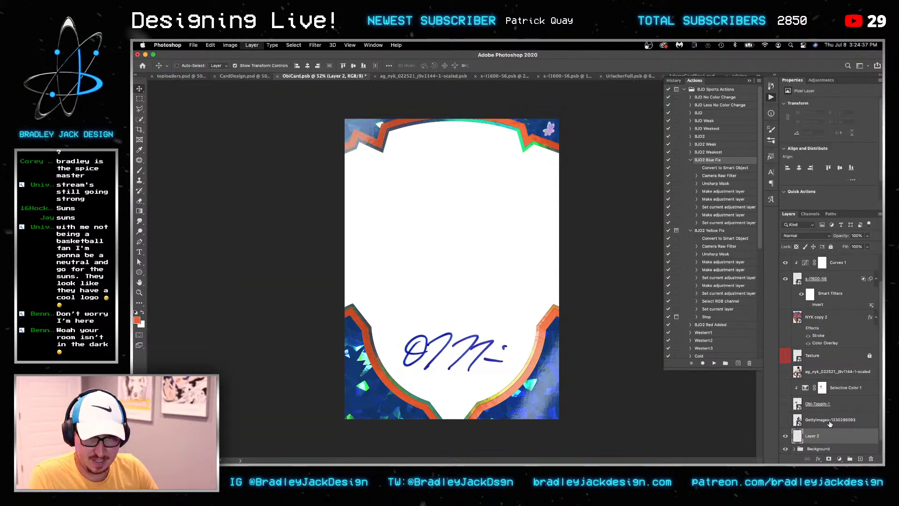
pyautogui.hotkey('ctrl', 'g')
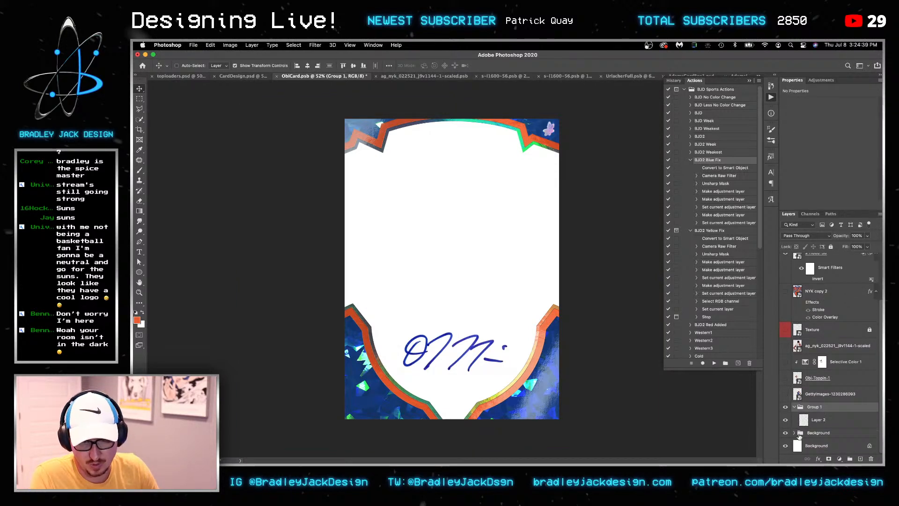
# Load the NYK copy foil outline in the Background group as a selection and invert it
pyautogui.click(793, 432)
pyautogui.scroll(-5, 805, 377)
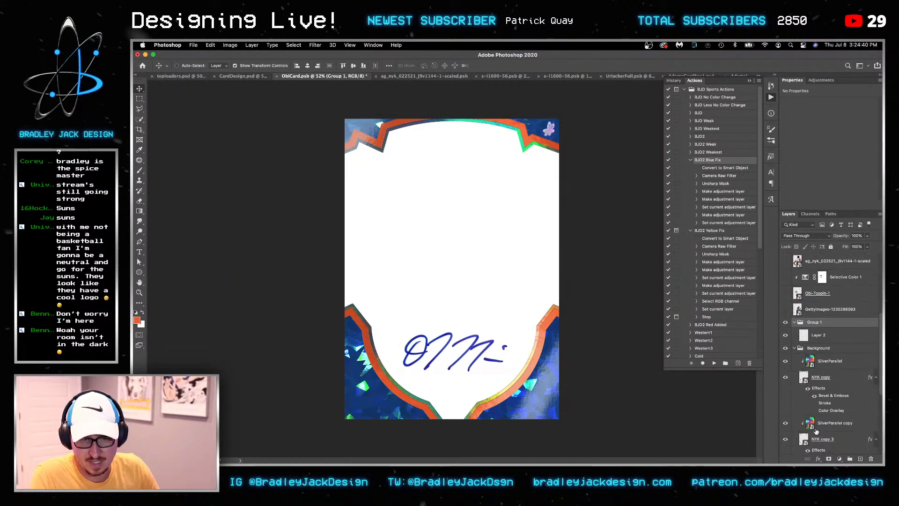
pyautogui.keyDown('ctrl'); pyautogui.click(803, 378); pyautogui.keyUp('ctrl')
pyautogui.scroll(-5, 804, 397)
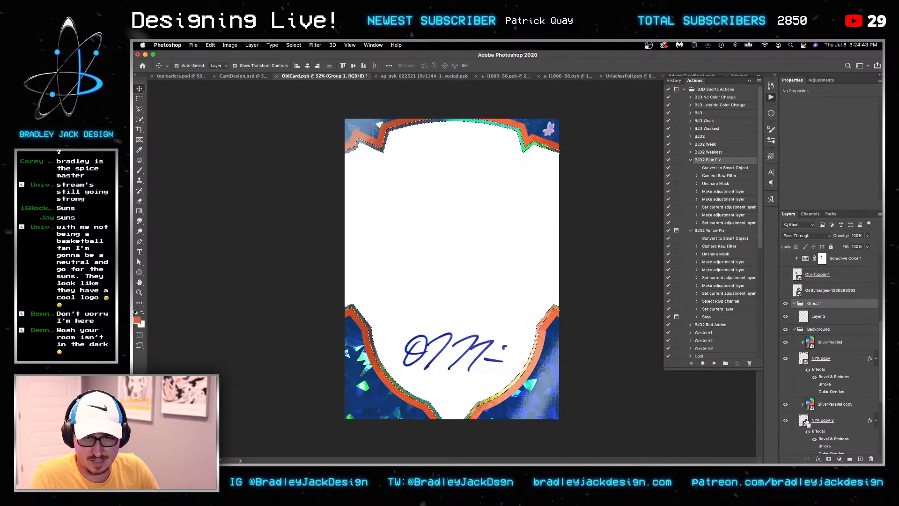
pyautogui.scroll(-1, 803, 423)
pyautogui.keyDown('ctrl'); pyautogui.click(802, 345); pyautogui.keyUp('ctrl')
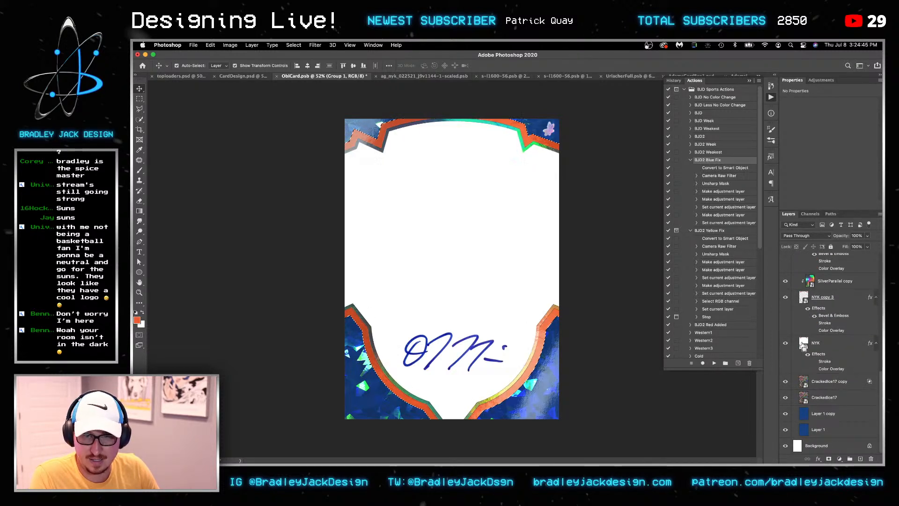
pyautogui.click(802, 345)
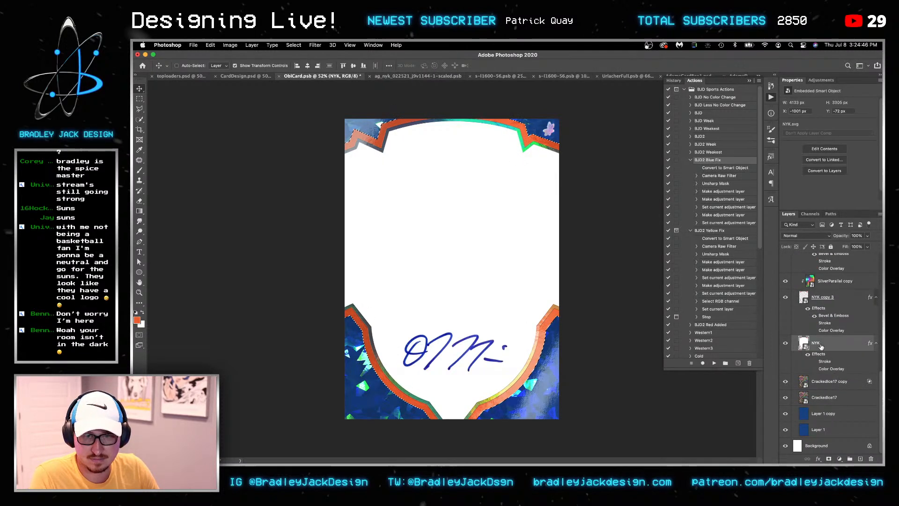
pyautogui.scroll(2, 804, 299)
pyautogui.keyDown('ctrl'); pyautogui.click(804, 292); pyautogui.keyUp('ctrl')
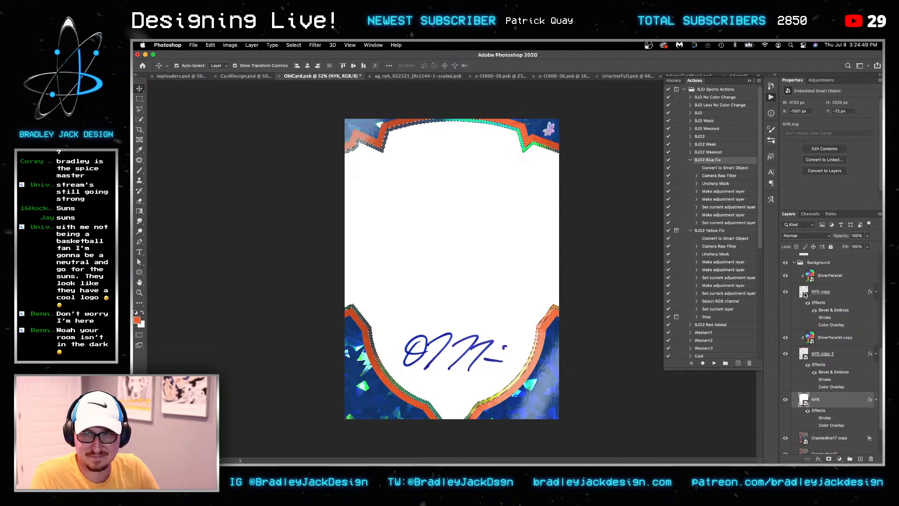
pyautogui.scroll(2, 805, 296)
pyautogui.press('super+shift+i')
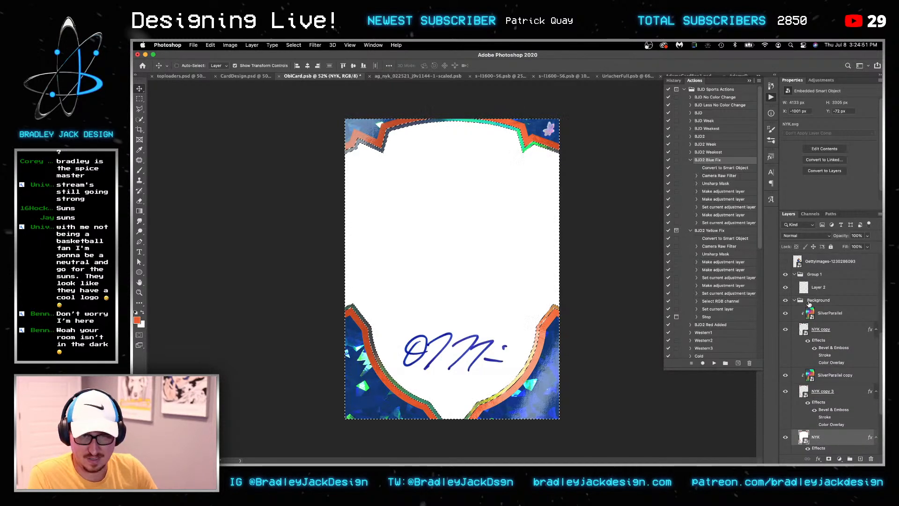
# Add a layer mask to Group 1 from the inverted foil outline selection
pyautogui.click(815, 275)
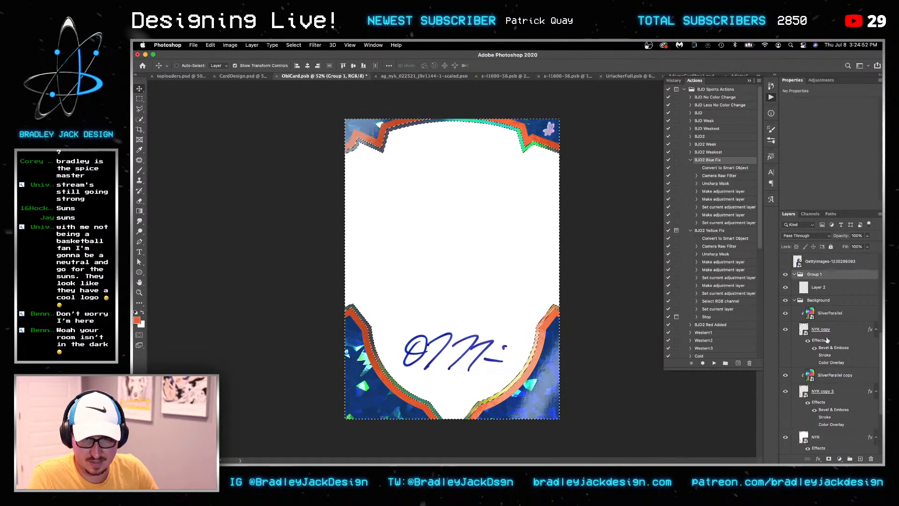
pyautogui.click(829, 458)
pyautogui.scroll(1, 837, 343)
pyautogui.scroll(5, 836, 343)
pyautogui.click(836, 380)
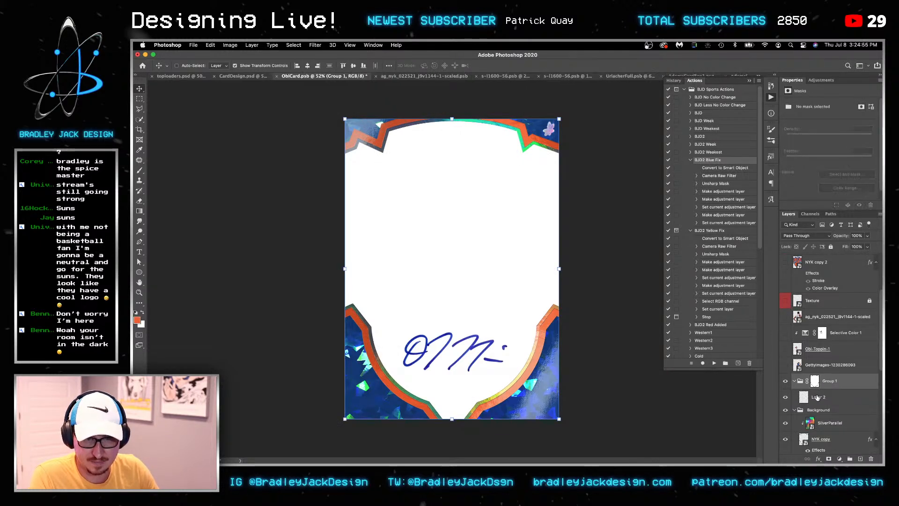
# Set the foreground color to green and fill Layer 2 inside Group 1 with it
pyautogui.click(819, 396)
pyautogui.press('g')
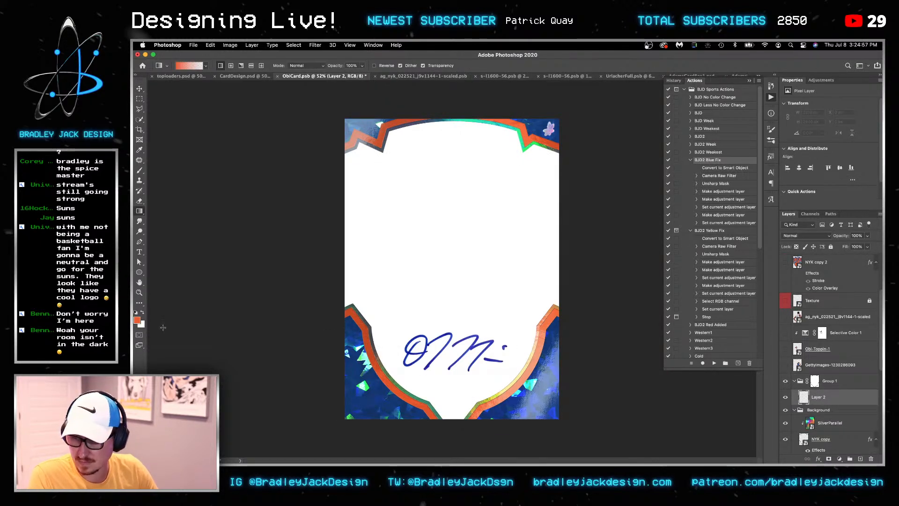
pyautogui.click(135, 322)
pyautogui.click(659, 264)
pyautogui.moveTo(704, 266); pyautogui.dragTo(703, 297)
pyautogui.click(772, 224)
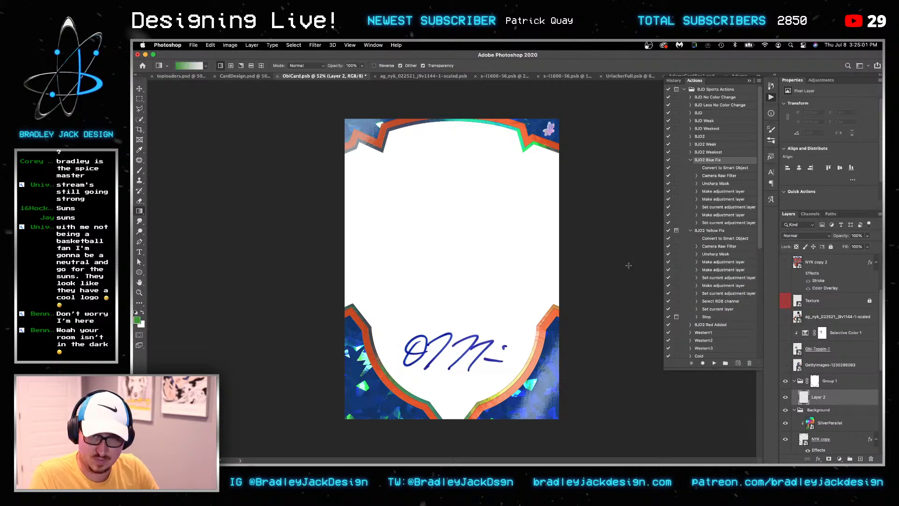
pyautogui.hotkey('alt', 'BackSpace')
pyautogui.press('v')
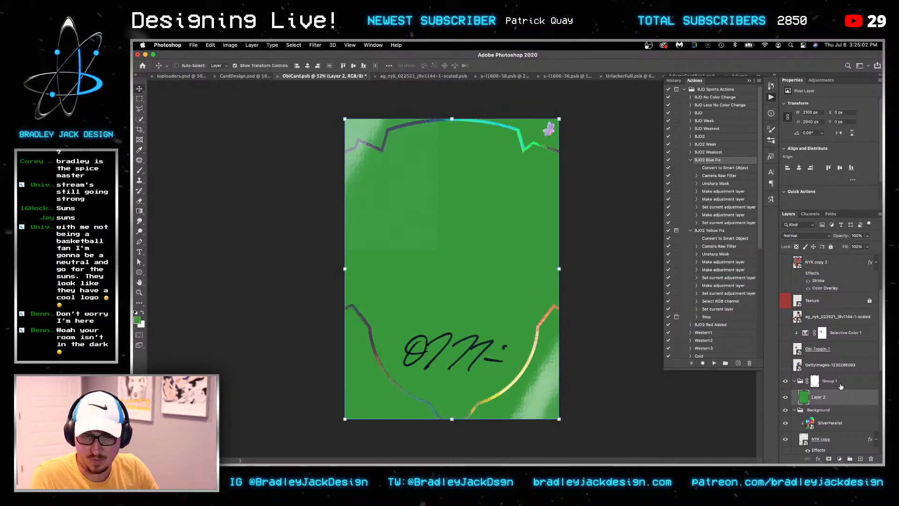
# Paint black on Group 1's layer mask over the card's lower-right corner to reveal the blue background
pyautogui.click(815, 381)
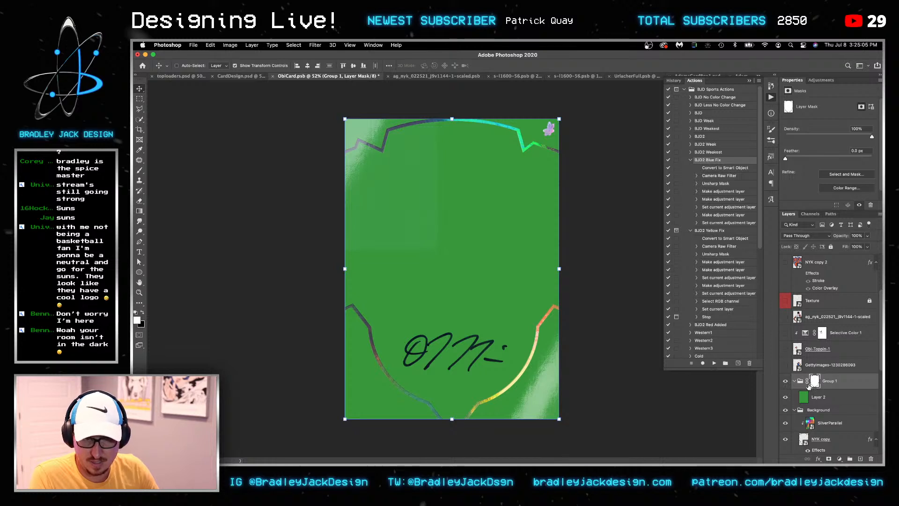
pyautogui.press('super+equal')
pyautogui.press('super+equal')
pyautogui.press('b')
pyautogui.moveTo(590, 397); pyautogui.dragTo(552, 229)
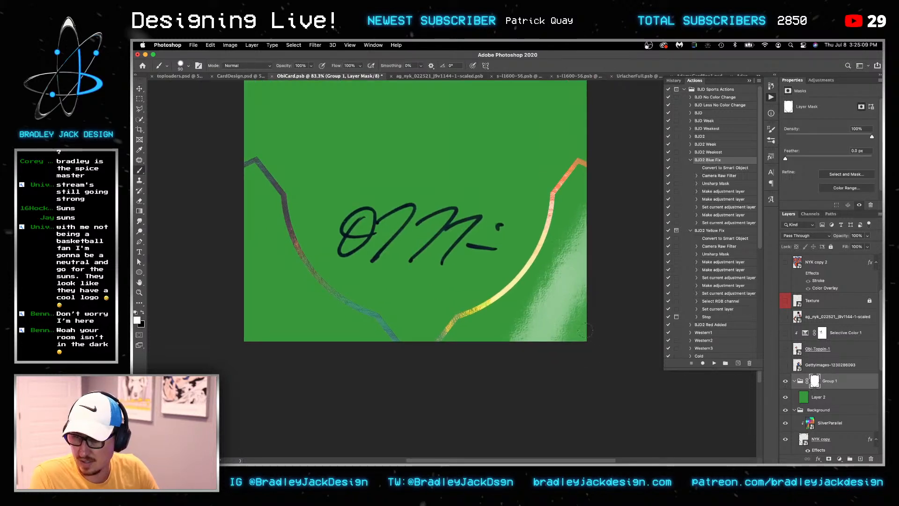
pyautogui.press('x')
pyautogui.moveTo(591, 330)
pyautogui.mouseDown()
pyautogui.moveTo(568, 354)
pyautogui.moveTo(573, 316)
pyautogui.mouseUp()
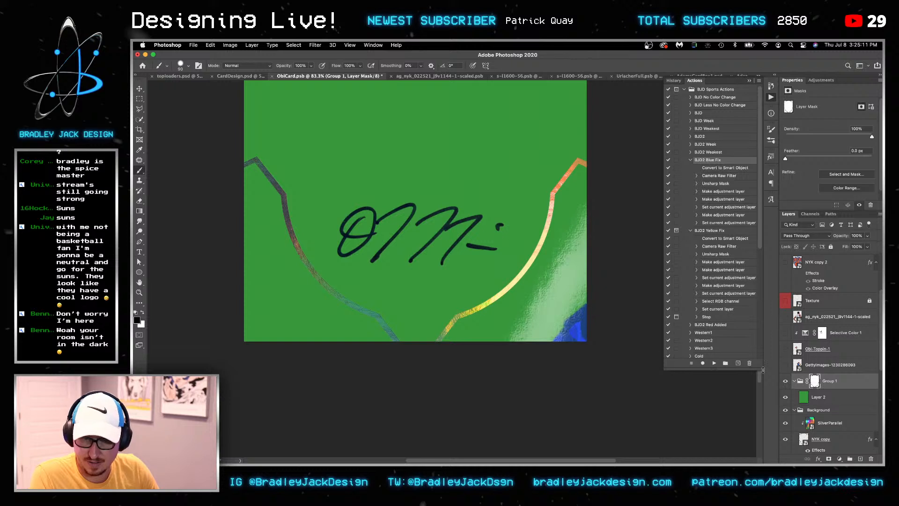
# Create an independent smart object copy of the NYK layer and open its contents in Illustrator
pyautogui.click(836, 381)
pyautogui.scroll(-6, 815, 403)
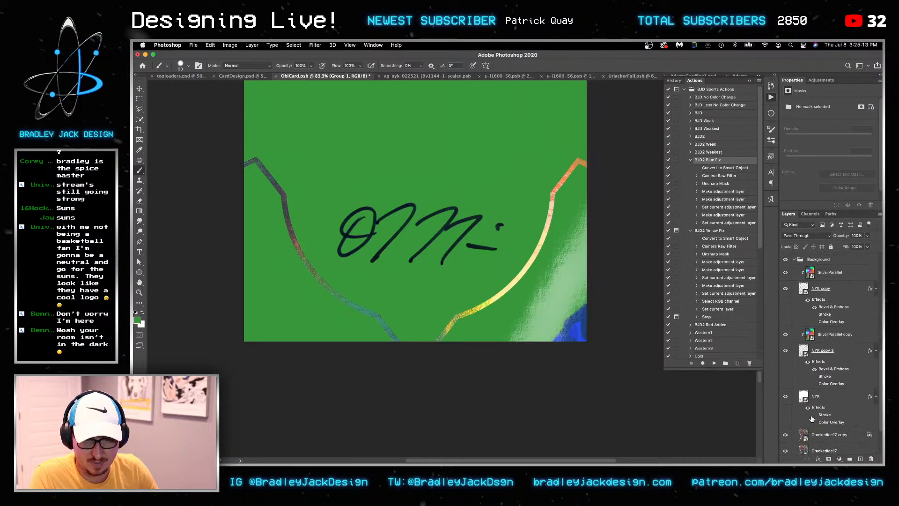
pyautogui.click(815, 397)
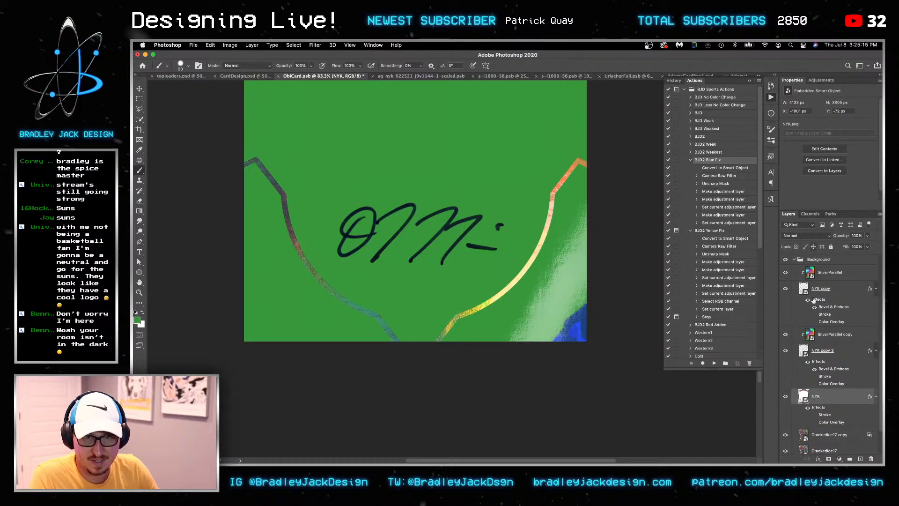
pyautogui.rightClick(815, 398)
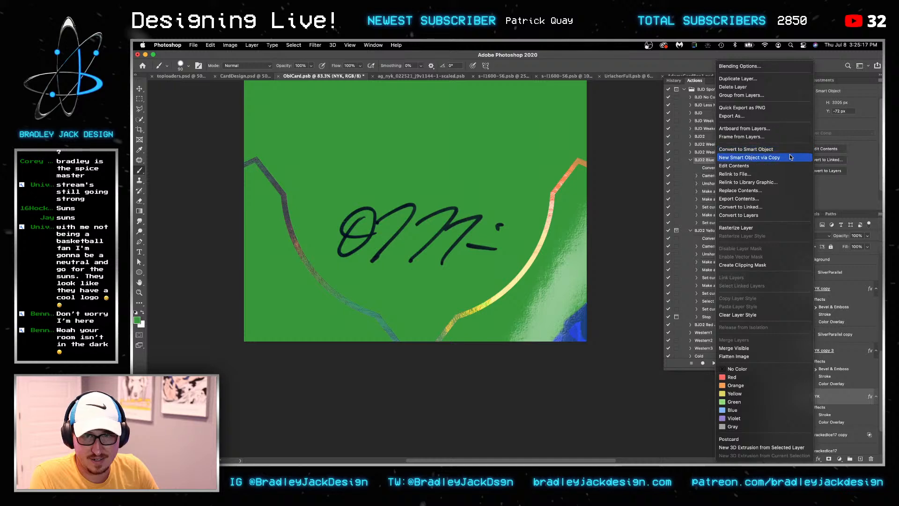
pyautogui.click(789, 154)
pyautogui.doubleClick(803, 396)
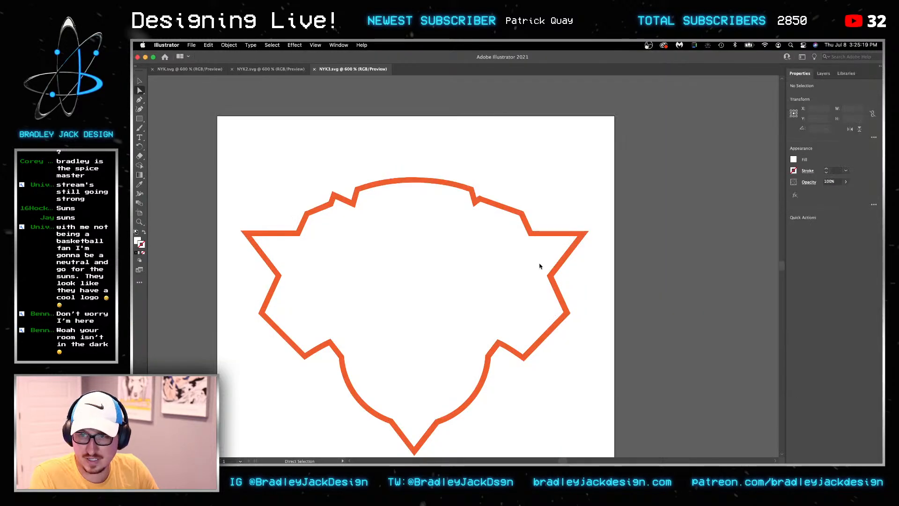
# Reduce the NYK artwork to only its inner filled shape, save it, and return to Photoshop
pyautogui.press('super+a')
pyautogui.click(873, 267)
pyautogui.click(822, 308)
pyautogui.click(543, 285)
pyautogui.scroll(1, 474, 271)
pyautogui.scroll(2, 475, 271)
pyautogui.click(454, 273)
pyautogui.press('super+c')
pyautogui.press('super+a')
pyautogui.press('BackSpace')
pyautogui.press('super+f')
pyautogui.press('super+s')
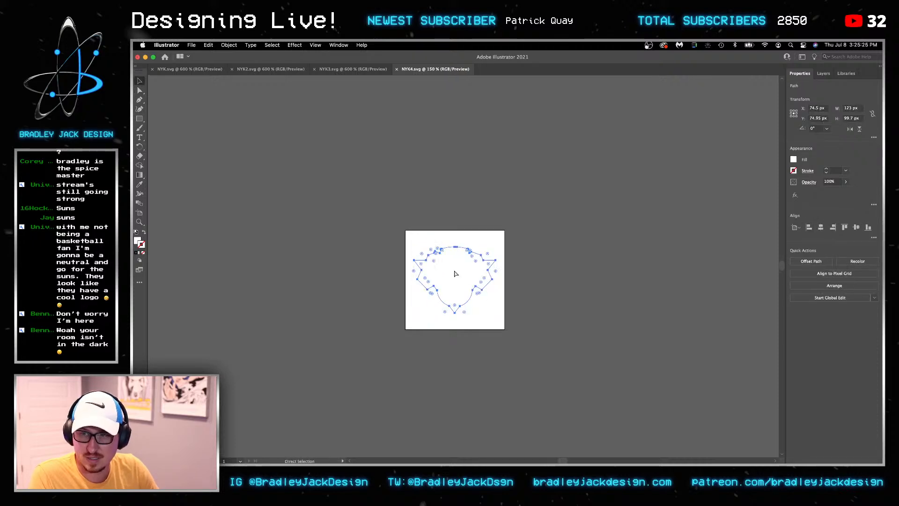
pyautogui.press('super+Tab')
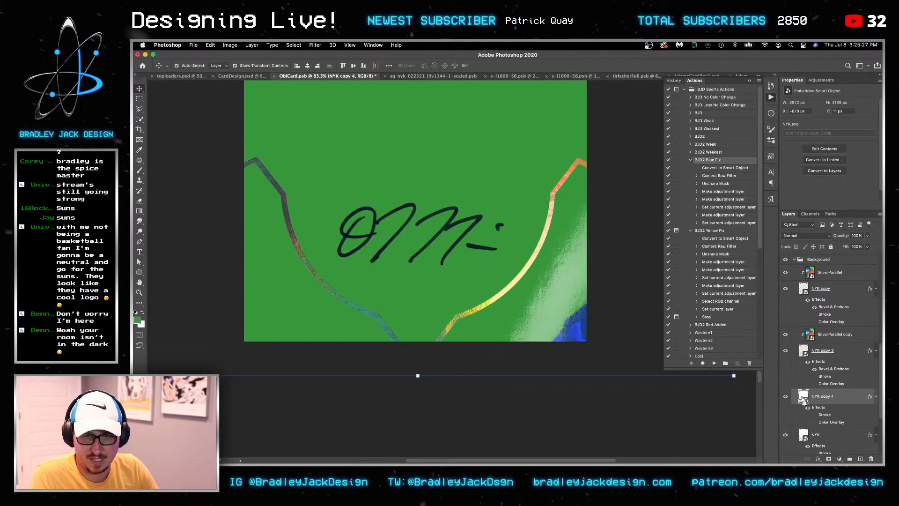
# Load the NYK copy 4 shape as a selection, compare it with the card with Group 1 hidden, and deselect
pyautogui.keyDown('super'); pyautogui.click(804, 399); pyautogui.keyUp('super')
pyautogui.scroll(5, 804, 398)
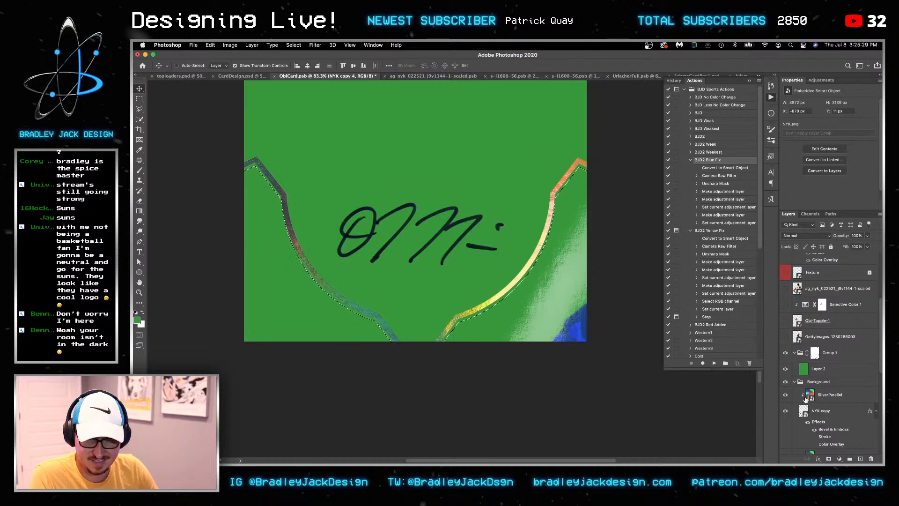
pyautogui.scroll(-1, 805, 399)
pyautogui.click(786, 344)
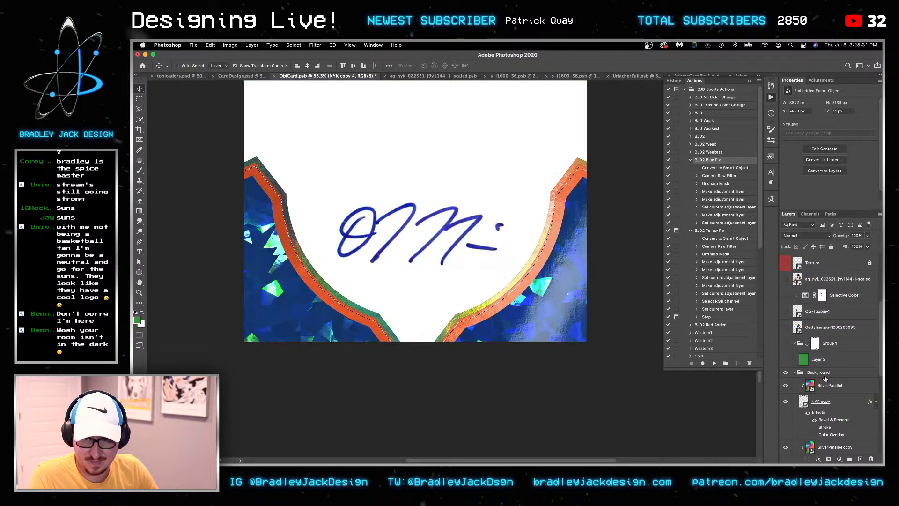
pyautogui.press('super+d')
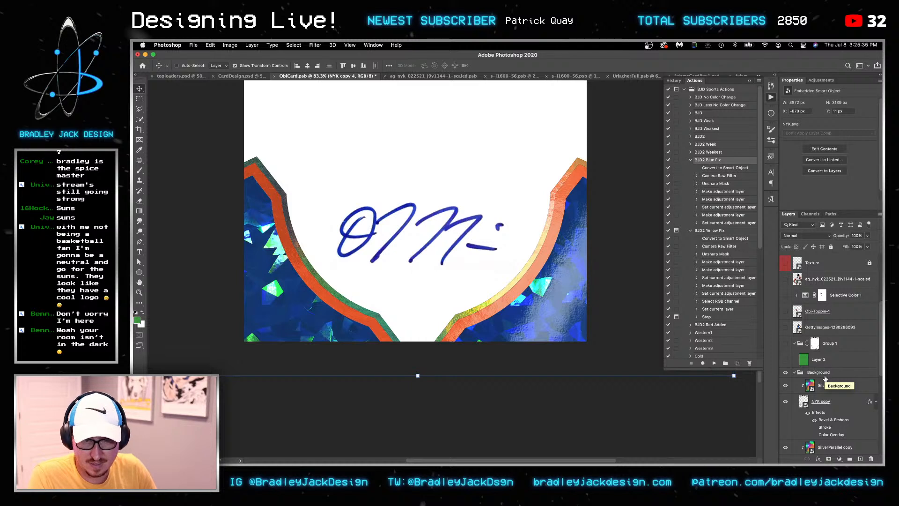
# Move the NYK copy 4 layer to the top of the Background group
pyautogui.scroll(-5, 825, 379)
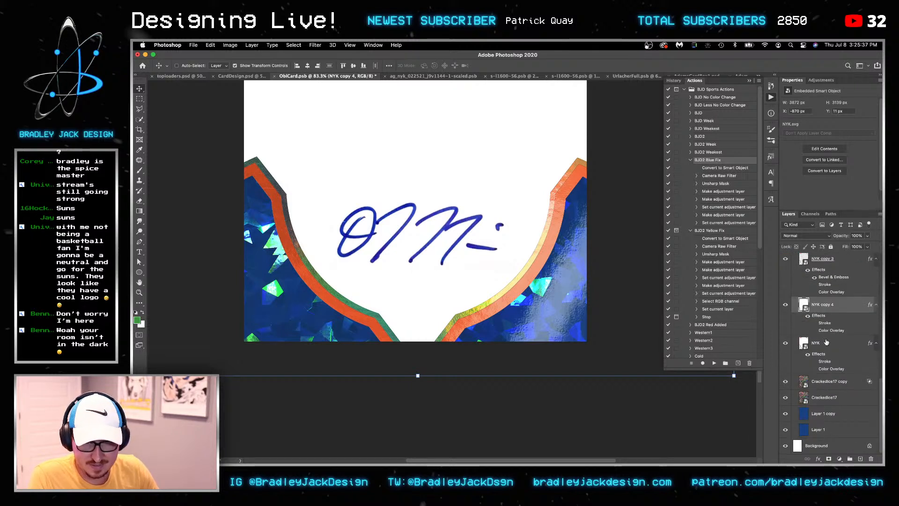
pyautogui.scroll(3, 827, 343)
pyautogui.scroll(1, 827, 350)
pyautogui.moveTo(824, 360); pyautogui.dragTo(812, 274)
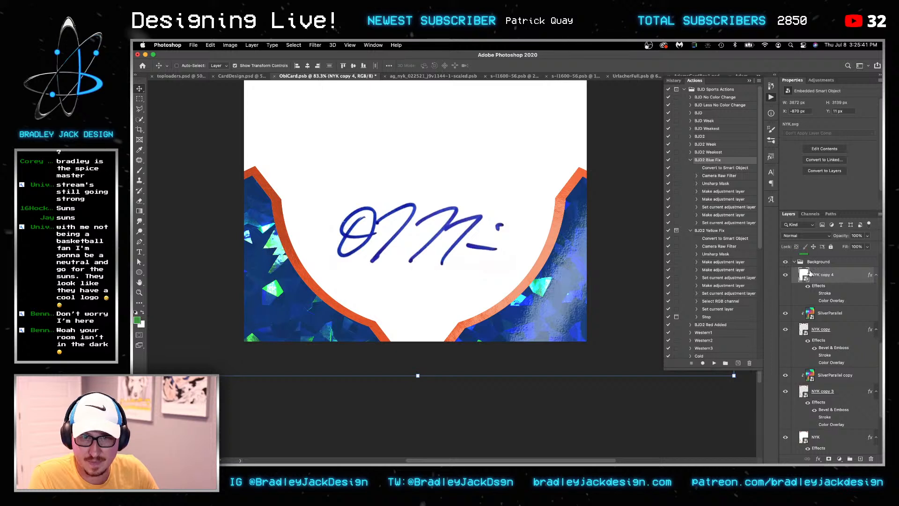
# Change the Color Overlay of NYK copy 4 to red
pyautogui.doubleClick(823, 304)
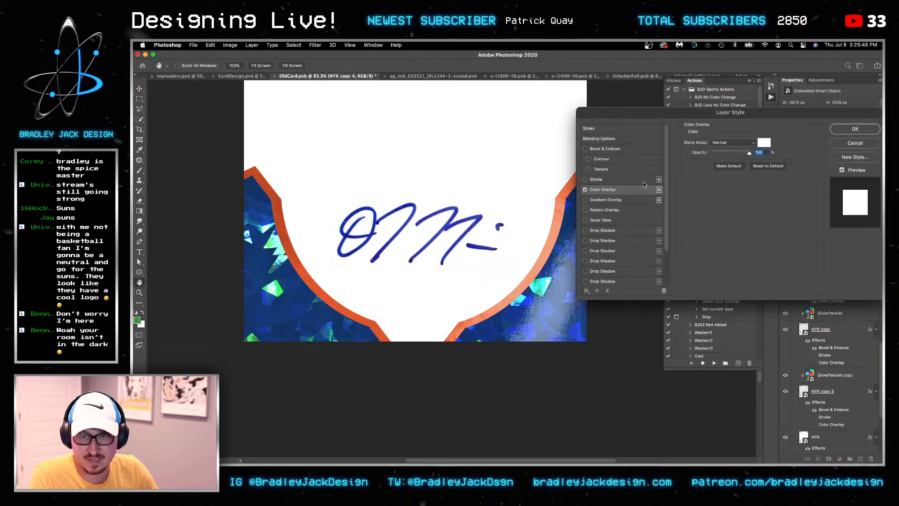
pyautogui.click(760, 142)
pyautogui.click(683, 253)
pyautogui.press('Return')
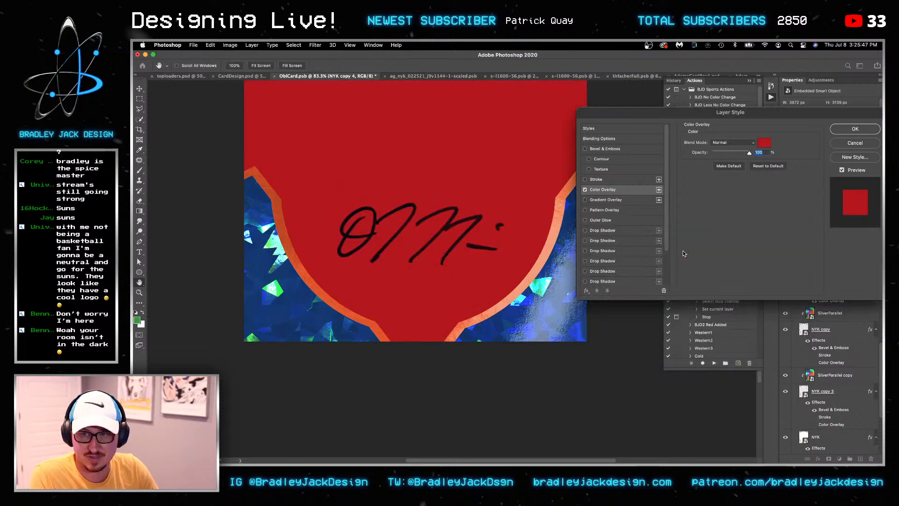
pyautogui.press('Return')
# Nudge the red NYK copy 4 shape down by 30 px
pyautogui.moveTo(583, 207); pyautogui.dragTo(575, 445)
pyautogui.hotkey('shift', 'Down')
pyautogui.hotkey('shift', 'Down')
pyautogui.hotkey('shift', 'Down')
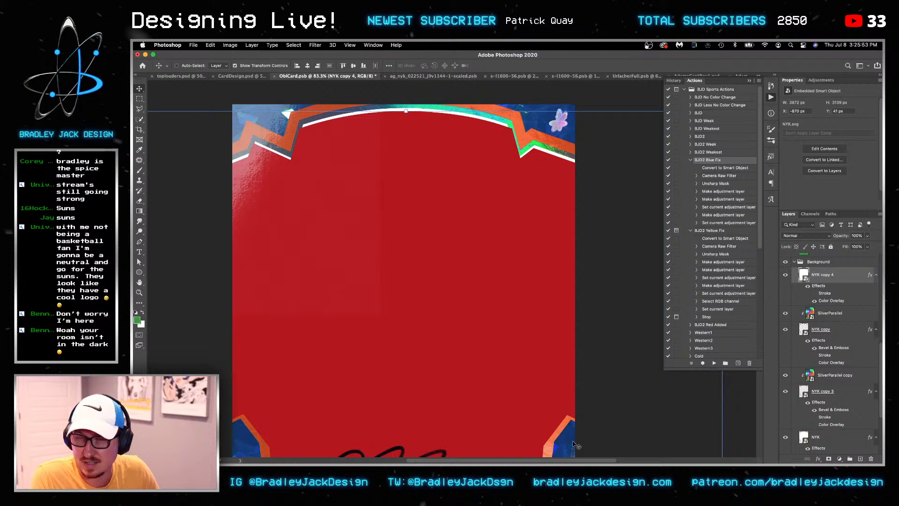
# Undo the nudge, red overlay and reordering of NYK copy 4, back to the state with Group 1 shown
pyautogui.press('Delete')
pyautogui.press('super+z')
pyautogui.press('super+z')
pyautogui.press('super+z')
pyautogui.press('super+z')
pyautogui.press('super+z')
pyautogui.press('super+z')
pyautogui.press('super+z')
pyautogui.press('super+z')
pyautogui.press('super+z')
pyautogui.scroll(-5, 838, 312)
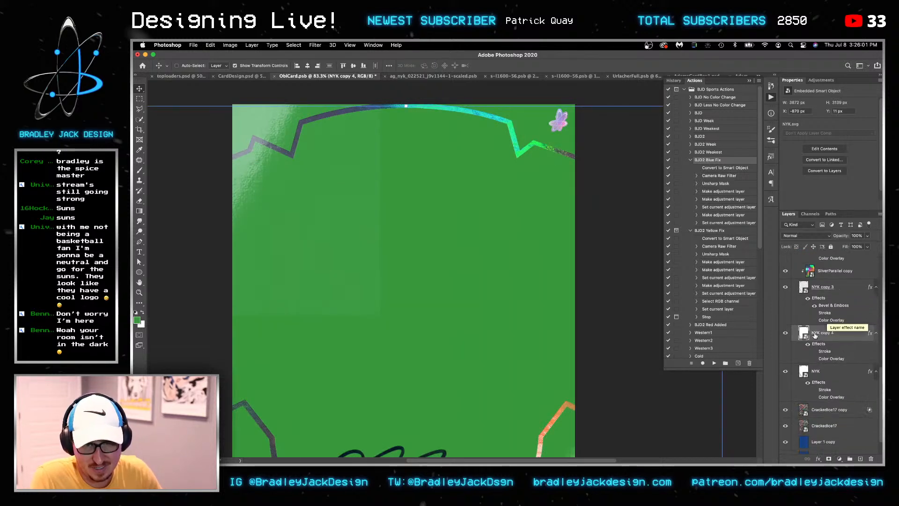
# Trace a polygonal lasso selection along the upper foil outline and try to delete that area on NYK copy 4
pyautogui.click(139, 109)
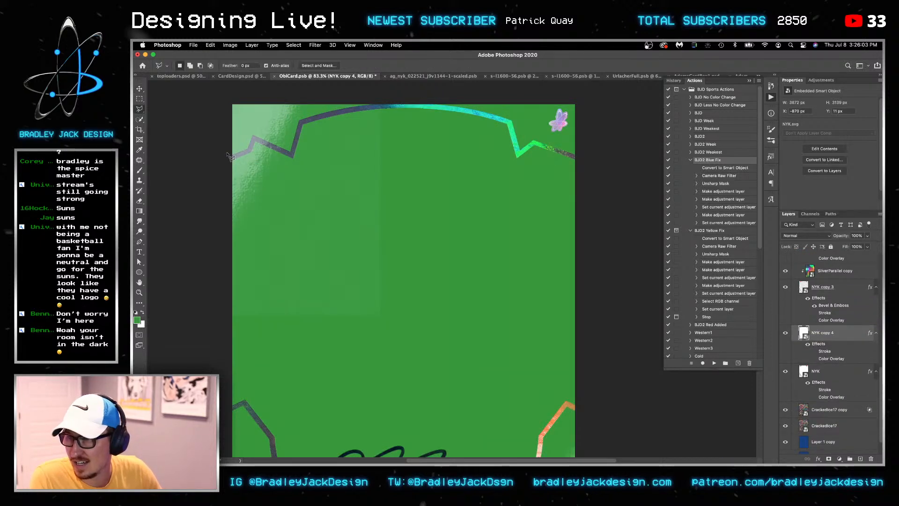
pyautogui.moveTo(228, 157)
pyautogui.mouseDown()
pyautogui.moveTo(255, 137)
pyautogui.moveTo(293, 156)
pyautogui.moveTo(302, 123)
pyautogui.moveTo(366, 105)
pyautogui.moveTo(433, 106)
pyautogui.moveTo(510, 121)
pyautogui.moveTo(520, 157)
pyautogui.moveTo(538, 145)
pyautogui.moveTo(616, 173)
pyautogui.moveTo(601, 94)
pyautogui.moveTo(399, 100)
pyautogui.moveTo(226, 84)
pyautogui.moveTo(175, 93)
pyautogui.mouseUp()
pyautogui.press('Delete')
pyautogui.press('Return')
pyautogui.press('x')
pyautogui.press('Delete')
pyautogui.press('Return')
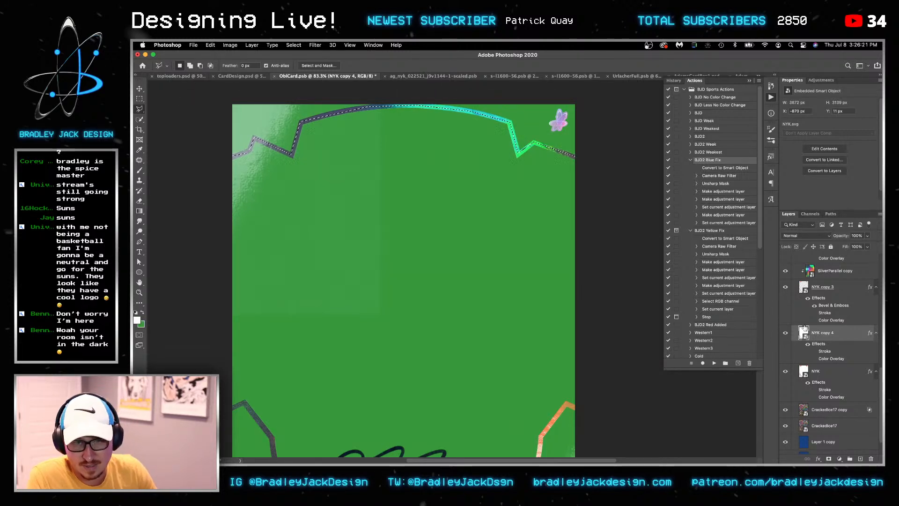
pyautogui.scroll(1, 825, 339)
pyautogui.press('Delete')
pyautogui.press('Return')
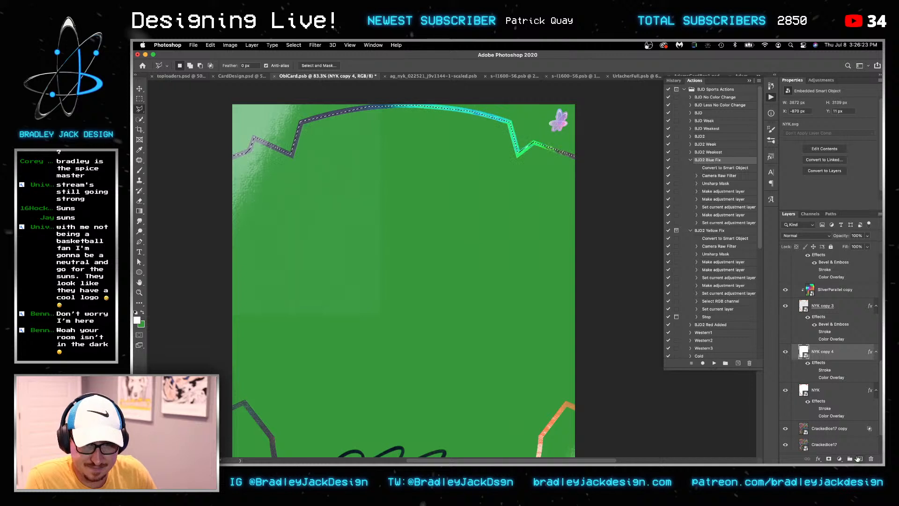
# Try to clear the traced area on Group 1's layer mask and undo the attempt
pyautogui.scroll(5, 810, 361)
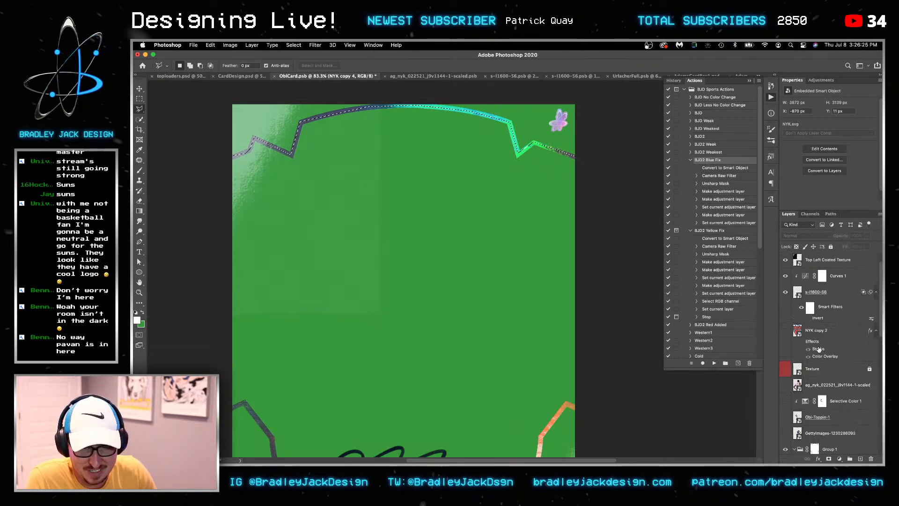
pyautogui.scroll(-4, 820, 371)
pyautogui.click(815, 326)
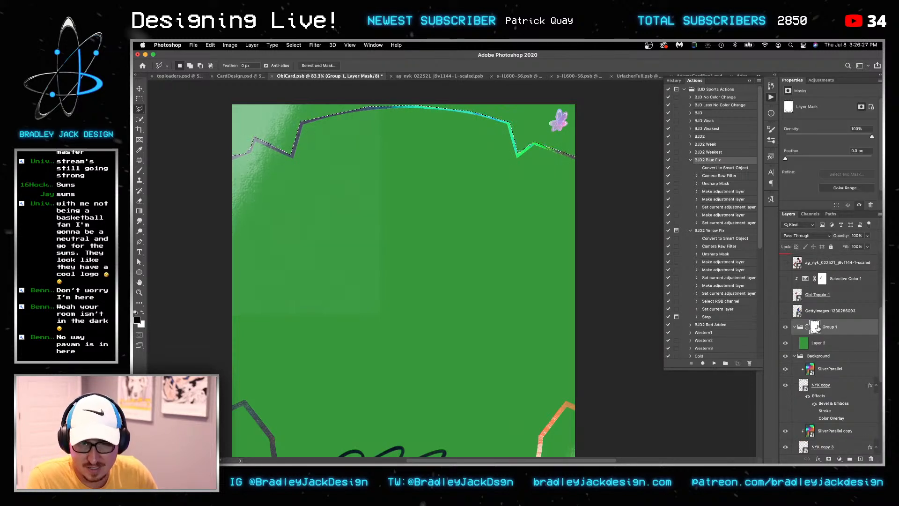
pyautogui.press('Delete')
pyautogui.press('super+z')
pyautogui.press('super+z')
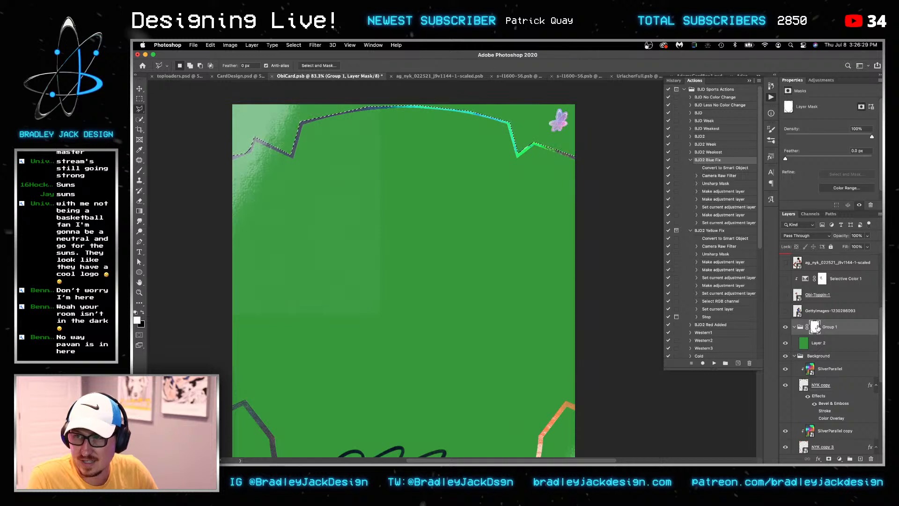
# Clear the selected area above the upper foil outline on Group 1's layer mask, deselect, and save the card
pyautogui.press('Delete')
pyautogui.press('Return')
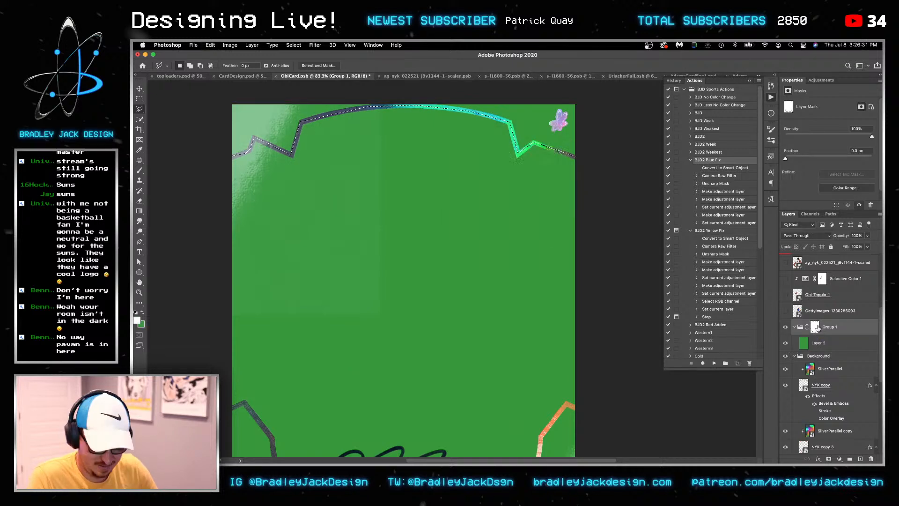
pyautogui.click(815, 327)
pyautogui.press('Delete')
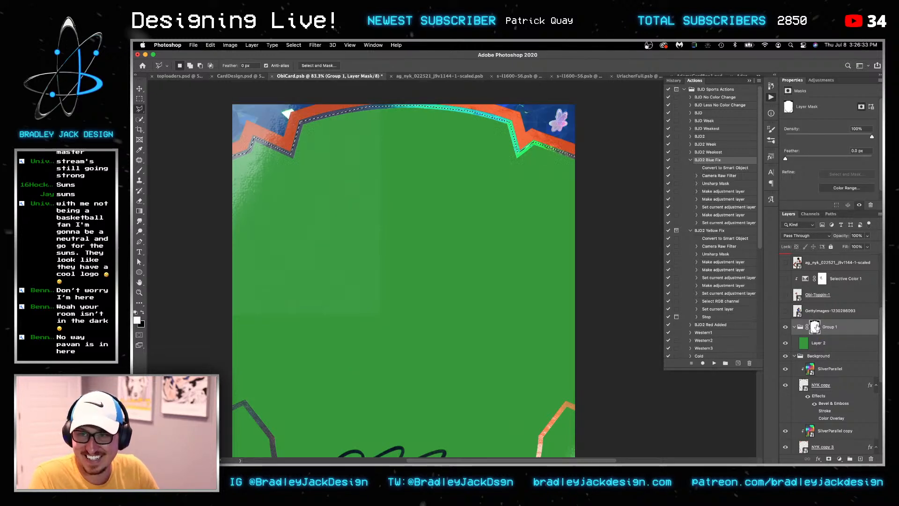
pyautogui.press('super+s')
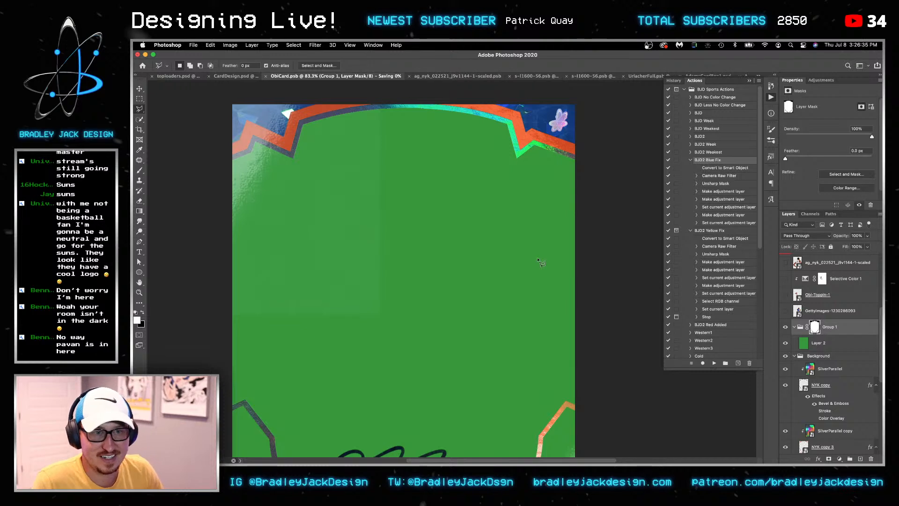
# Trace a polygonal lasso selection below the lower foil outline and clear that area on Group 1's layer mask
pyautogui.scroll(-5, 541, 262)
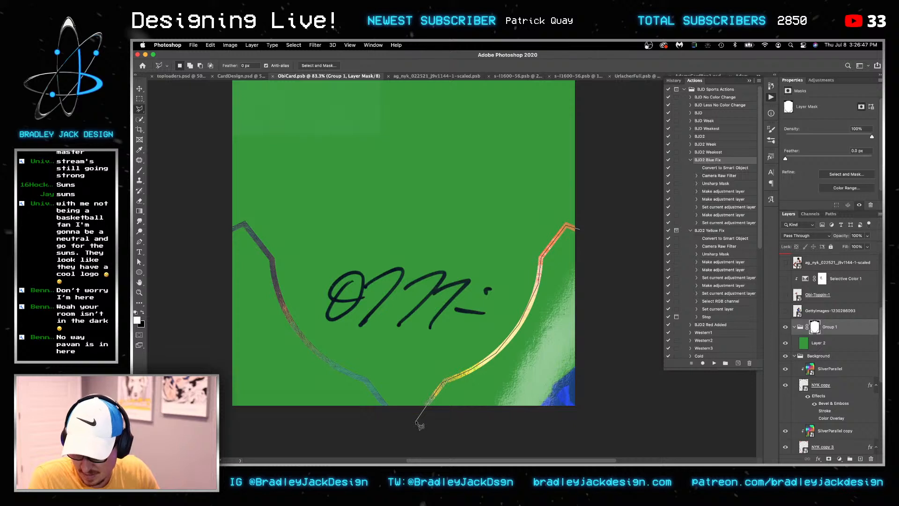
pyautogui.click(392, 420)
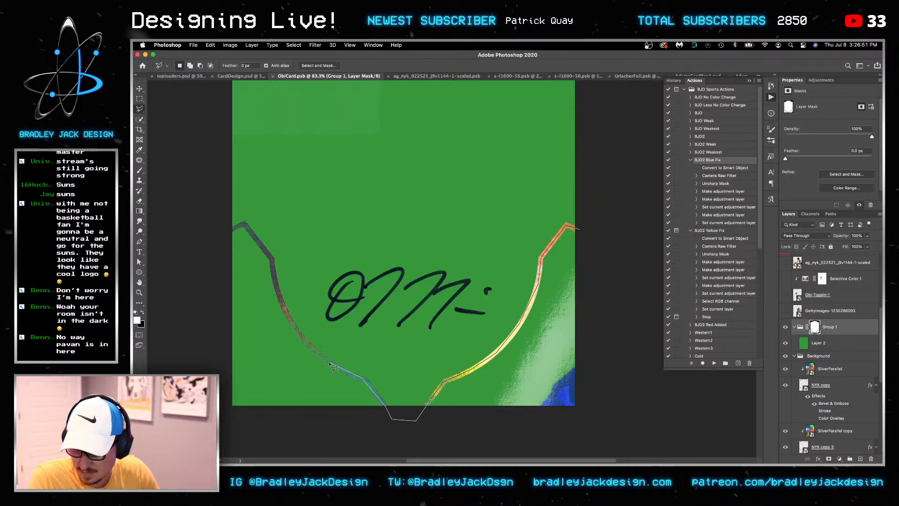
pyautogui.click(309, 345)
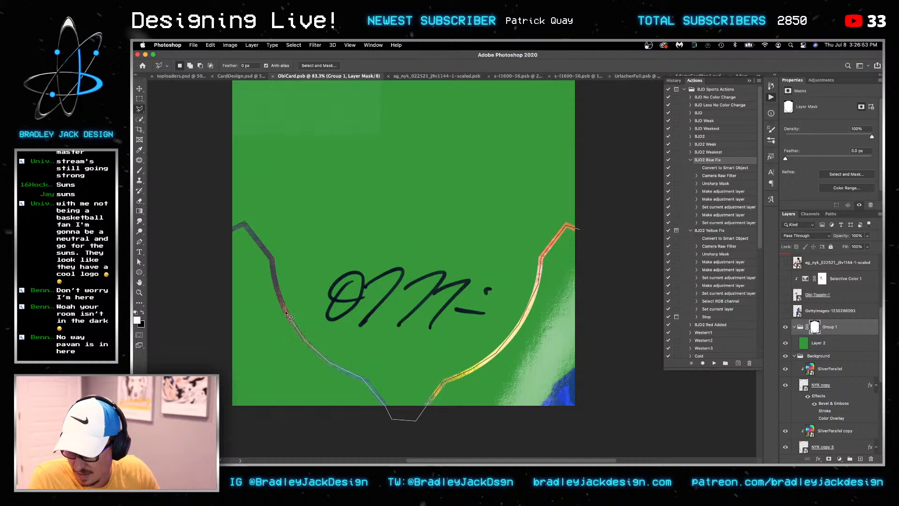
pyautogui.click(282, 307)
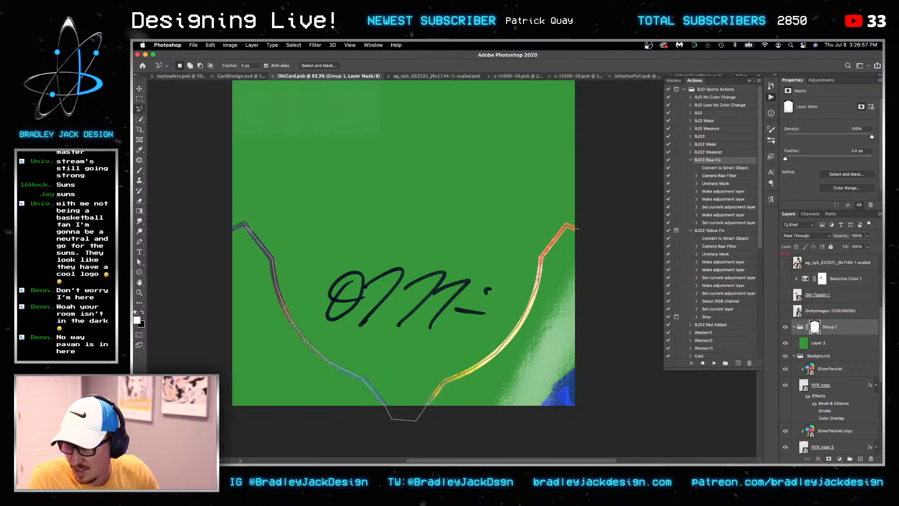
pyautogui.click(212, 237)
pyautogui.click(213, 446)
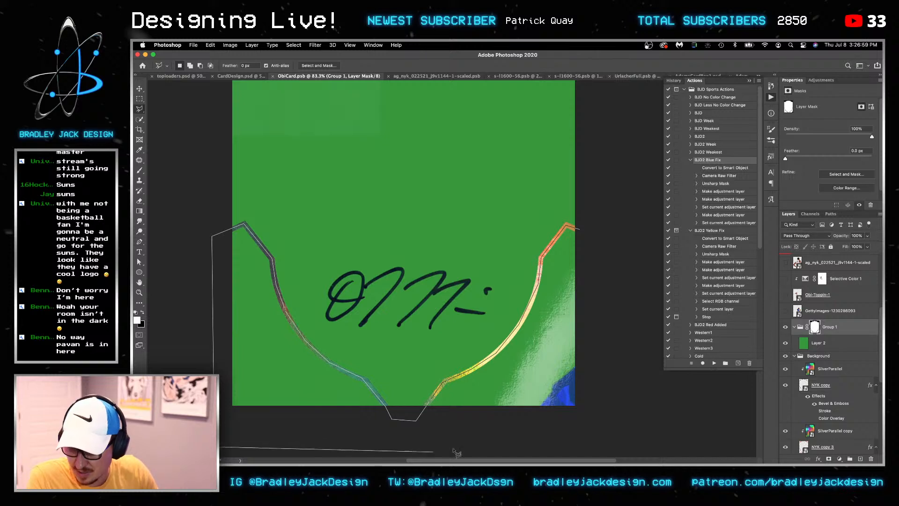
pyautogui.click(628, 433)
pyautogui.doubleClick(627, 258)
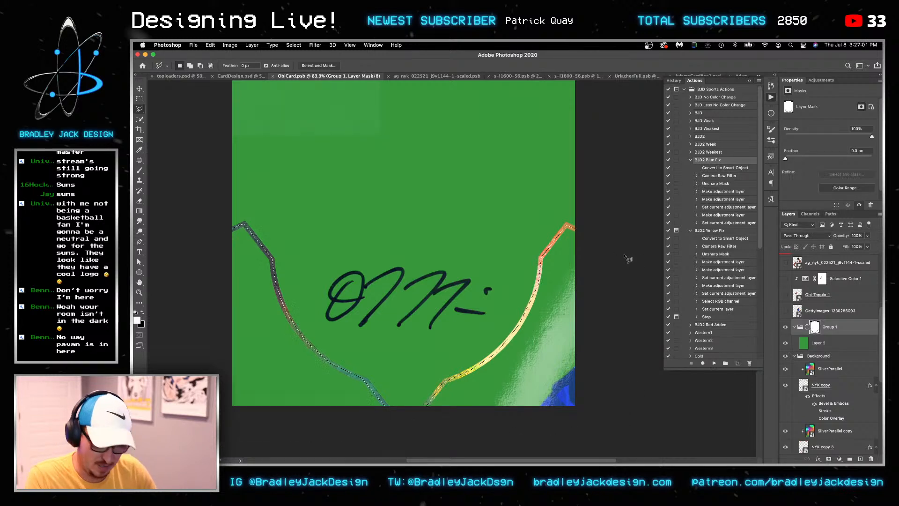
pyautogui.press('Delete')
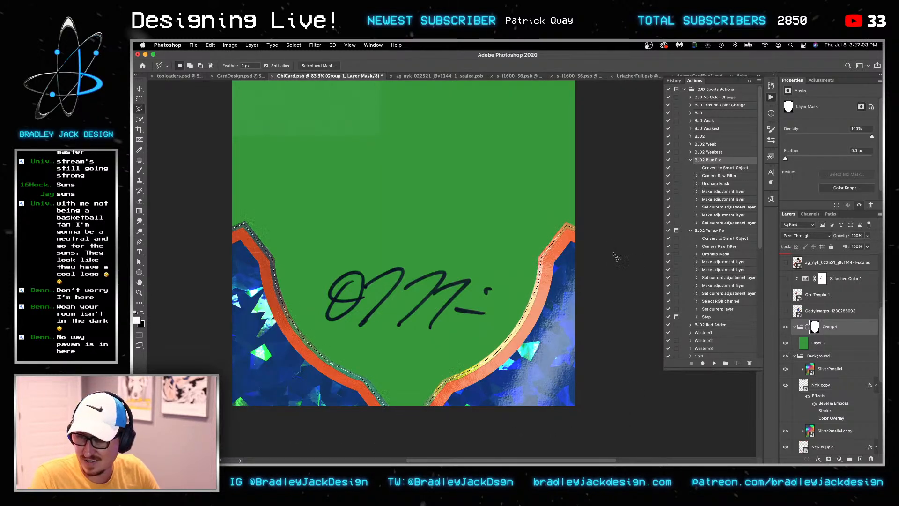
pyautogui.press('super+d')
# Clip a Curves adjustment to Top Left Coated Texture, moving the black point inward to darken its shadows, and save the card
pyautogui.moveTo(493, 170); pyautogui.dragTo(484, 291)
pyautogui.press('v')
pyautogui.scroll(5, 822, 317)
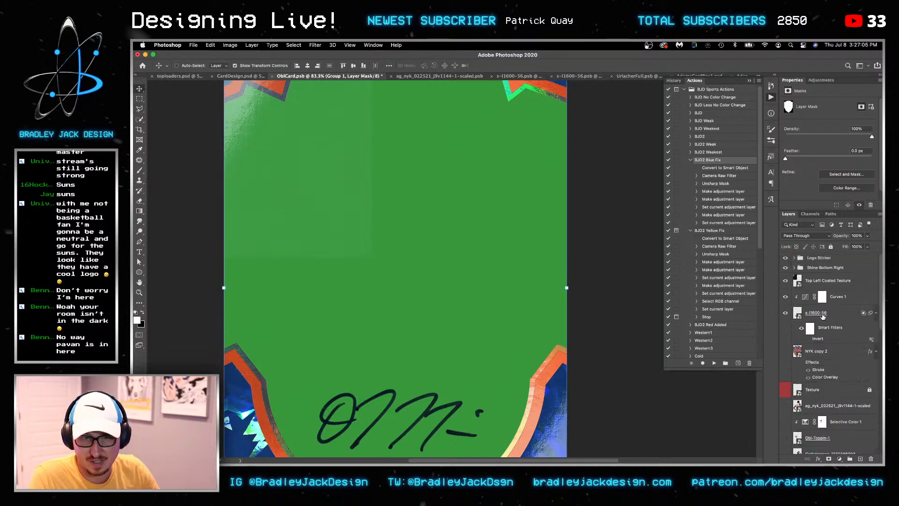
pyautogui.click(806, 282)
pyautogui.click(816, 80)
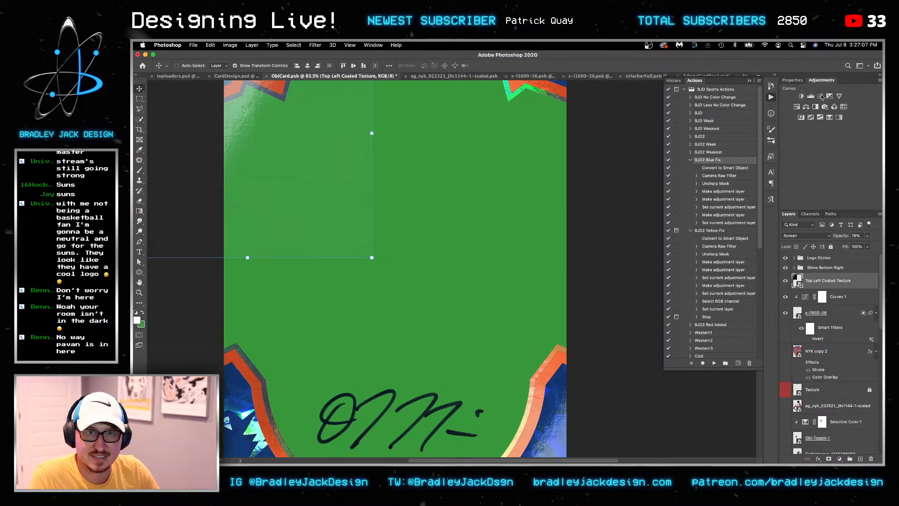
pyautogui.click(815, 97)
pyautogui.keyDown('alt'); pyautogui.click(826, 287); pyautogui.keyUp('alt')
pyautogui.moveTo(836, 159); pyautogui.dragTo(838, 160)
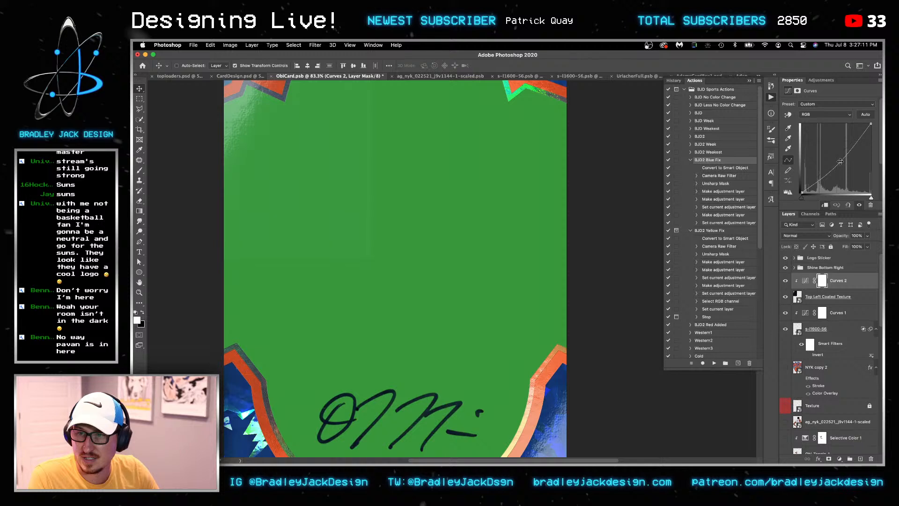
pyautogui.moveTo(801, 192); pyautogui.dragTo(825, 192)
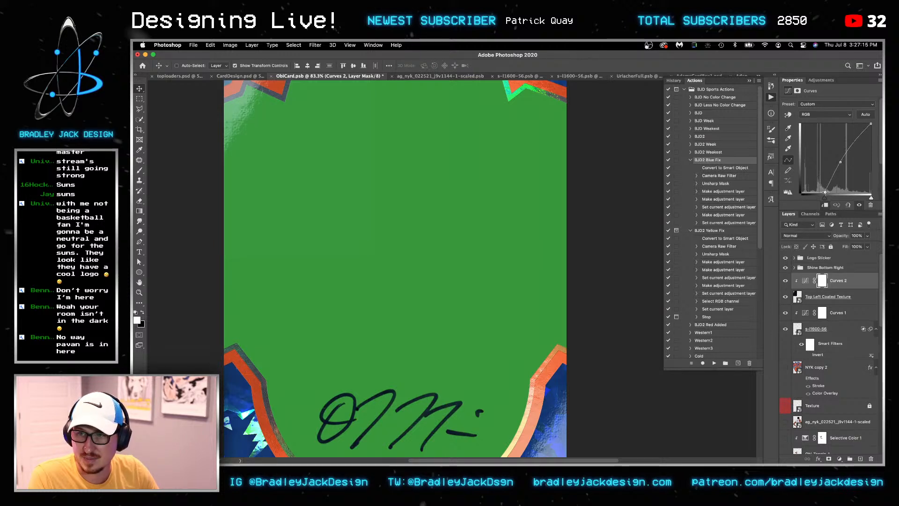
pyautogui.press('super+s')
pyautogui.press('super+0')
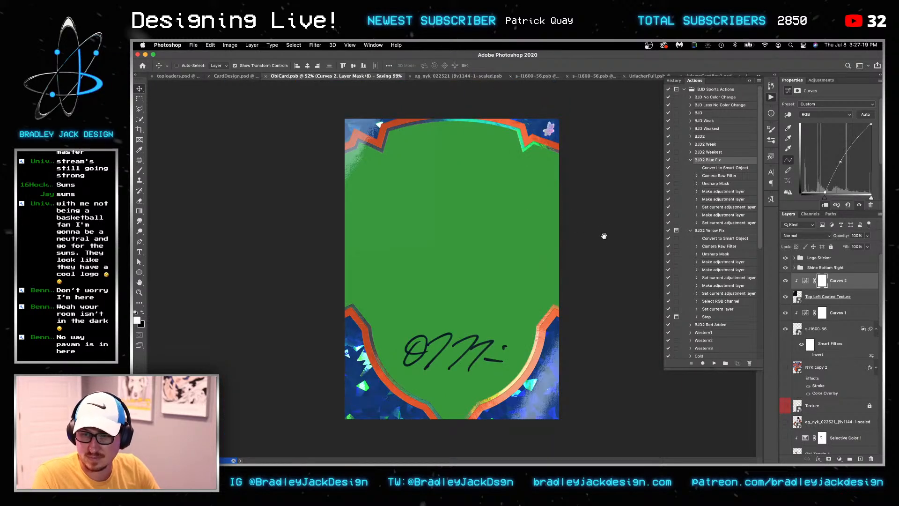
# Hide the green Layer 2 and move the player photo layers with their Selective Color adjustment into Group 1
pyautogui.scroll(-6, 822, 373)
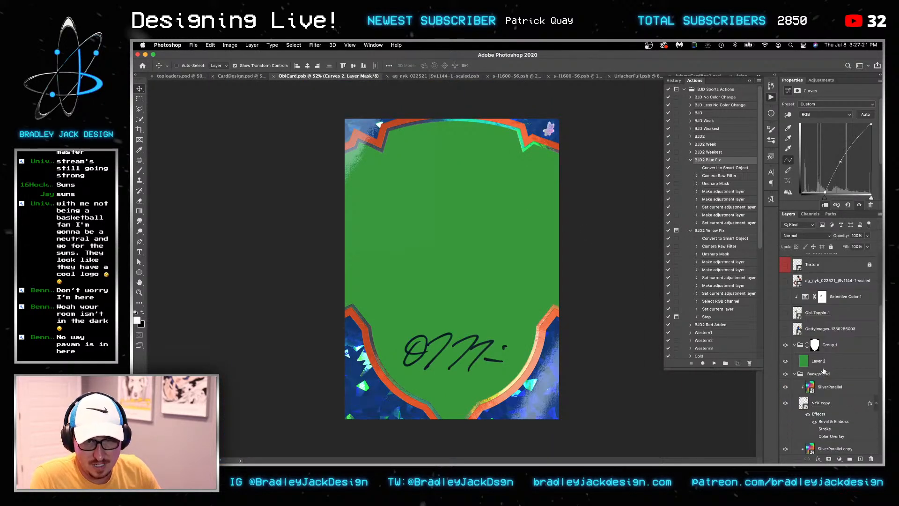
pyautogui.click(820, 362)
pyautogui.click(785, 361)
pyautogui.click(829, 330)
pyautogui.scroll(3, 829, 331)
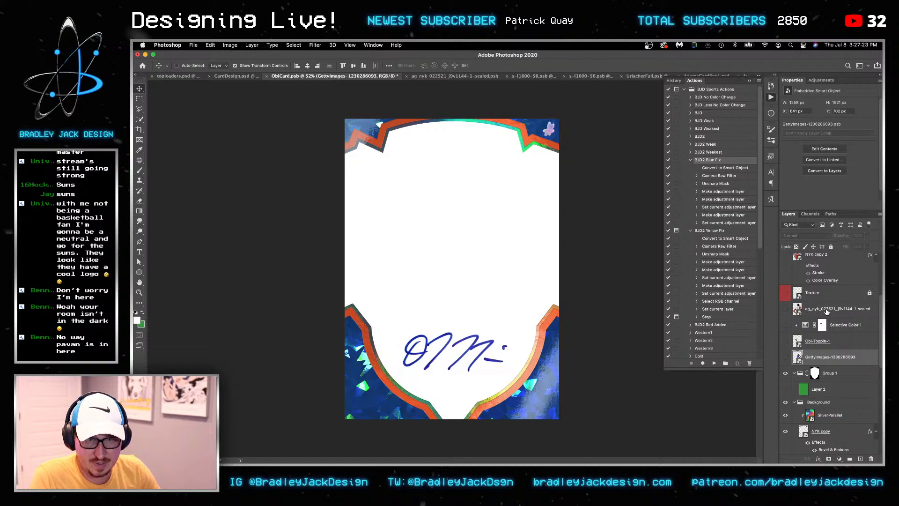
pyautogui.keyDown('shift'); pyautogui.click(826, 311); pyautogui.keyUp('shift')
pyautogui.moveTo(826, 312); pyautogui.dragTo(839, 377)
pyautogui.scroll(4, 839, 377)
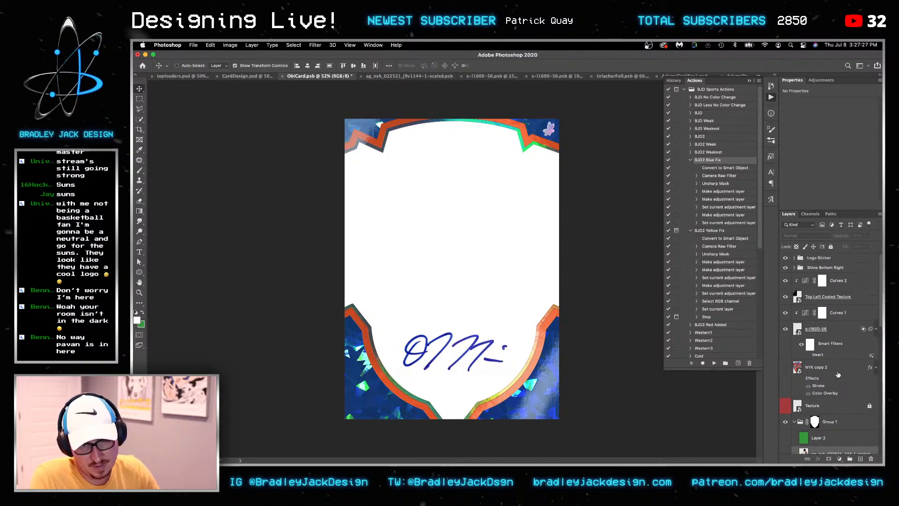
pyautogui.scroll(-4, 835, 336)
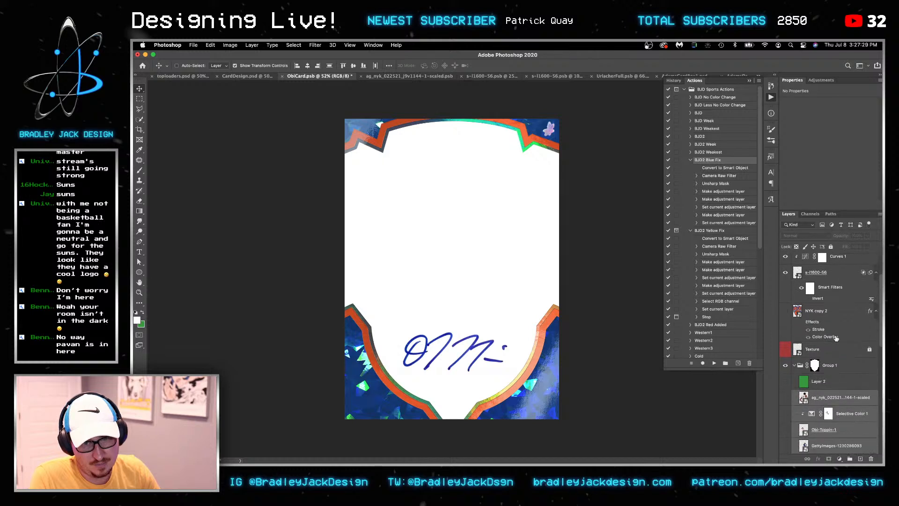
# Show the player photo layers inside the outlines for a check and hide them again
pyautogui.click(786, 370)
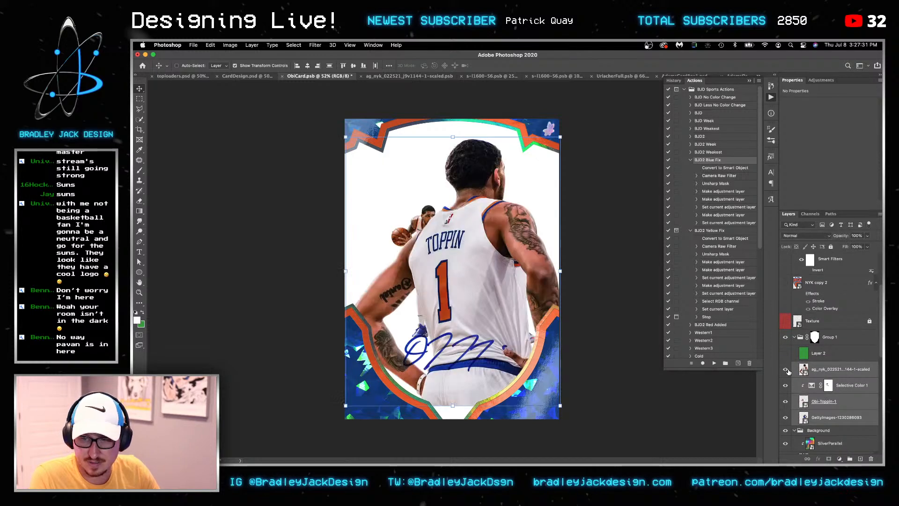
pyautogui.click(827, 371)
pyautogui.click(832, 401)
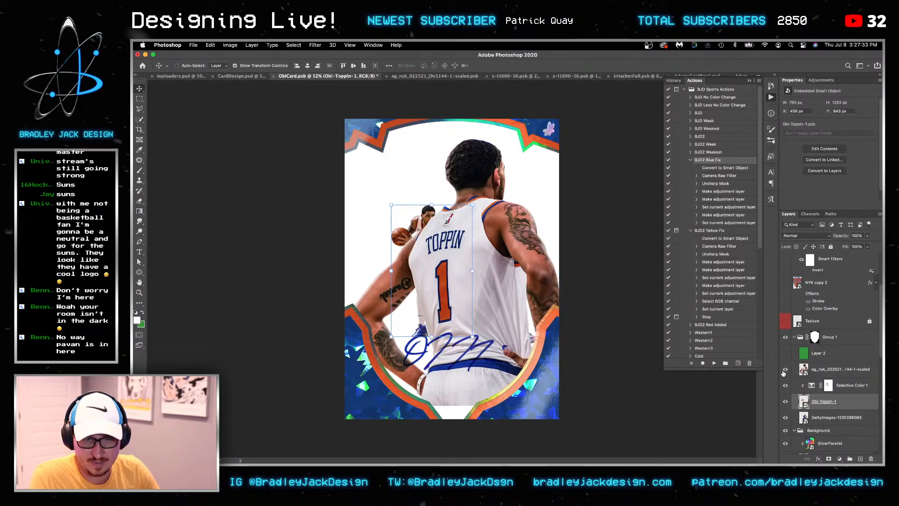
pyautogui.click(785, 416)
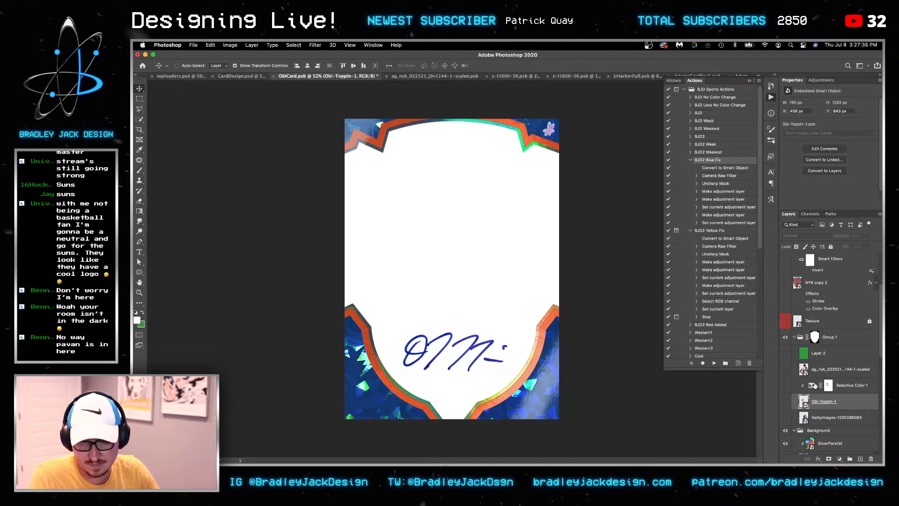
# Show green Layer 2, nest Group 1 in a new masked group, and fade its lower part with a black gradient on the mask
pyautogui.click(814, 370)
pyautogui.click(786, 354)
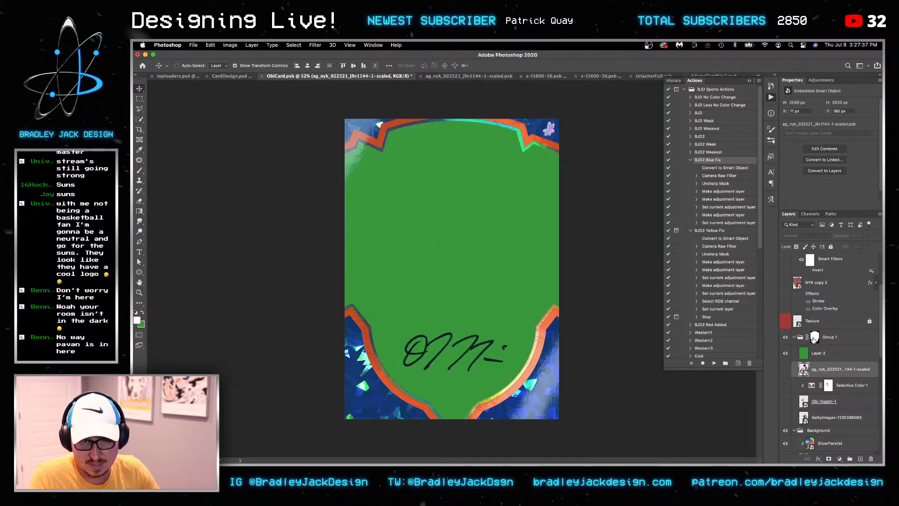
pyautogui.click(815, 337)
pyautogui.hotkey('ctrl', 'g')
pyautogui.press('g')
pyautogui.press('x')
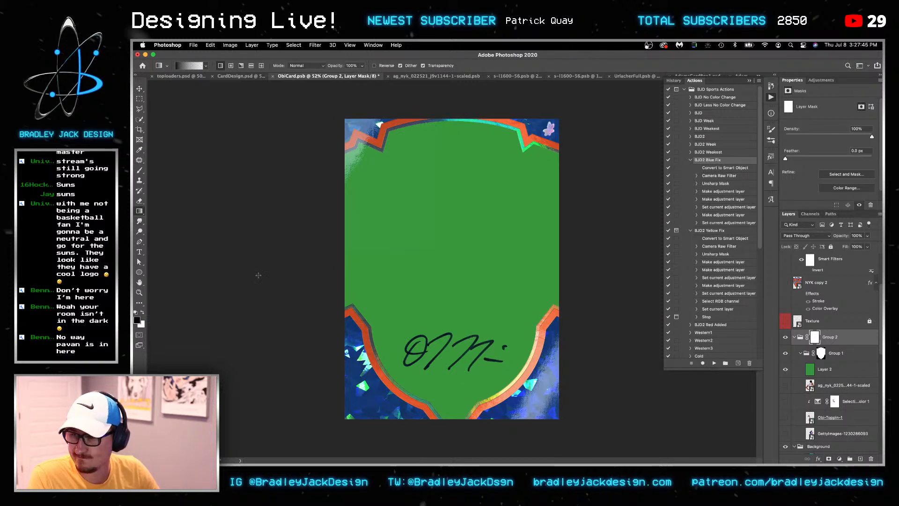
pyautogui.moveTo(456, 347); pyautogui.dragTo(457, 347)
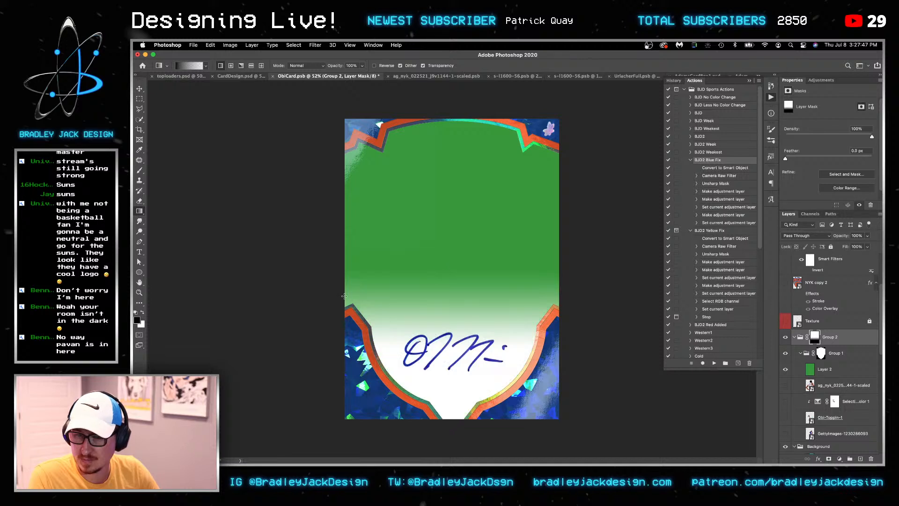
pyautogui.press('v')
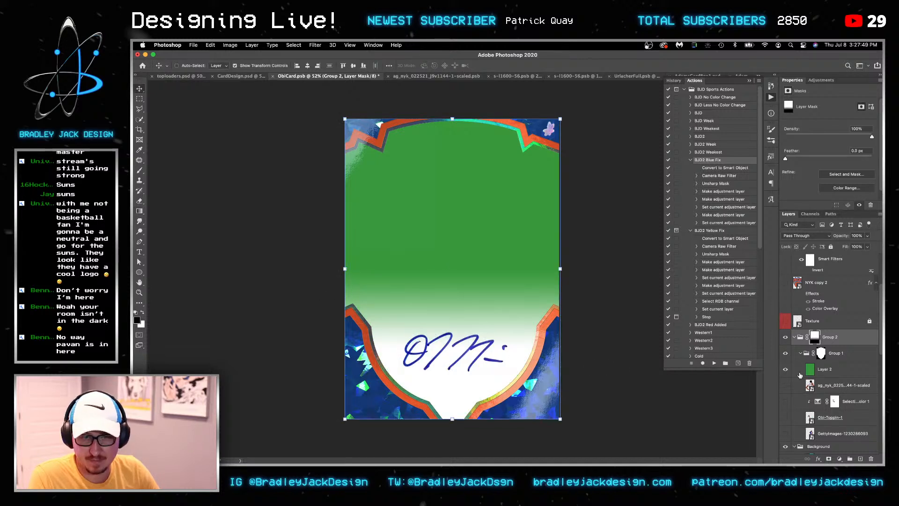
# Hide the green Layer 2, show the back-view player photo in Group 1, and save the card
pyautogui.click(785, 369)
pyautogui.click(785, 385)
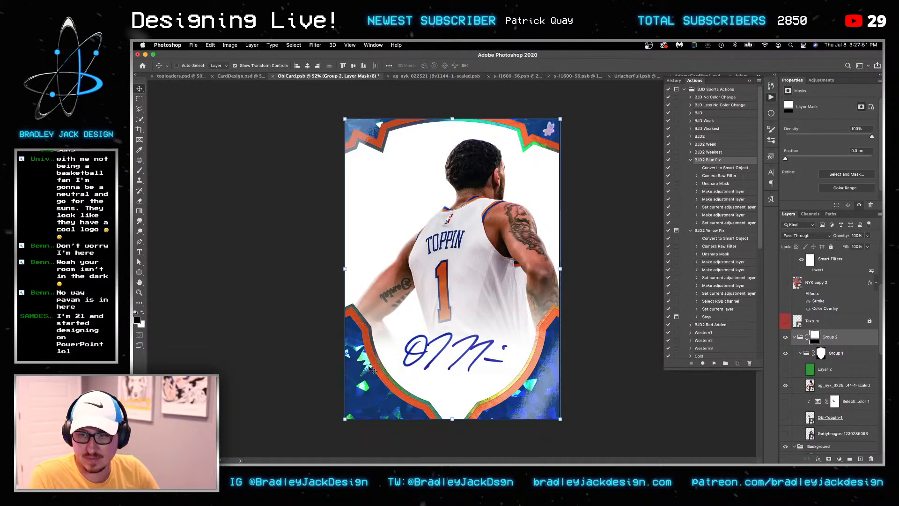
pyautogui.scroll(3, 827, 320)
pyautogui.press('cmd+s')
# Nudge the signature layer down to a Y position of 2124 px
pyautogui.click(832, 331)
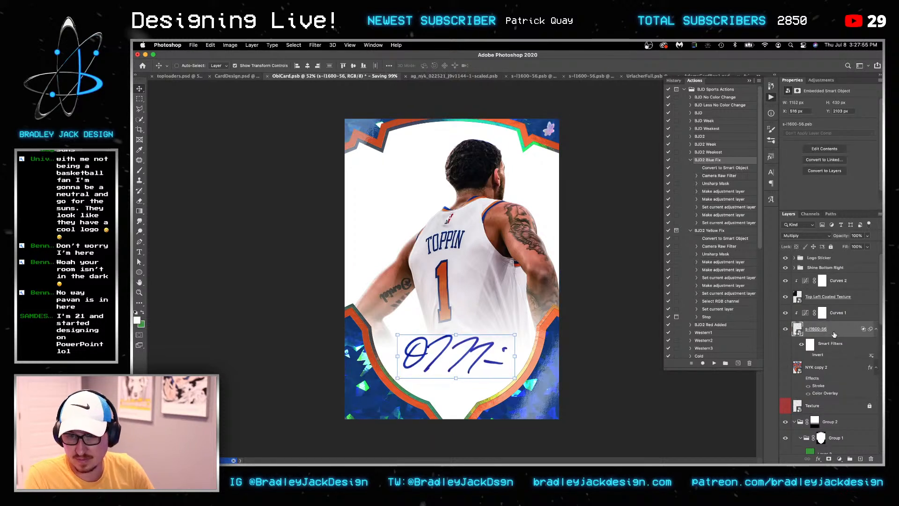
pyautogui.press('super+z')
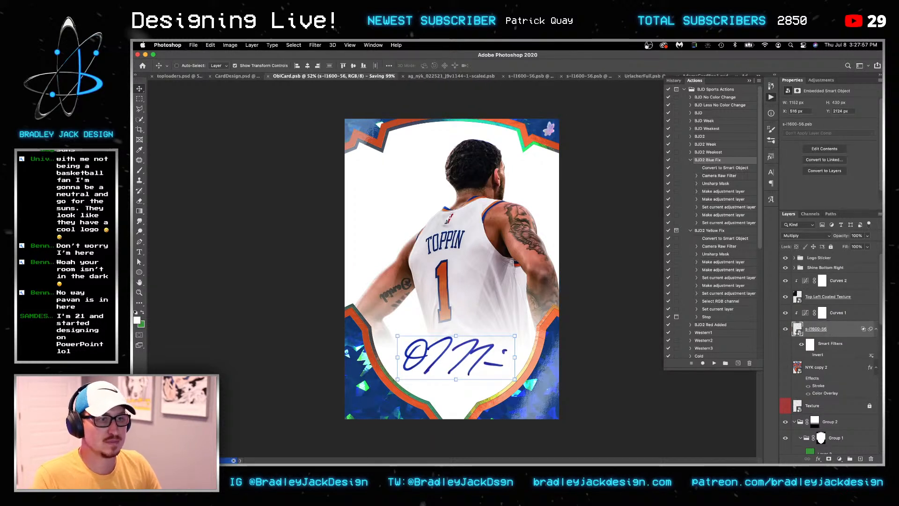
# Enlarge the Layers panel upward so that more of the layer stack fits
pyautogui.press('super+Tab')
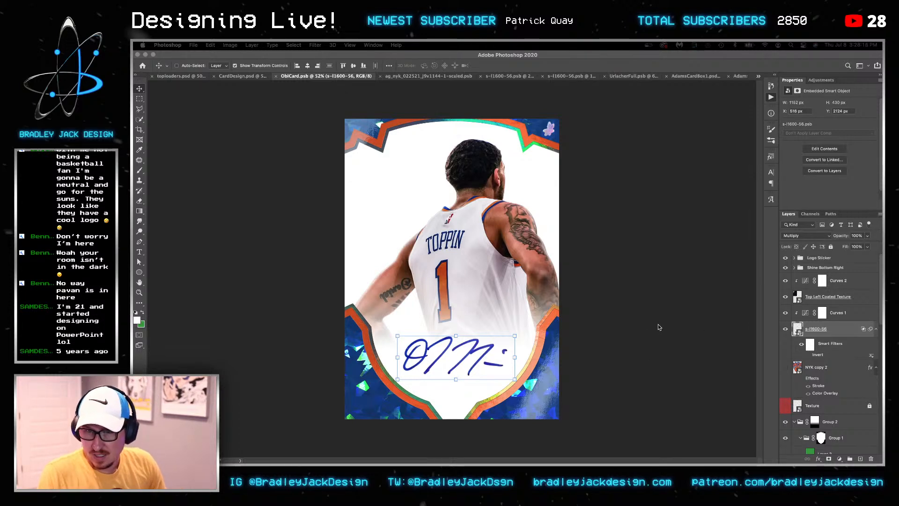
pyautogui.scroll(-3, 791, 359)
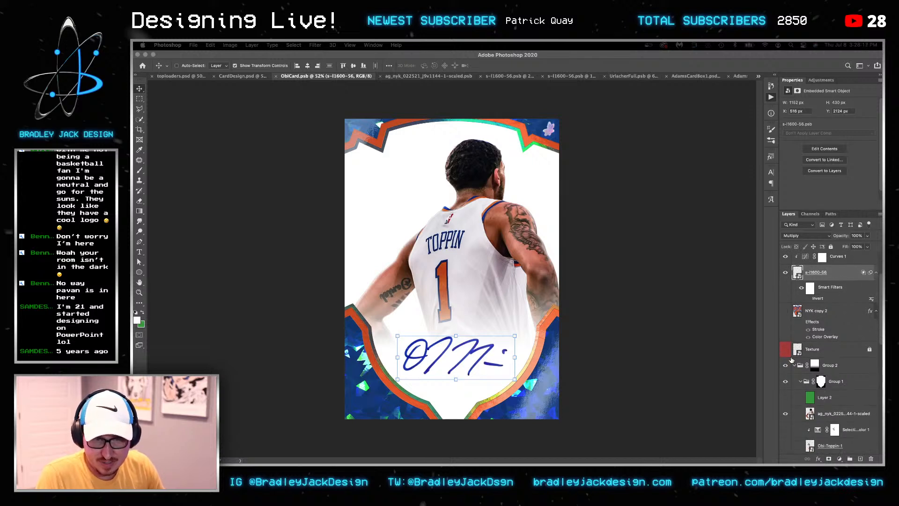
pyautogui.click(825, 214)
pyautogui.moveTo(824, 211); pyautogui.dragTo(825, 170)
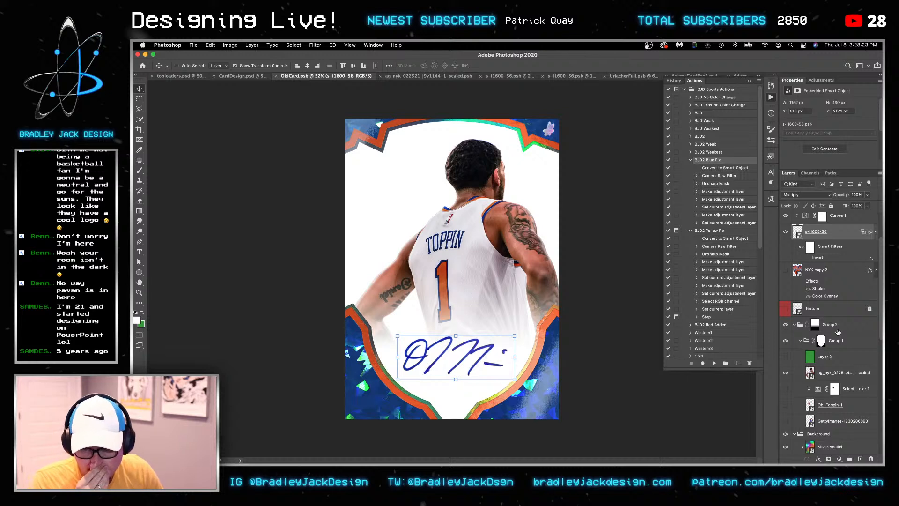
# Hide the back-view ag_nyk player photo and show the Obi-Toppin-1 photo instead, comparing it with the GettyImages photo
pyautogui.click(792, 378)
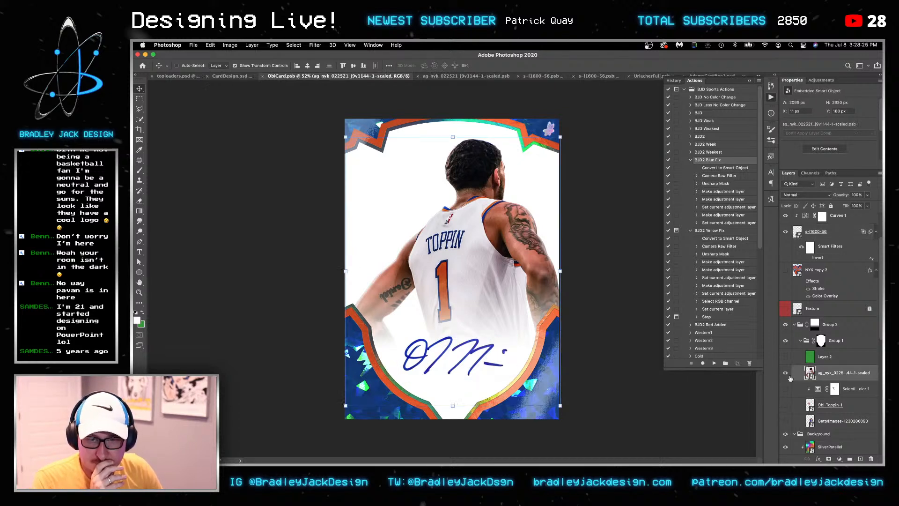
pyautogui.click(785, 373)
pyautogui.click(785, 405)
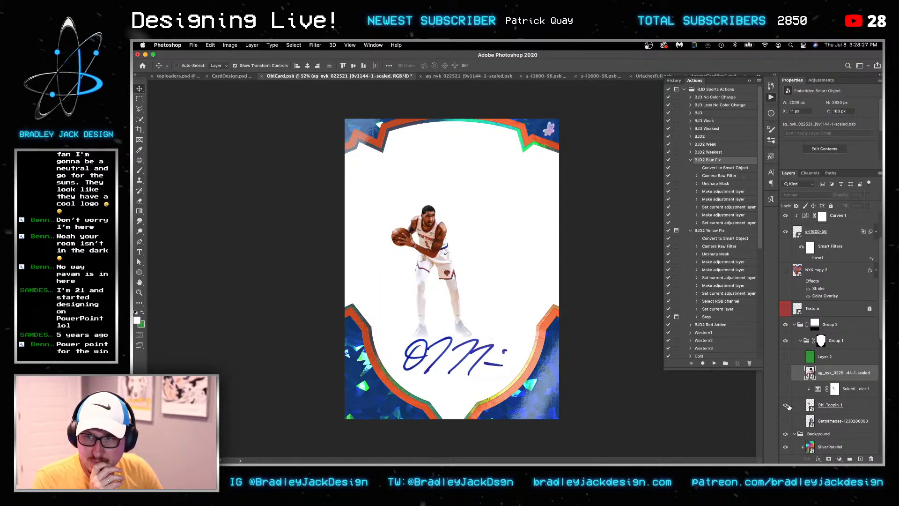
pyautogui.click(785, 405)
pyautogui.click(785, 420)
pyautogui.click(785, 420)
pyautogui.click(785, 405)
pyautogui.click(796, 405)
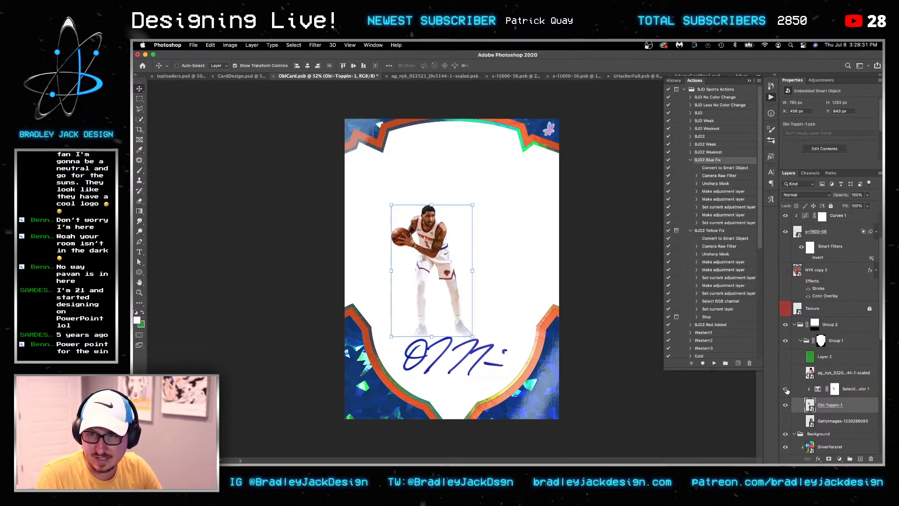
# Enlarge the Obi-Toppin-1 photo together with its selective color adjustment to fill the white frame, and nudge both slightly right and down
pyautogui.click(843, 390)
pyautogui.keyDown('shift'); pyautogui.click(843, 406); pyautogui.keyUp('shift')
pyautogui.rightClick(845, 407)
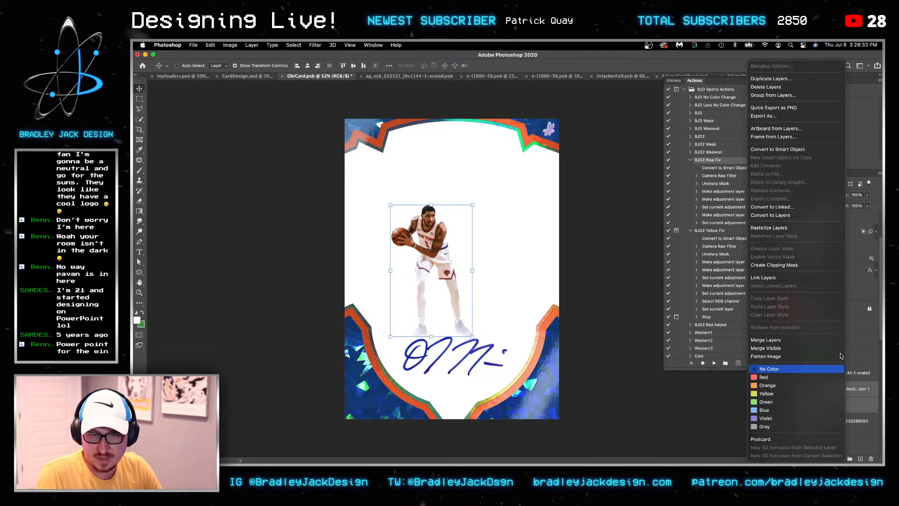
pyautogui.click(866, 293)
pyautogui.press('super+t')
pyautogui.moveTo(478, 336); pyautogui.dragTo(602, 352)
pyautogui.moveTo(502, 318); pyautogui.dragTo(534, 340)
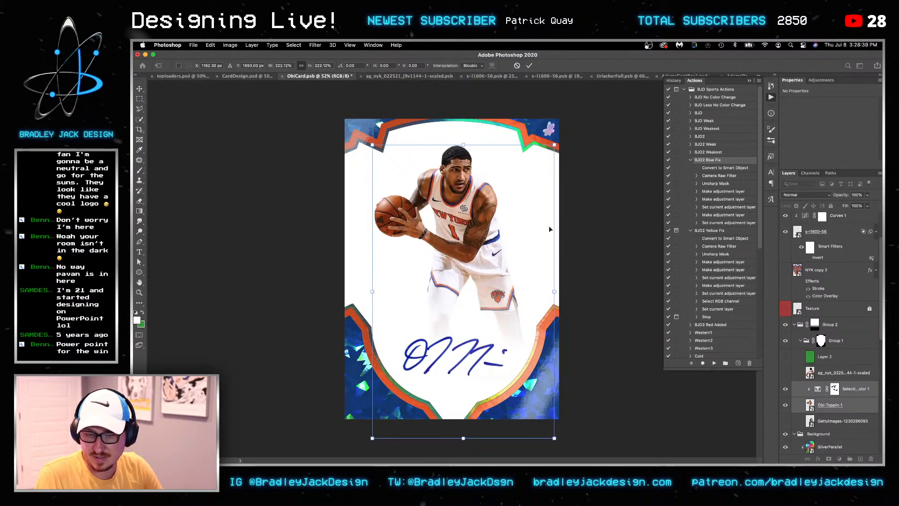
pyautogui.moveTo(554, 144); pyautogui.dragTo(548, 172)
pyautogui.press('Return')
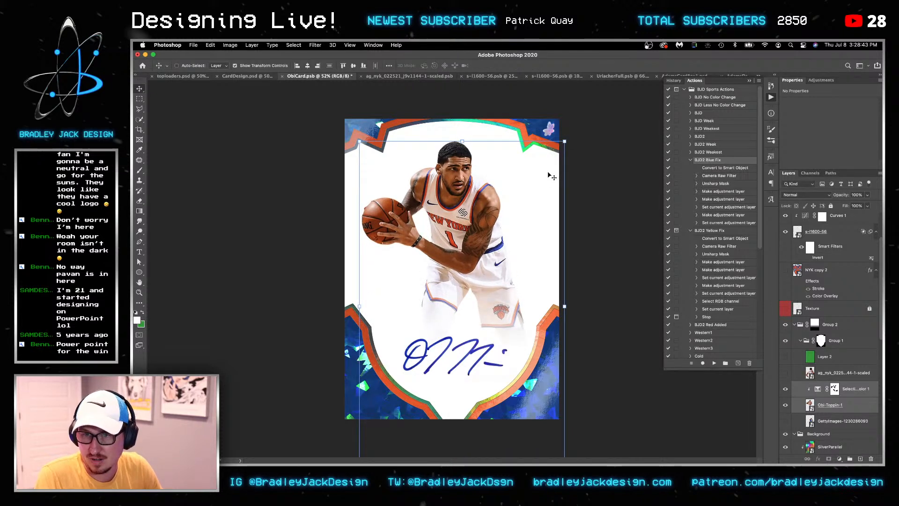
pyautogui.hotkey('shift', 'Right')
pyautogui.hotkey('shift', 'Down')
pyautogui.hotkey('shift', 'Down')
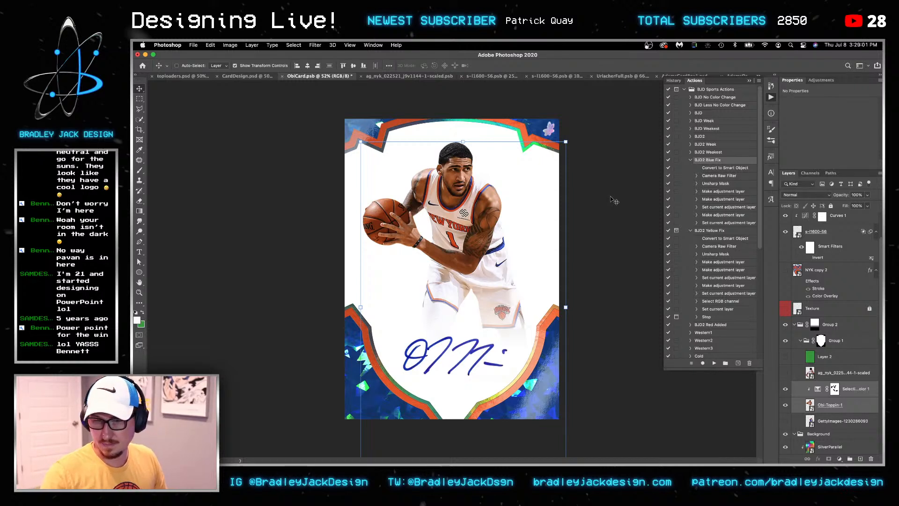
# Show the NYK copy 2 Knicks logo layer and set its scale to 100%
pyautogui.scroll(-10, 823, 395)
pyautogui.scroll(10, 822, 395)
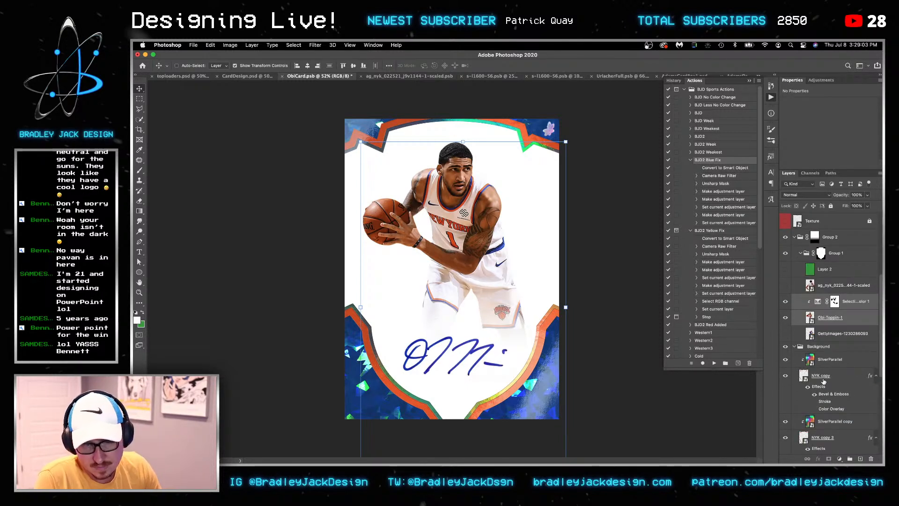
pyautogui.scroll(4, 831, 377)
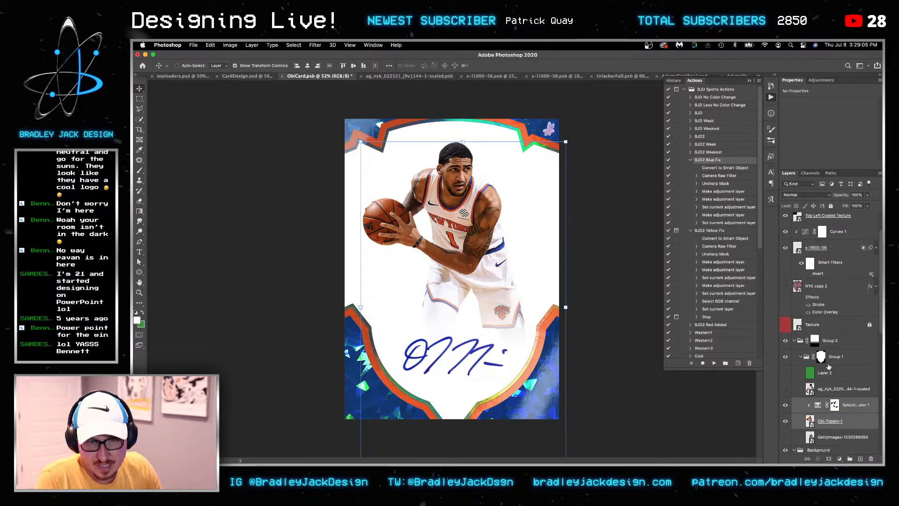
pyautogui.click(814, 289)
pyautogui.click(785, 287)
pyautogui.press('super+t')
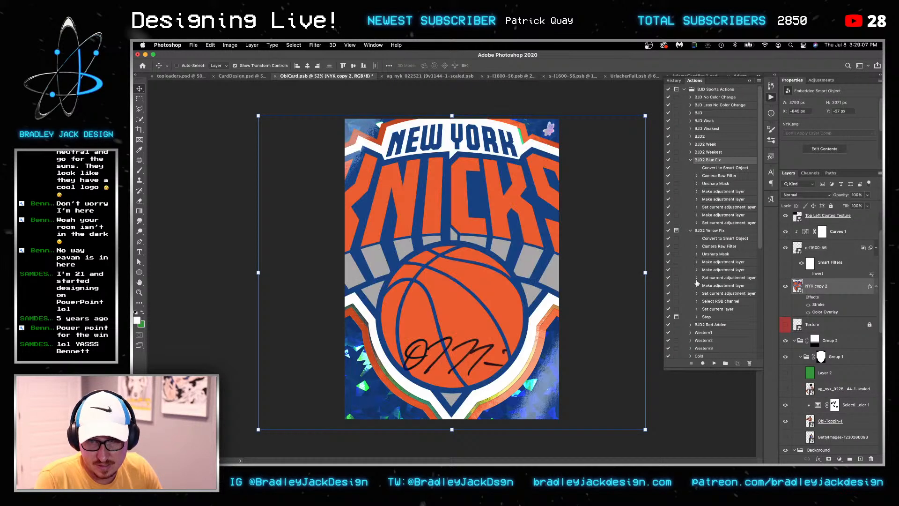
pyautogui.doubleClick(284, 65)
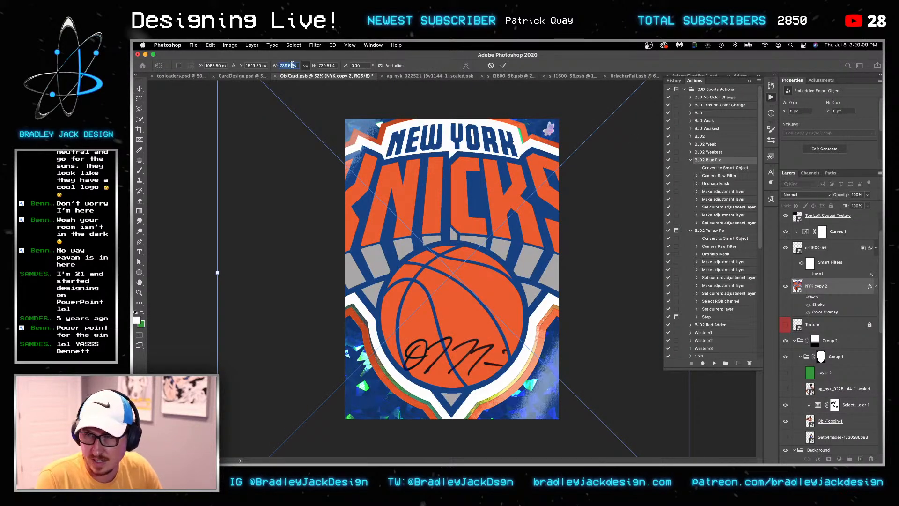
pyautogui.write('100')
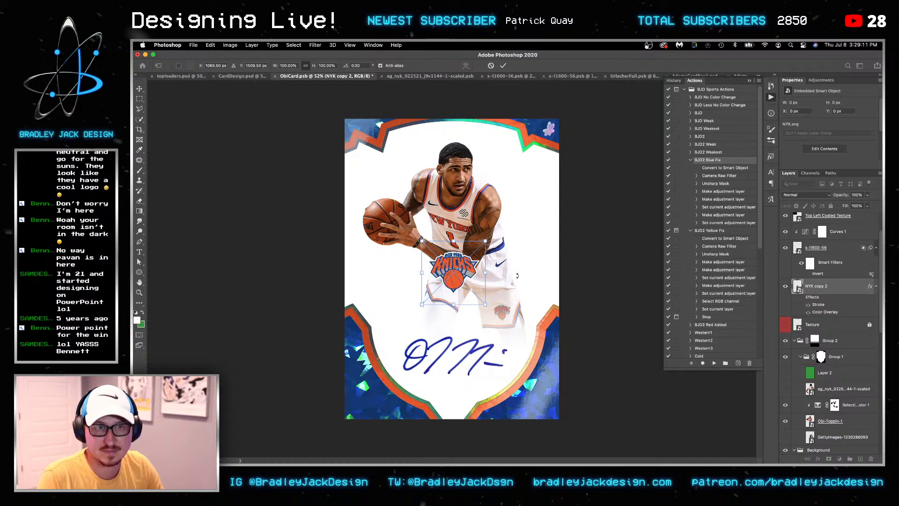
# Place the Knicks logo below the signature in the frame's lower point, shrink it to about 58% and nudge it down
pyautogui.moveTo(465, 289); pyautogui.dragTo(465, 410)
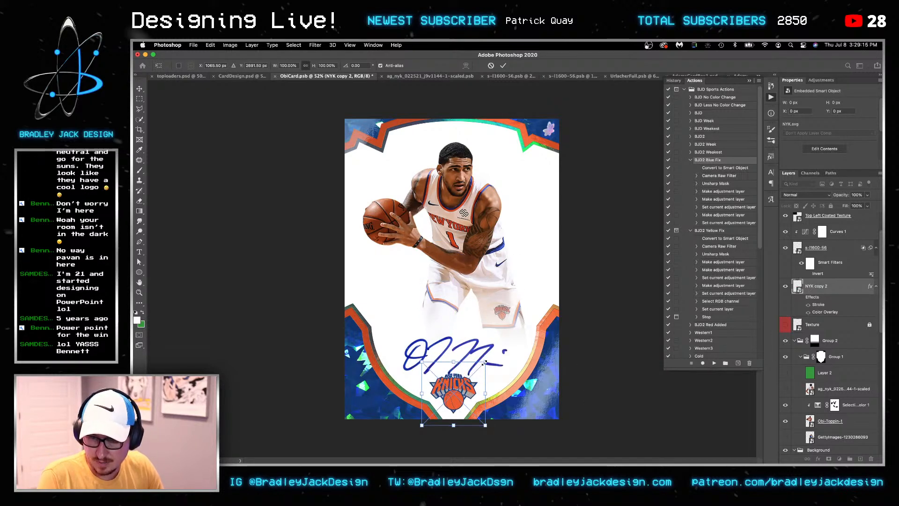
pyautogui.moveTo(484, 361); pyautogui.dragTo(471, 375)
pyautogui.press('Return')
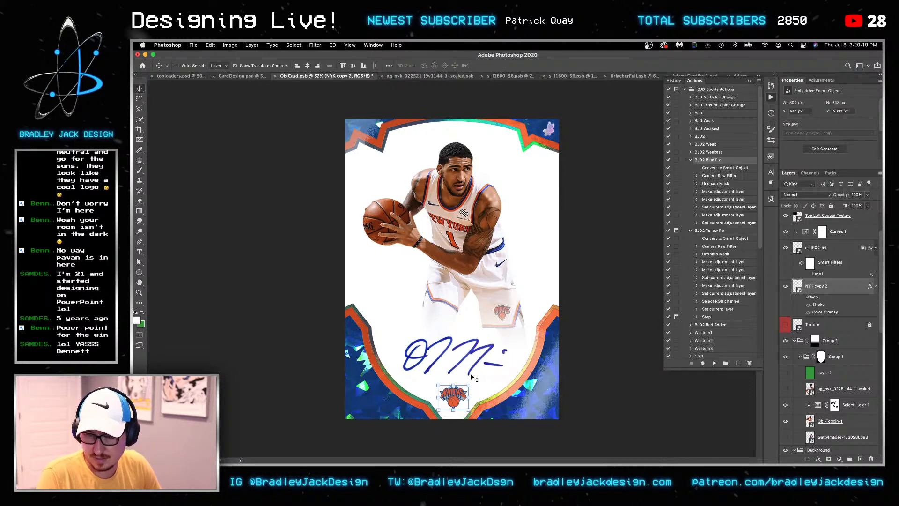
pyautogui.press('Down')
pyautogui.press('Down')
pyautogui.press('super+t')
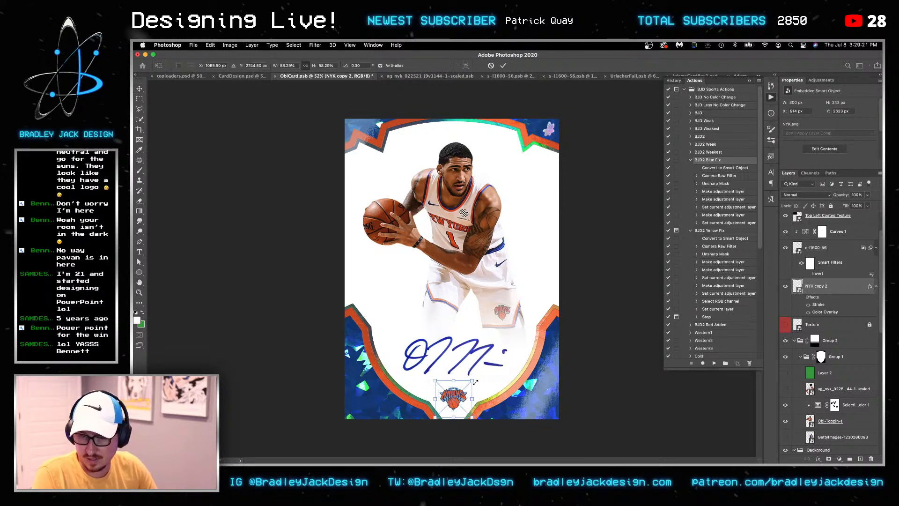
pyautogui.press('Escape')
# Try a centred "OBI TOPPIN" title at the top of the card above the player, and delete it
pyautogui.press('t')
pyautogui.moveTo(345, 269); pyautogui.dragTo(557, 377)
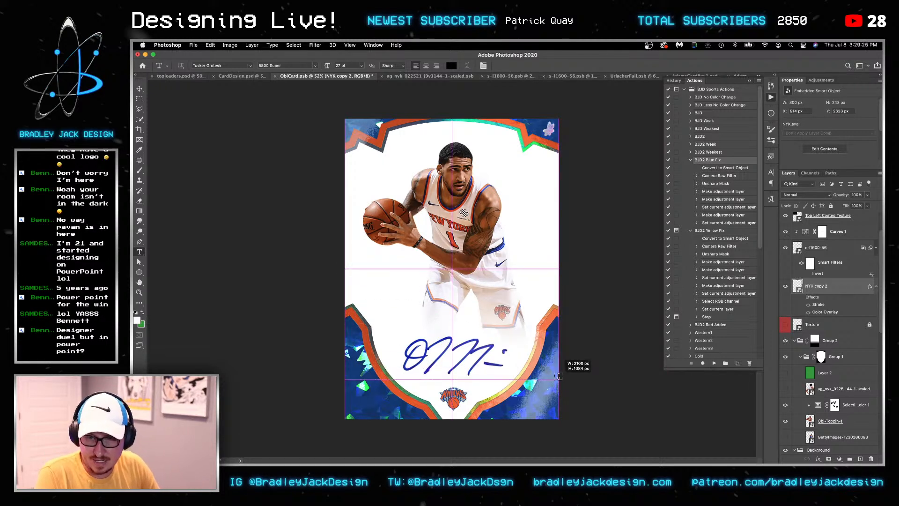
pyautogui.write('OBI TOPPIN')
pyautogui.press('super+a')
pyautogui.click(425, 65)
pyautogui.press('Escape')
pyautogui.press('v')
pyautogui.moveTo(463, 277); pyautogui.dragTo(460, 140)
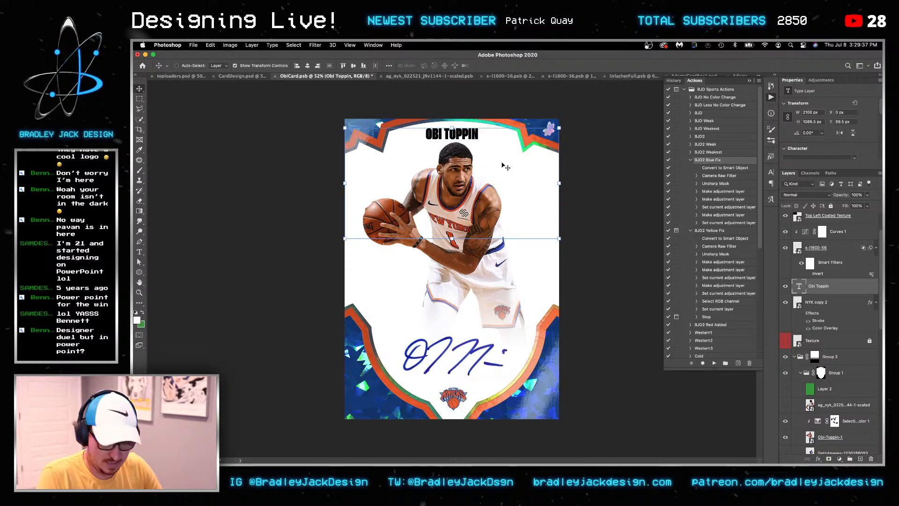
pyautogui.press('BackSpace')
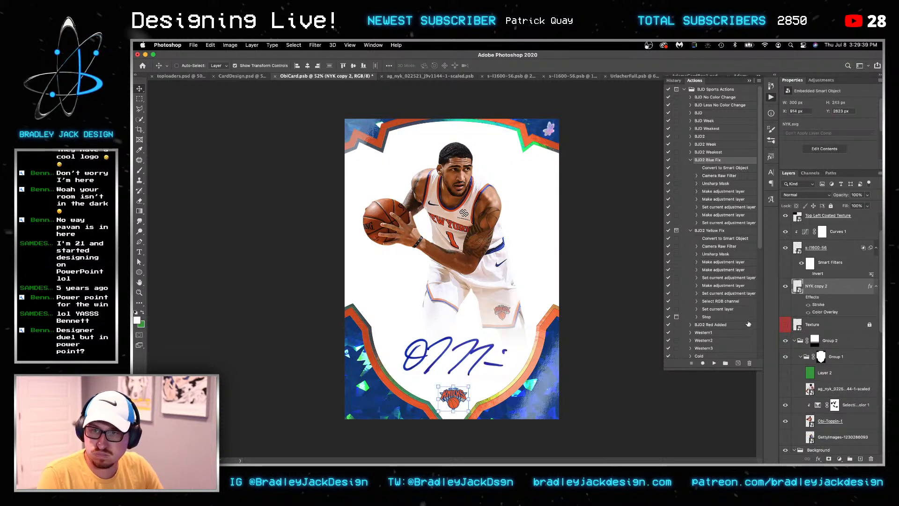
# Replace the NYK copy 4 layer with an independent smart object copy of the NYK layer, and open its contents for editing
pyautogui.scroll(-5, 825, 377)
pyautogui.click(806, 373)
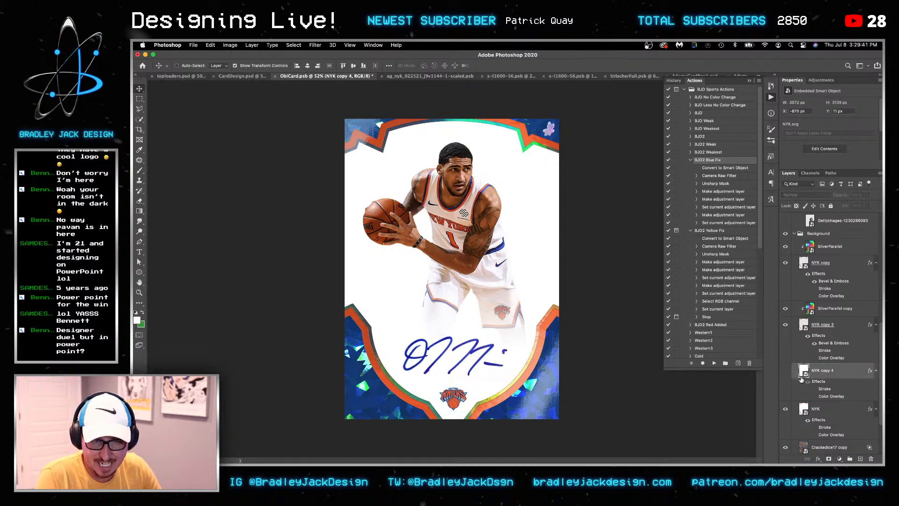
pyautogui.press('BackSpace')
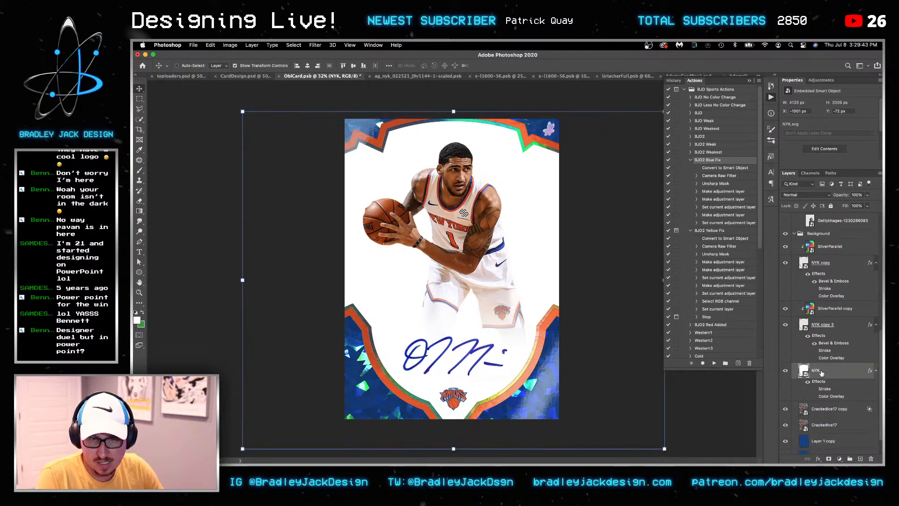
pyautogui.rightClick(826, 373)
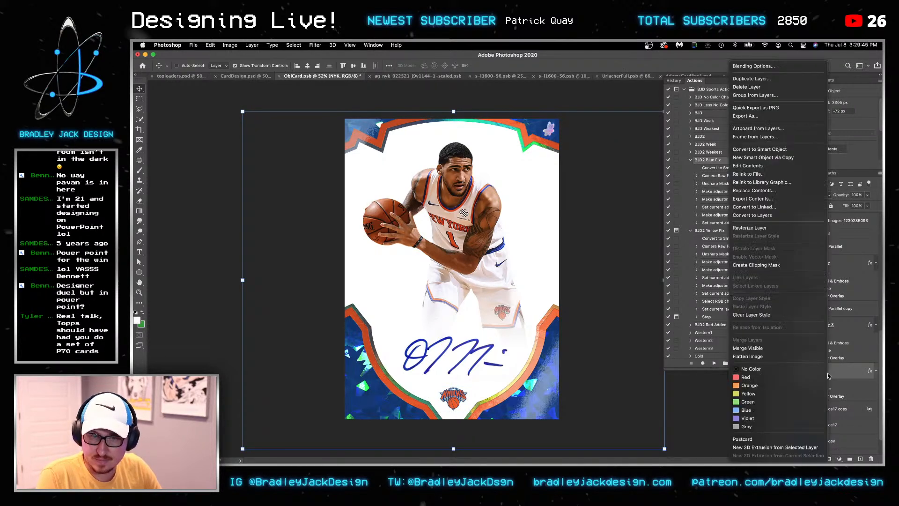
pyautogui.click(792, 157)
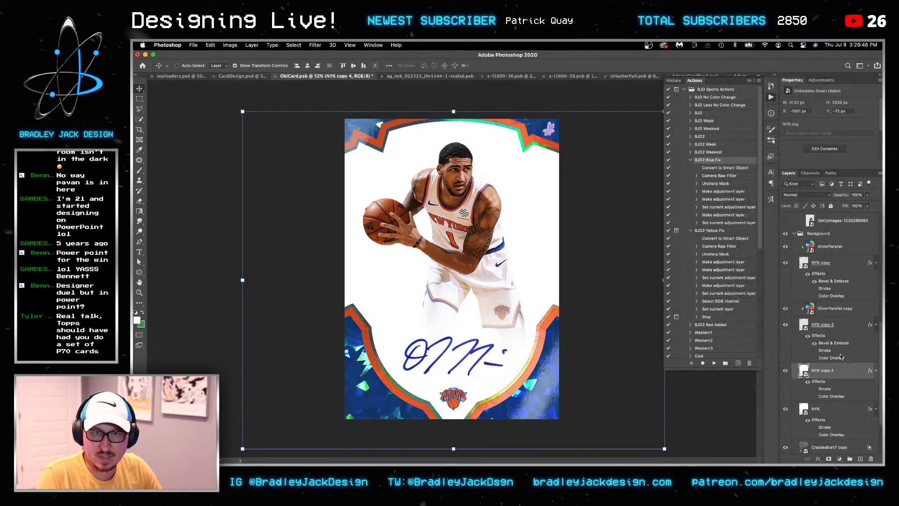
pyautogui.doubleClick(803, 371)
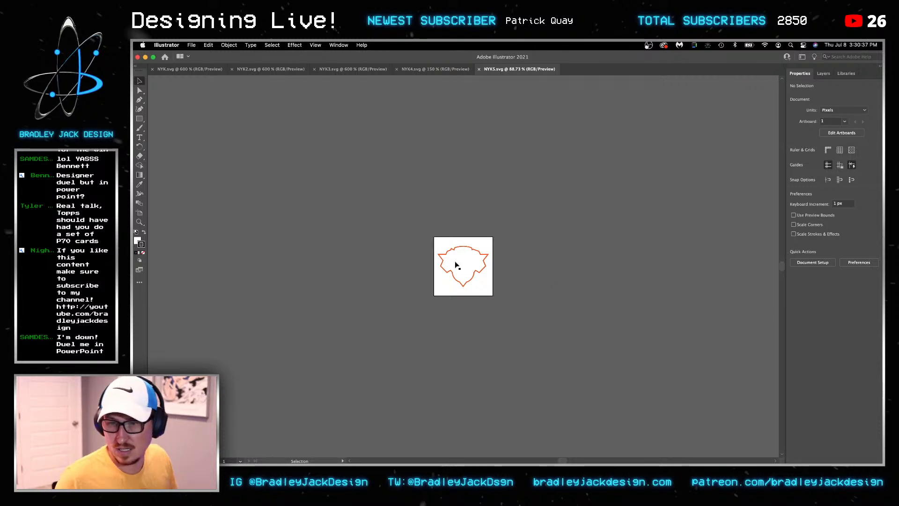
# Merge the shapes of the orange logo outline group in NYK5.svg with Pathfinder
pyautogui.scroll(2, 461, 261)
pyautogui.scroll(4, 462, 265)
pyautogui.click(466, 254)
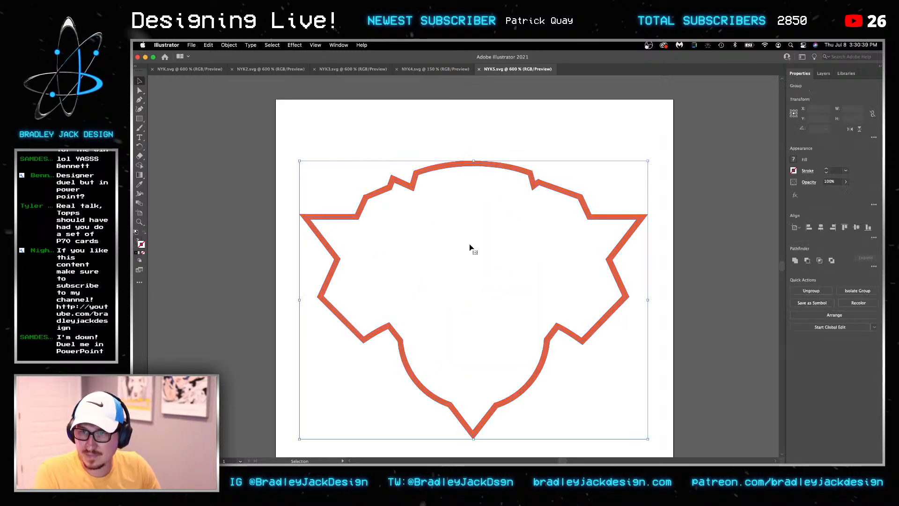
pyautogui.click(873, 266)
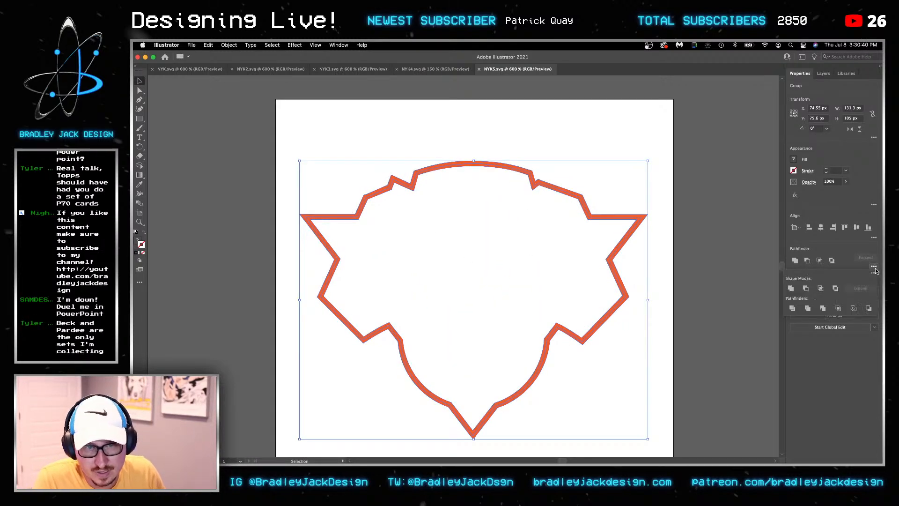
pyautogui.click(822, 309)
pyautogui.press('a')
# Offset the white inner shape's path inward, setting the offset to -2 px
pyautogui.click(272, 45)
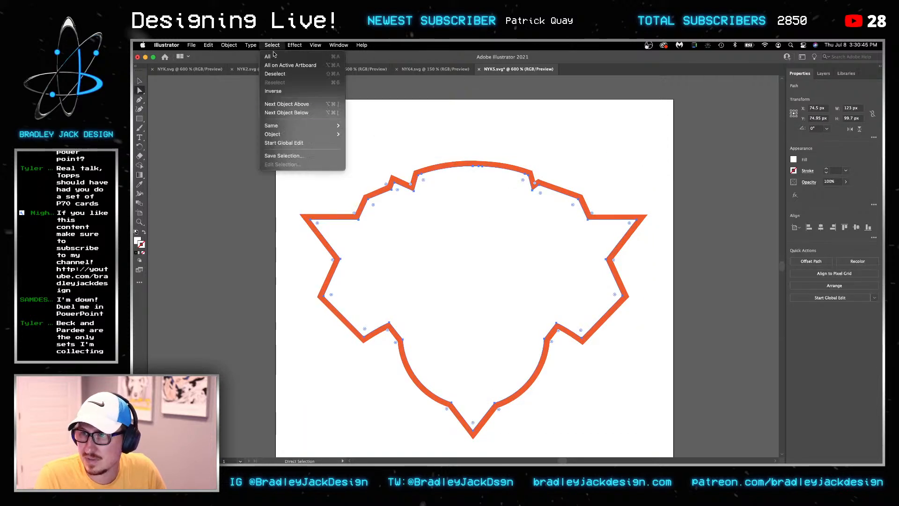
pyautogui.moveTo(229, 45)
pyautogui.moveTo(253, 241)
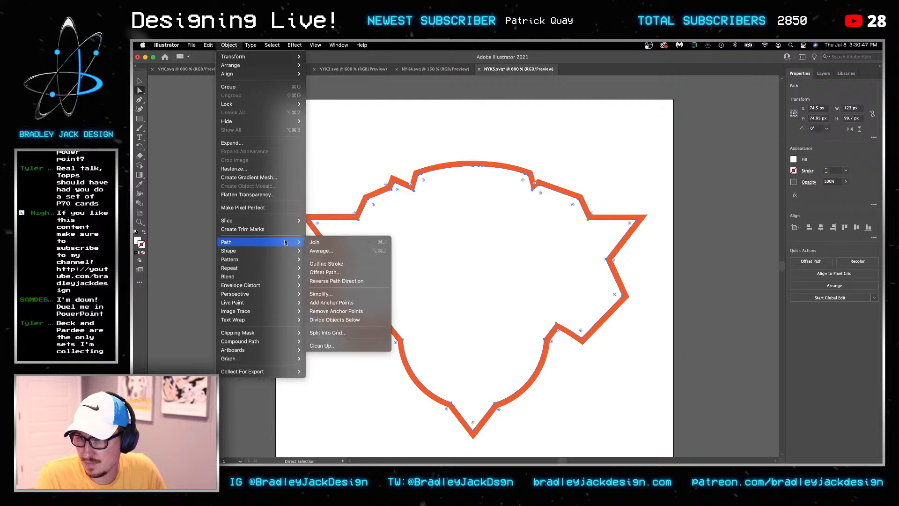
pyautogui.click(345, 271)
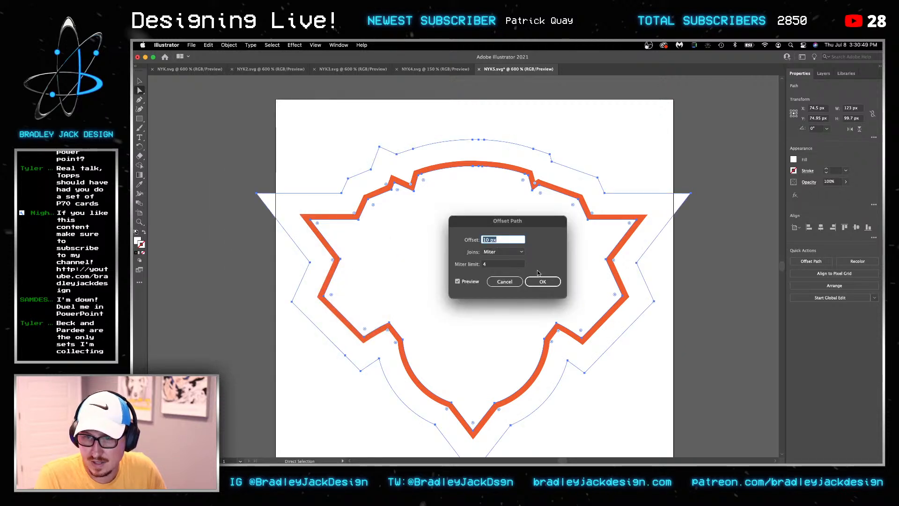
pyautogui.write('1')
pyautogui.press('Down')
pyautogui.press('Down')
pyautogui.press('Down')
pyautogui.press('Down')
pyautogui.press('Down')
pyautogui.press('Down')
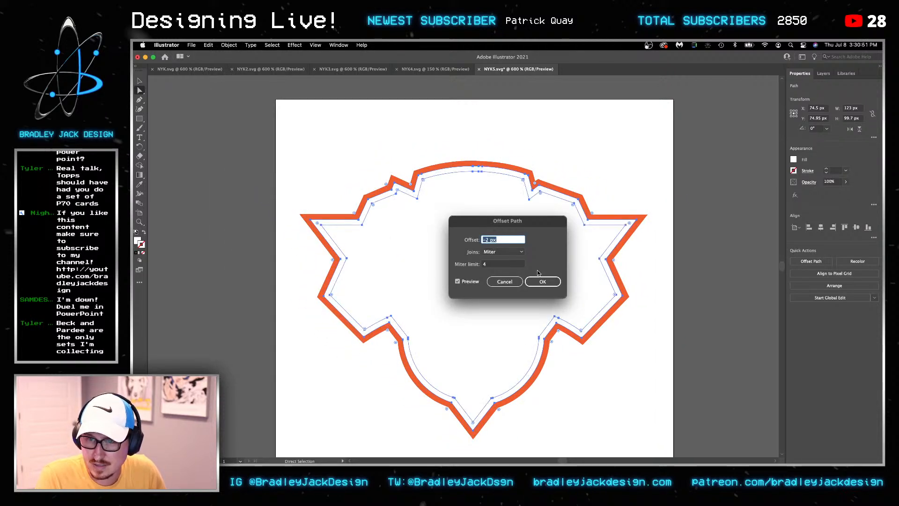
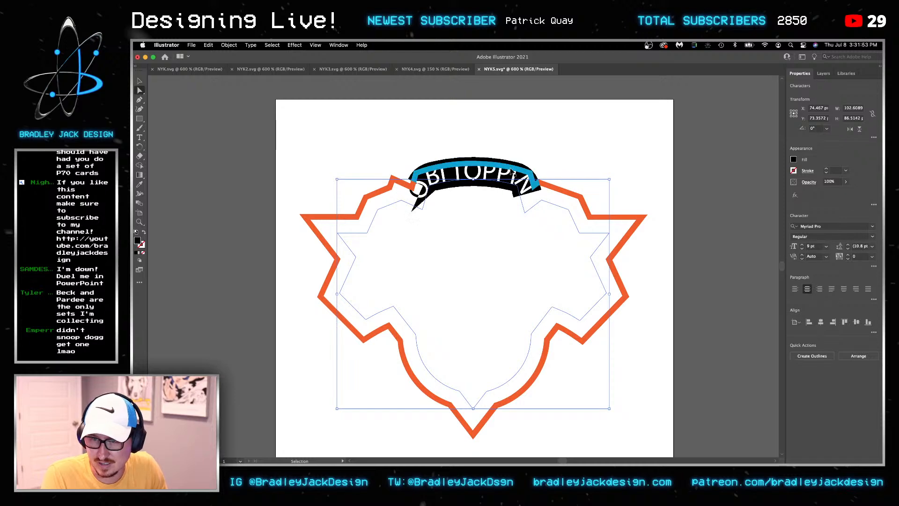
# Undo the text along the inner path, and delete that path's two notch anchor points on either side of the top arch
pyautogui.press('super+z')
pyautogui.press('super+z')
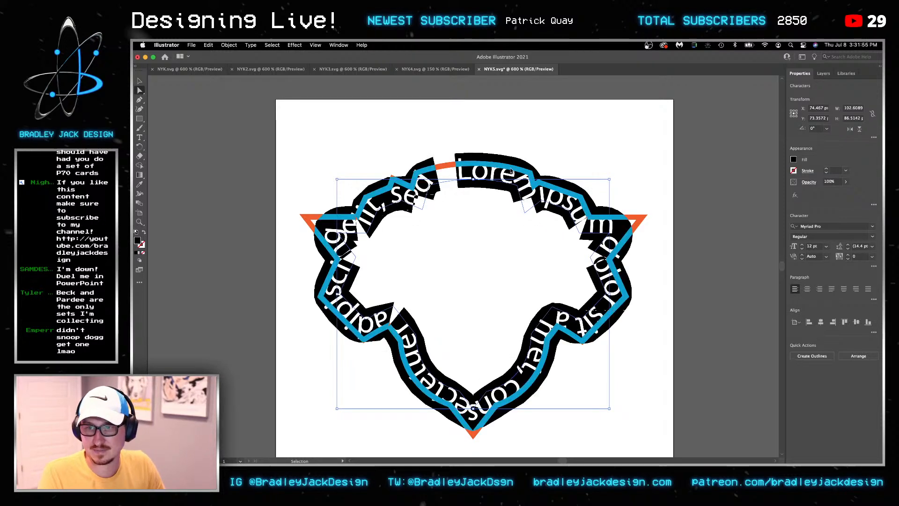
pyautogui.press('a')
pyautogui.click(524, 214)
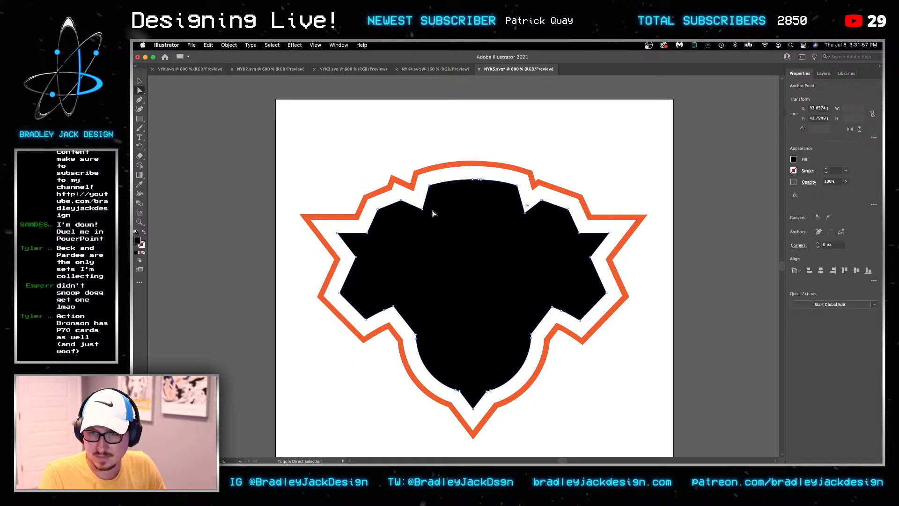
pyautogui.keyDown('shift'); pyautogui.click(423, 211); pyautogui.keyUp('shift')
pyautogui.press('Delete')
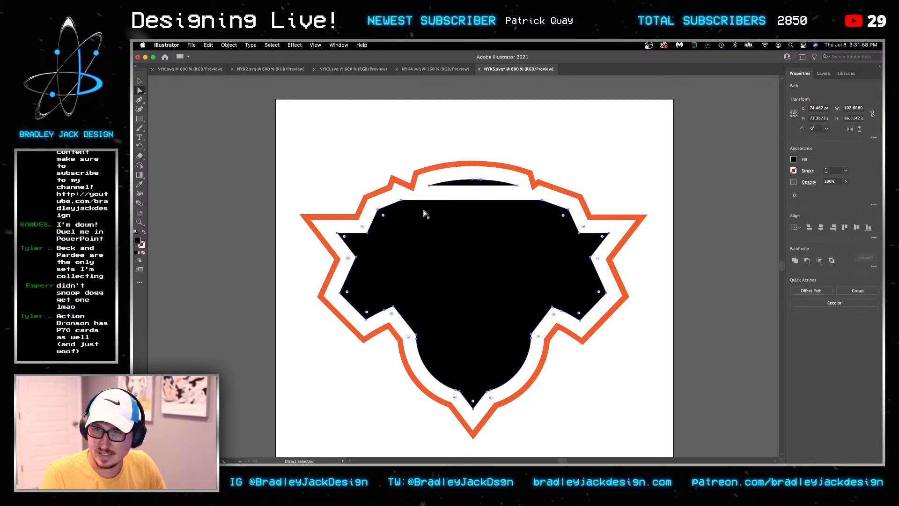
# Reconnect both ends of the top arch to the shoulders of the black inner shape with the Pen tool
pyautogui.press('p')
pyautogui.click(429, 185)
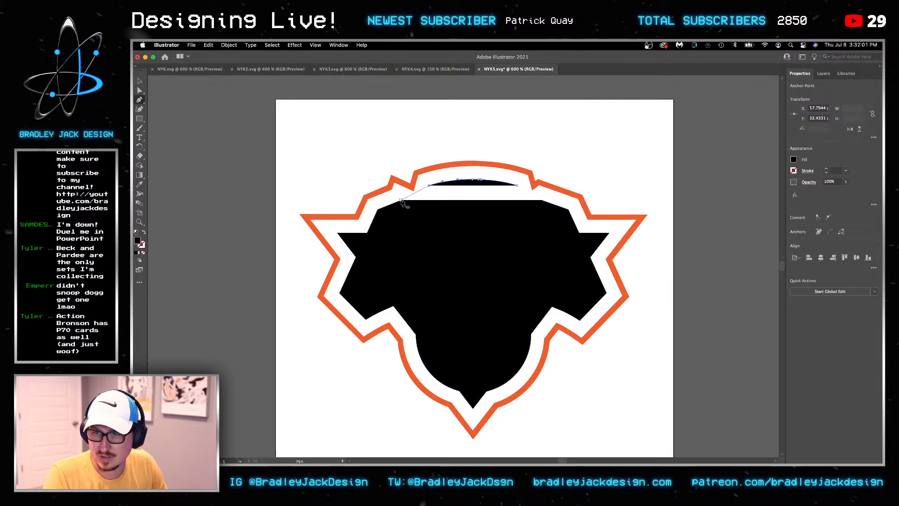
pyautogui.click(402, 200)
pyautogui.click(518, 186)
pyautogui.click(541, 200)
pyautogui.press('v')
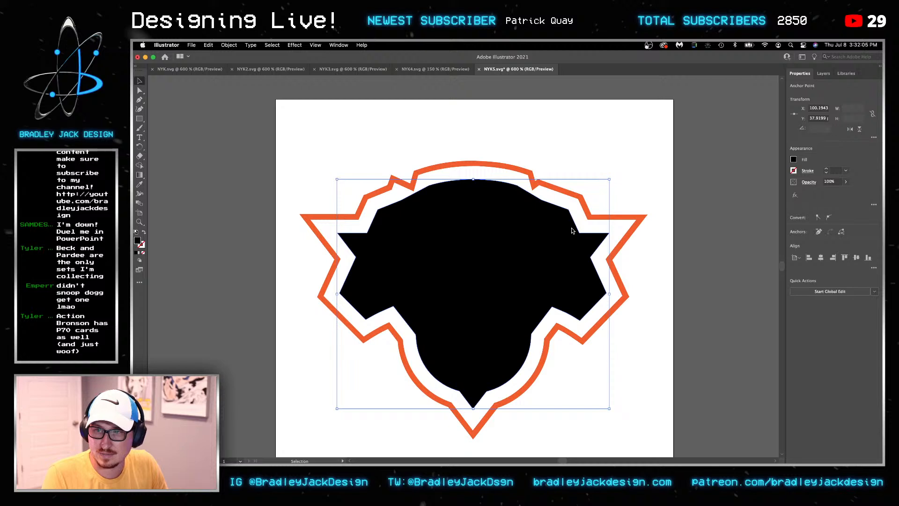
# Try to line up the black inner shape's upper shoulders with the frame notches by moving the anchor points at both arch ends outward
pyautogui.press('a')
pyautogui.click(430, 186)
pyautogui.moveTo(419, 188); pyautogui.dragTo(419, 189)
pyautogui.moveTo(519, 187); pyautogui.dragTo(527, 190)
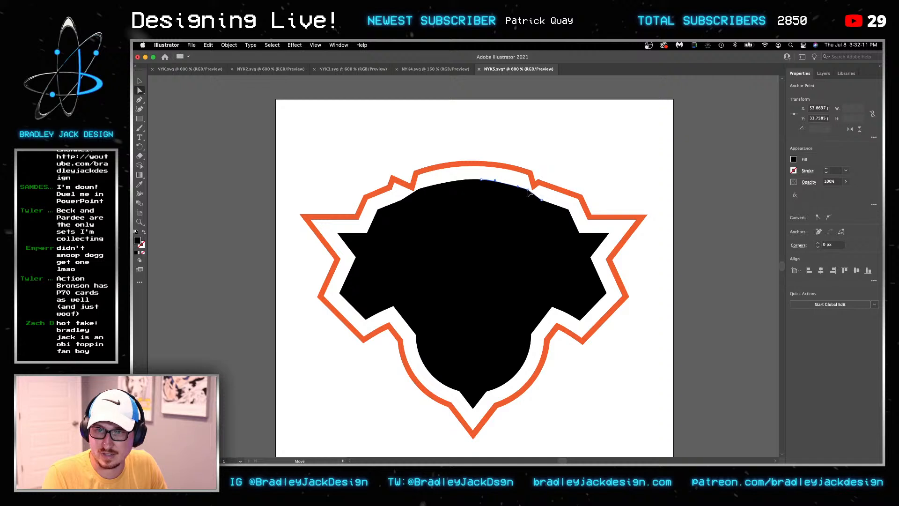
pyautogui.click(418, 191)
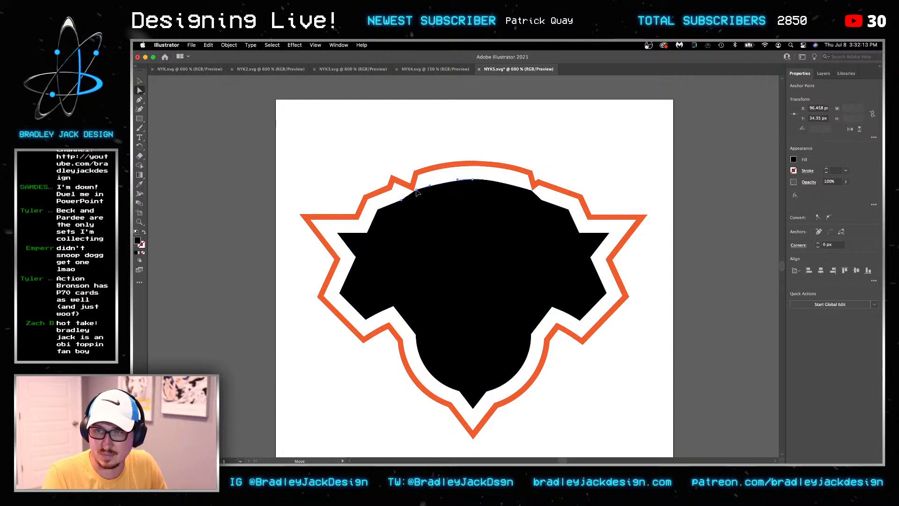
pyautogui.moveTo(414, 192); pyautogui.dragTo(416, 192)
# Delete the black inner shape and select the white shape inside the orange outline
pyautogui.click(465, 214)
pyautogui.press('Delete')
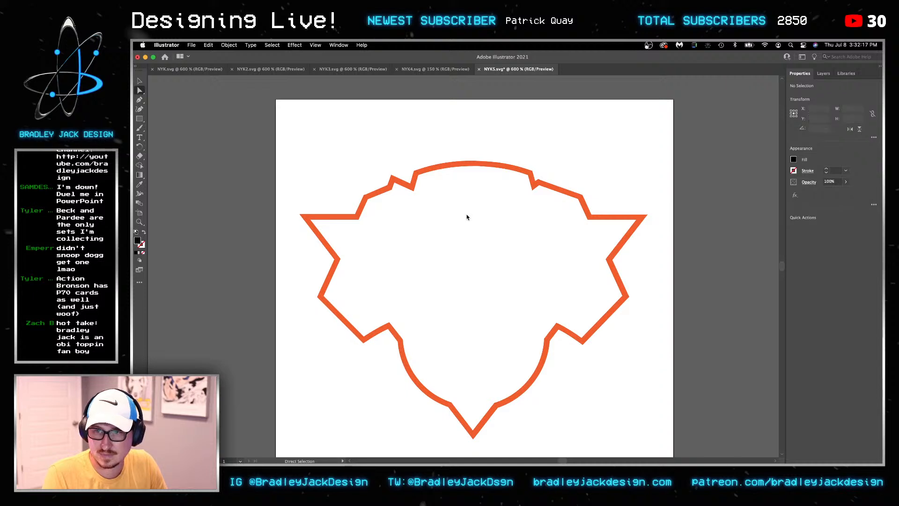
pyautogui.click(473, 167)
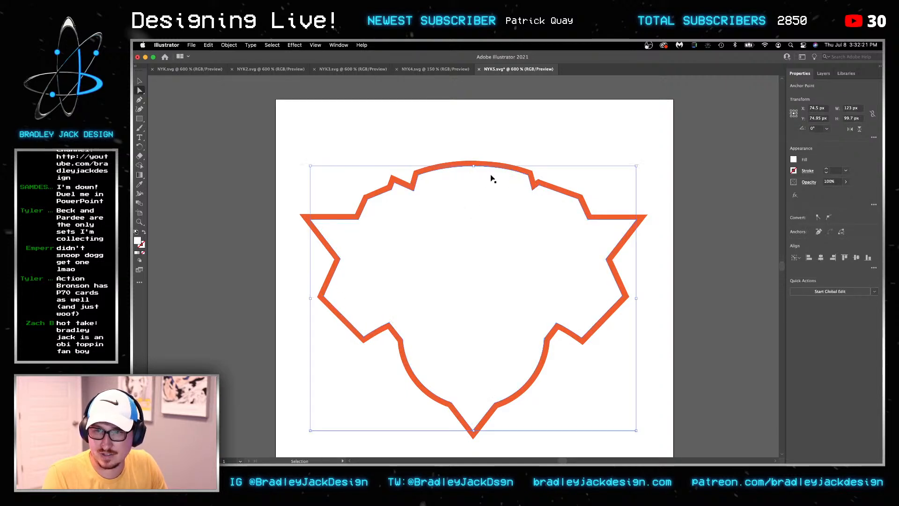
pyautogui.press('v')
pyautogui.scroll(3, 474, 172)
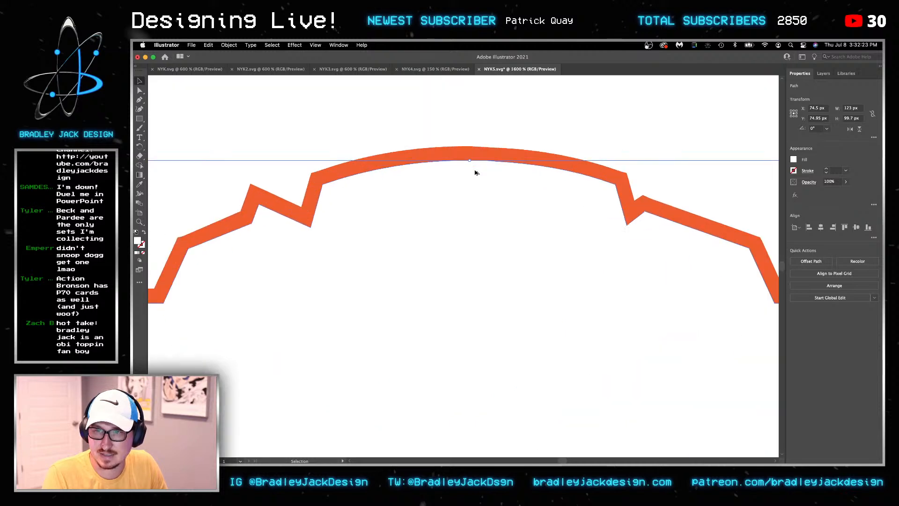
pyautogui.doubleClick(476, 186)
pyautogui.press('a')
pyautogui.click(487, 161)
pyautogui.moveTo(487, 197); pyautogui.dragTo(487, 193)
pyautogui.press('v')
pyautogui.press('super+z')
# Copy the white shape's top arch segments, paste them in front, and move the copied curve down below the orange arch
pyautogui.doubleClick(485, 186)
pyautogui.press('a')
pyautogui.moveTo(341, 136); pyautogui.dragTo(561, 192)
pyautogui.moveTo(330, 173); pyautogui.dragTo(610, 203)
pyautogui.press('super+c')
pyautogui.press('super+f')
pyautogui.press('v')
pyautogui.moveTo(480, 172); pyautogui.dragTo(483, 209)
# Close the copied arch curve into a block with straight sides and a flat base using the Pen tool
pyautogui.press('p')
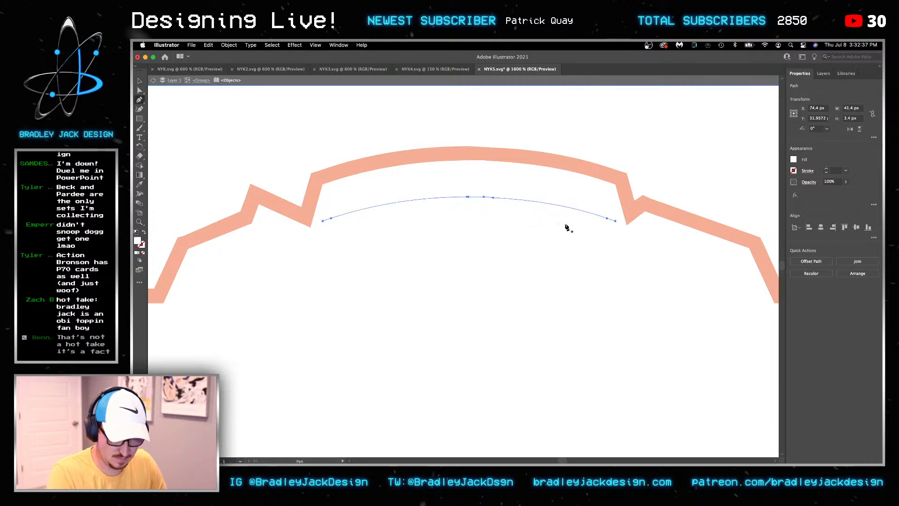
pyautogui.click(615, 220)
pyautogui.click(615, 267)
pyautogui.click(321, 267)
pyautogui.click(322, 221)
# Give the closed arch block a black fill with no stroke, and leave the group's isolation mode
pyautogui.press('d')
pyautogui.hotkey('shift', 'x')
pyautogui.press('x')
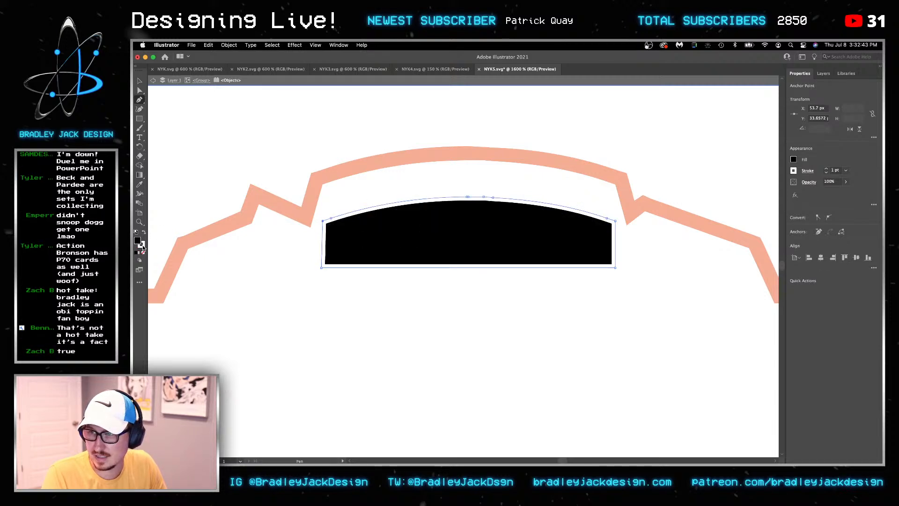
pyautogui.press('/')
pyautogui.click(185, 166)
pyautogui.press('v')
pyautogui.press('super+a')
pyautogui.press('a')
pyautogui.click(305, 124)
pyautogui.click(397, 225)
pyautogui.press('Escape')
# Enlarge the black arch block to about 54 px wide with Free Transform, then deselect it
pyautogui.press('v')
pyautogui.press('e')
pyautogui.moveTo(615, 269); pyautogui.dragTo(655, 288)
pyautogui.moveTo(601, 262)
pyautogui.mouseDown()
pyautogui.moveTo(600, 281)
pyautogui.moveTo(598, 274)
pyautogui.mouseUp()
pyautogui.scroll(-1, 551, 244)
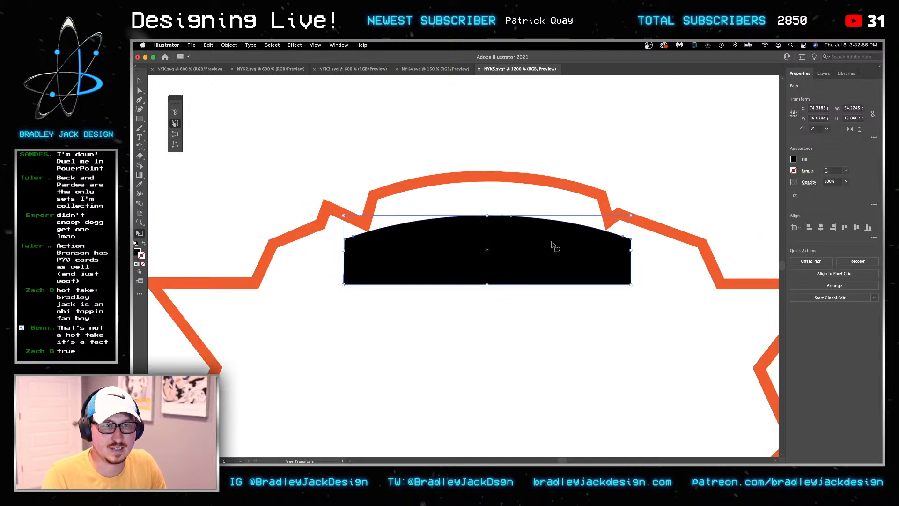
pyautogui.press('v')
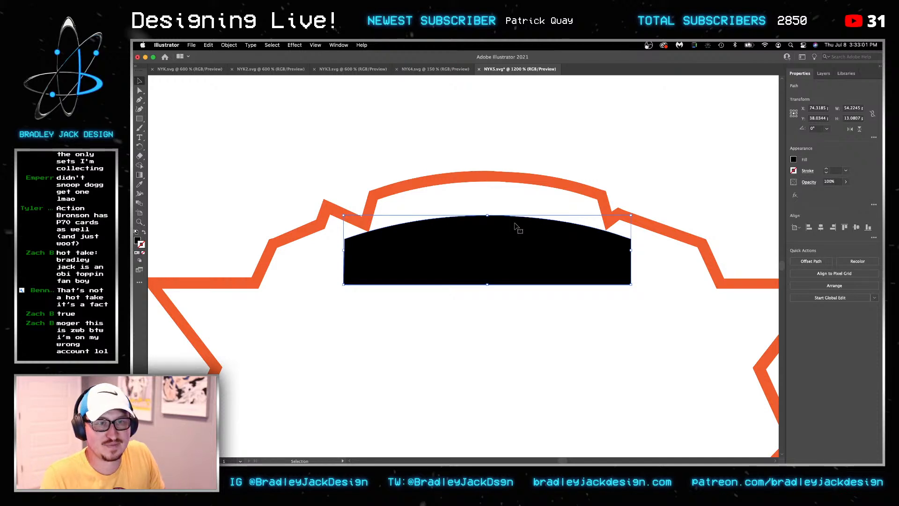
pyautogui.click(494, 159)
# Delete the extra anchor point just right of the crest on the black block's curved upper edge
pyautogui.press('a')
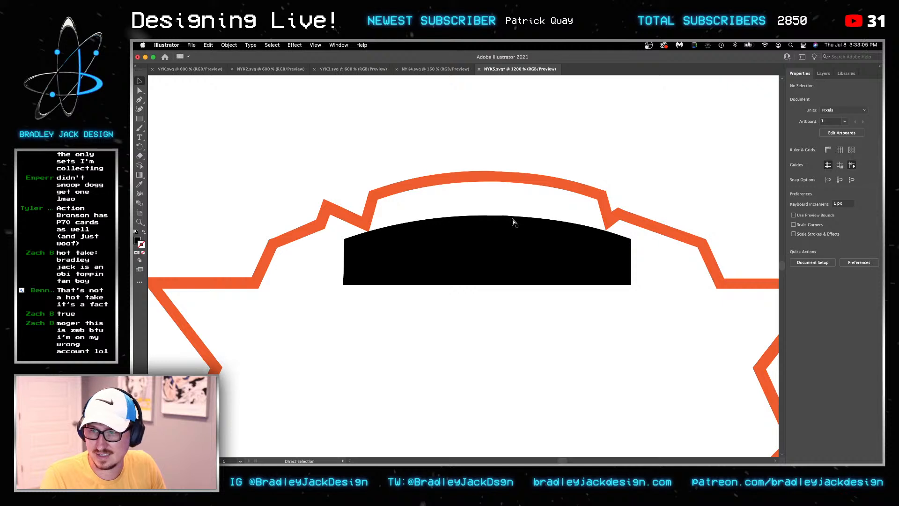
pyautogui.hscroll(2, 513, 223)
pyautogui.scroll(4, 514, 225)
pyautogui.click(487, 202)
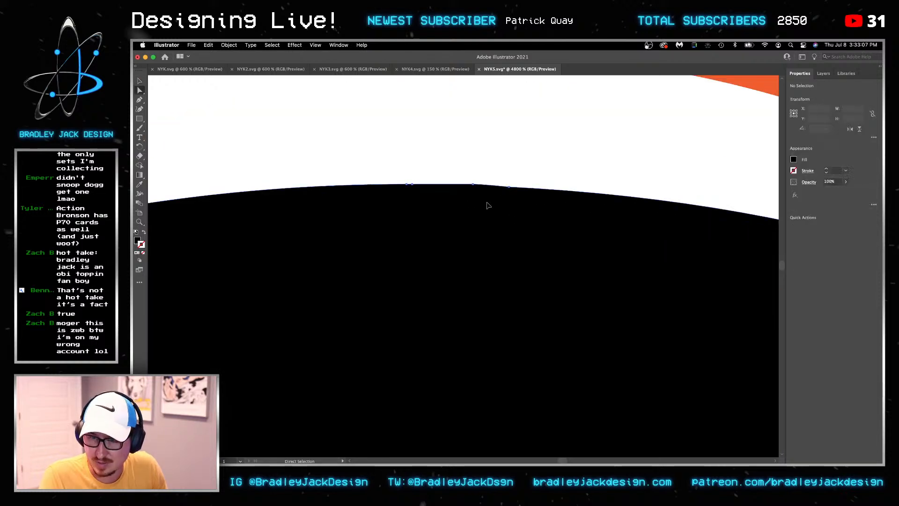
pyautogui.click(473, 185)
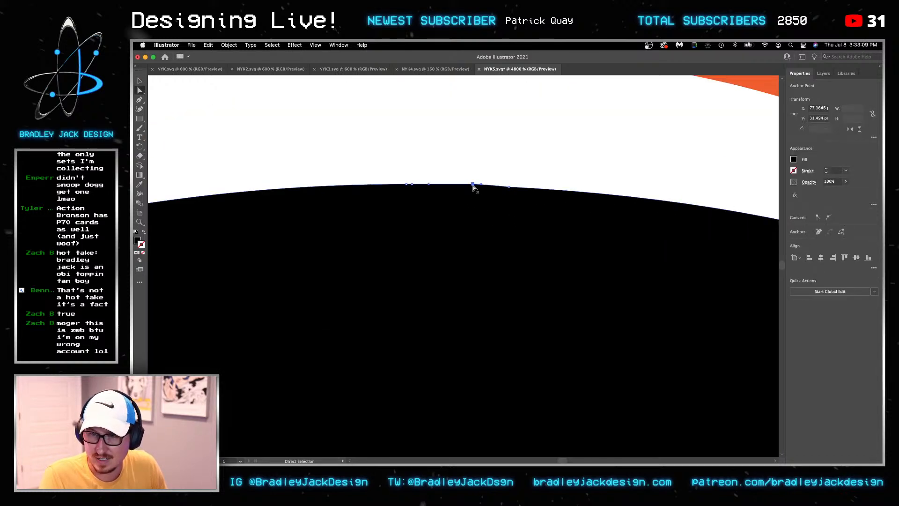
pyautogui.press('Delete')
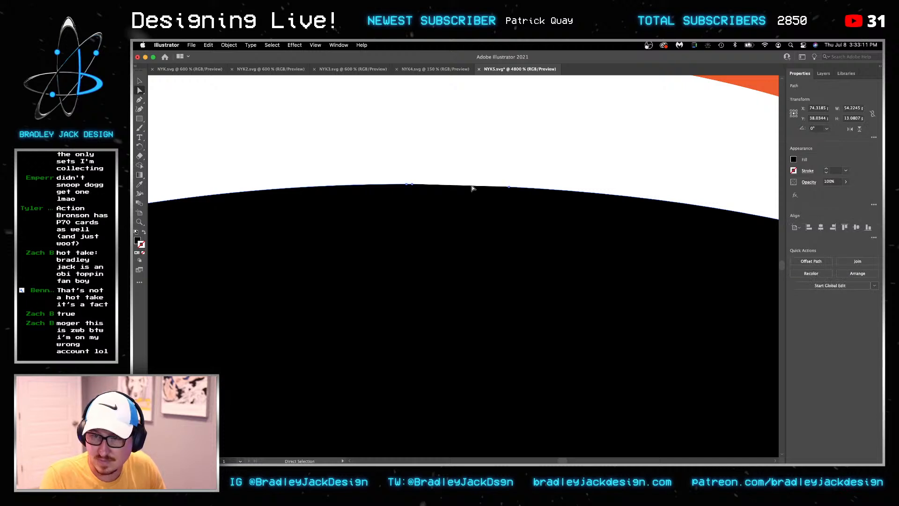
# Smooth the curve right of the black block's crest by extending direction handles from the anchor point there
pyautogui.press('p')
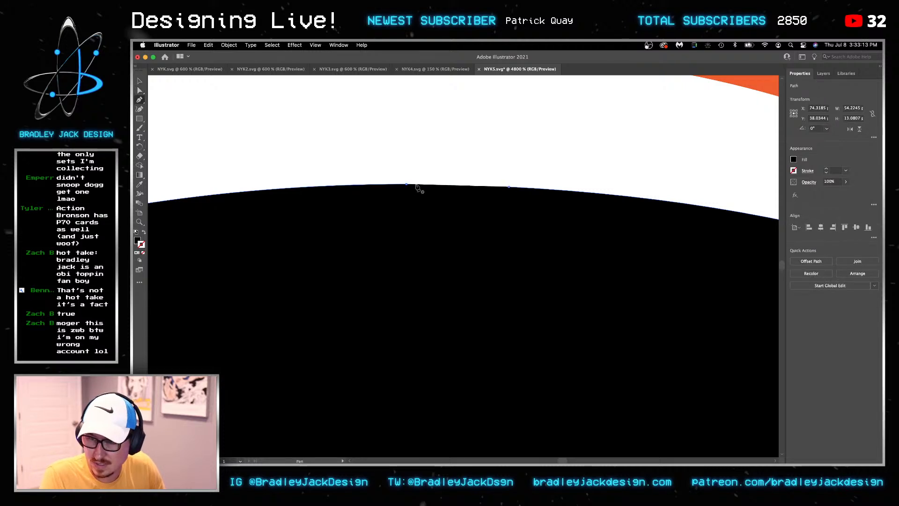
pyautogui.click(483, 185)
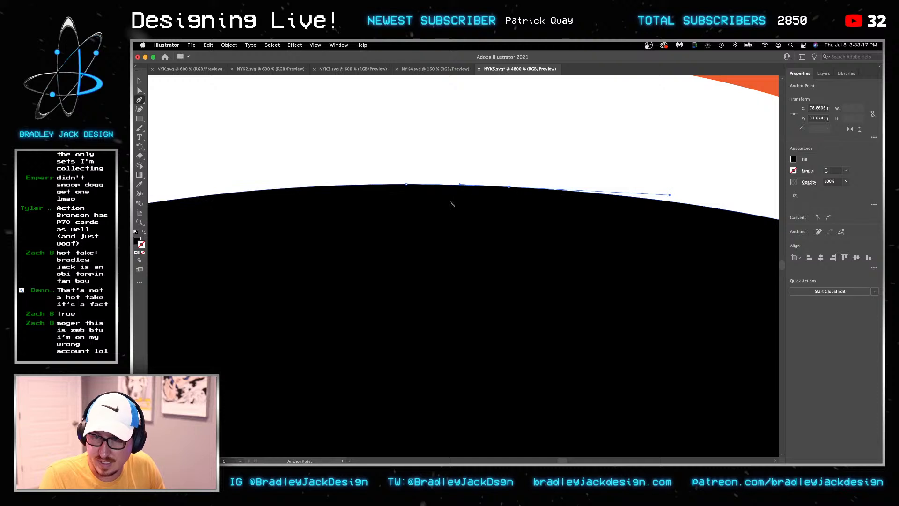
pyautogui.scroll(-3, 452, 201)
pyautogui.press('v')
pyautogui.click(496, 125)
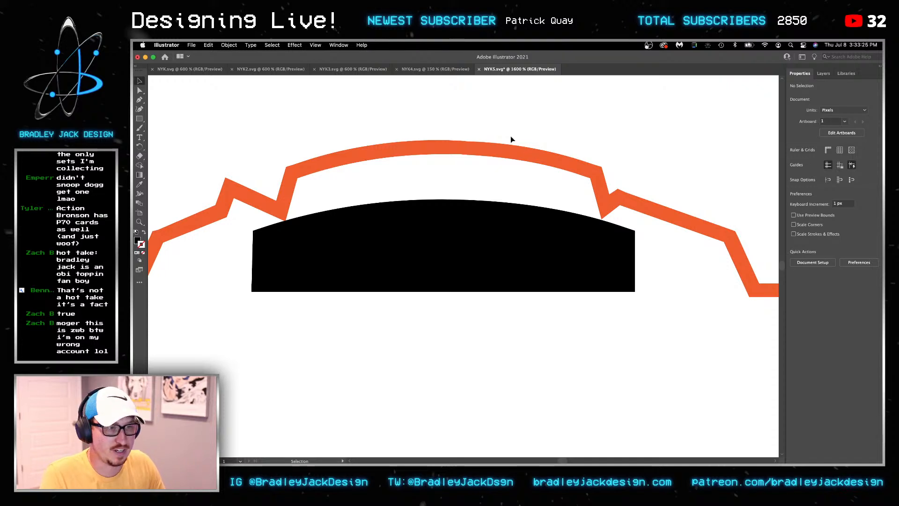
# Add the text OBI TOPPIN along the black block's outline with the Type on a Path tool
pyautogui.press('t')
pyautogui.click(140, 136)
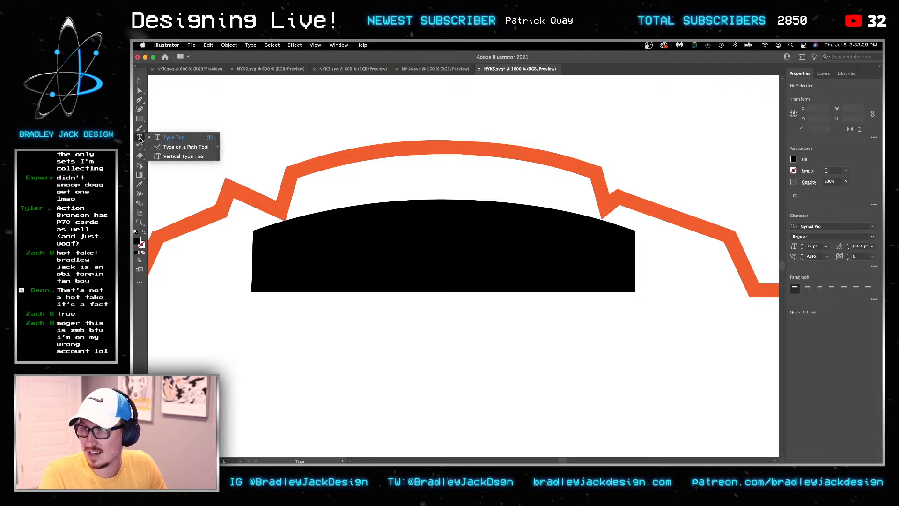
pyautogui.click(180, 147)
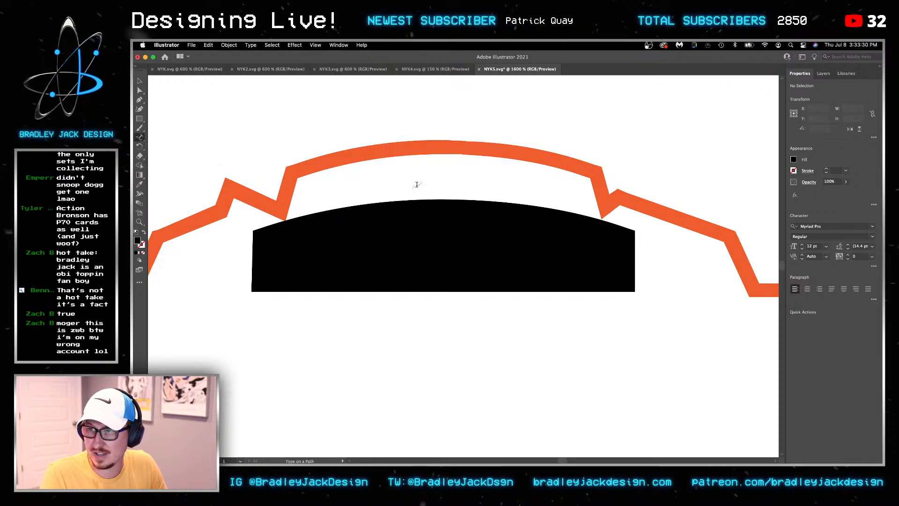
pyautogui.click(442, 199)
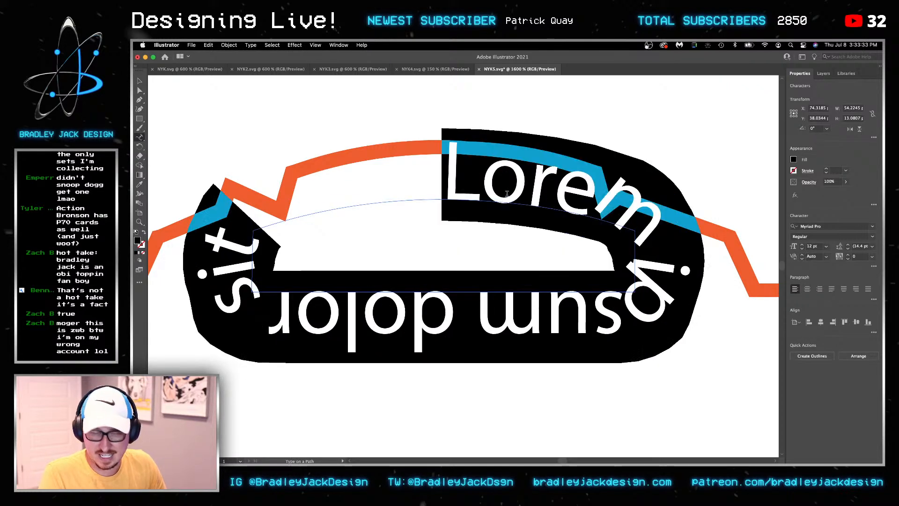
pyautogui.write('OBI TOPPIN')
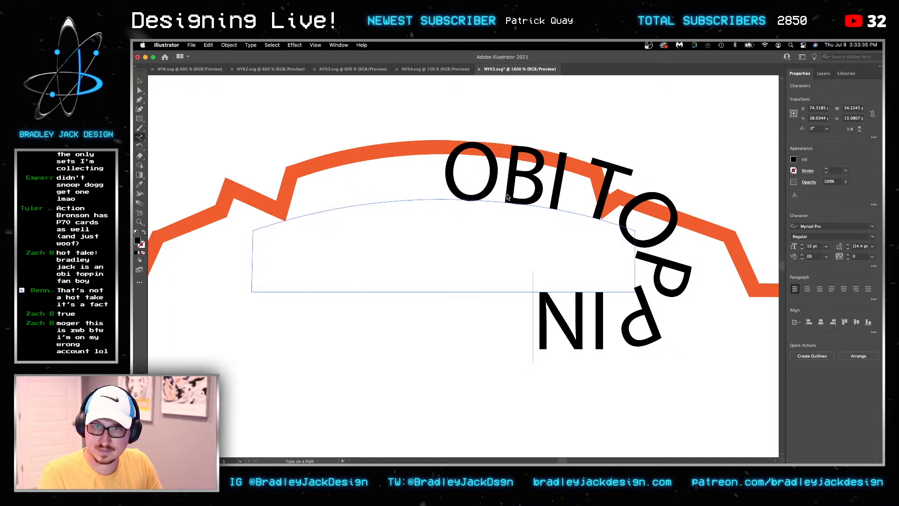
# Center-align the OBI TOPPIN text and slide it along the path onto the upper arch
pyautogui.hotkey('ctrl', 'a')
pyautogui.click(807, 289)
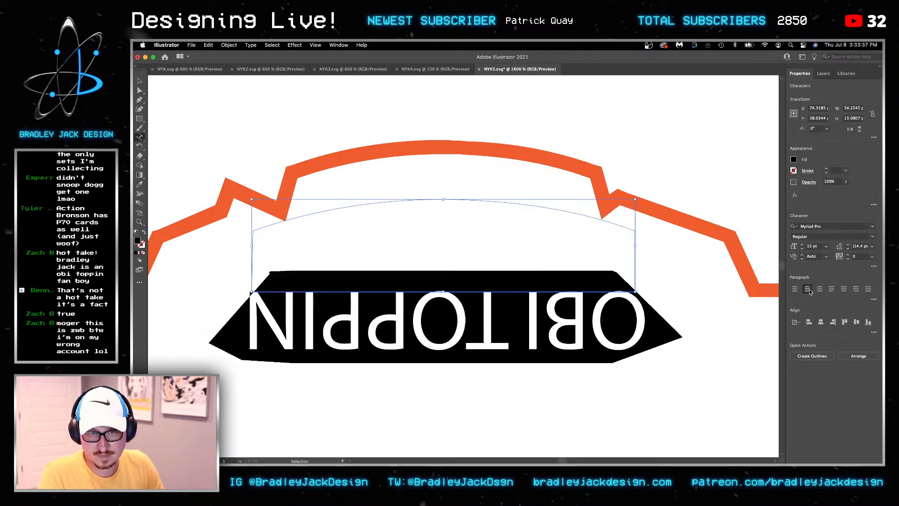
pyautogui.press('Escape')
pyautogui.moveTo(446, 297); pyautogui.dragTo(443, 104)
# Set the font size of the whole OBI TOPPIN text to 7 pt
pyautogui.doubleClick(473, 182)
pyautogui.press('super+a')
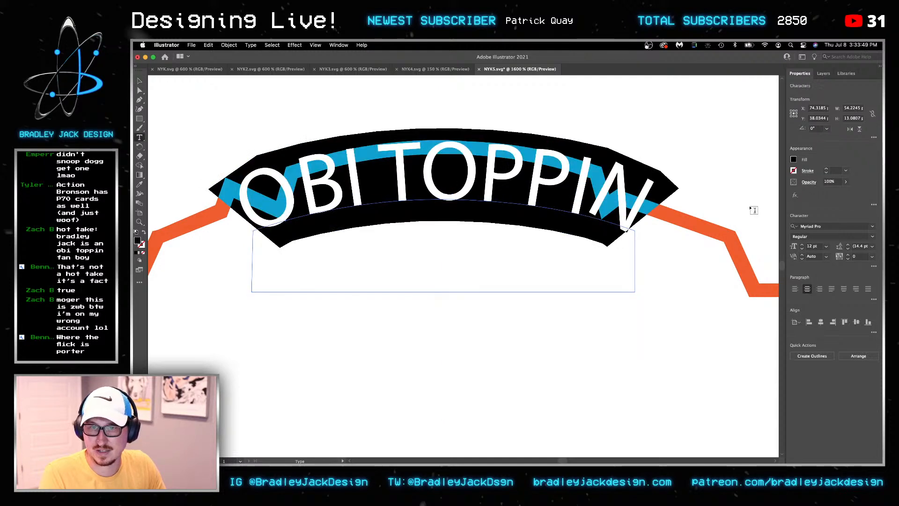
pyautogui.click(813, 246)
pyautogui.write('7')
pyautogui.press('Return')
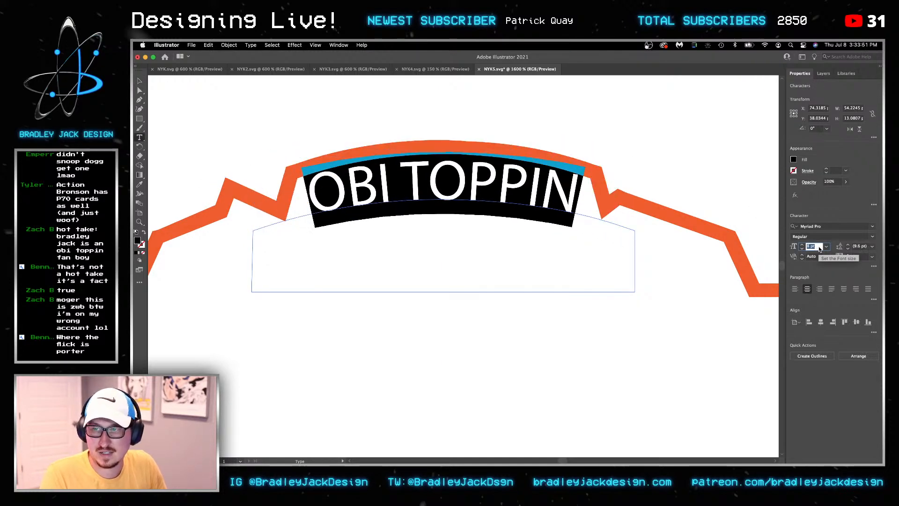
# Change the OBI TOPPIN text's font to Bebas Neue Regular
pyautogui.click(818, 225)
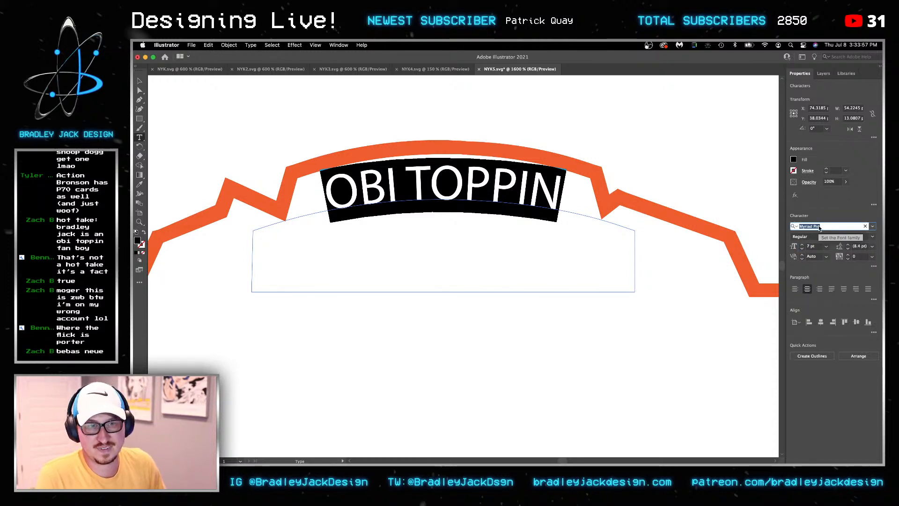
pyautogui.write('bebe')
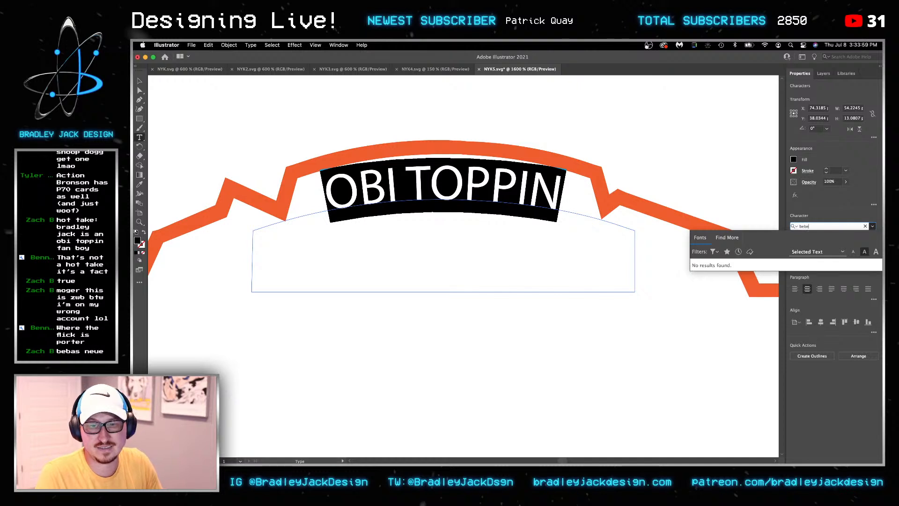
pyautogui.press('Down')
pyautogui.press('Down')
pyautogui.press('Down')
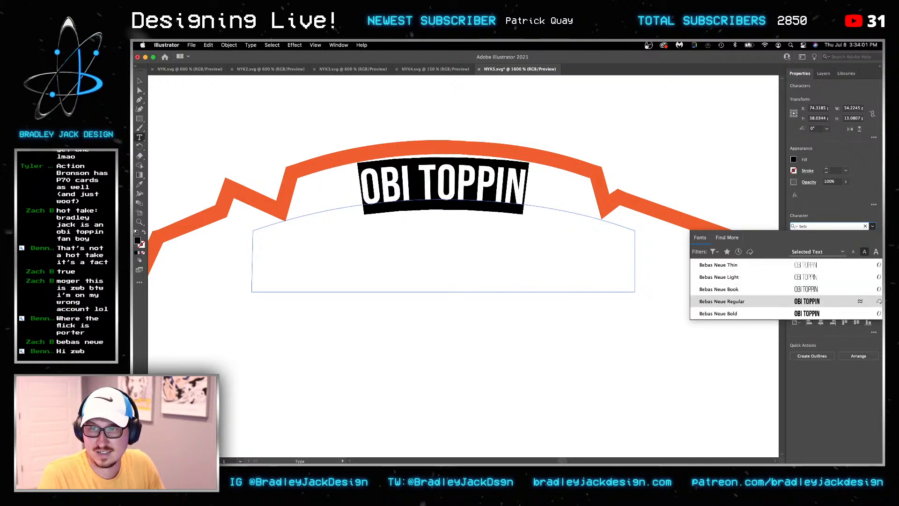
pyautogui.click(805, 304)
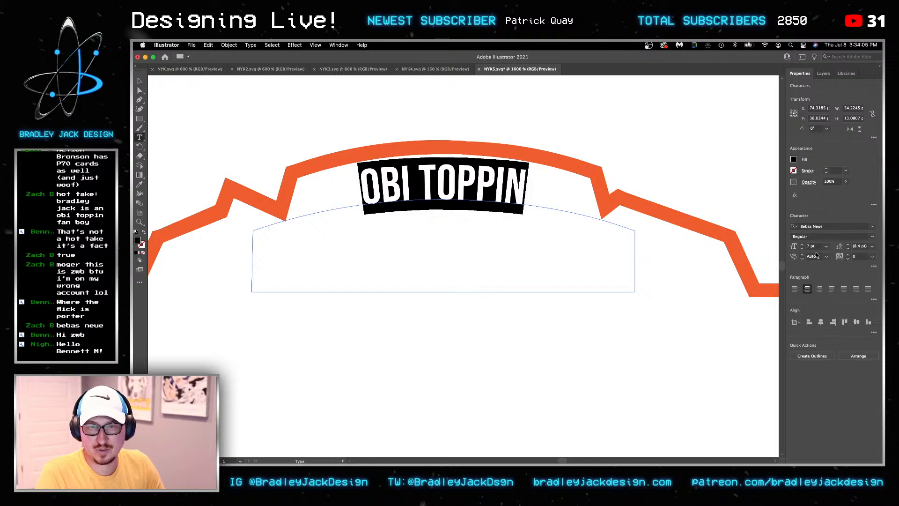
pyautogui.press('Escape')
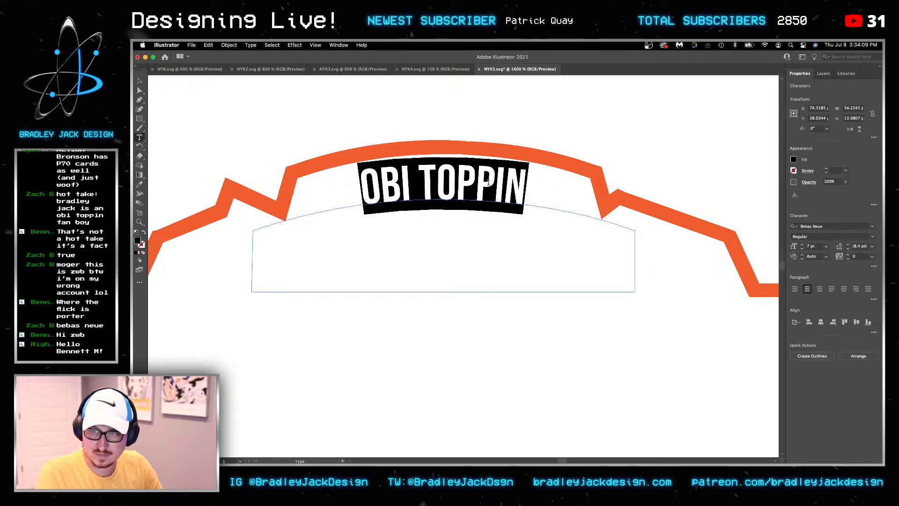
# Switch to Photoshop to check the ObiCard.psb card design, then return to Illustrator
pyautogui.press('super+Tab')
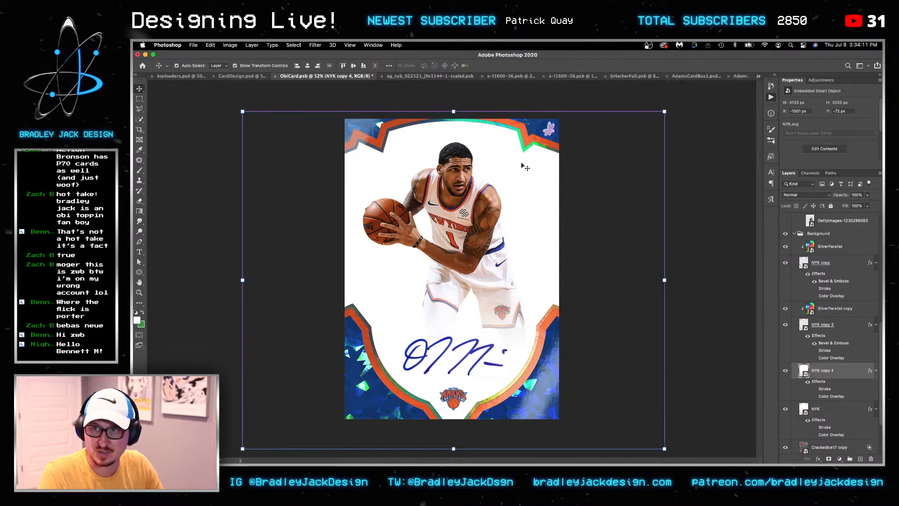
pyautogui.press('super+Tab')
# Lower the OBI TOPPIN text on its path by setting its baseline shift to -2 pt
pyautogui.press('super+a')
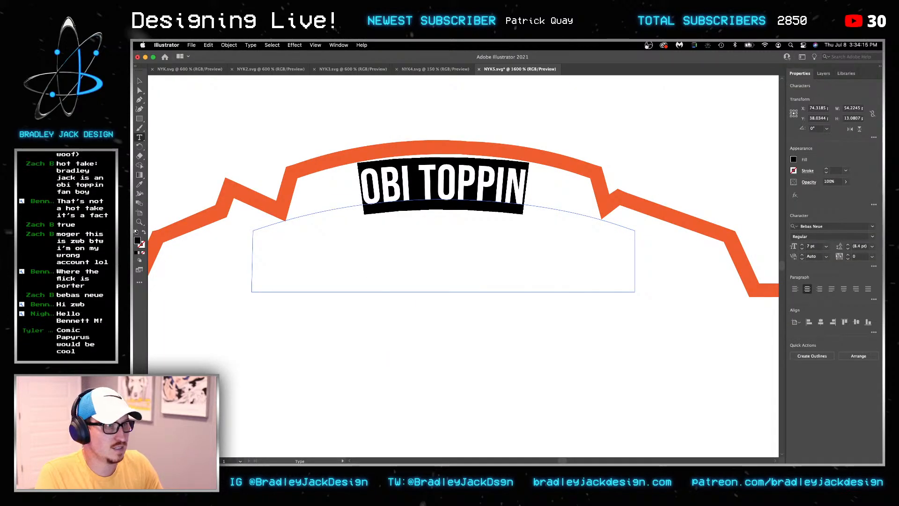
pyautogui.press('super+t')
pyautogui.moveTo(693, 169); pyautogui.dragTo(707, 99)
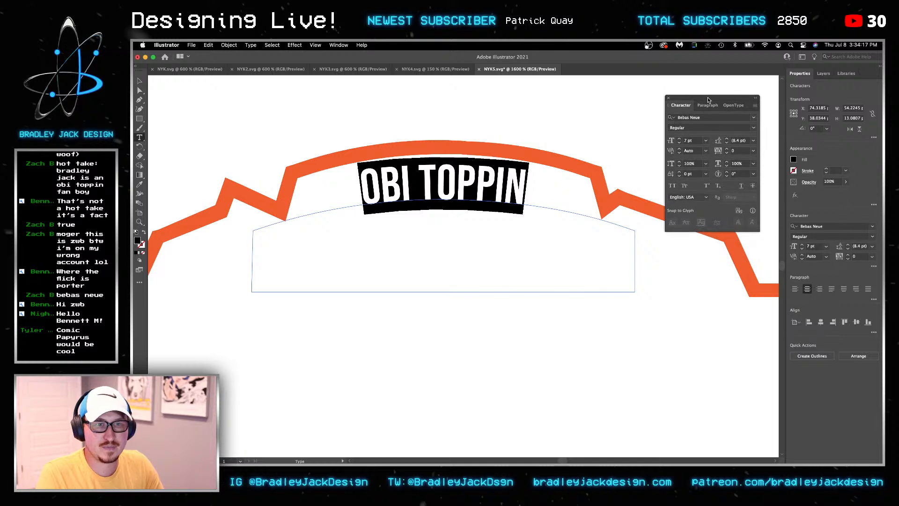
pyautogui.click(693, 172)
pyautogui.write('-1')
pyautogui.press('Return')
pyautogui.press('Down')
pyautogui.press('Down')
pyautogui.press('Down')
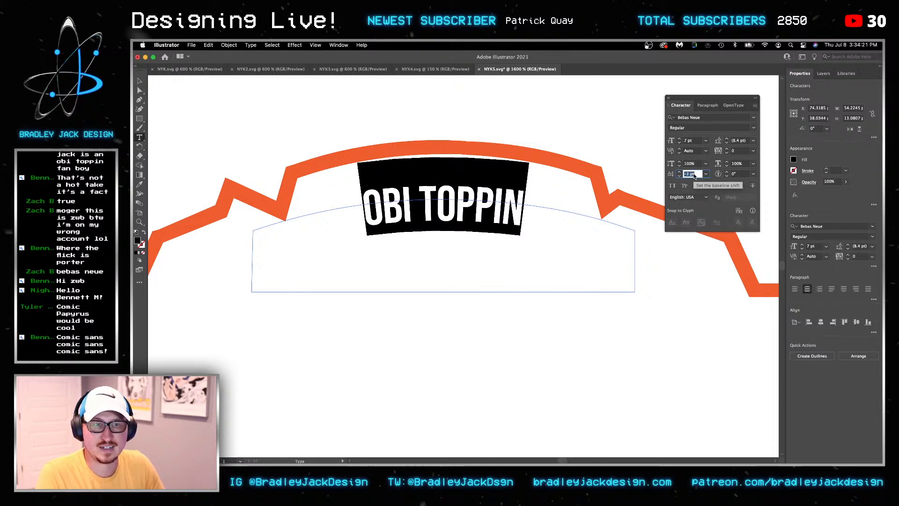
pyautogui.press('Up')
pyautogui.press('Up')
# Set the font size of the whole OBI TOPPIN text to 12 pt
pyautogui.press('super+Tab')
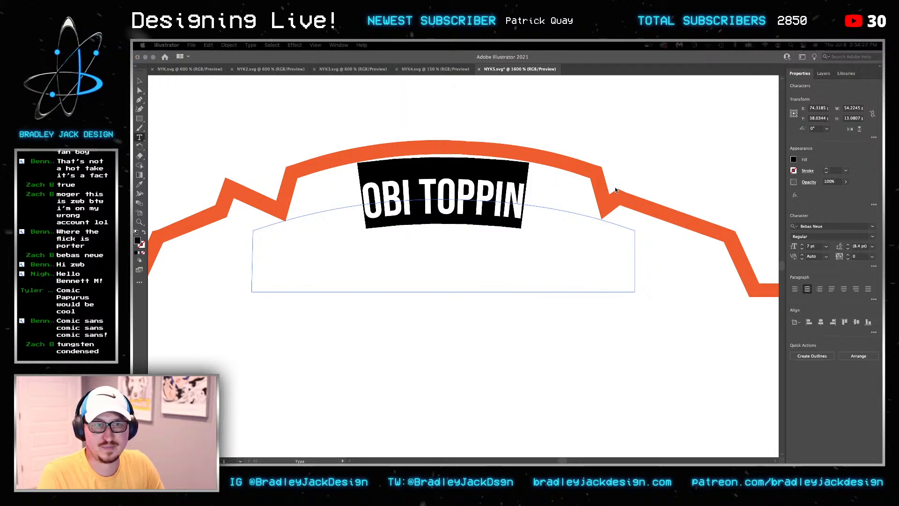
pyautogui.click(485, 197)
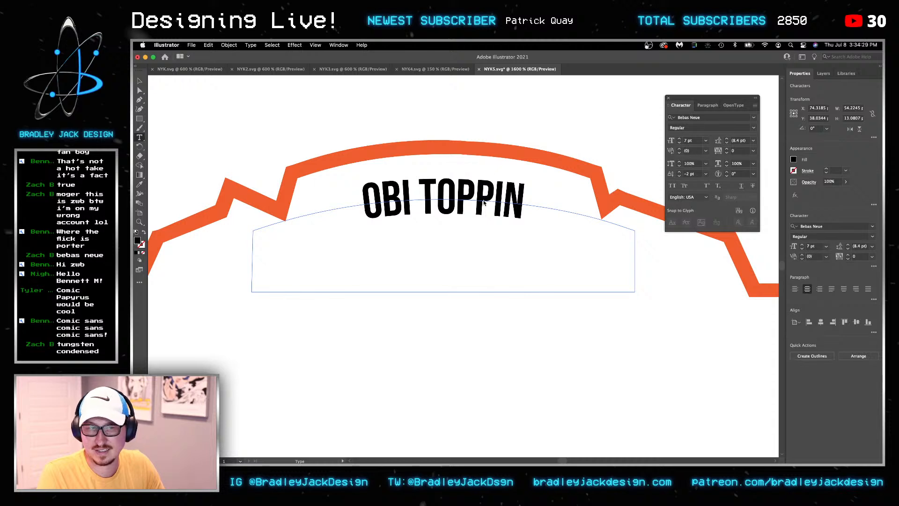
pyautogui.press('super+a')
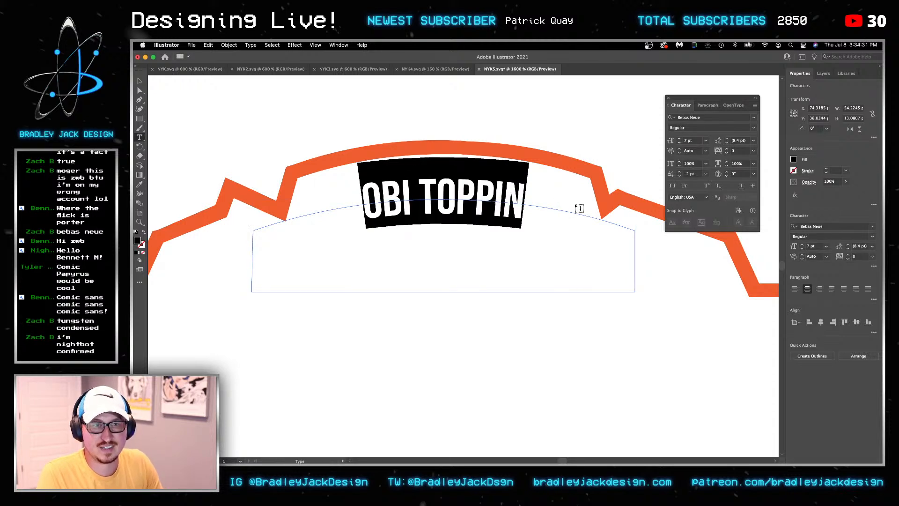
pyautogui.click(812, 247)
pyautogui.press('Up')
pyautogui.press('Up')
pyautogui.press('Up')
pyautogui.press('Up')
pyautogui.press('Up')
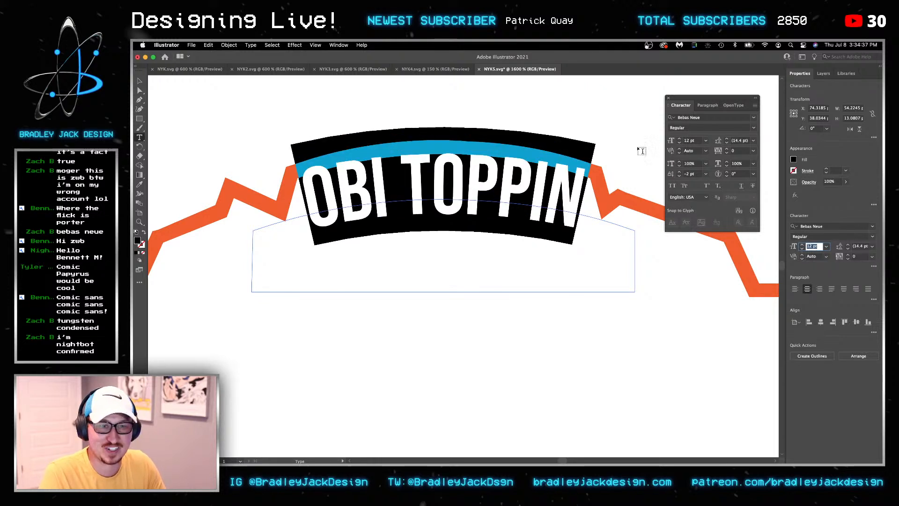
# Lower the OBI TOPPIN text on its path with a baseline shift of -6 pt and deselect it
pyautogui.click(700, 173)
pyautogui.press('Down')
pyautogui.press('Down')
pyautogui.press('Down')
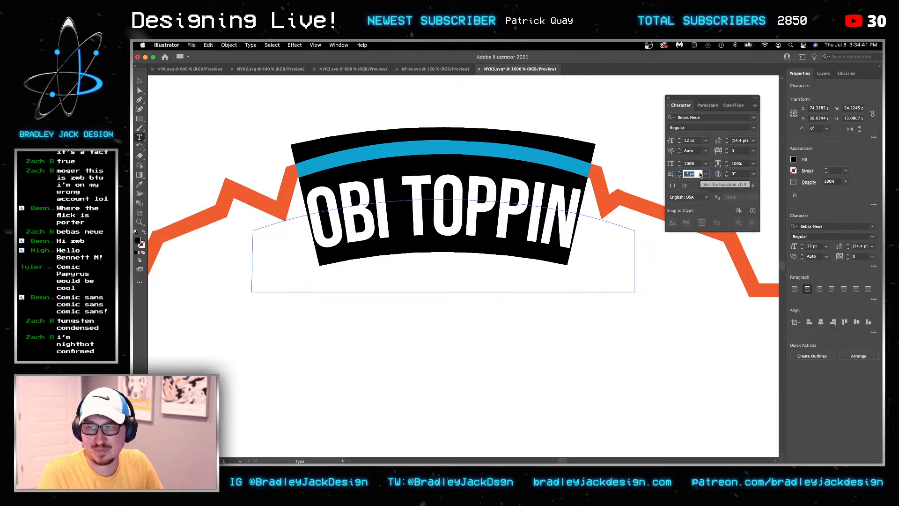
pyautogui.press('Down')
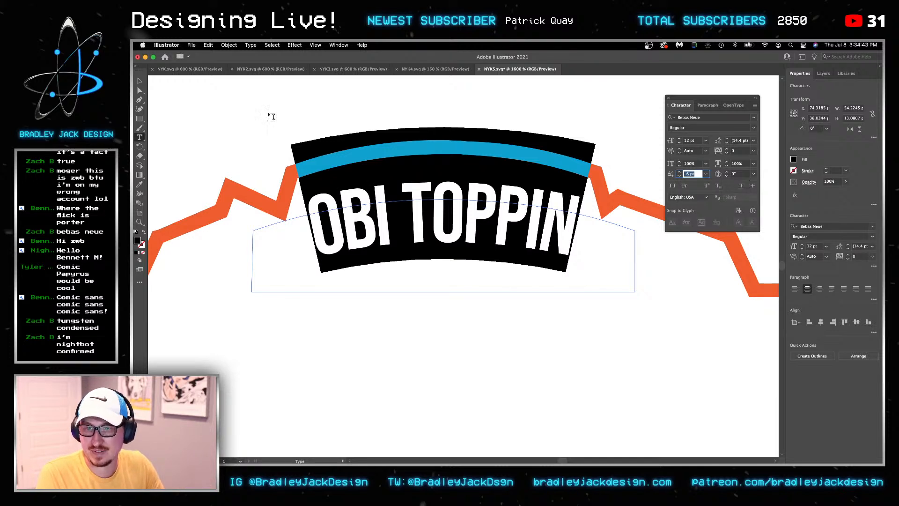
pyautogui.click(140, 80)
pyautogui.click(209, 102)
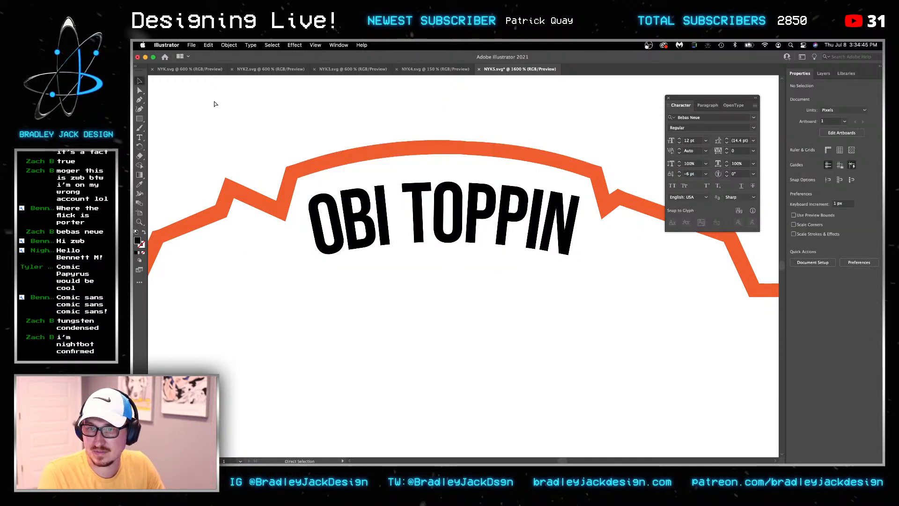
# Save NYK5.svg and switch to Photoshop to compare the lettering with the card design
pyautogui.press('super+s')
pyautogui.press('super+Tab')
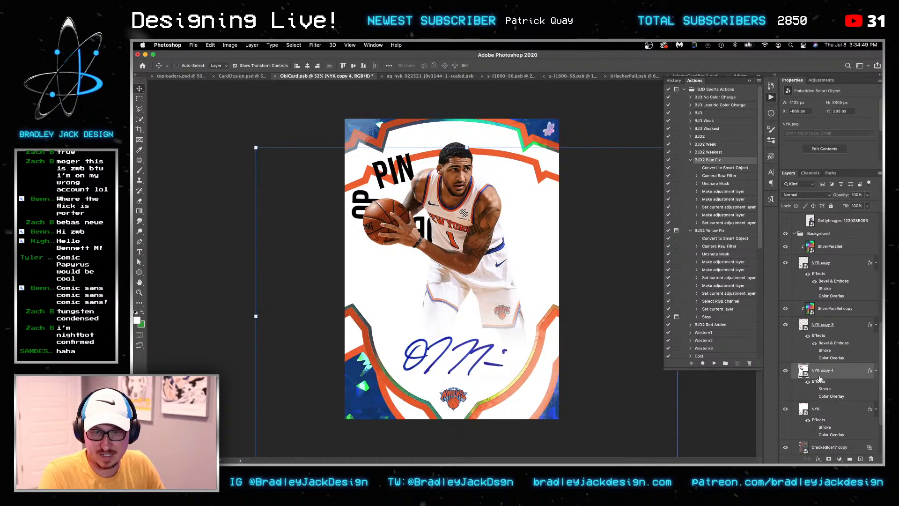
pyautogui.press('super+Tab')
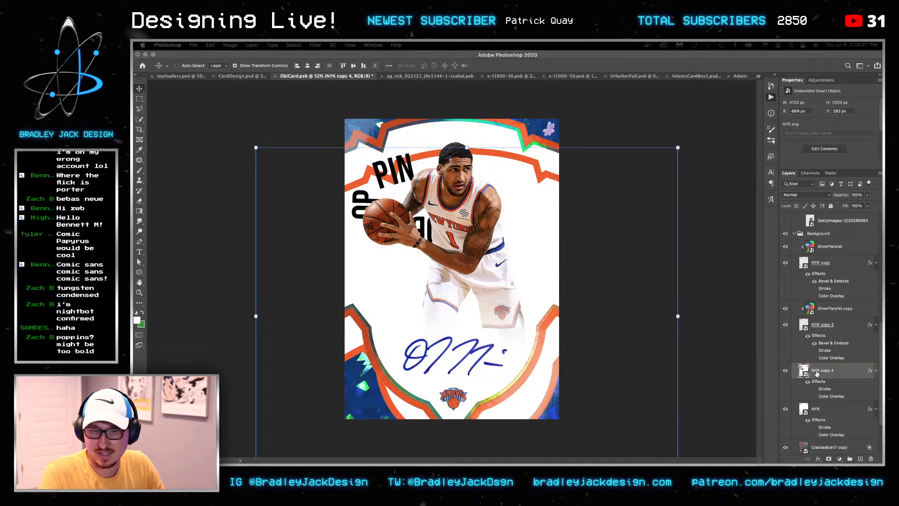
pyautogui.press('super+Tab')
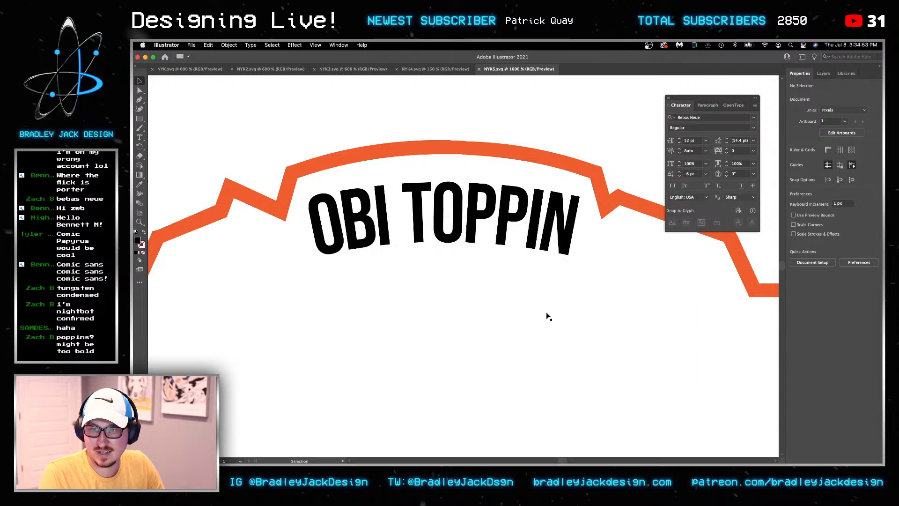
pyautogui.scroll(-2, 548, 316)
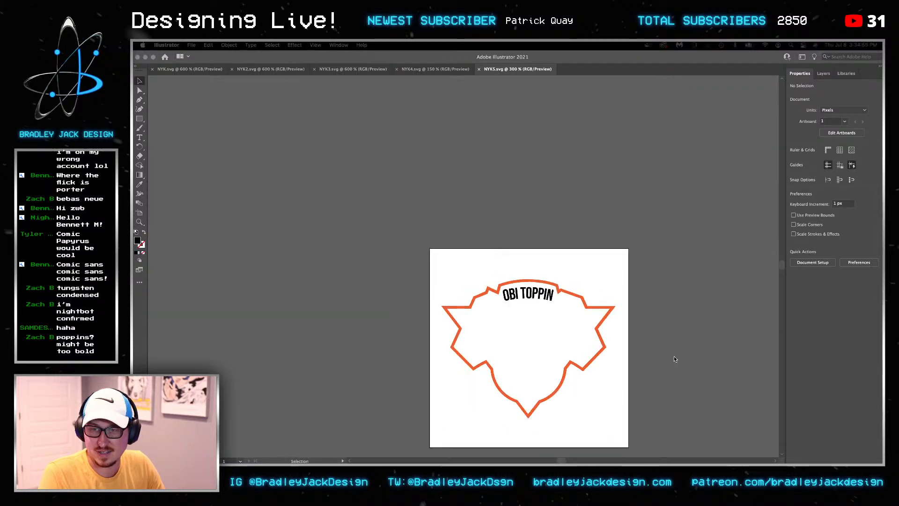
pyautogui.press('super+Tab')
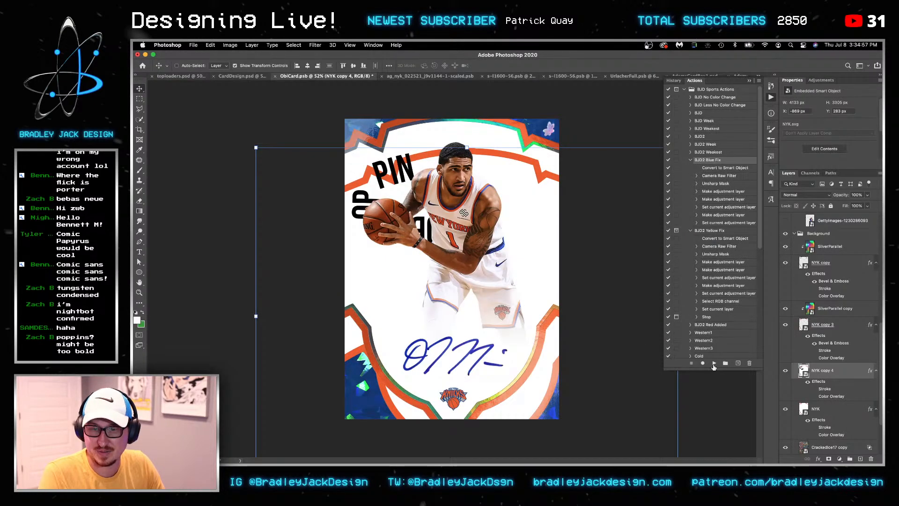
# Move the NYK copy 4 layer up and to the left so its frame meets the card's upper border
pyautogui.moveTo(481, 302)
pyautogui.mouseDown()
pyautogui.moveTo(482, 314)
pyautogui.moveTo(480, 303)
pyautogui.mouseUp()
pyautogui.moveTo(473, 256); pyautogui.dragTo(425, 228)
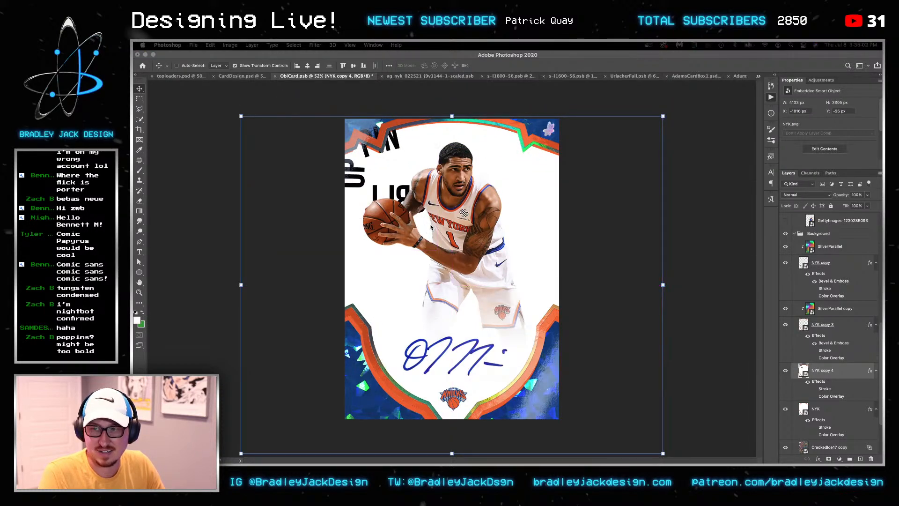
pyautogui.press('super+Tab')
pyautogui.press('super+Tab')
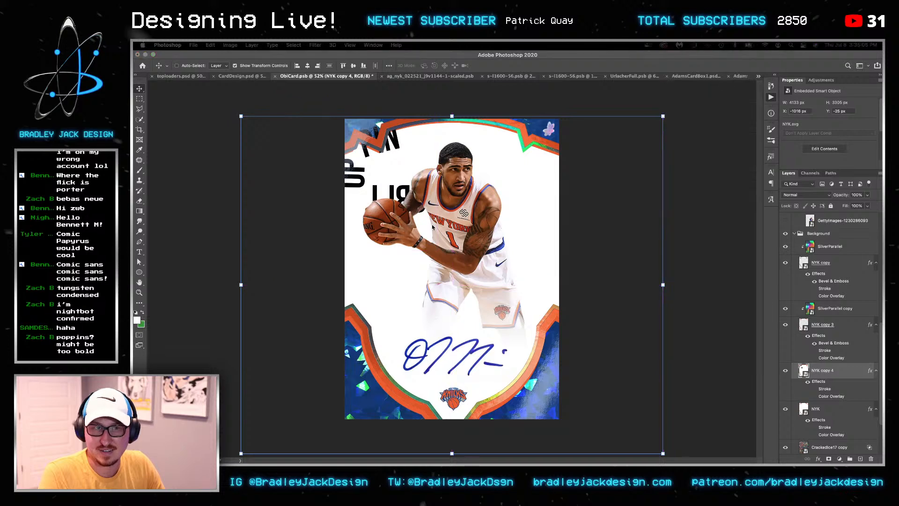
pyautogui.press('super+Tab')
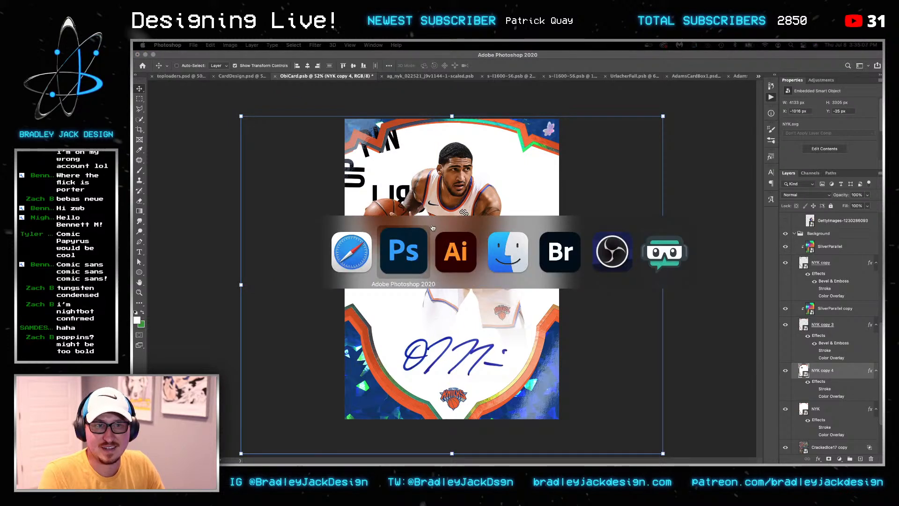
pyautogui.press('super+Tab')
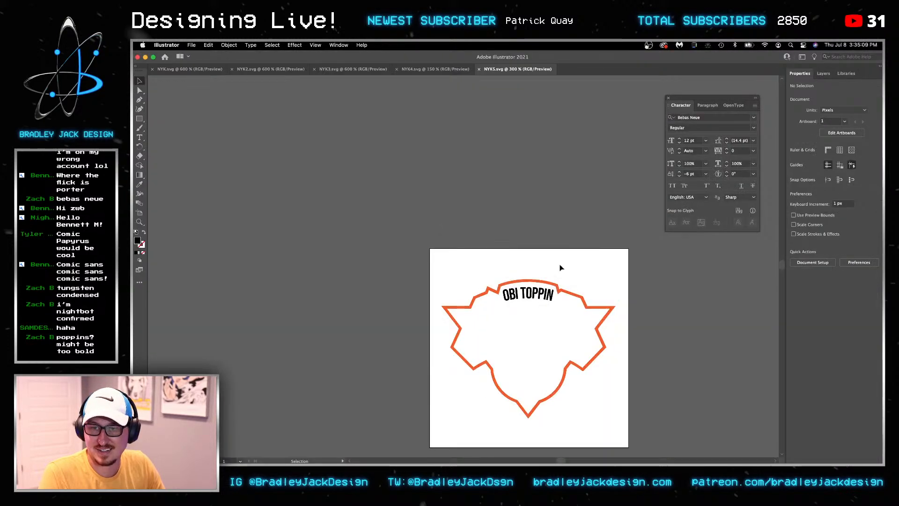
pyautogui.press('super+a')
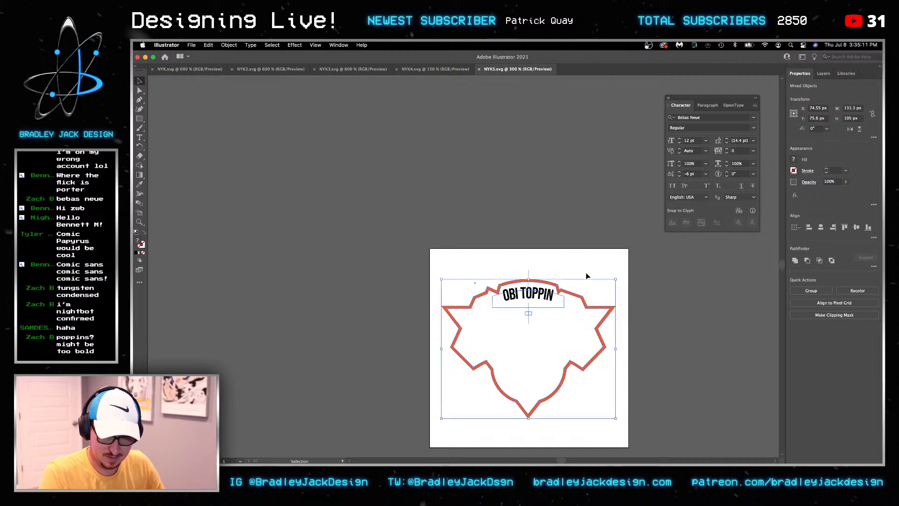
pyautogui.press('super+Tab')
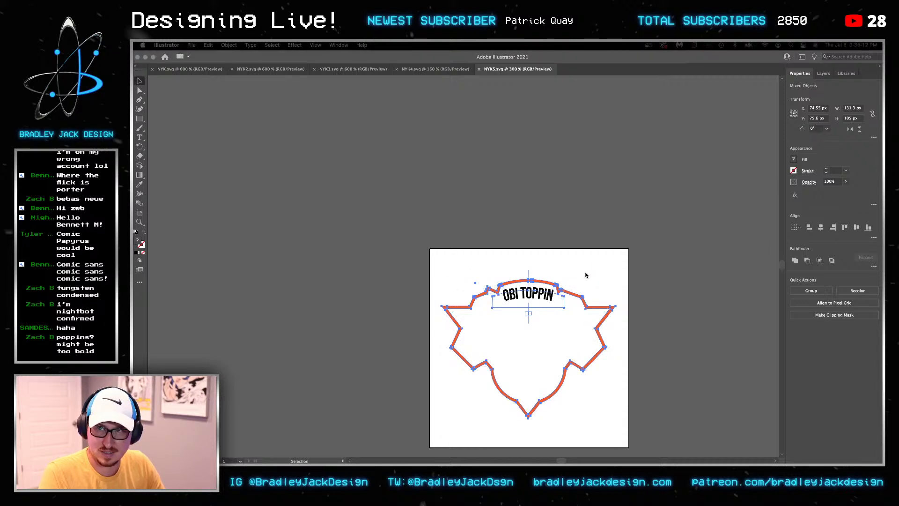
pyautogui.press('super+Tab')
pyautogui.press('super+Tab')
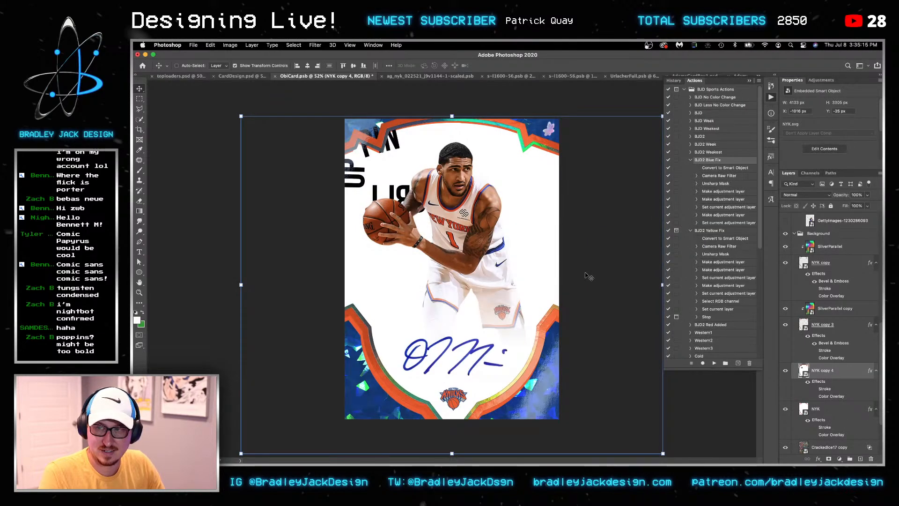
pyautogui.press('super+Tab')
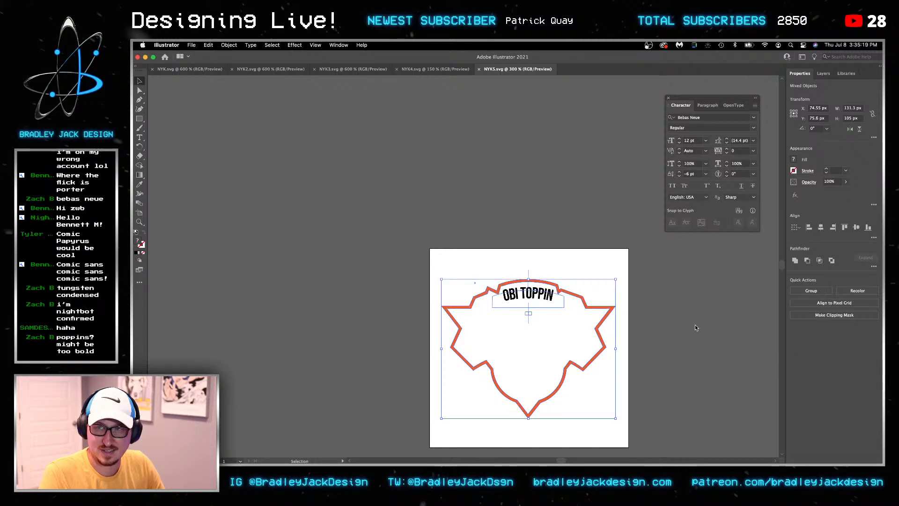
# Close NYK5.svg, reopen the NYK copy 4 smart object from Photoshop accepting the flattened path text, and save and inspect the artwork in Illustrator
pyautogui.press('super+w')
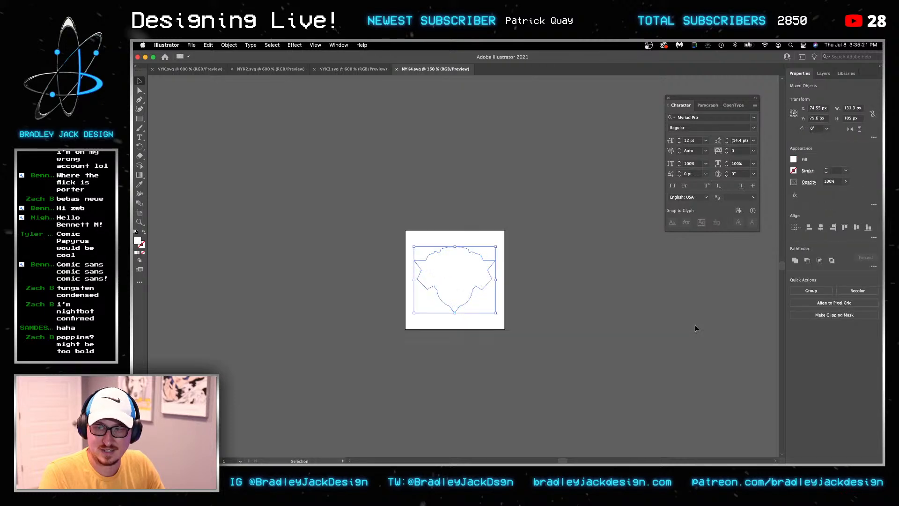
pyautogui.press('super+Tab')
pyautogui.doubleClick(804, 373)
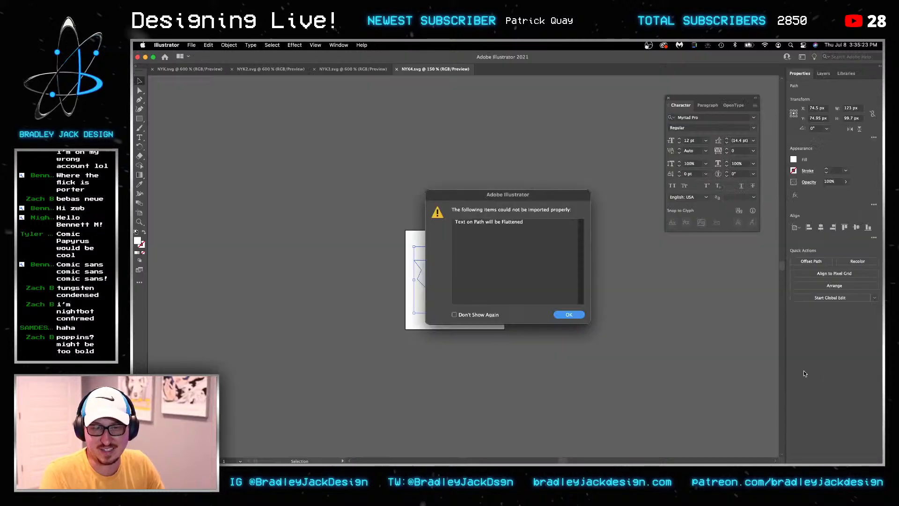
pyautogui.press('Return')
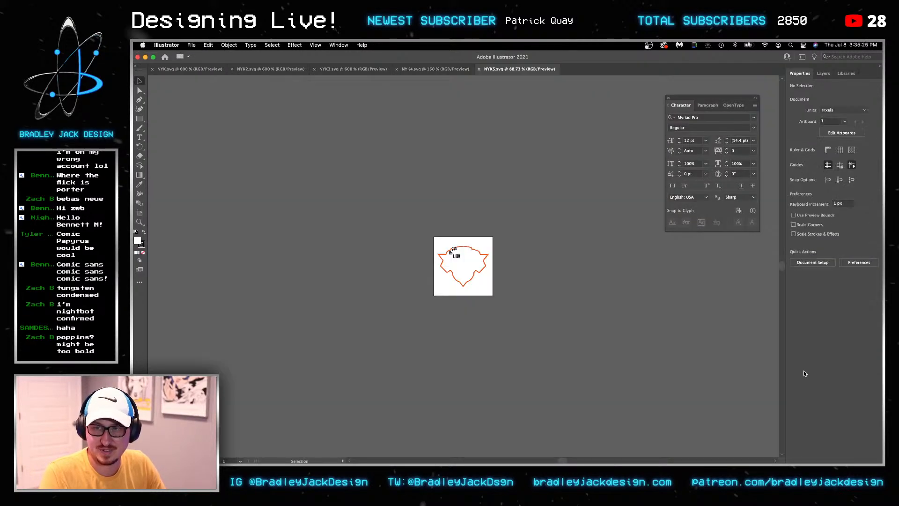
pyautogui.press('super+s')
pyautogui.press('super+Tab')
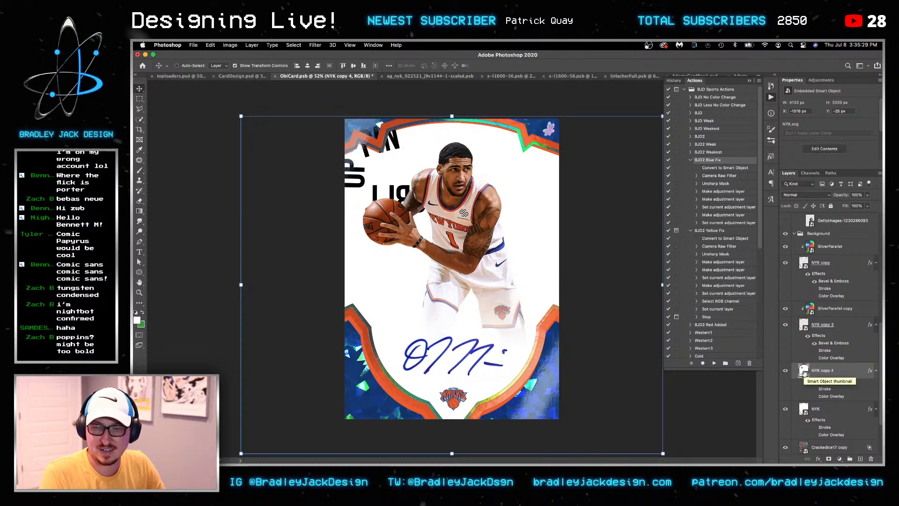
pyautogui.press('super+Tab')
pyautogui.click(550, 305)
pyautogui.scroll(4, 467, 282)
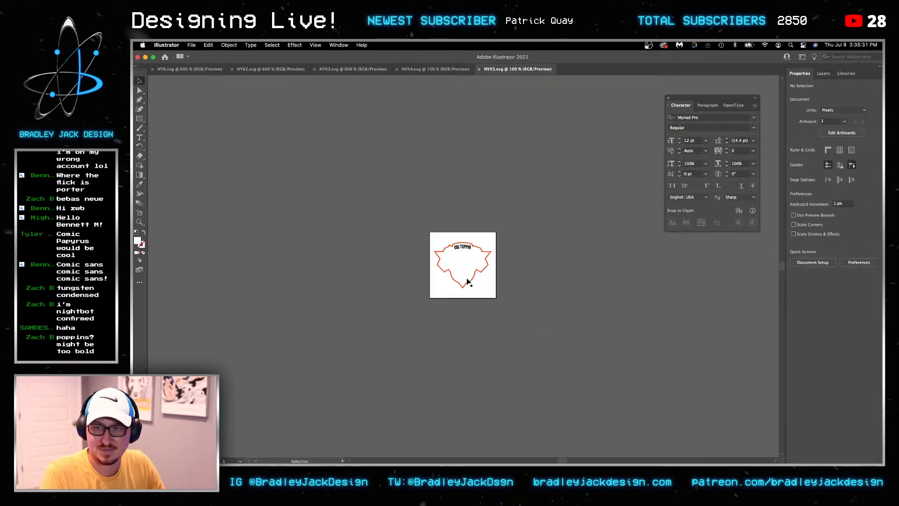
# Return to Photoshop and delete the NYK copy 4 layer from the card
pyautogui.press('super+Tab')
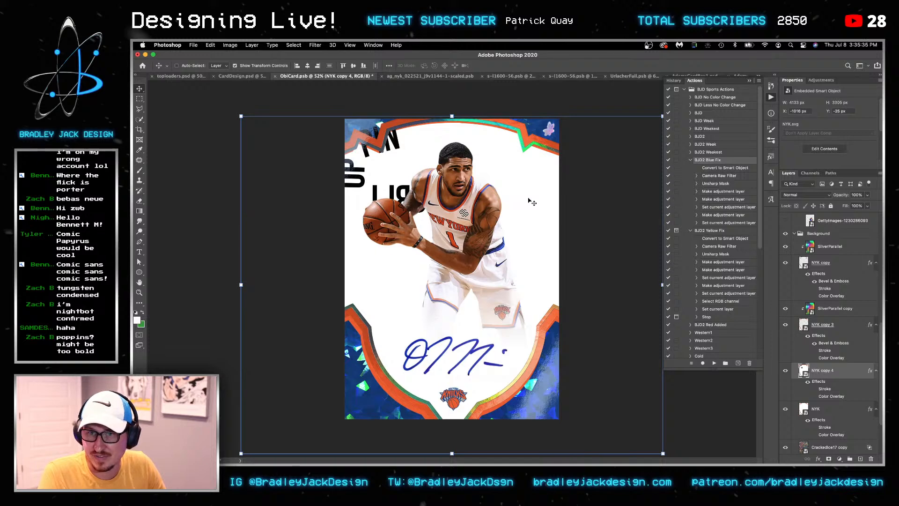
pyautogui.press('Up')
pyautogui.press('Up')
pyautogui.press('Up')
pyautogui.press('Up')
pyautogui.press('Up')
pyautogui.press('Up')
pyautogui.press('Up')
pyautogui.press('Up')
pyautogui.press('Up')
pyautogui.press('Up')
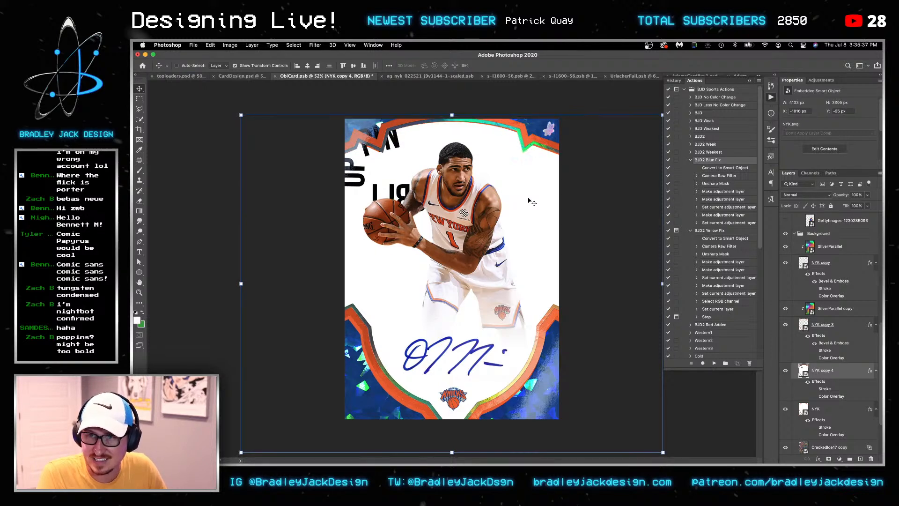
pyautogui.press('Delete')
# Copy the curved OBI TOPPIN text from Illustrator into the Photoshop card as a smart object, placed beneath the top arch behind the player's head
pyautogui.press('super+Tab')
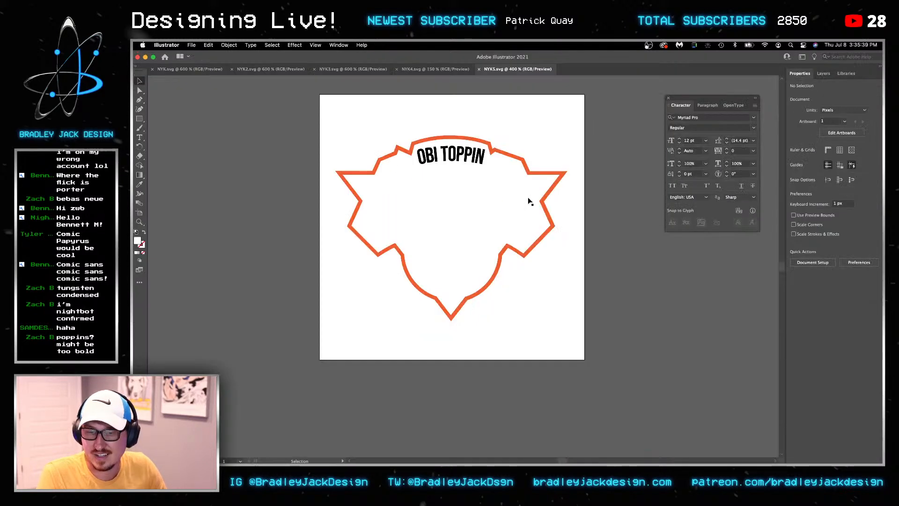
pyautogui.click(469, 156)
pyautogui.press('super+Tab')
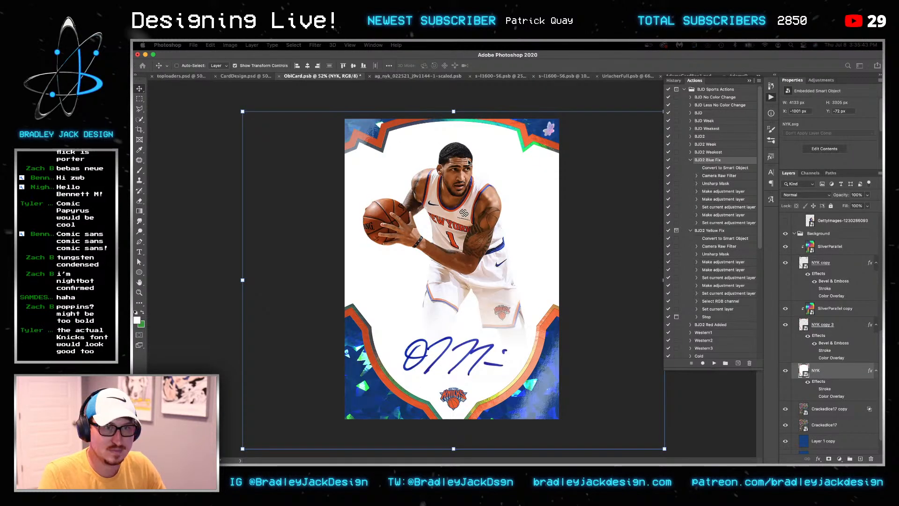
pyautogui.press('super+v')
pyautogui.moveTo(470, 281); pyautogui.dragTo(480, 164)
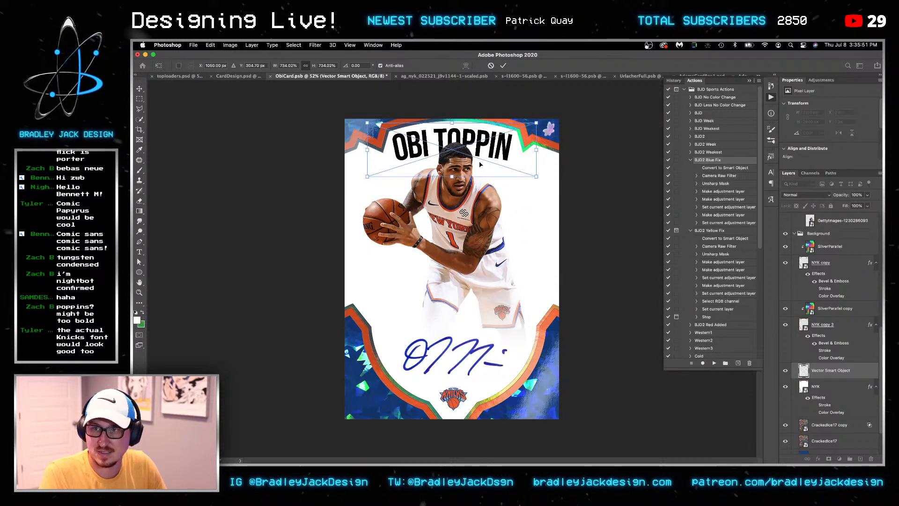
pyautogui.press('Return')
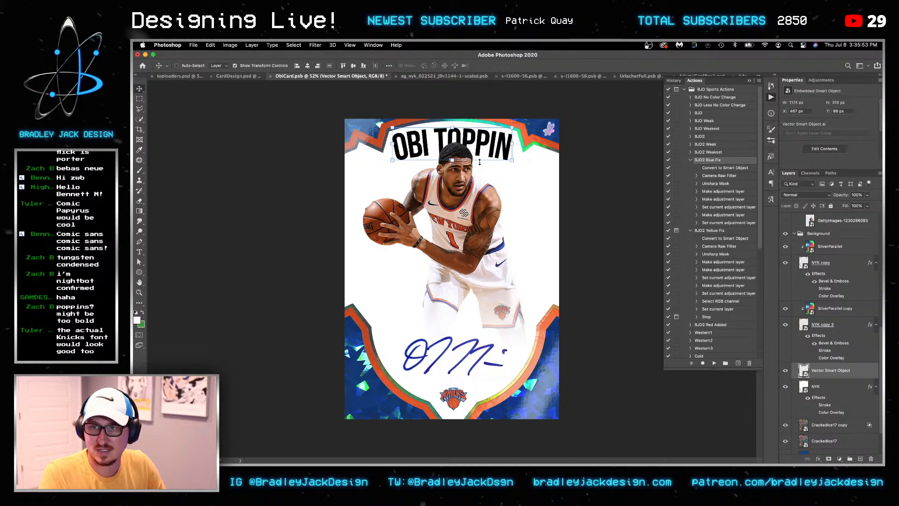
# Scale the OBI TOPPIN lettering down slightly to about 1137 px wide
pyautogui.hotkey('ctrl', 't')
pyautogui.moveTo(538, 123); pyautogui.dragTo(538, 126)
pyautogui.press('Return')
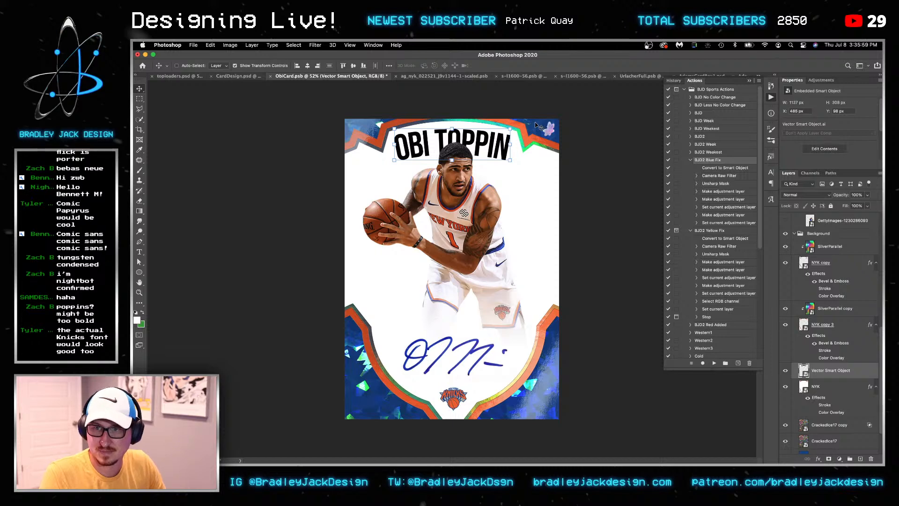
# Add a Color Overlay to the OBI TOPPIN lettering using the orange sampled from the card's frame
pyautogui.click(818, 459)
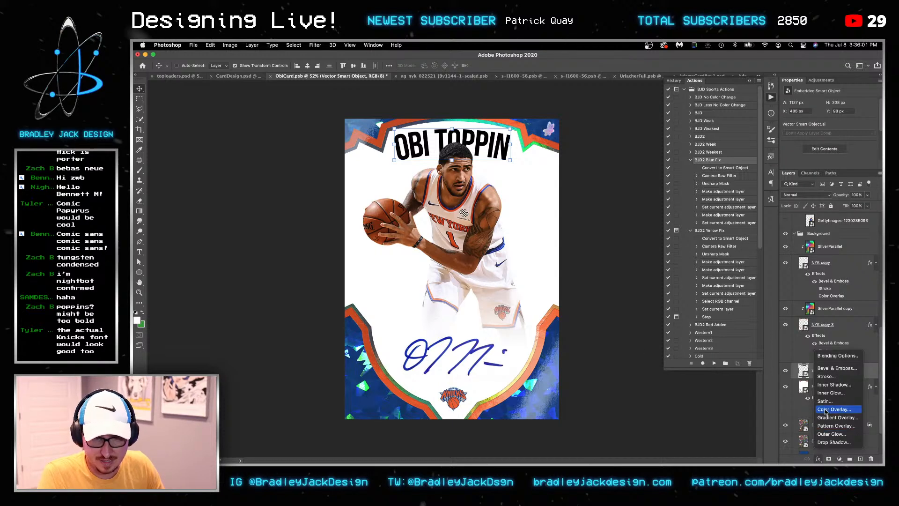
pyautogui.click(834, 409)
pyautogui.click(763, 142)
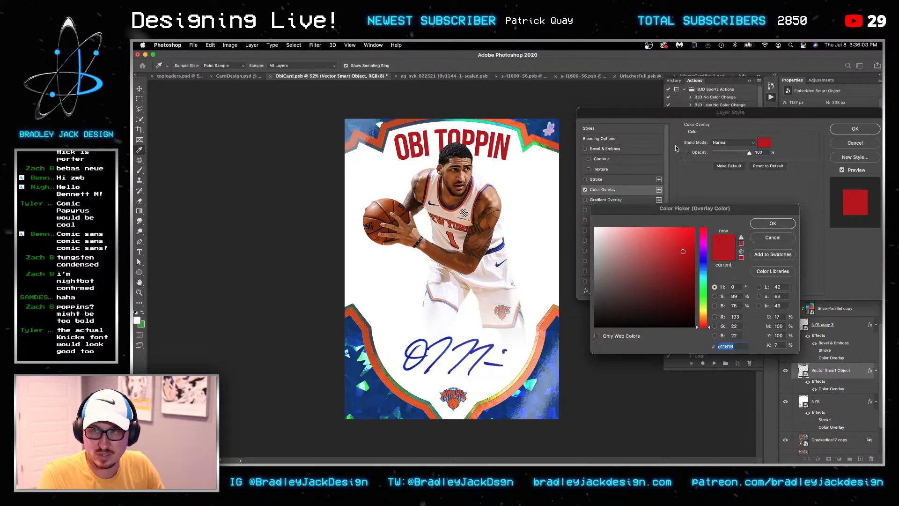
pyautogui.click(540, 144)
pyautogui.press('Return')
pyautogui.press('Return')
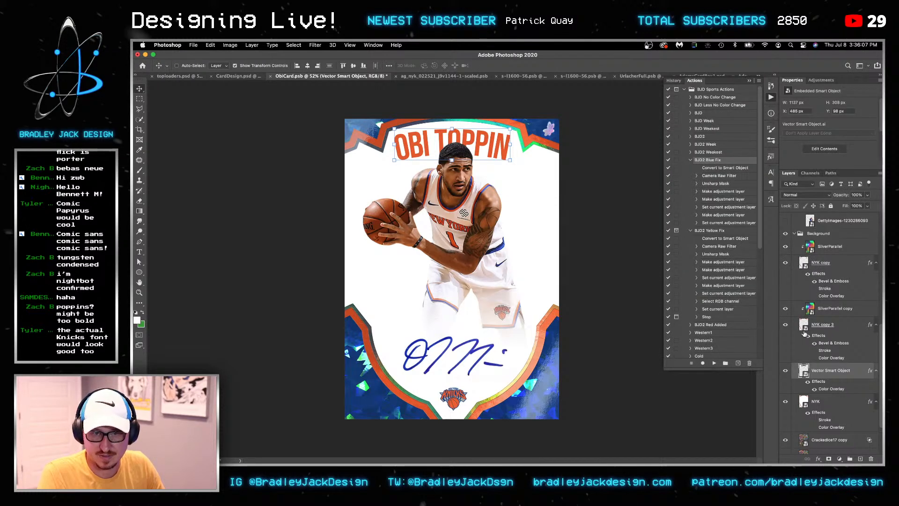
# Recolour the OBI TOPPIN lettering's Color Overlay with the orange sampled from the basketball in the Knicks logo
pyautogui.scroll(-4, 807, 373)
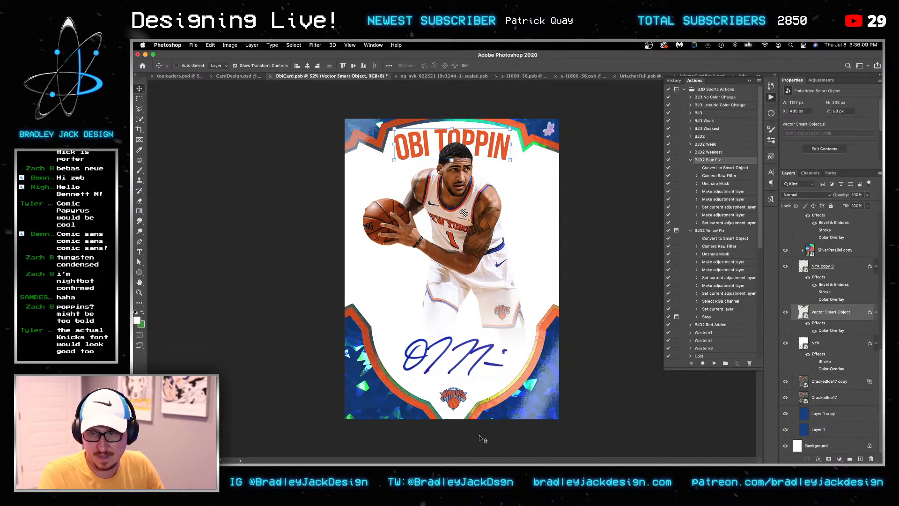
pyautogui.scroll(10, 465, 411)
pyautogui.press('i')
pyautogui.click(414, 377)
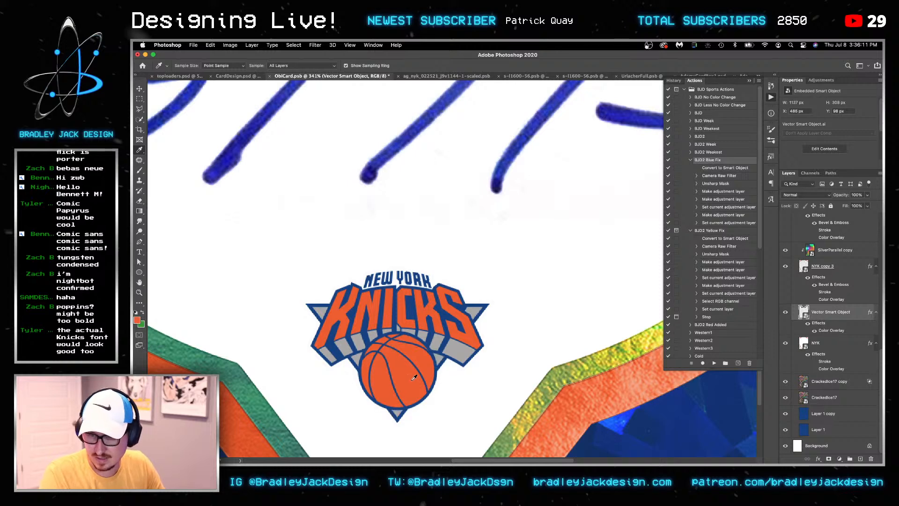
pyautogui.doubleClick(827, 330)
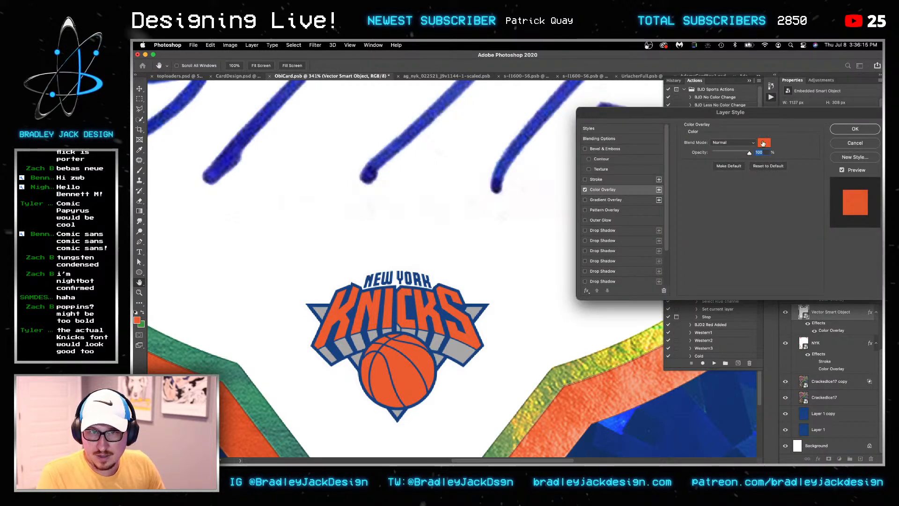
pyautogui.click(763, 143)
pyautogui.click(410, 375)
pyautogui.press('Return')
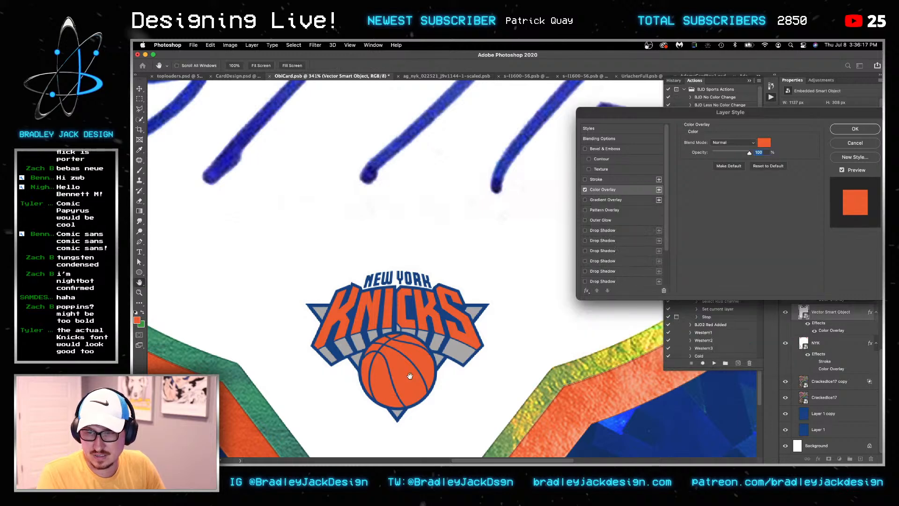
pyautogui.press('Return')
pyautogui.scroll(-10, 412, 304)
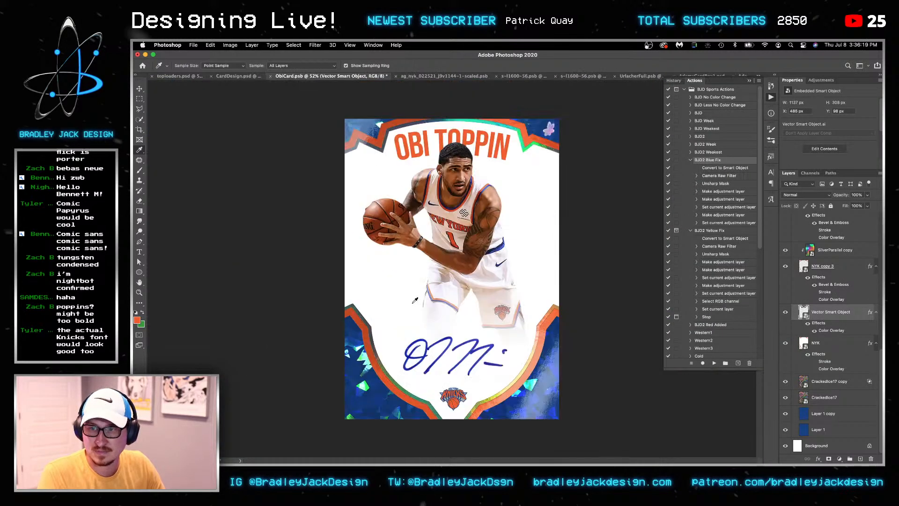
# Open the OBI TOPPIN smart object's contents in Illustrator and change all of its text to the Tungsten Black font
pyautogui.press('v')
pyautogui.scroll(2, 460, 217)
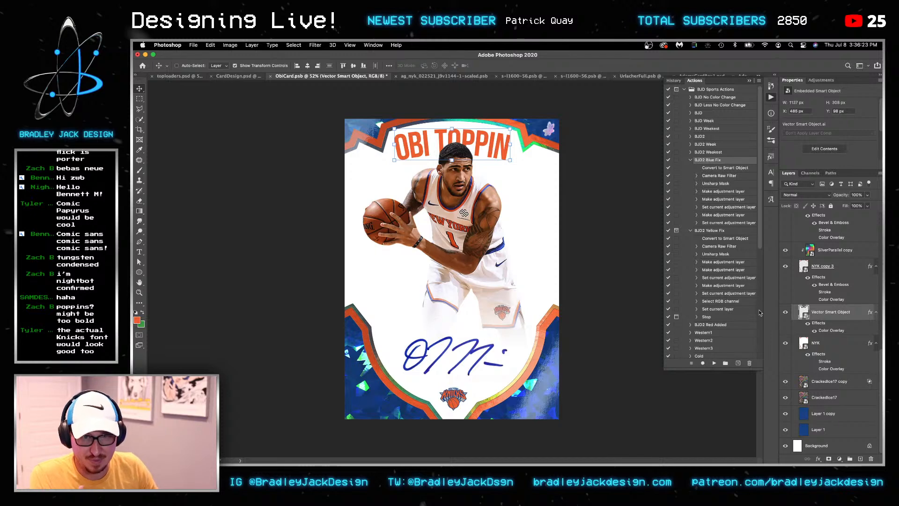
pyautogui.doubleClick(803, 311)
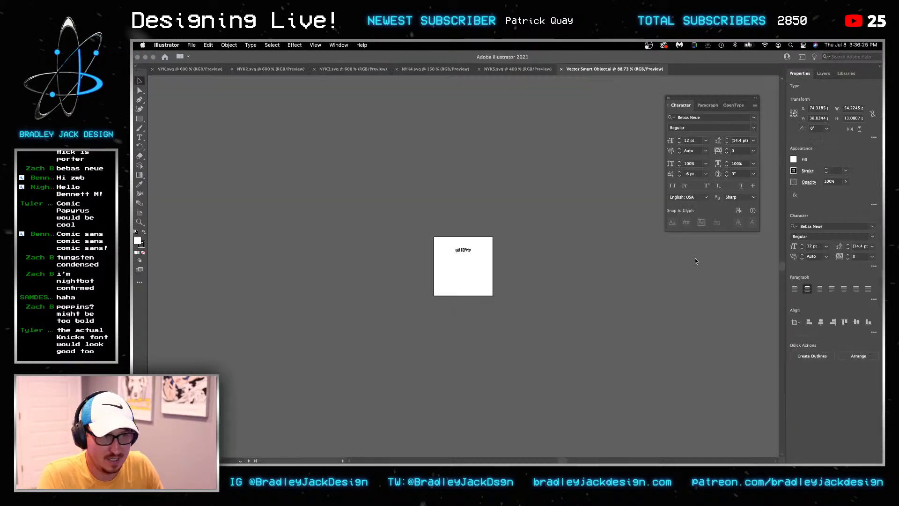
pyautogui.scroll(2, 462, 258)
pyautogui.press('t')
pyautogui.click(481, 234)
pyautogui.press('super+a')
pyautogui.click(846, 228)
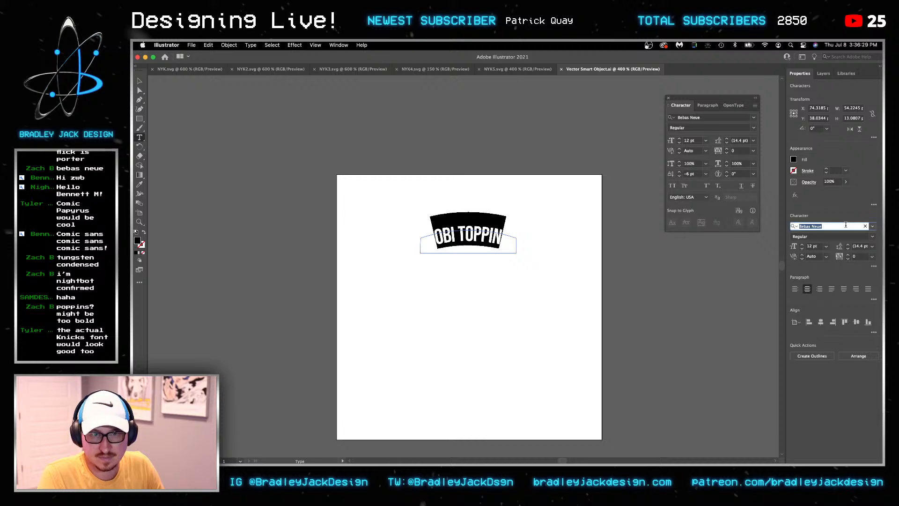
pyautogui.write('tunsgten')
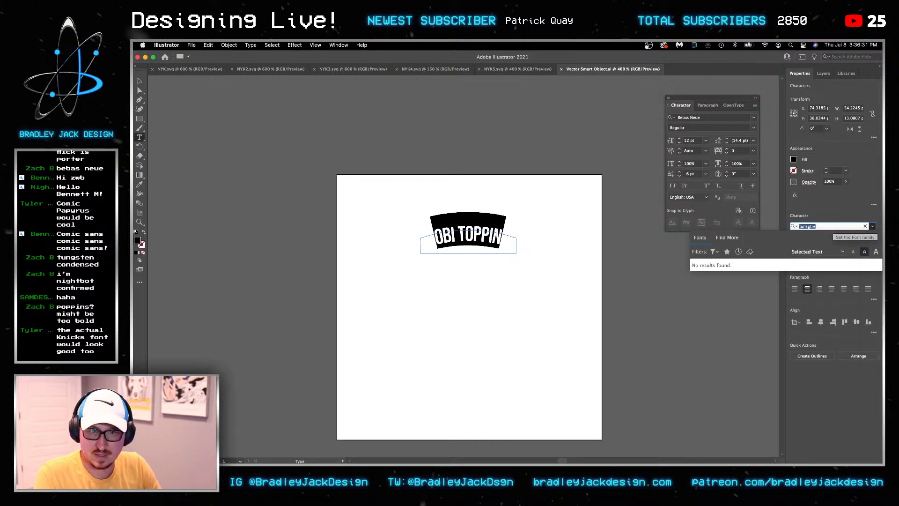
pyautogui.write('tungsten')
pyautogui.click(800, 263)
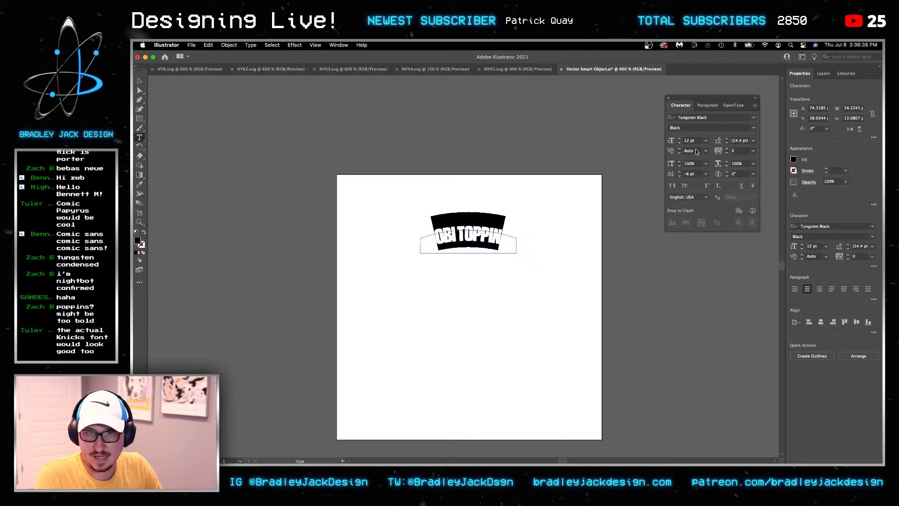
# Set the OBI TOPPIN text's tracking to 55 and font size to 10 pt, save it, and check the card in Photoshop
pyautogui.click(740, 151)
pyautogui.write('5')
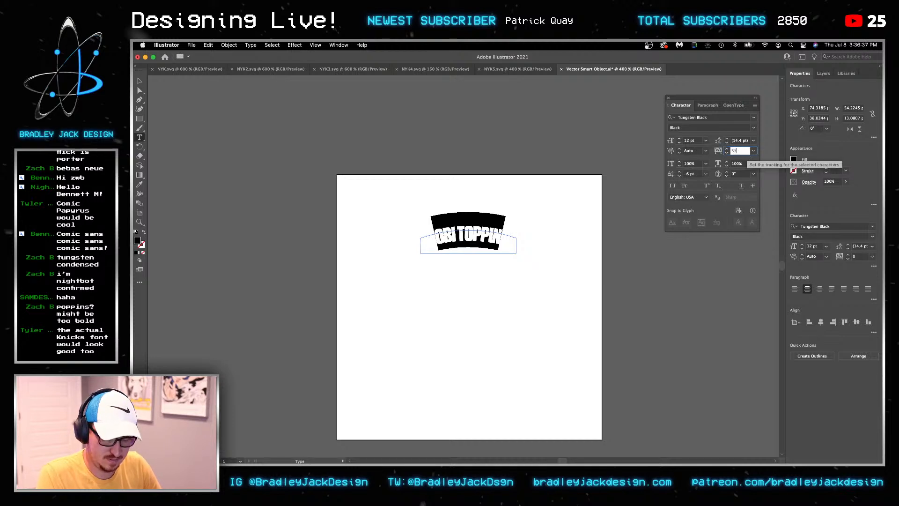
pyautogui.write('5')
pyautogui.hotkey('shift', 'Tab')
pyautogui.hotkey('shift', 'Tab')
pyautogui.hotkey('shift', 'Tab')
pyautogui.press('Down')
pyautogui.press('Down')
pyautogui.press('Down')
pyautogui.press('Up')
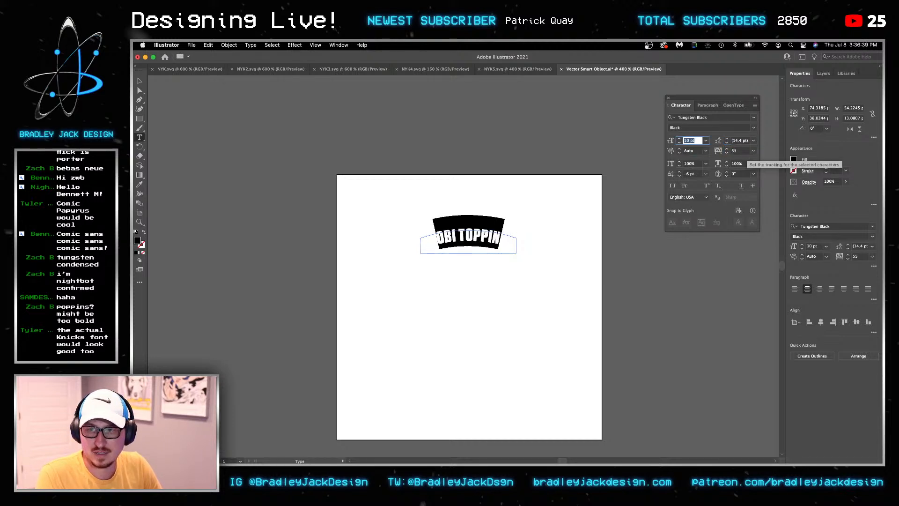
pyautogui.press('Return')
pyautogui.press('Escape')
pyautogui.press('super+Tab')
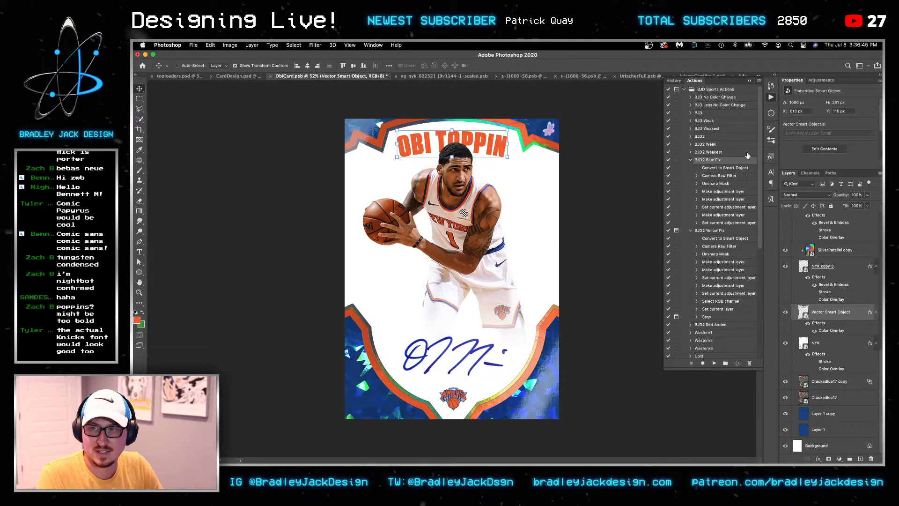
pyautogui.press('super+Tab')
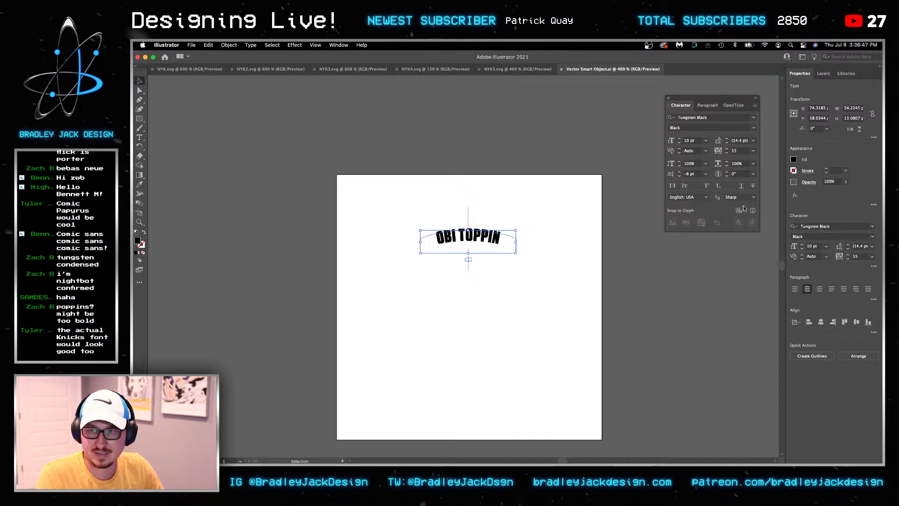
# Change the OBI TOPPIN text to Tungsten Bold in Illustrator, update the smart object, and review the lettering in Photoshop
pyautogui.click(839, 226)
pyautogui.write('tun')
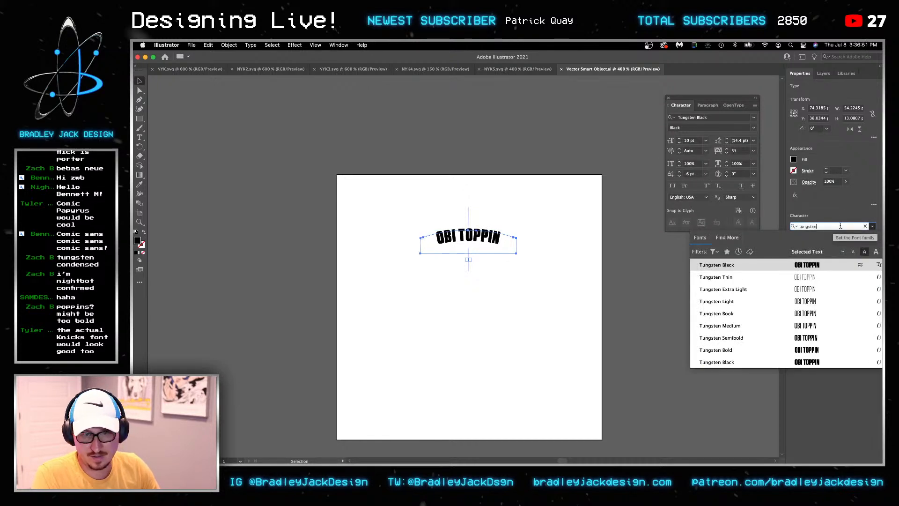
pyautogui.click(755, 349)
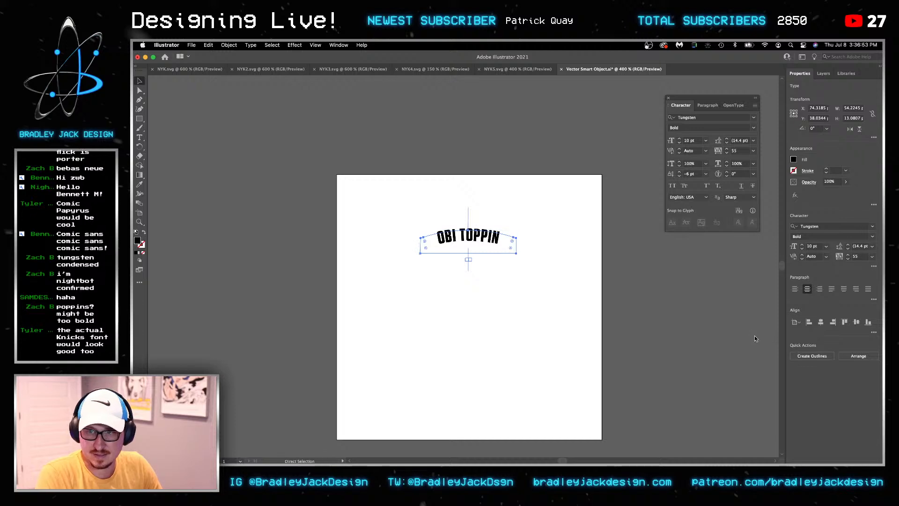
pyautogui.press('super+Tab')
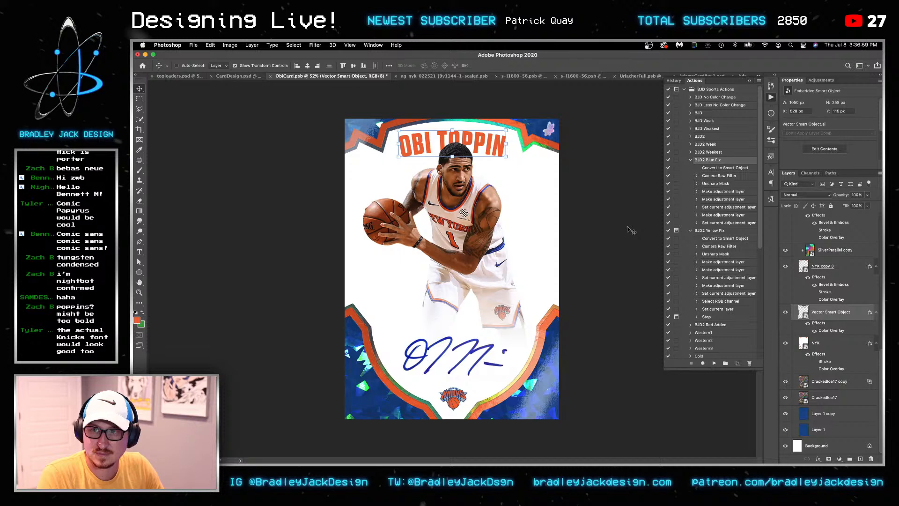
pyautogui.press('super+h')
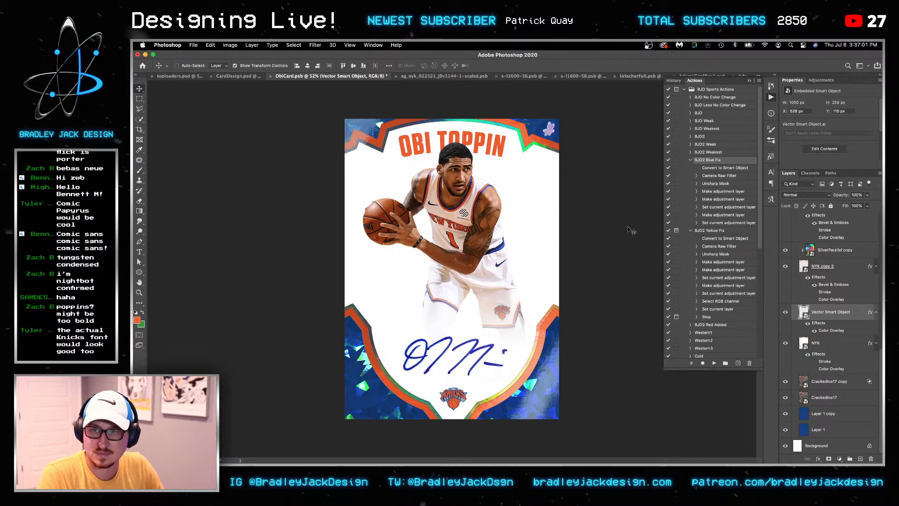
pyautogui.press('super+h')
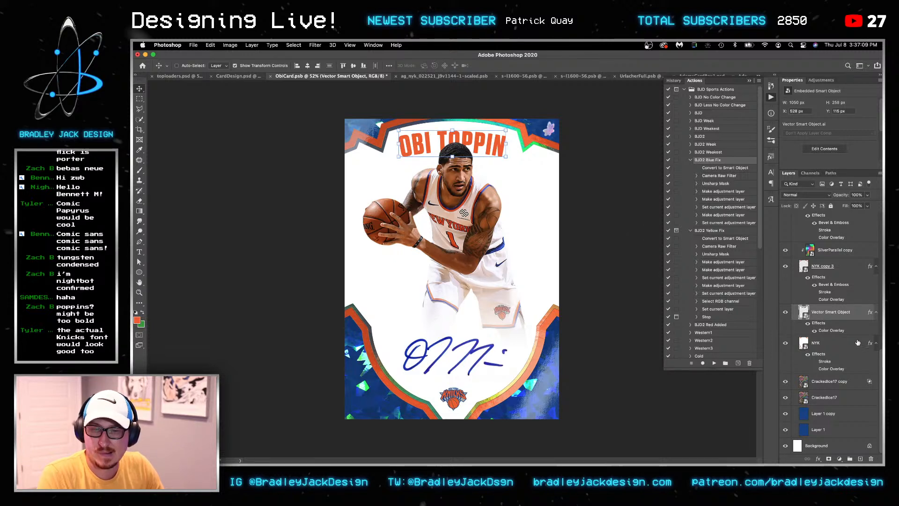
# Change the lettering's Color Overlay to the blue sampled from the Knicks logo and nudge the lettering 2 px right
pyautogui.doubleClick(832, 330)
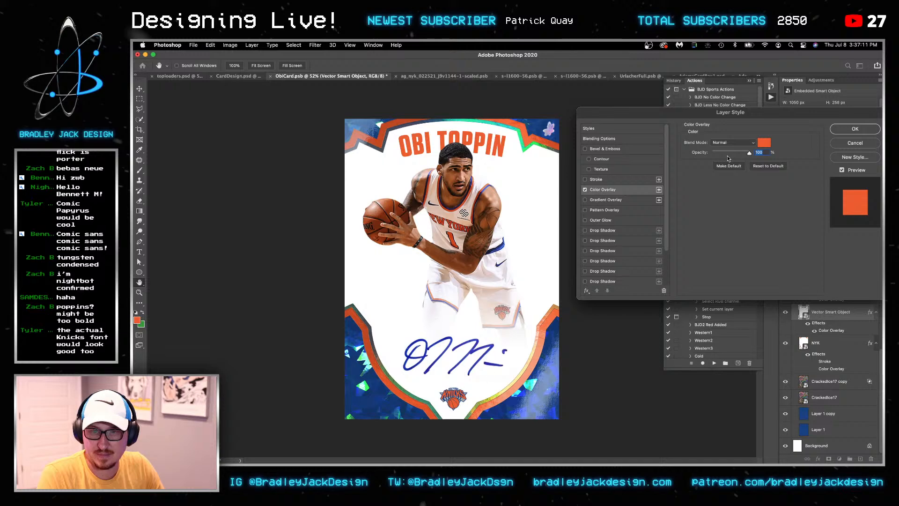
pyautogui.click(760, 143)
pyautogui.scroll(10, 449, 395)
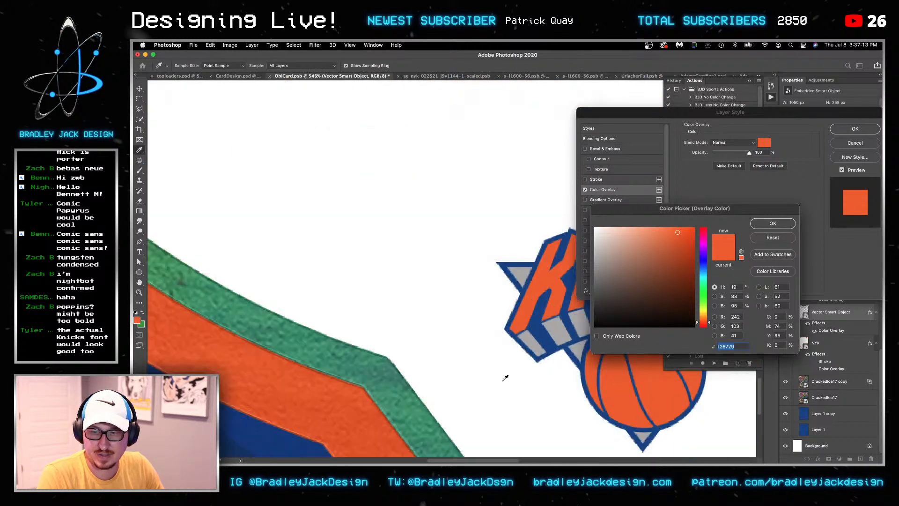
pyautogui.hscroll(3, 414, 364)
pyautogui.click(381, 337)
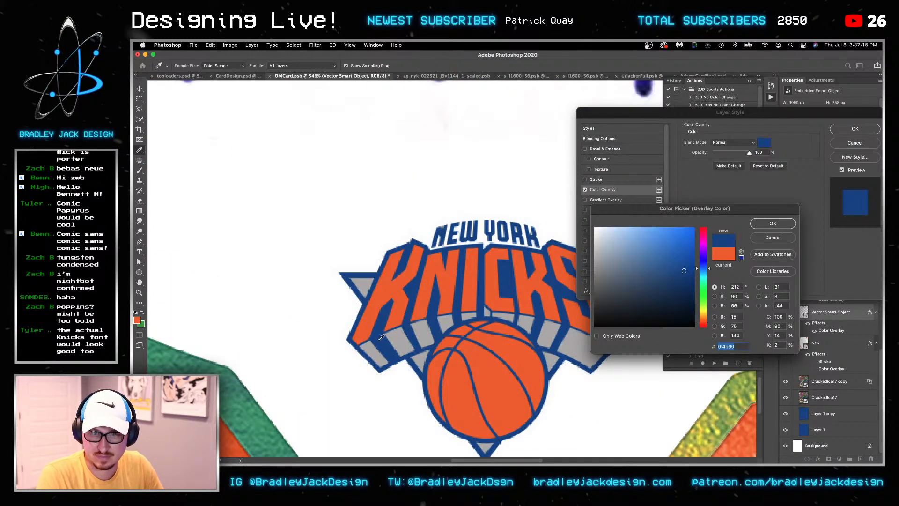
pyautogui.press('Return')
pyautogui.press('Return')
pyautogui.press('super+0')
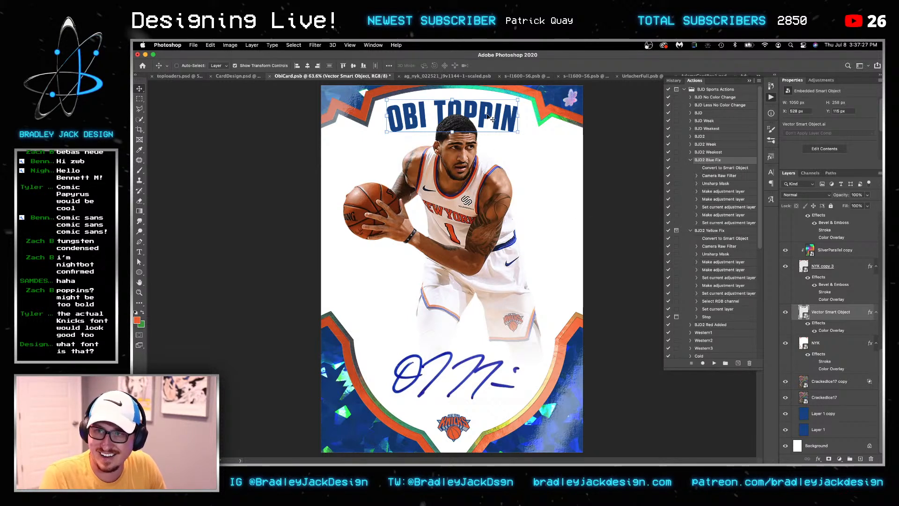
pyautogui.press('Right')
pyautogui.press('Right')
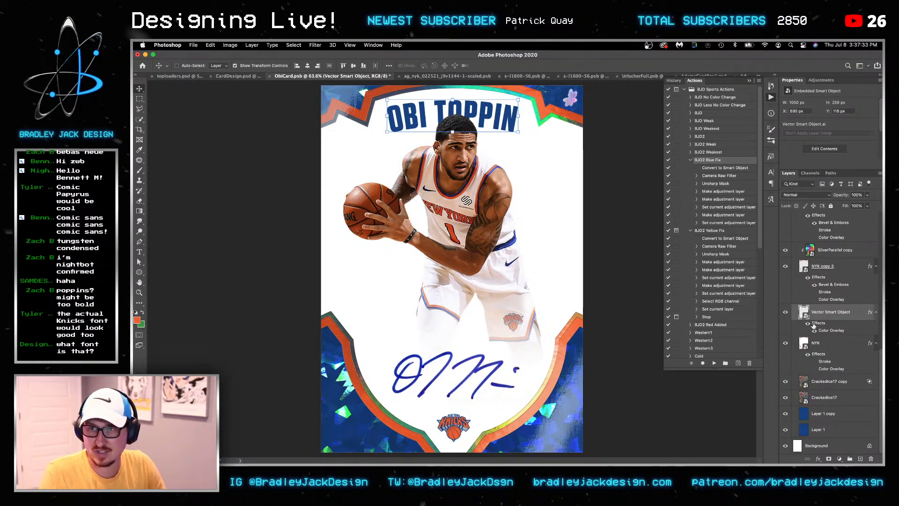
# Duplicate the CrackedIce17 and CrackedIce17 copy layers above the OBI TOPPIN lettering and clip both duplicates to it
pyautogui.click(830, 383)
pyautogui.keyDown('super'); pyautogui.click(830, 385); pyautogui.keyUp('super')
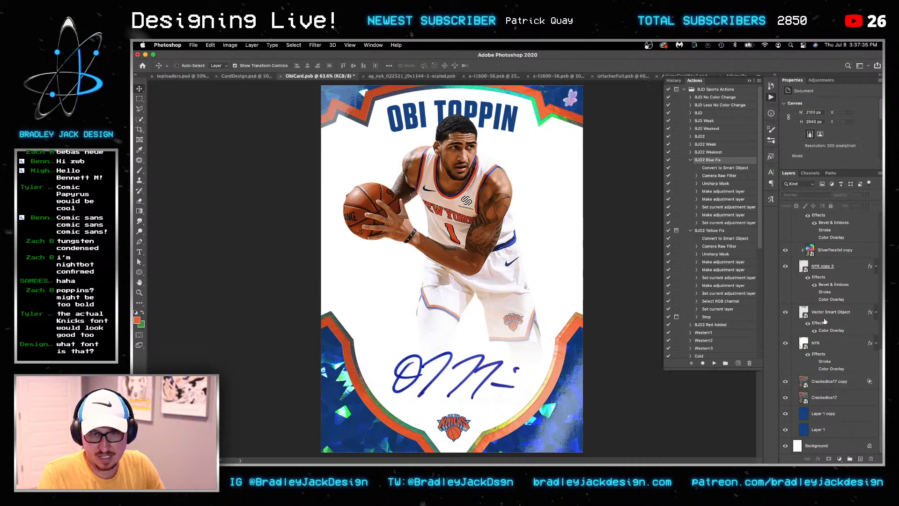
pyautogui.click(824, 317)
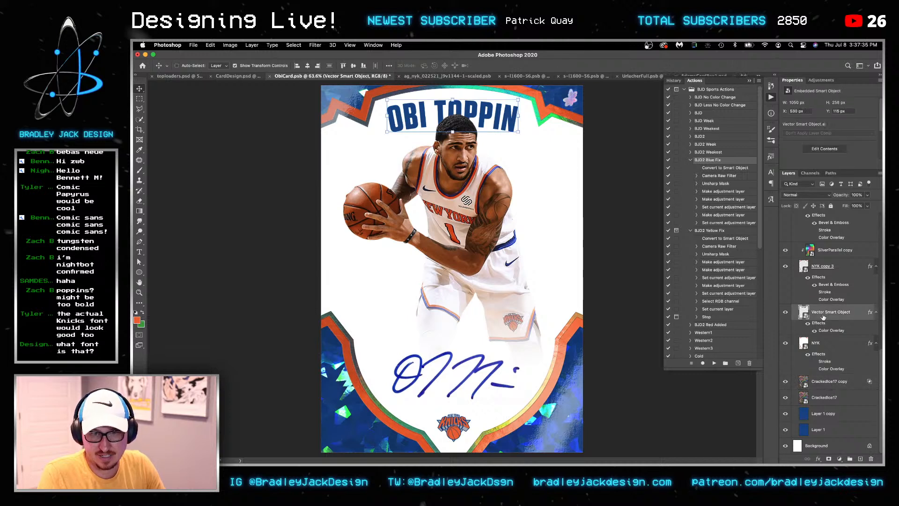
pyautogui.click(835, 402)
pyautogui.keyDown('super'); pyautogui.click(836, 383); pyautogui.keyUp('super')
pyautogui.click(836, 385)
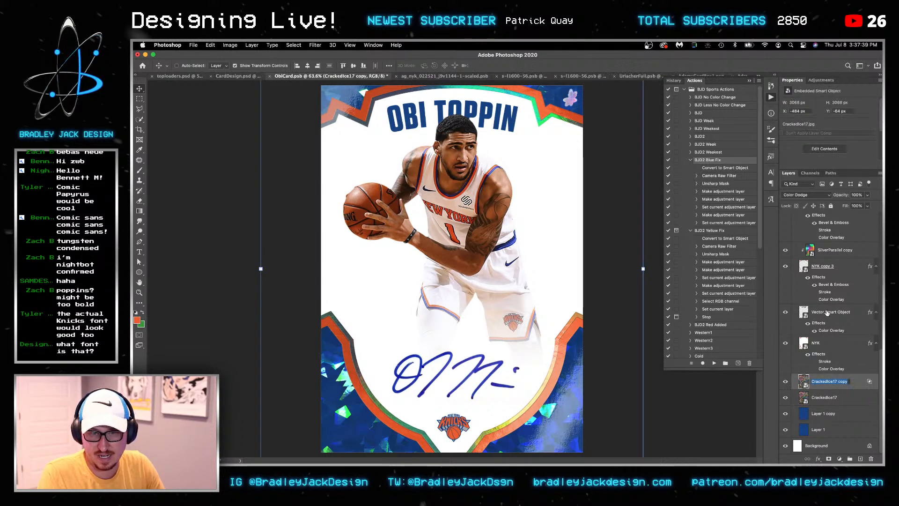
pyautogui.keyDown('shift'); pyautogui.click(850, 403); pyautogui.keyUp('shift')
pyautogui.moveTo(850, 403); pyautogui.dragTo(818, 336)
pyautogui.keyDown('alt'); pyautogui.click(818, 336); pyautogui.keyUp('alt')
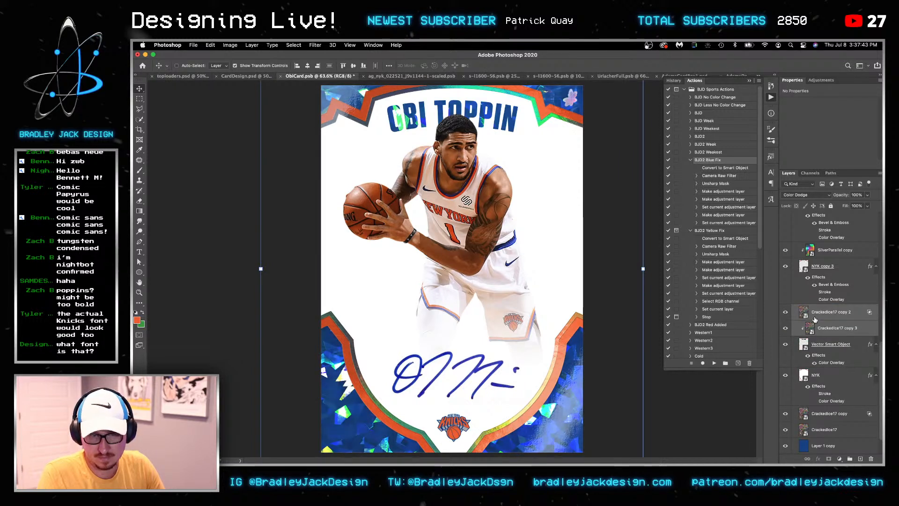
pyautogui.keyDown('alt'); pyautogui.click(815, 316); pyautogui.keyUp('alt')
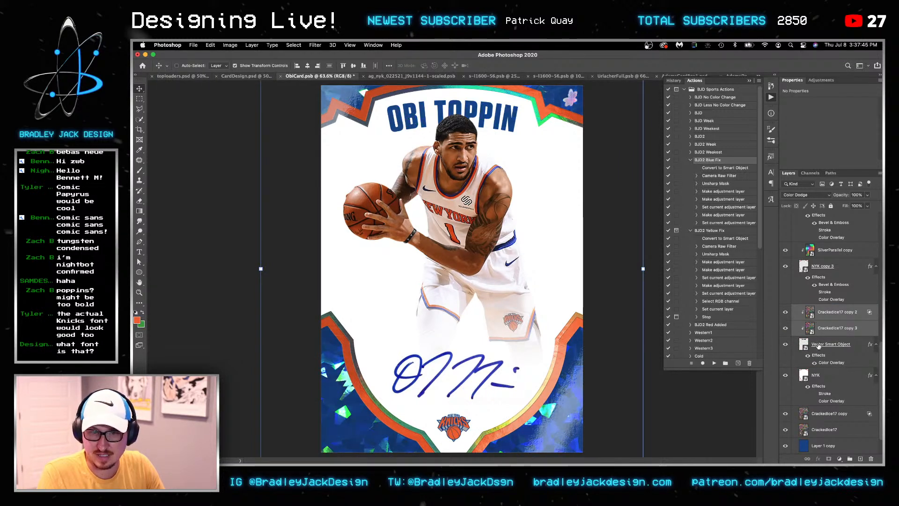
# Group the lettering, place the two cracked-ice copies above the group, and clip them to the group
pyautogui.press('super+g')
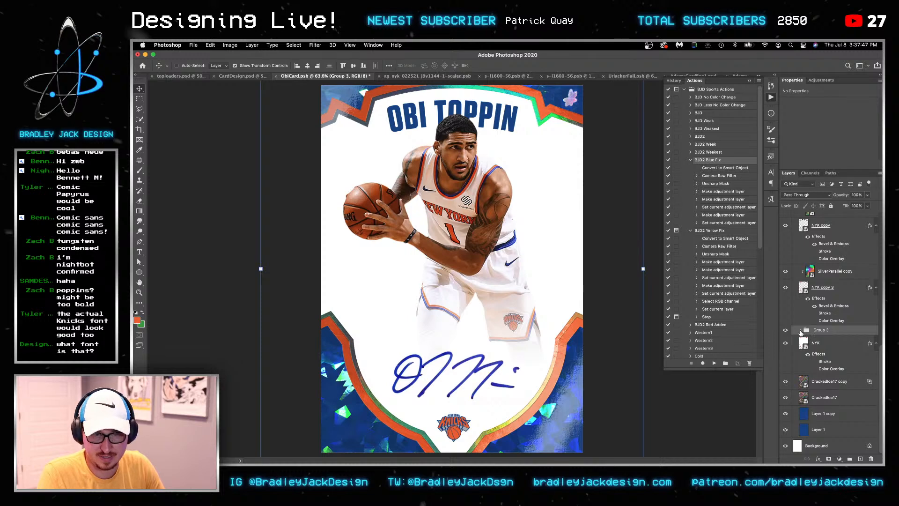
pyautogui.click(823, 346)
pyautogui.keyDown('shift'); pyautogui.click(826, 363); pyautogui.keyUp('shift')
pyautogui.moveTo(827, 349); pyautogui.dragTo(823, 327)
pyautogui.keyDown('alt'); pyautogui.click(824, 356); pyautogui.keyUp('alt')
pyautogui.keyDown('alt'); pyautogui.click(823, 341); pyautogui.keyUp('alt')
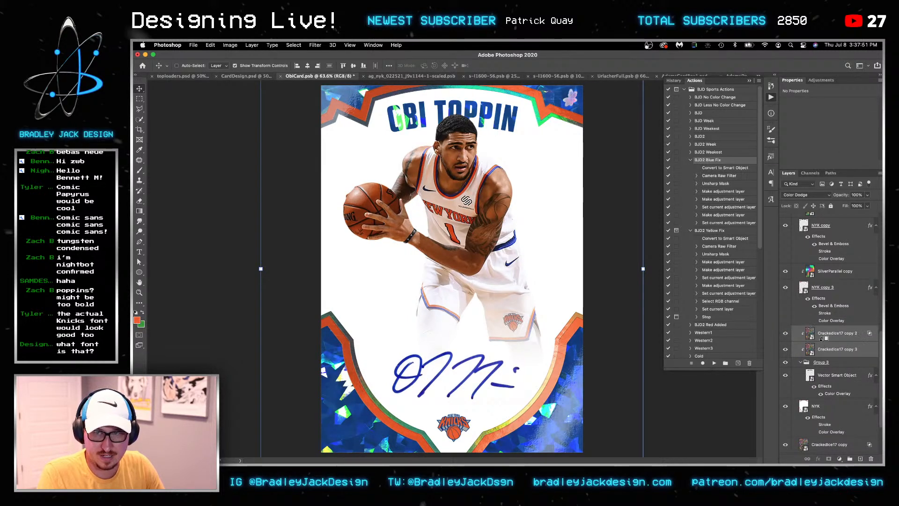
# Shift the two clipped cracked-ice copies left so a different part of the texture shows through the lettering
pyautogui.press('z')
pyautogui.moveTo(520, 225); pyautogui.dragTo(477, 227)
pyautogui.press('v')
pyautogui.moveTo(527, 272); pyautogui.dragTo(500, 272)
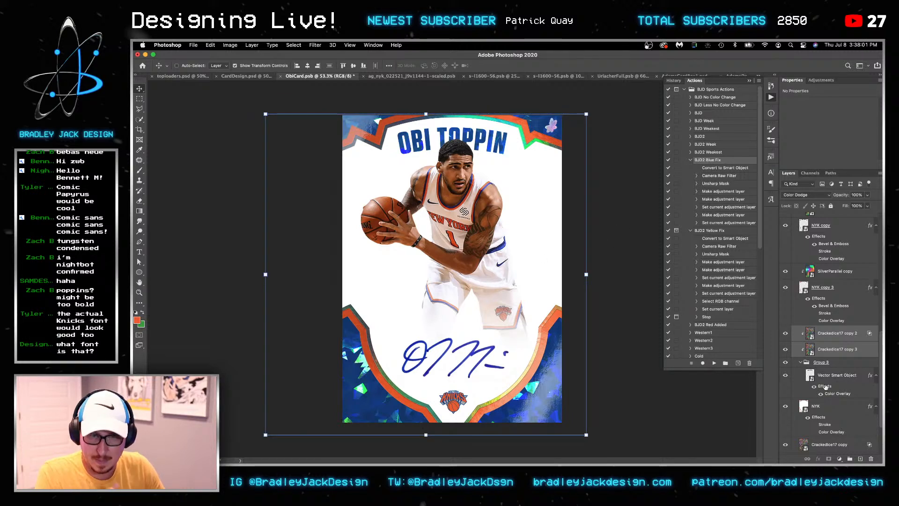
# Copy the NYK copy 3 layer's Bevel & Emboss effect onto the OBI TOPPIN lettering and inspect it up close
pyautogui.moveTo(834, 306); pyautogui.dragTo(823, 376)
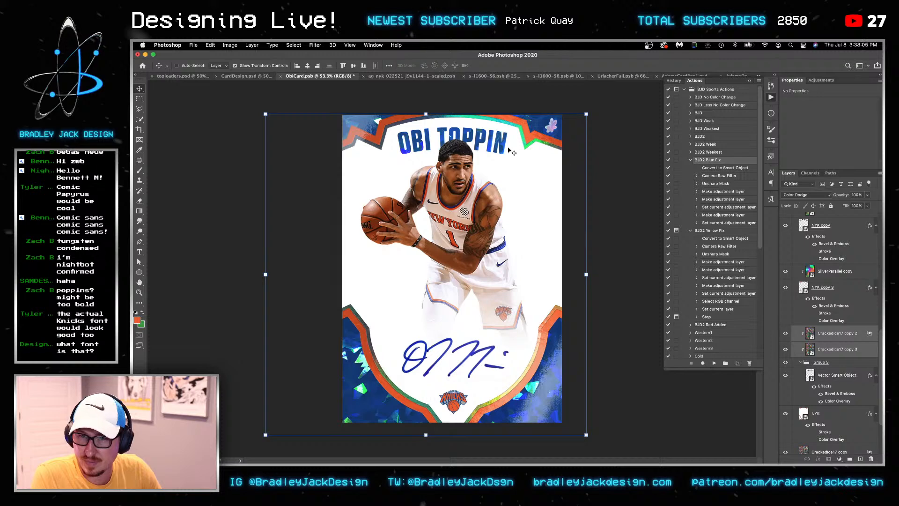
pyautogui.scroll(5, 466, 132)
pyautogui.scroll(-5, 465, 132)
pyautogui.scroll(5, 465, 132)
pyautogui.scroll(-5, 465, 133)
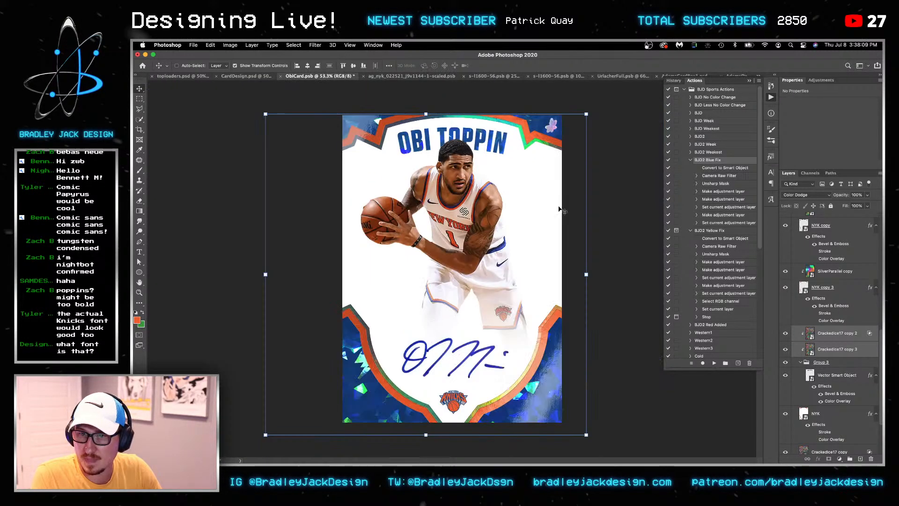
# Switch to Adobe Bridge, preview CW-Grain-Textures3.jpg in the Grain/Dust folder, and place it in the card above the NYK layer
pyautogui.scroll(-2, 815, 371)
pyautogui.click(823, 387)
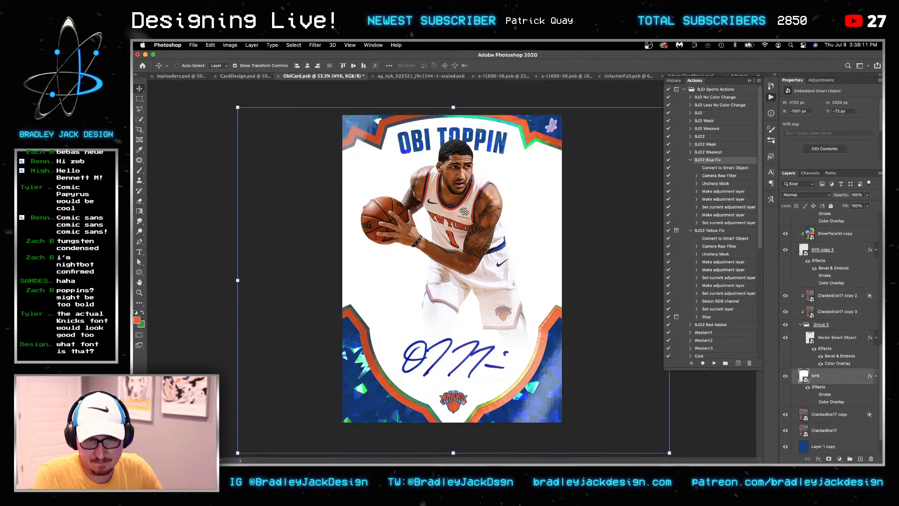
pyautogui.moveTo(547, 461)
pyautogui.click(574, 440)
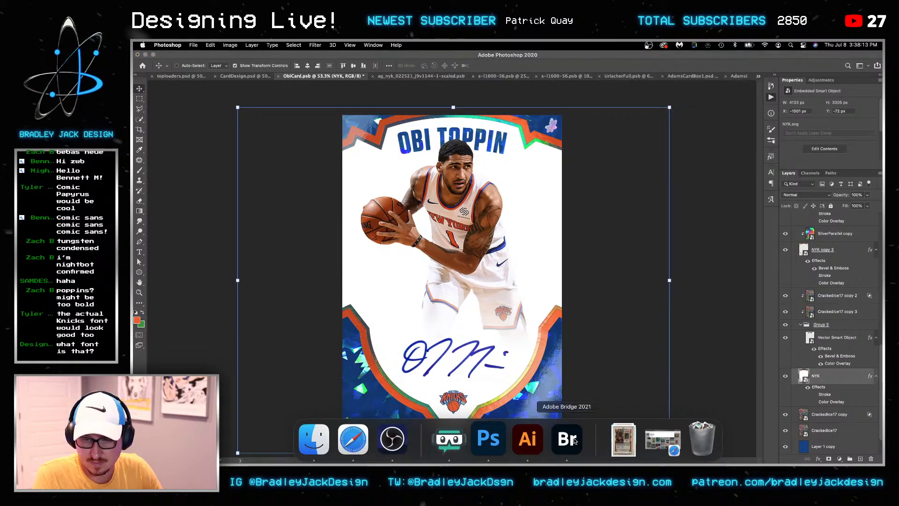
pyautogui.click(310, 355)
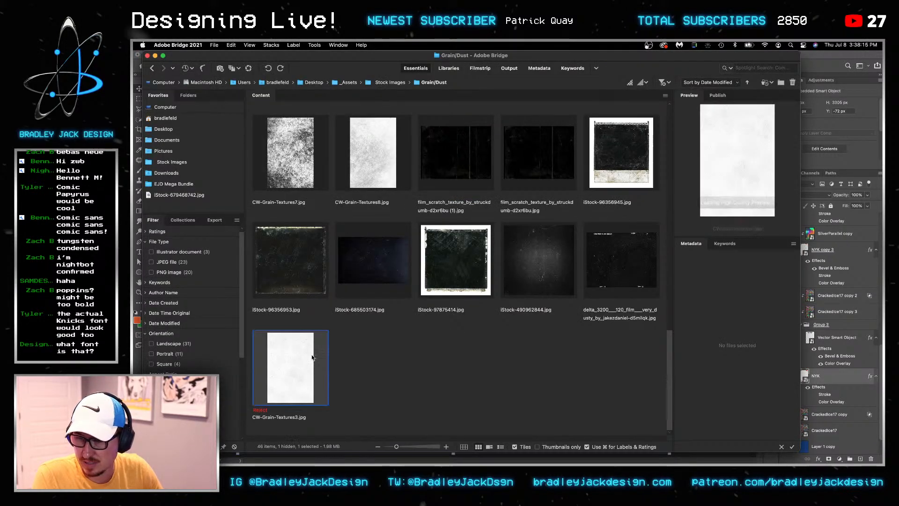
pyautogui.press('space')
pyautogui.press('space')
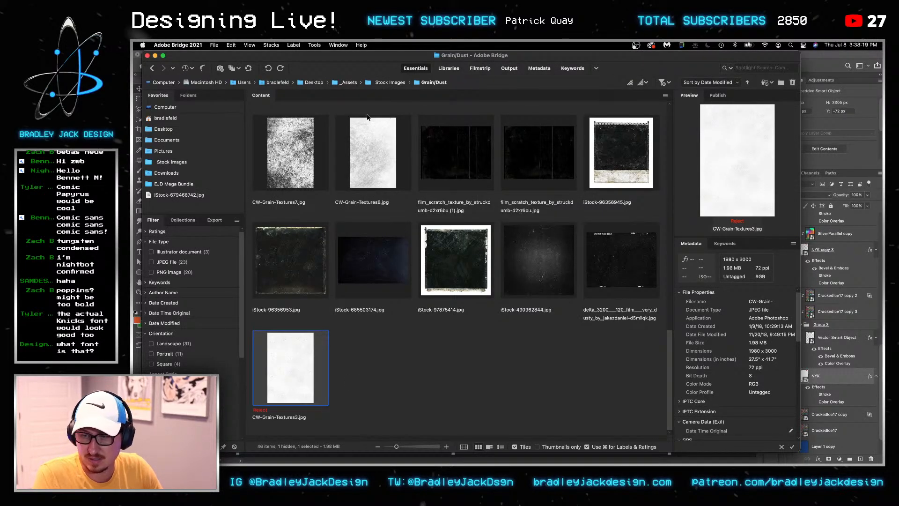
pyautogui.moveTo(347, 61); pyautogui.dragTo(628, 61)
pyautogui.moveTo(569, 372); pyautogui.dragTo(213, 233)
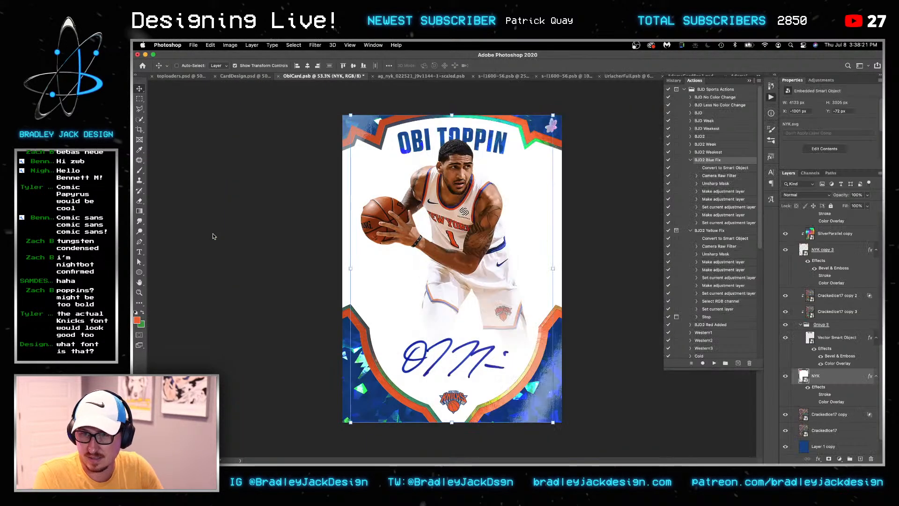
# Blend the grain texture with Multiply at 20% opacity, enlarge it to cover the whole card, and save the document
pyautogui.hotkey('shift', 'alt', 'm')
pyautogui.press('super+t')
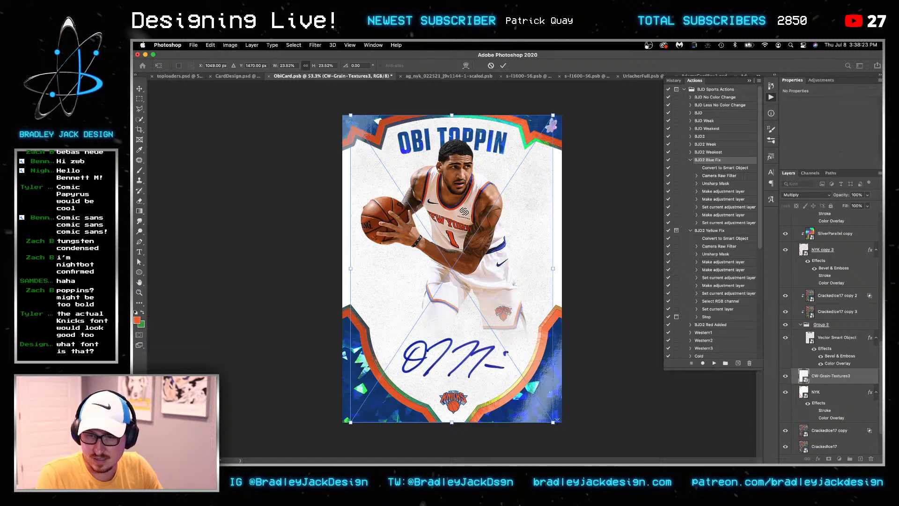
pyautogui.moveTo(572, 431); pyautogui.dragTo(579, 436)
pyautogui.press('Return')
pyautogui.press('2')
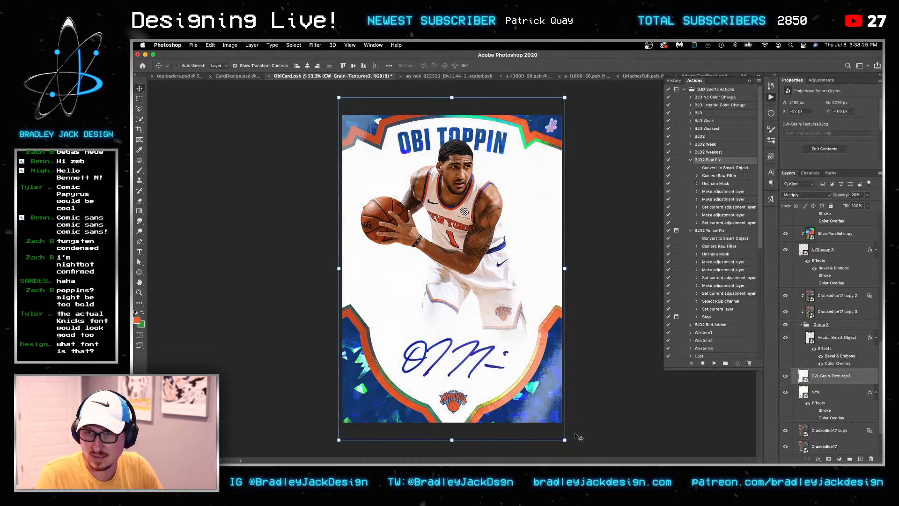
pyautogui.press('z')
pyautogui.moveTo(470, 182)
pyautogui.mouseDown()
pyautogui.moveTo(507, 180)
pyautogui.moveTo(473, 178)
pyautogui.mouseUp()
pyautogui.press('v')
pyautogui.press('super+s')
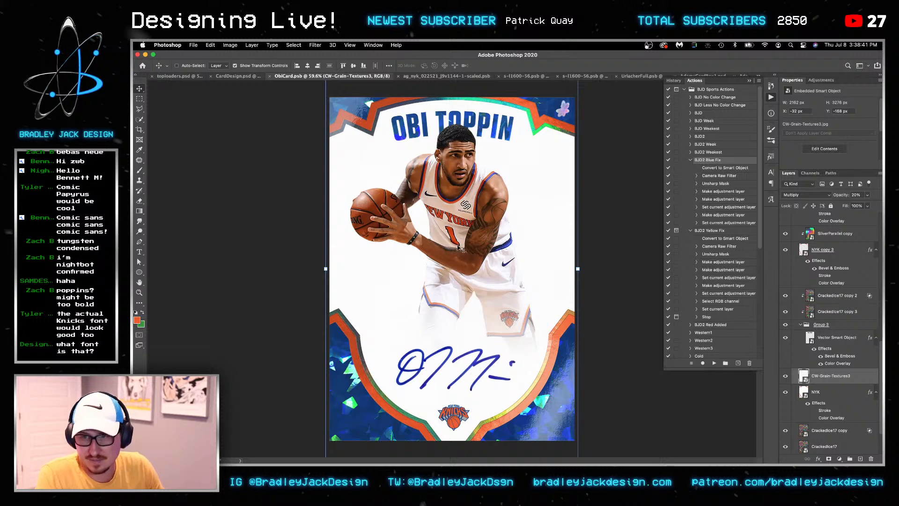
# Switch to Safari and search eBay for "2021 nba card insert"
pyautogui.press('super+Tab')
pyautogui.press('super+Tab')
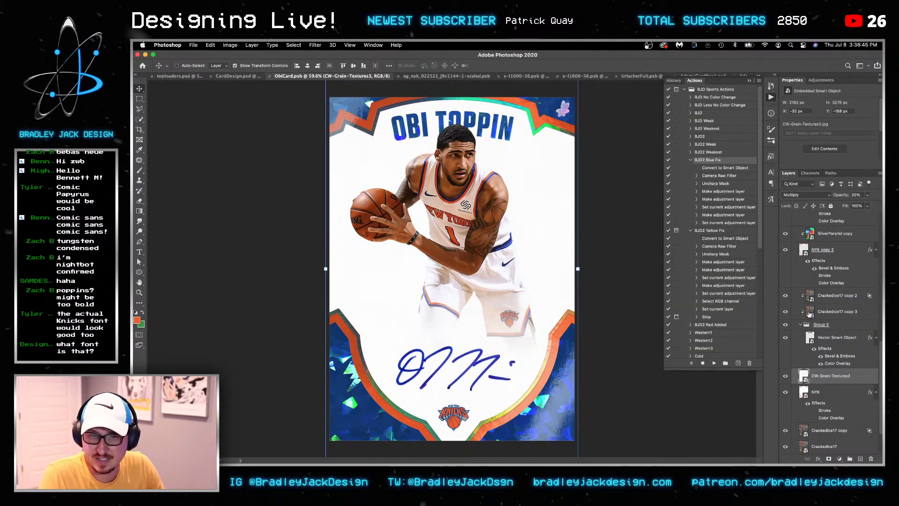
pyautogui.scroll(8, 809, 309)
pyautogui.moveTo(352, 460)
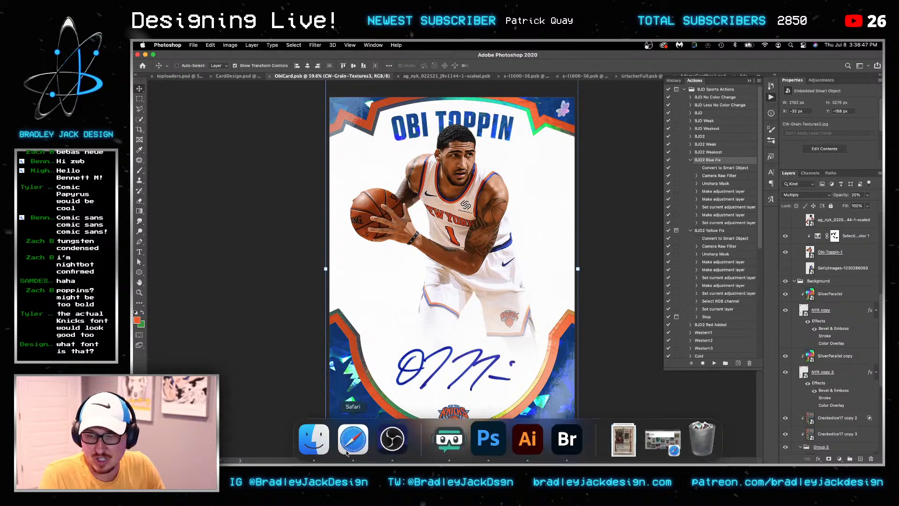
pyautogui.click(353, 441)
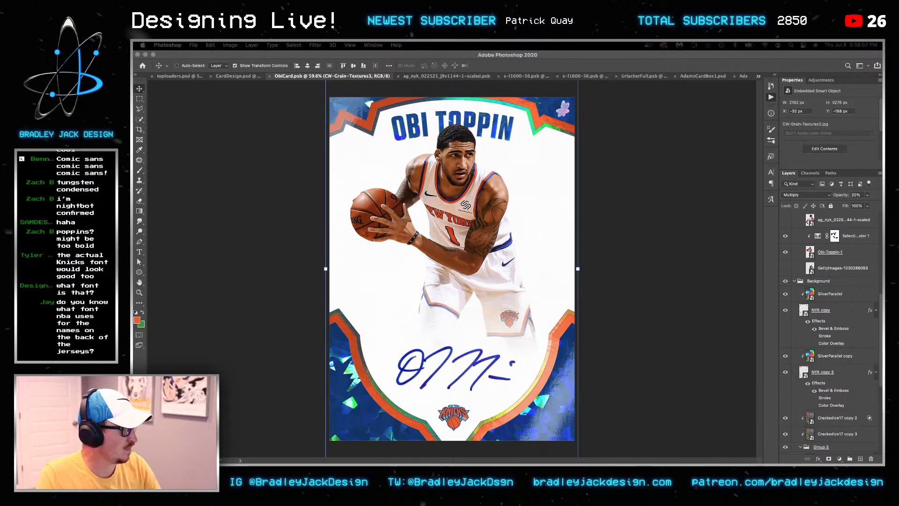
pyautogui.moveTo(480, 181); pyautogui.dragTo(313, 128)
pyautogui.scroll(-3, 414, 186)
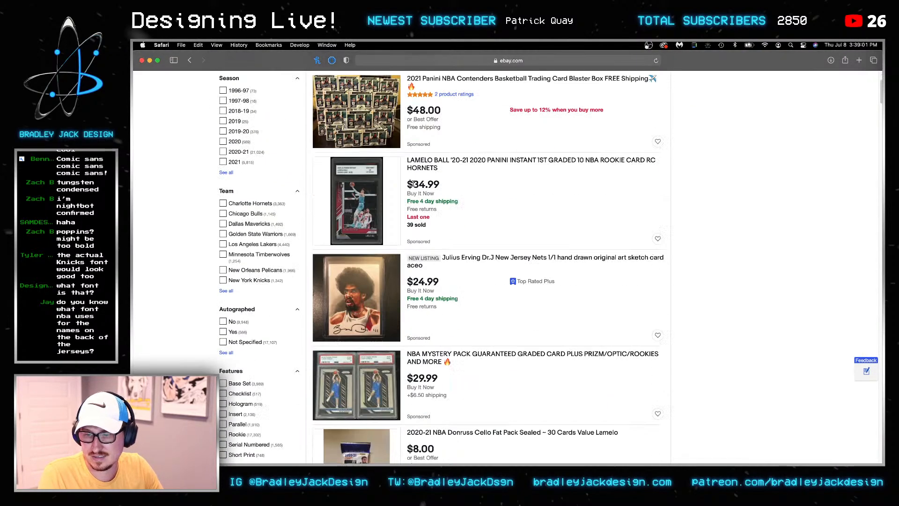
pyautogui.scroll(-10, 413, 186)
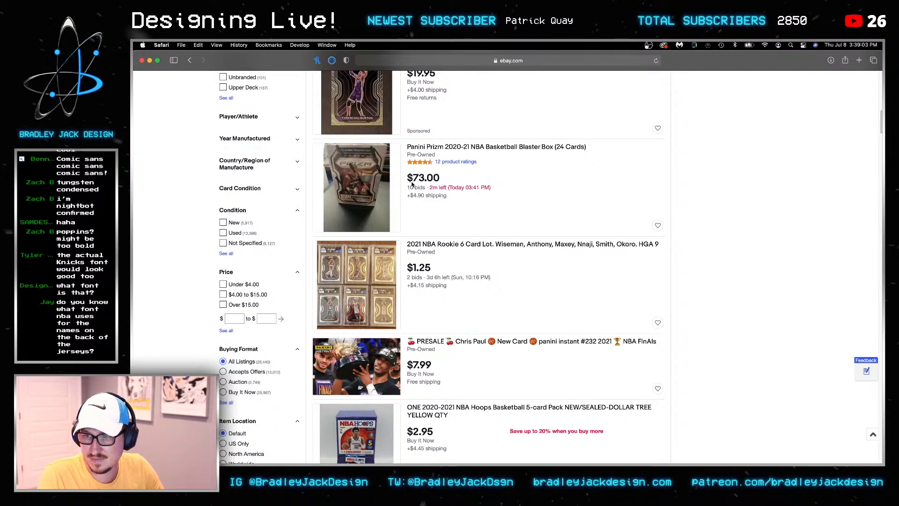
pyautogui.scroll(15, 395, 130)
pyautogui.click(389, 97)
pyautogui.write('insert')
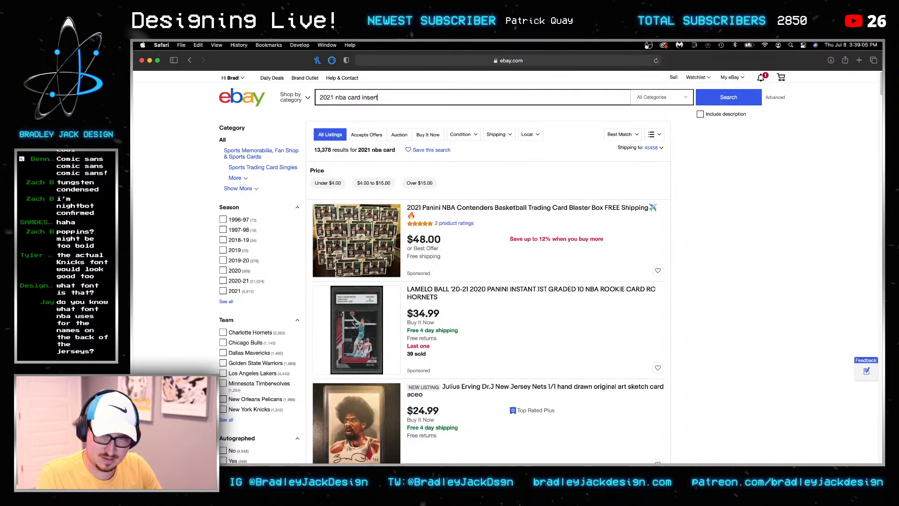
pyautogui.press('Return')
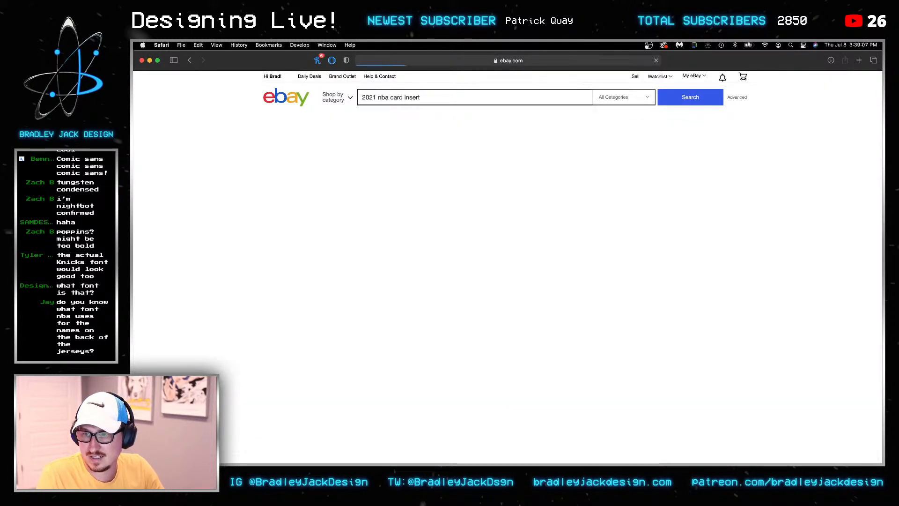
# Open the Lamelo Ball Prizm Instant Impact Silver Insert listing and enlarge its photo to examine the name lettering
pyautogui.scroll(-5, 402, 177)
pyautogui.scroll(-10, 401, 177)
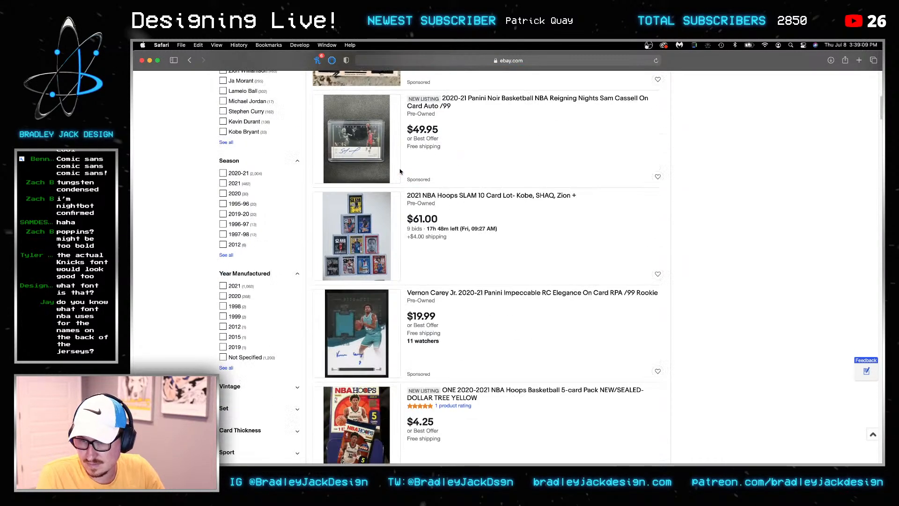
pyautogui.scroll(-5, 400, 168)
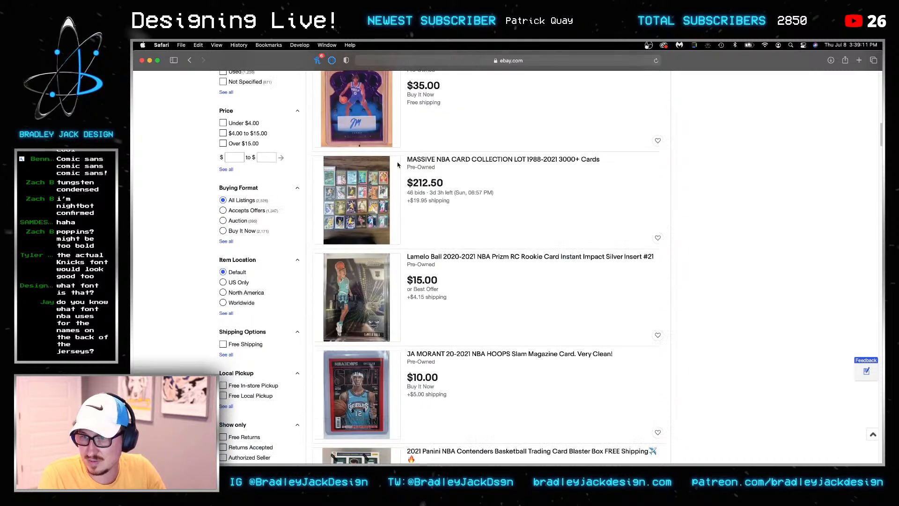
pyautogui.click(380, 193)
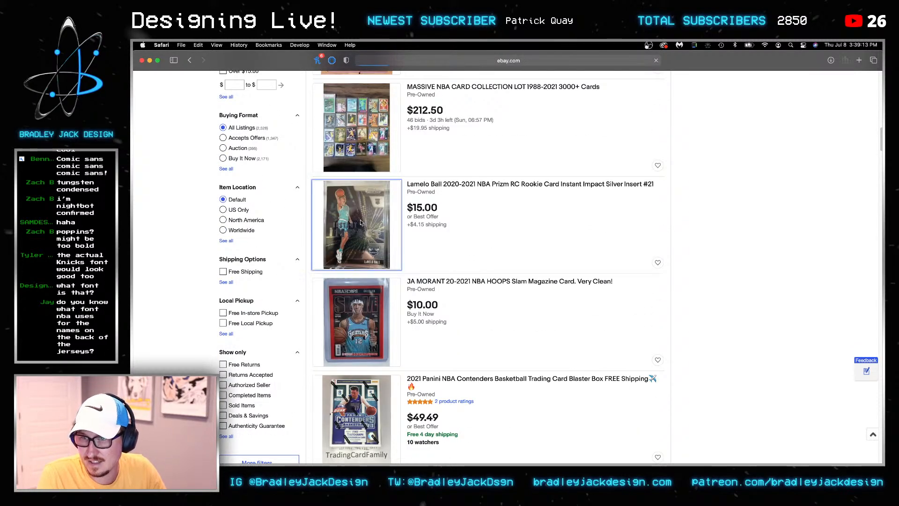
pyautogui.click(279, 234)
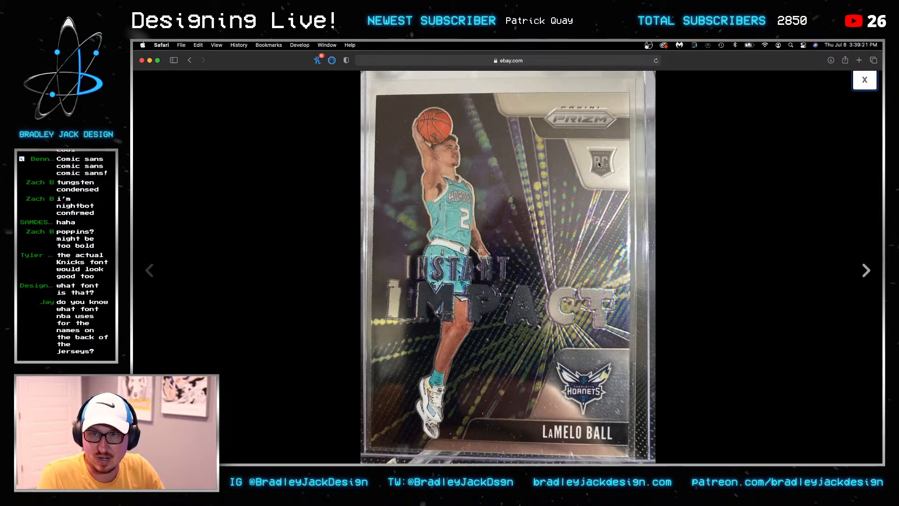
# Switch back to Photoshop and add a card-wide centred text box reading OBI TOPPIN over the signature area, checking the reference card
pyautogui.press('super+Tab')
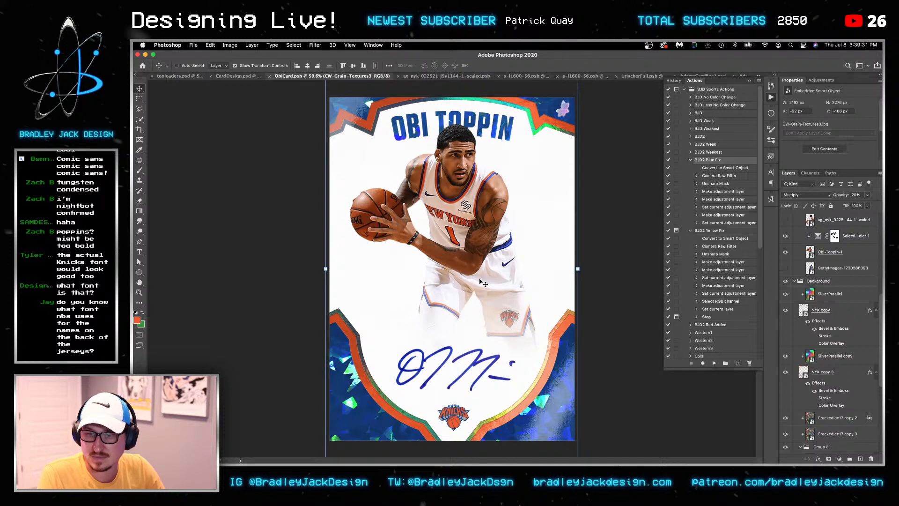
pyautogui.press('t')
pyautogui.moveTo(330, 368); pyautogui.dragTo(575, 425)
pyautogui.write('OBI TOPPIN')
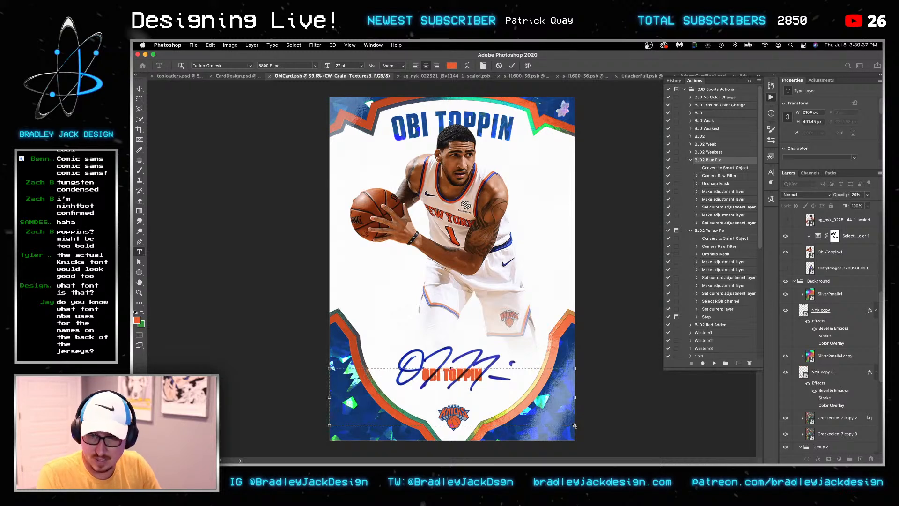
pyautogui.press('super+Tab')
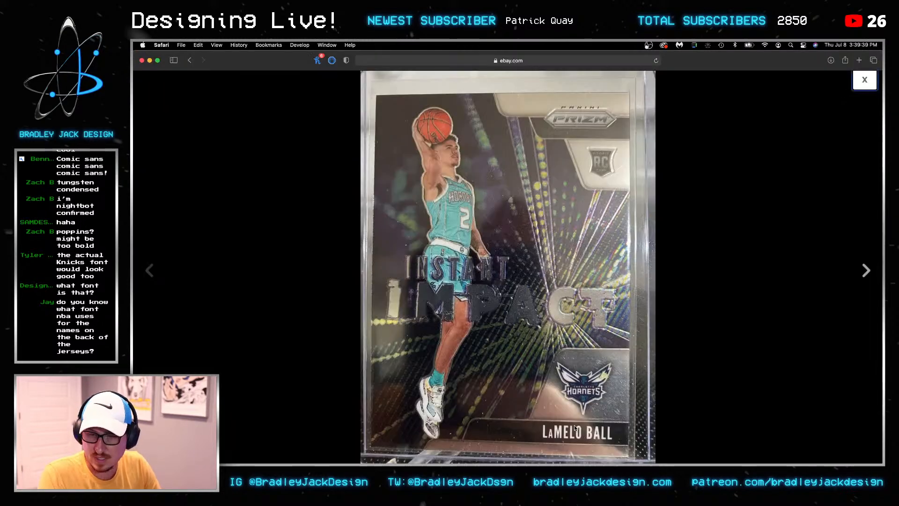
pyautogui.press('super+Tab')
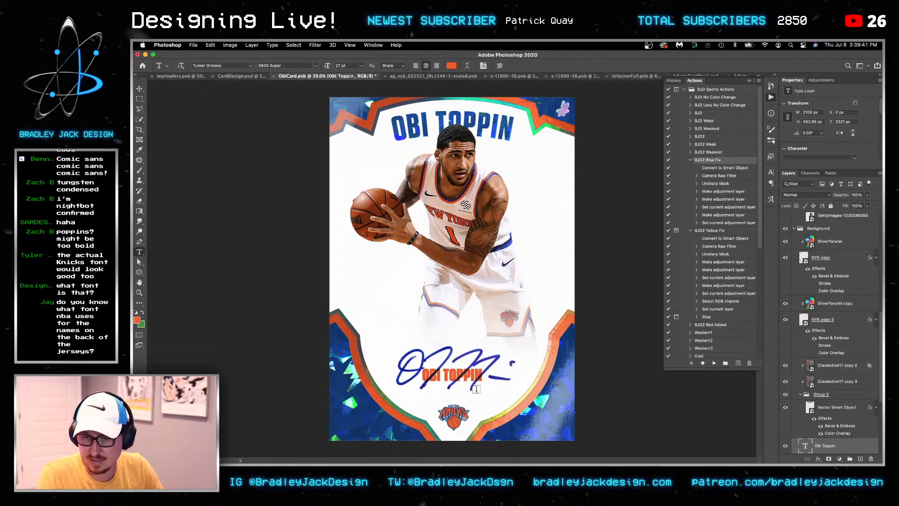
# Move the new OBI TOPPIN text between the signature and the Knicks logo and colour it black
pyautogui.moveTo(468, 378); pyautogui.dragTo(469, 397)
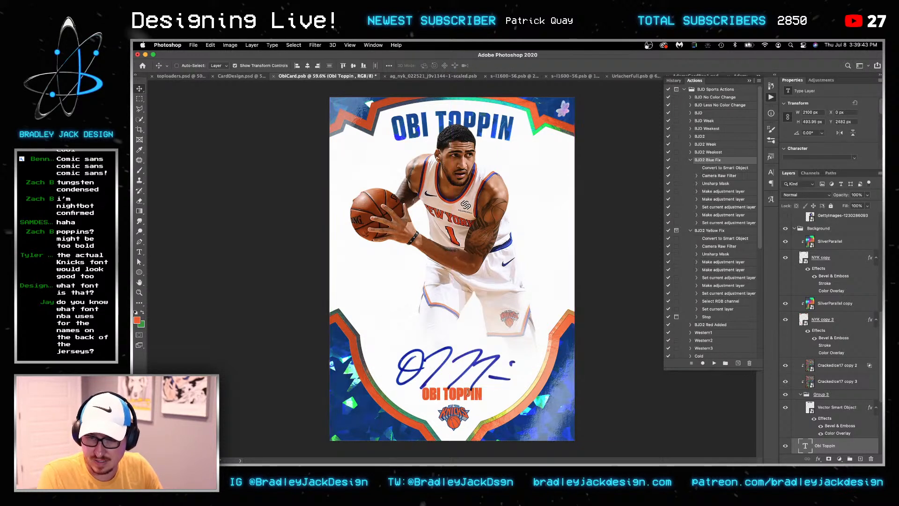
pyautogui.tripleClick(469, 395)
pyautogui.click(135, 312)
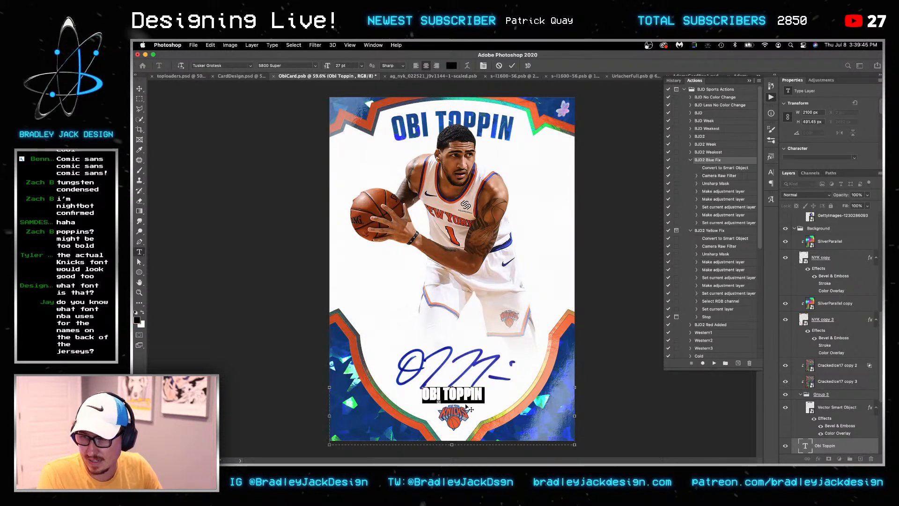
# Try the Highway Gothic Condensed font on the small OBI TOPPIN text and look at the reference card again
pyautogui.click(854, 149)
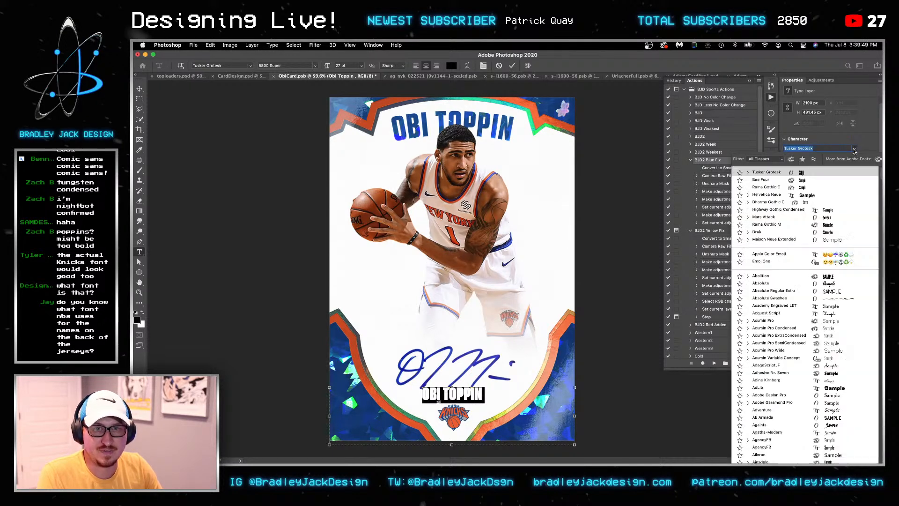
pyautogui.click(786, 159)
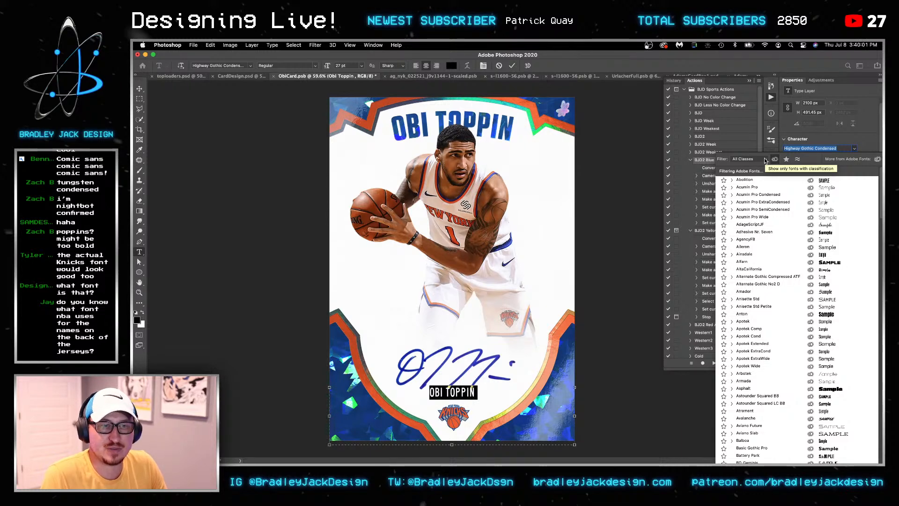
pyautogui.press('super+Tab')
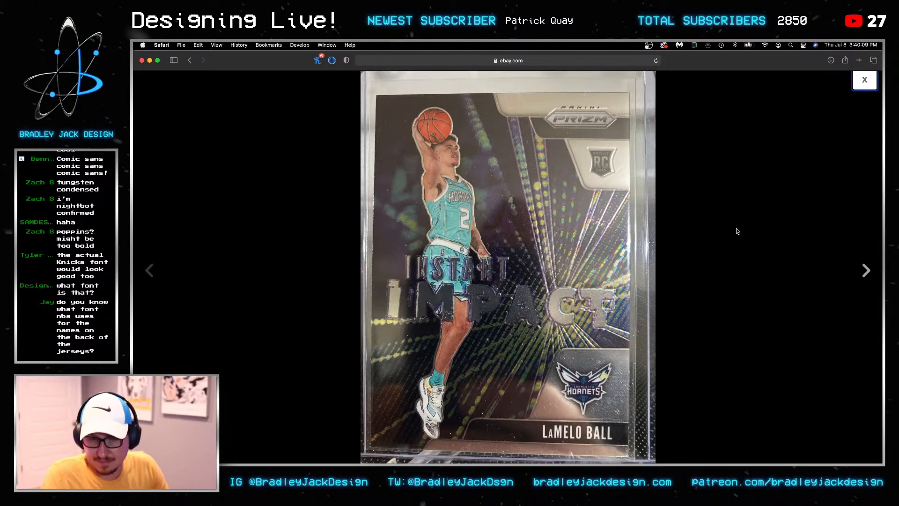
pyautogui.press('super+Tab')
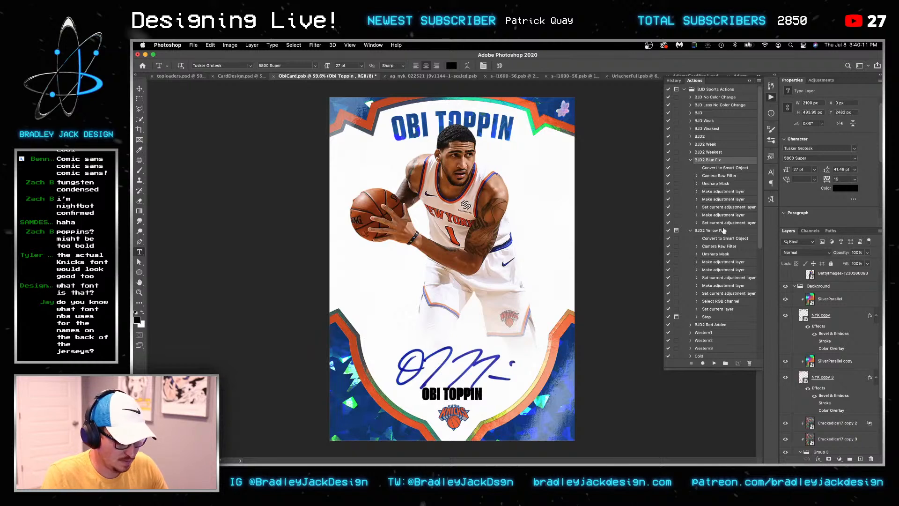
# Set the small OBI TOPPIN text in Bebas Neue Regular and compare it with the name on the LaMelo Ball card
pyautogui.click(439, 399)
pyautogui.press('super+a')
pyautogui.click(817, 148)
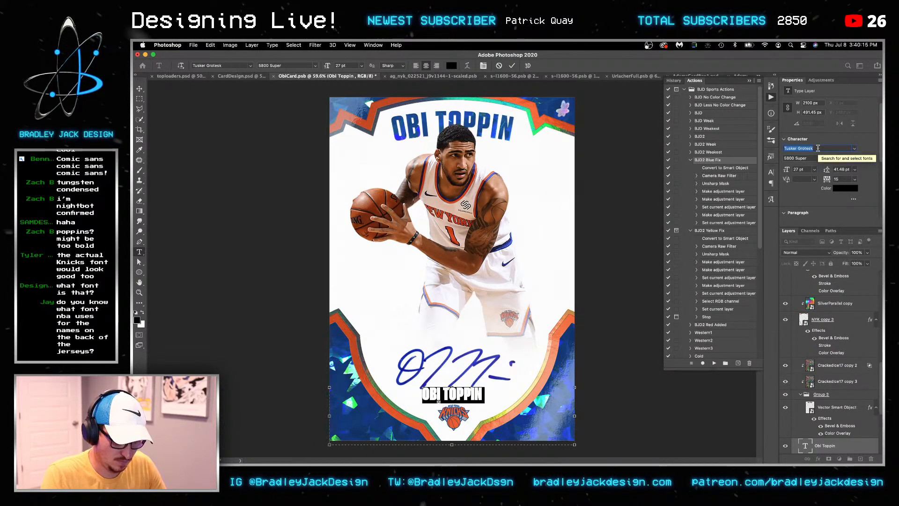
pyautogui.write('be')
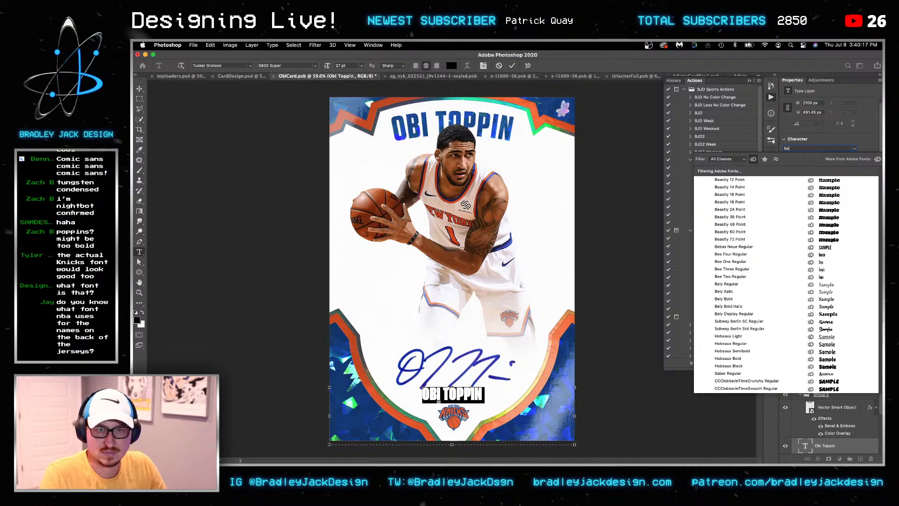
pyautogui.write('bas Neue')
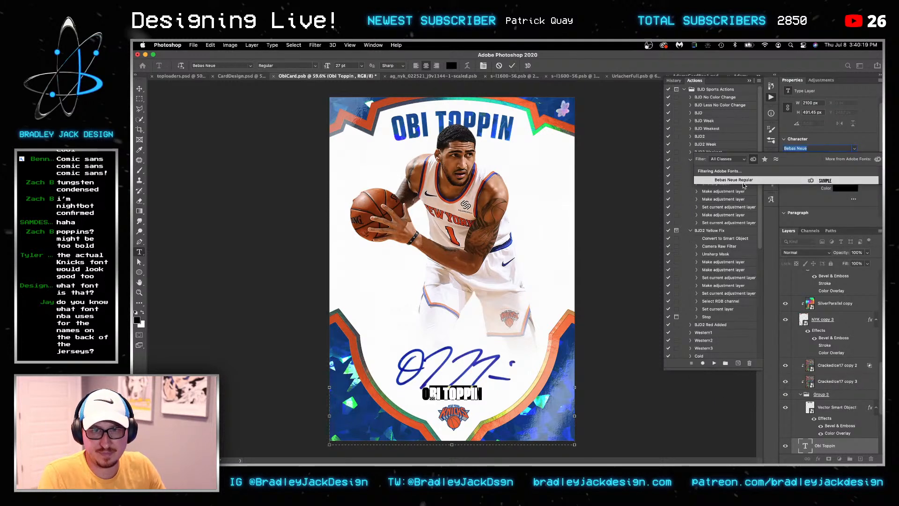
pyautogui.click(742, 180)
pyautogui.press('super+Tab')
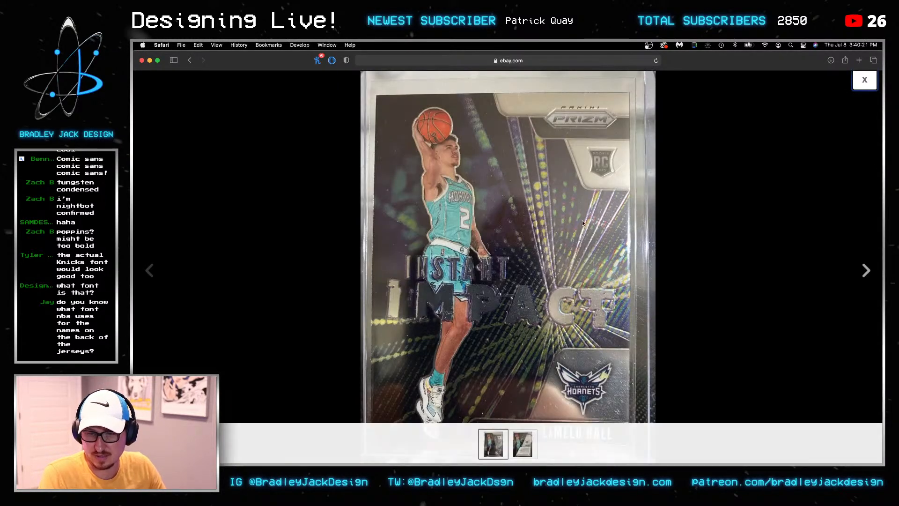
pyautogui.press('super+Tab')
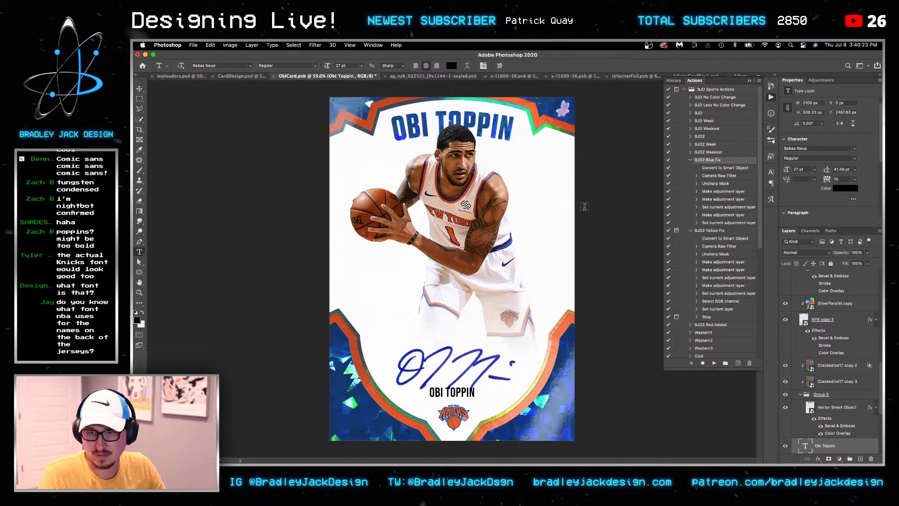
pyautogui.press('super+Tab')
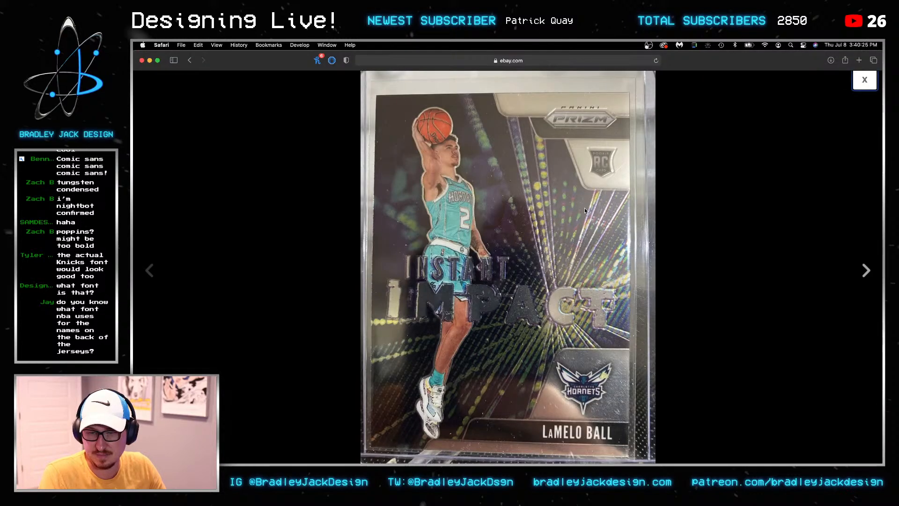
# Return to Photoshop and look for Helvetica fonts for the small OBI TOPPIN text, turning off the Adobe Fonts filter
pyautogui.press('super+Tab')
pyautogui.press('super+Tab')
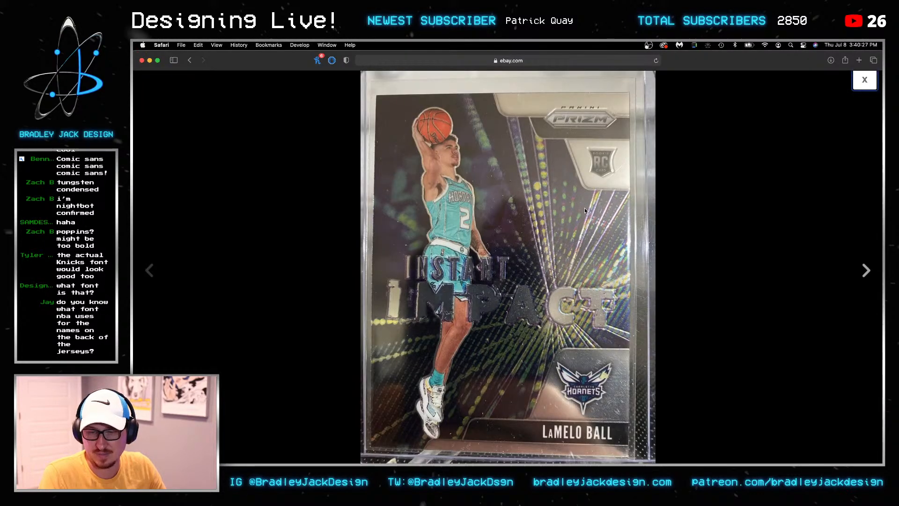
pyautogui.press('super+Tab')
pyautogui.click(806, 149)
pyautogui.write('helveitca')
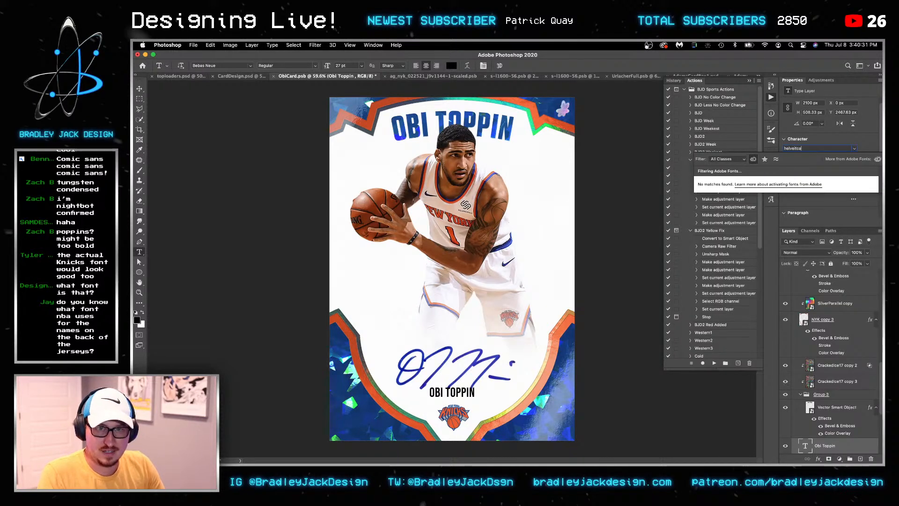
pyautogui.write('helvetica')
pyautogui.press('super+a')
pyautogui.write('helv')
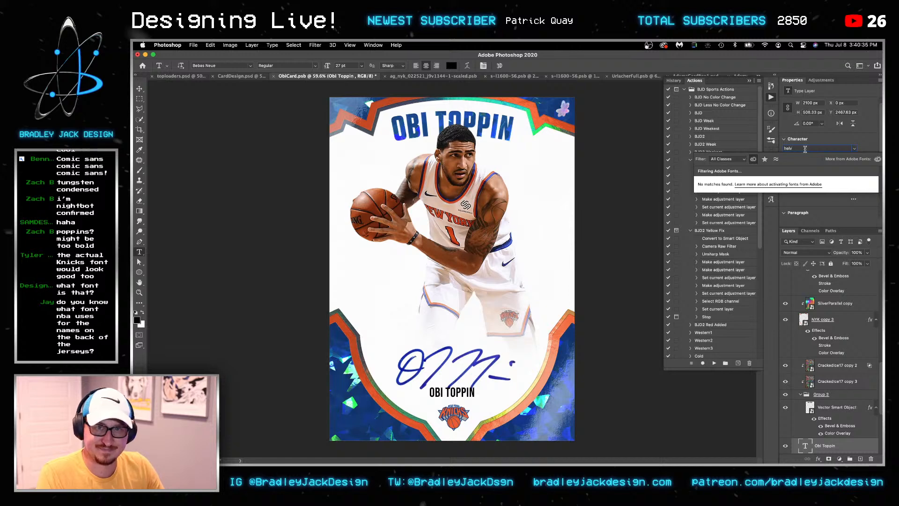
pyautogui.click(754, 160)
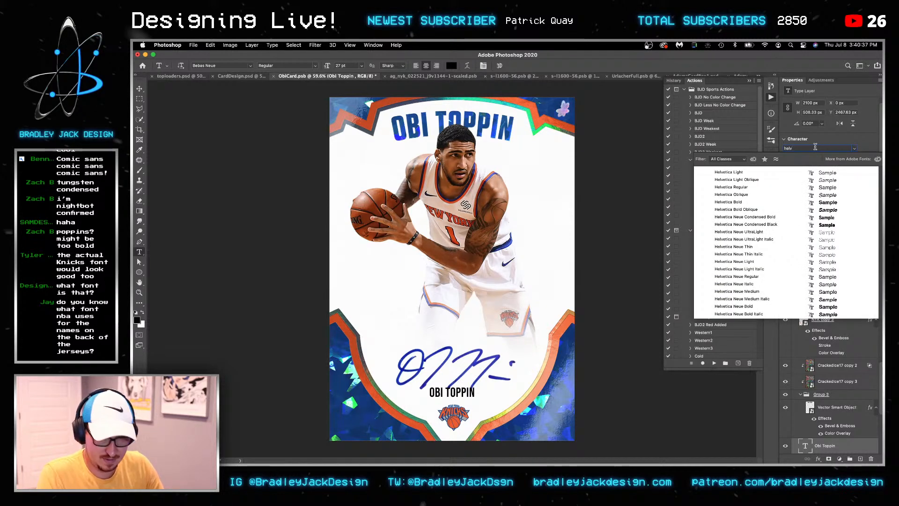
# Try Helvetica Neue Condensed Bold on the small OBI TOPPIN text and compare it with the LaMelo Ball card
pyautogui.write('ica neue lt')
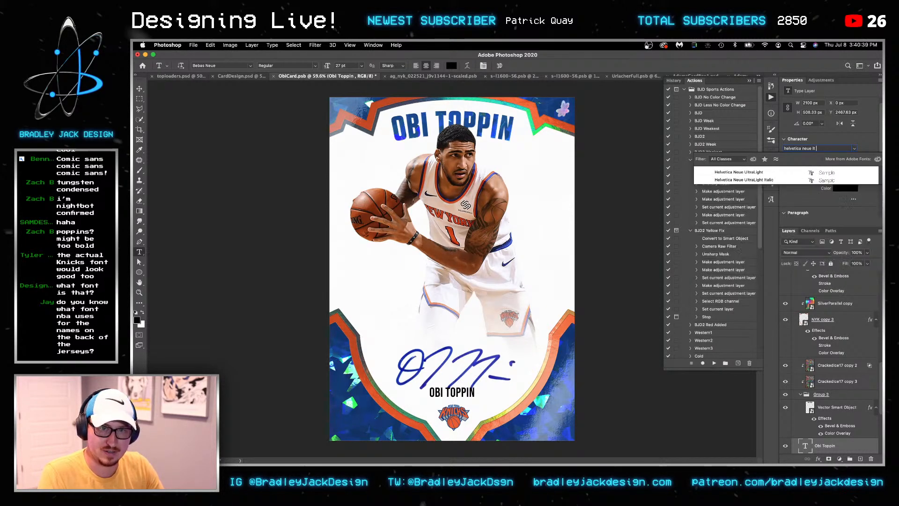
pyautogui.press('BackSpace')
pyautogui.press('BackSpace')
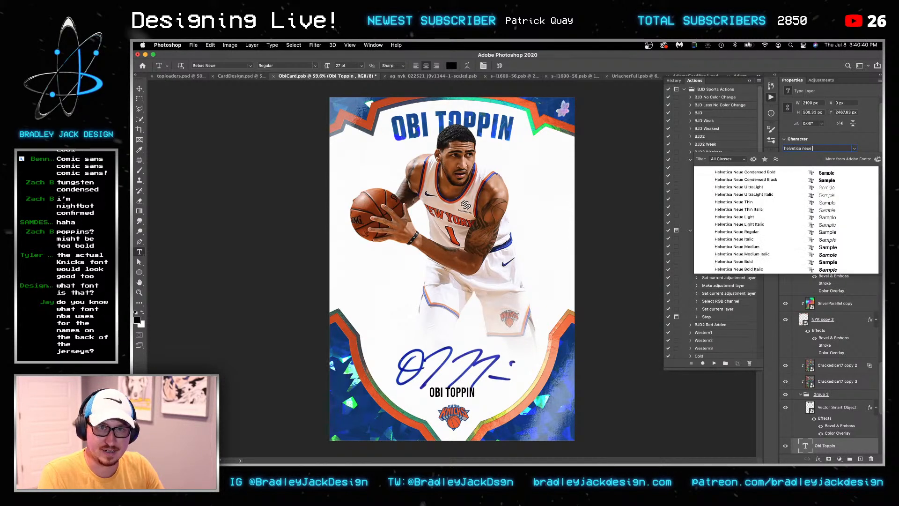
pyautogui.click(785, 172)
pyautogui.press('super+Tab')
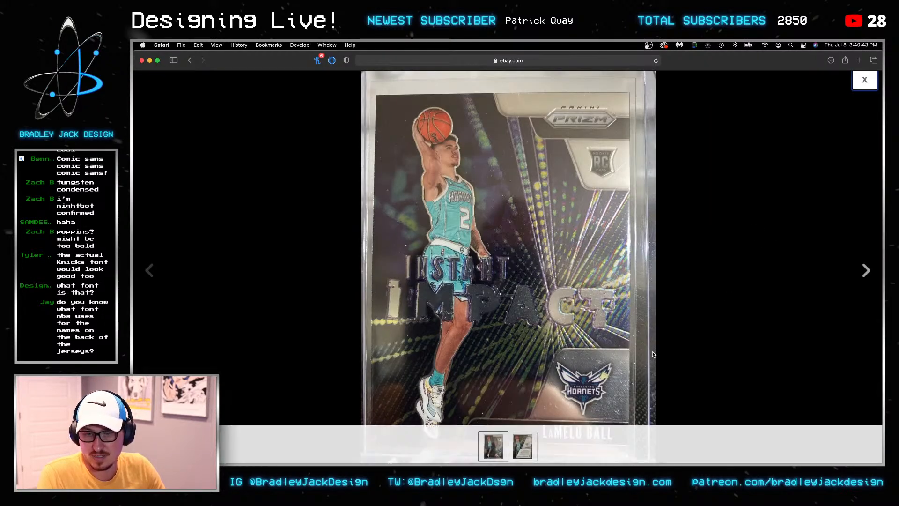
# Try the Condensed Black and UltraLight Italic styles of Helvetica Neue on the small name, checking the reference card again
pyautogui.press('super+Tab')
pyautogui.click(854, 156)
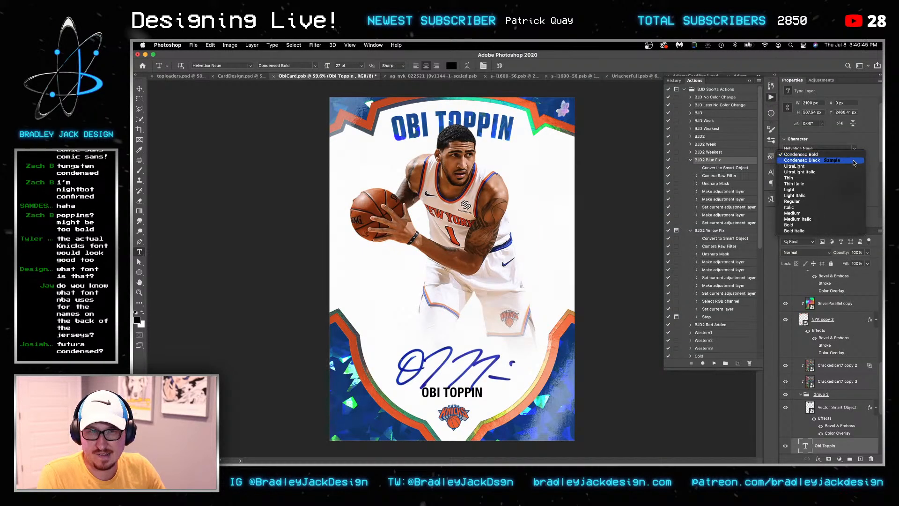
pyautogui.click(855, 160)
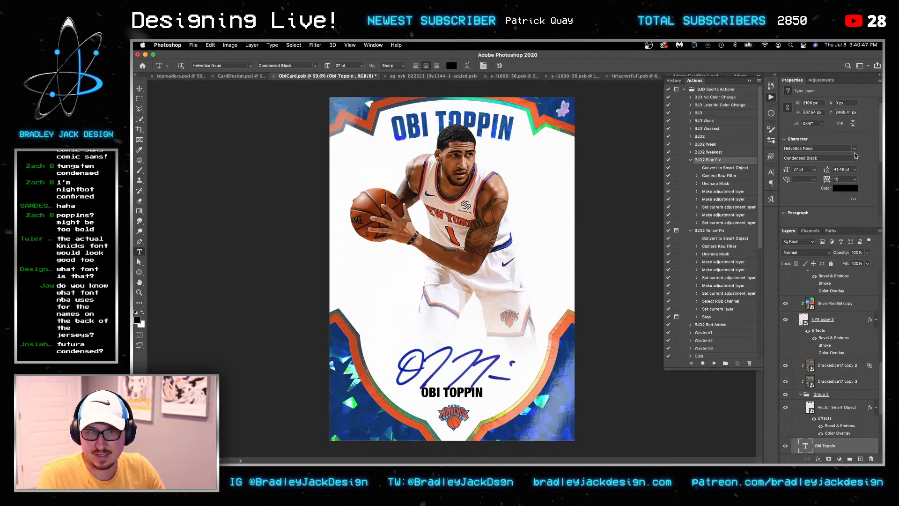
pyautogui.click(854, 159)
pyautogui.click(847, 173)
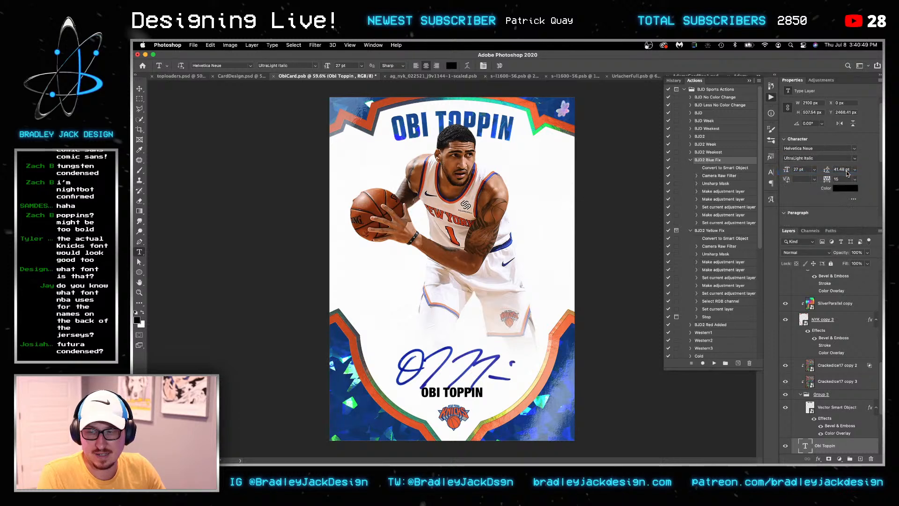
pyautogui.click(830, 149)
pyautogui.press('super+Tab')
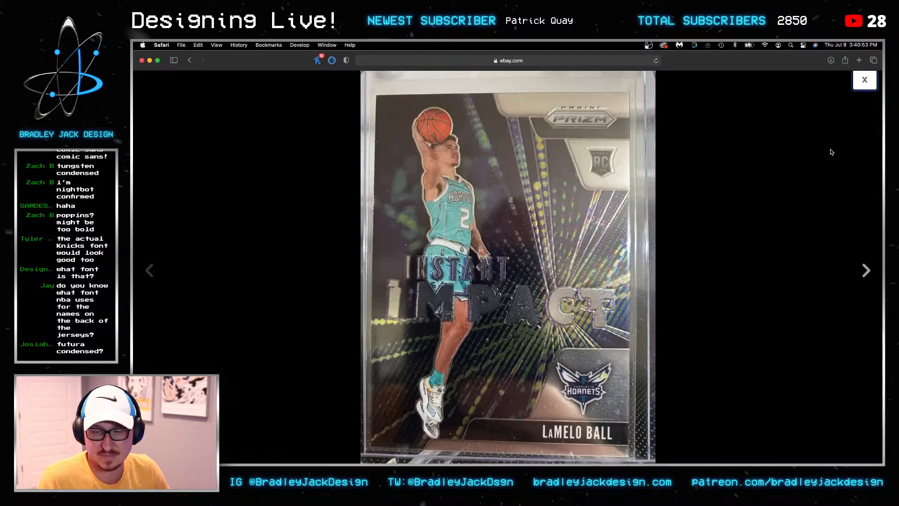
# Try Futura Condensed ExtraBold on the small OBI TOPPIN text and compare it with the LaMelo Ball card
pyautogui.press('super+Tab')
pyautogui.write('futura cond')
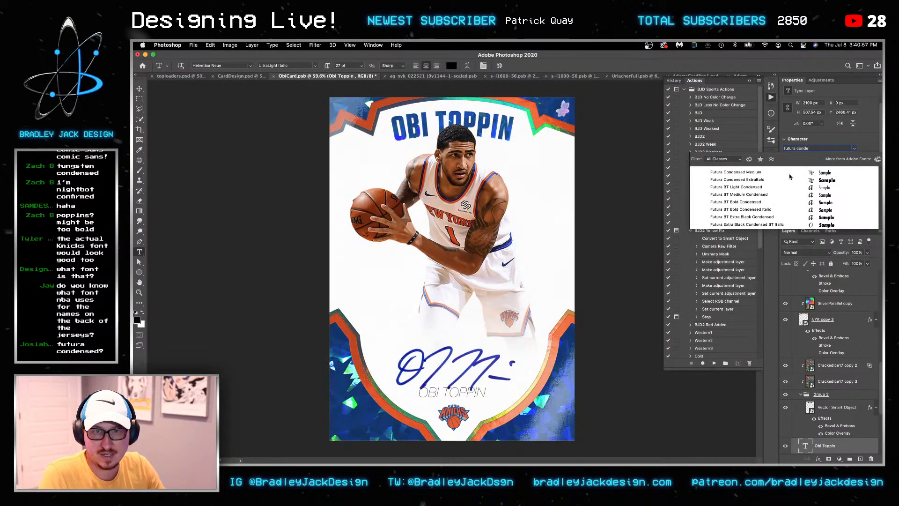
pyautogui.click(787, 179)
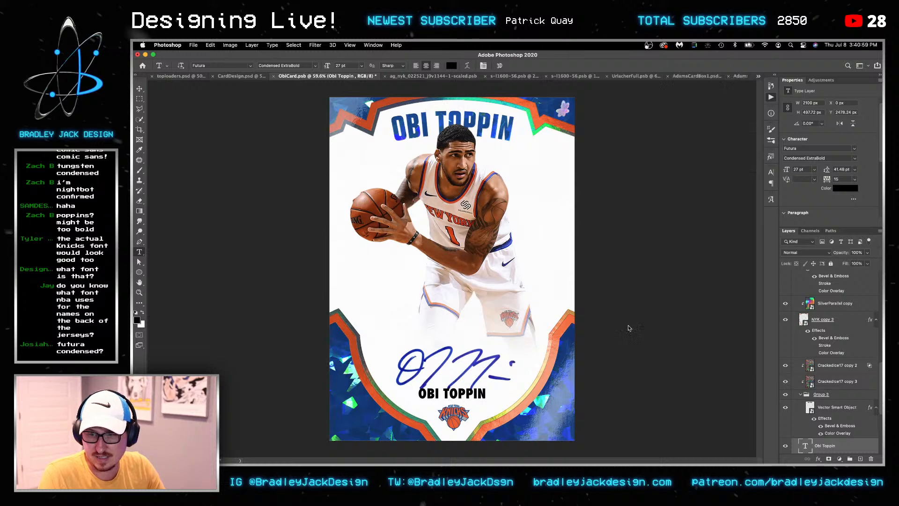
pyautogui.press('super+Tab')
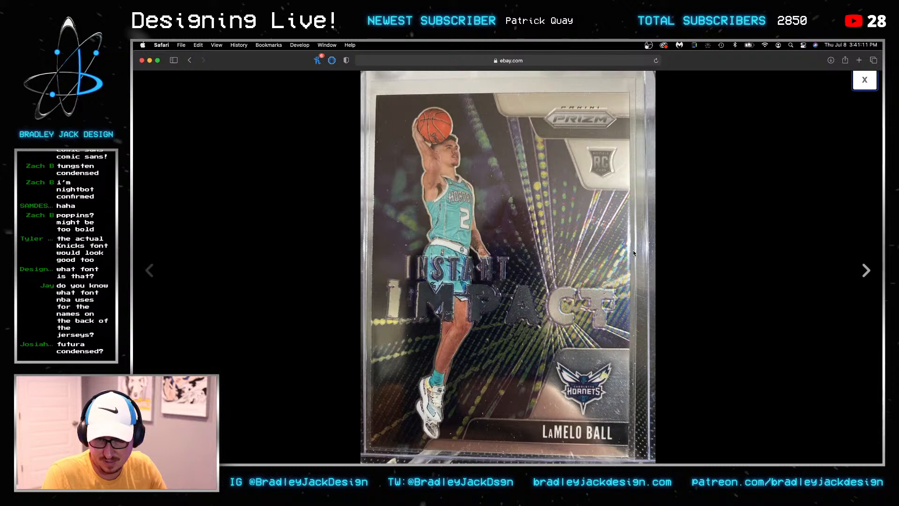
pyautogui.press('super+Tab')
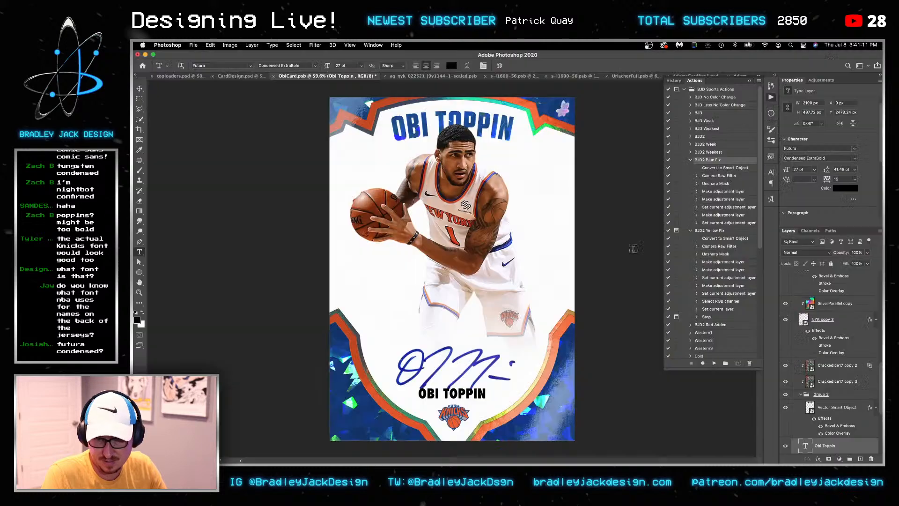
# Replace the small name text with LAMELO BALL in Bebas Neue Regular and compare it with the reference card
pyautogui.tripleClick(474, 392)
pyautogui.write('L')
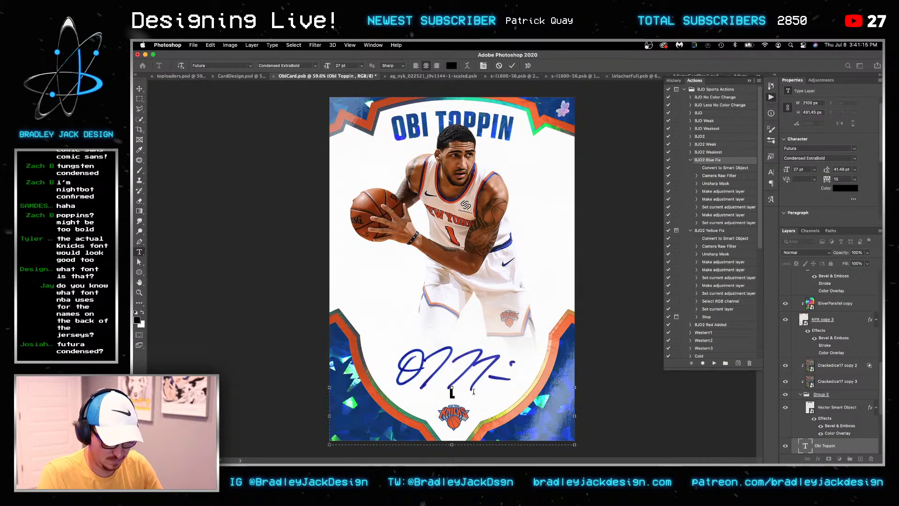
pyautogui.write('AMELO BALL')
pyautogui.hotkey('ctrl', 'a')
pyautogui.click(852, 150)
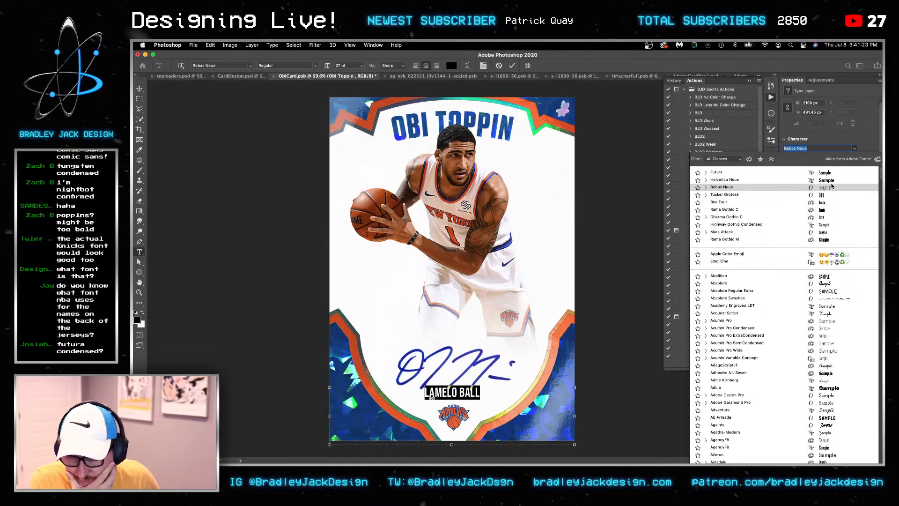
pyautogui.click(832, 186)
pyautogui.press('super+Tab')
pyautogui.press('super+Tab')
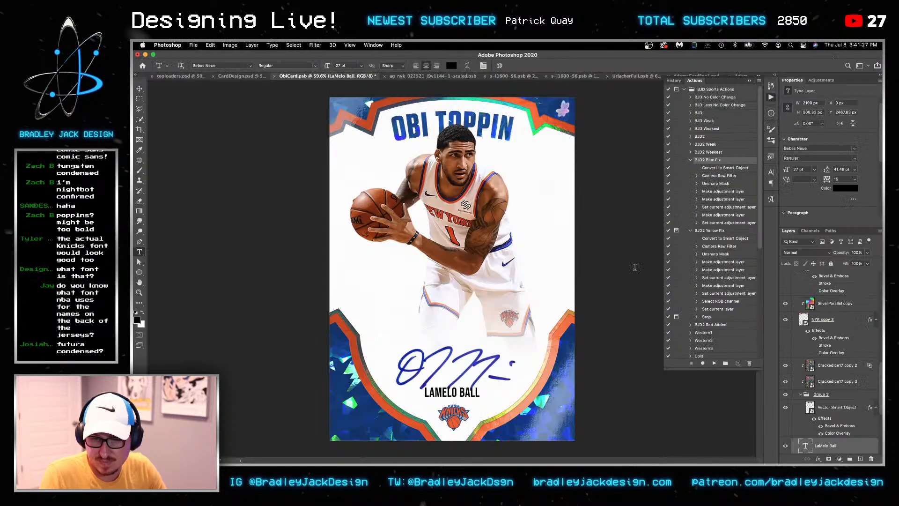
# Change the small name text back to Obi Toppin
pyautogui.click(434, 392)
pyautogui.press('super+a')
pyautogui.write('Obi Toppin')
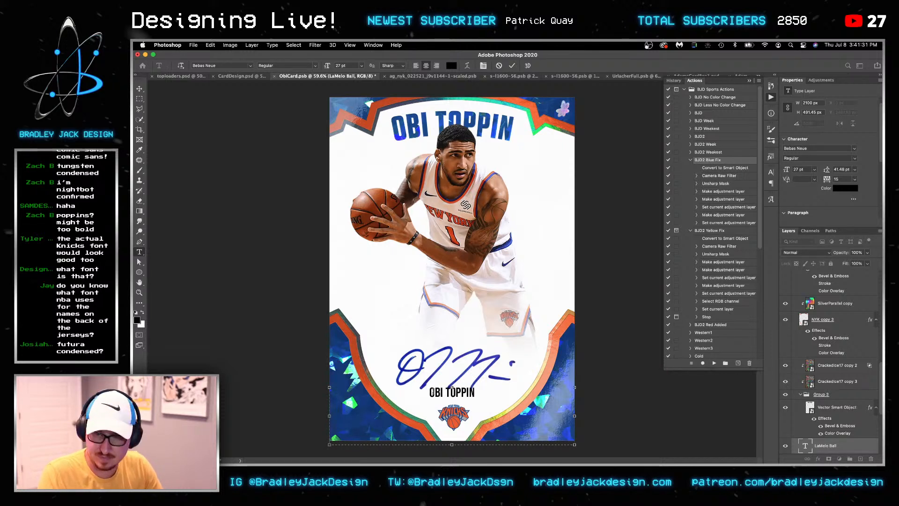
pyautogui.press('super+Return')
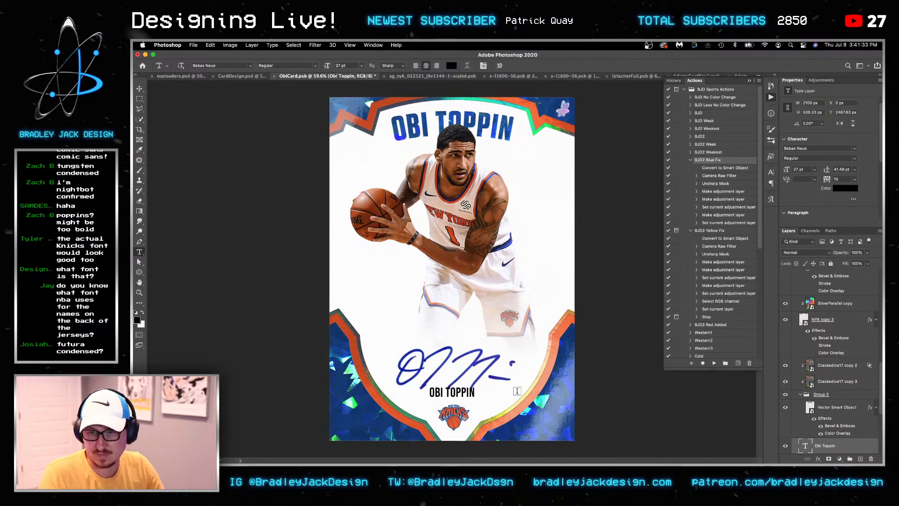
# Nudge the small OBI TOPPIN text slightly down to a Y position of about 2475 px
pyautogui.press('v')
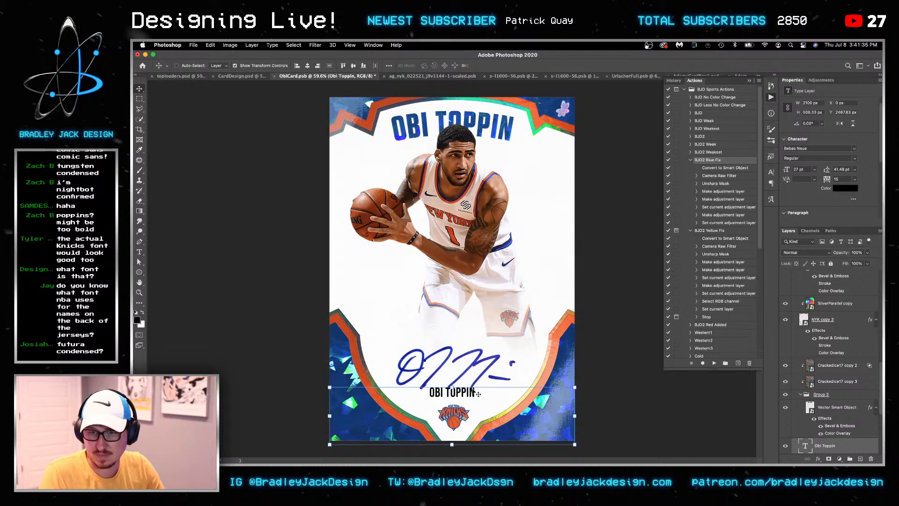
pyautogui.scroll(3, 478, 370)
pyautogui.moveTo(478, 370); pyautogui.dragTo(456, 322)
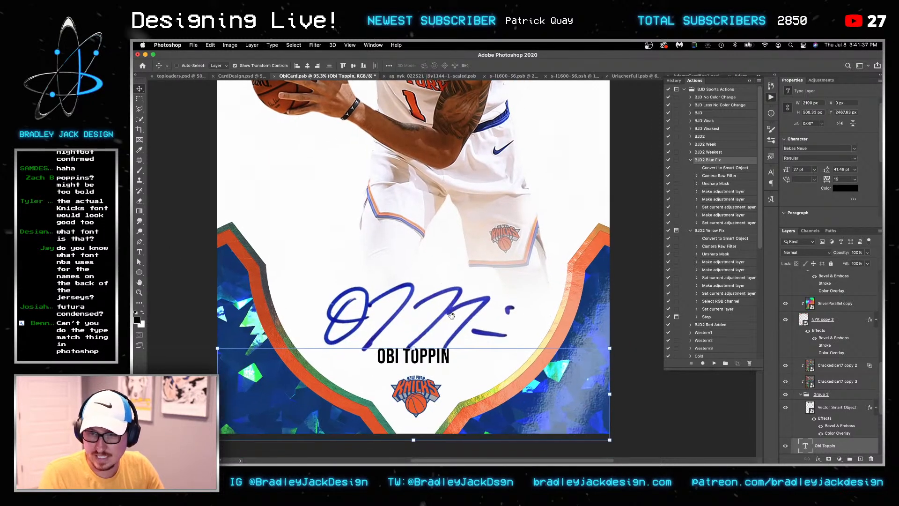
pyautogui.press('Up')
pyautogui.press('Up')
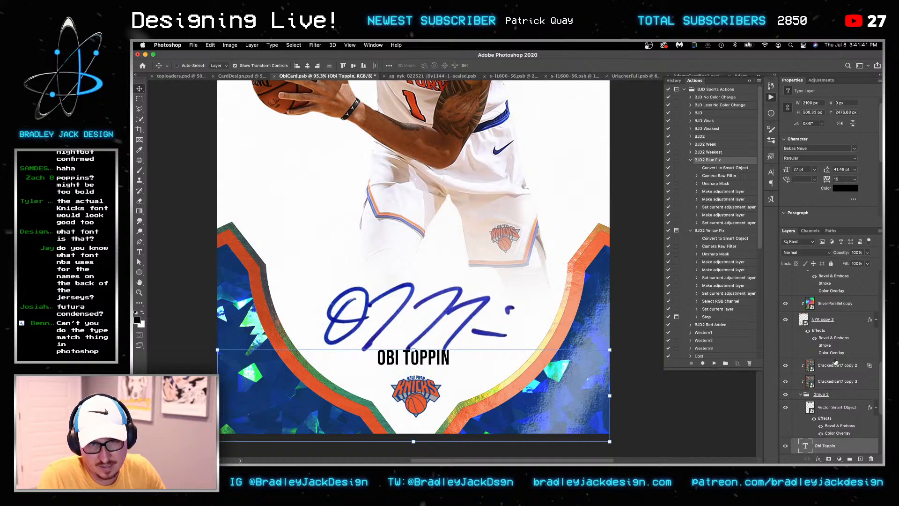
# Align the small OBI TOPPIN text and the NYK copy 2 layer on their horizontal centres and save the card
pyautogui.scroll(-8, 822, 362)
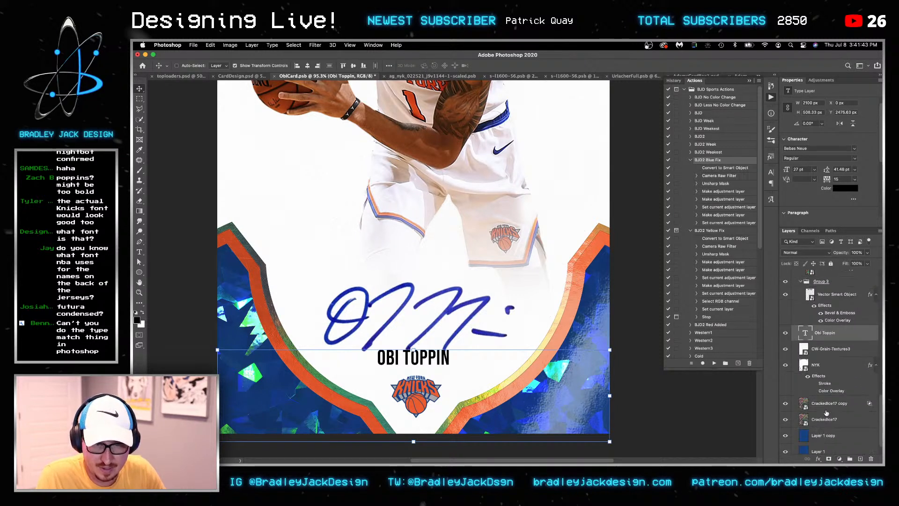
pyautogui.scroll(-5, 826, 412)
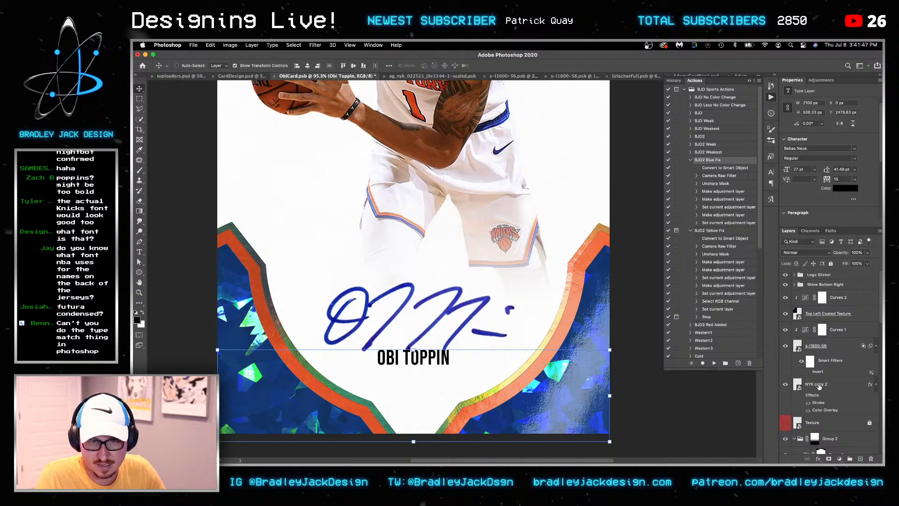
pyautogui.click(306, 67)
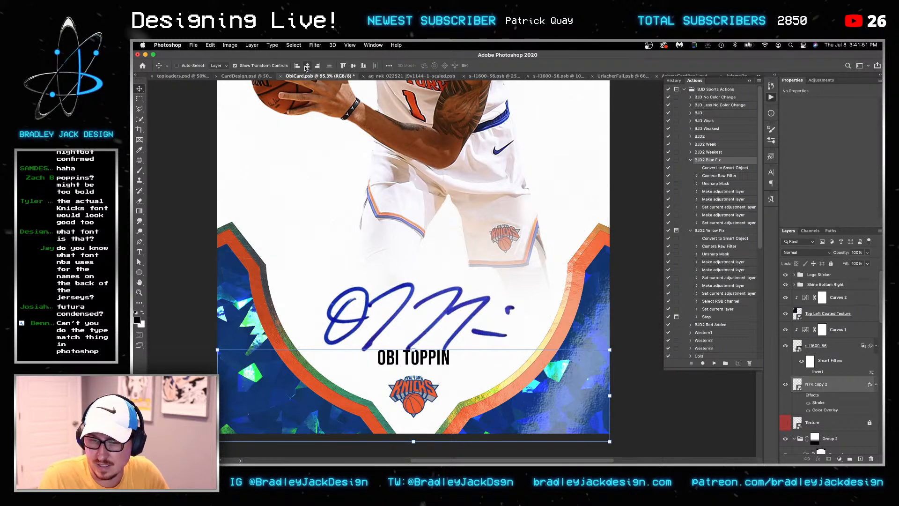
pyautogui.press('cmd+s')
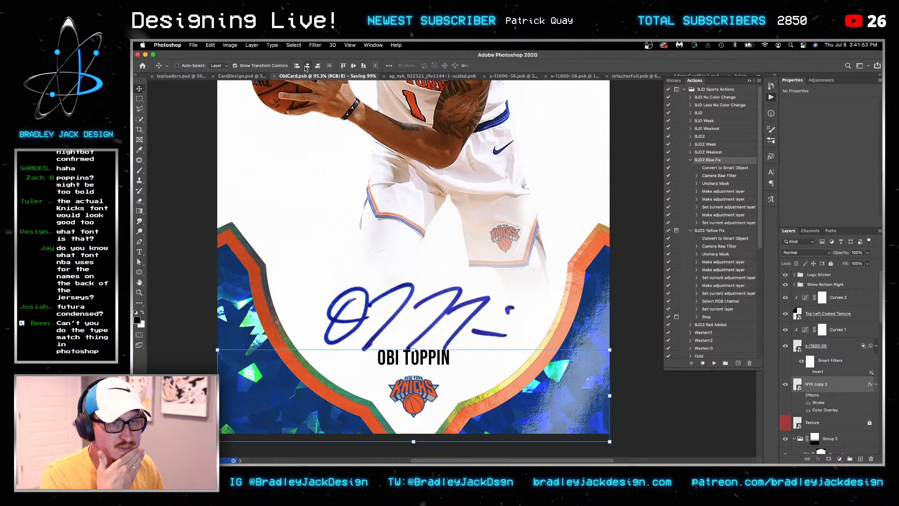
# Save the LaMelo Ball card image from the browser to Downloads and open s-l1600-57.jpg in Photoshop
pyautogui.moveTo(393, 462)
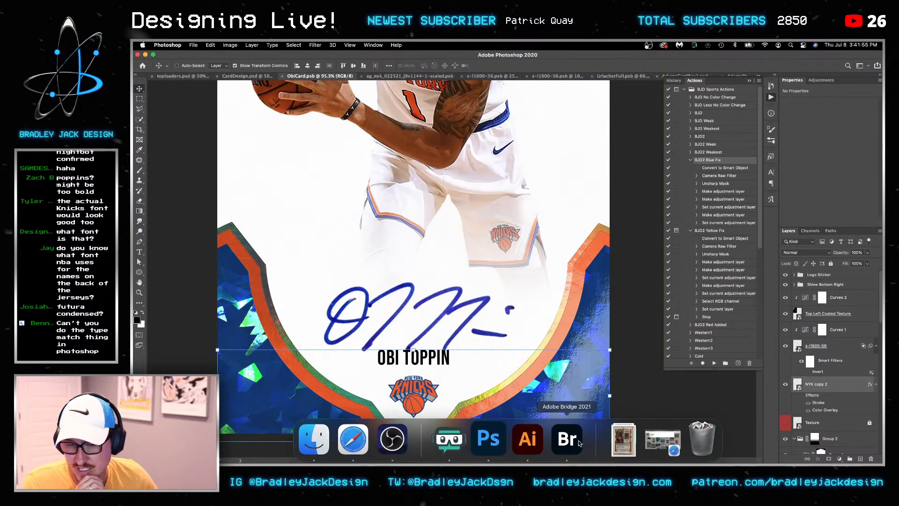
pyautogui.click(353, 439)
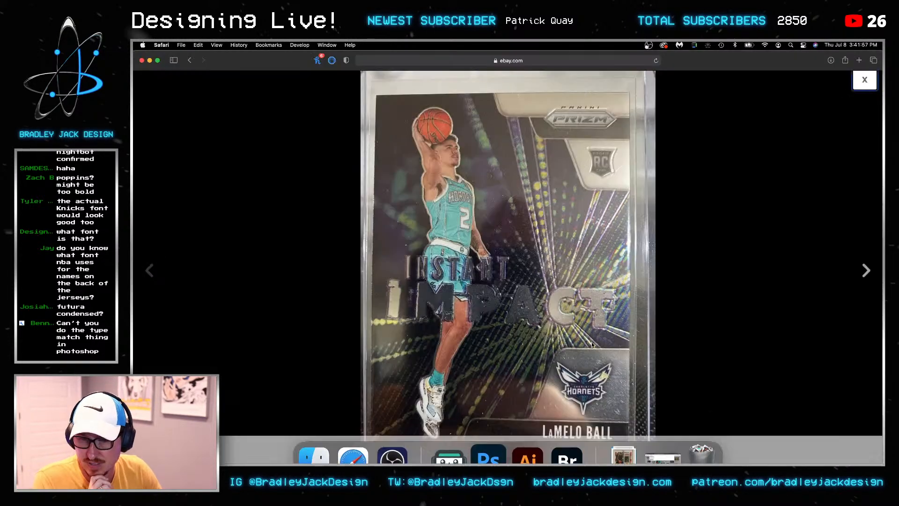
pyautogui.rightClick(610, 377)
pyautogui.rightClick(545, 282)
pyautogui.rightClick(546, 283)
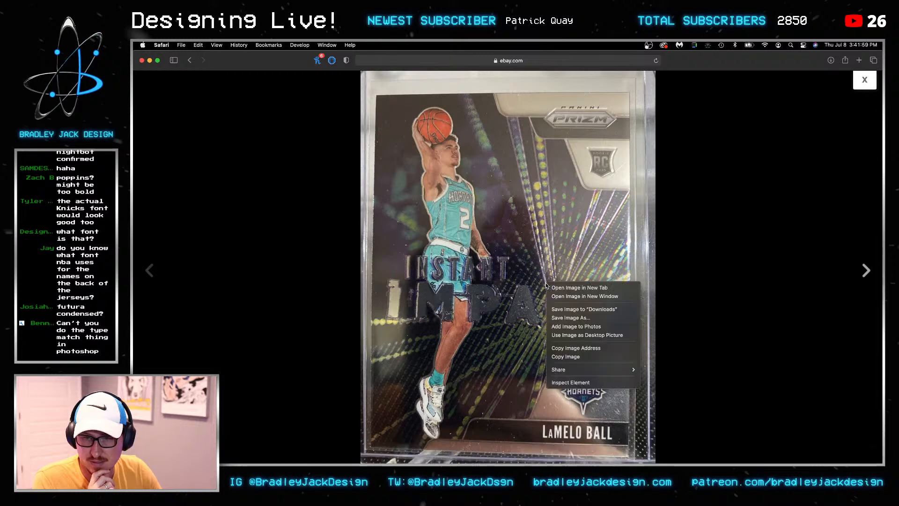
pyautogui.click(580, 309)
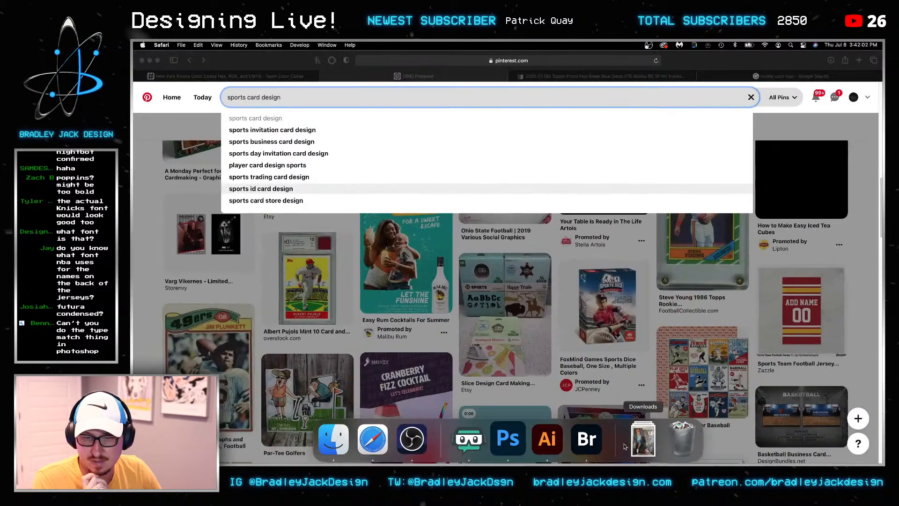
pyautogui.click(635, 441)
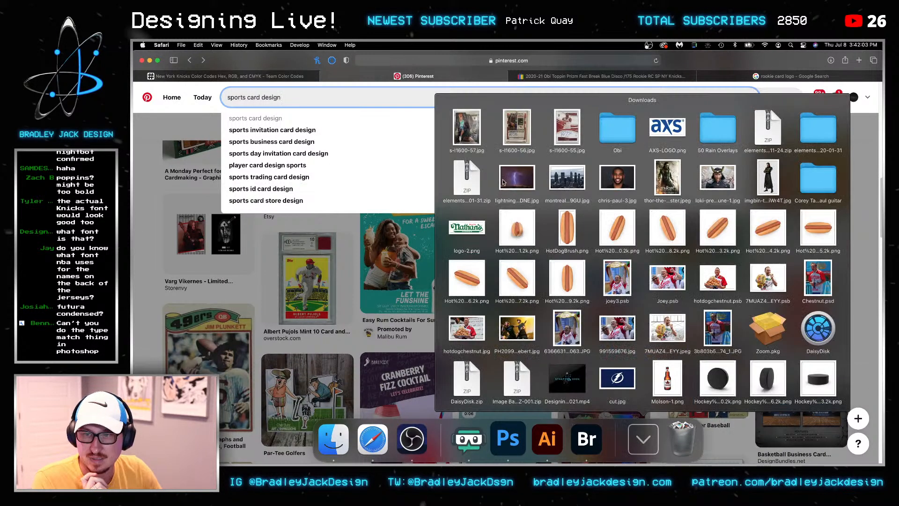
pyautogui.click(459, 121)
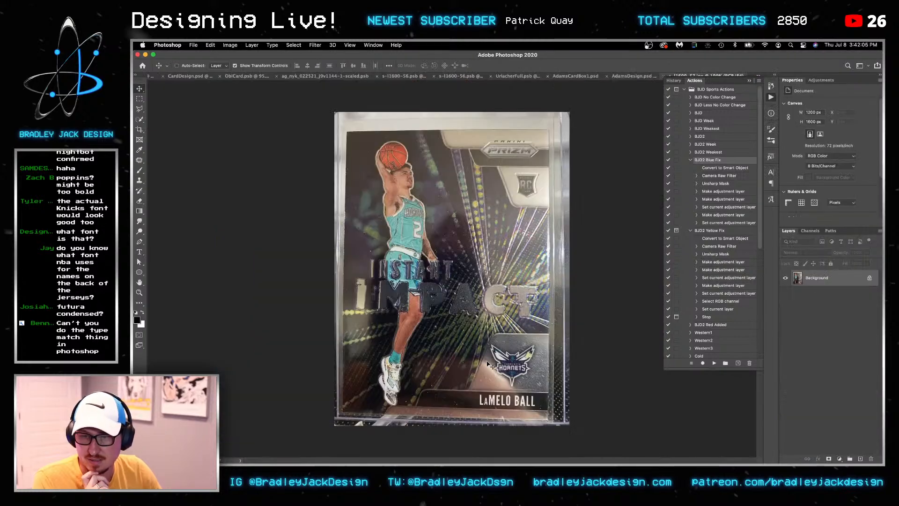
# Inspect the LaMELO BALL nameplate lettering on the card image up close, then launch Adobe Photoshop 2021
pyautogui.scroll(10, 524, 411)
pyautogui.moveTo(506, 354); pyautogui.dragTo(461, 288)
pyautogui.press('t')
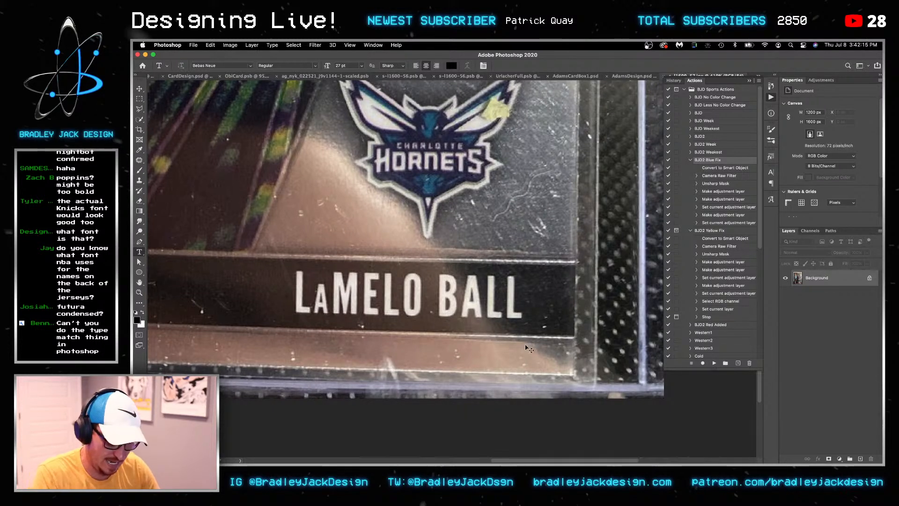
pyautogui.press('super+space')
pyautogui.write('photoshop')
pyautogui.press('Return')
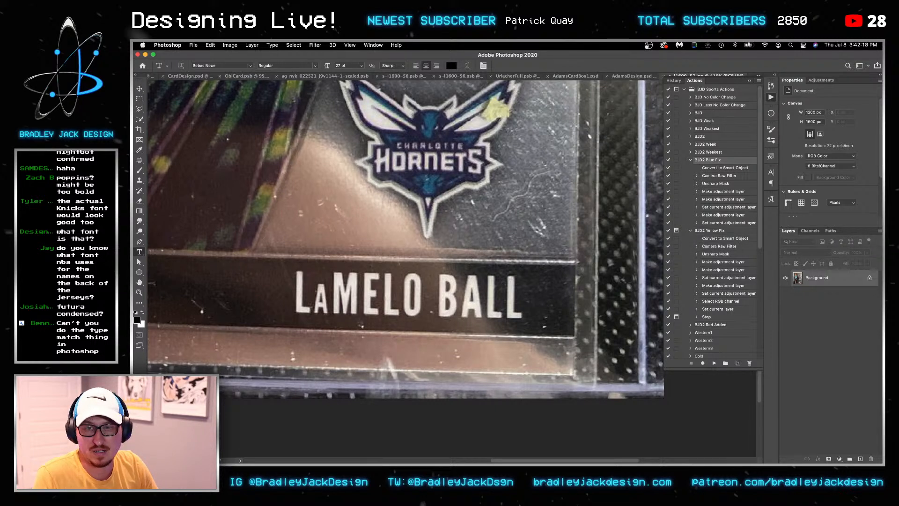
pyautogui.click(524, 344)
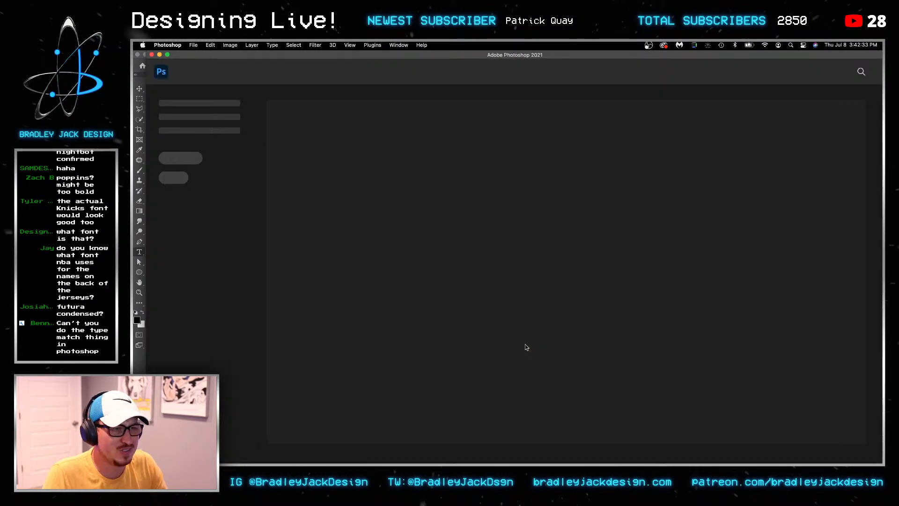
# Try to open s-l1600-57.jpg from Downloads in Photoshop 2021
pyautogui.moveTo(559, 461)
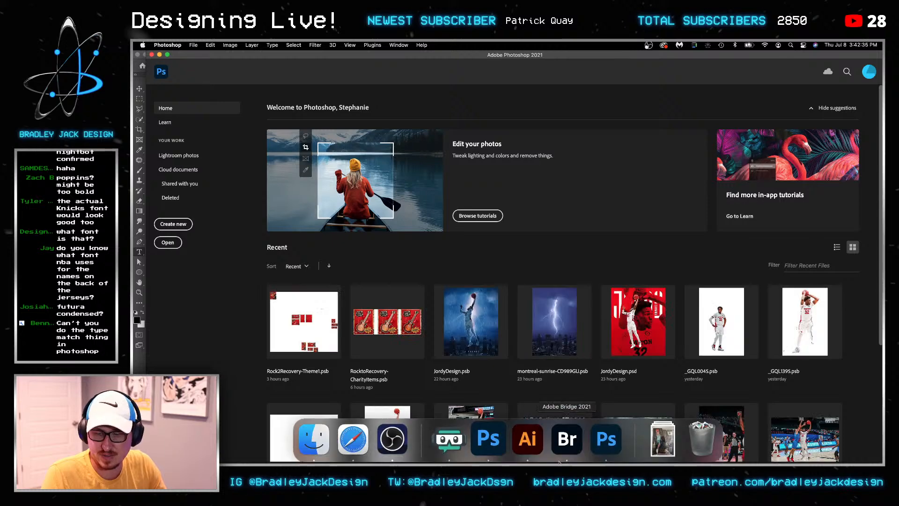
pyautogui.click(660, 445)
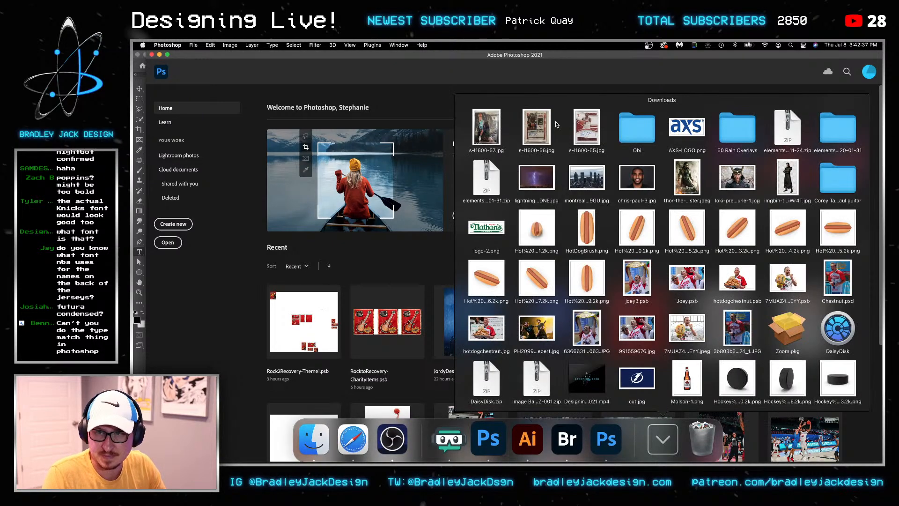
pyautogui.click(484, 129)
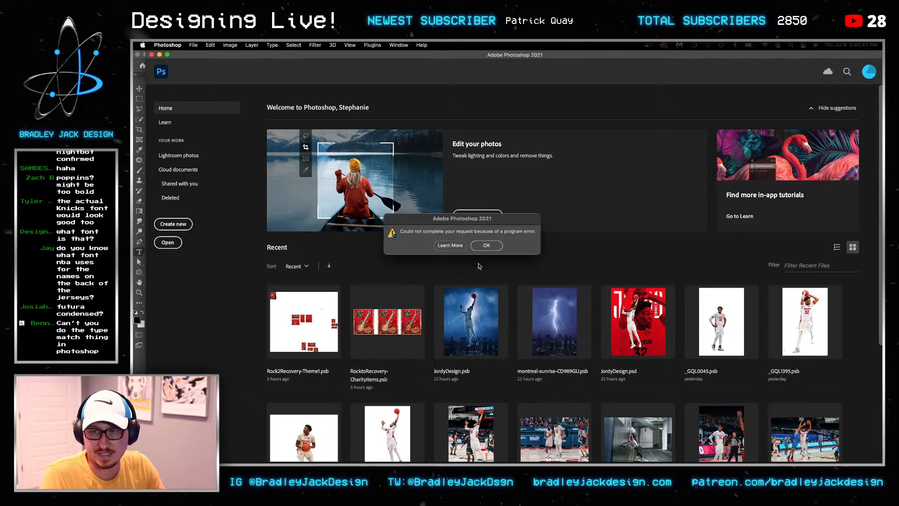
pyautogui.click(487, 246)
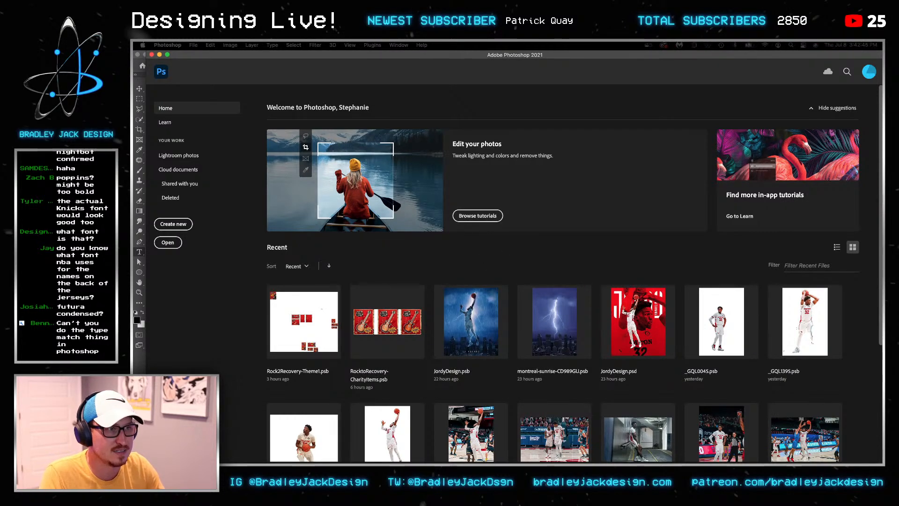
# Check the graphics processor settings in the Performance preferences
pyautogui.press('super+k')
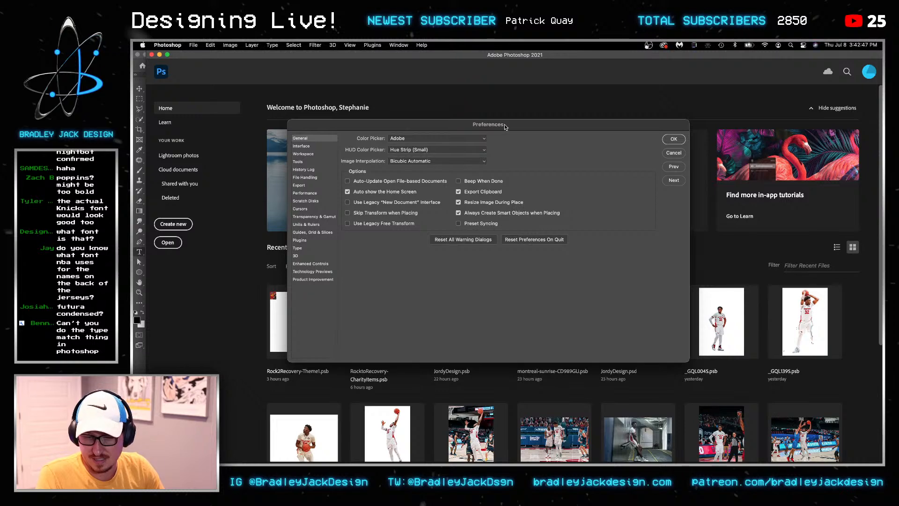
pyautogui.click(300, 162)
pyautogui.click(305, 193)
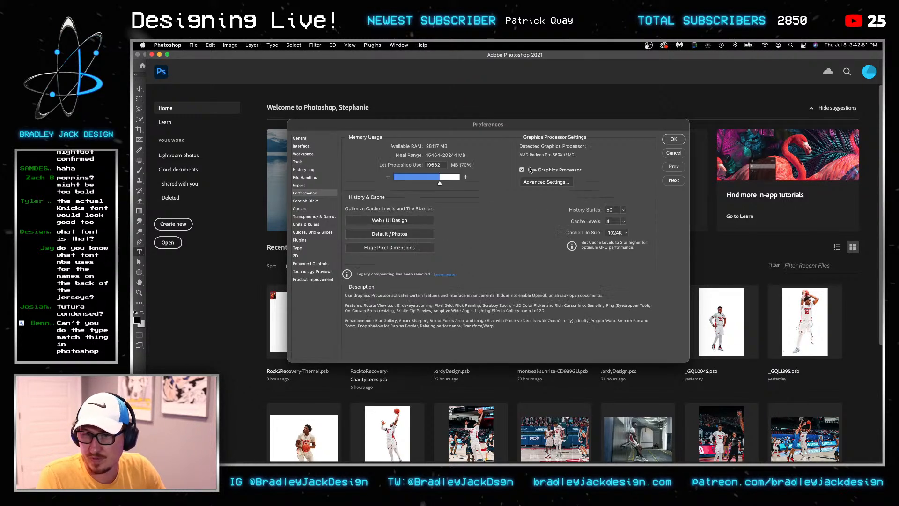
pyautogui.click(674, 139)
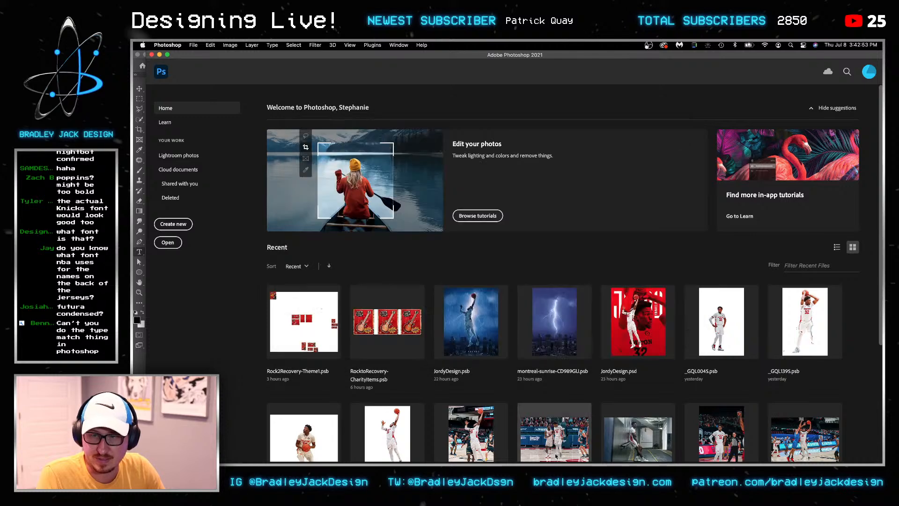
# Open s-l1600-57.jpg from Downloads in Photoshop 2021 and show the character settings for the Type tool
pyautogui.click(665, 436)
pyautogui.click(506, 304)
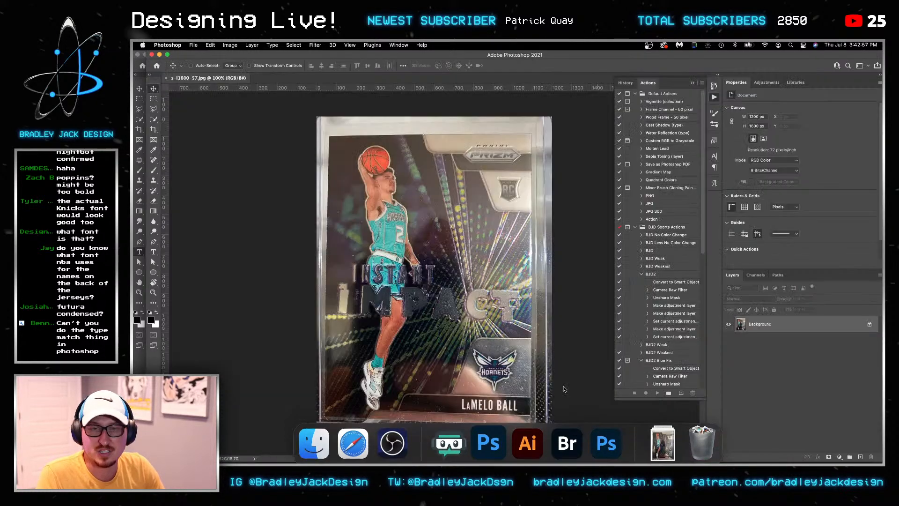
pyautogui.scroll(5, 531, 341)
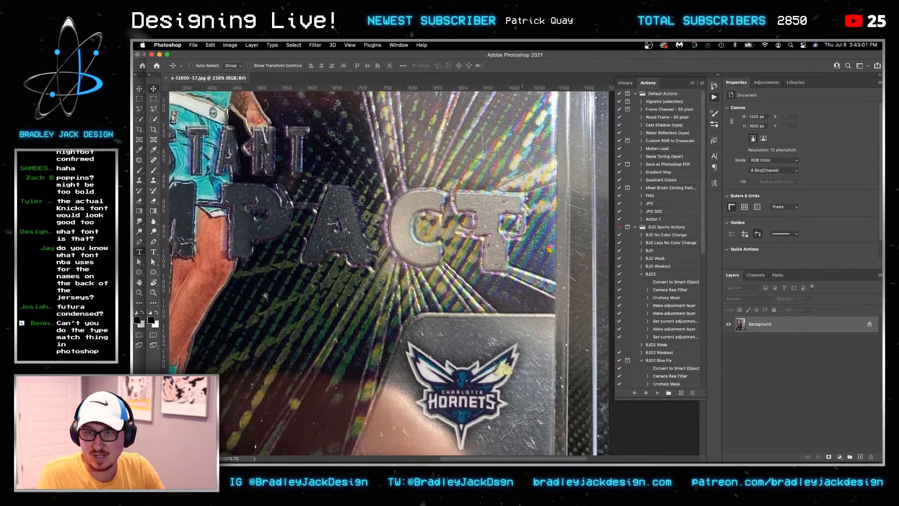
pyautogui.press('t')
pyautogui.click(714, 157)
pyautogui.press('Escape')
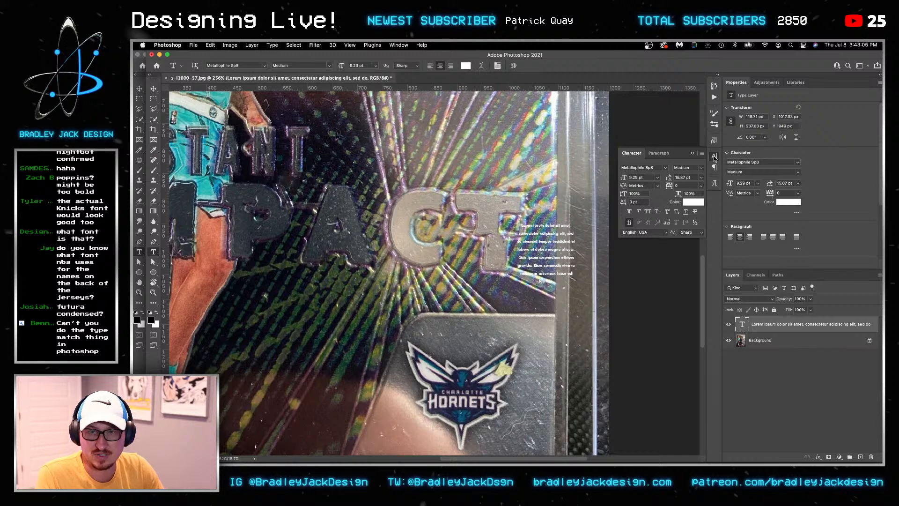
# Run Match Font on the card image with the sampling box fitted tightly around the LaMELO BALL name
pyautogui.moveTo(490, 302); pyautogui.dragTo(562, 132)
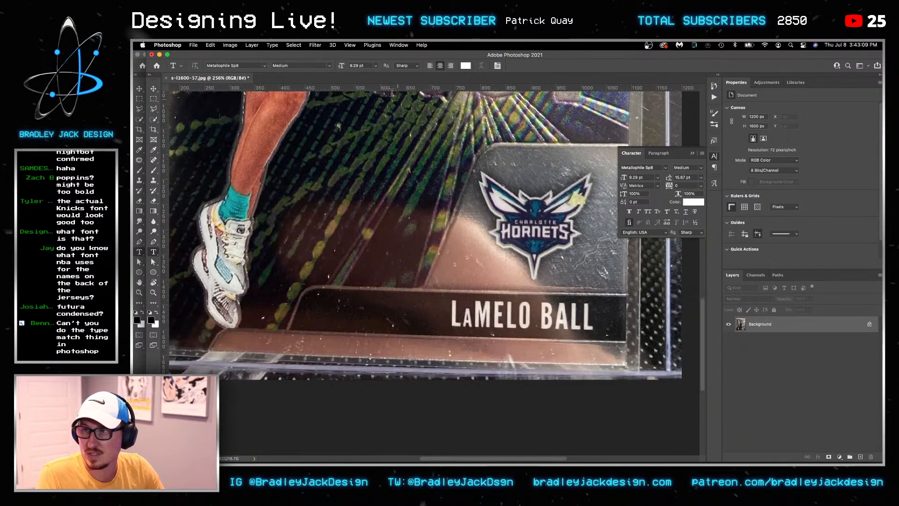
pyautogui.click(421, 46)
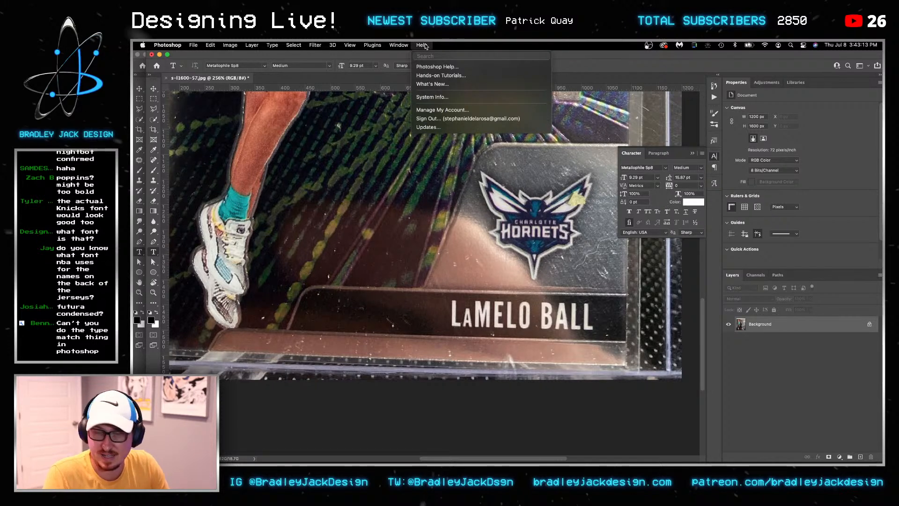
pyautogui.write('font')
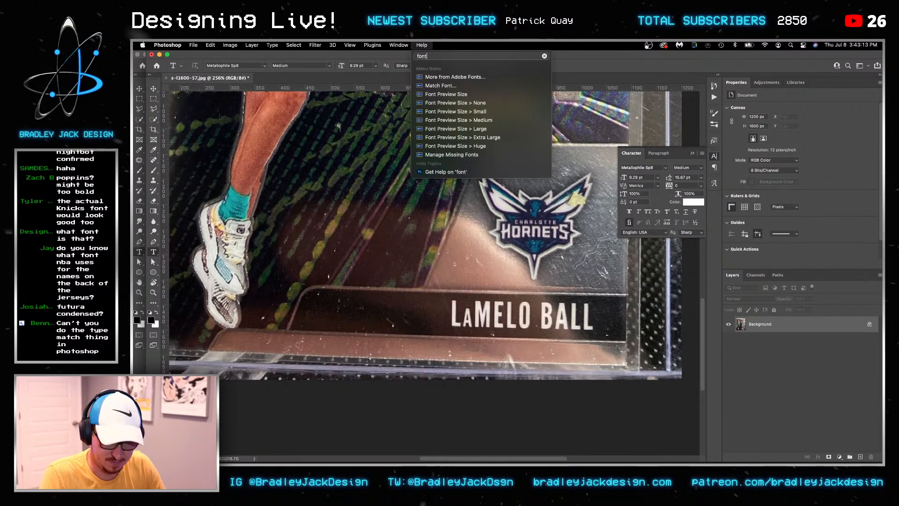
pyautogui.click(439, 86)
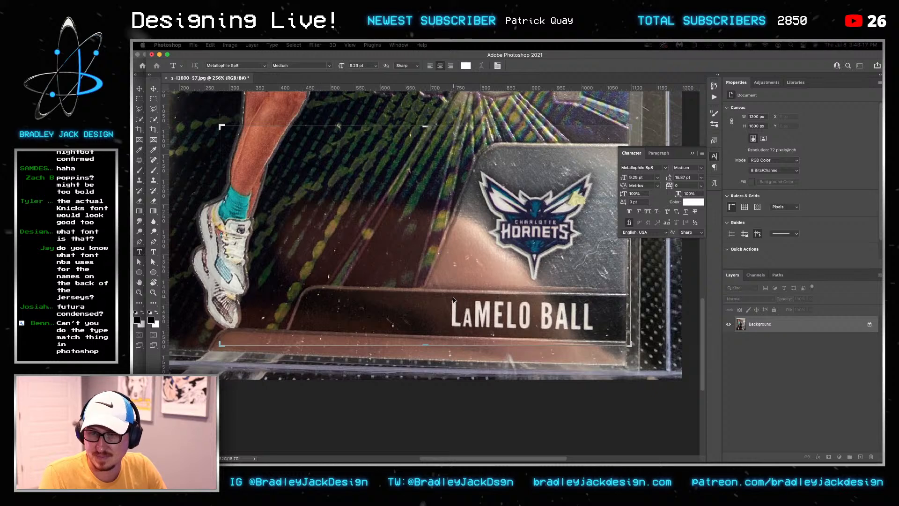
pyautogui.moveTo(221, 127); pyautogui.dragTo(430, 291)
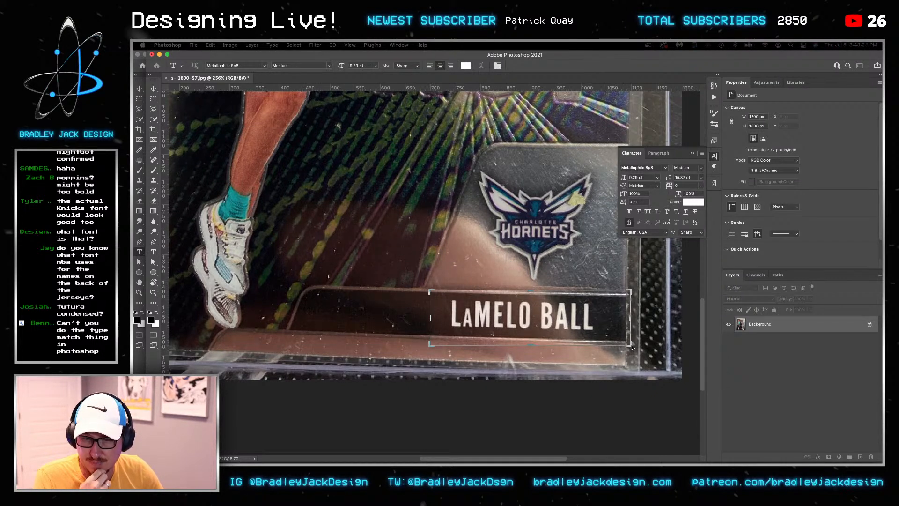
pyautogui.moveTo(616, 343); pyautogui.dragTo(613, 343)
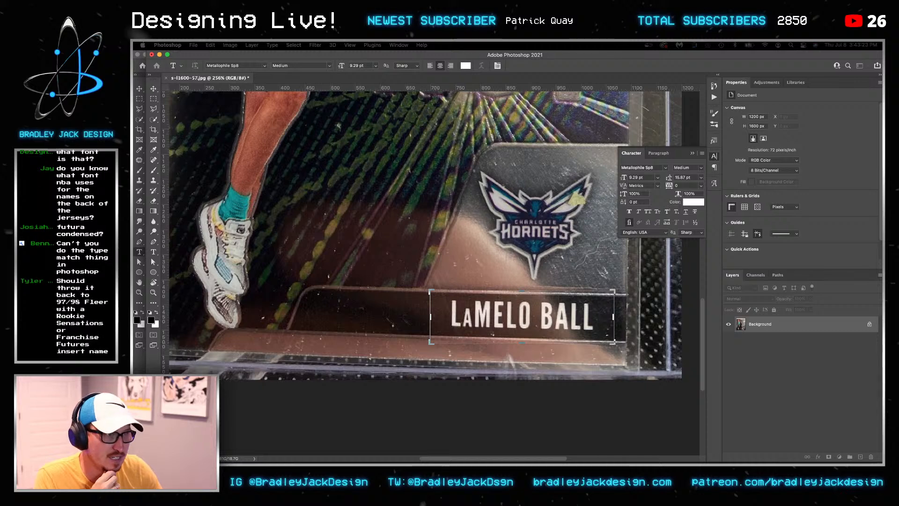
# Choose Alternate Gothic No1 D Regular from the similar fonts and accept the match
pyautogui.moveTo(457, 173); pyautogui.dragTo(327, 109)
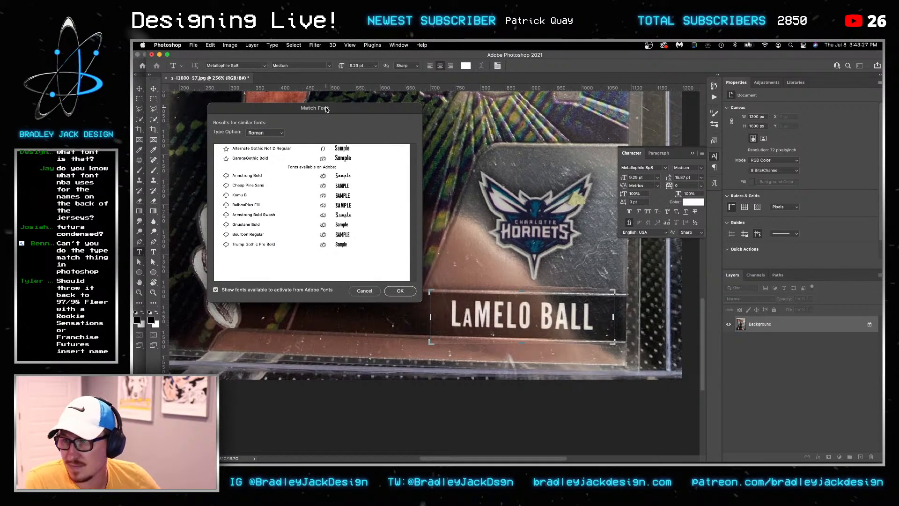
pyautogui.click(346, 149)
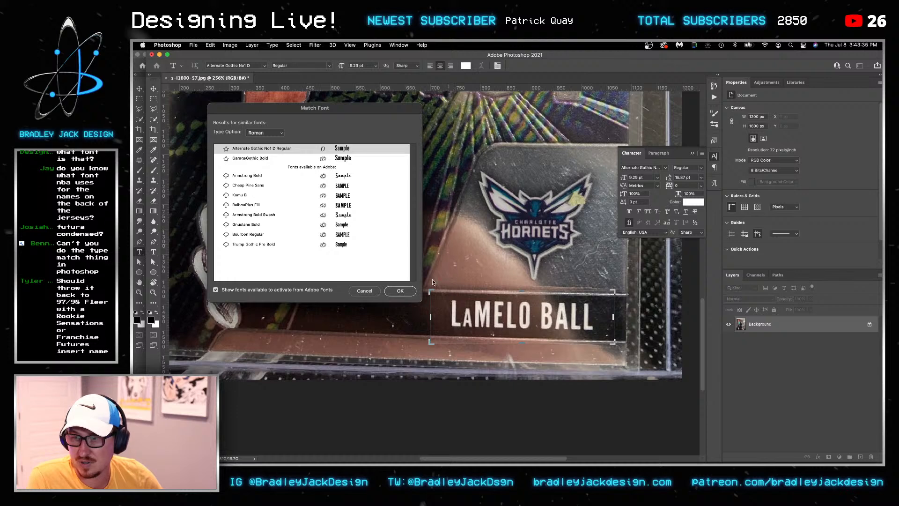
pyautogui.click(399, 292)
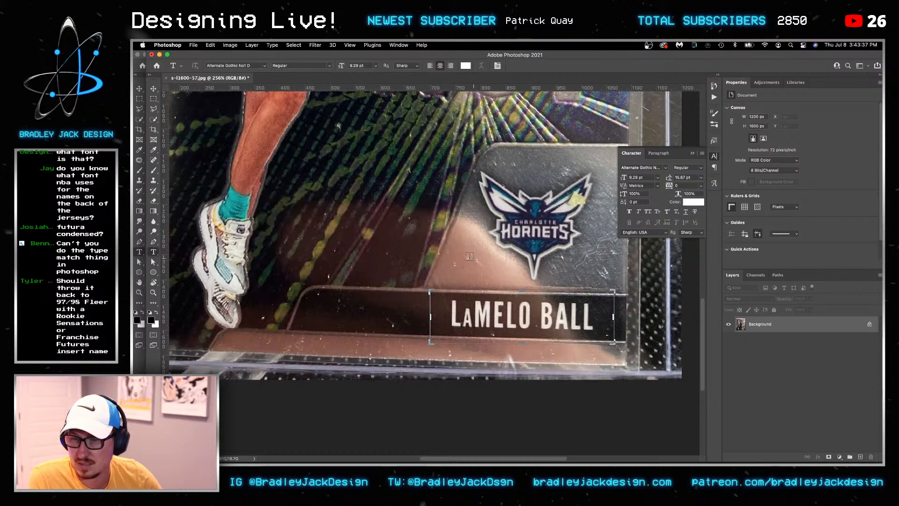
# Add a LaMelo Ball text box about 313 × 130 px over the Hornets logo and set the text size to 89 pt
pyautogui.moveTo(441, 217); pyautogui.dragTo(599, 283)
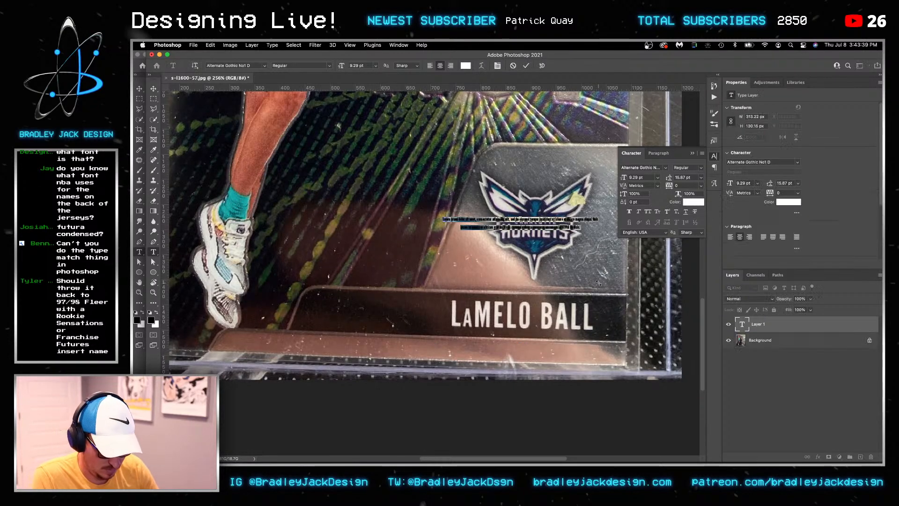
pyautogui.write('LaMelo Ball')
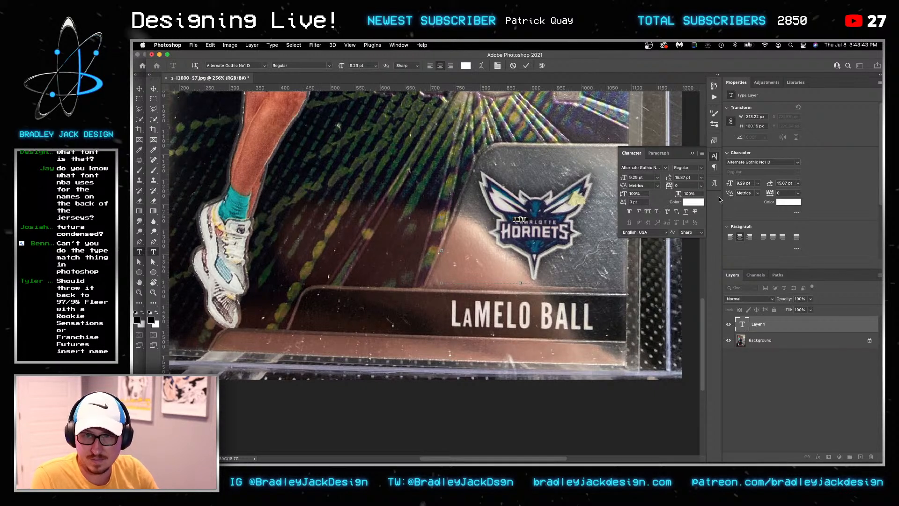
pyautogui.click(748, 183)
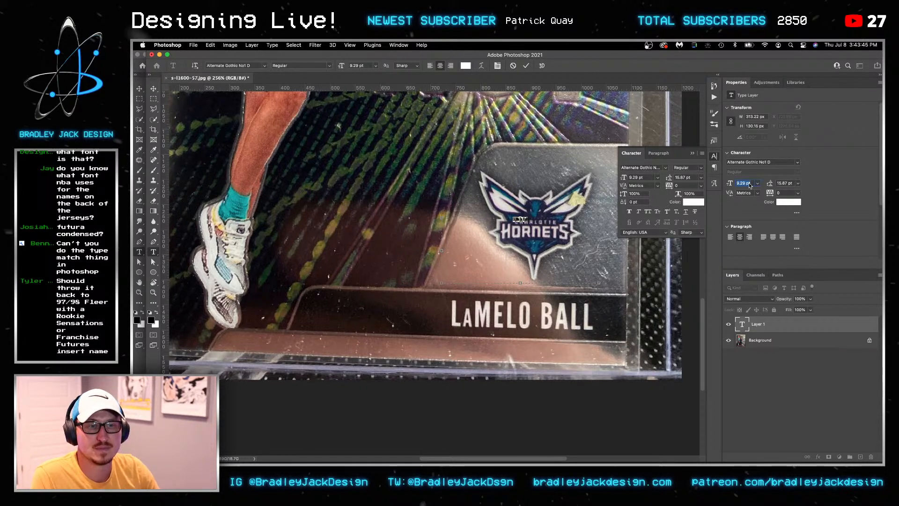
pyautogui.write('39')
pyautogui.press('Return')
pyautogui.hotkey('shift', 'Up')
pyautogui.hotkey('shift', 'Up')
pyautogui.hotkey('shift', 'Up')
pyautogui.hotkey('shift', 'Up')
pyautogui.hotkey('shift', 'Up')
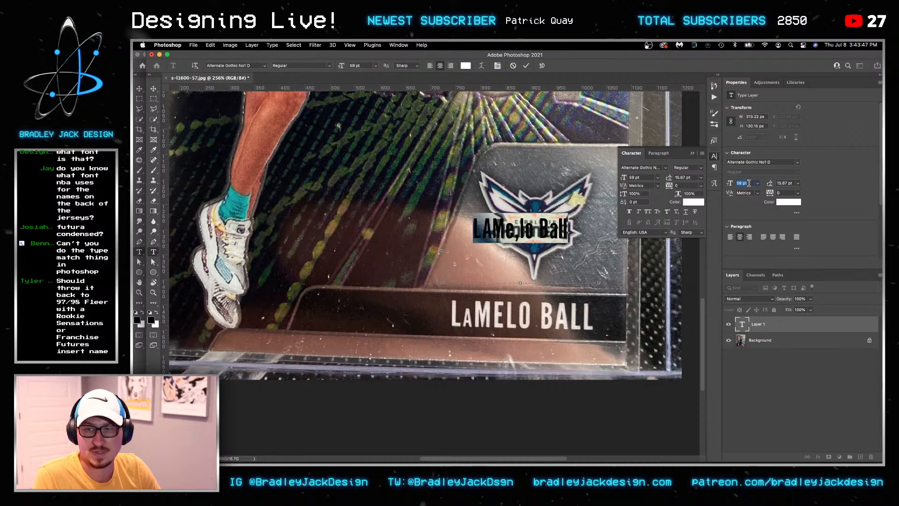
pyautogui.click(572, 237)
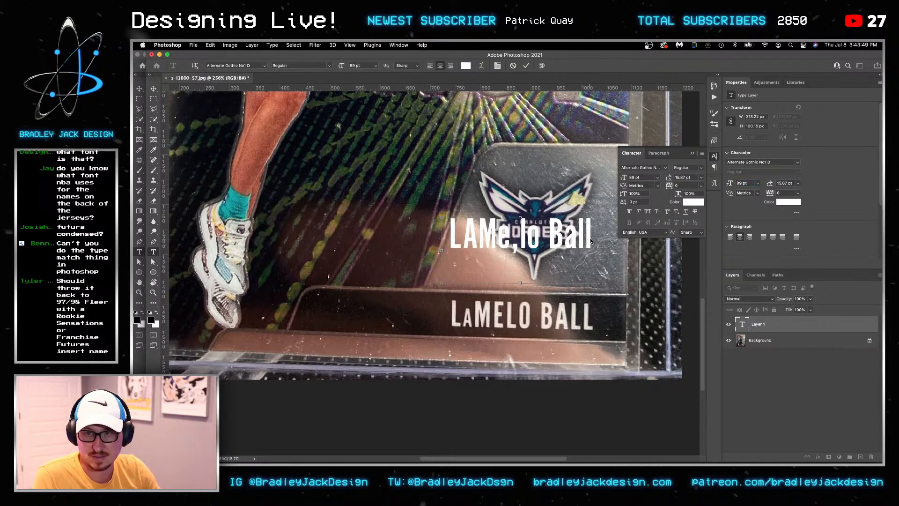
# Replace the test text over the Hornets logo with LAMELO BALL in all capitals and commit it
pyautogui.press('super+a')
pyautogui.write('LAMELO BALL')
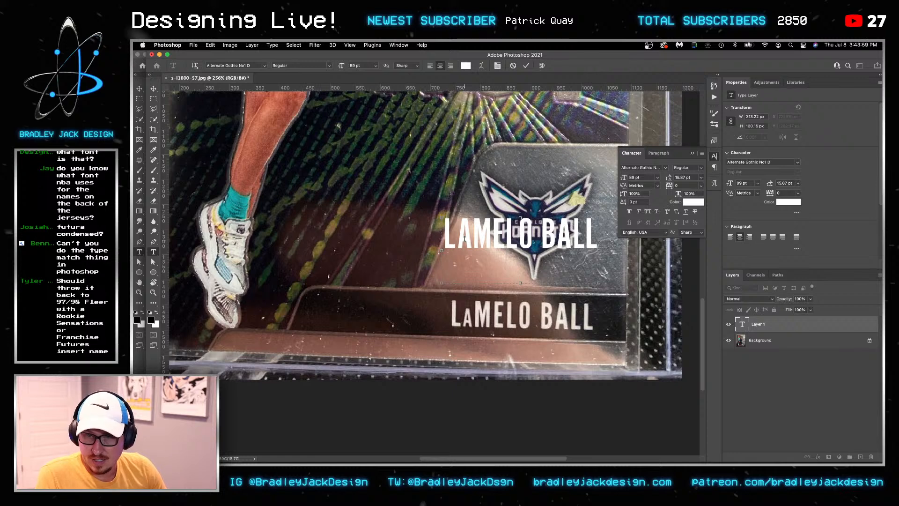
pyautogui.press('super+a')
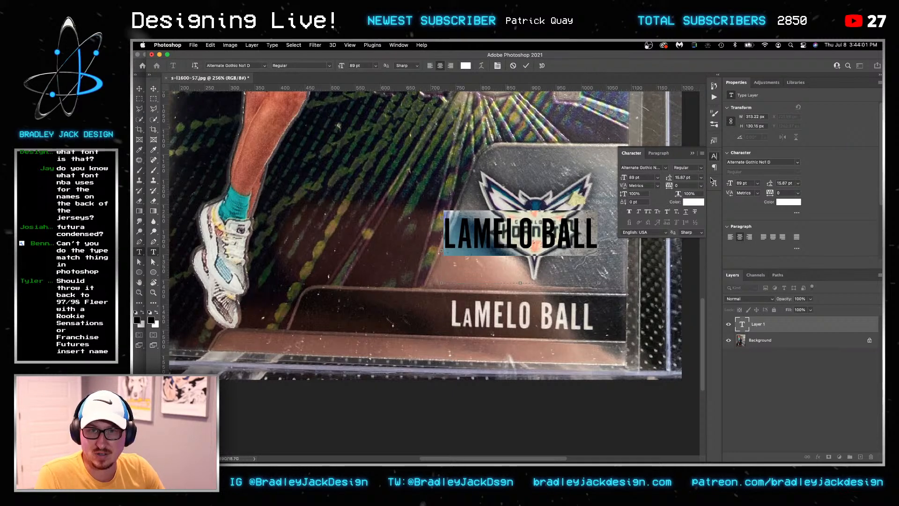
pyautogui.press('super+Return')
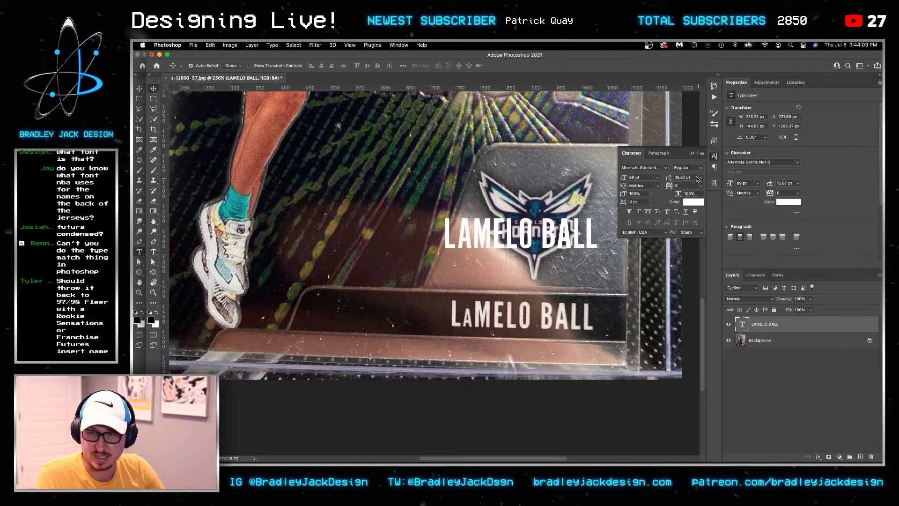
# Quit Photoshop 2021 without saving the LaMelo Ball image and return to ObiCard.psb in Photoshop 2020
pyautogui.press('super+q')
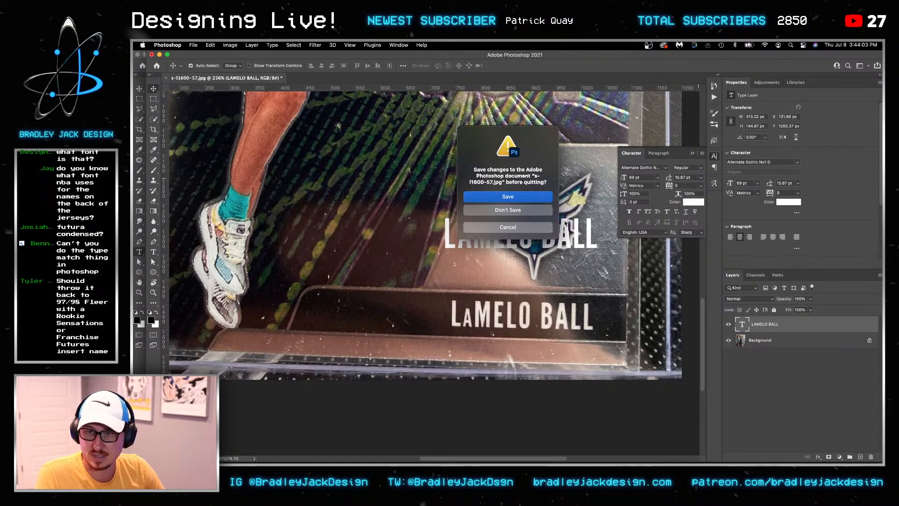
pyautogui.click(521, 209)
pyautogui.press('v')
pyautogui.press('super+w')
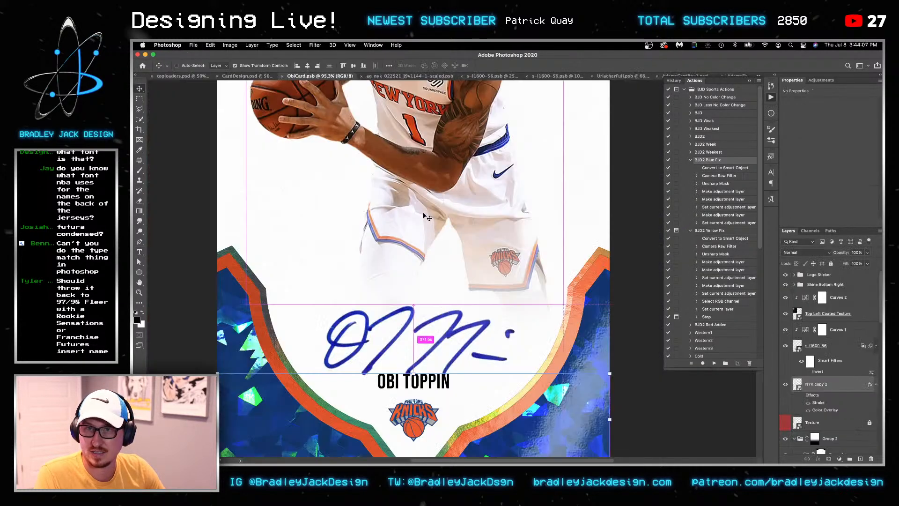
# Change the font of the small OBI TOPPIN text below the signature to Alternate Gothic No2 D Regular
pyautogui.press('t')
pyautogui.click(426, 380)
pyautogui.press('super+a')
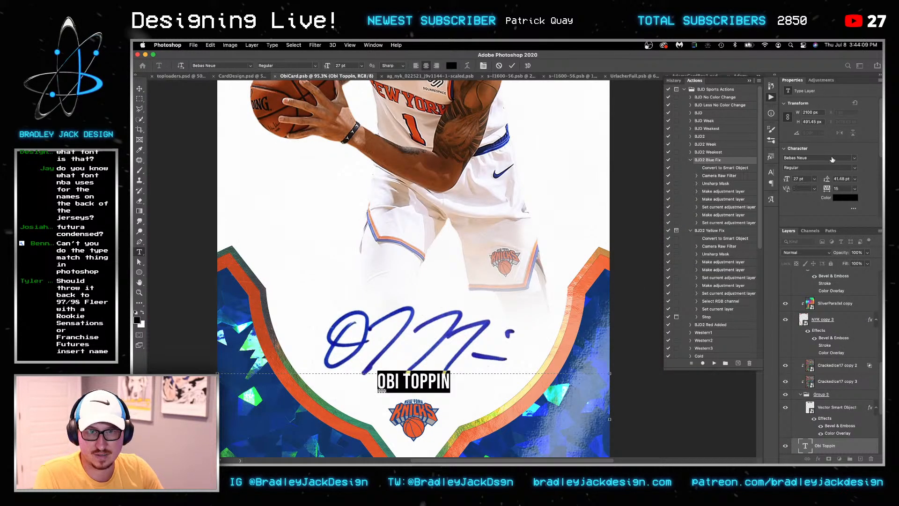
pyautogui.write('alternate')
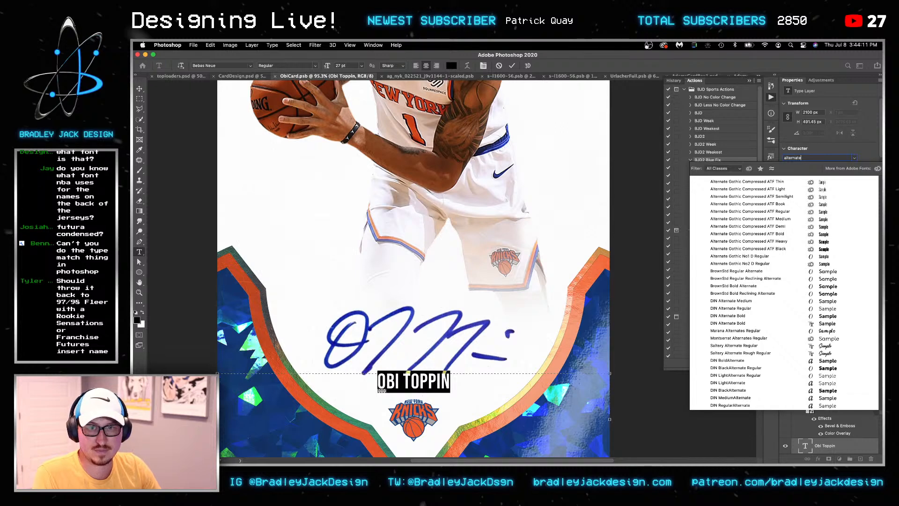
pyautogui.click(766, 264)
pyautogui.click(468, 377)
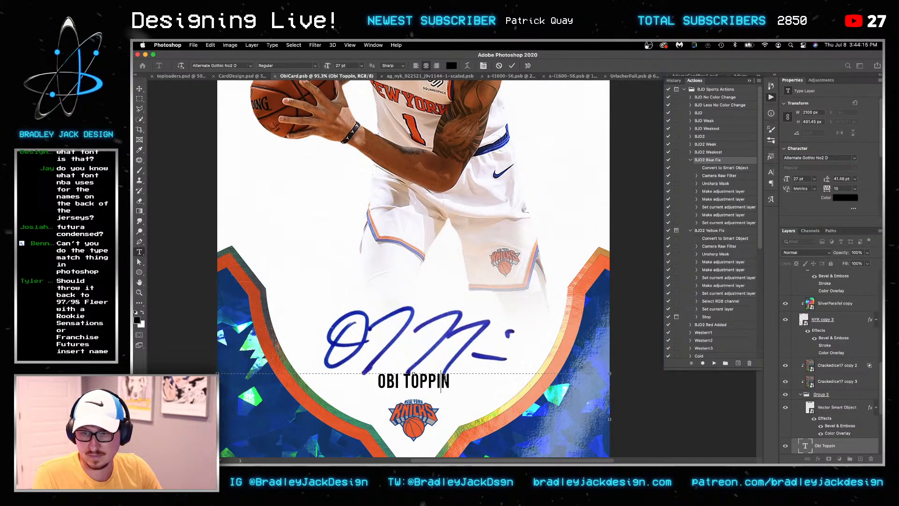
# Set the small OBI TOPPIN text below the signature to 33 pt and nudge it slightly upward
pyautogui.press('Escape')
pyautogui.press('v')
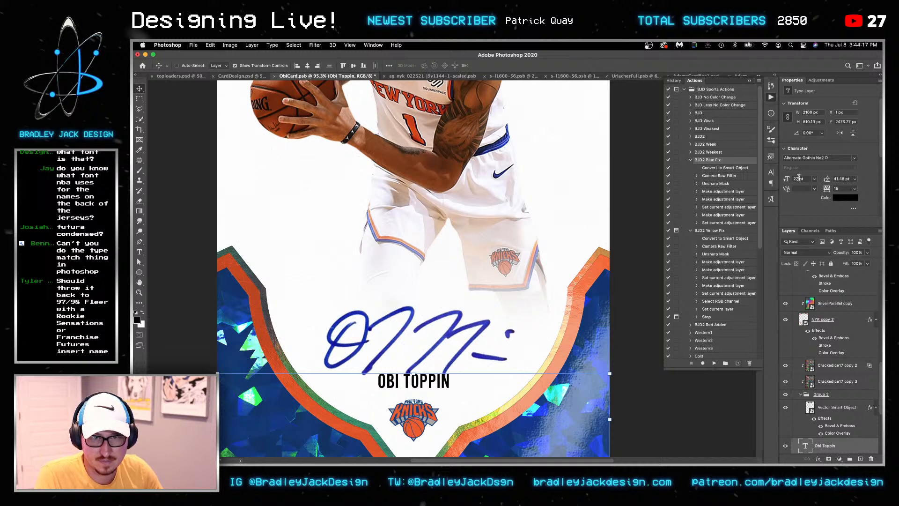
pyautogui.press('Return')
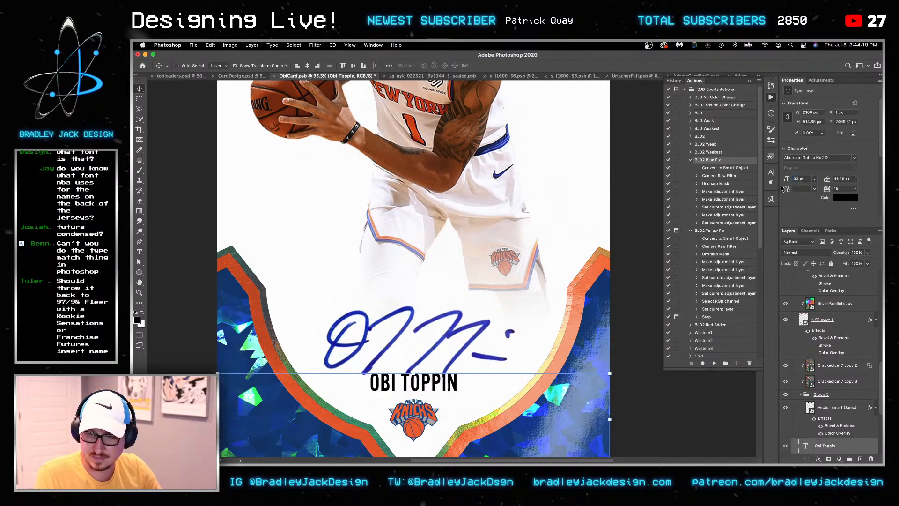
pyautogui.hotkey('shift', 'Up')
pyautogui.press('Up')
pyautogui.press('Up')
pyautogui.press('Up')
pyautogui.press('Up')
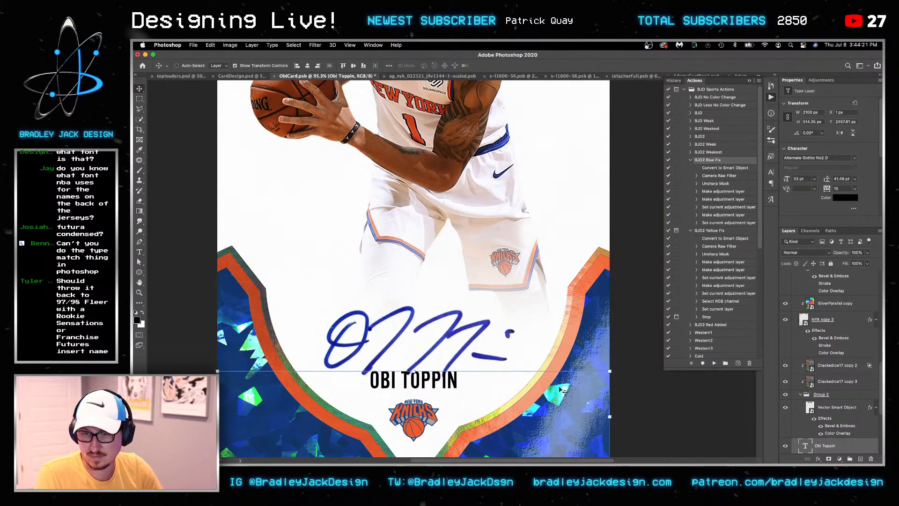
# Move the signature layer s-l1600-56 upward so it clears the small OBI TOPPIN name
pyautogui.scroll(5, 810, 323)
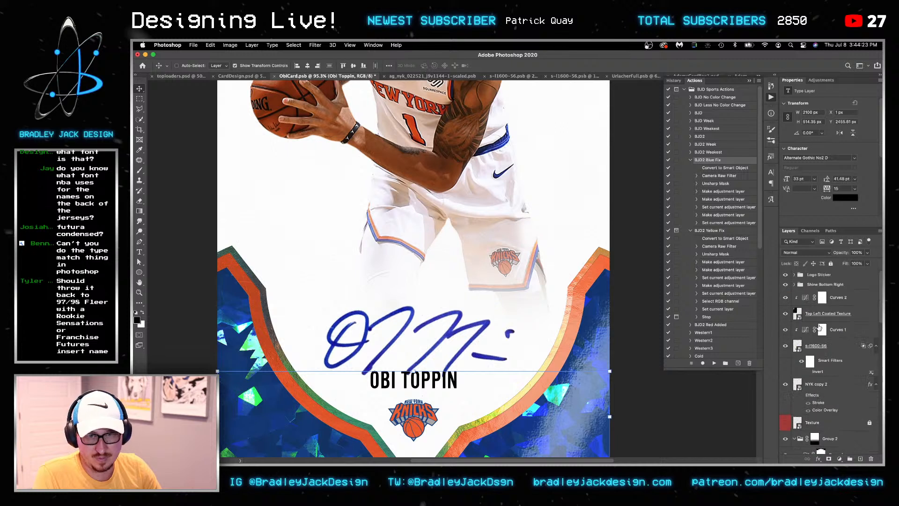
pyautogui.click(832, 346)
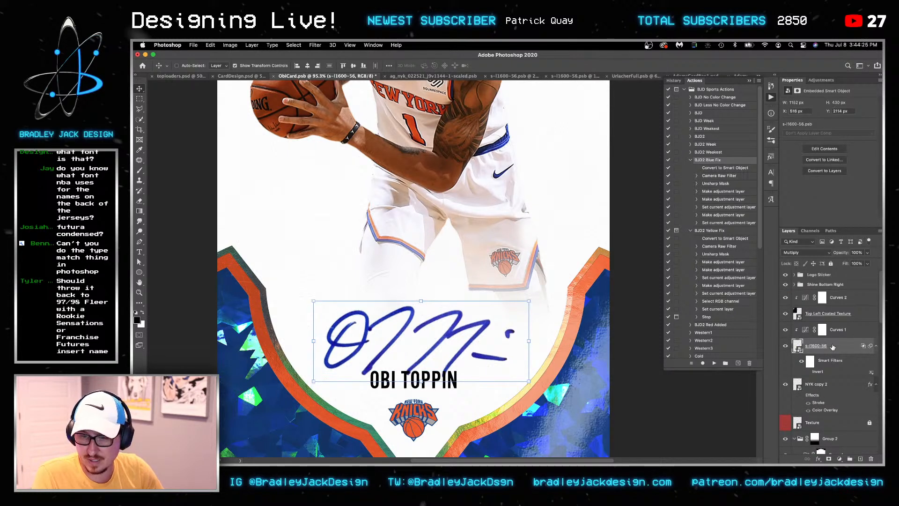
pyautogui.hotkey('shift', 'Up')
pyautogui.hotkey('shift', 'Up')
pyautogui.hotkey('shift', 'Up')
pyautogui.hotkey('shift', 'Up')
pyautogui.hotkey('shift', 'Up')
pyautogui.hotkey('shift', 'Up')
pyautogui.hotkey('shift', 'Up')
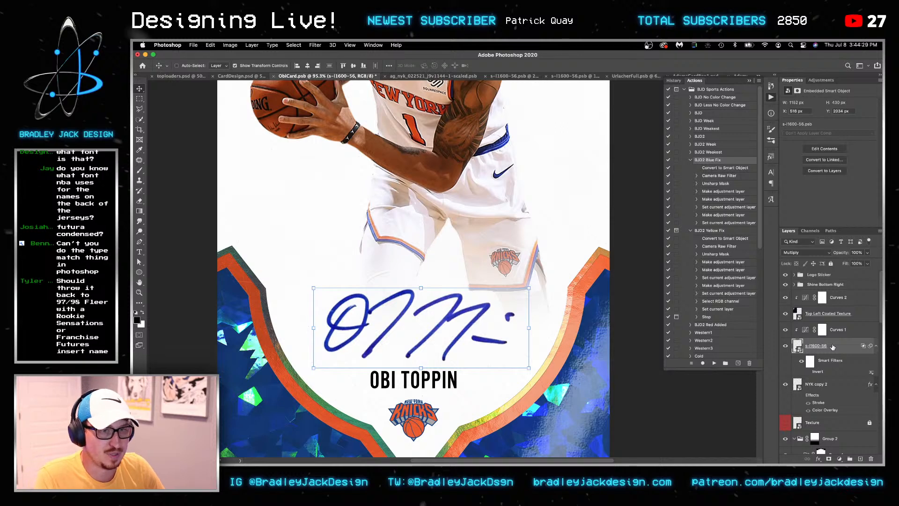
pyautogui.press('Down')
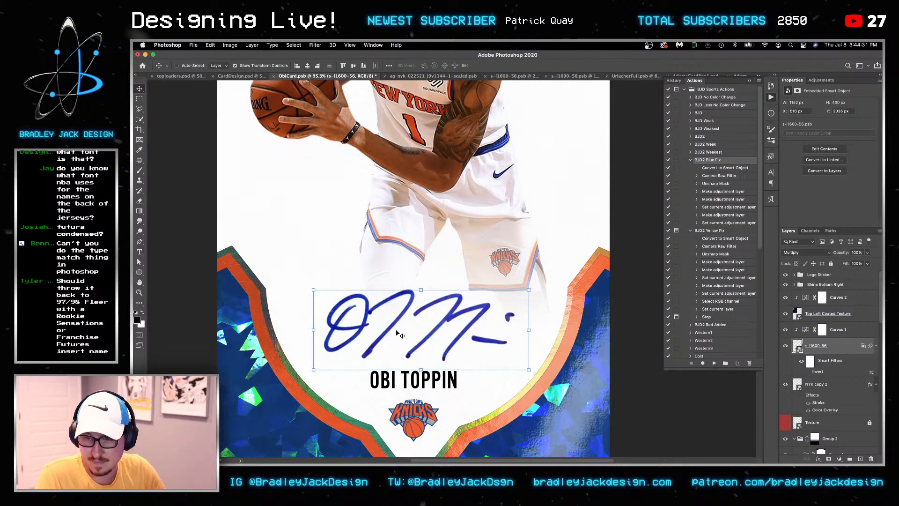
# Nudge the small OBI TOPPIN name slightly down toward the Knicks logo and save the card
pyautogui.press('z')
pyautogui.press('super+0')
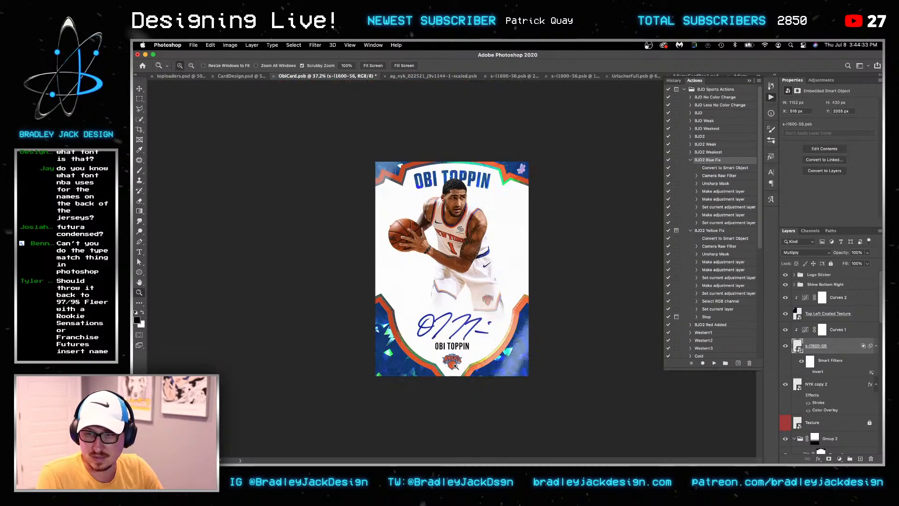
pyautogui.press('t')
pyautogui.click(461, 347)
pyautogui.press('super+Return')
pyautogui.press('v')
pyautogui.hotkey('shift', 'Down')
pyautogui.press('super+s')
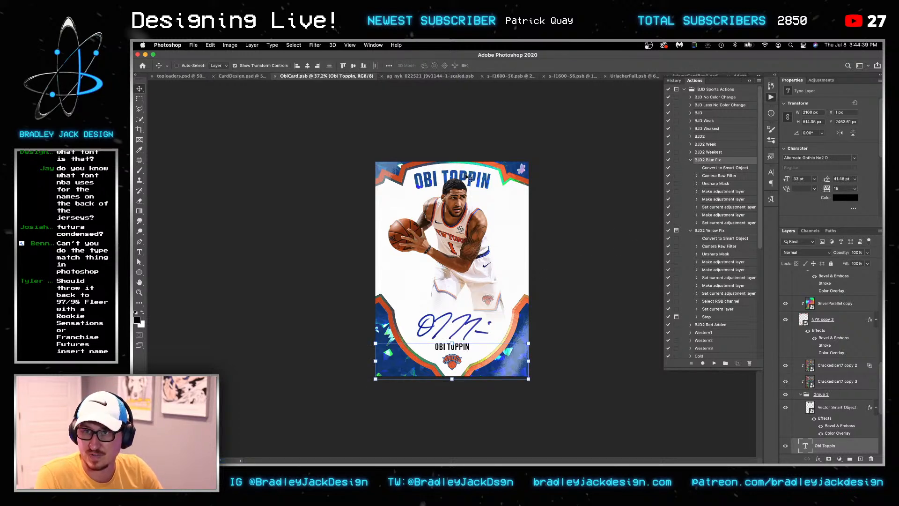
# Open the card's large arched name smart object in Illustrator and replace its text with FRANCHISE
pyautogui.doubleClick(811, 406)
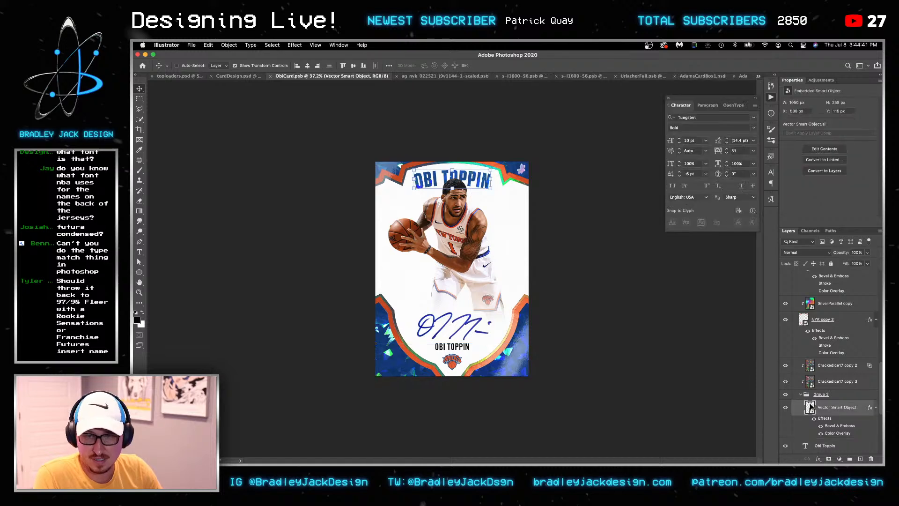
pyautogui.doubleClick(476, 238)
pyautogui.press('super+a')
pyautogui.write('FRANCHISE')
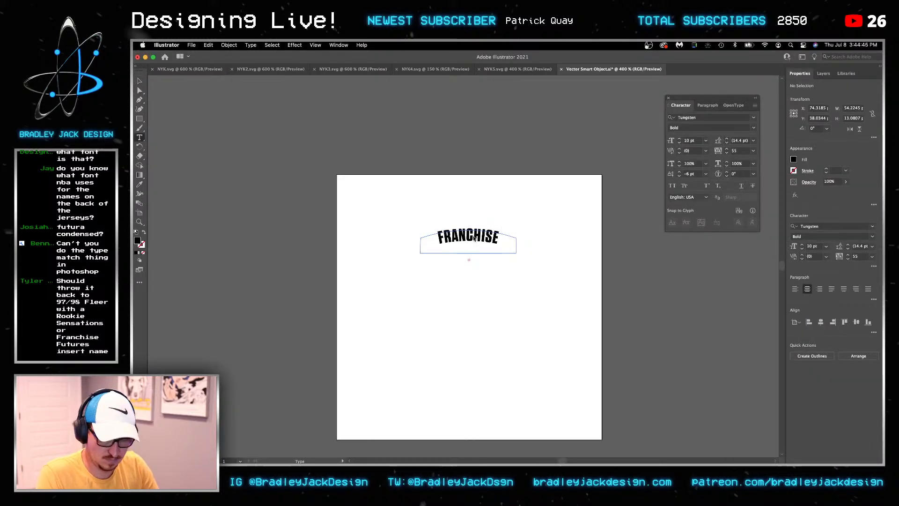
pyautogui.press('Escape')
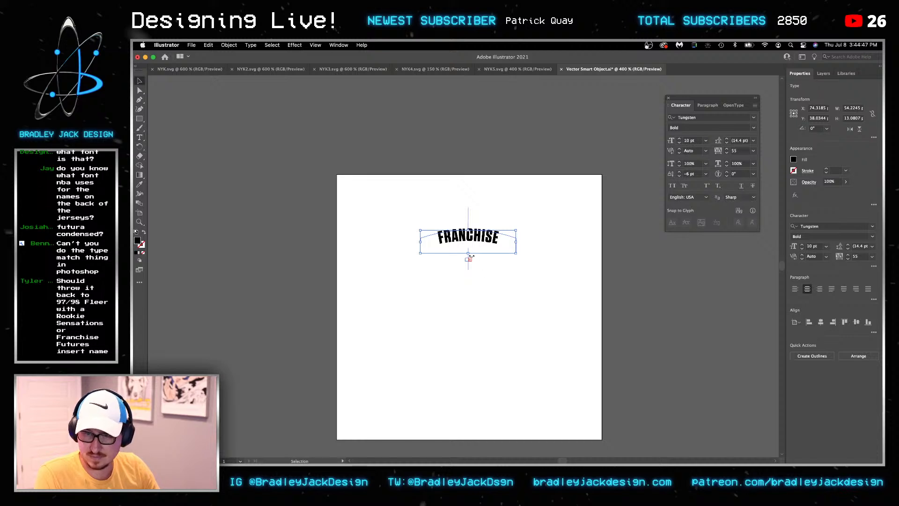
# Extend the lower edge of the FRANCHISE text frame downward to make it about 43 px high
pyautogui.press('a')
pyautogui.click(420, 254)
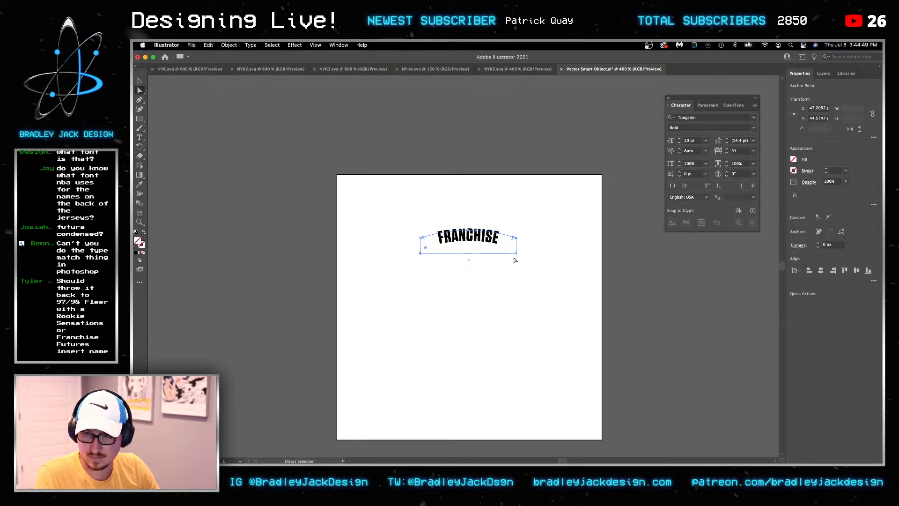
pyautogui.moveTo(515, 253); pyautogui.dragTo(519, 306)
pyautogui.click(532, 291)
pyautogui.press('t')
pyautogui.click(472, 239)
pyautogui.press('super+a')
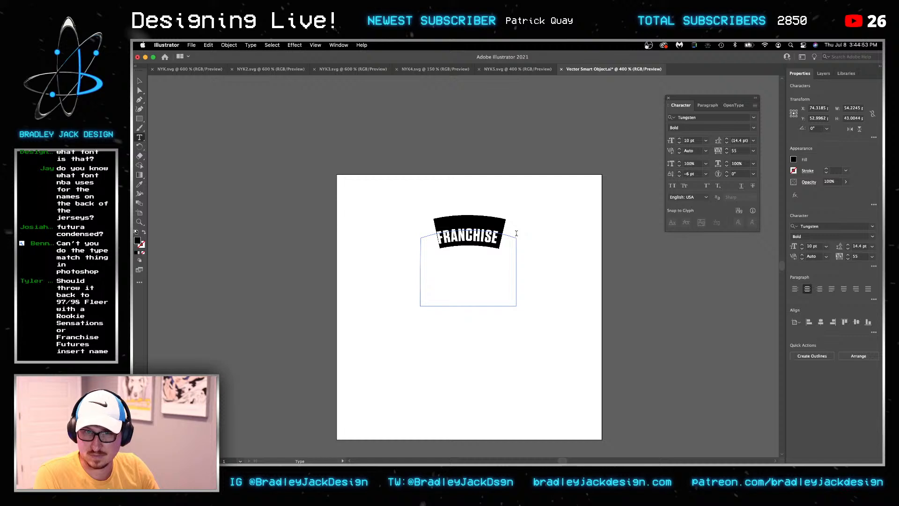
pyautogui.click(499, 238)
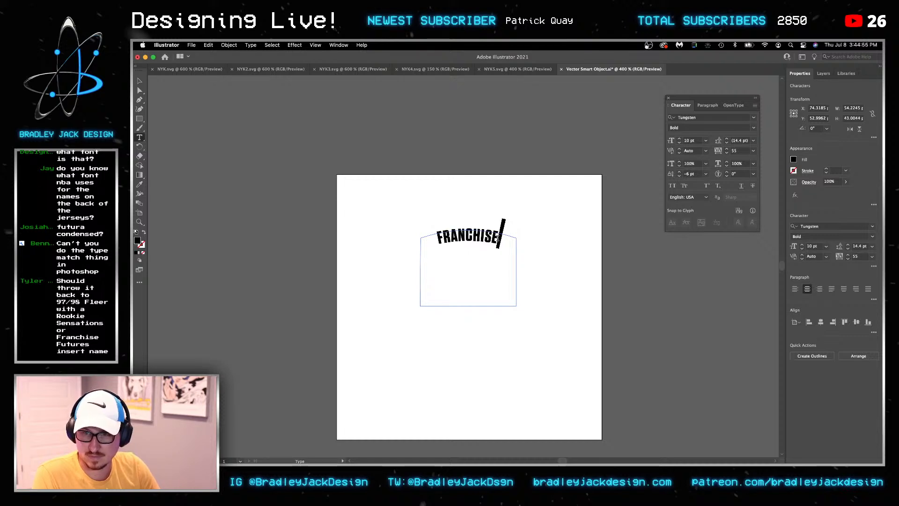
pyautogui.click(498, 237)
pyautogui.doubleClick(497, 237)
pyautogui.click(498, 238)
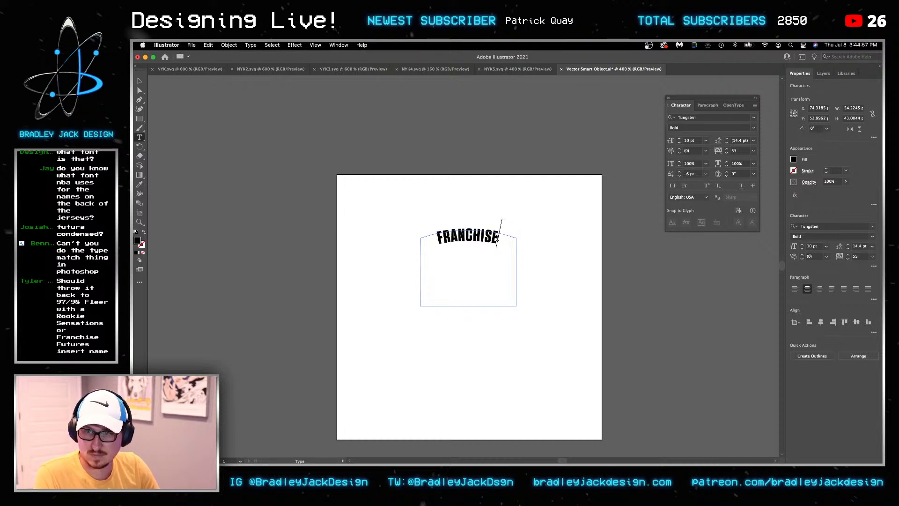
pyautogui.press('BackSpace')
pyautogui.press('BackSpace')
pyautogui.write('SE')
pyautogui.press('BackSpace')
pyautogui.write('E')
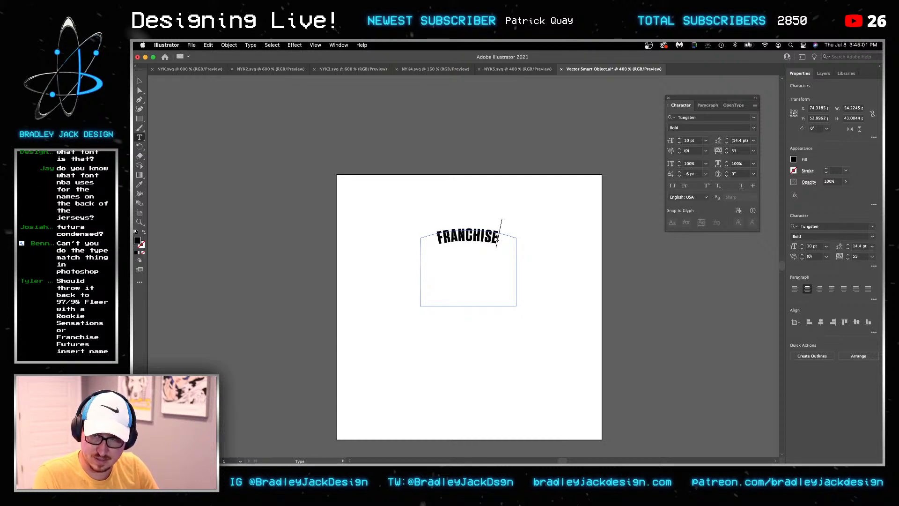
pyautogui.press('Escape')
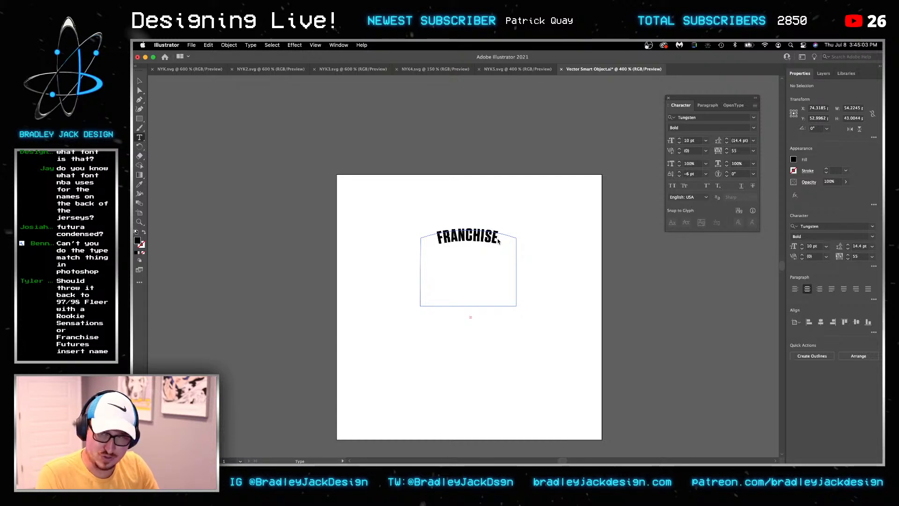
# Set the leading of the FRANCHISE text to 0.1 pt and deselect it
pyautogui.doubleClick(499, 241)
pyautogui.click(740, 140)
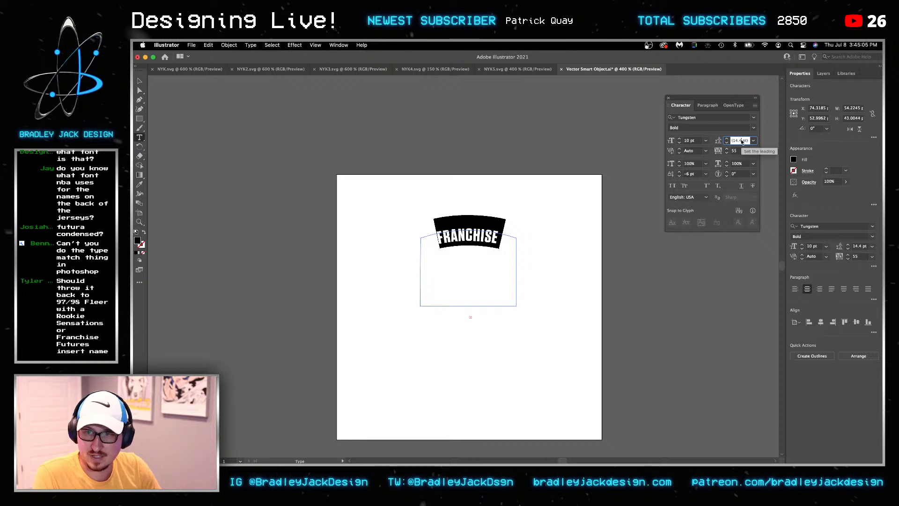
pyautogui.write('10')
pyautogui.press('Return')
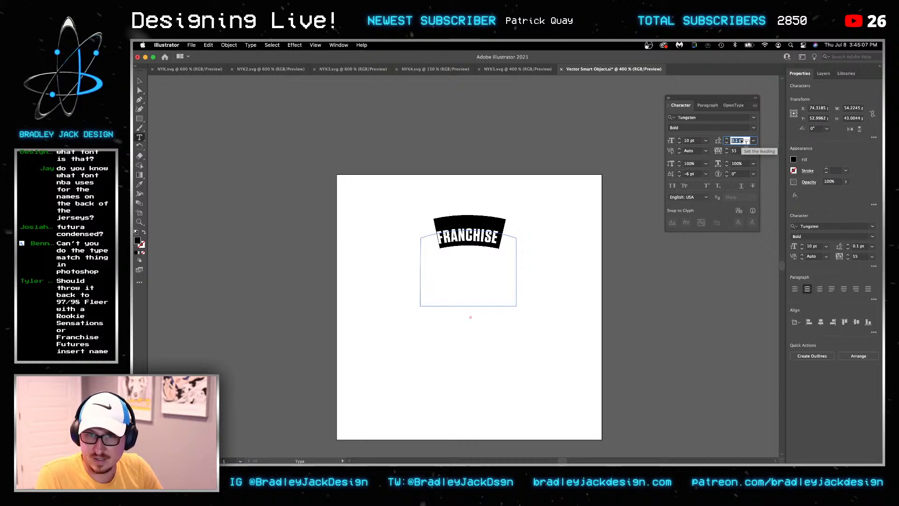
pyautogui.press('Escape')
pyautogui.press('Escape')
pyautogui.click(519, 194)
# Duplicate the arched FRANCHISE text directly below itself and change the copy to FUTURES
pyautogui.moveTo(481, 240); pyautogui.dragTo(482, 253)
pyautogui.doubleClick(482, 252)
pyautogui.write('Futures')
pyautogui.press('Escape')
pyautogui.write('URES')
pyautogui.press('Escape')
pyautogui.click(516, 177)
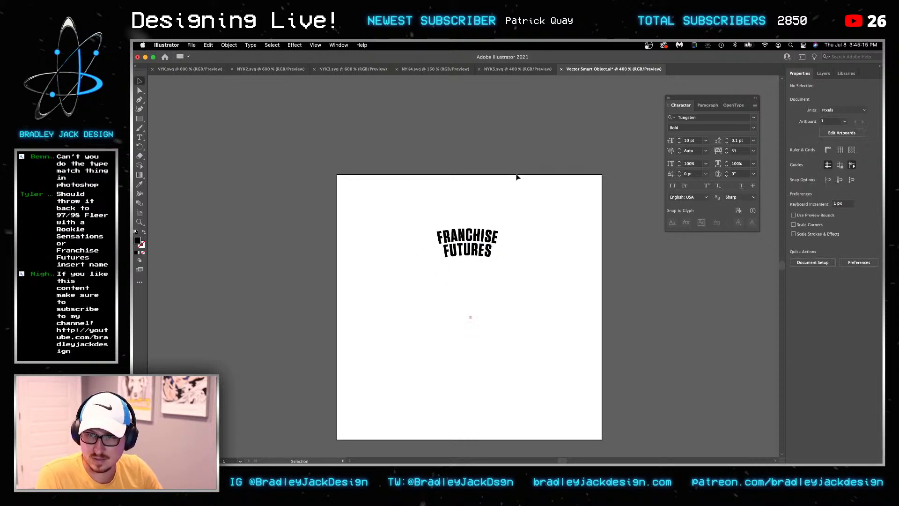
# Save the FRANCHISE FUTURES smart object despite its outside modification and return to ObiCard.psb in Photoshop
pyautogui.press('super+s')
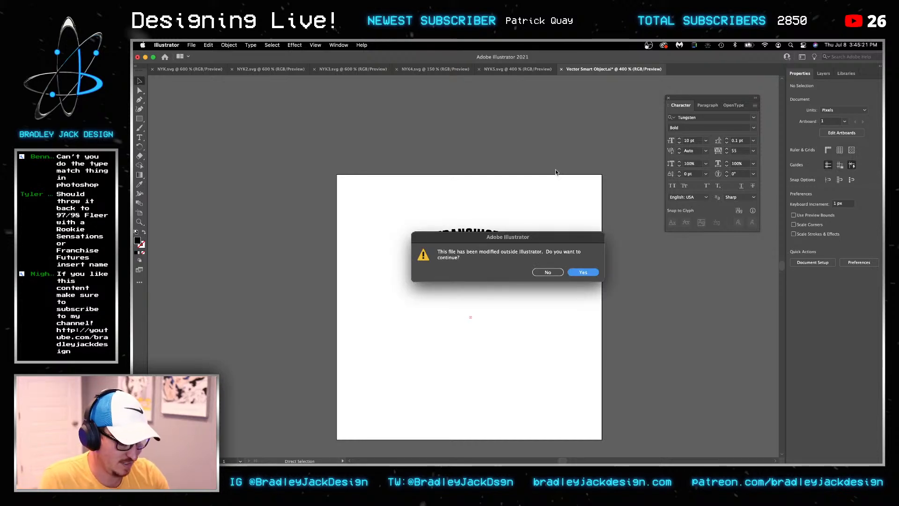
pyautogui.click(582, 272)
pyautogui.press('super+Tab')
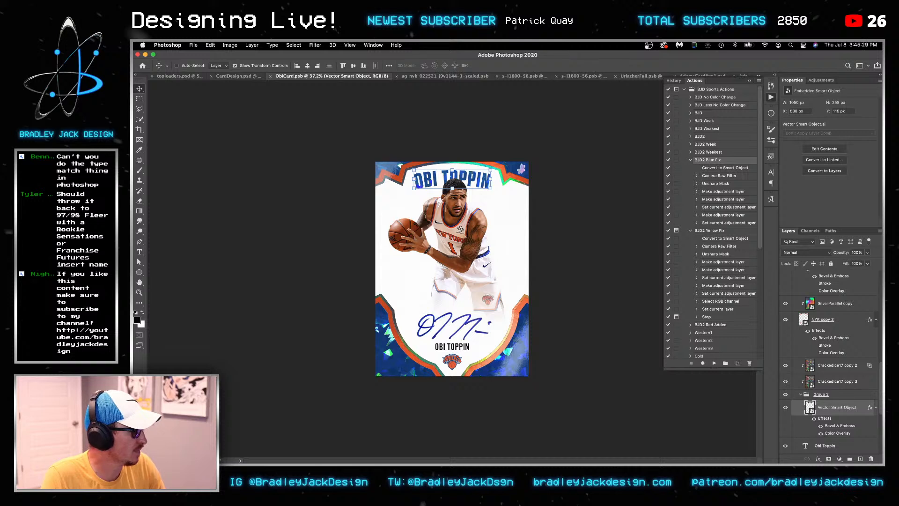
pyautogui.press('super+Tab')
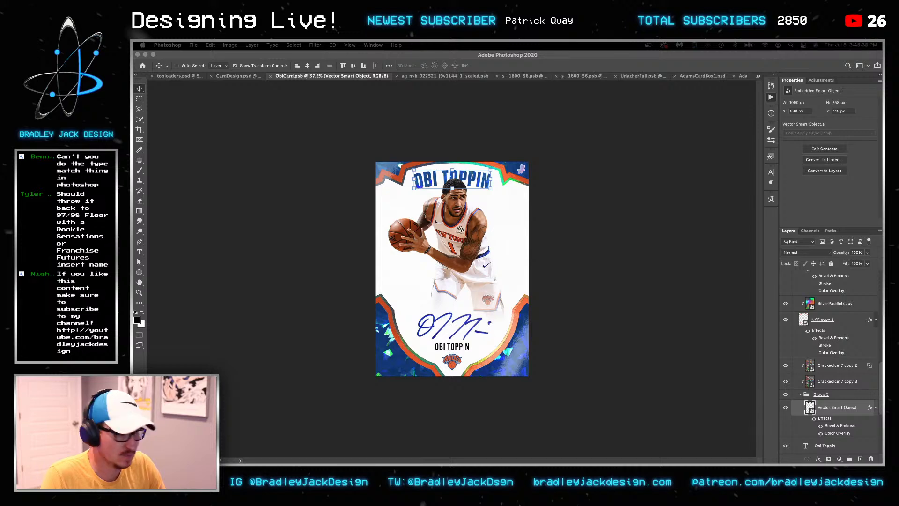
pyautogui.click(660, 210)
pyautogui.press('super+Tab')
pyautogui.press('super+Tab')
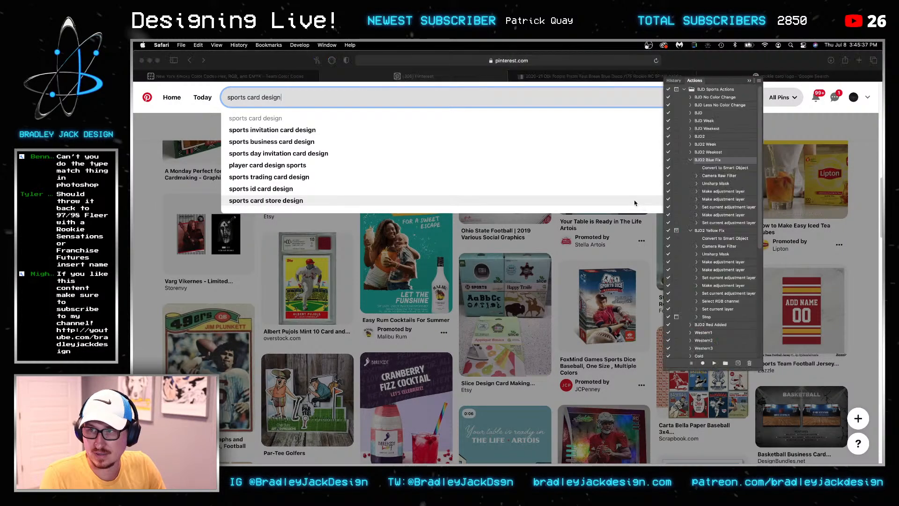
pyautogui.press('super+Tab')
pyautogui.press('super+w')
pyautogui.press('super+Tab')
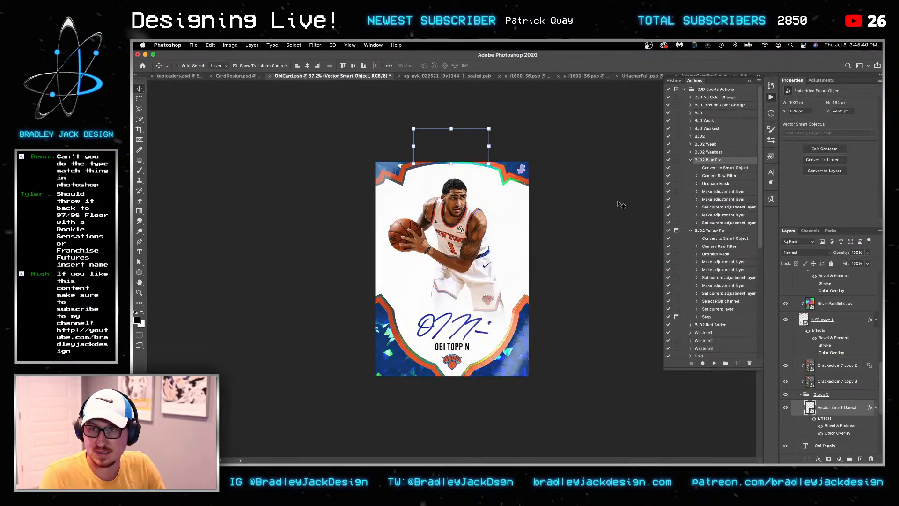
# Move the FRANCHISE FUTURES lettering from above the card down inside its upper border, at Y about 111 px
pyautogui.moveTo(620, 203); pyautogui.dragTo(619, 237)
pyautogui.press('super+z')
pyautogui.moveTo(492, 217); pyautogui.dragTo(482, 189)
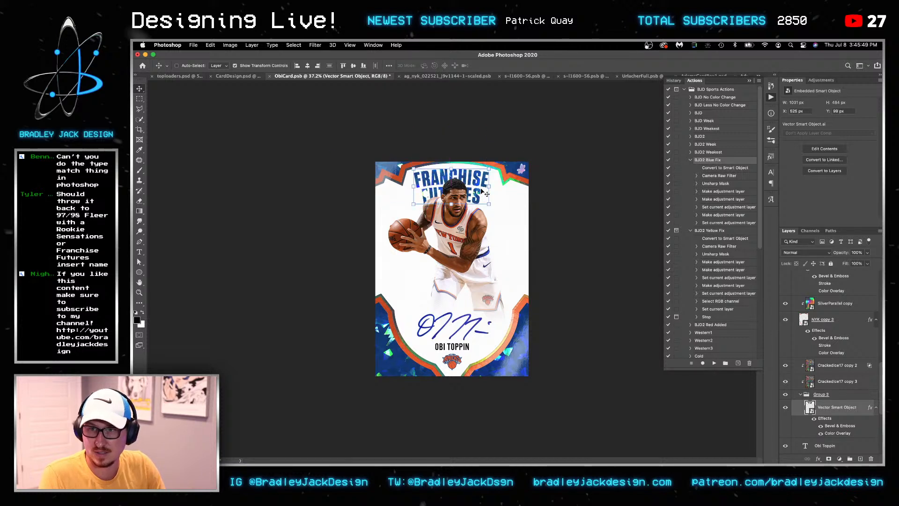
pyautogui.press('Down')
pyautogui.press('Down')
pyautogui.press('Down')
pyautogui.press('Down')
pyautogui.press('Down')
pyautogui.press('Down')
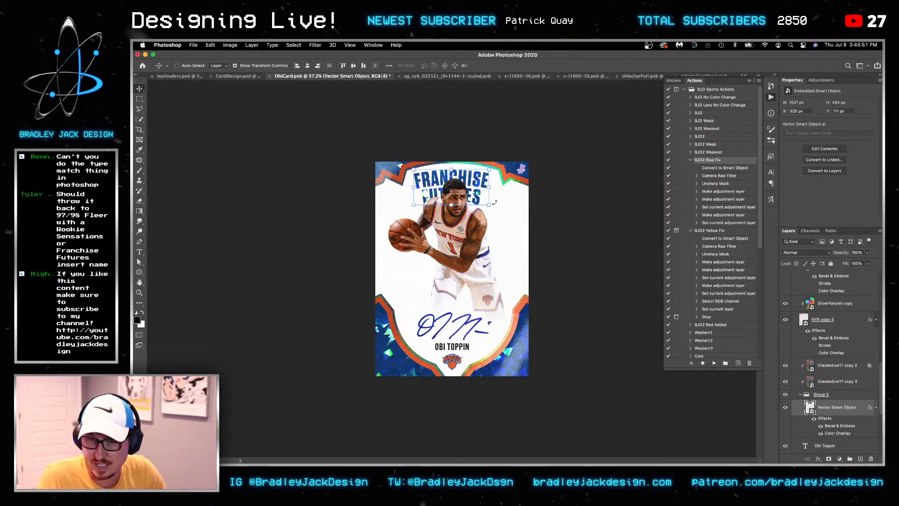
# Transform the FRANCHISE FUTURES lettering to about 999 px wide and reposition it behind the player's head
pyautogui.press('super+t')
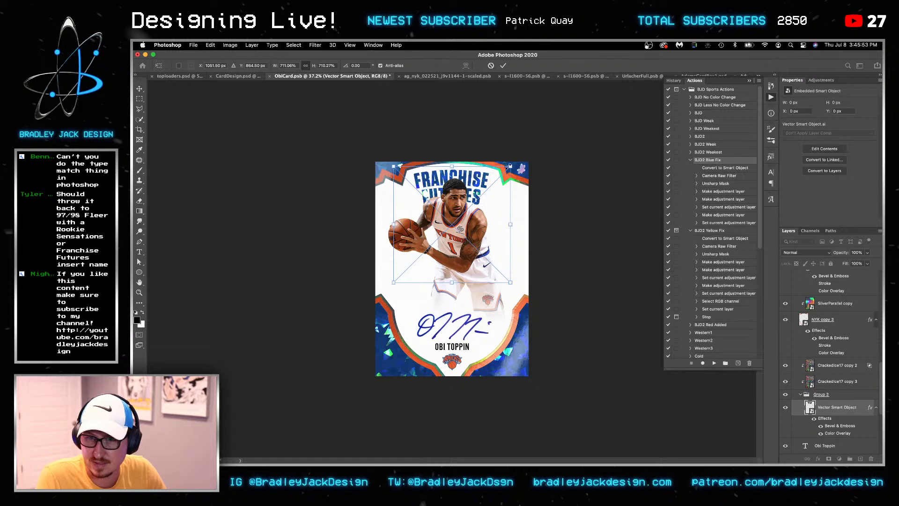
pyautogui.moveTo(510, 166); pyautogui.dragTo(517, 160)
pyautogui.hotkey('shift', 'Down')
pyautogui.hotkey('shift', 'Down')
pyautogui.hotkey('shift', 'Down')
pyautogui.hotkey('shift', 'Down')
pyautogui.hotkey('shift', 'Right')
pyautogui.hotkey('shift', 'Right')
pyautogui.press('Left')
pyautogui.hotkey('shift', 'Down')
pyautogui.hotkey('shift', 'Down')
pyautogui.hotkey('shift', 'Down')
pyautogui.hotkey('shift', 'Down')
pyautogui.hotkey('shift', 'Down')
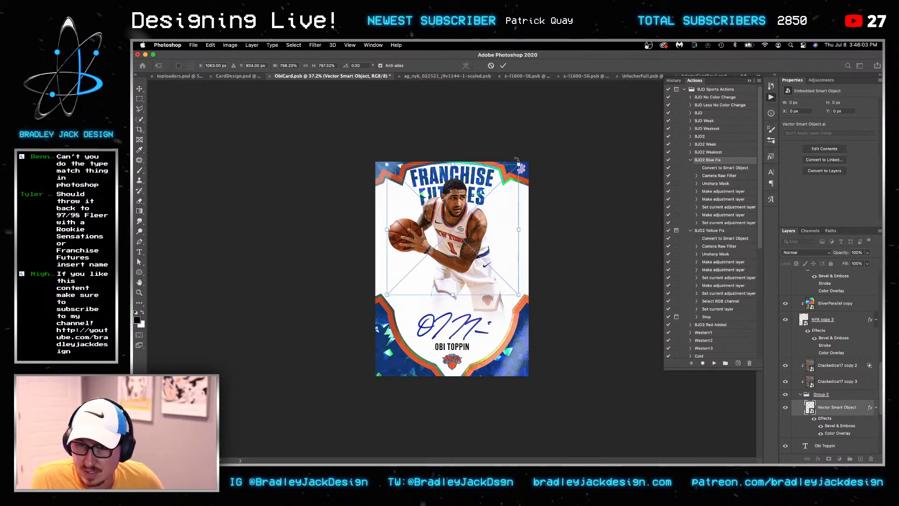
pyautogui.hotkey('shift', 'Up')
pyautogui.hotkey('shift', 'Up')
pyautogui.hotkey('shift', 'Up')
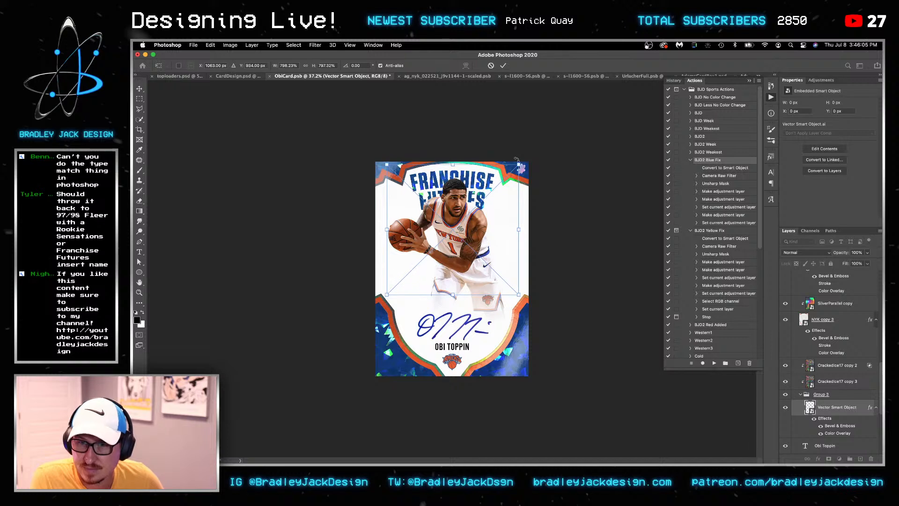
pyautogui.moveTo(518, 294); pyautogui.dragTo(487, 255)
pyautogui.press('Return')
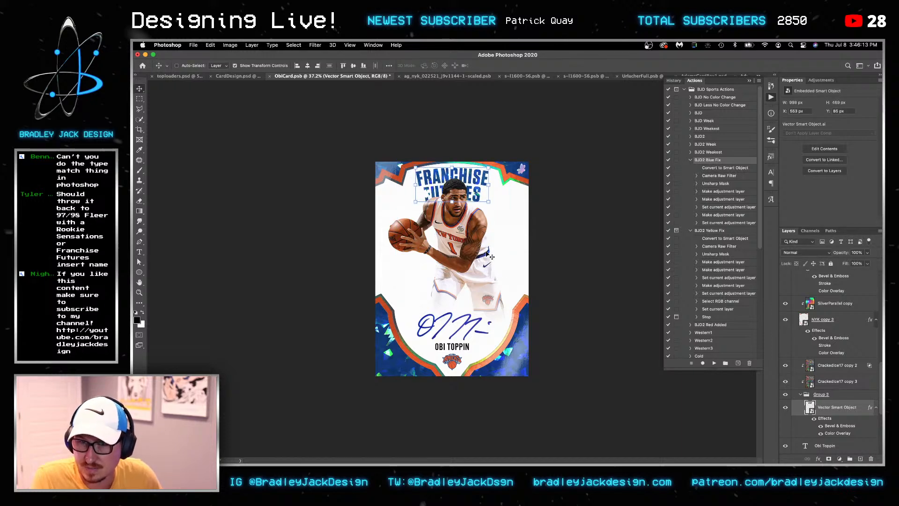
# Switch to Safari, close the Obi Toppin eBay listing and look through the rookie card logo image results
pyautogui.press('super+Tab')
pyautogui.press('super+Tab')
pyautogui.press('super+Tab')
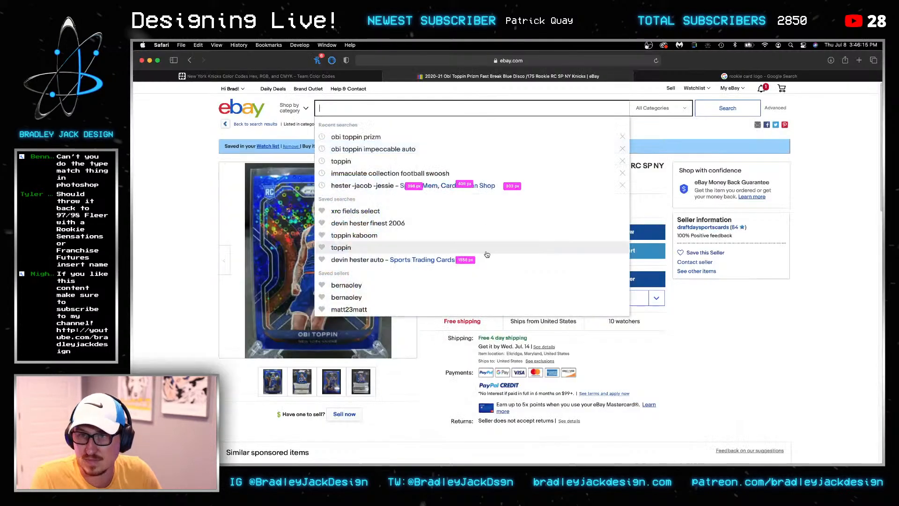
pyautogui.press('super+w')
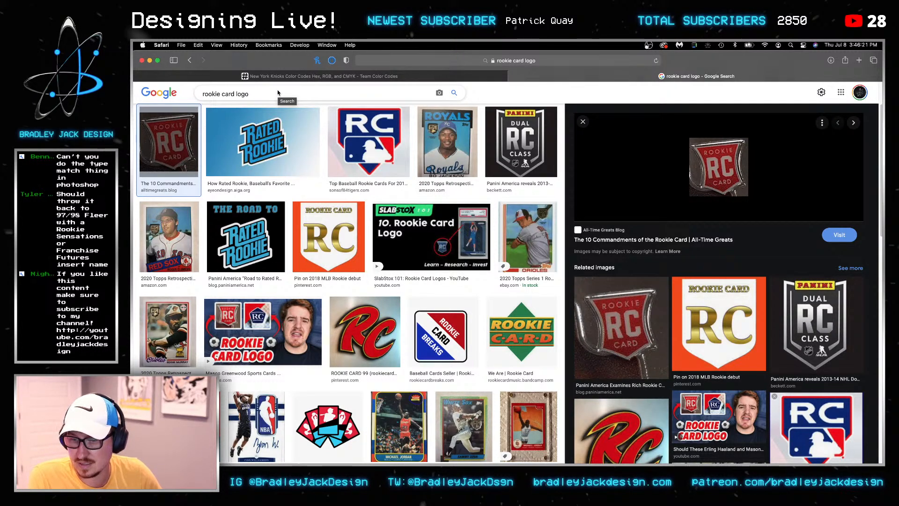
pyautogui.scroll(-5, 326, 185)
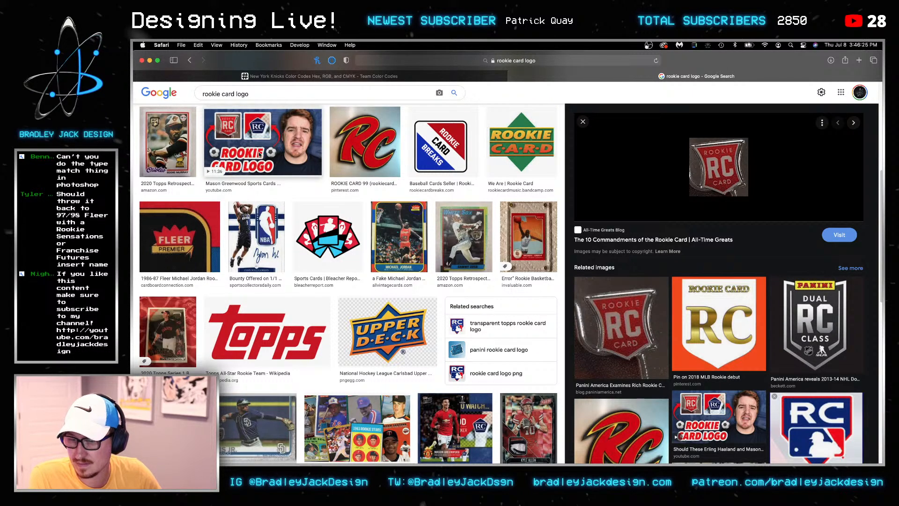
pyautogui.scroll(5, 259, 155)
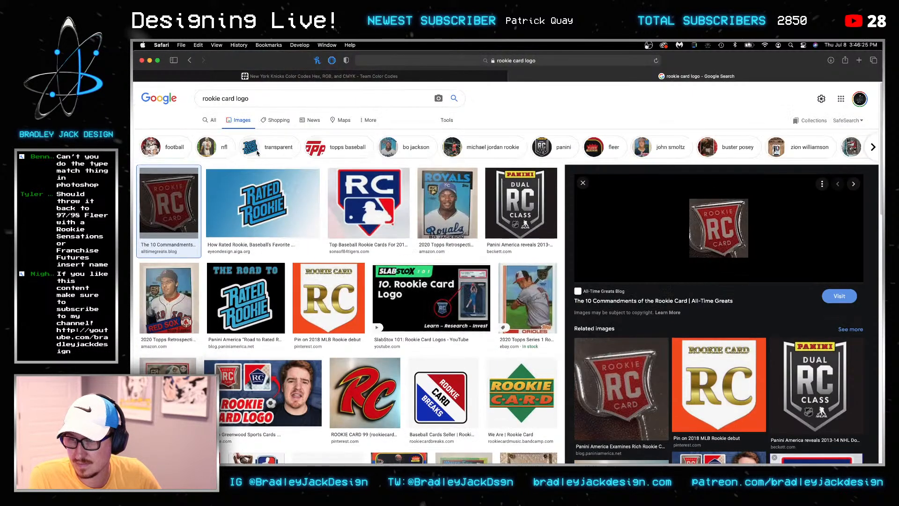
# Search Google Images for "rookie card logo rc" and preview the red Rookie Card shield photo
pyautogui.click(262, 99)
pyautogui.write('rc')
pyautogui.press('Return')
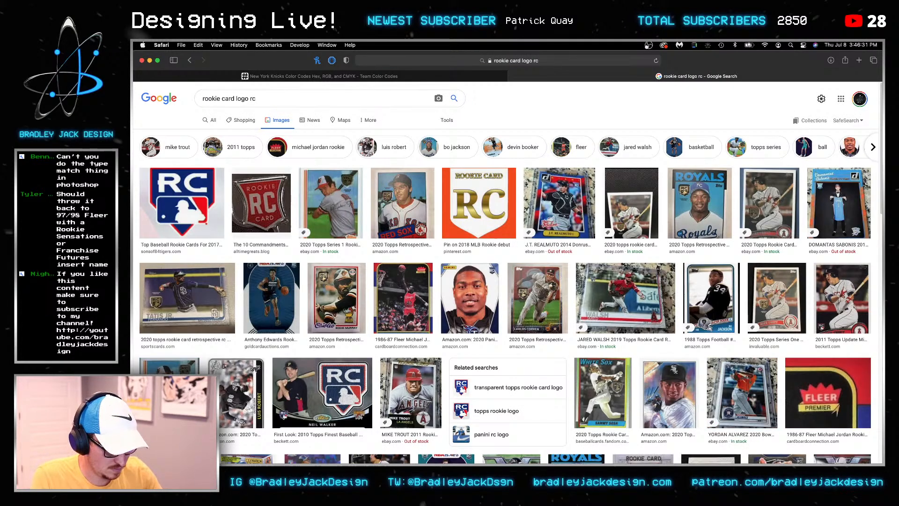
pyautogui.click(266, 201)
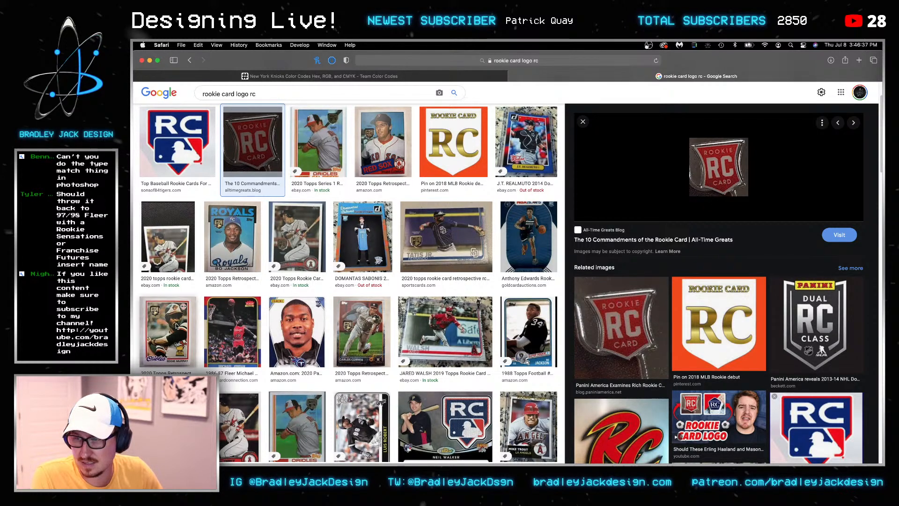
pyautogui.scroll(2, 281, 304)
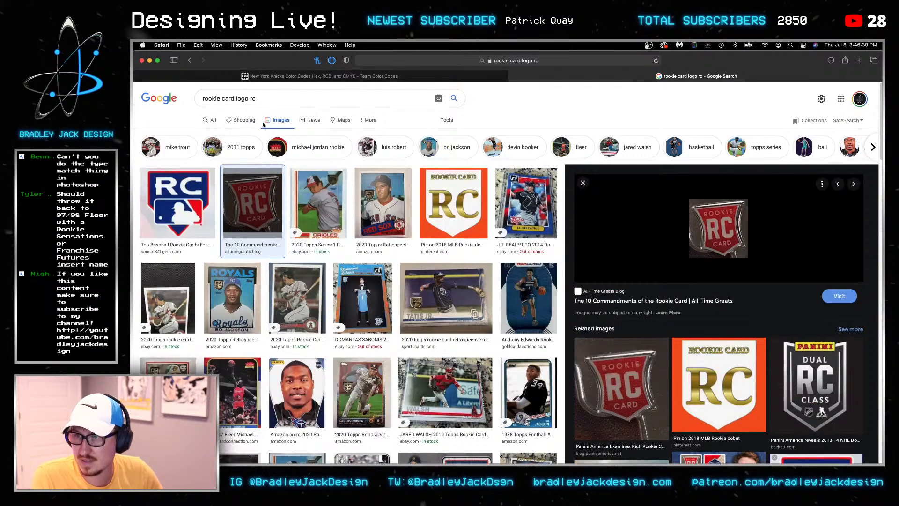
# Search Google Images for "rookie card" limited to large images and preview the Giannis Antetokounmpo card
pyautogui.moveTo(257, 102); pyautogui.dragTo(242, 102)
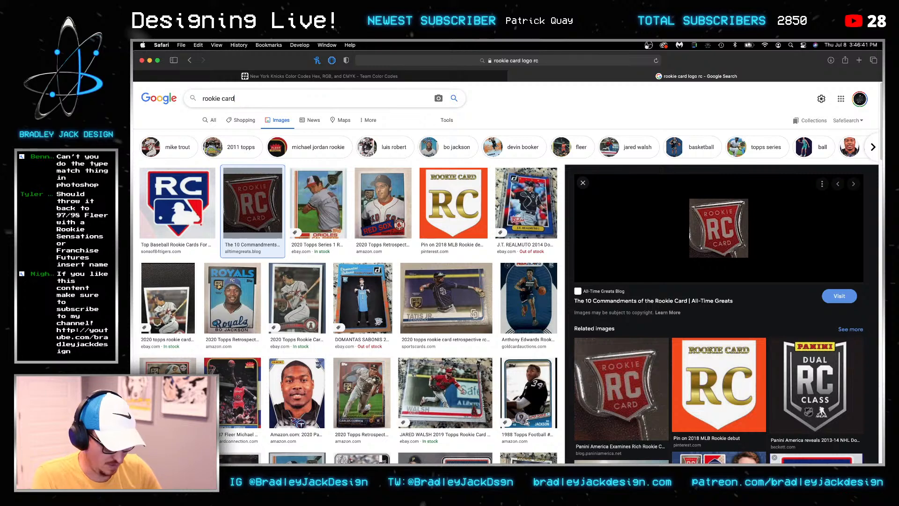
pyautogui.press('Return')
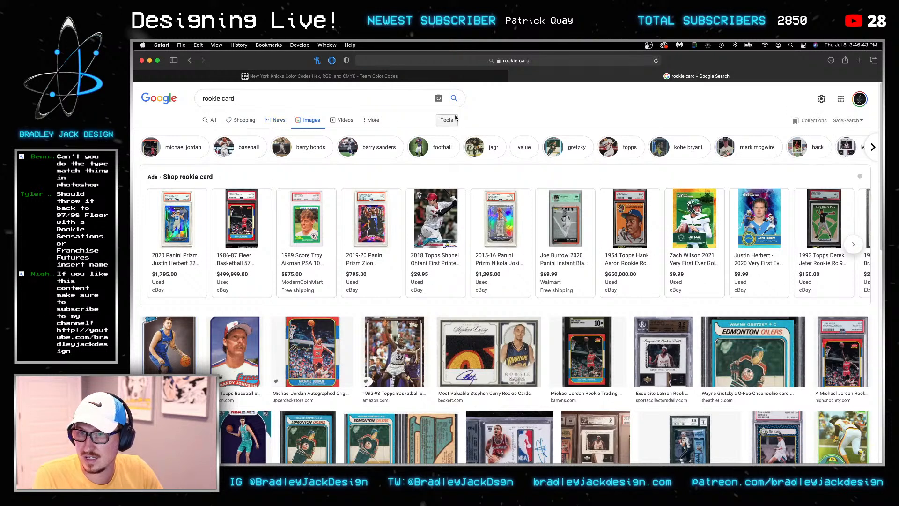
pyautogui.click(447, 120)
pyautogui.click(201, 134)
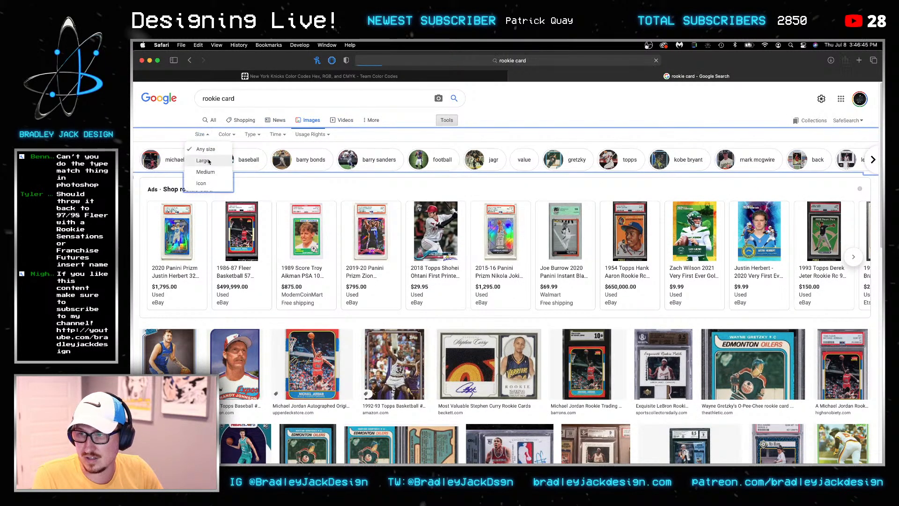
pyautogui.click(204, 161)
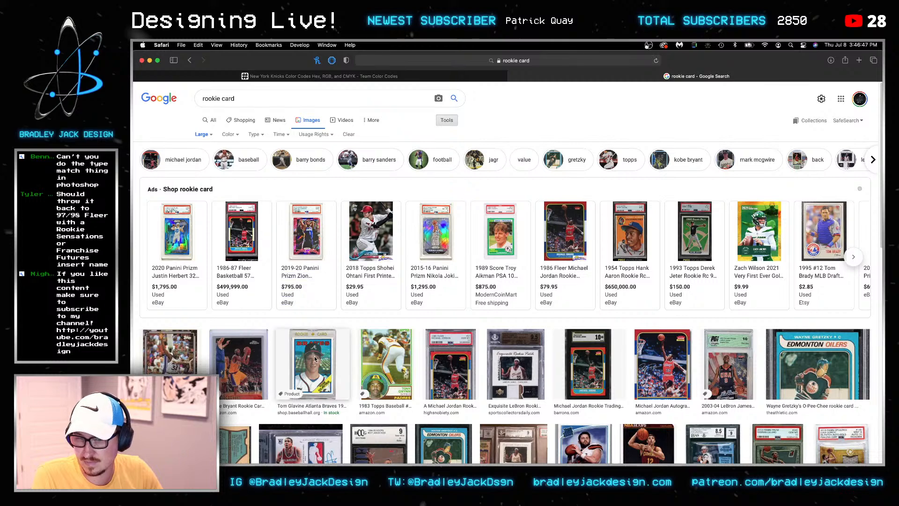
pyautogui.moveTo(412, 239)
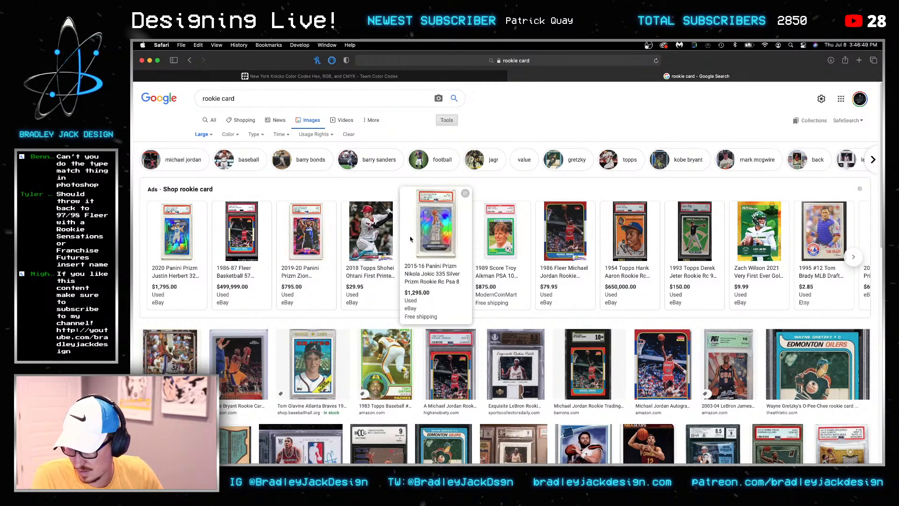
pyautogui.scroll(-5, 412, 238)
pyautogui.click(312, 300)
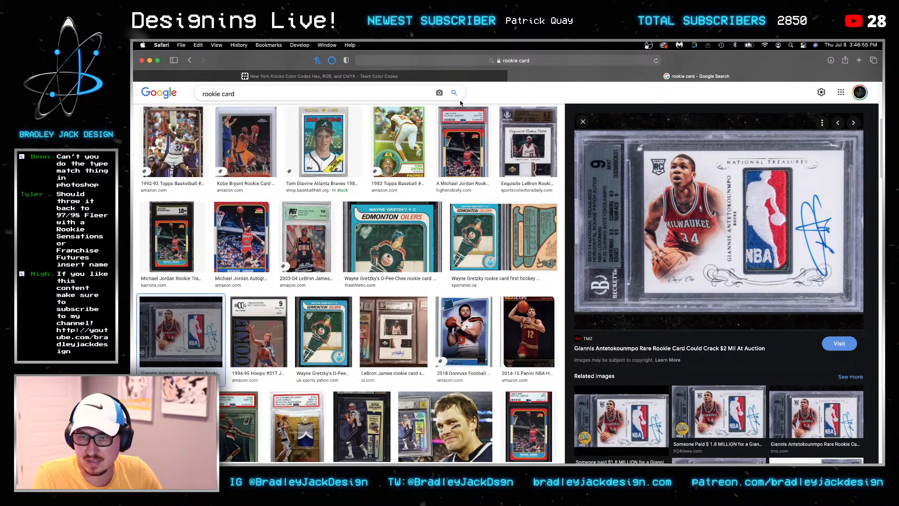
# Go to ebay.com and search for "rookie card prizm"
pyautogui.click(462, 61)
pyautogui.write('ebay.com')
pyautogui.press('Return')
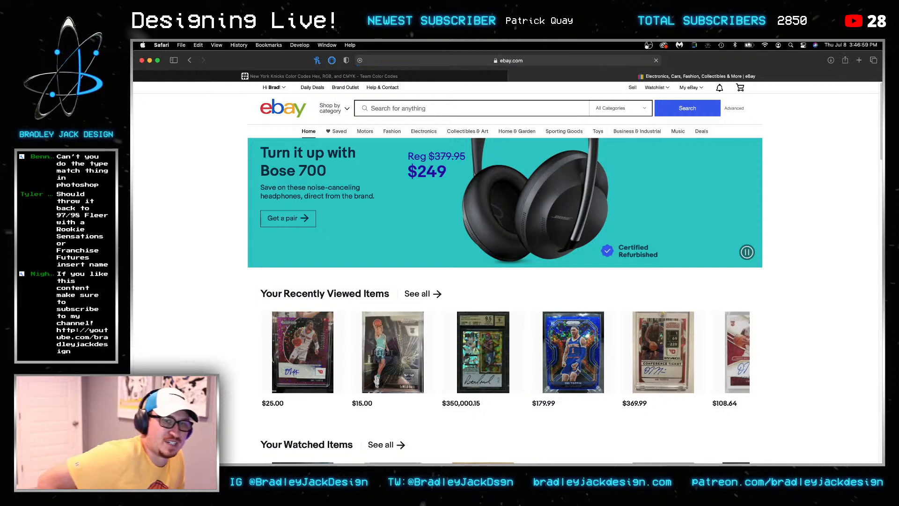
pyautogui.click(434, 108)
pyautogui.write('rookie card ')
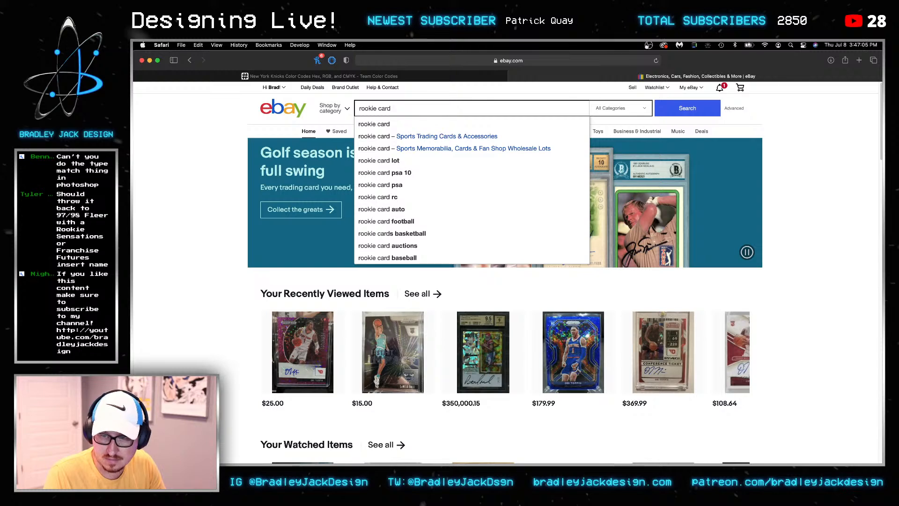
pyautogui.write('prizm')
pyautogui.press('Return')
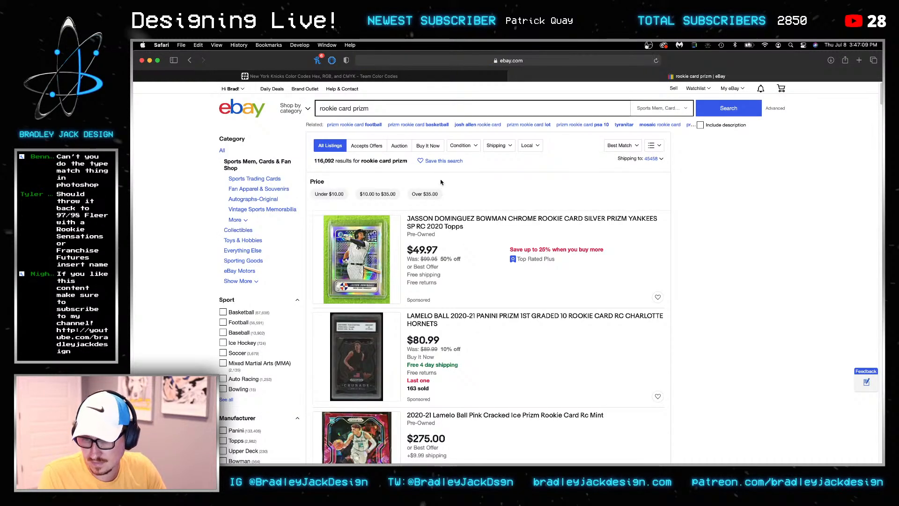
# Open the LaMelo Ball Prizm Orange Cracked Ice rookie card listing from the eBay results
pyautogui.scroll(-7, 442, 178)
pyautogui.scroll(-10, 477, 168)
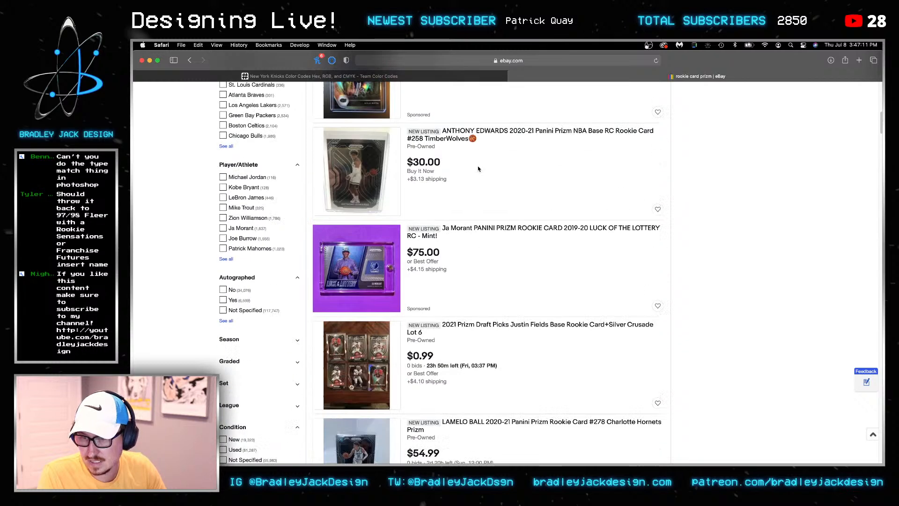
pyautogui.scroll(-7, 478, 169)
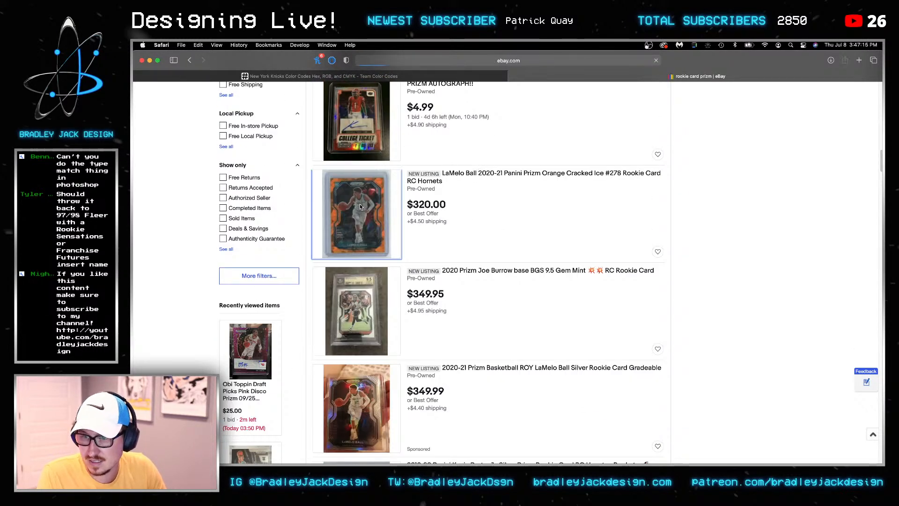
pyautogui.click(360, 206)
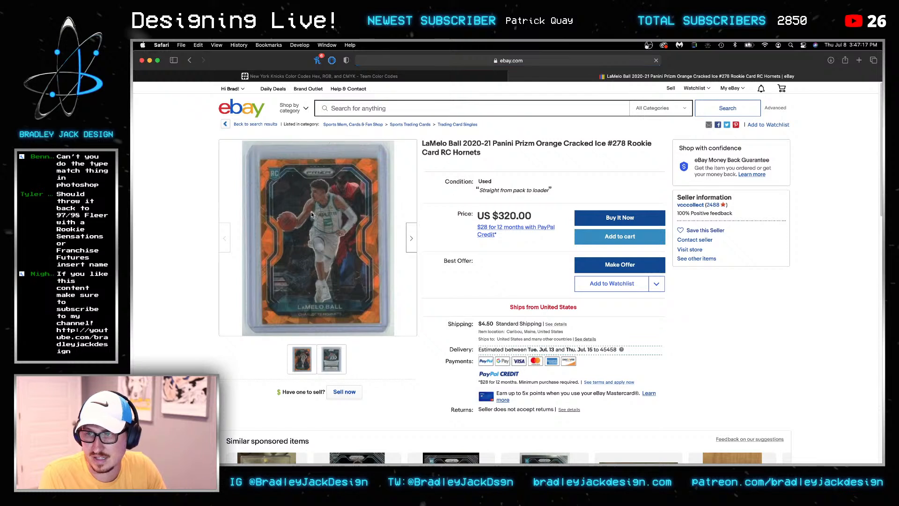
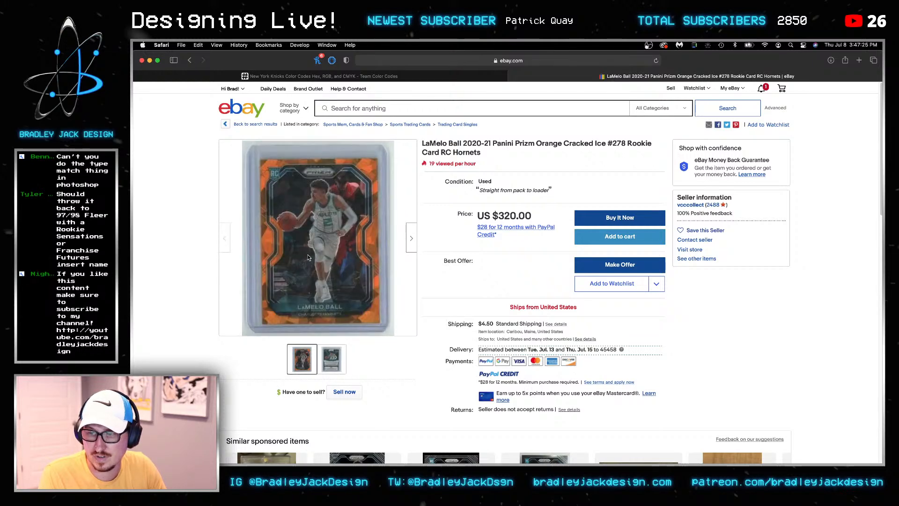
# Check the LaMelo Ball card image in its own tab, close it and return to the eBay search results
pyautogui.rightClick(304, 239)
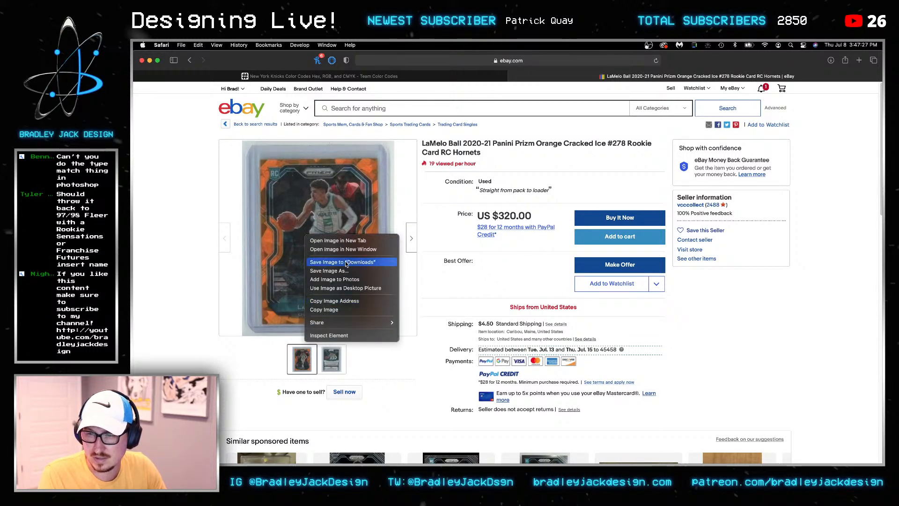
pyautogui.click(349, 240)
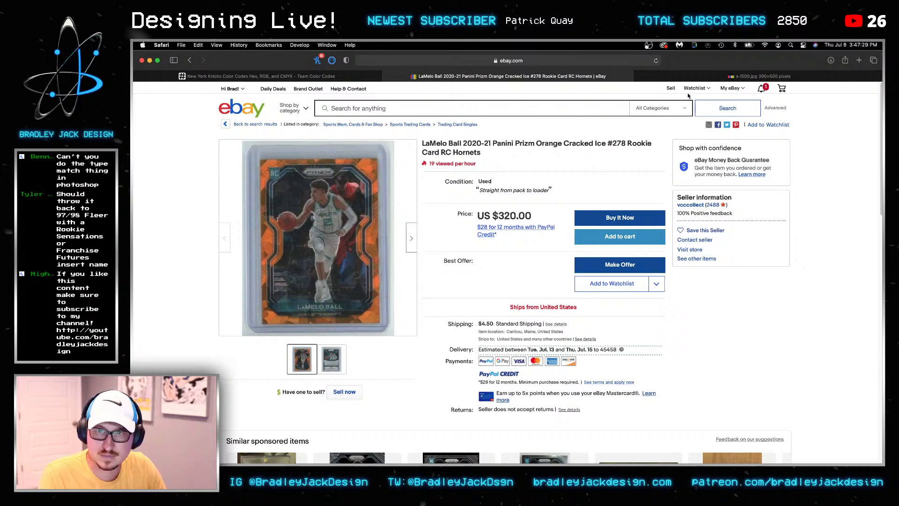
pyautogui.click(769, 75)
pyautogui.click(552, 60)
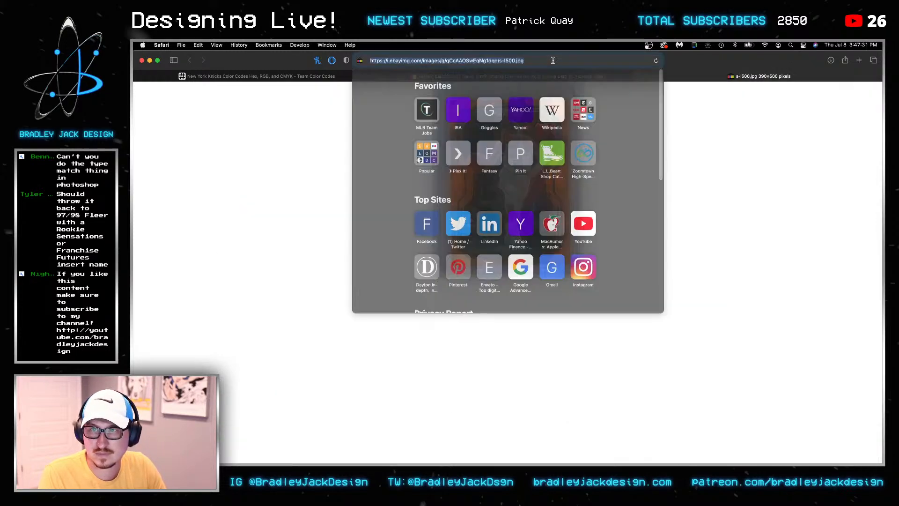
pyautogui.click(516, 60)
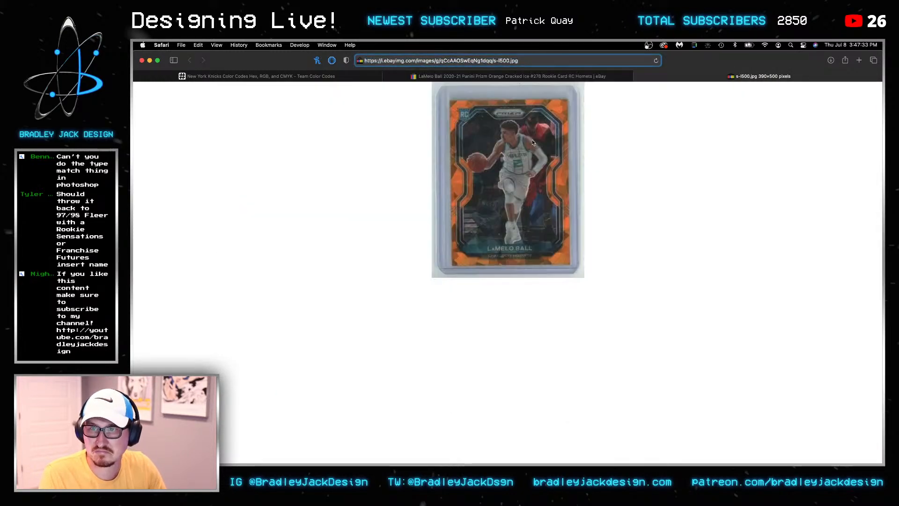
pyautogui.press('super+w')
pyautogui.press('super+bracketleft')
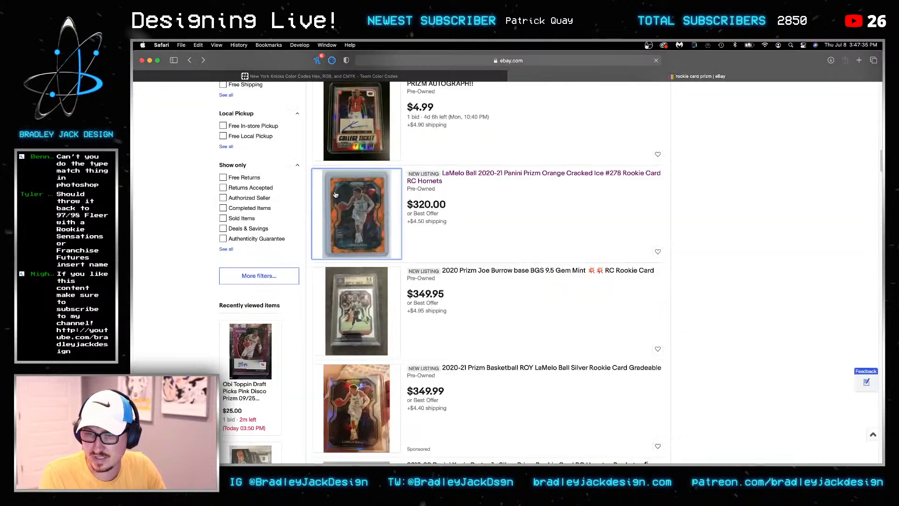
# Open the James Wiseman Panini Prizm #268 listing, enlarge its card photo and save the image to Downloads
pyautogui.scroll(-15, 369, 225)
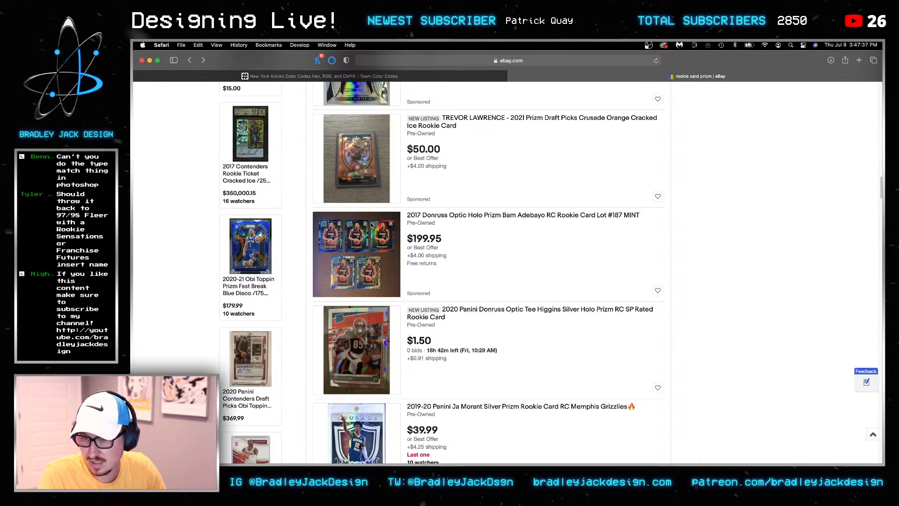
pyautogui.scroll(-6, 371, 225)
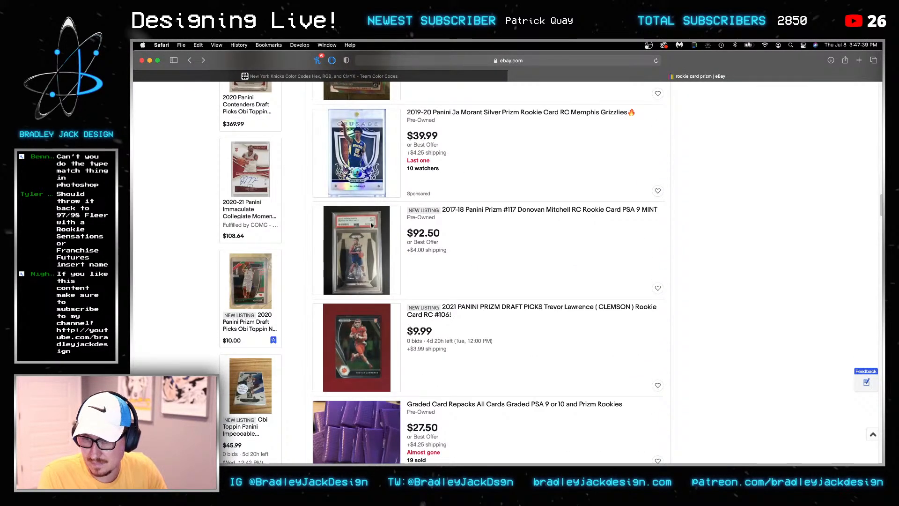
pyautogui.scroll(-12, 371, 226)
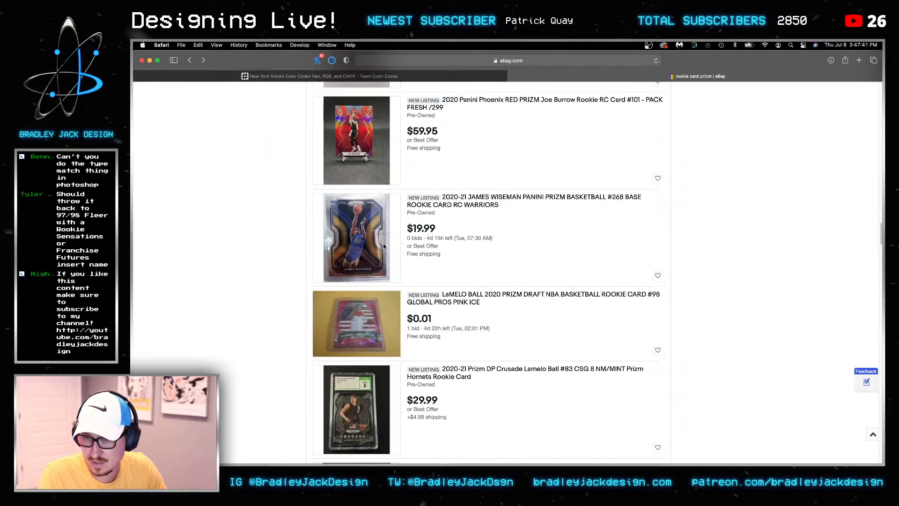
pyautogui.click(356, 226)
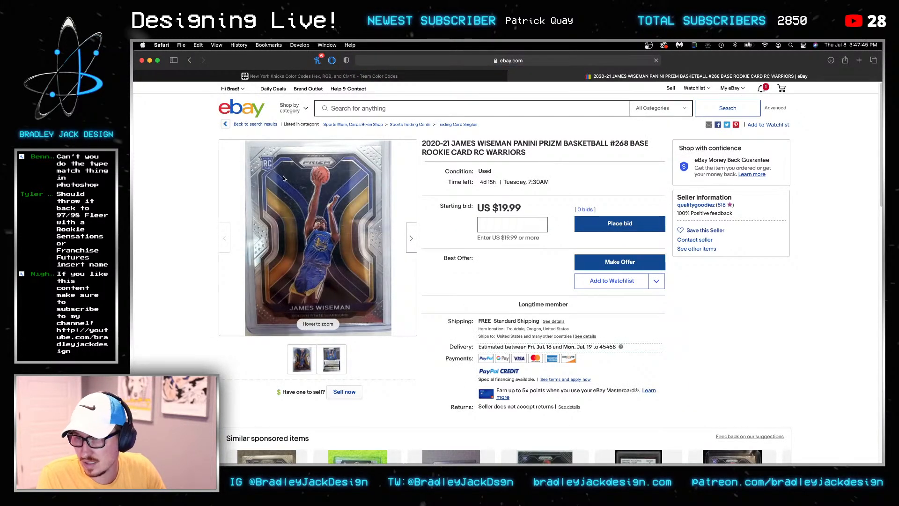
pyautogui.click(278, 170)
pyautogui.rightClick(479, 182)
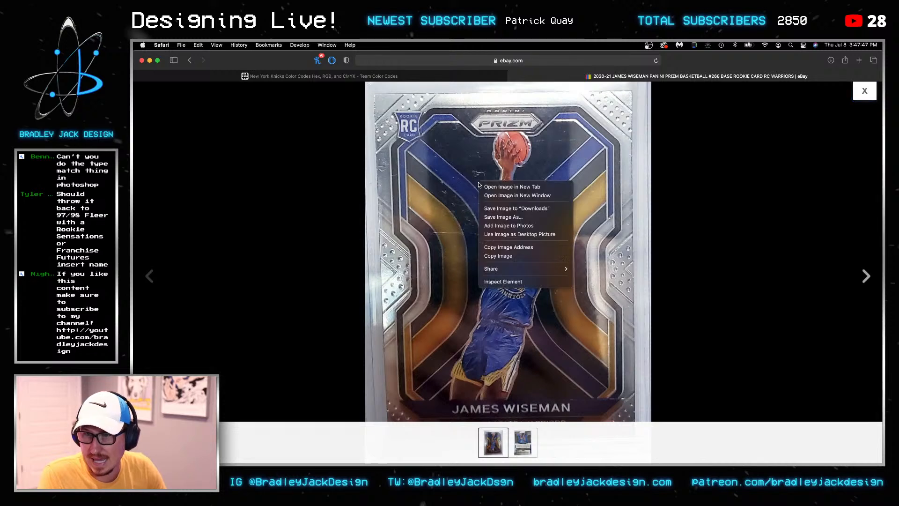
pyautogui.click(506, 208)
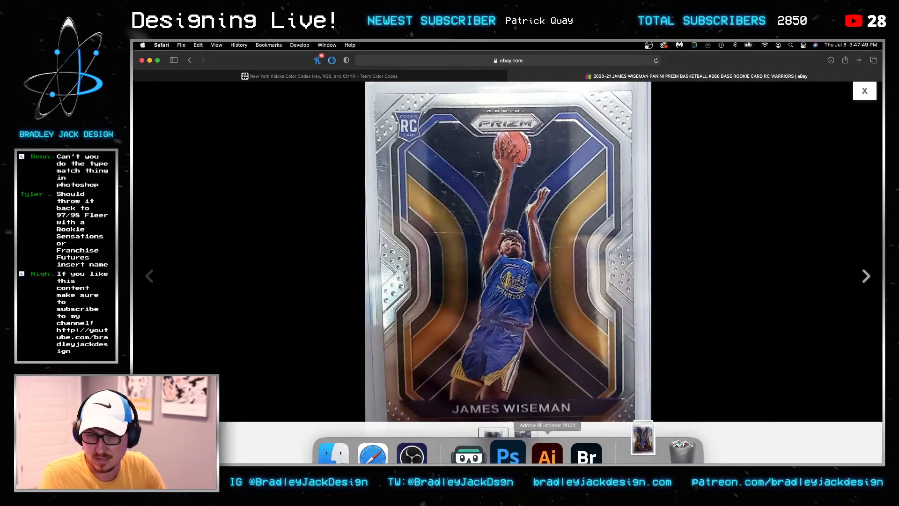
# Open the downloaded James Wiseman card photo in Illustrator and view its Rookie Card shield at 100%
pyautogui.click(651, 450)
pyautogui.moveTo(466, 133); pyautogui.dragTo(550, 442)
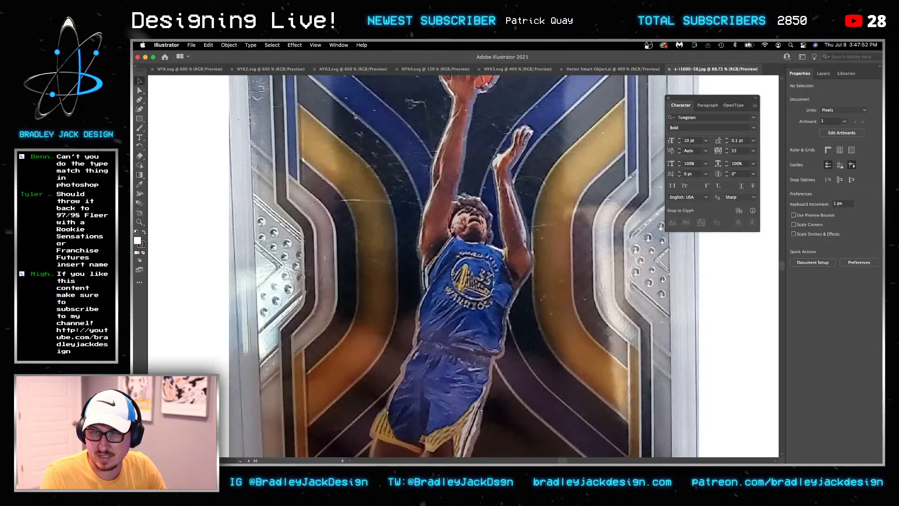
pyautogui.moveTo(370, 163); pyautogui.dragTo(466, 375)
pyautogui.press('super+1')
# Draw a white rectangle about 98 by 110 px beside the Rookie Card shield and pull a new bottom-centre anchor down into a point
pyautogui.moveTo(142, 122); pyautogui.dragTo(153, 121)
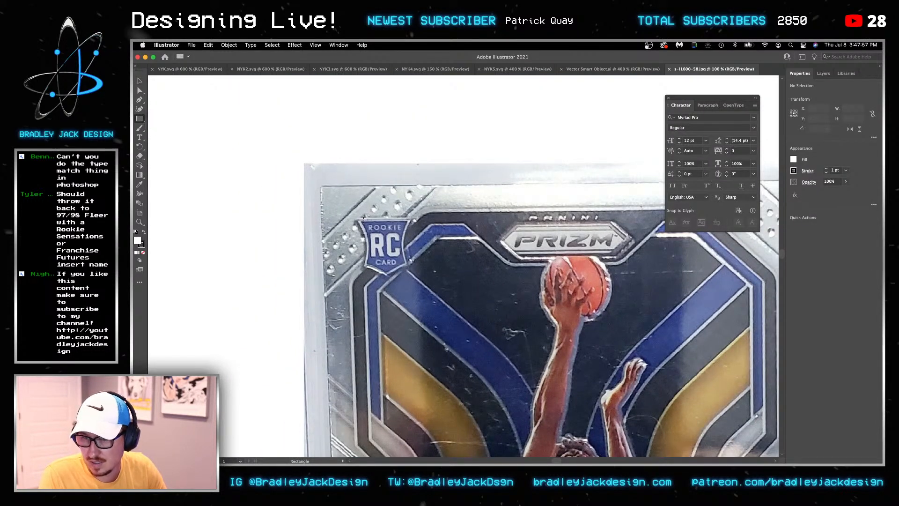
pyautogui.moveTo(359, 218)
pyautogui.mouseDown()
pyautogui.moveTo(403, 267)
pyautogui.moveTo(452, 261)
pyautogui.mouseUp()
pyautogui.press('v')
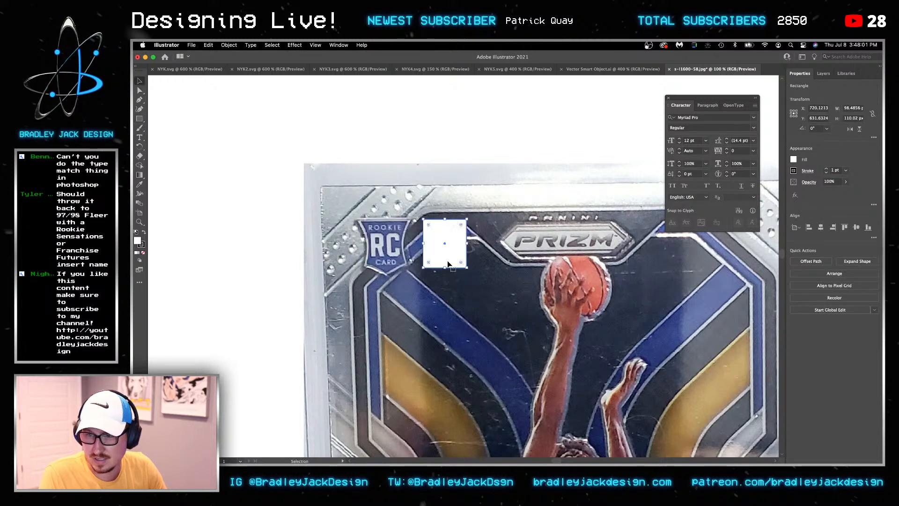
pyautogui.press('p')
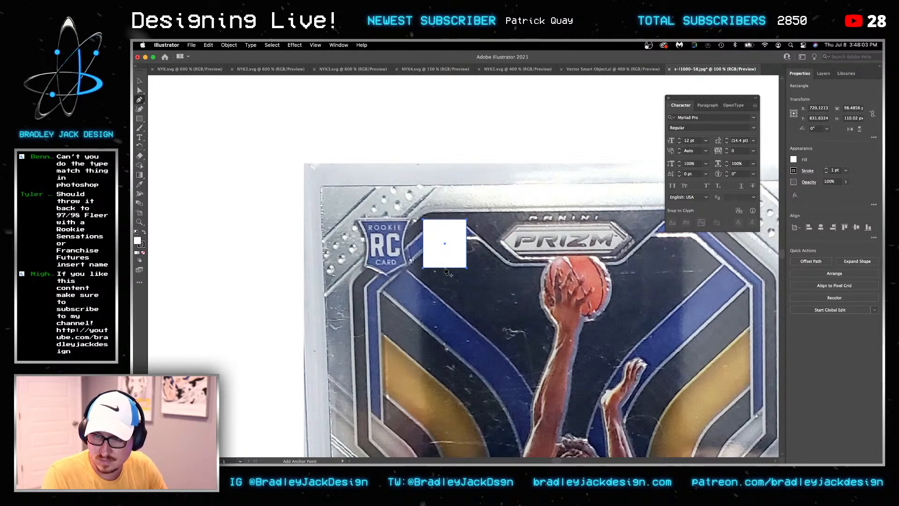
pyautogui.click(444, 267)
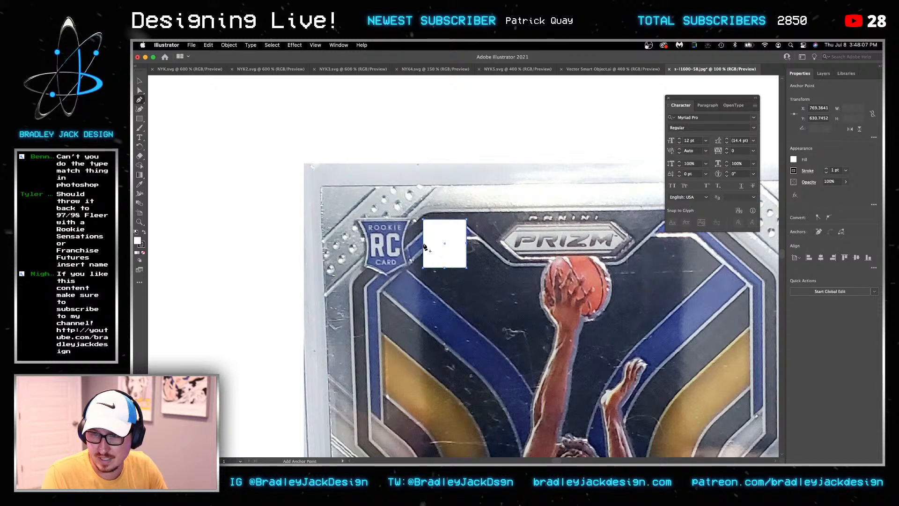
pyautogui.moveTo(444, 268); pyautogui.dragTo(445, 273)
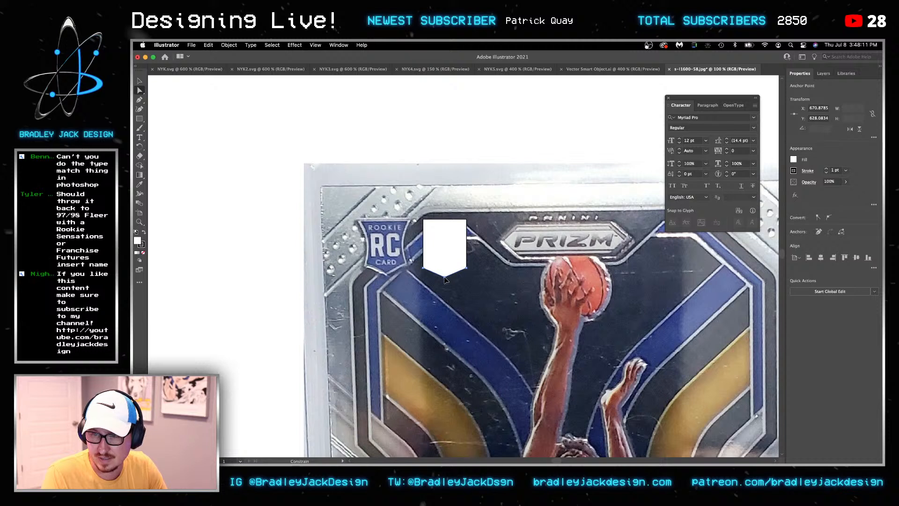
# Delete the extra mid-side anchor points of the pointed shape and redraw both sides as straight closed edges
pyautogui.click(467, 243)
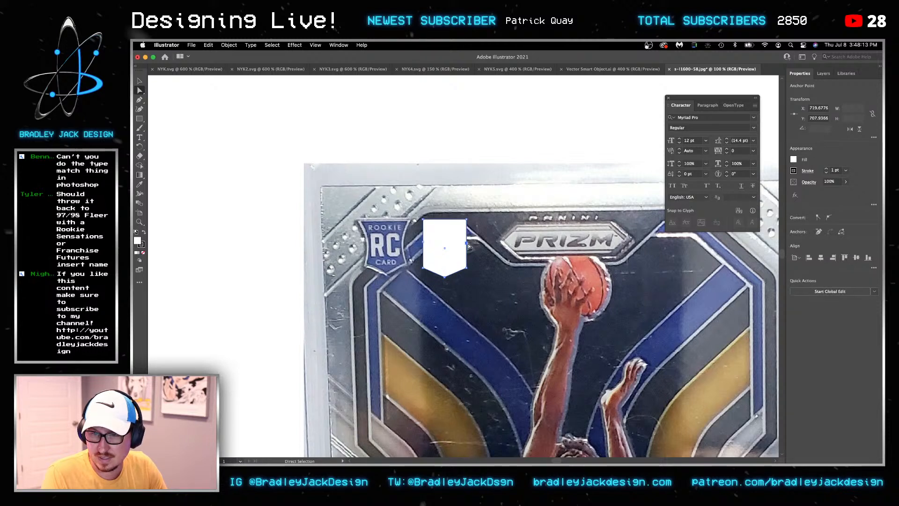
pyautogui.press('Delete')
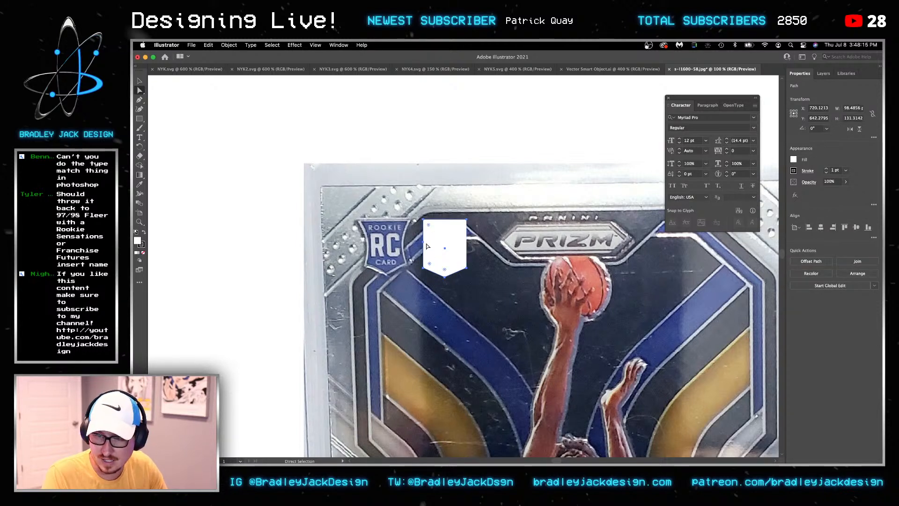
pyautogui.click(422, 243)
pyautogui.press('Delete')
pyautogui.press('p')
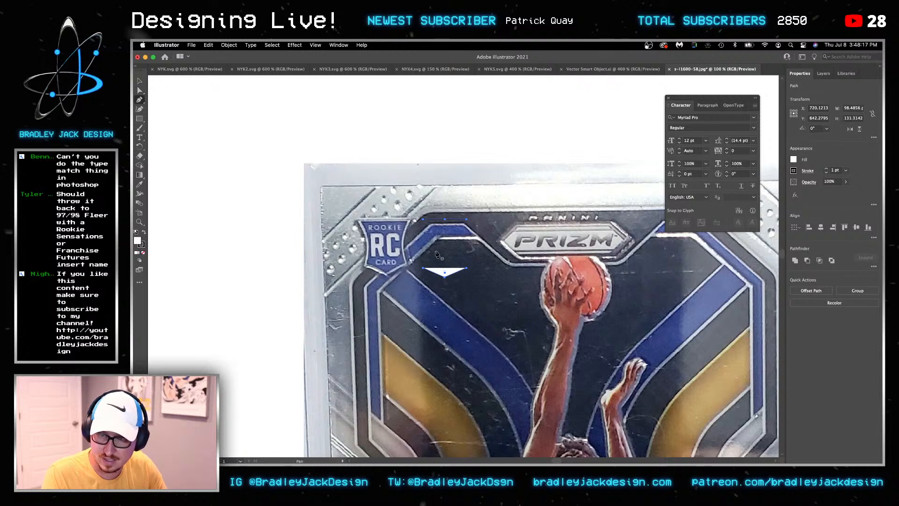
pyautogui.click(467, 269)
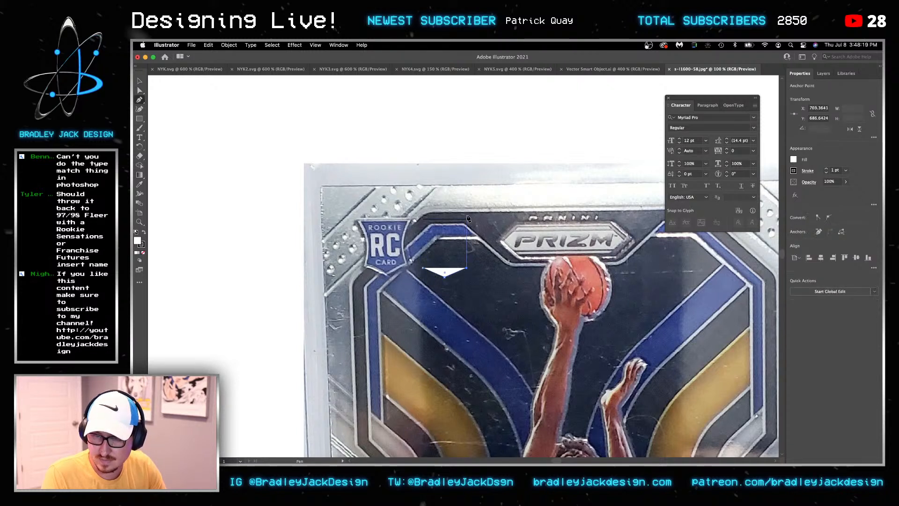
pyautogui.click(466, 219)
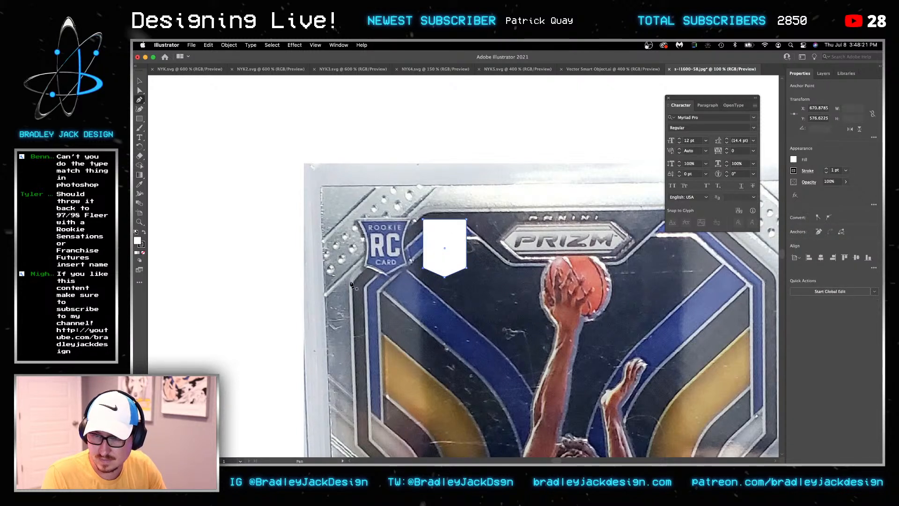
# Place a vertical guide through the centre of the pointed shape and align its bottom point to the guide
pyautogui.press('super+r')
pyautogui.moveTo(151, 312); pyautogui.dragTo(445, 272)
pyautogui.scroll(5, 445, 272)
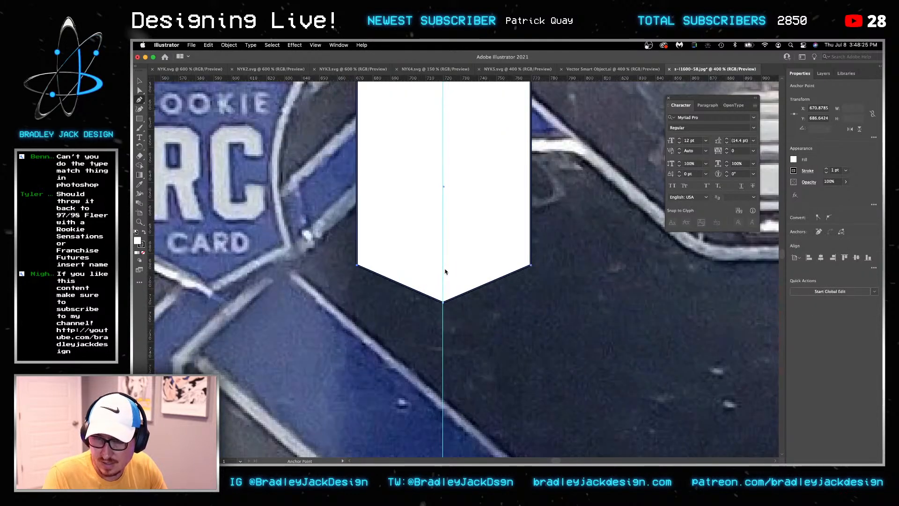
pyautogui.press('a')
pyautogui.moveTo(445, 305); pyautogui.dragTo(446, 305)
pyautogui.scroll(-5, 445, 299)
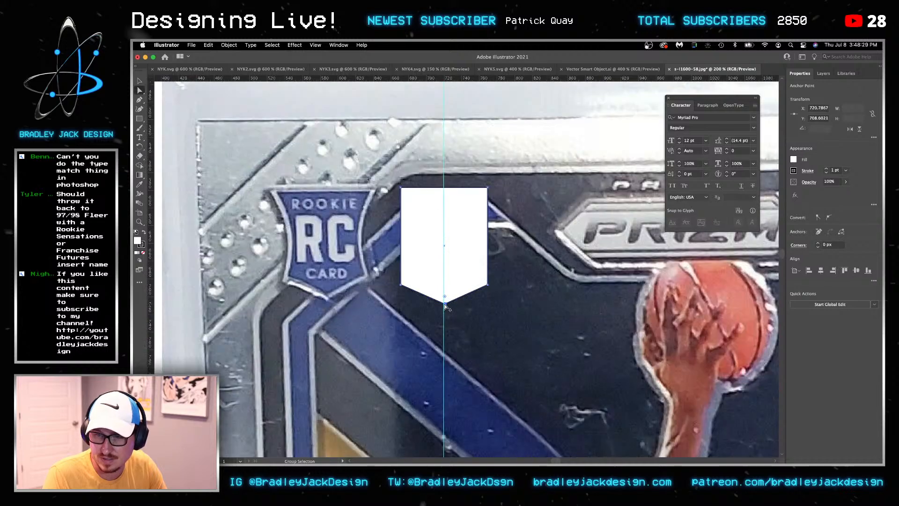
# Try to bend both straight sides of the shape inward with the Curvature tool
pyautogui.press('v')
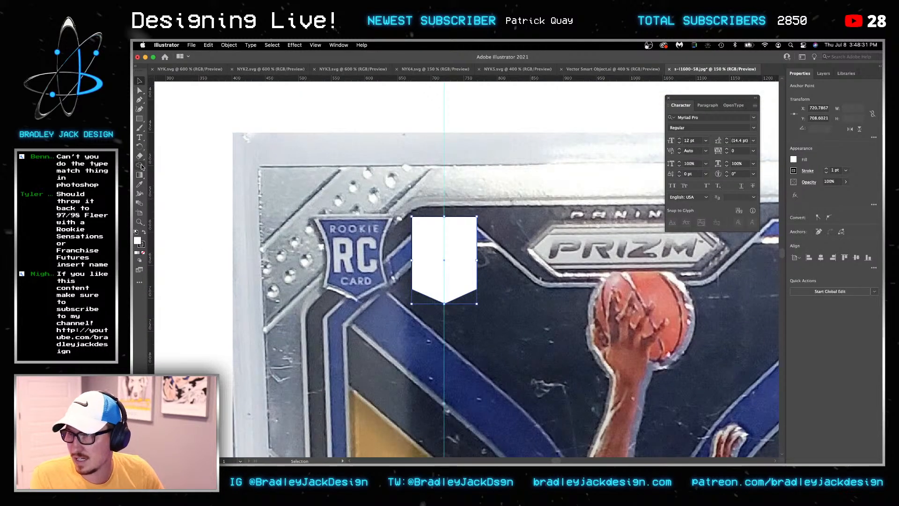
pyautogui.click(140, 112)
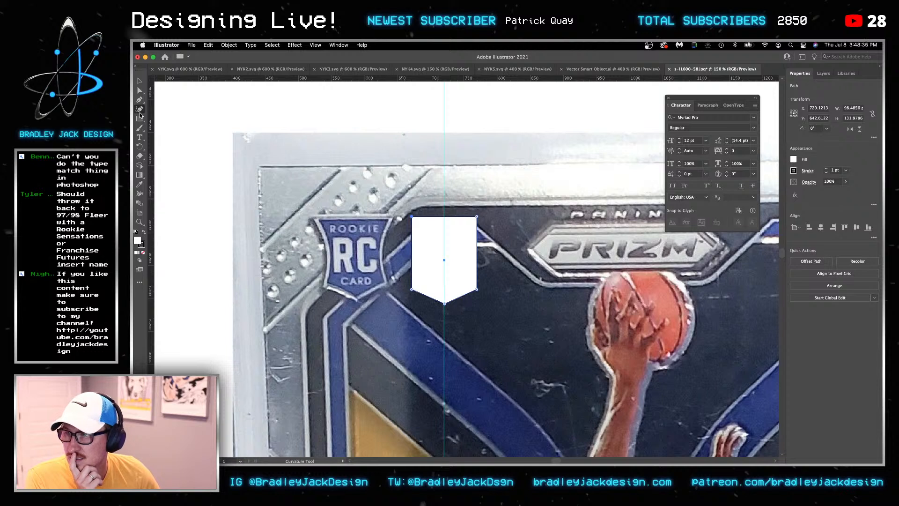
pyautogui.moveTo(412, 252)
pyautogui.mouseDown()
pyautogui.moveTo(429, 257)
pyautogui.moveTo(422, 258)
pyautogui.mouseUp()
pyautogui.moveTo(477, 255); pyautogui.dragTo(470, 256)
# Undo the accidental shift of the card photo, the corner nudges and the side curves
pyautogui.press('a')
pyautogui.click(485, 212)
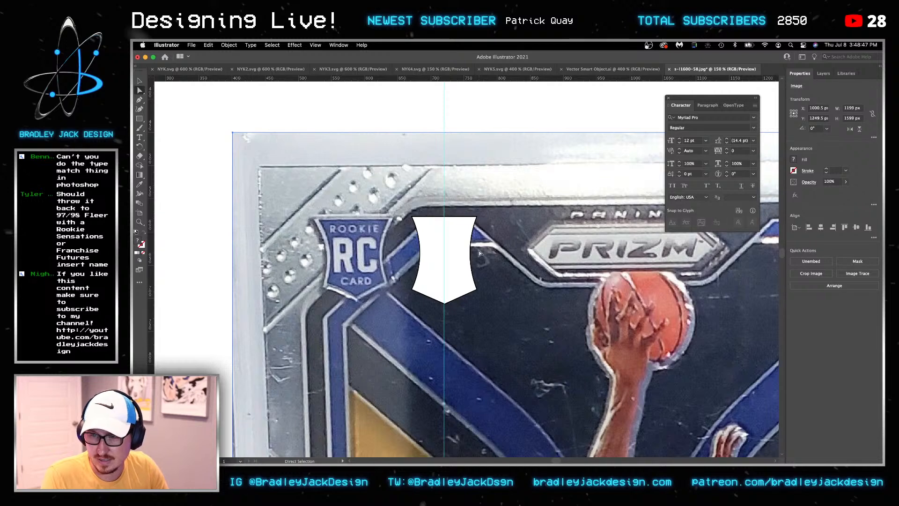
pyautogui.moveTo(485, 284); pyautogui.dragTo(476, 294)
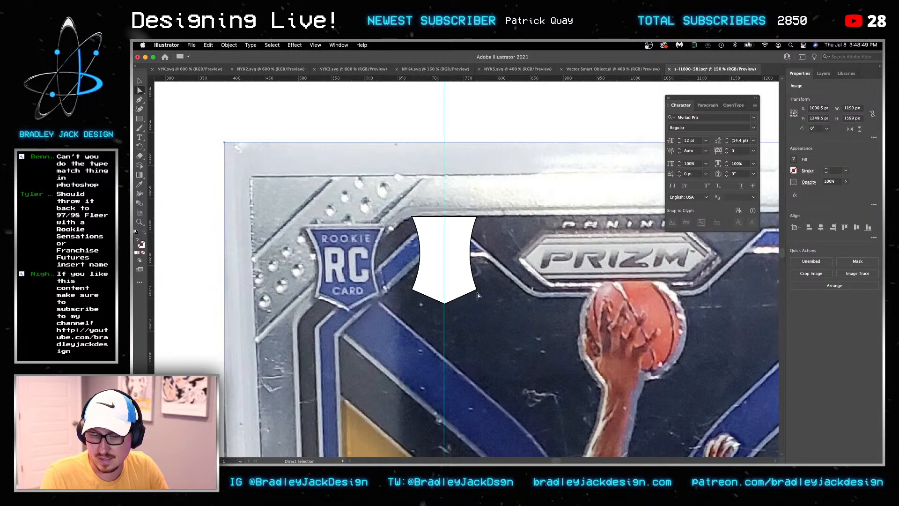
pyautogui.click(477, 290)
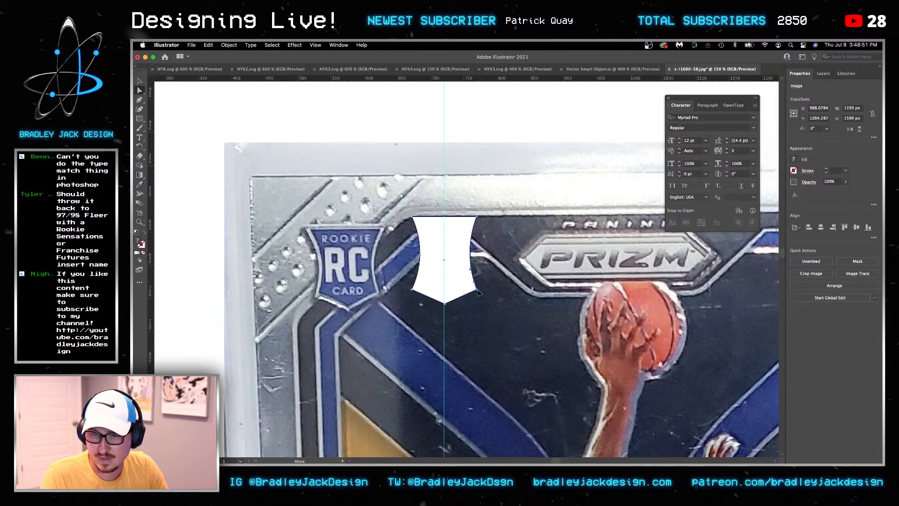
pyautogui.hotkey('shift', 'Left')
pyautogui.hotkey('shift', 'Right')
pyautogui.press('super+z')
pyautogui.press('super+z')
pyautogui.press('super+z')
pyautogui.press('super+z')
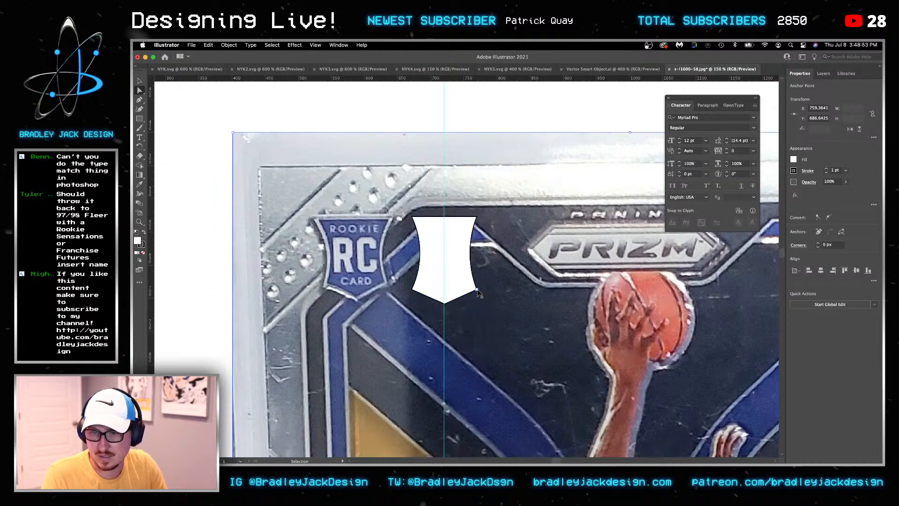
pyautogui.press('super+z')
# Widen the shape's top edge by moving its two upper corners outward 10 px each
pyautogui.click(477, 218)
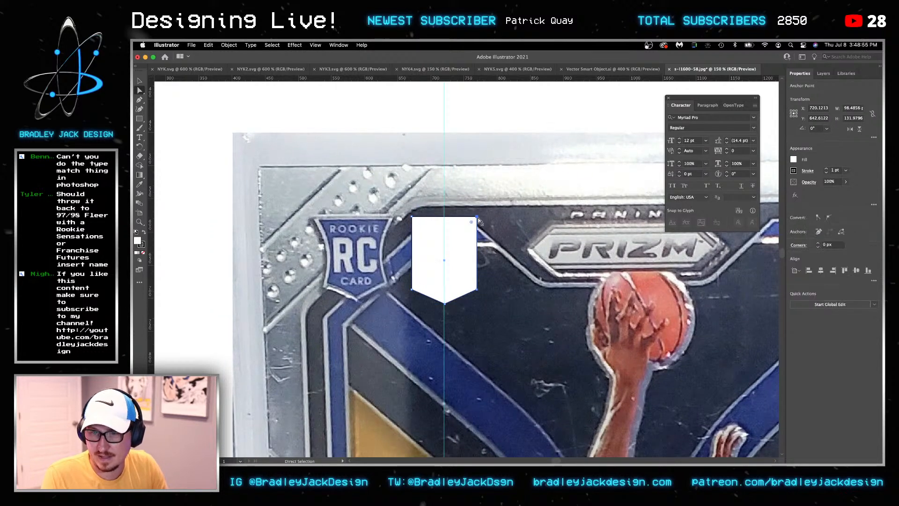
pyautogui.hotkey('shift', 'Right')
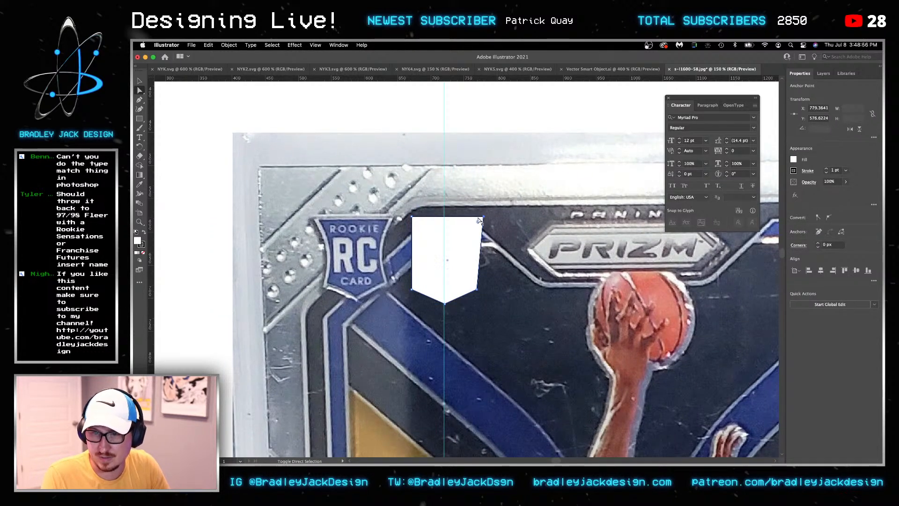
pyautogui.click(412, 219)
pyautogui.hotkey('shift', 'Left')
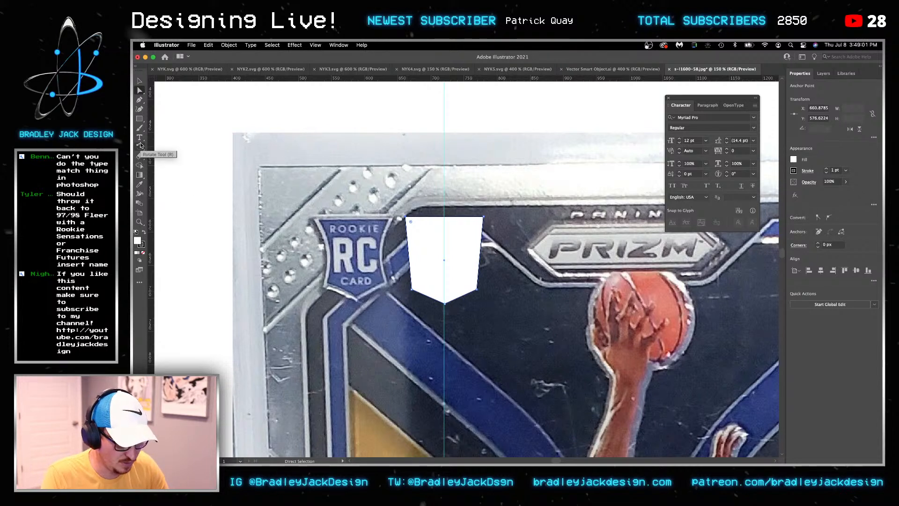
# Bend the shield's sides and lower edges inward with the Curvature tool, and shift the finished shield about 42 px to the right
pyautogui.click(140, 109)
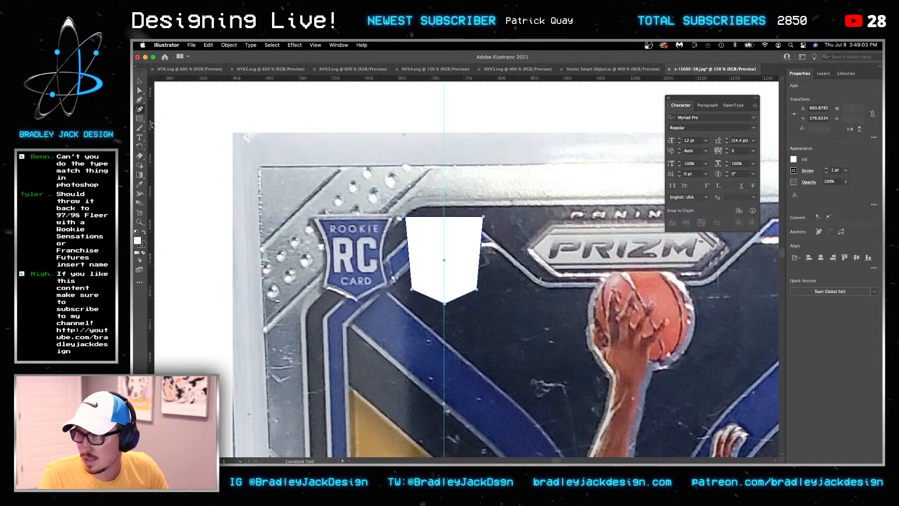
pyautogui.moveTo(410, 257); pyautogui.dragTo(414, 253)
pyautogui.moveTo(480, 254); pyautogui.dragTo(475, 254)
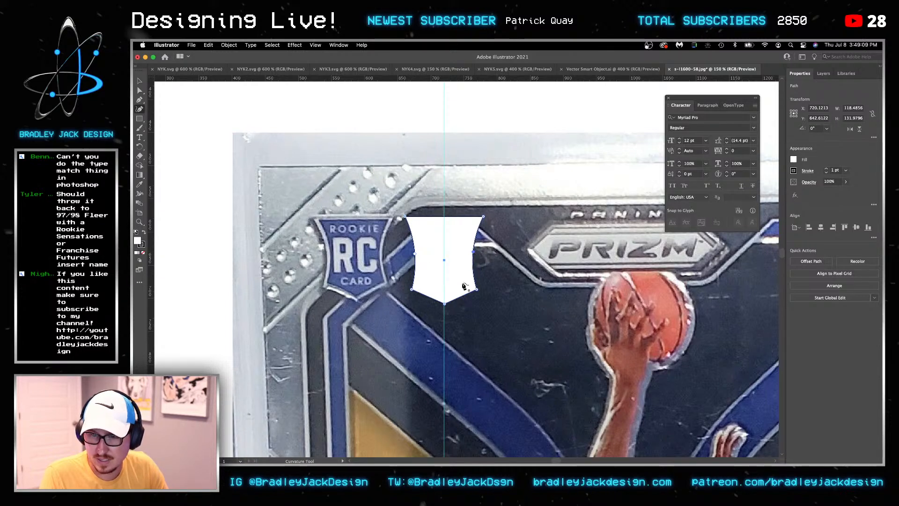
pyautogui.moveTo(460, 297); pyautogui.dragTo(429, 295)
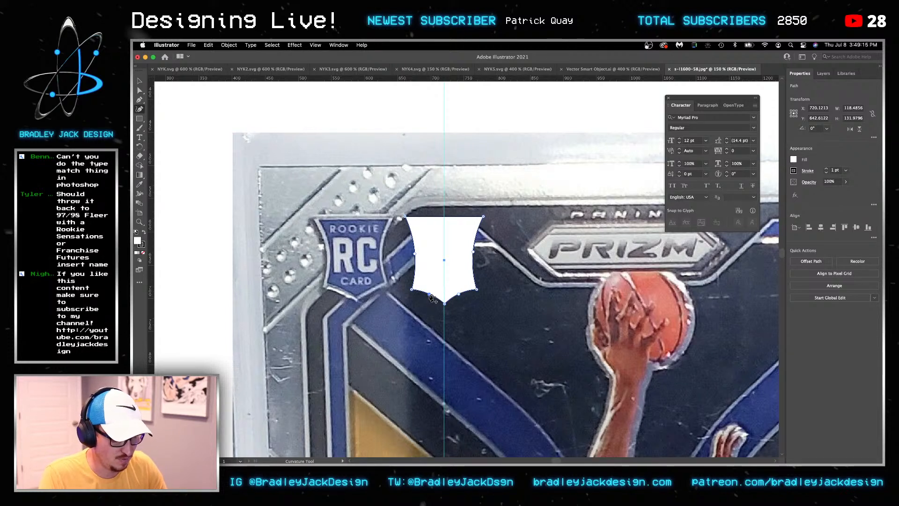
pyautogui.press('v')
pyautogui.moveTo(453, 280); pyautogui.dragTo(481, 272)
pyautogui.click(468, 270)
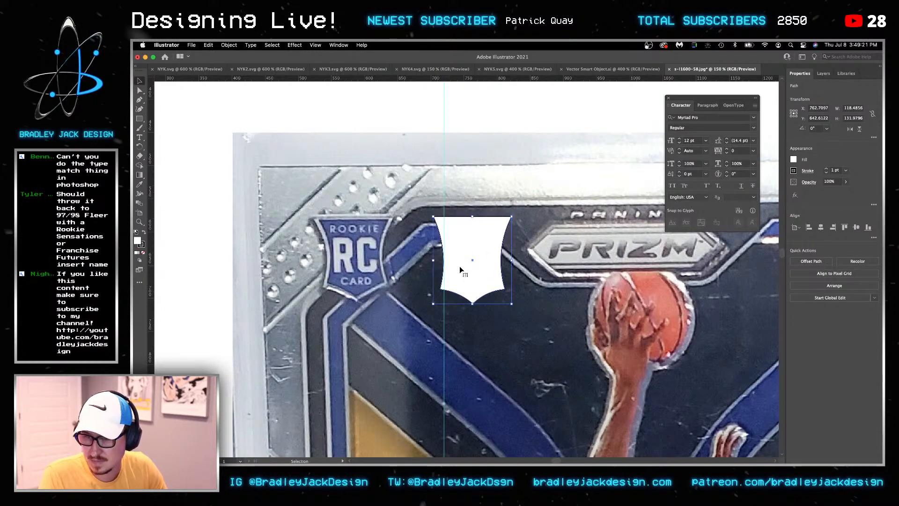
# Add a text box above the shield reading "Rookie" and centre-align its text
pyautogui.press('t')
pyautogui.moveTo(380, 178); pyautogui.dragTo(482, 214)
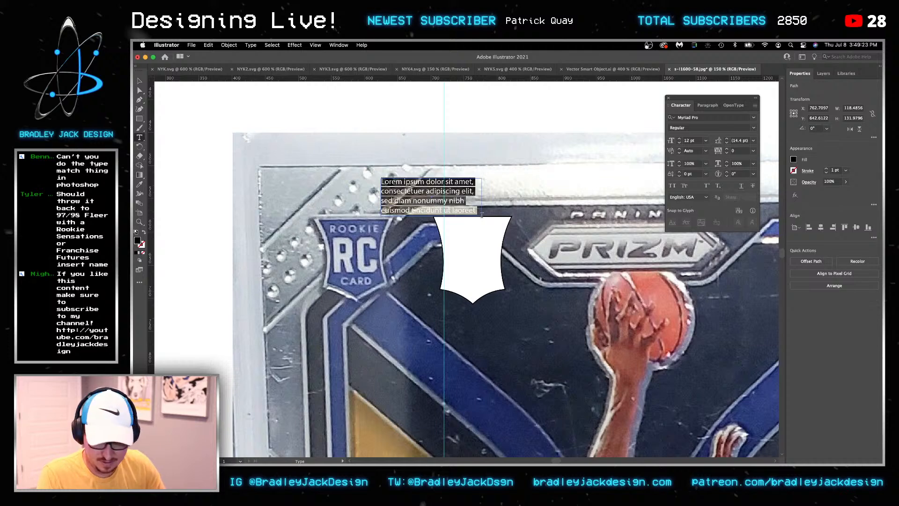
pyautogui.write('Ro')
pyautogui.press('super+a')
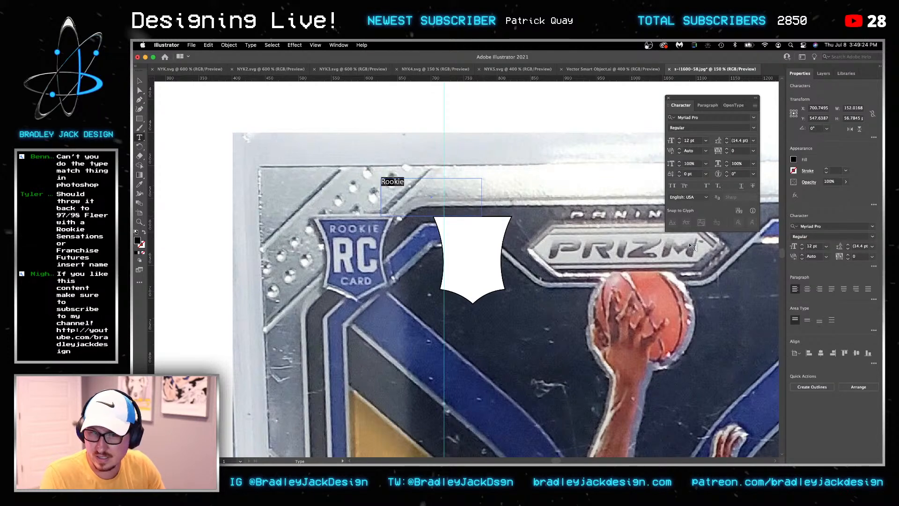
pyautogui.click(807, 290)
# Set the Rookie text in Futura Medium with all caps
pyautogui.click(819, 227)
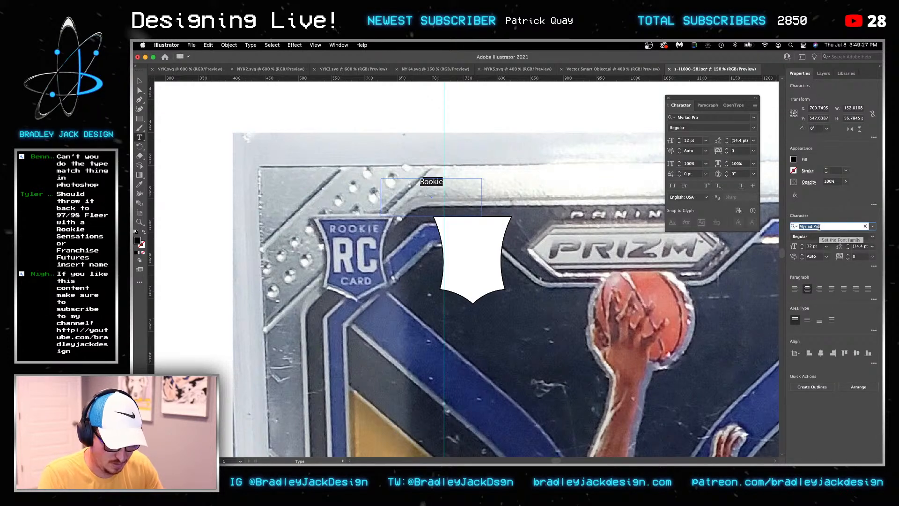
pyautogui.press('BackSpace')
pyautogui.write('futura')
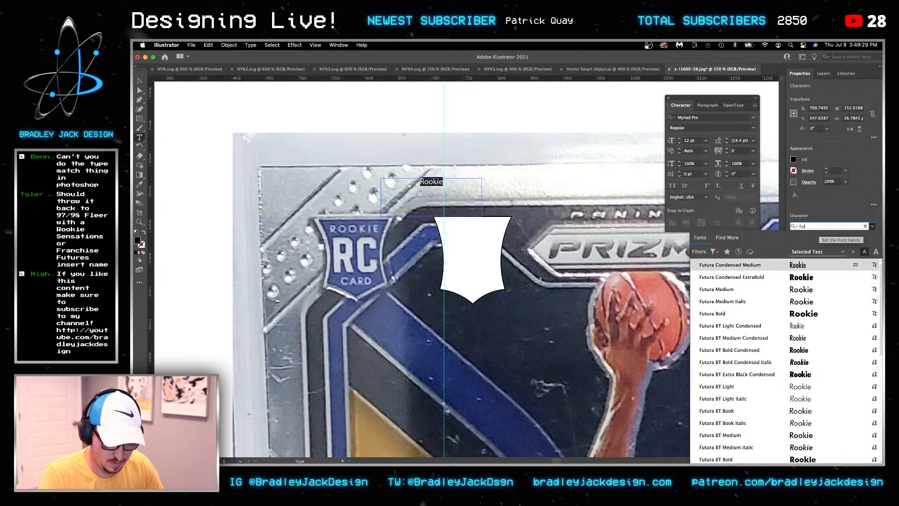
pyautogui.click(802, 290)
pyautogui.click(672, 186)
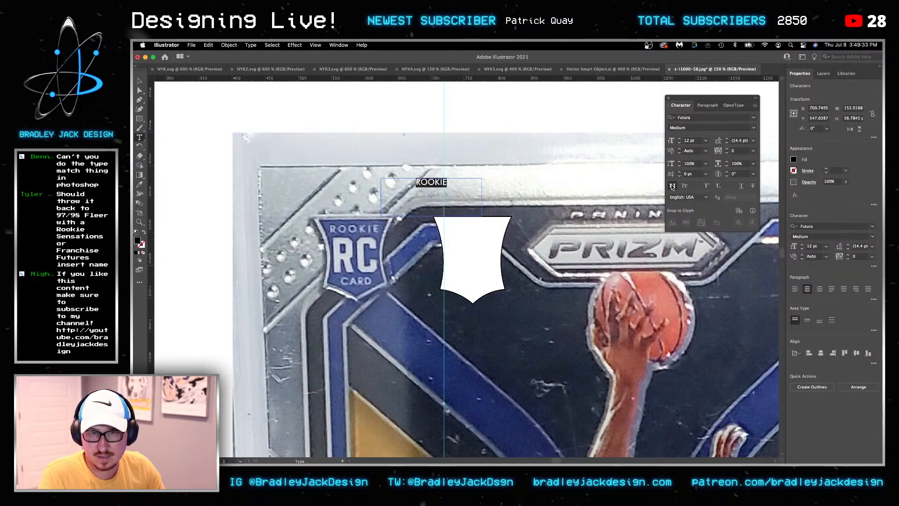
# Set the ROOKIE text's tracking to 220 and its font size to 15 pt, and deselect it
pyautogui.click(737, 150)
pyautogui.write('100')
pyautogui.press('Return')
pyautogui.write('140')
pyautogui.press('Return')
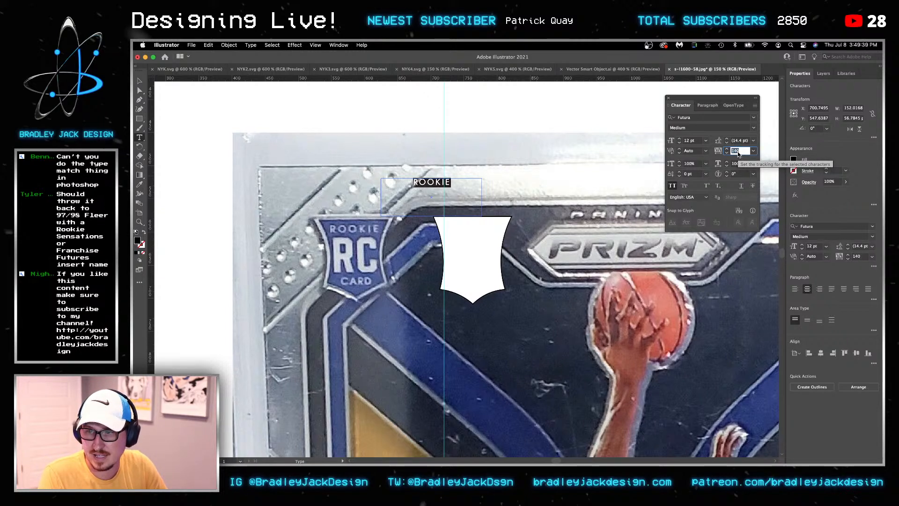
pyautogui.hotkey('shift', 'Up')
pyautogui.hotkey('shift', 'Up')
pyautogui.hotkey('shift', 'Tab')
pyautogui.hotkey('shift', 'Tab')
pyautogui.hotkey('shift', 'Tab')
pyautogui.press('Up')
pyautogui.press('Up')
pyautogui.press('Up')
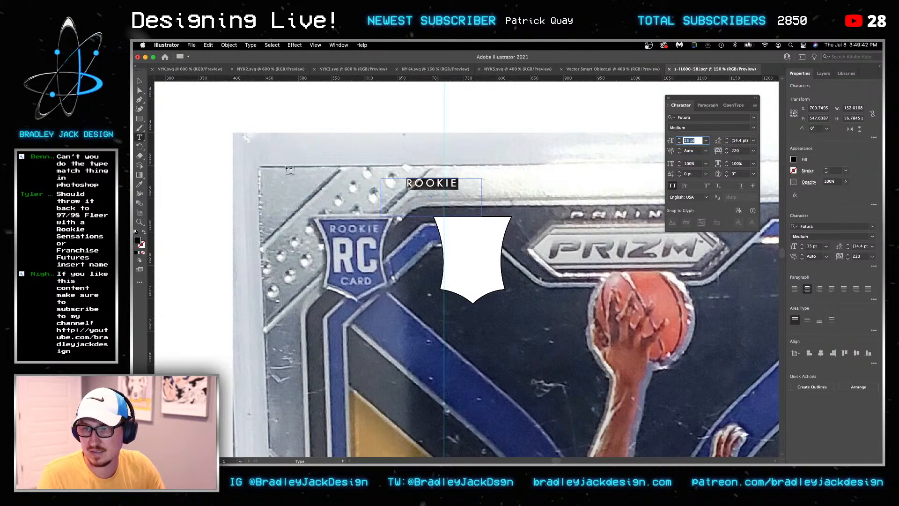
pyautogui.click(139, 81)
pyautogui.press('a')
pyautogui.click(173, 91)
# Fill the redrawn shield with the blue sampled from the Rookie Card shield in the photo
pyautogui.click(473, 256)
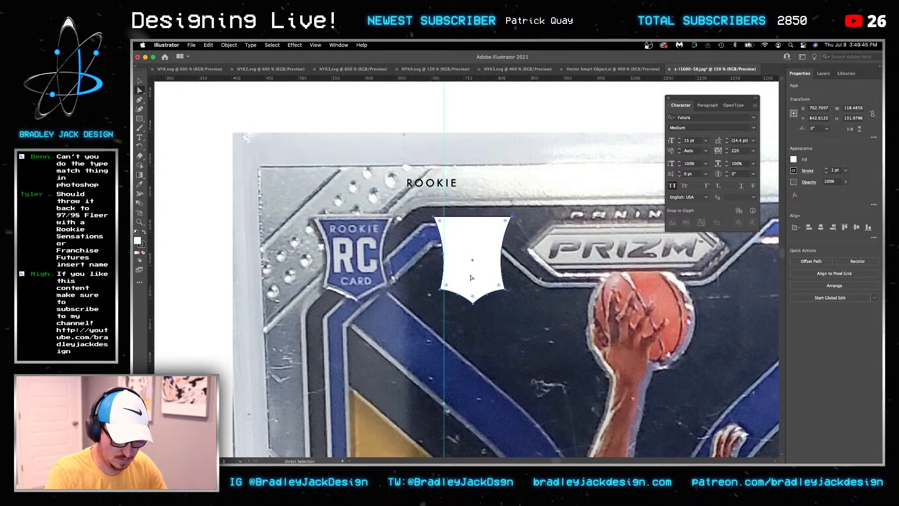
pyautogui.press('i')
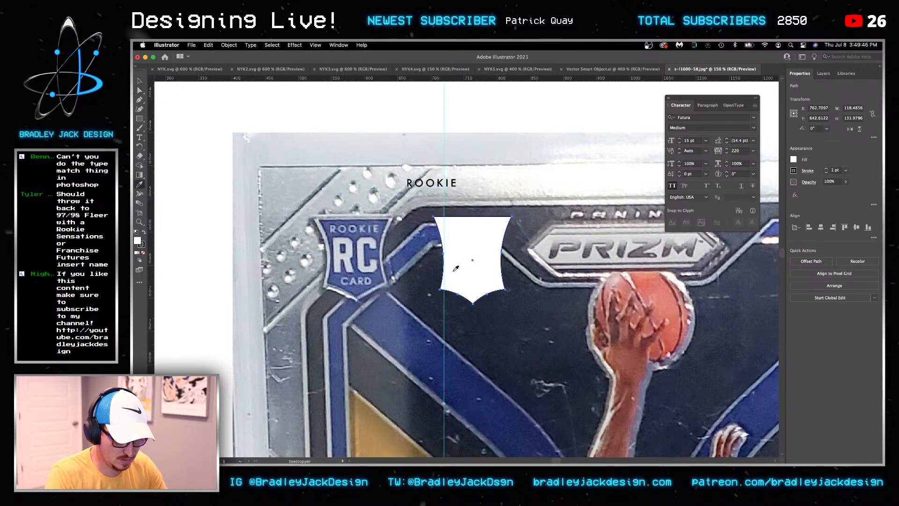
pyautogui.click(368, 258)
pyautogui.press('v')
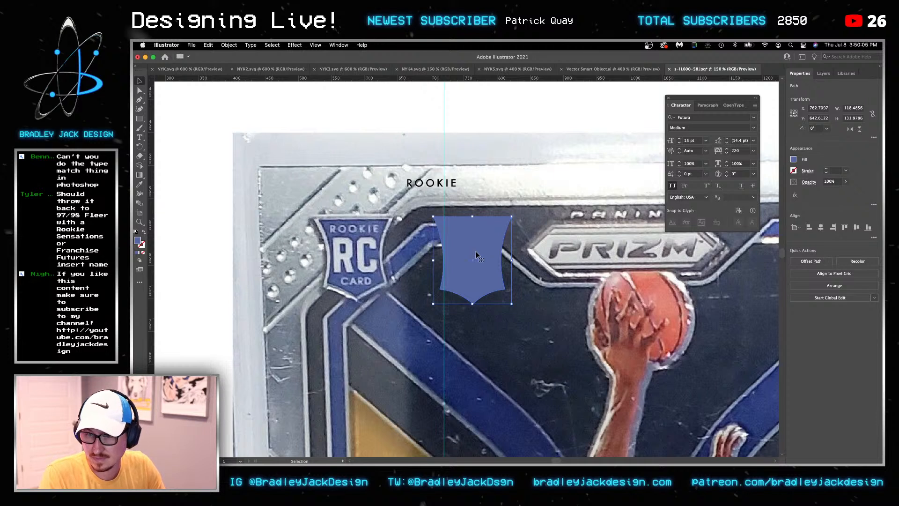
# Move the ROOKIE text onto the upper part of the blue shield and give it a white fill with no stroke
pyautogui.click(445, 187)
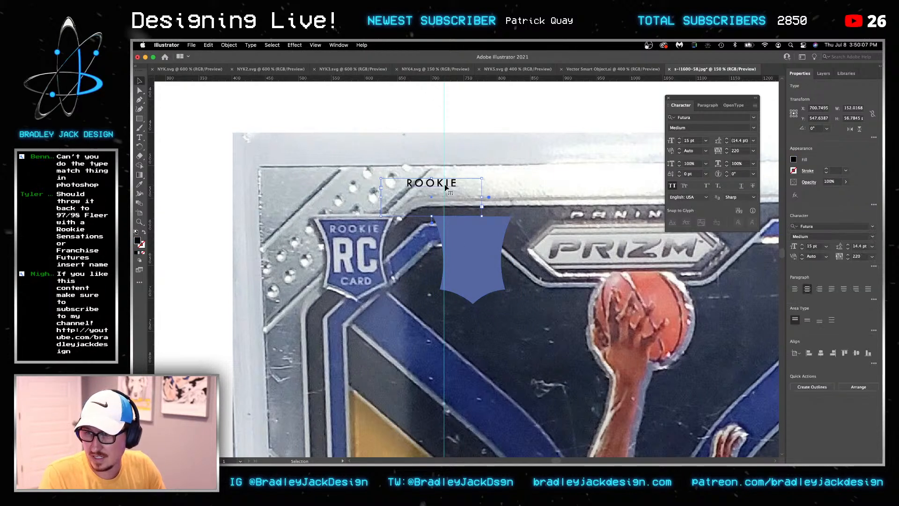
pyautogui.moveTo(445, 187); pyautogui.dragTo(484, 226)
pyautogui.doubleClick(484, 227)
pyautogui.press('super+a')
pyautogui.click(137, 233)
pyautogui.click(143, 253)
pyautogui.press('Escape')
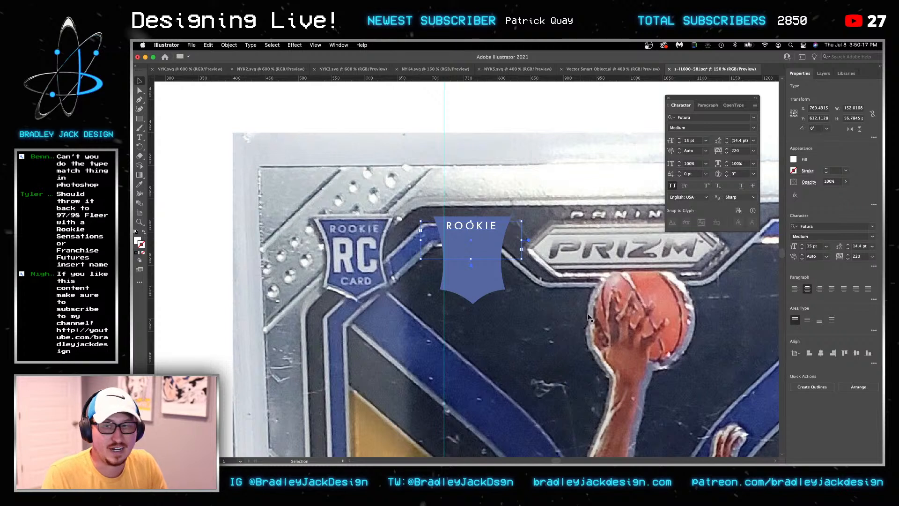
# Duplicate the ROOKIE text straight down to the lower part of the shield and change the copy to read CARD
pyautogui.moveTo(487, 232); pyautogui.dragTo(487, 280)
pyautogui.doubleClick(487, 280)
pyautogui.doubleClick(486, 280)
pyautogui.write('CARD')
pyautogui.press('Escape')
# Add a text box over the shield reading RC and set it in the Bevel Block Black font
pyautogui.moveTo(478, 251); pyautogui.dragTo(530, 308)
pyautogui.write('RC')
pyautogui.press('super+a')
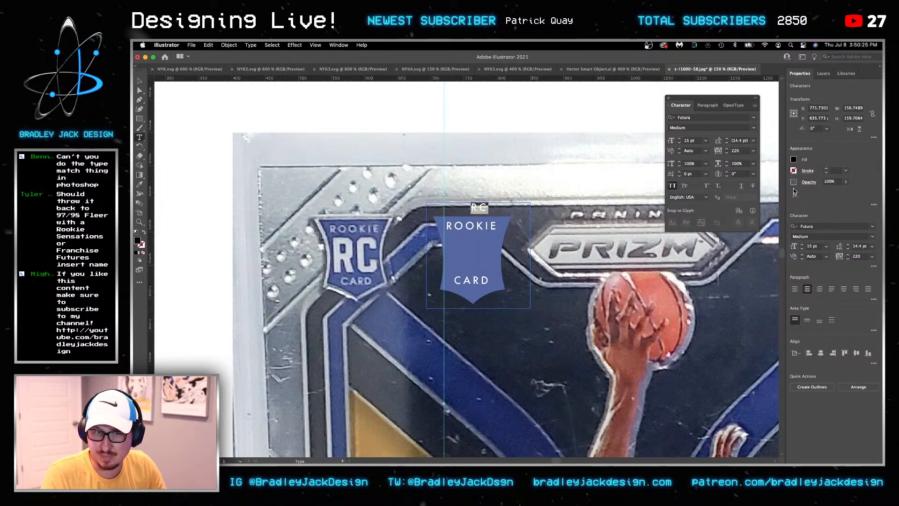
pyautogui.click(814, 226)
pyautogui.write('block')
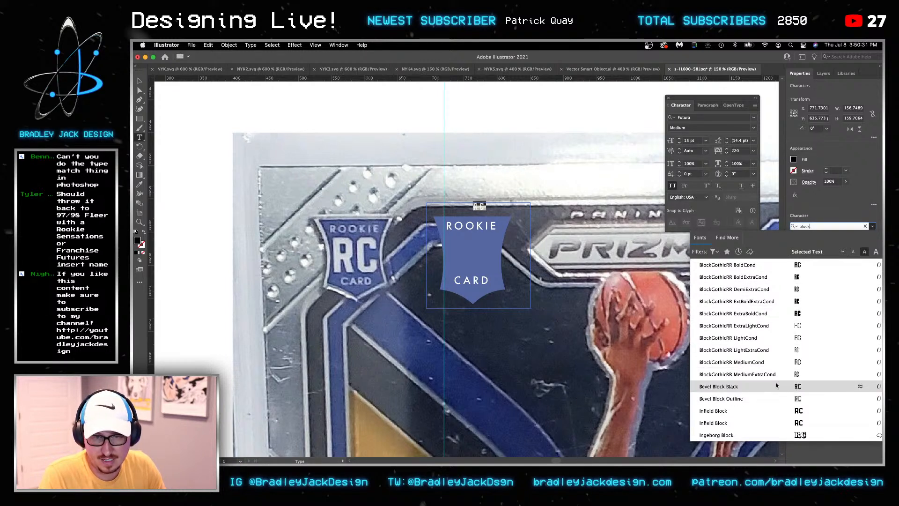
pyautogui.click(768, 386)
# Set the RC text to 90 pt with 10 pt leading and 0 tracking, and move it between ROOKIE and CARD
pyautogui.click(812, 246)
pyautogui.write('40')
pyautogui.press('Return')
pyautogui.hotkey('shift', 'Up')
pyautogui.hotkey('shift', 'Up')
pyautogui.hotkey('shift', 'Up')
pyautogui.hotkey('shift', 'Up')
pyautogui.hotkey('shift', 'Up')
pyautogui.press('Tab')
pyautogui.press('Tab')
pyautogui.press('Down')
pyautogui.press('Down')
pyautogui.press('Down')
pyautogui.press('Down')
pyautogui.press('Down')
pyautogui.press('Down')
pyautogui.press('Down')
pyautogui.press('Down')
pyautogui.press('Down')
pyautogui.press('Down')
pyautogui.press('Down')
pyautogui.press('Down')
pyautogui.press('Down')
pyautogui.press('Down')
pyautogui.press('Down')
pyautogui.press('Down')
pyautogui.press('Down')
pyautogui.press('Down')
pyautogui.press('Down')
pyautogui.press('Down')
pyautogui.press('Down')
pyautogui.press('Down')
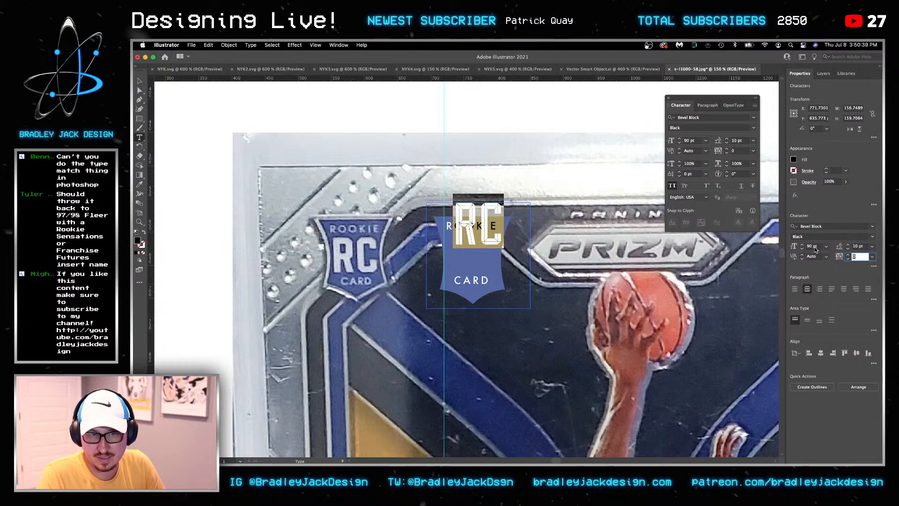
pyautogui.press('Escape')
pyautogui.moveTo(487, 231); pyautogui.dragTo(482, 262)
# Search the fonts for "block" with the RC text selected and preview the matching fonts on it
pyautogui.doubleClick(484, 265)
pyautogui.hotkey('ctrl', 'a')
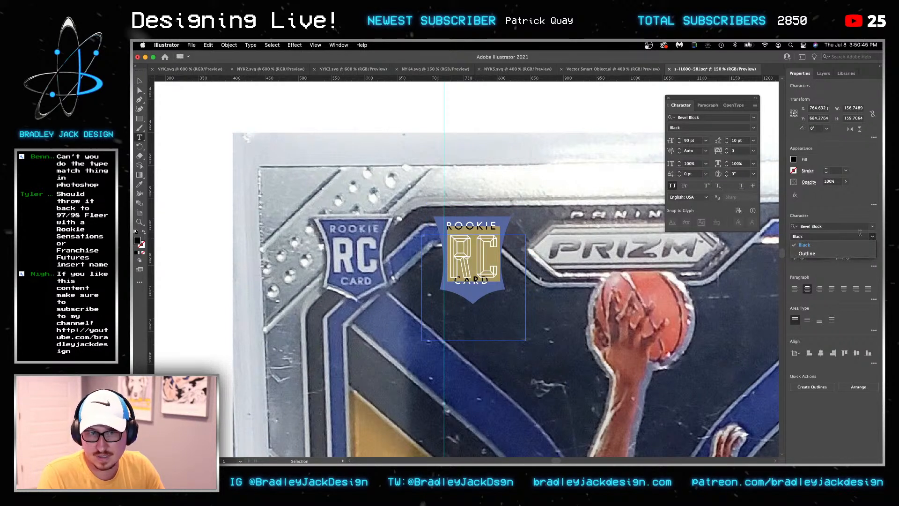
pyautogui.click(846, 225)
pyautogui.write('block')
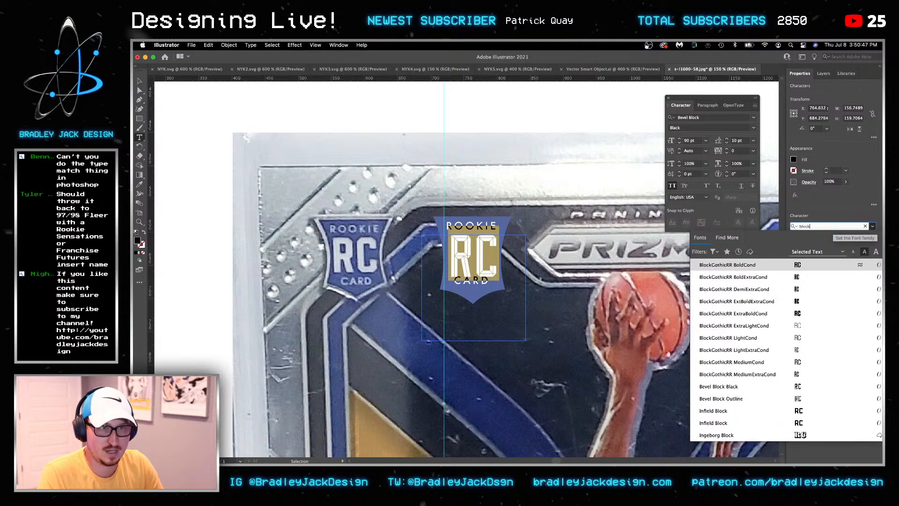
pyautogui.press('Down')
pyautogui.press('Down')
pyautogui.press('Down')
pyautogui.press('Down')
pyautogui.press('Down')
pyautogui.press('Down')
pyautogui.press('Down')
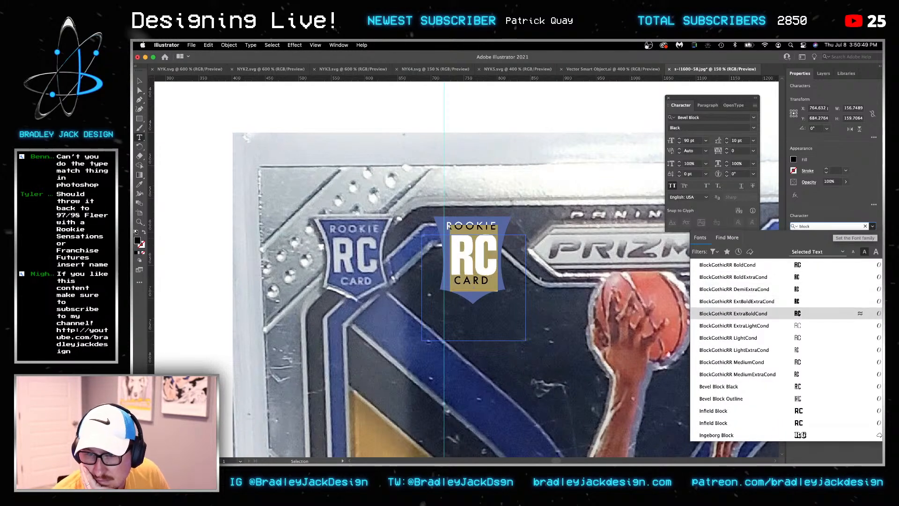
pyautogui.press('Down')
pyautogui.press('Down')
pyautogui.press('Down')
pyautogui.press('Down')
pyautogui.press('Down')
pyautogui.press('Down')
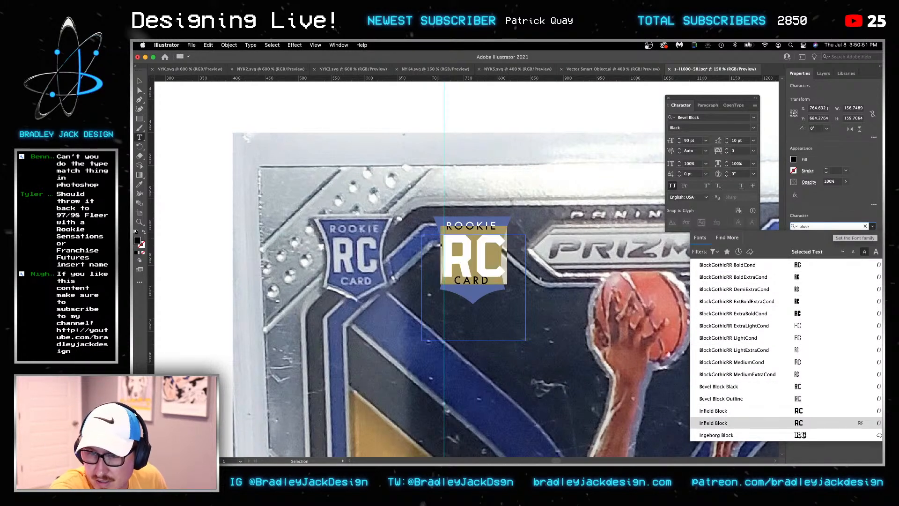
pyautogui.press('Down')
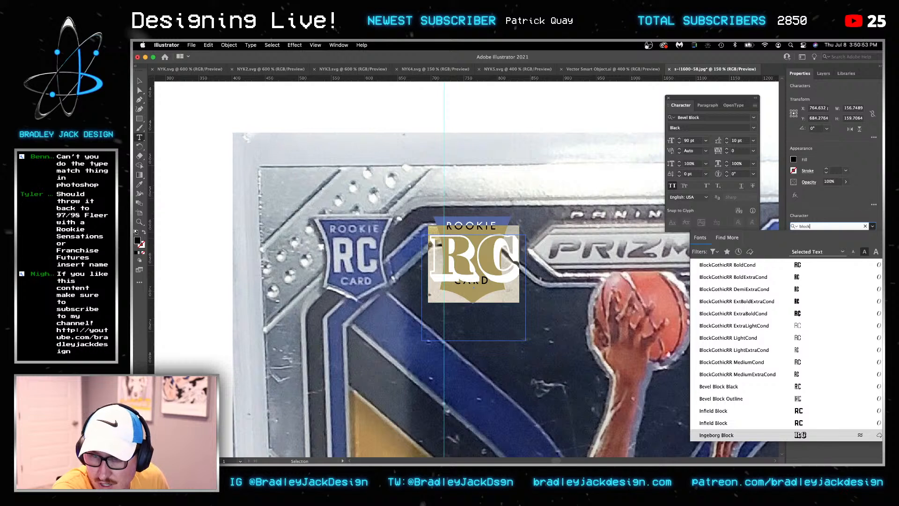
pyautogui.press('Up')
pyautogui.press('Up')
pyautogui.press('Up')
pyautogui.press('Up')
pyautogui.press('Up')
pyautogui.press('Up')
pyautogui.press('Up')
pyautogui.press('Up')
pyautogui.press('Up')
pyautogui.press('Up')
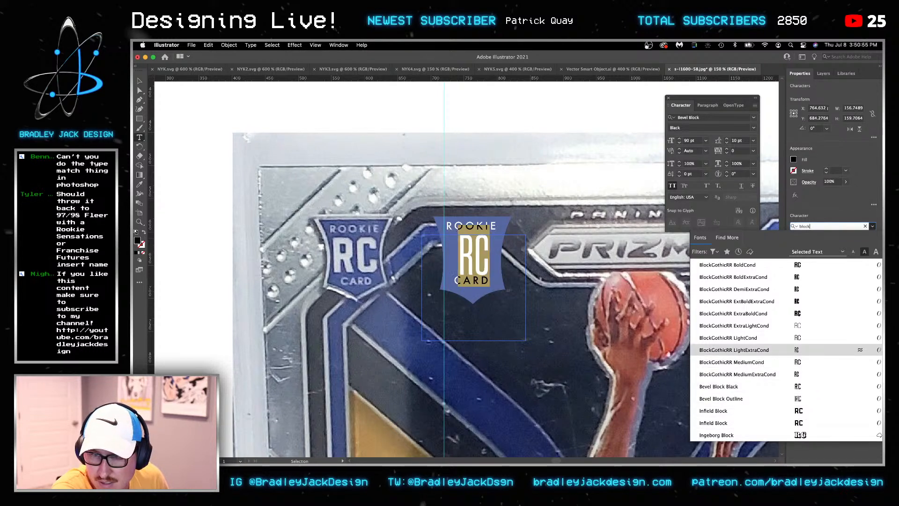
pyautogui.press('Up')
pyautogui.press('Up')
pyautogui.press('Up')
pyautogui.press('Up')
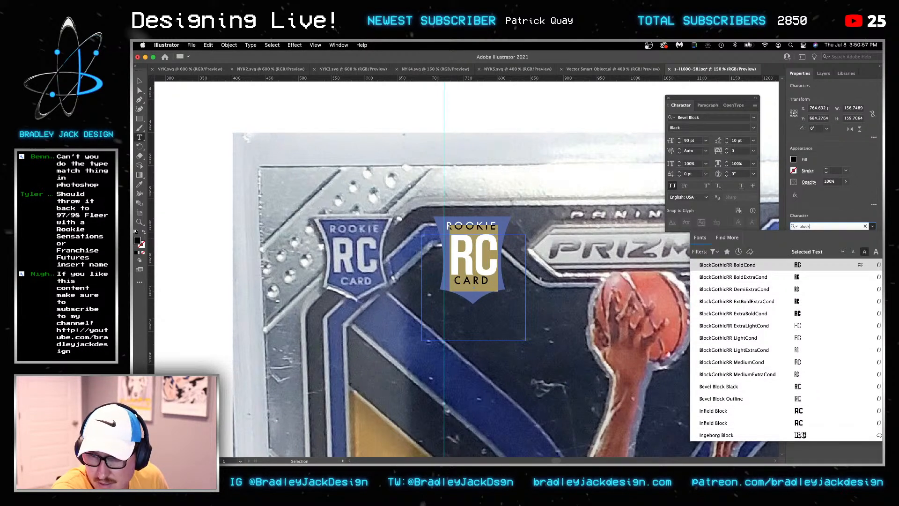
# Clear the font search and filter the font list to sans serif, heavy weight and condensed width
pyautogui.press('BackSpace')
pyautogui.press('BackSpace')
pyautogui.press('BackSpace')
pyautogui.press('BackSpace')
pyautogui.press('BackSpace')
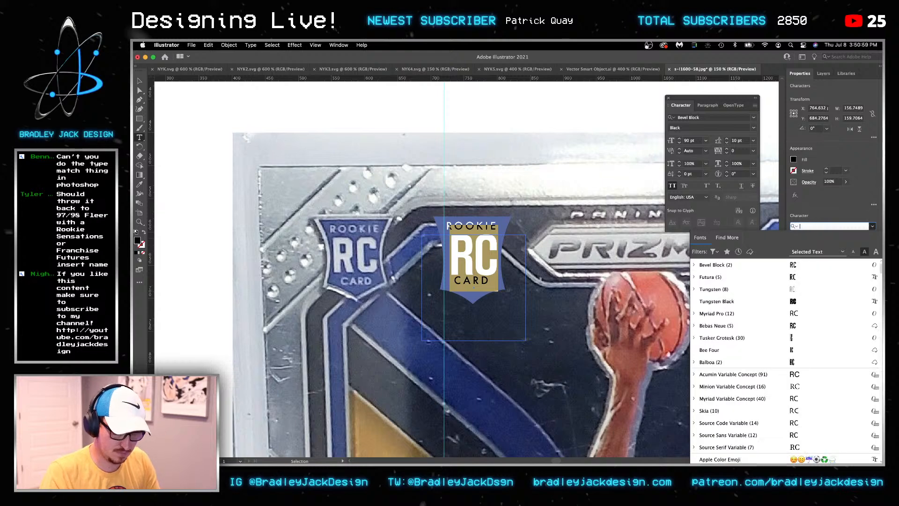
pyautogui.click(713, 252)
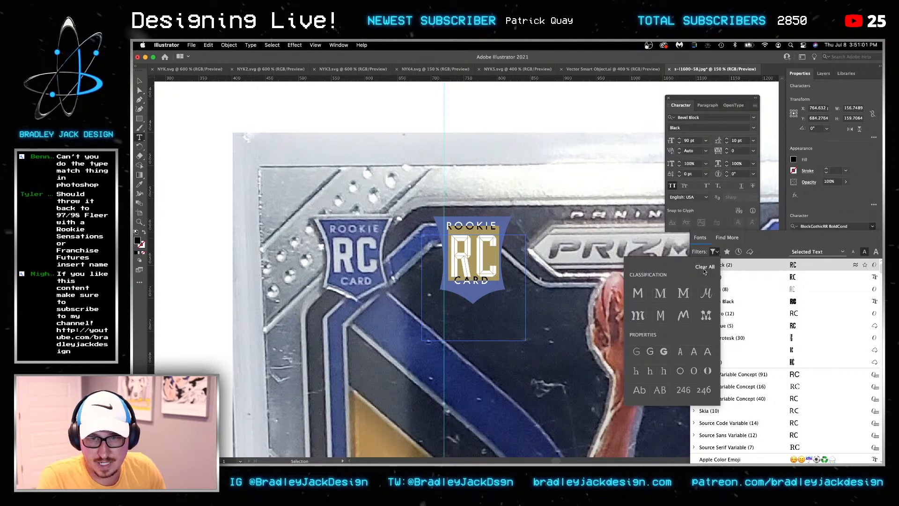
pyautogui.click(638, 292)
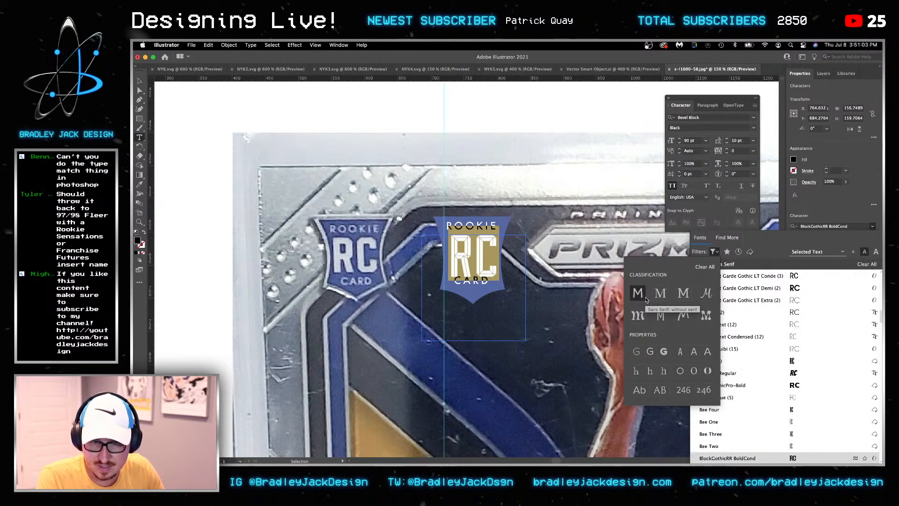
pyautogui.click(663, 352)
pyautogui.click(679, 351)
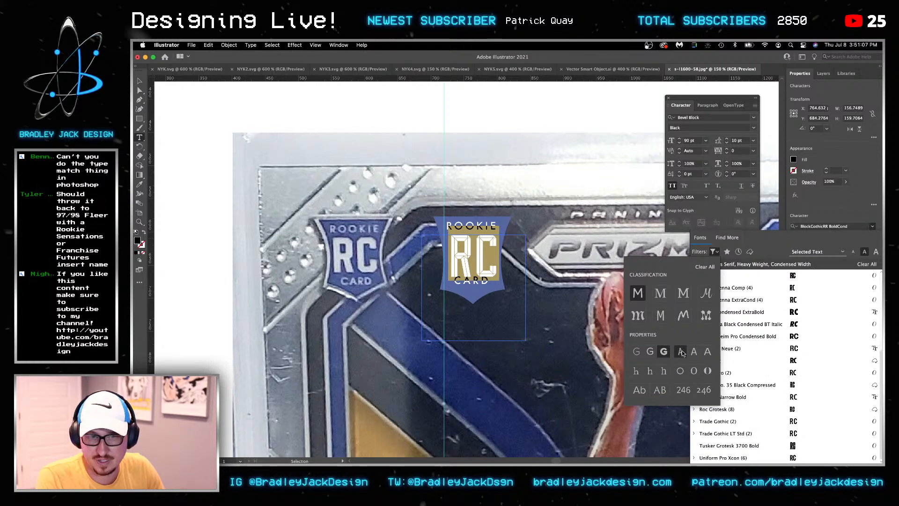
# Preview the filtered condensed sans serif fonts on the RC text, and leave the font list without choosing one
pyautogui.press('Down')
pyautogui.press('Down')
pyautogui.press('Down')
pyautogui.press('Down')
pyautogui.press('Down')
pyautogui.press('Down')
pyautogui.press('Down')
pyautogui.press('Down')
pyautogui.press('Down')
pyautogui.press('Down')
pyautogui.press('Down')
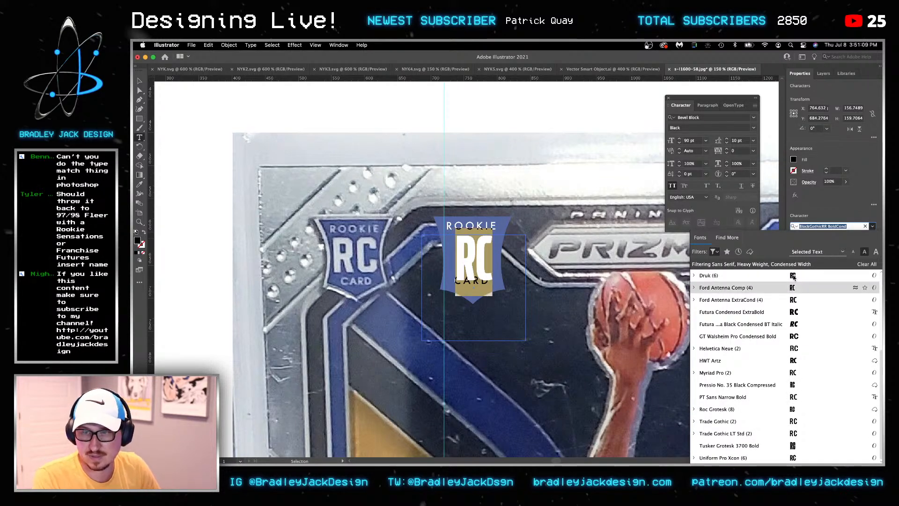
pyautogui.press('Down')
pyautogui.press('Down')
pyautogui.press('Down')
pyautogui.press('Down')
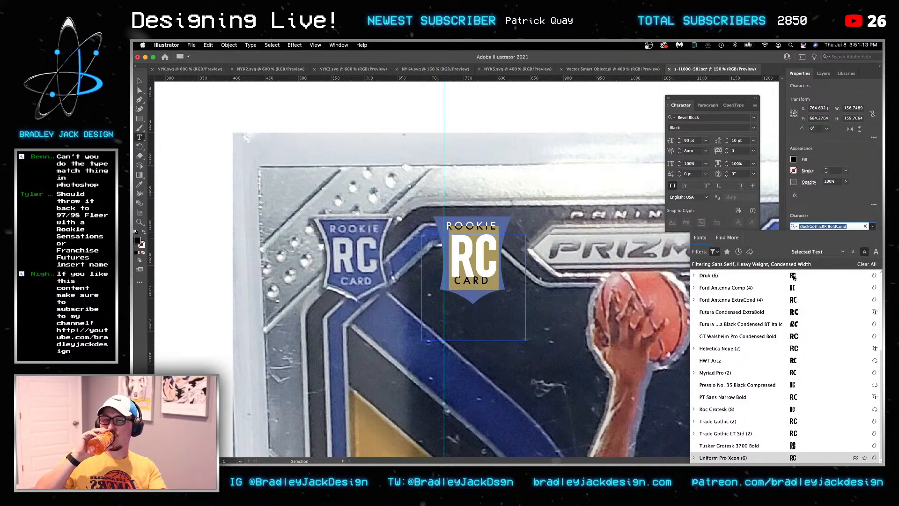
pyautogui.press('Up')
pyautogui.press('Up')
pyautogui.press('Up')
pyautogui.press('Up')
pyautogui.press('Up')
pyautogui.press('Up')
pyautogui.press('Up')
pyautogui.press('Up')
pyautogui.press('Up')
pyautogui.press('Up')
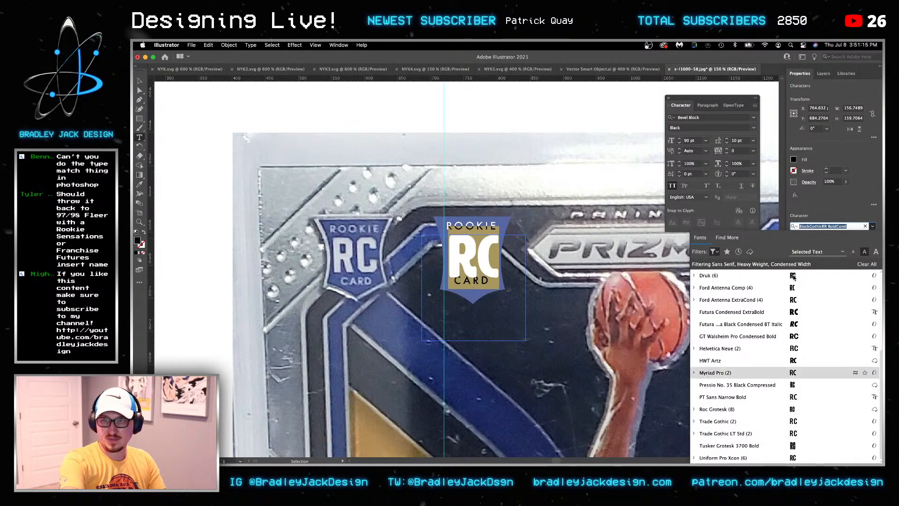
pyautogui.press('Up')
pyautogui.press('Up')
pyautogui.press('Up')
pyautogui.press('Up')
pyautogui.press('Up')
pyautogui.press('Up')
pyautogui.press('Up')
pyautogui.press('Up')
pyautogui.press('Up')
pyautogui.press('Up')
pyautogui.press('Up')
pyautogui.press('Up')
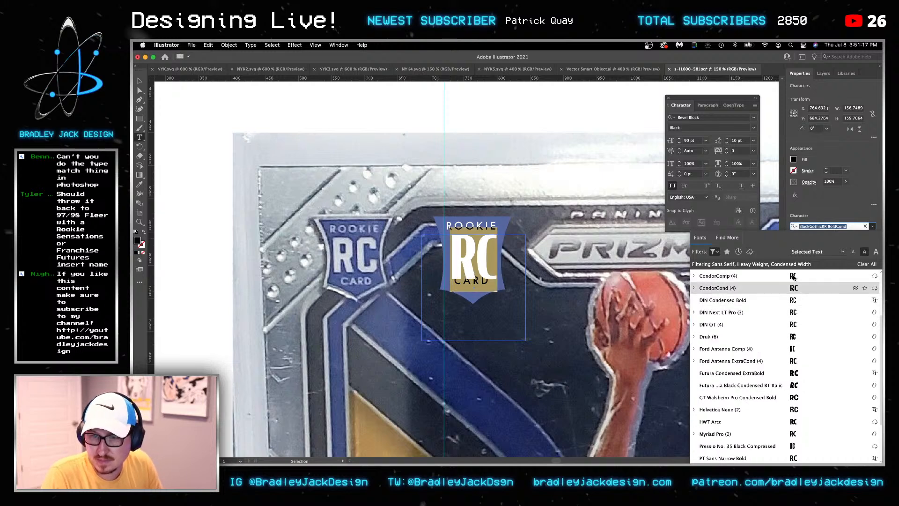
pyautogui.press('Up')
pyautogui.press('Up')
pyautogui.press('Up')
pyautogui.press('Up')
pyautogui.press('Escape')
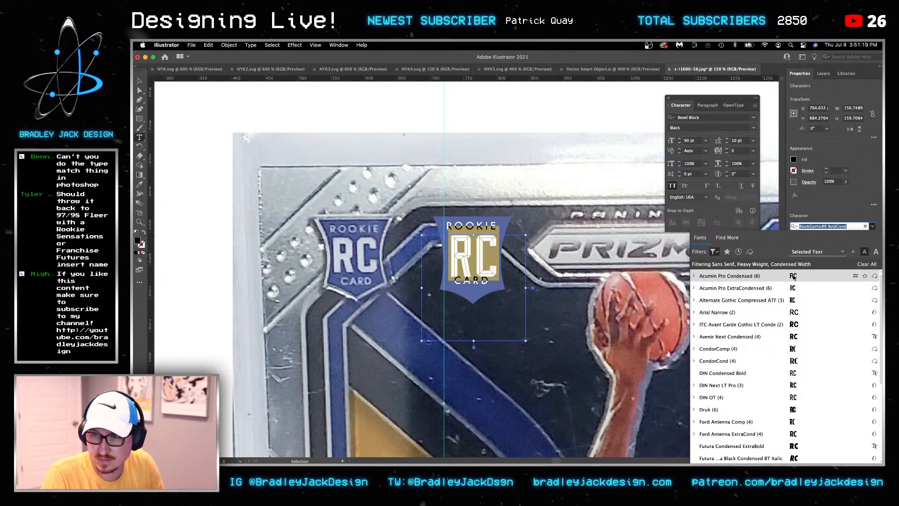
pyautogui.press('Escape')
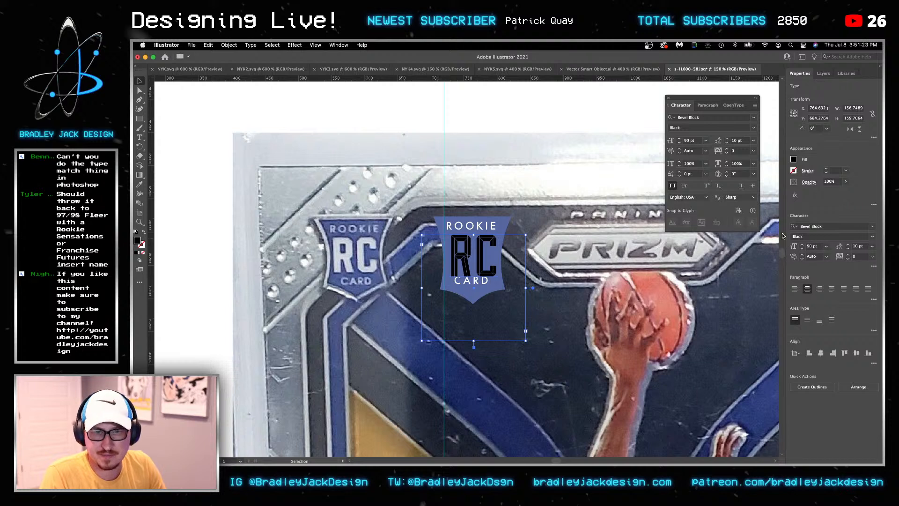
# Select all the characters of the RC text on the shield for editing
pyautogui.moveTo(508, 463)
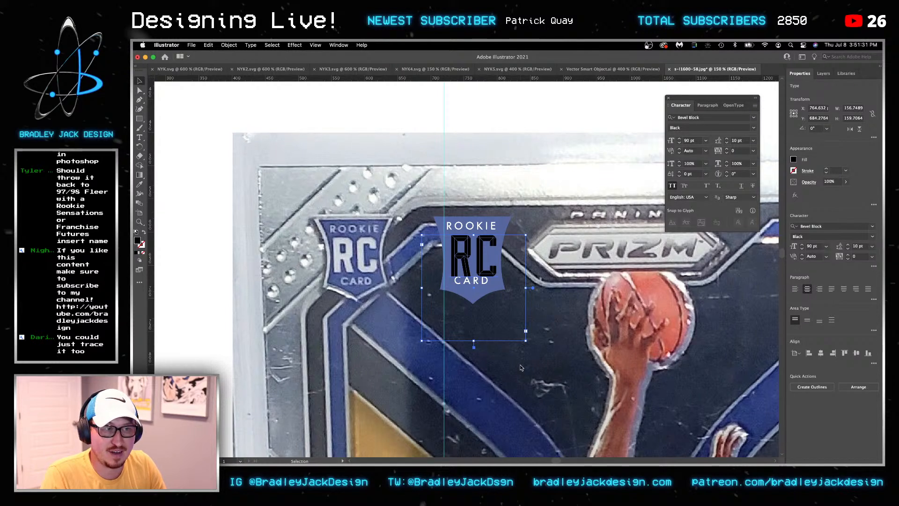
pyautogui.doubleClick(461, 262)
pyautogui.press('super+a')
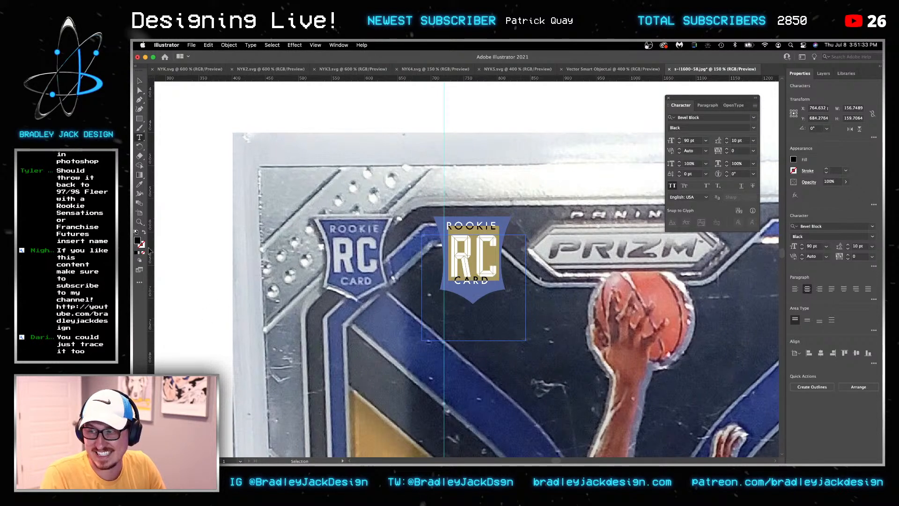
# Give the large RC text on the shield a white fill without a stroke
pyautogui.click(135, 232)
pyautogui.click(143, 253)
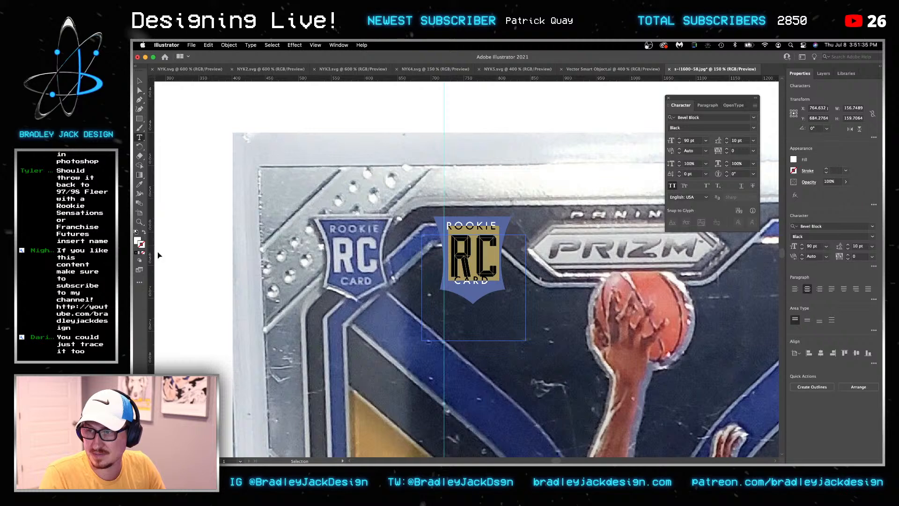
# Drop the condensed-width font filter and preview the sans serif, heavy-weight font families on the RC text without applying one
pyautogui.click(872, 227)
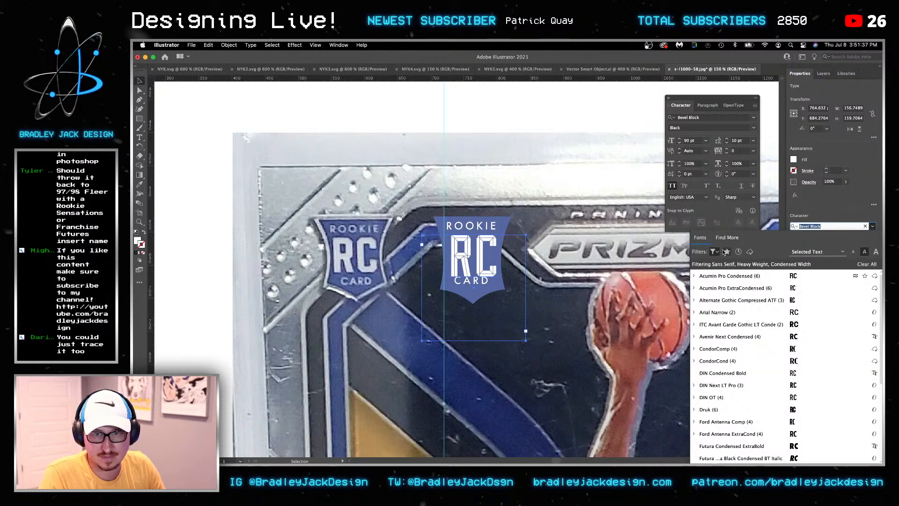
pyautogui.click(718, 252)
pyautogui.click(680, 352)
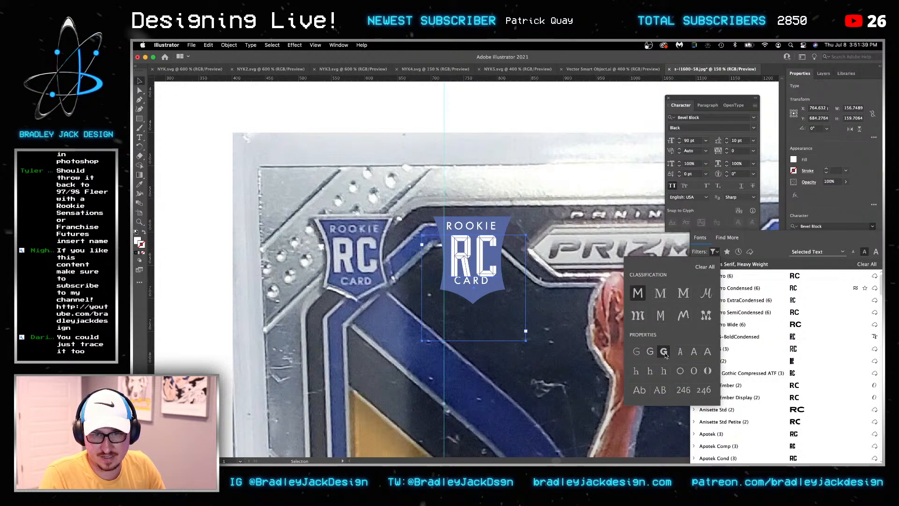
pyautogui.press('Down')
pyautogui.press('Down')
pyautogui.press('Down')
pyautogui.press('Down')
pyautogui.press('Down')
pyautogui.press('Down')
pyautogui.press('Down')
pyautogui.press('Down')
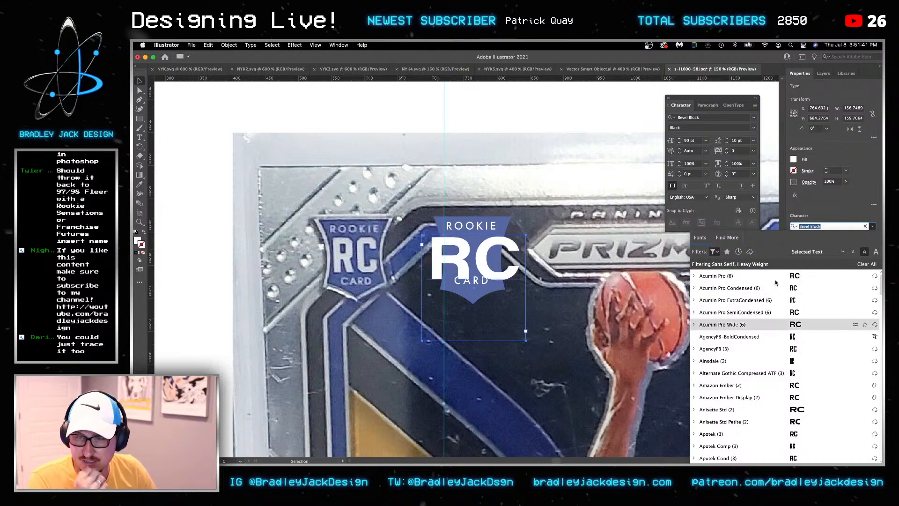
pyautogui.press('Up')
pyautogui.press('Up')
pyautogui.press('Down')
pyautogui.press('Down')
pyautogui.press('Down')
pyautogui.press('Down')
pyautogui.press('Down')
pyautogui.press('Down')
pyautogui.press('Down')
pyautogui.press('Down')
pyautogui.press('Down')
pyautogui.press('Down')
pyautogui.press('Down')
pyautogui.press('Down')
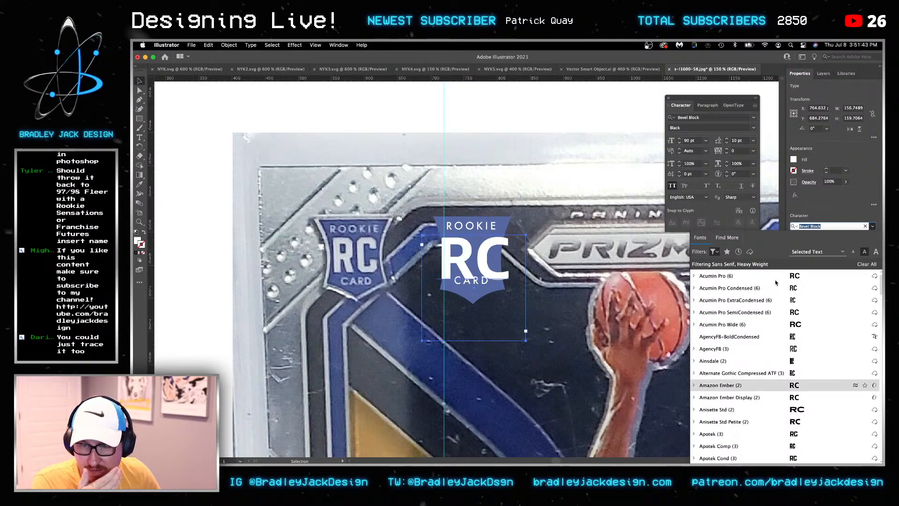
pyautogui.press('Down')
pyautogui.press('Down')
pyautogui.press('Down')
pyautogui.press('Down')
pyautogui.press('Down')
pyautogui.press('Down')
pyautogui.press('Down')
pyautogui.press('Down')
pyautogui.press('Down')
pyautogui.press('Down')
pyautogui.press('Down')
pyautogui.press('Down')
pyautogui.press('Down')
pyautogui.press('Down')
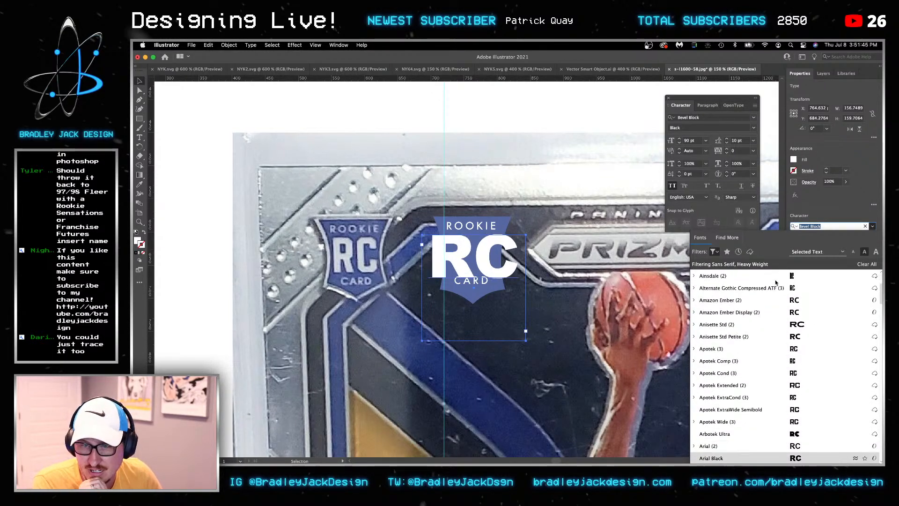
pyautogui.press('Down')
pyautogui.press('Down')
pyautogui.press('Down')
pyautogui.press('Down')
pyautogui.press('Down')
pyautogui.press('Down')
pyautogui.press('Down')
pyautogui.press('Down')
pyautogui.press('Down')
pyautogui.press('Down')
pyautogui.press('Down')
pyautogui.press('Down')
pyautogui.press('Down')
pyautogui.press('Down')
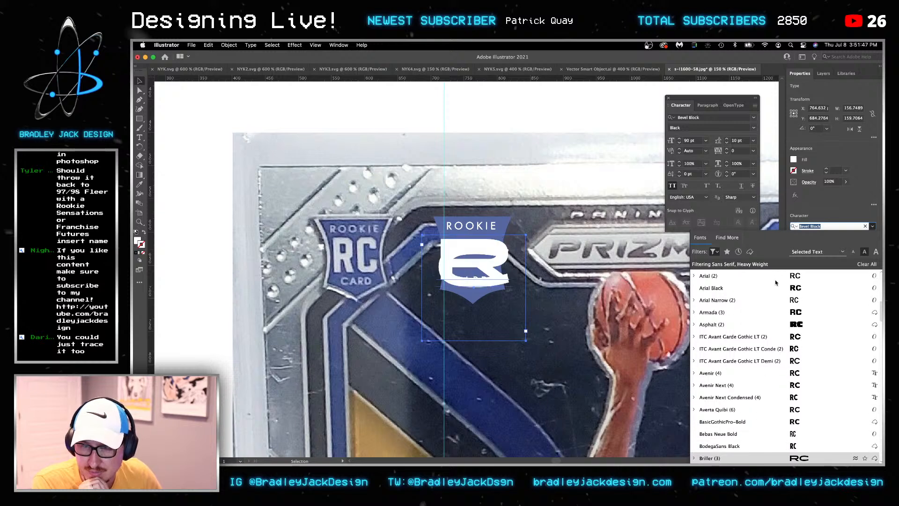
pyautogui.press('Down')
pyautogui.press('Down')
pyautogui.press('Down')
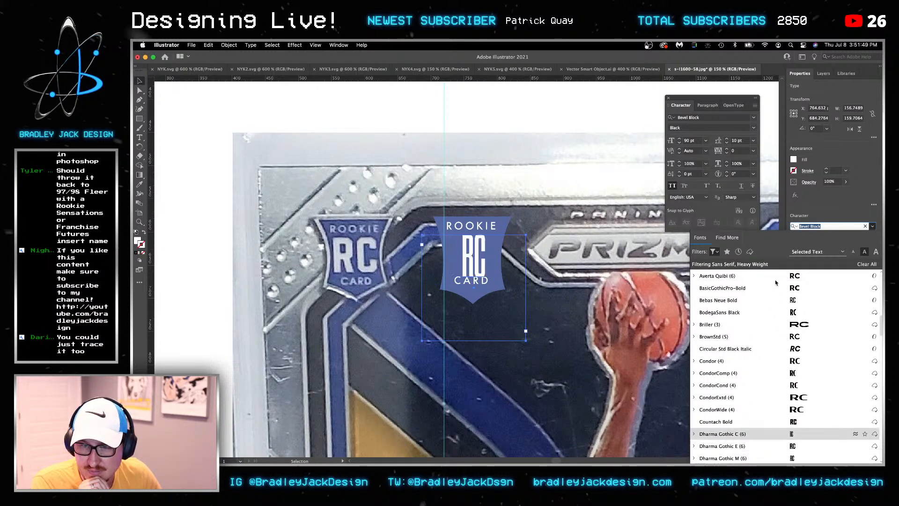
pyautogui.press('Down')
pyautogui.press('Down')
pyautogui.press('Down')
pyautogui.press('Down')
pyautogui.press('Down')
pyautogui.press('Down')
pyautogui.press('Down')
pyautogui.press('Down')
pyautogui.press('Down')
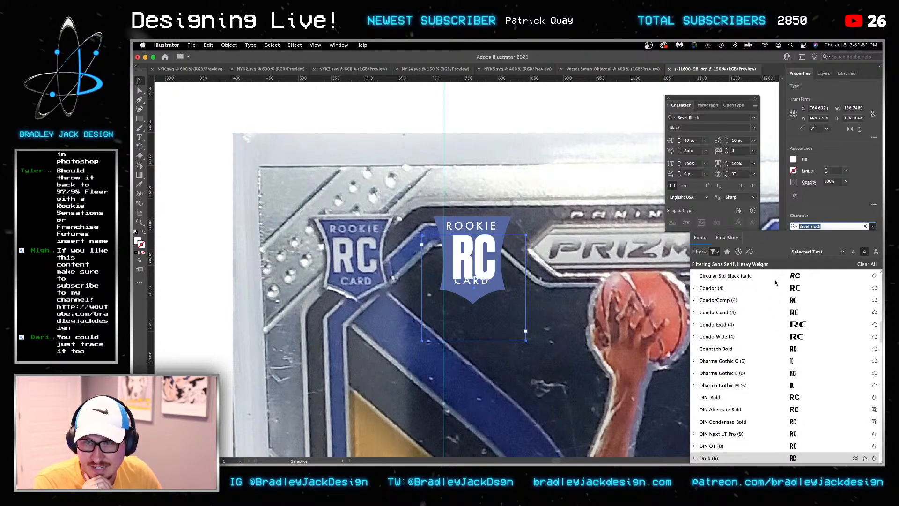
pyautogui.scroll(-2, 776, 283)
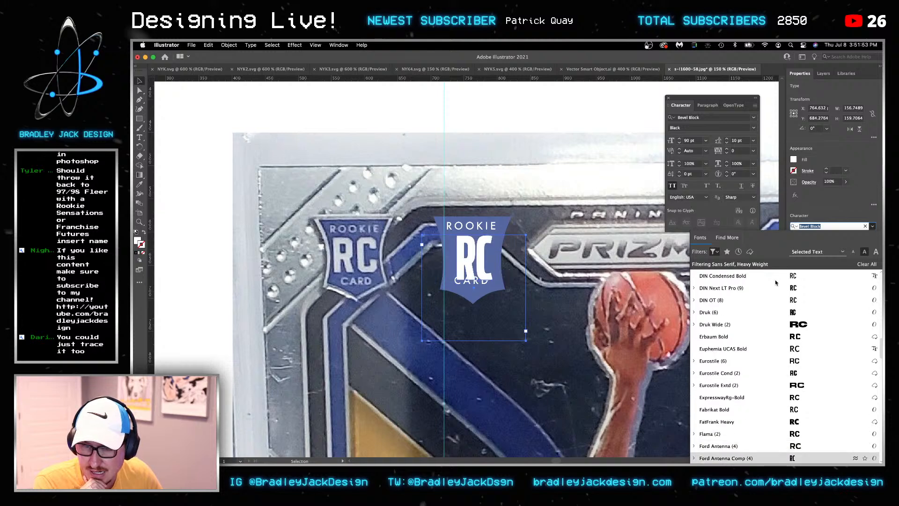
pyautogui.scroll(-2, 775, 283)
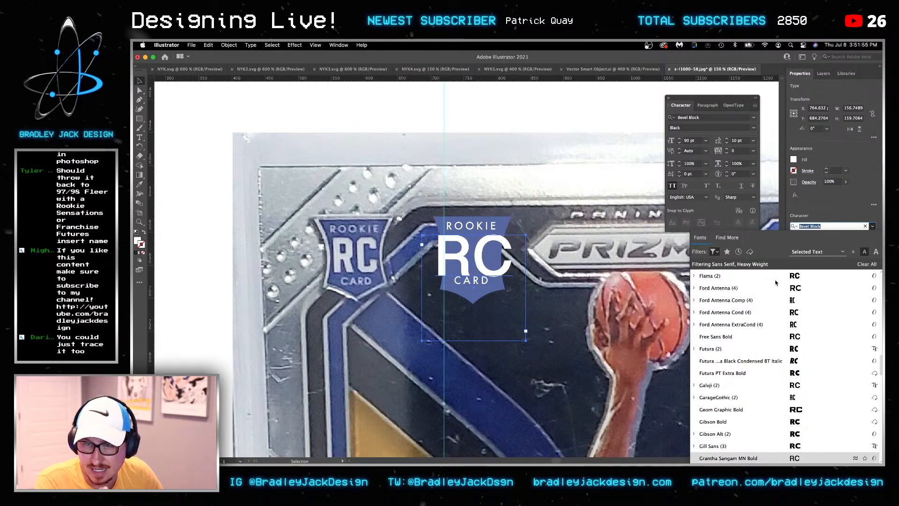
pyautogui.scroll(-2, 775, 283)
pyautogui.scroll(-2, 775, 282)
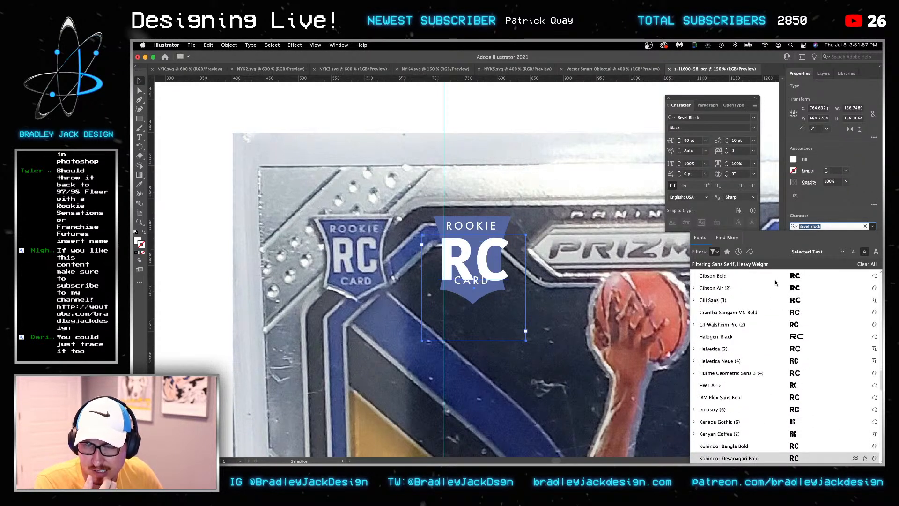
pyautogui.scroll(-7, 776, 282)
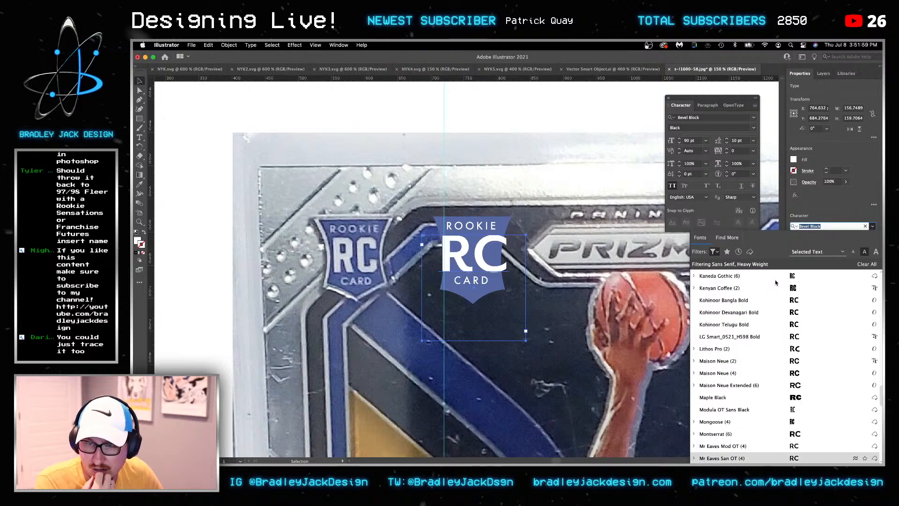
pyautogui.scroll(-8, 775, 283)
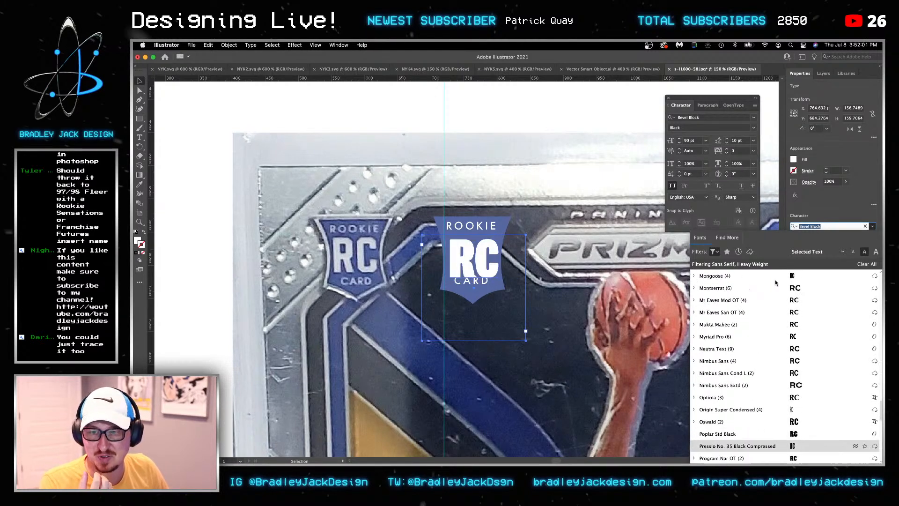
pyautogui.scroll(-10, 775, 283)
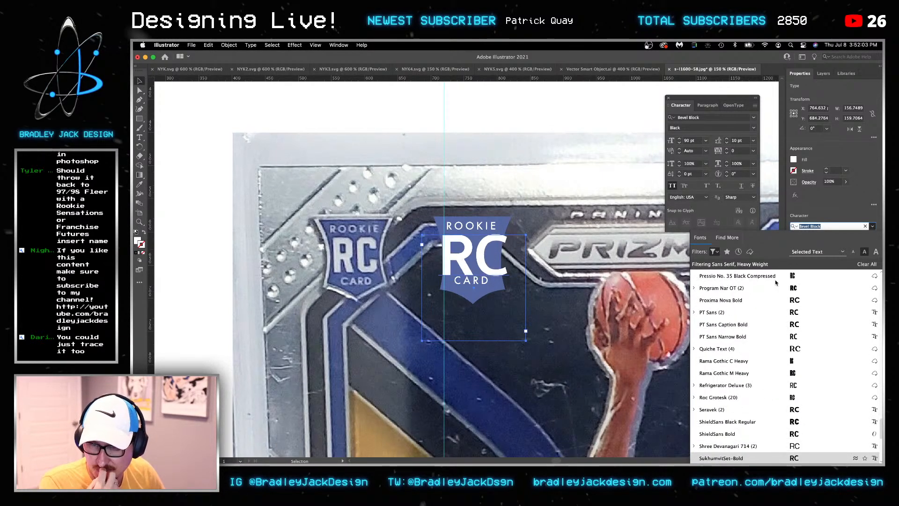
pyautogui.scroll(-5, 776, 282)
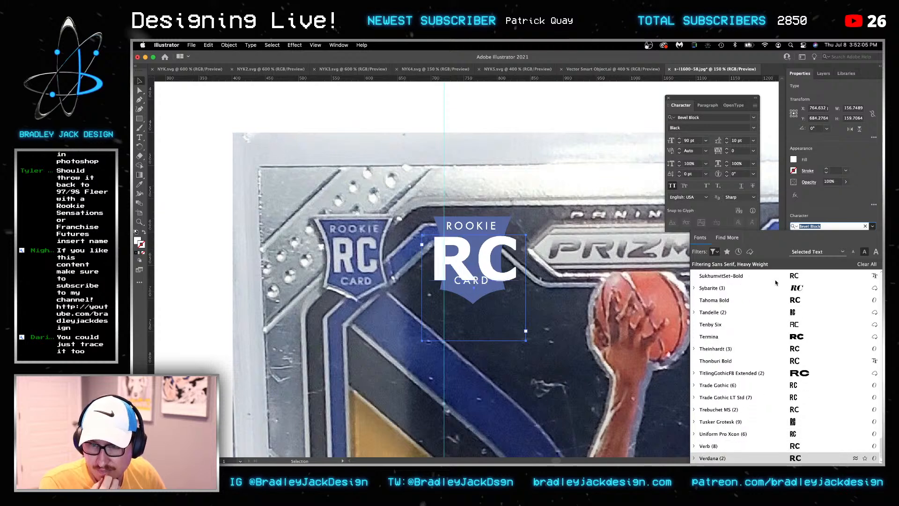
pyautogui.press('Escape')
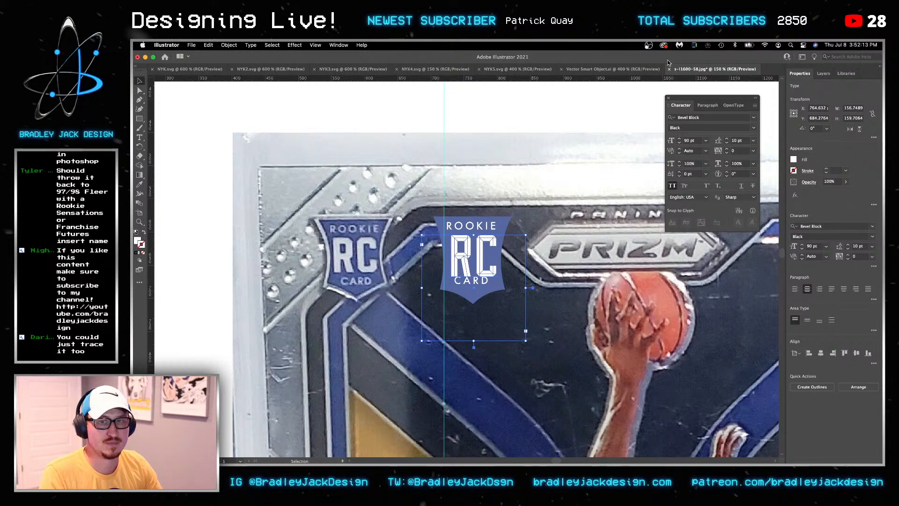
# Switch to Chrome, preview RC in the installed fonts on wordmark.it, and select Abolition
pyautogui.press('super+Tab')
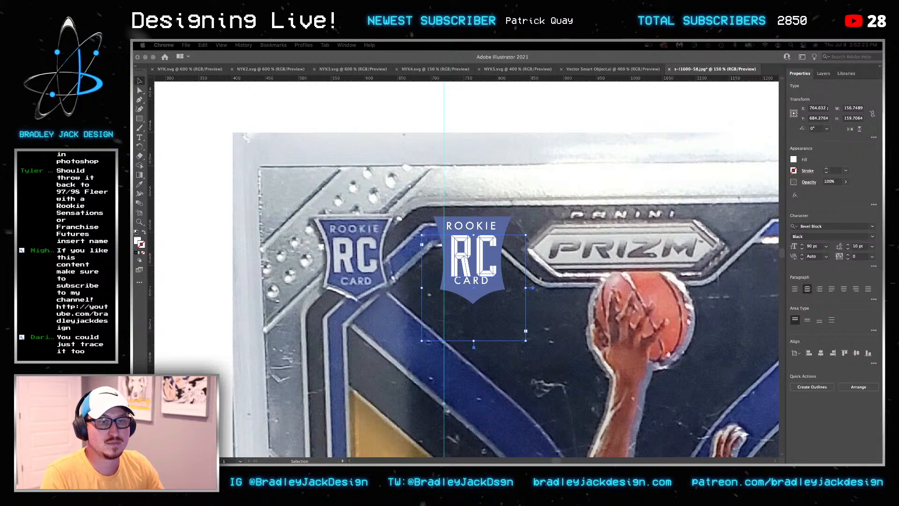
pyautogui.moveTo(880, 299); pyautogui.dragTo(342, 43)
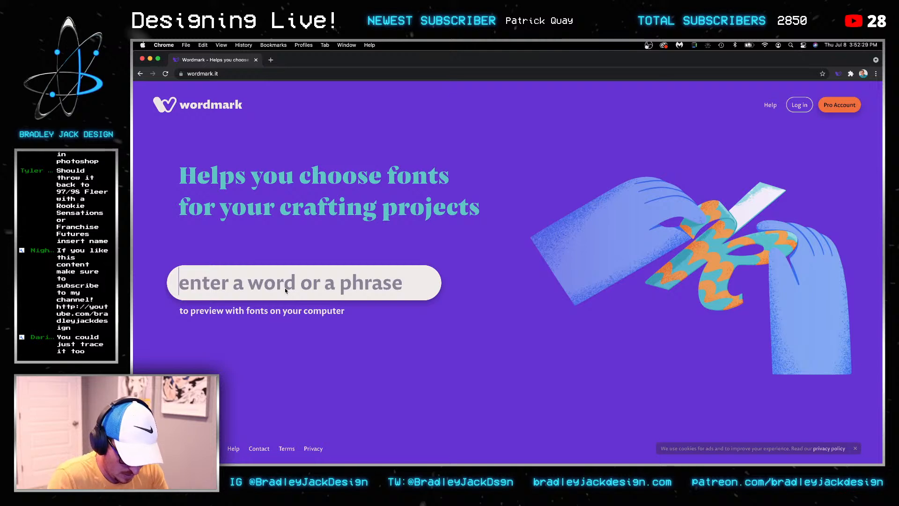
pyautogui.write('RC')
pyautogui.press('Return')
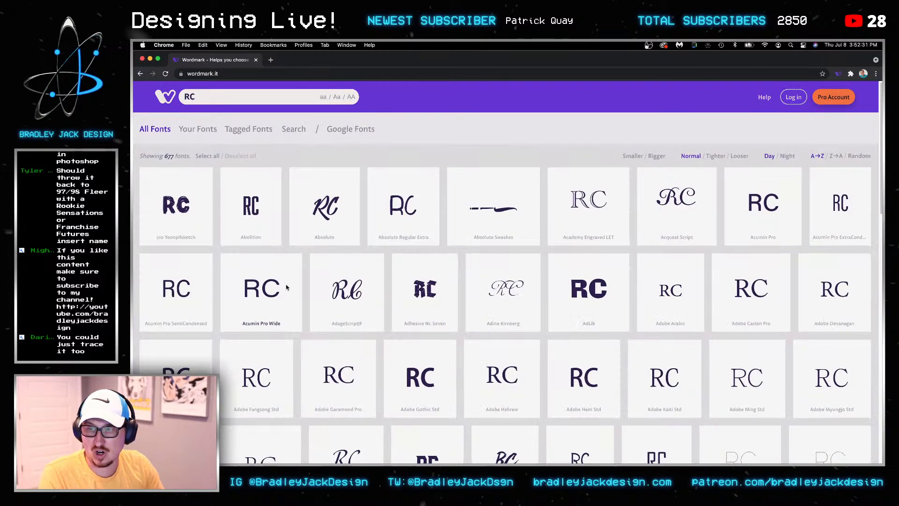
pyautogui.click(260, 210)
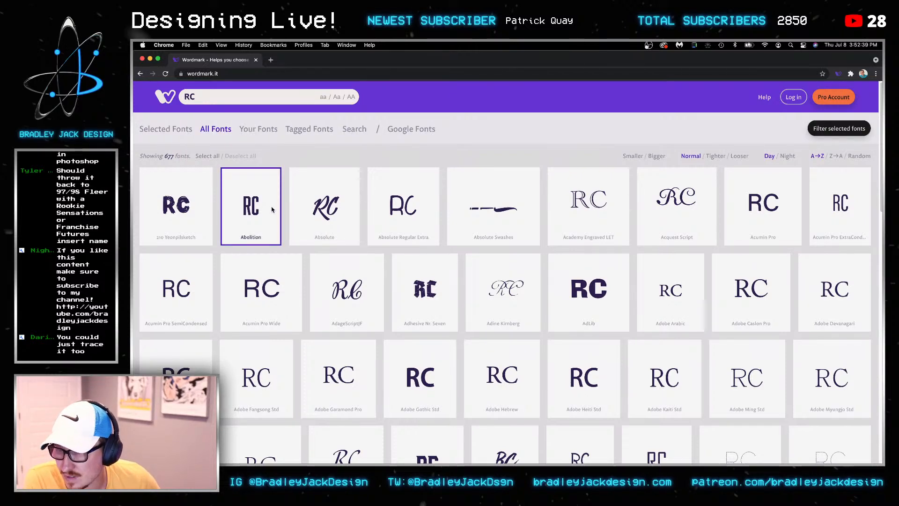
# Switch back to Illustrator, clear the font filters and set the RC text to Abolition Regular
pyautogui.press('super+Tab')
pyautogui.click(823, 228)
pyautogui.write('abolition')
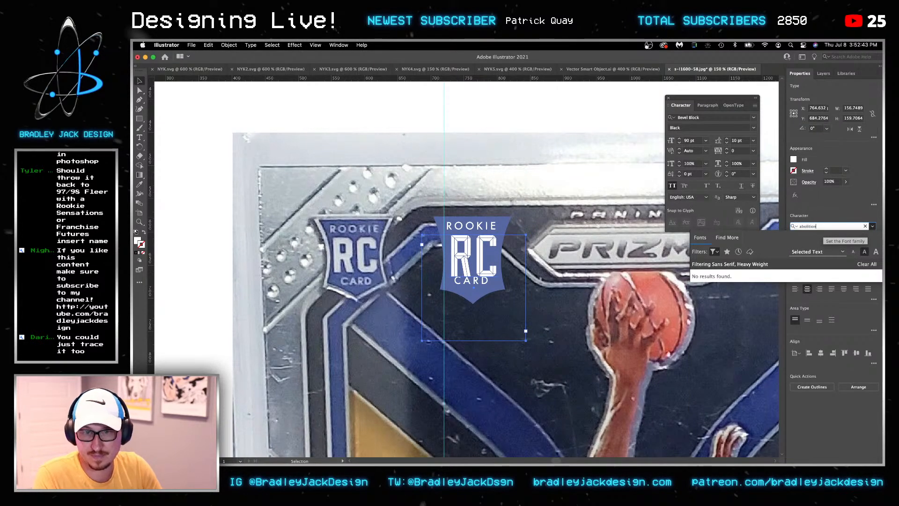
pyautogui.click(716, 252)
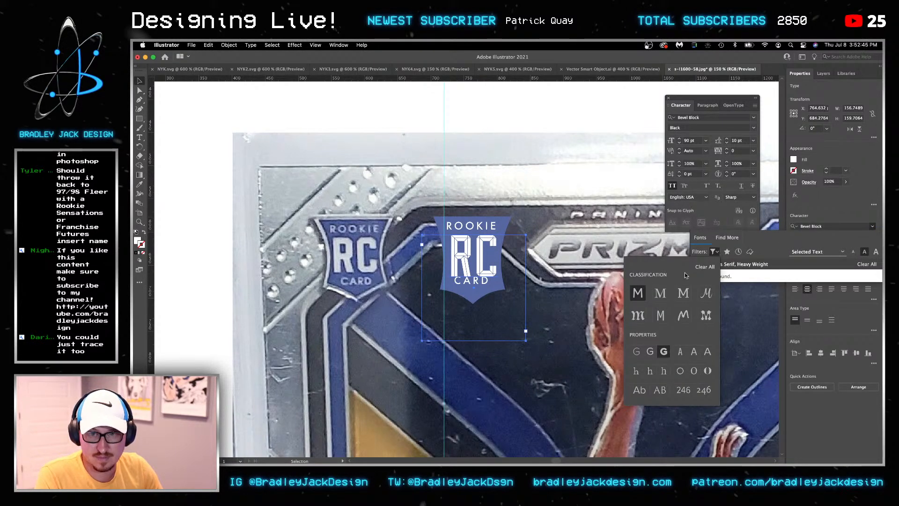
pyautogui.click(701, 268)
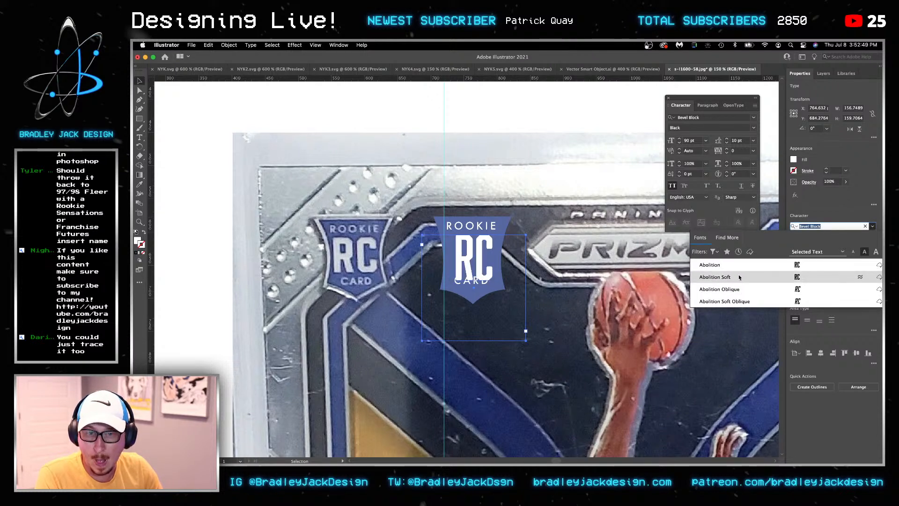
pyautogui.press('Return')
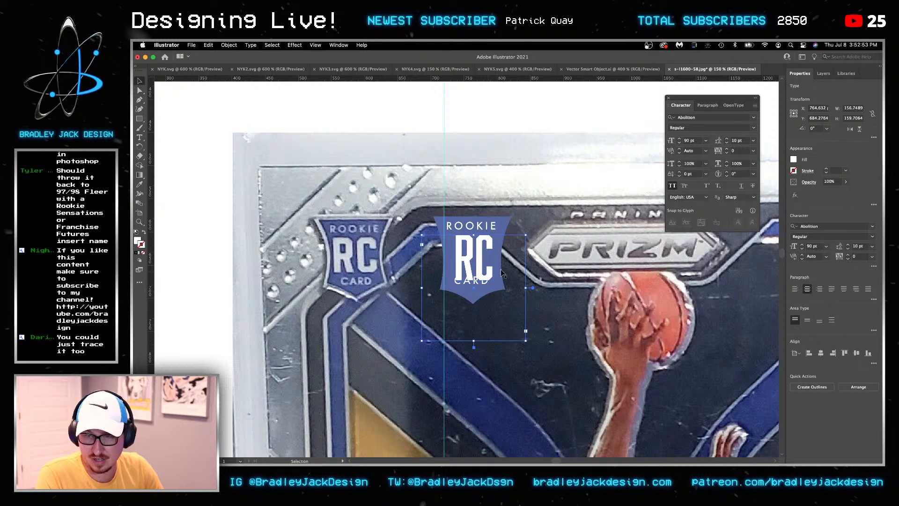
# Convert the RC text to outlines
pyautogui.press('super+shift+o')
pyautogui.press('a')
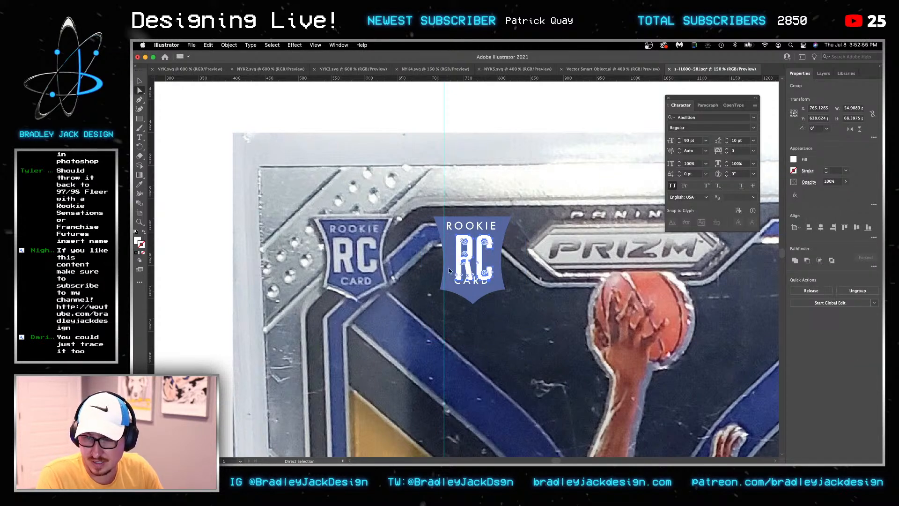
pyautogui.press('super+equal')
pyautogui.moveTo(438, 249); pyautogui.dragTo(527, 302)
pyautogui.press('super+z')
# Isolate the outlined RC letters and raise their lower anchor points so the letters are about 47 px tall
pyautogui.press('v')
pyautogui.doubleClick(461, 256)
pyautogui.press('a')
pyautogui.hotkey('shift', 'Up')
pyautogui.press('Up')
pyautogui.click(522, 317)
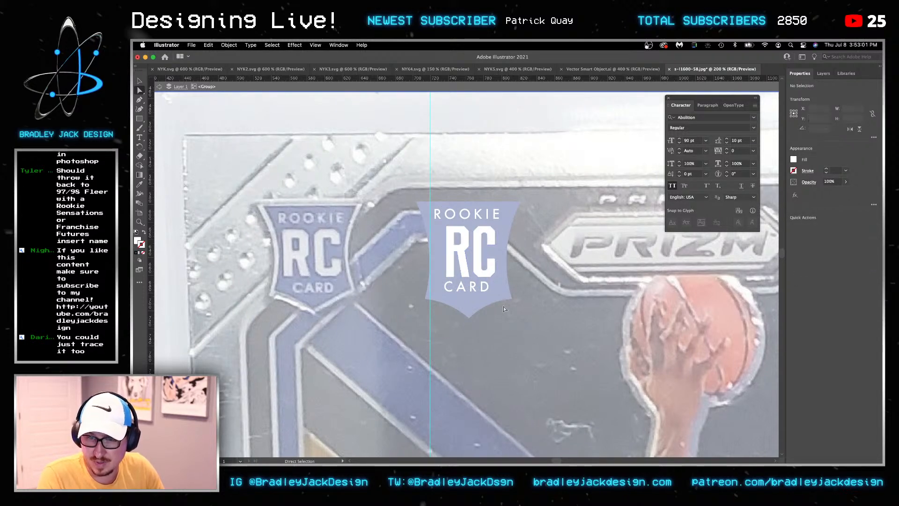
pyautogui.press('super+a')
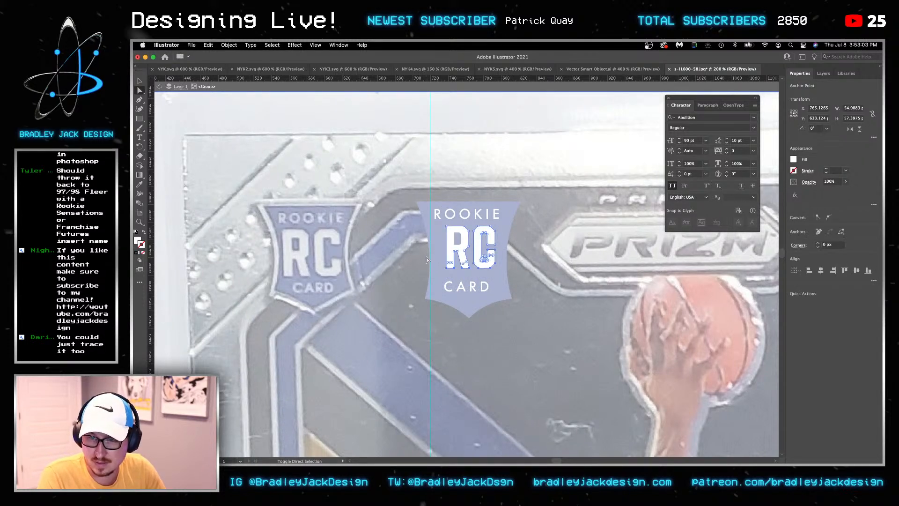
pyautogui.press('Escape')
pyautogui.press('e')
pyautogui.press('v')
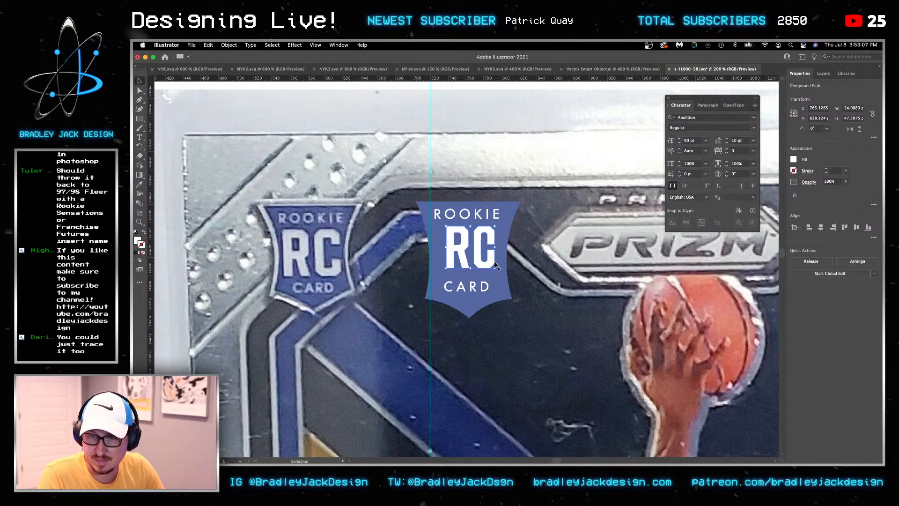
# Enlarge the RC letter group to about 65 by 56 px and place it between ROOKIE and CARD on the shield
pyautogui.click(523, 253)
pyautogui.click(501, 272)
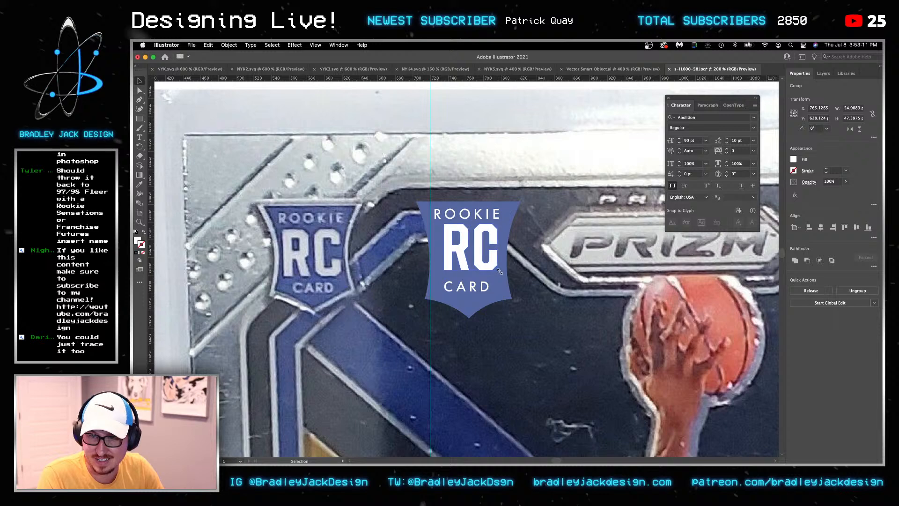
pyautogui.moveTo(489, 260); pyautogui.dragTo(488, 262)
pyautogui.keyDown('shift'); pyautogui.click(484, 286); pyautogui.keyUp('shift')
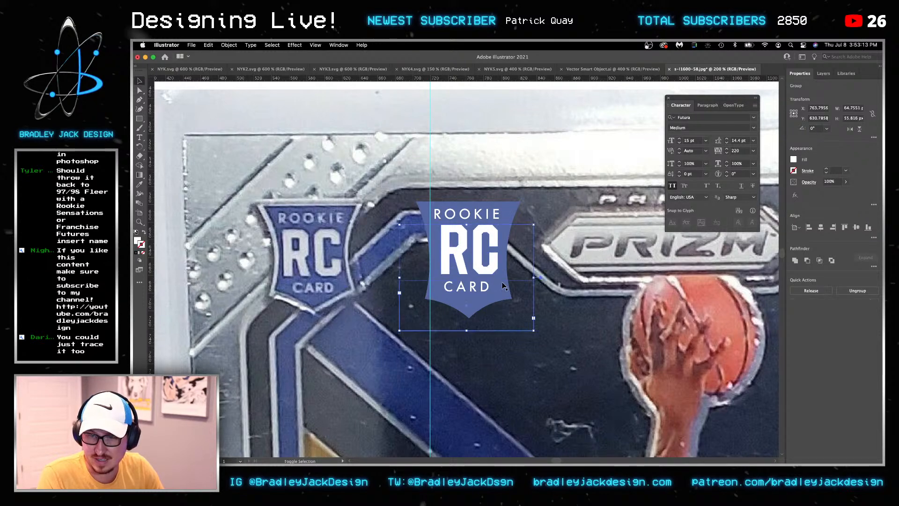
# Move the card photo down and to the left behind the badge, and group the shield with ROOKIE, RC and CARD
pyautogui.moveTo(510, 182); pyautogui.dragTo(469, 285)
pyautogui.click(477, 255)
pyautogui.keyDown('shift'); pyautogui.click(477, 217); pyautogui.keyUp('shift')
pyautogui.keyDown('shift'); pyautogui.click(476, 287); pyautogui.keyUp('shift')
pyautogui.keyDown('shift'); pyautogui.click(503, 286); pyautogui.keyUp('shift')
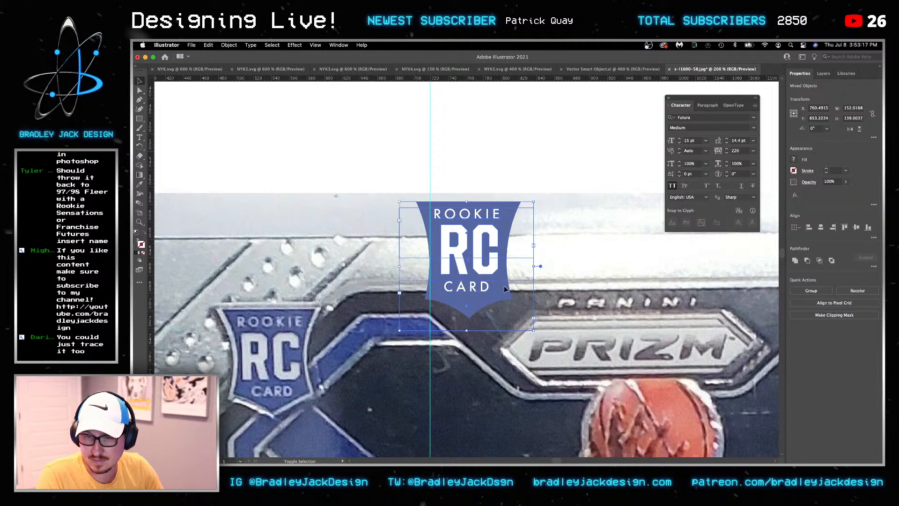
pyautogui.press('super+g')
# Isolate the badge group and align the shield and its three lettering elements on their horizontal centers
pyautogui.doubleClick(463, 263)
pyautogui.press('super+a')
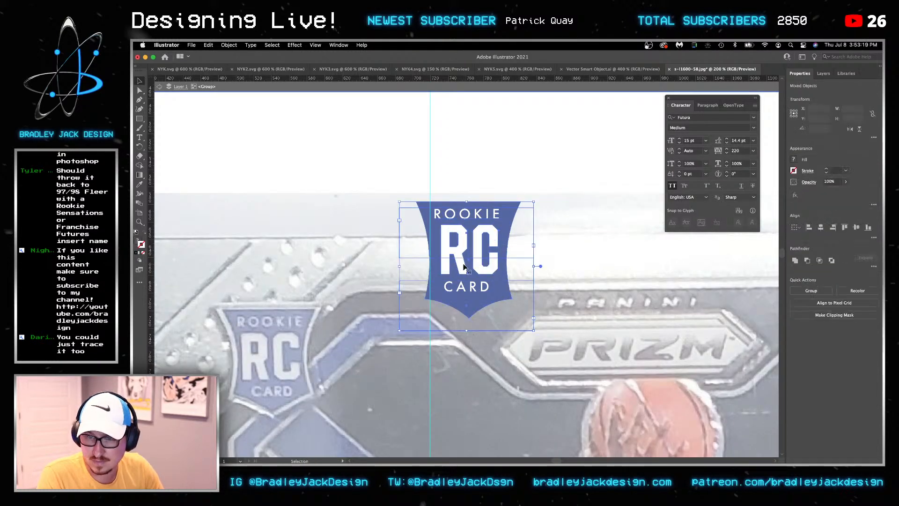
pyautogui.click(825, 228)
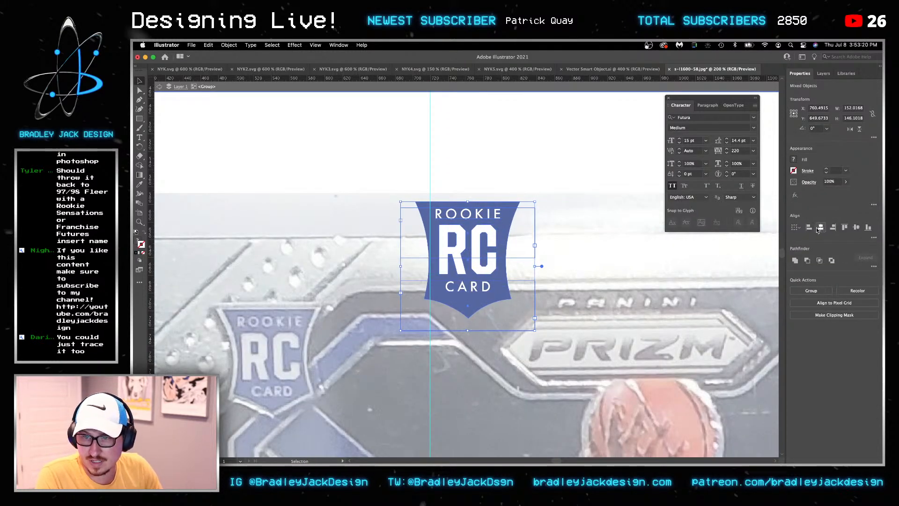
# Shift CARD, RC and ROOKIE slightly down within the shield to balance their vertical spacing
pyautogui.click(483, 177)
pyautogui.click(471, 287)
pyautogui.moveTo(471, 288); pyautogui.dragTo(473, 292)
pyautogui.click(484, 265)
pyautogui.moveTo(482, 263); pyautogui.dragTo(482, 264)
pyautogui.click(499, 220)
pyautogui.press('Down')
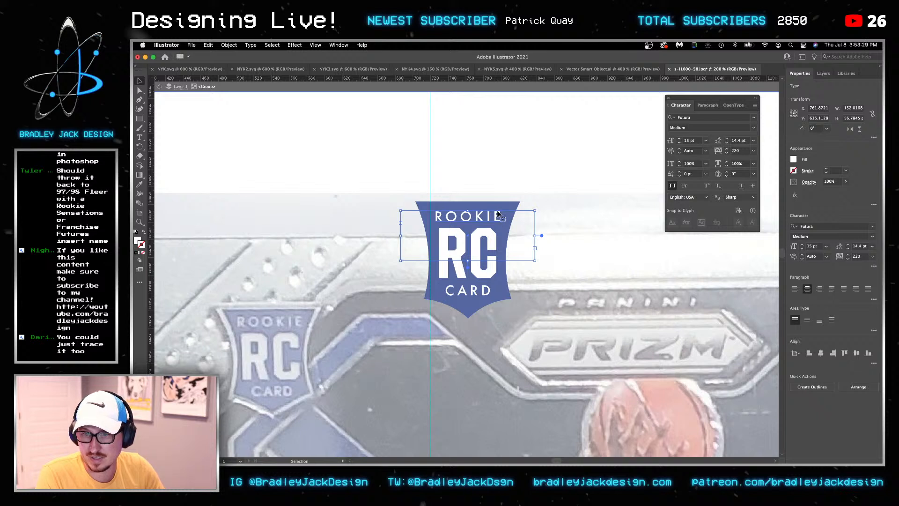
# Give the badge's shield a black fill and a 4 pt white stroke
pyautogui.click(501, 209)
pyautogui.click(137, 232)
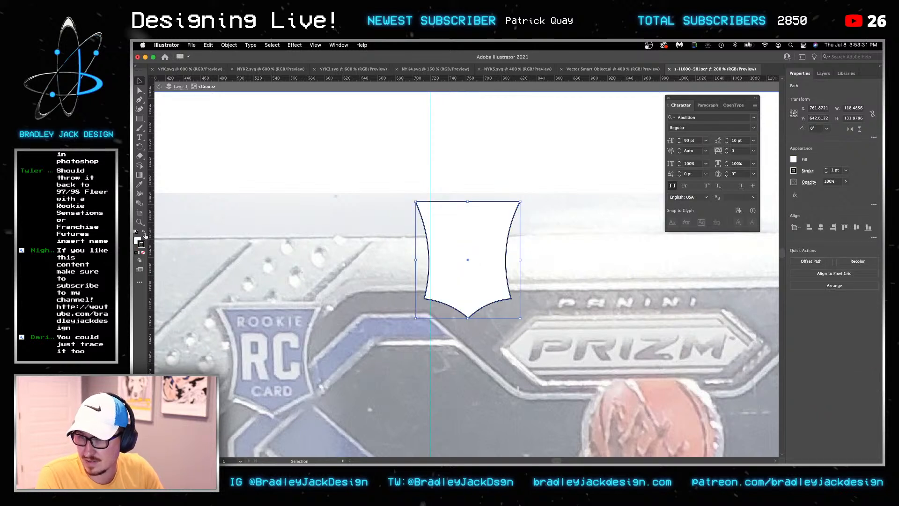
pyautogui.click(144, 232)
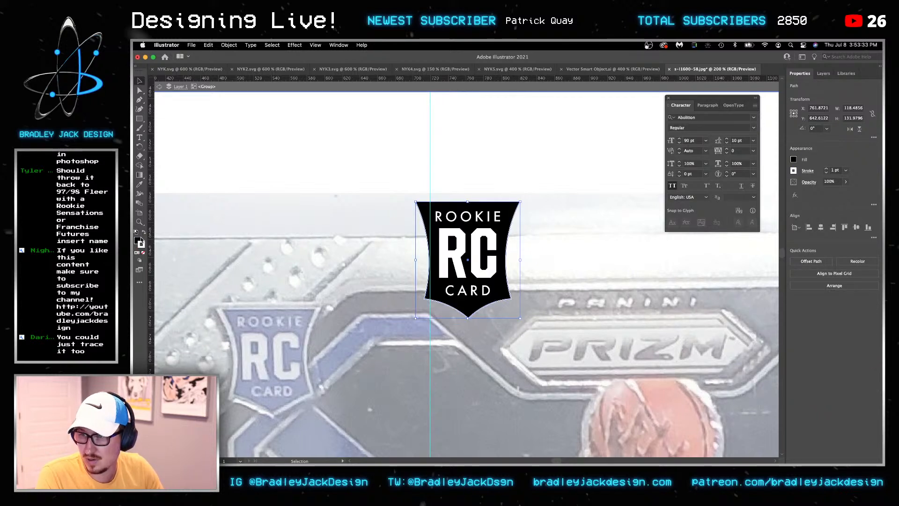
pyautogui.click(827, 169)
pyautogui.click(826, 169)
pyautogui.click(827, 169)
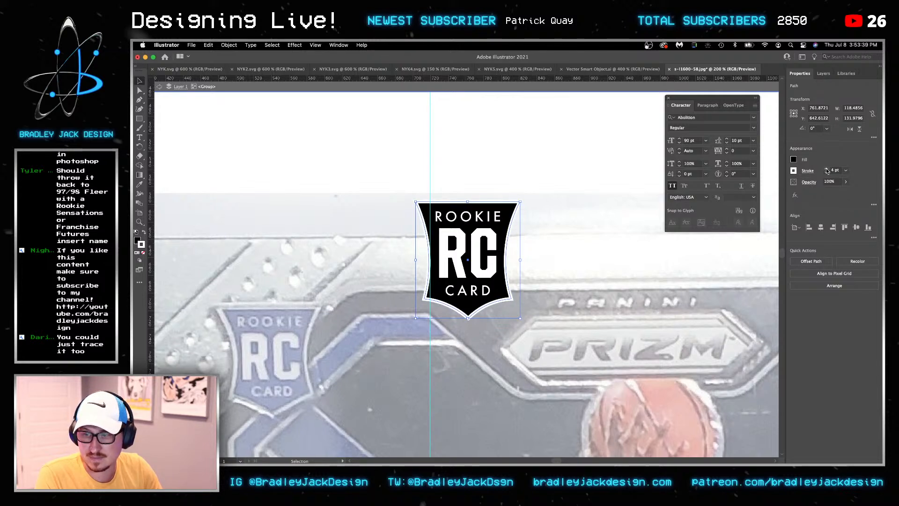
pyautogui.click(550, 199)
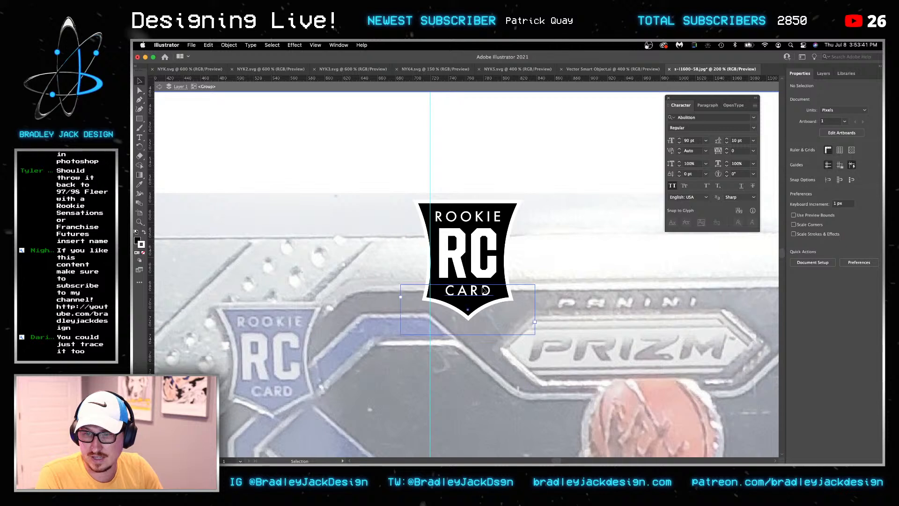
# Shift CARD slightly down, set ROOKIE and CARD in Gotham Medium, and exit the badge's isolation mode
pyautogui.click(485, 290)
pyautogui.moveTo(485, 290); pyautogui.dragTo(486, 292)
pyautogui.keyDown('shift'); pyautogui.click(494, 232); pyautogui.keyUp('shift')
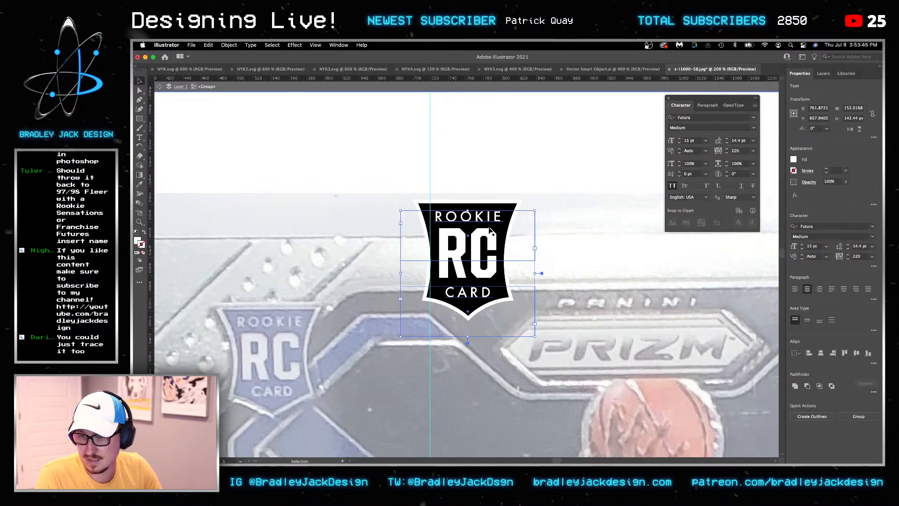
pyautogui.click(816, 225)
pyautogui.write('gotham')
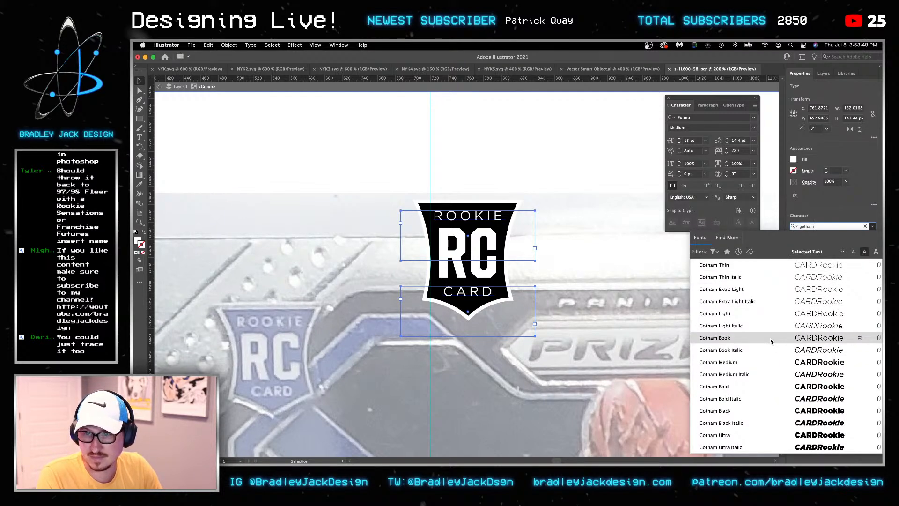
pyautogui.click(756, 365)
pyautogui.click(508, 178)
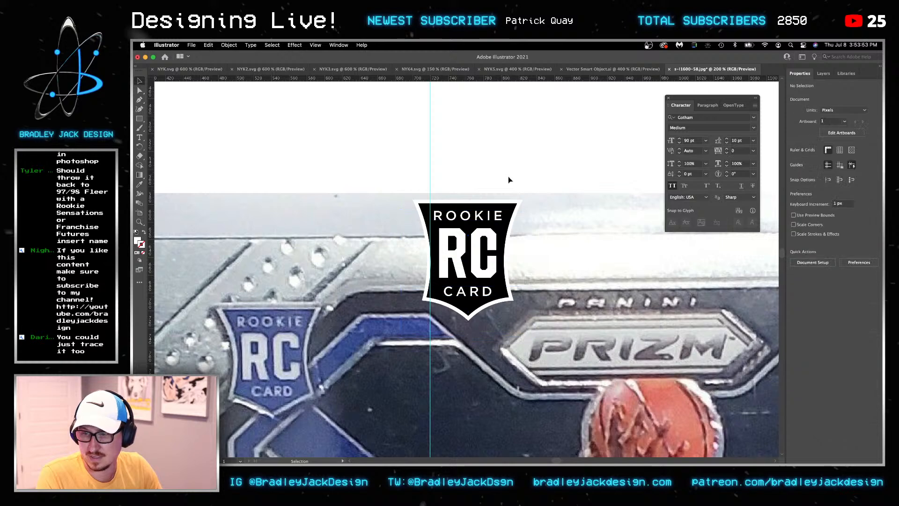
# Delete the card photo, select the remaining badge artwork, and paste it into ObiCard.psb in Photoshop as a smart object
pyautogui.press('a')
pyautogui.click(568, 211)
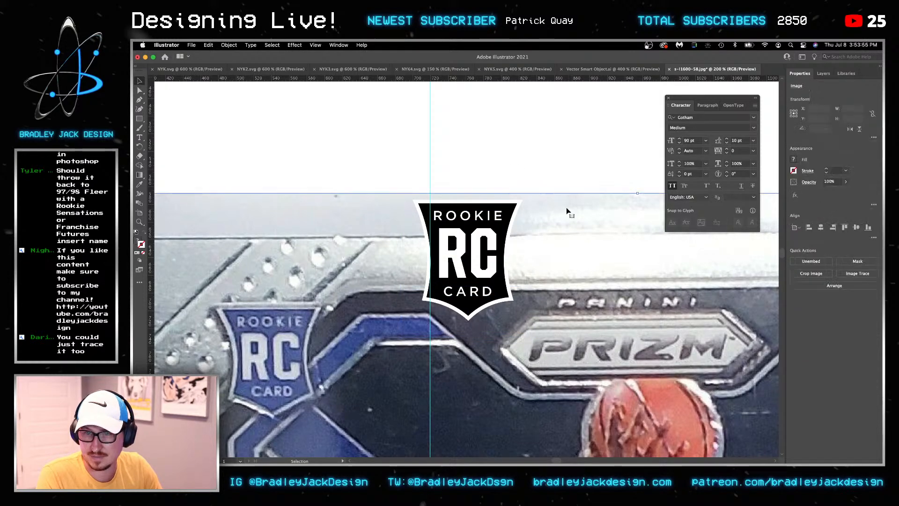
pyautogui.press('Delete')
pyautogui.press('super+a')
pyautogui.press('a')
pyautogui.press('super+Tab')
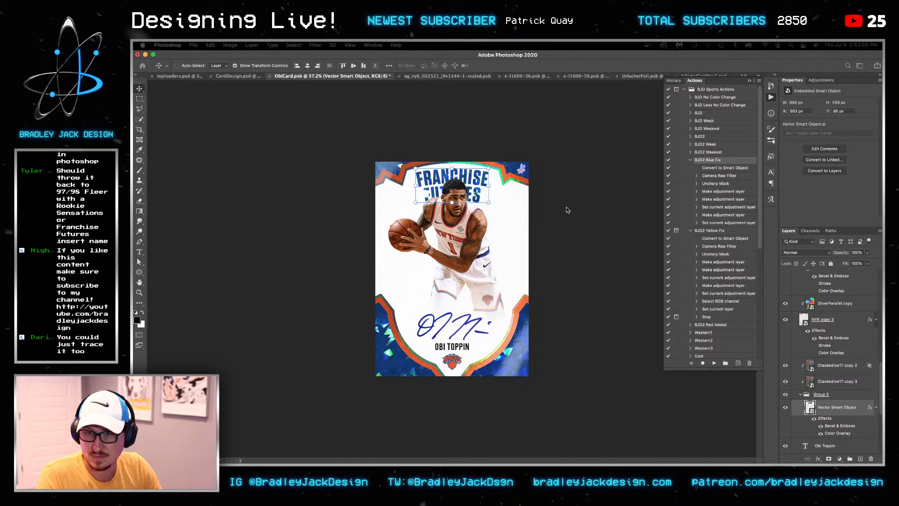
pyautogui.press('super+v')
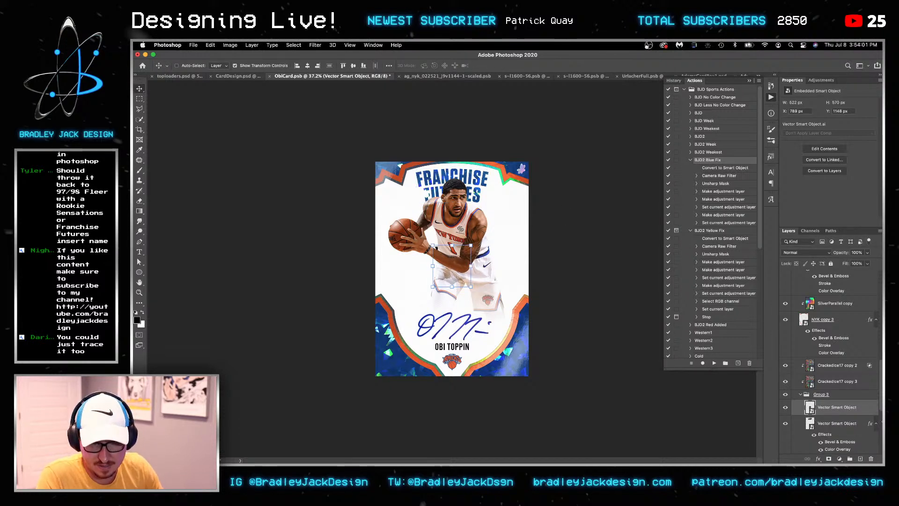
# Bring the badge layer to the top of the stack, scale it to 247 by 270 px, and place it in the card's lower-left corner
pyautogui.moveTo(817, 407); pyautogui.dragTo(828, 359)
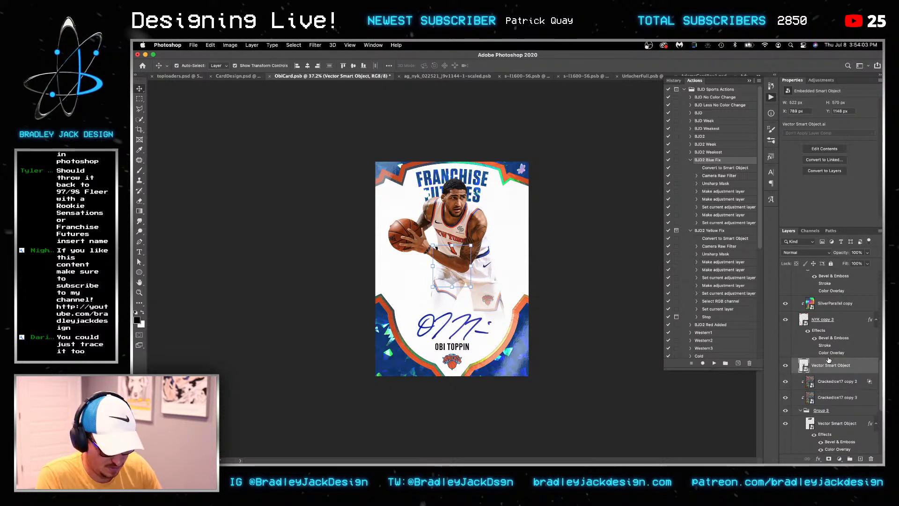
pyautogui.press('super+shift+]')
pyautogui.moveTo(455, 267); pyautogui.dragTo(396, 351)
pyautogui.press('Return')
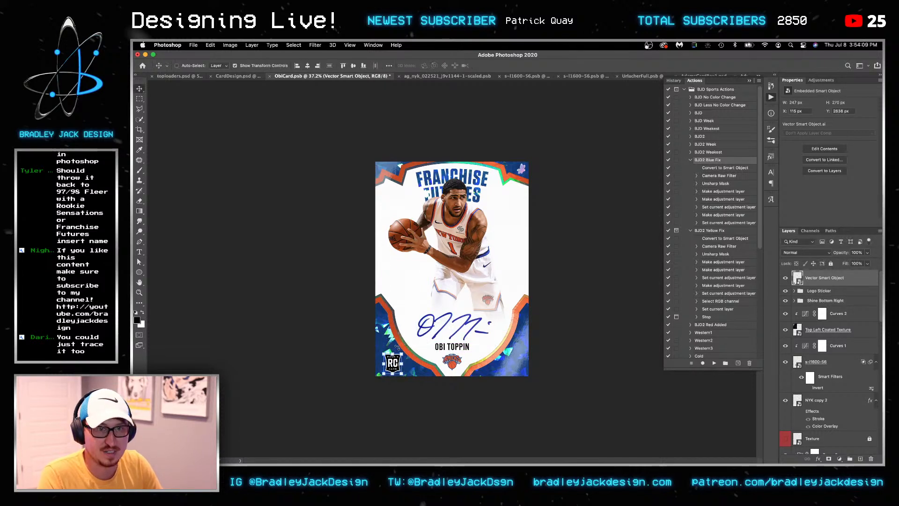
# Nudge the badge left and up within the corner to about X 87 px, Y 2600 px
pyautogui.hotkey('shift', 'Left')
pyautogui.hotkey('shift', 'Left')
pyautogui.hotkey('shift', 'Left')
pyautogui.hotkey('shift', 'Left')
pyautogui.hotkey('shift', 'Left')
pyautogui.hotkey('shift', 'Up')
pyautogui.hotkey('shift', 'Up')
pyautogui.hotkey('shift', 'Up')
pyautogui.hotkey('shift', 'Up')
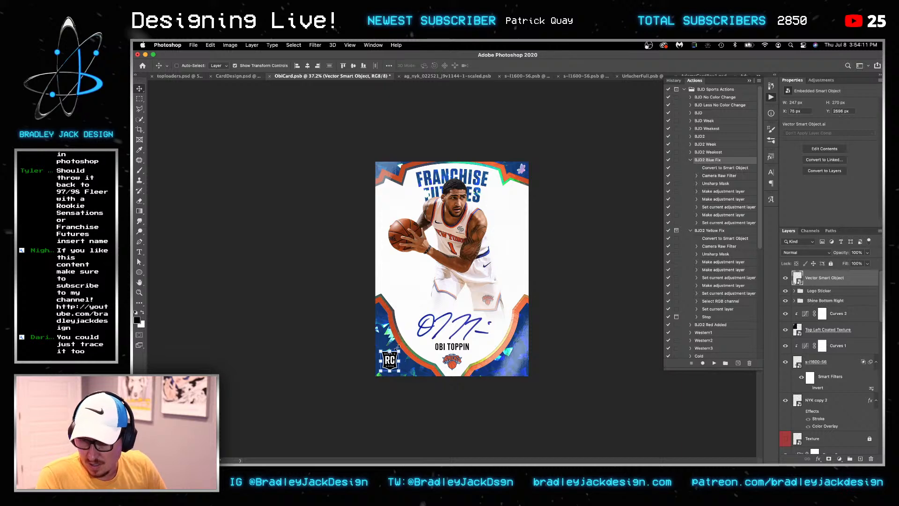
pyautogui.press('Right')
pyautogui.press('Right')
pyautogui.press('Down')
pyautogui.press('Down')
pyautogui.press('Down')
pyautogui.press('Down')
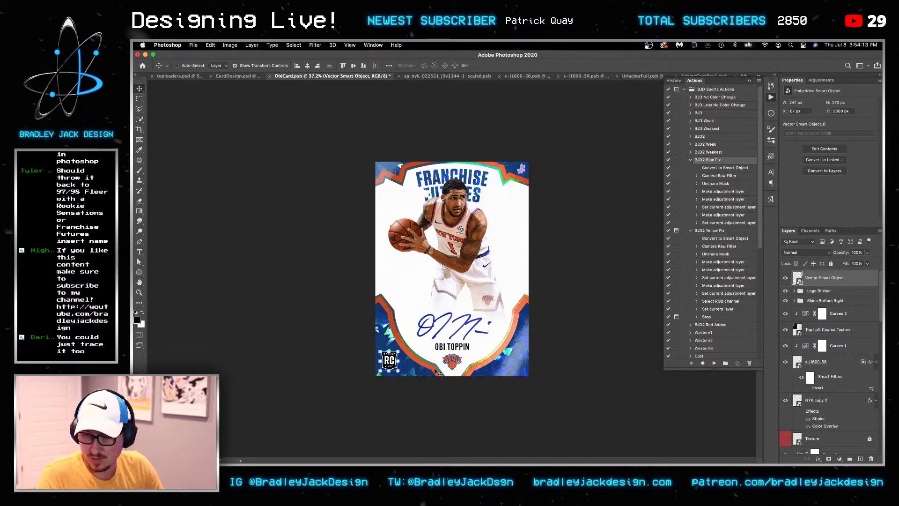
# Put the badge's smart object layer in a new group named RC Logo
pyautogui.press('z')
pyautogui.click(374, 402)
pyautogui.click(372, 403)
pyautogui.click(373, 402)
pyautogui.click(372, 403)
pyautogui.scroll(-5, 435, 337)
pyautogui.hscroll(-2, 435, 337)
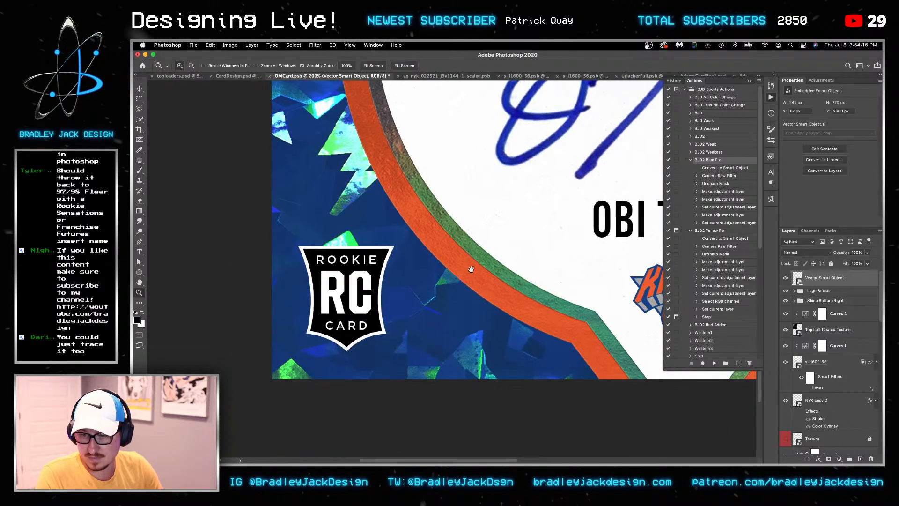
pyautogui.press('v')
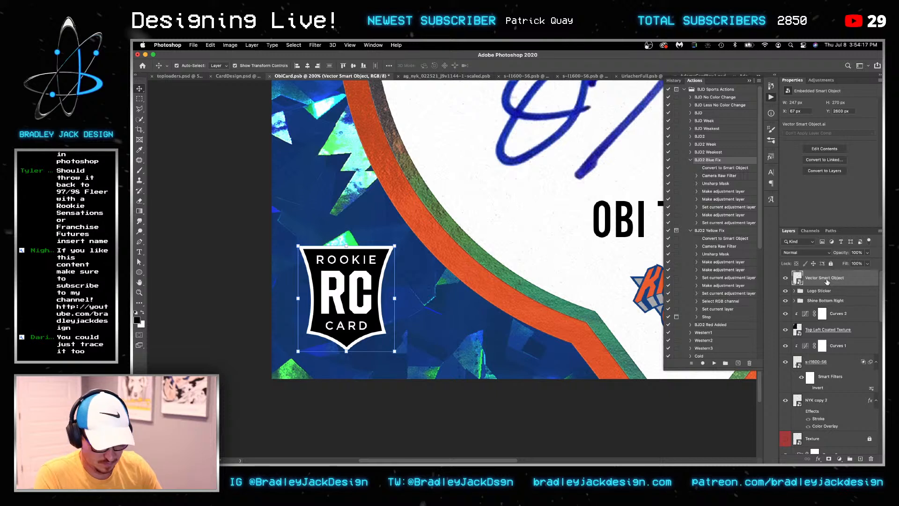
pyautogui.press('super+g')
pyautogui.doubleClick(815, 275)
pyautogui.write('RC Logo')
pyautogui.press('Return')
# Copy the Bevel & Emboss effect from the Franchise Futures smart object onto the badge layer in the RC Logo group
pyautogui.click(838, 291)
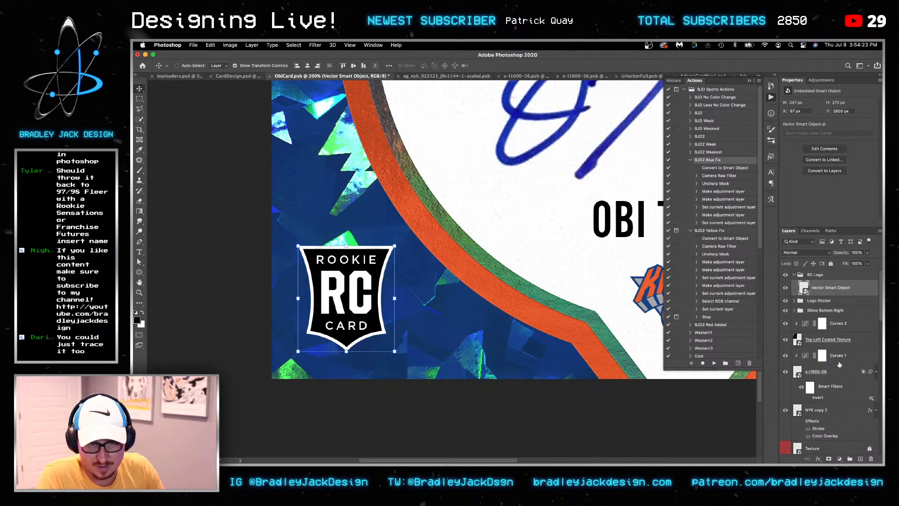
pyautogui.scroll(-10, 825, 410)
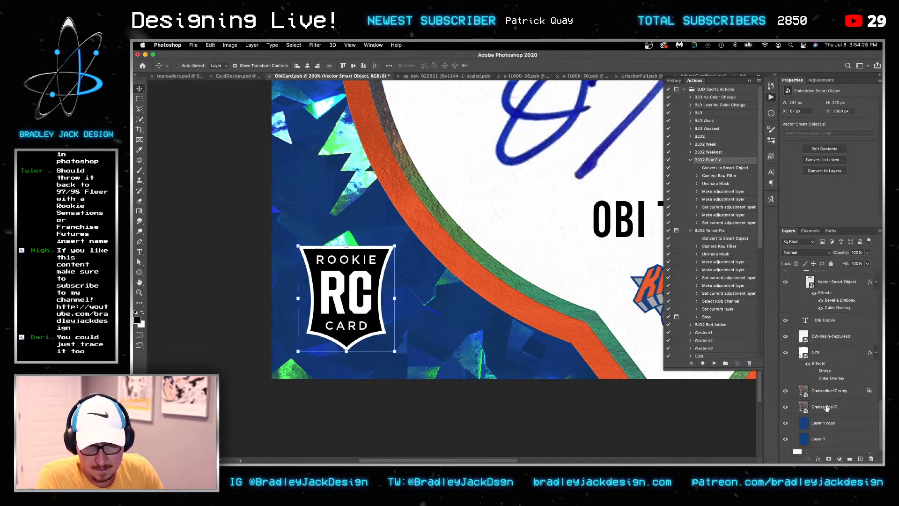
pyautogui.scroll(1, 826, 406)
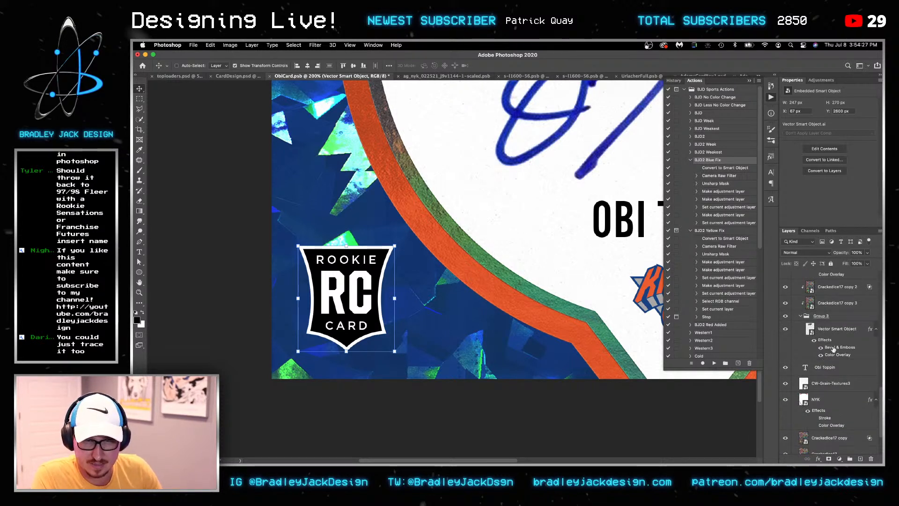
pyautogui.scroll(10, 833, 345)
pyautogui.moveTo(833, 349); pyautogui.dragTo(809, 289)
pyautogui.scroll(5, 833, 343)
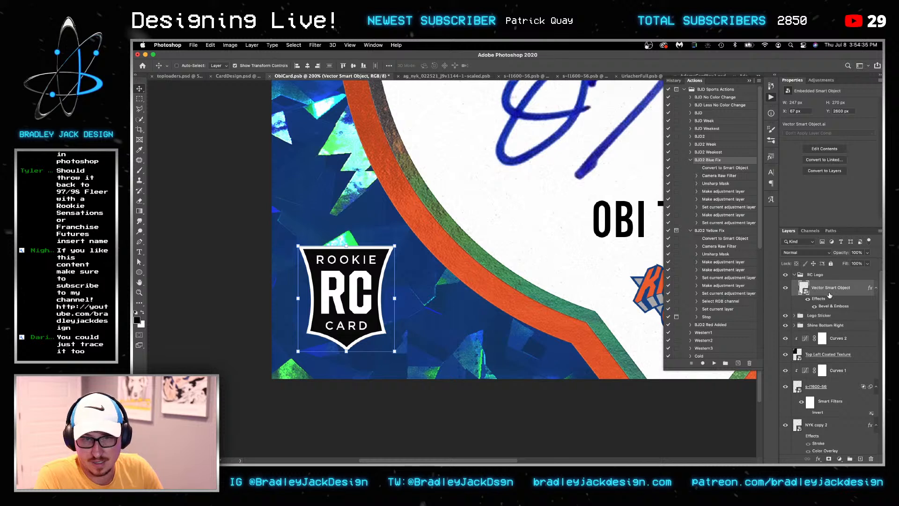
# Create three independent smart object copies of the badge layer with New Smart Object via Copy
pyautogui.rightClick(829, 291)
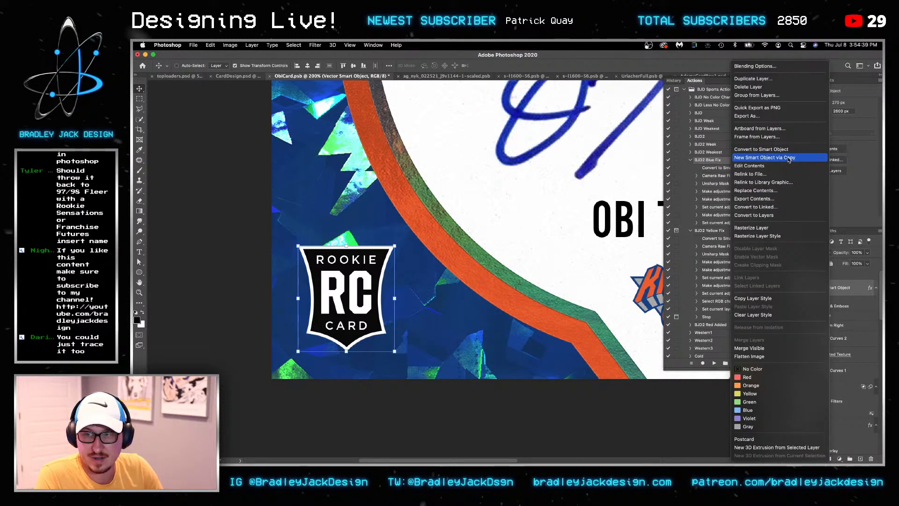
pyautogui.click(790, 158)
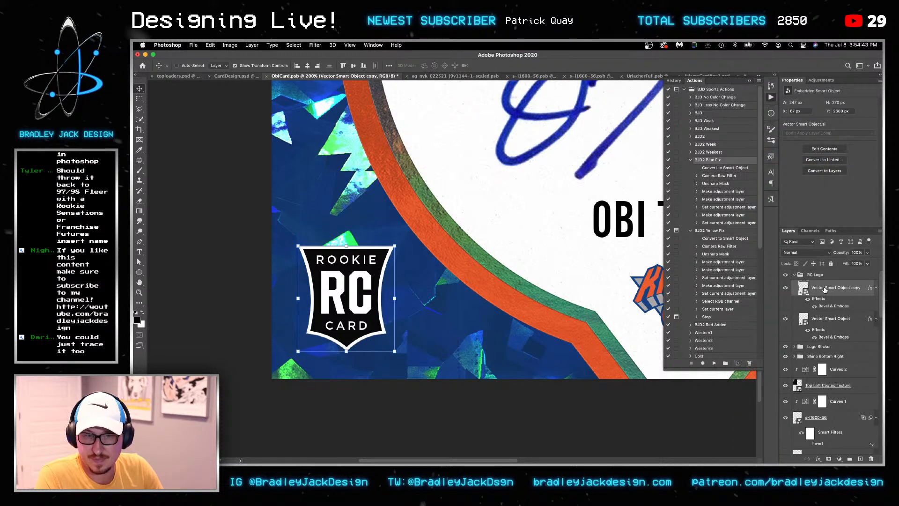
pyautogui.rightClick(804, 288)
pyautogui.click(791, 157)
pyautogui.rightClick(821, 293)
pyautogui.click(791, 158)
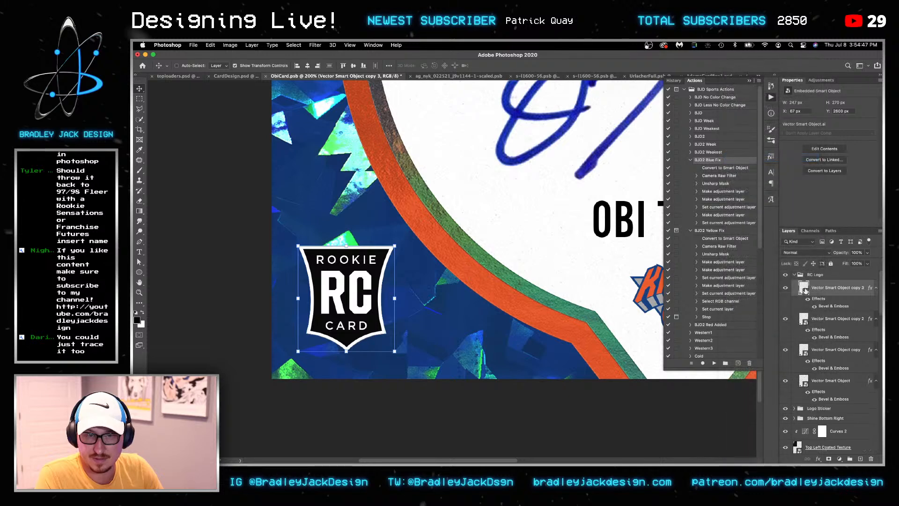
# Edit the topmost badge copy in Illustrator so only the ROOKIE lettering remains, save it, and return to Photoshop
pyautogui.doubleClick(802, 289)
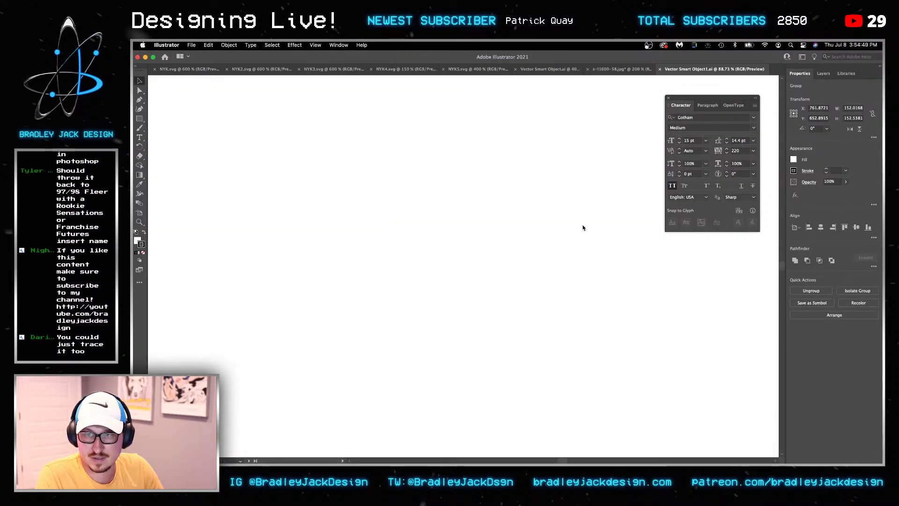
pyautogui.scroll(-3, 532, 253)
pyautogui.scroll(7, 487, 185)
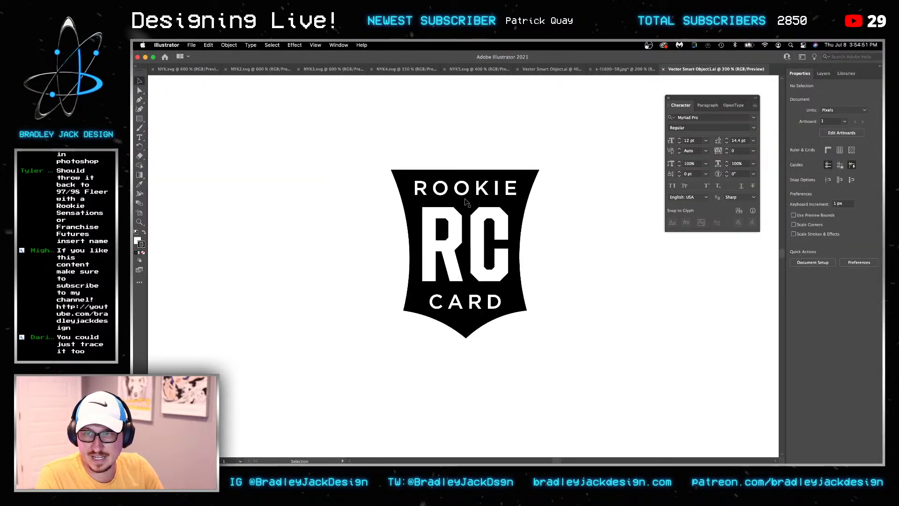
pyautogui.click(465, 195)
pyautogui.press('a')
pyautogui.click(464, 196)
pyautogui.press('Delete')
pyautogui.press('super+f')
pyautogui.press('super+s')
pyautogui.press('super+Tab')
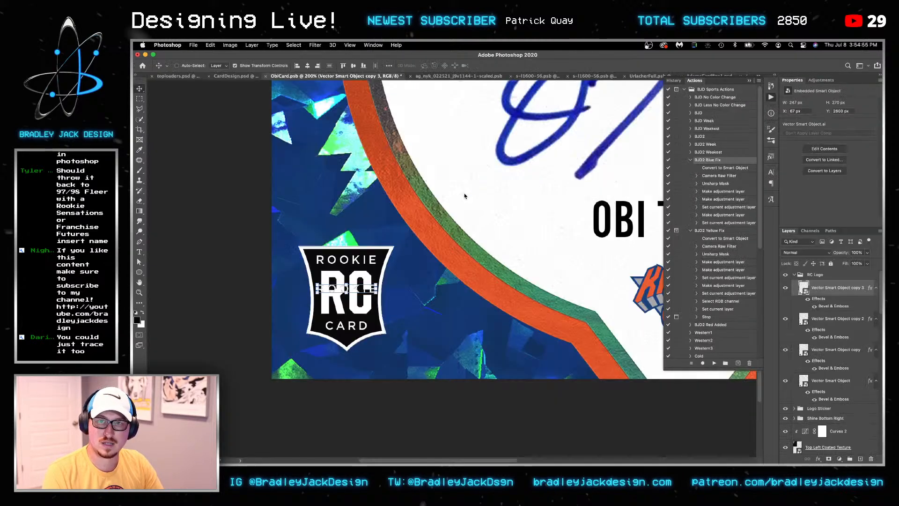
# Move the ROOKIE layer up to Y 2624 px so it lines up with the badge's original ROOKIE text
pyautogui.hotkey('shift', 'Up')
pyautogui.hotkey('shift', 'Up')
pyautogui.hotkey('shift', 'Up')
pyautogui.hotkey('shift', 'Up')
pyautogui.hotkey('shift', 'Up')
pyautogui.hotkey('shift', 'Up')
pyautogui.hotkey('shift', 'Up')
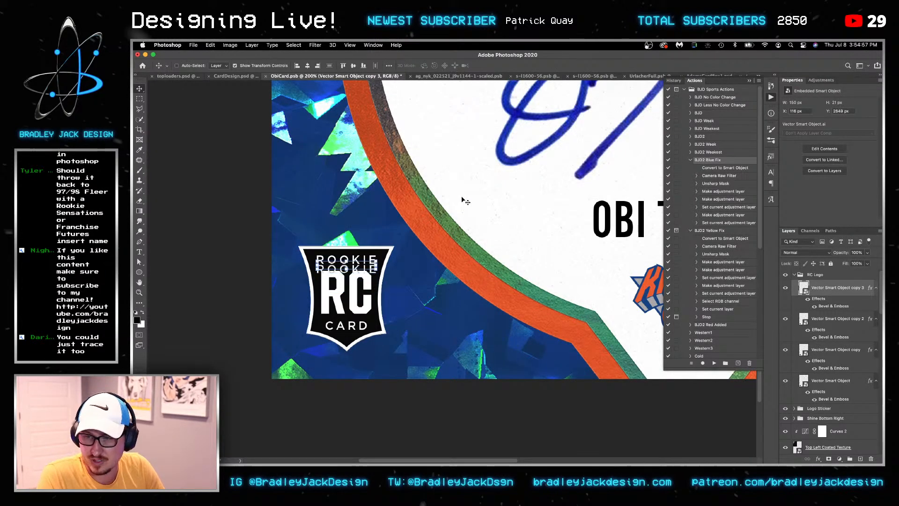
pyautogui.press('Up')
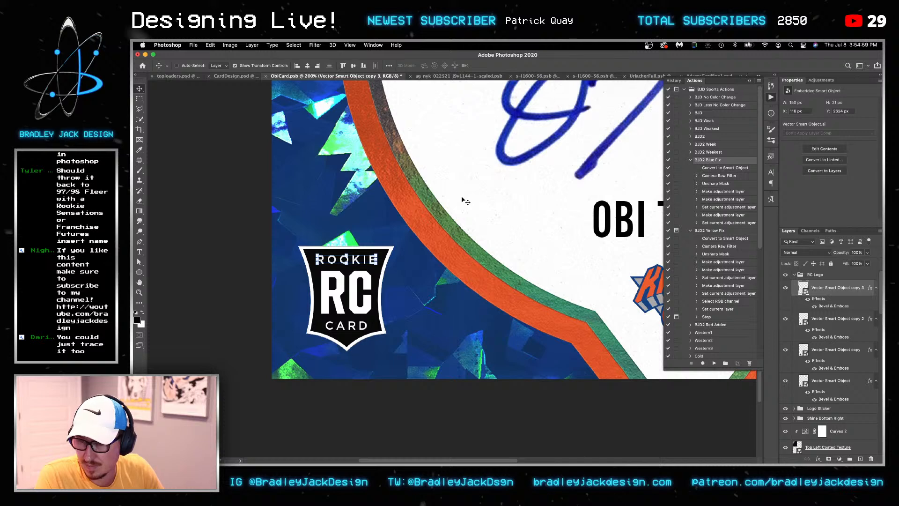
# Edit the second badge copy in Illustrator so only the RC letters remain in place, save it, and return to Photoshop
pyautogui.doubleClick(804, 321)
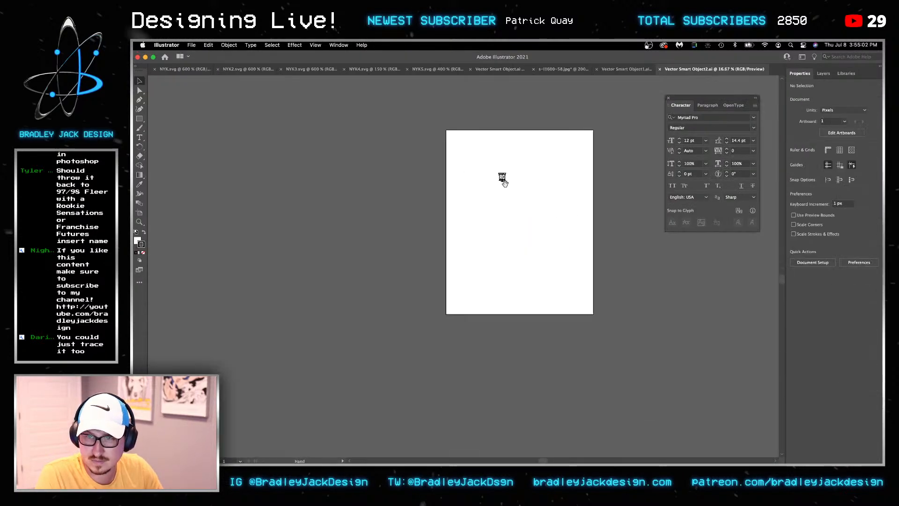
pyautogui.moveTo(505, 183); pyautogui.dragTo(528, 269)
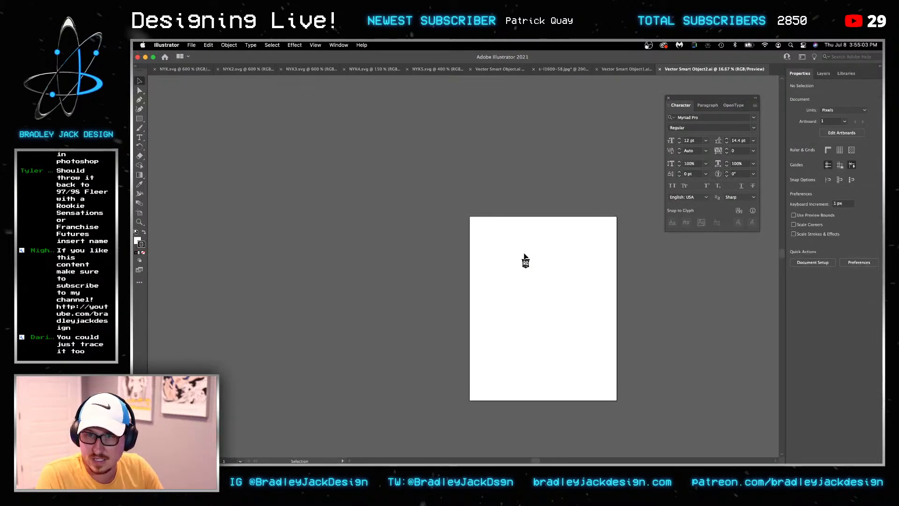
pyautogui.scroll(9, 528, 268)
pyautogui.moveTo(501, 183); pyautogui.dragTo(509, 263)
pyautogui.press('a')
pyautogui.click(507, 261)
pyautogui.keyDown('shift'); pyautogui.click(463, 253); pyautogui.keyUp('shift')
pyautogui.press('super+c')
pyautogui.press('super+a')
pyautogui.press('BackSpace')
pyautogui.press('super+f')
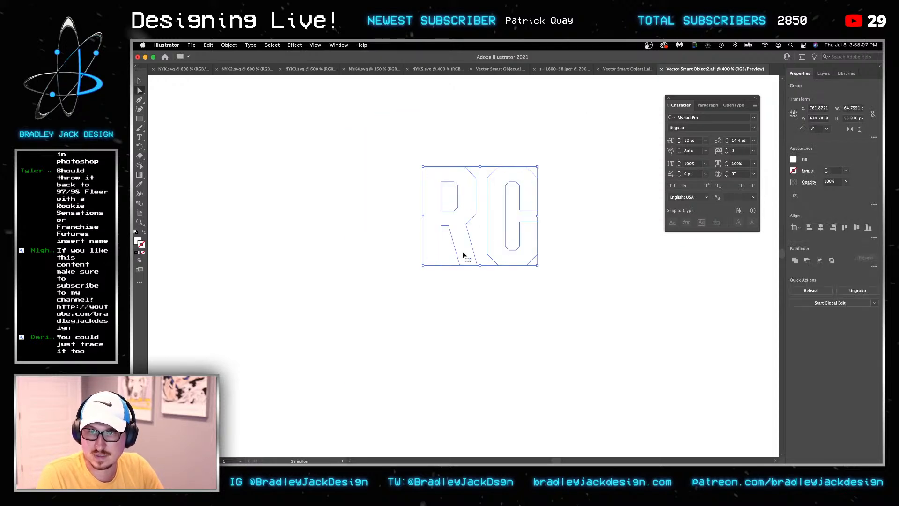
pyautogui.press('super+s')
pyautogui.press('super+Tab')
# Move the RC layer up to Y 2664 px so it lines up with the badge's original RC letters
pyautogui.scroll(5, 352, 294)
pyautogui.scroll(3, 353, 295)
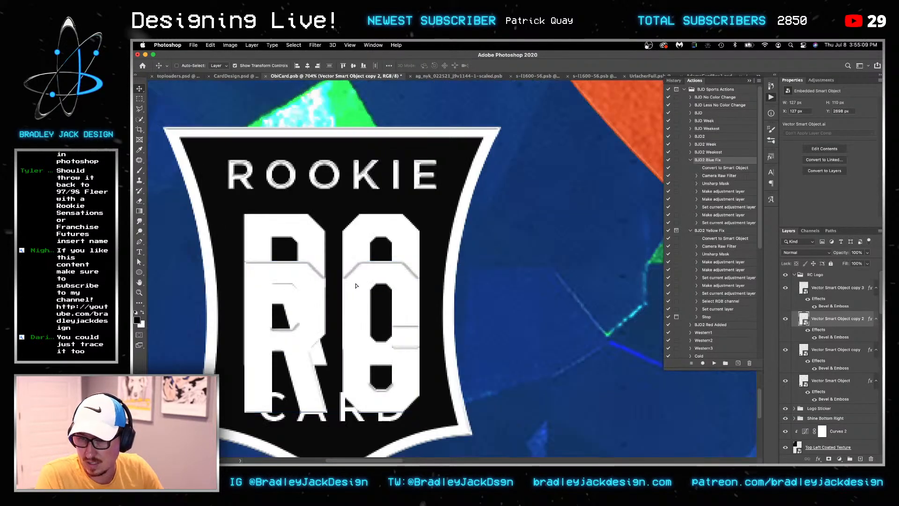
pyautogui.moveTo(353, 240); pyautogui.dragTo(354, 240)
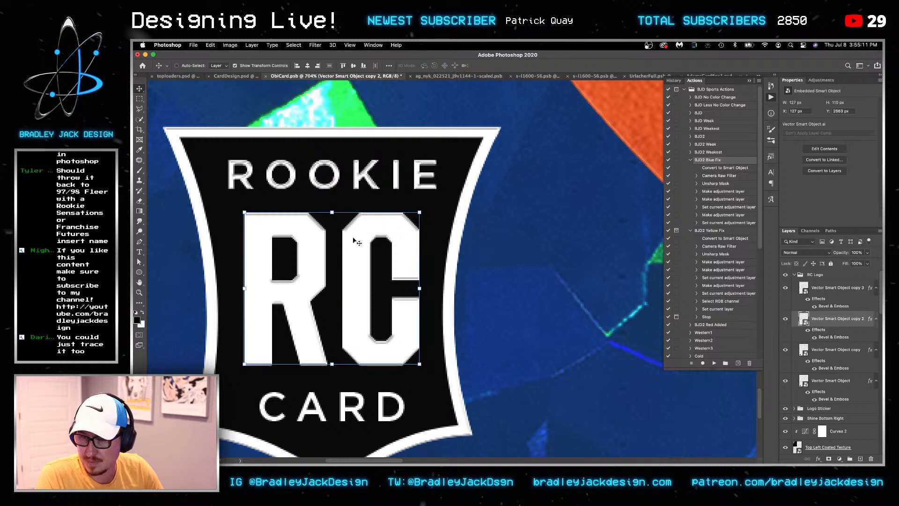
pyautogui.press('Down')
pyautogui.moveTo(357, 201); pyautogui.dragTo(357, 194)
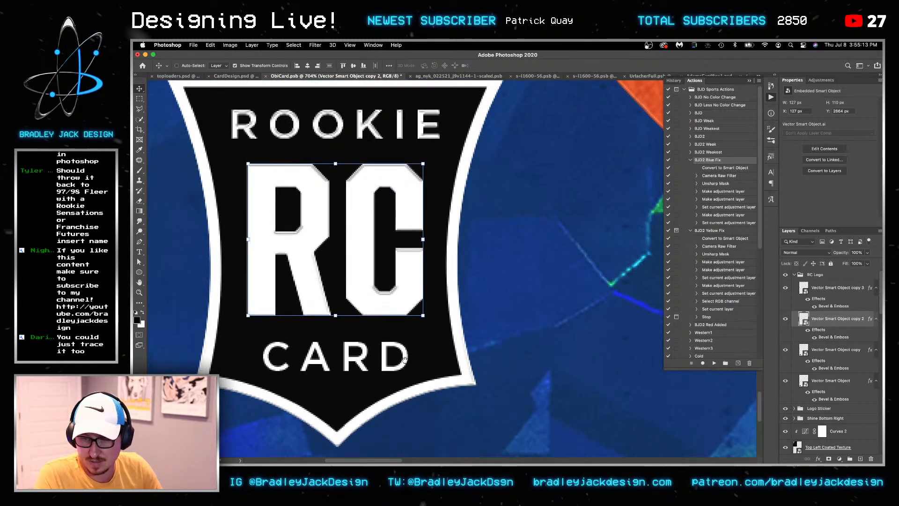
# Edit the third badge copy in Illustrator so only the CARD lettering remains in place, save it, and return to Photoshop
pyautogui.doubleClick(804, 347)
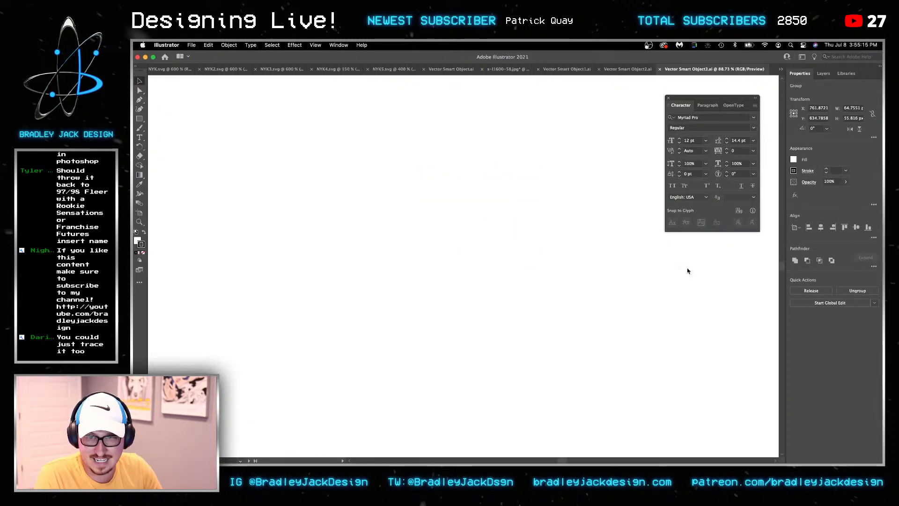
pyautogui.moveTo(518, 217); pyautogui.dragTo(518, 359)
pyautogui.scroll(3, 347, 190)
pyautogui.click(406, 196)
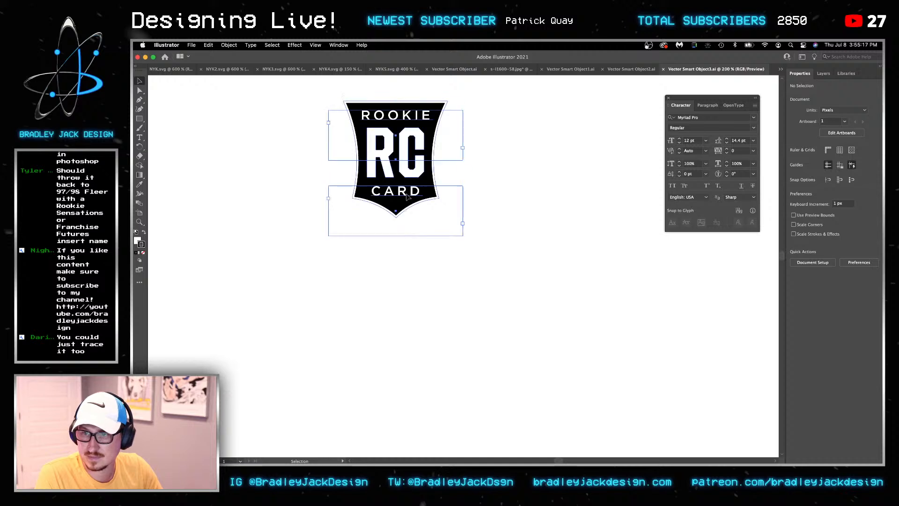
pyautogui.click(406, 195)
pyautogui.press('super+c')
pyautogui.press('super+a')
pyautogui.press('Delete')
pyautogui.press('super+f')
pyautogui.press('super+s')
pyautogui.press('super+Tab')
# Move the CARD layer so it lines up with the badge's original CARD text
pyautogui.moveTo(395, 236); pyautogui.dragTo(384, 365)
pyautogui.press('Down')
pyautogui.press('Down')
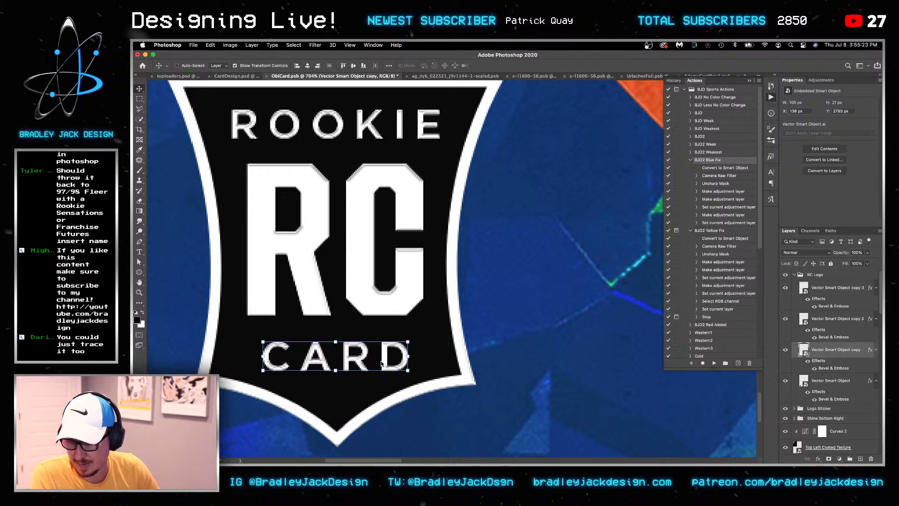
pyautogui.press('Up')
# Duplicate the bottom full-badge layer and open the copy's contents in Illustrator
pyautogui.click(821, 381)
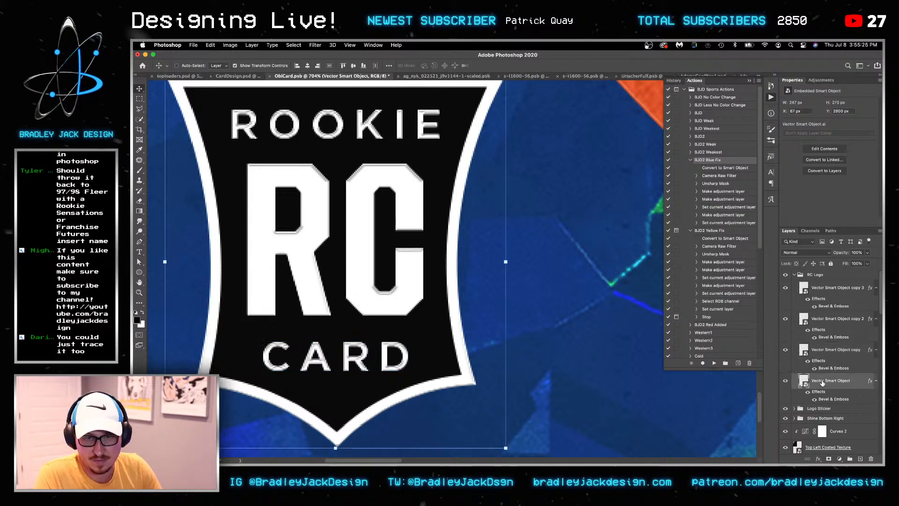
pyautogui.rightClick(823, 381)
pyautogui.click(780, 159)
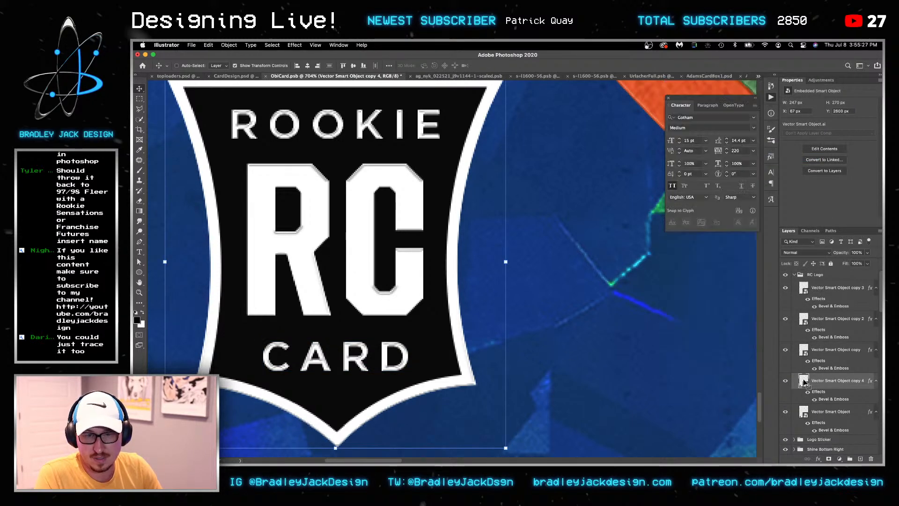
pyautogui.doubleClick(804, 381)
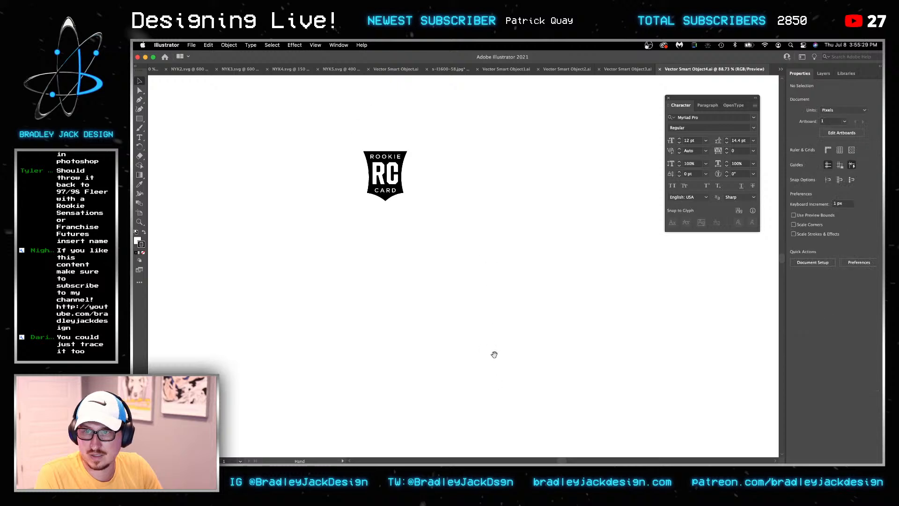
pyautogui.click(403, 188)
pyautogui.press('super+equal')
pyautogui.press('super+equal')
pyautogui.press('super+equal')
pyautogui.click(772, 263)
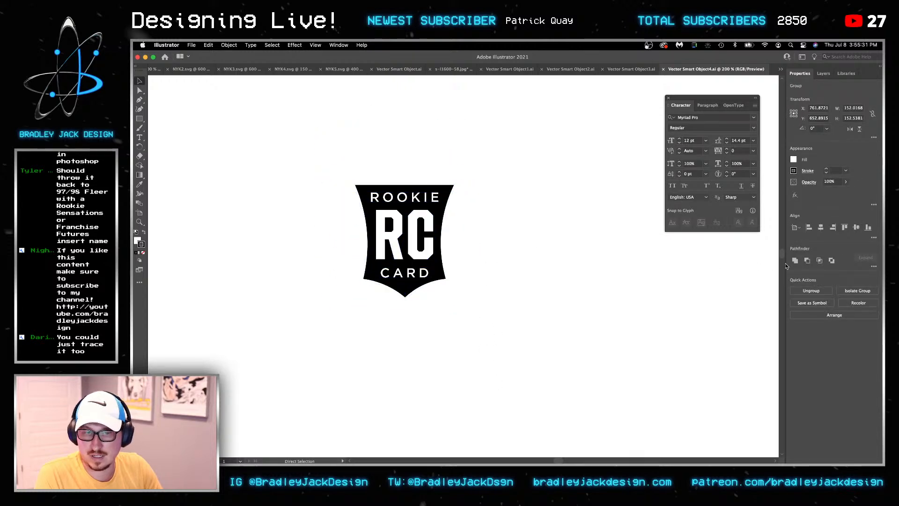
# Try to apply a Pathfinder operation to the entire badge artwork
pyautogui.press('super+a')
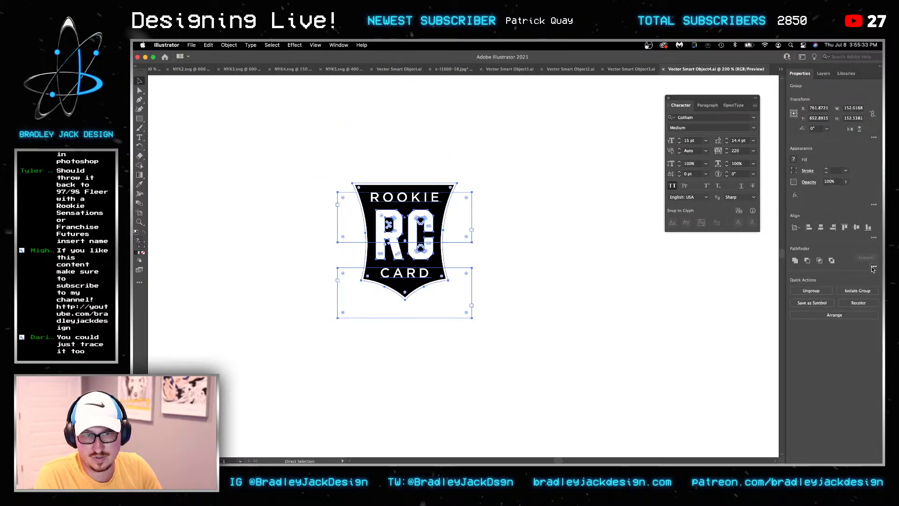
pyautogui.click(873, 268)
pyautogui.click(822, 308)
pyautogui.click(550, 306)
pyautogui.press('super+z')
pyautogui.press('super+z')
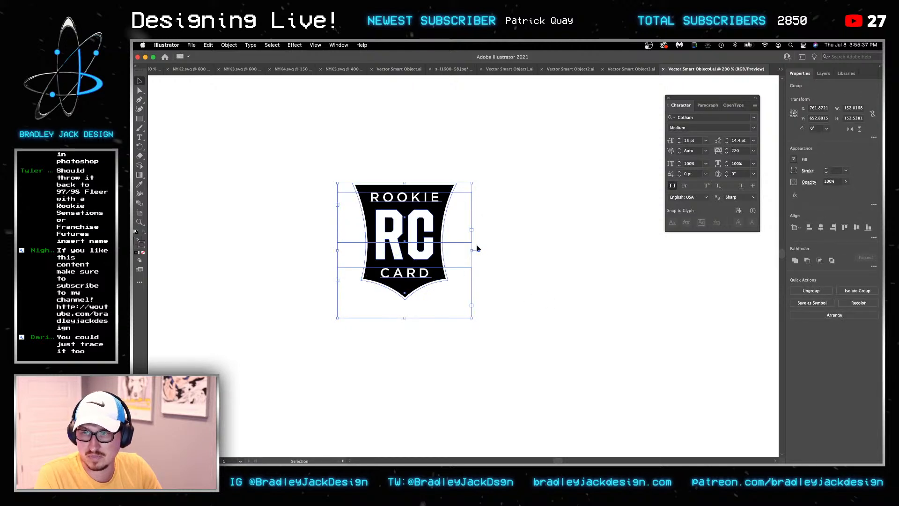
pyautogui.press('super+z')
pyautogui.click(225, 46)
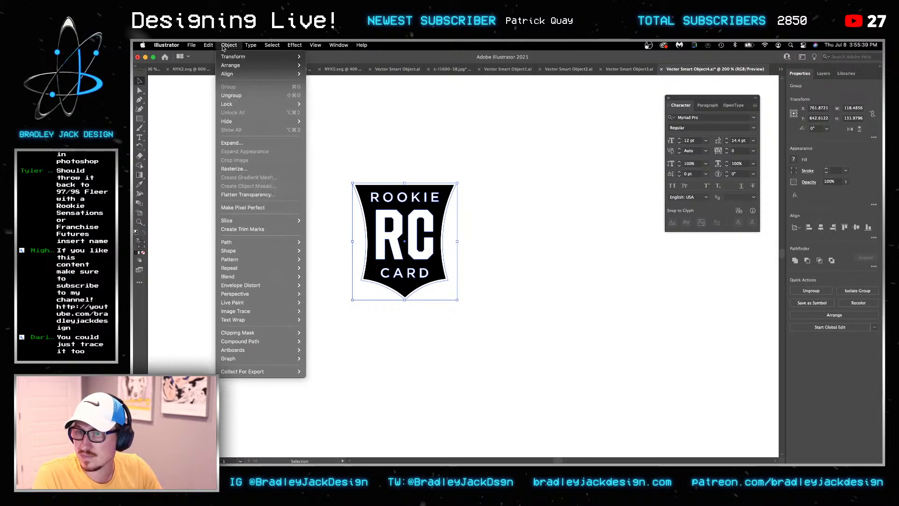
pyautogui.click(343, 141)
# Remove all the lettering from the artwork, keeping only the black shield path with its white stroke in place
pyautogui.press('super+shift+a')
pyautogui.press('a')
pyautogui.click(365, 187)
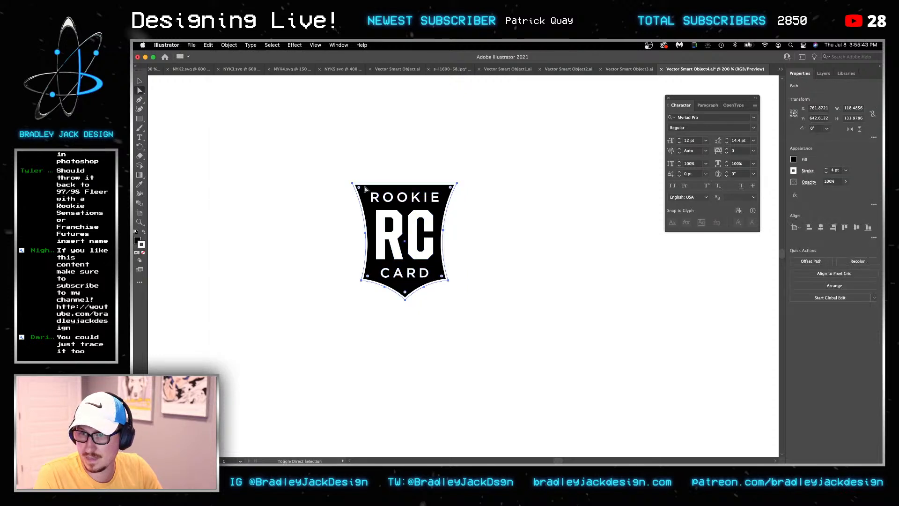
pyautogui.moveTo(338, 171); pyautogui.dragTo(360, 193)
pyautogui.press('super+shift+a')
pyautogui.click(365, 190)
pyautogui.press('super+x')
pyautogui.press('super+a')
pyautogui.press('Delete')
pyautogui.press('super+f')
pyautogui.press('v')
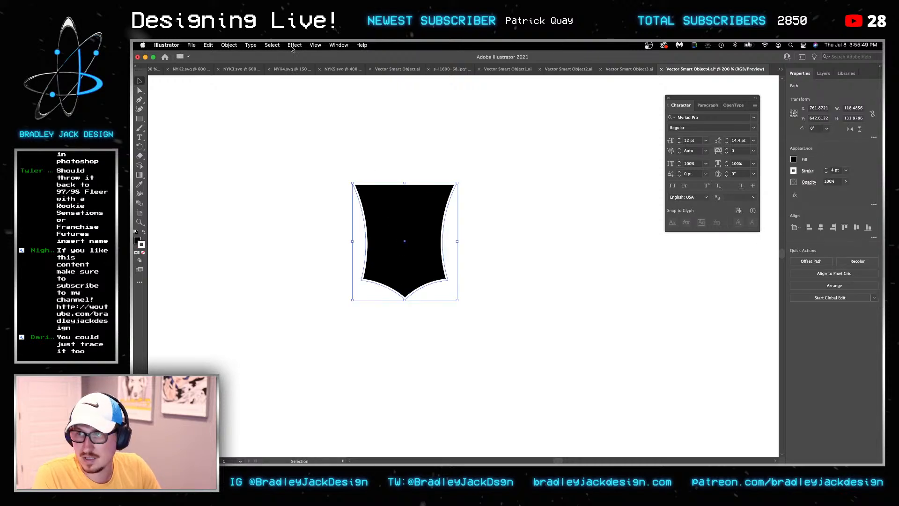
# Expand the shield path's fill and stroke into separate shapes
pyautogui.click(229, 45)
pyautogui.click(264, 145)
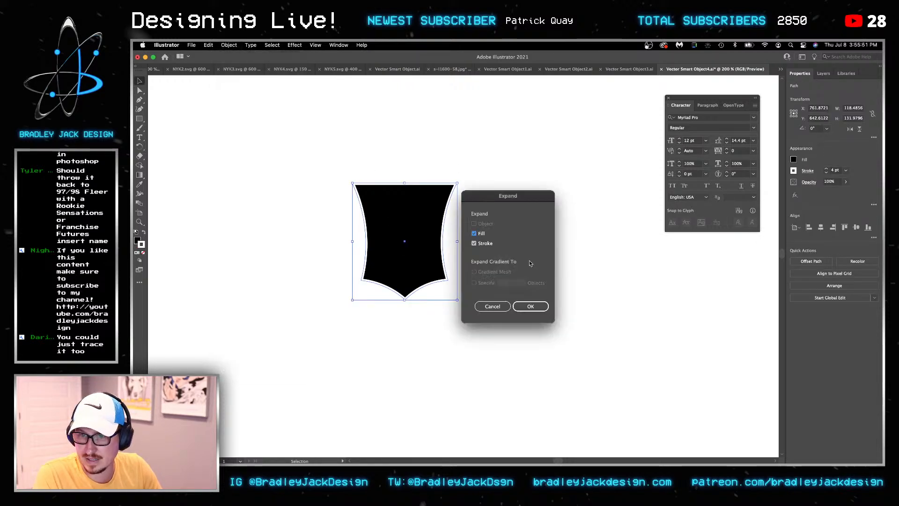
pyautogui.click(529, 305)
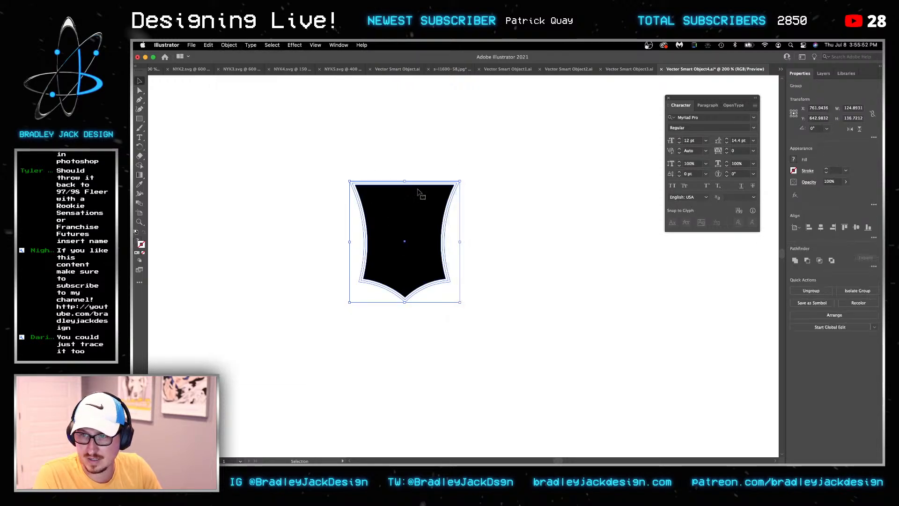
# Separate the expanded shield with a Pathfinder operation, keep only its black inner shape, and return to Photoshop
pyautogui.click(873, 265)
pyautogui.click(822, 308)
pyautogui.click(517, 222)
pyautogui.press('a')
pyautogui.click(431, 209)
pyautogui.press('super+z')
pyautogui.press('super+z')
pyautogui.press('super+z')
pyautogui.press('super+Tab')
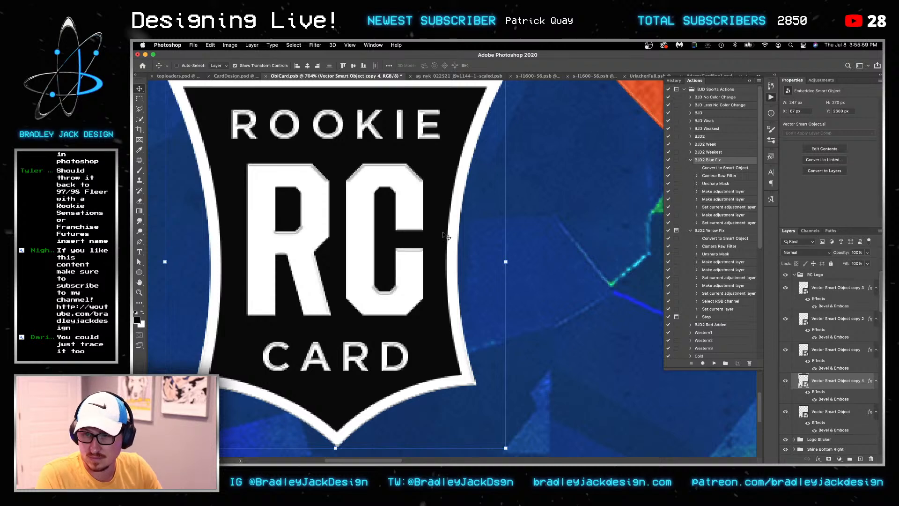
# Hide the full badge layer, update the badge copy from Illustrator to just the black inner shield, and return to Photoshop
pyautogui.scroll(-3, 467, 249)
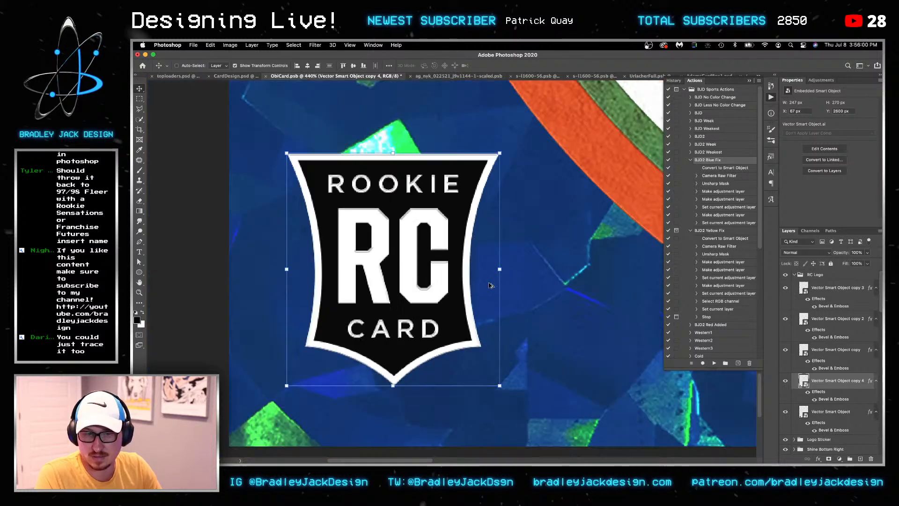
pyautogui.click(786, 381)
pyautogui.click(786, 381)
pyautogui.click(786, 381)
pyautogui.click(786, 381)
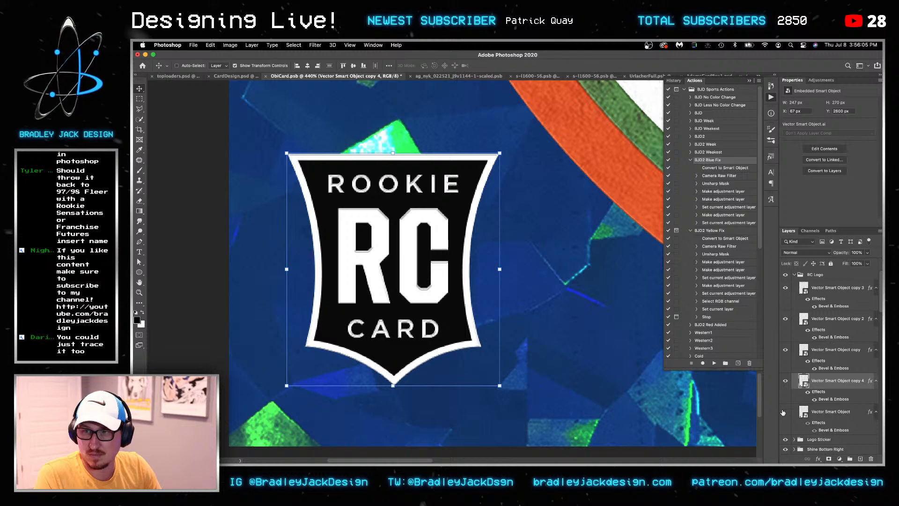
pyautogui.doubleClick(803, 381)
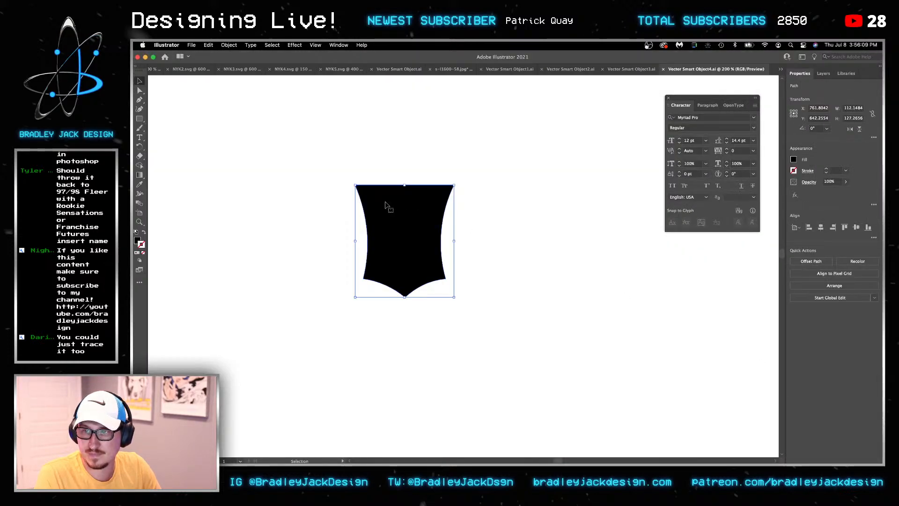
pyautogui.press('super+Tab')
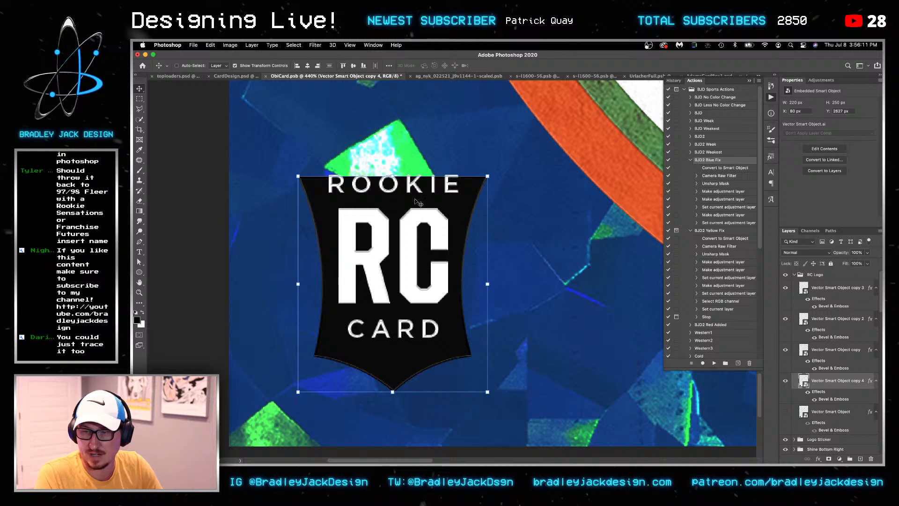
# Show the full badge layer again and move the inner shield up to Y 2609 px so it fits inside the white outline
pyautogui.click(785, 411)
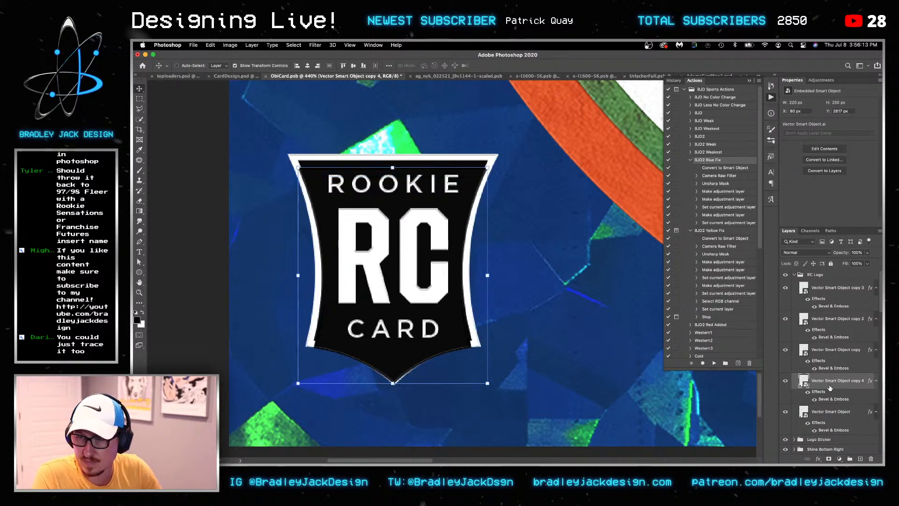
pyautogui.press('Down')
pyautogui.press('Down')
pyautogui.press('Up')
pyautogui.press('super+t')
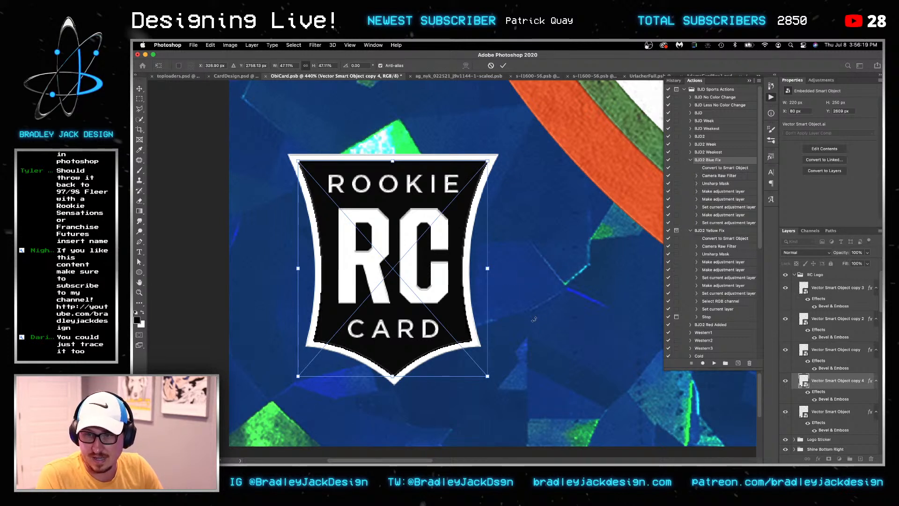
# Try to apply the Bevel & Emboss effect to the RC Logo group
pyautogui.click(831, 408)
pyautogui.click(816, 278)
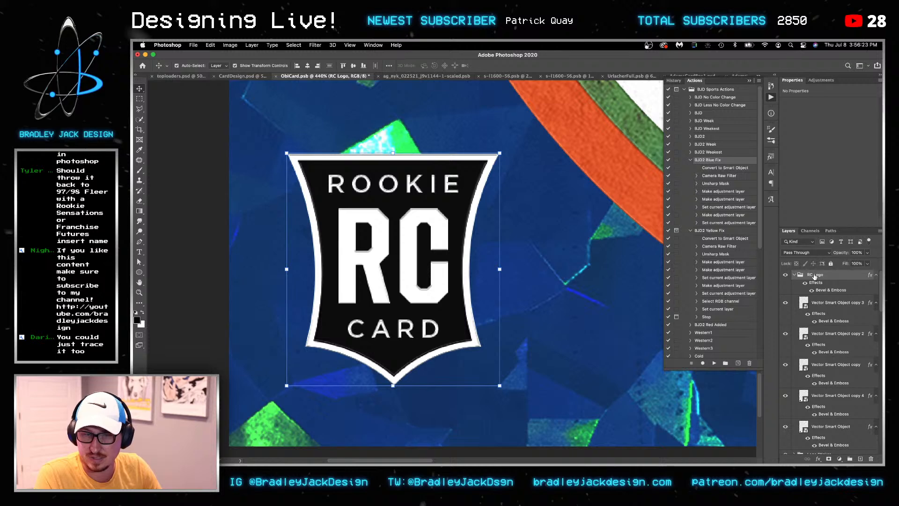
pyautogui.press('super+z')
pyautogui.click(817, 459)
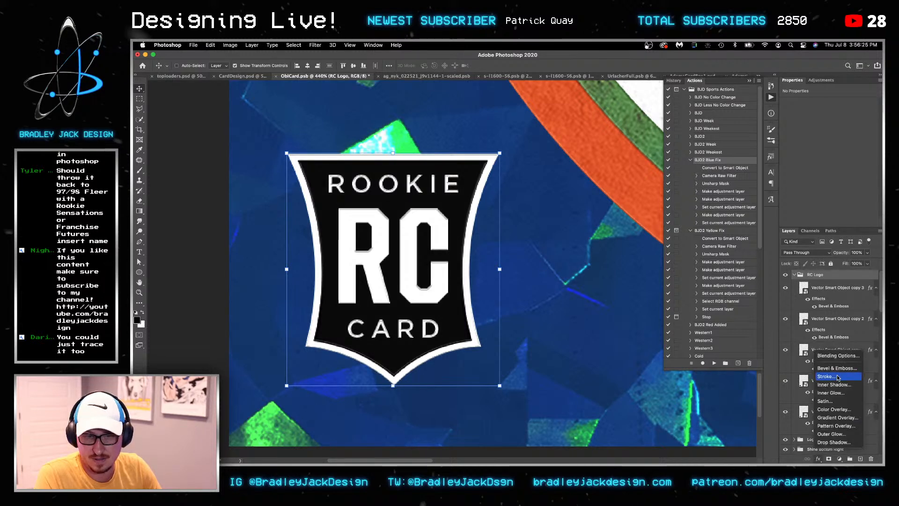
pyautogui.click(844, 419)
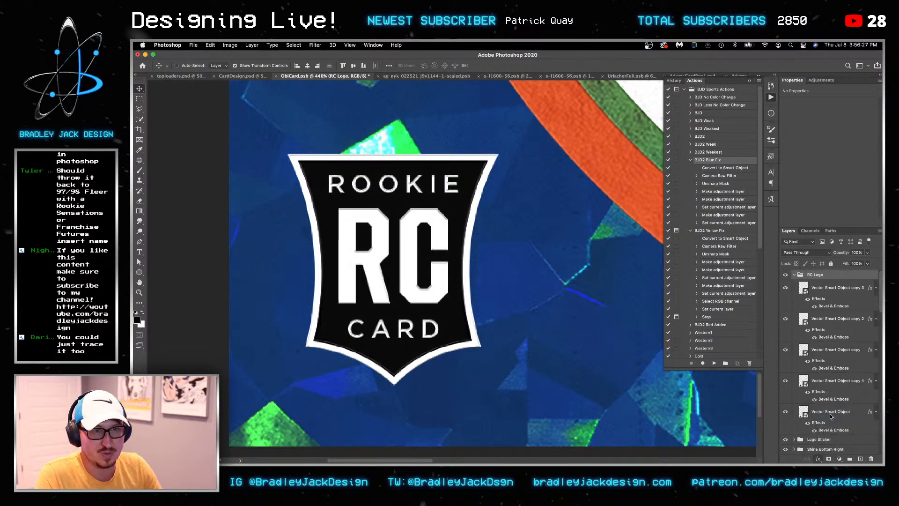
pyautogui.click(693, 181)
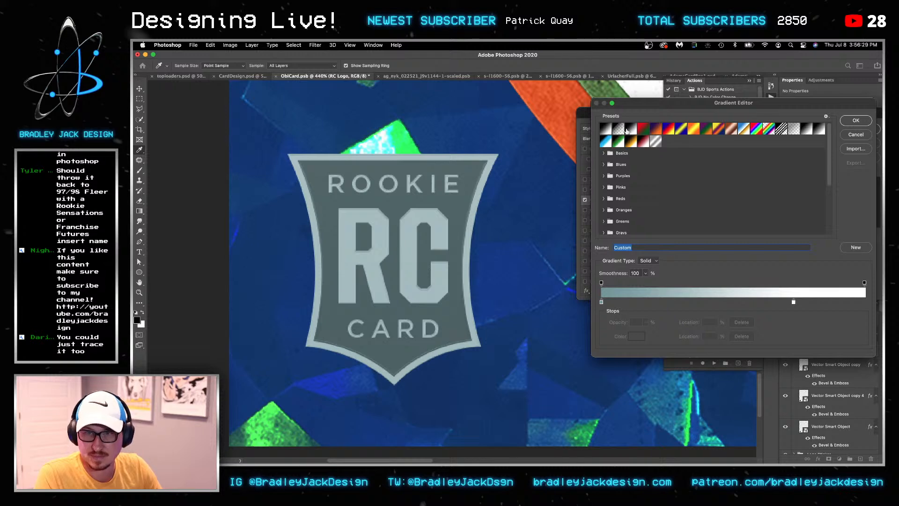
pyautogui.click(630, 128)
pyautogui.click(849, 122)
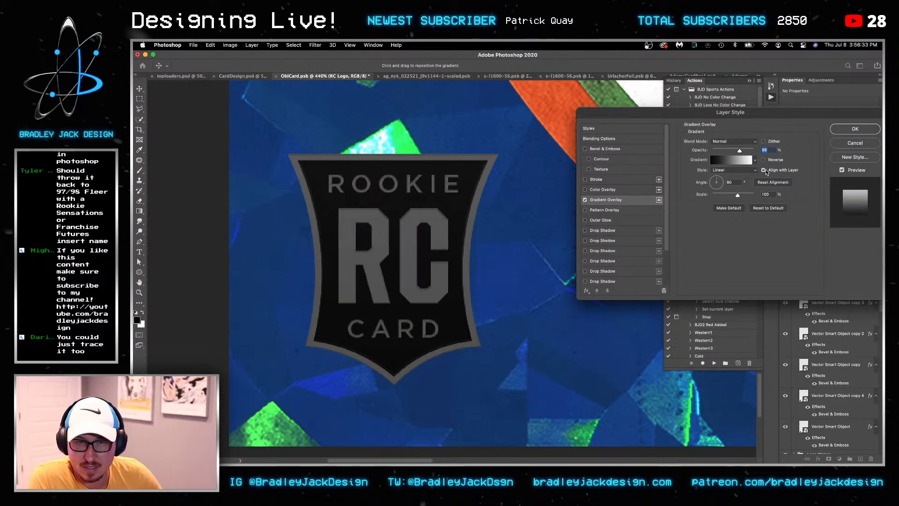
pyautogui.click(870, 143)
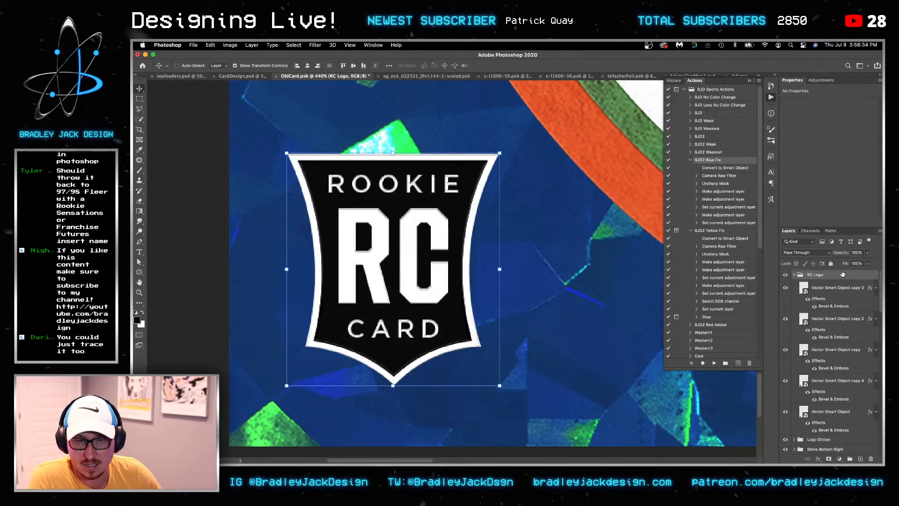
# Add a new layer clipped to the RC Logo group, fill it with a dark-to-light gradient rising up the badge, and set it to Multiply
pyautogui.click(860, 458)
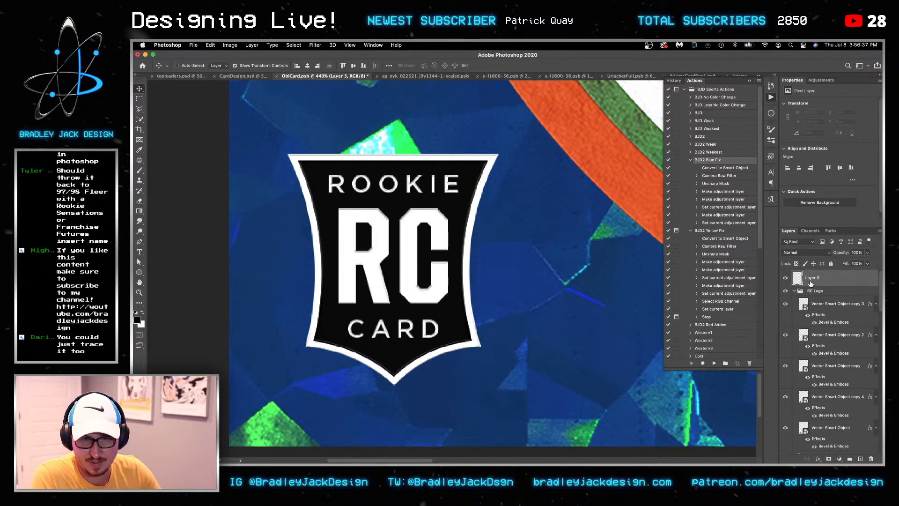
pyautogui.press('g')
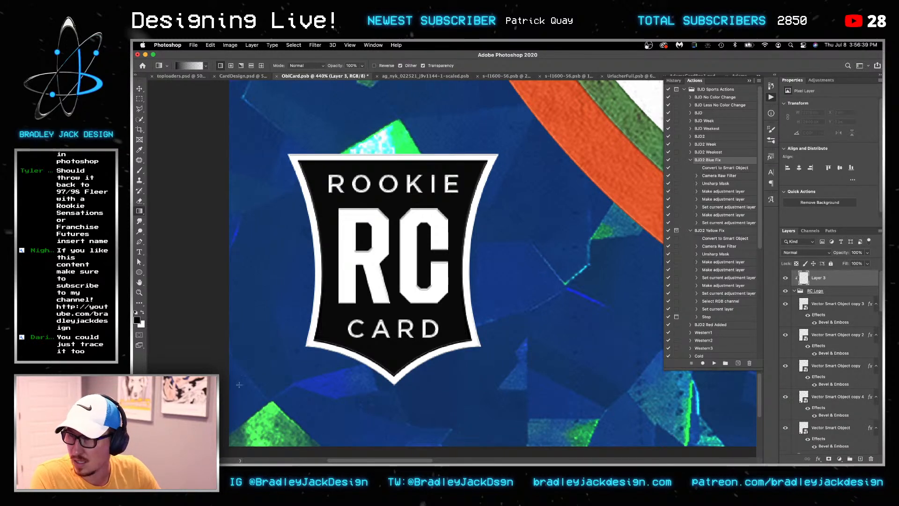
pyautogui.moveTo(496, 423); pyautogui.dragTo(408, 143)
pyautogui.press('v')
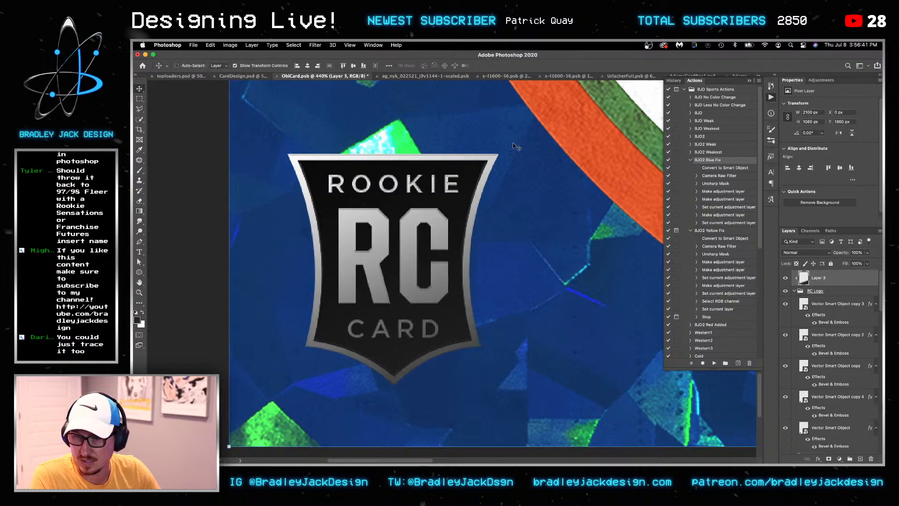
pyautogui.hotkey('shift', 'alt', 'm')
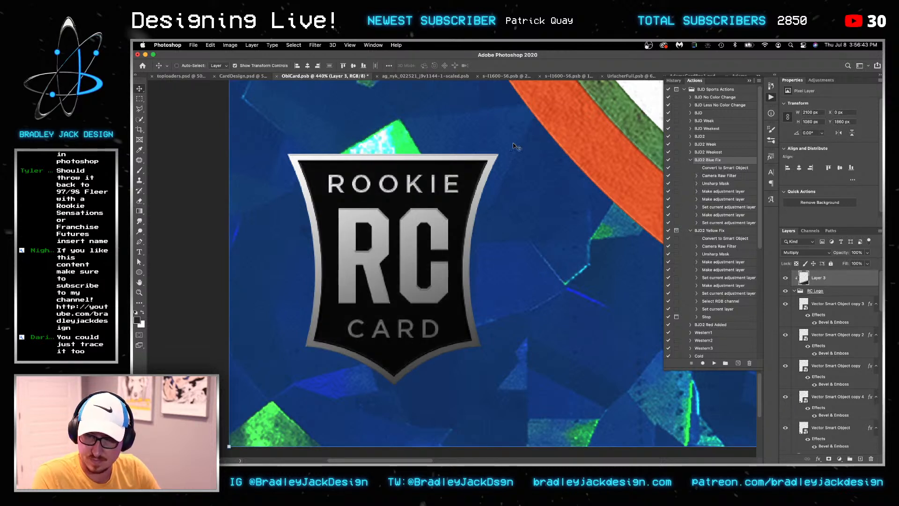
# Set the clipped gradient layer's opacity to 66% and save the card with the whole design in view
pyautogui.press('2')
pyautogui.press('3')
pyautogui.press('6')
pyautogui.press('6')
pyautogui.press('6')
pyautogui.press('super+s')
pyautogui.press('super+0')
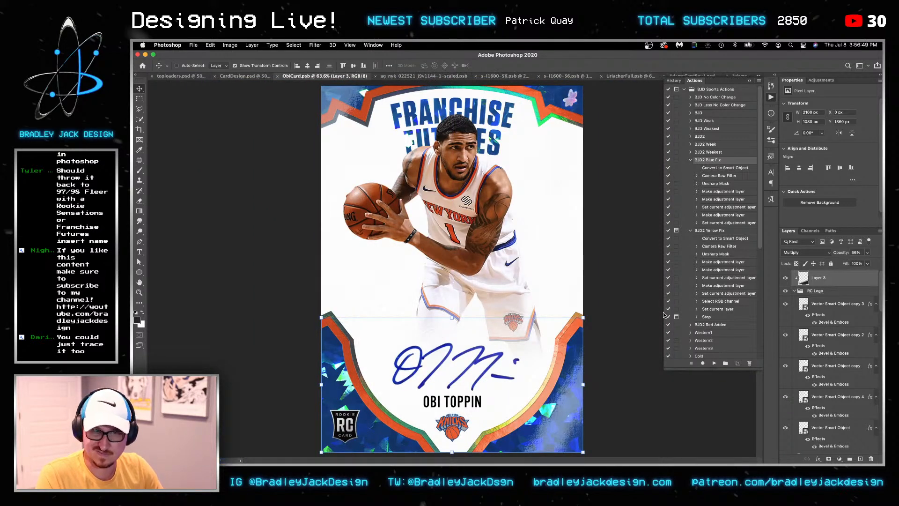
pyautogui.press('2')
# Add a Color Overlay to Vector Smart Object copy 4 using orange sampled from the Knicks logo, and save the card
pyautogui.click(820, 398)
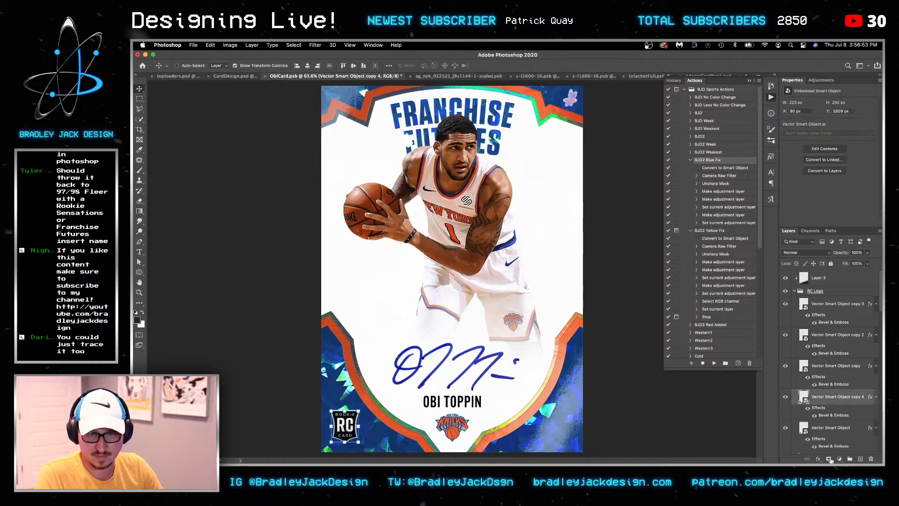
pyautogui.doubleClick(817, 410)
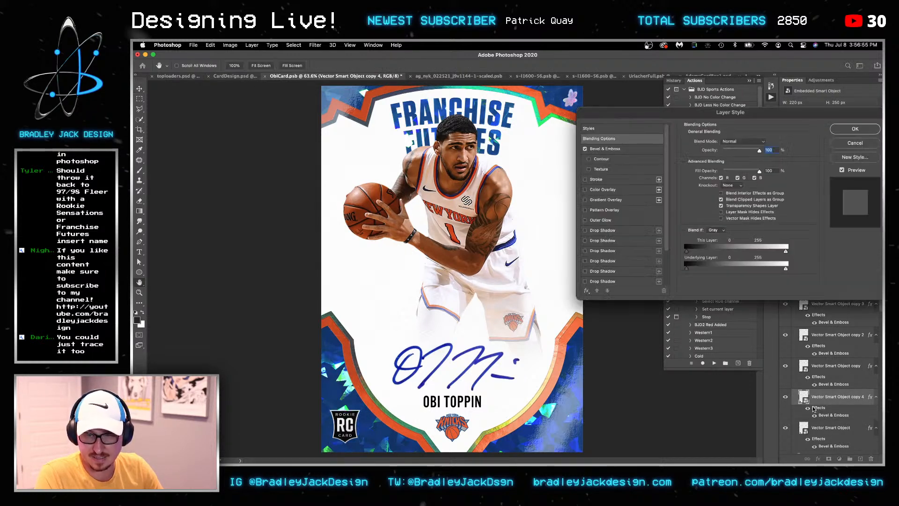
pyautogui.click(592, 190)
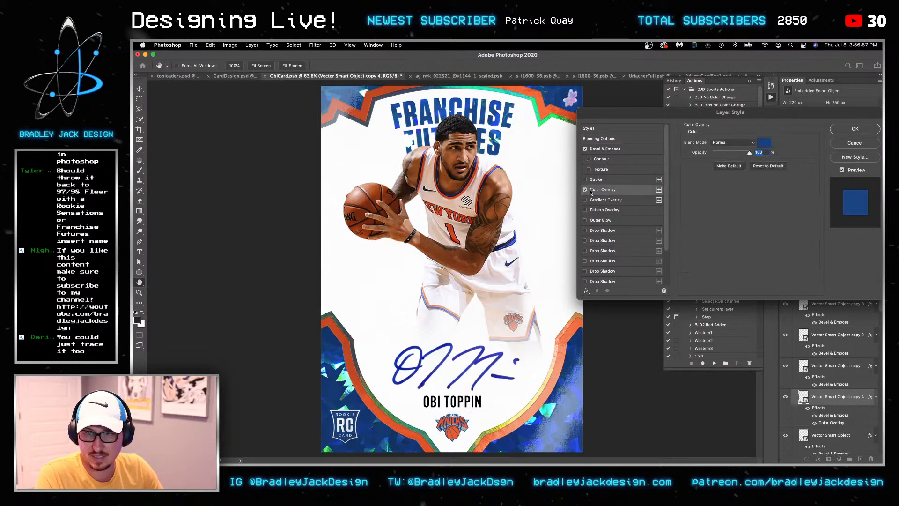
pyautogui.click(764, 142)
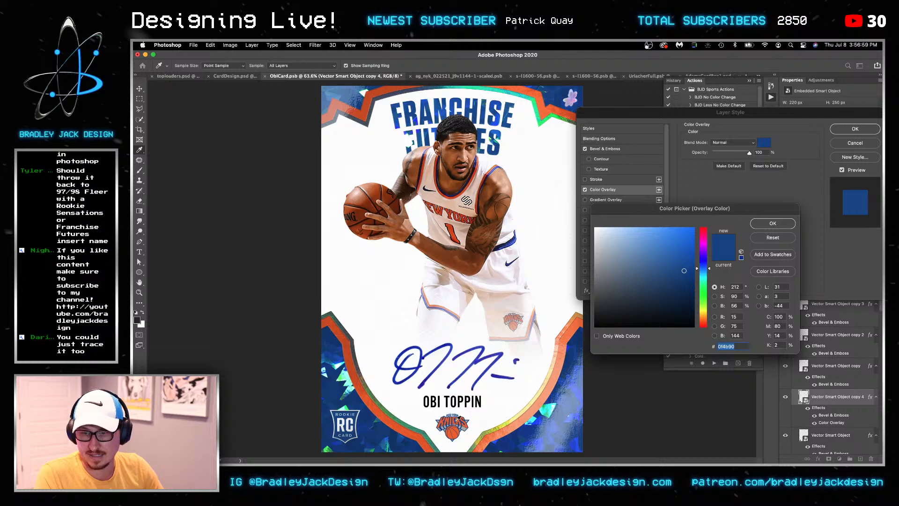
pyautogui.scroll(5, 461, 424)
pyautogui.click(460, 442)
pyautogui.press('Return')
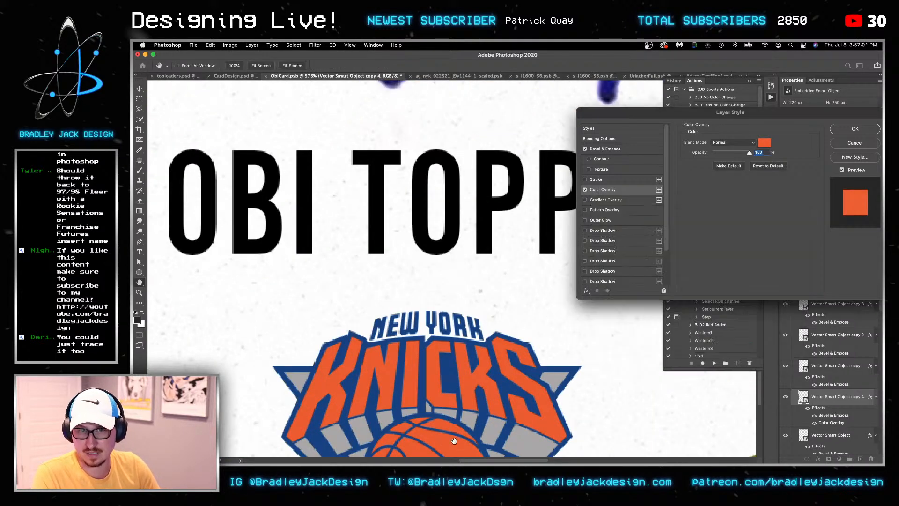
pyautogui.press('Return')
pyautogui.press('super+0')
pyautogui.press('super+s')
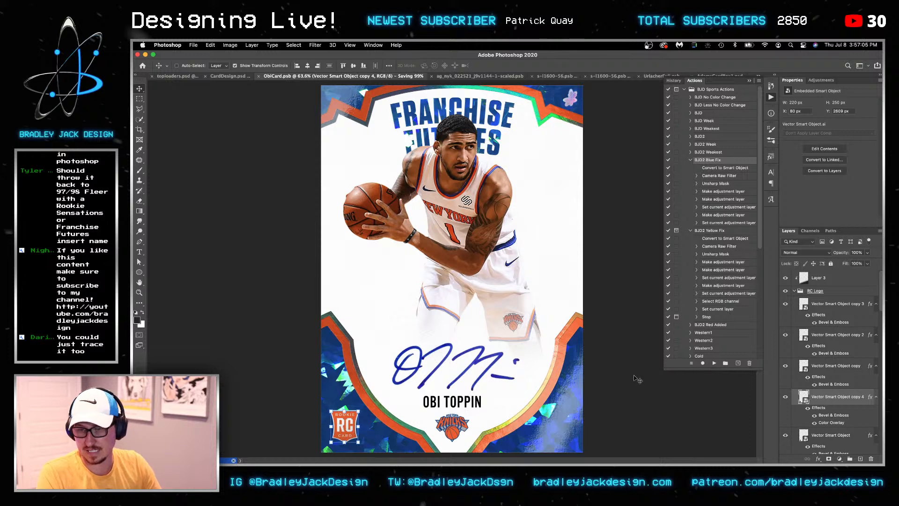
# Group Layer 3 and the RC Logo group together as "RC Patch" and save the card
pyautogui.click(829, 292)
pyautogui.keyDown('shift'); pyautogui.click(826, 282); pyautogui.keyUp('shift')
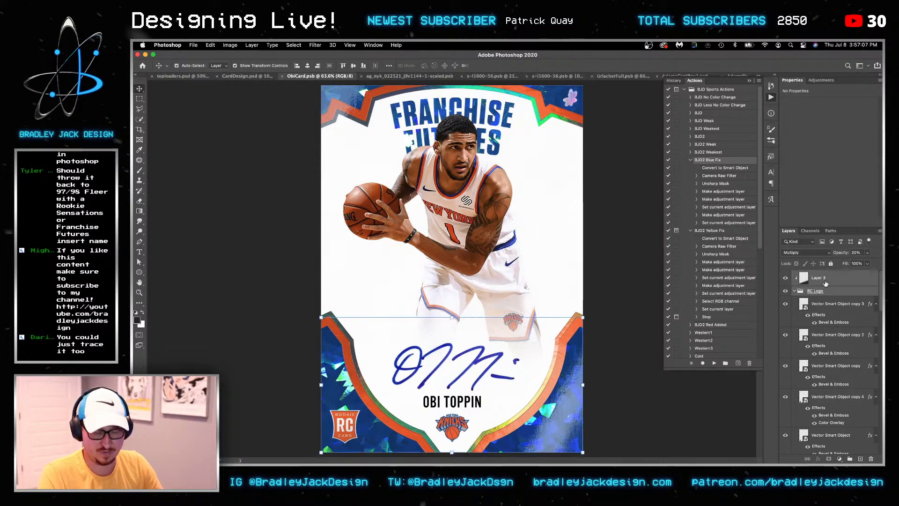
pyautogui.press('super+g')
pyautogui.write('RC')
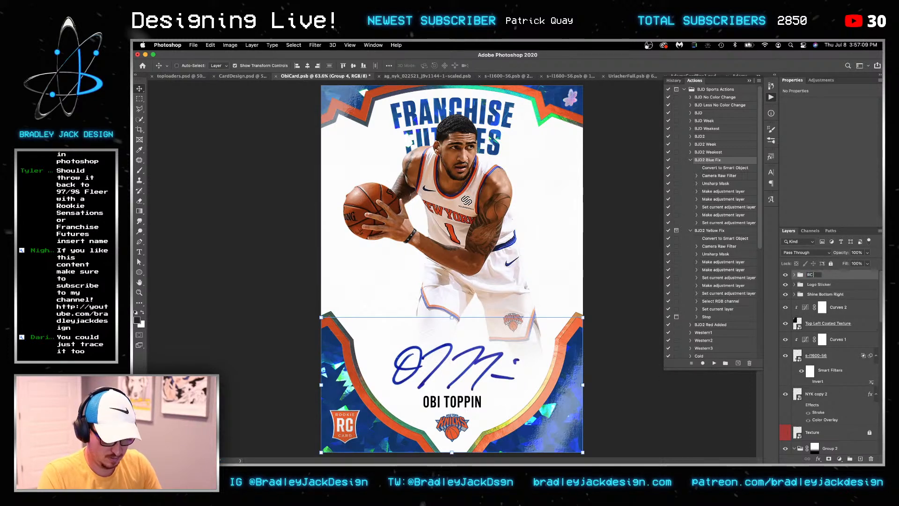
pyautogui.write(' Patch')
pyautogui.press('Return')
pyautogui.press('super+s')
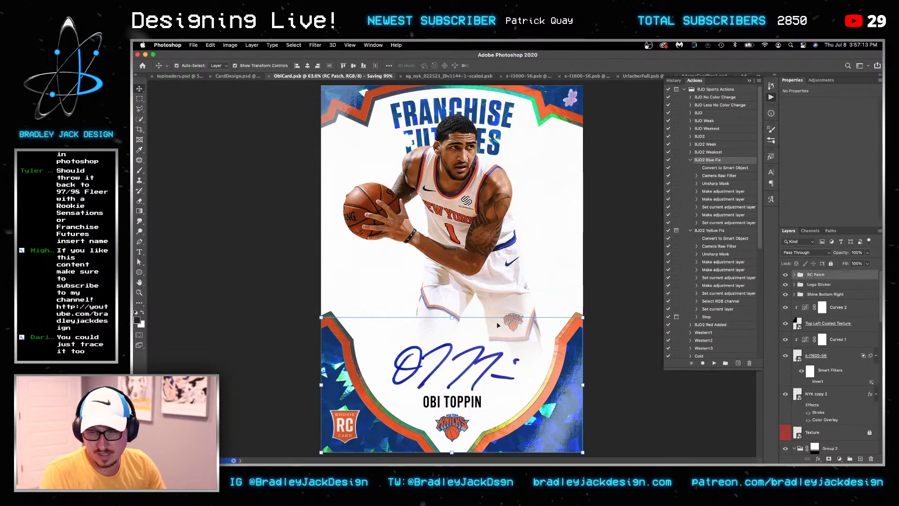
# Scale the RC Patch group down slightly and nudge it down and left into the card's lower-left corner
pyautogui.press('super+t')
pyautogui.moveTo(579, 318); pyautogui.dragTo(575, 322)
pyautogui.press('Return')
pyautogui.press('Down')
pyautogui.press('Down')
pyautogui.press('Down')
pyautogui.press('Down')
pyautogui.press('Down')
pyautogui.press('Down')
pyautogui.press('Down')
pyautogui.press('Down')
pyautogui.press('Down')
pyautogui.press('Left')
pyautogui.press('Left')
pyautogui.press('Left')
pyautogui.press('Left')
pyautogui.press('Left')
pyautogui.press('Left')
pyautogui.press('Left')
pyautogui.press('Left')
pyautogui.press('Left')
pyautogui.press('Left')
pyautogui.press('Left')
pyautogui.press('Left')
pyautogui.press('Left')
pyautogui.press('Left')
pyautogui.press('Left')
pyautogui.press('Left')
pyautogui.press('Left')
pyautogui.press('Left')
pyautogui.press('Left')
pyautogui.press('Left')
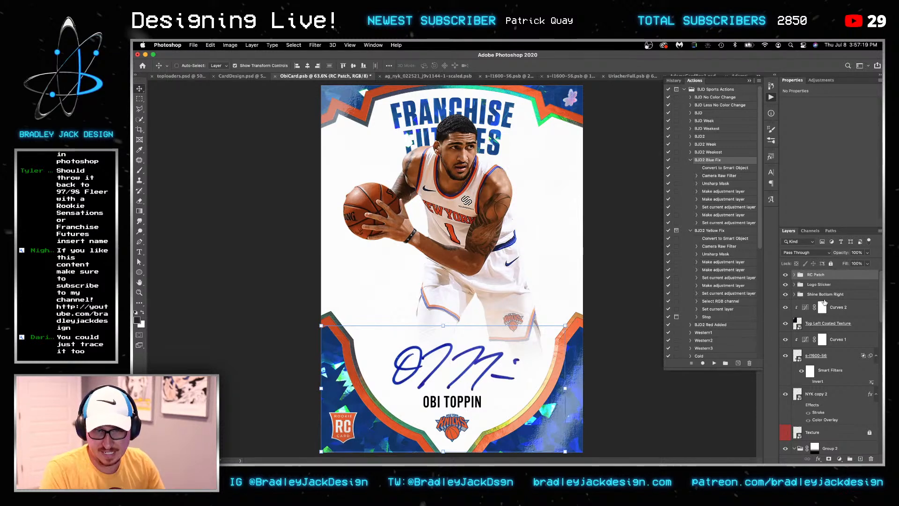
# Move the Logo Sticker group from the card's upper-right corner to its lower-right corner, nudge it up, and save
pyautogui.hotkey('alt', '[')
pyautogui.moveTo(566, 103); pyautogui.dragTo(567, 448)
pyautogui.press('Return')
pyautogui.hotkey('shift', 'Up')
pyautogui.hotkey('shift', 'Up')
pyautogui.hotkey('shift', 'Up')
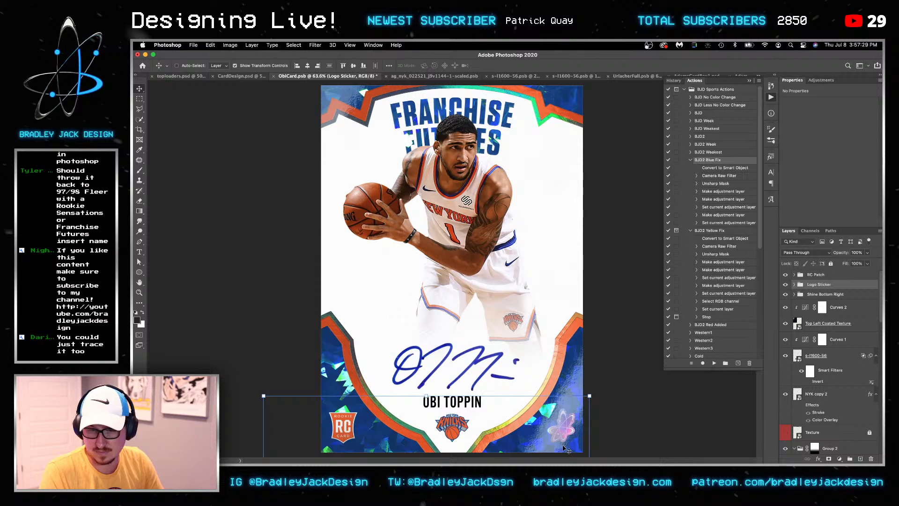
pyautogui.press('super+s')
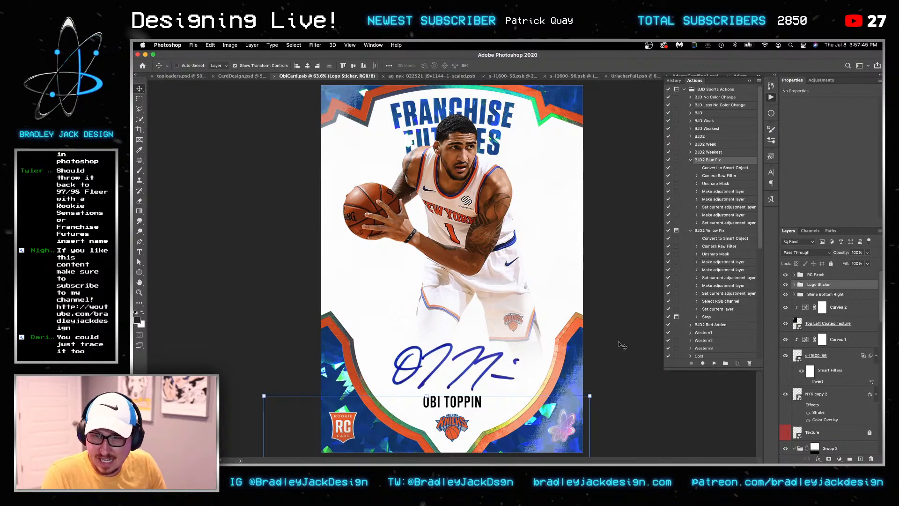
# Switch to Safari, close the rookie card listing, and search eBay for "natioanl treasures rc"
pyautogui.press('super+Tab')
pyautogui.press('super+Tab')
pyautogui.press('super+Tab')
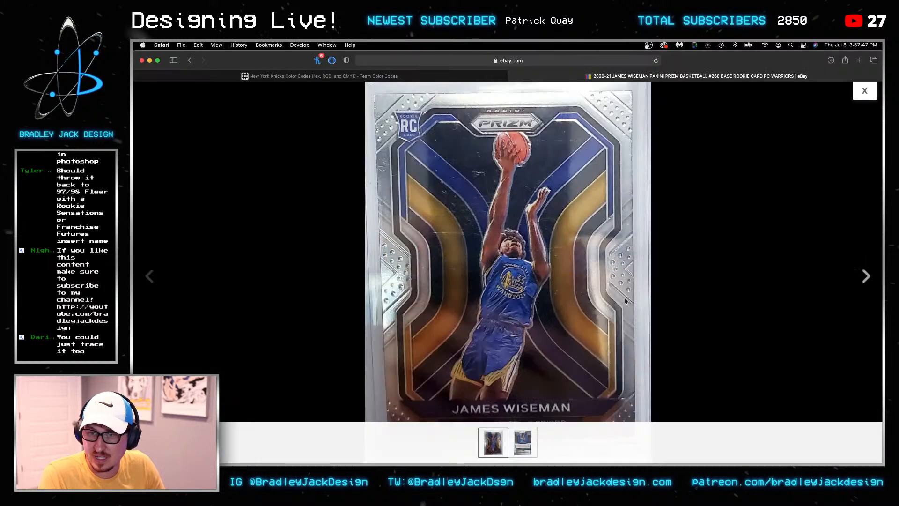
pyautogui.press('super+w')
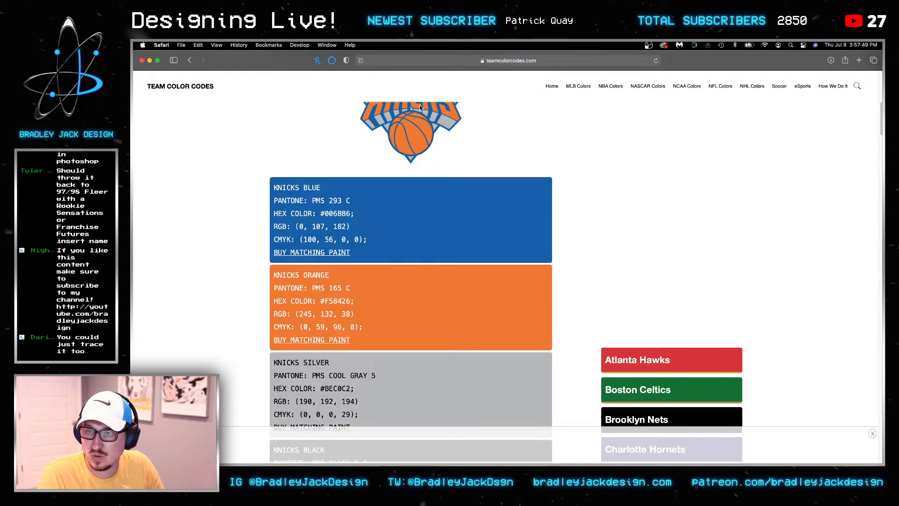
pyautogui.press('super+t')
pyautogui.write('eb')
pyautogui.press('Return')
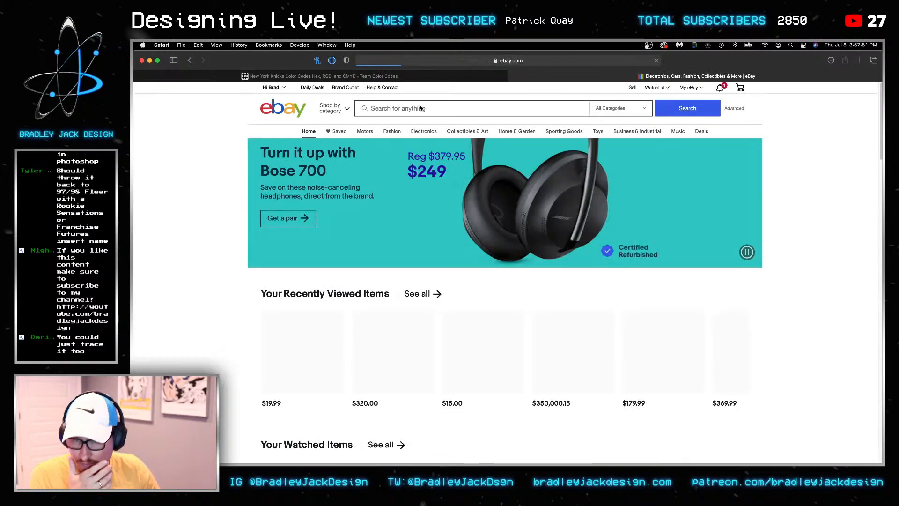
pyautogui.write('natioanl treasure')
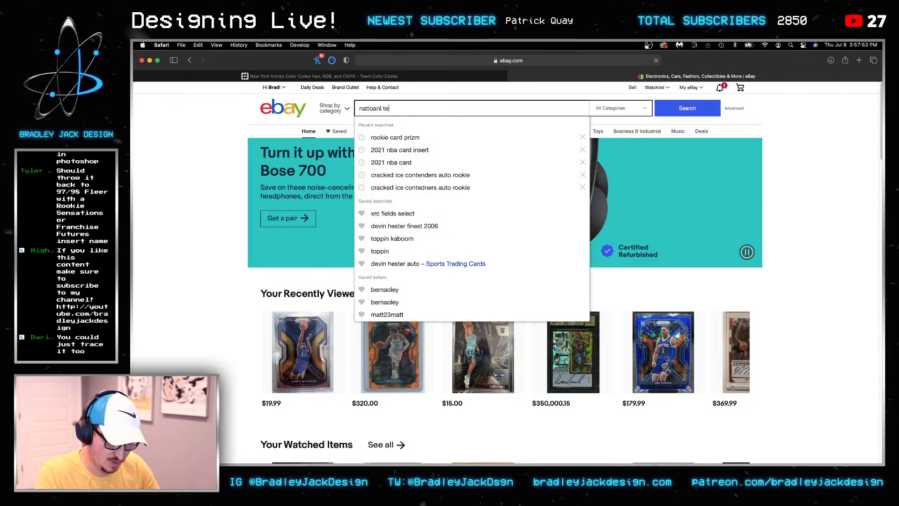
pyautogui.write('s ')
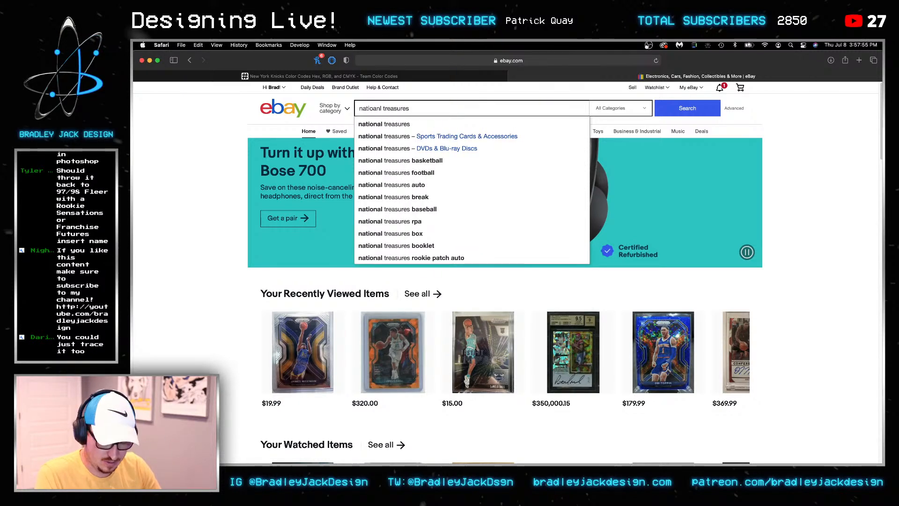
pyautogui.write('rc')
pyautogui.press('Return')
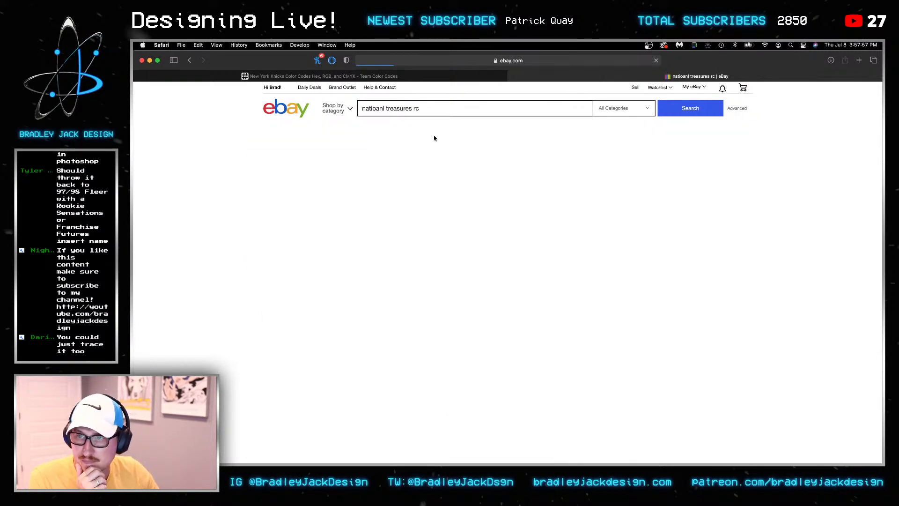
# Look through the National Treasures rookie listings for card design references
pyautogui.scroll(-5, 447, 199)
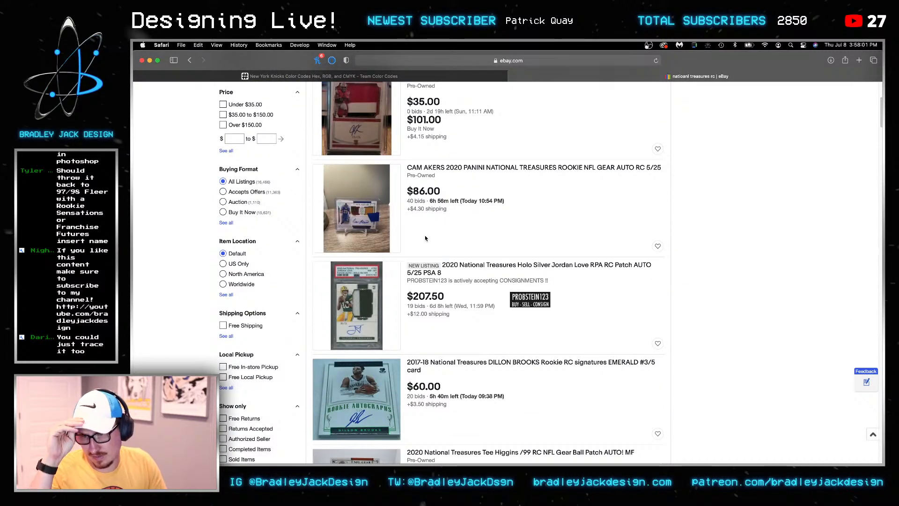
pyautogui.scroll(-2, 425, 235)
pyautogui.scroll(-1, 398, 335)
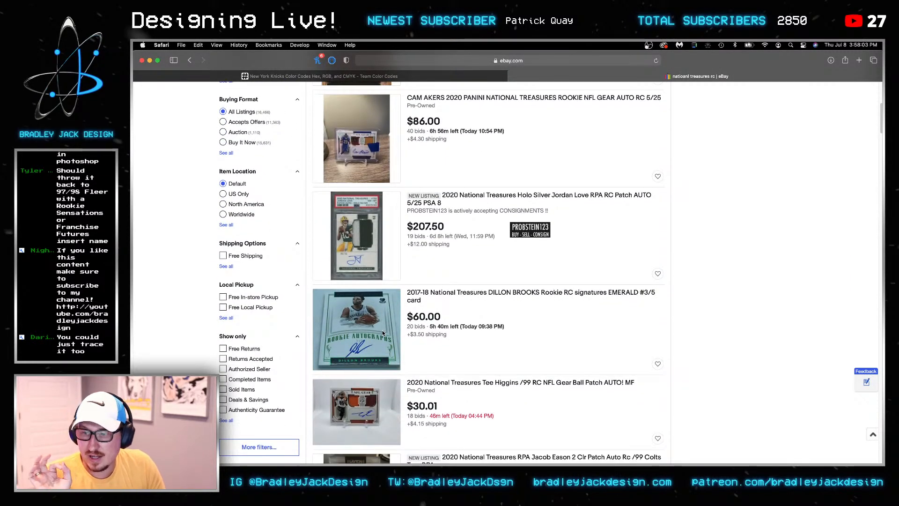
pyautogui.scroll(-3, 384, 330)
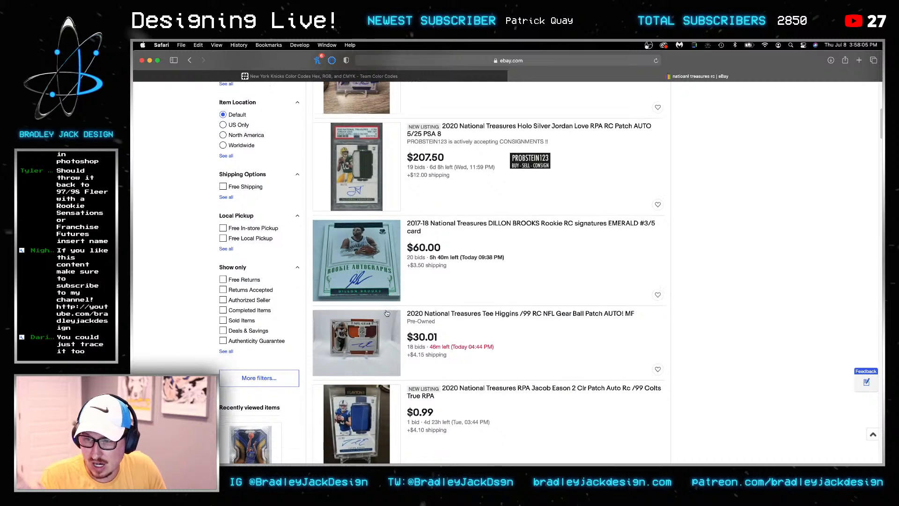
pyautogui.scroll(-3, 387, 310)
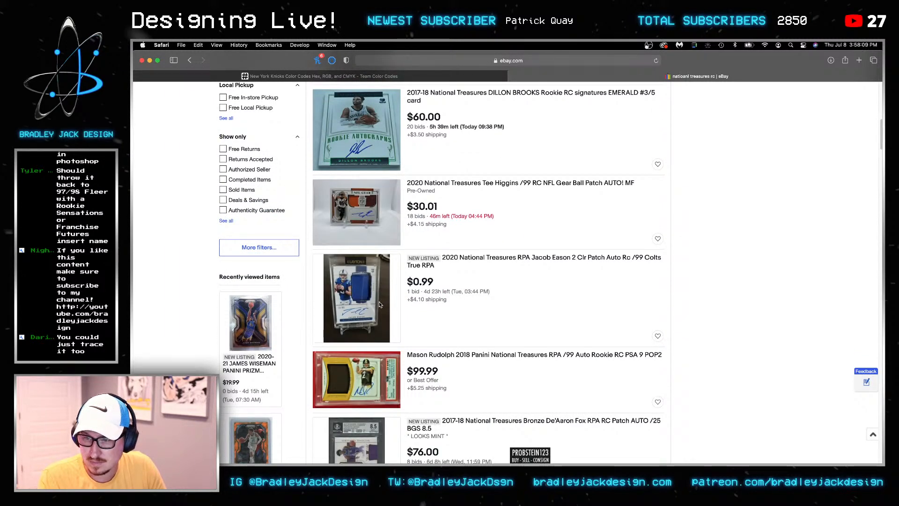
pyautogui.scroll(10, 379, 300)
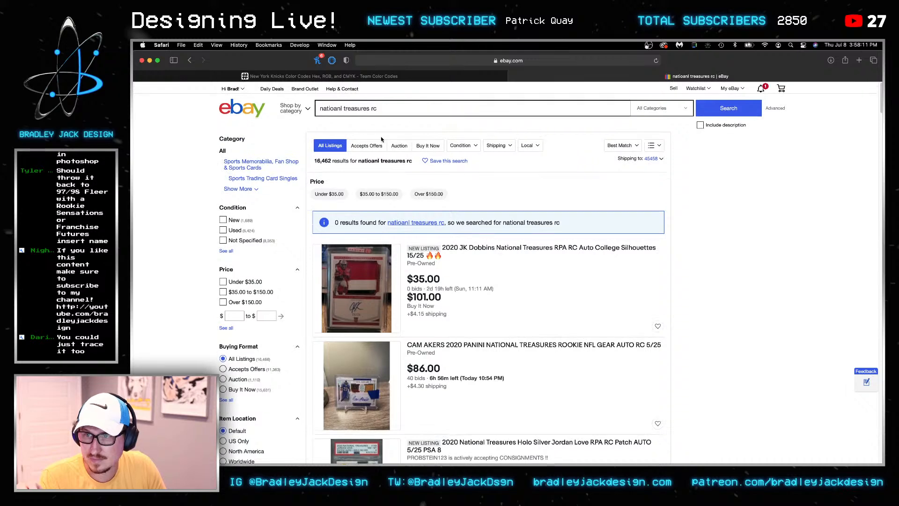
# Extend the eBay search with "one of one" and examine the listed cards for their one-of-one markings
pyautogui.click(387, 103)
pyautogui.write('one of one')
pyautogui.press('Return')
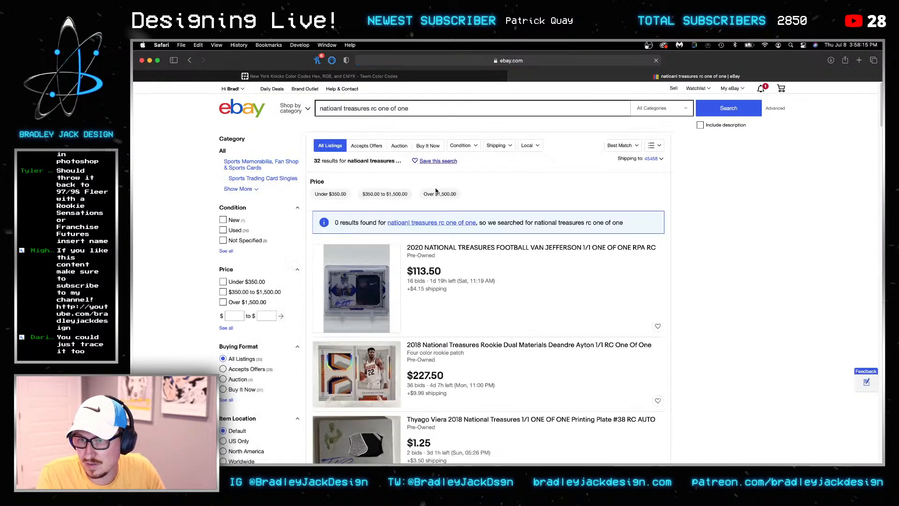
pyautogui.scroll(-3, 432, 188)
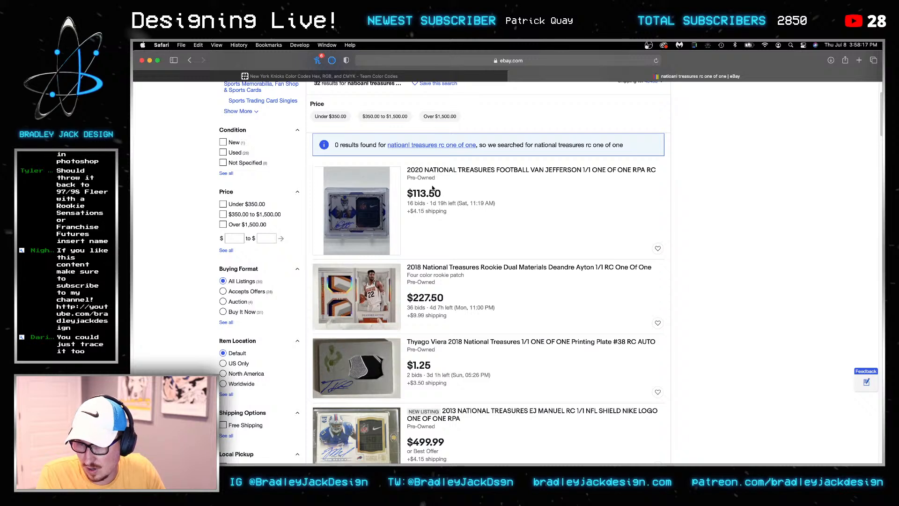
pyautogui.scroll(-6, 433, 188)
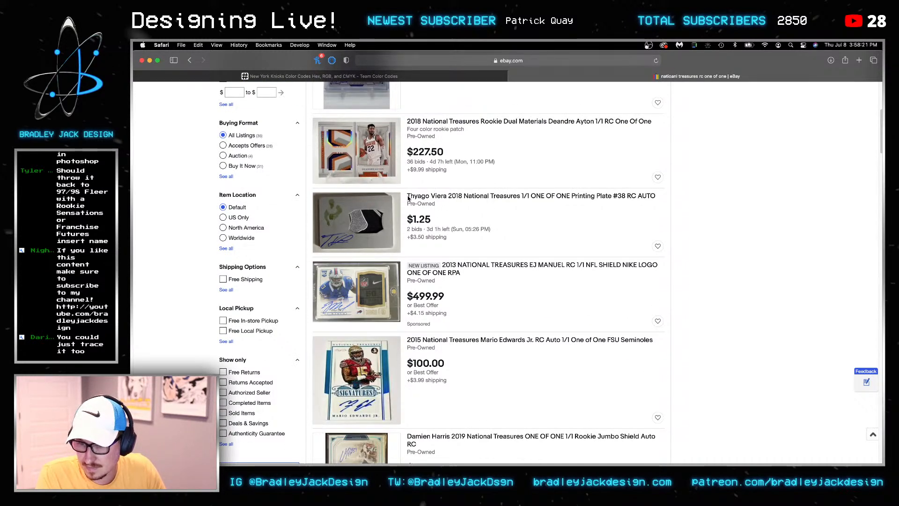
pyautogui.scroll(-7, 355, 333)
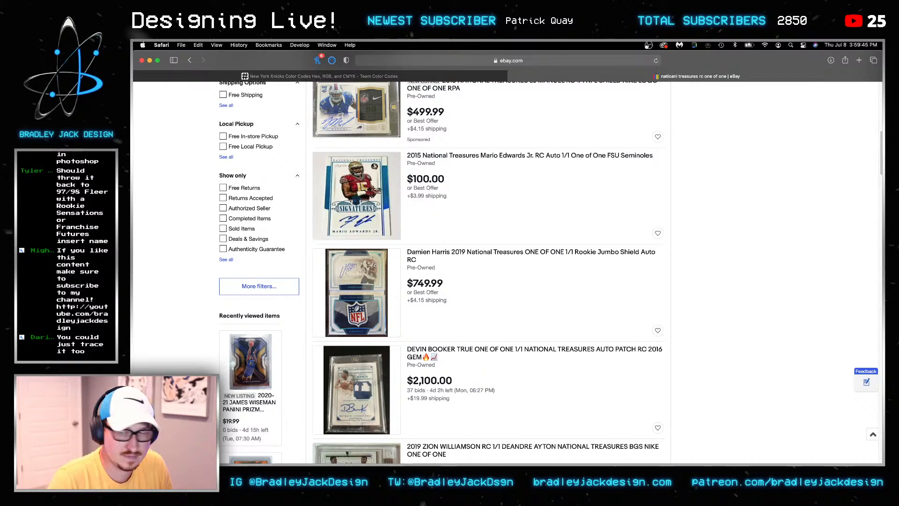
# Return to Photoshop, bring the IMG_9293 photo in below RC Patch, and add a Curves adjustment clipped to it
pyautogui.press('super+Tab')
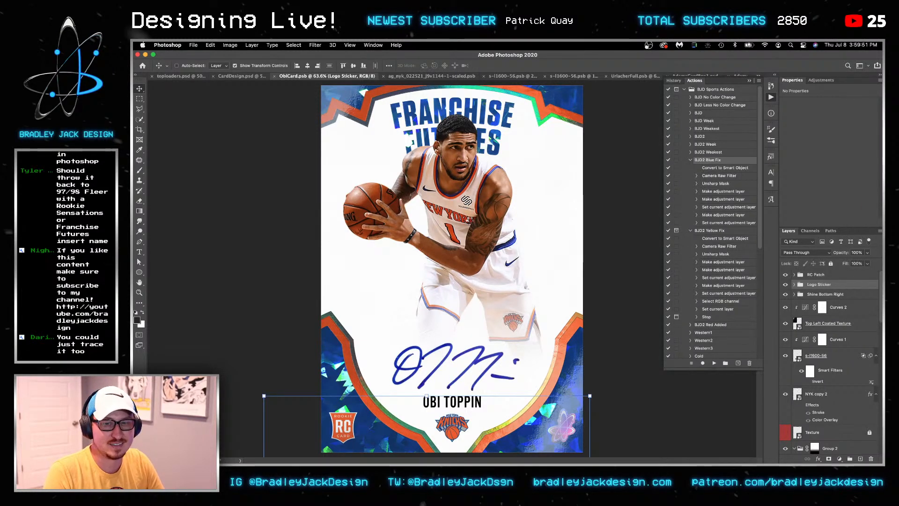
pyautogui.press('super+shift+z')
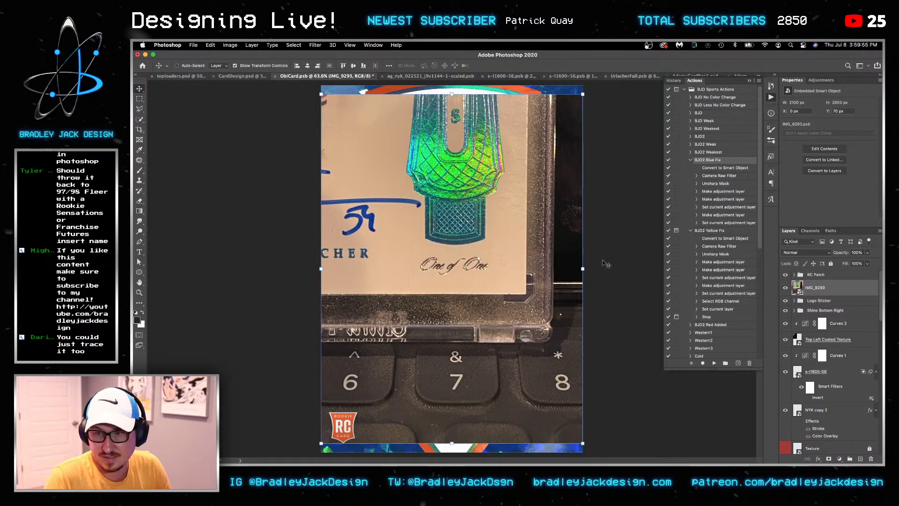
pyautogui.click(821, 80)
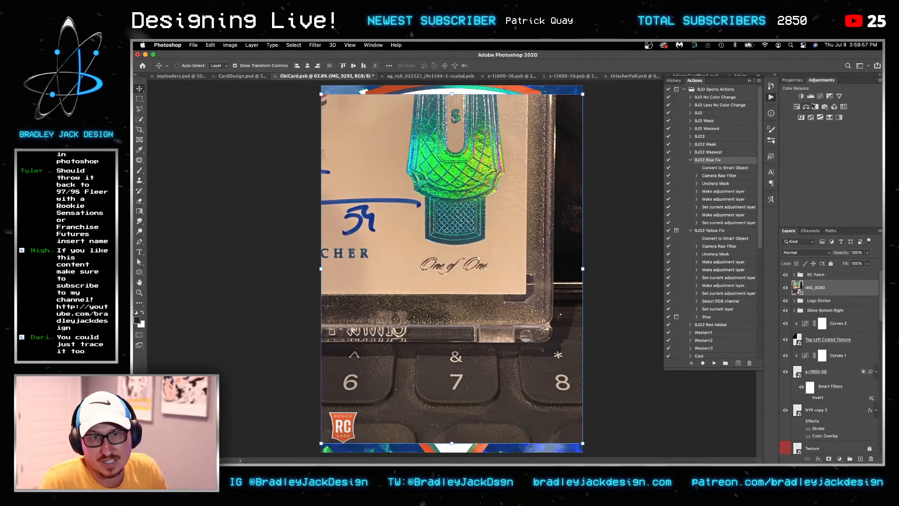
pyautogui.click(821, 98)
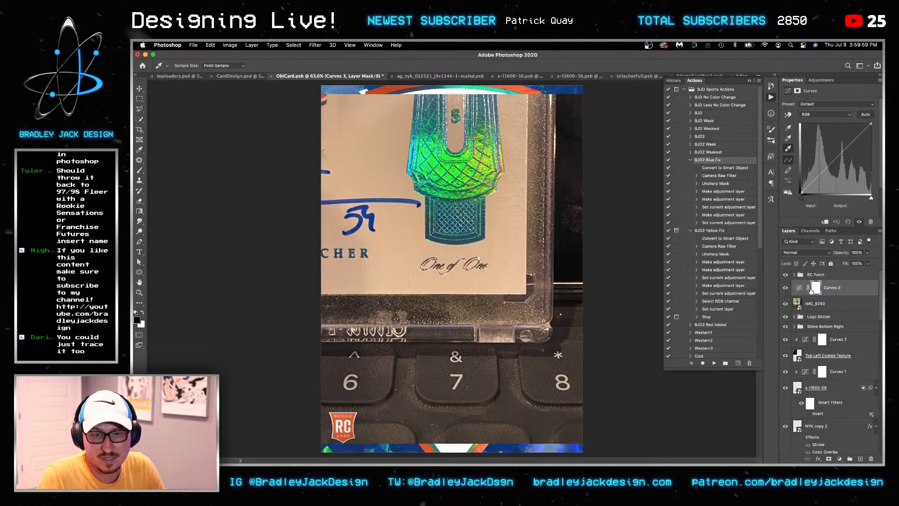
pyautogui.press('v')
pyautogui.keyDown('alt'); pyautogui.click(802, 296); pyautogui.keyUp('alt')
# Try to neutralize the IMG_9293 photo's colour cast by sampling gray points with the clipped Curves adjustment, and delete that adjustment
pyautogui.click(788, 138)
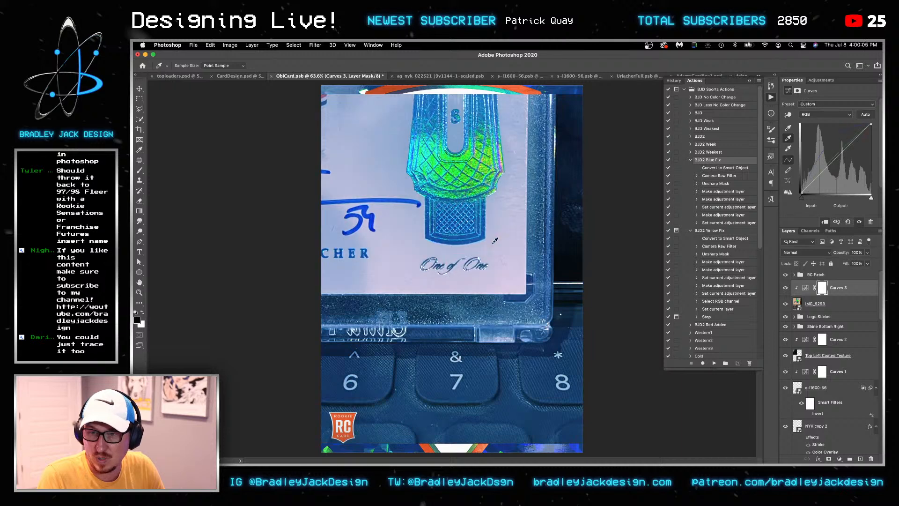
pyautogui.click(473, 248)
pyautogui.click(447, 258)
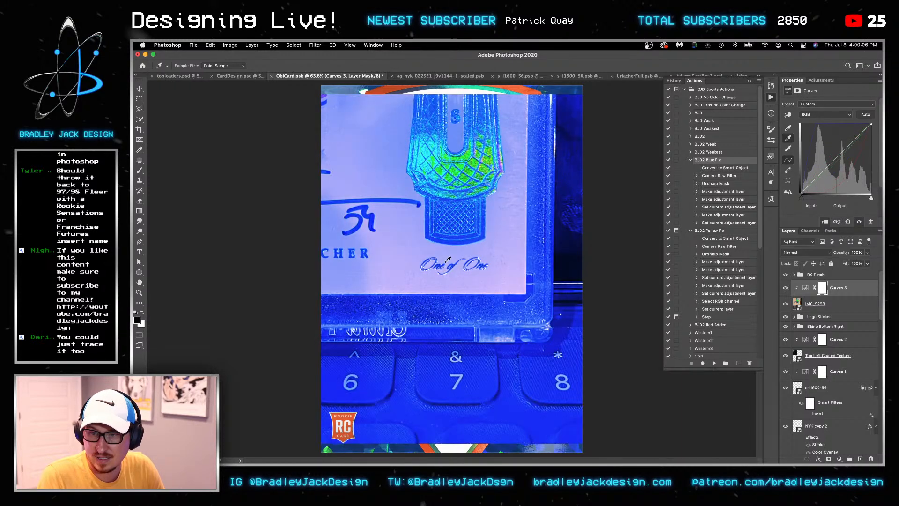
pyautogui.click(493, 359)
pyautogui.click(506, 372)
pyautogui.click(506, 372)
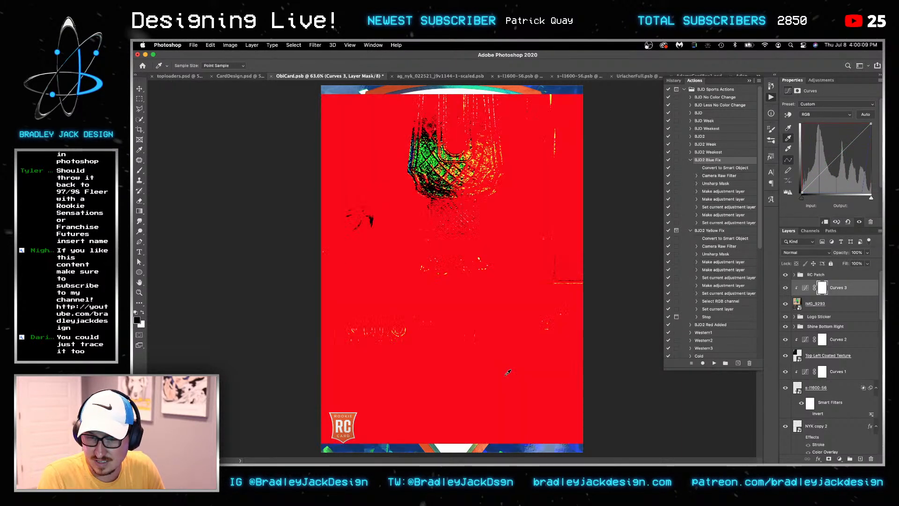
pyautogui.click(513, 350)
pyautogui.click(517, 302)
pyautogui.click(546, 302)
pyautogui.click(539, 323)
pyautogui.click(564, 381)
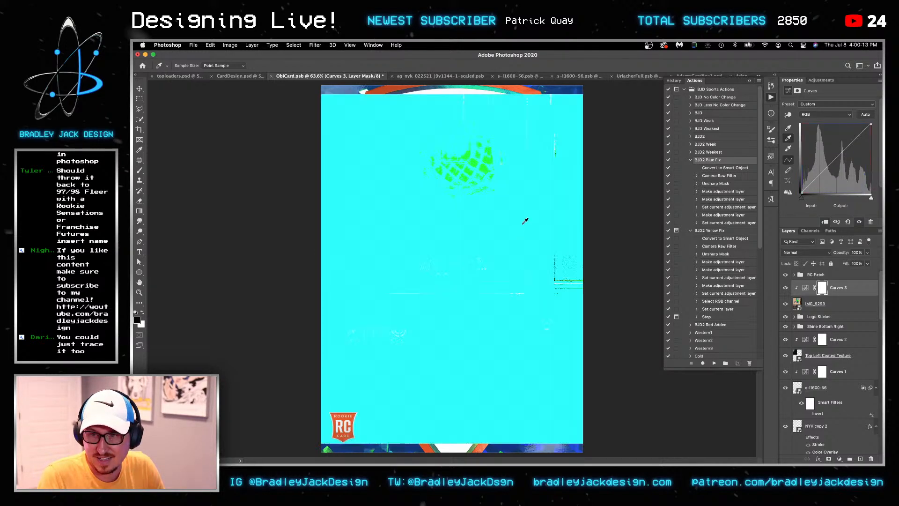
pyautogui.click(526, 222)
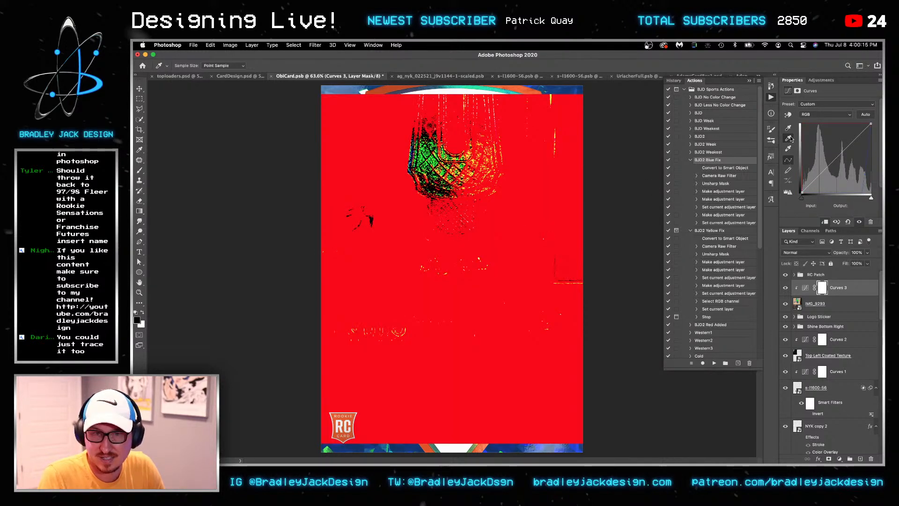
pyautogui.click(788, 161)
pyautogui.click(789, 139)
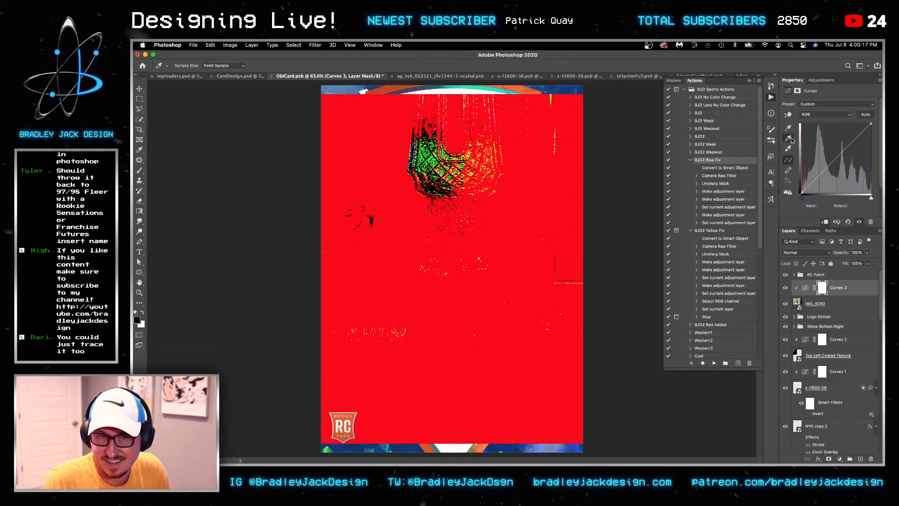
pyautogui.click(512, 135)
pyautogui.hotkey('ctrl', 'z')
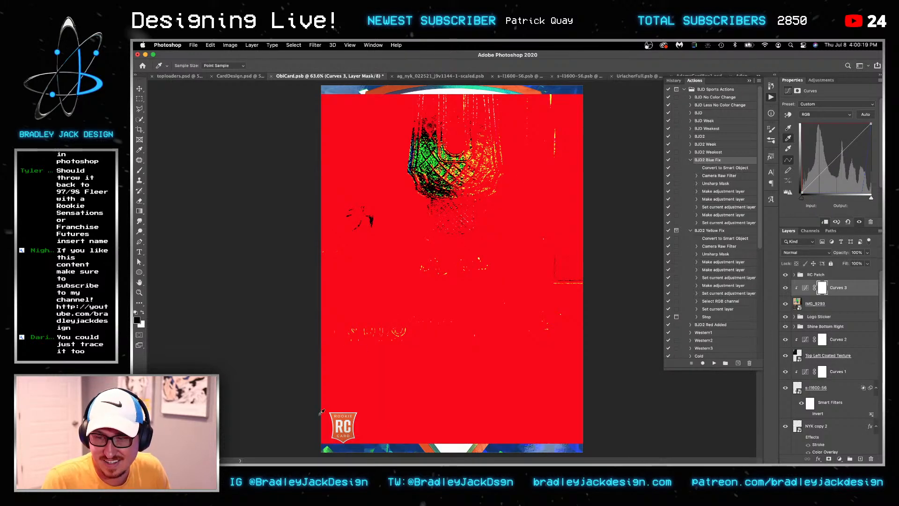
pyautogui.click(785, 287)
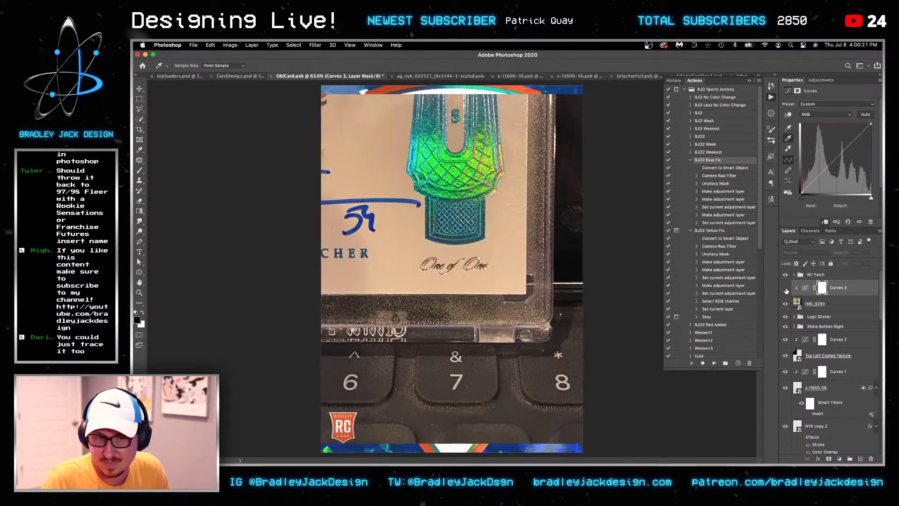
pyautogui.press('Delete')
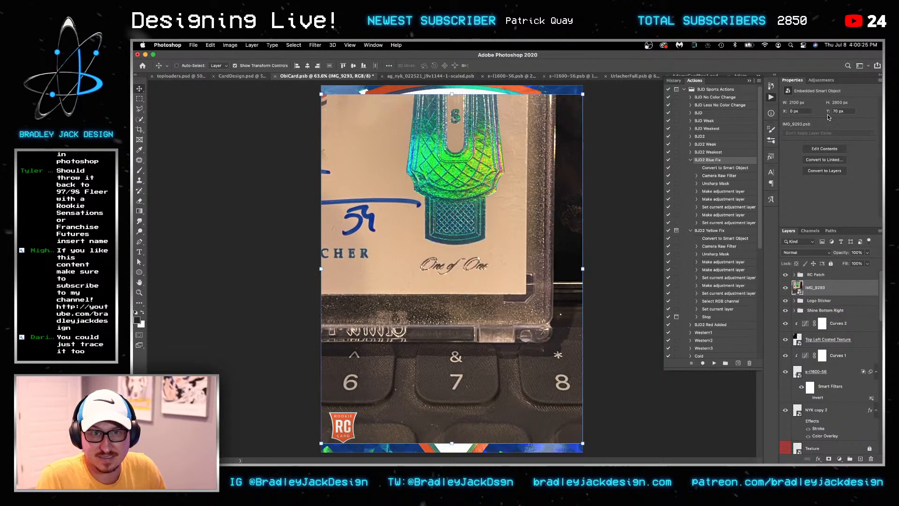
# Try a Selective Color adjustment clipped to the IMG_9293 photo with the Neutrals' Cyan at +14, and delete it
pyautogui.click(823, 80)
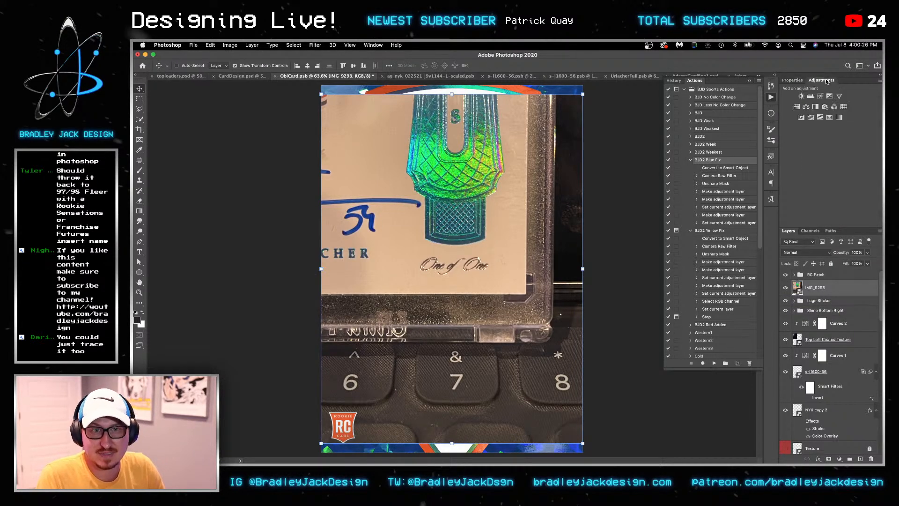
pyautogui.click(830, 118)
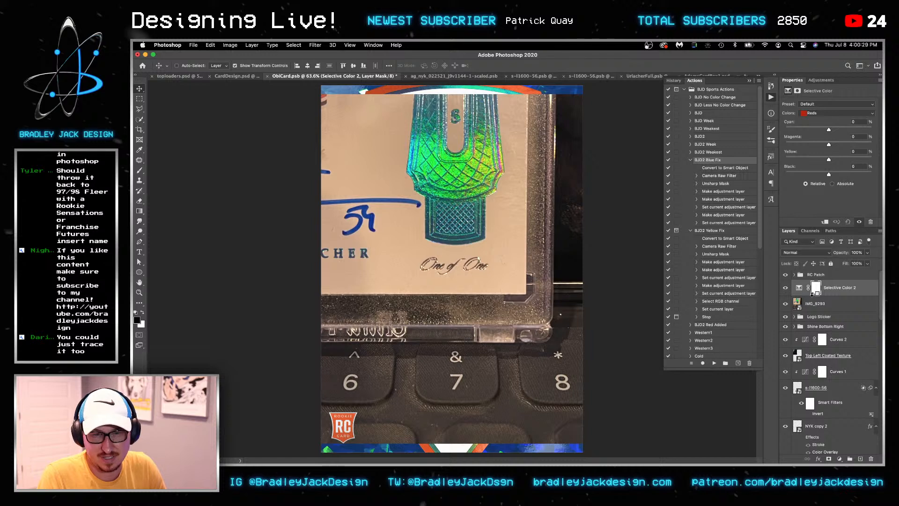
pyautogui.click(812, 113)
pyautogui.click(823, 153)
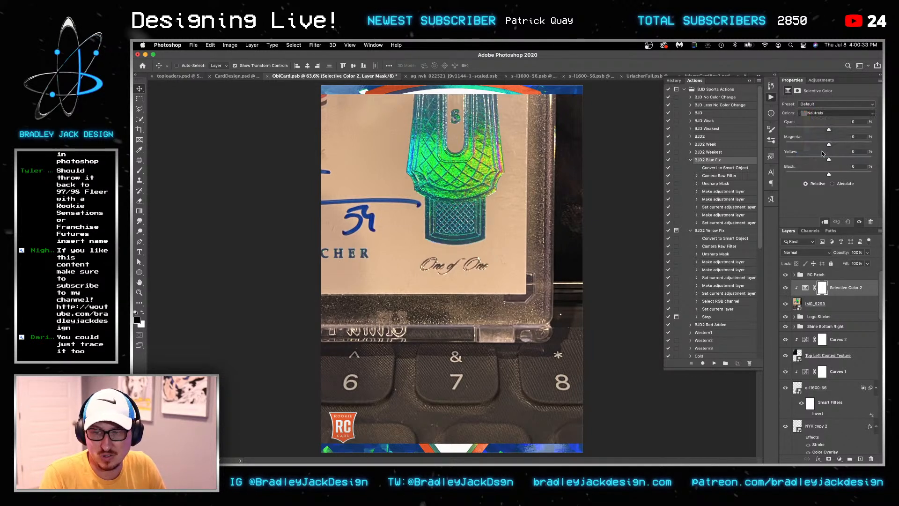
pyautogui.moveTo(829, 129); pyautogui.dragTo(835, 130)
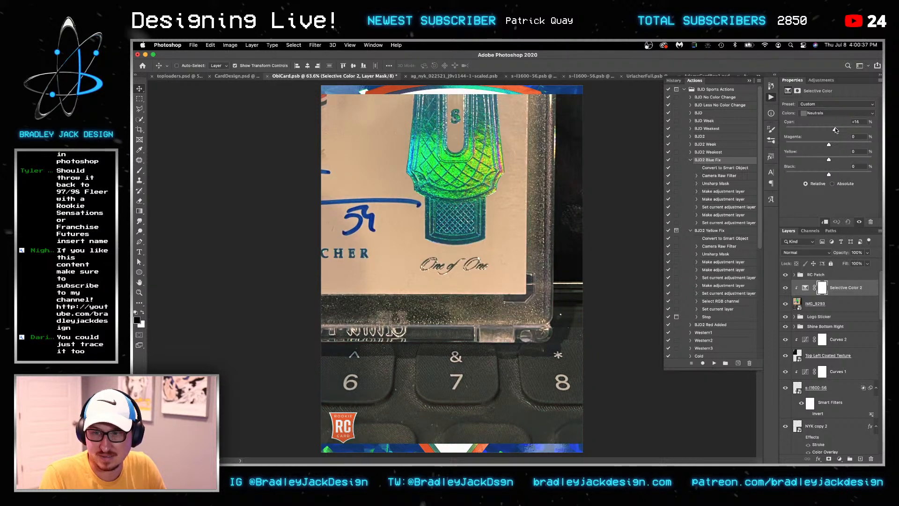
pyautogui.press('Delete')
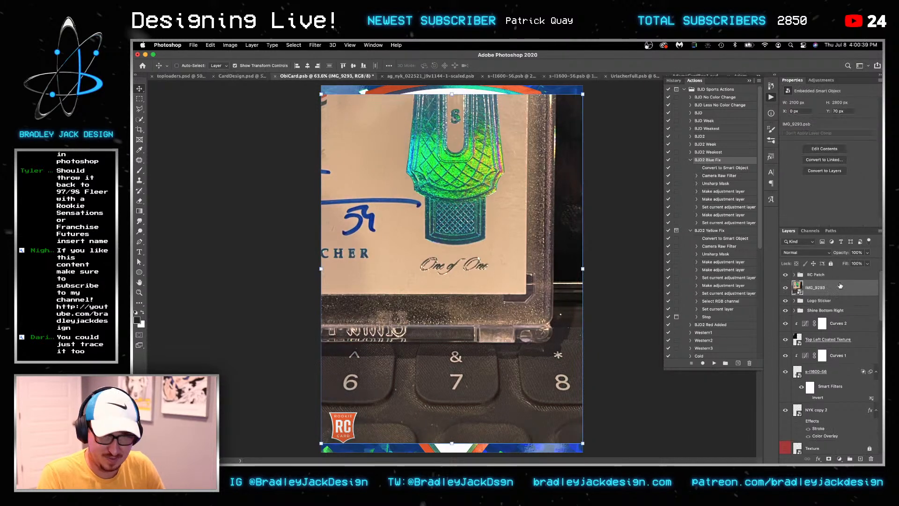
# Open the IMG_9293 smart object's contents and apply a Camera Raw white balance sampled from the dark keyboard keys in the photo
pyautogui.doubleClick(797, 285)
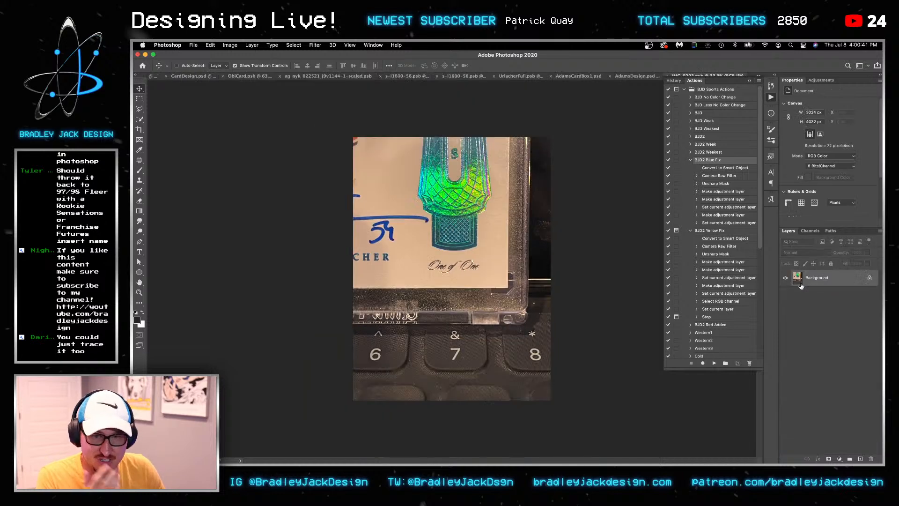
pyautogui.click(320, 45)
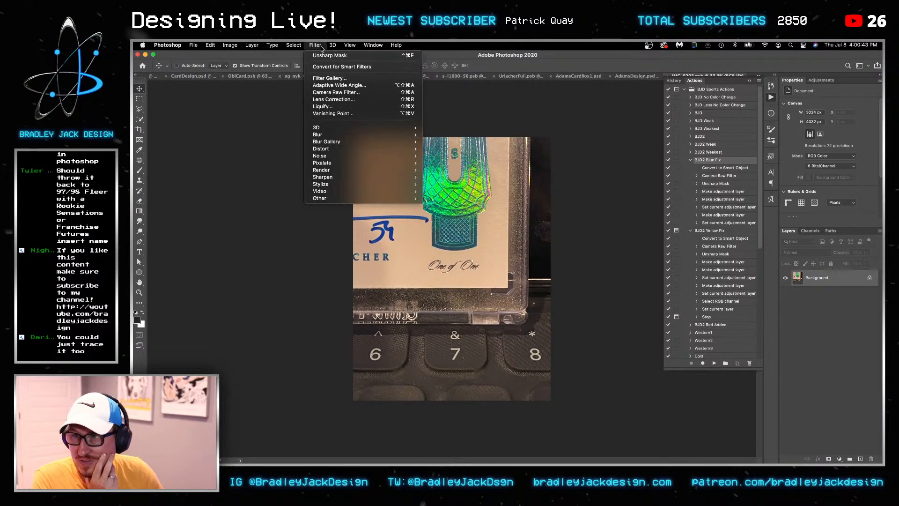
pyautogui.click(331, 88)
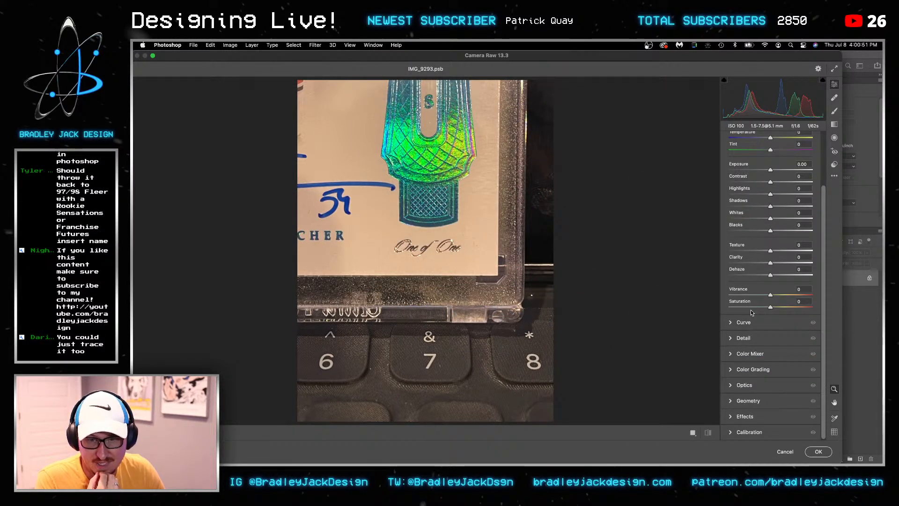
pyautogui.click(808, 183)
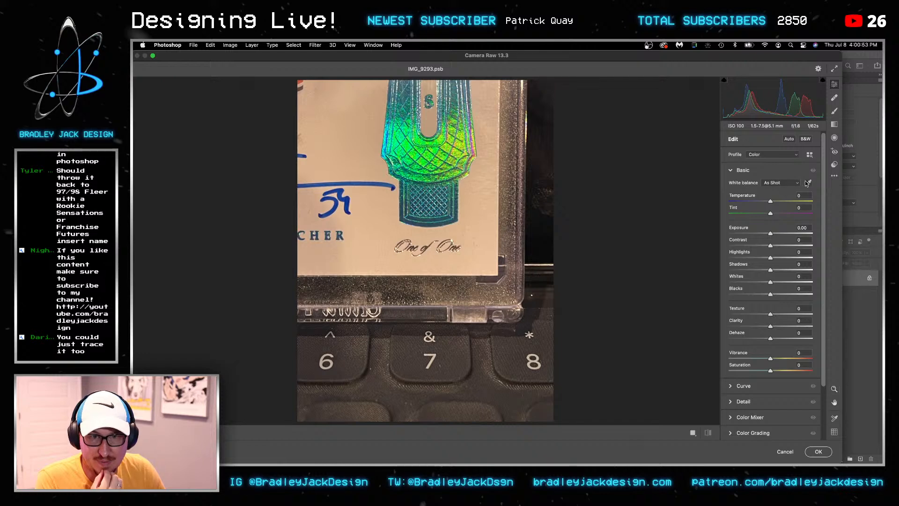
pyautogui.click(477, 228)
pyautogui.click(459, 347)
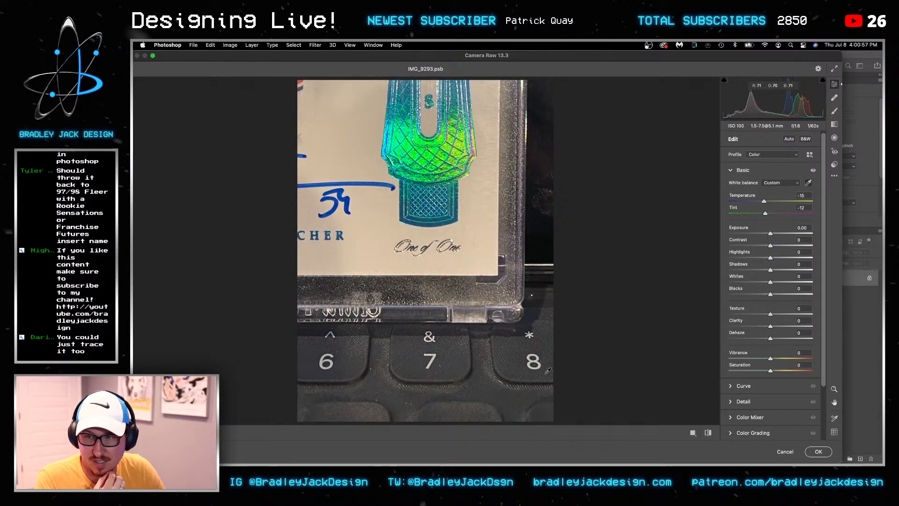
pyautogui.click(817, 450)
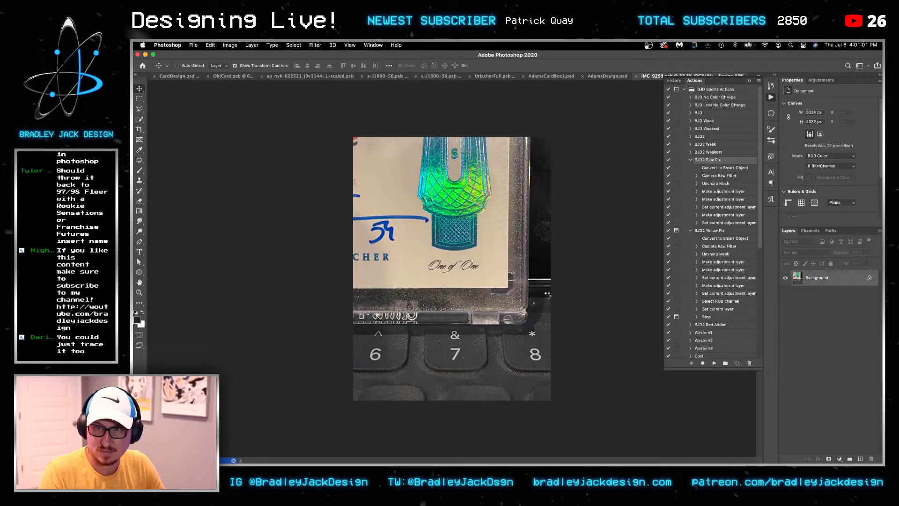
# Save the corrected photo contents, close the Adams, Urlacher, s-l1600-56 and ag_nyk documents, and return to ObiCard.psb
pyautogui.press('super+w')
pyautogui.press('super+w')
pyautogui.press('super+d')
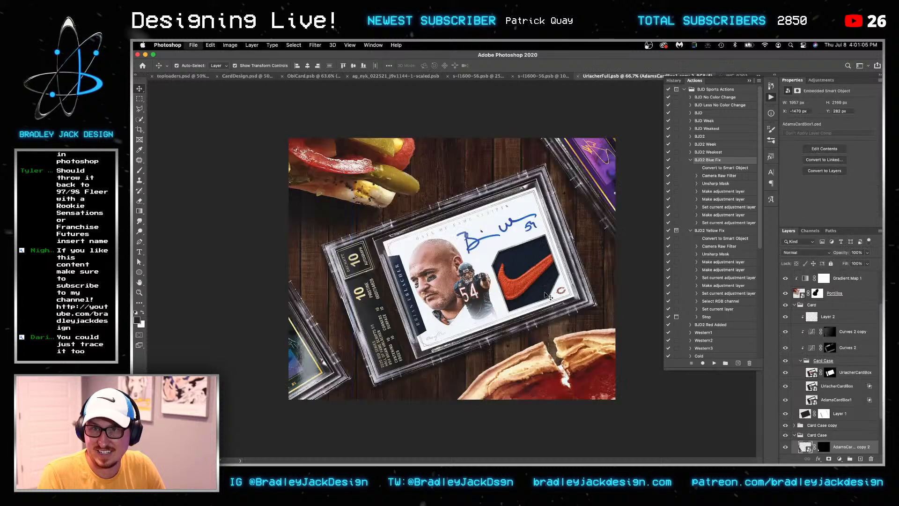
pyautogui.press('super+w')
pyautogui.press('super+w')
pyautogui.hotkey('ctrl', 'shift', 'Tab')
pyautogui.press('super+w')
pyautogui.hotkey('ctrl', 'shift', 'Tab')
pyautogui.press('super+w')
pyautogui.hotkey('ctrl', 'shift', 'Tab')
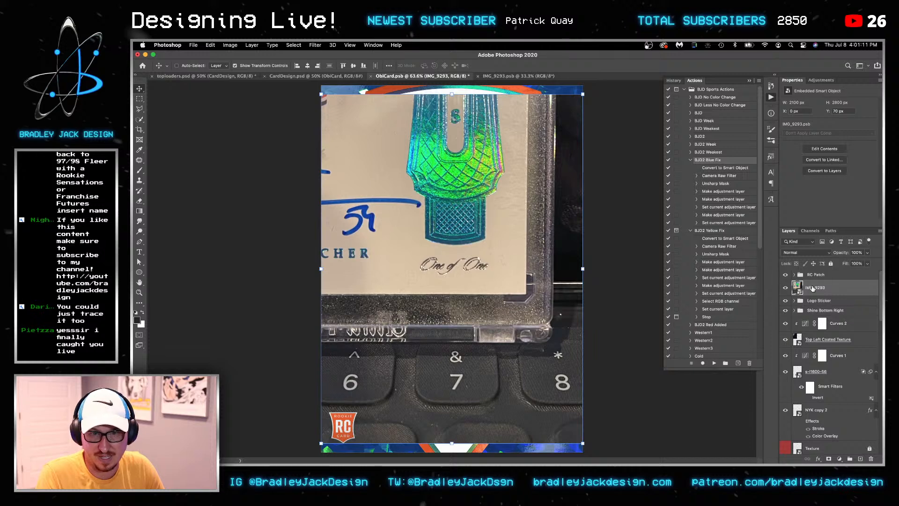
# Mask the IMG_9293 photo to a rectangle around the "One of One" lettering and convert the masked layer to a smart object
pyautogui.press('m')
pyautogui.scroll(5, 463, 266)
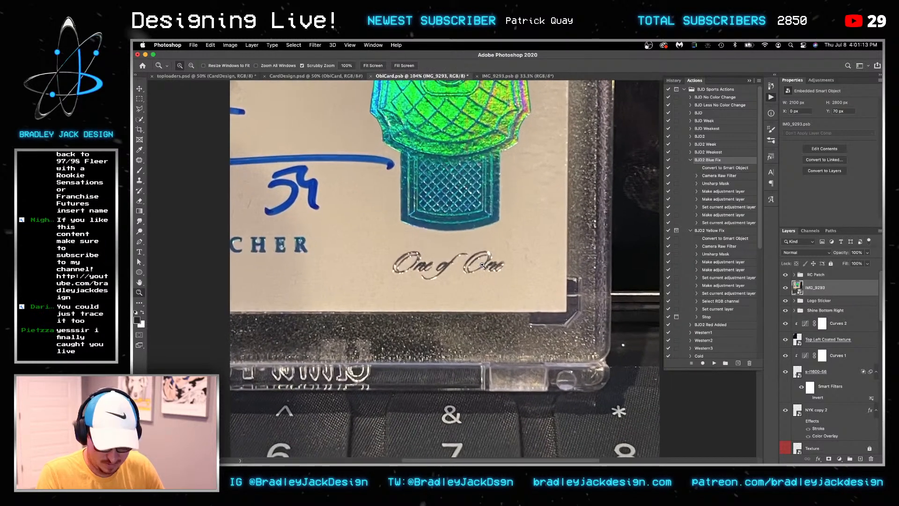
pyautogui.moveTo(425, 248); pyautogui.dragTo(515, 289)
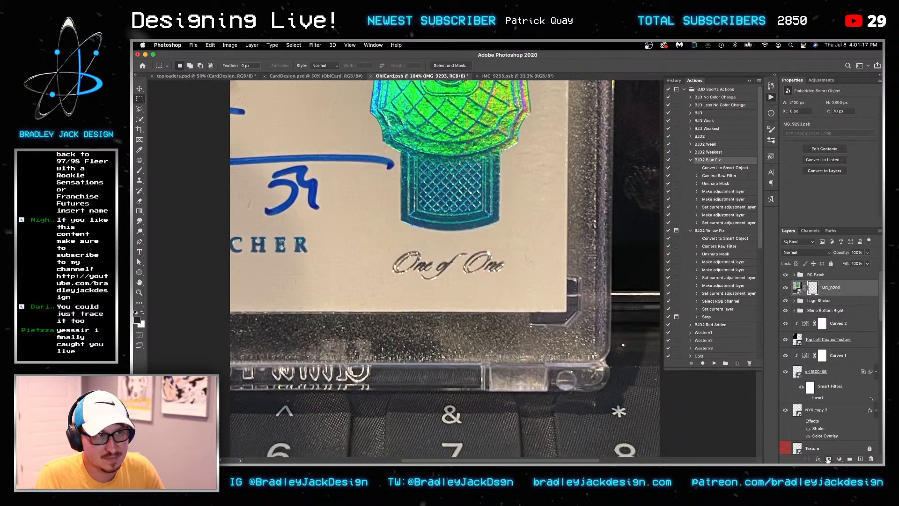
pyautogui.click(828, 459)
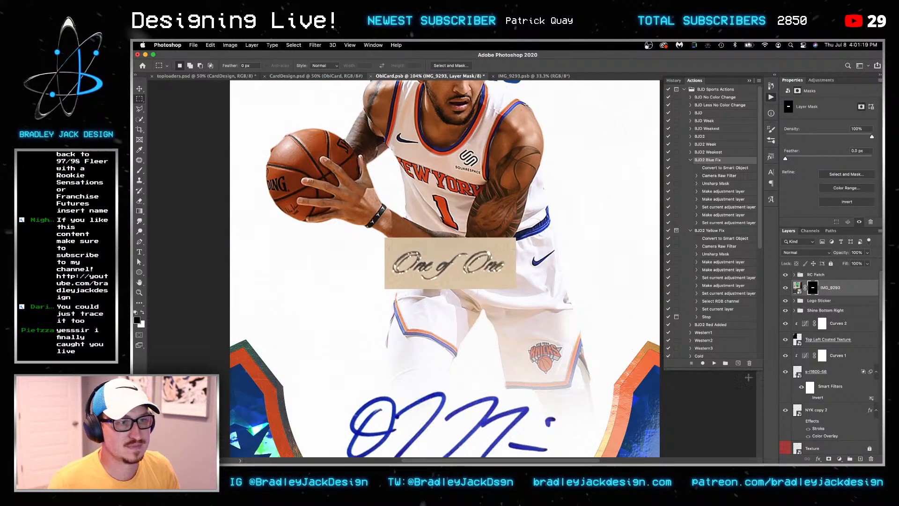
pyautogui.press('v')
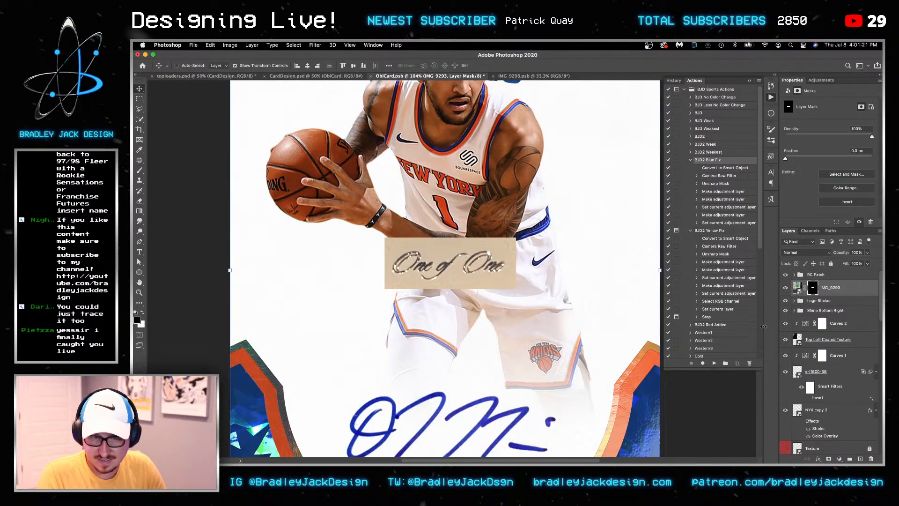
pyautogui.rightClick(835, 287)
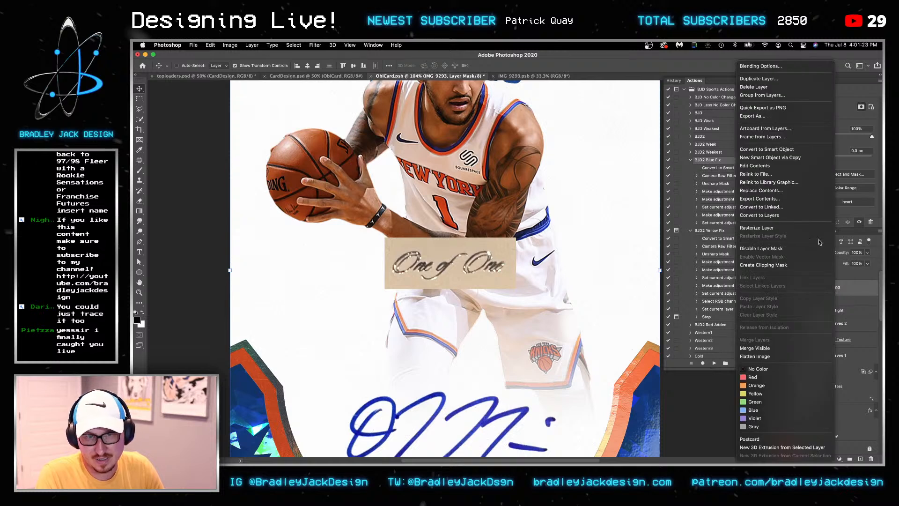
pyautogui.click(794, 158)
# Rotate the "One of One" lettering by -90° and place it vertically beside the player's shorts near the card's right edge
pyautogui.hotkey('ctrl', 't')
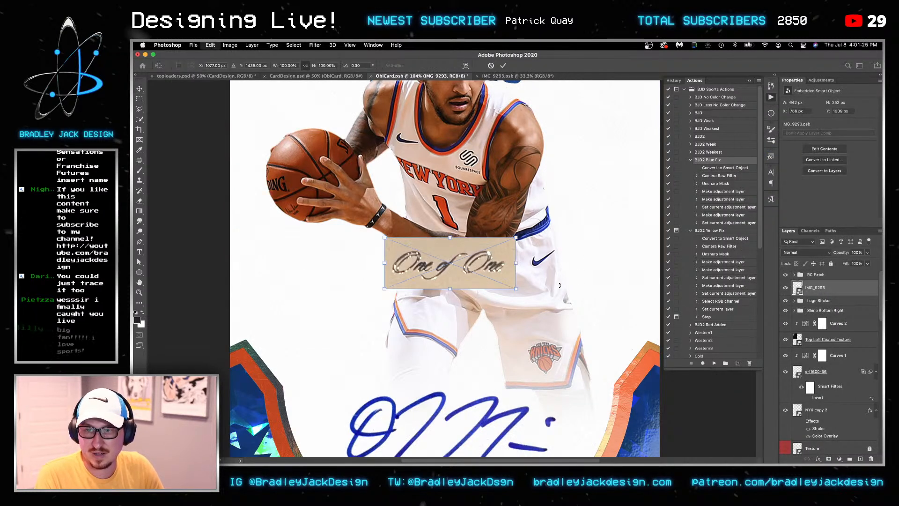
pyautogui.moveTo(551, 292); pyautogui.dragTo(507, 131)
pyautogui.press('Return')
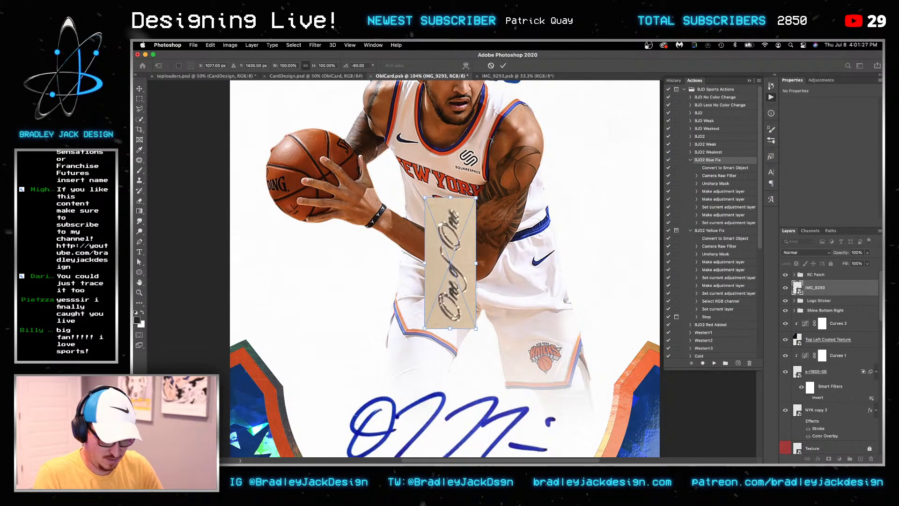
pyautogui.scroll(-3, 492, 152)
pyautogui.moveTo(461, 262); pyautogui.dragTo(567, 274)
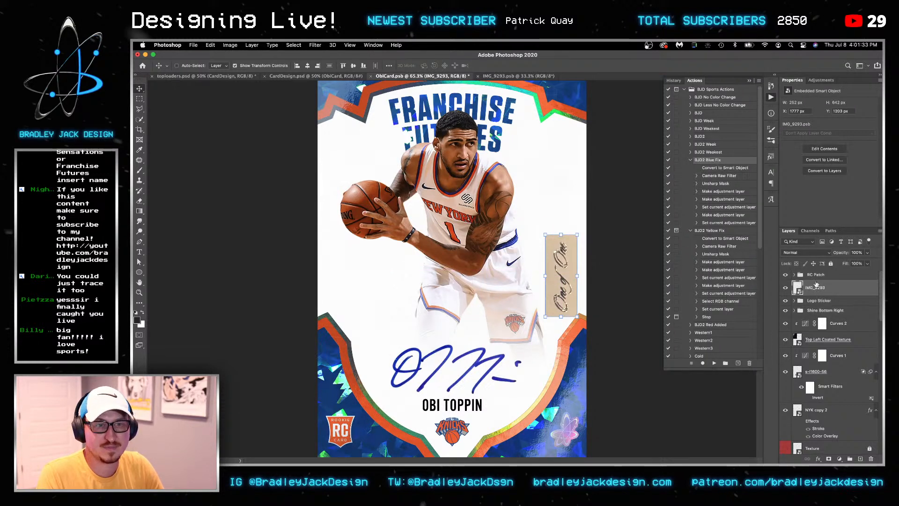
# Add a Curves adjustment clipped to the "One of One" layer and set its white point from the beige background around the lettering
pyautogui.click(822, 80)
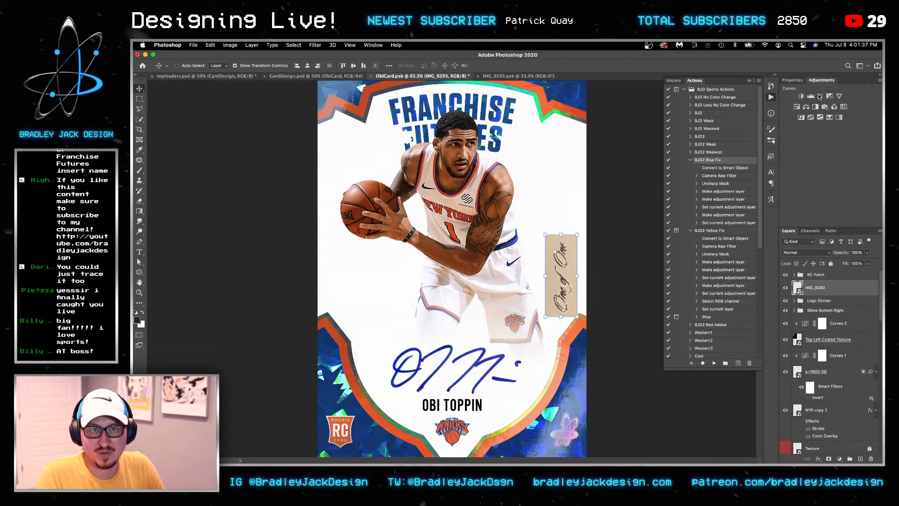
pyautogui.click(820, 96)
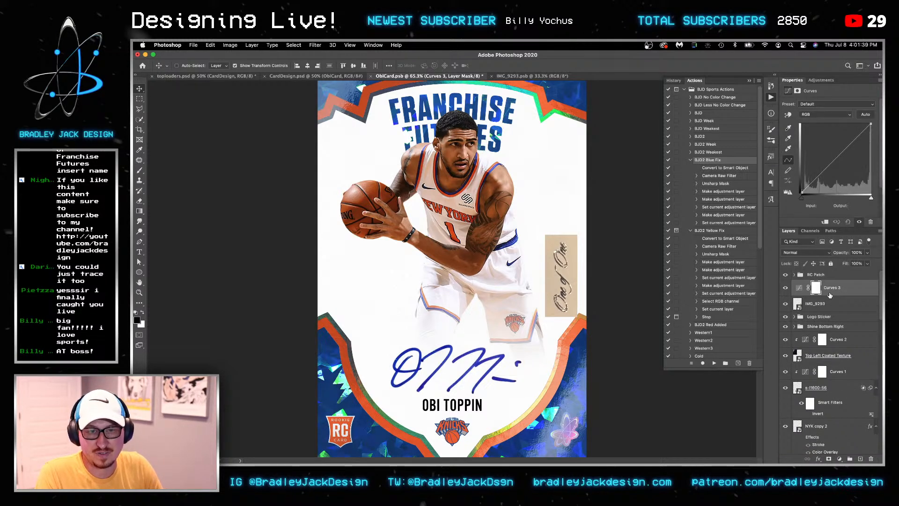
pyautogui.click(789, 148)
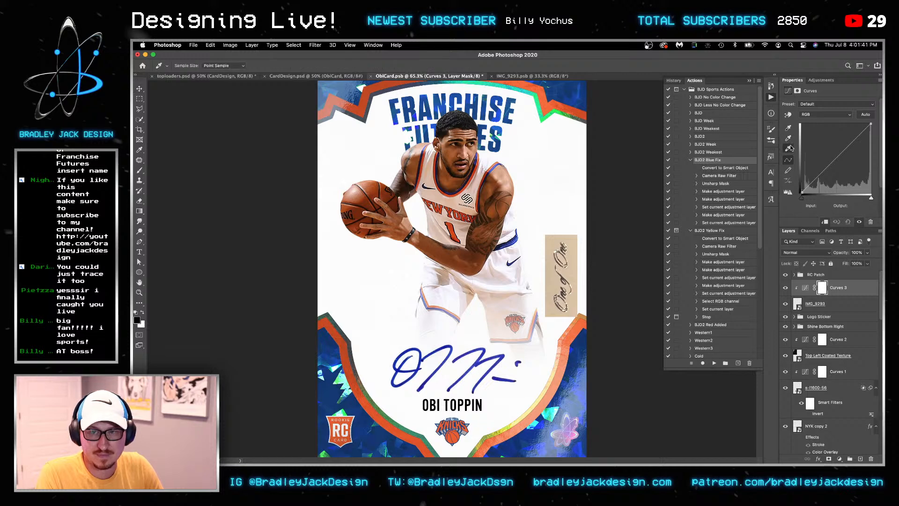
pyautogui.scroll(5, 559, 251)
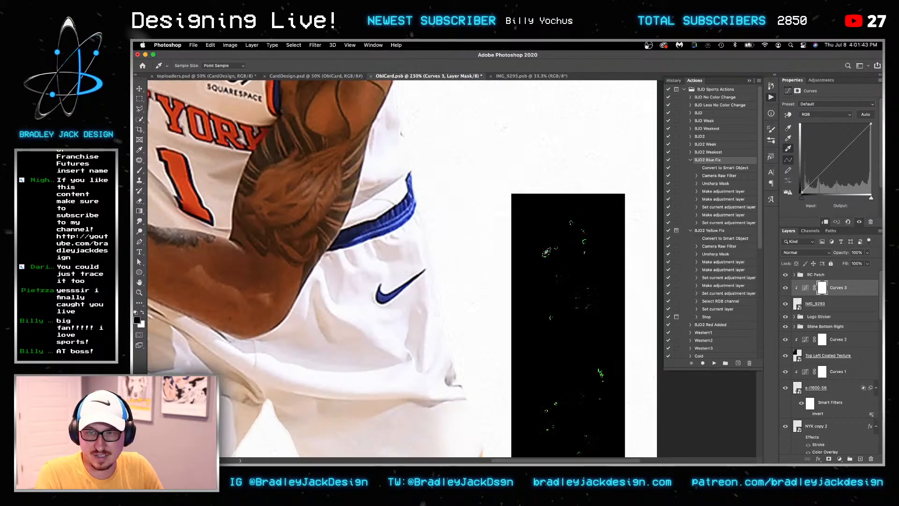
pyautogui.click(545, 231)
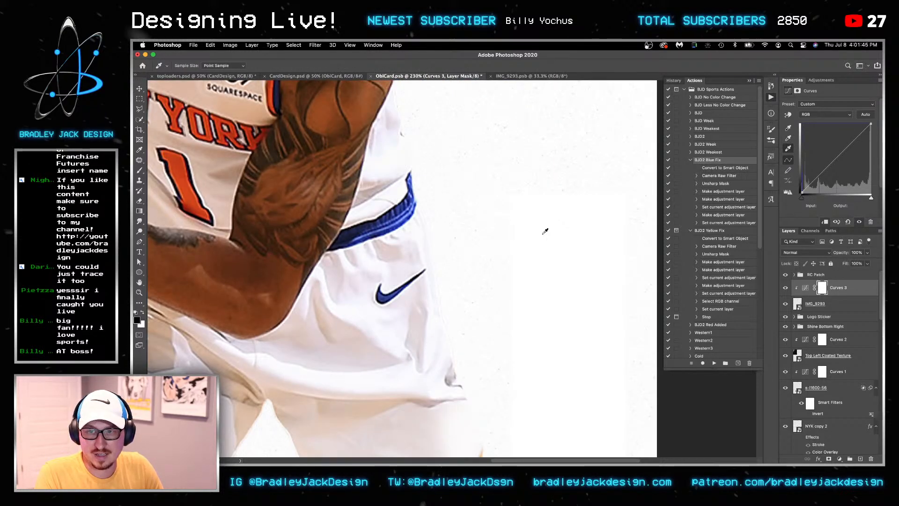
# Undo the previous Curves white point samples and resample the white point from the beige background close to the "One of One" lettering
pyautogui.press('super+z')
pyautogui.press('super+z')
pyautogui.click(519, 205)
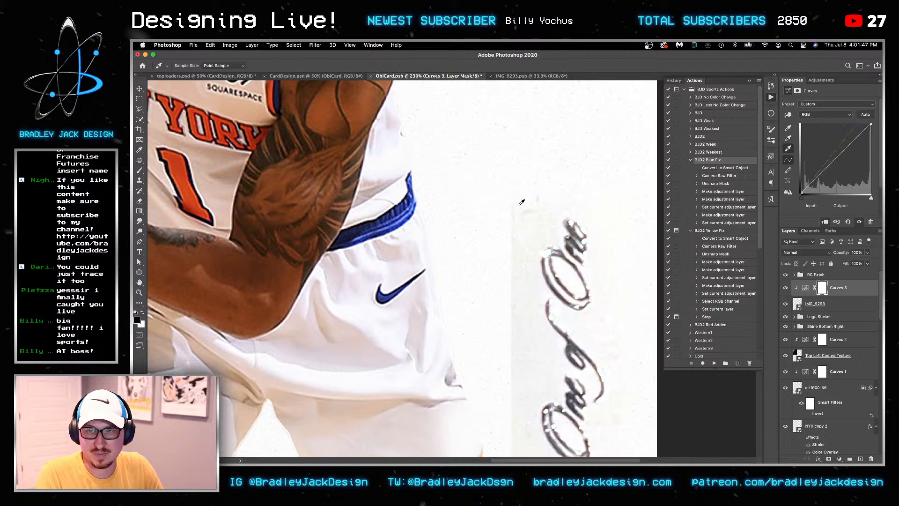
pyautogui.press('super+0')
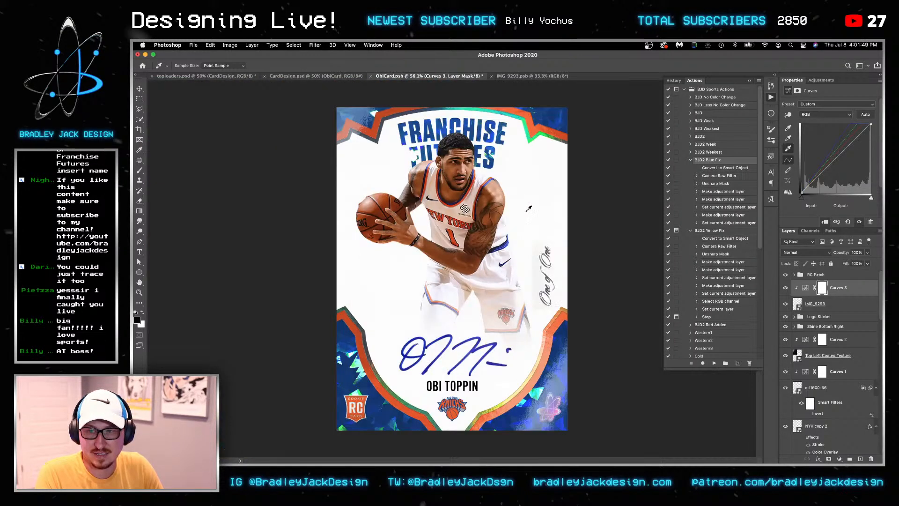
pyautogui.press('super+z')
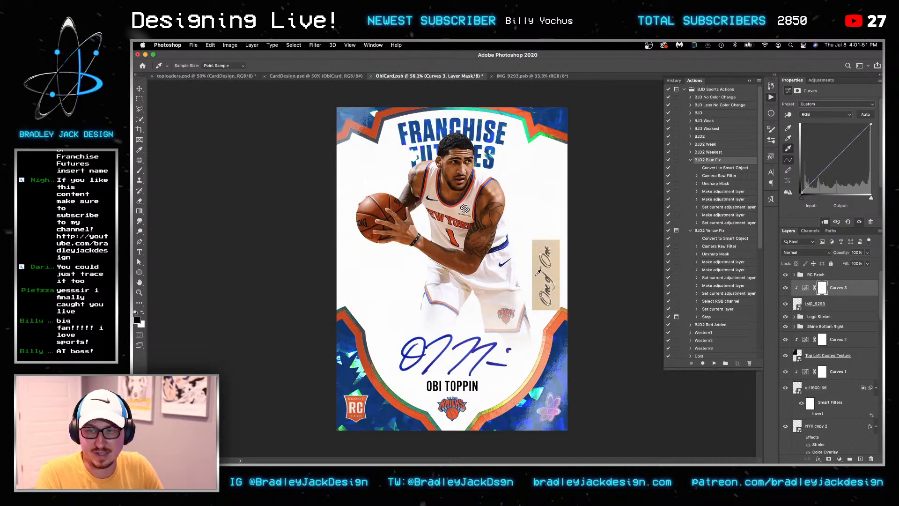
pyautogui.click(539, 278)
pyautogui.click(536, 284)
pyautogui.press('v')
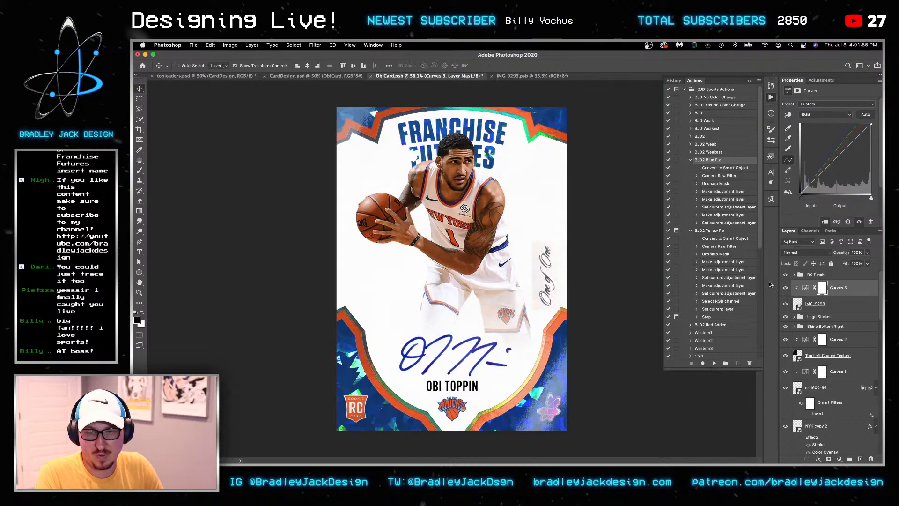
pyautogui.doubleClick(842, 316)
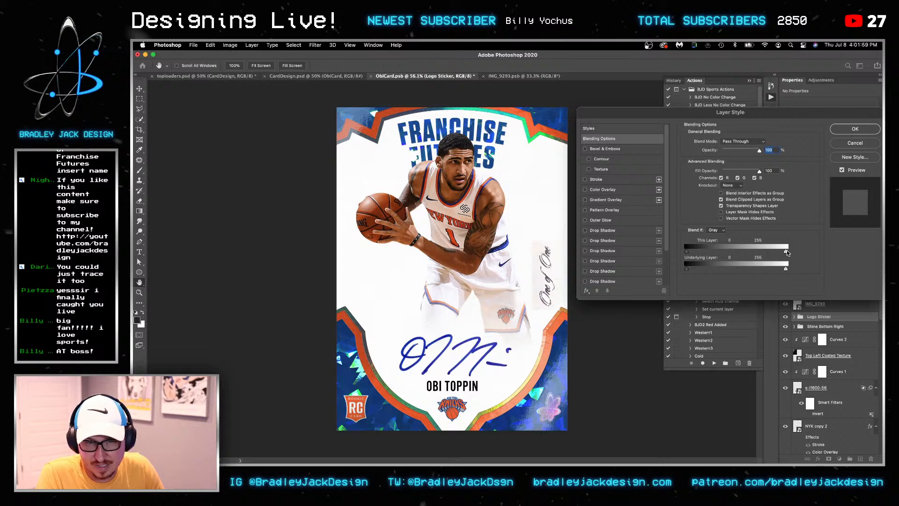
pyautogui.moveTo(785, 253); pyautogui.dragTo(710, 252)
pyautogui.click(855, 129)
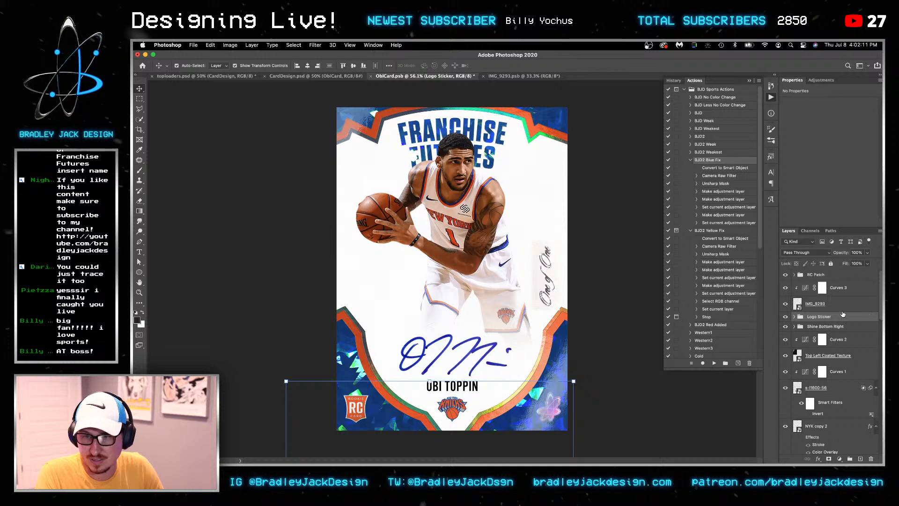
# Split the IMG_9293 layer's Blend If highlights at 173 / 255 to hide the light background around the "One of One" lettering
pyautogui.click(840, 304)
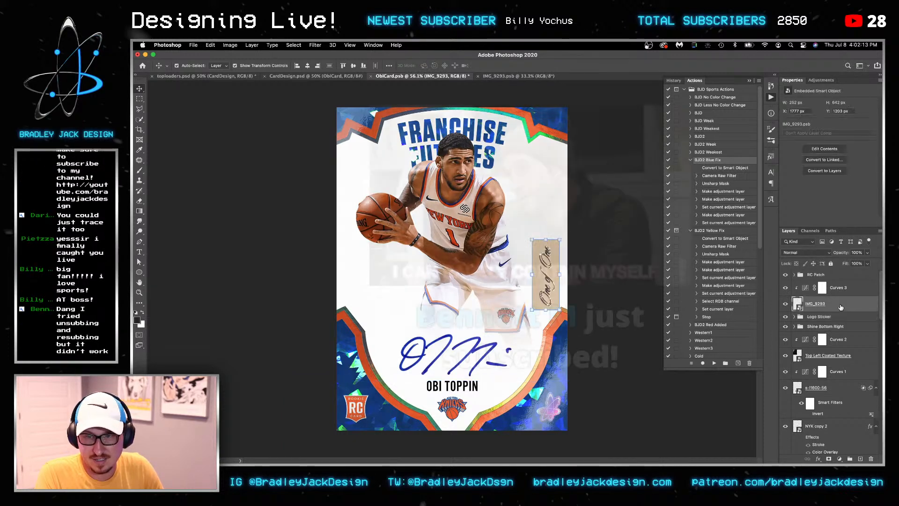
pyautogui.doubleClick(840, 306)
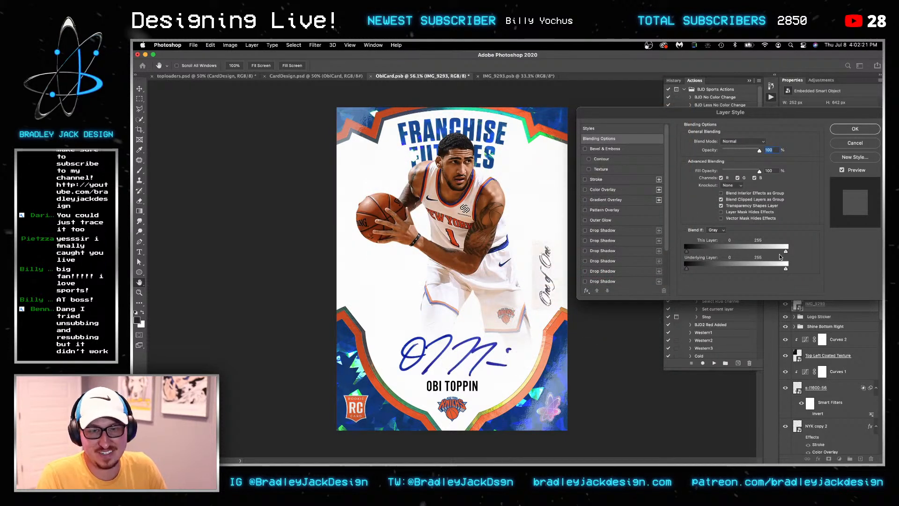
pyautogui.press('alt')
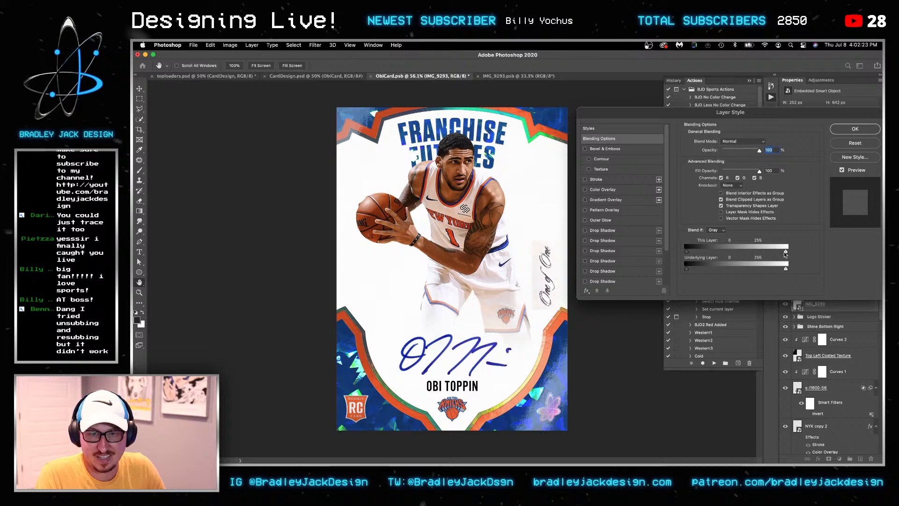
pyautogui.moveTo(786, 252); pyautogui.dragTo(757, 252)
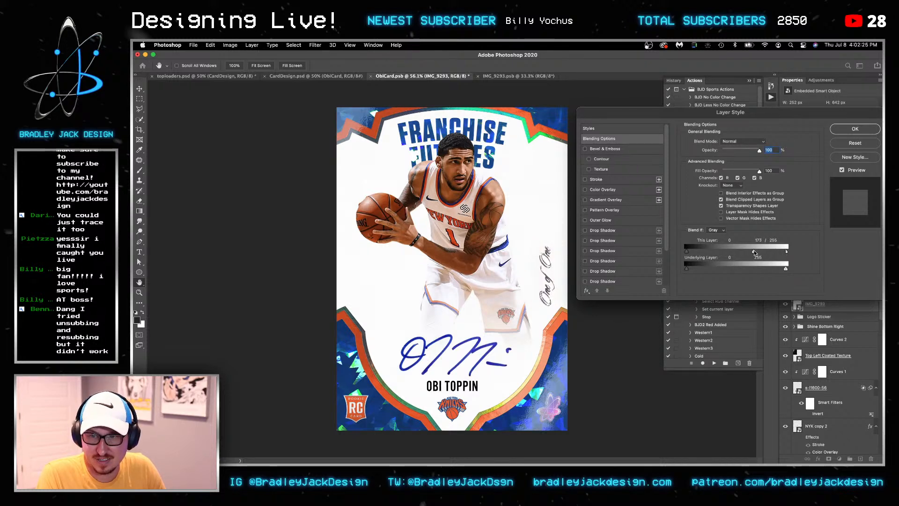
pyautogui.press('Return')
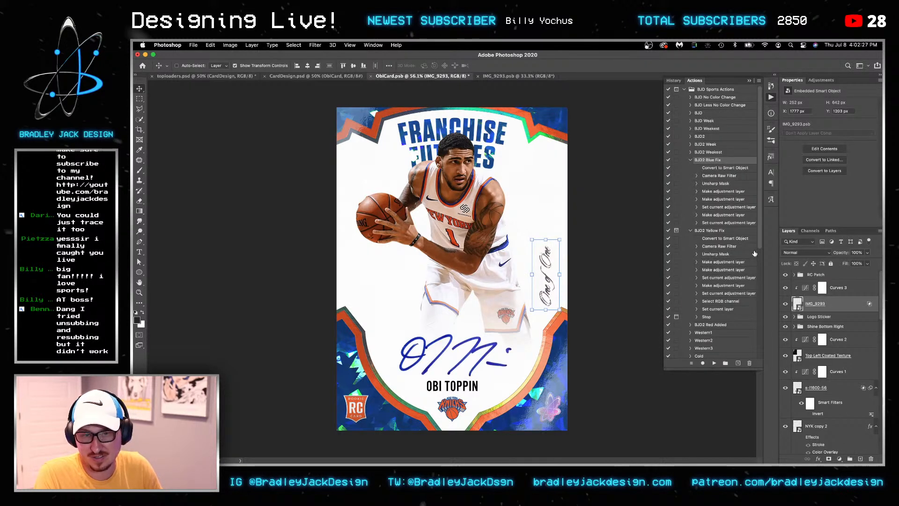
# Nudge the "One of One" lettering up and outward to X 1821 px, Y 1153 px, and save the card
pyautogui.hotkey('shift', 'Up')
pyautogui.hotkey('shift', 'Up')
pyautogui.hotkey('shift', 'Up')
pyautogui.hotkey('shift', 'Up')
pyautogui.hotkey('shift', 'Up')
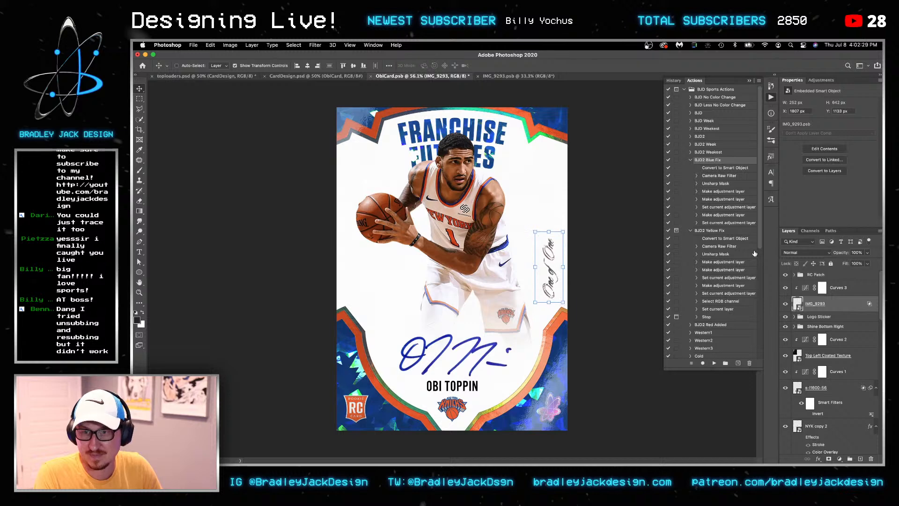
pyautogui.hotkey('shift', 'Right')
pyautogui.press('Right')
pyautogui.press('Right')
pyautogui.press('Right')
pyautogui.press('Right')
pyautogui.hotkey('shift', 'Right')
pyautogui.hotkey('shift', 'Right')
pyautogui.hotkey('shift', 'Down')
pyautogui.hotkey('shift', 'Down')
pyautogui.press('super+s')
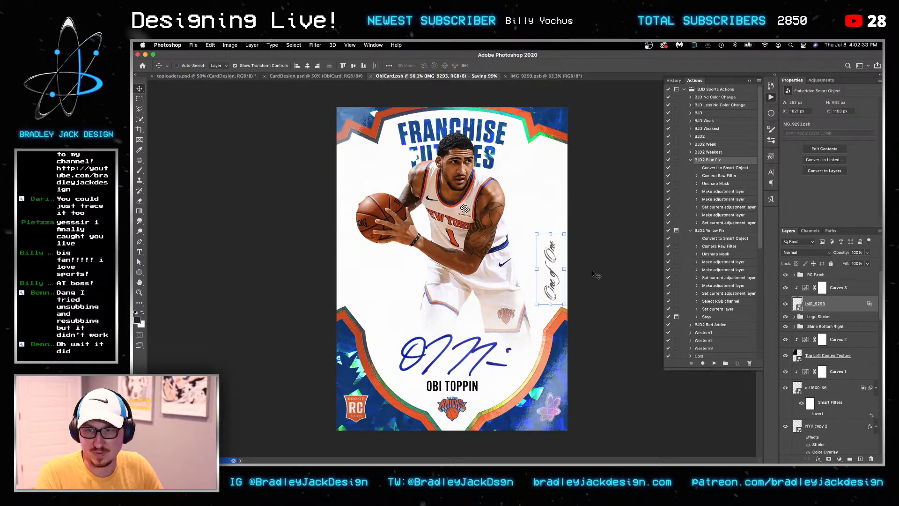
pyautogui.press('z')
pyautogui.moveTo(548, 248)
pyautogui.mouseDown()
pyautogui.moveTo(593, 247)
pyautogui.moveTo(579, 249)
pyautogui.mouseUp()
pyautogui.press('v')
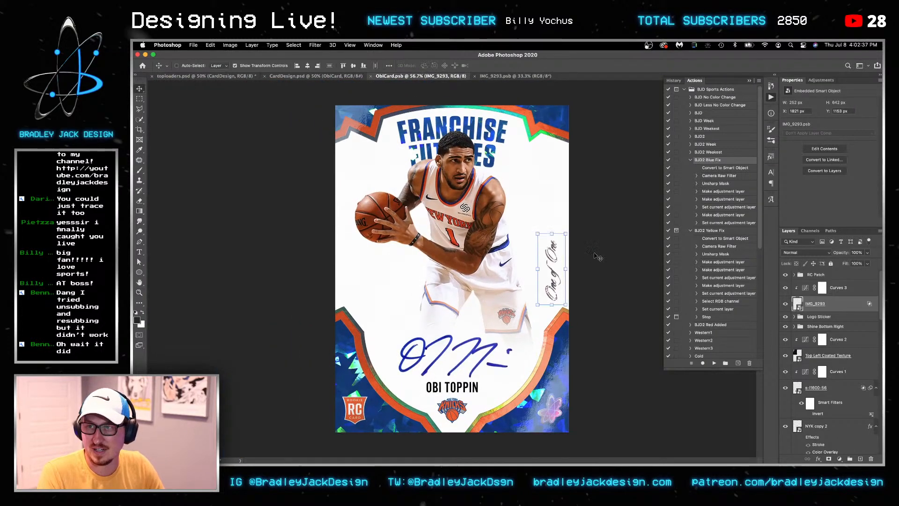
# Replace the ObiCard layer's contents in CardDesign.psd with ObiCard.psb, save, and inspect the updated cards in toploaders.psd
pyautogui.hotkey('ctrl', 'shift', 'Tab')
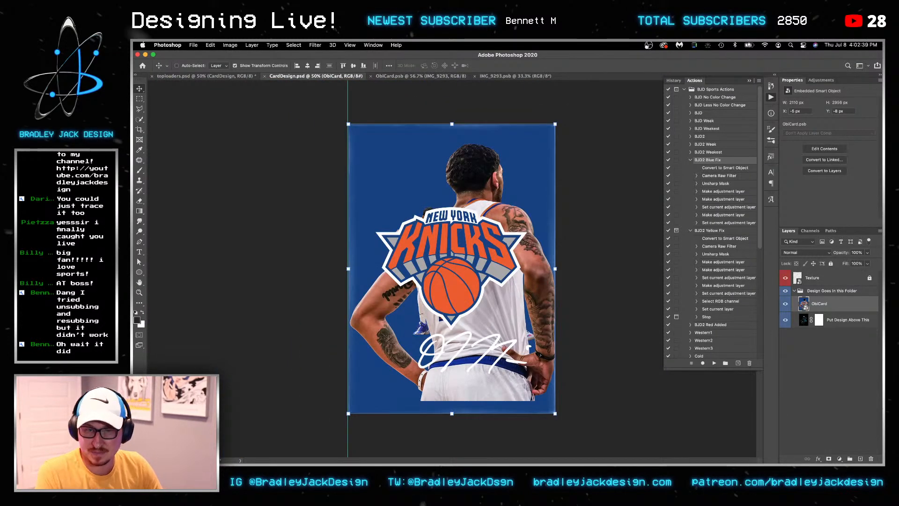
pyautogui.rightClick(823, 304)
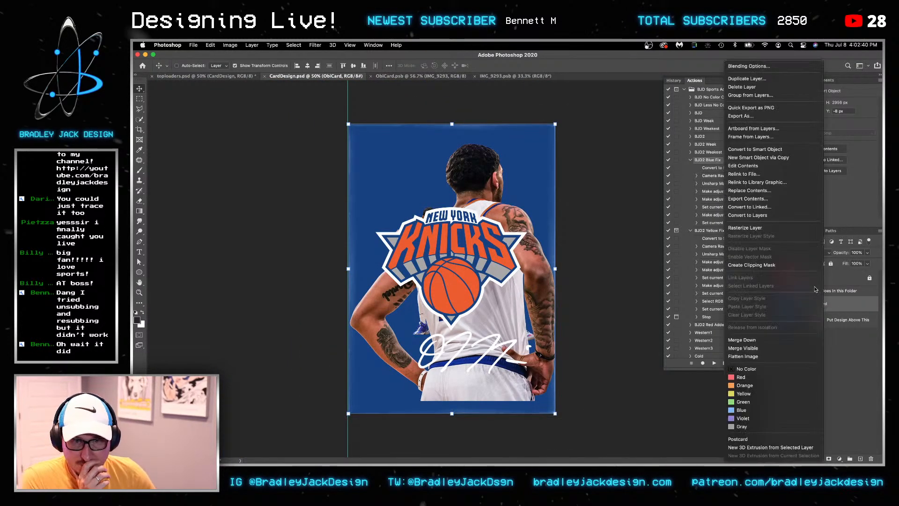
pyautogui.click(770, 191)
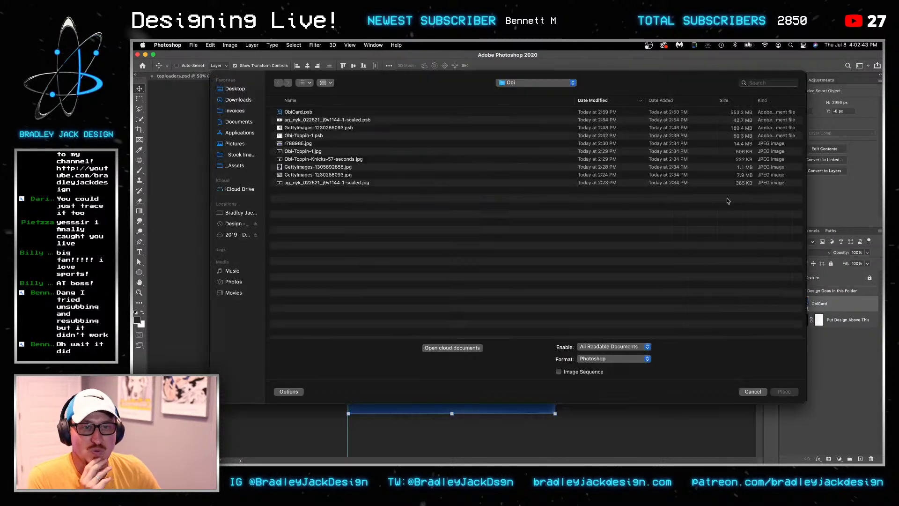
pyautogui.doubleClick(304, 111)
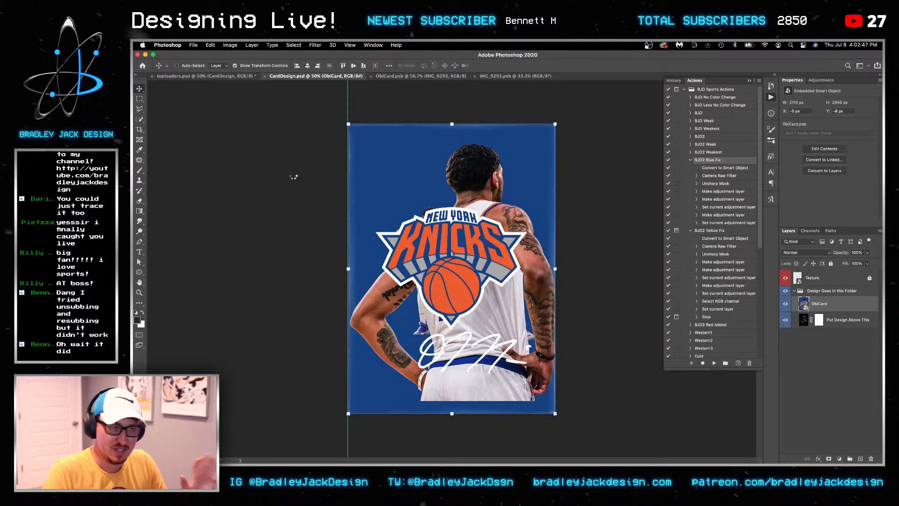
pyautogui.press('super+s')
pyautogui.hotkey('ctrl', 'shift', 'Tab')
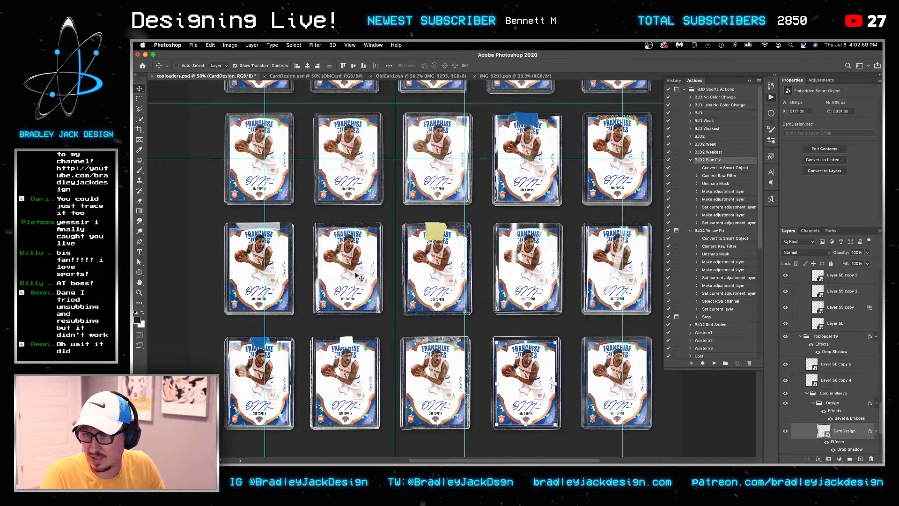
pyautogui.scroll(5, 460, 275)
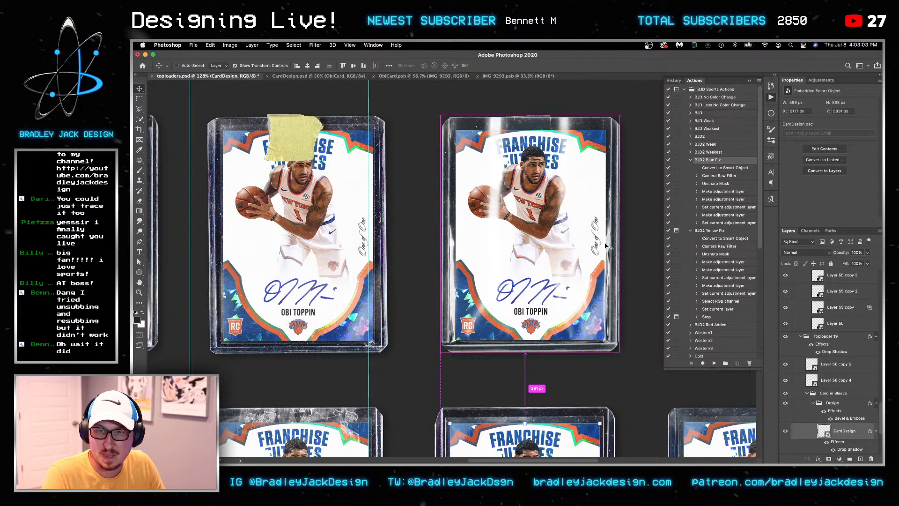
pyautogui.press('super+Tab')
pyautogui.hotkey('ctrl', 'Tab')
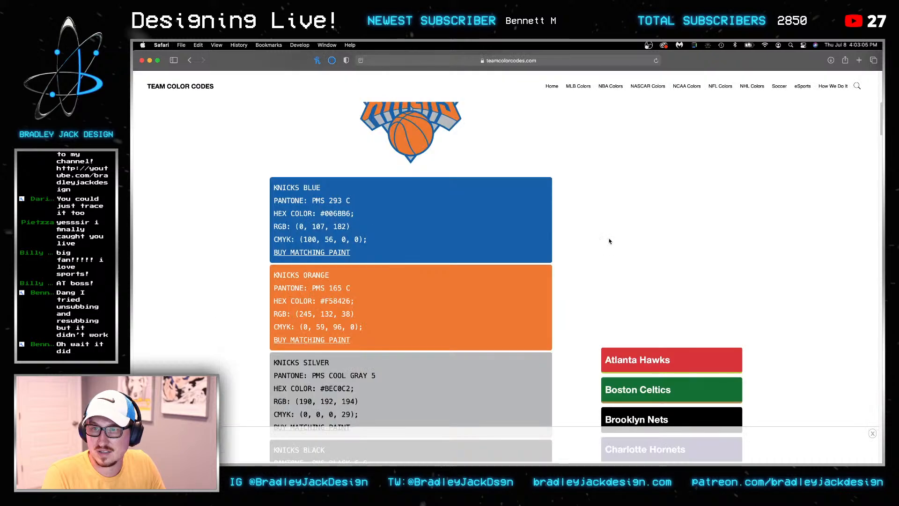
pyautogui.press('super+Tab')
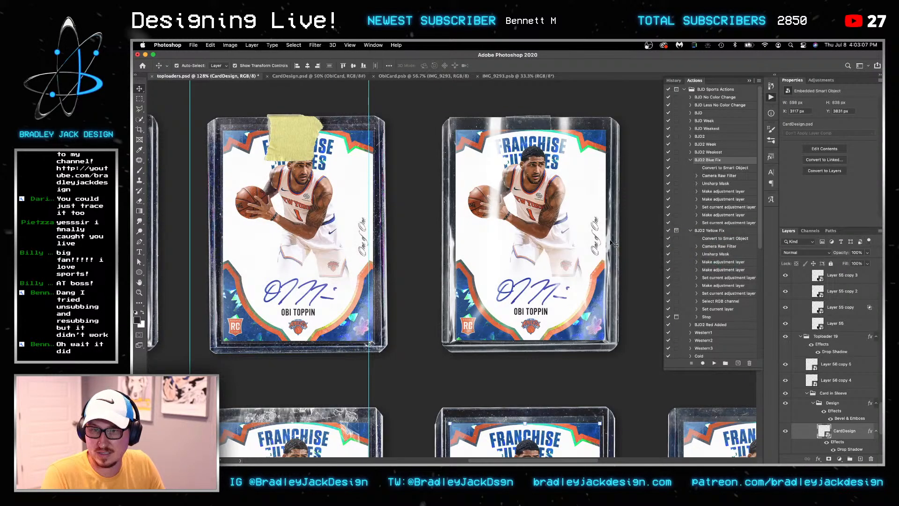
# Return to ObiCard.psb, move the "One of One" lettering up to Y 1053 px, and save the card
pyautogui.hotkey('ctrl', 'Tab')
pyautogui.hotkey('ctrl', 'Tab')
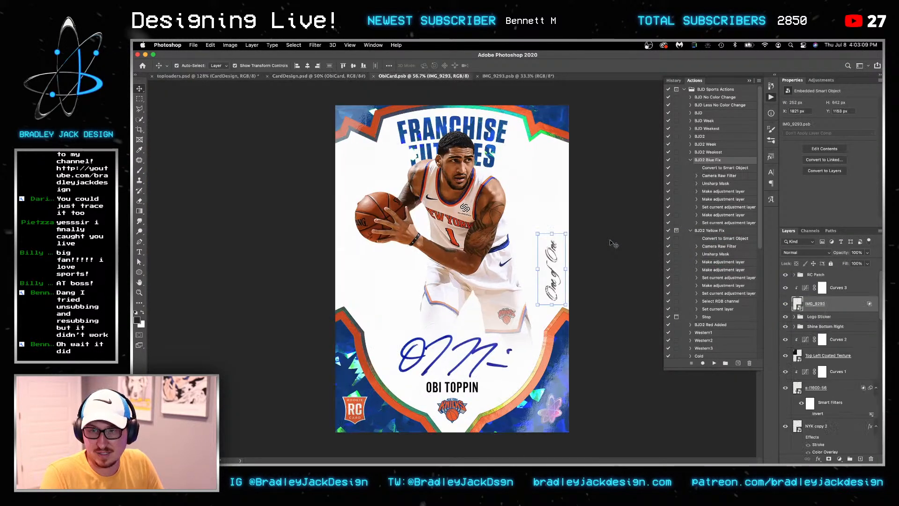
pyautogui.hotkey('shift', 'Up')
pyautogui.hotkey('shift', 'Up')
pyautogui.hotkey('shift', 'Up')
pyautogui.hotkey('shift', 'Up')
pyautogui.hotkey('shift', 'Up')
pyautogui.hotkey('shift', 'Up')
pyautogui.hotkey('shift', 'Up')
pyautogui.hotkey('shift', 'Up')
pyautogui.hotkey('shift', 'Up')
pyautogui.hotkey('shift', 'Up')
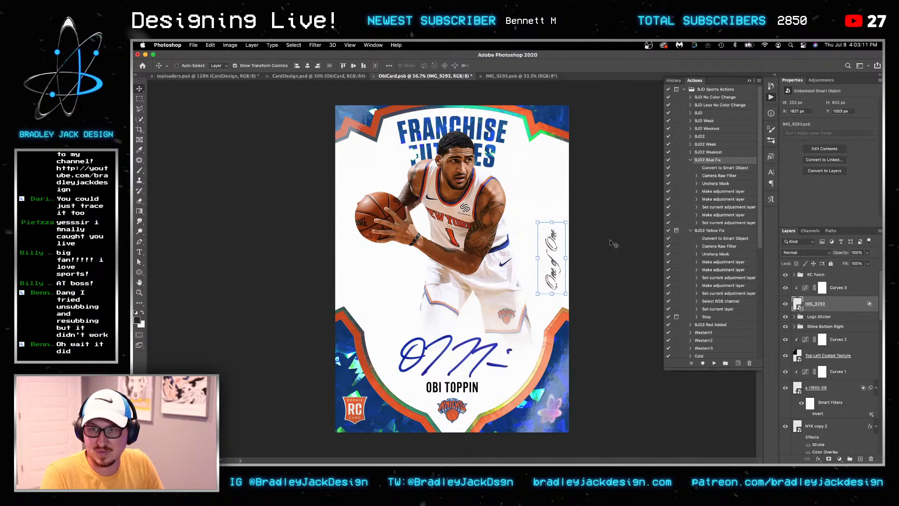
pyautogui.press('super+s')
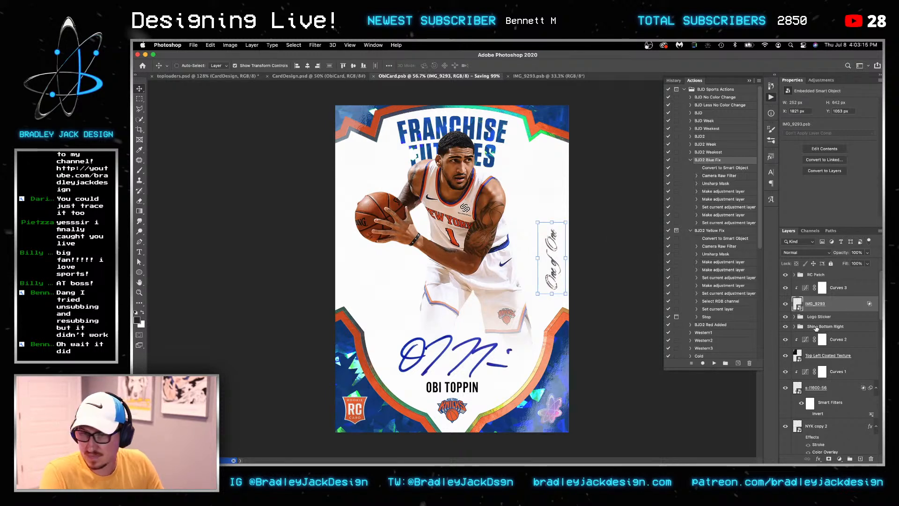
# Draw a rectangle shape about 1650 × 657 px over the autograph and player name area
pyautogui.scroll(-5, 826, 332)
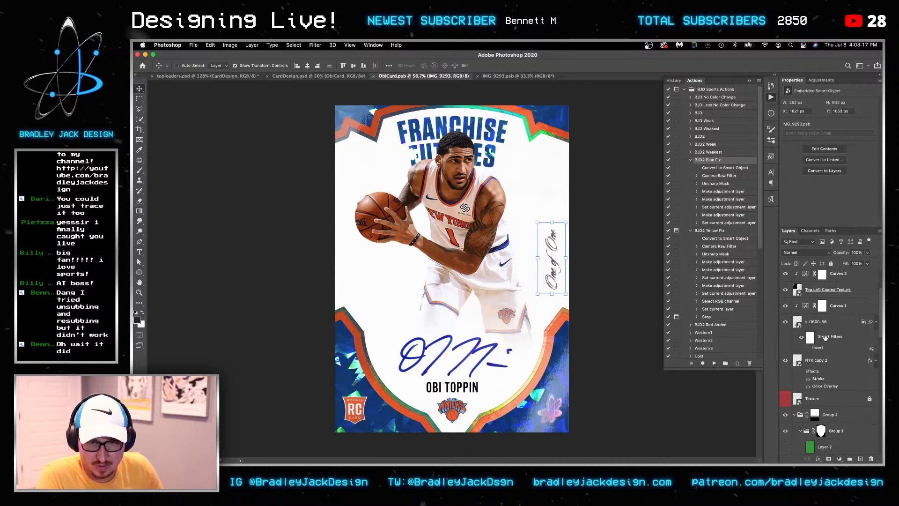
pyautogui.scroll(-2, 825, 337)
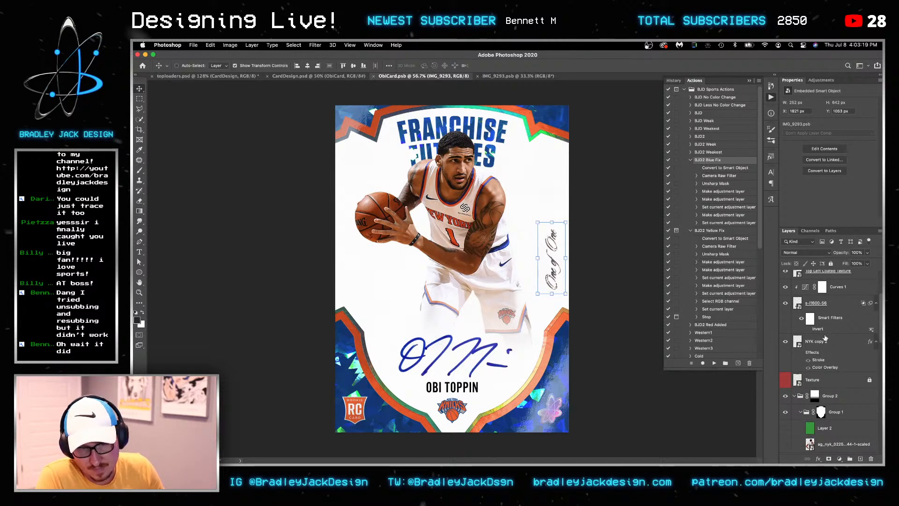
pyautogui.scroll(4, 823, 342)
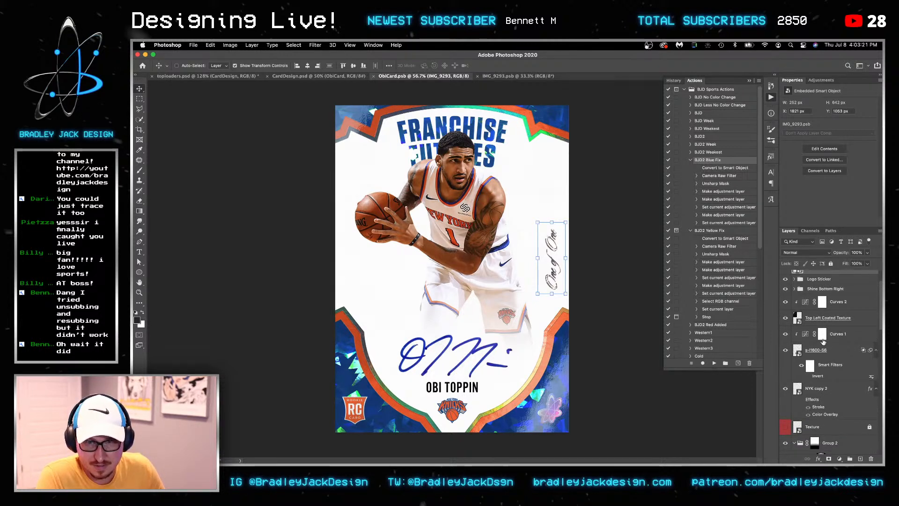
pyautogui.scroll(1, 822, 341)
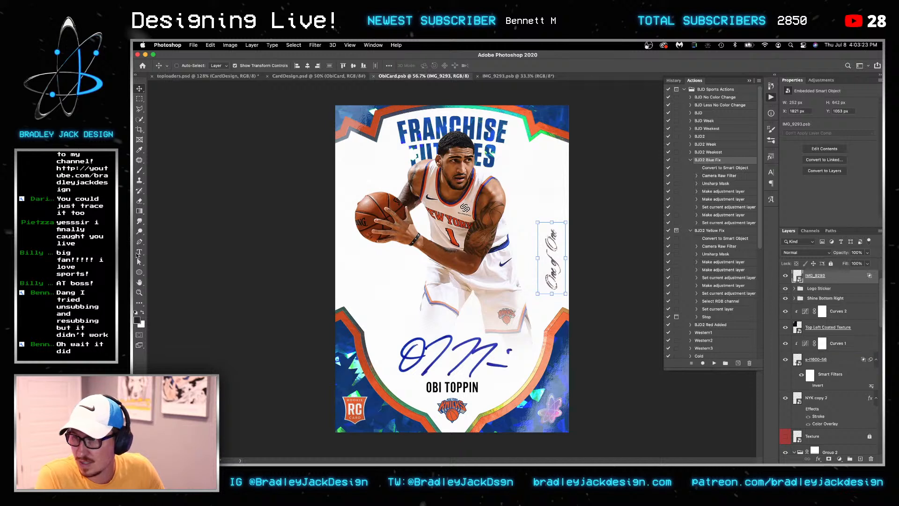
pyautogui.rightClick(138, 272)
pyautogui.click(178, 273)
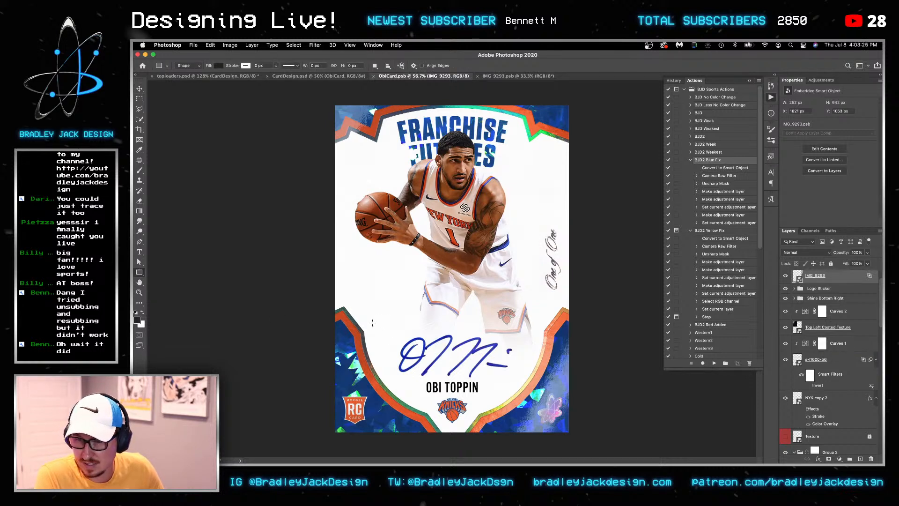
pyautogui.moveTo(363, 330)
pyautogui.mouseDown()
pyautogui.moveTo(478, 362)
pyautogui.moveTo(544, 362)
pyautogui.moveTo(549, 404)
pyautogui.mouseUp()
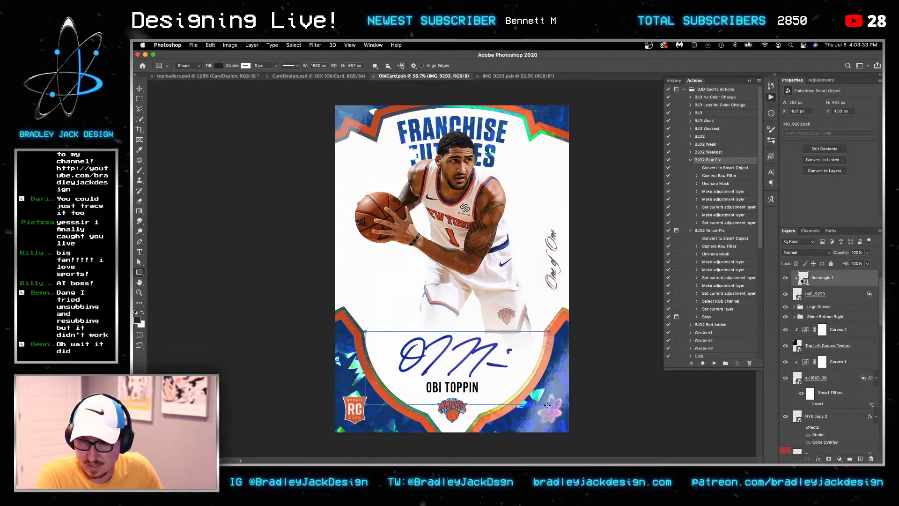
# Load the rectangle's outline as a selection, use it to rework the Group 2 mask behind the autograph, and clear the selection
pyautogui.press('v')
pyautogui.keyDown('ctrl'); pyautogui.click(804, 279); pyautogui.keyUp('ctrl')
pyautogui.scroll(-5, 804, 351)
pyautogui.scroll(-2, 804, 351)
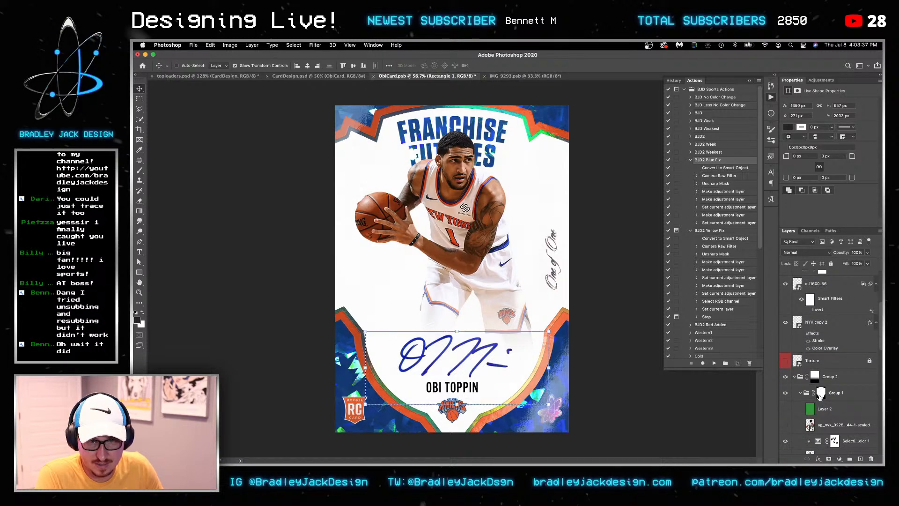
pyautogui.click(814, 378)
pyautogui.press('super+BackSpace')
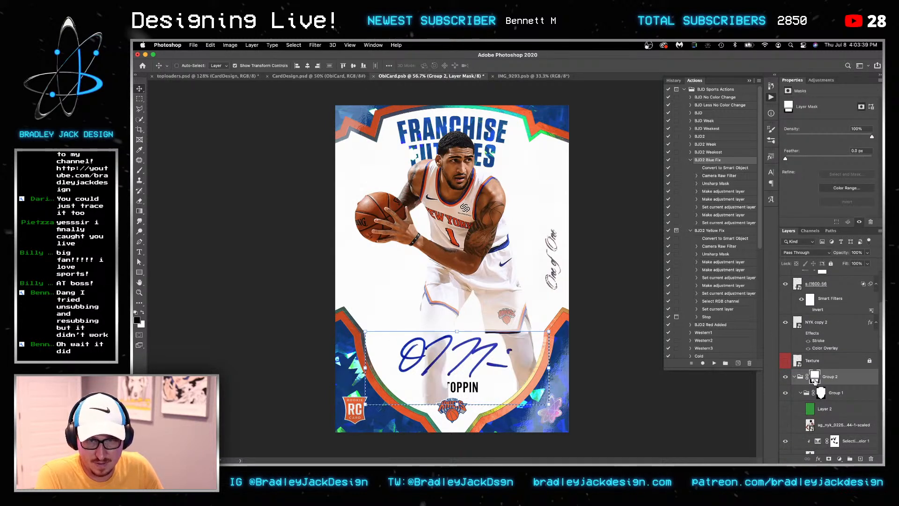
pyautogui.press('super+z')
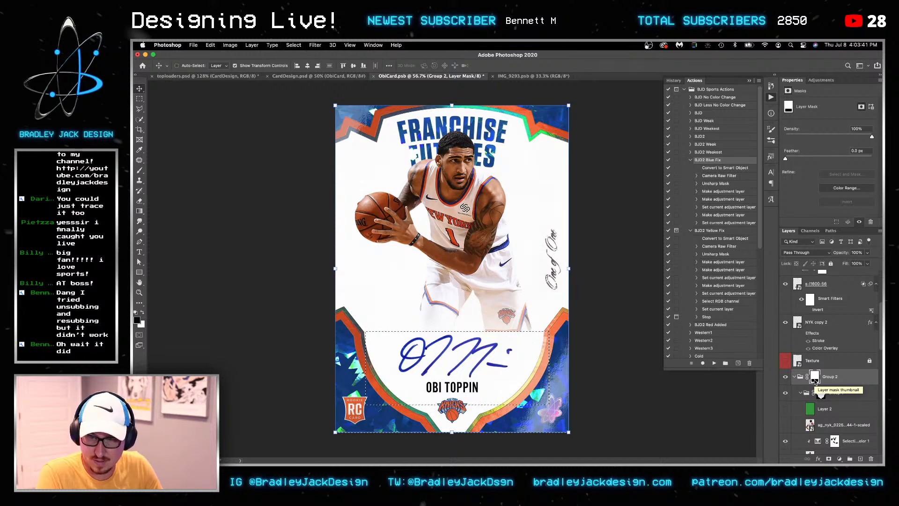
pyautogui.press('super+d')
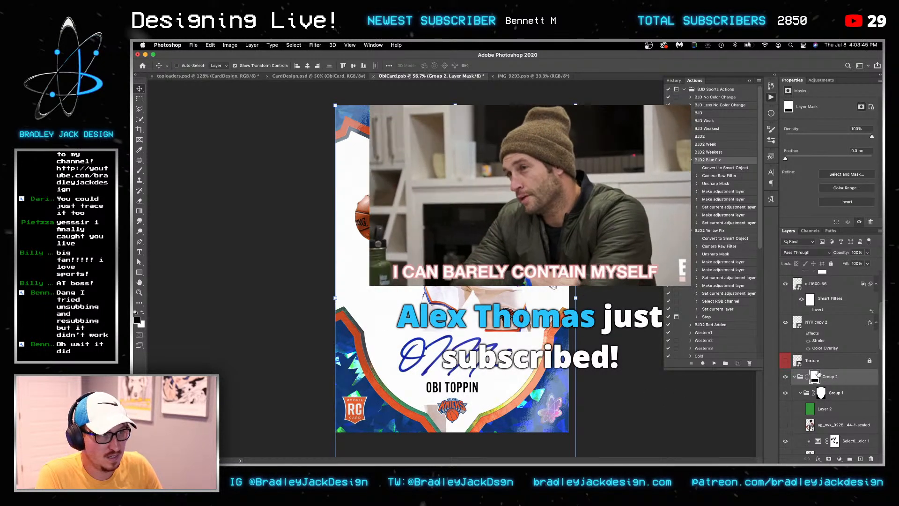
# Stretch the Group 2 mask's hidden area wider on both sides behind the autograph
pyautogui.click(825, 374)
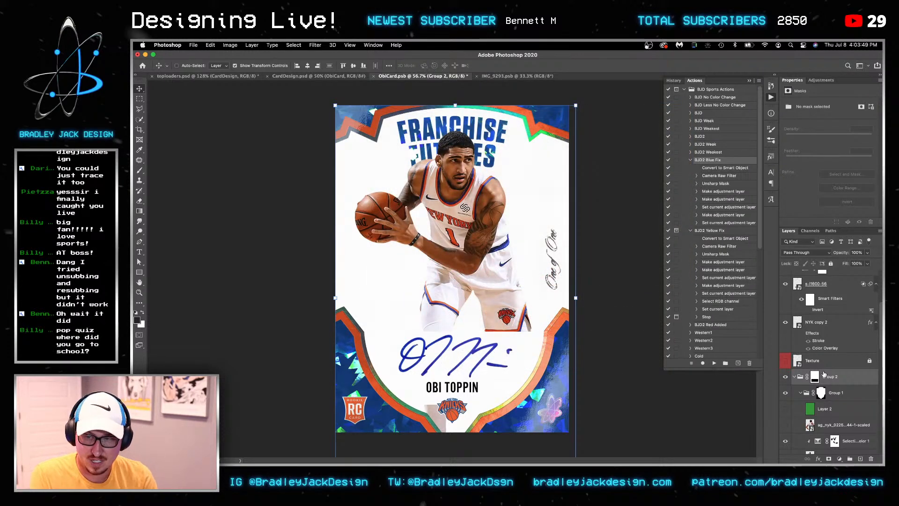
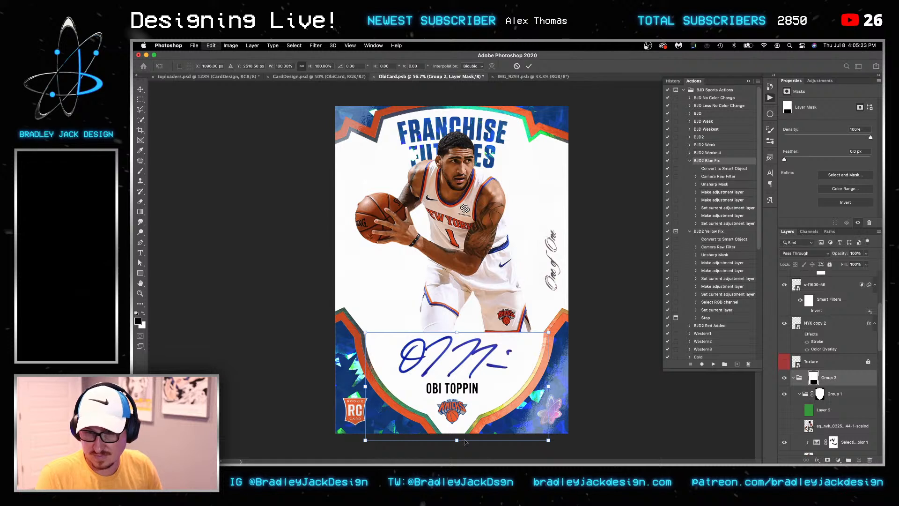
pyautogui.moveTo(546, 384); pyautogui.dragTo(560, 386)
pyautogui.press('Return')
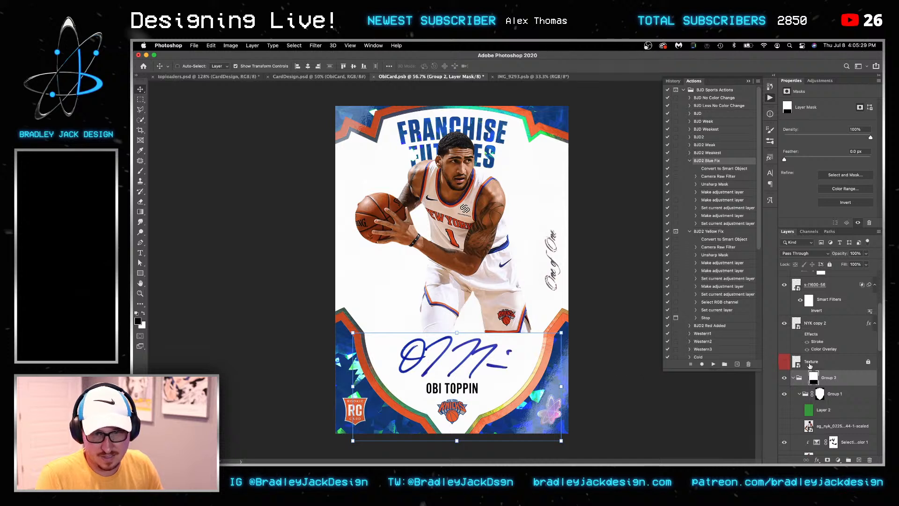
# Load the outline of the Obi-Toppin-1 player layer as a selection
pyautogui.click(818, 363)
pyautogui.scroll(2, 819, 366)
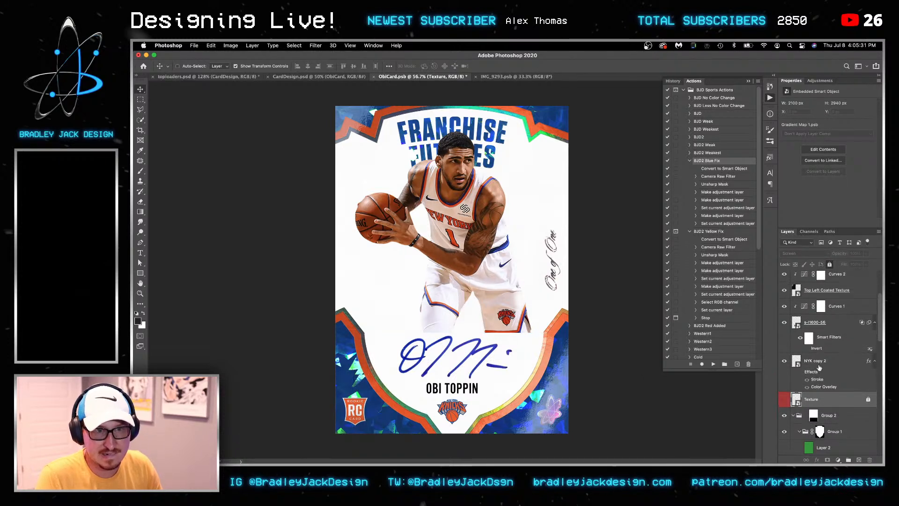
pyautogui.scroll(2, 820, 367)
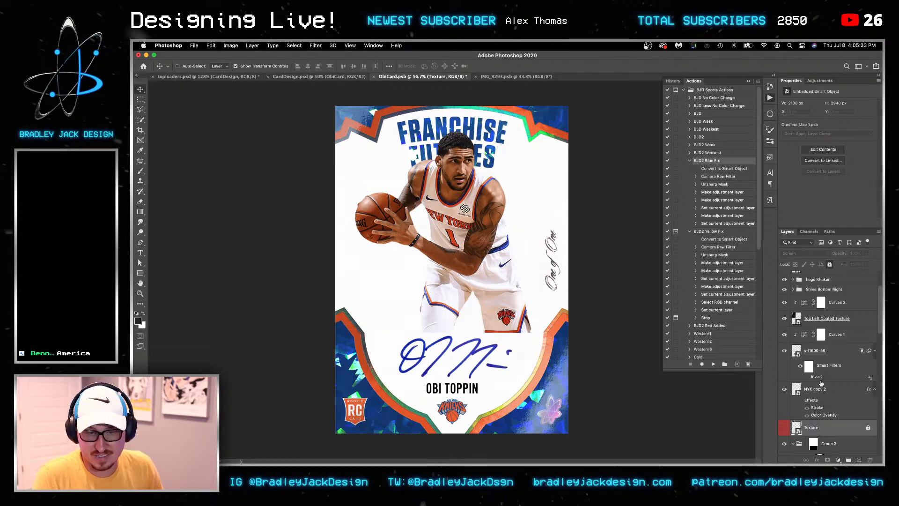
pyautogui.rightClick(459, 214)
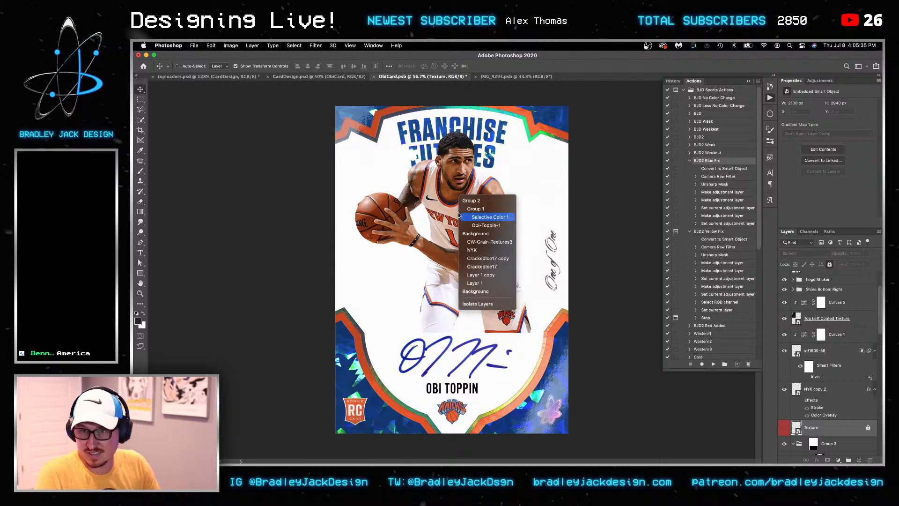
pyautogui.click(472, 226)
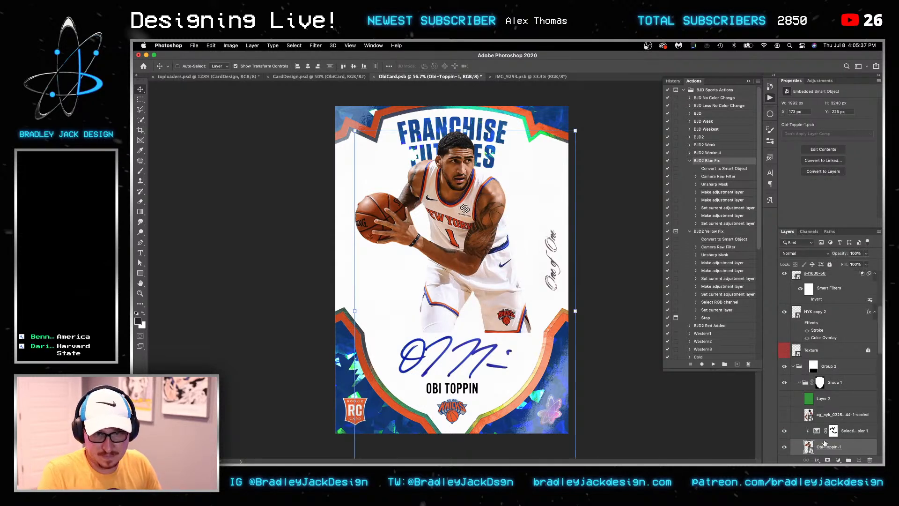
pyautogui.scroll(-1, 825, 443)
pyautogui.keyDown('ctrl'); pyautogui.click(808, 427); pyautogui.keyUp('ctrl')
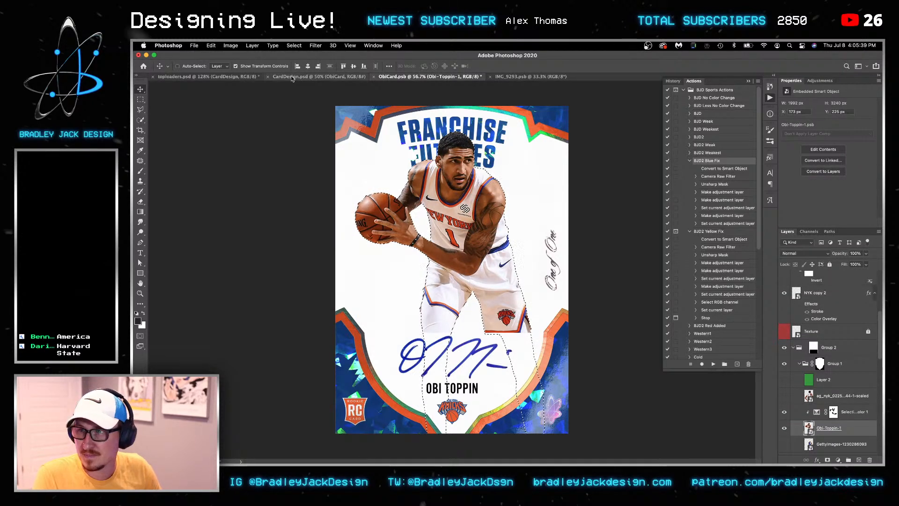
# Convert the player selection into a border selection that follows his silhouette
pyautogui.click(294, 45)
pyautogui.moveTo(337, 153)
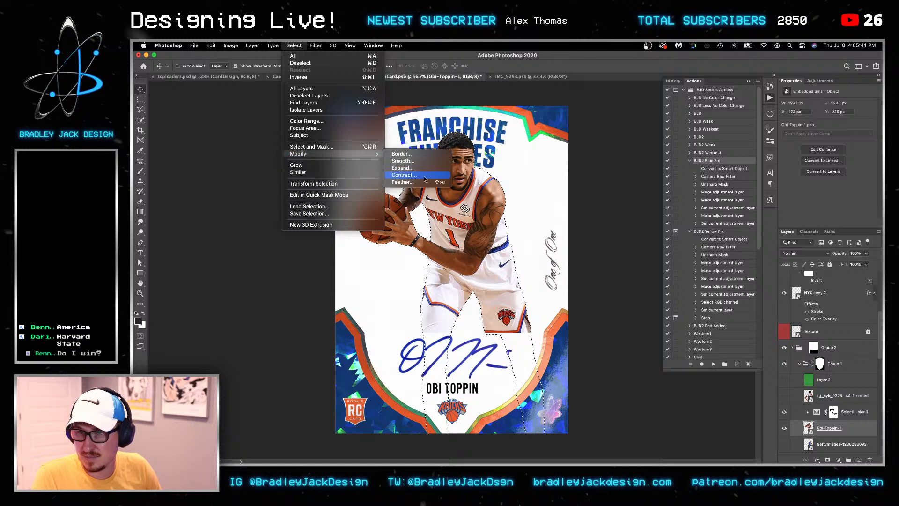
pyautogui.click(421, 155)
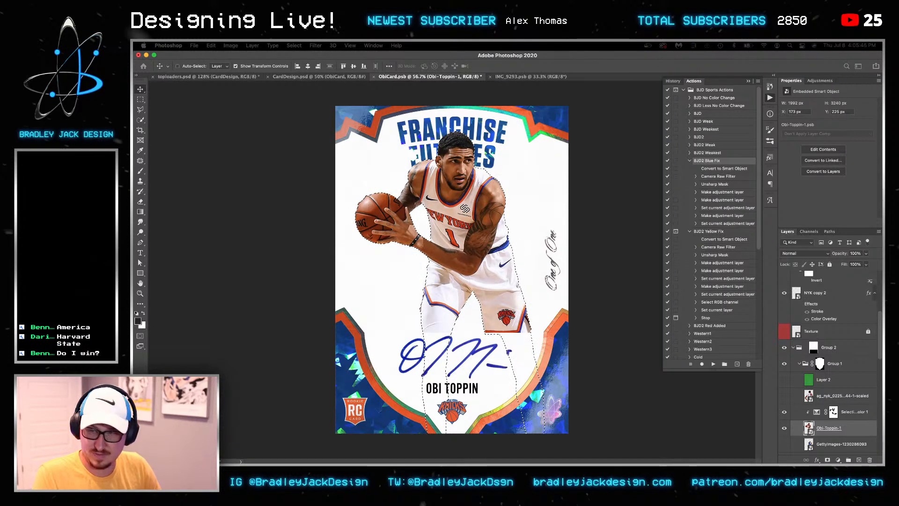
pyautogui.click(294, 45)
pyautogui.moveTo(309, 153)
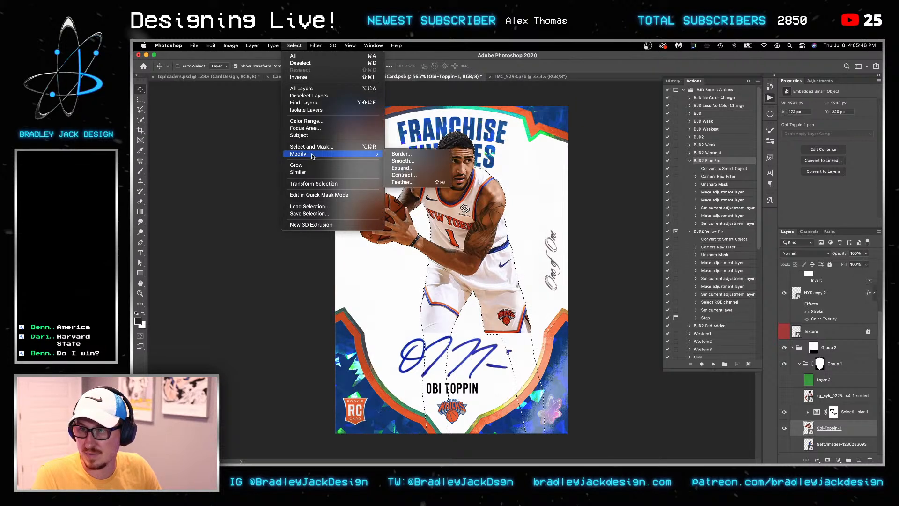
pyautogui.click(405, 155)
pyautogui.press('Return')
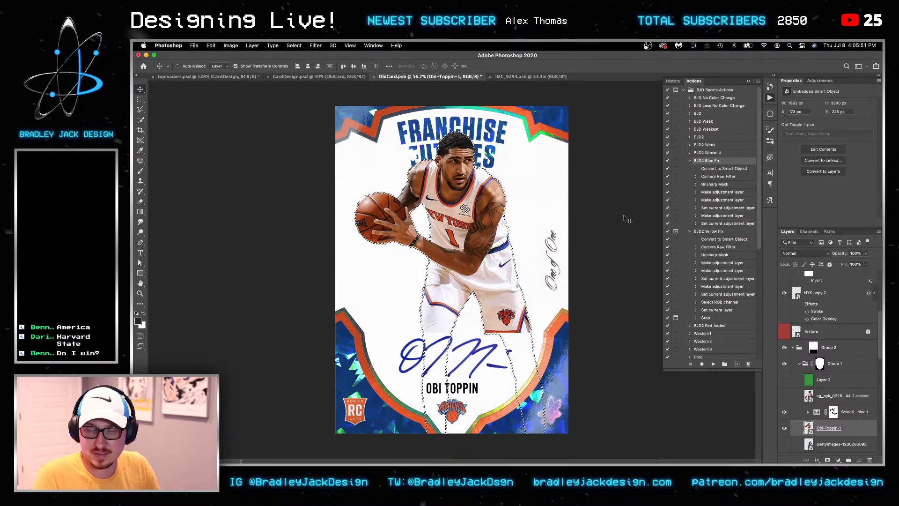
# Add a new layer above Selective Color 1, fill the border selection with a black gradient, and clear the selection
pyautogui.click(833, 443)
pyautogui.click(849, 412)
pyautogui.press('super+alt+shift+n')
pyautogui.press('g')
pyautogui.moveTo(612, 348); pyautogui.dragTo(672, 347)
pyautogui.press('super+d')
pyautogui.press('v')
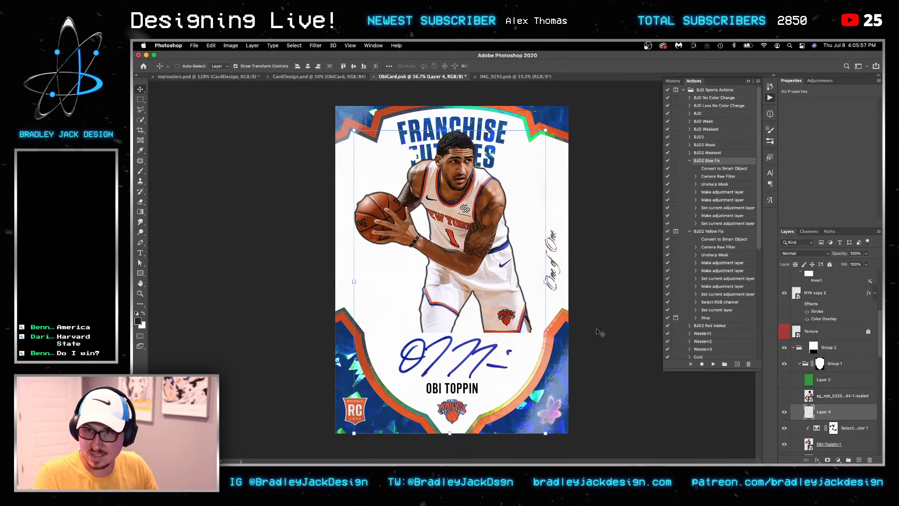
# Reload the Obi-Toppin-1 outline as a selection and turn it into a wider border selection around the player
pyautogui.scroll(5, 534, 273)
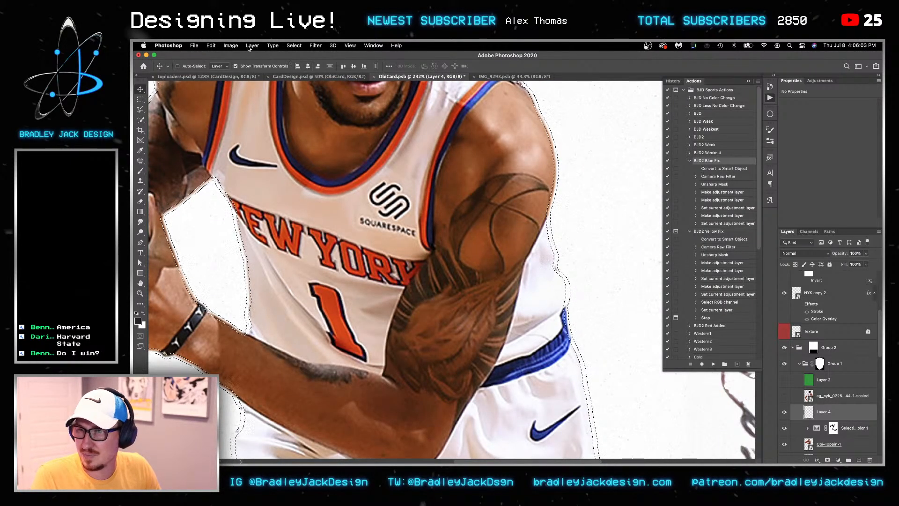
pyautogui.press('super+d')
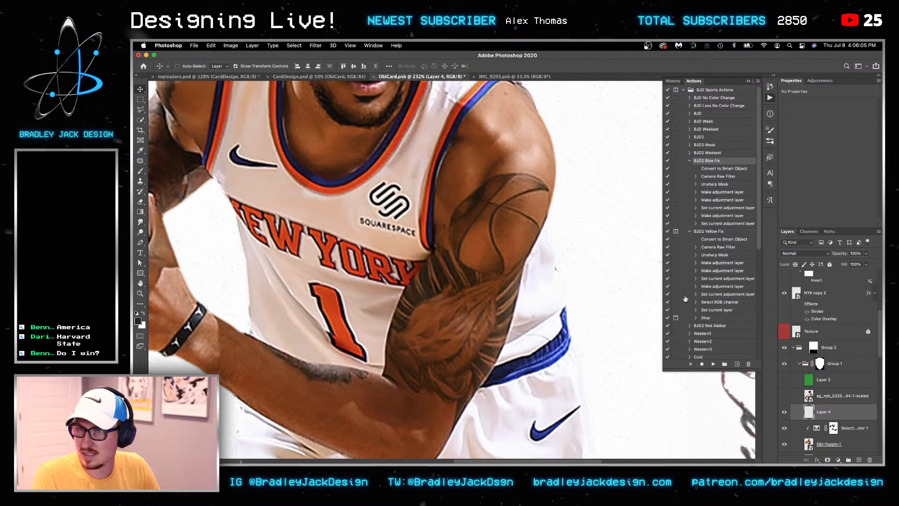
pyautogui.keyDown('super'); pyautogui.click(809, 445); pyautogui.keyUp('super')
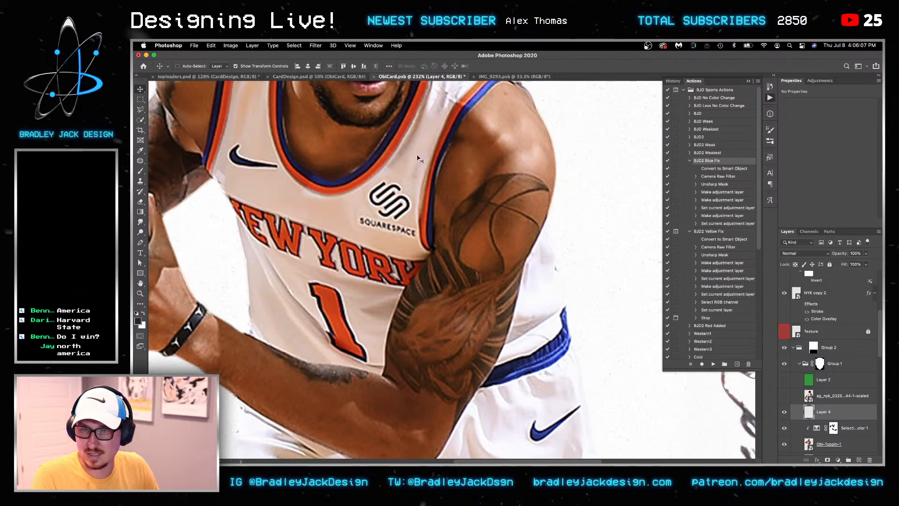
pyautogui.click(294, 46)
pyautogui.moveTo(339, 153)
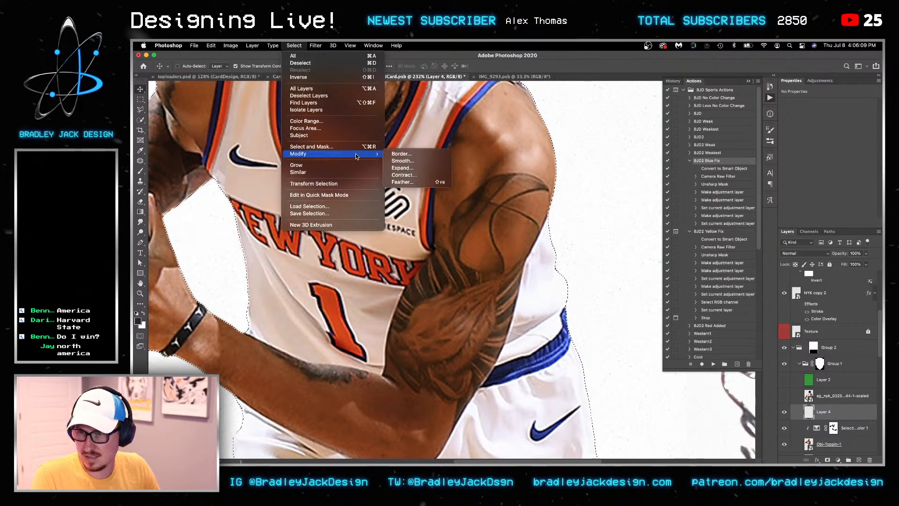
pyautogui.click(418, 154)
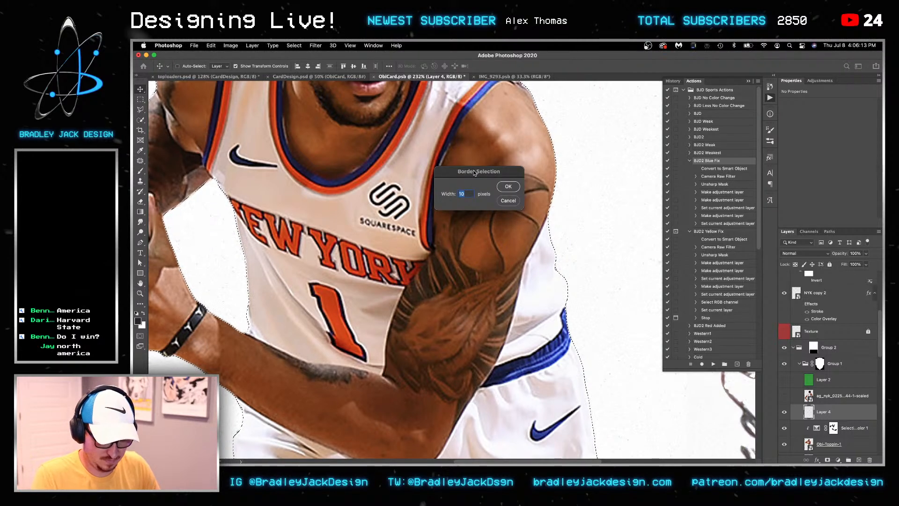
pyautogui.press('Return')
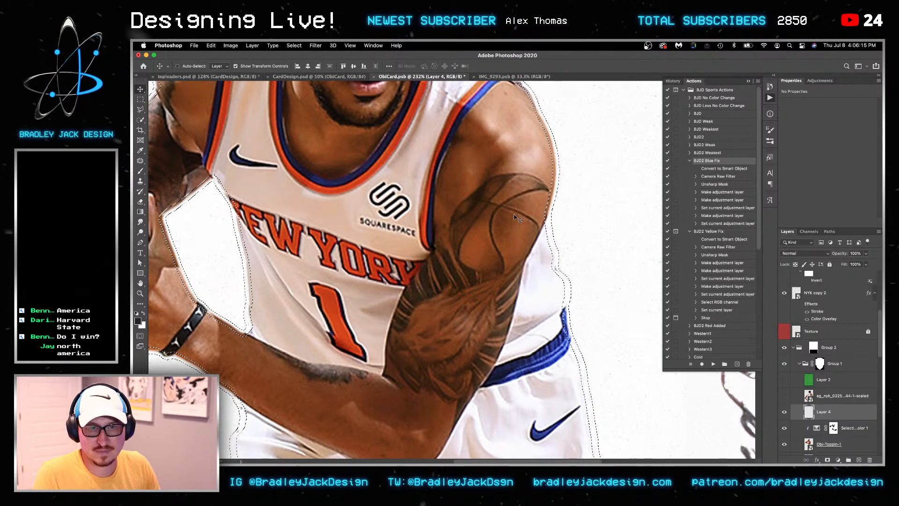
# Fill the wider border with the gradient on Layer 4 and clear the selection
pyautogui.press('super+0')
pyautogui.press('g')
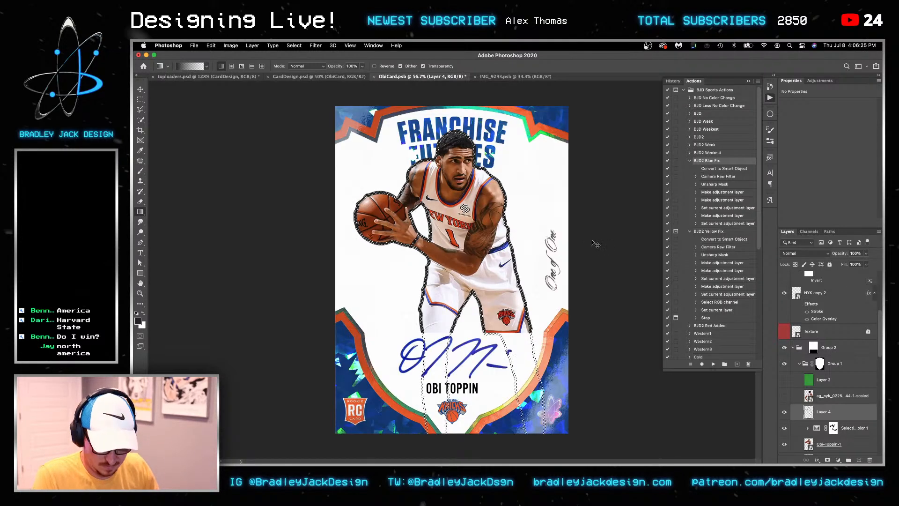
pyautogui.hotkey('ctrl', 'd')
pyautogui.press('v')
# Add a layer mask to Layer 4 from its own outline and display the mask on the canvas
pyautogui.keyDown('super'); pyautogui.click(808, 413); pyautogui.keyUp('super')
pyautogui.click(827, 460)
pyautogui.keyDown('alt'); pyautogui.click(824, 412); pyautogui.keyUp('alt')
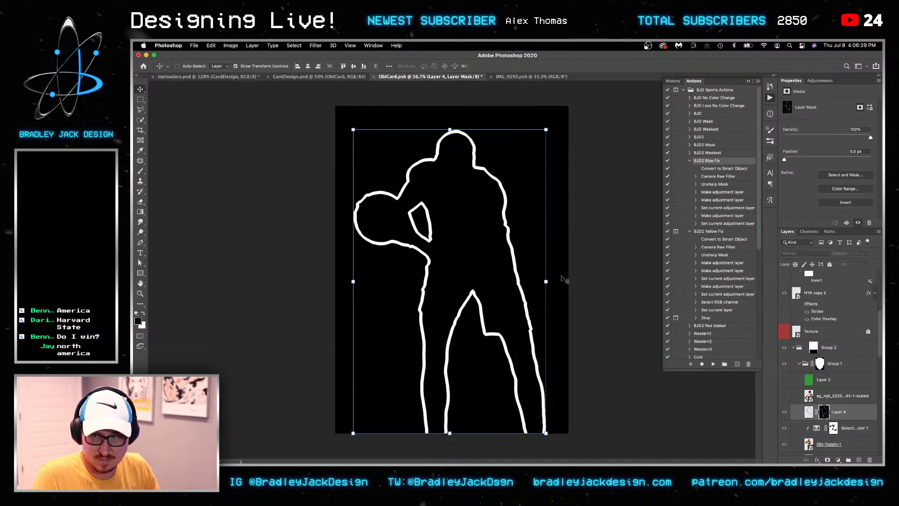
pyautogui.scroll(3, 440, 216)
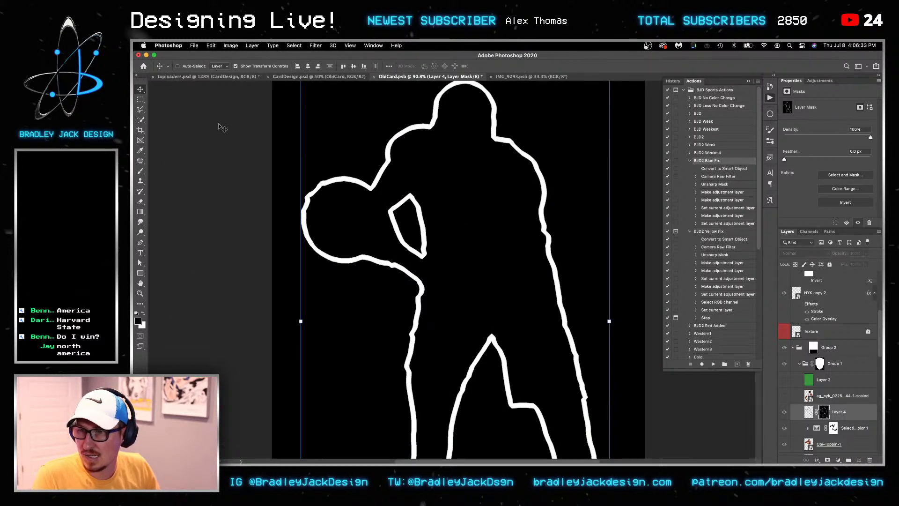
# Harden the outline edges in Layer 4's mask by painting white in Overlay mode with a 600 px brush
pyautogui.press('x')
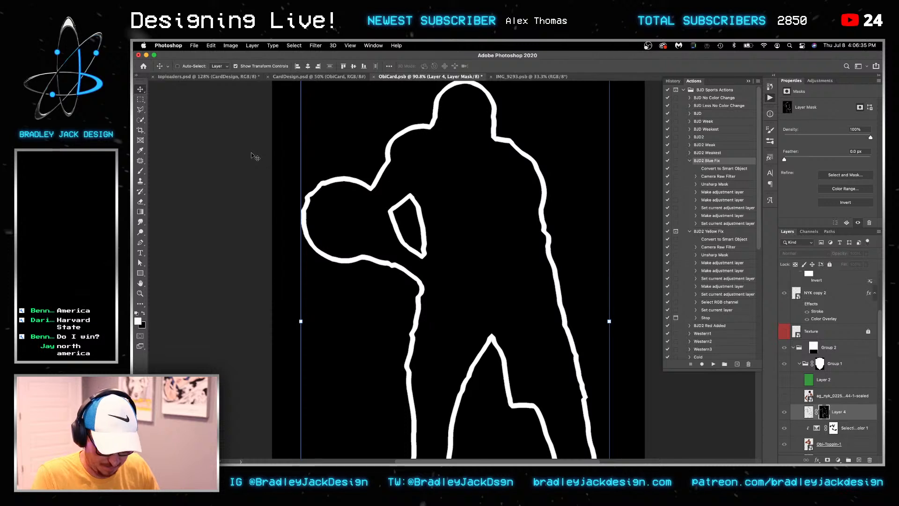
pyautogui.press('b')
pyautogui.press(']')
pyautogui.press(']')
pyautogui.press(']')
pyautogui.press(']')
pyautogui.press(']')
pyautogui.press(']')
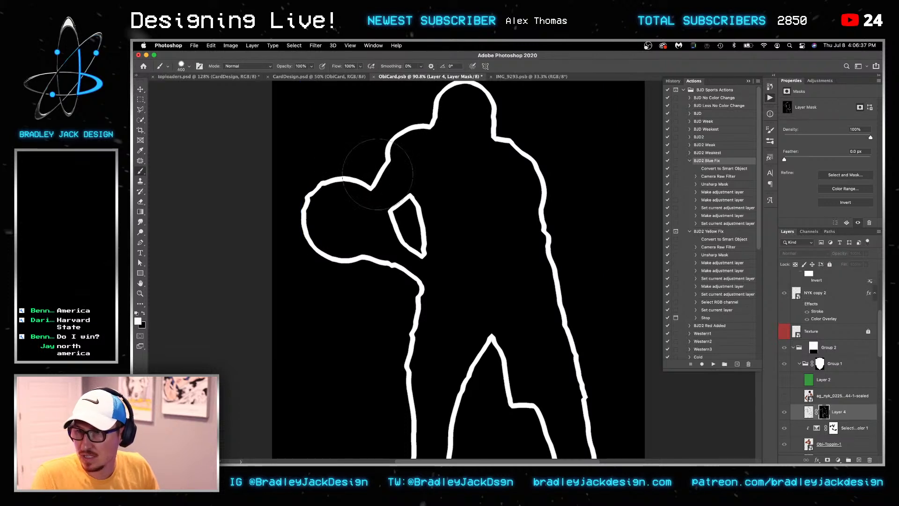
pyautogui.click(378, 174)
pyautogui.press('super+z')
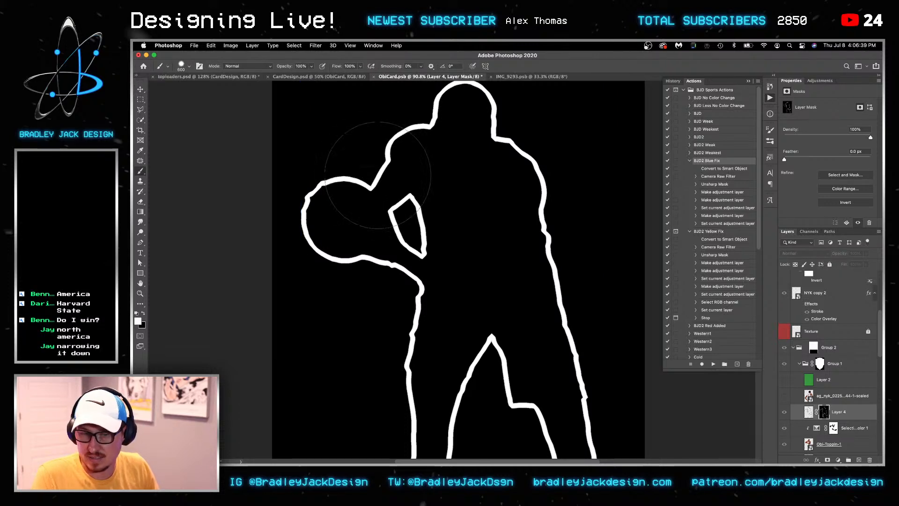
pyautogui.hotkey('alt', 'shift', 'o')
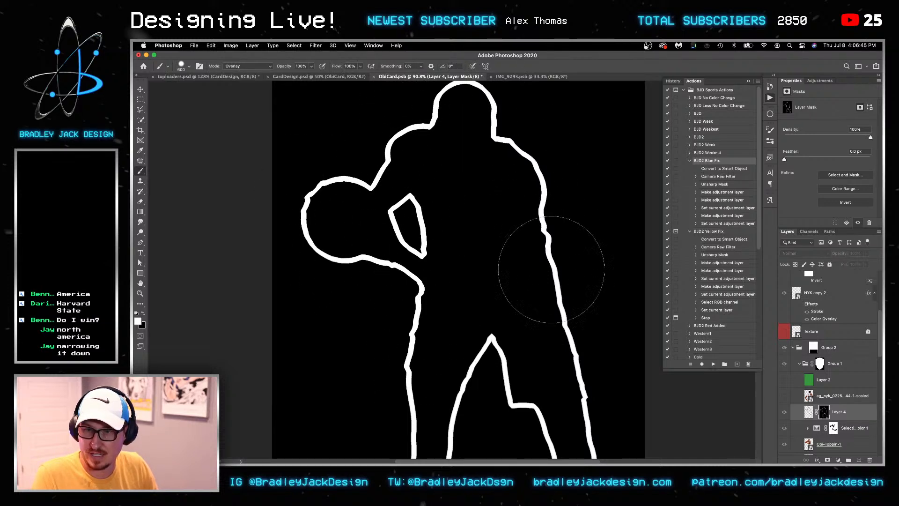
pyautogui.moveTo(566, 323); pyautogui.dragTo(526, 188)
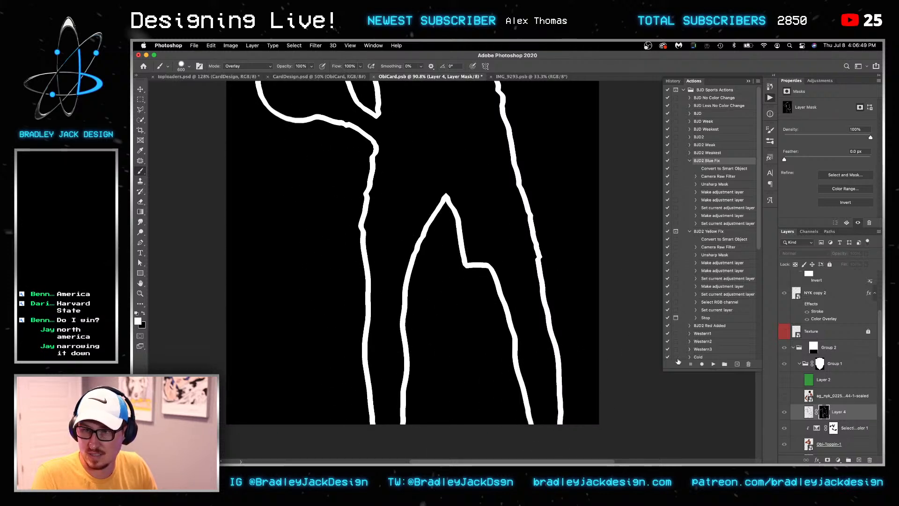
# Switch from the mask to Layer 4's contents, make the layer visible, and fill it with solid black
pyautogui.press('v')
pyautogui.click(810, 413)
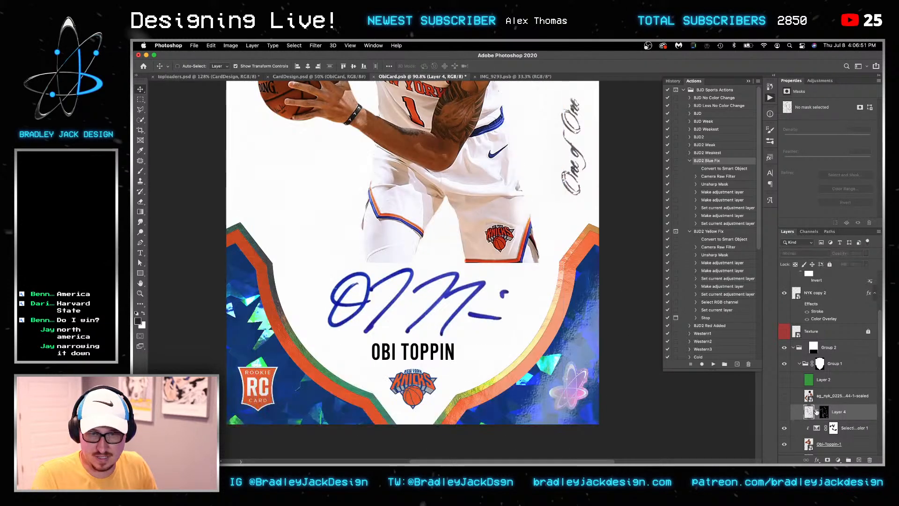
pyautogui.press('super+0')
pyautogui.press('g')
pyautogui.click(620, 337)
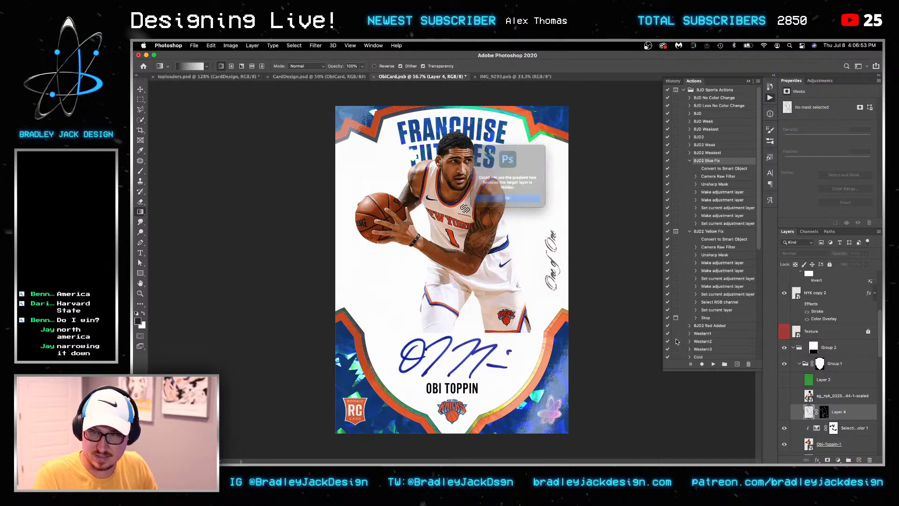
pyautogui.press('Return')
pyautogui.click(793, 413)
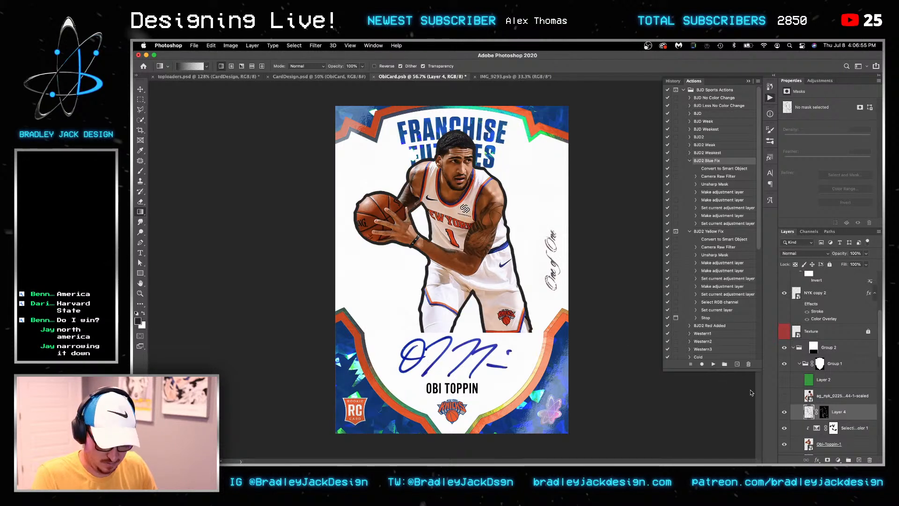
pyautogui.hotkey('alt', 'BackSpace')
pyautogui.press('v')
# Clip a copy of the SilverParallel image to Layer 4 and move both layers beneath Obi-Toppin-1
pyautogui.scroll(-4, 844, 428)
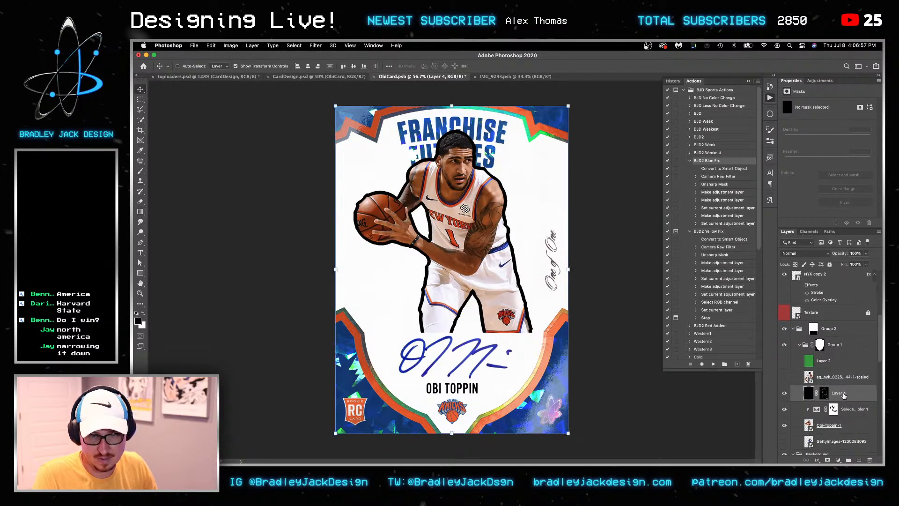
pyautogui.moveTo(845, 429); pyautogui.dragTo(837, 351)
pyautogui.press('super+alt+g')
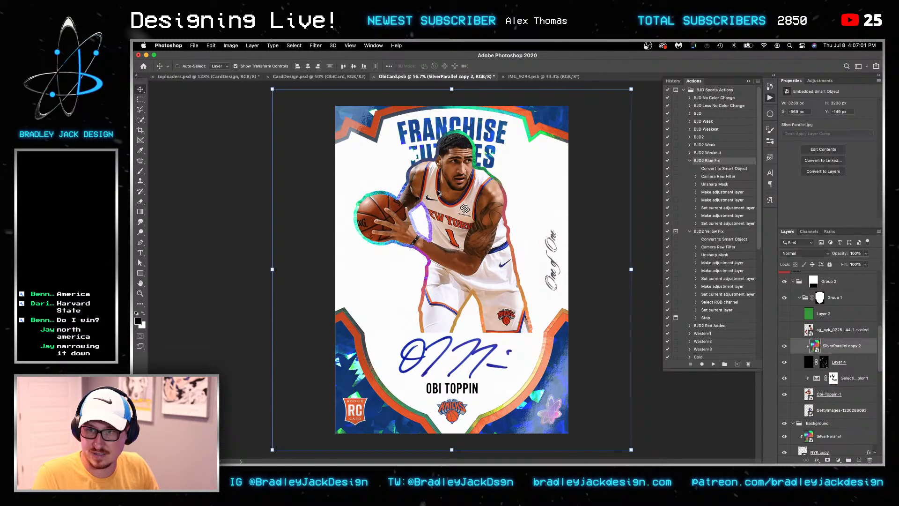
pyautogui.keyDown('shift'); pyautogui.click(836, 361); pyautogui.keyUp('shift')
pyautogui.moveTo(838, 362); pyautogui.dragTo(858, 404)
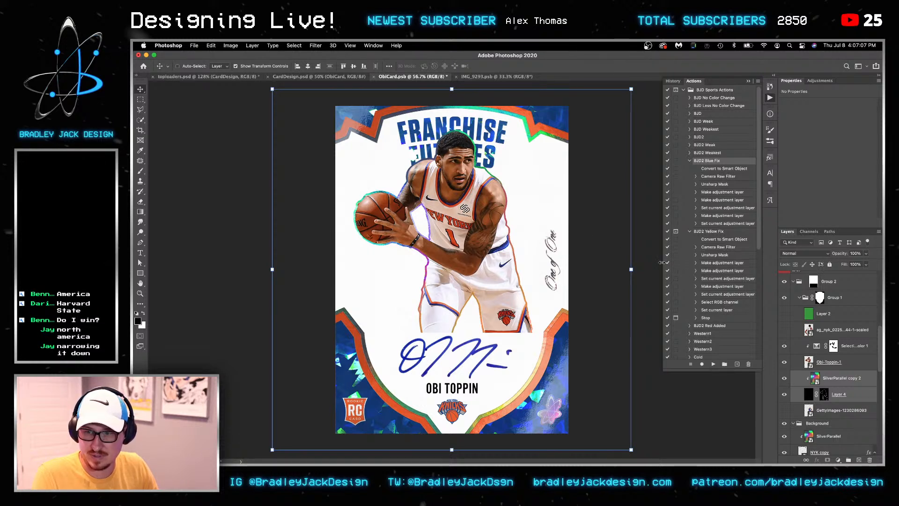
# Scale the SilverParallel copy clipped to Layer 4 down to about 2551 × 2551 px over the player
pyautogui.click(843, 378)
pyautogui.hotkey('ctrl', 't')
pyautogui.moveTo(538, 307); pyautogui.dragTo(535, 212)
pyautogui.moveTo(631, 341); pyautogui.dragTo(590, 316)
pyautogui.moveTo(545, 235); pyautogui.dragTo(550, 296)
pyautogui.press('Return')
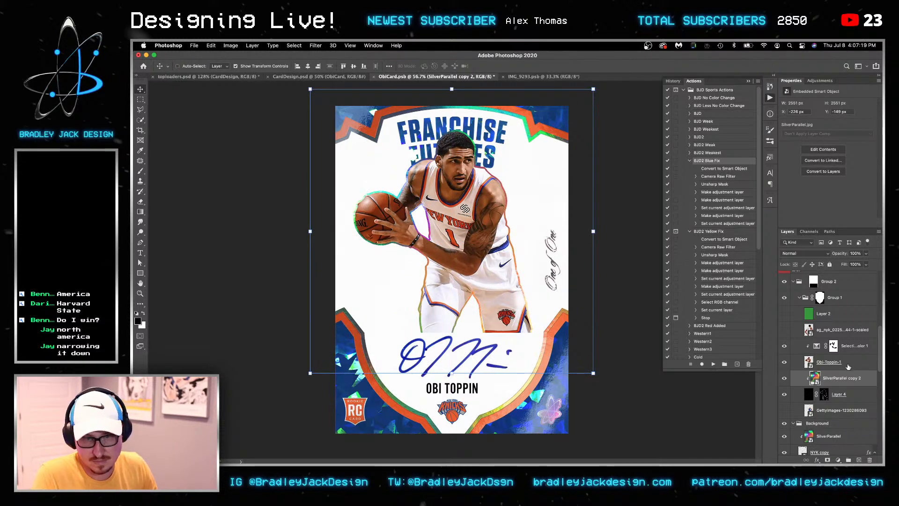
# Copy the existing Bevel & Emboss effect onto Layer 4 and the Obi-Toppin-1 layer
pyautogui.click(849, 367)
pyautogui.scroll(-2, 834, 409)
pyautogui.moveTo(830, 442); pyautogui.dragTo(840, 380)
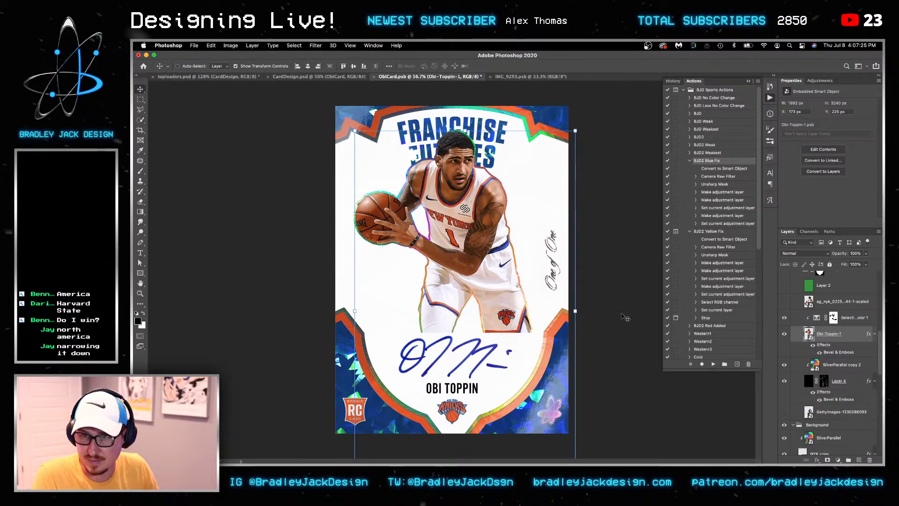
# Save the card and refill Layer 4 with the orange sampled from the card's border
pyautogui.press('super+s')
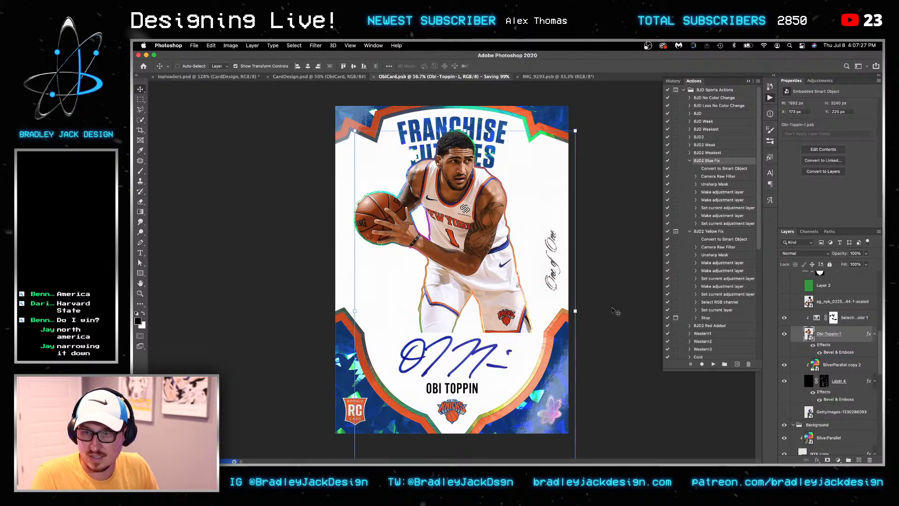
pyautogui.click(811, 372)
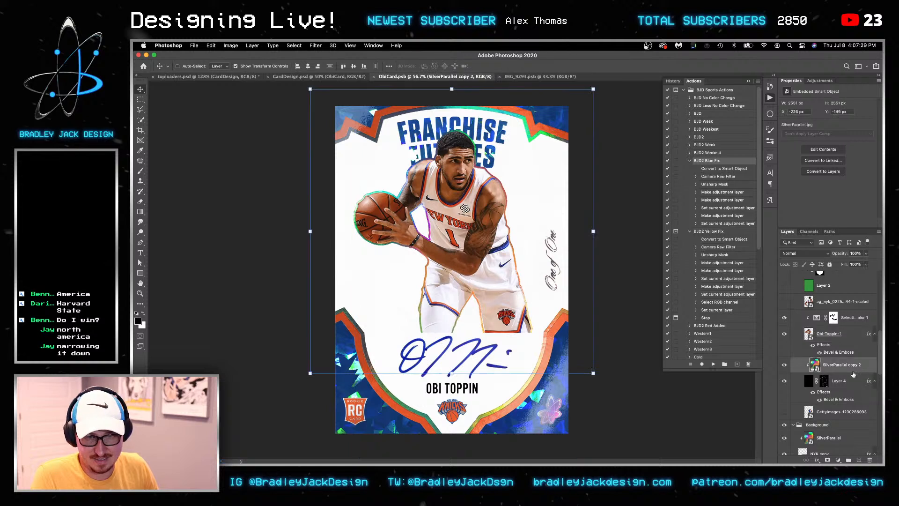
pyautogui.click(809, 380)
pyautogui.press('g')
pyautogui.keyDown('alt'); pyautogui.click(422, 423); pyautogui.keyUp('alt')
pyautogui.hotkey('alt', 'BackSpace')
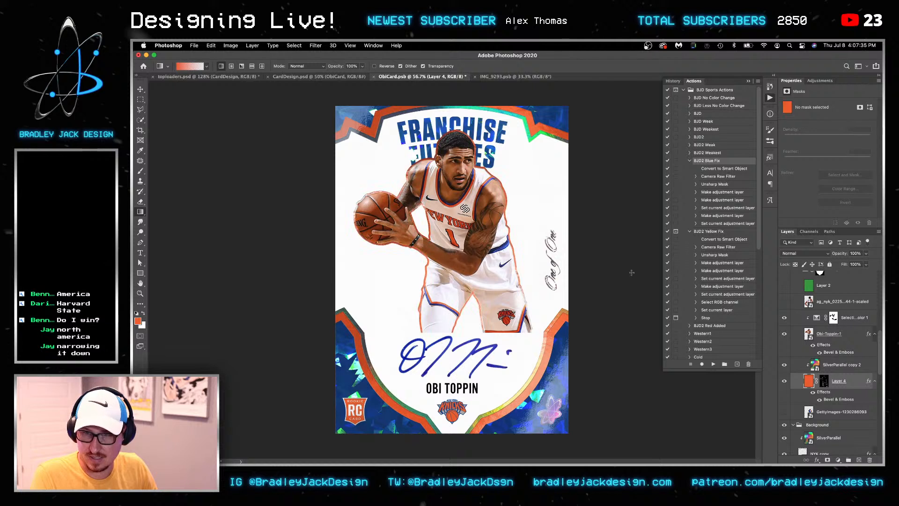
# Set the SilverParallel copy clipped to Layer 4 to Luminosity blending at 50% opacity and save the card
pyautogui.press('v')
pyautogui.click(837, 368)
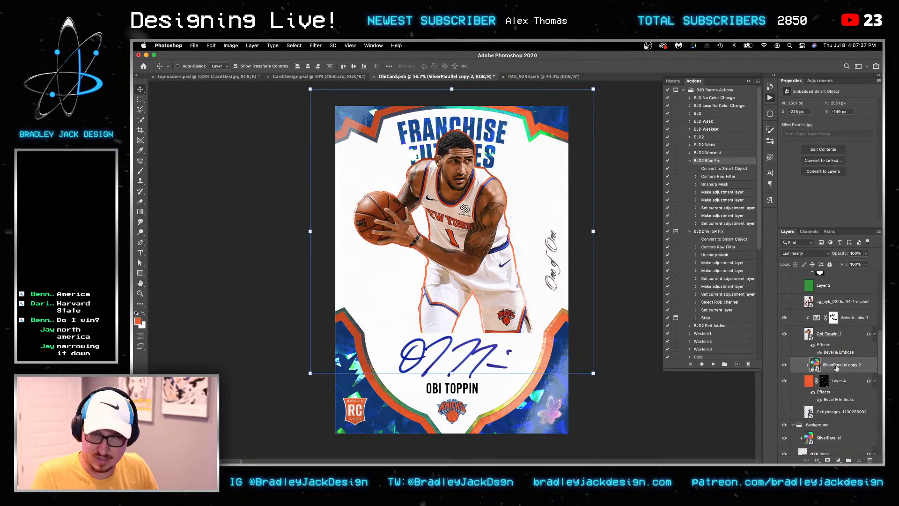
pyautogui.press('5')
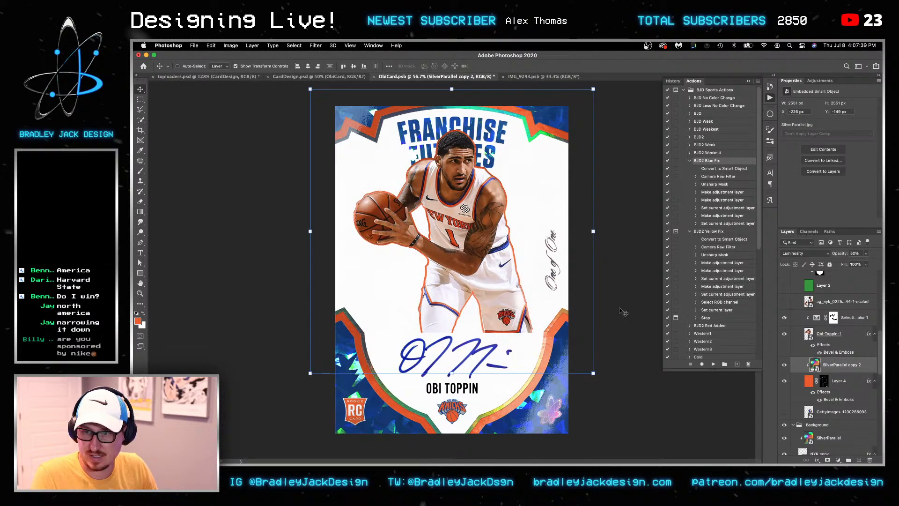
pyautogui.press('super+s')
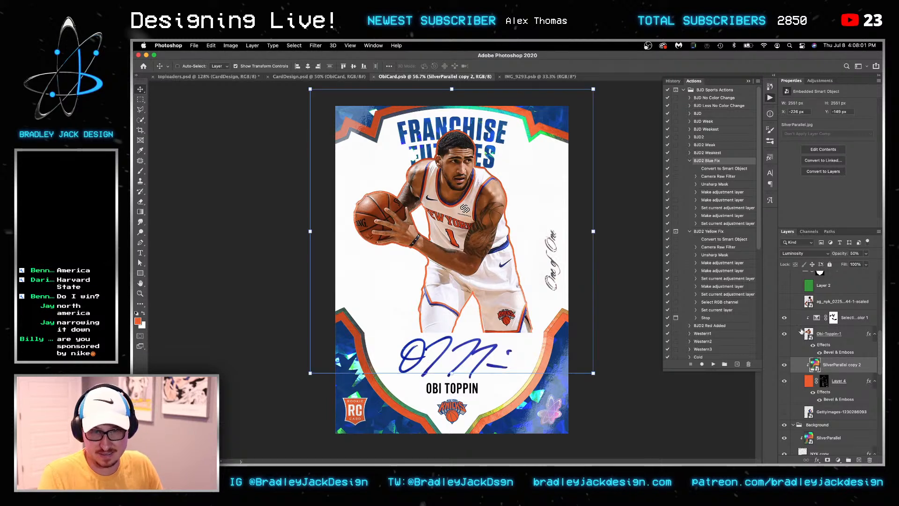
# Move the ag_nyk photo layer beneath Obi-Toppin-1, try it enlarged behind the player's left side, hide it again and save
pyautogui.scroll(1, 830, 340)
pyautogui.scroll(2, 830, 340)
pyautogui.click(826, 331)
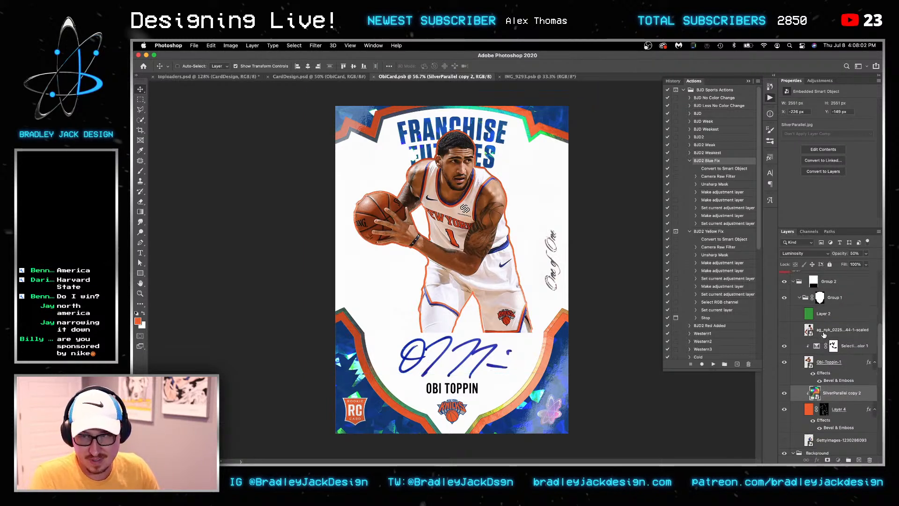
pyautogui.click(782, 328)
pyautogui.moveTo(827, 333); pyautogui.dragTo(833, 382)
pyautogui.moveTo(517, 285); pyautogui.dragTo(323, 243)
pyautogui.click(783, 376)
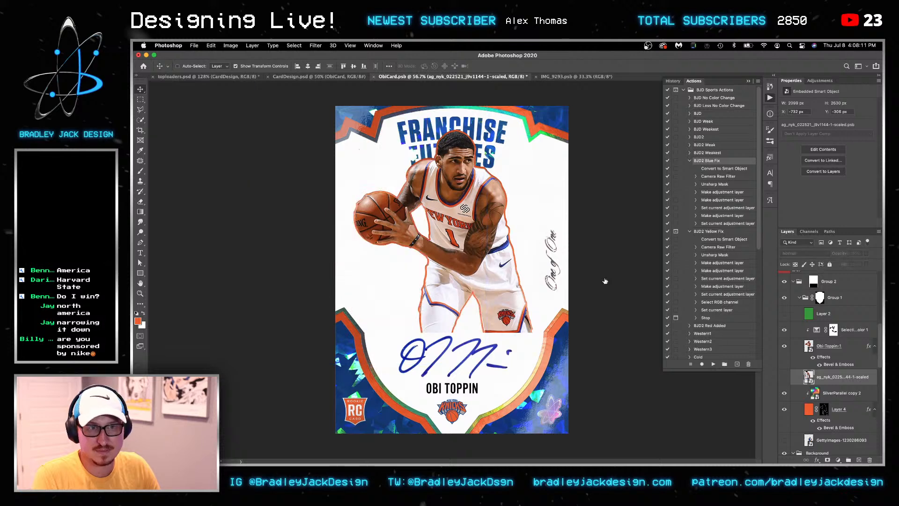
pyautogui.press('super+s')
# Inspect the autograph area at 100% and close the IMG_9293 reference photo
pyautogui.press('super+1')
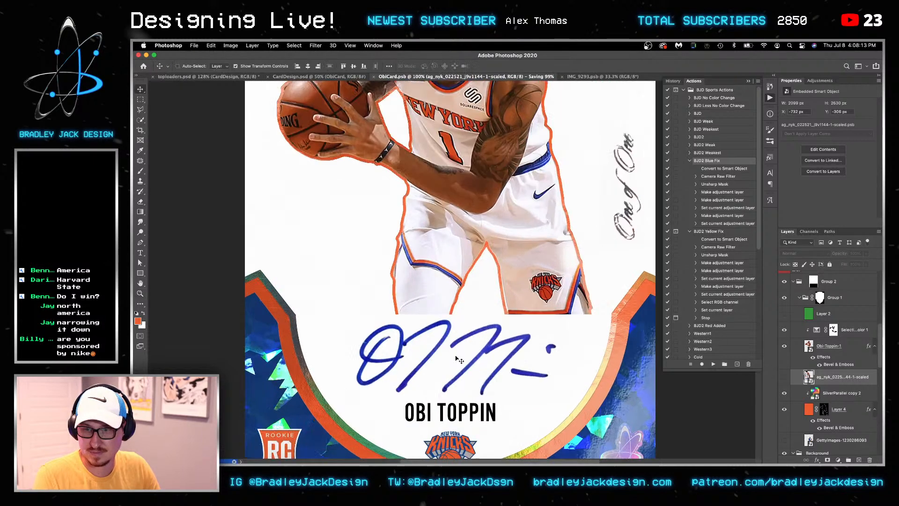
pyautogui.moveTo(464, 355); pyautogui.dragTo(450, 333)
pyautogui.press('super+grave')
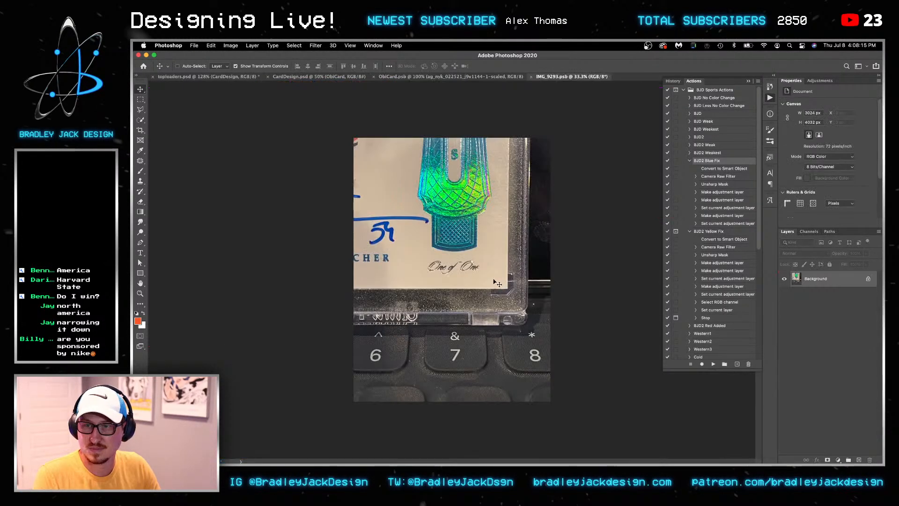
pyautogui.press('super+w')
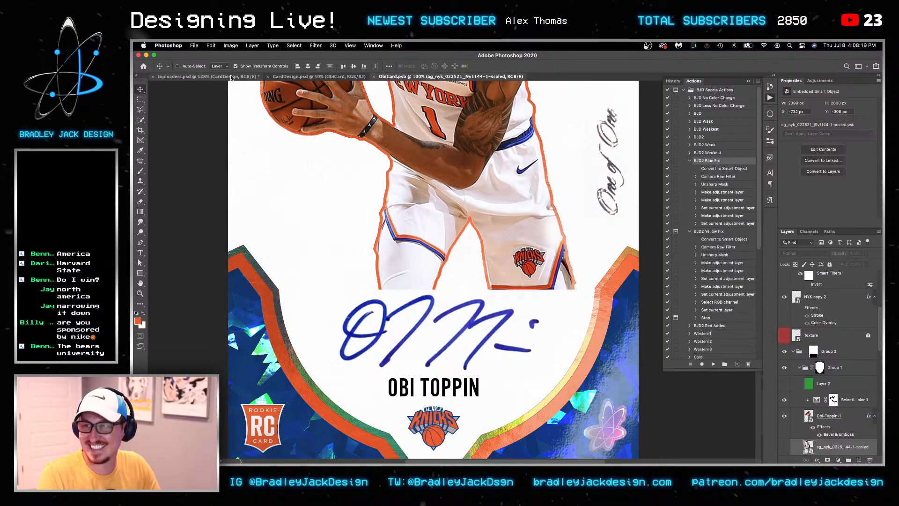
# Open the recent file UrlacherFull.psb and go through the AdamsCardBox1 and Card Design smart objects to the AdamsDesign card artwork
pyautogui.click(194, 46)
pyautogui.moveTo(283, 86)
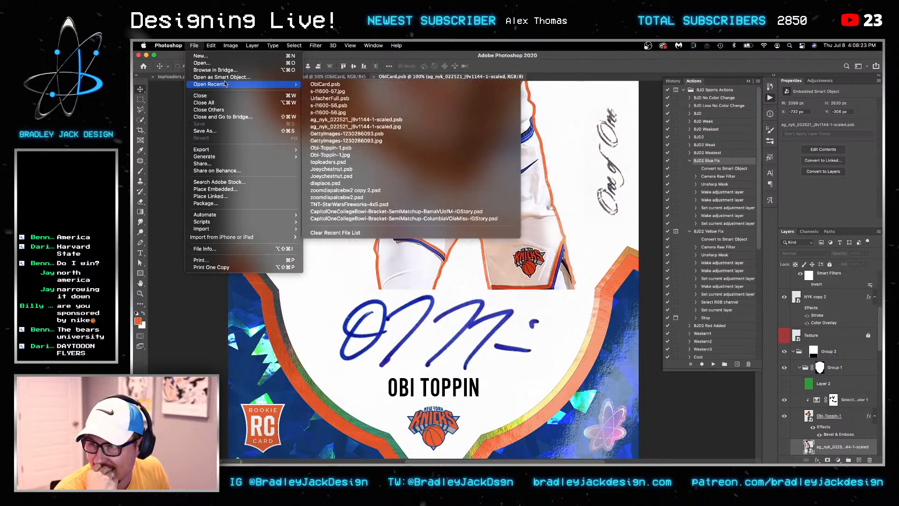
pyautogui.click(326, 99)
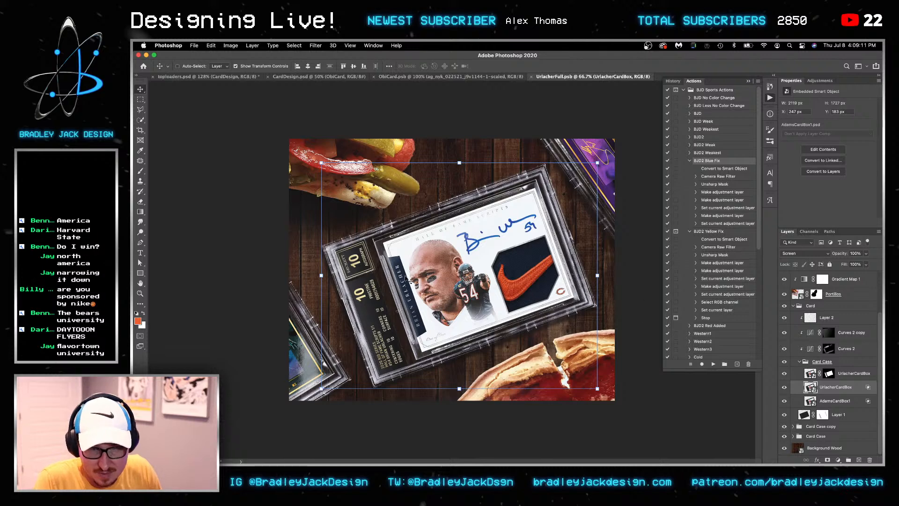
pyautogui.rightClick(305, 336)
pyautogui.click(305, 361)
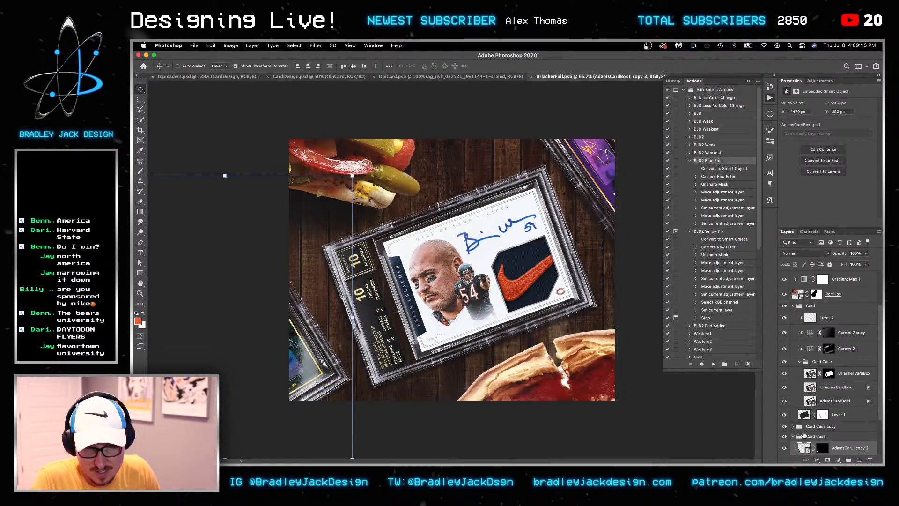
pyautogui.doubleClick(803, 449)
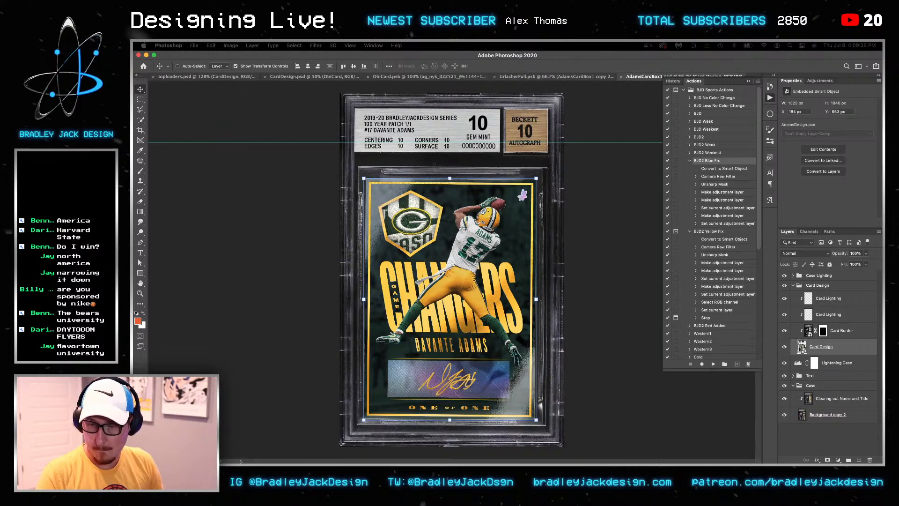
pyautogui.doubleClick(802, 346)
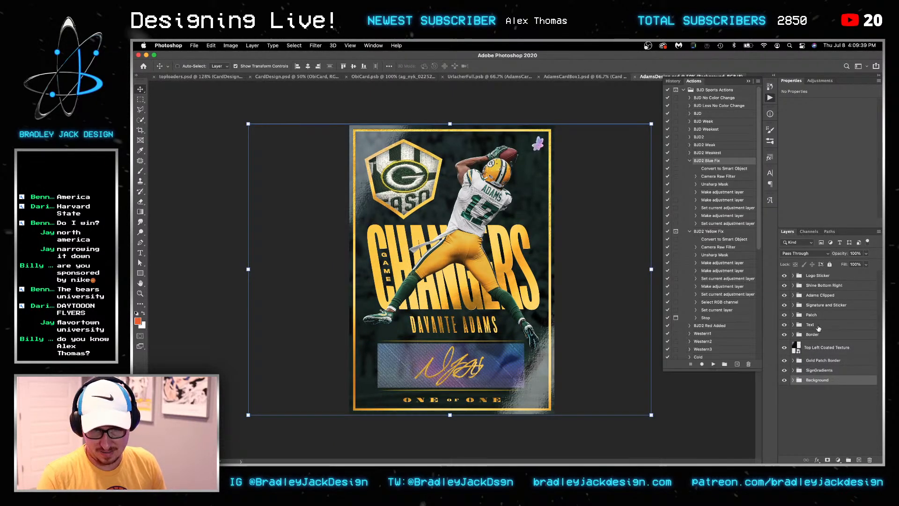
# Hide the Border, Signature and Sticker, and Gold Patch Border groups to find which group holds the signature lines
pyautogui.click(813, 334)
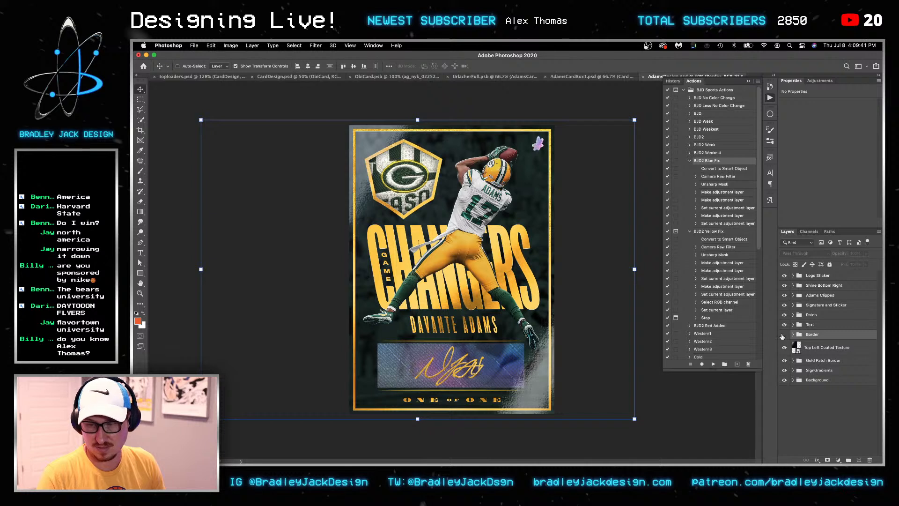
pyautogui.click(784, 334)
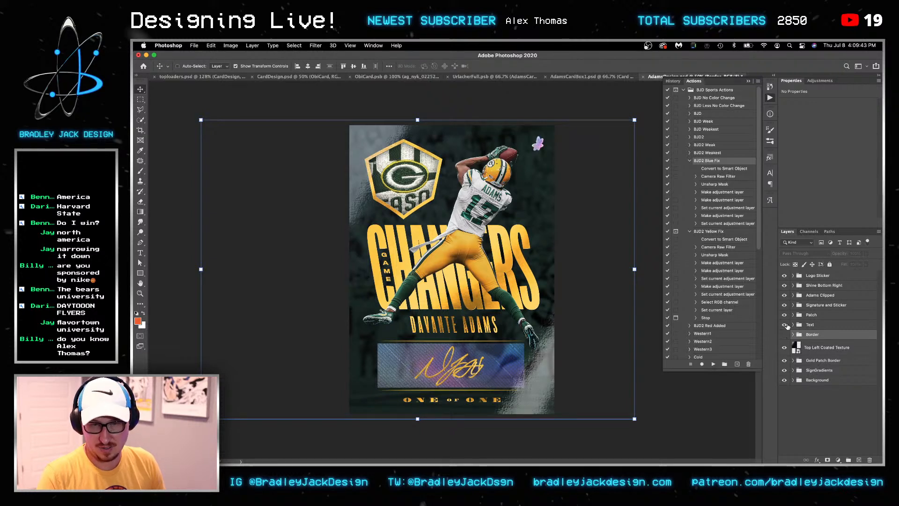
pyautogui.click(783, 305)
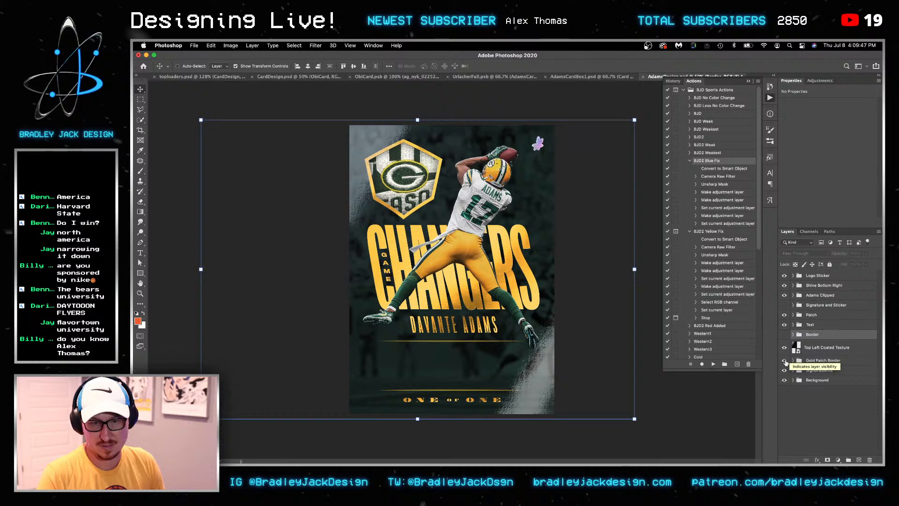
pyautogui.click(784, 360)
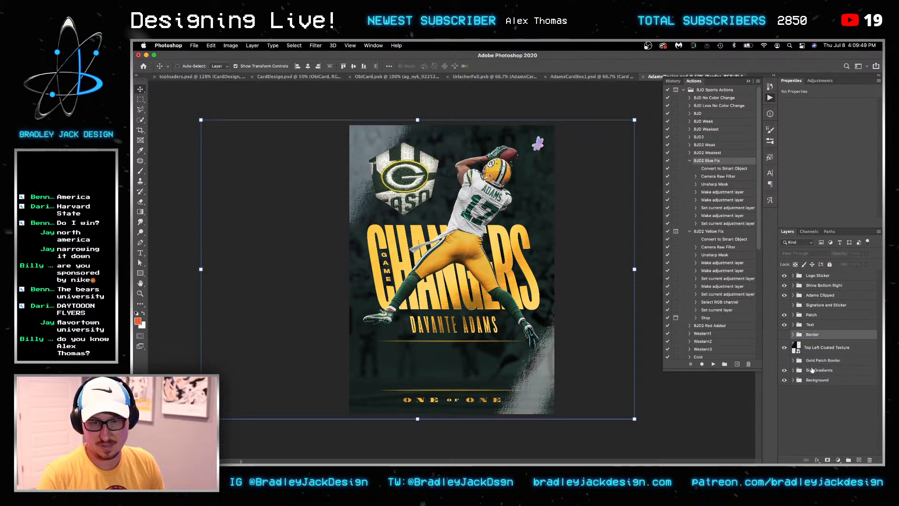
# Copy the SignGradients group from the Adams card into ObiCard.psb, above Group 1
pyautogui.click(812, 369)
pyautogui.hotkey('ctrl', 'Tab')
pyautogui.hotkey('ctrl', 'Tab')
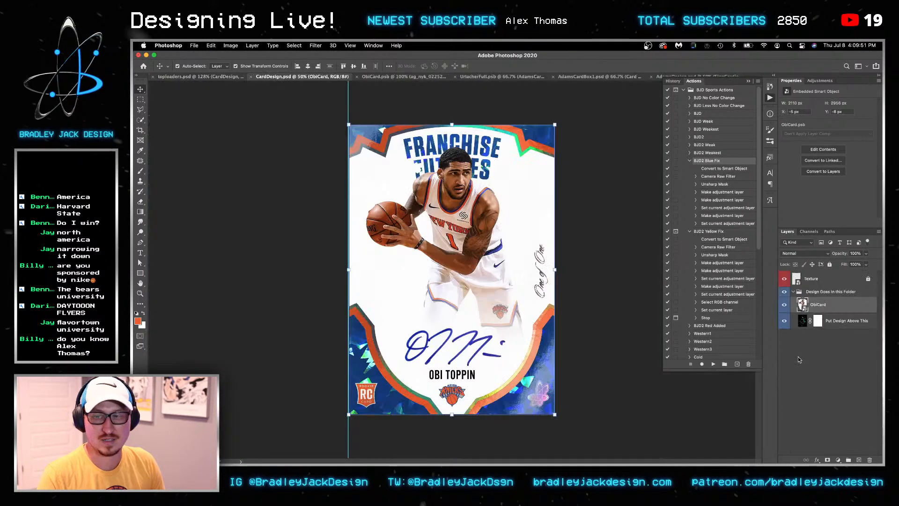
pyautogui.doubleClick(802, 304)
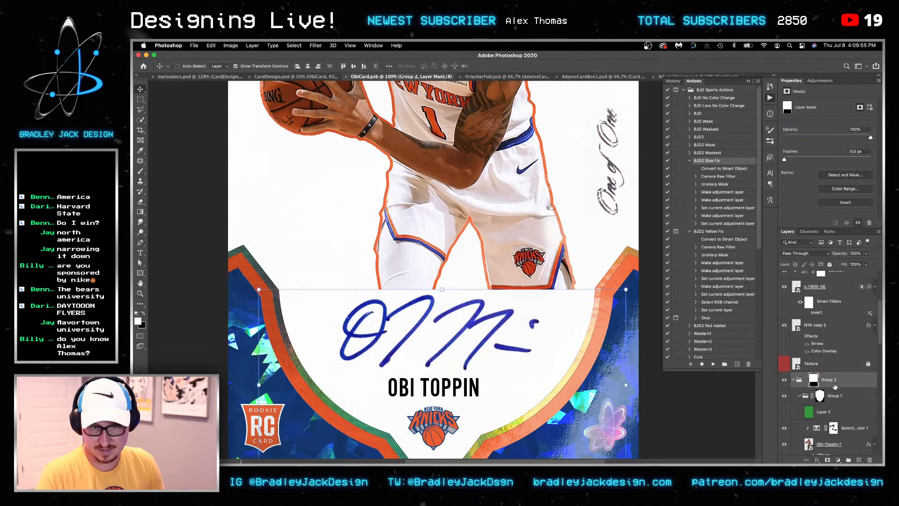
pyautogui.click(819, 395)
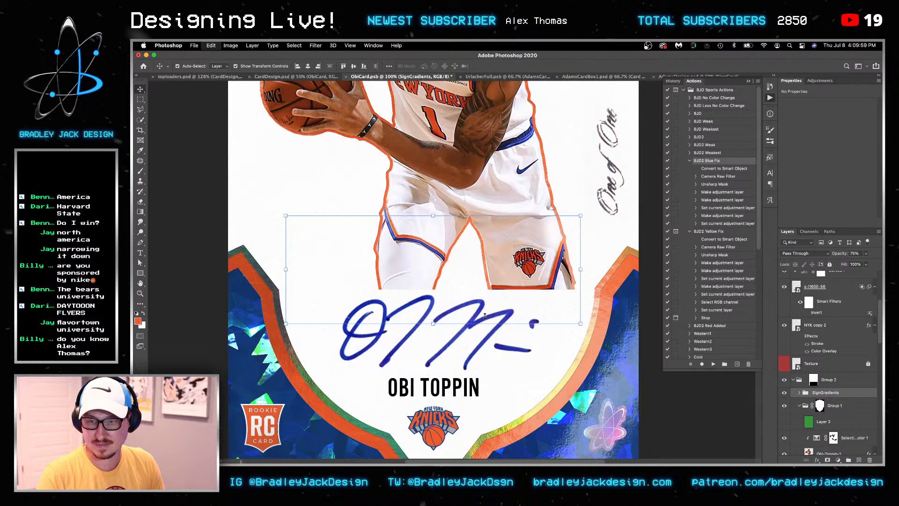
# Place the SignGradients group above Group 2, position its lines around the autograph, and scale them to about 82% wide and 84% high
pyautogui.moveTo(487, 258); pyautogui.dragTo(496, 330)
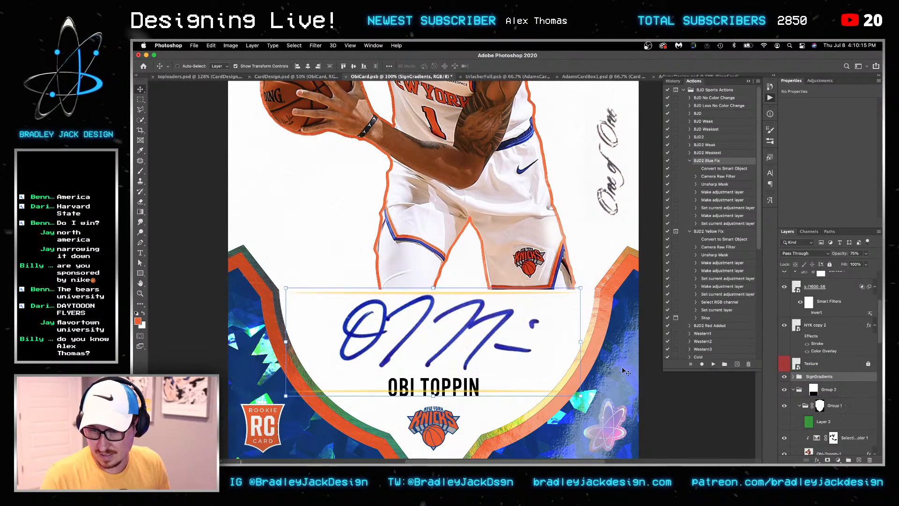
pyautogui.moveTo(582, 343); pyautogui.dragTo(547, 337)
pyautogui.moveTo(433, 395); pyautogui.dragTo(434, 379)
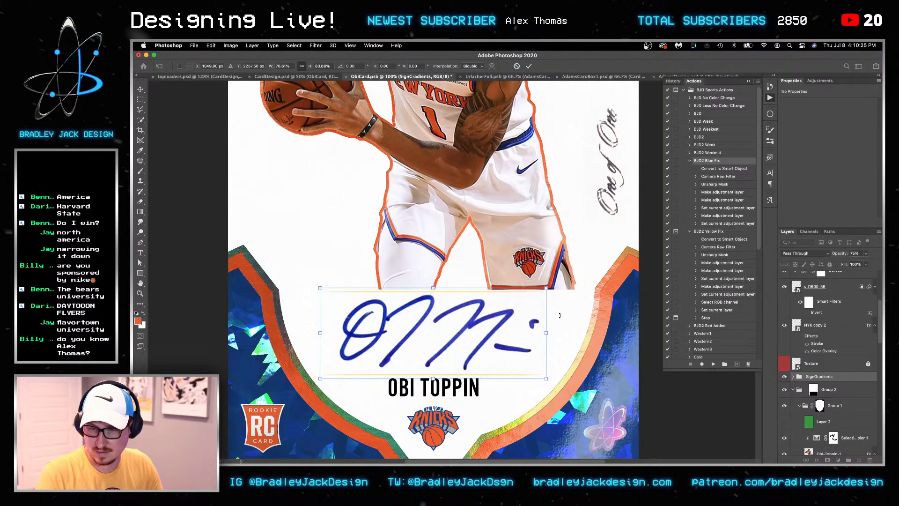
pyautogui.moveTo(549, 333); pyautogui.dragTo(557, 333)
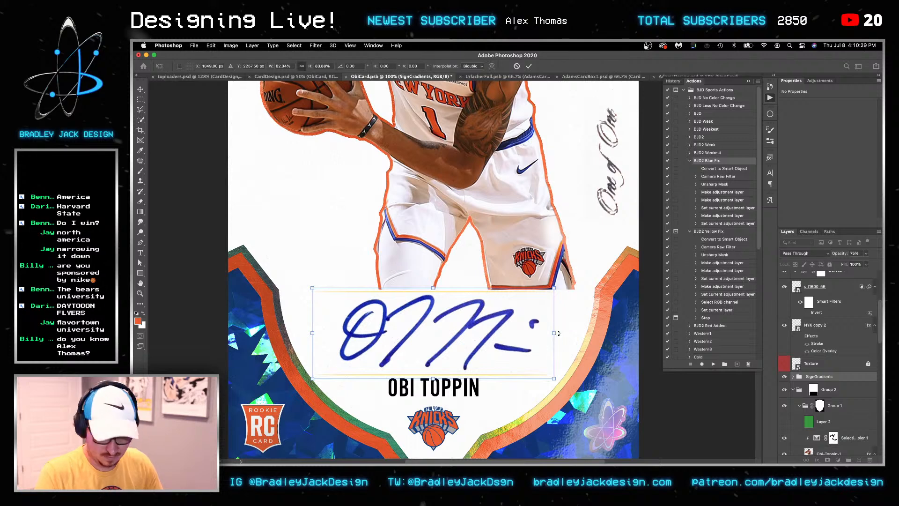
pyautogui.press('Return')
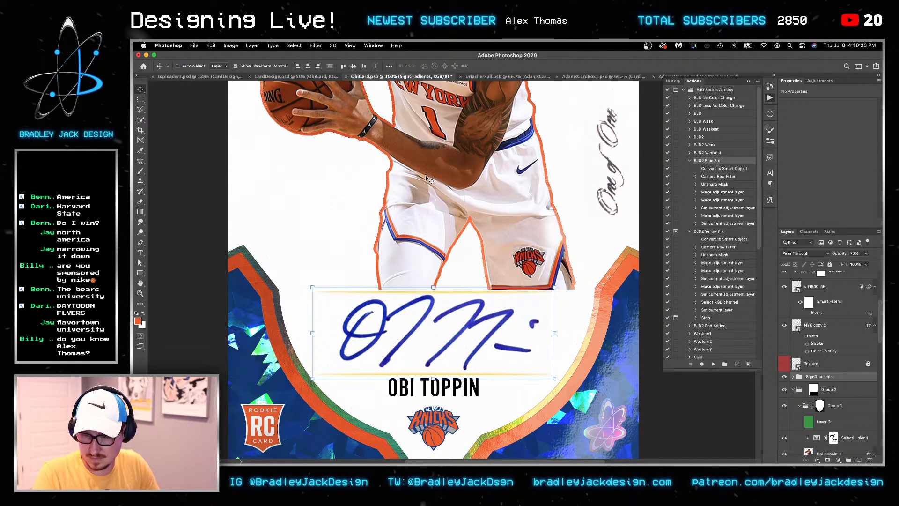
# Expand the SignGradients group and apply an orange Color Overlay to it in Normal mode at 100% opacity
pyautogui.press('super+0')
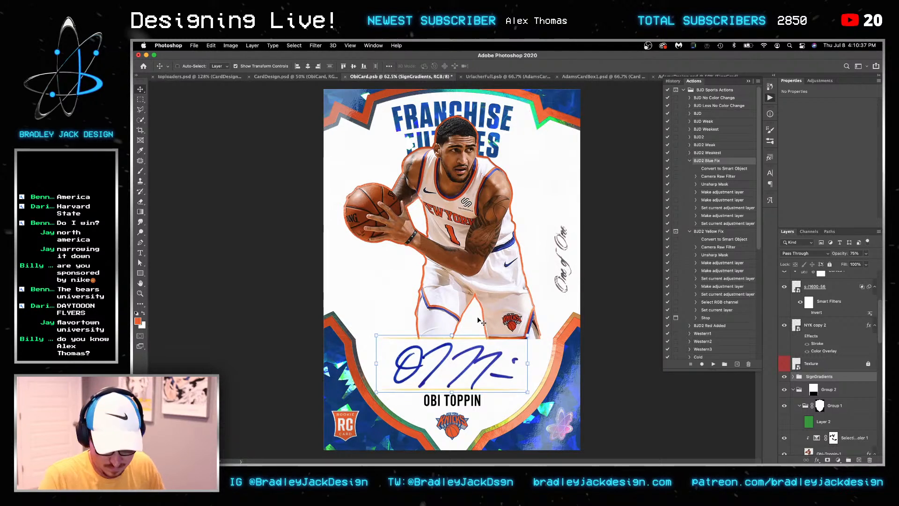
pyautogui.click(793, 377)
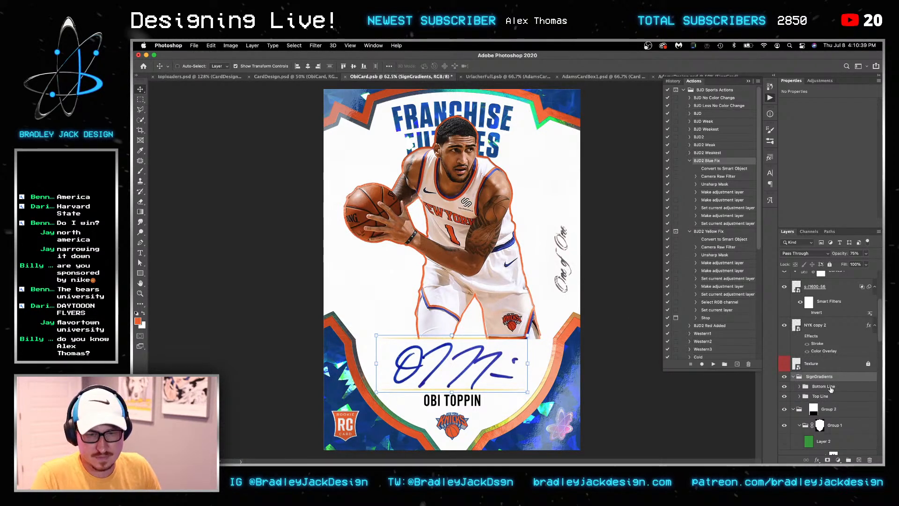
pyautogui.click(799, 386)
pyautogui.click(809, 390)
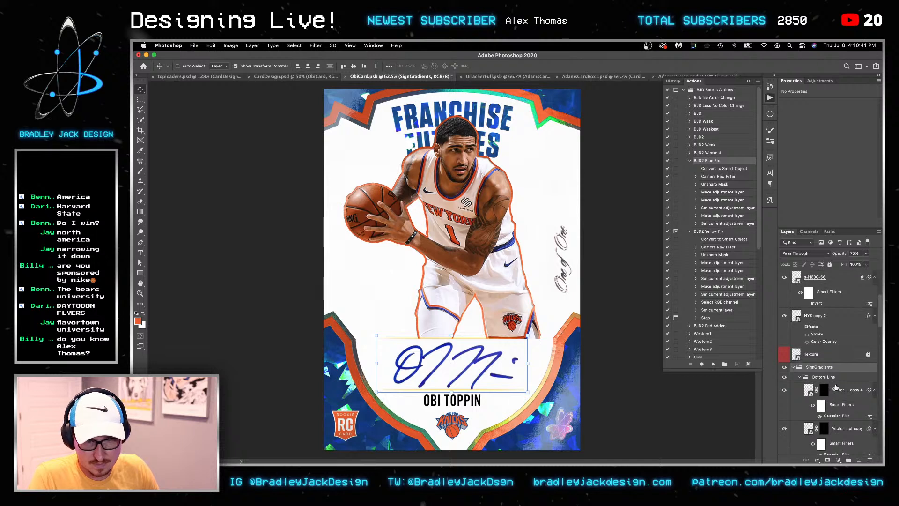
pyautogui.press('u')
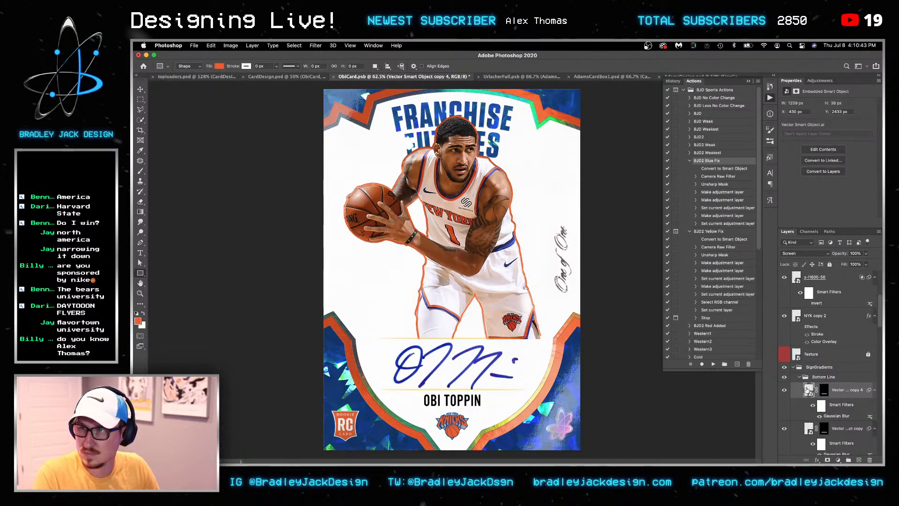
pyautogui.click(820, 367)
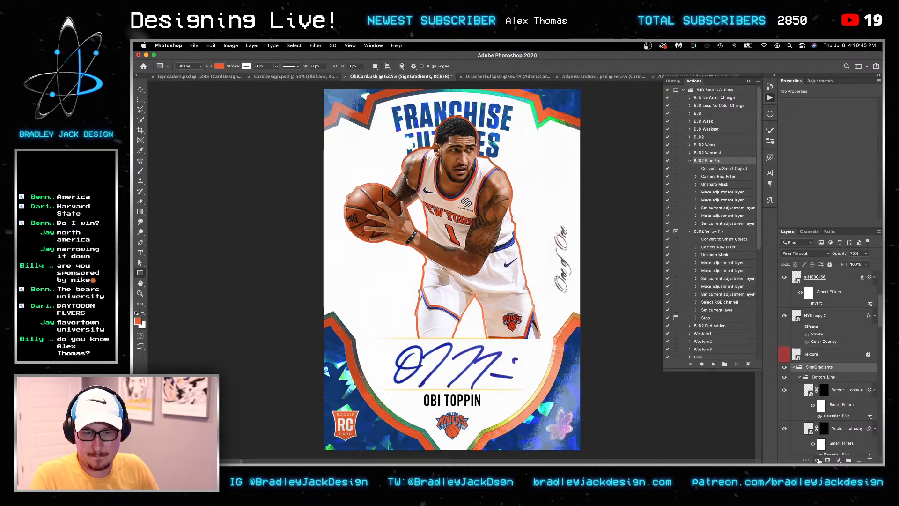
pyautogui.click(817, 459)
pyautogui.click(831, 410)
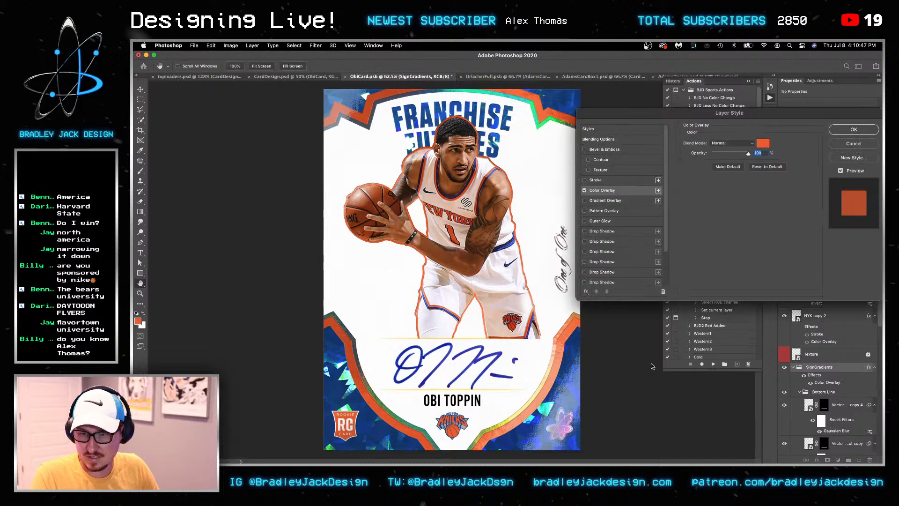
pyautogui.press('Return')
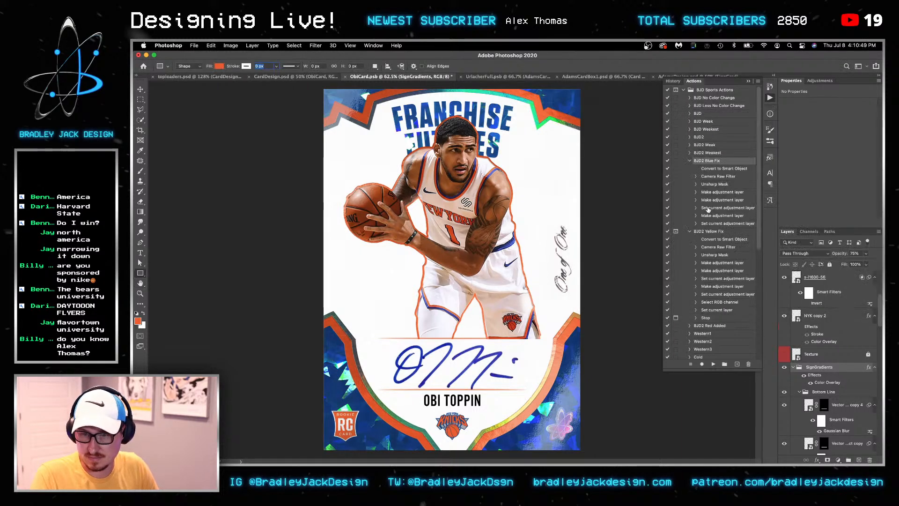
pyautogui.write('1')
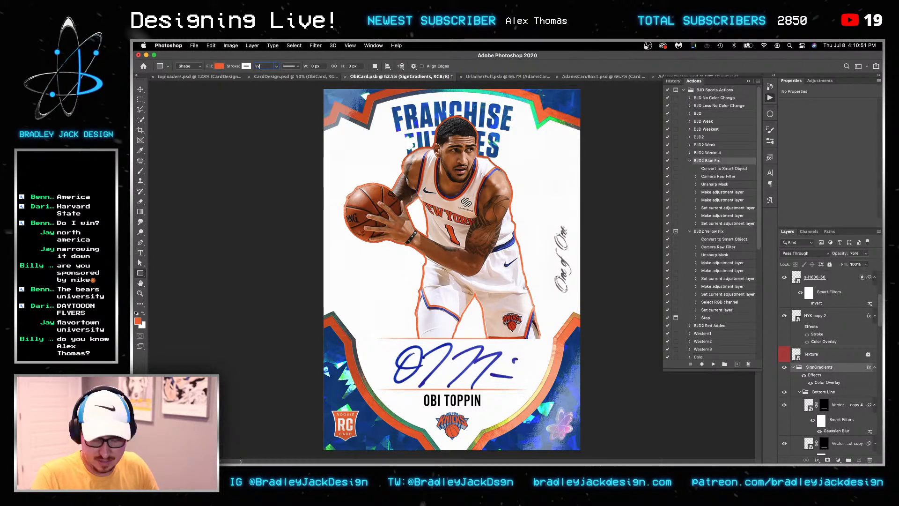
# Change the SignGradients group's Color Overlay to dark grey 555555, set the group's opacity to 70%, and nudge it horizontally
pyautogui.press('Return')
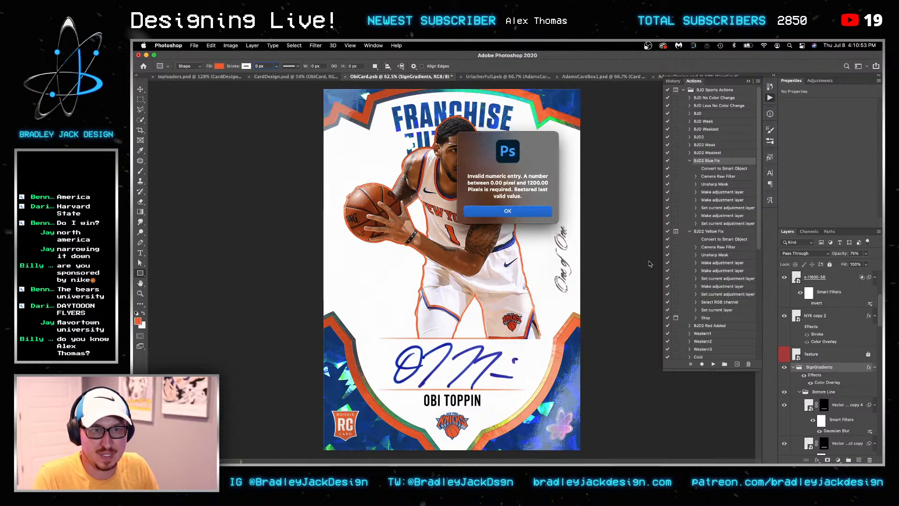
pyautogui.press('Return')
pyautogui.doubleClick(820, 383)
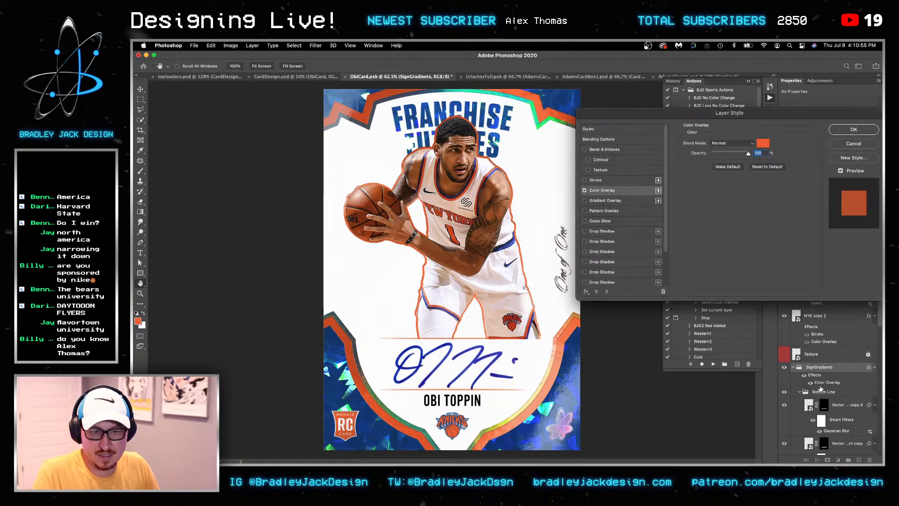
pyautogui.click(762, 143)
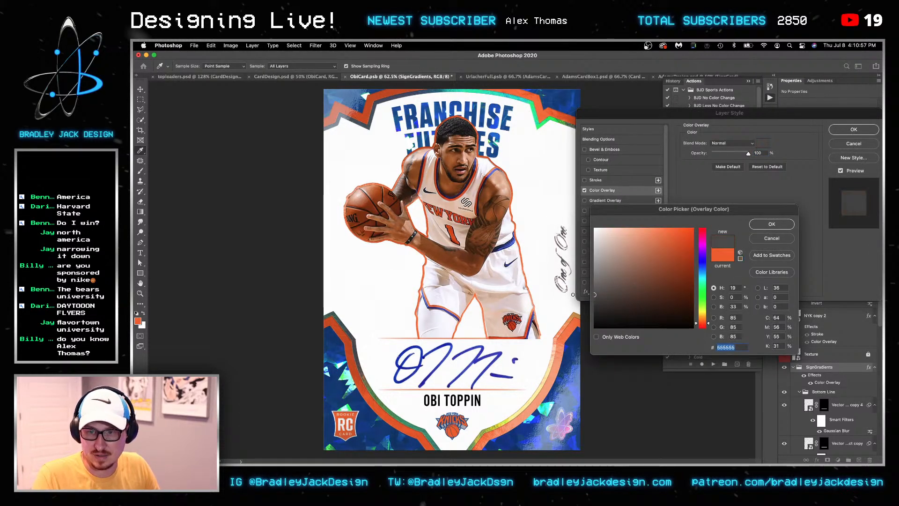
pyautogui.press('Return')
pyautogui.press('Return')
pyautogui.press('v')
pyautogui.press('7')
pyautogui.hotkey('shift', 'Right')
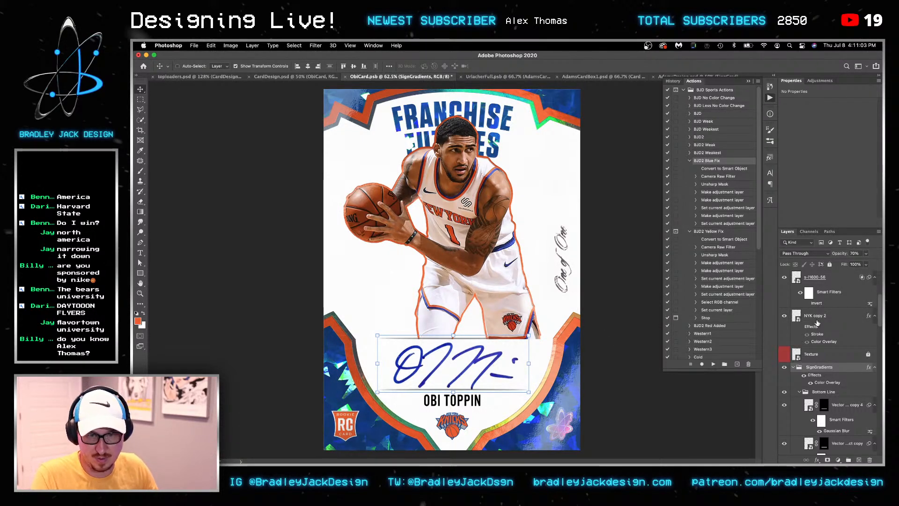
# Move the autograph up 10 px and scale it to about 1056 × 394 px, nudge the player's name down slightly, and save
pyautogui.click(812, 279)
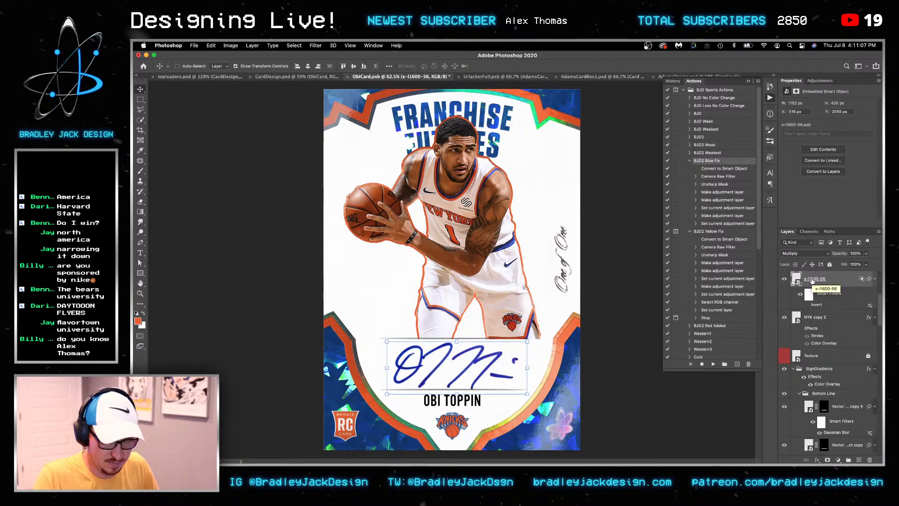
pyautogui.hotkey('shift', 'Up')
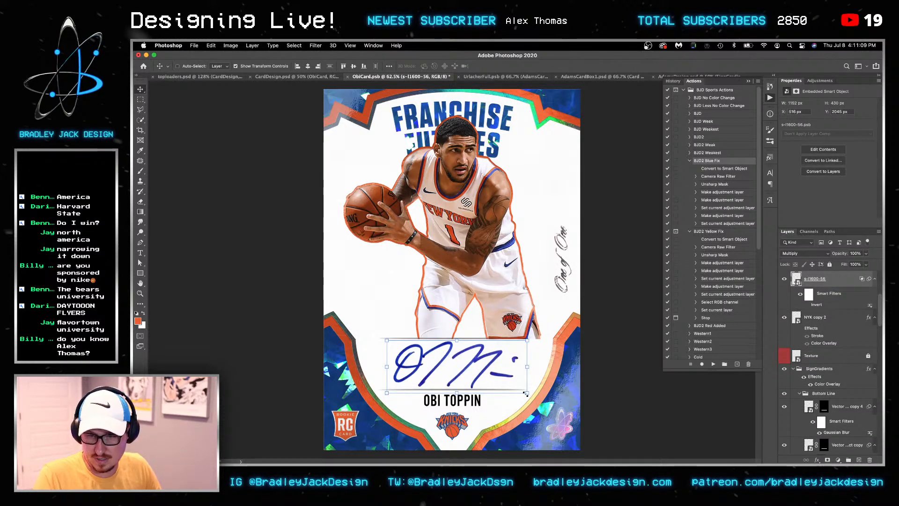
pyautogui.hotkey('ctrl', 't')
pyautogui.moveTo(527, 392); pyautogui.dragTo(520, 390)
pyautogui.press('Return')
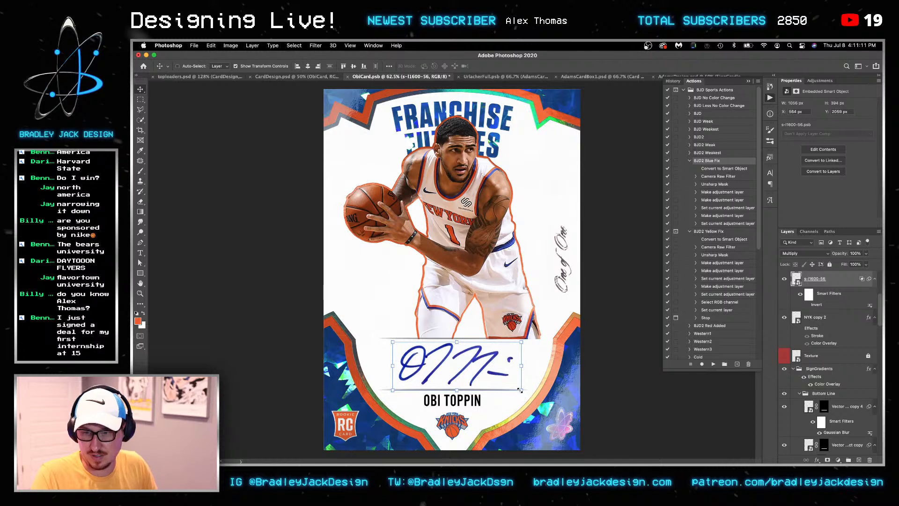
pyautogui.keyDown('ctrl'); pyautogui.click(478, 402); pyautogui.keyUp('ctrl')
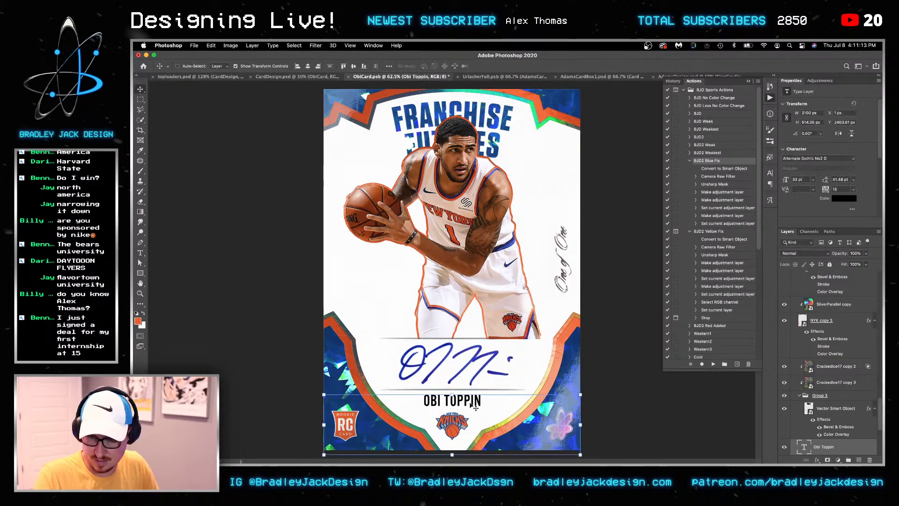
pyautogui.hotkey('ctrl', 's')
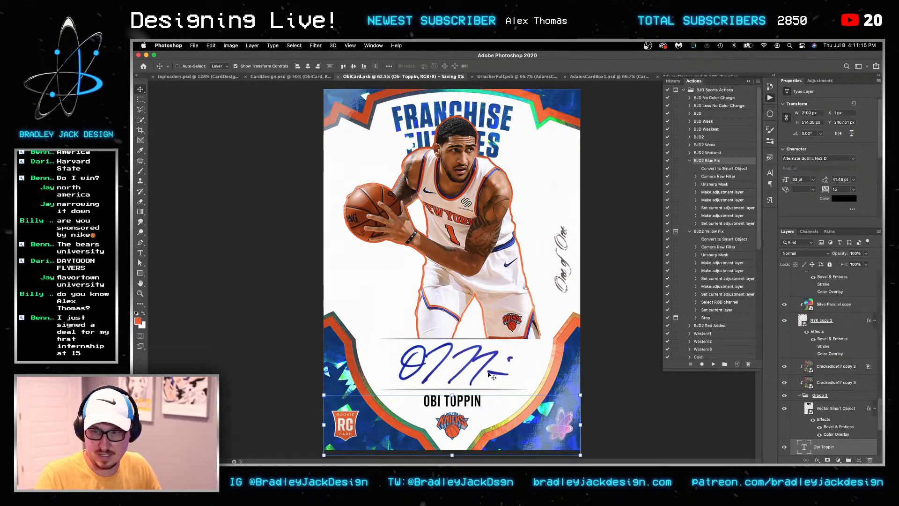
# Delete Group 2's layer mask and add a fresh white mask to the group
pyautogui.scroll(-5, 820, 349)
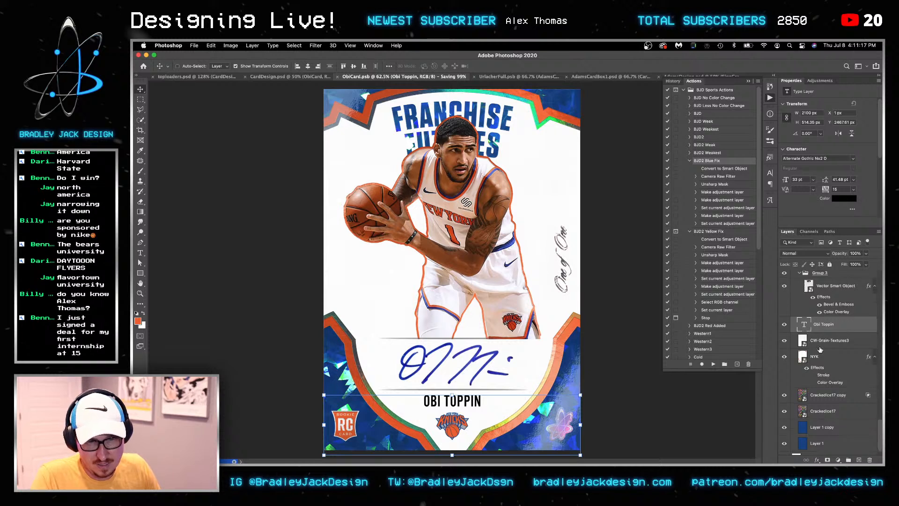
pyautogui.scroll(-1, 820, 393)
pyautogui.scroll(5, 820, 397)
pyautogui.scroll(5, 820, 396)
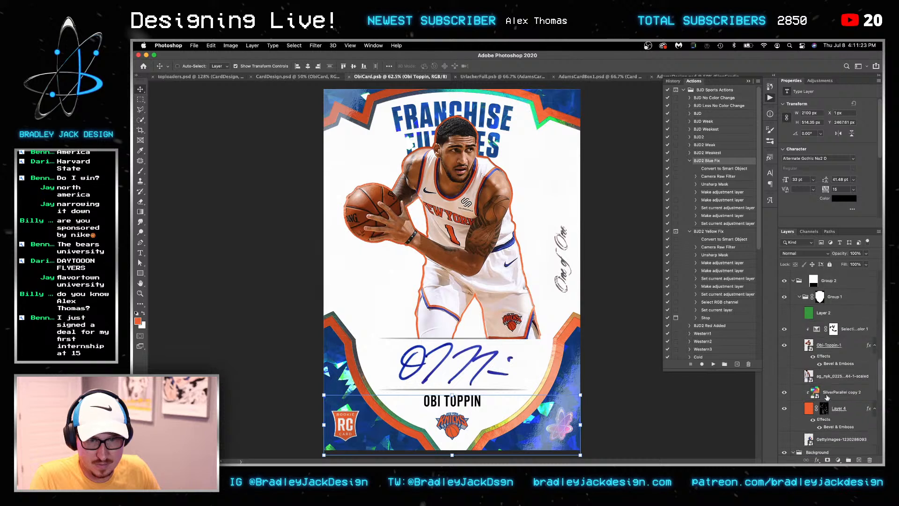
pyautogui.click(813, 280)
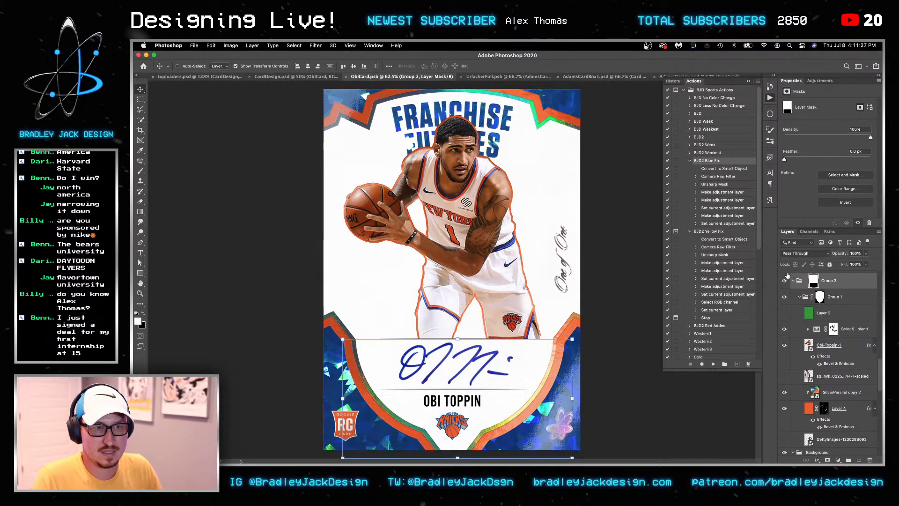
pyautogui.rightClick(813, 281)
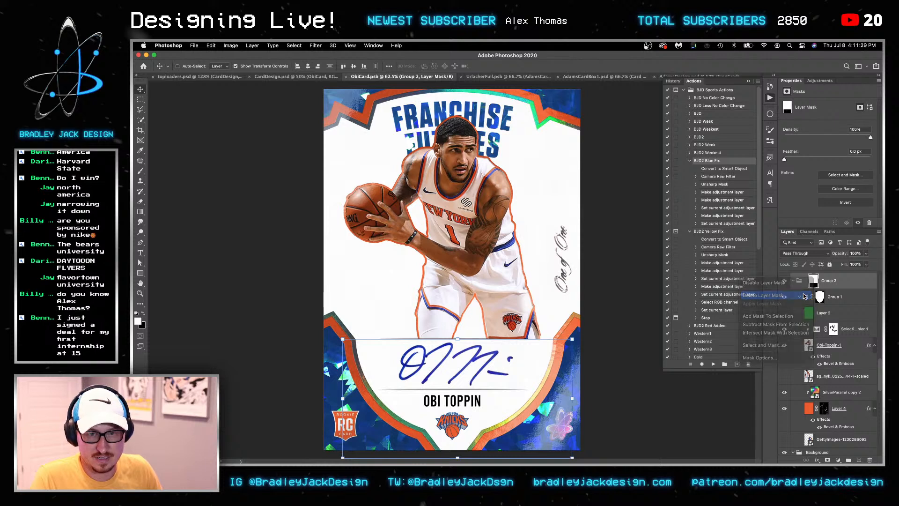
pyautogui.click(810, 289)
pyautogui.press('g')
pyautogui.click(827, 460)
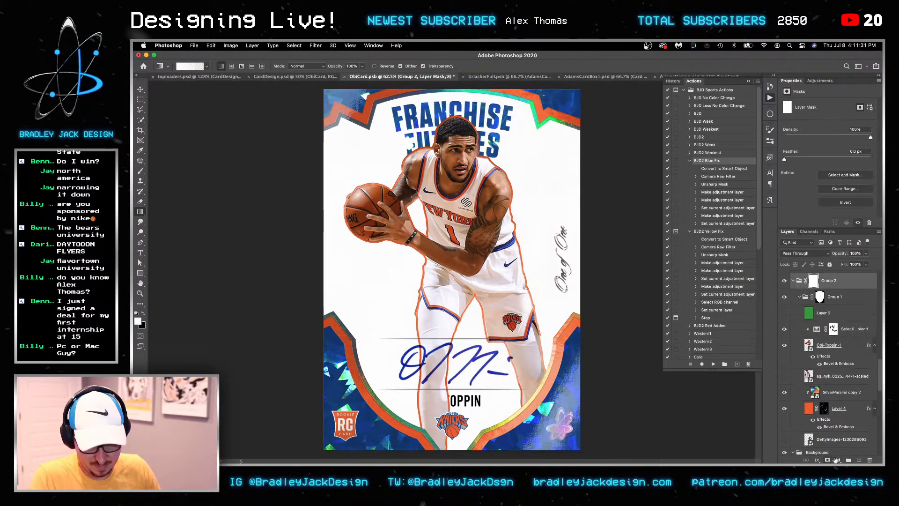
# Fade out the player's legs above the autograph with a black-to-transparent gradient on Group 2's mask, and save the card
pyautogui.press('x')
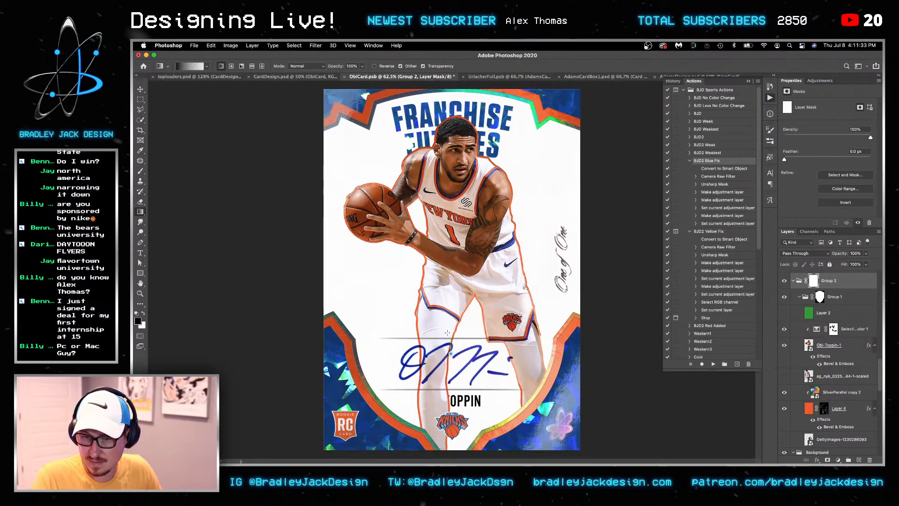
pyautogui.moveTo(451, 353); pyautogui.dragTo(452, 354)
pyautogui.moveTo(451, 308); pyautogui.dragTo(450, 309)
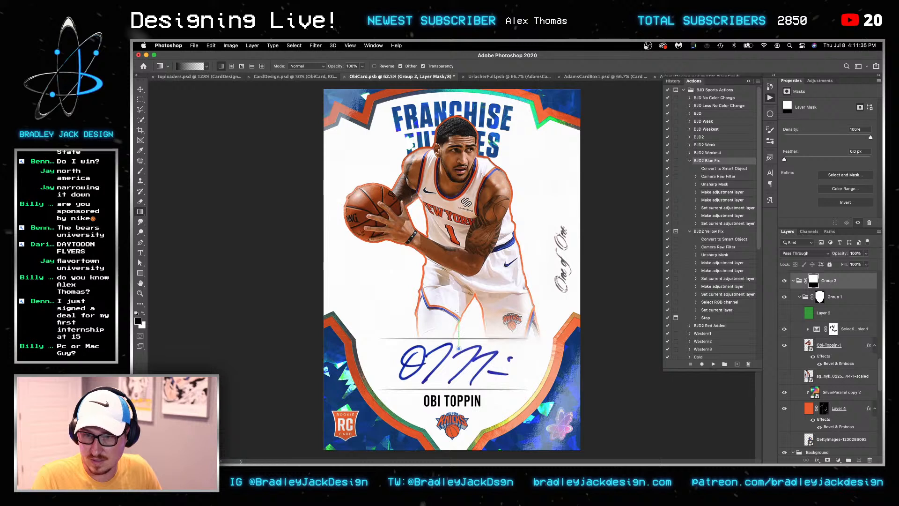
pyautogui.moveTo(457, 357); pyautogui.dragTo(450, 276)
pyautogui.press('v')
pyautogui.hotkey('ctrl', 's')
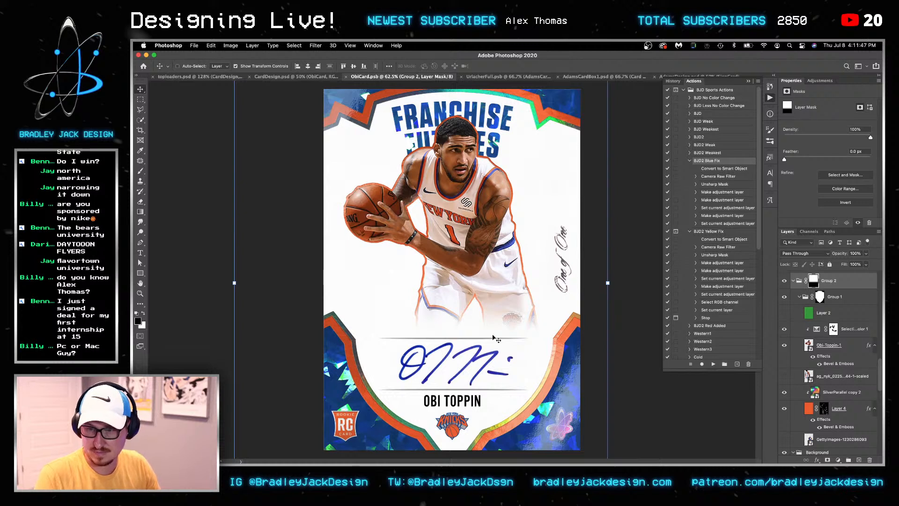
# Collapse the SignGradients group and narrow its lines evenly from both sides around the autograph, keeping their height
pyautogui.scroll(-10, 829, 385)
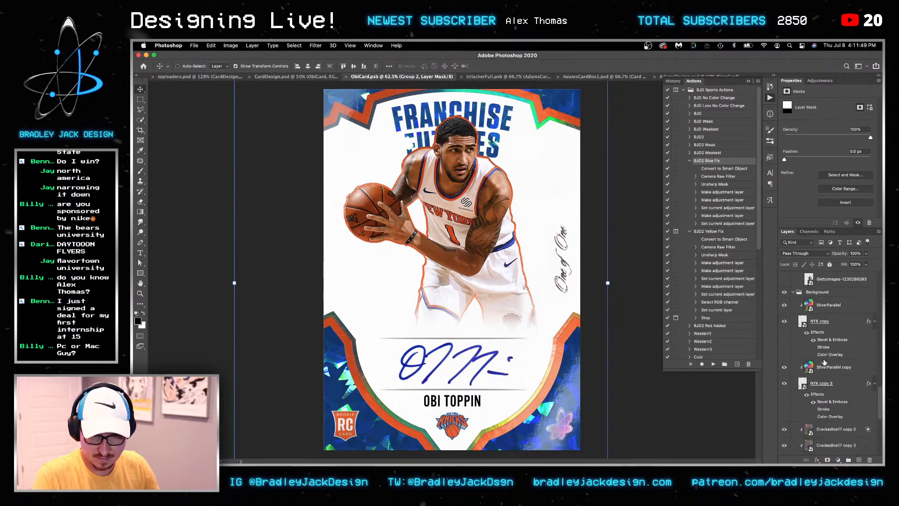
pyautogui.scroll(-5, 825, 356)
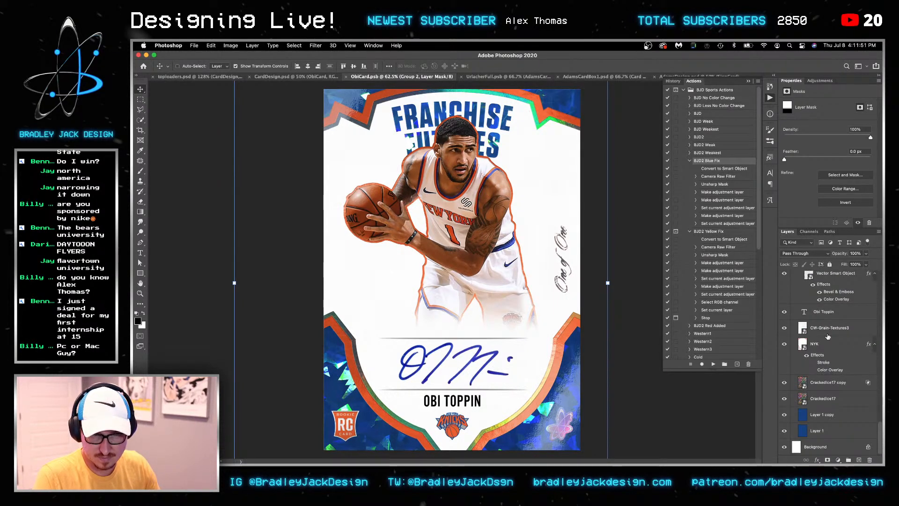
pyautogui.scroll(5, 826, 345)
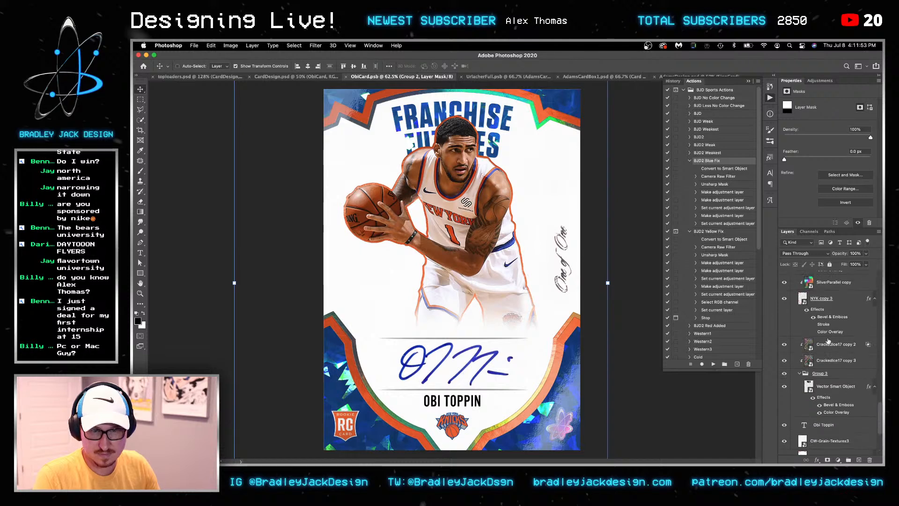
pyautogui.scroll(5, 826, 346)
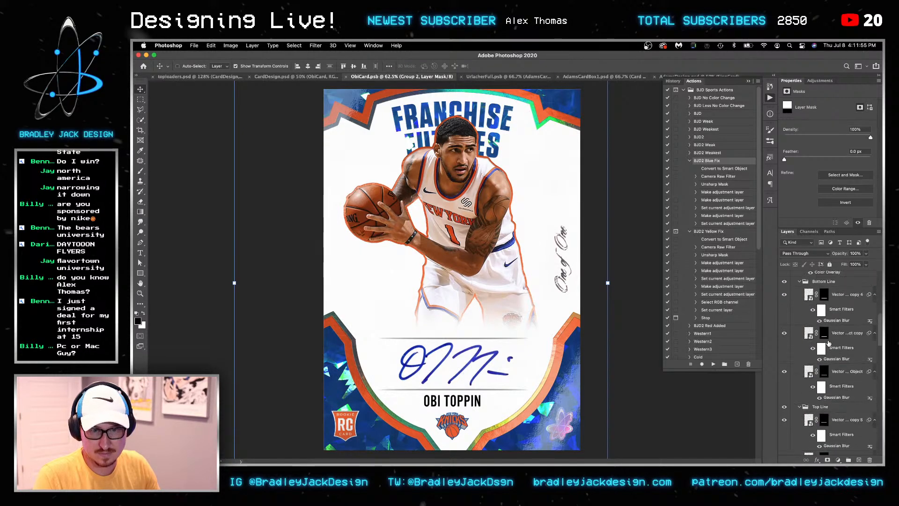
pyautogui.click(793, 322)
pyautogui.click(819, 322)
pyautogui.hotkey('ctrl', 't')
pyautogui.moveTo(529, 363); pyautogui.dragTo(522, 361)
pyautogui.press('Return')
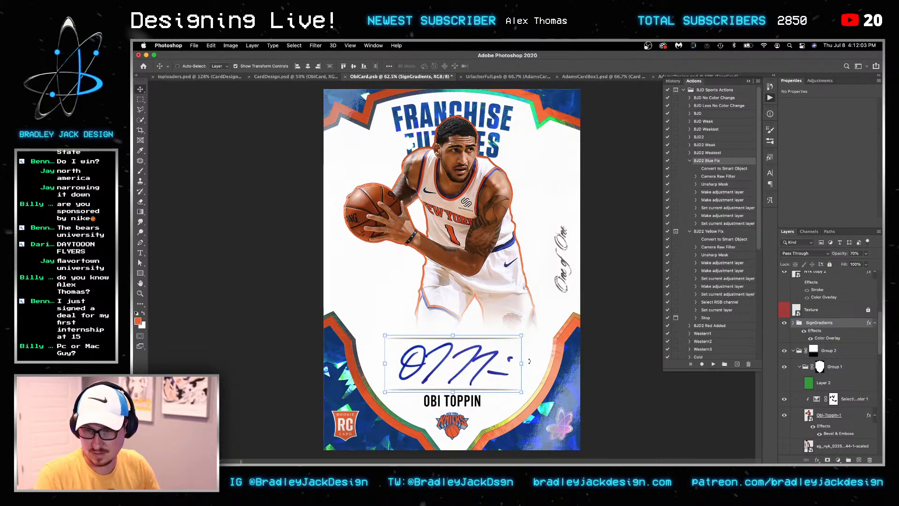
# Reduce the font size of the OBI TOPPIN name text to 26 pt
pyautogui.doubleClick(452, 401)
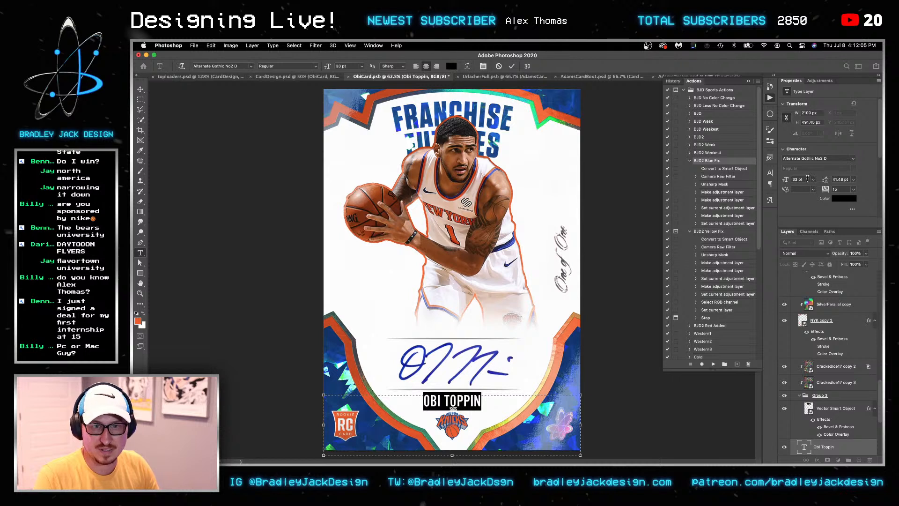
pyautogui.press('Down')
pyautogui.press('Down')
pyautogui.press('Down')
pyautogui.press('Down')
pyautogui.press('Down')
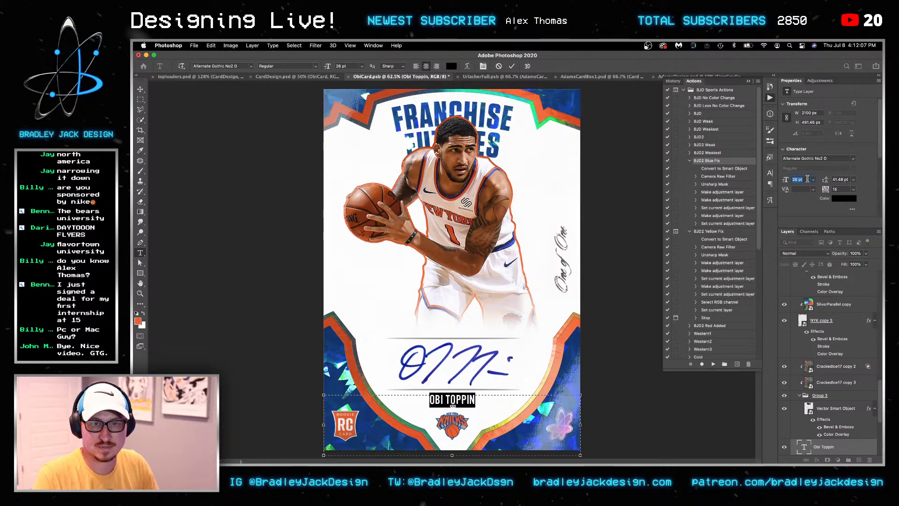
# Set the tracking of the OBI TOPPIN name text to 110 and save the card
pyautogui.press('Tab')
pyautogui.press('Tab')
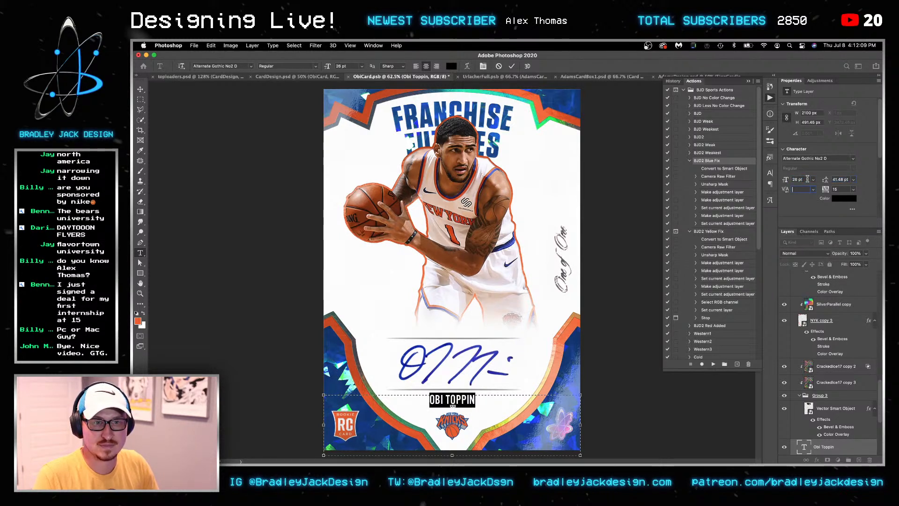
pyautogui.press('Tab')
pyautogui.write('50')
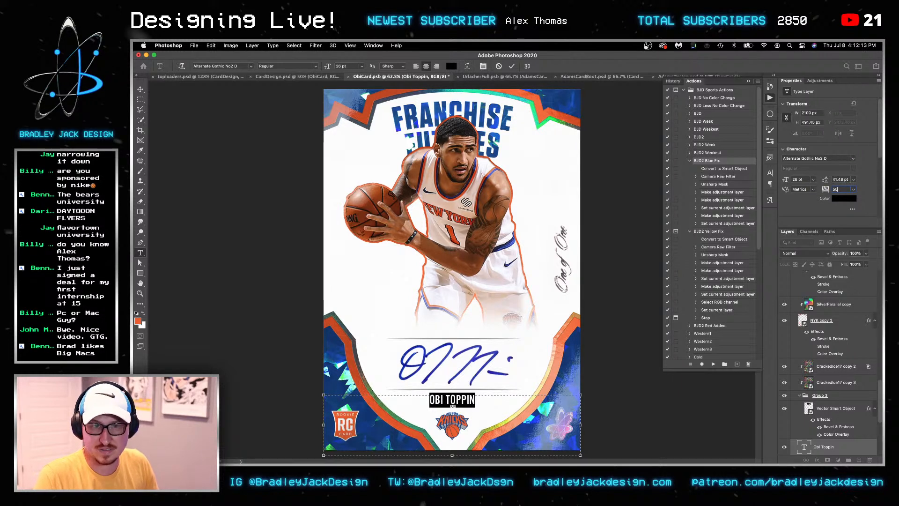
pyautogui.press('Return')
pyautogui.write('110')
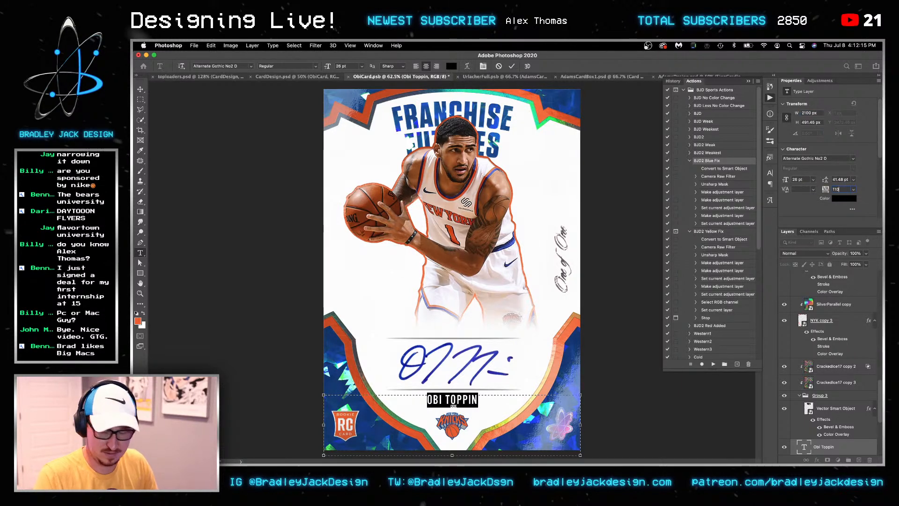
pyautogui.press('Return')
pyautogui.click(140, 89)
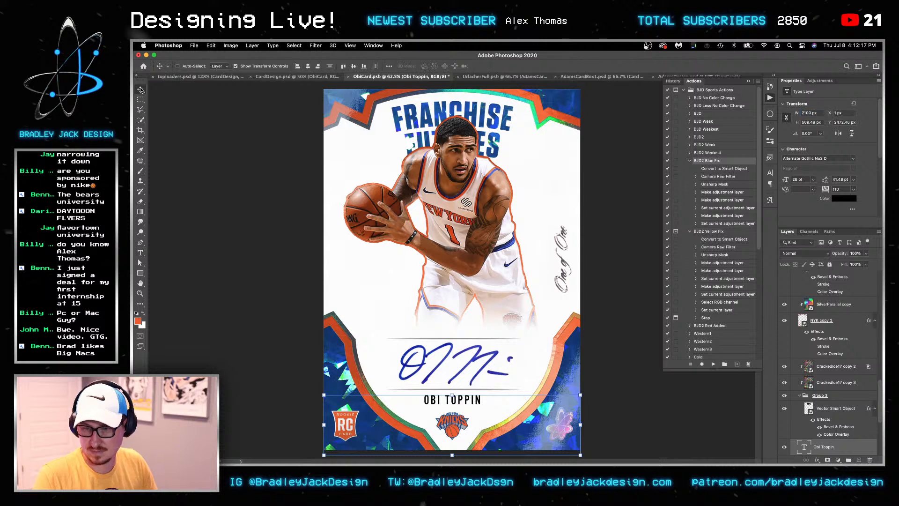
pyautogui.press('super+s')
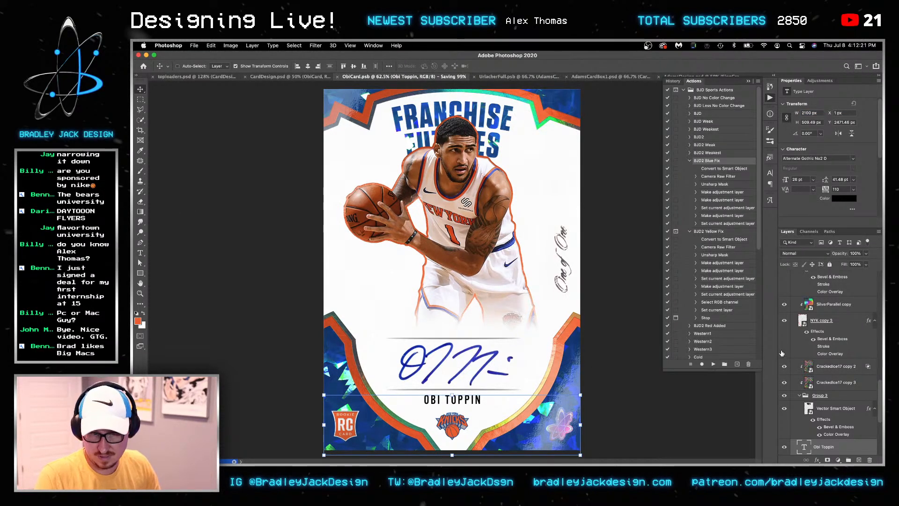
pyautogui.scroll(10, 810, 338)
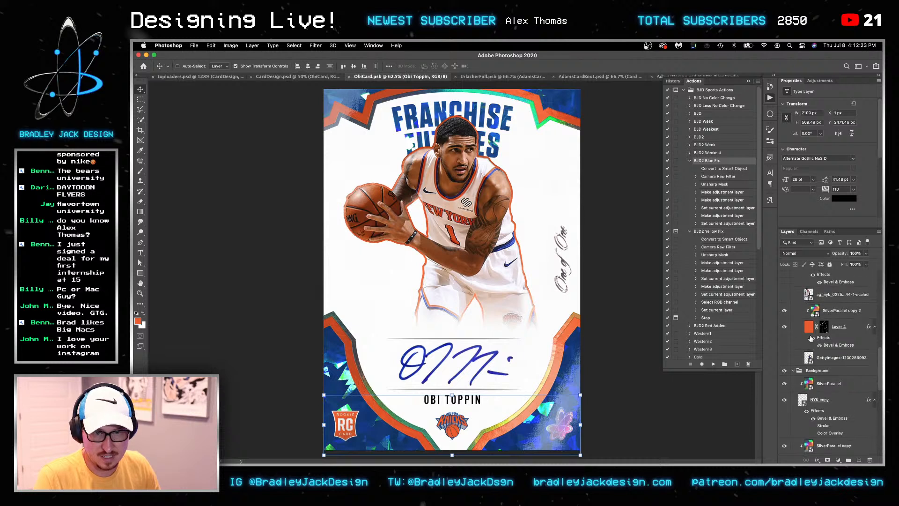
pyautogui.scroll(8, 816, 338)
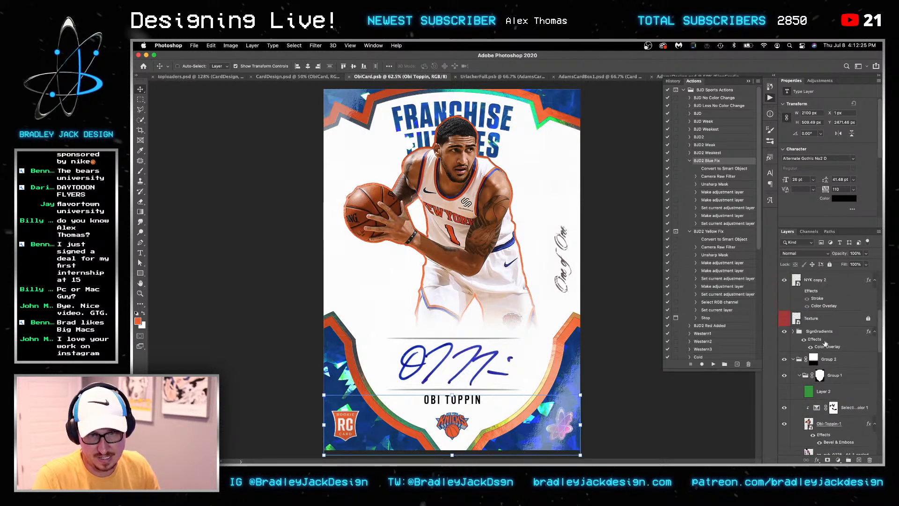
pyautogui.scroll(1, 823, 333)
pyautogui.click(818, 300)
pyautogui.press('super+t')
pyautogui.press('Escape')
# Scale the autograph layer down to about 986 × 368 px, nudge it up 4 px between the accent lines, and save
pyautogui.scroll(2, 822, 325)
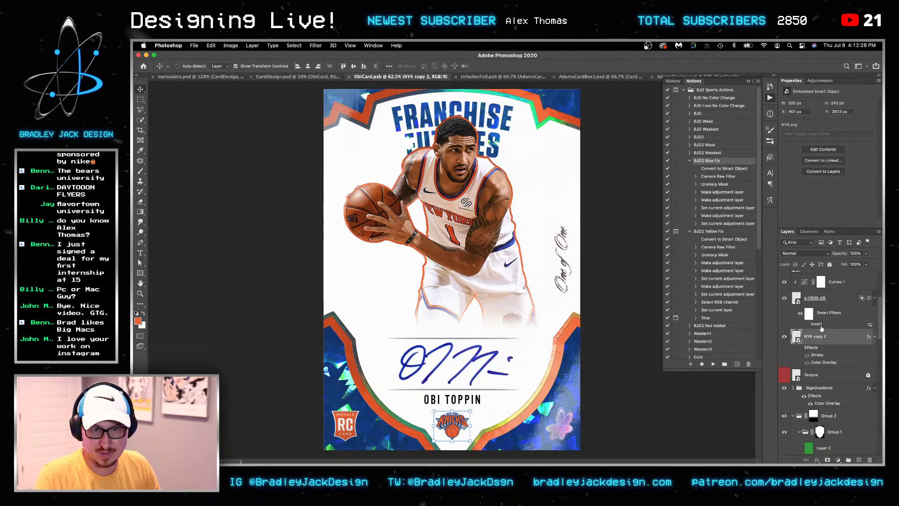
pyautogui.click(835, 300)
pyautogui.press('super+t')
pyautogui.moveTo(521, 388); pyautogui.dragTo(519, 387)
pyautogui.press('Return')
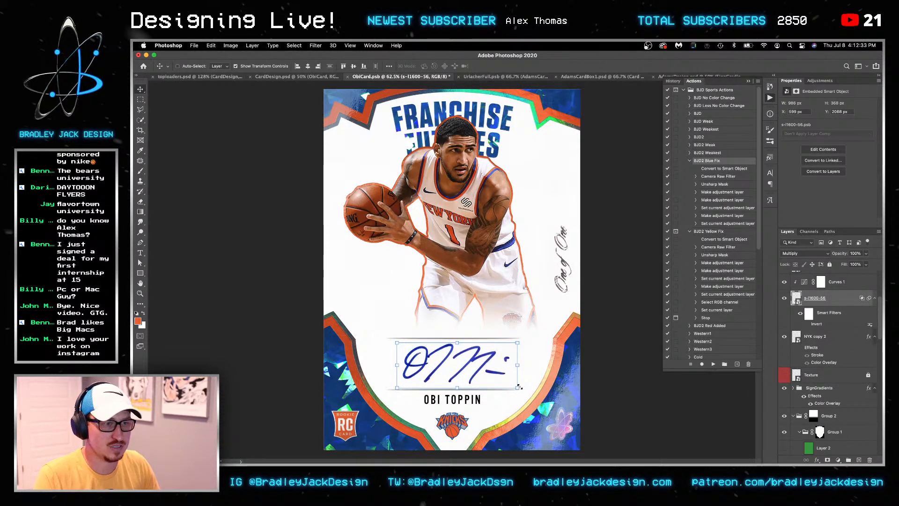
pyautogui.press('Up')
pyautogui.press('Up')
pyautogui.press('Up')
pyautogui.press('Up')
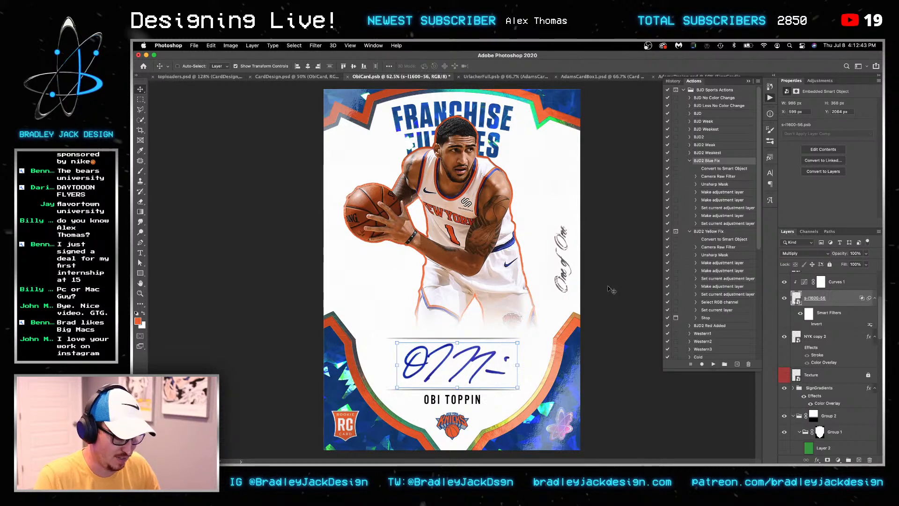
pyautogui.press('super+s')
# Nudge the OBI TOPPIN name text down 2 px and save the card
pyautogui.press('t')
pyautogui.click(469, 396)
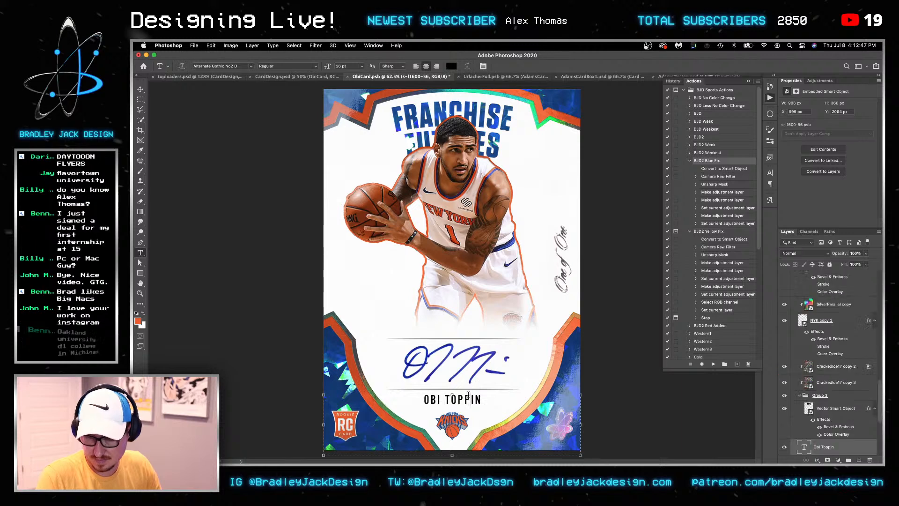
pyautogui.press('v')
pyautogui.press('Down')
pyautogui.press('Down')
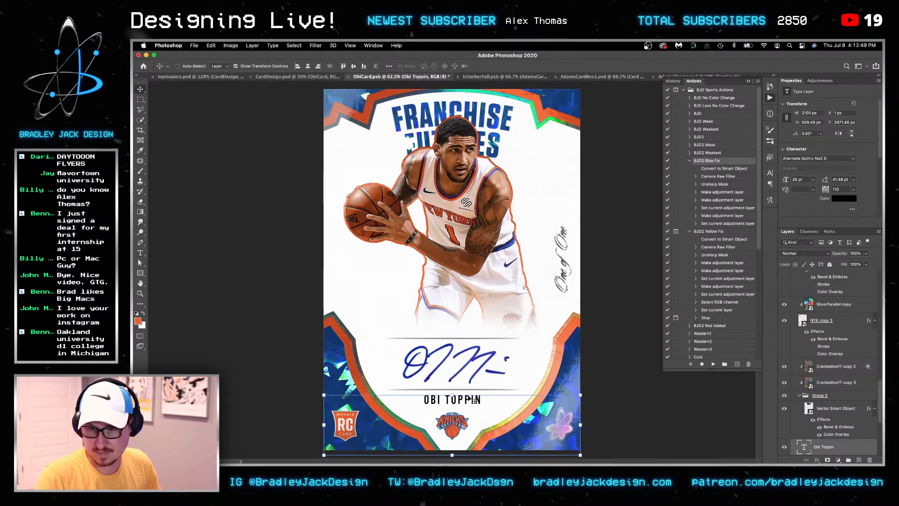
pyautogui.press('super+s')
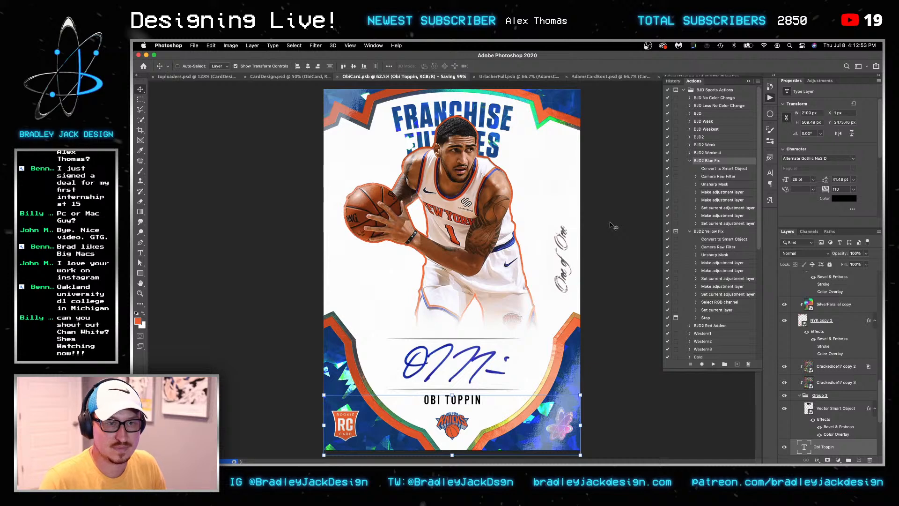
# Move the CrackedIce17 copy 2 and CrackedIce17 copy 3 layers together about 495 px up behind the FRANCHISE FUTURES title
pyautogui.press('super+minus')
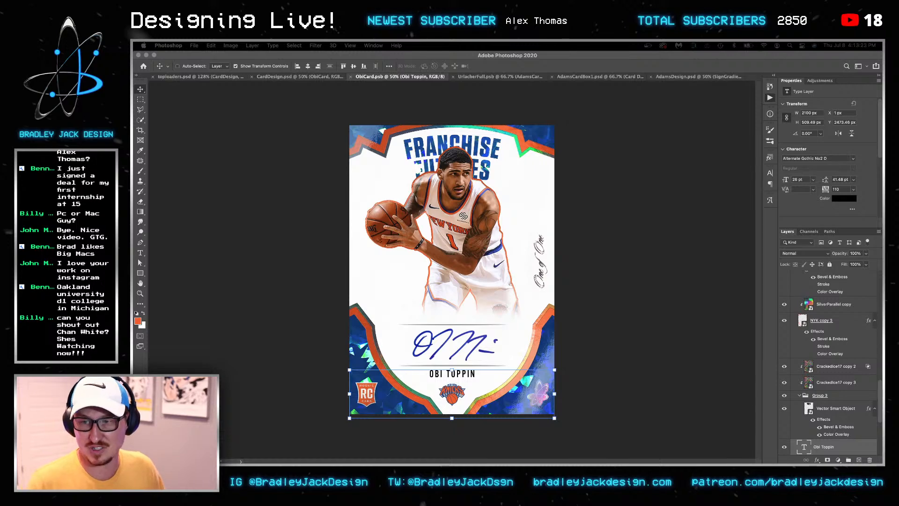
pyautogui.click(436, 341)
pyautogui.press('z')
pyautogui.click(452, 226)
pyautogui.press('v')
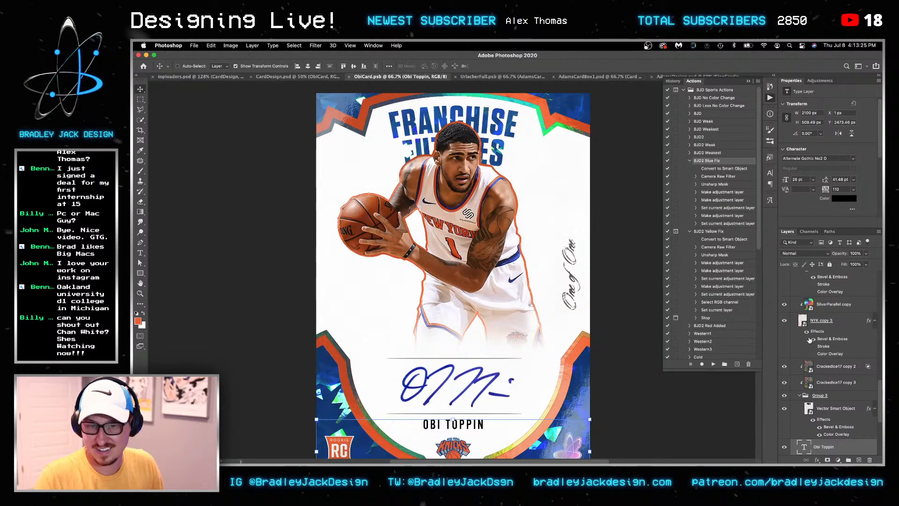
pyautogui.scroll(-3, 833, 336)
pyautogui.click(836, 330)
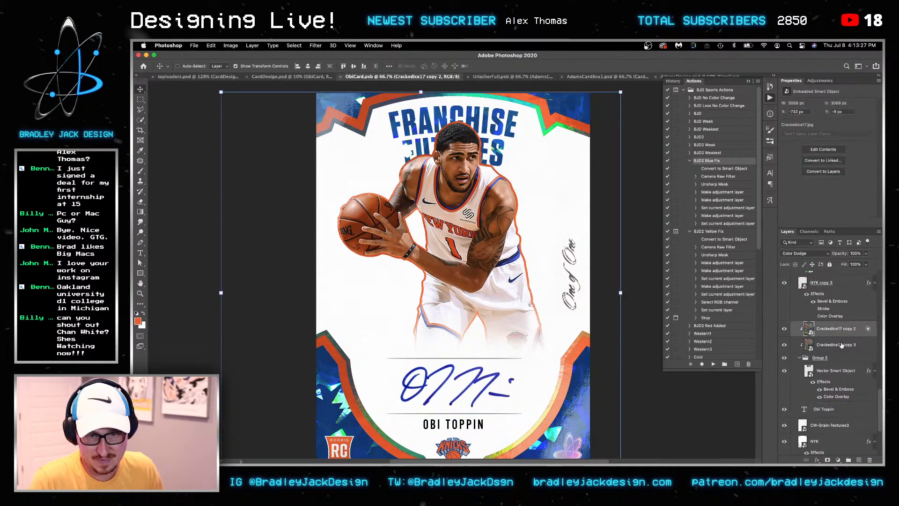
pyautogui.keyDown('shift'); pyautogui.click(841, 345); pyautogui.keyUp('shift')
pyautogui.press('super+t')
pyautogui.moveTo(502, 254); pyautogui.dragTo(507, 190)
pyautogui.hotkey('shift', 'Right')
pyautogui.hotkey('shift', 'Right')
pyautogui.scroll(-3, 459, 205)
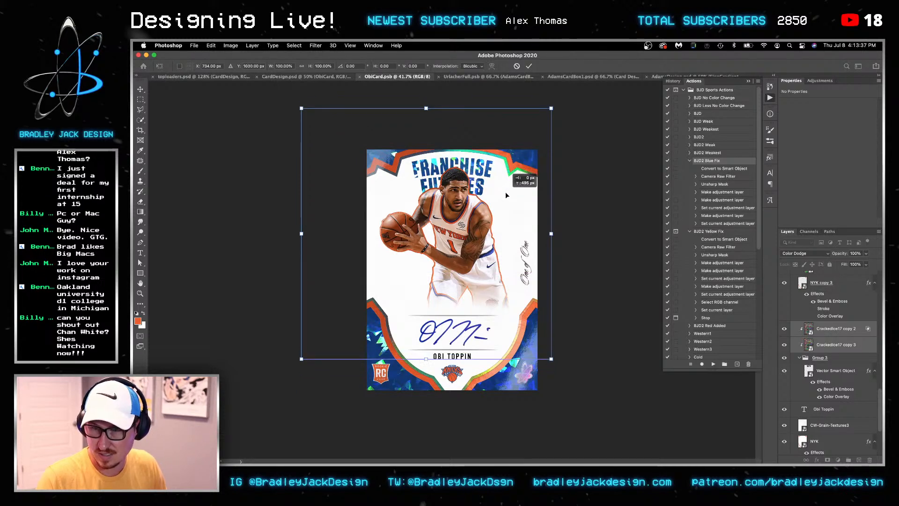
# Apply the cracked-ice transformation and save the card
pyautogui.press('super+s')
pyautogui.click(508, 224)
pyautogui.press('super+s')
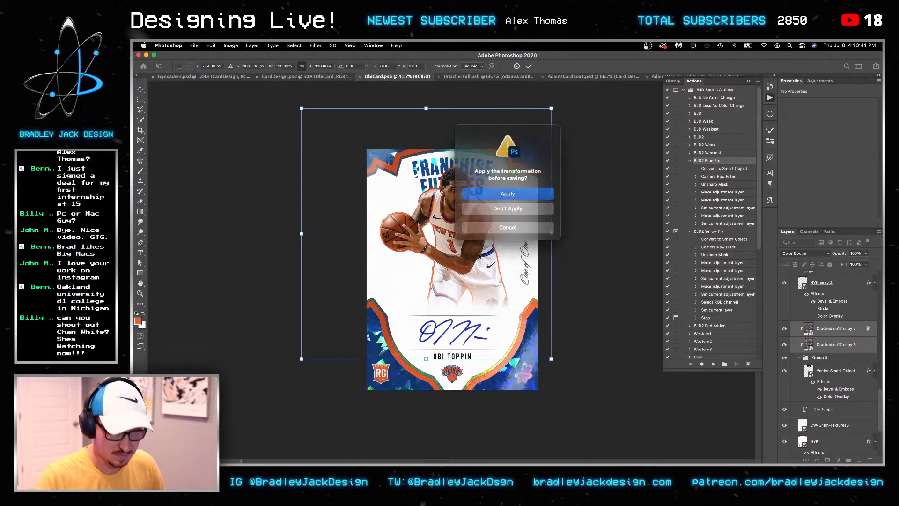
pyautogui.press('Escape')
pyautogui.press('super+s')
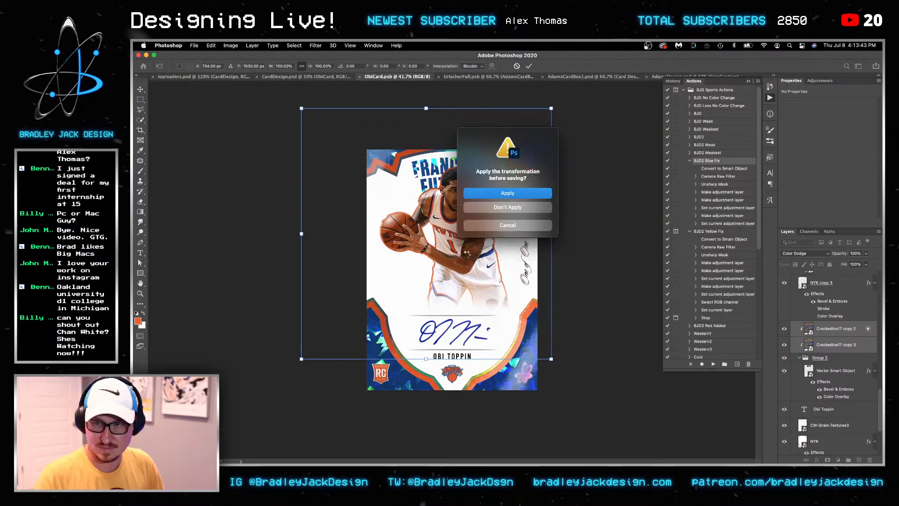
pyautogui.press('Return')
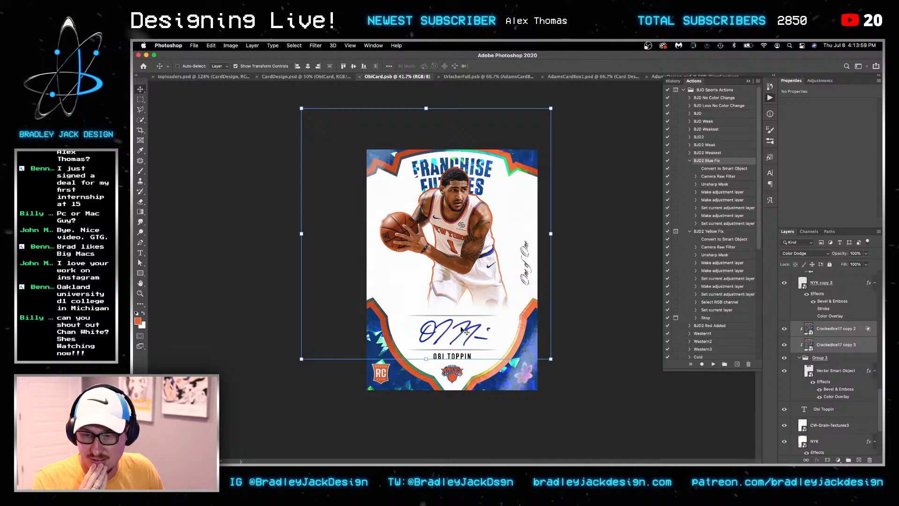
# Examine the Logo Sticker group and its Logo Lighten and Logo Inside layers, and collapse the group
pyautogui.scroll(5, 810, 321)
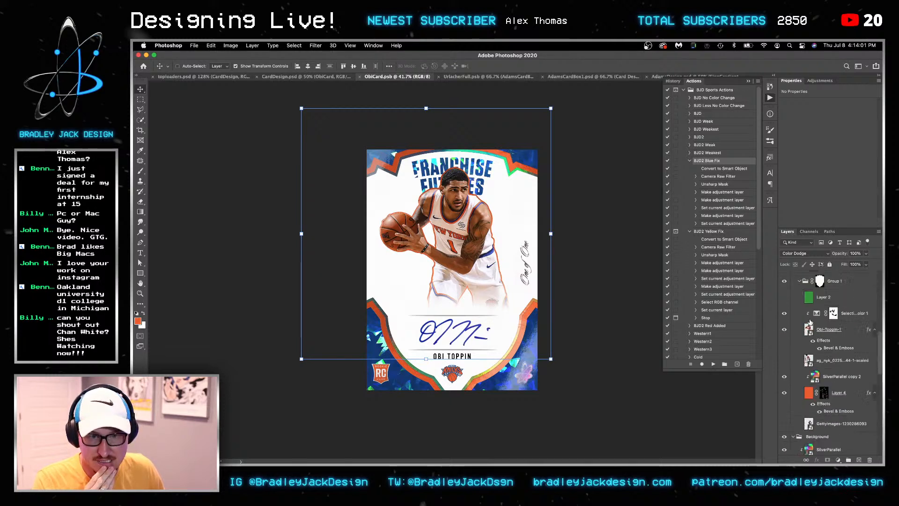
pyautogui.click(784, 333)
pyautogui.click(784, 334)
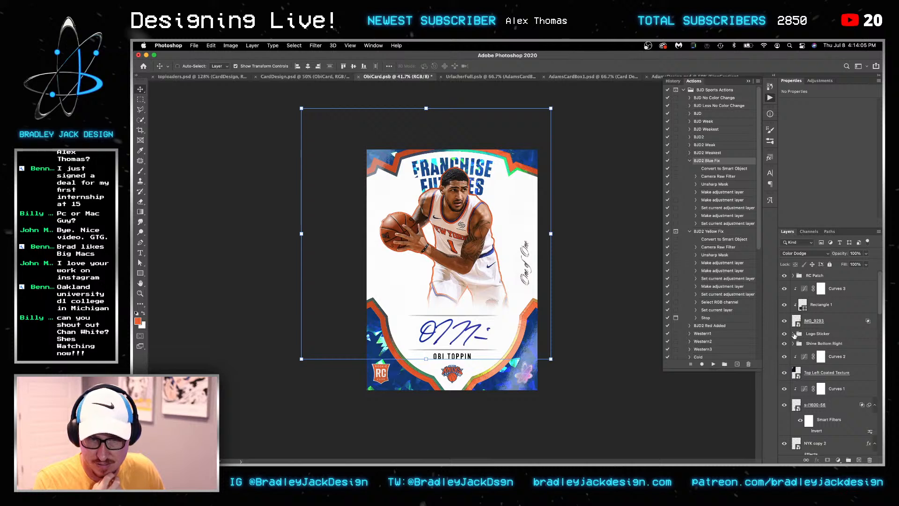
pyautogui.click(793, 333)
pyautogui.click(799, 360)
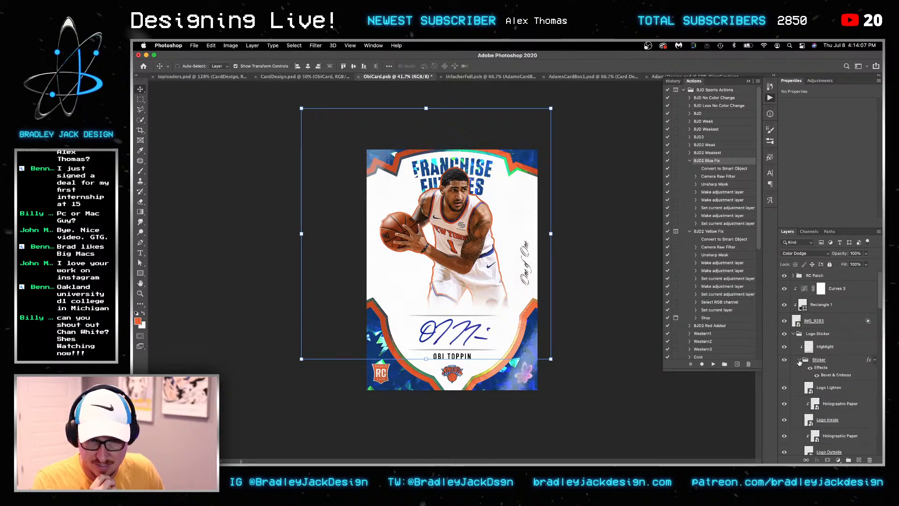
pyautogui.scroll(-1, 819, 384)
pyautogui.click(829, 378)
pyautogui.click(829, 410)
pyautogui.scroll(-2, 830, 413)
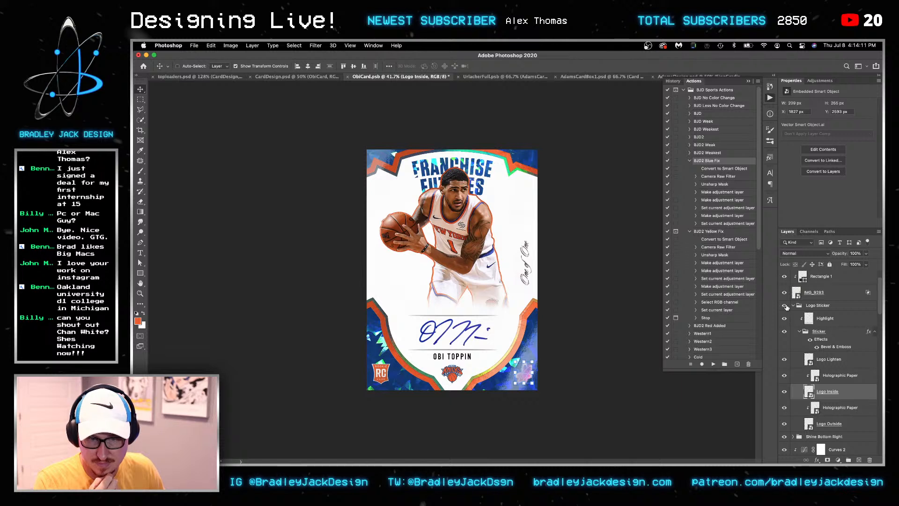
pyautogui.click(794, 305)
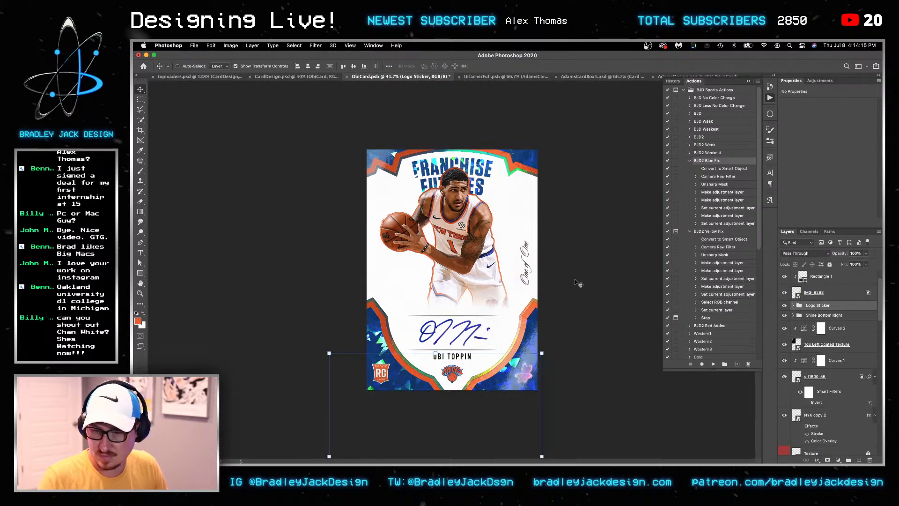
# Save the card and replace the contents of the ObiCard smart object in CardDesign.psd with ObiCard.psb
pyautogui.press('super+s')
pyautogui.hotkey('ctrl', 'shift', 'Tab')
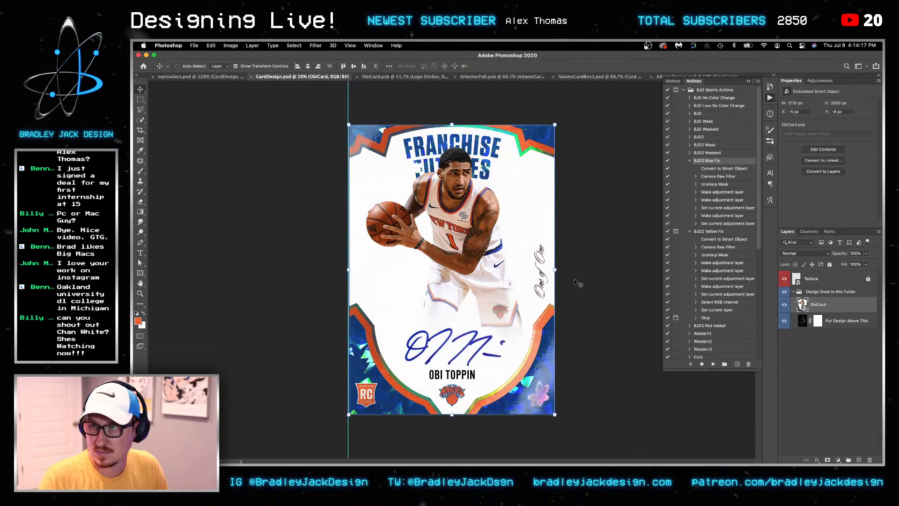
pyautogui.rightClick(815, 303)
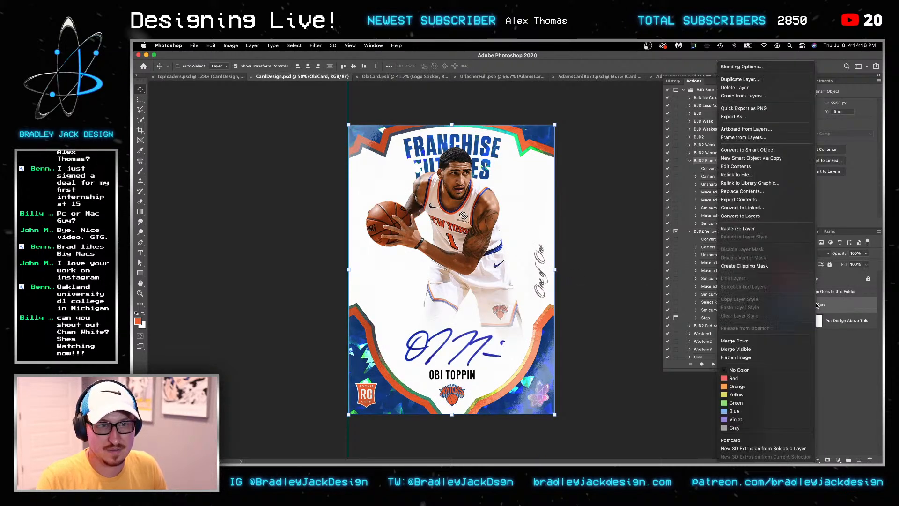
pyautogui.click(773, 192)
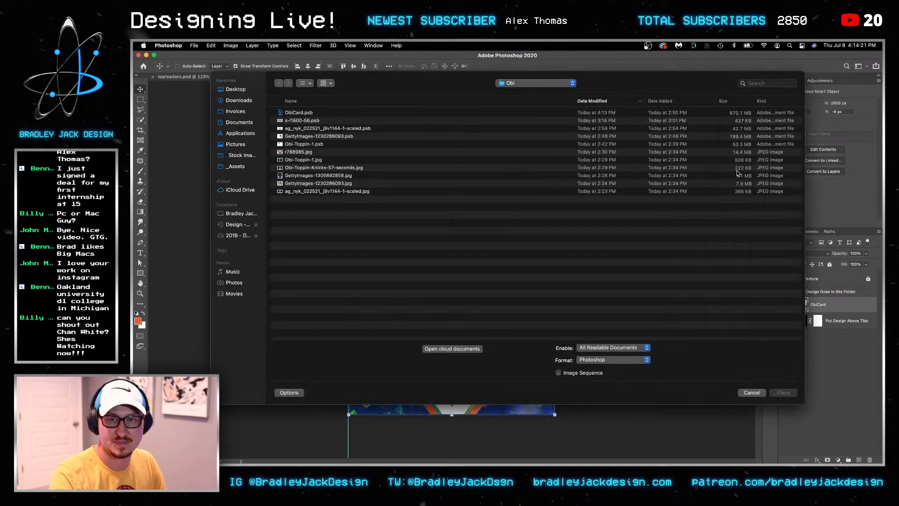
pyautogui.click(294, 112)
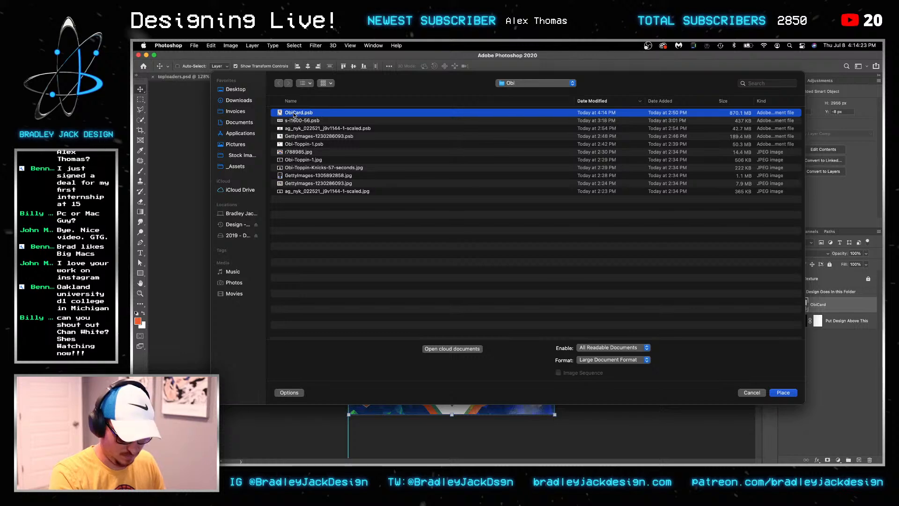
pyautogui.doubleClick(294, 113)
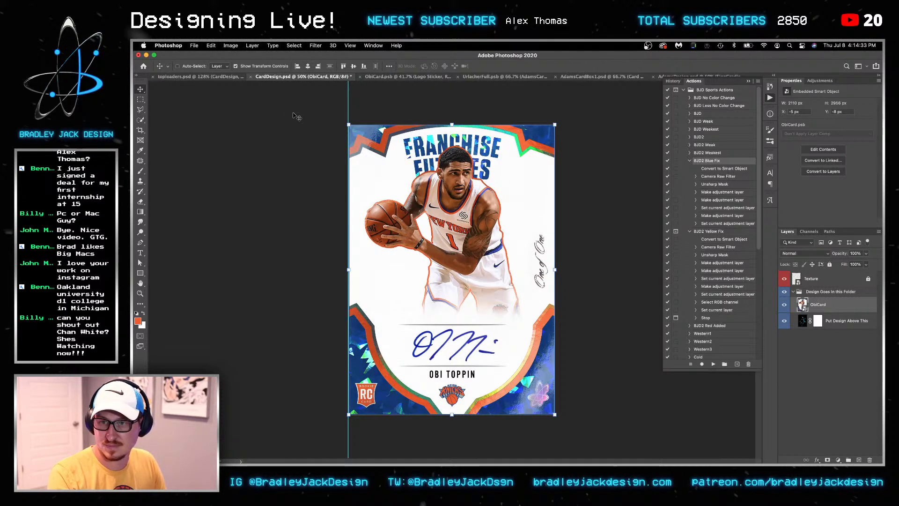
# Review the revised card inside the toploader mockups in toploaders.psd
pyautogui.hotkey('ctrl', 'shift', 'Tab')
pyautogui.hotkey('ctrl', 'Tab')
pyautogui.hotkey('ctrl', 'shift', 'Tab')
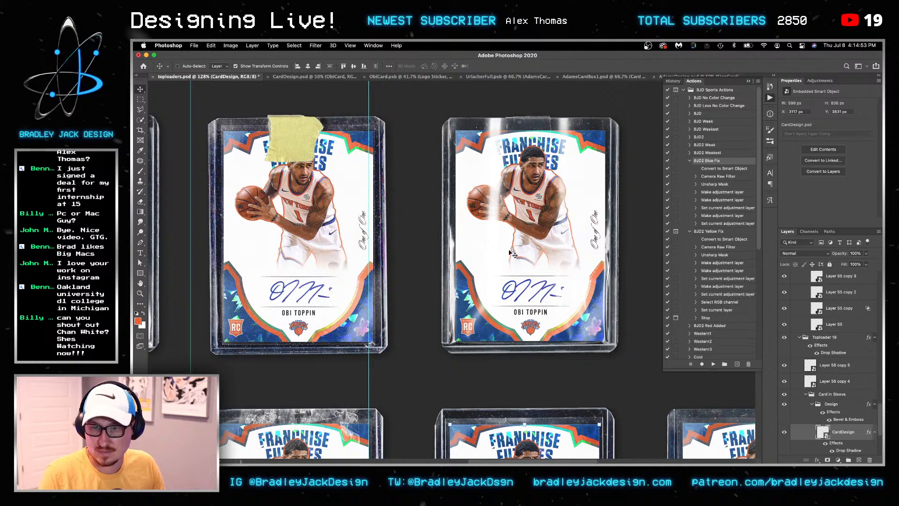
# Hide the player's orange outline layers, SilverParallel copy 2 and Layer 4, in ObiCard.psb and save
pyautogui.hotkey('ctrl', 'Tab')
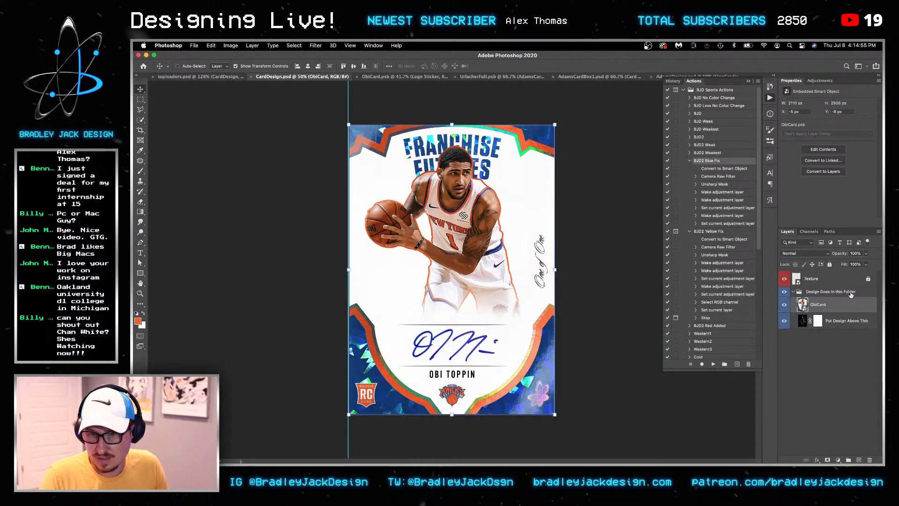
pyautogui.hotkey('ctrl', 'Tab')
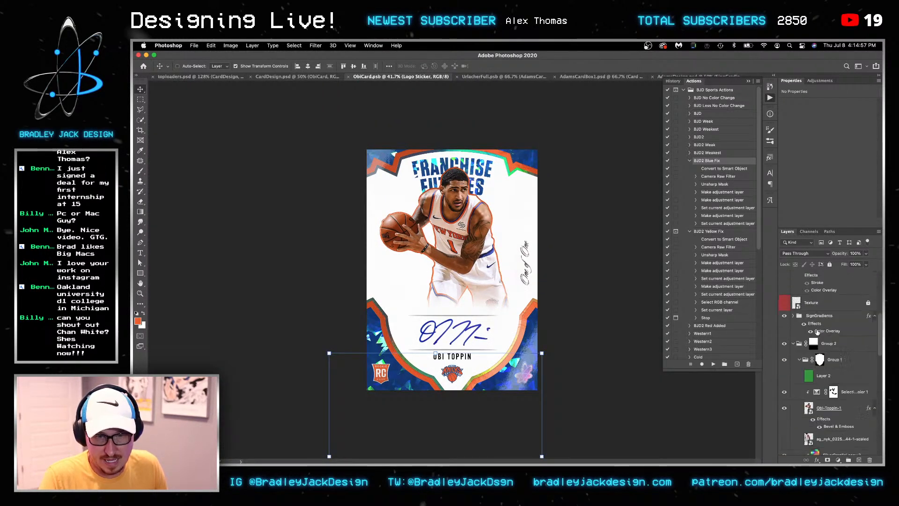
pyautogui.scroll(-3, 818, 332)
pyautogui.moveTo(784, 379); pyautogui.dragTo(784, 396)
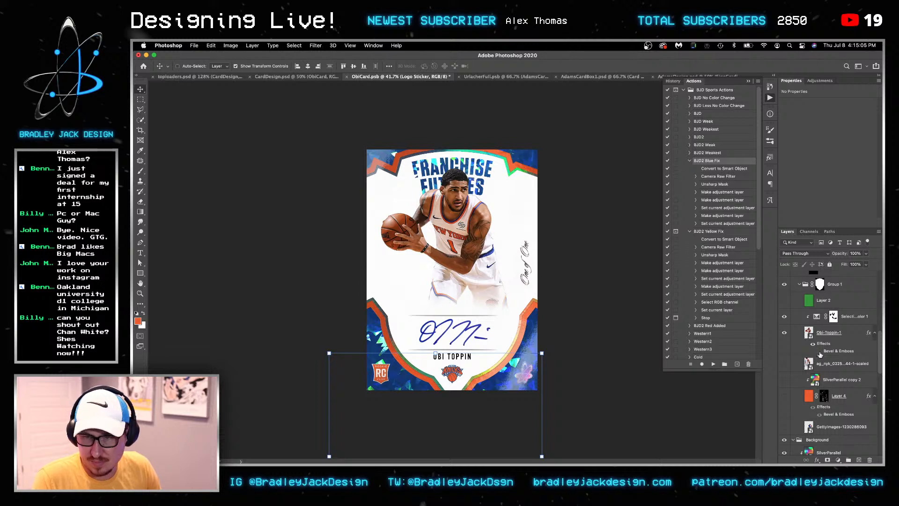
pyautogui.press('super+s')
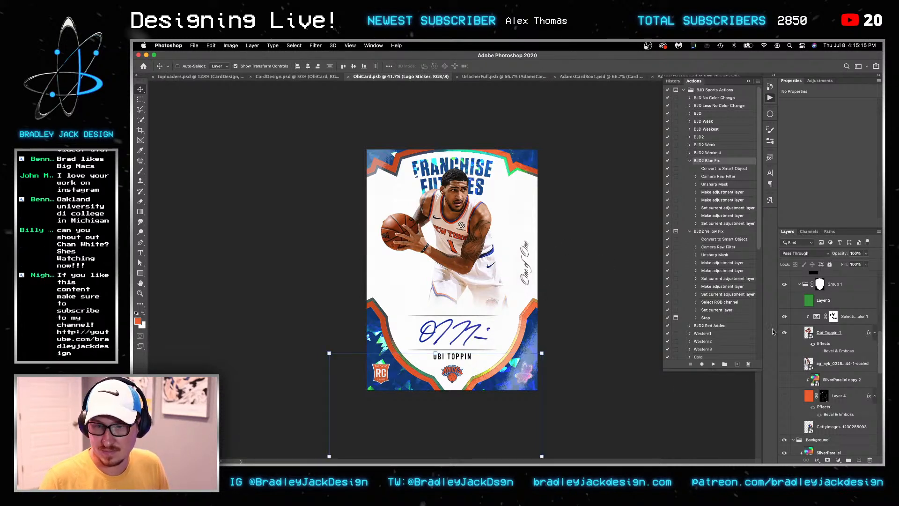
# Group the Curves 3, Rectangle 1 and IMG_9293 layers and name the group "one of one"
pyautogui.scroll(8, 820, 332)
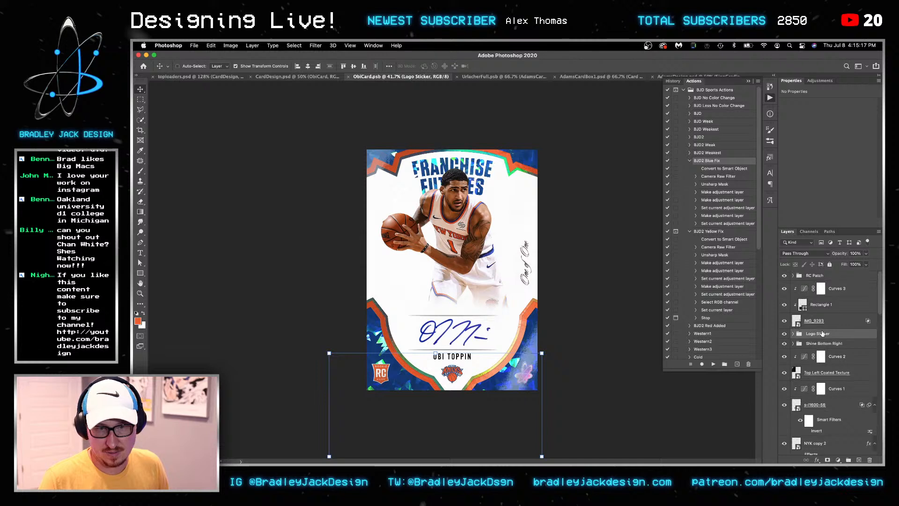
pyautogui.click(843, 404)
pyautogui.scroll(-4, 840, 401)
pyautogui.scroll(-12, 838, 398)
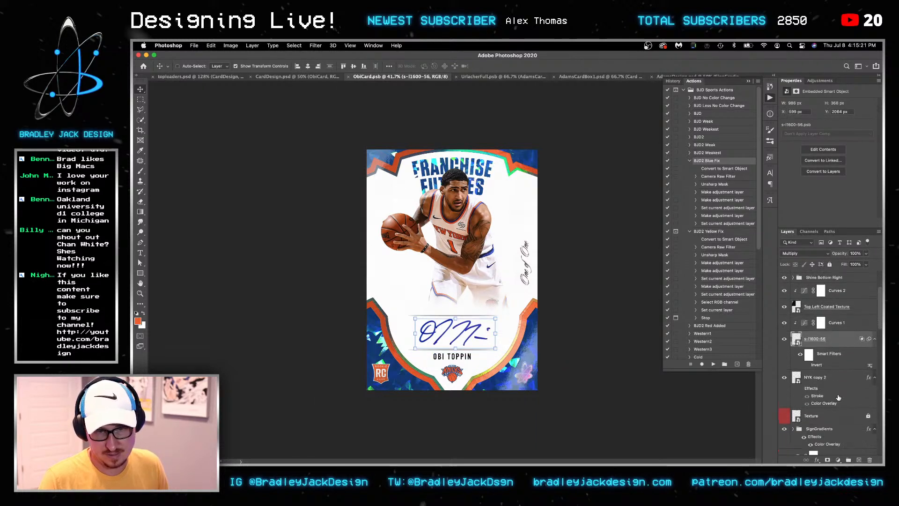
pyautogui.scroll(-10, 838, 396)
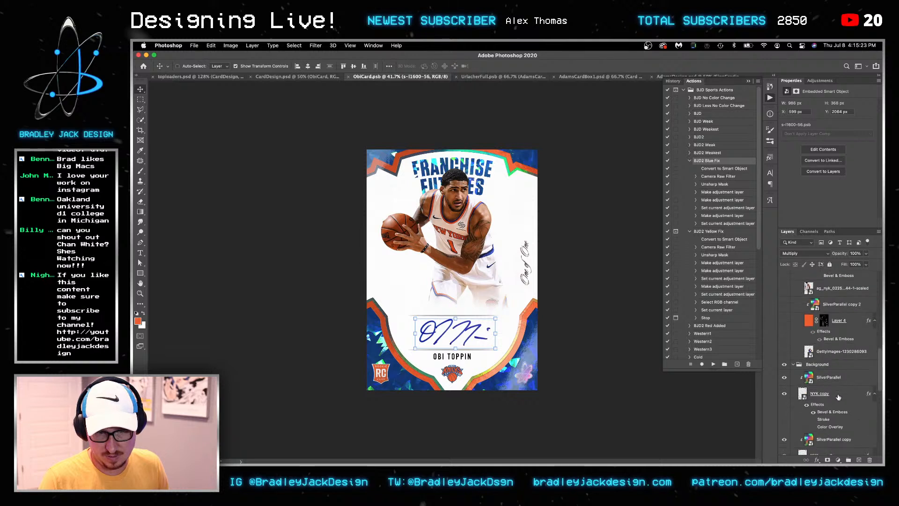
pyautogui.scroll(-4, 838, 397)
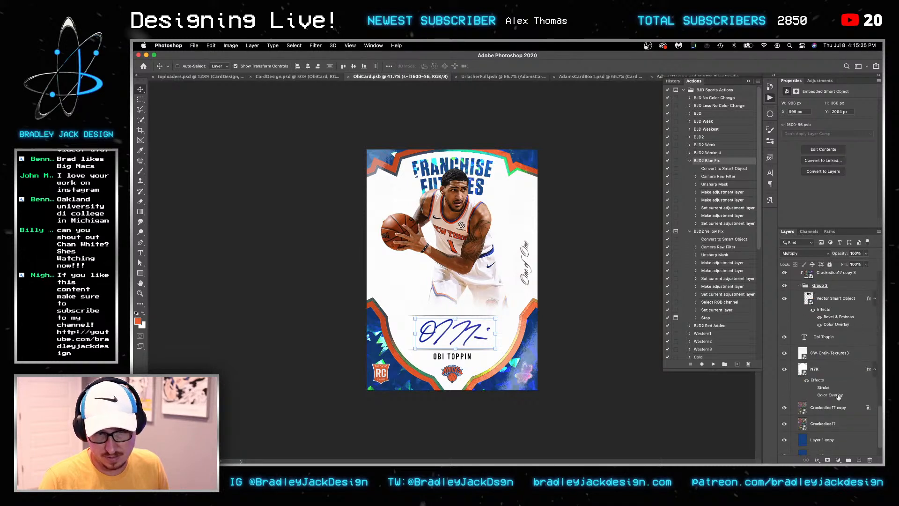
pyautogui.rightClick(523, 250)
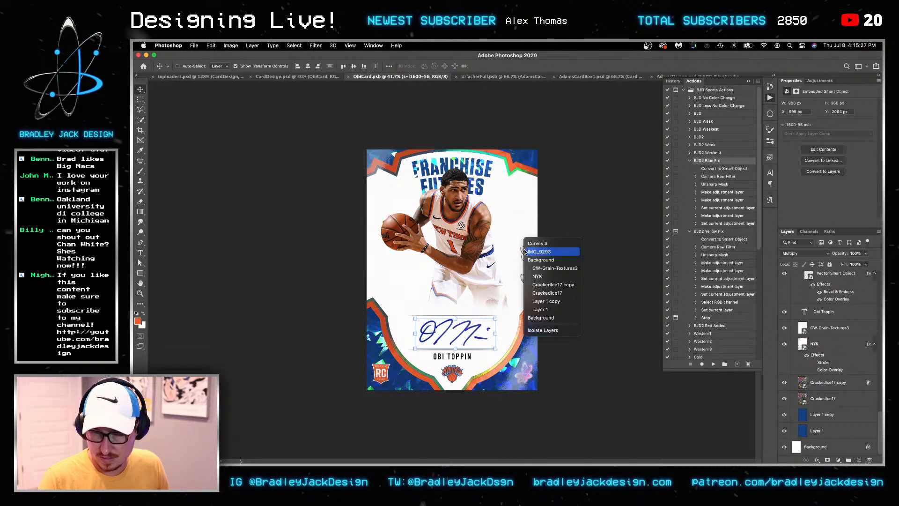
pyautogui.click(525, 251)
pyautogui.keyDown('shift'); pyautogui.click(835, 289); pyautogui.keyUp('shift')
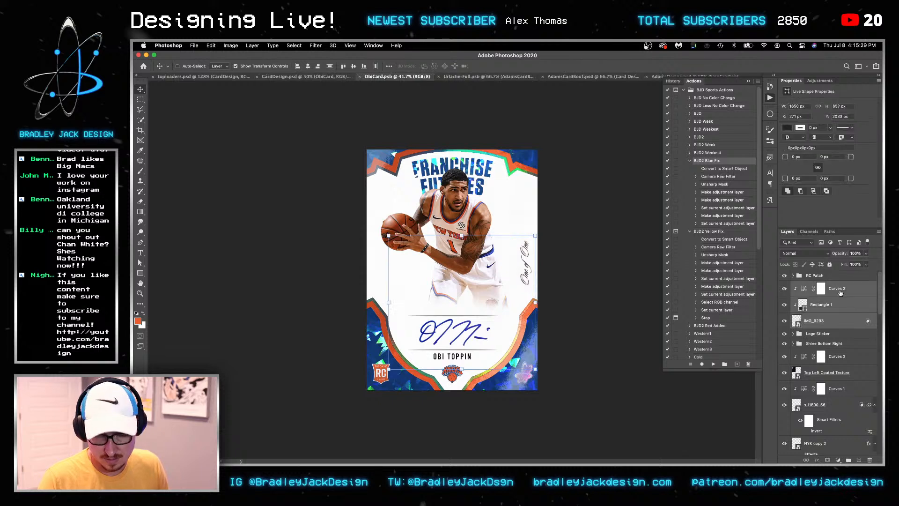
pyautogui.press('super+g')
pyautogui.doubleClick(814, 285)
pyautogui.write('one of one')
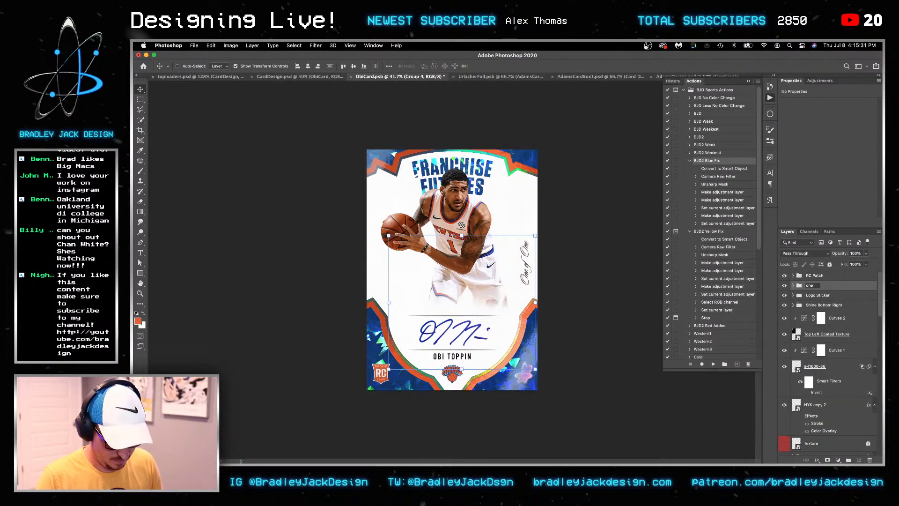
pyautogui.press('Return')
# Scale the one of one group down to about 90% around its center and nudge it right 20 px
pyautogui.press('super+t')
pyautogui.moveTo(535, 368); pyautogui.dragTo(528, 363)
pyautogui.press('Return')
pyautogui.press('Right')
pyautogui.press('Right')
pyautogui.press('Right')
pyautogui.press('Right')
pyautogui.press('Right')
pyautogui.press('Right')
pyautogui.press('Right')
pyautogui.press('Right')
pyautogui.press('Right')
pyautogui.press('Right')
pyautogui.press('Right')
pyautogui.press('Right')
pyautogui.press('Right')
pyautogui.press('Right')
pyautogui.press('Right')
pyautogui.press('Right')
pyautogui.press('Right')
pyautogui.press('Right')
pyautogui.press('Right')
pyautogui.press('Right')
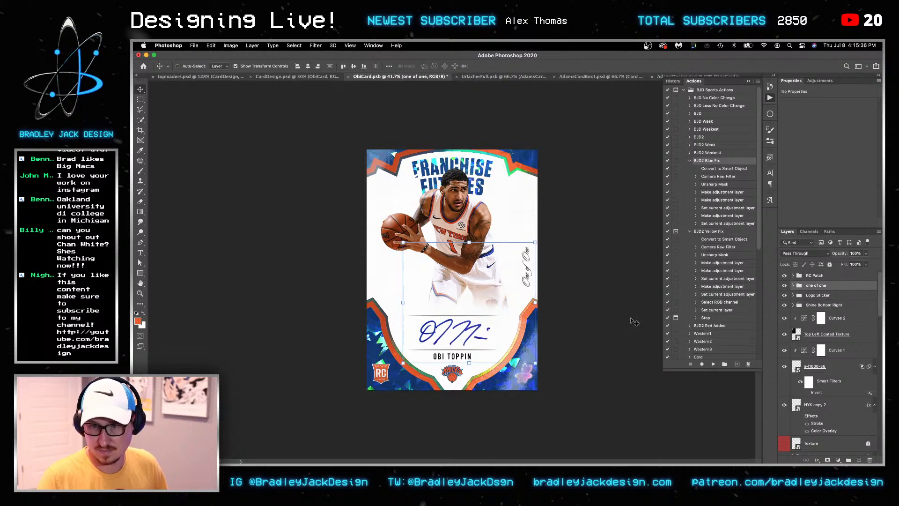
# In the IMG_9293 blending options, move the split half of the This Layer white slider to about 200
pyautogui.click(793, 285)
pyautogui.doubleClick(847, 328)
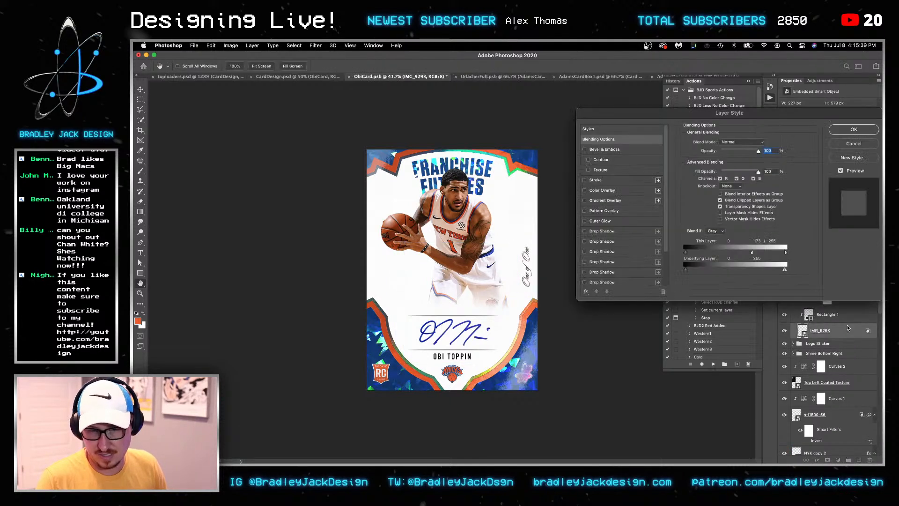
pyautogui.moveTo(754, 253); pyautogui.dragTo(764, 254)
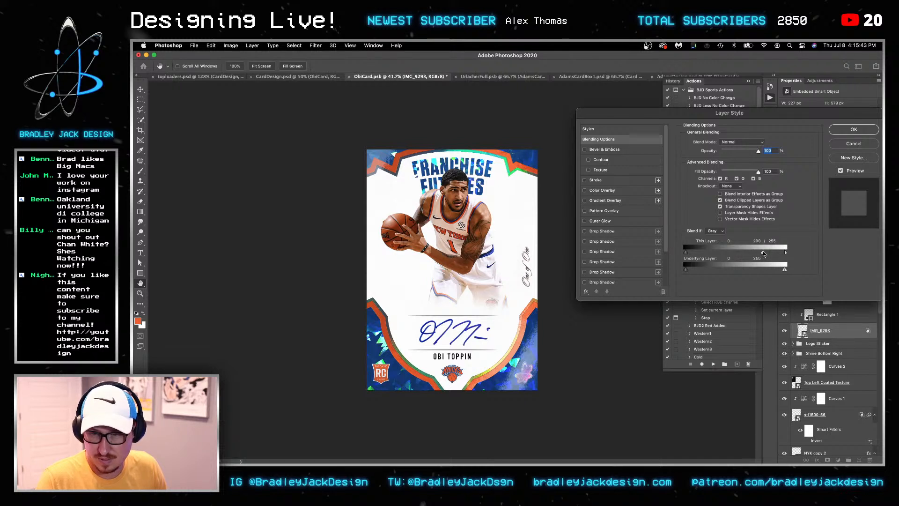
pyautogui.press('Return')
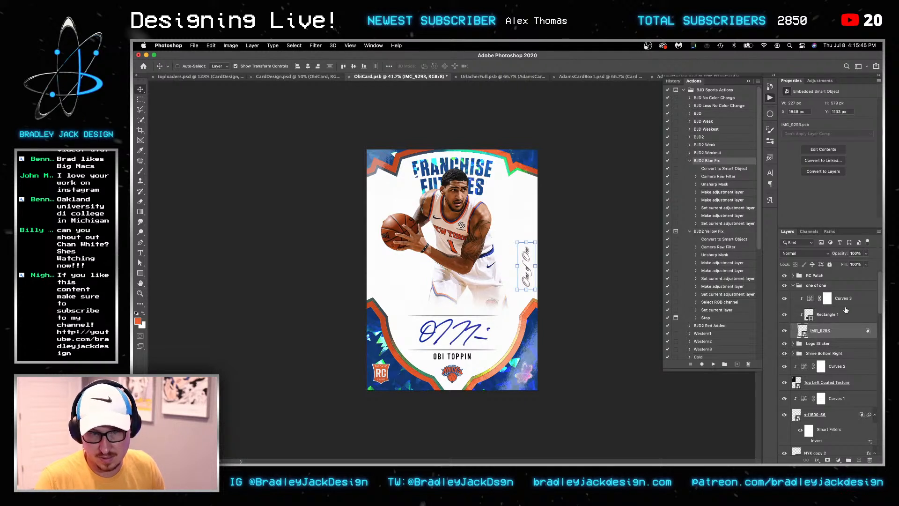
# Set the Curves 3 white point to input 241, output 255, and recheck the IMG_9293 Blend If range
pyautogui.moveTo(869, 126); pyautogui.dragTo(866, 123)
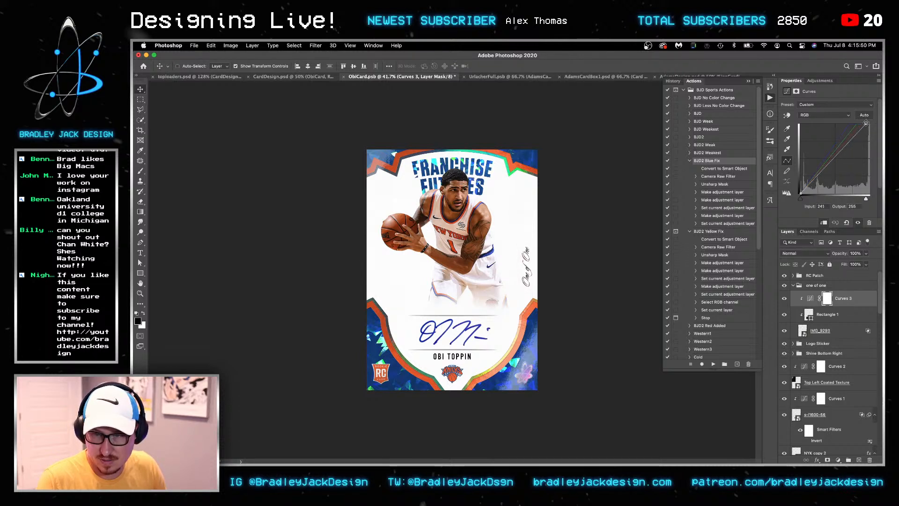
pyautogui.doubleClick(845, 331)
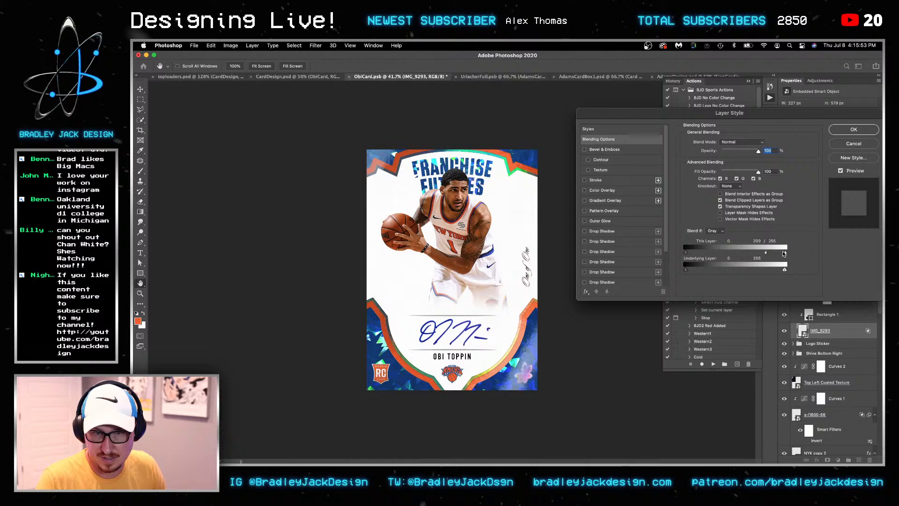
pyautogui.press('Return')
# Delete the Rectangle 1 layer from the one of one group, compare the lettering without Curves 3, and save
pyautogui.press('z')
pyautogui.moveTo(530, 261); pyautogui.dragTo(545, 257)
pyautogui.click(837, 317)
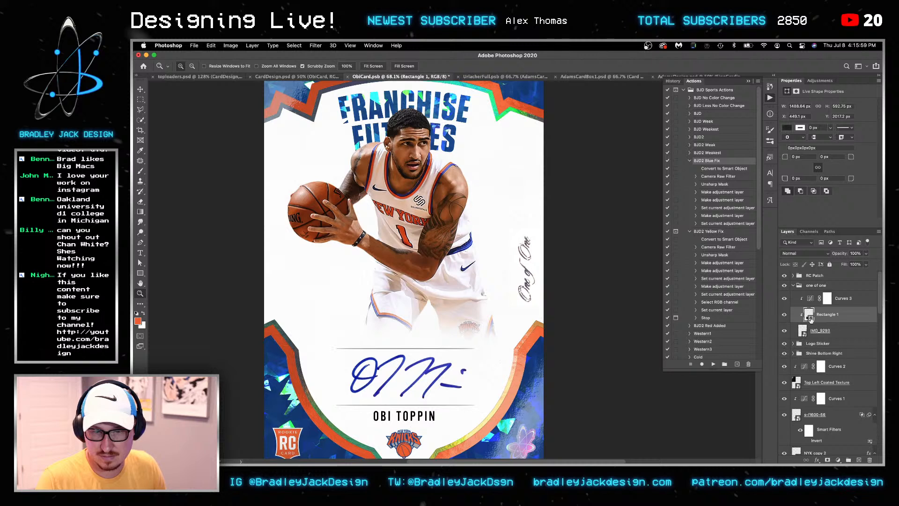
pyautogui.press('Delete')
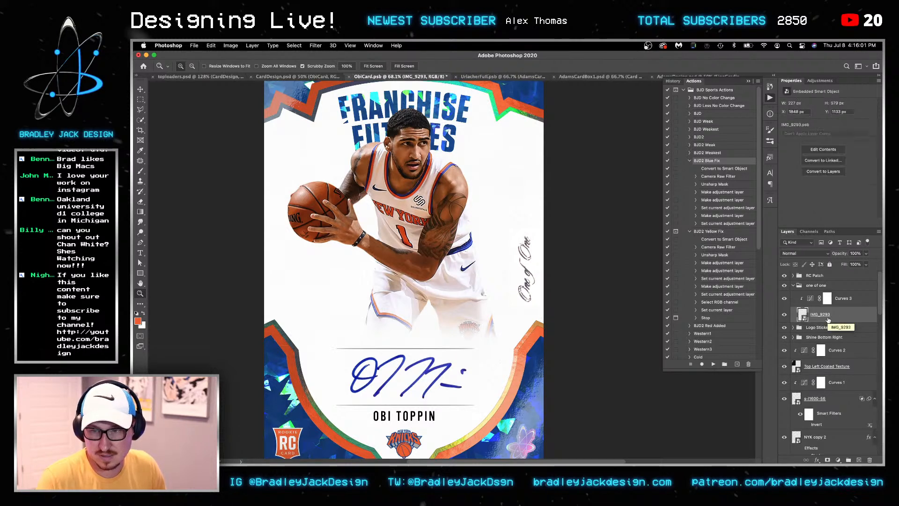
pyautogui.click(784, 299)
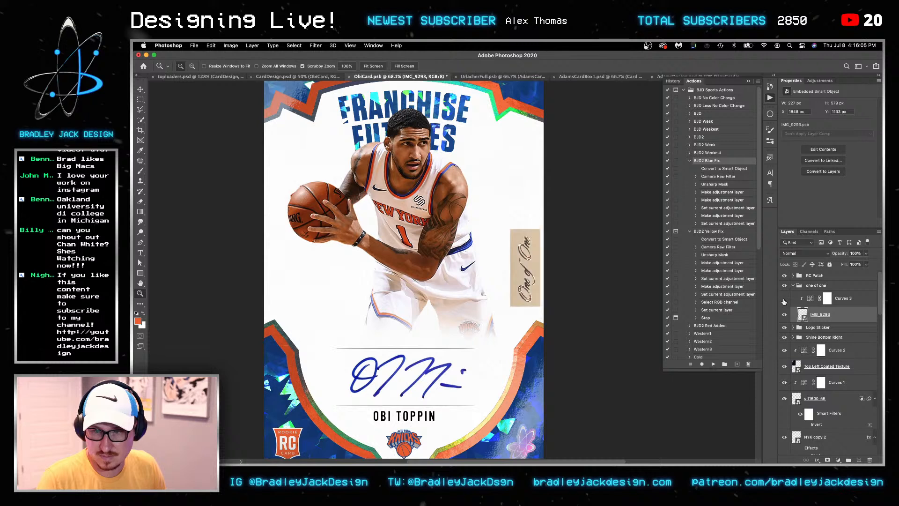
pyautogui.click(784, 299)
pyautogui.hotkey('ctrl', 's')
# Nudge the IMG_9293 One of One lettering right 10 px, move it up to Y 771 px, and save
pyautogui.press('v')
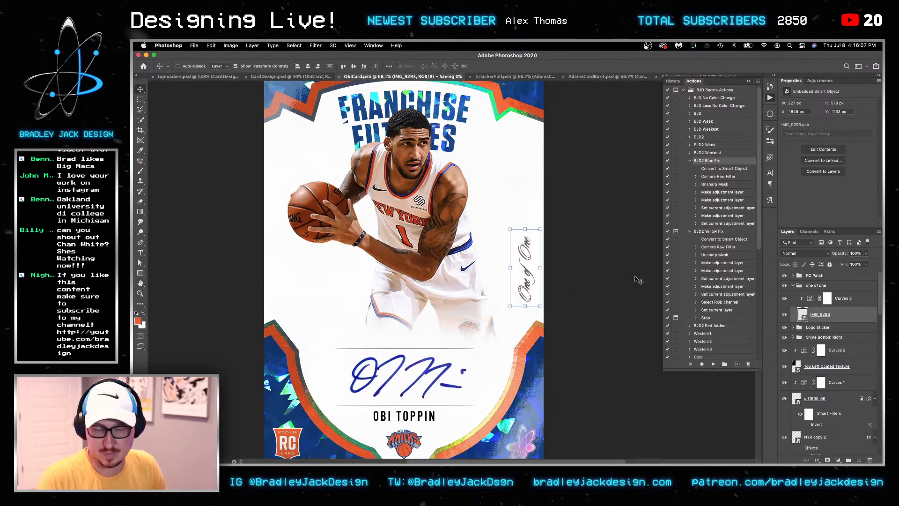
pyautogui.hotkey('shift', 'Right')
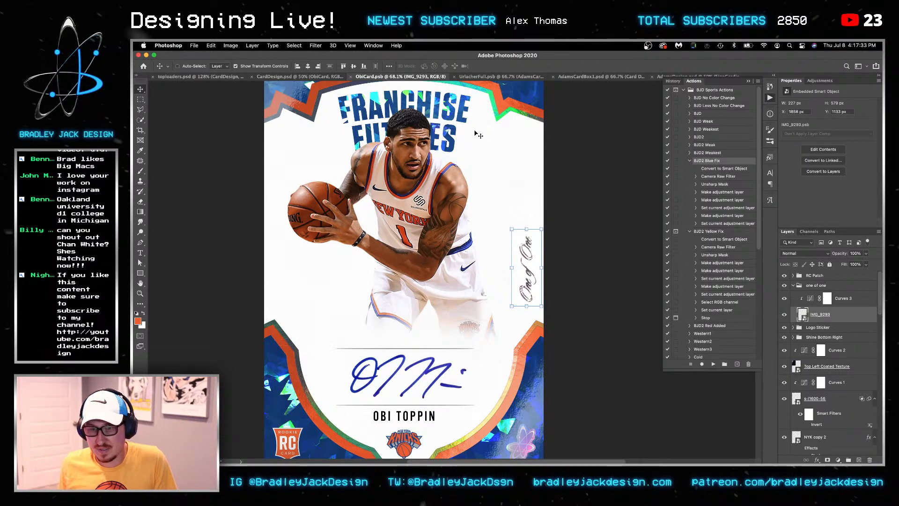
pyautogui.moveTo(539, 266); pyautogui.dragTo(537, 215)
pyautogui.press('cmd+s')
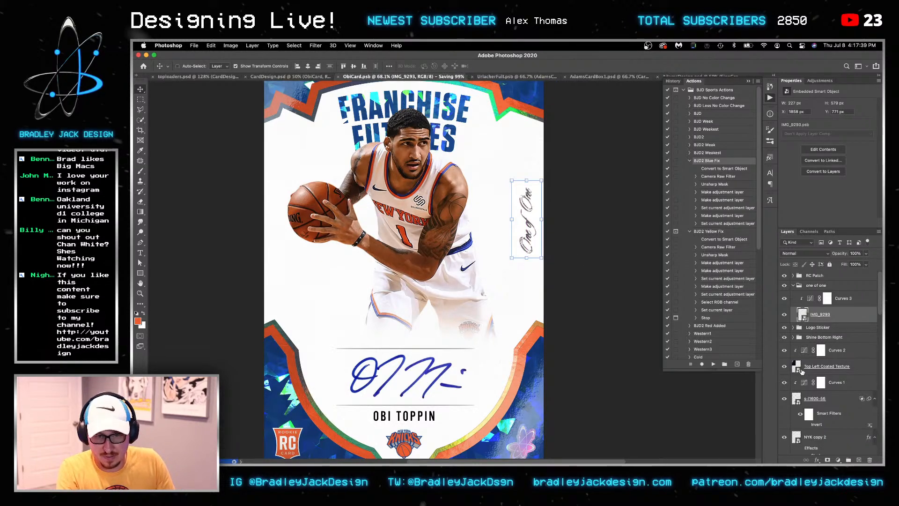
# Duplicate the Obi-Toppin-1 player layer as a new independent smart object via copy
pyautogui.scroll(-10, 801, 375)
pyautogui.scroll(-4, 802, 375)
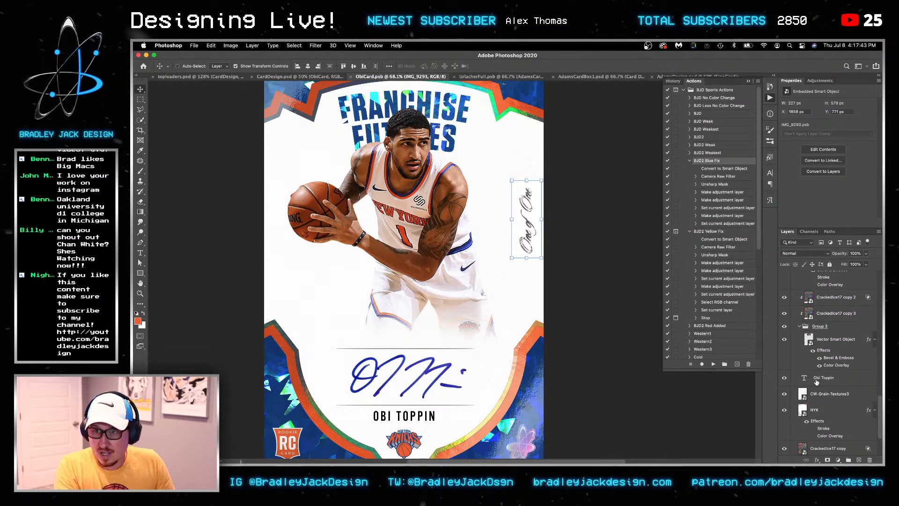
pyautogui.scroll(-5, 815, 384)
pyautogui.scroll(1, 818, 391)
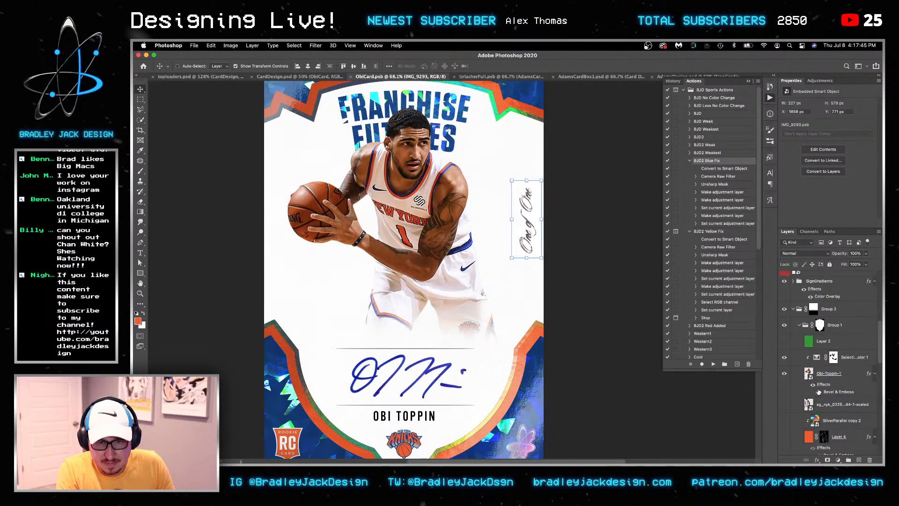
pyautogui.rightClick(846, 379)
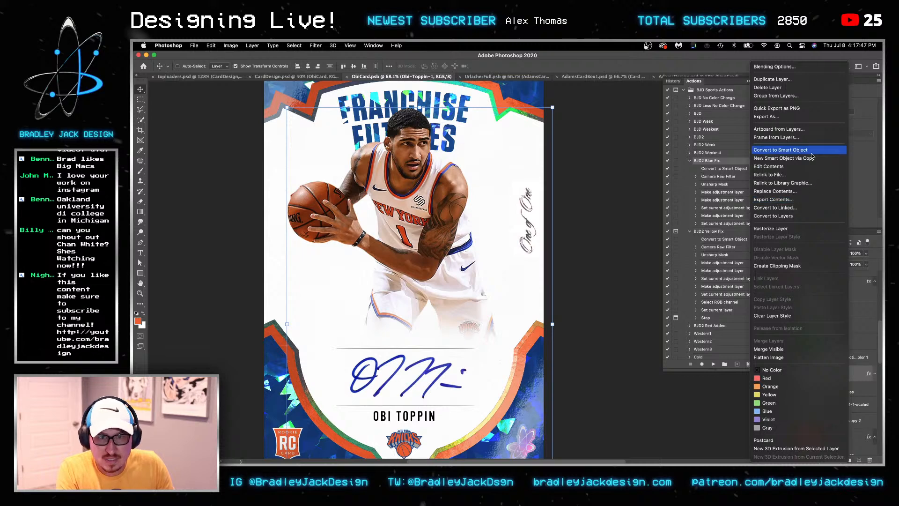
pyautogui.click(811, 158)
# Move the original Obi-Toppin-1 layer out of Group 1 and down the stack to just above the NYK layer
pyautogui.click(831, 406)
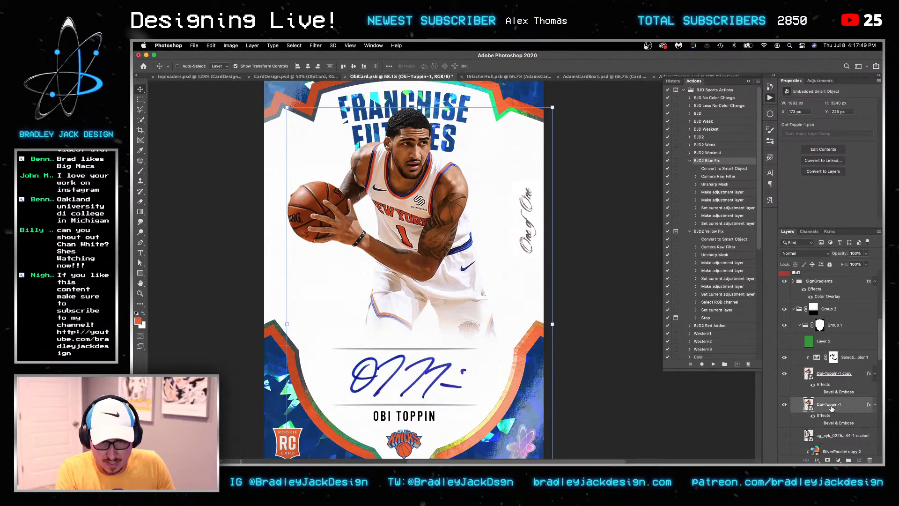
pyautogui.press('shift+super+[')
pyautogui.press('shift+super+[')
pyautogui.press('shift+super+[')
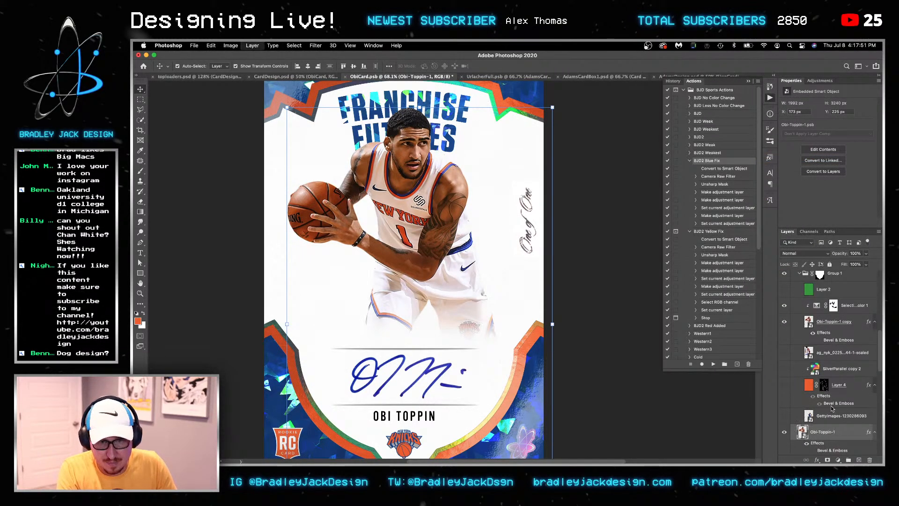
pyautogui.press('super+]')
pyautogui.press('super+]')
pyautogui.press('super+]')
pyautogui.press('super+]')
pyautogui.press('super+]')
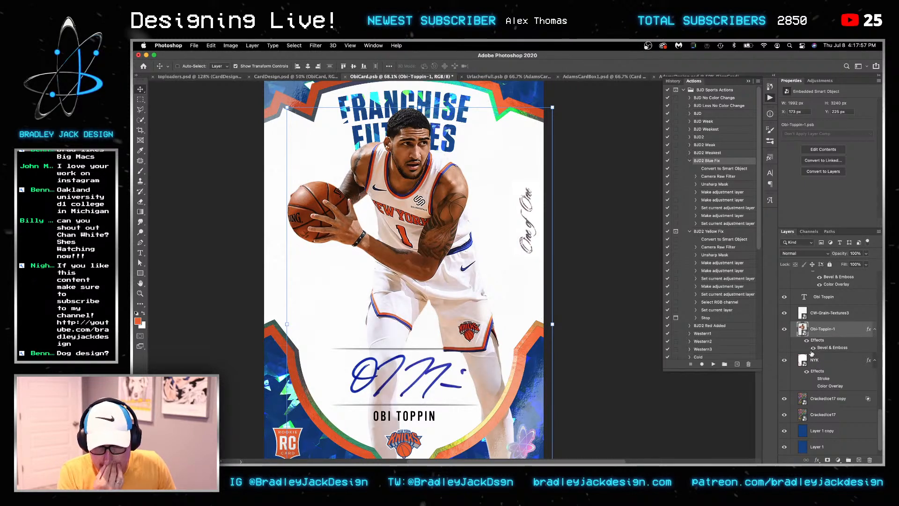
# Open the lower Obi-Toppin-1 smart object, delete Layer 0's mask to restore the full photo, and return to ObiCard.psb
pyautogui.doubleClick(804, 326)
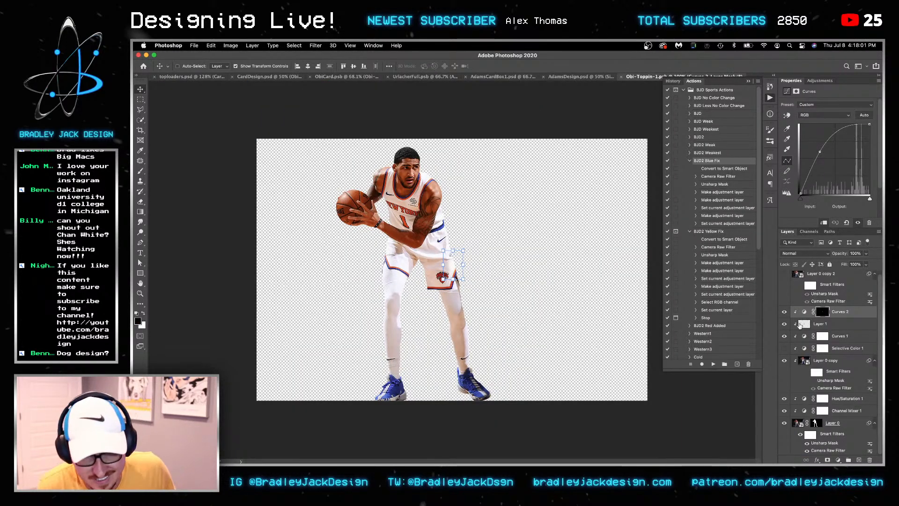
pyautogui.click(822, 424)
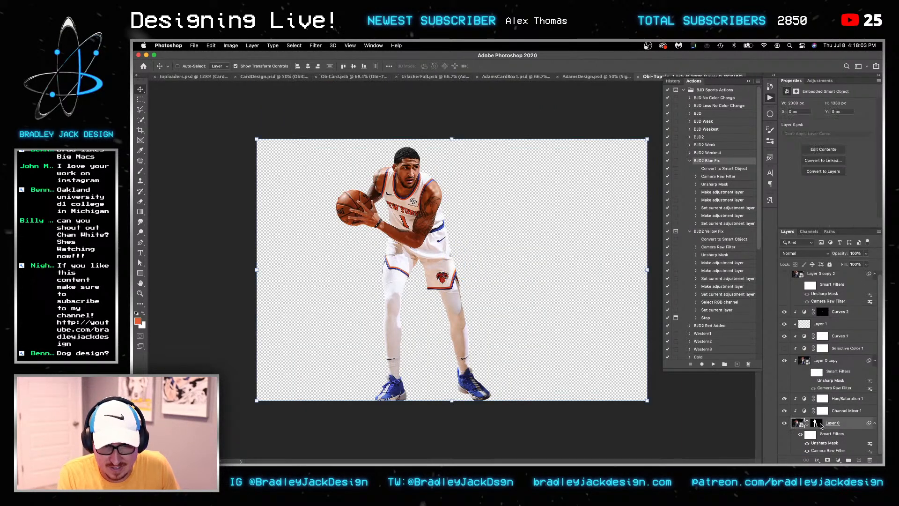
pyautogui.rightClick(822, 424)
pyautogui.click(815, 397)
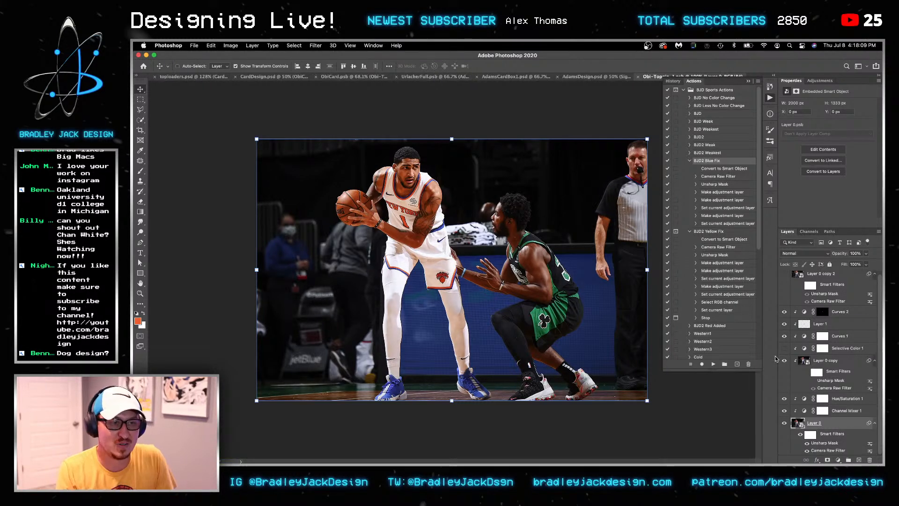
pyautogui.hotkey('ctrl', 'Tab')
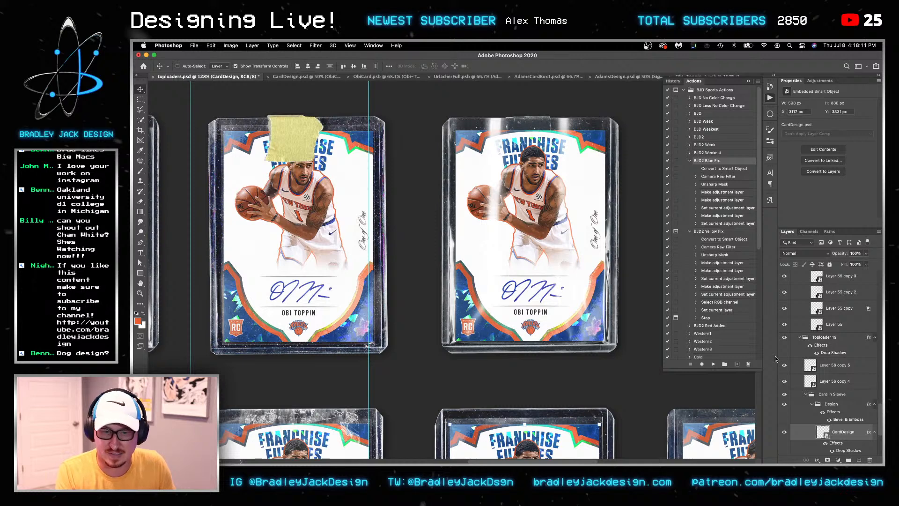
pyautogui.hotkey('ctrl', 'Tab')
pyautogui.hotkey('ctrl', 'Tab')
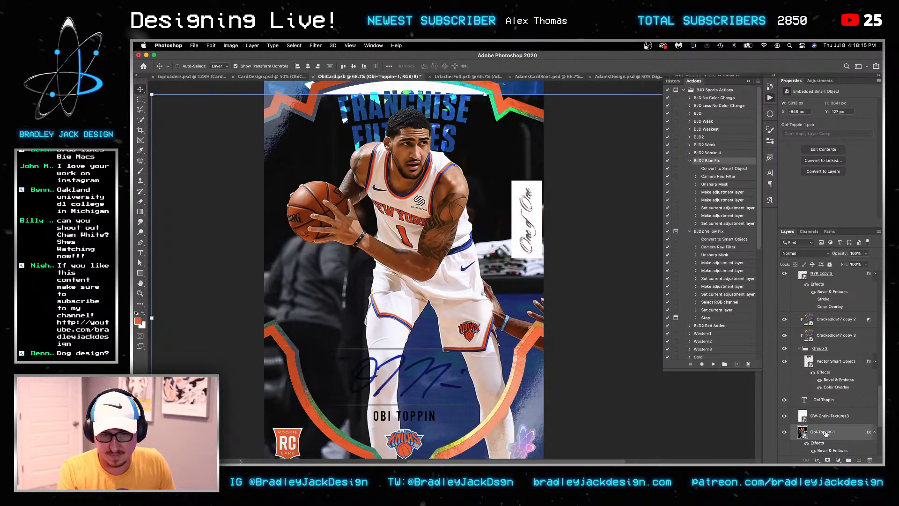
# Add a Gradient Map adjustment layer in orange to white directly above the lower Obi-Toppin-1 photo layer
pyautogui.click(821, 81)
pyautogui.click(835, 121)
pyautogui.scroll(-3, 816, 414)
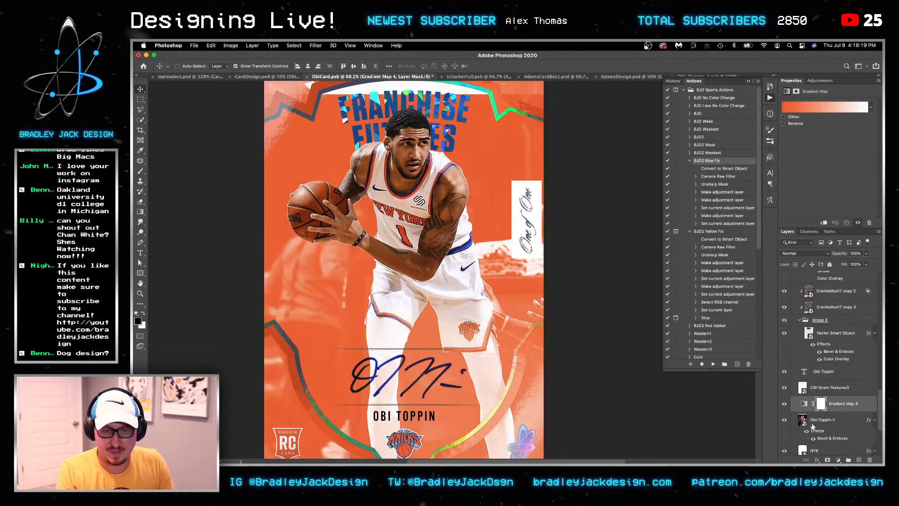
# Clip Gradient Map 4 to the Obi-Toppin-1 layer and apply the Black, White gradient preset
pyautogui.keyDown('alt'); pyautogui.click(813, 412); pyautogui.keyUp('alt')
pyautogui.click(797, 107)
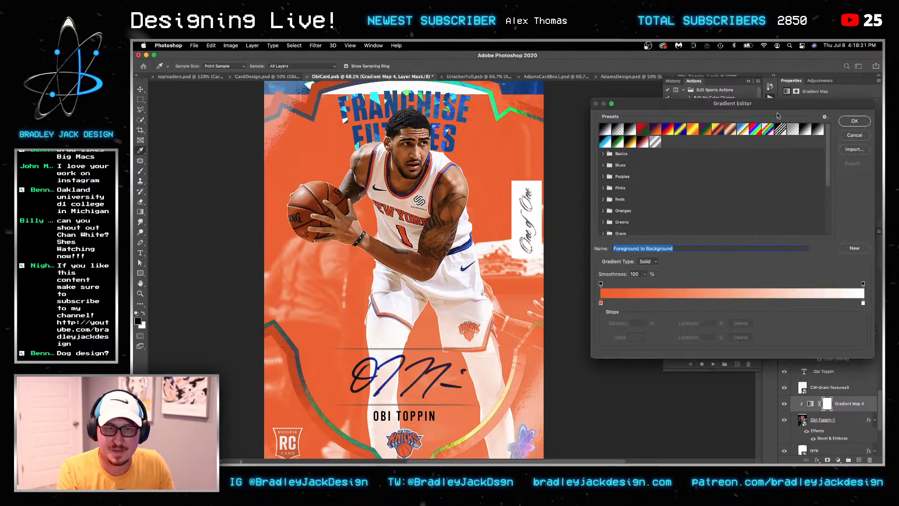
pyautogui.click(631, 130)
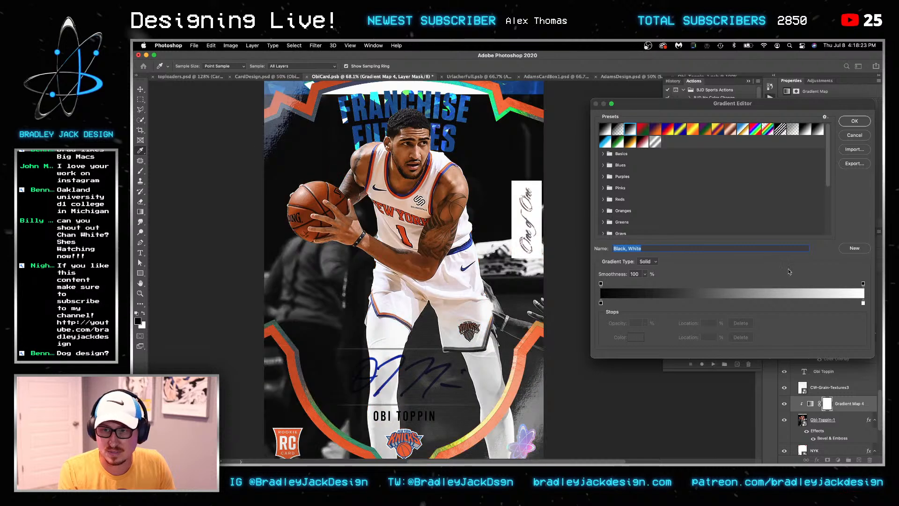
# Recolour the gradient's black stop to a neutral light gray with 0% saturation and 75% brightness
pyautogui.click(601, 303)
pyautogui.click(635, 337)
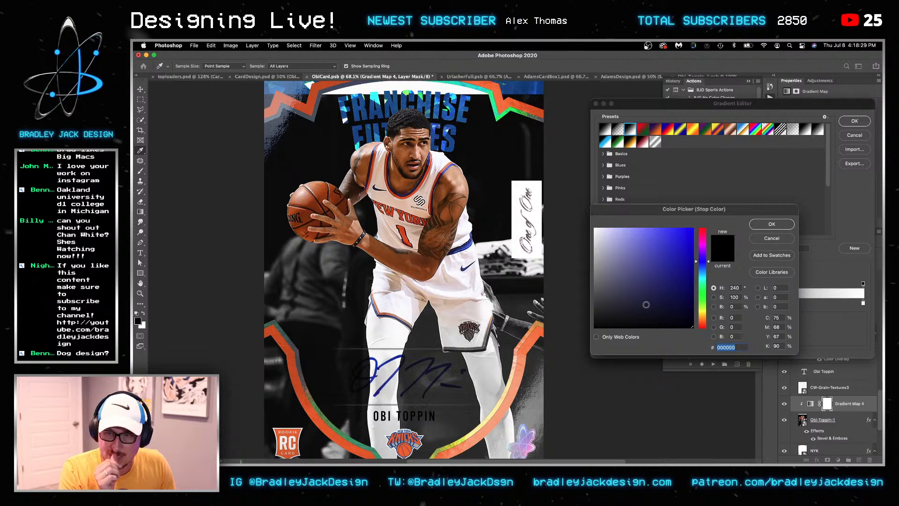
pyautogui.moveTo(646, 304); pyautogui.dragTo(651, 334)
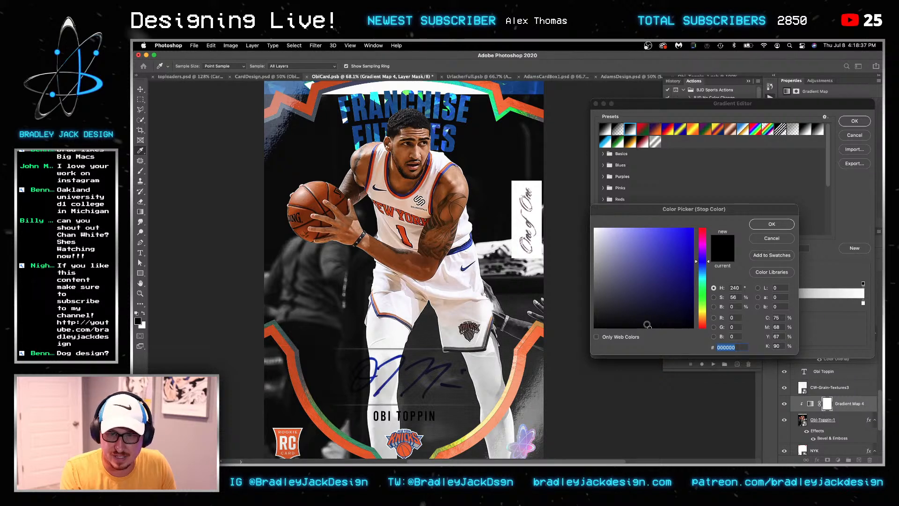
pyautogui.moveTo(641, 300); pyautogui.dragTo(593, 274)
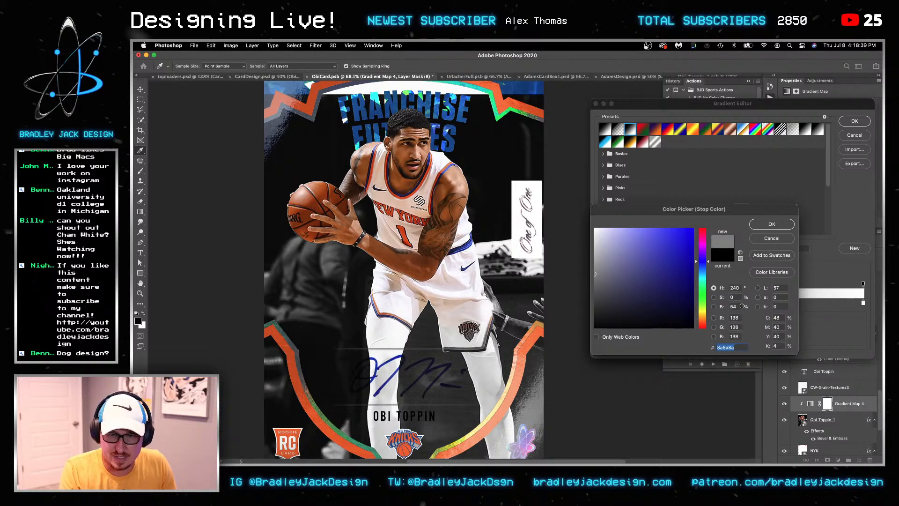
pyautogui.click(733, 307)
pyautogui.write('75')
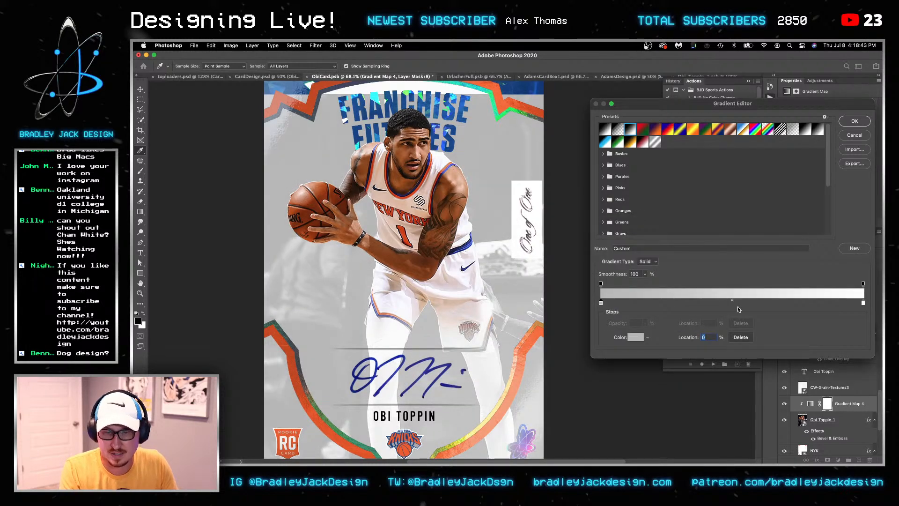
# Move the gradient's white stop to the 79% location and accept the gradient
pyautogui.moveTo(862, 303); pyautogui.dragTo(808, 302)
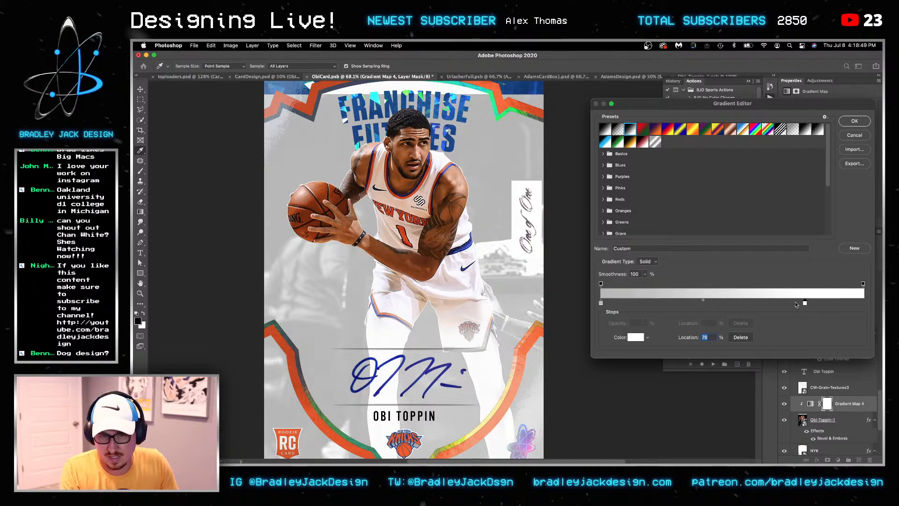
pyautogui.moveTo(805, 304); pyautogui.dragTo(745, 303)
pyautogui.press('super+z')
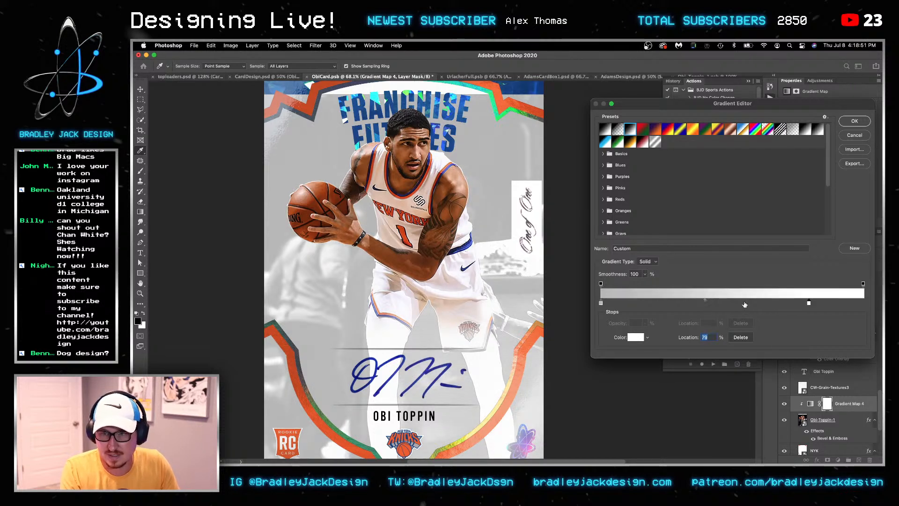
pyautogui.press('Return')
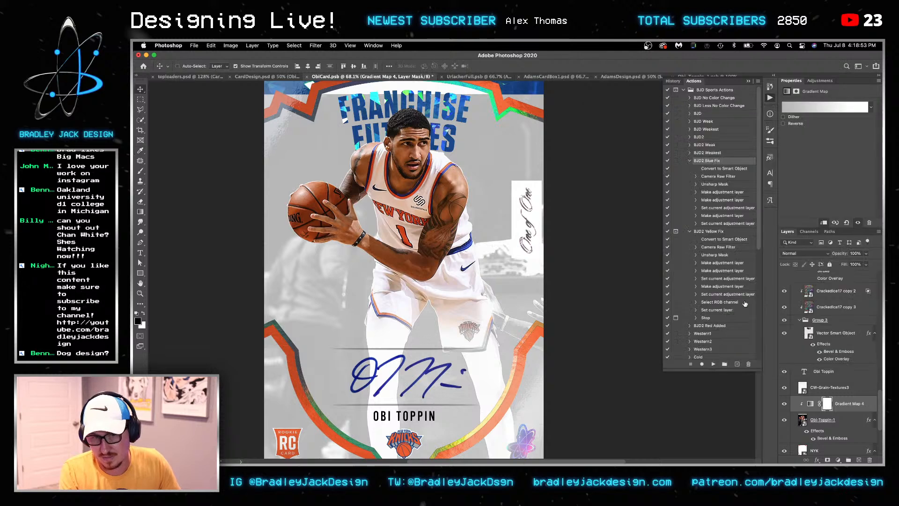
# Hide the Obi-Toppin-1 layer with a black mask and choose a soft round brush with 0% hardness
pyautogui.click(843, 422)
pyautogui.keyDown('alt'); pyautogui.click(827, 460); pyautogui.keyUp('alt')
pyautogui.press('b')
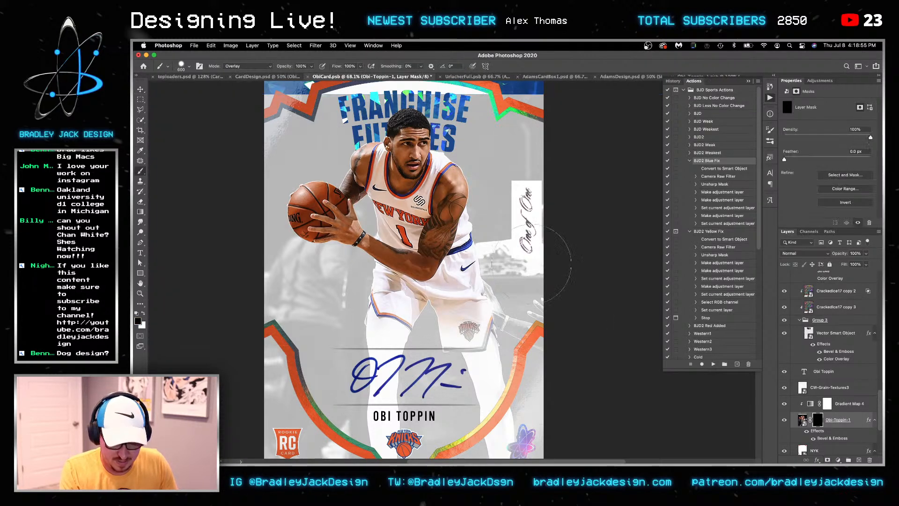
pyautogui.rightClick(412, 244)
pyautogui.click(427, 237)
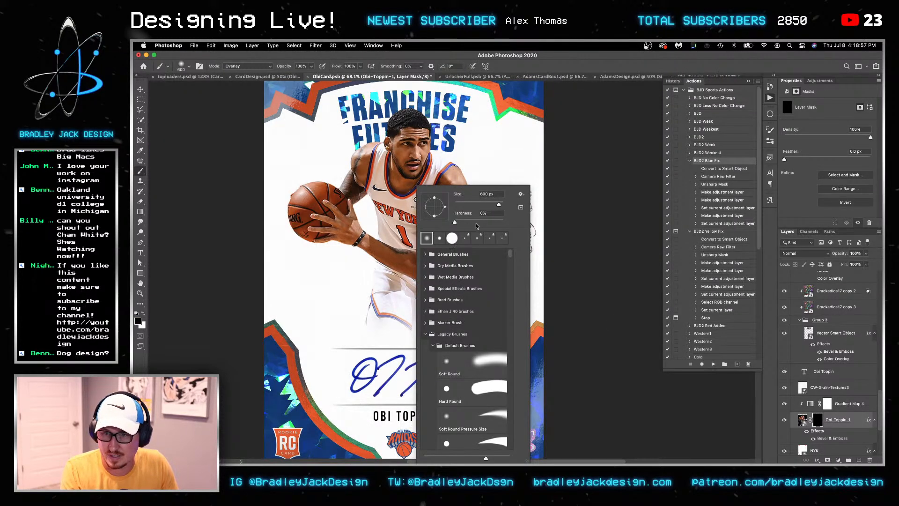
pyautogui.moveTo(435, 216); pyautogui.dragTo(436, 213)
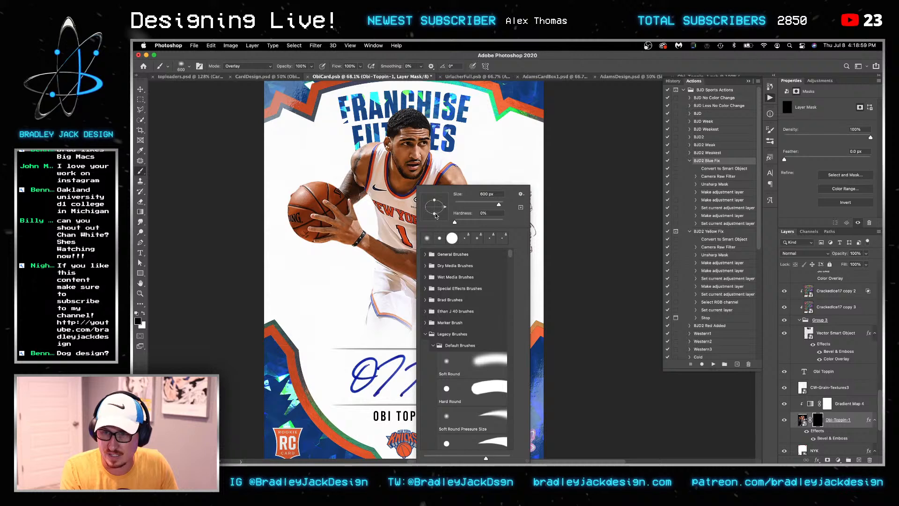
pyautogui.press('Return')
# Set the brush to white at 20% opacity in Normal mode and enlarge it to about 2900 px
pyautogui.press(']')
pyautogui.press(']')
pyautogui.press(']')
pyautogui.press(']')
pyautogui.press(']')
pyautogui.press(']')
pyautogui.press(']')
pyautogui.press(']')
pyautogui.press(']')
pyautogui.press(']')
pyautogui.press(']')
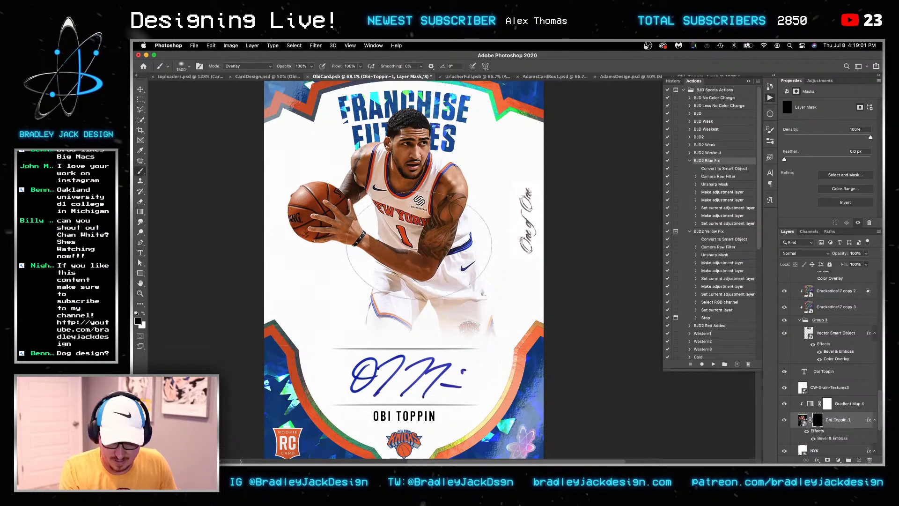
pyautogui.press('x')
pyautogui.press(']')
pyautogui.press(']')
pyautogui.press(']')
pyautogui.press(']')
pyautogui.press(']')
pyautogui.press(']')
pyautogui.press(']')
pyautogui.press(']')
pyautogui.press(']')
pyautogui.press(']')
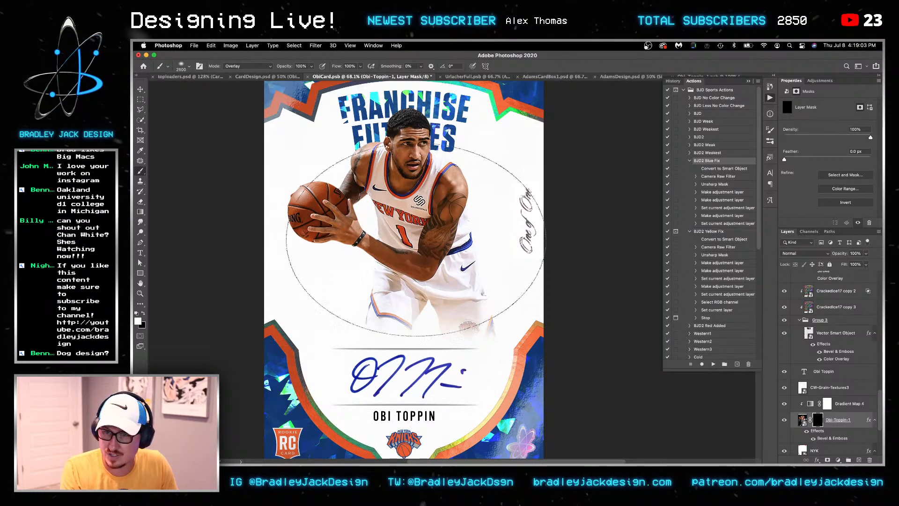
pyautogui.press(']')
pyautogui.press(']')
pyautogui.press('2')
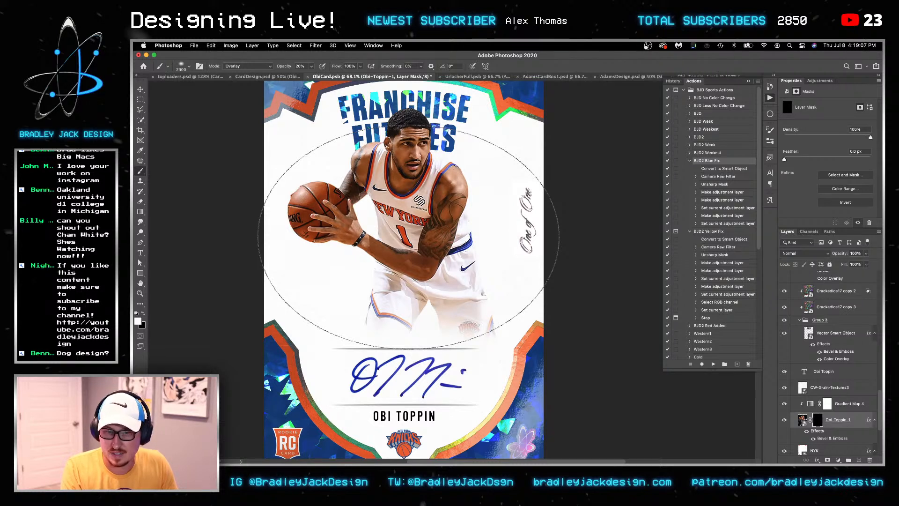
pyautogui.hotkey('alt', 'shift', 'n')
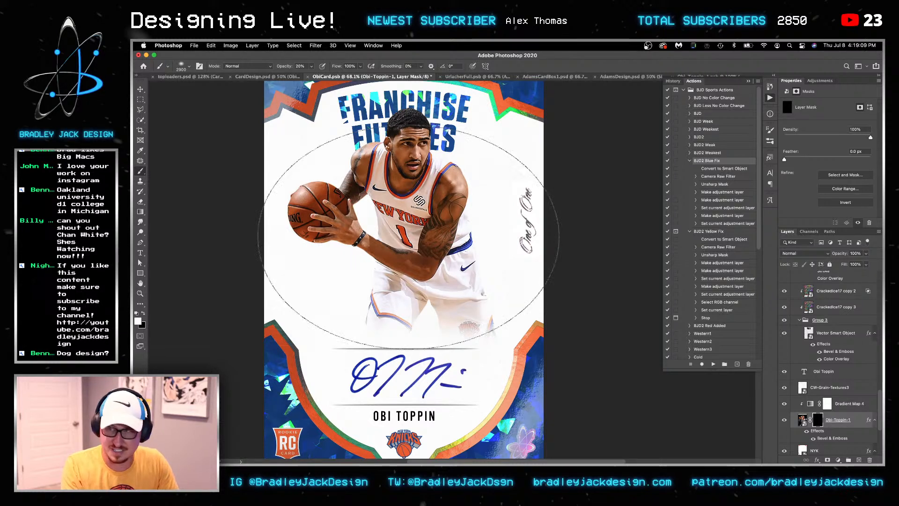
# Paint soft white dabs on the Obi-Toppin-1 mask behind the player's torso, shrinking the brush progressively to about 600 px
pyautogui.press('[')
pyautogui.press('[')
pyautogui.press('[')
pyautogui.press('[')
pyautogui.press('[')
pyautogui.press('[')
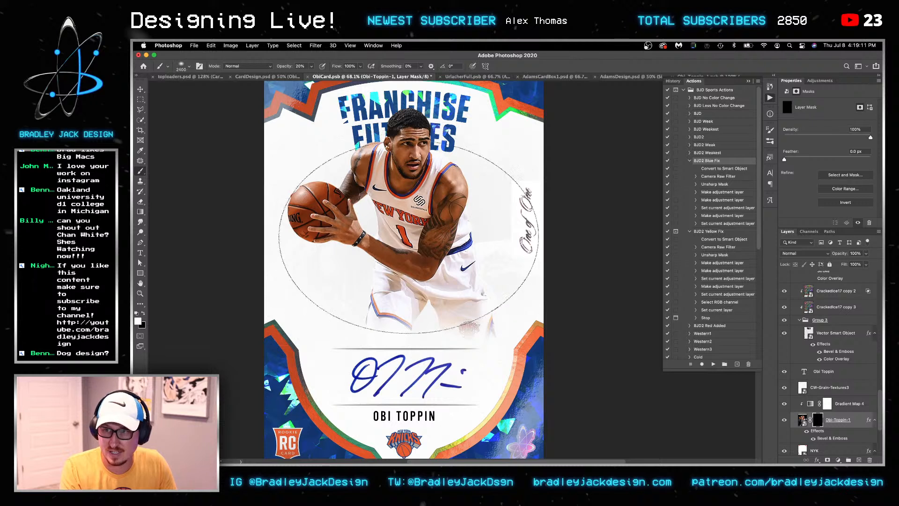
pyautogui.press('[')
pyautogui.press('[')
pyautogui.press('[')
pyautogui.click(408, 239)
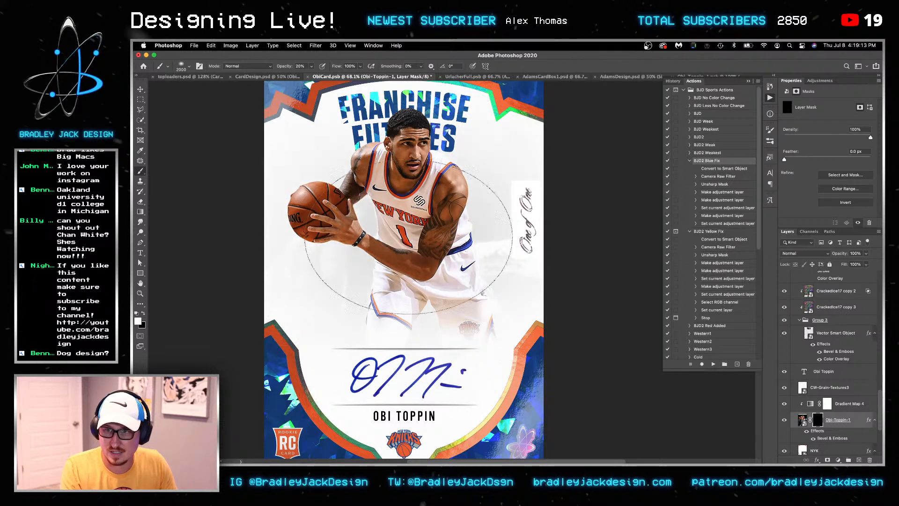
pyautogui.press('[')
pyautogui.press('[')
pyautogui.press('[')
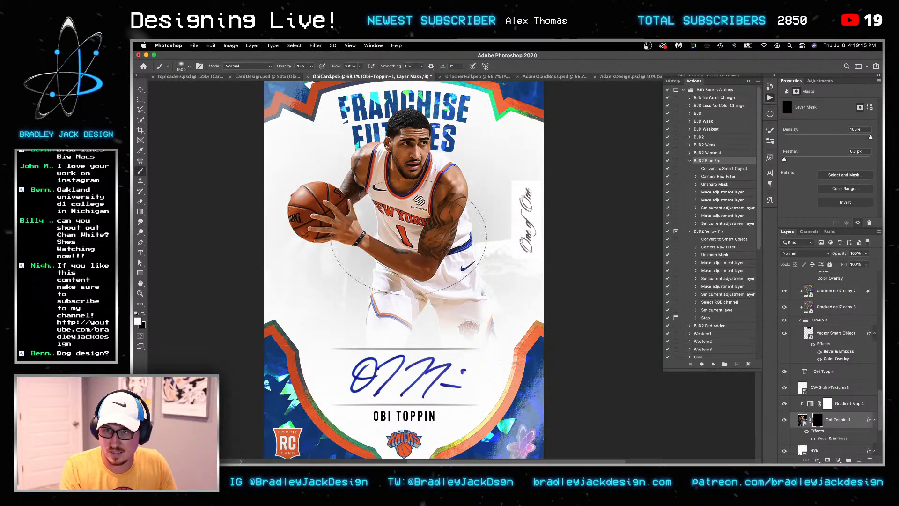
pyautogui.press('[')
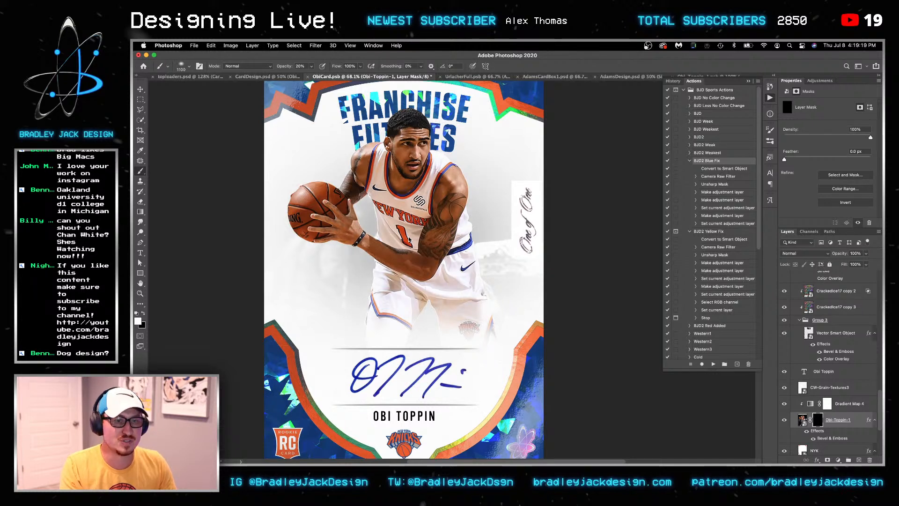
pyautogui.press('[')
pyautogui.press('[')
pyautogui.press('[')
pyautogui.click(409, 239)
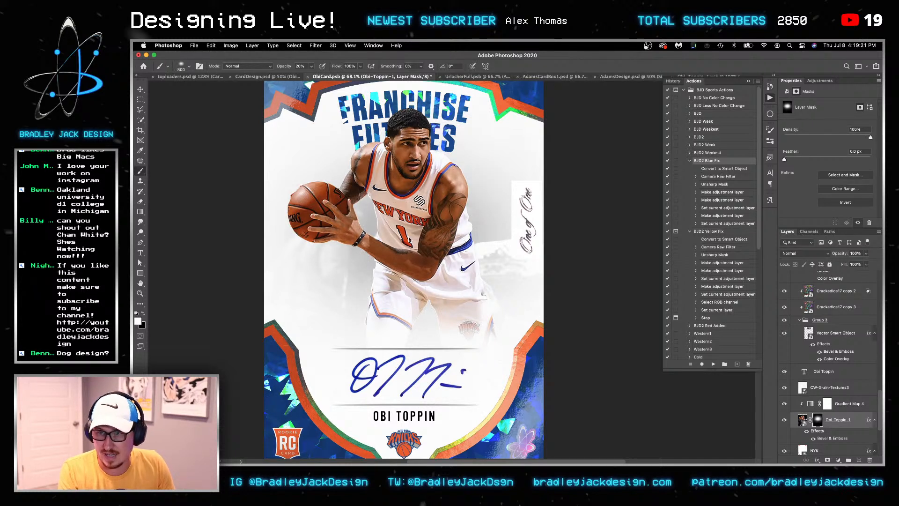
pyautogui.press('[')
pyautogui.press('[')
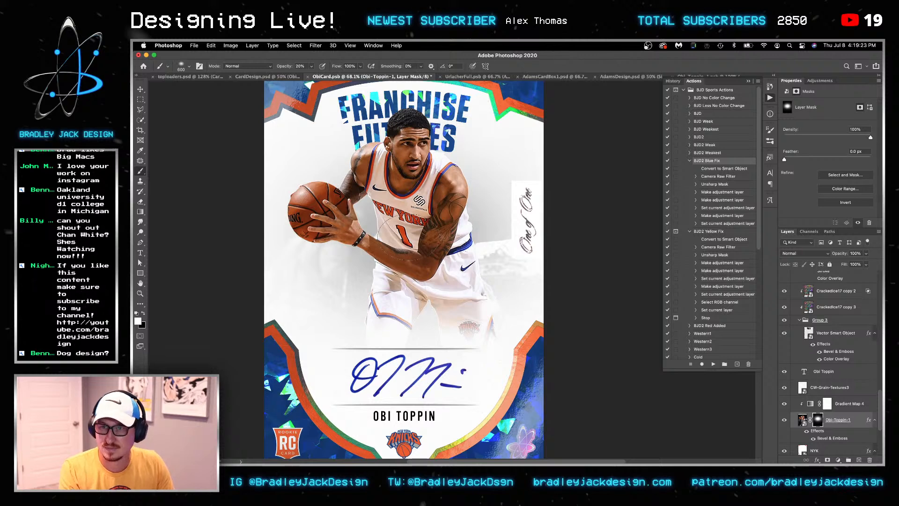
# Set the IMG_9293 layer in the one of one group to Multiply and hide its transform box
pyautogui.press('v')
pyautogui.scroll(3, 819, 350)
pyautogui.scroll(-5, 819, 350)
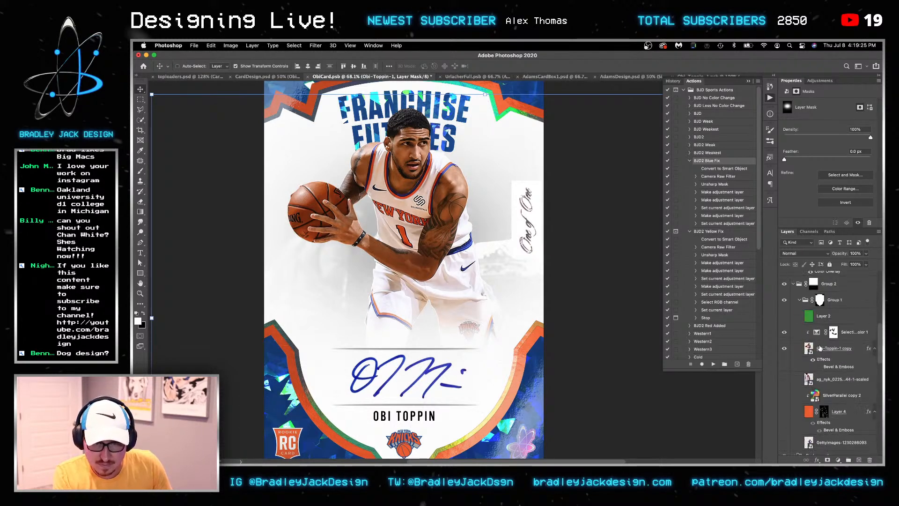
pyautogui.scroll(6, 823, 351)
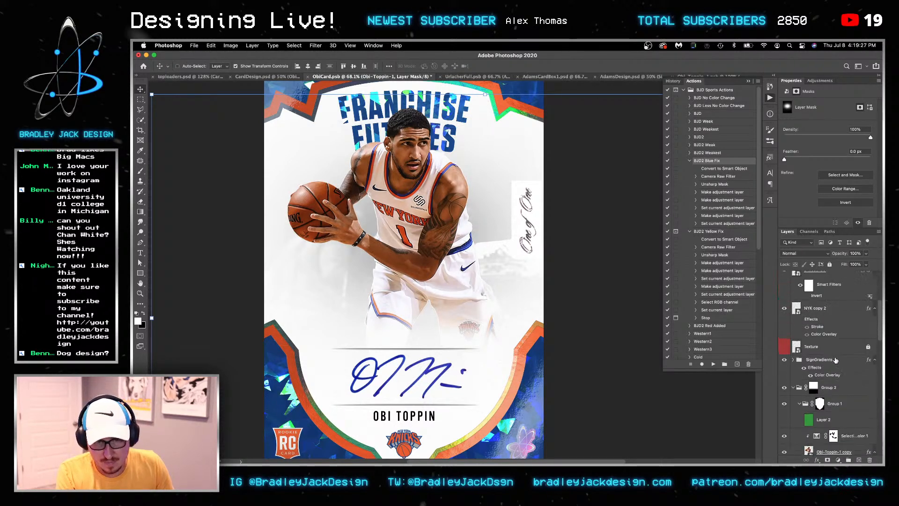
pyautogui.scroll(6, 836, 346)
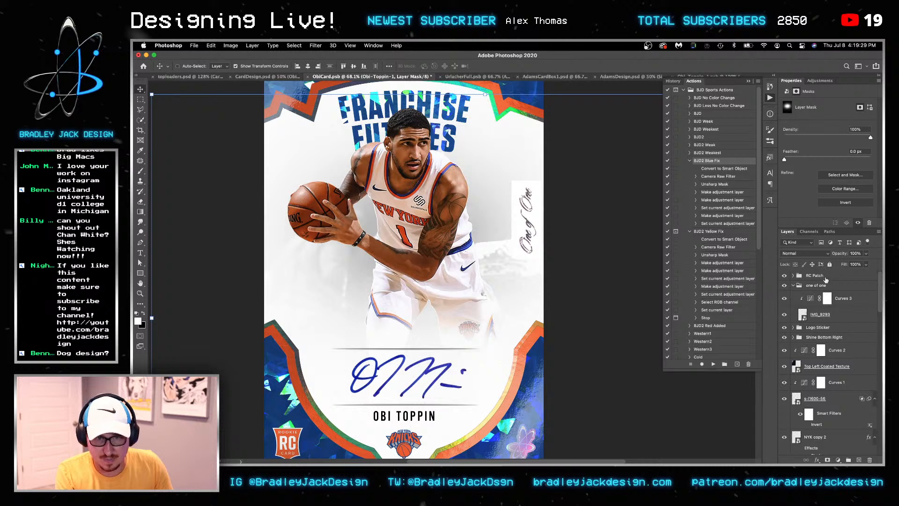
pyautogui.click(831, 285)
pyautogui.click(838, 318)
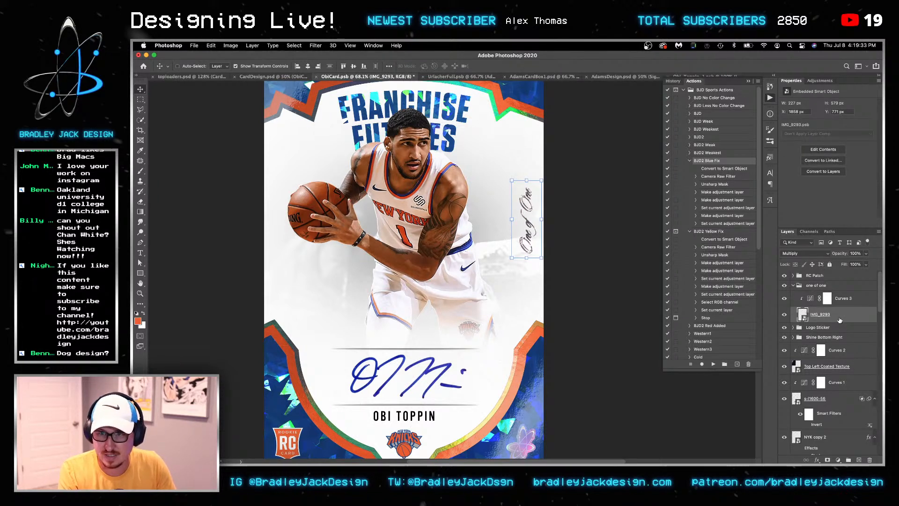
pyautogui.press('super+h')
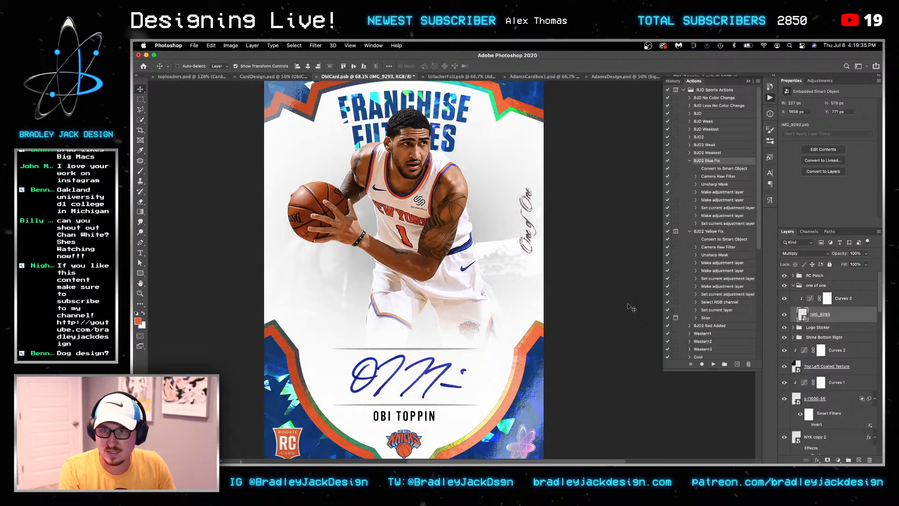
pyautogui.press('z')
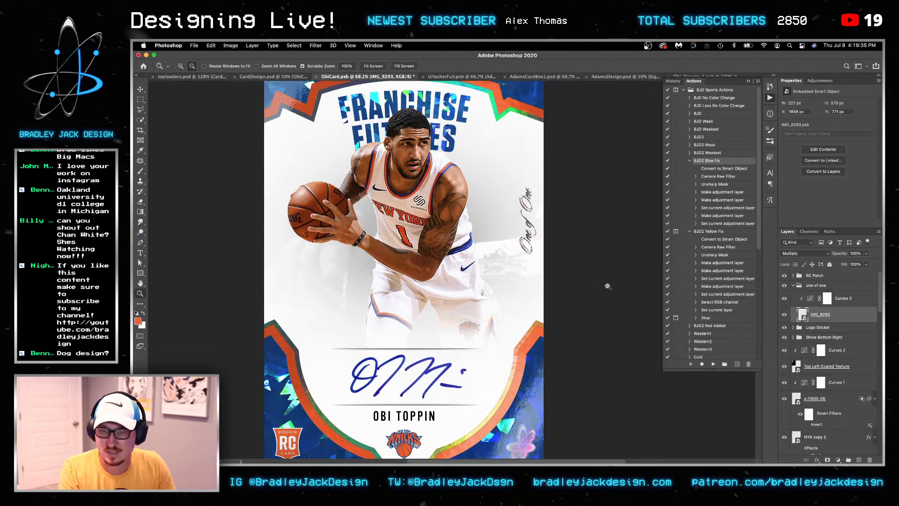
# Duplicate IMG_9293 together with Curves 3, then group the copies under a black layer mask
pyautogui.keyDown('shift'); pyautogui.click(842, 298); pyautogui.keyUp('shift')
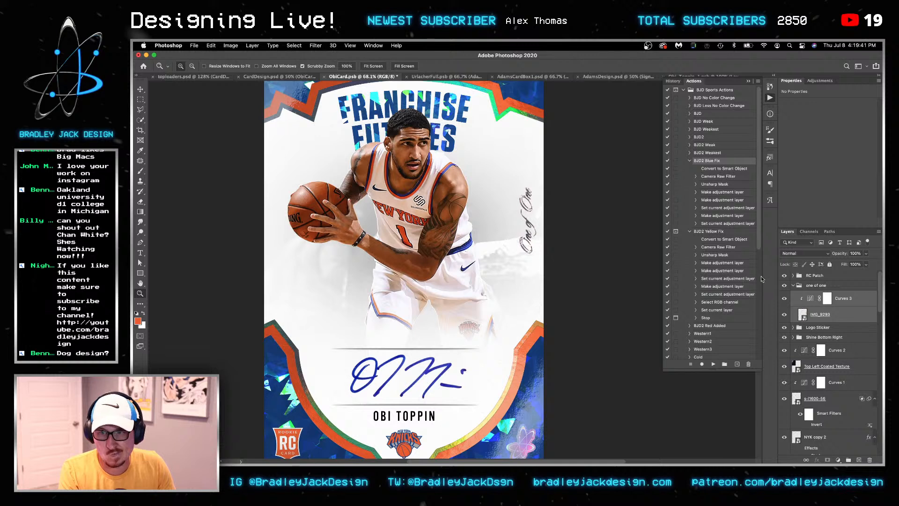
pyautogui.press('super+j')
pyautogui.click(853, 317)
pyautogui.press('v')
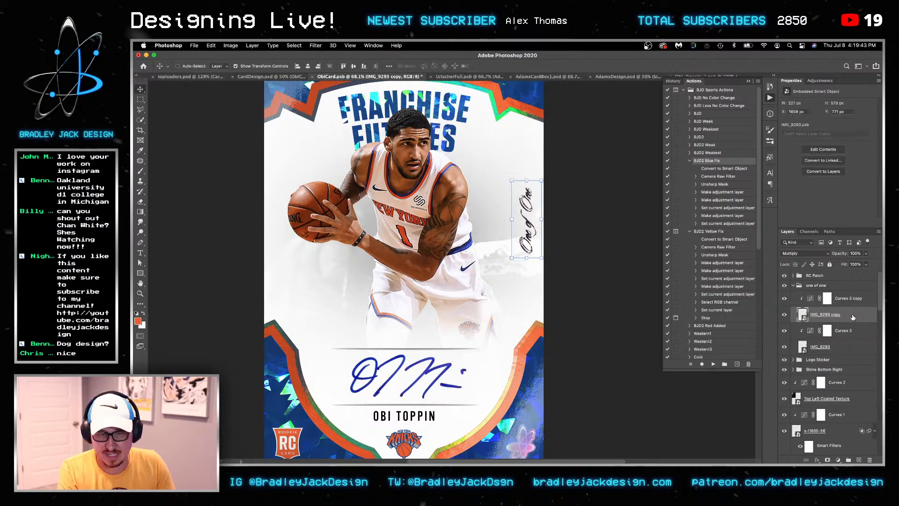
pyautogui.keyDown('shift'); pyautogui.click(853, 300); pyautogui.keyUp('shift')
pyautogui.press('super+g')
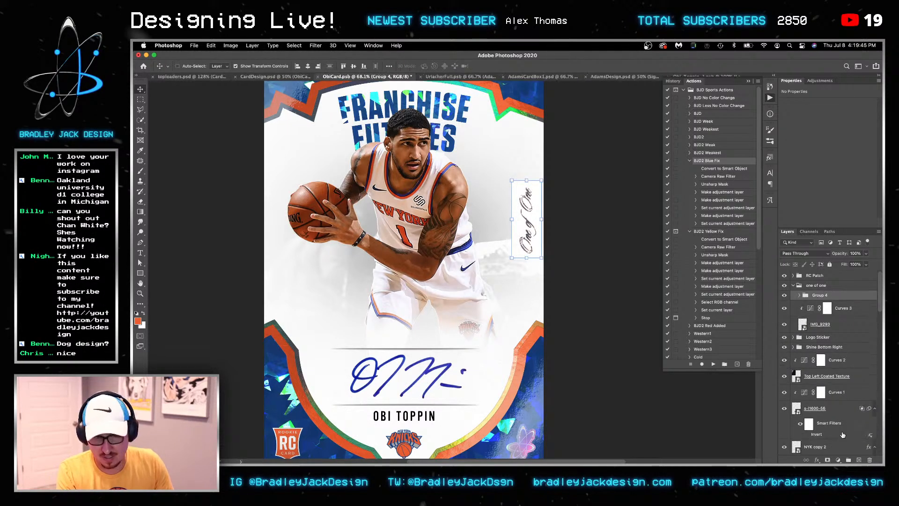
pyautogui.keyDown('alt'); pyautogui.click(827, 460); pyautogui.keyUp('alt')
# Shrink the brush to 9 px at the lower O of the One of One lettering for painting on Group 4's mask
pyautogui.press('z')
pyautogui.moveTo(525, 239); pyautogui.dragTo(613, 235)
pyautogui.press('b')
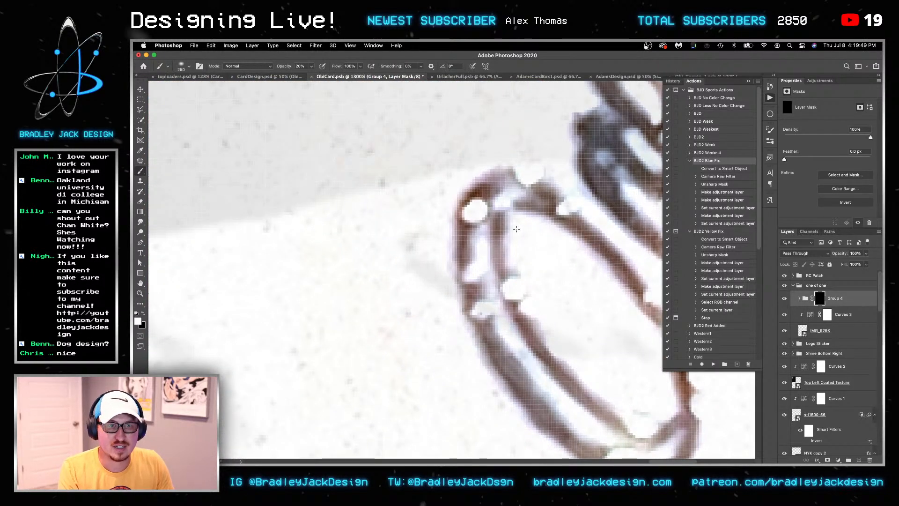
pyautogui.press('[')
pyautogui.press('[')
pyautogui.press('[')
pyautogui.press('[')
pyautogui.press('[')
pyautogui.press('[')
pyautogui.press('[')
pyautogui.press('[')
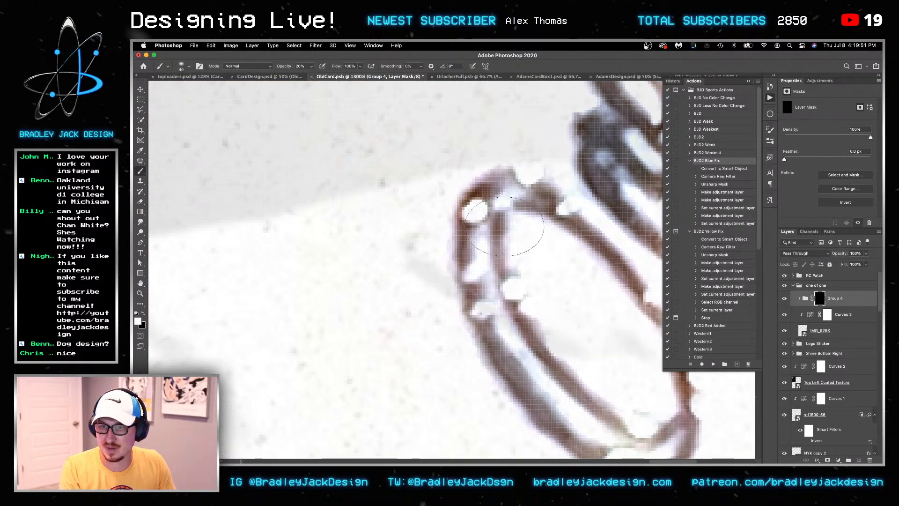
pyautogui.moveTo(490, 215); pyautogui.dragTo(476, 215)
# Restore the brush tip to a full circle and set the brush opacity to 100%
pyautogui.rightClick(502, 302)
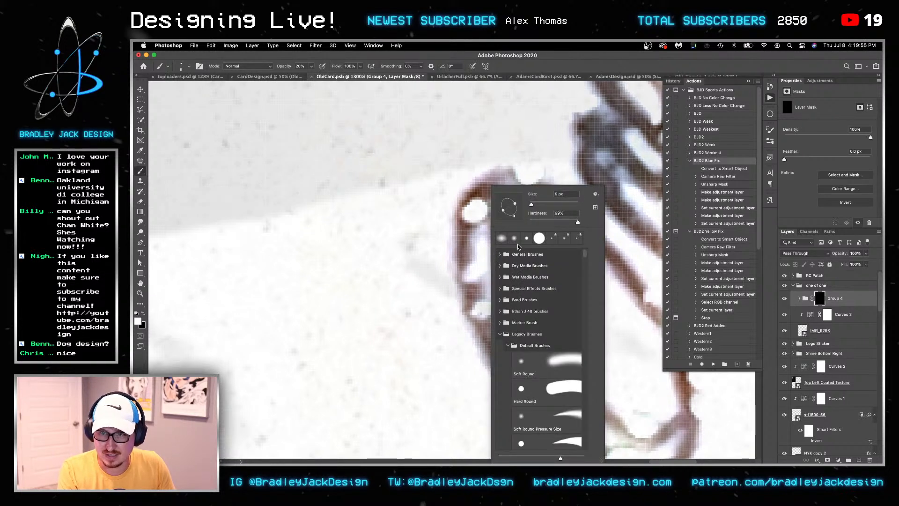
pyautogui.moveTo(511, 214); pyautogui.dragTo(510, 218)
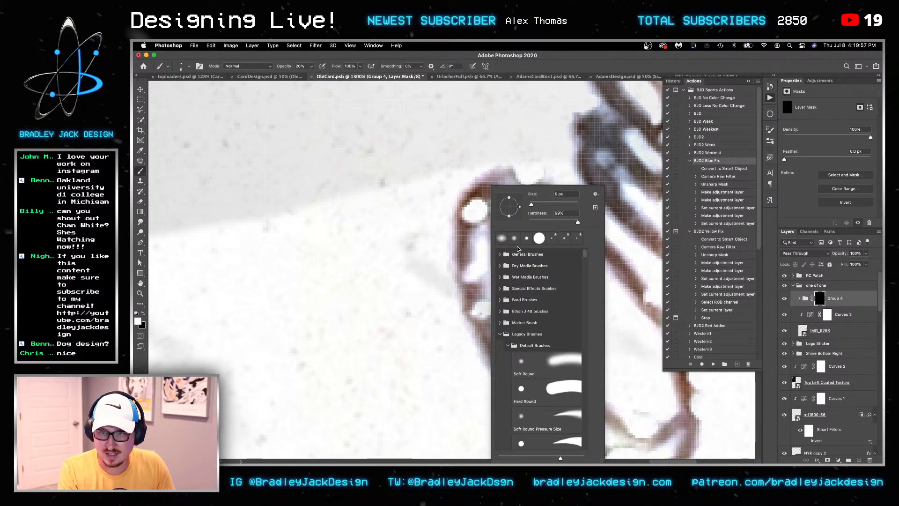
pyautogui.press('Return')
pyautogui.click(476, 214)
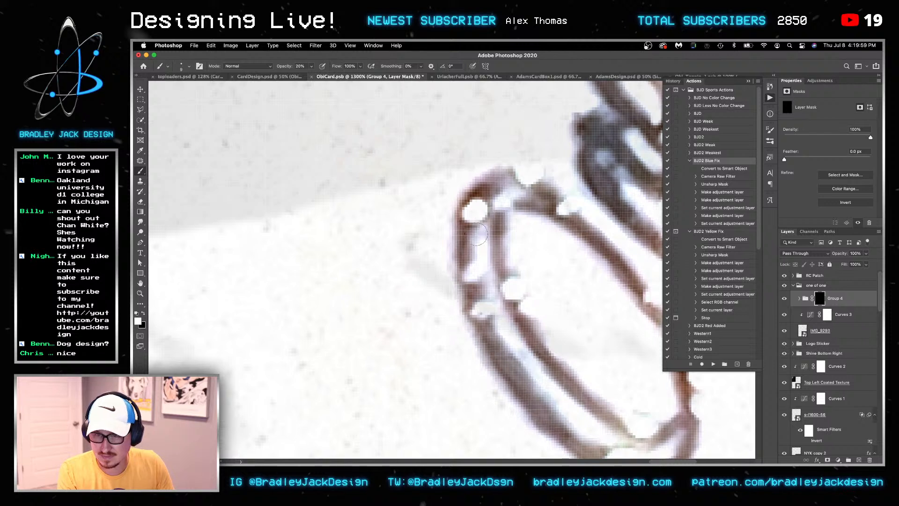
pyautogui.press('0')
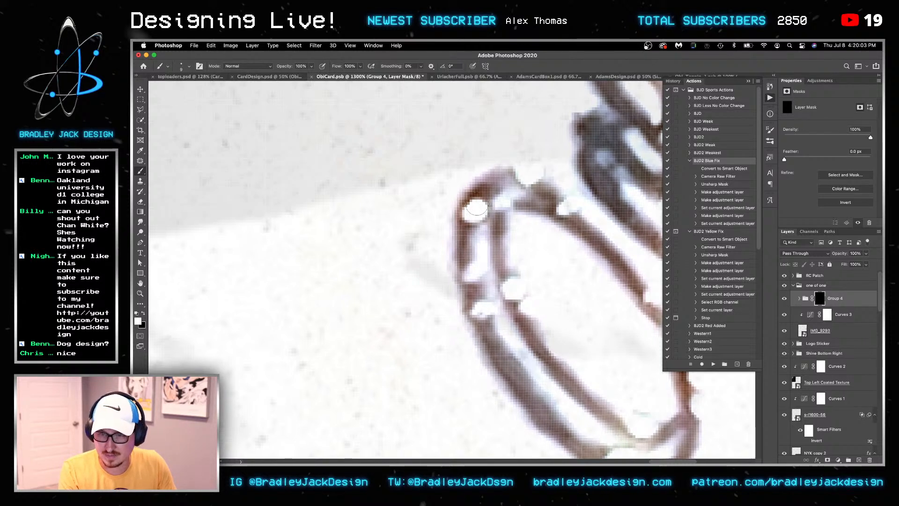
# Paint white on Group 4's mask along the strokes of the One of One lettering, including between the double lines of the upper O
pyautogui.moveTo(582, 223)
pyautogui.mouseDown()
pyautogui.moveTo(502, 257)
pyautogui.moveTo(493, 273)
pyautogui.mouseUp()
pyautogui.moveTo(525, 162); pyautogui.dragTo(502, 262)
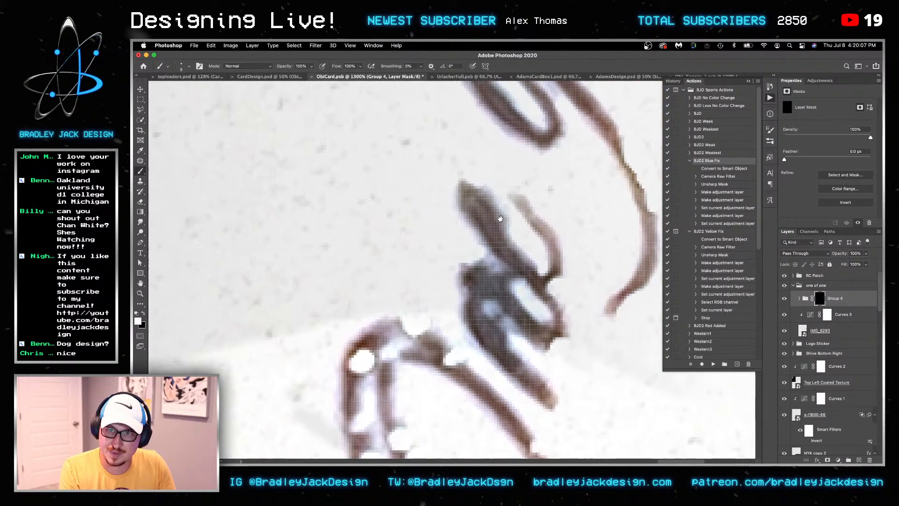
pyautogui.scroll(-4, 498, 205)
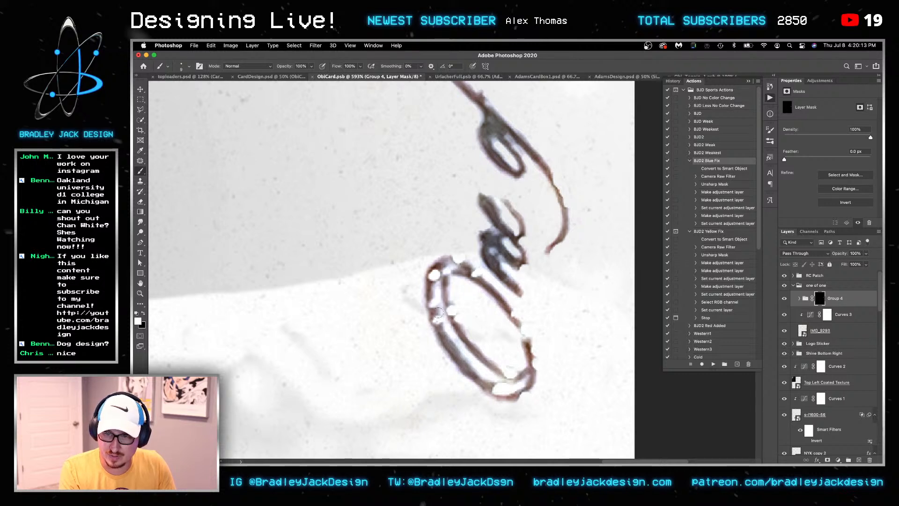
pyautogui.scroll(5, 434, 276)
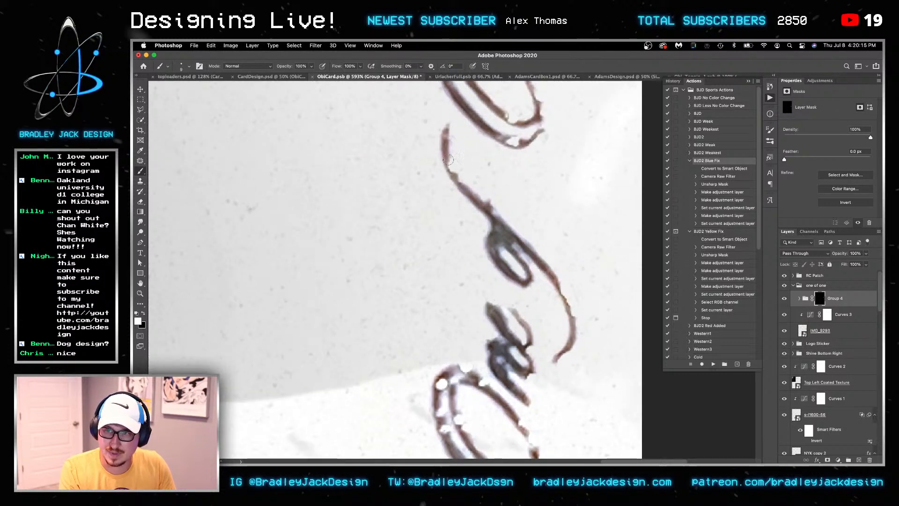
pyautogui.moveTo(447, 161)
pyautogui.mouseDown()
pyautogui.moveTo(503, 225)
pyautogui.moveTo(501, 244)
pyautogui.mouseUp()
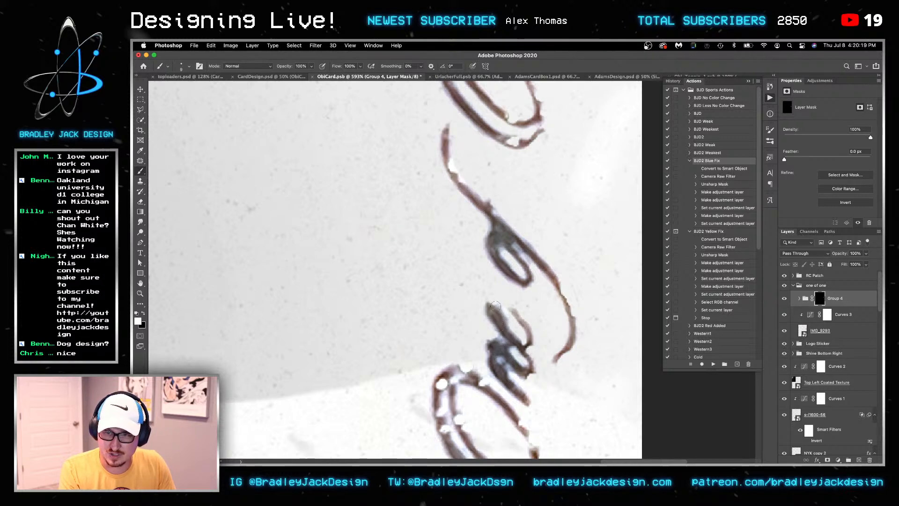
pyautogui.scroll(6, 517, 318)
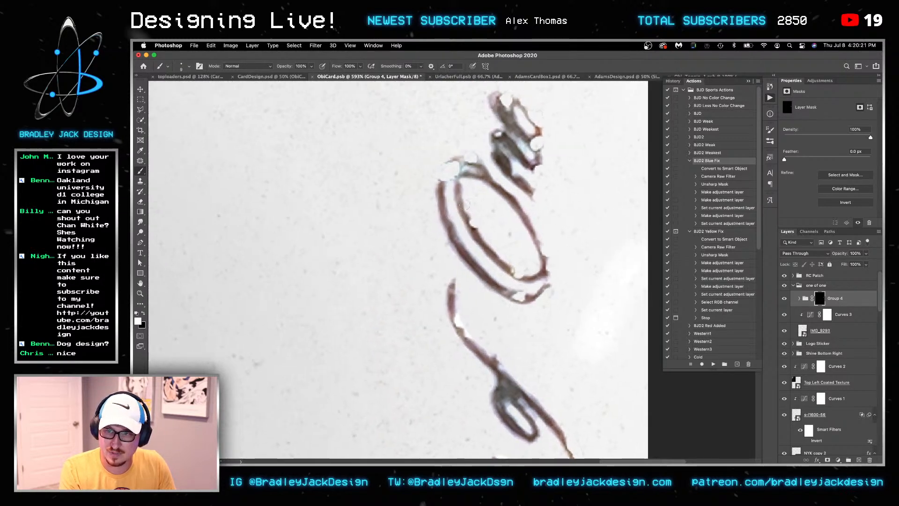
pyautogui.moveTo(453, 167)
pyautogui.mouseDown()
pyautogui.moveTo(448, 206)
pyautogui.moveTo(464, 238)
pyautogui.moveTo(503, 279)
pyautogui.moveTo(538, 287)
pyautogui.mouseUp()
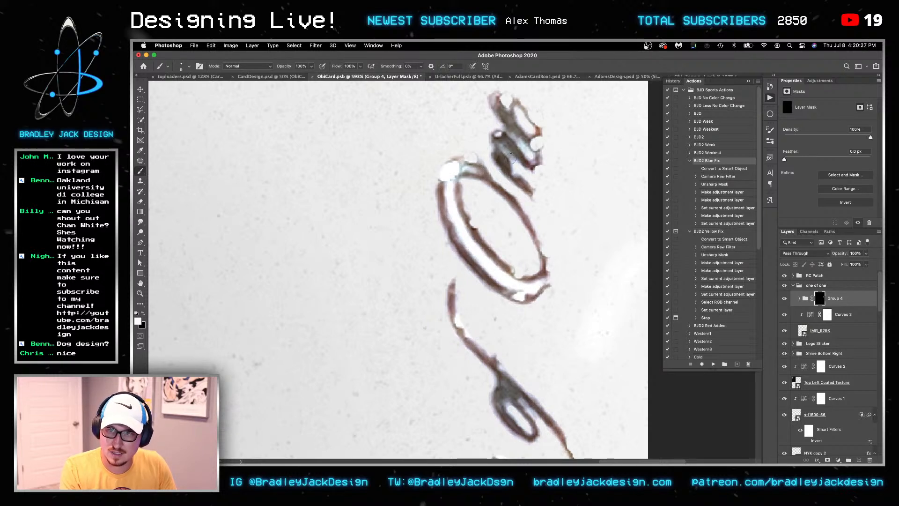
pyautogui.moveTo(528, 143); pyautogui.dragTo(531, 205)
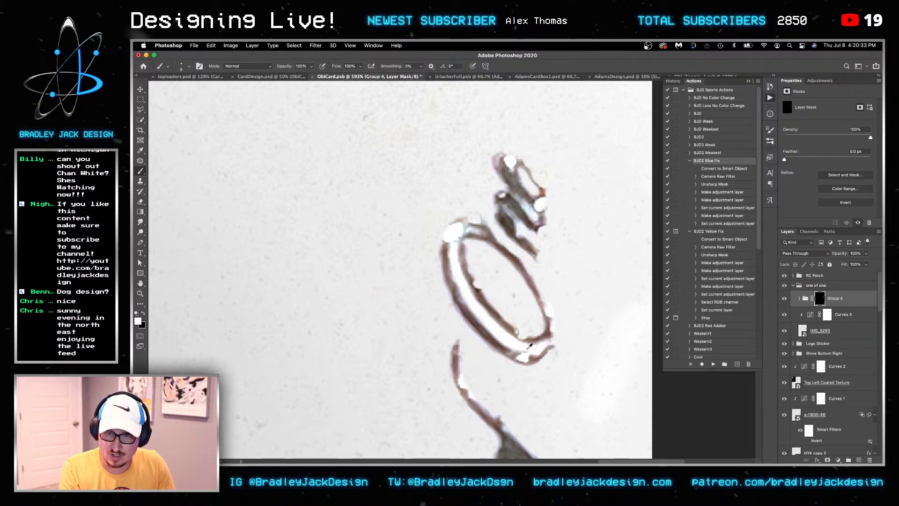
# Move the one of one group slightly down the card and save the document
pyautogui.press('super+0')
pyautogui.press('super+s')
pyautogui.press('v')
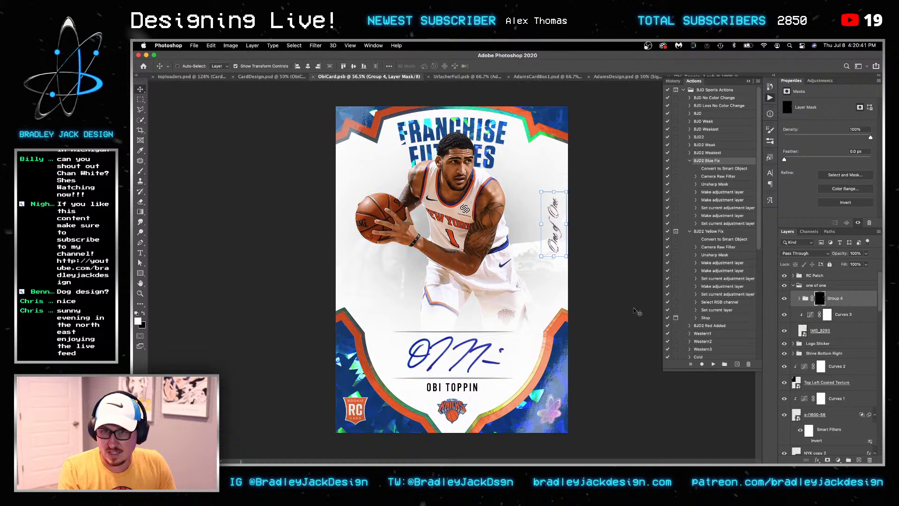
pyautogui.click(809, 286)
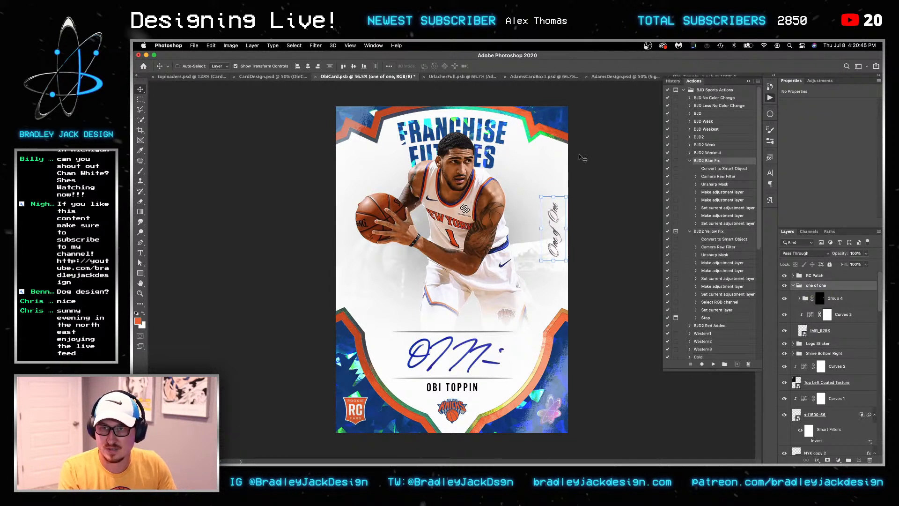
pyautogui.press('super+s')
# Look through the layer stack down to the Background group and toggle NYK copy off and on to check it
pyautogui.scroll(-10, 811, 372)
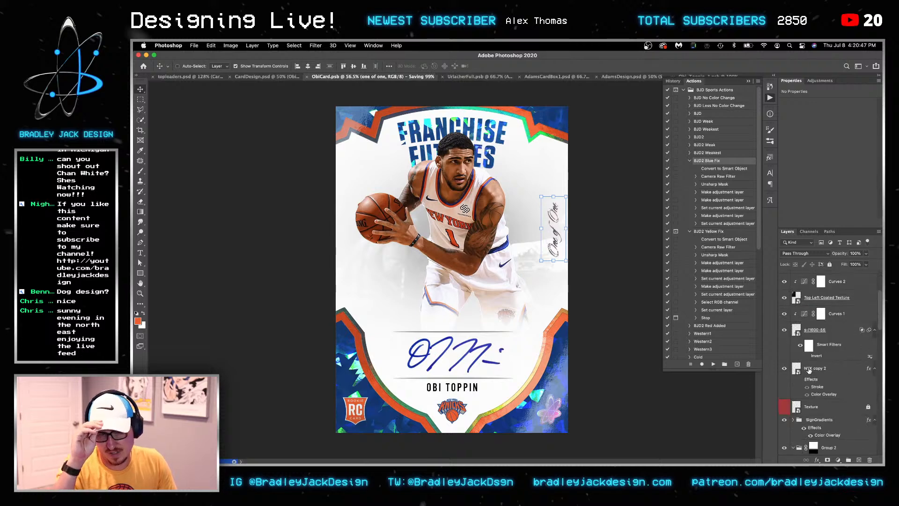
pyautogui.scroll(-10, 811, 372)
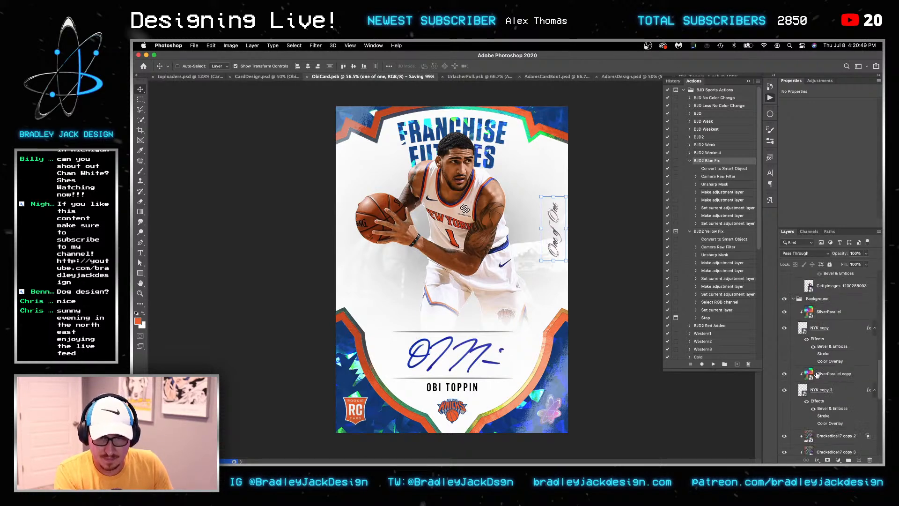
pyautogui.scroll(-10, 817, 375)
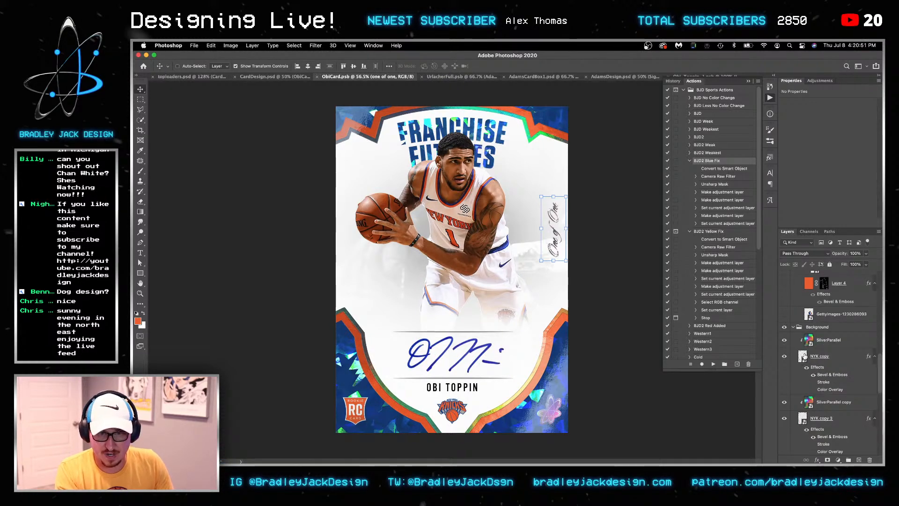
pyautogui.click(785, 356)
pyautogui.click(785, 356)
pyautogui.scroll(10, 785, 358)
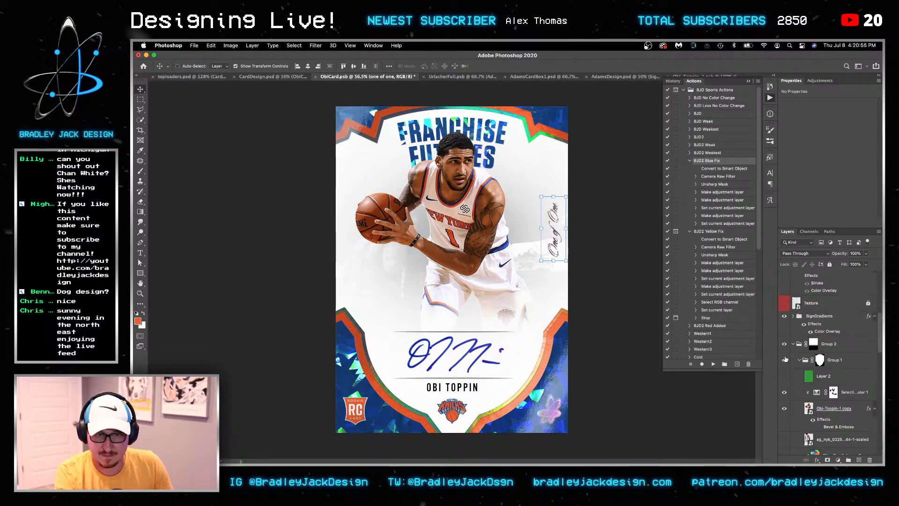
pyautogui.scroll(5, 785, 357)
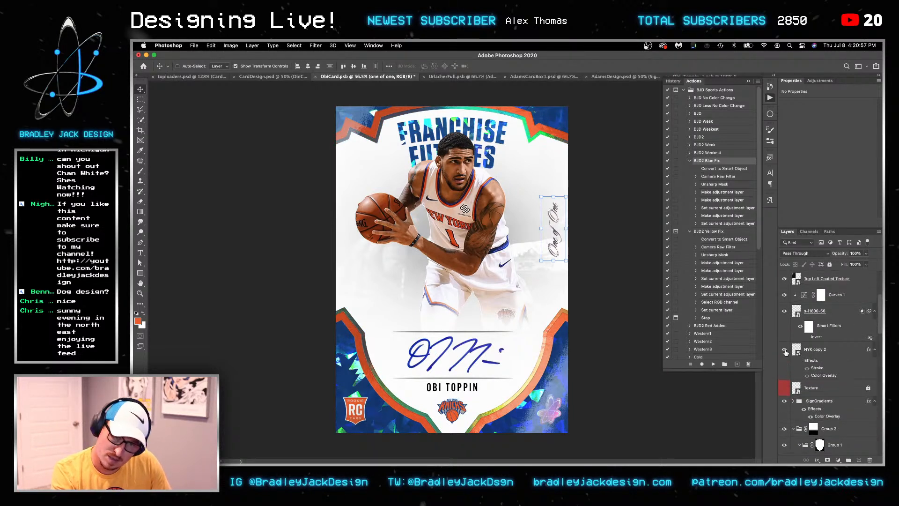
pyautogui.scroll(5, 785, 356)
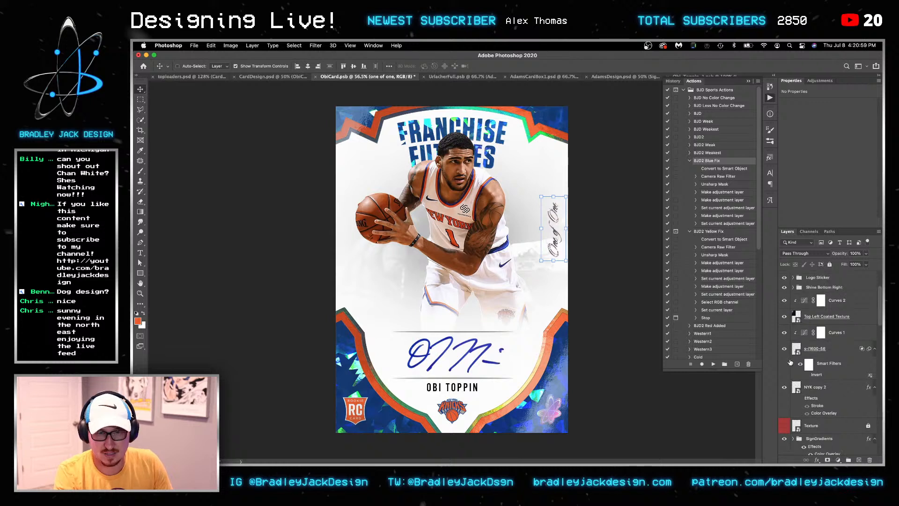
pyautogui.scroll(3, 789, 361)
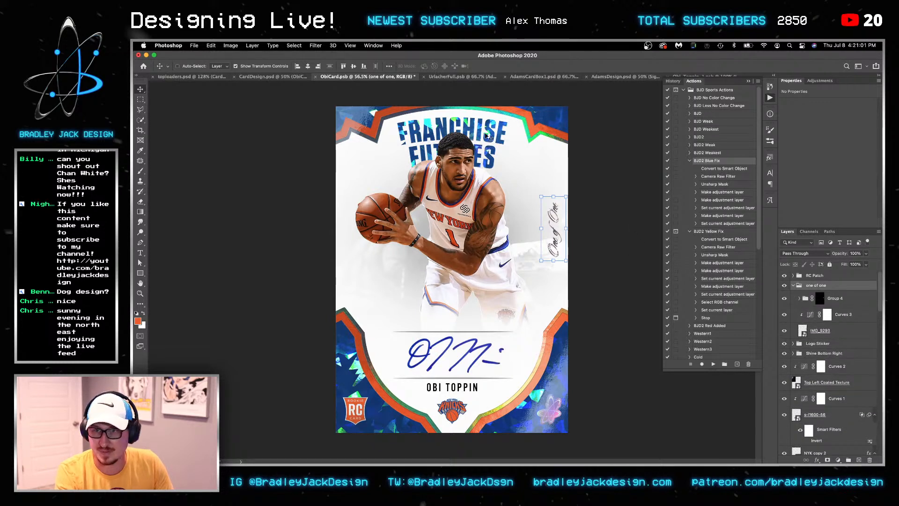
# Rename the group containing the Franchise Futures lettering as TITLE OF CARD
pyautogui.rightClick(481, 133)
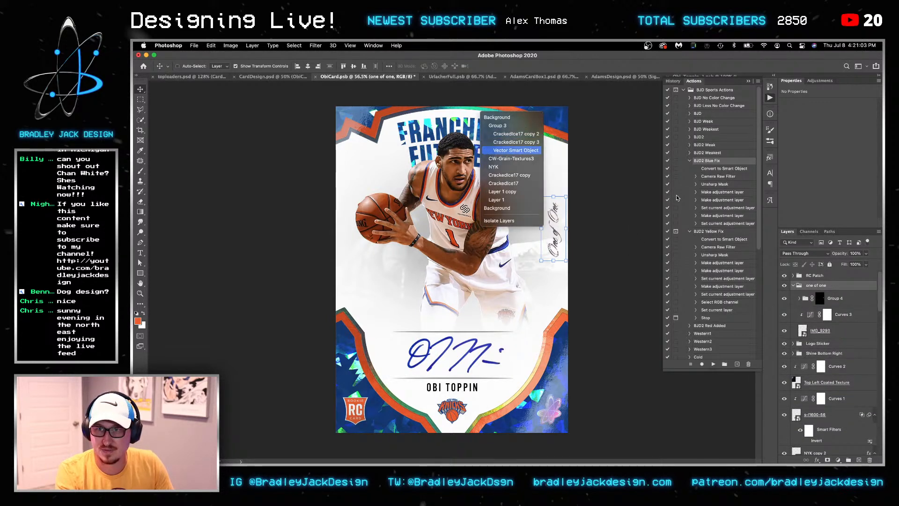
pyautogui.click(515, 150)
pyautogui.doubleClick(819, 412)
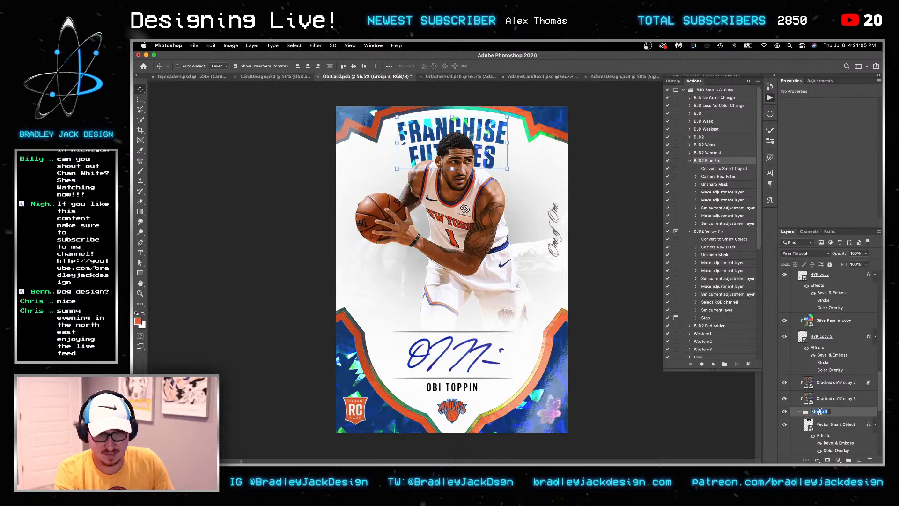
pyautogui.write('TITLE OF CARD')
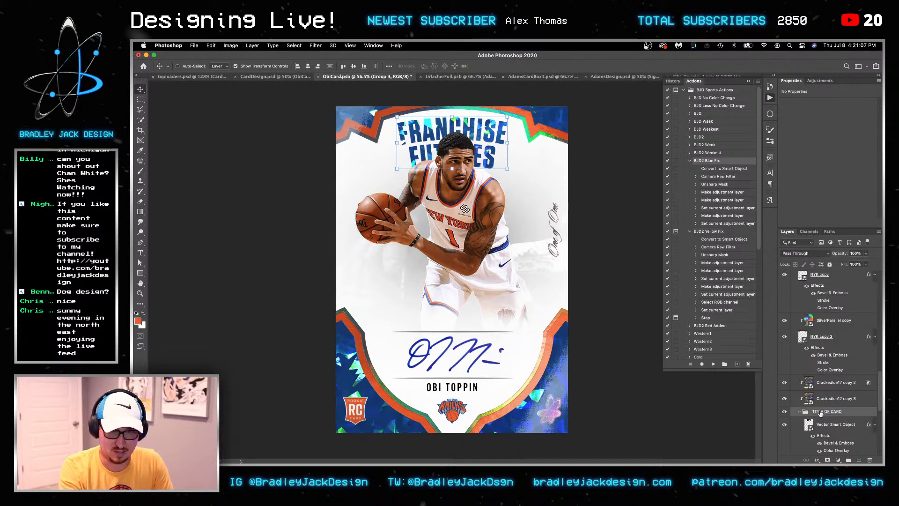
pyautogui.press('Return')
# Hide the CrackedIce17 copy 2 and copy 3 textures over the title, and toggle the title's Vector Smart Object off and on
pyautogui.click(784, 382)
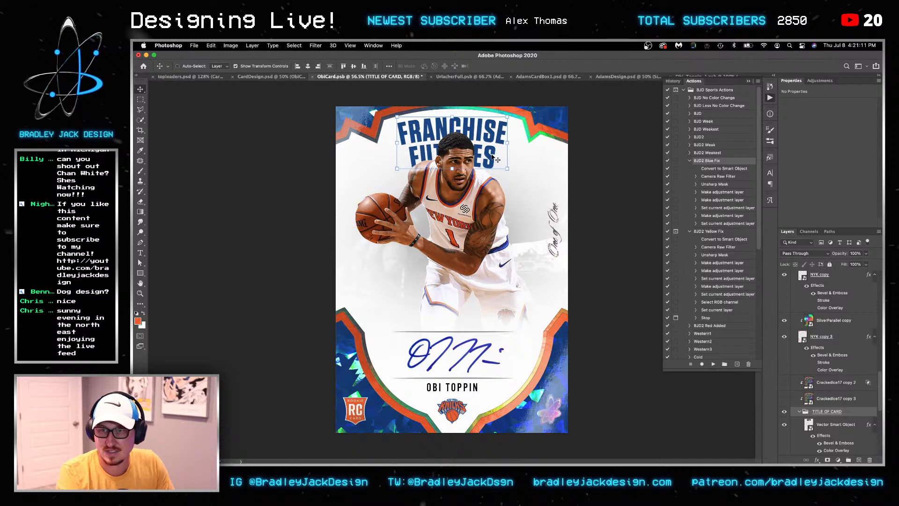
pyautogui.click(784, 424)
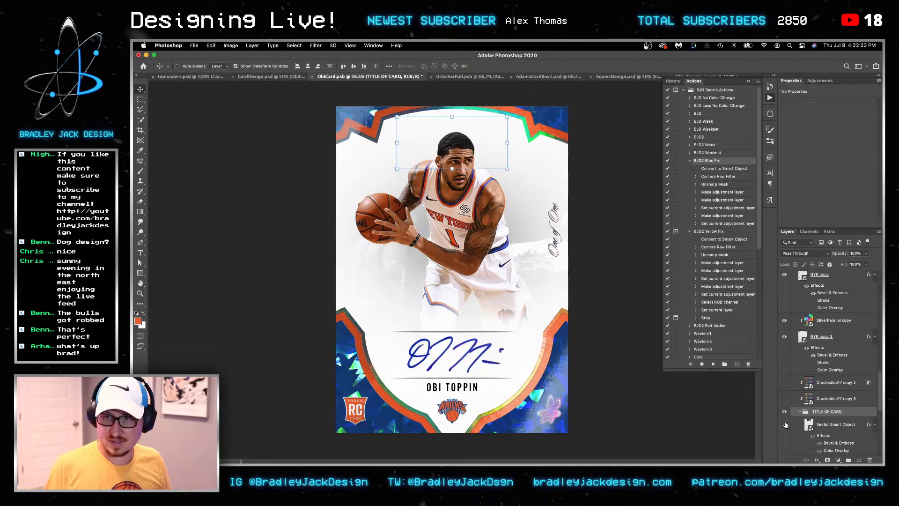
pyautogui.click(784, 424)
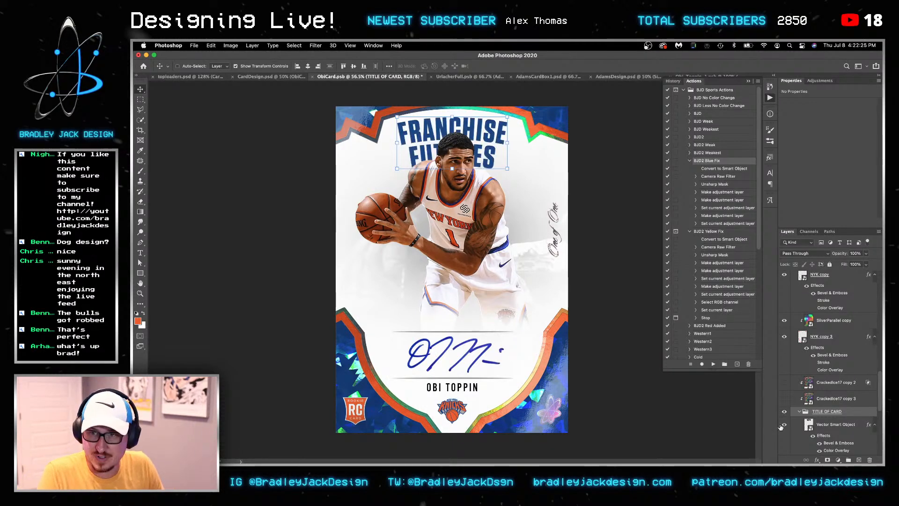
# Open the title's Vector Smart Object for editing in Illustrator
pyautogui.click(809, 424)
pyautogui.doubleClick(809, 424)
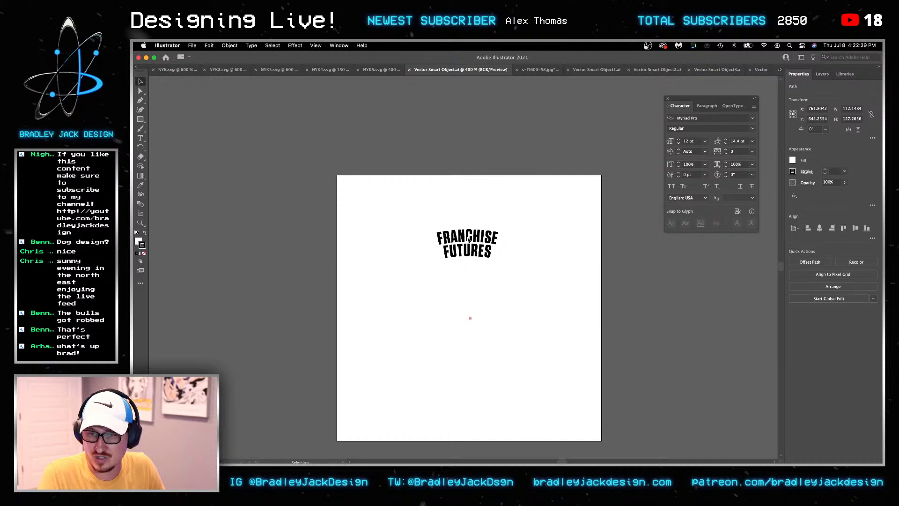
pyautogui.scroll(2, 468, 252)
# Delete the word FUTURES from the curved title text, keeping only FRANCHISE
pyautogui.press('t')
pyautogui.click(466, 254)
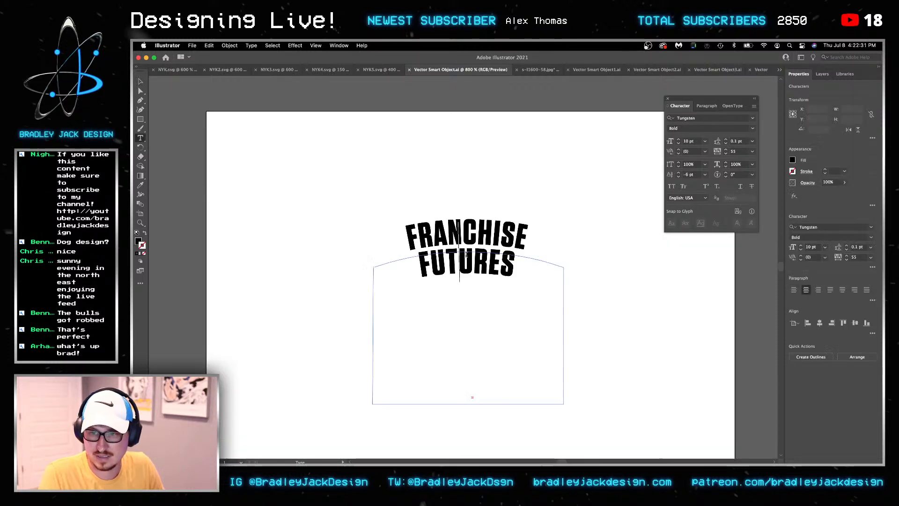
pyautogui.press('BackSpace')
pyautogui.press('BackSpace')
pyautogui.press('BackSpace')
pyautogui.press('BackSpace')
pyautogui.press('BackSpace')
pyautogui.press('BackSpace')
pyautogui.press('BackSpace')
pyautogui.press('BackSpace')
pyautogui.press('Escape')
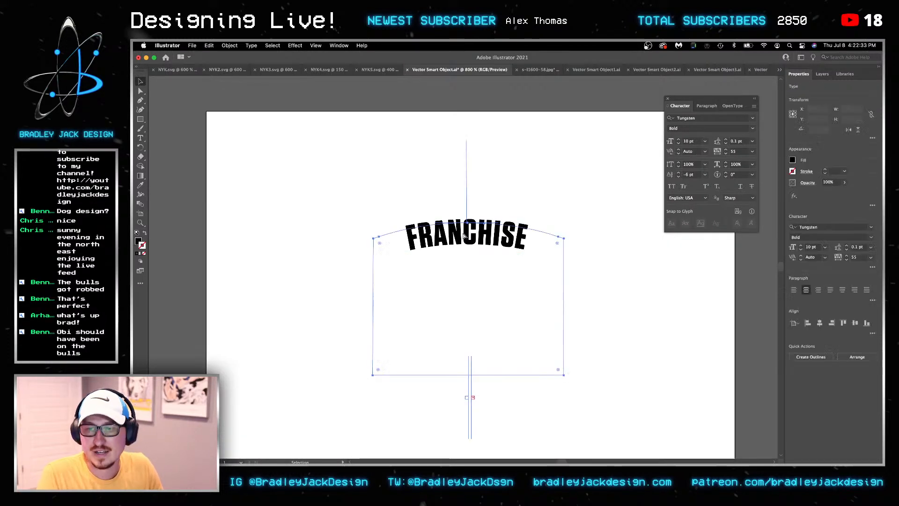
# Set the font size of the curved FRANCHISE text to 4 pt and clear the text highlight
pyautogui.doubleClick(464, 232)
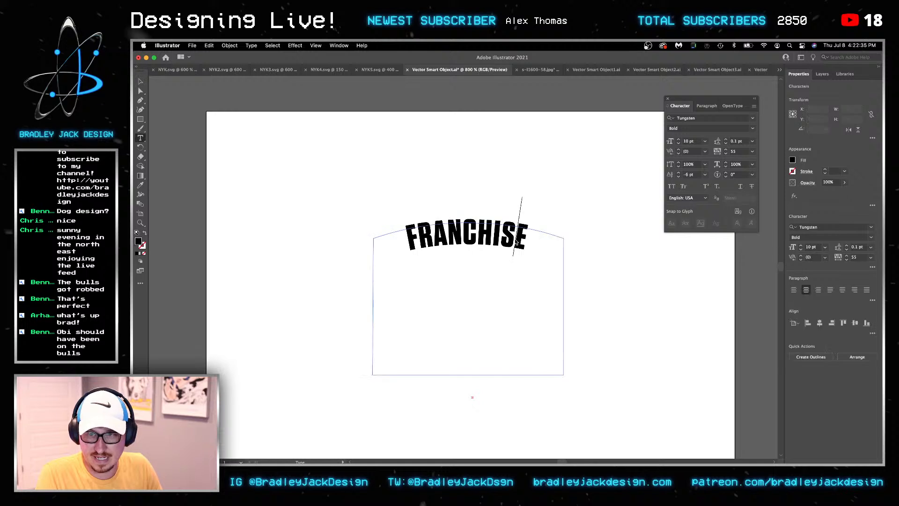
pyautogui.click(820, 247)
pyautogui.hotkey('shift', 'Down')
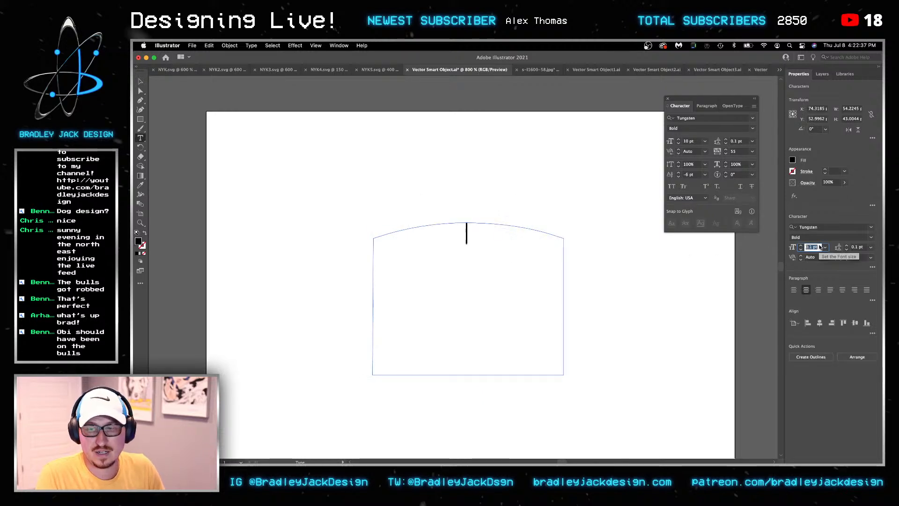
pyautogui.press('Up')
pyautogui.press('Up')
pyautogui.press('Up')
pyautogui.press('Up')
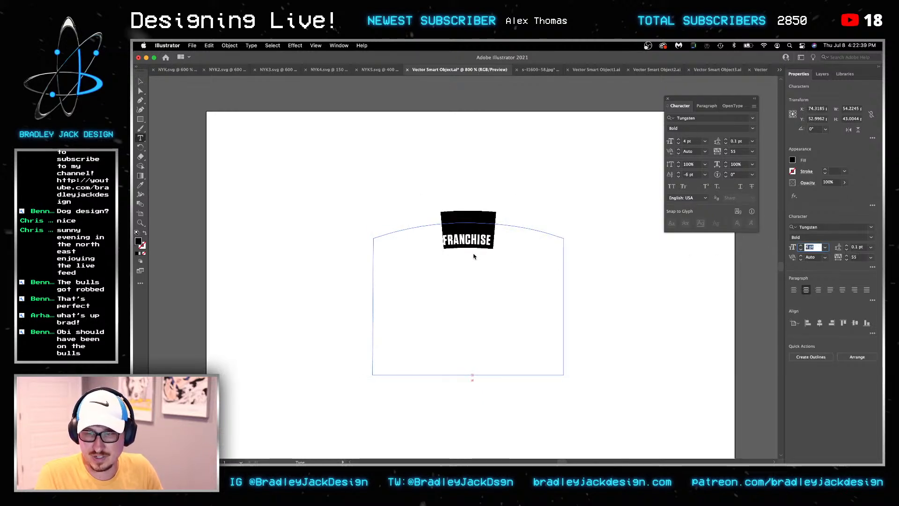
pyautogui.keyDown('super'); pyautogui.click(503, 241); pyautogui.keyUp('super')
pyautogui.keyDown('super'); pyautogui.click(485, 241); pyautogui.keyUp('super')
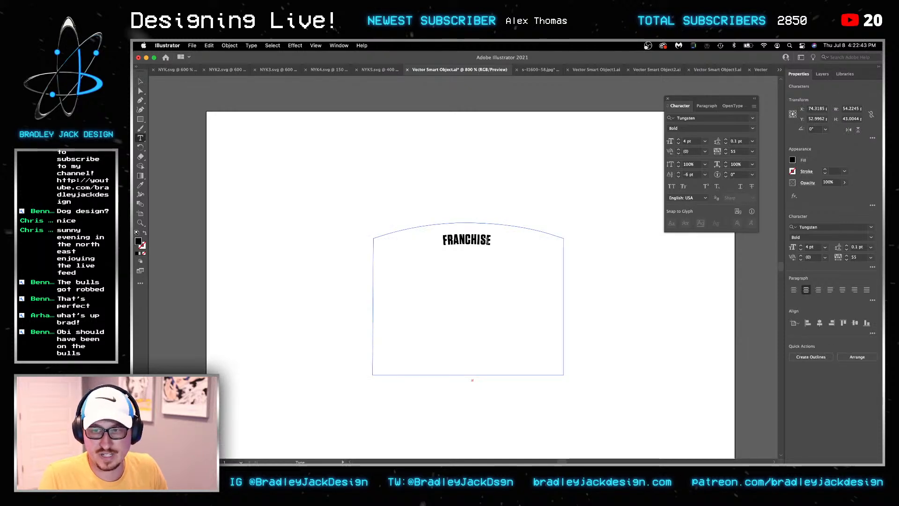
# Add the word FUTURES after FRANCHISE in the curved title text
pyautogui.press('Right')
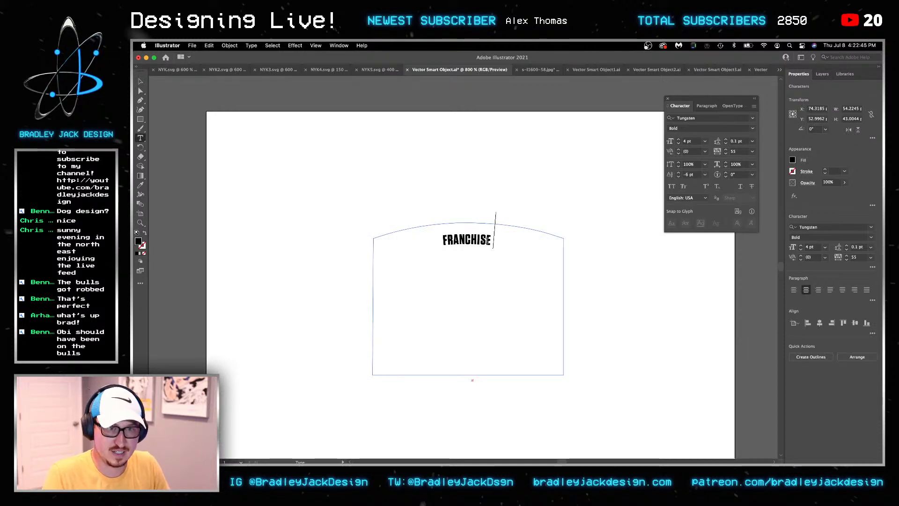
pyautogui.write('Future')
pyautogui.press('BackSpace')
pyautogui.press('BackSpace')
pyautogui.press('BackSpace')
pyautogui.press('BackSpace')
pyautogui.press('BackSpace')
pyautogui.write('UTURES')
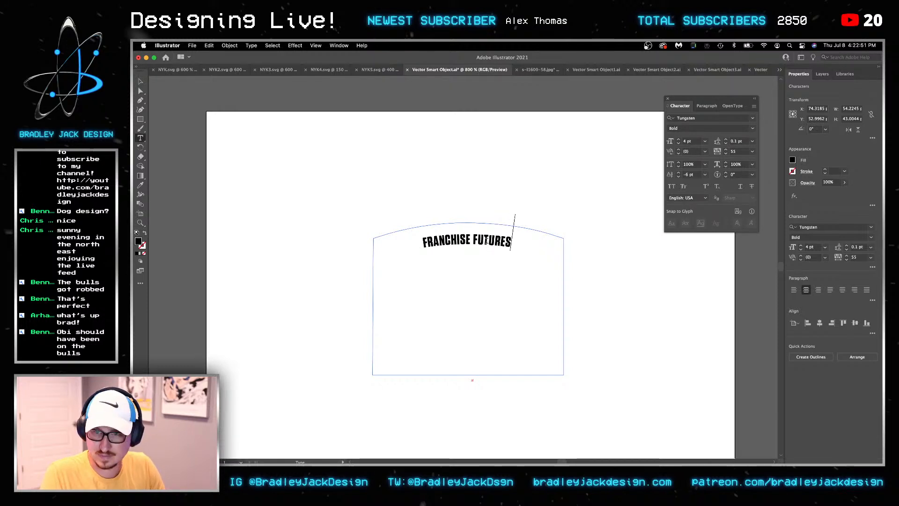
pyautogui.press('Escape')
# Save the title artwork, switch to Photoshop and move the updated title up above the player's head
pyautogui.press('super+s')
pyautogui.press('super+Tab')
pyautogui.press('super+Tab')
pyautogui.press('Return')
pyautogui.press('super+Tab')
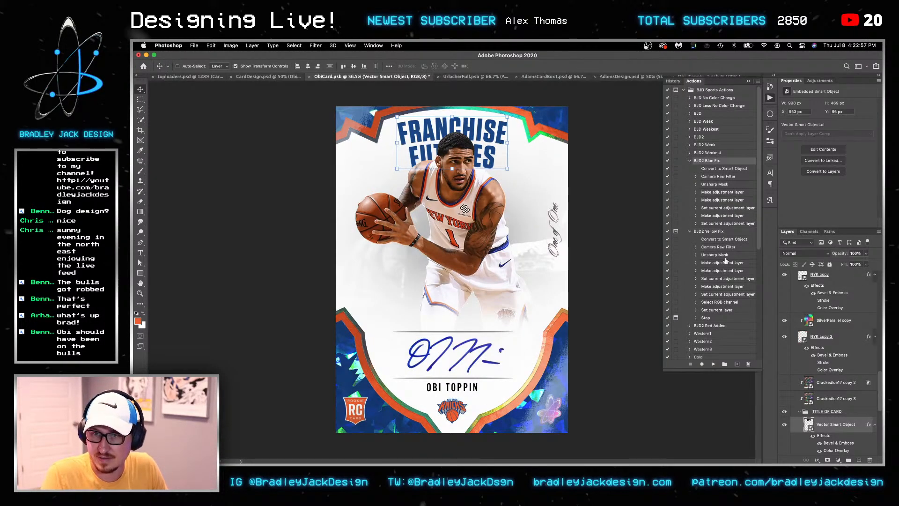
pyautogui.press('super+Tab')
pyautogui.press('super+Tab')
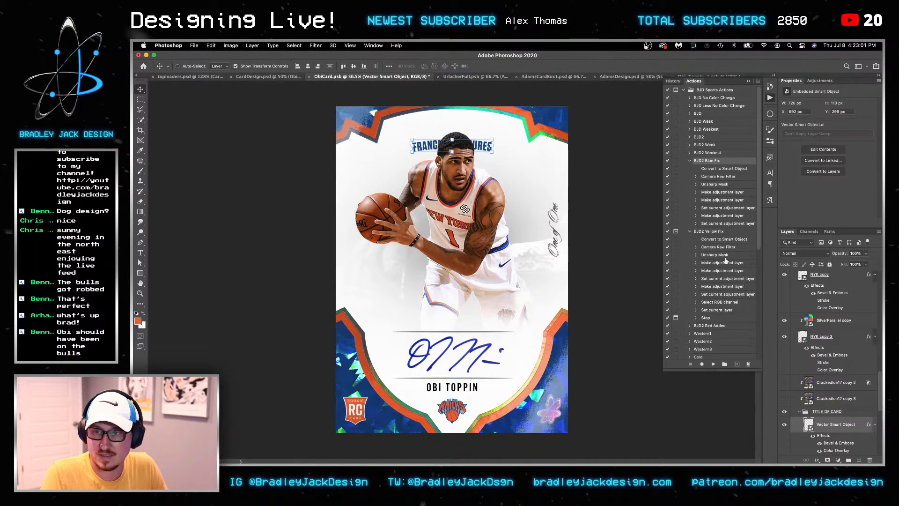
pyautogui.moveTo(486, 149); pyautogui.dragTo(480, 126)
# Switch to Illustrator and set the baseline shift of the whole FRANCHISE FUTURES text to -1 pt
pyautogui.press('super+Tab')
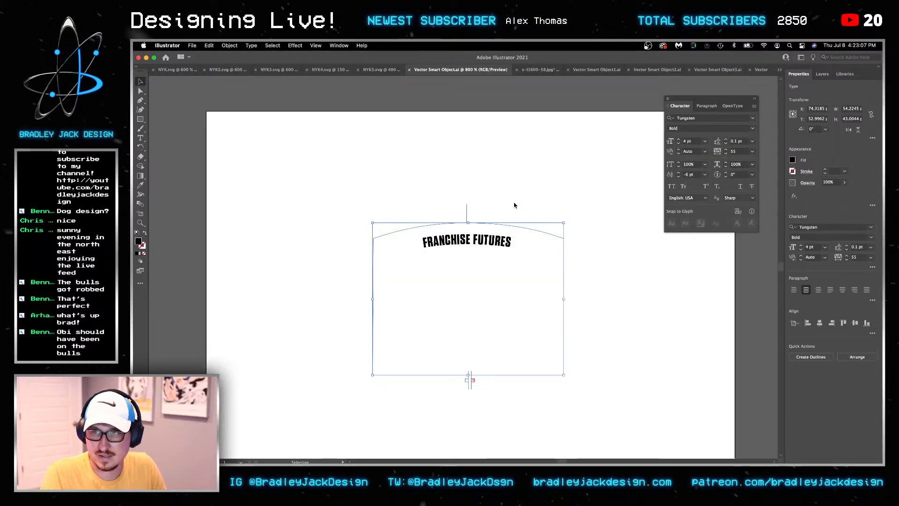
pyautogui.doubleClick(495, 242)
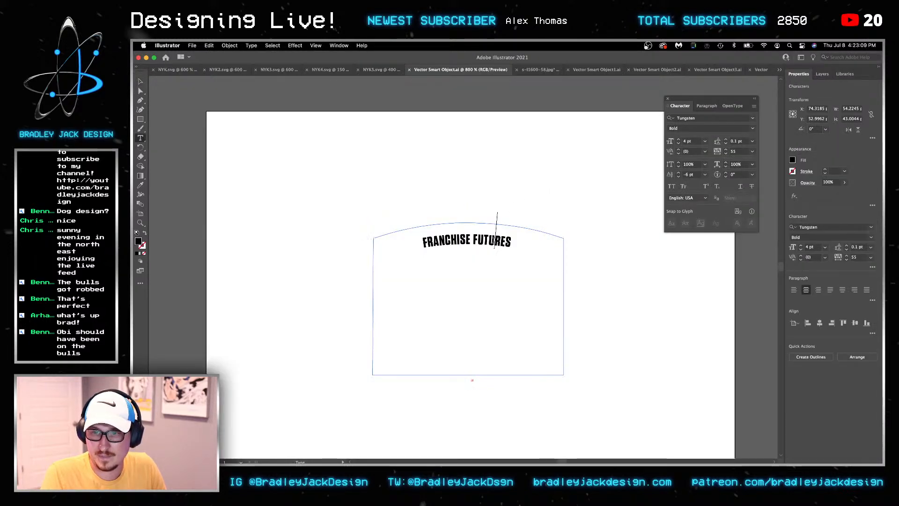
pyautogui.press('super+a')
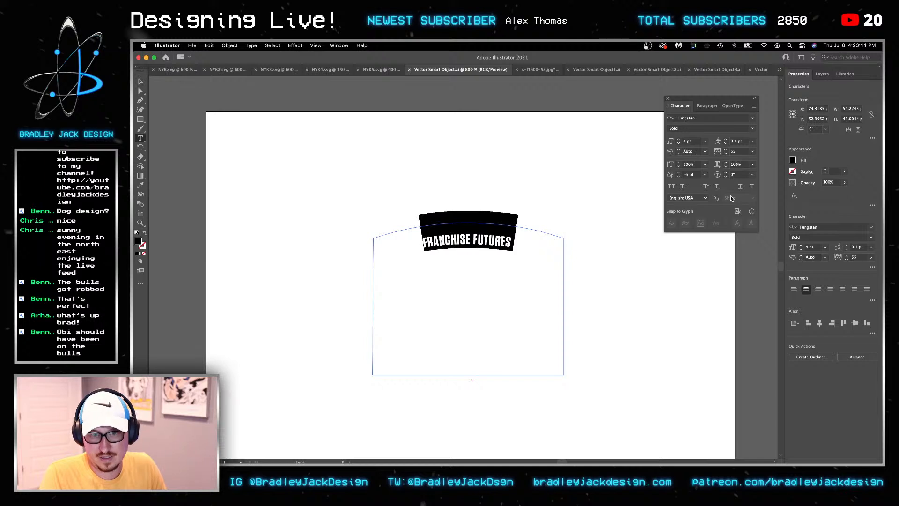
pyautogui.click(695, 175)
pyautogui.press('Up')
pyautogui.press('Up')
pyautogui.press('Up')
pyautogui.press('Up')
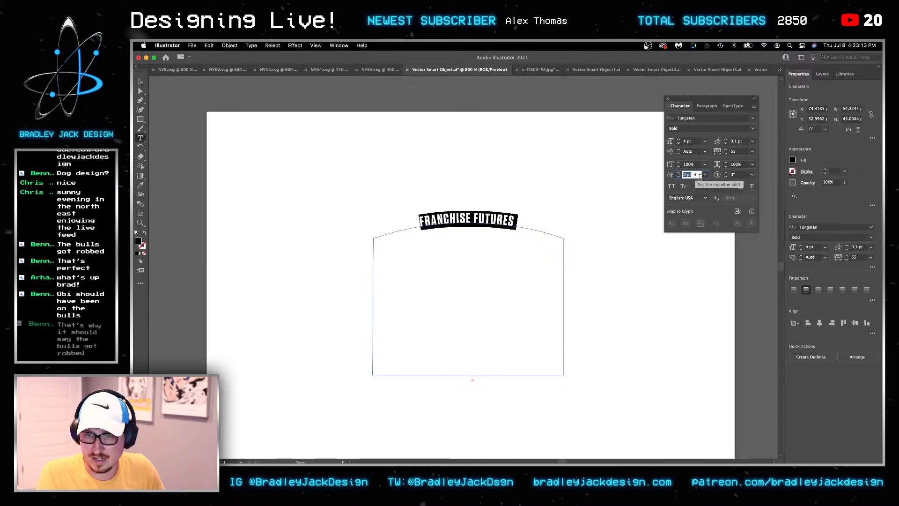
pyautogui.press('Up')
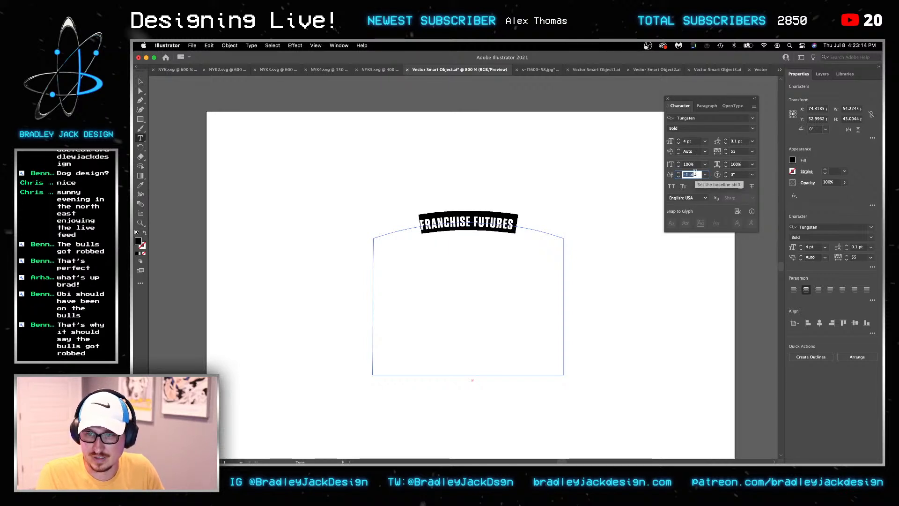
# Filter the font list to serif typefaces and apply Birch Std to the title text
pyautogui.click(697, 120)
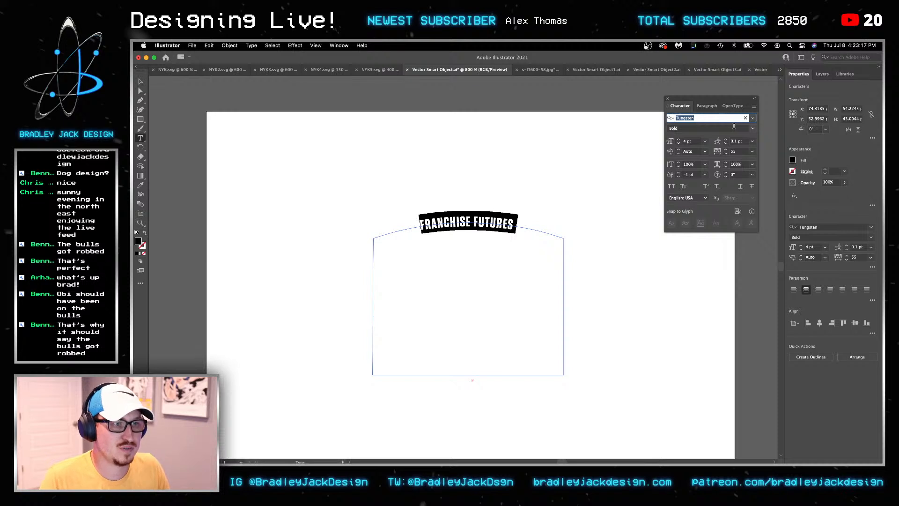
pyautogui.click(752, 128)
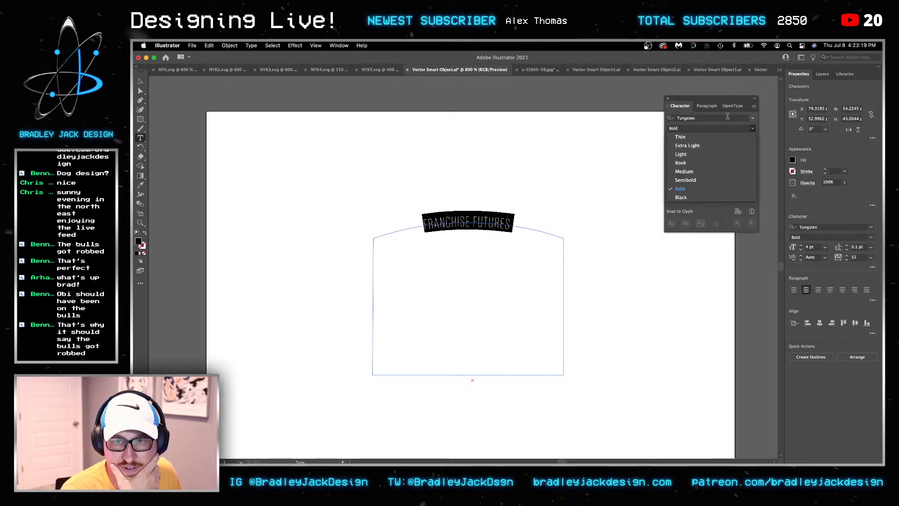
pyautogui.click(750, 120)
pyautogui.click(754, 120)
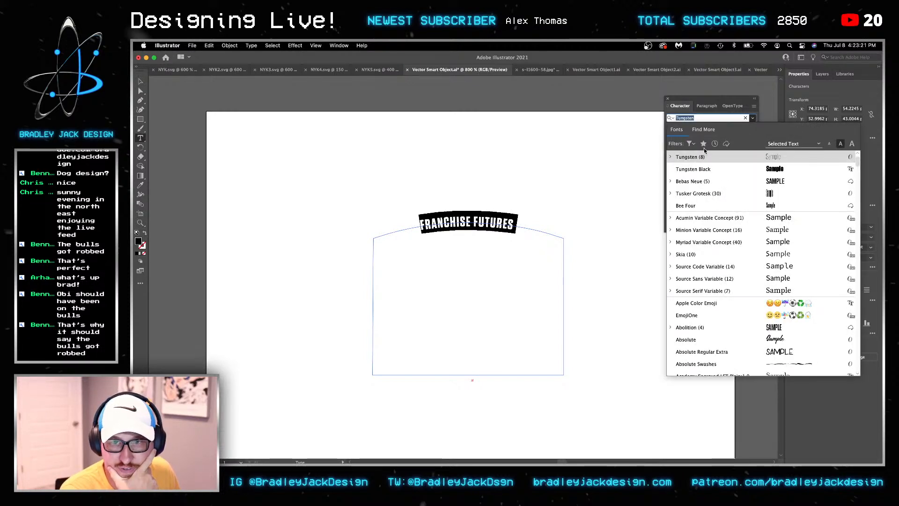
pyautogui.click(690, 143)
pyautogui.click(637, 185)
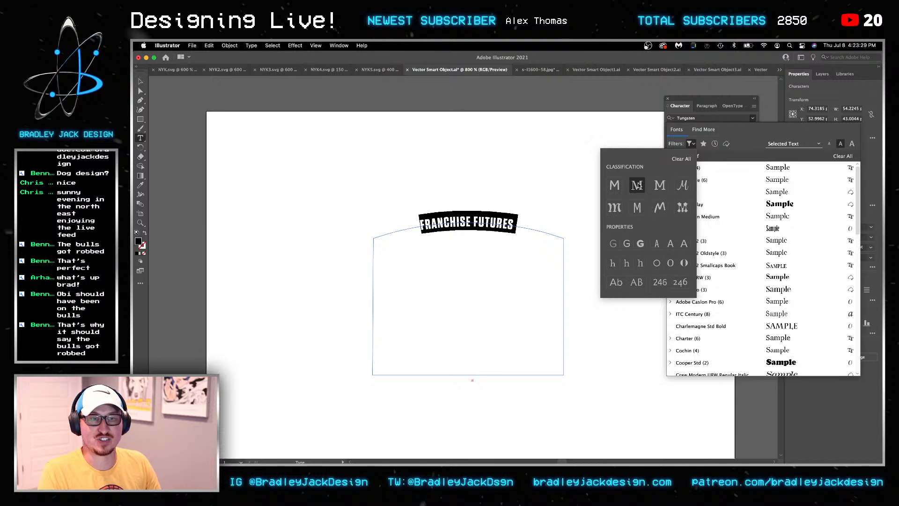
pyautogui.press('Escape')
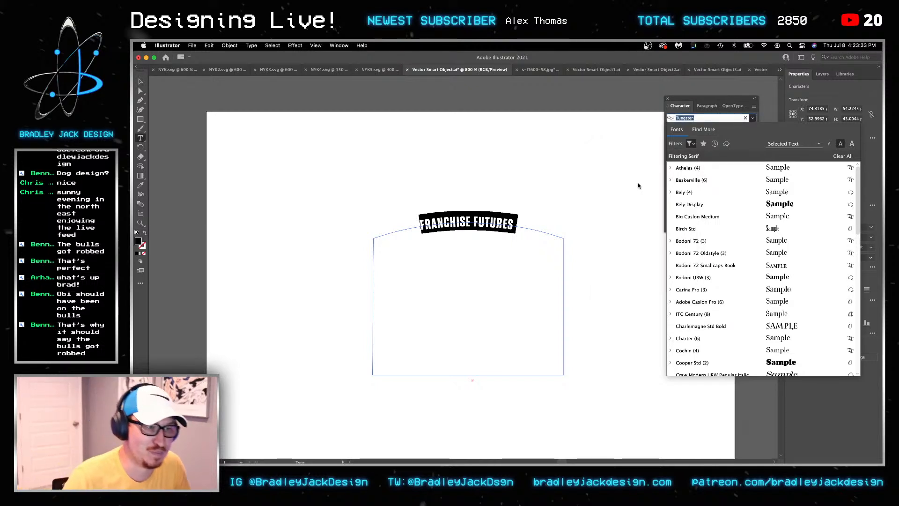
pyautogui.click(706, 227)
# Set the tracking of the title text to 220 and leave text editing
pyautogui.click(734, 151)
pyautogui.write('220')
pyautogui.press('Tab')
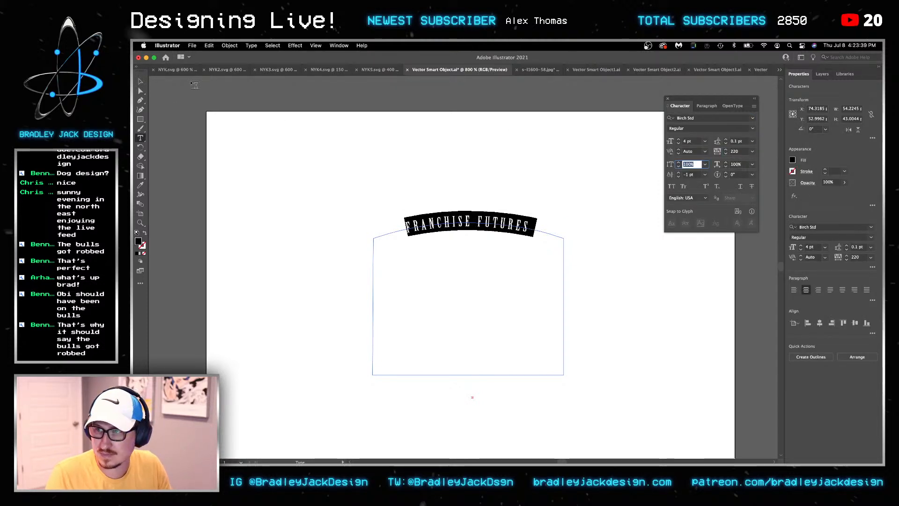
pyautogui.click(140, 81)
# Save the title artwork, switch to Photoshop and lower the title to Y 99 px, beneath the card's upper border
pyautogui.press('super+Tab')
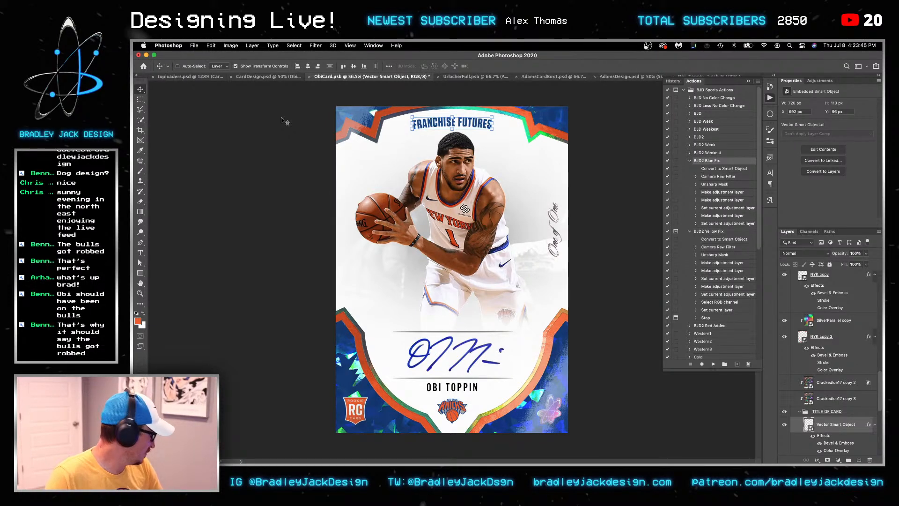
pyautogui.press('super+Tab')
pyautogui.press('super+Tab')
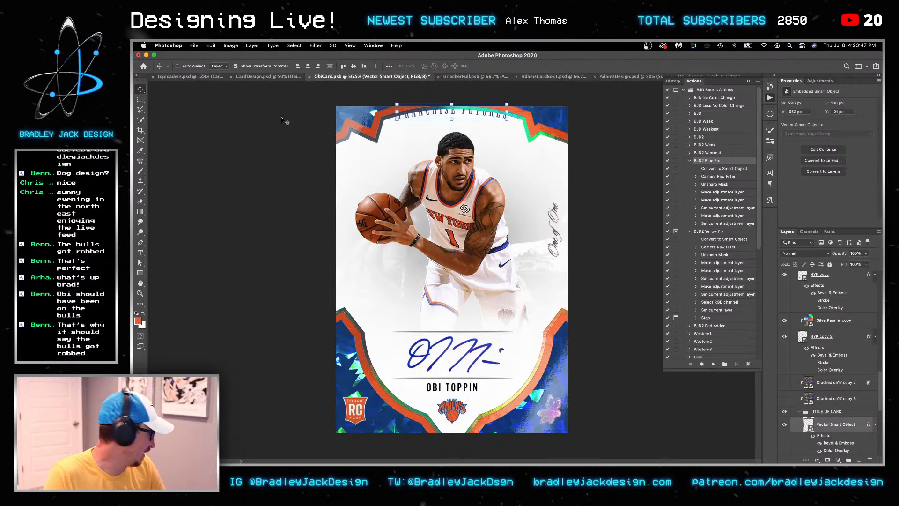
pyautogui.hotkey('shift', 'Down')
pyautogui.hotkey('shift', 'Down')
pyautogui.hotkey('shift', 'Down')
pyautogui.hotkey('shift', 'Down')
pyautogui.hotkey('shift', 'Down')
pyautogui.hotkey('shift', 'Down')
pyautogui.hotkey('shift', 'Down')
pyautogui.hotkey('shift', 'Down')
pyautogui.hotkey('shift', 'Down')
pyautogui.hotkey('shift', 'Down')
pyautogui.hotkey('shift', 'Down')
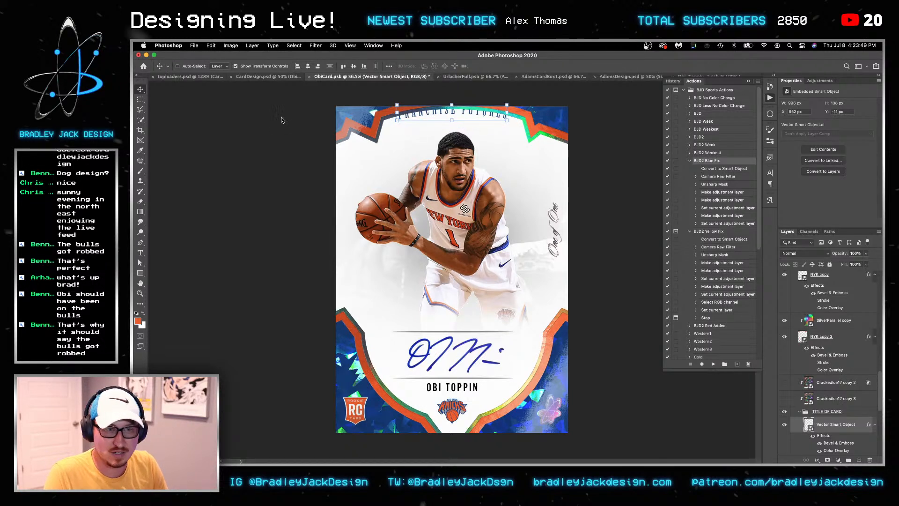
pyautogui.hotkey('shift', 'Down')
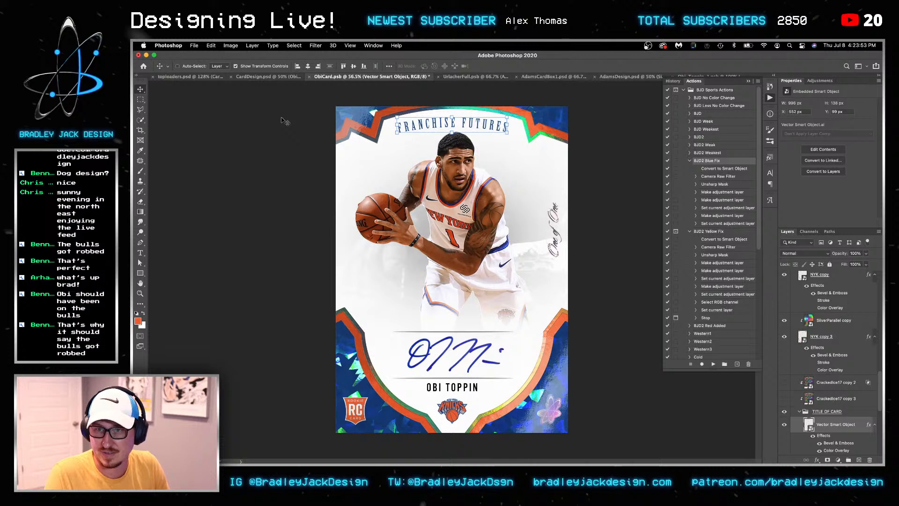
# Try enlarging the title to about 1100 px wide and lowering it to Y 92 px
pyautogui.hotkey('ctrl', 't')
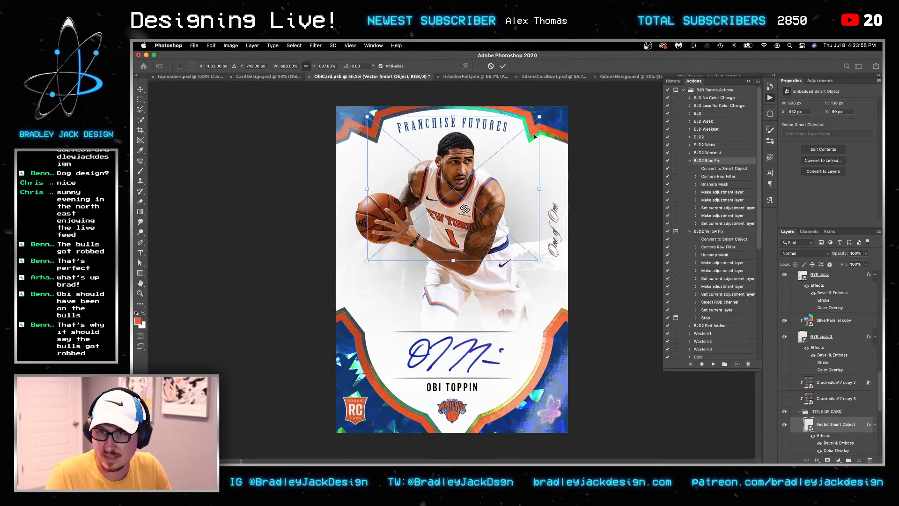
pyautogui.moveTo(542, 118); pyautogui.dragTo(552, 112)
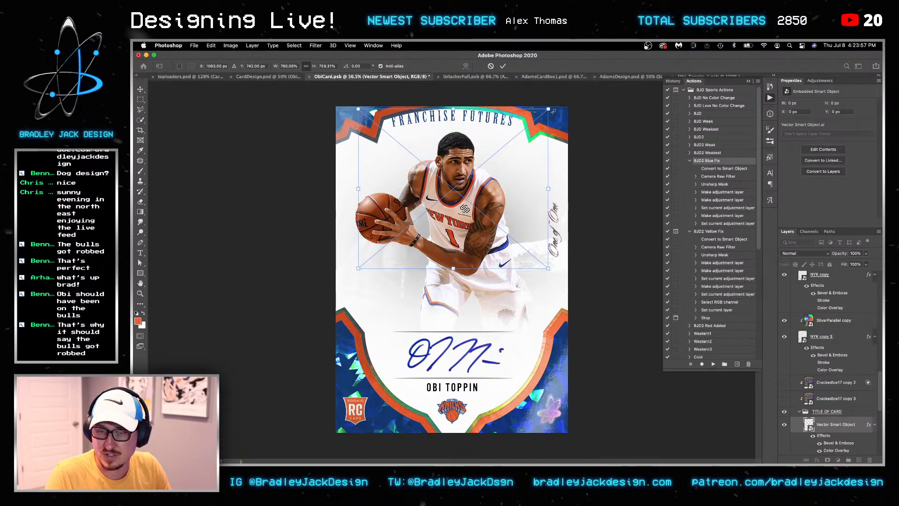
pyautogui.press('Return')
pyautogui.hotkey('shift', 'Down')
pyautogui.hotkey('shift', 'Down')
pyautogui.hotkey('shift', 'Down')
pyautogui.hotkey('shift', 'Down')
pyautogui.hotkey('shift', 'Down')
pyautogui.hotkey('shift', 'Down')
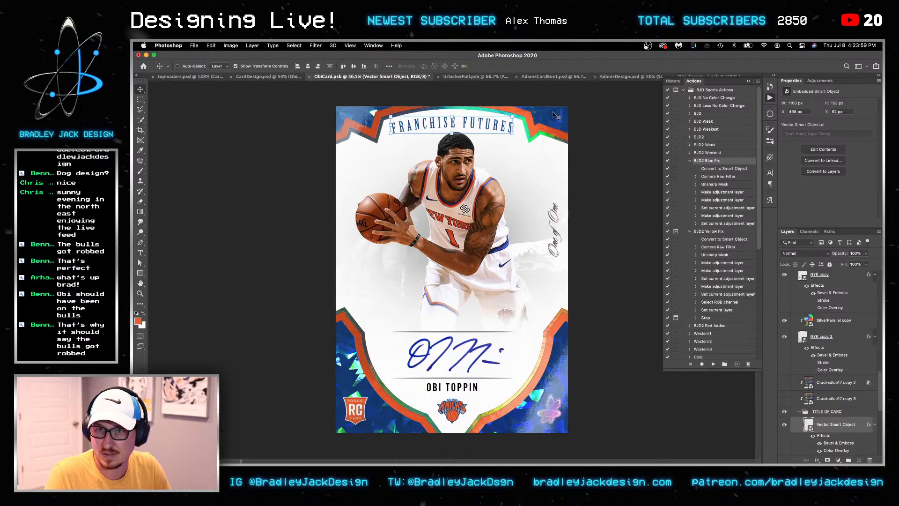
# Cancel the new transform and undo the title's enlargement and repositioning
pyautogui.hotkey('ctrl', 't')
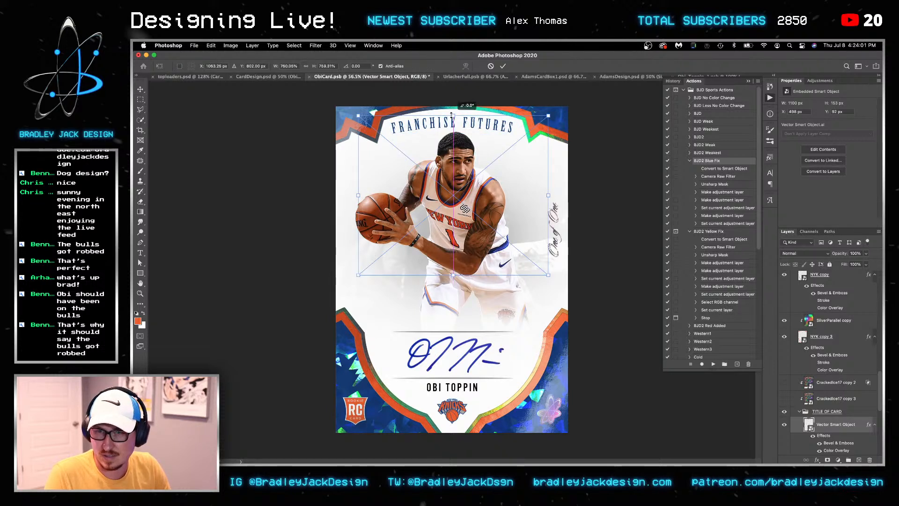
pyautogui.moveTo(549, 277); pyautogui.dragTo(552, 280)
pyautogui.press('Escape')
pyautogui.hotkey('ctrl', 'z')
pyautogui.press('super+z')
pyautogui.press('super+z')
pyautogui.press('super+z')
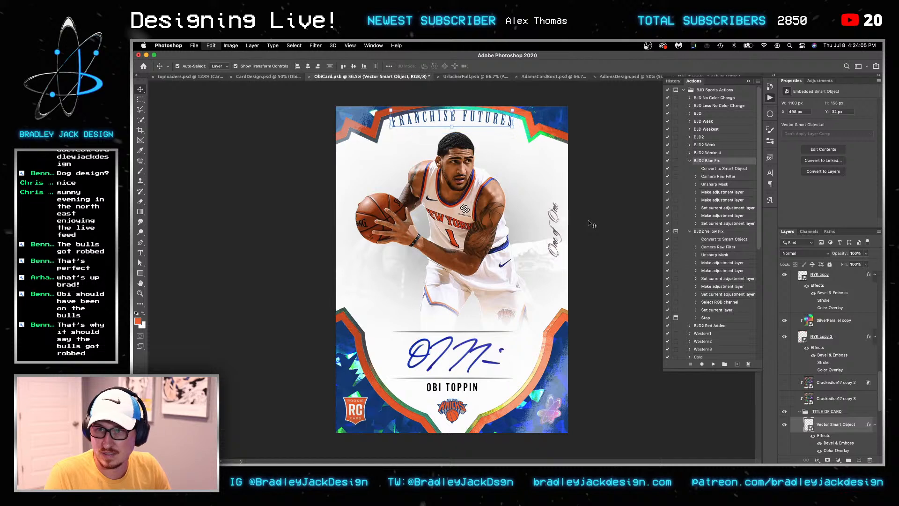
# Switch to Illustrator and set the font size of the whole title text to 5 pt
pyautogui.press('super+Tab')
pyautogui.doubleClick(536, 236)
pyautogui.press('super+a')
pyautogui.click(810, 251)
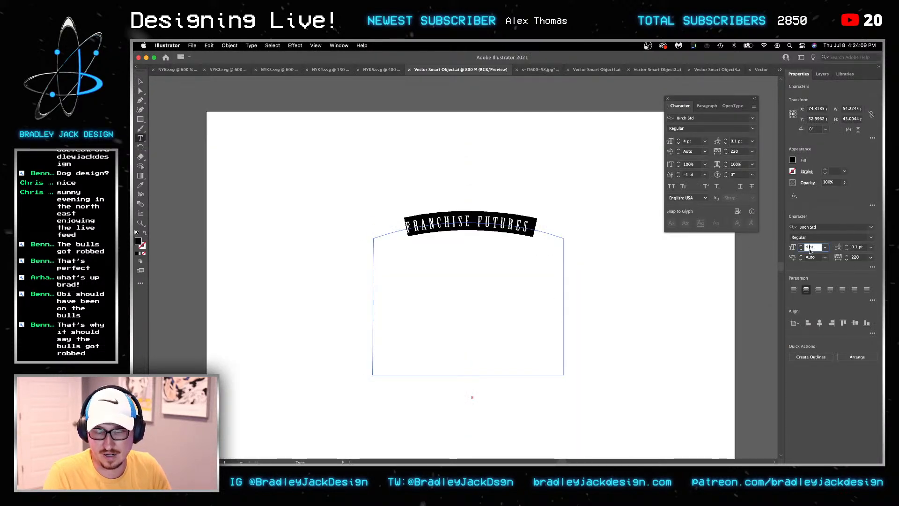
pyautogui.press('Up')
pyautogui.press('Return')
pyautogui.press('Escape')
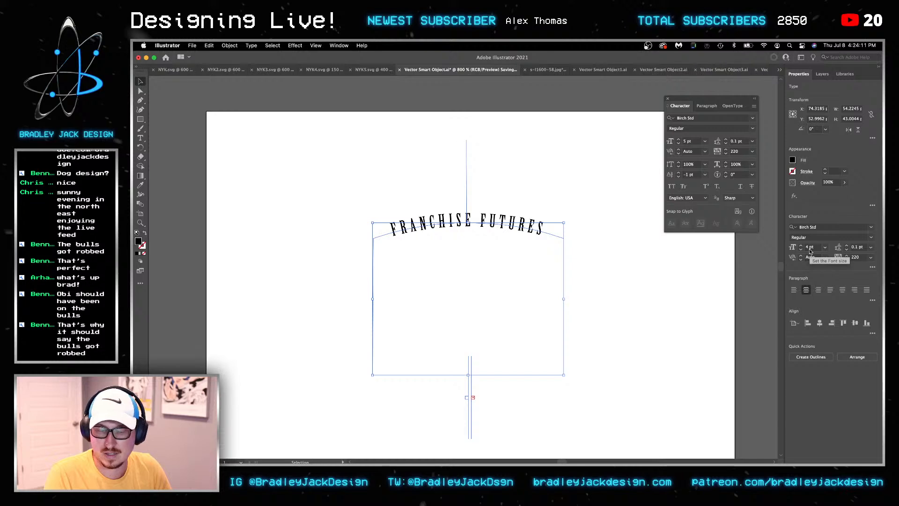
# Save the artwork, switch to Photoshop, scale the title down to about 1149 px wide and place it at Y 93 px
pyautogui.press('super+Tab')
pyautogui.press('super+Tab')
pyautogui.press('super+Tab')
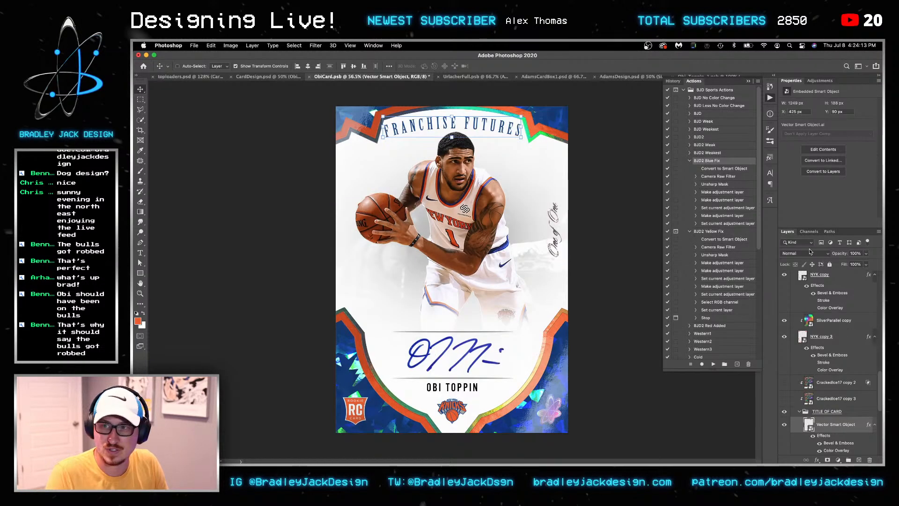
pyautogui.moveTo(522, 139); pyautogui.dragTo(533, 257)
pyautogui.press('Escape')
pyautogui.hotkey('shift', 'Up')
pyautogui.hotkey('shift', 'Up')
pyautogui.hotkey('shift', 'Up')
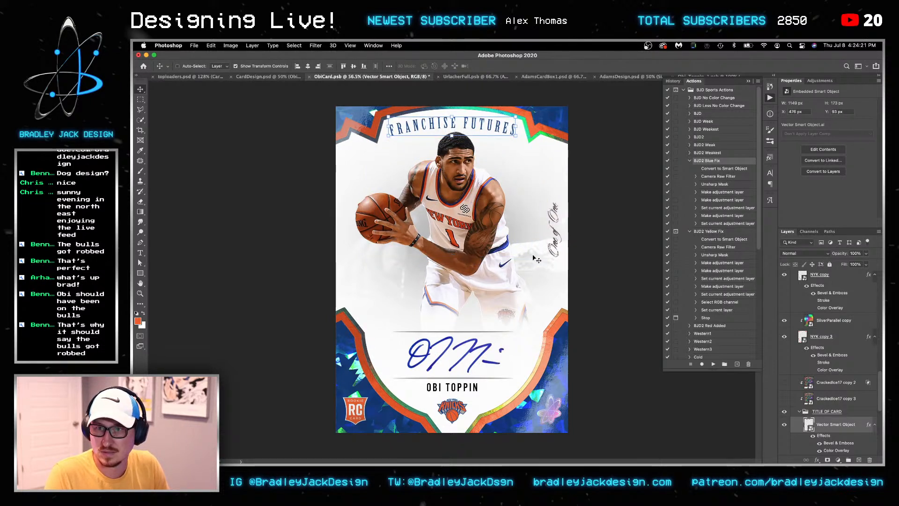
pyautogui.press('super+h')
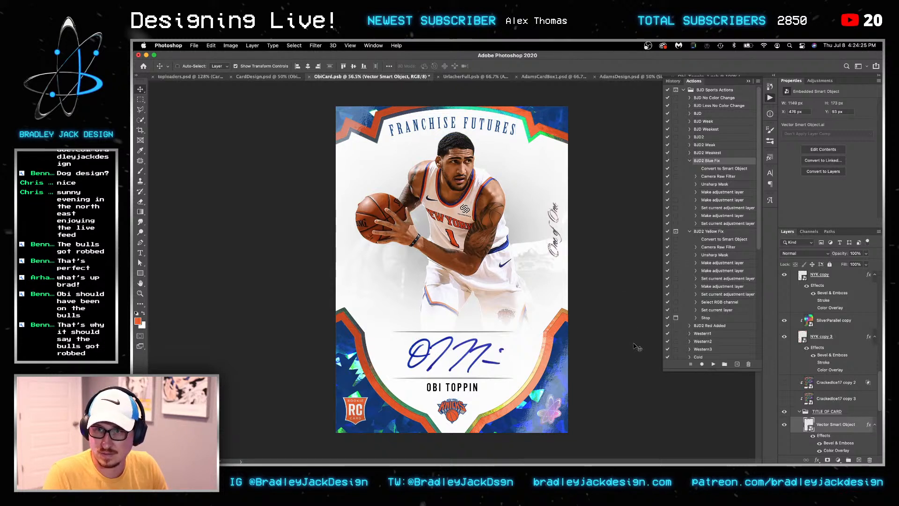
pyautogui.press('super+h')
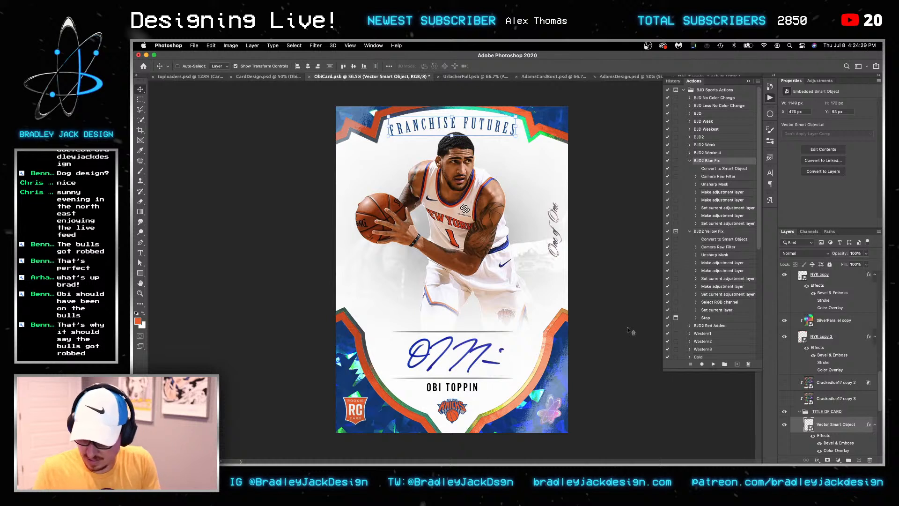
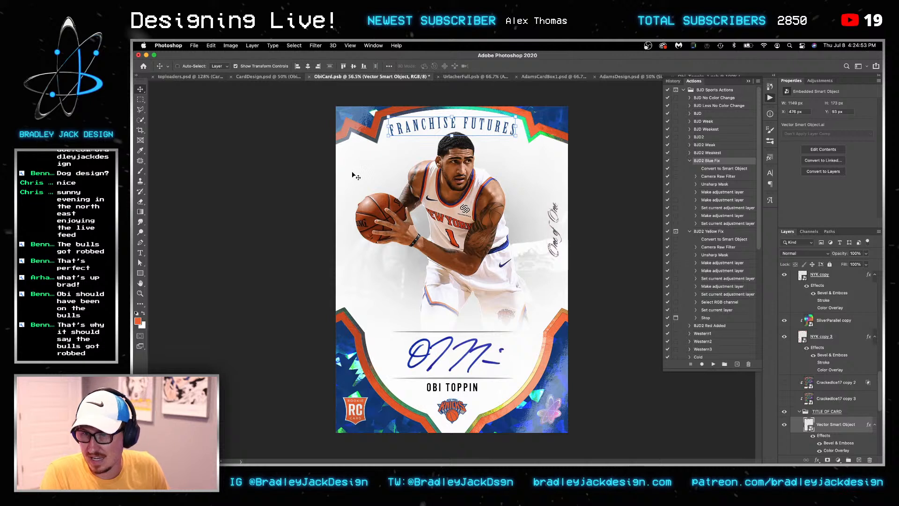
# Draw a circle about 40 px wide near the card's upper left edge and fill it with orange
pyautogui.moveTo(140, 273); pyautogui.dragTo(172, 287)
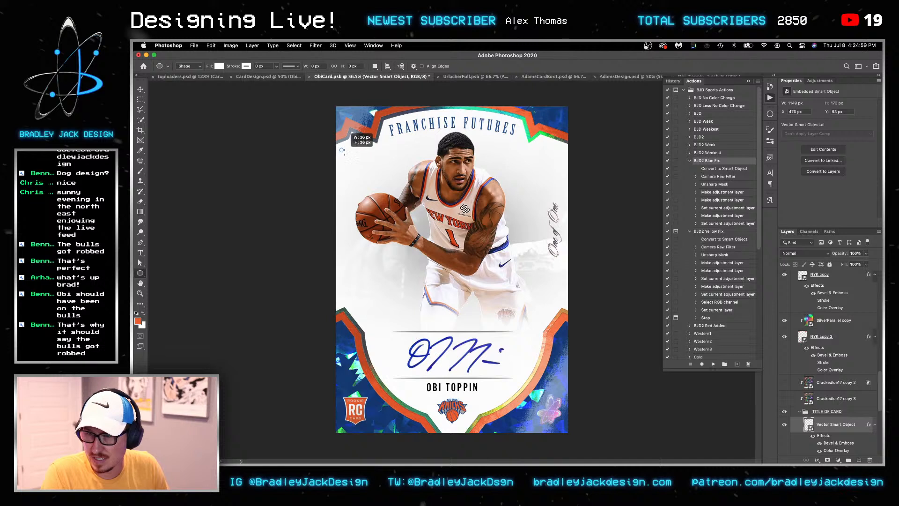
pyautogui.moveTo(341, 149); pyautogui.dragTo(346, 151)
pyautogui.press('v')
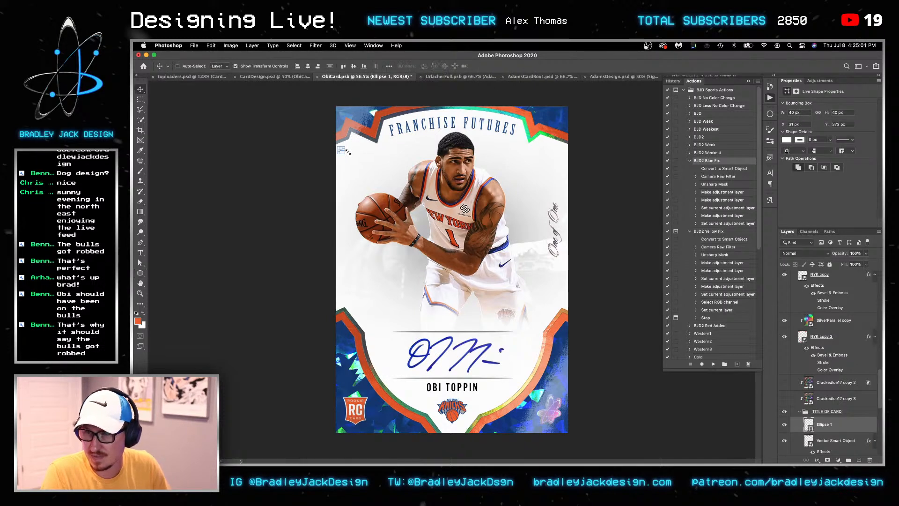
pyautogui.press('u')
pyautogui.click(219, 66)
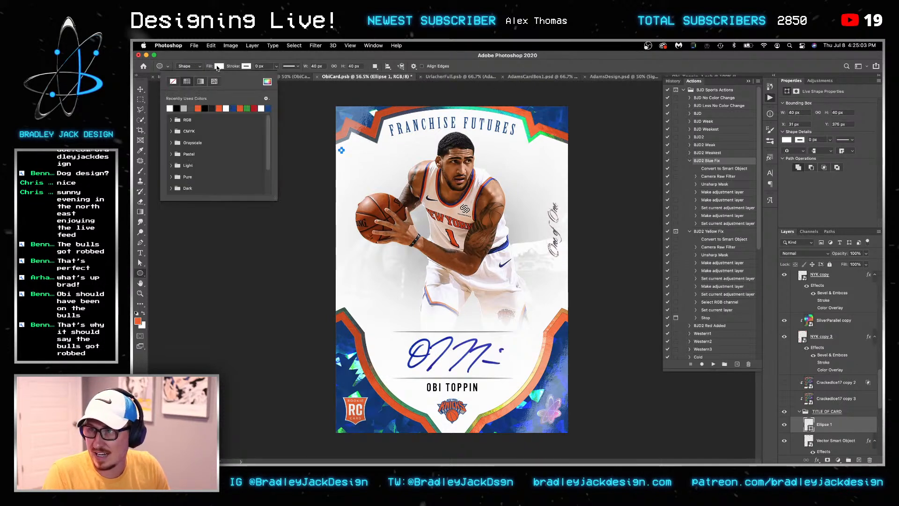
pyautogui.click(199, 108)
pyautogui.press('v')
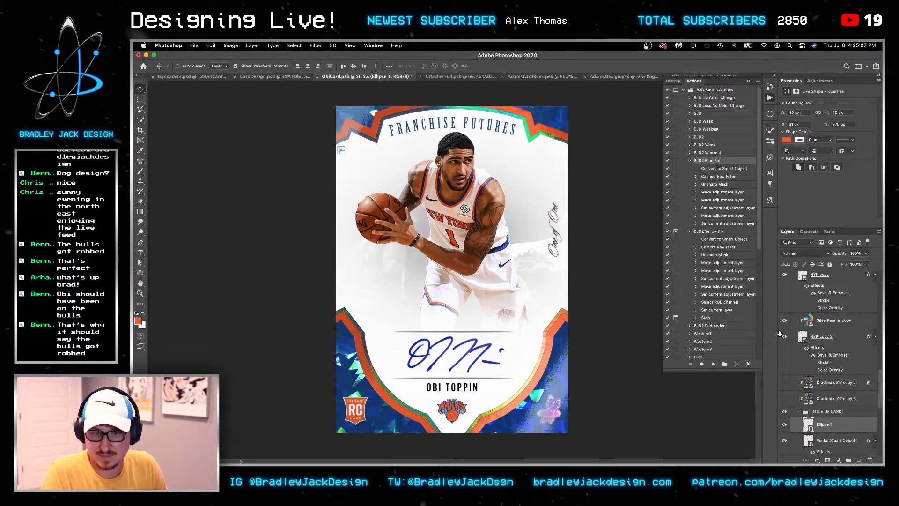
# Move the circle's layer out of the title group to directly above the CrackedIce17 copy 2 layer
pyautogui.moveTo(818, 421); pyautogui.dragTo(817, 380)
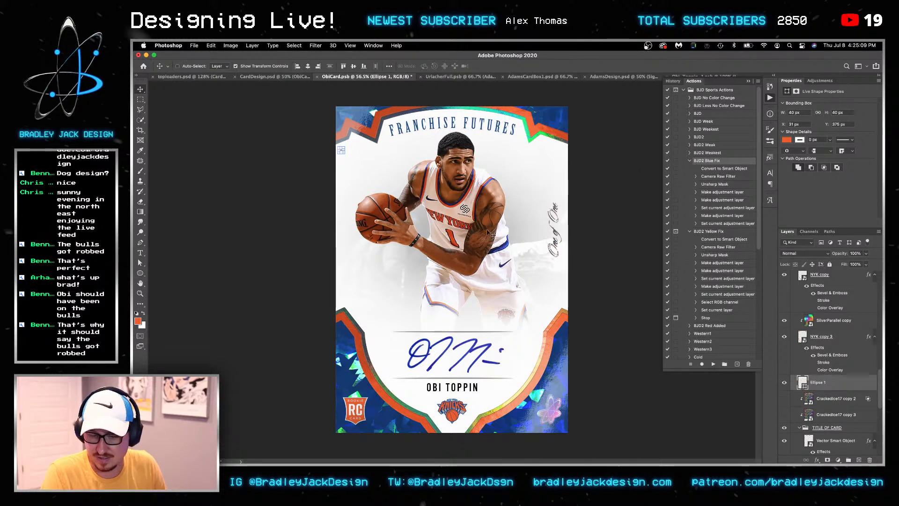
pyautogui.scroll(3, 340, 151)
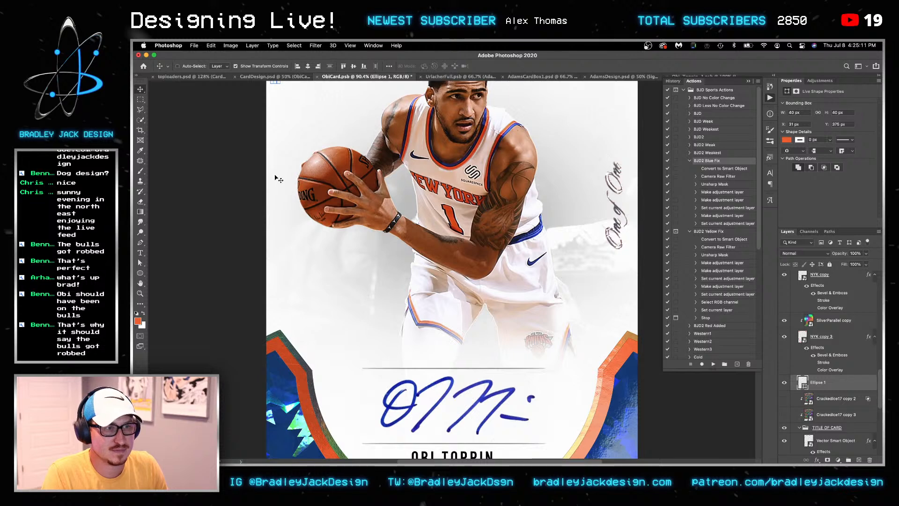
pyautogui.moveTo(252, 163); pyautogui.dragTo(269, 209)
pyautogui.moveTo(328, 166); pyautogui.dragTo(317, 151)
pyautogui.press('super+z')
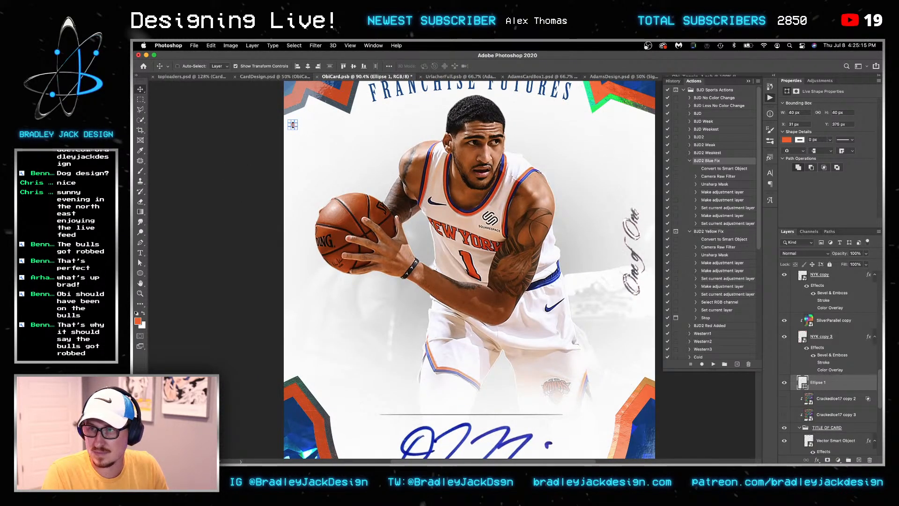
pyautogui.click(230, 45)
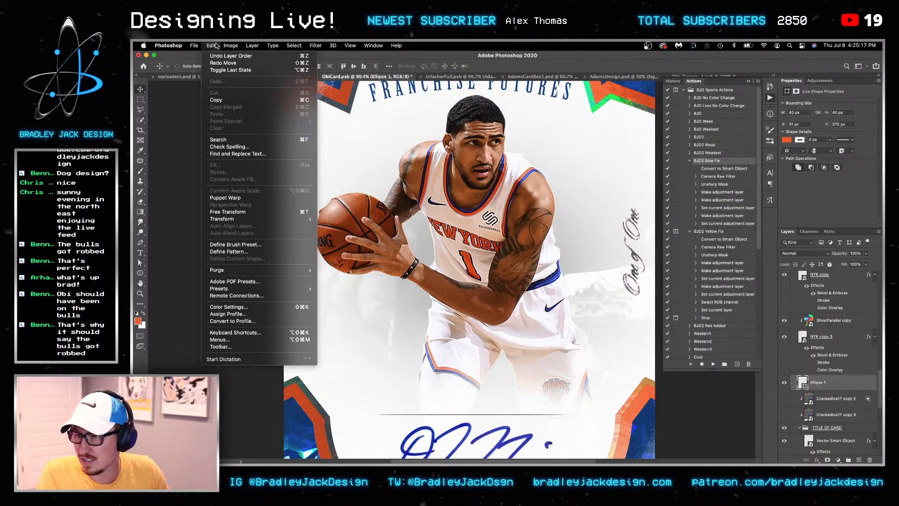
pyautogui.moveTo(259, 219)
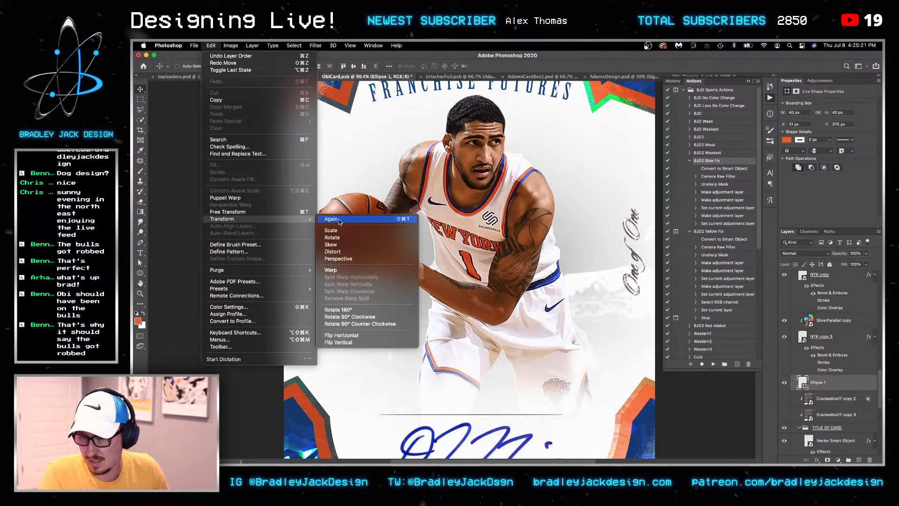
pyautogui.click(334, 190)
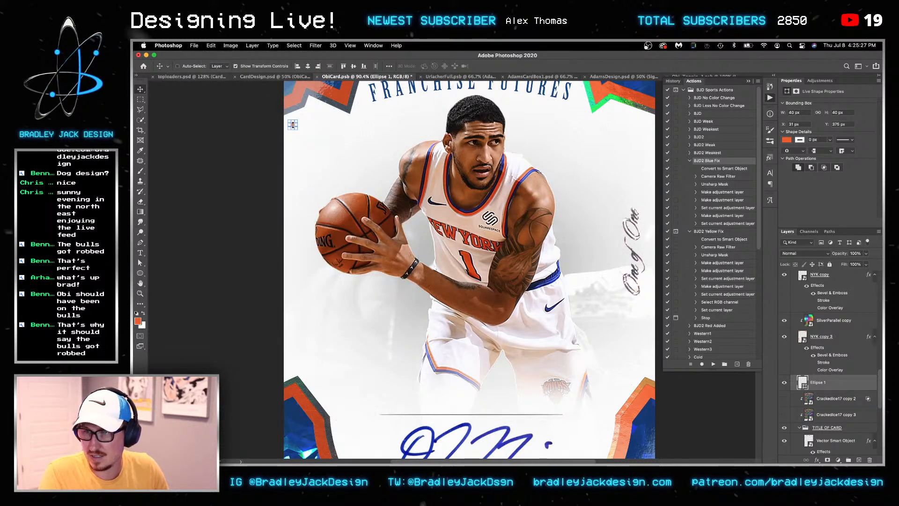
# Duplicate the orange circle twice downward at equal spacing along the card's left edge
pyautogui.scroll(3, 293, 124)
pyautogui.moveTo(292, 125); pyautogui.dragTo(296, 159)
pyautogui.press('super+shift+t')
pyautogui.press('super+z')
pyautogui.moveTo(294, 156); pyautogui.dragTo(293, 188)
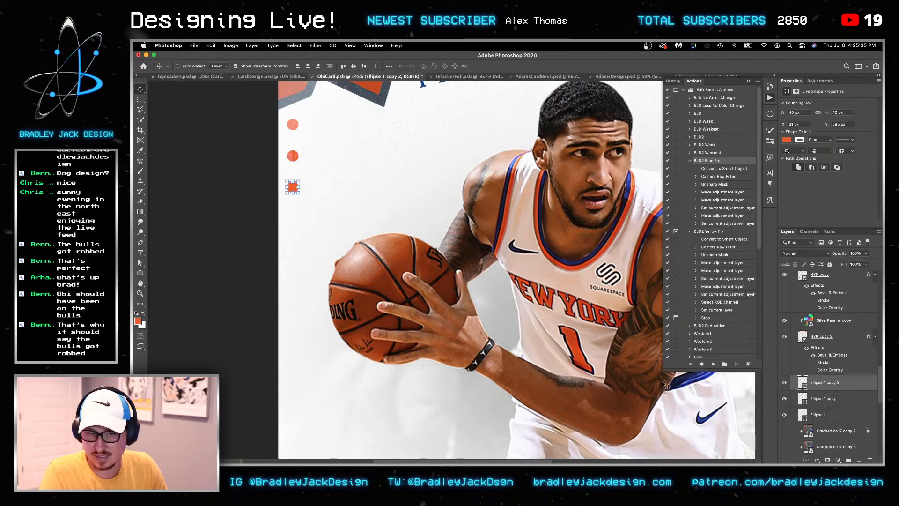
# Duplicate the three circles below the originals and move the lowest copy down to about Y 1679 px
pyautogui.keyDown('shift'); pyautogui.click(806, 414); pyautogui.keyUp('shift')
pyautogui.moveTo(296, 127); pyautogui.dragTo(297, 220)
pyautogui.moveTo(356, 222); pyautogui.dragTo(325, 160)
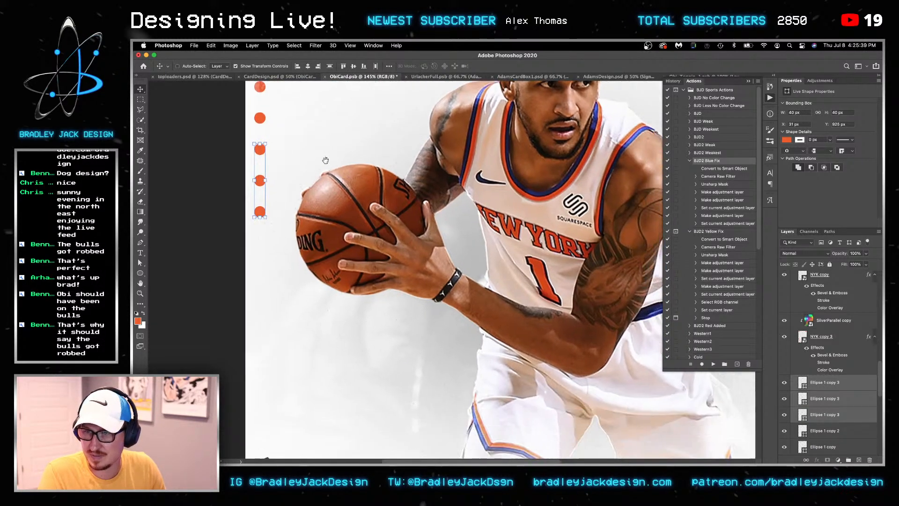
pyautogui.press('super+0')
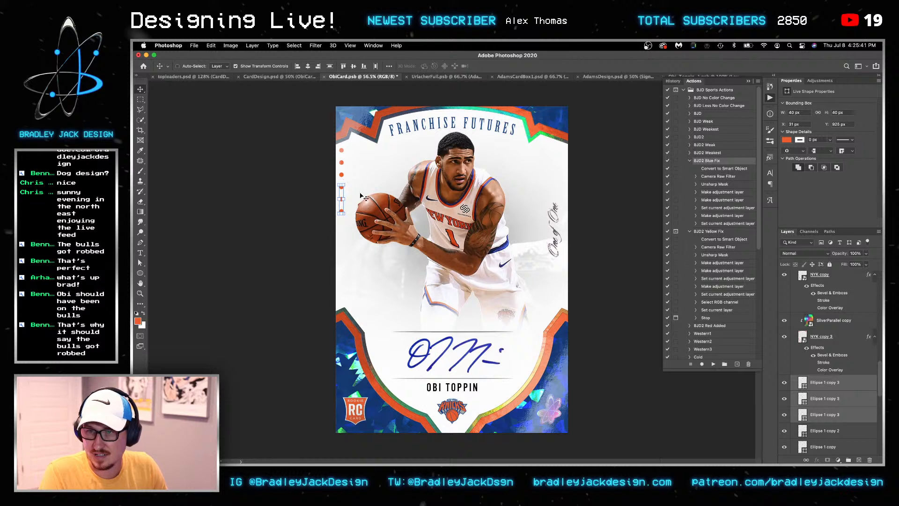
pyautogui.click(825, 389)
pyautogui.moveTo(354, 259); pyautogui.dragTo(359, 339)
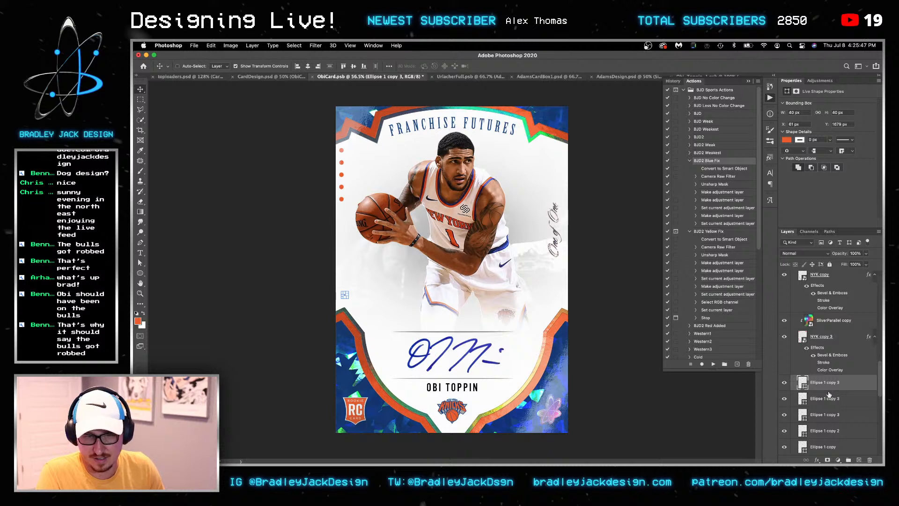
# Align all six circles on their horizontal centers and place the column along the card's left side
pyautogui.scroll(-2, 829, 395)
pyautogui.keyDown('shift'); pyautogui.click(833, 427); pyautogui.keyUp('shift')
pyautogui.click(307, 66)
pyautogui.click(389, 66)
pyautogui.click(410, 138)
pyautogui.click(410, 132)
pyautogui.moveTo(452, 194); pyautogui.dragTo(344, 191)
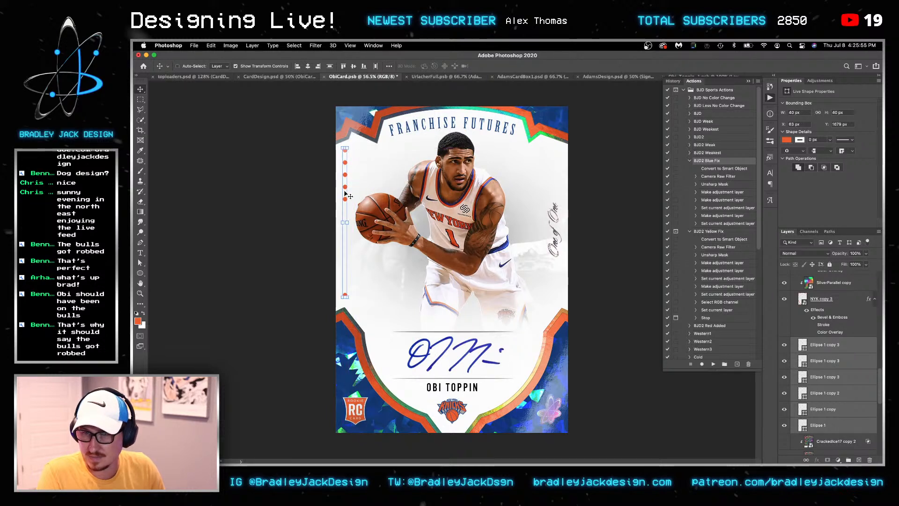
# Nudge the circle column down and distribute it evenly, and delete all six circles
pyautogui.press('Down')
pyautogui.press('Down')
pyautogui.press('Down')
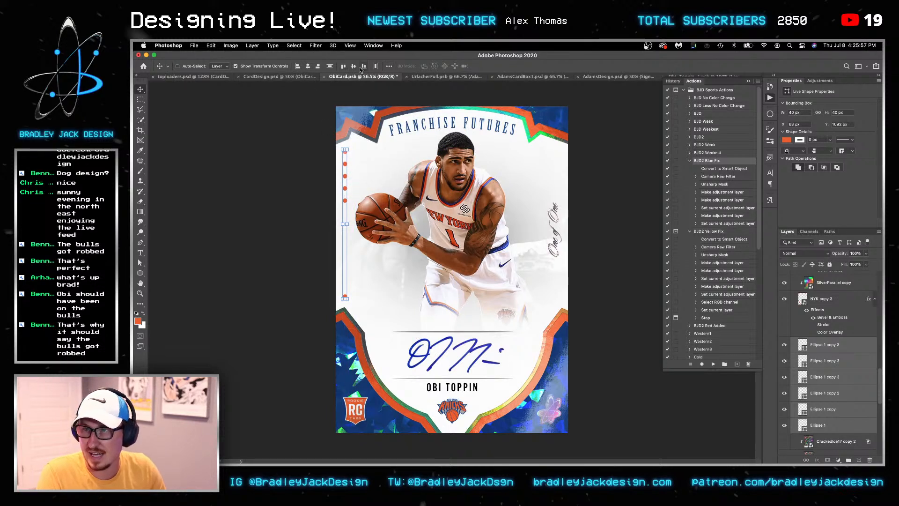
pyautogui.click(330, 66)
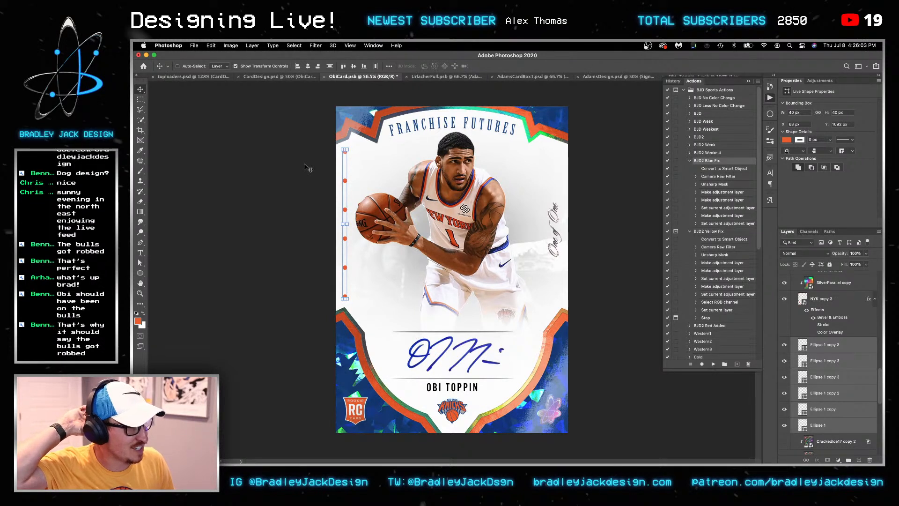
pyautogui.press('Delete')
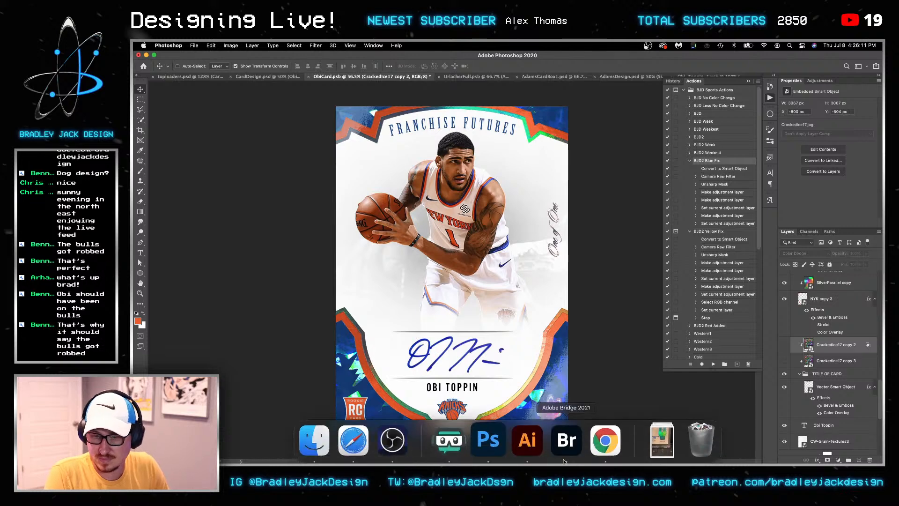
# Switch to Illustrator and create a new 2000 x 2500 px RGB document
pyautogui.click(531, 449)
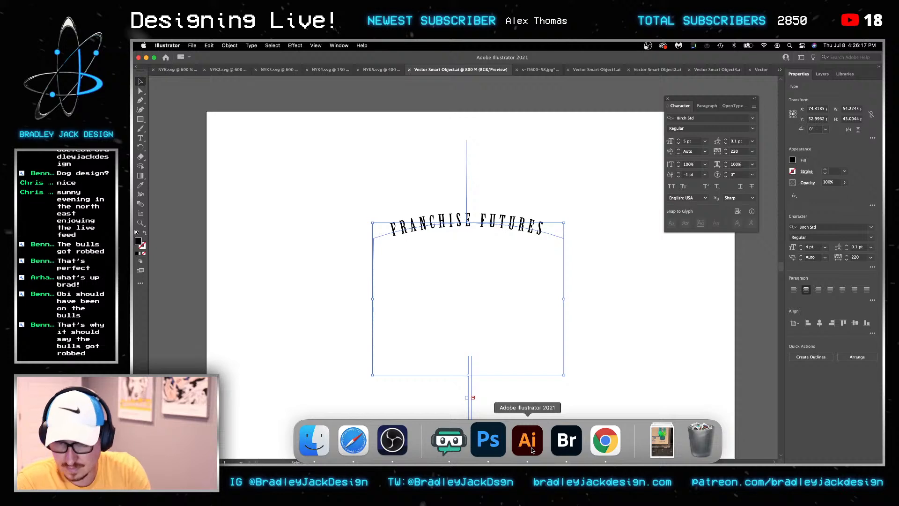
pyautogui.press('super+n')
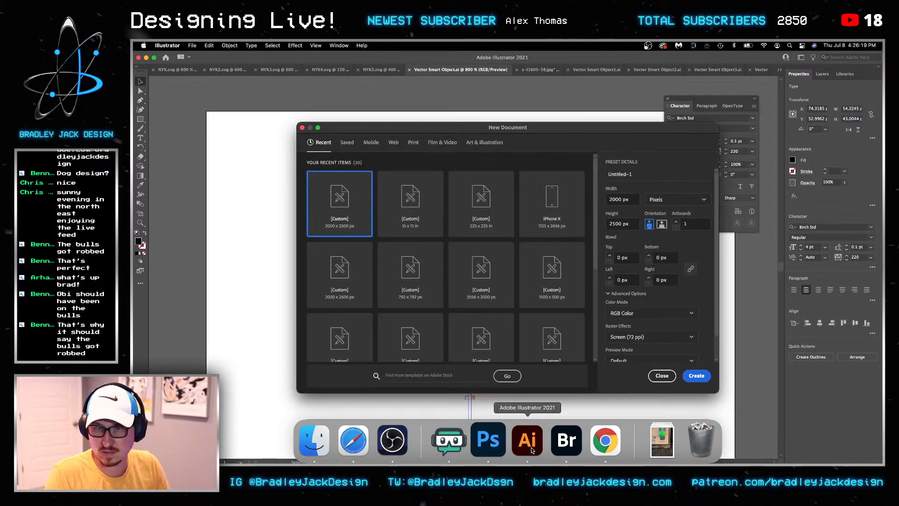
pyautogui.press('Return')
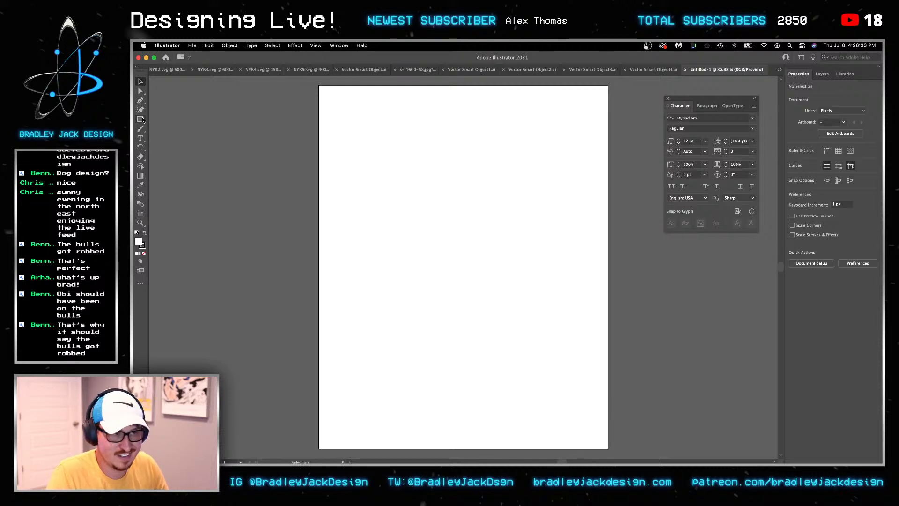
# Draw a thin-rayed starburst with many points from the middle of the artboard, about 4785 px wide
pyautogui.moveTo(141, 120); pyautogui.dragTo(162, 147)
pyautogui.moveTo(460, 249); pyautogui.dragTo(751, 435)
pyautogui.press('Up')
pyautogui.press('Up')
pyautogui.press('Up')
pyautogui.press('Up')
pyautogui.press('Up')
pyautogui.press('Up')
pyautogui.press('Up')
pyautogui.press('Up')
pyautogui.press('Up')
pyautogui.press('Up')
pyautogui.press('Up')
pyautogui.press('Up')
pyautogui.press('Up')
pyautogui.press('Up')
pyautogui.press('Up')
pyautogui.press('Up')
pyautogui.press('Up')
pyautogui.press('Up')
pyautogui.press('Up')
pyautogui.press('Up')
pyautogui.press('Up')
pyautogui.press('Up')
pyautogui.press('Up')
pyautogui.press('Up')
pyautogui.press('Up')
pyautogui.press('Up')
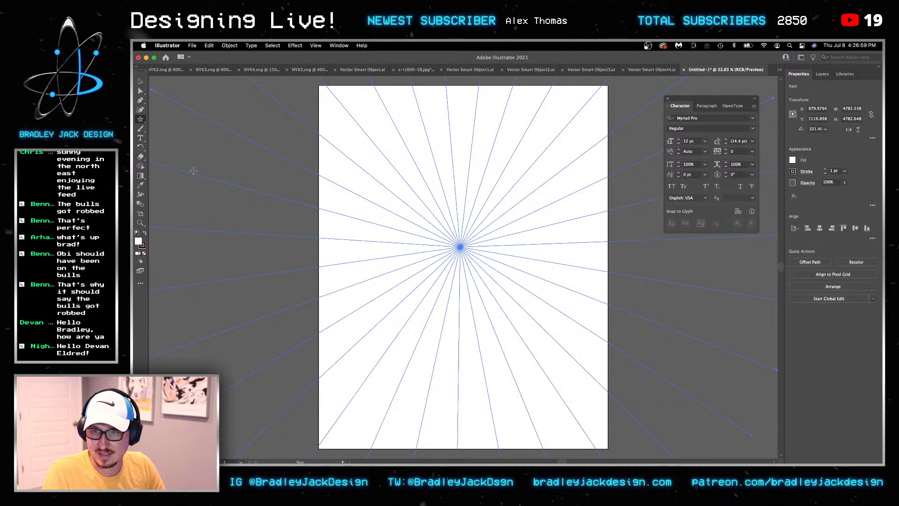
# Draw a rectangle about 3261 x 2555 px over the starburst, filled with bf4413 and without a stroke
pyautogui.click(140, 119)
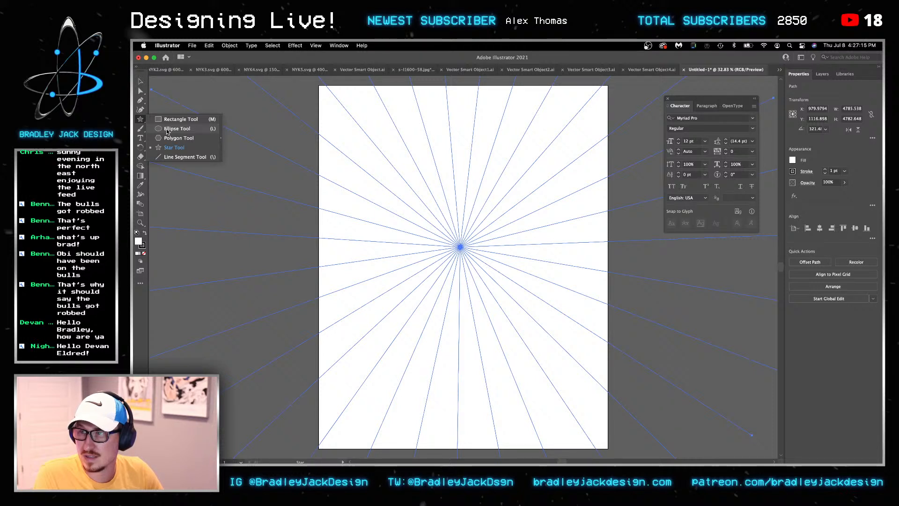
pyautogui.click(155, 119)
pyautogui.scroll(-1, 250, 92)
pyautogui.moveTo(247, 84)
pyautogui.mouseDown()
pyautogui.moveTo(437, 206)
pyautogui.moveTo(606, 365)
pyautogui.mouseUp()
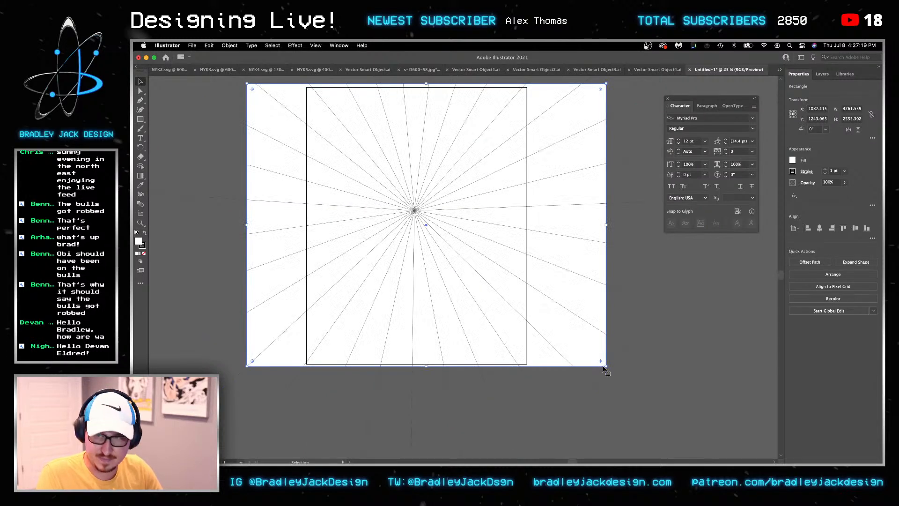
pyautogui.doubleClick(139, 241)
pyautogui.write('bf4413')
pyautogui.click(591, 213)
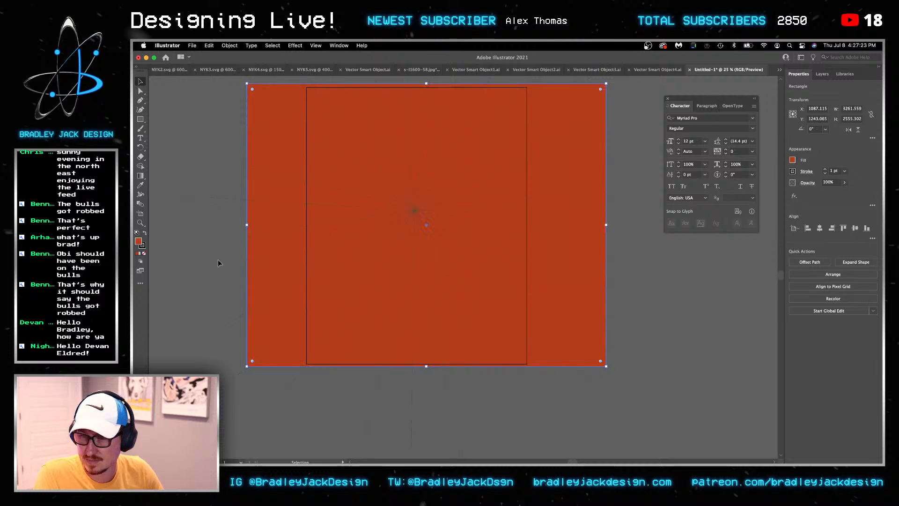
pyautogui.press('x')
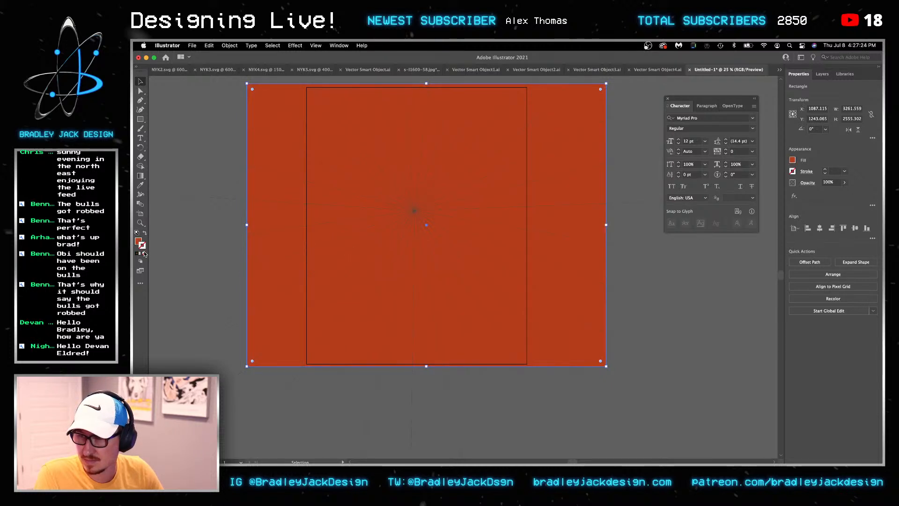
# Center the rectangle and starburst on each other and divide the rectangle along the starburst's lines
pyautogui.click(506, 217)
pyautogui.click(819, 228)
pyautogui.click(854, 228)
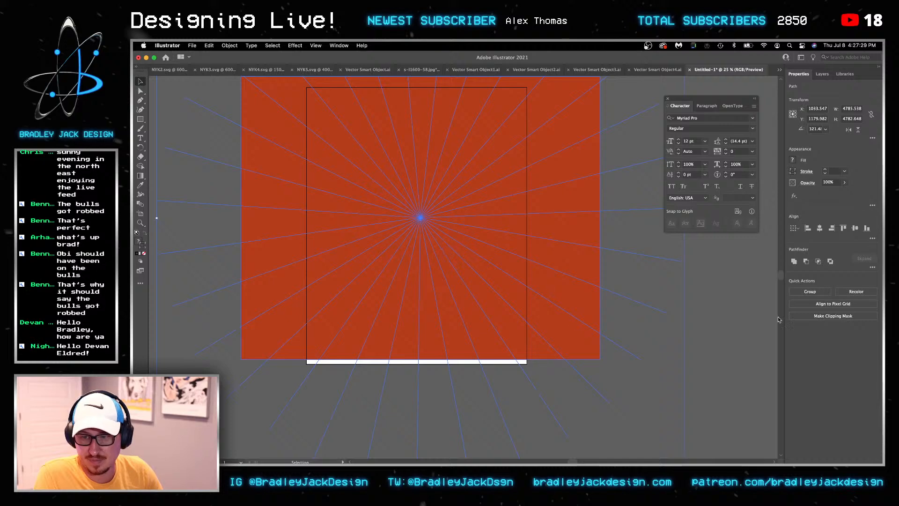
pyautogui.press('a')
pyautogui.click(872, 267)
pyautogui.click(822, 309)
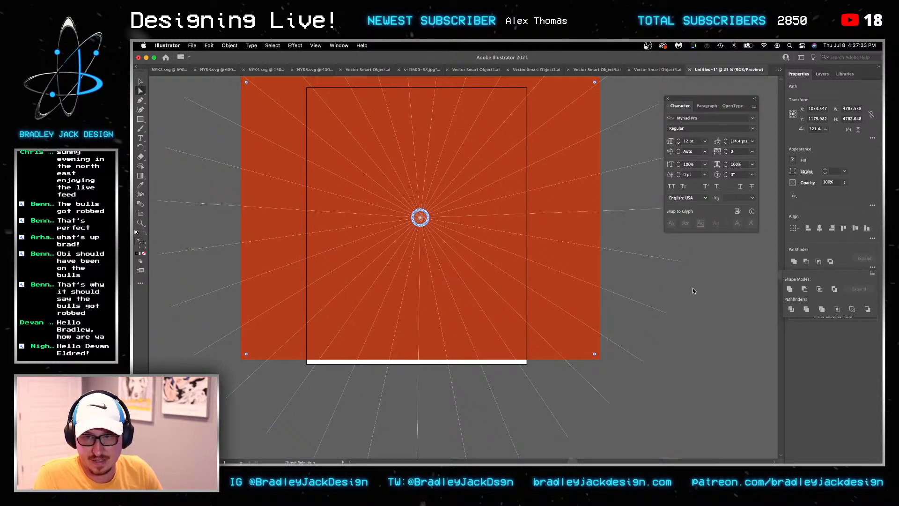
# Select the white starburst pieces and delete them, keeping only the orange wedges
pyautogui.click(662, 258)
pyautogui.click(662, 258)
pyautogui.click(662, 258)
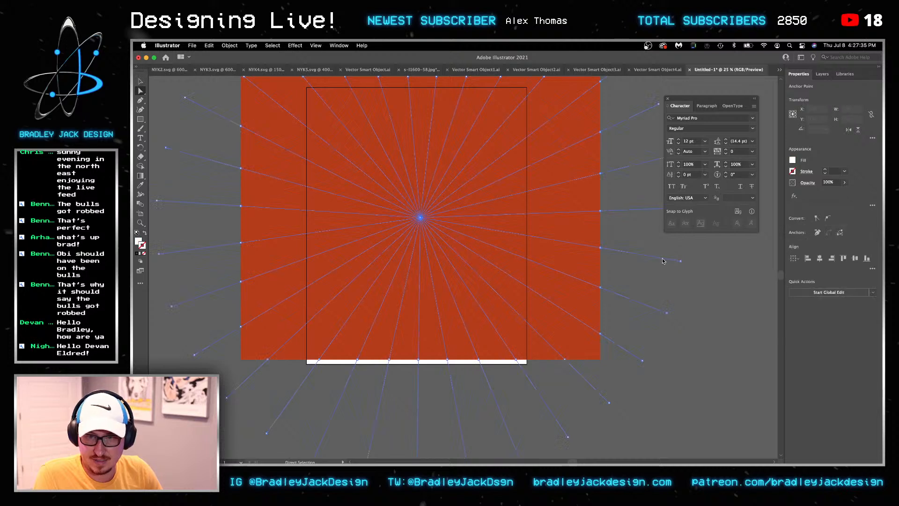
pyautogui.click(662, 260)
pyautogui.press('Delete')
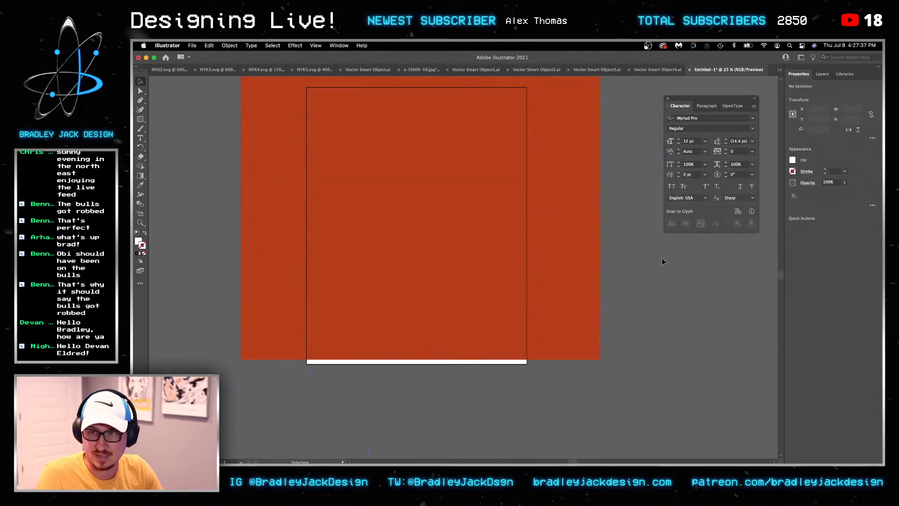
# Select every other orange wedge all the way around the burst's center
pyautogui.click(557, 246)
pyautogui.keyDown('shift'); pyautogui.click(564, 207); pyautogui.keyUp('shift')
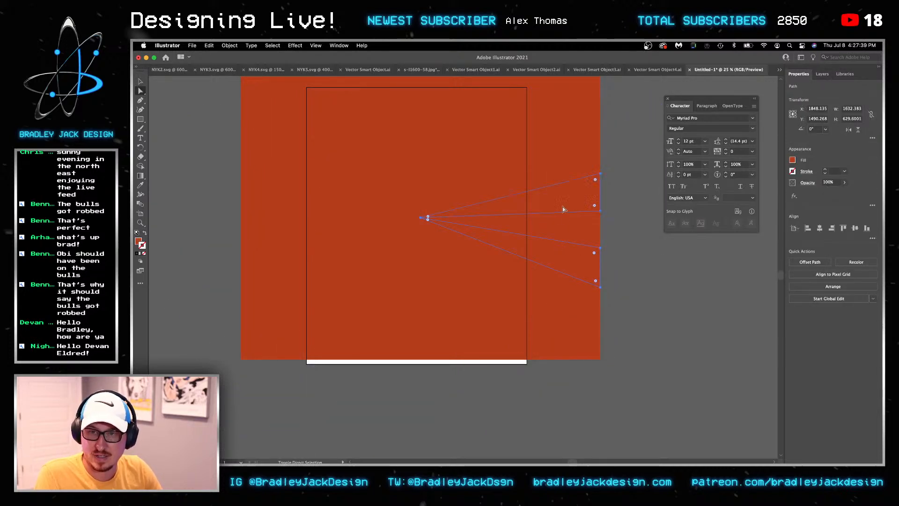
pyautogui.keyDown('shift'); pyautogui.click(561, 138); pyautogui.keyUp('shift')
pyautogui.moveTo(559, 137); pyautogui.dragTo(589, 189)
pyautogui.keyDown('shift'); pyautogui.click(560, 153); pyautogui.keyUp('shift')
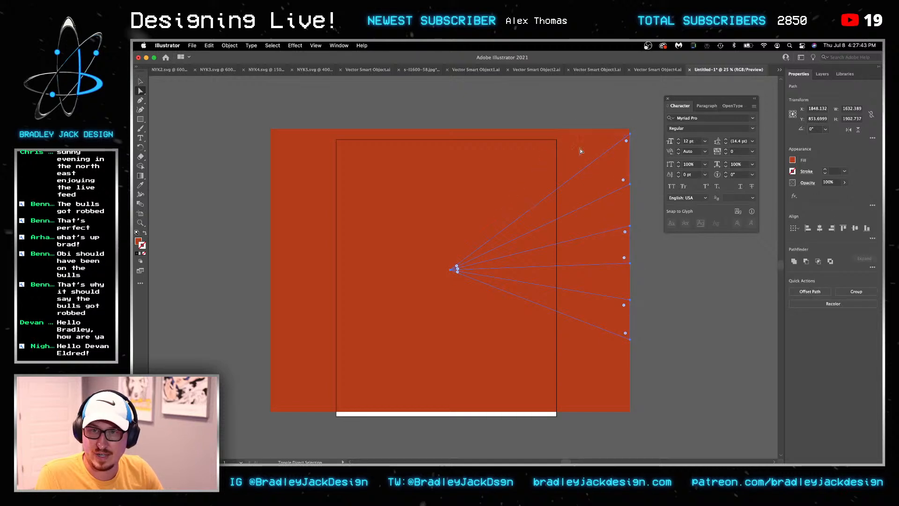
pyautogui.keyDown('shift'); pyautogui.click(473, 144); pyautogui.keyUp('shift')
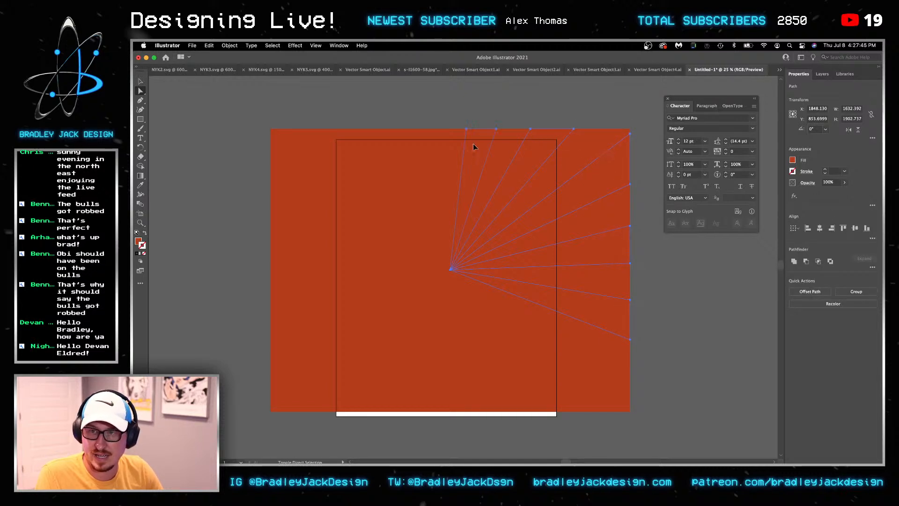
pyautogui.keyDown('shift'); pyautogui.click(373, 154); pyautogui.keyUp('shift')
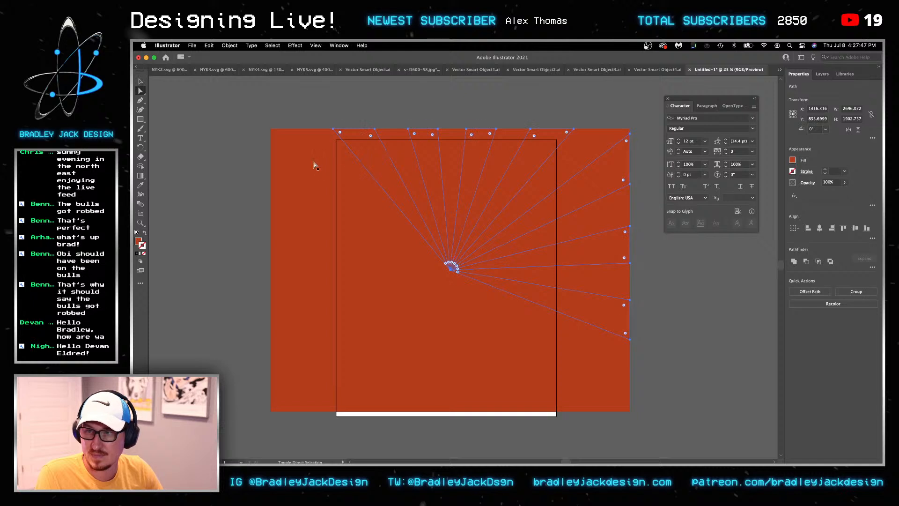
pyautogui.keyDown('shift'); pyautogui.click(298, 233); pyautogui.keyUp('shift')
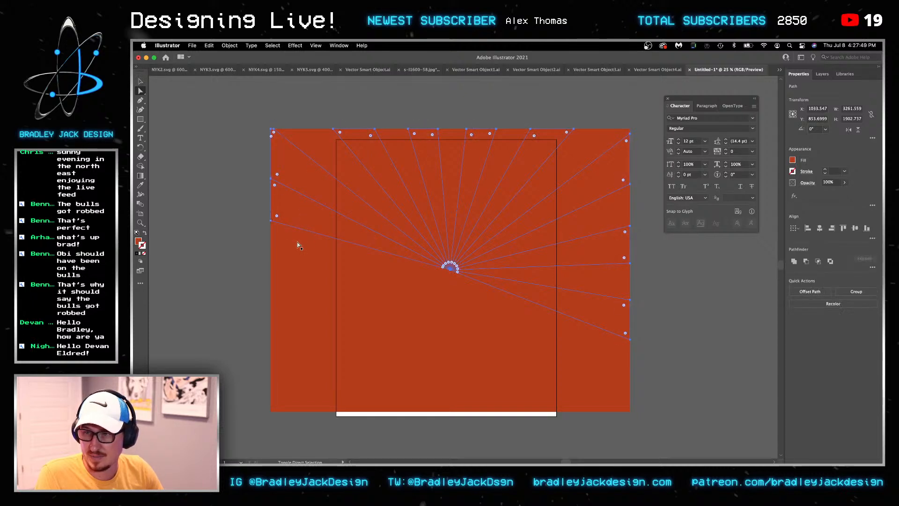
pyautogui.keyDown('shift'); pyautogui.click(299, 222); pyautogui.keyUp('shift')
pyautogui.keyDown('shift'); pyautogui.click(305, 276); pyautogui.keyUp('shift')
pyautogui.keyDown('shift'); pyautogui.click(314, 310); pyautogui.keyUp('shift')
pyautogui.keyDown('shift'); pyautogui.click(399, 379); pyautogui.keyUp('shift')
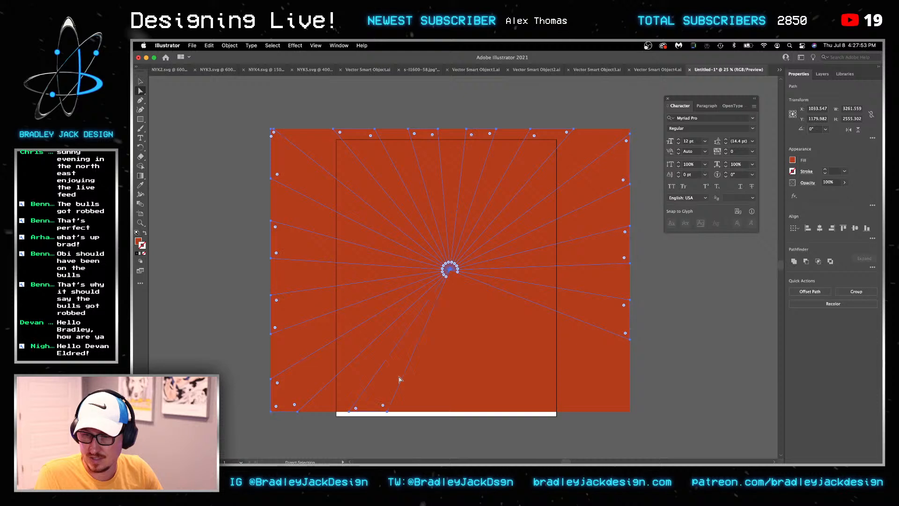
pyautogui.keyDown('shift'); pyautogui.click(446, 380); pyautogui.keyUp('shift')
pyautogui.keyDown('shift'); pyautogui.click(487, 384); pyautogui.keyUp('shift')
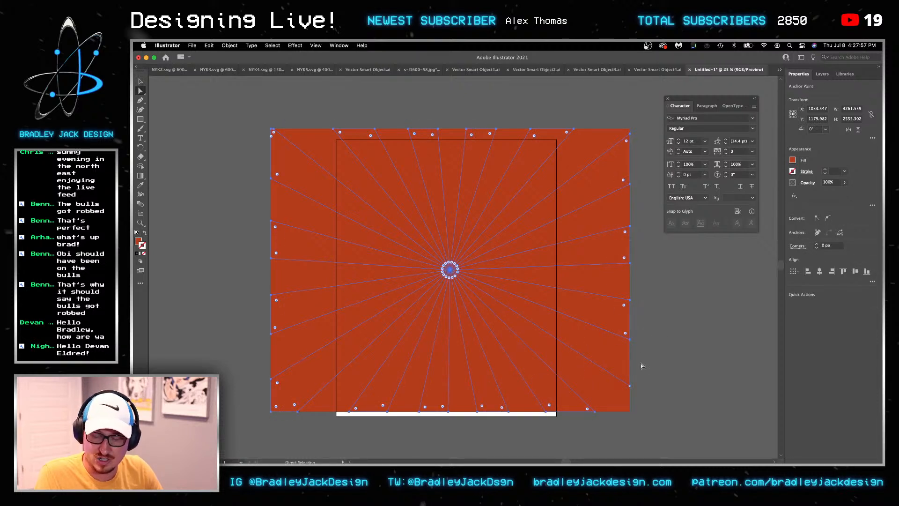
# Undo all the starburst and rectangle work back to the blank artboard
pyautogui.press('super+z')
pyautogui.press('super+z')
pyautogui.press('super+z')
pyautogui.press('super+z')
pyautogui.press('super+z')
pyautogui.press('super+z')
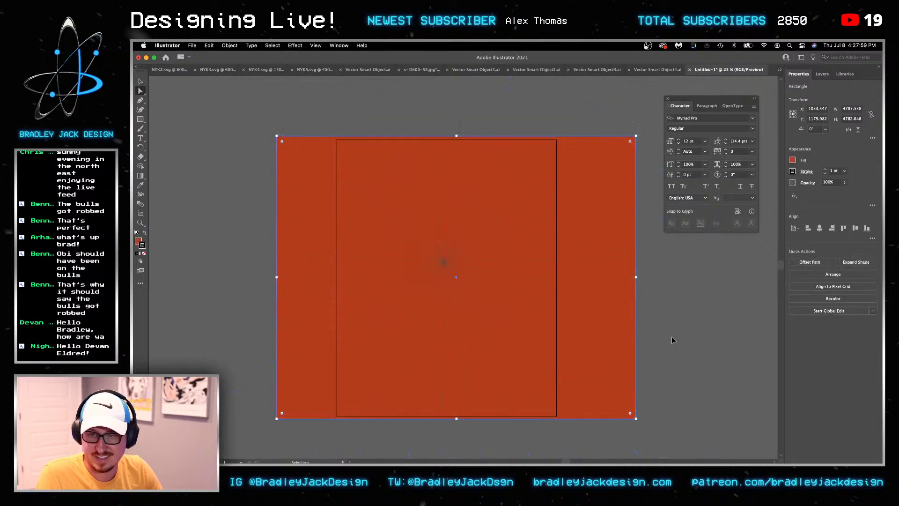
pyautogui.press('super+z')
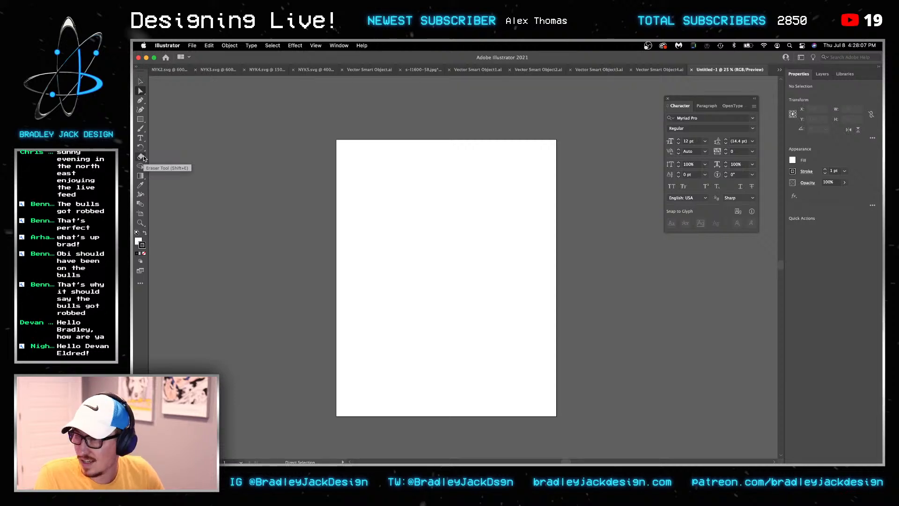
# Draw a many-pointed starburst about 6451 px wide, with needle-thin rays radiating from near the artboard's center well past its edges
pyautogui.click(141, 119)
pyautogui.moveTo(141, 119); pyautogui.dragTo(187, 151)
pyautogui.moveTo(443, 270); pyautogui.dragTo(731, 418)
pyautogui.press('Up')
pyautogui.press('super+minus')
pyautogui.press('super+minus')
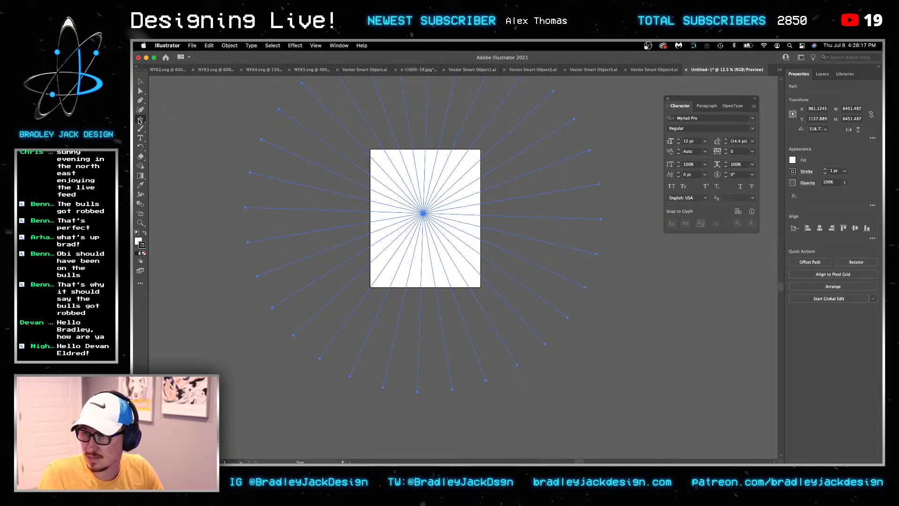
# Draw a circle about 5828 px wide over the starburst, remove its stroke and fill it with orange #e5541a
pyautogui.moveTo(140, 120); pyautogui.dragTo(161, 135)
pyautogui.moveTo(304, 93); pyautogui.dragTo(580, 352)
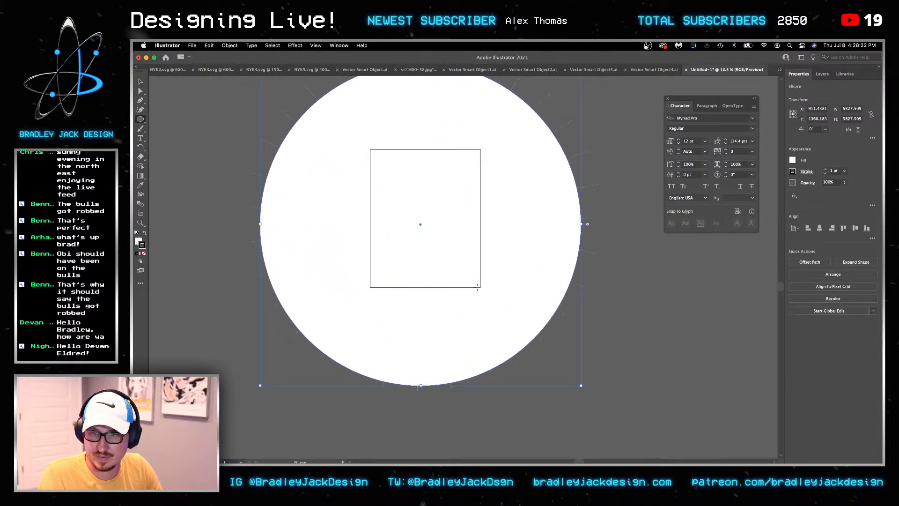
pyautogui.click(145, 253)
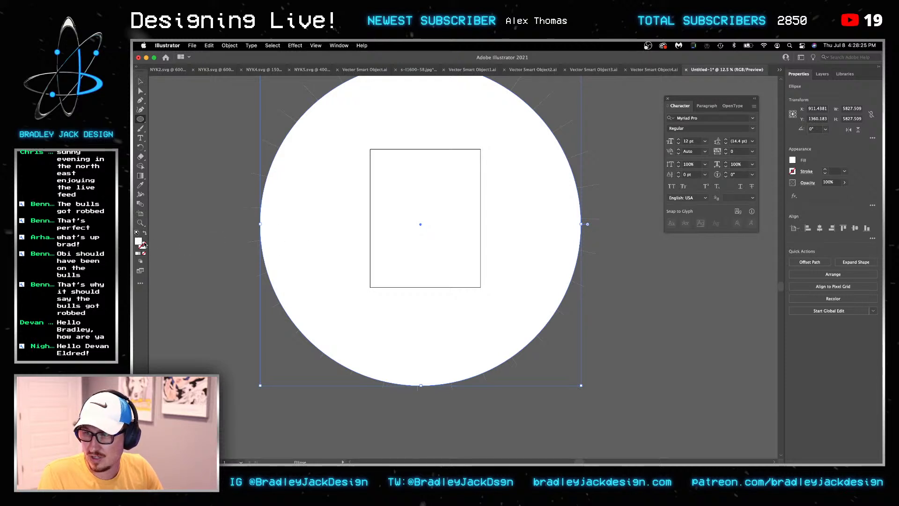
pyautogui.doubleClick(140, 242)
pyautogui.write('e5541a')
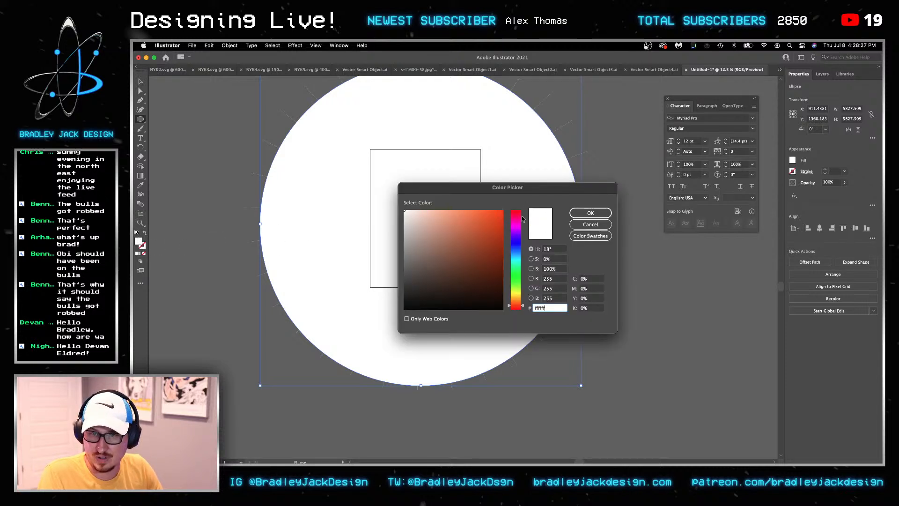
pyautogui.click(590, 213)
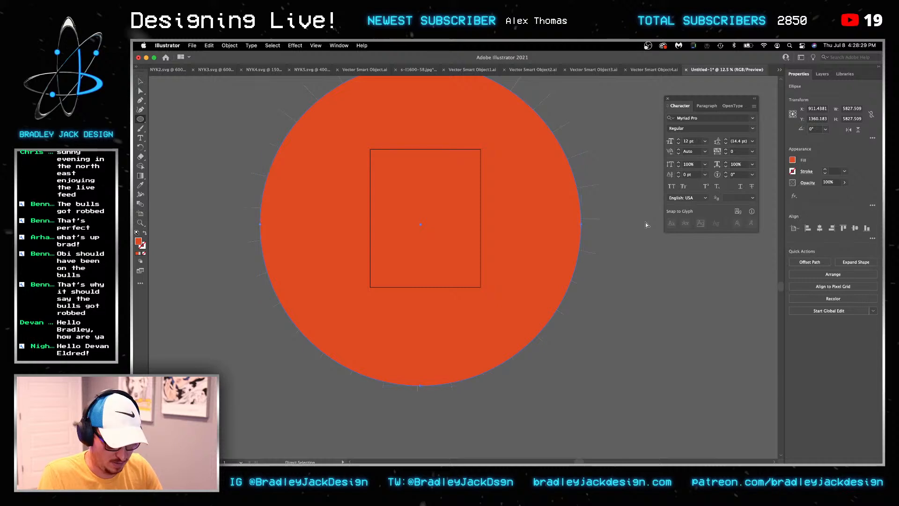
# Center the circle and starburst on each other, try dividing the circle along the rays, and undo the division
pyautogui.press('super+a')
pyautogui.click(872, 266)
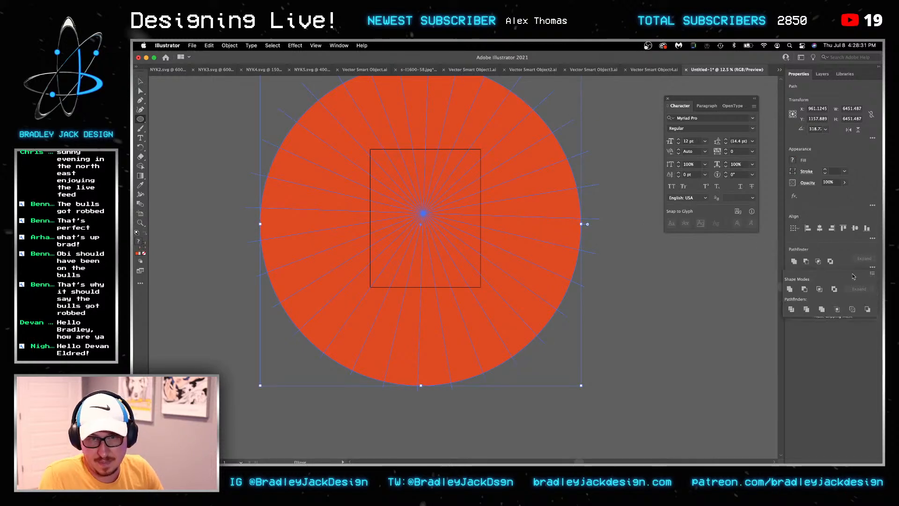
pyautogui.click(821, 309)
pyautogui.press('super+z')
pyautogui.press('super+z')
pyautogui.click(872, 266)
pyautogui.click(821, 309)
pyautogui.click(592, 226)
pyautogui.click(593, 227)
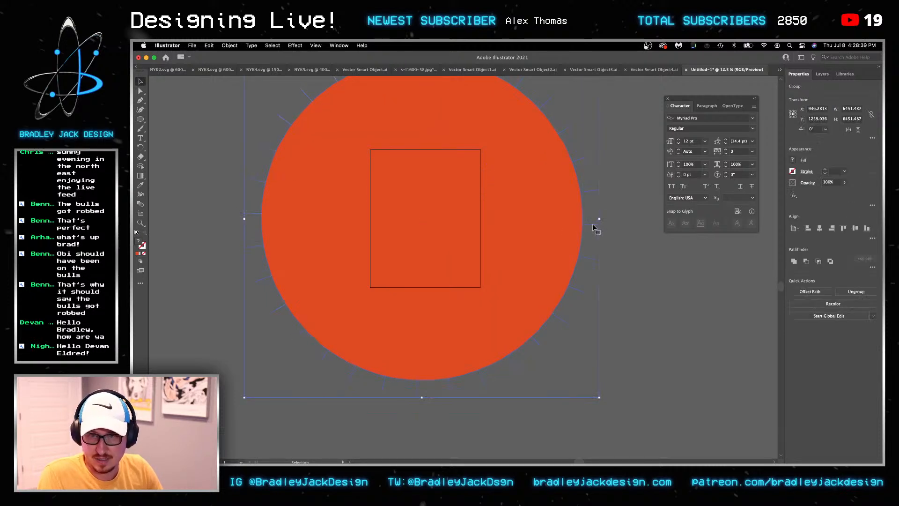
pyautogui.click(629, 239)
pyautogui.press('super+z')
pyautogui.click(641, 244)
pyautogui.click(544, 221)
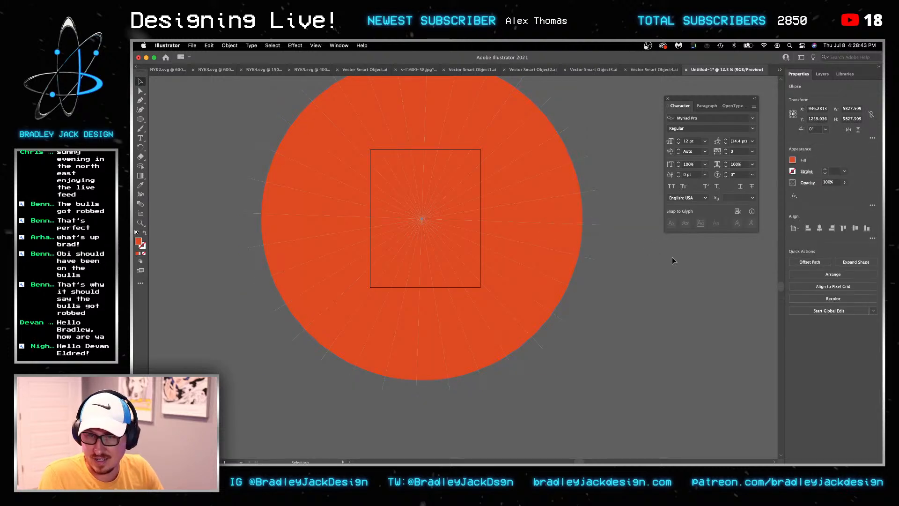
# Divide the orange circle into wedges along all of the starburst's lines
pyautogui.press('super+a')
pyautogui.click(870, 269)
pyautogui.click(822, 309)
pyautogui.click(638, 268)
pyautogui.scroll(1, 642, 264)
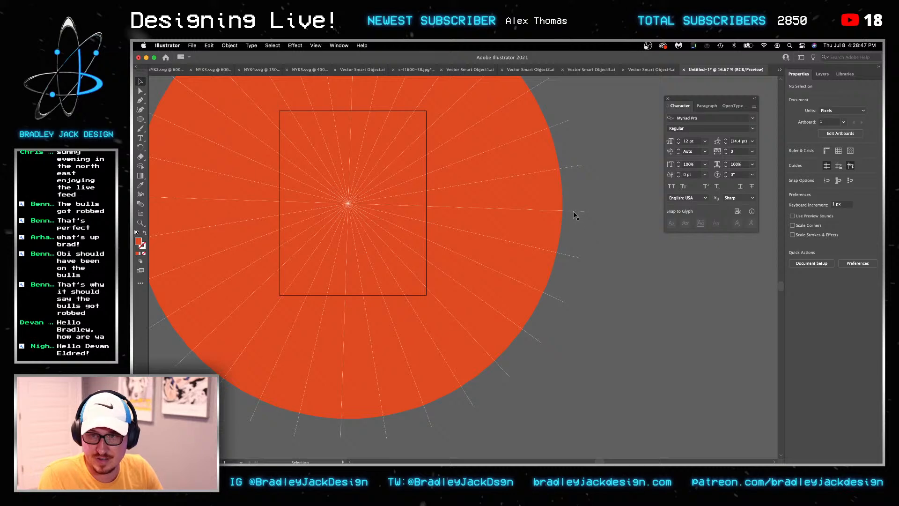
# Select every other orange wedge individually all the way around the divided circle
pyautogui.press('super+a')
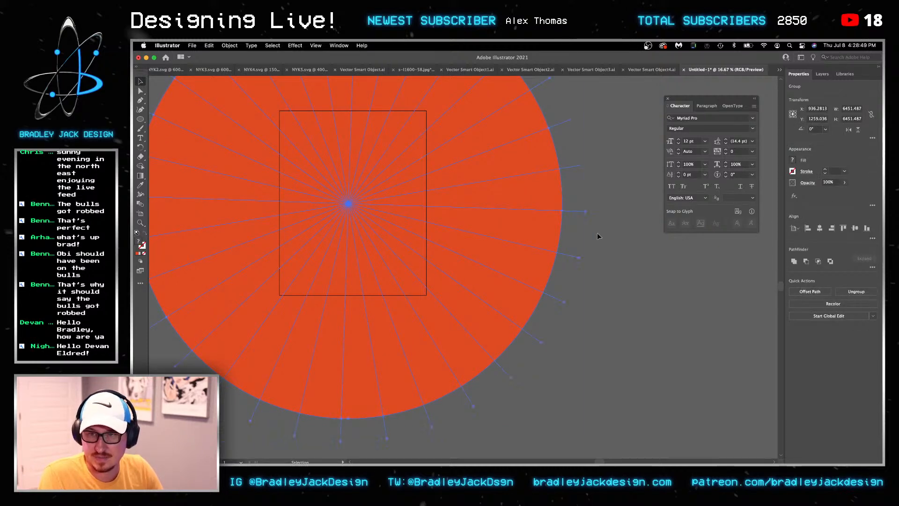
pyautogui.scroll(-1, 598, 233)
pyautogui.press('a')
pyautogui.click(602, 246)
pyautogui.click(560, 205)
pyautogui.keyDown('shift'); pyautogui.click(541, 152); pyautogui.keyUp('shift')
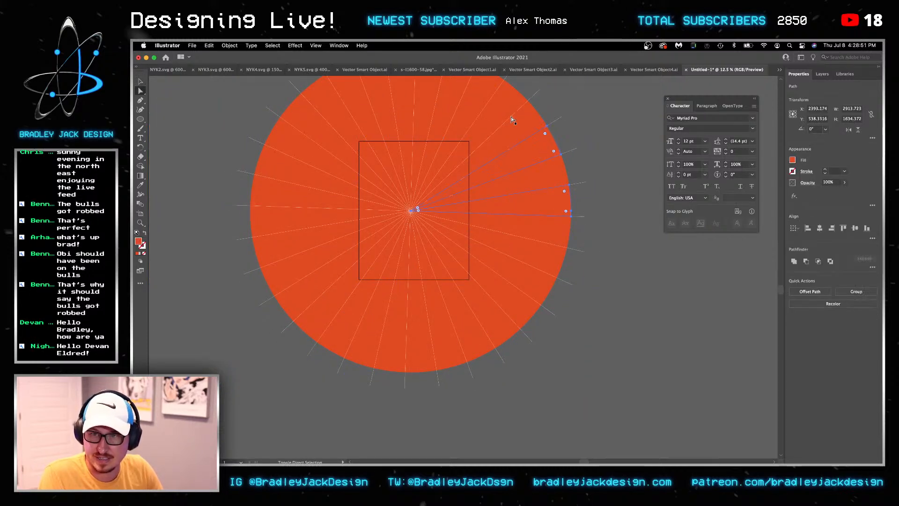
pyautogui.keyDown('shift'); pyautogui.click(361, 101); pyautogui.keyUp('shift')
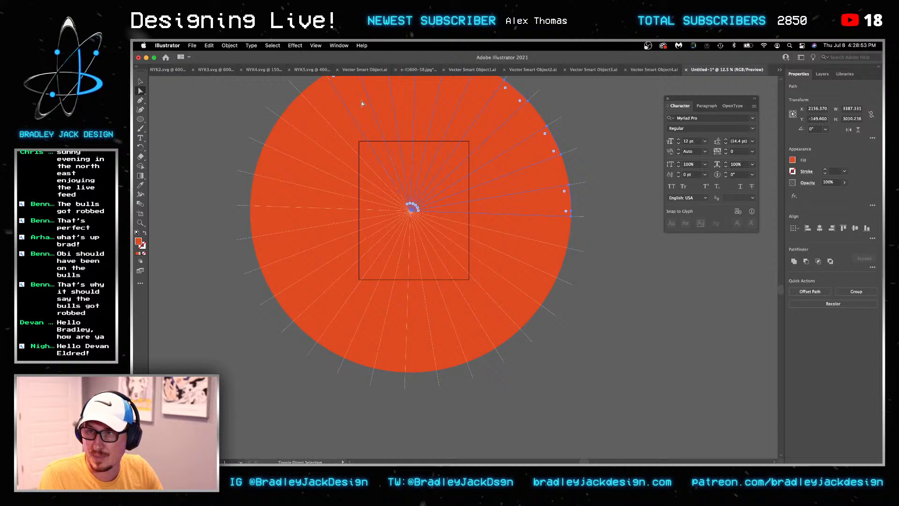
pyautogui.keyDown('shift'); pyautogui.click(316, 123); pyautogui.keyUp('shift')
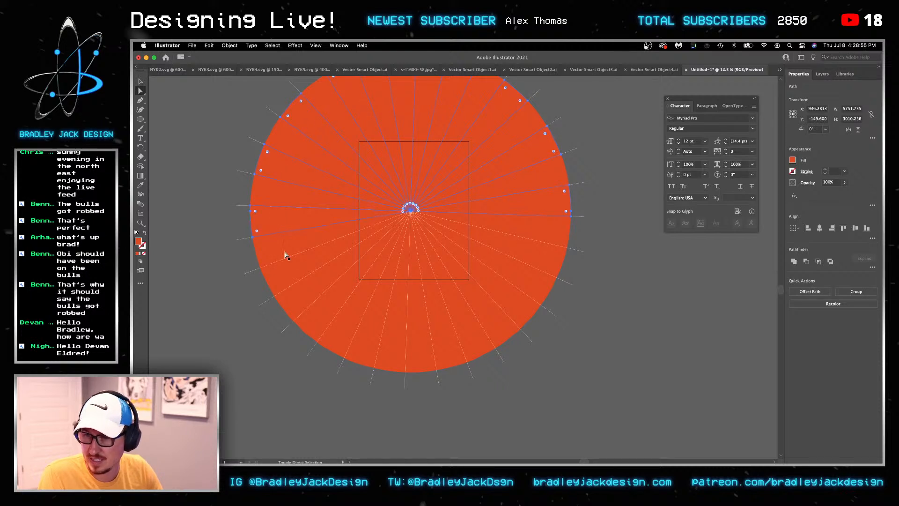
pyautogui.keyDown('shift'); pyautogui.click(379, 345); pyautogui.keyUp('shift')
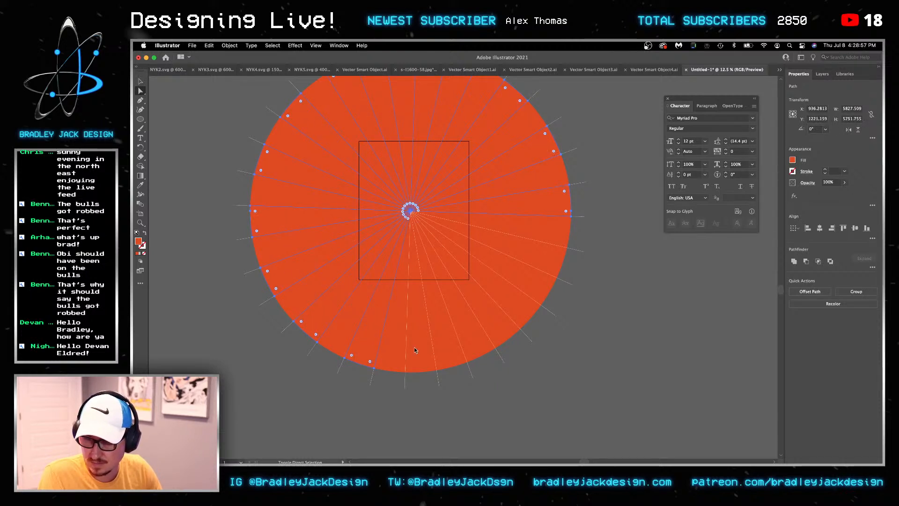
pyautogui.keyDown('shift'); pyautogui.click(540, 263); pyautogui.keyUp('shift')
# Fill the selected alternate wedges with solid black and leave them without a stroke
pyautogui.click(137, 233)
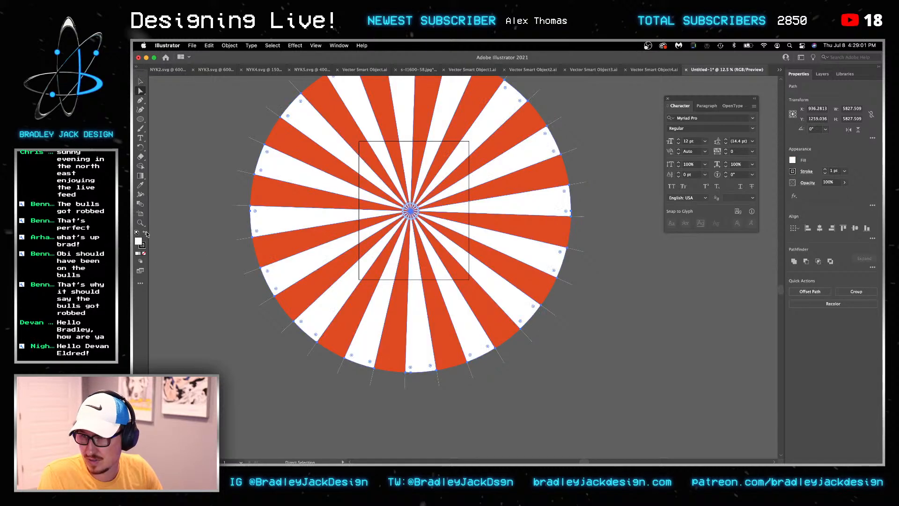
pyautogui.click(144, 233)
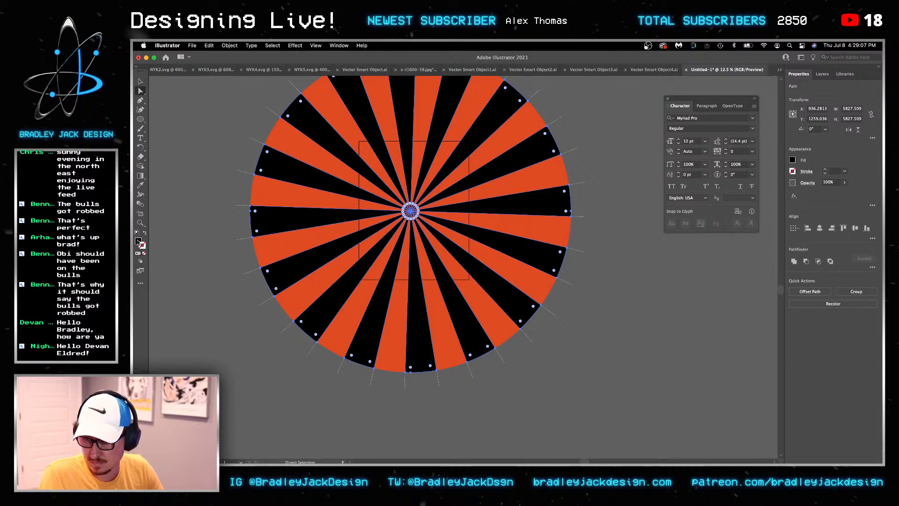
pyautogui.doubleClick(138, 242)
pyautogui.press('Escape')
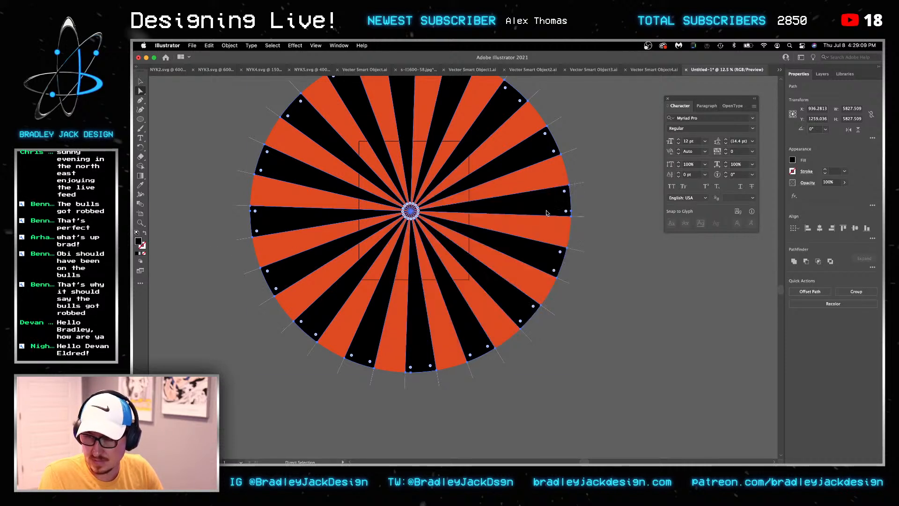
# Switch to the Obi Toppin card in Photoshop and select the Gradient Map 4 layer above Obi-Toppin-1
pyautogui.press('super+Tab')
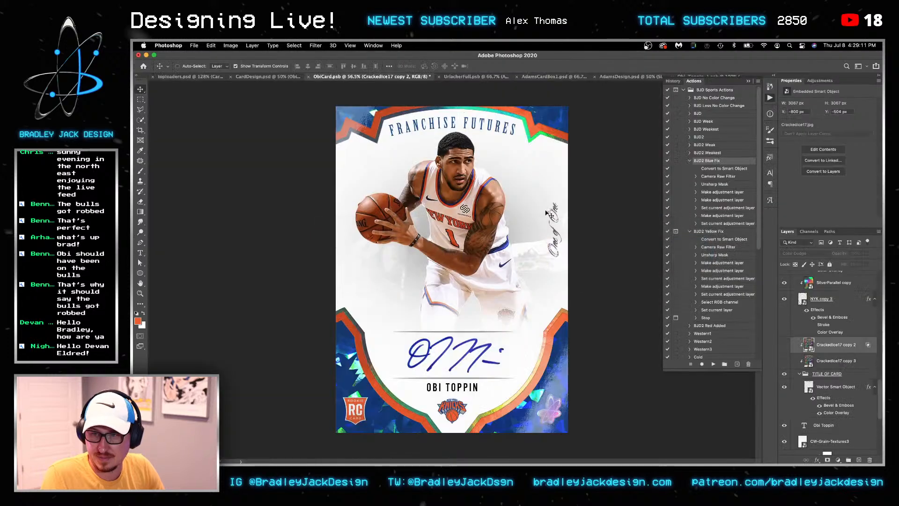
pyautogui.scroll(-3, 819, 375)
pyautogui.scroll(-4, 819, 377)
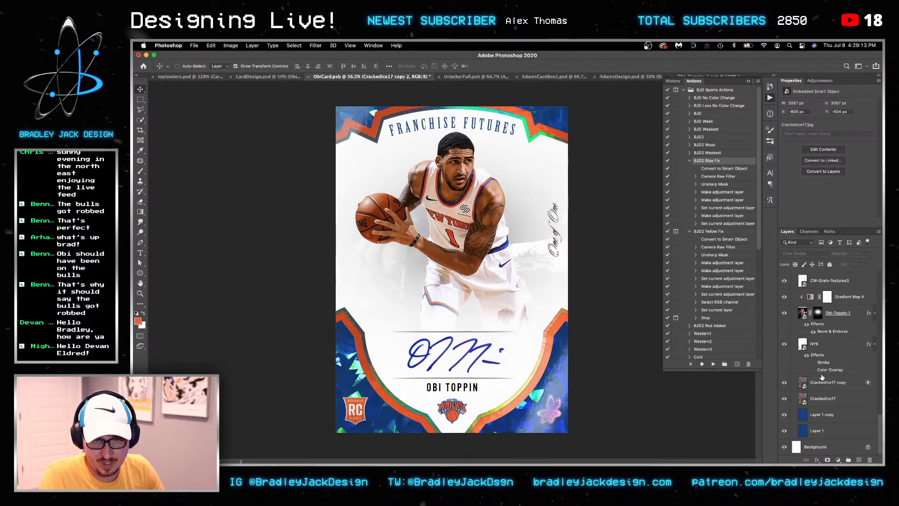
pyautogui.click(825, 355)
pyautogui.scroll(1, 832, 337)
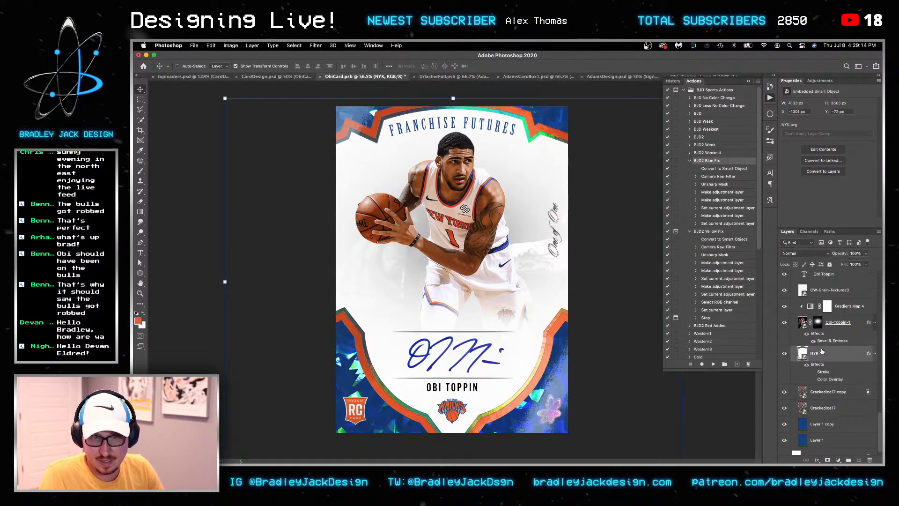
pyautogui.click(840, 316)
# Copy the black wedges from Illustrator into the Photoshop card as a smart object and enlarge it to about 3674 px, beyond the card's edges
pyautogui.press('super+c')
pyautogui.press('super+Tab')
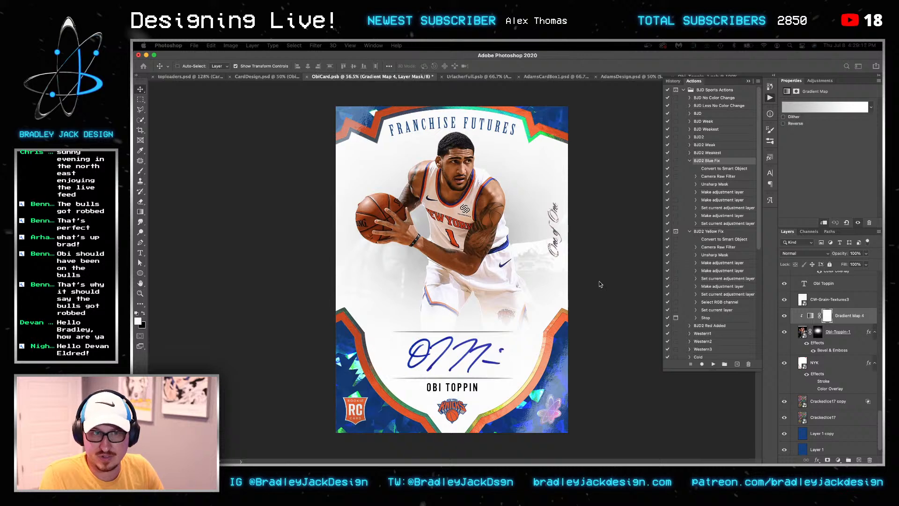
pyautogui.press('super+Tab')
pyautogui.press('super+v')
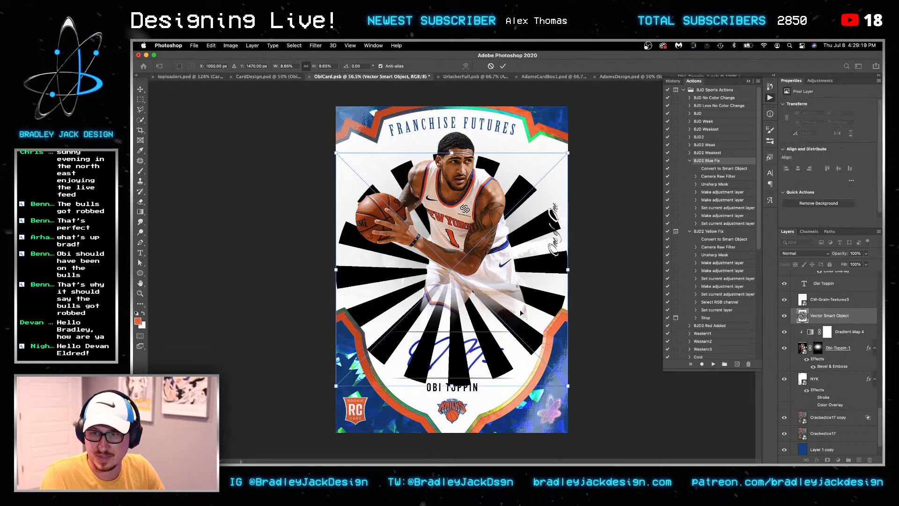
pyautogui.scroll(-3, 531, 323)
pyautogui.moveTo(524, 325); pyautogui.dragTo(581, 376)
pyautogui.press('Return')
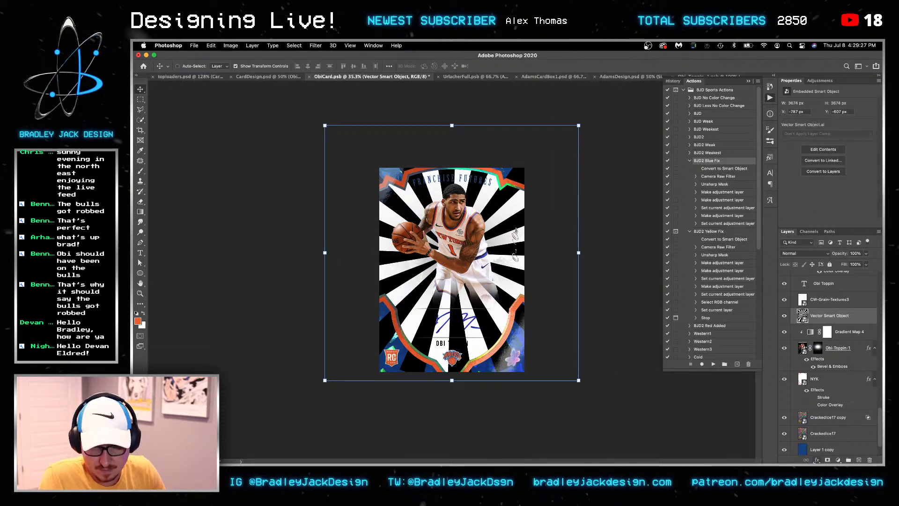
# Add a Color Overlay to the sunburst layer using the blue sampled from the Knicks logo
pyautogui.click(815, 460)
pyautogui.click(829, 410)
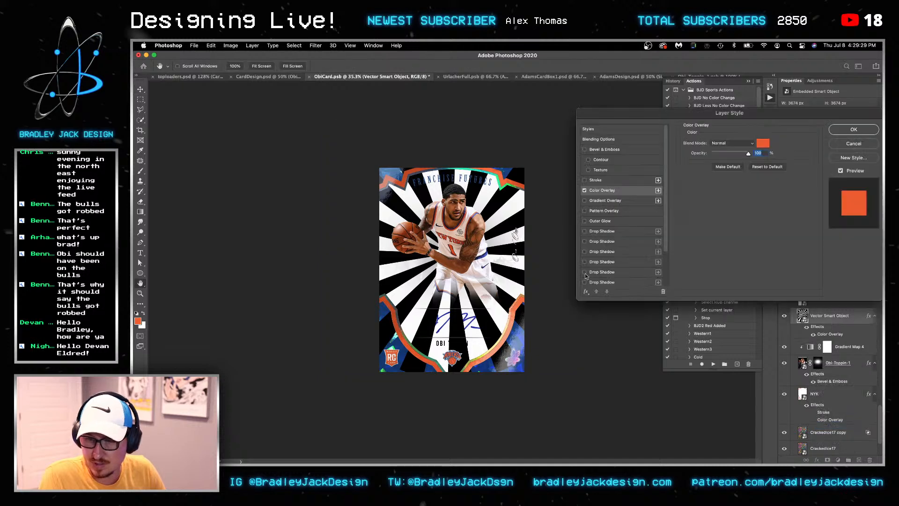
pyautogui.click(762, 143)
pyautogui.scroll(5, 475, 360)
pyautogui.scroll(-5, 475, 360)
pyautogui.scroll(4, 451, 270)
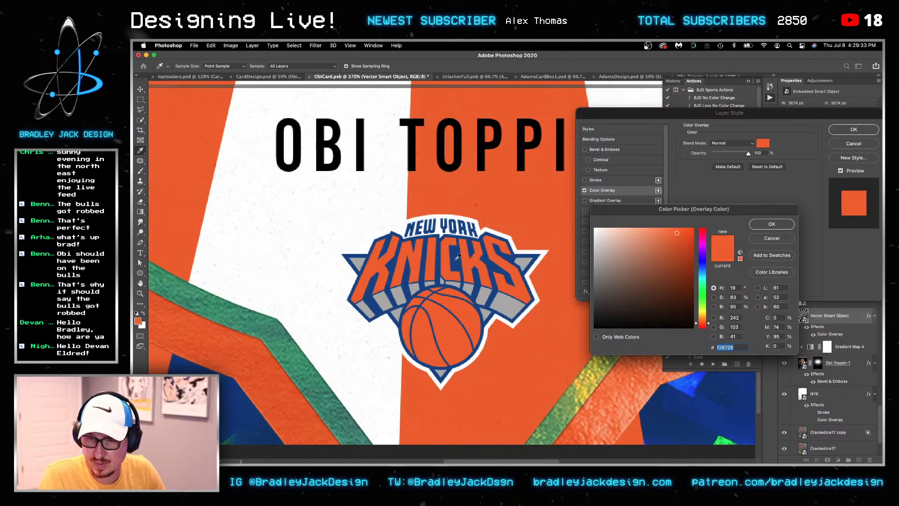
pyautogui.click(457, 257)
pyautogui.press('Return')
pyautogui.press('Return')
# Set the sunburst layer to Multiply at 50% opacity with a copy of the Obi-Toppin-1 layer's mask, and save the card
pyautogui.scroll(-10, 449, 321)
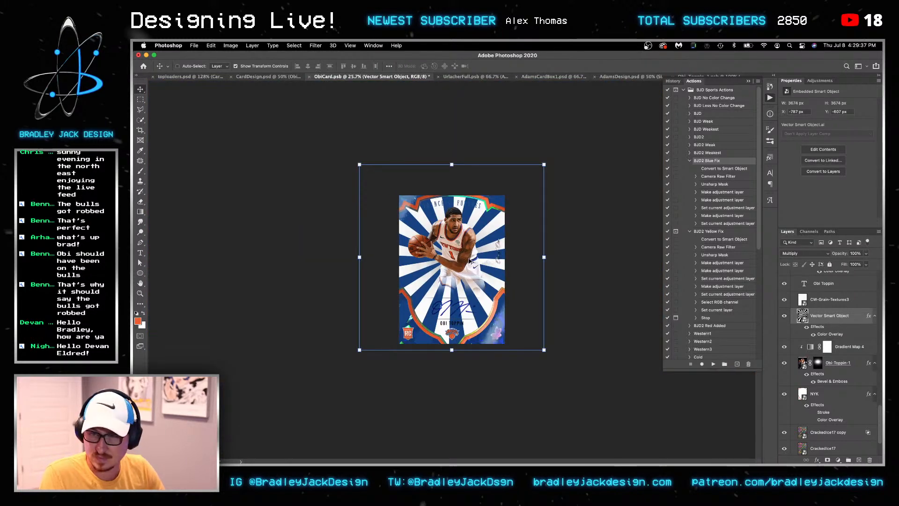
pyautogui.scroll(2, 502, 288)
pyautogui.moveTo(817, 363); pyautogui.dragTo(818, 320)
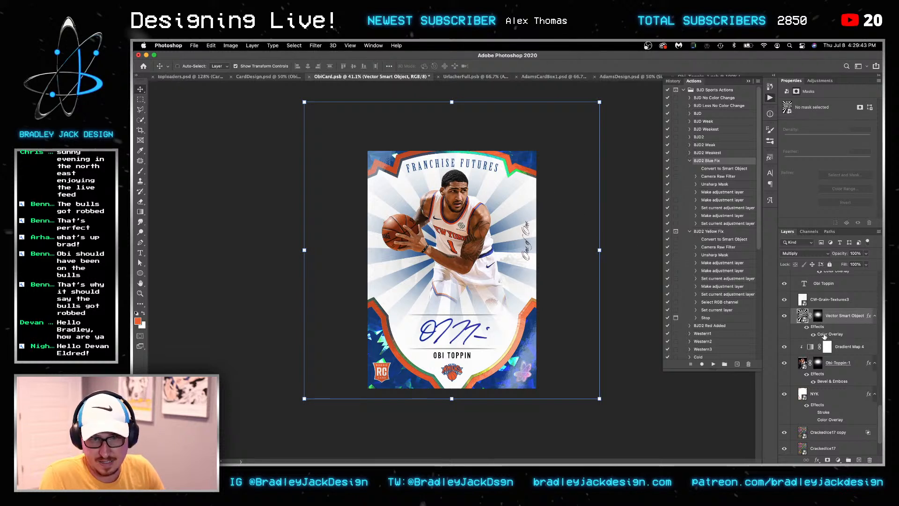
pyautogui.press('5')
pyautogui.press('super+s')
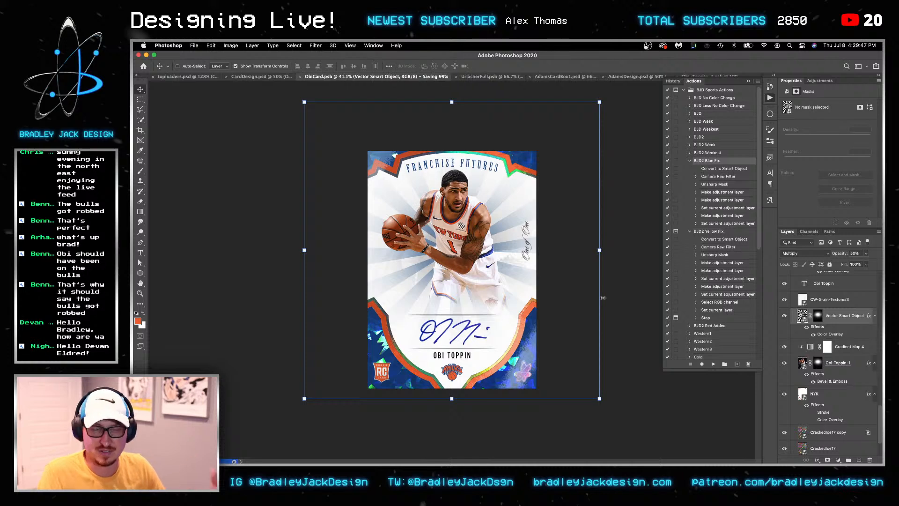
# Check the player's faded shorts up close and open the Obi-Toppin-1 copy smart object for editing
pyautogui.press('z')
pyautogui.moveTo(473, 294); pyautogui.dragTo(525, 290)
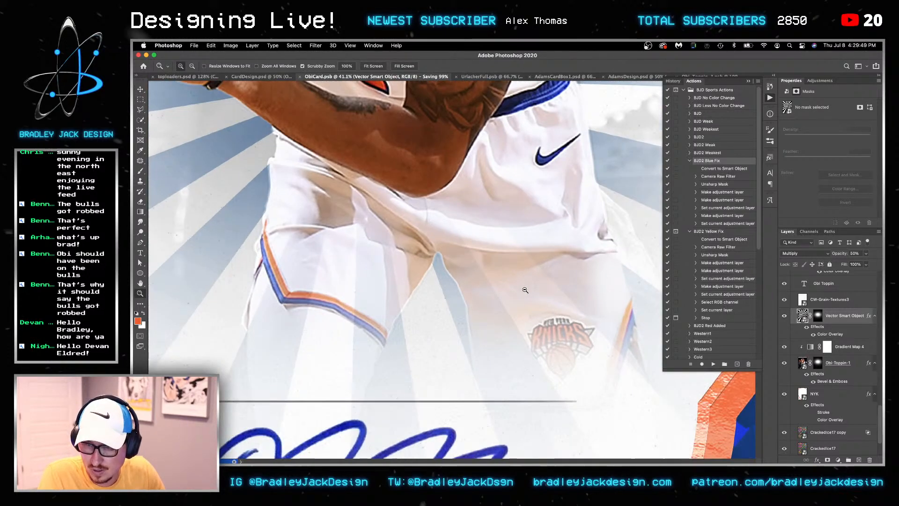
pyautogui.press('super+0')
pyautogui.scroll(5, 836, 369)
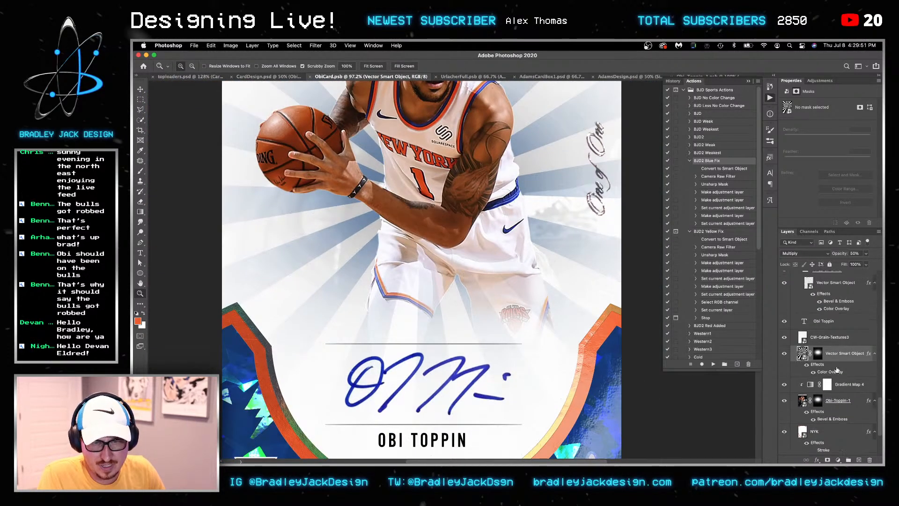
pyautogui.scroll(5, 837, 369)
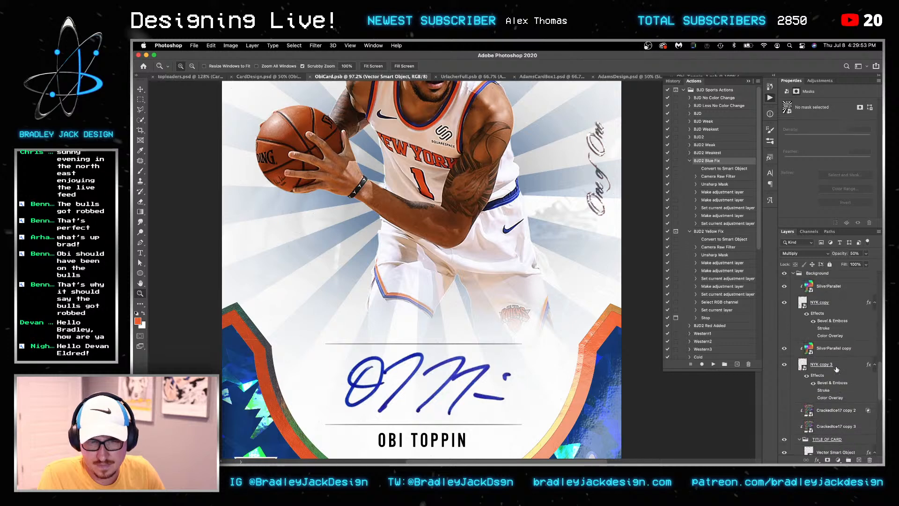
pyautogui.scroll(3, 837, 369)
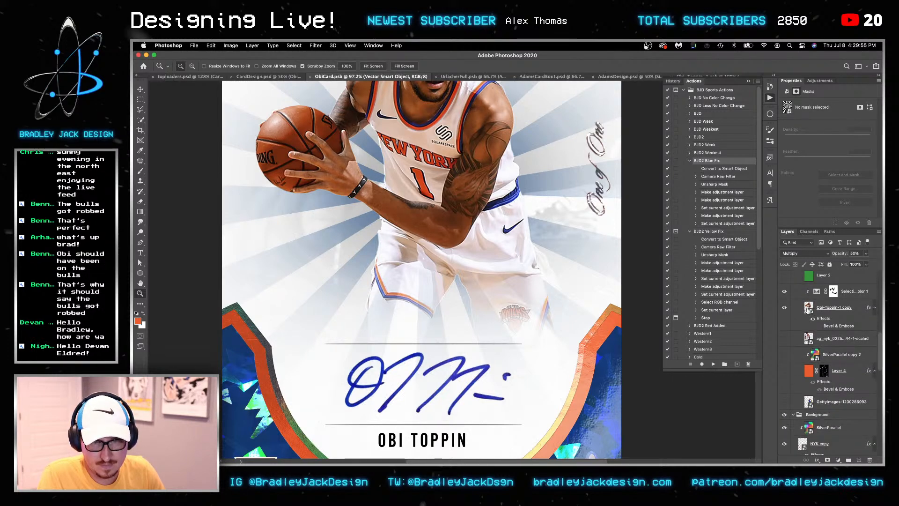
pyautogui.doubleClick(809, 307)
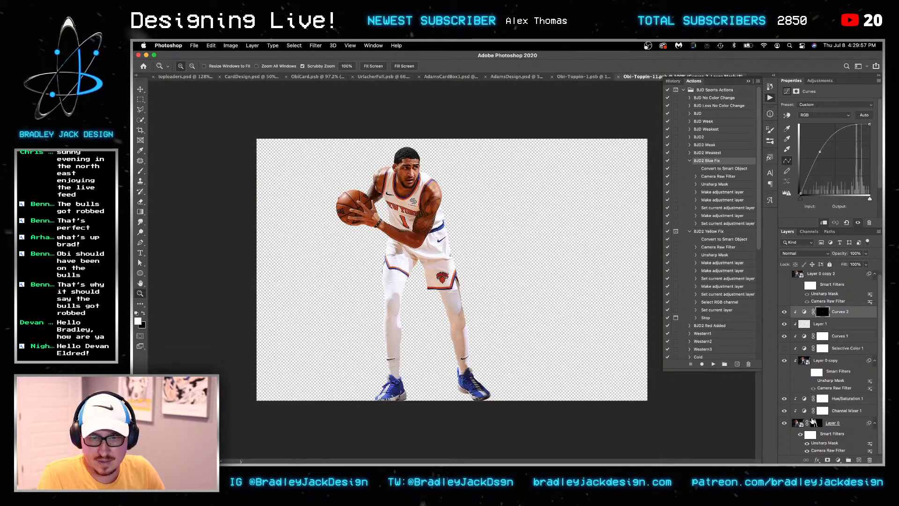
# Display Layer 0's mask on its own around the gap between the player's legs, with no selection active
pyautogui.keyDown('super'); pyautogui.click(815, 423); pyautogui.keyUp('super')
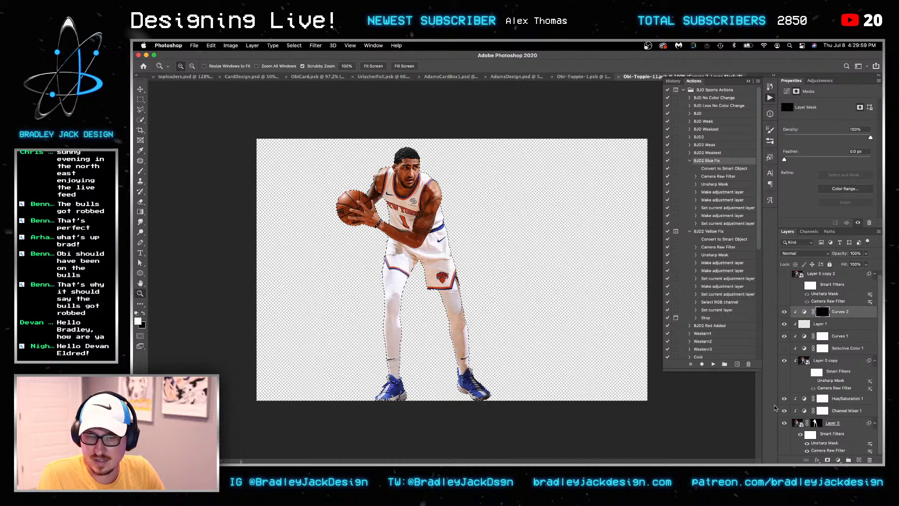
pyautogui.keyDown('alt'); pyautogui.click(815, 423); pyautogui.keyUp('alt')
pyautogui.click(421, 276)
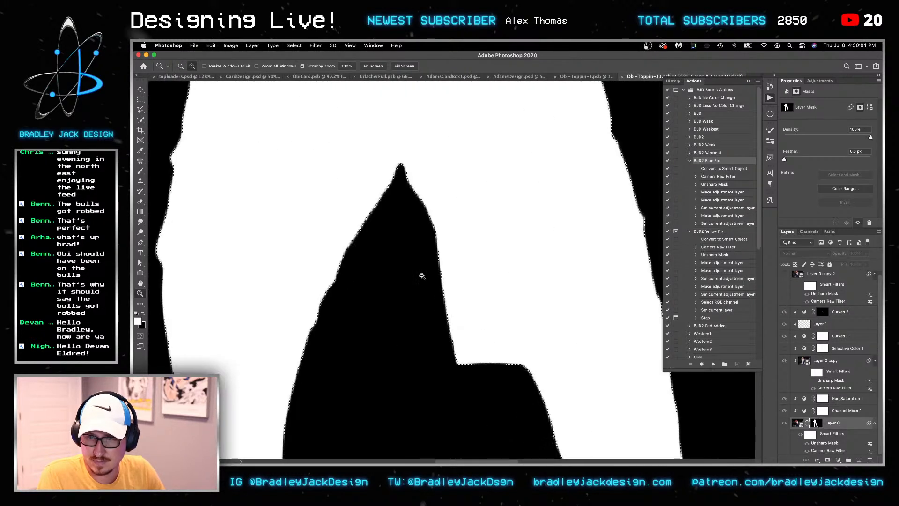
pyautogui.press('super+d')
pyautogui.press('v')
pyautogui.click(144, 312)
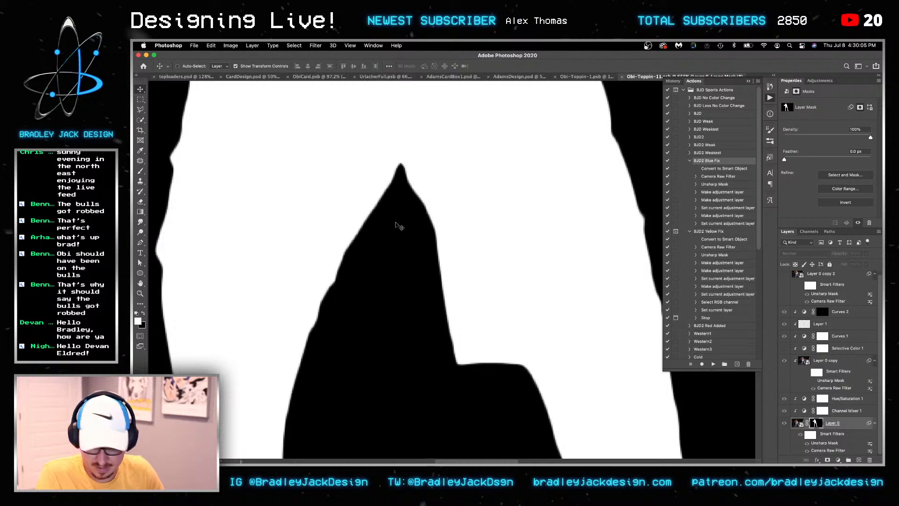
# Clean up the edges of Layer 0's mask with an enlarged Overlay brush at 40% opacity, and show the image again
pyautogui.press('b')
pyautogui.press(']')
pyautogui.press(']')
pyautogui.press(']')
pyautogui.press(']')
pyautogui.press(']')
pyautogui.press(']')
pyautogui.hotkey('shift', 'alt', 'o')
pyautogui.moveTo(381, 247); pyautogui.dragTo(383, 242)
pyautogui.press('4')
pyautogui.press(']')
pyautogui.press(']')
pyautogui.press(']')
pyautogui.press(']')
pyautogui.press(']')
pyautogui.press(']')
pyautogui.press(']')
pyautogui.moveTo(411, 188)
pyautogui.mouseDown()
pyautogui.moveTo(422, 277)
pyautogui.moveTo(443, 336)
pyautogui.mouseUp()
pyautogui.moveTo(372, 239); pyautogui.dragTo(323, 302)
pyautogui.moveTo(317, 227); pyautogui.dragTo(432, 274)
pyautogui.moveTo(285, 205); pyautogui.dragTo(282, 260)
pyautogui.moveTo(325, 185)
pyautogui.mouseDown()
pyautogui.moveTo(333, 369)
pyautogui.moveTo(314, 268)
pyautogui.moveTo(283, 214)
pyautogui.mouseUp()
pyautogui.click(799, 425)
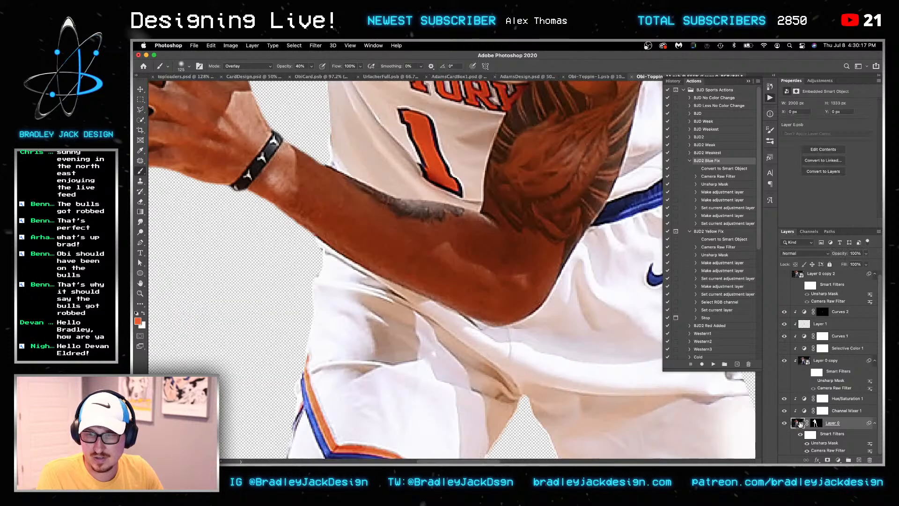
pyautogui.press('v')
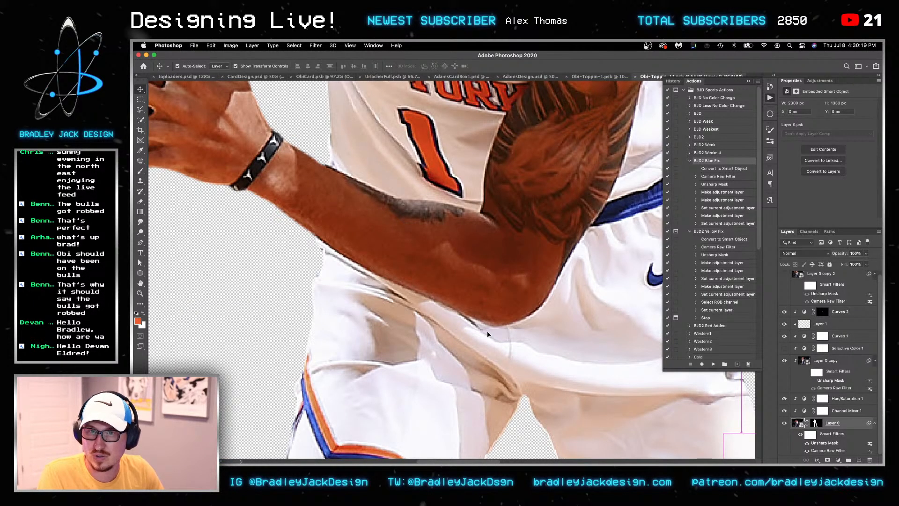
# Return to the ObiCard document and compare the card with the background Obi-Toppin-1 layer hidden and shown
pyautogui.press('super+grave')
pyautogui.press('super+grave')
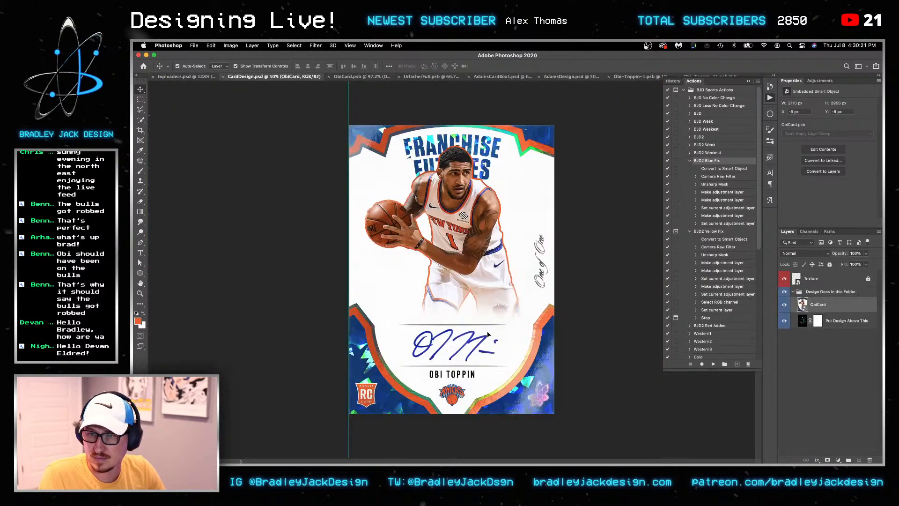
pyautogui.press('super+grave')
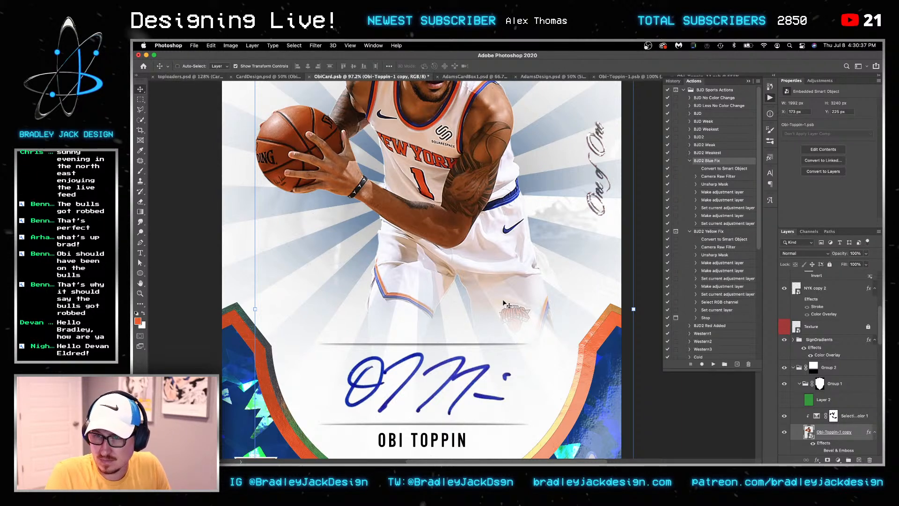
pyautogui.scroll(-5, 831, 425)
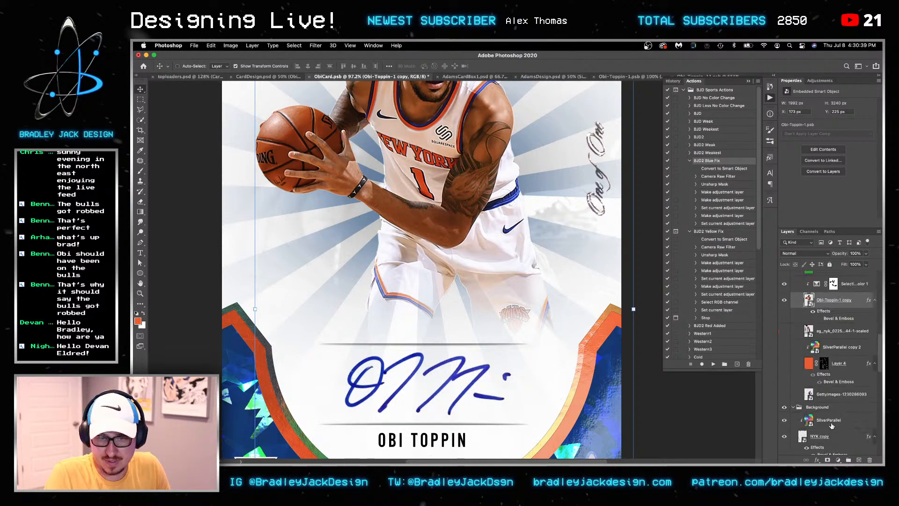
pyautogui.scroll(-6, 836, 347)
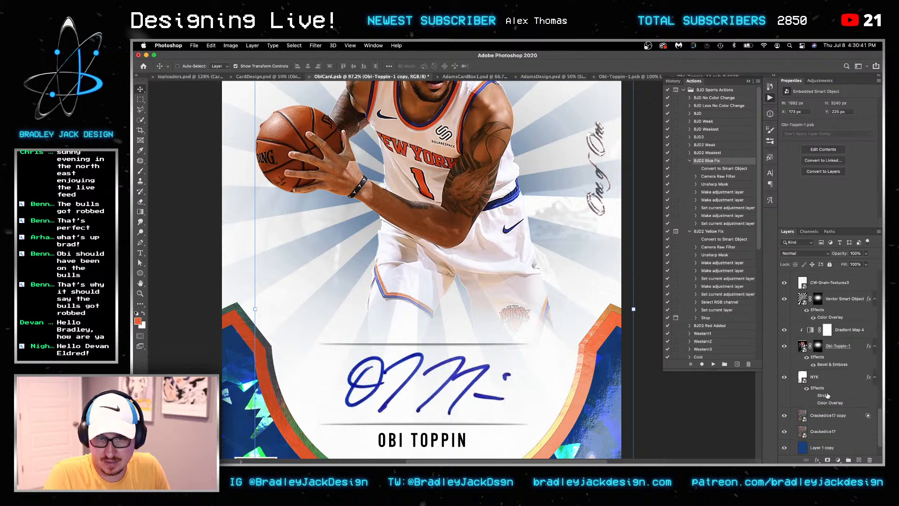
pyautogui.click(784, 349)
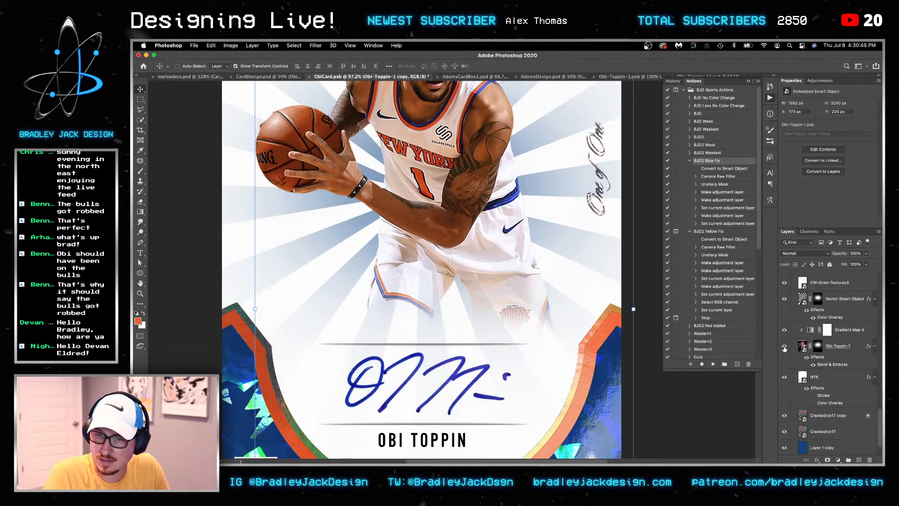
pyautogui.click(784, 349)
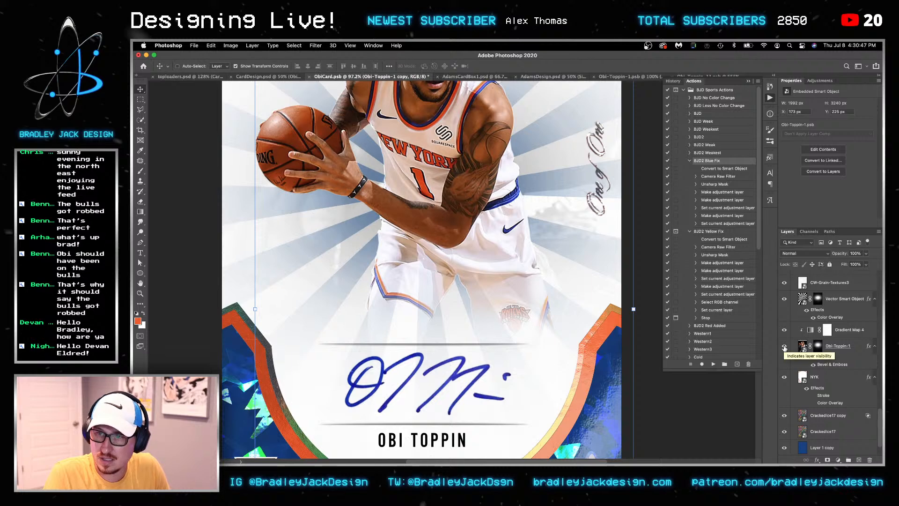
pyautogui.click(785, 349)
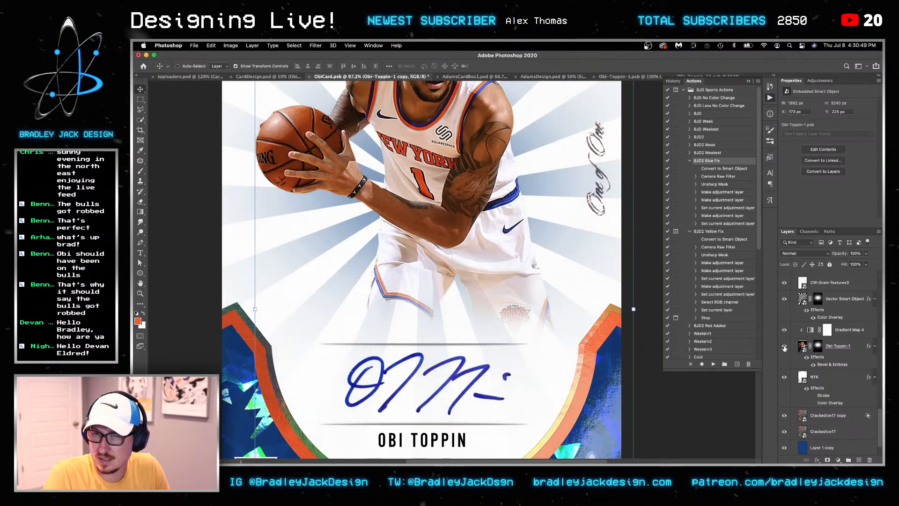
pyautogui.click(785, 348)
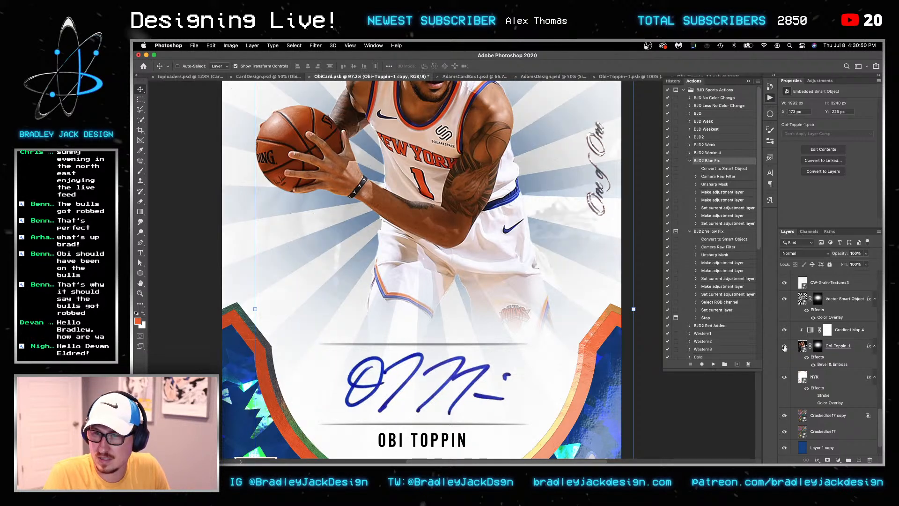
# Open the background Obi-Toppin-1 smart object and add a new clipped layer above Curves 2 for Clone Stamp retouching
pyautogui.click(833, 348)
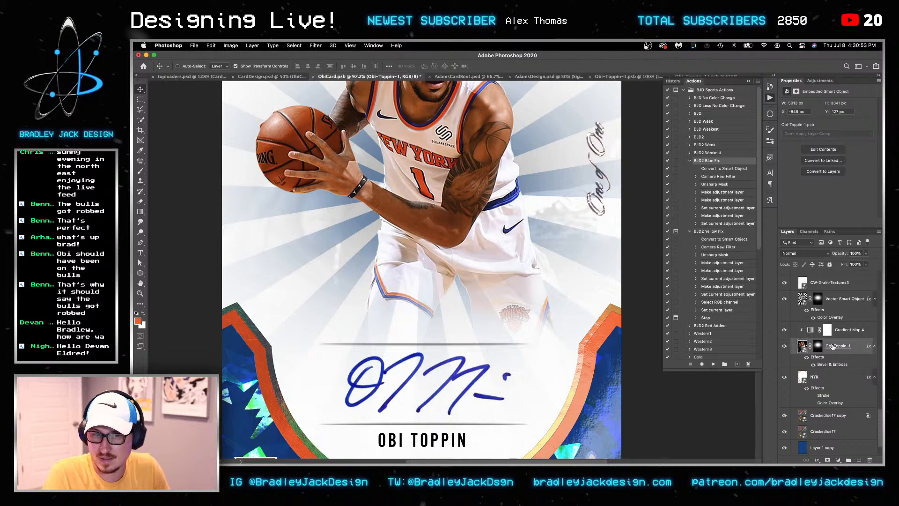
pyautogui.doubleClick(802, 347)
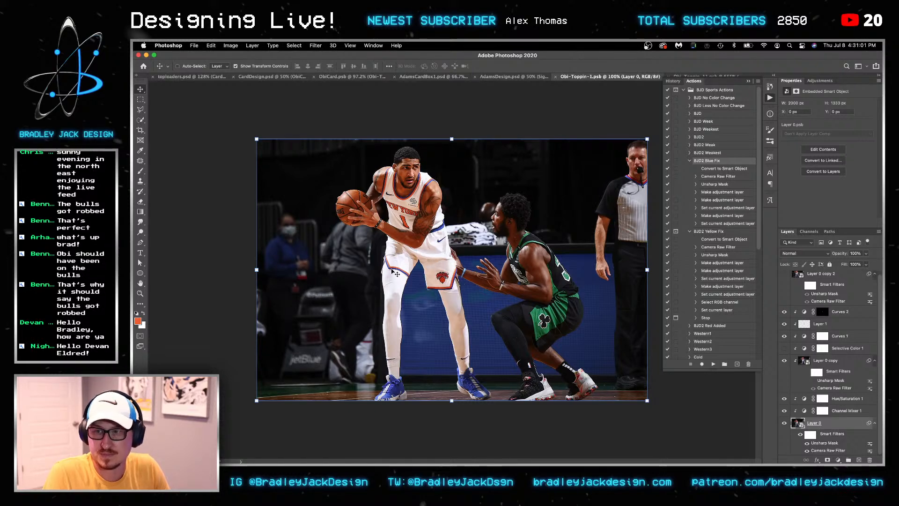
pyautogui.scroll(5, 386, 261)
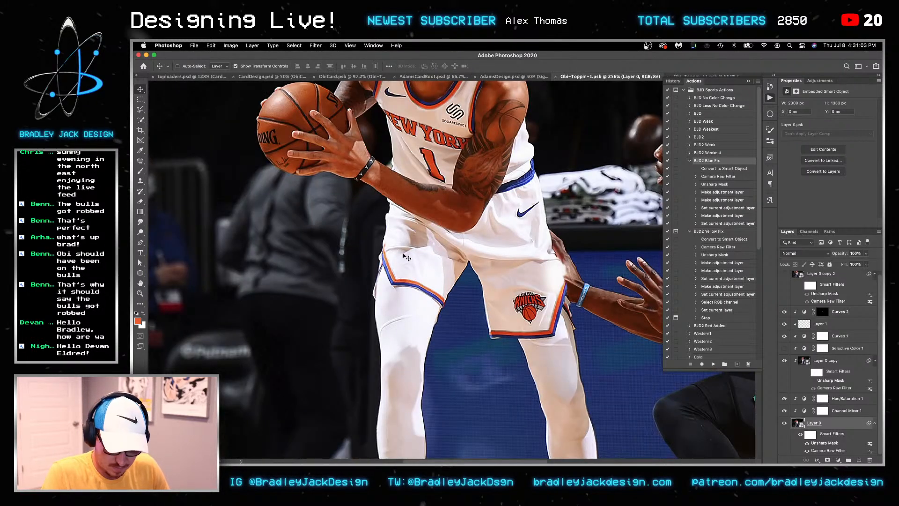
pyautogui.press('s')
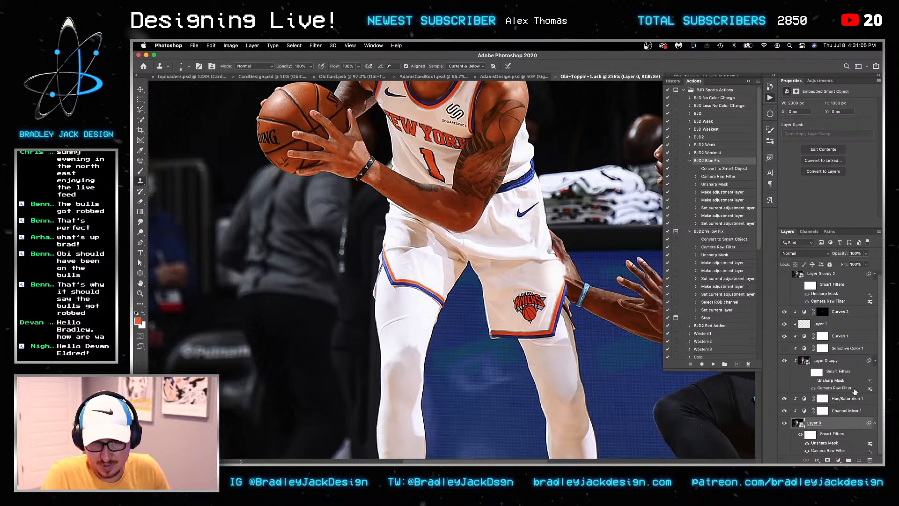
pyautogui.click(838, 312)
pyautogui.press('super+alt+shift+n')
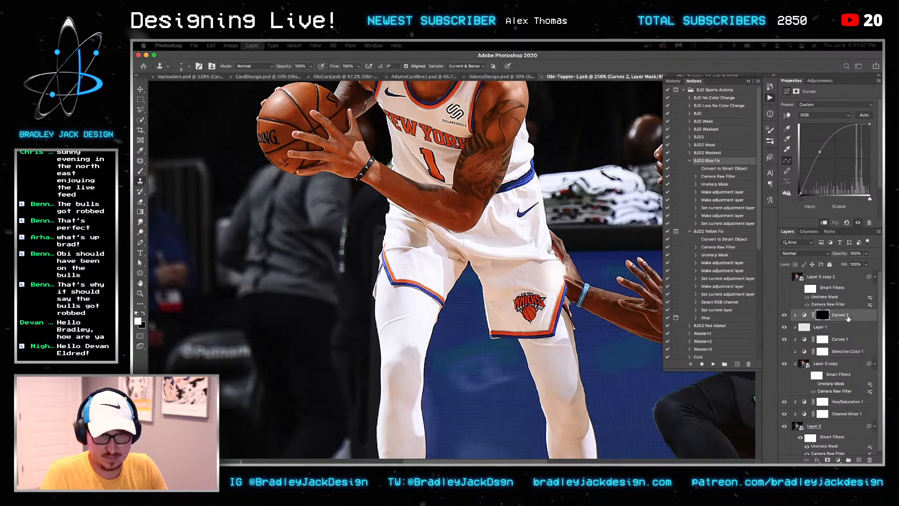
pyautogui.keyDown('alt'); pyautogui.click(802, 318); pyautogui.keyUp('alt')
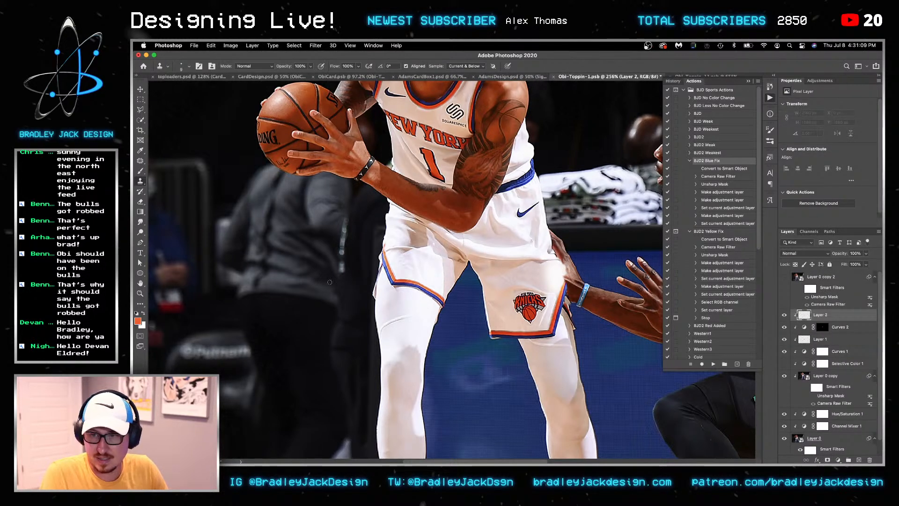
# Clone the dark backdrop over the jersey's edge between the forearm and torso, and save the smart object
pyautogui.scroll(5, 381, 167)
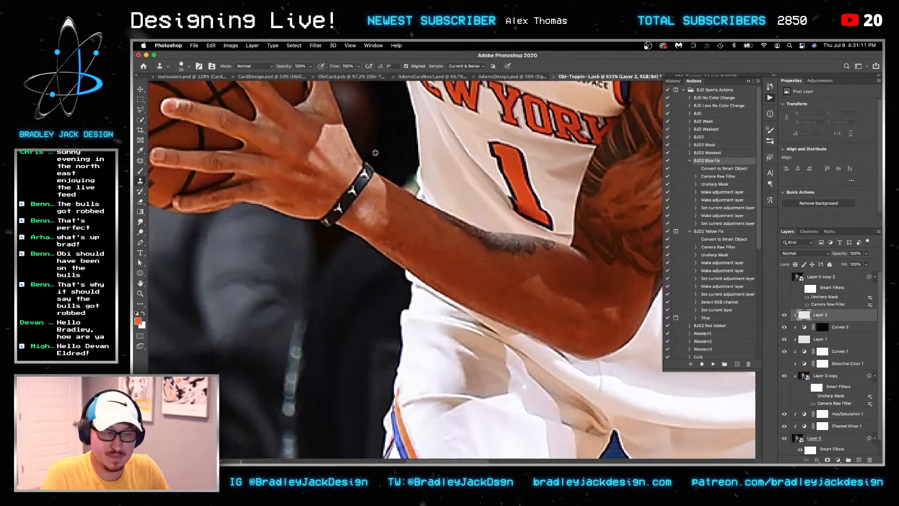
pyautogui.press('[')
pyautogui.press('[')
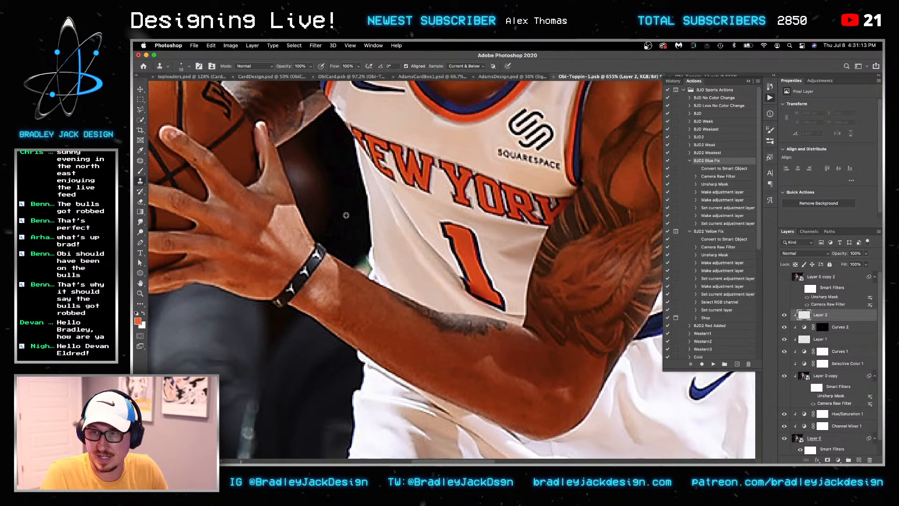
pyautogui.moveTo(369, 213)
pyautogui.mouseDown()
pyautogui.moveTo(370, 225)
pyautogui.moveTo(351, 143)
pyautogui.moveTo(364, 200)
pyautogui.moveTo(351, 255)
pyautogui.moveTo(375, 232)
pyautogui.moveTo(362, 241)
pyautogui.moveTo(359, 266)
pyautogui.moveTo(372, 255)
pyautogui.moveTo(369, 273)
pyautogui.moveTo(358, 164)
pyautogui.moveTo(338, 112)
pyautogui.moveTo(359, 128)
pyautogui.mouseUp()
pyautogui.press('super+s')
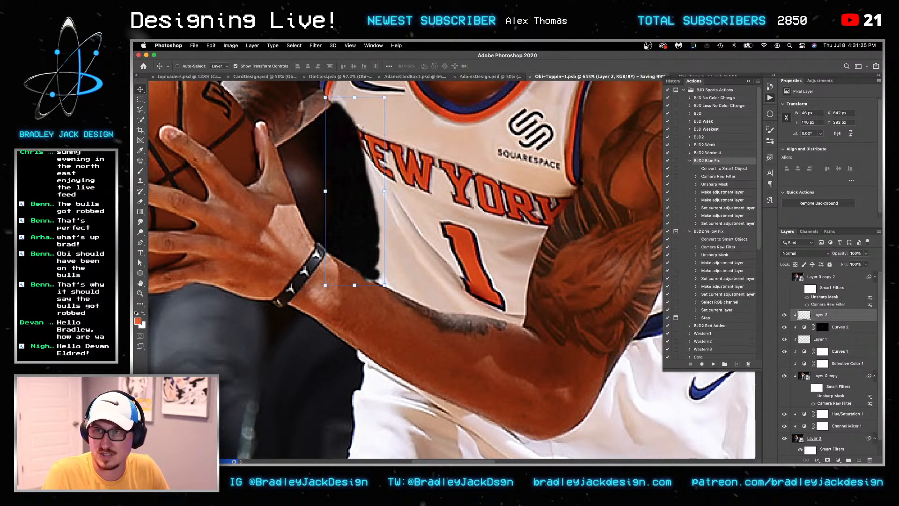
# Close the AdamsDesign document without saving, and close the AdamsCardBox1 document
pyautogui.hotkey('ctrl', 'shift', 'Tab')
pyautogui.press('super+w')
pyautogui.click(513, 215)
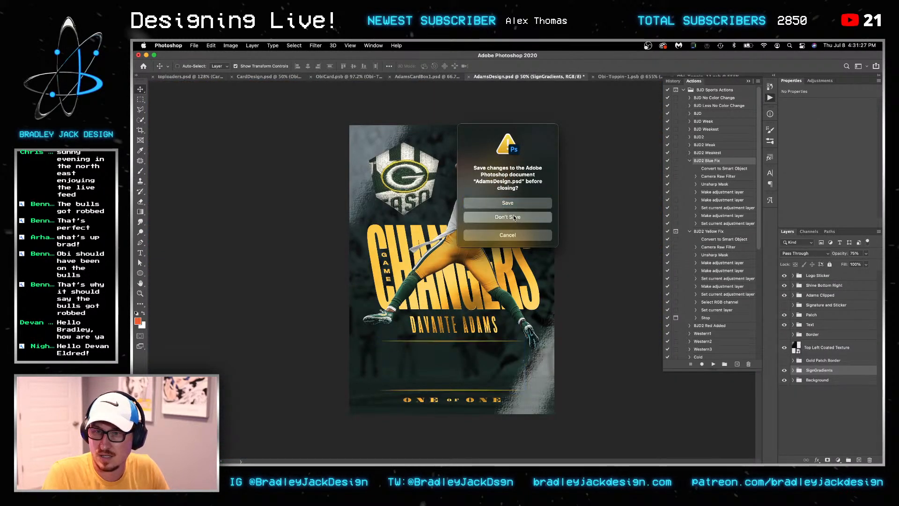
pyautogui.click(460, 78)
pyautogui.press('super+w')
# Examine the forearm, jersey and shorts edges up close in the ObiCard document
pyautogui.click(457, 78)
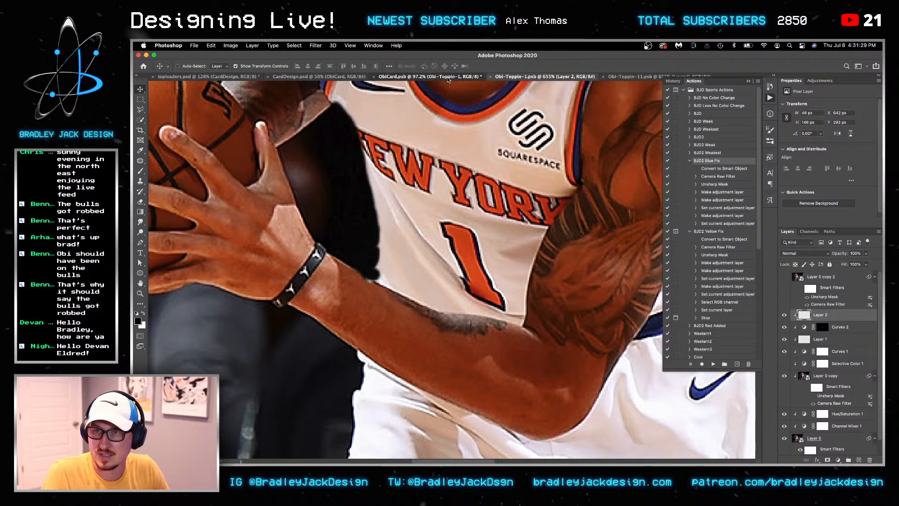
pyautogui.scroll(5, 374, 148)
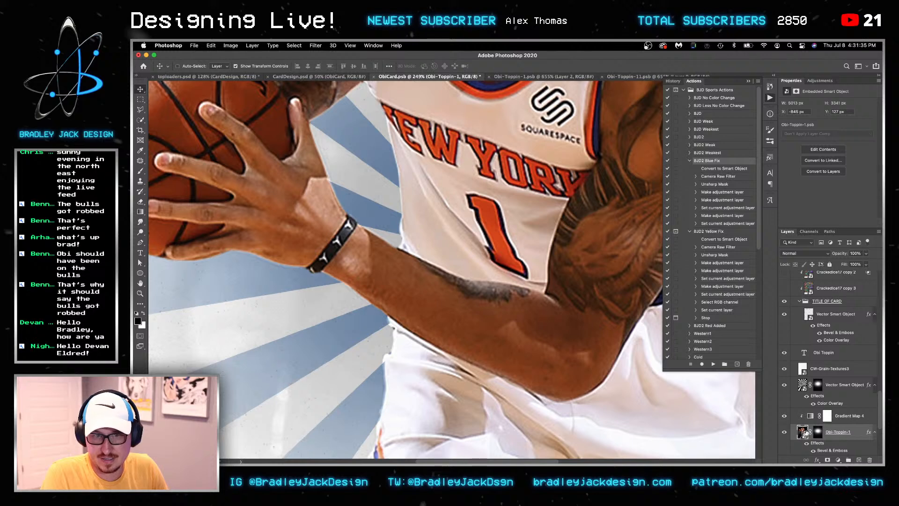
pyautogui.moveTo(607, 373); pyautogui.dragTo(551, 149)
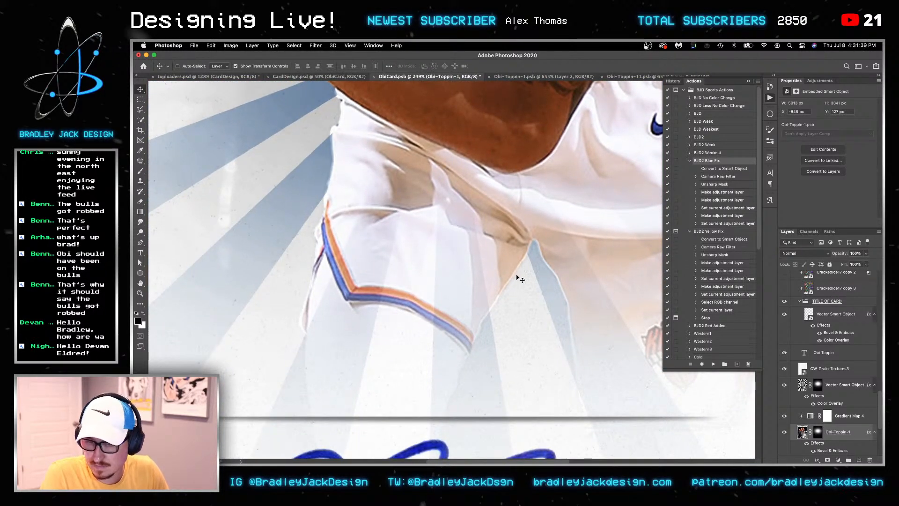
pyautogui.moveTo(553, 285)
pyautogui.mouseDown()
pyautogui.moveTo(499, 243)
pyautogui.moveTo(445, 173)
pyautogui.mouseUp()
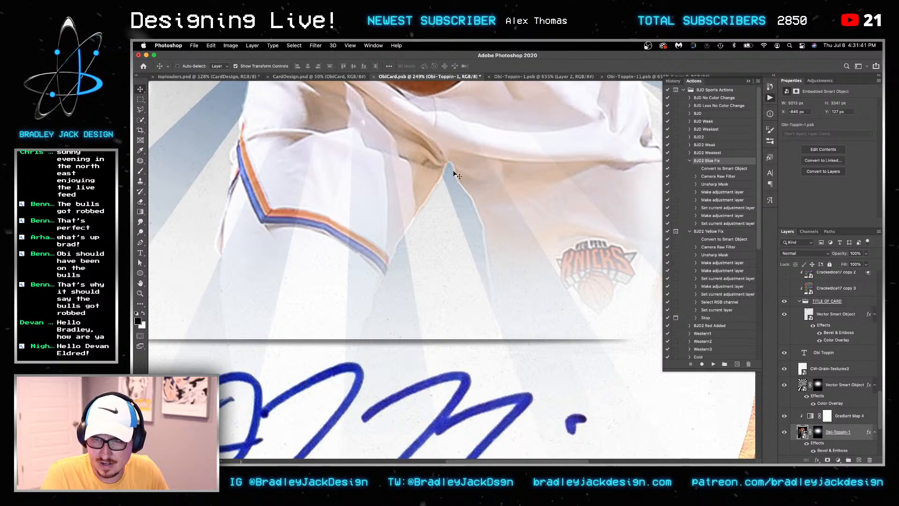
# Clone the blue backdrop over the light edges at the top of the gap between the shorts' legs in Obi-Toppin-1
pyautogui.hotkey('ctrl', 'Tab')
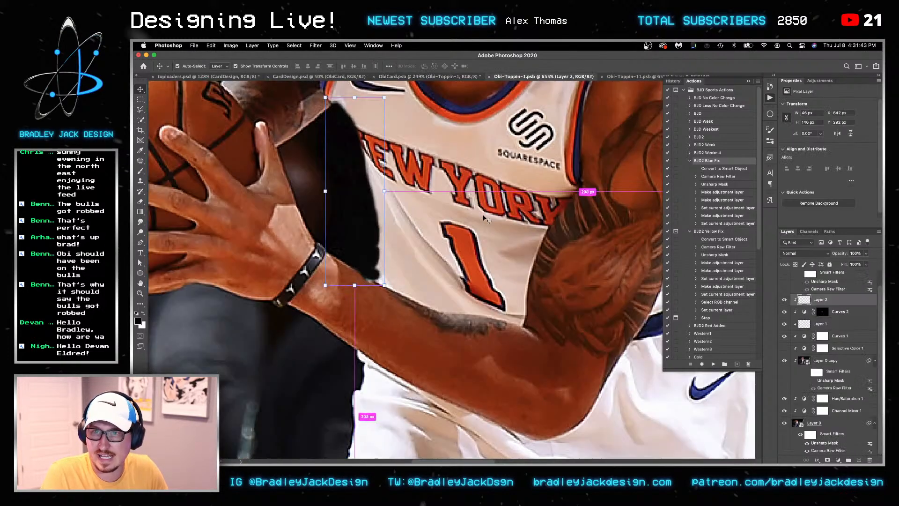
pyautogui.hotkey('ctrl', 'Tab')
pyautogui.hotkey('ctrl', 'shift', 'Tab')
pyautogui.moveTo(562, 288); pyautogui.dragTo(489, 118)
pyautogui.scroll(-8, 505, 211)
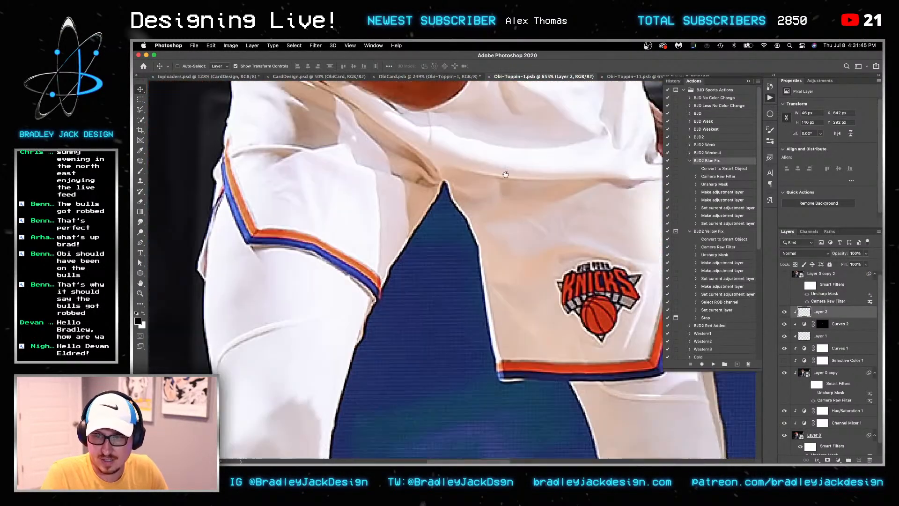
pyautogui.scroll(3, 453, 225)
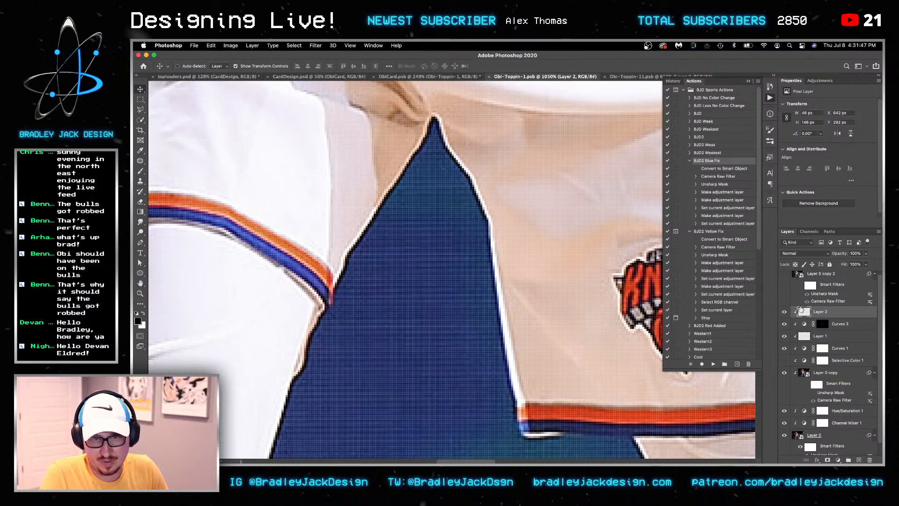
pyautogui.press('s')
pyautogui.moveTo(508, 218)
pyautogui.mouseDown()
pyautogui.moveTo(450, 145)
pyautogui.moveTo(450, 158)
pyautogui.moveTo(438, 105)
pyautogui.mouseUp()
pyautogui.moveTo(365, 213); pyautogui.dragTo(397, 171)
pyautogui.moveTo(385, 237)
pyautogui.mouseDown()
pyautogui.moveTo(413, 153)
pyautogui.moveTo(427, 171)
pyautogui.mouseUp()
pyautogui.moveTo(423, 285); pyautogui.dragTo(430, 284)
pyautogui.keyDown('alt'); pyautogui.click(409, 291); pyautogui.keyUp('alt')
pyautogui.moveTo(378, 202)
pyautogui.mouseDown()
pyautogui.moveTo(360, 222)
pyautogui.moveTo(311, 351)
pyautogui.moveTo(337, 276)
pyautogui.mouseUp()
# Extend the cloned blue backdrop down over the shorts' inner hem and the leg edge below the Knicks logo, and save the smart object
pyautogui.keyDown('alt'); pyautogui.click(452, 323); pyautogui.keyUp('alt')
pyautogui.moveTo(484, 220); pyautogui.dragTo(507, 336)
pyautogui.moveTo(477, 294); pyautogui.dragTo(460, 157)
pyautogui.keyDown('alt'); pyautogui.click(452, 220); pyautogui.keyUp('alt')
pyautogui.moveTo(505, 283)
pyautogui.mouseDown()
pyautogui.moveTo(485, 230)
pyautogui.moveTo(502, 271)
pyautogui.moveTo(517, 280)
pyautogui.mouseUp()
pyautogui.moveTo(311, 299)
pyautogui.mouseDown()
pyautogui.moveTo(374, 165)
pyautogui.moveTo(310, 252)
pyautogui.mouseUp()
pyautogui.keyDown('alt'); pyautogui.click(425, 168); pyautogui.keyUp('alt')
pyautogui.moveTo(314, 200)
pyautogui.mouseDown()
pyautogui.moveTo(311, 360)
pyautogui.moveTo(340, 169)
pyautogui.moveTo(310, 321)
pyautogui.moveTo(323, 370)
pyautogui.mouseUp()
pyautogui.keyDown('alt'); pyautogui.click(366, 311); pyautogui.keyUp('alt')
pyautogui.moveTo(469, 197); pyautogui.dragTo(385, 345)
pyautogui.moveTo(510, 101)
pyautogui.mouseDown()
pyautogui.moveTo(410, 244)
pyautogui.moveTo(401, 233)
pyautogui.moveTo(475, 250)
pyautogui.moveTo(527, 347)
pyautogui.mouseUp()
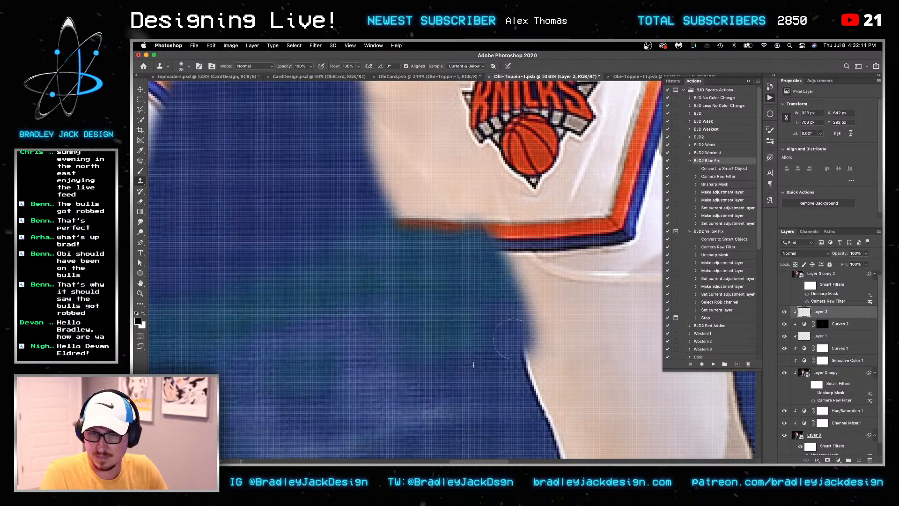
pyautogui.moveTo(480, 235); pyautogui.dragTo(534, 377)
pyautogui.press('super+s')
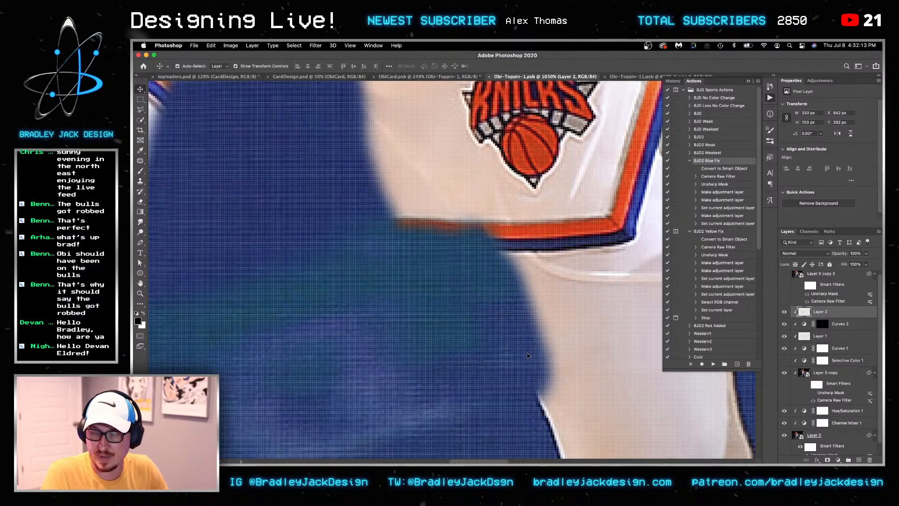
# Return to the ObiCard document and open the contents of the Obi-Toppin-1 copy smart object
pyautogui.hotkey('ctrl', 'shift', 'Tab')
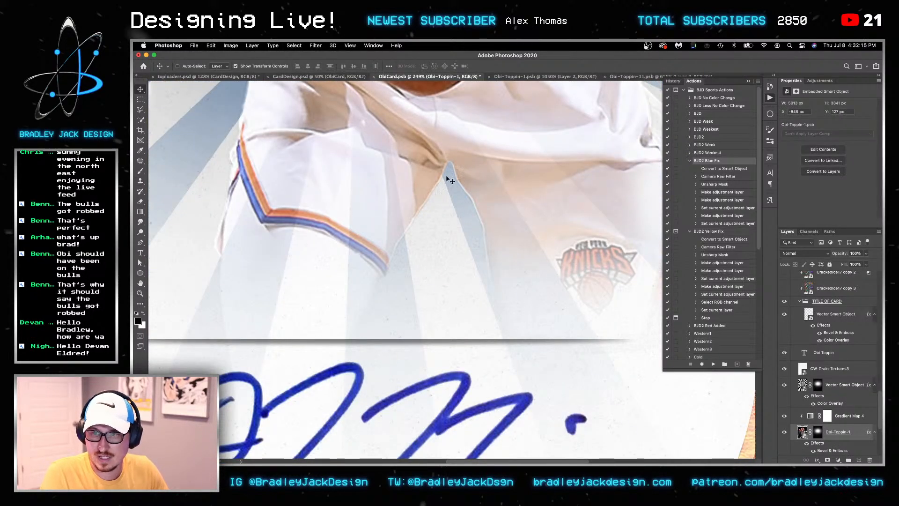
pyautogui.scroll(-5, 825, 381)
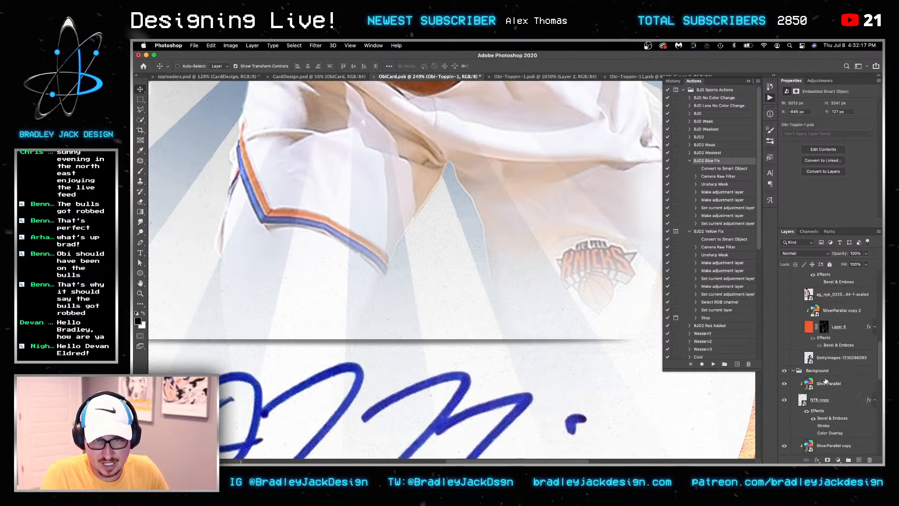
pyautogui.scroll(5, 810, 380)
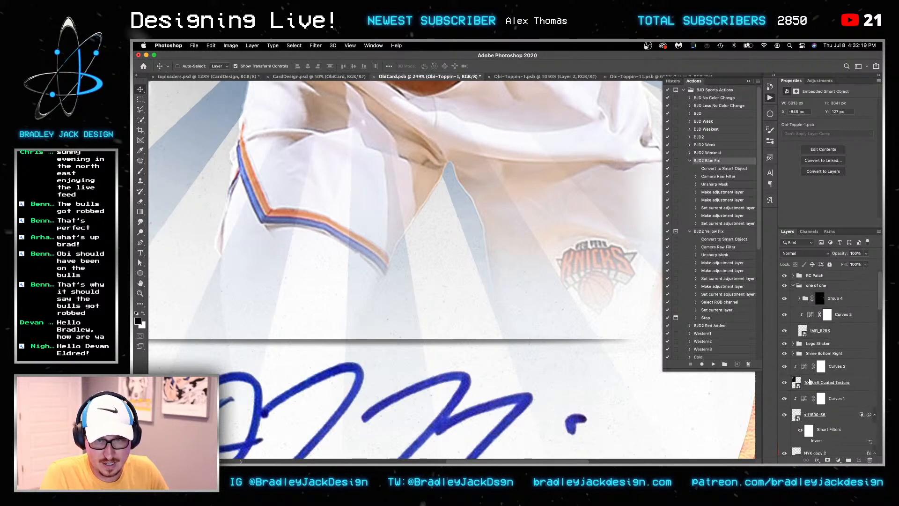
pyautogui.scroll(-5, 809, 381)
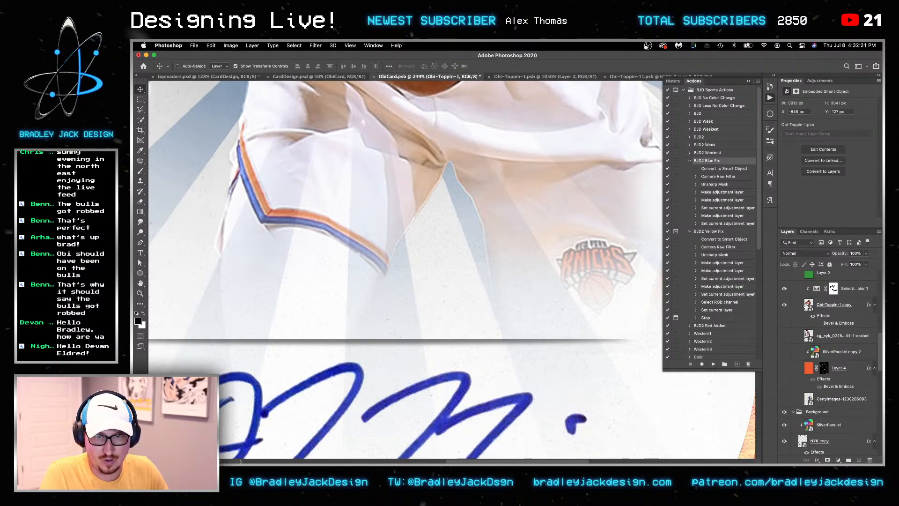
pyautogui.doubleClick(807, 305)
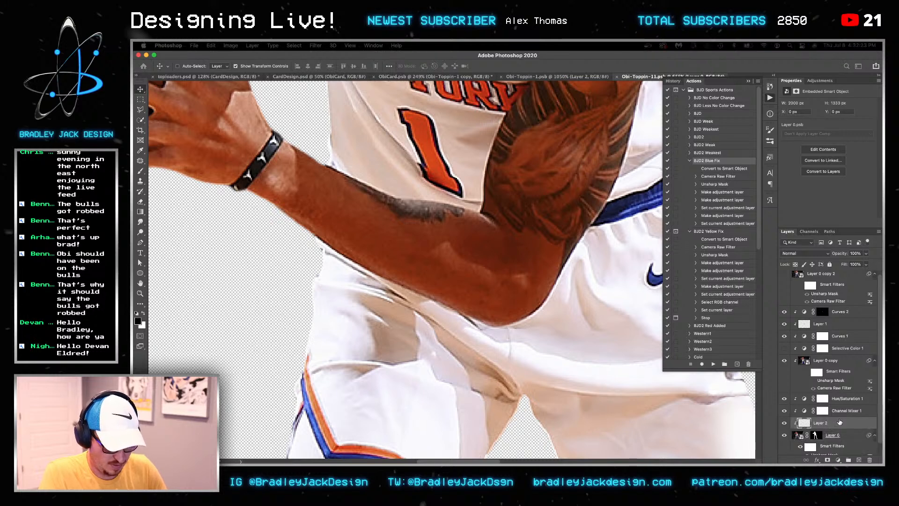
# Place the empty layer beneath Layer 0 and cover the area behind the player with a white gradient
pyautogui.press('super+[')
pyautogui.press('g')
pyautogui.press('super+0')
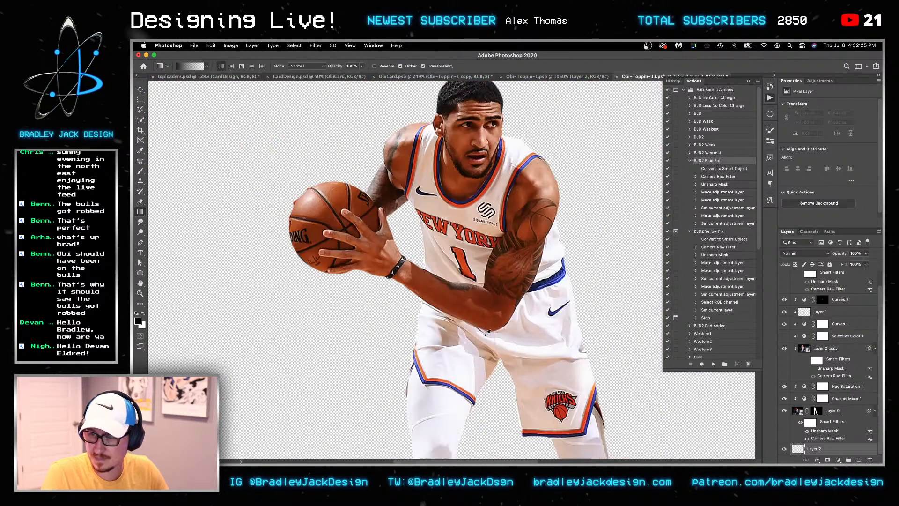
pyautogui.hotkey('alt', 'BackSpace')
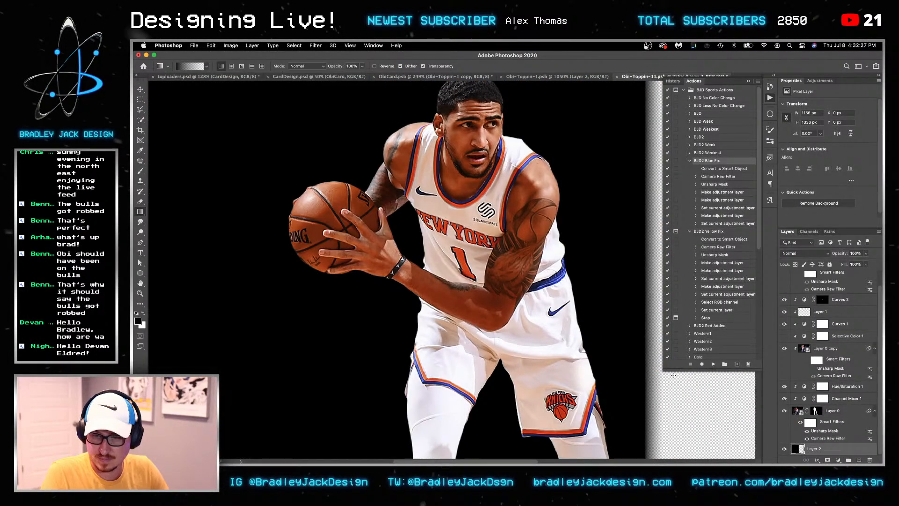
pyautogui.press('x')
pyautogui.hotkey('alt', 'BackSpace')
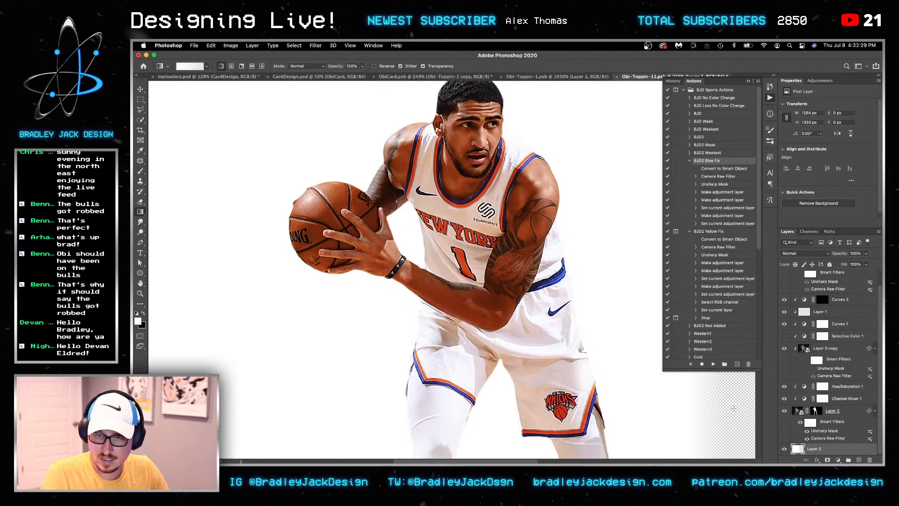
pyautogui.moveTo(693, 398); pyautogui.dragTo(731, 400)
# Add a new empty layer clipped above Curves 2 and ready the Clone Stamp on it
pyautogui.scroll(-5, 709, 401)
pyautogui.scroll(10, 609, 411)
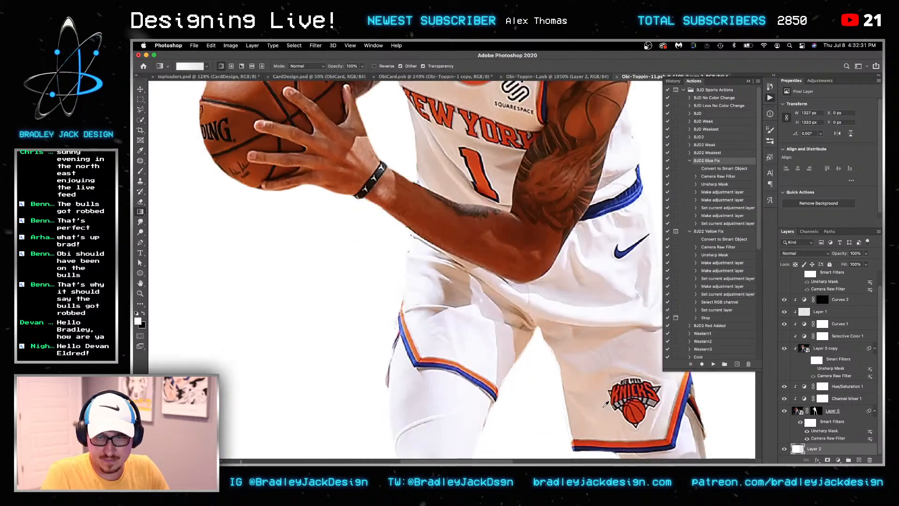
pyautogui.scroll(2, 820, 411)
pyautogui.click(840, 316)
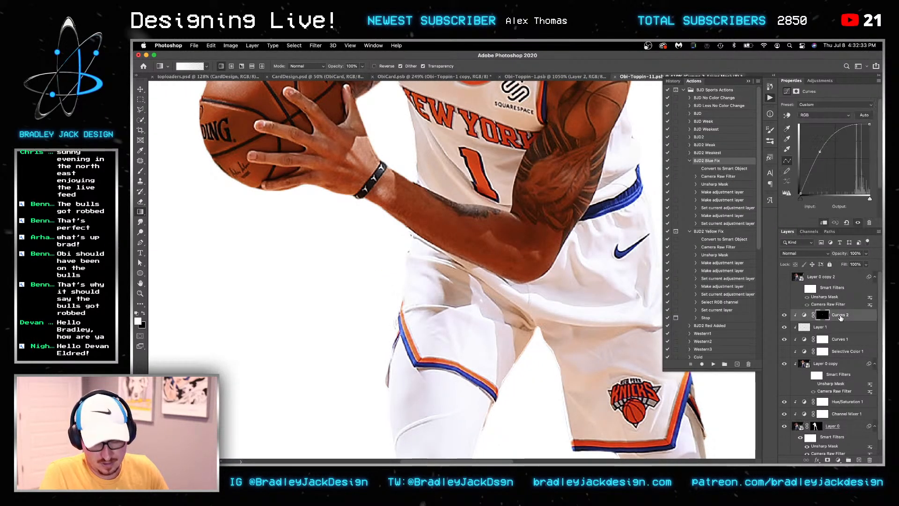
pyautogui.press('super+shift+alt+n')
pyautogui.keyDown('alt'); pyautogui.click(842, 320); pyautogui.keyUp('alt')
pyautogui.press('s')
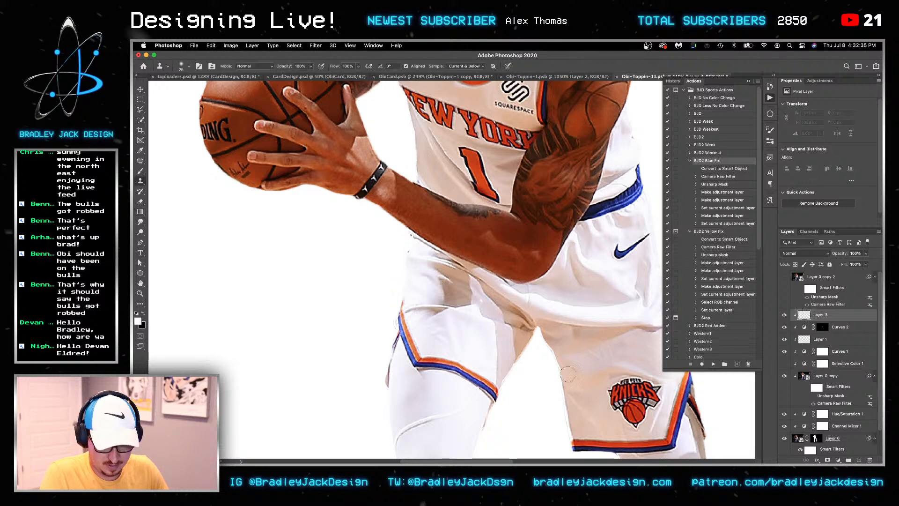
# Clone beige fabric over the light inner edge of the Knicks-logo shorts leg, from the crotch down to the hem
pyautogui.scroll(5, 543, 387)
pyautogui.scroll(5, 545, 386)
pyautogui.press('[')
pyautogui.press('[')
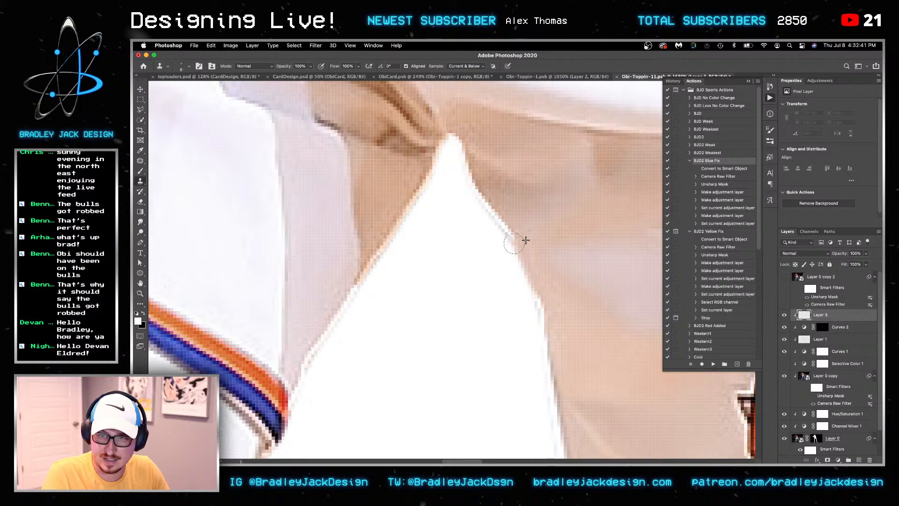
pyautogui.moveTo(498, 216); pyautogui.dragTo(465, 171)
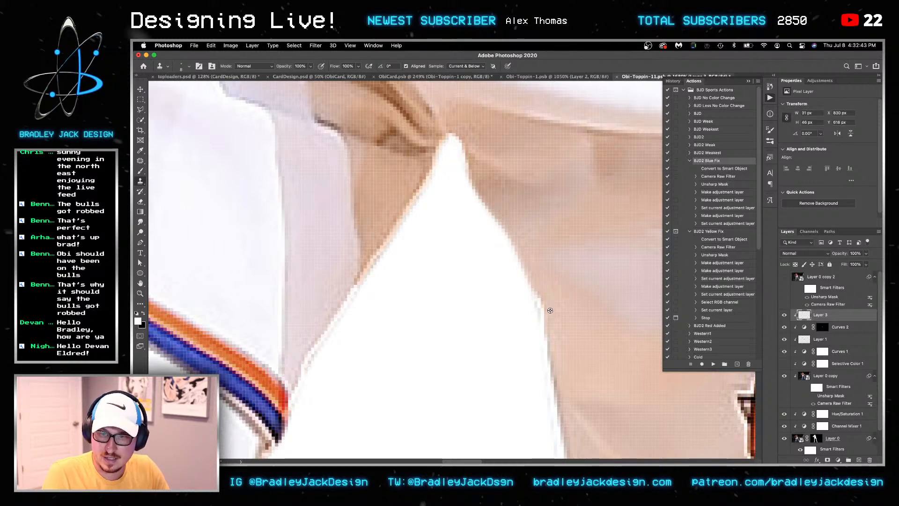
pyautogui.moveTo(537, 299)
pyautogui.mouseDown()
pyautogui.moveTo(546, 353)
pyautogui.moveTo(479, 227)
pyautogui.moveTo(504, 281)
pyautogui.moveTo(513, 342)
pyautogui.moveTo(504, 361)
pyautogui.moveTo(471, 144)
pyautogui.moveTo(478, 226)
pyautogui.mouseUp()
pyautogui.keyDown('alt'); pyautogui.click(498, 238); pyautogui.keyUp('alt')
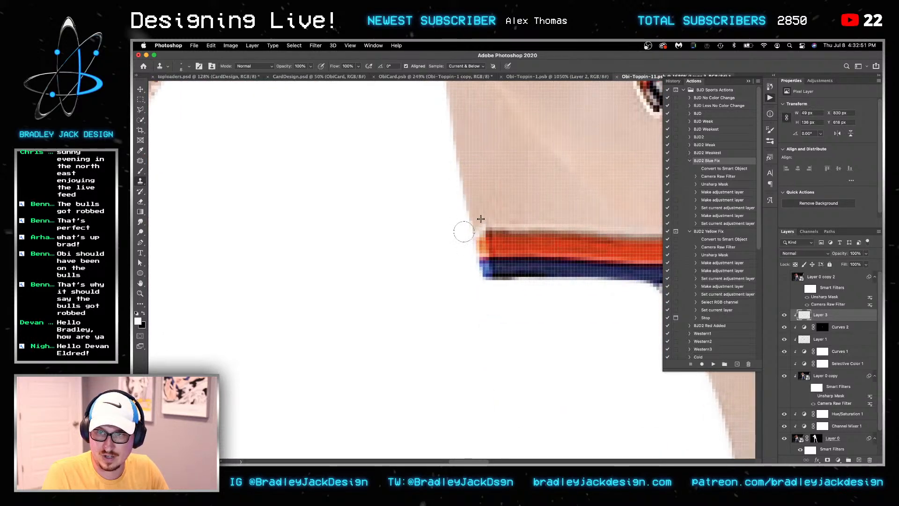
pyautogui.moveTo(474, 130); pyautogui.dragTo(538, 297)
# Clone neighbouring fabric over the light fringe along the other shorts leg's inner edge, up toward the crotch
pyautogui.moveTo(406, 320)
pyautogui.mouseDown()
pyautogui.moveTo(384, 335)
pyautogui.moveTo(391, 361)
pyautogui.moveTo(397, 317)
pyautogui.mouseUp()
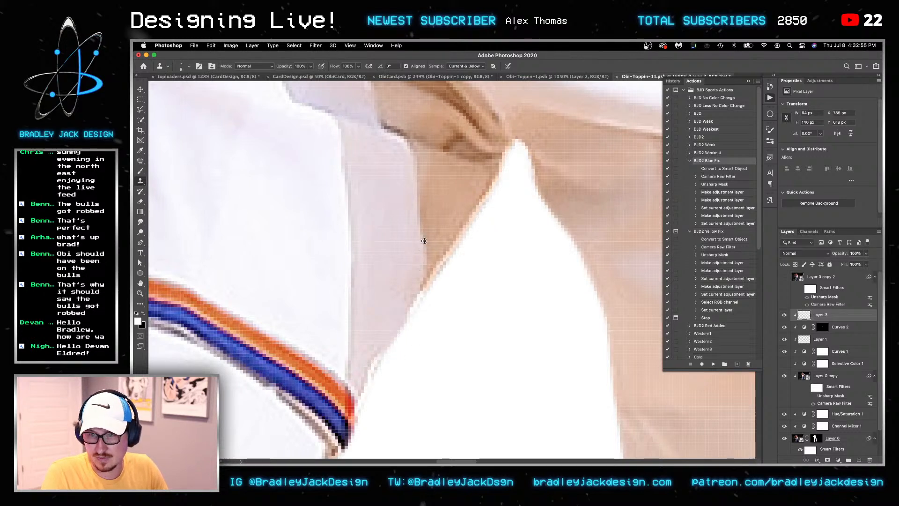
pyautogui.moveTo(424, 276); pyautogui.dragTo(411, 312)
pyautogui.moveTo(370, 340); pyautogui.dragTo(368, 397)
pyautogui.keyDown('alt'); pyautogui.click(444, 195); pyautogui.keyUp('alt')
pyautogui.moveTo(436, 261)
pyautogui.mouseDown()
pyautogui.moveTo(440, 267)
pyautogui.moveTo(456, 235)
pyautogui.moveTo(471, 237)
pyautogui.mouseUp()
pyautogui.keyDown('alt'); pyautogui.click(442, 200); pyautogui.keyUp('alt')
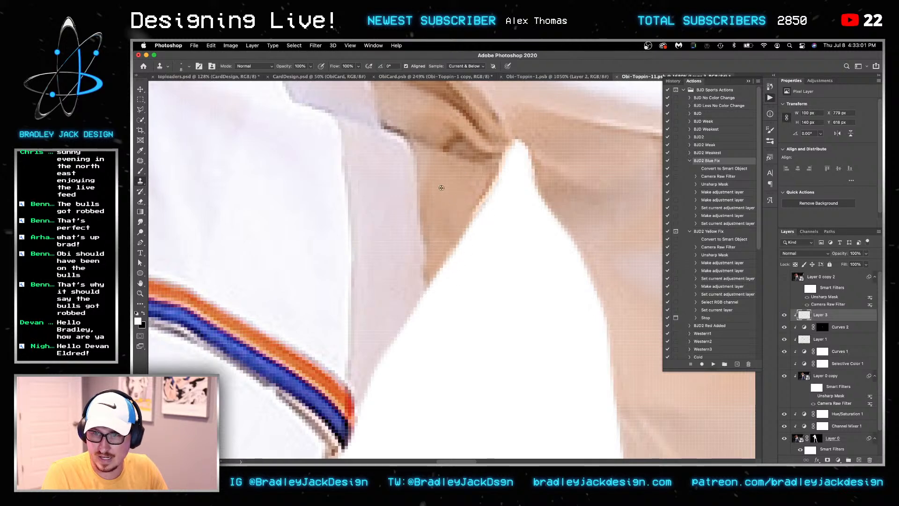
pyautogui.moveTo(487, 204); pyautogui.dragTo(489, 193)
# Clone jersey fabric over the light jersey edge beside the NEW YORK lettering, between the forearm and the upper arm
pyautogui.scroll(-10, 527, 244)
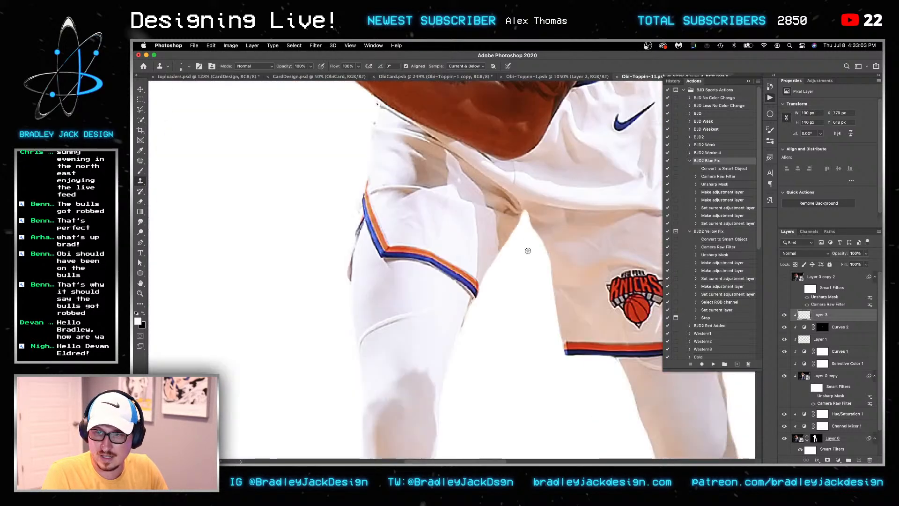
pyautogui.scroll(7, 459, 144)
pyautogui.scroll(3, 460, 144)
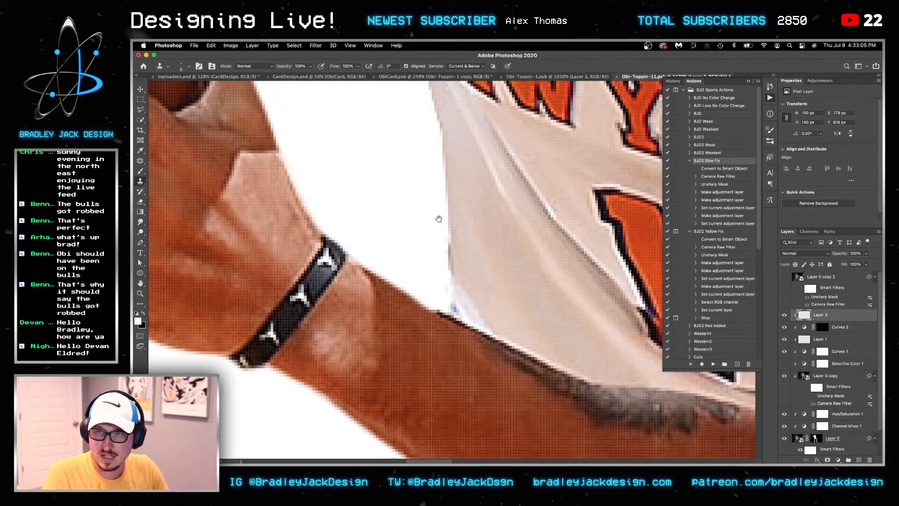
pyautogui.moveTo(441, 228); pyautogui.dragTo(442, 145)
pyautogui.scroll(3, 444, 159)
pyautogui.moveTo(450, 188)
pyautogui.mouseDown()
pyautogui.moveTo(435, 169)
pyautogui.moveTo(425, 113)
pyautogui.moveTo(447, 249)
pyautogui.mouseUp()
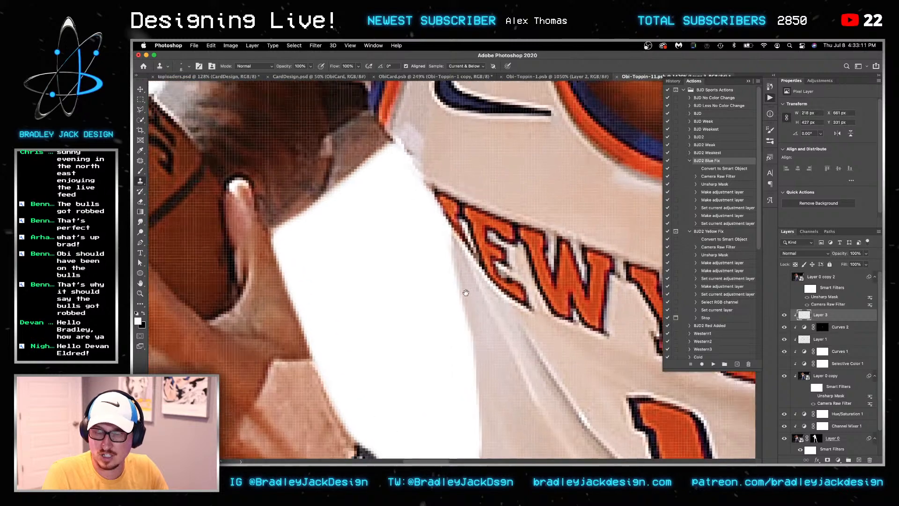
pyautogui.keyDown('alt'); pyautogui.click(432, 156); pyautogui.keyUp('alt')
pyautogui.moveTo(423, 170)
pyautogui.mouseDown()
pyautogui.moveTo(416, 173)
pyautogui.moveTo(399, 146)
pyautogui.mouseUp()
# Hide the white backdrop layer and save the smart object, returning to the ObiCard document
pyautogui.scroll(-5, 391, 220)
pyautogui.scroll(-5, 393, 240)
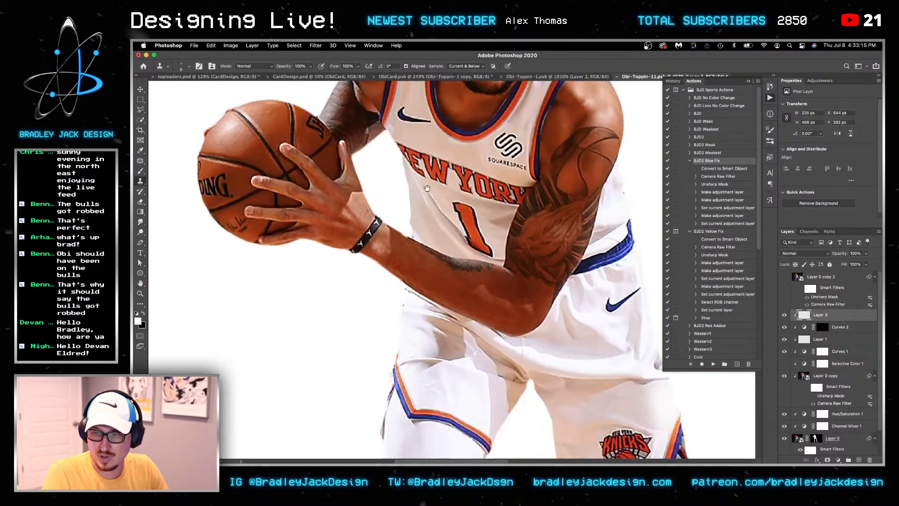
pyautogui.scroll(-3, 794, 439)
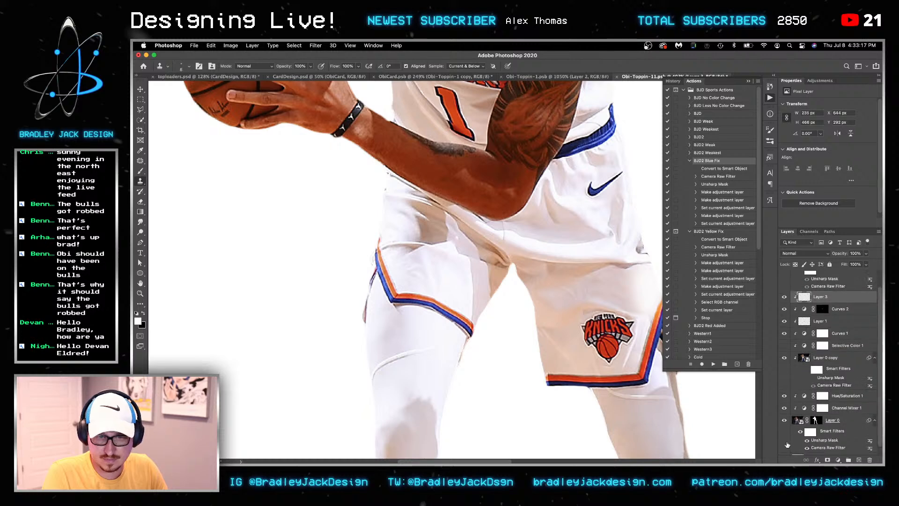
pyautogui.click(785, 451)
pyautogui.press('super+s')
pyautogui.hotkey('ctrl', 'shift', 'Tab')
pyautogui.hotkey('ctrl', 'shift', 'Tab')
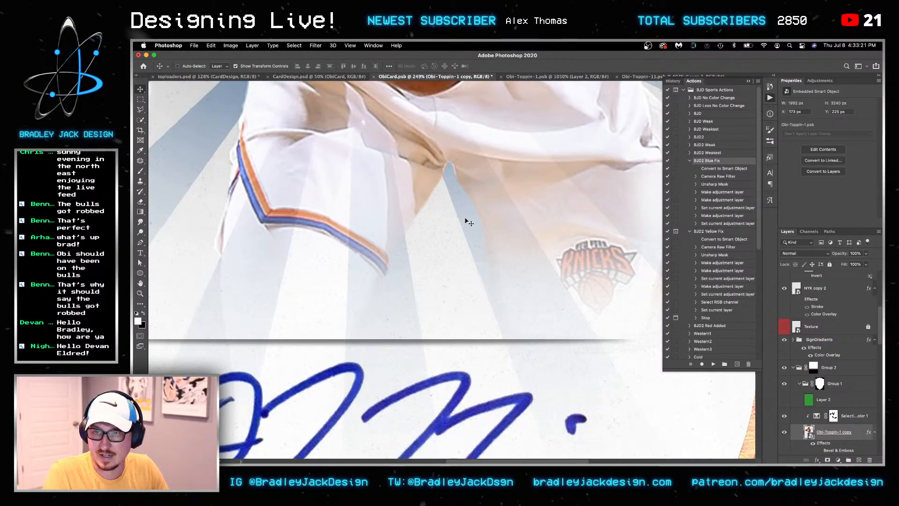
# Touch up the light edge at the tip of the gap between the shorts' legs in Obi-Toppin-11 with cloned fabric
pyautogui.scroll(3, 456, 174)
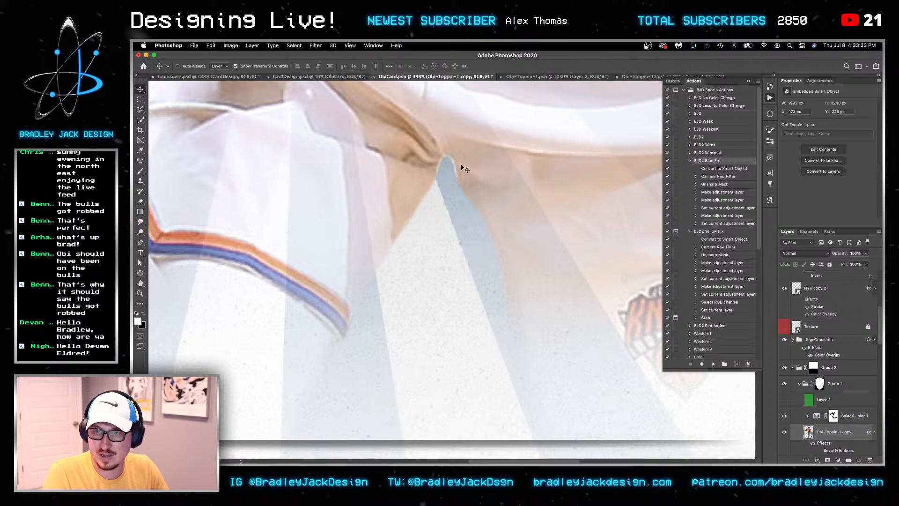
pyautogui.hotkey('ctrl', 'Tab')
pyautogui.moveTo(424, 171); pyautogui.dragTo(564, 389)
pyautogui.hotkey('ctrl', 'Tab')
pyautogui.scroll(5, 526, 279)
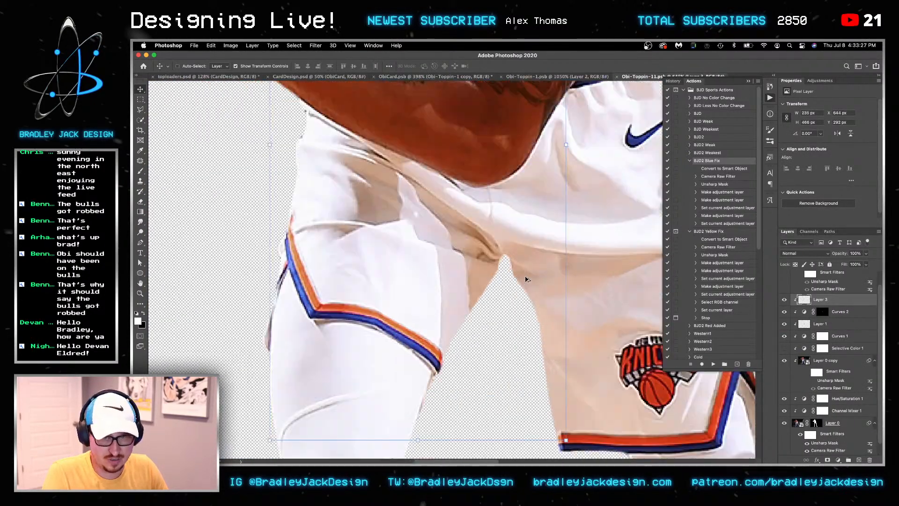
pyautogui.press('s')
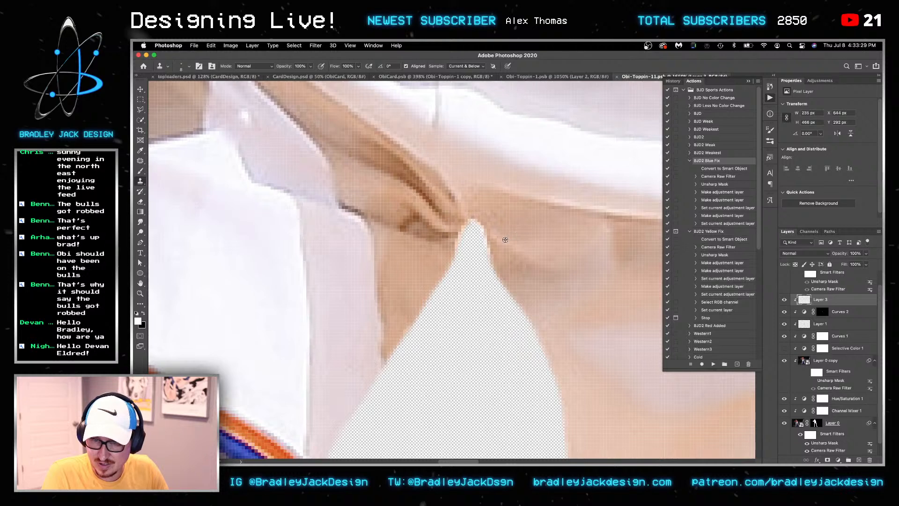
pyautogui.moveTo(493, 252)
pyautogui.mouseDown()
pyautogui.moveTo(488, 213)
pyautogui.moveTo(463, 238)
pyautogui.mouseUp()
pyautogui.keyDown('alt'); pyautogui.click(520, 223); pyautogui.keyUp('alt')
pyautogui.keyDown('alt'); pyautogui.click(523, 214); pyautogui.keyUp('alt')
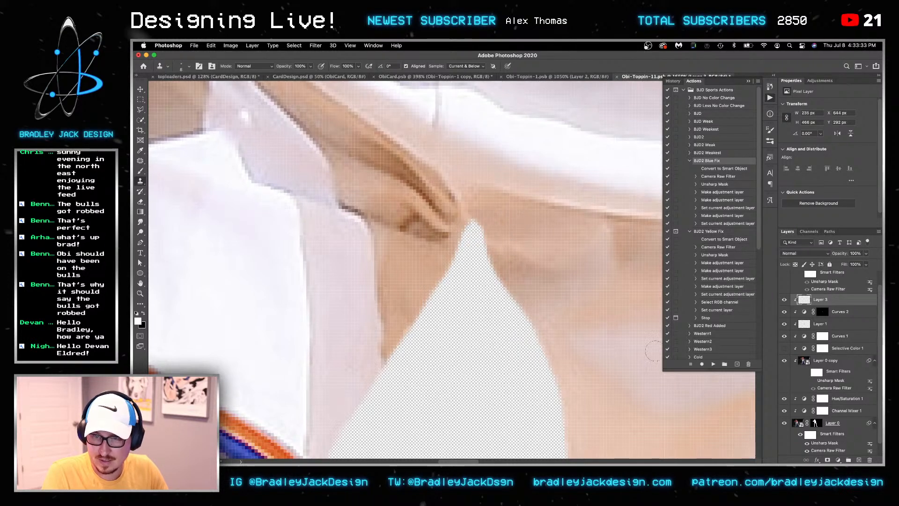
# Save the smart object and examine the outer edge of the shorts below the forearm in ObiCard
pyautogui.press('super+s')
pyautogui.press('v')
pyautogui.hotkey('ctrl', 'shift', 'Tab')
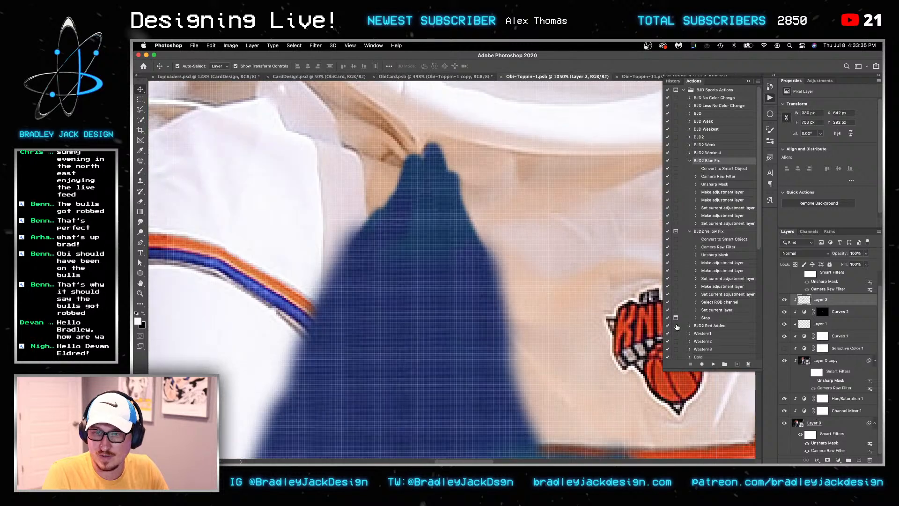
pyautogui.hotkey('ctrl', 'shift', 'Tab')
pyautogui.scroll(-5, 453, 204)
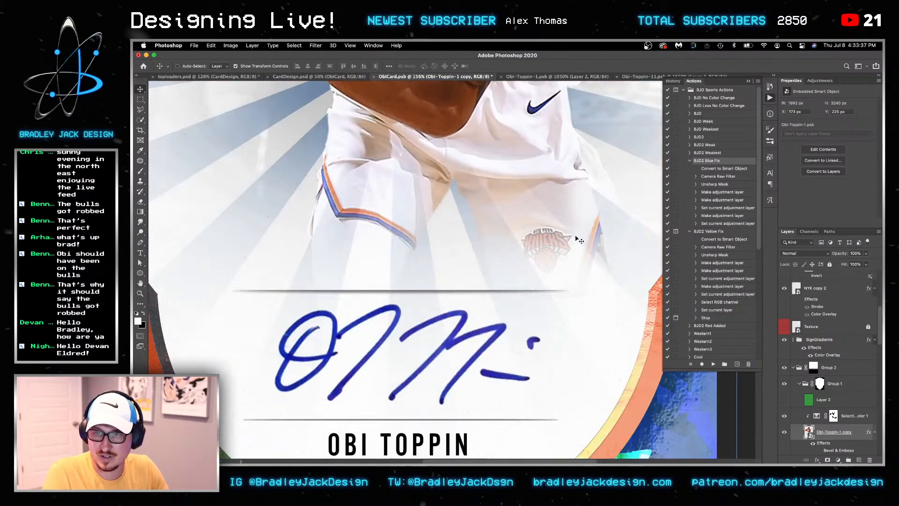
pyautogui.scroll(6, 406, 182)
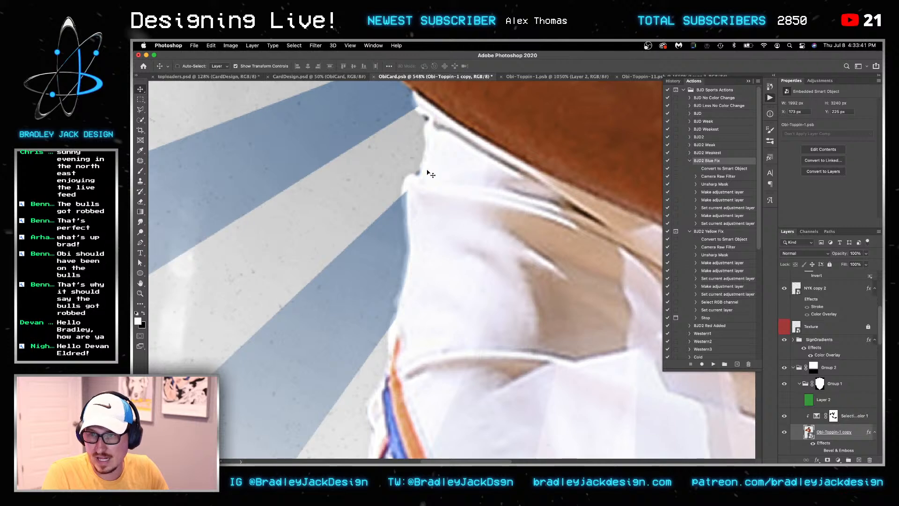
# Clone the dark background in Obi-Toppin-1 over the upper outer edge of the shorts, from the striped hem up to the forearm
pyautogui.click(557, 76)
pyautogui.moveTo(368, 186); pyautogui.dragTo(642, 331)
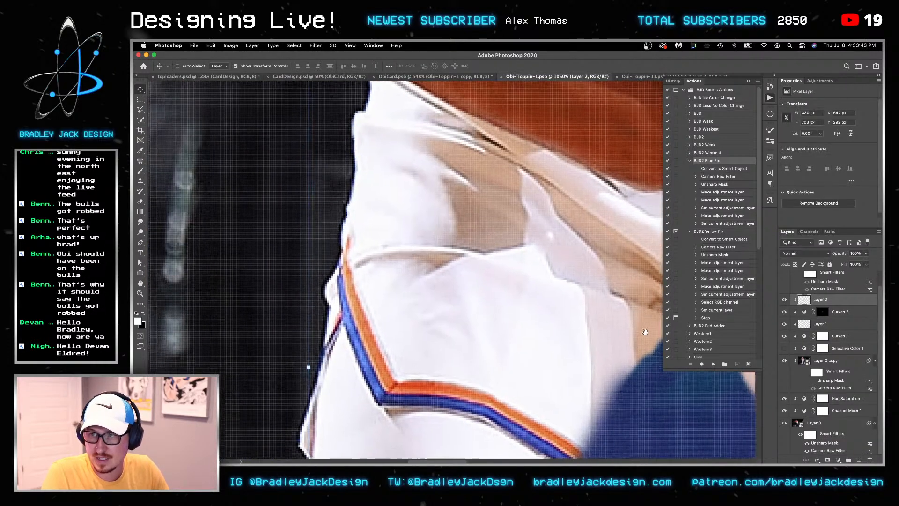
pyautogui.scroll(-3, 517, 274)
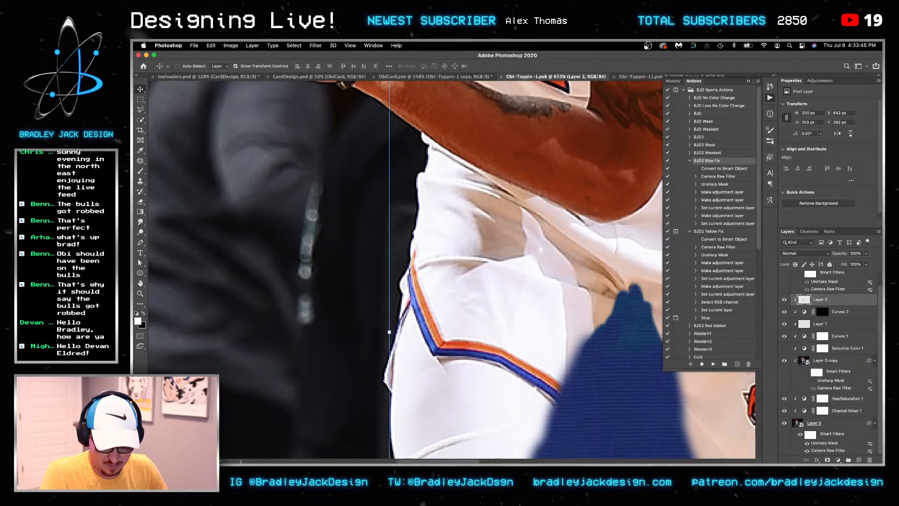
pyautogui.press('s')
pyautogui.press(']')
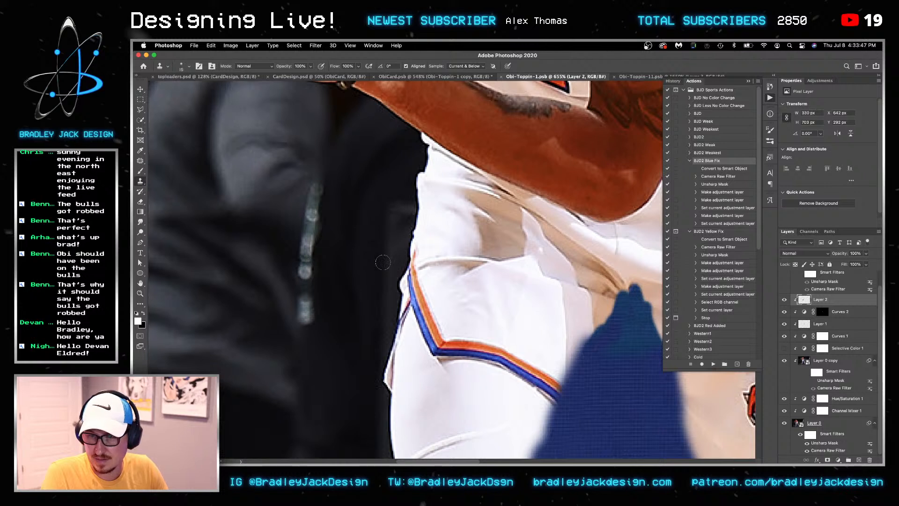
pyautogui.moveTo(394, 327)
pyautogui.mouseDown()
pyautogui.moveTo(417, 137)
pyautogui.moveTo(421, 216)
pyautogui.mouseUp()
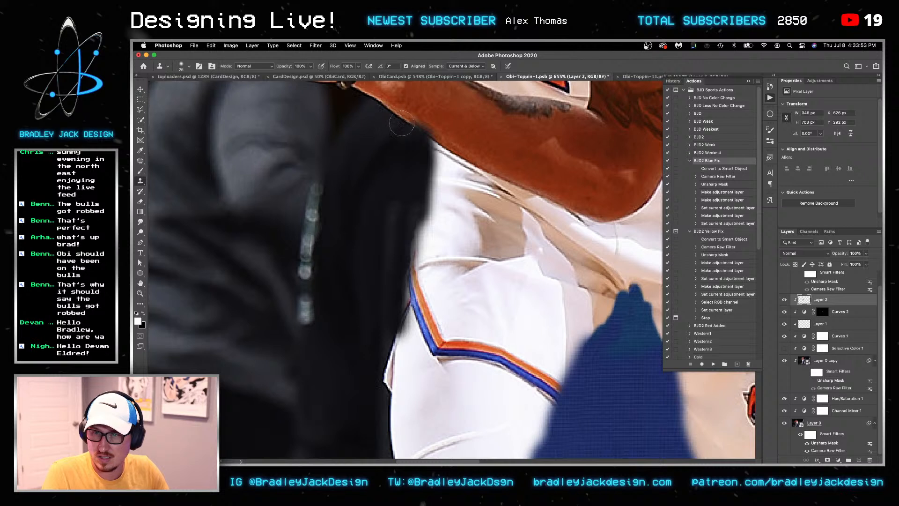
# Extend the cloned dark background along the forearm and down past the shorts' outer hem, and save the smart object
pyautogui.moveTo(389, 110)
pyautogui.mouseDown()
pyautogui.moveTo(377, 111)
pyautogui.moveTo(389, 112)
pyautogui.moveTo(382, 98)
pyautogui.moveTo(412, 138)
pyautogui.moveTo(361, 96)
pyautogui.moveTo(377, 111)
pyautogui.mouseUp()
pyautogui.keyDown('alt'); pyautogui.click(388, 174); pyautogui.keyUp('alt')
pyautogui.moveTo(407, 227)
pyautogui.mouseDown()
pyautogui.moveTo(396, 361)
pyautogui.moveTo(384, 385)
pyautogui.mouseUp()
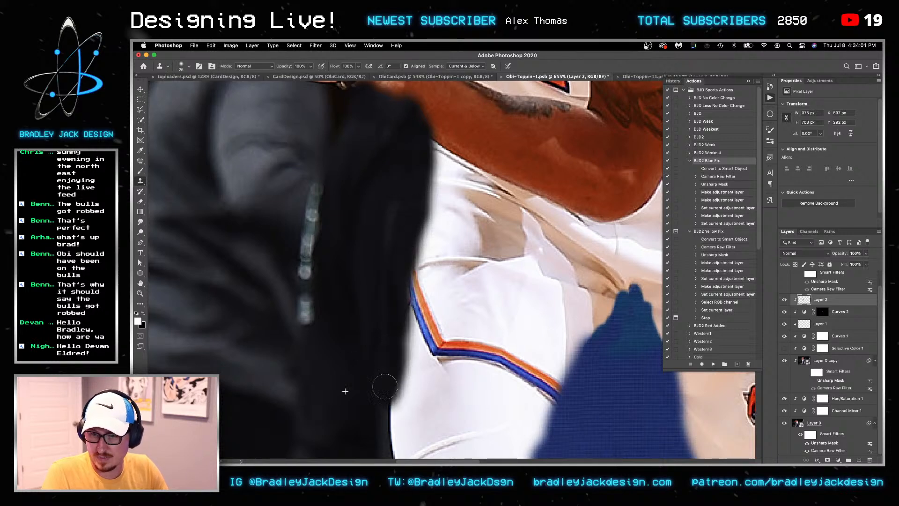
pyautogui.press('cmd+s')
pyautogui.press('v')
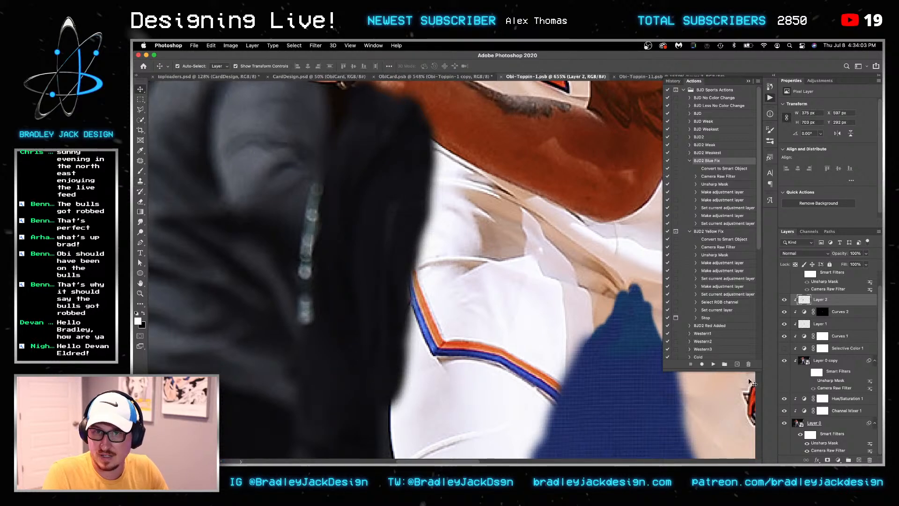
# Touch up the shorts' outer edge beside the striped hem in Obi-Toppin-11 with cloned fabric on Layer 3
pyautogui.hotkey('ctrl', 'Tab')
pyautogui.moveTo(446, 241); pyautogui.dragTo(547, 273)
pyautogui.moveTo(328, 255); pyautogui.dragTo(482, 416)
pyautogui.scroll(-5, 520, 280)
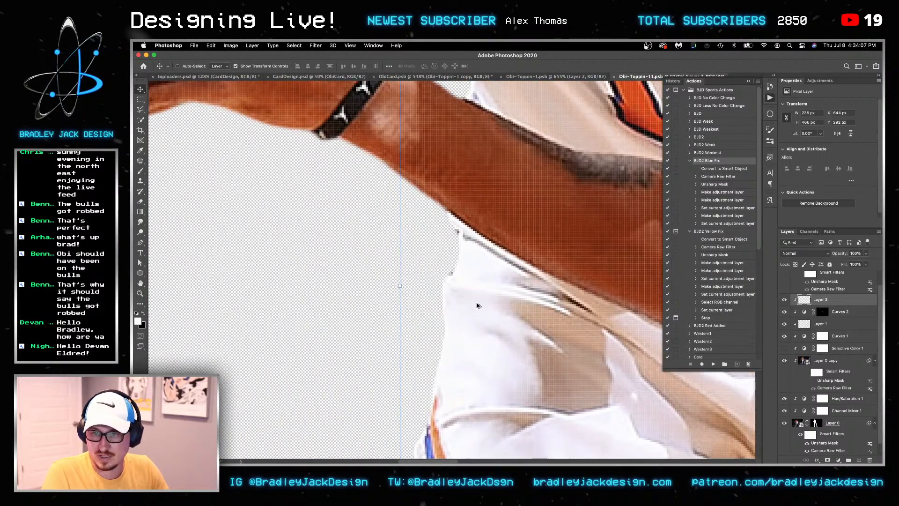
pyautogui.press('s')
pyautogui.press('[')
pyautogui.press('[')
pyautogui.press('[')
pyautogui.press('[')
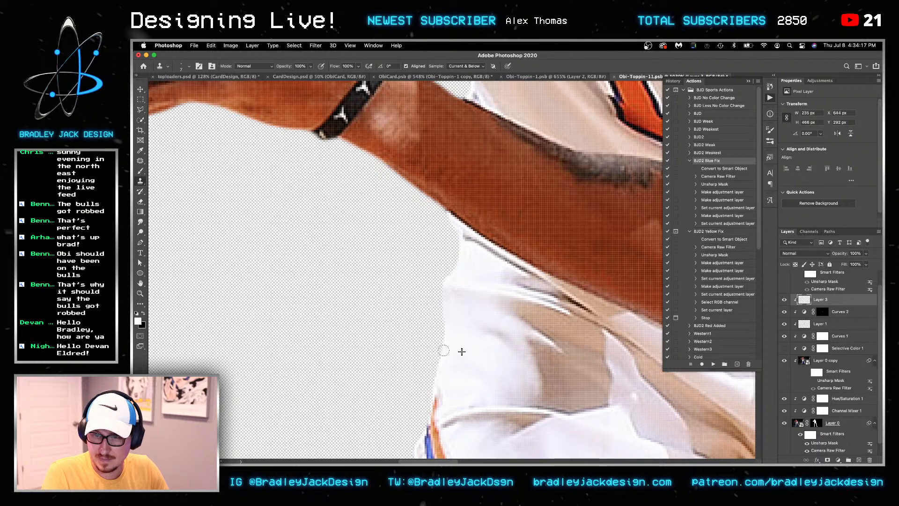
pyautogui.moveTo(458, 377); pyautogui.dragTo(456, 254)
pyautogui.keyDown('alt'); pyautogui.click(480, 355); pyautogui.keyUp('alt')
pyautogui.moveTo(423, 344)
pyautogui.mouseDown()
pyautogui.moveTo(420, 337)
pyautogui.moveTo(421, 356)
pyautogui.mouseUp()
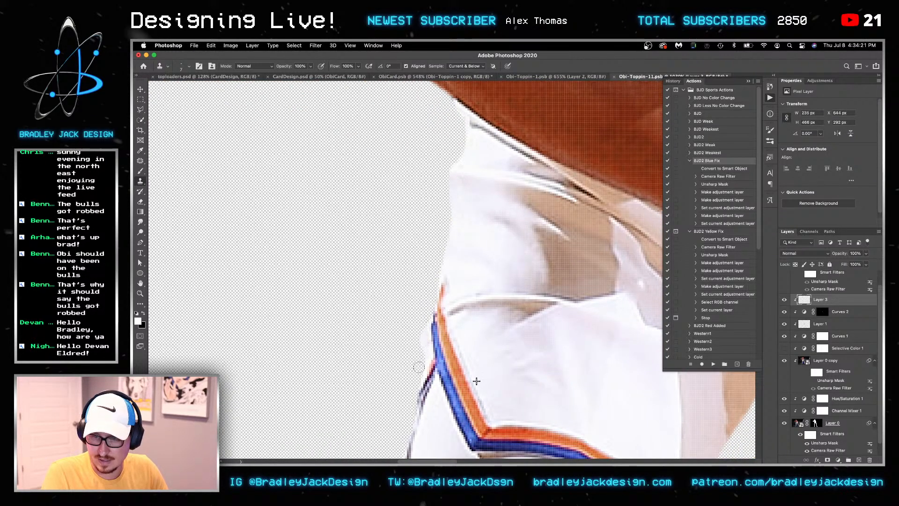
# Save the smart object and examine the shorts and the shoulder edge in ObiCard
pyautogui.press('v')
pyautogui.press('super+s')
pyautogui.hotkey('ctrl', 'shift', 'Tab')
pyautogui.hotkey('ctrl', 'shift', 'Tab')
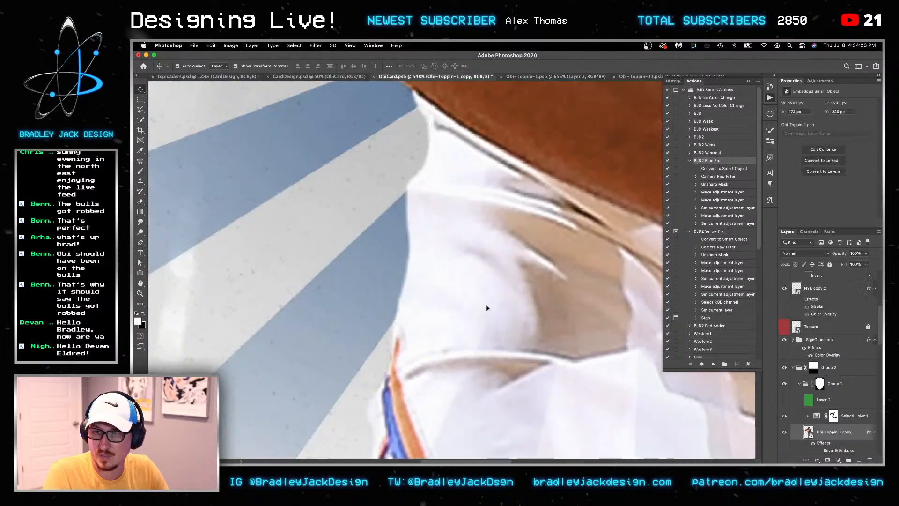
pyautogui.scroll(-10, 525, 264)
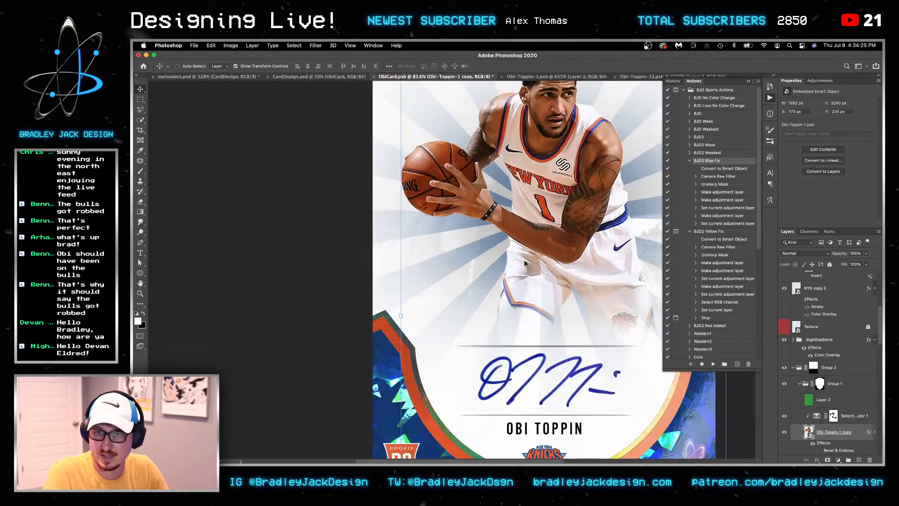
pyautogui.scroll(8, 524, 272)
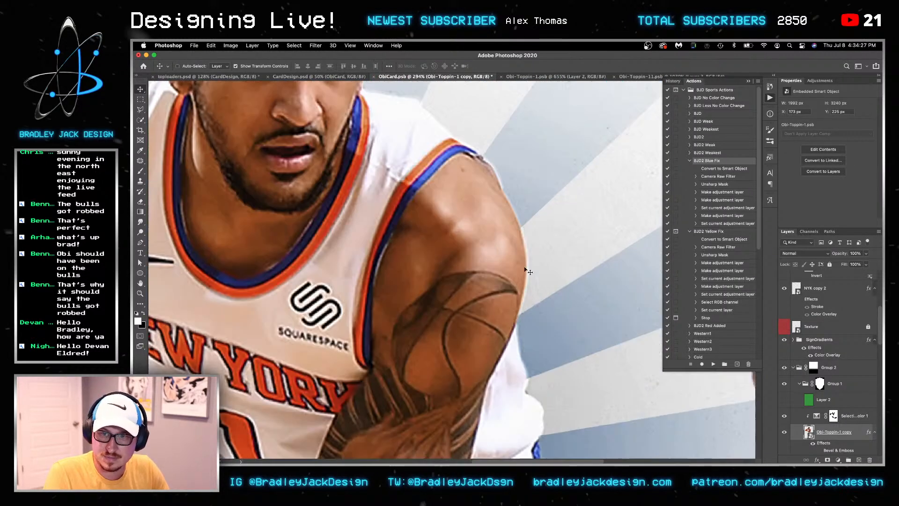
# Clone the dark background over the outer edge of the tattooed upper arm and shoulder on Obi-Toppin-1's Layer 2, and save the smart object
pyautogui.hotkey('ctrl', 'Tab')
pyautogui.hotkey('ctrl', 'Tab')
pyautogui.moveTo(588, 249); pyautogui.dragTo(484, 421)
pyautogui.hotkey('ctrl', 'shift', 'Tab')
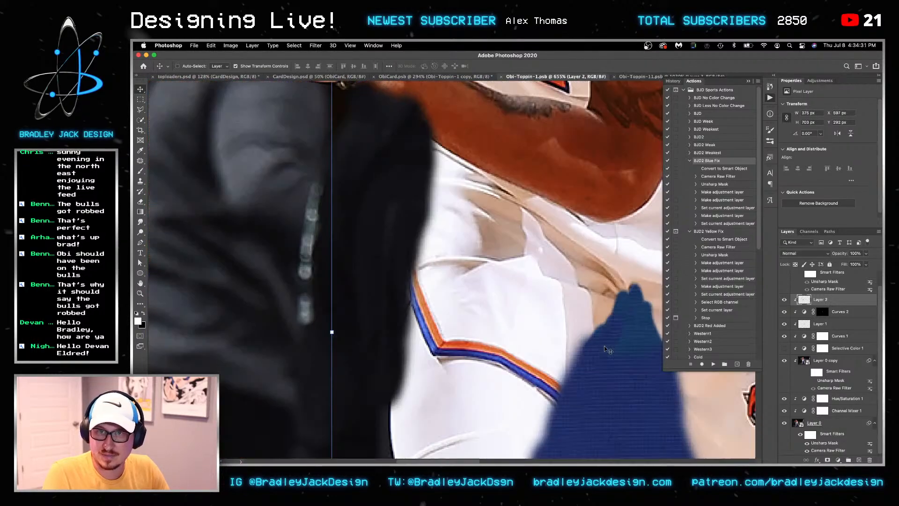
pyautogui.moveTo(594, 225); pyautogui.dragTo(487, 365)
pyautogui.moveTo(604, 178); pyautogui.dragTo(499, 316)
pyautogui.scroll(4, 487, 299)
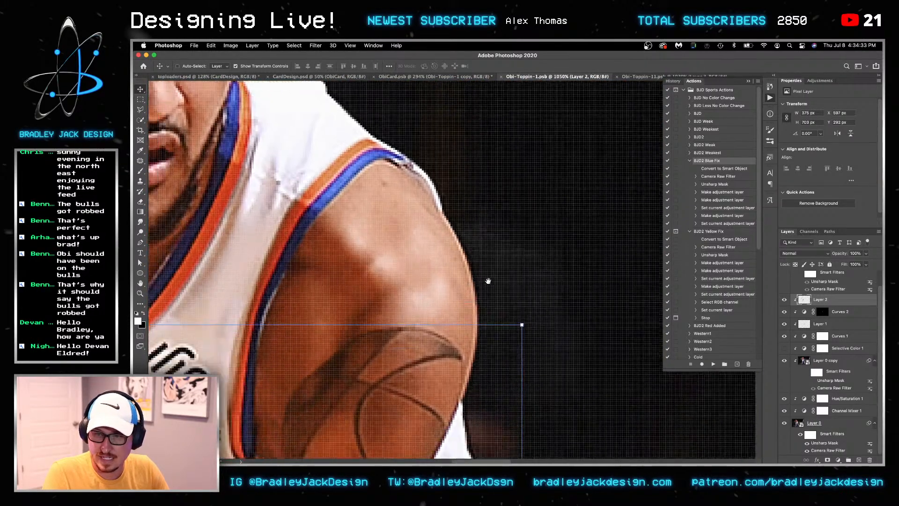
pyautogui.click(800, 423)
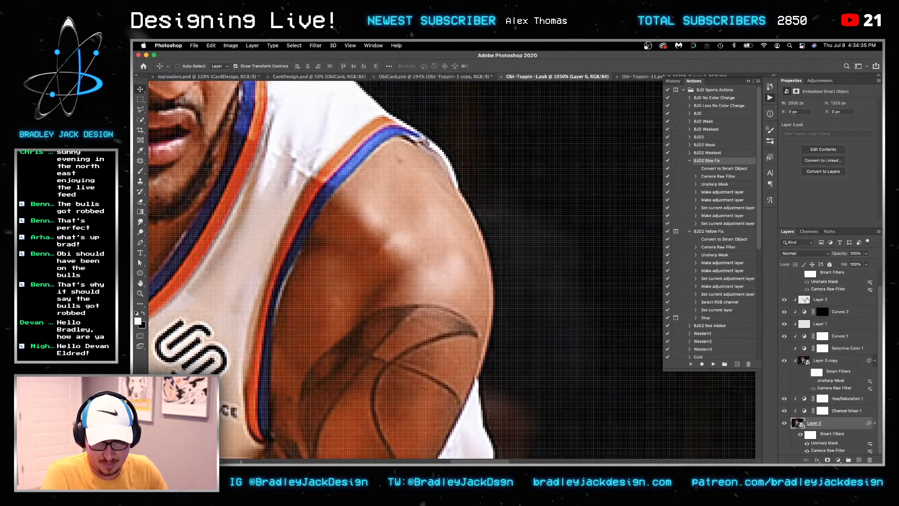
pyautogui.click(806, 300)
pyautogui.press('s')
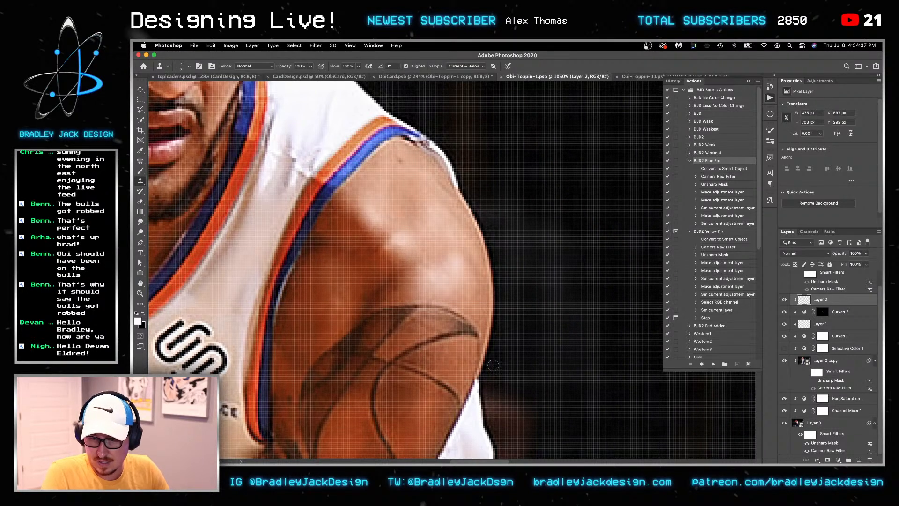
pyautogui.press(']')
pyautogui.press(']')
pyautogui.moveTo(486, 363)
pyautogui.mouseDown()
pyautogui.moveTo(490, 250)
pyautogui.moveTo(467, 201)
pyautogui.moveTo(486, 236)
pyautogui.mouseUp()
pyautogui.hotkey('ctrl', 's')
pyautogui.press('v')
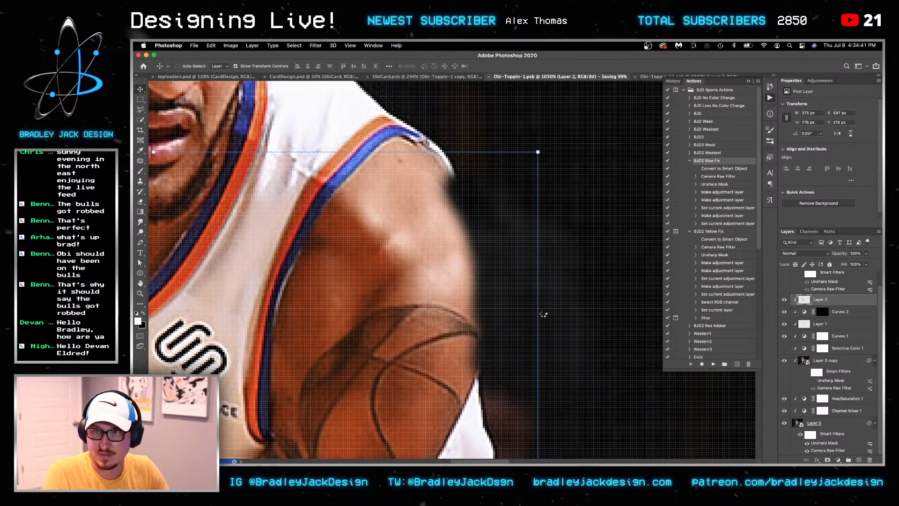
# Extend the cloned dark background on Layer 2 along the jersey's shoulder edge toward the neck
pyautogui.hotkey('ctrl', 'shift', 'Tab')
pyautogui.hotkey('ctrl', 'Tab')
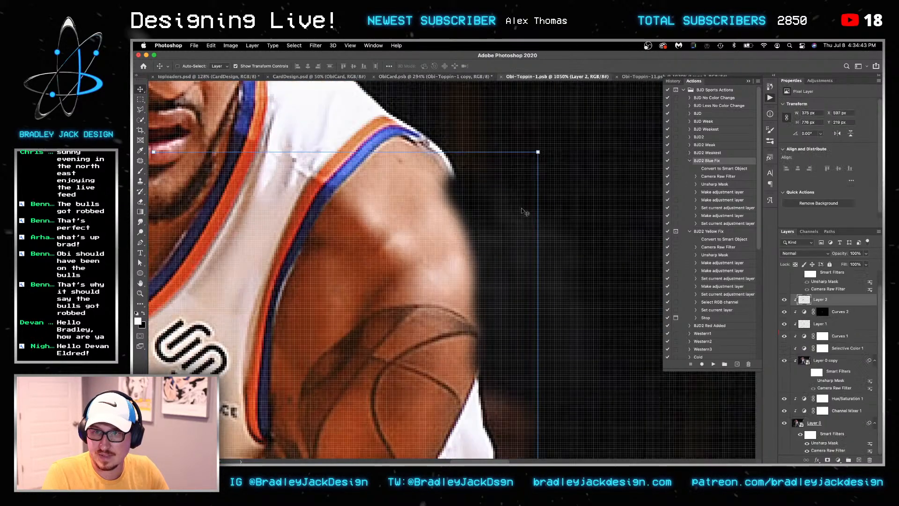
pyautogui.click(795, 425)
pyautogui.click(802, 302)
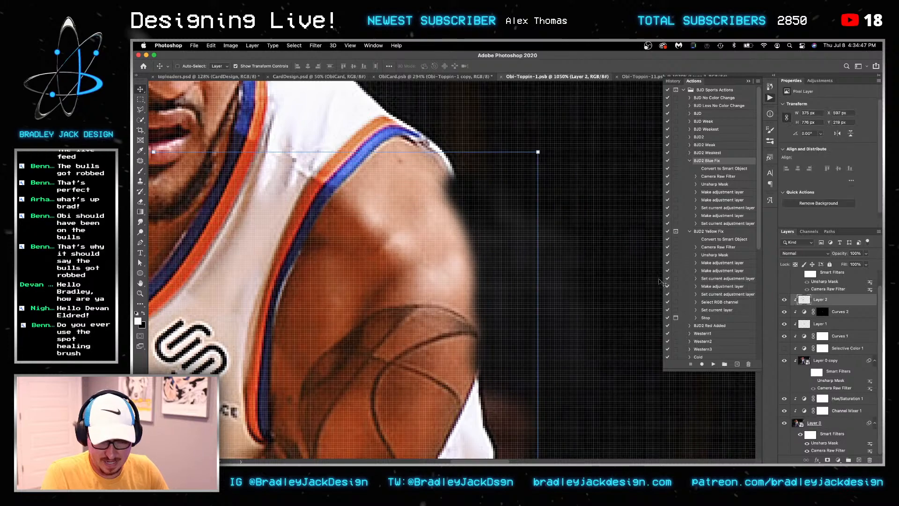
pyautogui.press('s')
pyautogui.moveTo(435, 144); pyautogui.dragTo(394, 124)
pyautogui.moveTo(492, 193)
pyautogui.mouseDown()
pyautogui.moveTo(539, 325)
pyautogui.moveTo(569, 362)
pyautogui.mouseUp()
pyautogui.keyDown('alt'); pyautogui.click(490, 244); pyautogui.keyUp('alt')
pyautogui.moveTo(467, 290)
pyautogui.mouseDown()
pyautogui.moveTo(398, 215)
pyautogui.moveTo(346, 218)
pyautogui.mouseUp()
pyautogui.moveTo(396, 248); pyautogui.dragTo(432, 263)
pyautogui.keyDown('alt'); pyautogui.click(455, 206); pyautogui.keyUp('alt')
# Continue the cloned dark background up the side of the face and over the top of the head
pyautogui.moveTo(439, 199); pyautogui.dragTo(585, 303)
pyautogui.keyDown('alt'); pyautogui.click(530, 296); pyautogui.keyUp('alt')
pyautogui.moveTo(482, 312)
pyautogui.mouseDown()
pyautogui.moveTo(480, 251)
pyautogui.moveTo(487, 197)
pyautogui.moveTo(482, 154)
pyautogui.mouseUp()
pyautogui.moveTo(518, 197); pyautogui.dragTo(541, 275)
pyautogui.keyDown('alt'); pyautogui.click(557, 225); pyautogui.keyUp('alt')
pyautogui.moveTo(503, 221)
pyautogui.mouseDown()
pyautogui.moveTo(463, 176)
pyautogui.moveTo(338, 125)
pyautogui.moveTo(296, 153)
pyautogui.mouseUp()
pyautogui.keyDown('alt'); pyautogui.click(398, 119); pyautogui.keyUp('alt')
pyautogui.moveTo(241, 164)
pyautogui.mouseDown()
pyautogui.moveTo(450, 133)
pyautogui.moveTo(435, 262)
pyautogui.moveTo(464, 142)
pyautogui.moveTo(457, 169)
pyautogui.mouseUp()
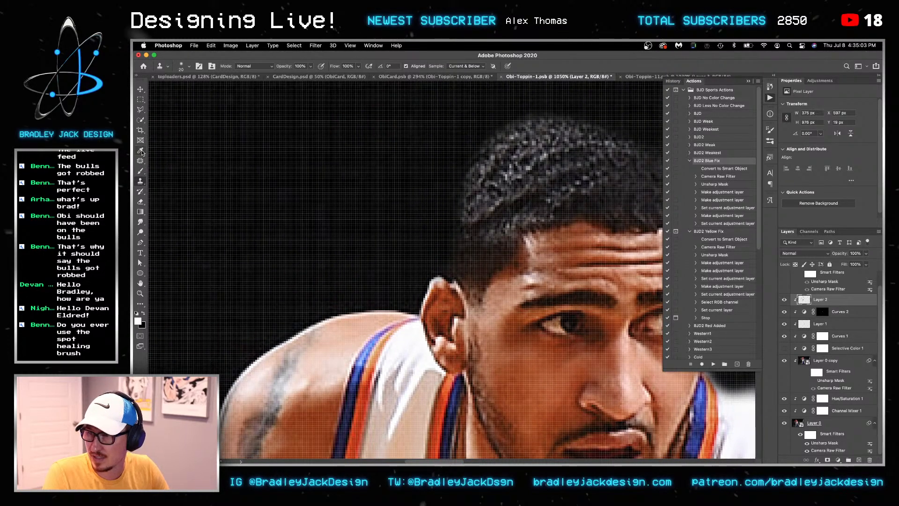
# Try to clean the light edge along the bare shoulder beside the ear with the Spot Healing Brush
pyautogui.rightClick(140, 160)
pyautogui.click(170, 162)
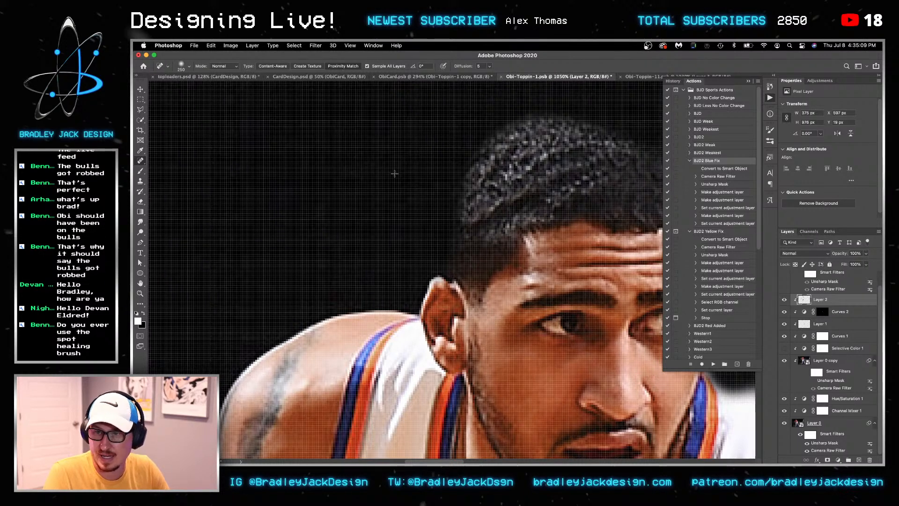
pyautogui.press(']')
pyautogui.press(']')
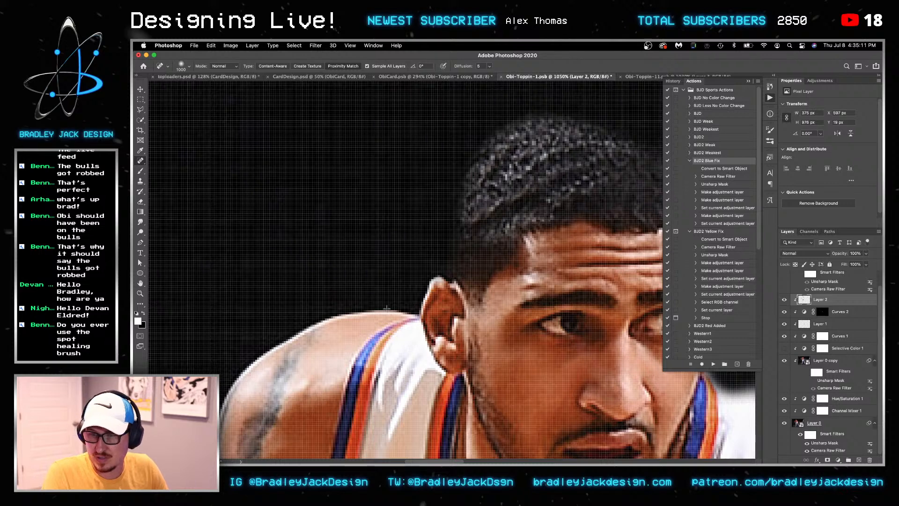
pyautogui.press('[')
pyautogui.press('[')
pyautogui.press('[')
pyautogui.press('[')
pyautogui.press('[')
pyautogui.press('[')
pyautogui.press('[')
pyautogui.press('[')
pyautogui.press('[')
pyautogui.press('[')
pyautogui.press('[')
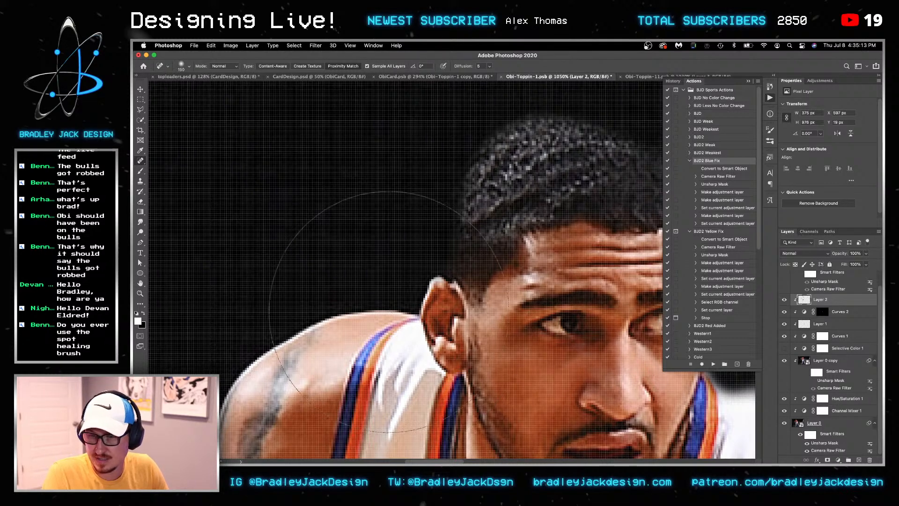
pyautogui.moveTo(390, 315)
pyautogui.mouseDown()
pyautogui.moveTo(309, 327)
pyautogui.moveTo(238, 391)
pyautogui.moveTo(226, 419)
pyautogui.mouseUp()
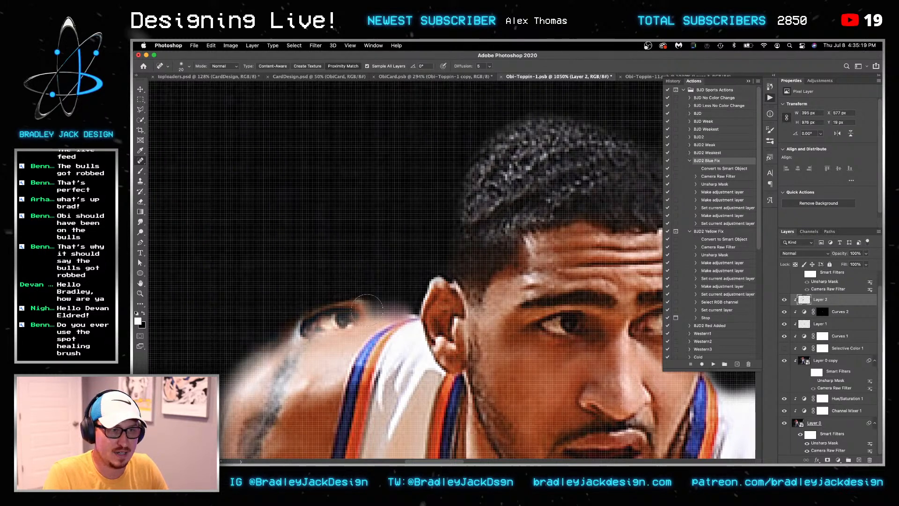
pyautogui.hotkey('ctrl', 'z')
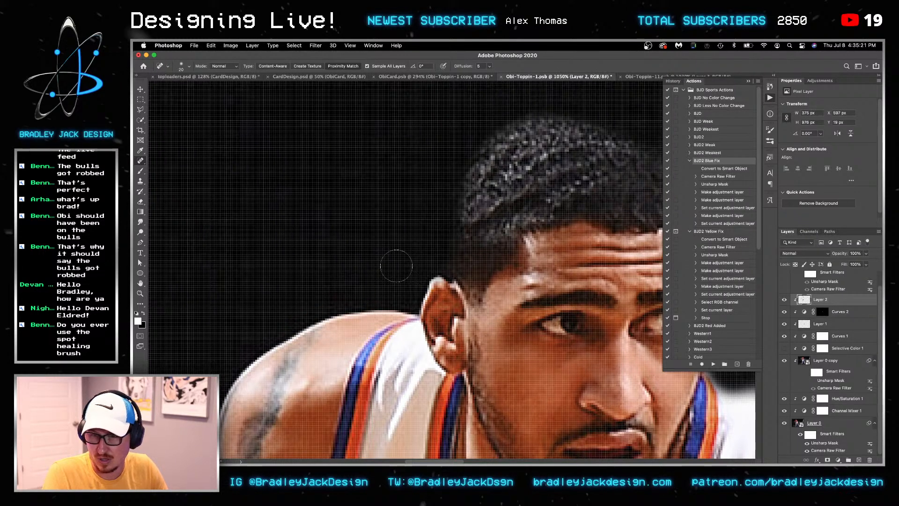
# Clone the dark background over the light edge of the shoulder beside the ear and down the upper arm
pyautogui.press('s')
pyautogui.moveTo(428, 278)
pyautogui.mouseDown()
pyautogui.moveTo(418, 304)
pyautogui.moveTo(331, 313)
pyautogui.moveTo(273, 351)
pyautogui.mouseUp()
pyautogui.moveTo(300, 335); pyautogui.dragTo(438, 233)
pyautogui.keyDown('alt'); pyautogui.click(464, 181); pyautogui.keyUp('alt')
pyautogui.moveTo(522, 215)
pyautogui.mouseDown()
pyautogui.moveTo(421, 249)
pyautogui.moveTo(340, 329)
pyautogui.moveTo(404, 249)
pyautogui.moveTo(349, 358)
pyautogui.moveTo(456, 161)
pyautogui.mouseUp()
pyautogui.keyDown('alt'); pyautogui.click(455, 160); pyautogui.keyUp('alt')
pyautogui.moveTo(404, 280)
pyautogui.mouseDown()
pyautogui.moveTo(486, 137)
pyautogui.moveTo(402, 286)
pyautogui.moveTo(448, 203)
pyautogui.moveTo(505, 183)
pyautogui.mouseUp()
# Clone the dark background around the basketball and inside the gap between the arm and the jersey
pyautogui.moveTo(468, 236)
pyautogui.mouseDown()
pyautogui.moveTo(351, 210)
pyautogui.moveTo(291, 235)
pyautogui.moveTo(464, 245)
pyautogui.moveTo(309, 231)
pyautogui.moveTo(273, 245)
pyautogui.mouseUp()
pyautogui.moveTo(277, 236)
pyautogui.mouseDown()
pyautogui.moveTo(428, 148)
pyautogui.moveTo(336, 228)
pyautogui.moveTo(392, 166)
pyautogui.moveTo(323, 328)
pyautogui.moveTo(332, 363)
pyautogui.mouseUp()
pyautogui.moveTo(334, 376)
pyautogui.mouseDown()
pyautogui.moveTo(298, 221)
pyautogui.moveTo(299, 162)
pyautogui.moveTo(372, 265)
pyautogui.moveTo(367, 301)
pyautogui.moveTo(380, 261)
pyautogui.moveTo(368, 242)
pyautogui.moveTo(385, 275)
pyautogui.moveTo(395, 270)
pyautogui.moveTo(375, 278)
pyautogui.moveTo(422, 277)
pyautogui.moveTo(469, 297)
pyautogui.moveTo(504, 294)
pyautogui.moveTo(530, 271)
pyautogui.moveTo(620, 299)
pyautogui.moveTo(633, 292)
pyautogui.mouseUp()
pyautogui.press('super+z')
pyautogui.keyDown('alt'); pyautogui.click(344, 310); pyautogui.keyUp('alt')
pyautogui.moveTo(636, 293)
pyautogui.mouseDown()
pyautogui.moveTo(454, 234)
pyautogui.moveTo(502, 252)
pyautogui.mouseUp()
pyautogui.scroll(-5, 510, 253)
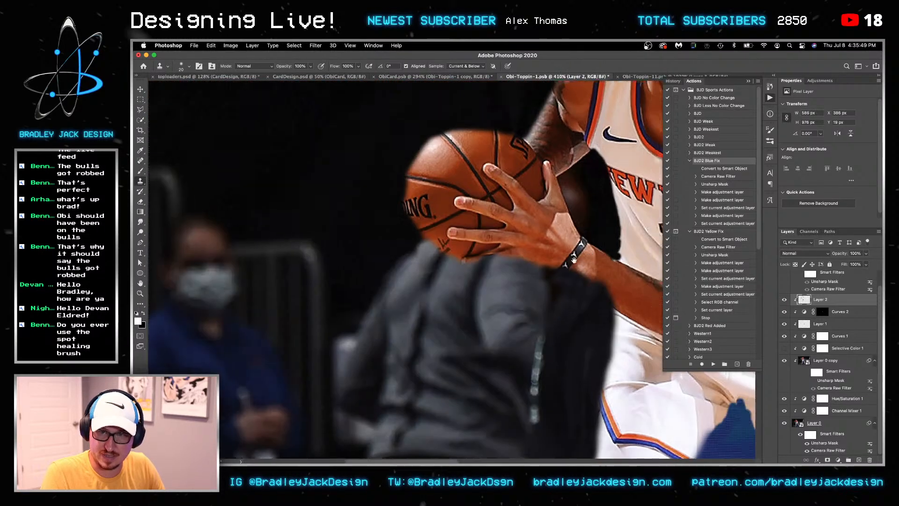
pyautogui.scroll(5, 513, 251)
pyautogui.moveTo(545, 314)
pyautogui.mouseDown()
pyautogui.moveTo(512, 295)
pyautogui.moveTo(454, 232)
pyautogui.moveTo(471, 173)
pyautogui.moveTo(449, 141)
pyautogui.moveTo(435, 138)
pyautogui.moveTo(462, 193)
pyautogui.moveTo(424, 181)
pyautogui.moveTo(451, 253)
pyautogui.mouseUp()
# Save the smart object and examine the edges of the player's cutout in ObiCard
pyautogui.press('super+s')
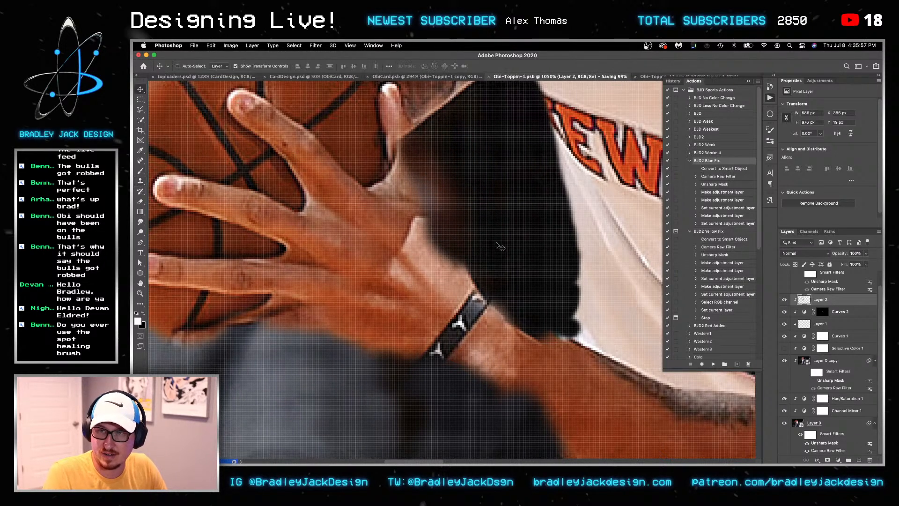
pyautogui.hotkey('ctrl', 'shift', 'Tab')
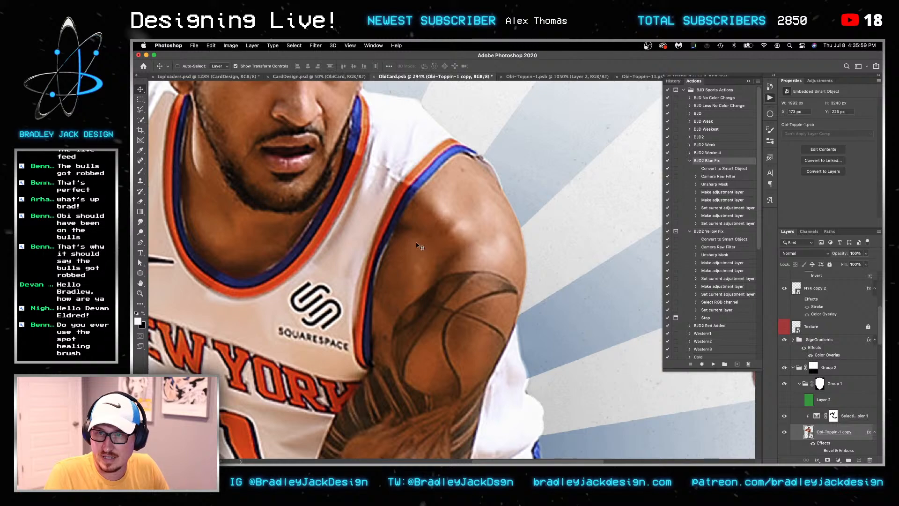
pyautogui.scroll(-5, 416, 242)
pyautogui.scroll(-3, 416, 243)
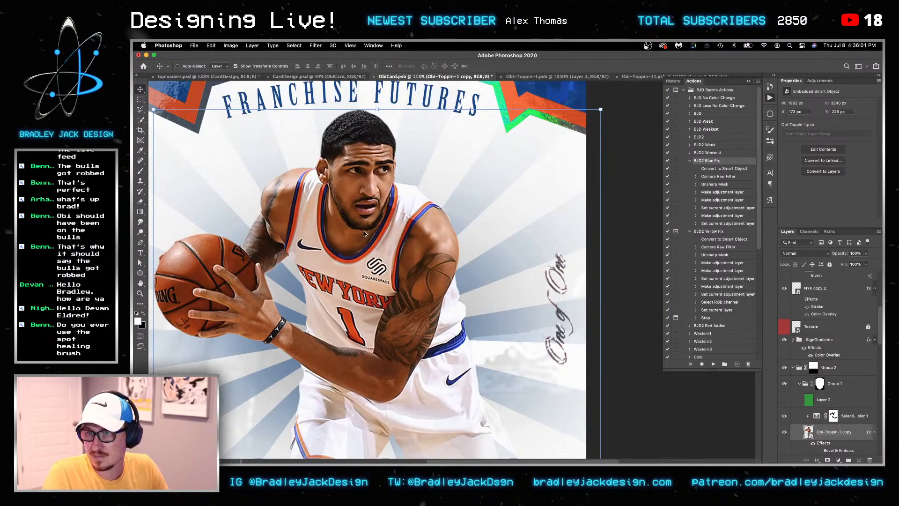
pyautogui.scroll(8, 329, 174)
# Select Layer 0's mask in Obi-Toppin-11 and dab the edge between the ear and the jersey with a small brush
pyautogui.hotkey('ctrl', 'Tab')
pyautogui.hotkey('ctrl', 'Tab')
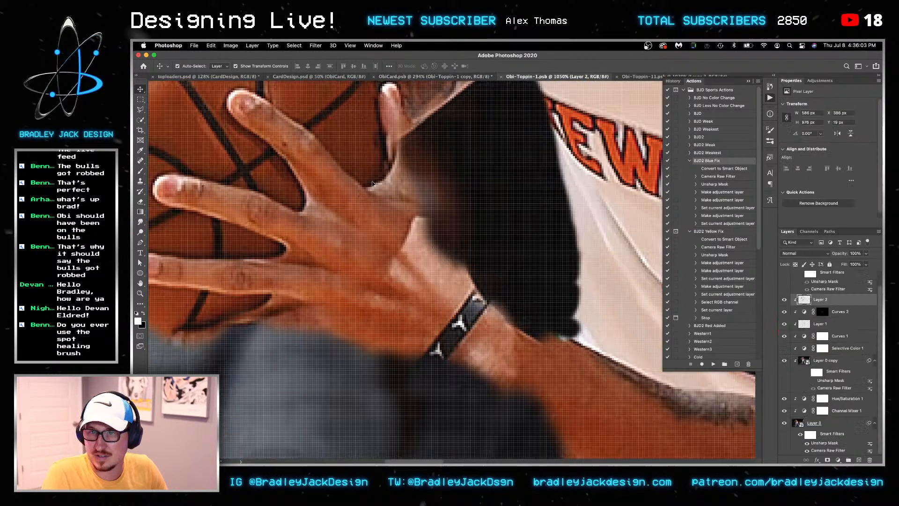
pyautogui.moveTo(380, 182); pyautogui.dragTo(692, 373)
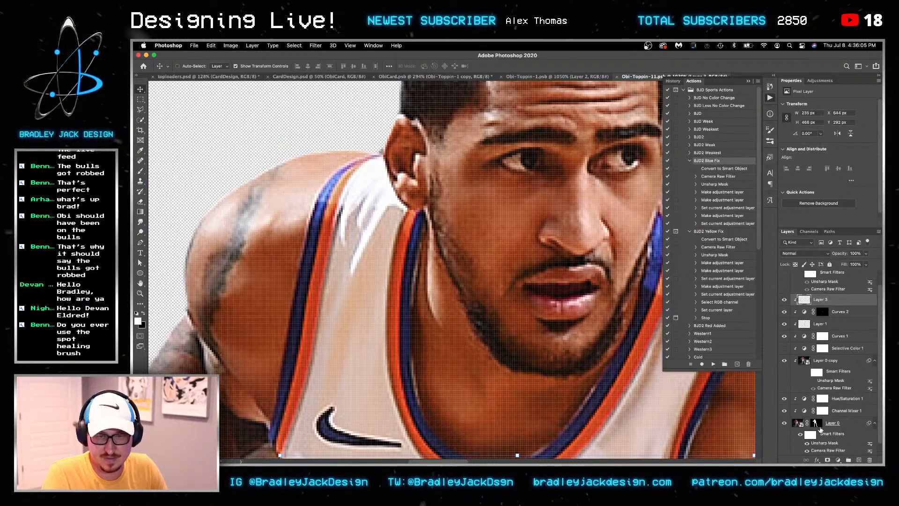
pyautogui.click(817, 423)
pyautogui.press('b')
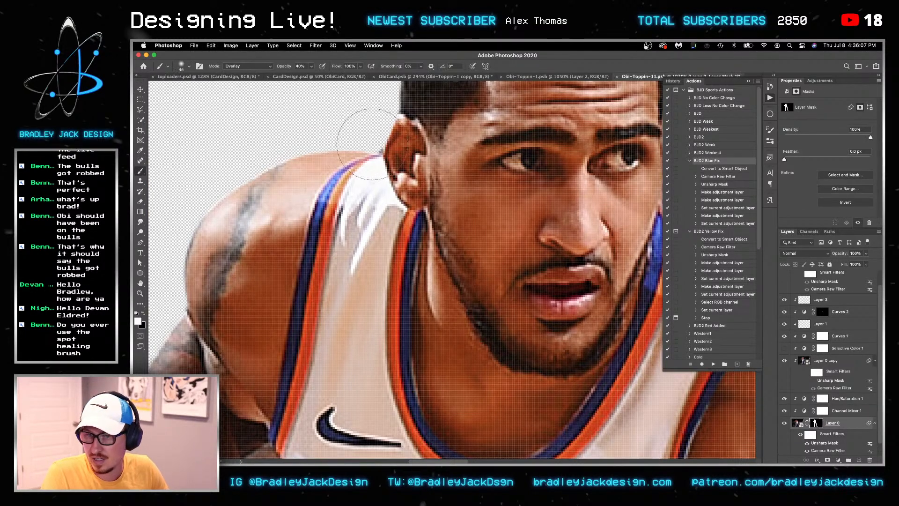
pyautogui.press('[')
pyautogui.press('[')
pyautogui.press('[')
pyautogui.press('[')
pyautogui.press('[')
pyautogui.press('[')
pyautogui.click(379, 149)
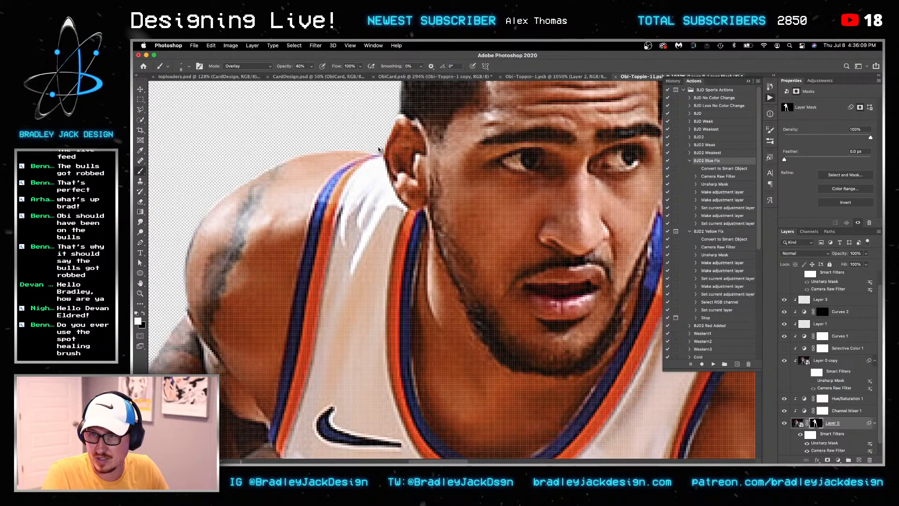
# Switch the mask brush to black in Normal mode at 100% opacity for the edge beside the ear
pyautogui.press('x')
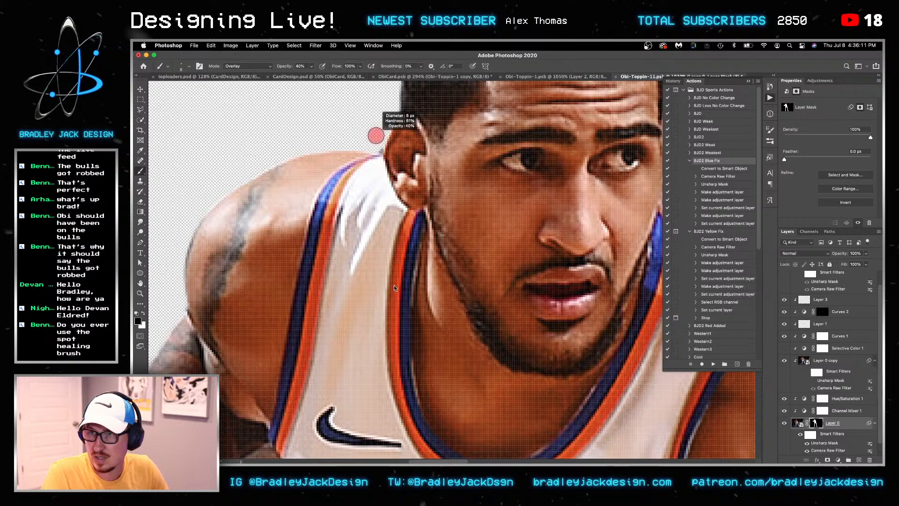
pyautogui.press('0')
pyautogui.hotkey('shift', 'alt', 'n')
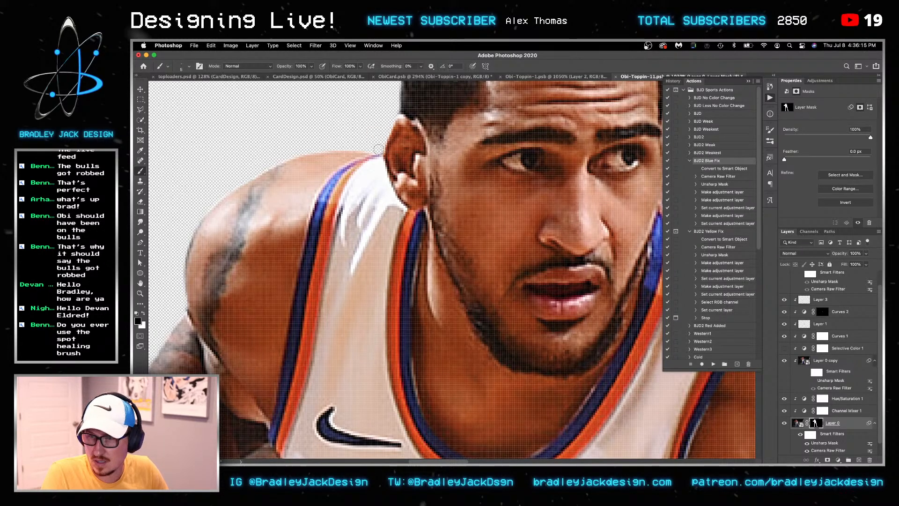
pyautogui.press('super+0')
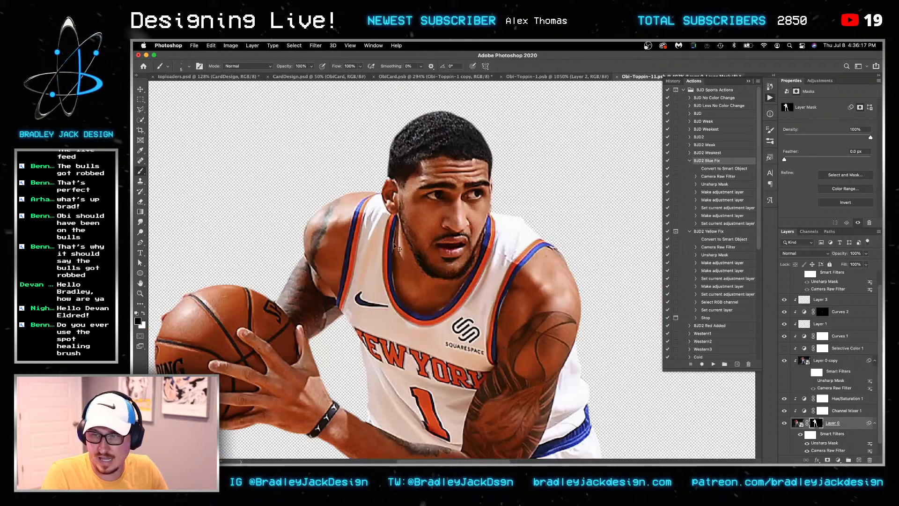
# Add a Hue/Saturation adjustment above Layer 3 and set its Yellows to saturation -57 and lightness +55
pyautogui.press('v')
pyautogui.scroll(3, 832, 372)
pyautogui.click(834, 315)
pyautogui.click(825, 81)
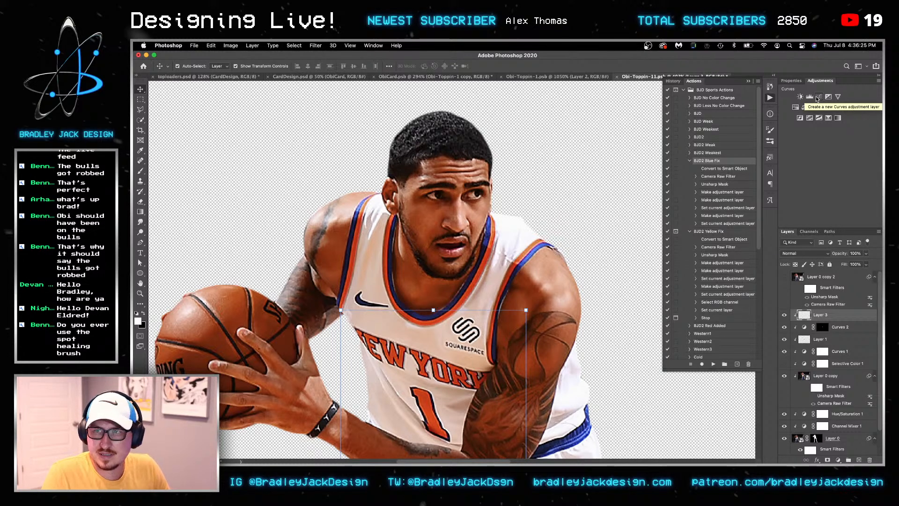
pyautogui.click(796, 107)
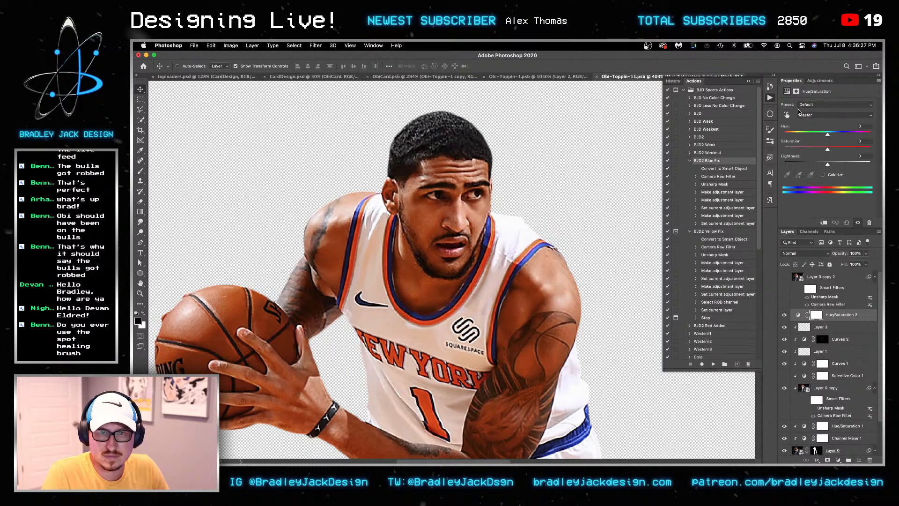
pyautogui.click(808, 115)
pyautogui.click(807, 129)
pyautogui.moveTo(827, 149); pyautogui.dragTo(851, 163)
# Add a color sampled from the white of the player's left eye to the Yellows range, and invert the adjustment's mask
pyautogui.click(799, 175)
pyautogui.scroll(10, 468, 208)
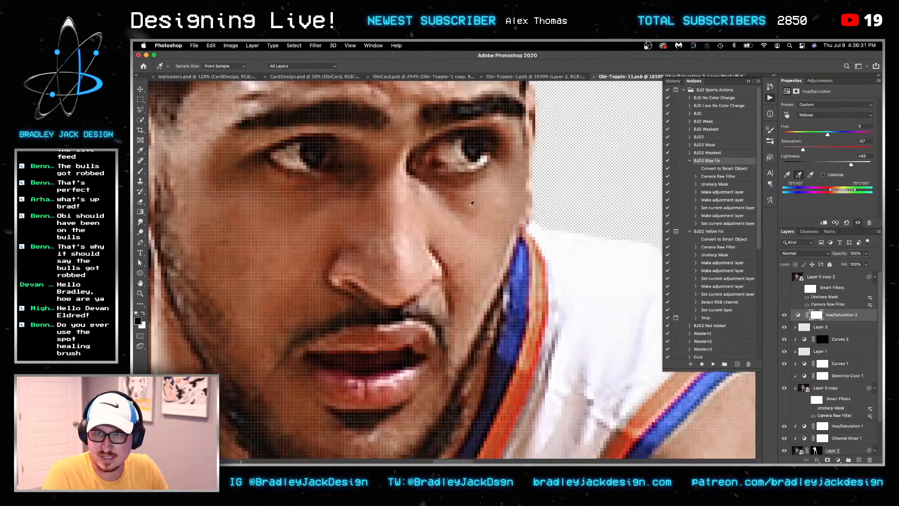
pyautogui.click(461, 147)
pyautogui.press('super+i')
# Paint white on the Hue/Saturation mask over the white of the player's left eye
pyautogui.press('b')
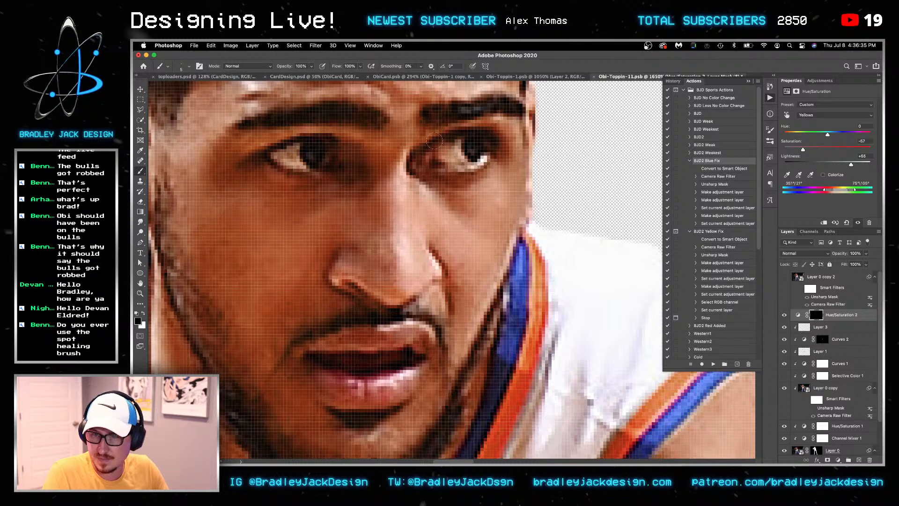
pyautogui.press('x')
pyautogui.click(451, 154)
pyautogui.moveTo(454, 154); pyautogui.dragTo(455, 123)
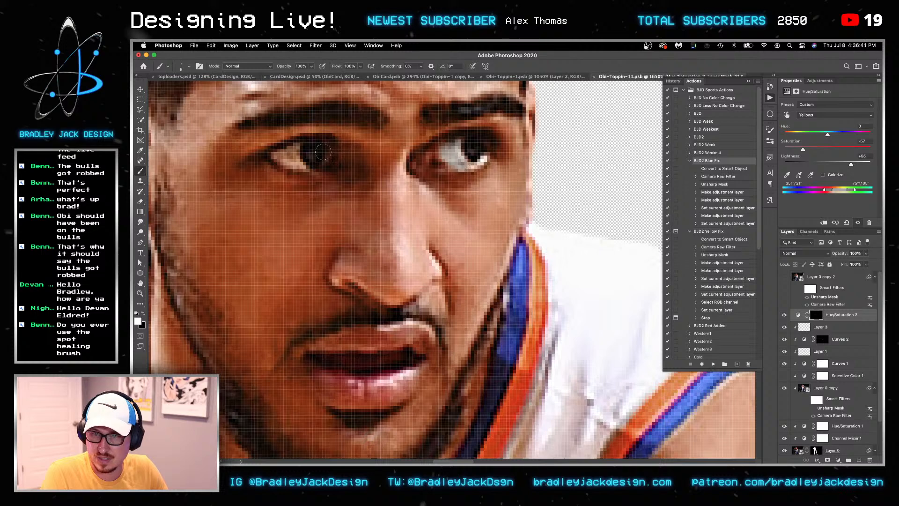
# Paint white on the Hue/Saturation mask over the white of the player's other eye, on the image's left side
pyautogui.moveTo(298, 149)
pyautogui.mouseDown()
pyautogui.moveTo(284, 154)
pyautogui.moveTo(292, 161)
pyautogui.mouseUp()
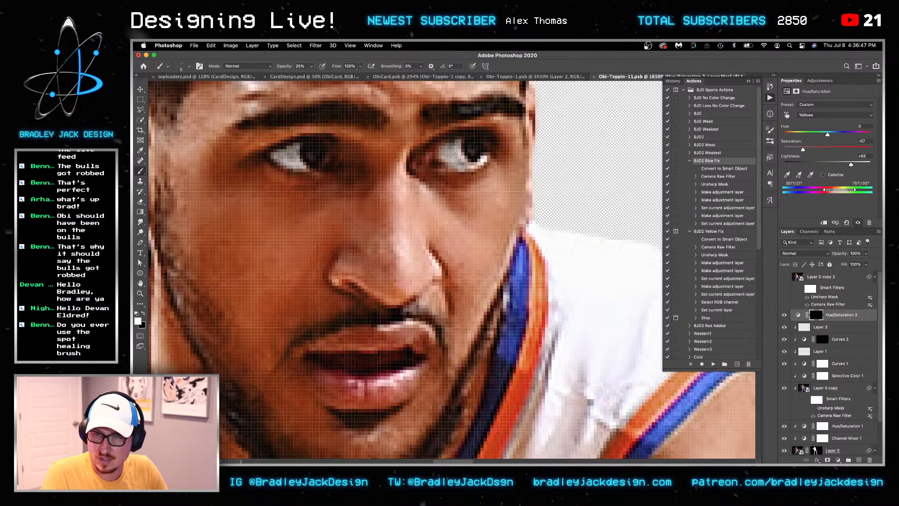
# Add a Curves adjustment lifting the midtones to an output of about 148, invert its mask, and paint the brightening over the eyes
pyautogui.click(819, 80)
pyautogui.click(804, 100)
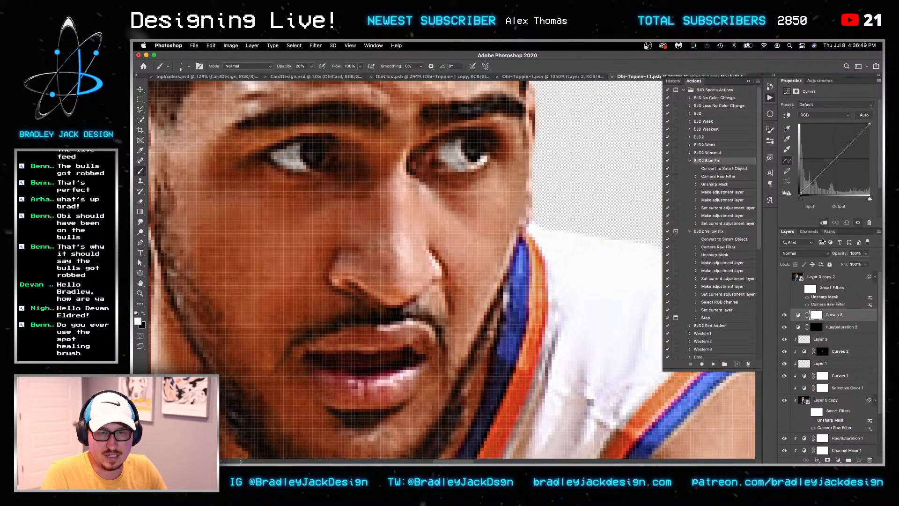
pyautogui.moveTo(834, 160); pyautogui.dragTo(829, 152)
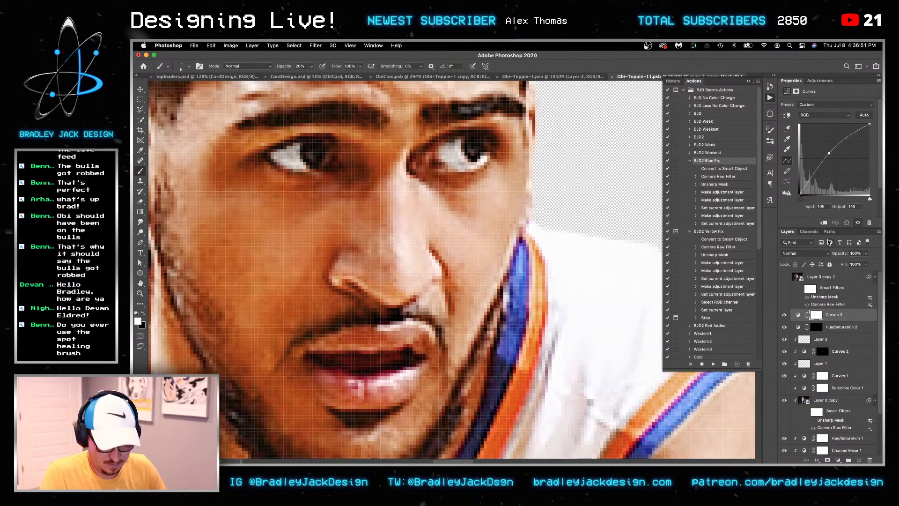
pyautogui.hotkey('ctrl', 'i')
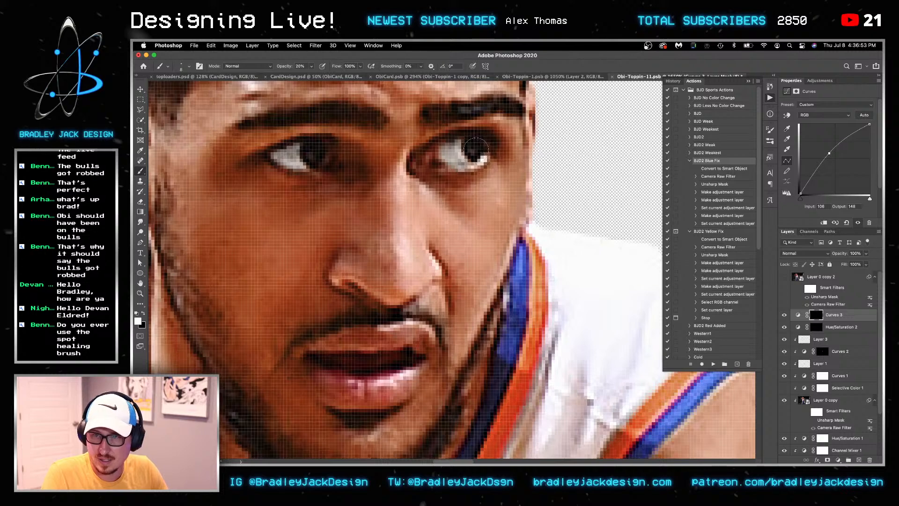
pyautogui.moveTo(308, 152); pyautogui.dragTo(290, 156)
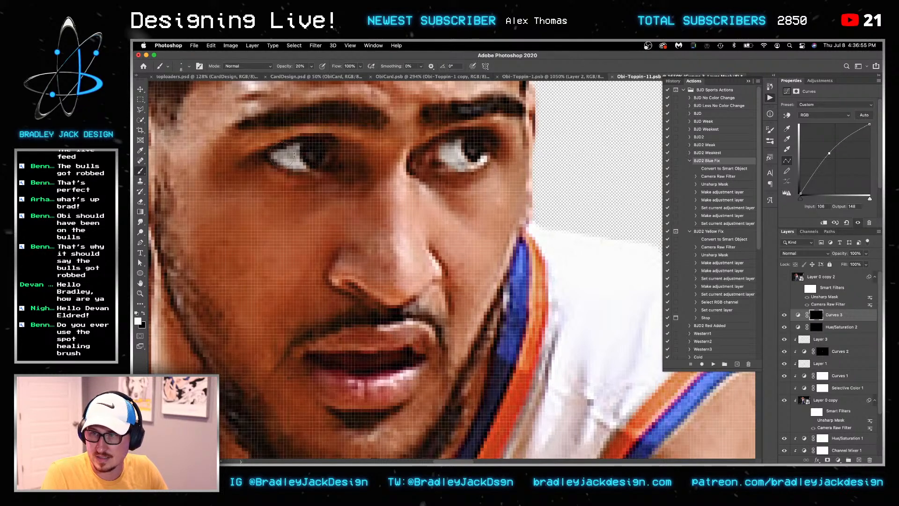
# Close the Obi-Toppin-1.psb document and switch to the ObiCard.psb document
pyautogui.scroll(-10, 382, 235)
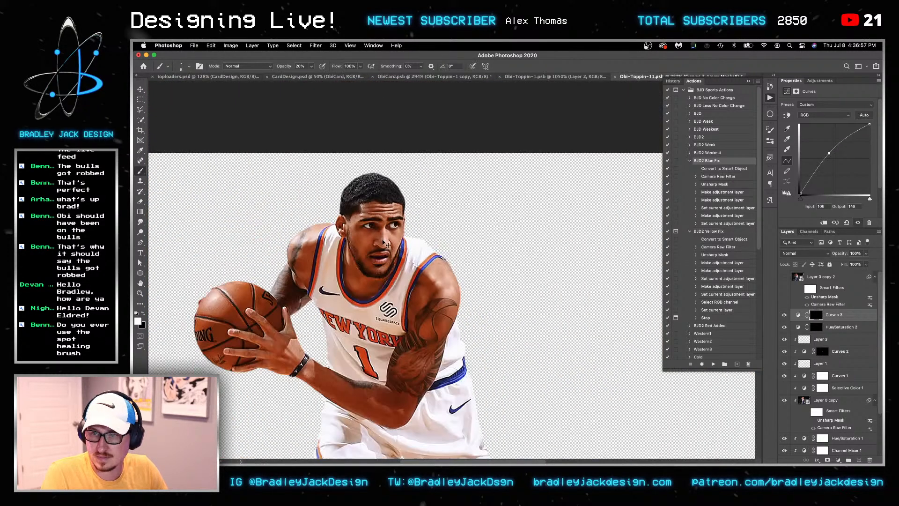
pyautogui.press('v')
pyautogui.hotkey('ctrl', 'shift', 'Tab')
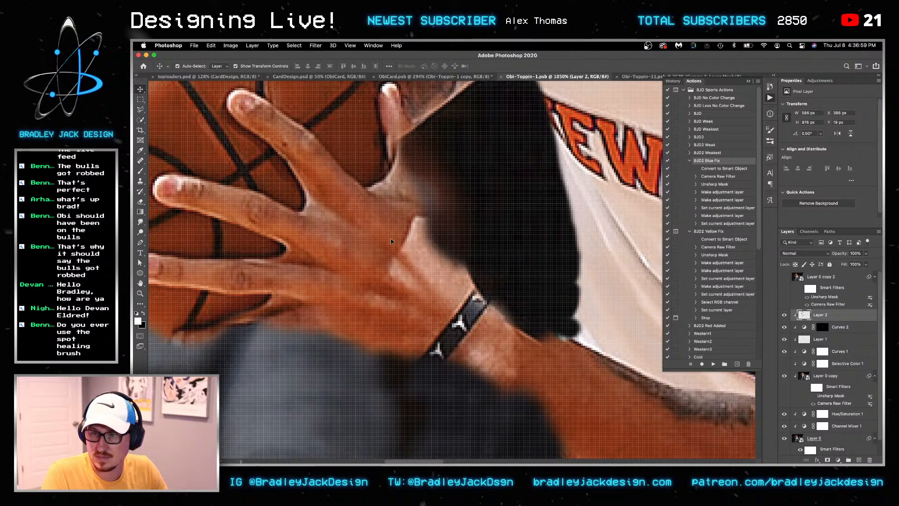
pyautogui.press('super+w')
pyautogui.hotkey('ctrl', 'shift', 'Tab')
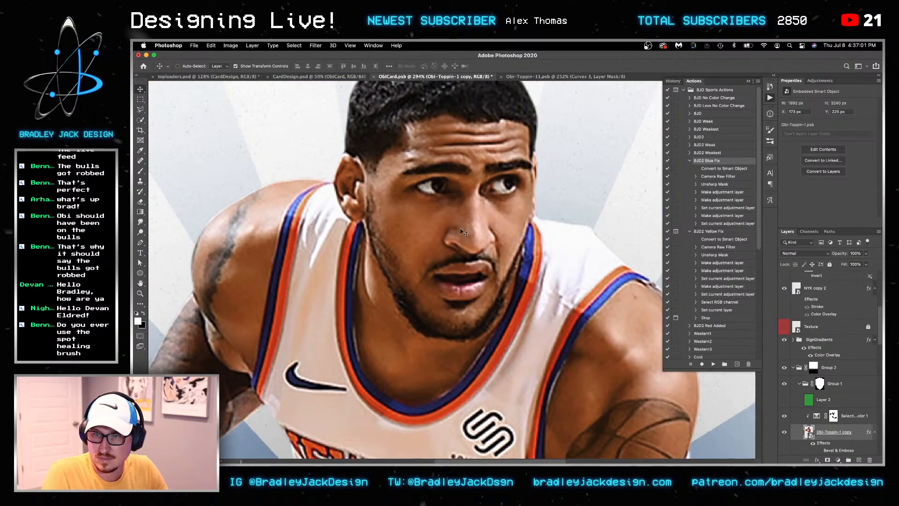
# Bring the whole card into view and save ObiCard.psb
pyautogui.press('z')
pyautogui.keyDown('alt'); pyautogui.click(460, 229); pyautogui.keyUp('alt')
pyautogui.keyDown('alt'); pyautogui.click(461, 229); pyautogui.keyUp('alt')
pyautogui.keyDown('alt'); pyautogui.click(460, 229); pyautogui.keyUp('alt')
pyautogui.press('super+s')
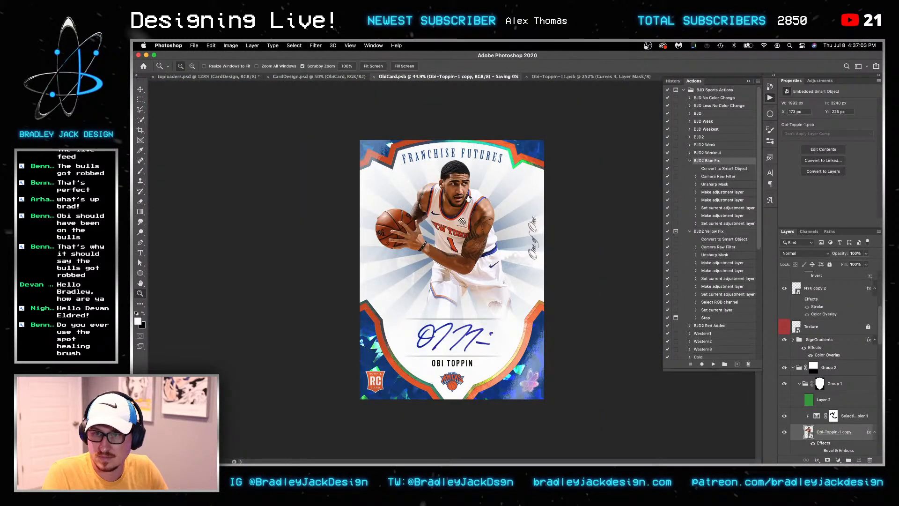
pyautogui.press('v')
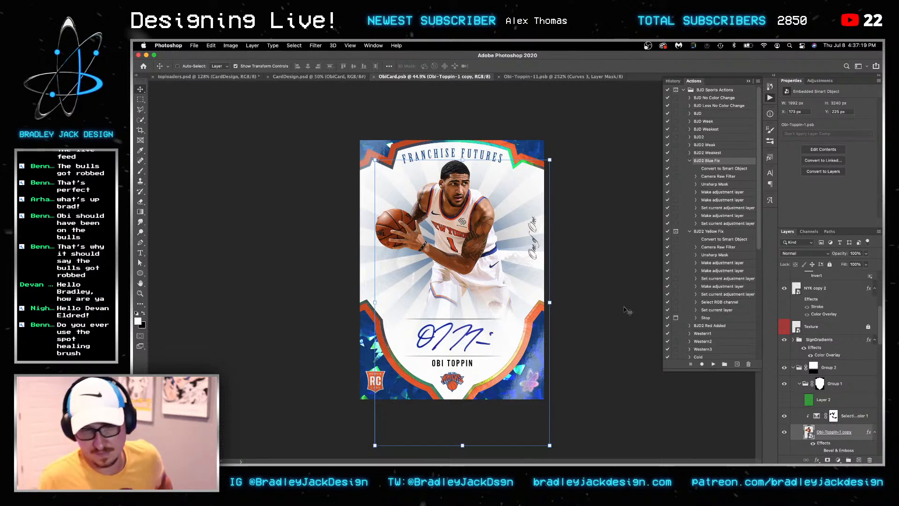
# Show the hidden back-view jersey photo layer below Obi-Toppin-1 copy and clip a Black, White gradient map to it
pyautogui.scroll(-5, 819, 380)
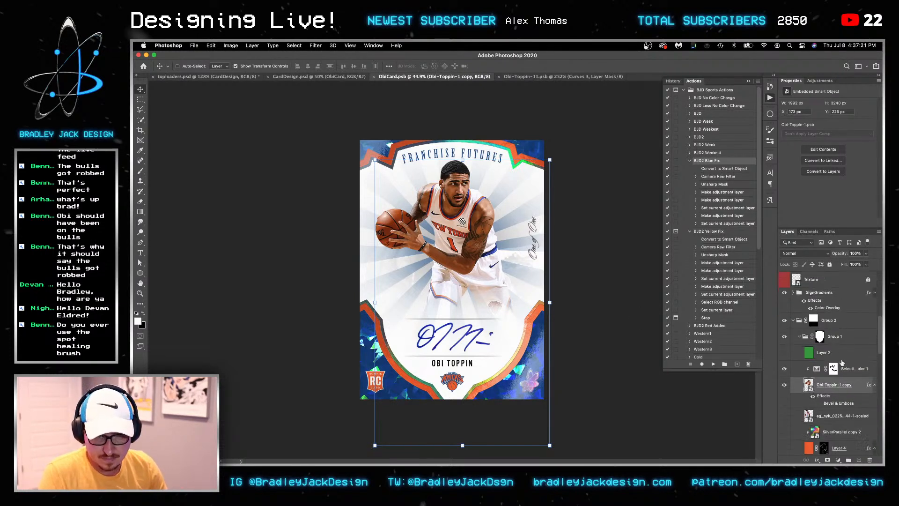
pyautogui.click(783, 387)
pyautogui.click(844, 386)
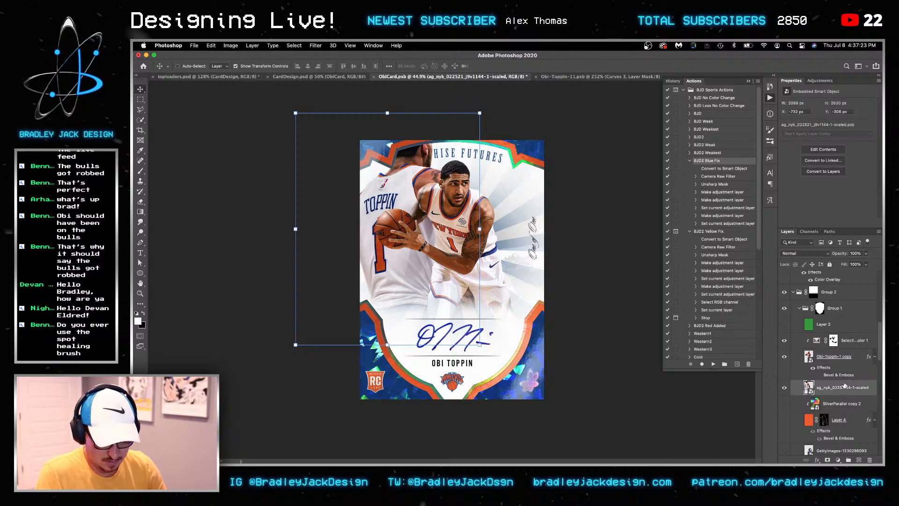
pyautogui.click(824, 82)
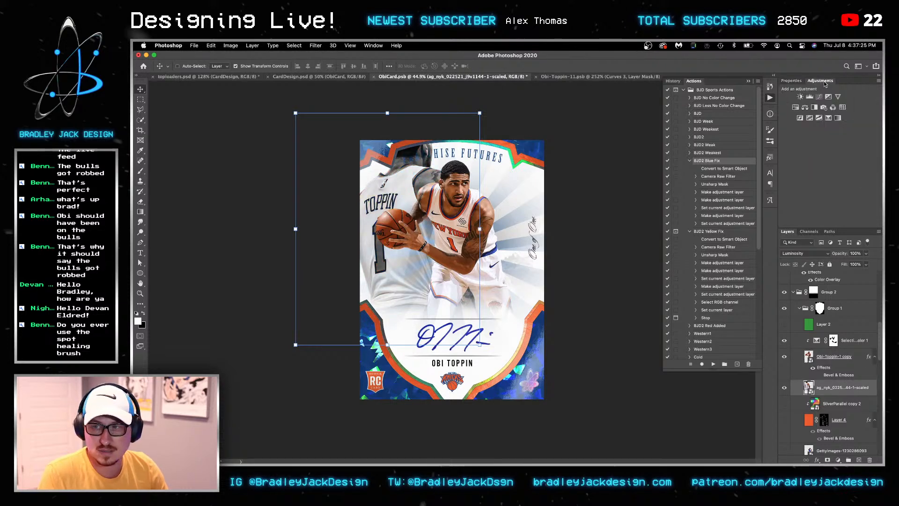
pyautogui.click(829, 120)
pyautogui.click(827, 101)
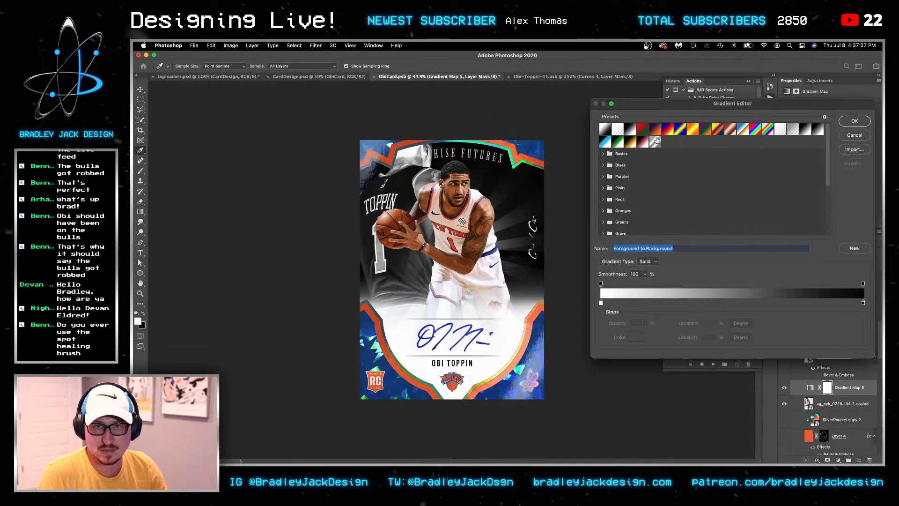
pyautogui.click(629, 129)
pyautogui.click(854, 121)
pyautogui.keyDown('alt'); pyautogui.click(823, 395); pyautogui.keyUp('alt')
# Set the back-view photo layer to Multiply at 20% opacity and shift it slightly to the right
pyautogui.click(828, 404)
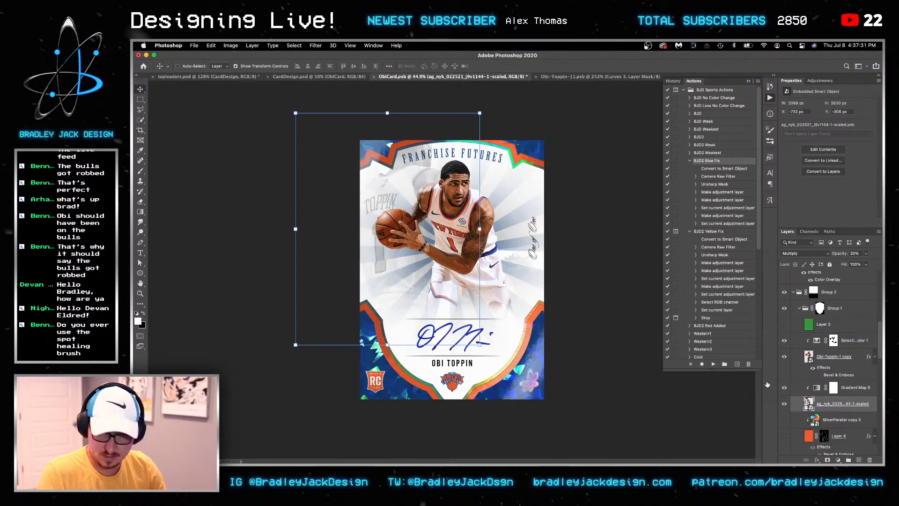
pyautogui.moveTo(468, 288); pyautogui.dragTo(424, 279)
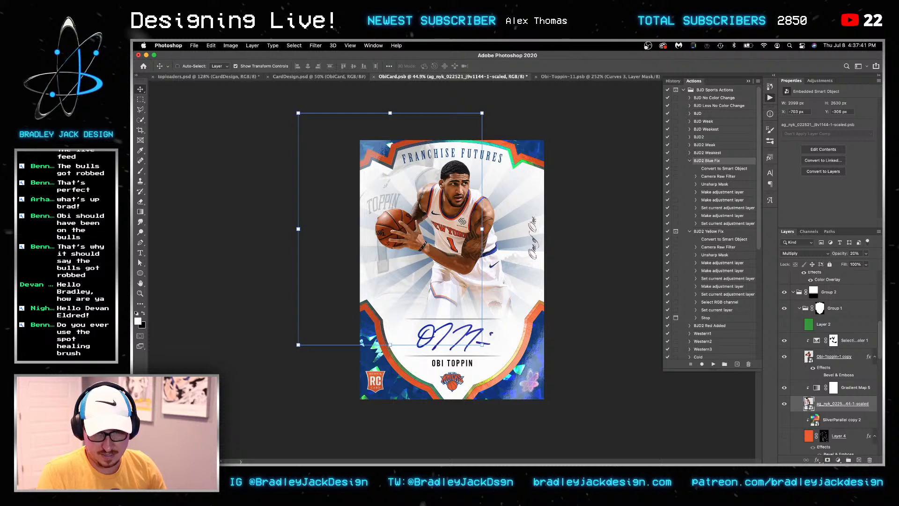
# Add a black layer mask to the back-view photo and enlarge the brush for painting on it
pyautogui.click(828, 460)
pyautogui.press('b')
pyautogui.rightClick(403, 227)
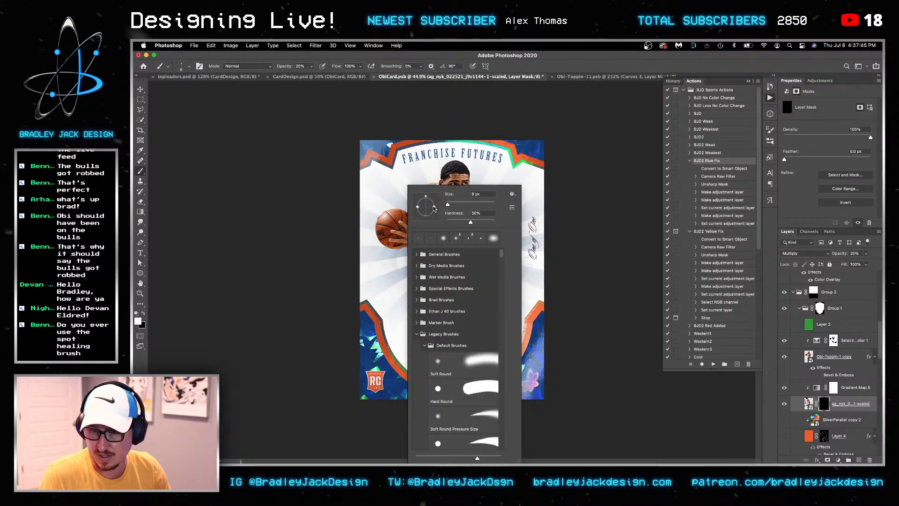
pyautogui.click(364, 215)
pyautogui.press(']')
pyautogui.press(']')
pyautogui.press(']')
pyautogui.press(']')
pyautogui.press(']')
pyautogui.press(']')
pyautogui.press(']')
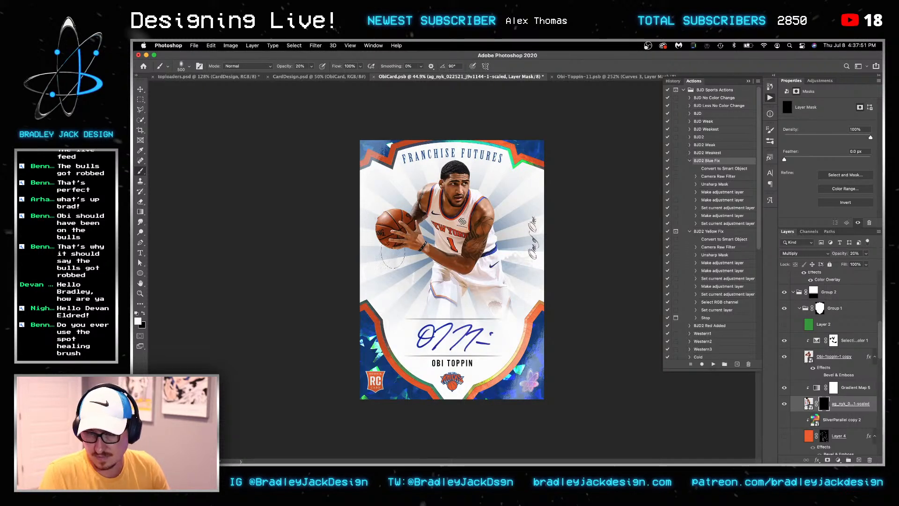
# Paint white with a very large brush on the mask to reveal the TOPPIN jersey around the basketball, and save the card
pyautogui.press('x')
pyautogui.press(']')
pyautogui.press(']')
pyautogui.press(']')
pyautogui.press(']')
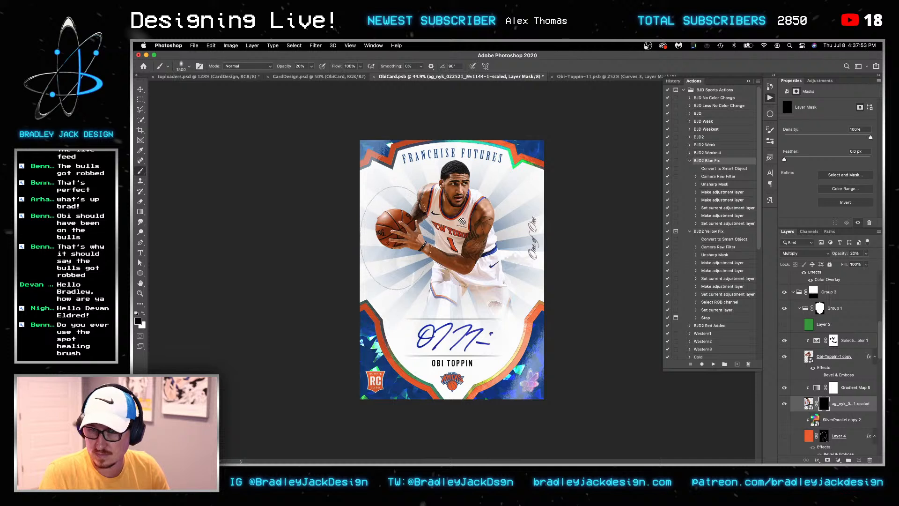
pyautogui.press('x')
pyautogui.press(']')
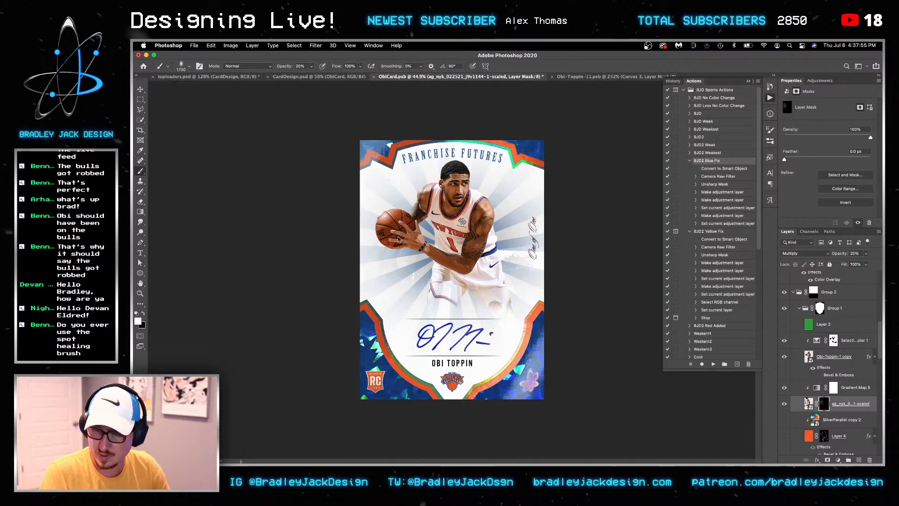
pyautogui.press('[')
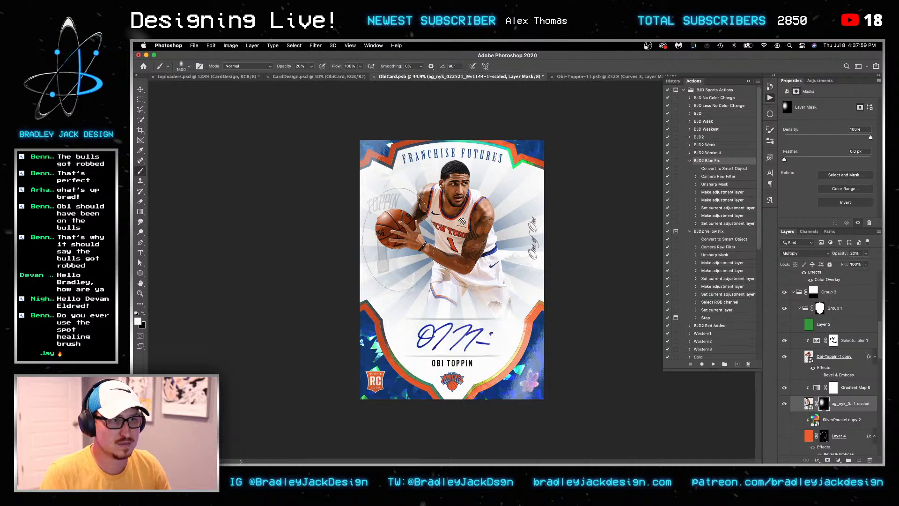
pyautogui.press('v')
pyautogui.hotkey('ctrl', 's')
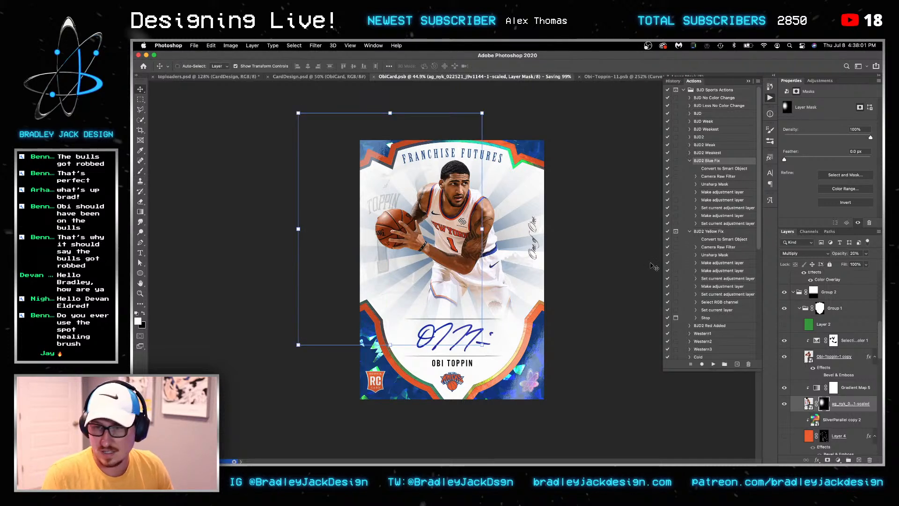
# Show the GettyImages photo layer, scale it to about 55%, and place it behind the player's shoulder on the card's right side
pyautogui.scroll(-3, 839, 384)
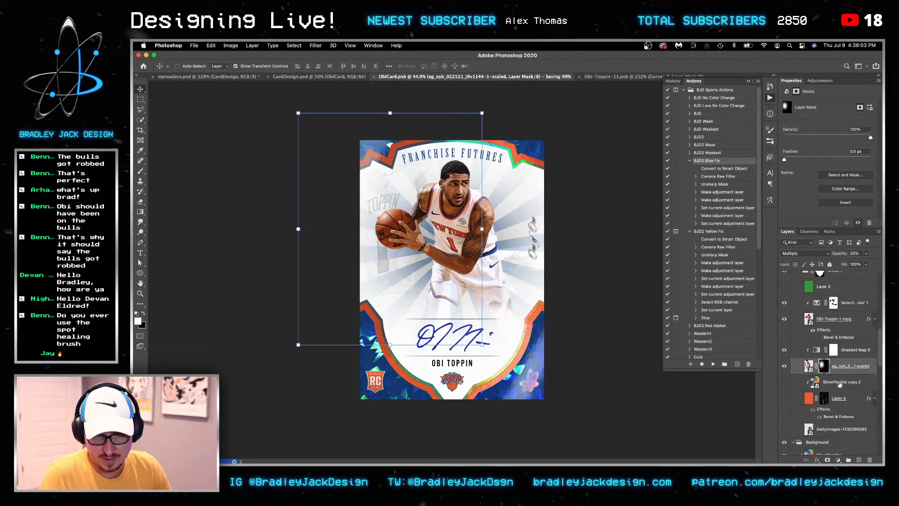
pyautogui.click(841, 420)
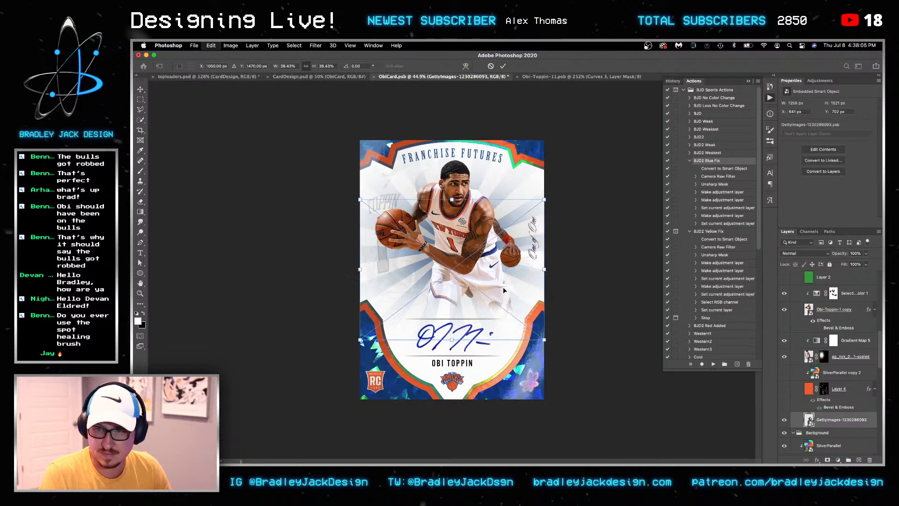
pyautogui.hotkey('ctrl', 't')
pyautogui.moveTo(583, 326)
pyautogui.mouseDown()
pyautogui.moveTo(630, 323)
pyautogui.moveTo(587, 300)
pyautogui.moveTo(577, 315)
pyautogui.mouseUp()
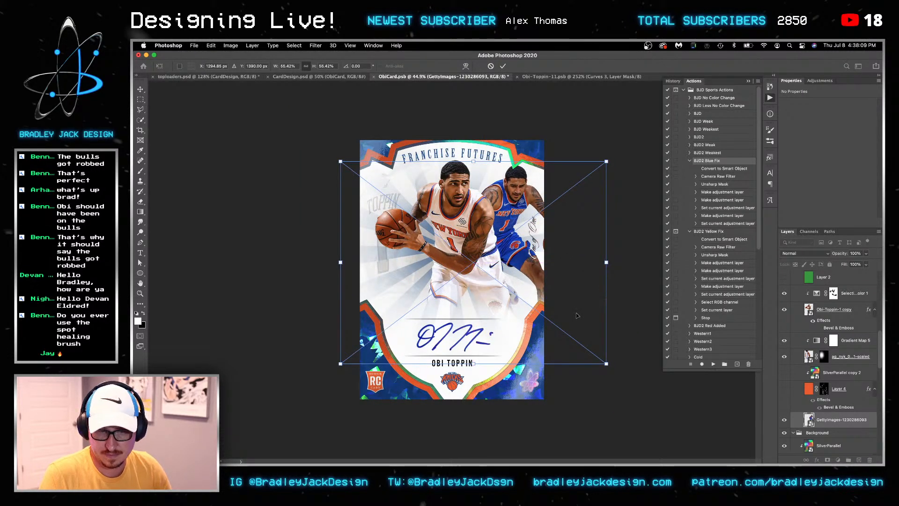
pyautogui.press('Return')
# Clip a copy of the gradient map to the GettyImages layer and set that photo to Multiply at 20% opacity
pyautogui.moveTo(857, 346); pyautogui.dragTo(841, 421)
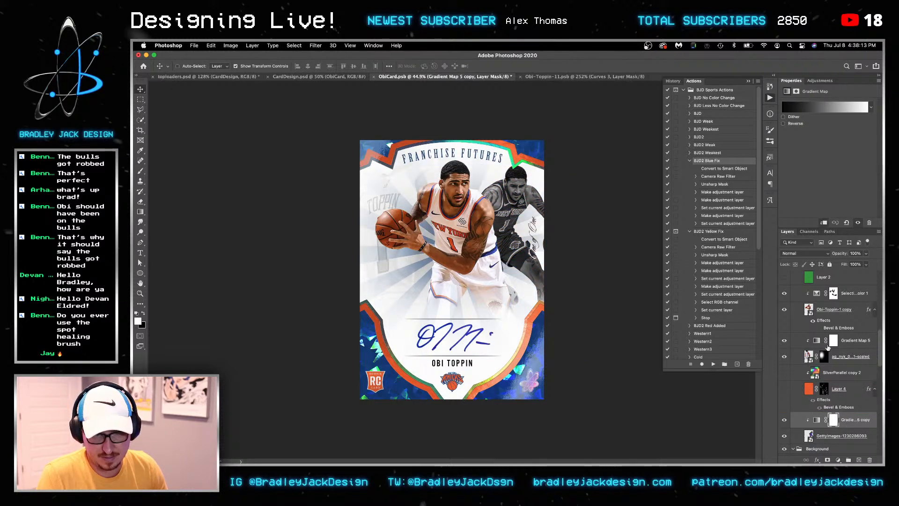
pyautogui.click(810, 359)
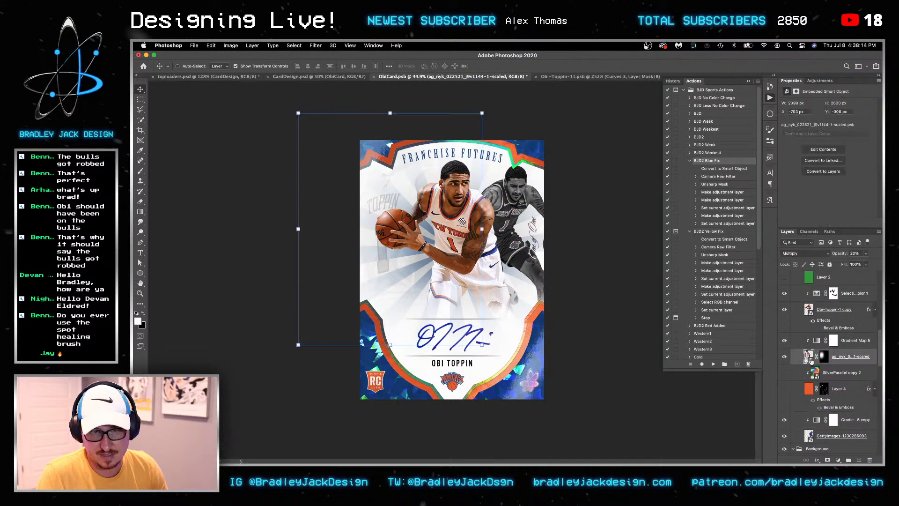
pyautogui.click(855, 436)
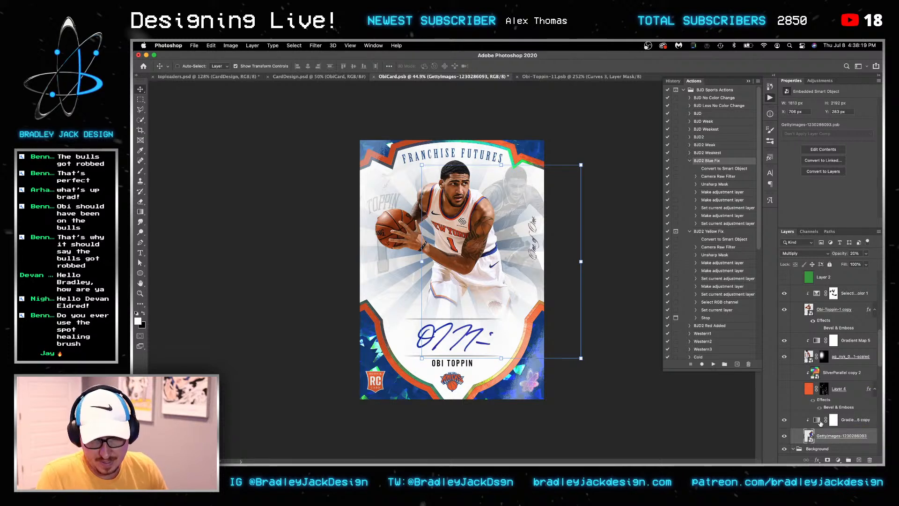
# Lighten the GettyImages photo by moving the white stop of its gradient map inward toward the middle
pyautogui.click(833, 420)
pyautogui.click(832, 108)
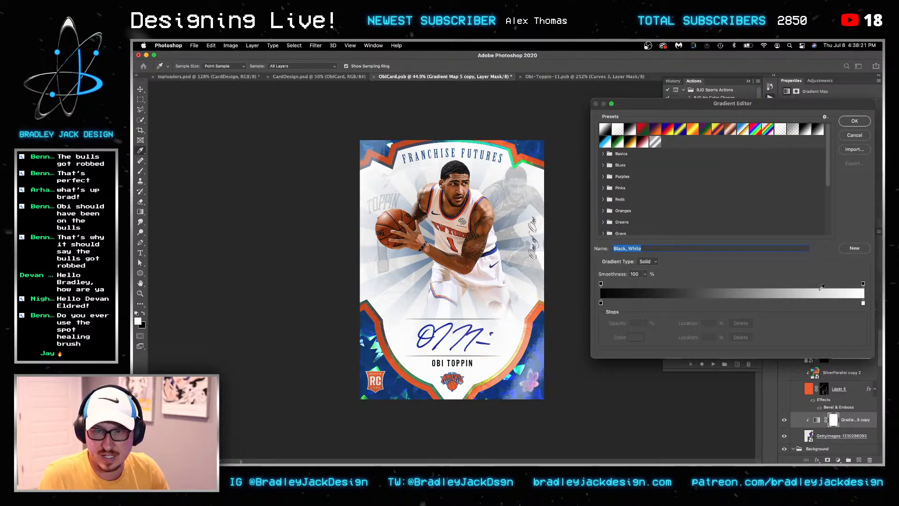
pyautogui.moveTo(862, 305); pyautogui.dragTo(786, 302)
pyautogui.press('Return')
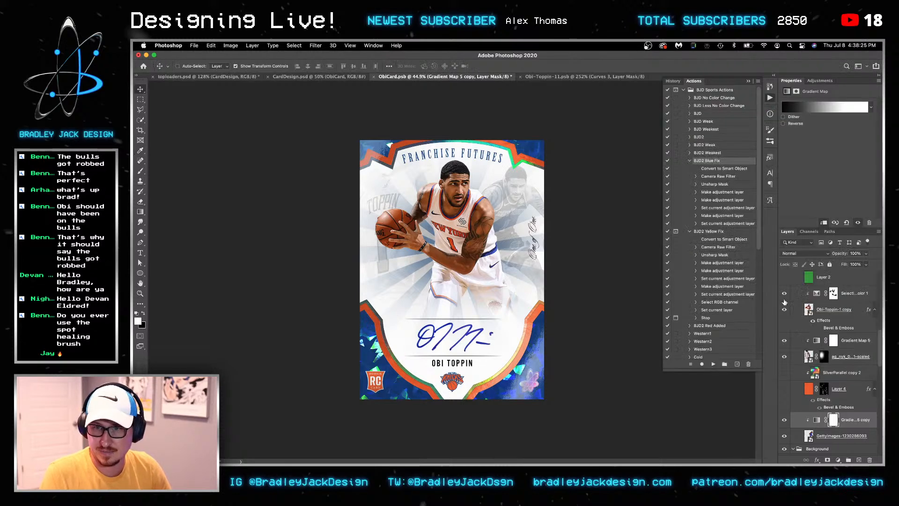
# Nudge the GettyImages photo slightly down and right to a Y position of 323 px, and set its opacity to 15%
pyautogui.click(858, 436)
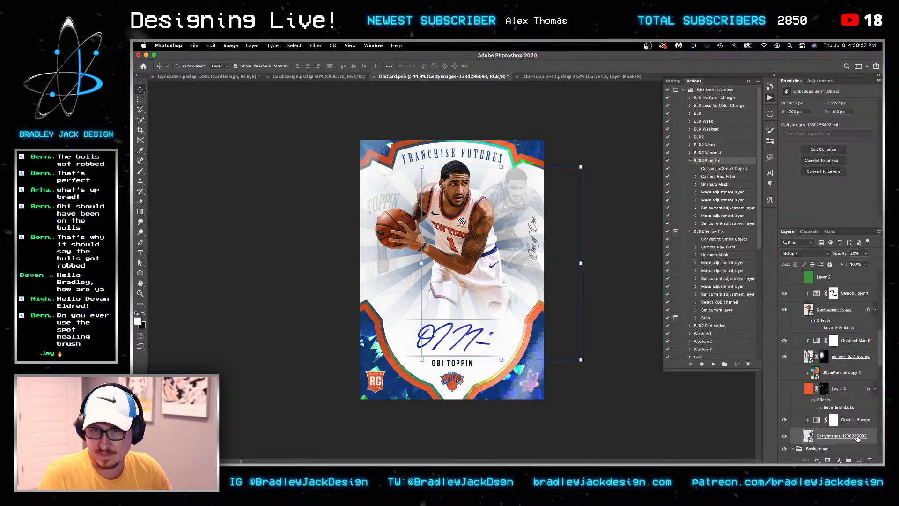
pyautogui.hotkey('shift', 'Down')
pyautogui.hotkey('shift', 'Down')
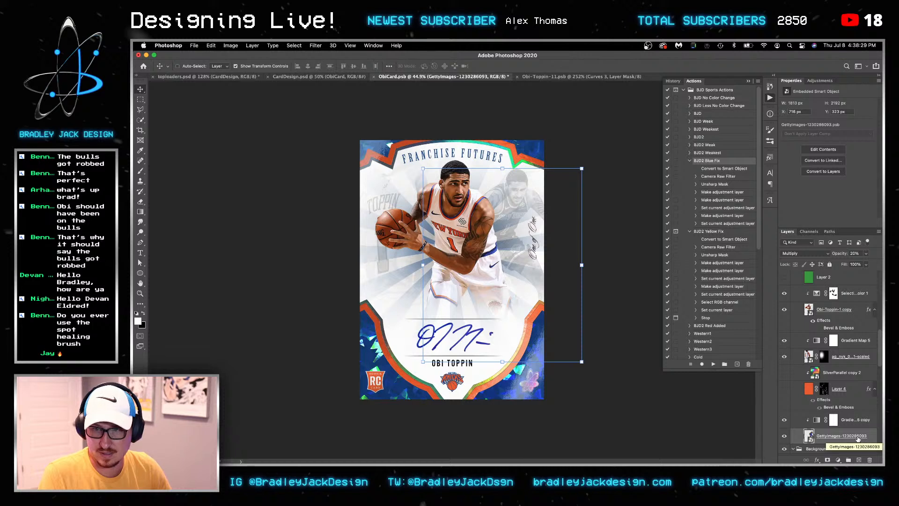
pyautogui.press('1')
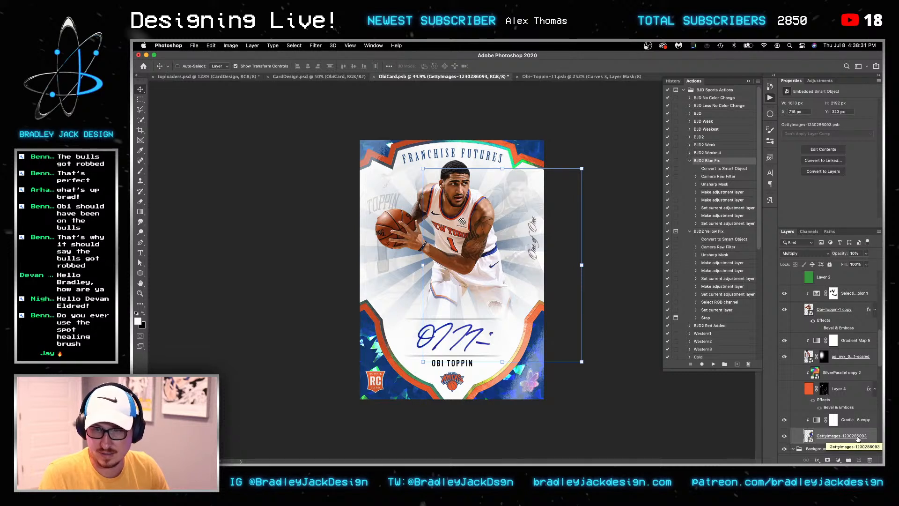
pyautogui.press('1')
pyautogui.press('5')
# Nudge the GettyImages photo further down to a Y position of 339 px and save the card
pyautogui.hotkey('shift', 'Down')
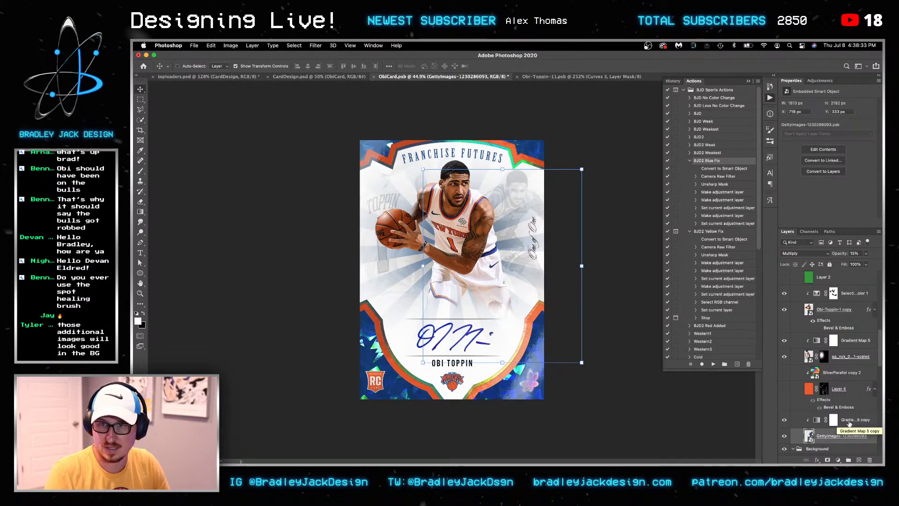
pyautogui.press('Down')
pyautogui.press('Down')
pyautogui.press('Down')
pyautogui.press('Down')
pyautogui.press('Down')
pyautogui.press('Down')
pyautogui.hotkey('ctrl', 's')
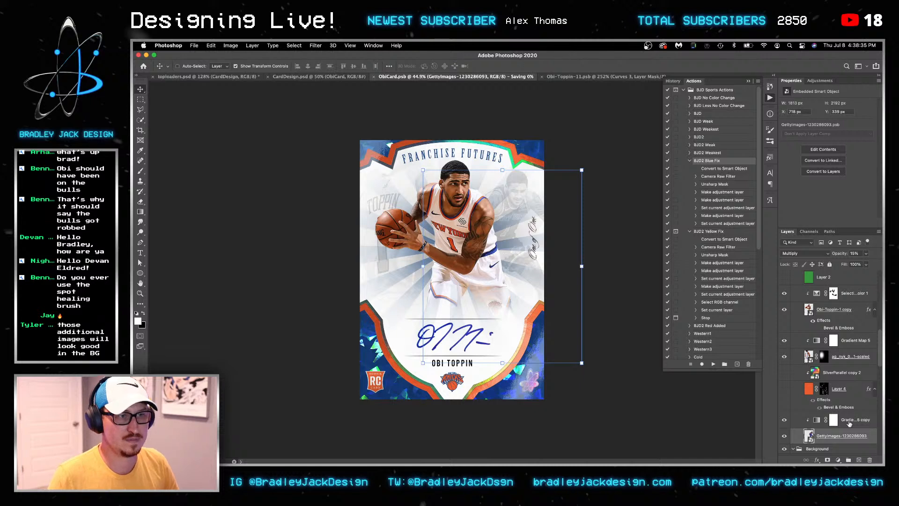
# Nudge the GettyImages photo further down to a Y position of 343 px
pyautogui.press('Down')
pyautogui.press('Down')
pyautogui.press('Down')
pyautogui.press('Down')
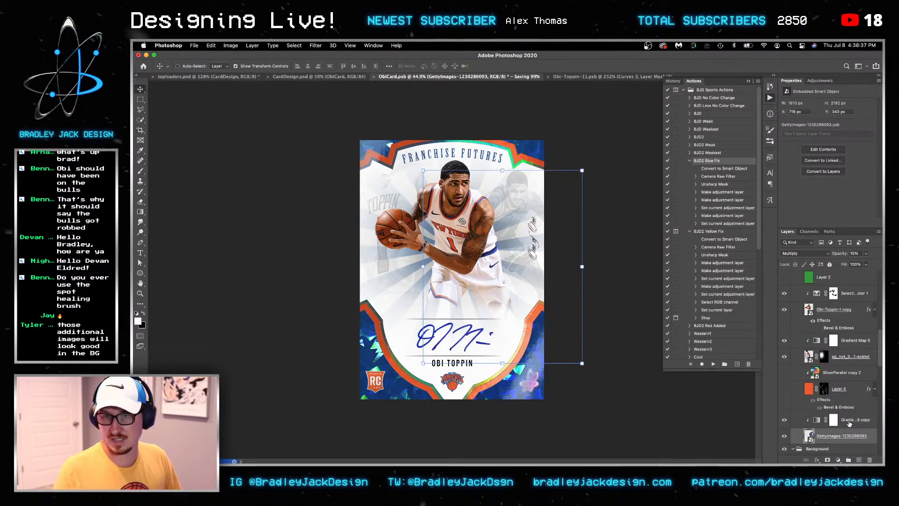
# Set the ag_nyk photo's opacity to 10% and save the card
pyautogui.click(857, 359)
pyautogui.press('1')
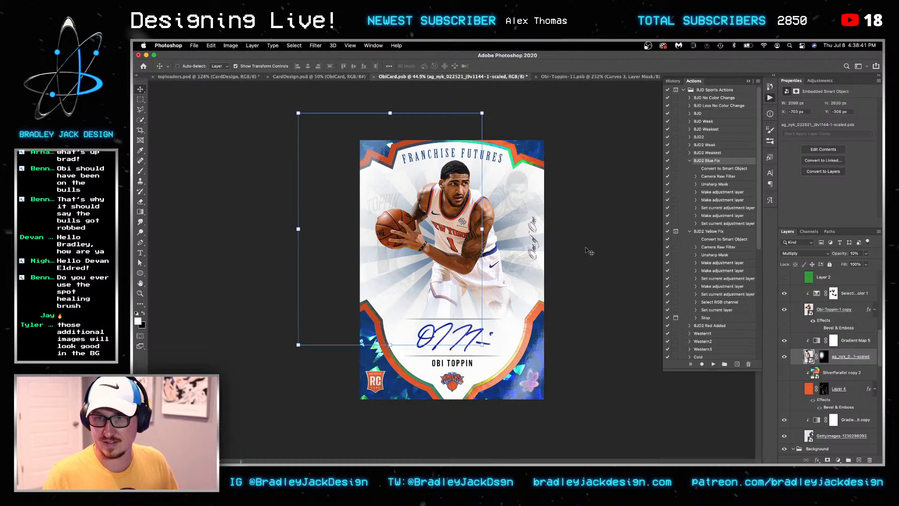
pyautogui.press('super+s')
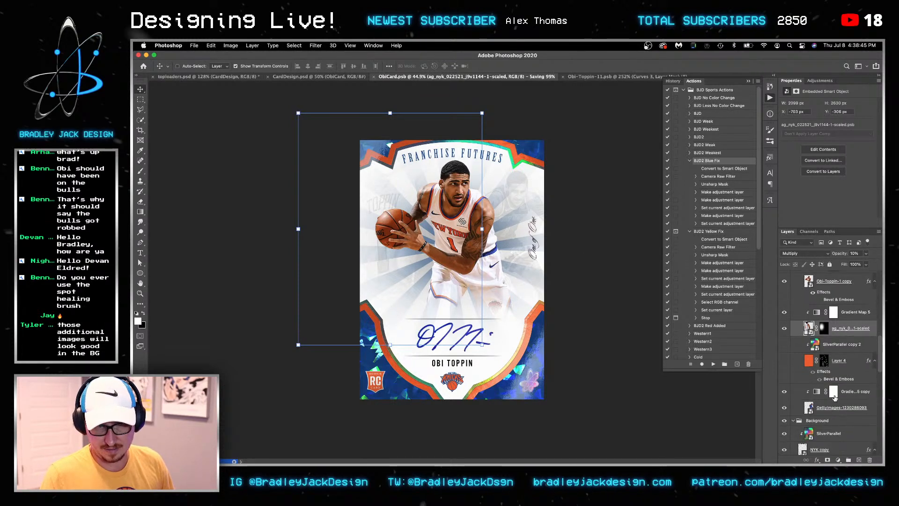
# Move the ag_nyk and GettyImages photos with their clipped gradient maps into the Background group, directly above Gradient Map 4
pyautogui.scroll(-4, 835, 396)
pyautogui.scroll(9, 839, 393)
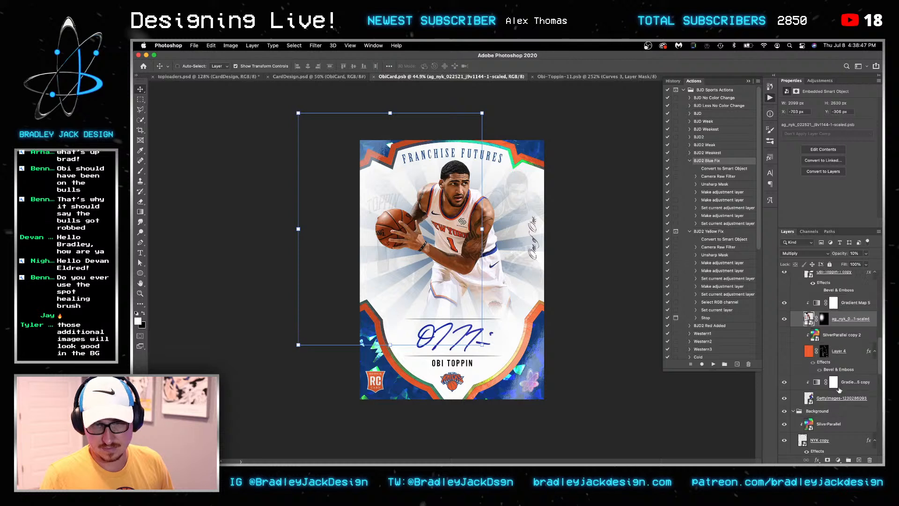
pyautogui.keyDown('shift'); pyautogui.click(847, 372); pyautogui.keyUp('shift')
pyautogui.scroll(-7, 843, 367)
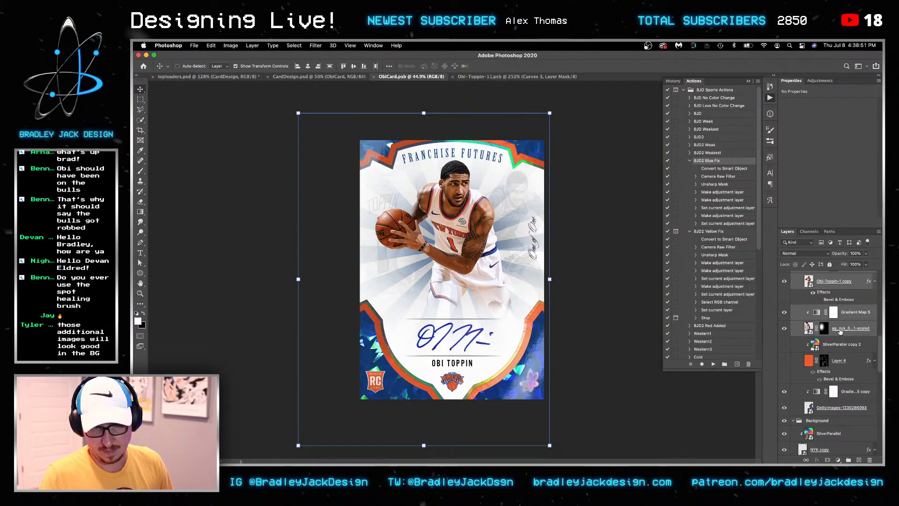
pyautogui.click(841, 332)
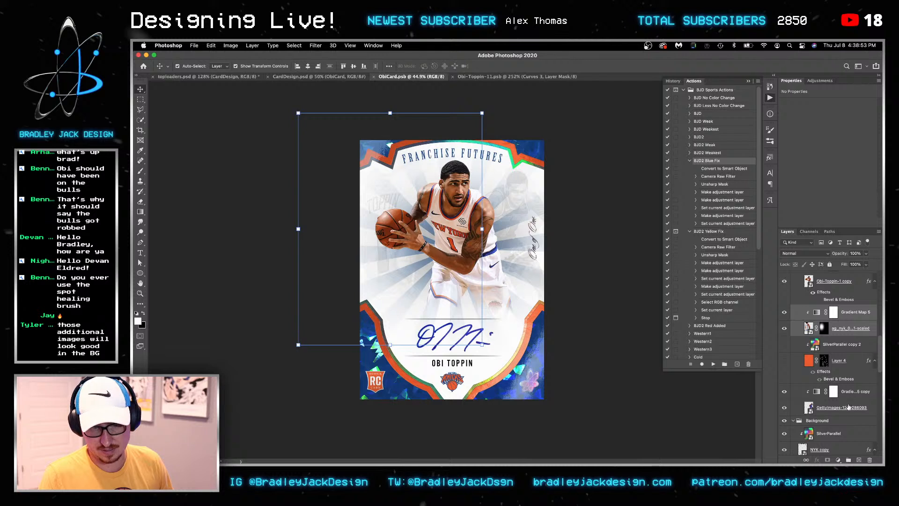
pyautogui.click(846, 407)
pyautogui.scroll(-6, 843, 398)
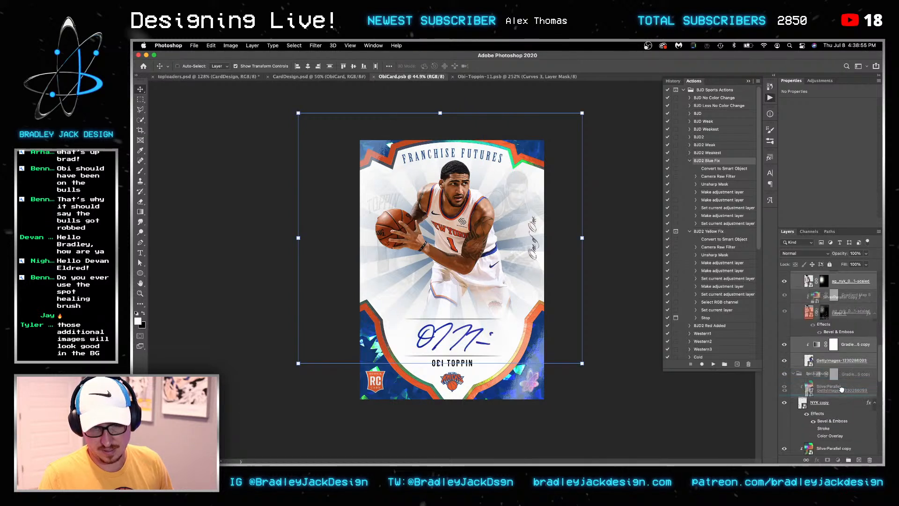
pyautogui.moveTo(841, 390)
pyautogui.mouseDown()
pyautogui.moveTo(849, 370)
pyautogui.moveTo(848, 401)
pyautogui.mouseUp()
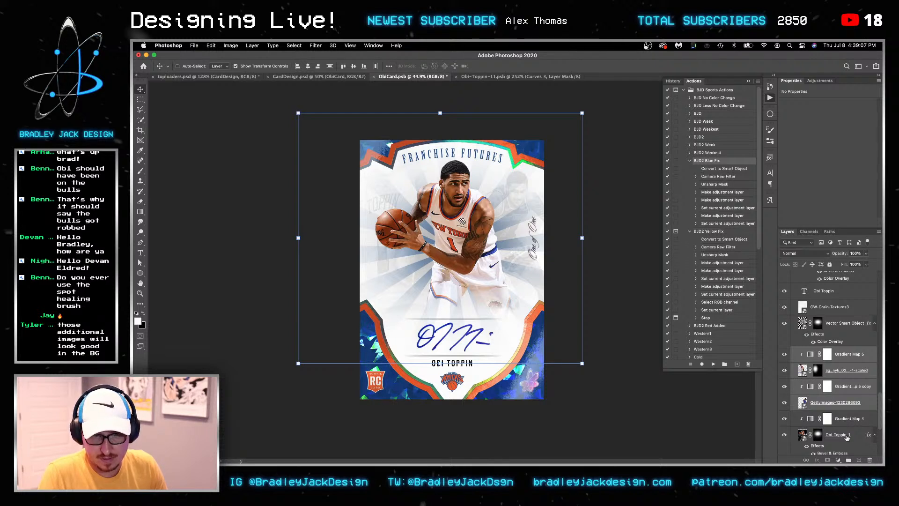
# Delete Gradient Map 5 and its copy from above the two moved photos
pyautogui.click(852, 435)
pyautogui.click(846, 416)
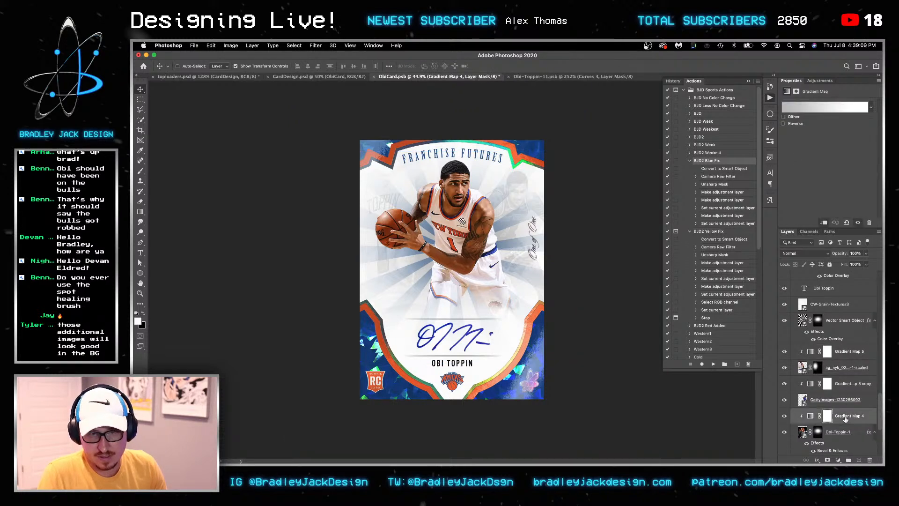
pyautogui.click(840, 400)
pyautogui.click(839, 384)
pyautogui.keyDown('super'); pyautogui.click(837, 356); pyautogui.keyUp('super')
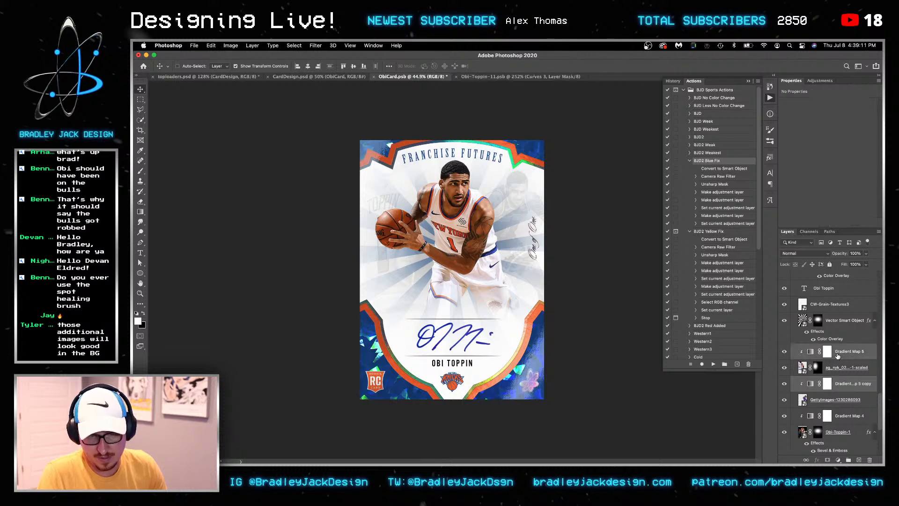
pyautogui.press('Delete')
# Move Gradient Map 4 above the ag_nyk photo, group the three background photos, and clip the gradient map to that group
pyautogui.moveTo(837, 384); pyautogui.dragTo(837, 347)
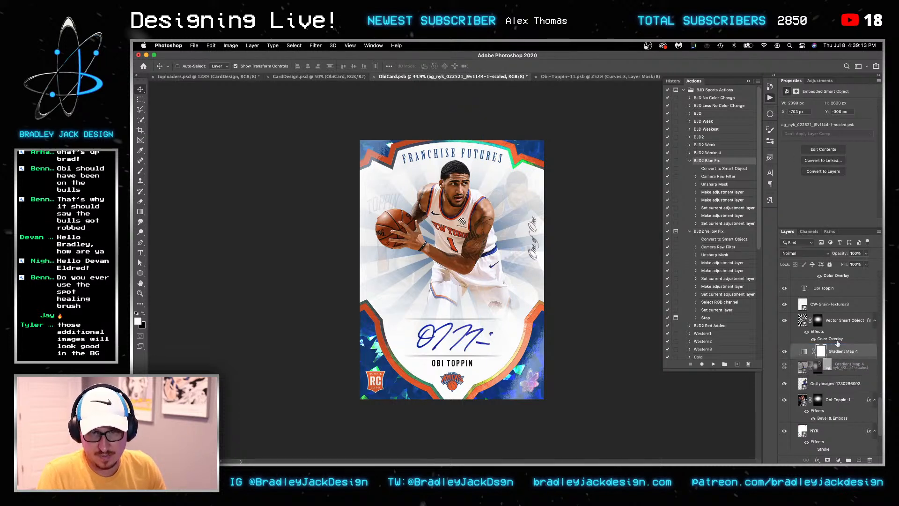
pyautogui.click(839, 370)
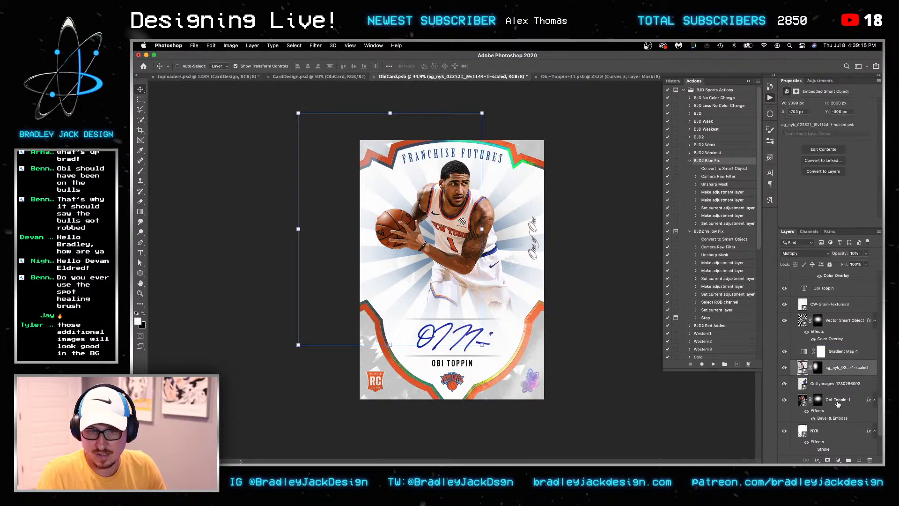
pyautogui.keyDown('shift'); pyautogui.click(838, 400); pyautogui.keyUp('shift')
pyautogui.press('super+g')
pyautogui.keyDown('alt'); pyautogui.click(818, 358); pyautogui.keyUp('alt')
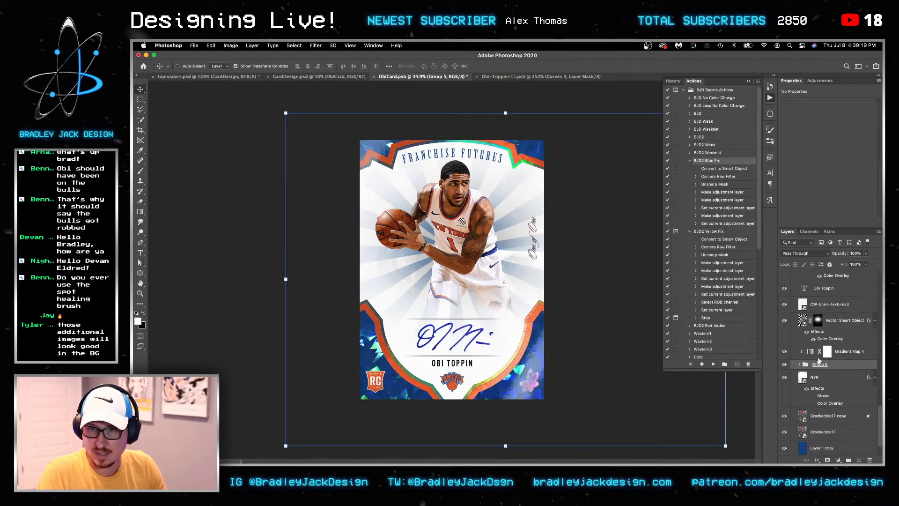
# Expand the new photo group and raise the GettyImages and ag_nyk photos to 100% opacity
pyautogui.click(800, 364)
pyautogui.click(834, 410)
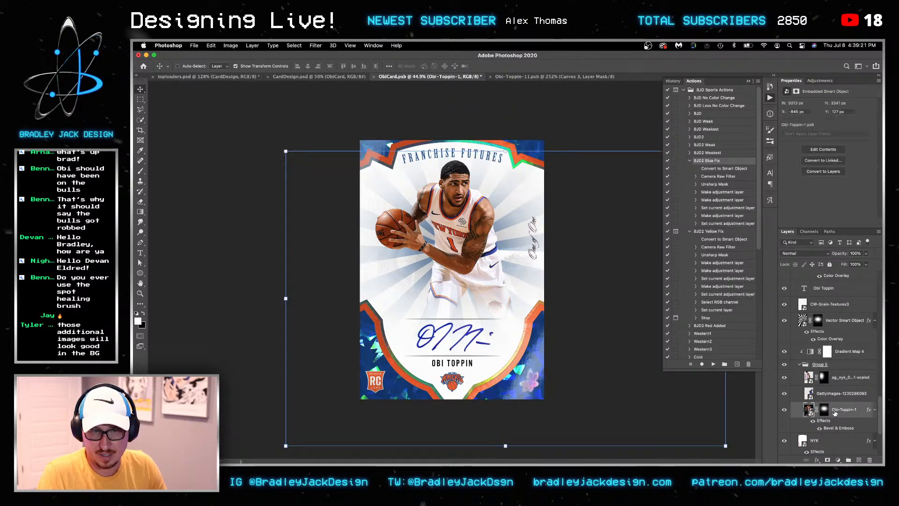
pyautogui.click(838, 396)
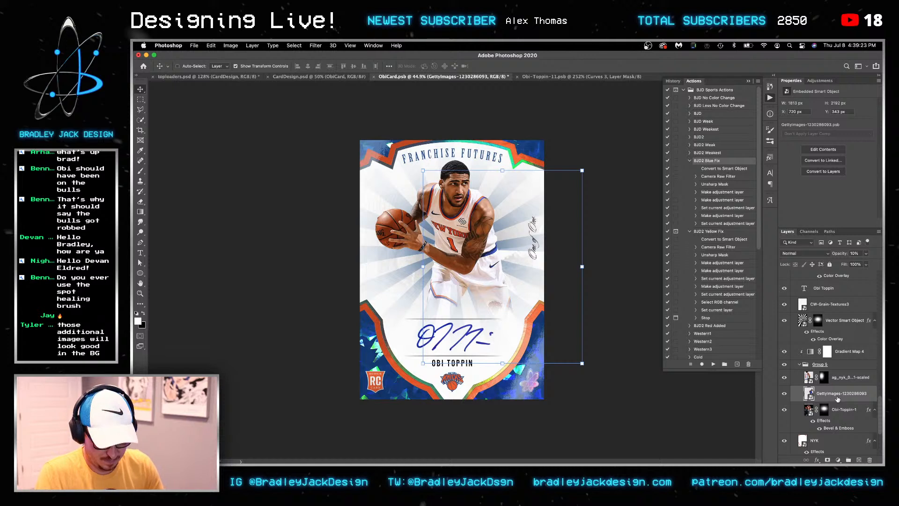
pyautogui.press('0')
pyautogui.click(841, 379)
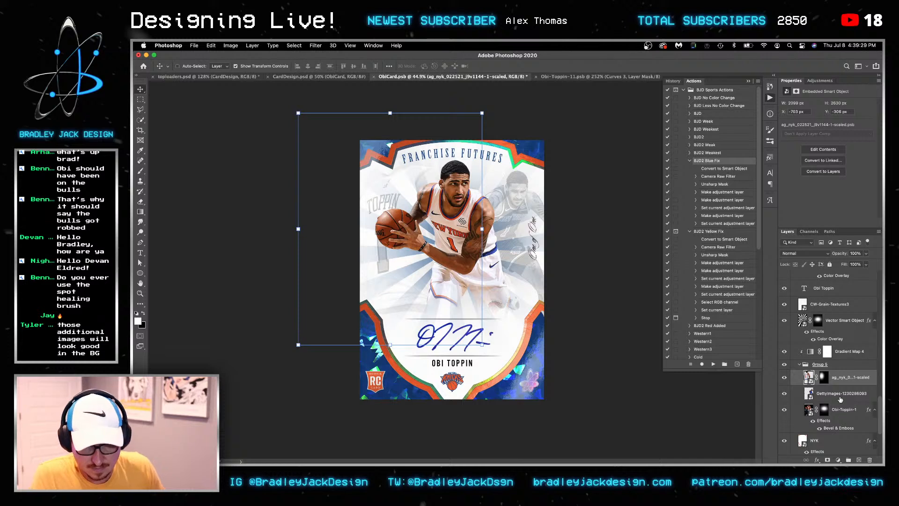
# Lower the GettyImages photo to 50% opacity and the ag_nyk photo to 60% opacity
pyautogui.click(840, 398)
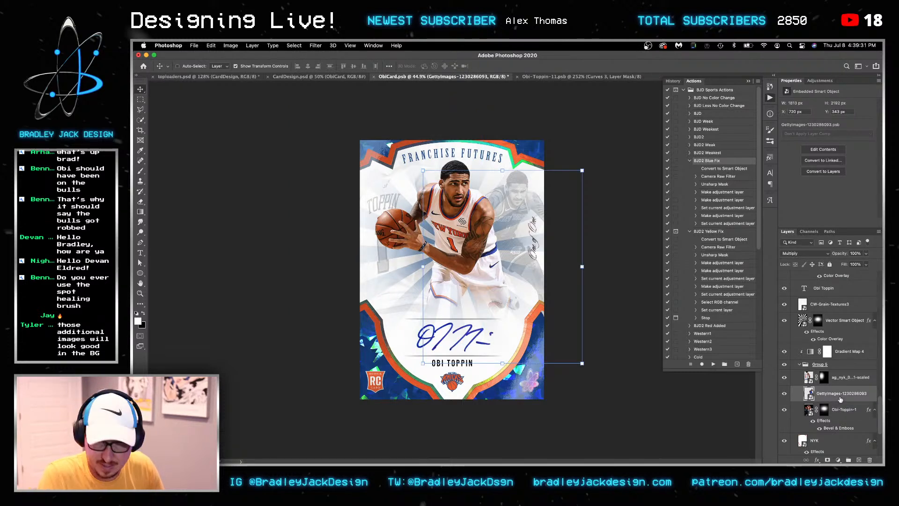
pyautogui.press('5')
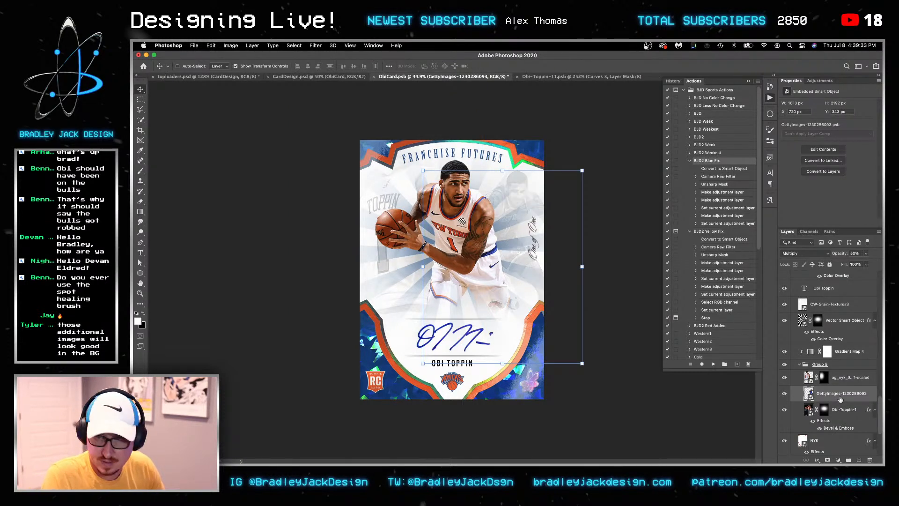
pyautogui.click(844, 380)
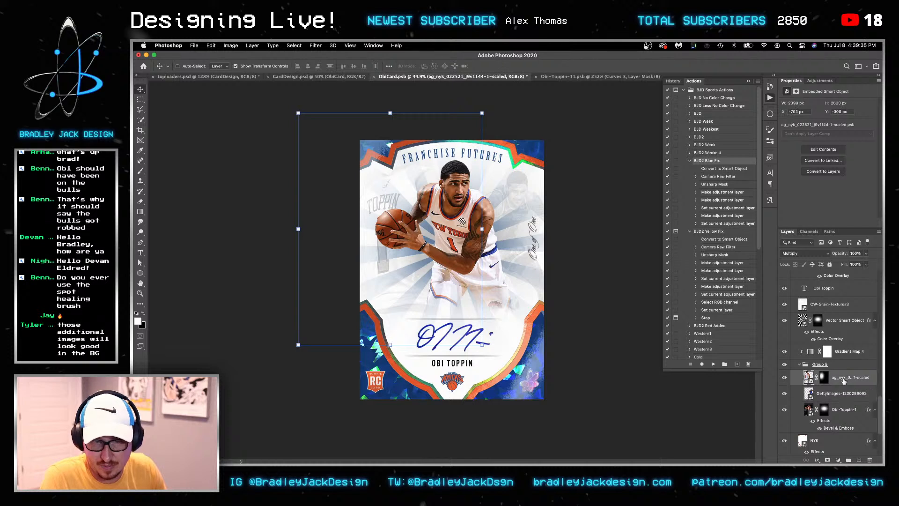
pyautogui.press('6')
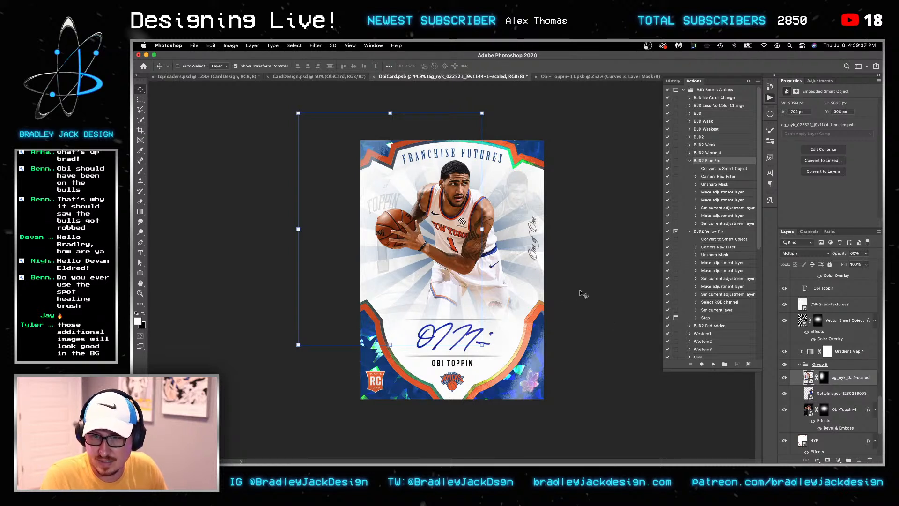
# Duplicate the Obi-Toppin-1 background photo with the copy in Multiply mode, and set the GettyImages photo's opacity to 75%
pyautogui.click(841, 411)
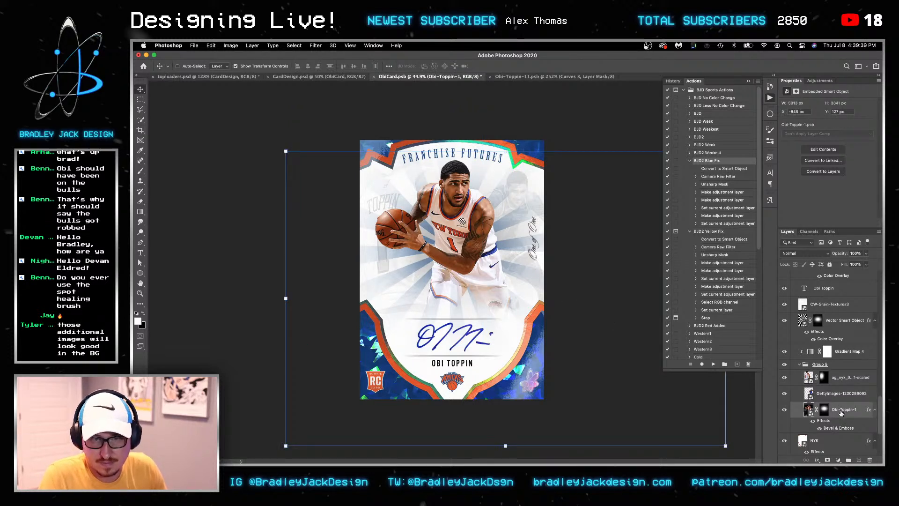
pyautogui.press('super+j')
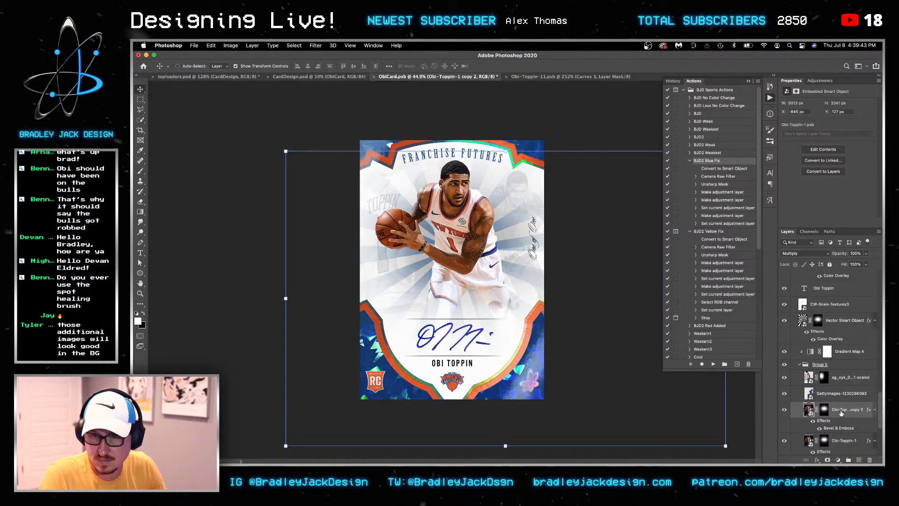
pyautogui.click(853, 395)
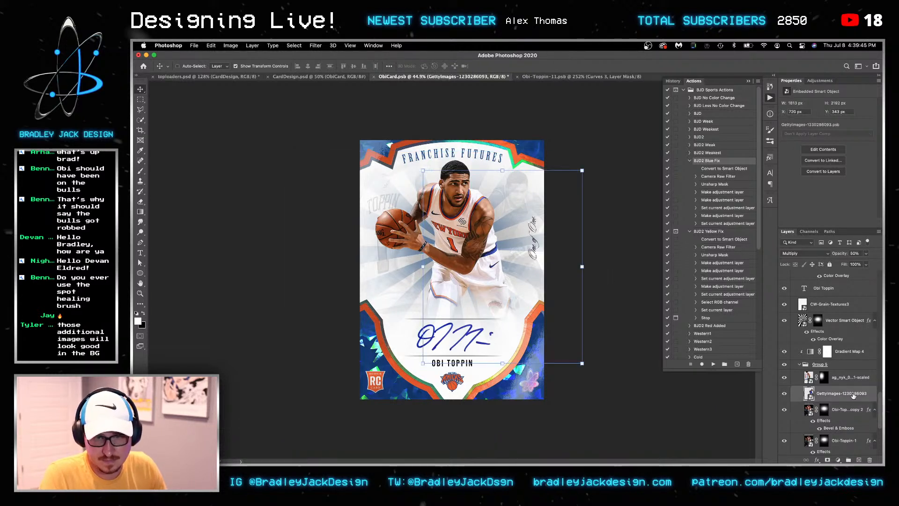
pyautogui.press('7')
pyautogui.press('5')
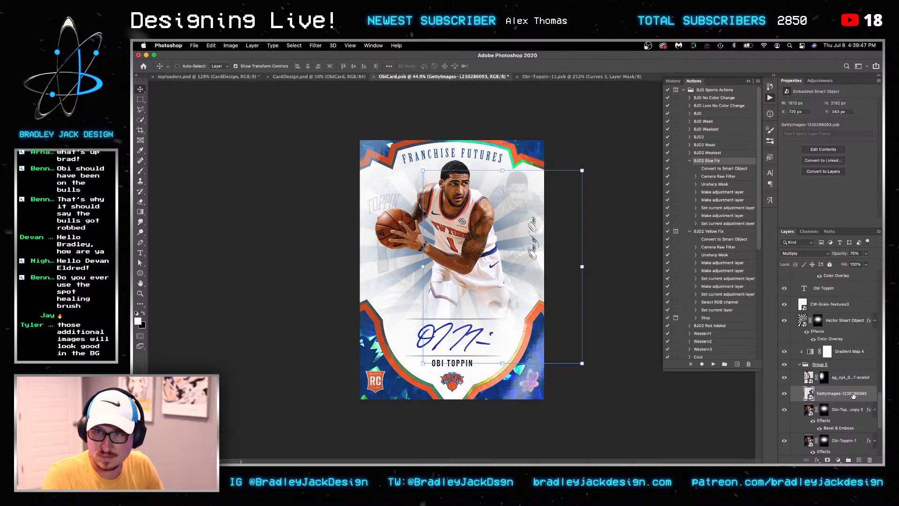
# Nudge the GettyImages photo left and down to X 711 px and Y 357 px, and save the card
pyautogui.press('Left')
pyautogui.press('Left')
pyautogui.press('Left')
pyautogui.press('Left')
pyautogui.press('Left')
pyautogui.press('Left')
pyautogui.press('Left')
pyautogui.press('Left')
pyautogui.press('Left')
pyautogui.press('Left')
pyautogui.press('Left')
pyautogui.press('Down')
pyautogui.press('Down')
pyautogui.press('Down')
pyautogui.press('Down')
pyautogui.press('Down')
pyautogui.press('Down')
pyautogui.press('Down')
pyautogui.press('Down')
pyautogui.press('Down')
pyautogui.press('Down')
pyautogui.press('Down')
pyautogui.press('Down')
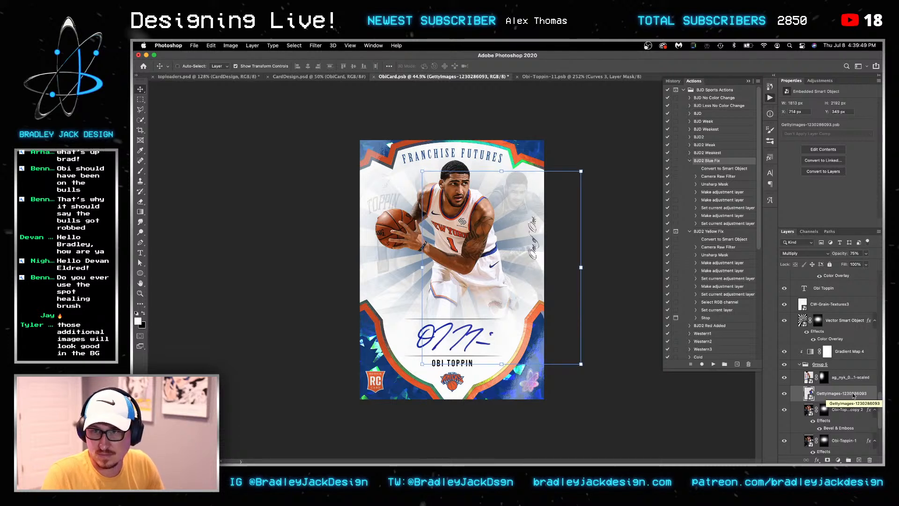
pyautogui.press('Right')
pyautogui.press('Right')
pyautogui.press('Down')
pyautogui.press('Down')
pyautogui.press('super+s')
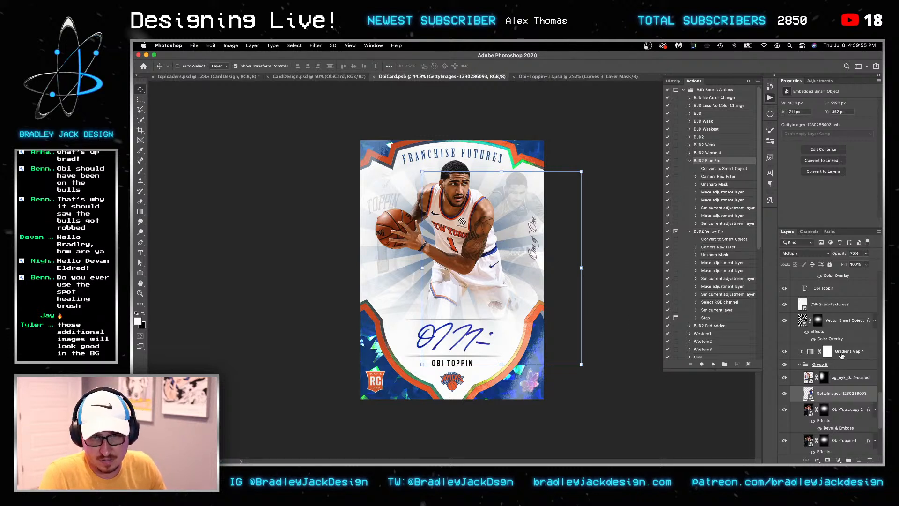
# Shift the "one of one" group down along the card's right edge, clear of the faint player photo, and save the card
pyautogui.scroll(10, 810, 299)
pyautogui.click(814, 288)
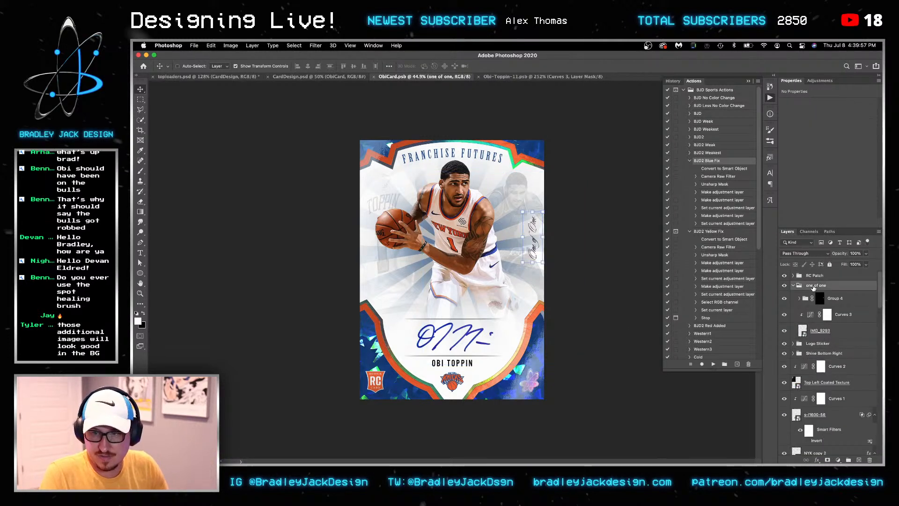
pyautogui.hotkey('shift', 'Down')
pyautogui.hotkey('shift', 'Down')
pyautogui.hotkey('shift', 'Down')
pyautogui.hotkey('shift', 'Down')
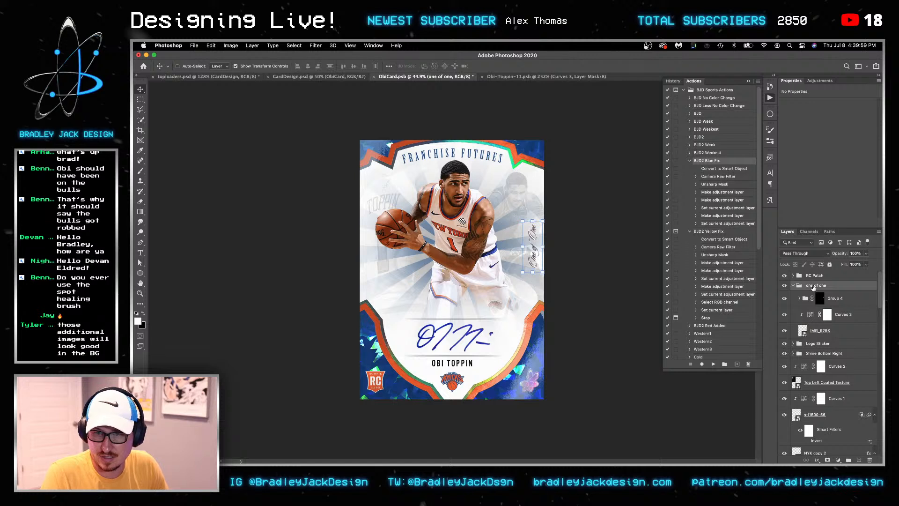
pyautogui.press('Down')
pyautogui.press('Down')
pyautogui.press('Down')
pyautogui.press('Down')
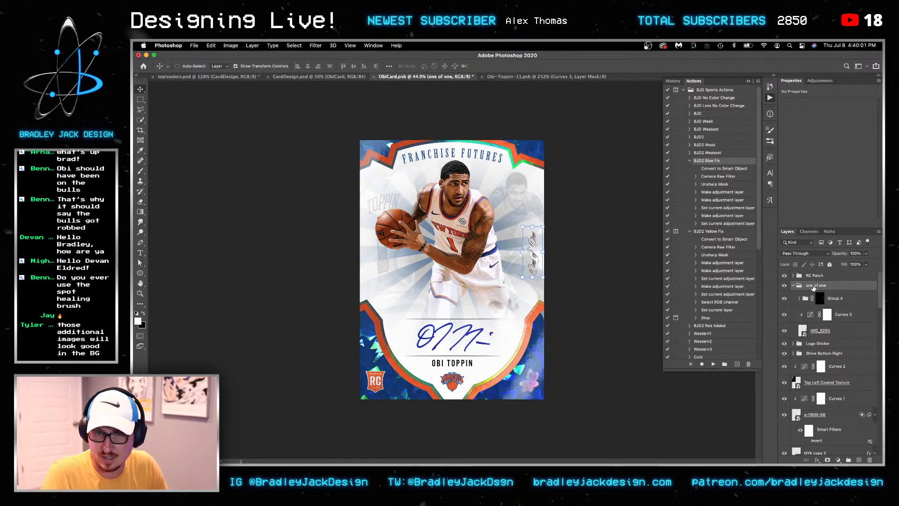
pyautogui.press('Down')
pyautogui.press('Down')
pyautogui.press('Down')
pyautogui.press('Down')
pyautogui.press('Down')
pyautogui.press('Down')
pyautogui.press('Down')
pyautogui.press('Down')
pyautogui.press('Down')
pyautogui.press('Down')
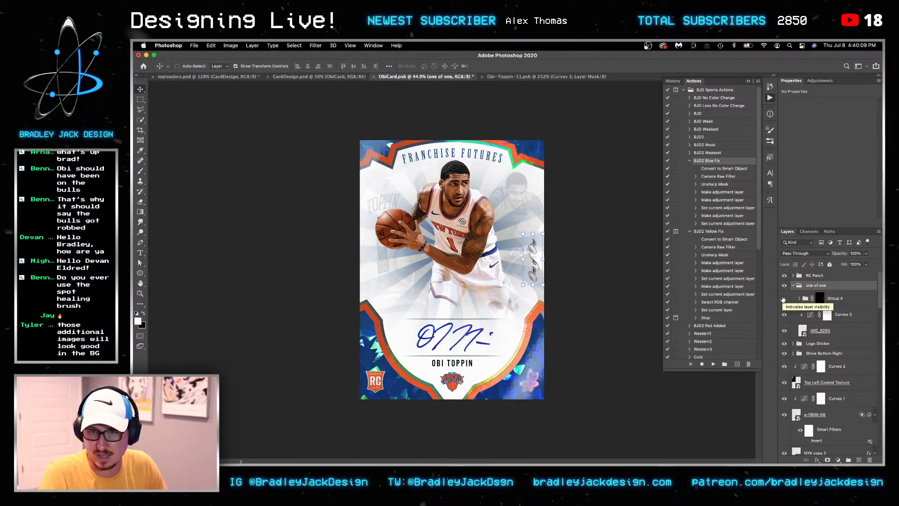
pyautogui.press('super+s')
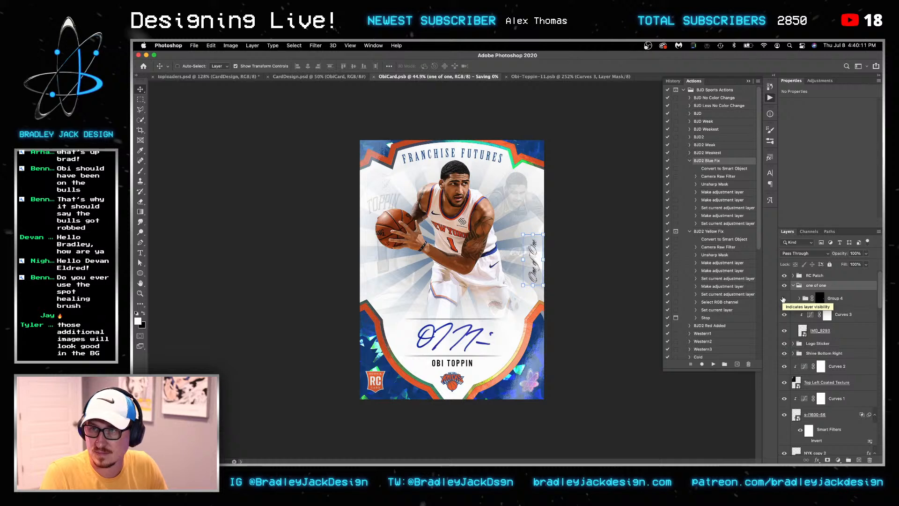
# In CardDesign.psd, replace the contents of the ObiCard smart object with ObiCard.psb, save, and return to the toploaders document
pyautogui.hotkey('ctrl', 'shift', 'Tab')
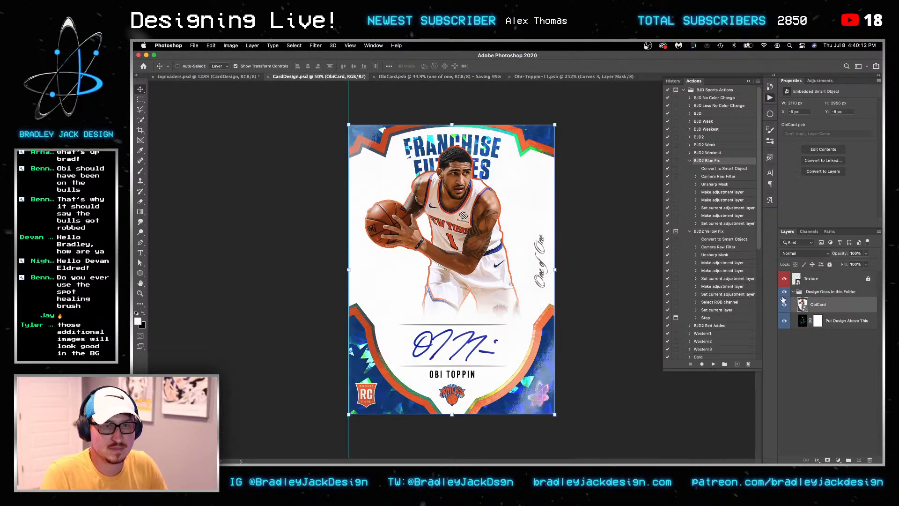
pyautogui.rightClick(819, 305)
pyautogui.click(824, 202)
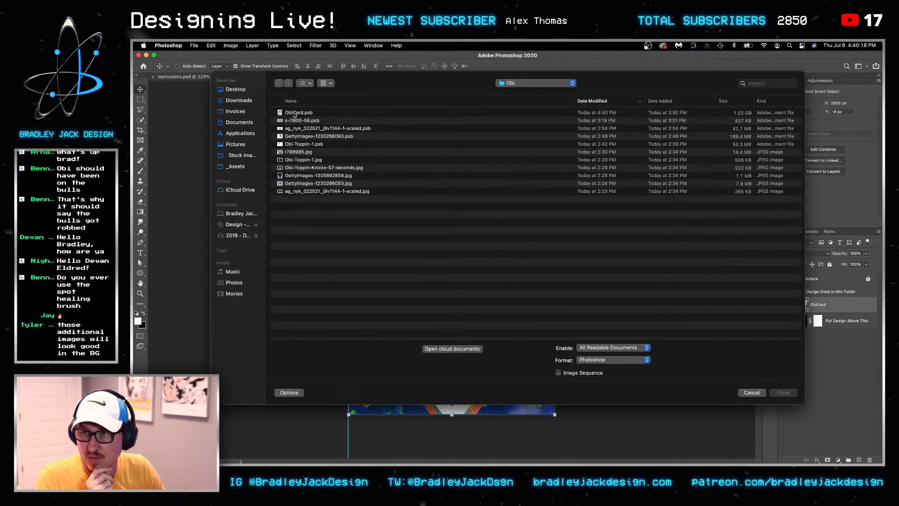
pyautogui.doubleClick(297, 113)
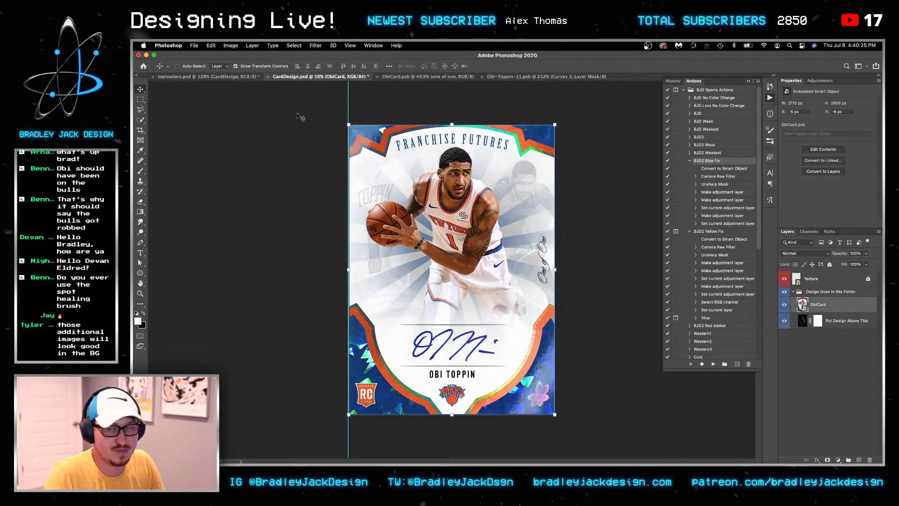
pyautogui.press('super+shift+grave')
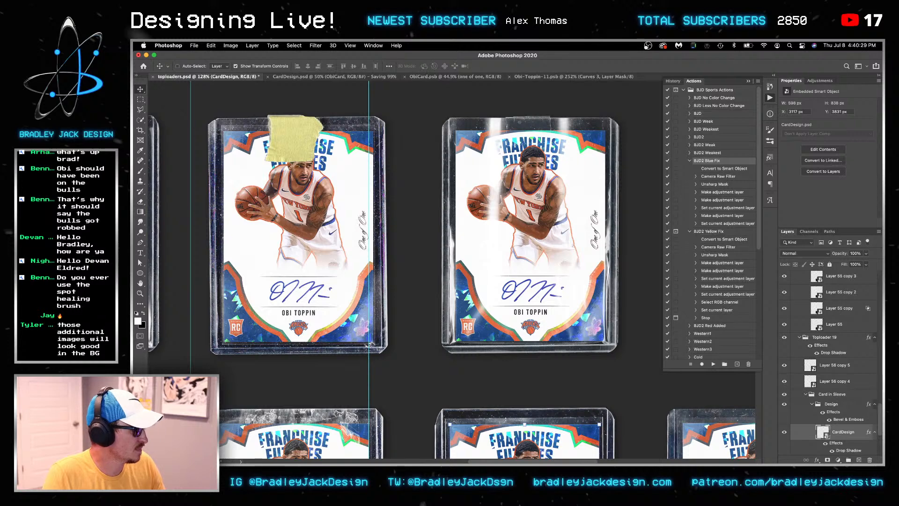
# Look over the updated Obi Toppin cards across the rows of the toploaders mockup
pyautogui.press('super+Tab')
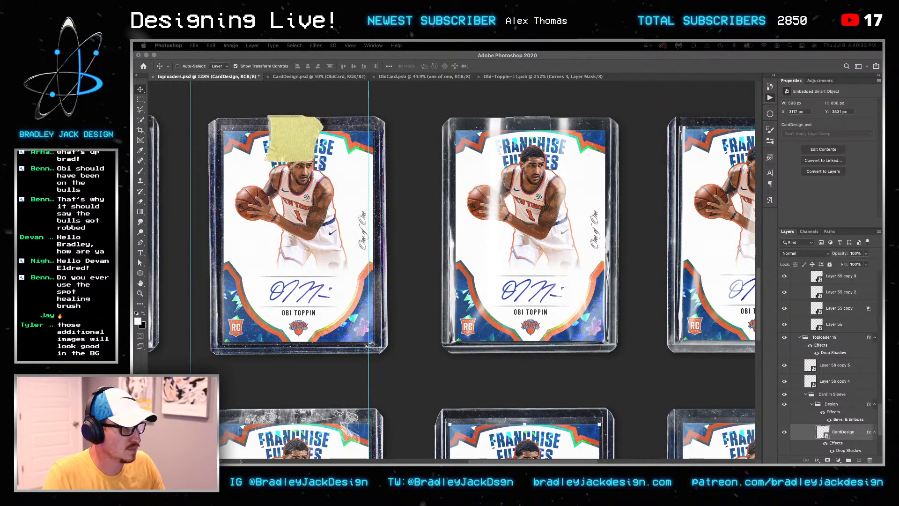
pyautogui.press('super+Tab')
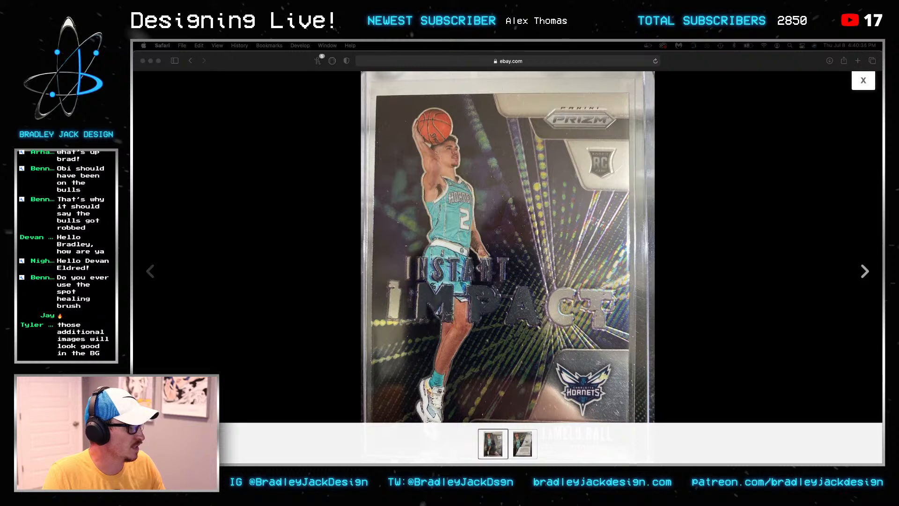
pyautogui.press('super+Tab')
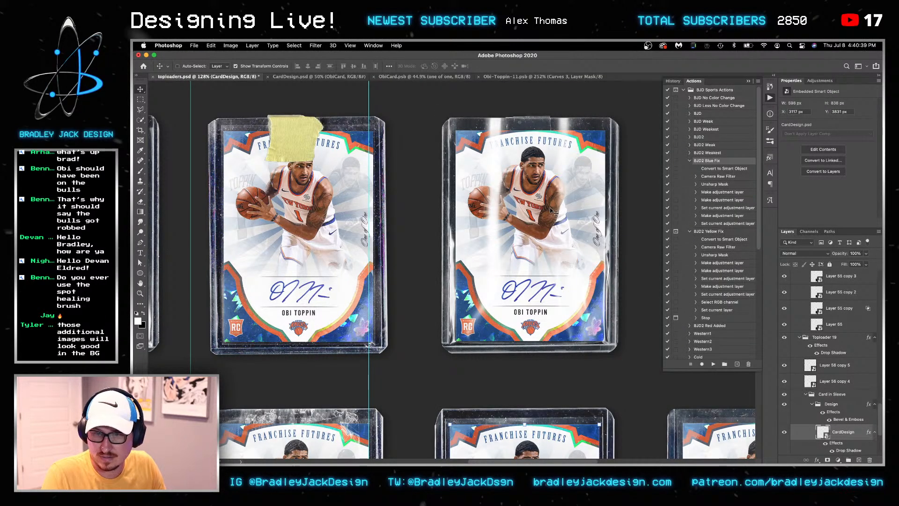
pyautogui.scroll(-5, 551, 210)
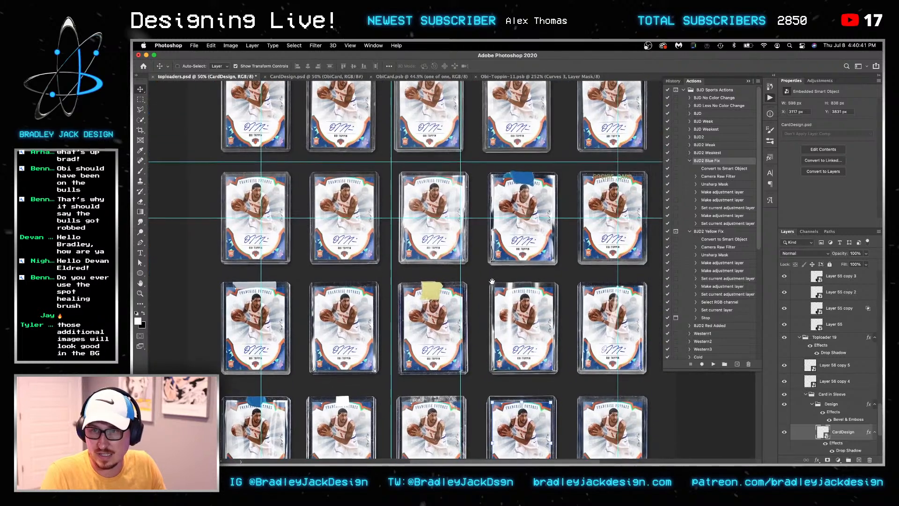
pyautogui.moveTo(491, 282); pyautogui.dragTo(472, 287)
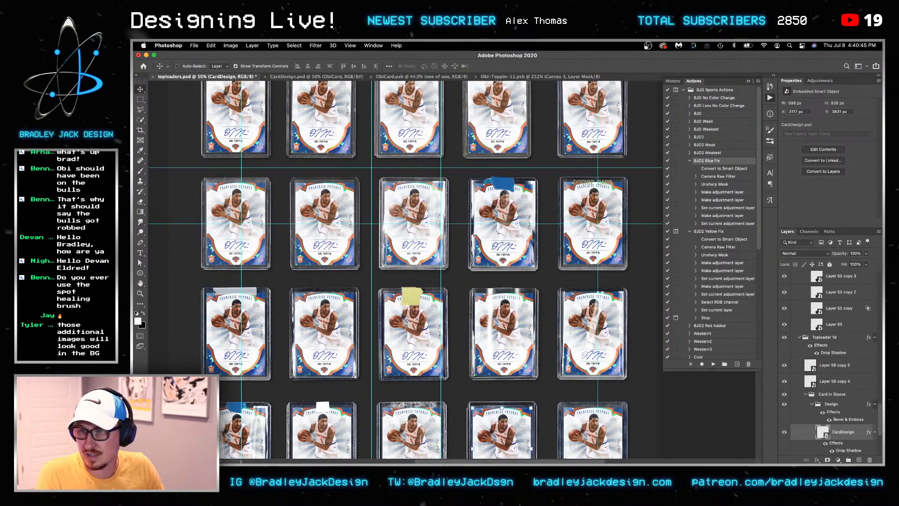
# Open the BJD-Slab1.psd graded-case mockup and the contents of its DESIGN GOES HERE smart object
pyautogui.moveTo(352, 452)
pyautogui.click(314, 440)
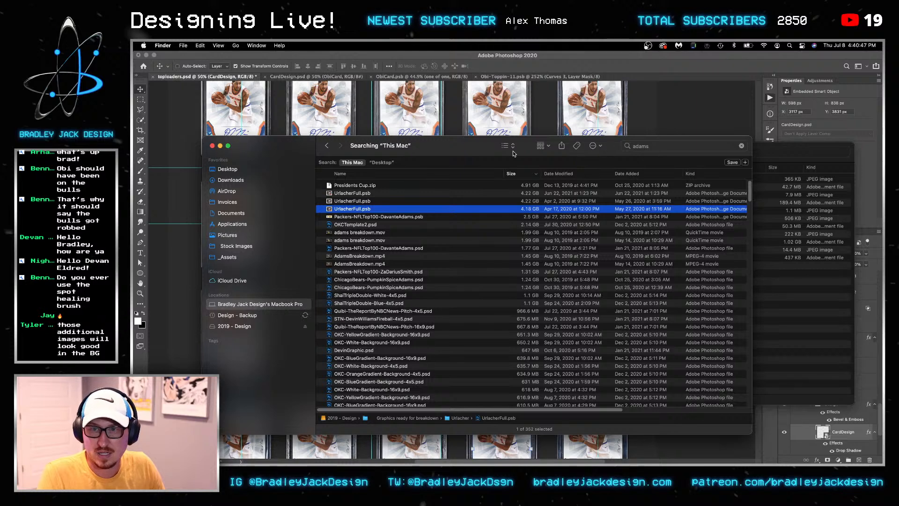
pyautogui.press('super+w')
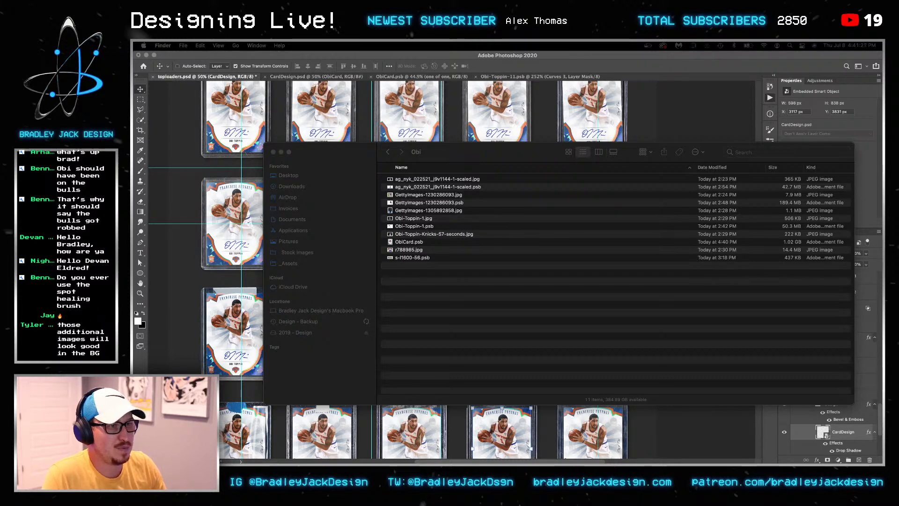
pyautogui.press('super+Tab')
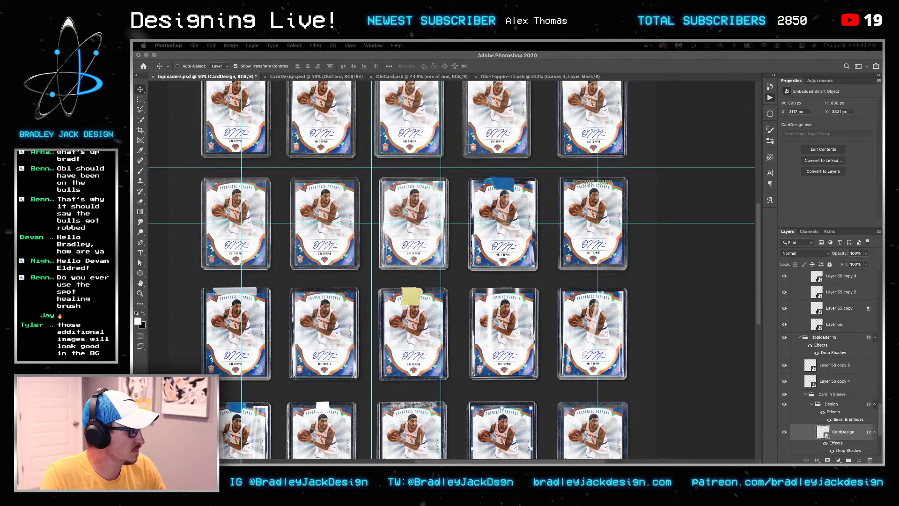
pyautogui.keyDown('super'); pyautogui.click(567, 219); pyautogui.keyUp('super')
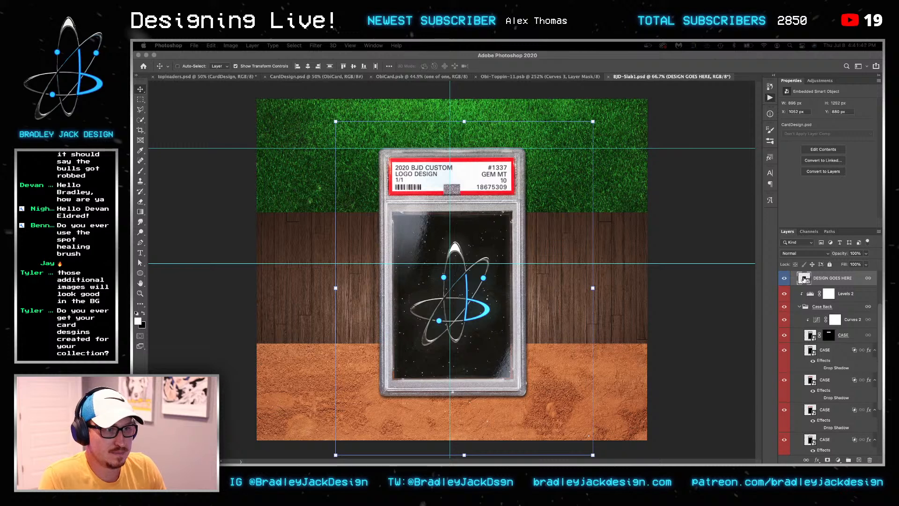
pyautogui.doubleClick(804, 279)
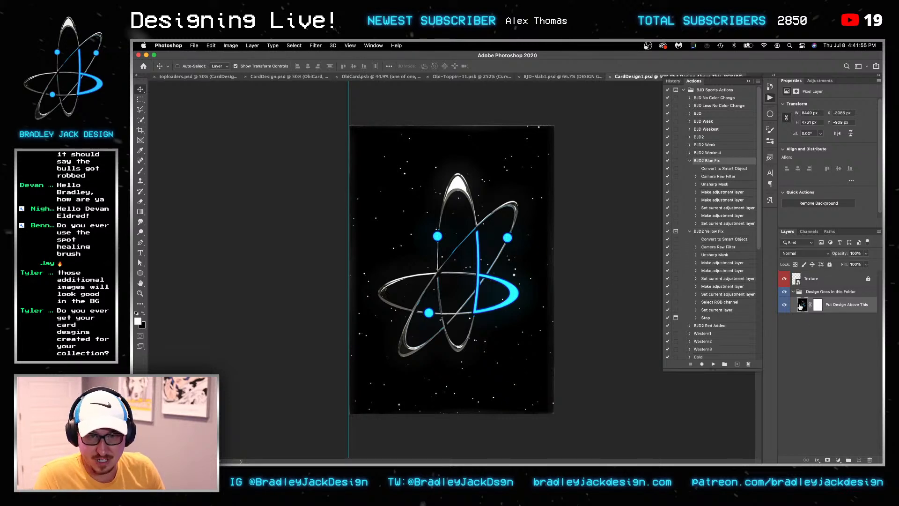
# Place ObiCard.psb from the Obi folder above the Put Design Above This layer, scale it to fill the canvas, save, and return to BJD-Slab1.psd
pyautogui.click(315, 437)
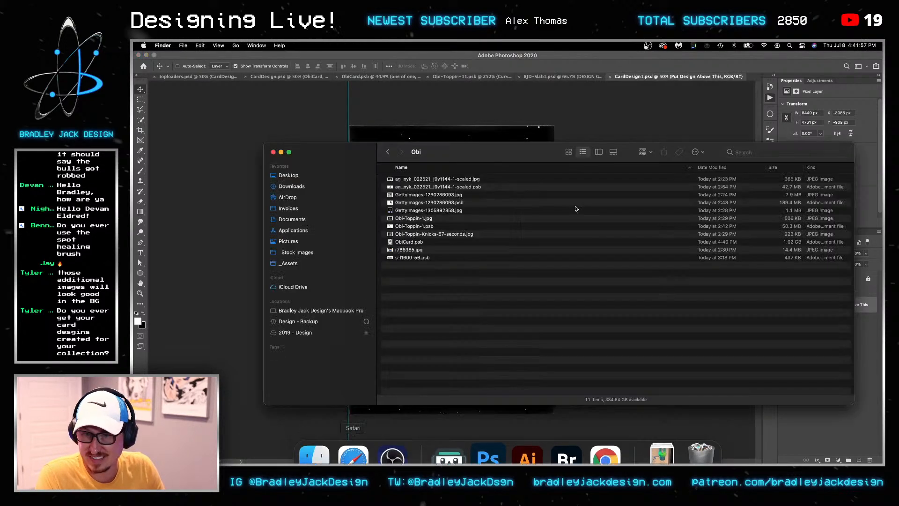
pyautogui.moveTo(406, 243); pyautogui.dragTo(435, 124)
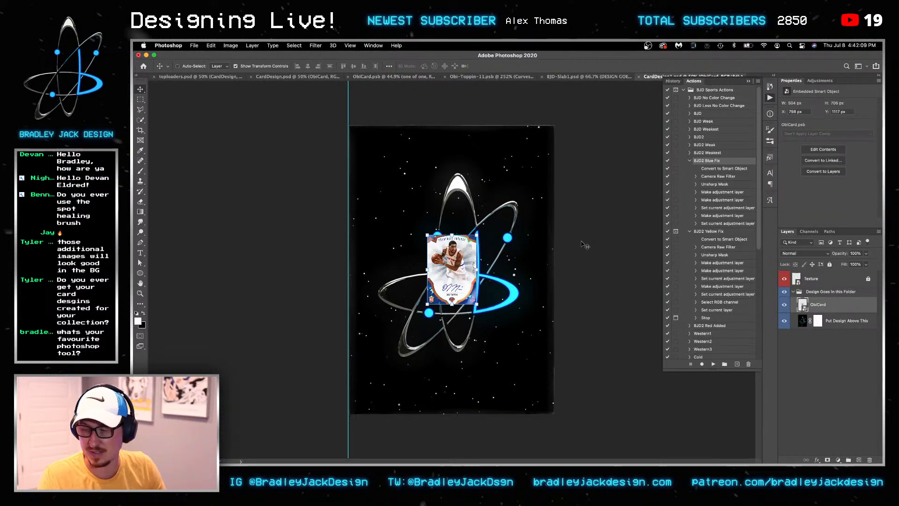
pyautogui.moveTo(476, 304); pyautogui.dragTo(564, 405)
pyautogui.press('Return')
pyautogui.hotkey('ctrl', 's')
pyautogui.hotkey('ctrl', 'shift', 'Tab')
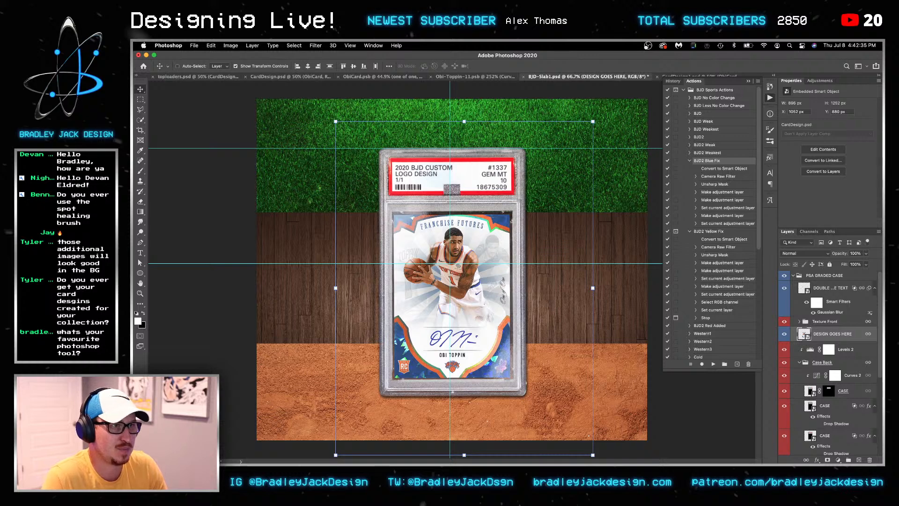
# Open the slab label's text smart object and change the year in its first line to read 2021 BJD CUSTOM
pyautogui.click(667, 302)
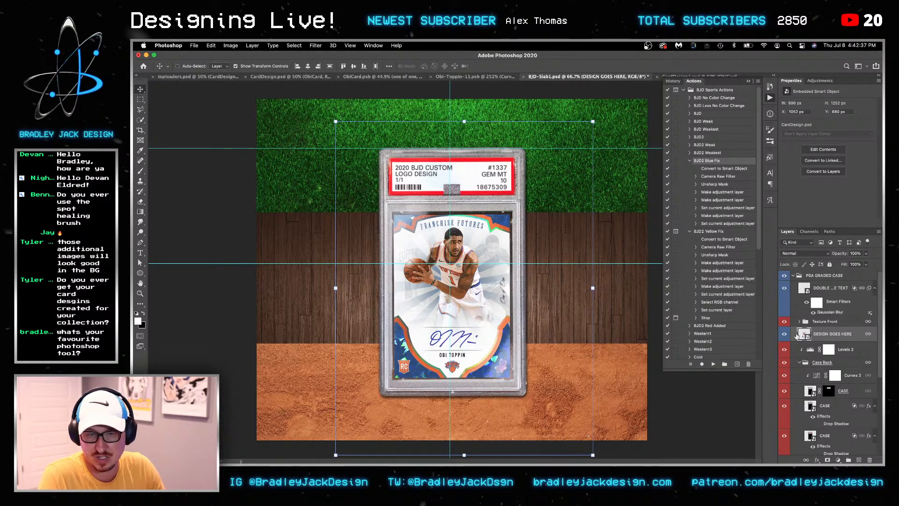
pyautogui.doubleClick(805, 288)
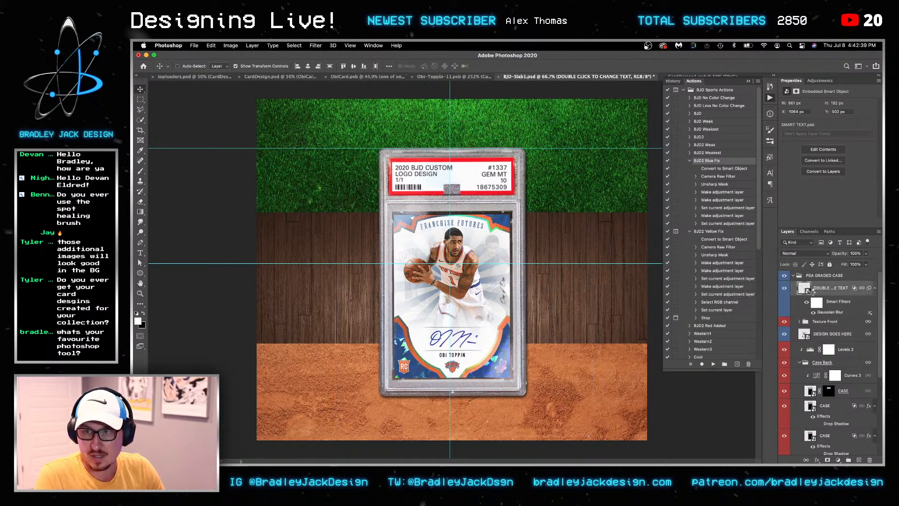
pyautogui.doubleClick(401, 253)
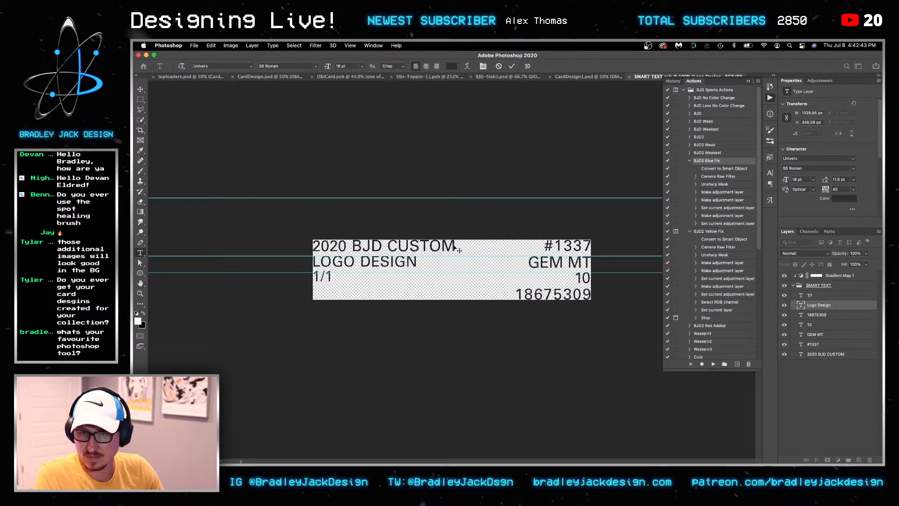
pyautogui.moveTo(417, 261); pyautogui.dragTo(287, 263)
pyautogui.click(287, 262)
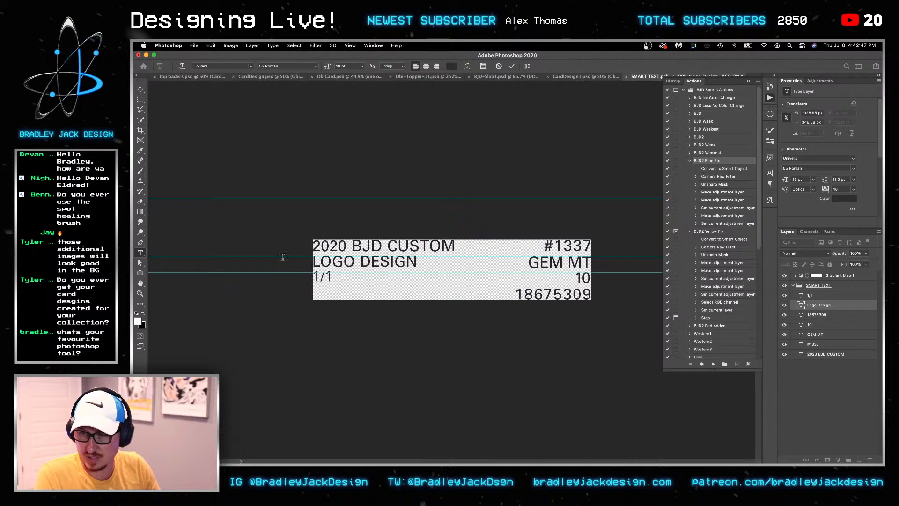
pyautogui.moveTo(339, 245); pyautogui.dragTo(347, 245)
pyautogui.write('1')
pyautogui.press('Escape')
# Replace the label's LOGO DESIGN line with FRANCHISE FUTURES
pyautogui.click(415, 262)
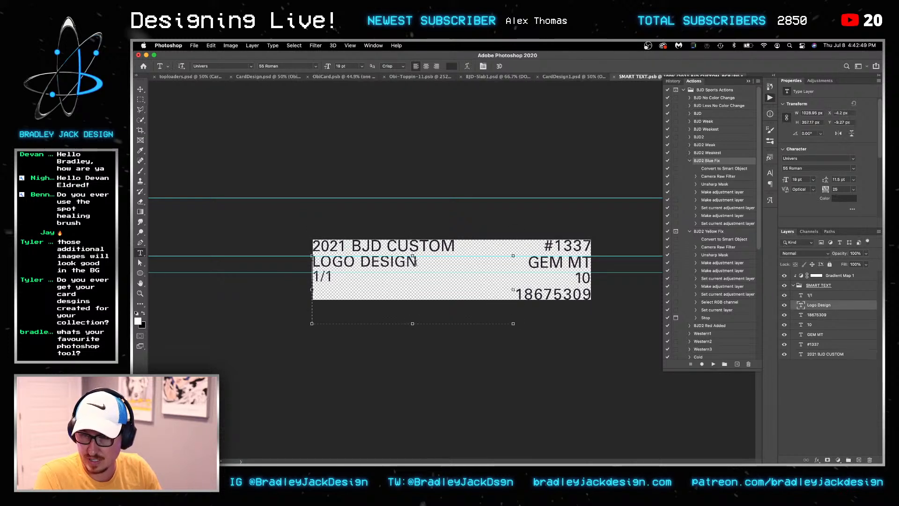
pyautogui.moveTo(415, 262); pyautogui.dragTo(293, 259)
pyautogui.write('F')
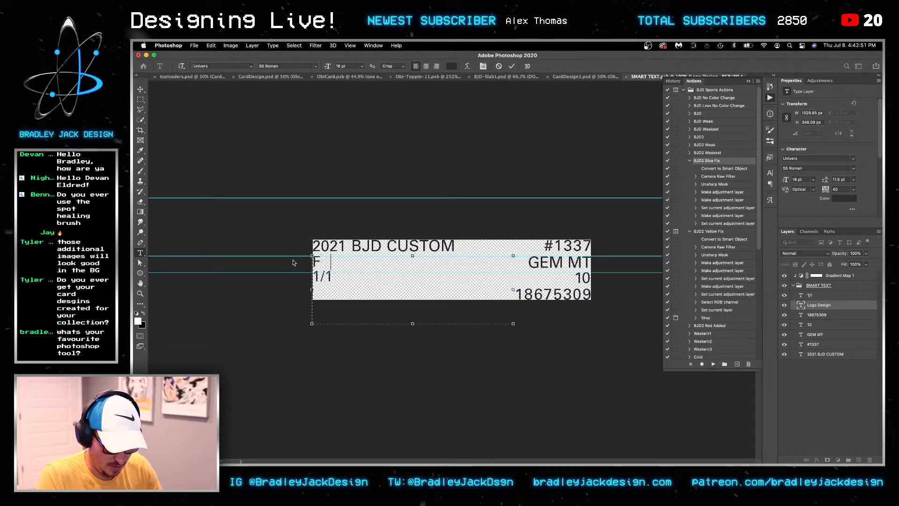
pyautogui.write('RANCHISE')
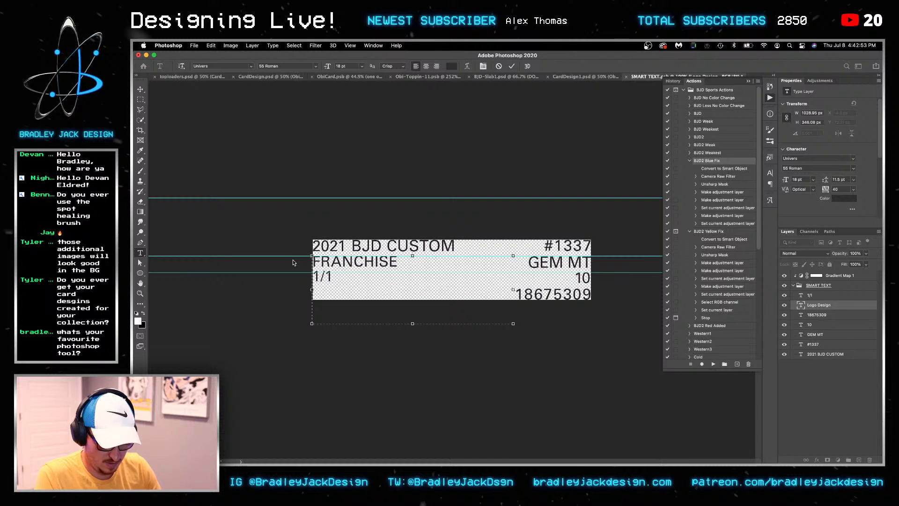
pyautogui.write(' FUTURES')
pyautogui.press('super+Return')
# Select the digits after the # sign in the slab label's card number for editing
pyautogui.moveTo(555, 244); pyautogui.dragTo(605, 248)
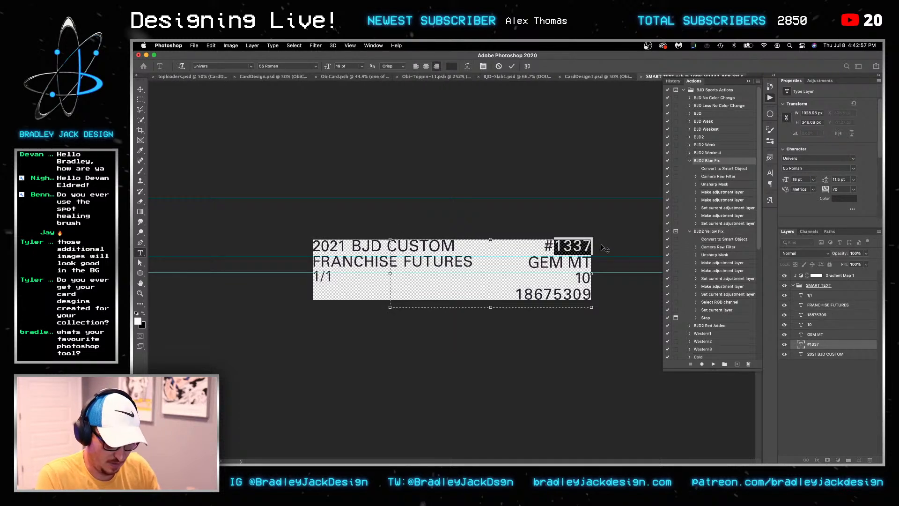
# Change the label's card number to #6969 and replace the bottom serial line with 2850
pyautogui.write('6969')
pyautogui.press('super+Return')
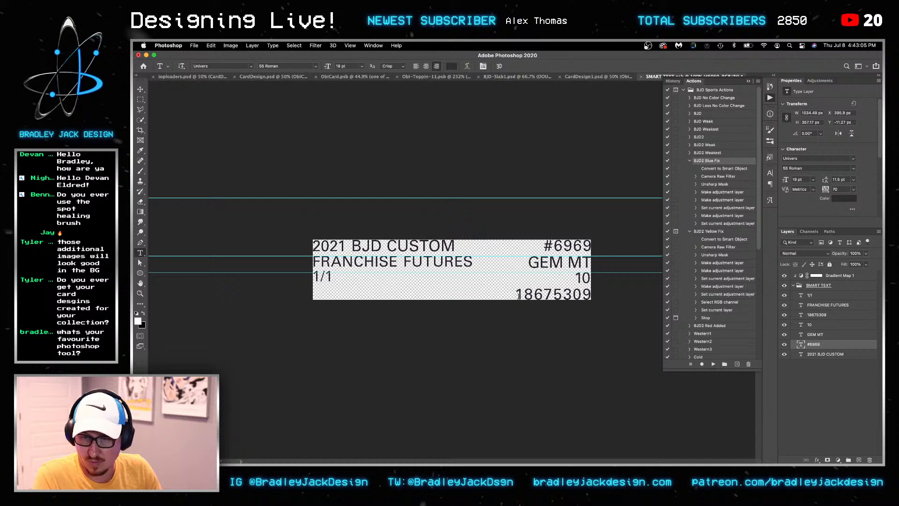
pyautogui.moveTo(518, 293); pyautogui.dragTo(634, 292)
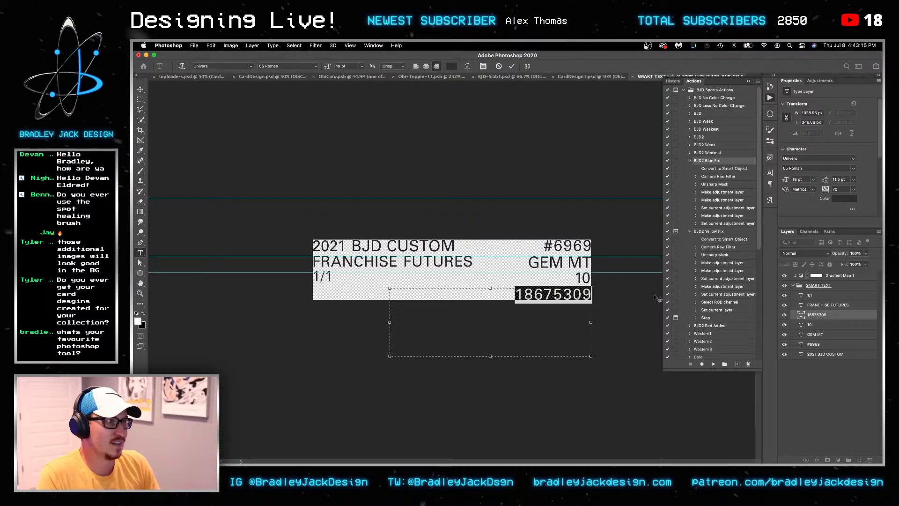
pyautogui.write('2850')
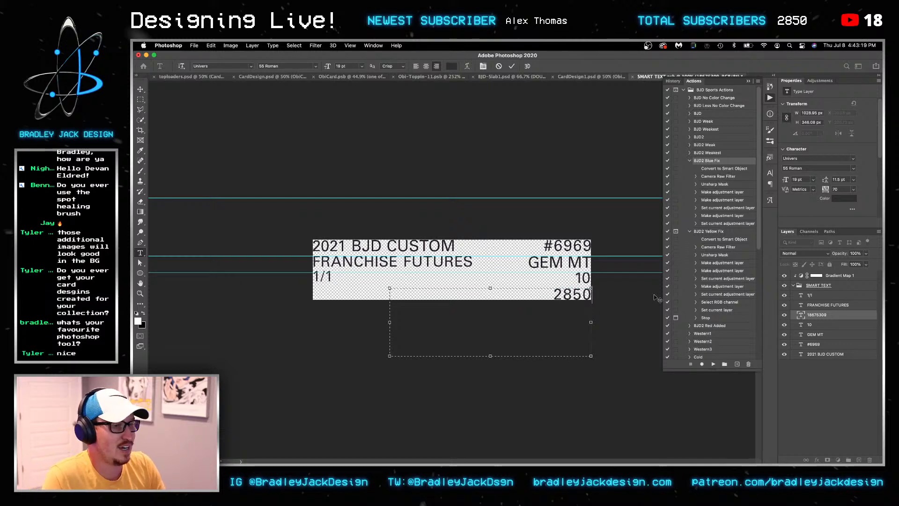
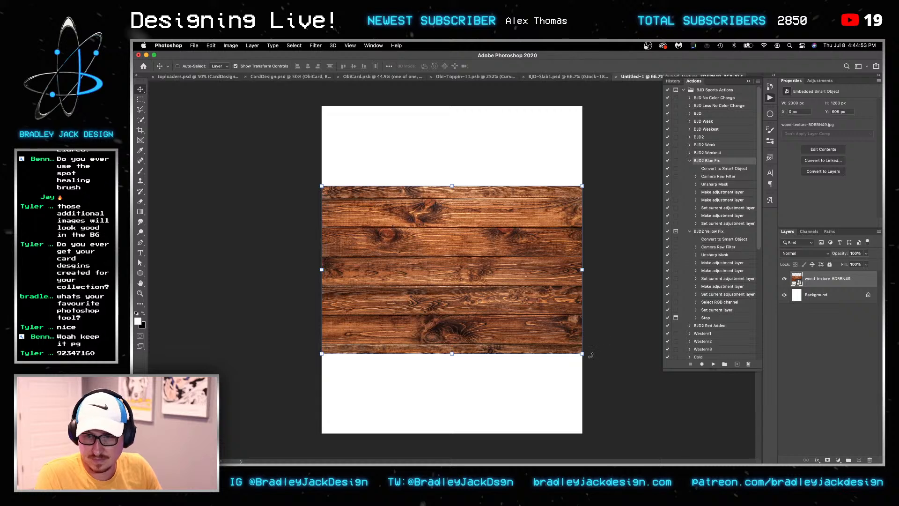
# Rotate the wood texture so its planks run vertically and enlarge it to cover the whole canvas
pyautogui.moveTo(588, 356); pyautogui.dragTo(500, 172)
pyautogui.moveTo(537, 398); pyautogui.dragTo(637, 445)
pyautogui.press('Return')
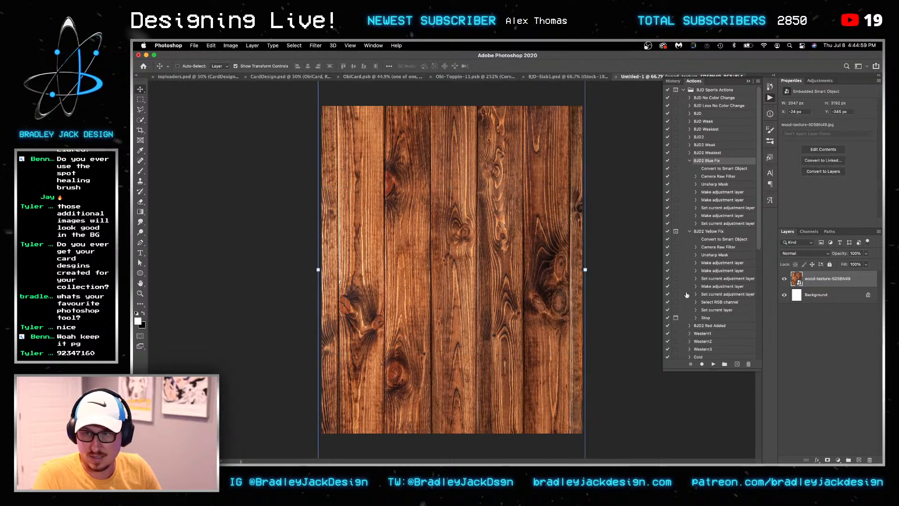
# Copy the PSA GRADED CASE group from BJD-Slab1.psd onto the wood background document, and switch to toploaders.psd
pyautogui.hotkey('ctrl', 'shift', 'Tab')
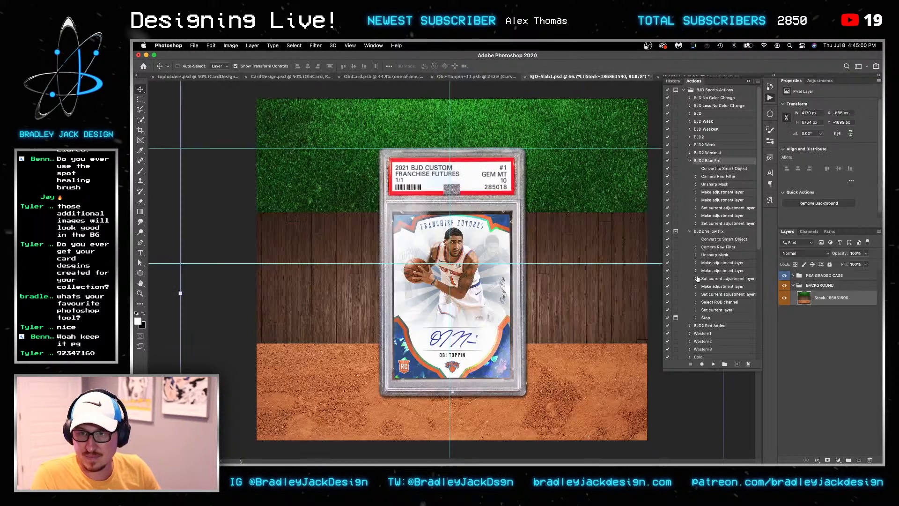
pyautogui.click(817, 279)
pyautogui.hotkey('ctrl', 'Tab')
pyautogui.press('super+c')
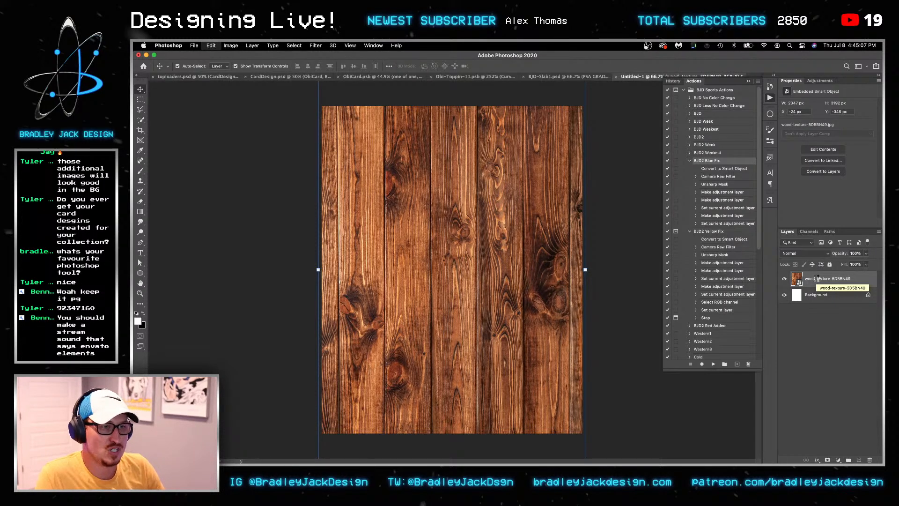
pyautogui.press('super+v')
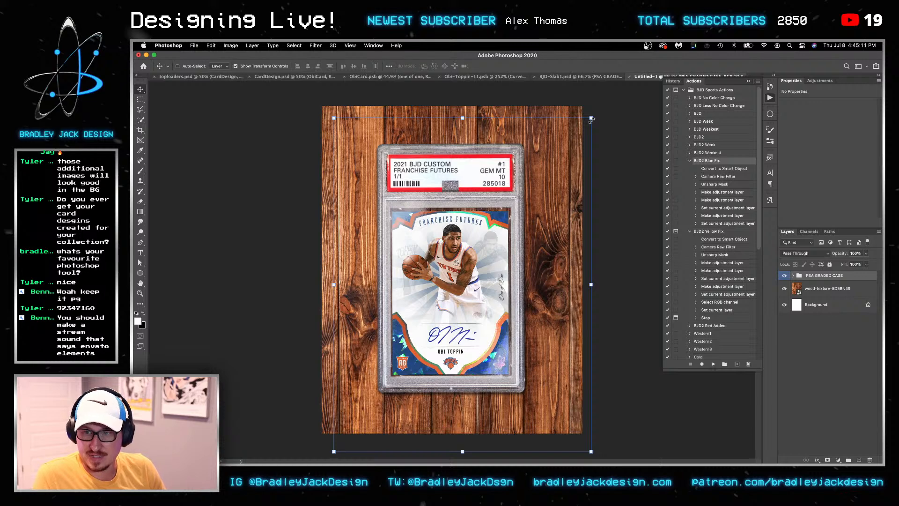
pyautogui.hotkey('ctrl', 'Tab')
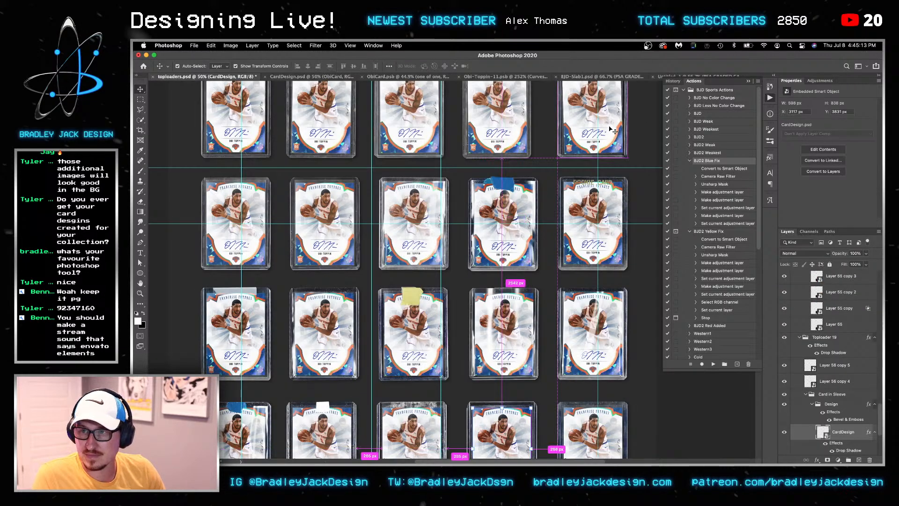
pyautogui.rightClick(418, 207)
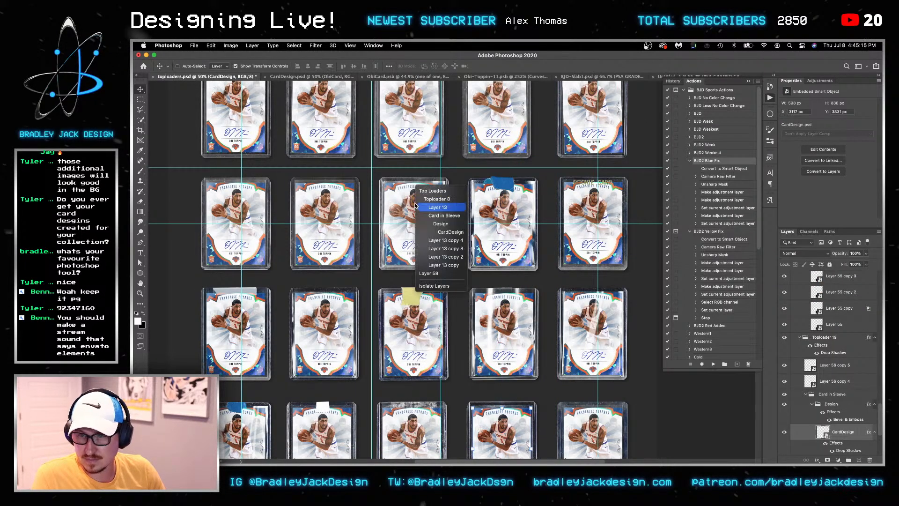
pyautogui.click(429, 197)
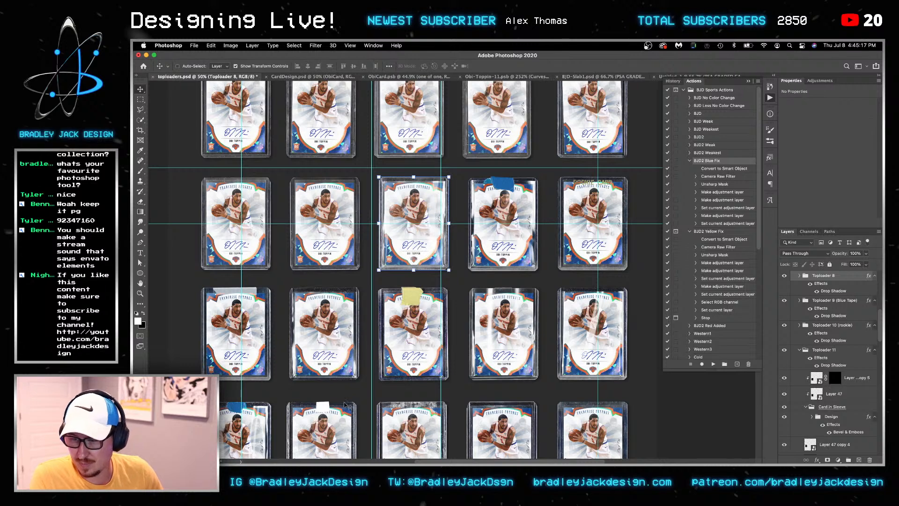
pyautogui.rightClick(418, 332)
pyautogui.keyDown('shift'); pyautogui.click(425, 323); pyautogui.keyUp('shift')
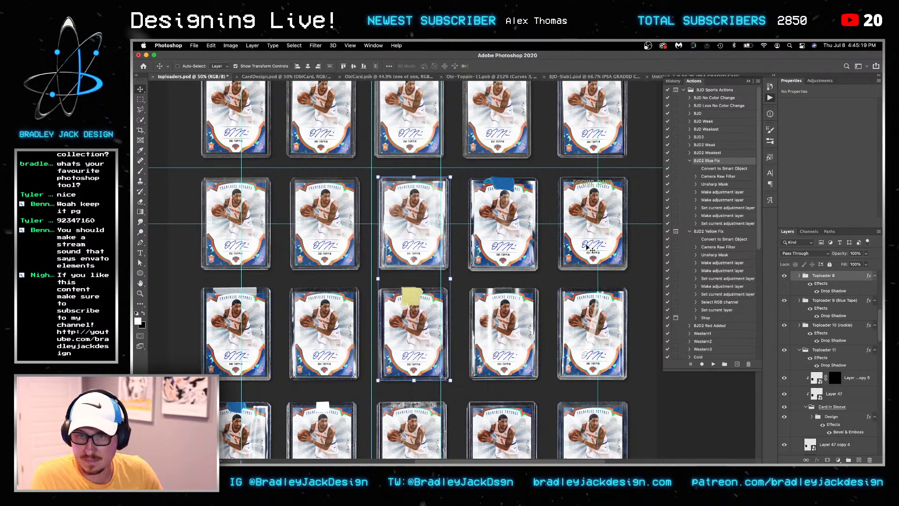
# Select the Toploader 4, Toploader 9 (Blue Tape), Toploader 10 (rookie) and Toploader 16 (Blue Tape) groups together
pyautogui.rightClick(611, 184)
pyautogui.keyDown('shift'); pyautogui.click(613, 204); pyautogui.keyUp('shift')
pyautogui.rightClick(614, 204)
pyautogui.keyDown('shift'); pyautogui.click(616, 193); pyautogui.keyUp('shift')
pyautogui.rightClick(496, 188)
pyautogui.keyDown('shift'); pyautogui.click(499, 172); pyautogui.keyUp('shift')
pyautogui.moveTo(488, 324); pyautogui.dragTo(498, 189)
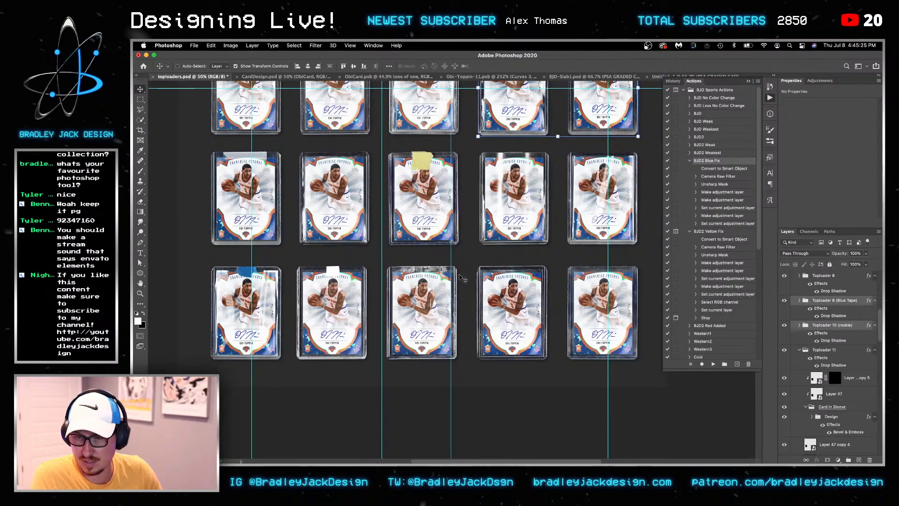
pyautogui.rightClick(257, 255)
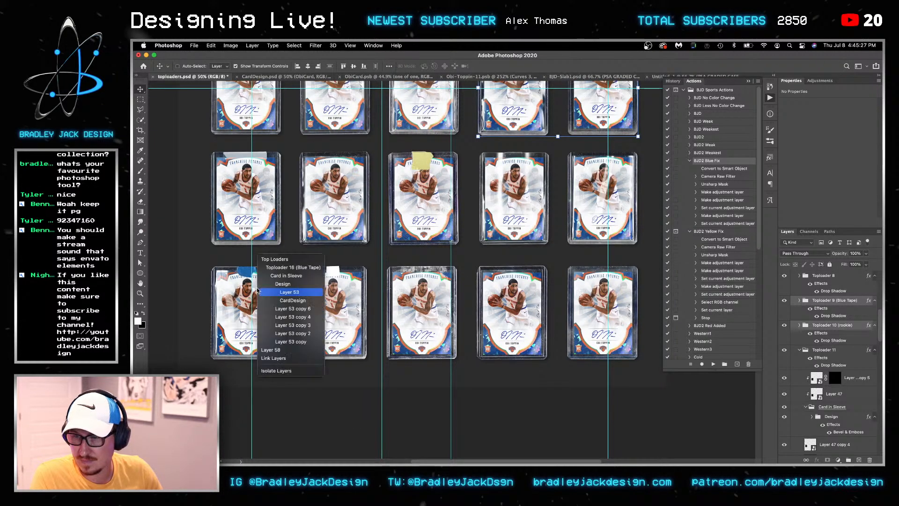
pyautogui.keyDown('shift'); pyautogui.click(283, 265); pyautogui.keyUp('shift')
pyautogui.scroll(5, 296, 166)
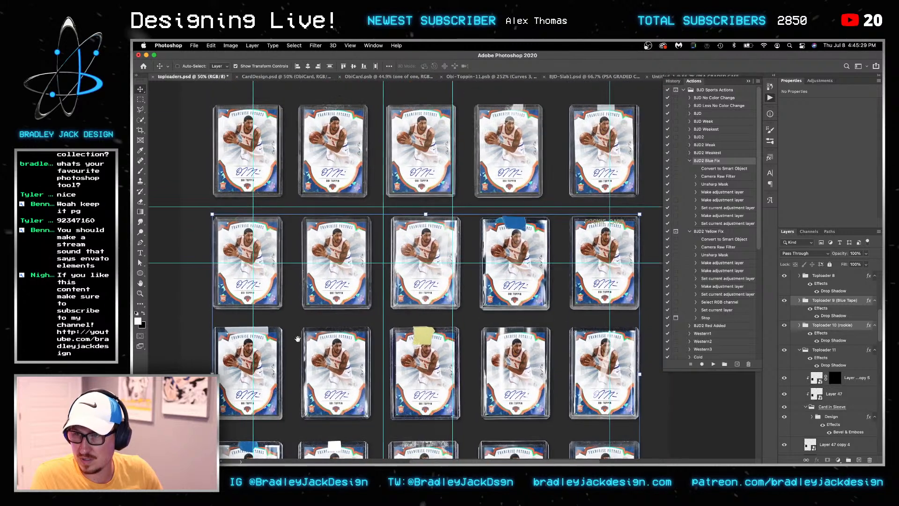
pyautogui.rightClick(500, 141)
pyautogui.keyDown('shift'); pyautogui.click(500, 124); pyautogui.keyUp('shift')
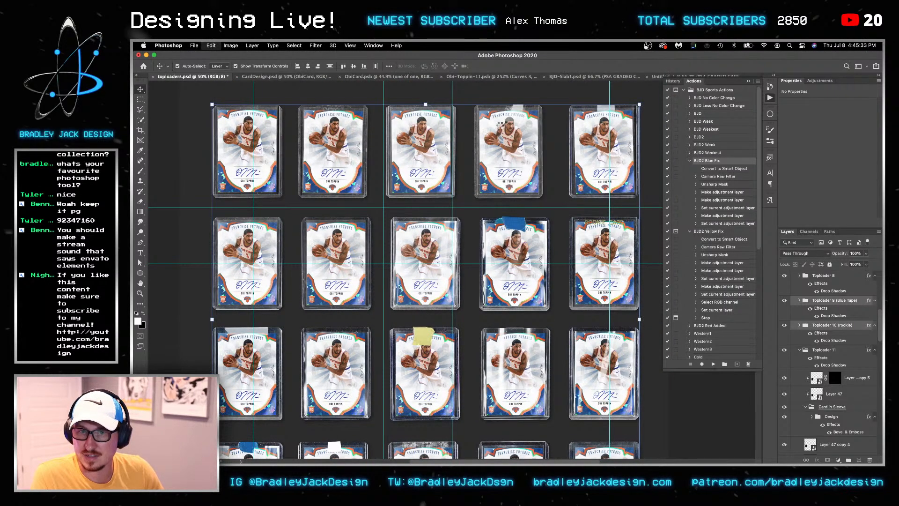
# Paste the four selected toploader groups into the wood background document, above the PSA GRADED CASE group
pyautogui.hotkey('ctrl', 'Tab')
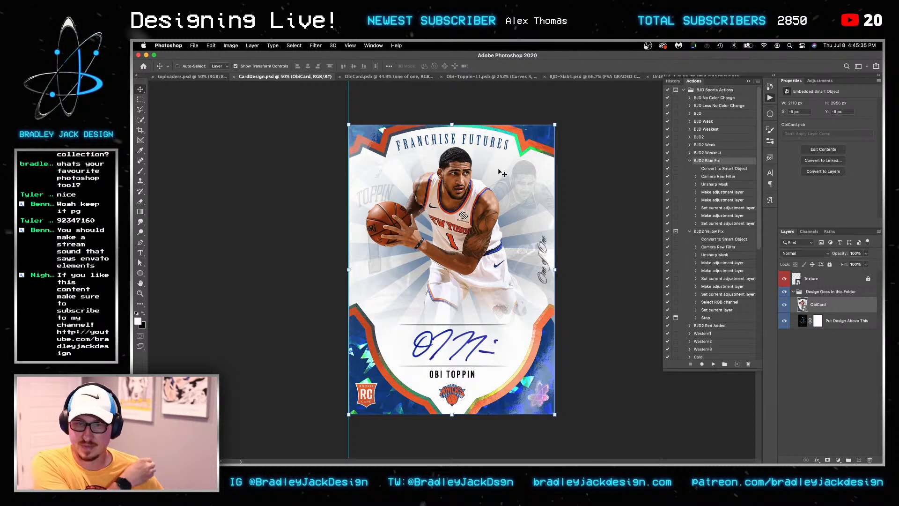
pyautogui.hotkey('ctrl', 'Tab')
pyautogui.hotkey('ctrl', 'Tab')
pyautogui.hotkey('ctrl', 'Tab')
pyautogui.hotkey('ctrl', 'Tab')
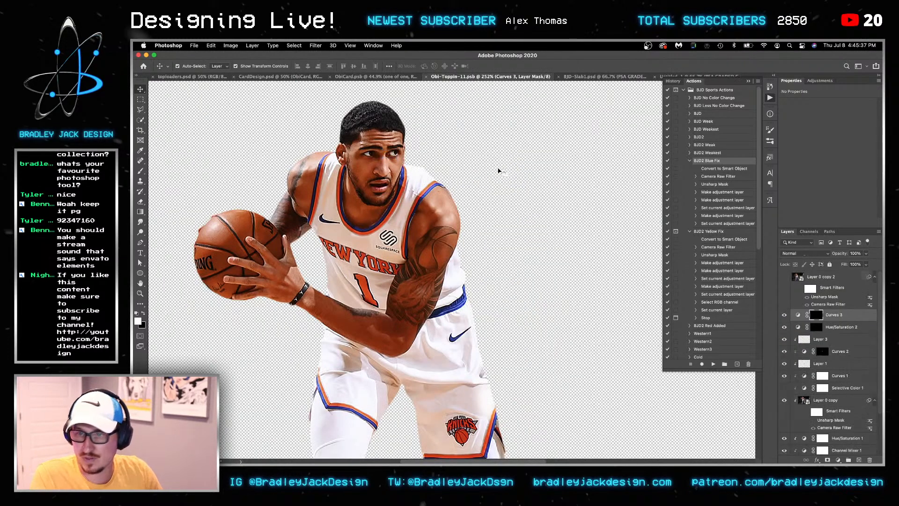
pyautogui.hotkey('ctrl', 'v')
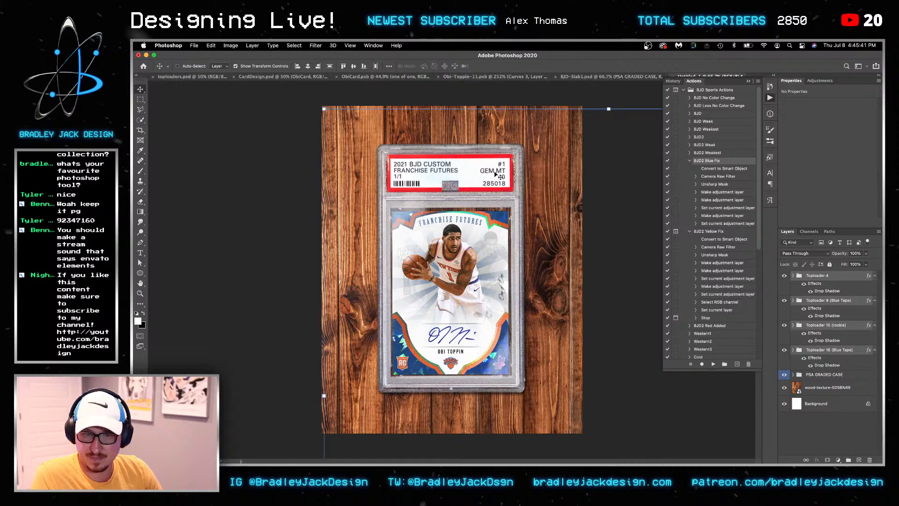
# Align the four toploaders by their centers into one stack and move the stack over the slab's card
pyautogui.click(353, 68)
pyautogui.click(353, 68)
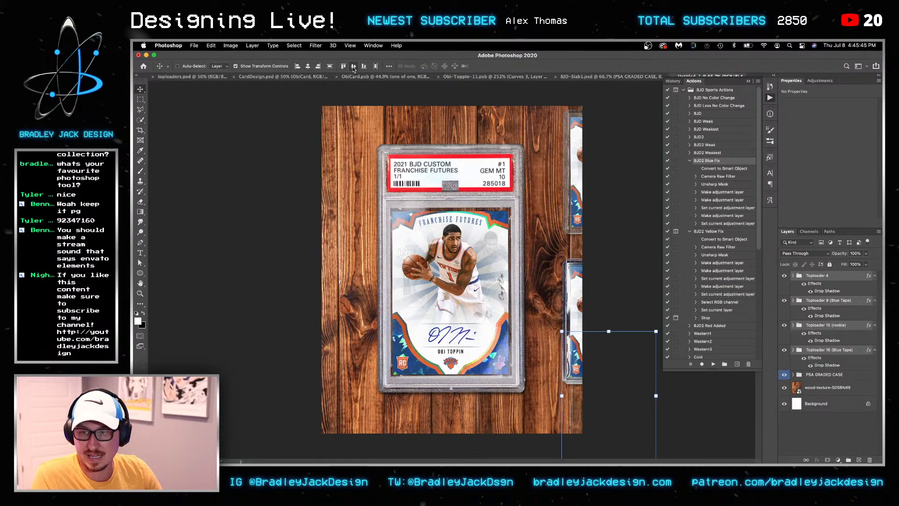
pyautogui.moveTo(591, 349); pyautogui.dragTo(412, 218)
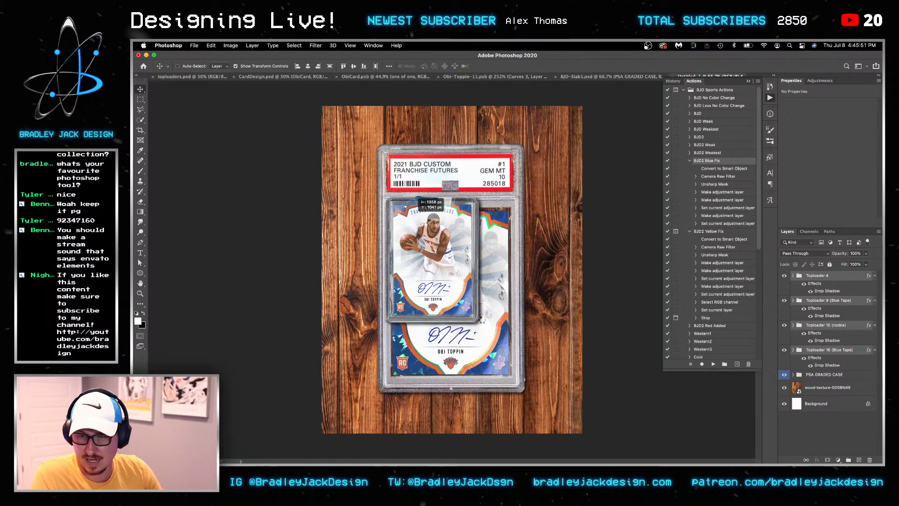
# Scale the toploader stack to about 147% to match the slab's card size, and shift it right of the slab
pyautogui.moveTo(478, 325); pyautogui.dragTo(530, 384)
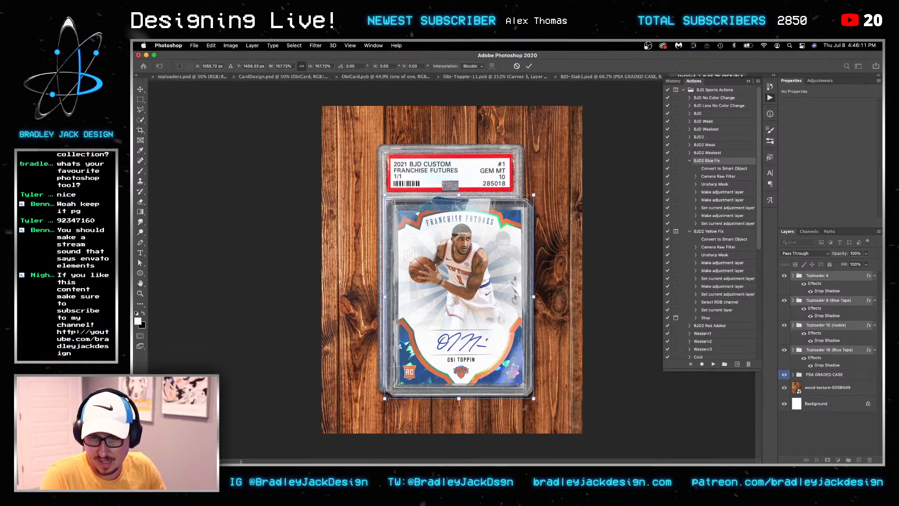
pyautogui.moveTo(534, 398); pyautogui.dragTo(522, 385)
pyautogui.press('Return')
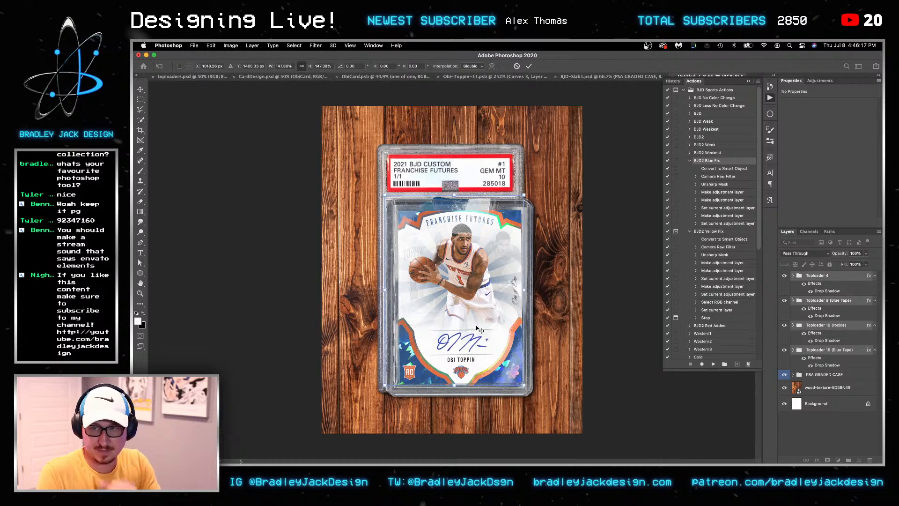
pyautogui.moveTo(509, 277); pyautogui.dragTo(512, 277)
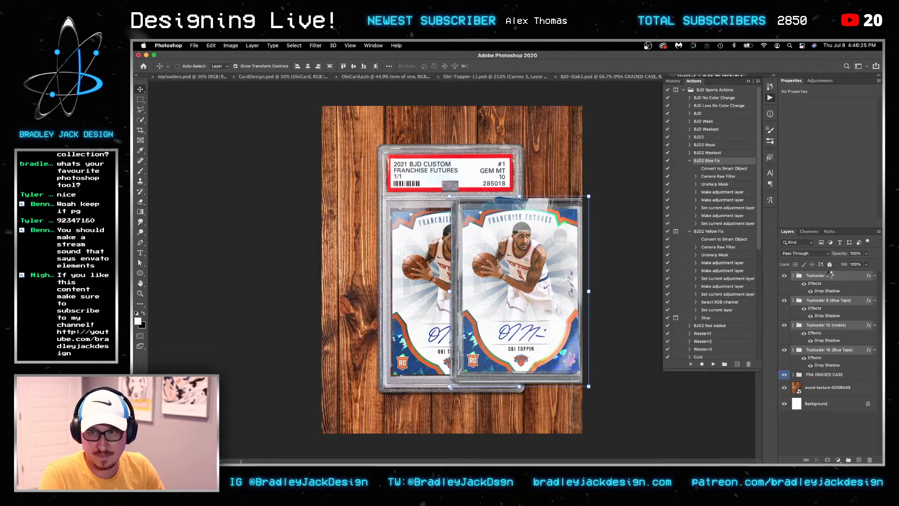
# Add the PSA GRADED CASE group to the toploader selection and scale everything down together to about 86%
pyautogui.press('super+z')
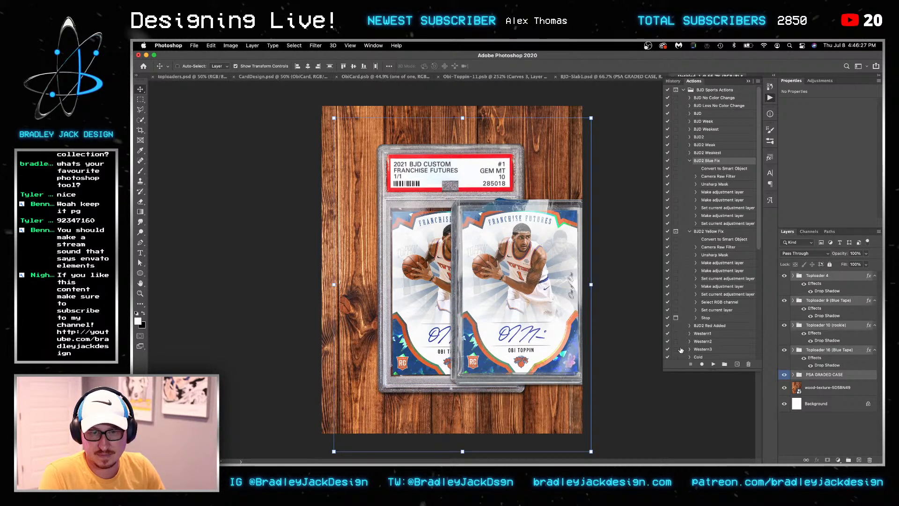
pyautogui.press('super+t')
pyautogui.moveTo(591, 451); pyautogui.dragTo(572, 429)
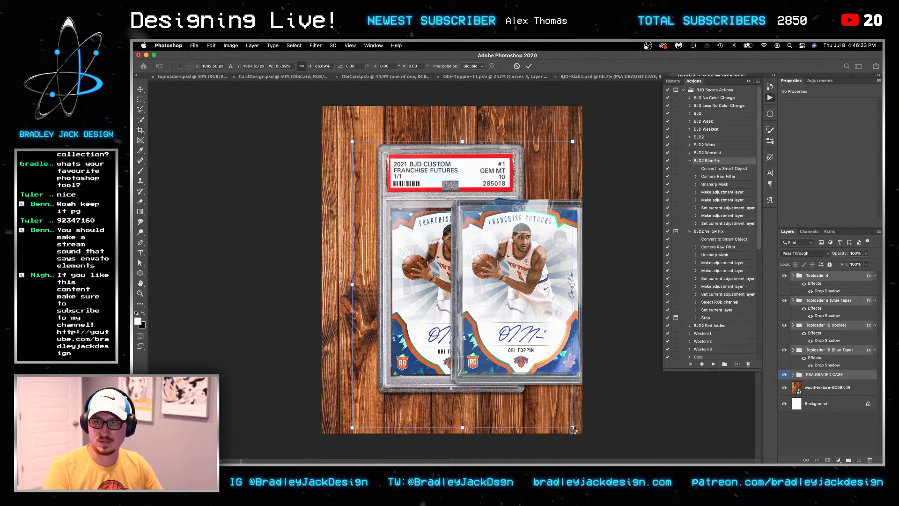
pyautogui.press('Return')
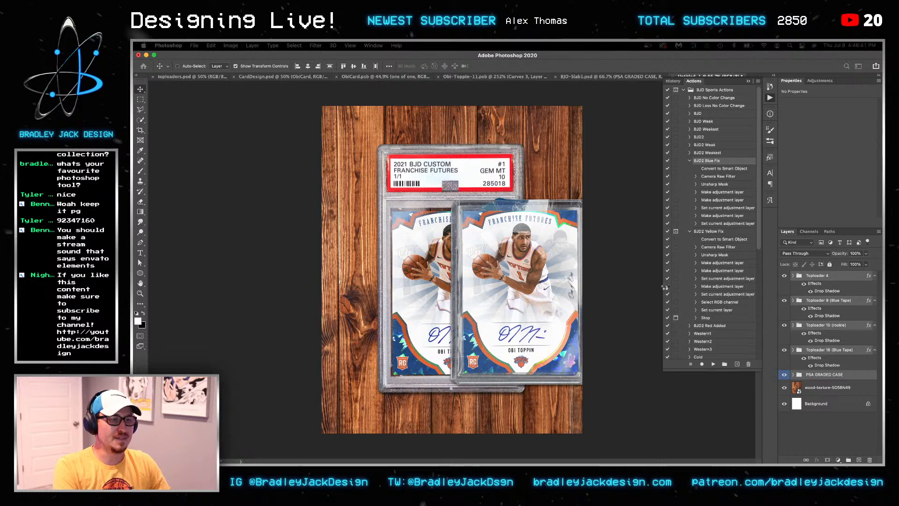
pyautogui.click(557, 159)
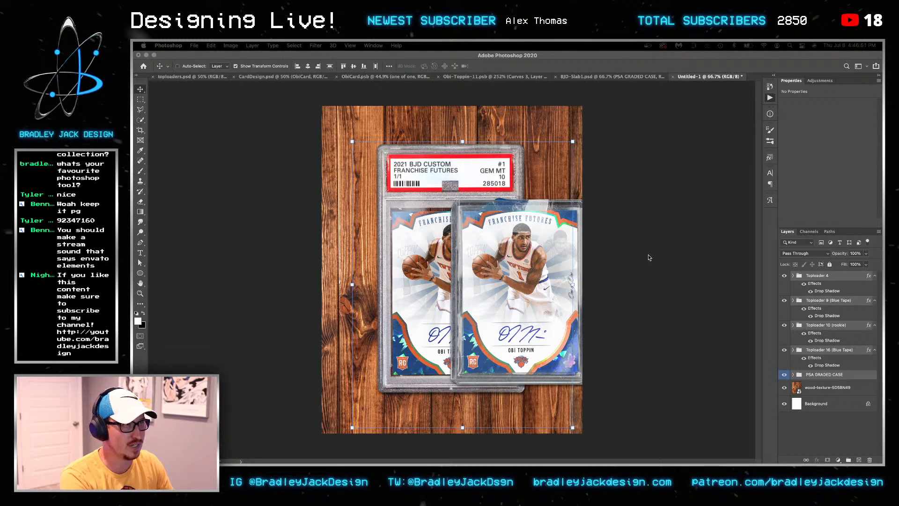
pyautogui.click(632, 253)
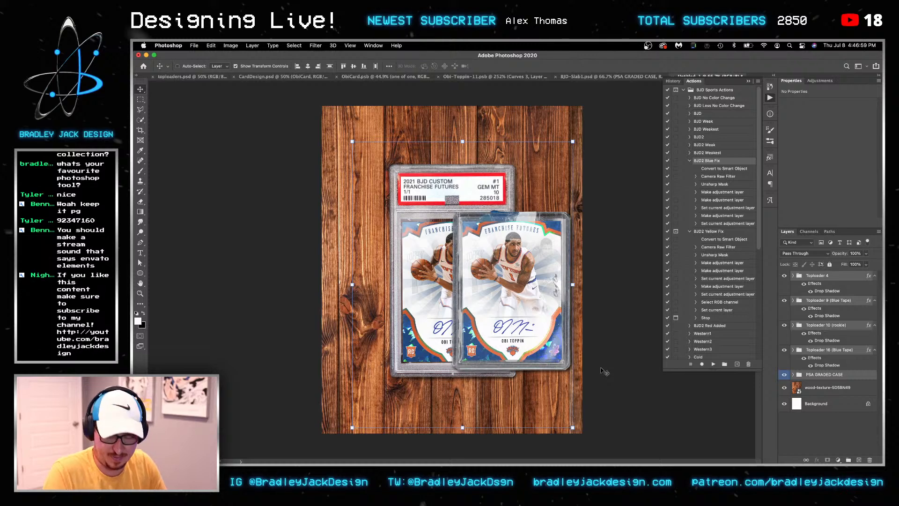
# Save the document in the Obi folder as ObiCardsOnTable in Large Document Format
pyautogui.press('super+s')
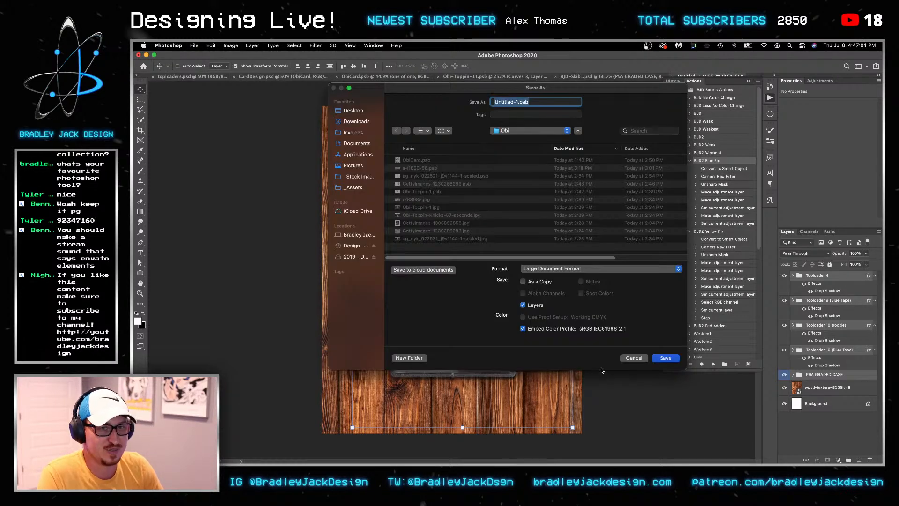
pyautogui.write('ObiCardsOnTab')
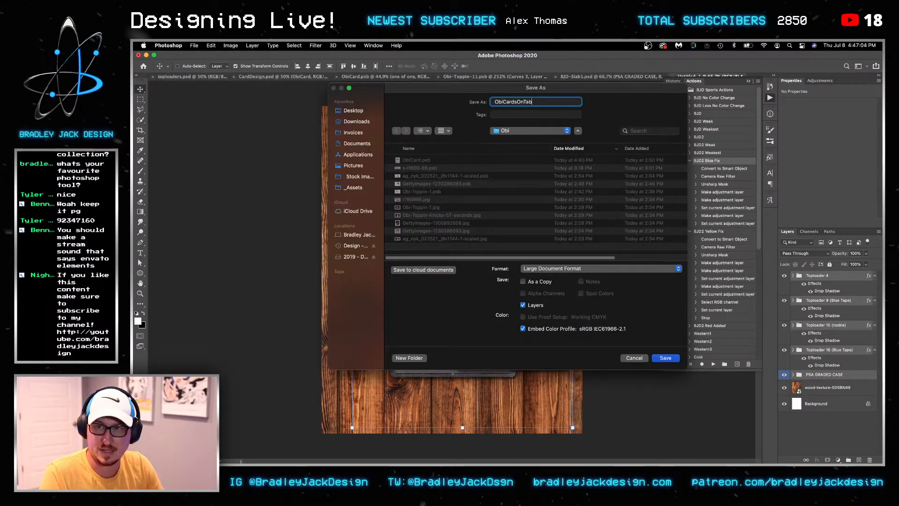
pyautogui.press('Return')
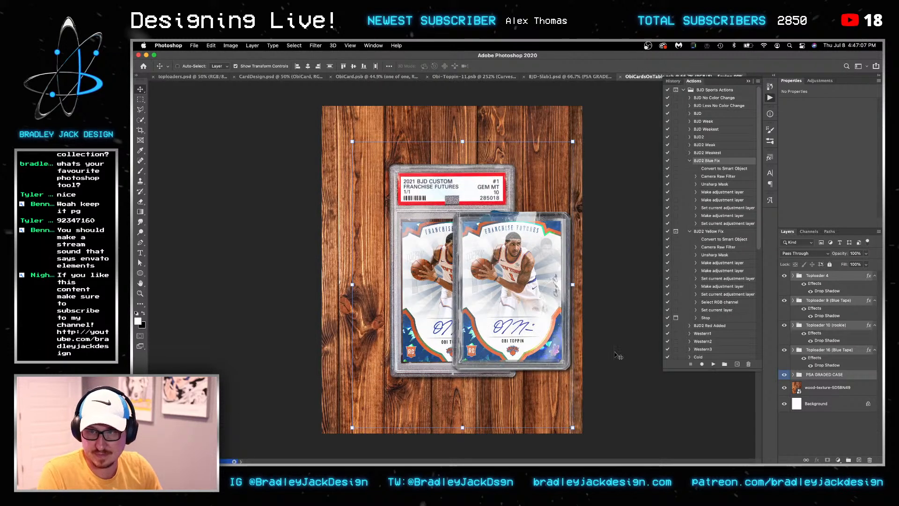
# Bring the PSA GRADED CASE group above the toploaders, and place Toploader 4 at the canvas's upper right corner, tilted slightly counterclockwise
pyautogui.moveTo(808, 376); pyautogui.dragTo(823, 274)
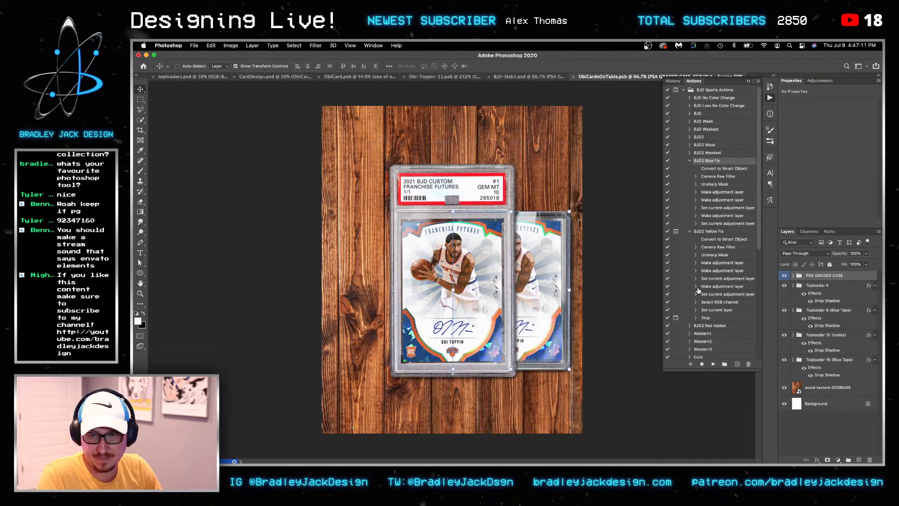
pyautogui.click(818, 287)
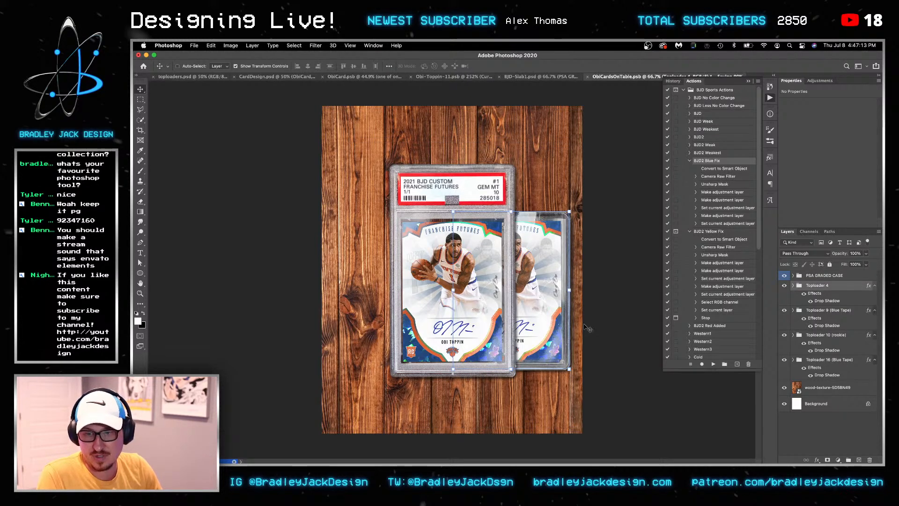
pyautogui.moveTo(555, 229); pyautogui.dragTo(563, 168)
pyautogui.moveTo(593, 246); pyautogui.dragTo(595, 237)
pyautogui.press('Return')
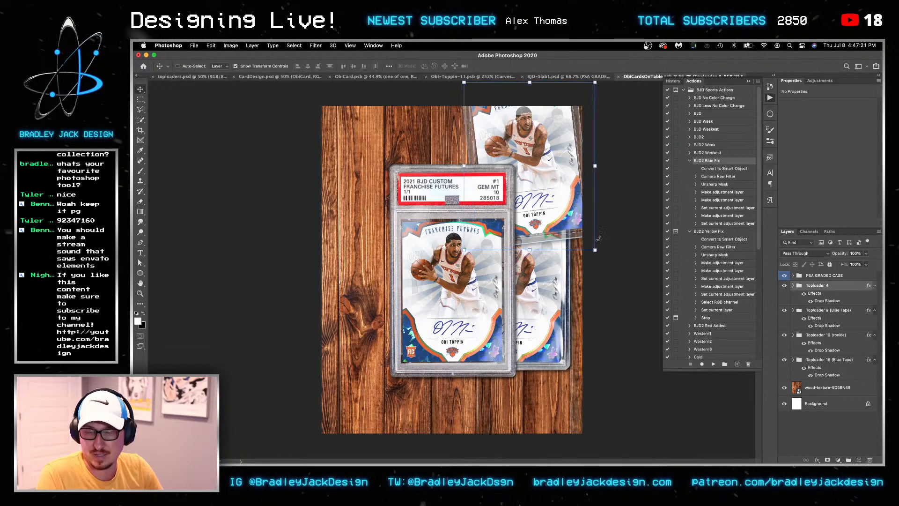
# Undo the last Toploader 4 move, and place Toploader 9 (Blue Tape) at the canvas's lower right corner, tilted slightly clockwise
pyautogui.press('super+z')
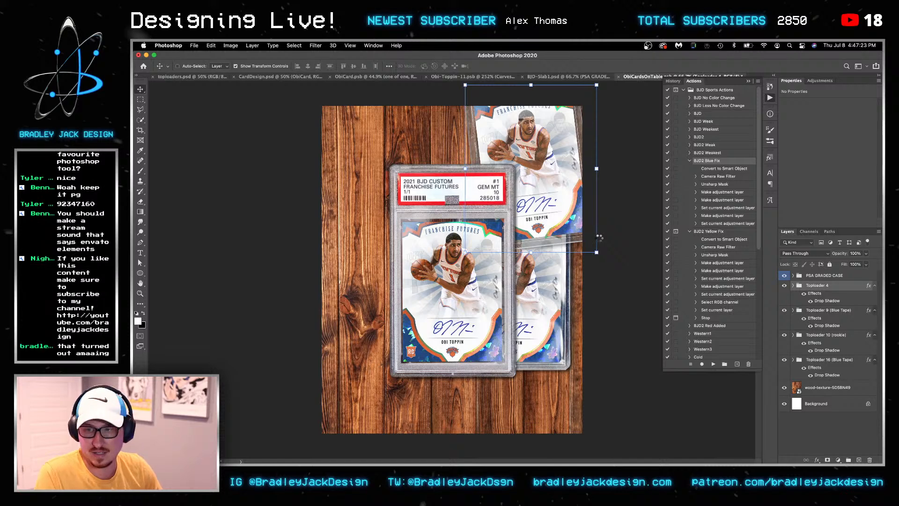
pyautogui.click(788, 311)
pyautogui.press('super+t')
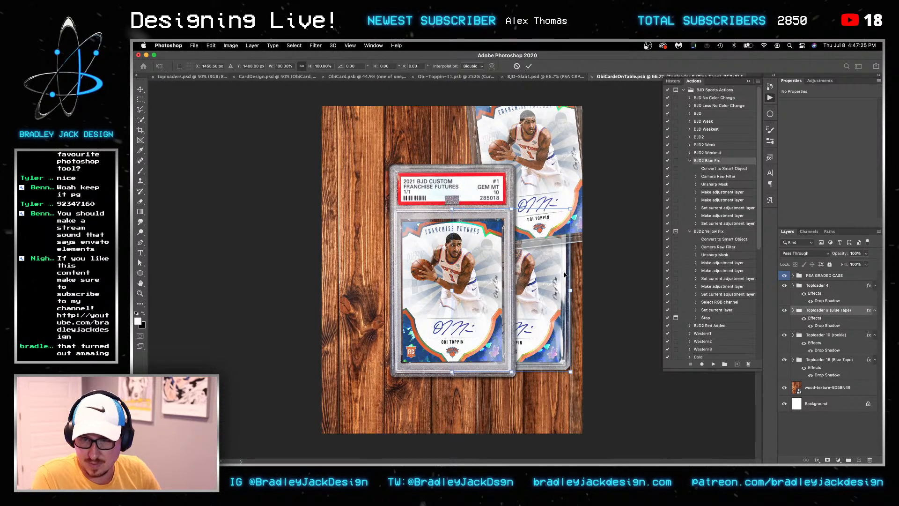
pyautogui.moveTo(561, 280); pyautogui.dragTo(580, 347)
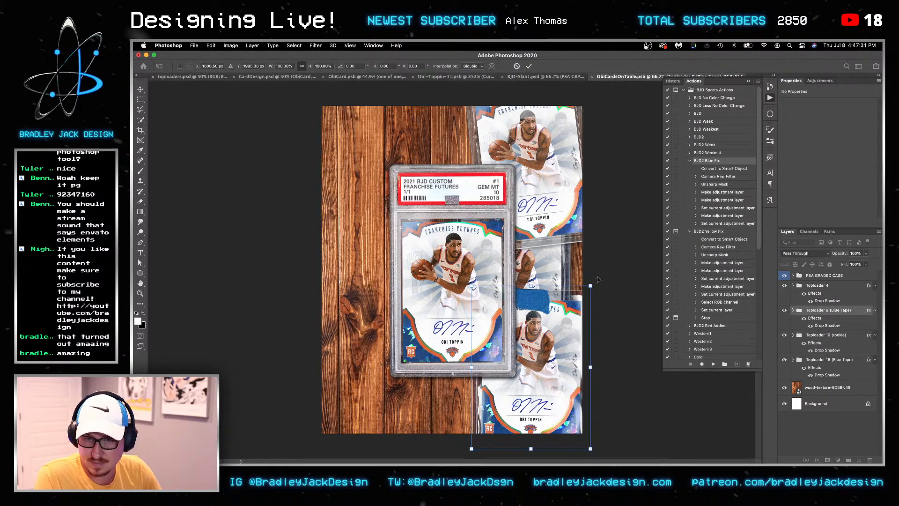
pyautogui.moveTo(607, 286); pyautogui.dragTo(608, 295)
pyautogui.press('Return')
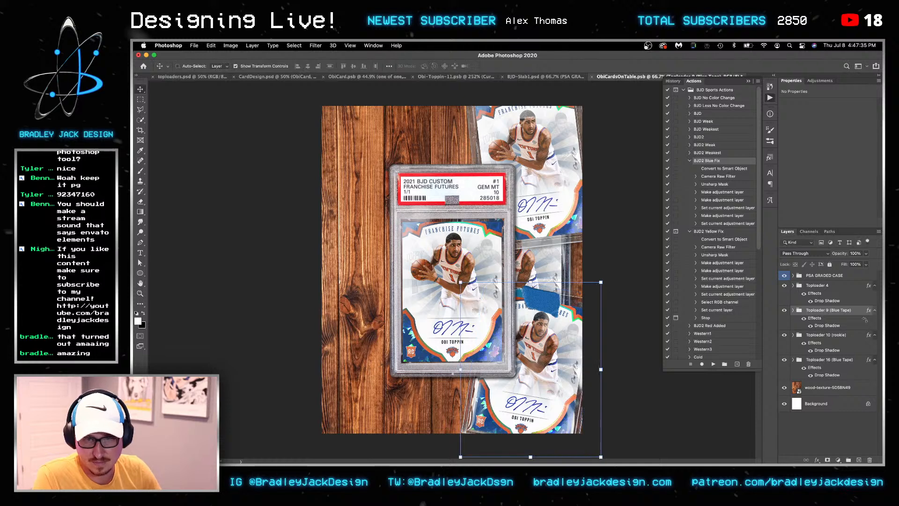
# Place Toploader 10 (rookie) at the canvas's lower left corner, tilted clockwise and running partly off the canvas
pyautogui.click(832, 335)
pyautogui.press('super+t')
pyautogui.moveTo(546, 296); pyautogui.dragTo(380, 468)
pyautogui.moveTo(449, 360); pyautogui.dragTo(467, 387)
pyautogui.press('Return')
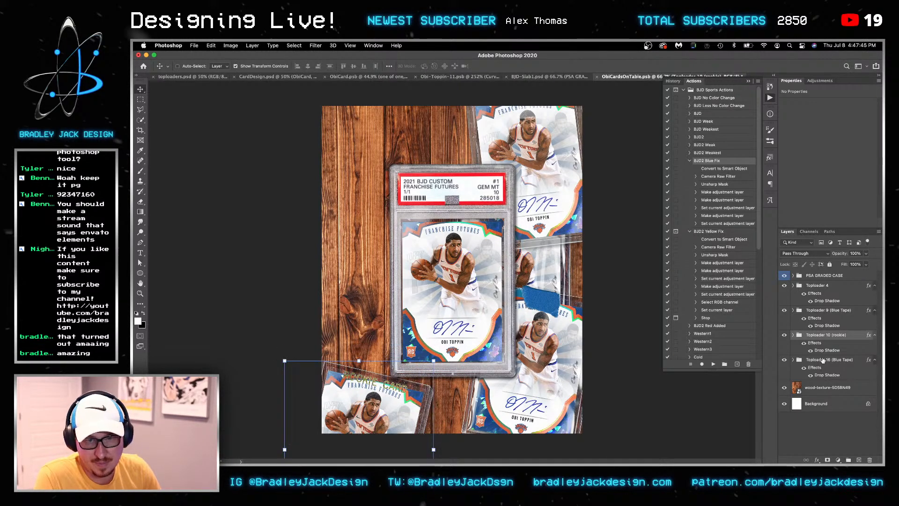
# Place Toploader 16 (Blue Tape) at the canvas's upper left corner, tilted clockwise and running partly off the canvas
pyautogui.click(822, 360)
pyautogui.press('super+t')
pyautogui.moveTo(535, 330); pyautogui.dragTo(344, 186)
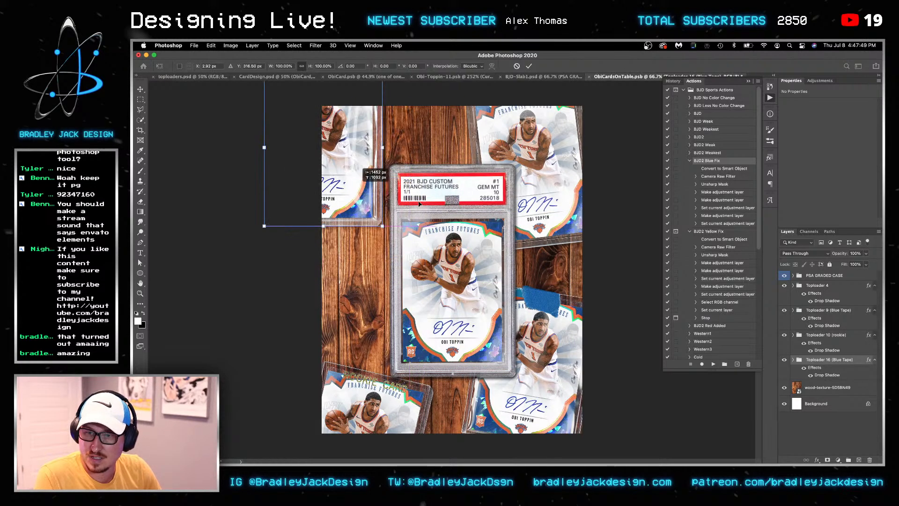
pyautogui.moveTo(427, 208); pyautogui.dragTo(411, 233)
pyautogui.press('Return')
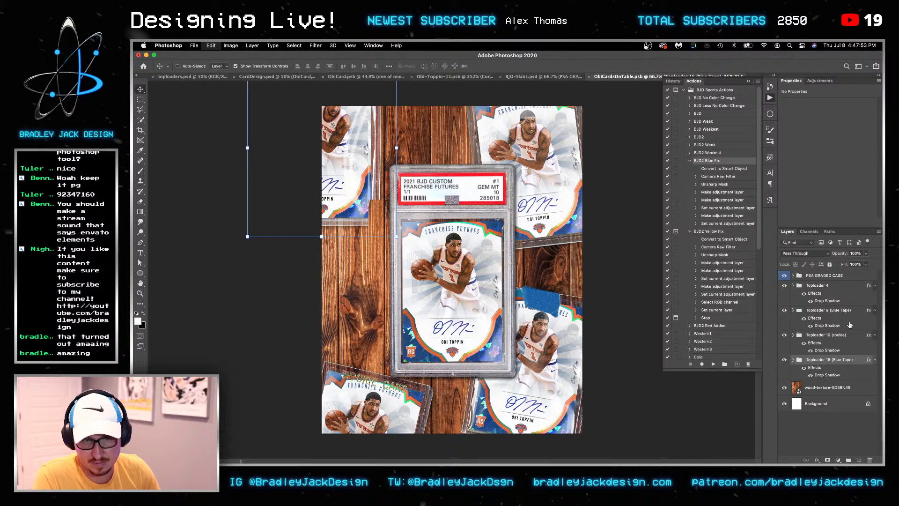
# Nudge Toploader 10 (rookie) a little further left and down, past the canvas's lower left corner
pyautogui.click(845, 336)
pyautogui.hotkey('shift', 'Left')
pyautogui.hotkey('shift', 'Left')
pyautogui.hotkey('shift', 'Left')
pyautogui.hotkey('shift', 'Left')
pyautogui.hotkey('shift', 'Left')
pyautogui.hotkey('shift', 'Down')
pyautogui.hotkey('shift', 'Down')
pyautogui.hotkey('shift', 'Down')
pyautogui.hotkey('shift', 'Down')
pyautogui.hotkey('shift', 'Down')
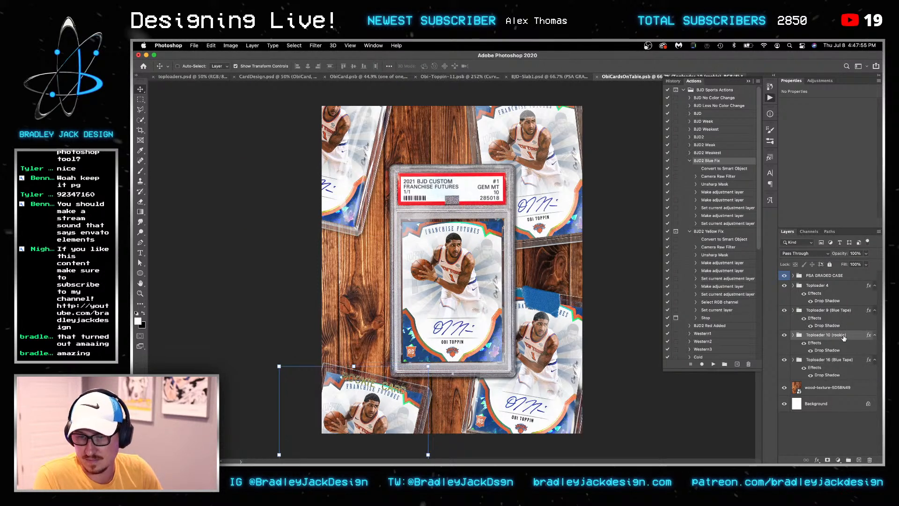
pyautogui.hotkey('shift', 'Left')
pyautogui.hotkey('shift', 'Left')
pyautogui.hotkey('shift', 'Down')
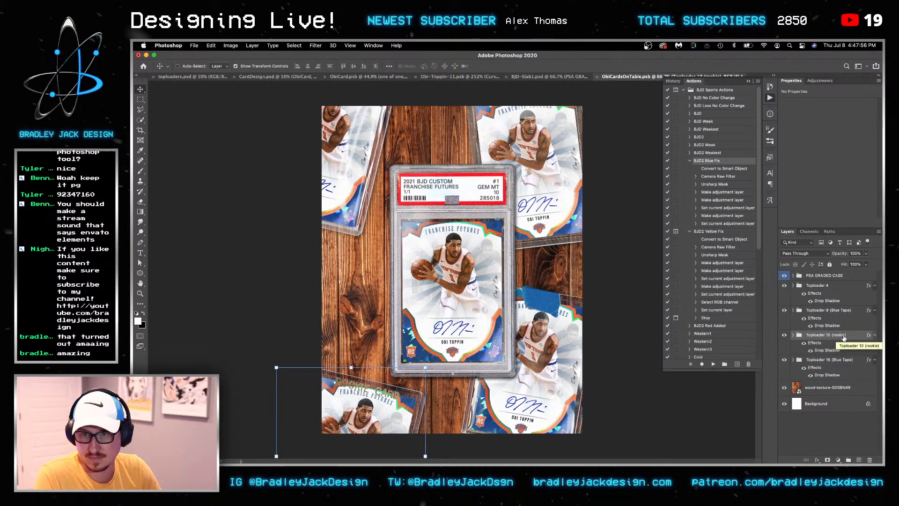
# Move Toploader 4 right and slightly down so it extends past the canvas's right edge, clear of the slab
pyautogui.click(835, 285)
pyautogui.moveTo(519, 212); pyautogui.dragTo(560, 203)
pyautogui.moveTo(633, 235); pyautogui.dragTo(568, 234)
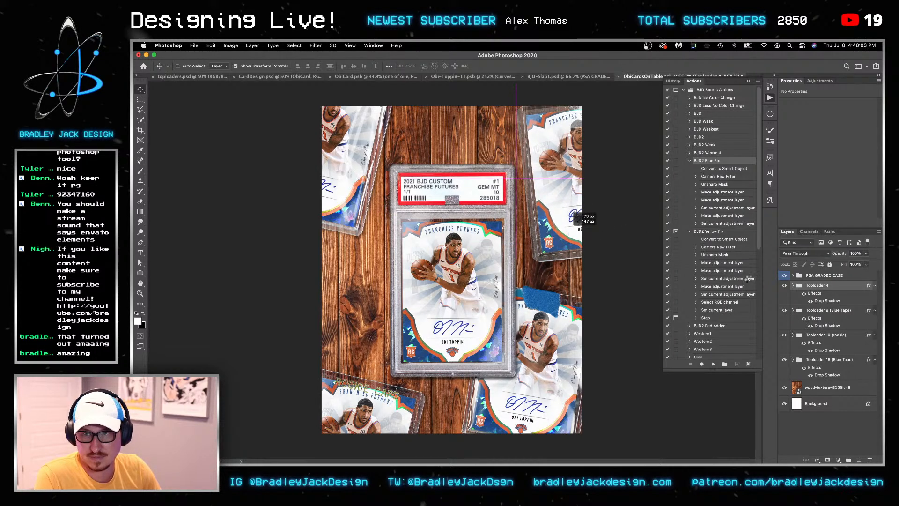
# Move Toploader 9 (Blue Tape) right past the canvas edge, clear of the slab, and rotate it to a slight counterclockwise tilt
pyautogui.click(825, 311)
pyautogui.moveTo(559, 355); pyautogui.dragTo(661, 331)
pyautogui.moveTo(660, 296); pyautogui.dragTo(659, 295)
pyautogui.moveTo(658, 292); pyautogui.dragTo(630, 280)
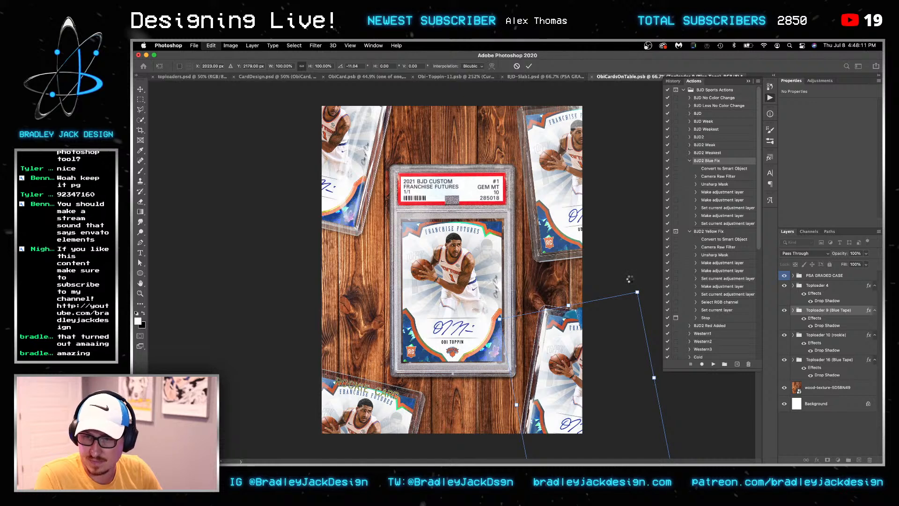
pyautogui.press('Escape')
# Shift Toploader 16 (Blue Tape) down along the canvas's left edge, and move Toploader 4 slightly up
pyautogui.rightClick(351, 166)
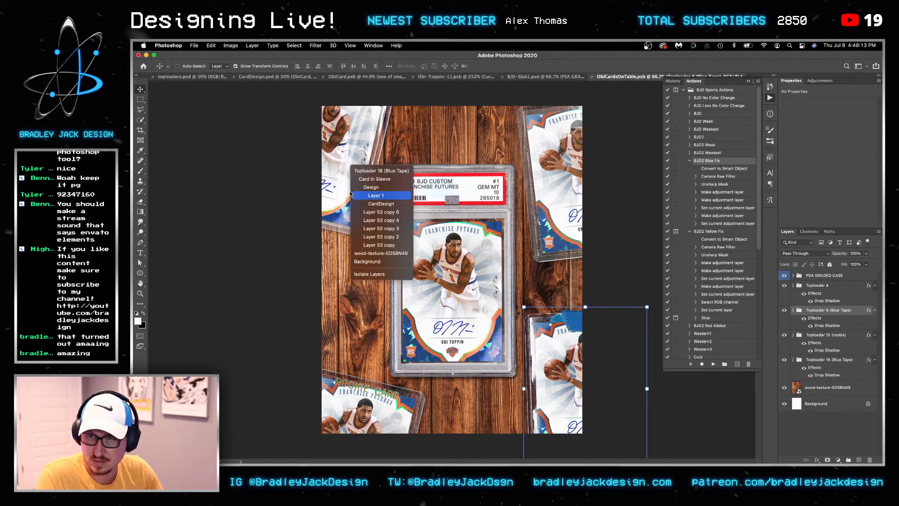
pyautogui.click(362, 171)
pyautogui.moveTo(339, 157); pyautogui.dragTo(340, 184)
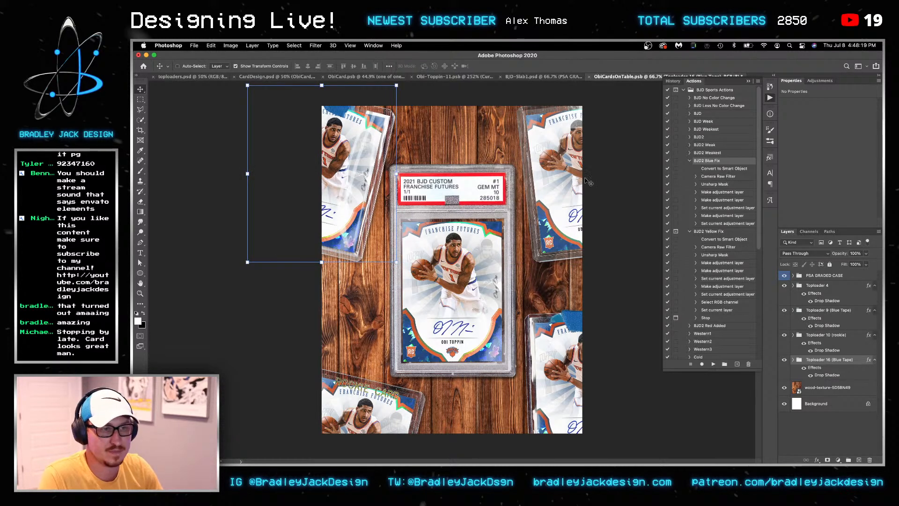
pyautogui.rightClick(572, 156)
pyautogui.click(593, 149)
pyautogui.moveTo(572, 169); pyautogui.dragTo(572, 184)
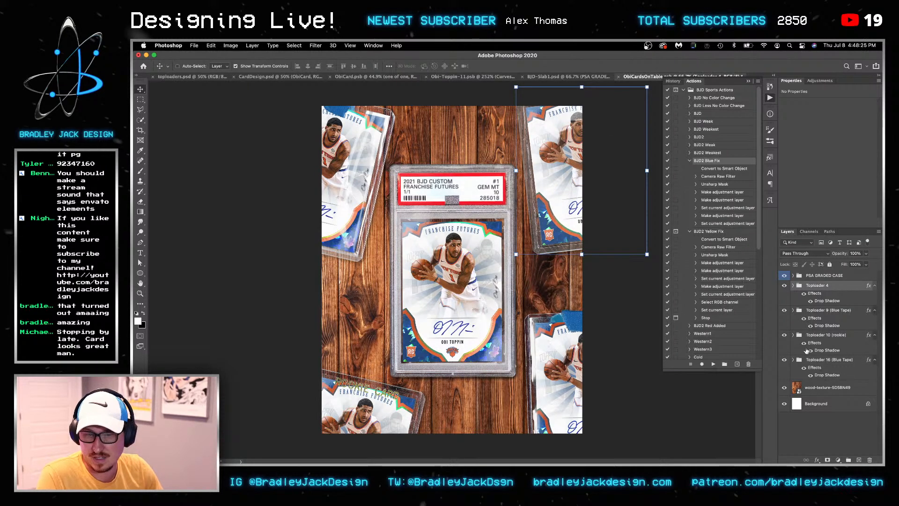
# Open the CardDesign smart object inside Toploader 4 and the ObiCard smart object nested in it for editing
pyautogui.click(793, 286)
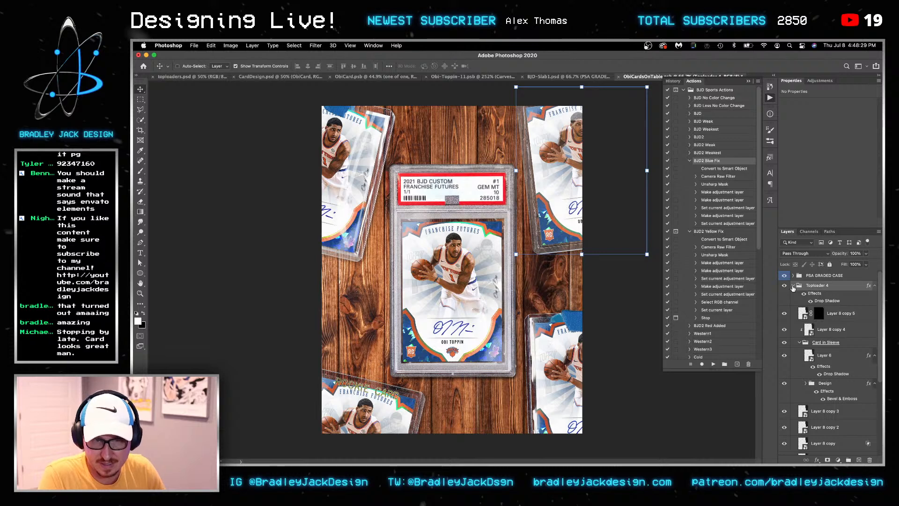
pyautogui.click(793, 286)
pyautogui.rightClick(562, 165)
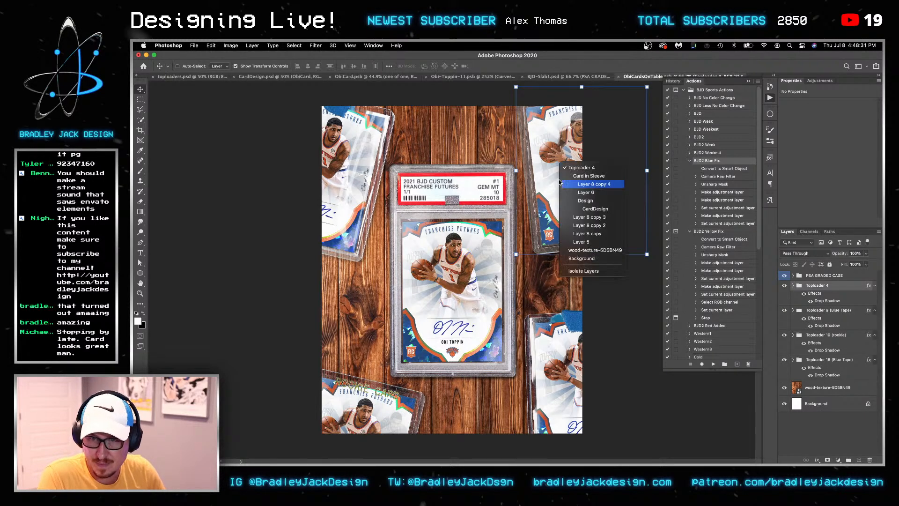
pyautogui.click(579, 212)
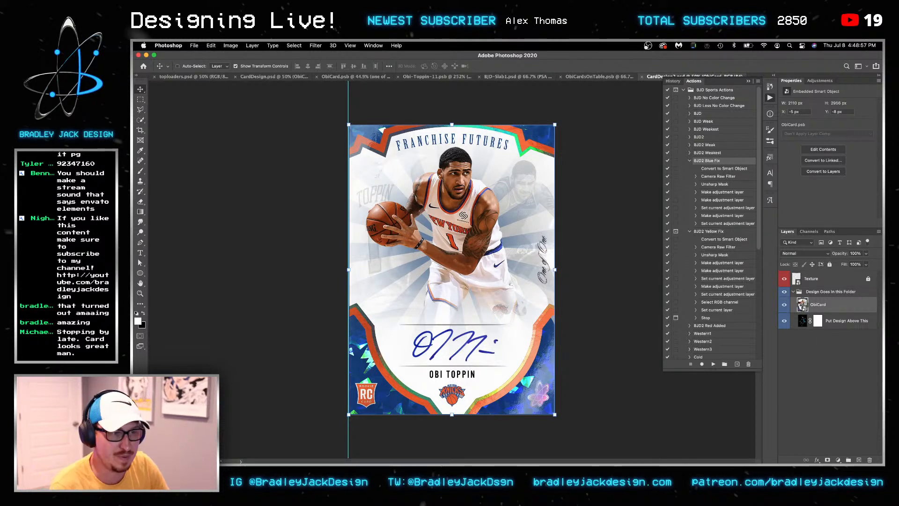
pyautogui.doubleClick(802, 303)
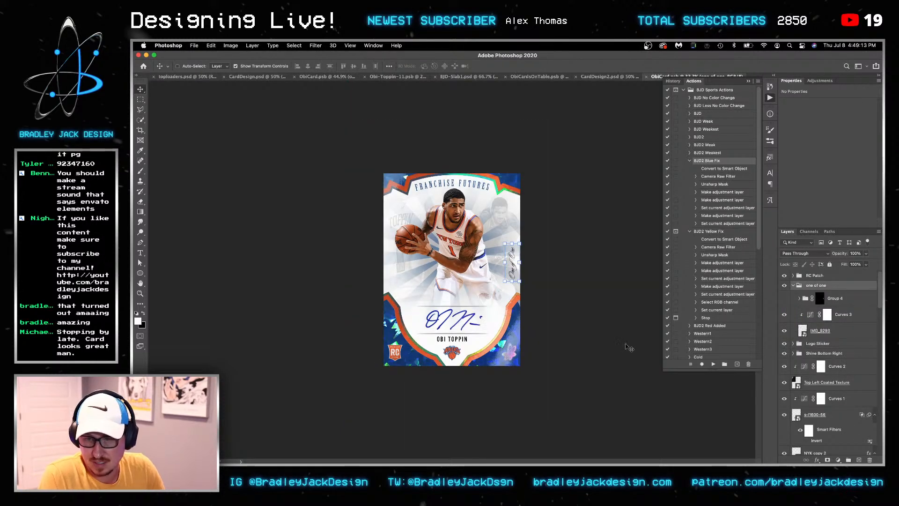
# Fill the blue Layer 1 copy and Layer 1 with bright red (#f20000) using the Gradient tool
pyautogui.scroll(-10, 828, 374)
pyautogui.click(825, 415)
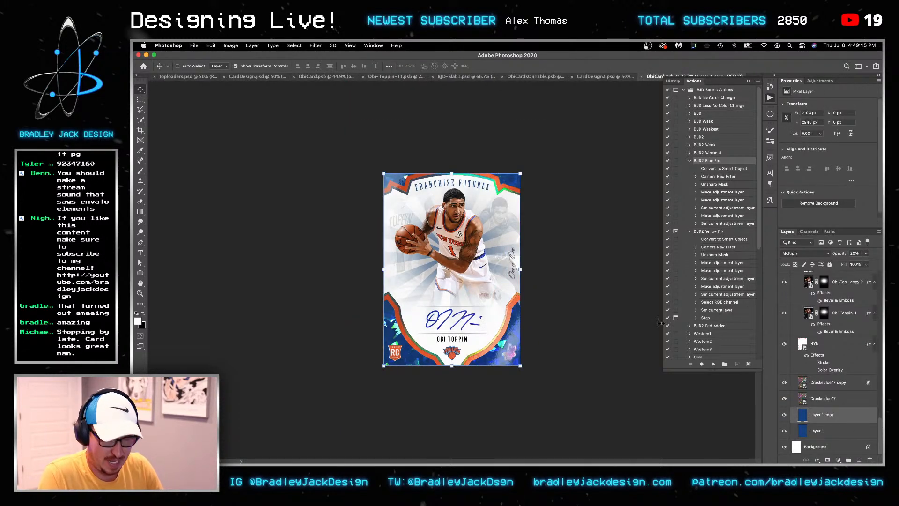
pyautogui.click(138, 321)
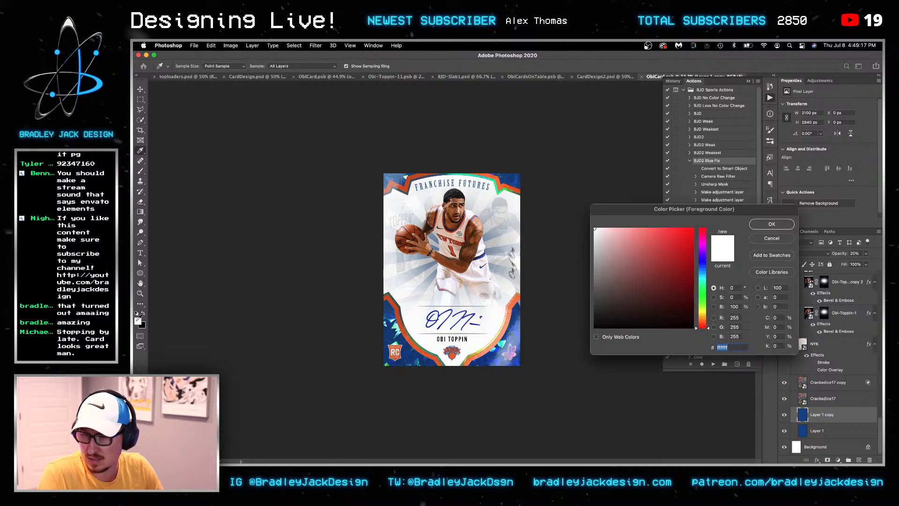
pyautogui.click(692, 238)
pyautogui.click(778, 222)
pyautogui.moveTo(595, 290); pyautogui.dragTo(697, 303)
pyautogui.click(816, 432)
pyautogui.moveTo(551, 324); pyautogui.dragTo(629, 317)
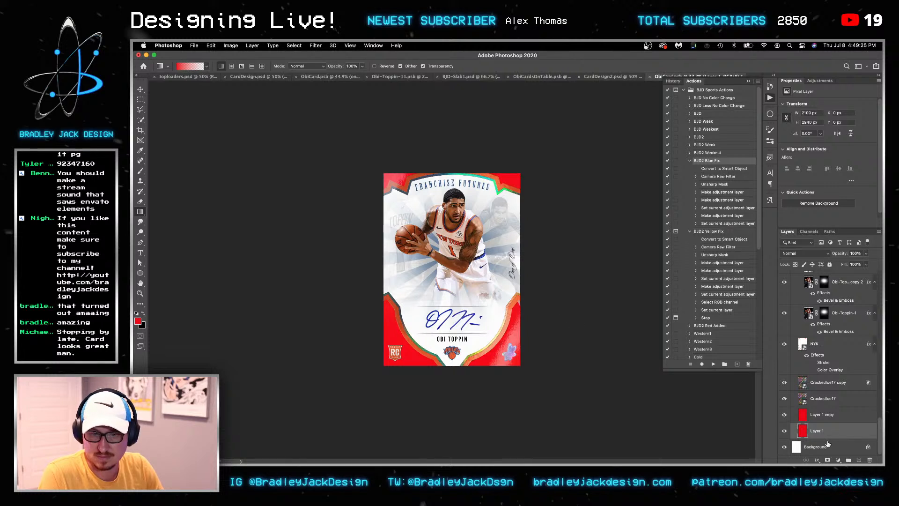
# Set the Crackedice17 layer's opacity to 100% and hide Crackedice17 copy
pyautogui.click(816, 420)
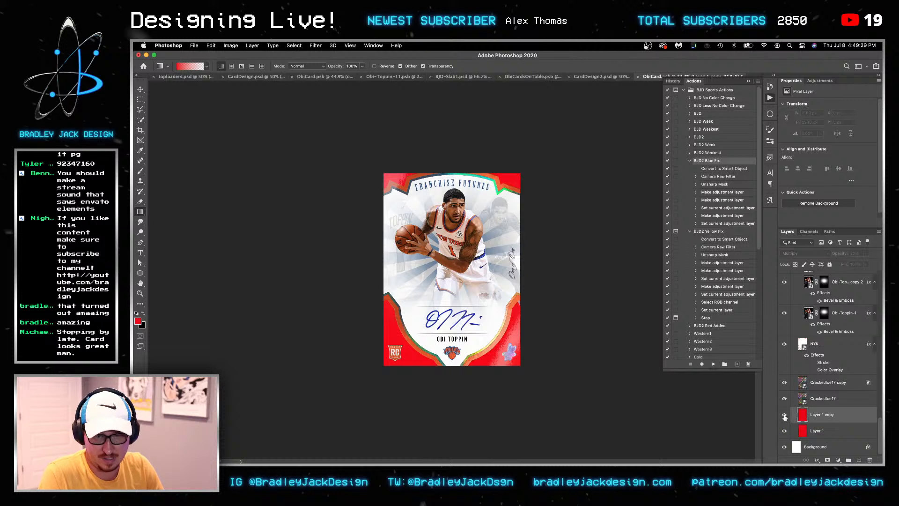
pyautogui.click(838, 402)
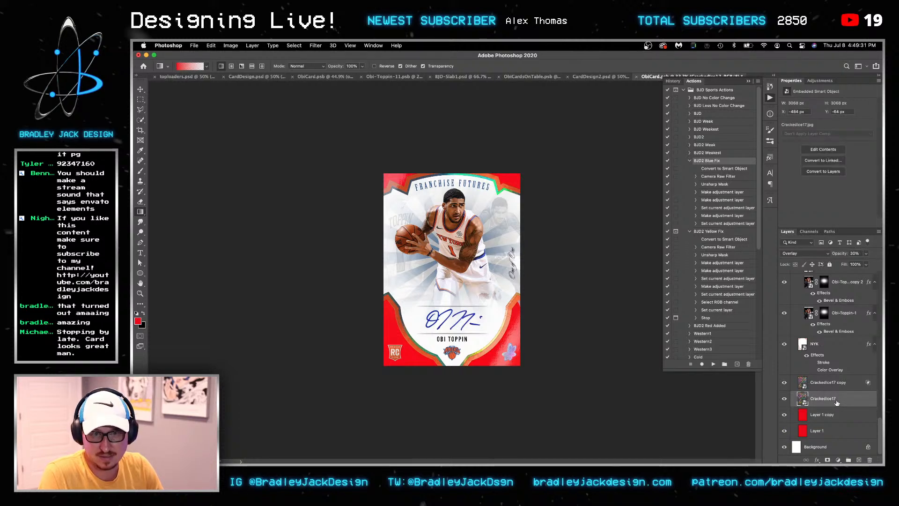
pyautogui.click(785, 400)
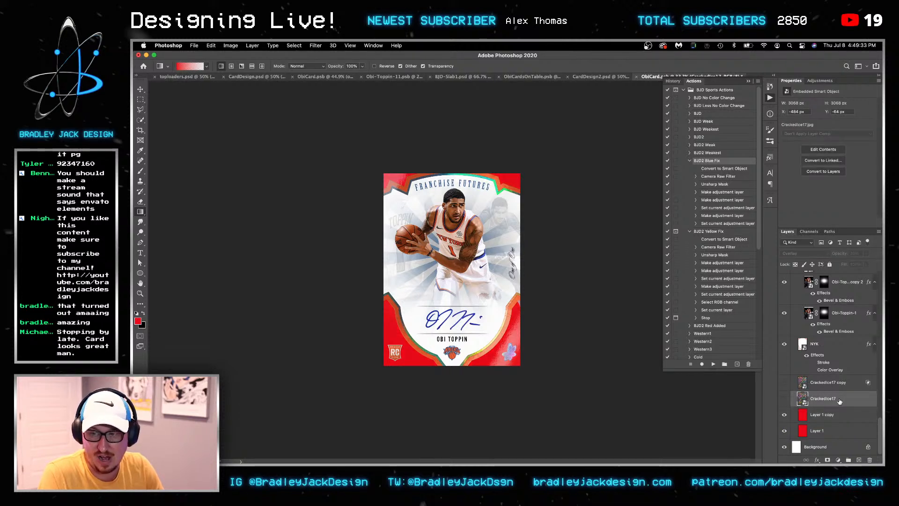
pyautogui.press('v')
pyautogui.click(784, 399)
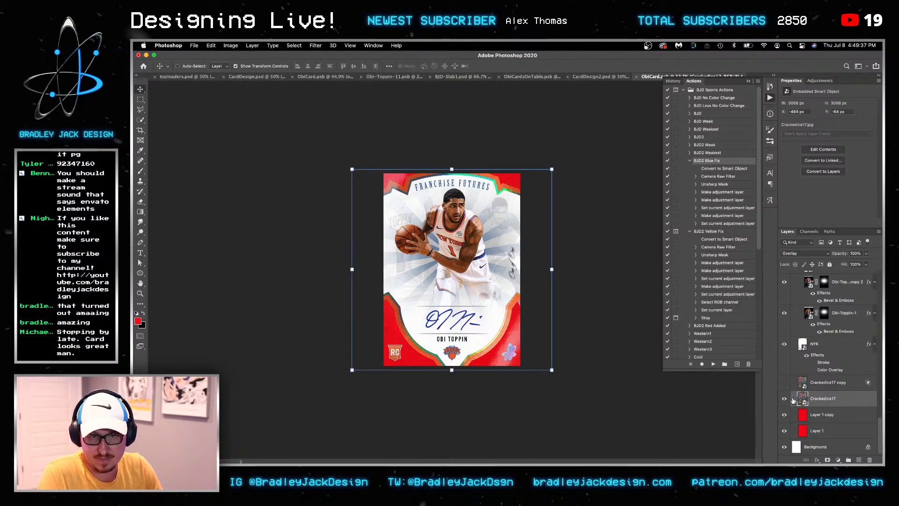
pyautogui.click(784, 382)
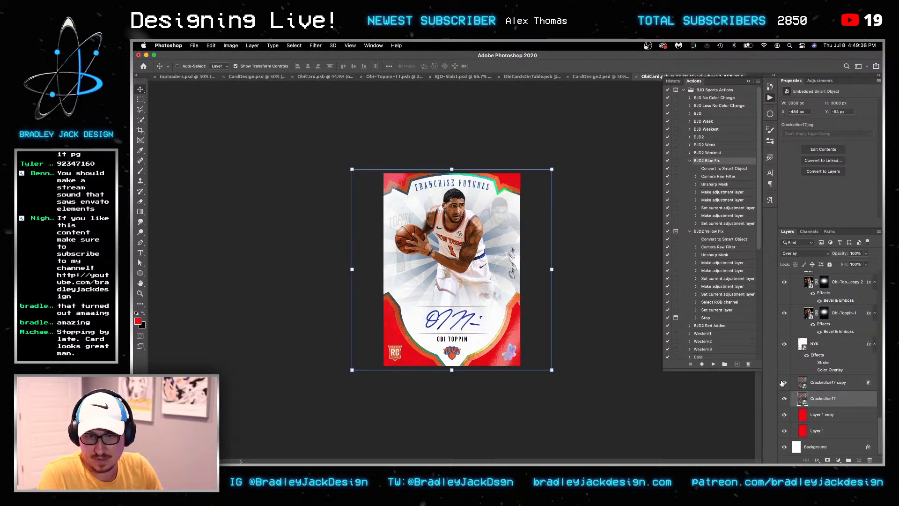
pyautogui.click(840, 382)
pyautogui.click(784, 383)
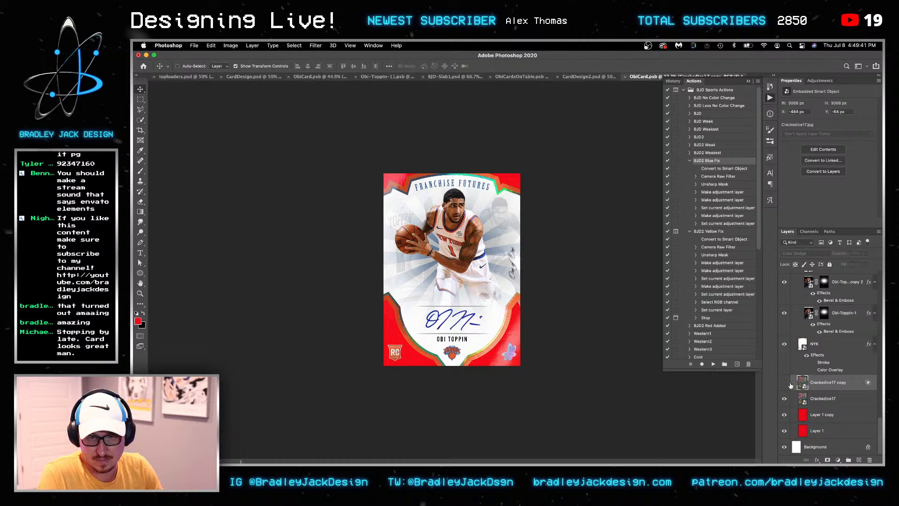
# Duplicate Crackedice17, set the duplicate's blend mode to Screen, and move the original Crackedice17 above it
pyautogui.click(842, 399)
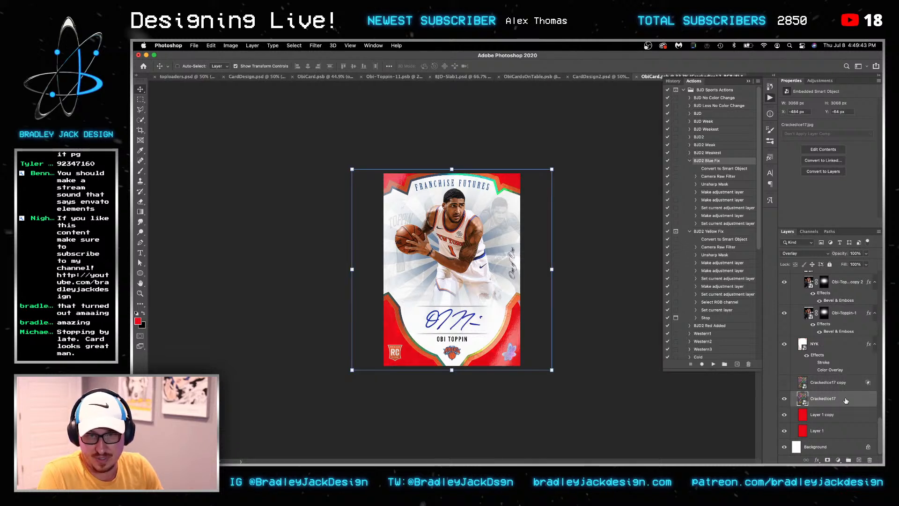
pyautogui.press('super+j')
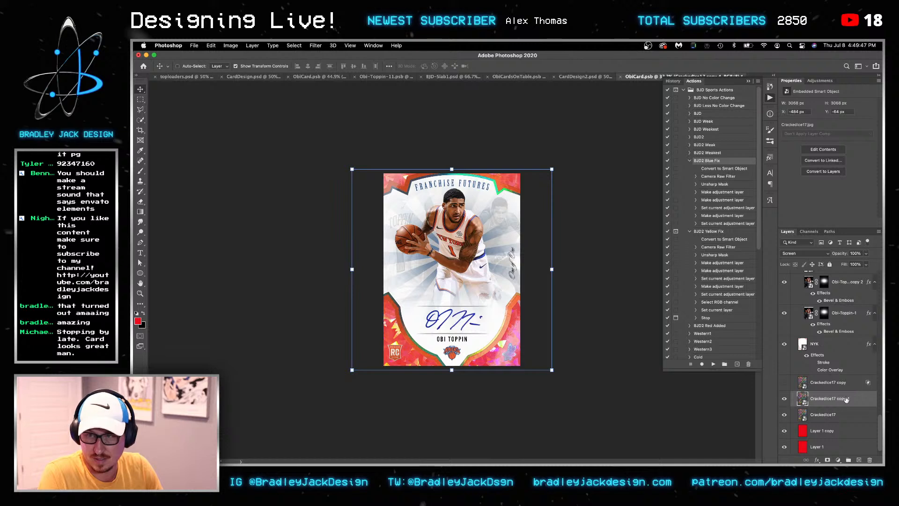
pyautogui.moveTo(842, 415); pyautogui.dragTo(841, 397)
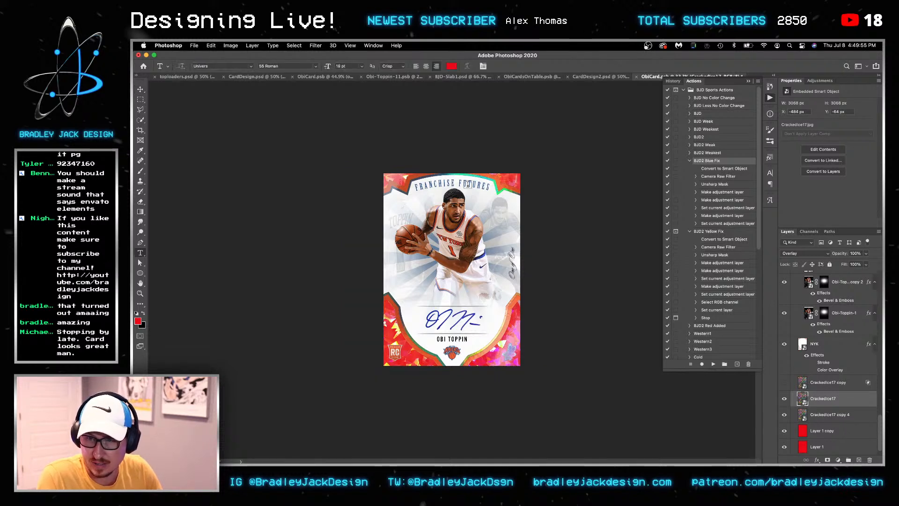
# Fill Layer 1 copy and Layer 1 with a darker red (#c10000) using the Gradient tool
pyautogui.click(139, 321)
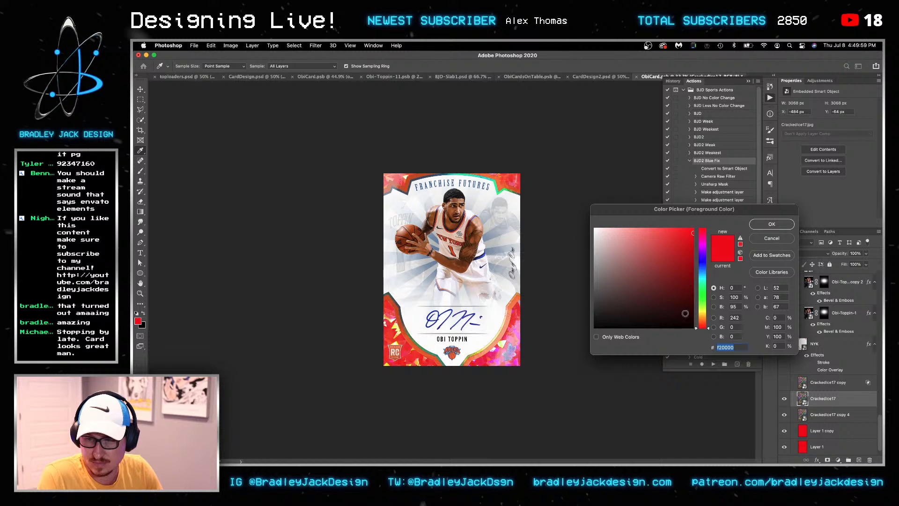
pyautogui.click(693, 255)
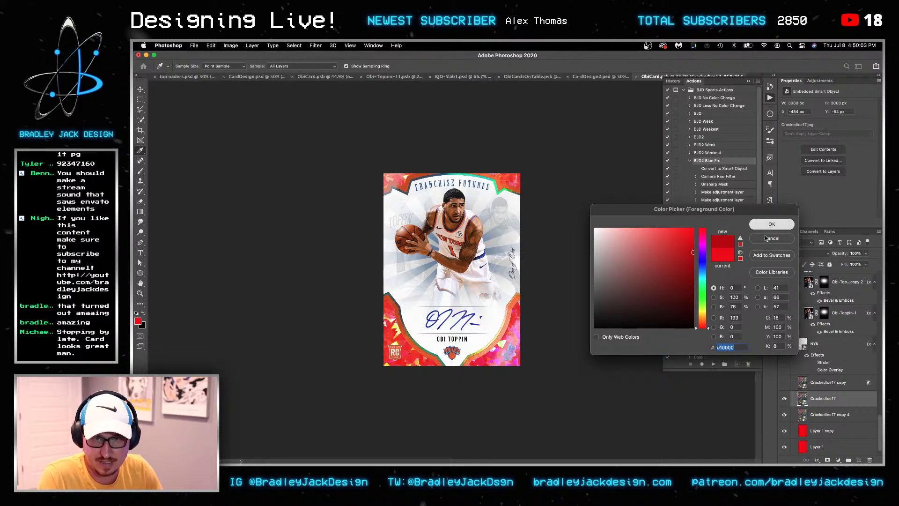
pyautogui.click(772, 224)
pyautogui.click(824, 430)
pyautogui.press('g')
pyautogui.moveTo(579, 358); pyautogui.dragTo(674, 367)
pyautogui.click(830, 447)
pyautogui.moveTo(609, 342); pyautogui.dragTo(708, 348)
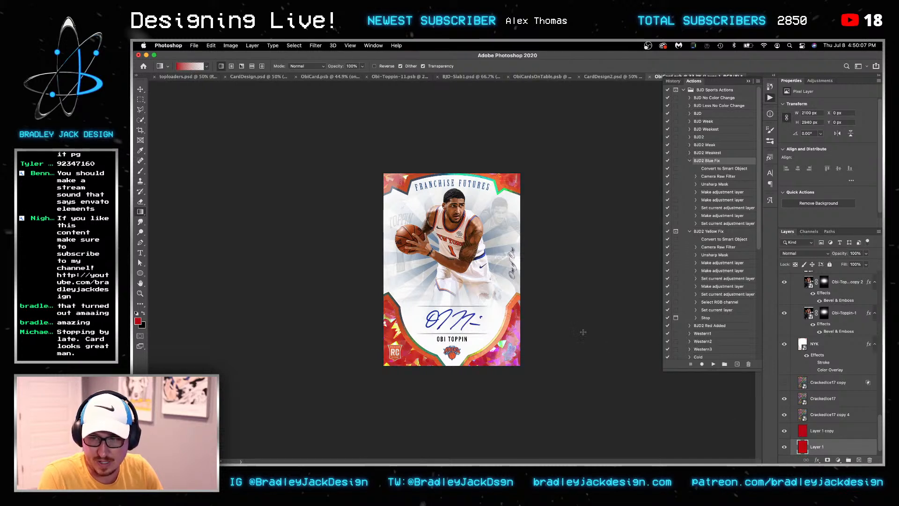
# Hide and show the Crackedice17 layers to compare them, and move Crackedice17 copy 4 above Crackedice17 copy
pyautogui.press('v')
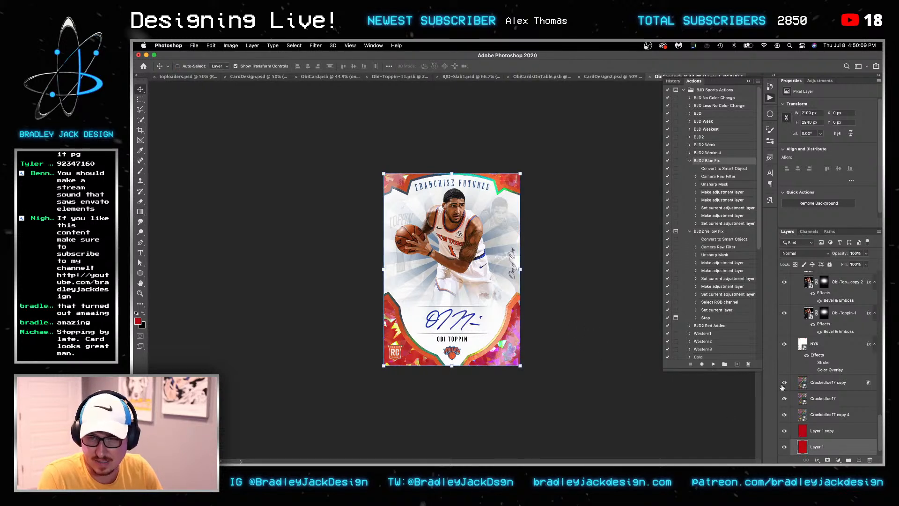
pyautogui.click(785, 399)
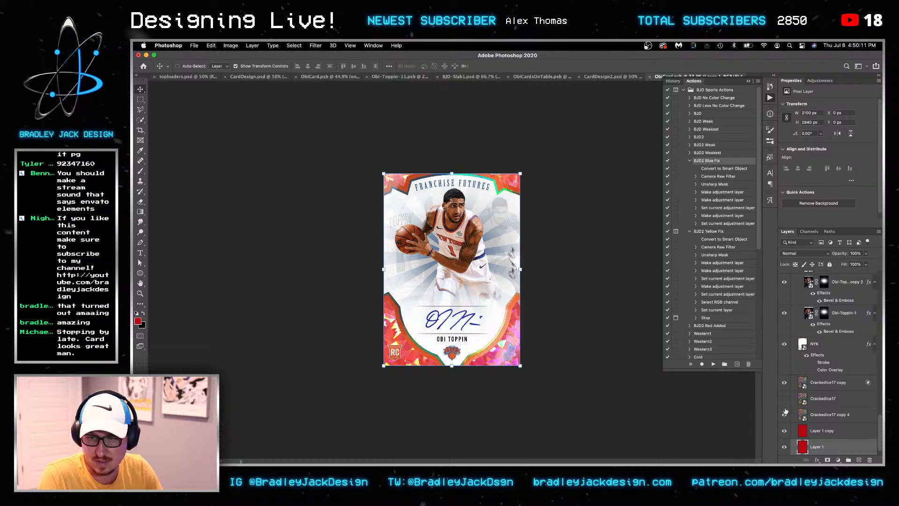
pyautogui.click(784, 414)
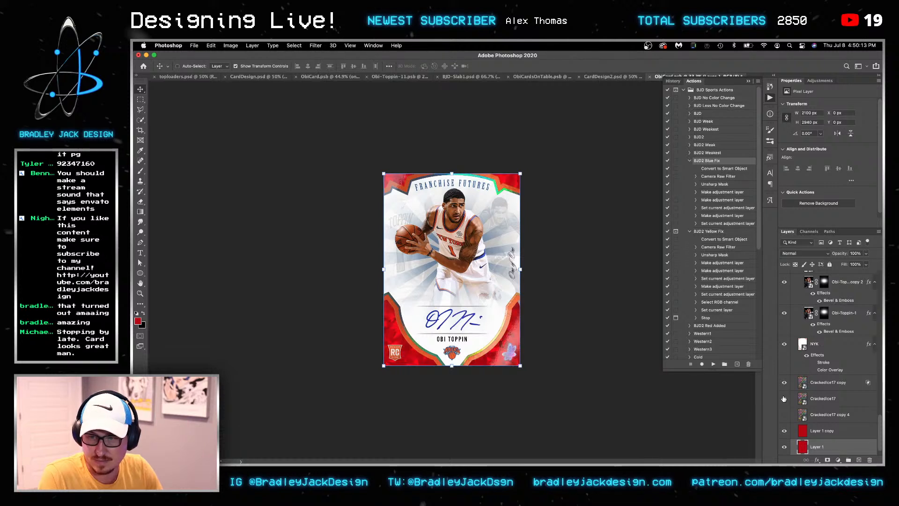
pyautogui.click(784, 398)
pyautogui.moveTo(832, 416); pyautogui.dragTo(827, 383)
pyautogui.click(784, 382)
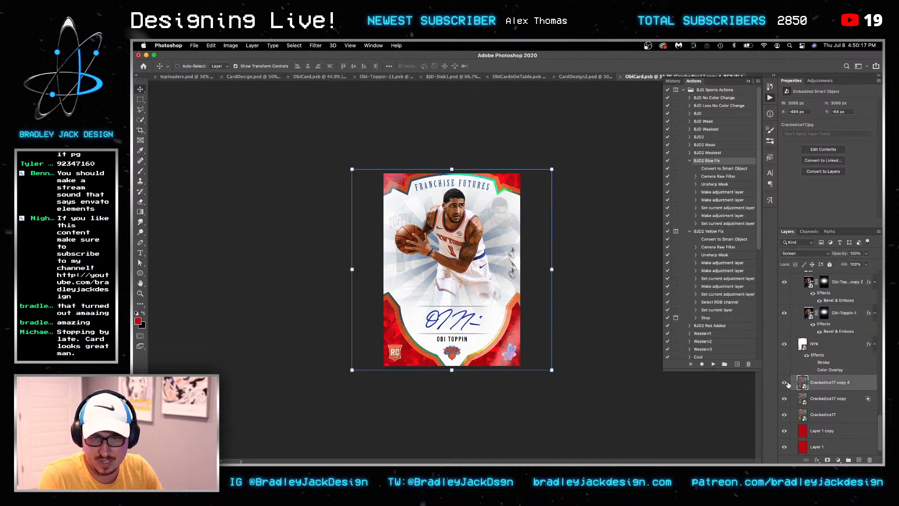
# Split the This Layer shadow range of Crackedice17 copy 4 to 0 / 255 in its Blend If options
pyautogui.doubleClick(867, 384)
pyautogui.moveTo(685, 252); pyautogui.dragTo(801, 252)
pyautogui.moveTo(720, 254); pyautogui.dragTo(804, 257)
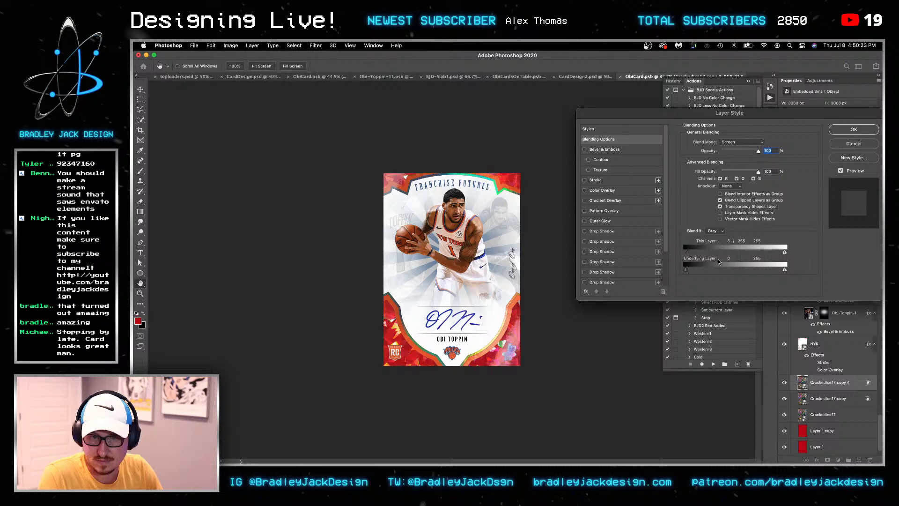
pyautogui.press('Return')
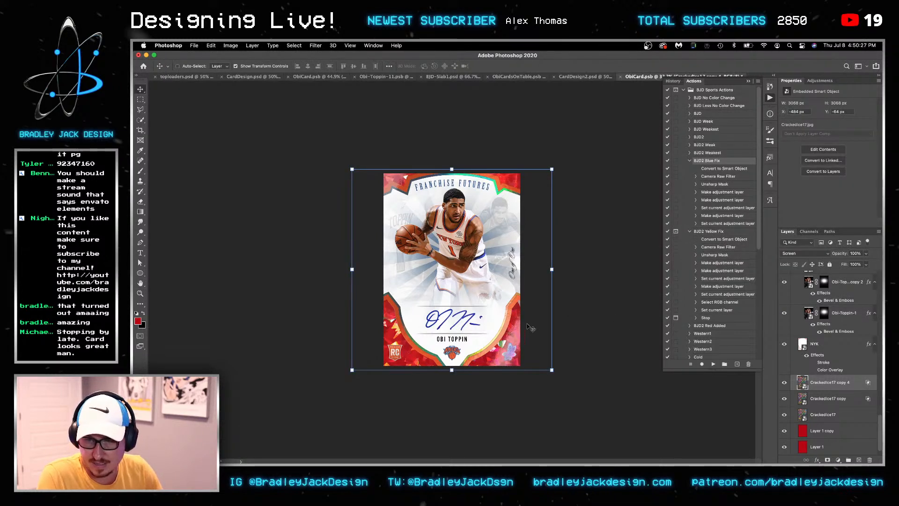
# Change the Color Overlay of the "FRANCHISE FUTURES" title's Vector Smart Object to the copied dark red
pyautogui.scroll(1, 819, 354)
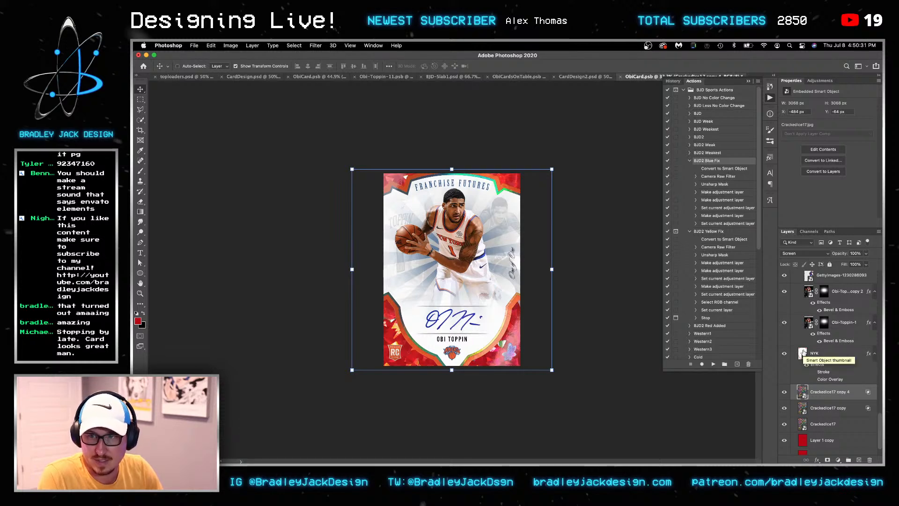
pyautogui.scroll(10, 804, 355)
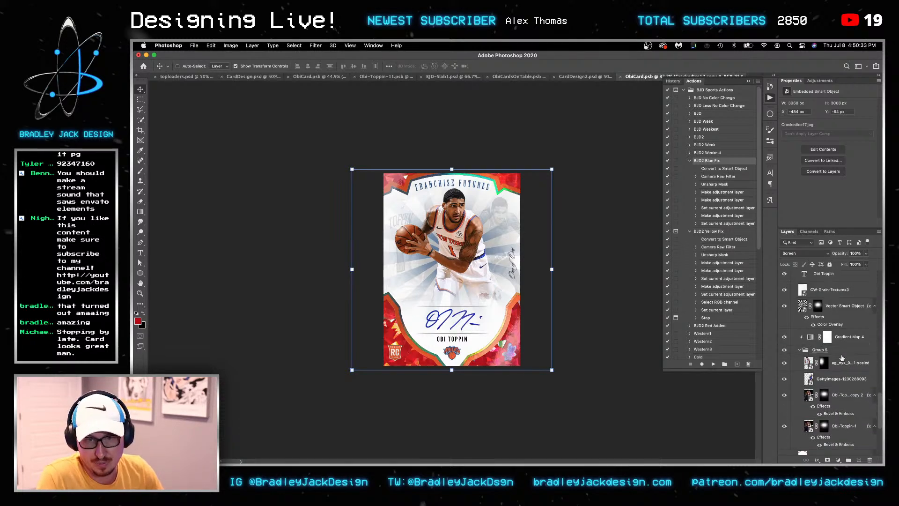
pyautogui.scroll(10, 452, 196)
pyautogui.scroll(-5, 459, 300)
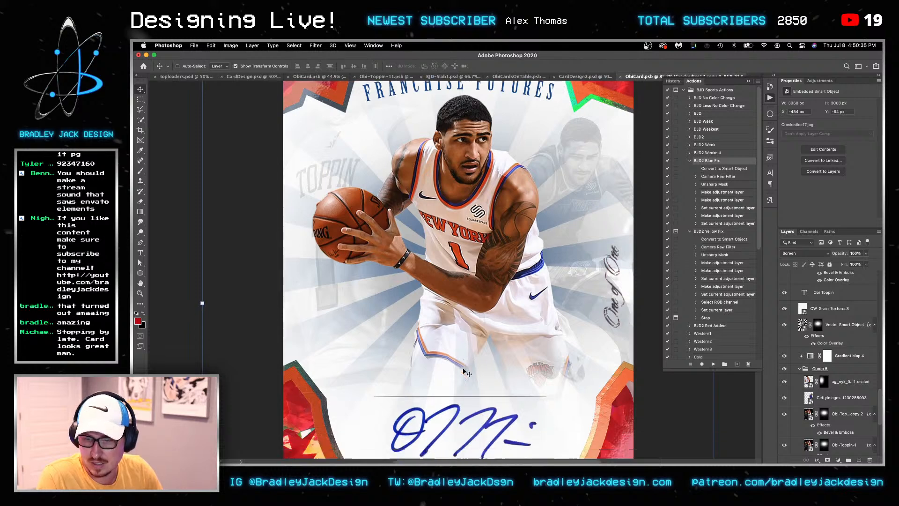
pyautogui.scroll(-1, 467, 375)
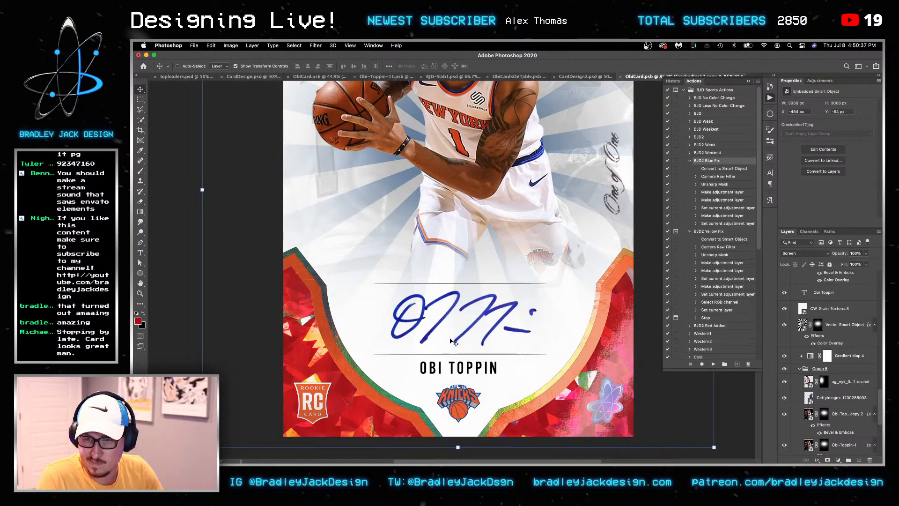
pyautogui.scroll(10, 451, 341)
pyautogui.rightClick(439, 297)
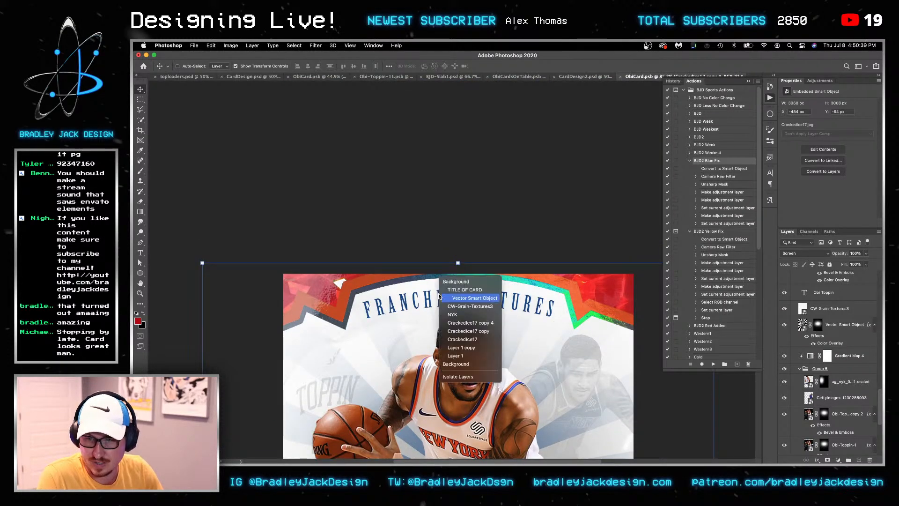
pyautogui.click(442, 298)
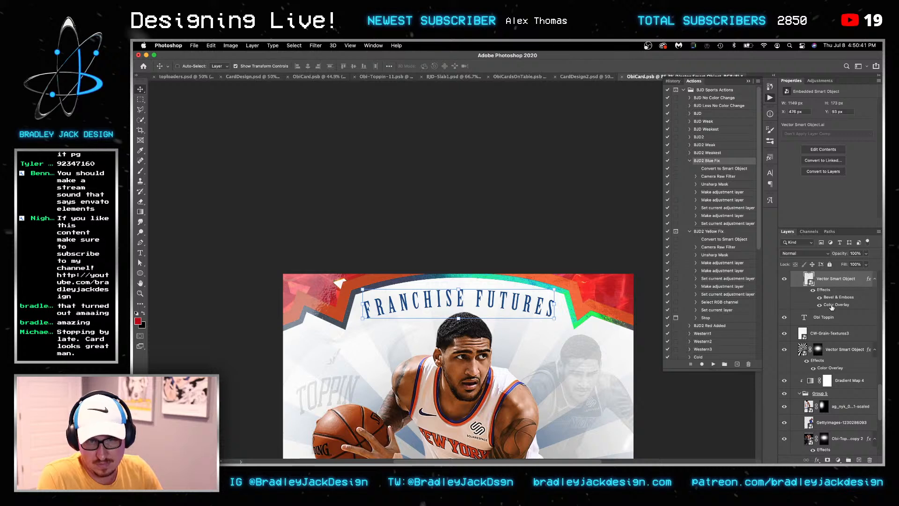
pyautogui.doubleClick(833, 305)
pyautogui.click(759, 144)
pyautogui.press('super+v')
pyautogui.press('Return')
pyautogui.press('Return')
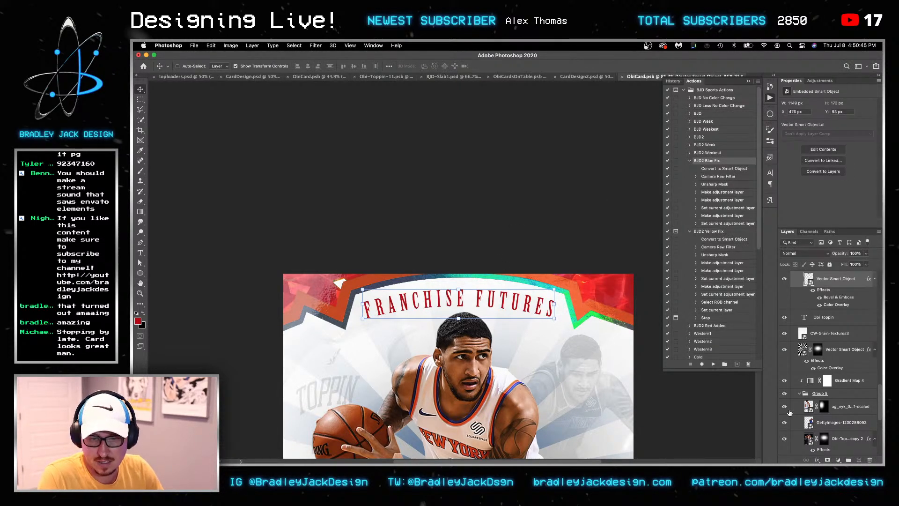
# Change the Color Overlay of the sunburst rays' Vector Smart Object to the same dark red and save the card
pyautogui.scroll(-5, 820, 374)
pyautogui.scroll(-3, 820, 375)
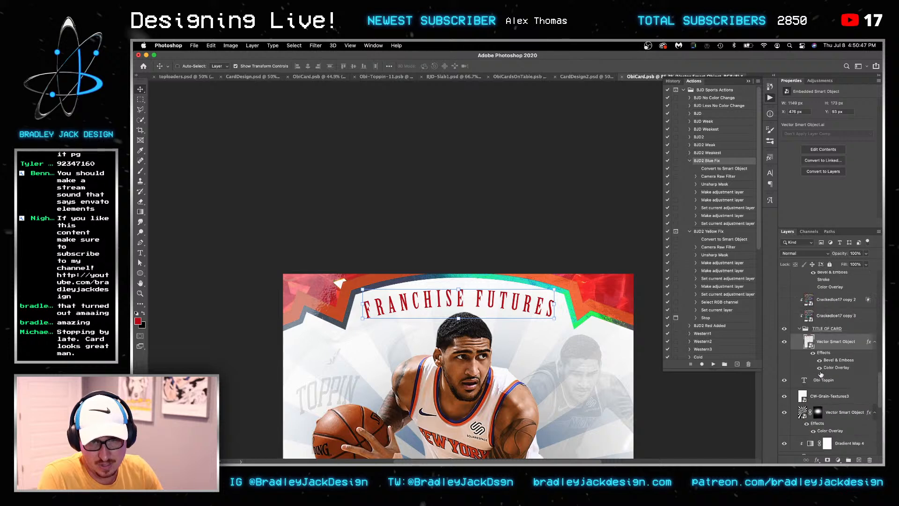
pyautogui.doubleClick(829, 431)
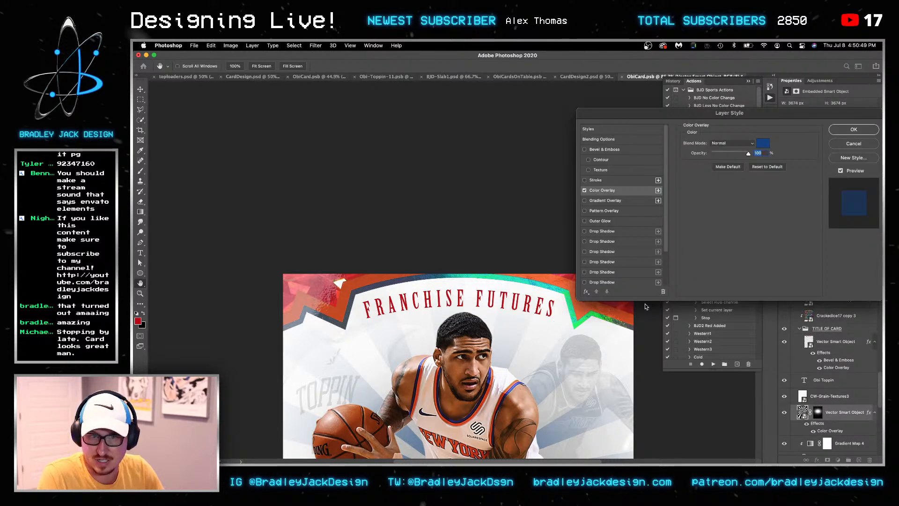
pyautogui.click(761, 145)
pyautogui.press('super+v')
pyautogui.press('Return')
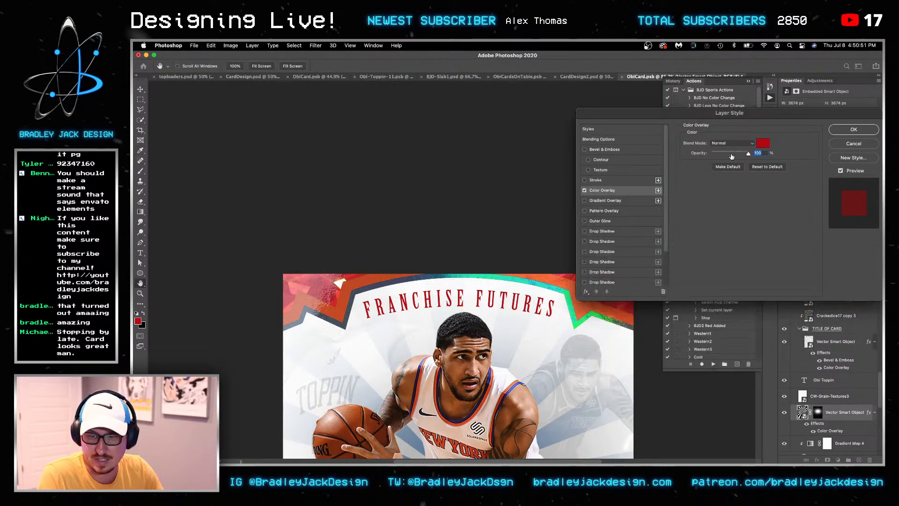
pyautogui.press('super+0')
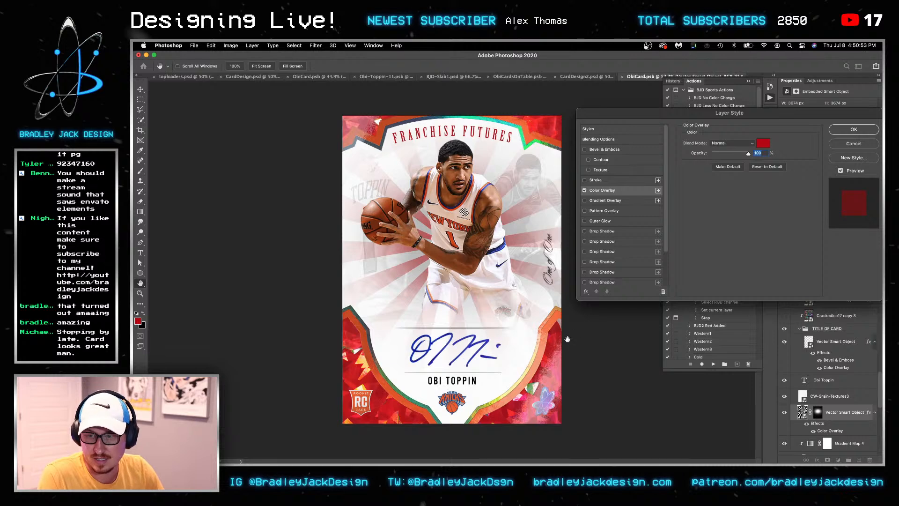
pyautogui.press('Return')
pyautogui.press('super+s')
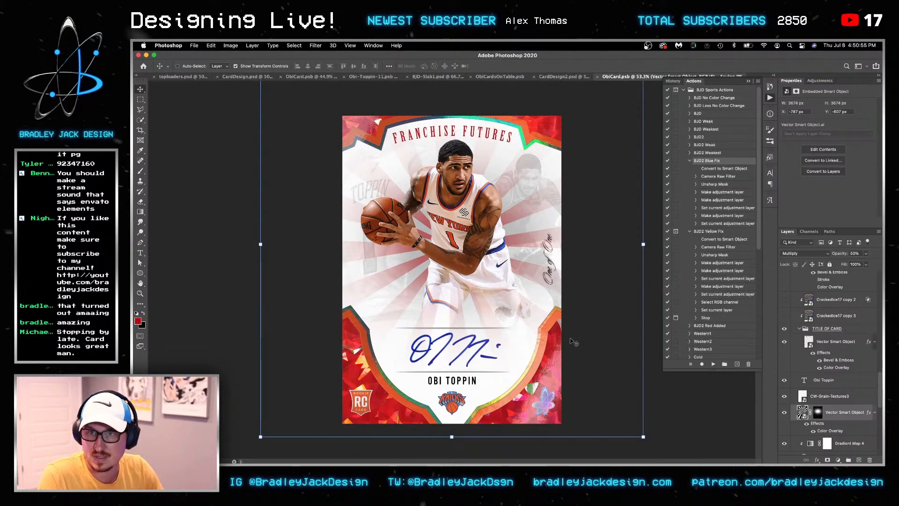
# Put away the Actions panel, save the card design document and return to ObiCardsOnTable.psb
pyautogui.hotkey('ctrl', 'shift', 'Tab')
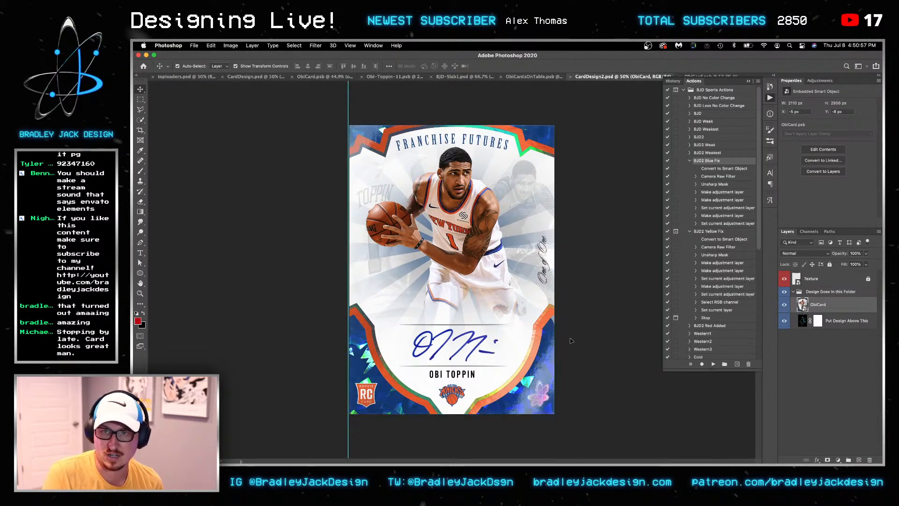
pyautogui.hotkey('ctrl', 'Tab')
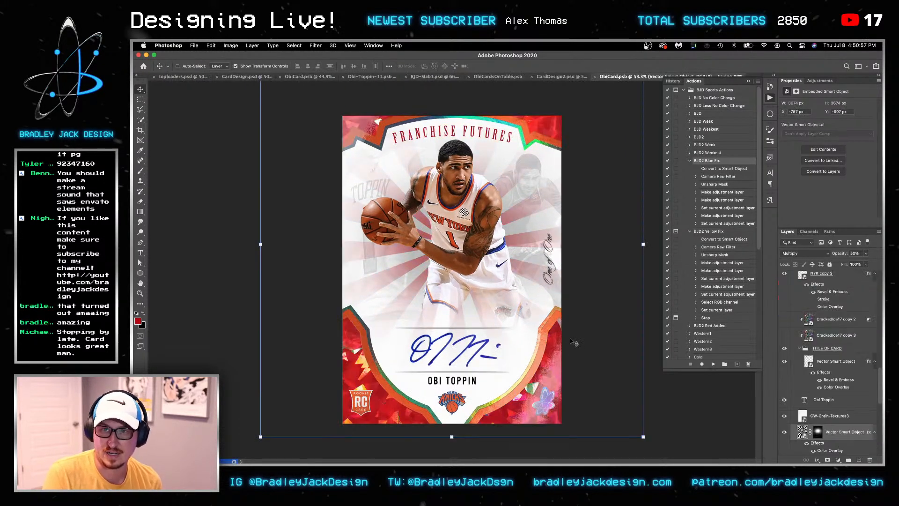
pyautogui.click(747, 80)
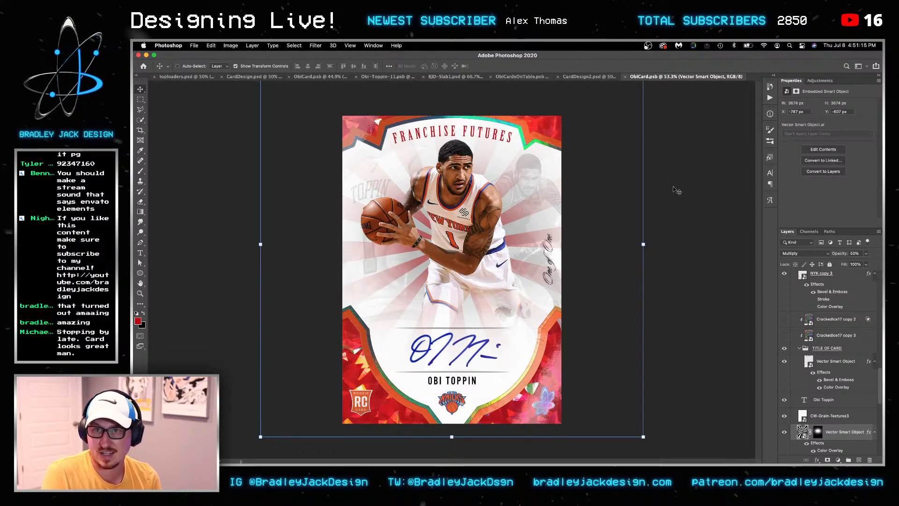
pyautogui.press('super+shift+grave')
pyautogui.press('super+s')
pyautogui.press('super+shift+grave')
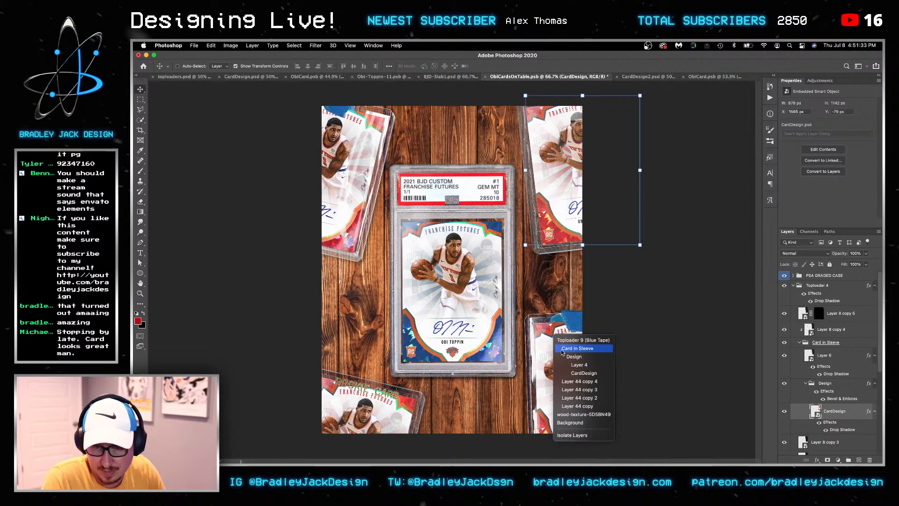
# Create an independent smart object via copy from the CardDesign layer in the Toploader 9 (Blue Tape) group
pyautogui.click(584, 372)
pyautogui.scroll(-2, 851, 411)
pyautogui.rightClick(851, 411)
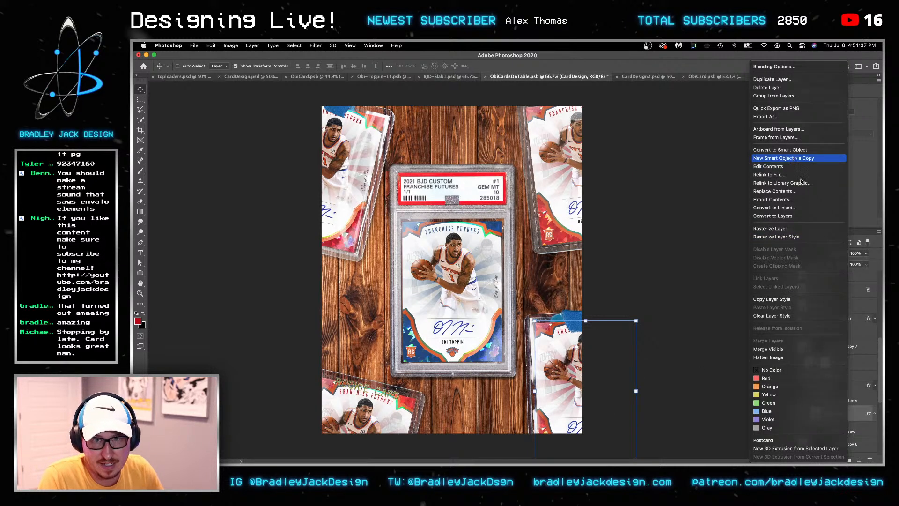
pyautogui.click(796, 158)
pyautogui.scroll(-2, 854, 393)
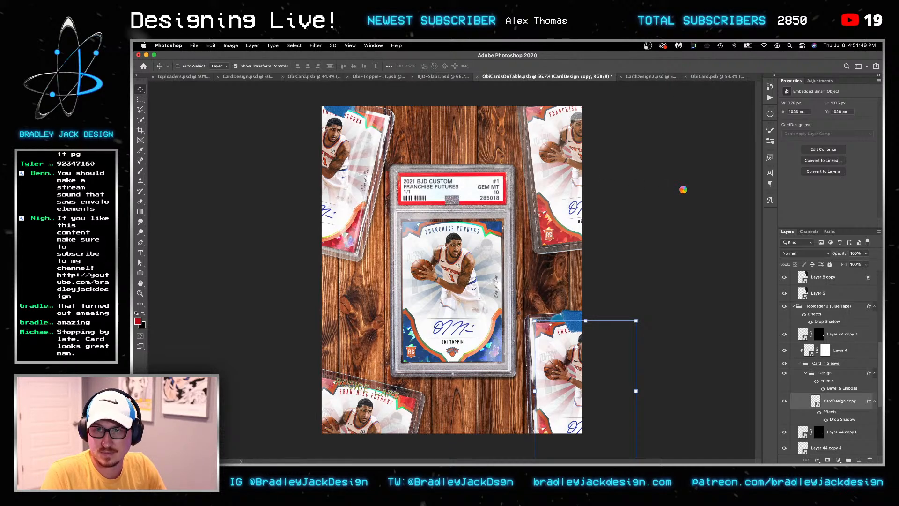
# Switch to Finder, move the Obi folder window aside, and return to CardDesign3.psd in Photoshop
pyautogui.moveTo(281, 463)
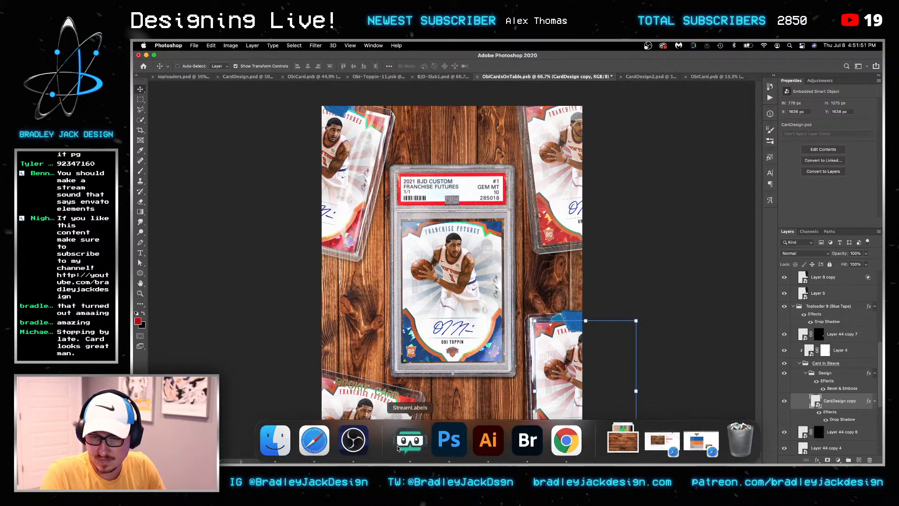
pyautogui.click(276, 441)
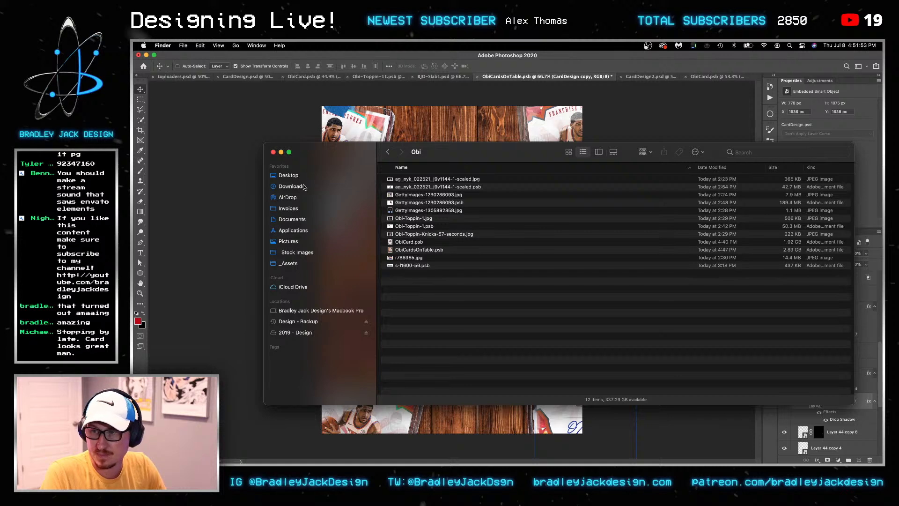
pyautogui.moveTo(483, 151); pyautogui.dragTo(134, 151)
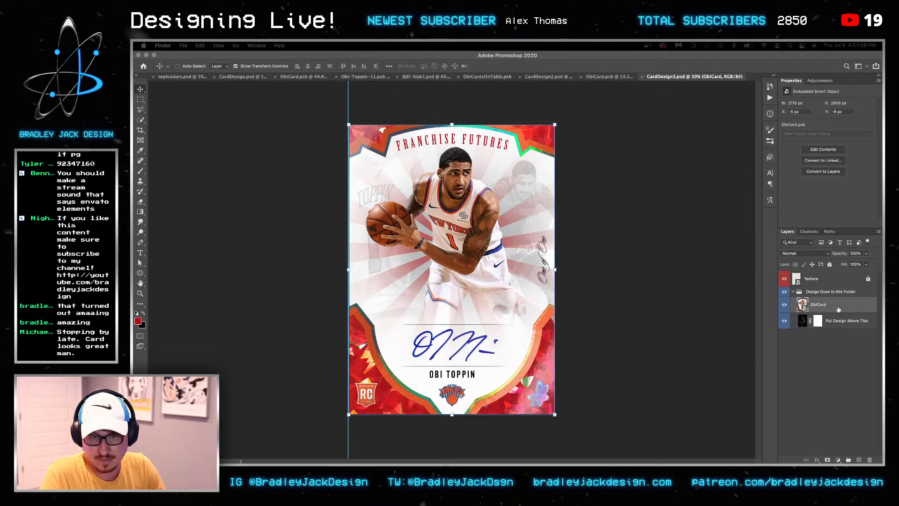
pyautogui.click(658, 183)
# Close the CardDesign2.psd, BJD-Slab1.psd, Obi-Toppin-11.psb, ObiCard.psb and CardDesign.psd documents
pyautogui.click(582, 76)
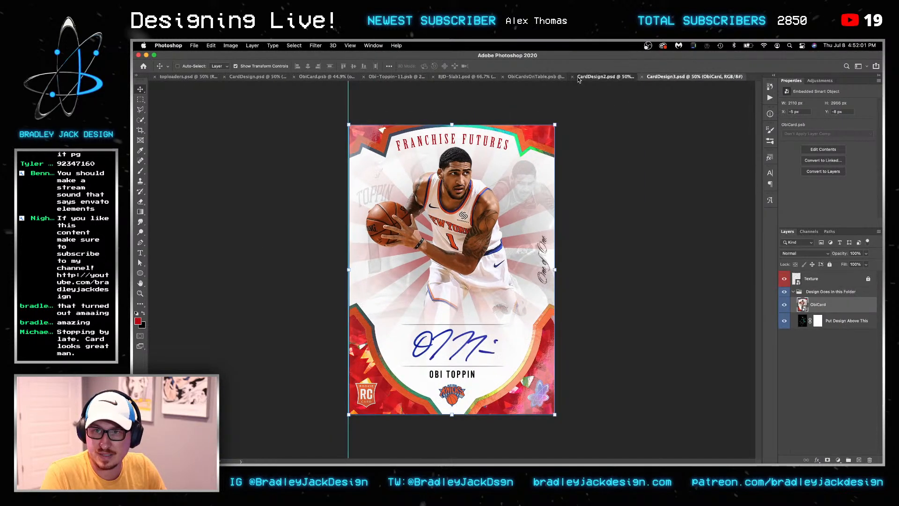
pyautogui.click(571, 77)
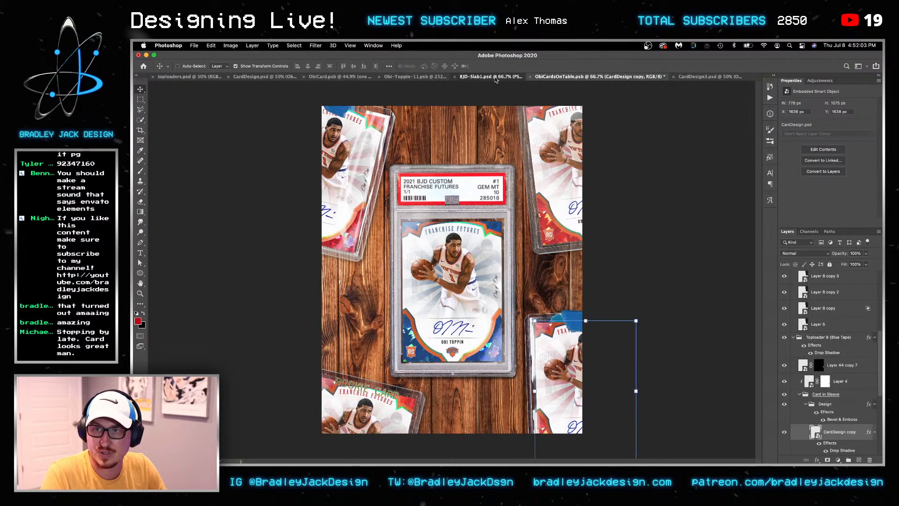
pyautogui.click(495, 78)
pyautogui.press('super+w')
pyautogui.click(506, 212)
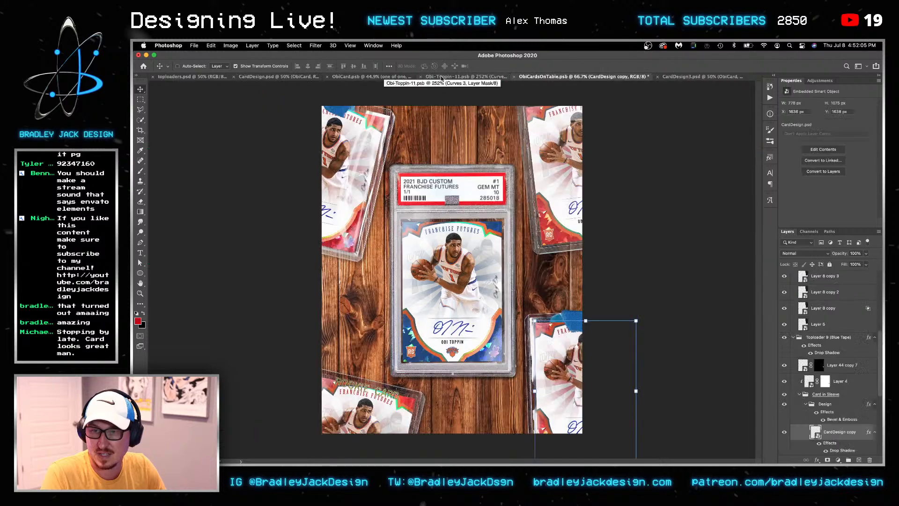
pyautogui.click(440, 79)
pyautogui.click(420, 76)
pyautogui.click(404, 80)
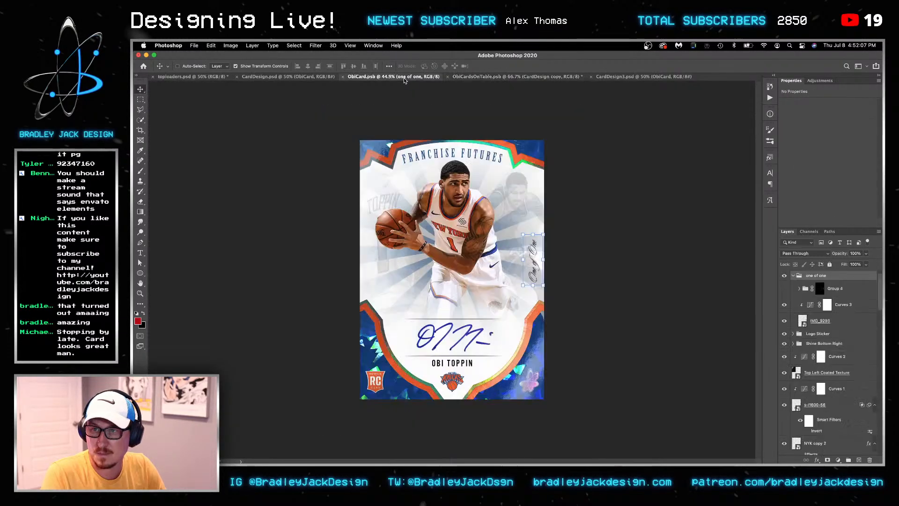
pyautogui.press('super+w')
pyautogui.click(310, 76)
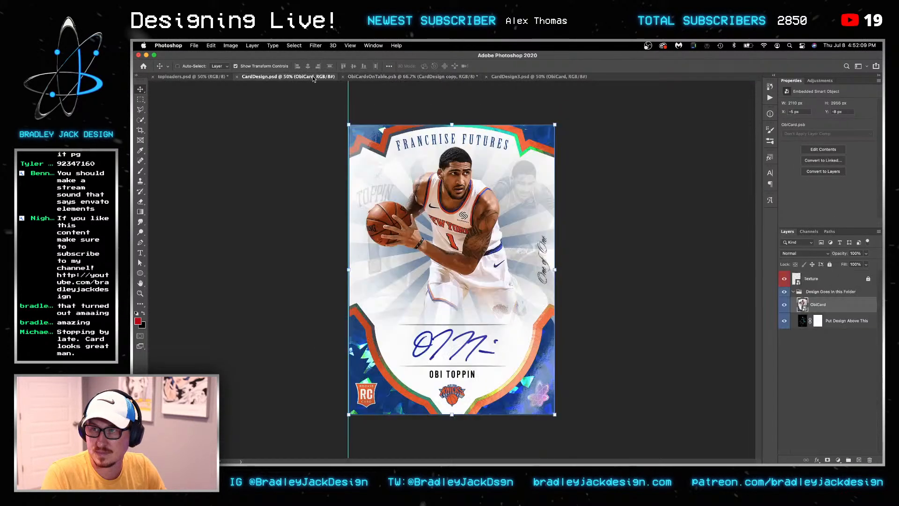
pyautogui.press('super+w')
# Save toploaders.psd and return to CardDesign3.psd
pyautogui.click(193, 78)
pyautogui.press('super+s')
pyautogui.click(449, 76)
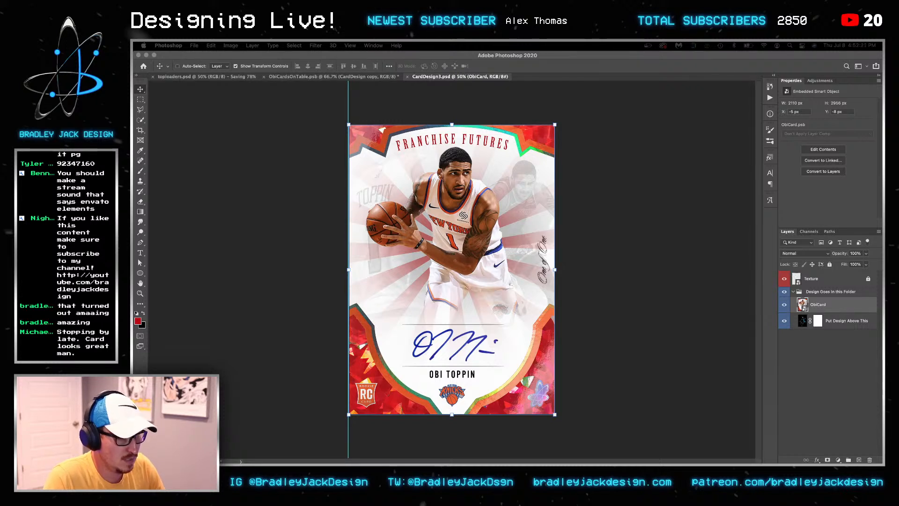
pyautogui.press('super+Tab')
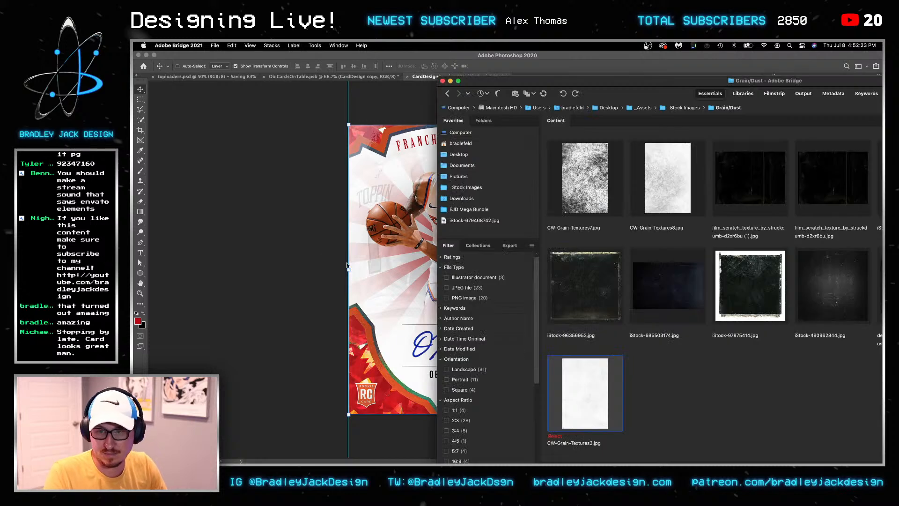
pyautogui.press('super+Tab')
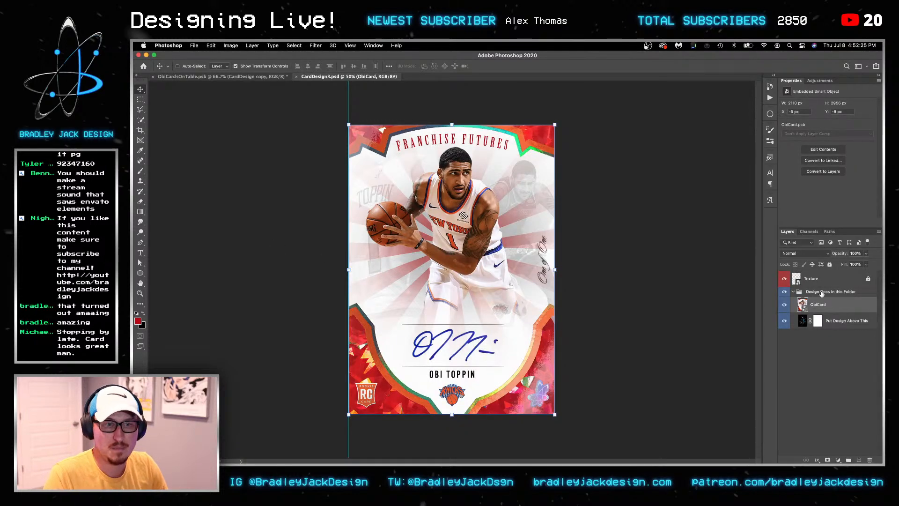
# Switch to Adobe Bridge and preview Fireworks7.jpg in the BJD-TradingCard-ParallelPack folder at full size
pyautogui.press('super+Tab')
pyautogui.moveTo(668, 81); pyautogui.dragTo(496, 56)
pyautogui.scroll(-3, 662, 290)
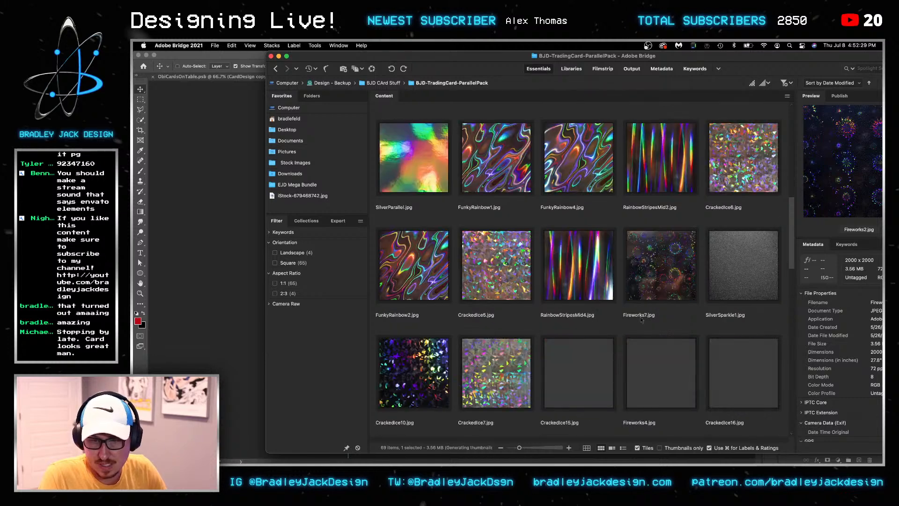
pyautogui.click(677, 267)
pyautogui.press('space')
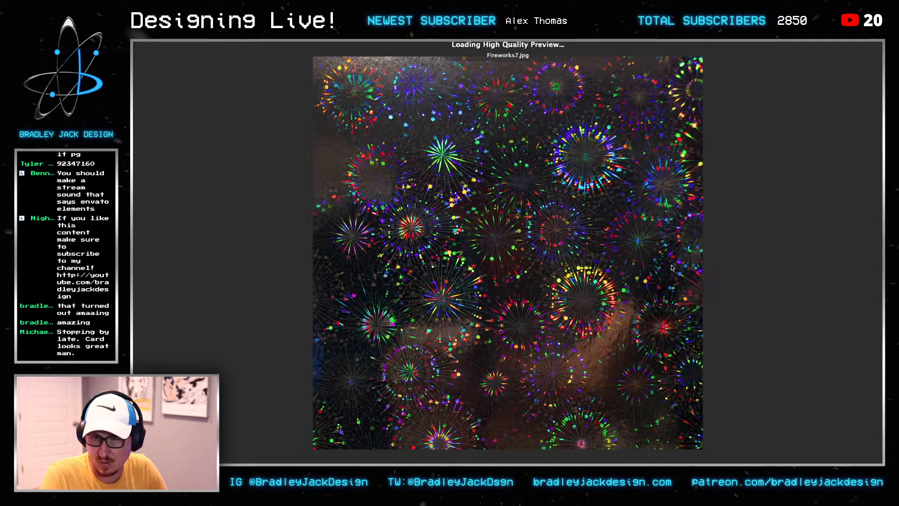
pyautogui.press('space')
# Return to CardDesign3.psd in Photoshop, open the ObiCard smart object's contents, and open its lowest CrackedIce17 smart object
pyautogui.doubleClick(654, 267)
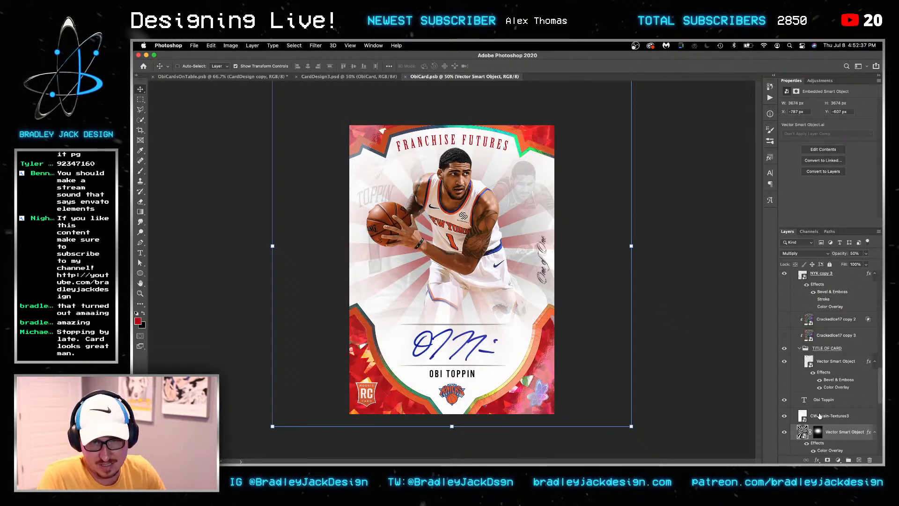
pyautogui.scroll(-5, 828, 361)
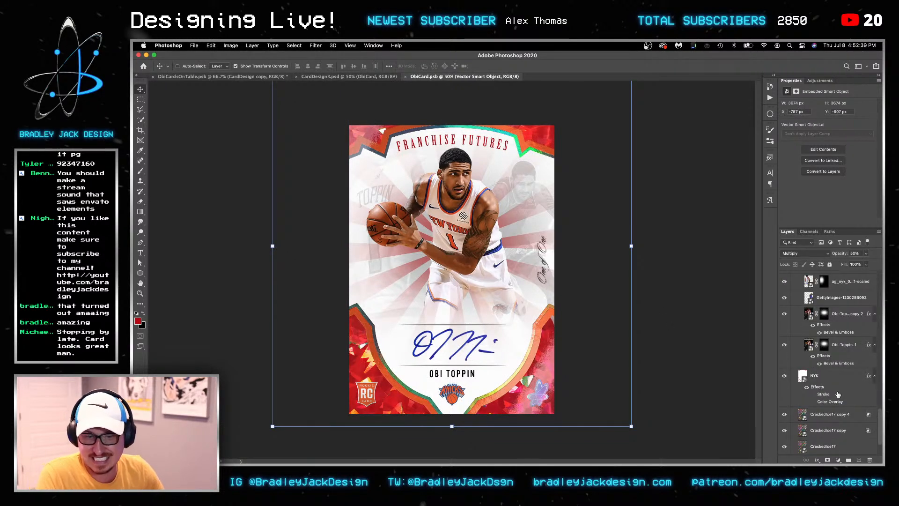
pyautogui.scroll(-3, 838, 394)
pyautogui.doubleClick(802, 399)
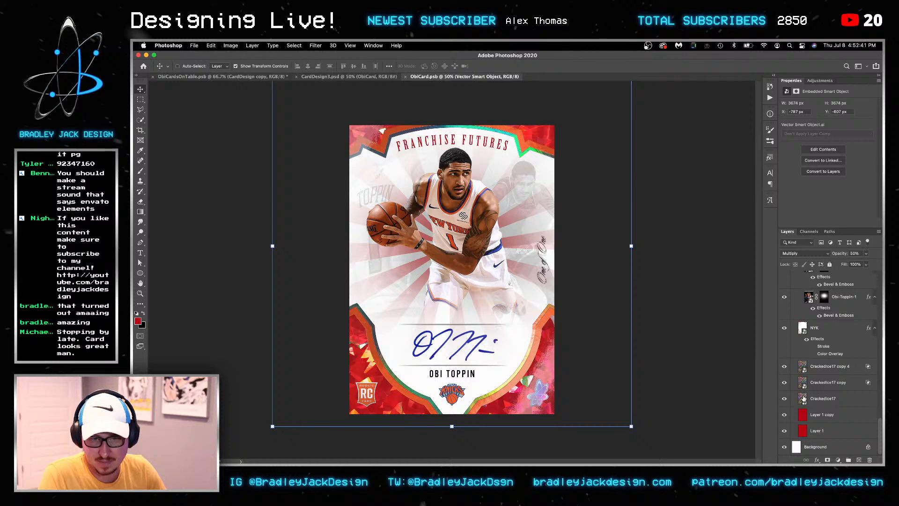
# Place Fireworks7.jpg from Bridge into CrackedIce17.jpg, merge it down, and save so the card's border texture updates
pyautogui.press('super+Tab')
pyautogui.moveTo(666, 265); pyautogui.dragTo(238, 244)
pyautogui.press('super+s')
pyautogui.press('Return')
pyautogui.press('super+e')
pyautogui.press('super+s')
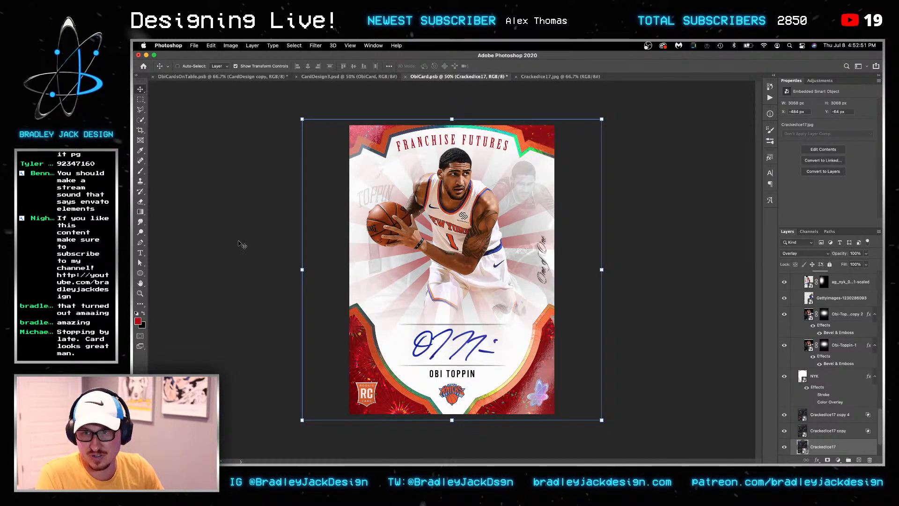
# Fill Layer 1 copy and Layer 1 in ObiCard.psb with black
pyautogui.scroll(-2, 817, 412)
pyautogui.click(824, 414)
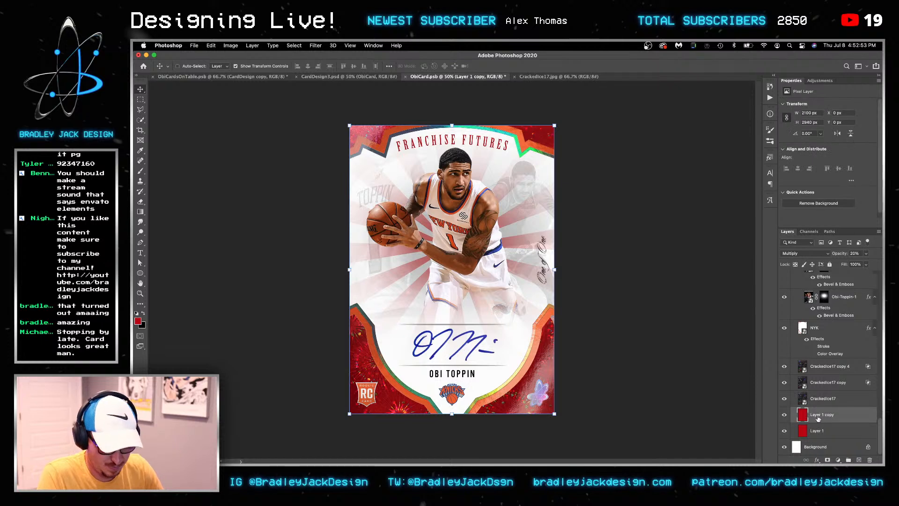
pyautogui.press('g')
pyautogui.press('x')
pyautogui.moveTo(643, 349); pyautogui.dragTo(684, 353)
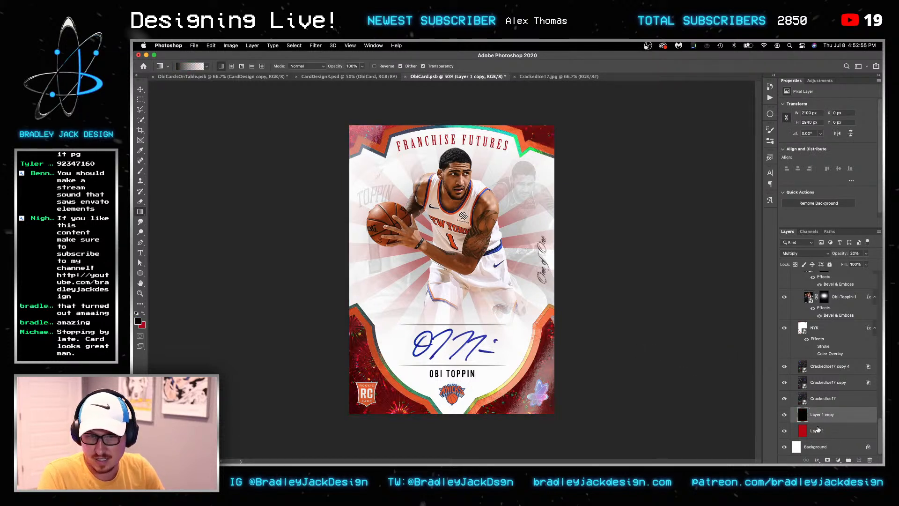
pyautogui.hotkey('alt', '[')
pyautogui.hotkey('alt', 'BackSpace')
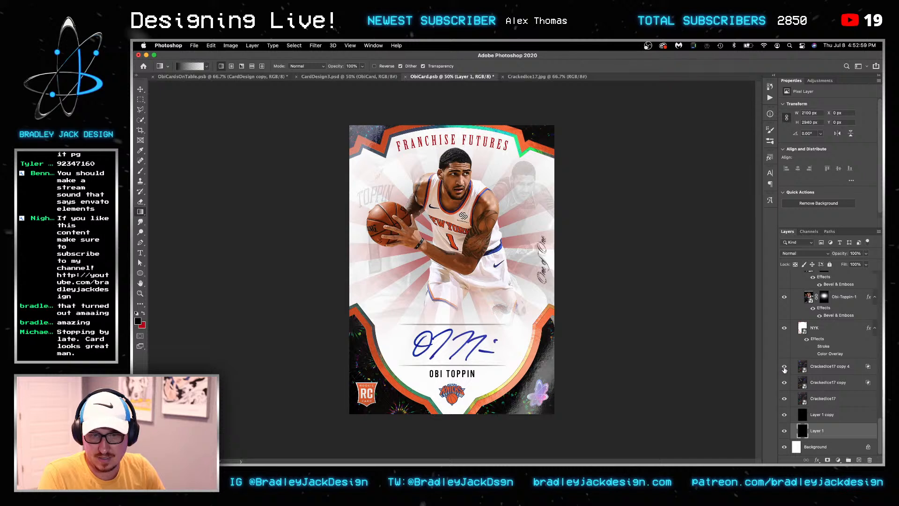
# Hide CrackedIce17 copy 4 and CrackedIce17 copy, and set the base CrackedIce17 layer's blend mode to Normal
pyautogui.click(788, 398)
pyautogui.click(819, 403)
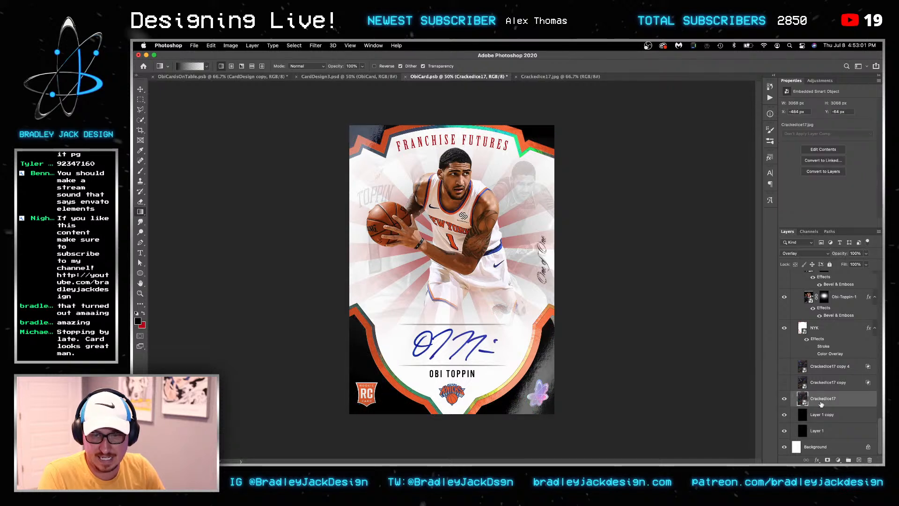
pyautogui.press('v')
pyautogui.press('super+comma')
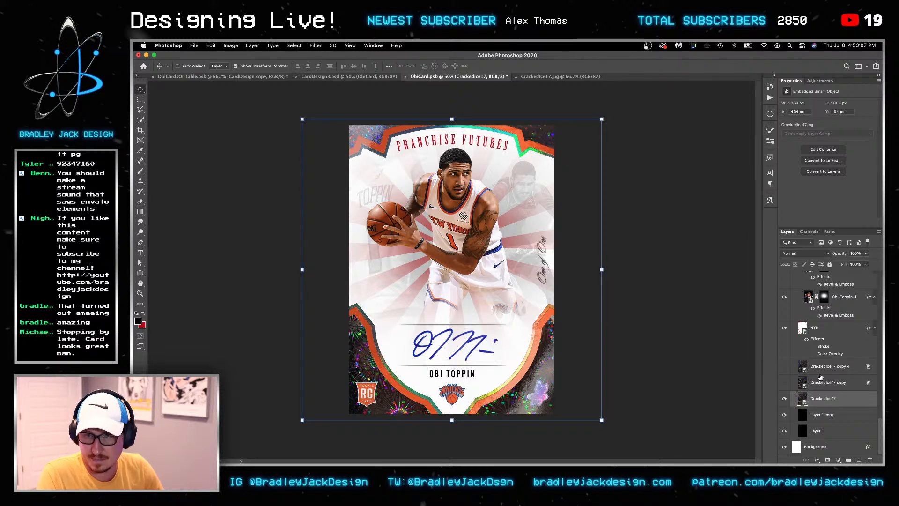
# Hide the red Color Overlay effects on the sunburst background layer and the Franchise Futures title layer
pyautogui.scroll(5, 800, 343)
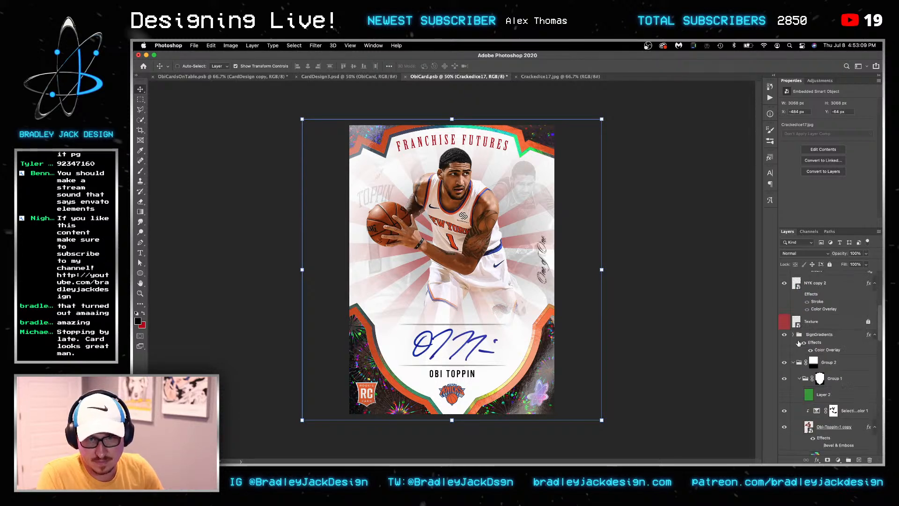
pyautogui.scroll(5, 803, 351)
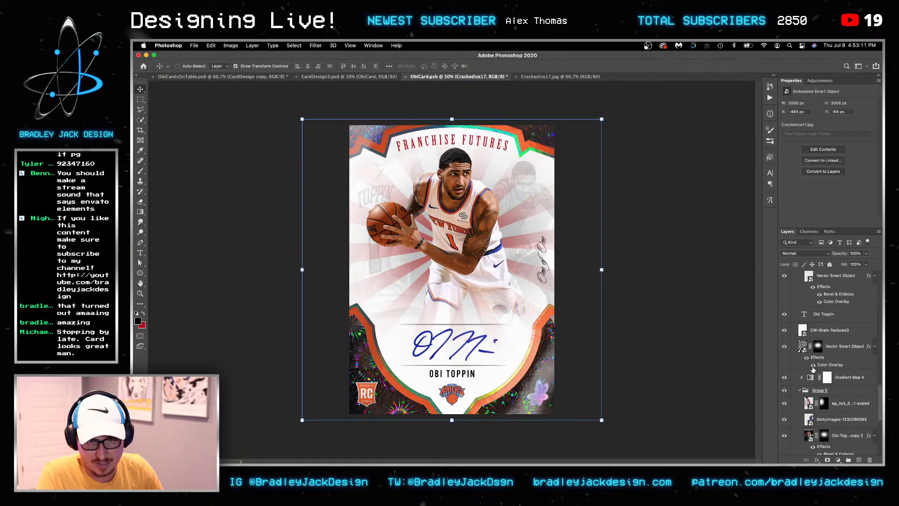
pyautogui.click(814, 365)
pyautogui.scroll(6, 815, 355)
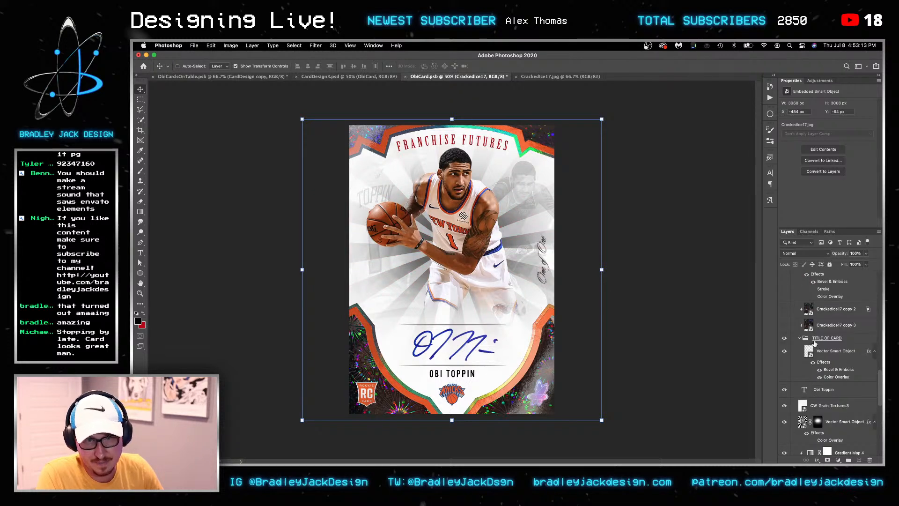
pyautogui.scroll(1, 814, 343)
pyautogui.scroll(10, 805, 328)
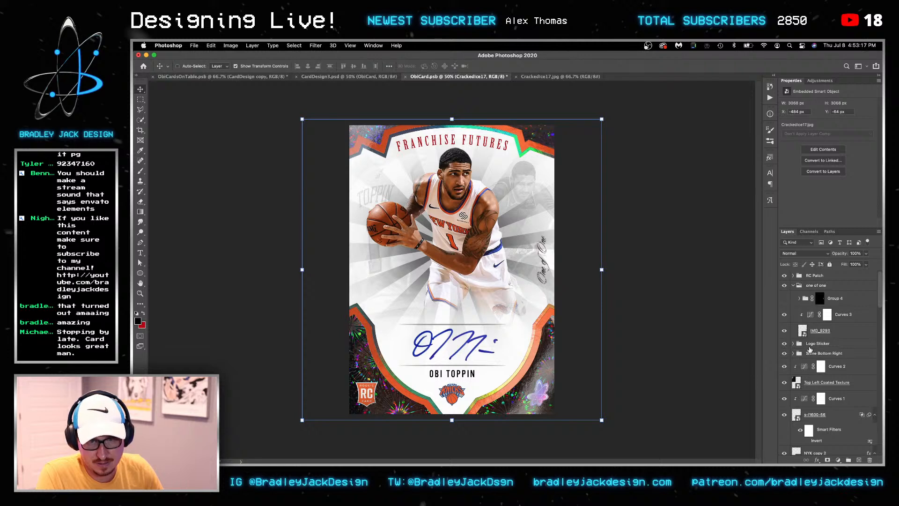
pyautogui.scroll(-6, 806, 384)
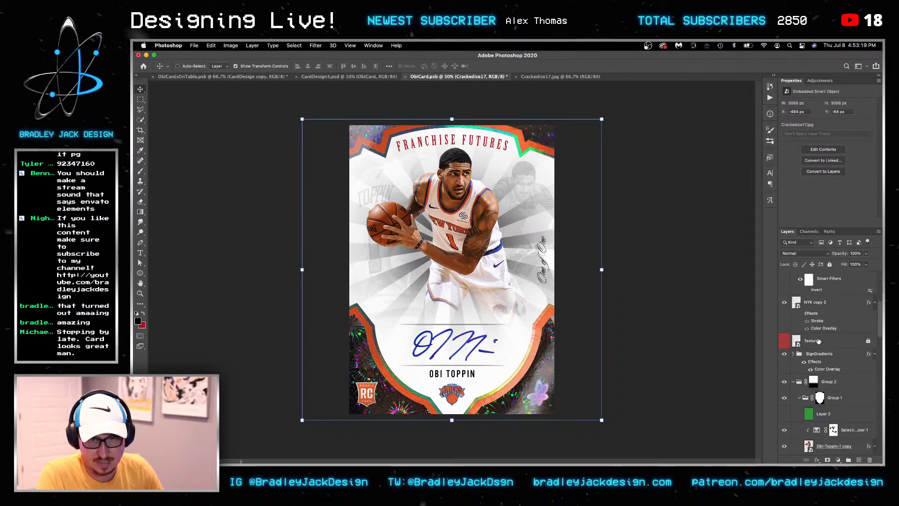
pyautogui.scroll(-8, 818, 342)
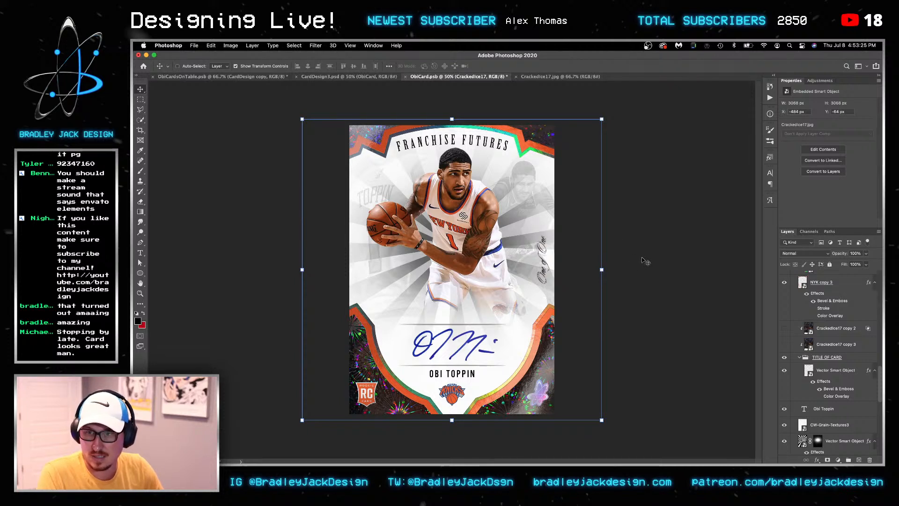
# Save ObiCard.psb and CardDesign3.psd, and return to the ObiCardsOnTable.psb mockup
pyautogui.press('super+s')
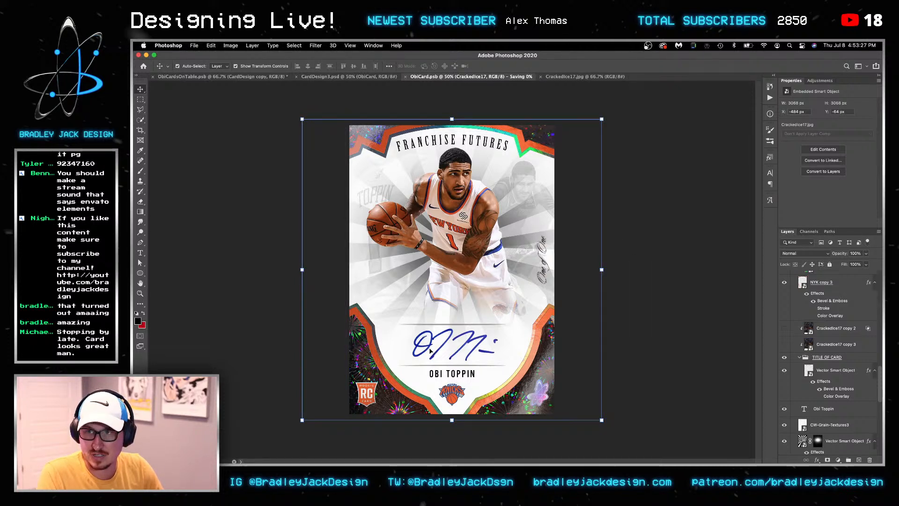
pyautogui.press('super+shift+grave')
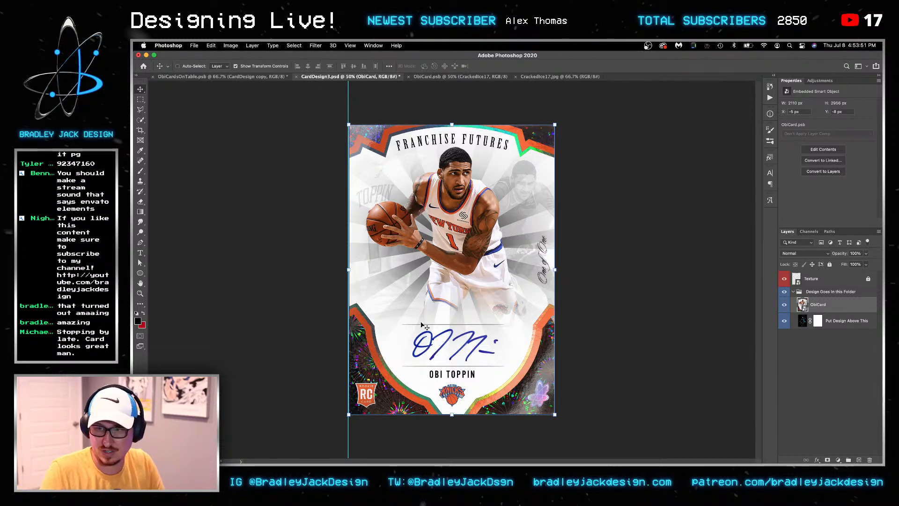
pyautogui.press('super+s')
pyautogui.hotkey('ctrl', 'shift', 'Tab')
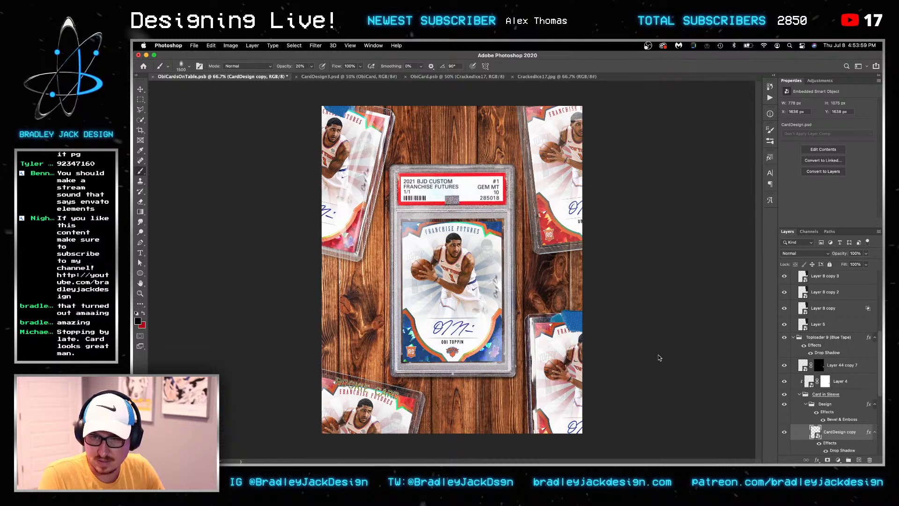
# Select the Toploader 9 (Blue Tape) group and move it up the table so more of its card shows
pyautogui.rightClick(553, 333)
pyautogui.press('Escape')
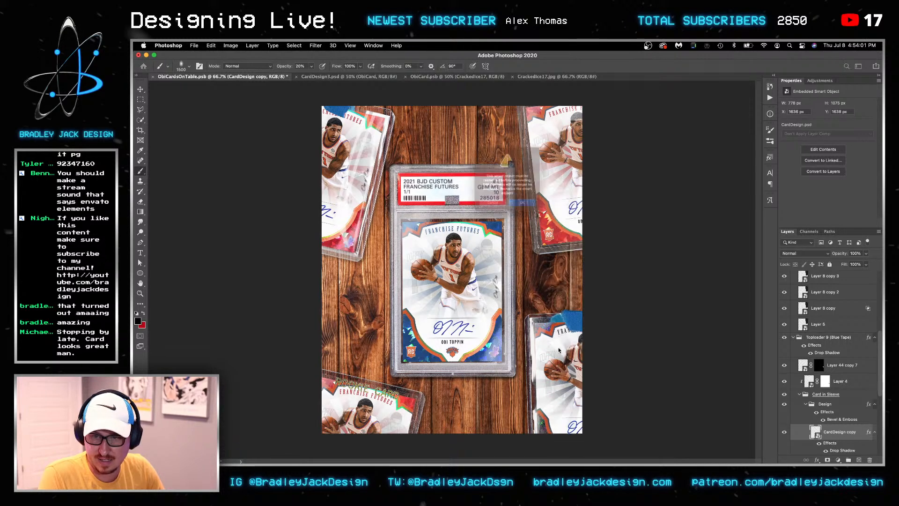
pyautogui.press('v')
pyautogui.rightClick(552, 321)
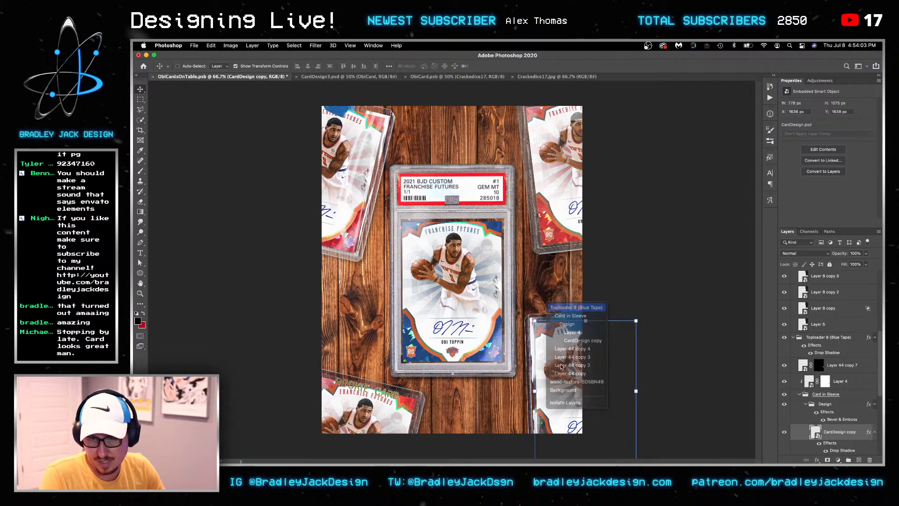
pyautogui.click(576, 307)
pyautogui.moveTo(569, 383); pyautogui.dragTo(557, 333)
pyautogui.moveTo(680, 348); pyautogui.dragTo(680, 355)
pyautogui.press('Escape')
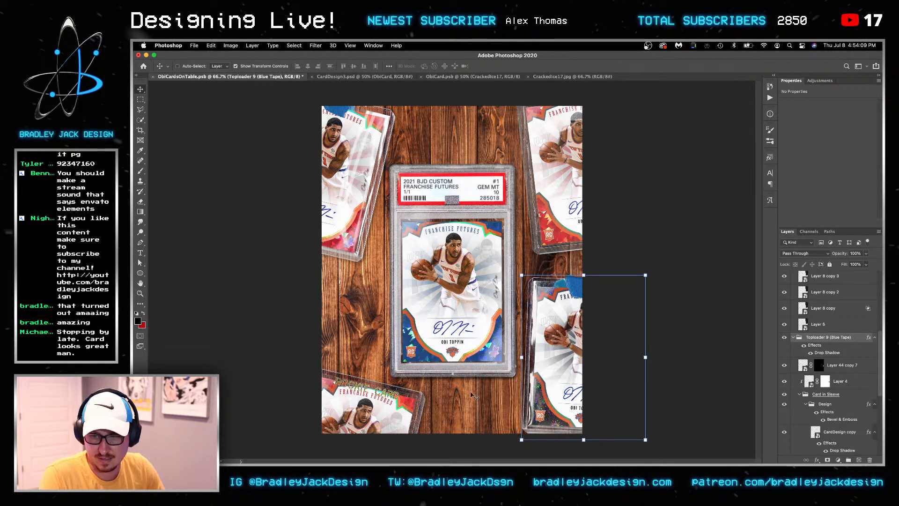
# Create an independent smart object via copy from the CardDesign layer in the Toploader 10 (rookie) group and open its contents
pyautogui.rightClick(357, 416)
pyautogui.click(394, 443)
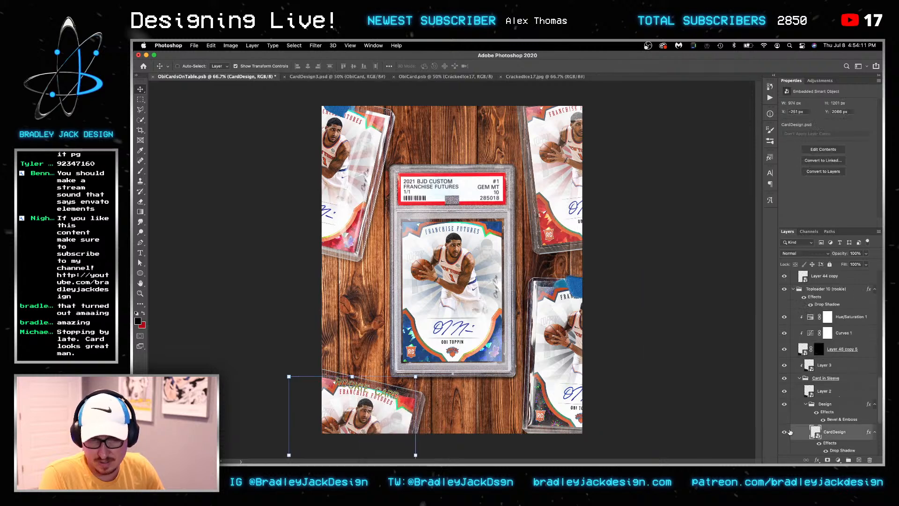
pyautogui.rightClick(842, 441)
pyautogui.click(805, 159)
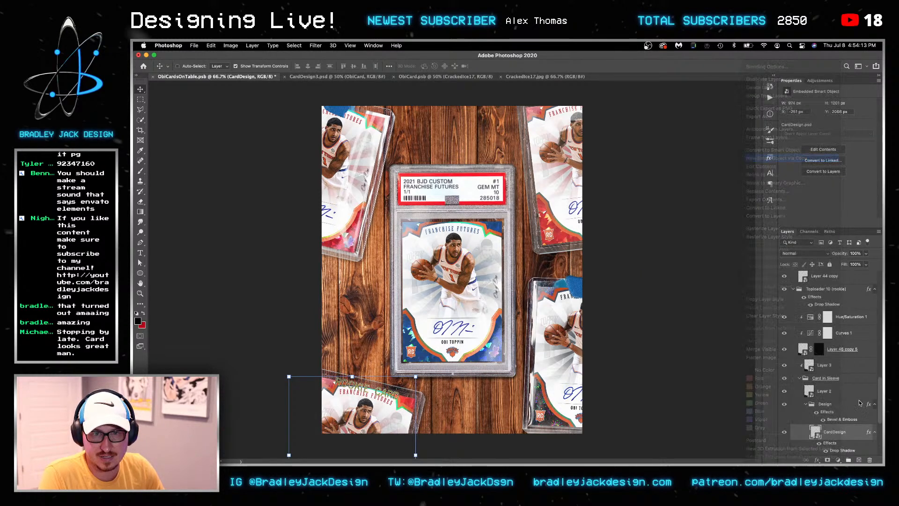
pyautogui.scroll(-2, 845, 440)
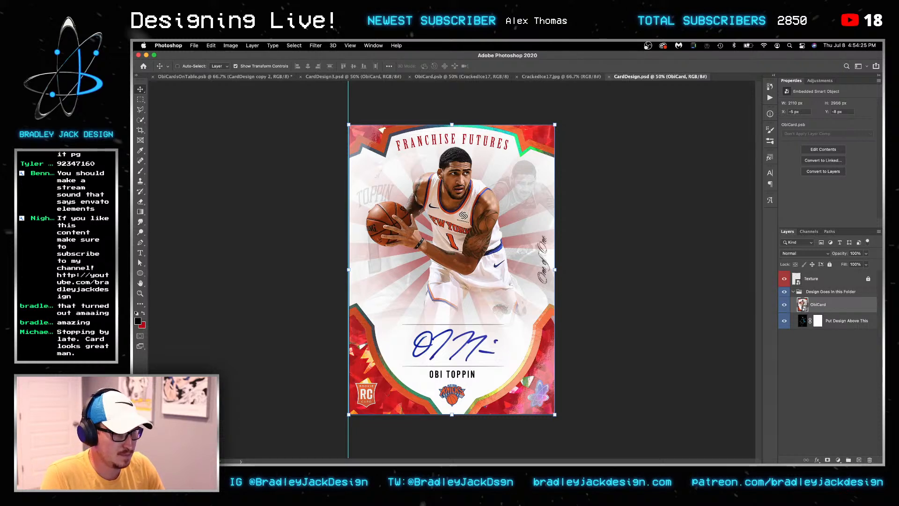
# Browse the BJD-TradingCard-ParallelPack textures in Bridge and preview one for the next card variation
pyautogui.press('super+Tab')
pyautogui.press('Left')
pyautogui.press('Left')
pyautogui.press('Left')
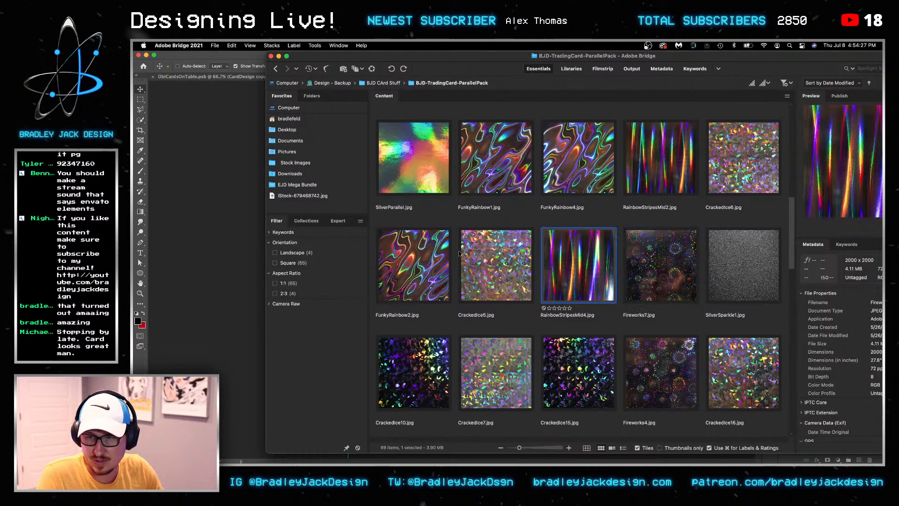
pyautogui.scroll(-5, 476, 279)
pyautogui.scroll(-2, 477, 280)
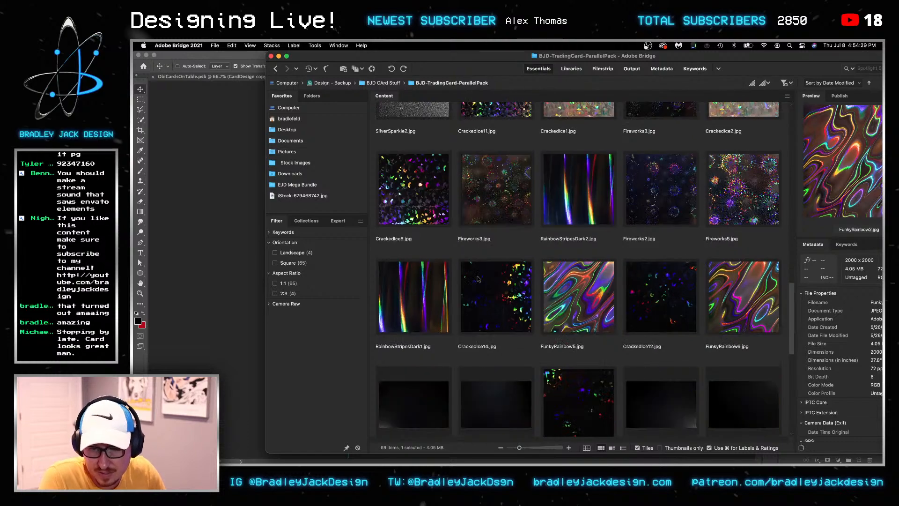
pyautogui.scroll(-5, 509, 252)
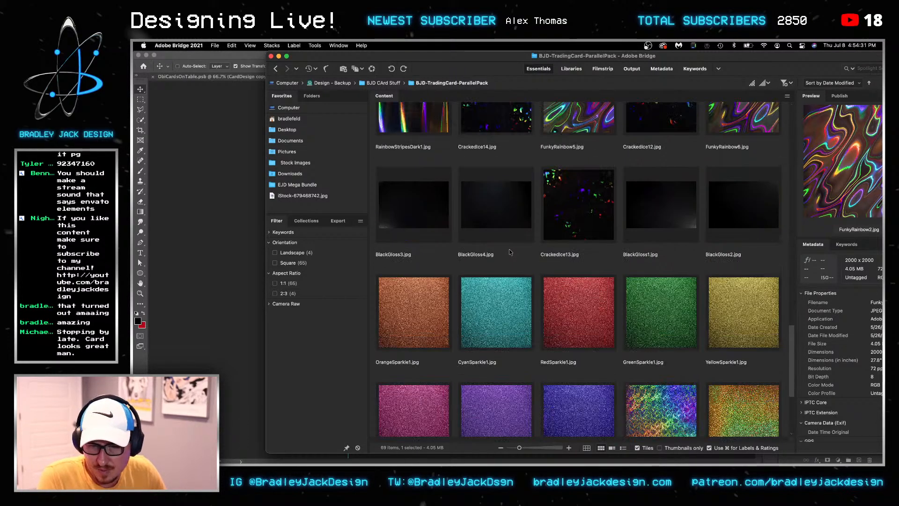
pyautogui.click(682, 272)
pyautogui.press('space')
pyautogui.press('space')
# Replace the texture inside ObiCard1.psb's lowest CrackedIce17 smart object with the rainbow streak texture from Bridge and save it
pyautogui.click(196, 216)
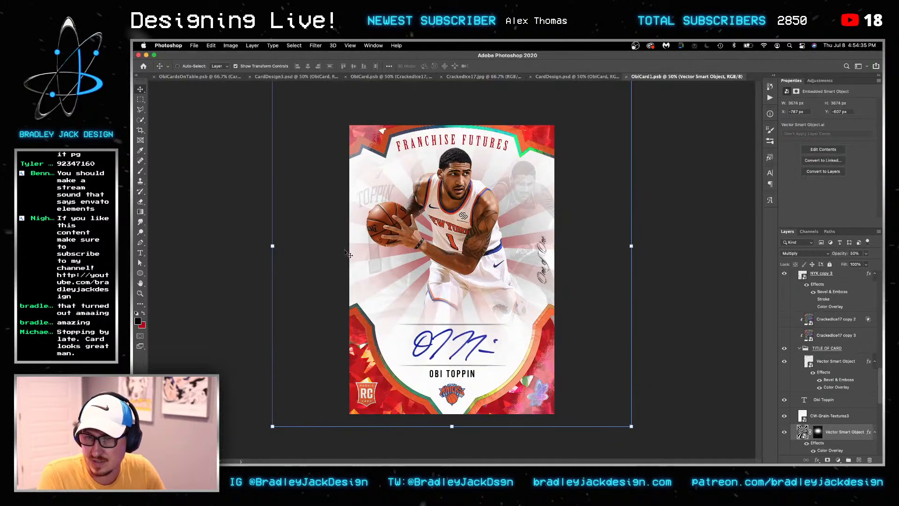
pyautogui.click(804, 402)
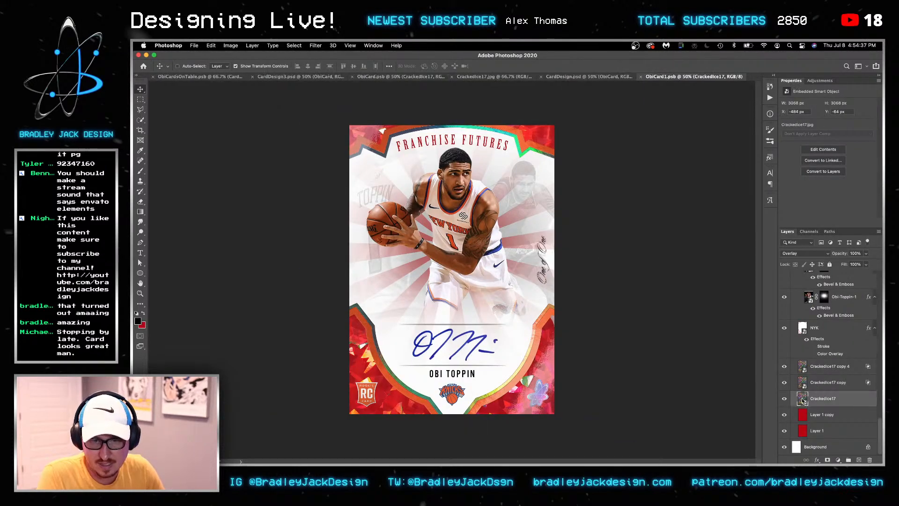
pyautogui.press('super+Tab')
pyautogui.moveTo(659, 269); pyautogui.dragTo(141, 267)
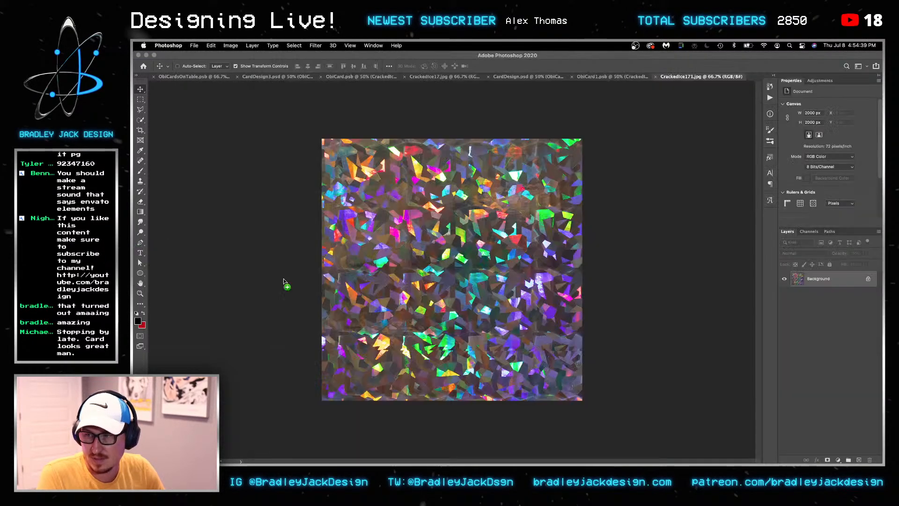
pyautogui.press('super+s')
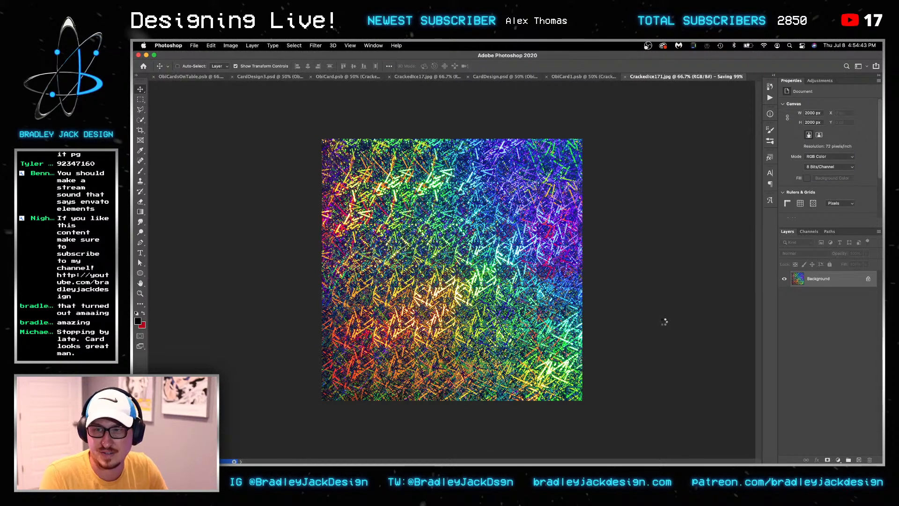
pyautogui.hotkey('ctrl', 'shift', 'Tab')
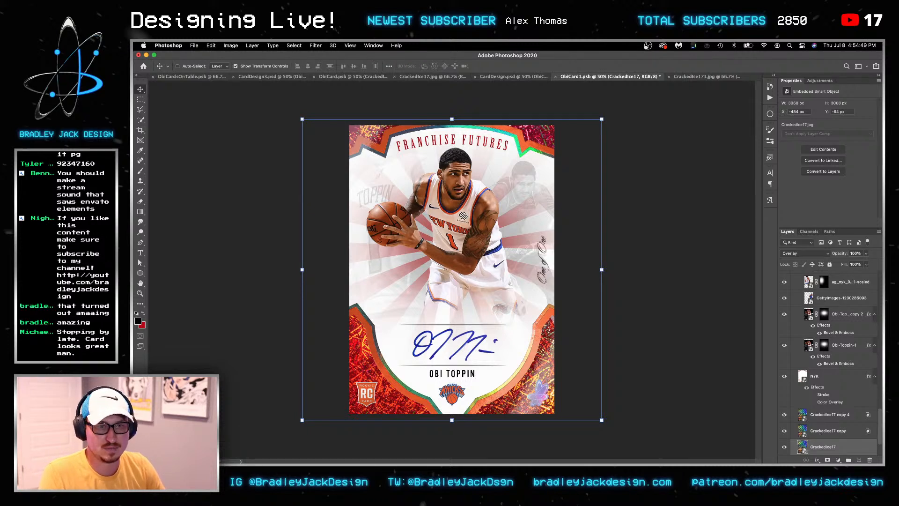
pyautogui.scroll(-3, 829, 412)
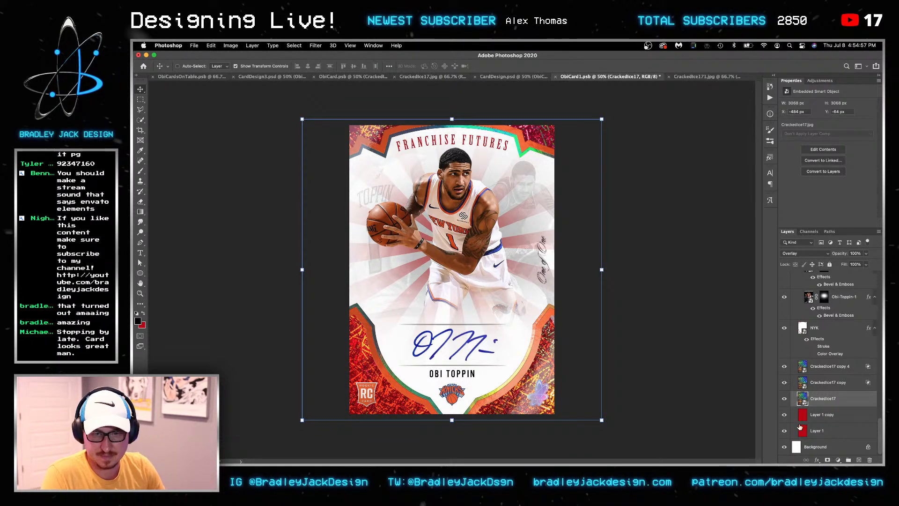
# Fill the red Layer 1 copy and Layer 1 with dark purple (#6a006e) in ObiCard1.psb
pyautogui.click(821, 414)
pyautogui.click(138, 321)
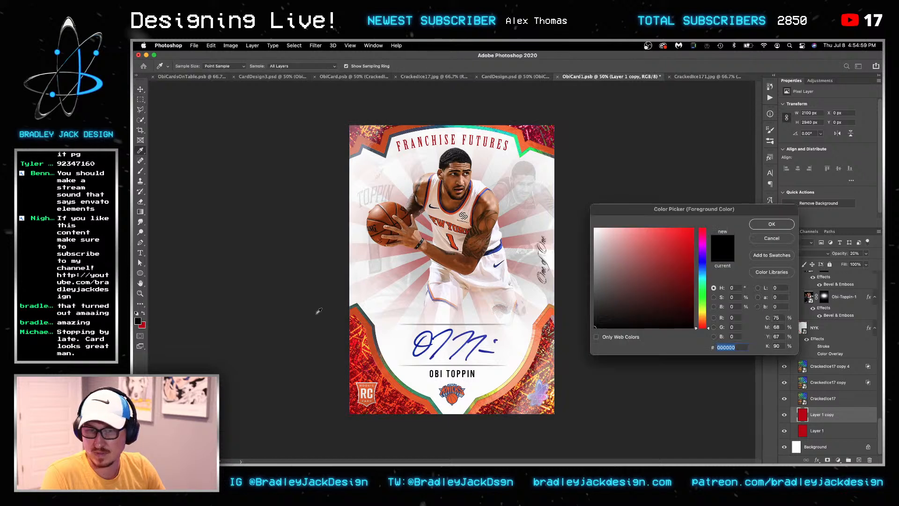
pyautogui.click(702, 244)
pyautogui.moveTo(685, 264); pyautogui.dragTo(722, 285)
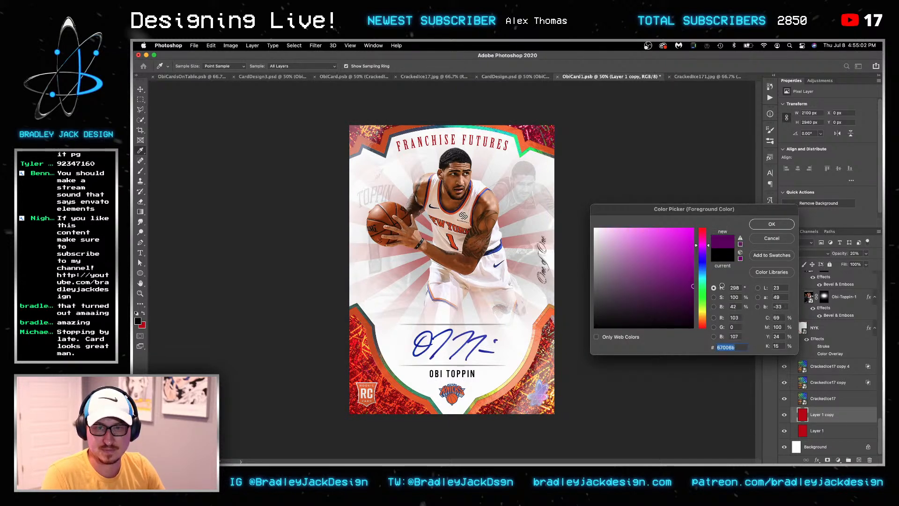
pyautogui.click(767, 224)
pyautogui.hotkey('alt', 'BackSpace')
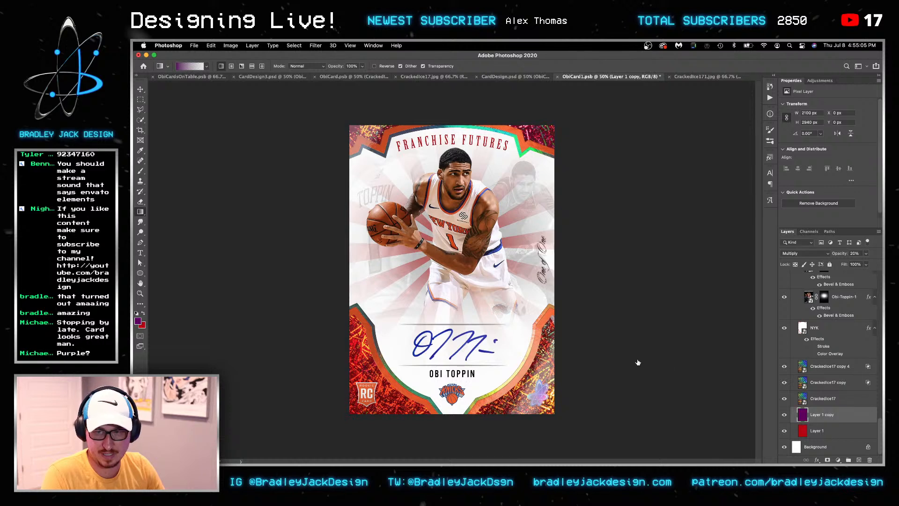
pyautogui.click(828, 430)
pyautogui.hotkey('alt', 'BackSpace')
pyautogui.press('v')
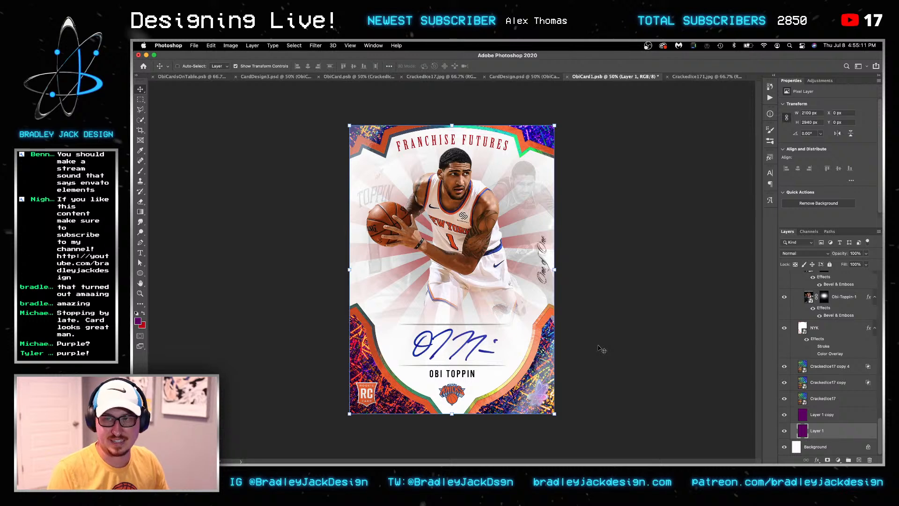
# Copy the purple foreground colour code and set the sunburst Vector Smart Object's Color Overlay to #6a006e
pyautogui.click(137, 321)
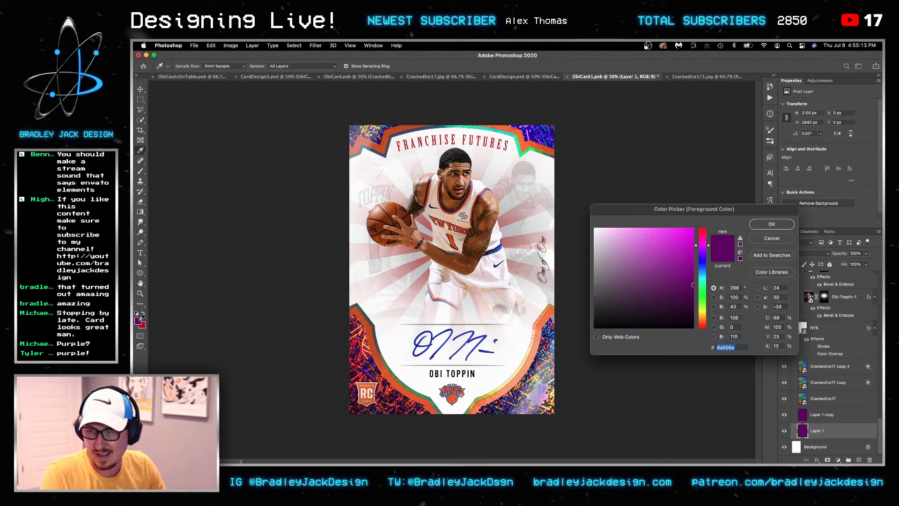
pyautogui.press('Escape')
pyautogui.scroll(2, 820, 366)
pyautogui.scroll(4, 820, 366)
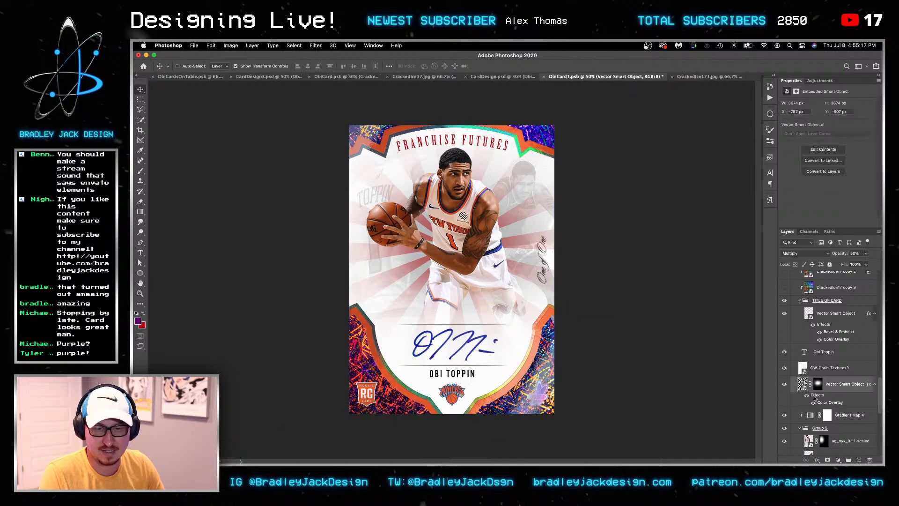
pyautogui.doubleClick(824, 404)
pyautogui.click(765, 143)
pyautogui.write('6a006e')
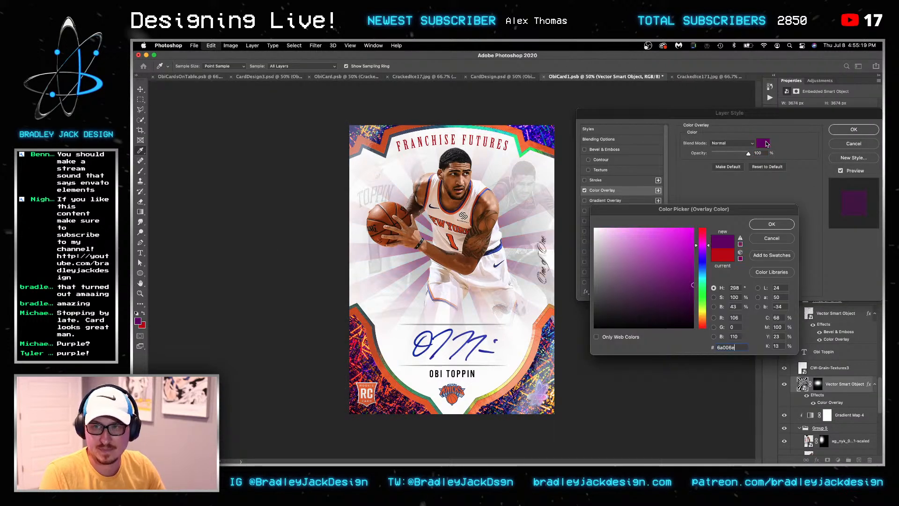
pyautogui.click(776, 223)
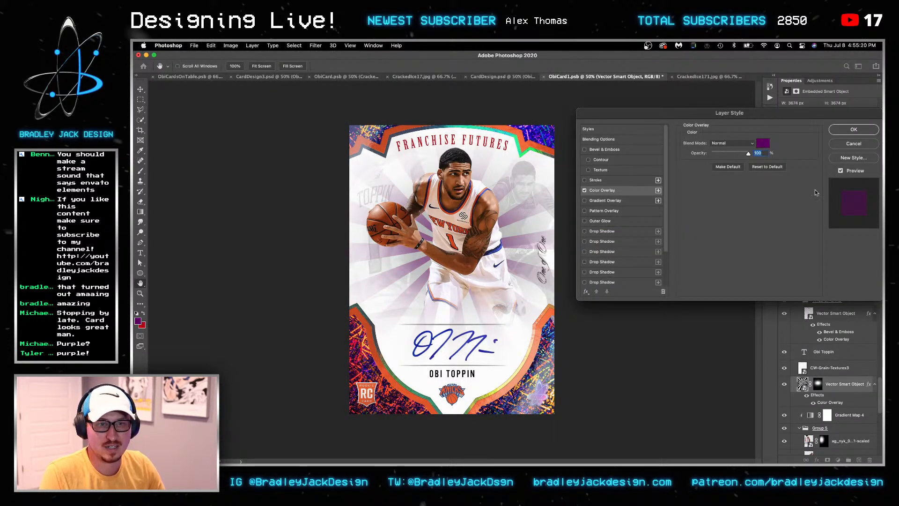
pyautogui.click(853, 129)
# Set the Color Overlay of the FRANCHISE FUTURES title in the TITLE OF CARD group to the same purple, #6a006e, and save the file
pyautogui.scroll(5, 794, 352)
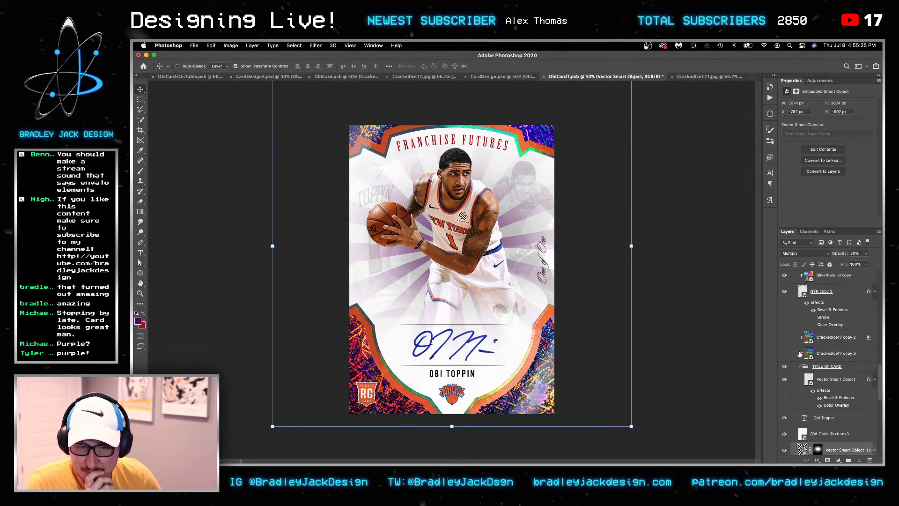
pyautogui.doubleClick(825, 405)
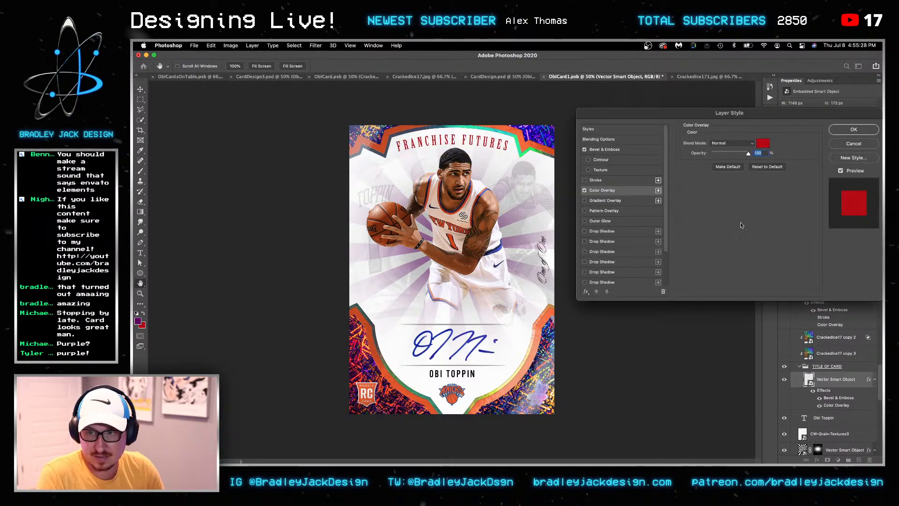
pyautogui.click(766, 144)
pyautogui.press('super+v')
pyautogui.press('Return')
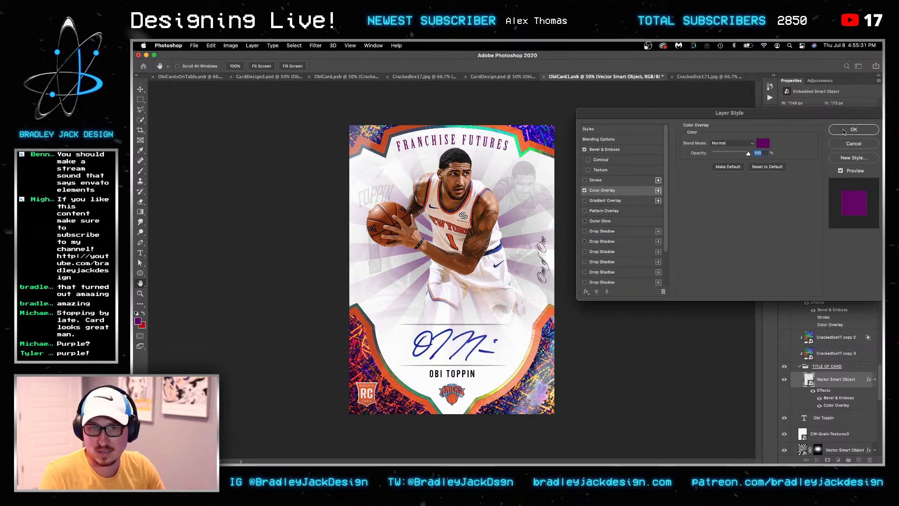
pyautogui.press('Return')
pyautogui.hotkey('ctrl', 's')
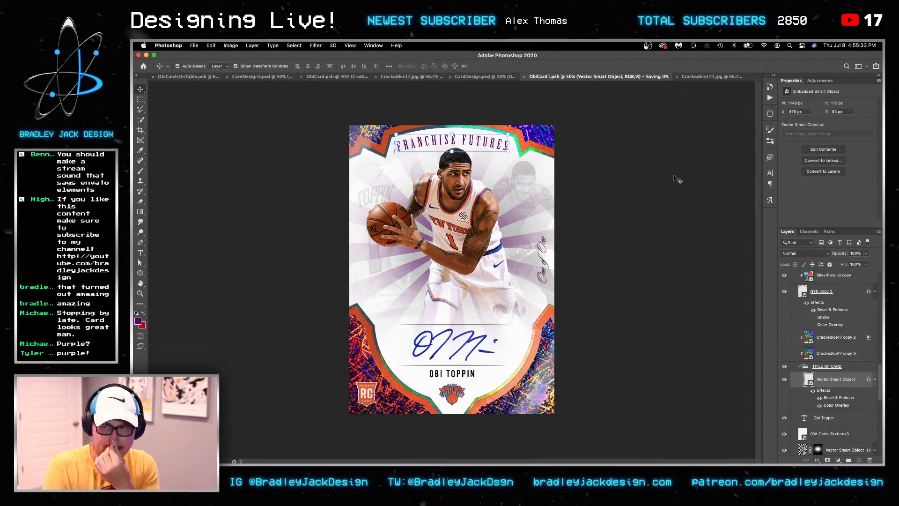
# Close CrackedIce17.jpg, CardDesign3.psd and ObiCard.psb, save CardDesign.psd, and return to the ObiCardsOnTable document
pyautogui.hotkey('ctrl', 'shift', 'Tab')
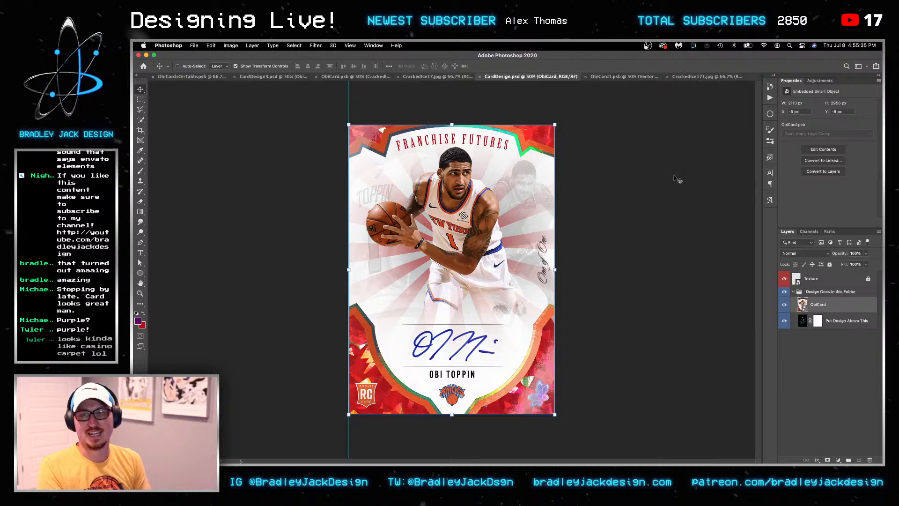
pyautogui.hotkey('ctrl', 'shift', 'Tab')
pyautogui.hotkey('ctrl', 'w')
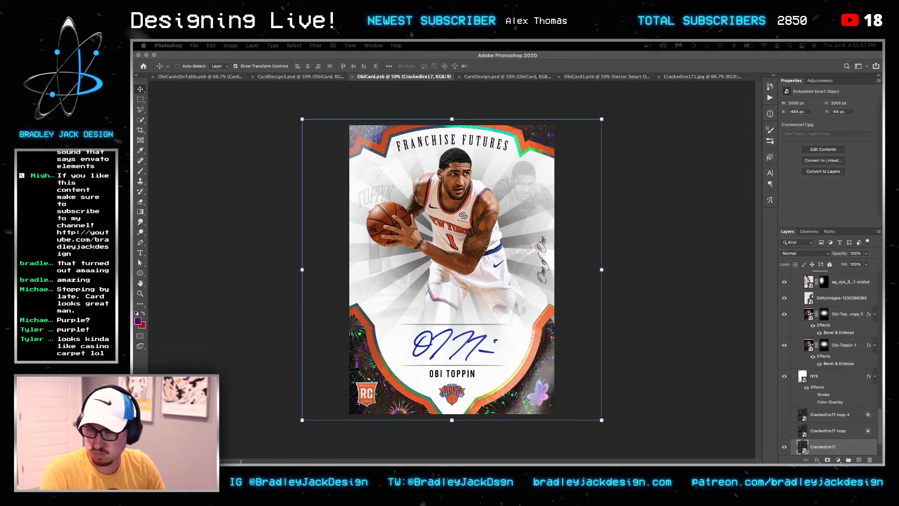
pyautogui.click(291, 77)
pyautogui.press('super+w')
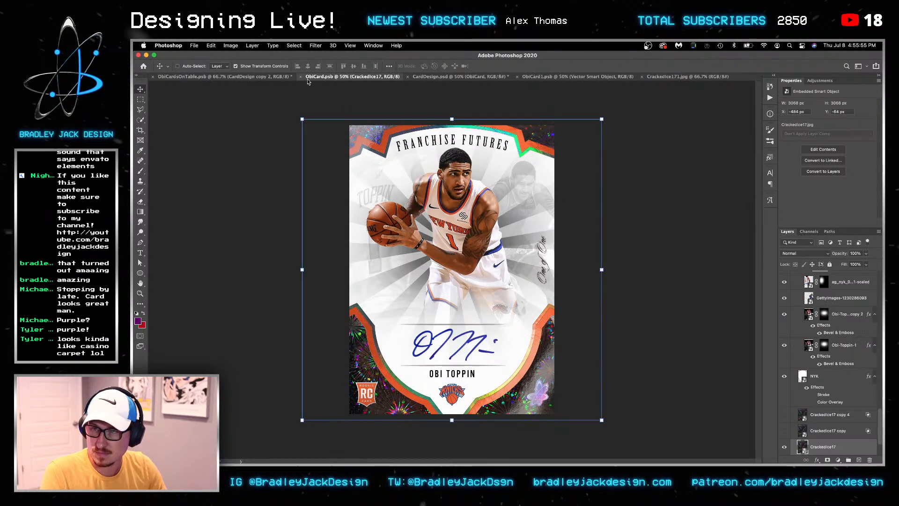
pyautogui.press('super+w')
pyautogui.press('super+s')
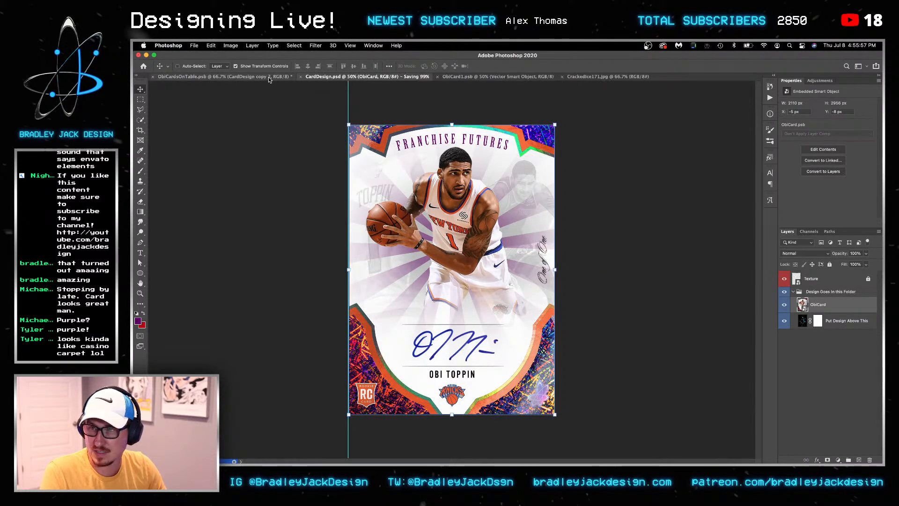
pyautogui.click(272, 78)
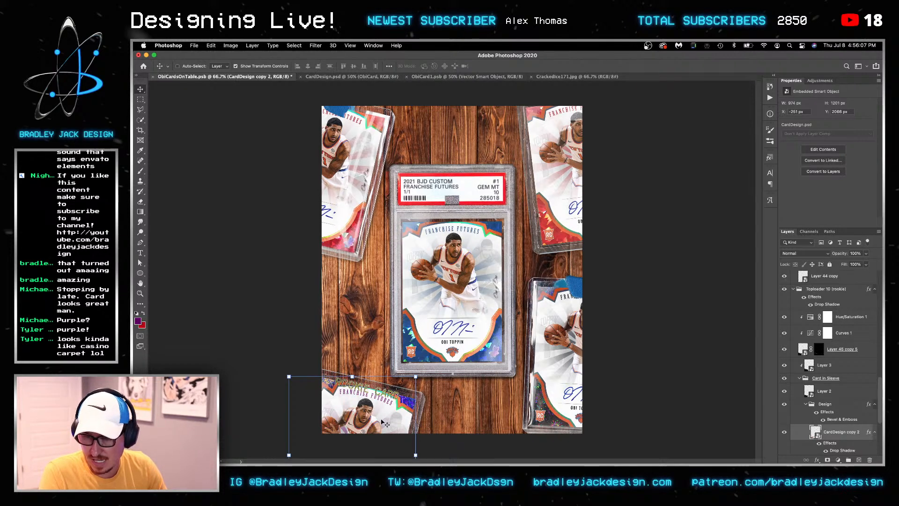
# Rotate the Toploader 10 (rookie) group about -21° and move it up along the table's left side so more of its card shows
pyautogui.moveTo(421, 377); pyautogui.dragTo(405, 351)
pyautogui.press('Return')
pyautogui.scroll(1, 818, 307)
pyautogui.click(818, 306)
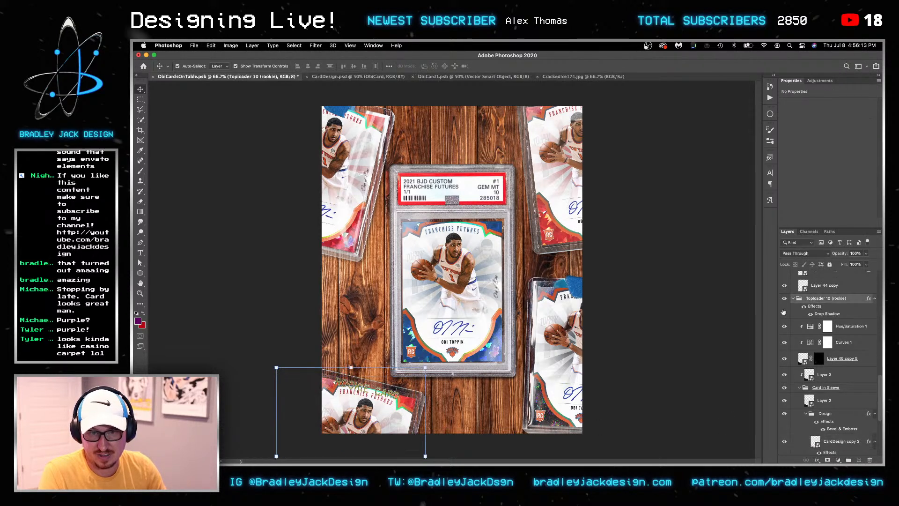
pyautogui.hotkey('ctrl', 't')
pyautogui.moveTo(407, 325); pyautogui.dragTo(356, 324)
pyautogui.moveTo(358, 359); pyautogui.dragTo(357, 340)
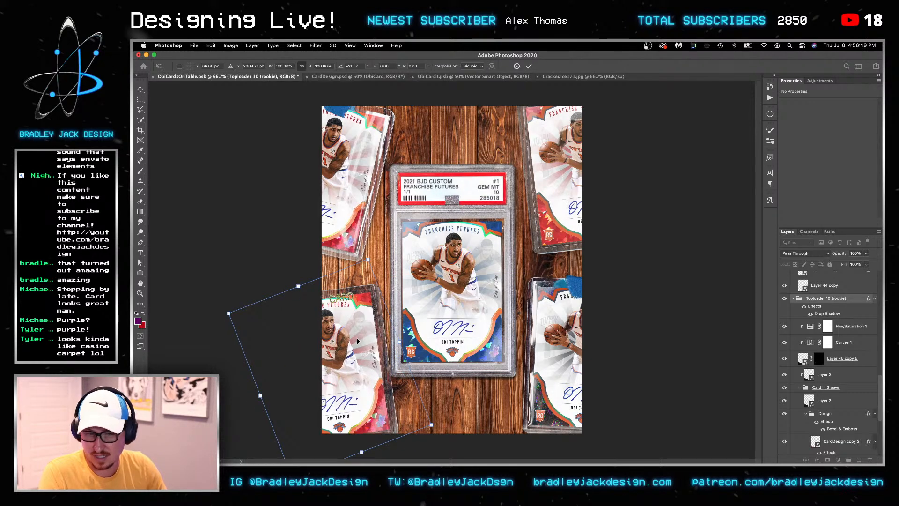
pyautogui.press('Return')
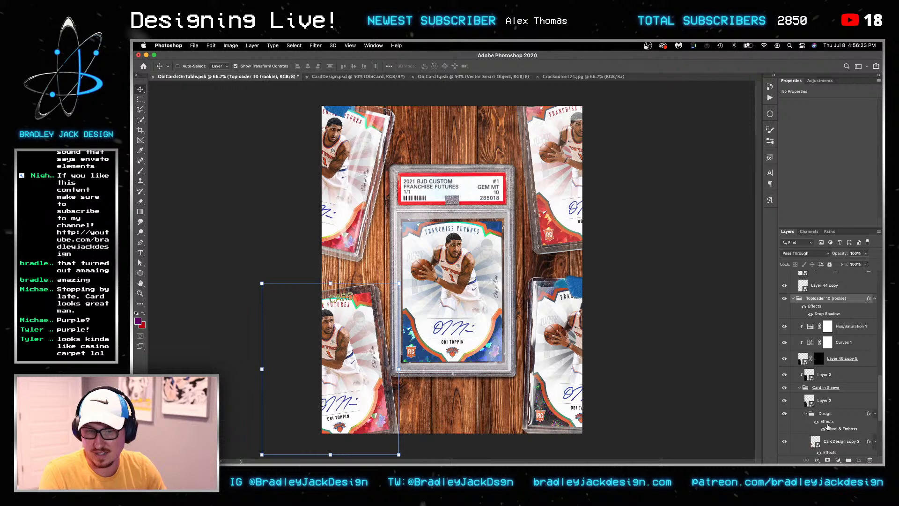
# Open the contents of CardDesign copy 2 and replace its red ObiCard with the purple version, saving CardDesign1.psd and returning to the table mockup
pyautogui.scroll(-3, 819, 427)
pyautogui.click(815, 395)
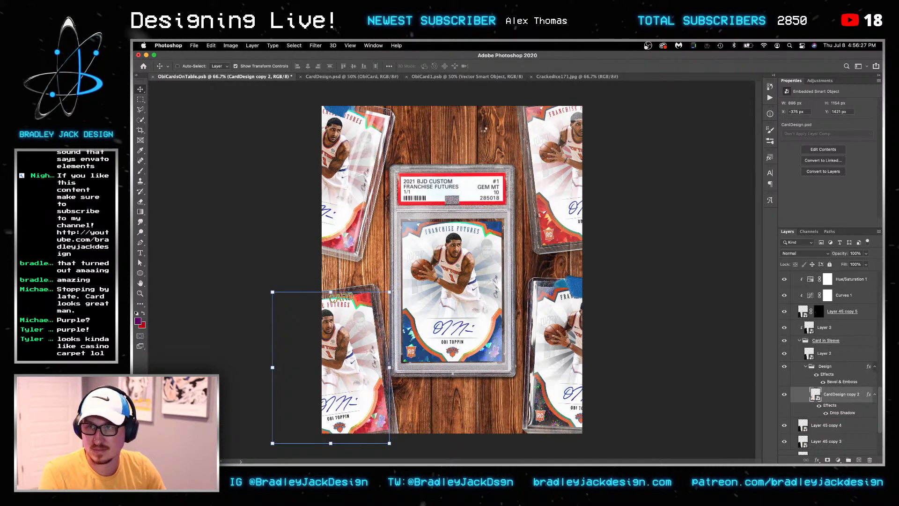
pyautogui.doubleClick(815, 395)
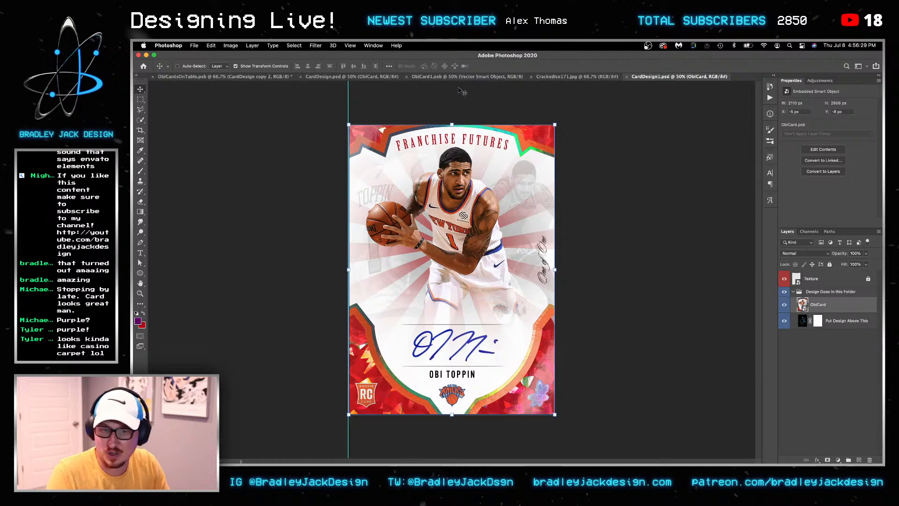
pyautogui.click(384, 78)
pyautogui.press('super+grave')
pyautogui.press('super+grave')
pyautogui.press('super+grave')
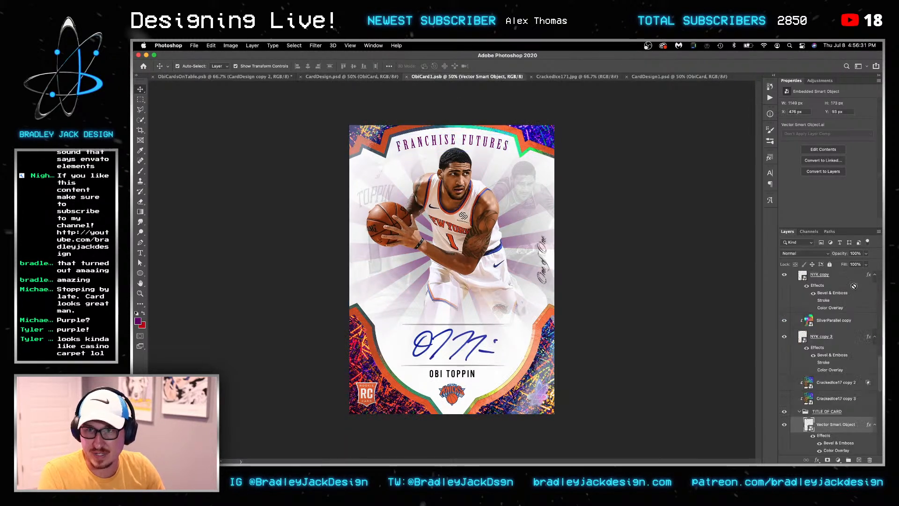
pyautogui.press('Delete')
pyautogui.press('super+v')
pyautogui.press('super+s')
pyautogui.press('super+grave')
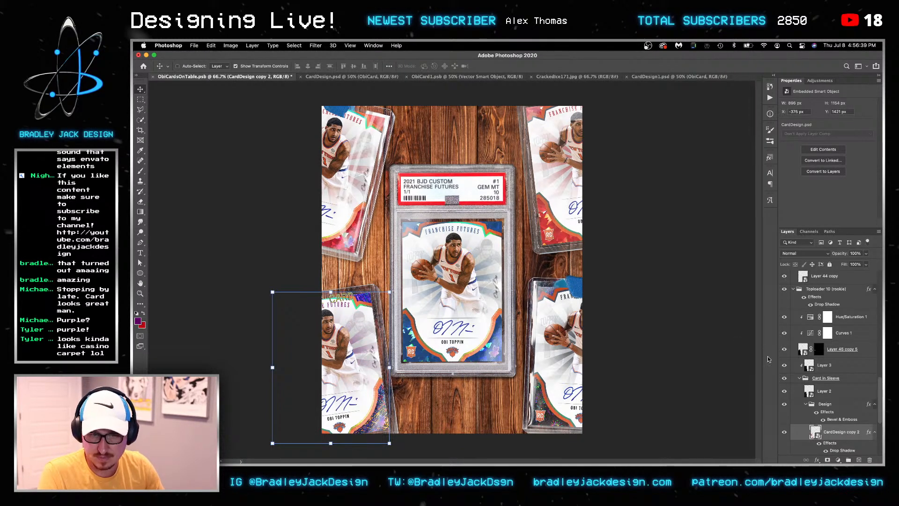
# Nudge the Toploader 10 (rookie) group slightly to the left on the table
pyautogui.click(819, 290)
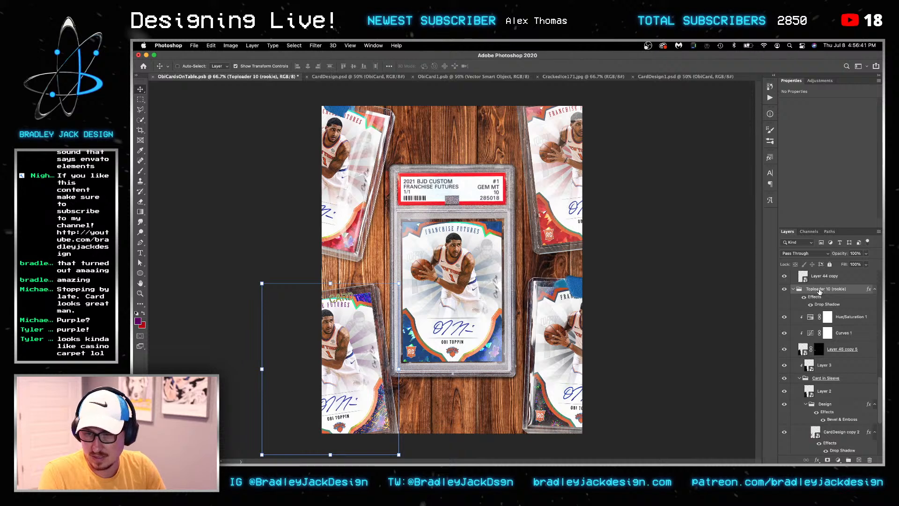
pyautogui.press('Left')
pyautogui.press('Left')
pyautogui.press('Left')
pyautogui.press('Left')
pyautogui.press('Left')
pyautogui.press('Left')
pyautogui.press('Left')
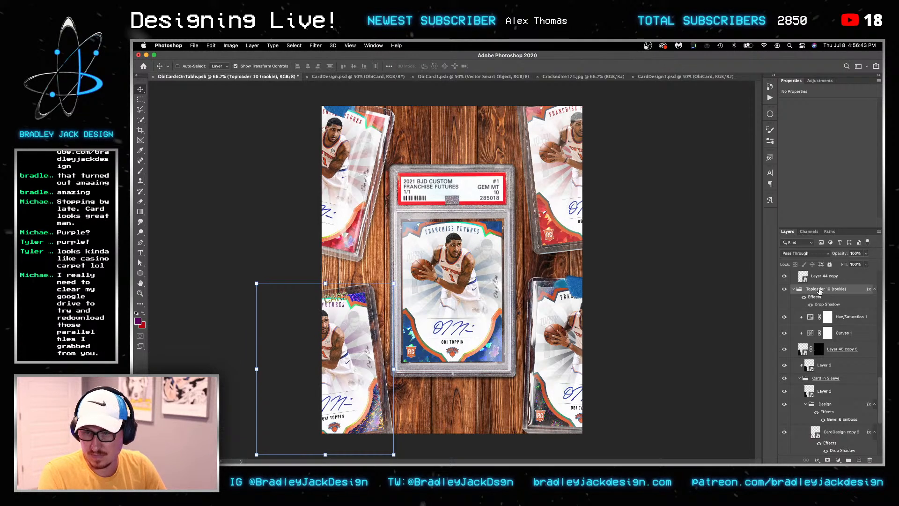
pyautogui.press('Left')
pyautogui.press('Left')
pyautogui.press('Left')
pyautogui.press('Left')
pyautogui.press('Left')
pyautogui.press('Left')
pyautogui.press('Left')
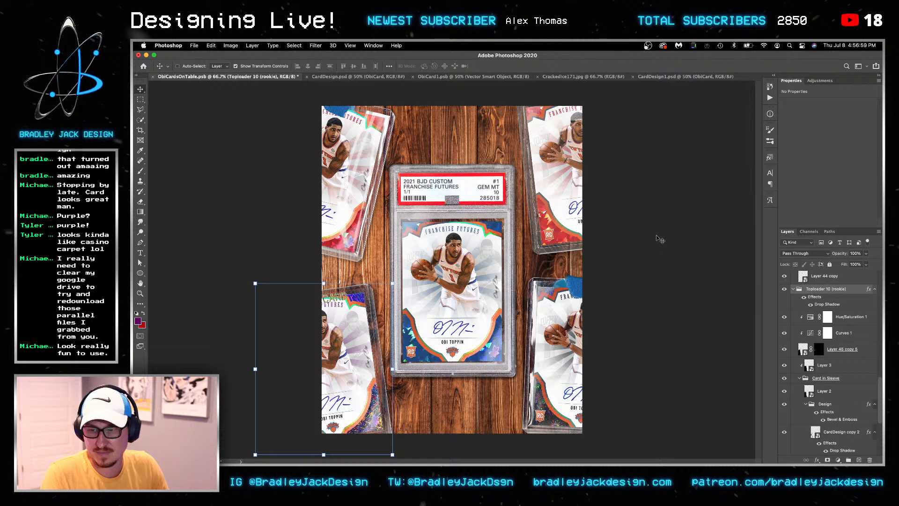
# Open the ObiCard smart object from CardDesign1.psd and hide its "one of one" group
pyautogui.hotkey('ctrl', 'Tab')
pyautogui.hotkey('ctrl', 'Tab')
pyautogui.hotkey('ctrl', 'Tab')
pyautogui.hotkey('ctrl', 'Tab')
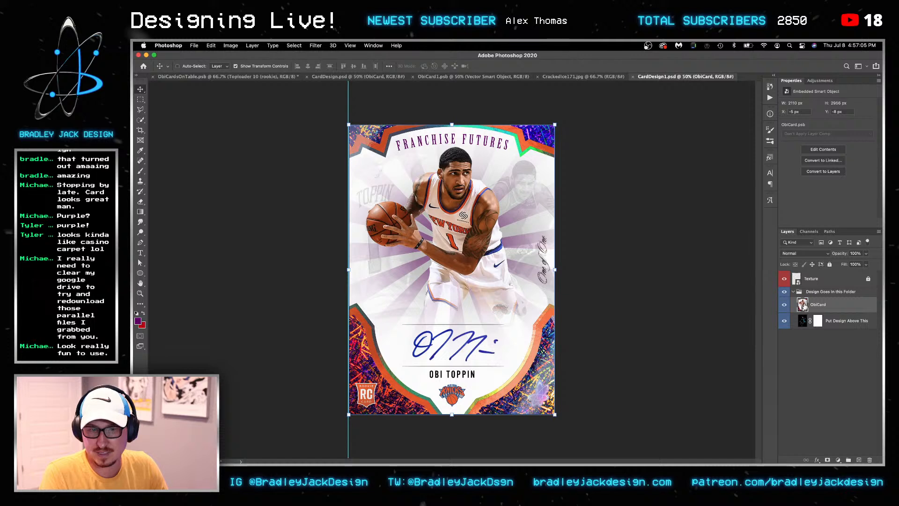
pyautogui.doubleClick(802, 304)
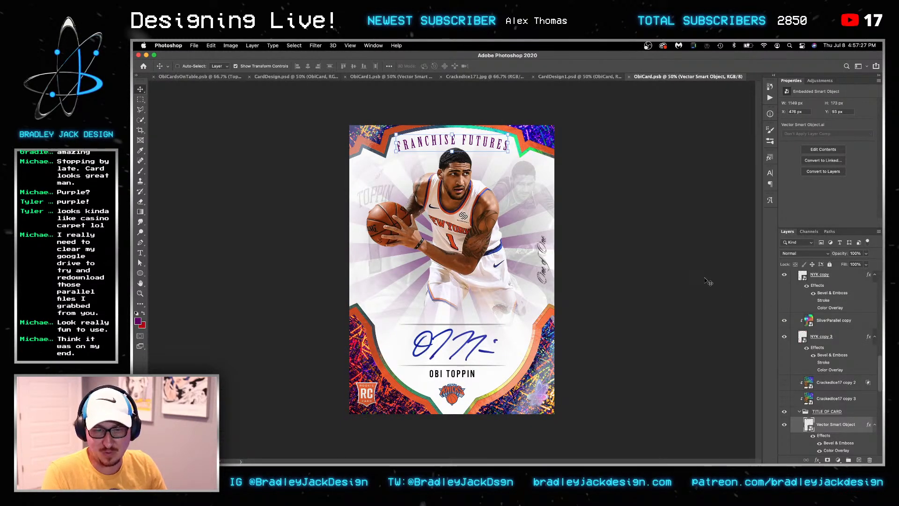
pyautogui.scroll(10, 792, 340)
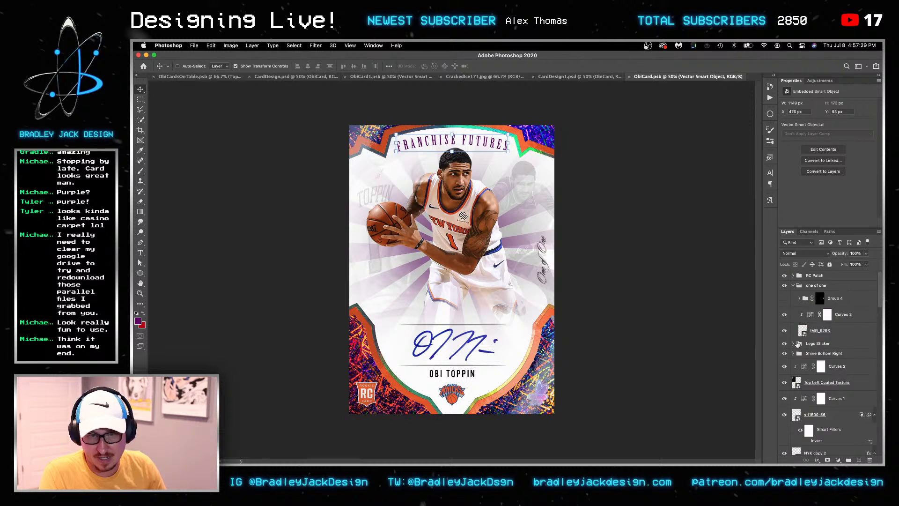
pyautogui.click(784, 285)
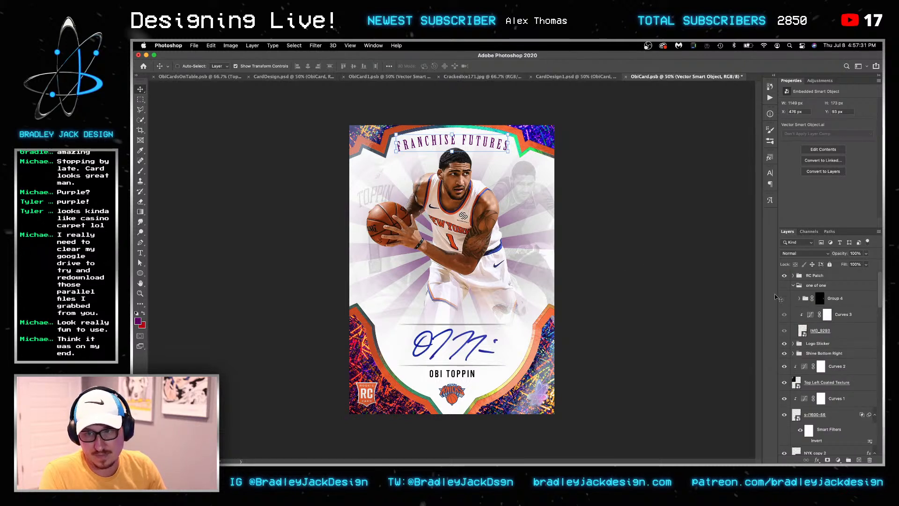
# Add a purple, centre-aligned paragraph text reading "01/10" beside the player on the right half of the card
pyautogui.press('t')
pyautogui.click(833, 285)
pyautogui.moveTo(631, 301); pyautogui.dragTo(502, 209)
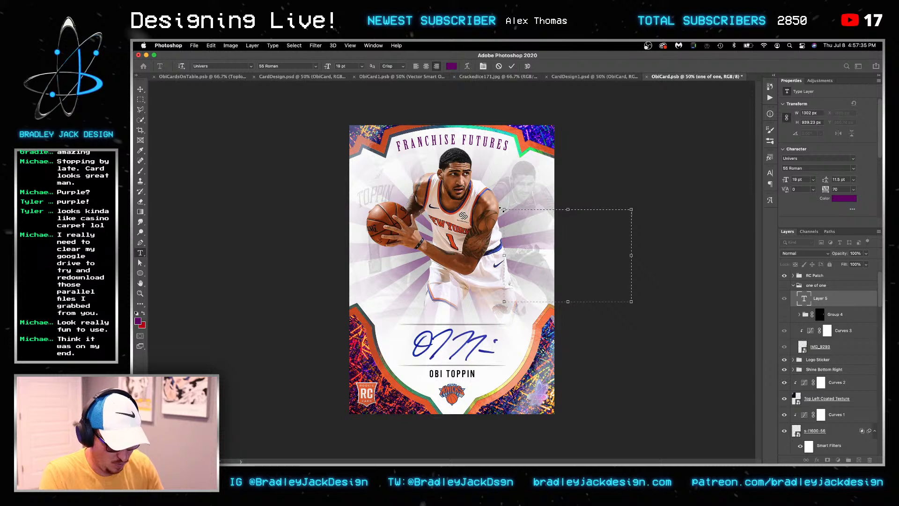
pyautogui.press('super+a')
pyautogui.click(415, 66)
pyautogui.click(426, 66)
pyautogui.click(649, 220)
# Rotate the 01/10 text to -90°, place its layer above the "one of one" group, and move the text near the card's right edge
pyautogui.press('super+t')
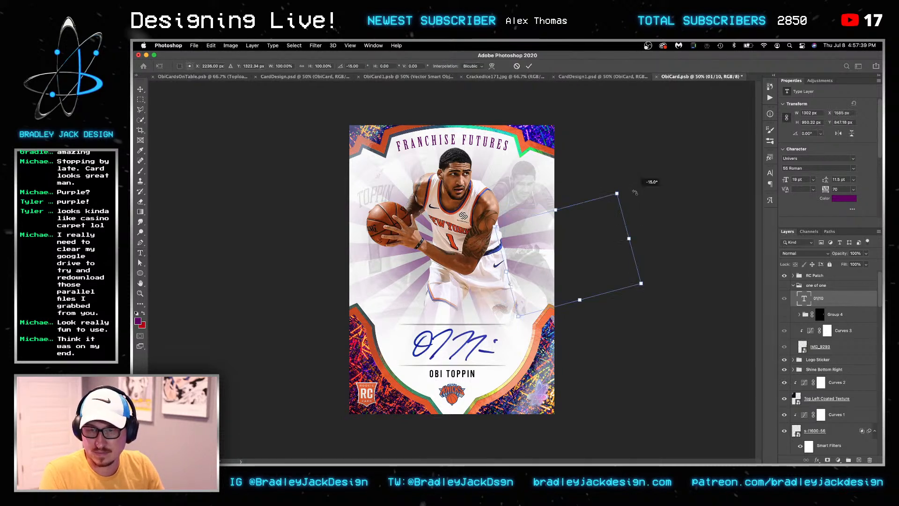
pyautogui.moveTo(639, 192); pyautogui.dragTo(516, 148)
pyautogui.press('Return')
pyautogui.press('super+bracketright')
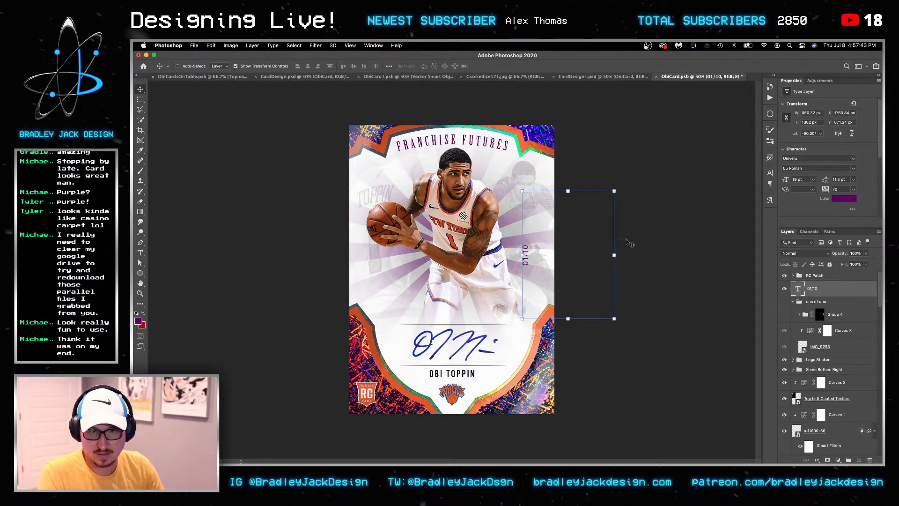
pyautogui.moveTo(529, 260); pyautogui.dragTo(545, 259)
pyautogui.press('t')
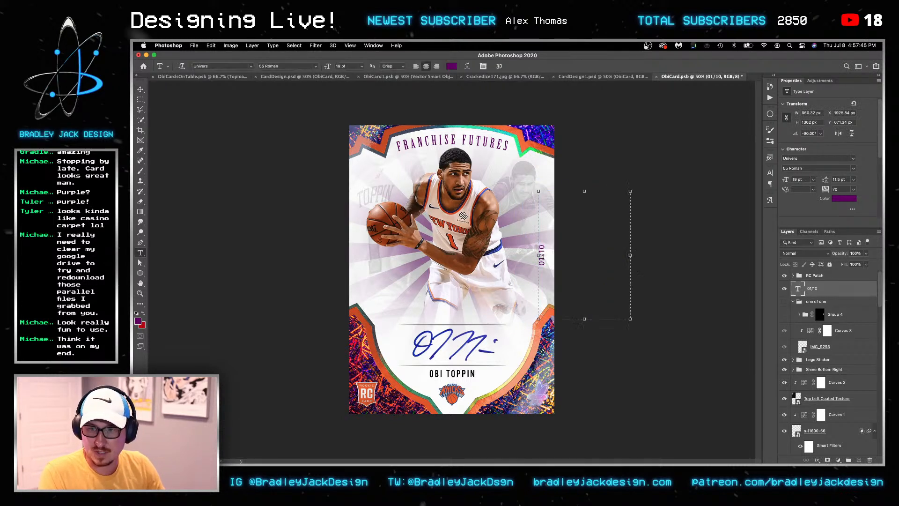
# Open the recent UrlacherFull.psb to examine its slabbed card composition, and close it again
pyautogui.press('v')
pyautogui.click(194, 46)
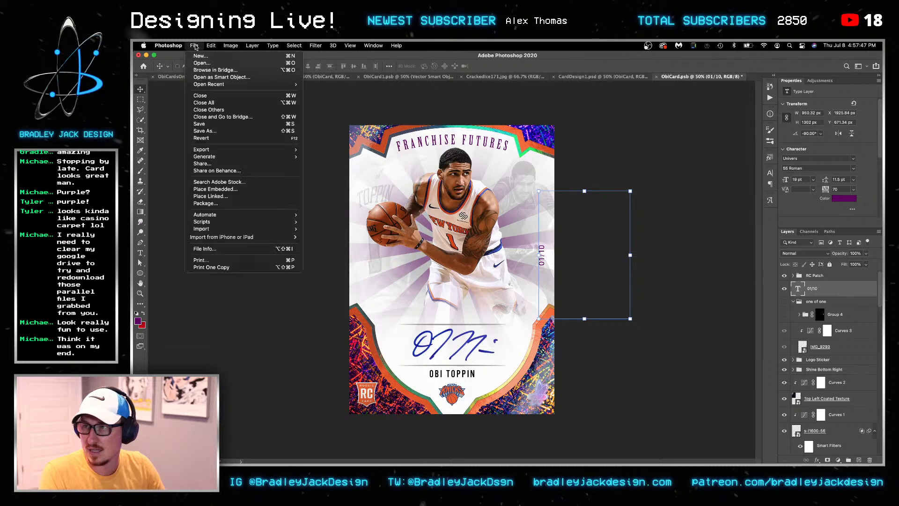
pyautogui.moveTo(212, 85)
pyautogui.click(368, 111)
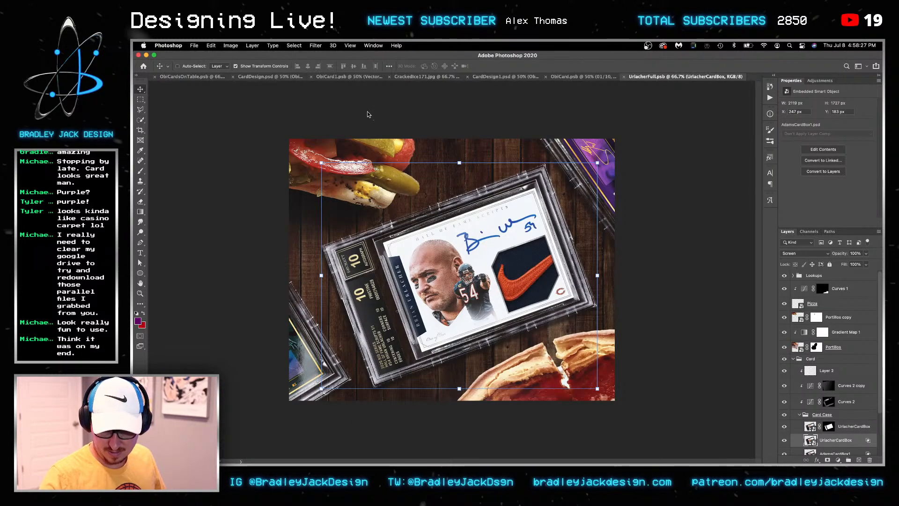
pyautogui.press('super')
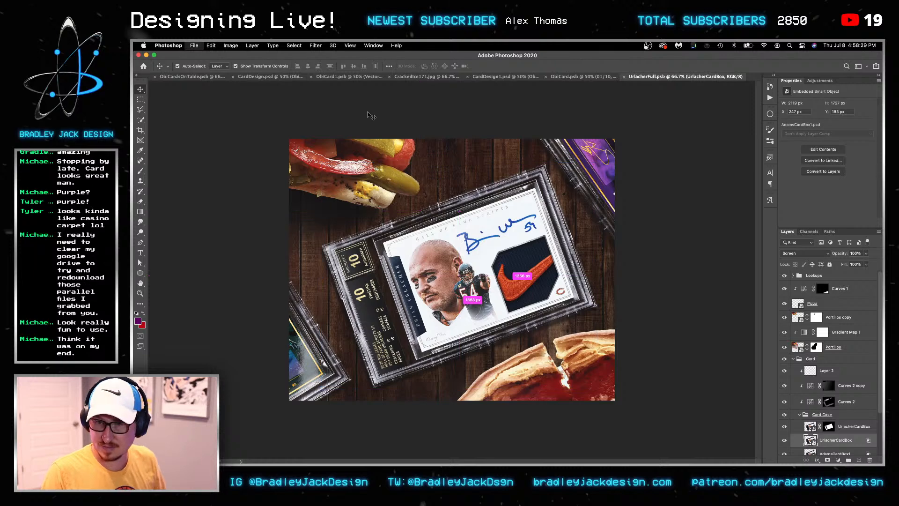
pyautogui.press('super+w')
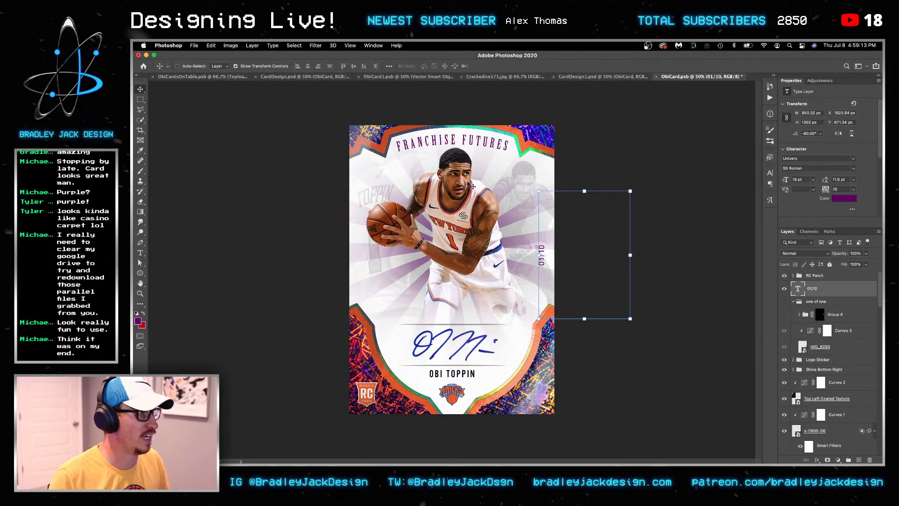
# Delete the 01/10 text layer and place the IMG_9294.HEIC photo from Downloads on the card
pyautogui.press('Delete')
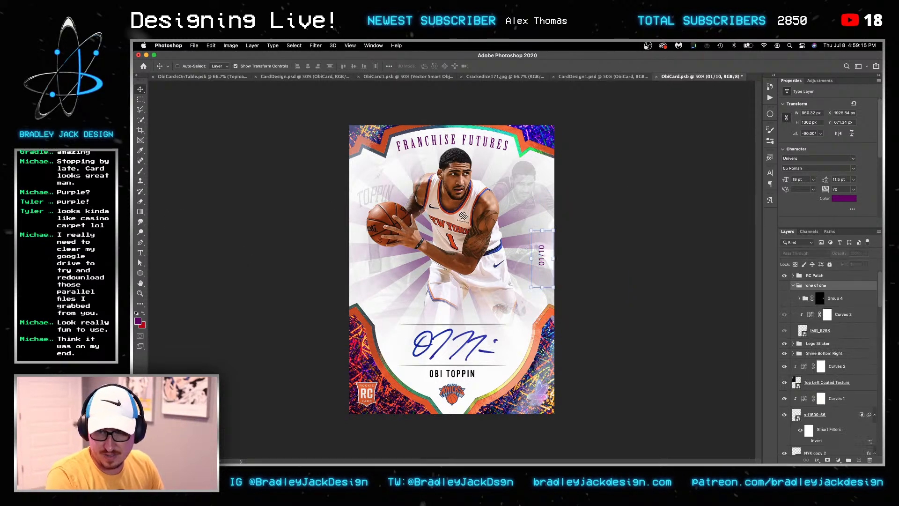
pyautogui.click(622, 440)
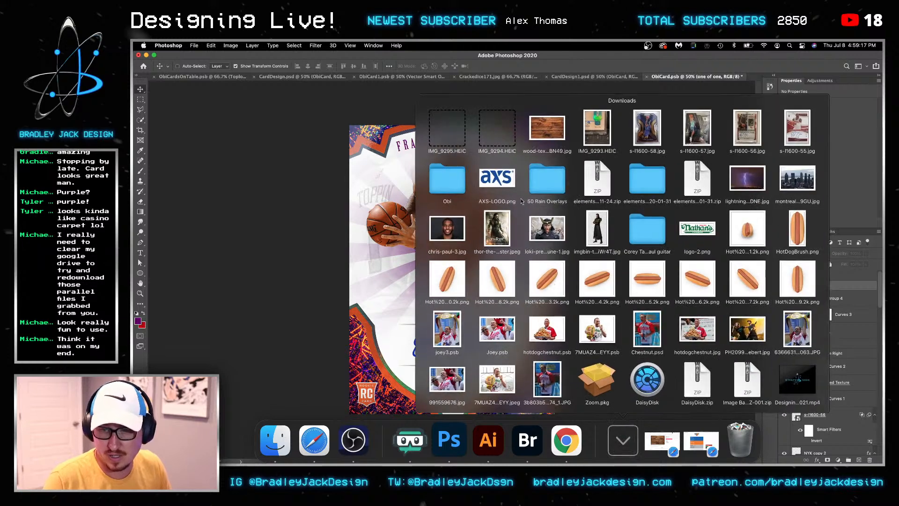
pyautogui.moveTo(494, 136); pyautogui.dragTo(409, 213)
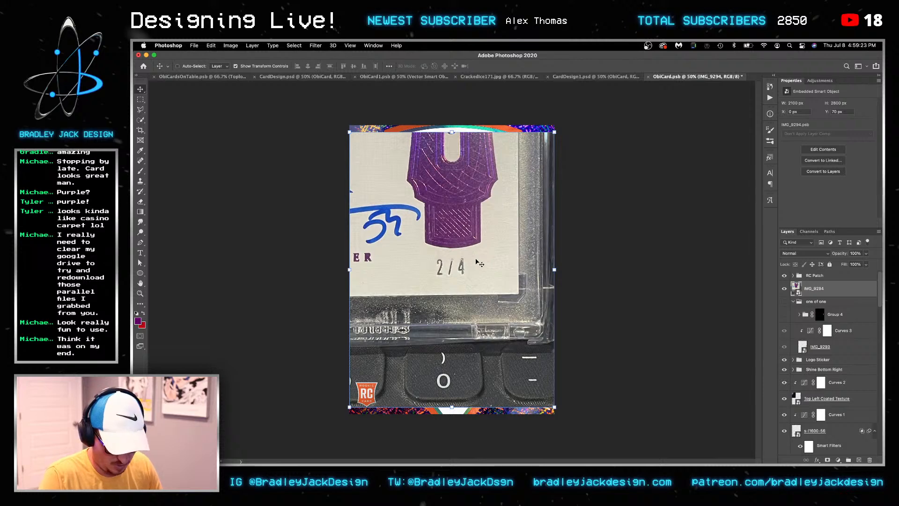
# Mask IMG_9294 down to a small rectangle around its stamped 2/4 number
pyautogui.press('m')
pyautogui.moveTo(426, 252); pyautogui.dragTo(477, 280)
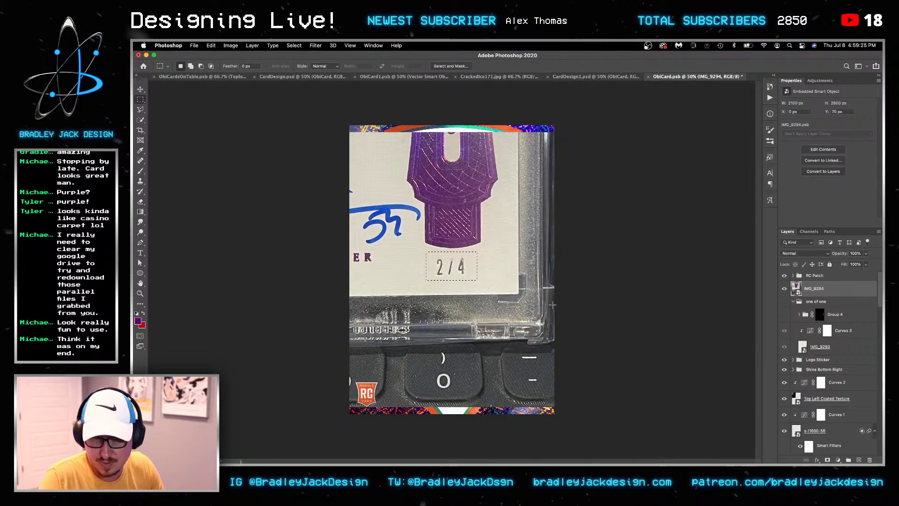
pyautogui.click(827, 460)
# Turn the masked 2/4 number vertical, move it to the card's right edge, scale it down, and blend it with Multiply
pyautogui.hotkey('ctrl', 't')
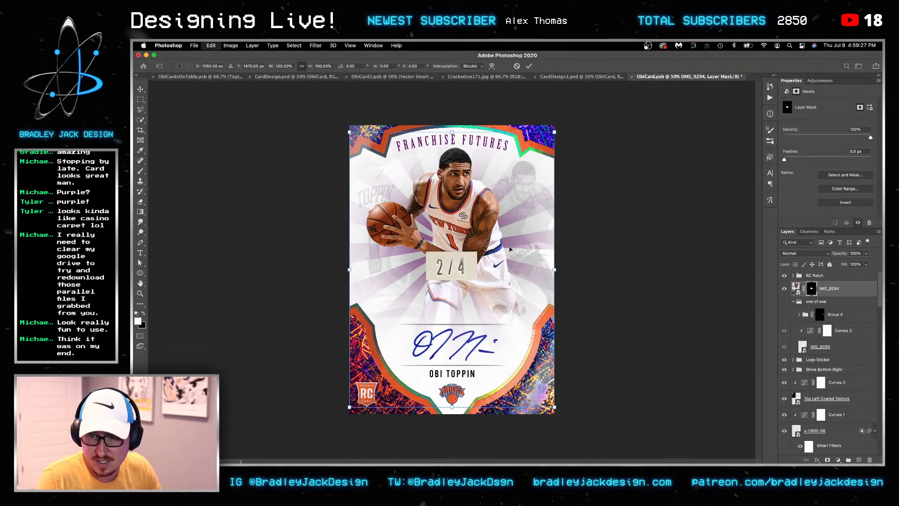
pyautogui.moveTo(580, 222); pyautogui.dragTo(374, 174)
pyautogui.moveTo(447, 272); pyautogui.dragTo(536, 264)
pyautogui.press('Return')
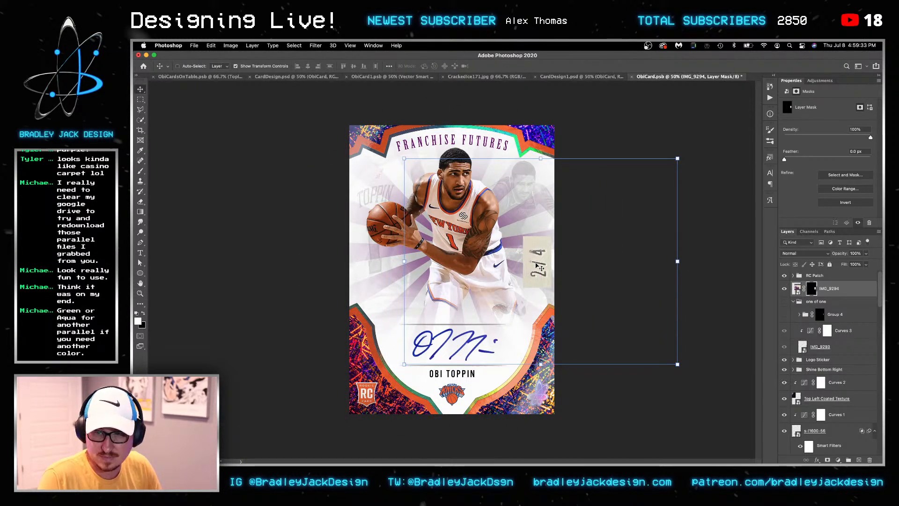
pyautogui.moveTo(677, 364); pyautogui.dragTo(635, 328)
pyautogui.press('Return')
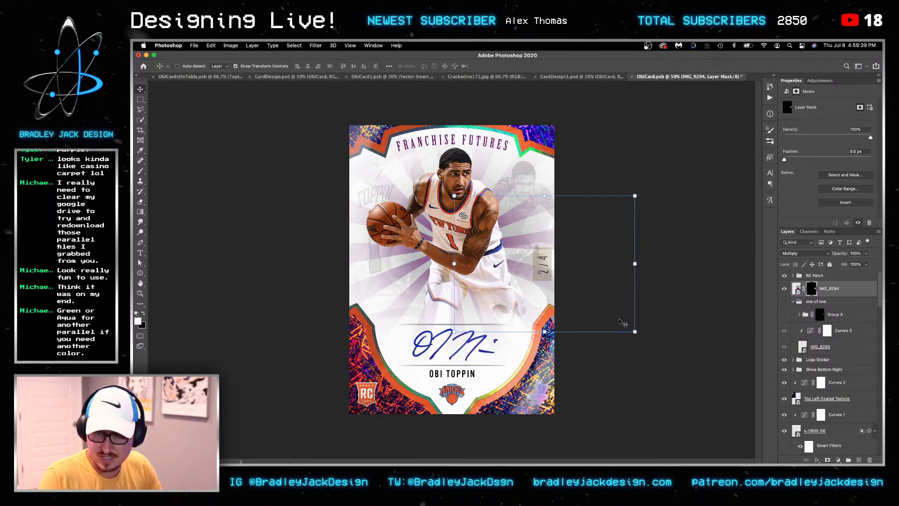
# Clip a copy of Curves 3 to IMG_9294, and set the photo to Normal with its Blend If whites fading from 237
pyautogui.moveTo(822, 332); pyautogui.dragTo(824, 283)
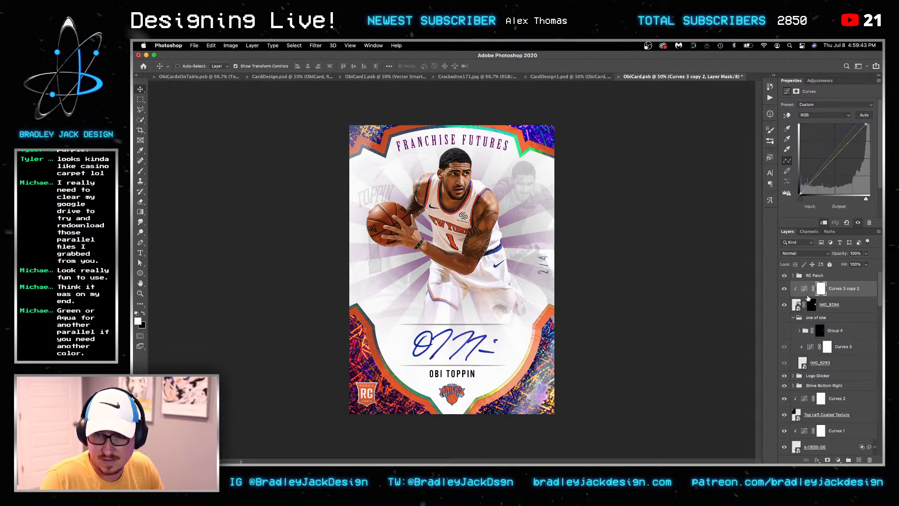
pyautogui.click(850, 309)
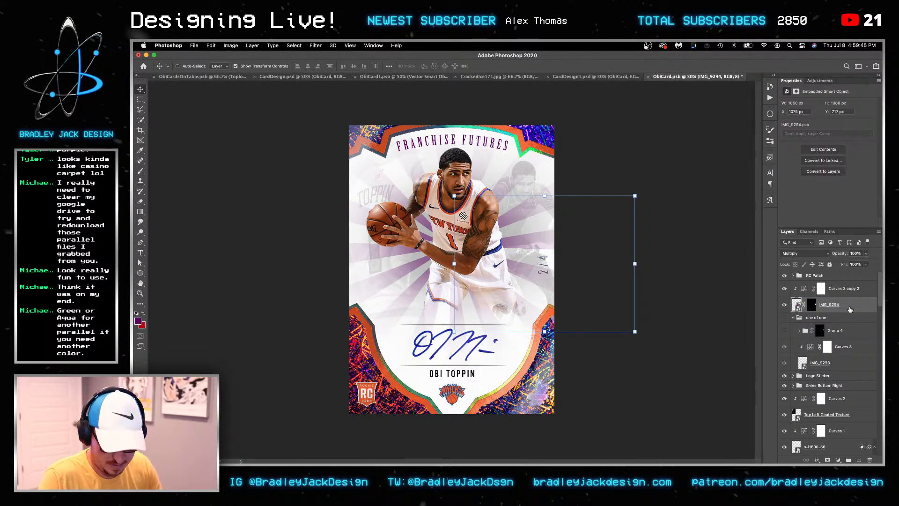
pyautogui.doubleClick(860, 311)
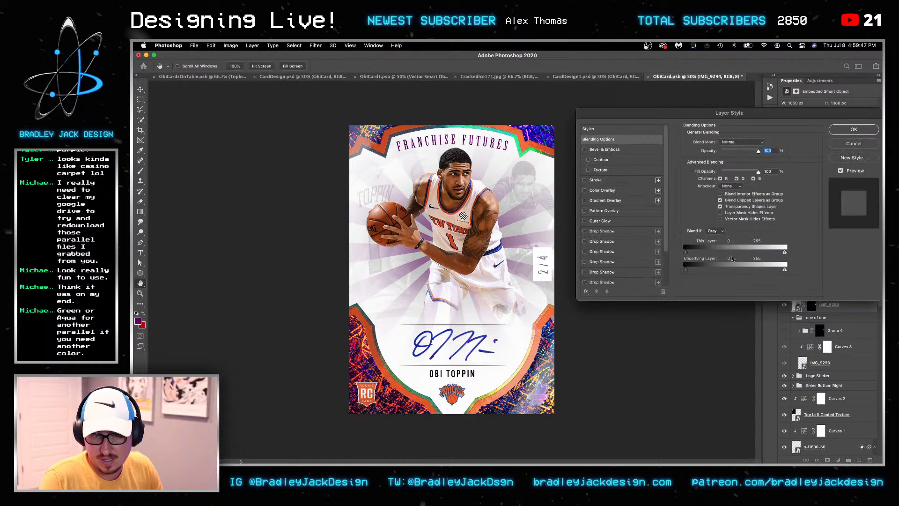
pyautogui.moveTo(785, 252)
pyautogui.mouseDown()
pyautogui.moveTo(767, 253)
pyautogui.moveTo(778, 253)
pyautogui.mouseUp()
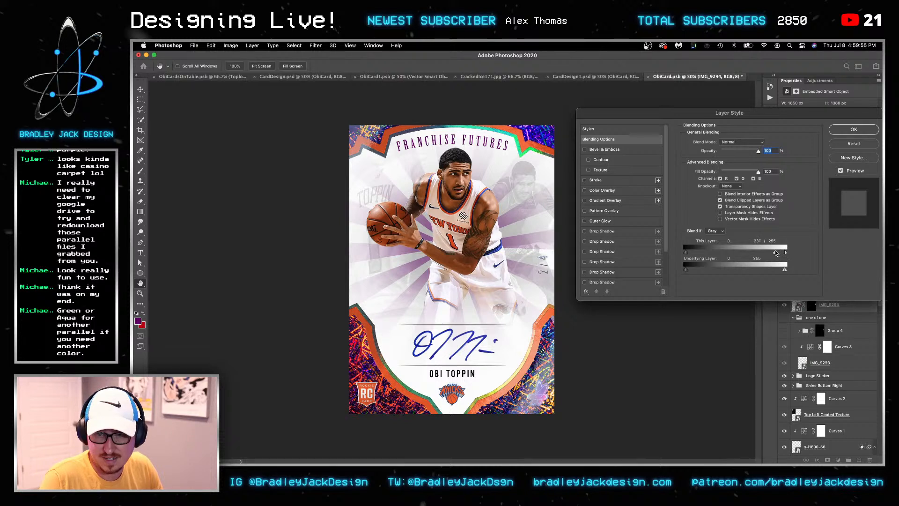
pyautogui.press('Return')
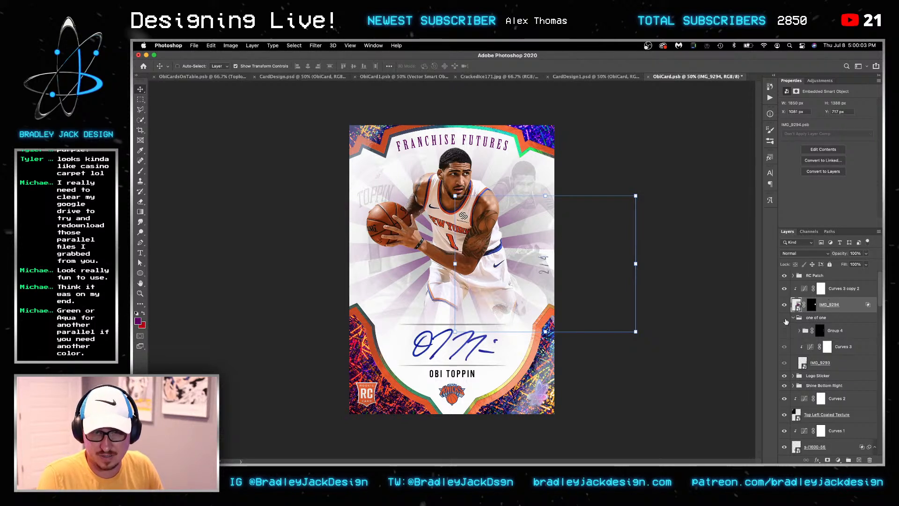
# Compare the card with the "one of one" group toggled, and save ObiCard.psb and its parent CardDesign1.psd
pyautogui.click(785, 318)
pyautogui.click(784, 318)
pyautogui.press('super+s')
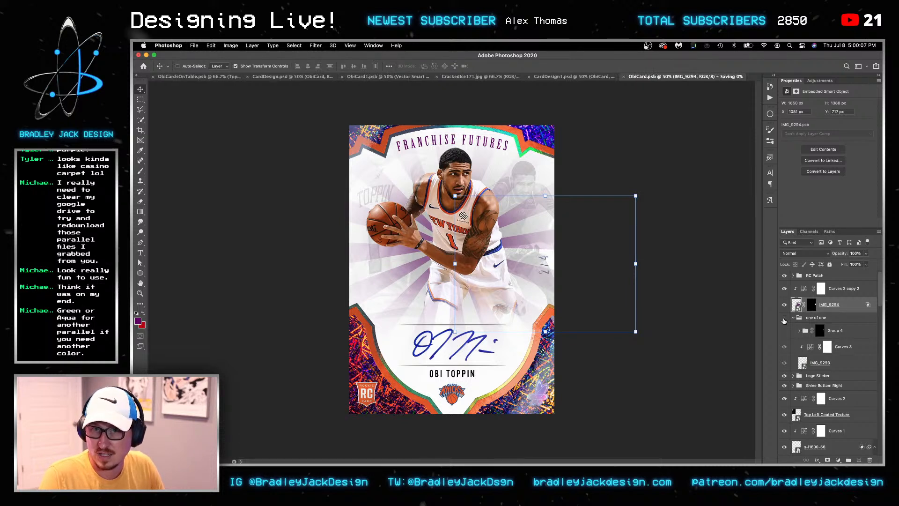
pyautogui.hotkey('ctrl', 'shift', 'Tab')
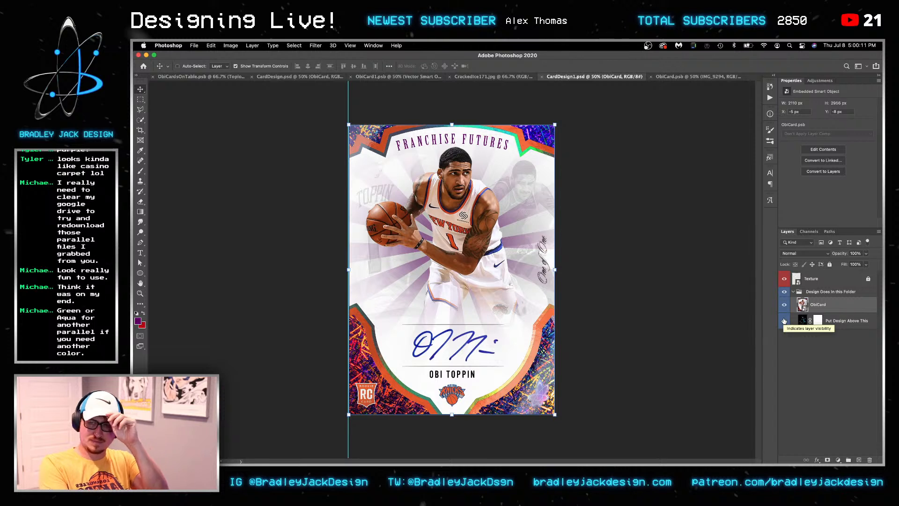
pyautogui.click(785, 321)
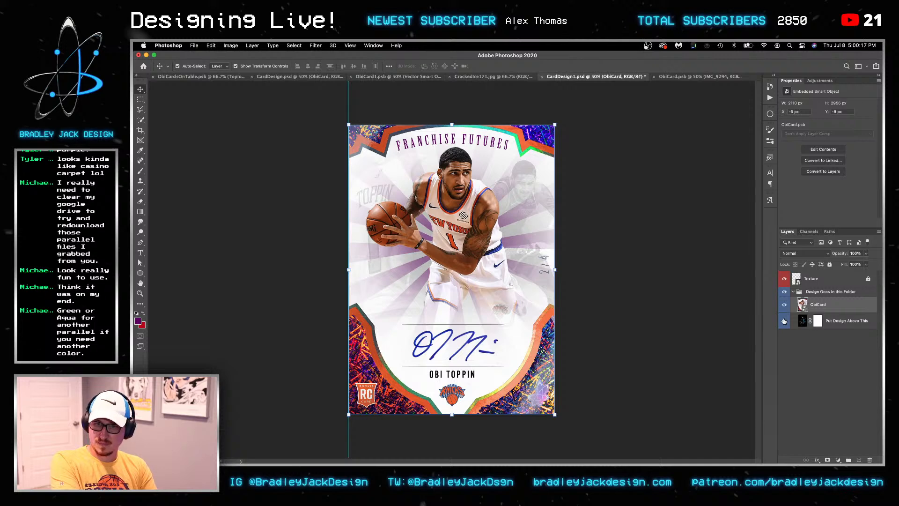
pyautogui.press('super+s')
# In ObiCardsOnTable.psb, replace the Toploader 16 (Blue Tape) CardDesign with a new smart object via copy, and open its nested ObiCard contents
pyautogui.hotkey('ctrl', 'shift', 'Tab')
pyautogui.hotkey('ctrl', 'shift', 'Tab')
pyautogui.hotkey('ctrl', 'shift', 'Tab')
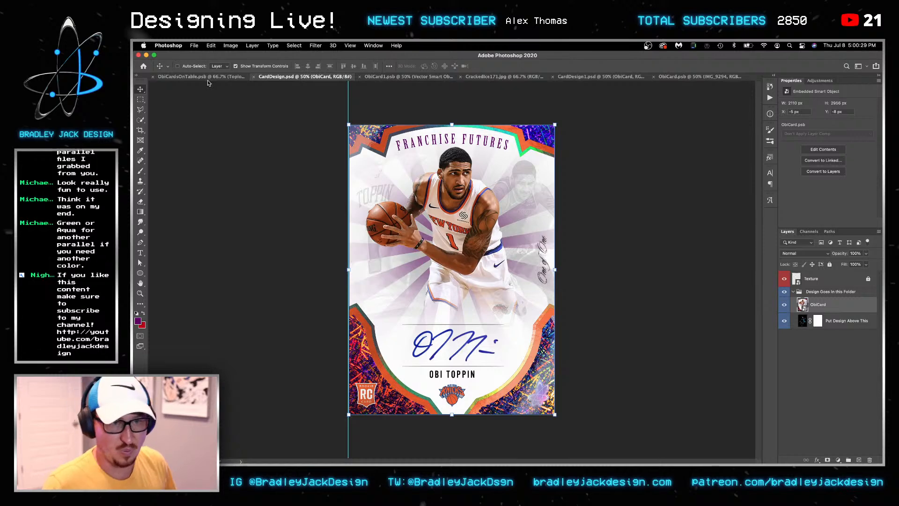
pyautogui.click(210, 79)
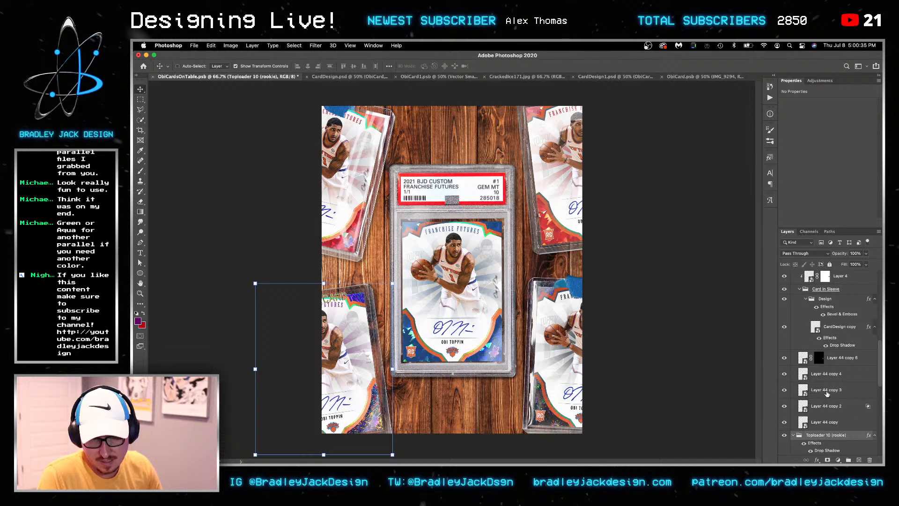
pyautogui.rightClick(383, 214)
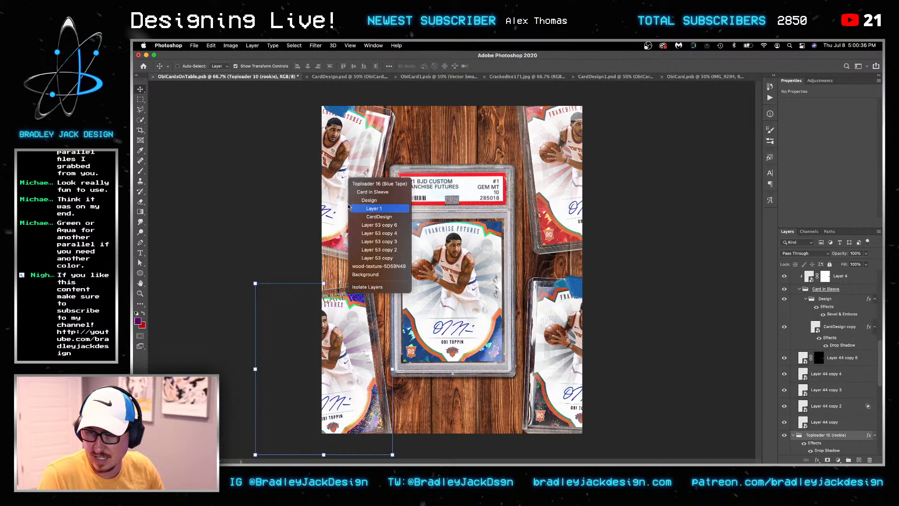
pyautogui.click(377, 219)
pyautogui.rightClick(840, 435)
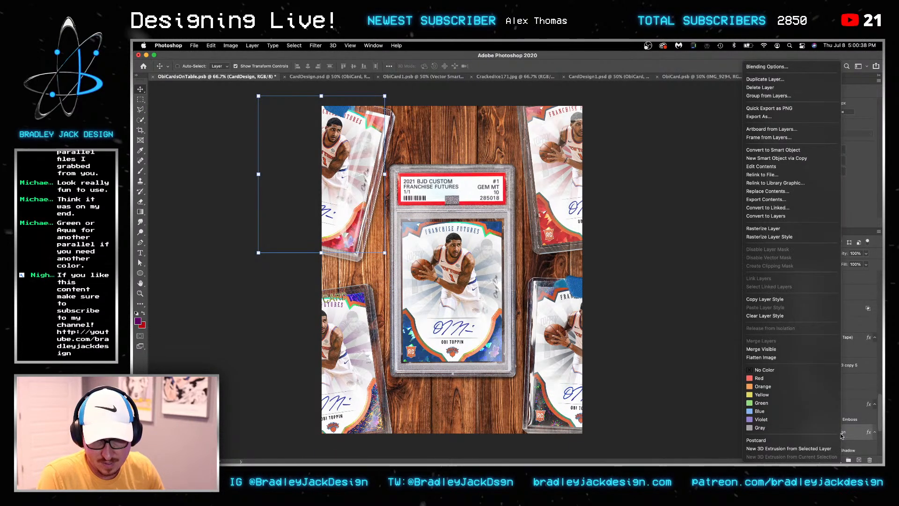
pyautogui.click(790, 161)
pyautogui.scroll(-3, 824, 422)
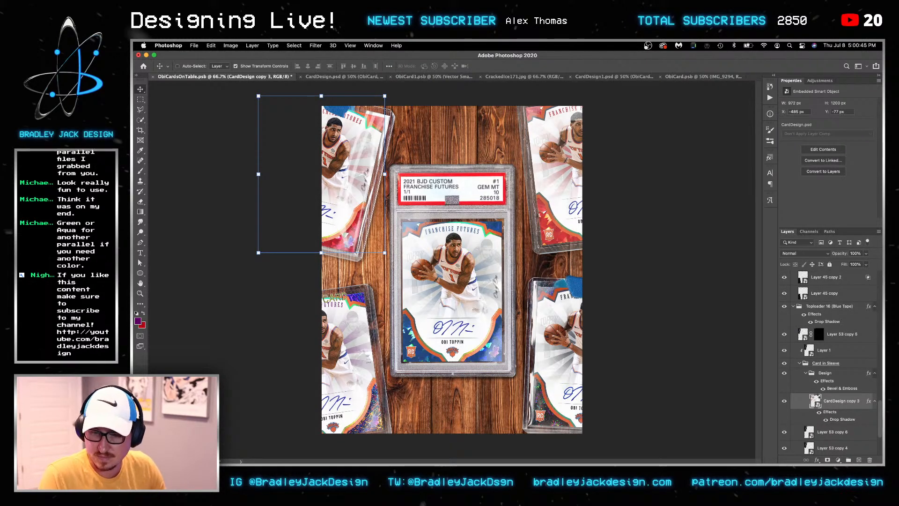
pyautogui.doubleClick(815, 399)
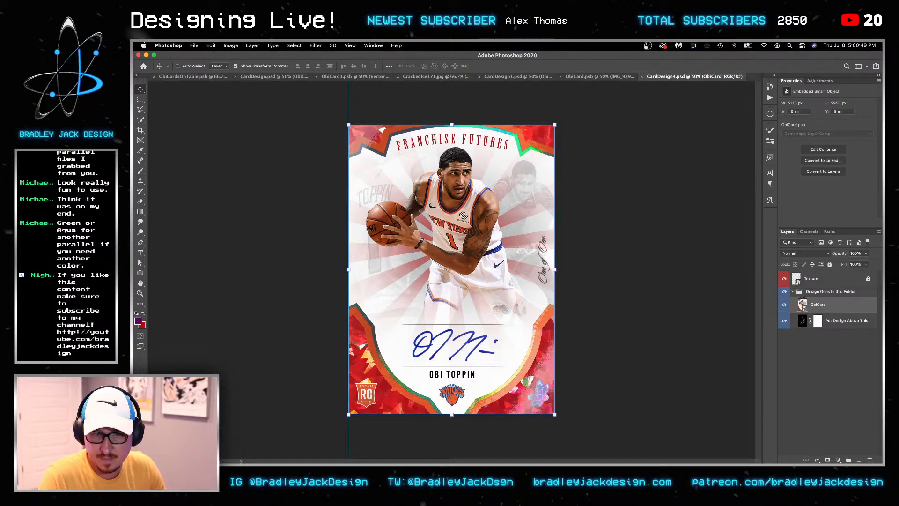
pyautogui.doubleClick(802, 304)
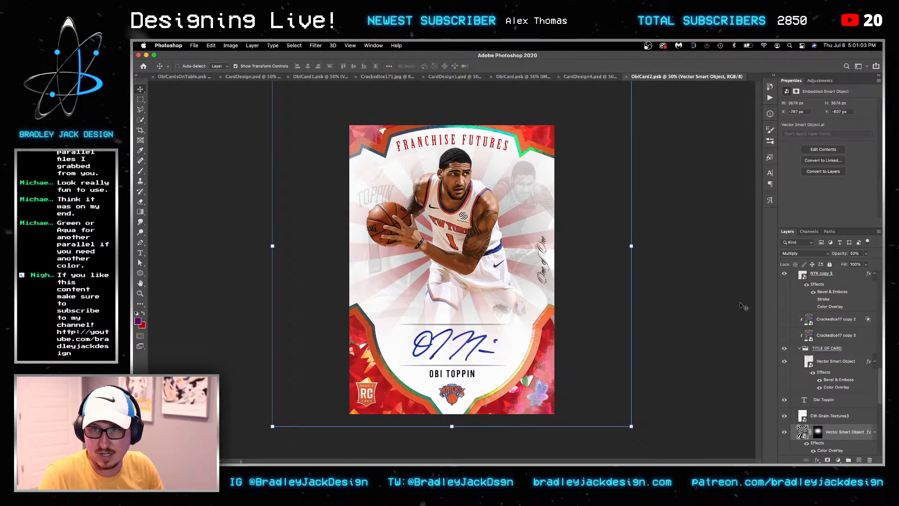
# Copy the Curves 3 copy 2 adjustment from ObiCard.psb into ObiCard2.psb and hide the "one of one" group there
pyautogui.press('shift+super+grave')
pyautogui.press('shift+super+grave')
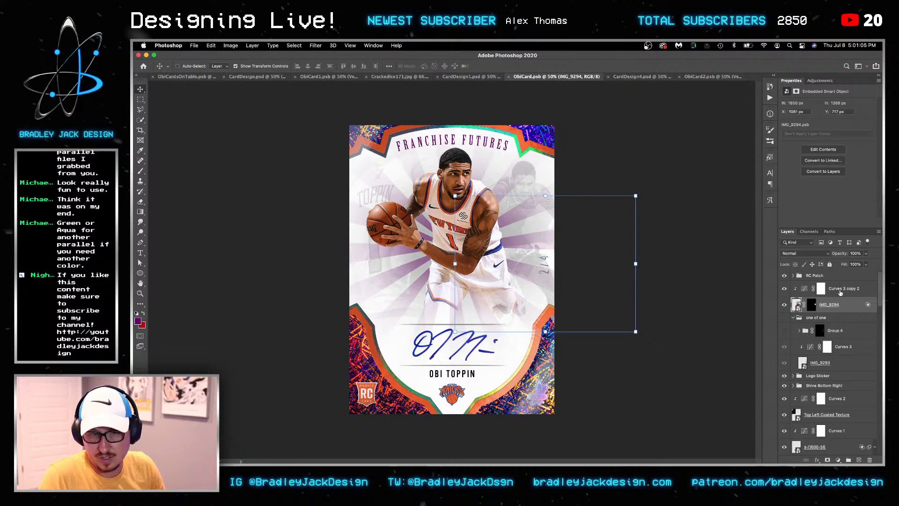
pyautogui.press('super+grave')
pyautogui.press('super+grave')
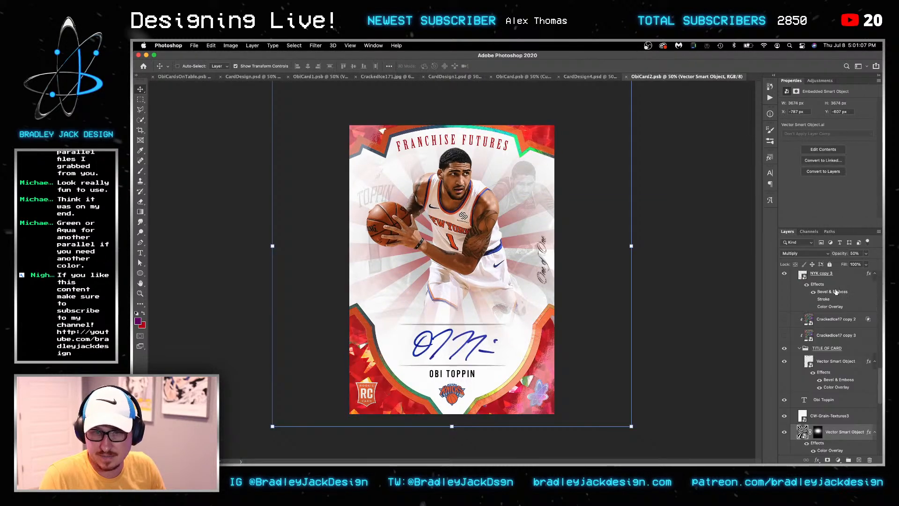
pyautogui.scroll(5, 832, 317)
pyautogui.click(810, 284)
pyautogui.press('super+v')
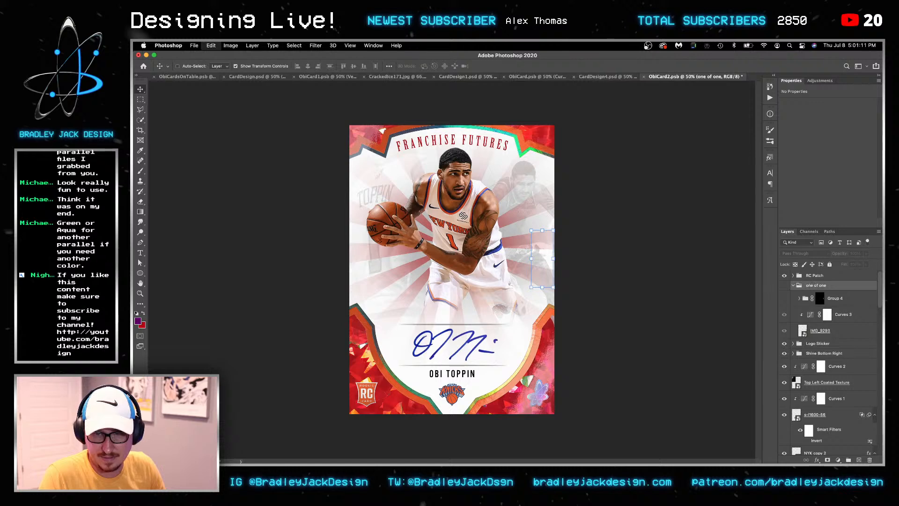
# Place the IMG_9295.HEIC photo from Downloads on the red card in ObiCard2.psb
pyautogui.moveTo(662, 458)
pyautogui.click(621, 443)
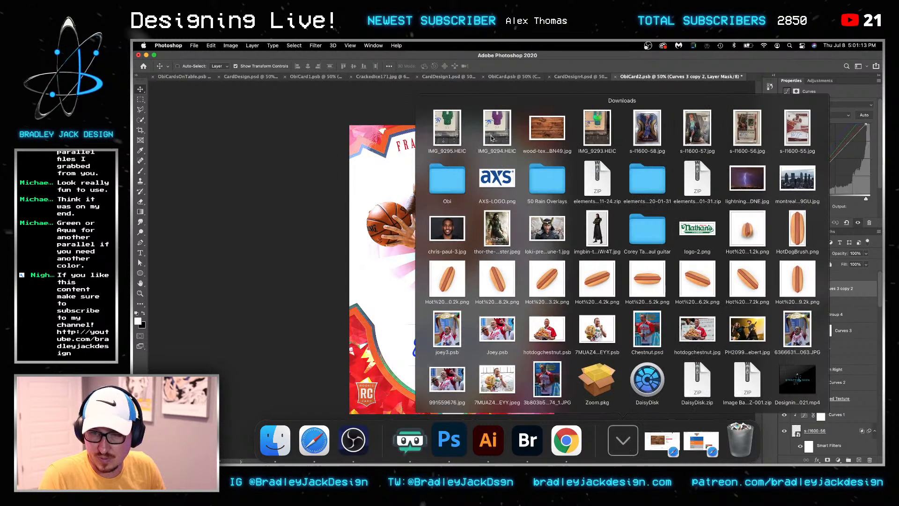
pyautogui.press('Escape')
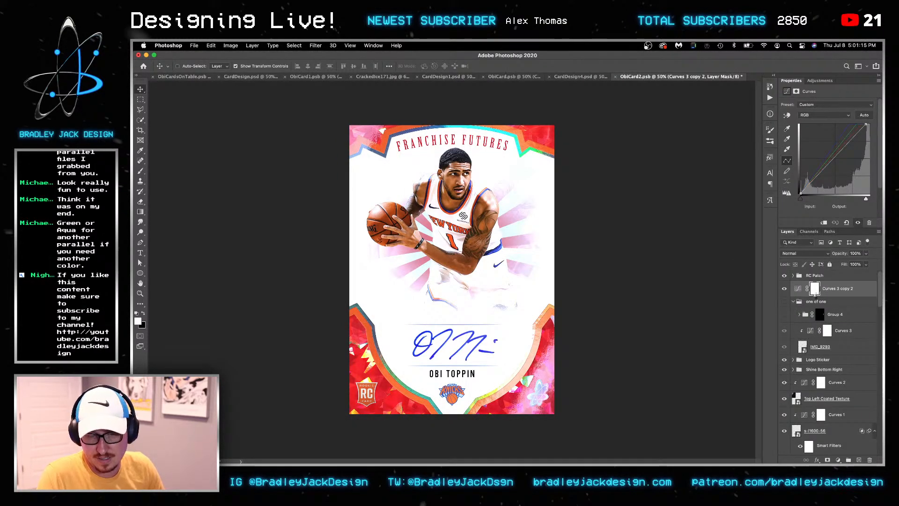
pyautogui.press('super+v')
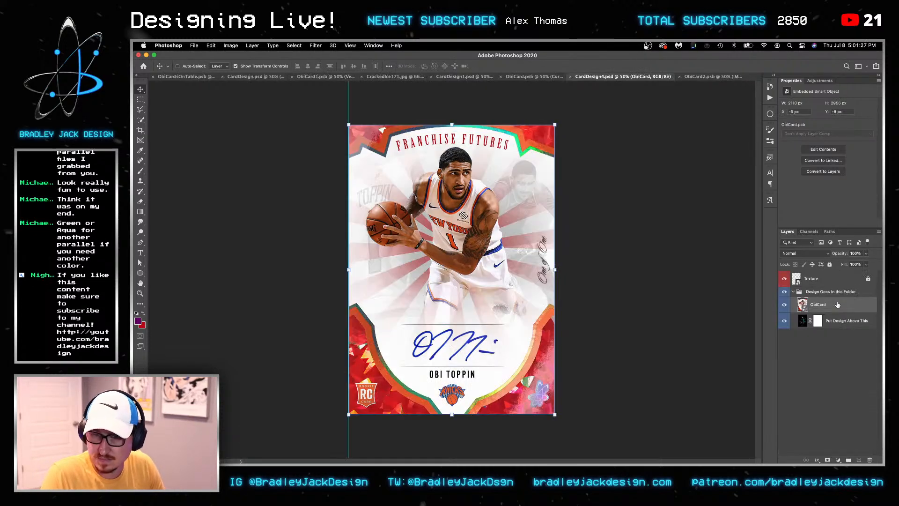
# Replace the unclipped curves layer in ObiCard2.psb with IMG_9294 and its clipped Curves 3 copy 2 from ObiCard.psb
pyautogui.hotkey('ctrl', 'shift', 'Tab')
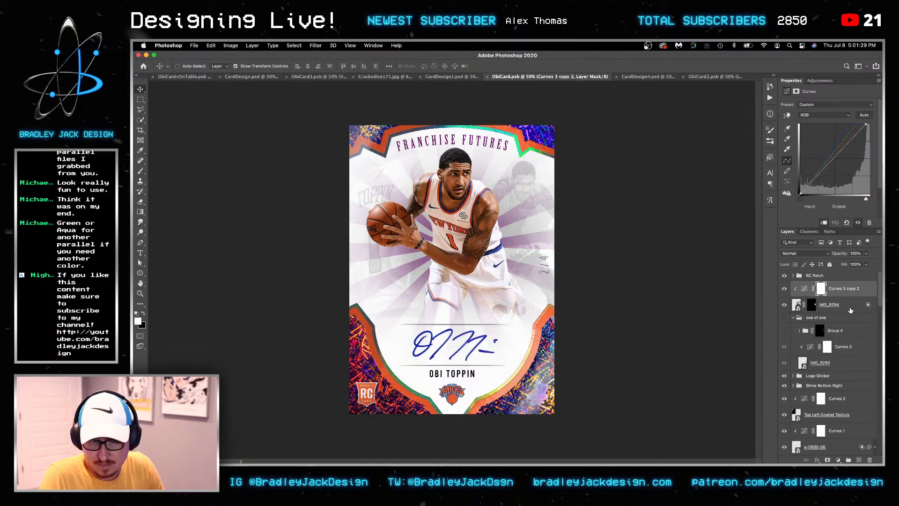
pyautogui.keyDown('shift'); pyautogui.click(849, 310); pyautogui.keyUp('shift')
pyautogui.hotkey('ctrl', 'Tab')
pyautogui.hotkey('ctrl', 'Tab')
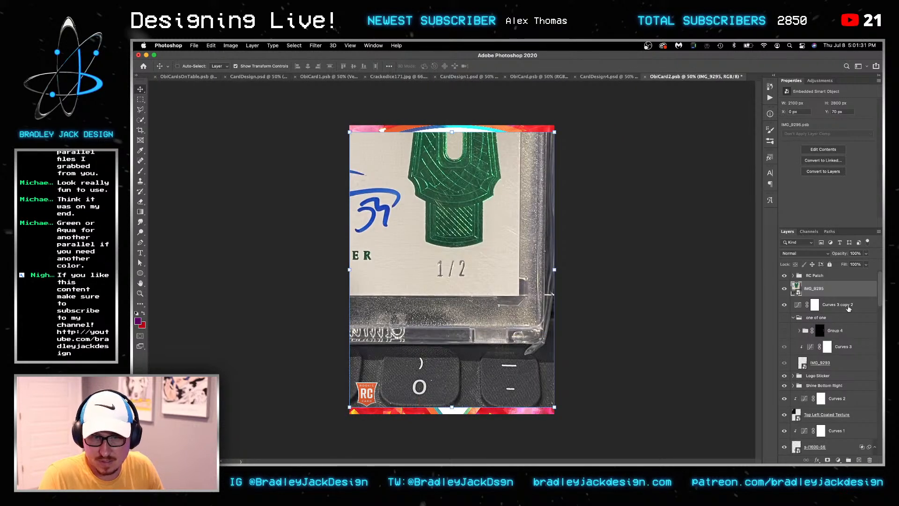
pyautogui.click(848, 305)
pyautogui.press('Delete')
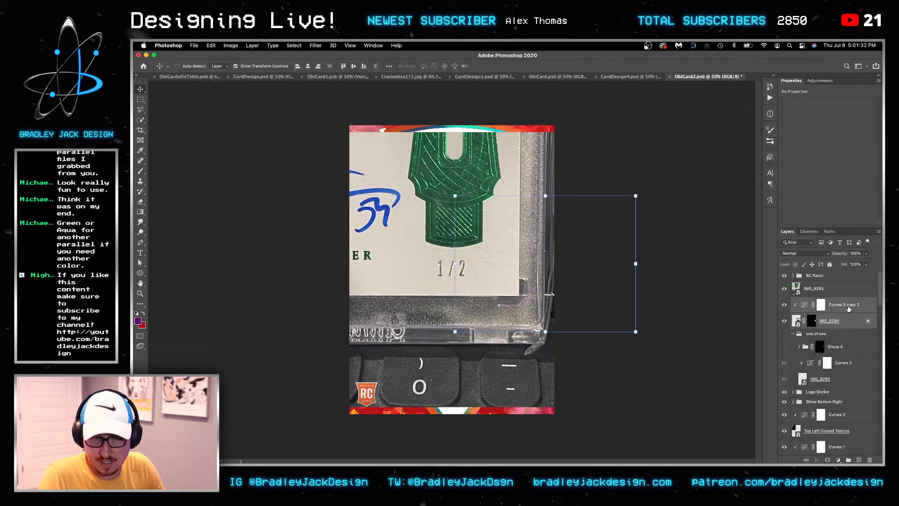
# Set IMG_9295 to Multiply, rotate it -90° and scale it down beside the card's right edge
pyautogui.click(829, 289)
pyautogui.hotkey('shift', 'alt', 'm')
pyautogui.press('super+t')
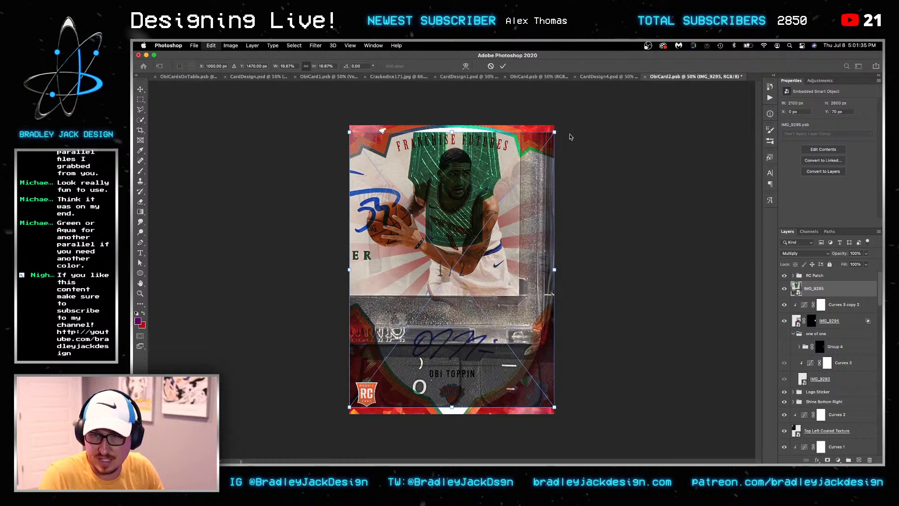
pyautogui.moveTo(563, 129); pyautogui.dragTo(323, 206)
pyautogui.moveTo(469, 281); pyautogui.dragTo(563, 275)
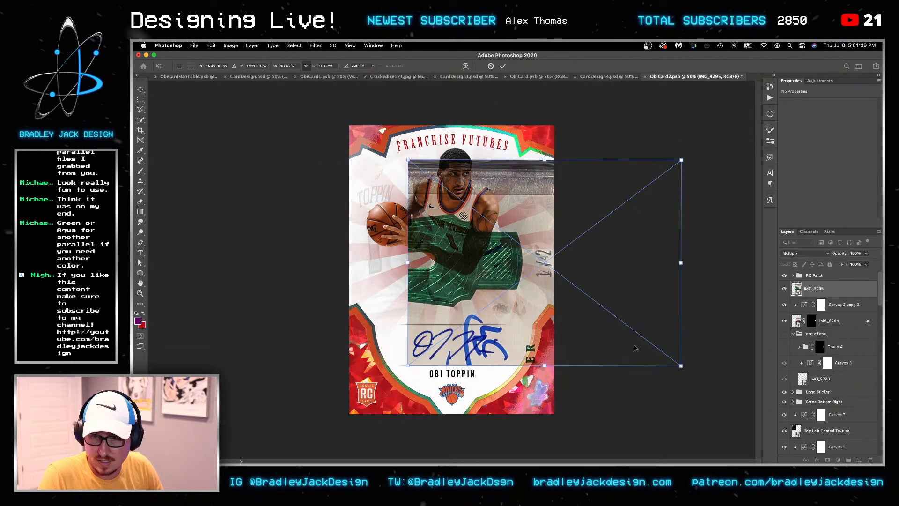
pyautogui.moveTo(680, 365); pyautogui.dragTo(632, 319)
pyautogui.press('Return')
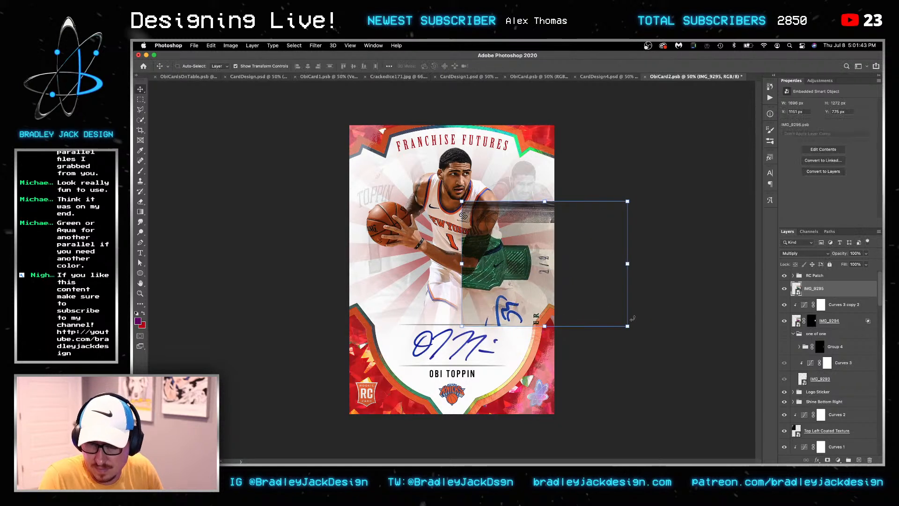
# Nudge IMG_9295 vertically to Y 779 px to position its serial number along the card's right edge
pyautogui.hotkey('shift', 'Down')
pyautogui.hotkey('shift', 'Down')
pyautogui.hotkey('shift', 'Down')
pyautogui.hotkey('shift', 'Down')
pyautogui.hotkey('shift', 'Down')
pyautogui.hotkey('shift', 'Down')
pyautogui.hotkey('shift', 'Down')
pyautogui.hotkey('shift', 'Down')
pyautogui.hotkey('shift', 'Down')
pyautogui.hotkey('shift', 'Down')
pyautogui.hotkey('shift', 'Down')
pyautogui.hotkey('shift', 'Down')
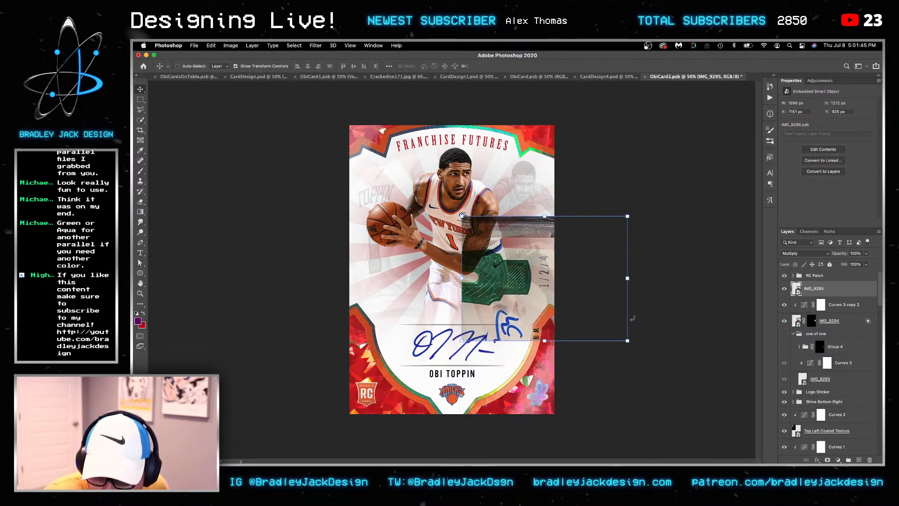
pyautogui.hotkey('shift', 'Up')
pyautogui.hotkey('shift', 'Up')
pyautogui.hotkey('shift', 'Up')
pyautogui.hotkey('shift', 'Up')
pyautogui.hotkey('shift', 'Up')
pyautogui.hotkey('shift', 'Up')
pyautogui.hotkey('shift', 'Up')
pyautogui.hotkey('shift', 'Up')
pyautogui.hotkey('shift', 'Up')
pyautogui.hotkey('shift', 'Up')
pyautogui.hotkey('shift', 'Up')
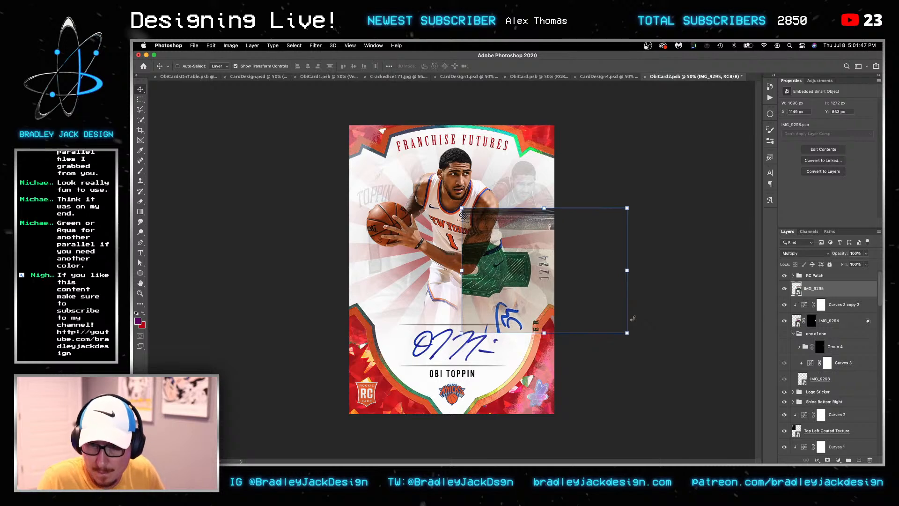
pyautogui.hotkey('shift', 'Up')
pyautogui.hotkey('shift', 'Up')
pyautogui.hotkey('shift', 'Up')
pyautogui.press('Up')
pyautogui.press('Up')
pyautogui.press('Up')
pyautogui.press('Up')
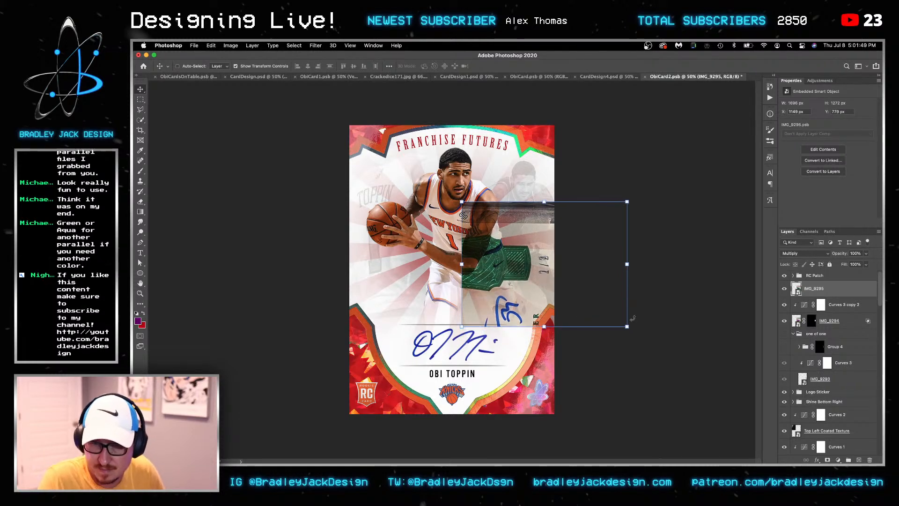
# Duplicate Curves 3 copy 2 as a clipping mask on IMG_9295, and delete IMG_9294 with its original curves layer
pyautogui.keyDown('alt'); pyautogui.moveTo(836, 306); pyautogui.dragTo(837, 281); pyautogui.keyUp('alt')
pyautogui.press('alt+super+g')
pyautogui.click(844, 322)
pyautogui.keyDown('shift'); pyautogui.click(847, 337); pyautogui.keyUp('shift')
pyautogui.press('Delete')
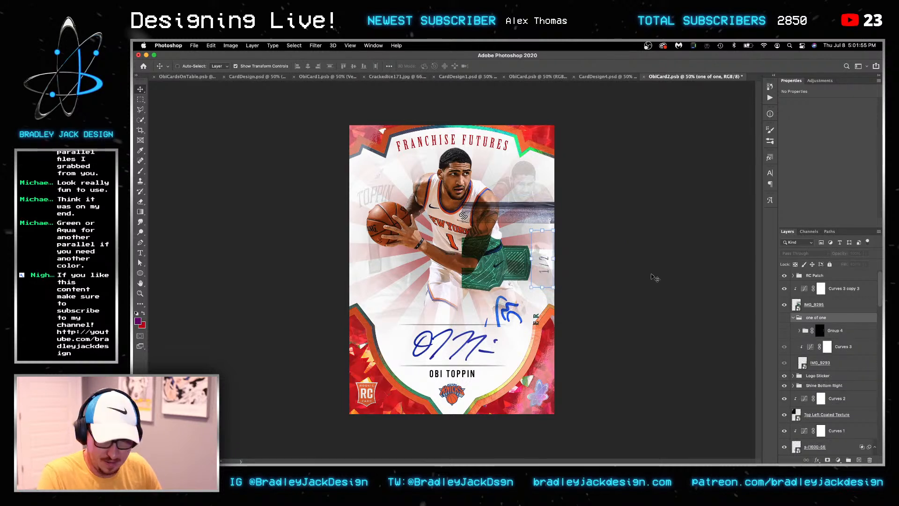
# Mask IMG_9295 to a narrow rectangle around the 1/2 serial number
pyautogui.press('m')
pyautogui.moveTo(532, 247); pyautogui.dragTo(552, 279)
pyautogui.click(831, 305)
pyautogui.click(831, 459)
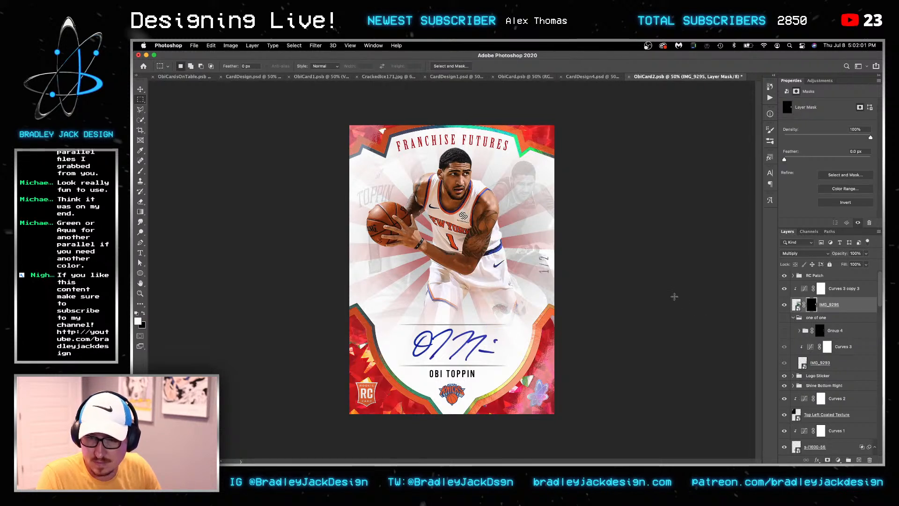
# Return IMG_9295 to Normal blending and split its This Layer white Blend If slider to 237 / 255
pyautogui.press('v')
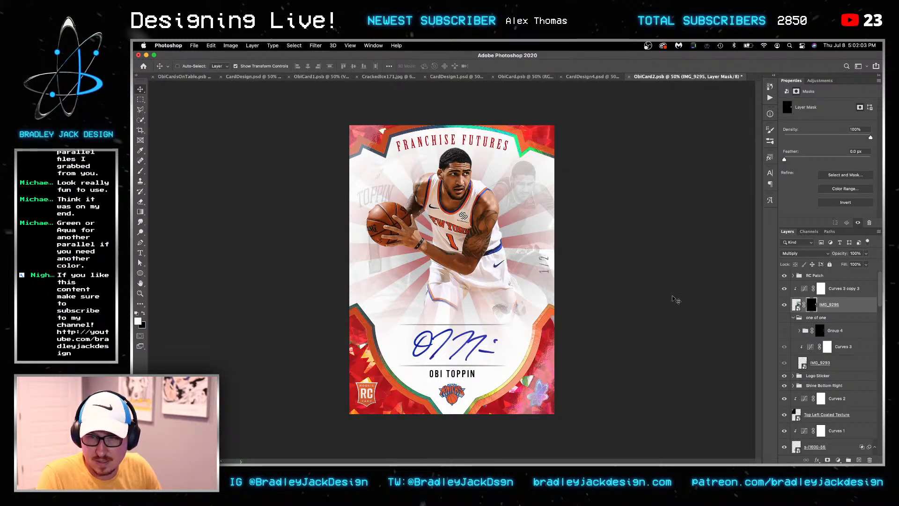
pyautogui.hotkey('shift', 'alt', 'n')
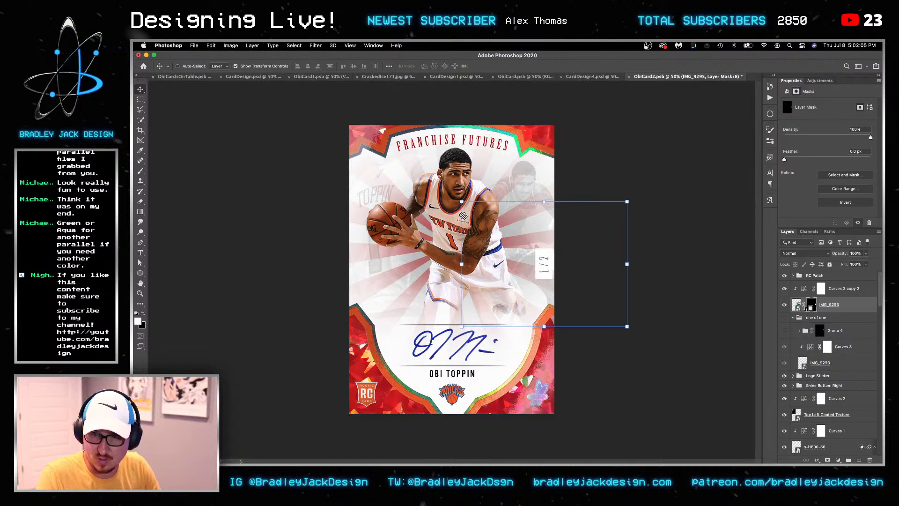
pyautogui.doubleClick(860, 305)
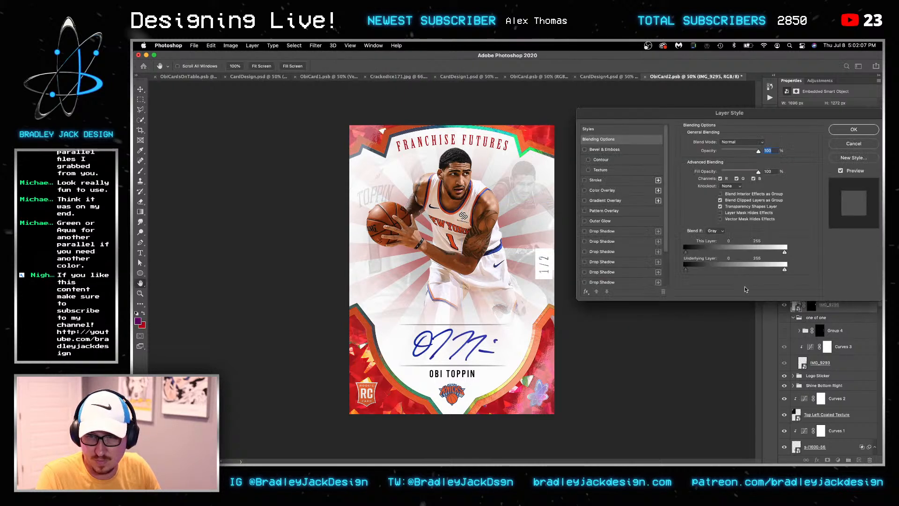
pyautogui.moveTo(783, 253); pyautogui.dragTo(780, 253)
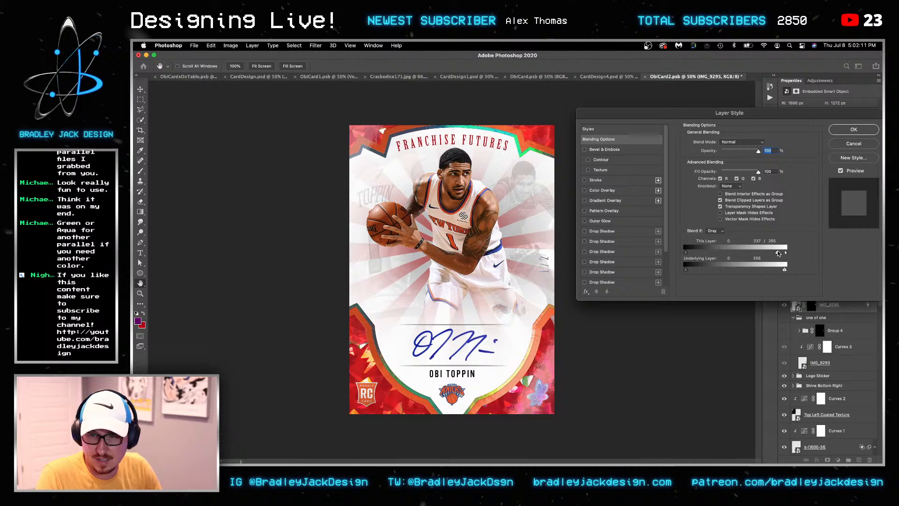
pyautogui.press('Return')
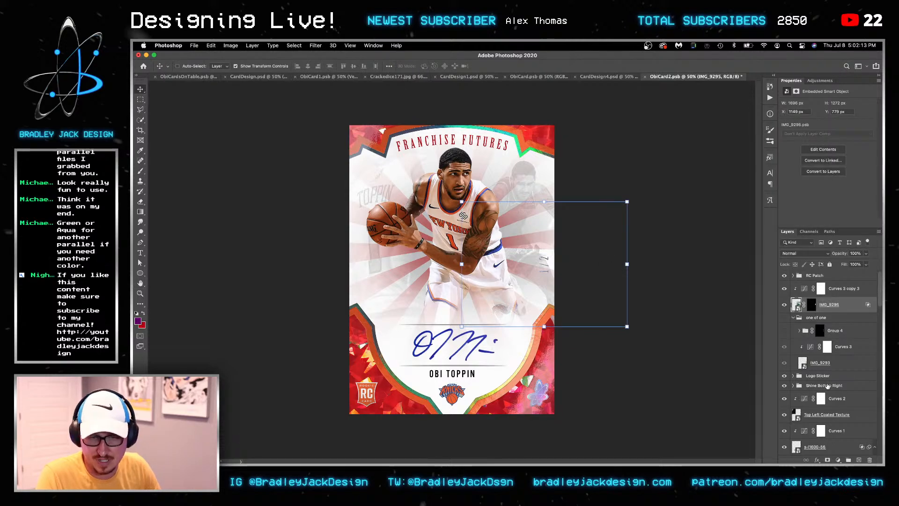
# Fill Layer 1 copy and Layer 1 with dark green #156a07
pyautogui.scroll(-10, 827, 385)
pyautogui.click(823, 414)
pyautogui.press('g')
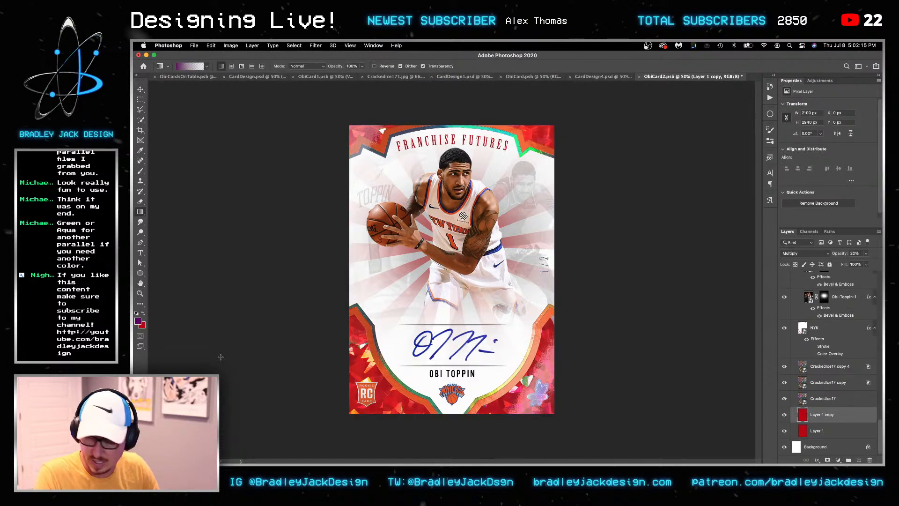
pyautogui.click(139, 320)
pyautogui.click(702, 297)
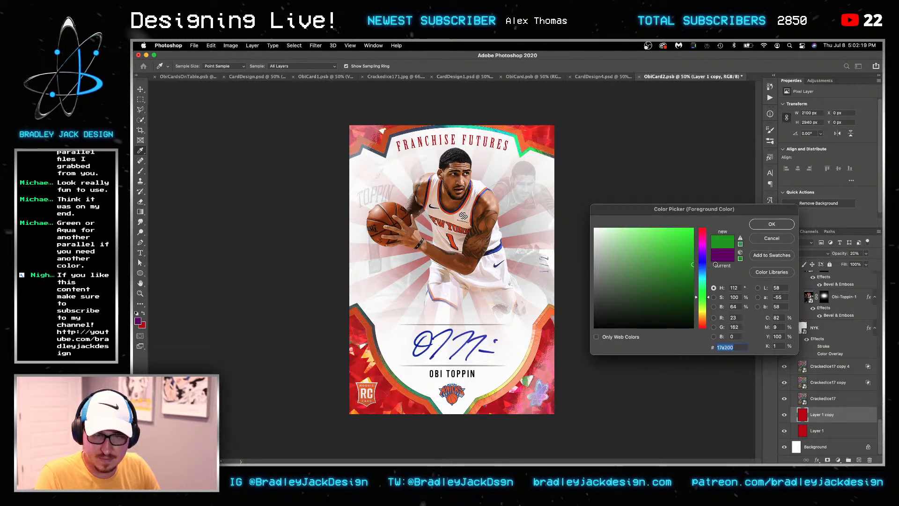
pyautogui.click(677, 284)
pyautogui.moveTo(686, 286); pyautogui.dragTo(688, 286)
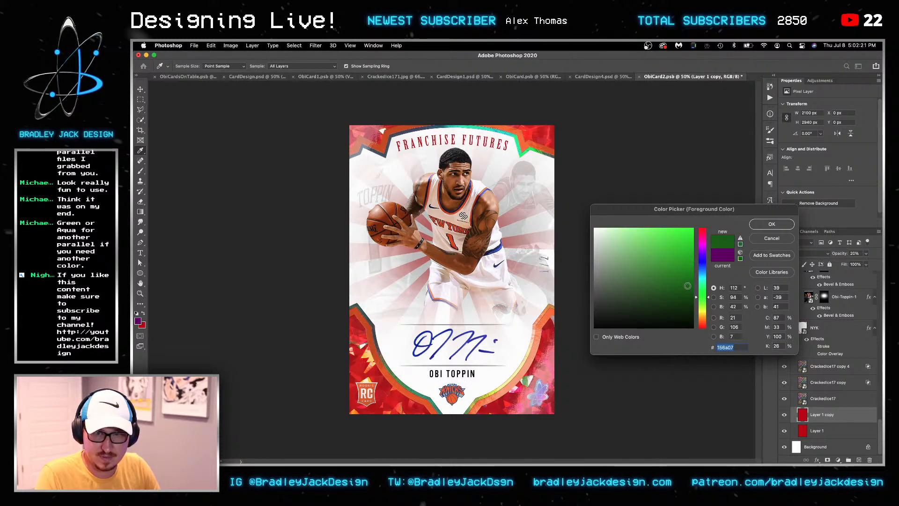
pyautogui.click(766, 226)
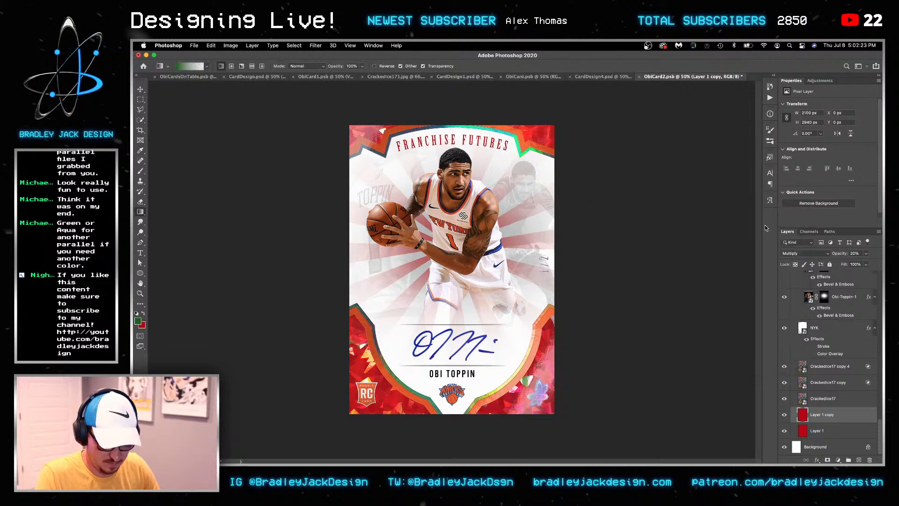
pyautogui.hotkey('alt', 'BackSpace')
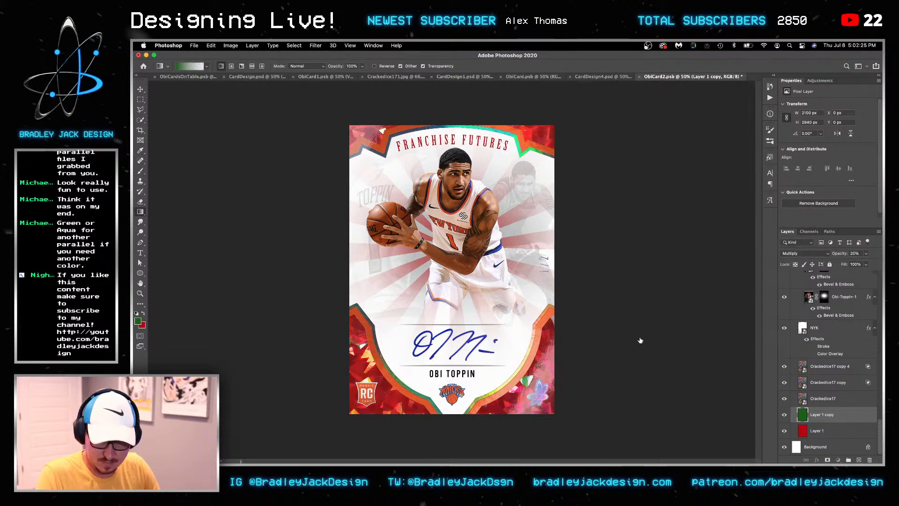
pyautogui.hotkey('alt', '[')
pyautogui.hotkey('alt', 'BackSpace')
pyautogui.press('v')
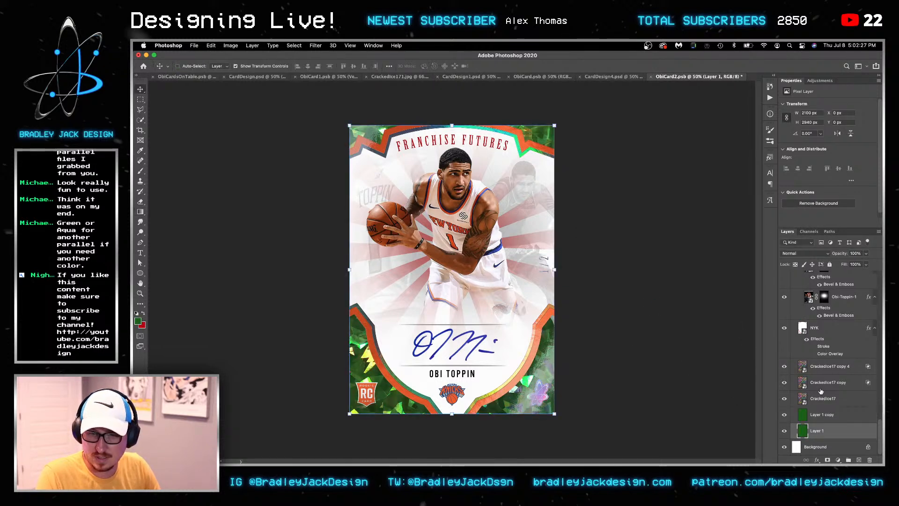
# Check the blend modes of the CrackedIce17, CrackedIce17 copy and CrackedIce17 copy 4 layers
pyautogui.scroll(1, 826, 388)
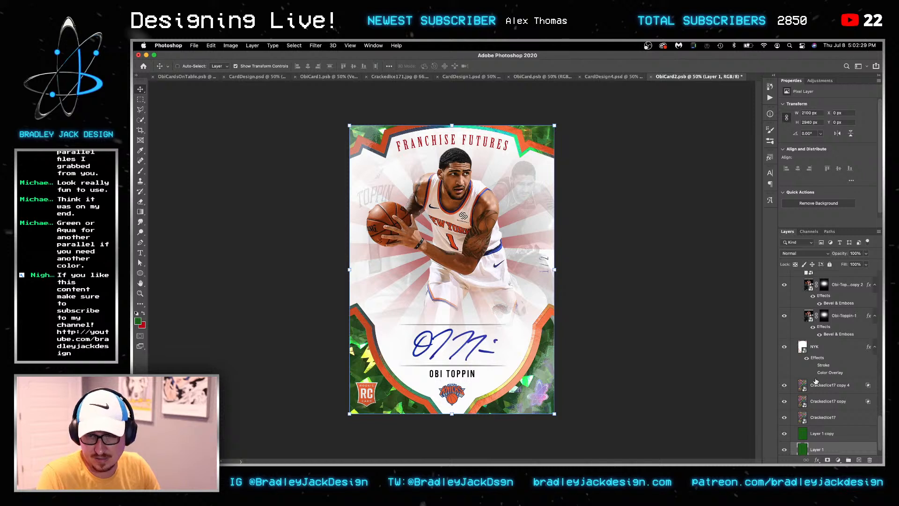
pyautogui.click(829, 416)
pyautogui.click(828, 402)
pyautogui.click(825, 389)
pyautogui.click(827, 405)
pyautogui.click(828, 418)
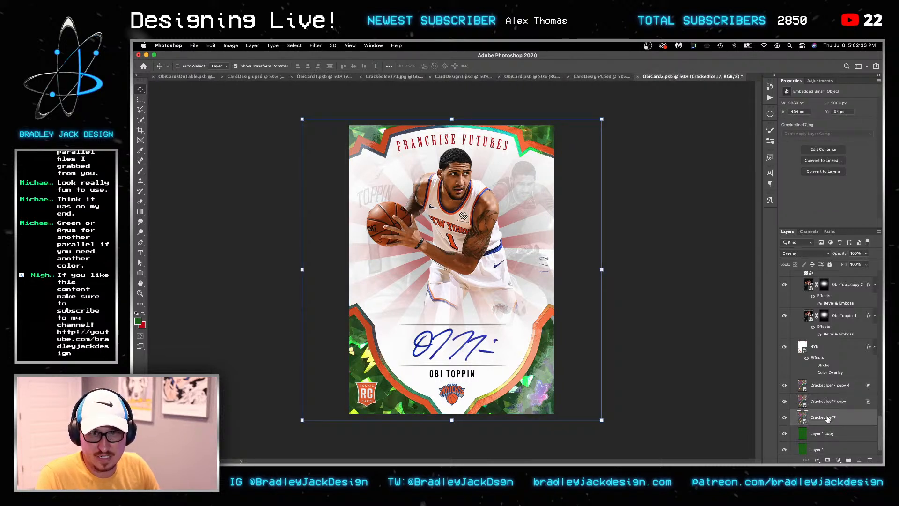
pyautogui.click(825, 405)
pyautogui.click(823, 389)
pyautogui.click(820, 402)
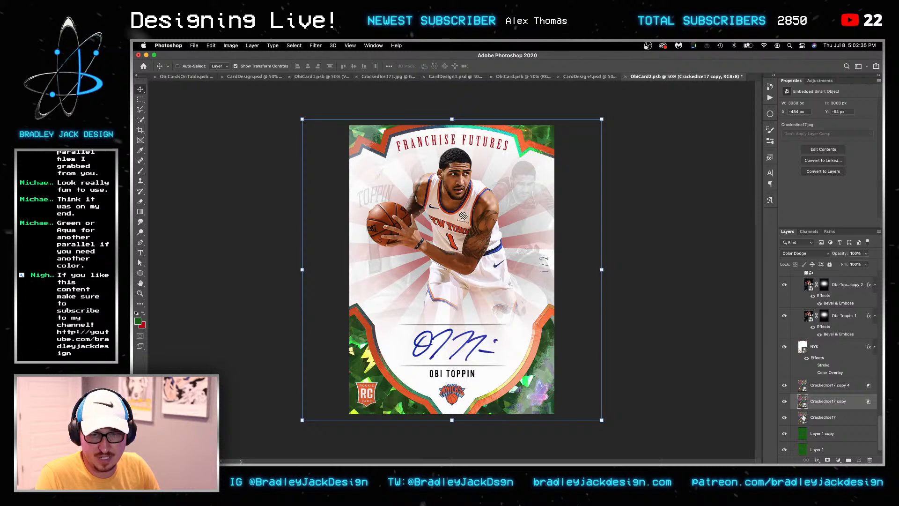
# Open the CrackedIce17 smart object, place FunkyRainbow6.jpg from Bridge's BJD-TradingCard-ParallelPack folder over it, merge down and save
pyautogui.doubleClick(799, 413)
pyautogui.press('super+Tab')
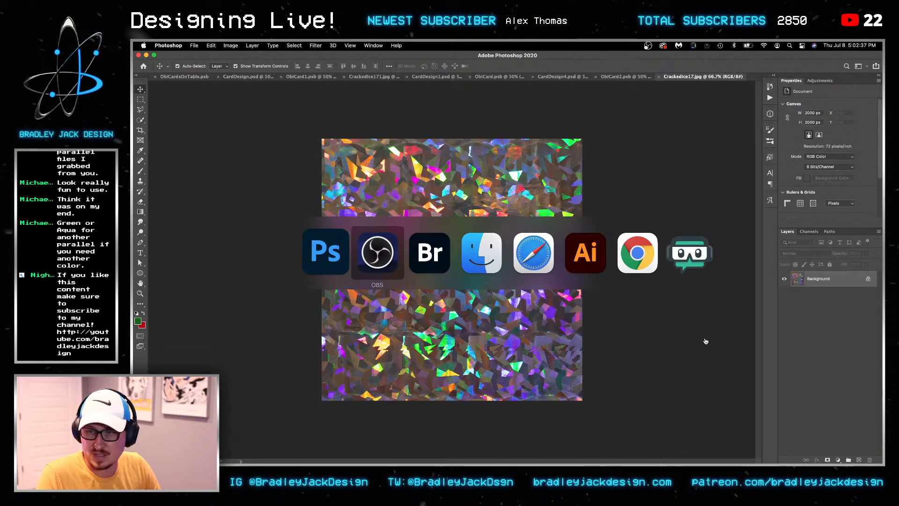
pyautogui.press('super+Tab')
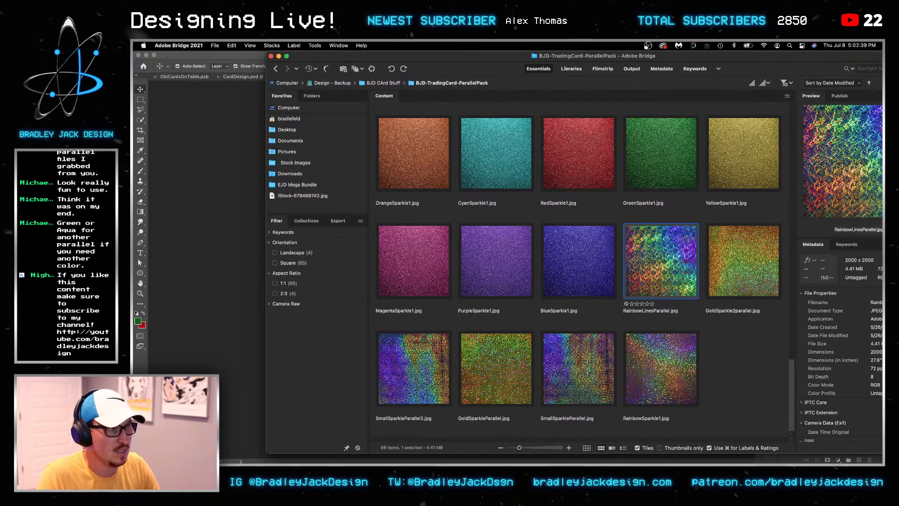
pyautogui.scroll(10, 603, 246)
pyautogui.click(574, 304)
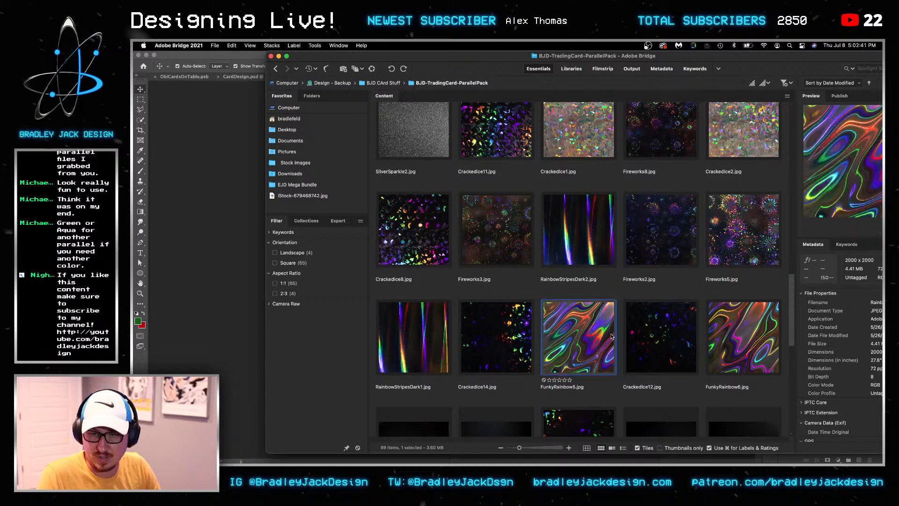
pyautogui.moveTo(736, 338); pyautogui.dragTo(241, 272)
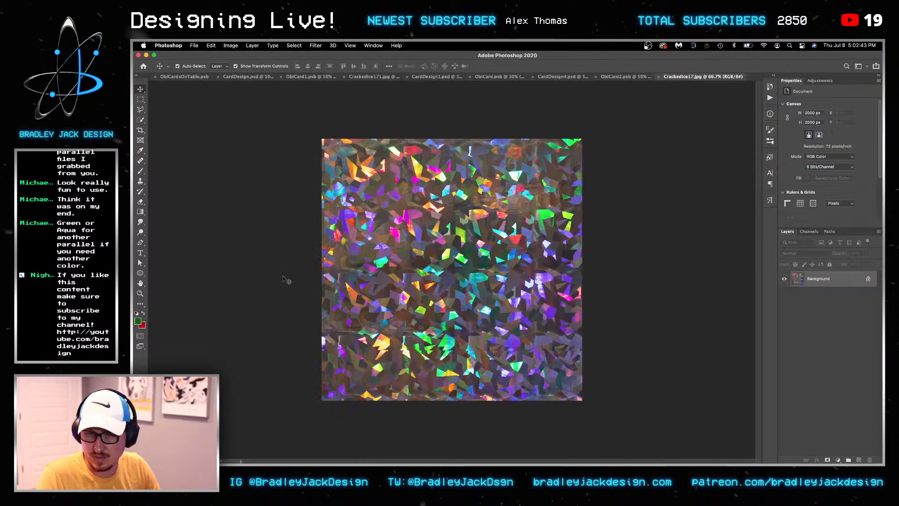
pyautogui.press('super+e')
pyautogui.press('super+s')
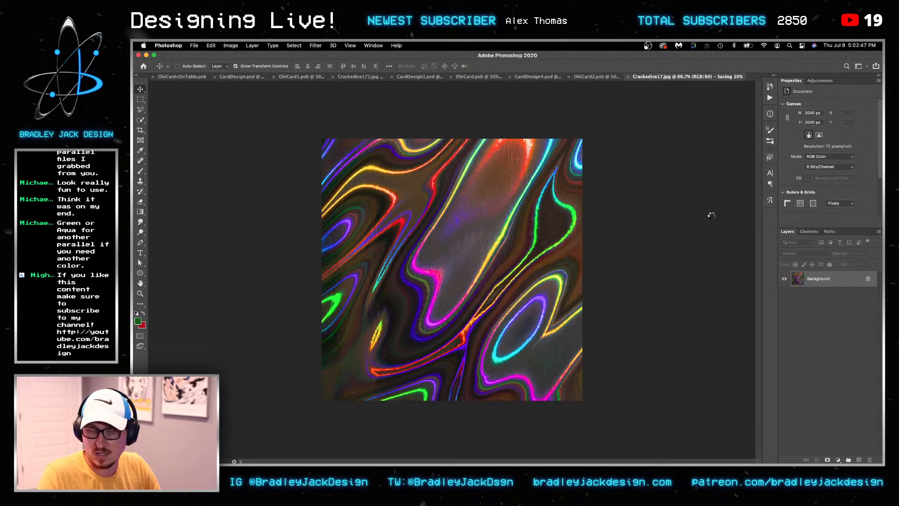
# Back in ObiCard2.psb, scale the three CrackedIce17 texture layers down slightly together around the card
pyautogui.hotkey('ctrl', 'shift', 'Tab')
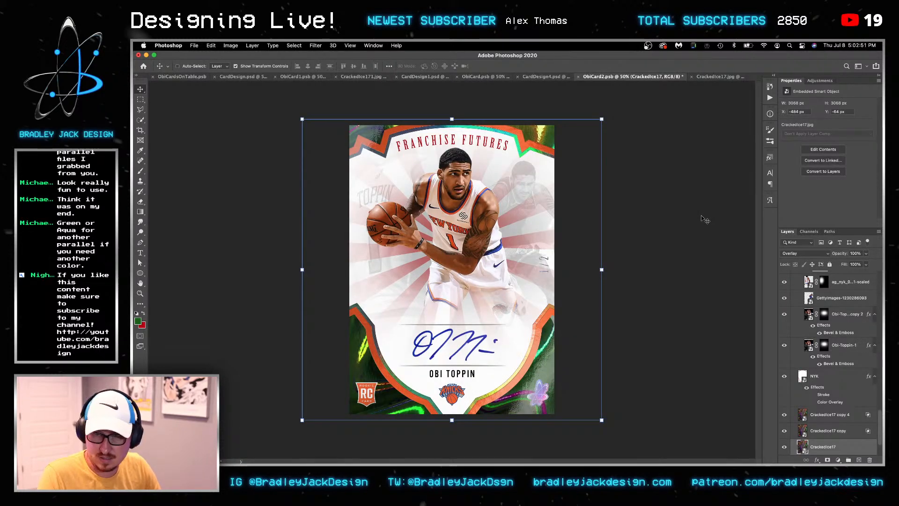
pyautogui.click(837, 414)
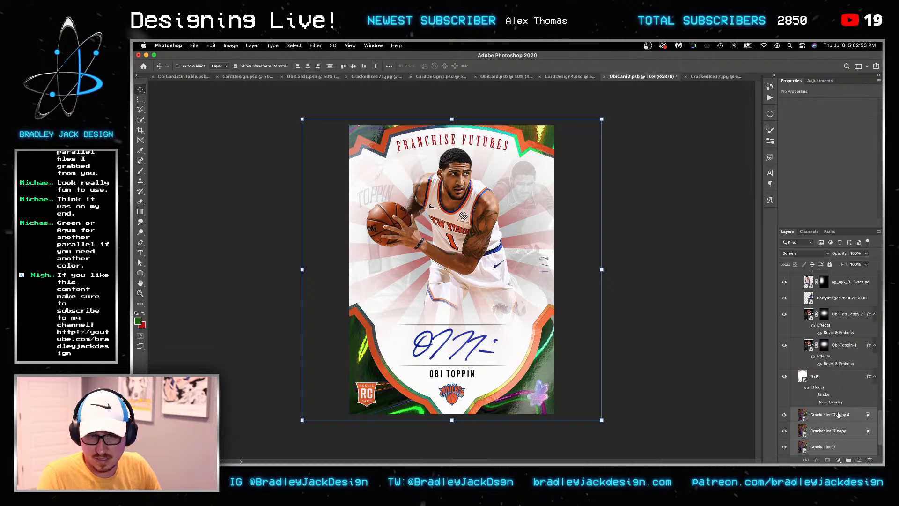
pyautogui.press('super+t')
pyautogui.moveTo(604, 419); pyautogui.dragTo(599, 415)
pyautogui.press('Return')
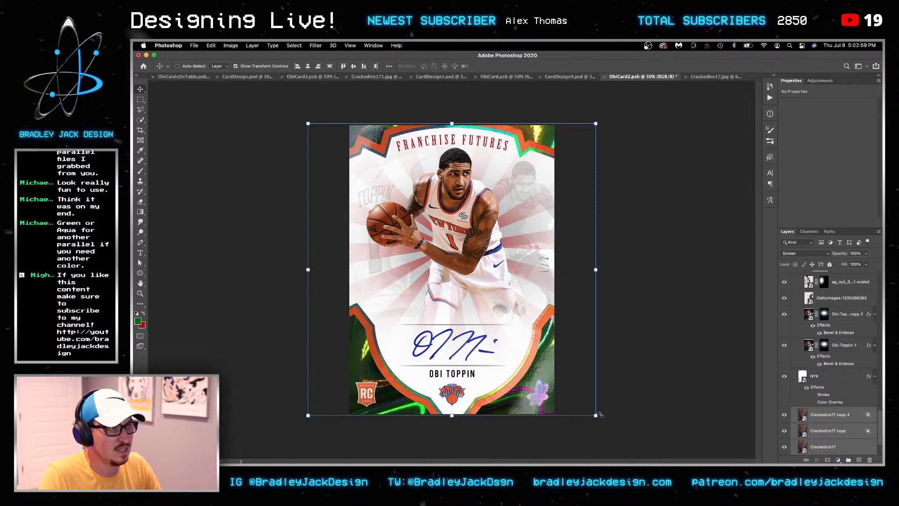
# Compare the green card border with the CrackedIce17, CrackedIce17 copy and CrackedIce17 copy 4 layers individually hidden and shown
pyautogui.click(823, 376)
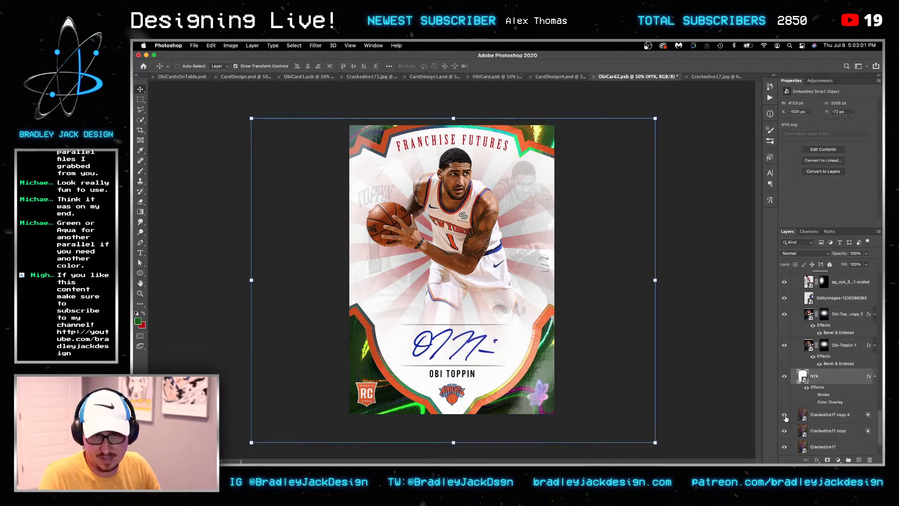
pyautogui.click(785, 446)
pyautogui.click(784, 448)
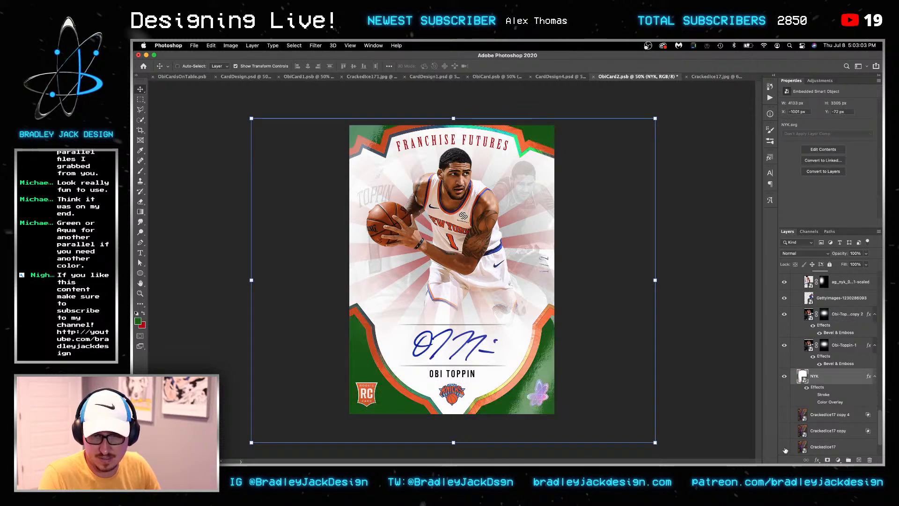
pyautogui.click(785, 449)
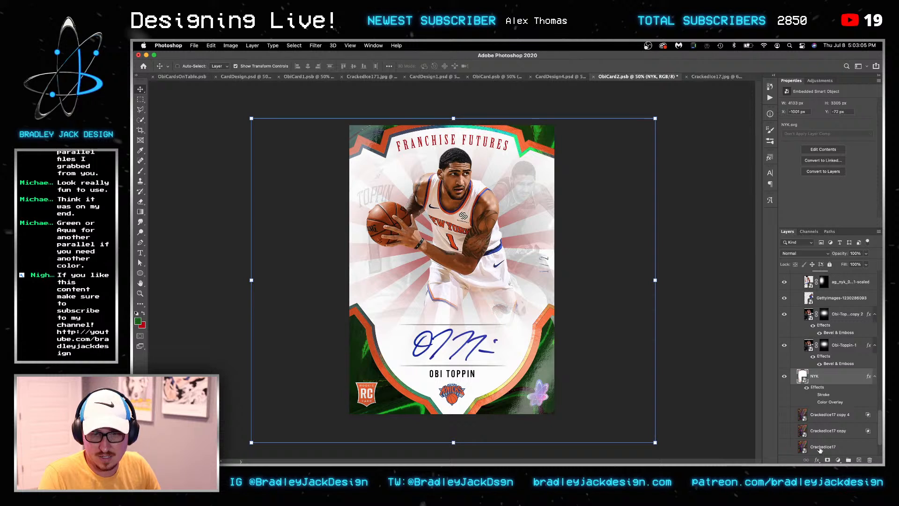
pyautogui.click(819, 447)
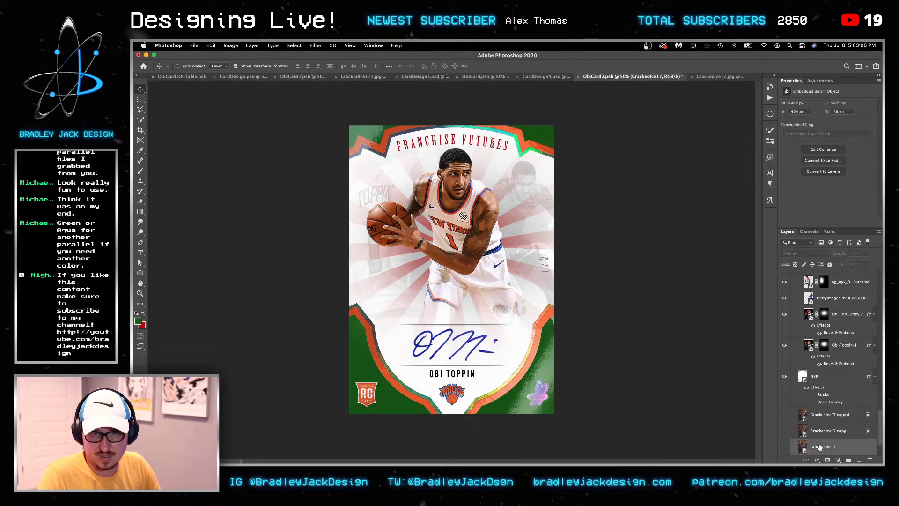
pyautogui.click(785, 414)
pyautogui.click(819, 430)
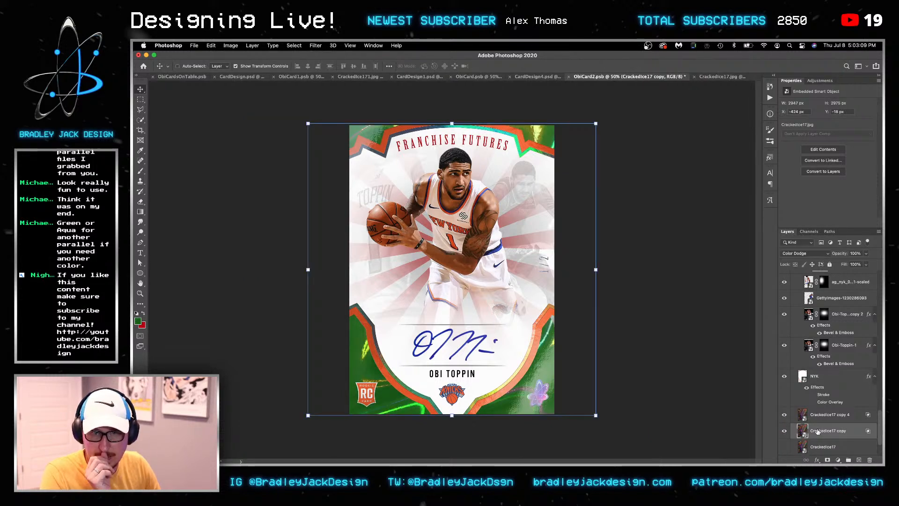
pyautogui.click(784, 446)
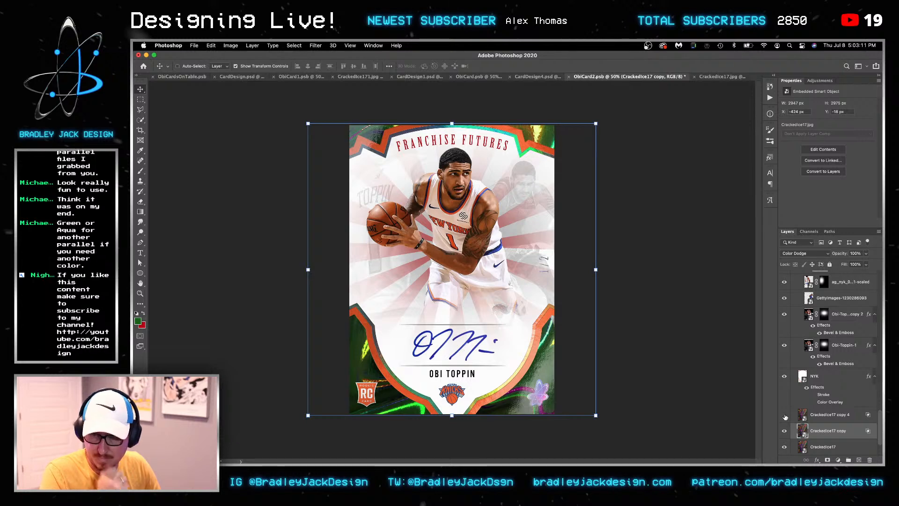
pyautogui.click(784, 414)
pyautogui.click(784, 431)
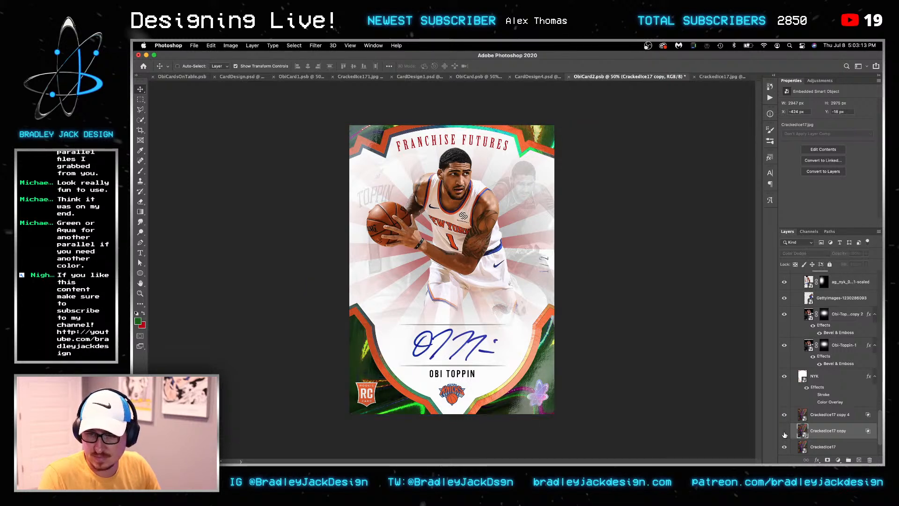
pyautogui.click(785, 430)
# Switch to Bridge and place StarSparkle4.jpg from the BJD-TradingCard-ParallelPack folder into the CrackedIce17.jpg smart object document
pyautogui.press('super+Tab')
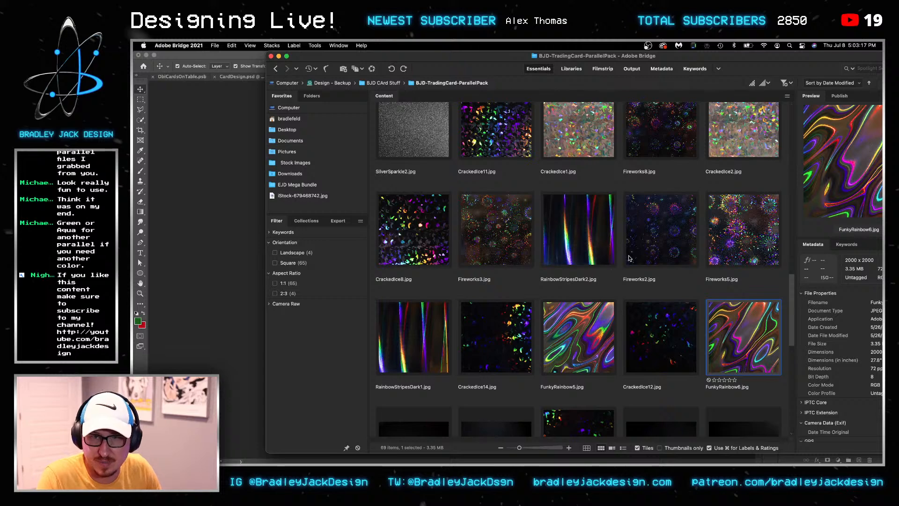
pyautogui.scroll(5, 609, 280)
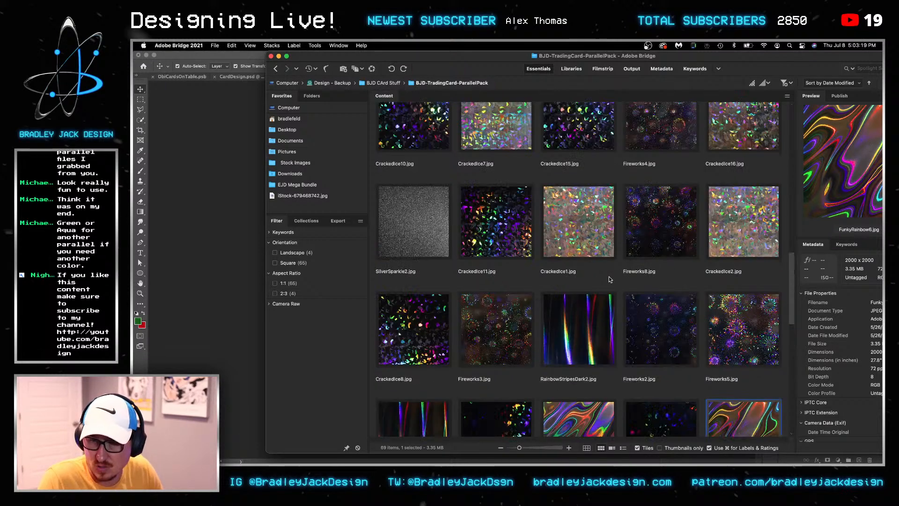
pyautogui.scroll(5, 608, 280)
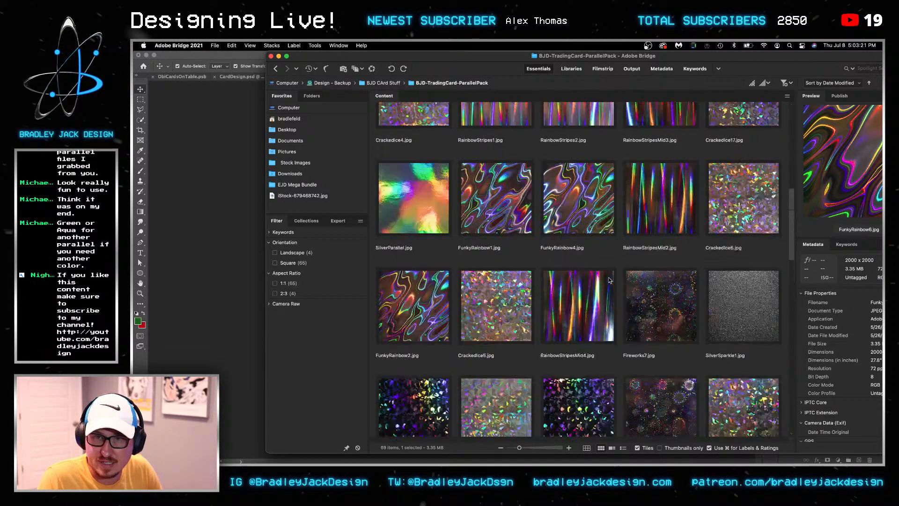
pyautogui.scroll(3, 608, 280)
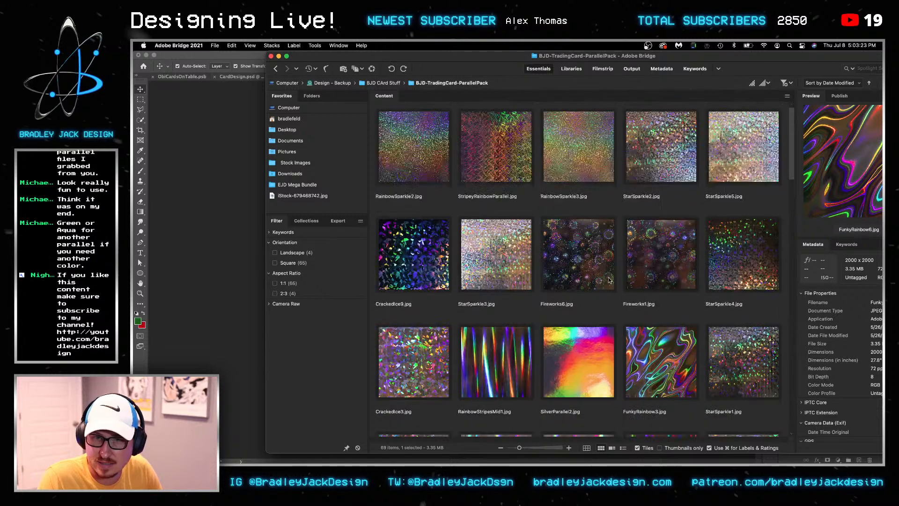
pyautogui.click(744, 261)
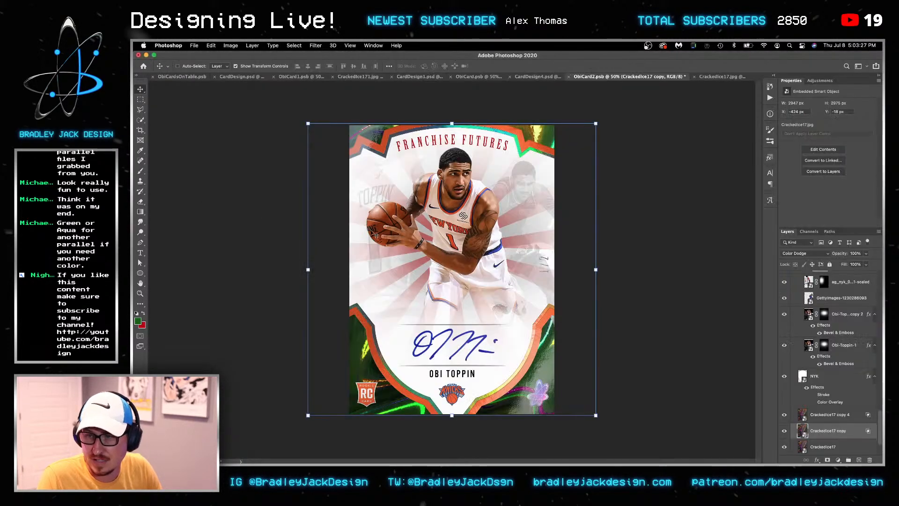
pyautogui.press('super+Tab')
pyautogui.moveTo(743, 261); pyautogui.dragTo(207, 208)
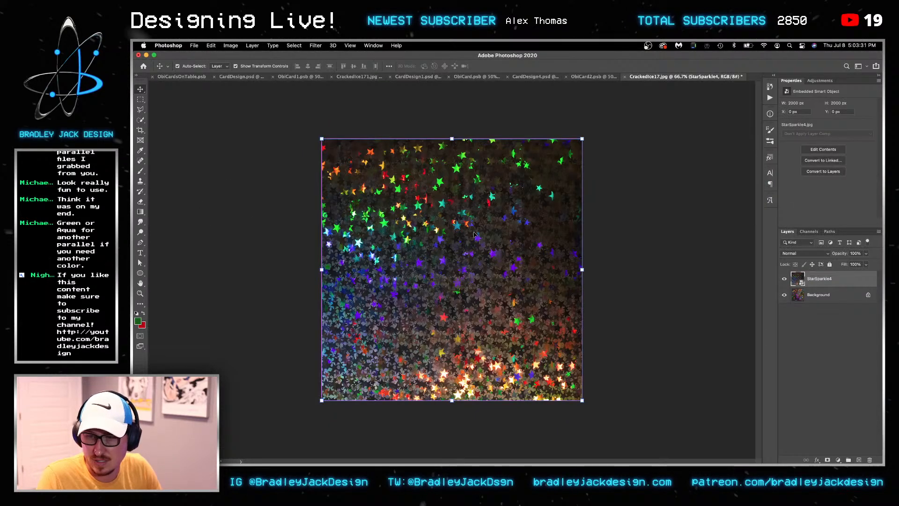
# Place StarSparkle1.jpg from Bridge over the other textures in CrackedIce17.jpg, merge all layers and save
pyautogui.press('super+Tab')
pyautogui.moveTo(739, 351); pyautogui.dragTo(177, 261)
pyautogui.press('super+shift+e')
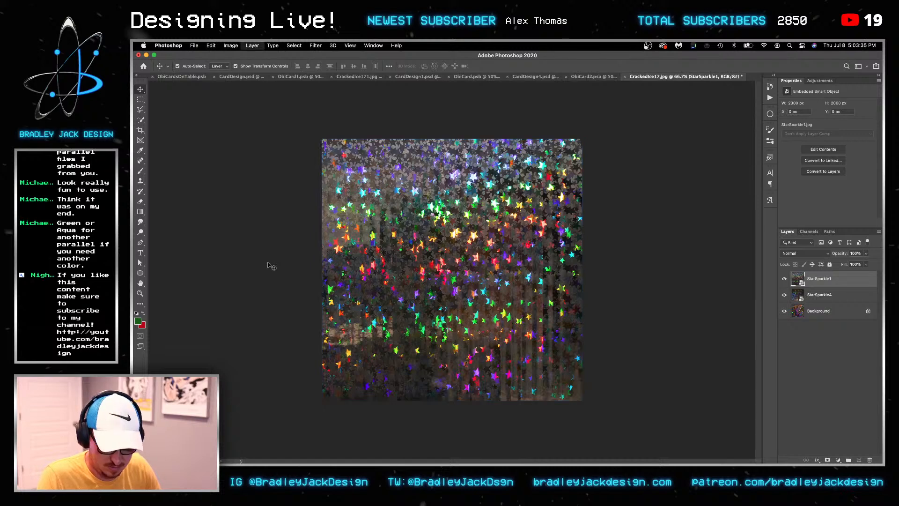
pyautogui.press('super+s')
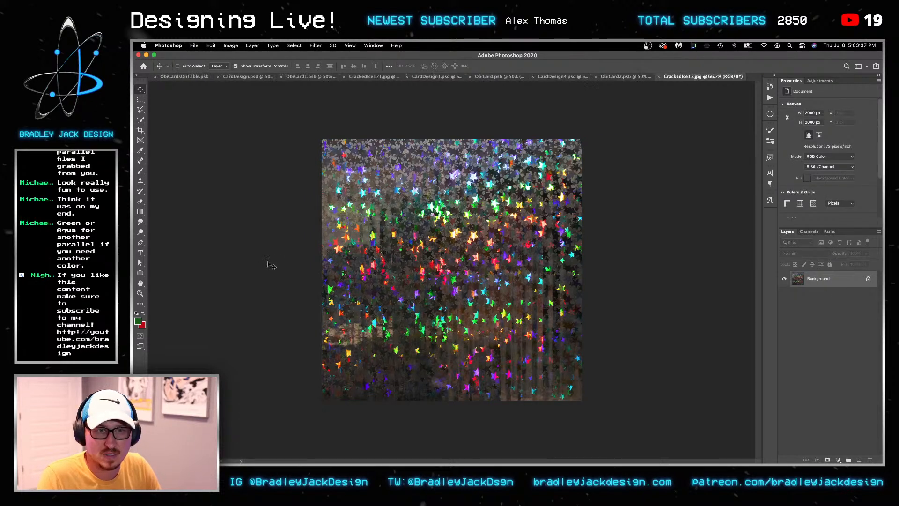
# Back in ObiCard2.psb, toggle the three CrackedIce17 layers to compare how each contributes to the star texture and check their blend modes
pyautogui.hotkey('ctrl', 'shift', 'Tab')
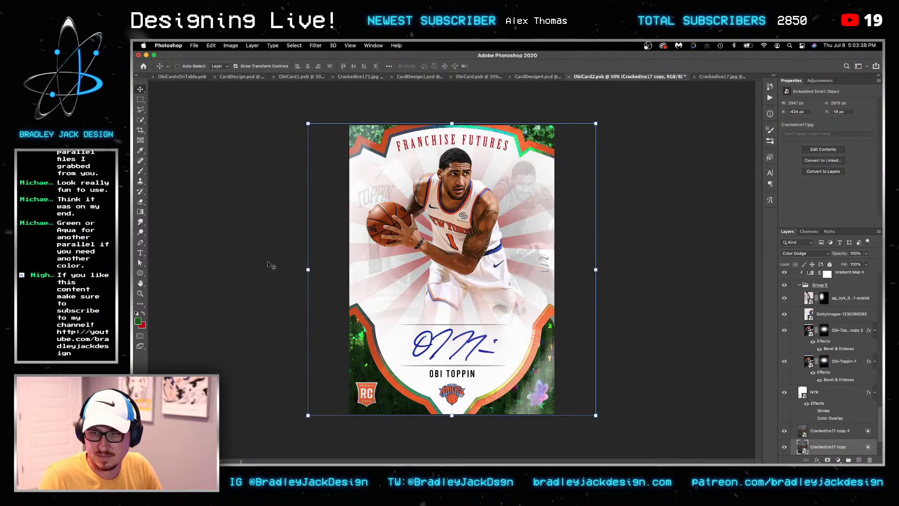
pyautogui.scroll(-2, 787, 405)
pyautogui.click(784, 393)
pyautogui.click(784, 409)
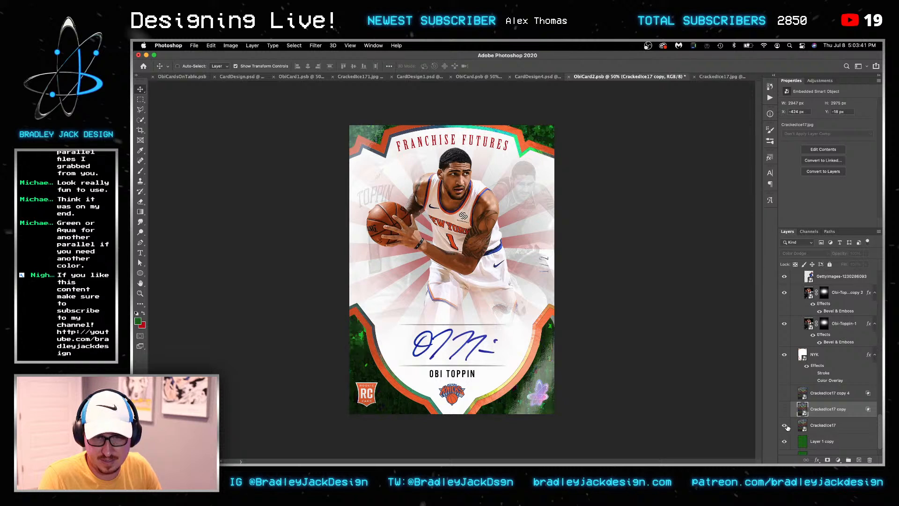
pyautogui.click(826, 425)
pyautogui.moveTo(784, 414); pyautogui.dragTo(785, 395)
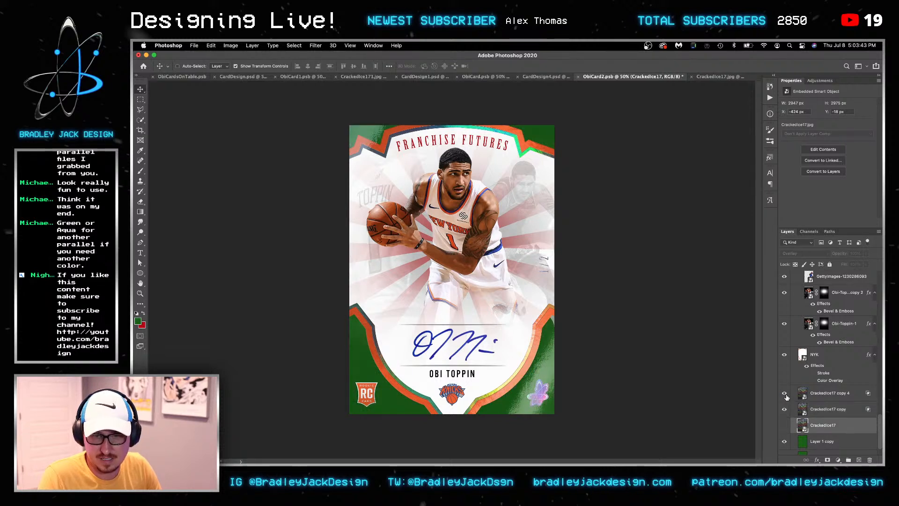
pyautogui.click(829, 394)
pyautogui.click(784, 393)
pyautogui.click(785, 425)
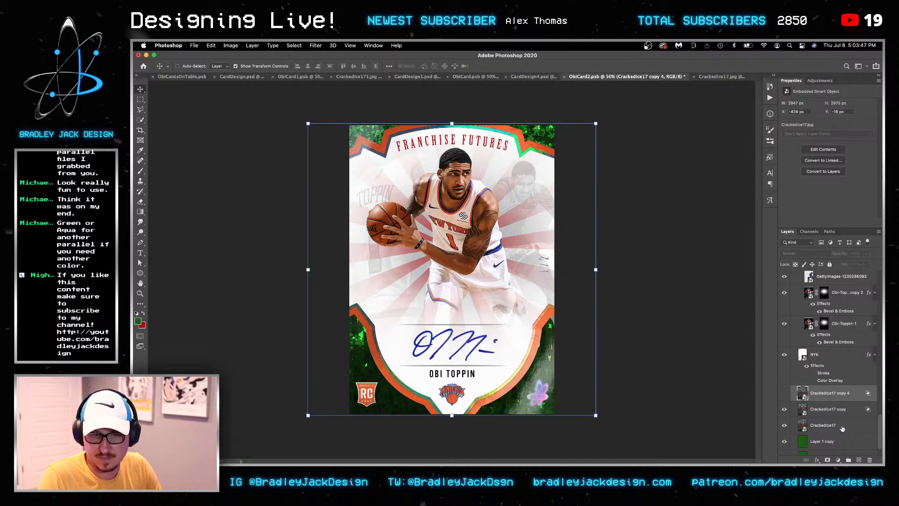
pyautogui.click(841, 426)
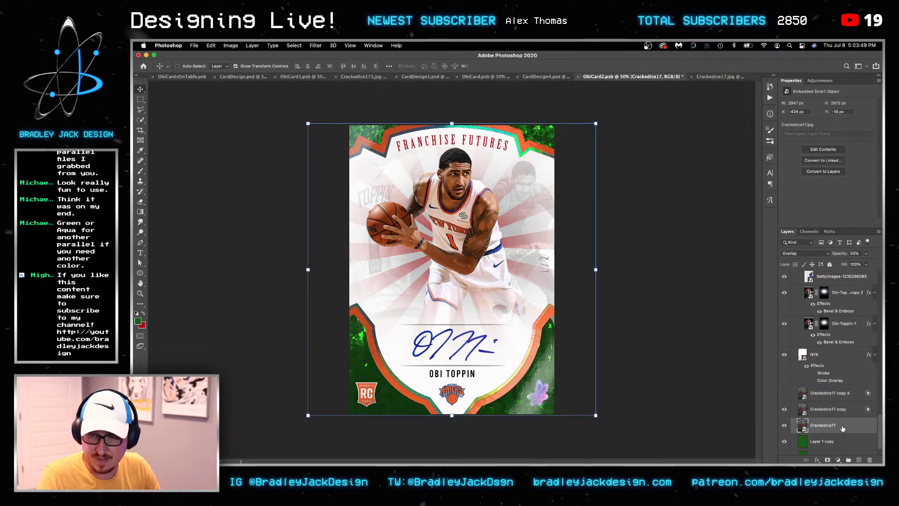
pyautogui.click(844, 416)
pyautogui.click(837, 393)
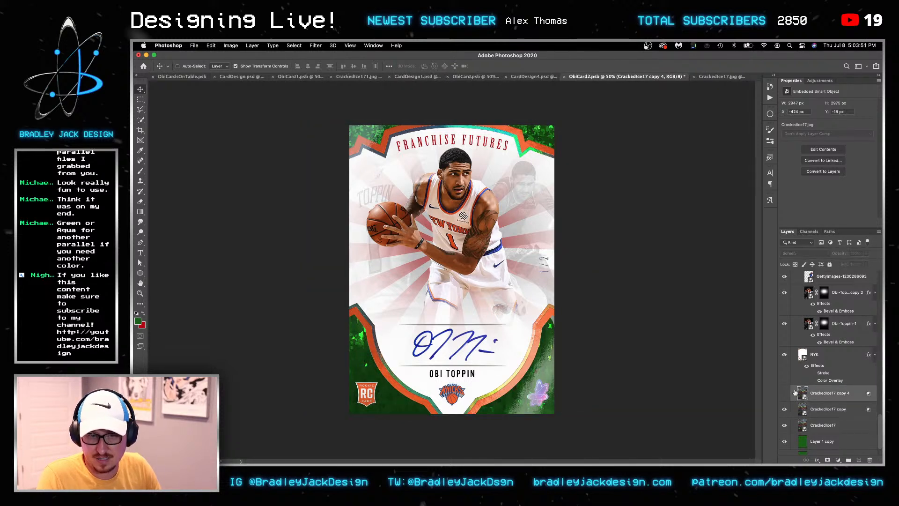
pyautogui.click(784, 393)
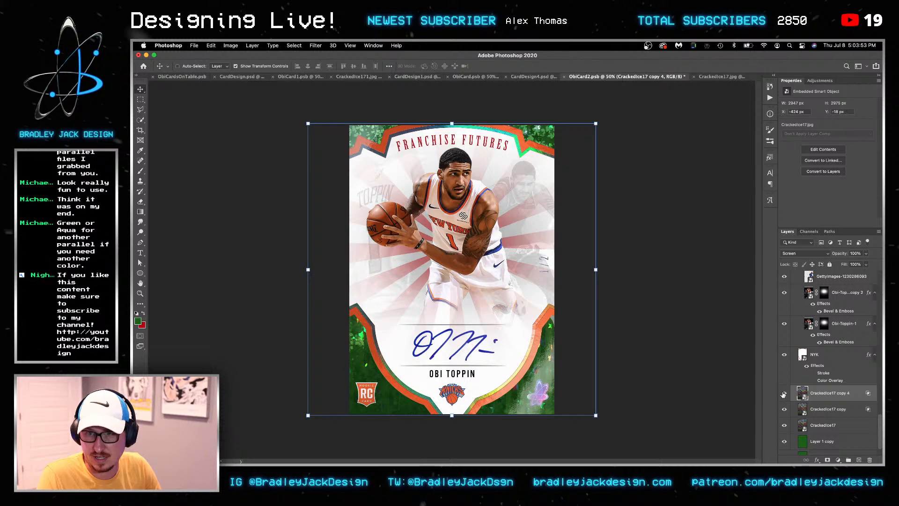
# Rotate the three CrackedIce17 texture layers together by 180° and scale them up slightly around the card
pyautogui.keyDown('shift'); pyautogui.click(824, 425); pyautogui.keyUp('shift')
pyautogui.press('super+t')
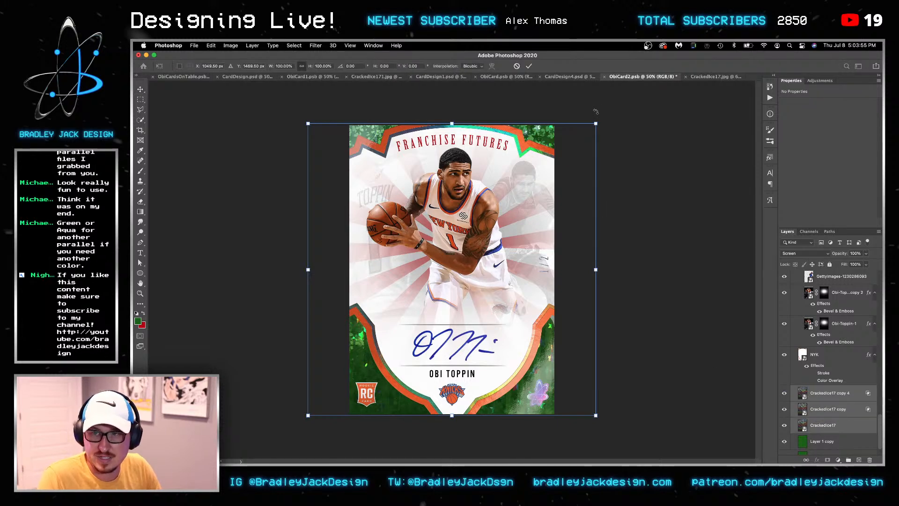
pyautogui.moveTo(690, 283); pyautogui.dragTo(347, 405)
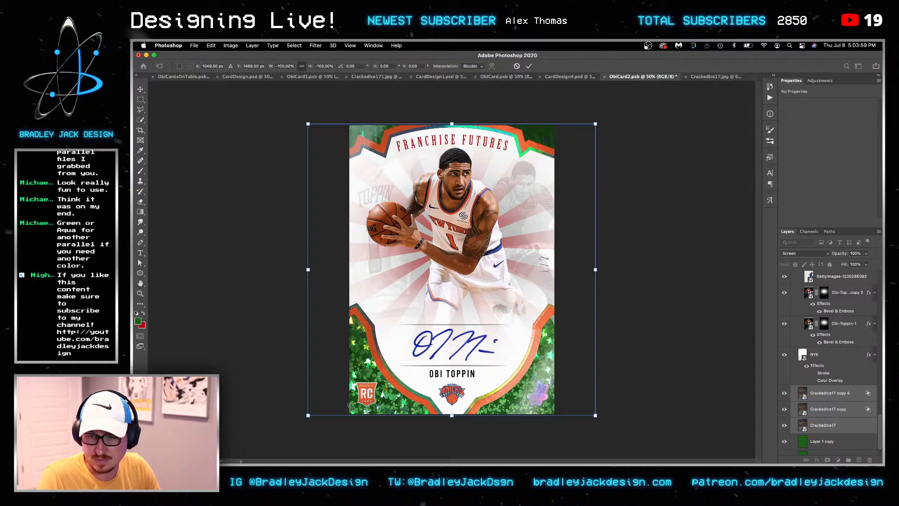
pyautogui.press('Return')
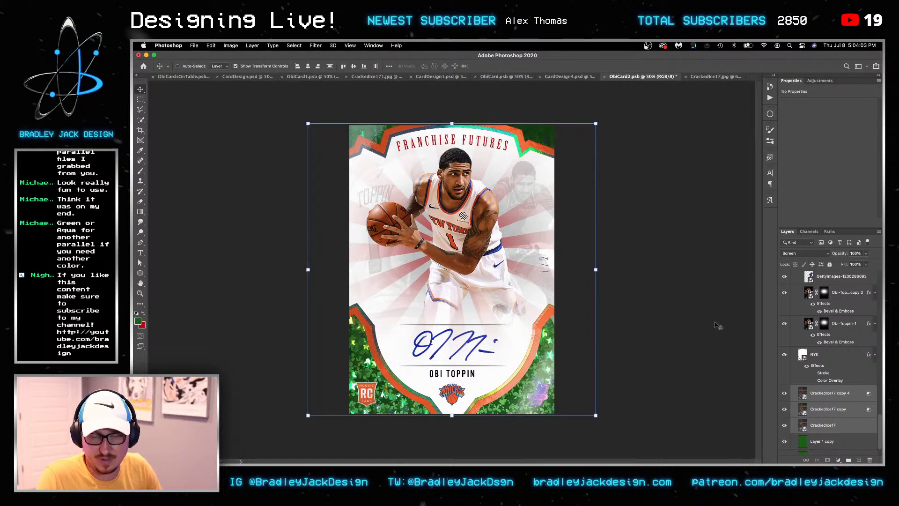
pyautogui.moveTo(596, 123); pyautogui.dragTo(607, 114)
pyautogui.press('Return')
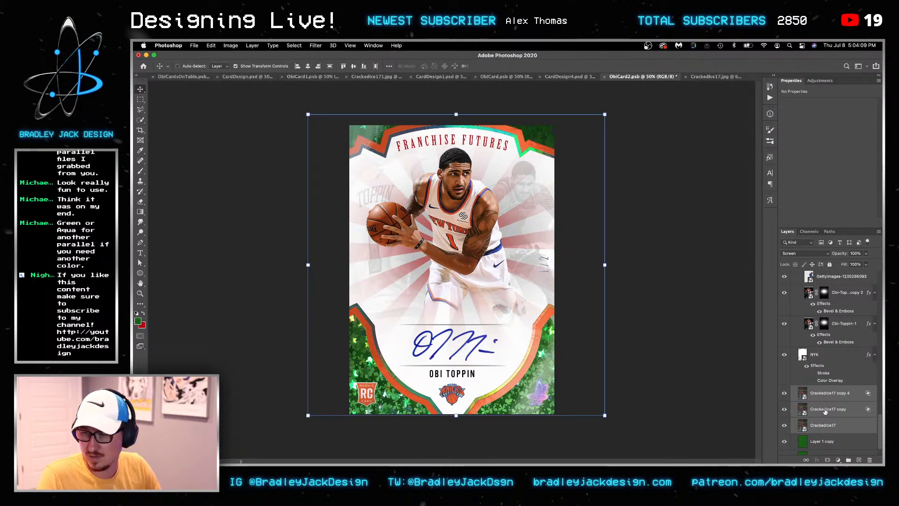
# Copy the foreground green #146a06 and apply it as the Color Overlay colour of the sunburst Vector Smart Object
pyautogui.click(138, 321)
pyautogui.press('Escape')
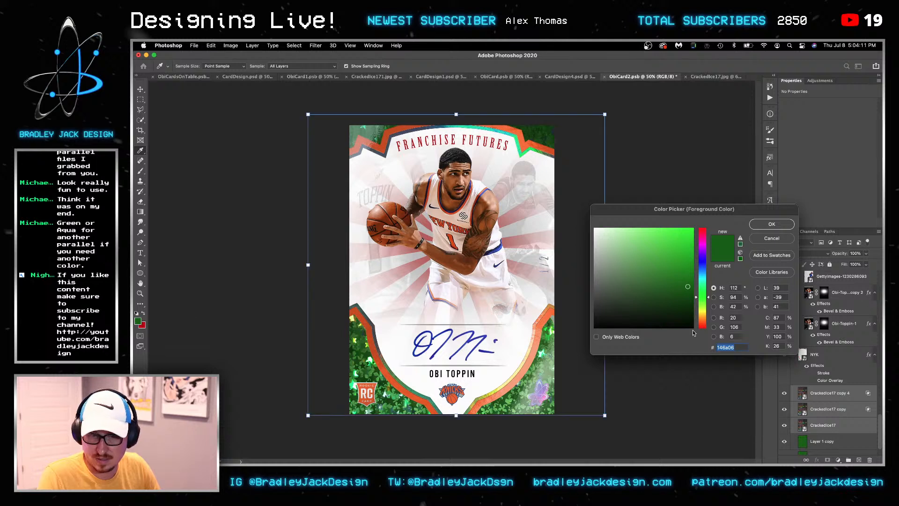
pyautogui.scroll(10, 823, 368)
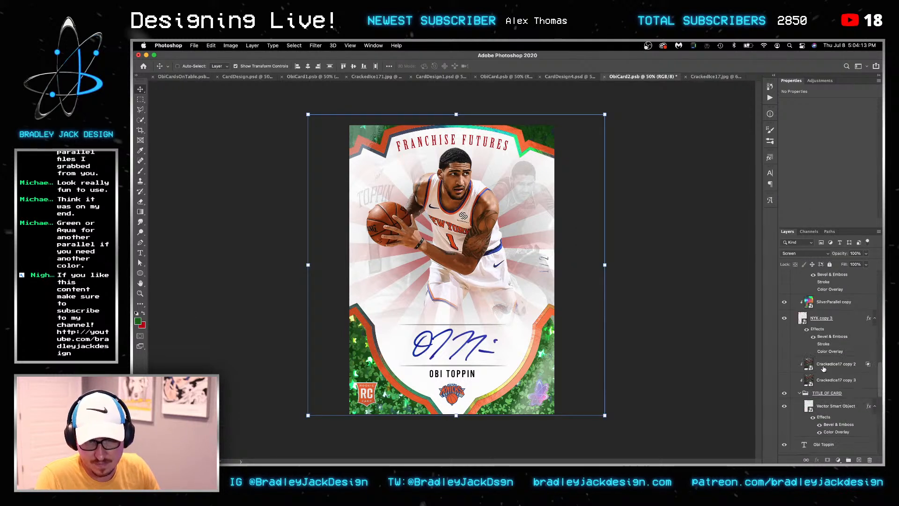
pyautogui.scroll(10, 824, 337)
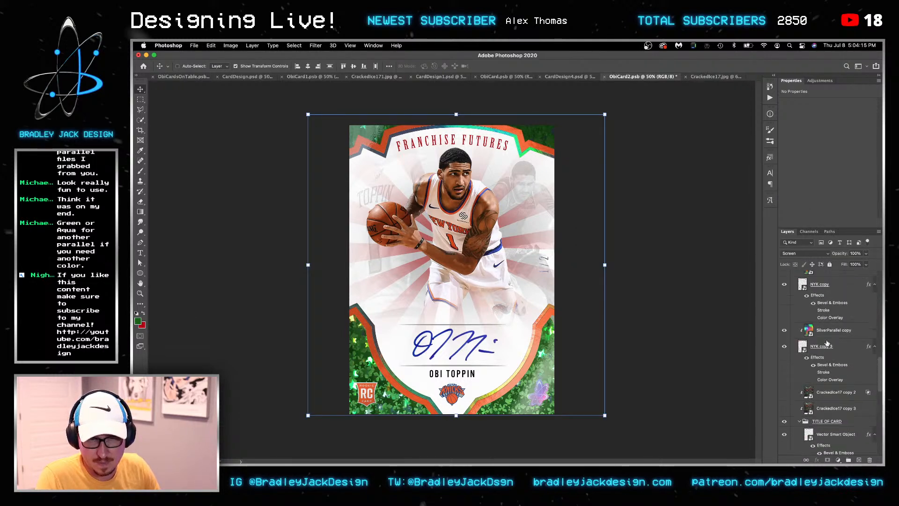
pyautogui.scroll(10, 827, 342)
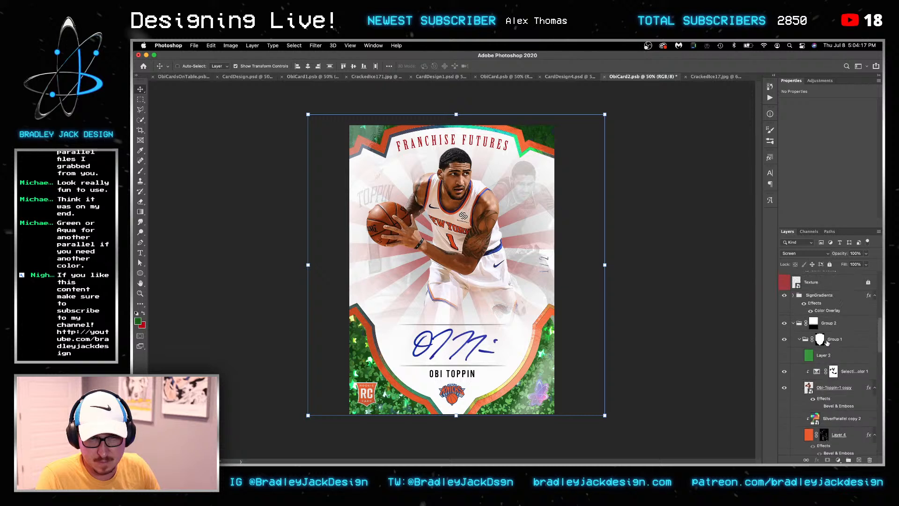
pyautogui.scroll(-15, 826, 343)
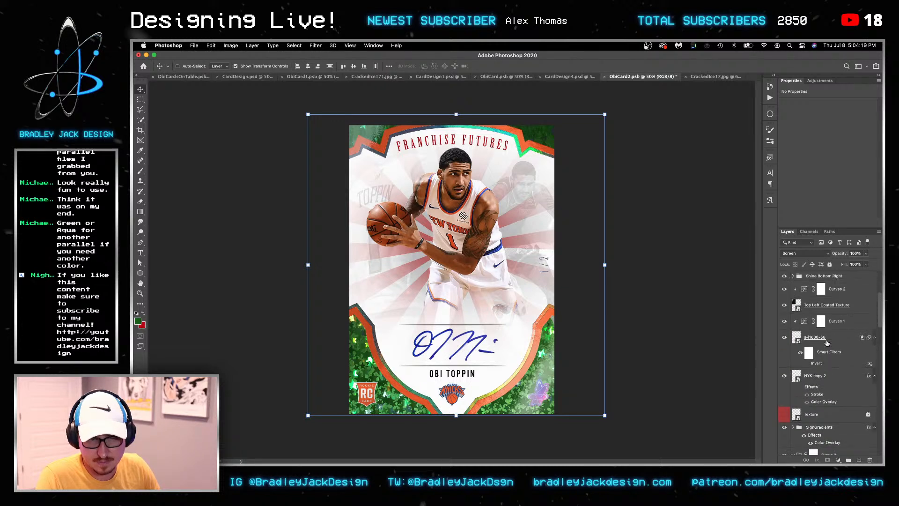
pyautogui.scroll(5, 827, 345)
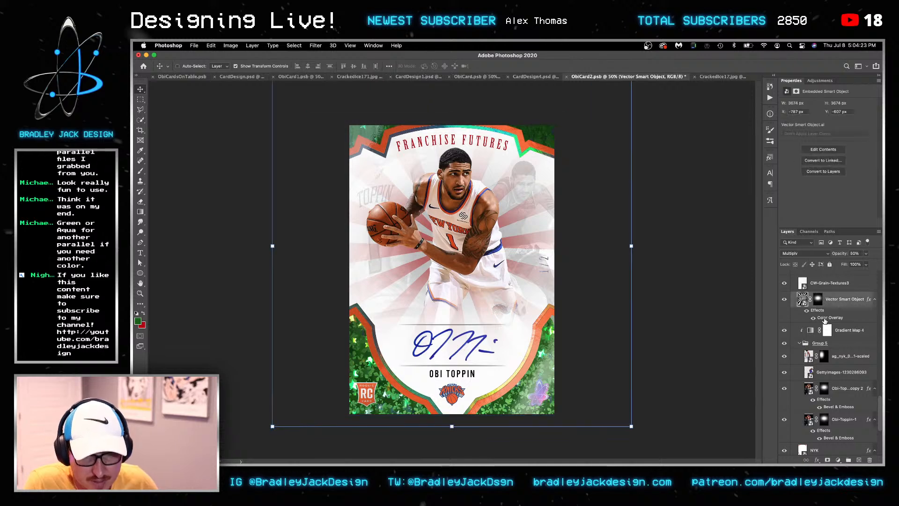
pyautogui.doubleClick(829, 318)
pyautogui.click(765, 143)
pyautogui.press('super+v')
pyautogui.press('Return')
pyautogui.click(852, 130)
# Set the Color Overlay of the TITLE OF CARD group's Vector Smart Object to the same green, save ObiCard2.psb and return to CardDesign4.psd
pyautogui.scroll(5, 831, 323)
pyautogui.doubleClick(828, 367)
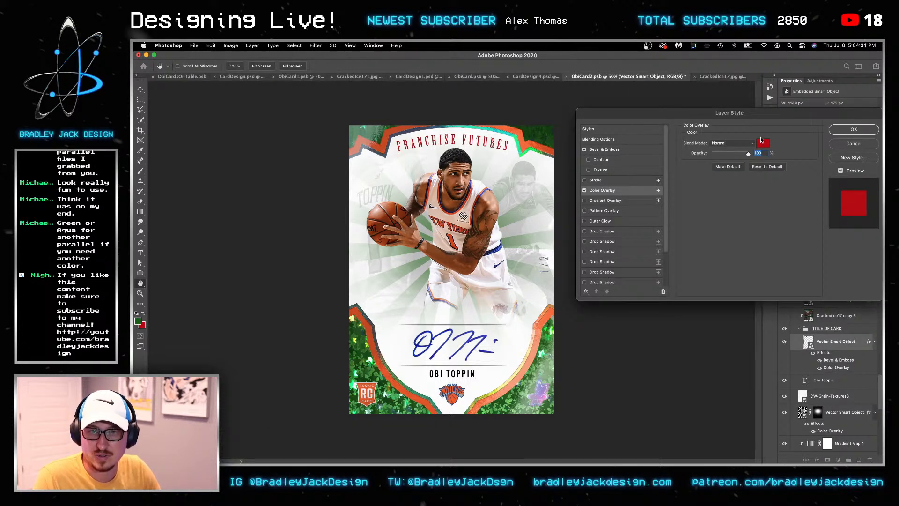
pyautogui.click(761, 142)
pyautogui.press('super+v')
pyautogui.press('Return')
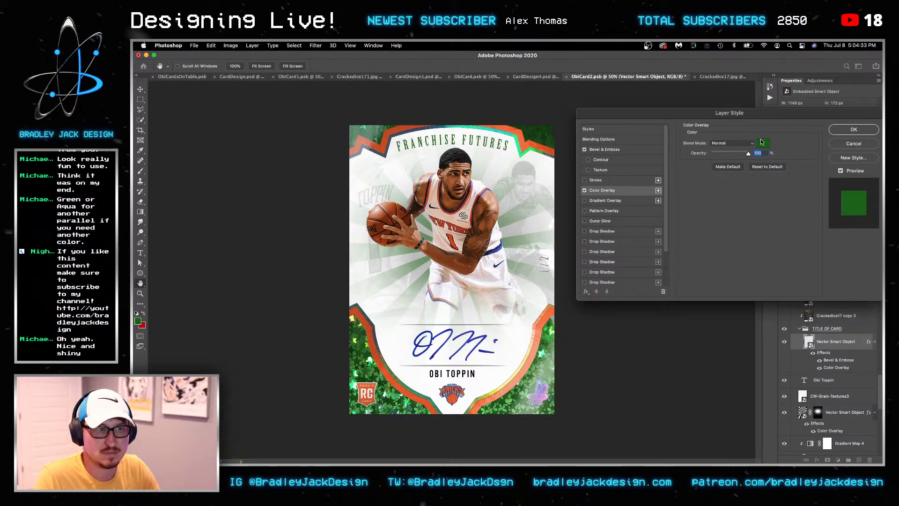
pyautogui.press('Return')
pyautogui.press('super+s')
pyautogui.press('super+shift+grave')
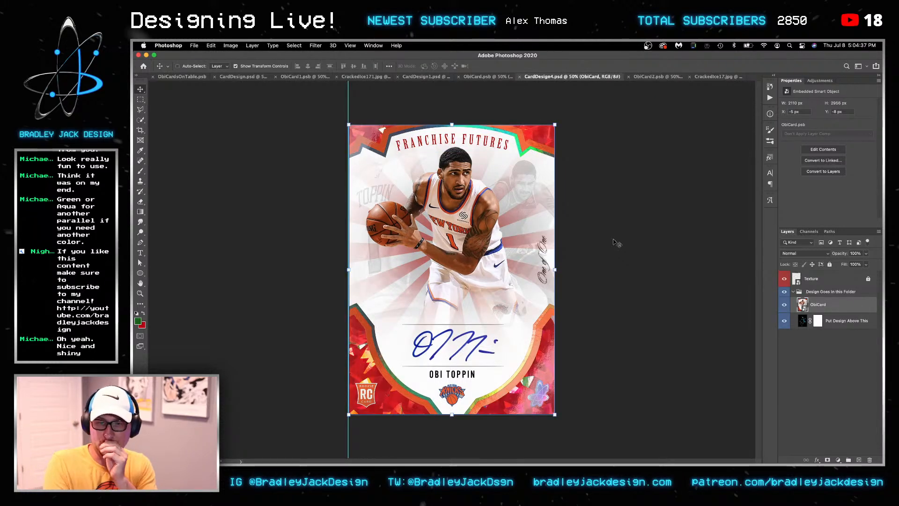
# Check the green parallel in ObiCard2.psb and CardDesign4.psd, save the updated CardDesign4.psd and return to ObiCardsOnTable.psb
pyautogui.hotkey('ctrl', 'Tab')
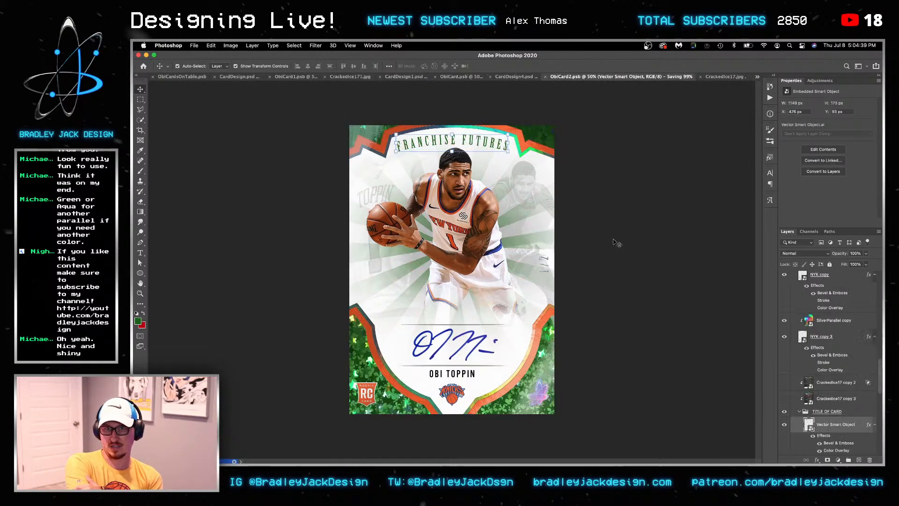
pyautogui.hotkey('ctrl', 'Tab')
pyautogui.hotkey('ctrl', 'shift', 'Tab')
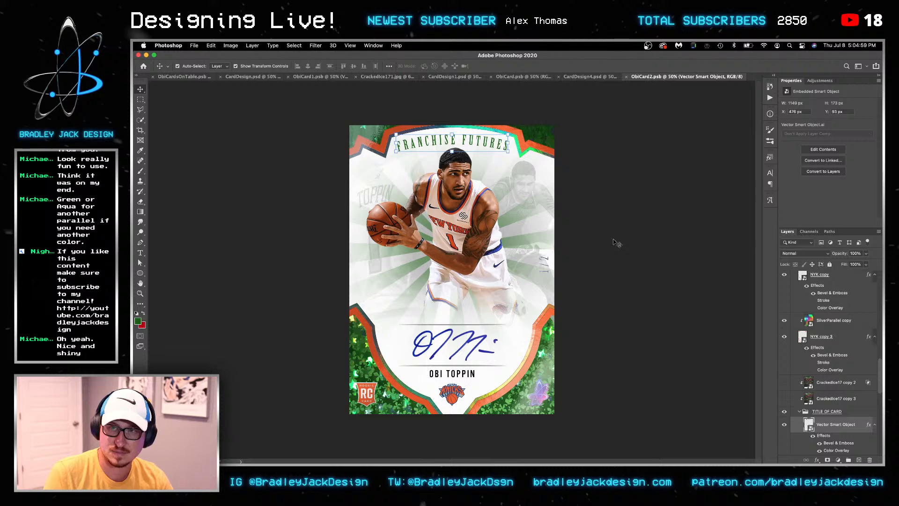
pyautogui.hotkey('ctrl', 'shift', 'Tab')
pyautogui.hotkey('ctrl', 'Tab')
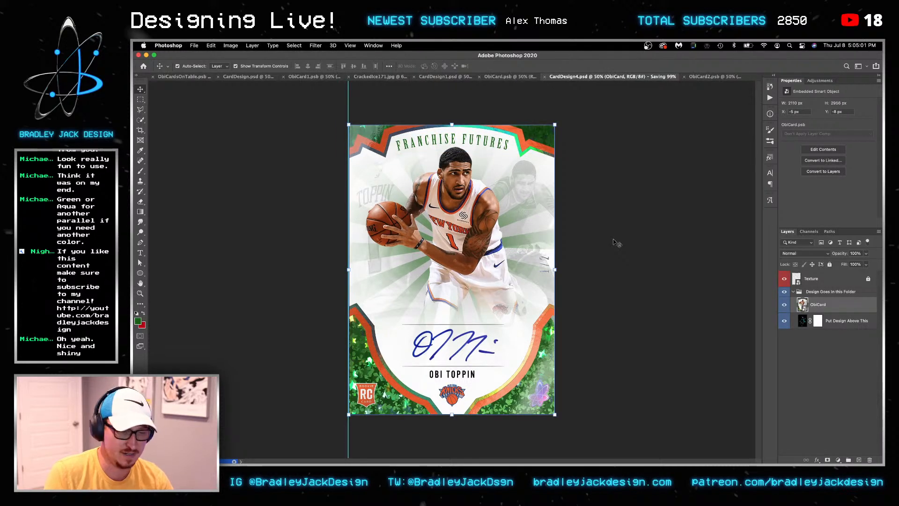
pyautogui.hotkey('ctrl', 'Tab')
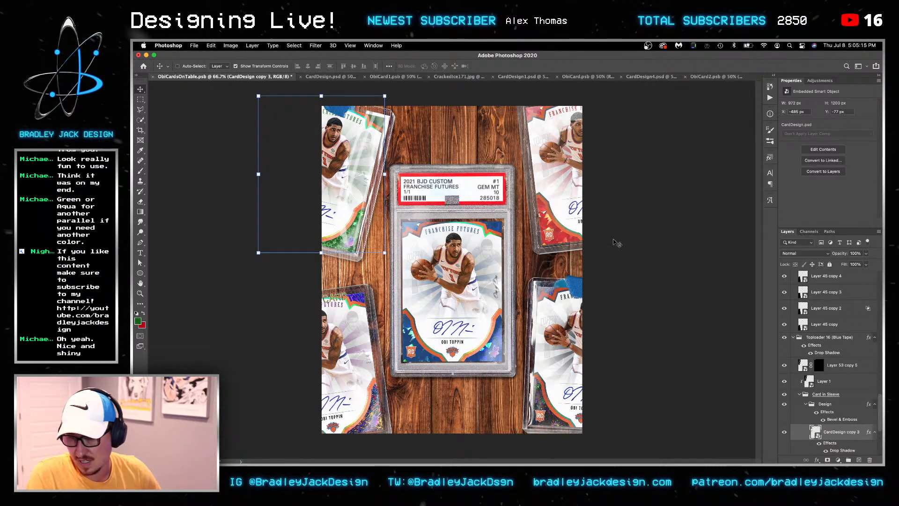
# Rotate the Toploader 9 (Blue Tape) group clockwise by about 1.9°
pyautogui.rightClick(560, 327)
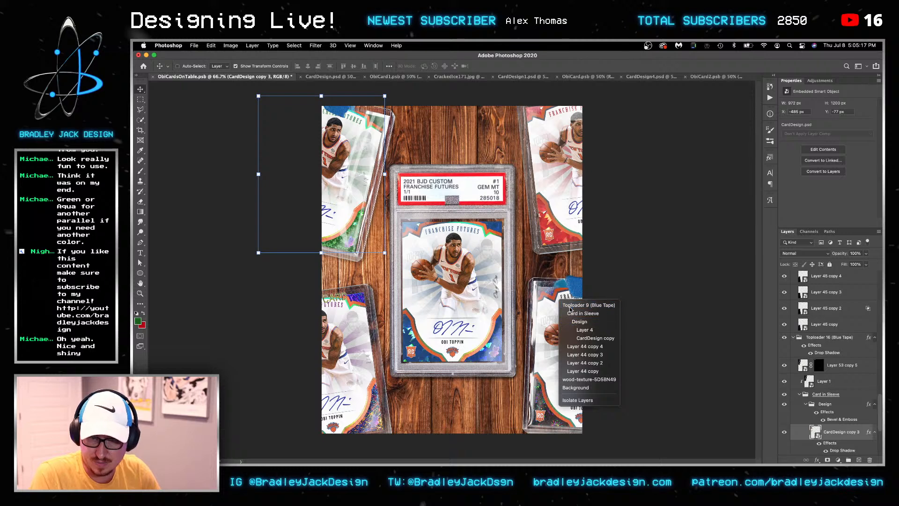
pyautogui.click(583, 303)
pyautogui.press('super+t')
pyautogui.moveTo(668, 249); pyautogui.dragTo(671, 249)
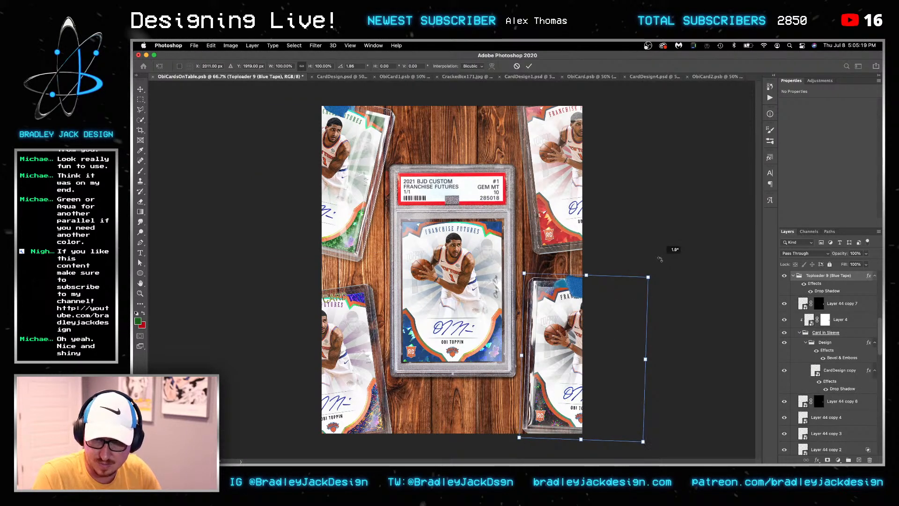
pyautogui.press('Return')
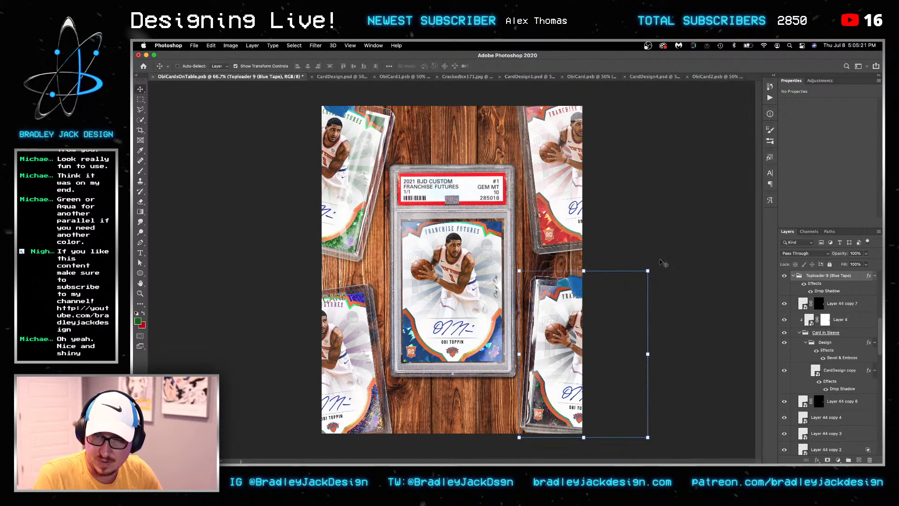
# Select the Toploader 4 group holding the red parallel and nudge it slightly up and to the left
pyautogui.rightClick(562, 169)
pyautogui.click(562, 169)
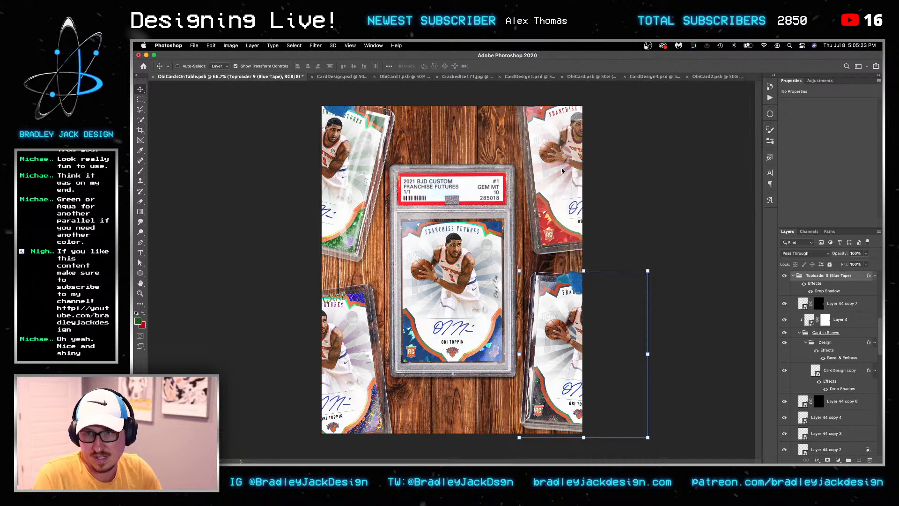
pyautogui.hotkey('shift', 'Up')
pyautogui.hotkey('shift', 'Up')
pyautogui.hotkey('shift', 'Up')
pyautogui.hotkey('shift', 'Left')
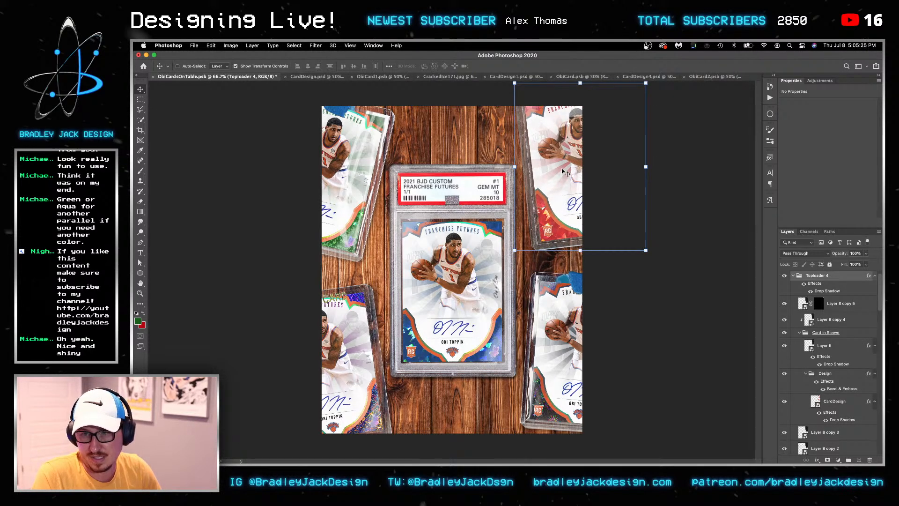
# Open the recent file UrlacherFull.psb, copy its Lookups group into ObiCardsOnTable.psb above PSA GRADED CASE and toggle it to compare its effect
pyautogui.scroll(1, 820, 307)
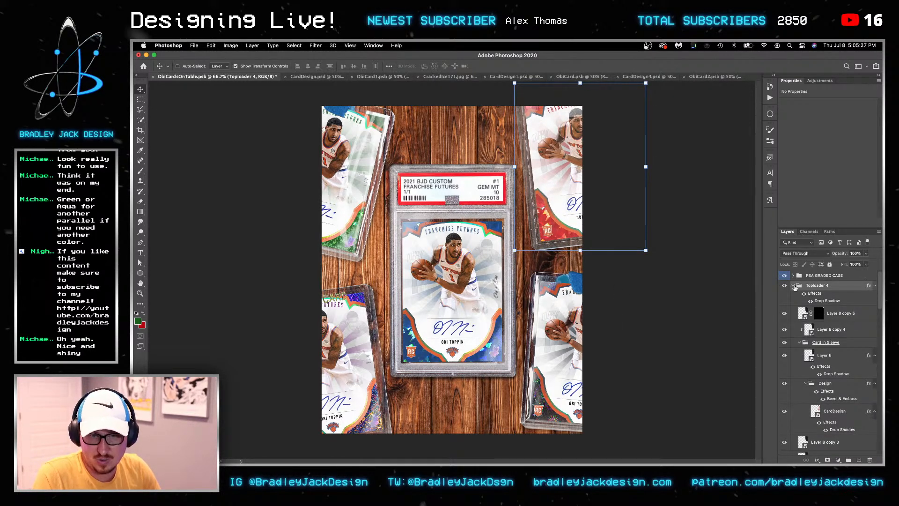
pyautogui.click(792, 285)
pyautogui.click(813, 277)
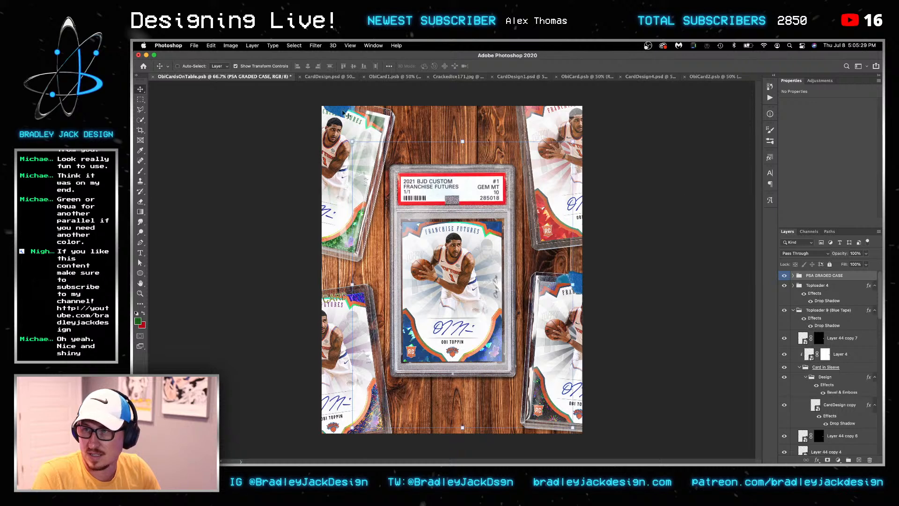
pyautogui.click(194, 46)
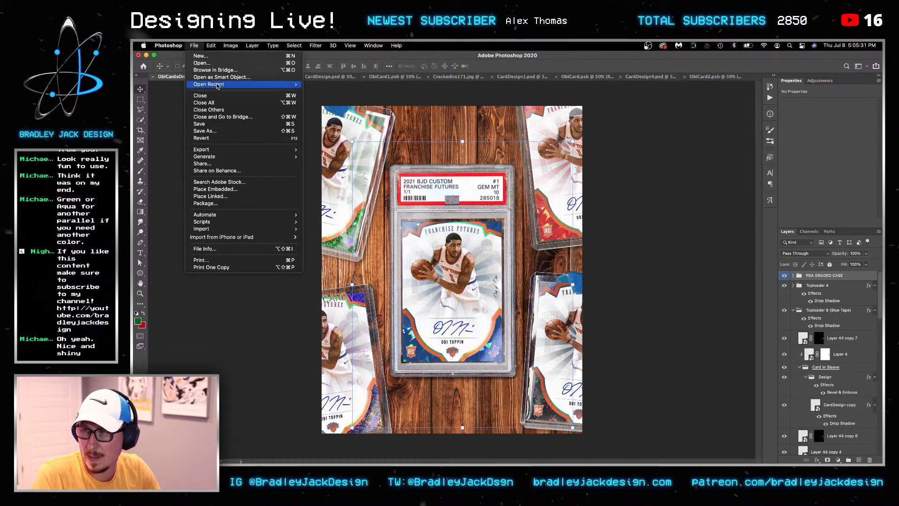
pyautogui.moveTo(219, 84)
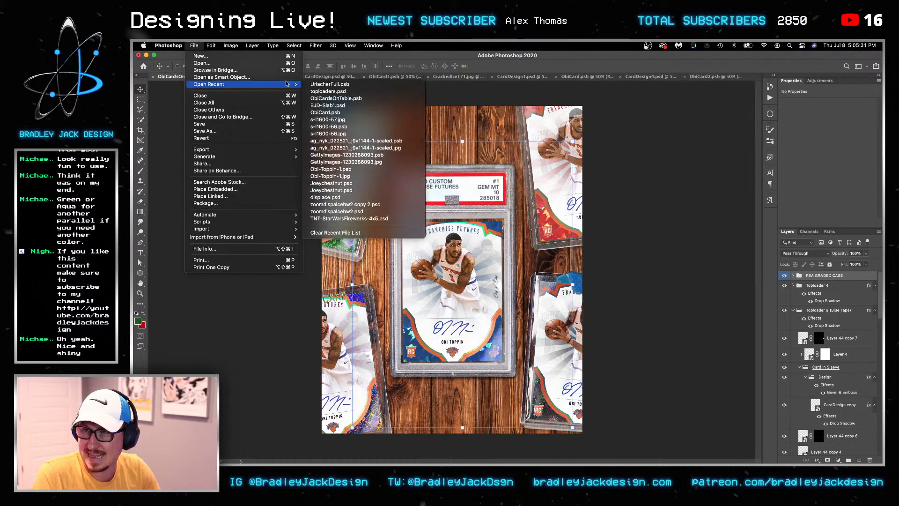
pyautogui.click(330, 85)
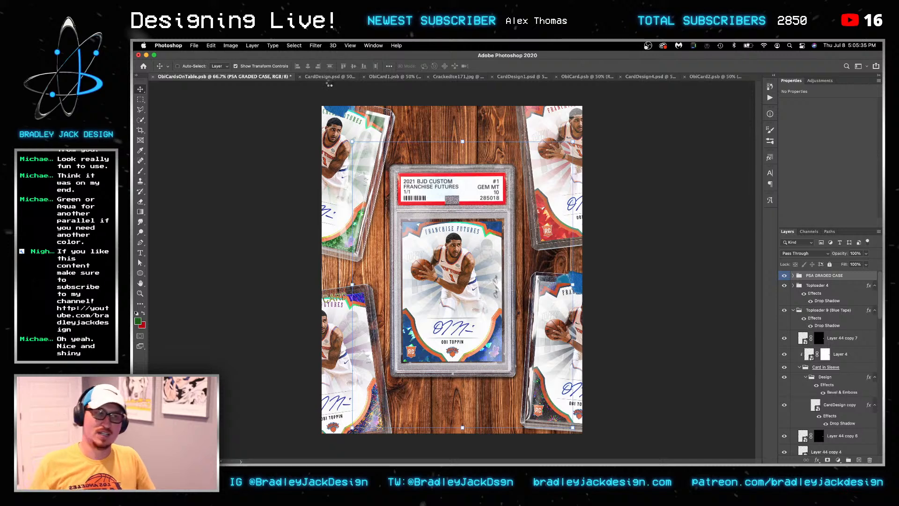
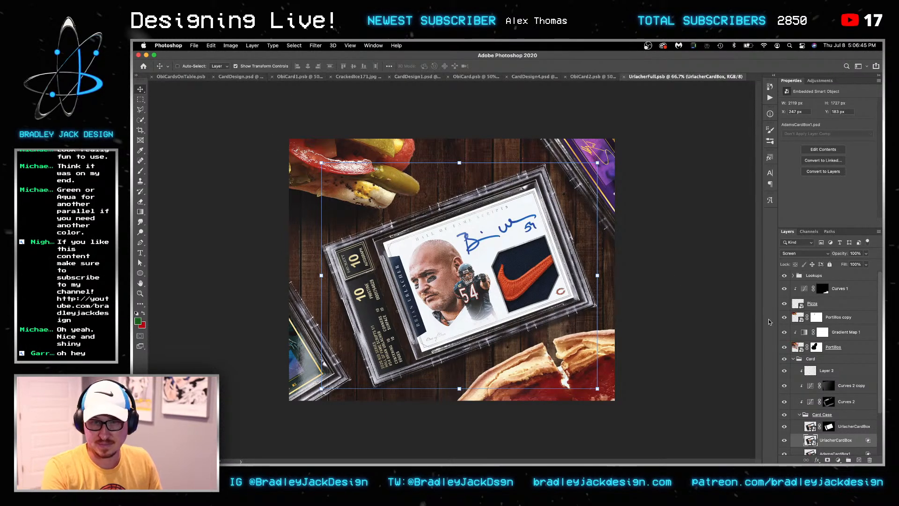
pyautogui.click(813, 276)
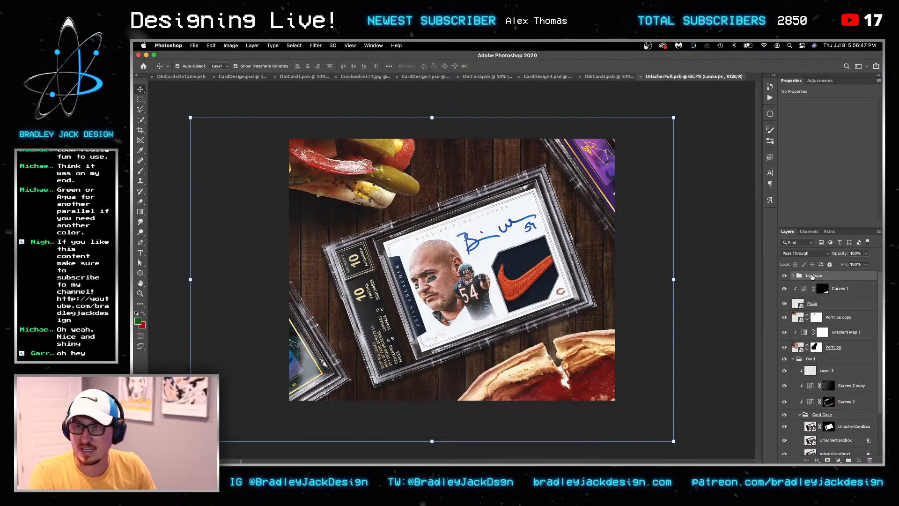
pyautogui.hotkey('ctrl', 'Tab')
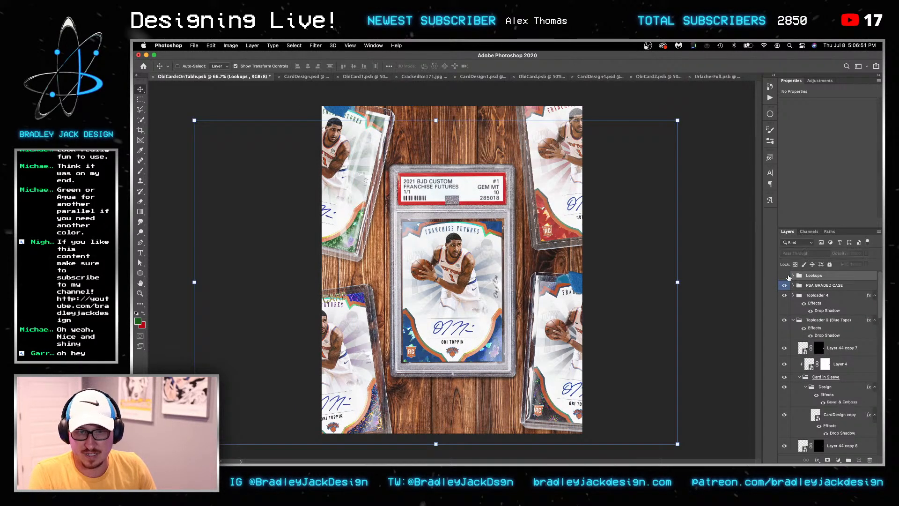
pyautogui.click(785, 276)
pyautogui.click(785, 276)
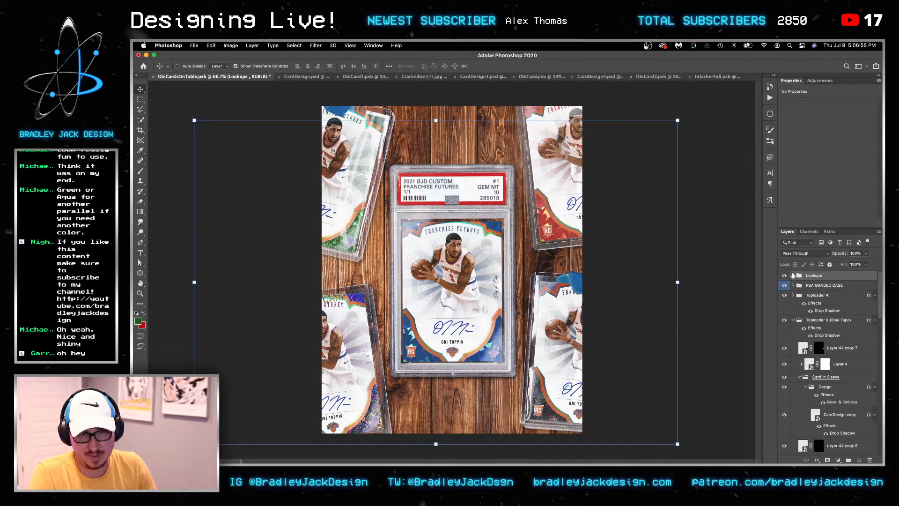
# Rotate the LensDirt-1 layer in the Lookups group by -90° to suit the portrait canvas
pyautogui.click(793, 277)
pyautogui.click(833, 322)
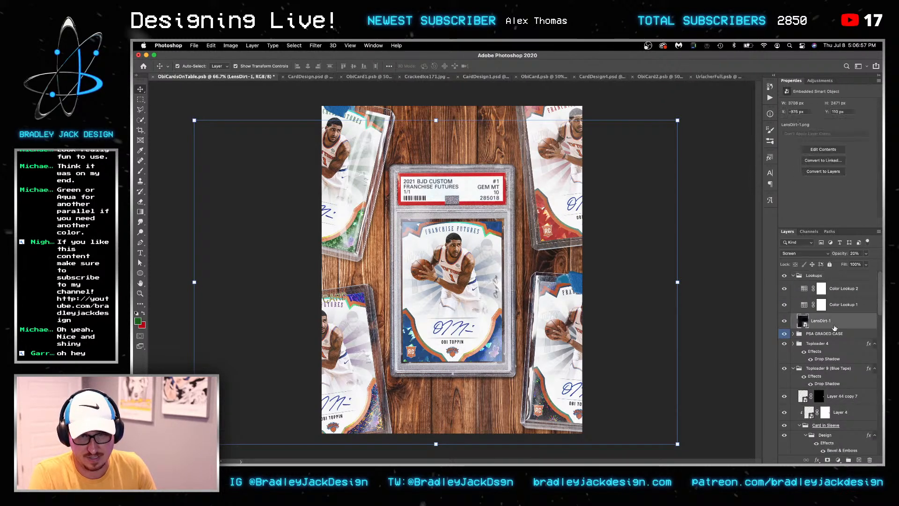
pyautogui.press('super+t')
pyautogui.moveTo(732, 290); pyautogui.dragTo(602, 240)
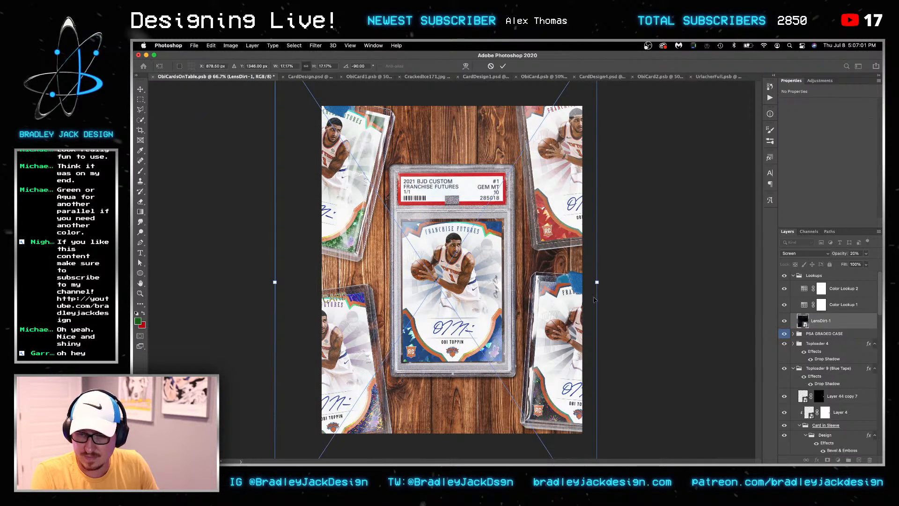
pyautogui.press('Return')
pyautogui.click(832, 279)
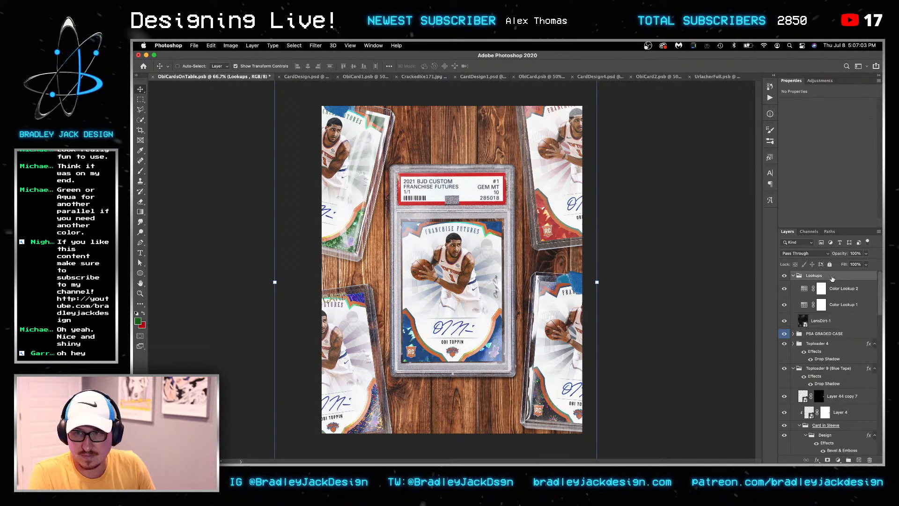
# Collapse the toploader groups, select them together with PSA GRADED CASE and scale them all down to about 96%
pyautogui.click(824, 333)
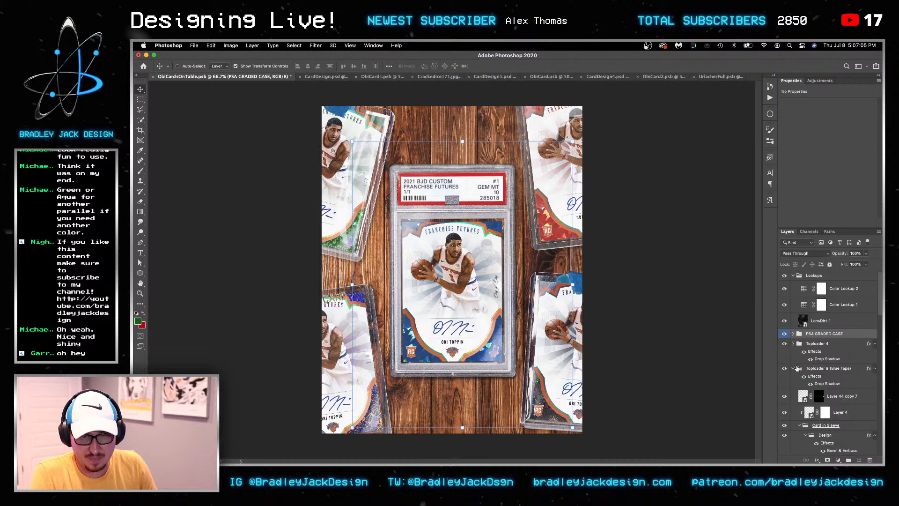
pyautogui.click(793, 368)
pyautogui.click(793, 393)
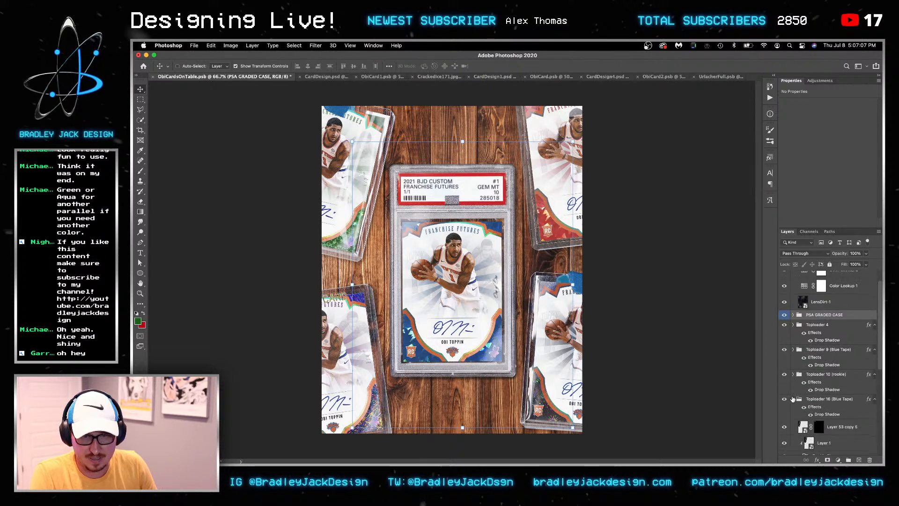
pyautogui.keyDown('shift'); pyautogui.click(815, 405); pyautogui.keyUp('shift')
pyautogui.hotkey('ctrl', 't')
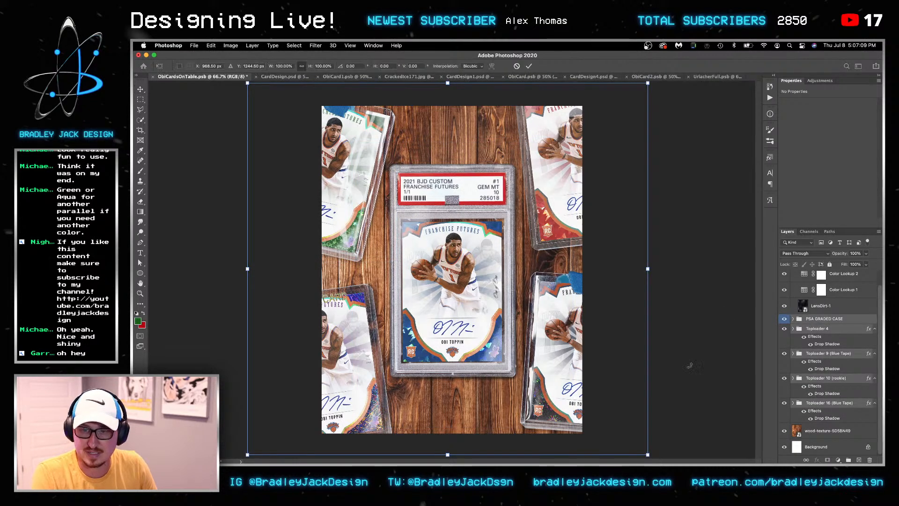
pyautogui.moveTo(646, 458); pyautogui.dragTo(641, 449)
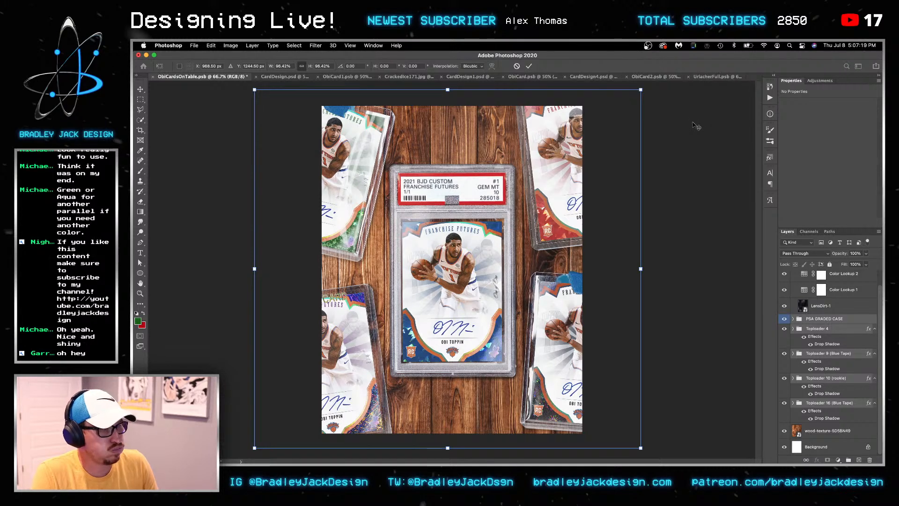
pyautogui.press('Return')
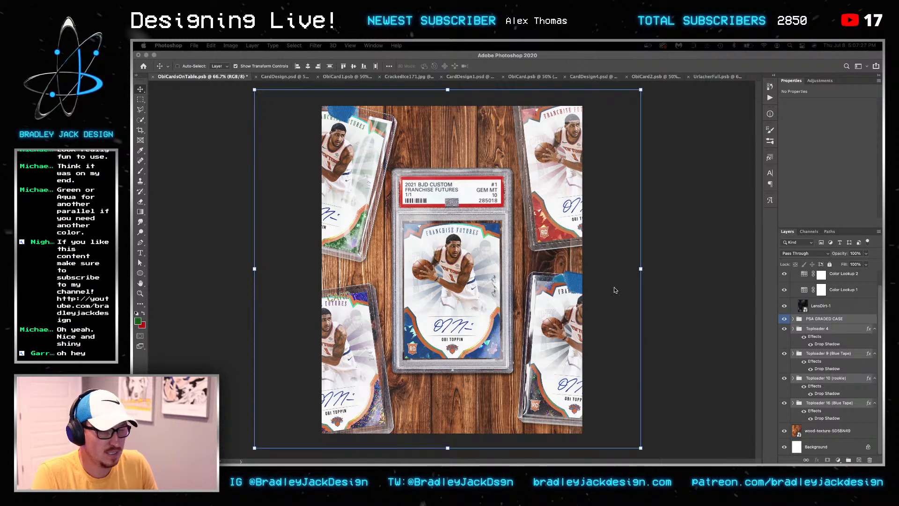
# Review the layer stack of UrlacherFull.psb, close the file and return to ObiCardsOnTable.psb
pyautogui.click(708, 78)
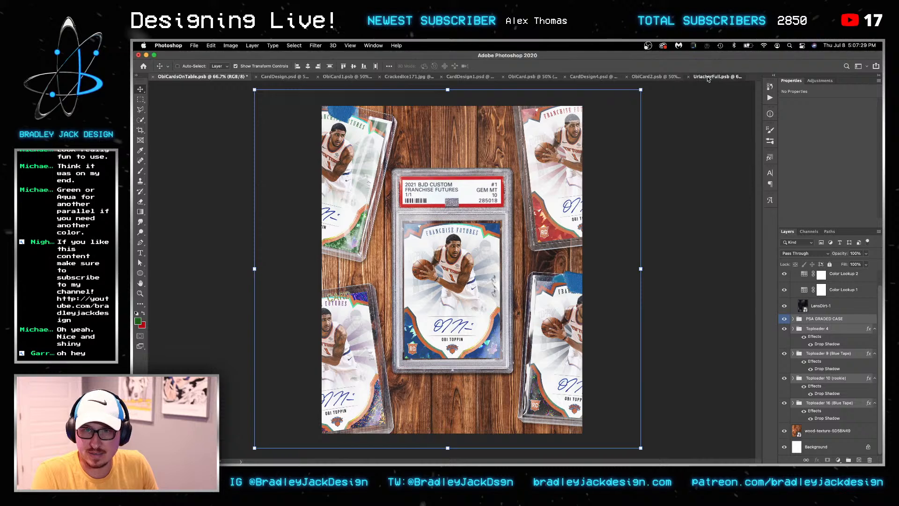
pyautogui.click(708, 77)
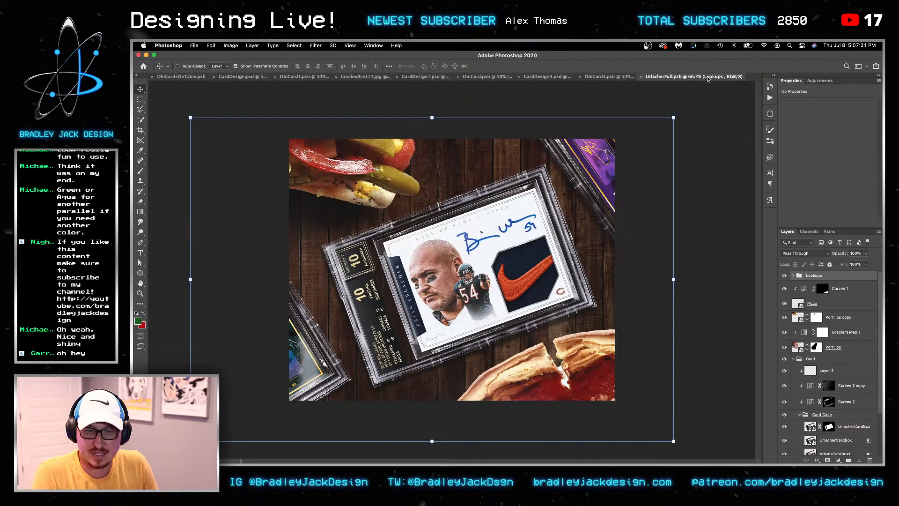
pyautogui.scroll(-3, 798, 303)
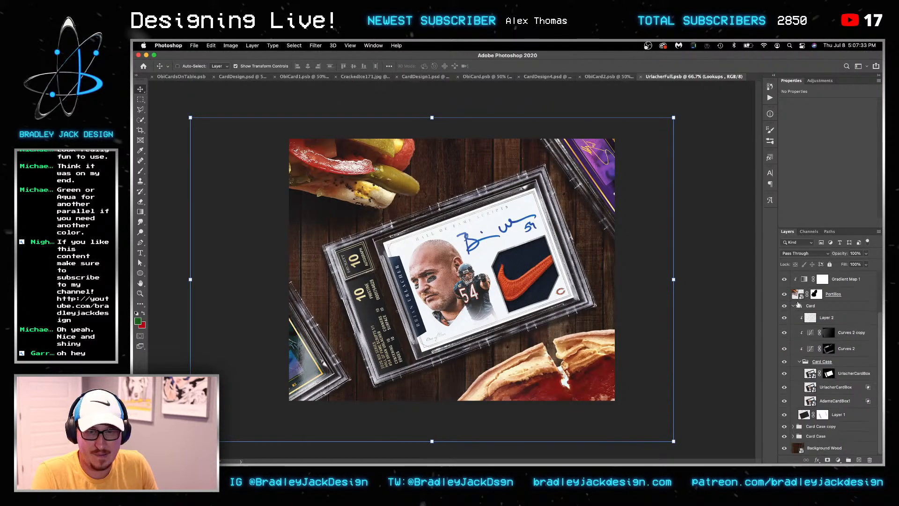
pyautogui.scroll(3, 815, 386)
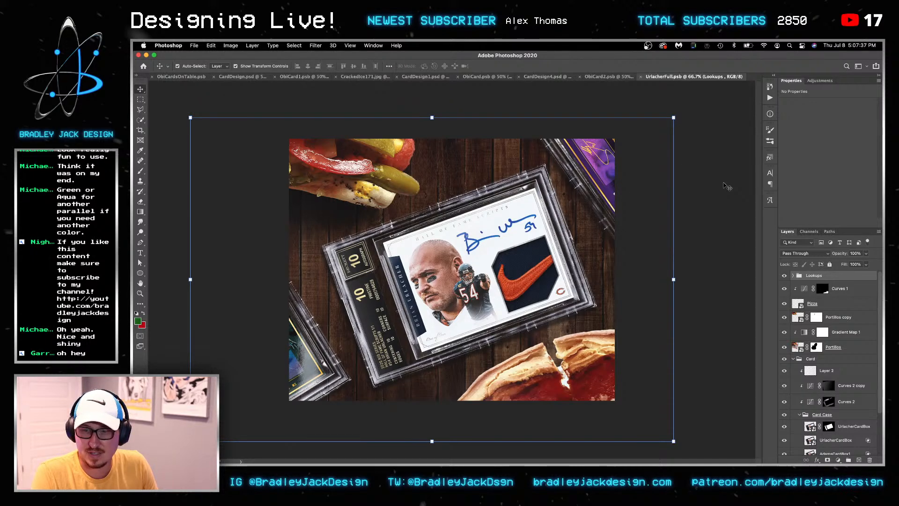
pyautogui.hotkey('ctrl', 'Tab')
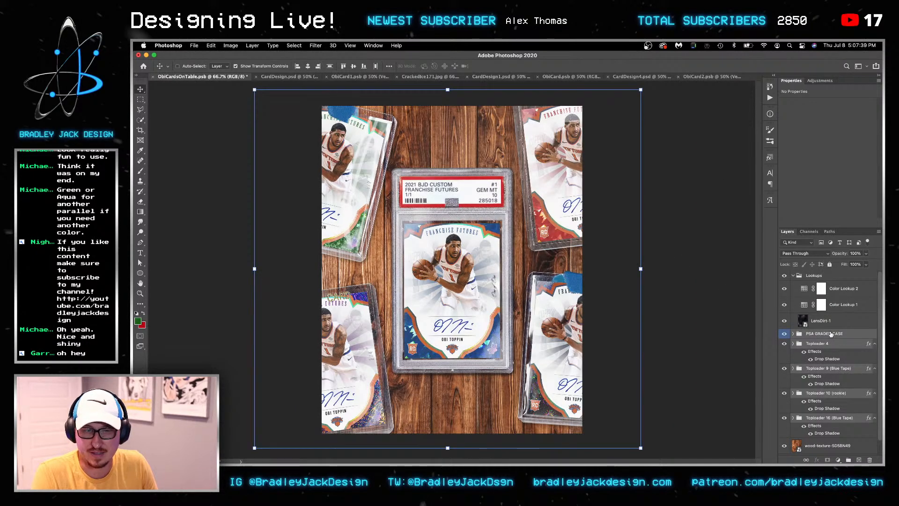
# Nudge the PSA GRADED CASE group up slightly on the table
pyautogui.click(827, 334)
pyautogui.press('Up')
pyautogui.press('Up')
pyautogui.press('Up')
pyautogui.press('Up')
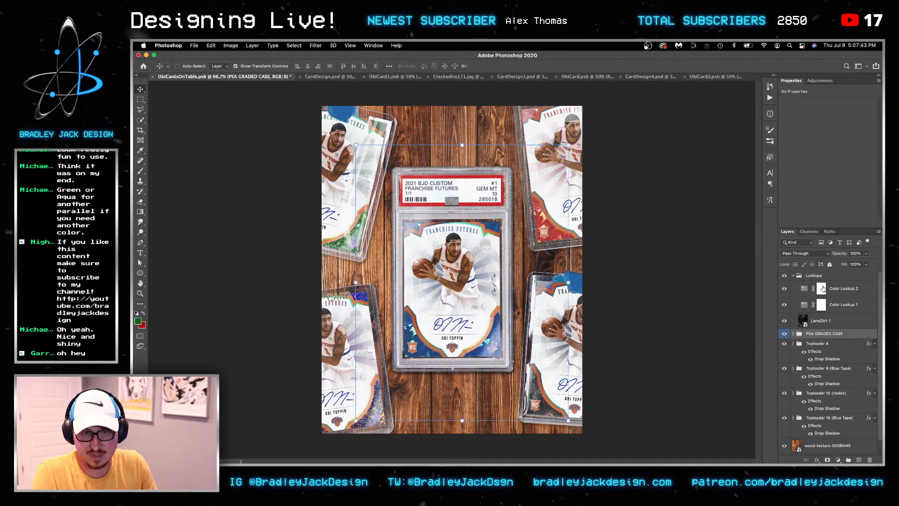
# Try the EJD Make it Pop 20.3DL and EJD Make it Pop 19.3DL looks on a new Color Lookup layer, and delete that layer
pyautogui.click(816, 277)
pyautogui.moveTo(784, 288)
pyautogui.mouseDown()
pyautogui.moveTo(785, 309)
pyautogui.moveTo(784, 289)
pyautogui.mouseUp()
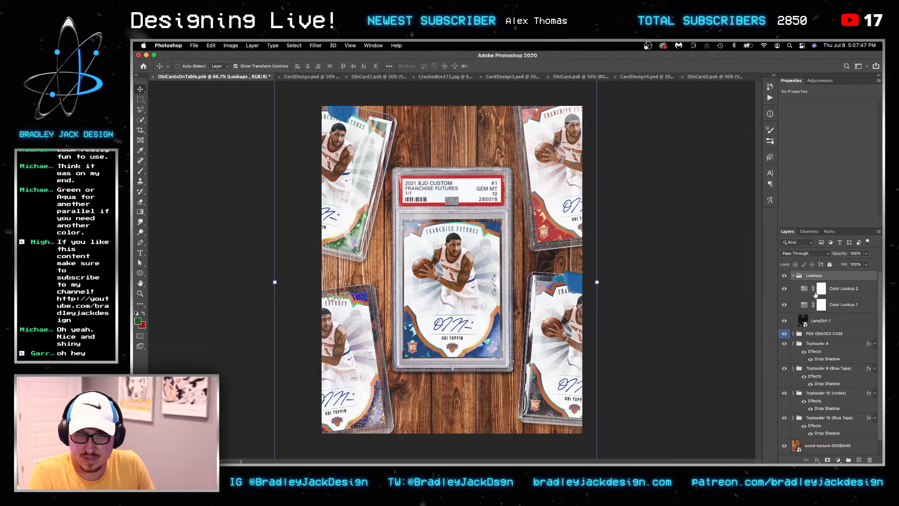
pyautogui.click(839, 292)
pyautogui.click(820, 80)
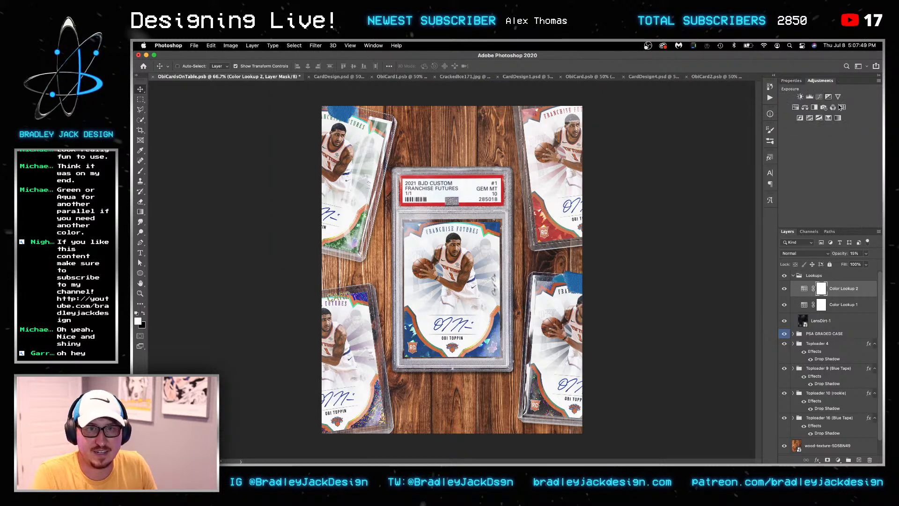
pyautogui.click(841, 108)
pyautogui.click(842, 108)
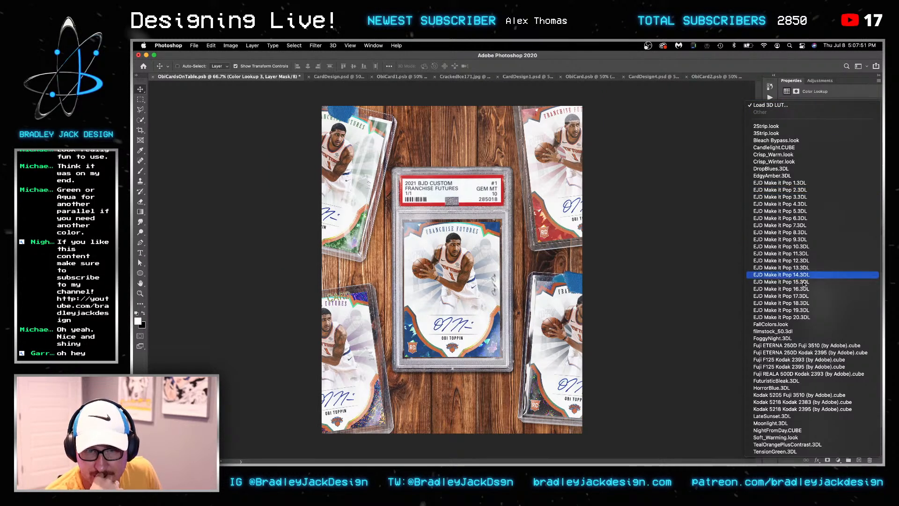
pyautogui.click(806, 318)
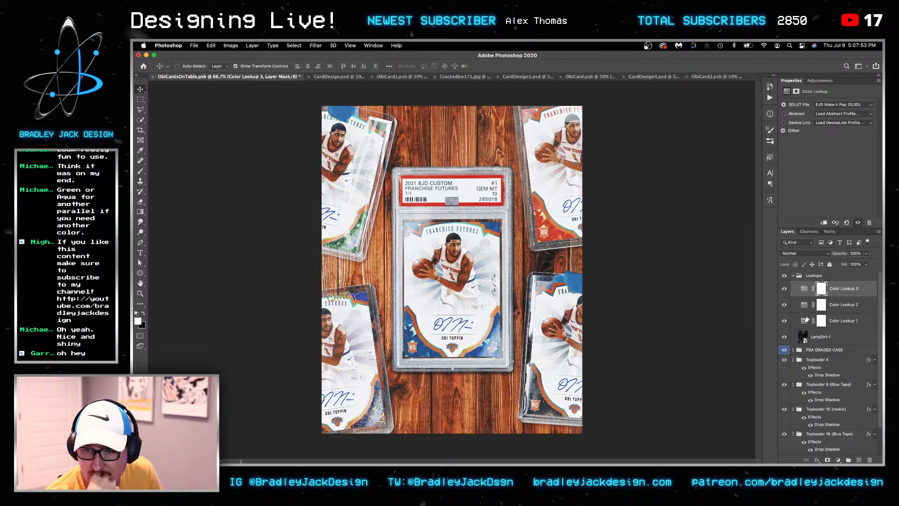
pyautogui.click(841, 105)
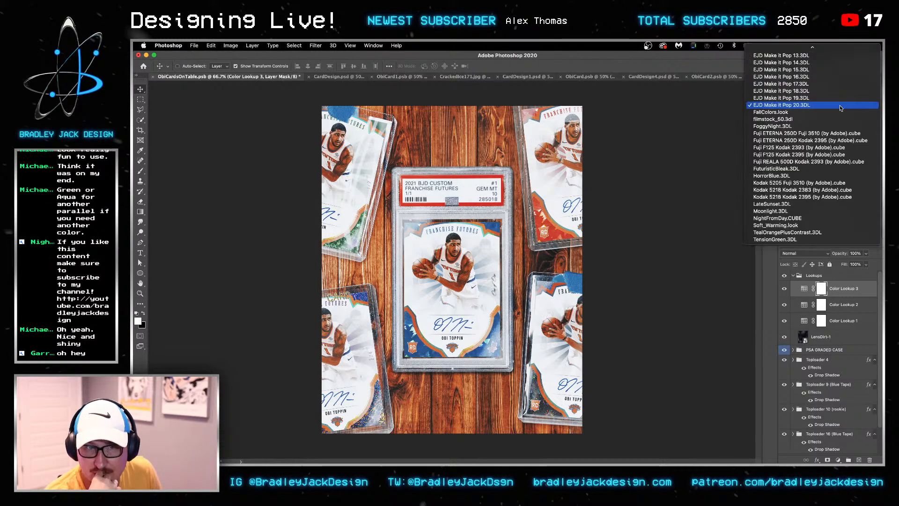
pyautogui.click(839, 98)
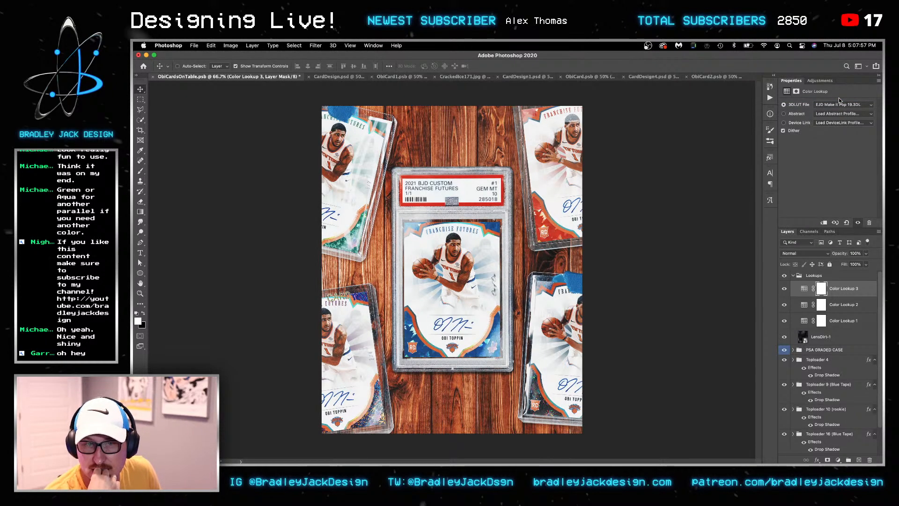
pyautogui.press('Delete')
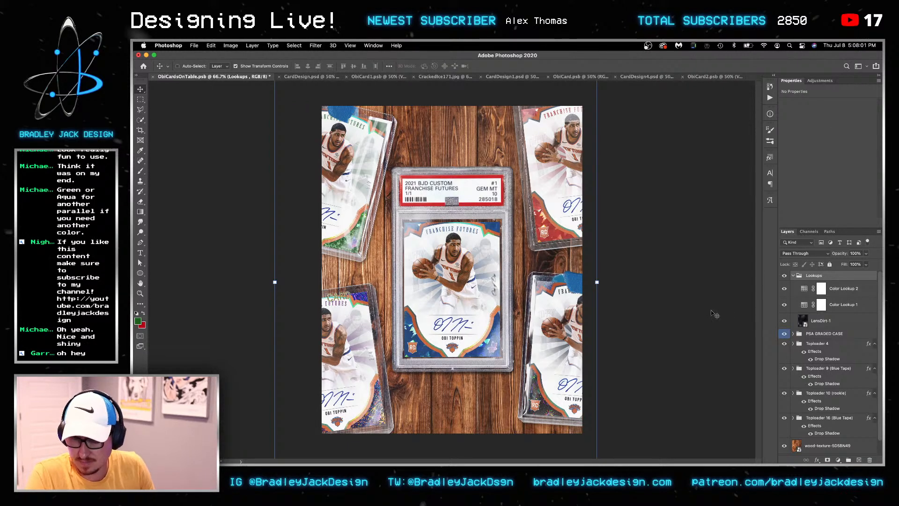
# Save the document, widen the layer and property panels, and set Color Lookup 1's opacity to 25%
pyautogui.click(820, 320)
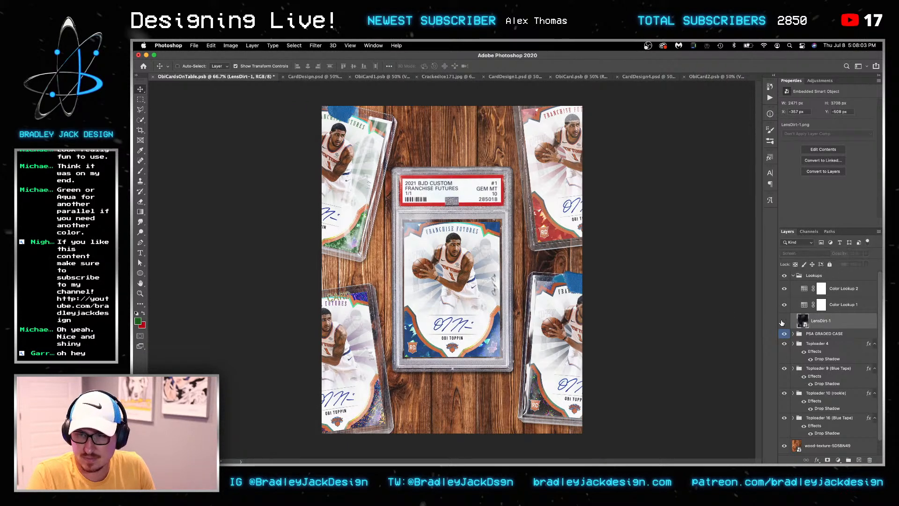
pyautogui.press('super+s')
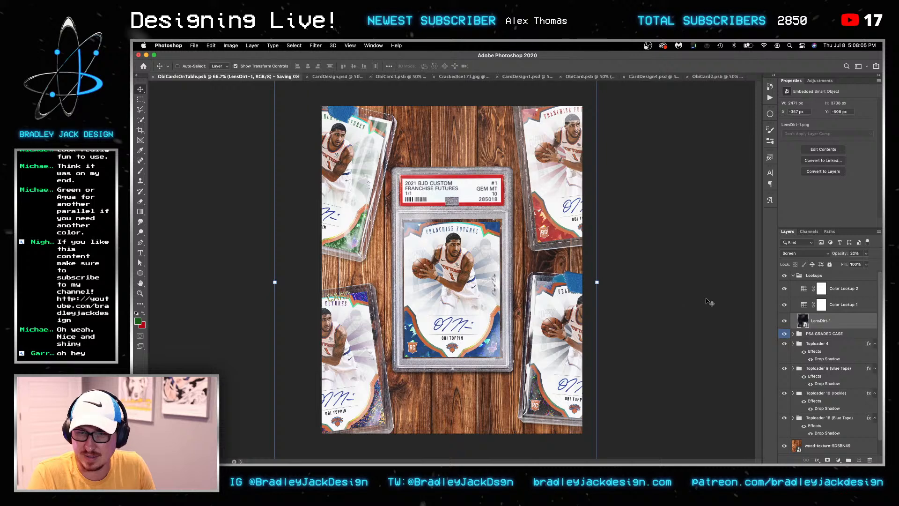
pyautogui.click(853, 313)
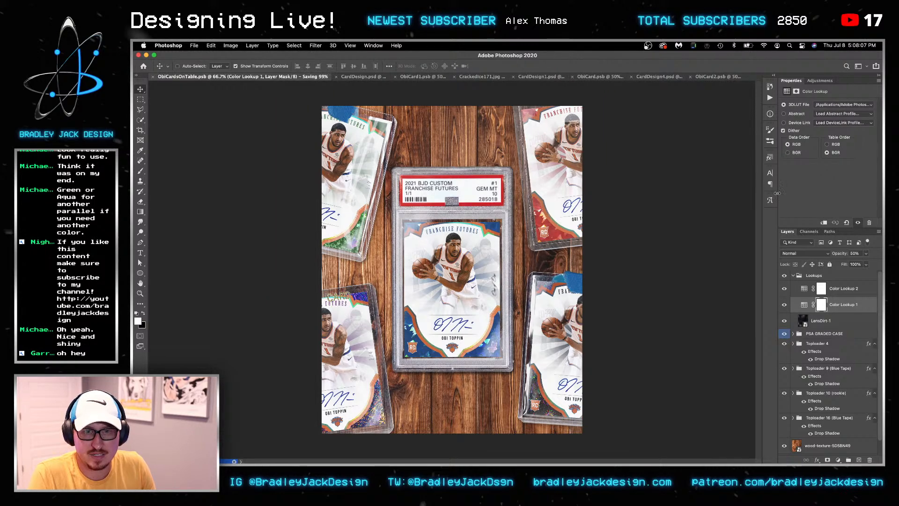
pyautogui.moveTo(683, 194); pyautogui.dragTo(635, 194)
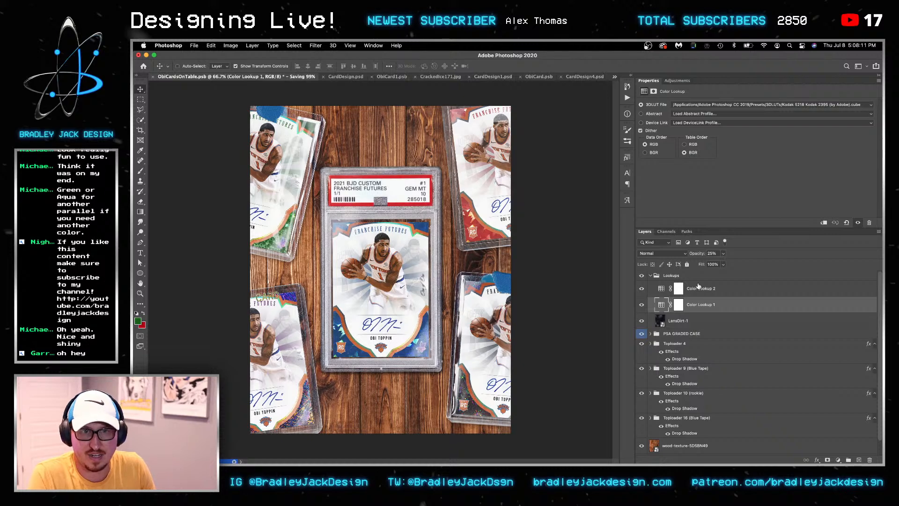
# Delete the Color Lookup 2 adjustment layer from the Lookups group
pyautogui.click(698, 287)
pyautogui.click(641, 288)
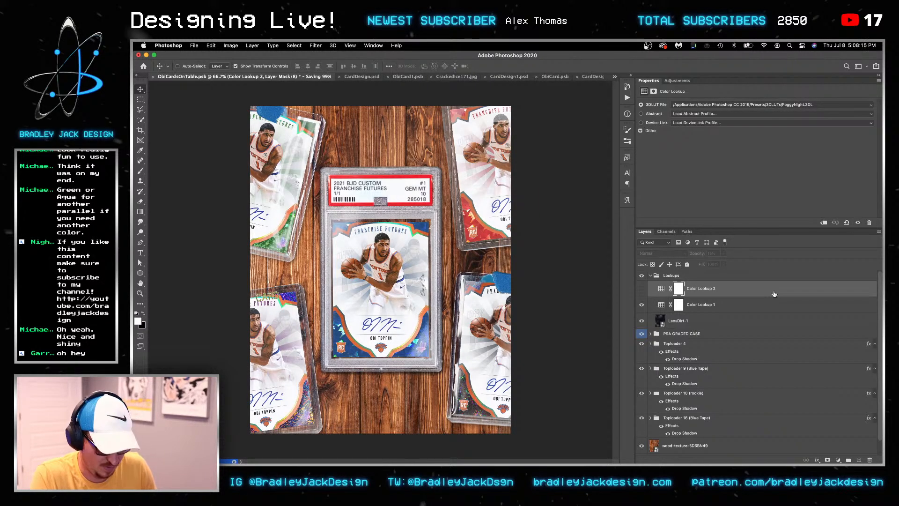
pyautogui.press('Delete')
pyautogui.click(689, 280)
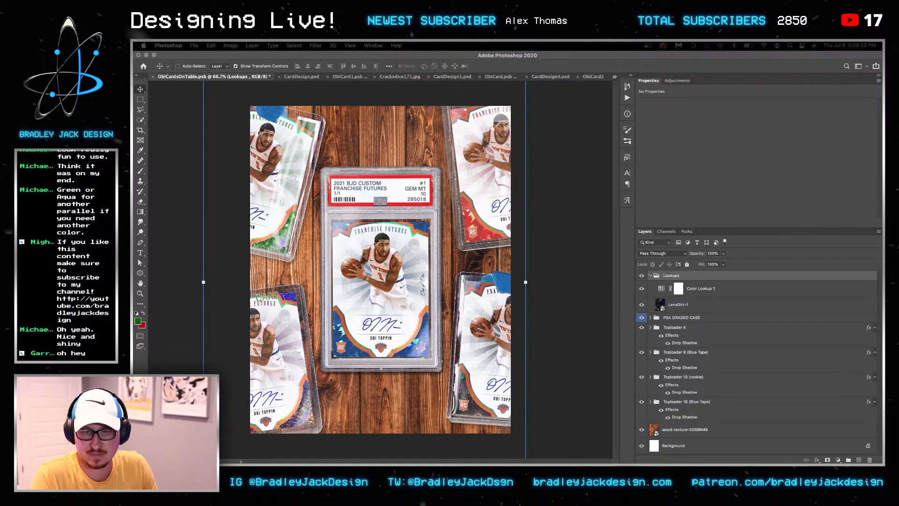
# Select the wood-texture layer and look through the other open card documents
pyautogui.click(682, 429)
pyautogui.doubleClick(682, 429)
pyautogui.click(726, 428)
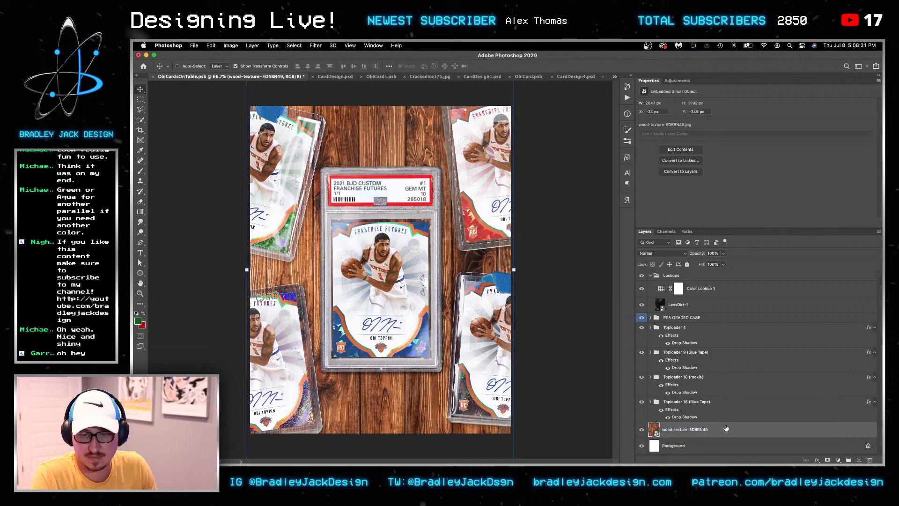
pyautogui.press('shift+super+grave')
pyautogui.press('shift+super+grave')
pyautogui.press('shift+super+grave')
pyautogui.press('shift+super+grave')
pyautogui.press('shift+super+grave')
pyautogui.press('shift+super+grave')
pyautogui.press('shift+super+grave')
pyautogui.press('shift+super+grave')
pyautogui.press('shift+super+grave')
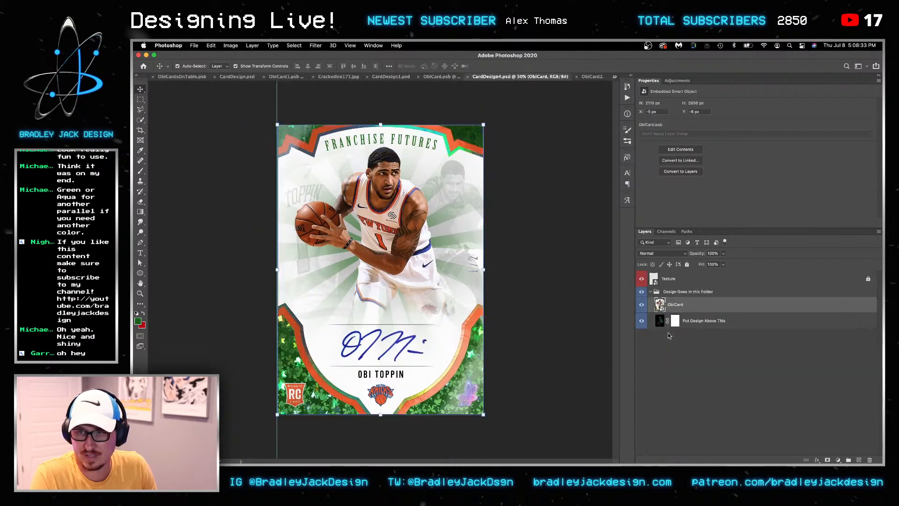
pyautogui.press('shift+super+grave')
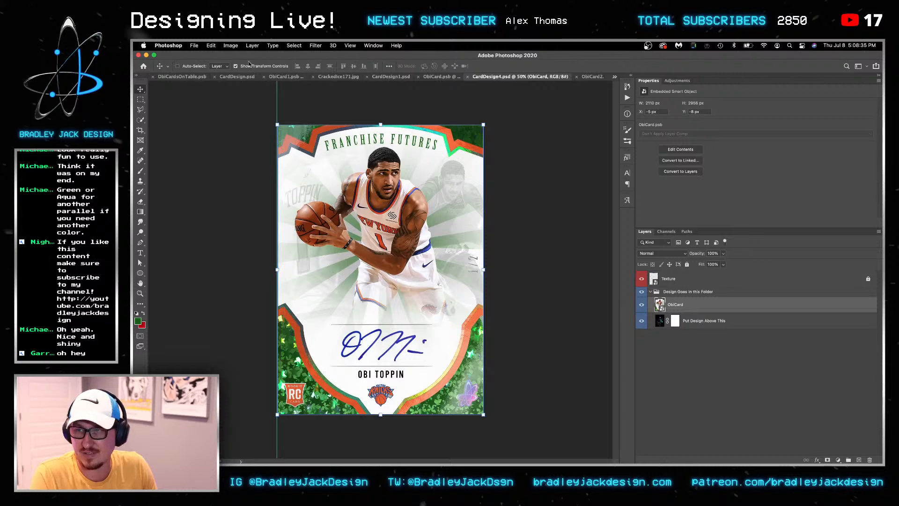
# Copy the Background Wood layer from the recent file UrlacherFull.psb into ObiCardsOnTable.psb, directly above the wood texture, and close the source file
pyautogui.click(194, 45)
pyautogui.moveTo(299, 84)
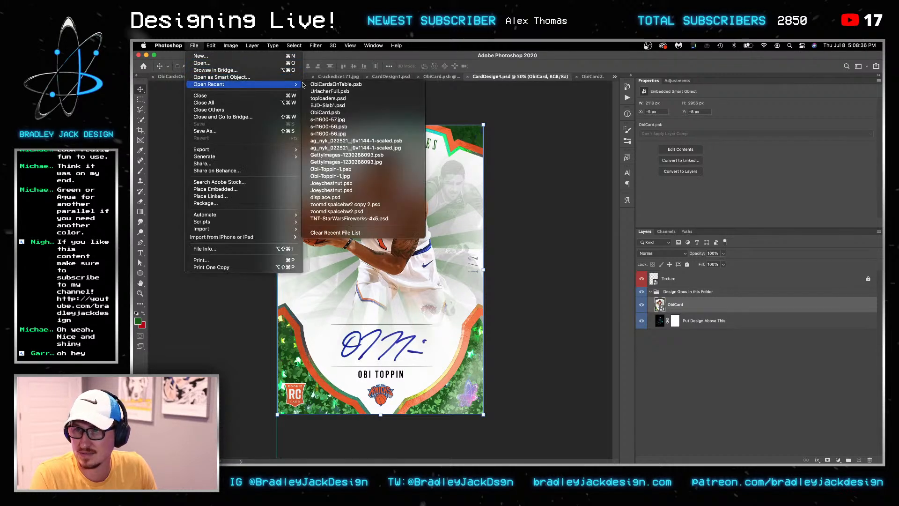
pyautogui.click(333, 91)
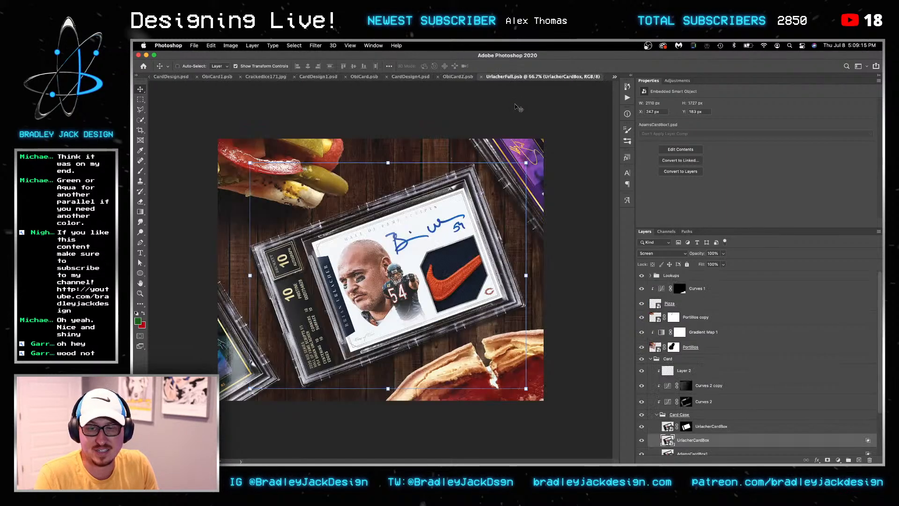
pyautogui.scroll(-3, 748, 375)
pyautogui.click(683, 448)
pyautogui.press('super+w')
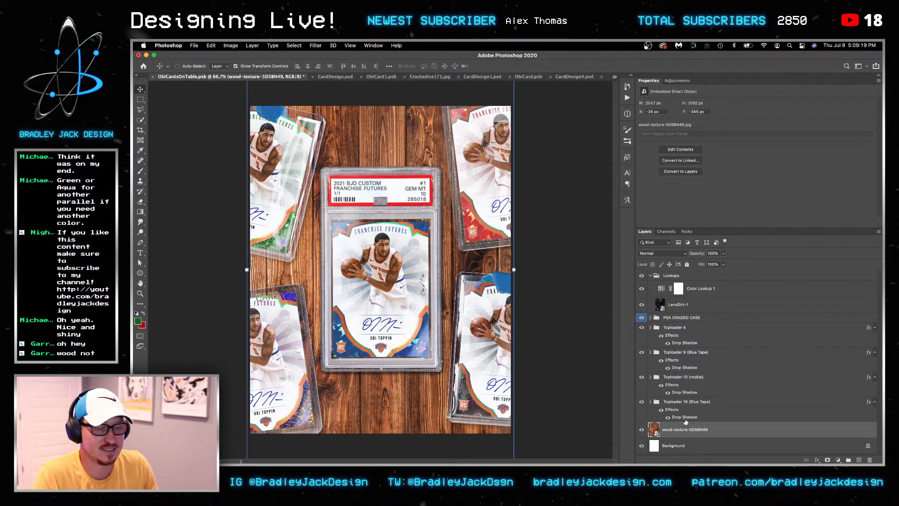
pyautogui.press('super+v')
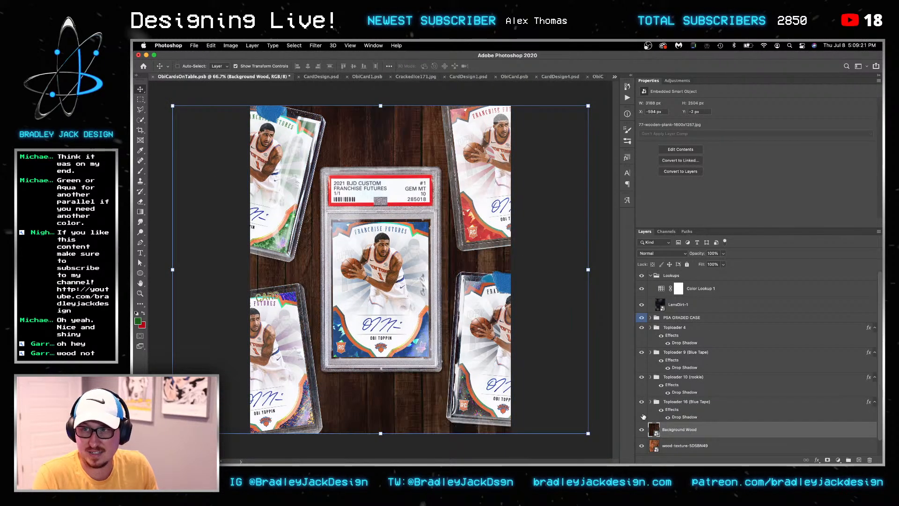
# Scale the Background Wood layer up to about 3950 × 3102 px and hide it
pyautogui.press('super+t')
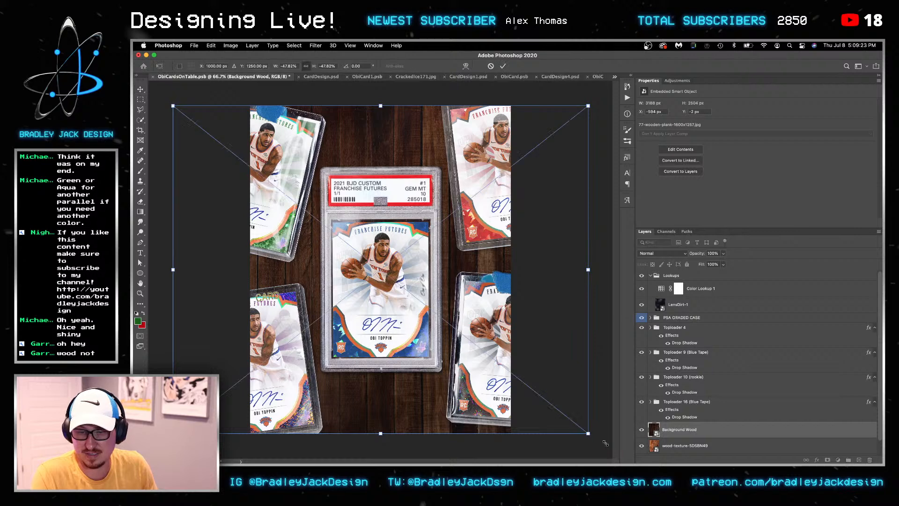
pyautogui.moveTo(647, 459); pyautogui.dragTo(648, 459)
pyautogui.press('Return')
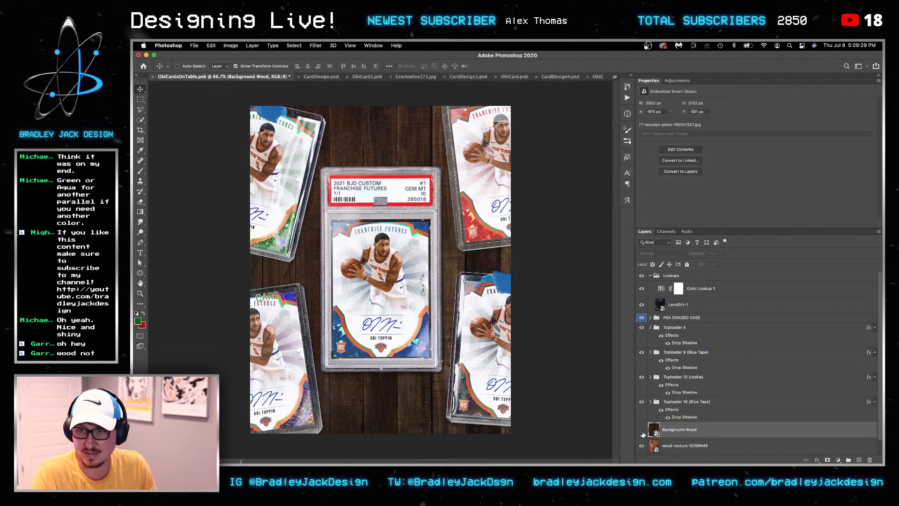
pyautogui.click(641, 430)
# Apply Camera Raw Filter to the wood-texture layer with Exposure -1.25, Contrast +24, Shadows -14, Blacks -14, Texture +29 and Clarity -13
pyautogui.click(674, 445)
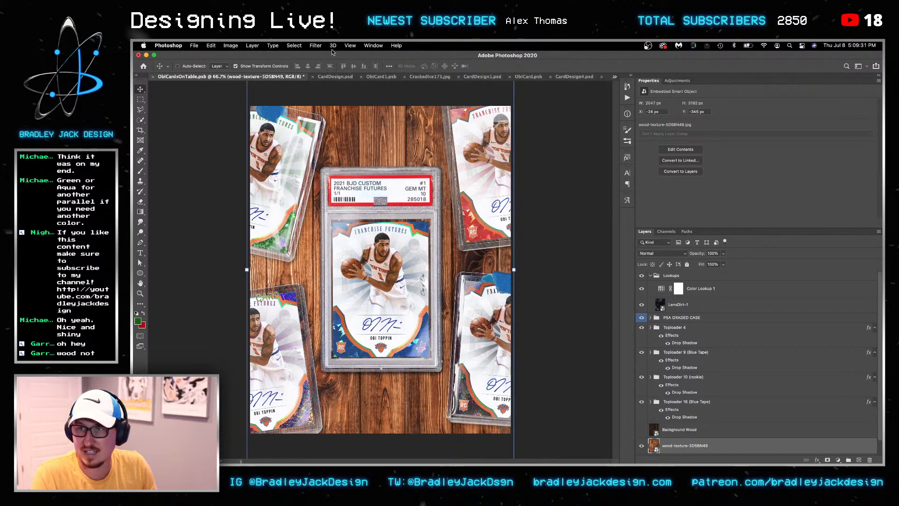
pyautogui.click(316, 45)
pyautogui.click(327, 94)
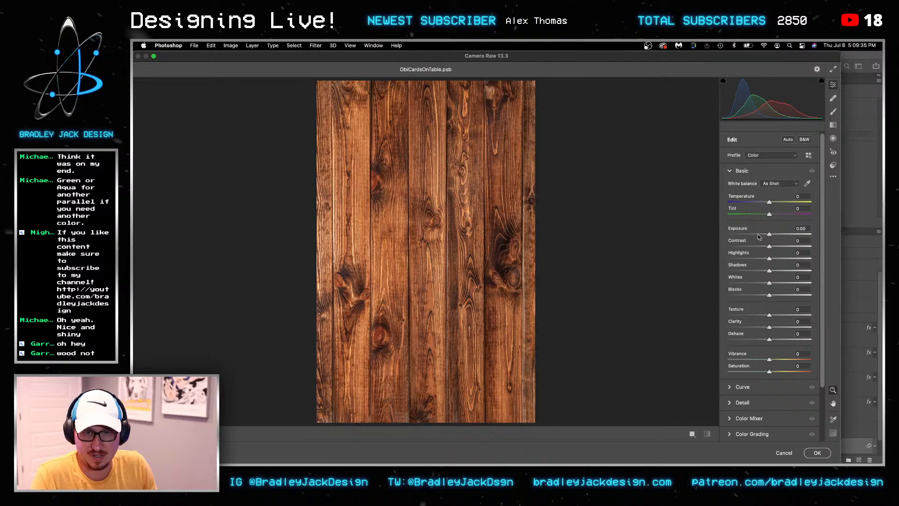
pyautogui.click(759, 234)
pyautogui.click(778, 246)
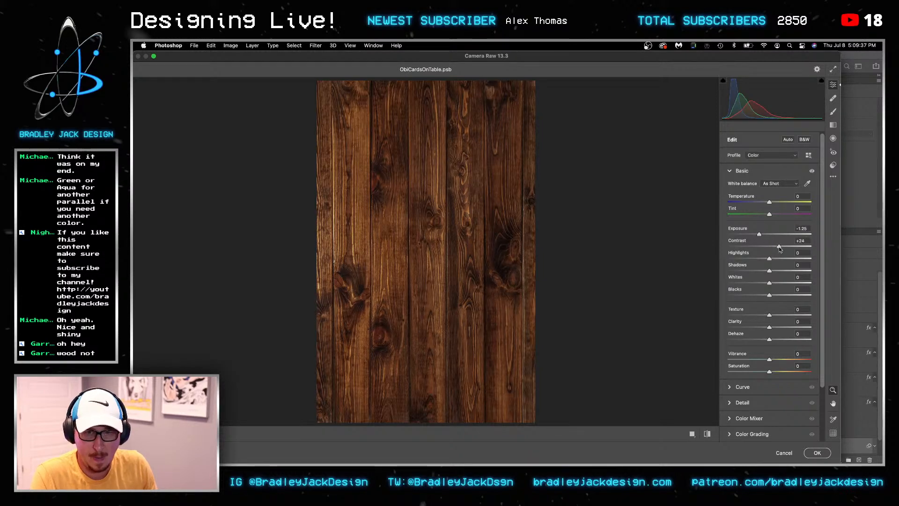
pyautogui.click(763, 271)
pyautogui.click(763, 295)
pyautogui.click(781, 314)
pyautogui.click(779, 327)
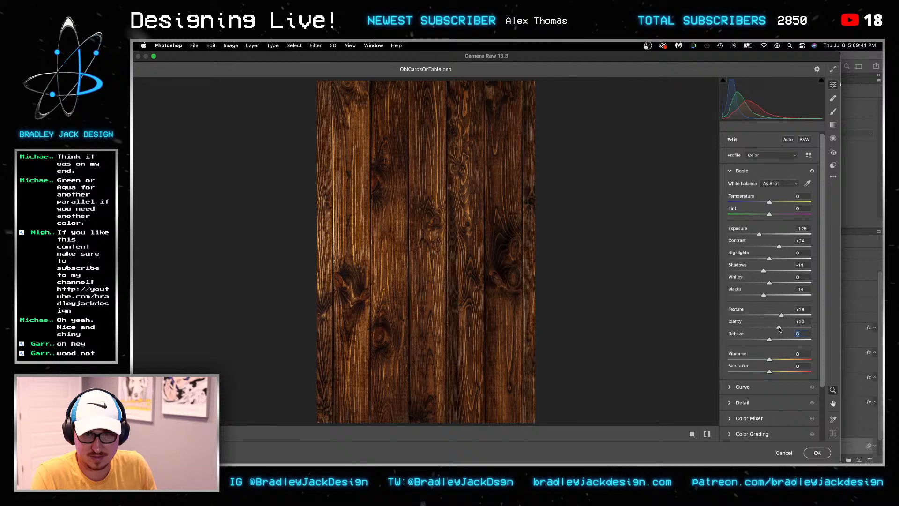
pyautogui.click(764, 327)
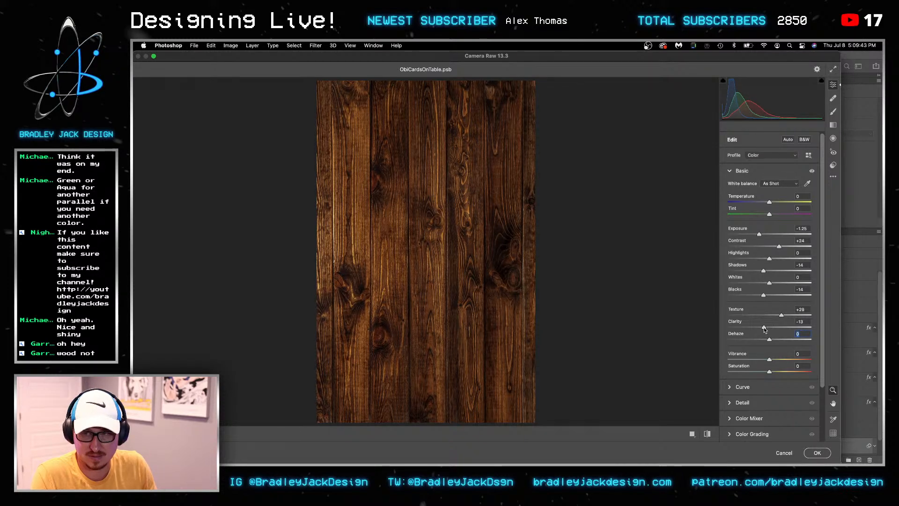
pyautogui.click(817, 452)
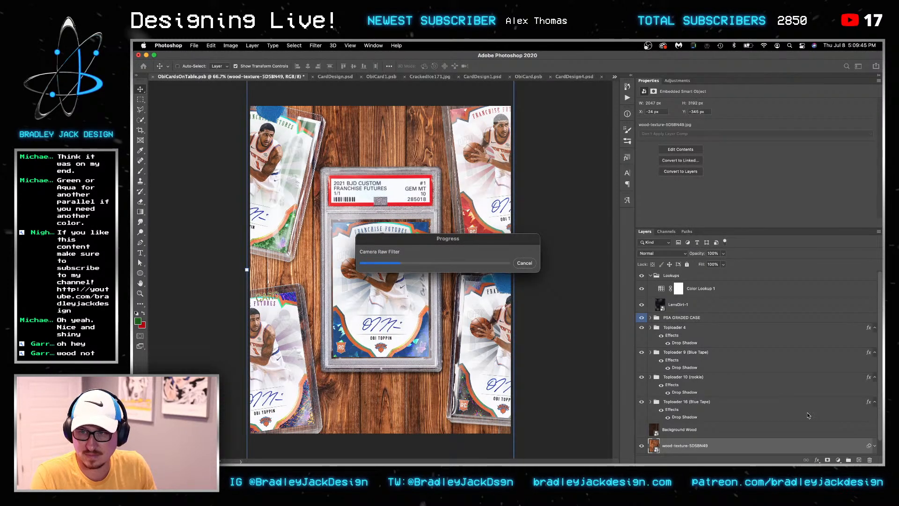
# Add a Selective Color adjustment above the wood texture and set its Yellows to Cyan +75, Magenta +59, Yellow -8 and Black +25
pyautogui.click(680, 81)
pyautogui.click(684, 115)
pyautogui.click(683, 114)
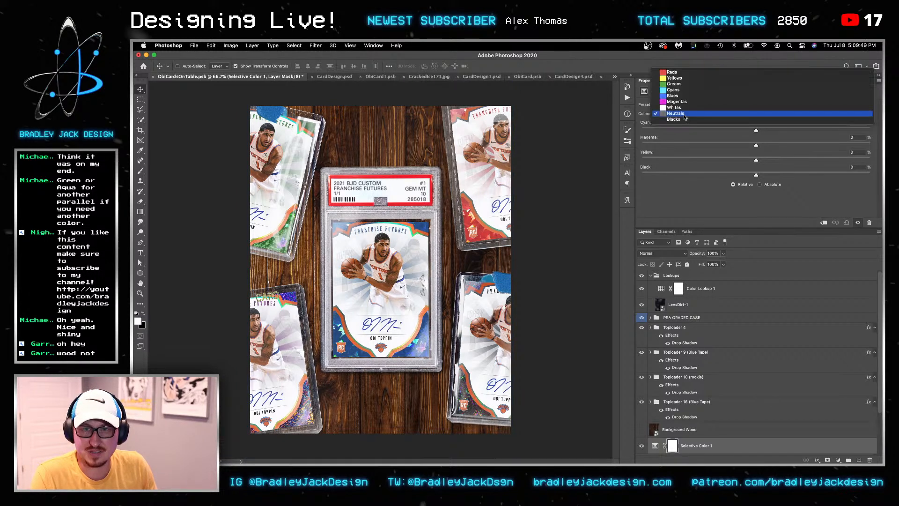
pyautogui.click(681, 79)
pyautogui.moveTo(756, 145); pyautogui.dragTo(805, 145)
pyautogui.moveTo(754, 159)
pyautogui.mouseDown()
pyautogui.moveTo(704, 159)
pyautogui.moveTo(746, 160)
pyautogui.mouseUp()
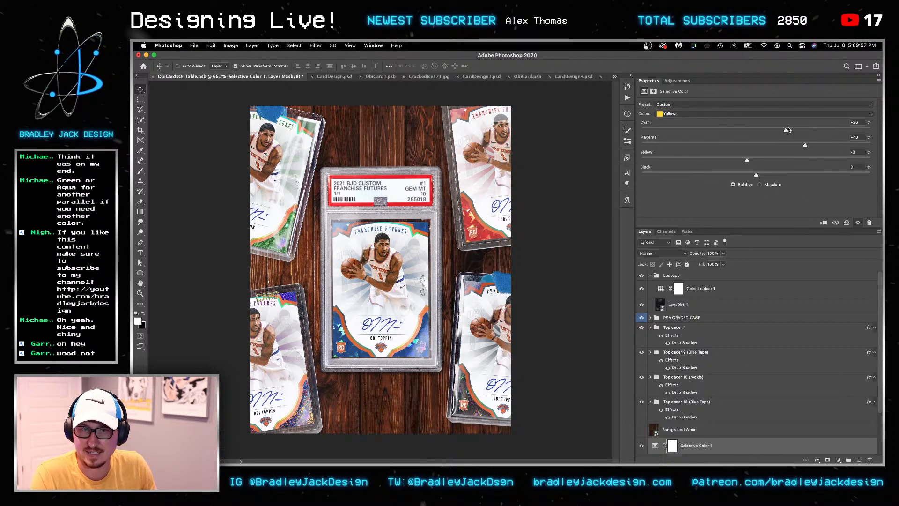
pyautogui.moveTo(788, 129); pyautogui.dragTo(788, 129)
pyautogui.click(773, 173)
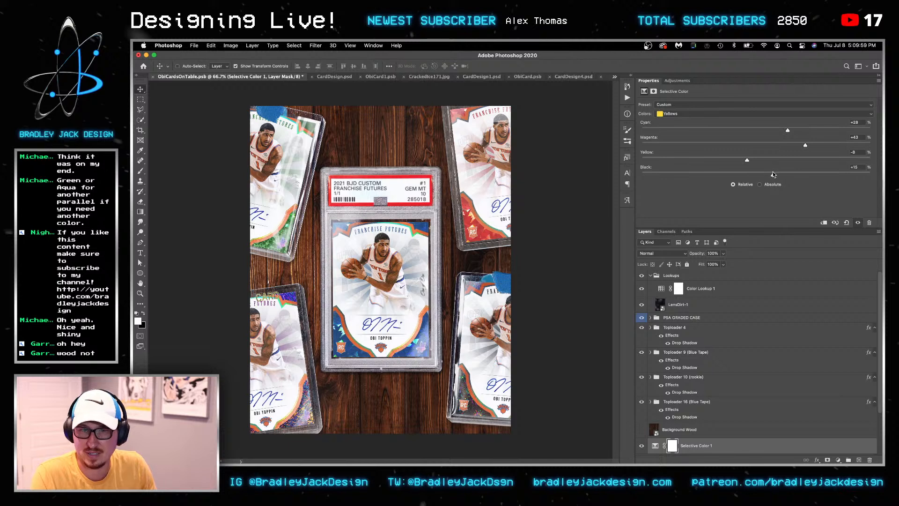
pyautogui.moveTo(773, 174); pyautogui.dragTo(783, 174)
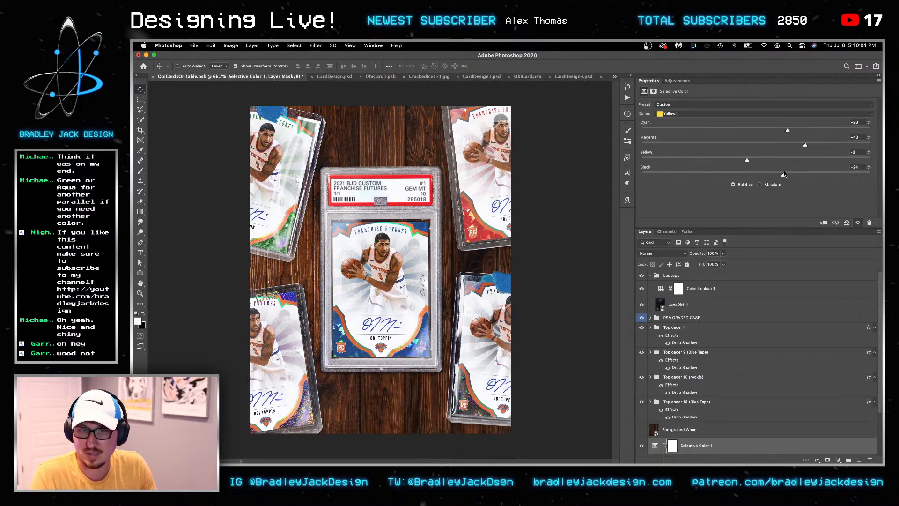
pyautogui.click(841, 129)
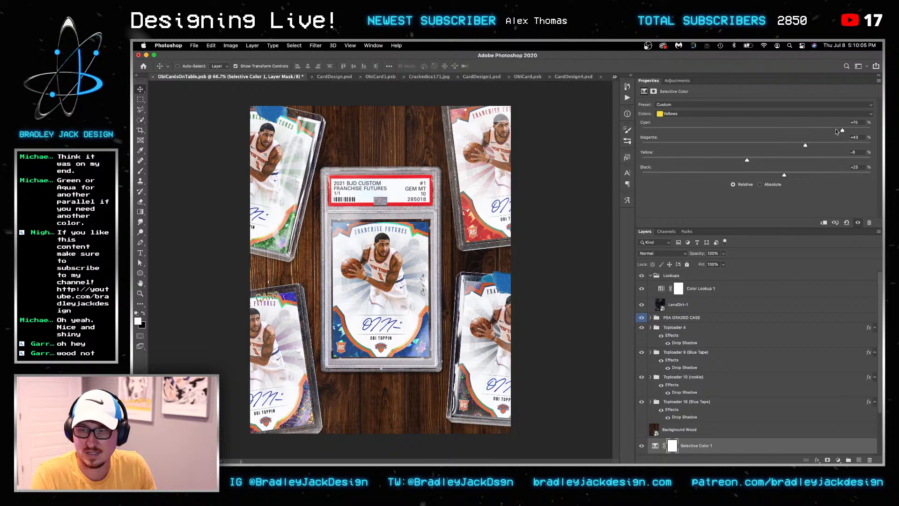
pyautogui.click(823, 145)
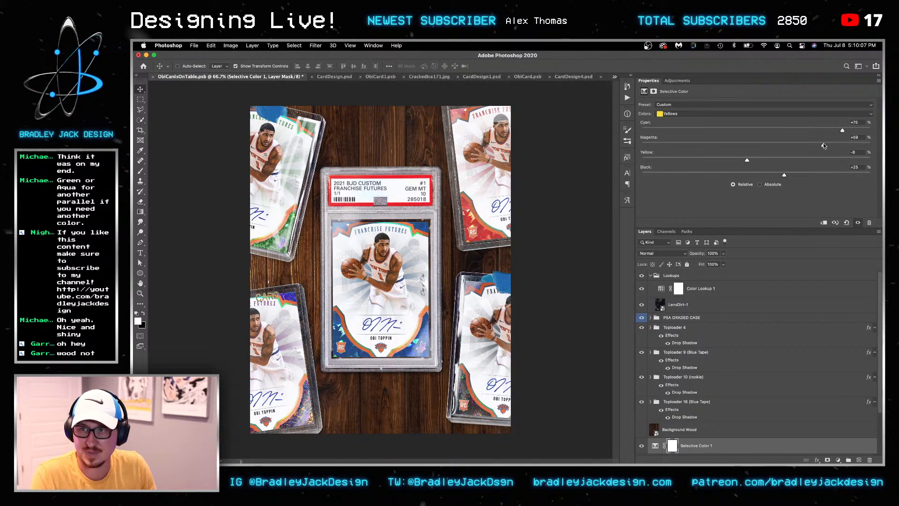
# Set the Reds of the Selective Color adjustment to Yellow -15 and Black +16
pyautogui.click(667, 114)
pyautogui.click(739, 160)
pyautogui.click(774, 175)
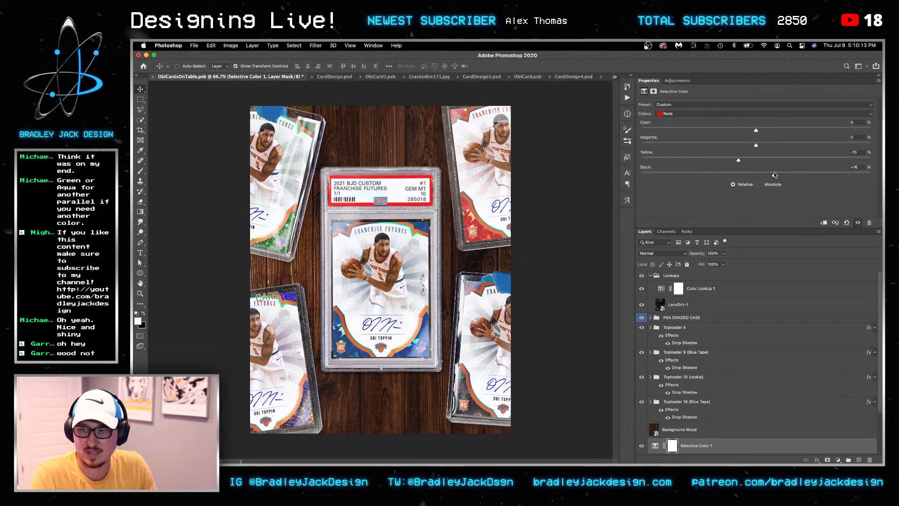
# Rotate the PSA GRADED CASE group about 2.3° clockwise and save the document
pyautogui.click(692, 279)
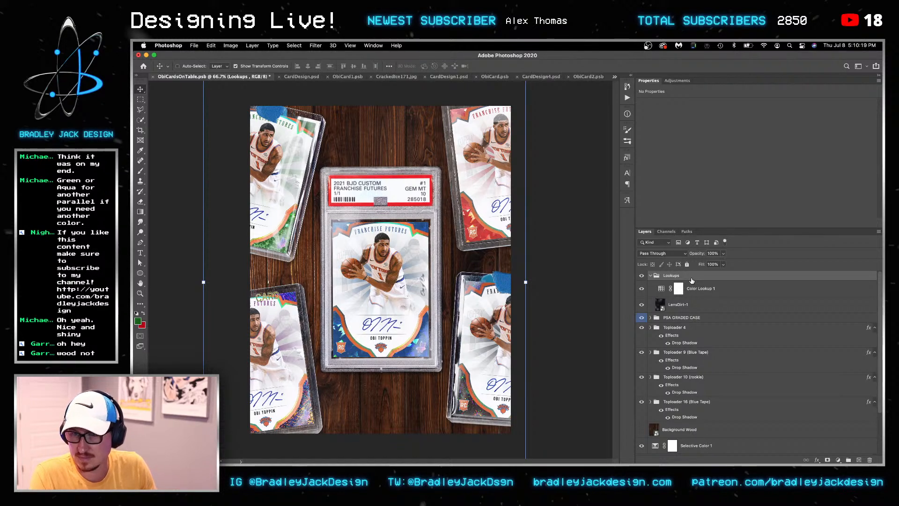
pyautogui.click(683, 319)
pyautogui.press('super+t')
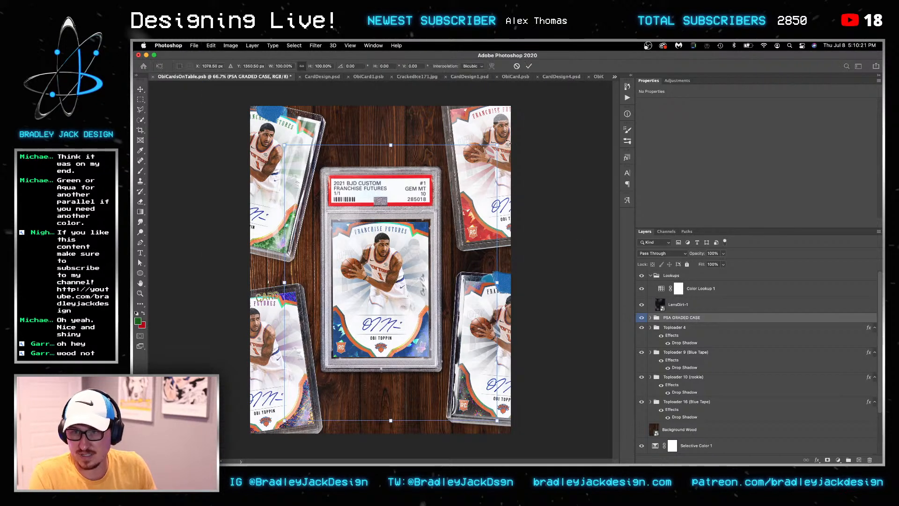
pyautogui.moveTo(508, 142); pyautogui.dragTo(515, 146)
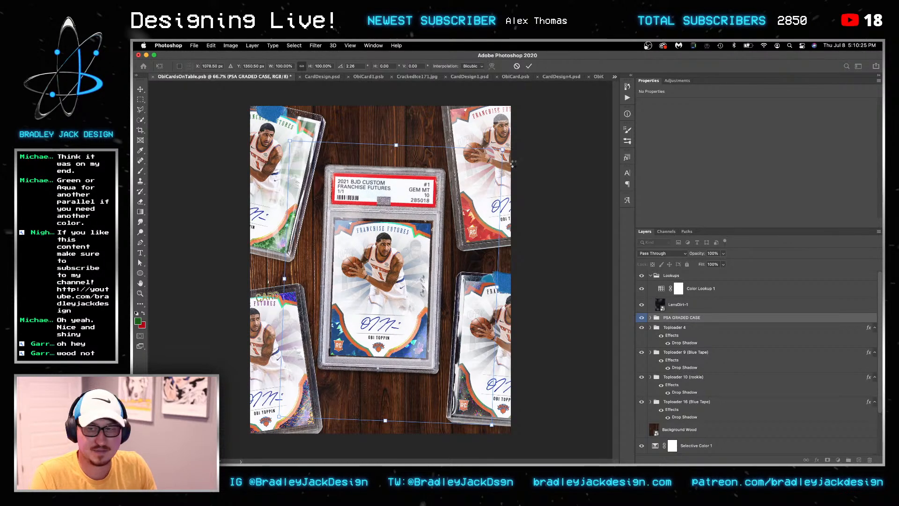
pyautogui.press('Return')
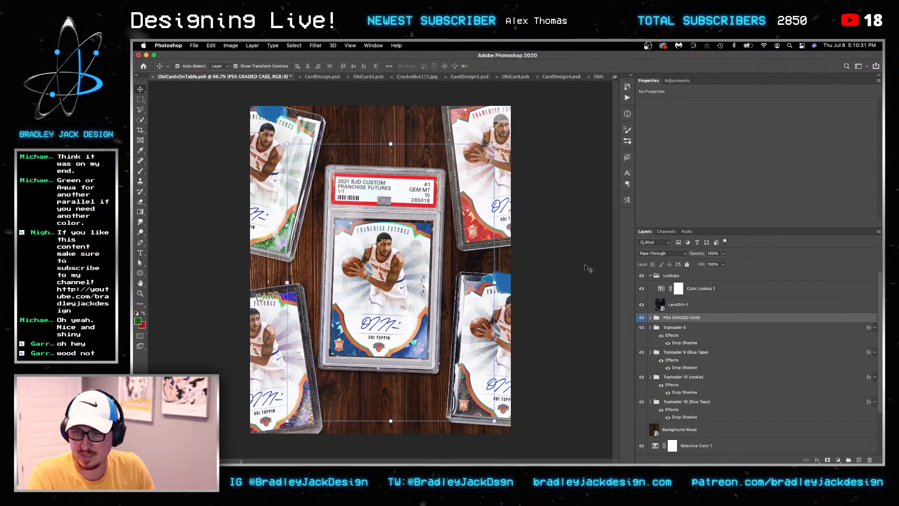
pyautogui.hotkey('ctrl', 's')
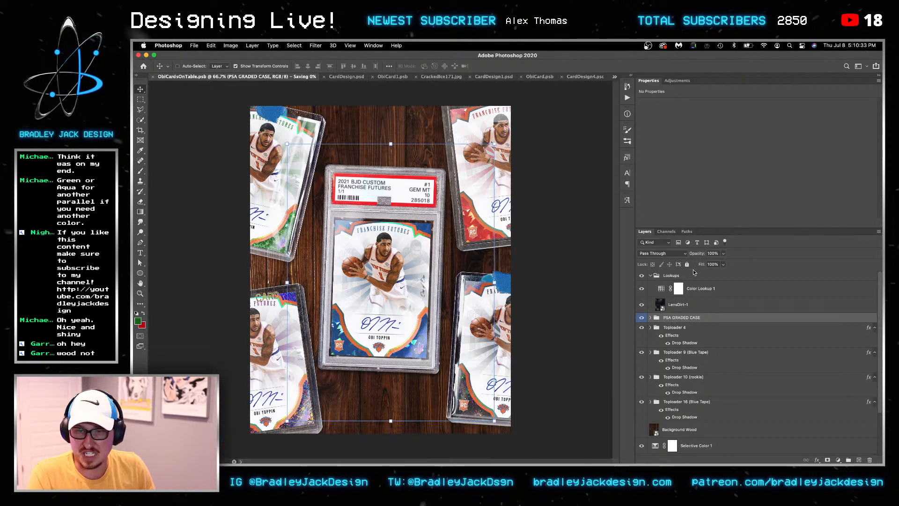
# Stamp all visible layers into a new layer above the Lookups group and convert it to a smart object
pyautogui.click(693, 277)
pyautogui.hotkey('ctrl', 'shift', 'alt', 'n')
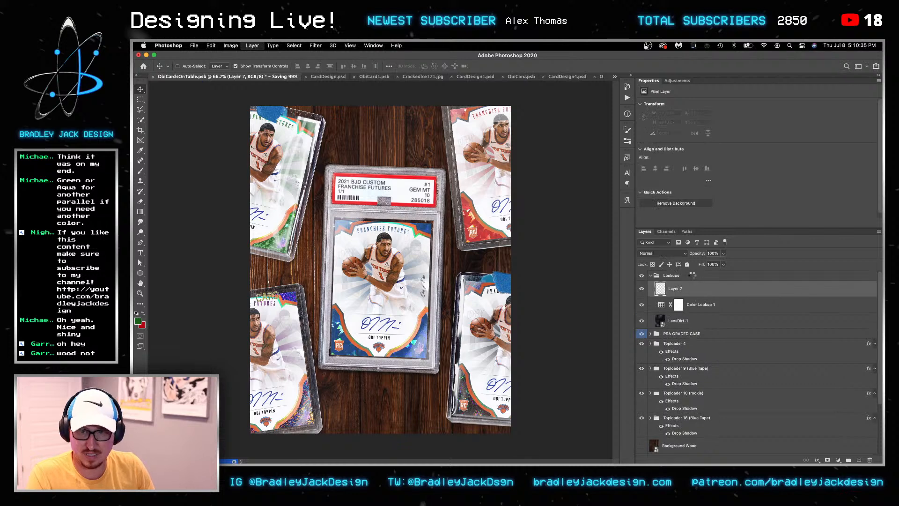
pyautogui.press('super+]')
pyautogui.press('super+alt+shift+e')
pyautogui.rightClick(693, 278)
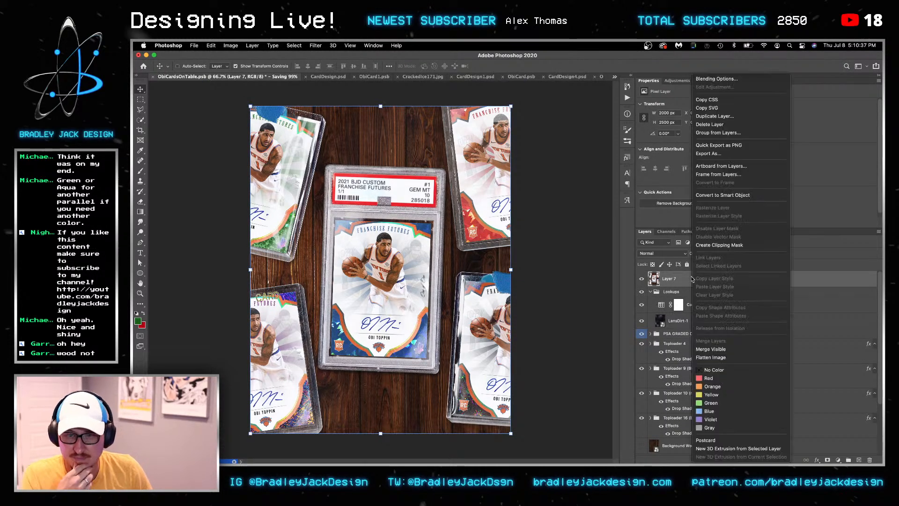
pyautogui.click(715, 195)
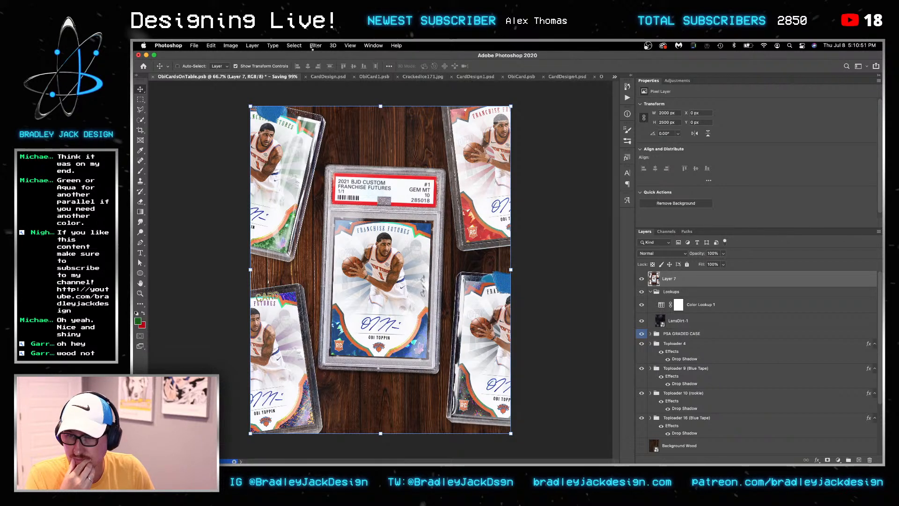
# Start a Camera Raw Filter on the merged layer with Contrast +5, Highlights -5, Shadows +5, Clarity +5 and Vibrance +15
pyautogui.click(315, 46)
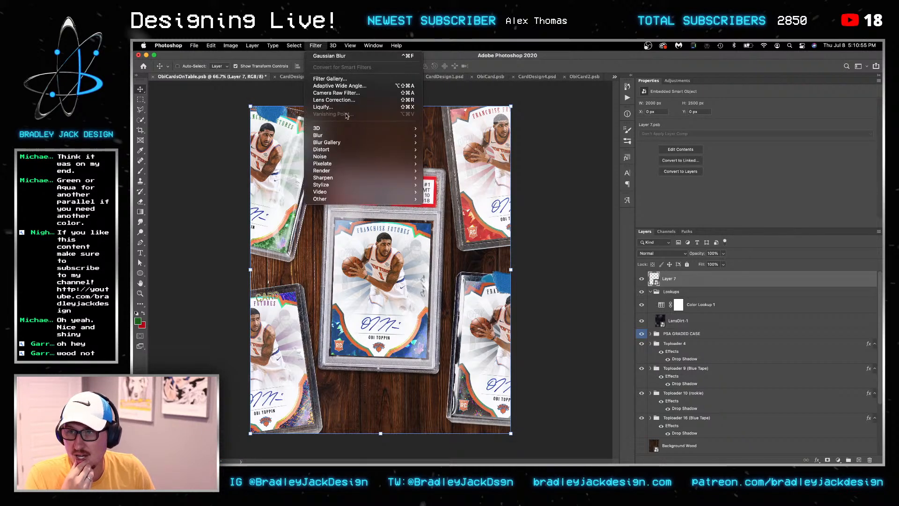
pyautogui.click(347, 93)
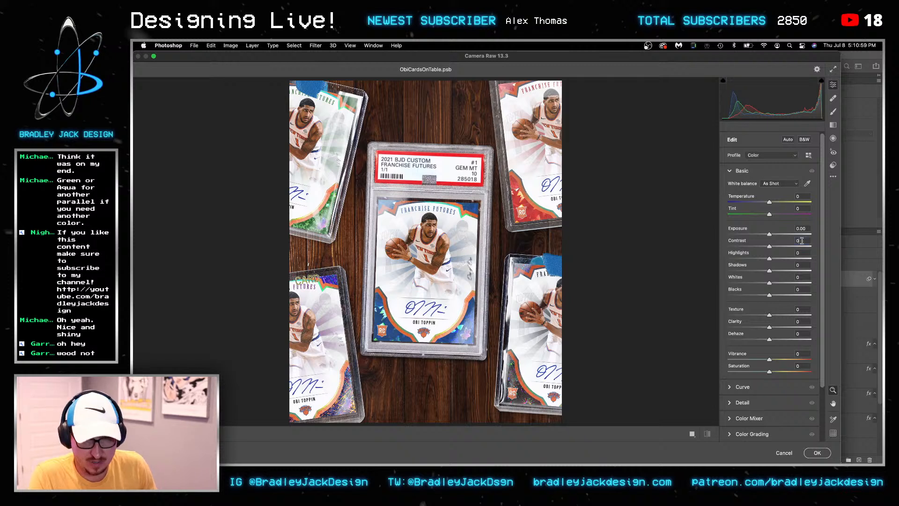
pyautogui.write('5')
pyautogui.press('Tab')
pyautogui.write('5')
pyautogui.press('BackSpace')
pyautogui.write('-')
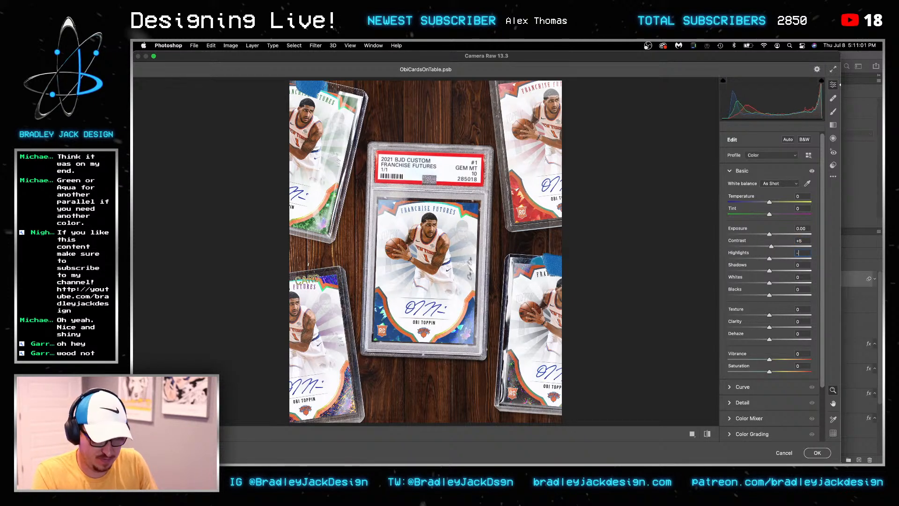
pyautogui.press('Tab')
pyautogui.write('5')
pyautogui.press('Tab')
pyautogui.press('Tab')
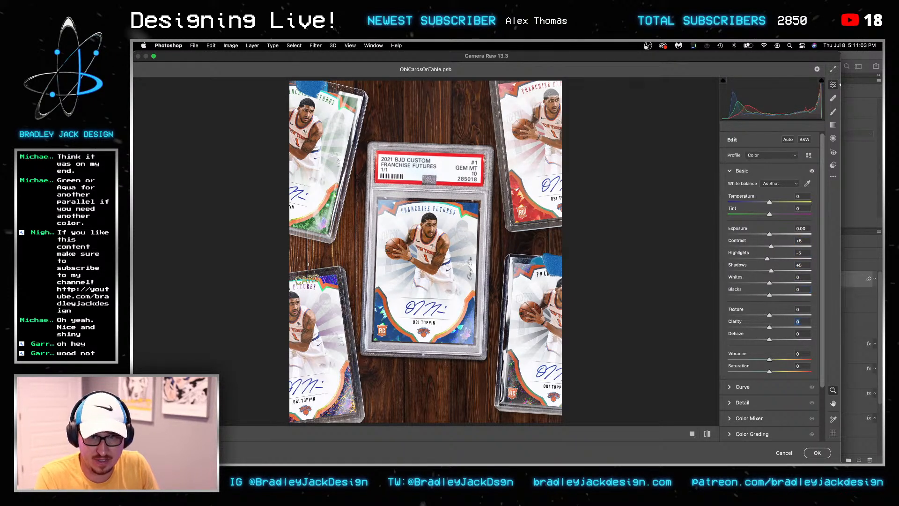
pyautogui.press('Tab')
pyautogui.write('1')
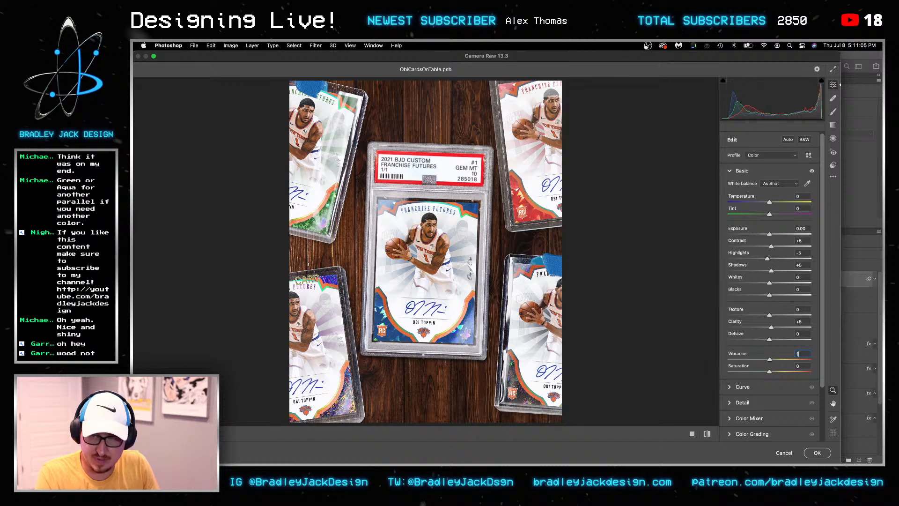
# Set the global Color Grading to Hue 32, Saturation 13 and Luminance +15, and apply the Camera Raw Filter
pyautogui.scroll(-2, 740, 373)
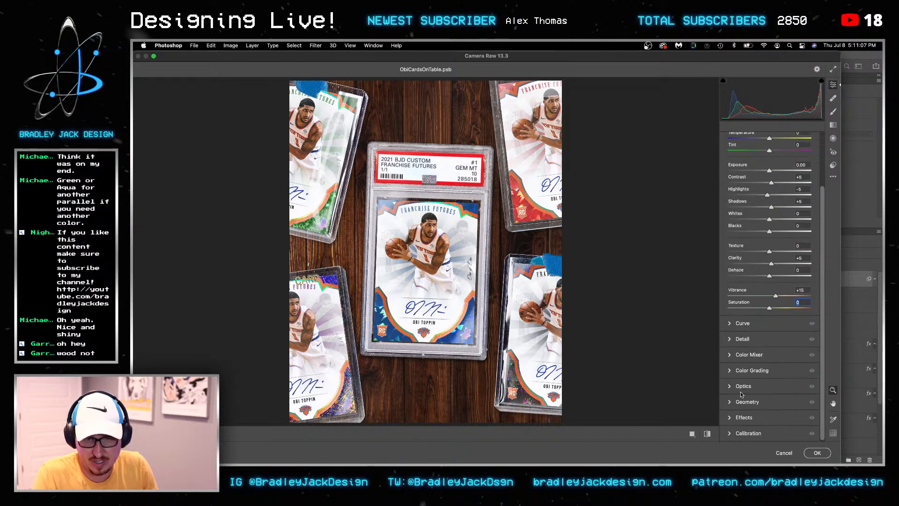
pyautogui.click(729, 373)
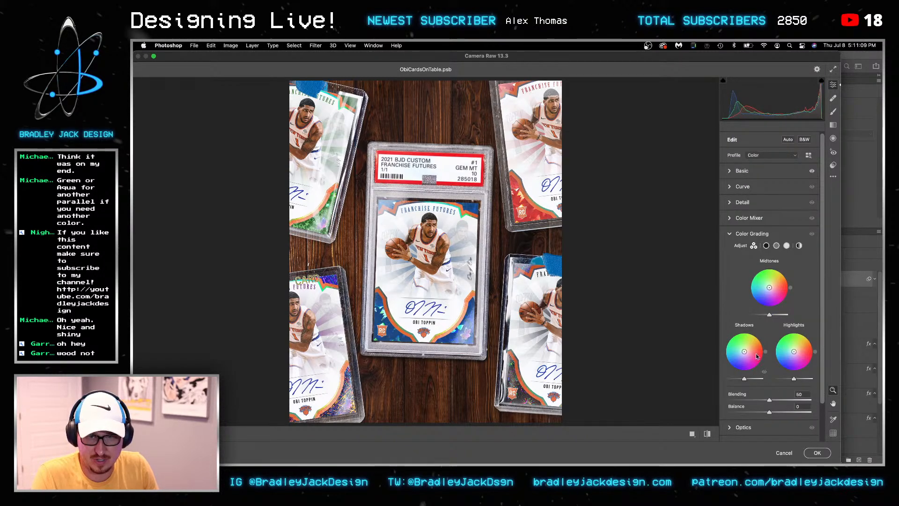
pyautogui.click(797, 246)
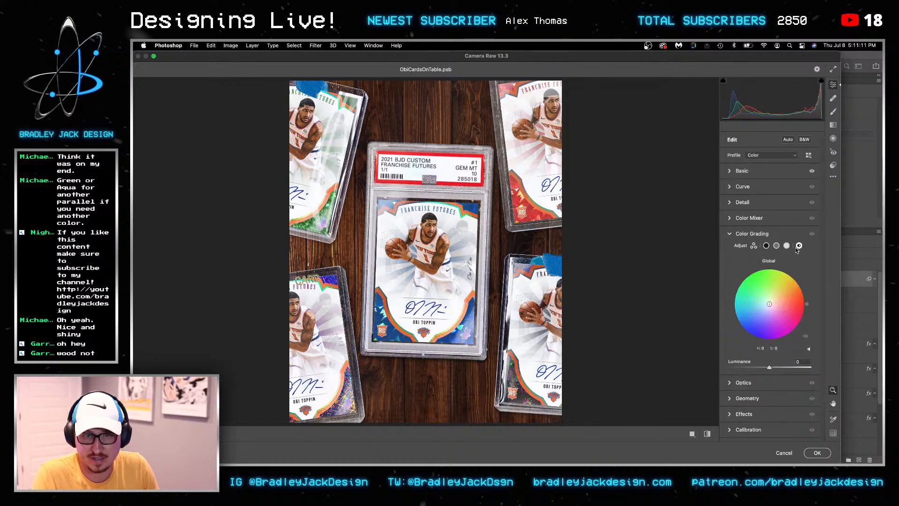
pyautogui.moveTo(782, 309)
pyautogui.mouseDown()
pyautogui.moveTo(778, 299)
pyautogui.moveTo(765, 307)
pyautogui.moveTo(760, 297)
pyautogui.moveTo(779, 296)
pyautogui.moveTo(772, 302)
pyautogui.mouseUp()
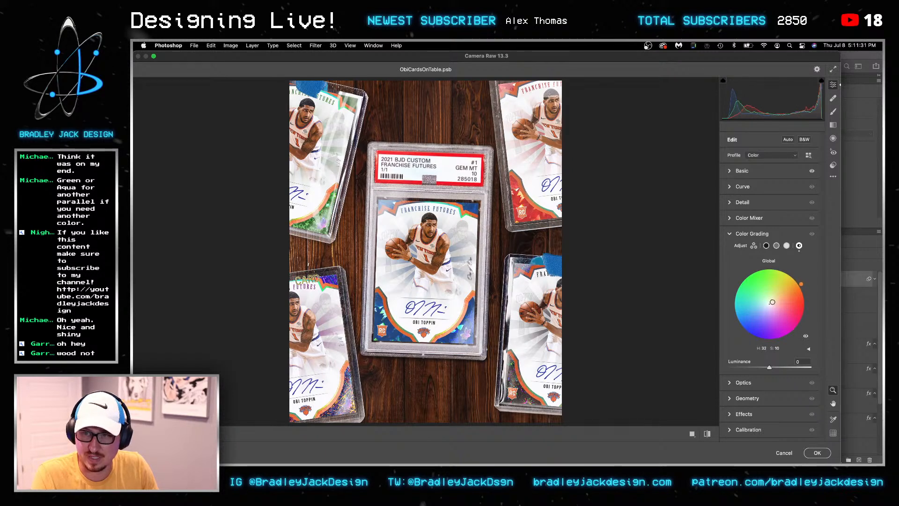
pyautogui.moveTo(779, 367)
pyautogui.mouseDown()
pyautogui.moveTo(786, 369)
pyautogui.moveTo(776, 369)
pyautogui.mouseUp()
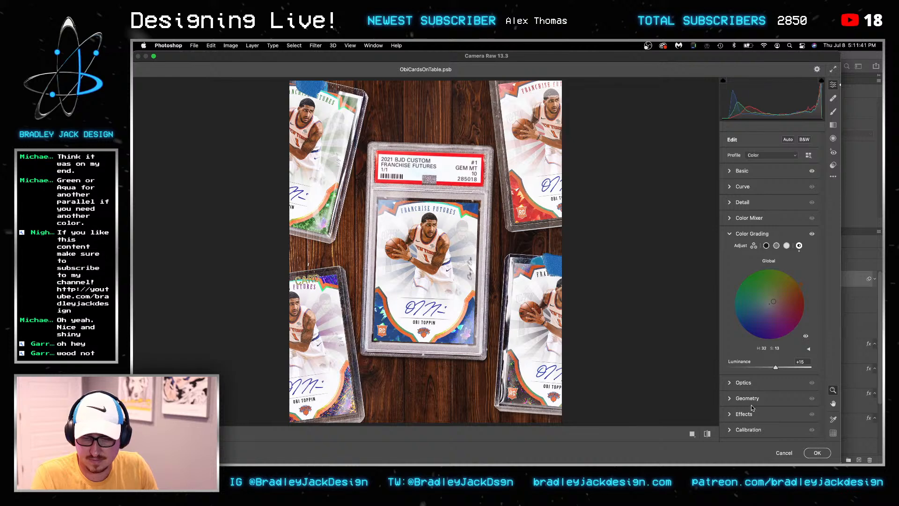
pyautogui.click(814, 451)
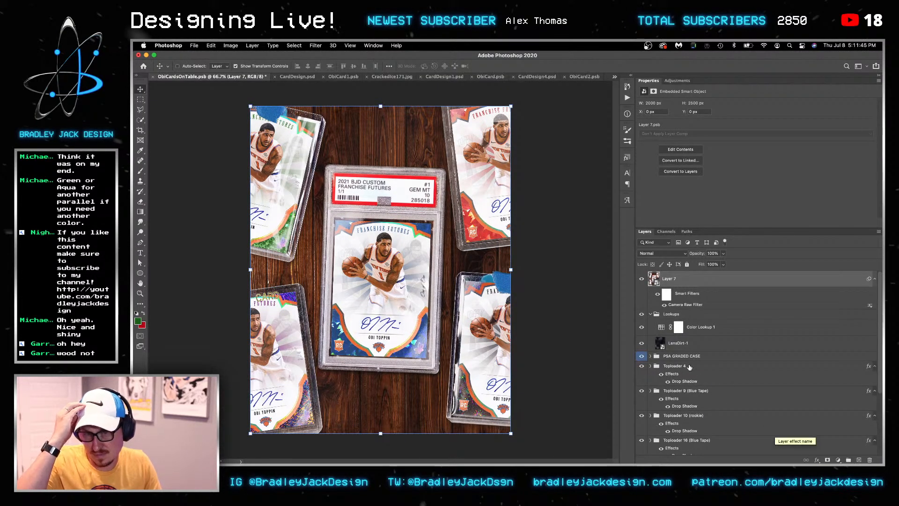
# Compare the mockup with and without the graded merged layer, leave the layer shown, and save the document
pyautogui.click(641, 280)
pyautogui.click(642, 279)
pyautogui.click(642, 280)
pyautogui.click(641, 280)
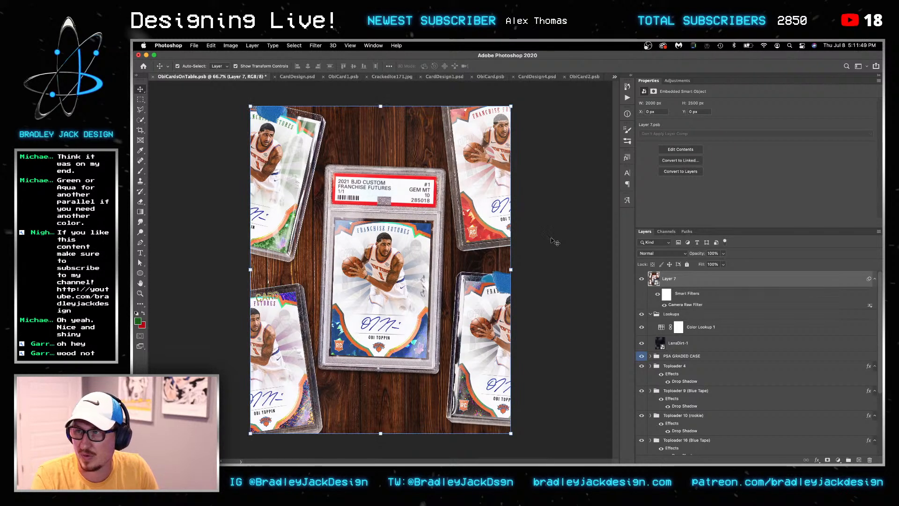
pyautogui.press('super+s')
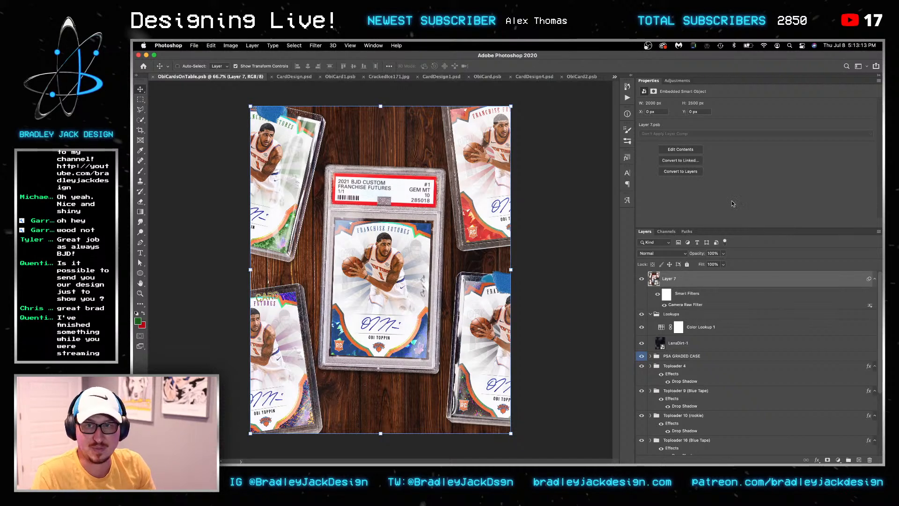
pyautogui.moveTo(635, 215); pyautogui.dragTo(710, 225)
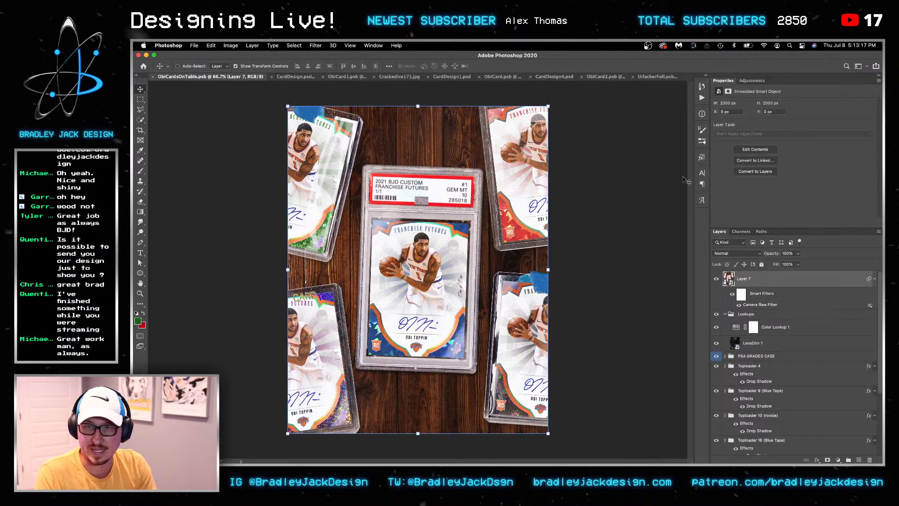